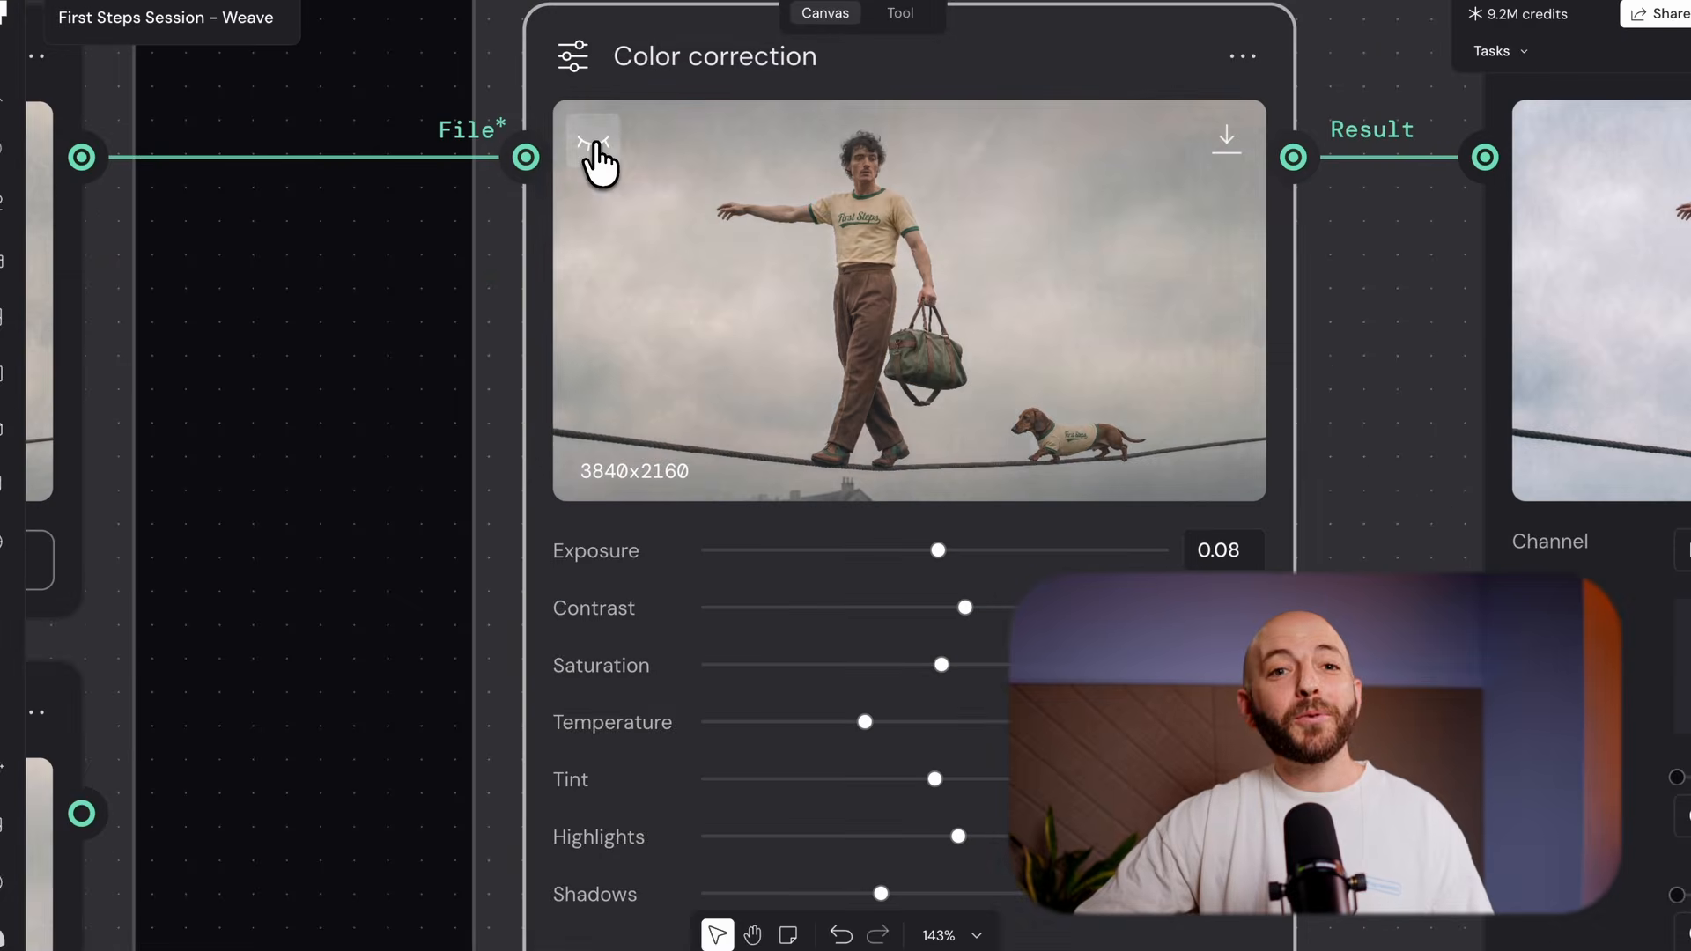
# Narrow the STEADY BOY text box in the Compositor
pyautogui.moveTo(1136, 268); pyautogui.dragTo(295, 234)
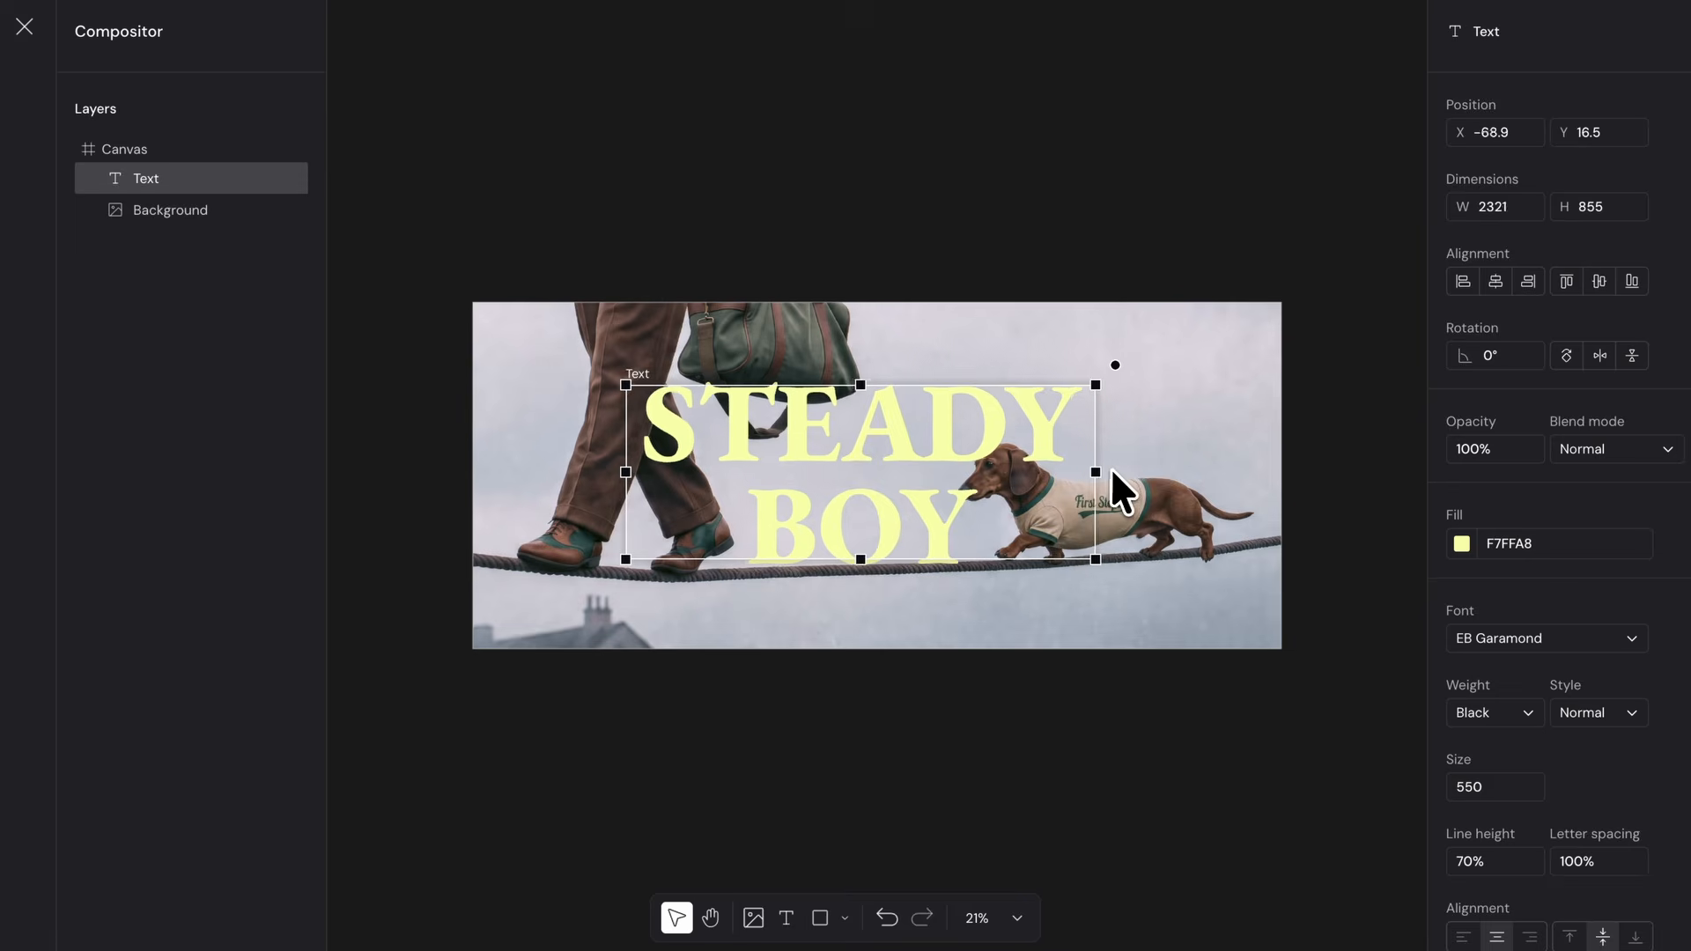
pyautogui.moveTo(1110, 467); pyautogui.dragTo(912, 461)
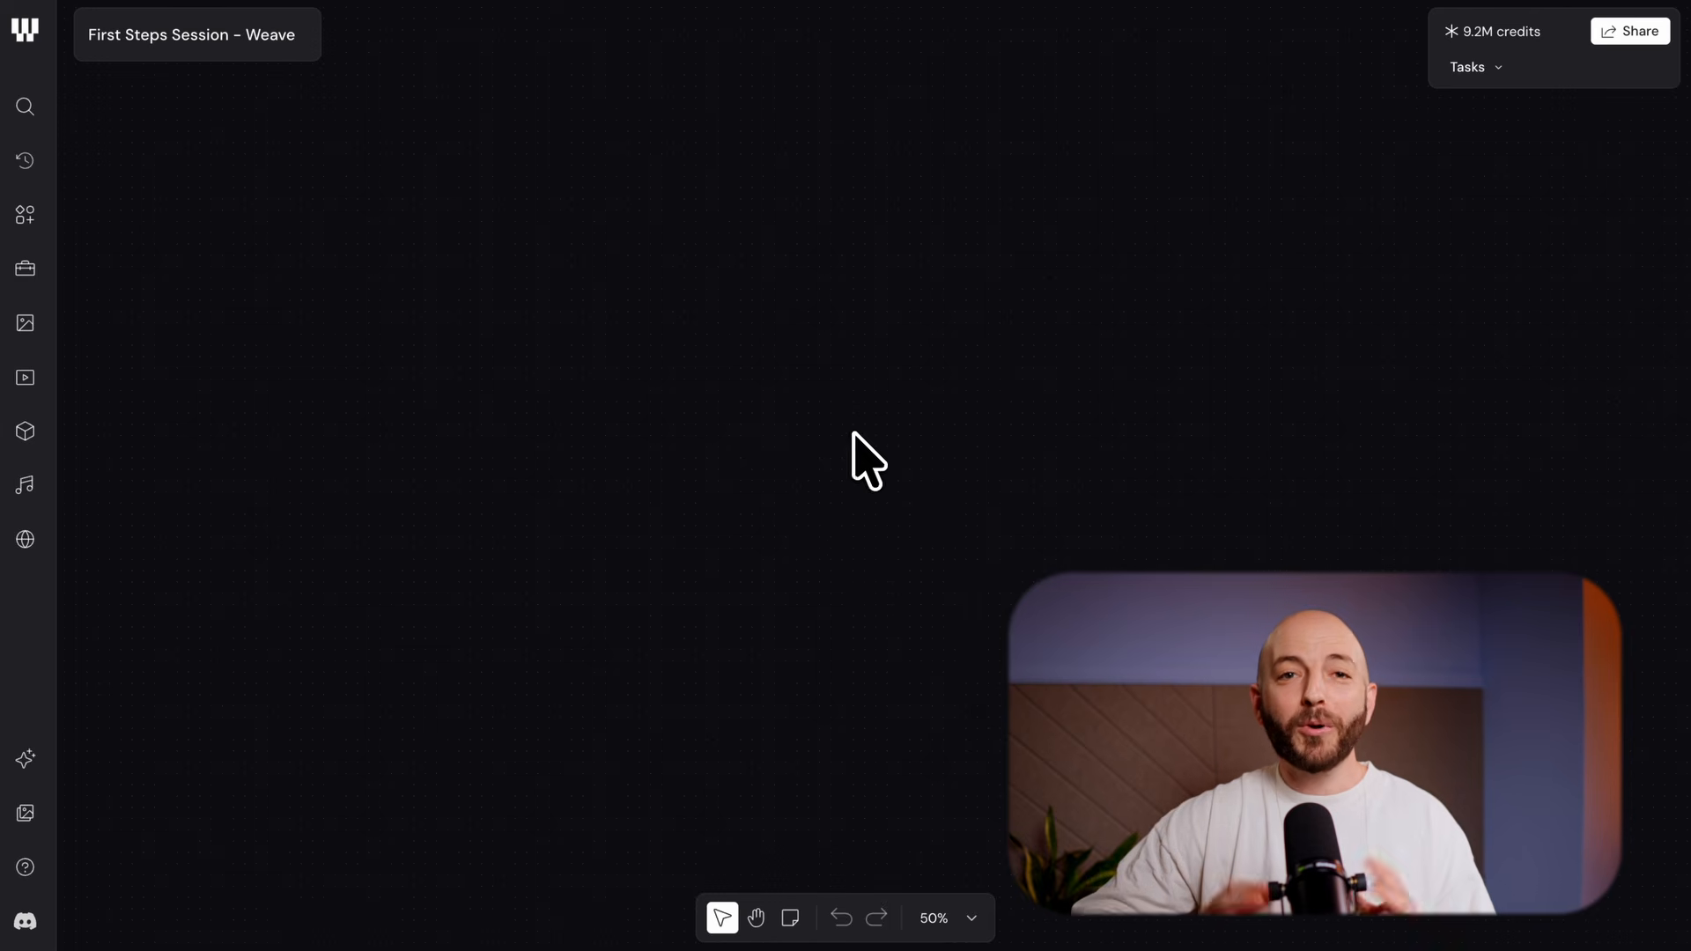
# Add a Prompt node to the empty canvas
pyautogui.doubleClick(852, 433)
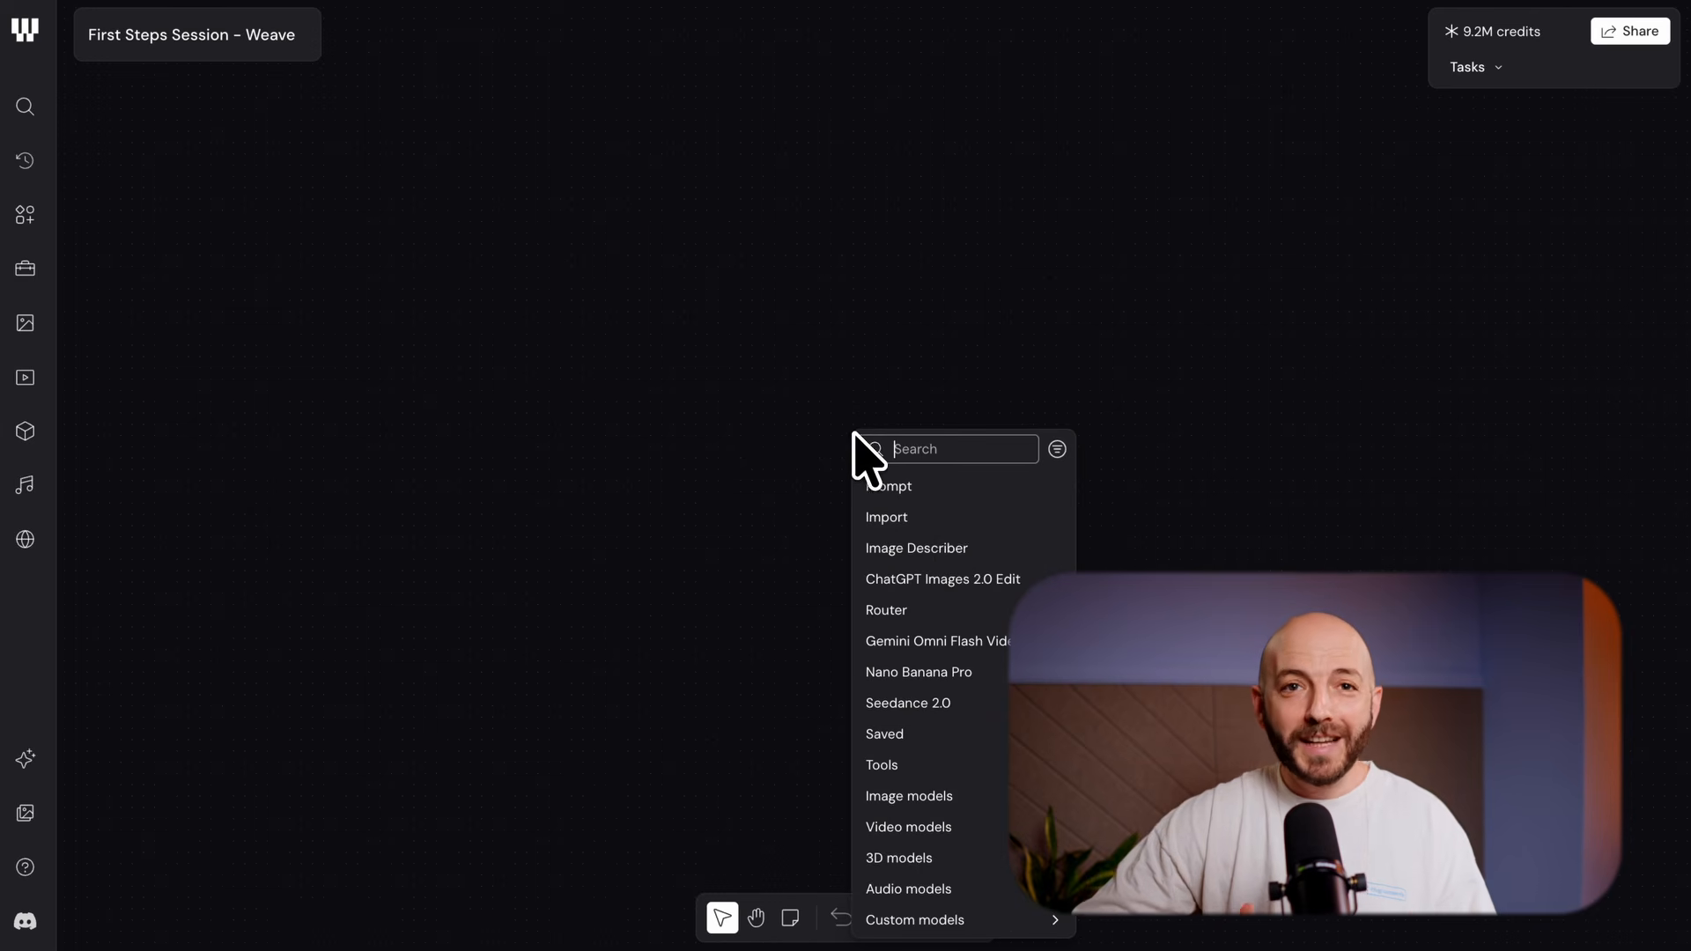
pyautogui.click(925, 489)
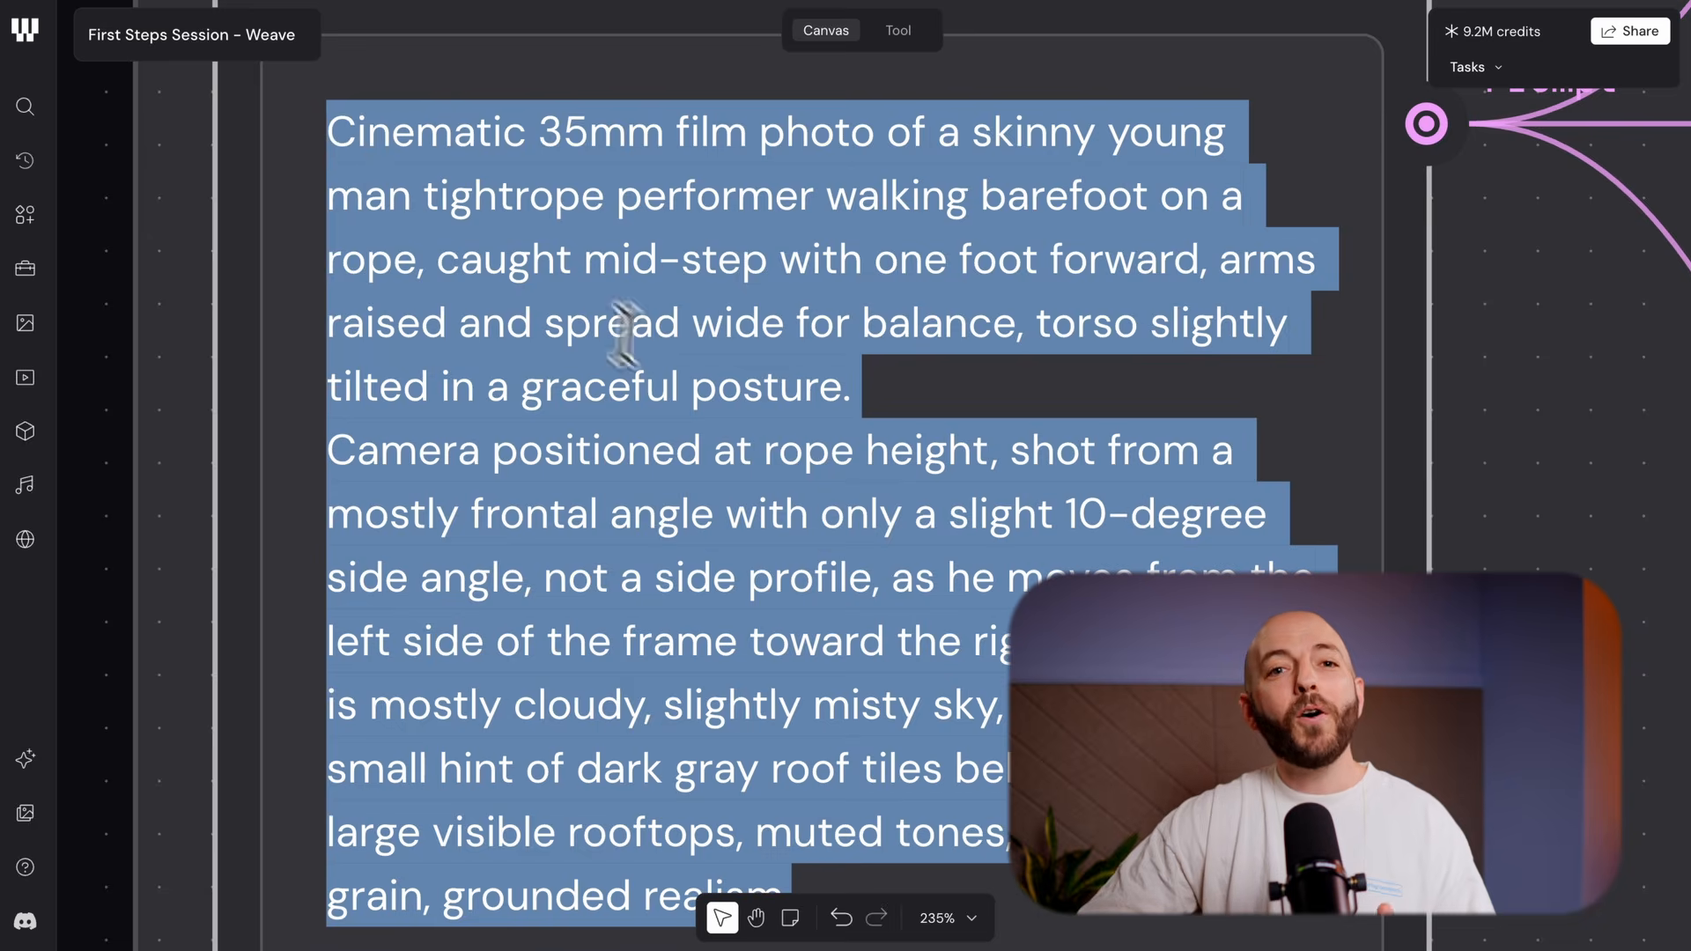
# Enter "Great Dane" as the text of the Prompt node
pyautogui.scroll(-10, 705, 405)
pyautogui.moveTo(1061, 553); pyautogui.dragTo(301, 413)
pyautogui.scroll(-3, 251, 396)
pyautogui.scroll(-2, 1057, 560)
pyautogui.moveTo(1099, 568); pyautogui.dragTo(951, 541)
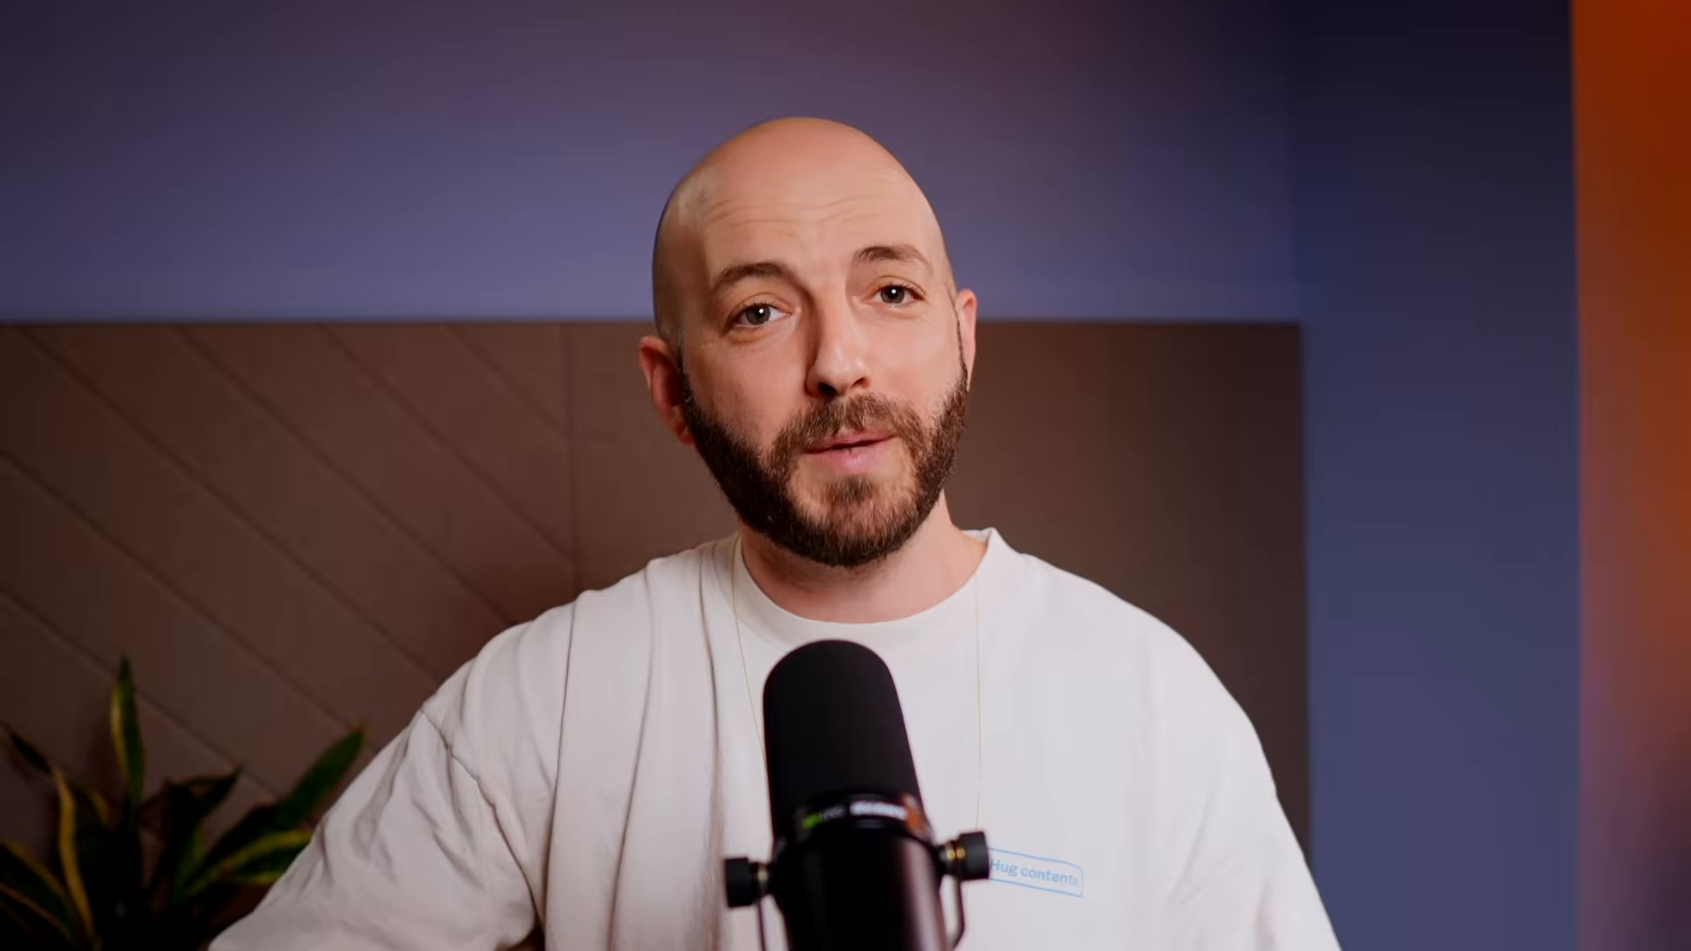
pyautogui.write('reat Dane')
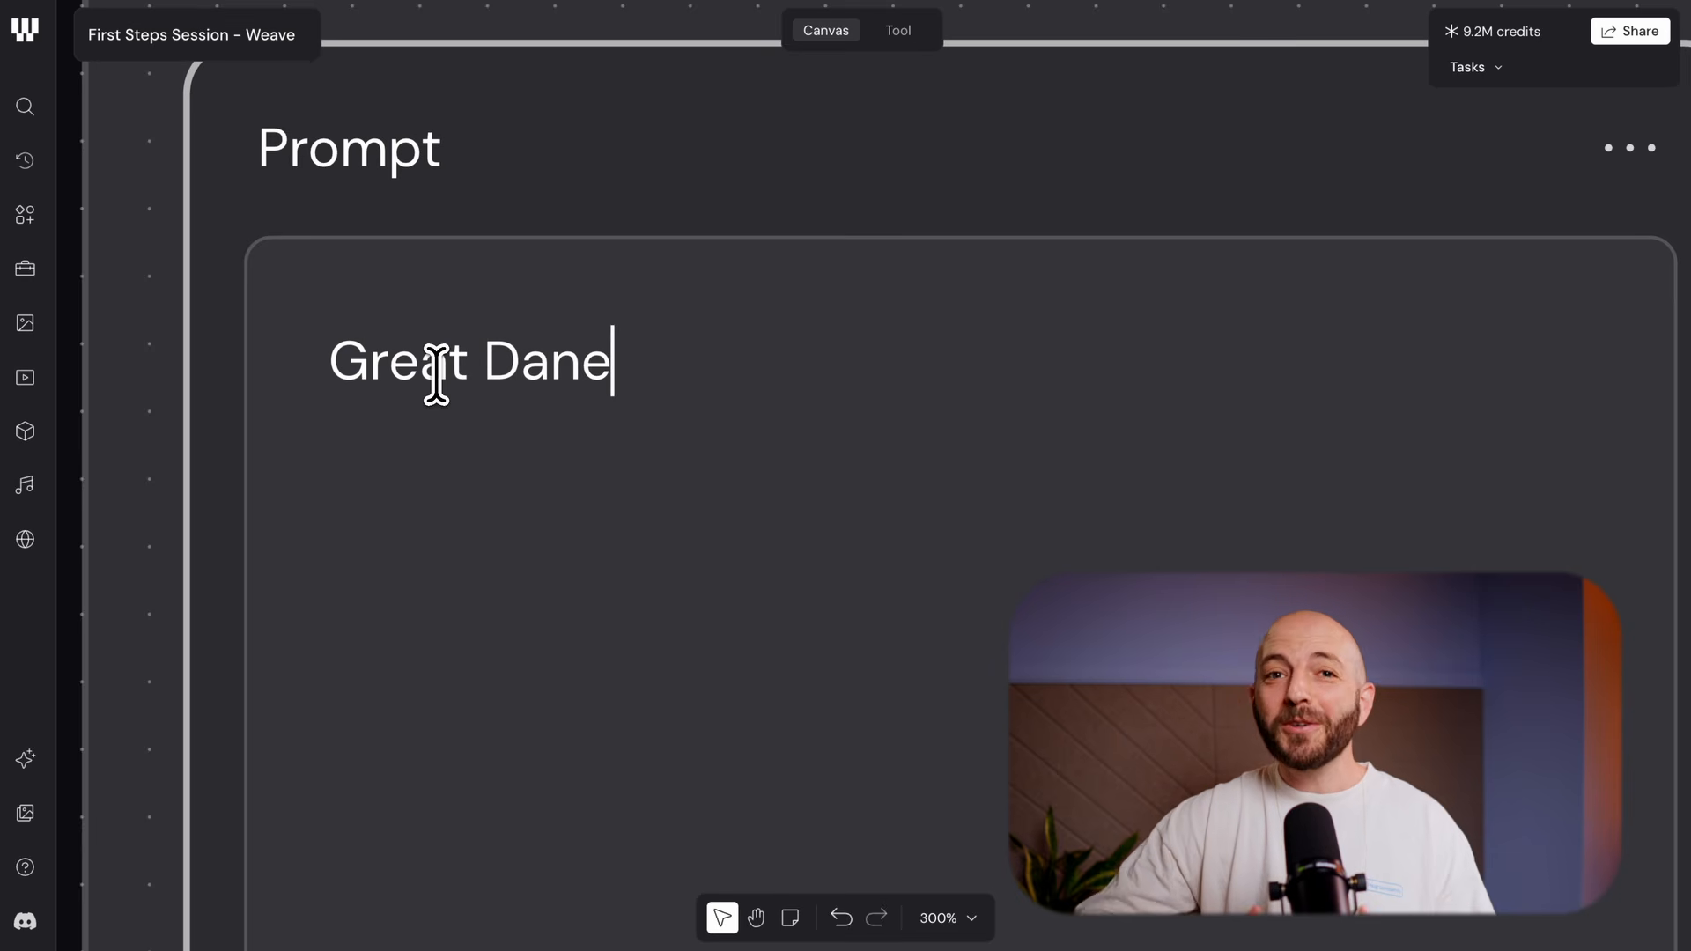
# Examine the "Great Dane" prompt and the tightrope walker image in the Gemini 3 (Nano Banana Pro) node
pyautogui.scroll(-3, 691, 398)
pyautogui.scroll(2, 727, 485)
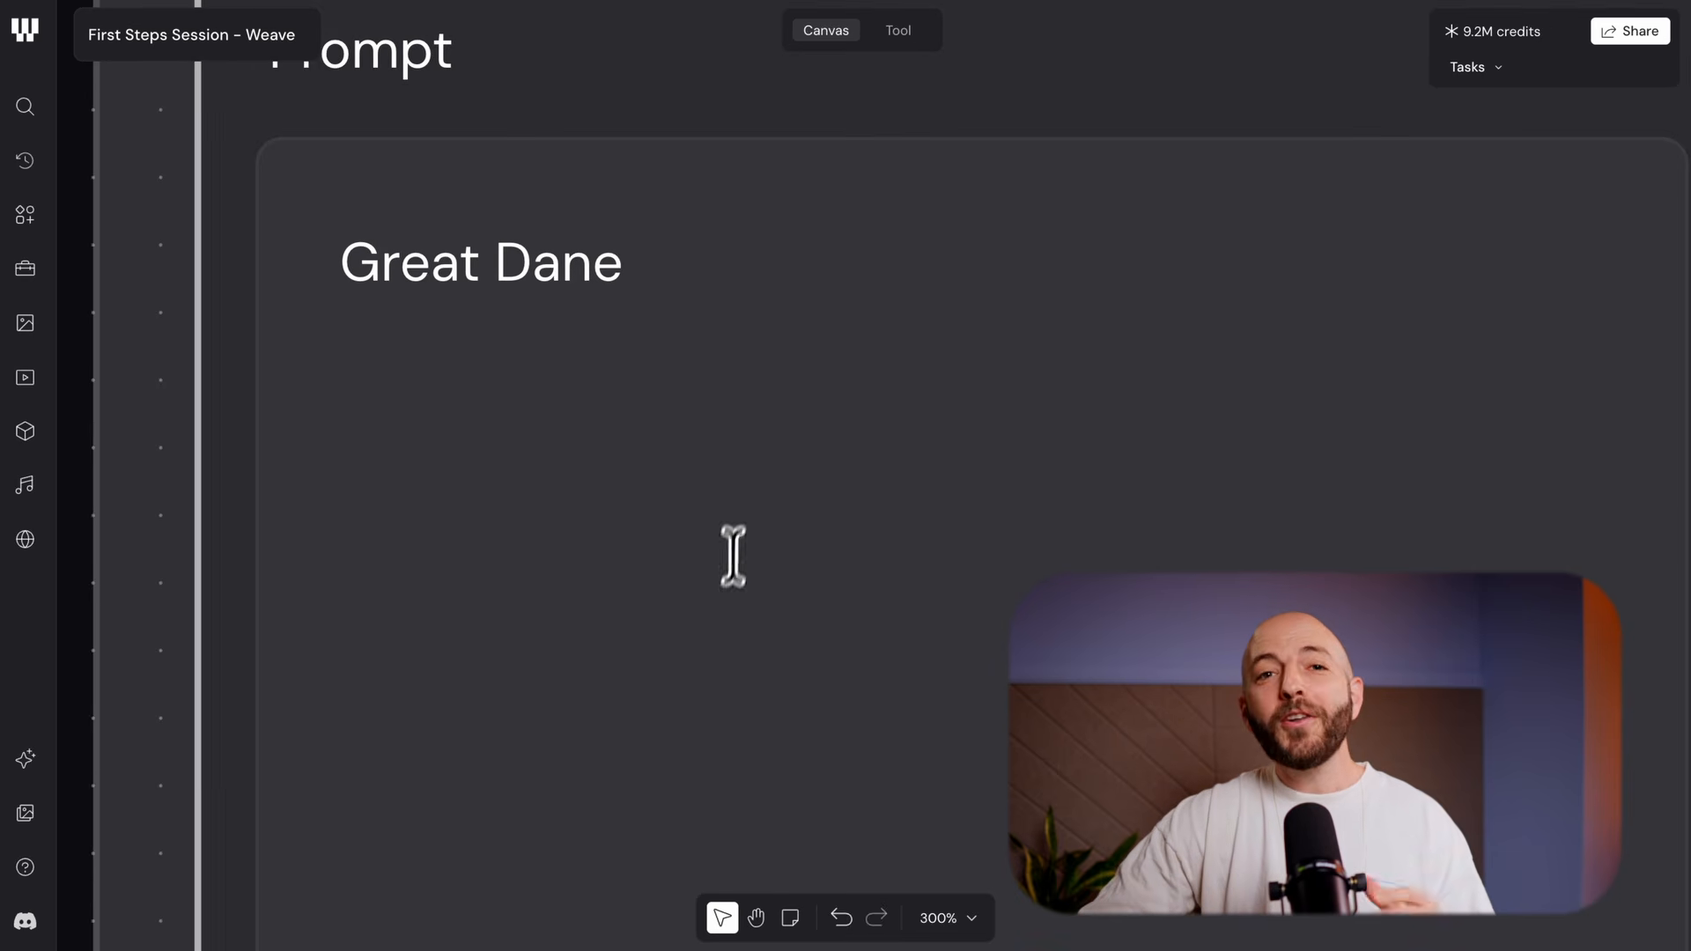
pyautogui.scroll(-5, 859, 423)
pyautogui.hscroll(15, 837, 410)
pyautogui.hscroll(7, 599, 423)
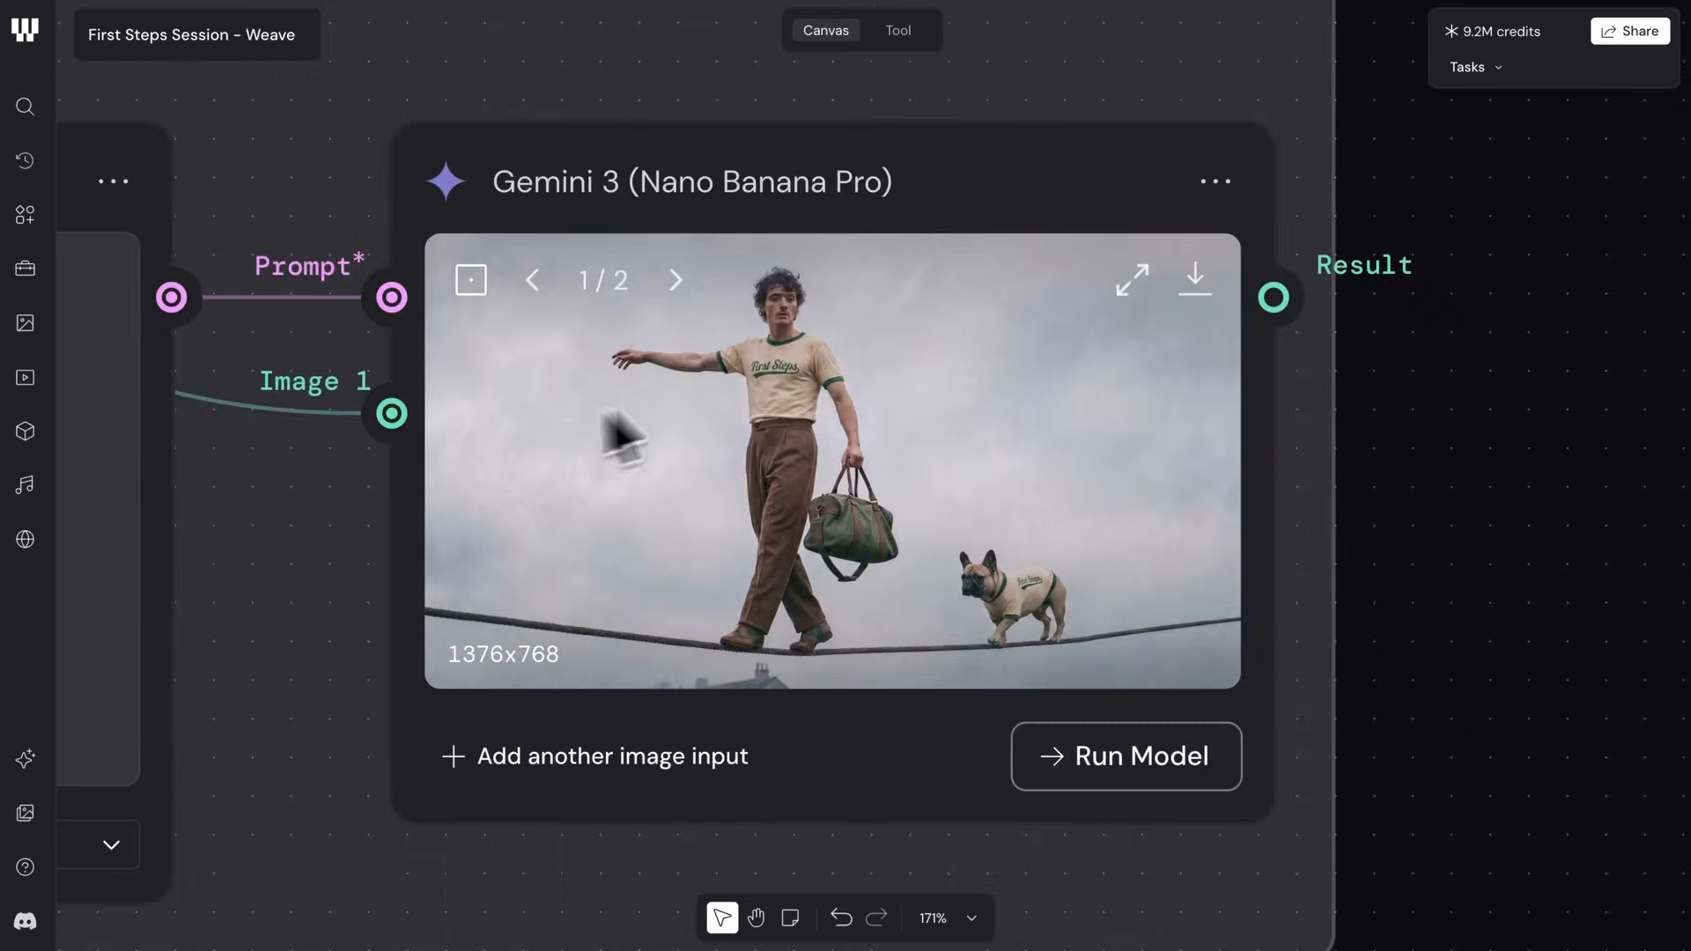
pyautogui.scroll(5, 704, 388)
pyautogui.click(606, 220)
pyautogui.hscroll(3, 925, 427)
pyautogui.scroll(-1, 933, 432)
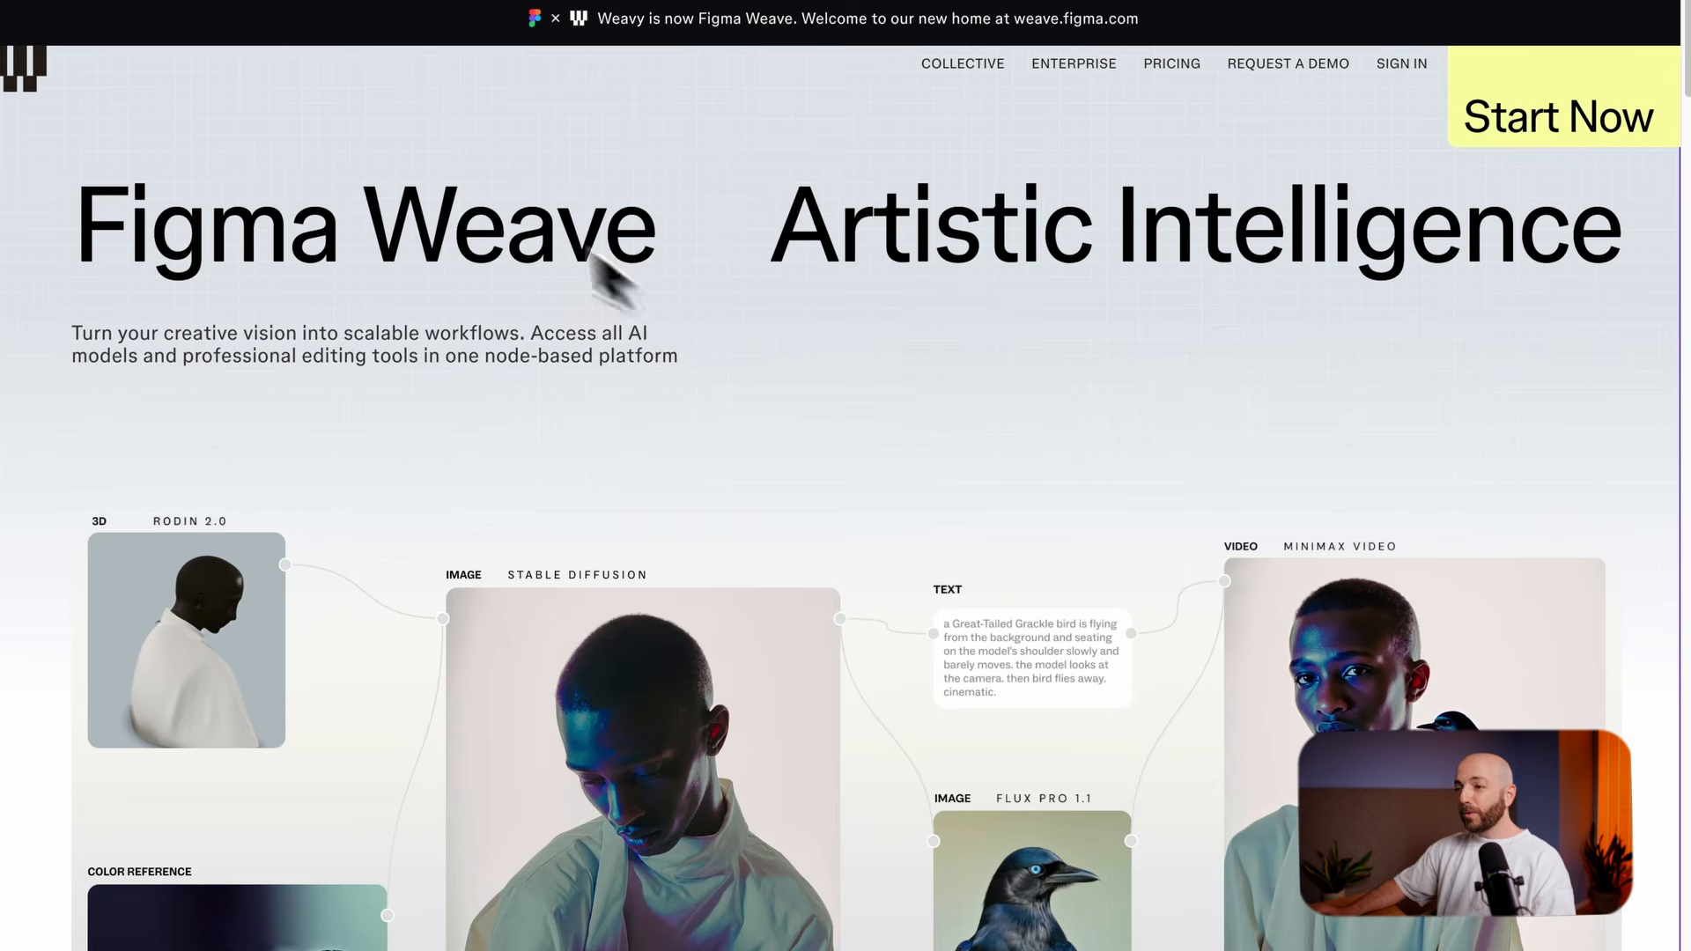
# Enter Weave from its website and browse My Files, Shared with me, Workspace Files, Tools and Trash, ending in Workspace Files
pyautogui.click(1494, 113)
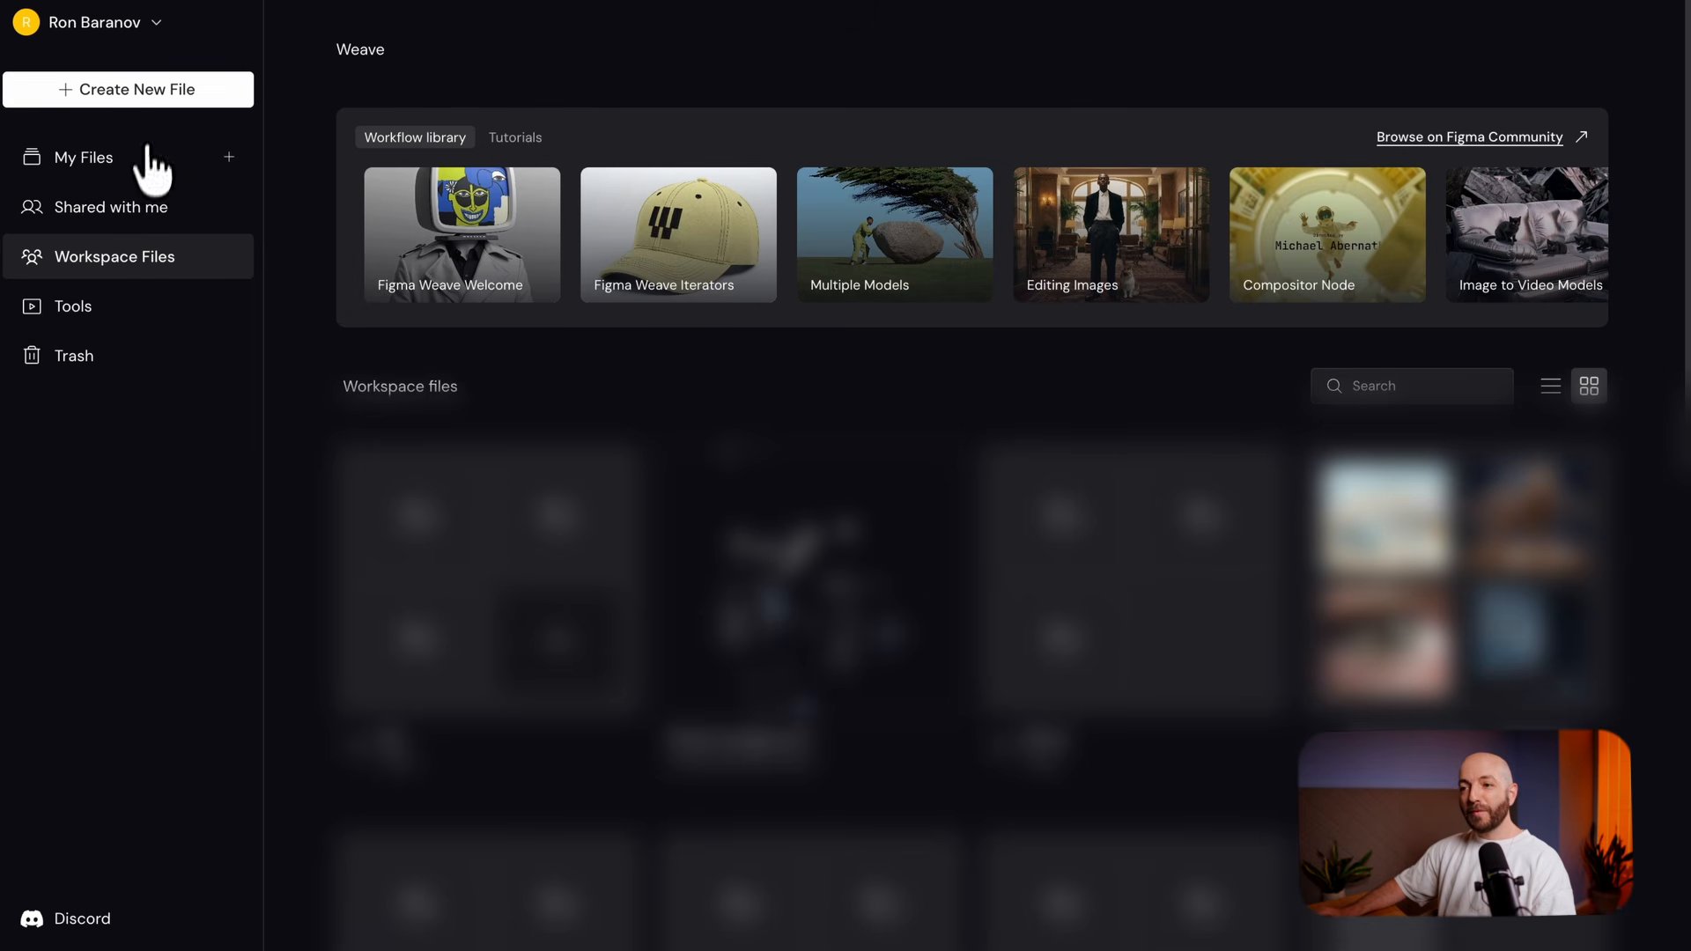
pyautogui.click(112, 159)
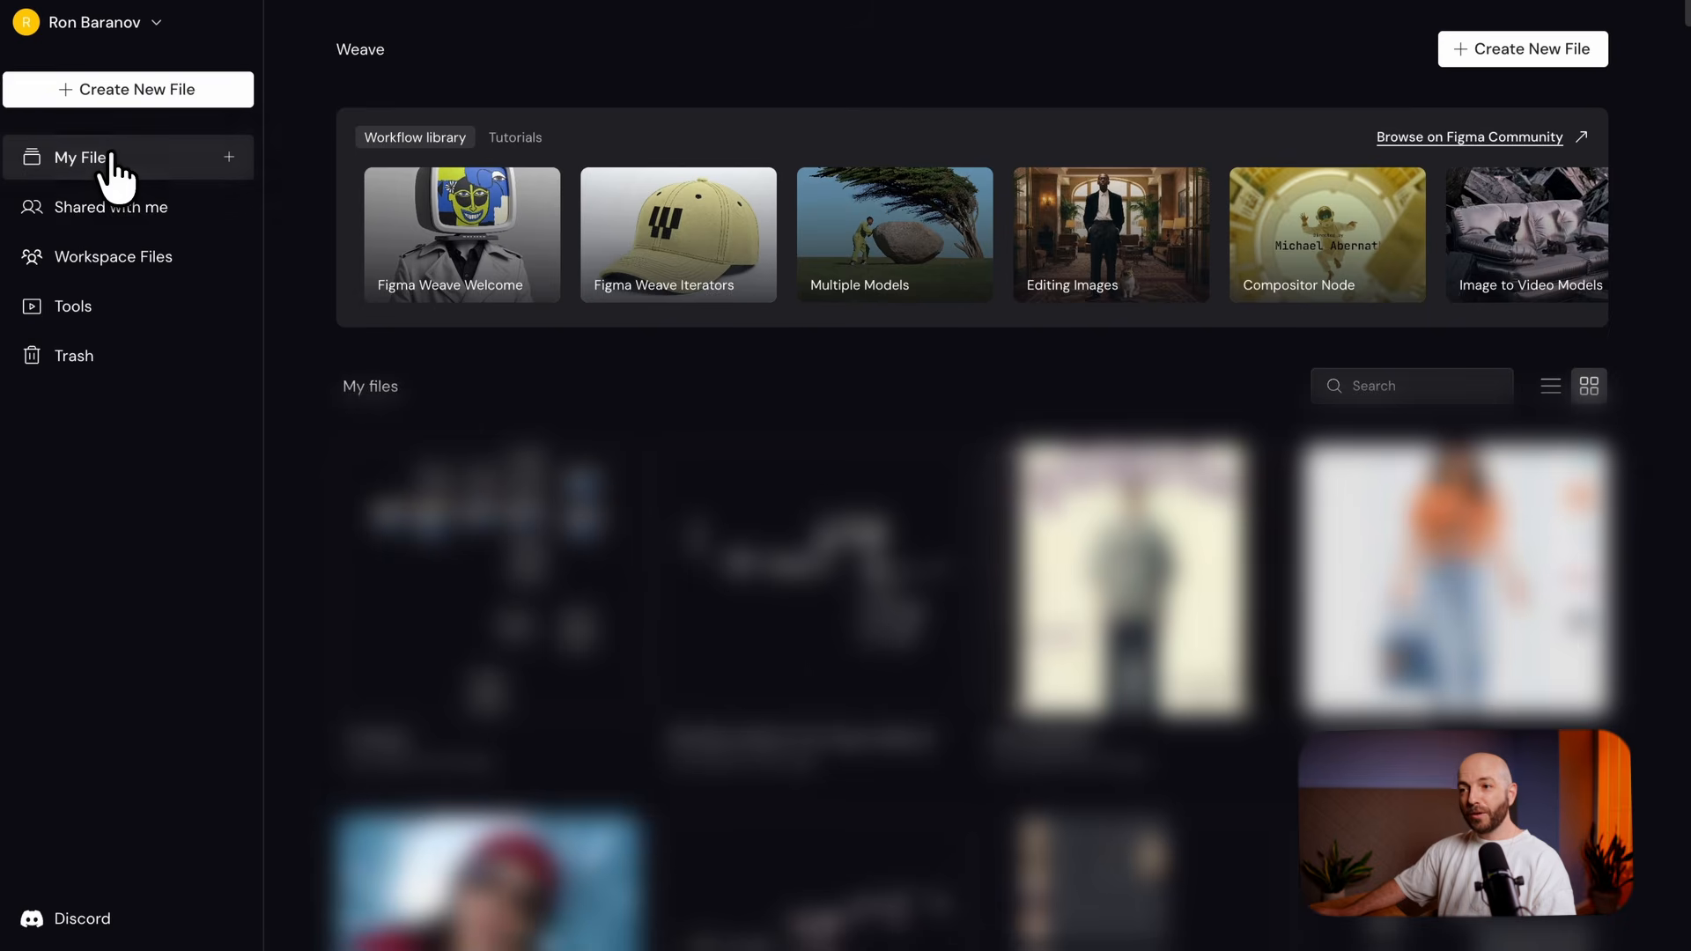
pyautogui.click(108, 209)
pyautogui.click(104, 268)
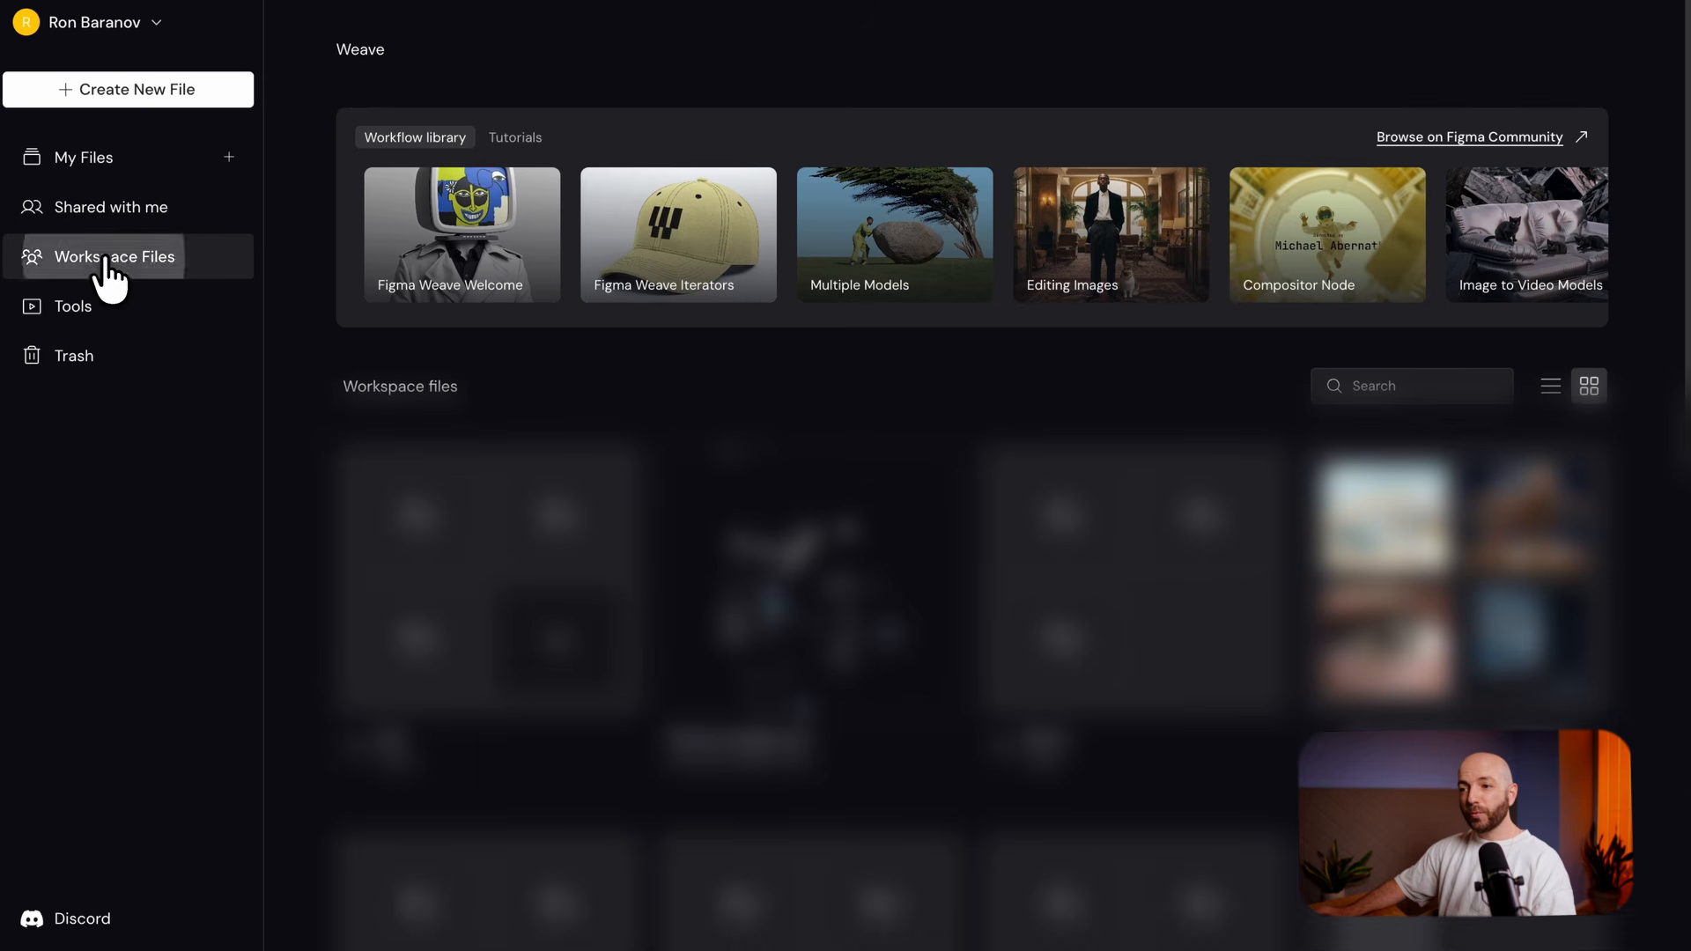
pyautogui.click(132, 326)
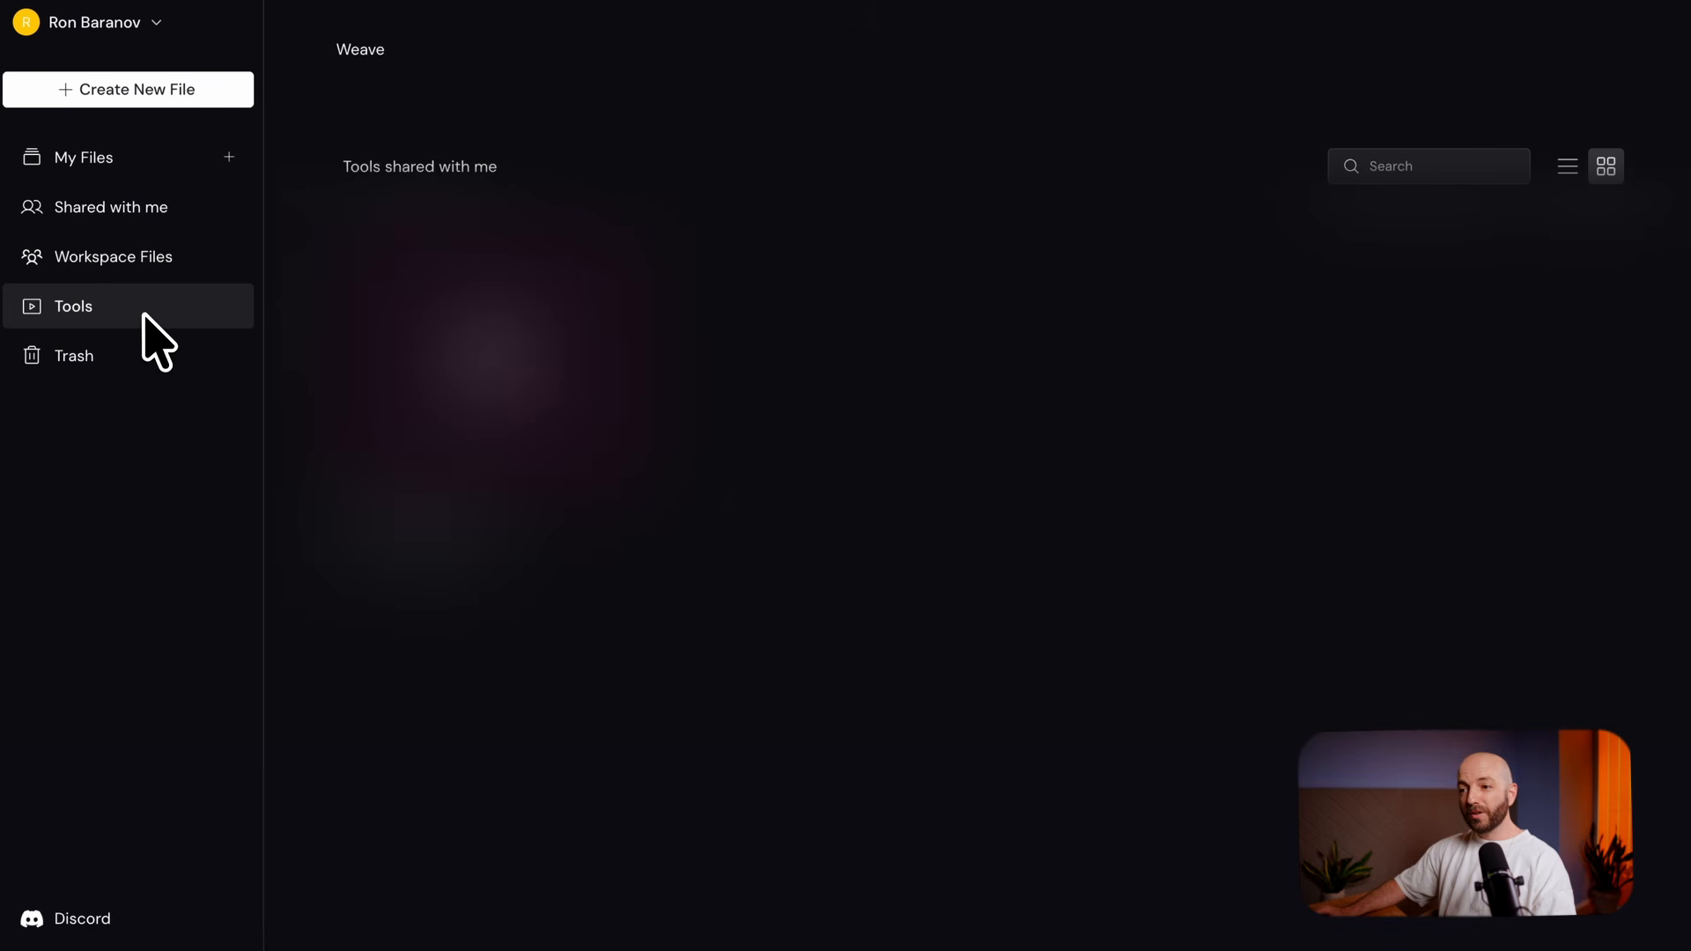
pyautogui.click(132, 355)
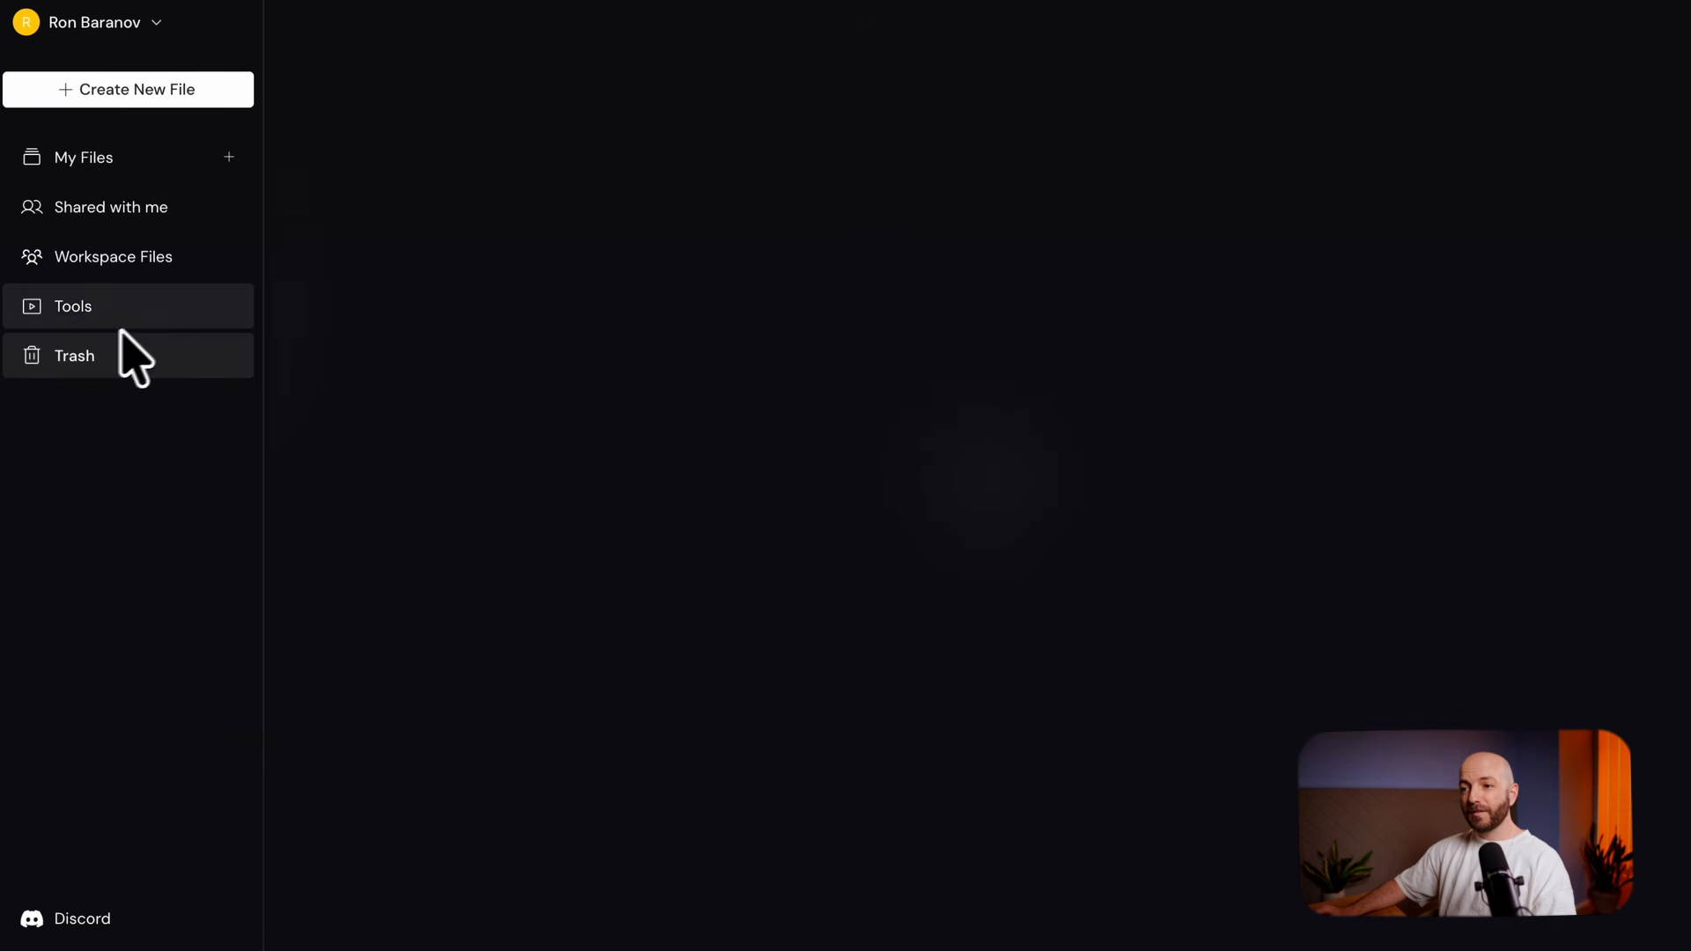
pyautogui.click(132, 260)
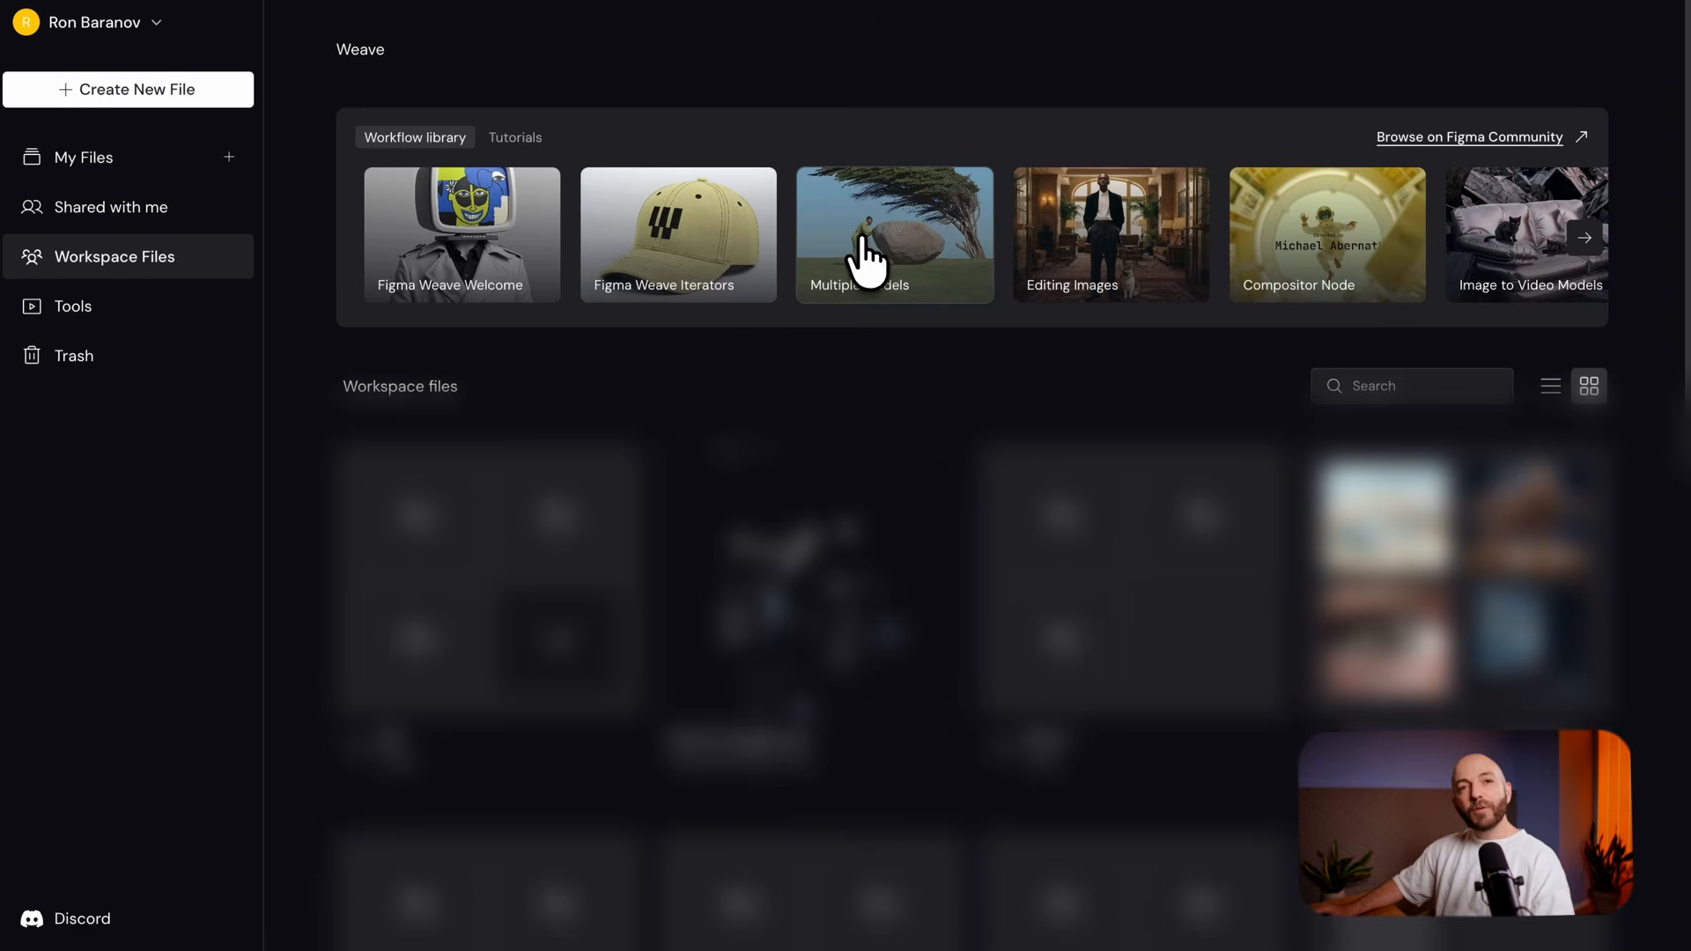
# Open the Compositor Node workflow from the workflow library and examine its first Prompt and Minimax Image 01 nodes
pyautogui.click(1299, 273)
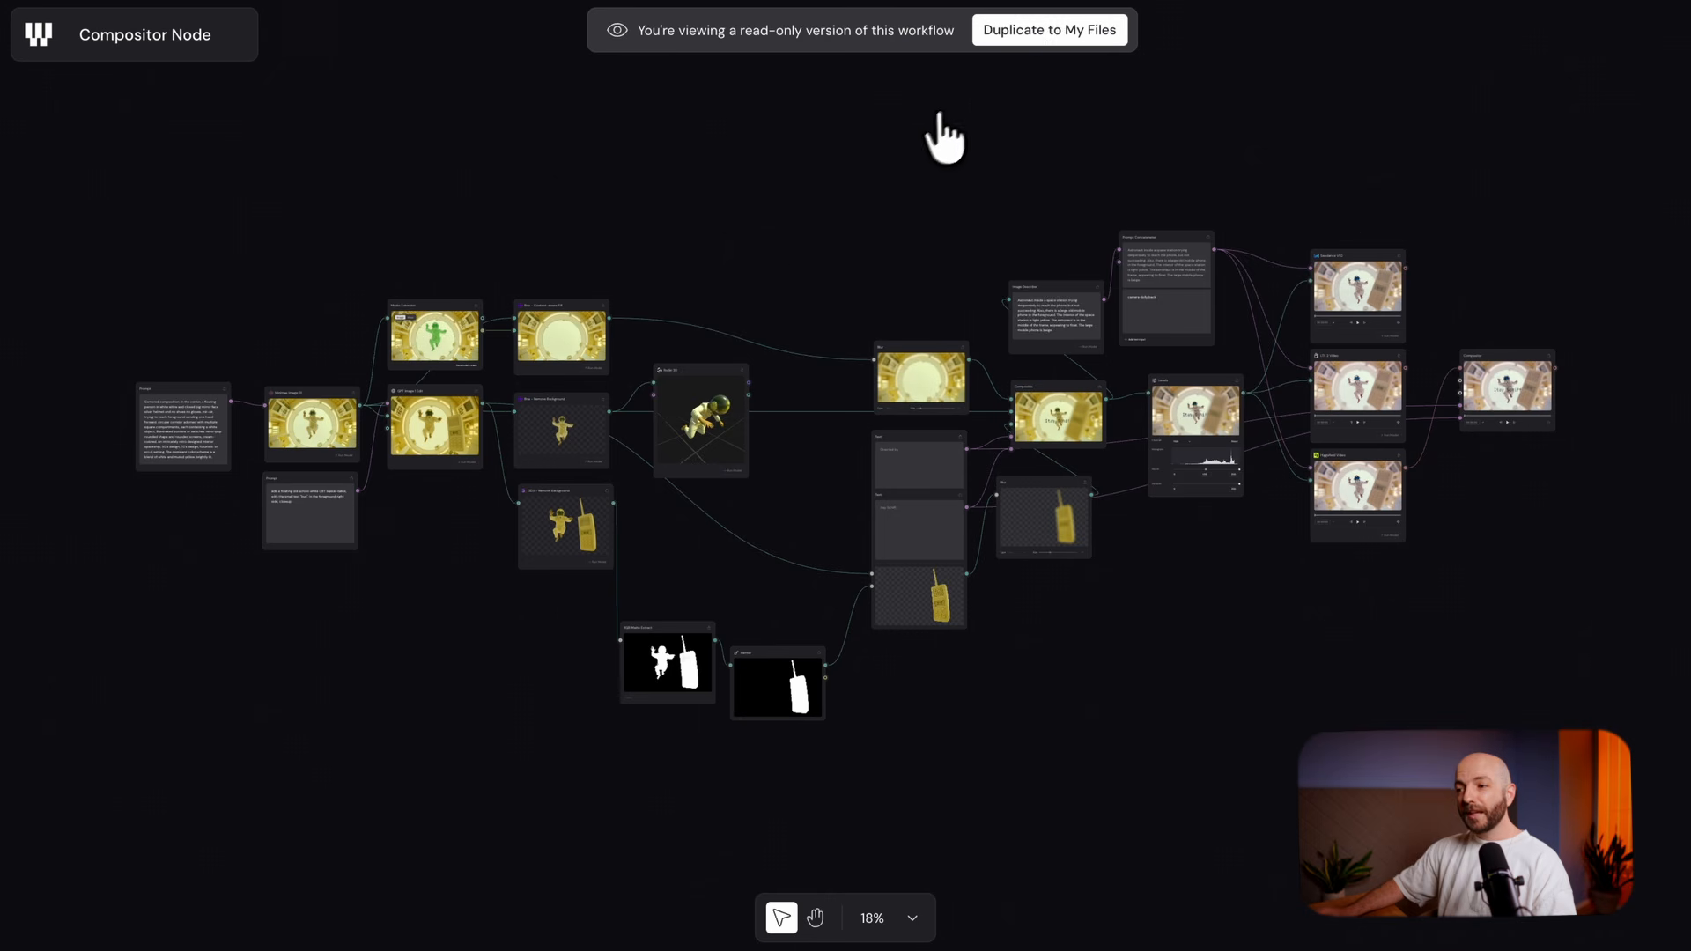
pyautogui.moveTo(569, 578); pyautogui.dragTo(696, 573)
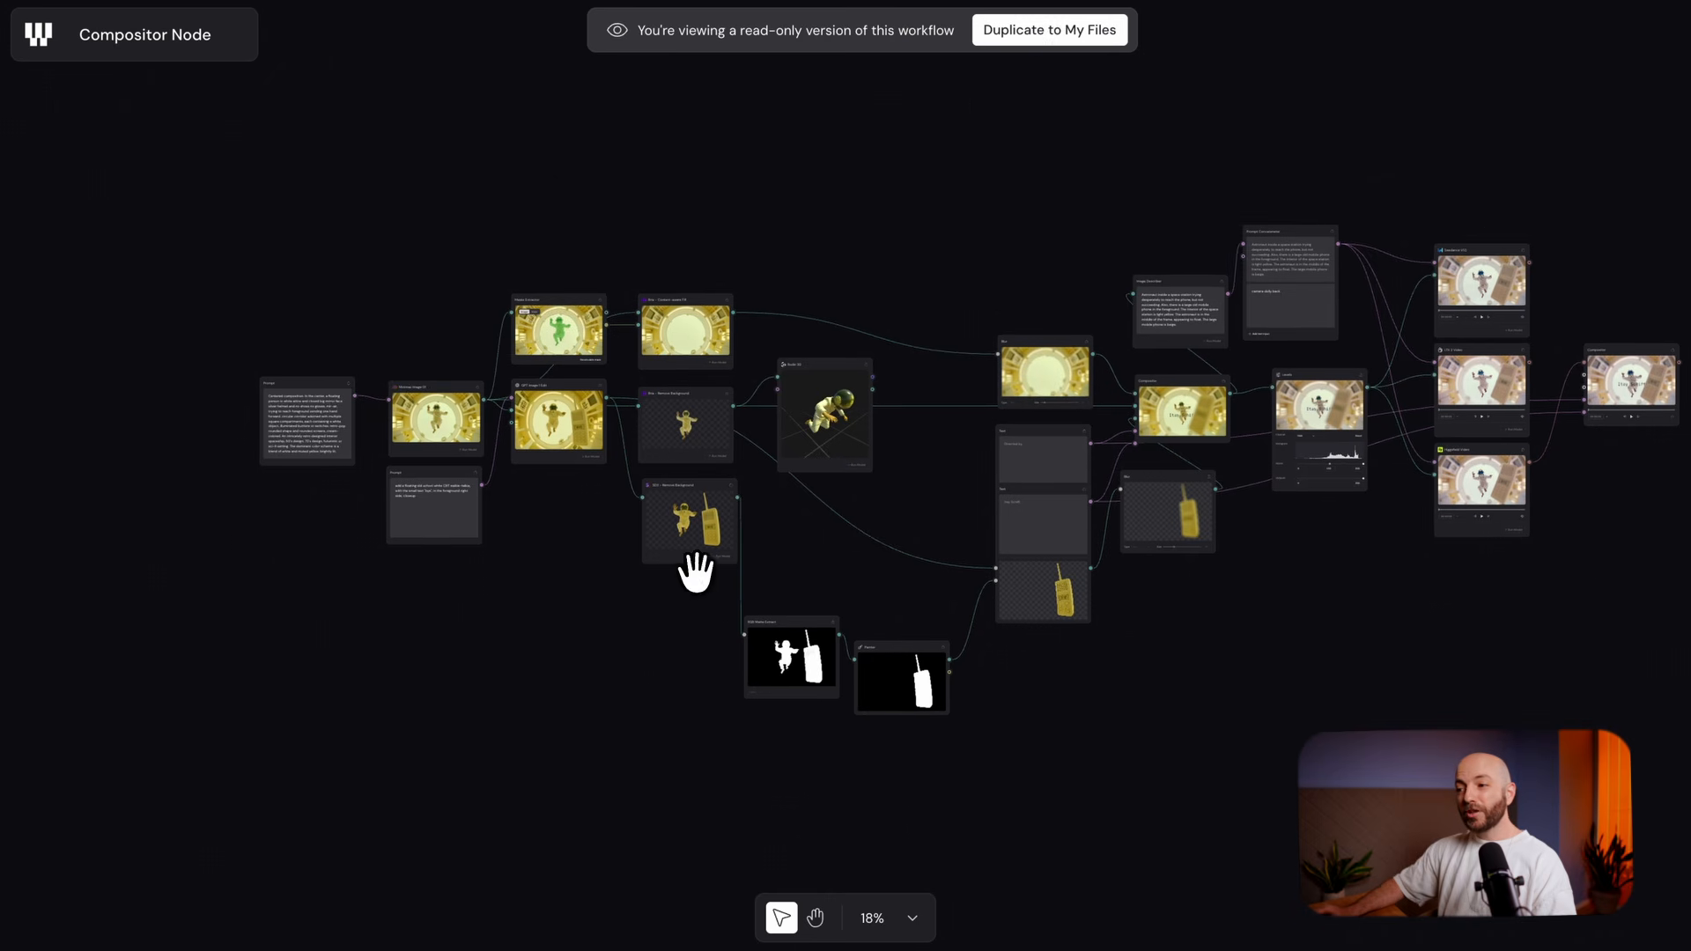
pyautogui.moveTo(570, 596); pyautogui.dragTo(679, 566)
pyautogui.scroll(5, 502, 494)
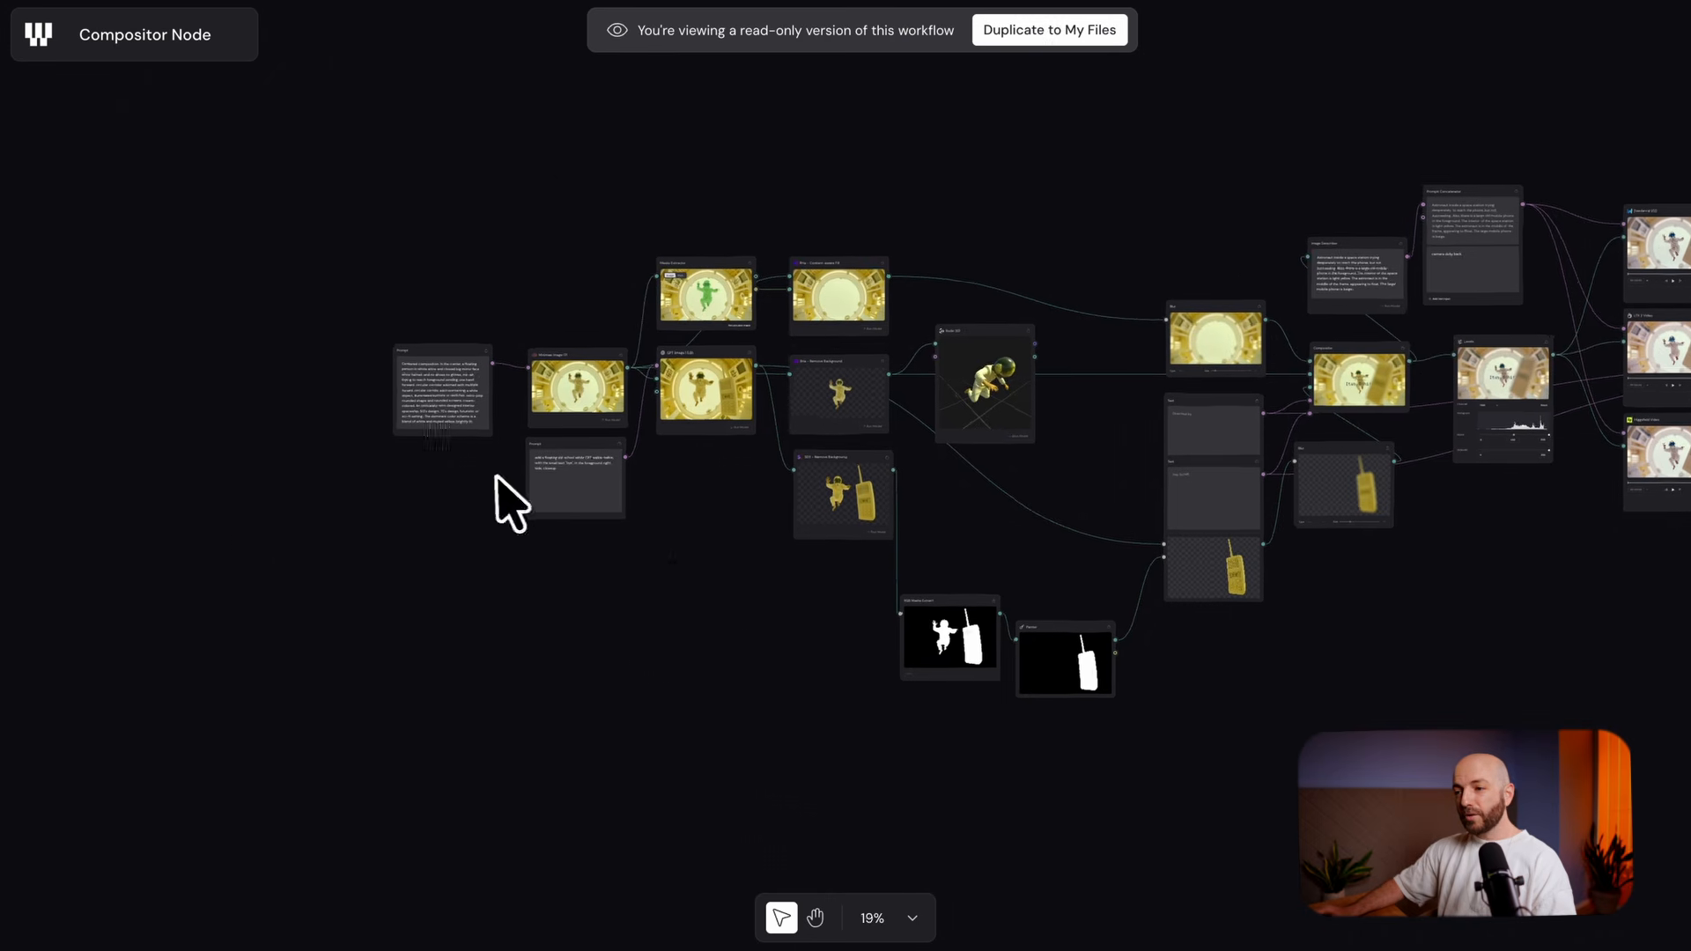
pyautogui.moveTo(513, 434); pyautogui.dragTo(611, 563)
pyautogui.scroll(3, 612, 564)
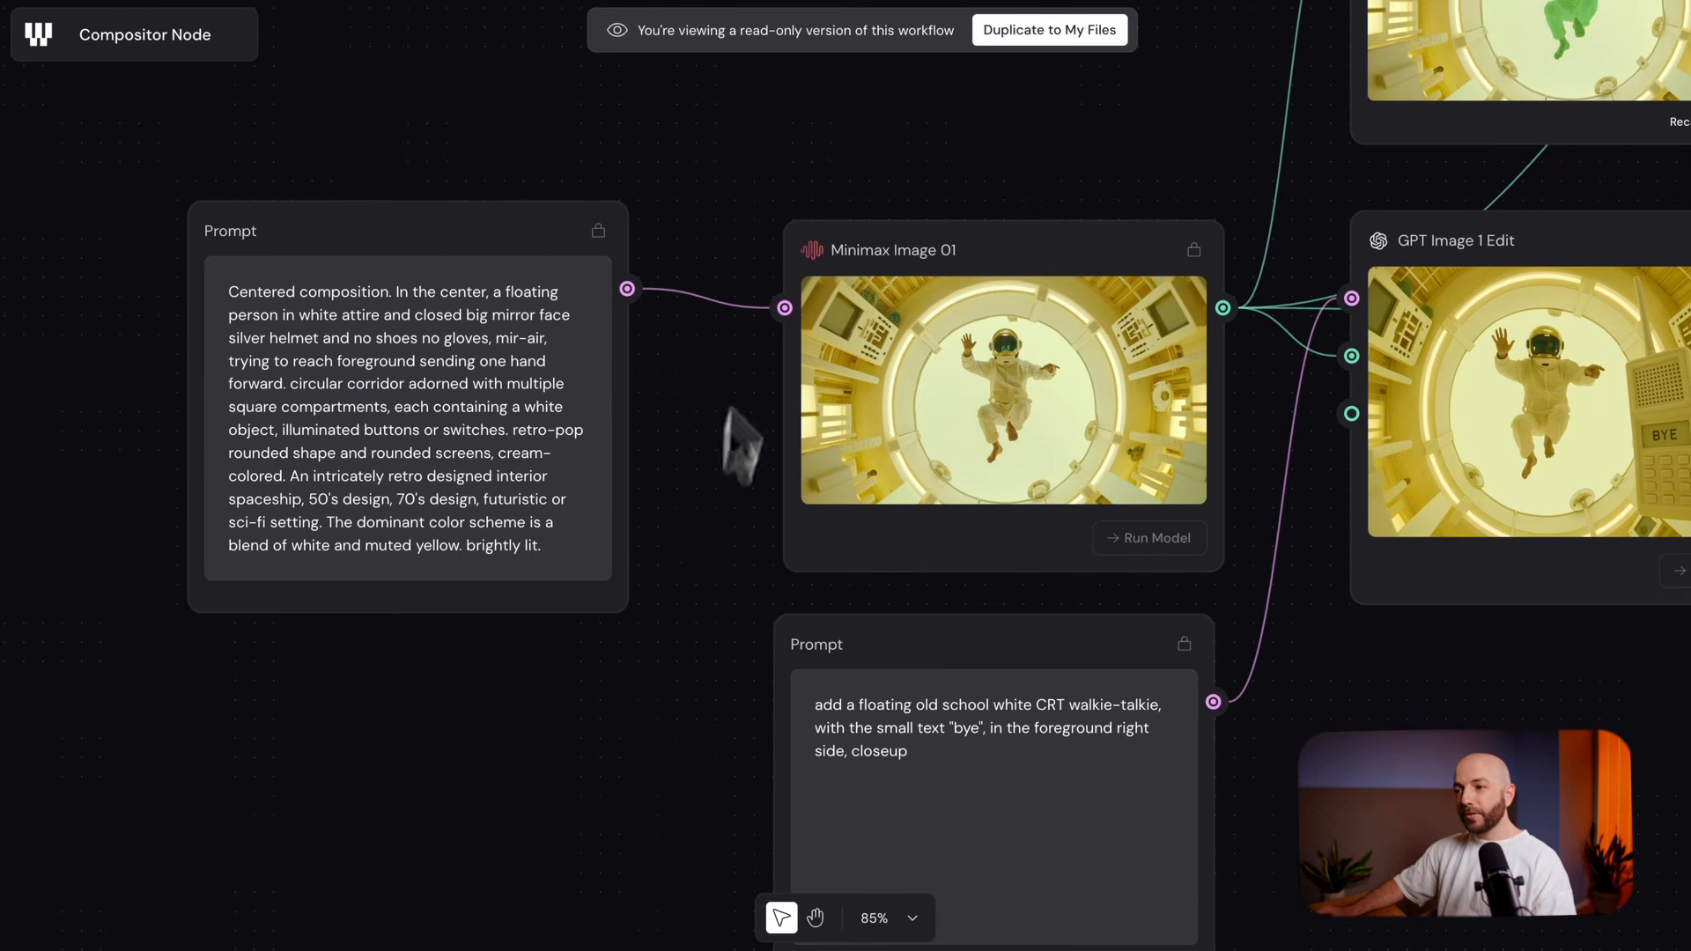
# Follow the workflow through its GPT Image 1 Edit, background removal, RGB Matte Extract and Painter nodes, and examine the whole node graph
pyautogui.moveTo(696, 423); pyautogui.dragTo(264, 558)
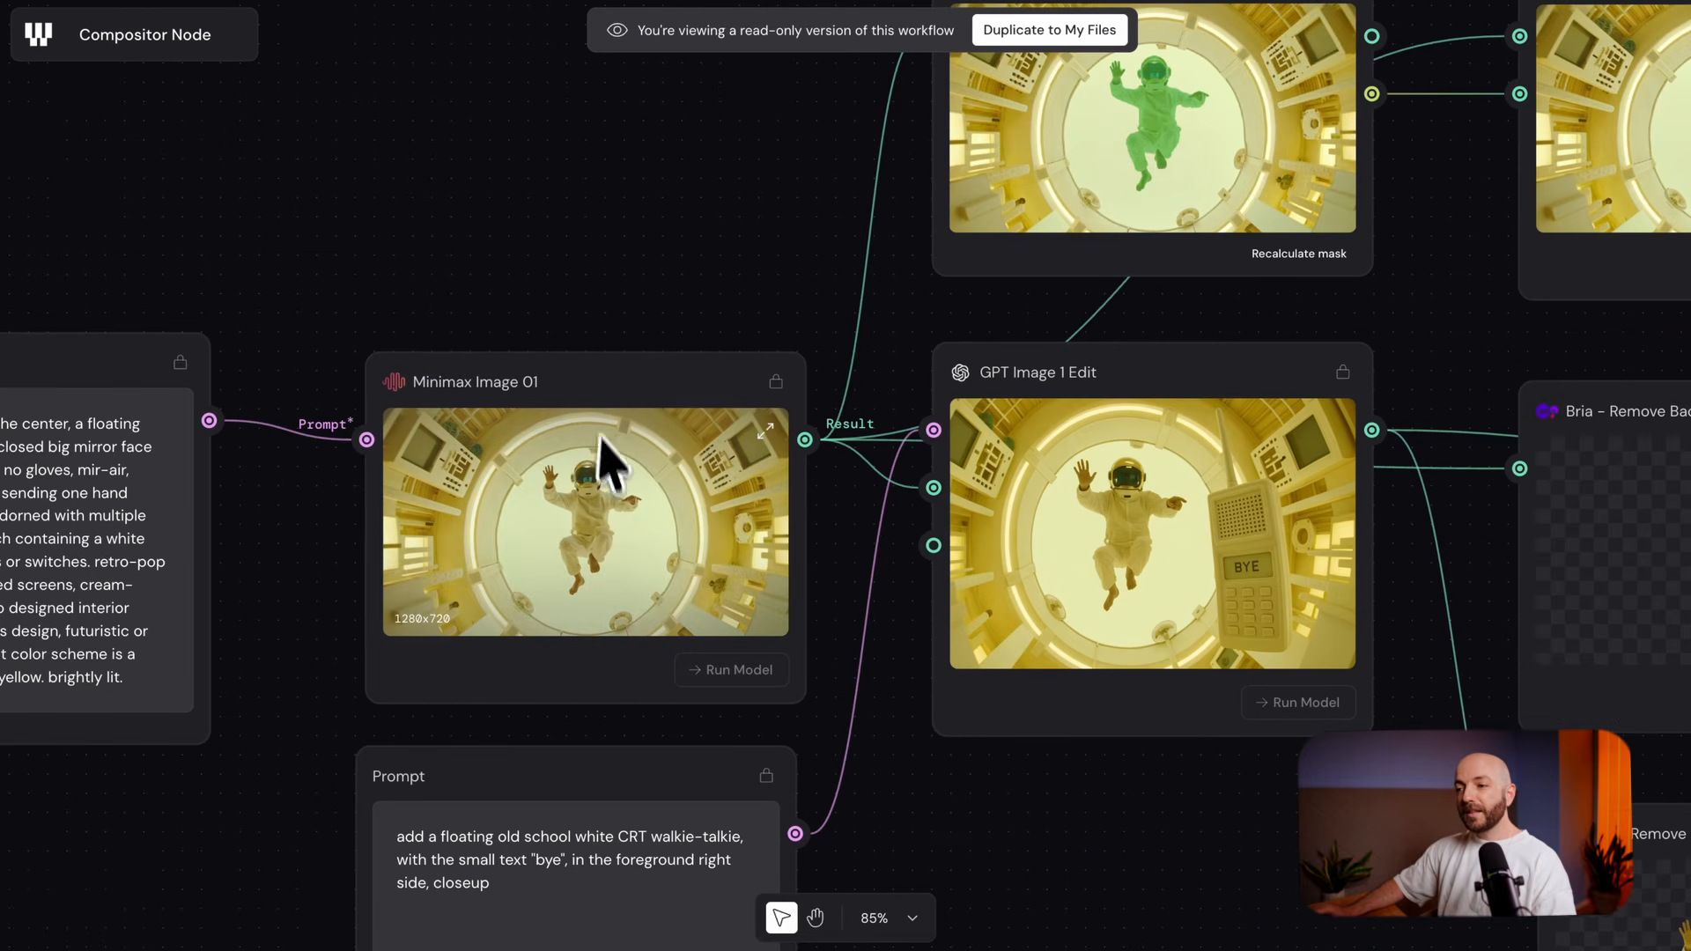
pyautogui.moveTo(925, 515); pyautogui.dragTo(453, 572)
pyautogui.moveTo(906, 622); pyautogui.dragTo(502, 581)
pyautogui.moveTo(1056, 674); pyautogui.dragTo(970, 581)
pyautogui.moveTo(1158, 702); pyautogui.dragTo(954, 422)
pyautogui.moveTo(1094, 662); pyautogui.dragTo(864, 411)
pyautogui.scroll(-1, 1108, 586)
pyautogui.scroll(-5, 1108, 586)
pyautogui.moveTo(1258, 593); pyautogui.dragTo(1126, 381)
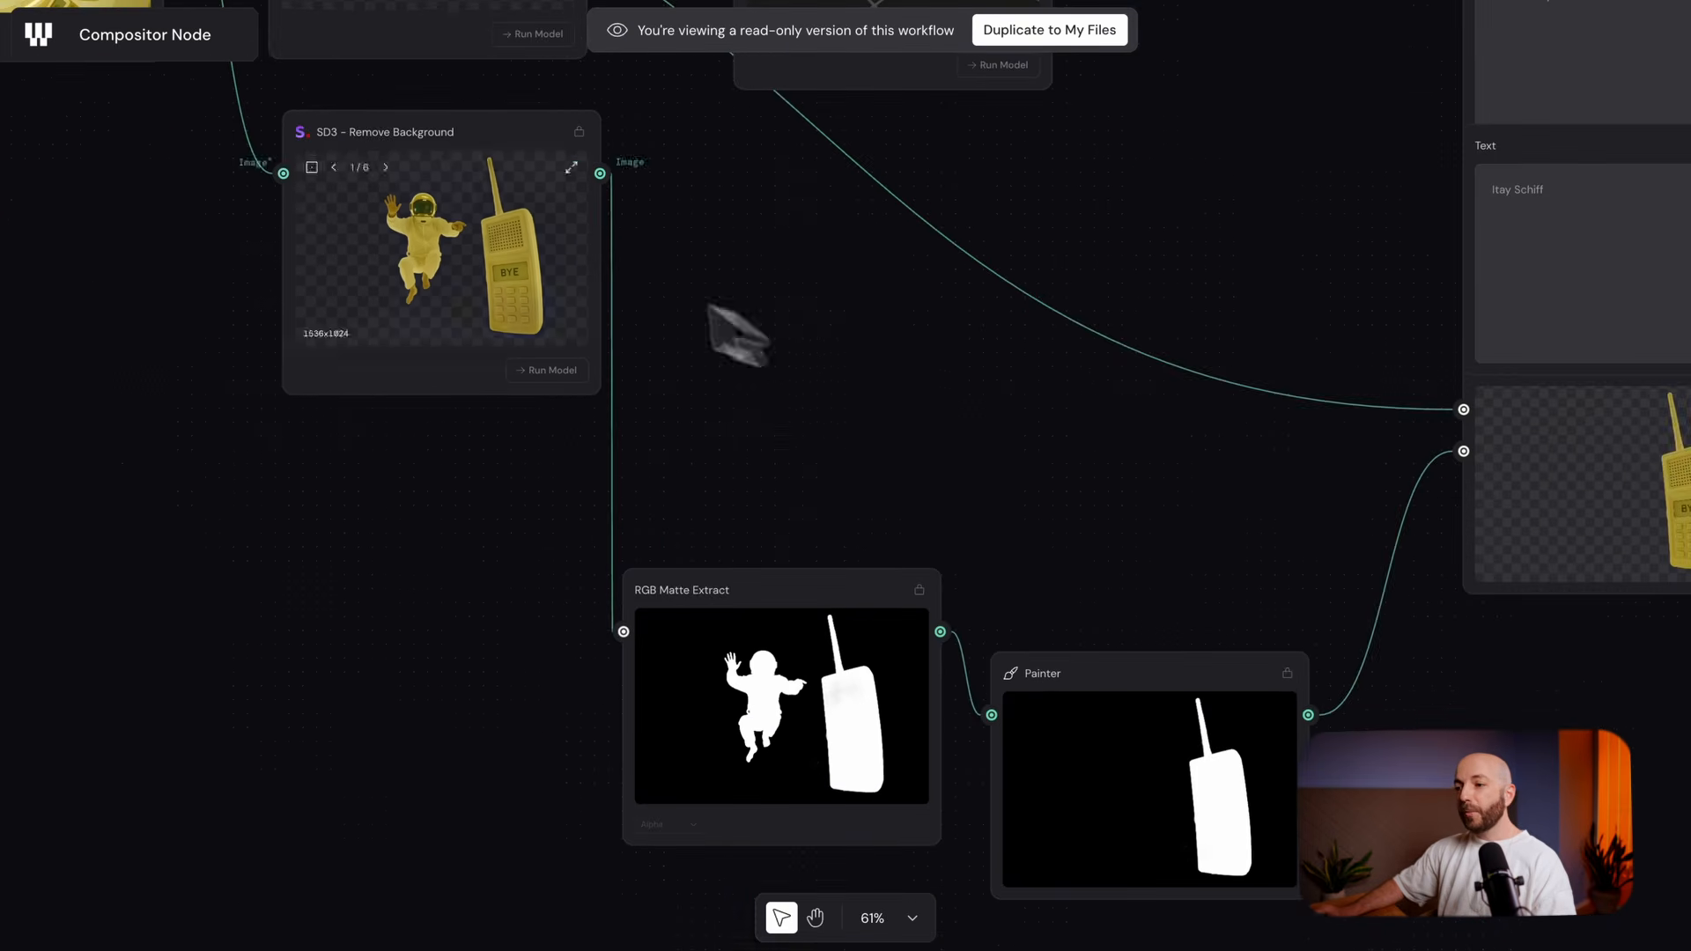
pyautogui.moveTo(1160, 435); pyautogui.dragTo(592, 815)
pyautogui.moveTo(1080, 546); pyautogui.dragTo(581, 679)
pyautogui.scroll(-15, 1113, 566)
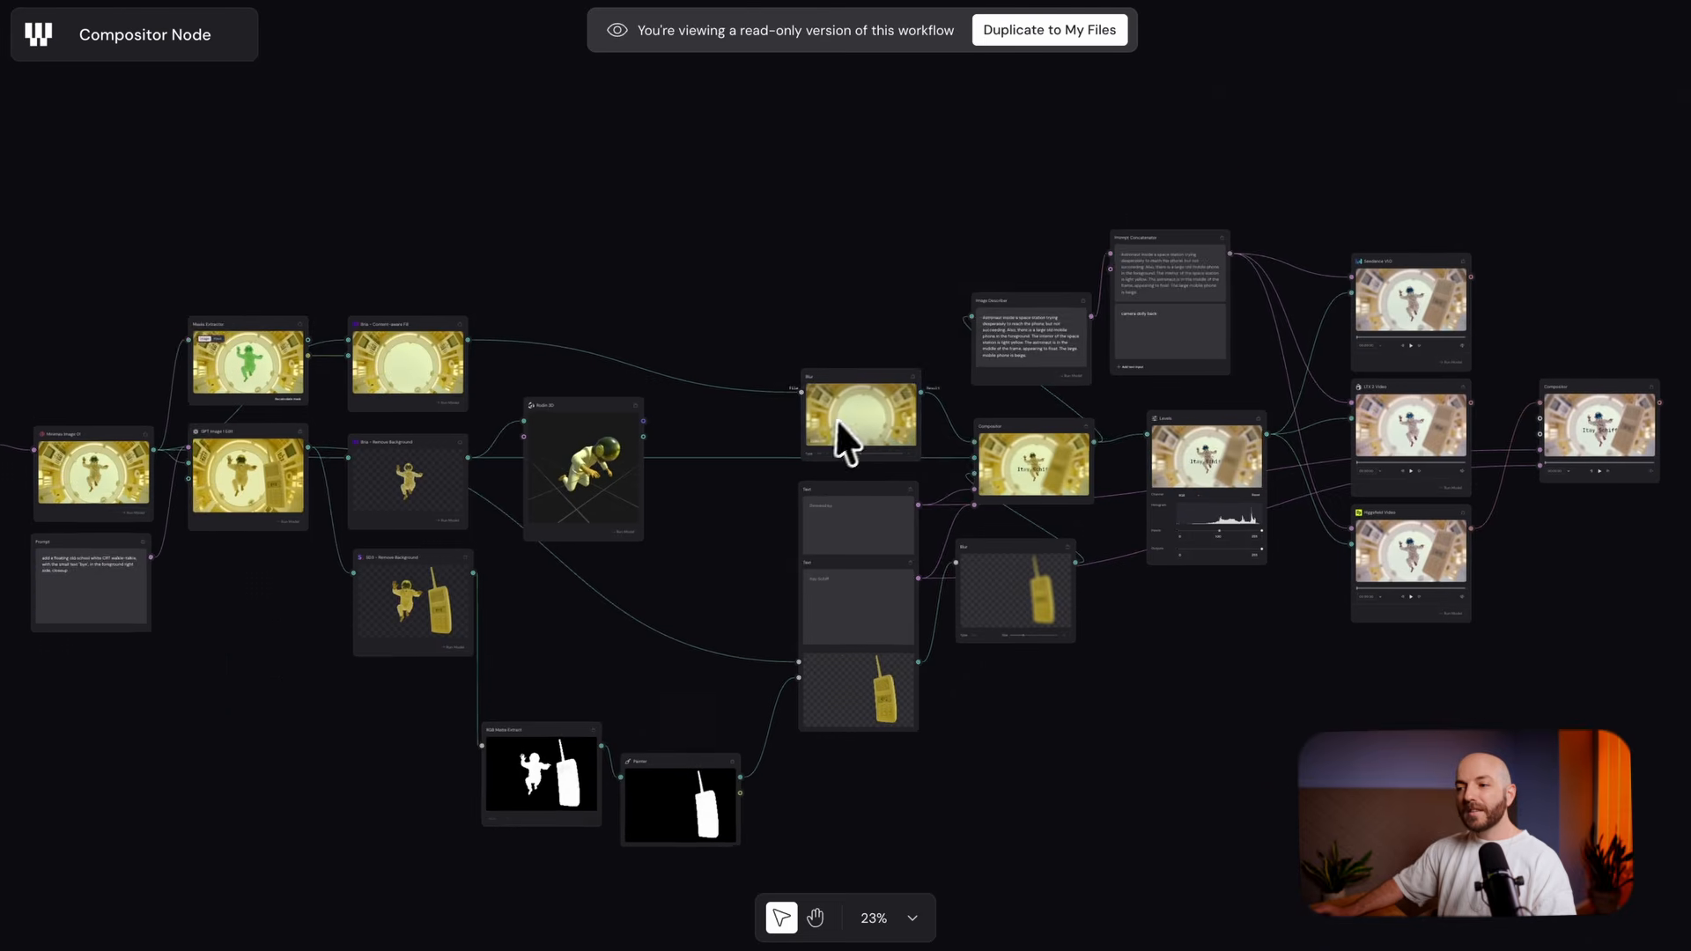
pyautogui.moveTo(771, 504); pyautogui.dragTo(921, 404)
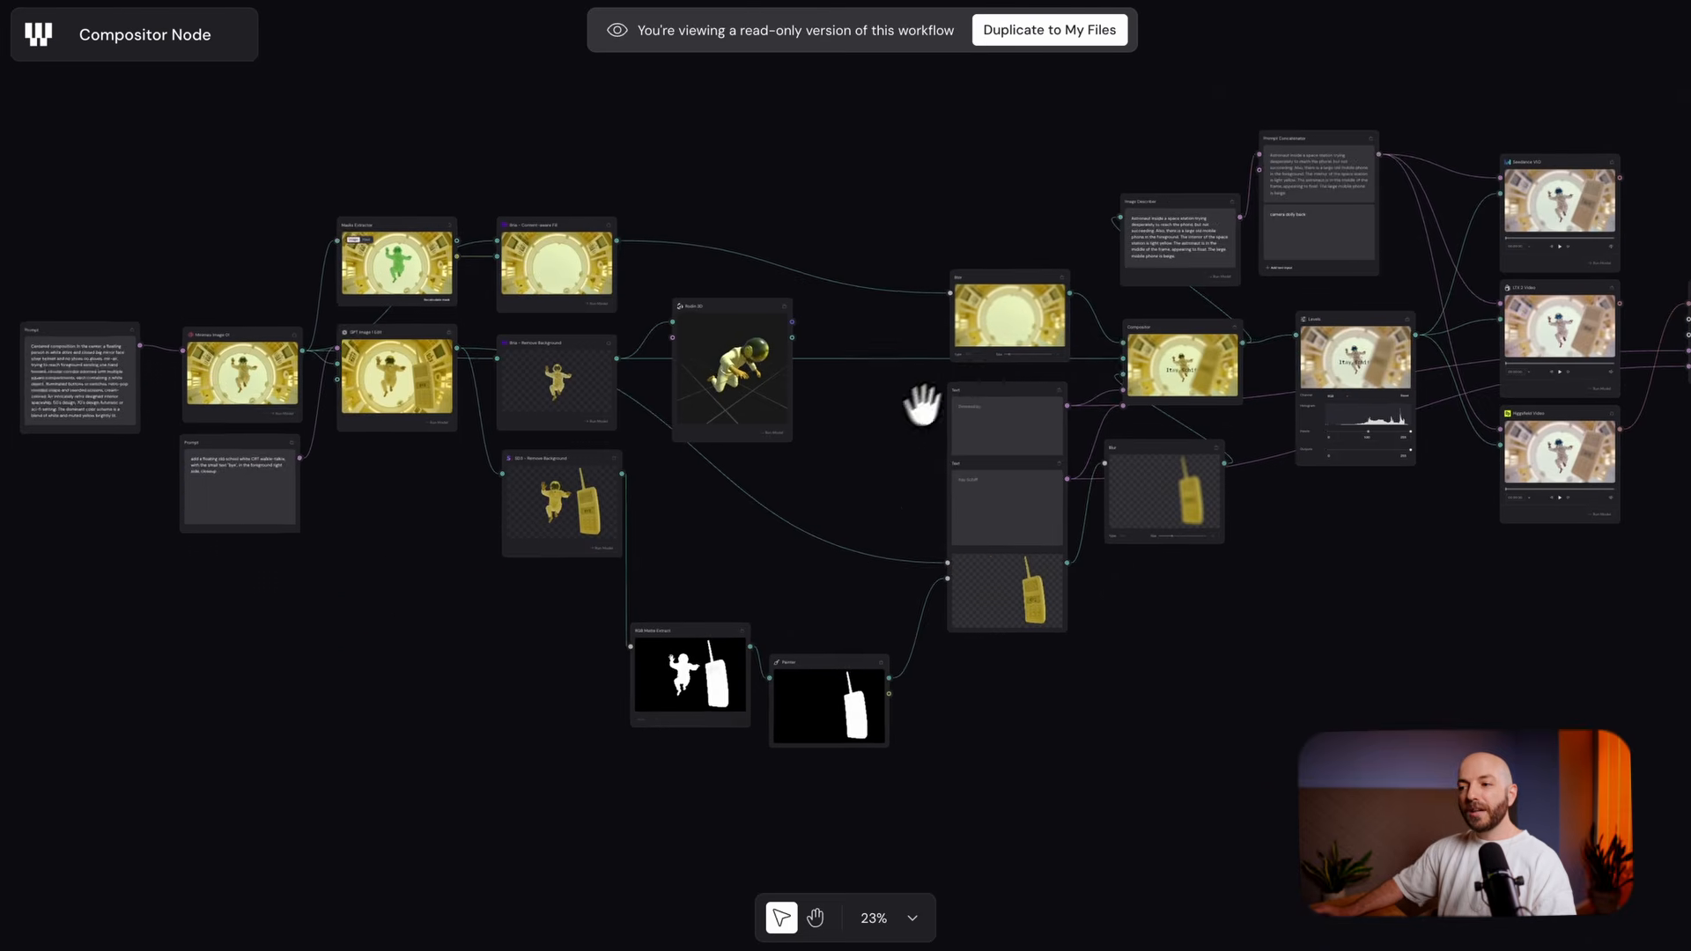
pyautogui.scroll(-1, 888, 478)
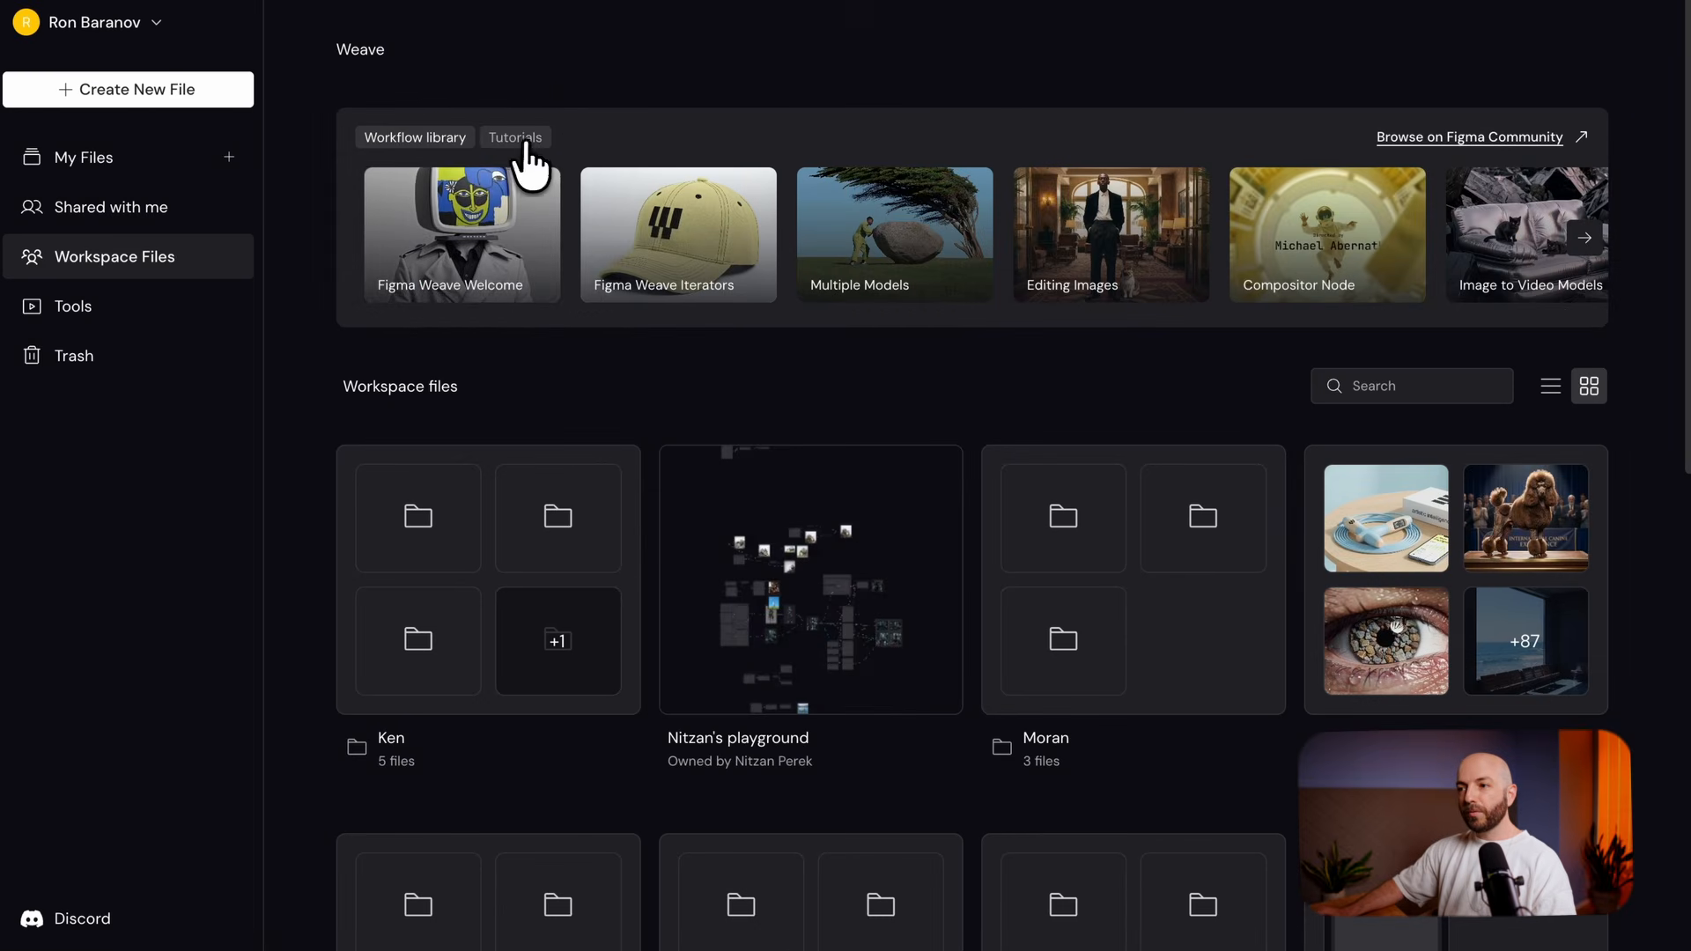
# Browse the Tutorials collection above the workspace files
pyautogui.click(495, 144)
pyautogui.click(445, 141)
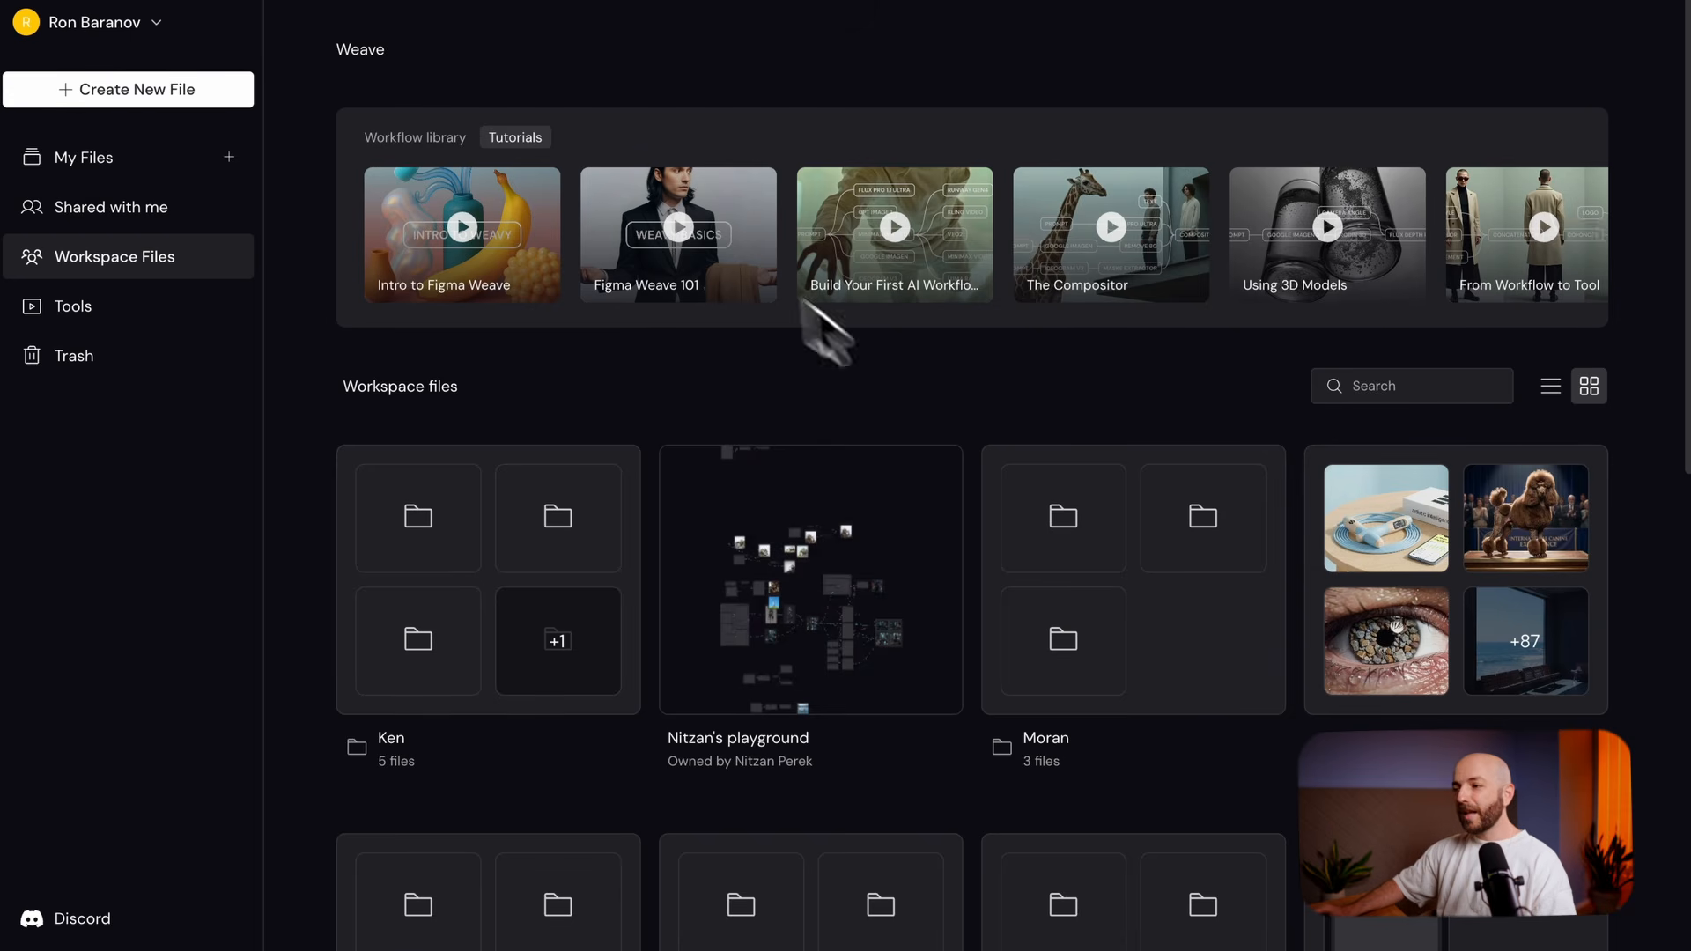
pyautogui.scroll(-1, 925, 440)
pyautogui.scroll(1, 940, 448)
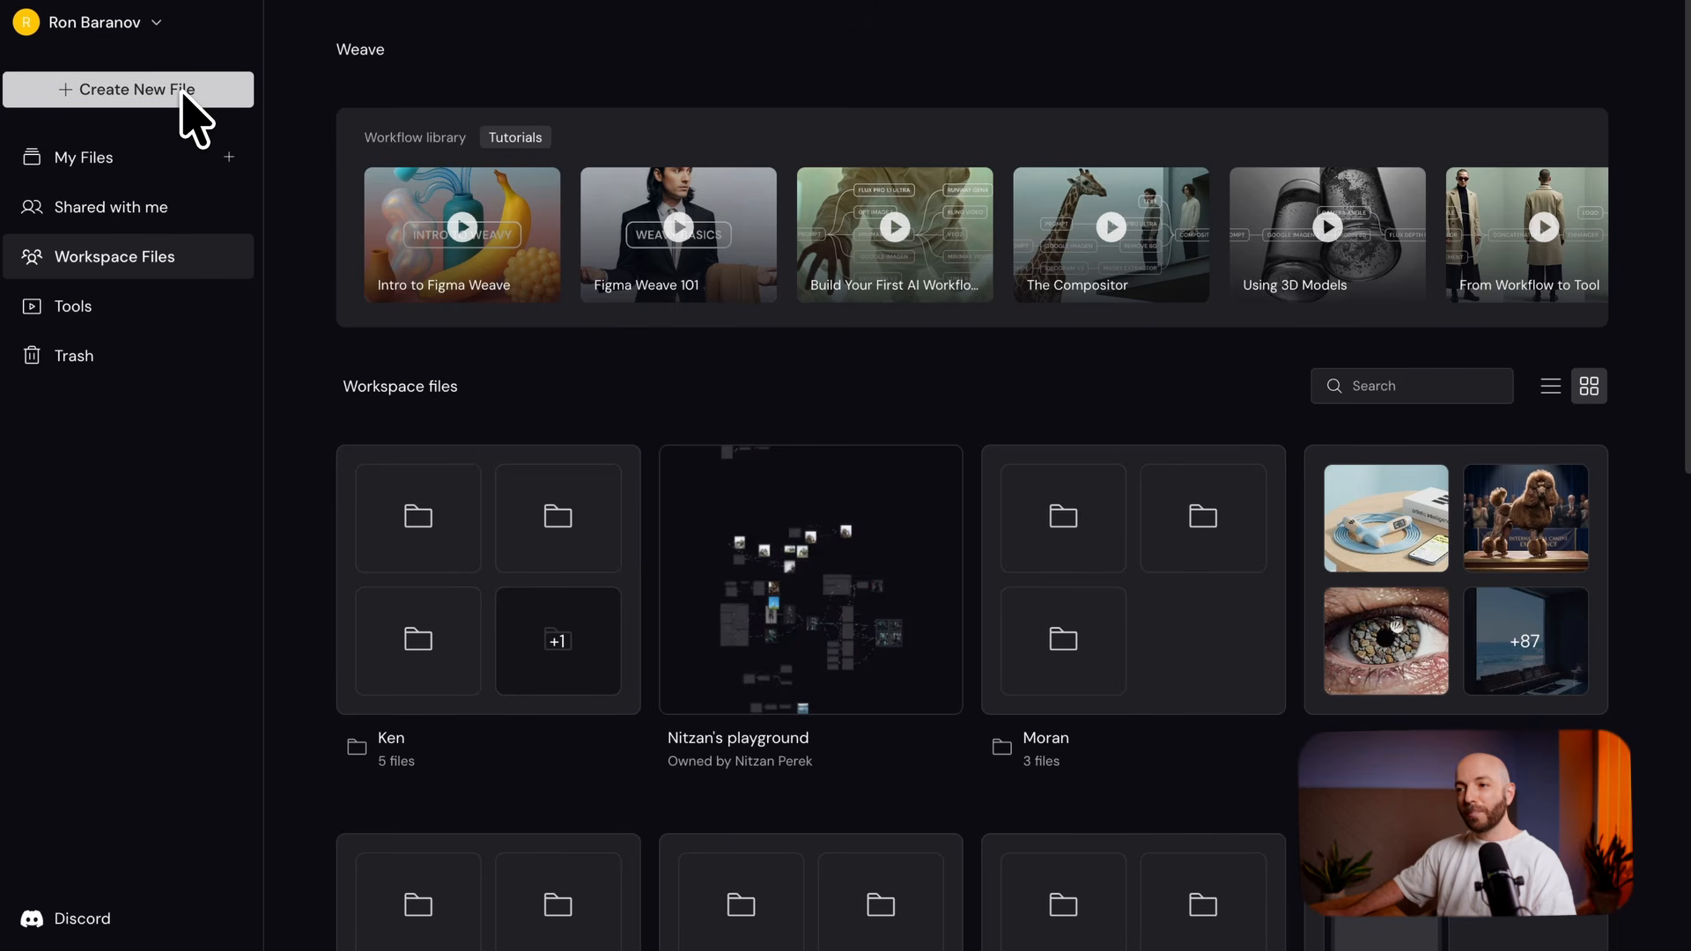
# Create a new file from the workspace files page
pyautogui.rightClick(557, 423)
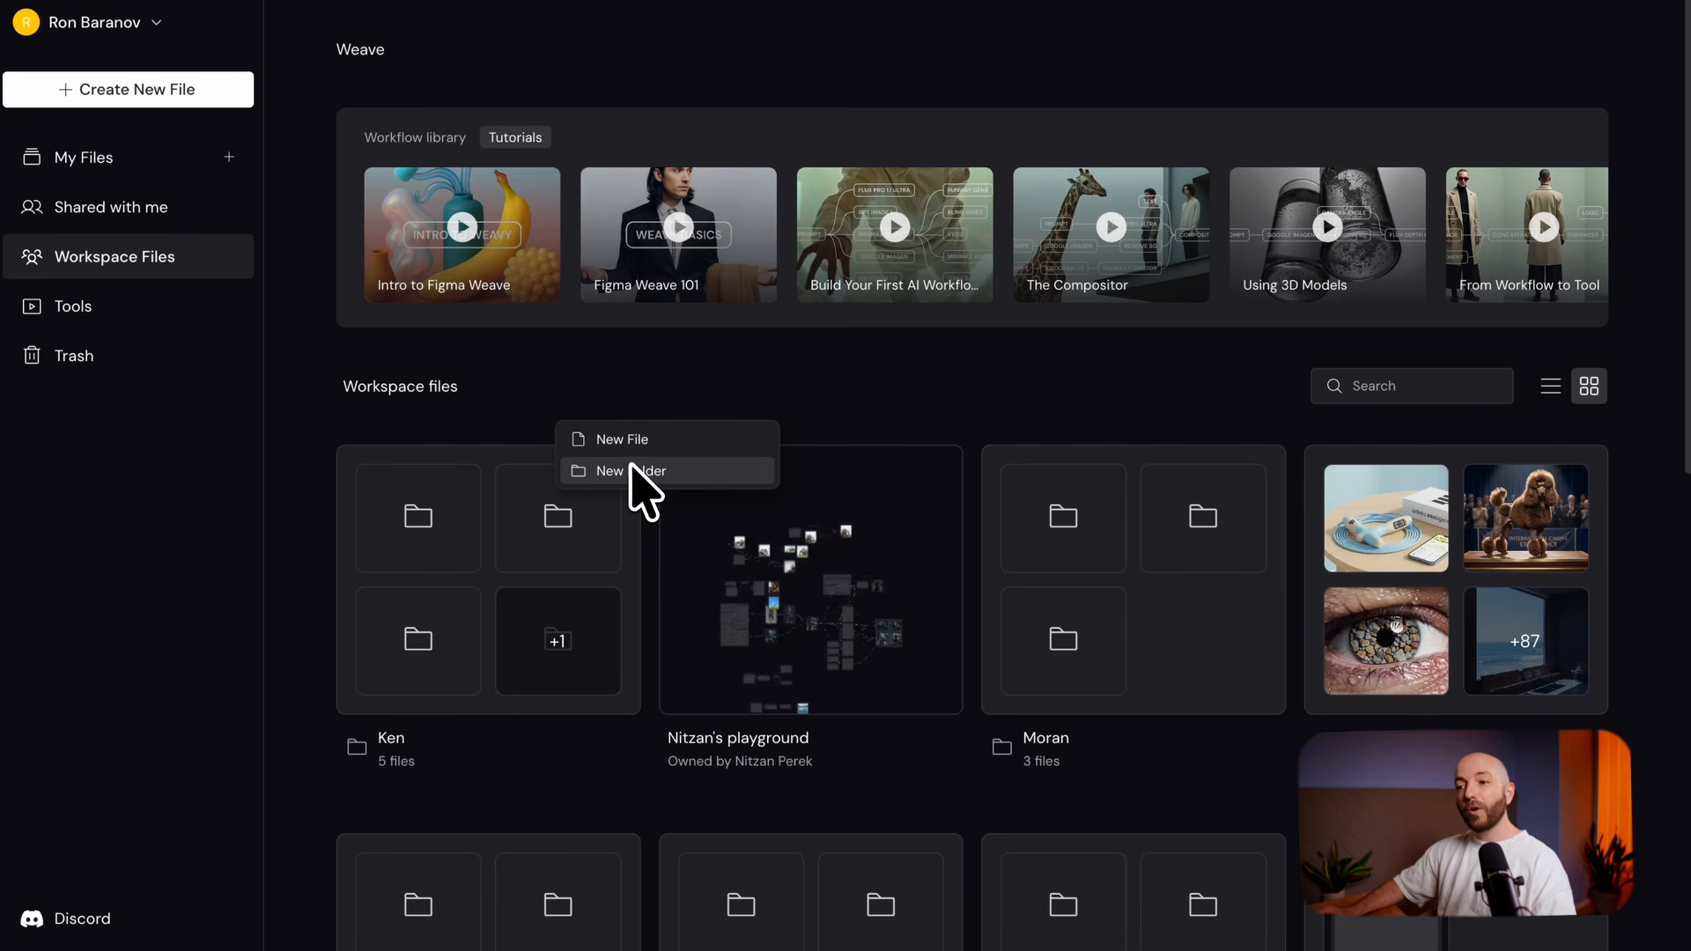
pyautogui.click(472, 417)
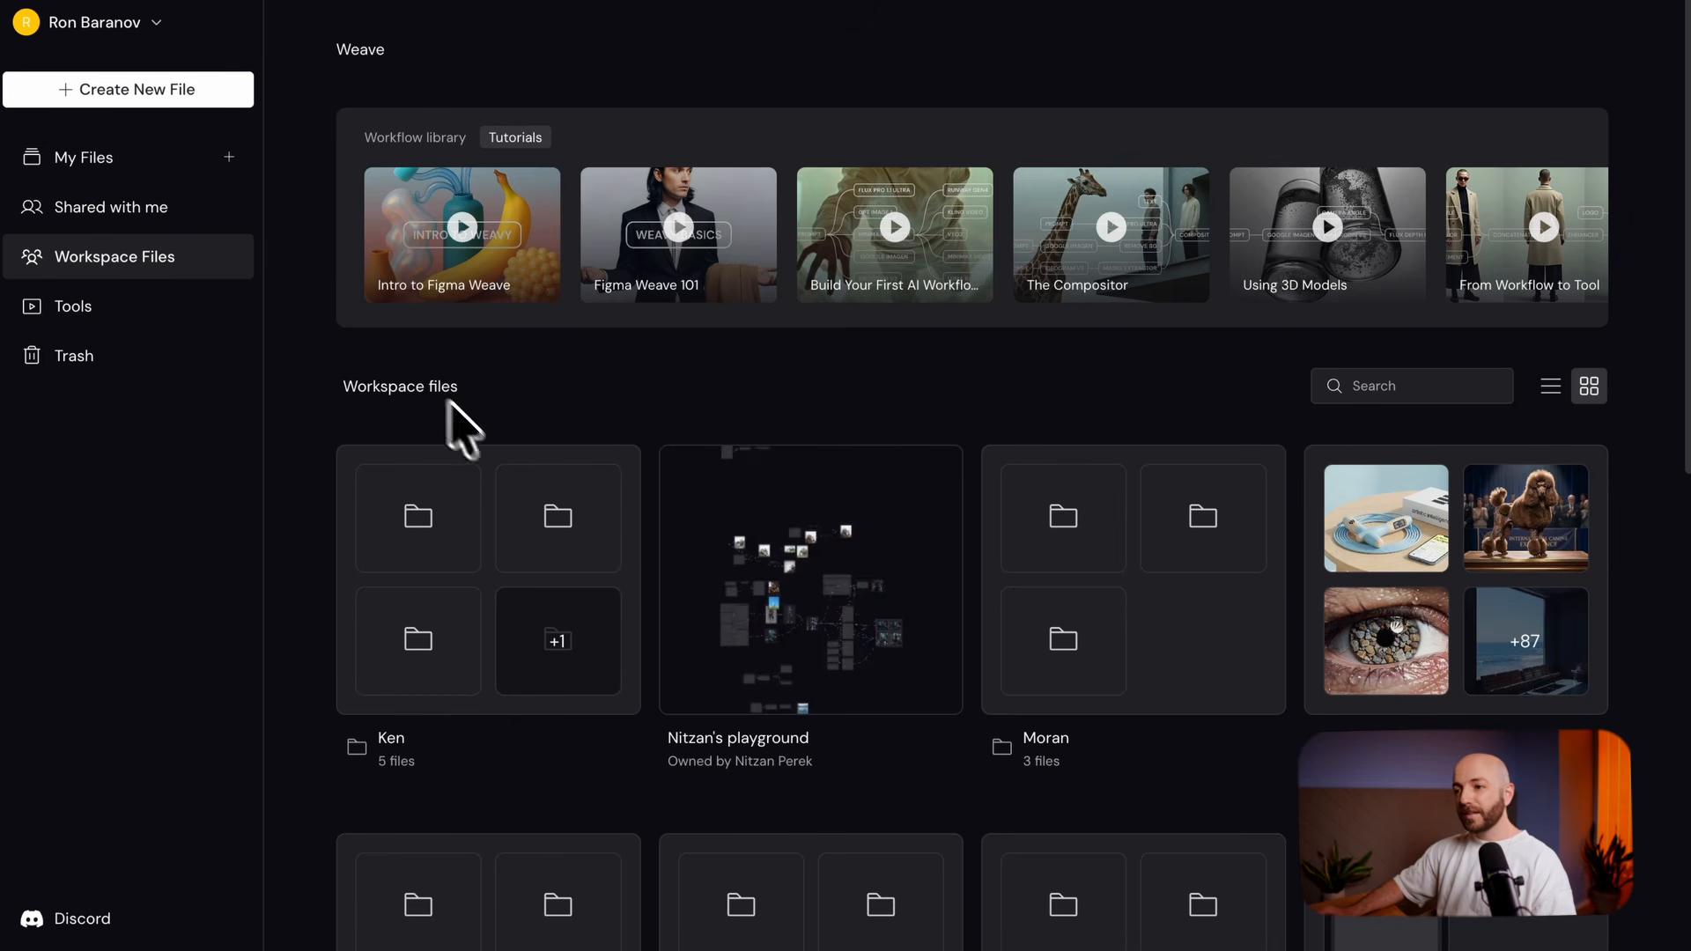
pyautogui.click(728, 528)
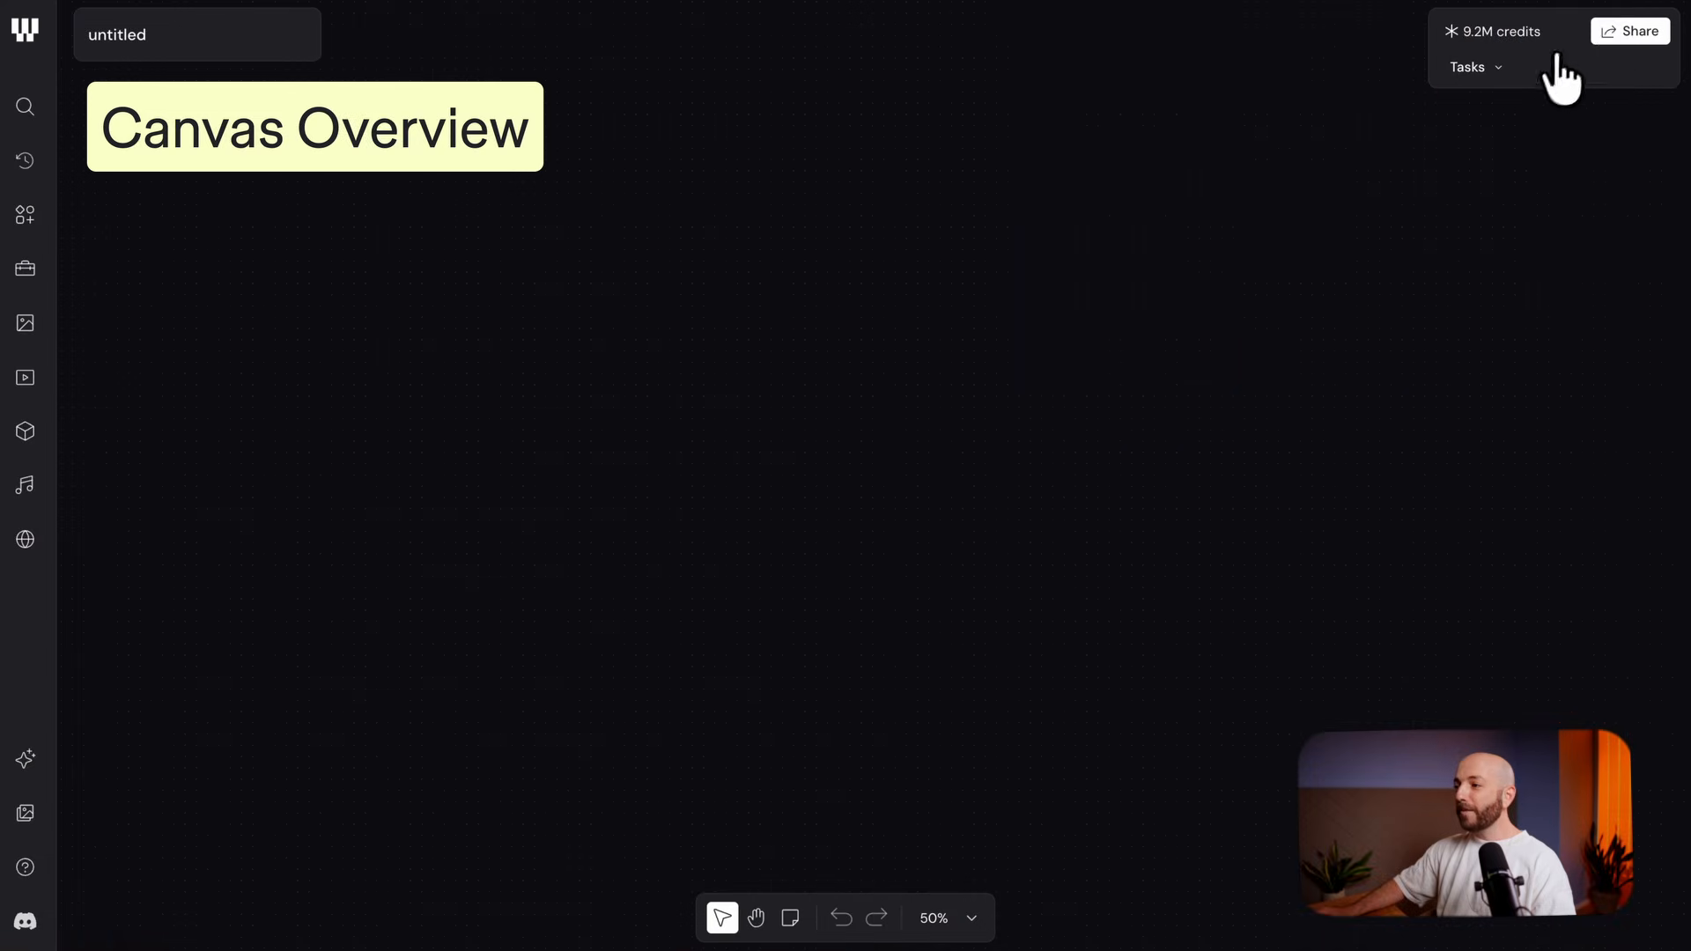
# View the sharing options of the untitled file and close them
pyautogui.click(1627, 34)
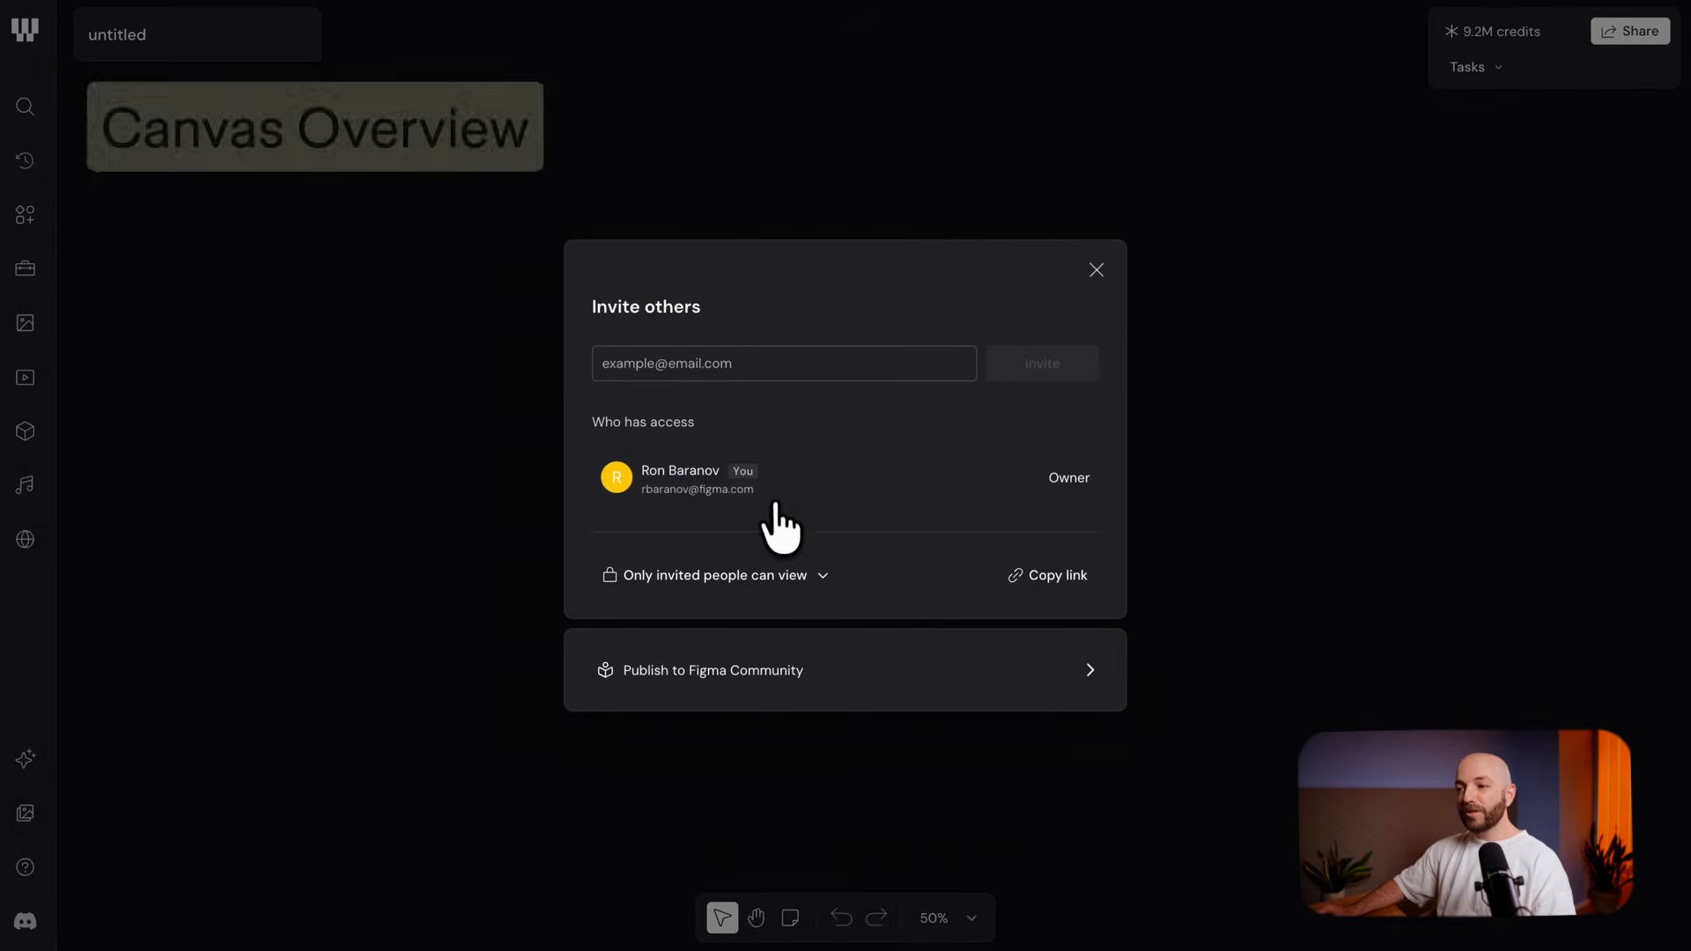
pyautogui.click(1096, 268)
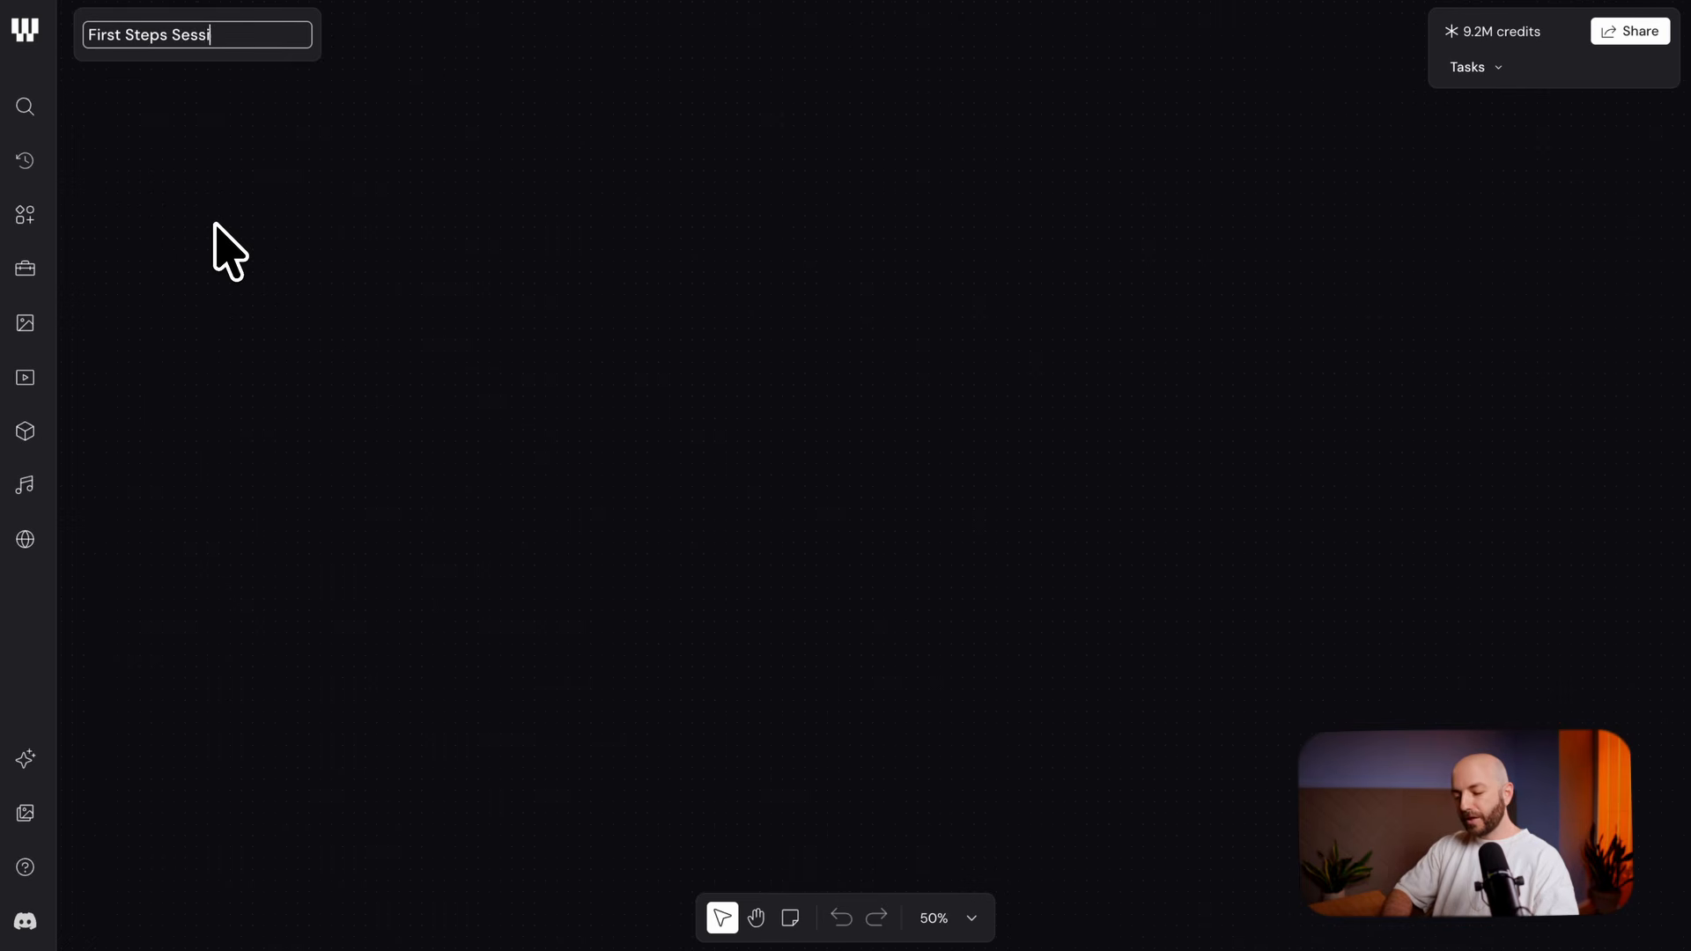
# Rename the file as "First Steps Session - Weave"
pyautogui.write('ave')
pyautogui.press('Return')
# Review the file's main menu commands, including duplicating, sharing, keyboard shortcuts and preferences, and close the menu
pyautogui.click(24, 29)
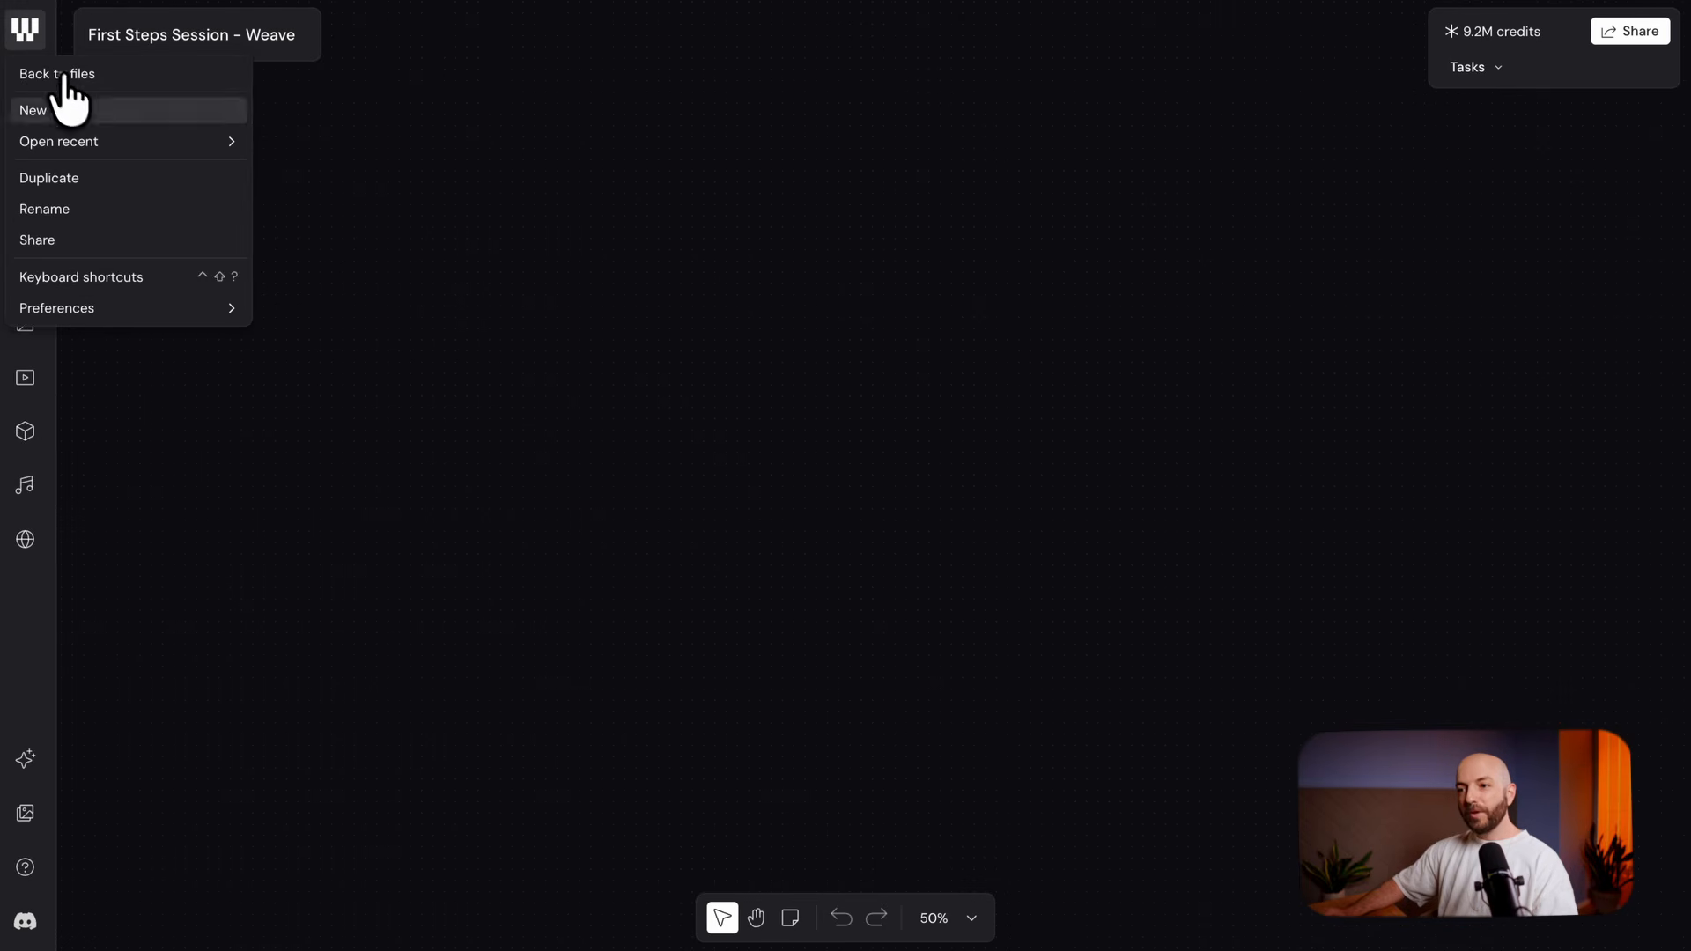
pyautogui.moveTo(85, 304)
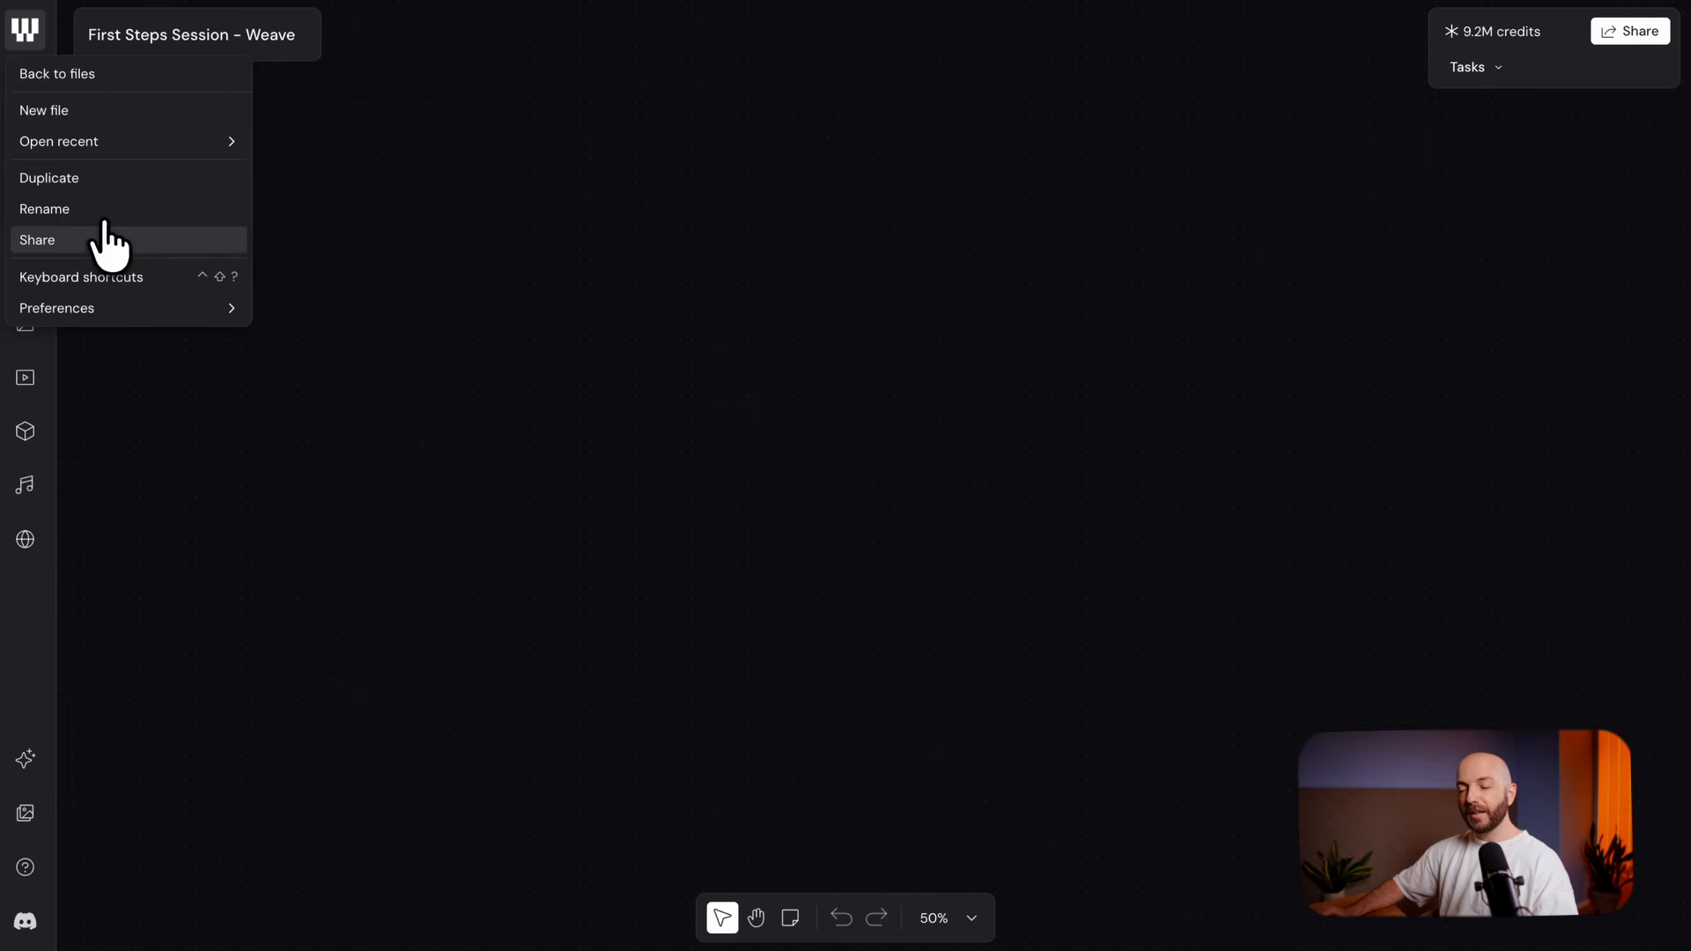
pyautogui.click(356, 185)
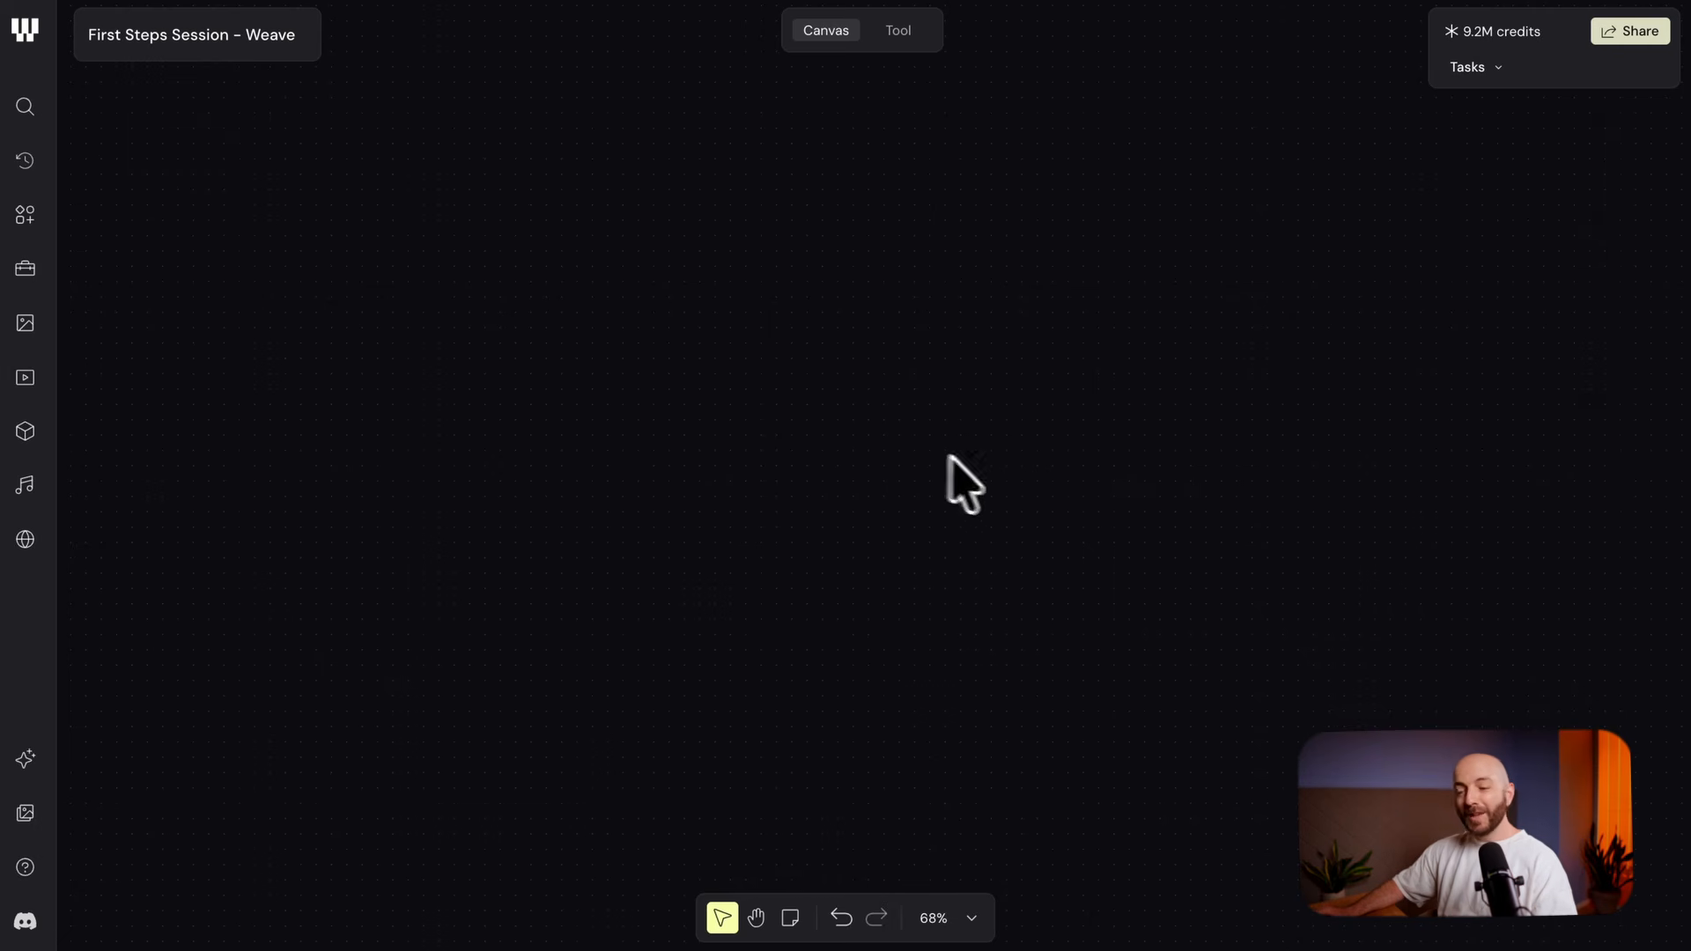
# Add a Prompt node to the canvas and replace its text with "A young man walking on a tightrope between tall buildings"
pyautogui.rightClick(909, 455)
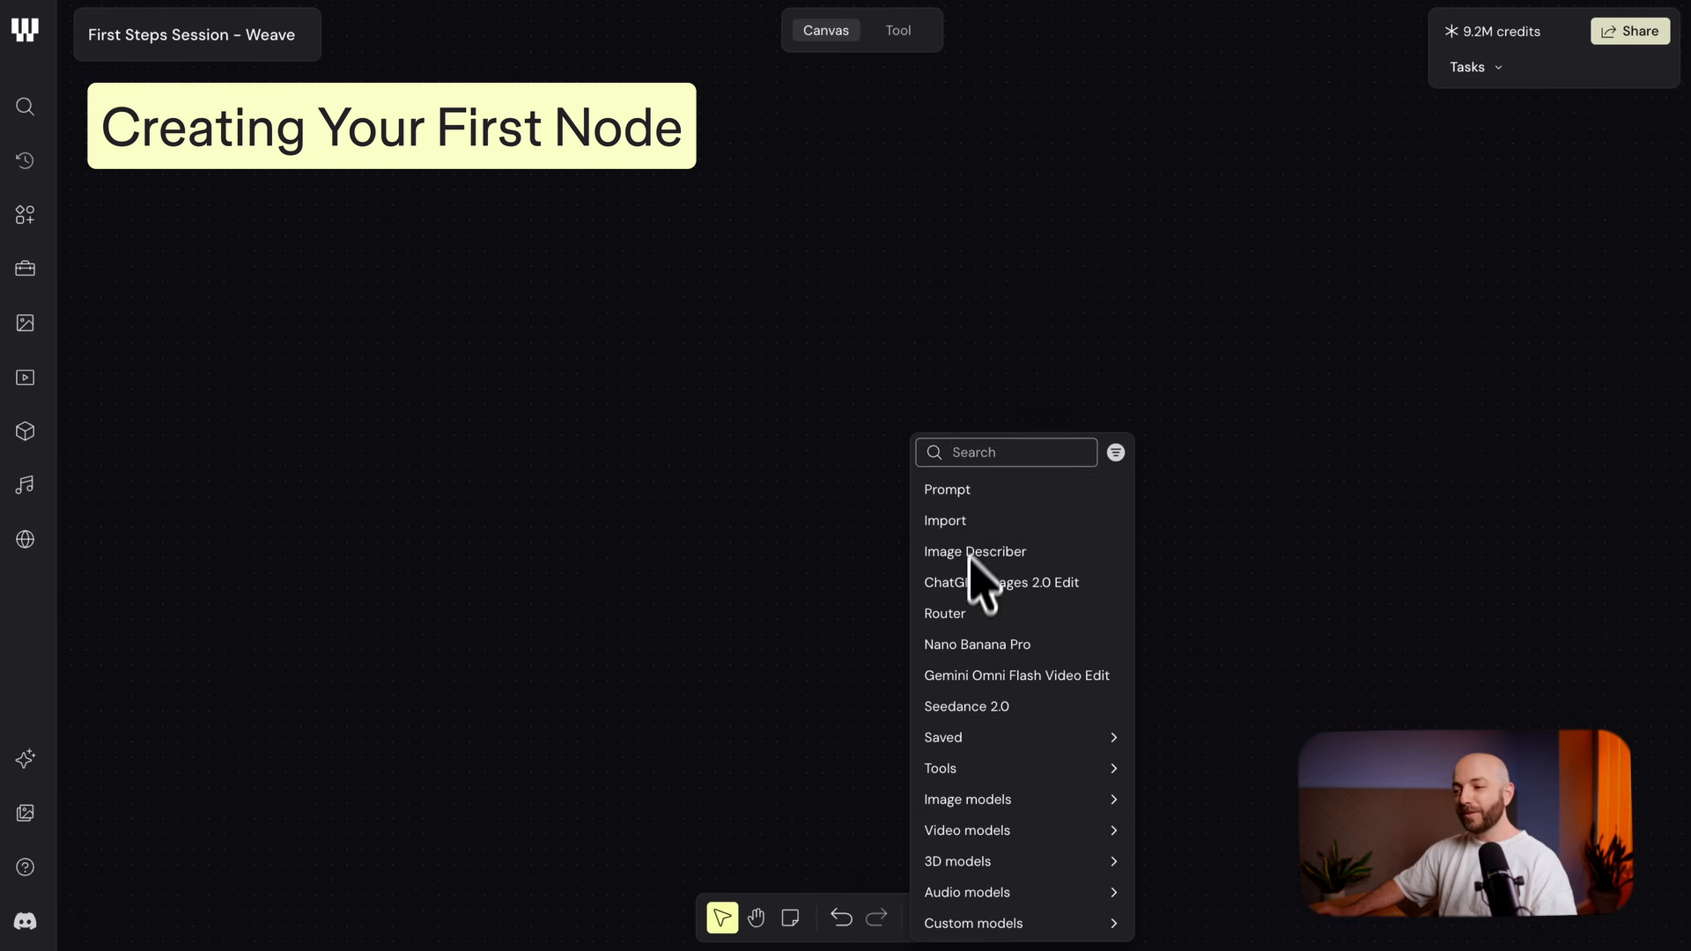
pyautogui.click(960, 498)
pyautogui.moveTo(1010, 460); pyautogui.dragTo(762, 366)
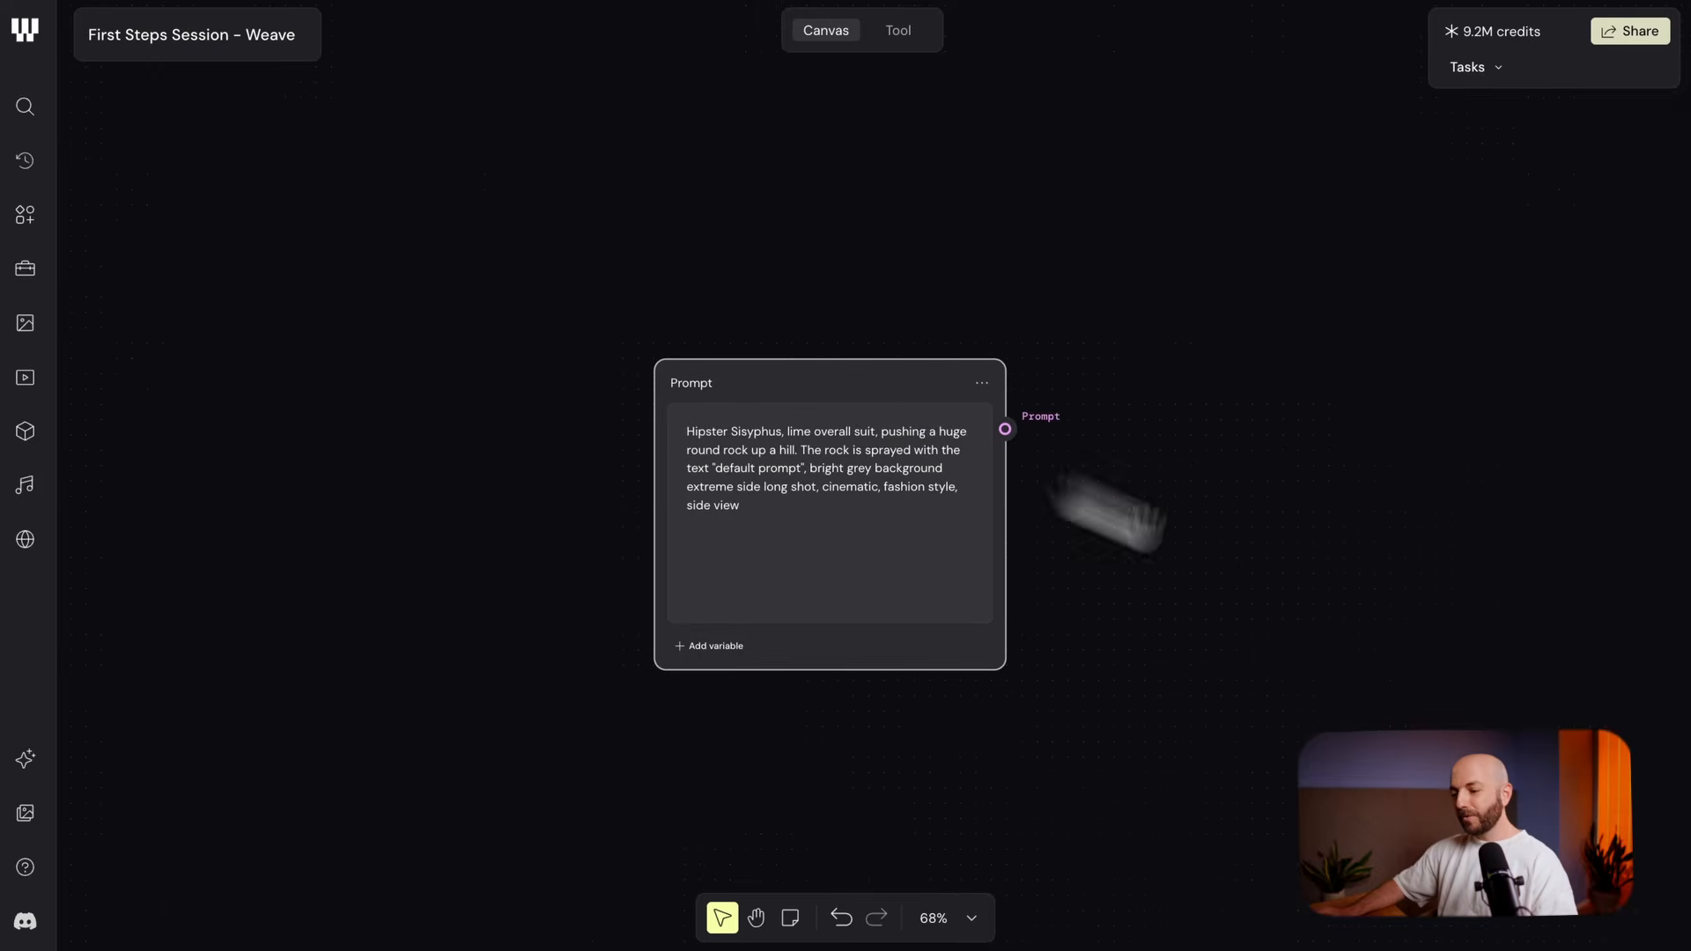
pyautogui.scroll(5, 879, 491)
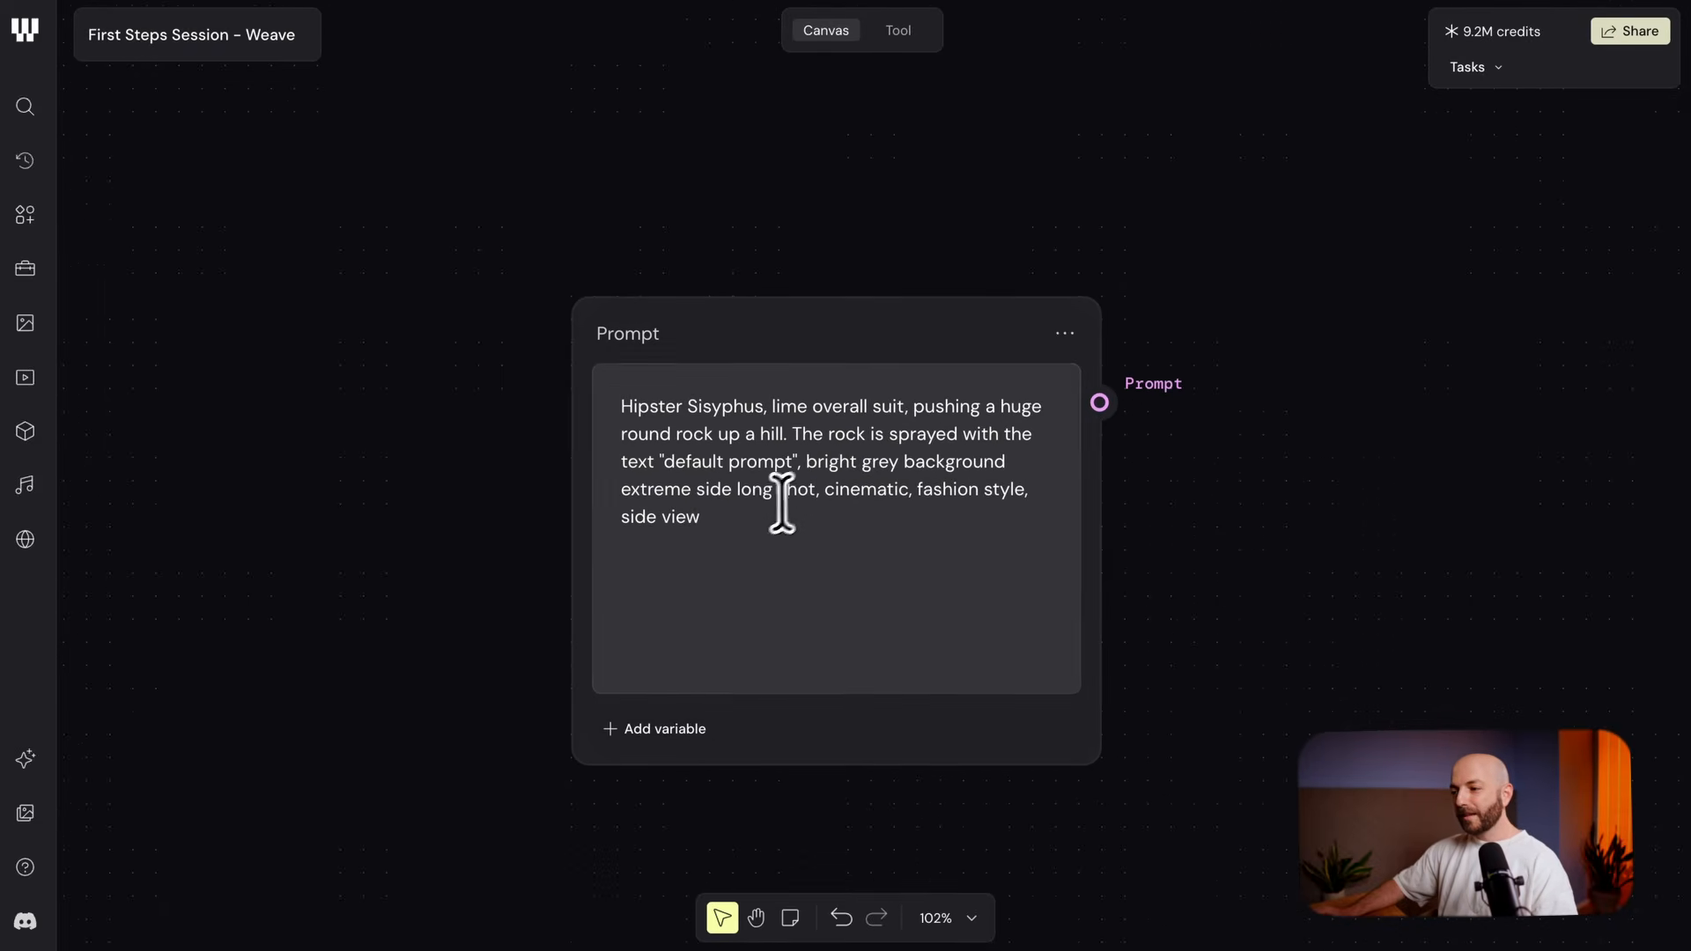
pyautogui.hotkey('ctrl', 'a')
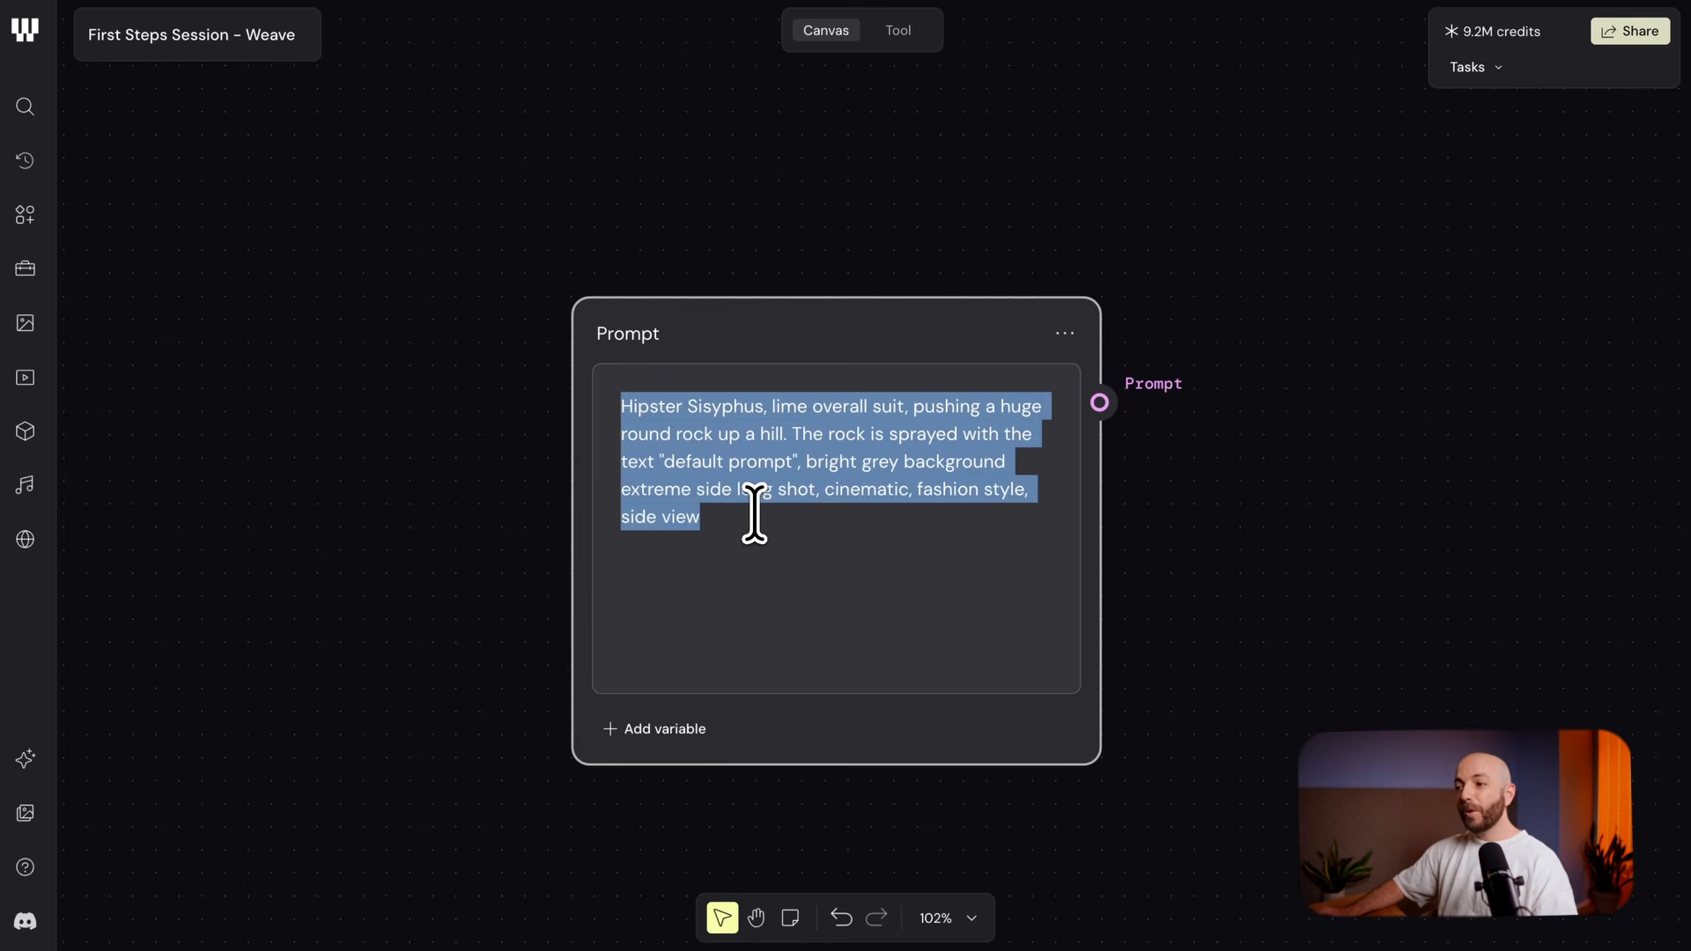
pyautogui.press('BackSpace')
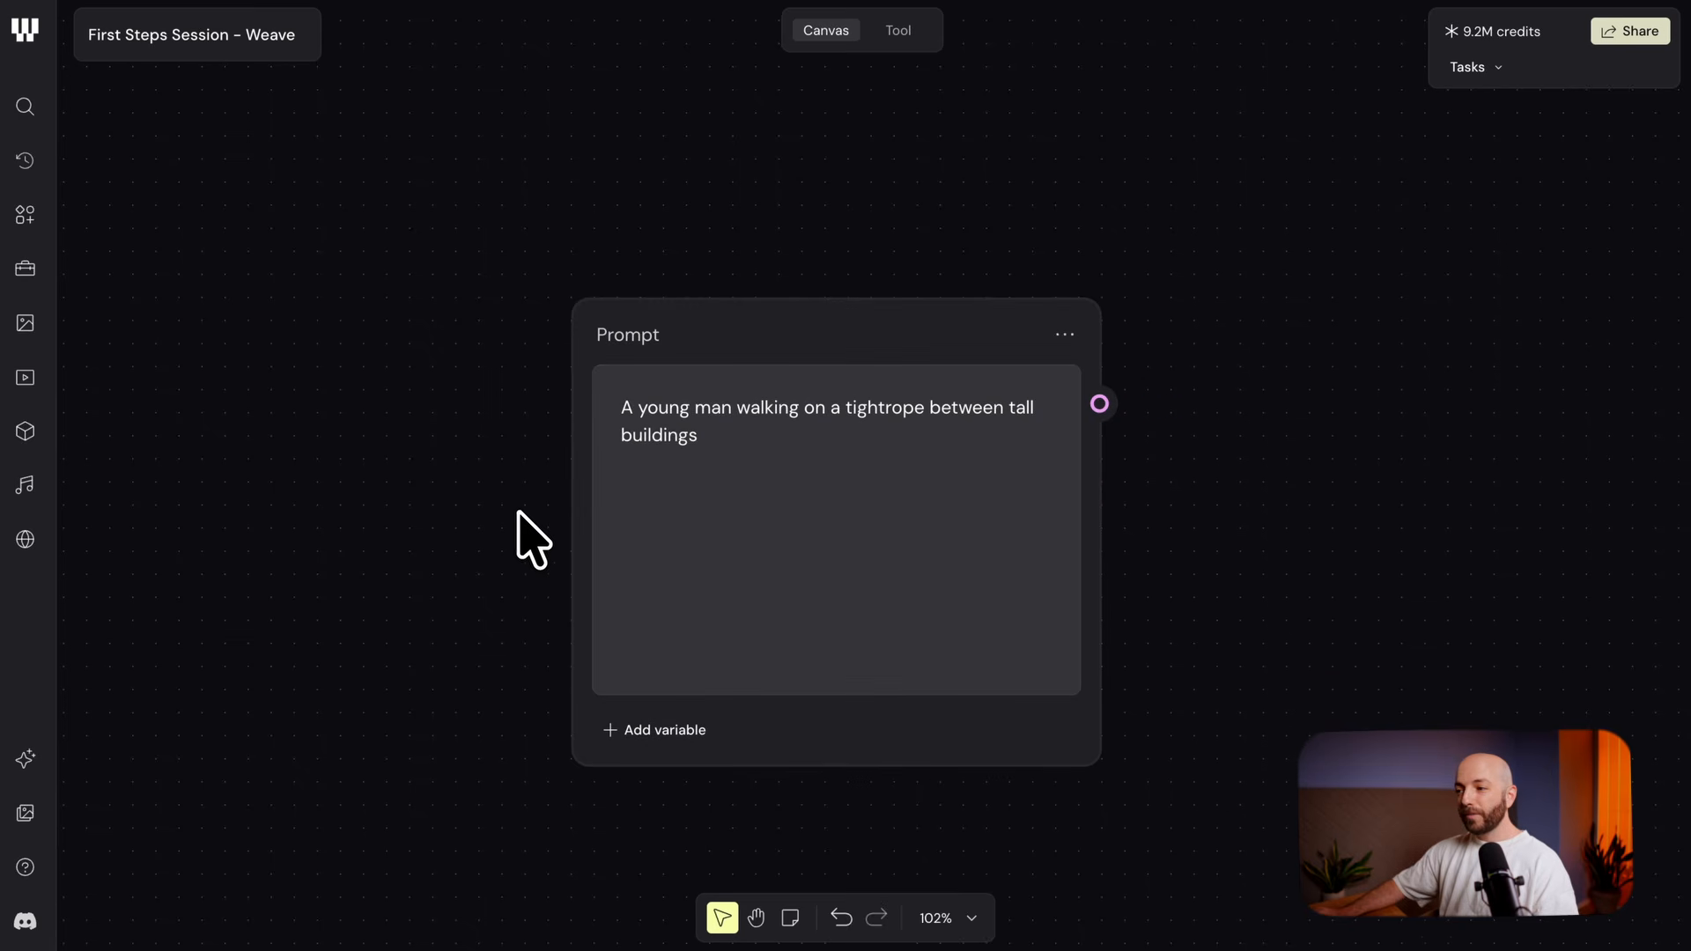
# Examine the Prompt node and its output connector up close
pyautogui.scroll(2, 518, 513)
pyautogui.moveTo(519, 511); pyautogui.dragTo(295, 440)
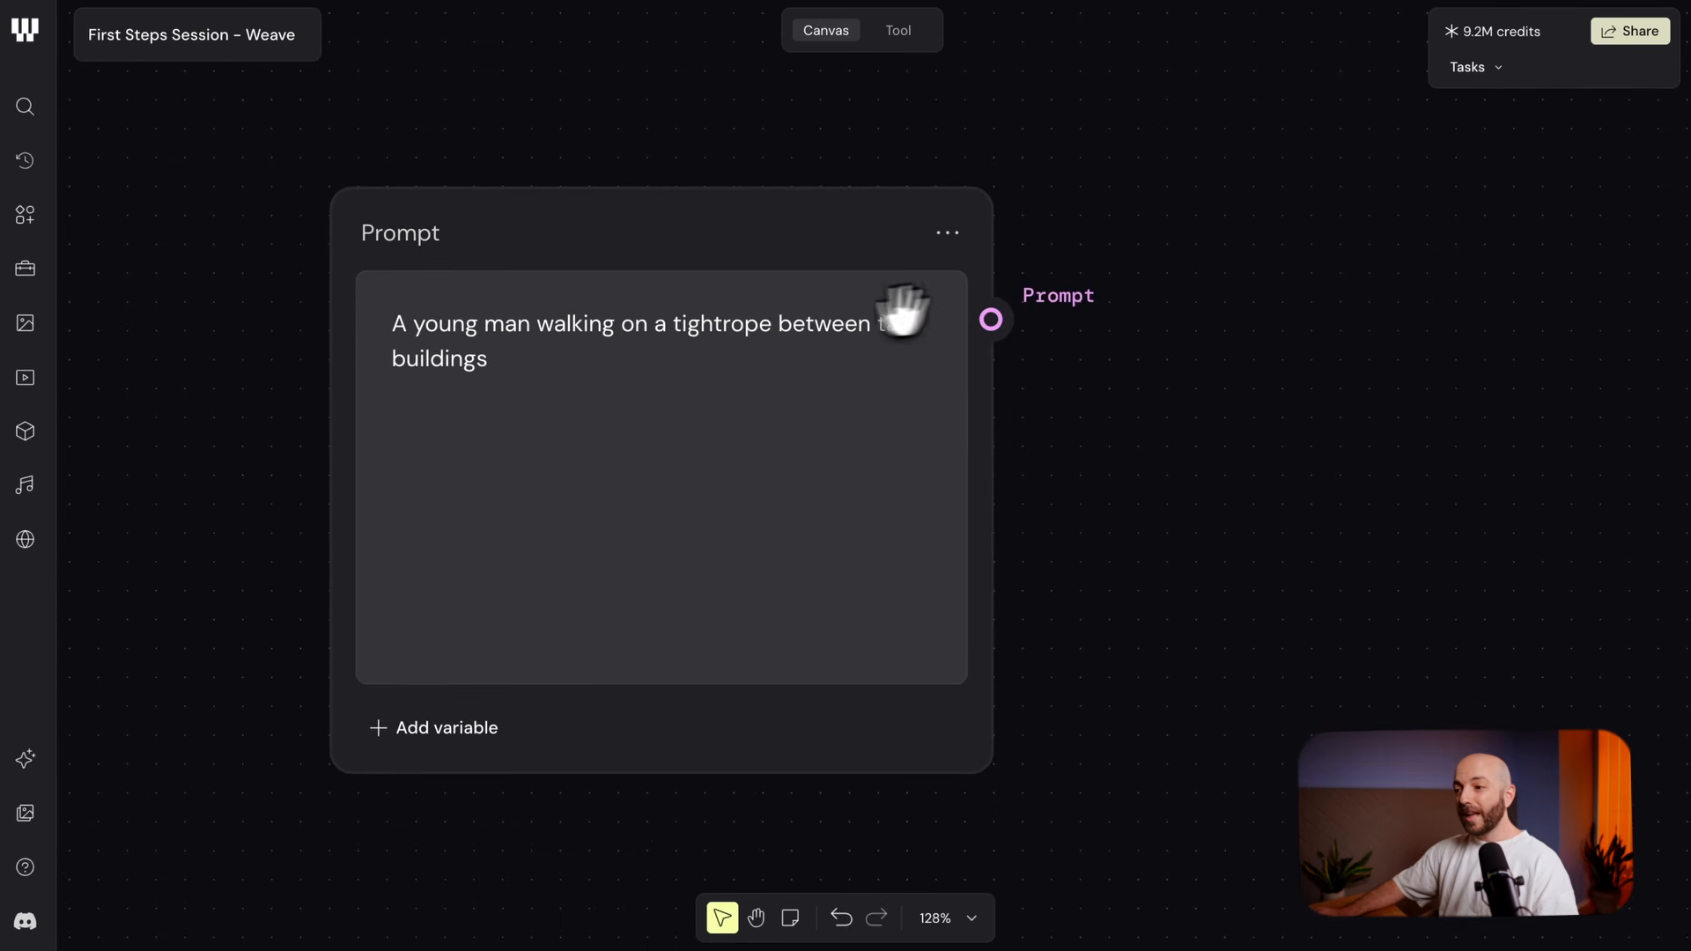
pyautogui.scroll(2, 1021, 321)
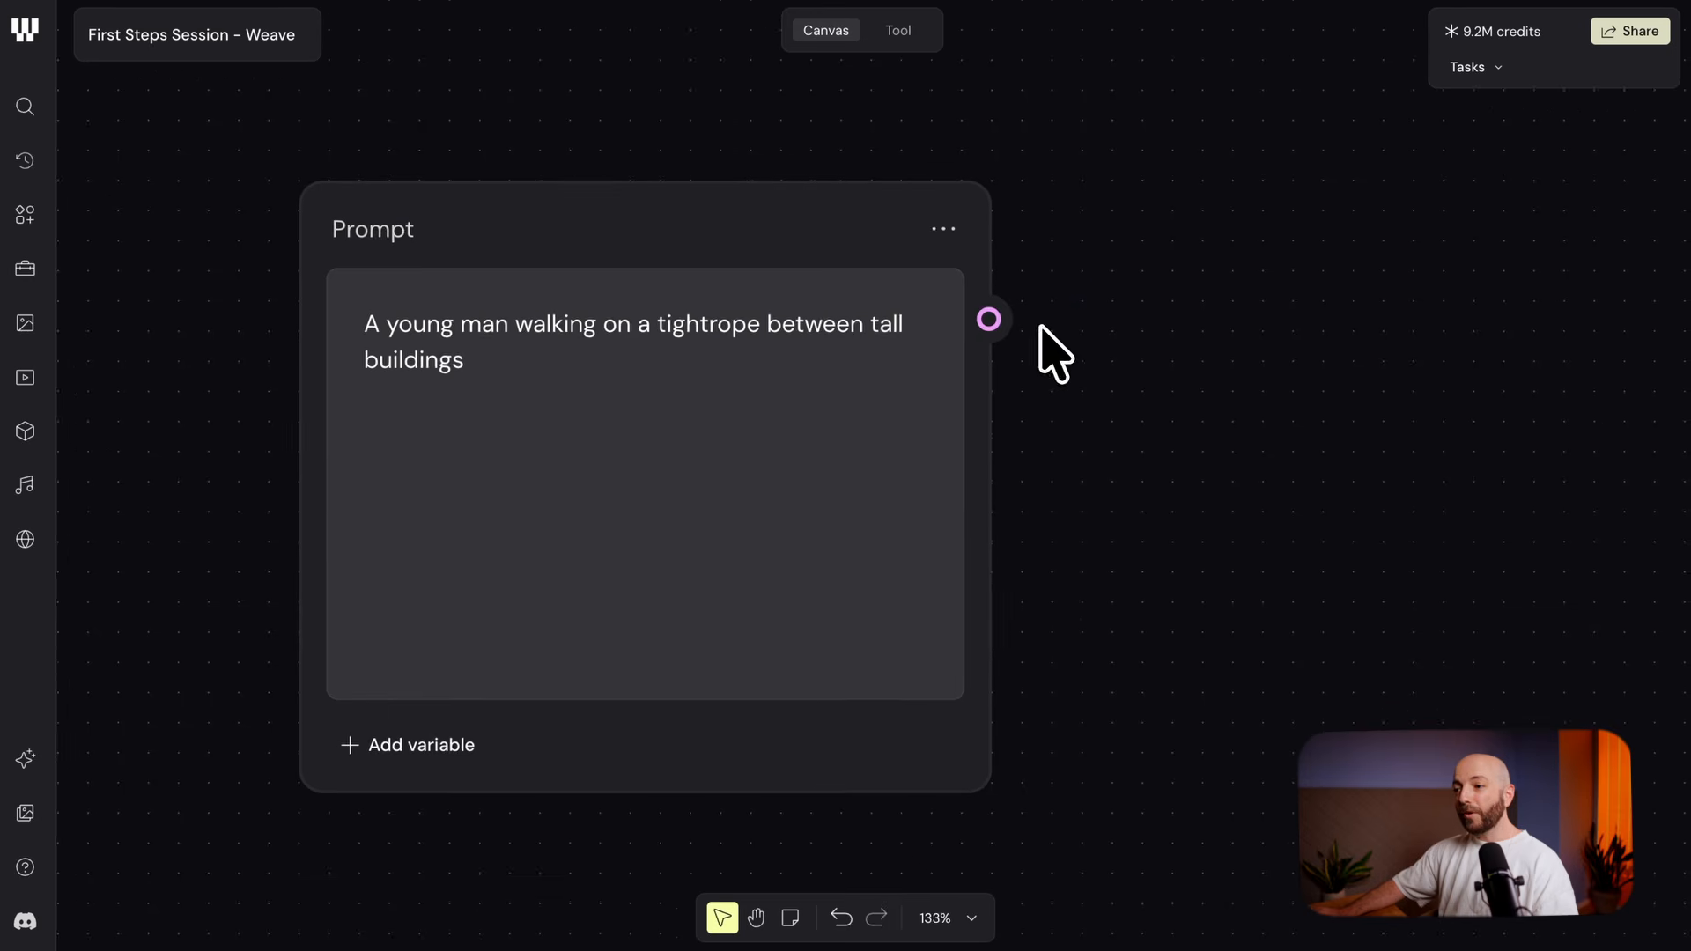
pyautogui.moveTo(1045, 353); pyautogui.dragTo(1084, 339)
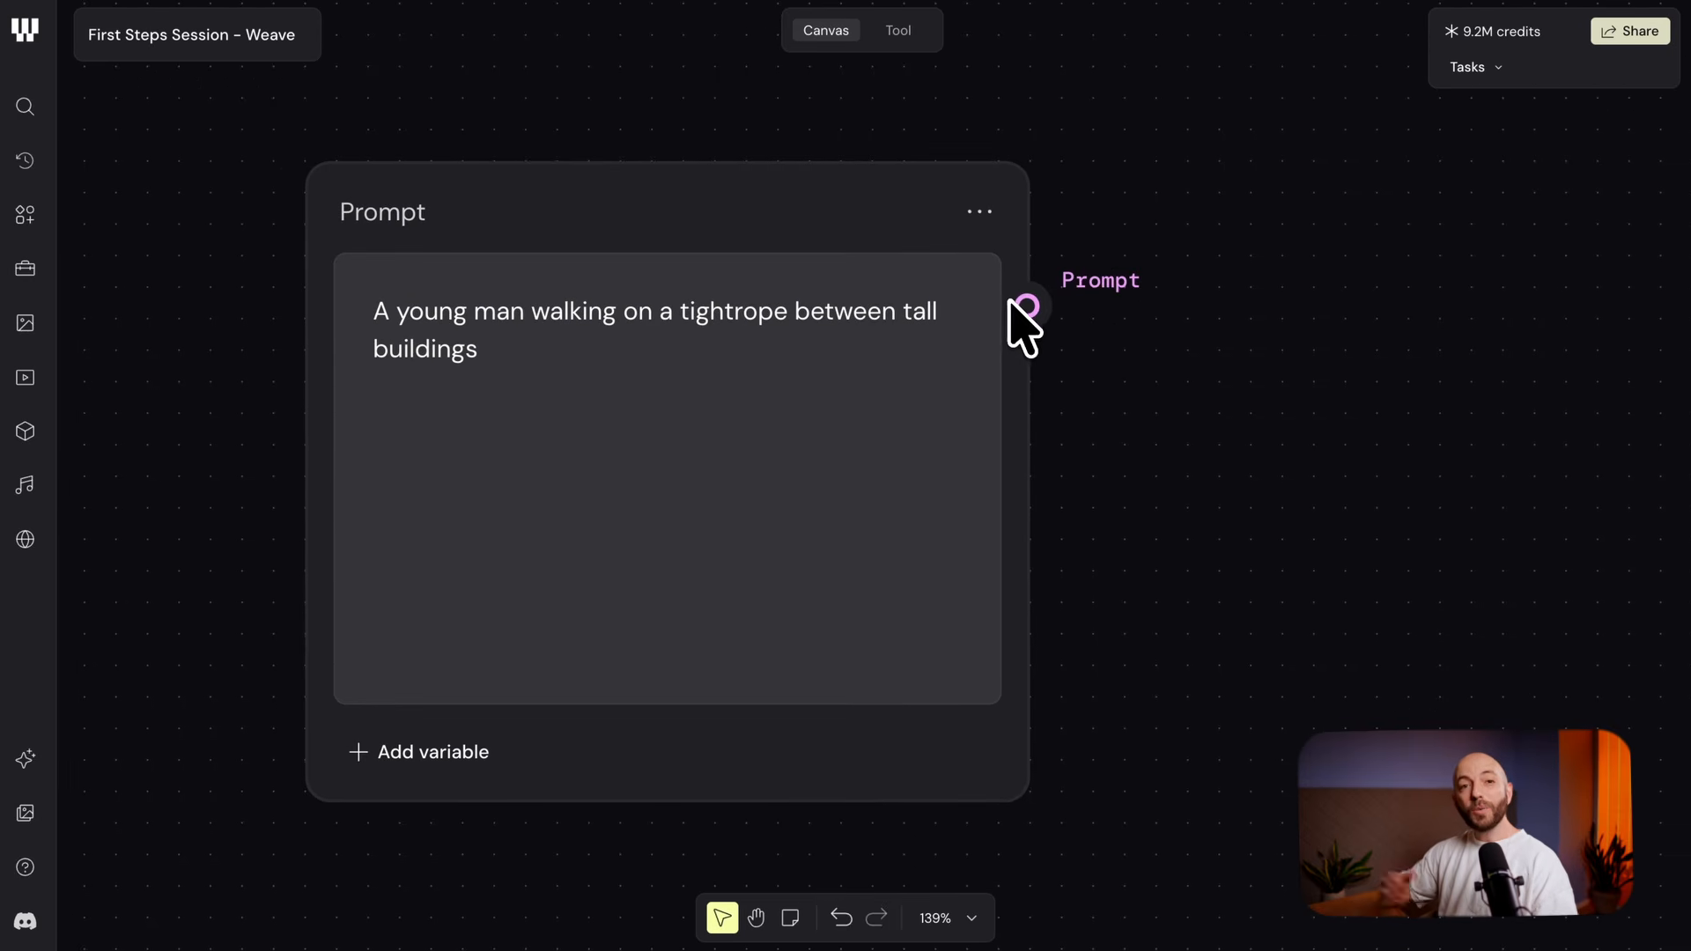
pyautogui.moveTo(1117, 314); pyautogui.dragTo(1167, 392)
pyautogui.scroll(-2, 1093, 322)
pyautogui.scroll(-5, 1092, 327)
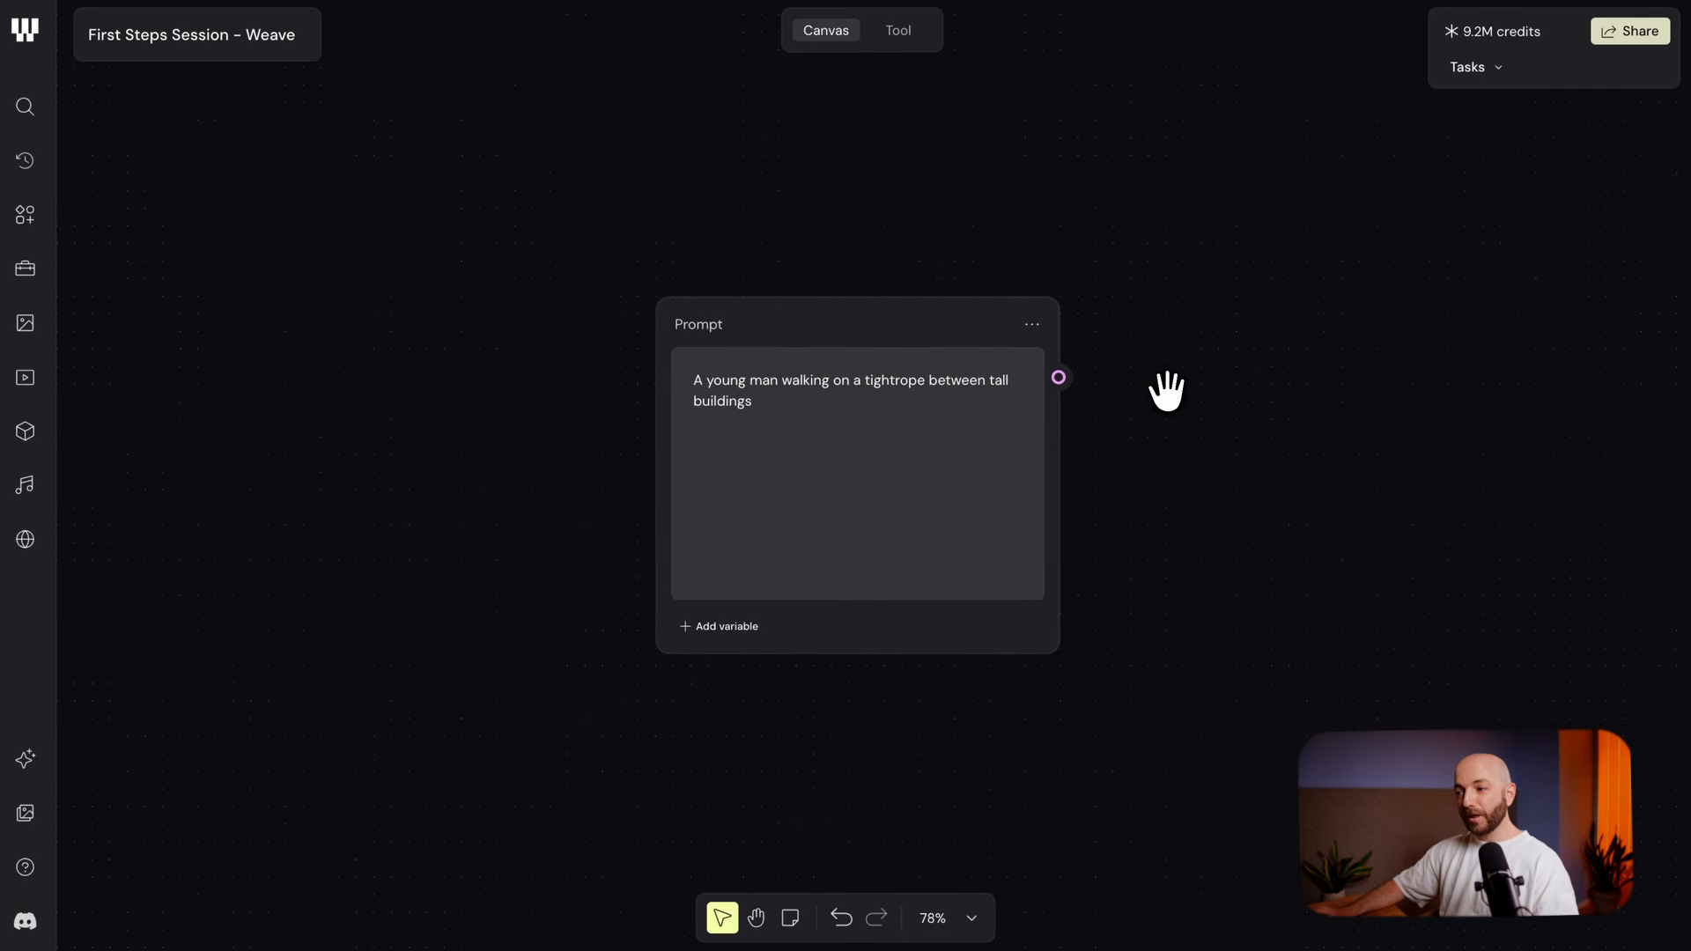
pyautogui.scroll(-1, 1171, 400)
# Review the node library categories, including Quick access, Saved, Toolbox, Image Models, Video Models and 3D Models
pyautogui.rightClick(1185, 395)
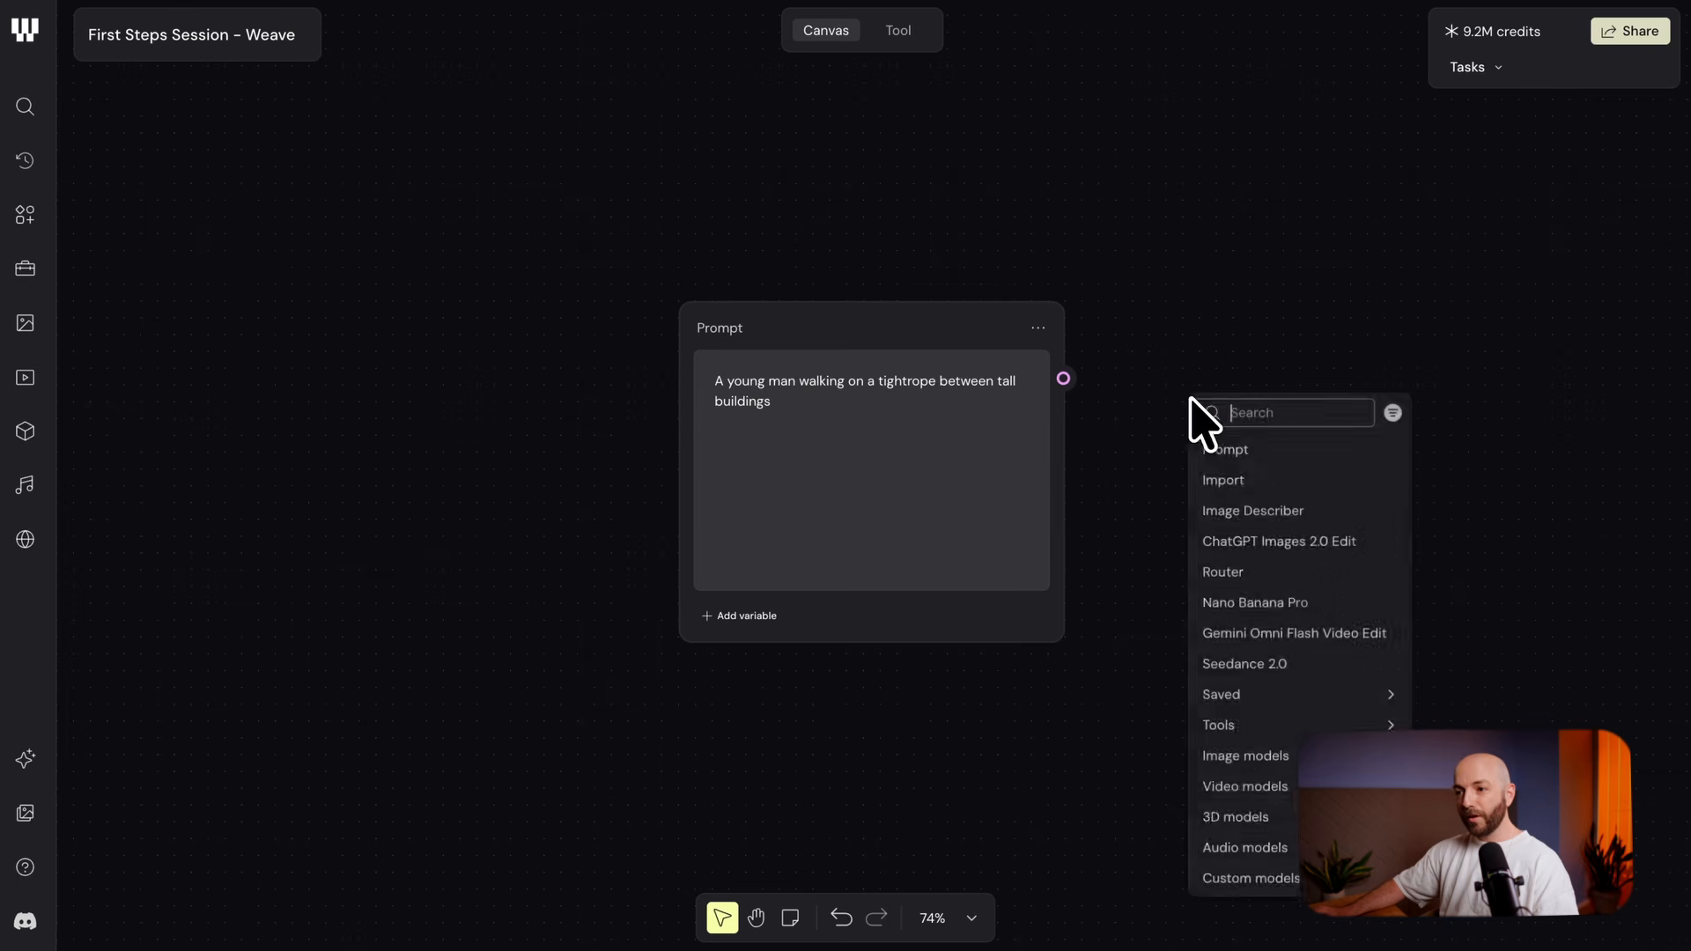
pyautogui.click(1149, 487)
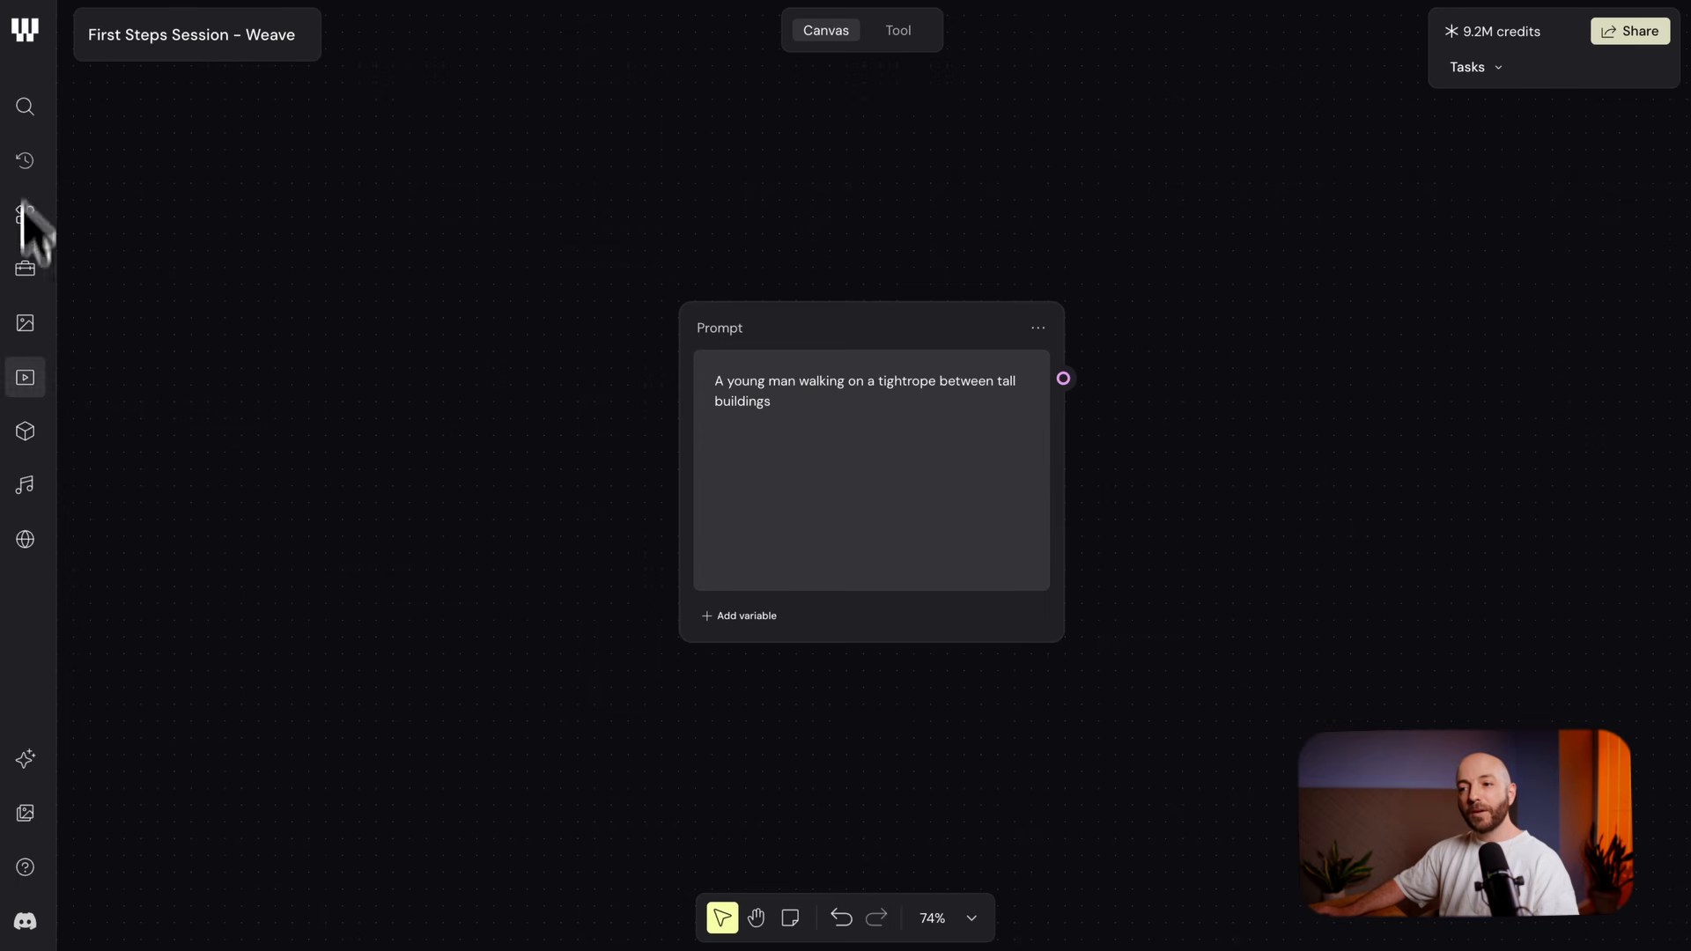
pyautogui.click(28, 332)
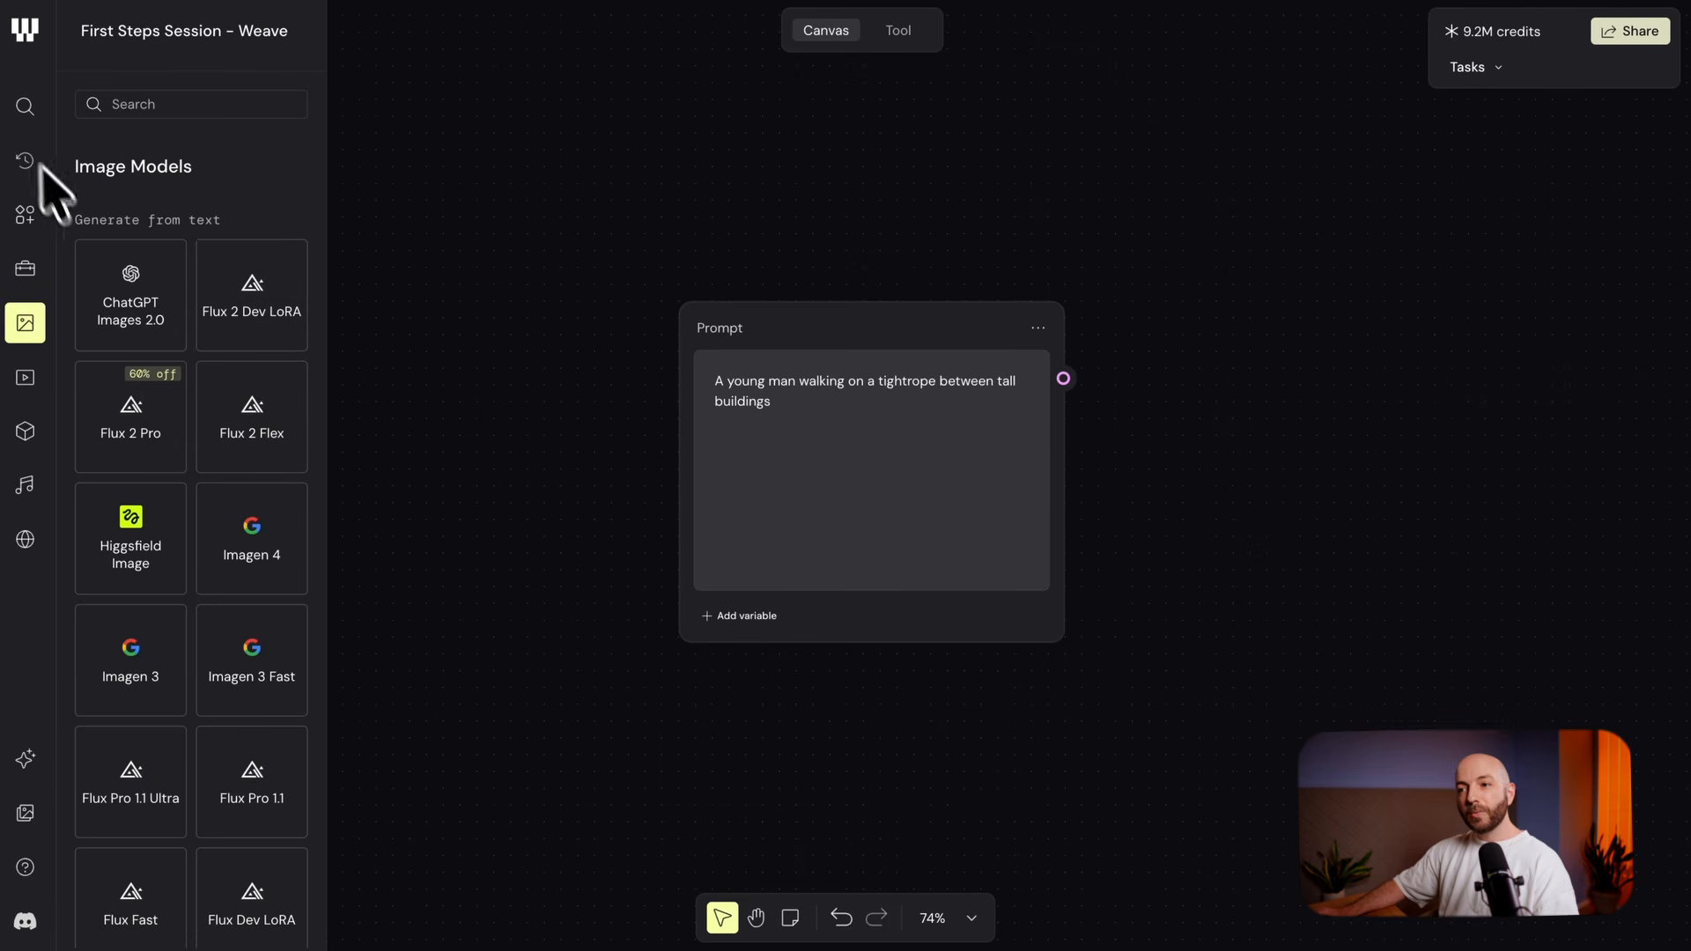
pyautogui.click(23, 109)
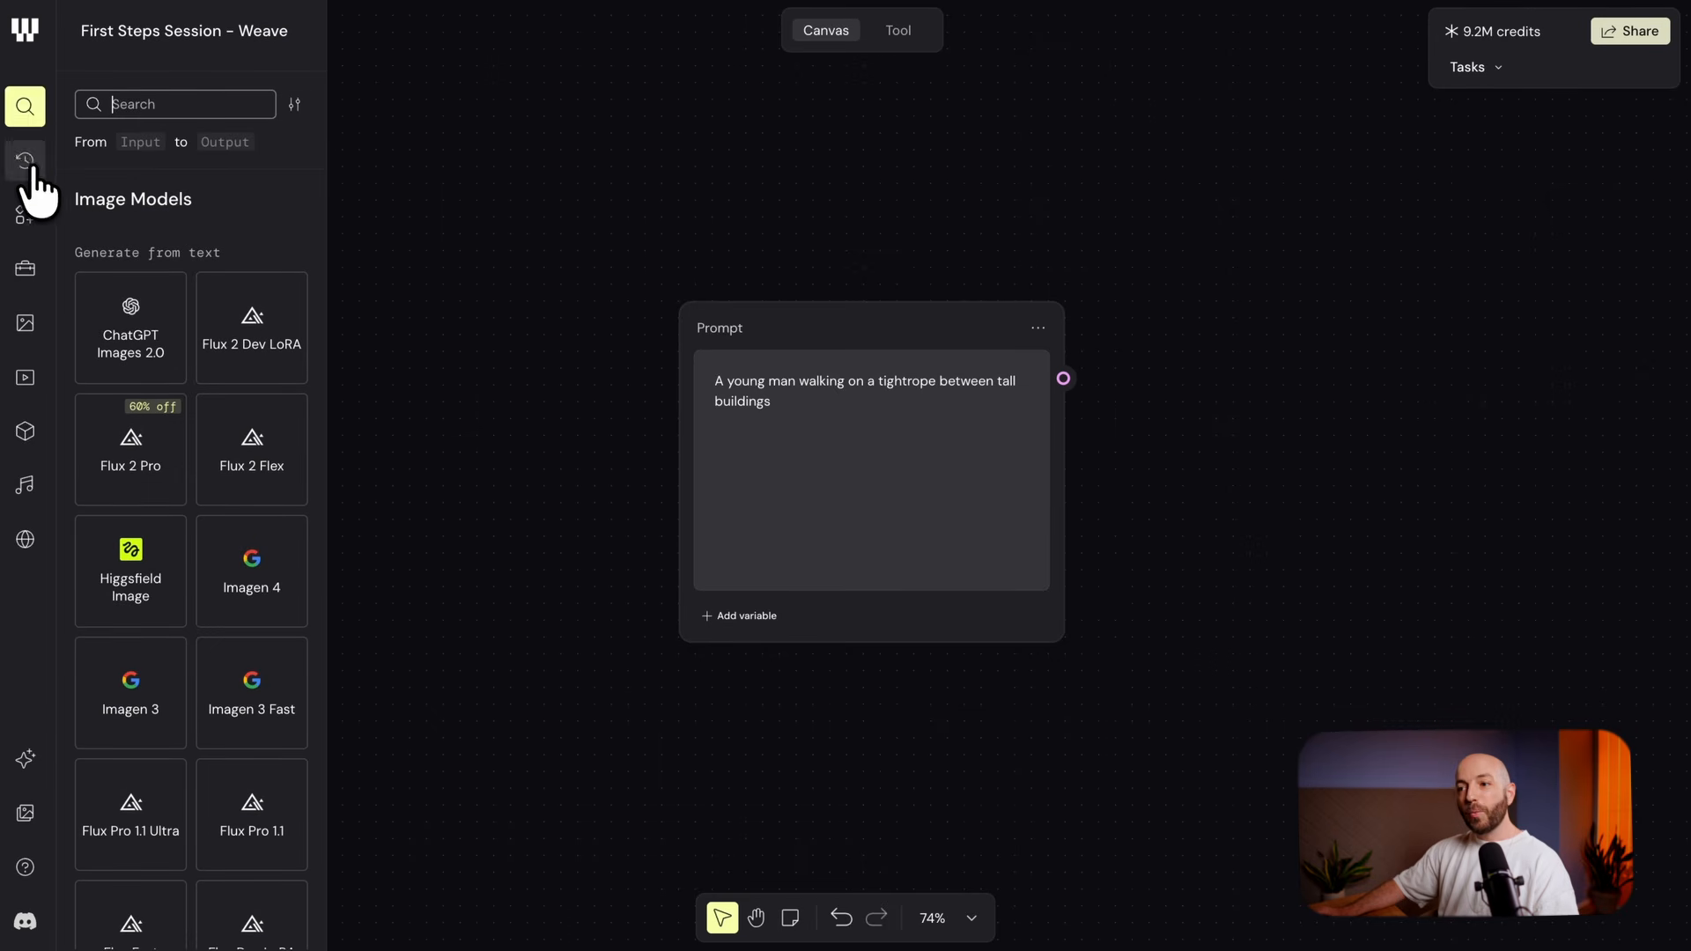
pyautogui.click(26, 163)
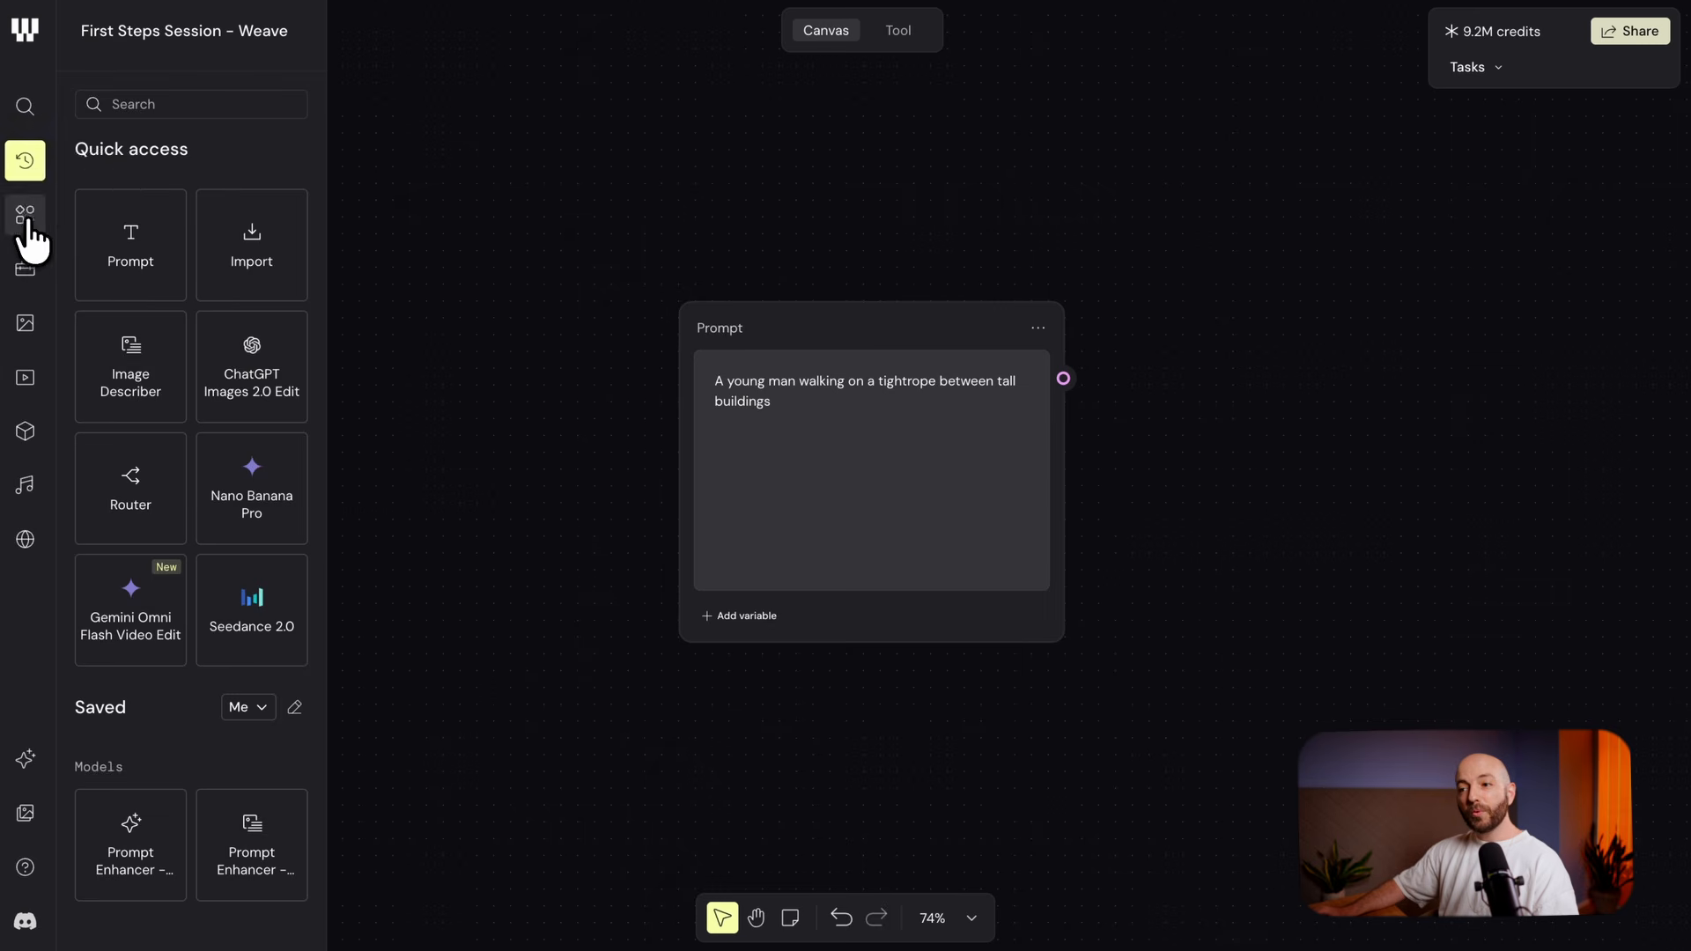
pyautogui.click(26, 217)
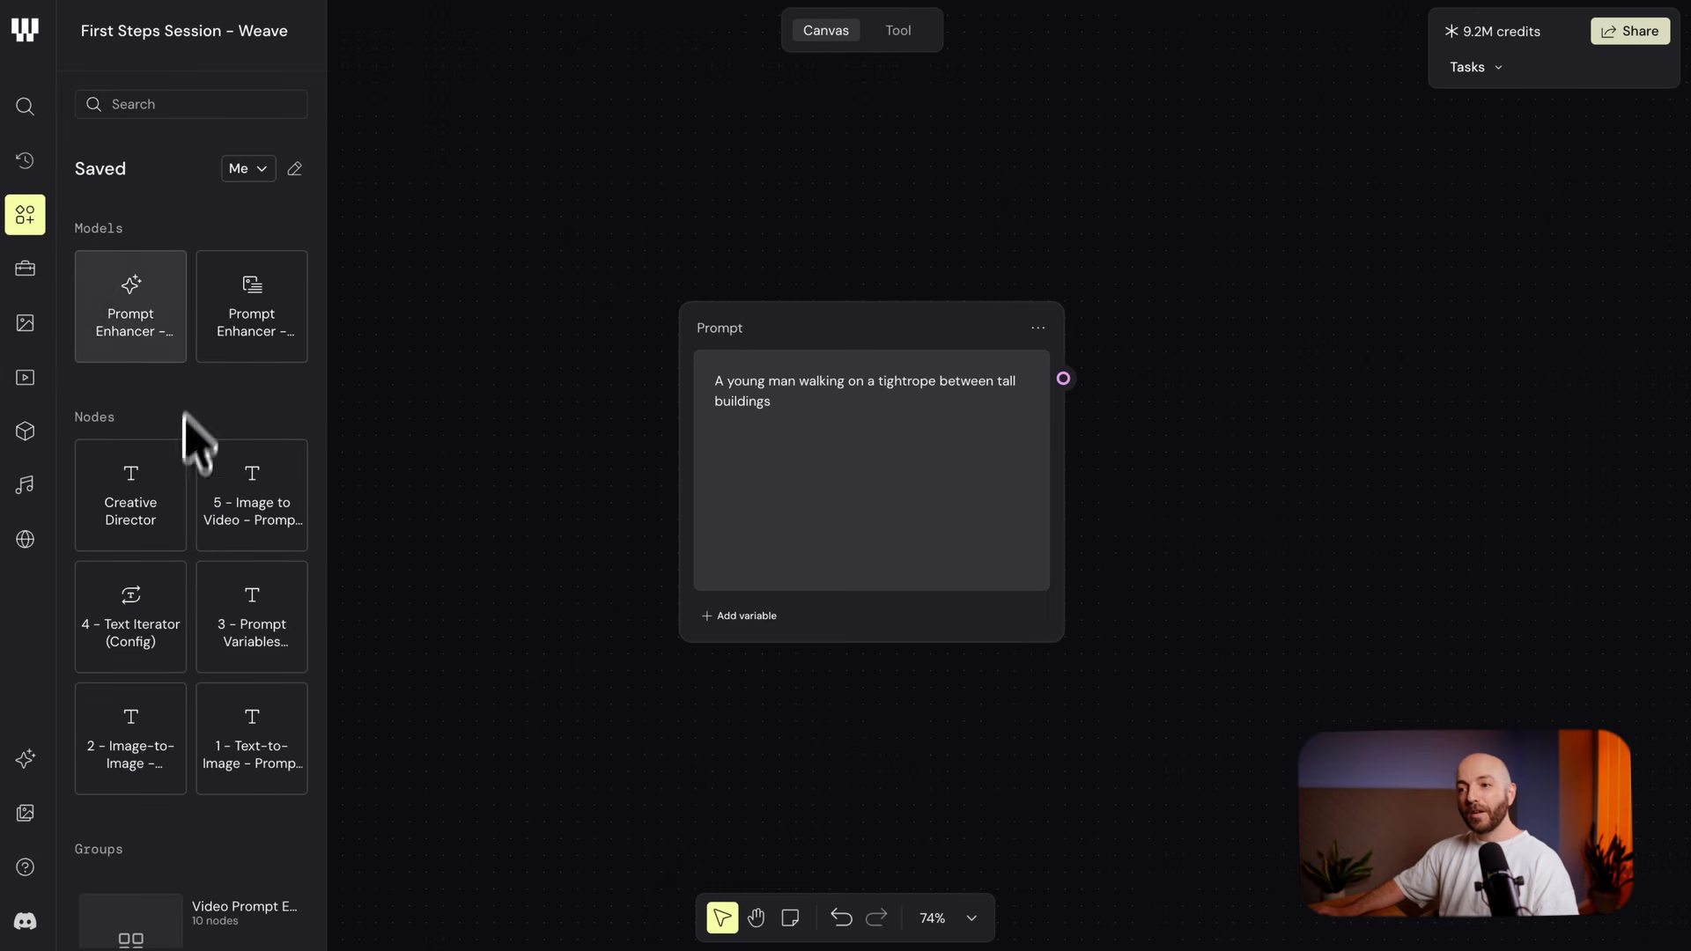
pyautogui.click(25, 275)
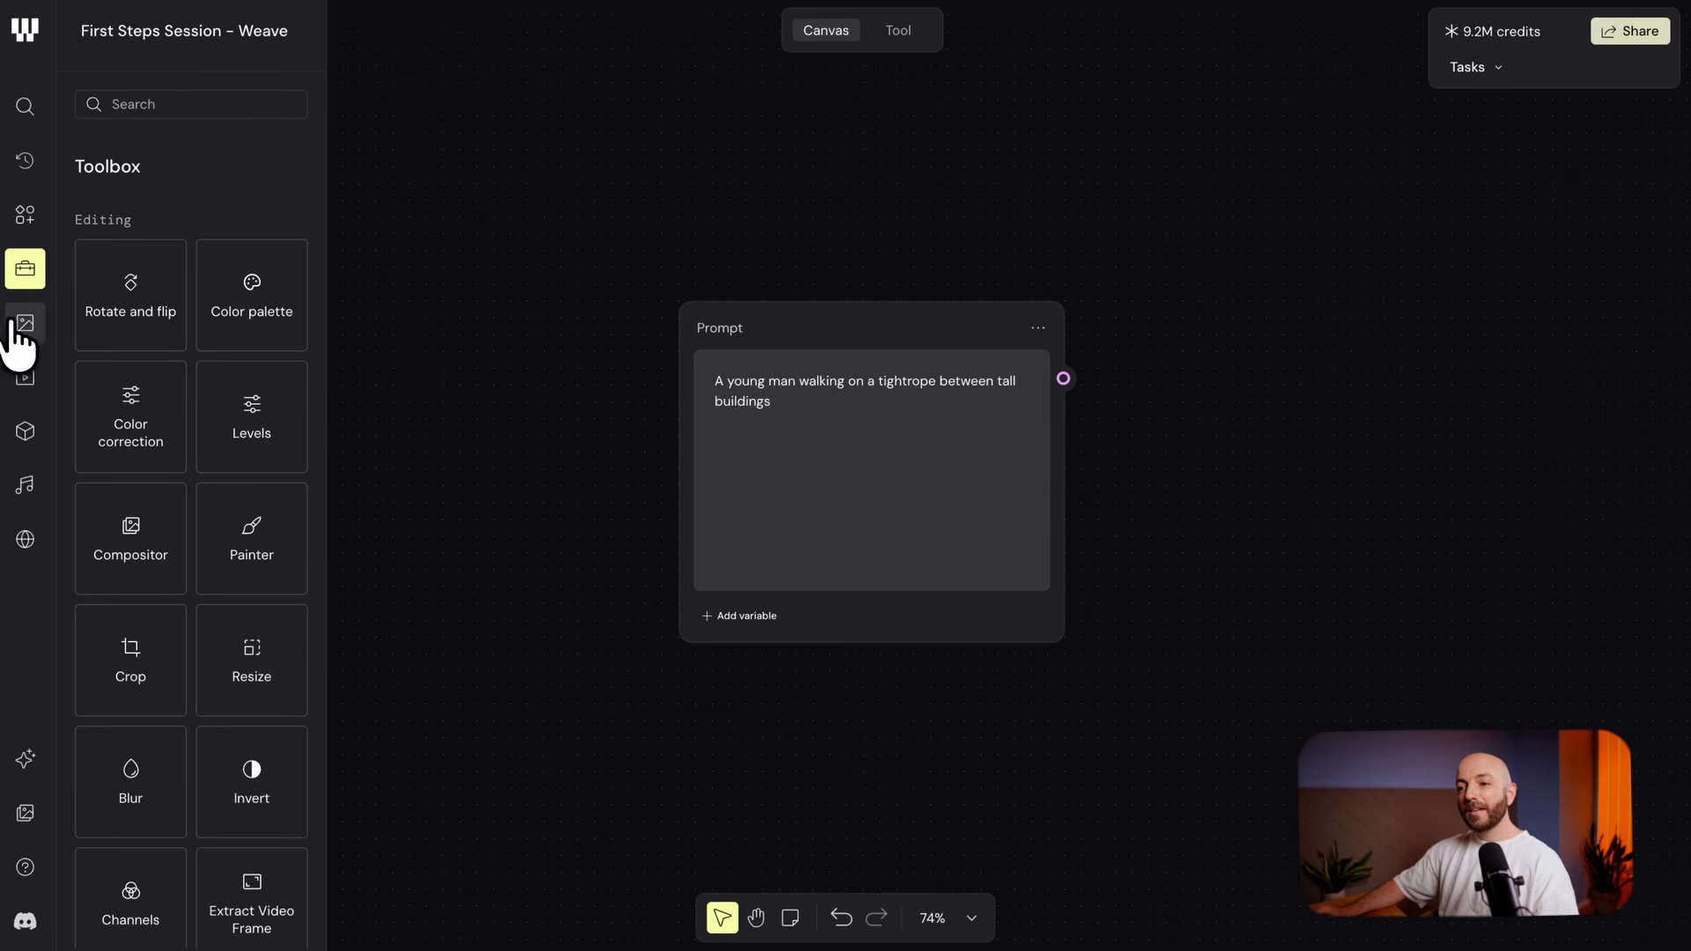
pyautogui.click(25, 326)
pyautogui.click(26, 378)
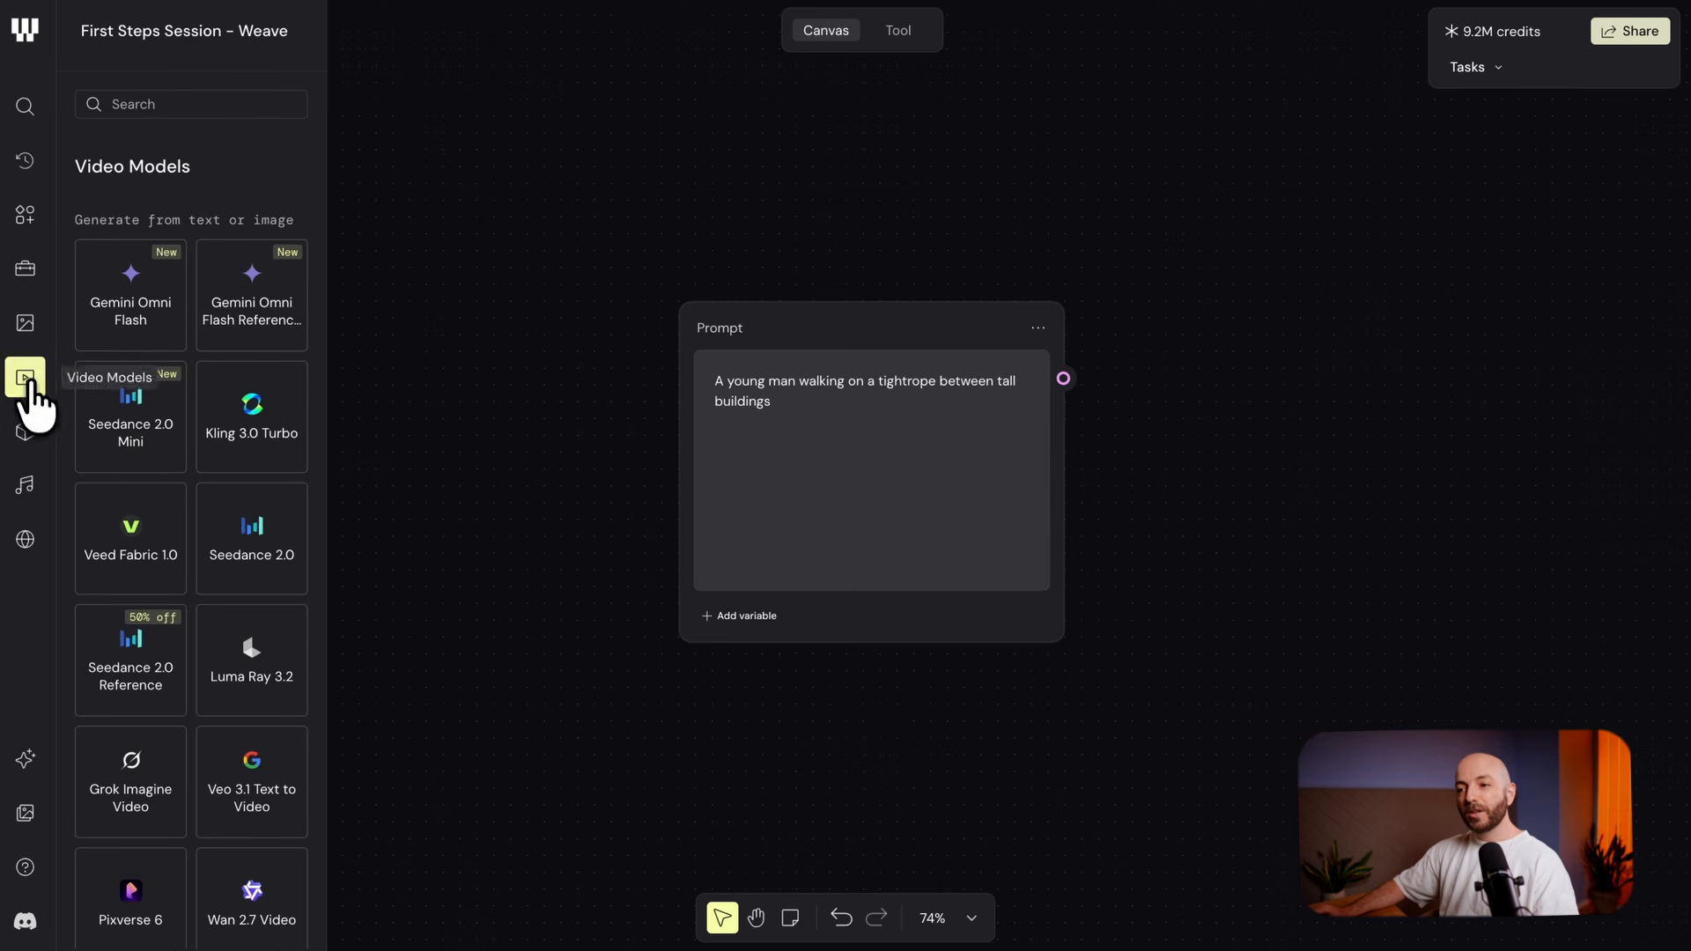
pyautogui.click(36, 437)
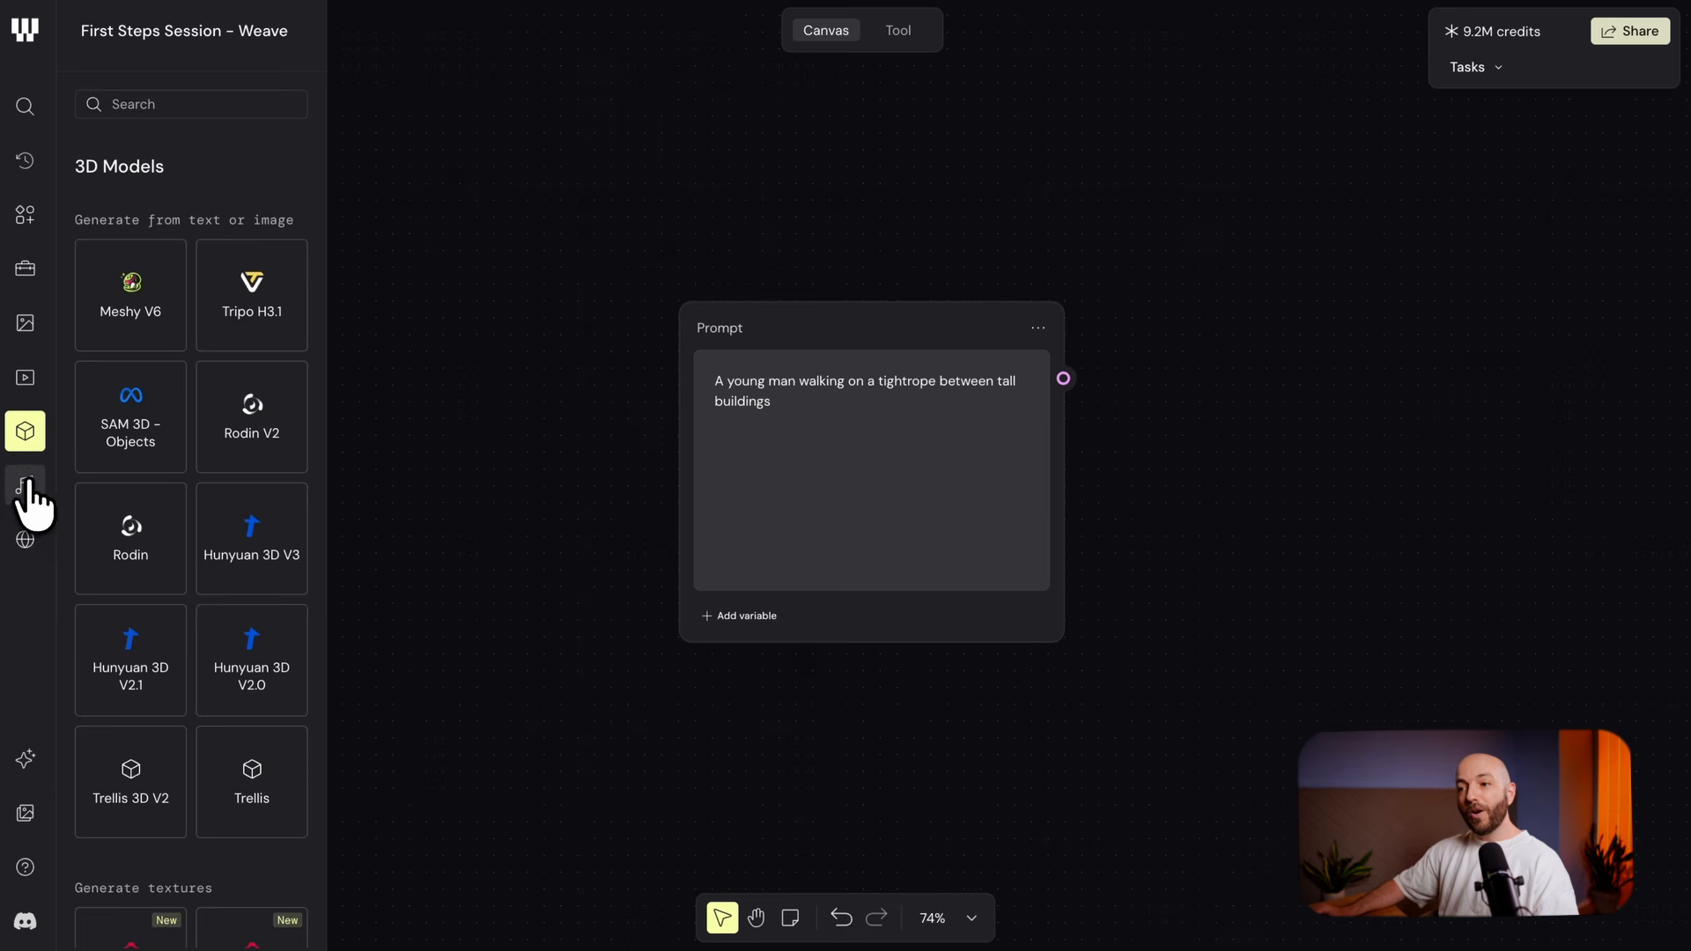
pyautogui.click(26, 486)
pyautogui.click(25, 540)
# Add a ChatGPT Images 2.0 node beside the Prompt node and a Recraft V4 node below it from the image models
pyautogui.click(26, 337)
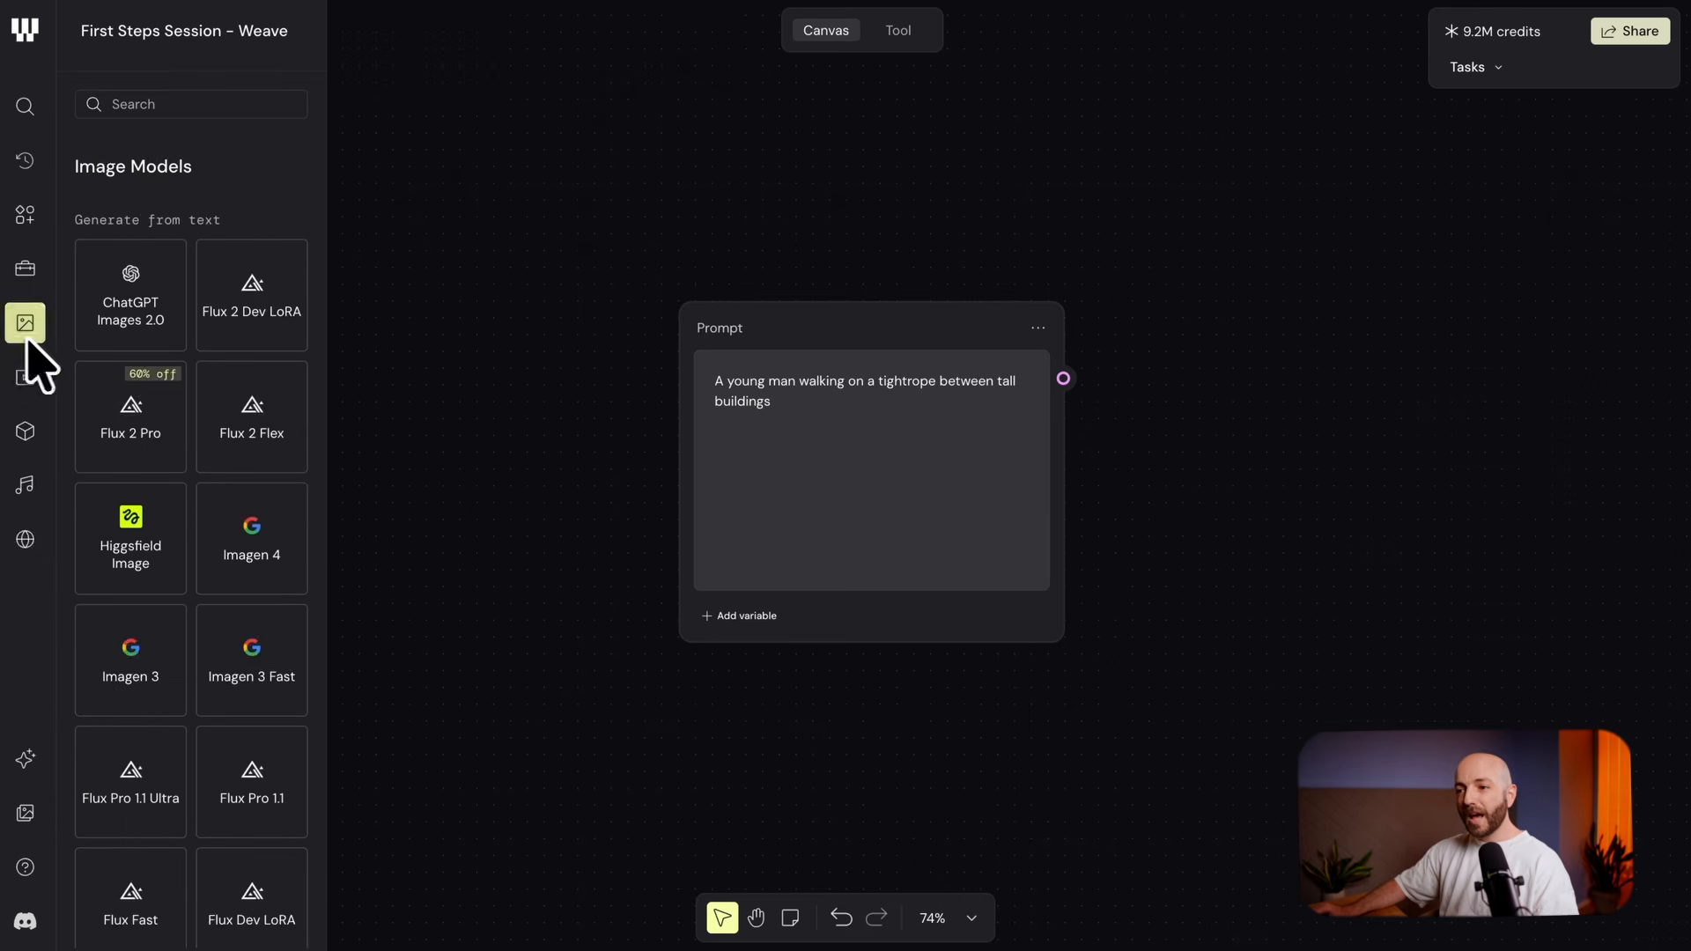
pyautogui.moveTo(132, 321); pyautogui.dragTo(1418, 366)
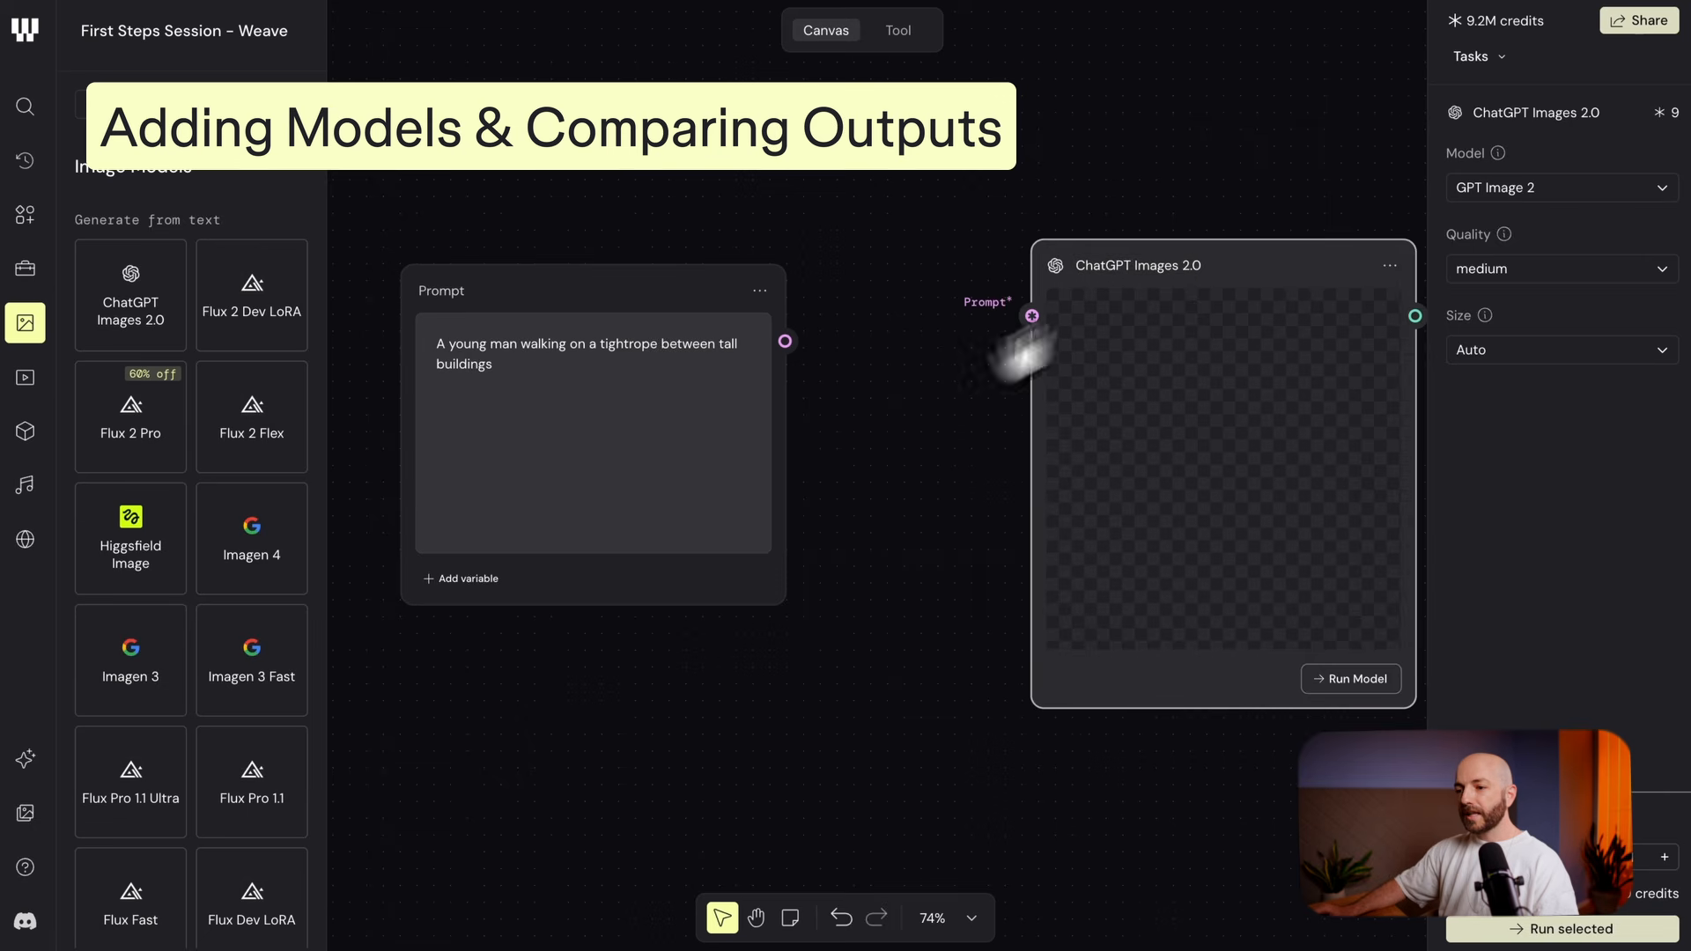
pyautogui.scroll(-5, 145, 572)
pyautogui.moveTo(130, 528); pyautogui.dragTo(1019, 768)
pyautogui.moveTo(1030, 546); pyautogui.dragTo(1181, 536)
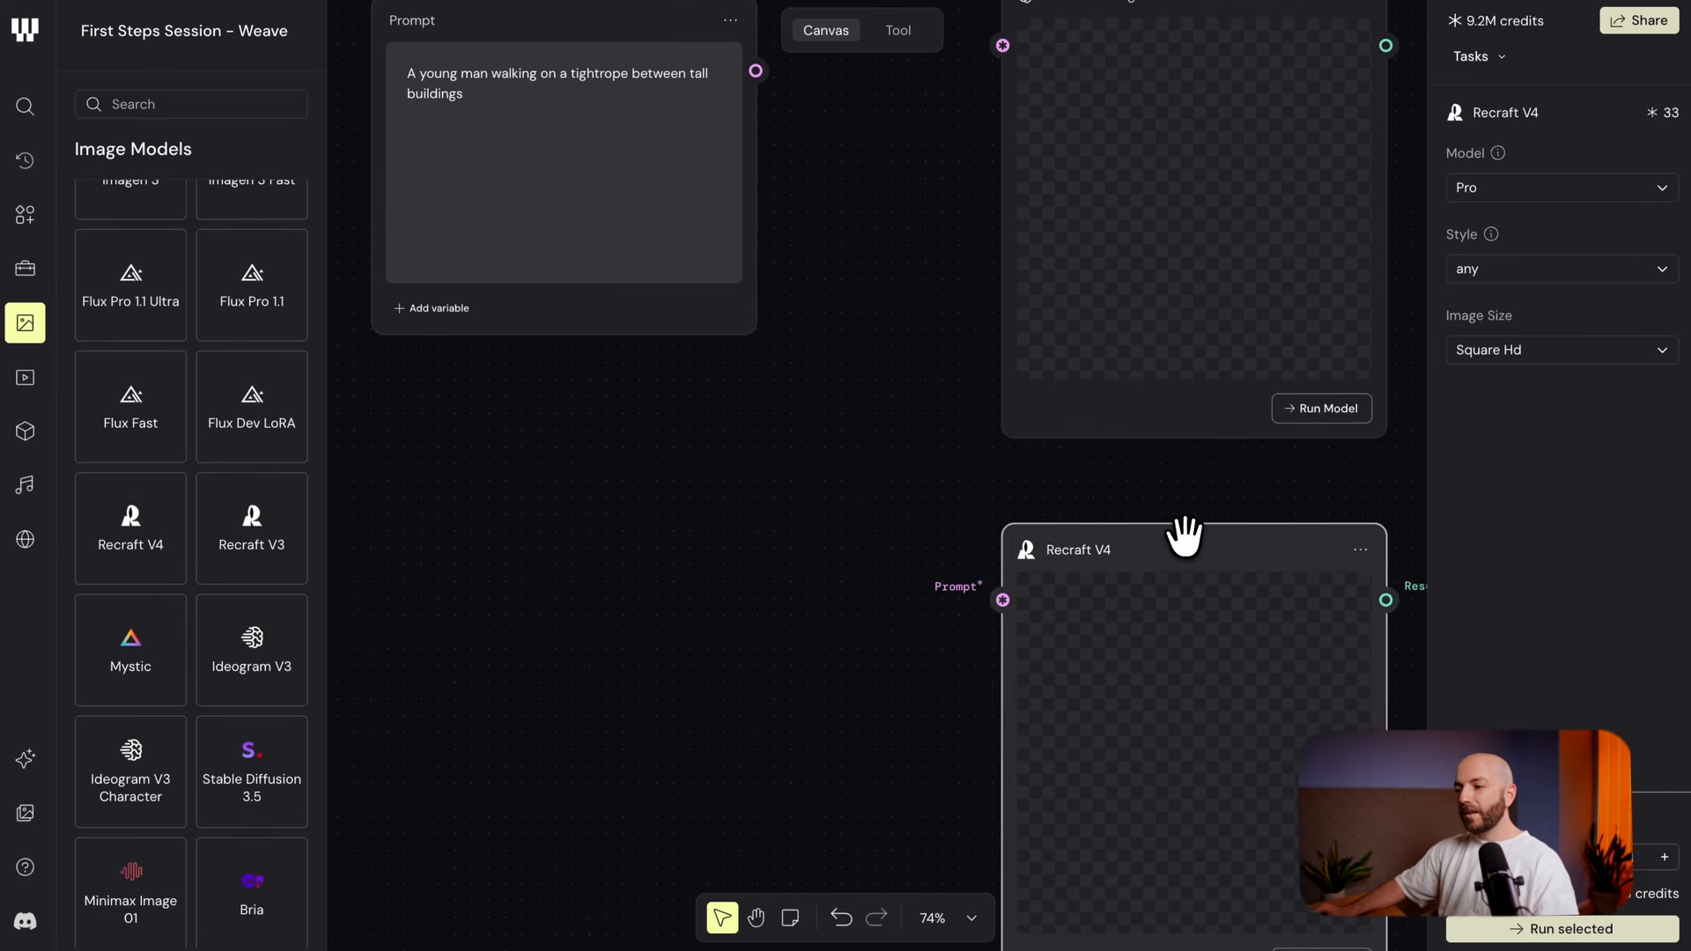
pyautogui.click(864, 592)
pyautogui.click(27, 330)
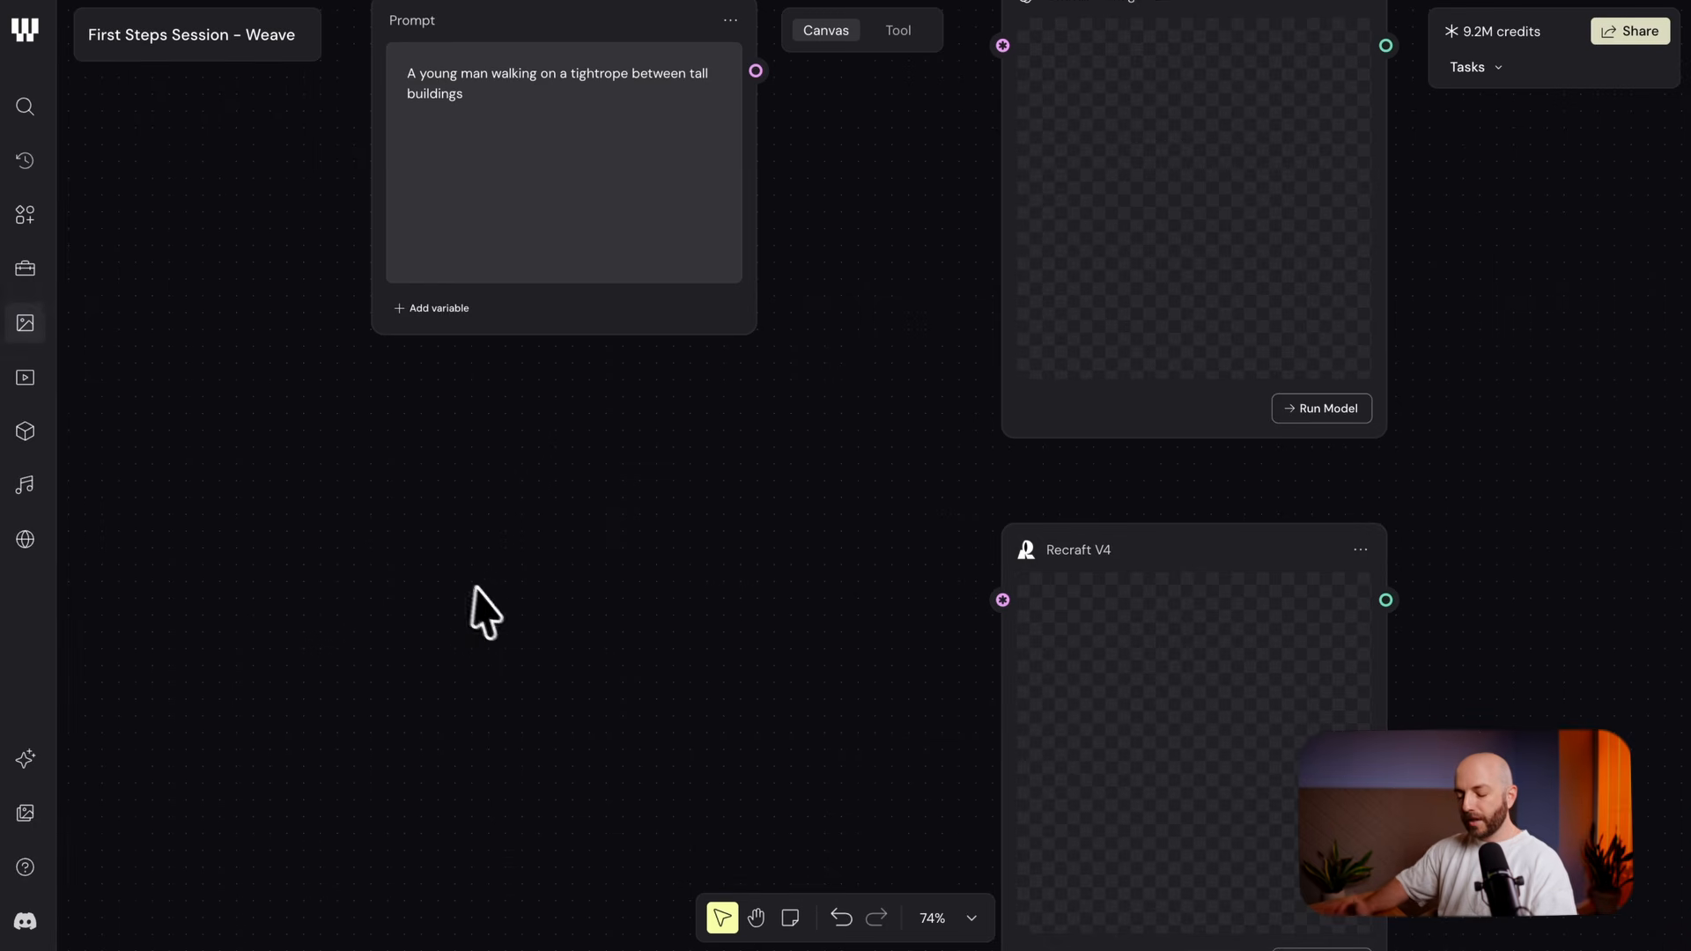
# Search the models for "nano bana" and add a Nano Banana 2 Lite node to the canvas
pyautogui.doubleClick(480, 591)
pyautogui.write('nano bana')
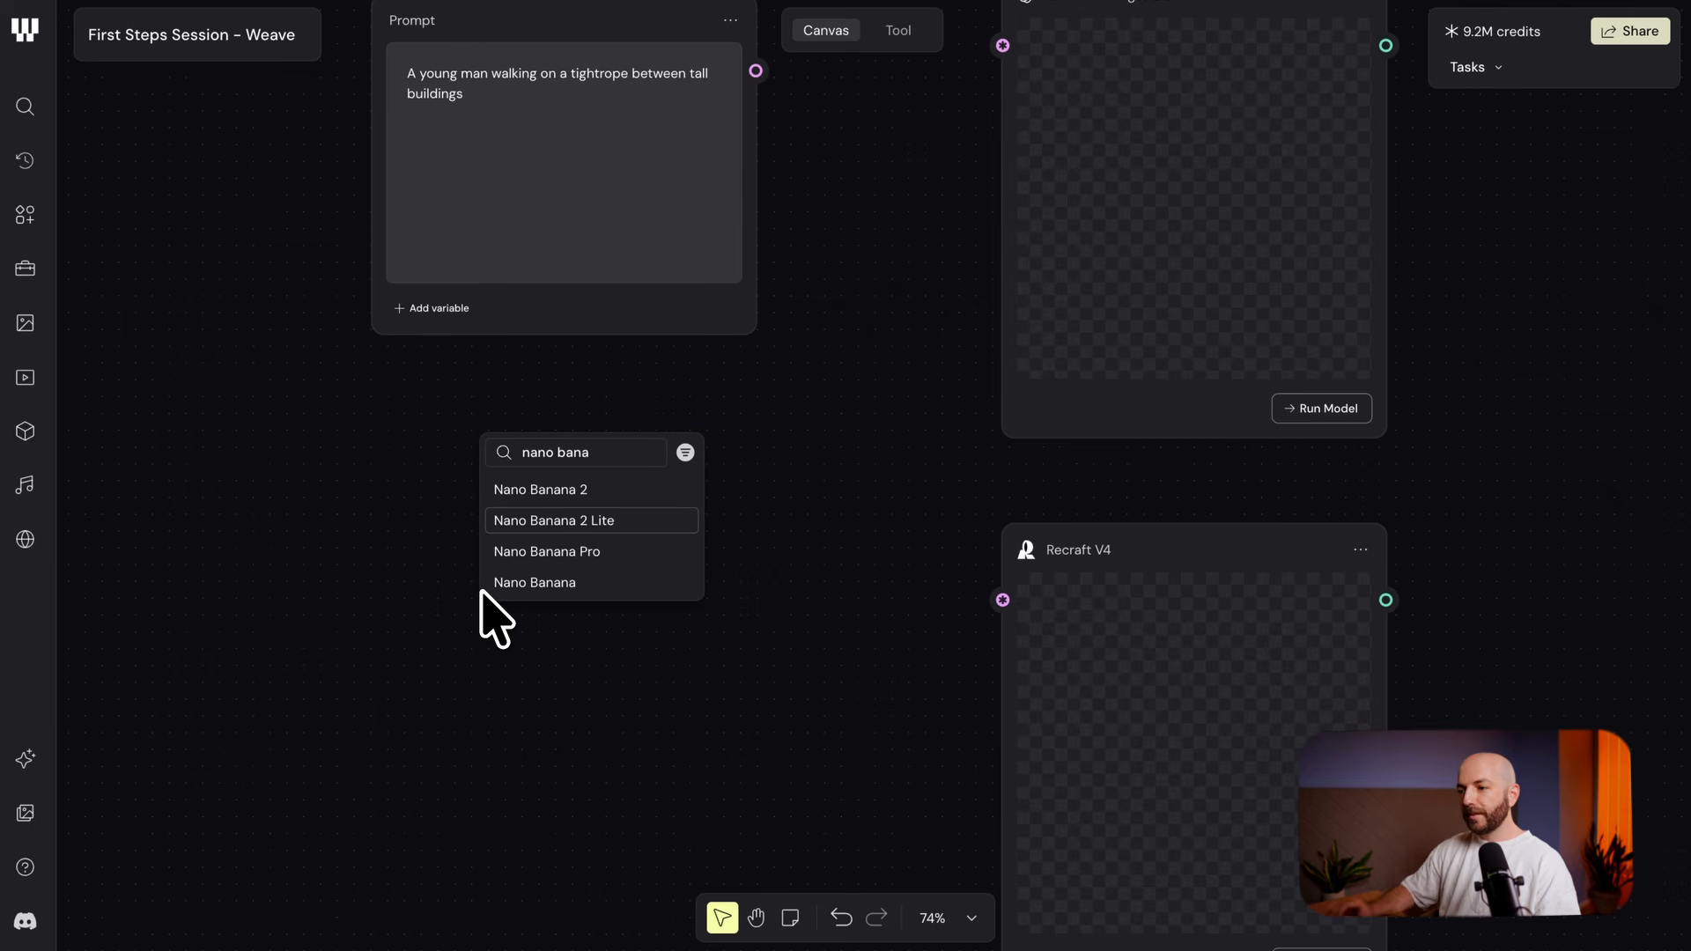
pyautogui.press('Return')
# Place the Nano Banana 2 Lite node under Recraft V4 and stack both closely beneath the ChatGPT Images 2.0 node
pyautogui.scroll(-4, 669, 421)
pyautogui.click(637, 422)
pyautogui.scroll(-3, 629, 398)
pyautogui.moveTo(625, 463); pyautogui.dragTo(924, 715)
pyautogui.moveTo(1067, 757); pyautogui.dragTo(814, 506)
pyautogui.moveTo(914, 737); pyautogui.dragTo(915, 710)
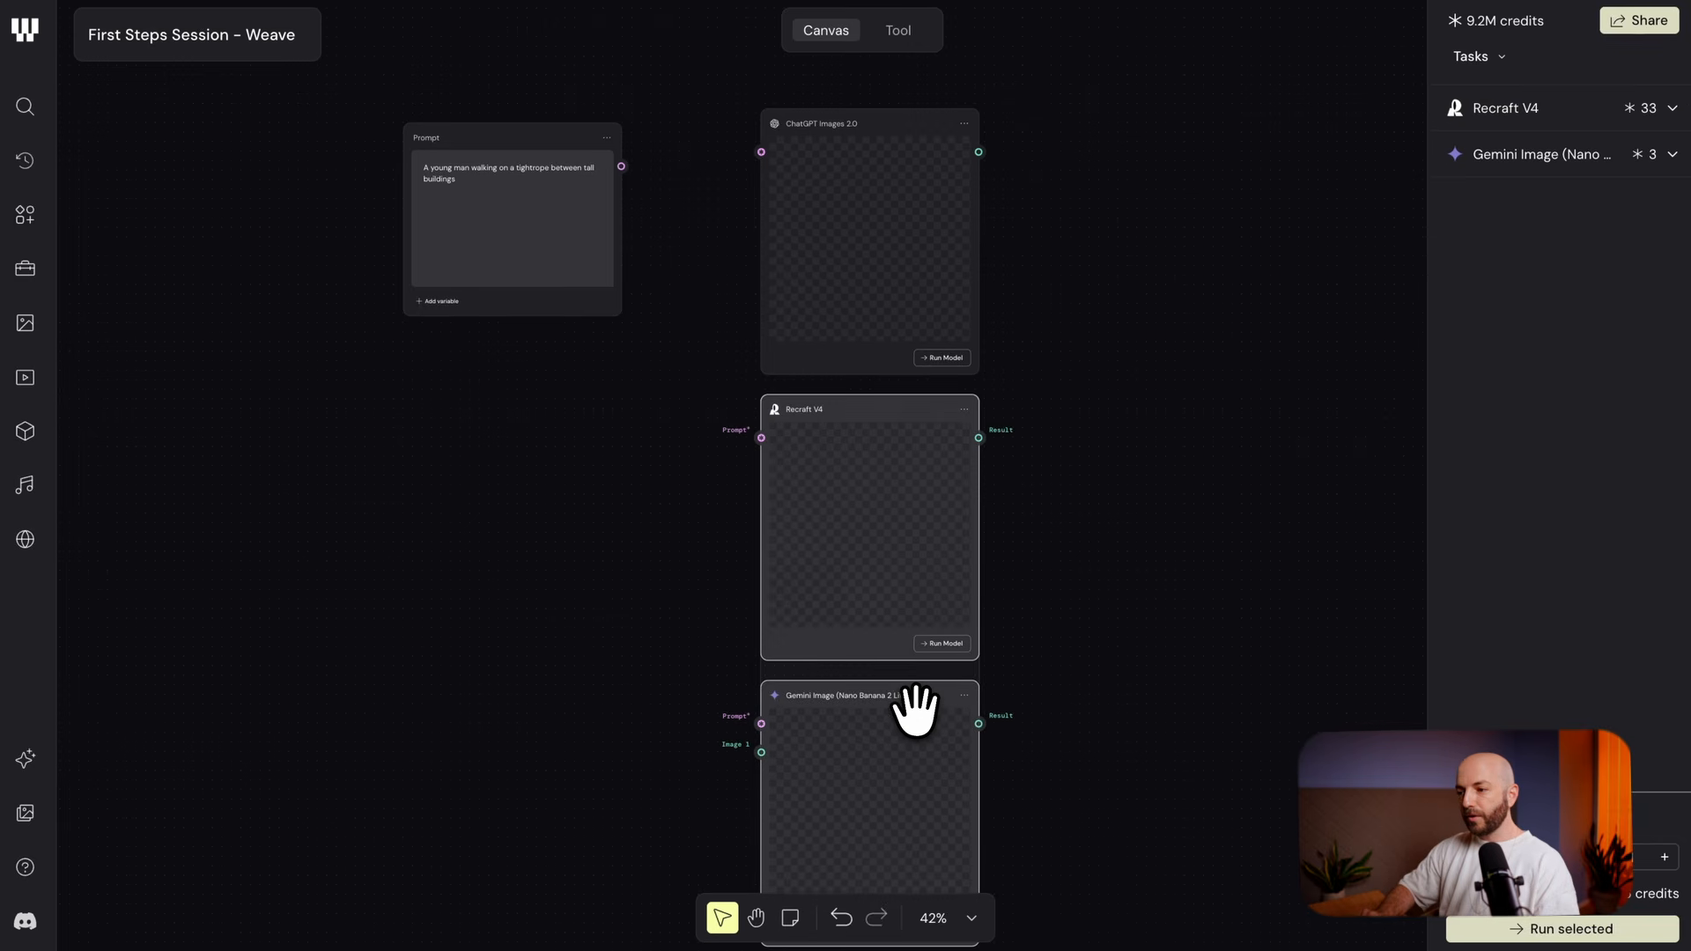
pyautogui.click(1125, 345)
# Connect the Prompt node's output to the prompt input of the ChatGPT Images 2.0 node
pyautogui.moveTo(716, 350); pyautogui.dragTo(795, 499)
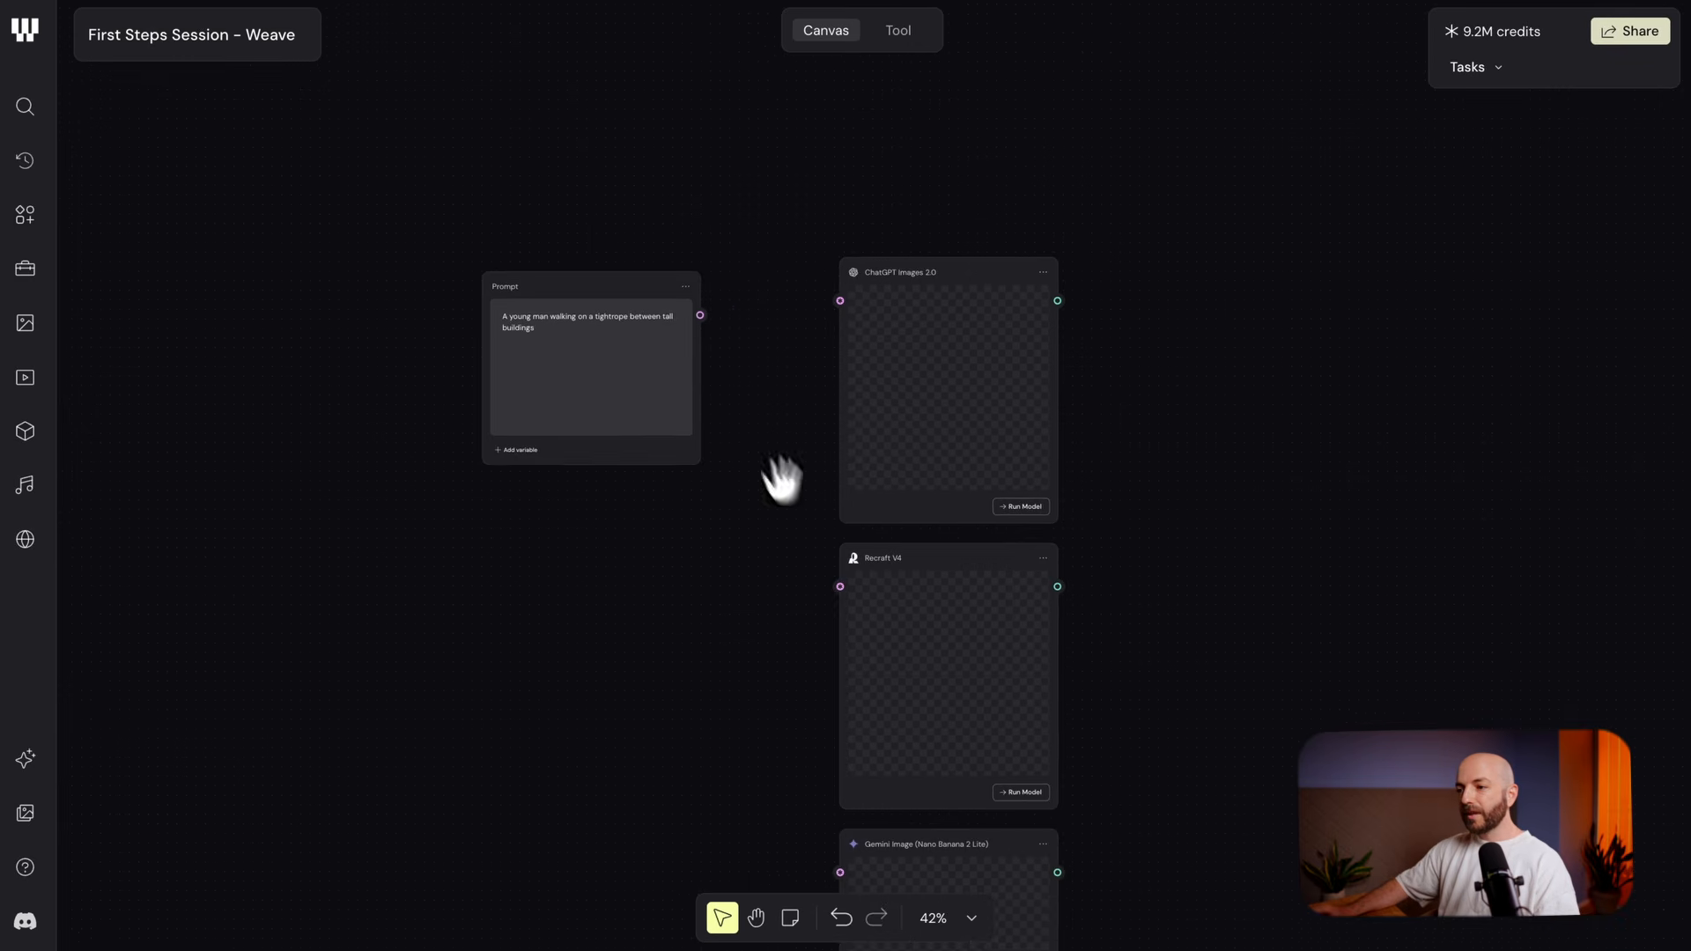
pyautogui.scroll(3, 647, 352)
pyautogui.scroll(5, 652, 389)
pyautogui.moveTo(930, 512)
pyautogui.mouseDown()
pyautogui.moveTo(972, 465)
pyautogui.moveTo(879, 498)
pyautogui.moveTo(916, 508)
pyautogui.mouseUp()
pyautogui.scroll(2, 972, 464)
pyautogui.scroll(-3, 891, 497)
pyautogui.scroll(-1, 921, 495)
pyautogui.moveTo(685, 405); pyautogui.dragTo(644, 145)
pyautogui.moveTo(881, 298); pyautogui.dragTo(730, 387)
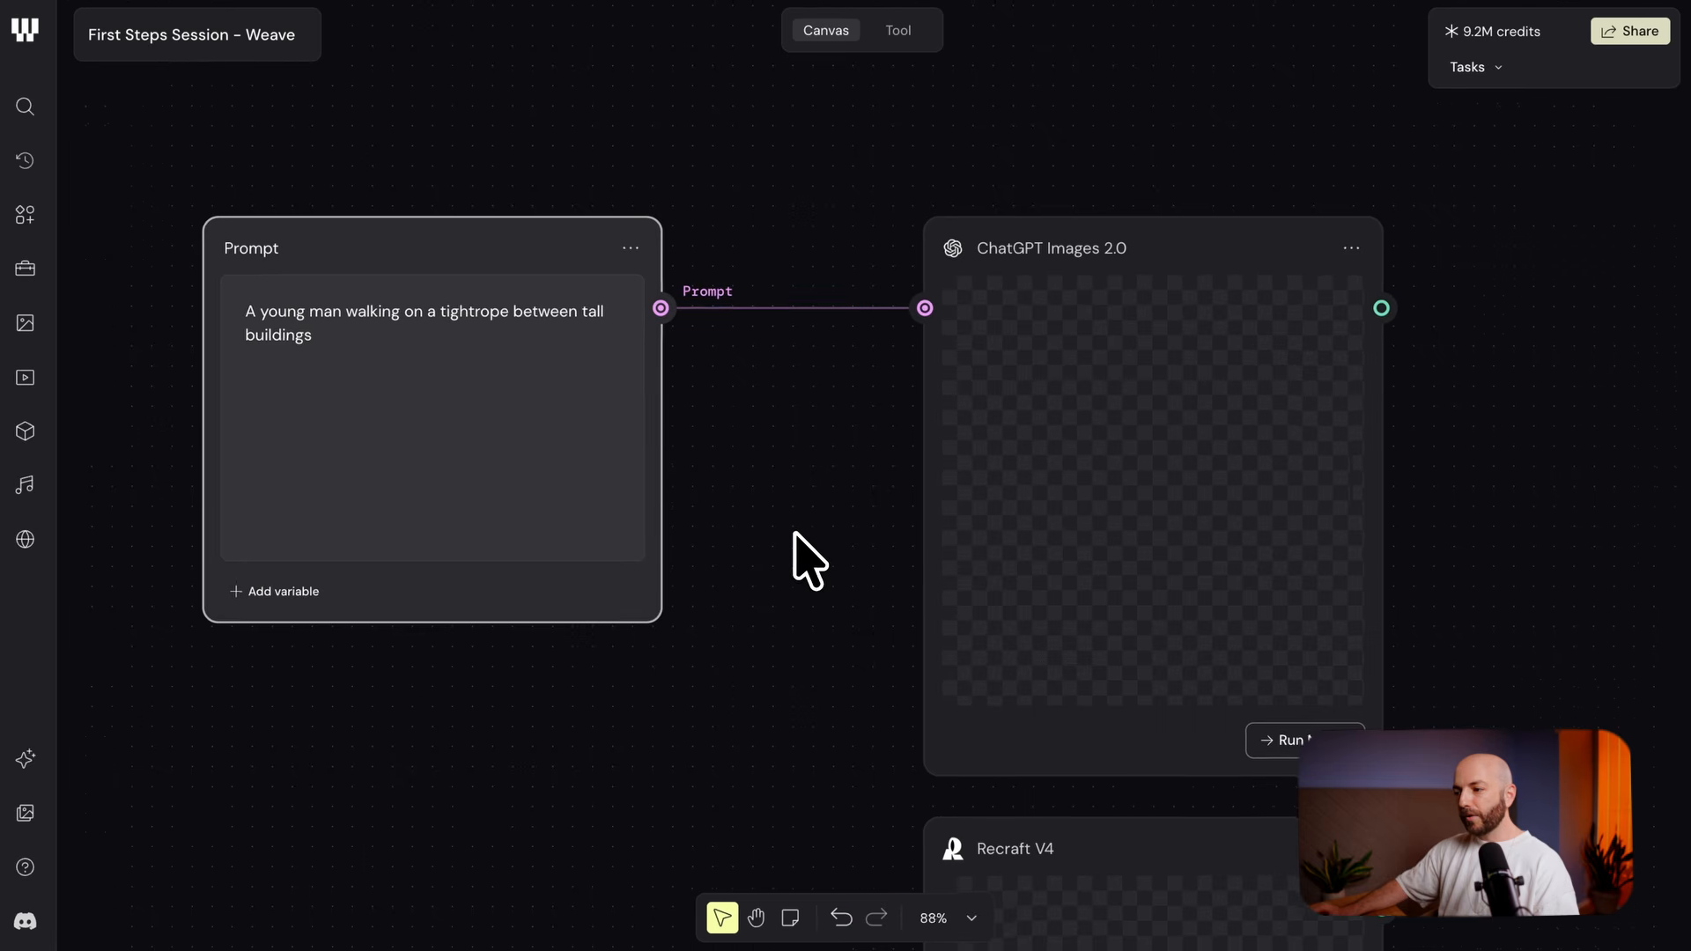
# Run the ChatGPT Images 2.0 model
pyautogui.scroll(-5, 795, 534)
pyautogui.moveTo(796, 559); pyautogui.dragTo(745, 467)
pyautogui.click(1053, 567)
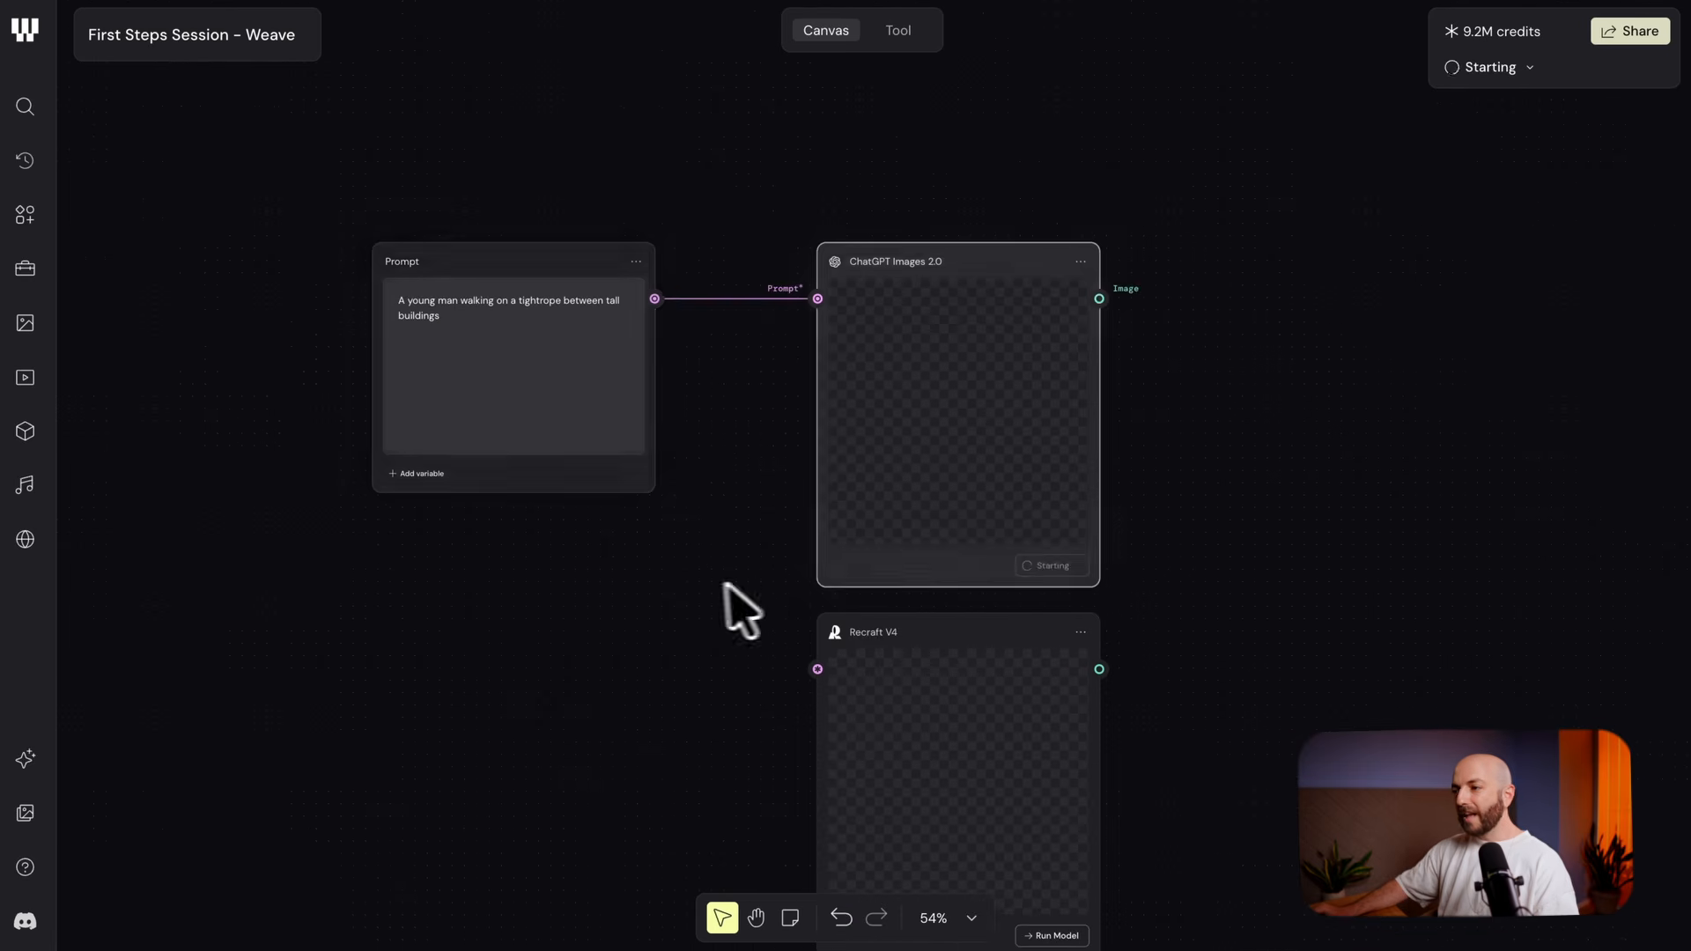
# Examine the prompt text and its connection to the ChatGPT Images 2.0 node
pyautogui.moveTo(698, 578); pyautogui.dragTo(729, 546)
pyautogui.moveTo(1027, 134); pyautogui.dragTo(528, 371)
pyautogui.moveTo(669, 598); pyautogui.dragTo(660, 686)
pyautogui.moveTo(872, 505)
pyautogui.mouseDown()
pyautogui.moveTo(880, 469)
pyautogui.moveTo(879, 488)
pyautogui.mouseUp()
pyautogui.click(604, 724)
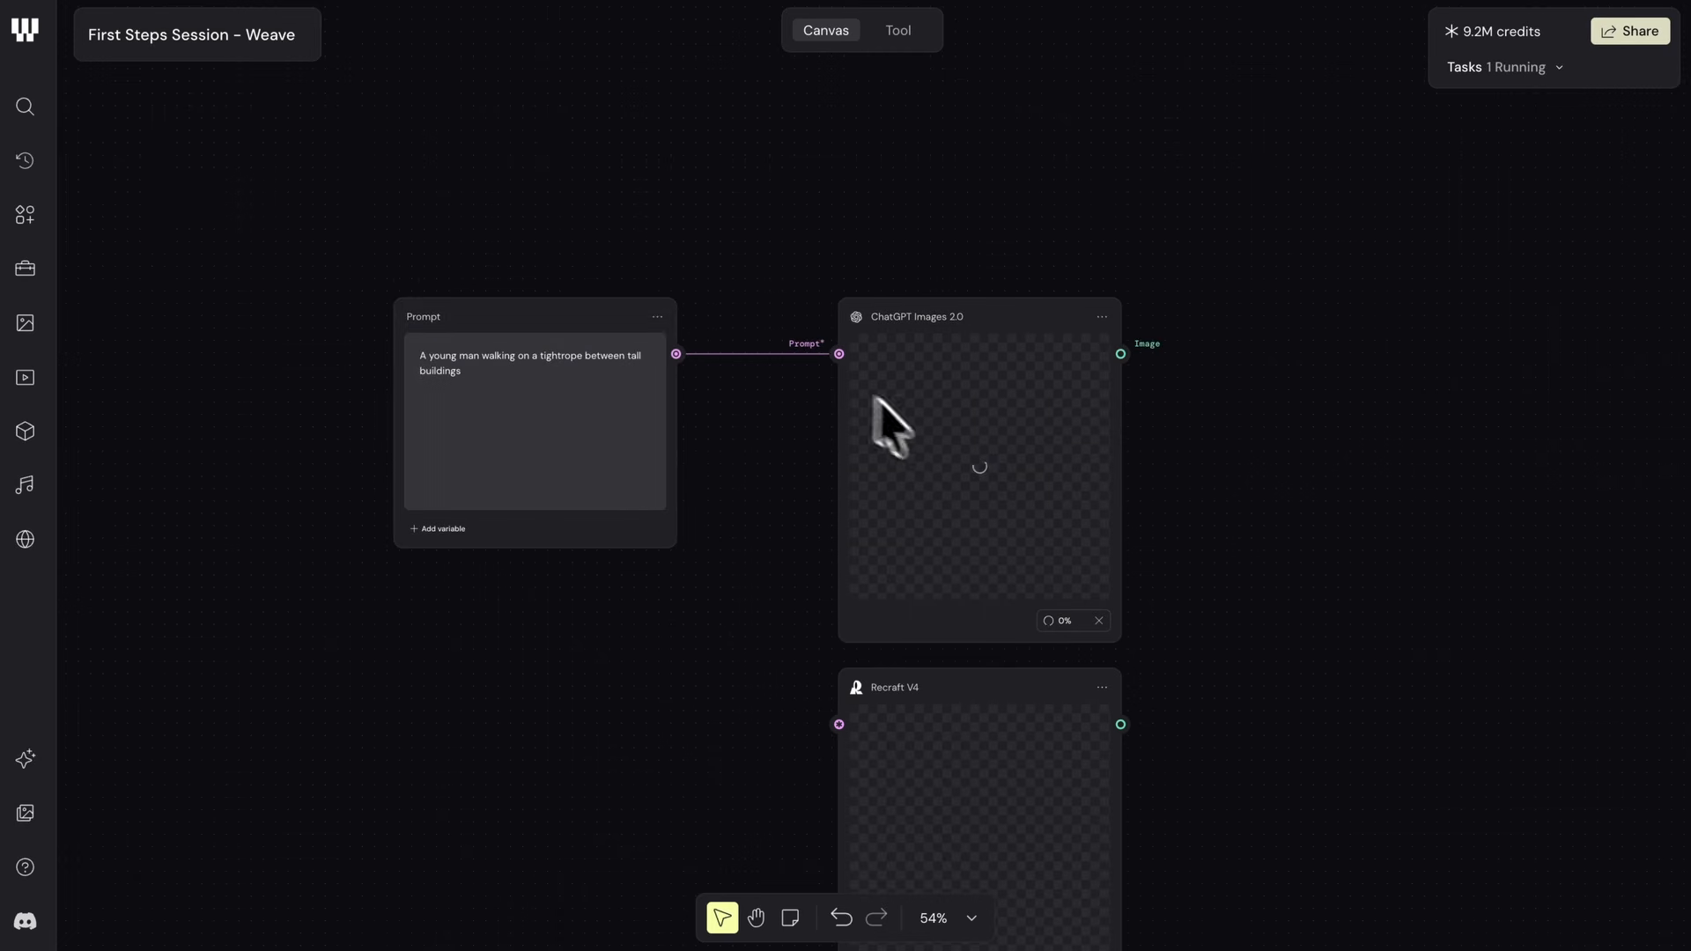
pyautogui.scroll(8, 690, 361)
pyautogui.hscroll(-2, 689, 361)
pyautogui.moveTo(312, 381); pyautogui.dragTo(186, 340)
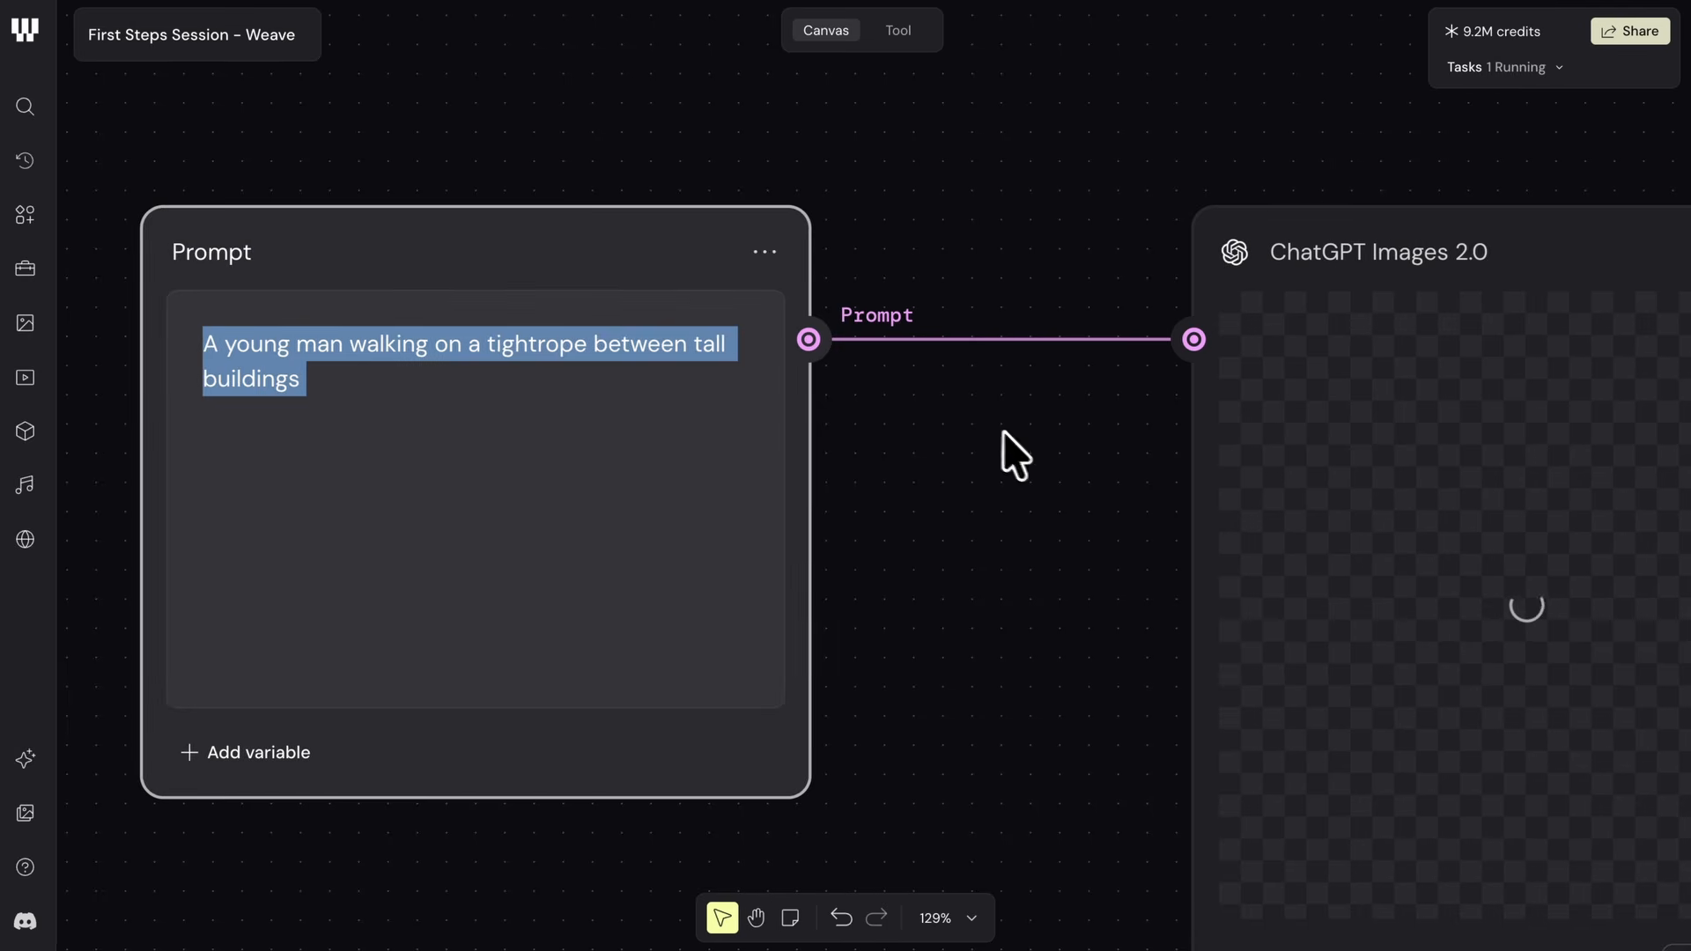
# Connect the Prompt node's output to the Recraft V4 and Gemini Image (Nano Banana 2 Lite) nodes and run both models
pyautogui.hscroll(3, 657, 404)
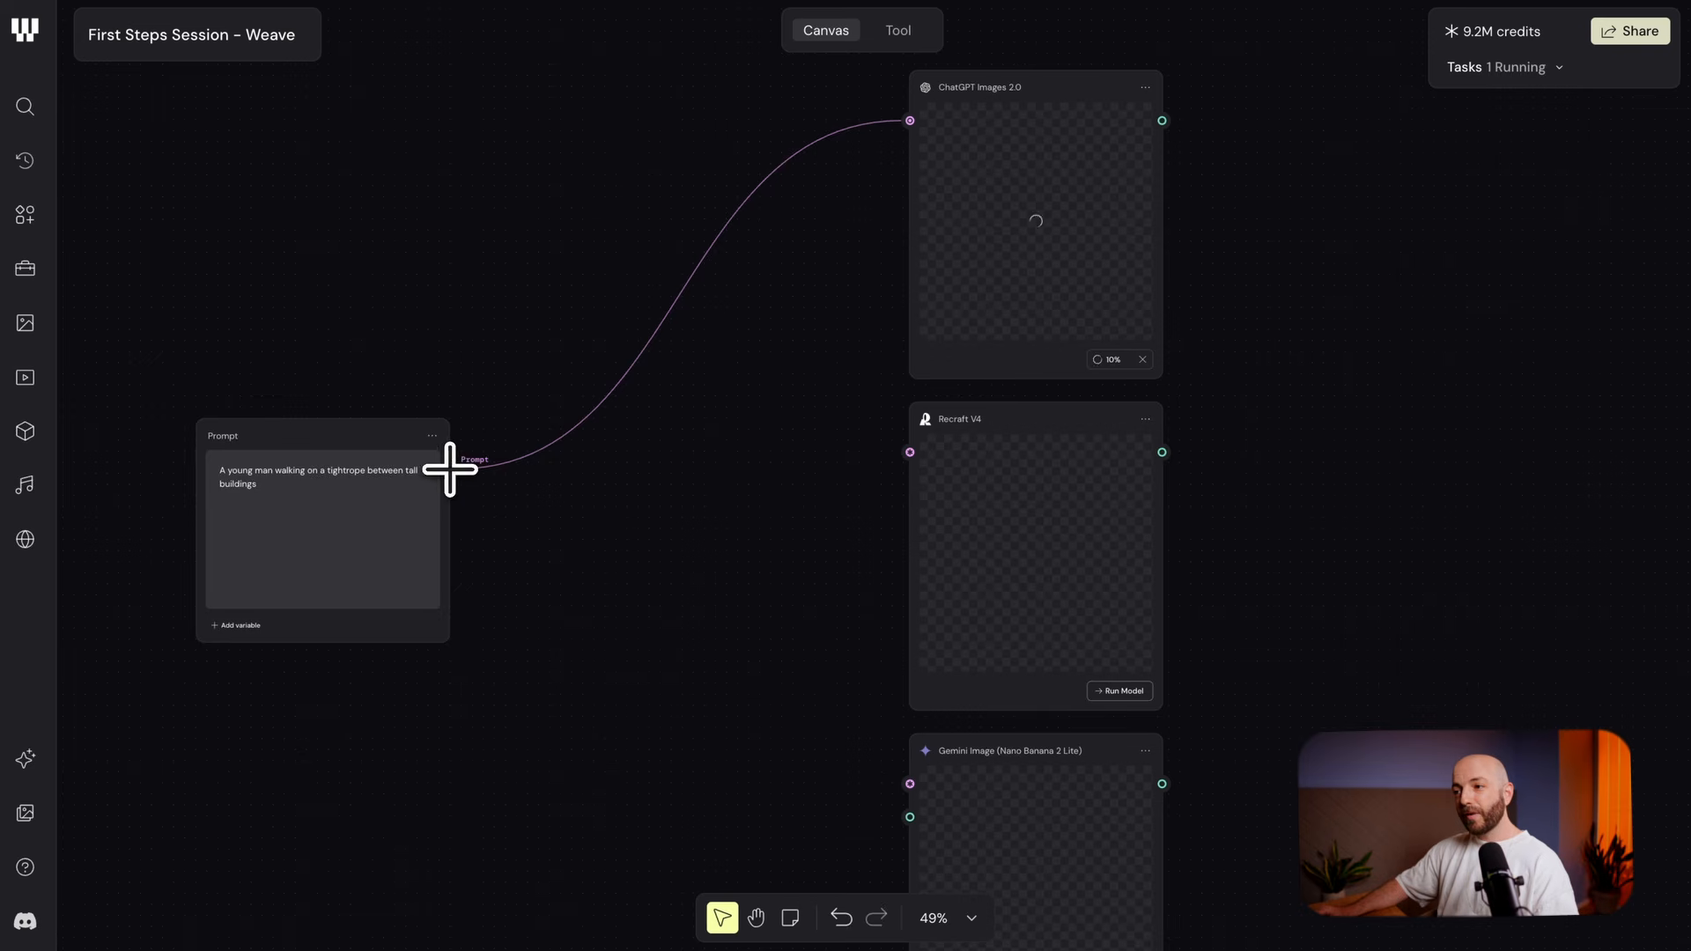
pyautogui.moveTo(911, 707); pyautogui.dragTo(910, 784)
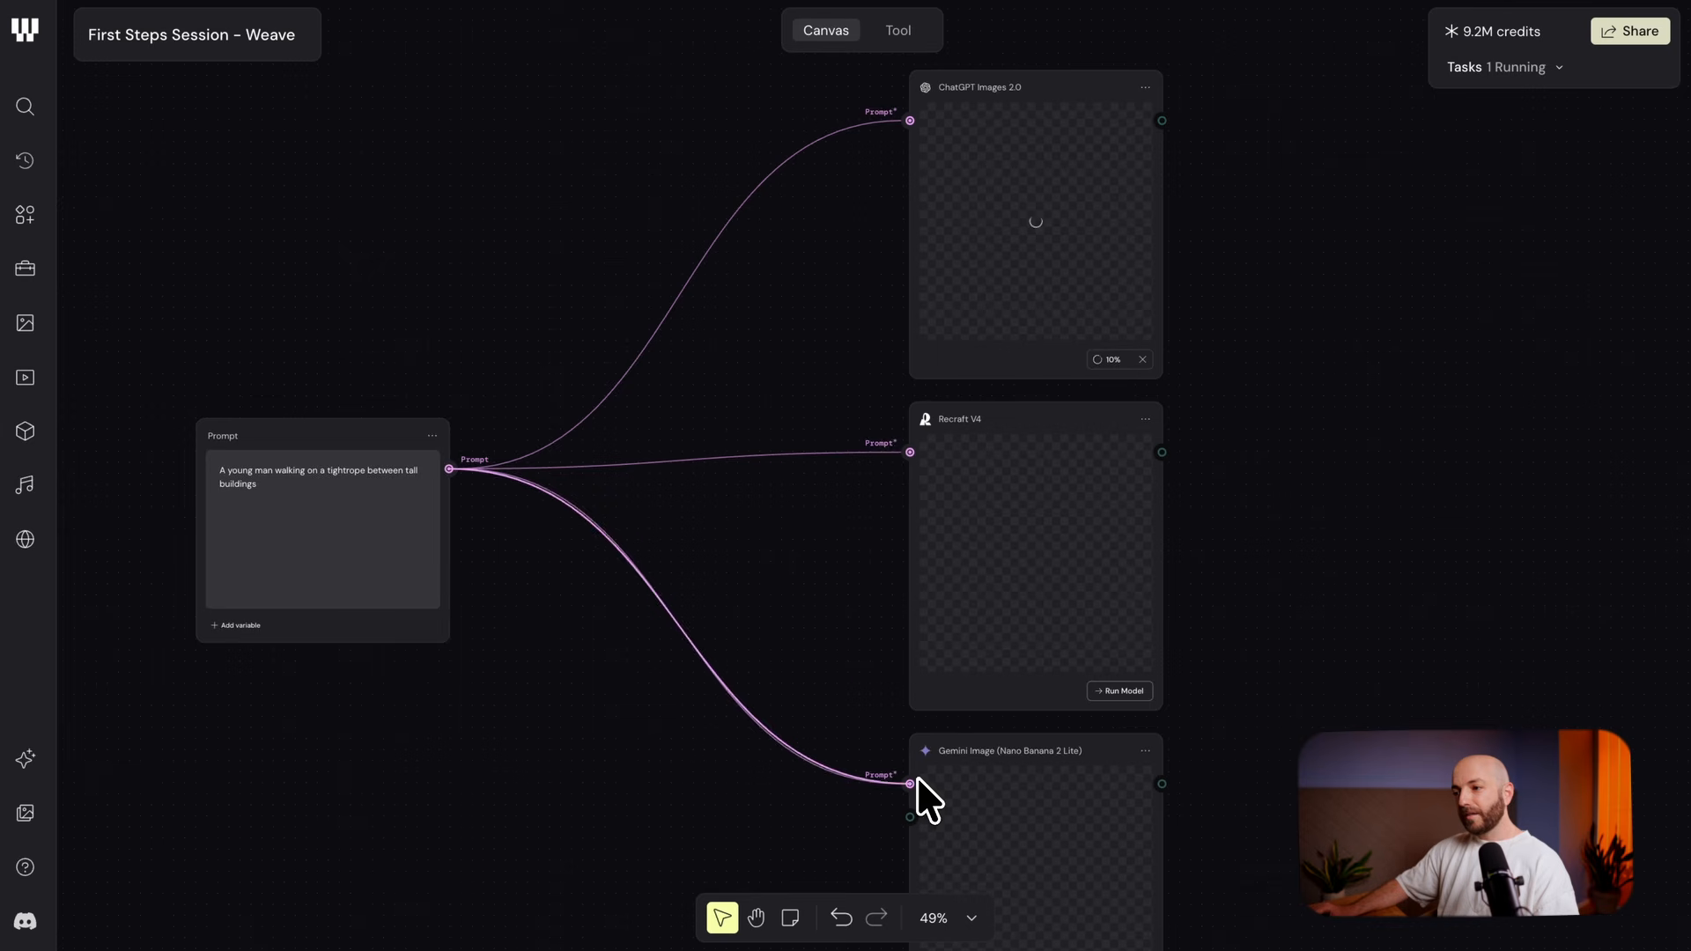
pyautogui.scroll(-2, 1261, 606)
pyautogui.moveTo(1269, 432); pyautogui.dragTo(1087, 713)
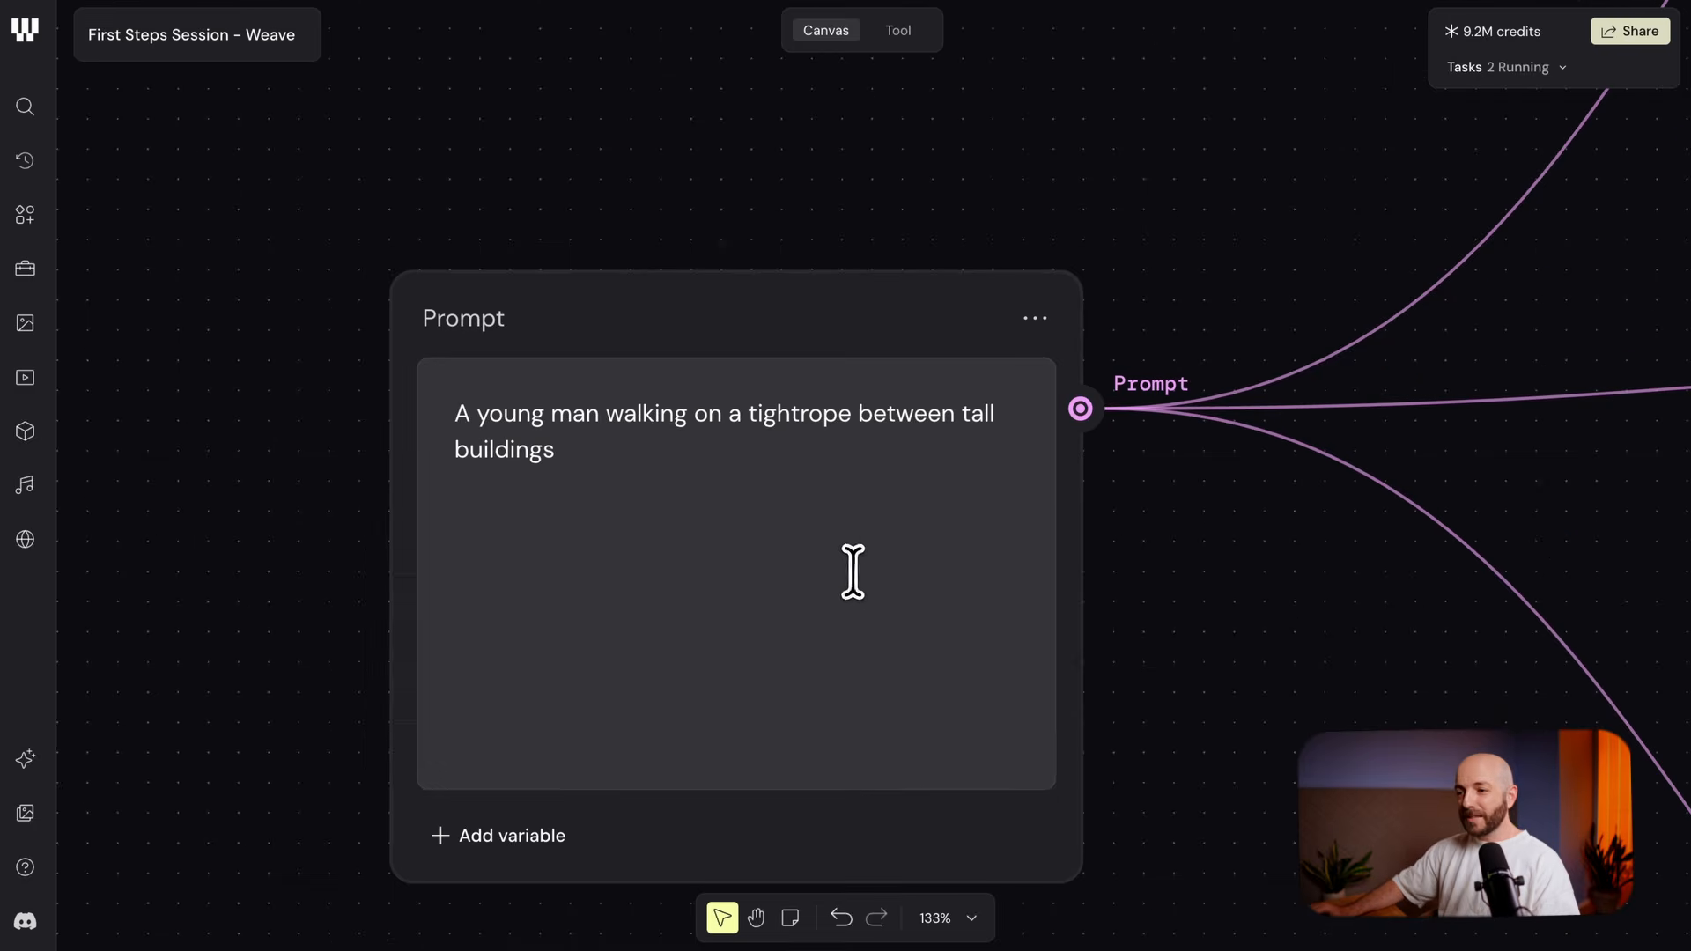
# Examine the tightrope image generated by the Gemini Image (Nano Banana 2 Lite) node up close
pyautogui.hscroll(1, 853, 572)
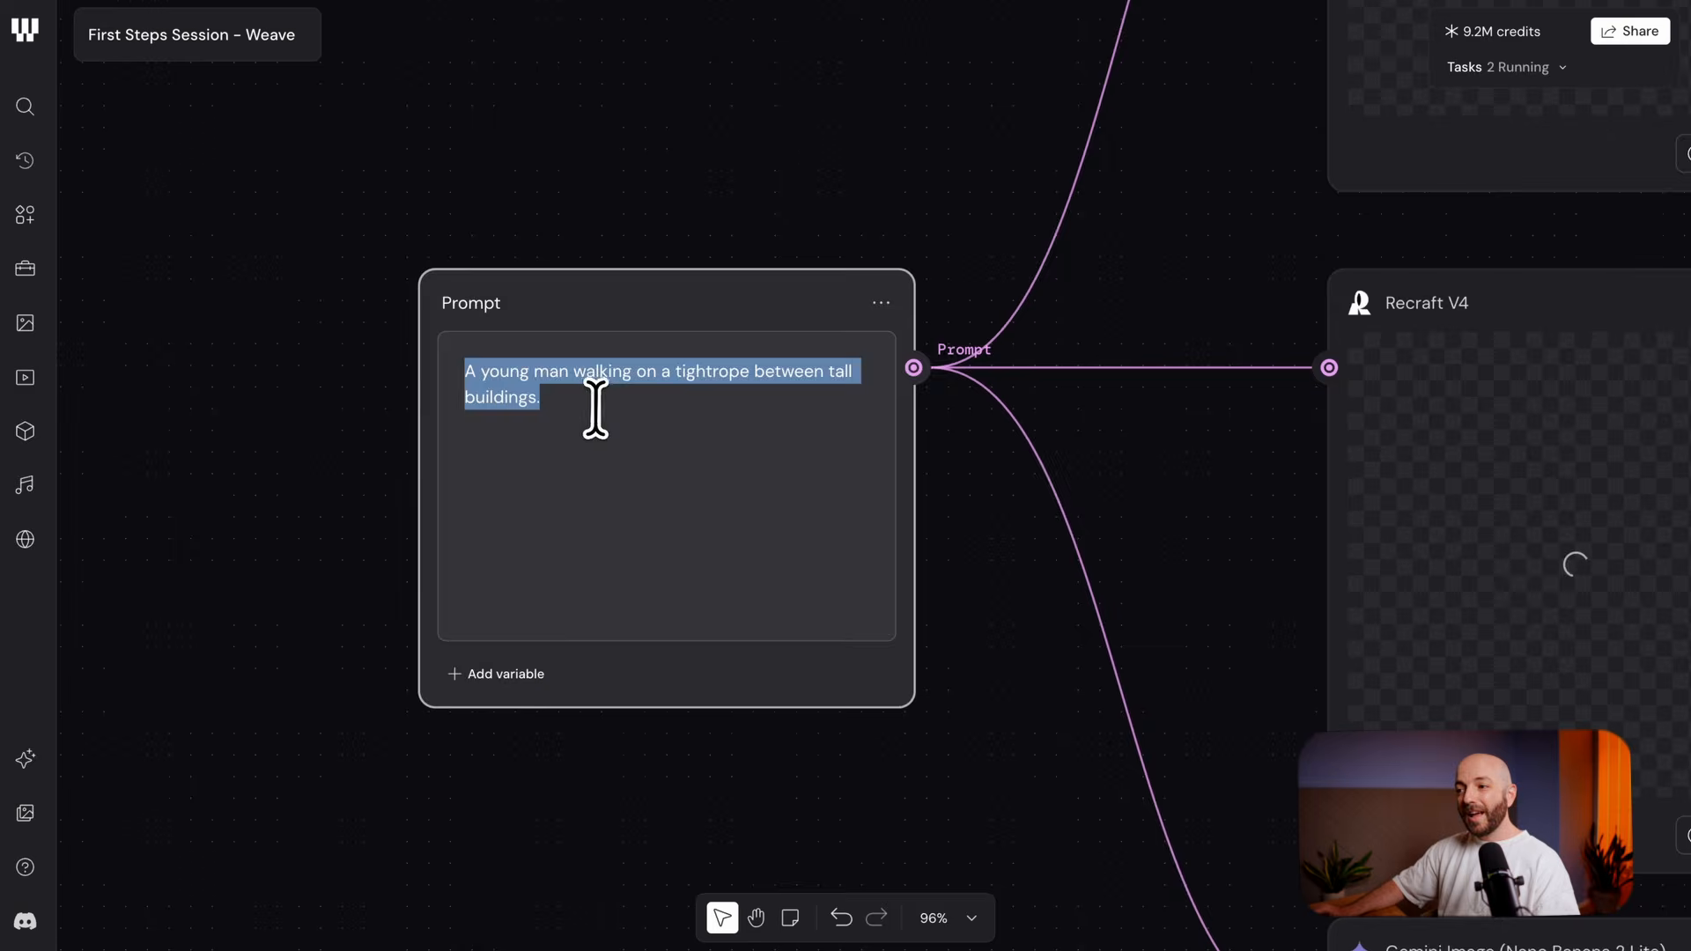
pyautogui.scroll(-5, 830, 474)
pyautogui.moveTo(957, 515); pyautogui.dragTo(653, 179)
pyautogui.scroll(5, 970, 458)
pyautogui.scroll(8, 970, 457)
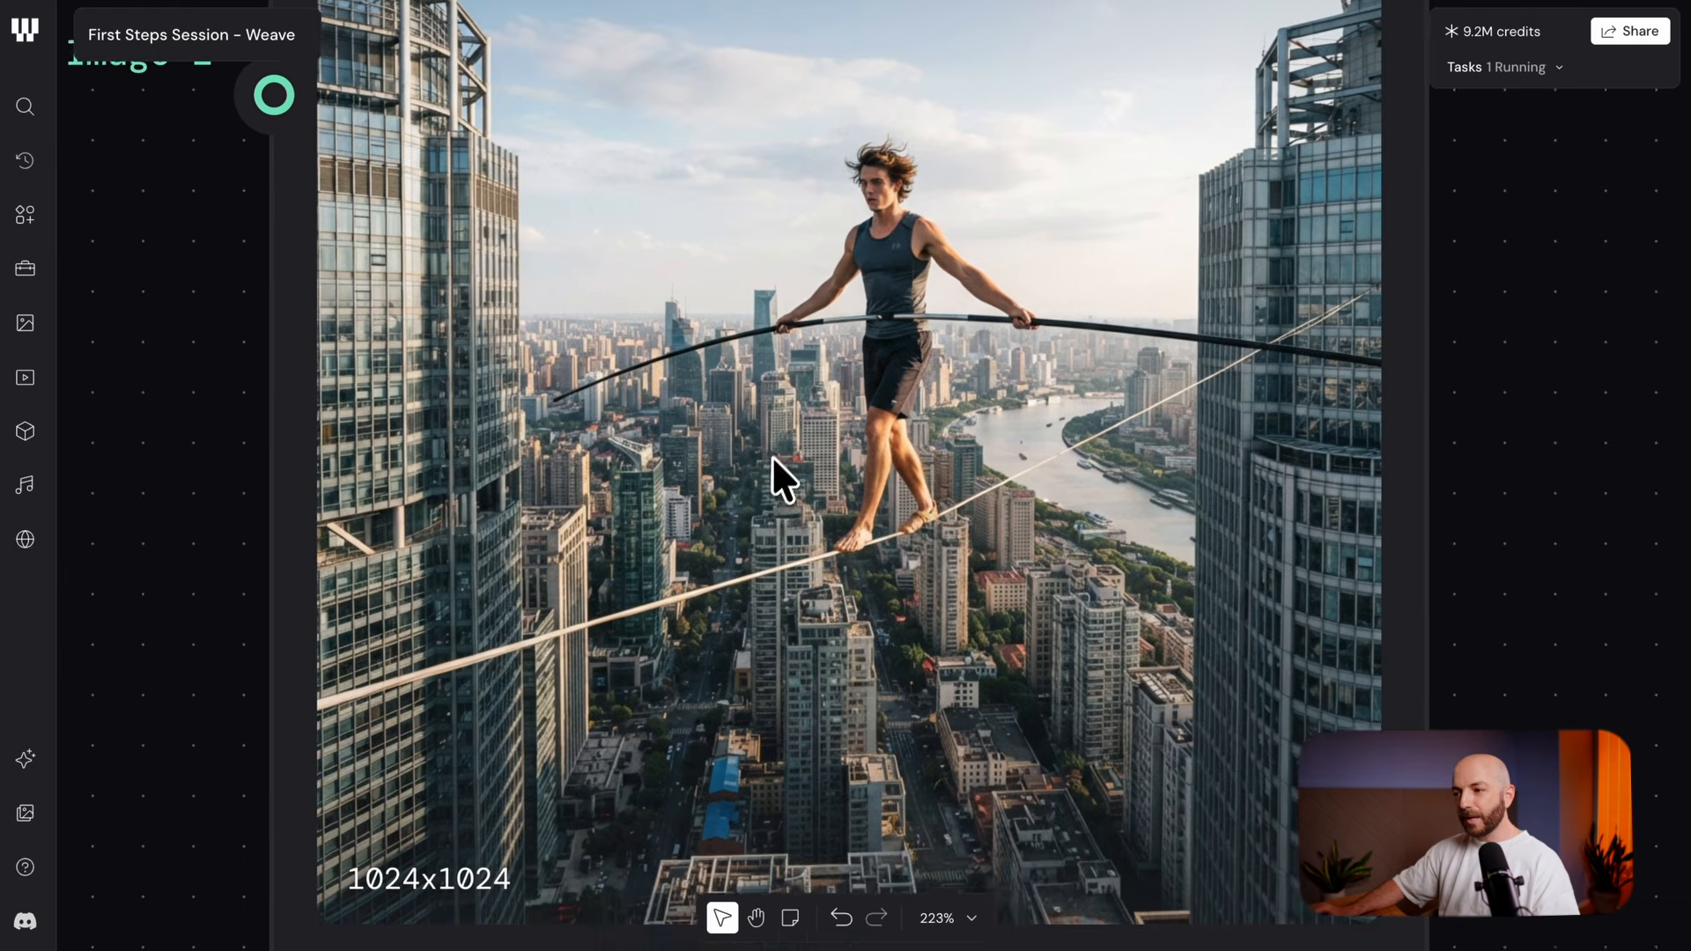
pyautogui.moveTo(771, 456); pyautogui.dragTo(681, 502)
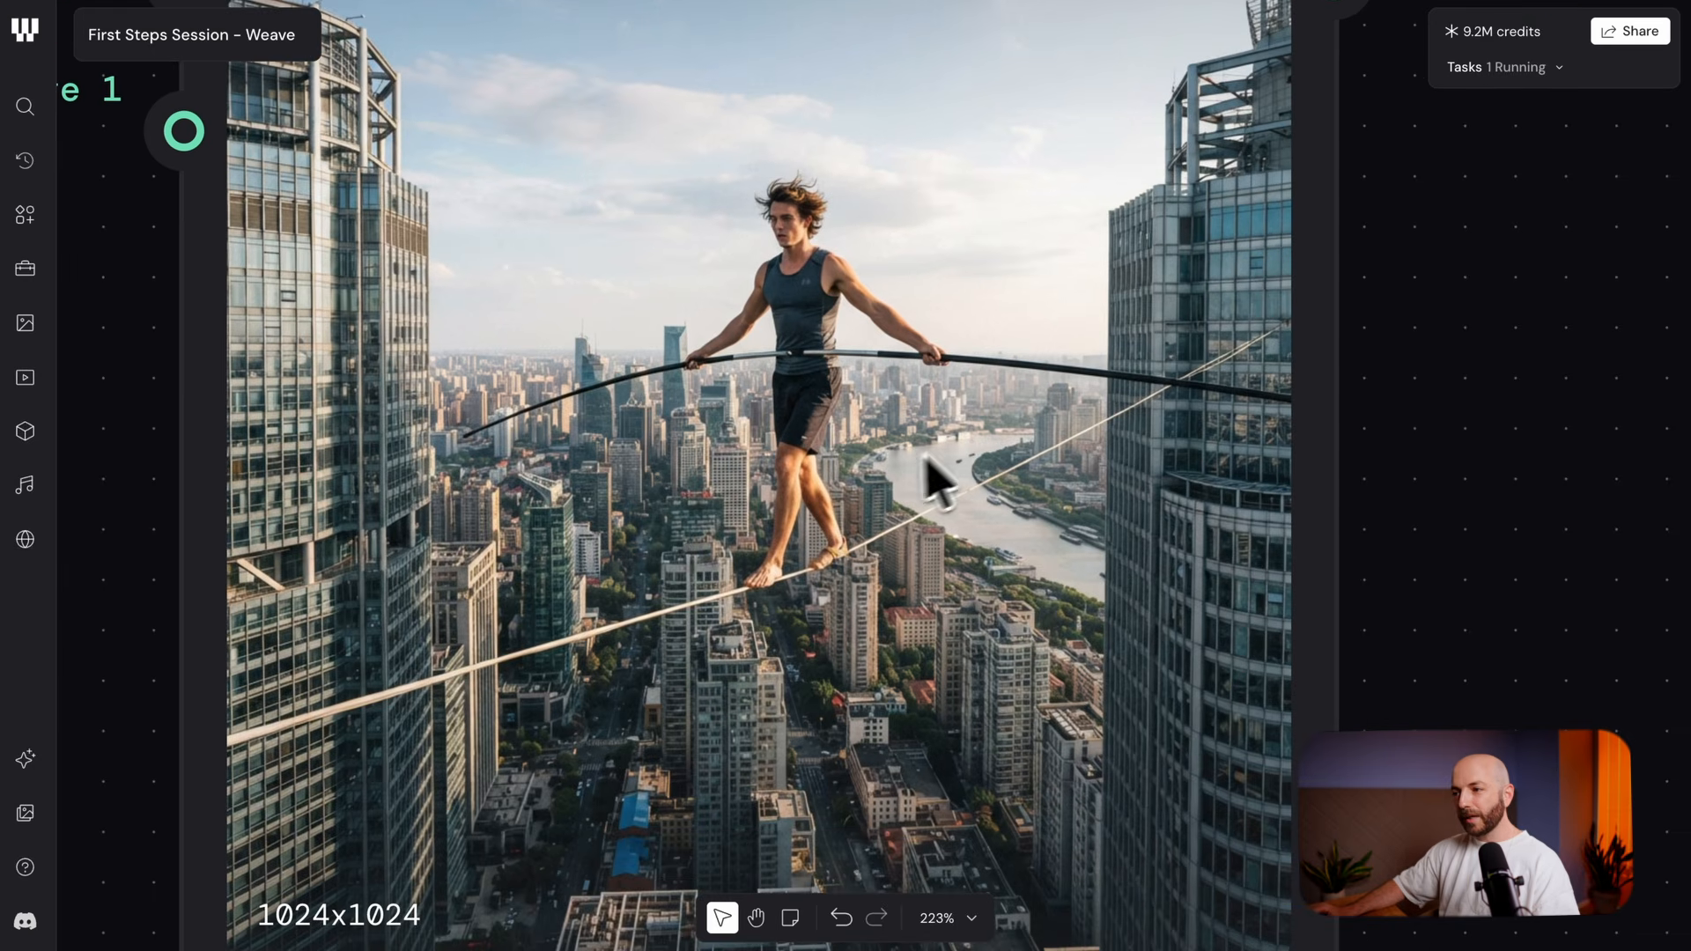
# Move the ChatGPT Images 2.0 node up clear of the Recraft V4 node and view its generated image up close
pyautogui.scroll(-4, 916, 484)
pyautogui.scroll(10, 913, 302)
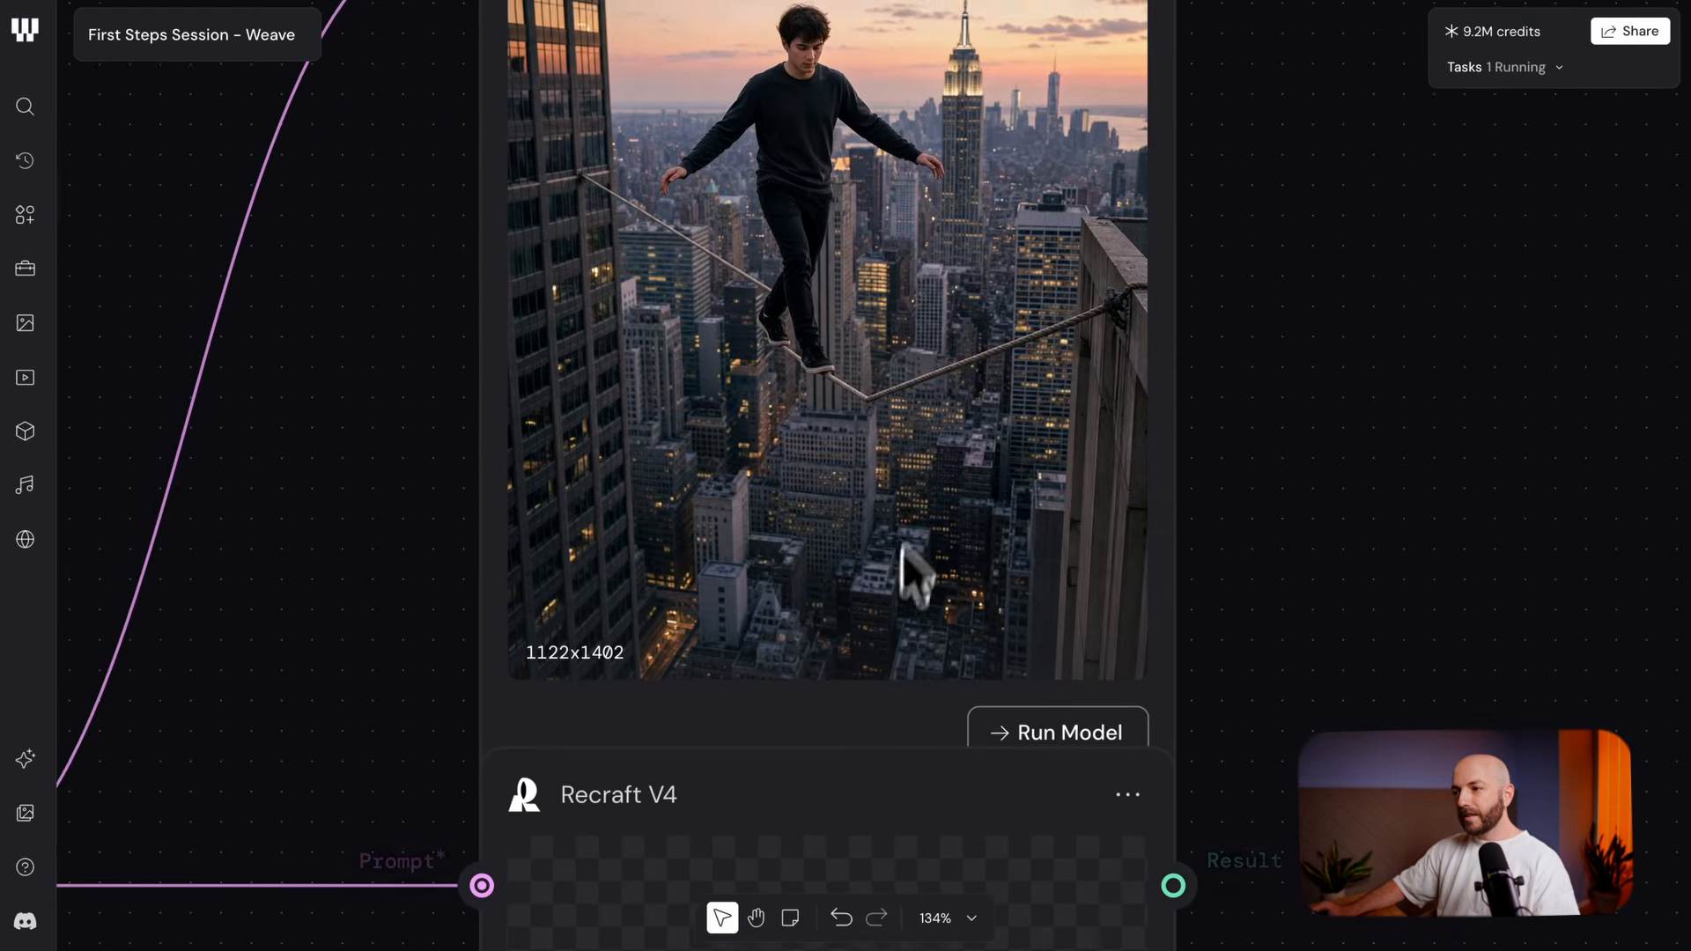
pyautogui.click(908, 427)
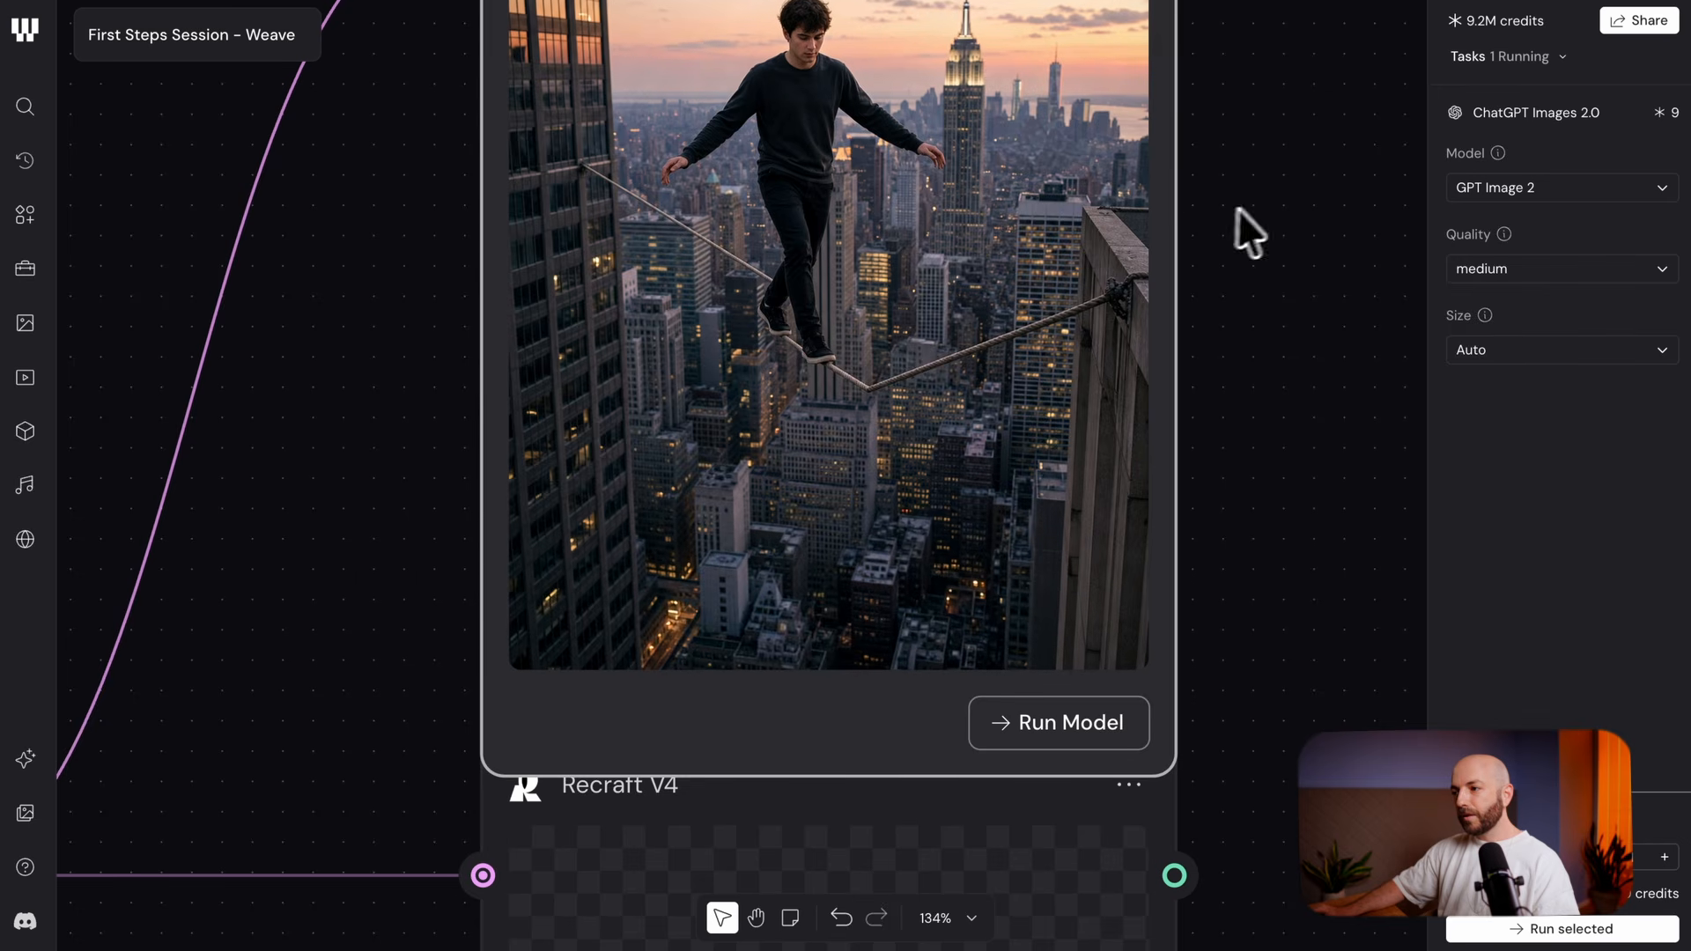
pyautogui.scroll(4, 1220, 214)
pyautogui.moveTo(960, 166); pyautogui.dragTo(960, 1)
pyautogui.scroll(4, 863, 291)
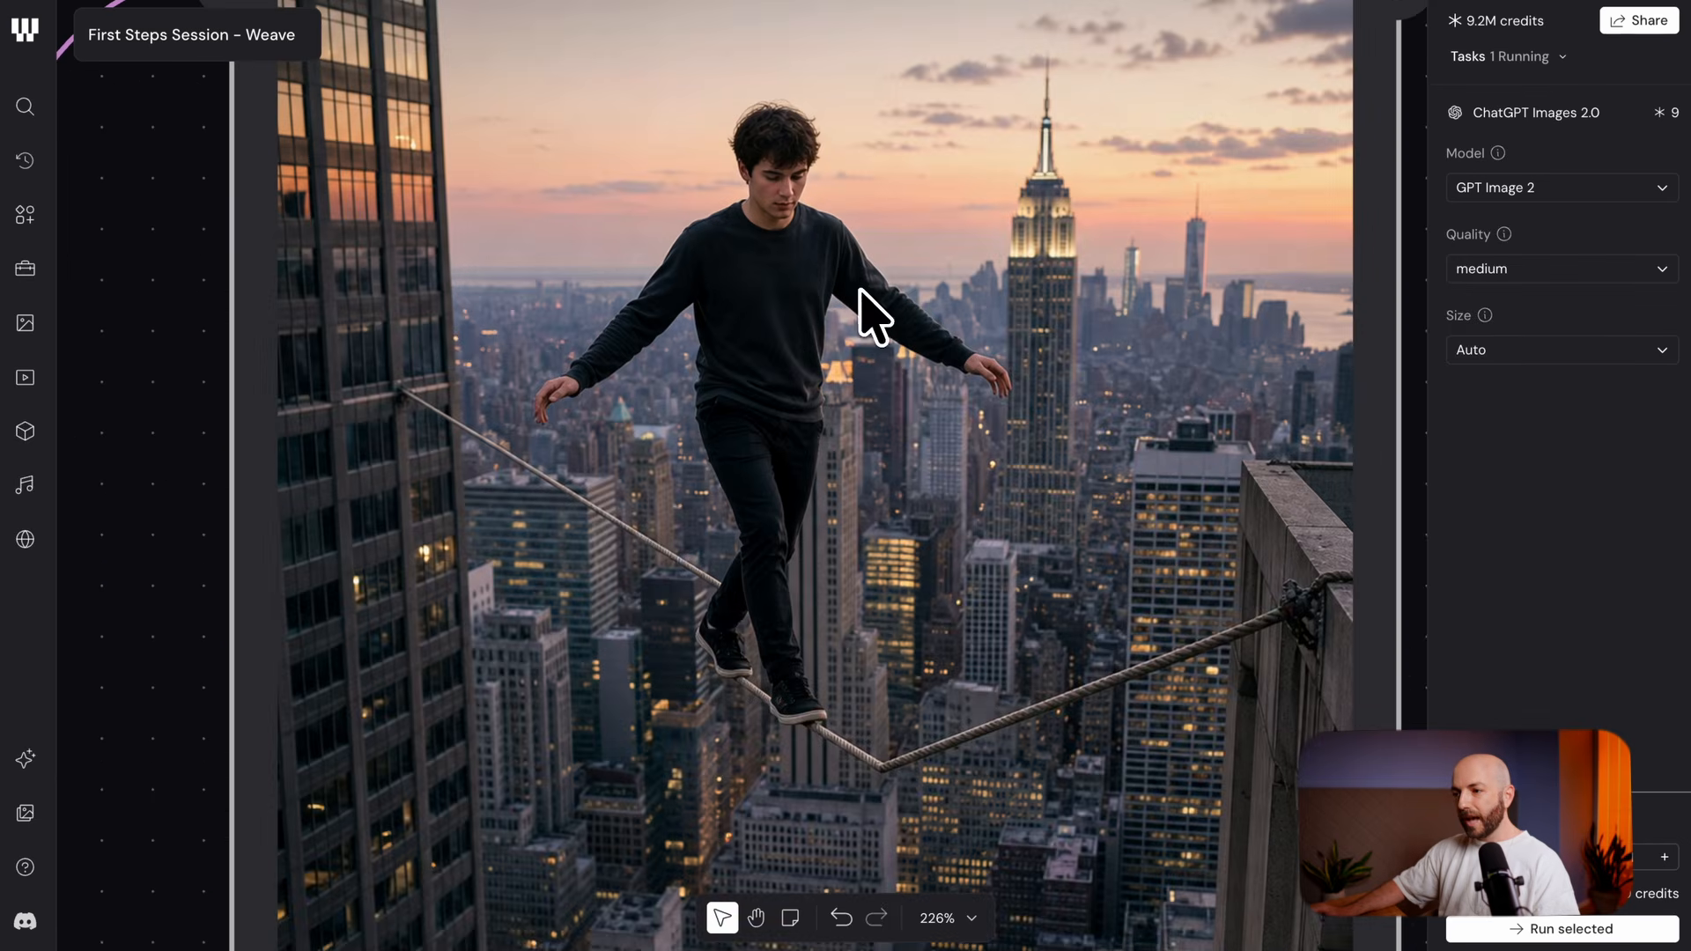
# Move the Recraft V4, Prompt and Gemini Image nodes up, lining the Prompt output up with the Recraft V4 input
pyautogui.scroll(-4, 897, 394)
pyautogui.scroll(-10, 937, 608)
pyautogui.moveTo(937, 426); pyautogui.dragTo(928, 264)
pyautogui.scroll(-5, 925, 413)
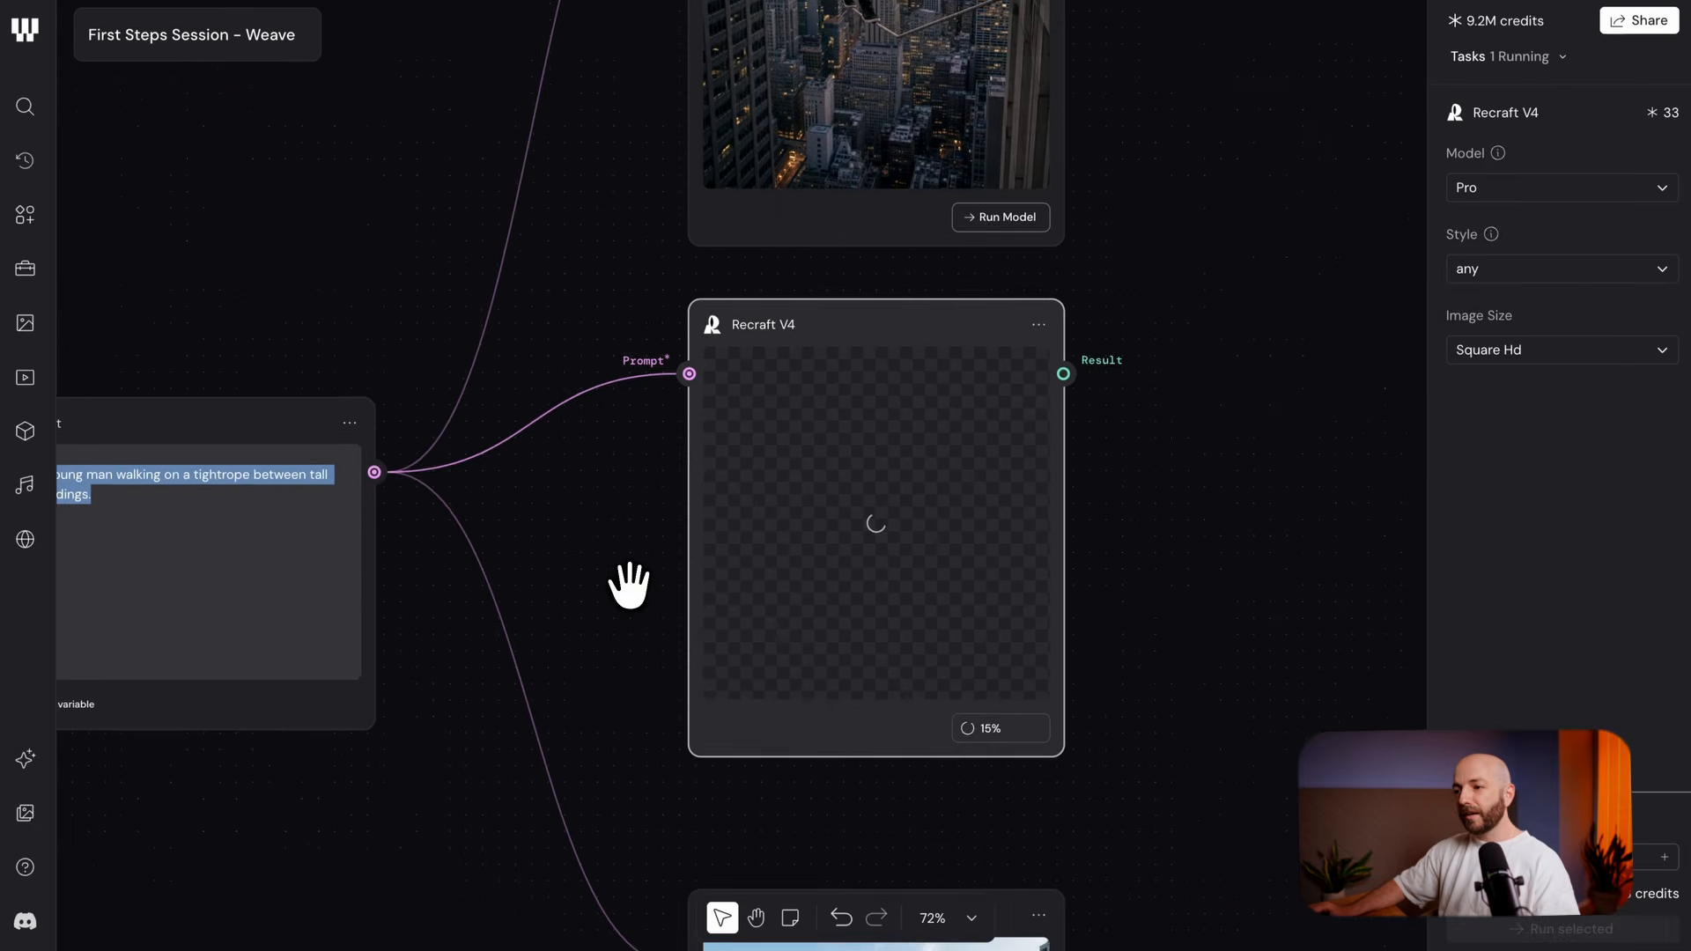
pyautogui.hscroll(-2, 485, 502)
pyautogui.moveTo(342, 420); pyautogui.dragTo(398, 336)
pyautogui.scroll(-2, 520, 431)
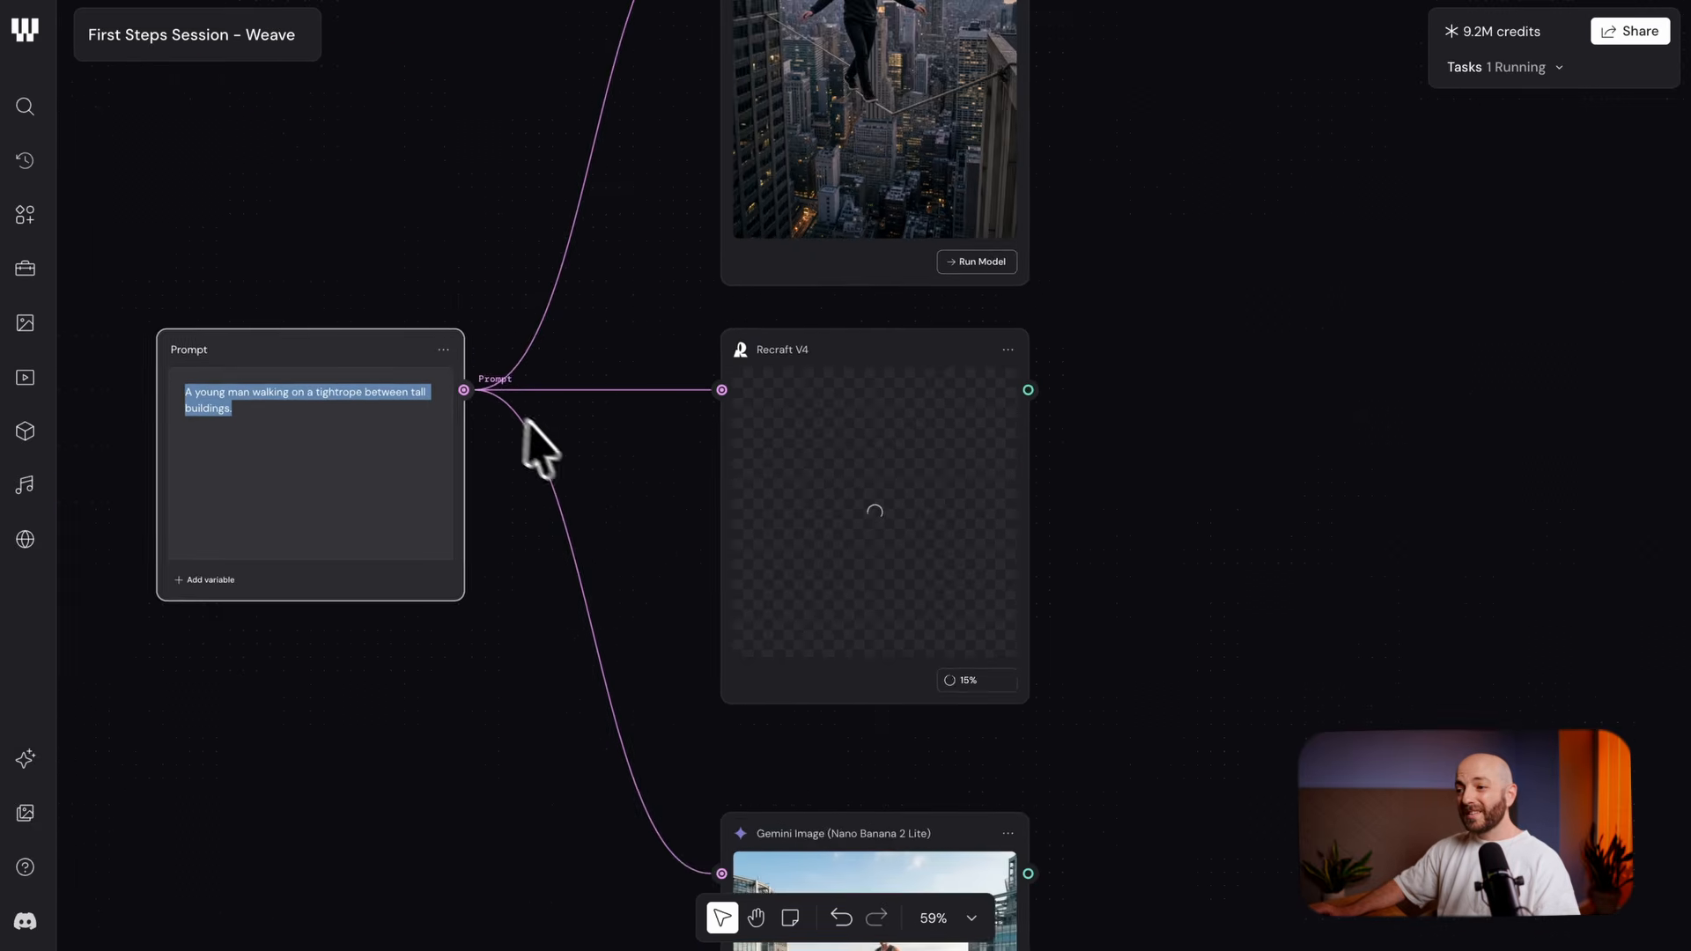
pyautogui.scroll(-1, 714, 568)
pyautogui.moveTo(898, 824); pyautogui.dragTo(887, 768)
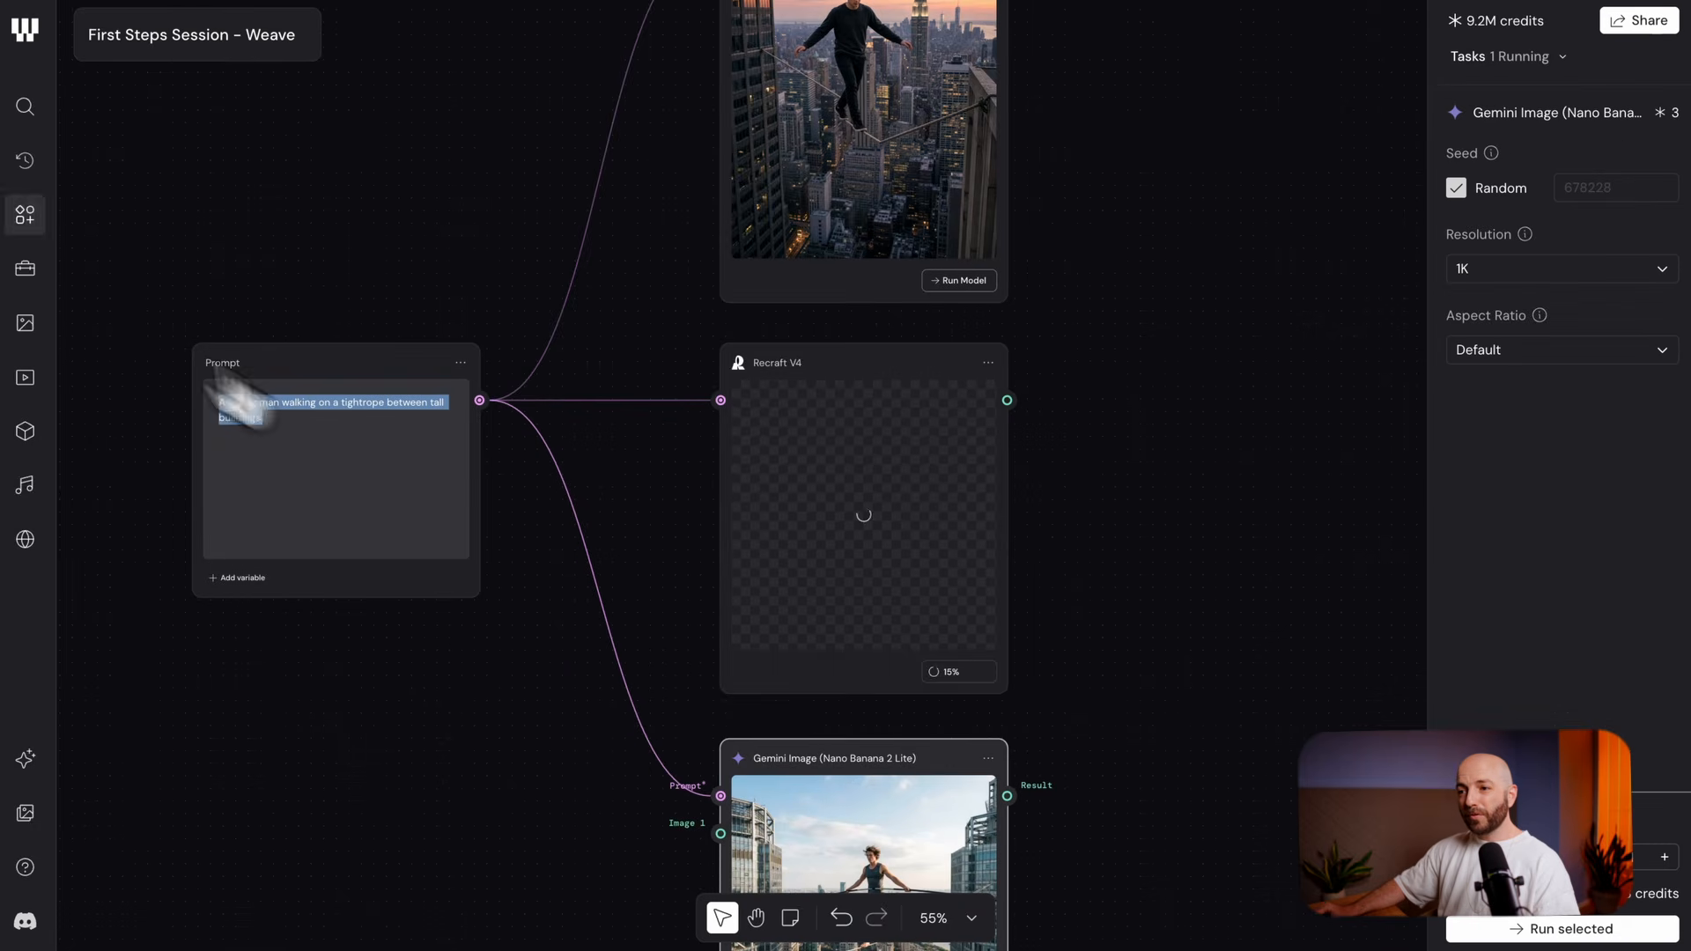
# Try adding Imagen 3 Fast, Higgsfield Image and Flux 2 Flex nodes beside the existing models, and undo all three additions
pyautogui.click(30, 327)
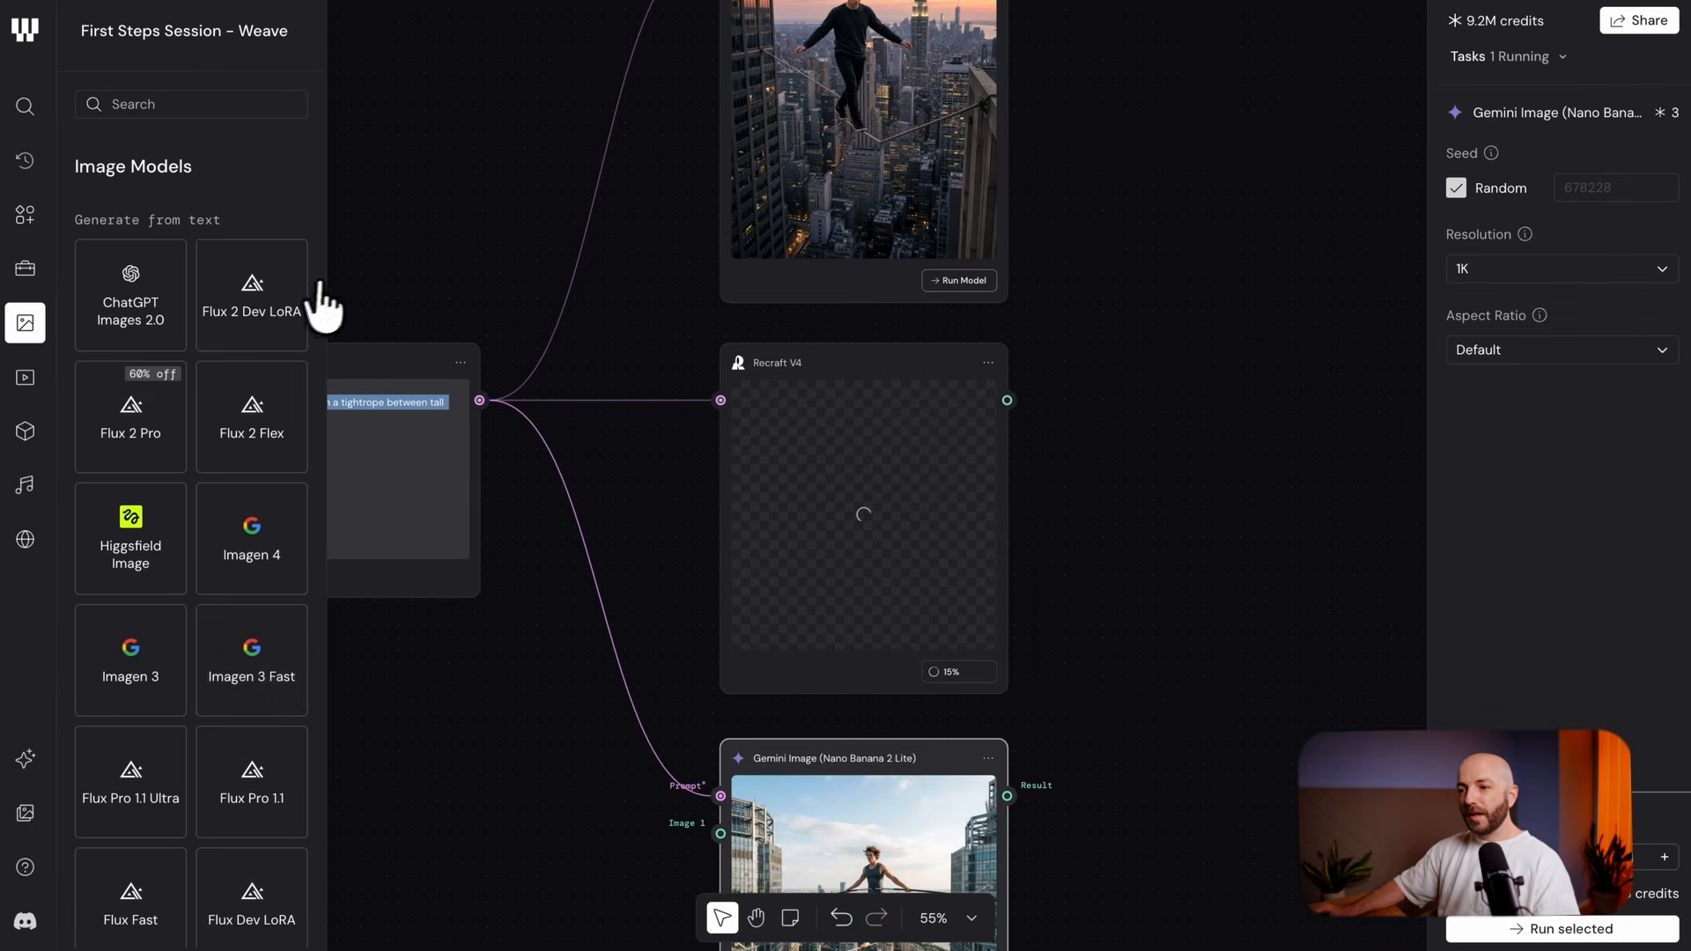
pyautogui.moveTo(256, 661); pyautogui.dragTo(1187, 621)
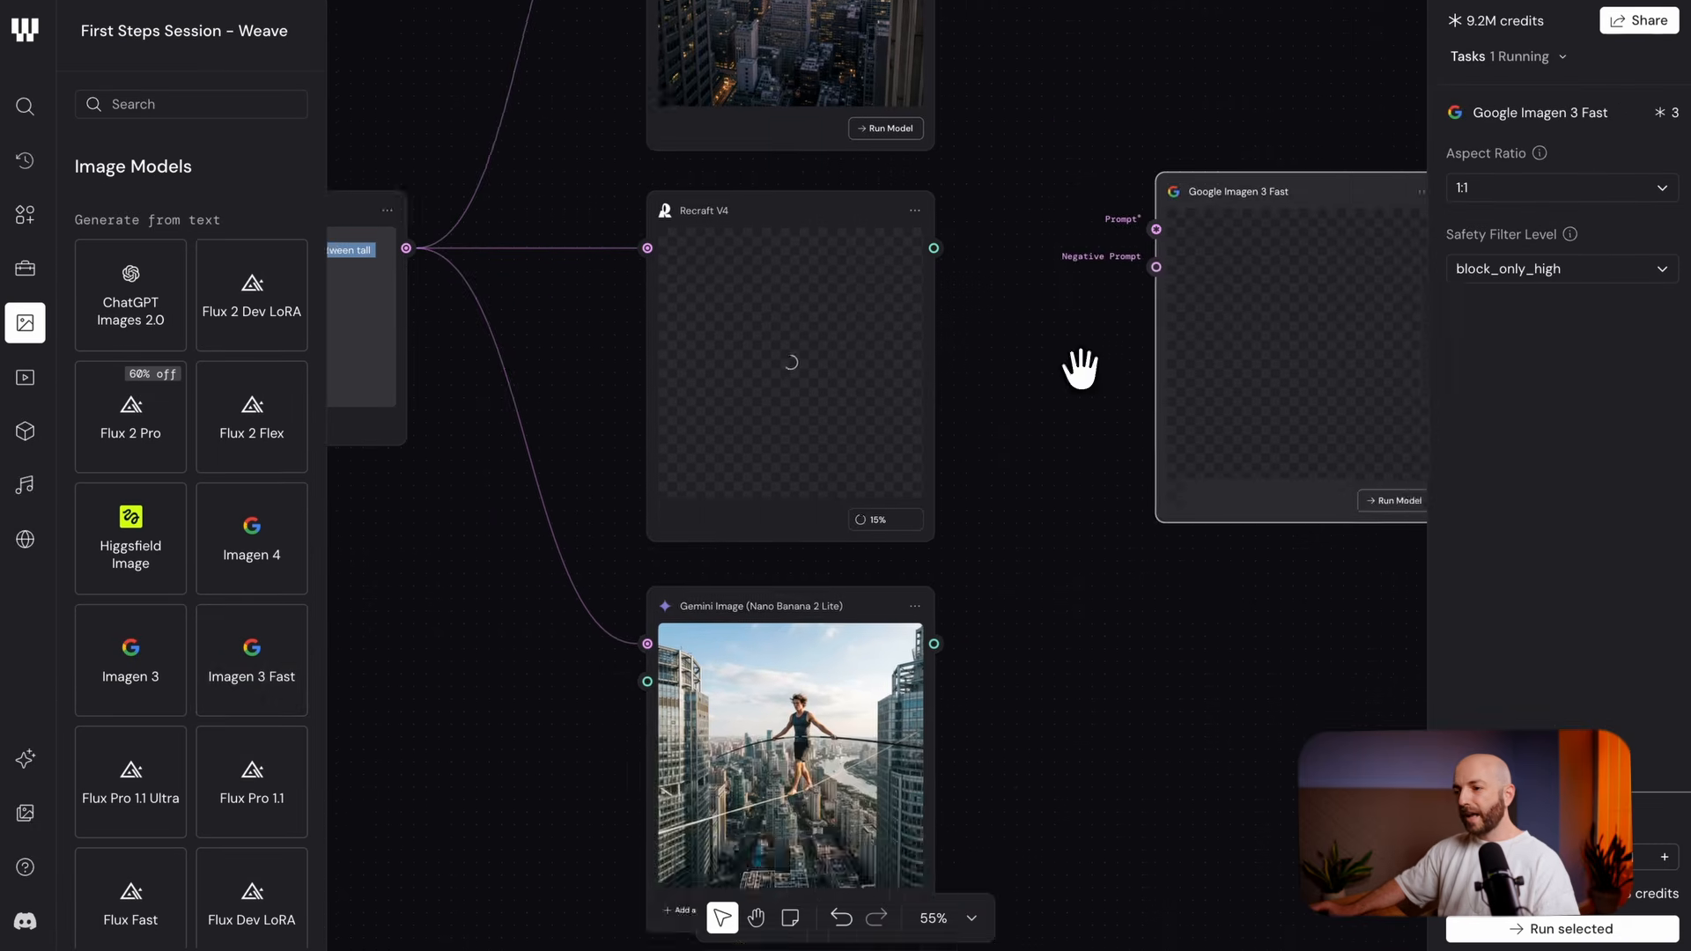
pyautogui.moveTo(144, 547); pyautogui.dragTo(1226, 638)
pyautogui.moveTo(255, 423); pyautogui.dragTo(1087, 335)
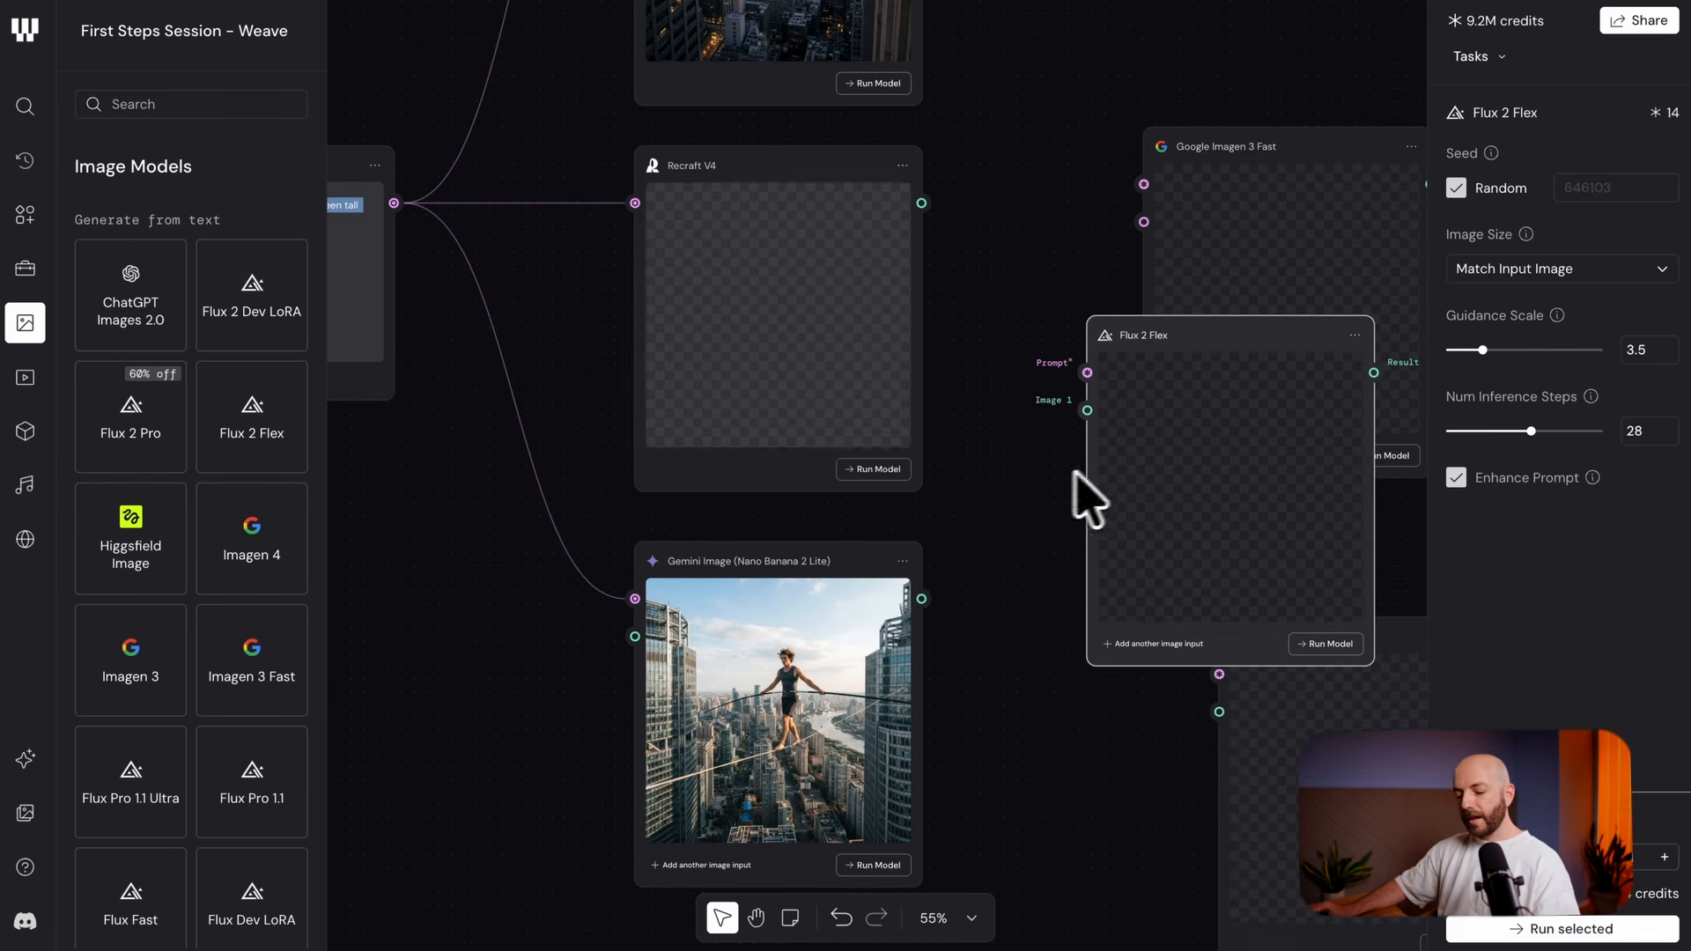
pyautogui.hotkey('ctrl', 'z')
pyautogui.hotkey('ctrl', 'z')
pyautogui.hotkey('ctrl', 'z')
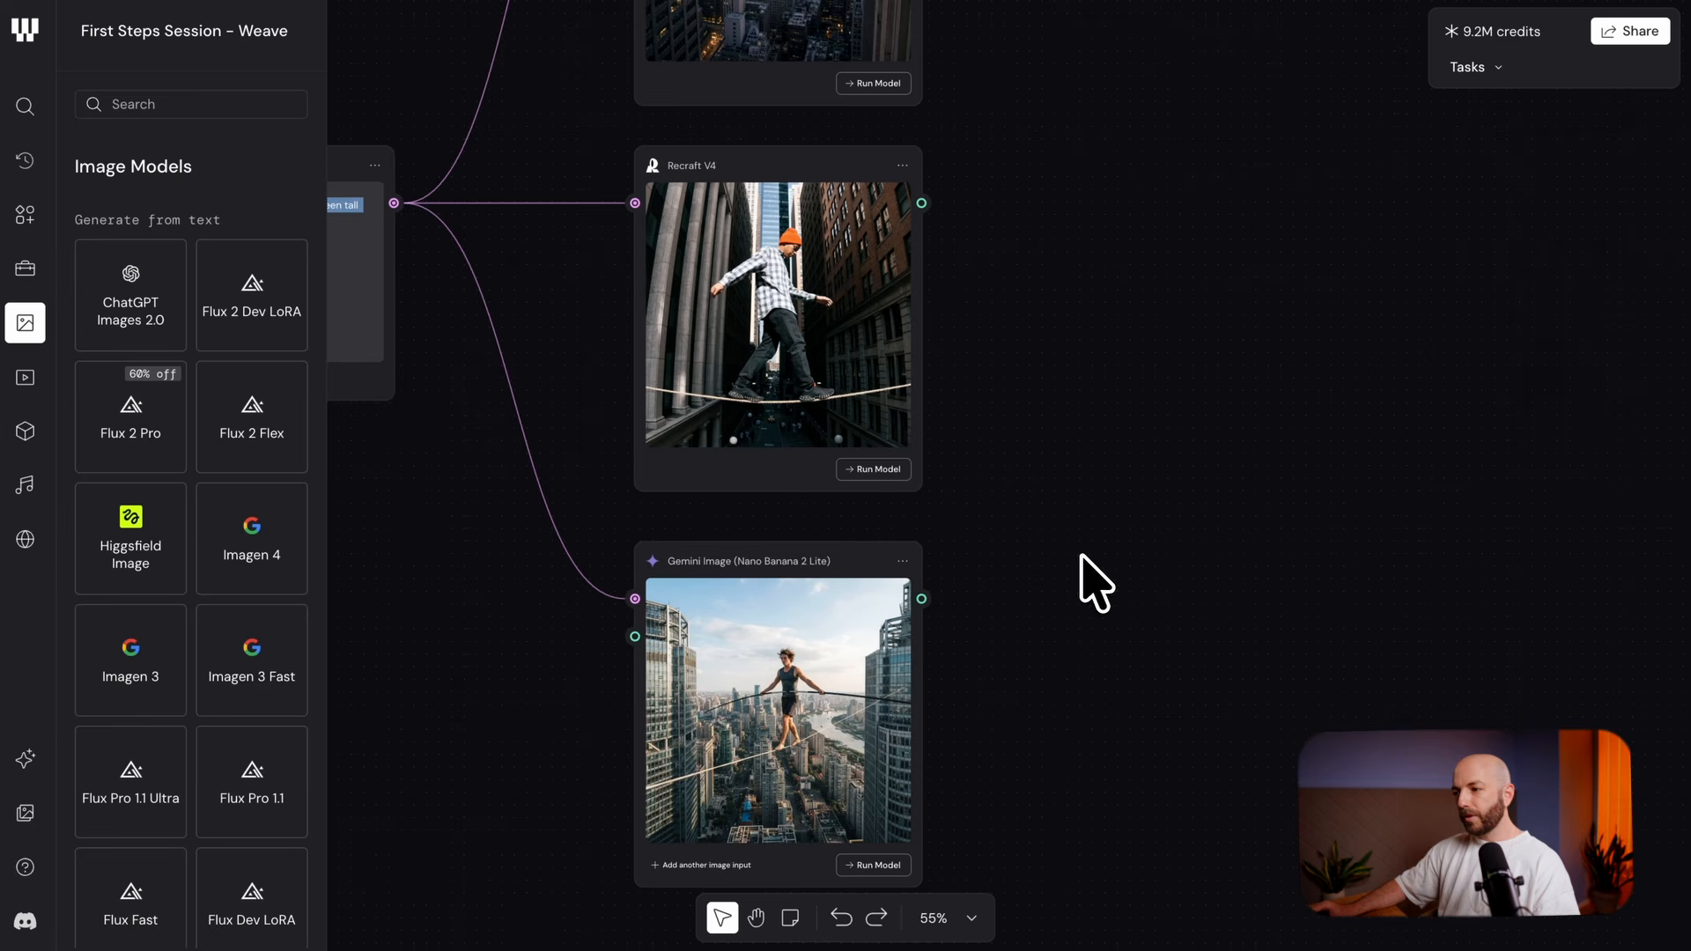
# Move the Gemini Image and ChatGPT Images 2.0 nodes close to Recraft V4 so the three models form a tight vertical stack
pyautogui.click(858, 586)
pyautogui.scroll(2, 837, 257)
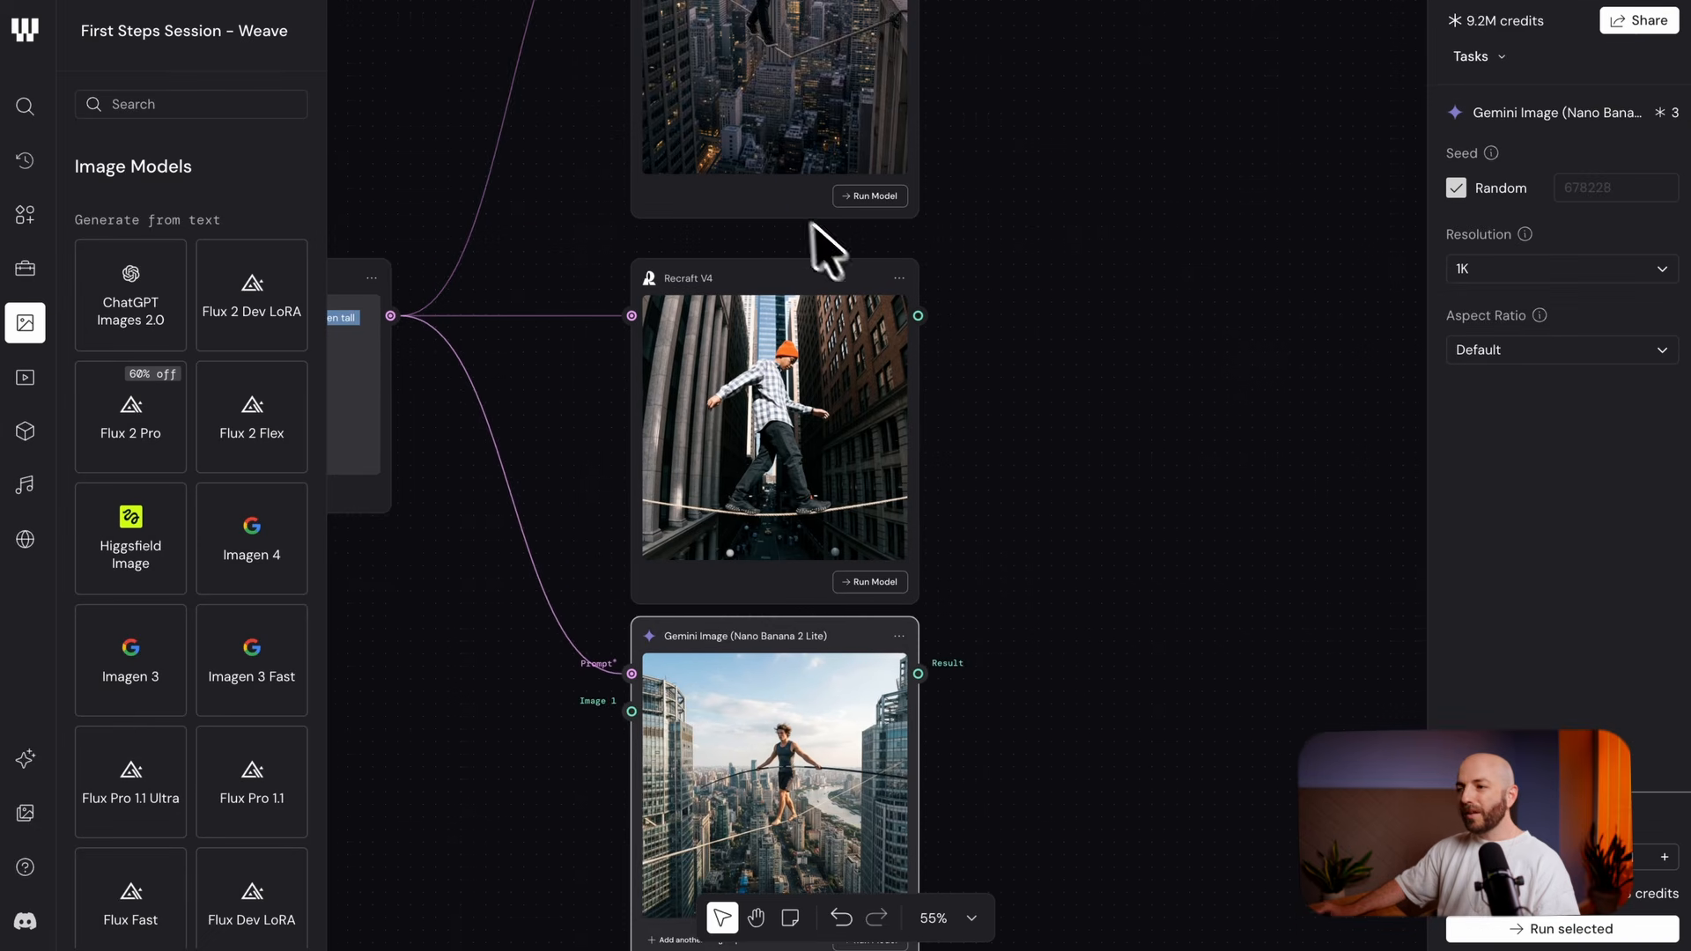
pyautogui.click(793, 216)
# Compare the tightrope images generated by Gemini Image, Recraft V4 and ChatGPT Images 2.0 up close
pyautogui.scroll(5, 906, 423)
pyautogui.scroll(-4, 936, 366)
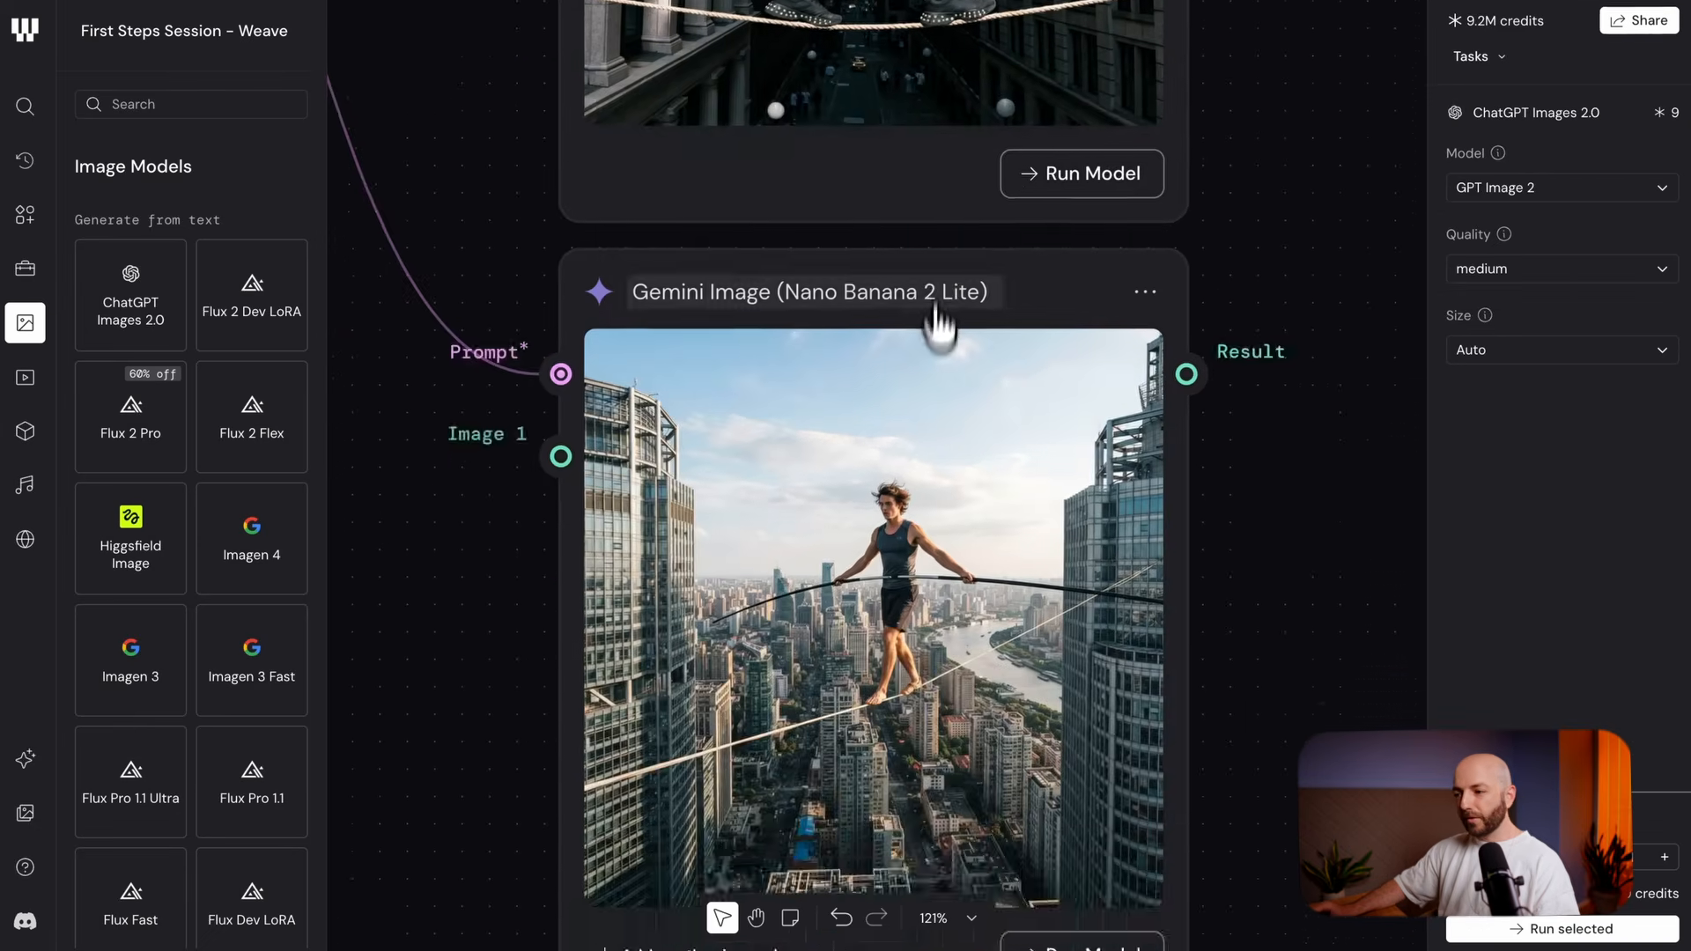
pyautogui.scroll(-2, 955, 370)
pyautogui.scroll(5, 951, 381)
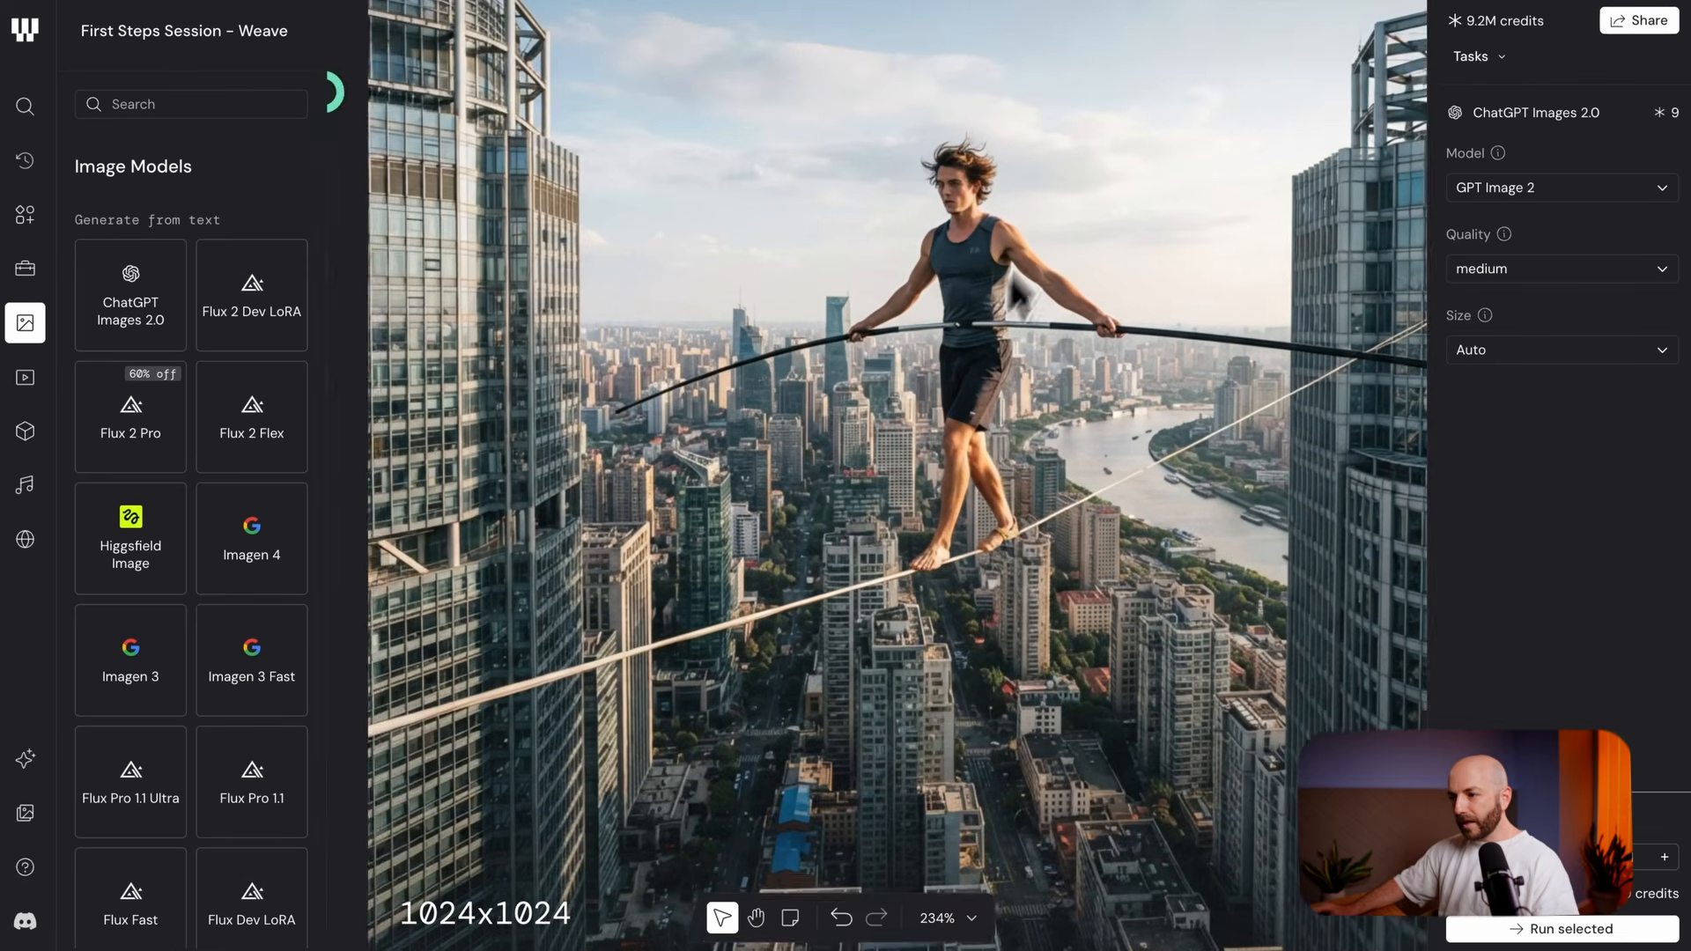
pyautogui.scroll(-1, 976, 211)
pyautogui.scroll(2, 932, 276)
pyautogui.scroll(-4, 905, 120)
pyautogui.scroll(4, 958, 264)
pyautogui.scroll(4, 951, 651)
pyautogui.scroll(3, 968, 545)
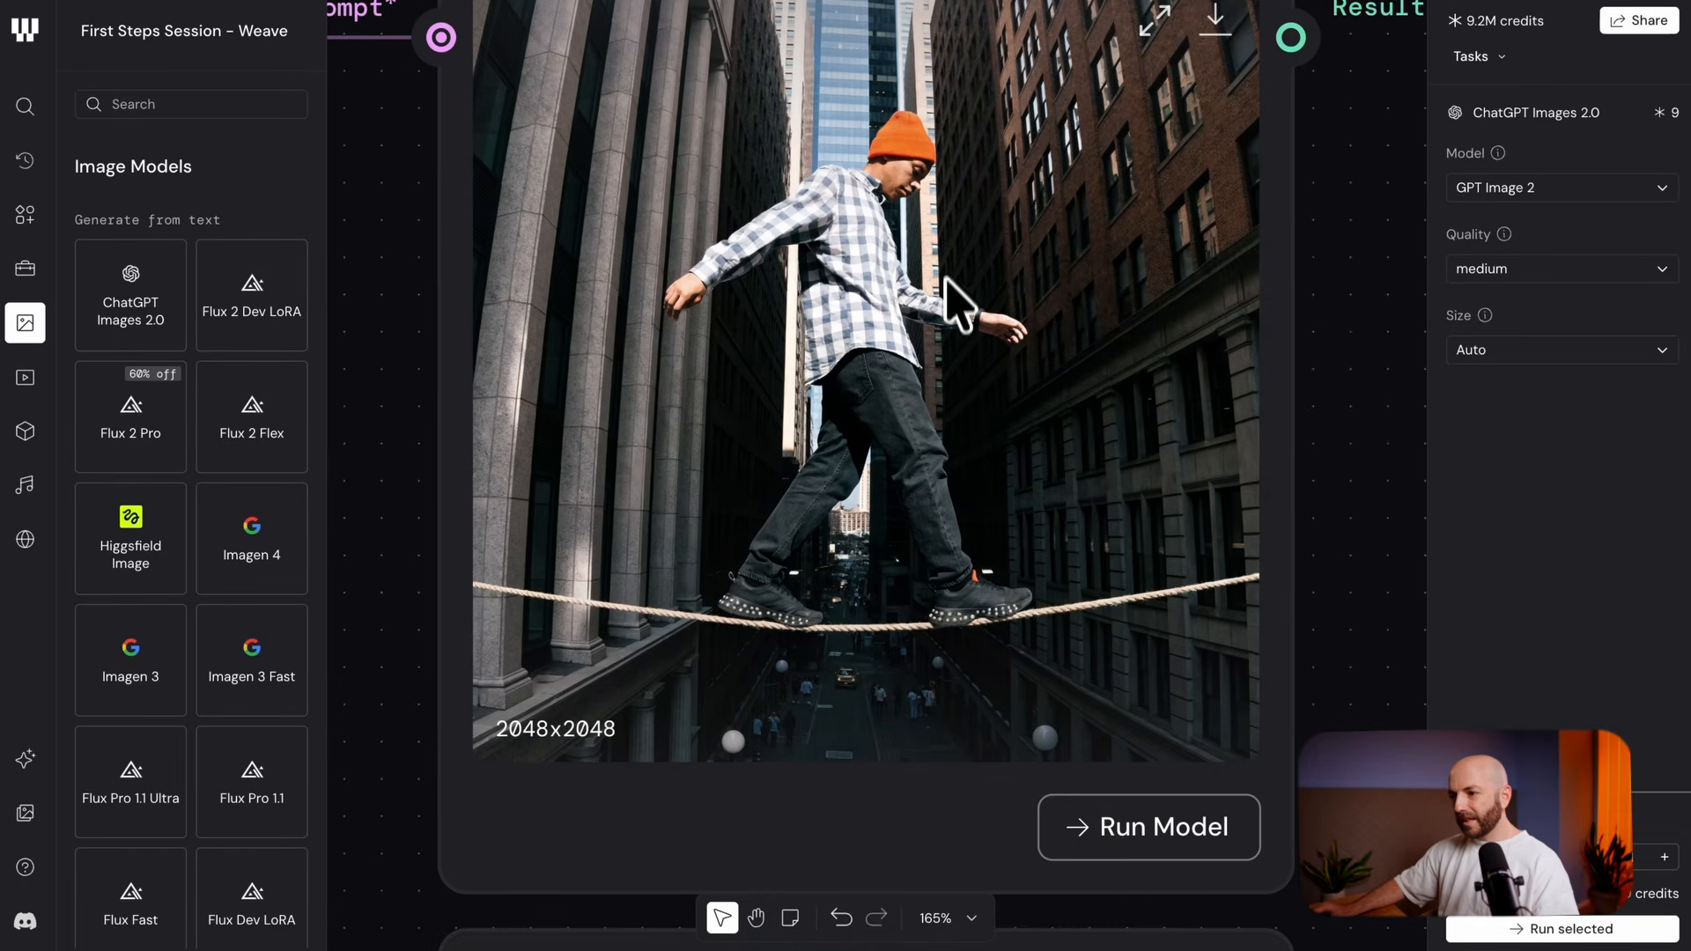
pyautogui.scroll(10, 929, 414)
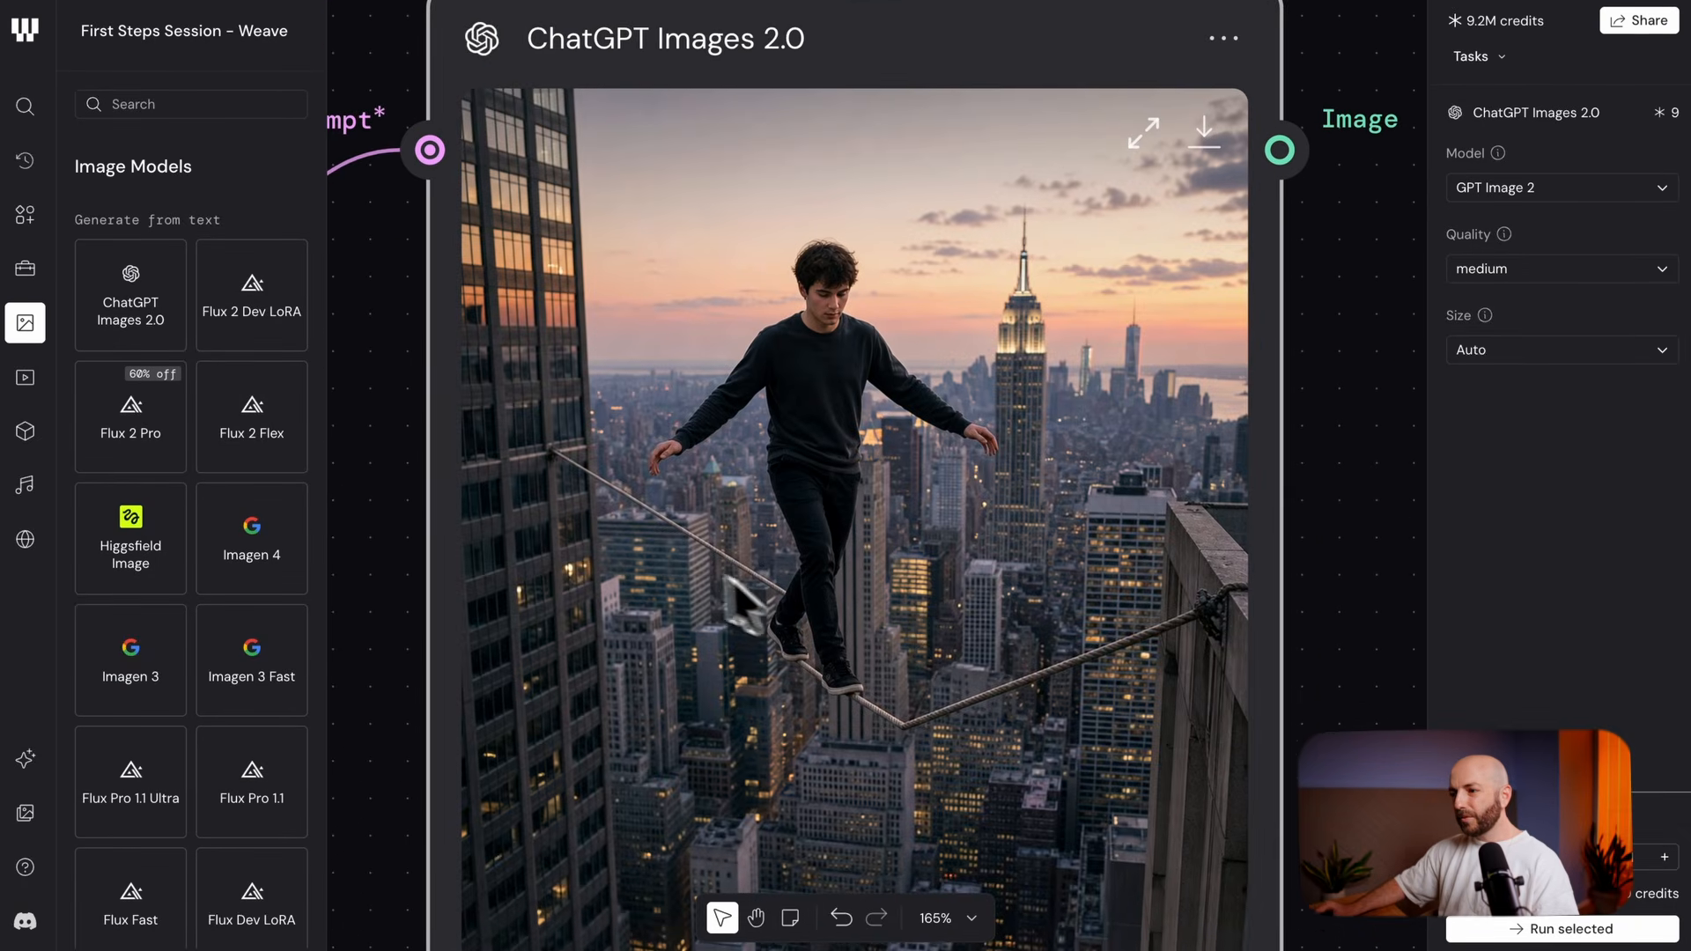
pyautogui.scroll(-5, 880, 673)
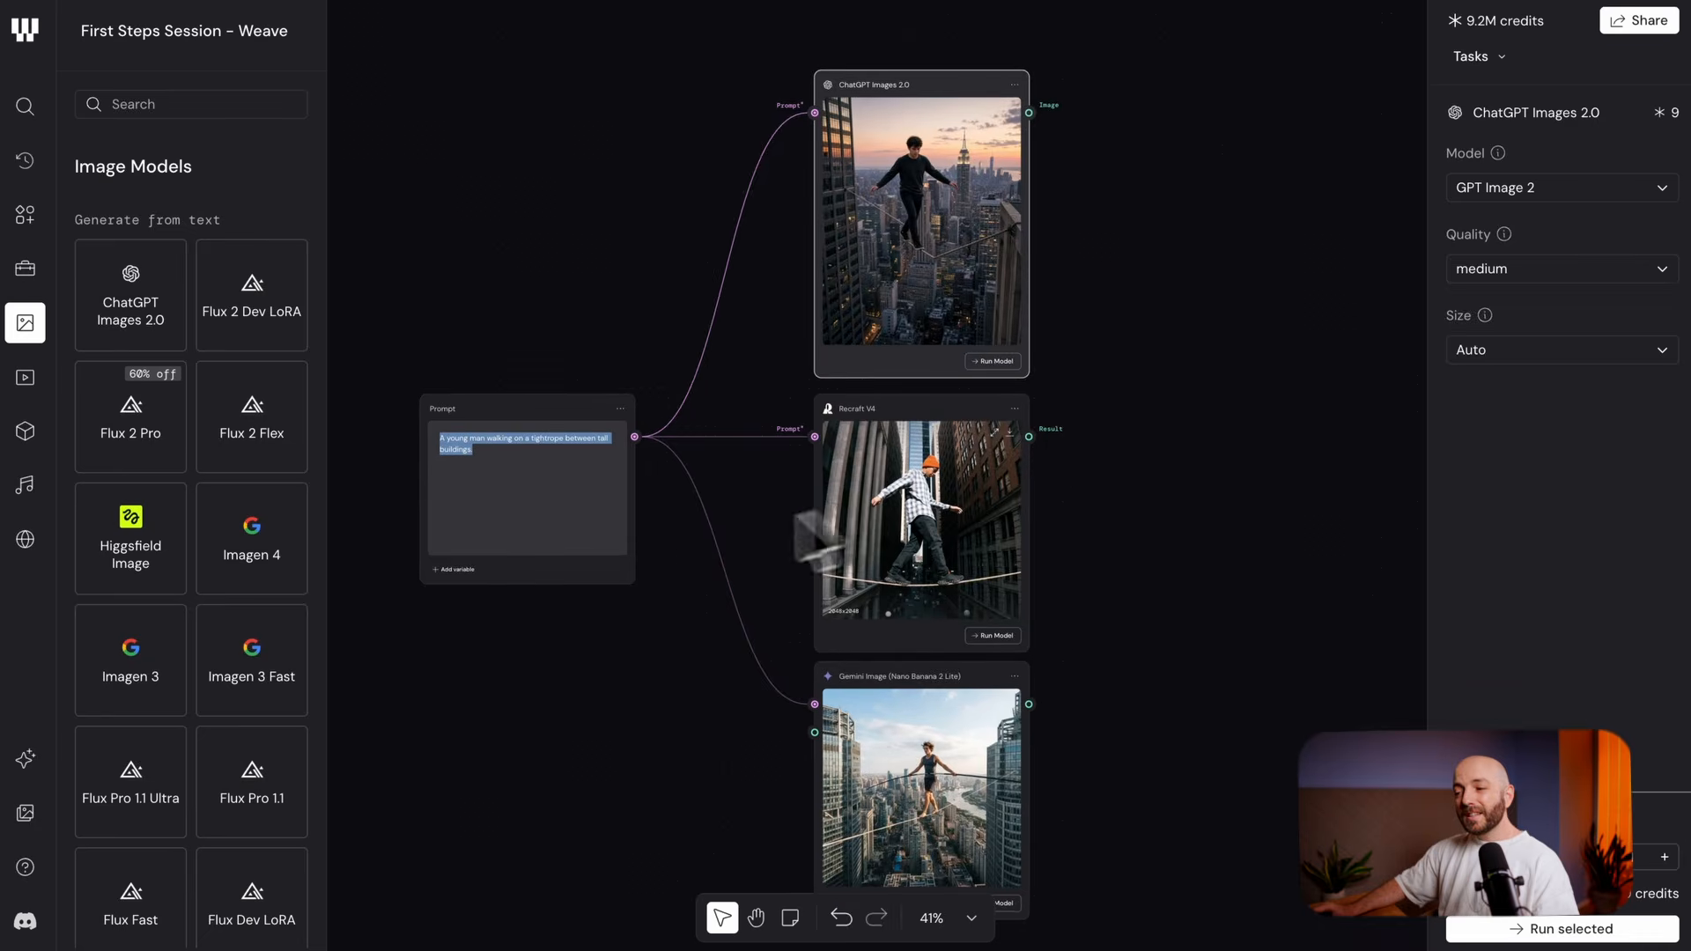
# Replace the Prompt node's text with the detailed "Cinematic 35mm film photo of a skinny young man tightrope performer" description and run all three models
pyautogui.hscroll(-3, 667, 599)
pyautogui.click(717, 661)
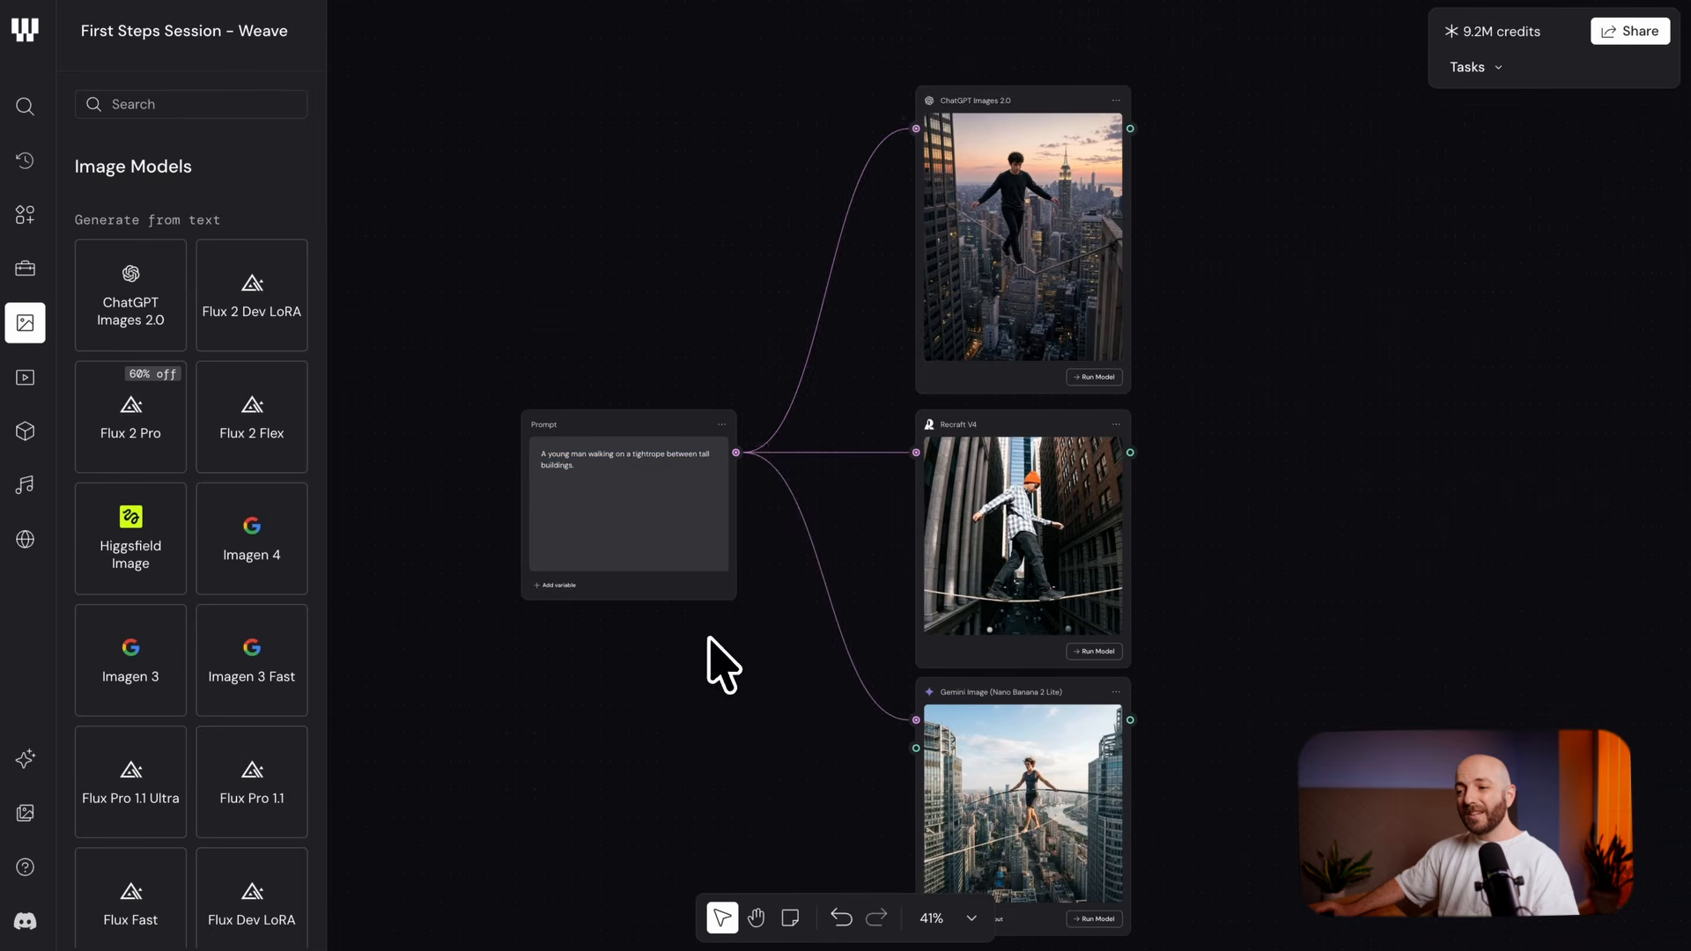
pyautogui.scroll(3, 588, 456)
pyautogui.scroll(8, 585, 456)
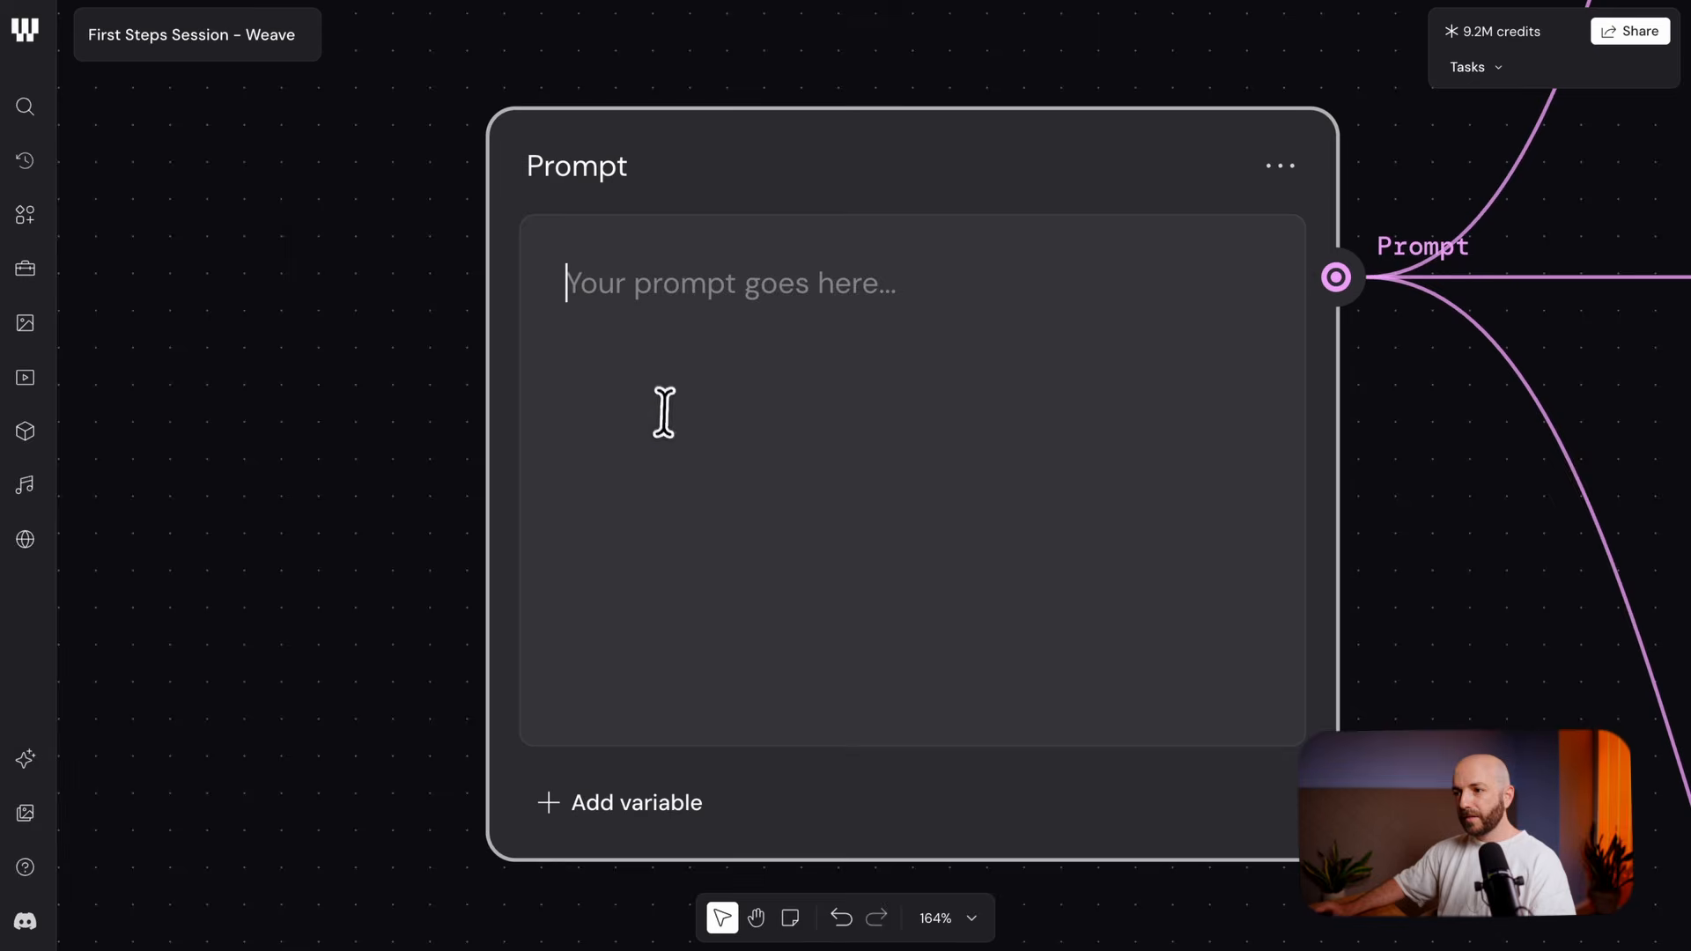
pyautogui.write('Cinematic 35mm film photo of a skinny young man tightrope performer walking barefoot on a rope, caught mid-step with one foot forward, arms raised and spread wide for balance, torso slightly tilted in a graceful posture. Camera positioned at rope height, shot from a mostly frontal angle with only a slight 10-degree side angle, not a side profile, as he moves from the left side of the frame toward the right. The frame is mostly cloudy, slightly misty sky, with only a small hint of dark gray roof tiles behind him, no large visible rooftops, muted tones, natural film grain, grounded realism.')
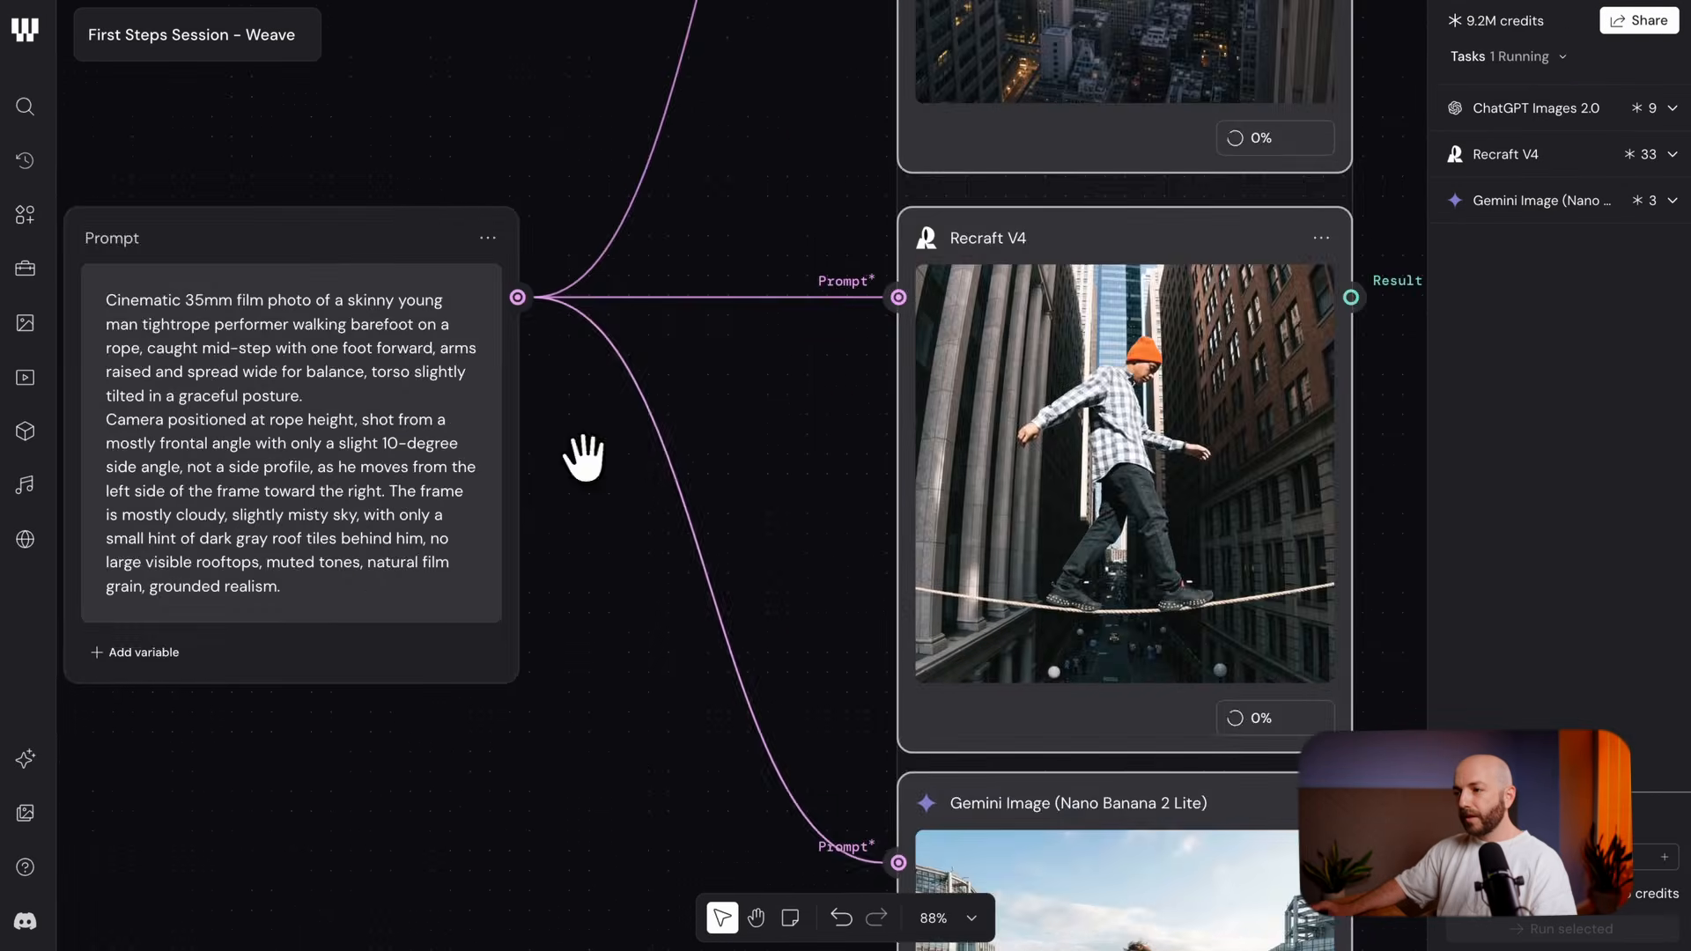
# Read through the detailed prompt, covering the performer's pose, the camera position and angle, the sky and rooftops, and the film style
pyautogui.scroll(-5, 585, 453)
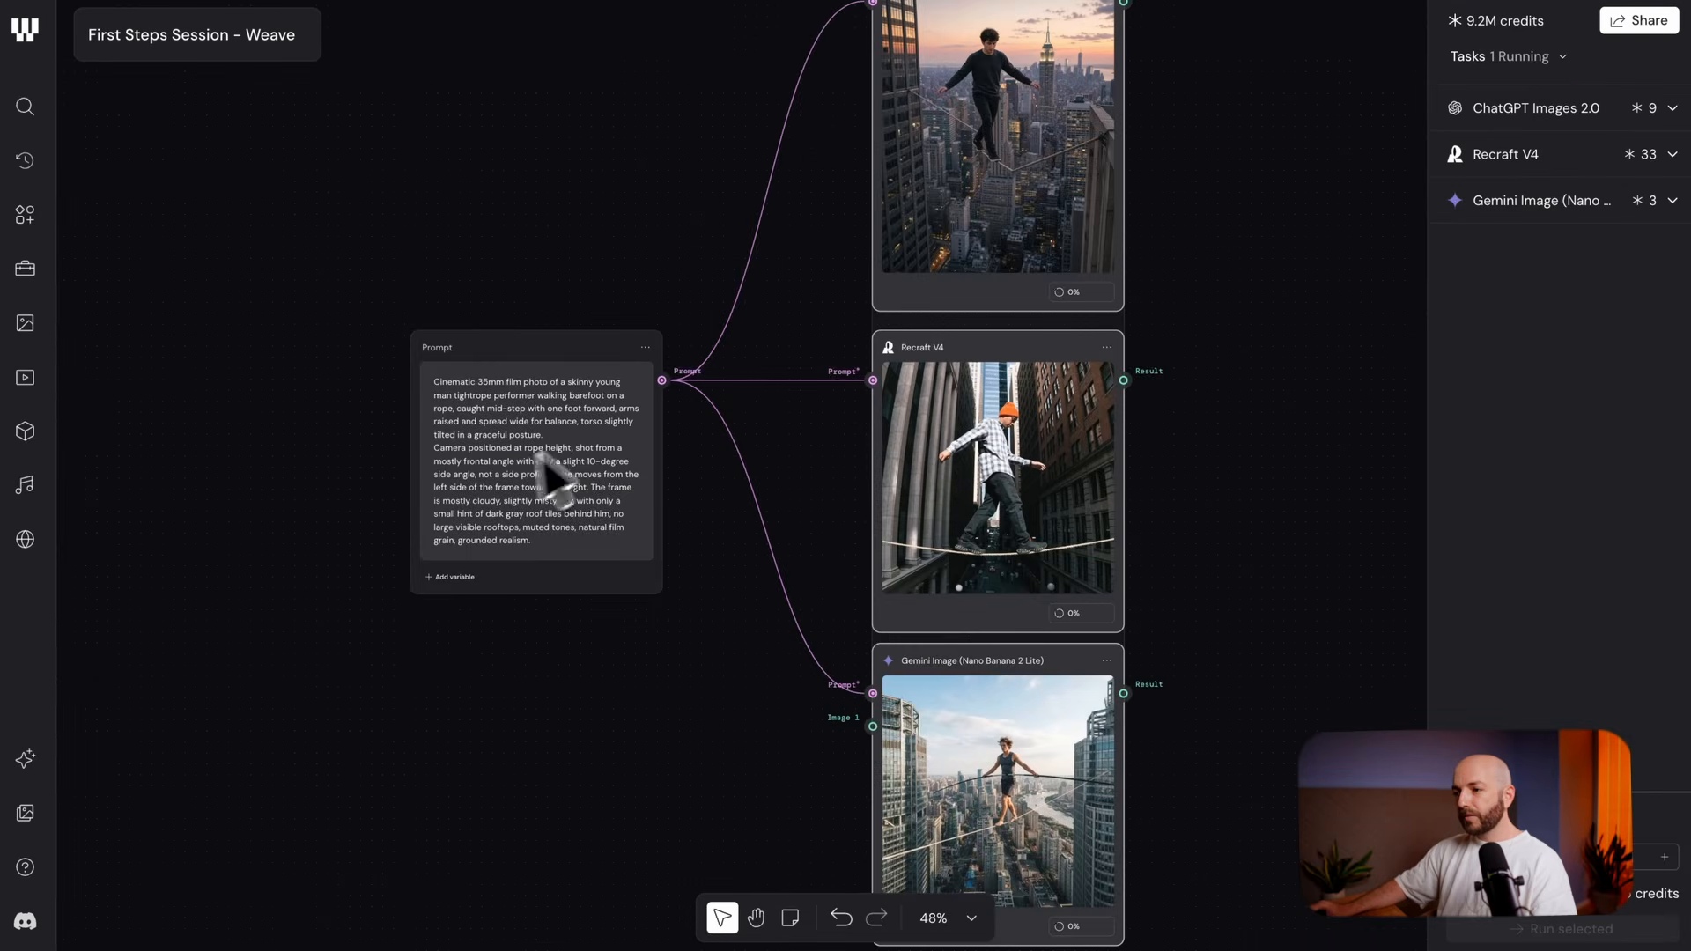
pyautogui.scroll(5, 531, 426)
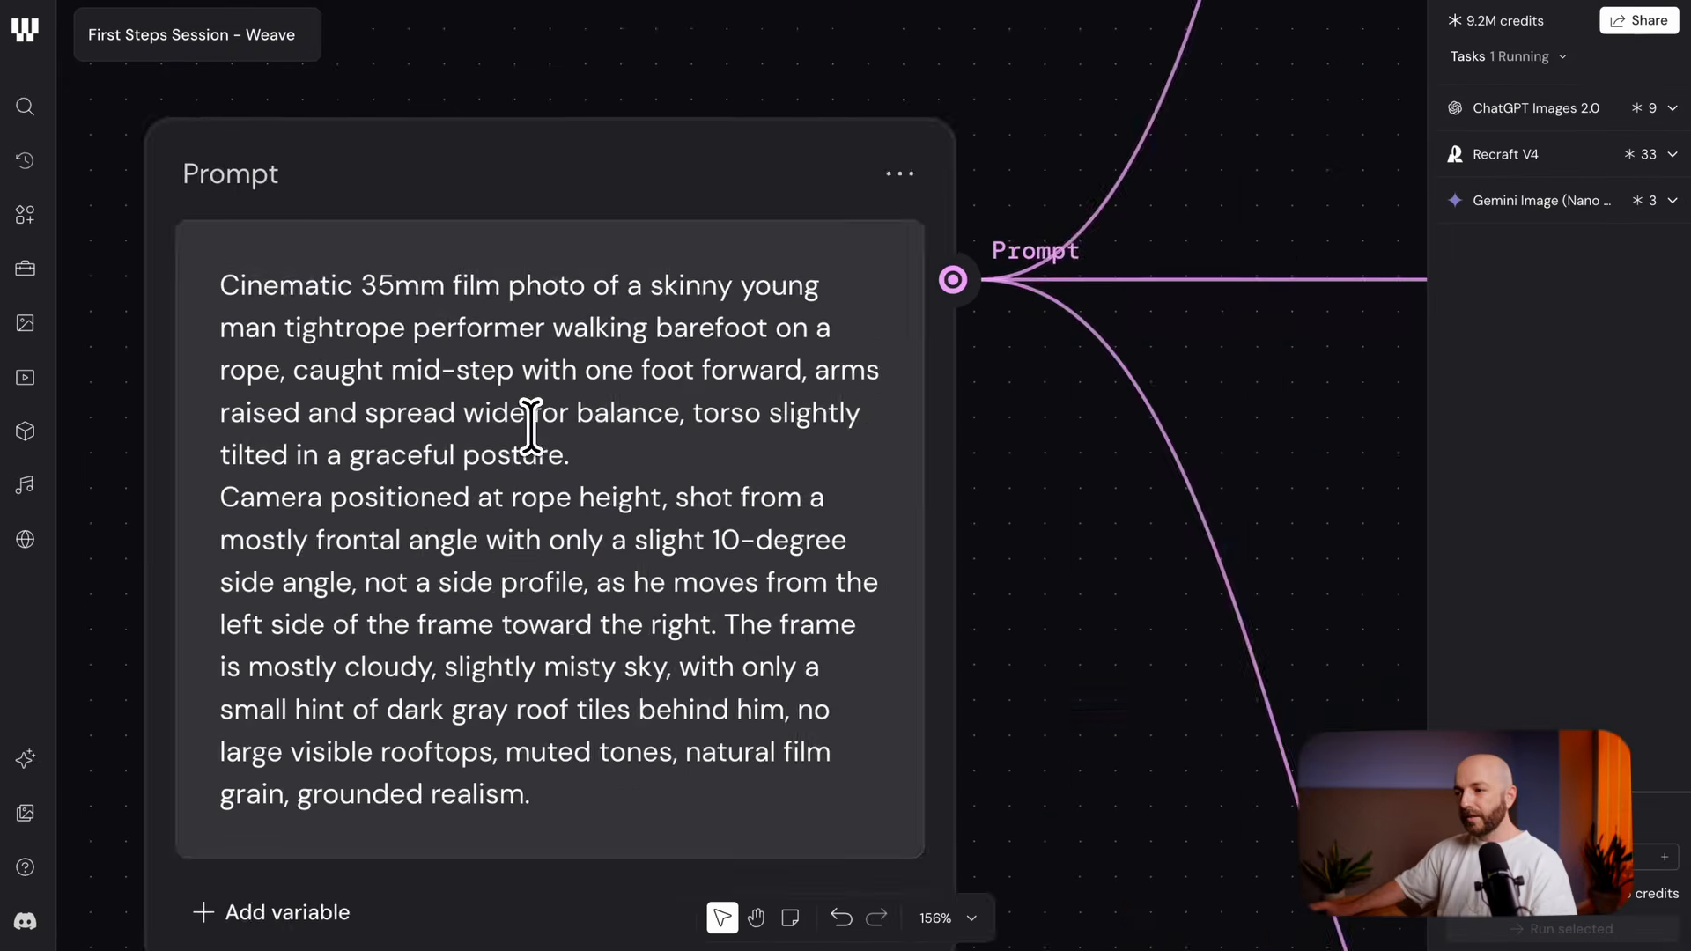
pyautogui.moveTo(531, 426); pyautogui.dragTo(912, 426)
pyautogui.scroll(1, 911, 427)
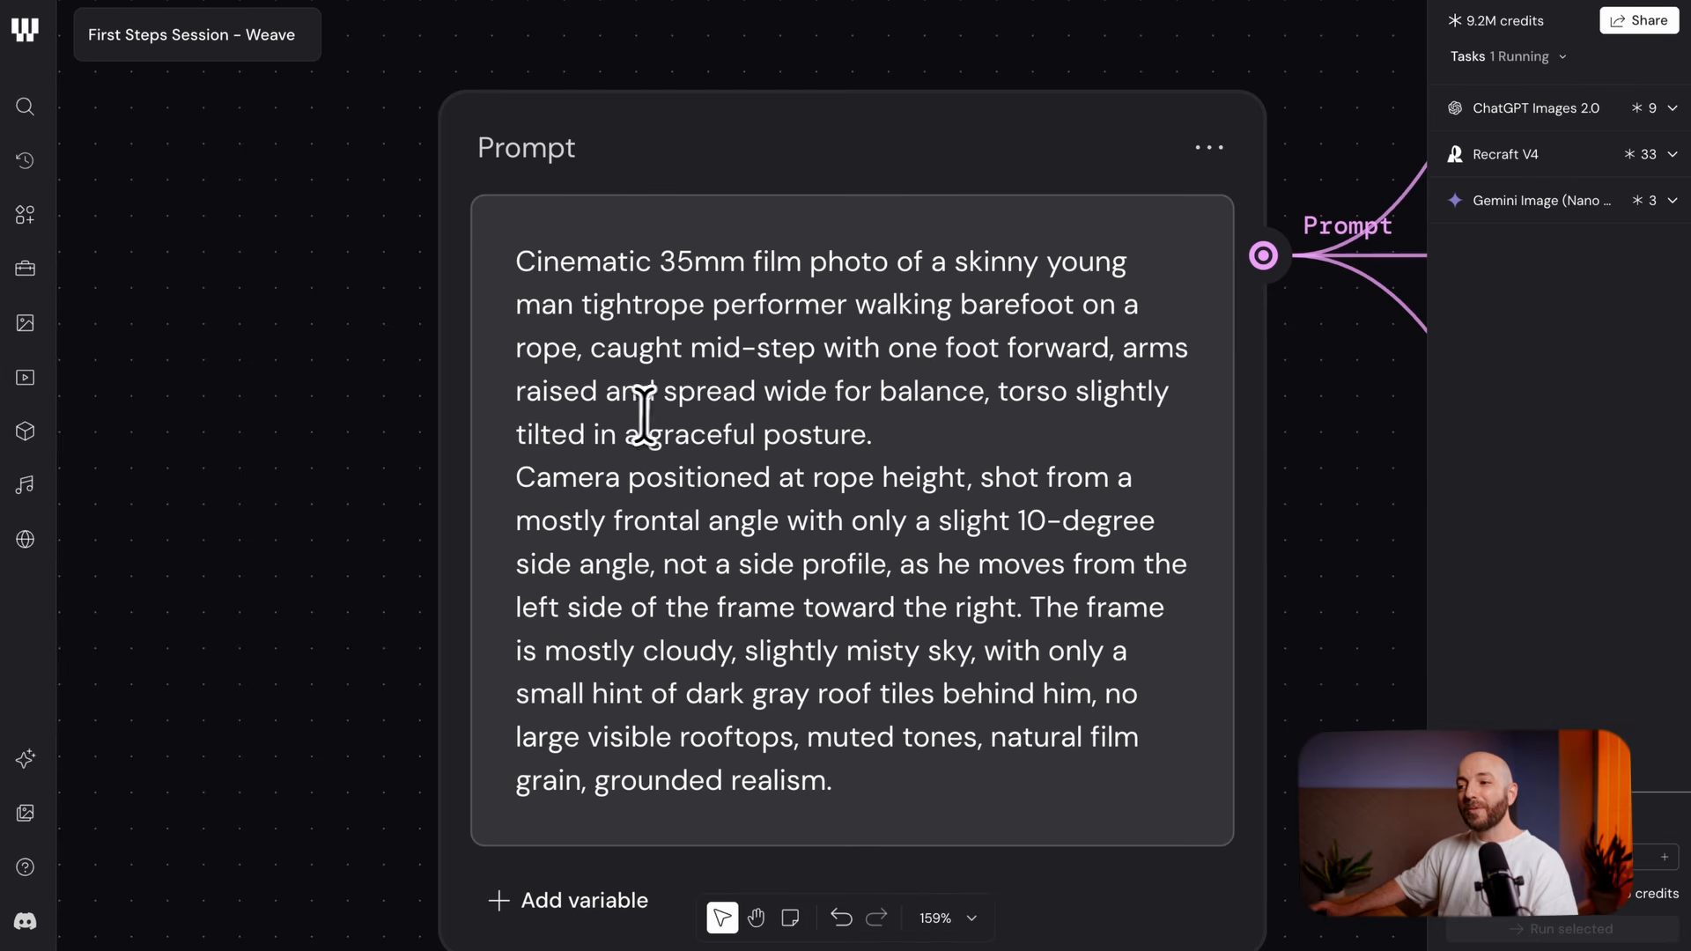
pyautogui.scroll(3, 755, 396)
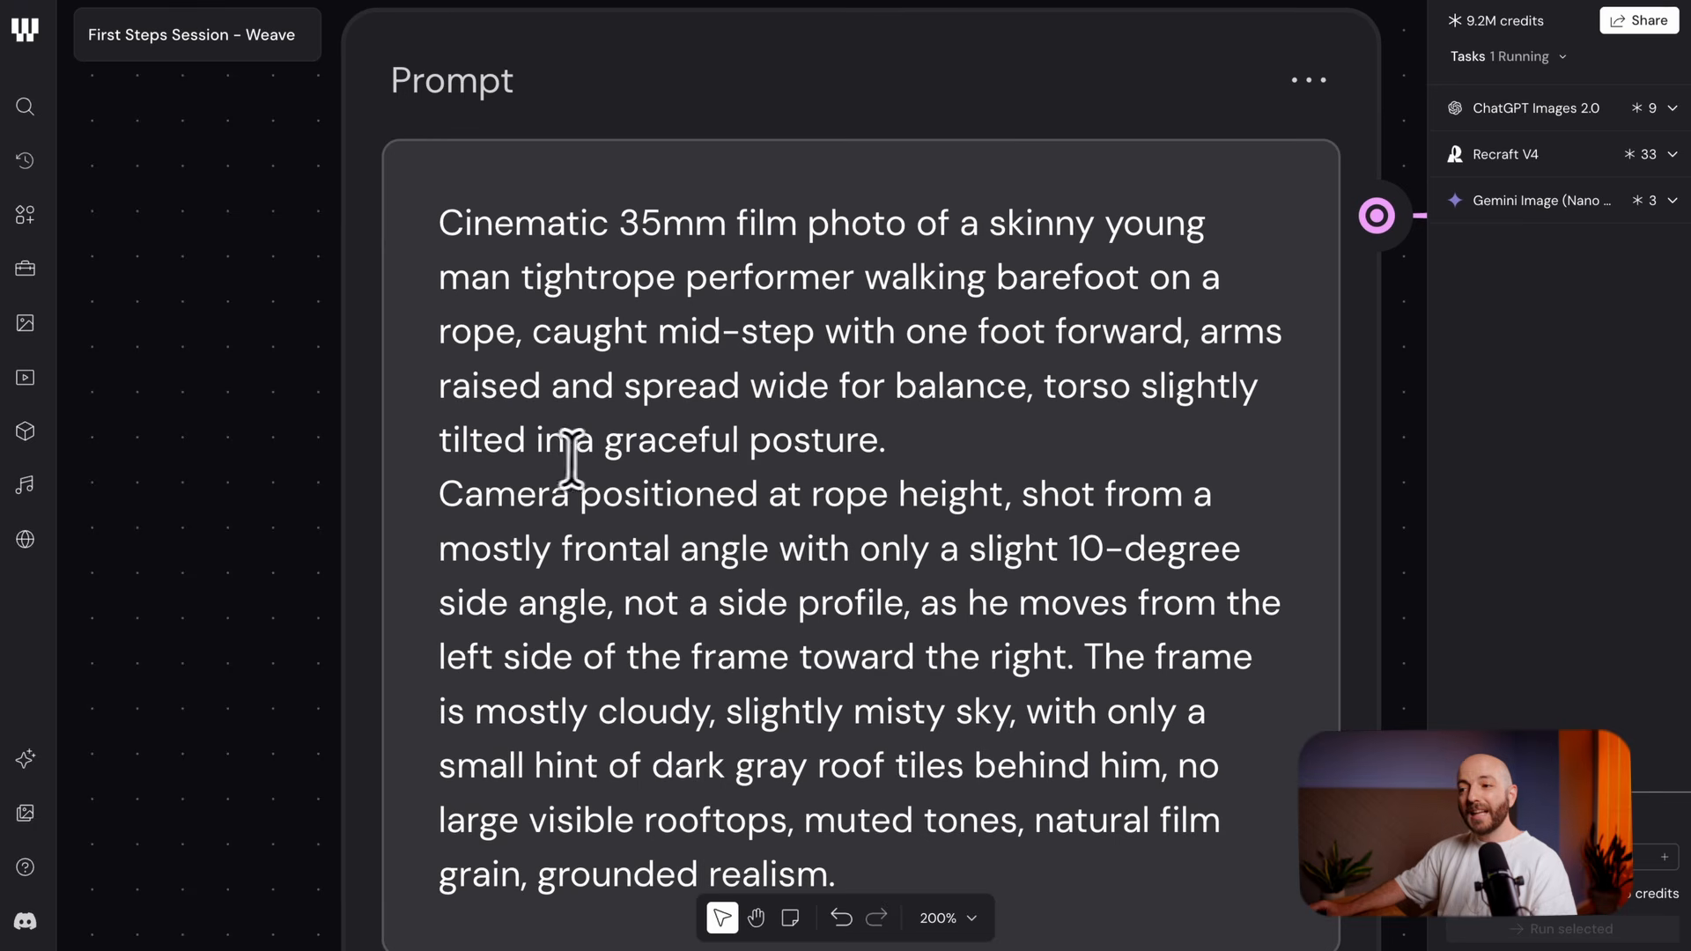
pyautogui.moveTo(920, 438); pyautogui.dragTo(393, 250)
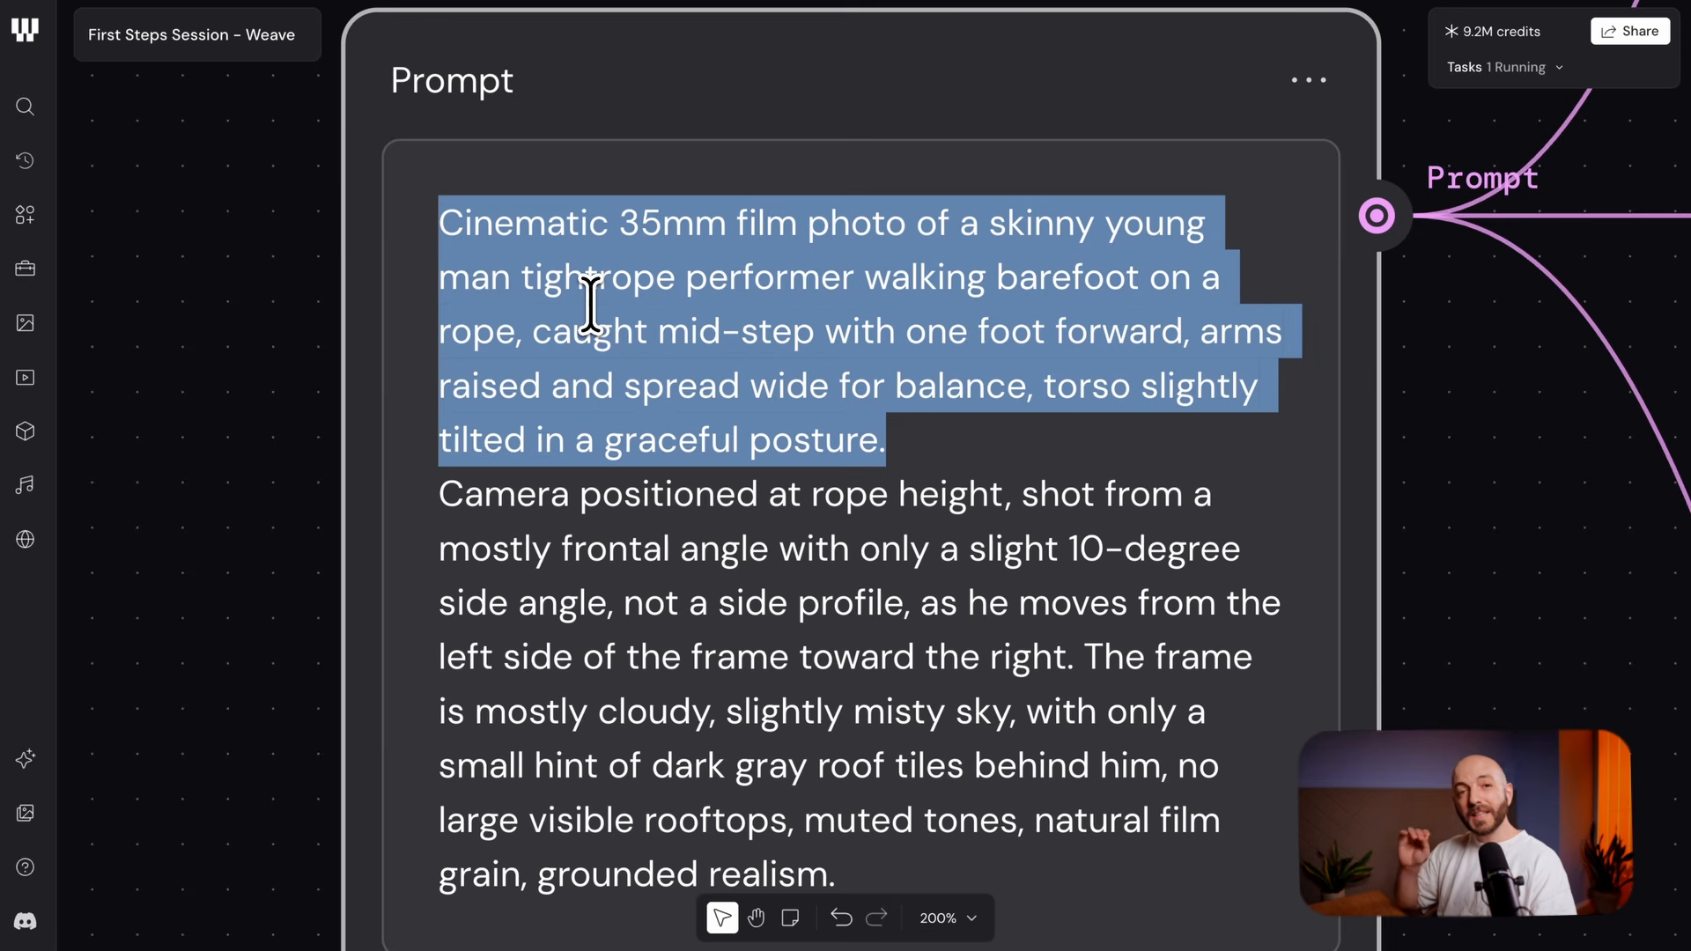
pyautogui.moveTo(924, 444); pyautogui.dragTo(547, 215)
pyautogui.click(653, 464)
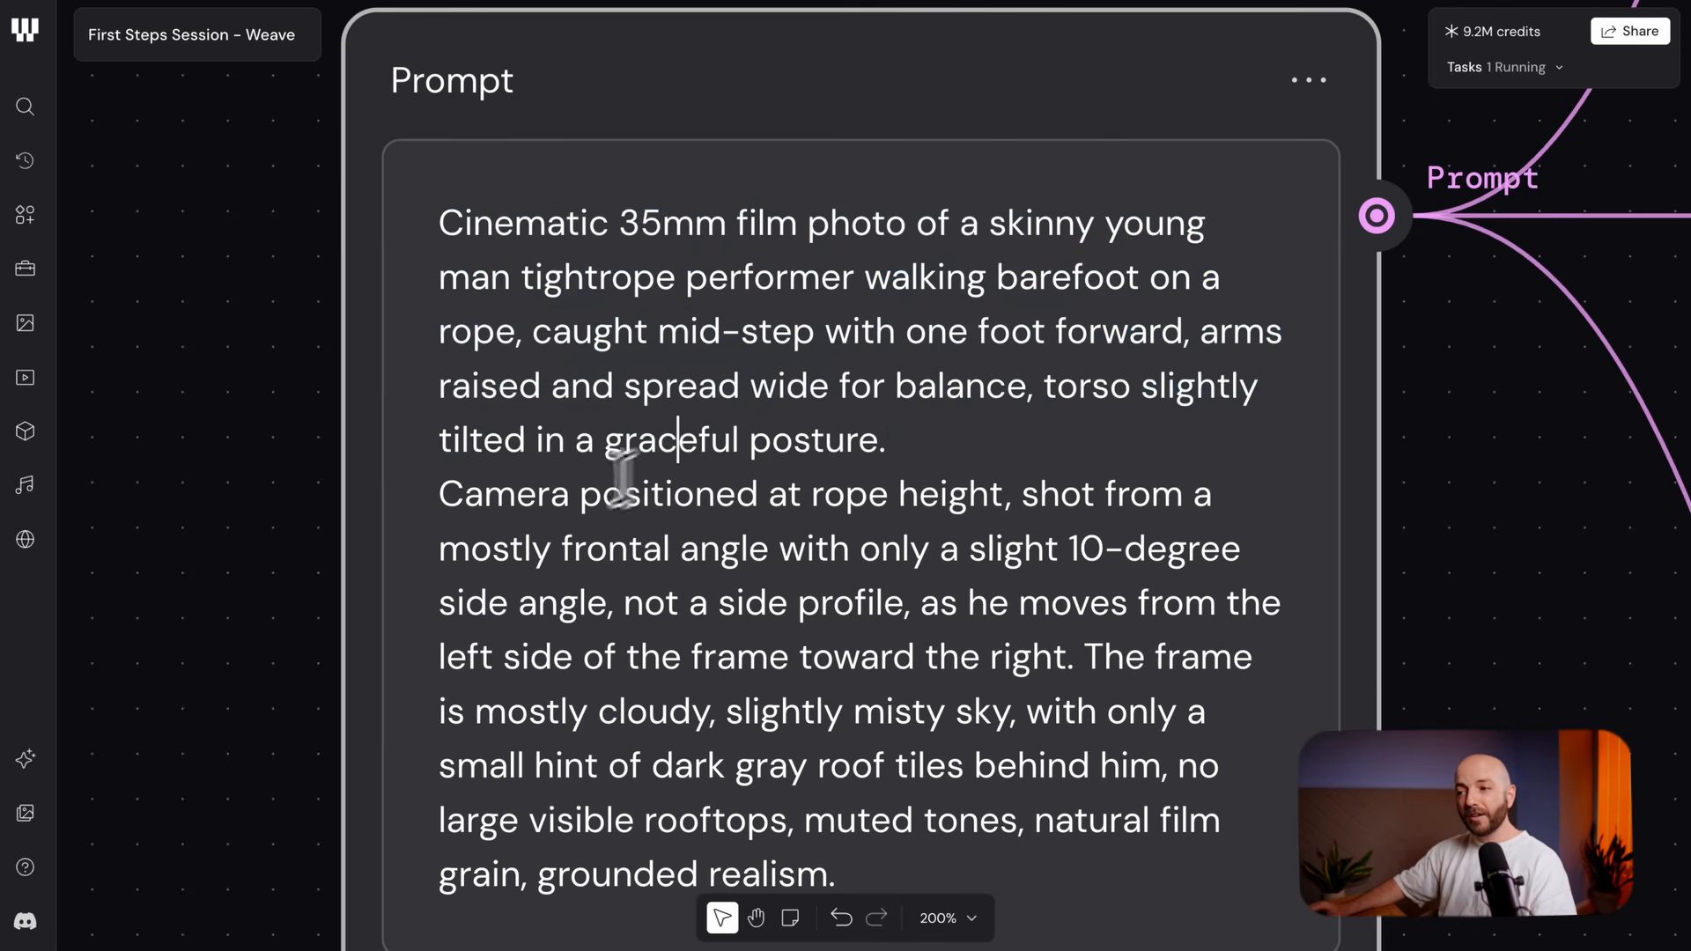
pyautogui.scroll(-1, 581, 507)
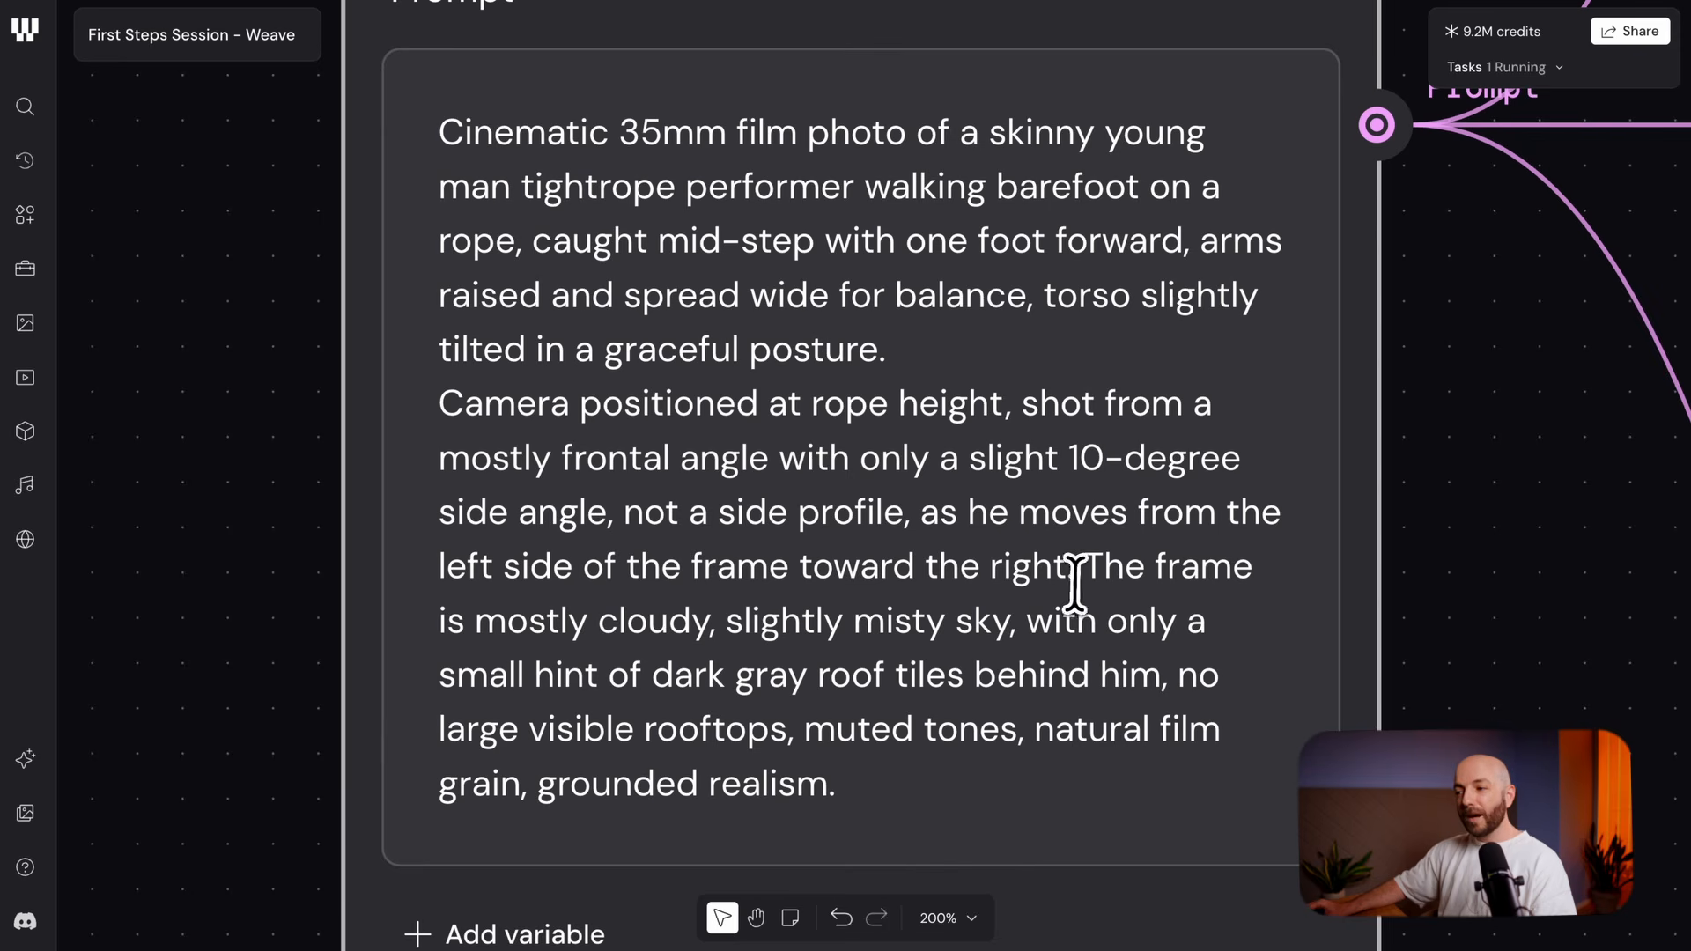
pyautogui.scroll(-2, 792, 729)
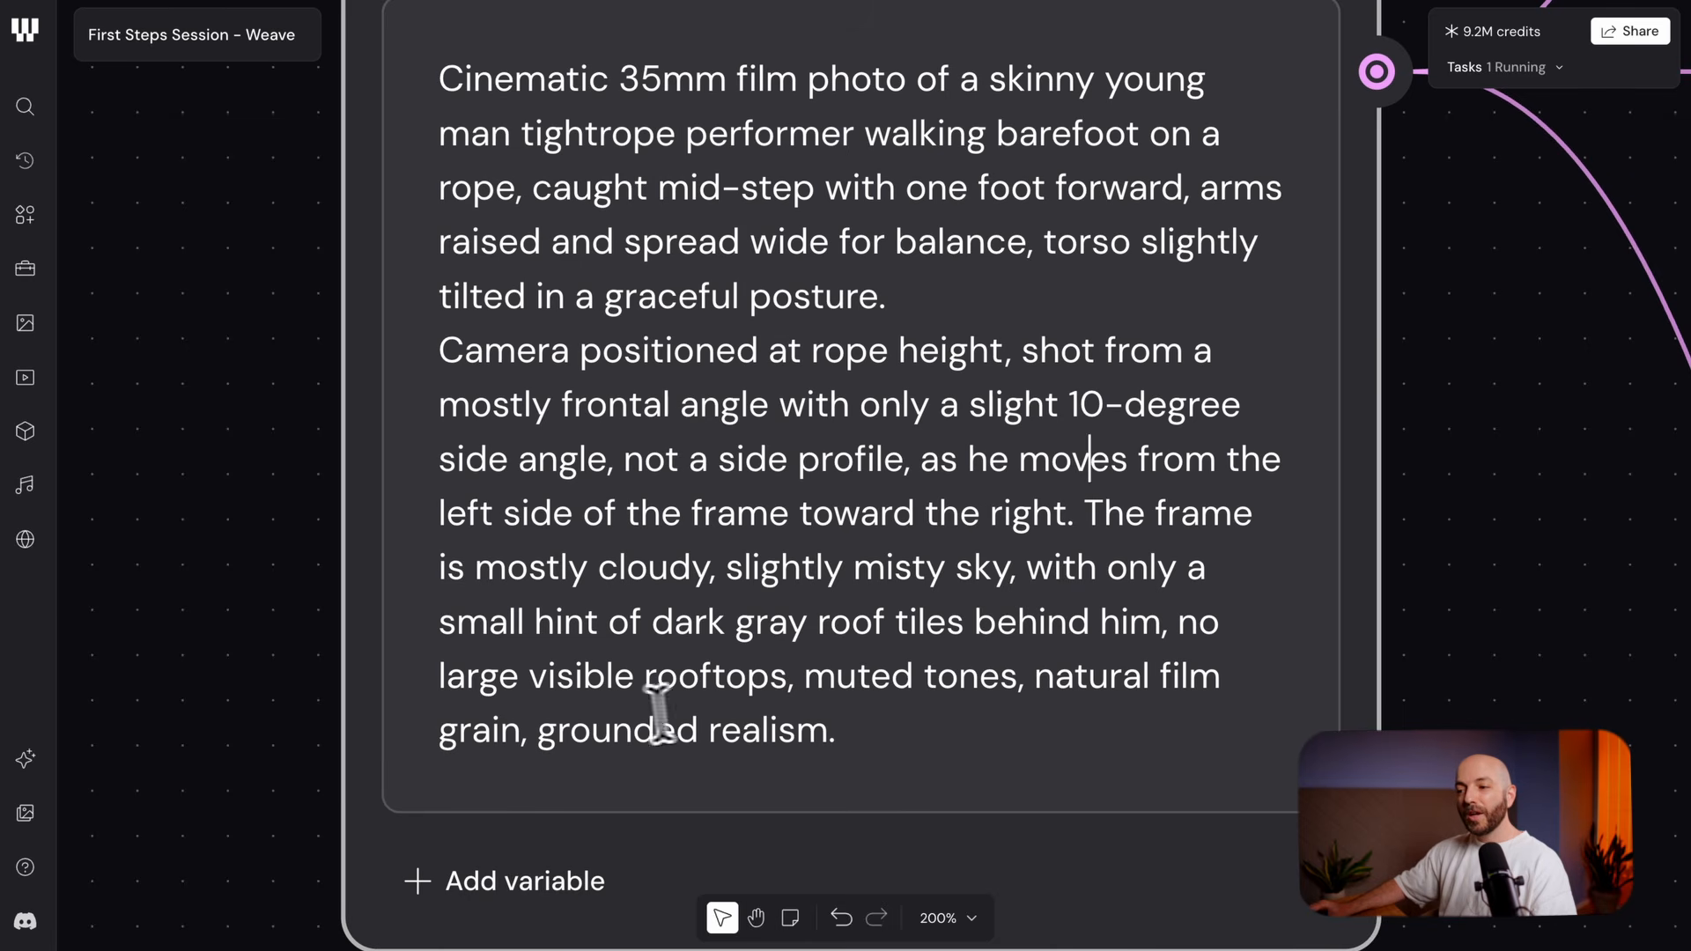
pyautogui.scroll(-1, 936, 691)
pyautogui.tripleClick(984, 678)
pyautogui.click(905, 726)
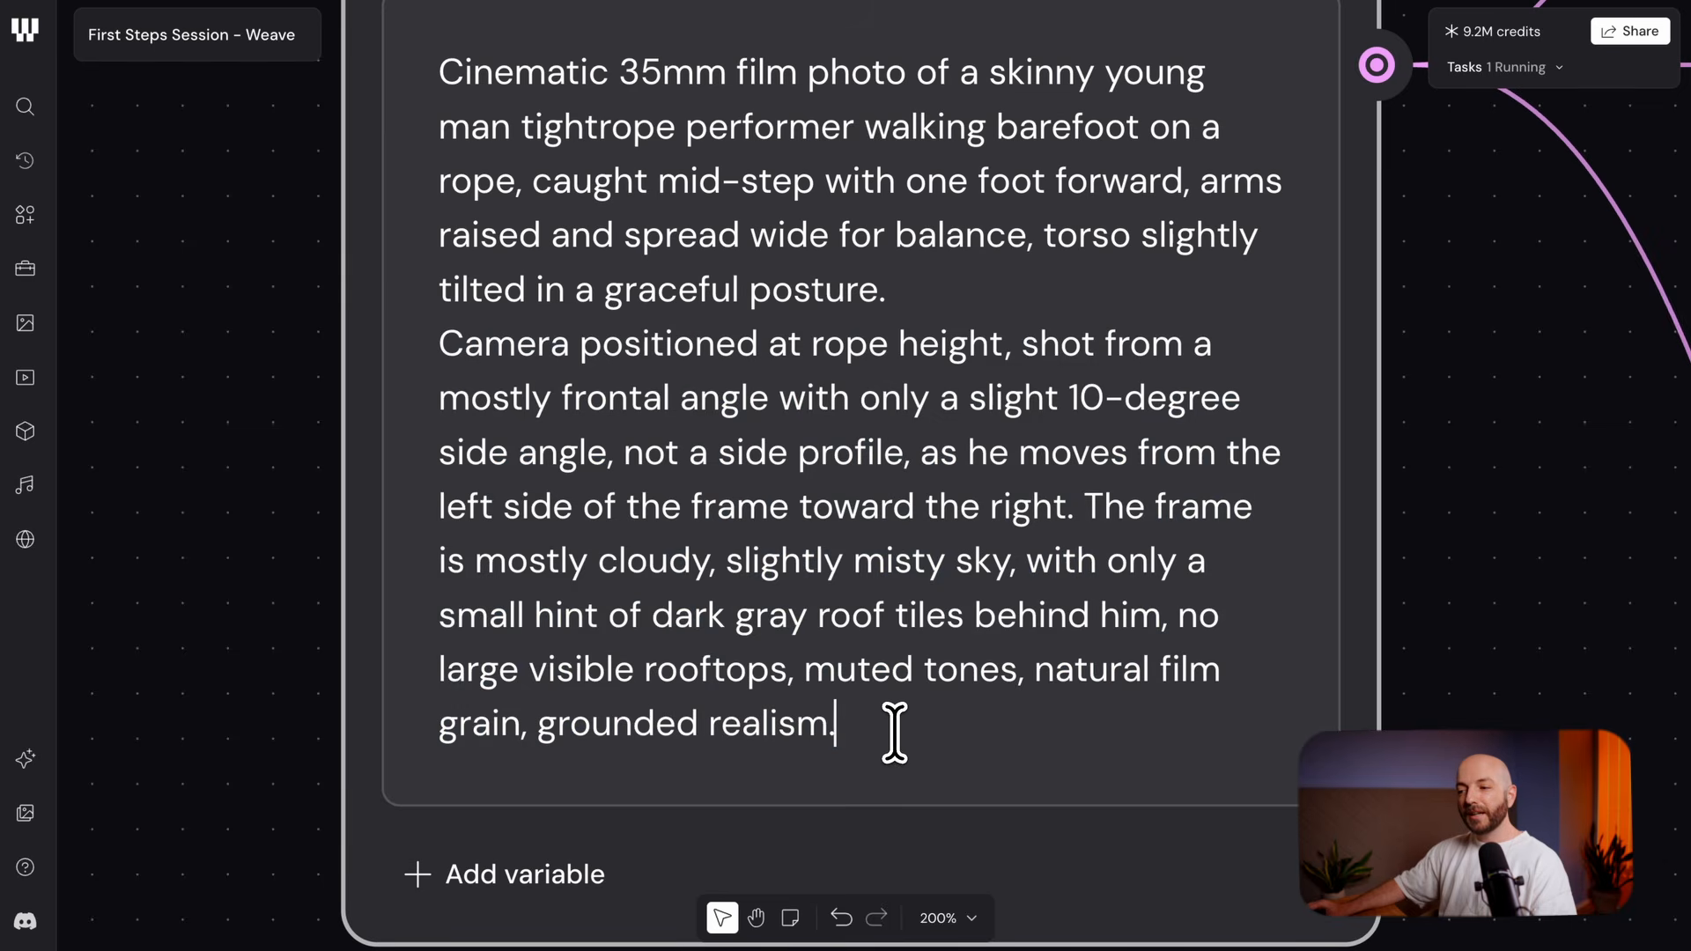
# Examine the Gemini Image node's new tightrope image and compare it with the node's previous generation
pyautogui.scroll(-6, 894, 731)
pyautogui.scroll(-5, 642, 332)
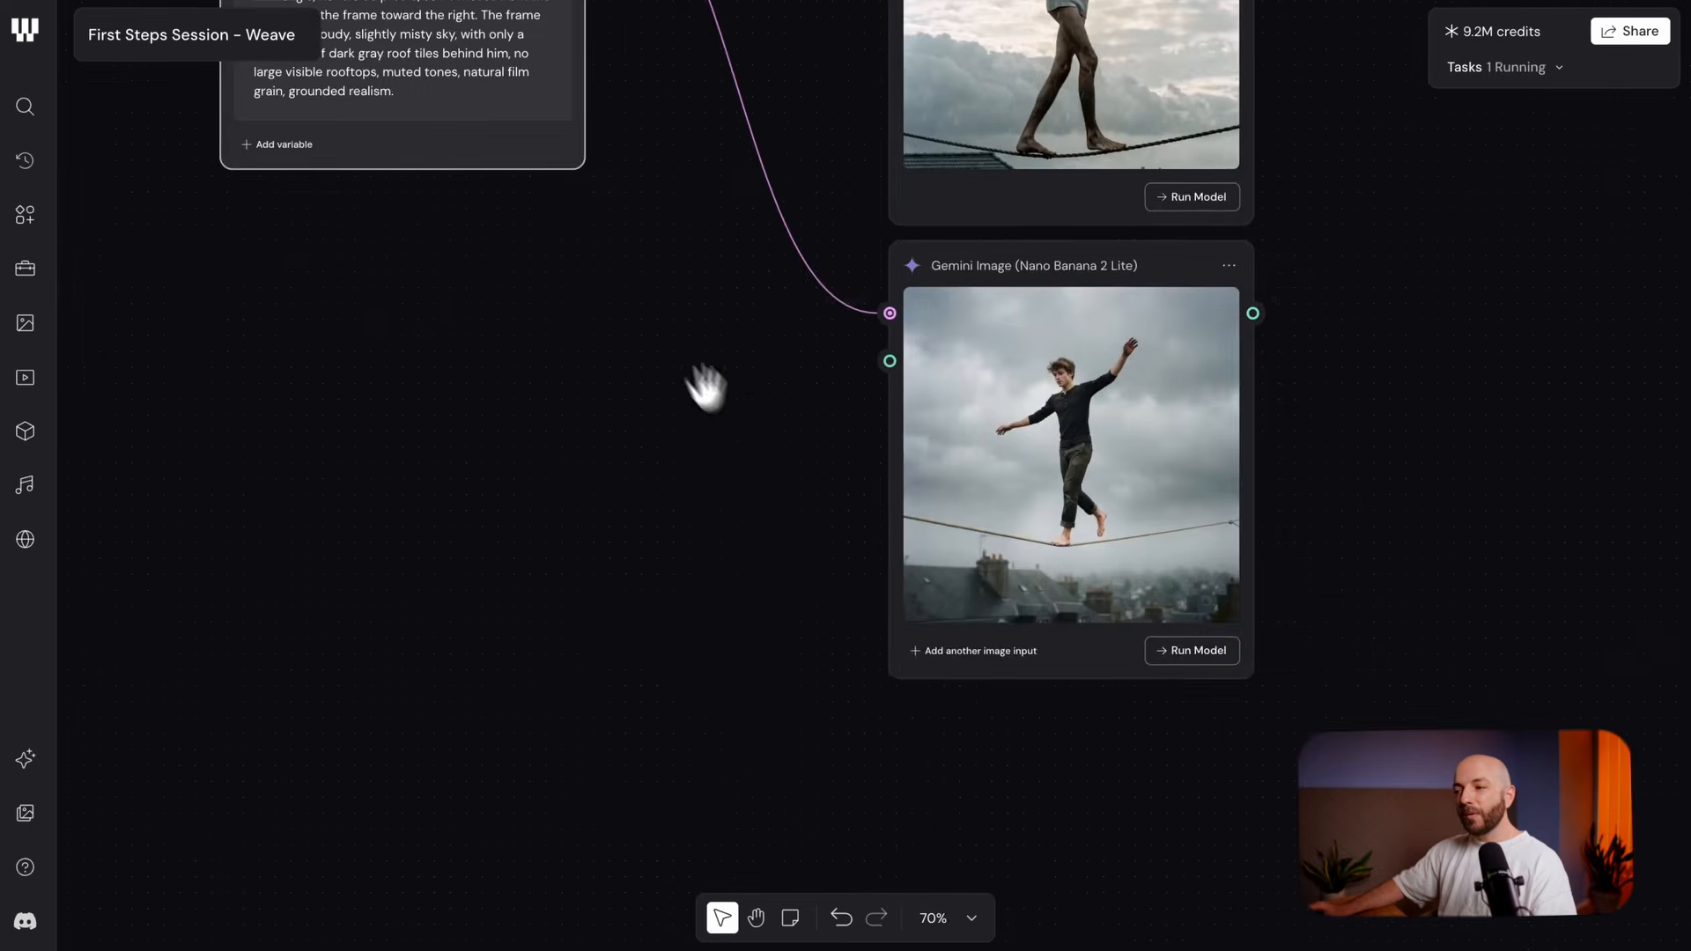
pyautogui.scroll(5, 985, 449)
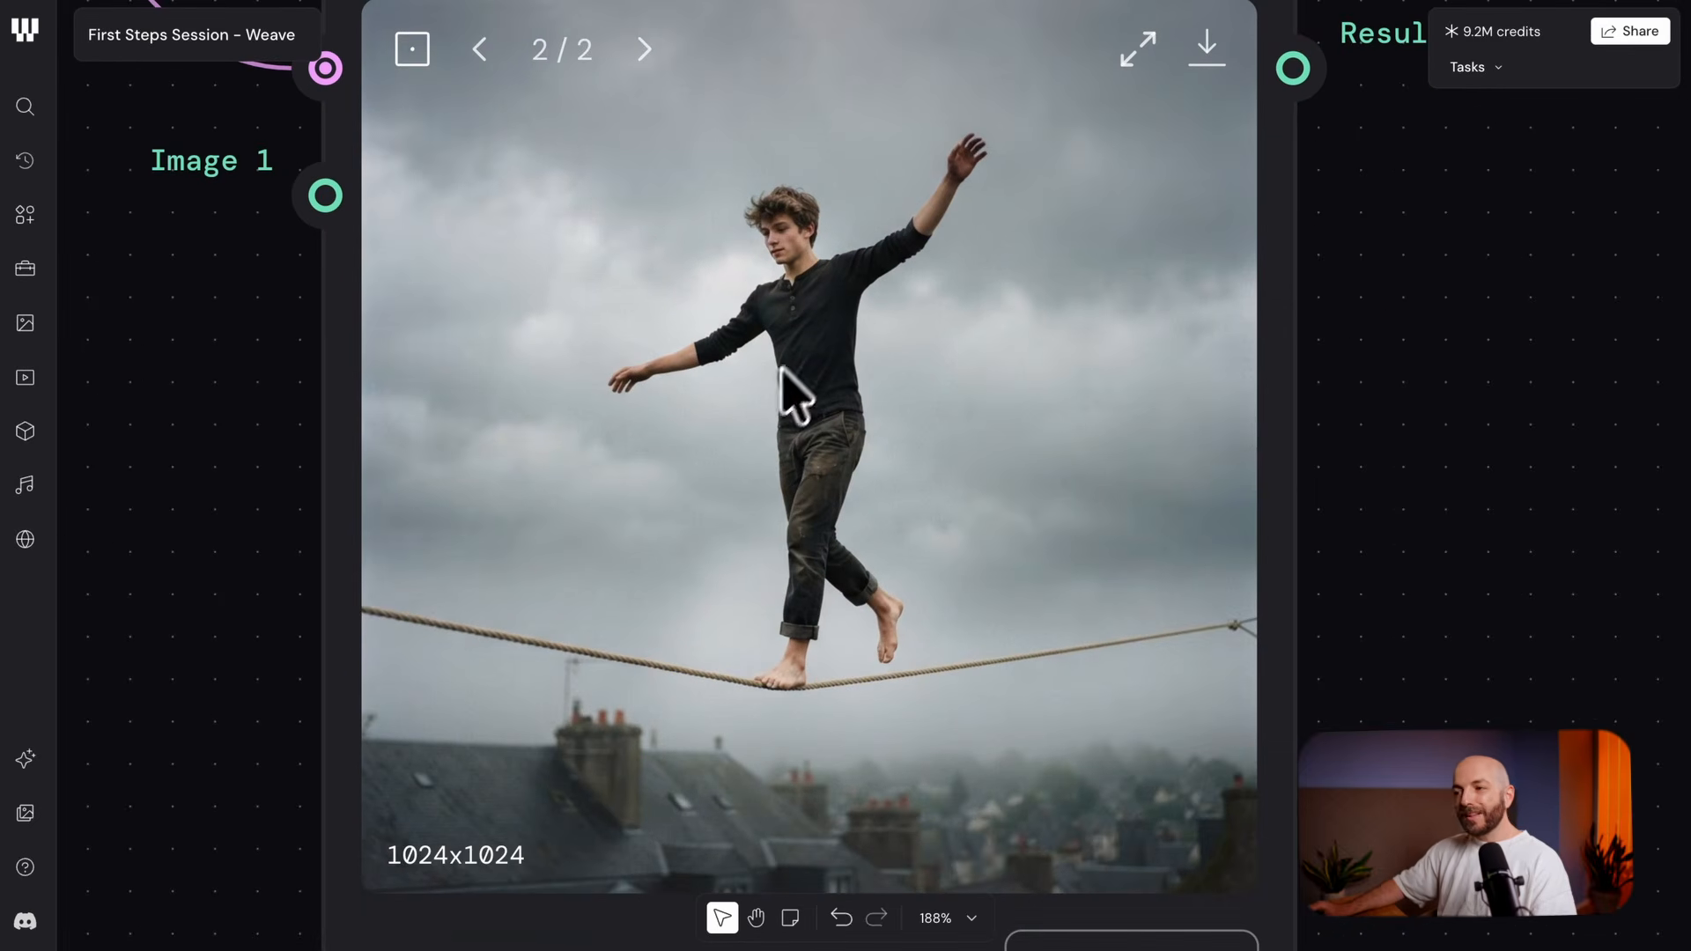
pyautogui.scroll(-1, 766, 506)
pyautogui.click(486, 78)
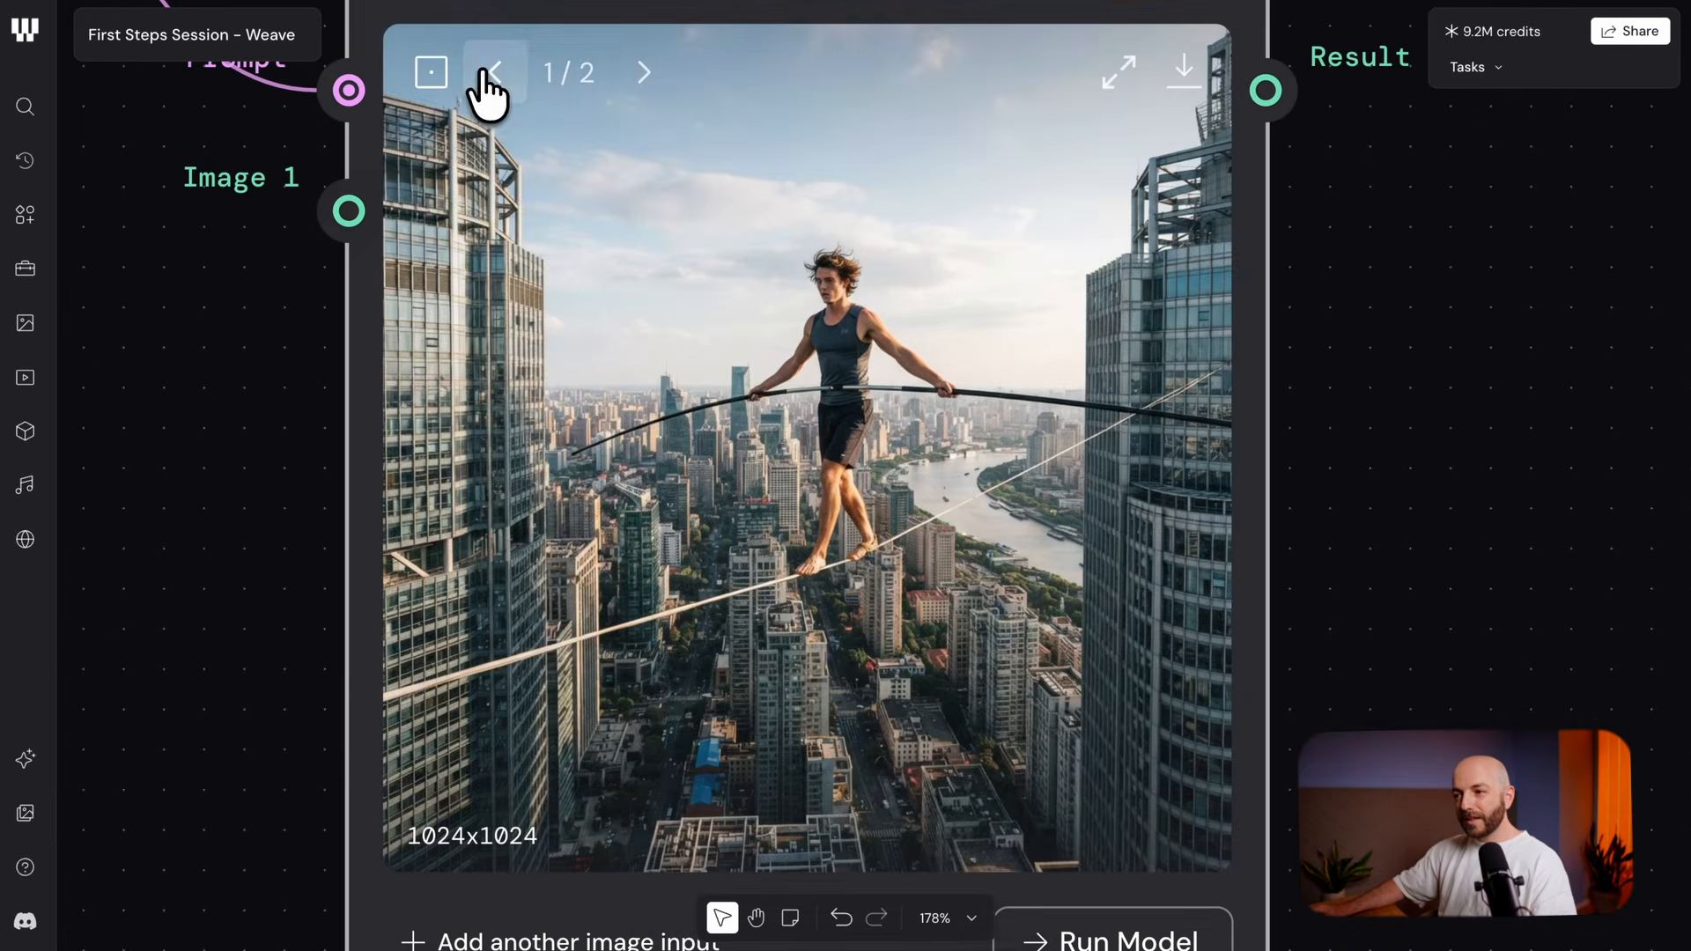
pyautogui.click(642, 74)
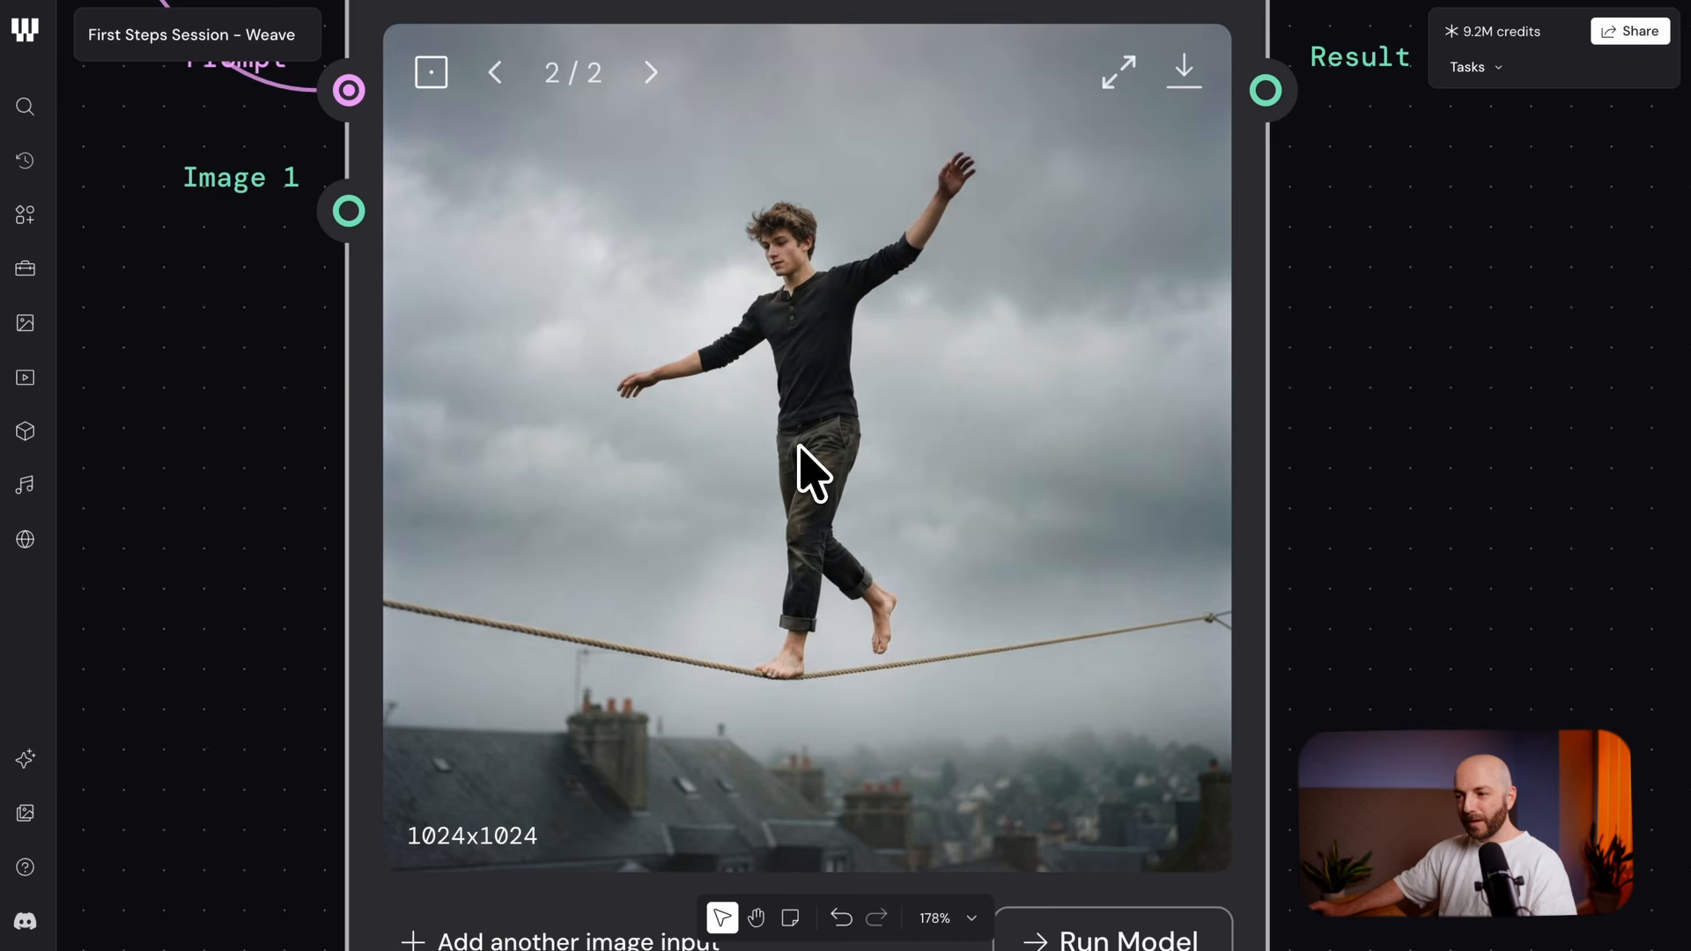
pyautogui.scroll(-3, 568, 669)
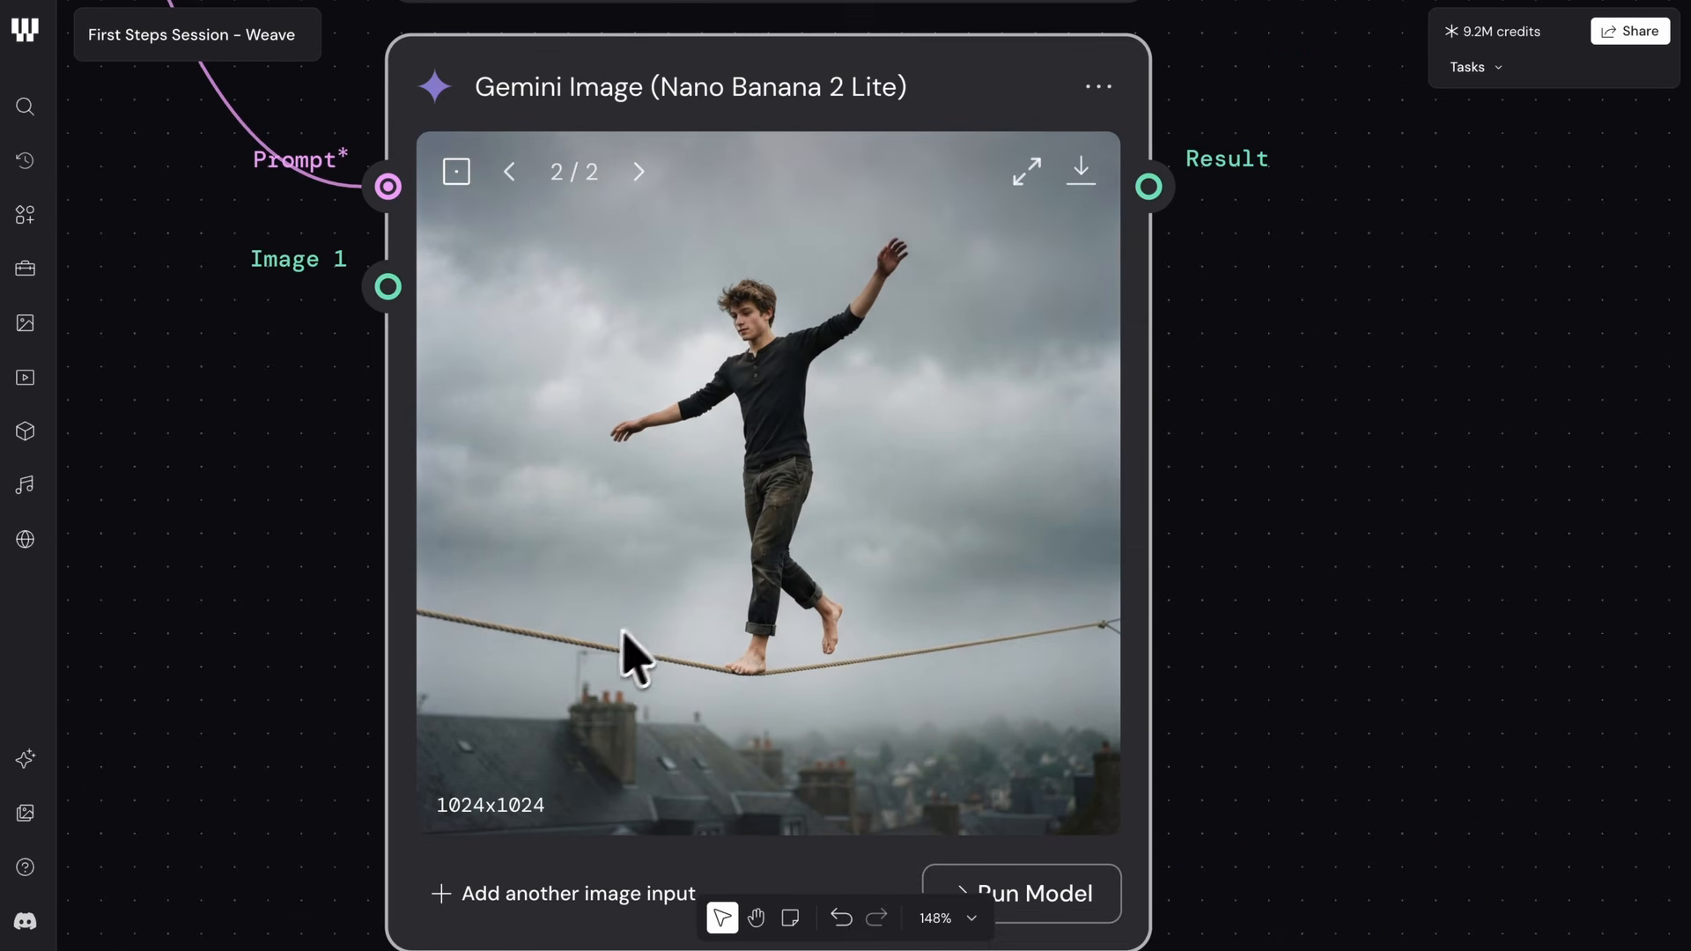
# Move the Recraft V4 and Gemini Image nodes down to open space between the stacked model nodes
pyautogui.moveTo(863, 345); pyautogui.dragTo(884, 720)
pyautogui.moveTo(843, 286); pyautogui.dragTo(835, 674)
pyautogui.moveTo(853, 399); pyautogui.dragTo(843, 510)
# Examine the new tightrope images in the Recraft V4 and ChatGPT Images 2.0 nodes
pyautogui.scroll(1, 843, 510)
pyautogui.scroll(3, 844, 510)
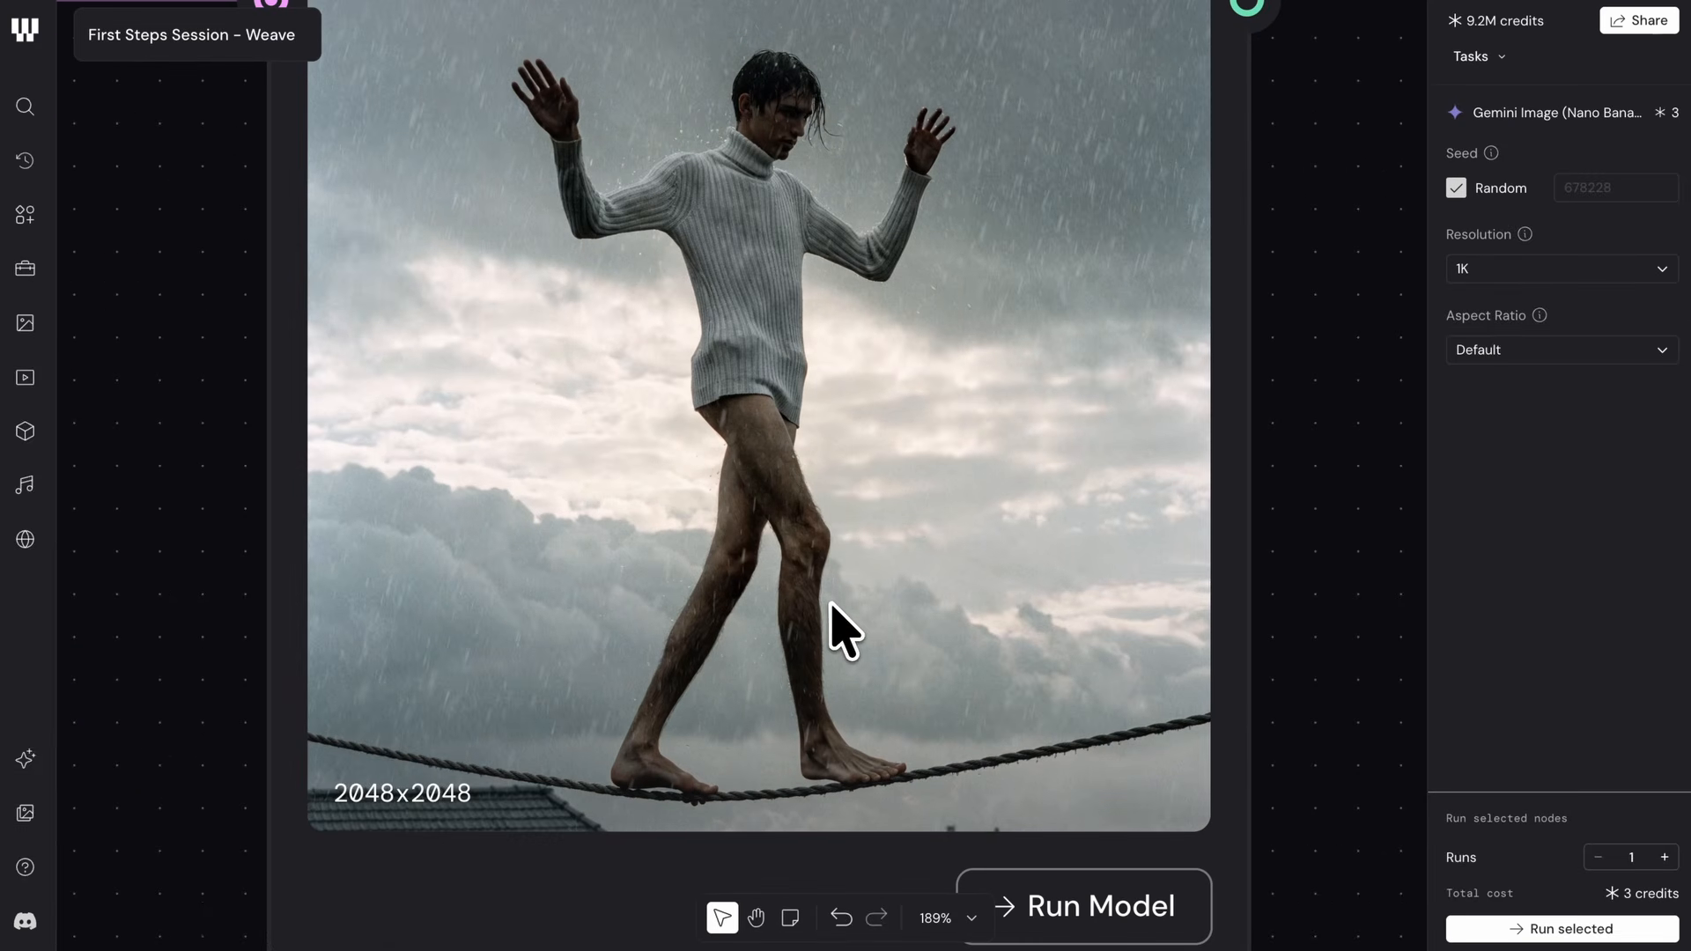
pyautogui.scroll(-2, 831, 604)
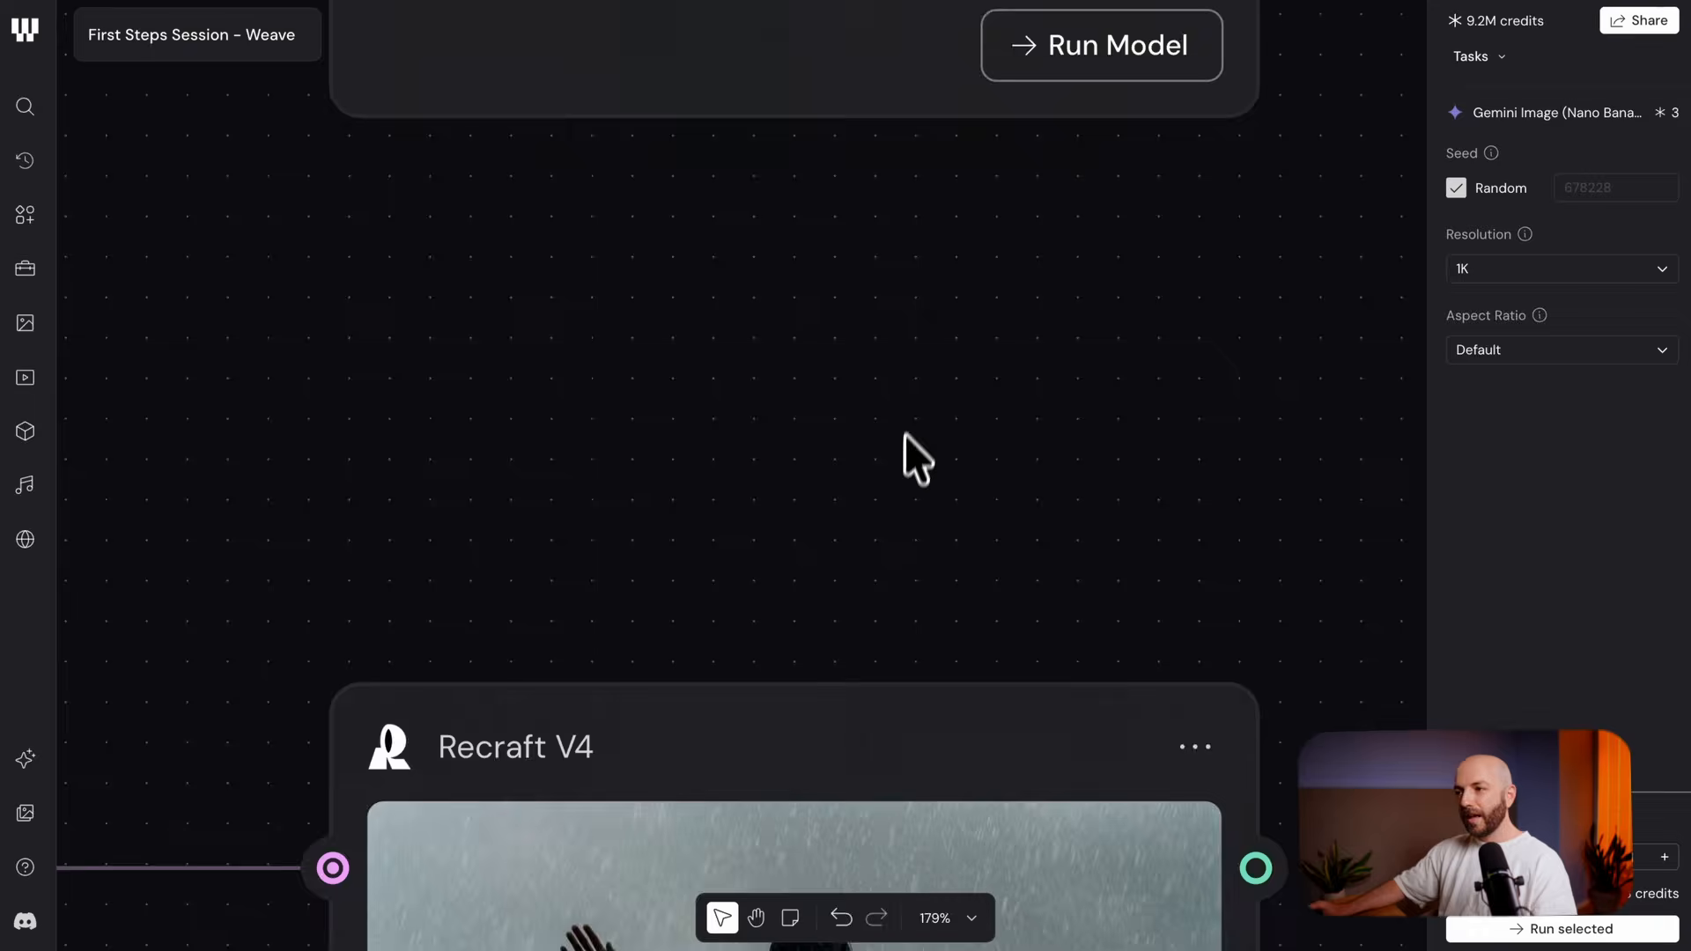
pyautogui.scroll(8, 902, 457)
pyautogui.scroll(3, 872, 510)
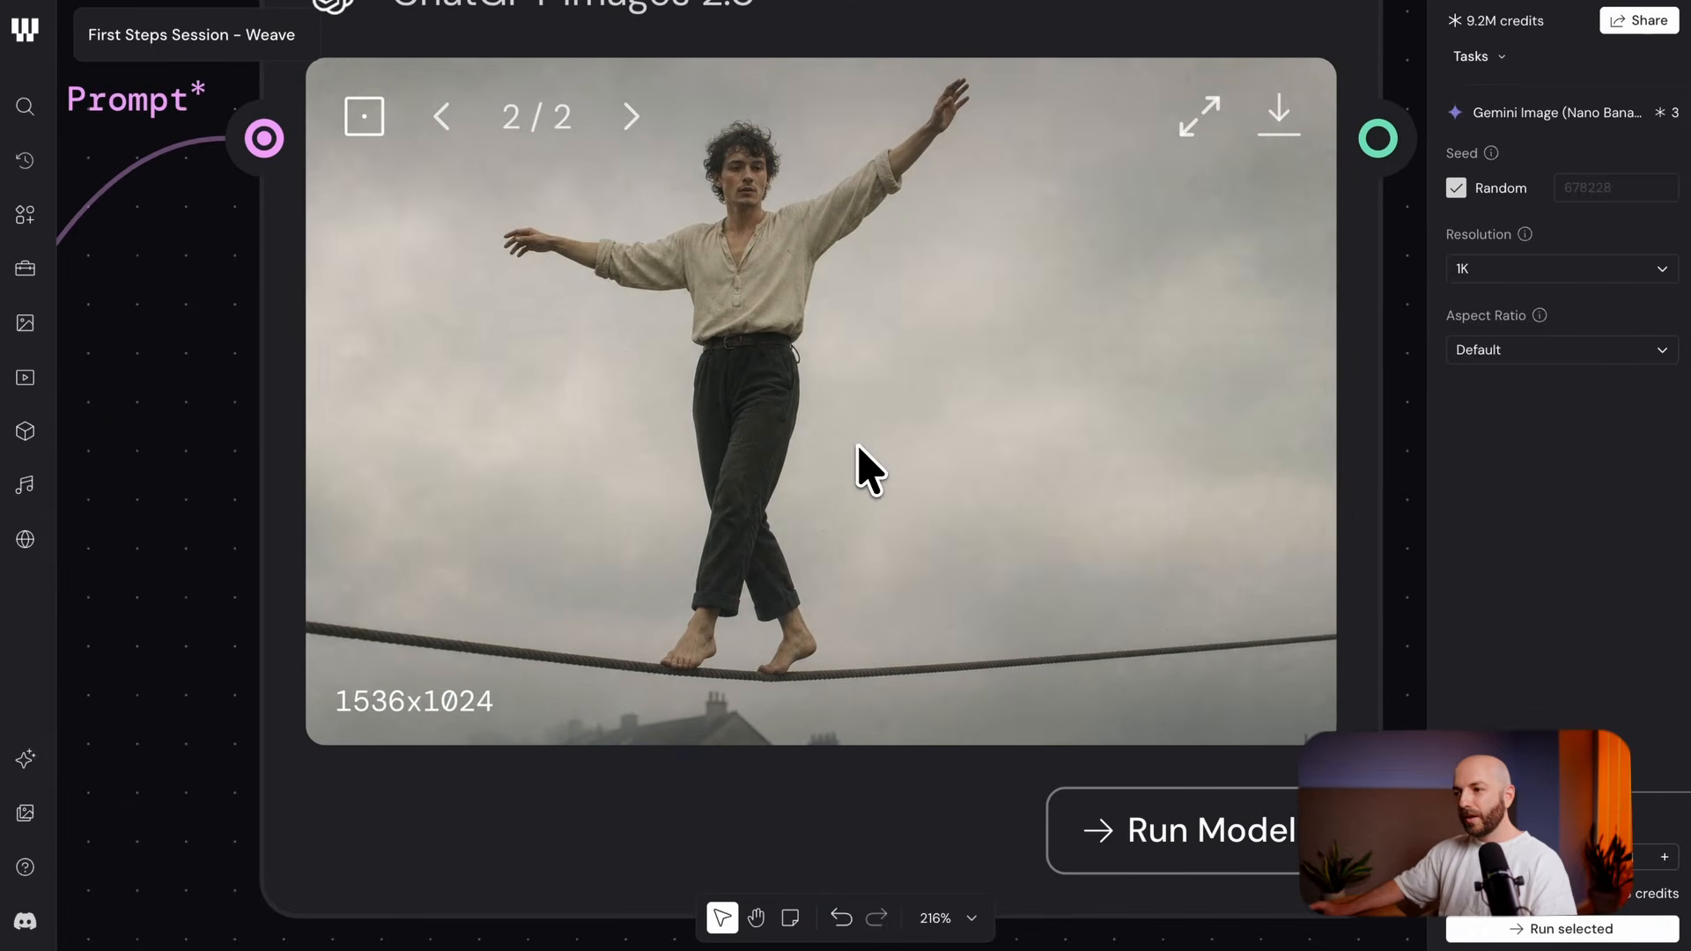
pyautogui.scroll(2, 869, 470)
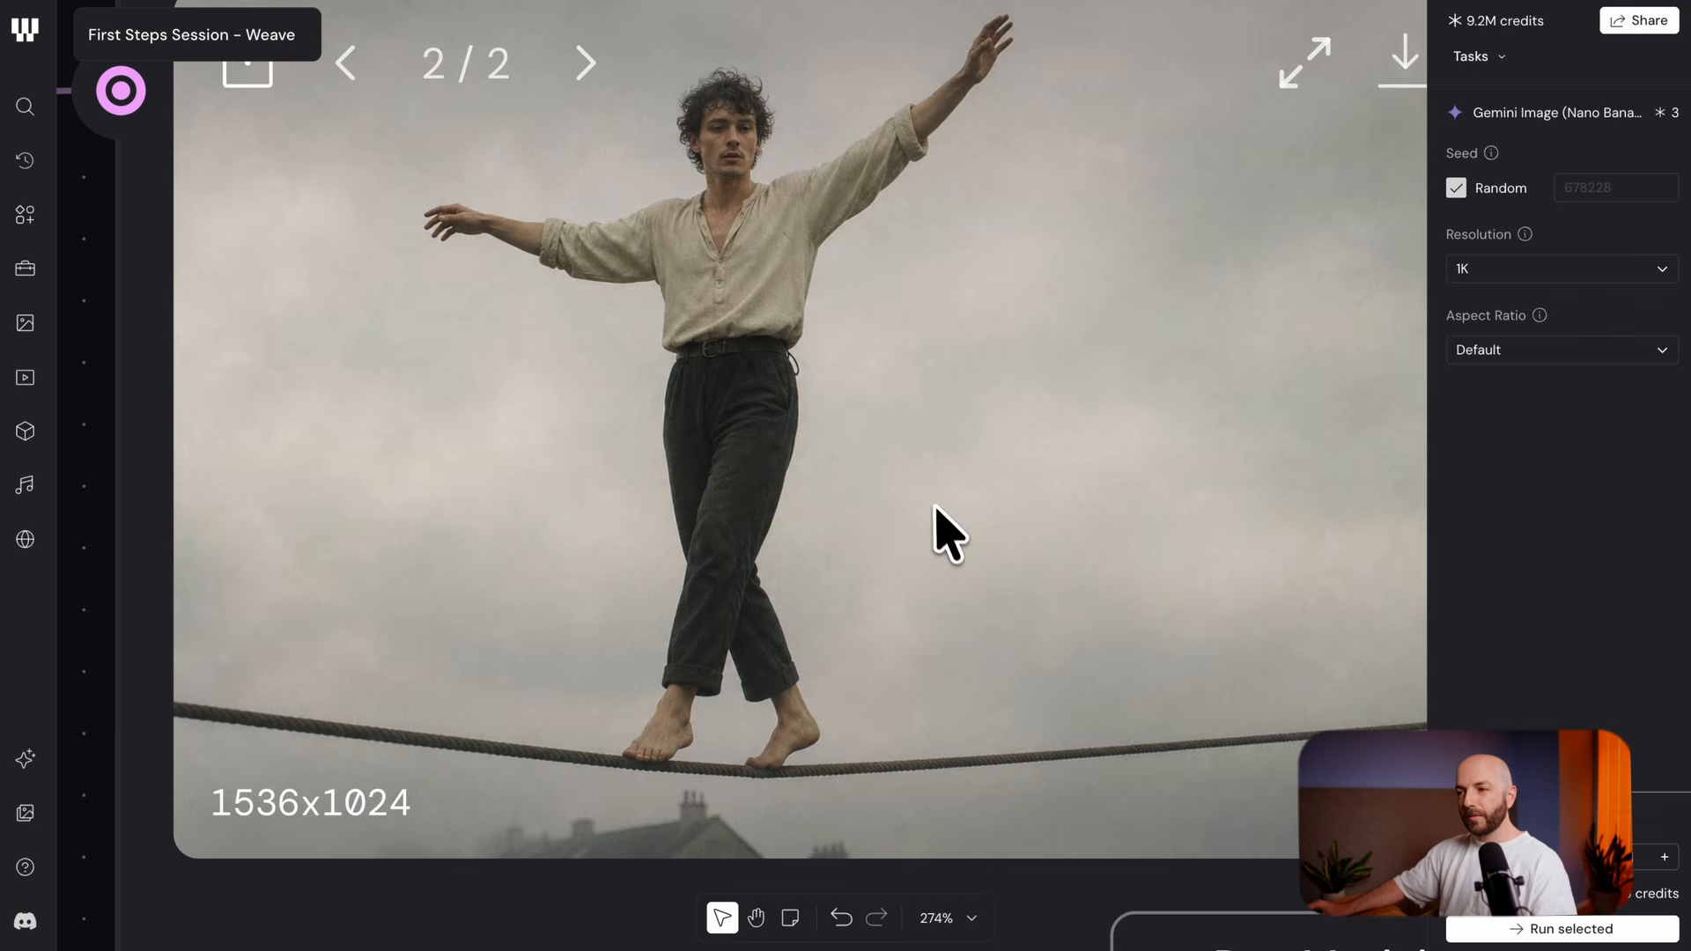
pyautogui.scroll(-5, 936, 509)
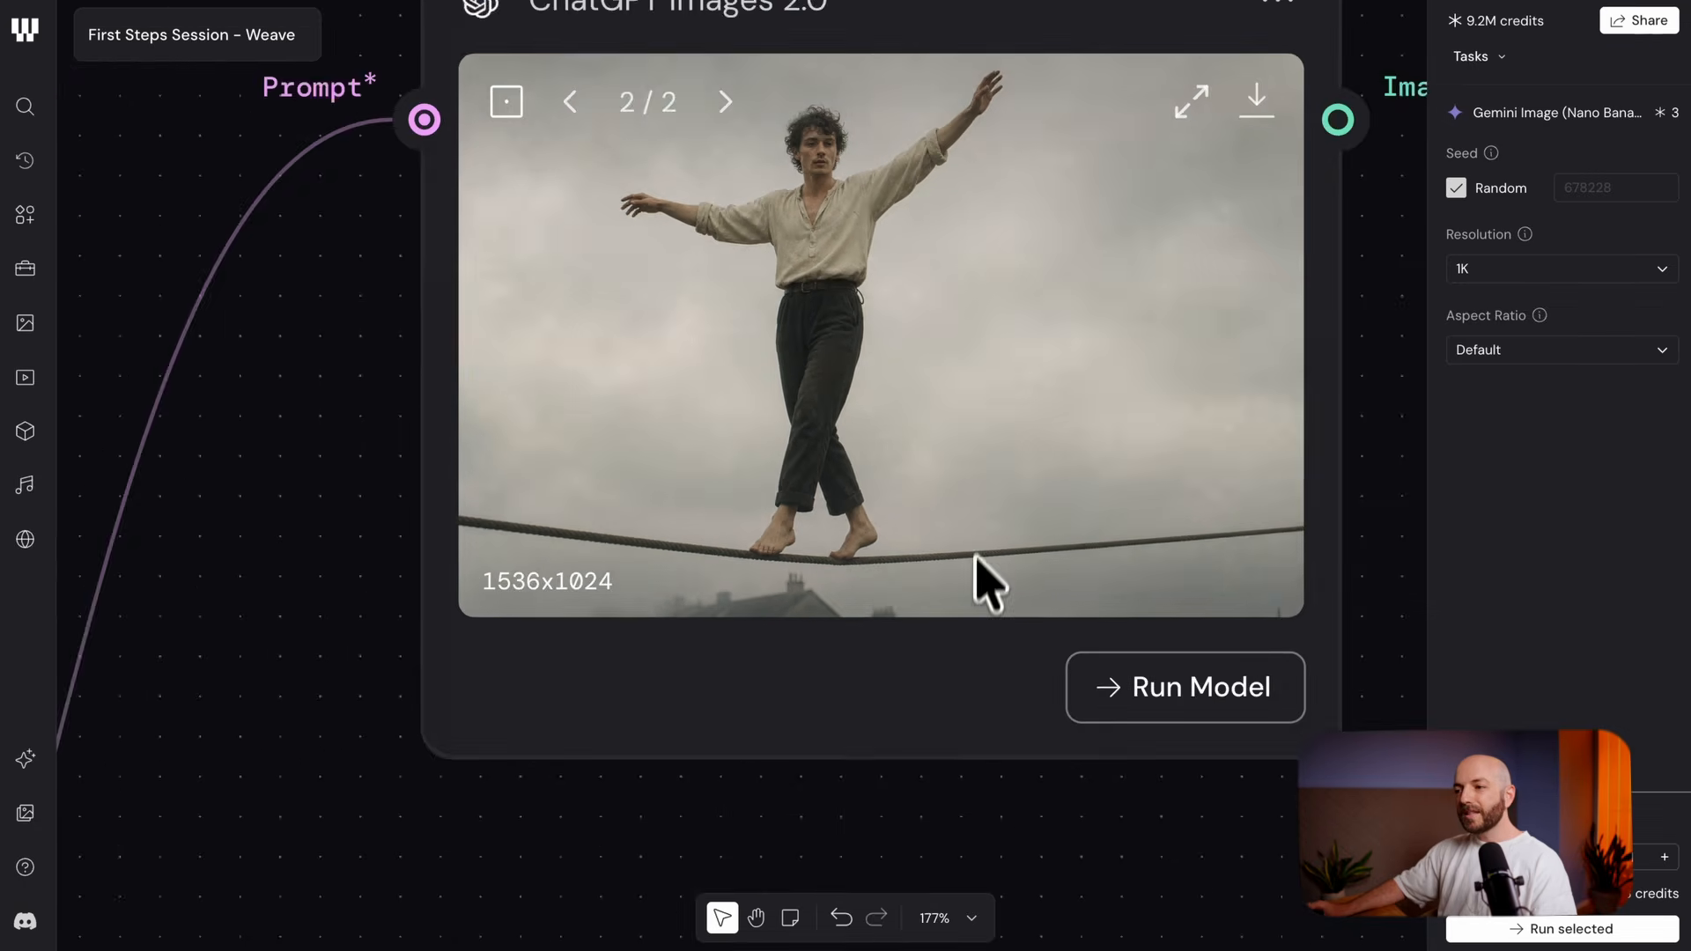
# Move the Recraft V4 and Gemini Image nodes up beneath ChatGPT Images 2.0, and align the Prompt node with Recraft V4
pyautogui.scroll(-8, 974, 563)
pyautogui.scroll(-4, 978, 608)
pyautogui.click(1014, 656)
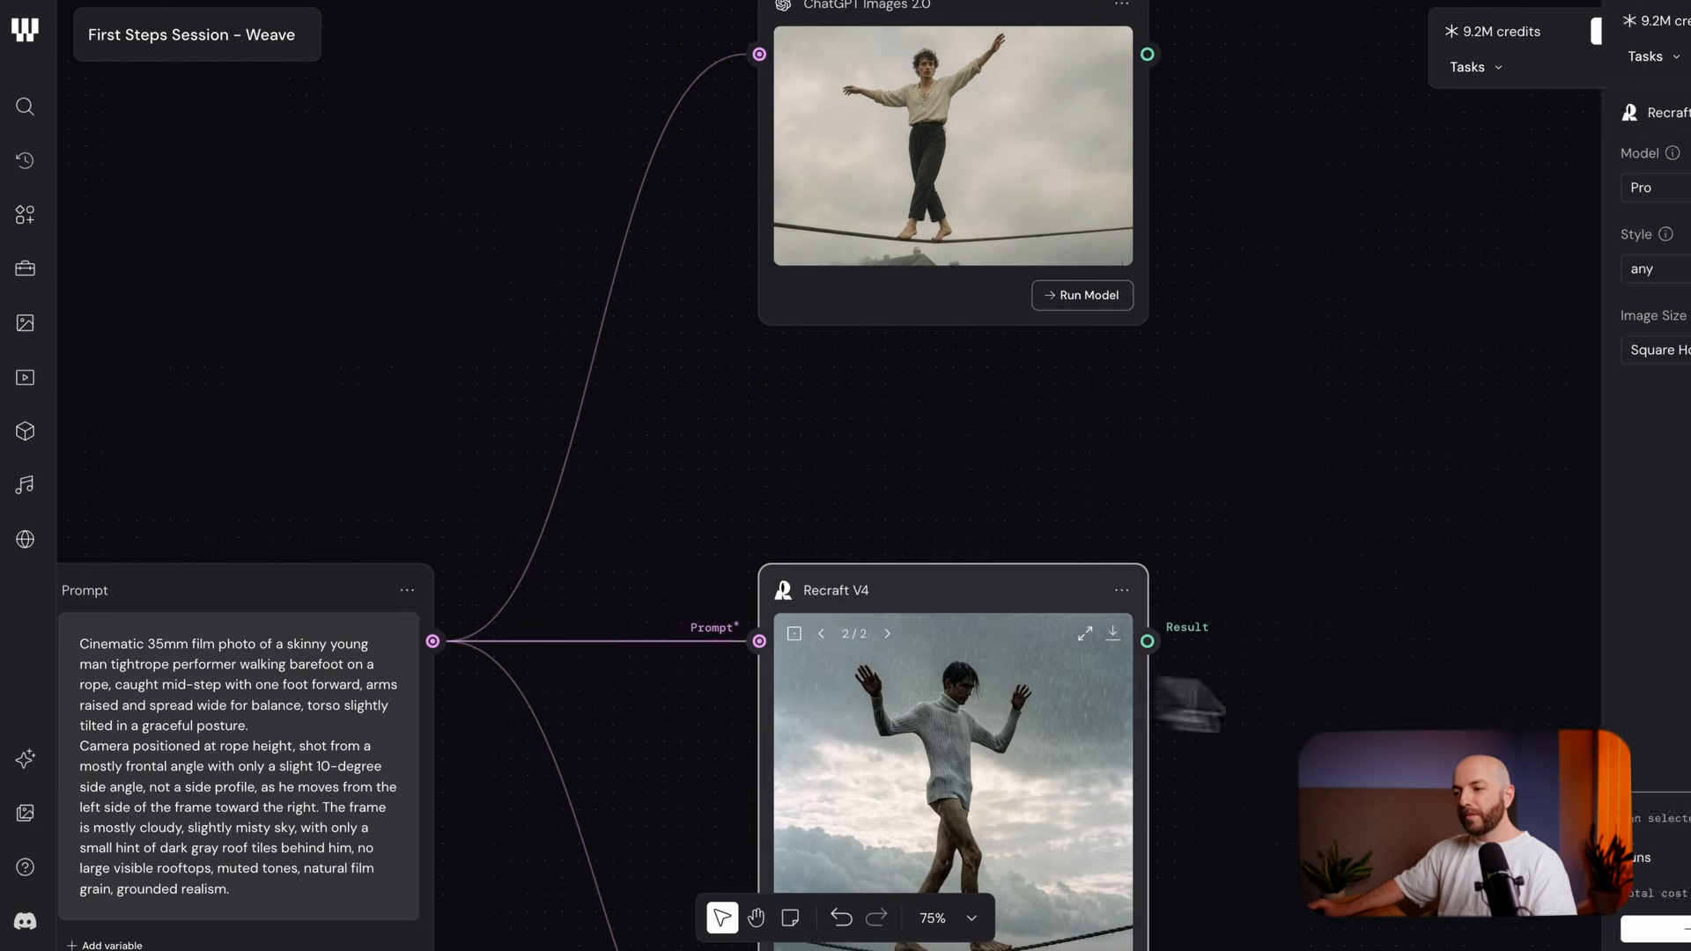
pyautogui.scroll(-3, 1232, 572)
pyautogui.keyDown('shift'); pyautogui.click(1010, 784); pyautogui.keyUp('shift')
pyautogui.moveTo(1018, 489); pyautogui.dragTo(1018, 313)
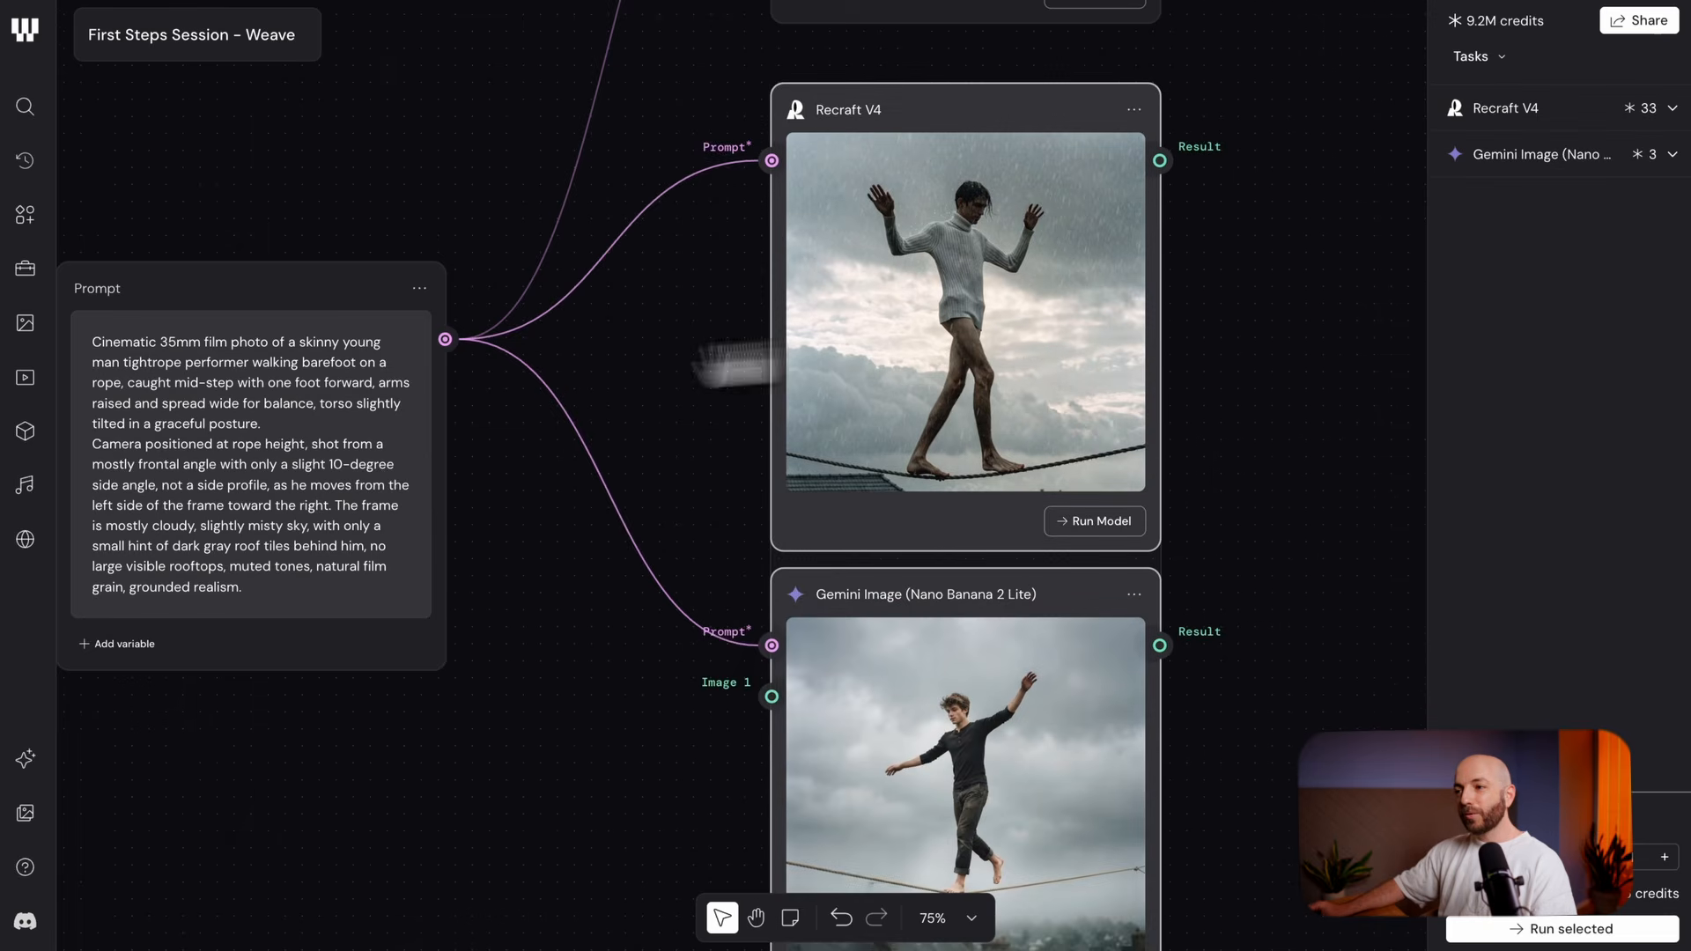
pyautogui.scroll(3, 670, 372)
pyautogui.moveTo(436, 500); pyautogui.dragTo(436, 320)
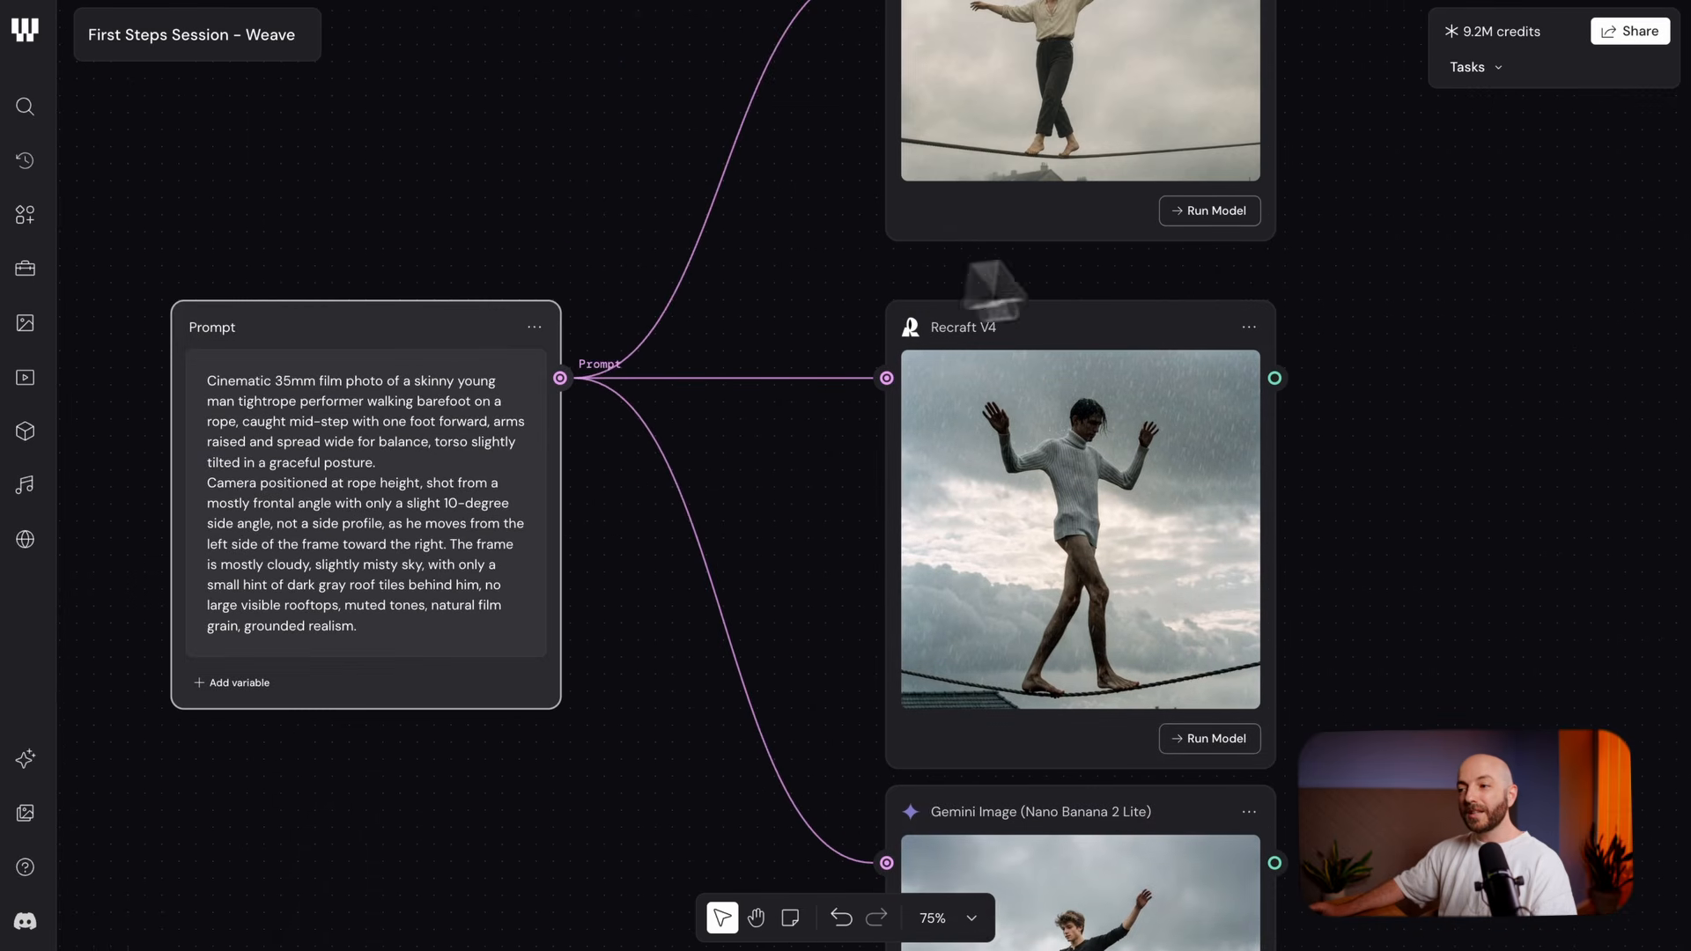
# Compare the ChatGPT Images 2.0 node's new tightrope image with its previous generation, checking the pose, sky and rooftops
pyautogui.moveTo(1094, 245); pyautogui.dragTo(763, 521)
pyautogui.moveTo(822, 408); pyautogui.dragTo(816, 528)
pyautogui.scroll(2, 780, 471)
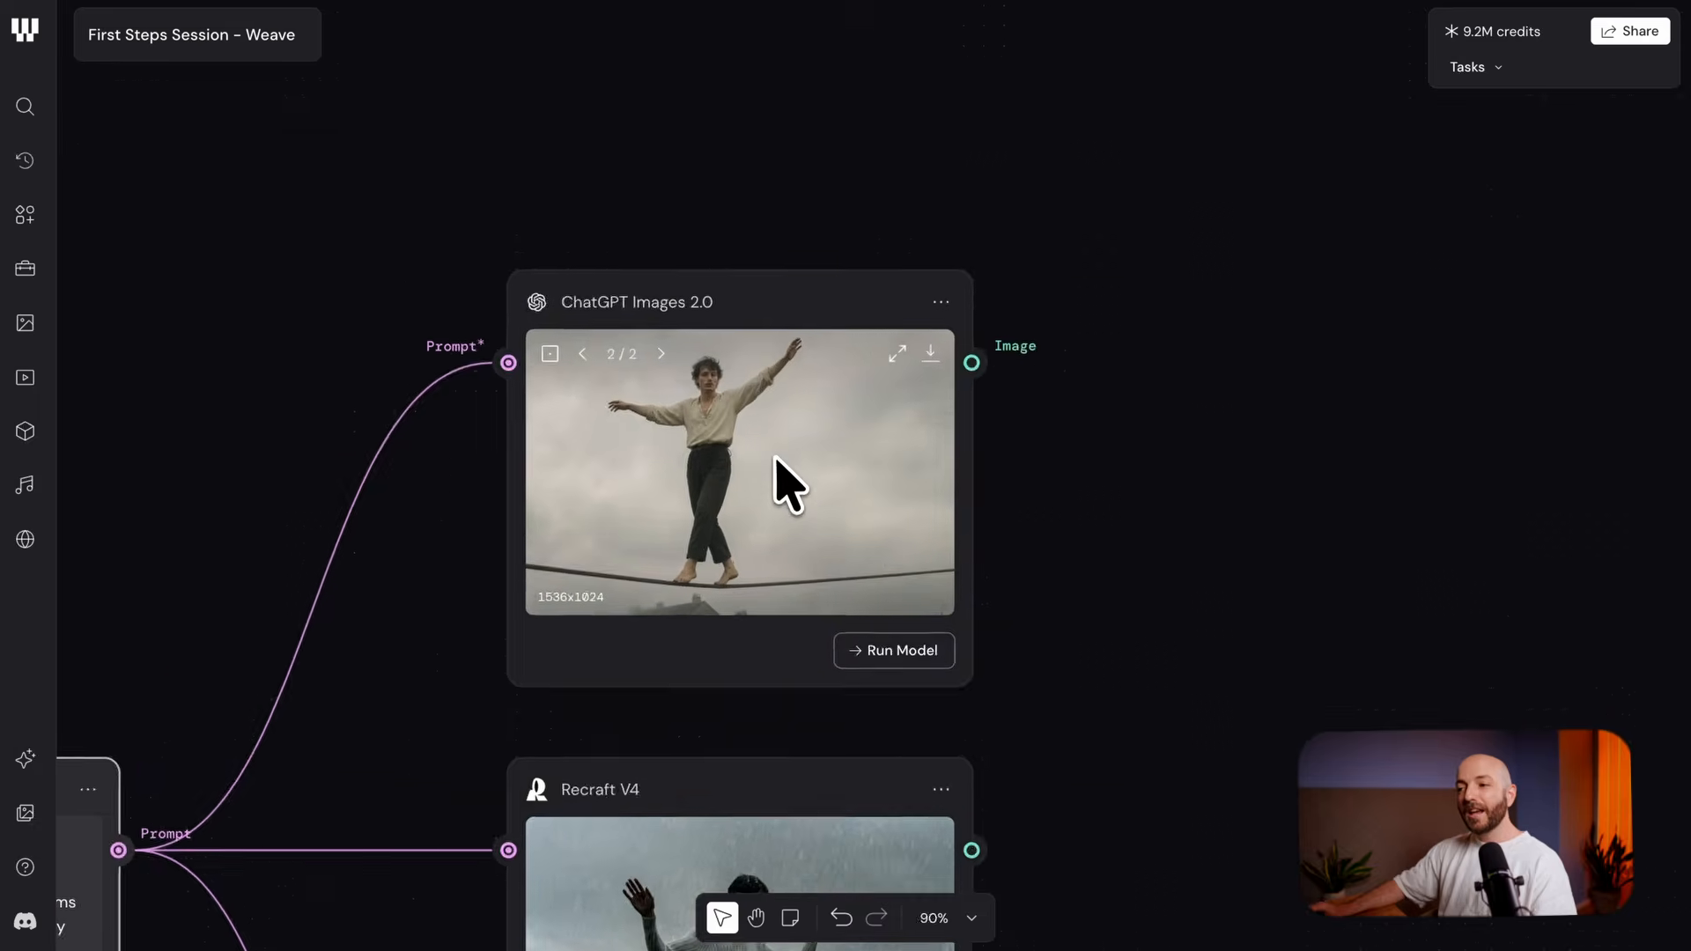
pyautogui.scroll(5, 780, 480)
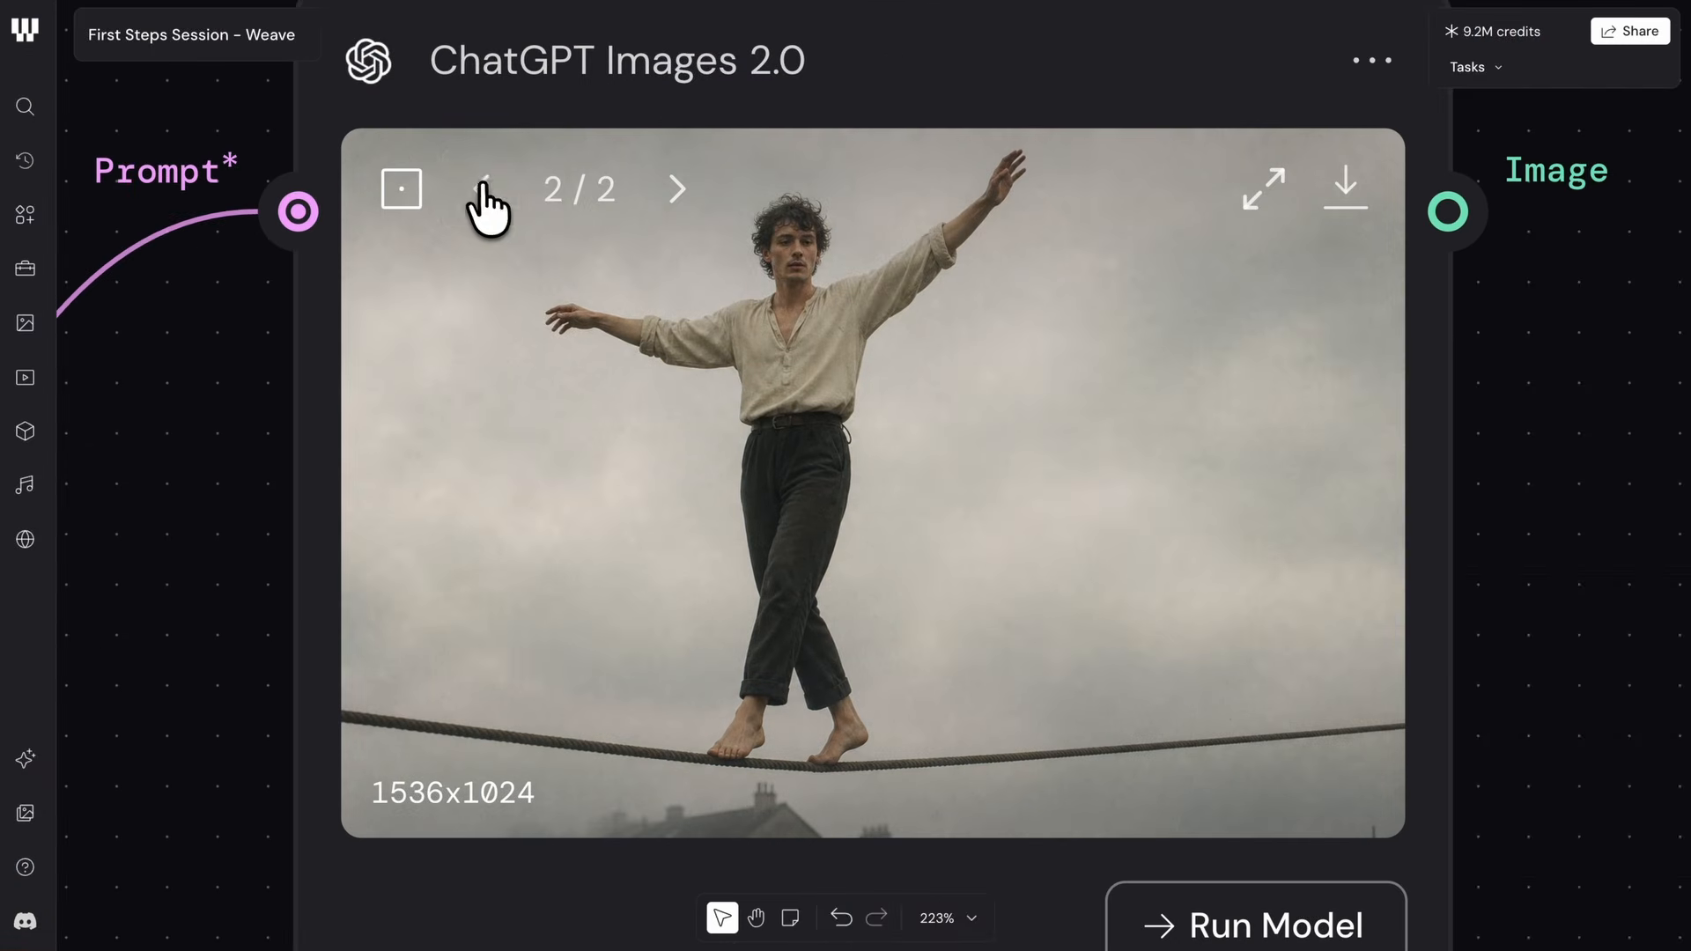
pyautogui.click(483, 194)
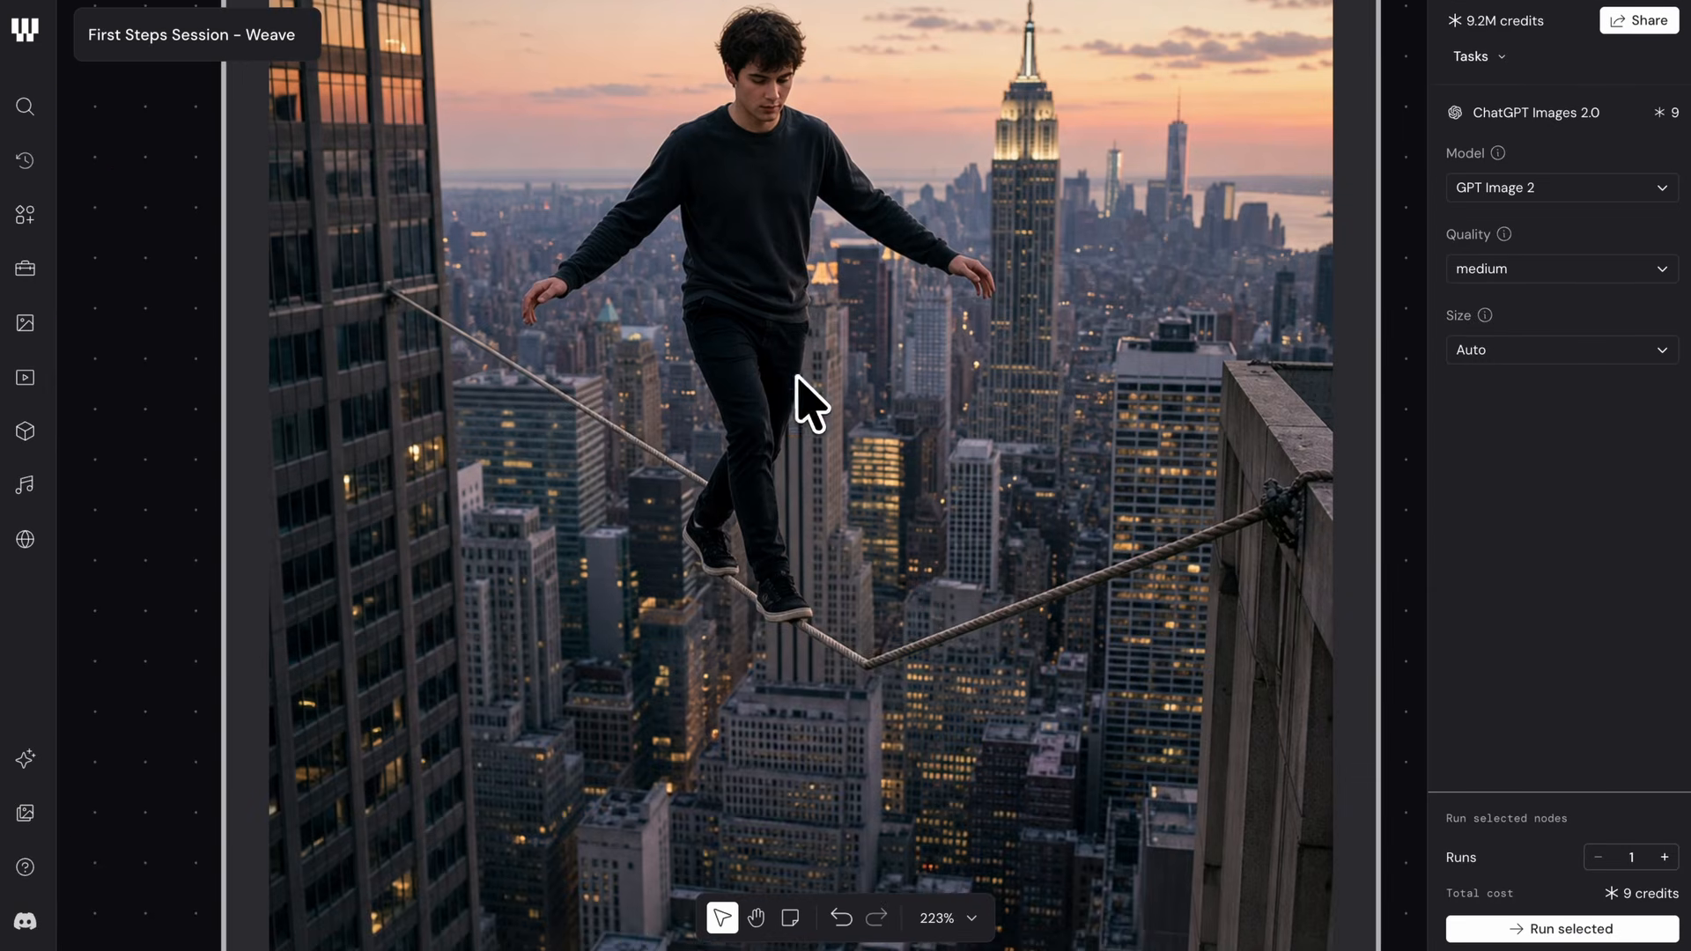
pyautogui.scroll(-3, 875, 406)
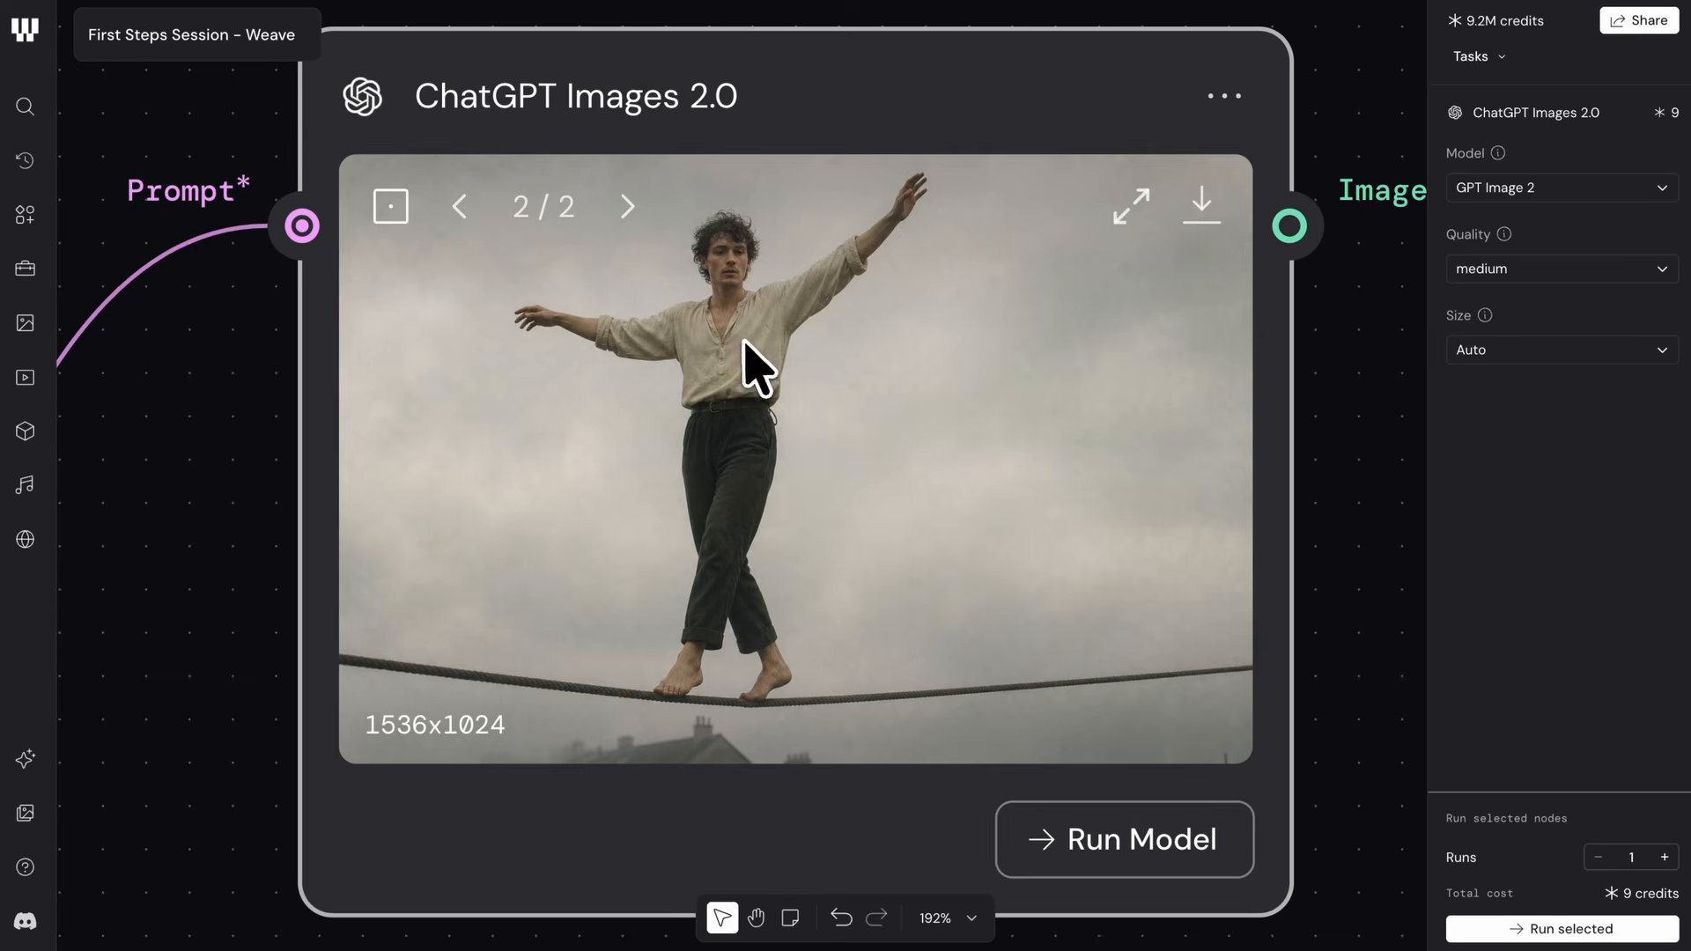
pyautogui.scroll(3, 784, 434)
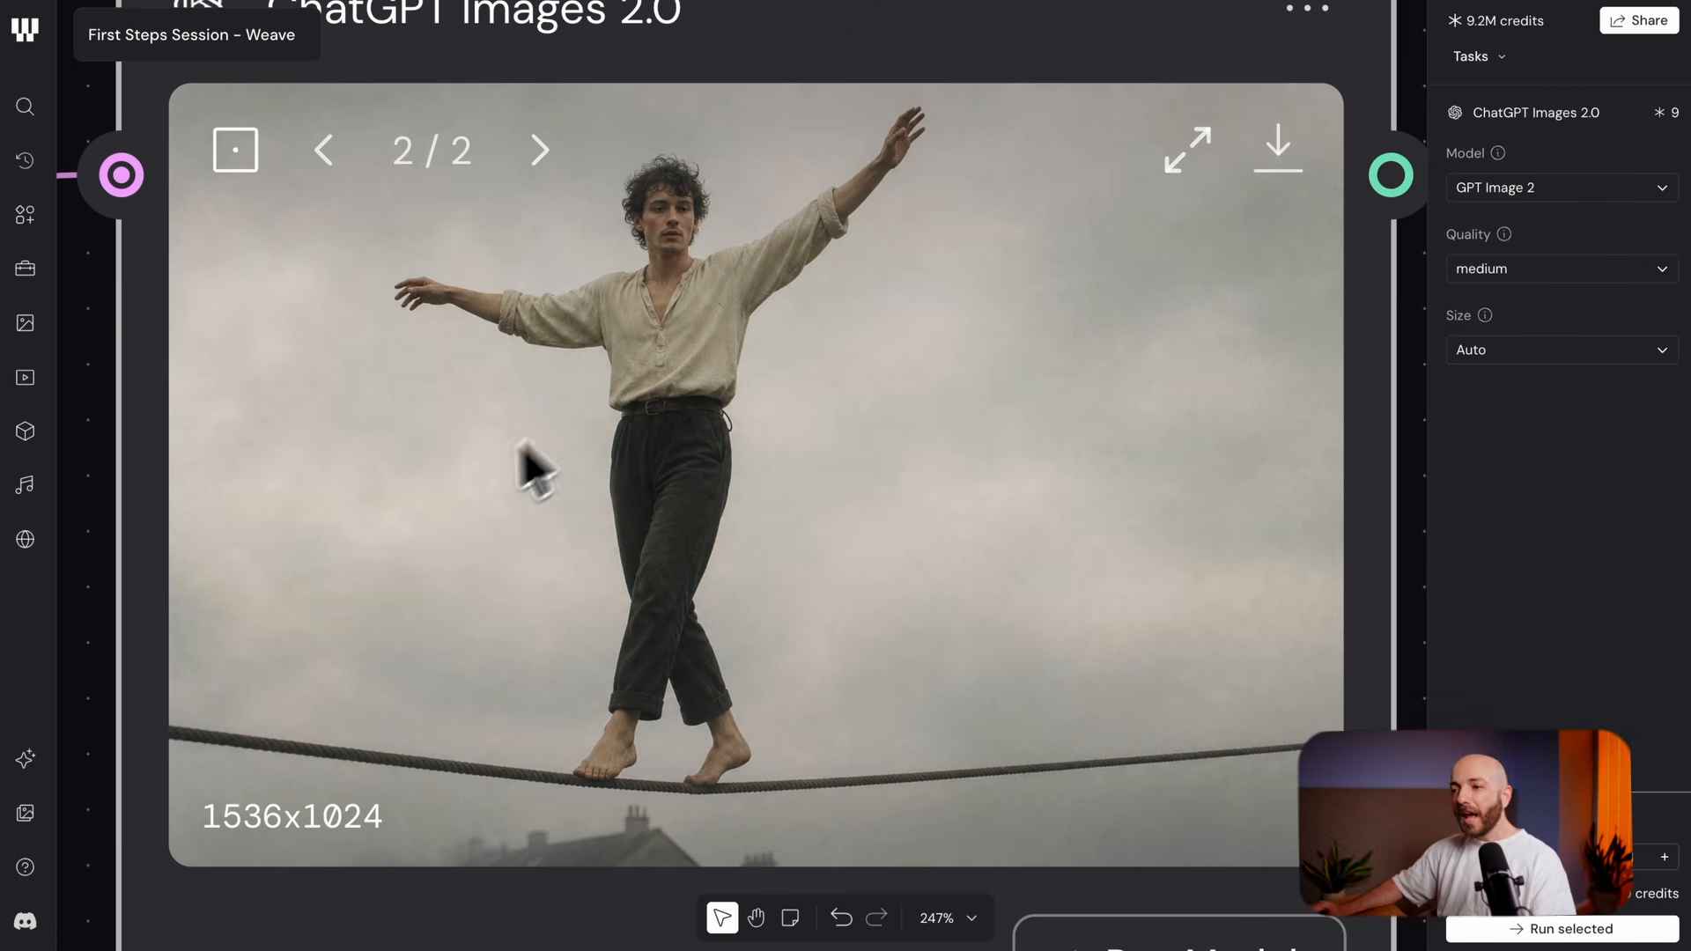
pyautogui.moveTo(803, 434); pyautogui.dragTo(784, 437)
pyautogui.scroll(-2, 785, 437)
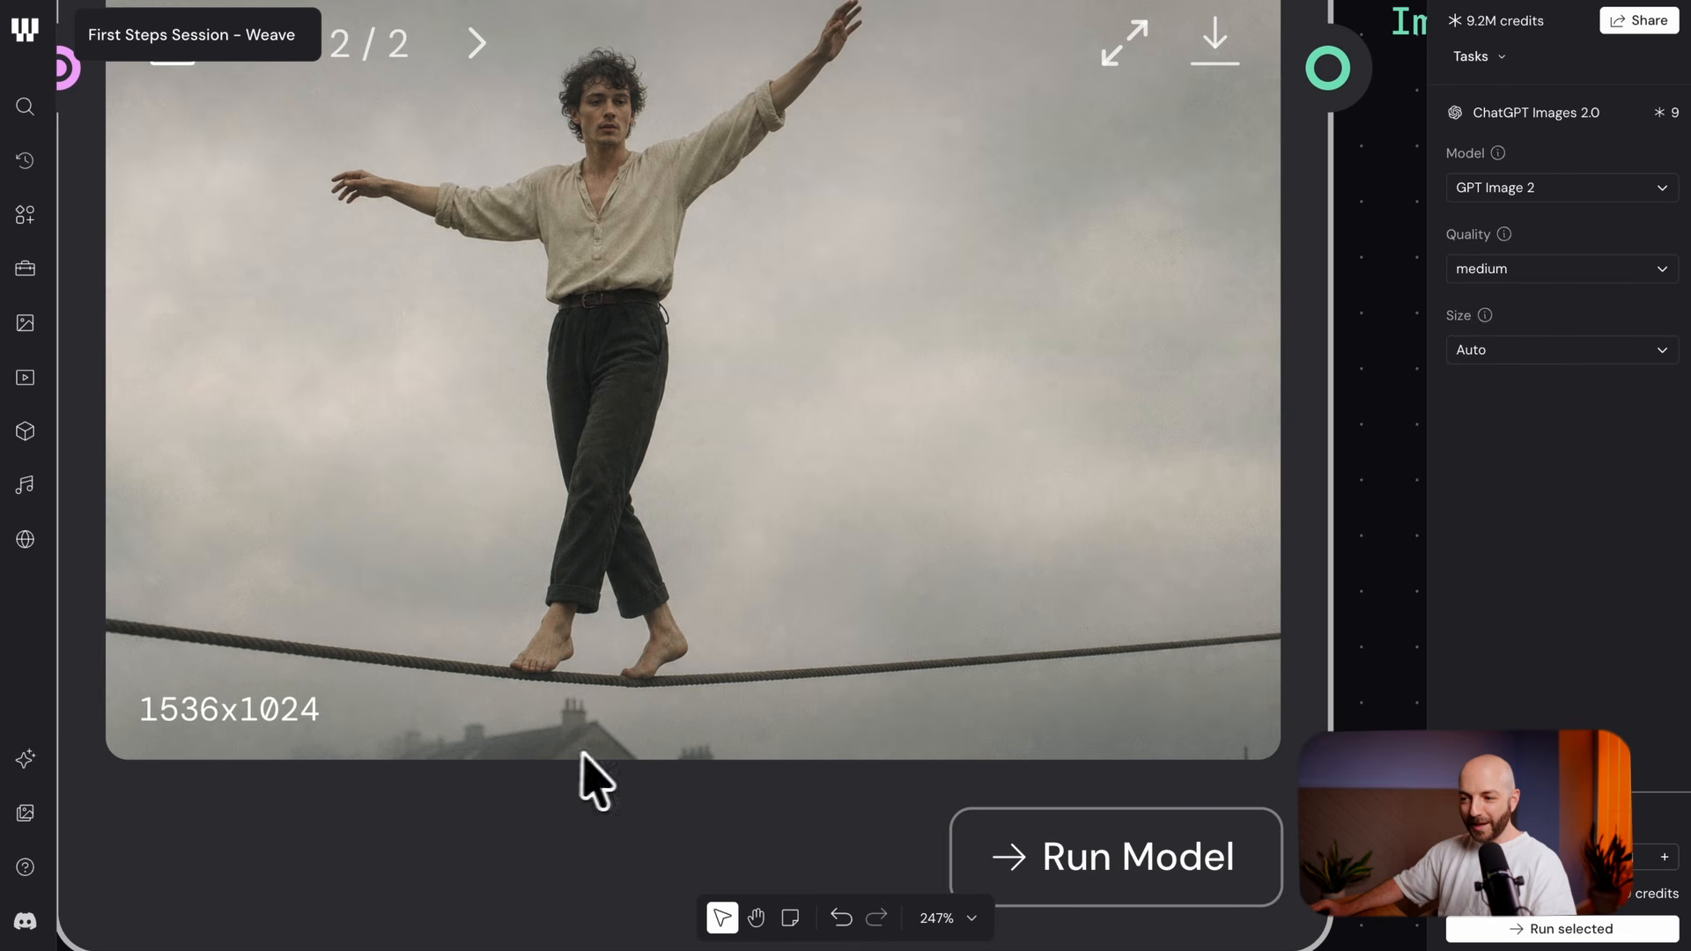
pyautogui.scroll(1, 620, 538)
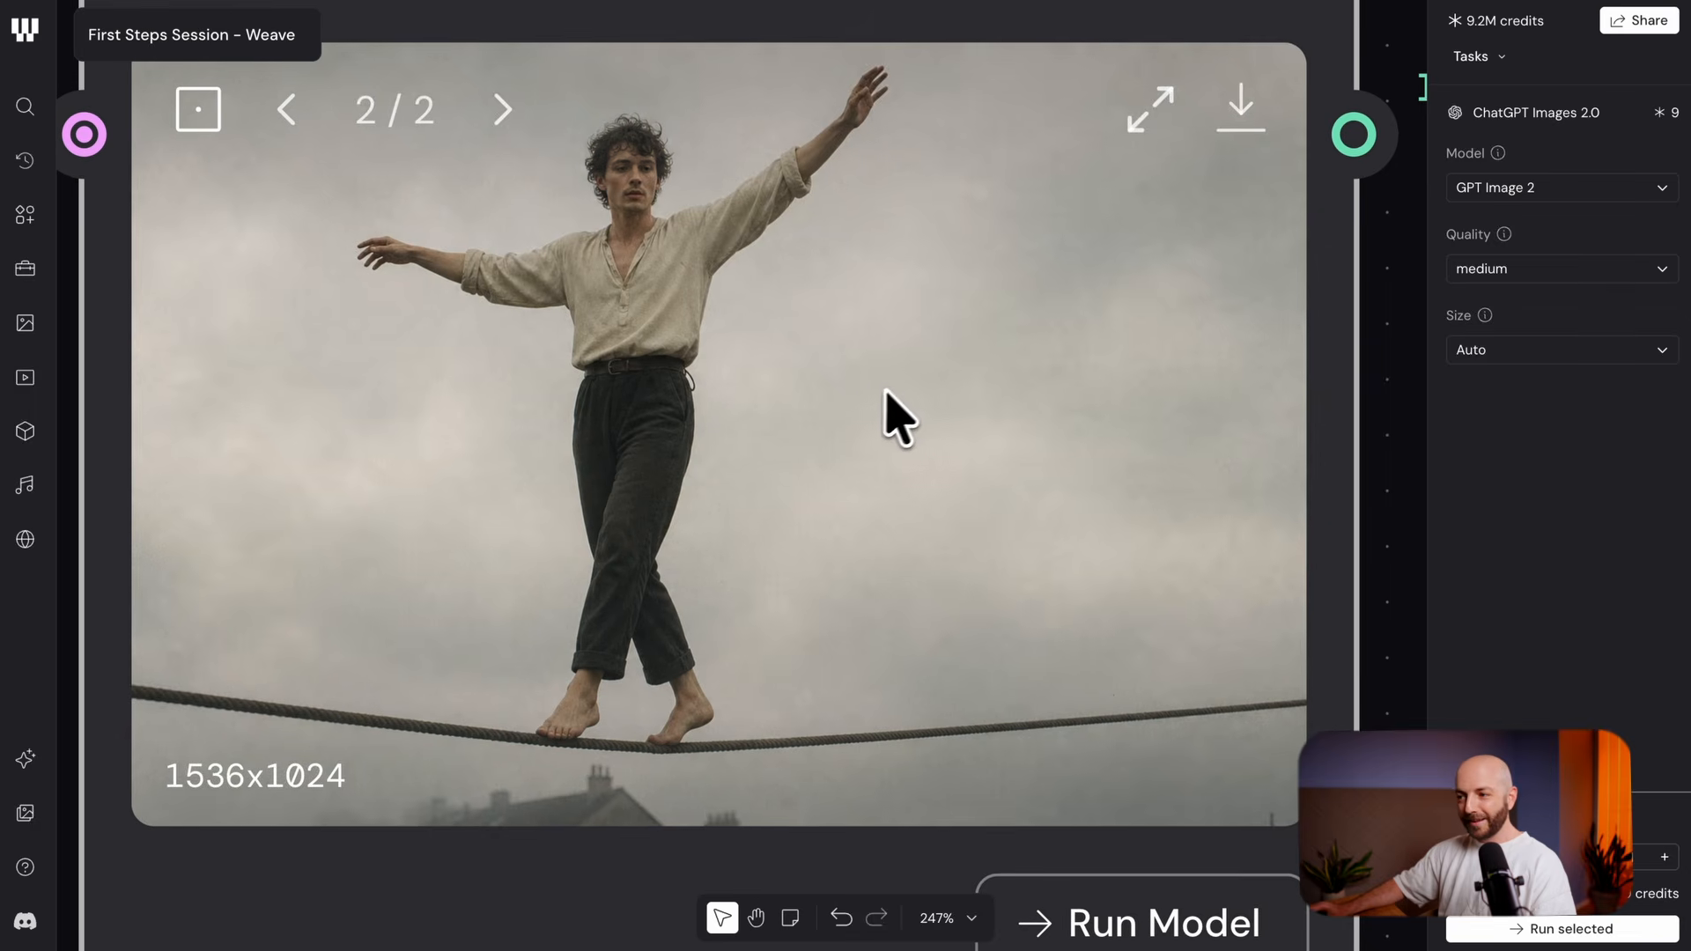
pyautogui.scroll(1, 916, 400)
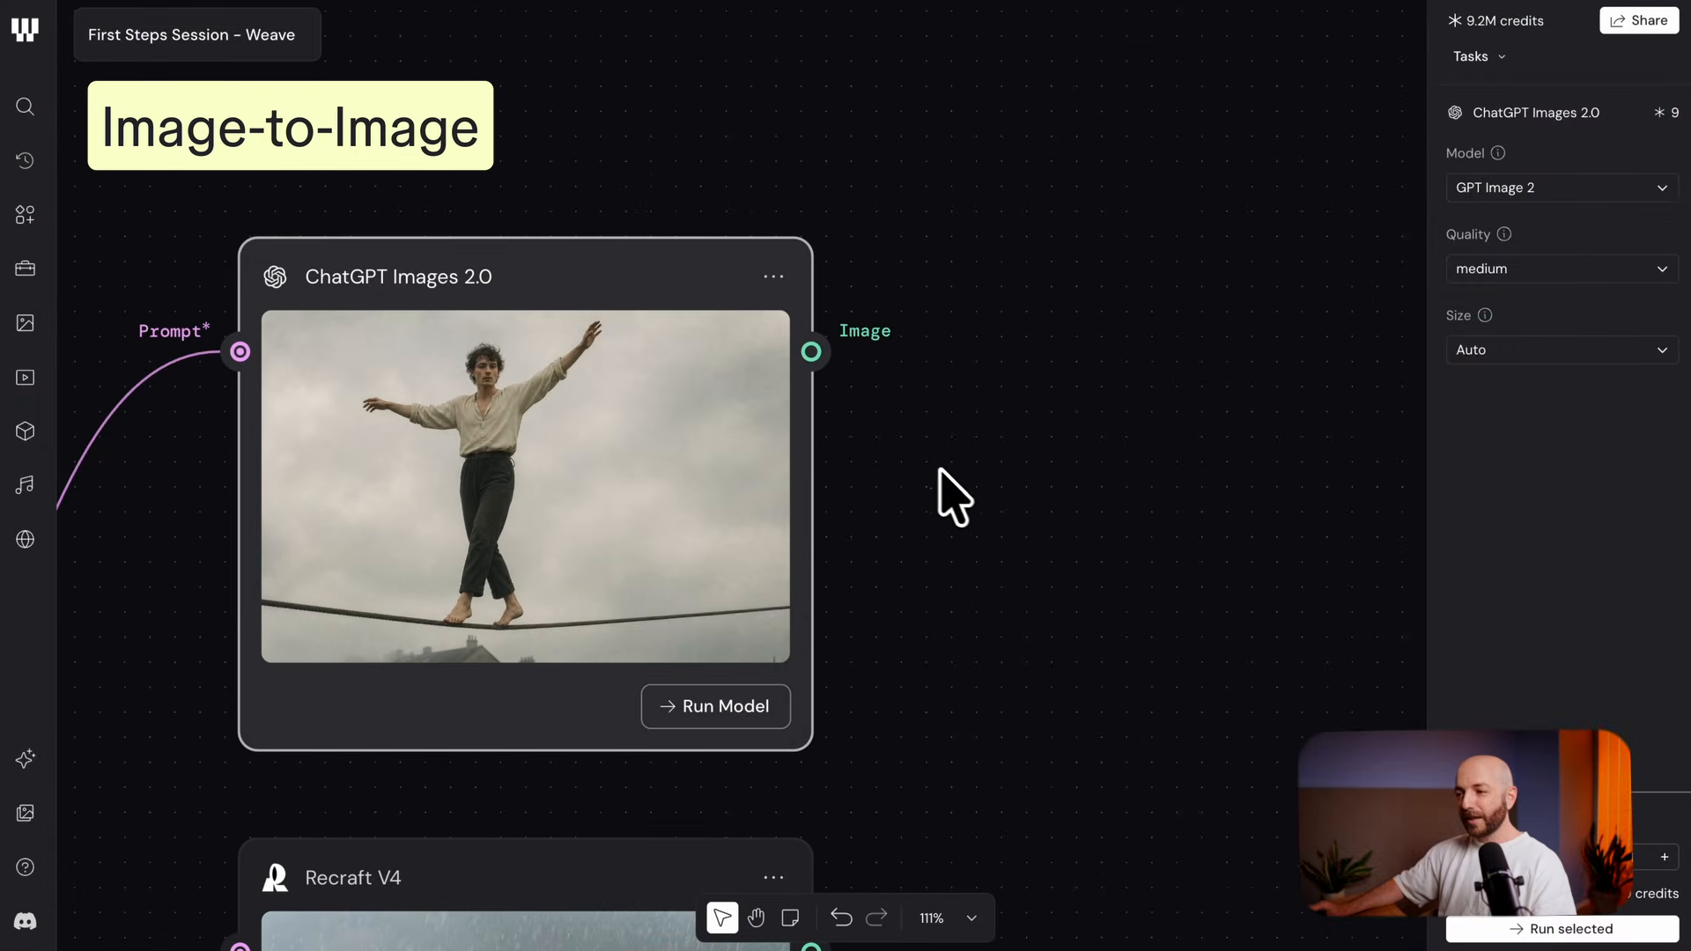
# Trace the connection from the detailed Prompt node to ChatGPT Images 2.0 and review the generated image
pyautogui.moveTo(981, 467); pyautogui.dragTo(1064, 457)
pyautogui.moveTo(397, 564); pyautogui.dragTo(953, 374)
pyautogui.moveTo(421, 637); pyautogui.dragTo(647, 513)
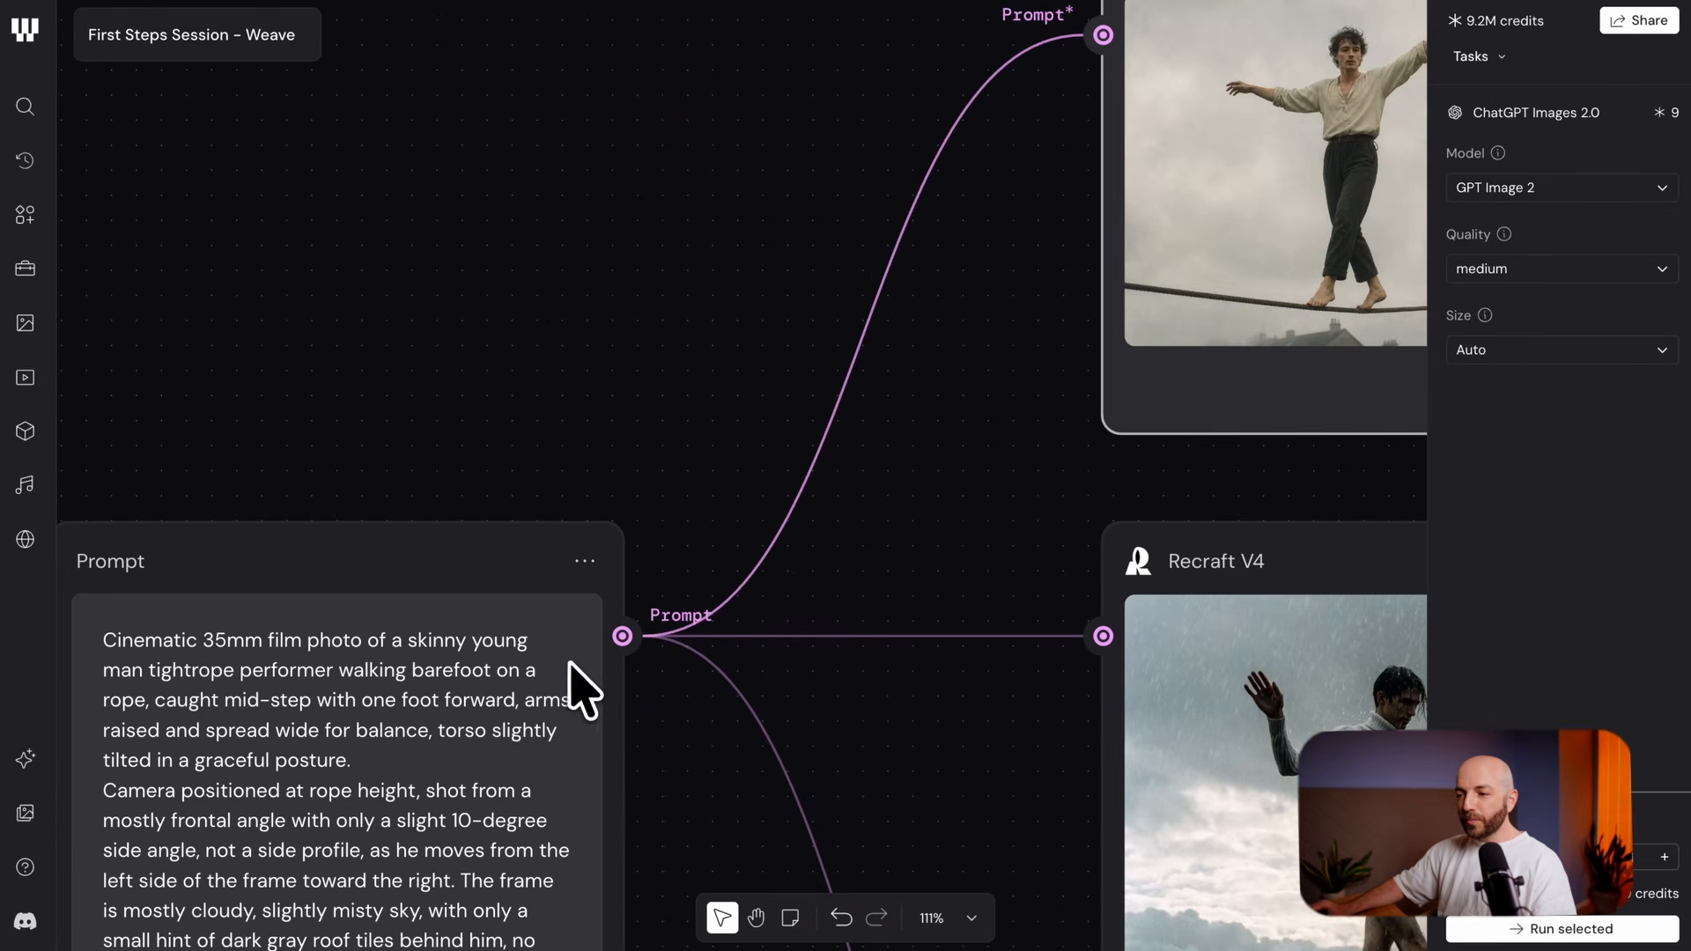
pyautogui.moveTo(1071, 255); pyautogui.dragTo(435, 650)
pyautogui.scroll(5, 660, 564)
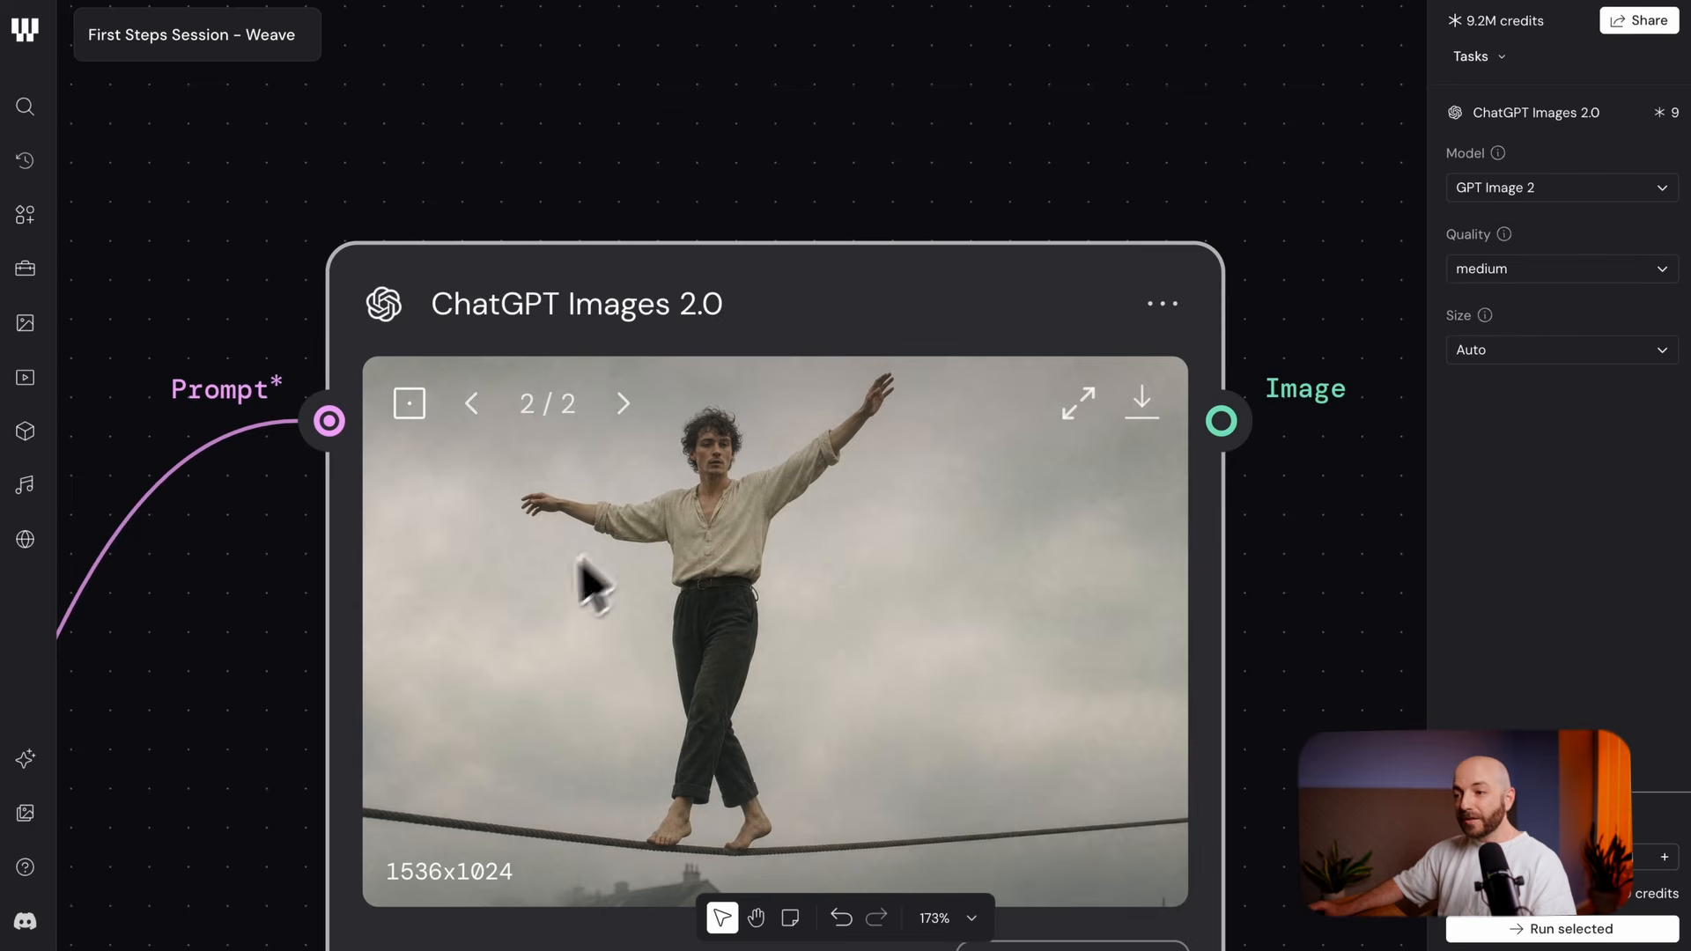
pyautogui.scroll(2, 815, 467)
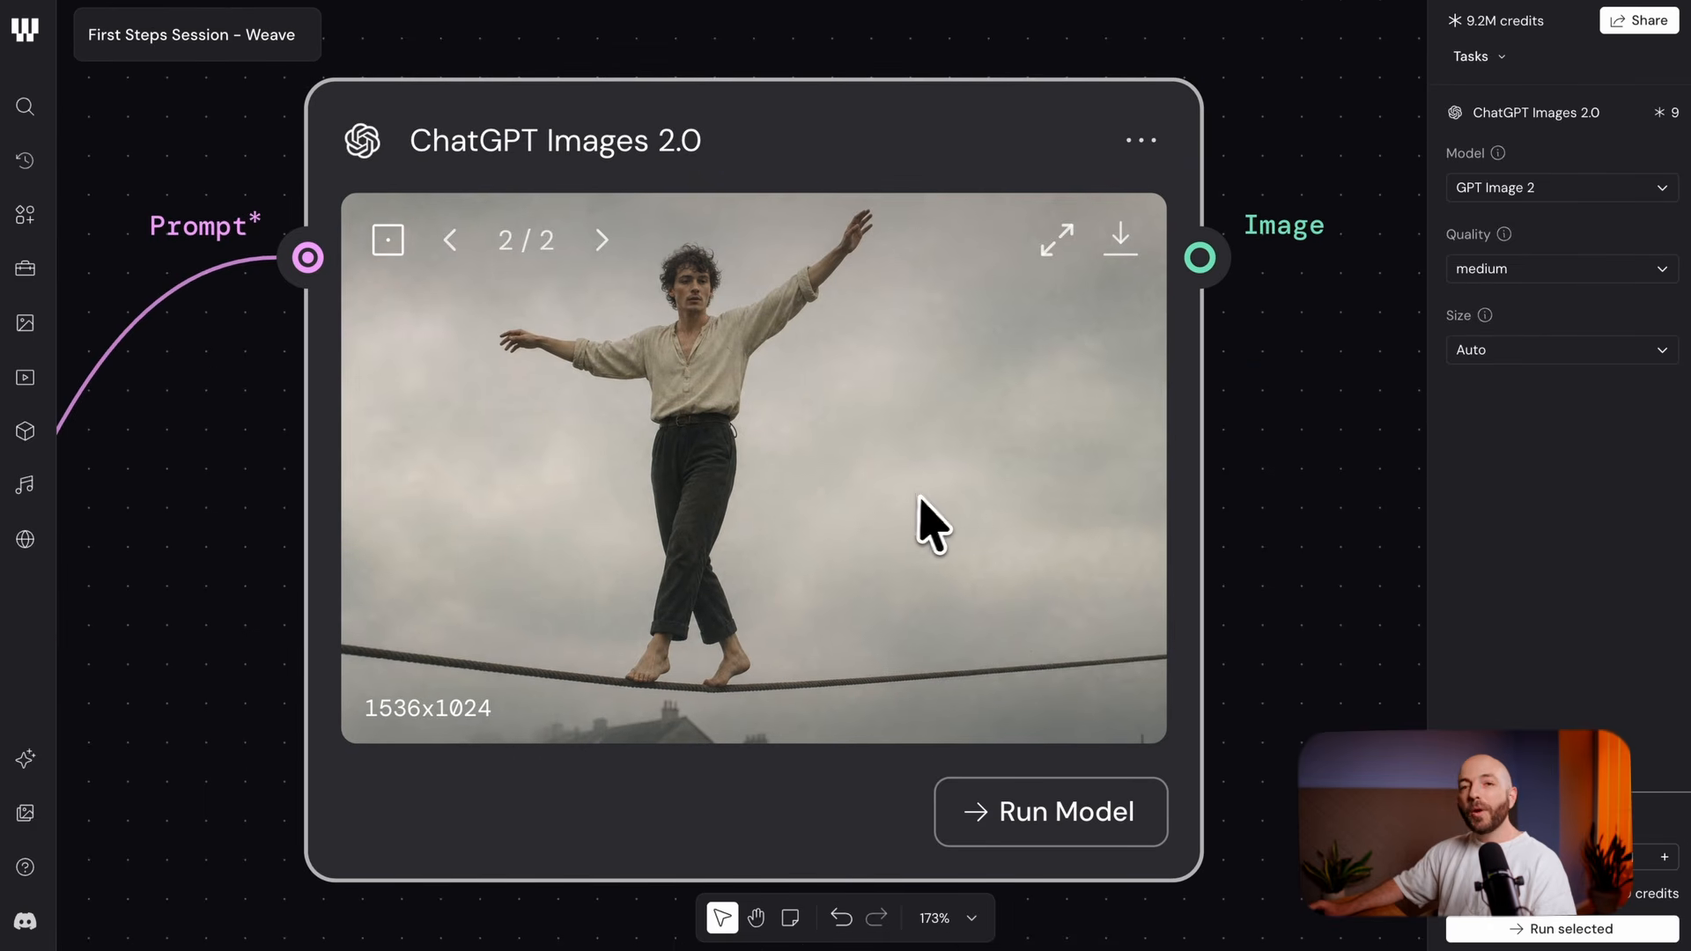
# Add a ChatGPT Images 2.0 Edit node in the empty space beyond the ChatGPT Images 2.0 output and move it upward
pyautogui.hscroll(2, 916, 506)
pyautogui.scroll(-5, 989, 502)
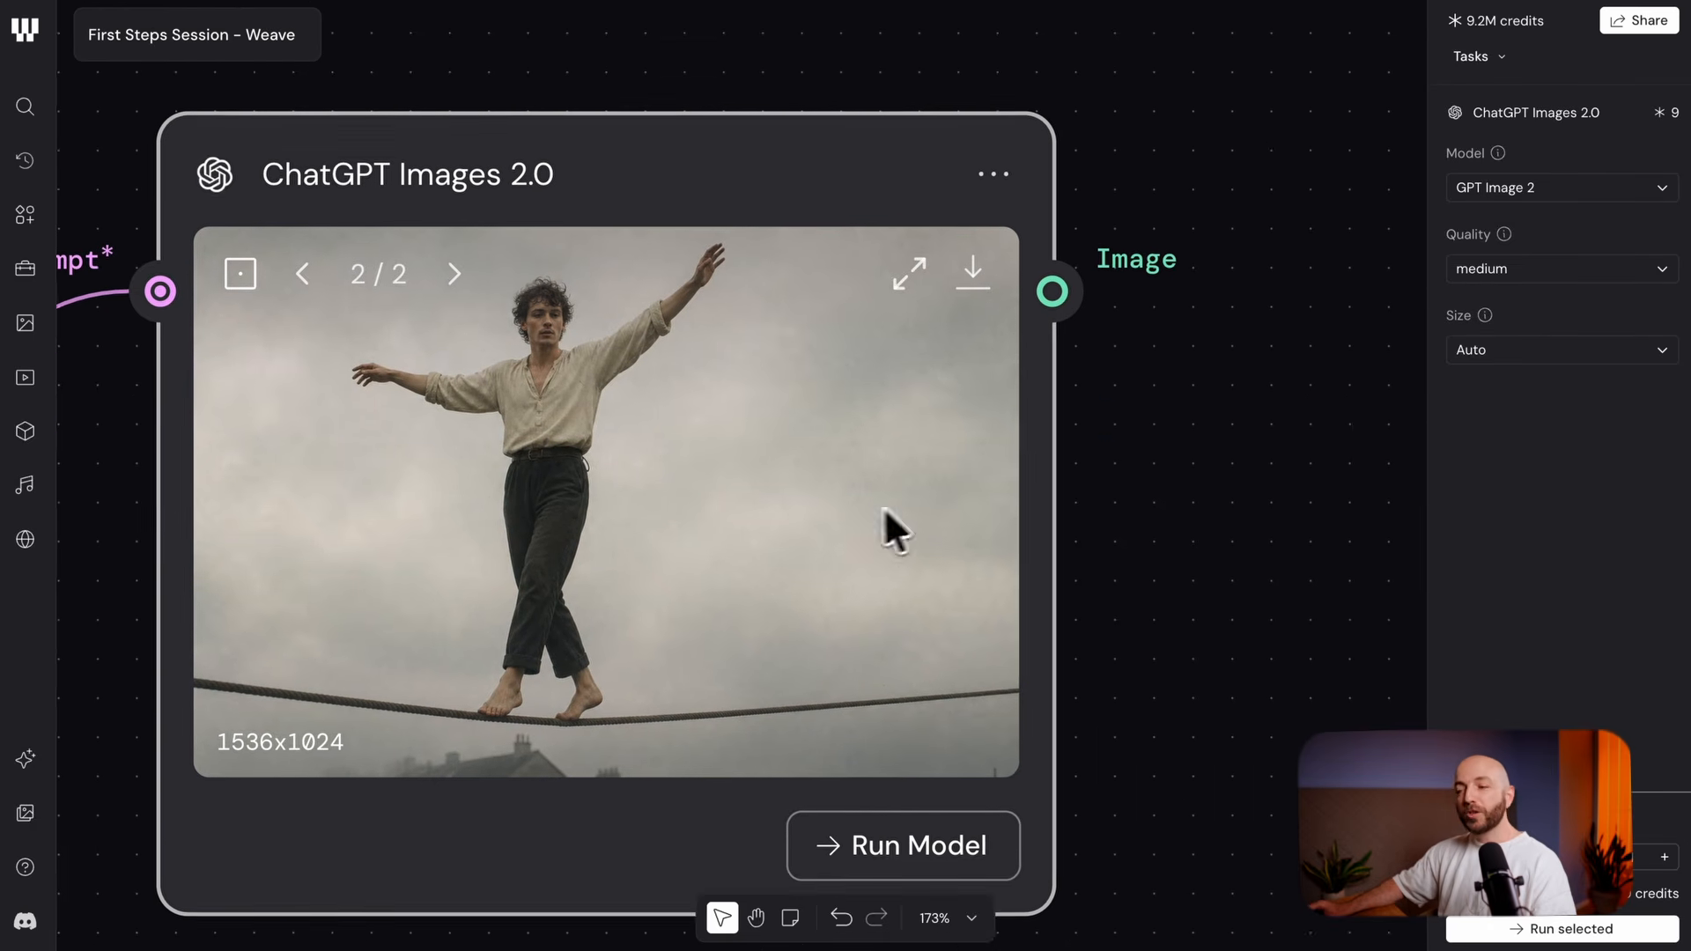
pyautogui.hscroll(4, 1106, 517)
pyautogui.rightClick(1008, 493)
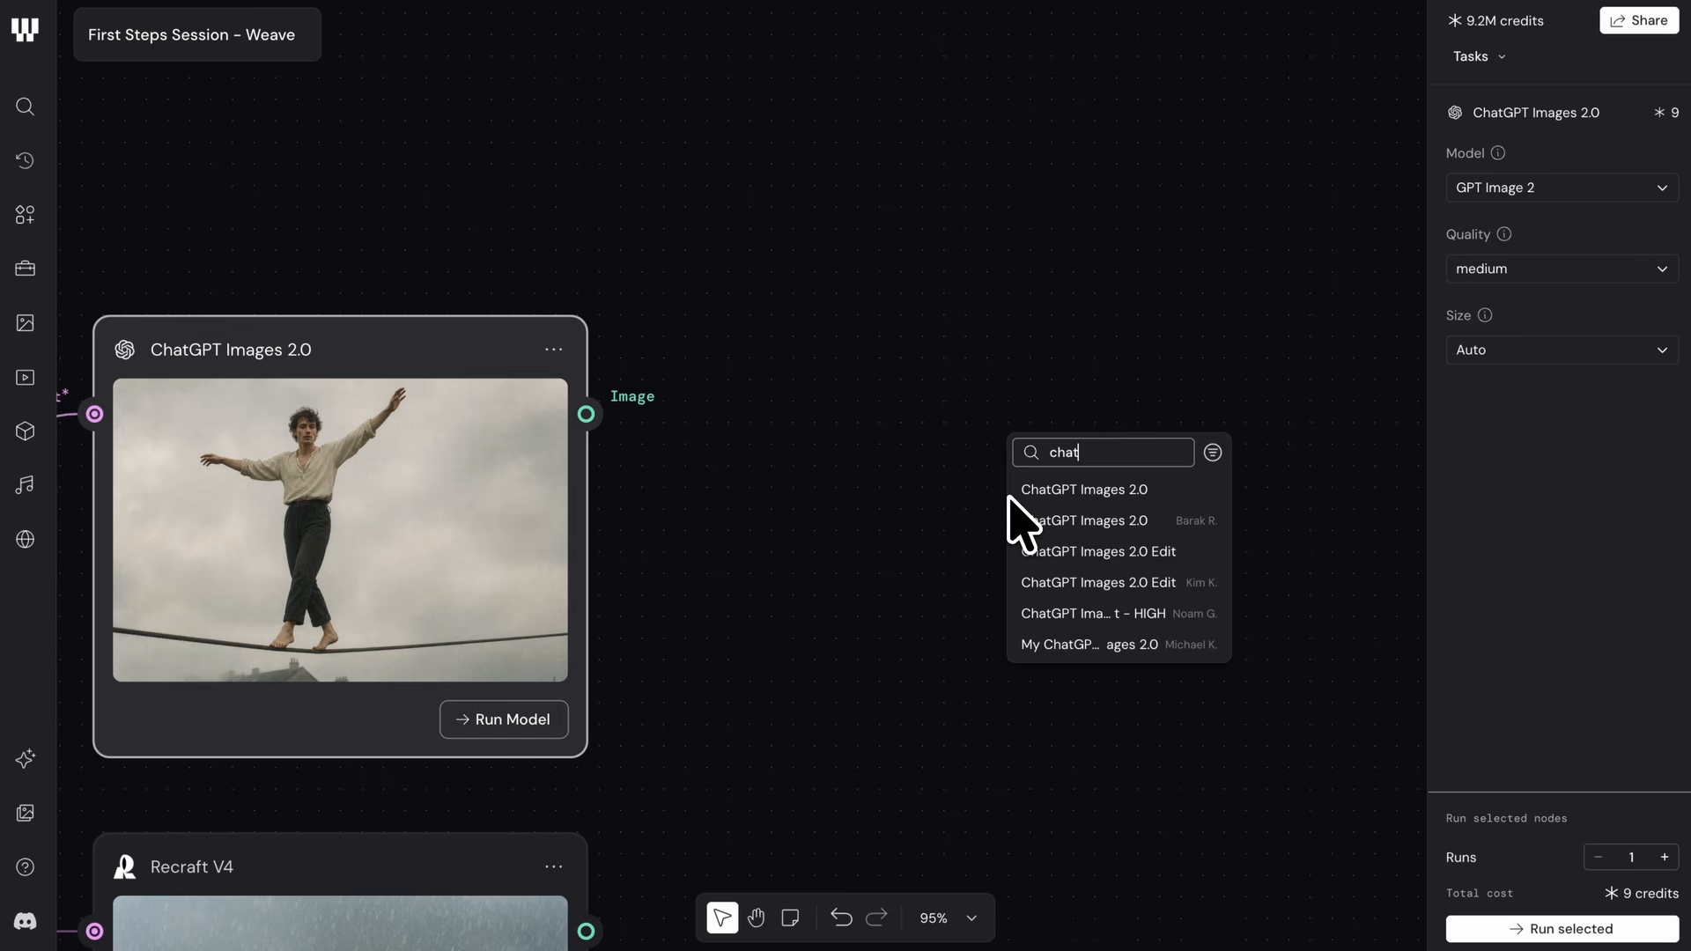
pyautogui.press('Return')
pyautogui.moveTo(1307, 532); pyautogui.dragTo(1309, 51)
# Add a Gemini 3 (Nano Banana Pro) node and stack it directly beneath the ChatGPT Images 2.0 Edit node
pyautogui.hscroll(3, 895, 520)
pyautogui.scroll(-1, 895, 519)
pyautogui.doubleClick(974, 660)
pyautogui.write('nan')
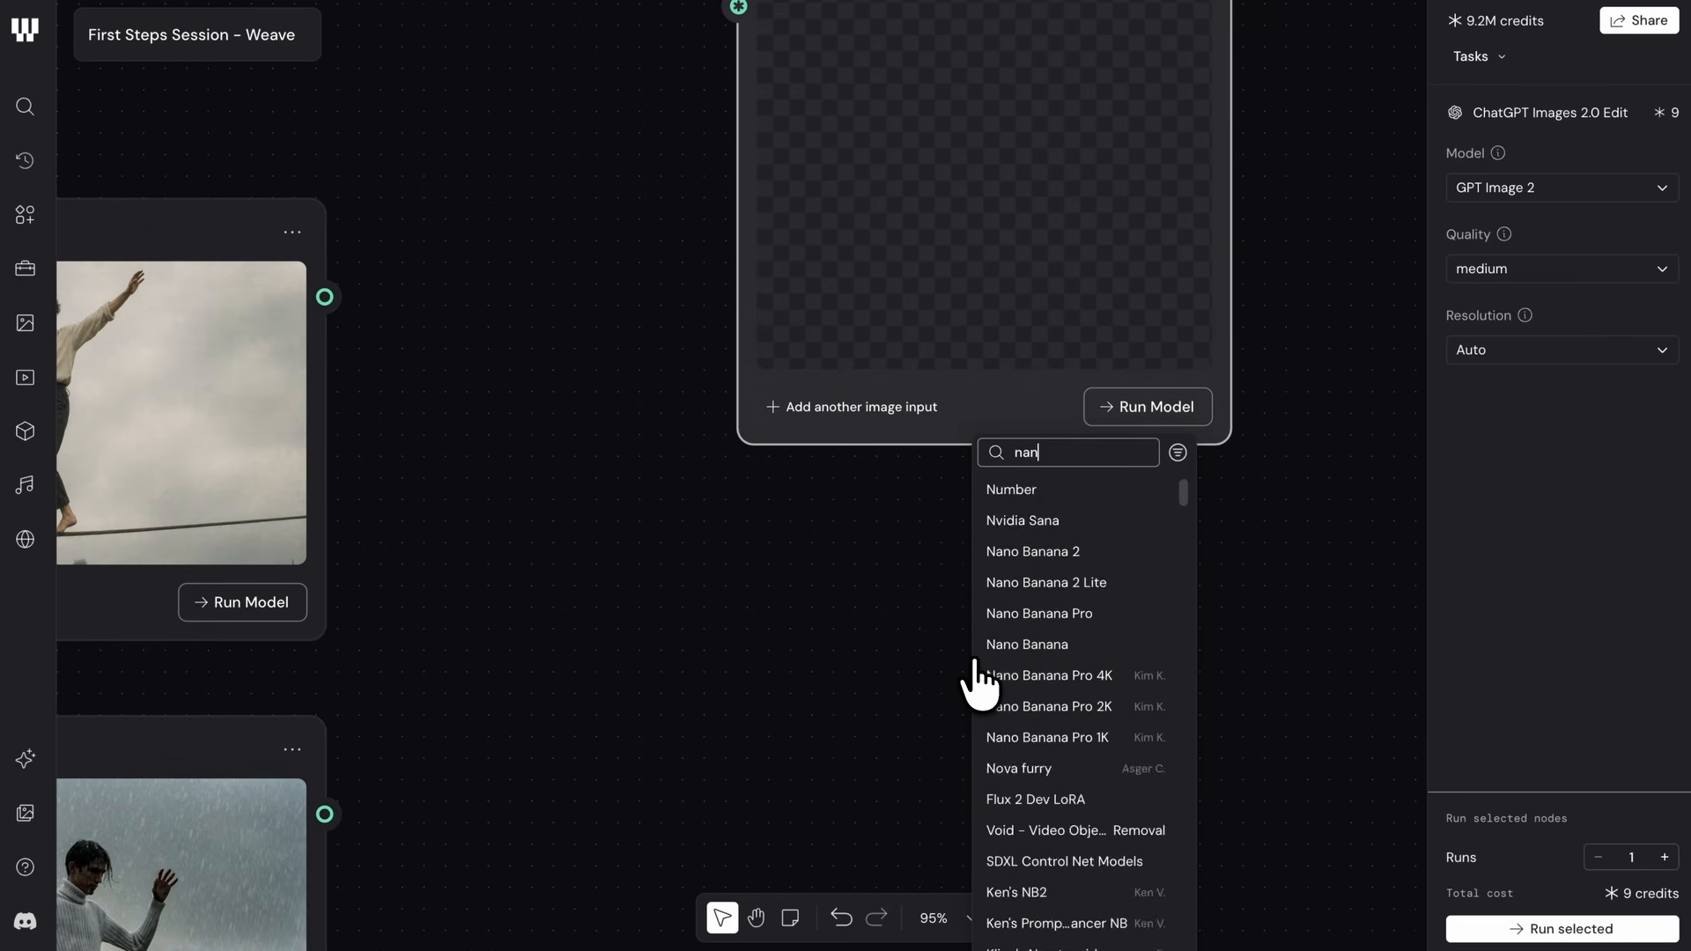
pyautogui.press('Return')
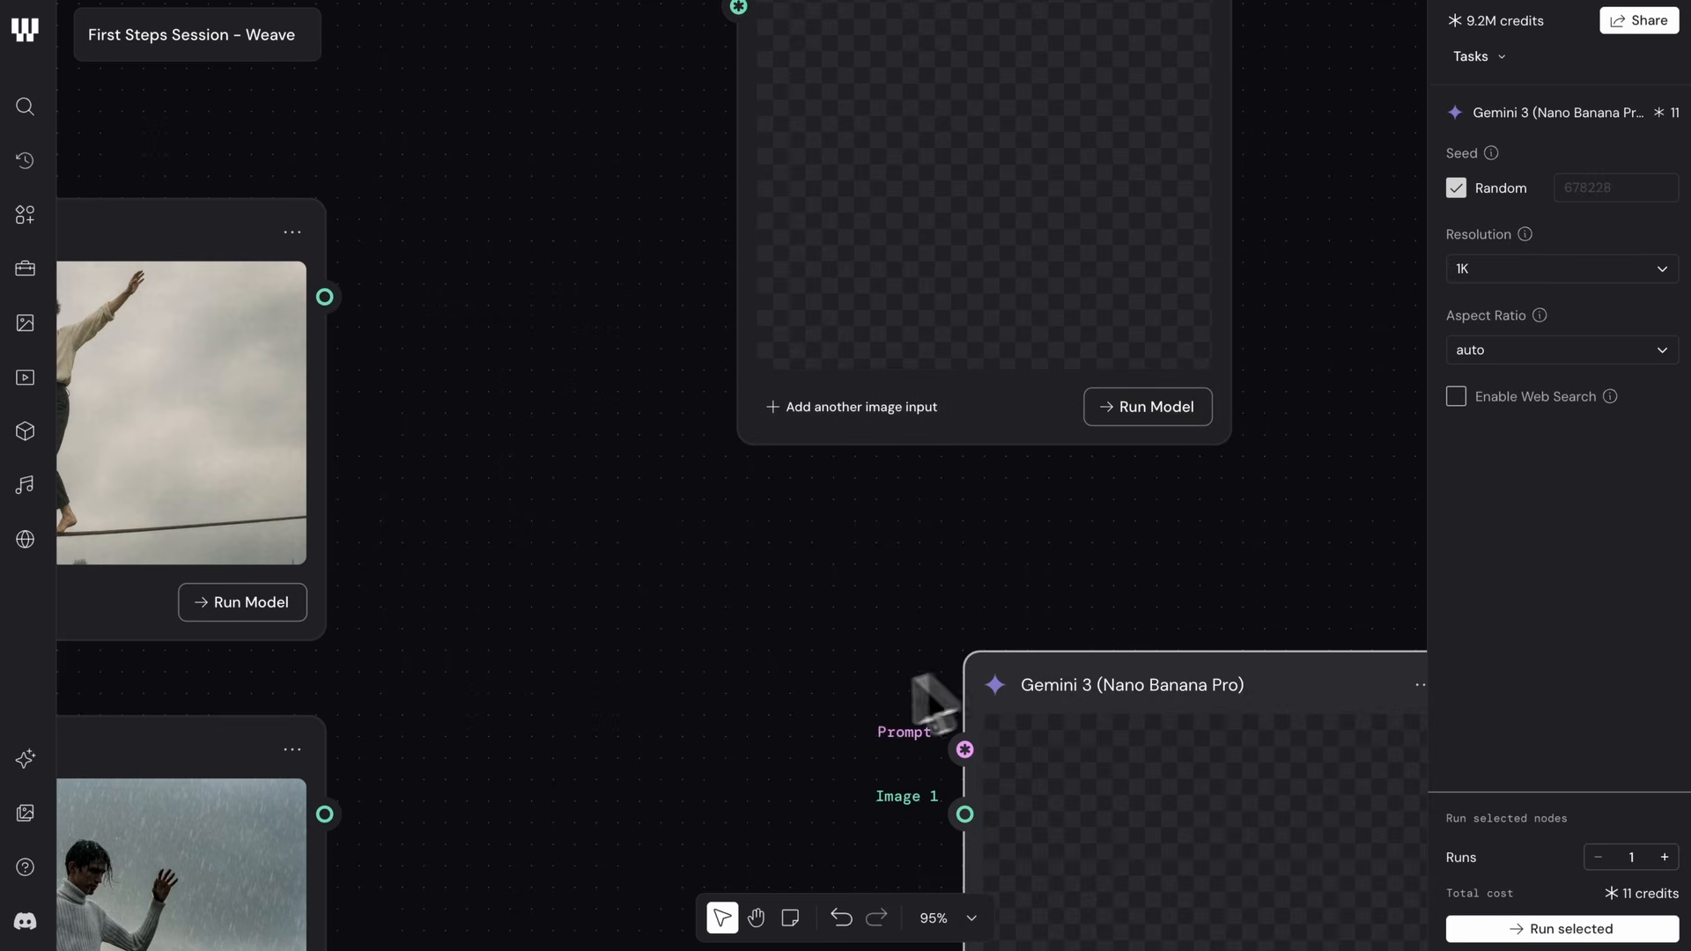
pyautogui.click(753, 747)
pyautogui.scroll(-5, 753, 748)
pyautogui.moveTo(1087, 727); pyautogui.dragTo(943, 616)
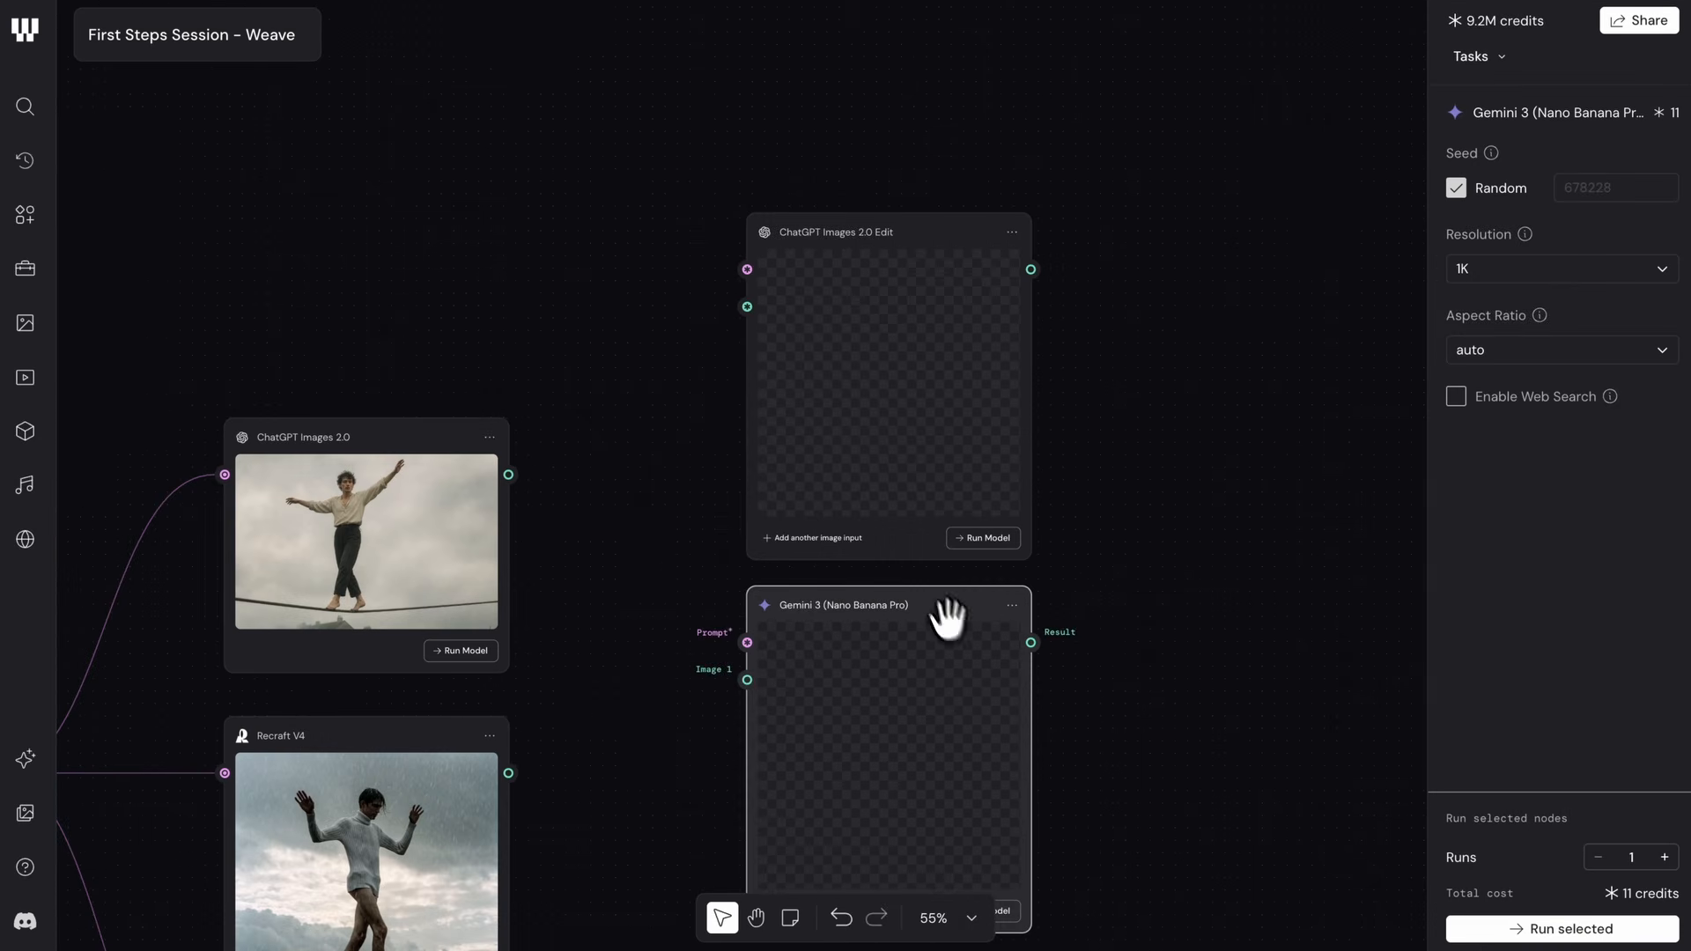
# Space both new nodes further from ChatGPT Images 2.0 and connect its image output to the image input of each
pyautogui.moveTo(1121, 475); pyautogui.dragTo(1131, 606)
pyautogui.click(686, 539)
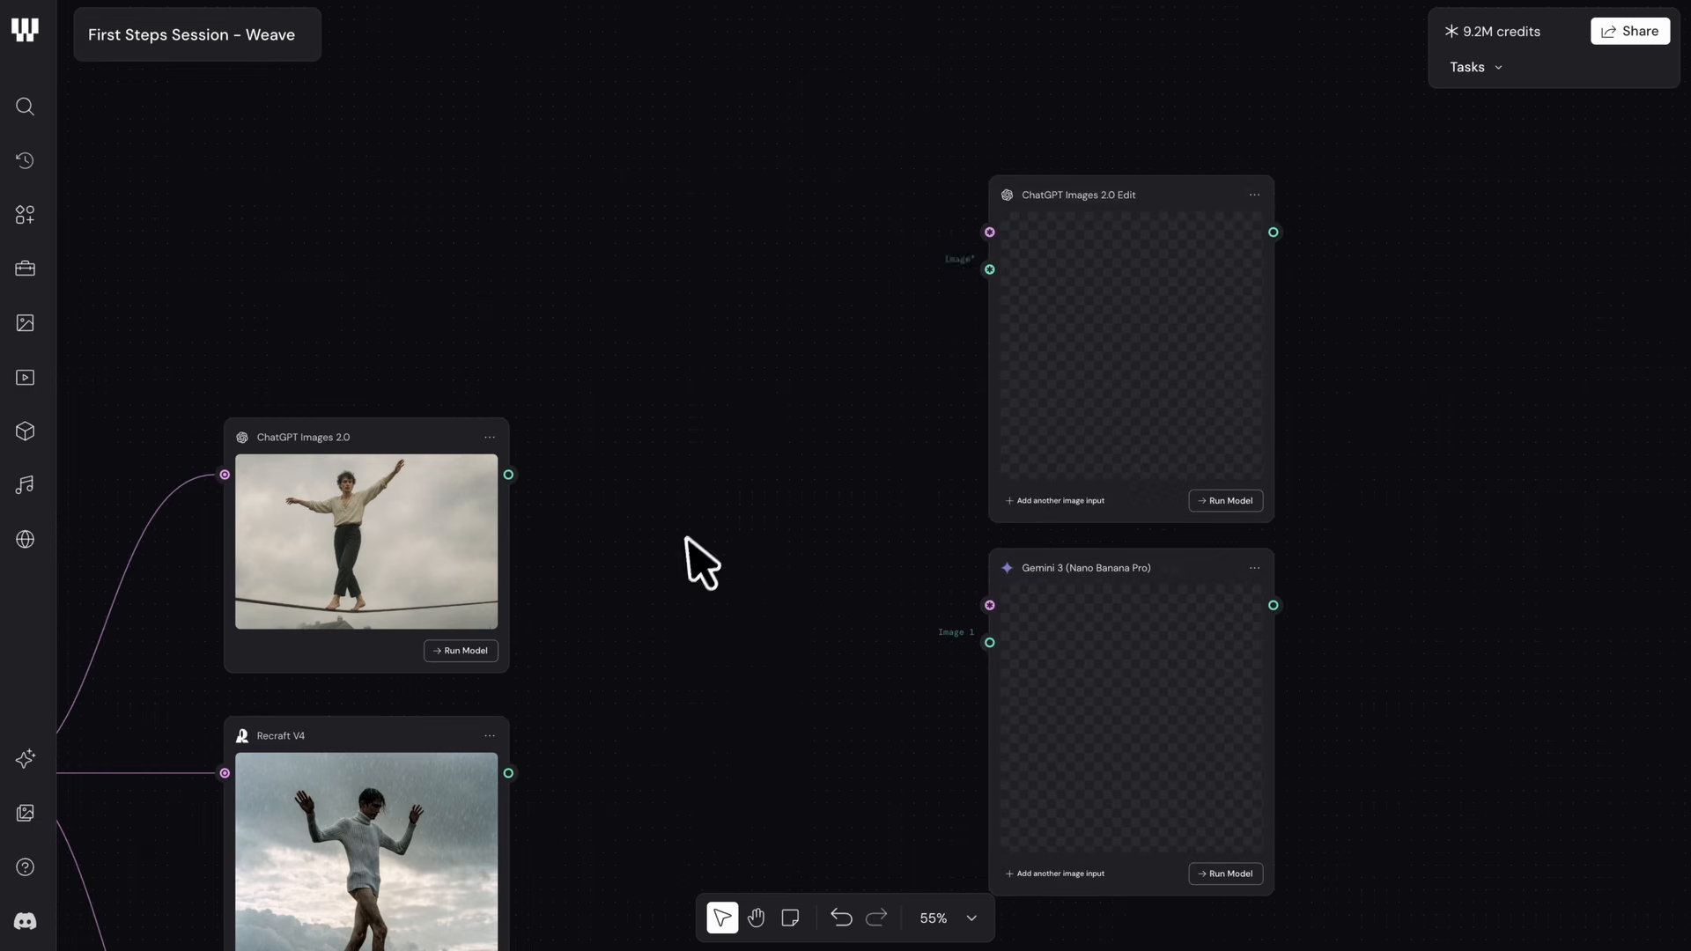
pyautogui.moveTo(508, 475); pyautogui.dragTo(986, 647)
pyautogui.moveTo(508, 475); pyautogui.dragTo(964, 284)
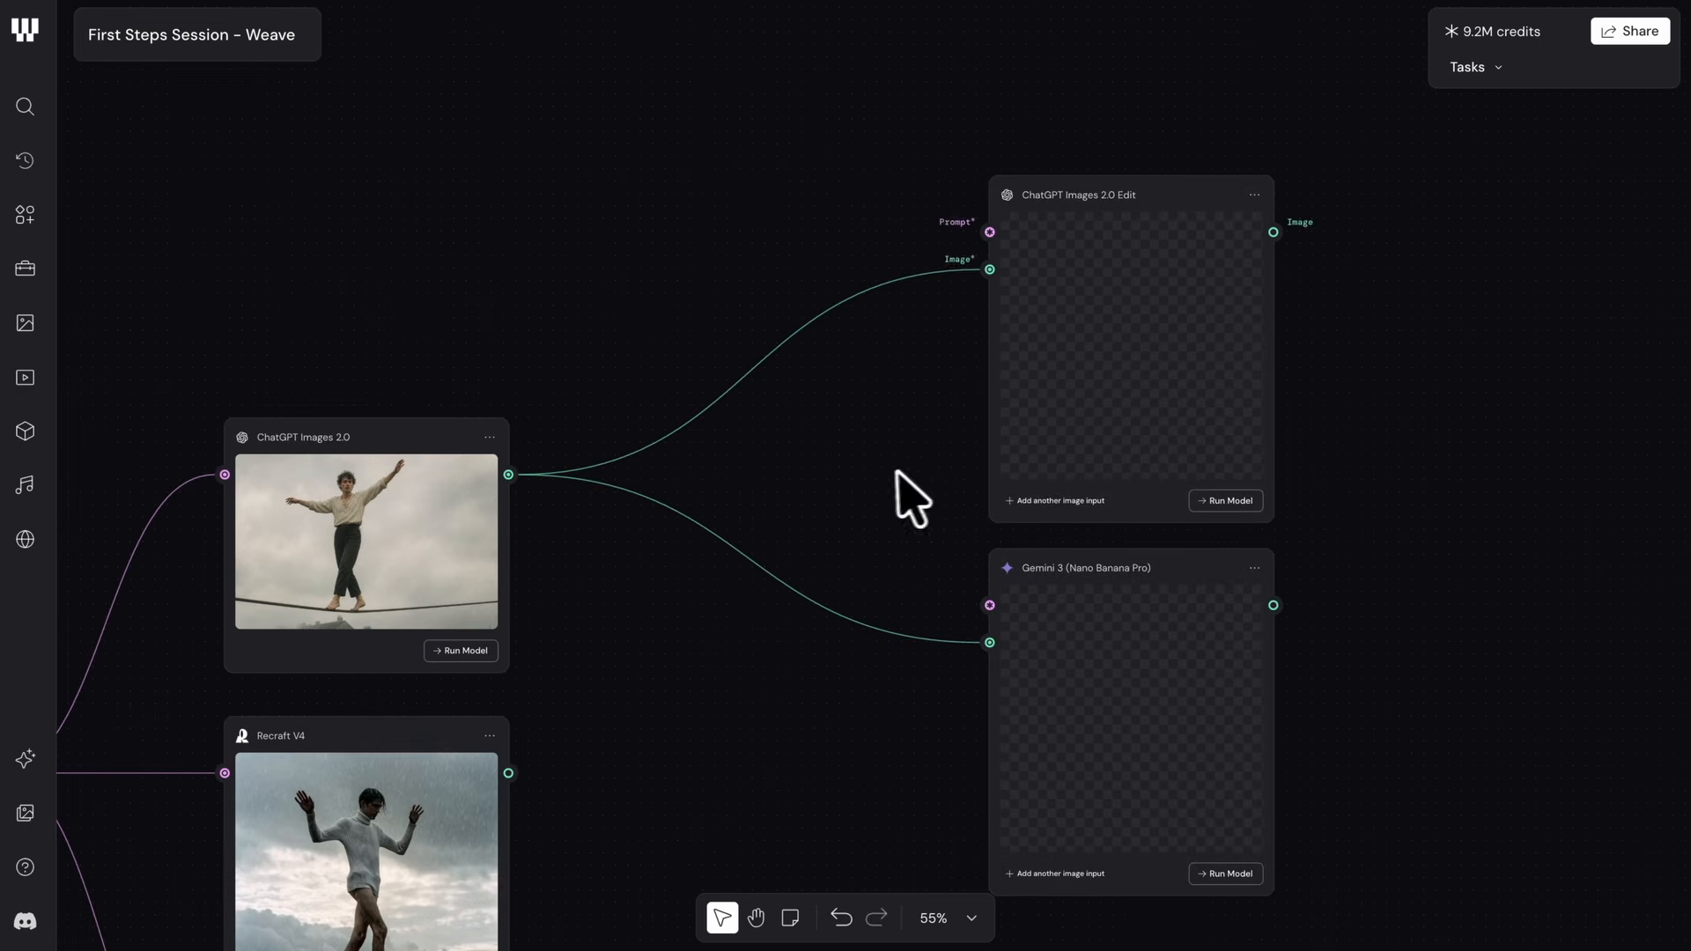
# Examine the new image connections and the ChatGPT Images 2.0 Edit node's required Prompt and Image inputs
pyautogui.moveTo(921, 440); pyautogui.dragTo(817, 520)
pyautogui.scroll(5, 828, 533)
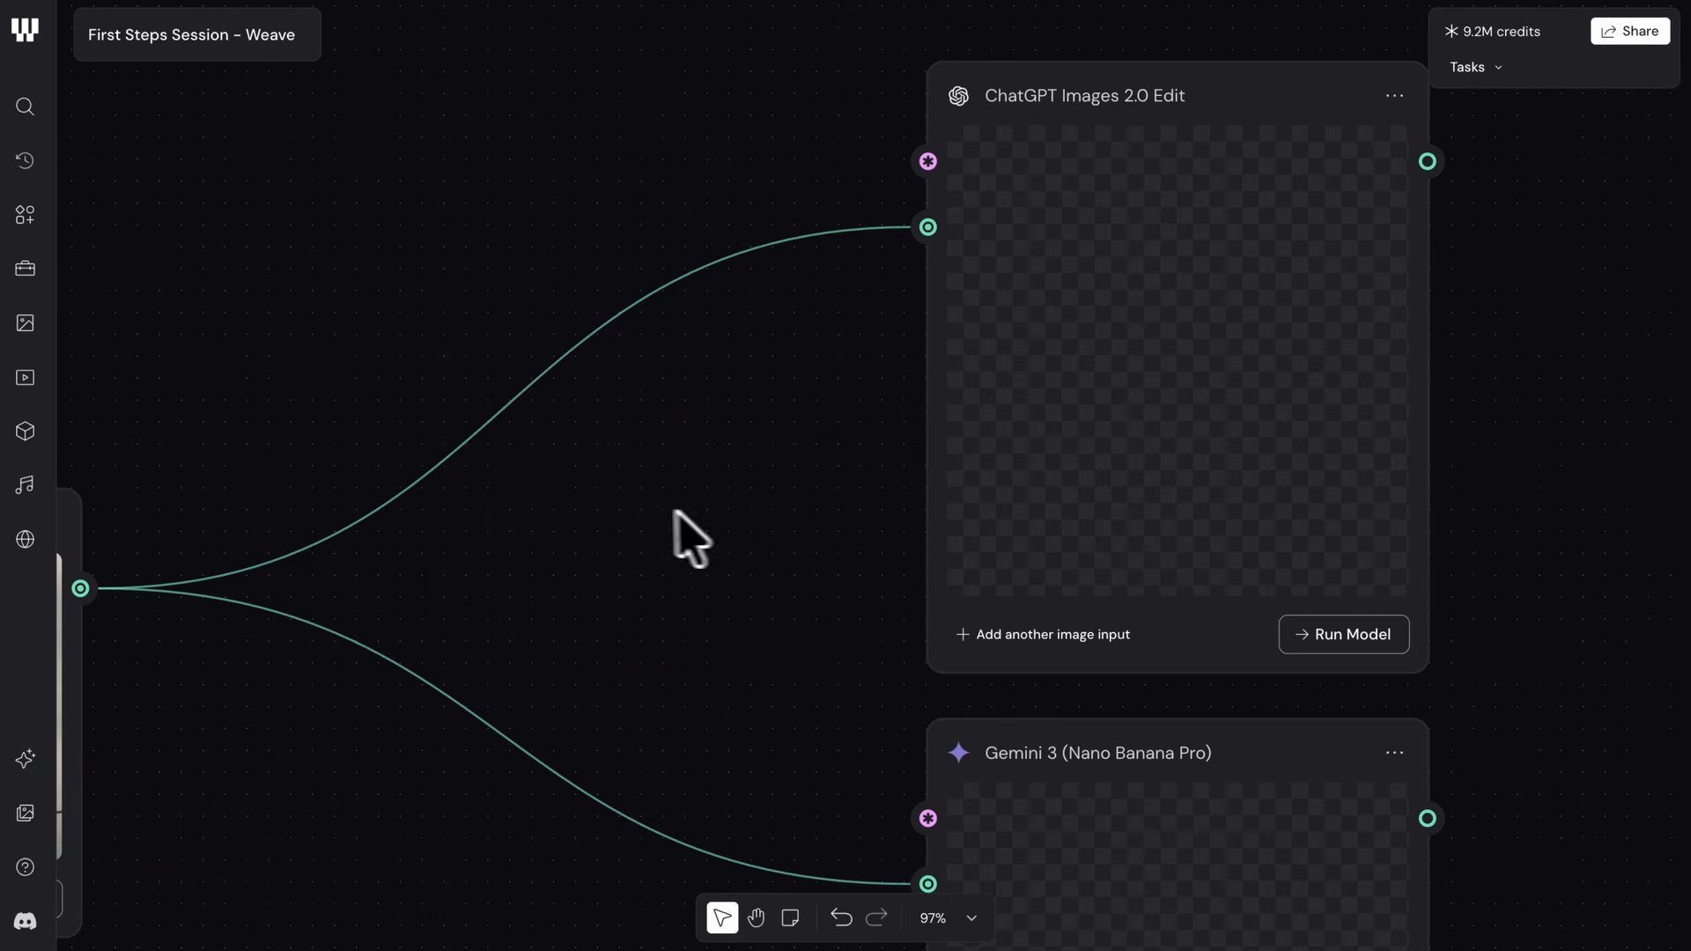
pyautogui.moveTo(650, 516); pyautogui.dragTo(1013, 604)
pyautogui.scroll(-3, 1014, 603)
pyautogui.moveTo(1002, 546); pyautogui.dragTo(1013, 615)
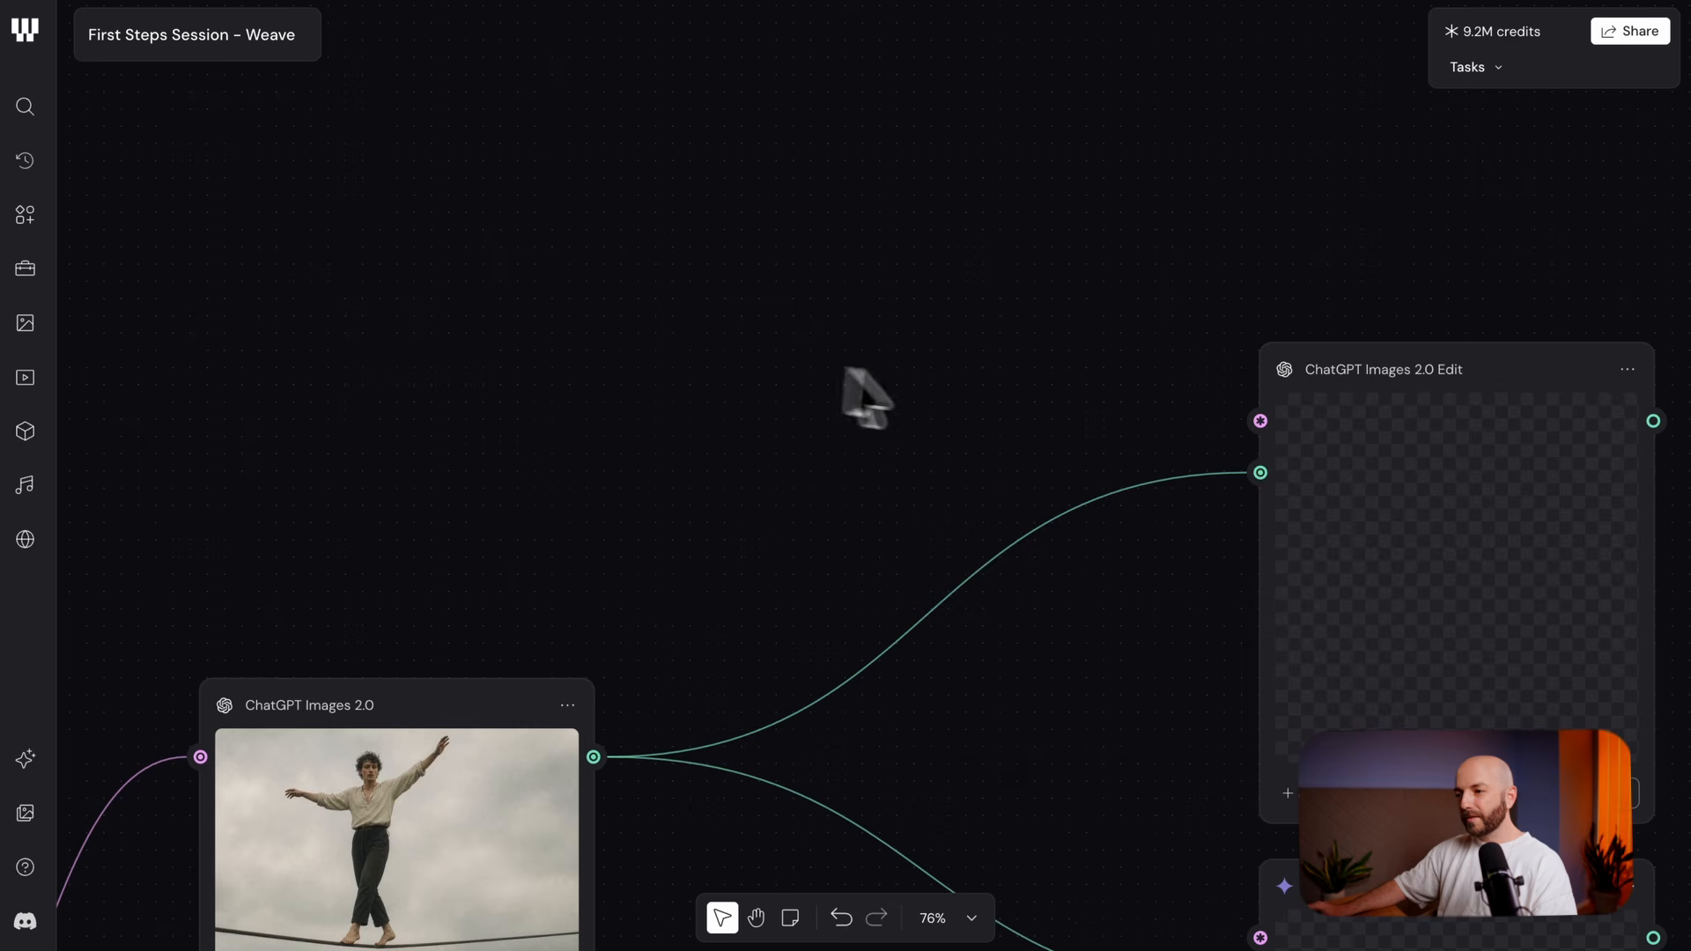
pyautogui.moveTo(975, 387); pyautogui.dragTo(695, 296)
pyautogui.scroll(3, 827, 404)
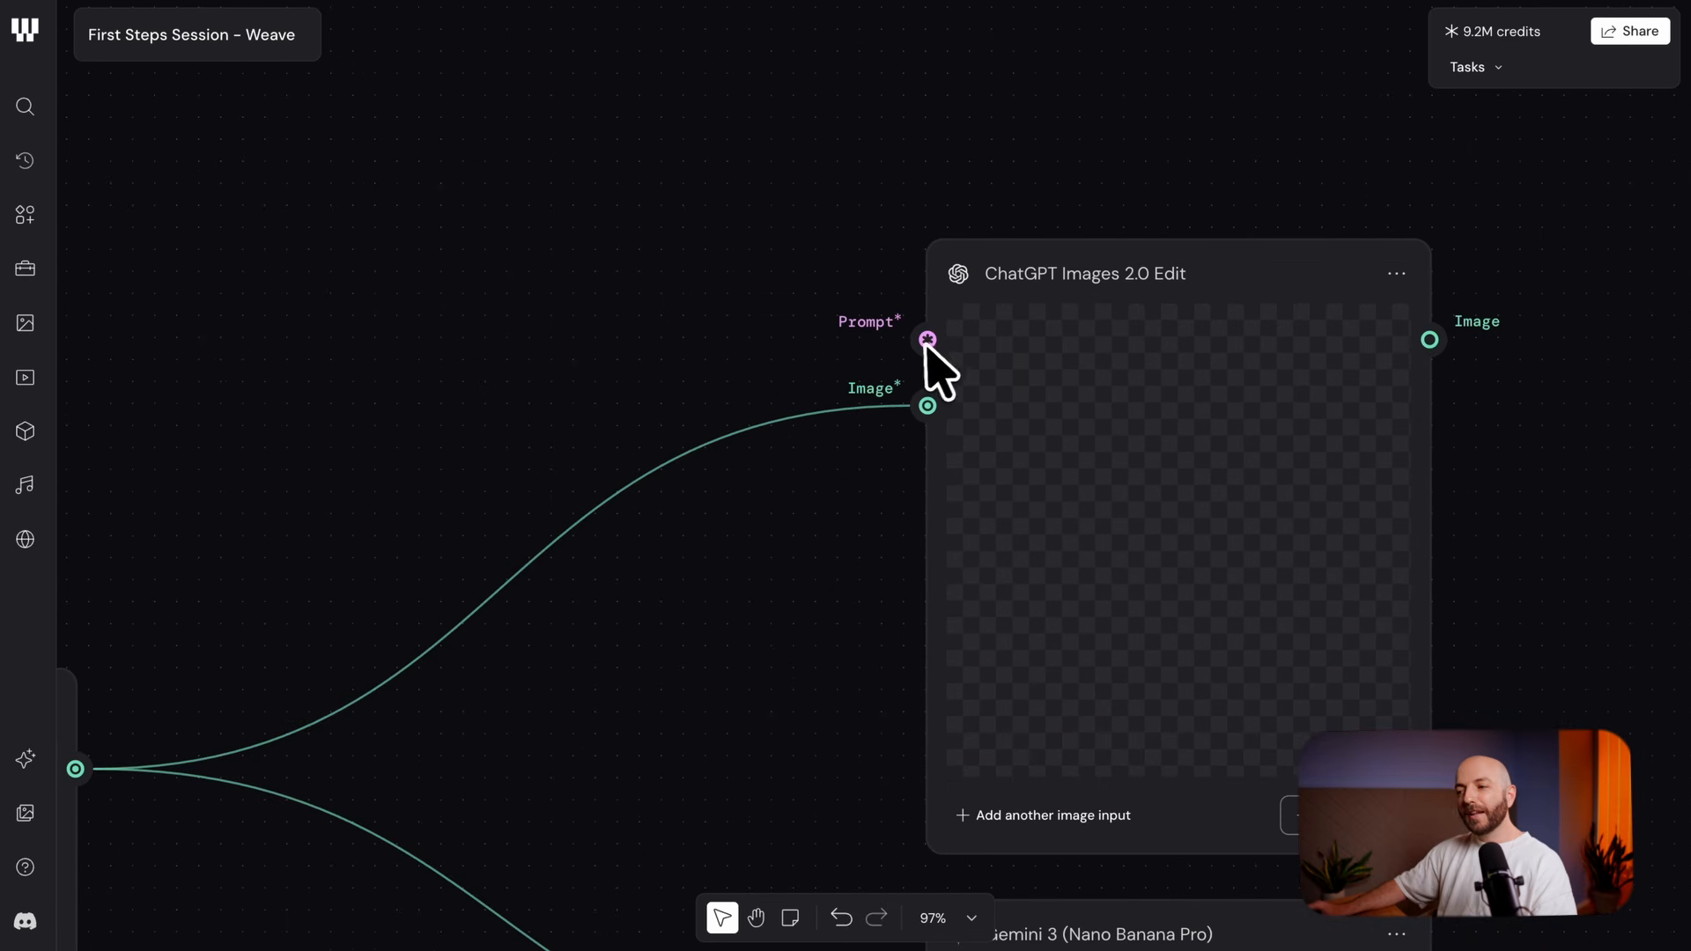
pyautogui.moveTo(917, 388); pyautogui.dragTo(758, 366)
pyautogui.scroll(3, 836, 391)
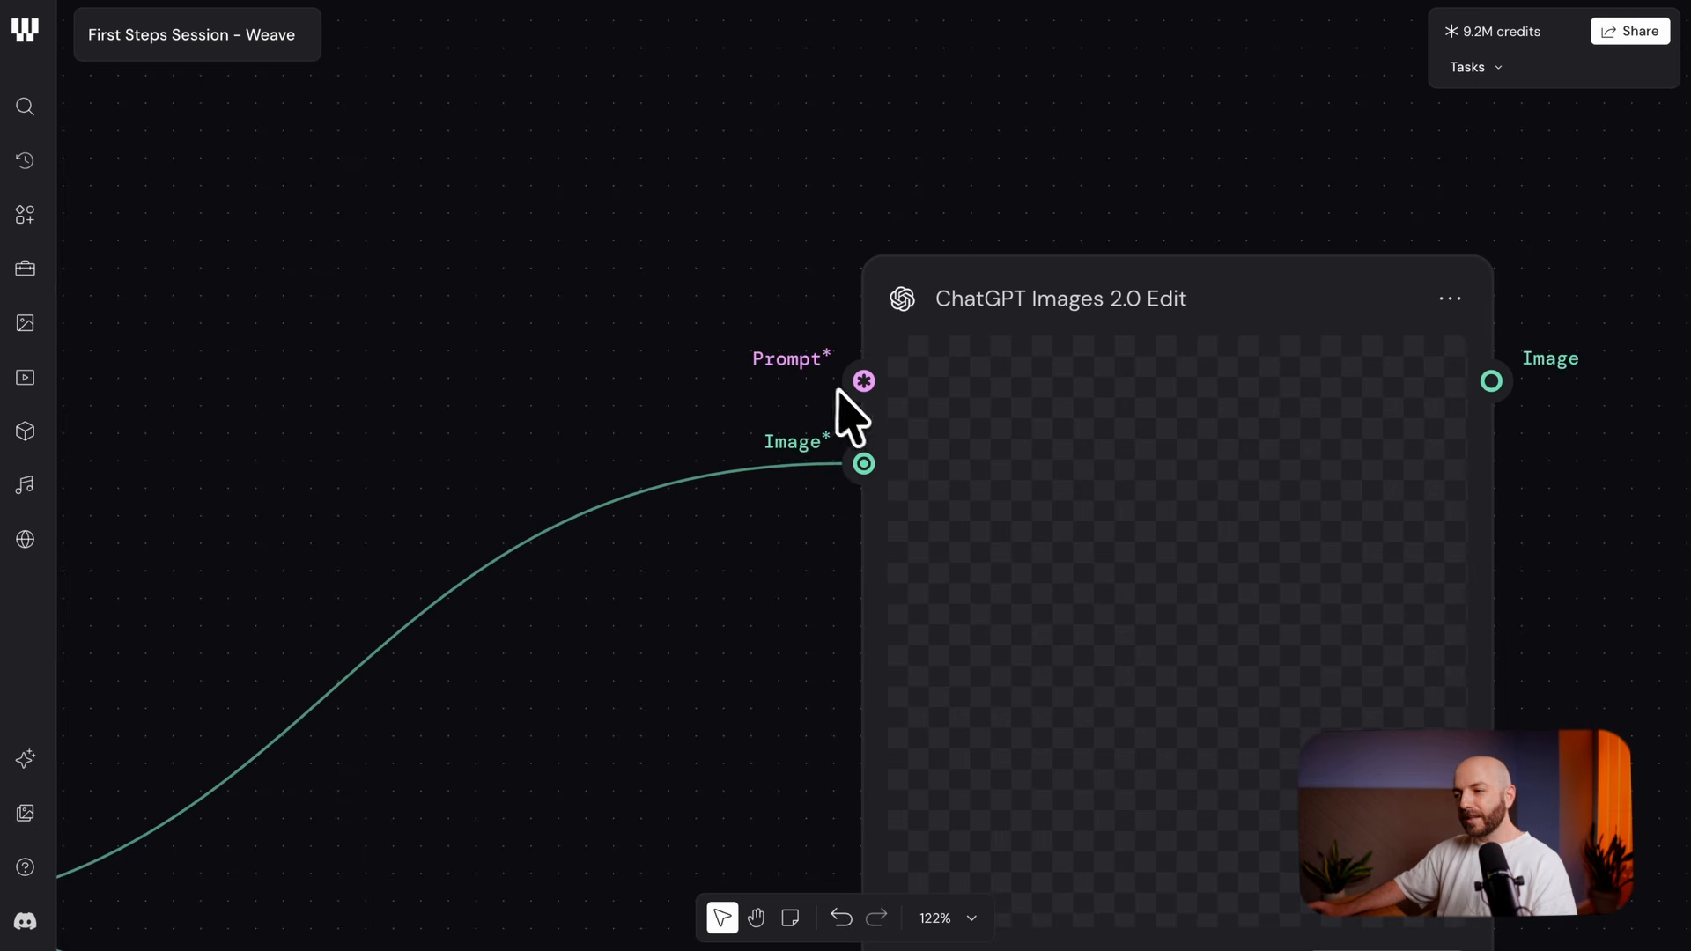
# Create a Prompt node from the ChatGPT Images 2.0 Edit node's prompt input and place it above the ChatGPT Images 2.0 node
pyautogui.moveTo(864, 381); pyautogui.dragTo(301, 182)
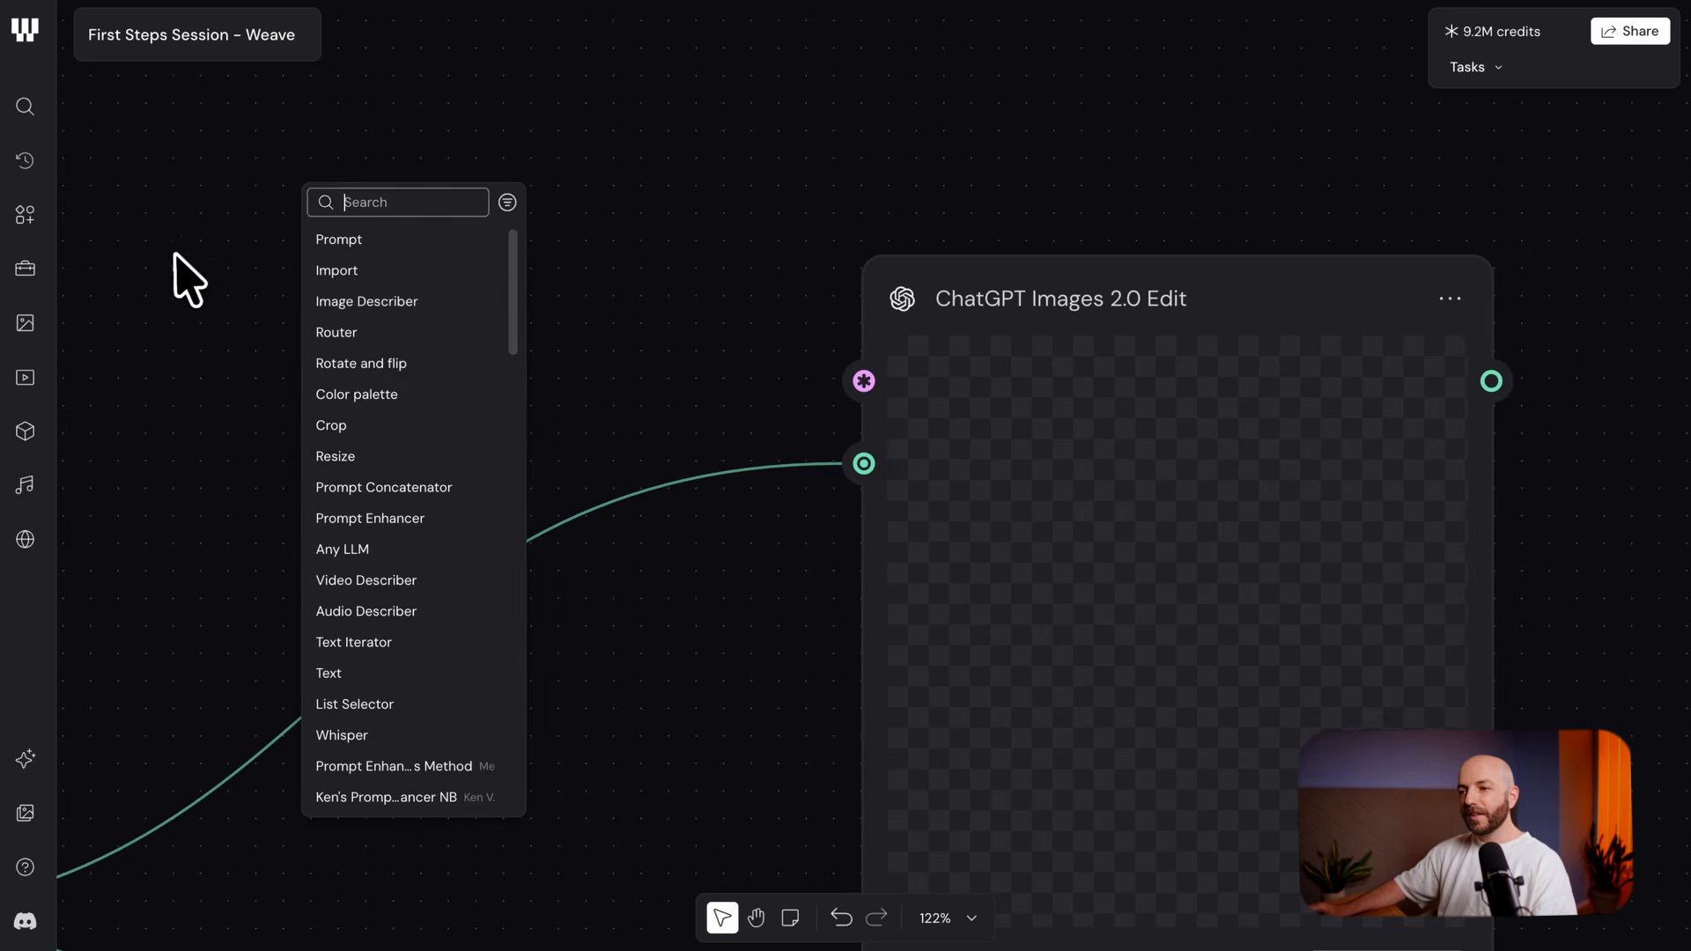
pyautogui.click(390, 239)
pyautogui.moveTo(286, 271); pyautogui.dragTo(802, 479)
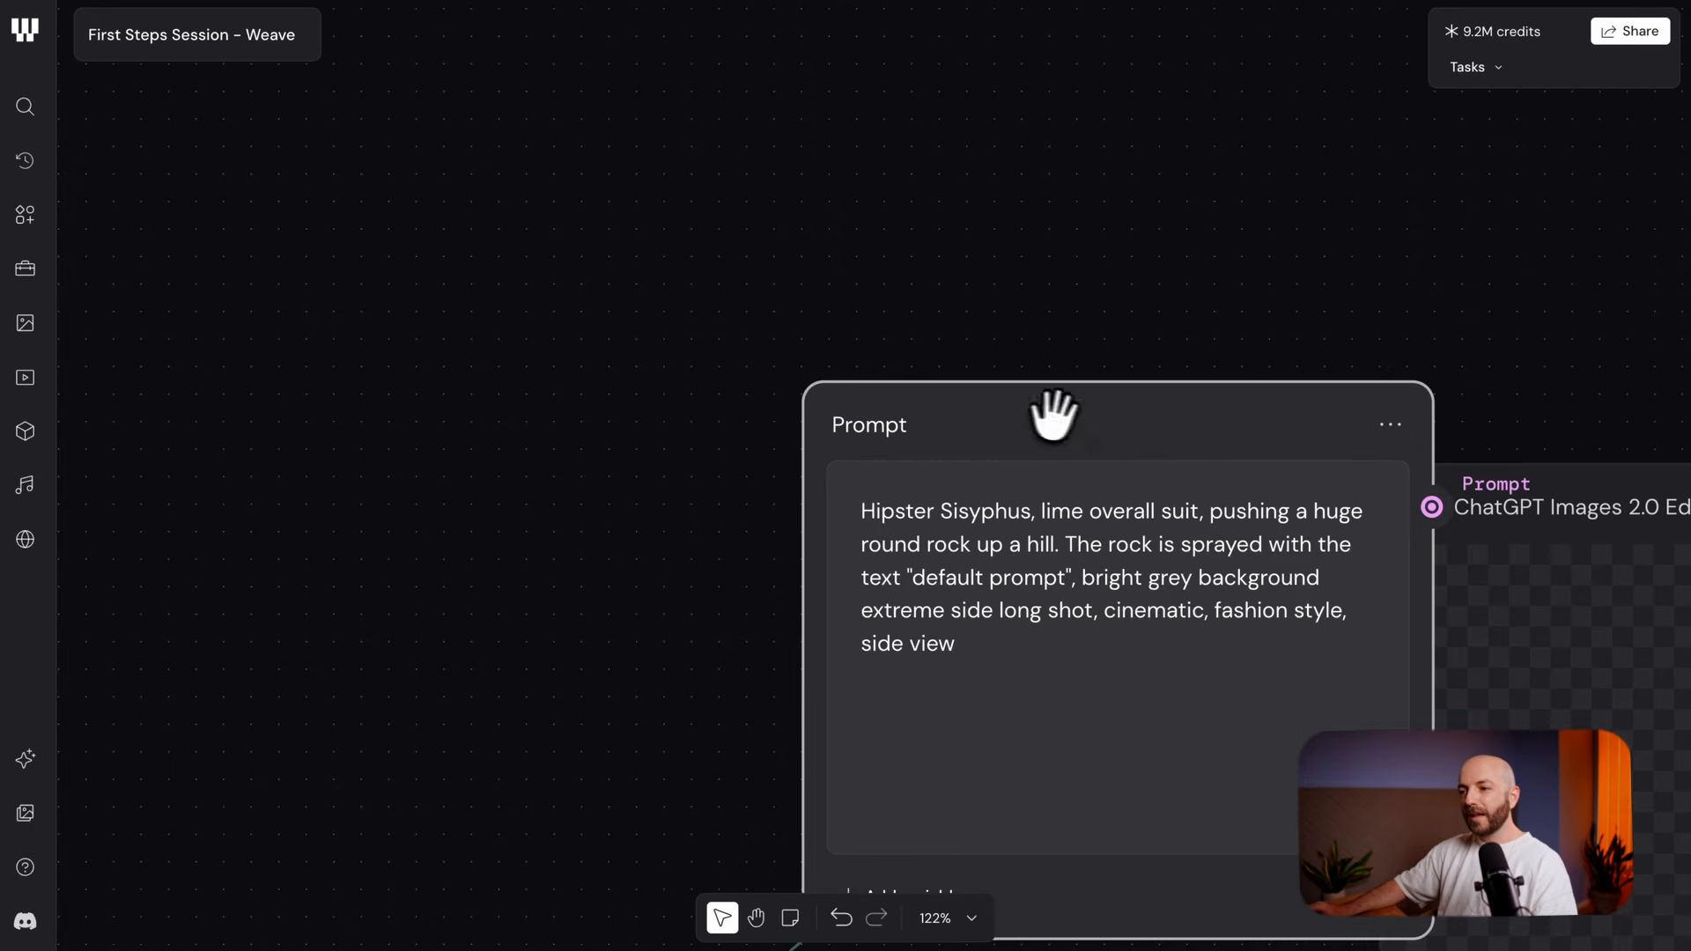
pyautogui.moveTo(1053, 419); pyautogui.dragTo(475, 173)
pyautogui.moveTo(927, 573); pyautogui.dragTo(884, 409)
pyautogui.moveTo(1076, 466); pyautogui.dragTo(924, 405)
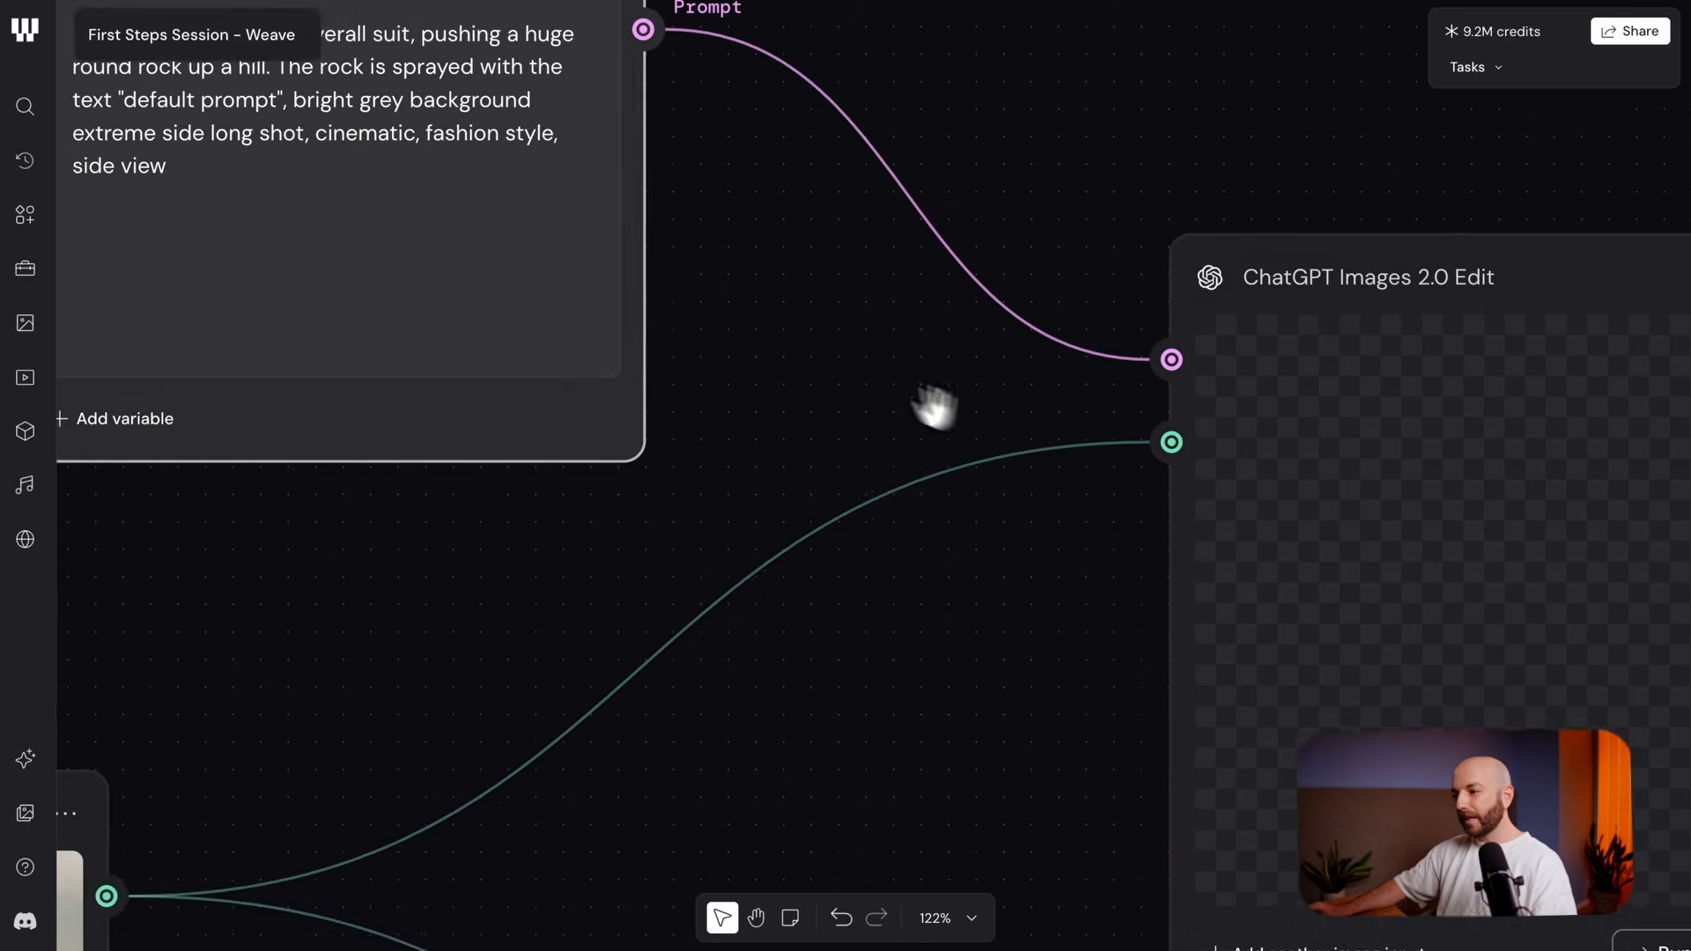
# Connect the new Prompt node's output to the prompt input of the Gemini 3 (Nano Banana Pro) node as well
pyautogui.scroll(-3, 884, 410)
pyautogui.moveTo(811, 422); pyautogui.dragTo(784, 355)
pyautogui.scroll(-1, 740, 352)
pyautogui.scroll(-2, 762, 379)
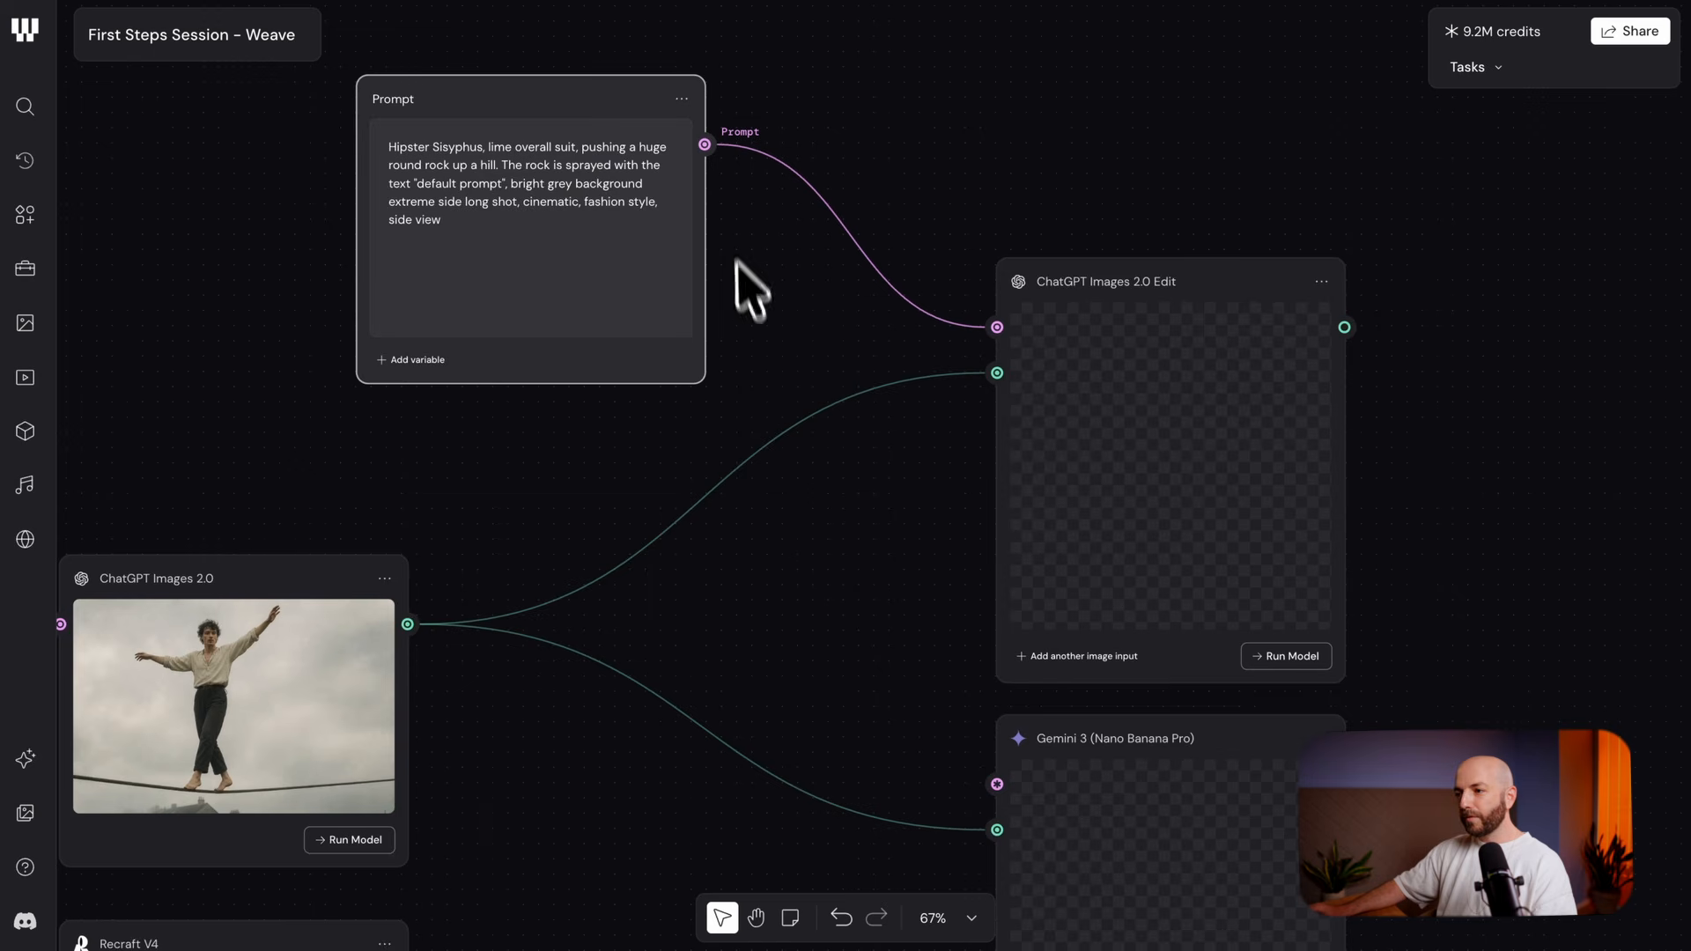
pyautogui.moveTo(703, 147); pyautogui.dragTo(969, 793)
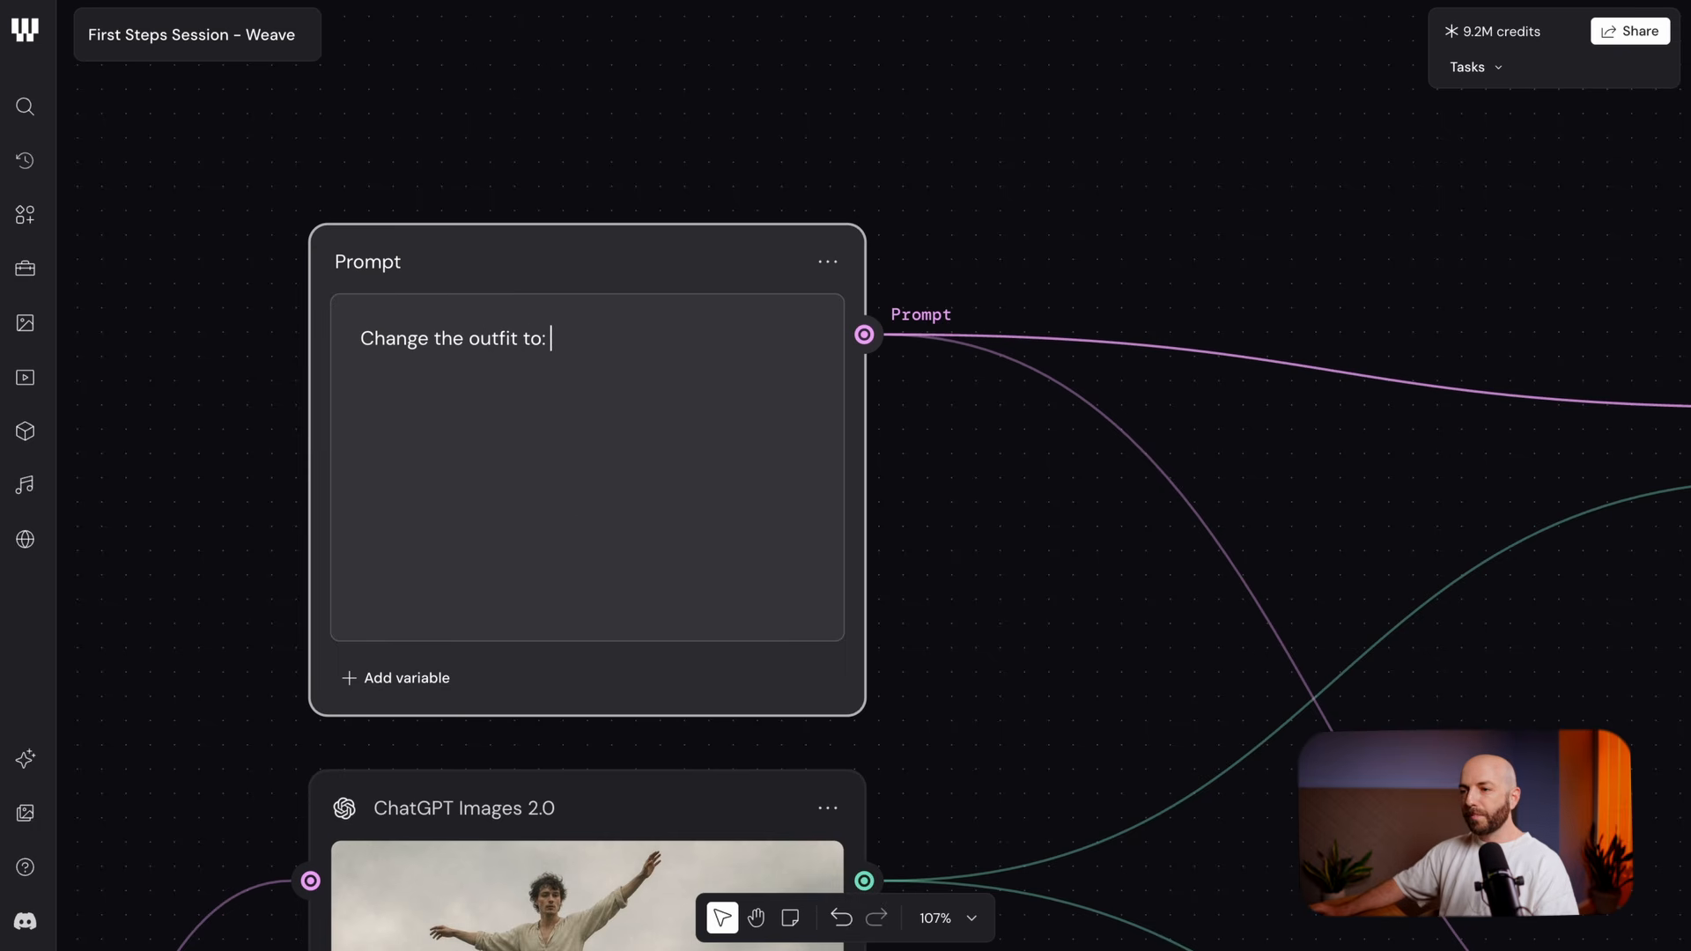
# Extend the outfit prompt with a pale-yellow ringer T-shirt with green trim and "First Steps" text, loose brown high-waisted trousers, retro two-tone shoes and a green gym bag
pyautogui.write('a soft pale-yellow ringer T-shirt with green collar and sleeve trim, green "First Steps" text on the chest, loose brown high-waisted trousers, retro two-tone shoes, and a green gym bag held in one hand.')
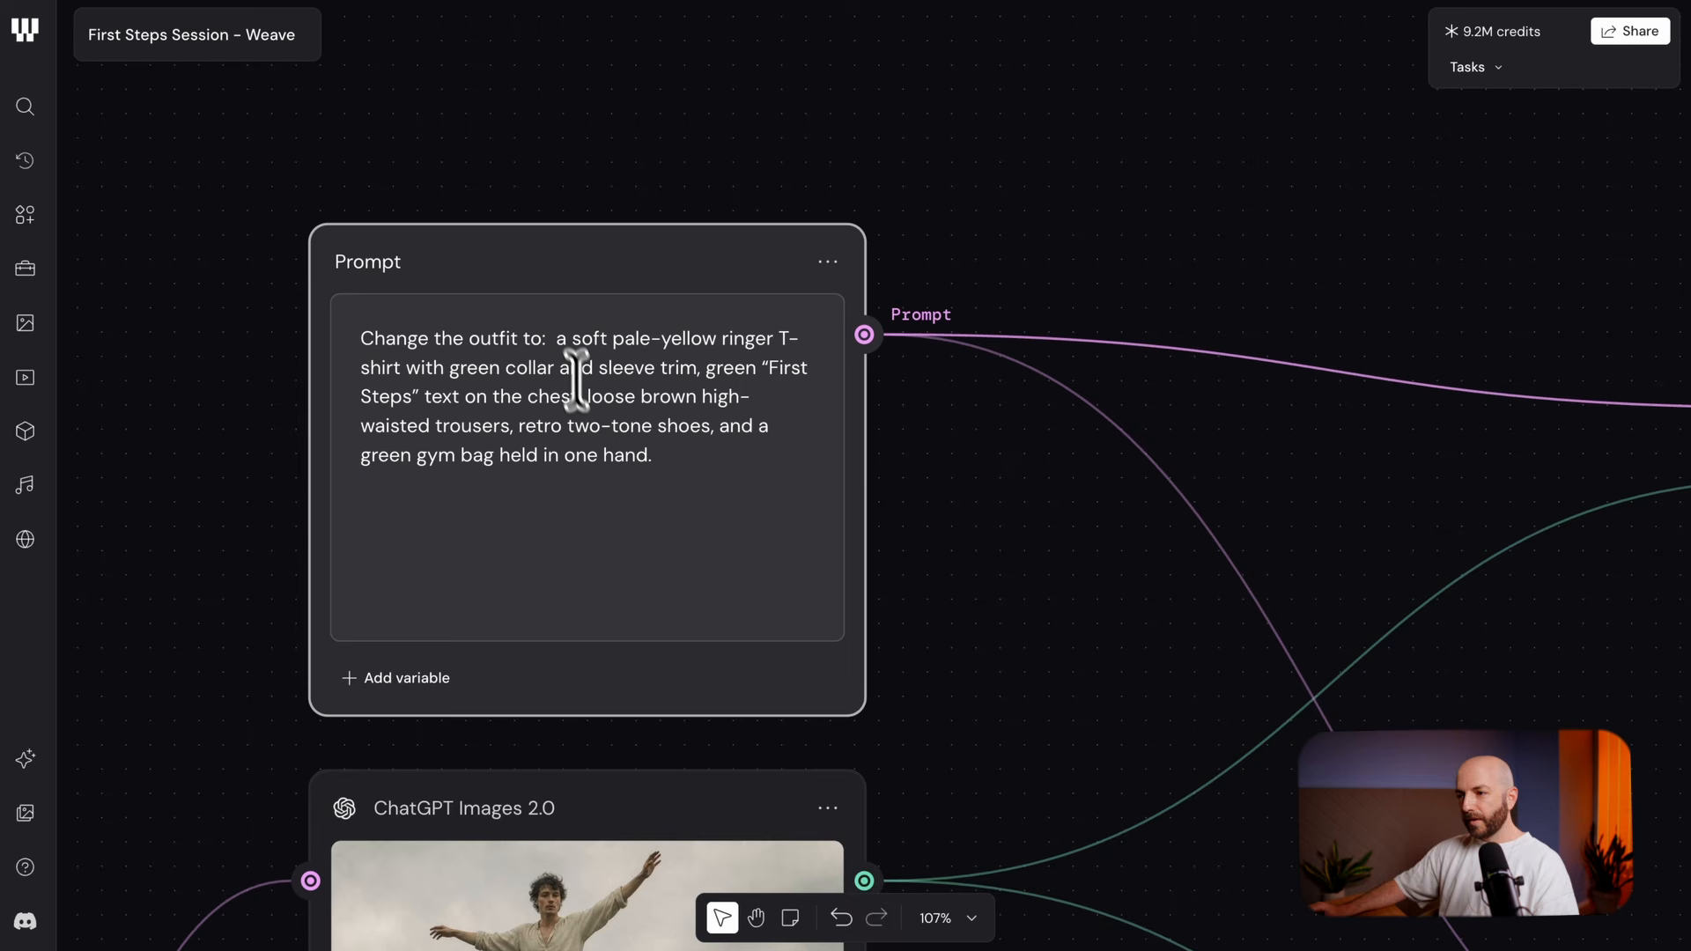
pyautogui.scroll(-5, 656, 409)
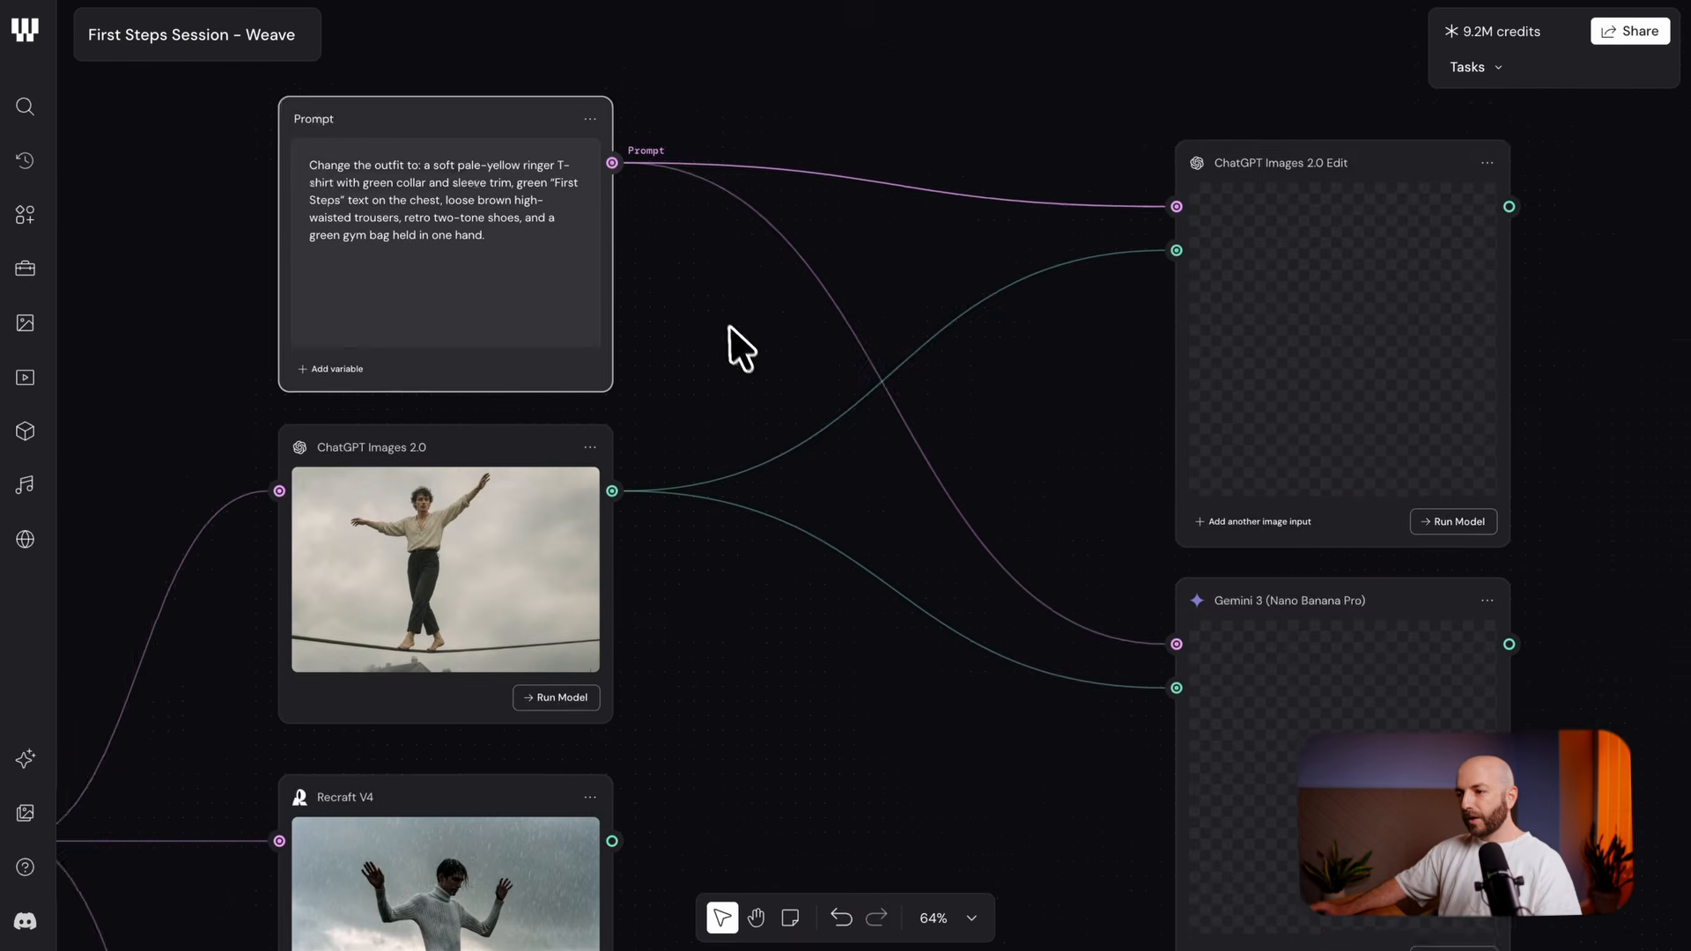
pyautogui.moveTo(814, 430); pyautogui.dragTo(739, 366)
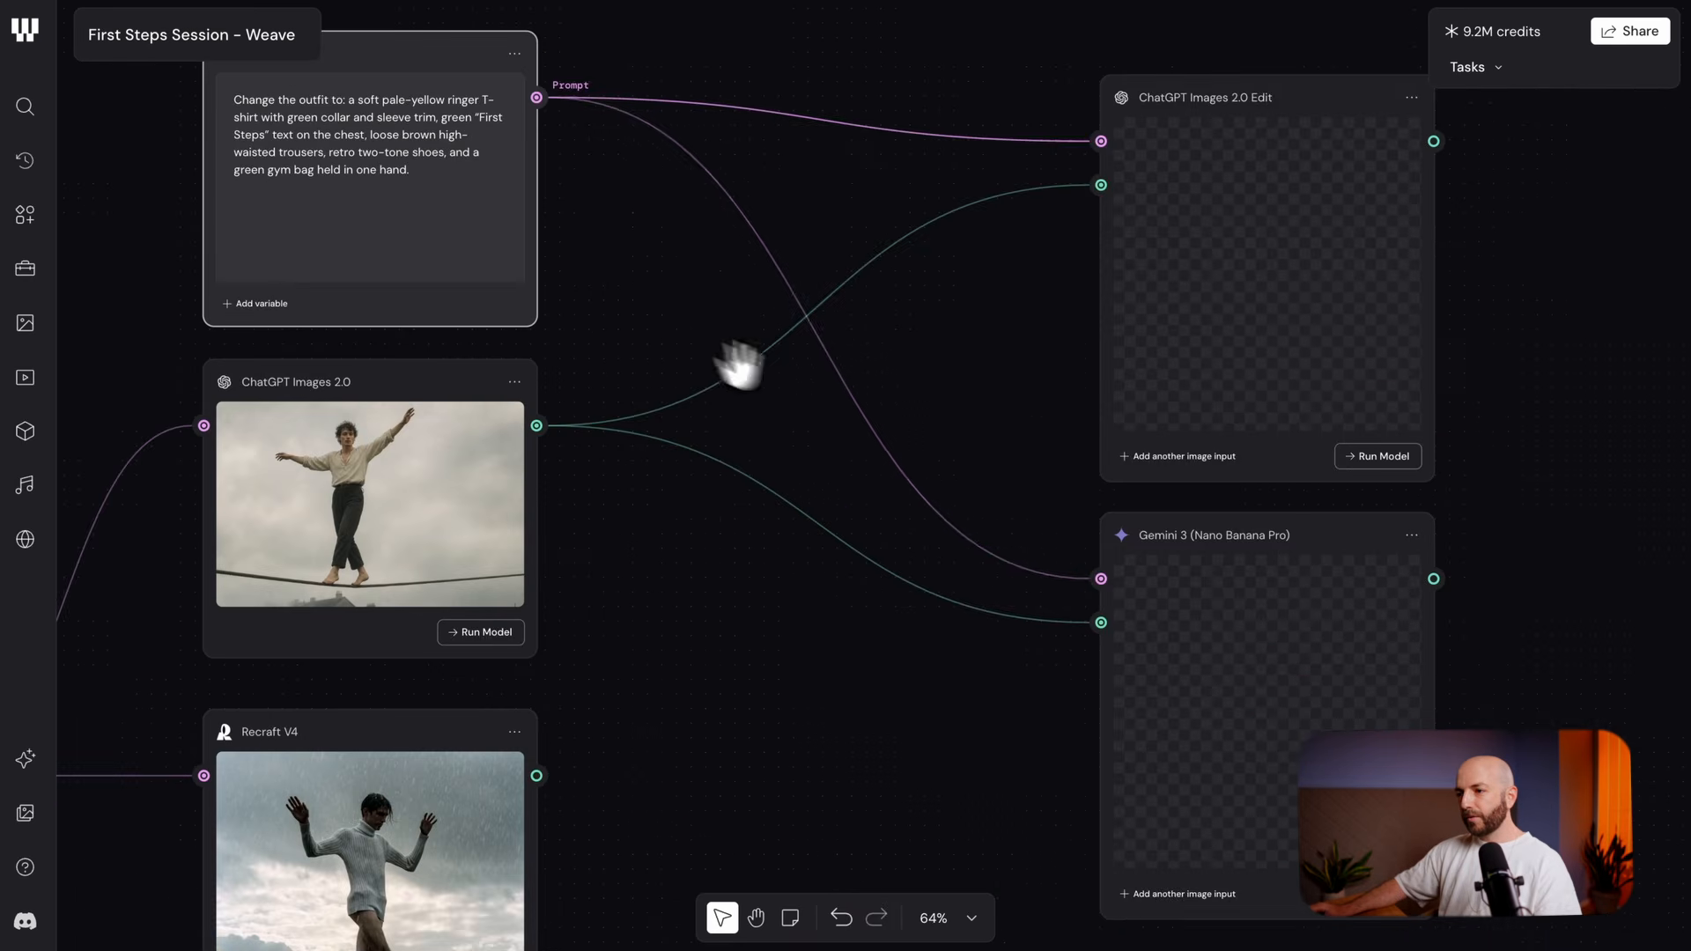
pyautogui.moveTo(931, 492); pyautogui.dragTo(789, 453)
# Set the ChatGPT Images 2.0 Edit node to GPT Image 2, high quality and 3840x2160 resolution, and run it
pyautogui.moveTo(796, 374); pyautogui.dragTo(1105, 631)
pyautogui.scroll(3, 550, 356)
pyautogui.moveTo(1207, 722); pyautogui.dragTo(596, 446)
pyautogui.moveTo(572, 390); pyautogui.dragTo(365, 478)
pyautogui.moveTo(717, 302)
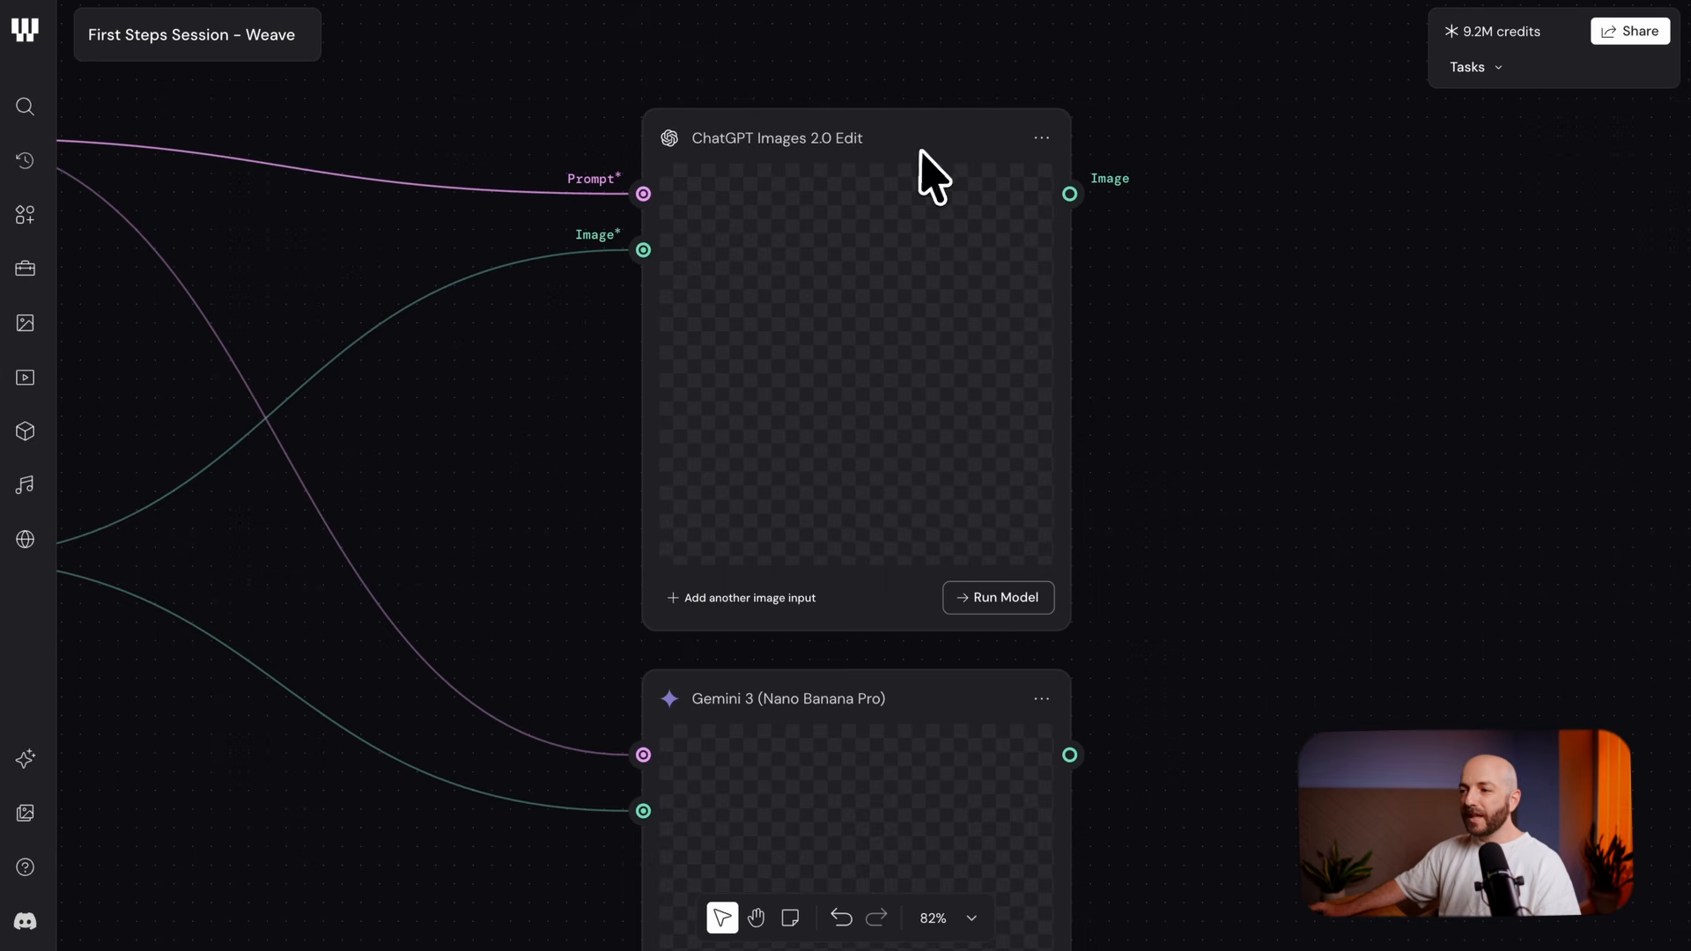
pyautogui.click(931, 179)
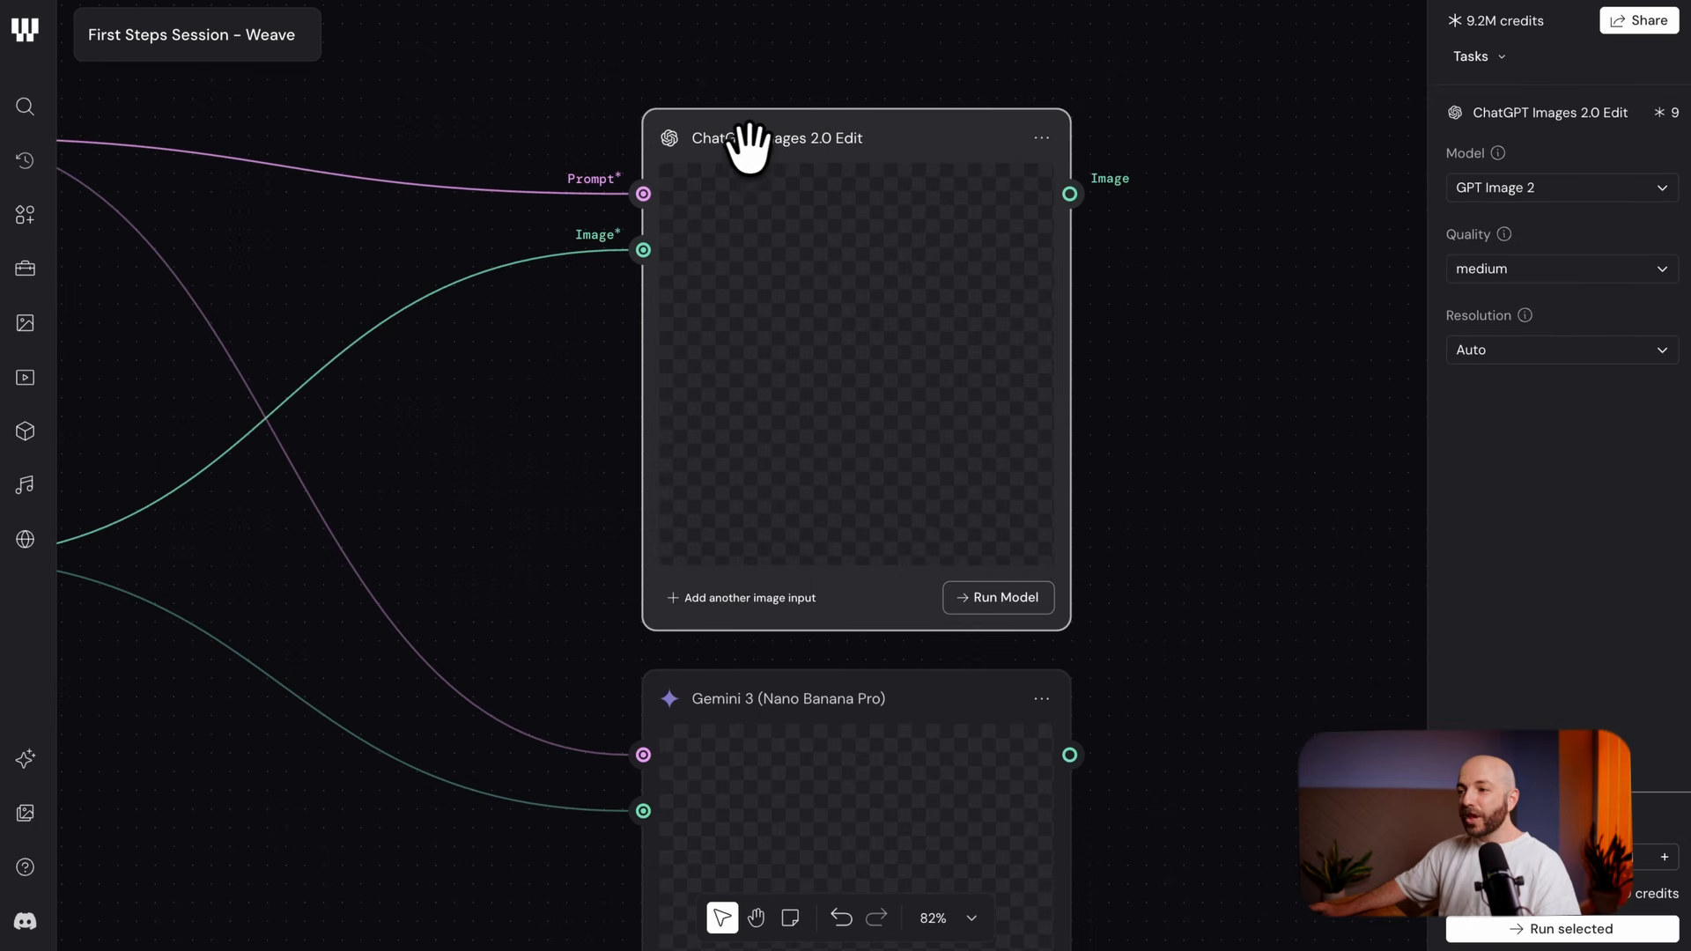
pyautogui.scroll(5, 854, 149)
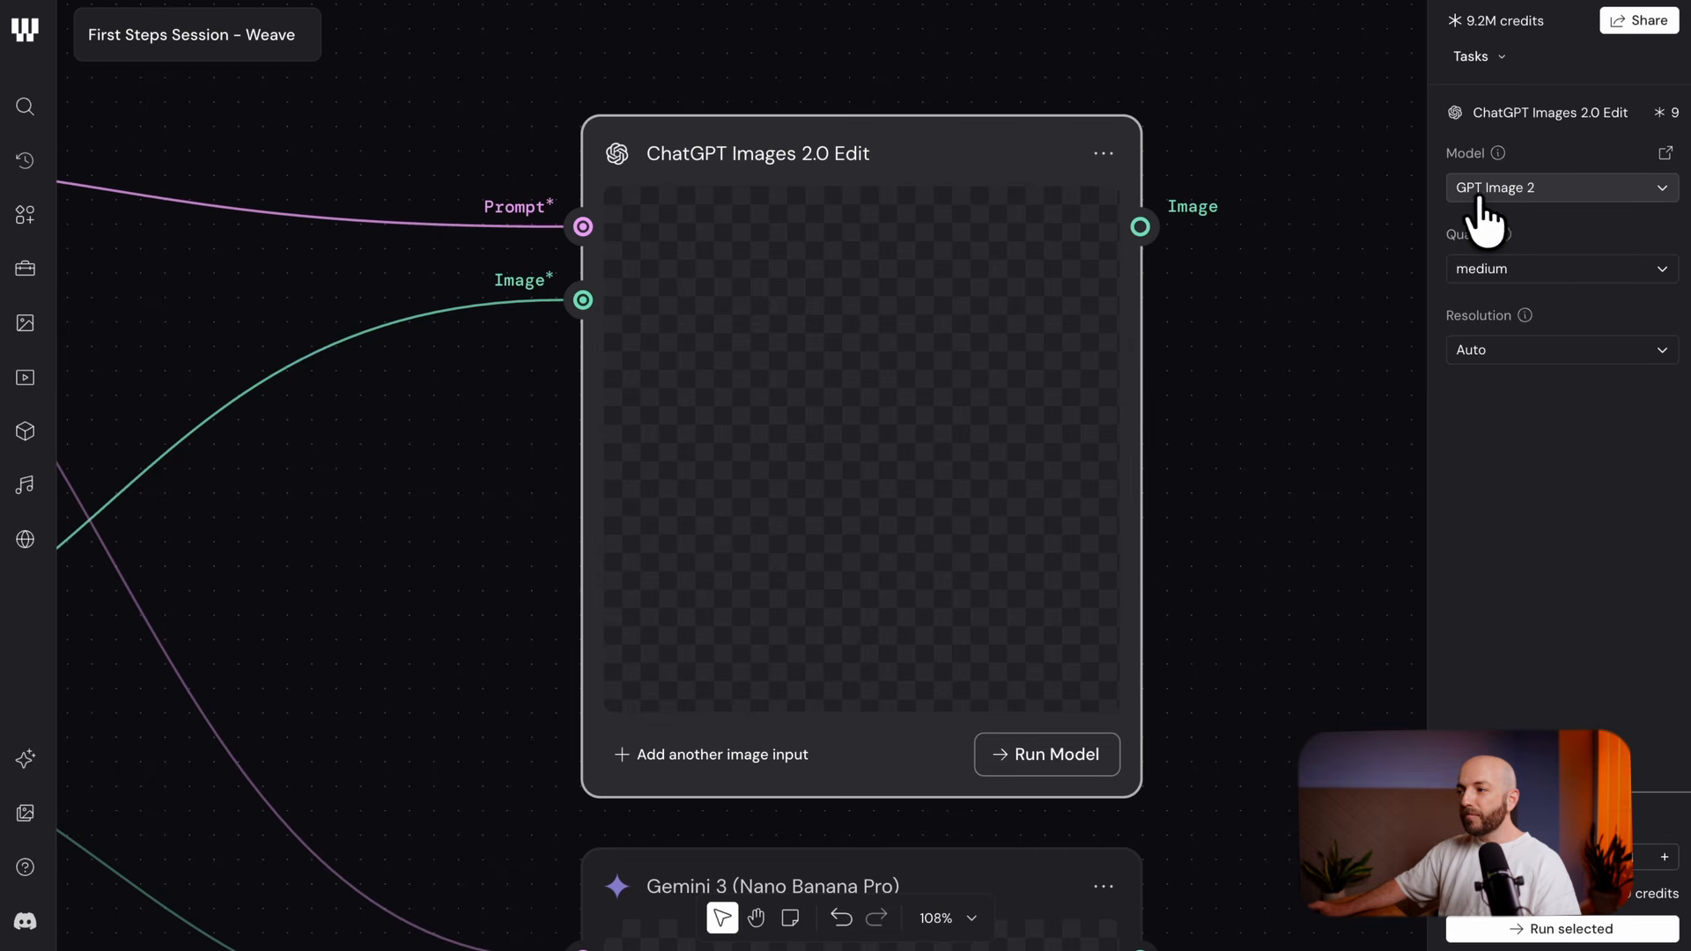
pyautogui.click(1537, 198)
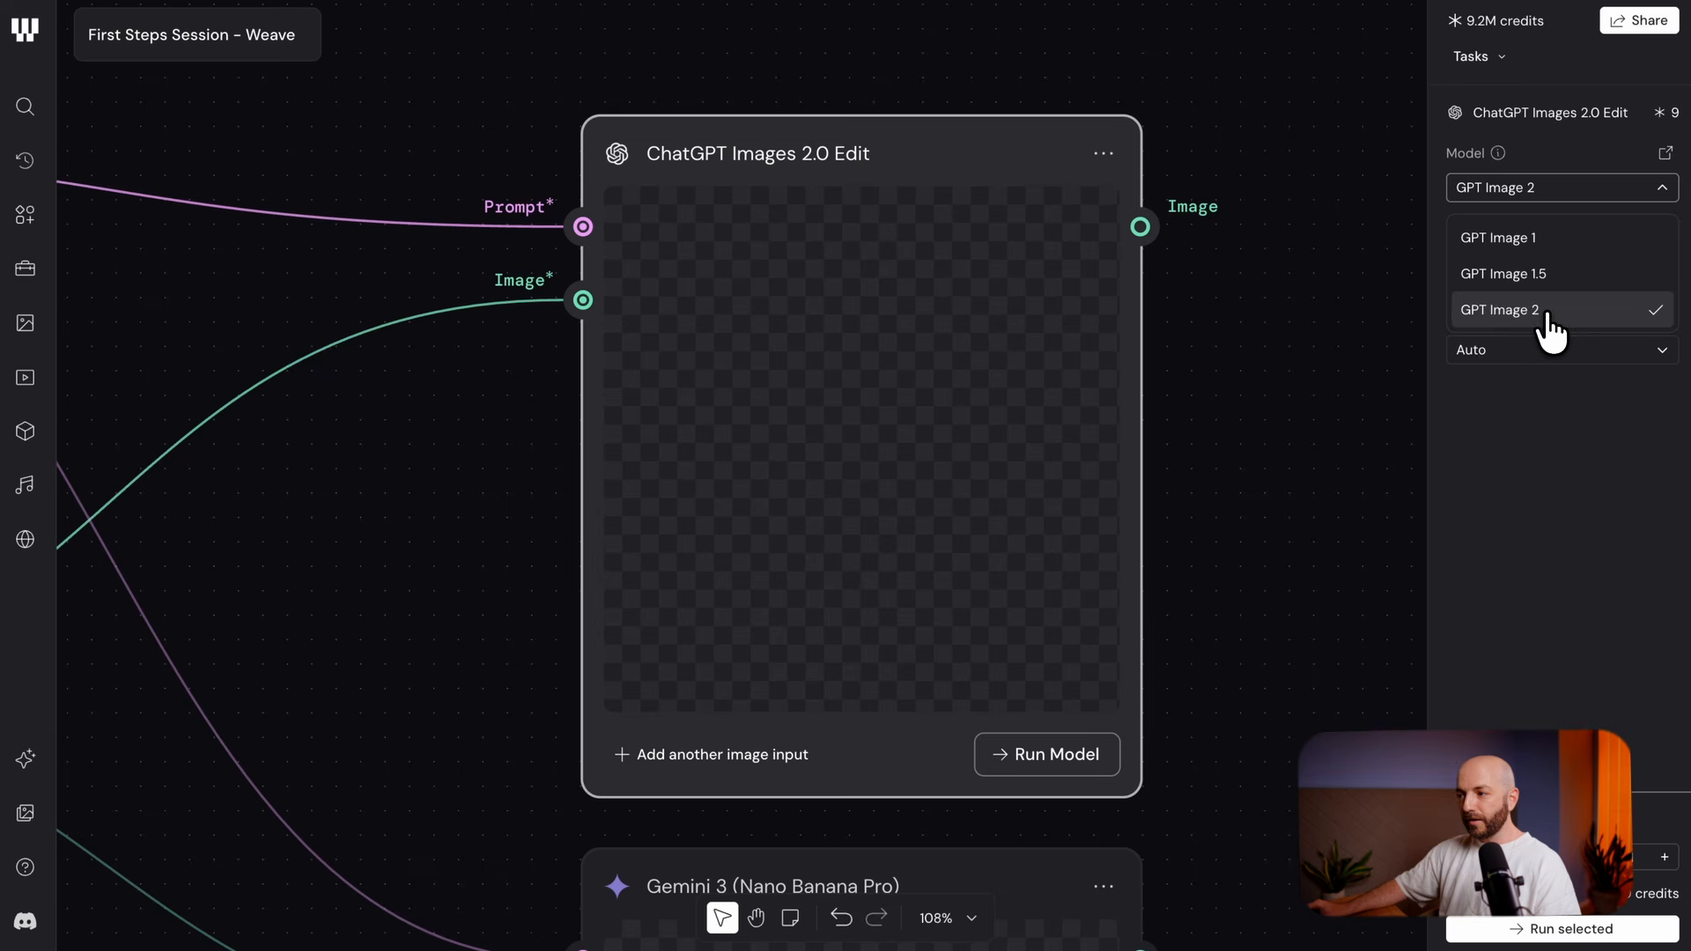
pyautogui.click(1550, 328)
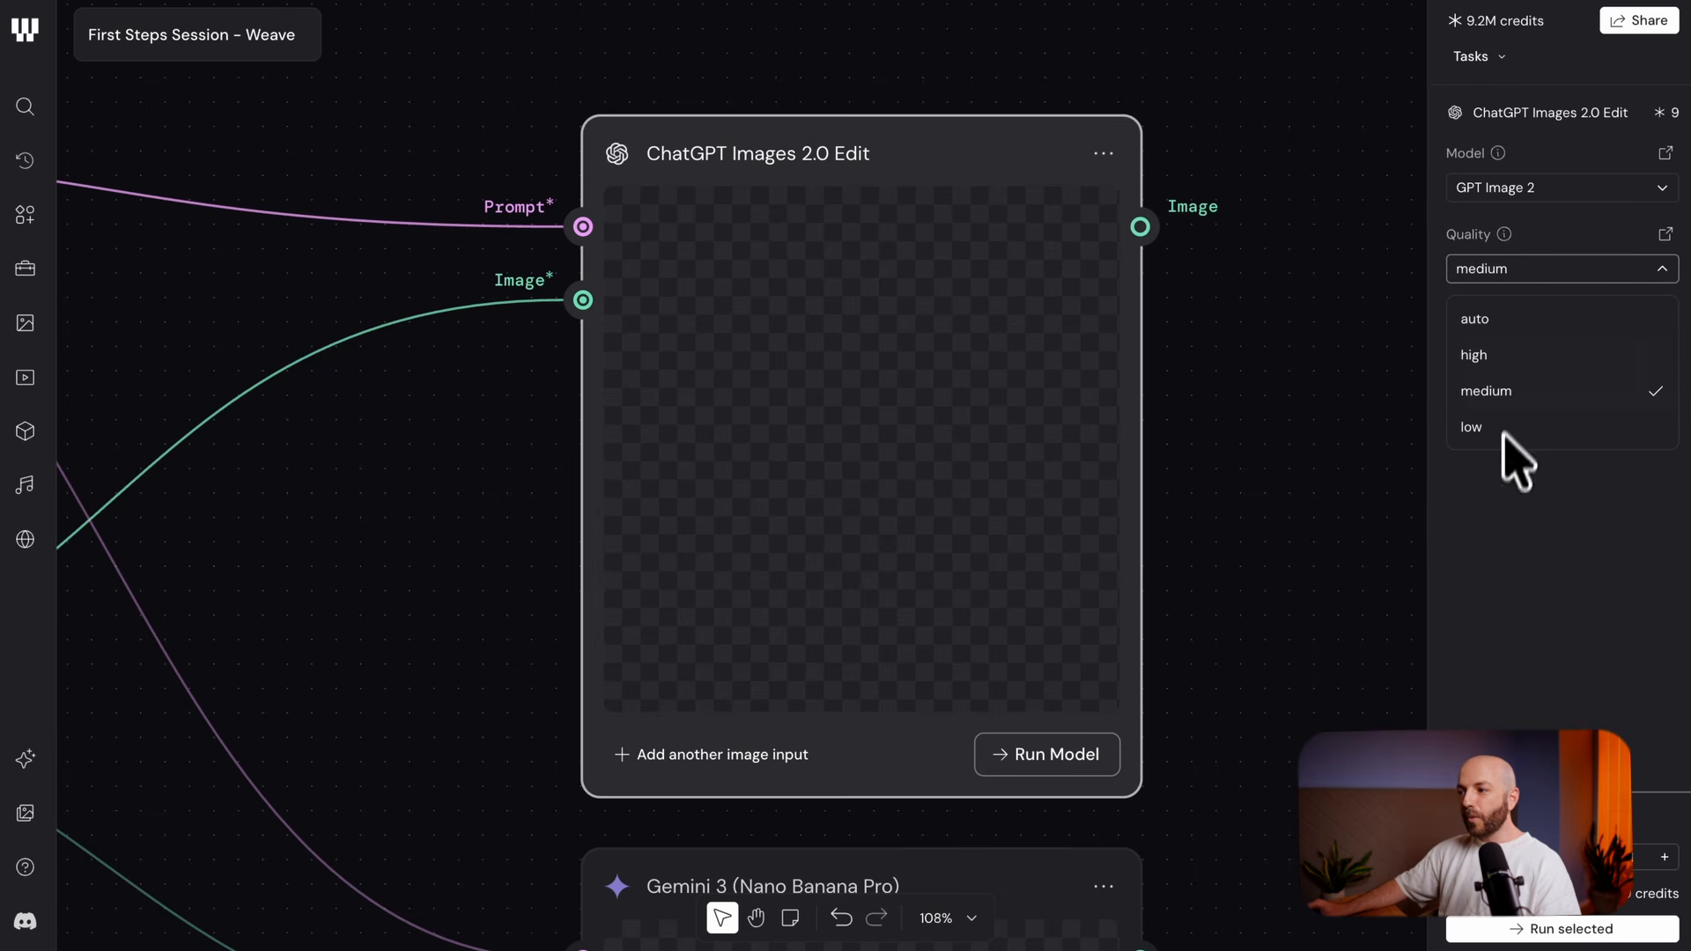
pyautogui.click(1513, 355)
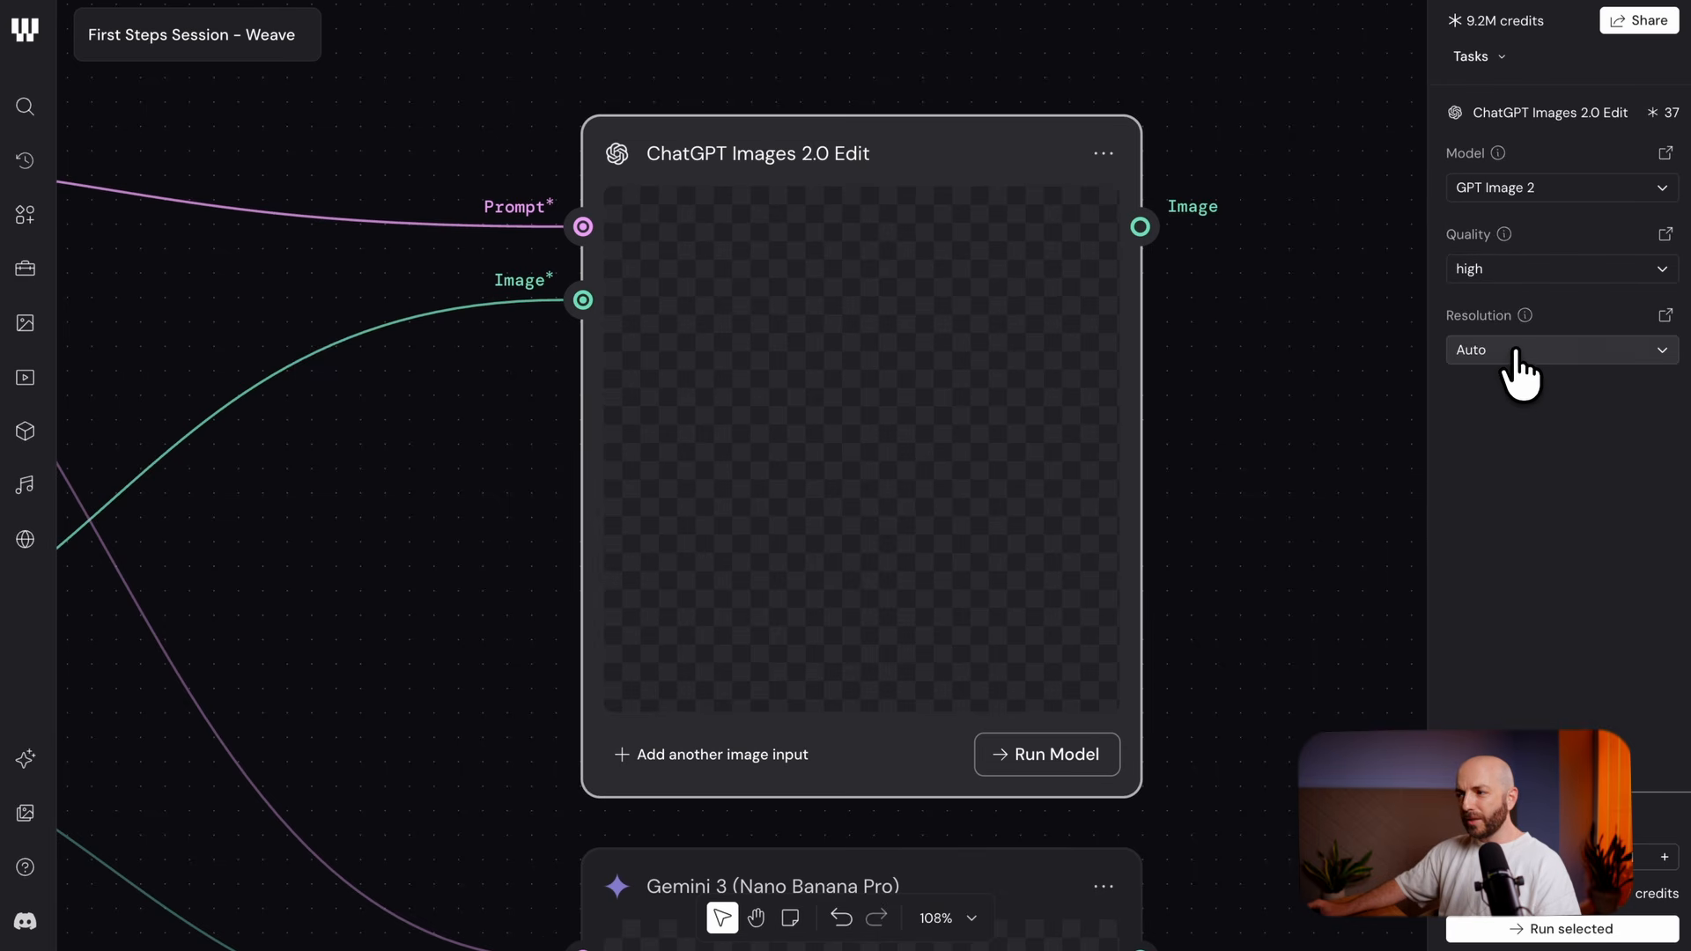
pyautogui.click(1561, 351)
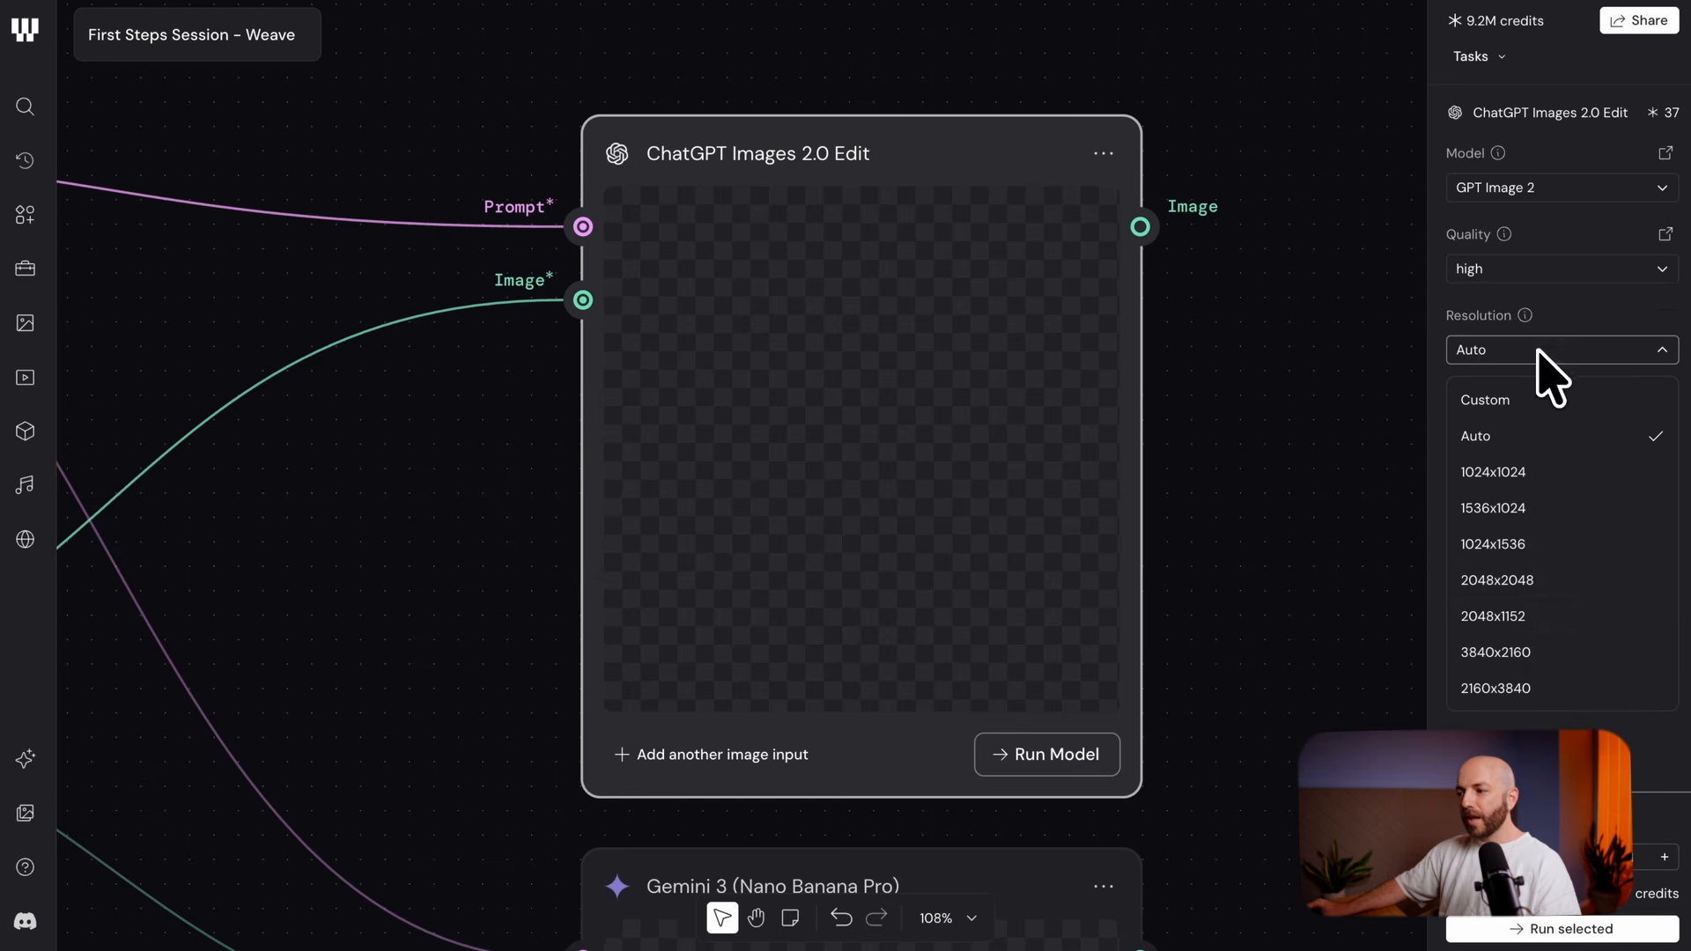
pyautogui.click(1521, 656)
pyautogui.scroll(-1, 880, 441)
pyautogui.click(1085, 698)
# Set the Gemini 3 (Nano Banana Pro) node to 4K resolution and a 16:9 aspect ratio, and run it
pyautogui.scroll(-6, 1245, 740)
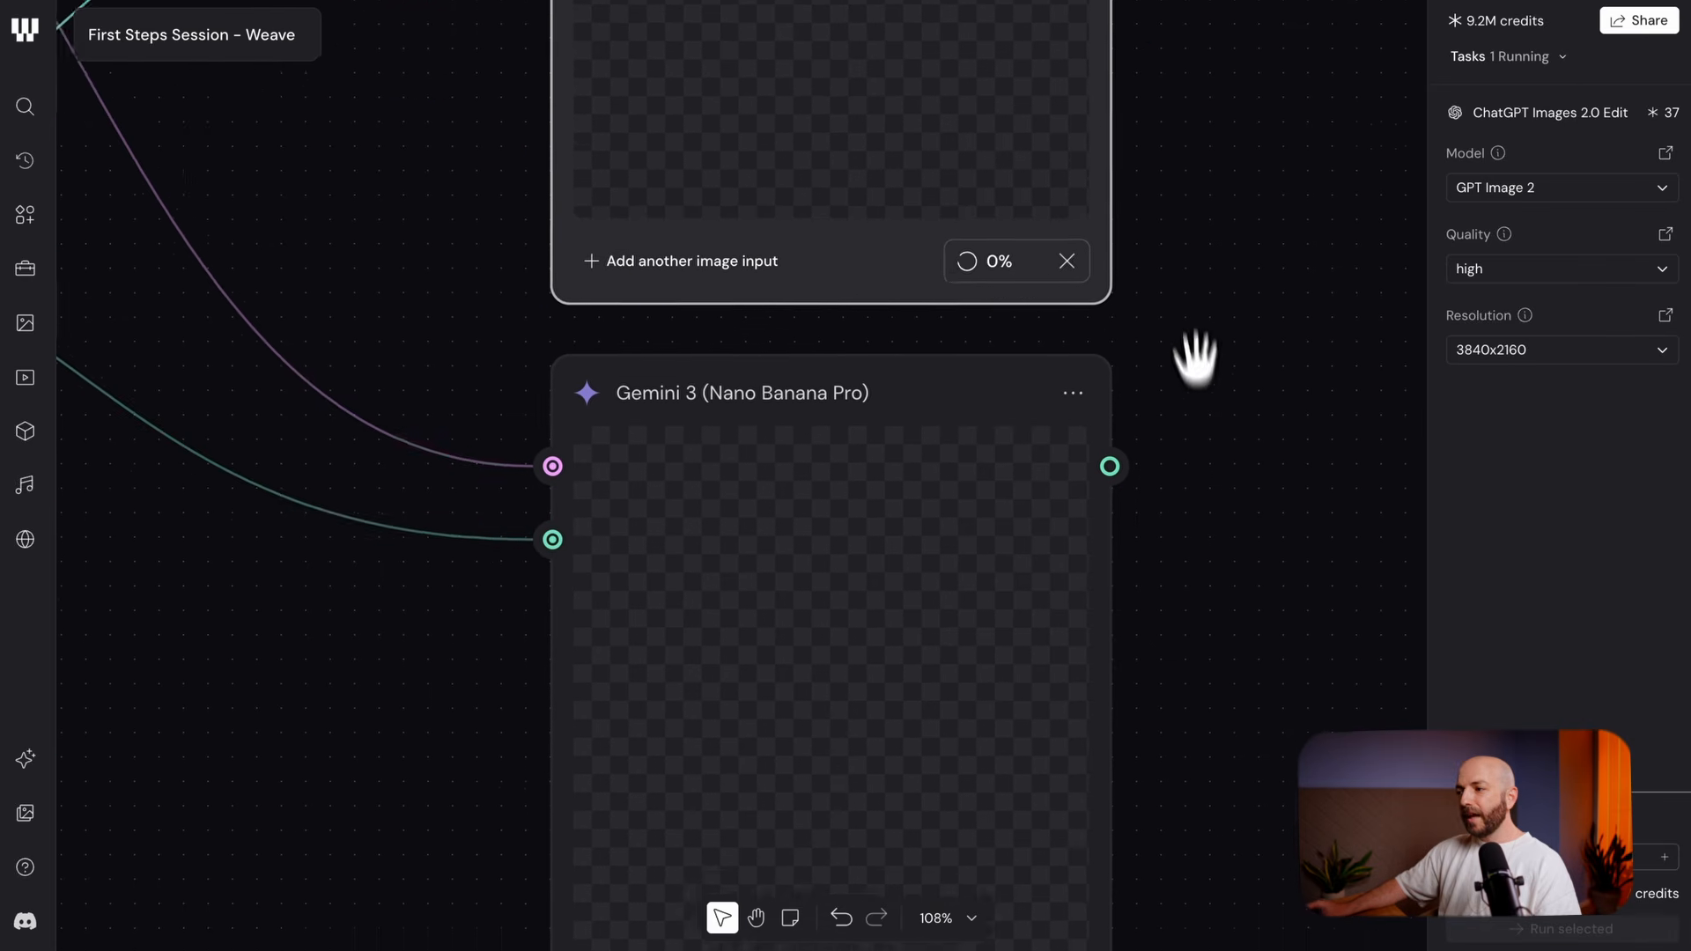
pyautogui.click(935, 348)
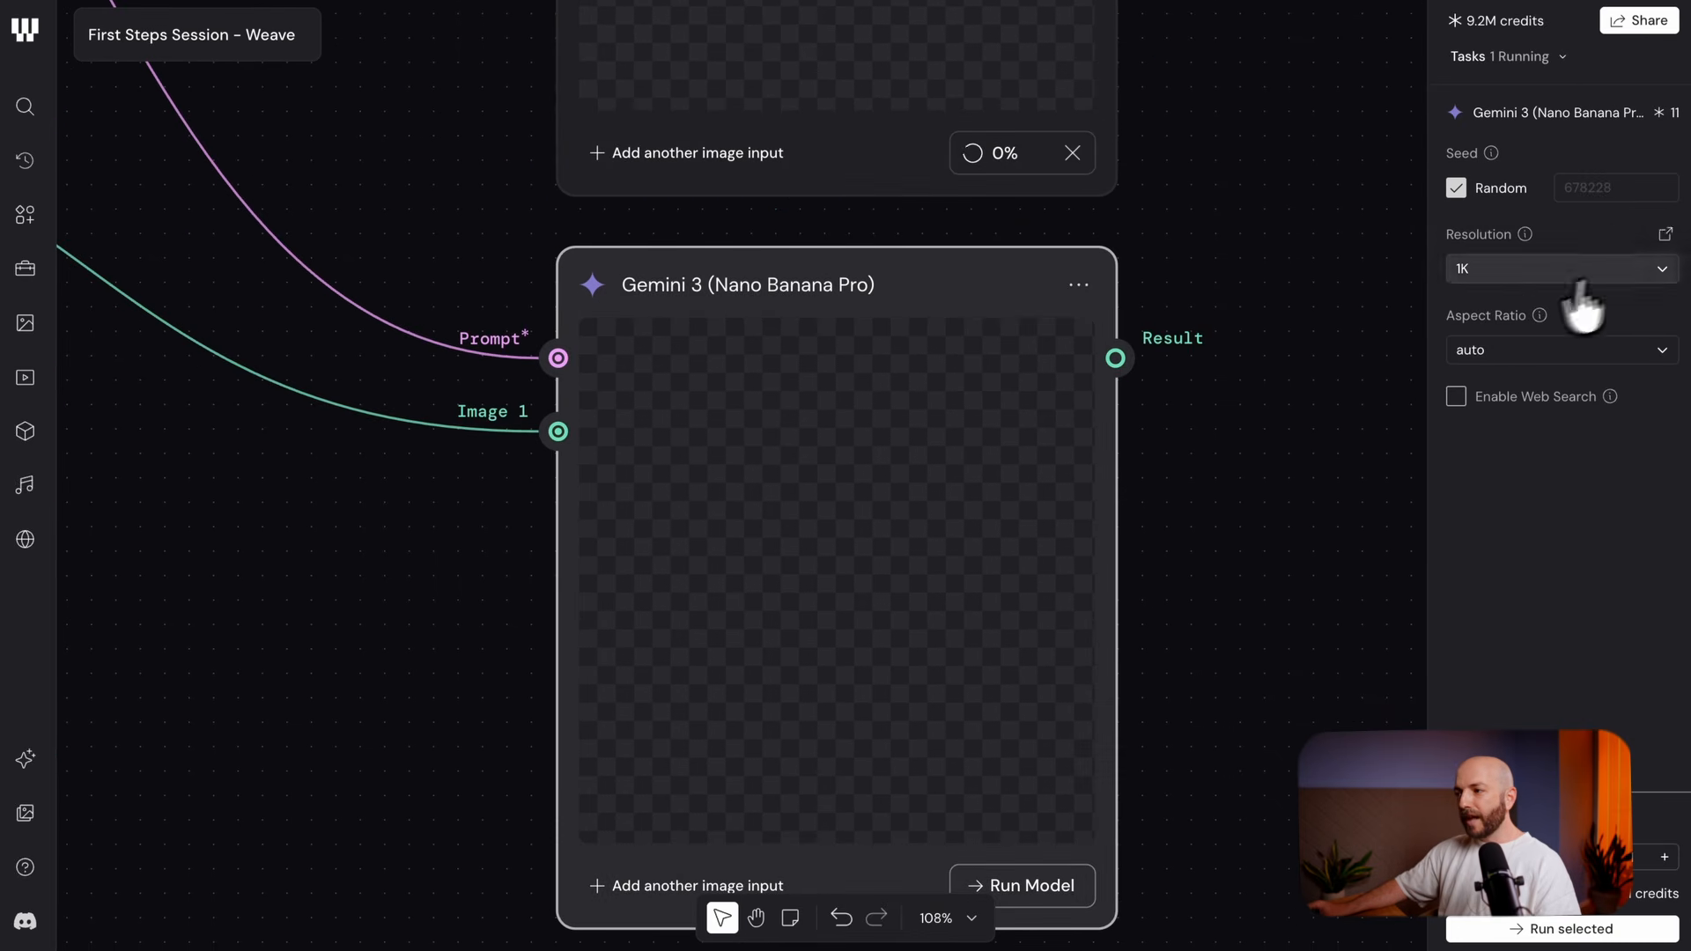
pyautogui.click(1475, 271)
pyautogui.click(1497, 381)
pyautogui.click(1530, 350)
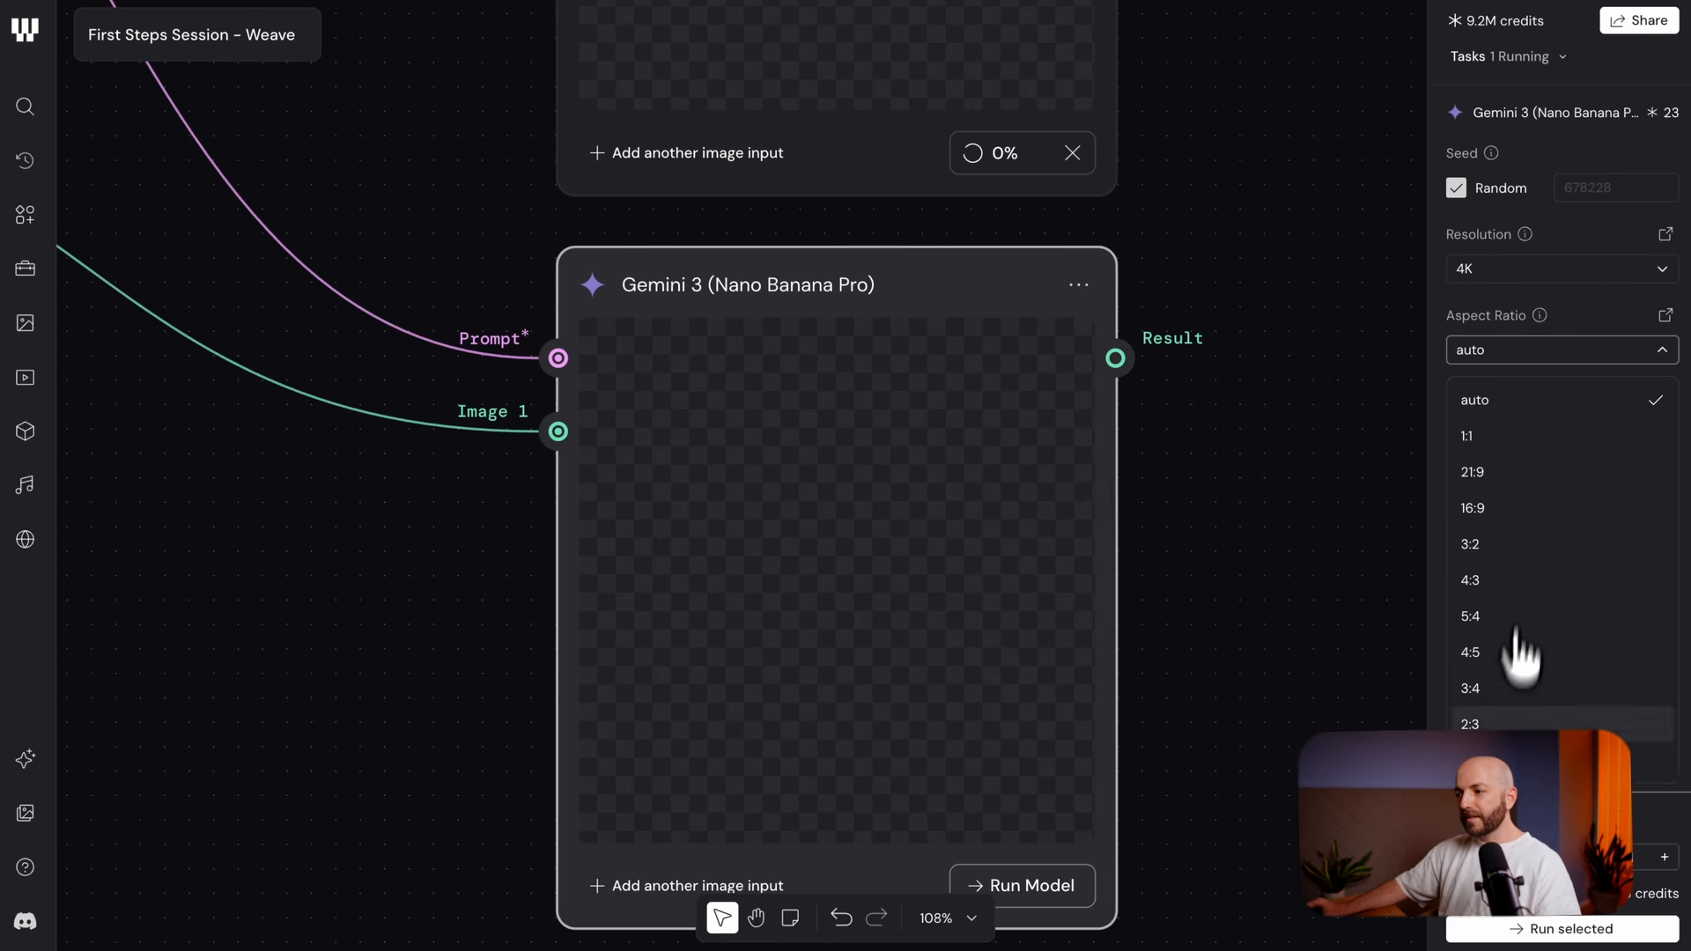
pyautogui.click(1517, 511)
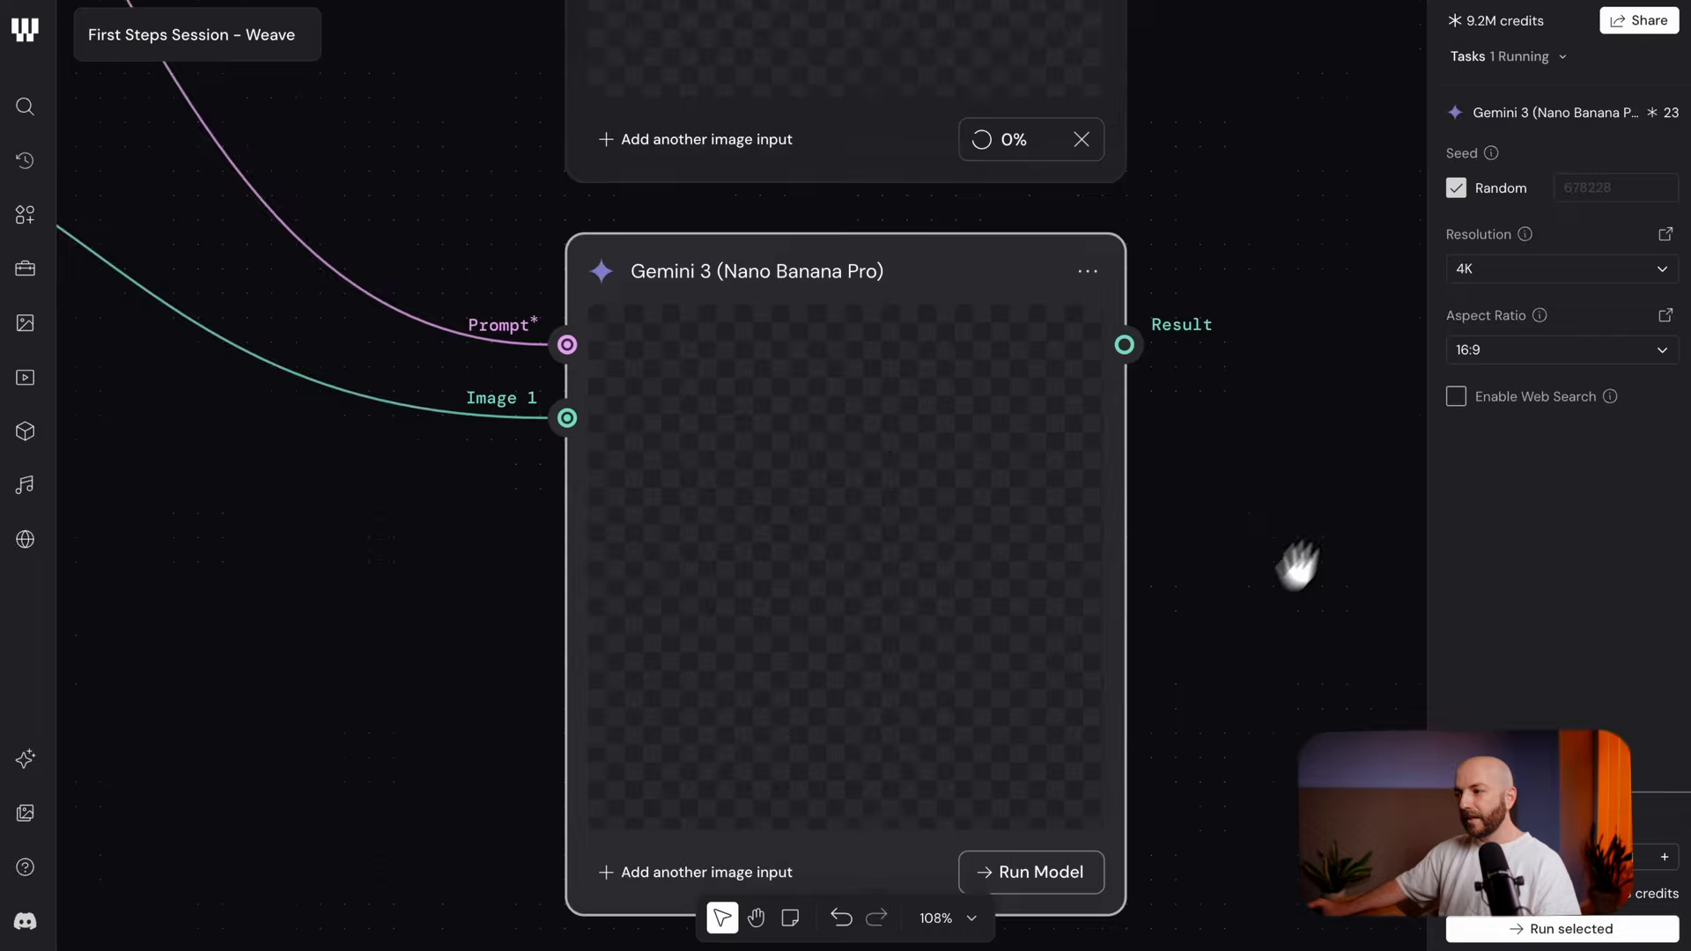
pyautogui.scroll(-3, 1215, 669)
pyautogui.click(1130, 781)
# Examine the source tightrope image and the model, quality and size settings of the ChatGPT Images 2.0 node
pyautogui.moveTo(828, 451); pyautogui.dragTo(962, 453)
pyautogui.scroll(-3, 889, 498)
pyautogui.scroll(-1, 568, 528)
pyautogui.moveTo(450, 529); pyautogui.dragTo(1214, 320)
pyautogui.click(744, 350)
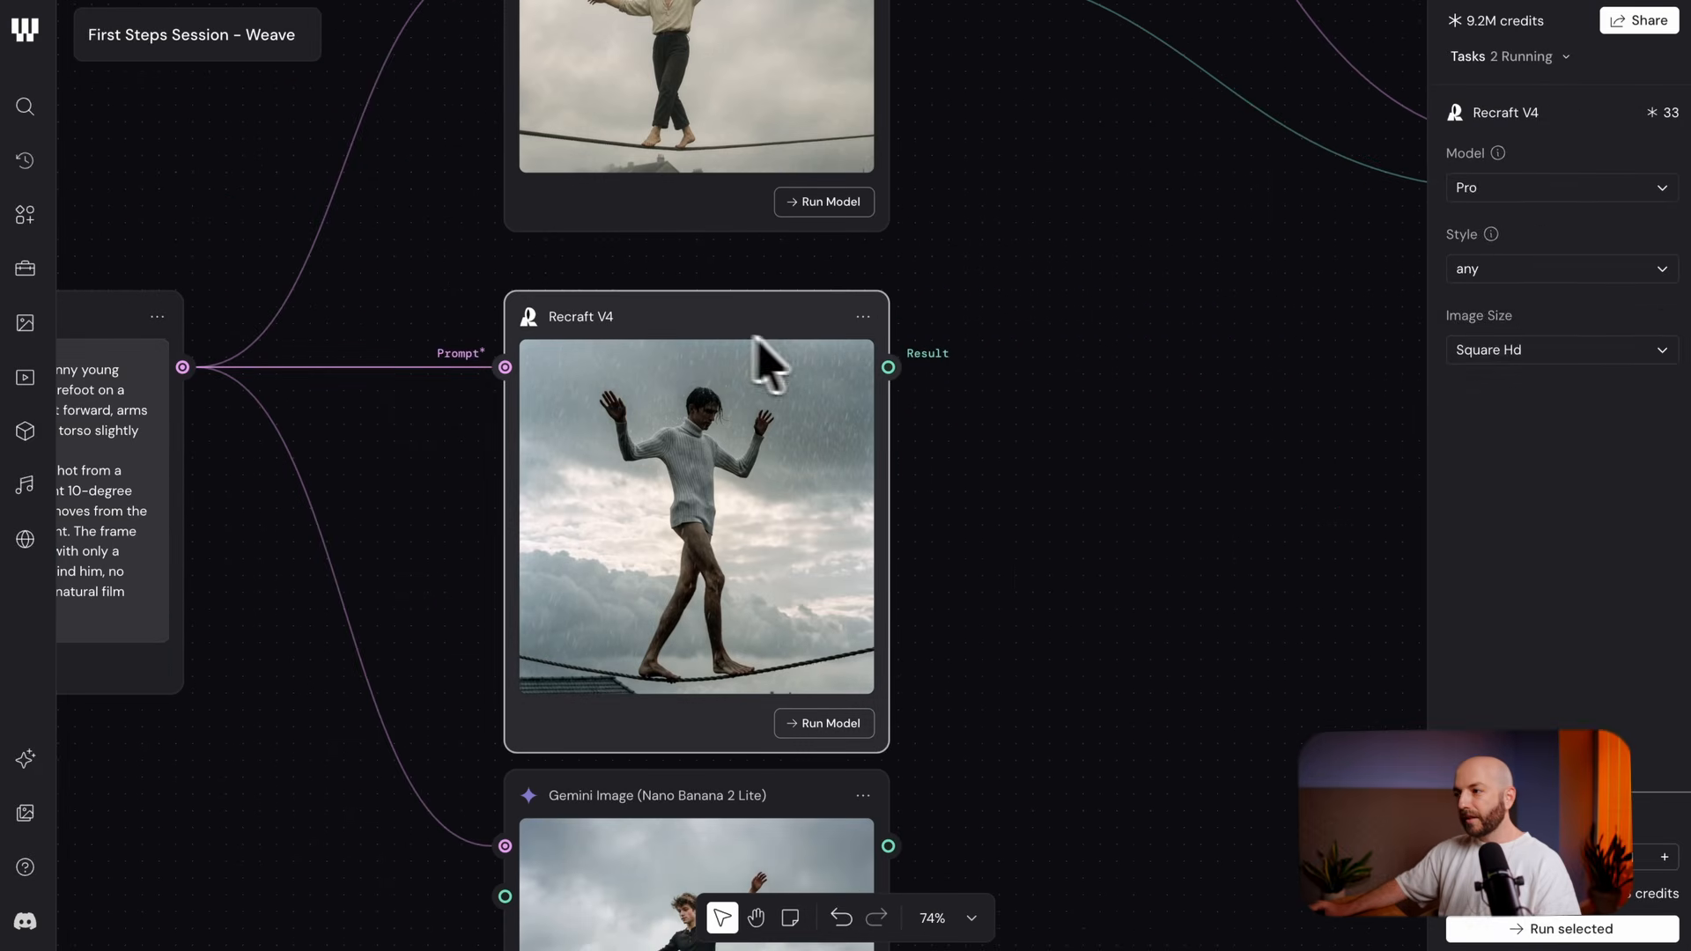
pyautogui.scroll(10, 1068, 346)
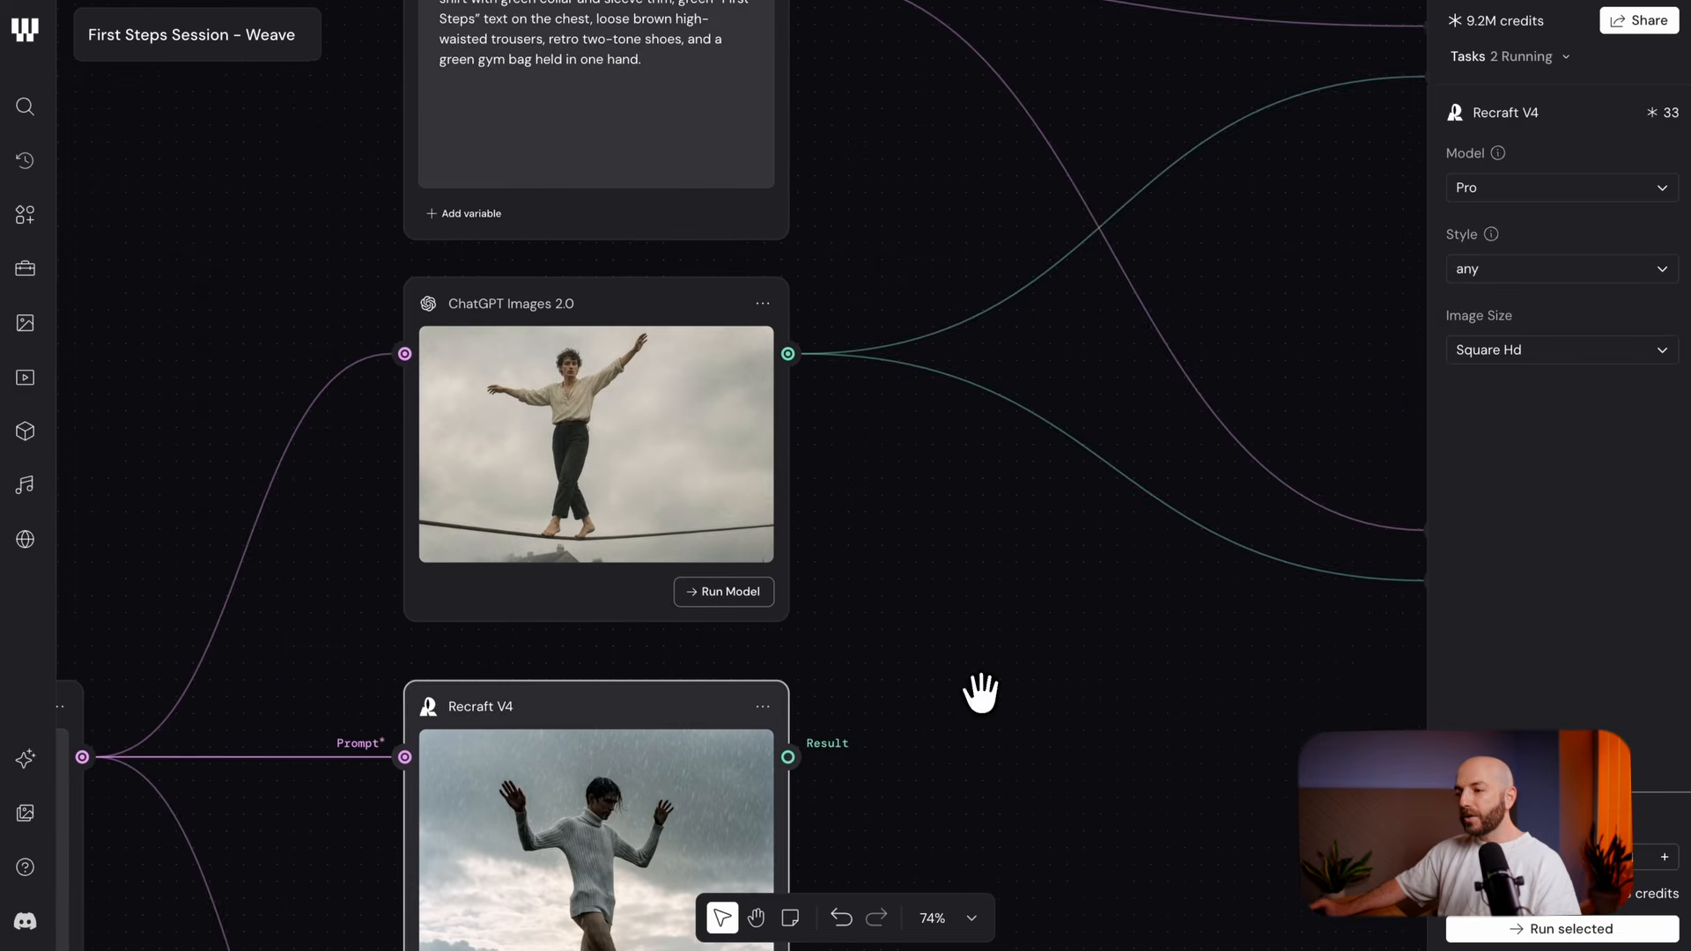
pyautogui.scroll(5, 834, 569)
pyautogui.moveTo(698, 530); pyautogui.dragTo(1159, 472)
pyautogui.scroll(6, 819, 502)
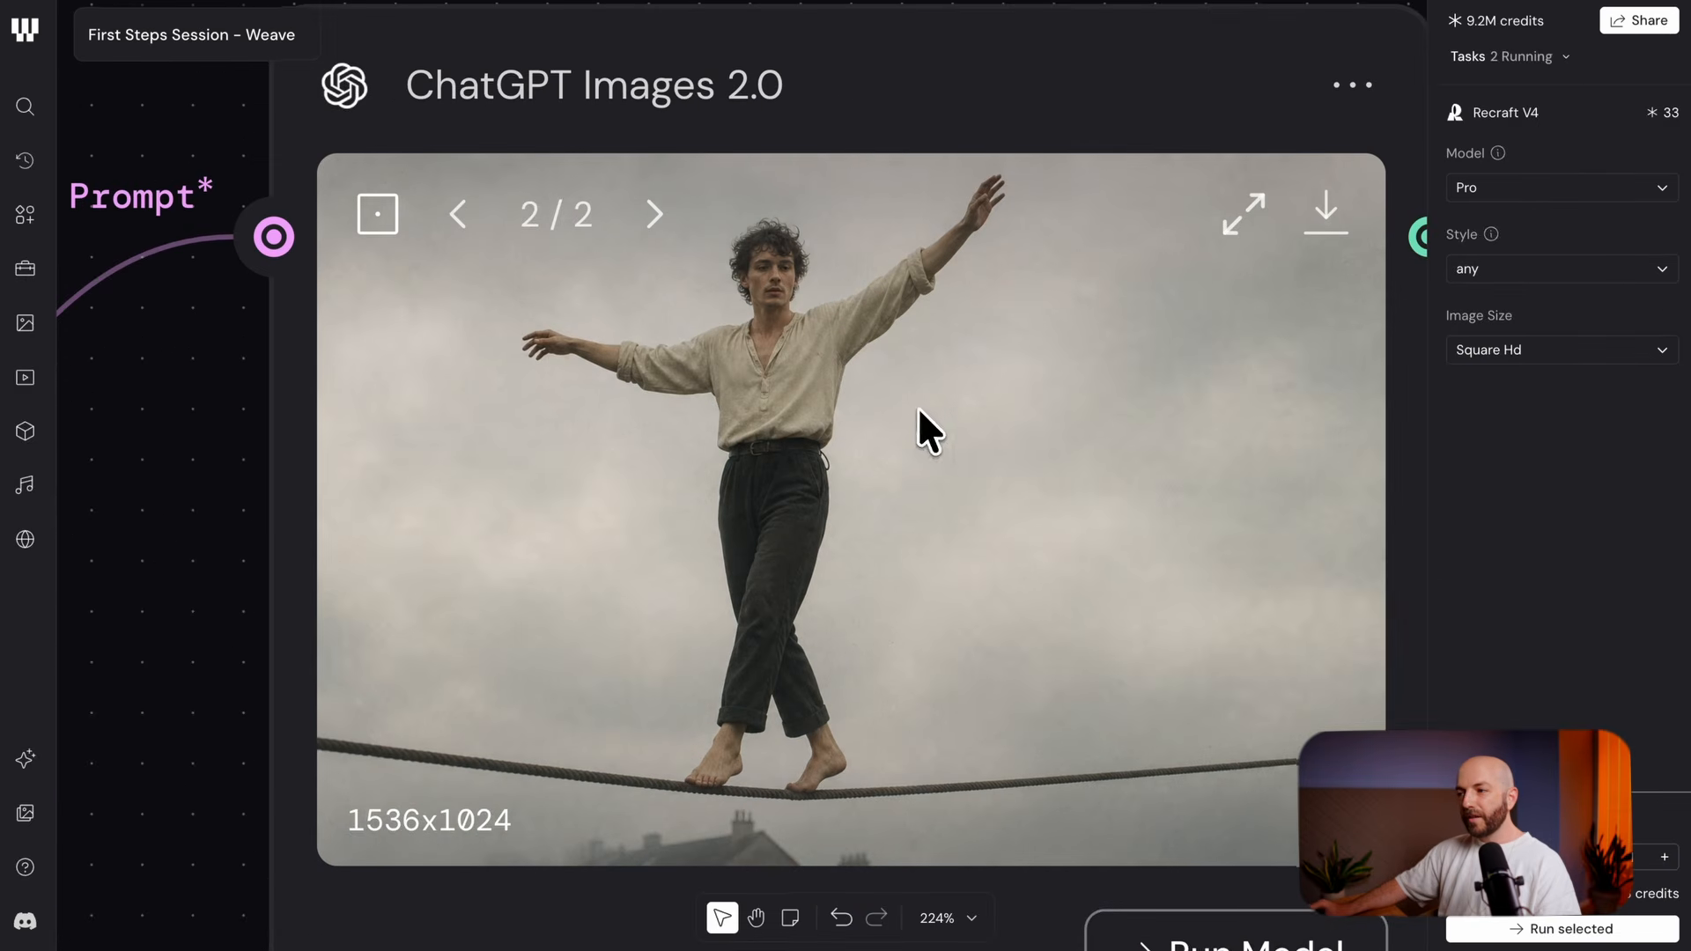
pyautogui.click(894, 114)
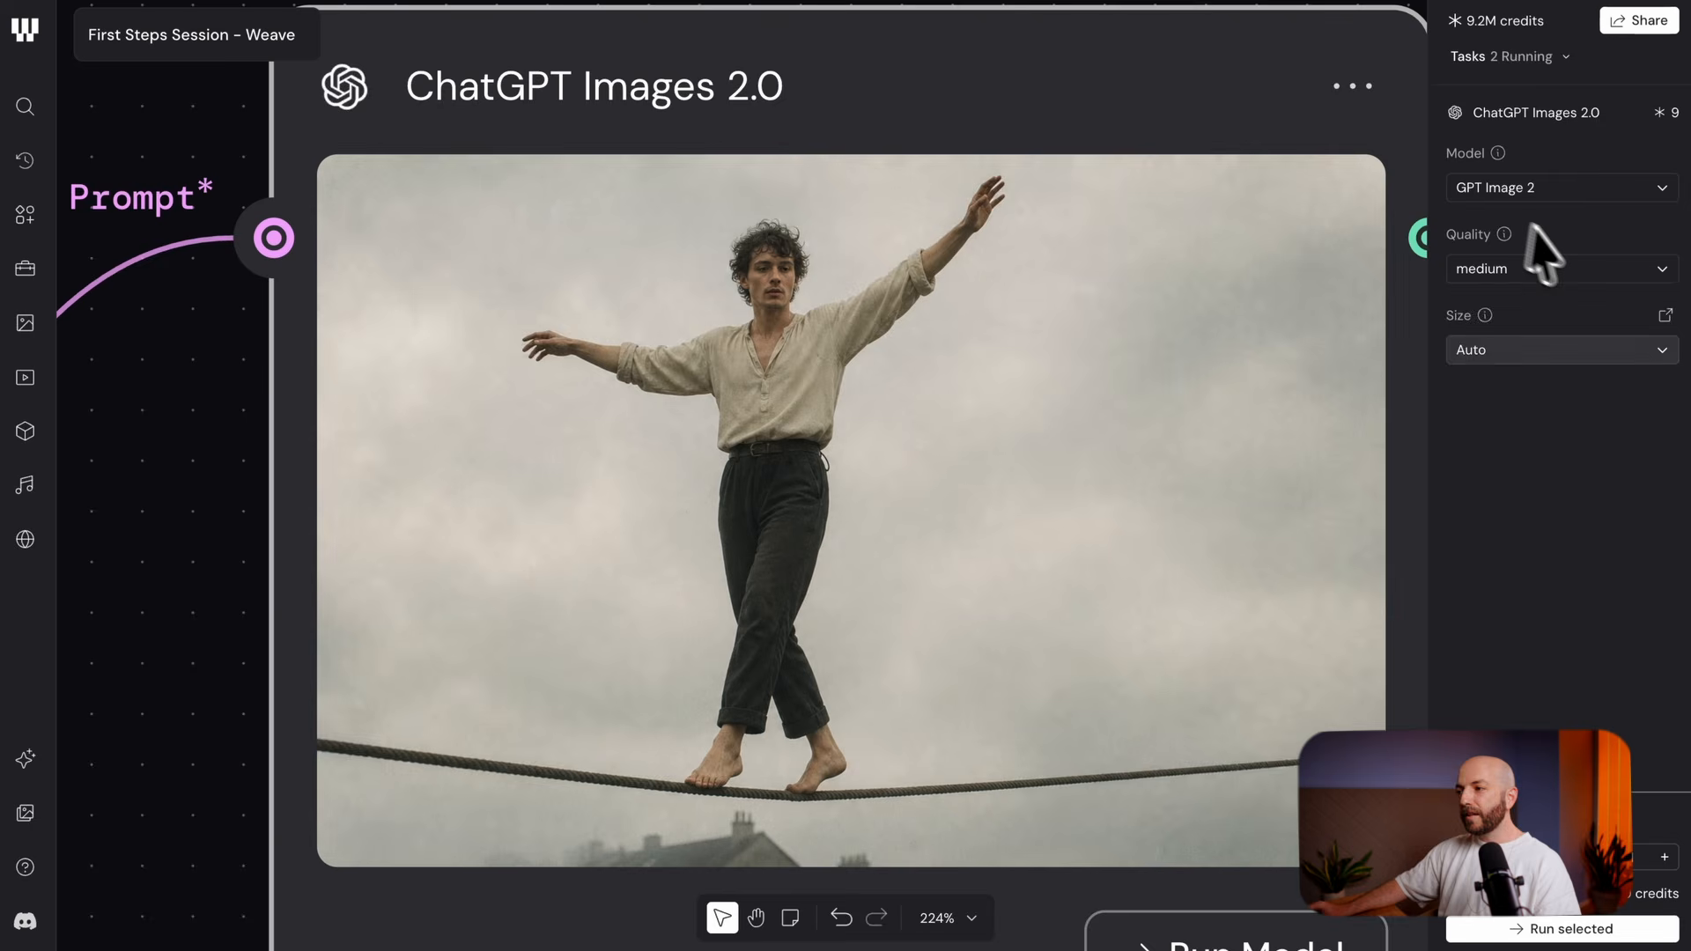
pyautogui.scroll(-3, 915, 395)
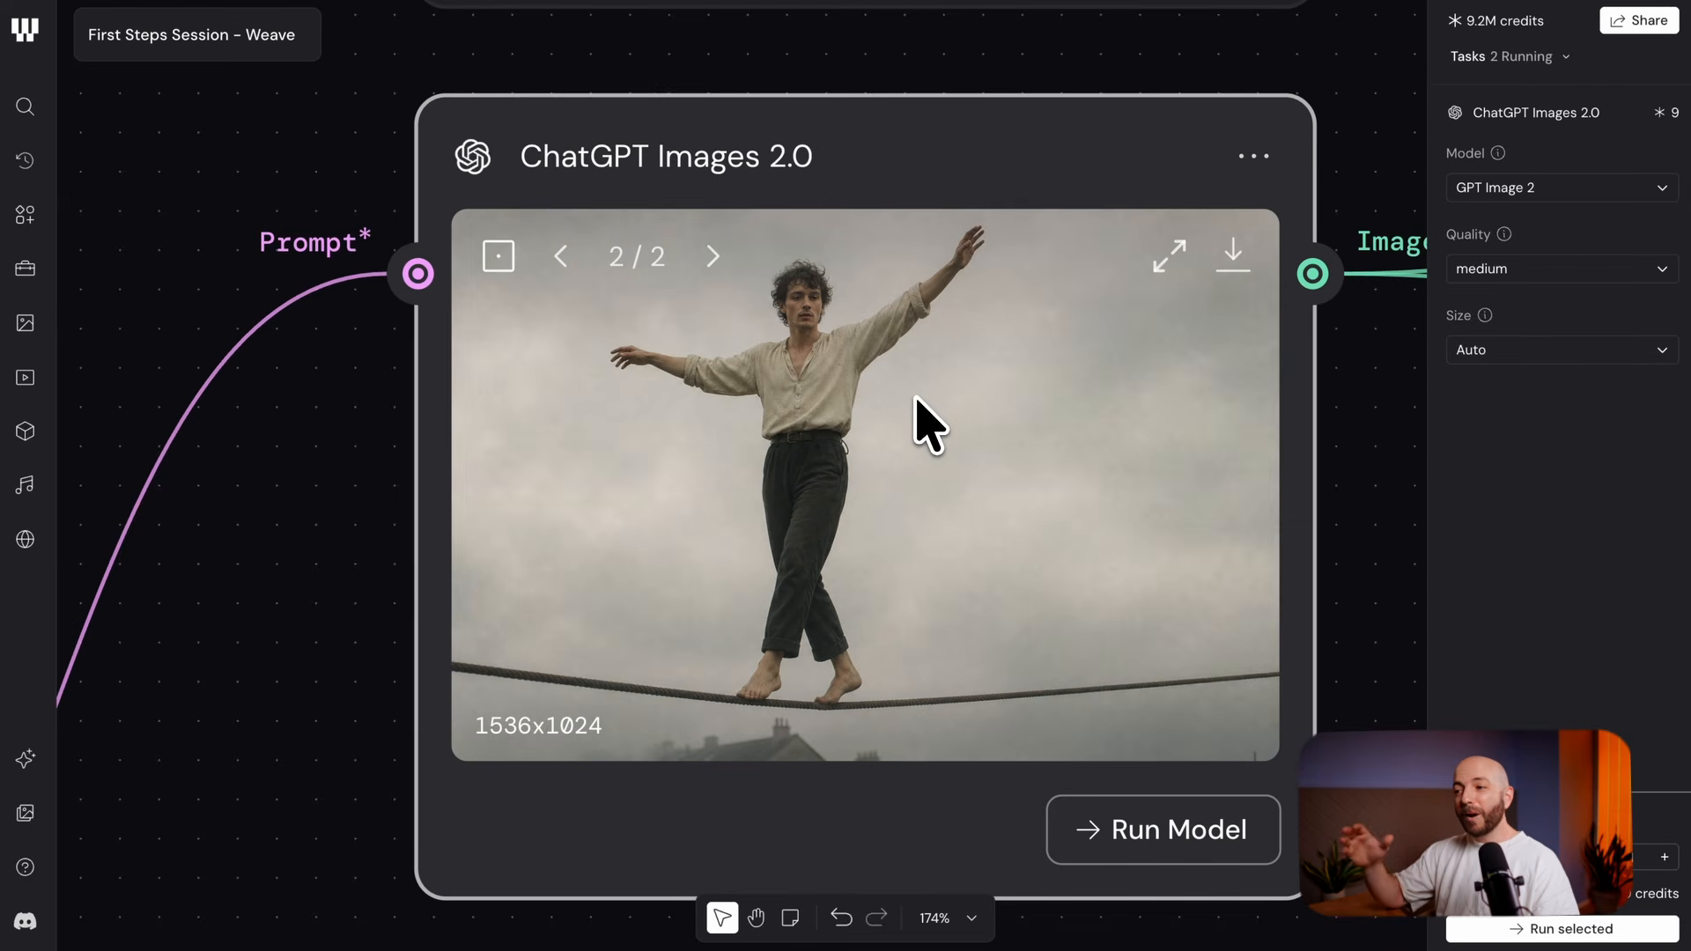
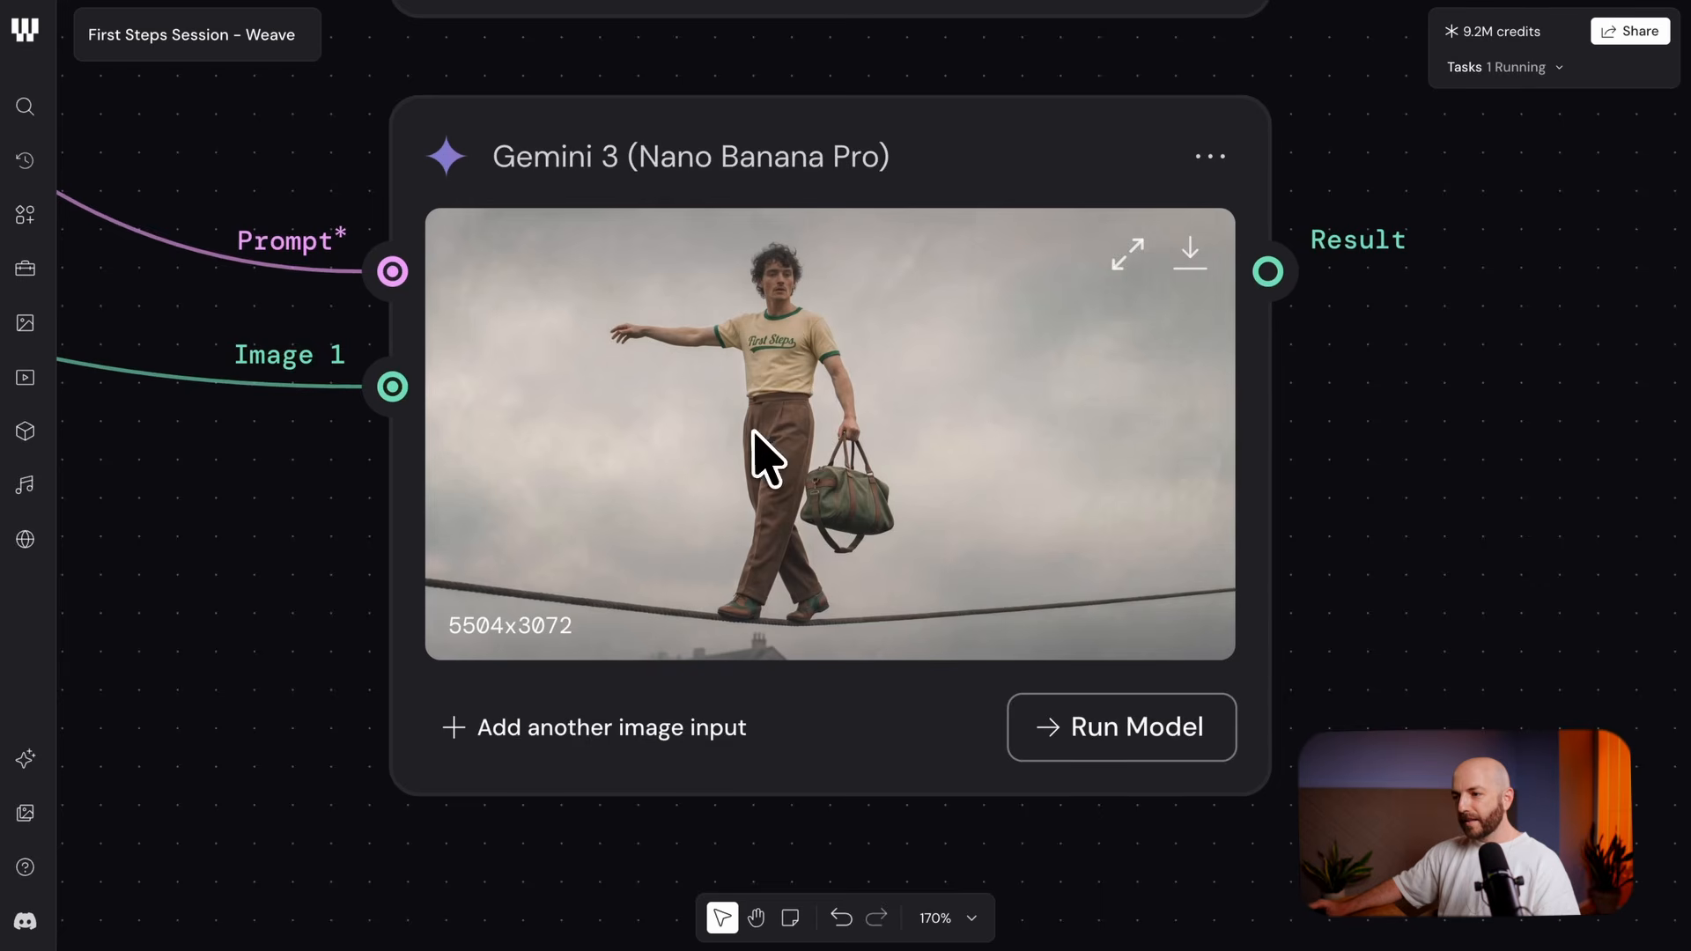
# Add a Compare node and place it beyond and below the Gemini 3 (Nano Banana Pro) node
pyautogui.scroll(4, 657, 510)
pyautogui.hscroll(-10, 493, 458)
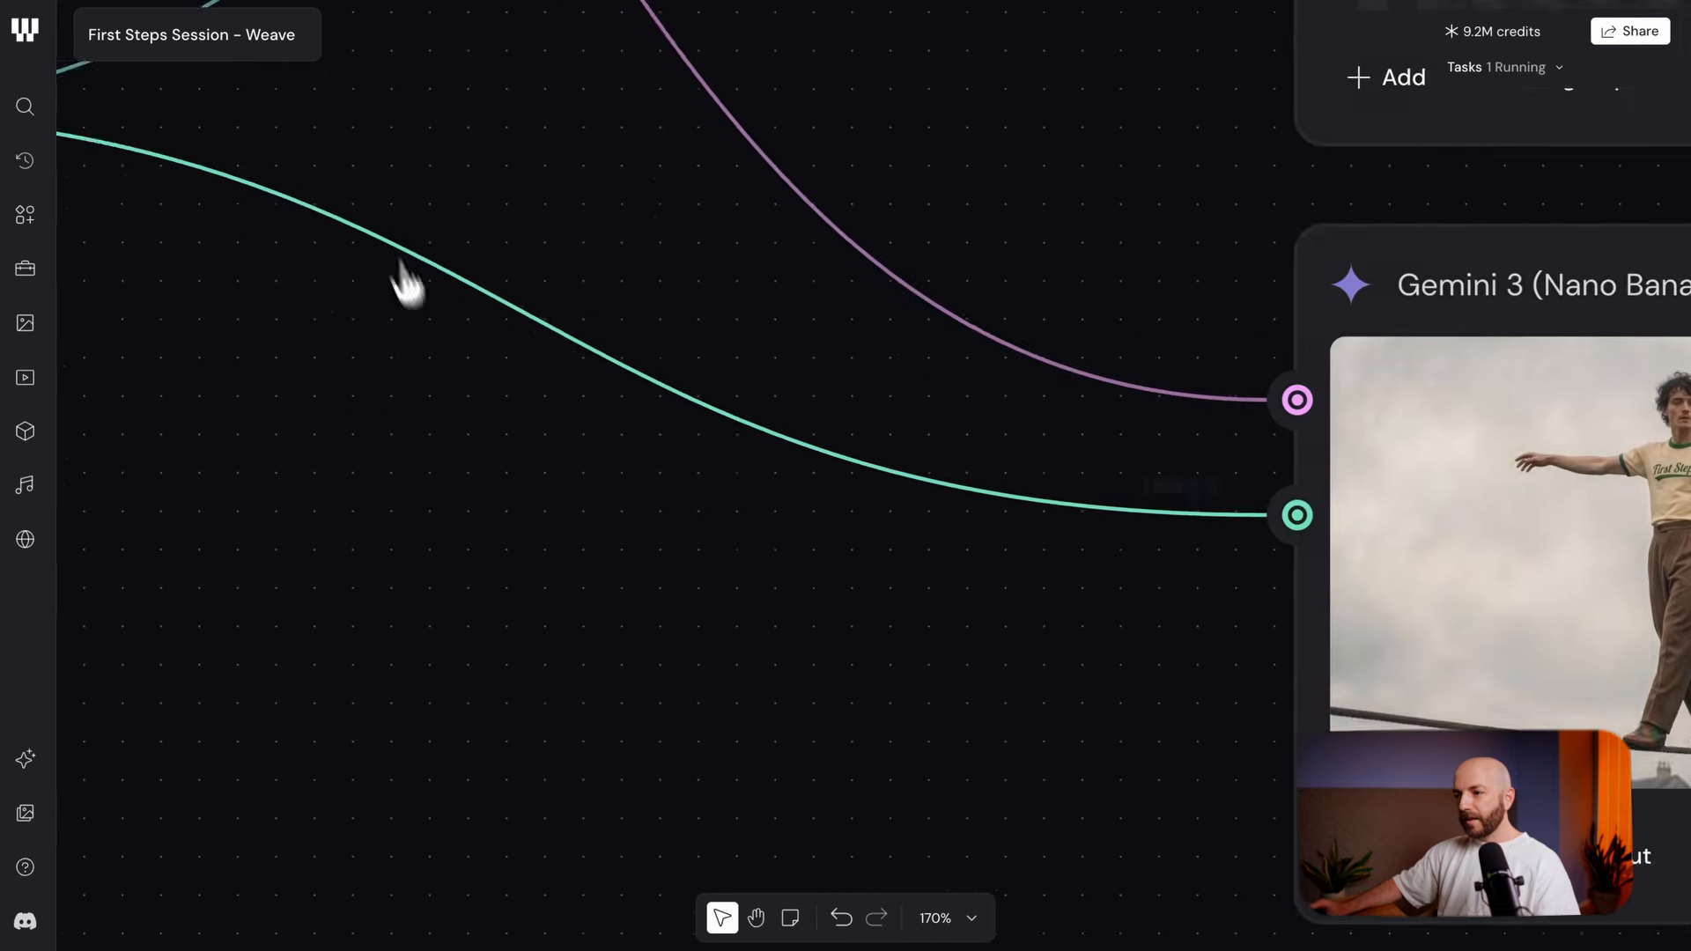
pyautogui.scroll(-6, 484, 378)
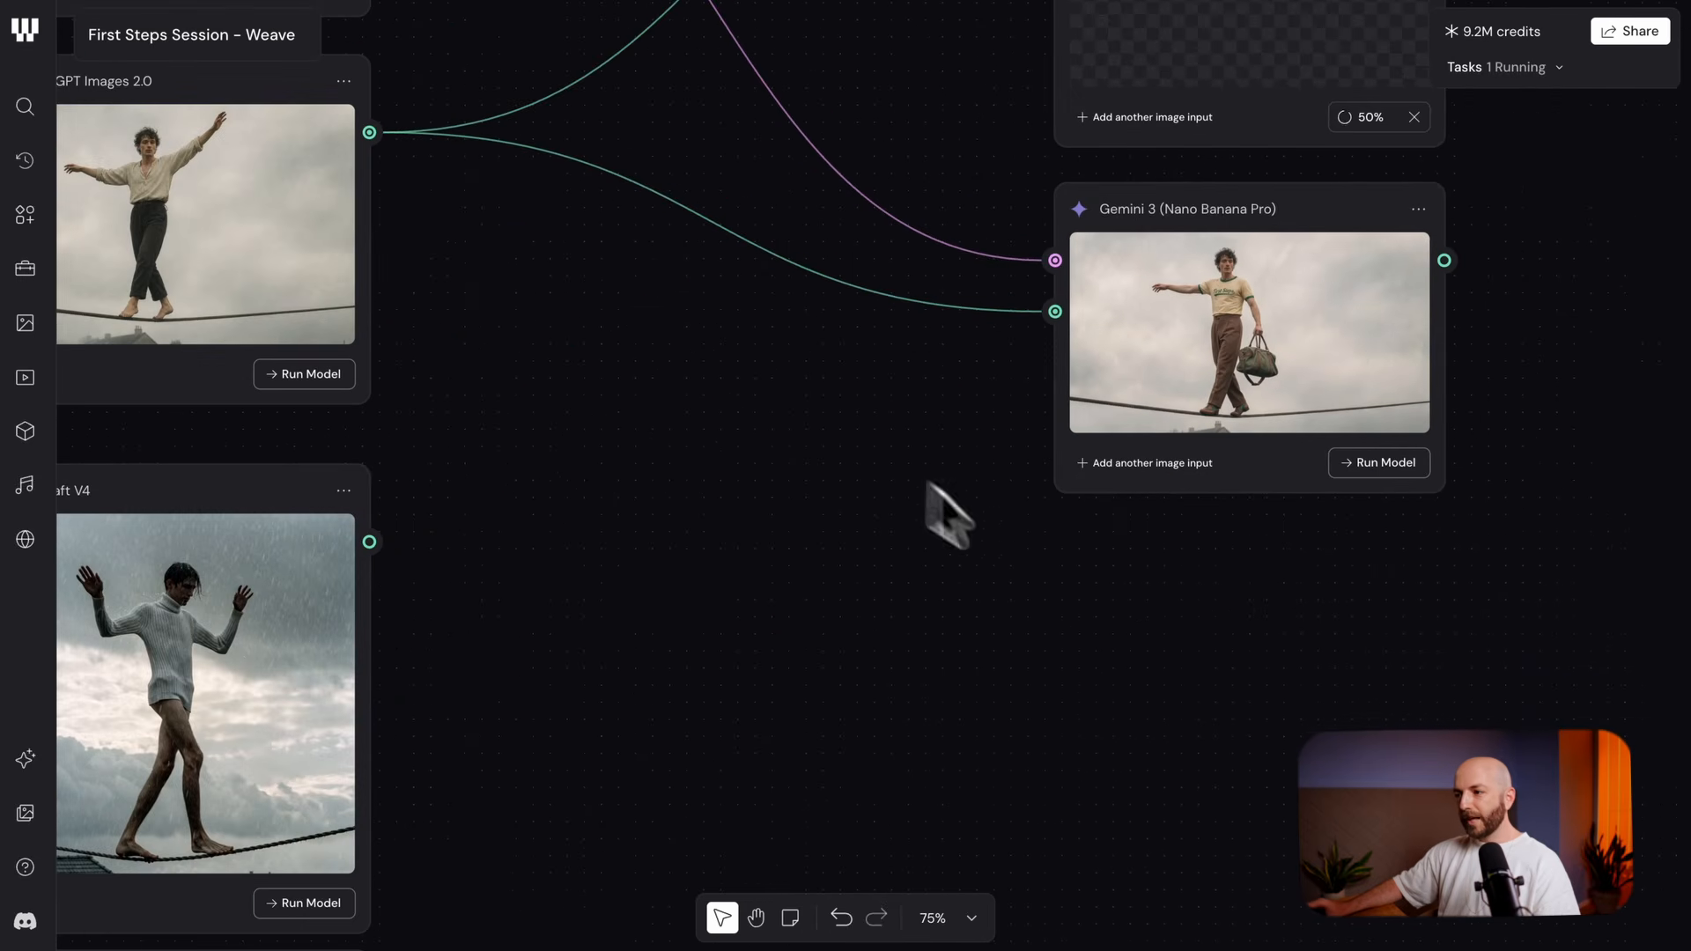
pyautogui.rightClick(1120, 601)
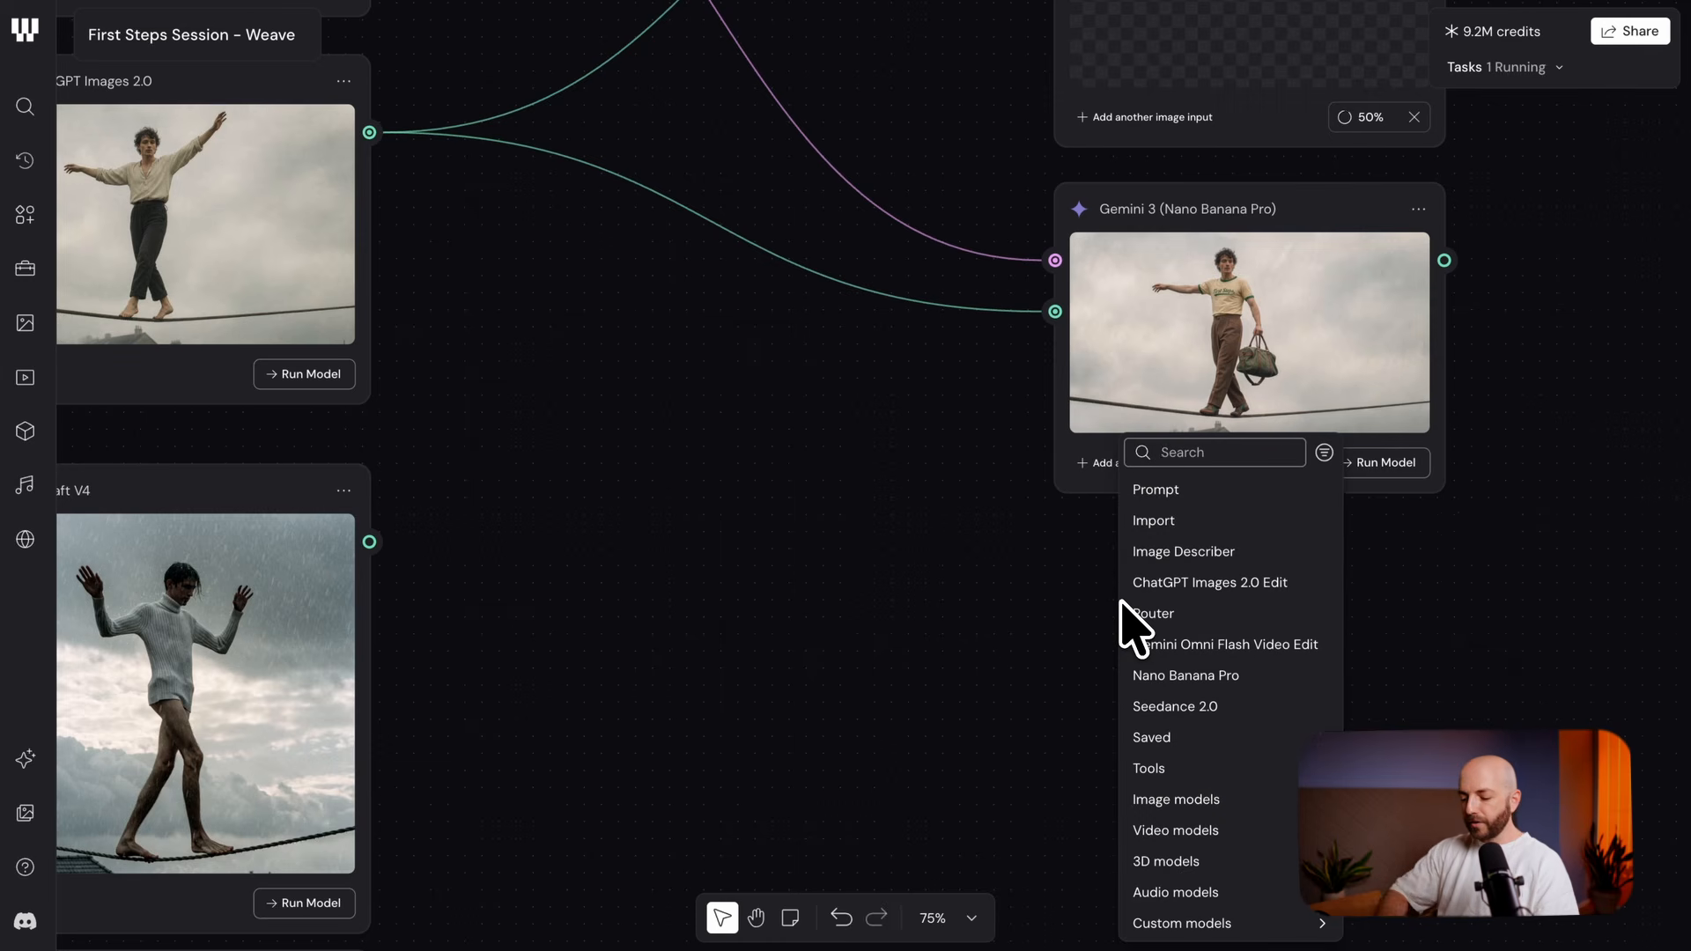
pyautogui.scroll(2, 974, 642)
pyautogui.hscroll(-2, 974, 641)
pyautogui.rightClick(825, 656)
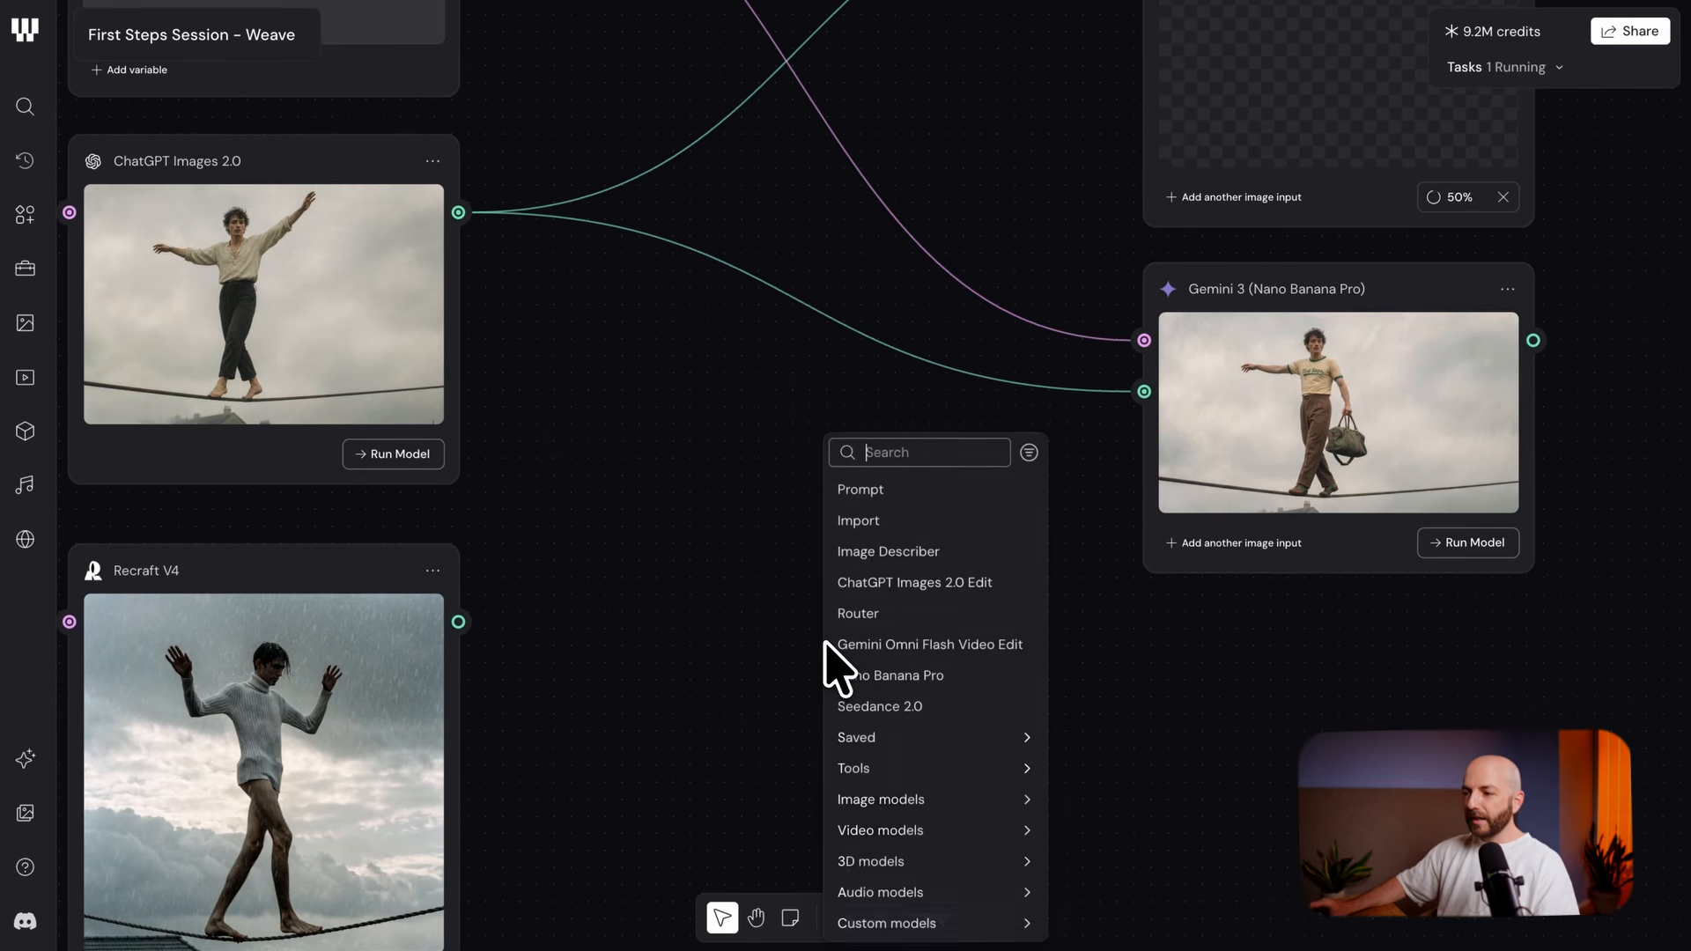
pyautogui.write('compare')
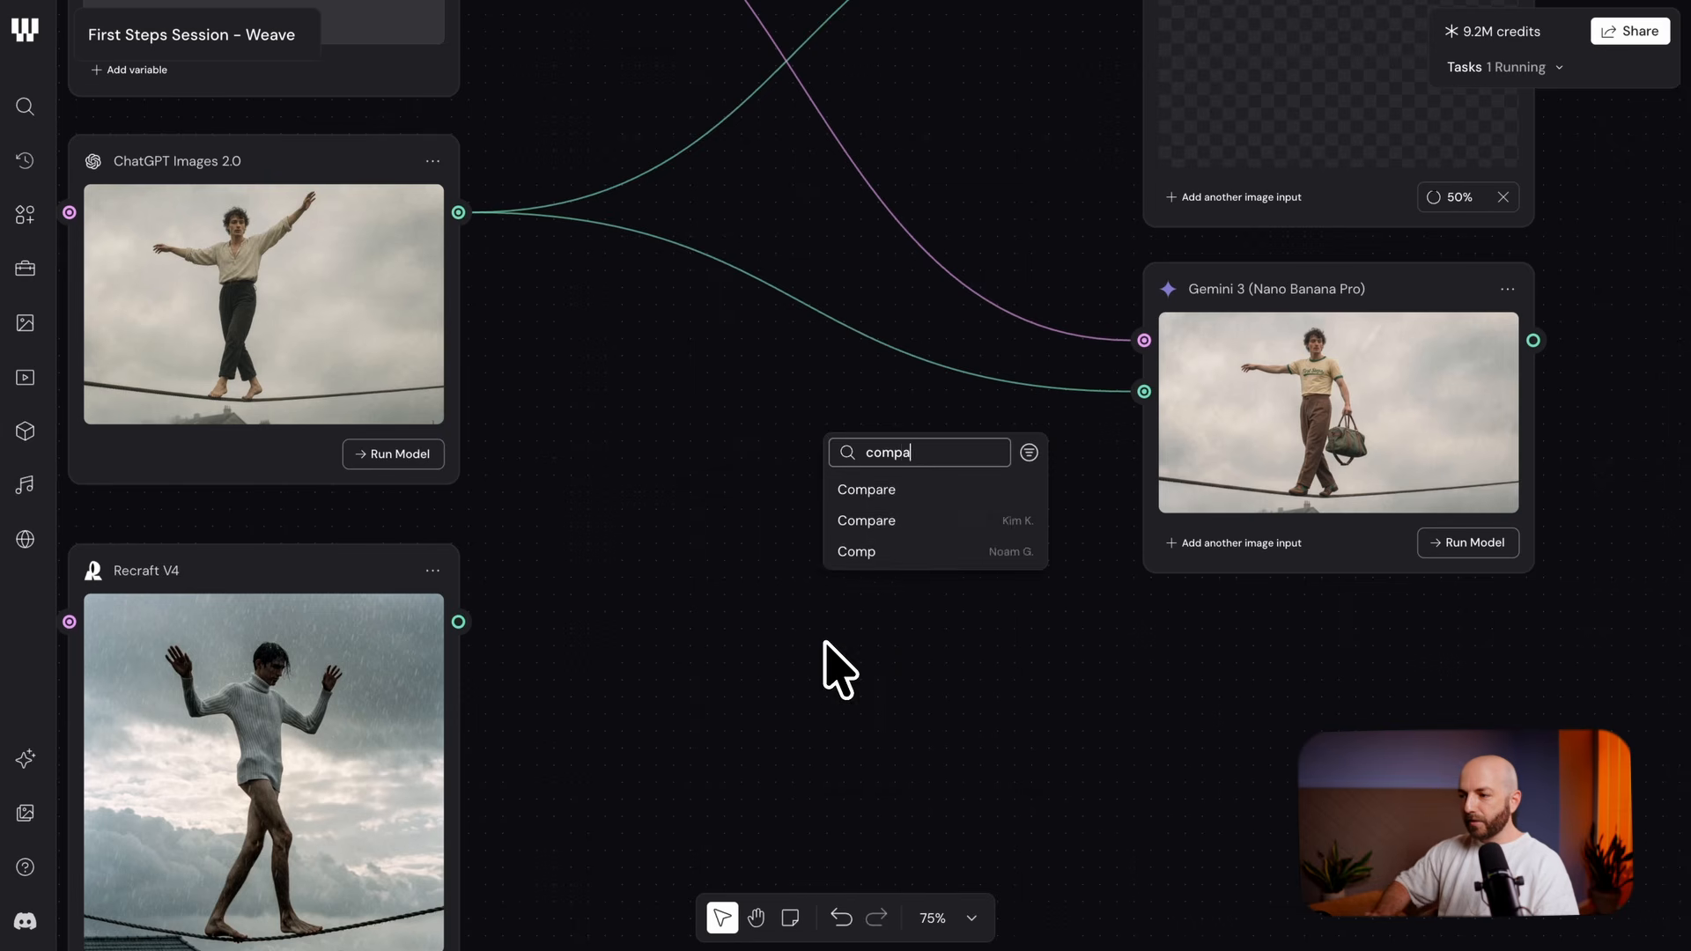
pyautogui.press('Return')
pyautogui.moveTo(1041, 662); pyautogui.dragTo(1168, 637)
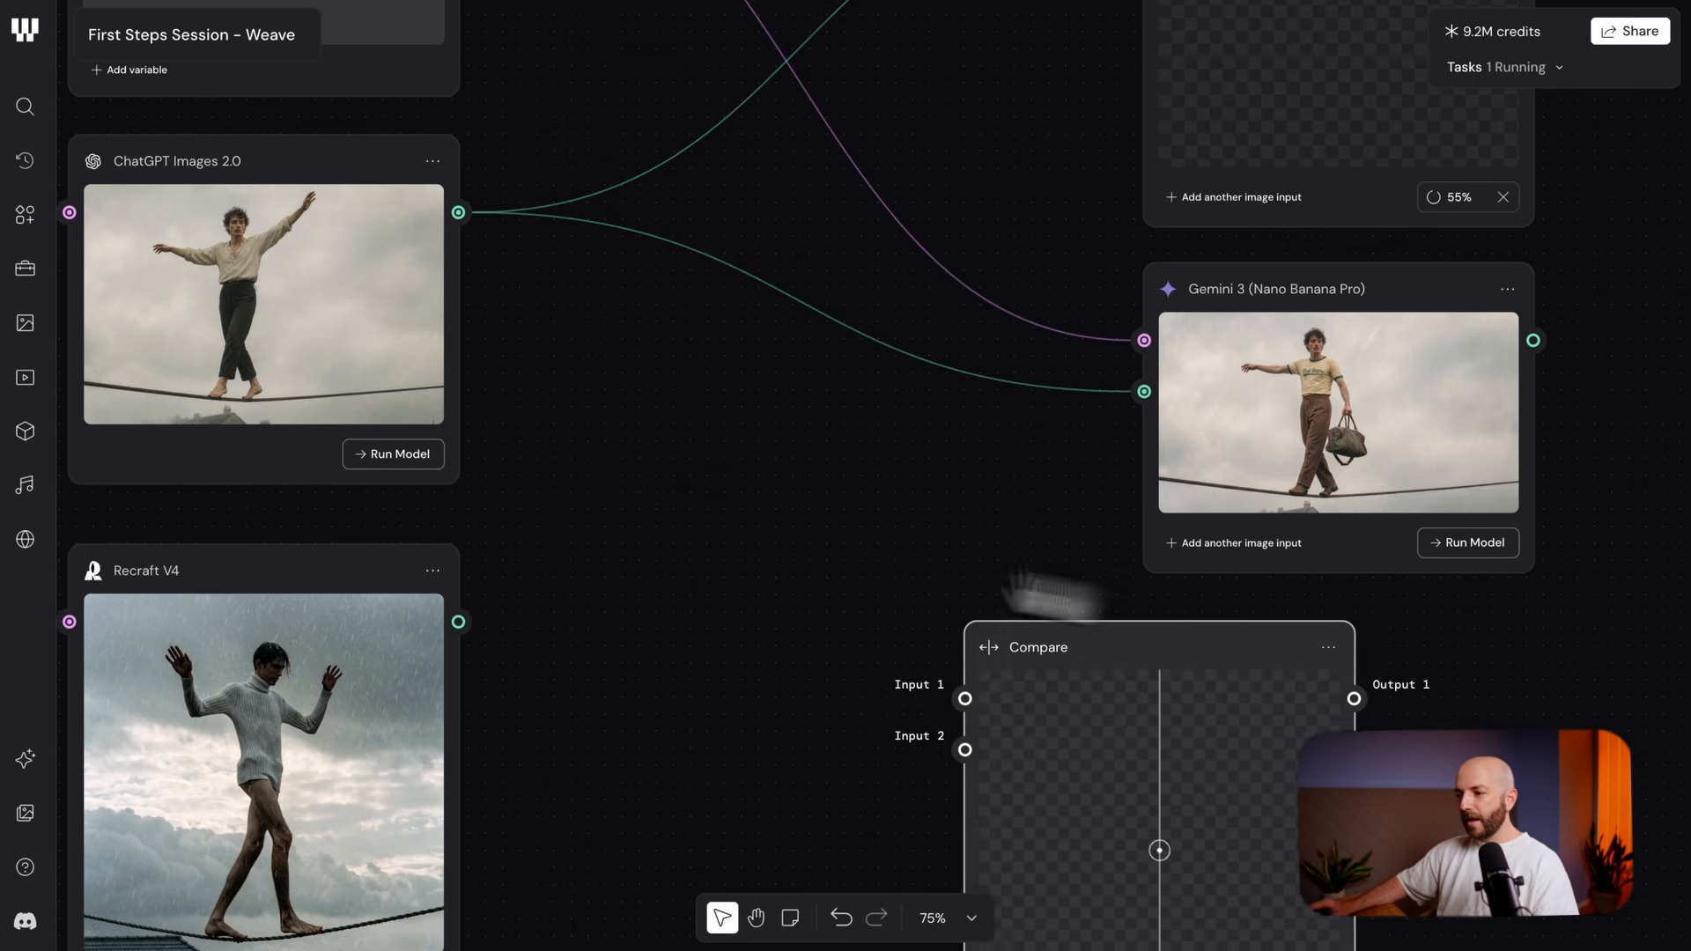
pyautogui.moveTo(818, 553); pyautogui.dragTo(573, 414)
pyautogui.scroll(-3, 609, 454)
pyautogui.moveTo(835, 487); pyautogui.dragTo(1310, 480)
# Connect the ChatGPT Images 2.0 output to Compare's Input 1 and the Gemini 3 result to Input 2, and move the Compare node up
pyautogui.moveTo(334, 184); pyautogui.dragTo(1157, 531)
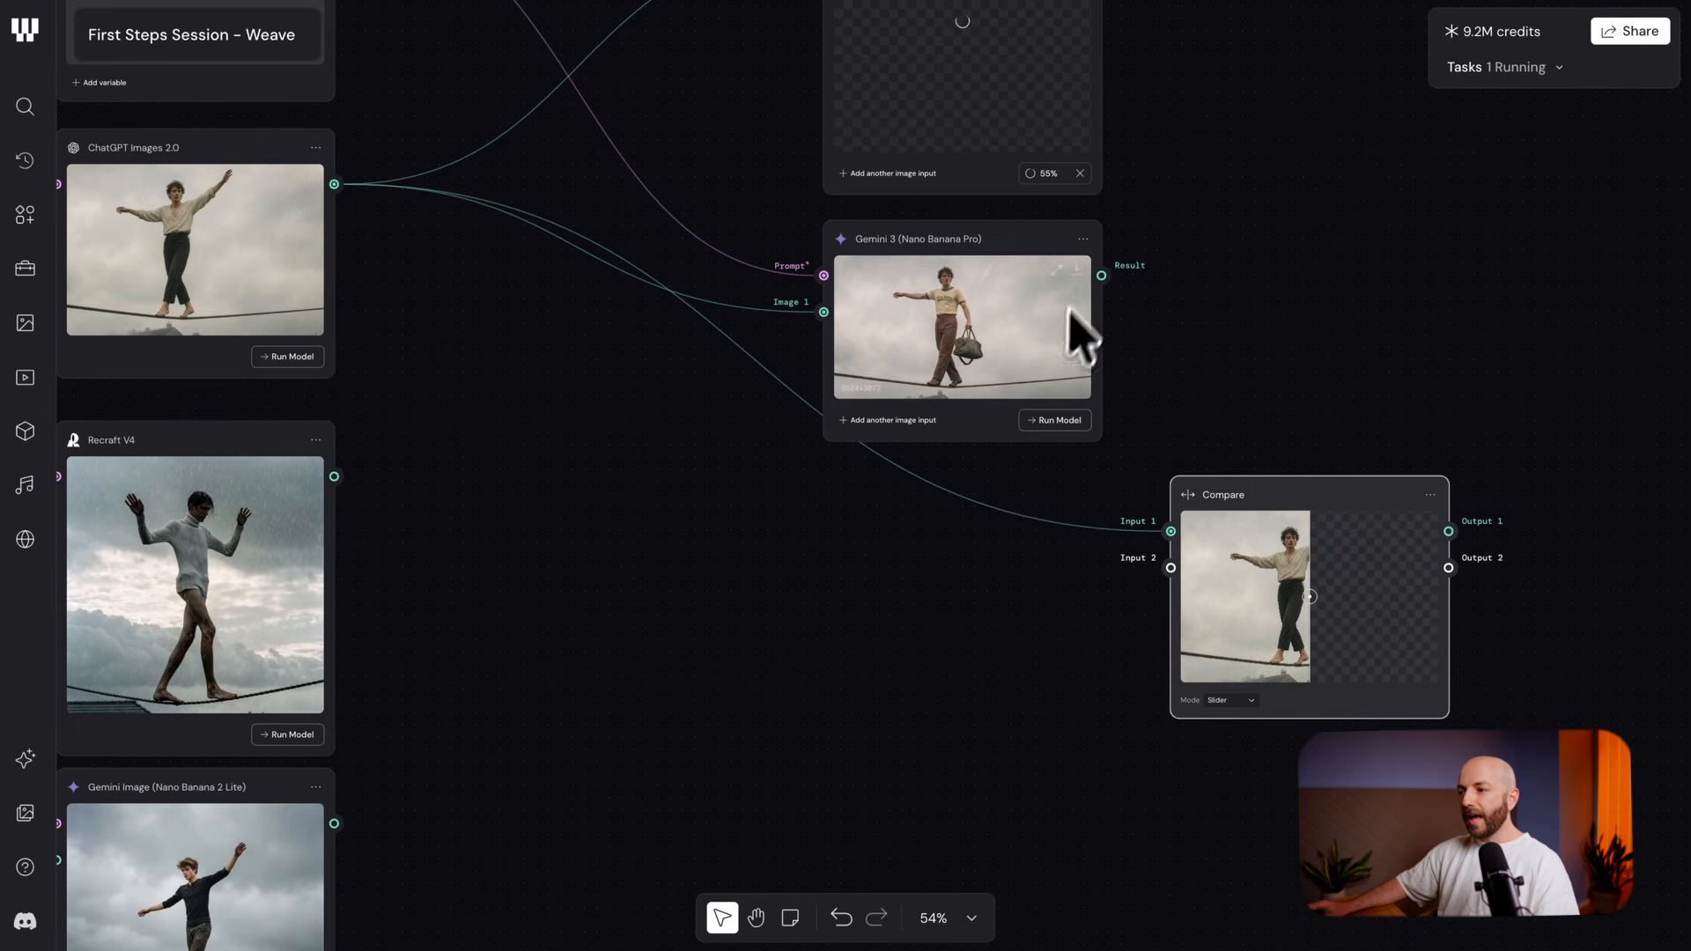
pyautogui.moveTo(1100, 274); pyautogui.dragTo(1160, 589)
pyautogui.moveTo(1344, 494); pyautogui.dragTo(1343, 373)
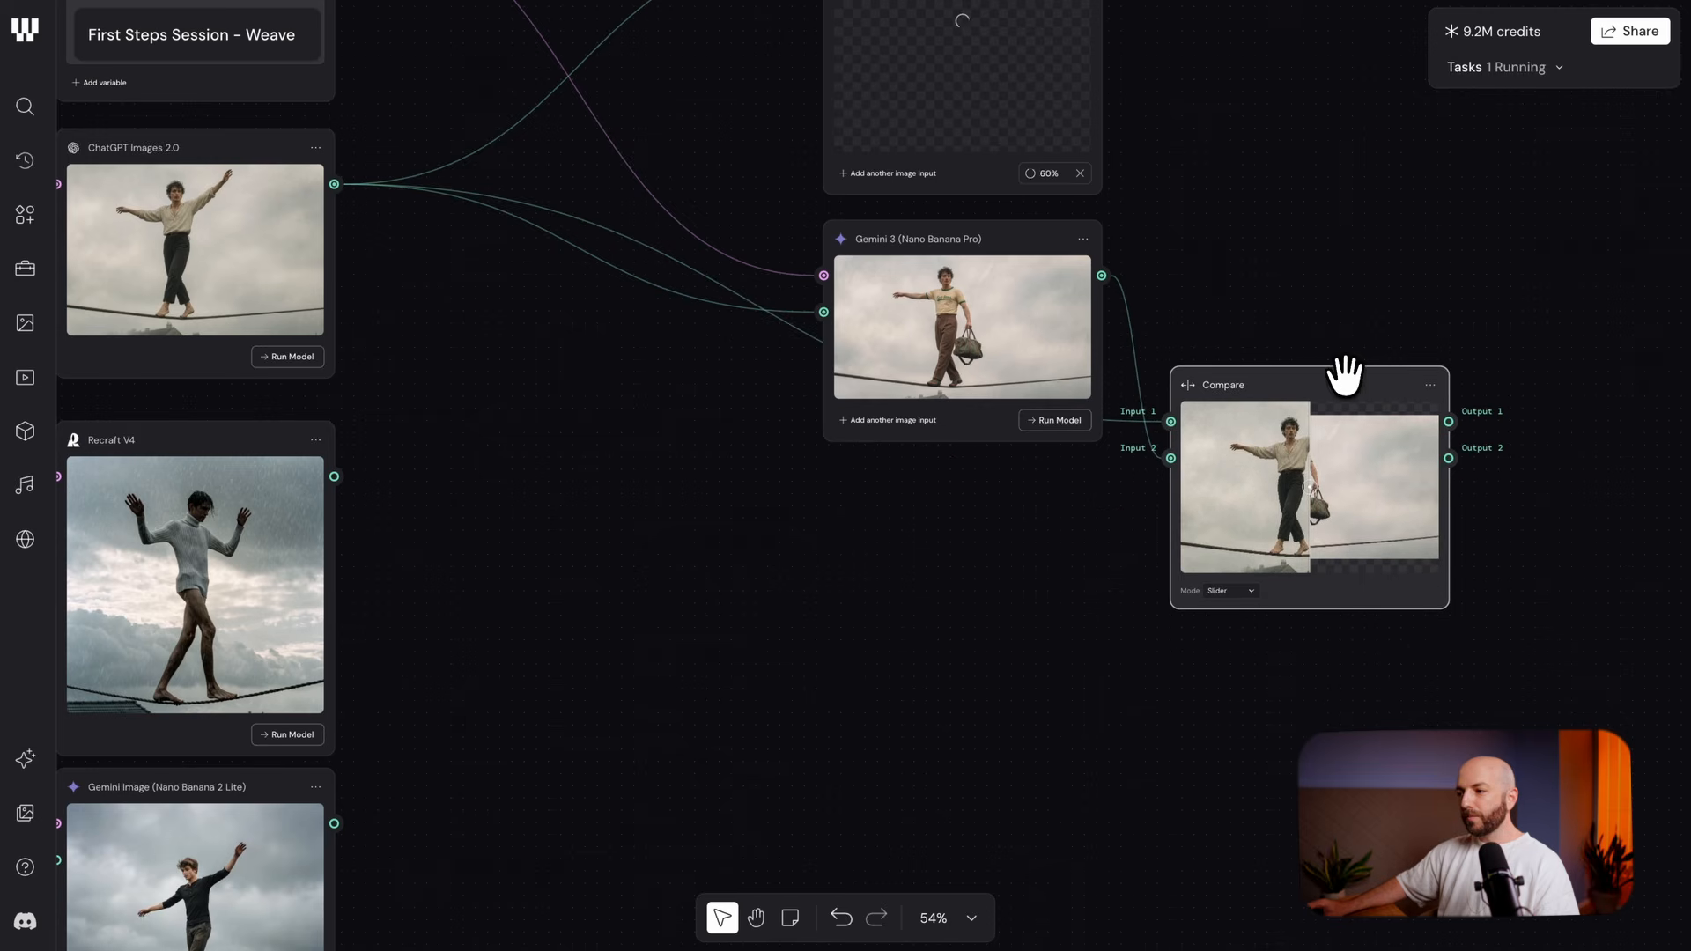
# Compare the original image with the Gemini 3 outfit edit by sliding the Compare divider across to reveal the full edit
pyautogui.hscroll(3, 1219, 690)
pyautogui.scroll(1, 1127, 632)
pyautogui.scroll(6, 1127, 636)
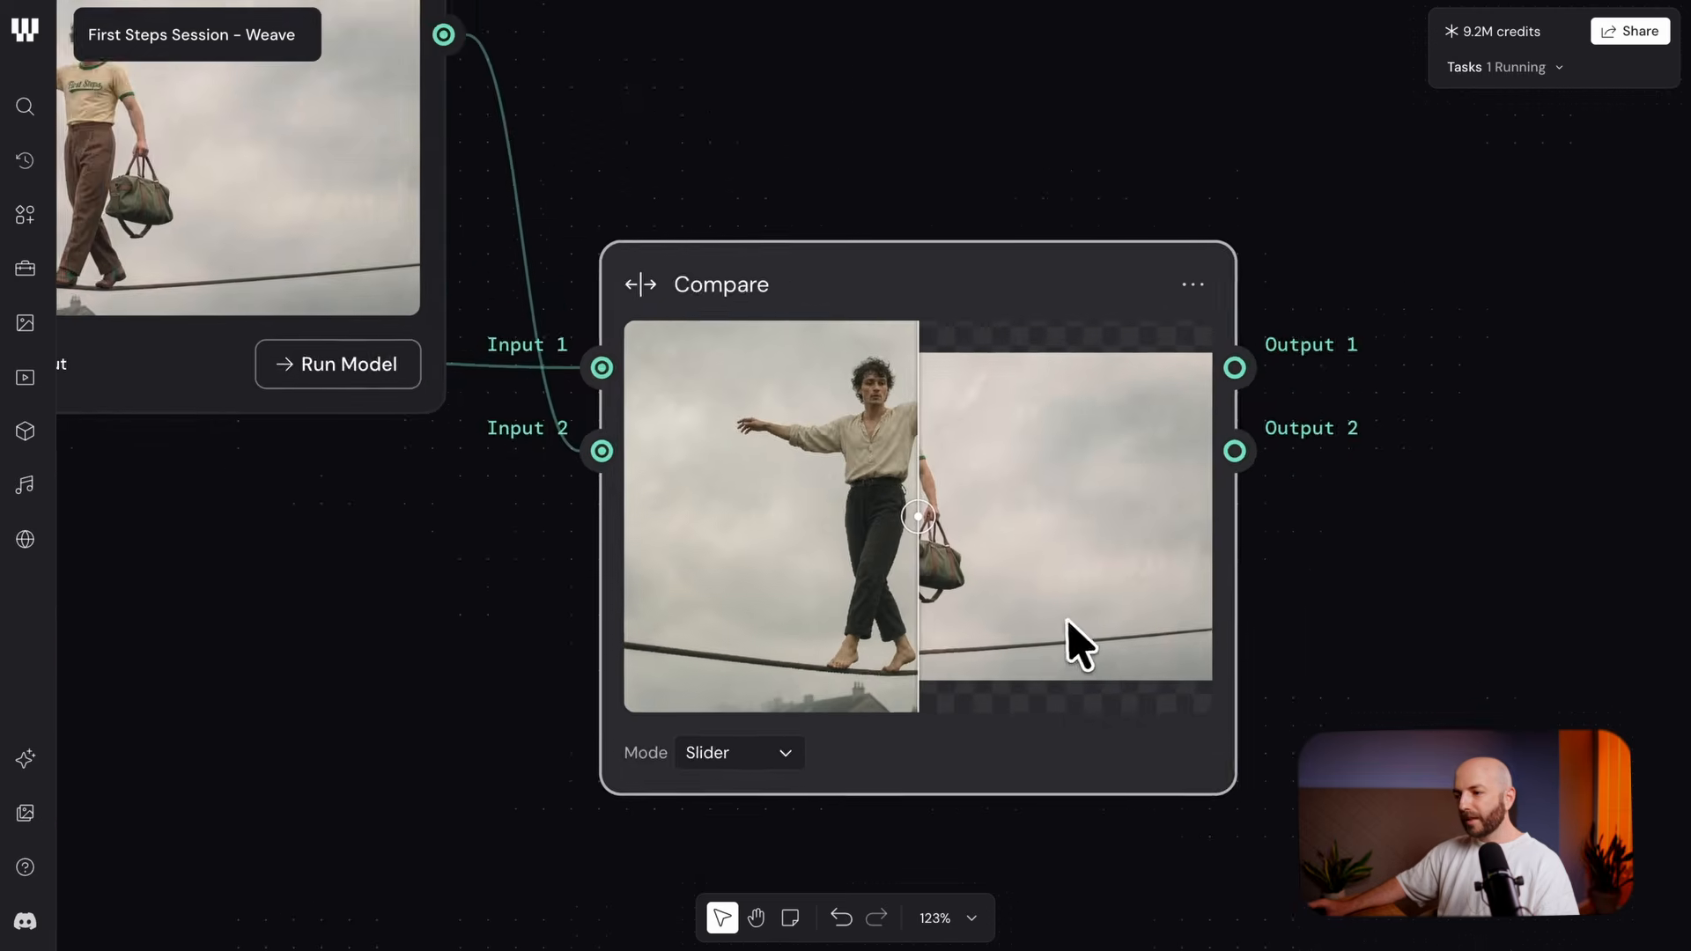
pyautogui.moveTo(868, 418); pyautogui.dragTo(740, 480)
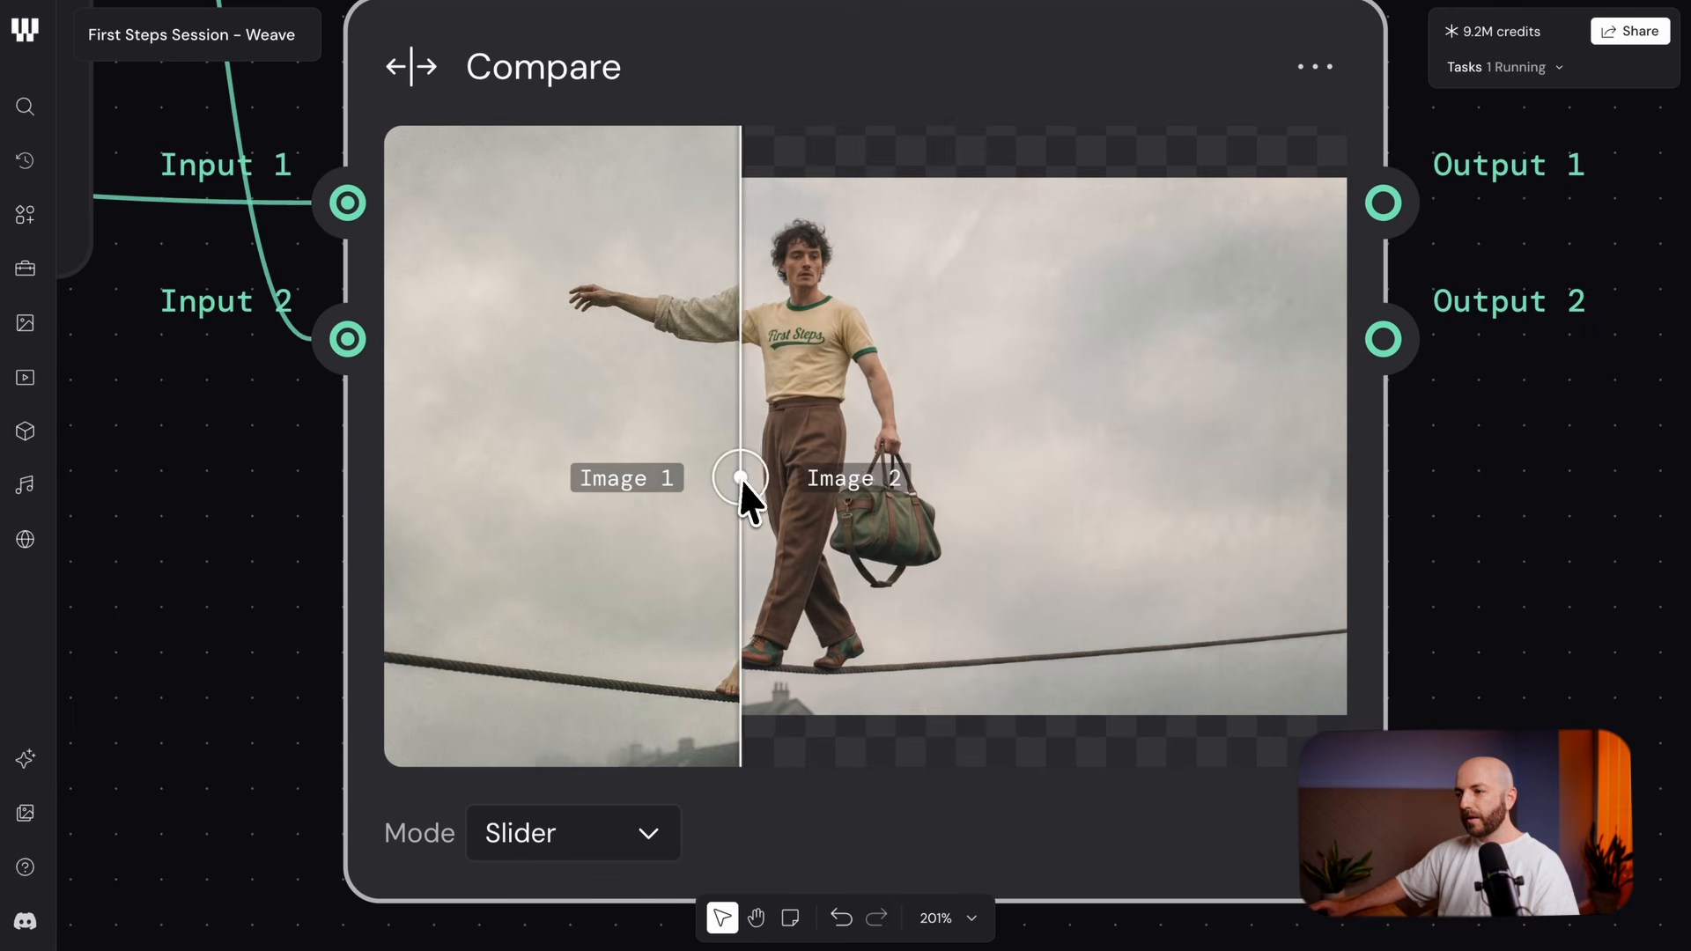
pyautogui.scroll(2, 804, 345)
pyautogui.moveTo(803, 345); pyautogui.dragTo(808, 413)
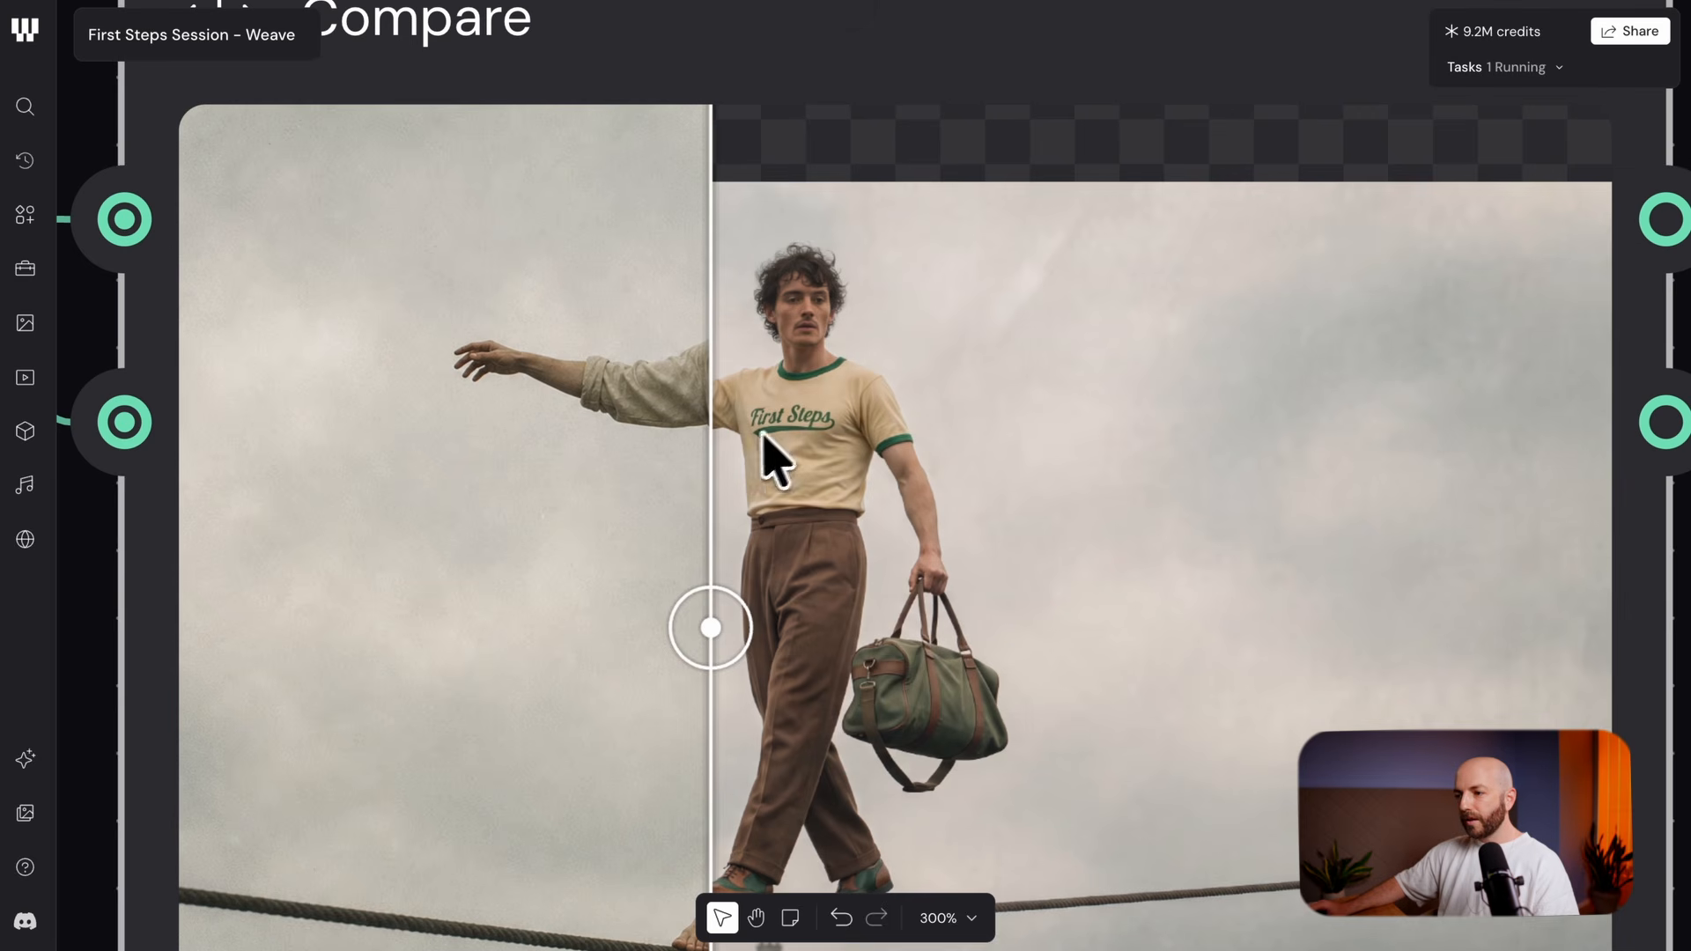
pyautogui.moveTo(717, 551); pyautogui.dragTo(91, 579)
# Reposition the Compare node higher and further from the edit models, level between the ChatGPT Images 2.0 Edit and Gemini 3 (Nano Banana Pro) nodes
pyautogui.scroll(-10, 614, 502)
pyautogui.moveTo(667, 338); pyautogui.dragTo(1041, 119)
pyautogui.moveTo(785, 254); pyautogui.dragTo(890, 476)
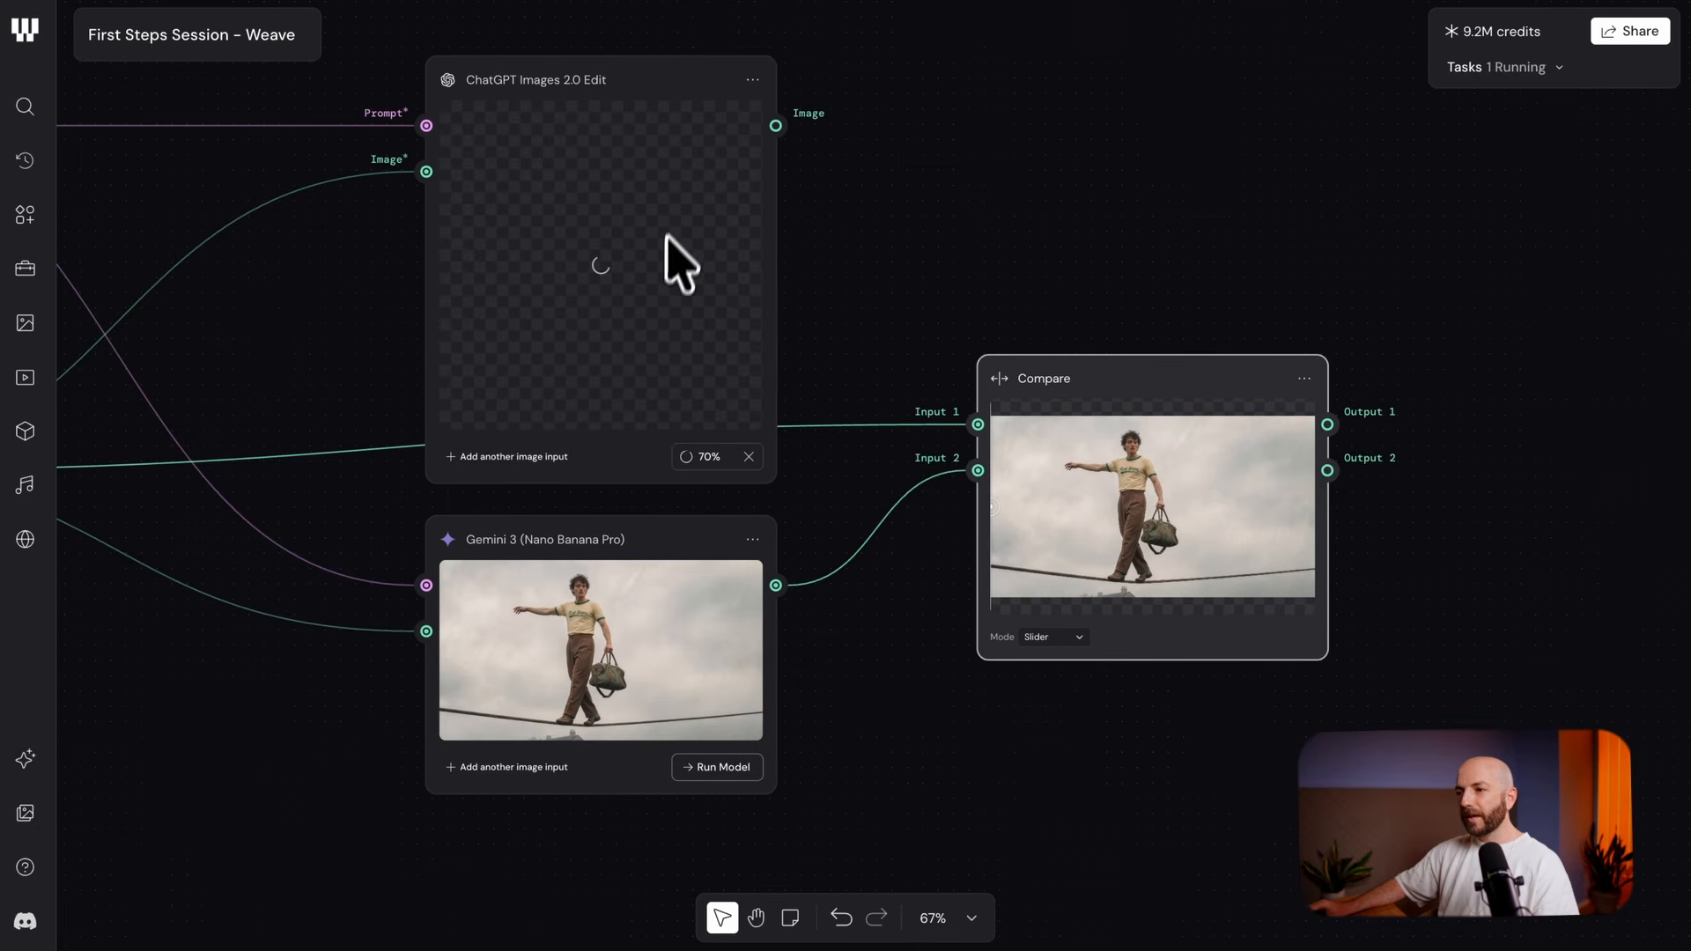
pyautogui.moveTo(630, 570); pyautogui.dragTo(802, 552)
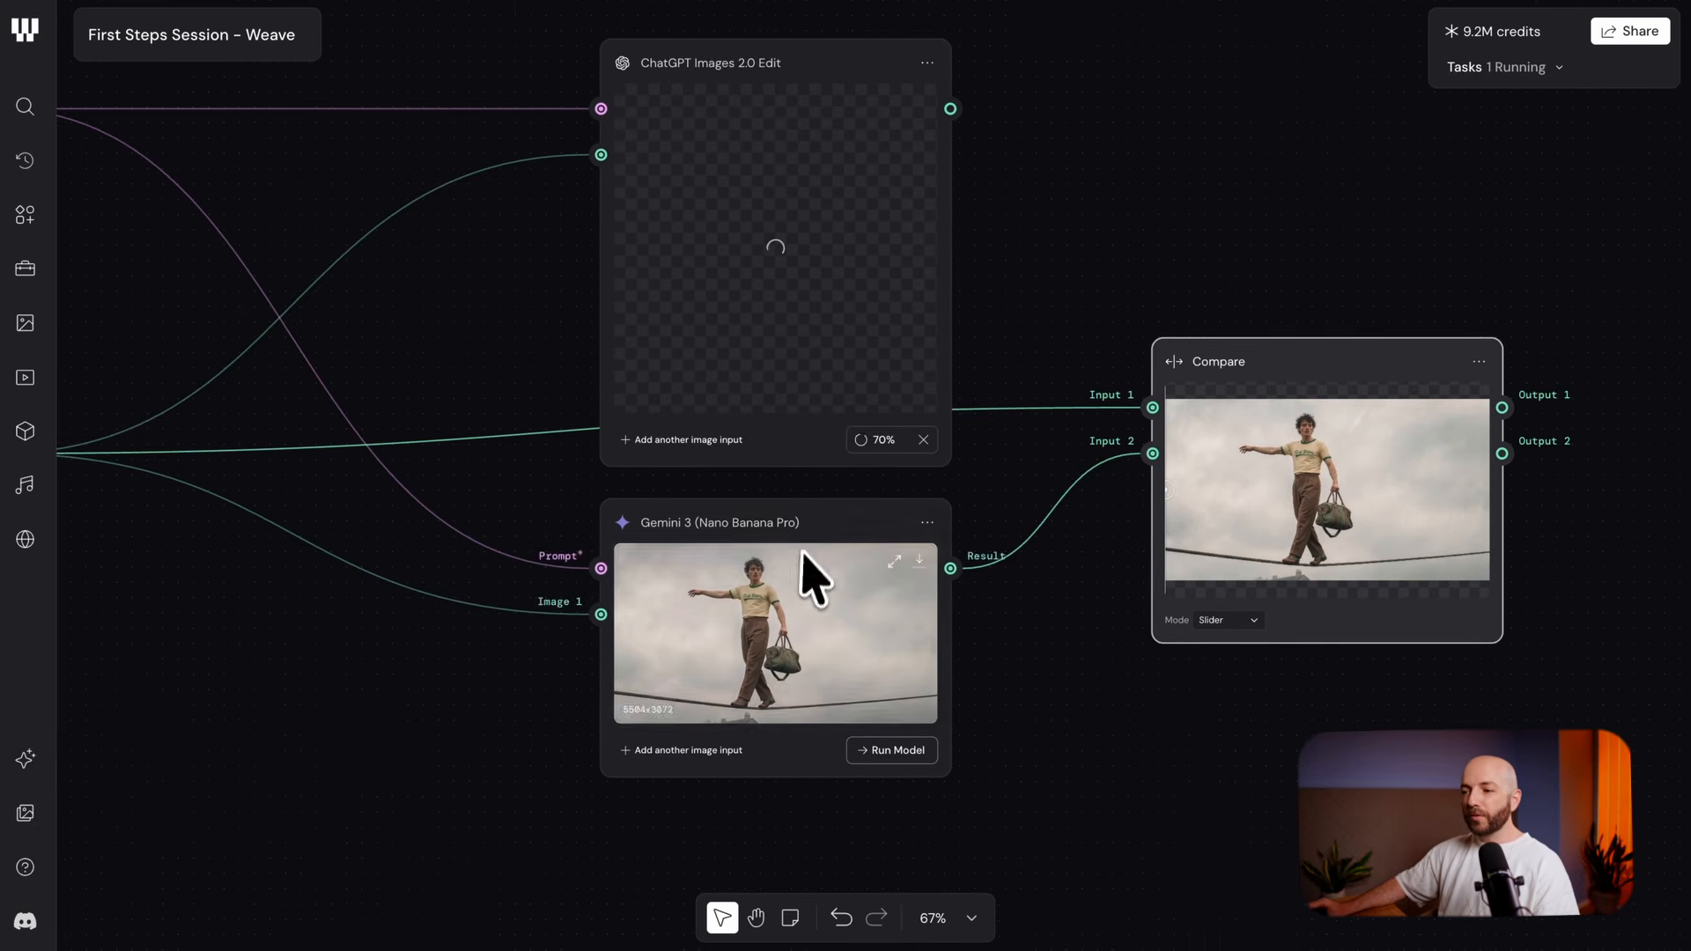
pyautogui.moveTo(754, 496); pyautogui.dragTo(792, 537)
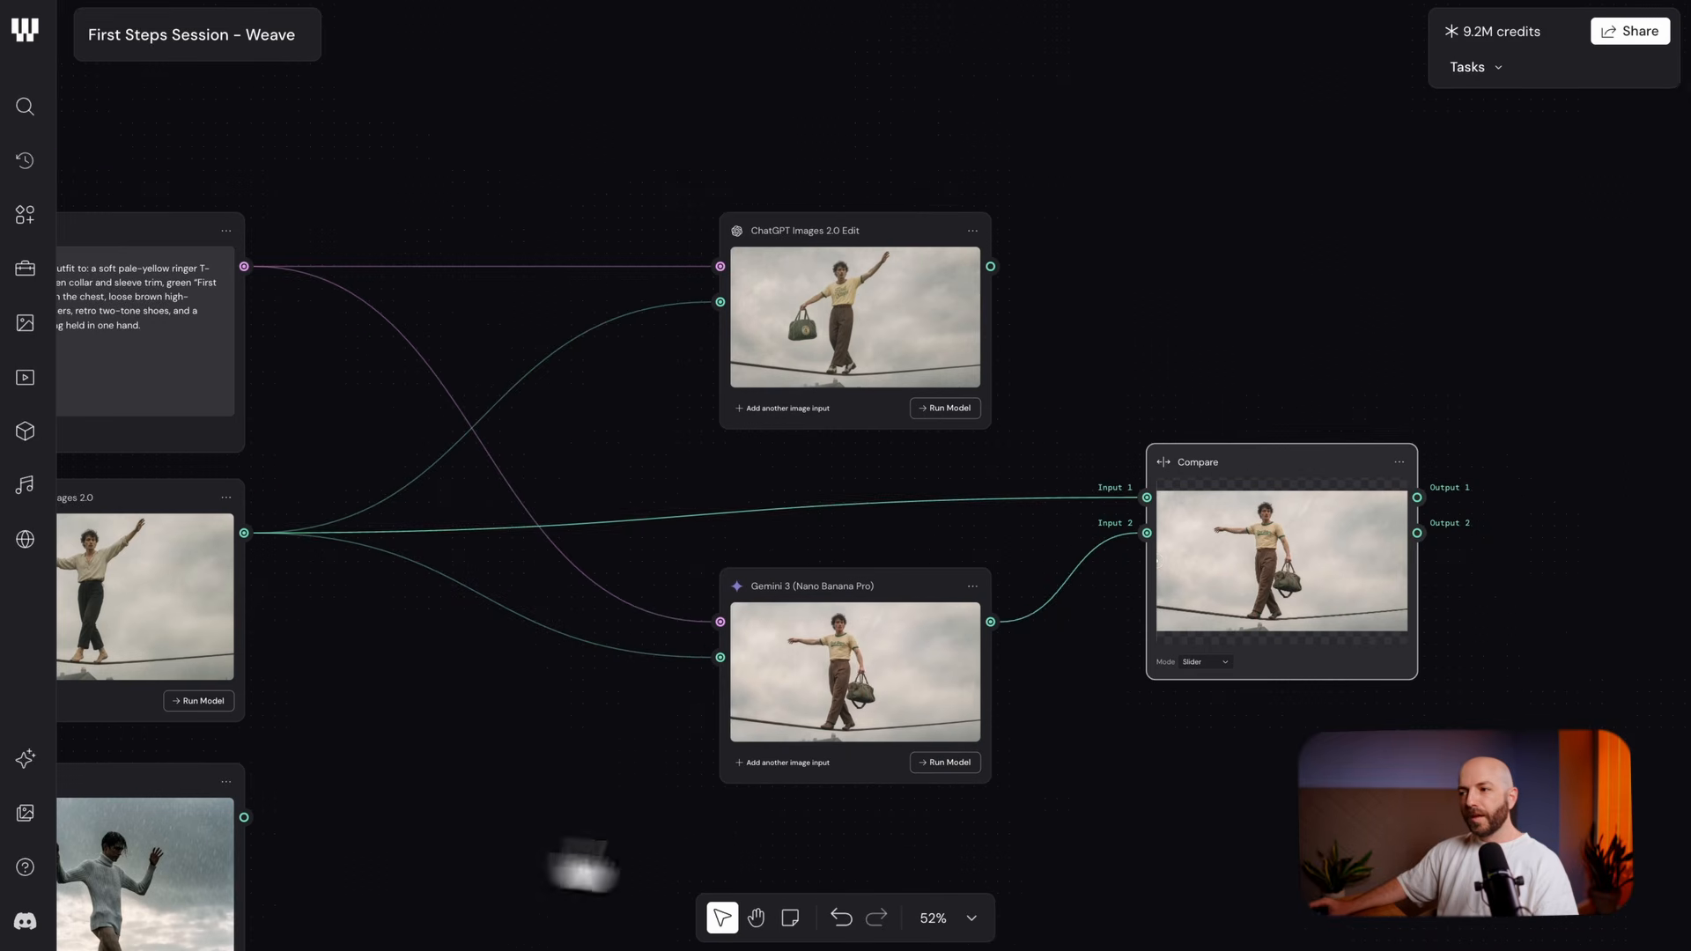
pyautogui.moveTo(1263, 462); pyautogui.dragTo(1263, 444)
pyautogui.scroll(1, 923, 404)
pyautogui.scroll(5, 916, 432)
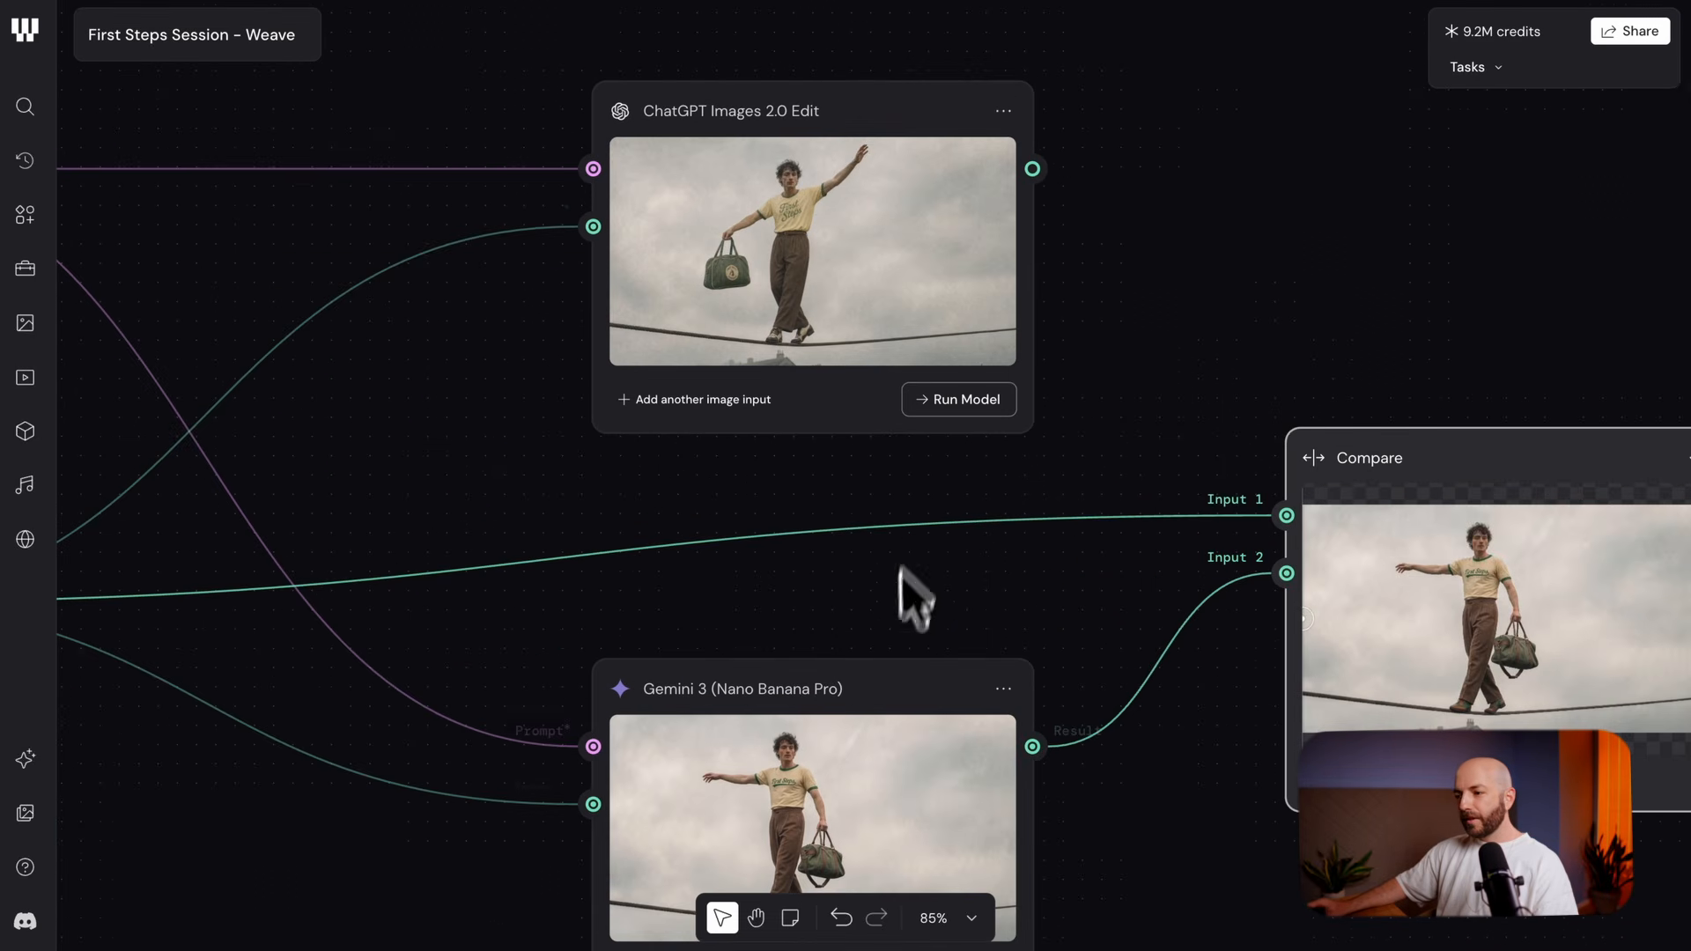
# Move the ChatGPT Images 2.0 Edit node down closer to the Gemini 3 node and connect its Image output to Compare's Input 1
pyautogui.moveTo(834, 434); pyautogui.dragTo(833, 581)
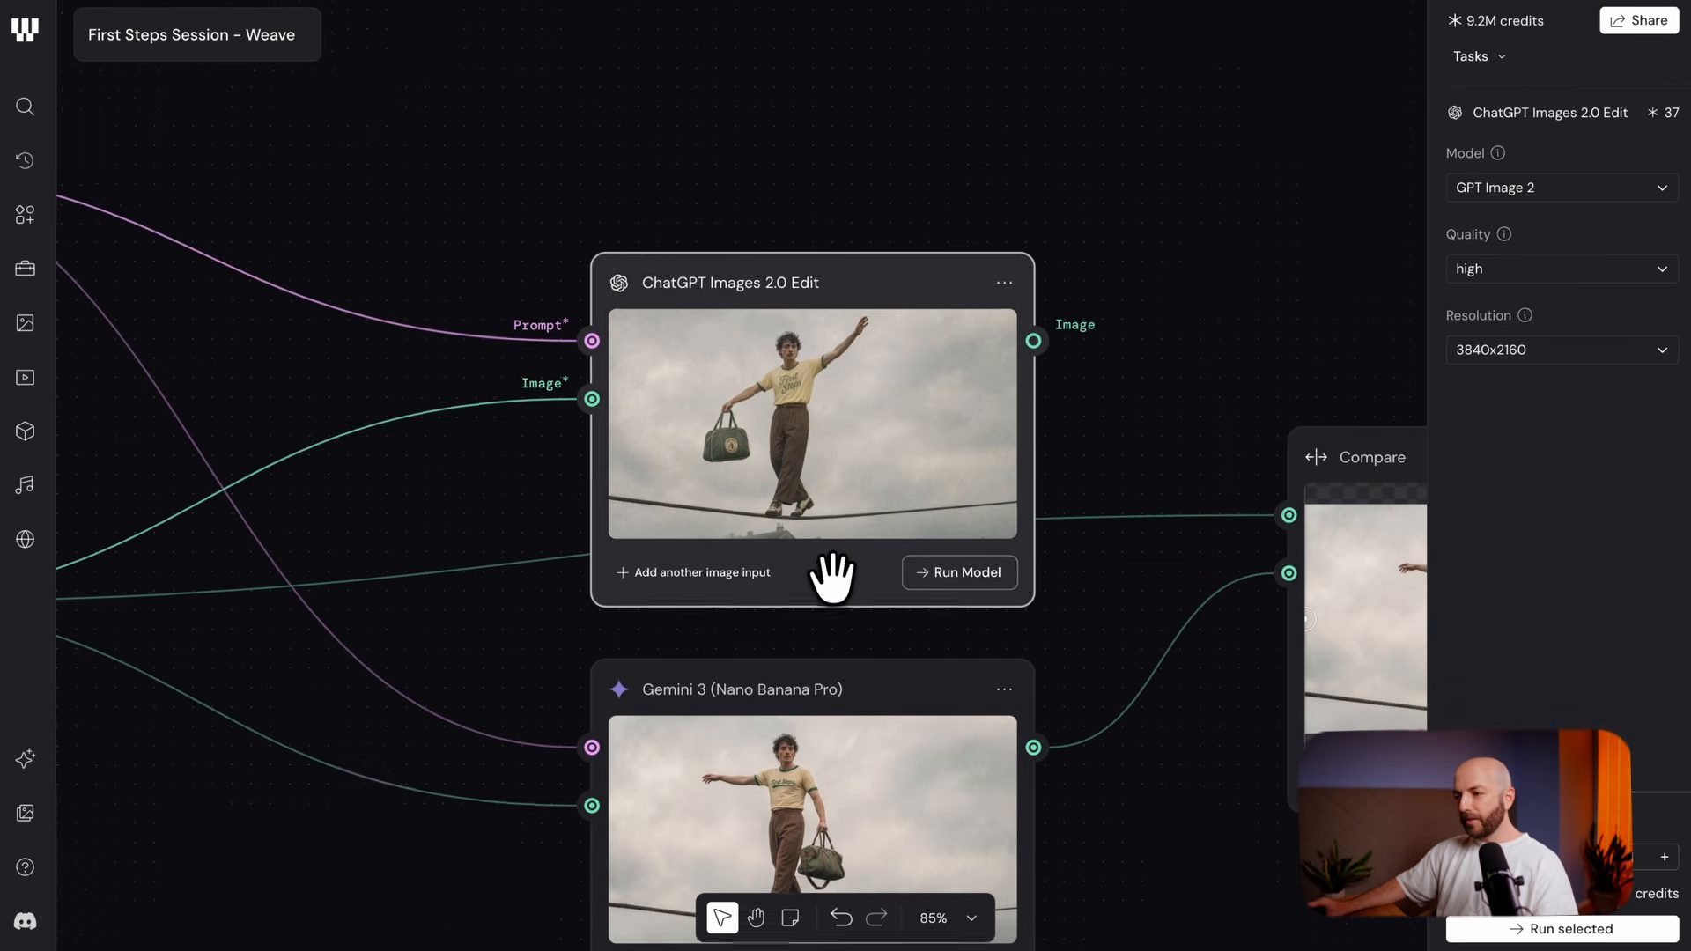
pyautogui.scroll(14, 788, 445)
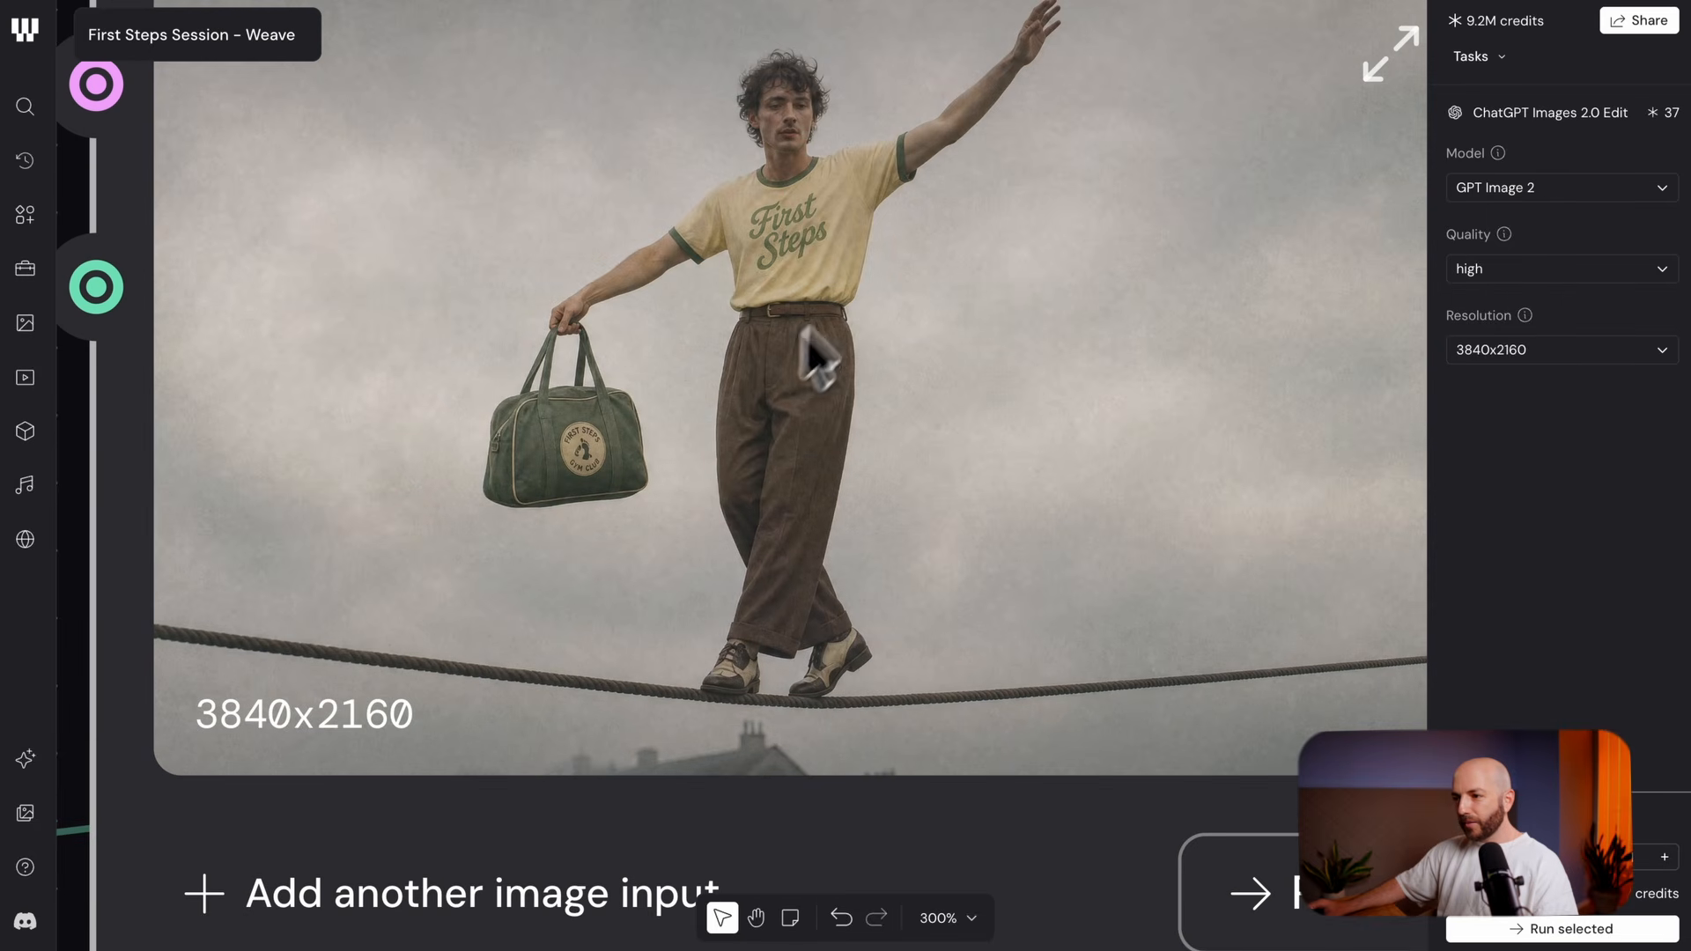
pyautogui.scroll(-10, 823, 332)
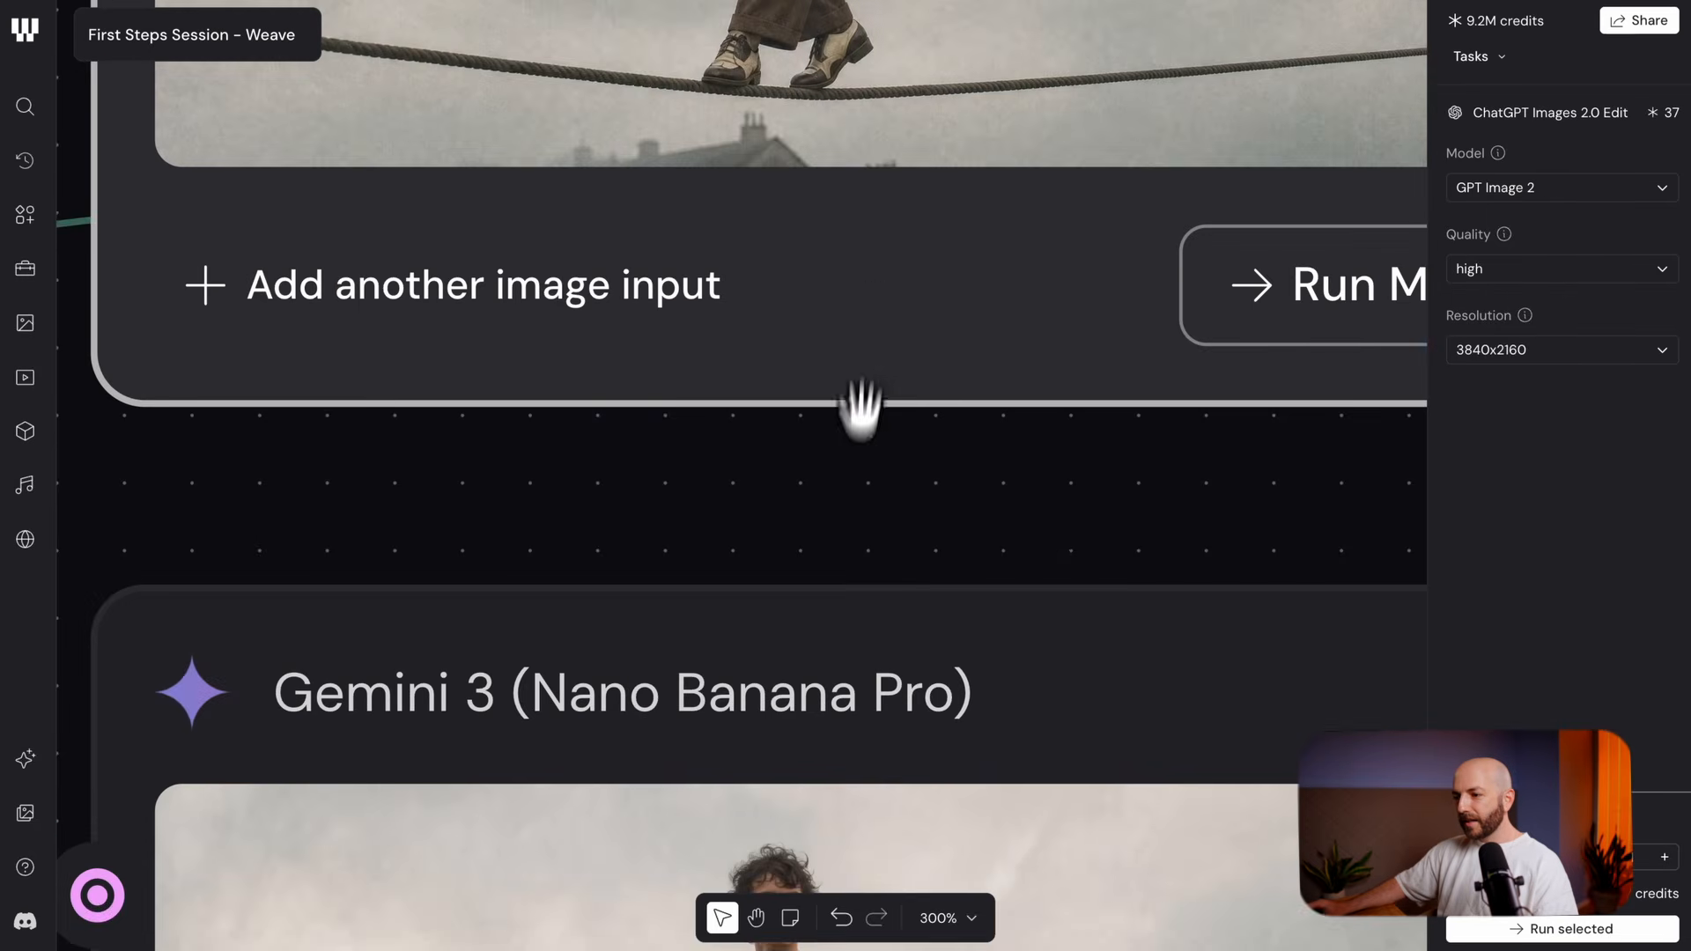
pyautogui.scroll(-6, 864, 347)
pyautogui.scroll(-5, 871, 614)
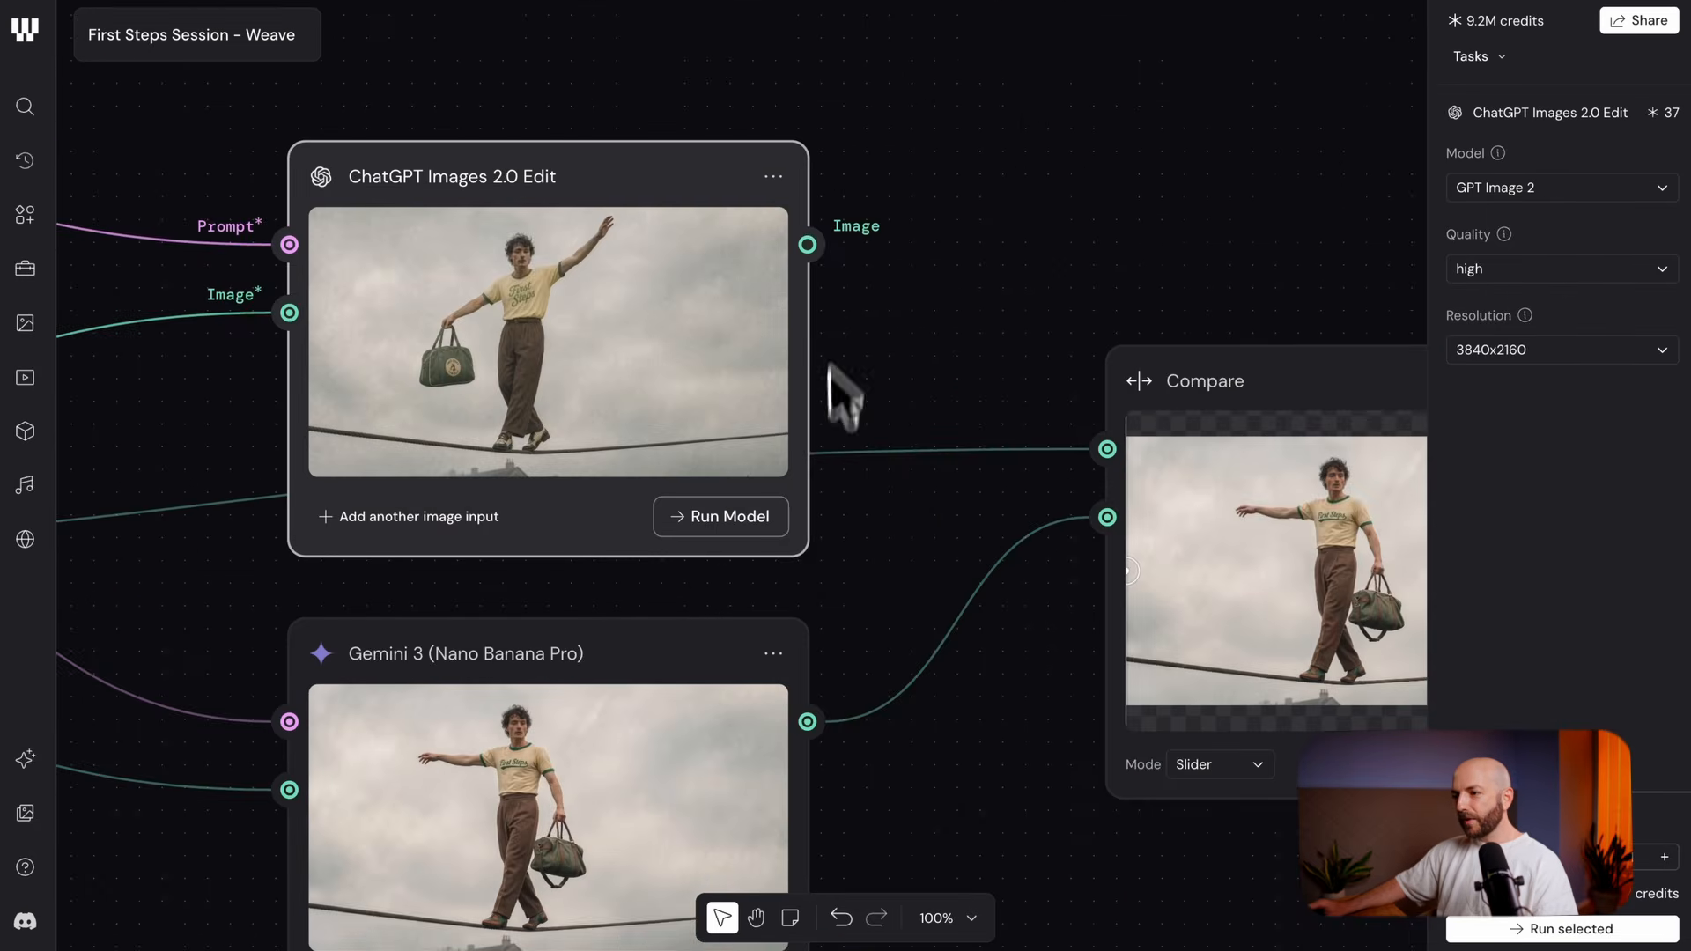
pyautogui.moveTo(814, 244); pyautogui.dragTo(1107, 449)
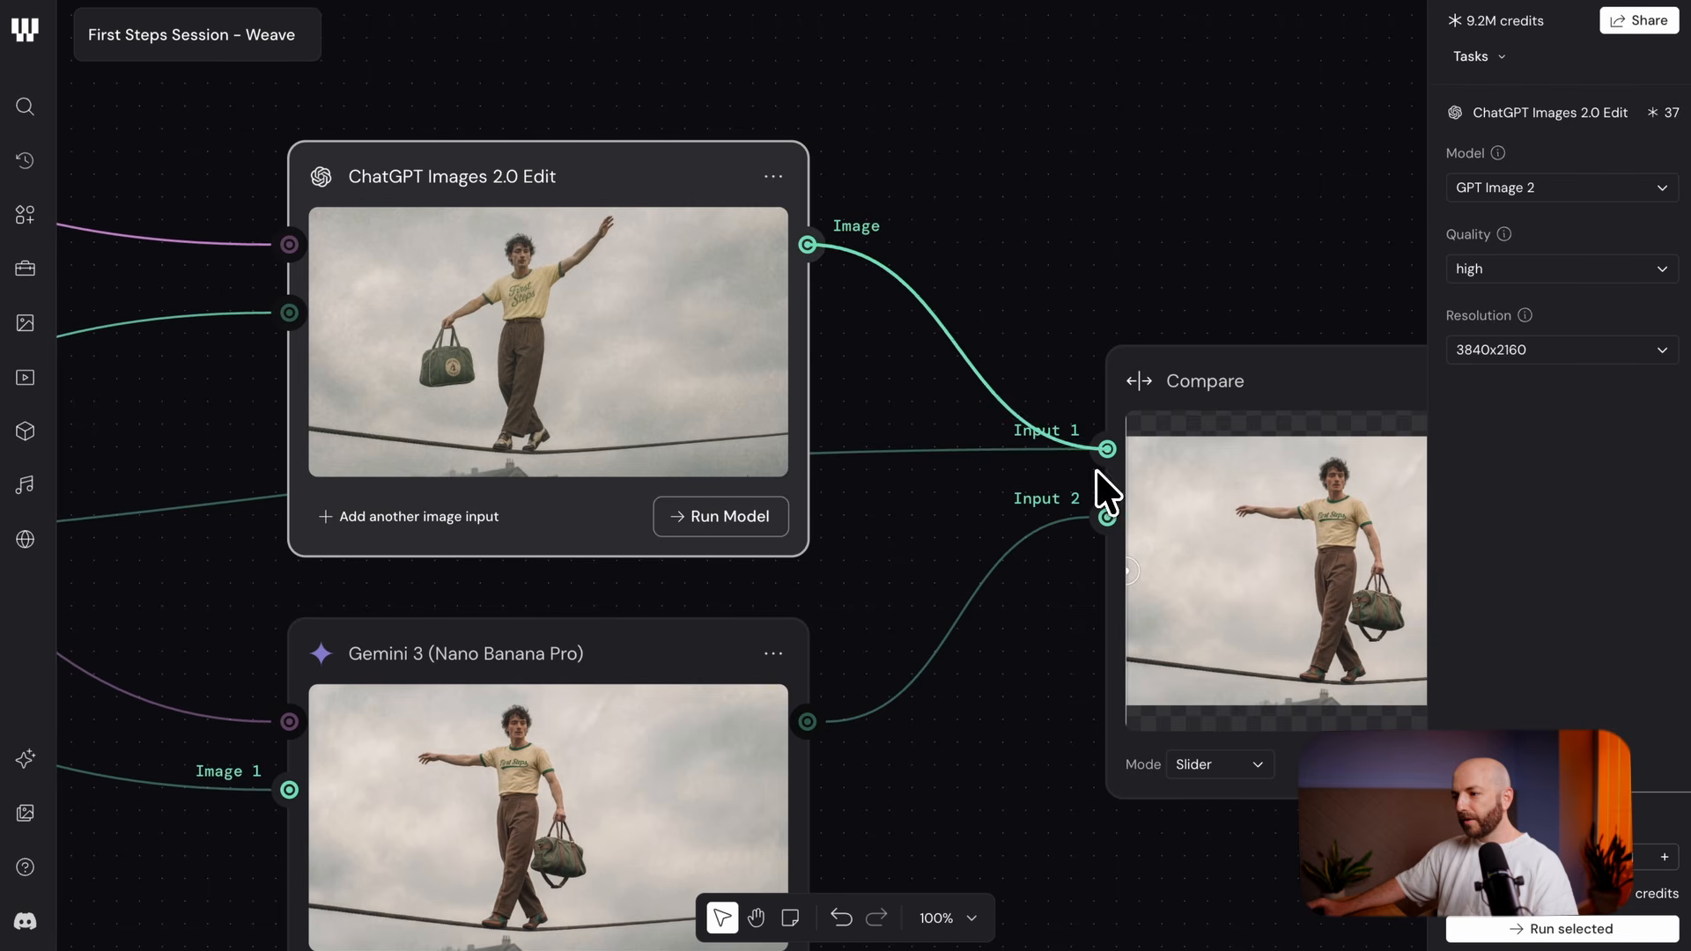
# Compare the ChatGPT and Gemini 3 outfit edits by sliding the Compare divider across the image
pyautogui.scroll(8, 1068, 502)
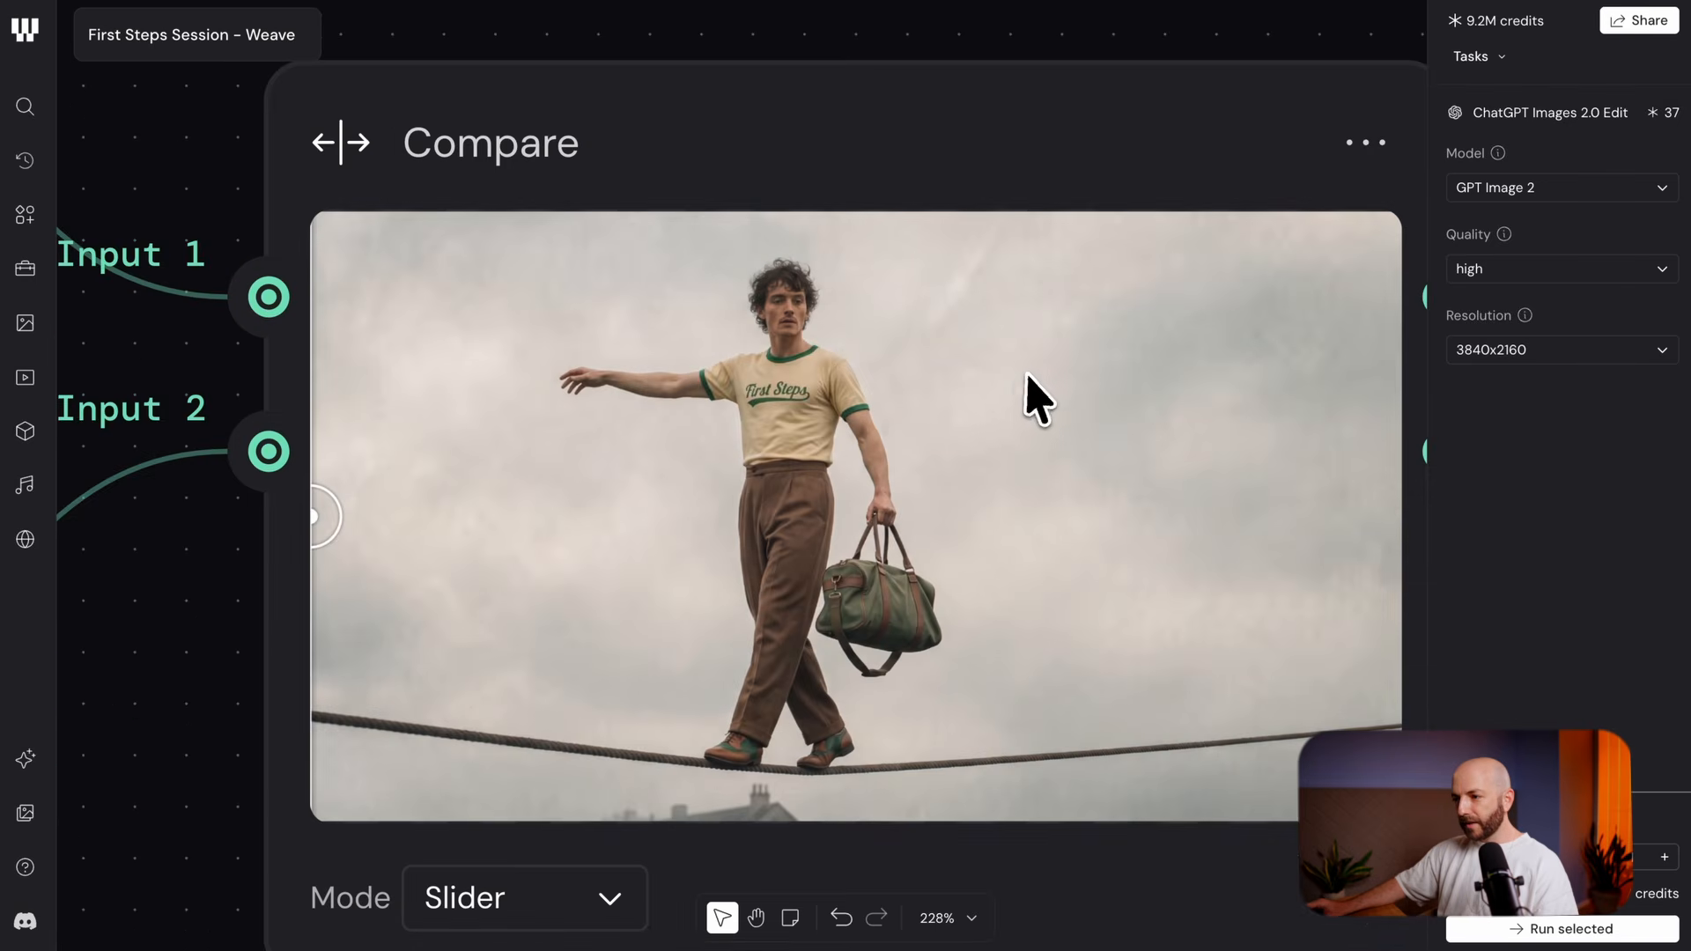
pyautogui.scroll(1, 1026, 379)
pyautogui.moveTo(991, 460); pyautogui.dragTo(889, 448)
pyautogui.moveTo(167, 537); pyautogui.dragTo(886, 702)
pyautogui.scroll(3, 625, 414)
pyautogui.moveTo(951, 608); pyautogui.dragTo(965, 512)
pyautogui.scroll(-1, 1032, 538)
pyautogui.scroll(1, 749, 436)
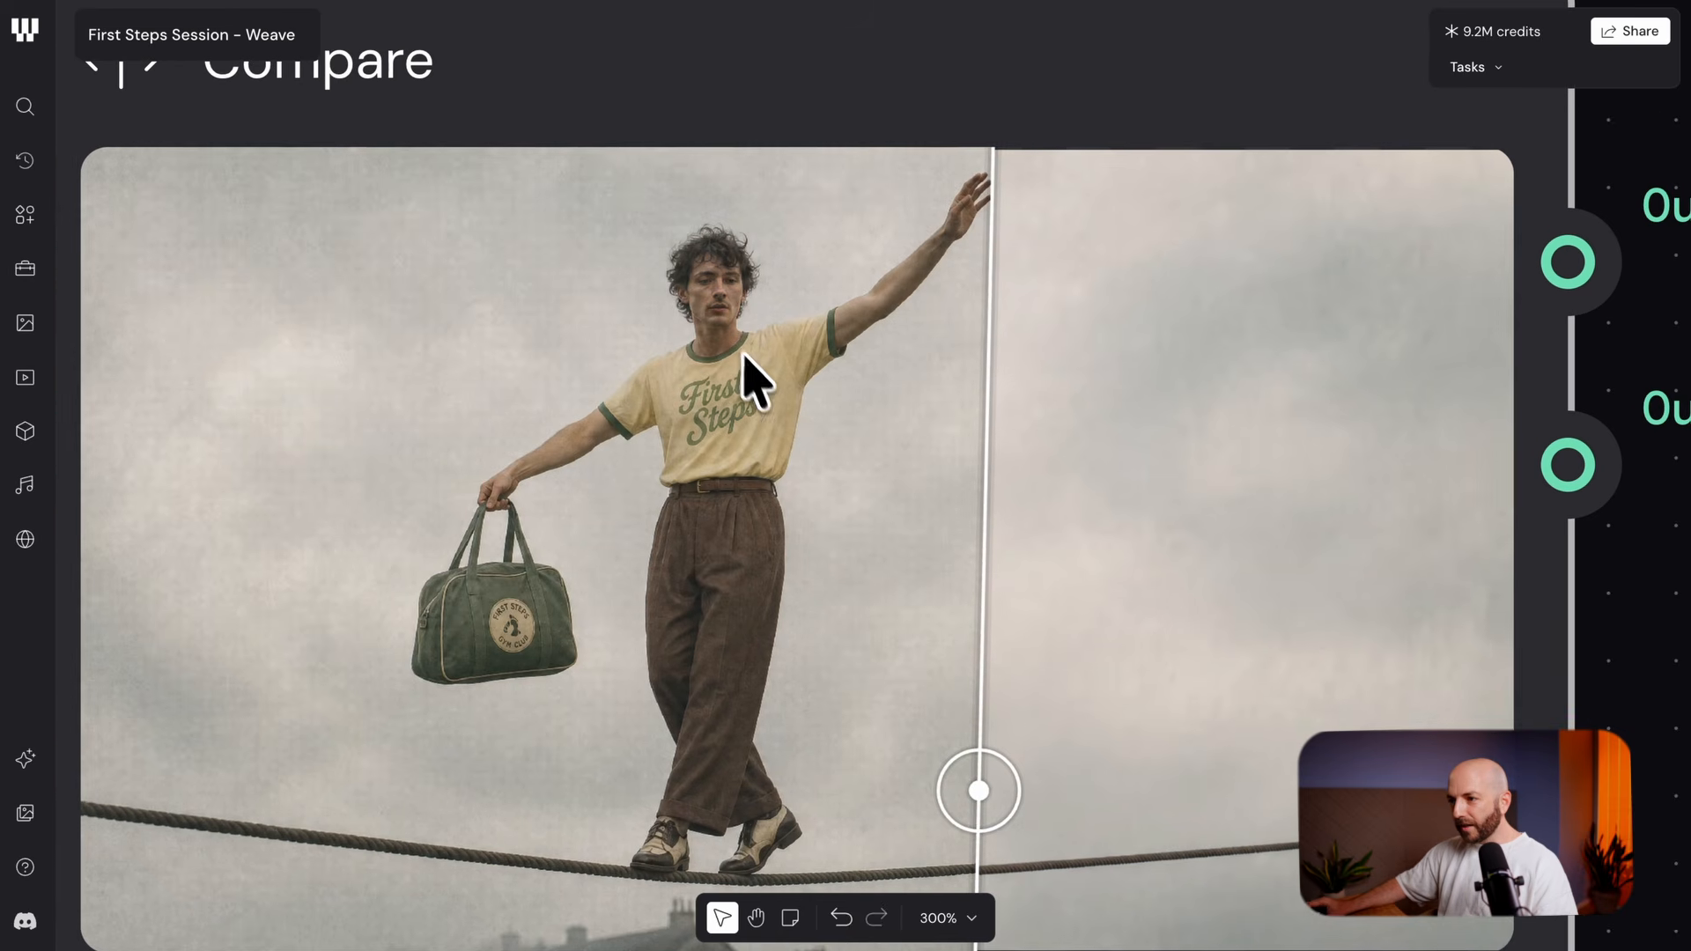
pyautogui.scroll(-10, 729, 374)
pyautogui.moveTo(718, 388); pyautogui.dragTo(756, 389)
pyautogui.scroll(3, 759, 390)
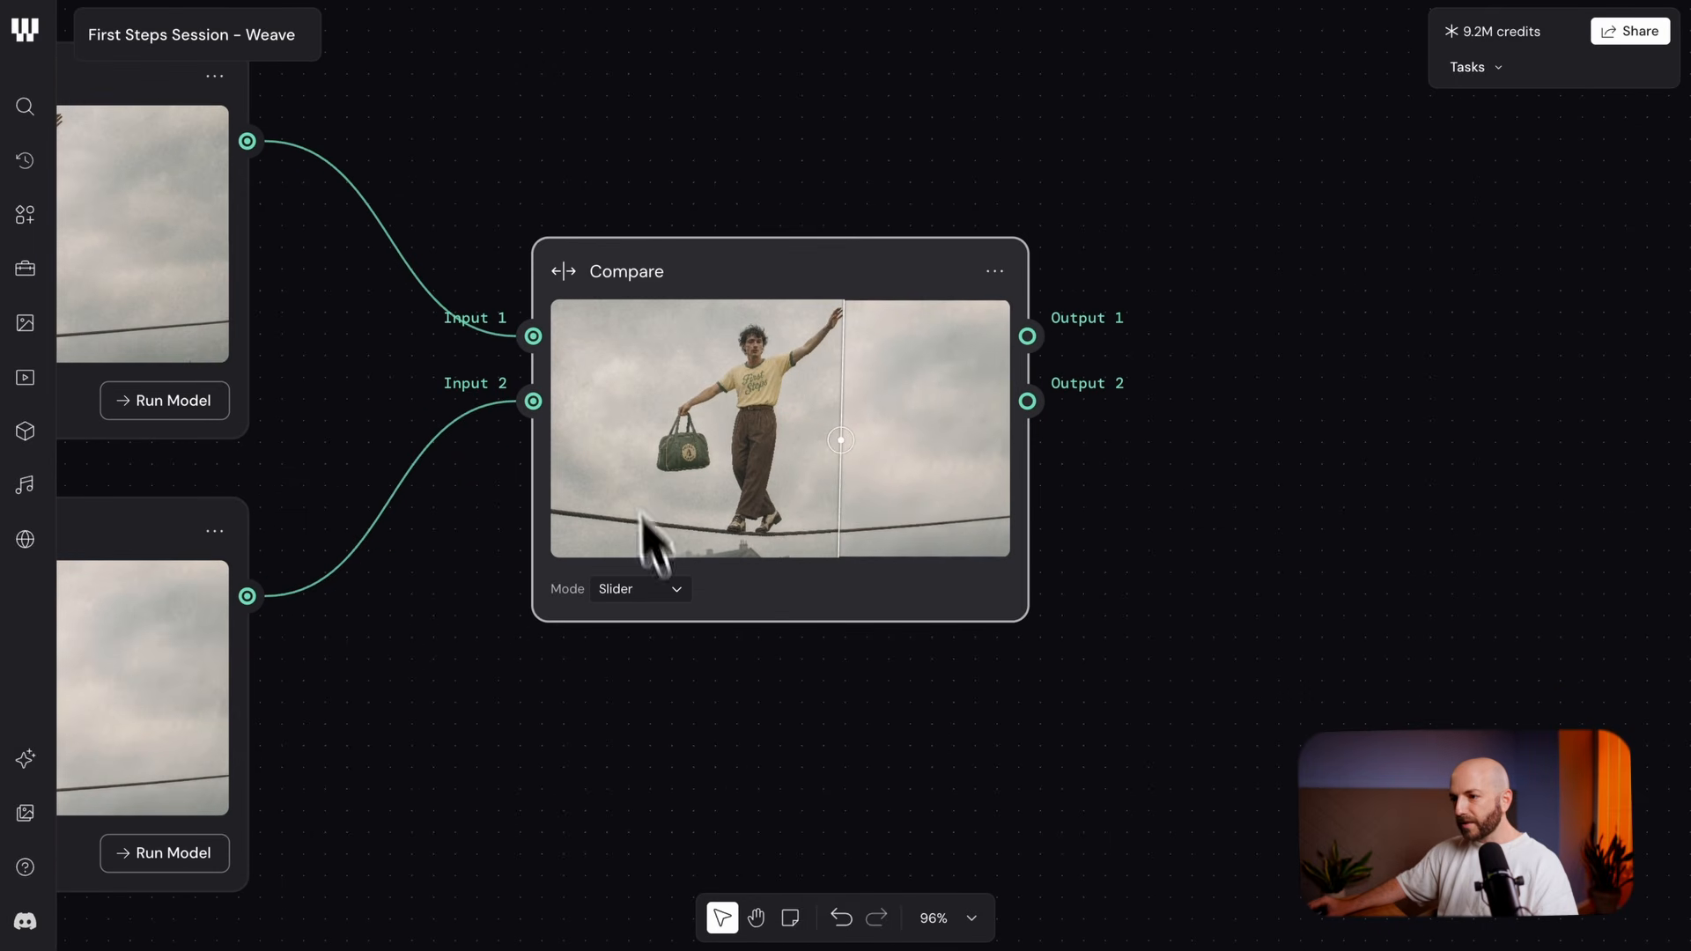
# Set the Compare node's mode to Toggle and switch back and forth between the two edits, leaving Image 2 displayed
pyautogui.scroll(5, 691, 458)
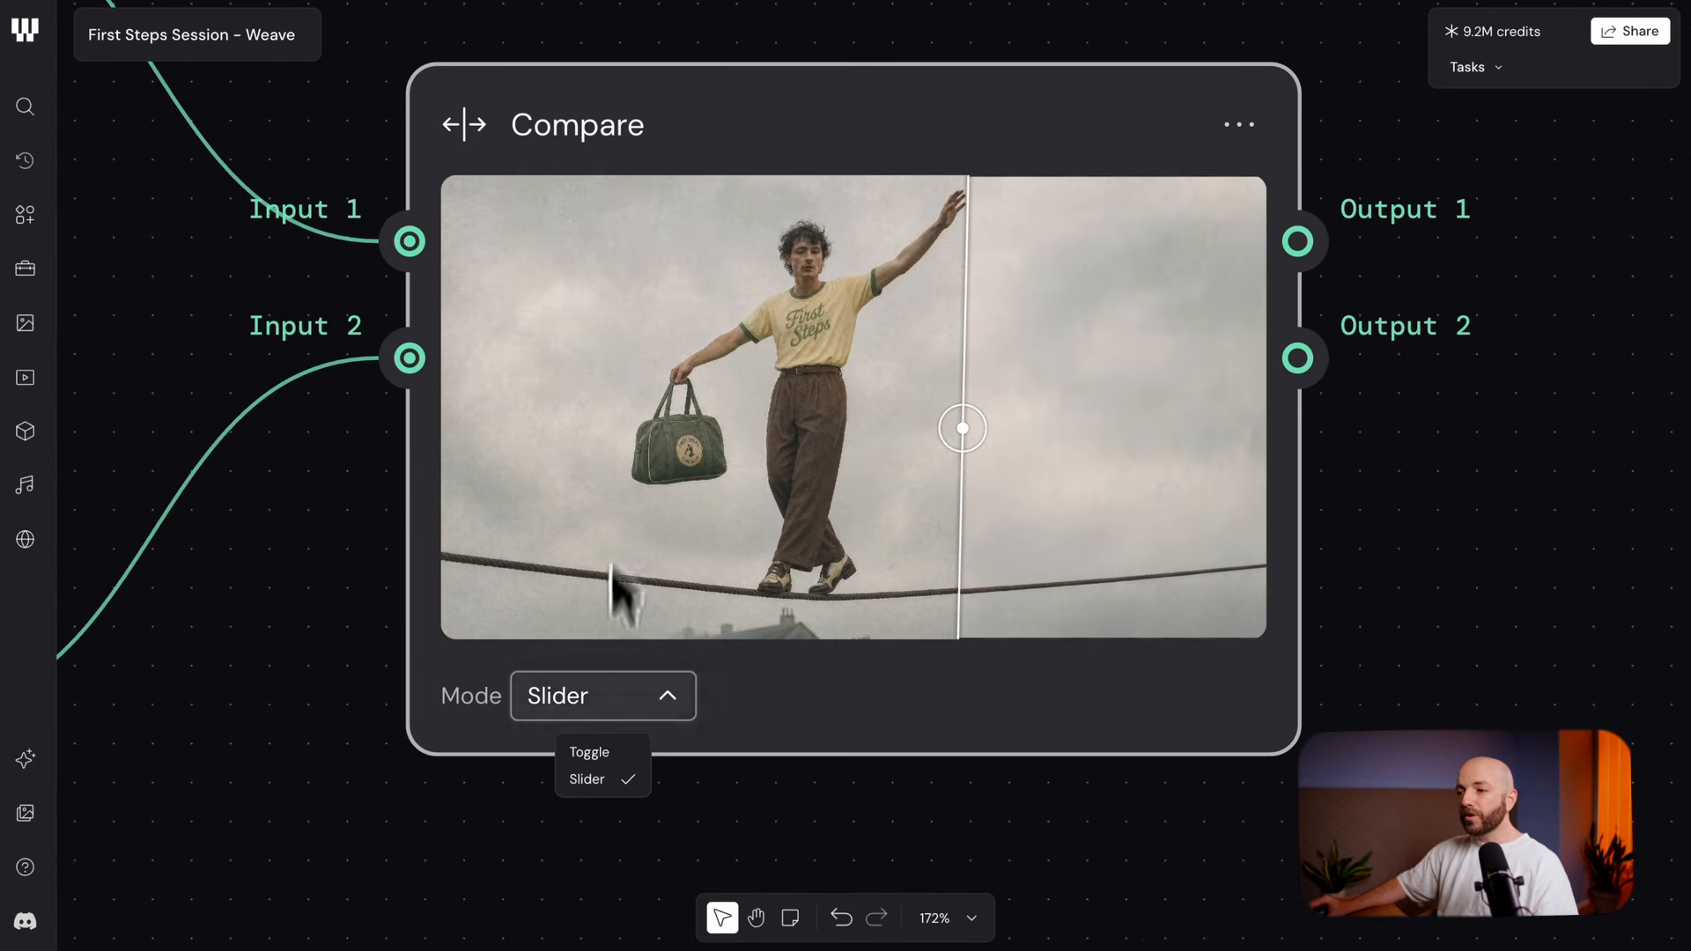
pyautogui.click(588, 753)
pyautogui.click(483, 230)
pyautogui.click(483, 231)
pyautogui.click(483, 231)
pyautogui.click(483, 231)
# Examine the outfit, bag and shoes of the Gemini 3 edit up close in the Compare node
pyautogui.scroll(5, 835, 422)
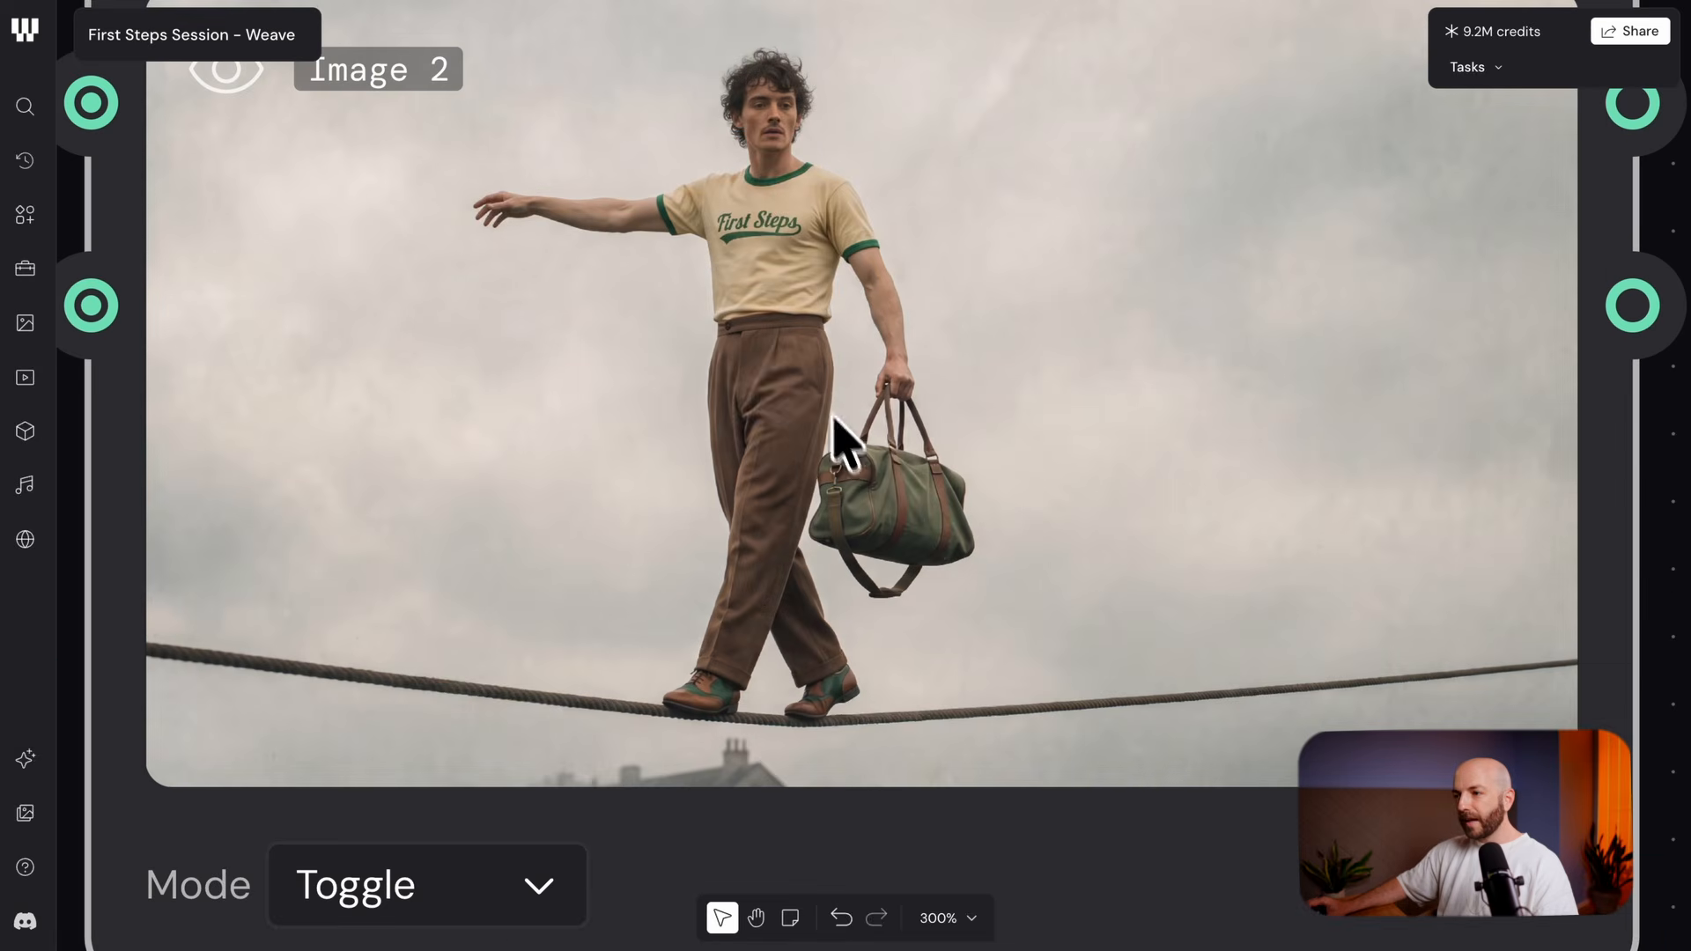
pyautogui.scroll(-5, 737, 336)
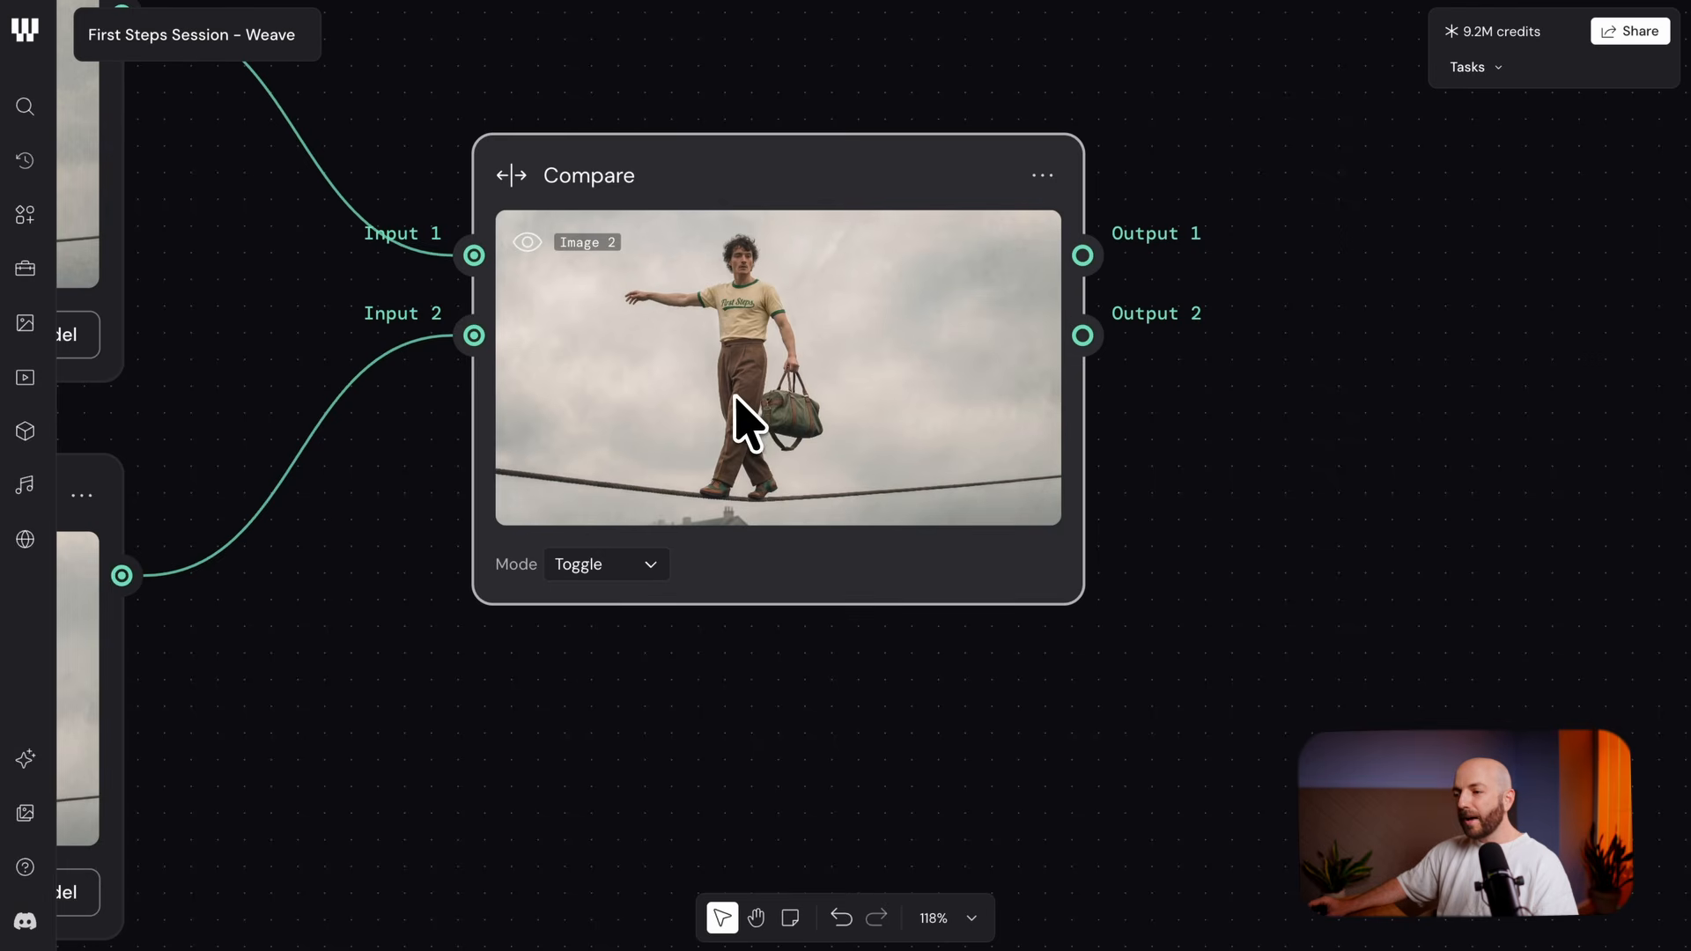
pyautogui.scroll(5, 736, 398)
pyautogui.moveTo(833, 382); pyautogui.dragTo(769, 465)
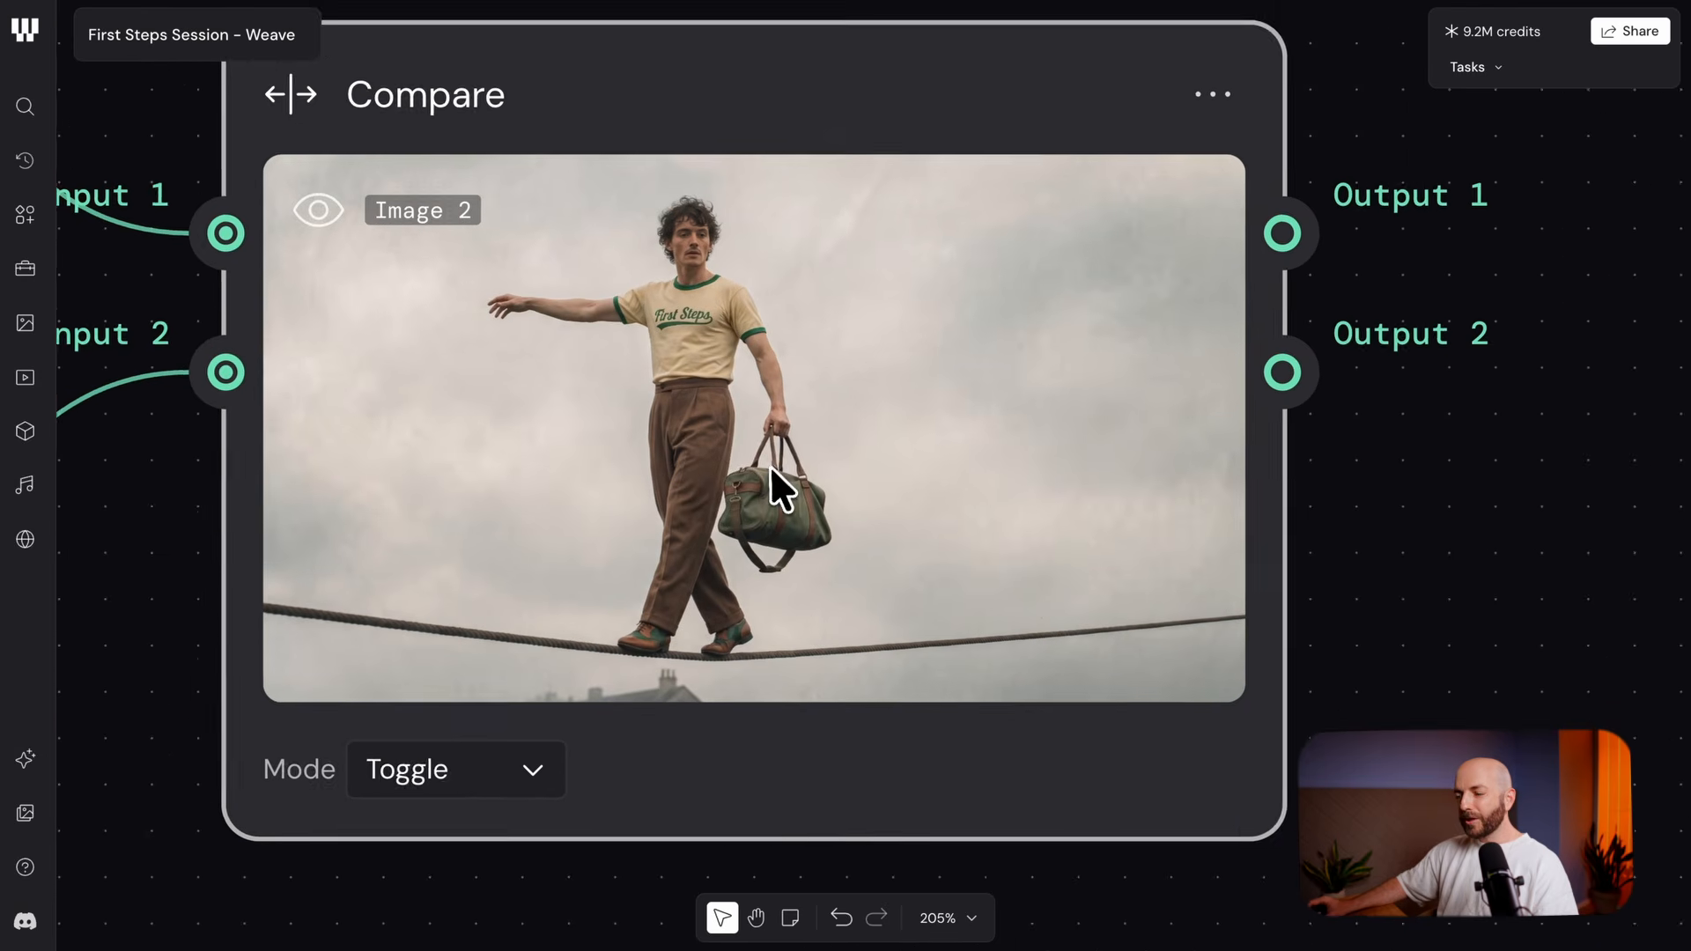
pyautogui.scroll(3, 761, 356)
pyautogui.moveTo(774, 375); pyautogui.dragTo(828, 409)
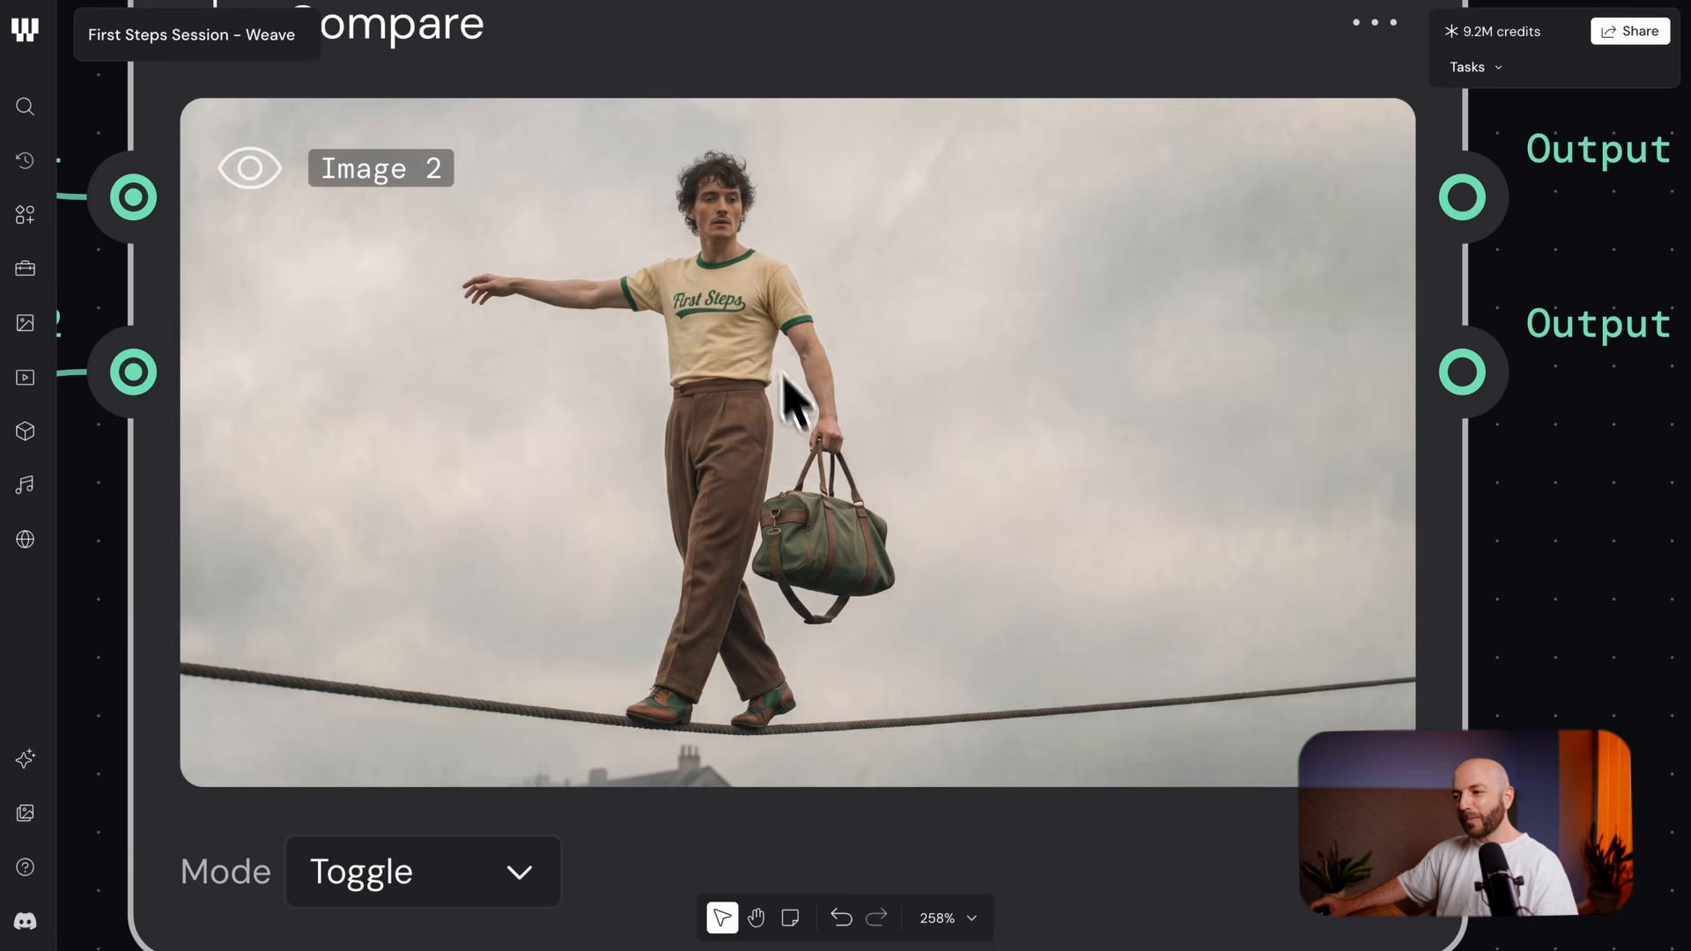
pyautogui.moveTo(759, 314); pyautogui.dragTo(759, 325)
pyautogui.scroll(2, 774, 349)
pyautogui.moveTo(833, 391); pyautogui.dragTo(831, 329)
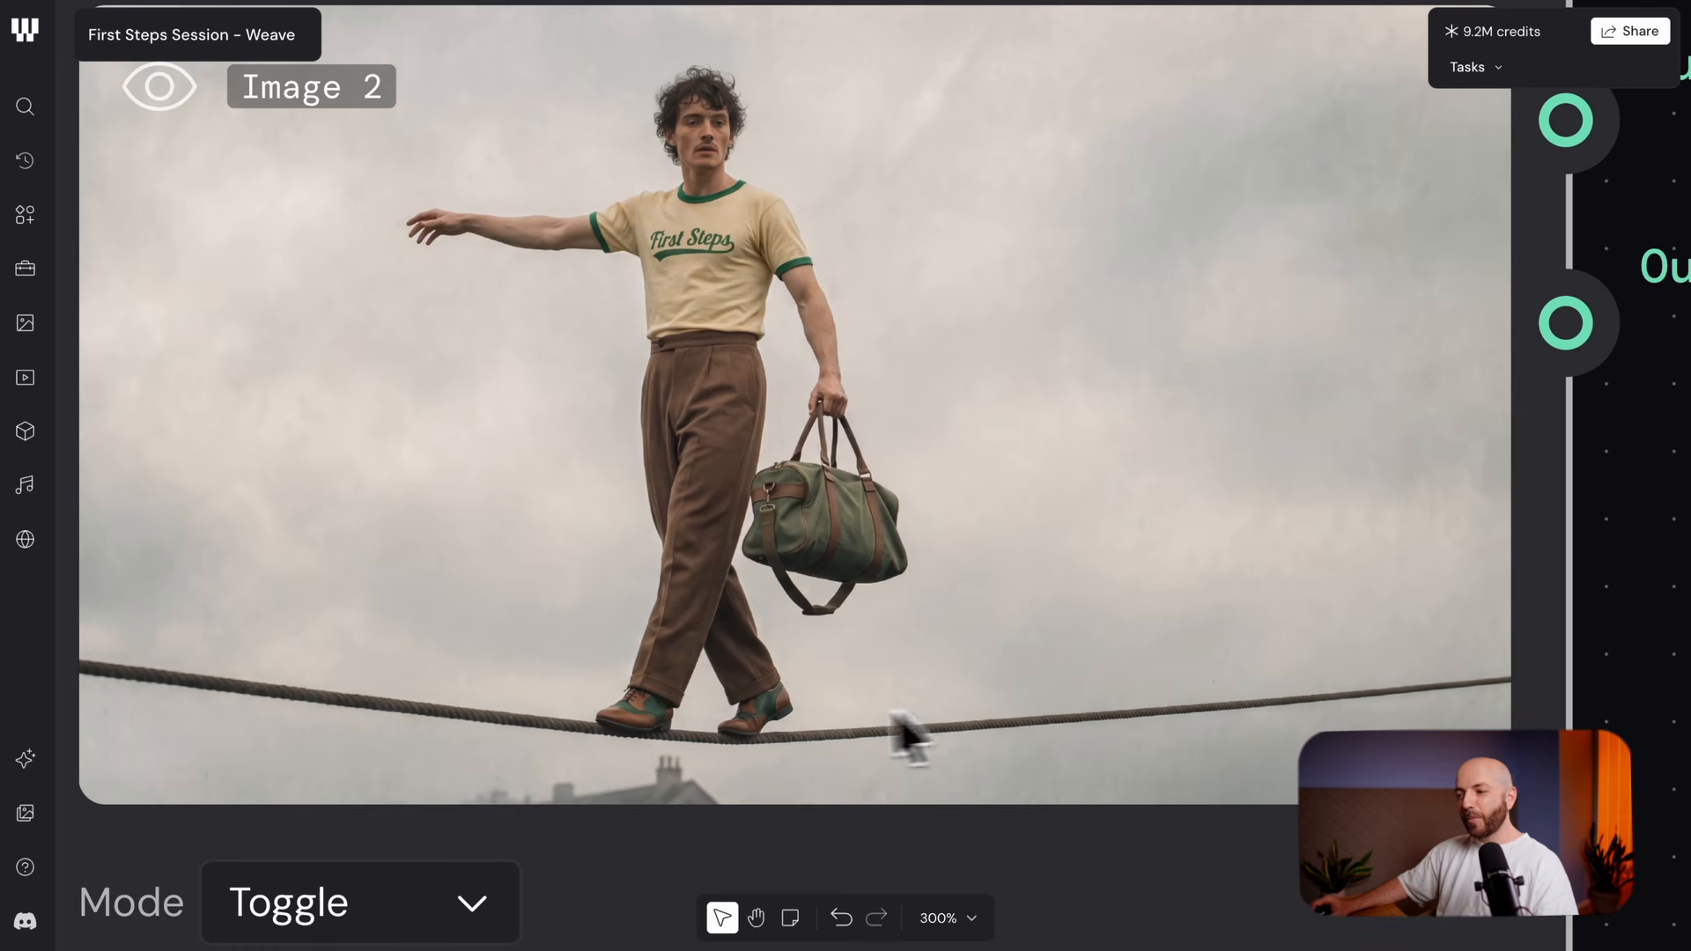
pyautogui.scroll(-5, 907, 731)
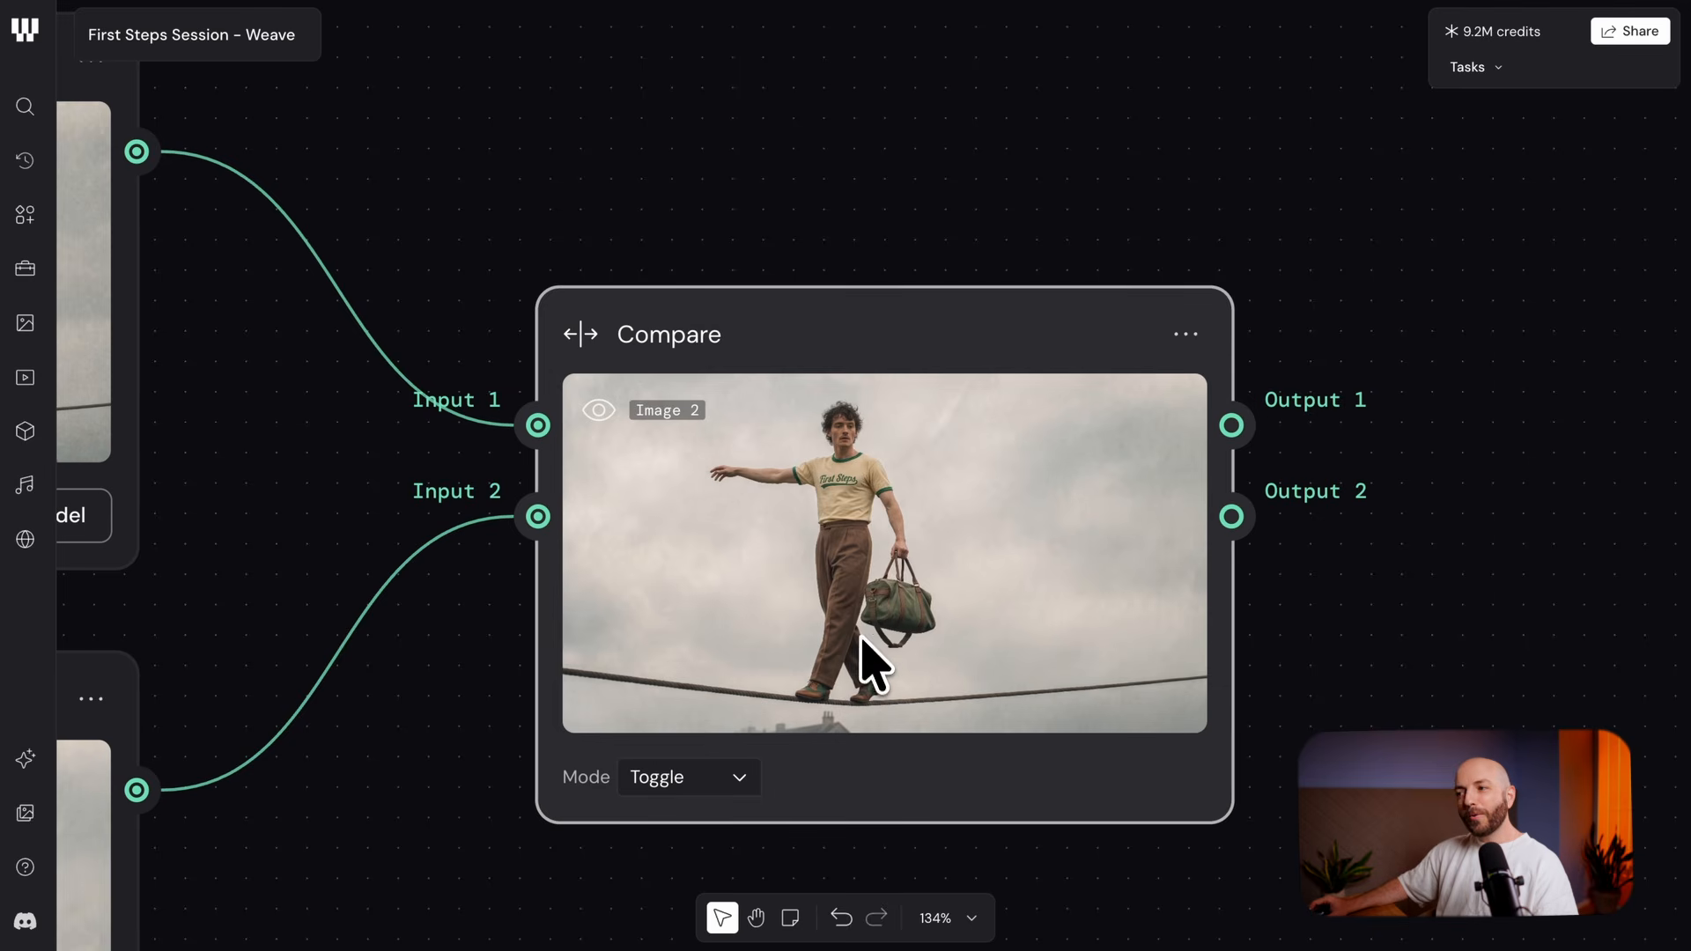
# Move the Compare node closer to the two edit models
pyautogui.scroll(-3, 823, 634)
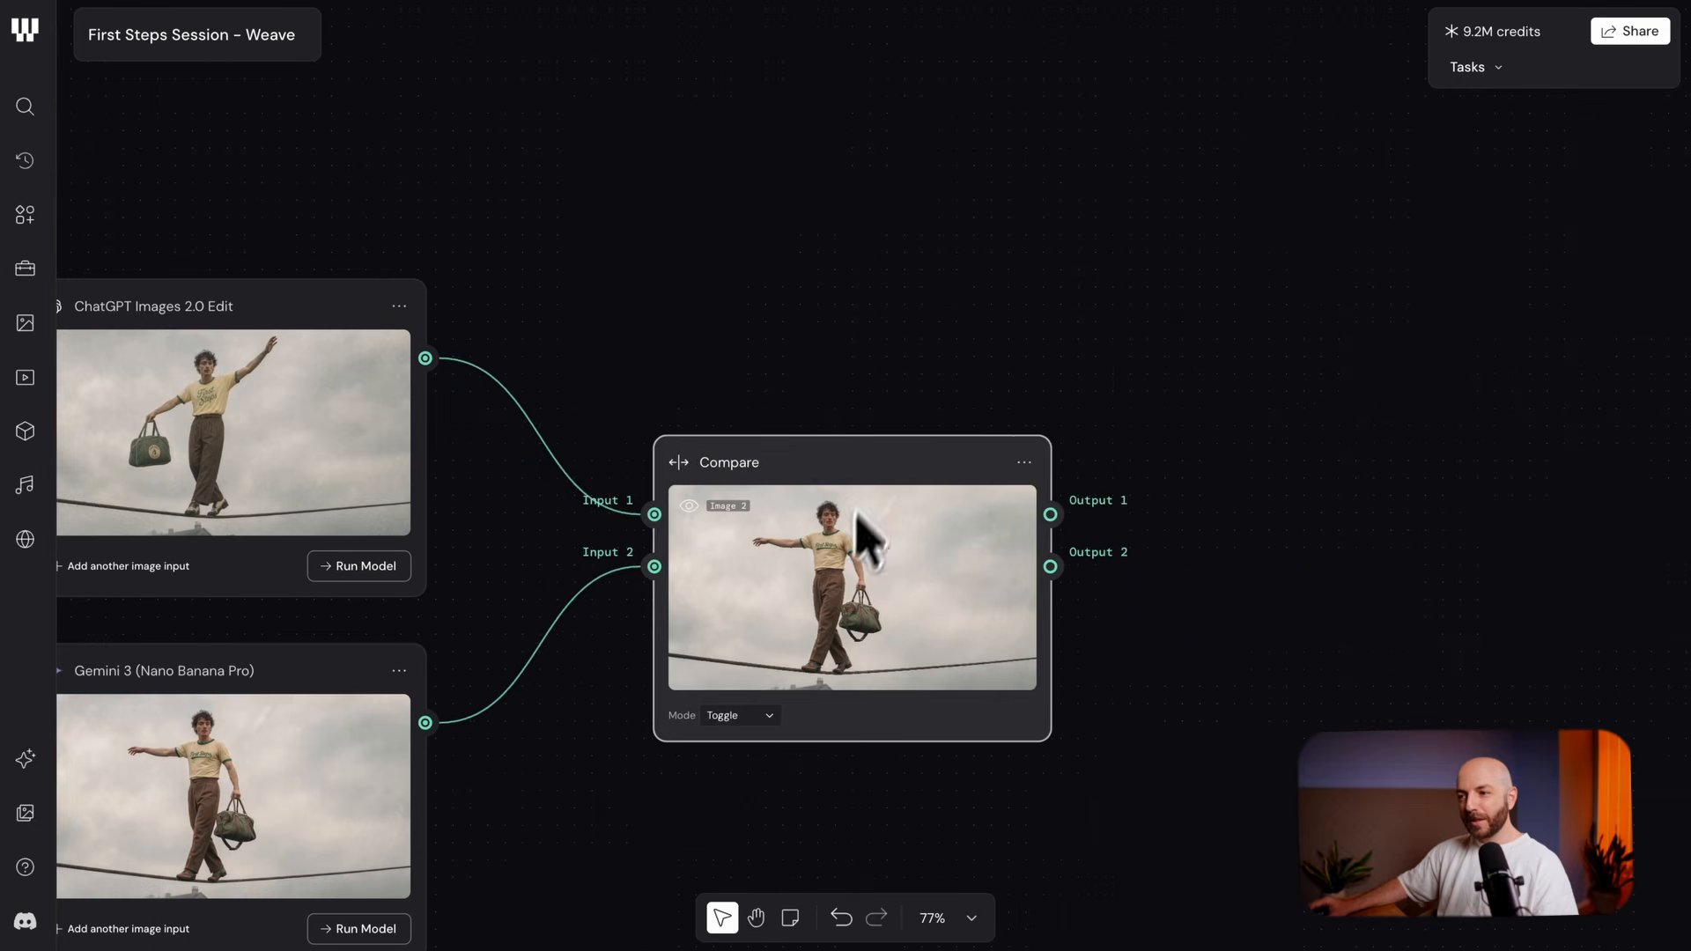
pyautogui.moveTo(868, 463); pyautogui.dragTo(790, 462)
pyautogui.scroll(-2, 1223, 449)
# Duplicate the ChatGPT Images 2.0 Edit and Gemini 3 (Nano Banana Pro) nodes together and place the copies beyond the Compare node
pyautogui.moveTo(787, 788); pyautogui.dragTo(858, 342)
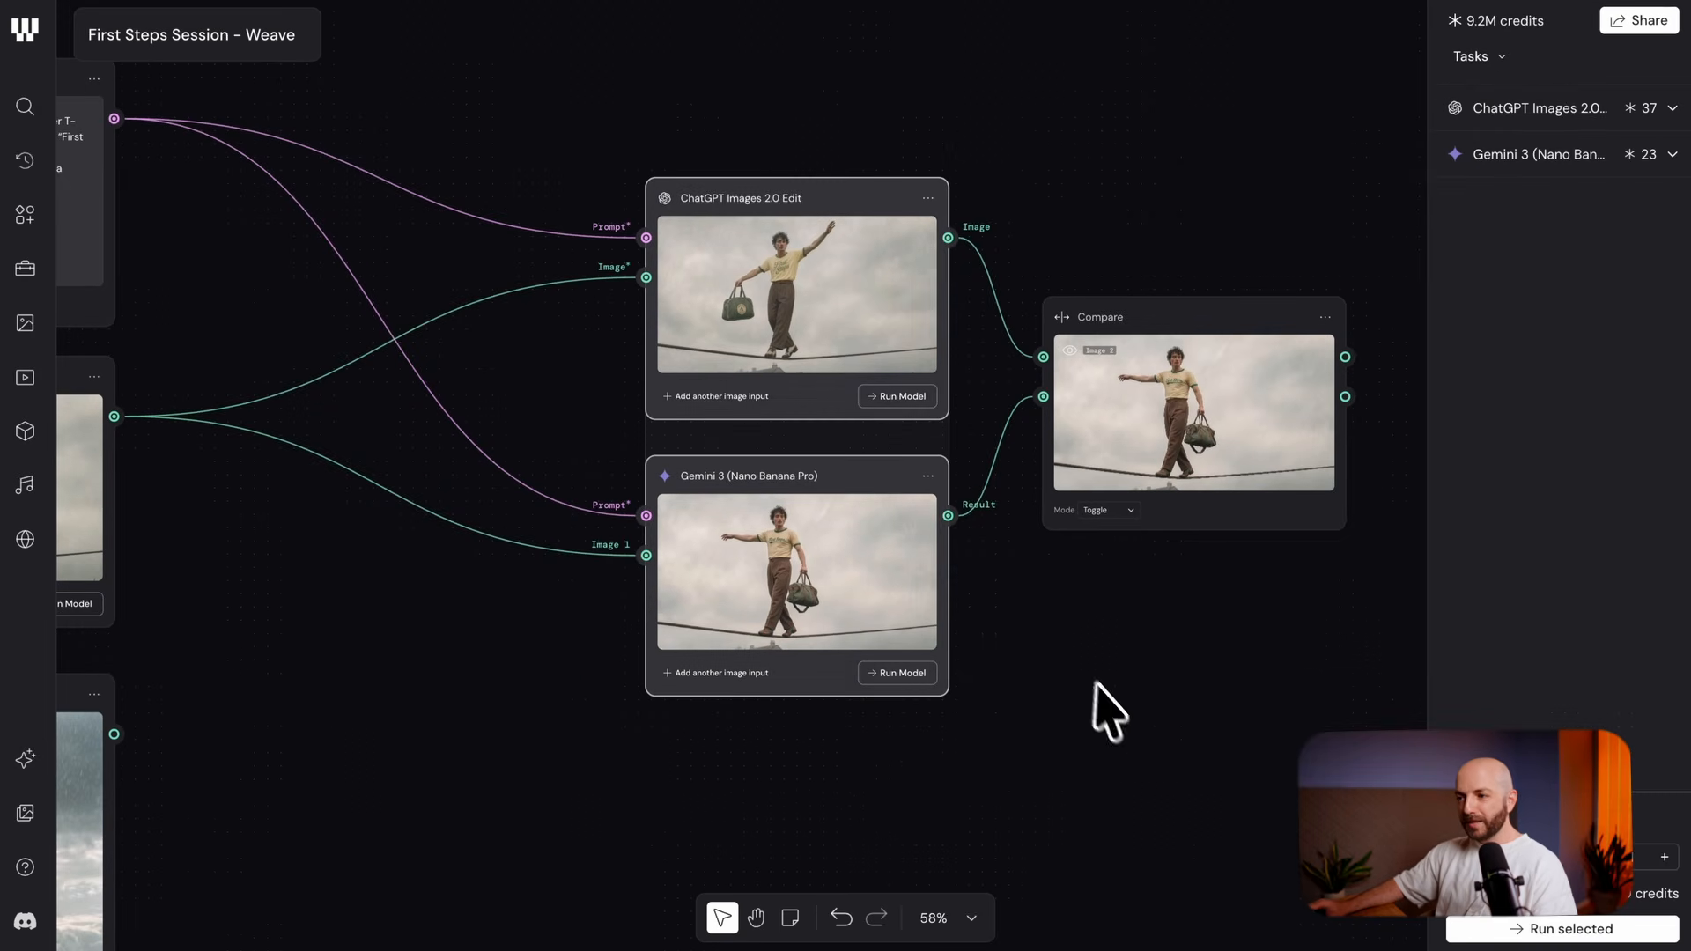
pyautogui.click(1097, 682)
pyautogui.hscroll(7, 993, 546)
pyautogui.hotkey('ctrl', 'v')
pyautogui.moveTo(934, 554); pyautogui.dragTo(1084, 393)
pyautogui.click(823, 479)
pyautogui.scroll(2, 793, 466)
pyautogui.moveTo(726, 436); pyautogui.dragTo(1056, 408)
# Connect Compare's Output 2 to the image inputs of the duplicated ChatGPT Images 2.0 Edit and Gemini 3 nodes
pyautogui.moveTo(926, 390); pyautogui.dragTo(1127, 265)
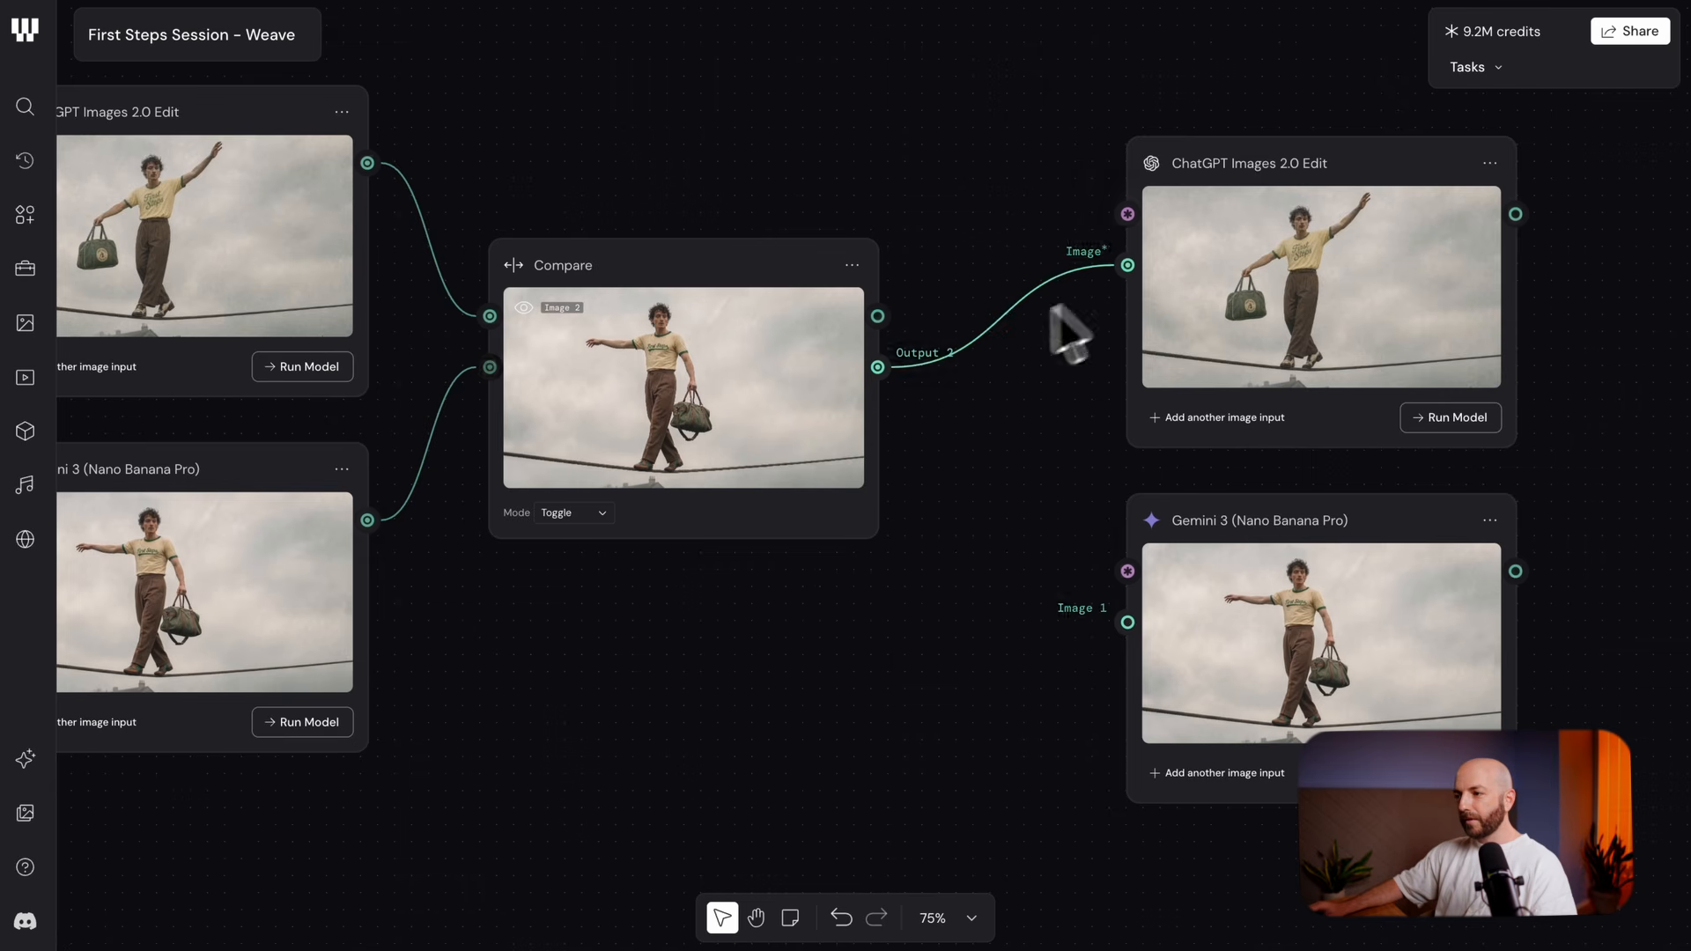
pyautogui.moveTo(878, 367); pyautogui.dragTo(1127, 621)
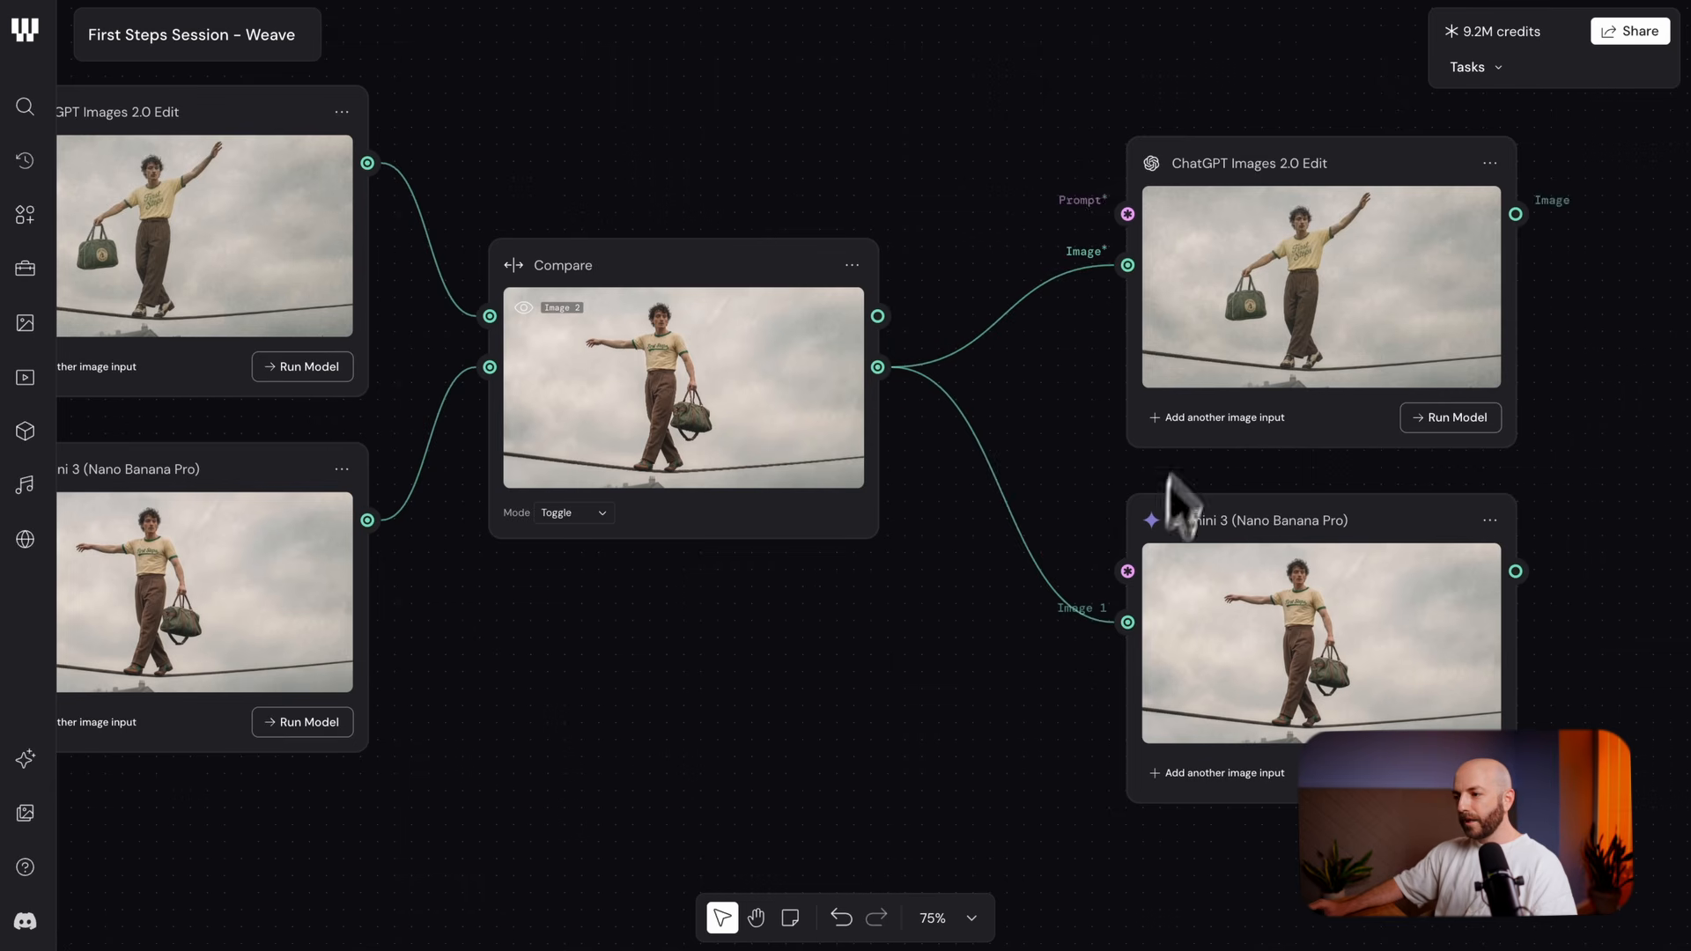
pyautogui.scroll(5, 722, 374)
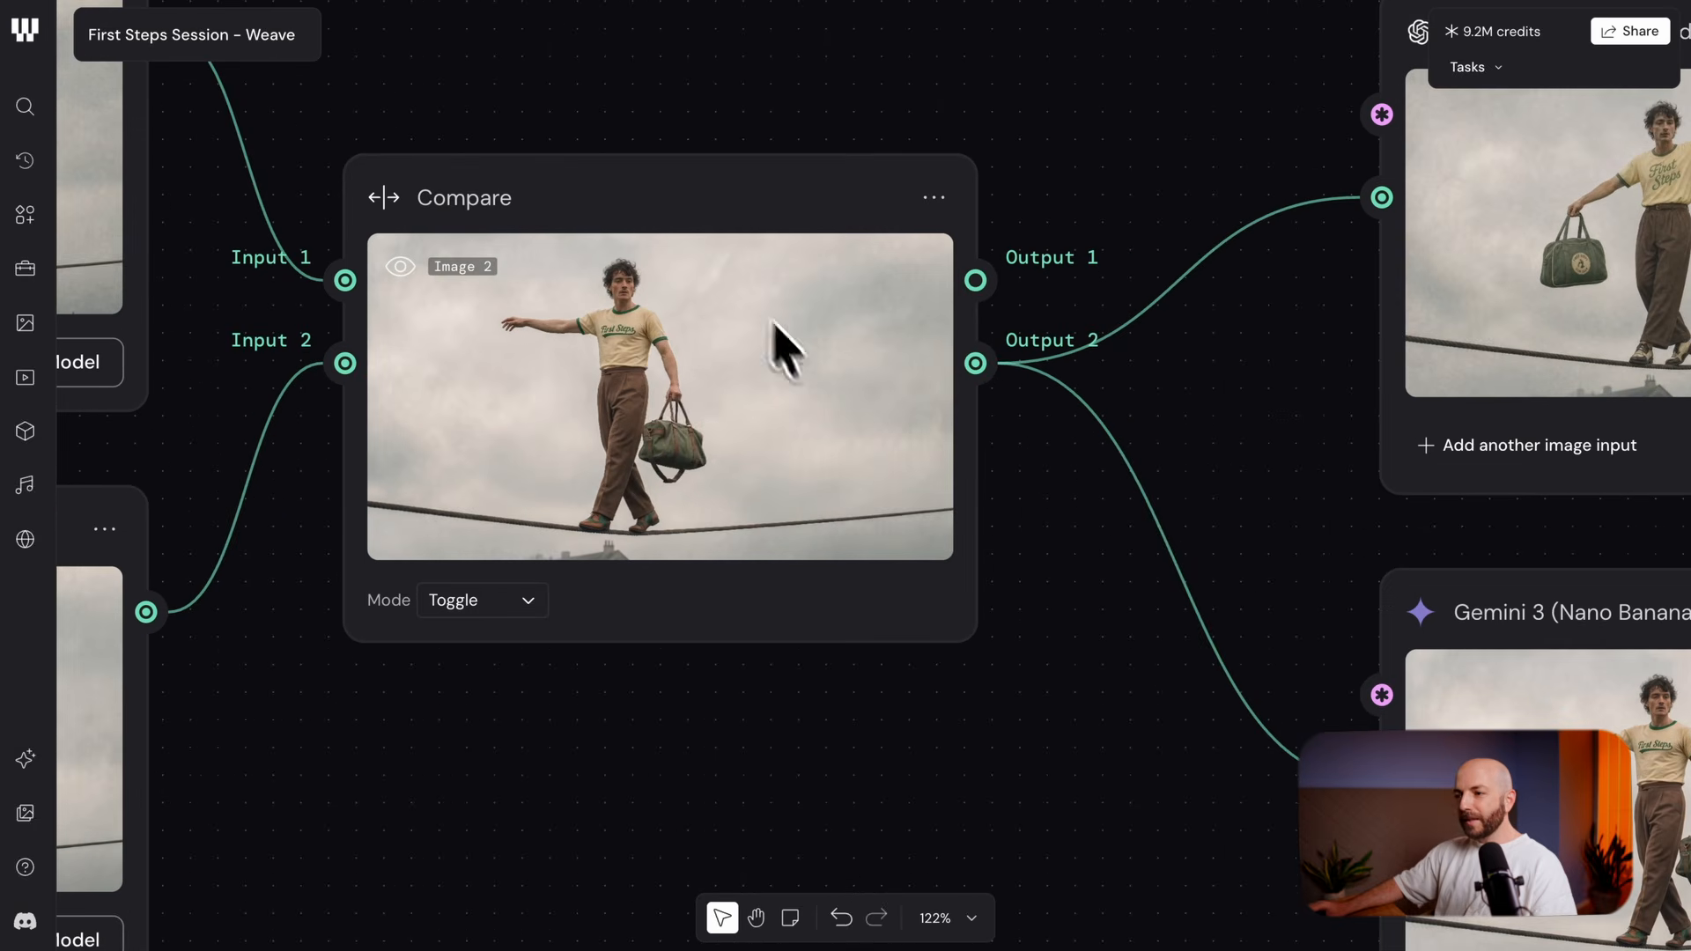
pyautogui.hscroll(10, 999, 529)
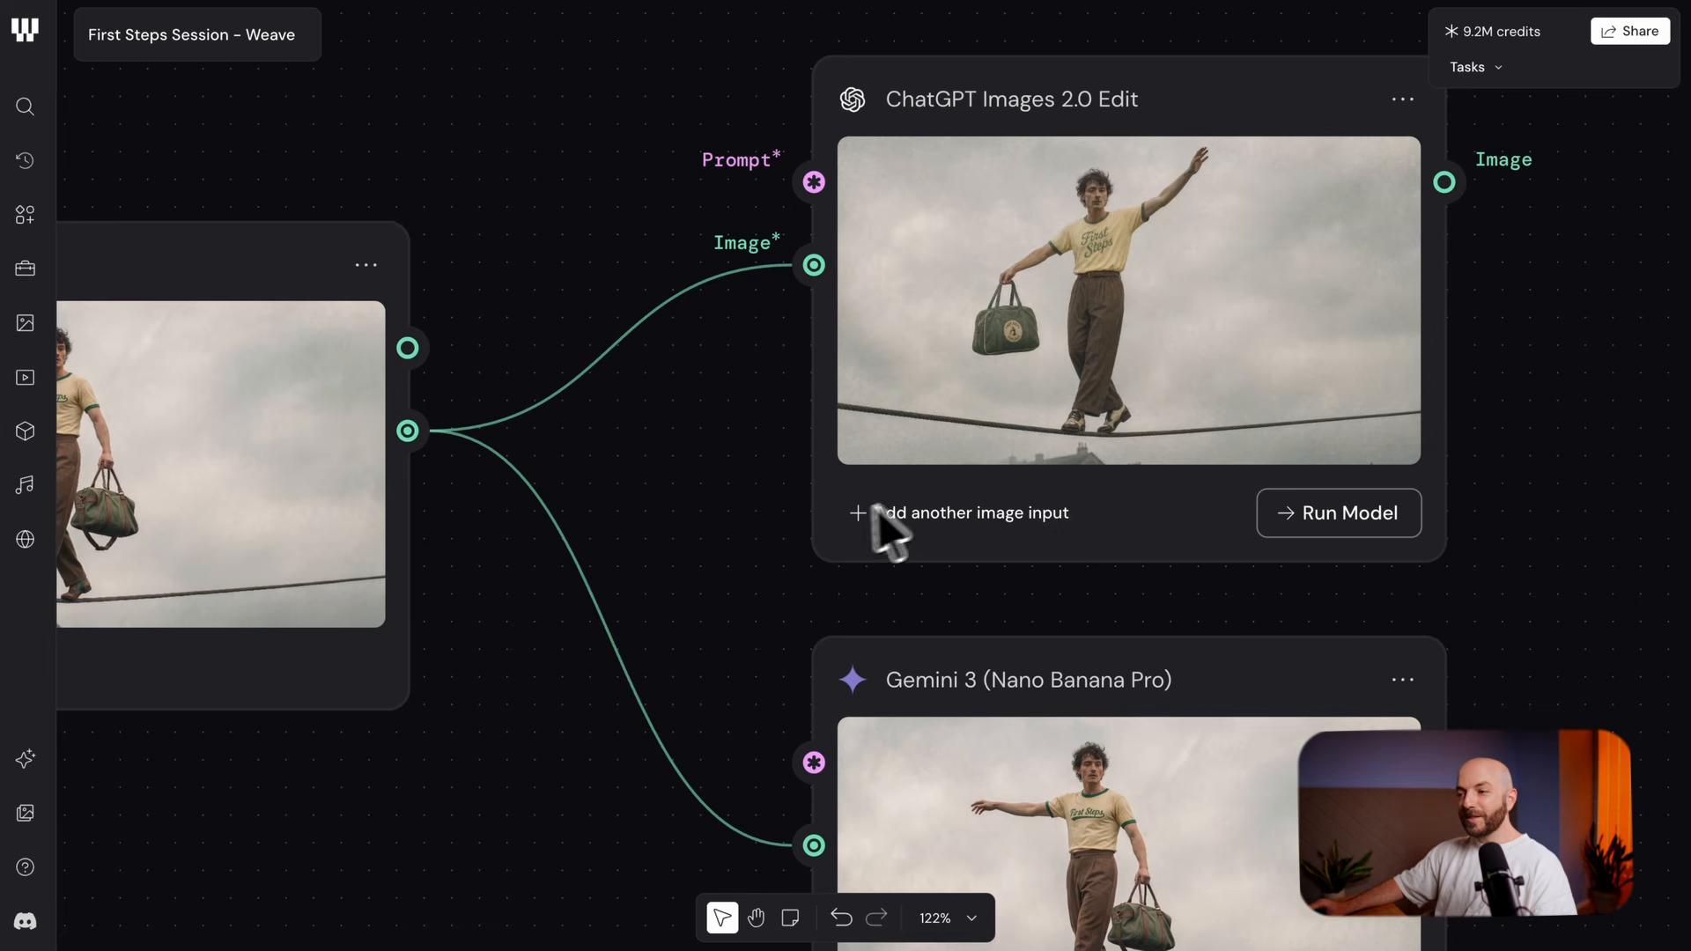
pyautogui.scroll(-2, 836, 510)
pyautogui.hscroll(1, 837, 511)
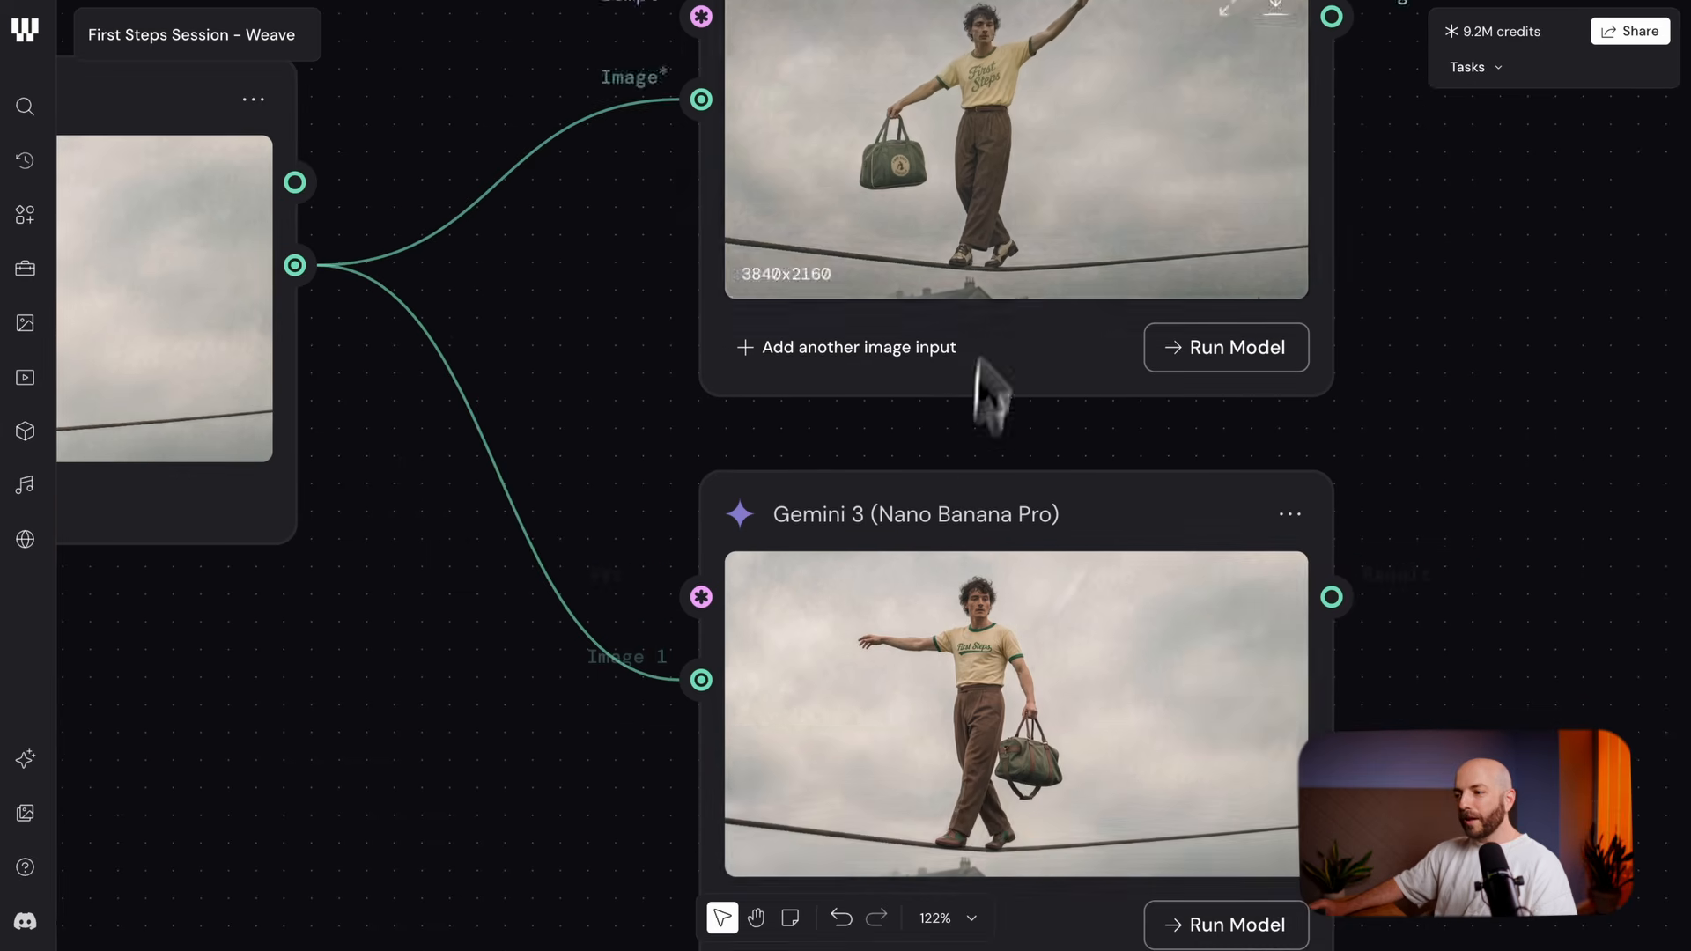
pyautogui.scroll(1, 728, 426)
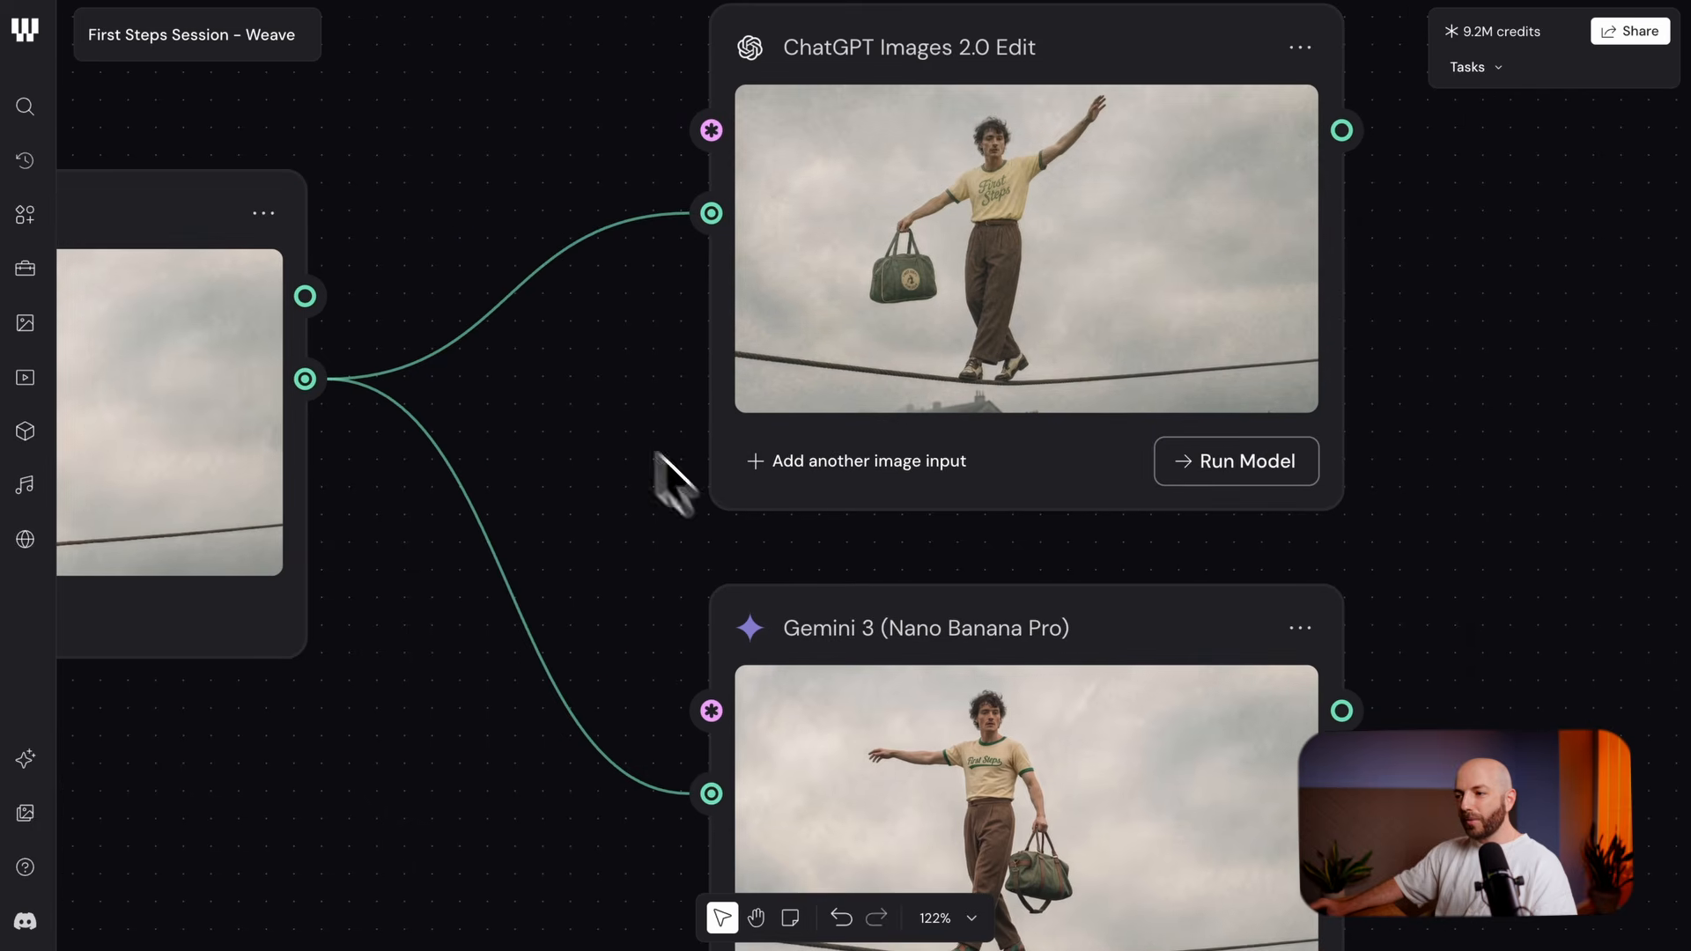
# Copy the "Image - to - Image 2" dachshund prompt from the Prompts document in Google Docs into a new Prompt node above Compare in Weave
pyautogui.moveTo(910, 673); pyautogui.dragTo(904, 583)
pyautogui.moveTo(613, 480); pyautogui.dragTo(838, 642)
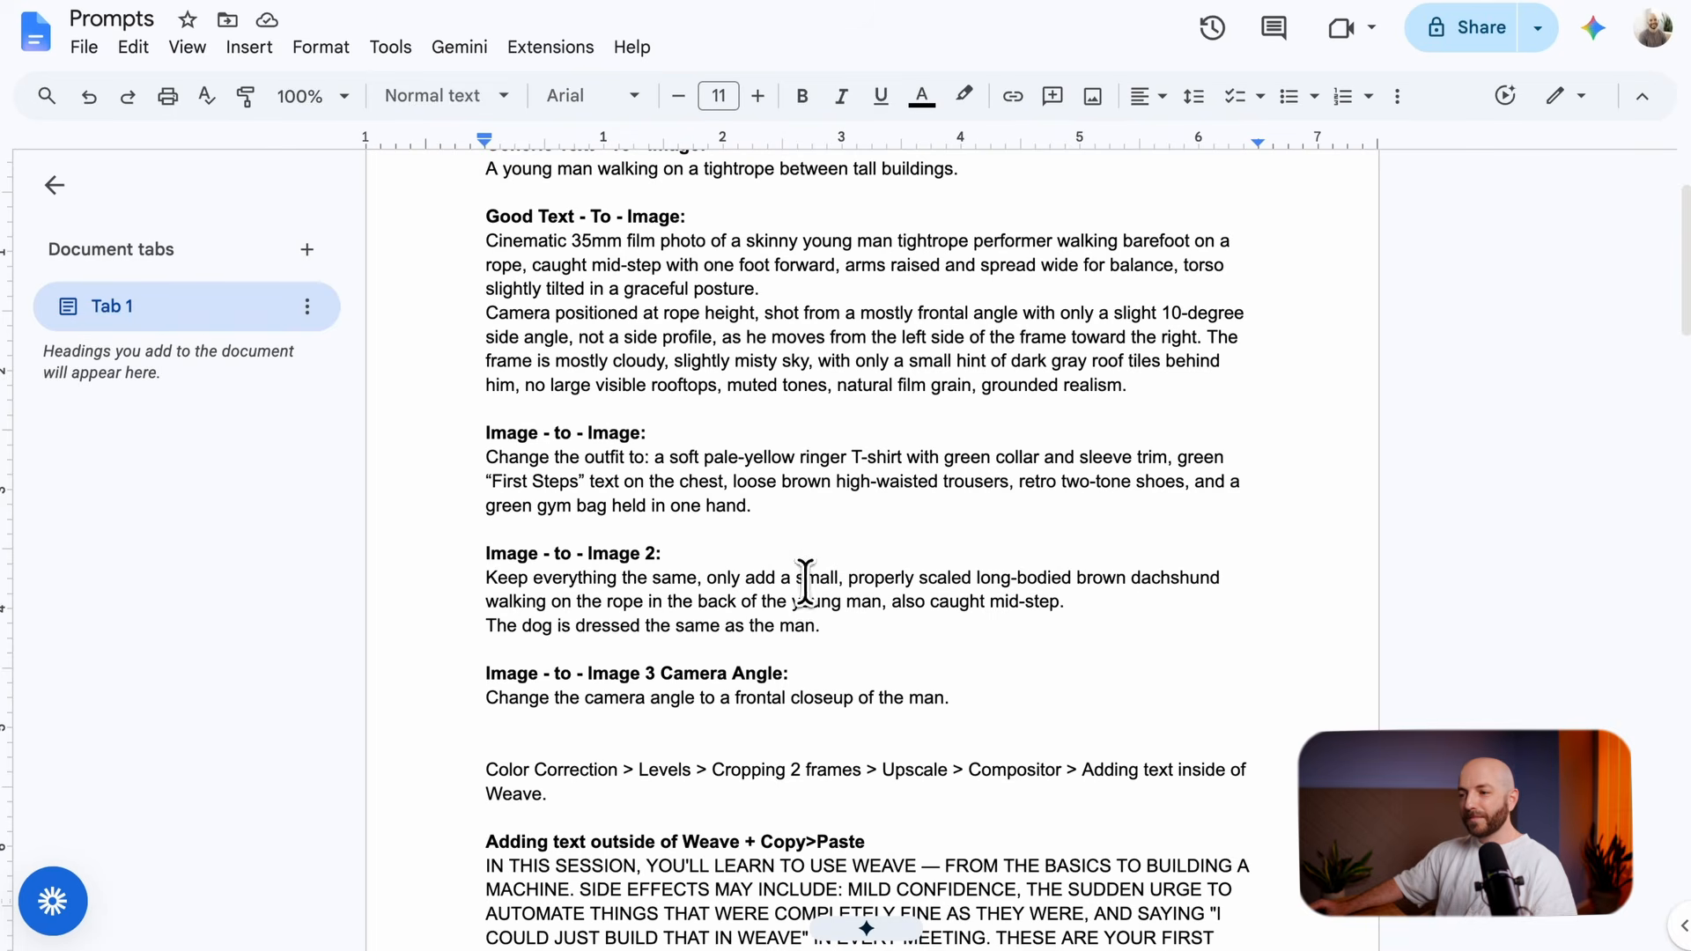
pyautogui.moveTo(917, 656); pyautogui.dragTo(484, 558)
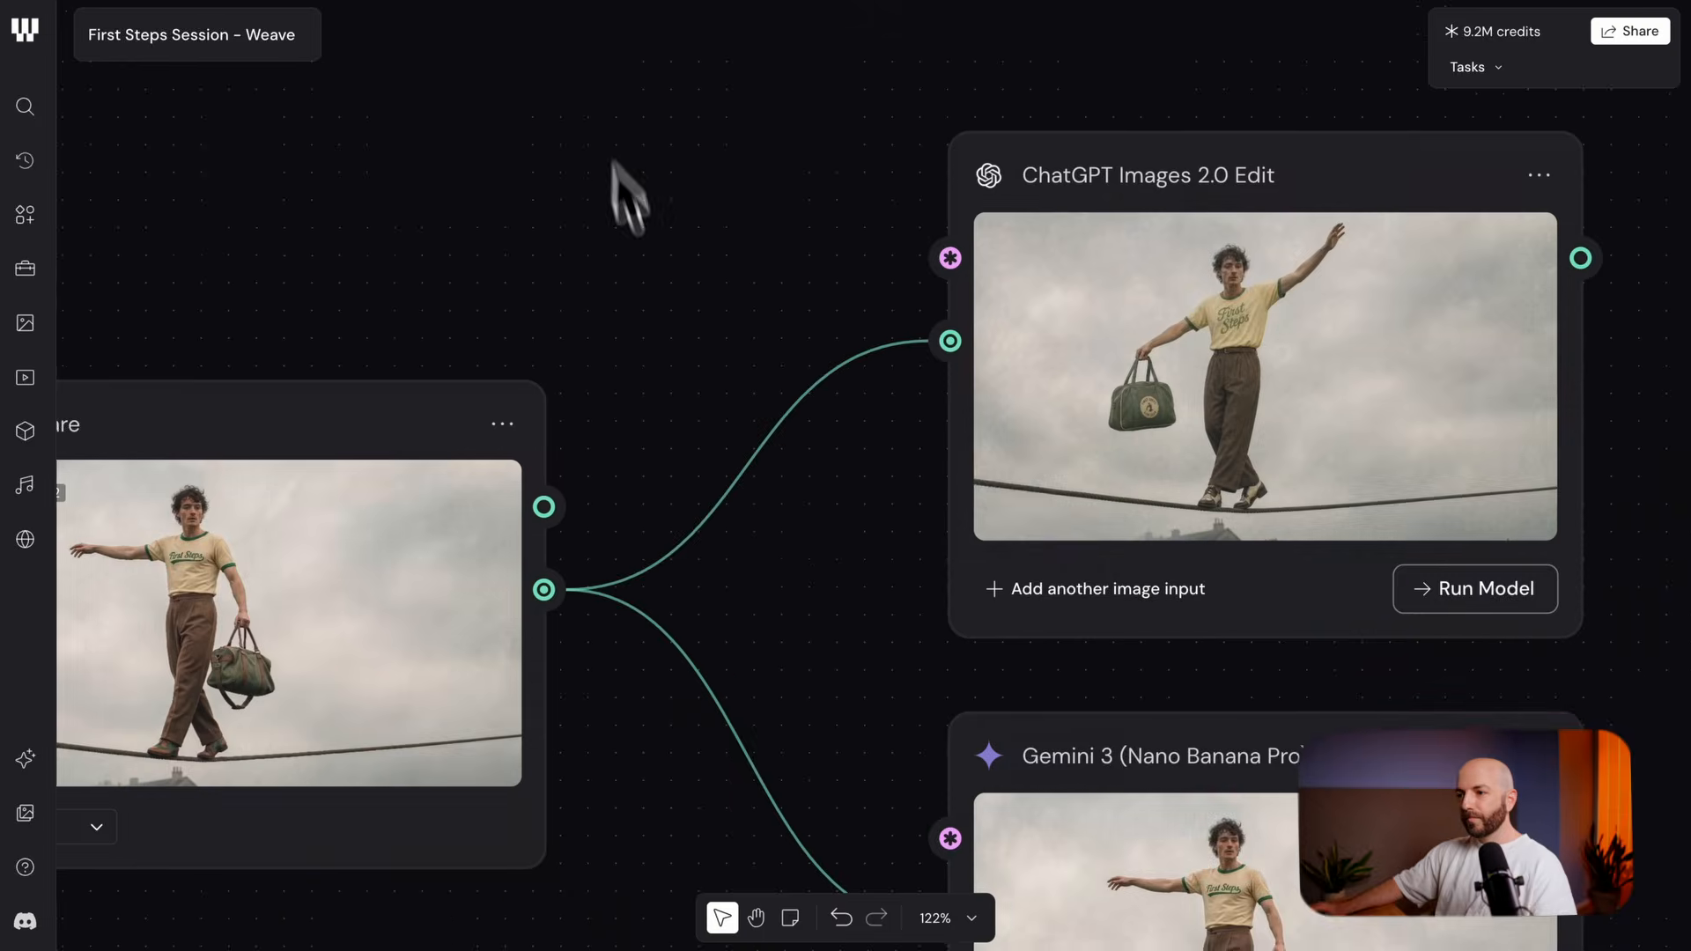
pyautogui.scroll(5, 622, 188)
pyautogui.scroll(3, 975, 446)
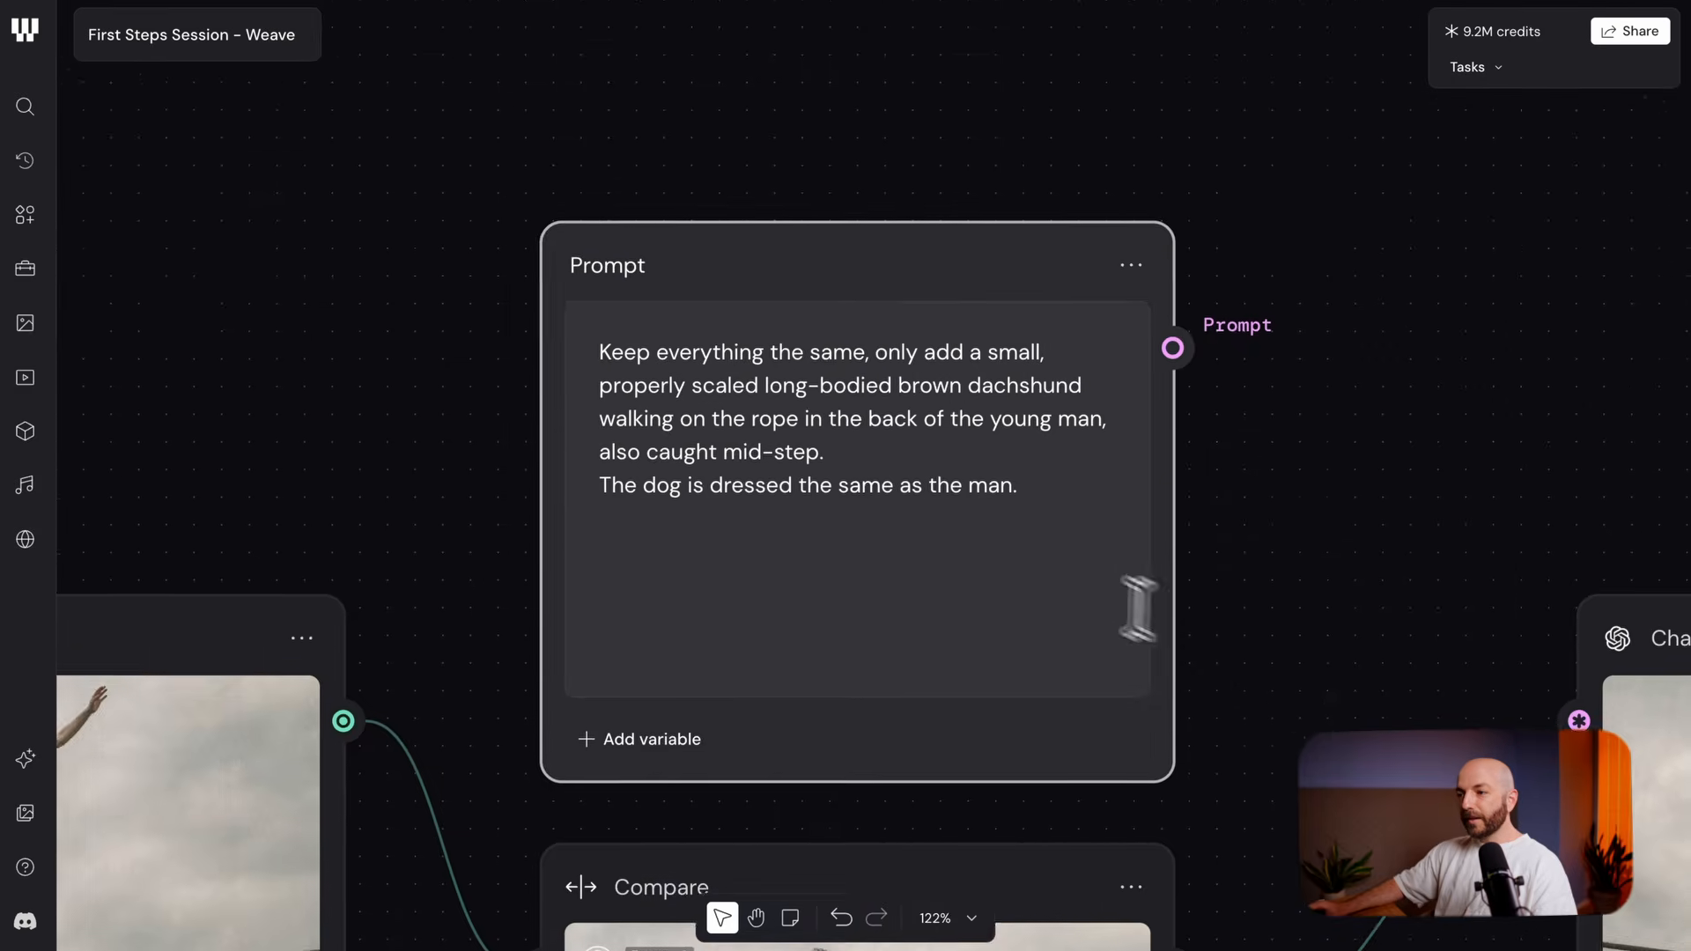
# Replace "in the back of" with "behind" in the dachshund prompt
pyautogui.scroll(5, 898, 528)
pyautogui.click(730, 398)
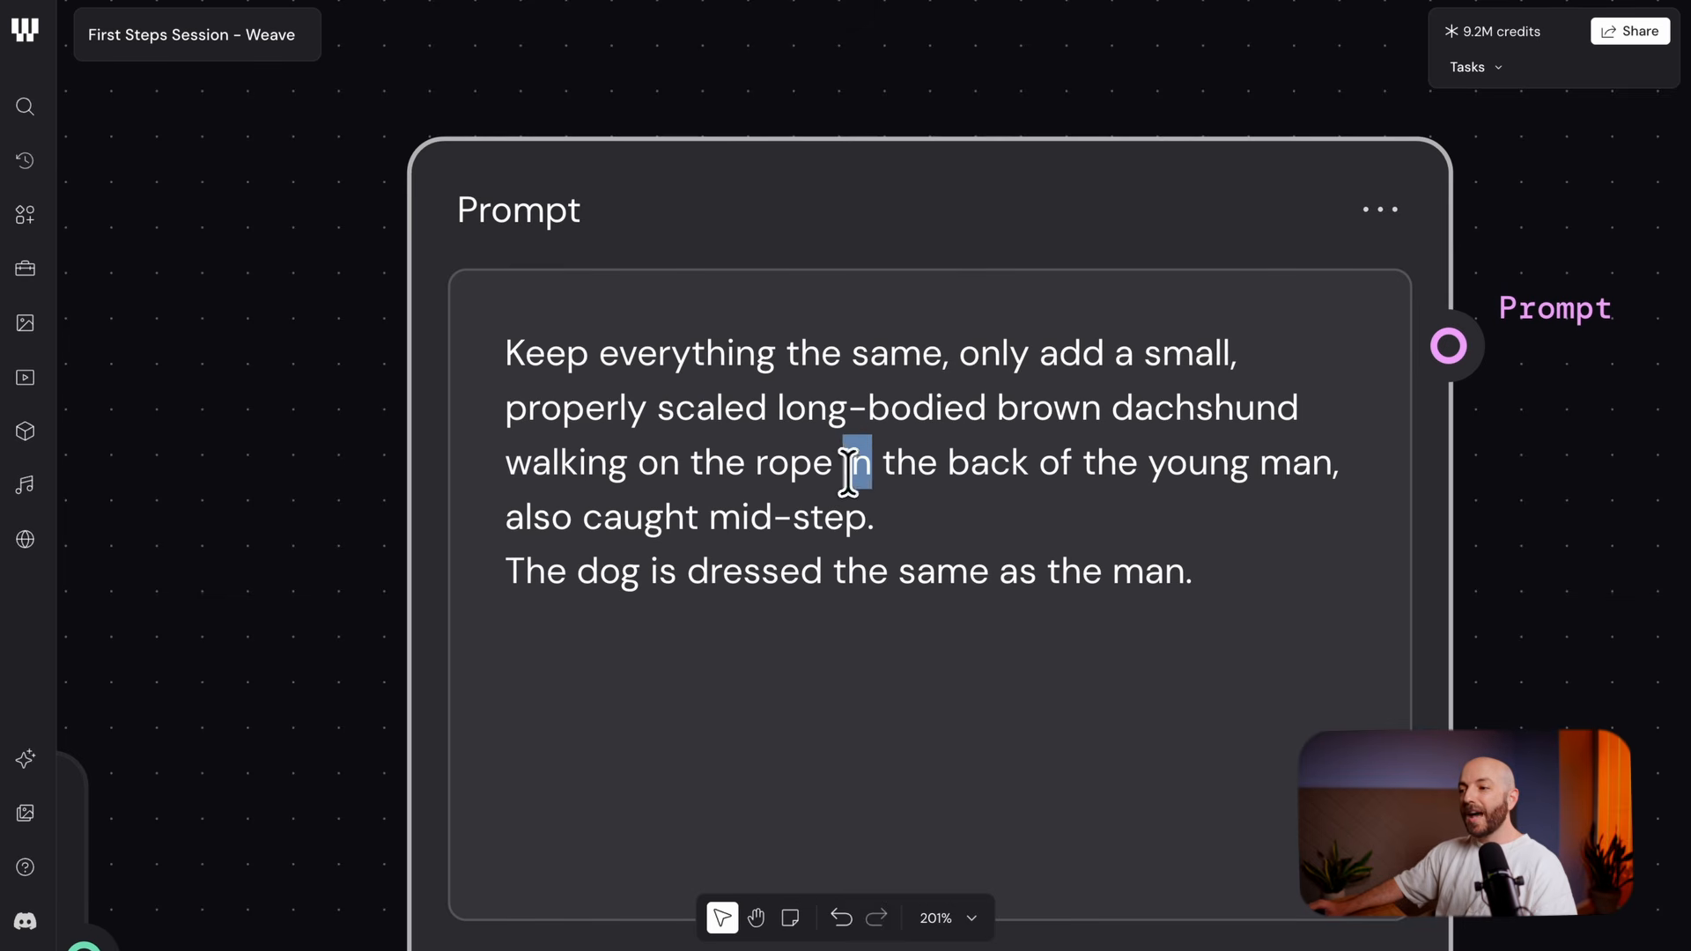
pyautogui.moveTo(847, 473); pyautogui.dragTo(1028, 468)
pyautogui.write('behind')
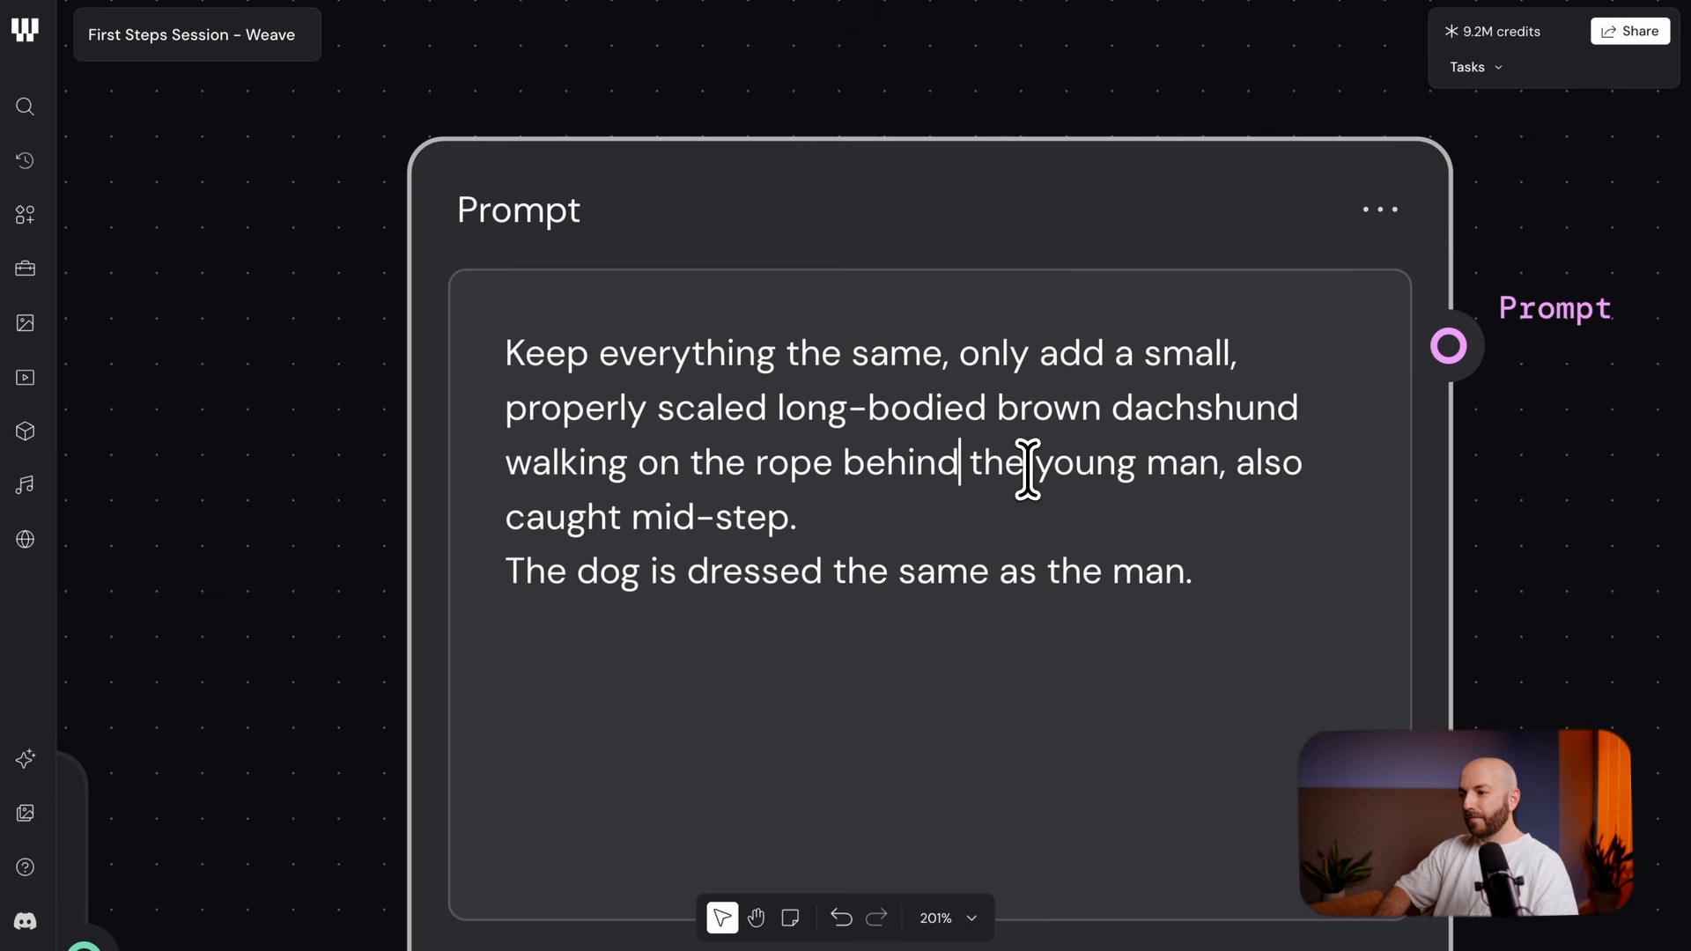
pyautogui.doubleClick(687, 581)
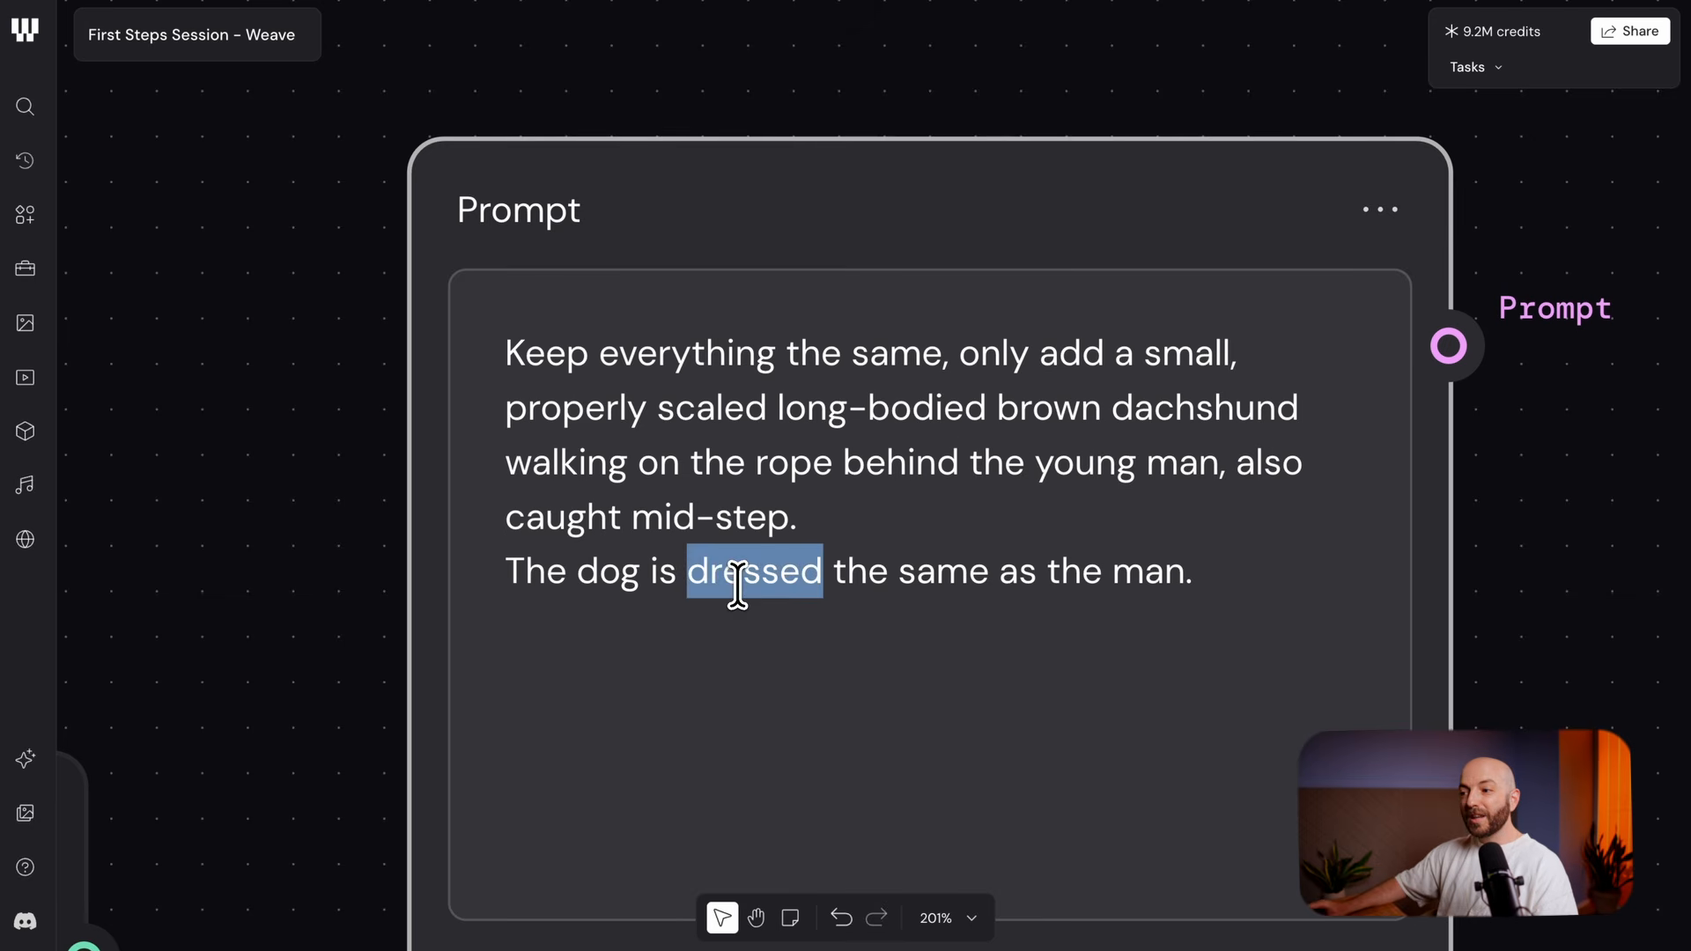
# Connect the dachshund prompt to the Prompt inputs of both duplicated edit models and run the two models together
pyautogui.hscroll(5, 958, 472)
pyautogui.scroll(-3, 958, 472)
pyautogui.scroll(-10, 1225, 664)
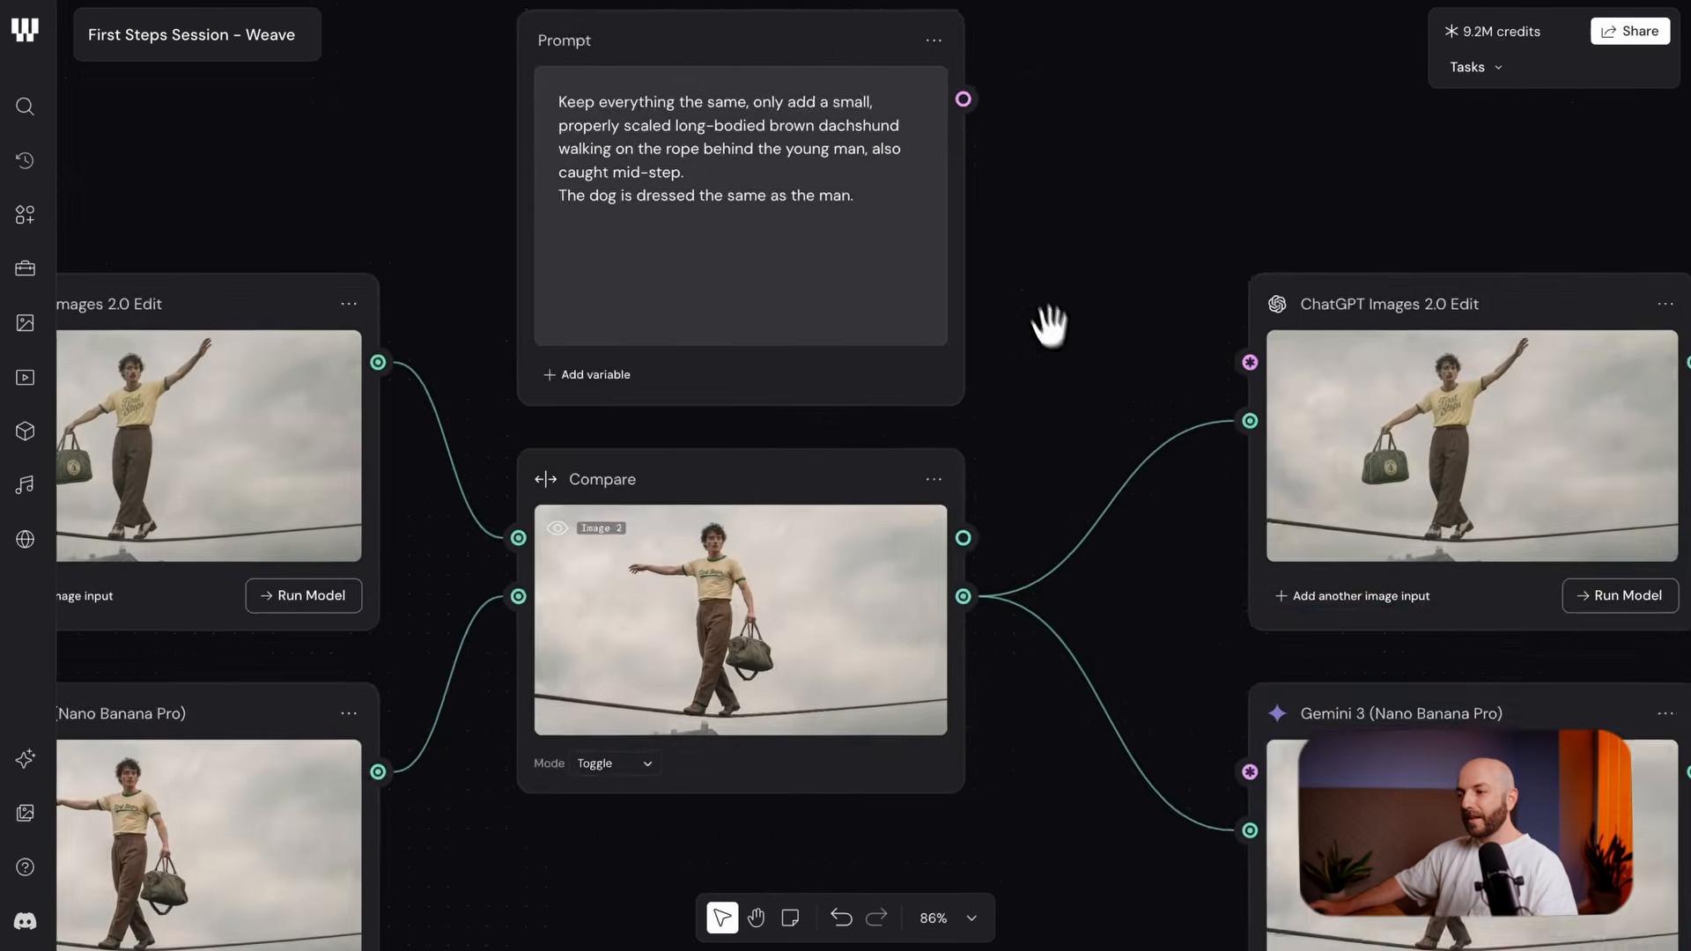
pyautogui.moveTo(994, 186); pyautogui.dragTo(1208, 689)
pyautogui.moveTo(1599, 482); pyautogui.dragTo(1453, 739)
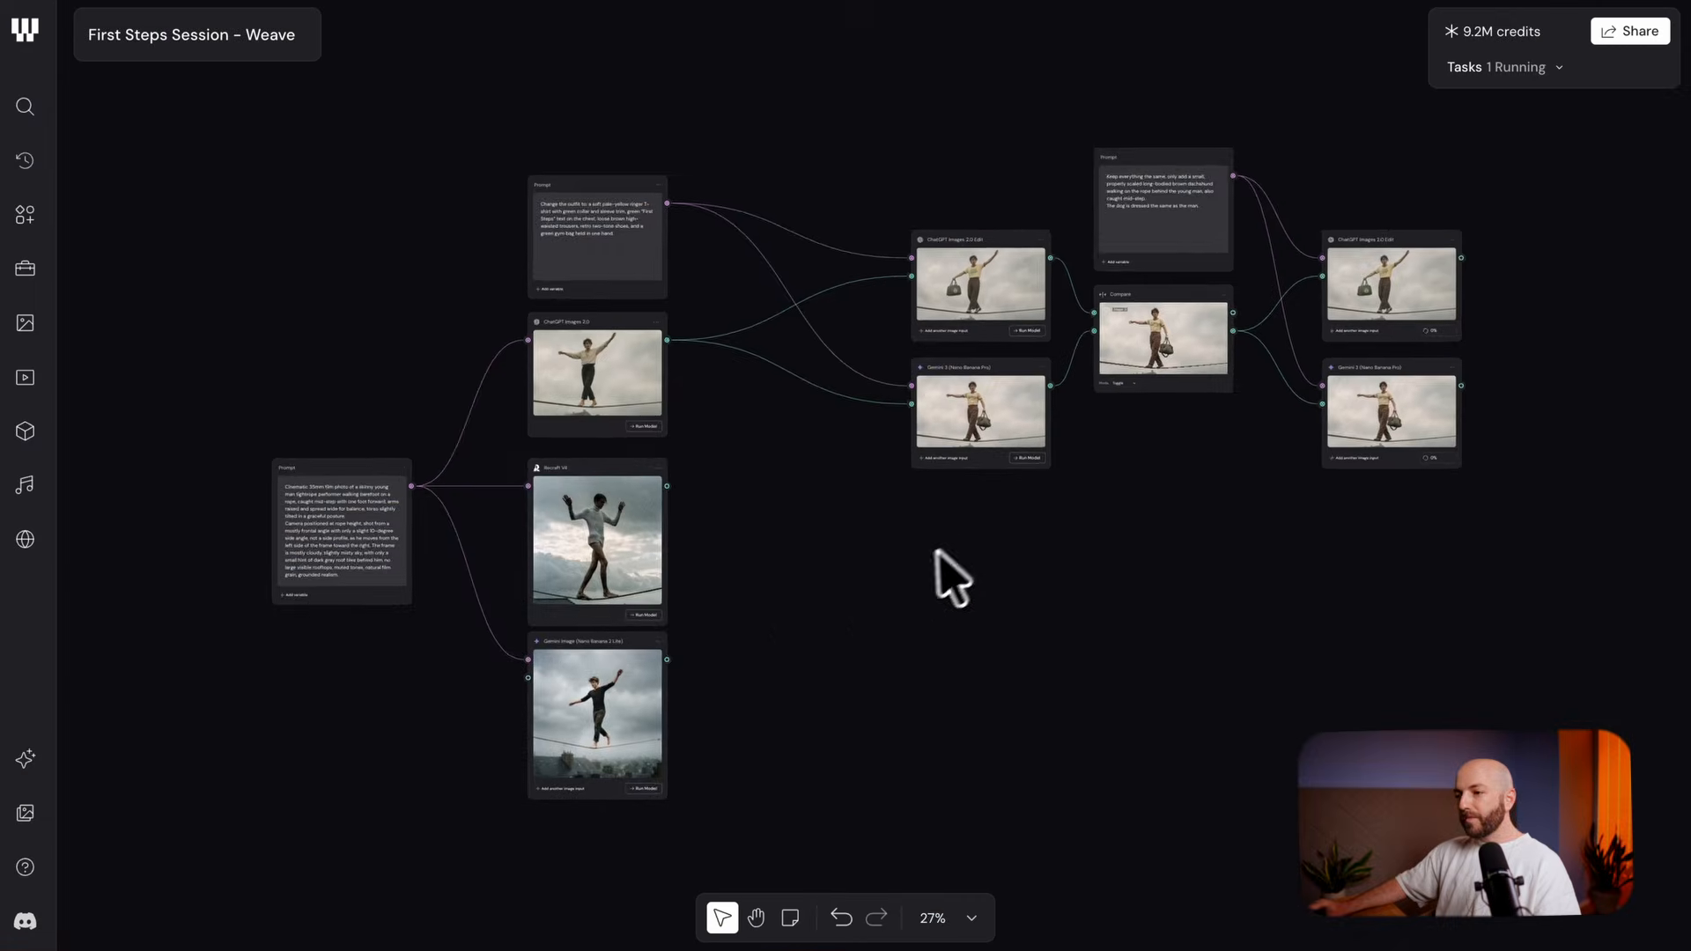
# Browse the earlier results in the Recraft V4 and ChatGPT Images 2.0 nodes and review the original text-to-image prompt
pyautogui.moveTo(951, 573); pyautogui.dragTo(1151, 558)
pyautogui.scroll(5, 811, 678)
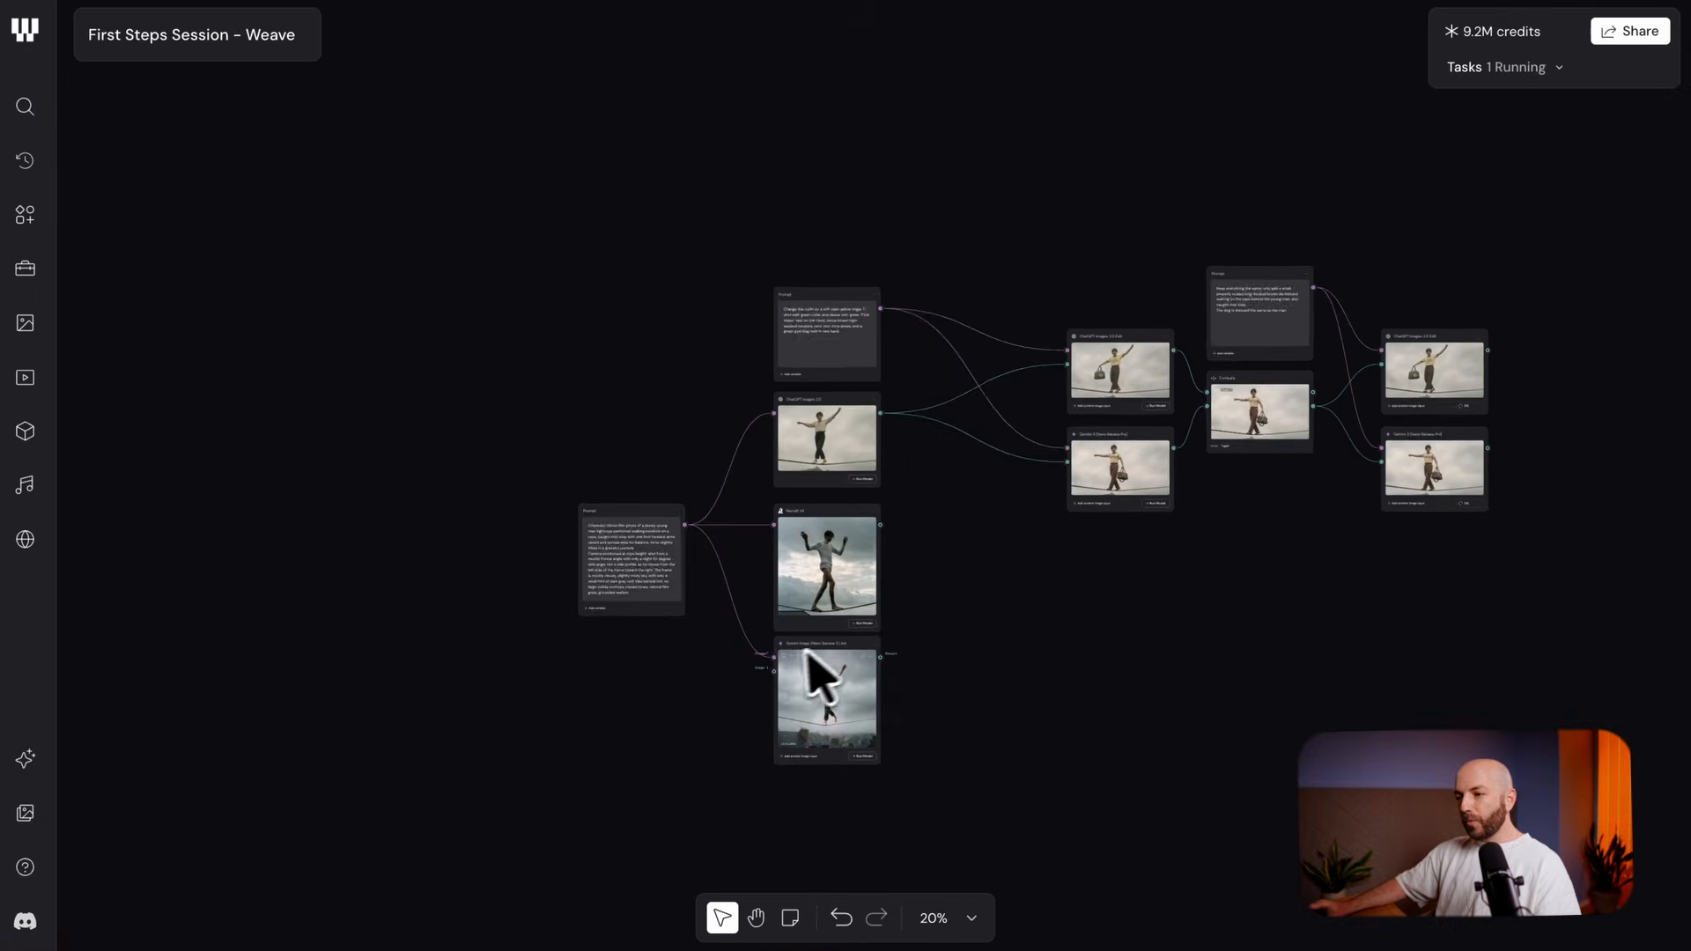
pyautogui.scroll(5, 719, 656)
pyautogui.moveTo(742, 667); pyautogui.dragTo(983, 830)
pyautogui.moveTo(1061, 539)
pyautogui.mouseDown()
pyautogui.moveTo(796, 663)
pyautogui.moveTo(722, 722)
pyautogui.mouseUp()
pyautogui.click(870, 402)
pyautogui.moveTo(872, 402); pyautogui.dragTo(842, 787)
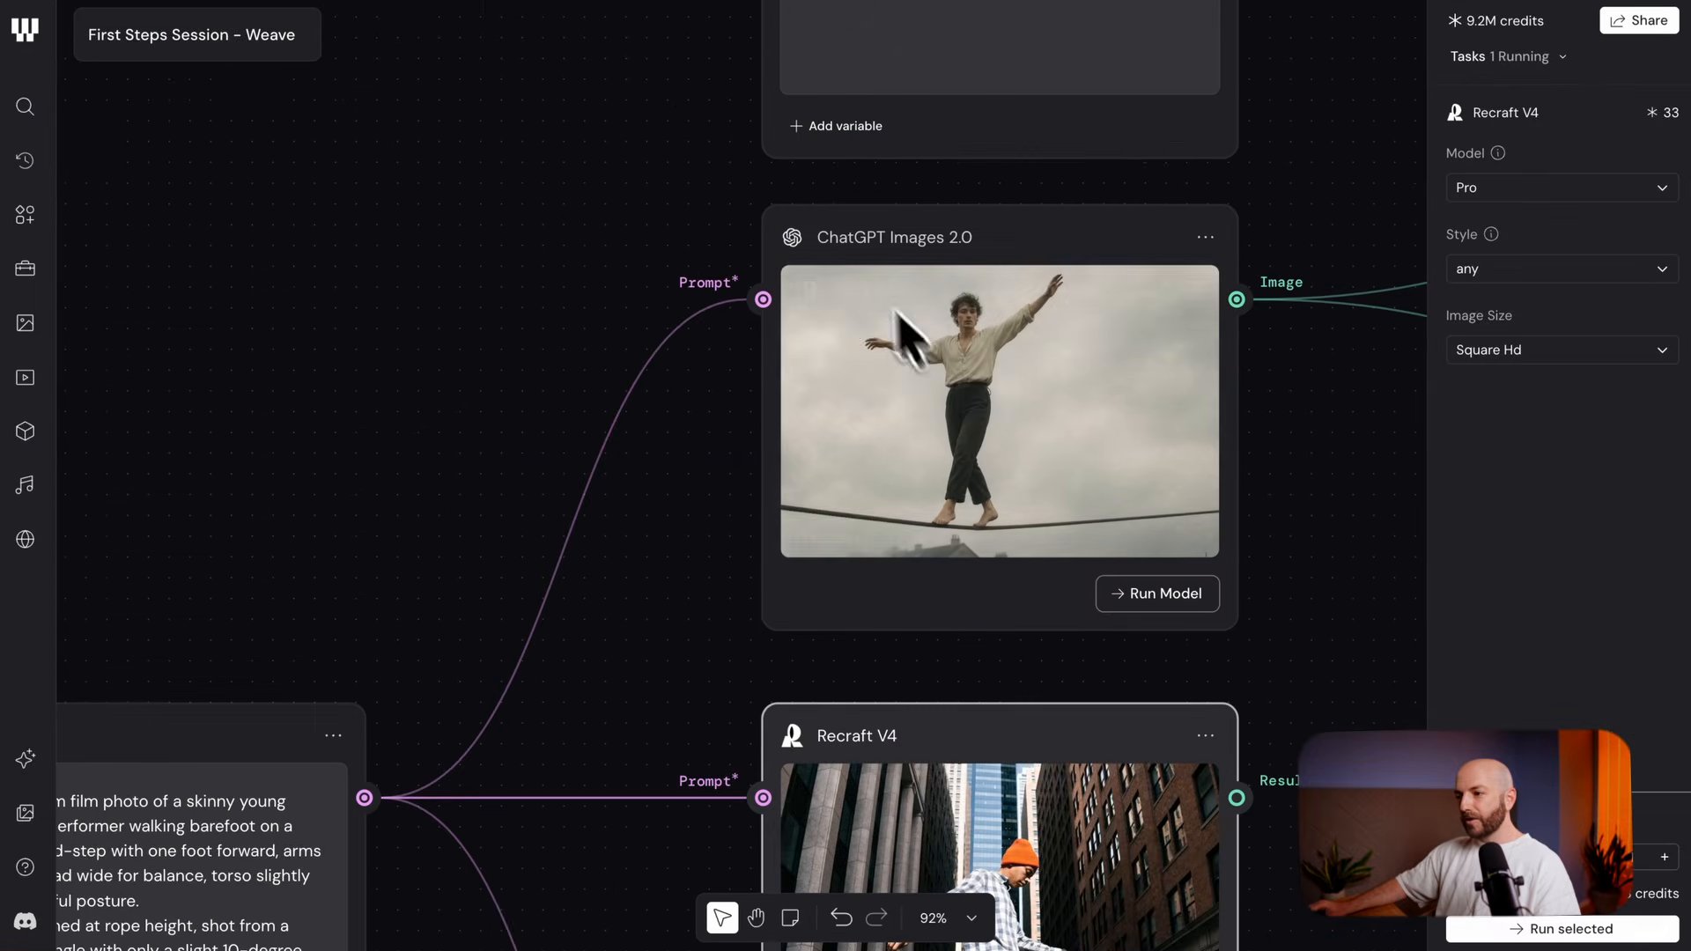
pyautogui.click(837, 293)
pyautogui.click(914, 292)
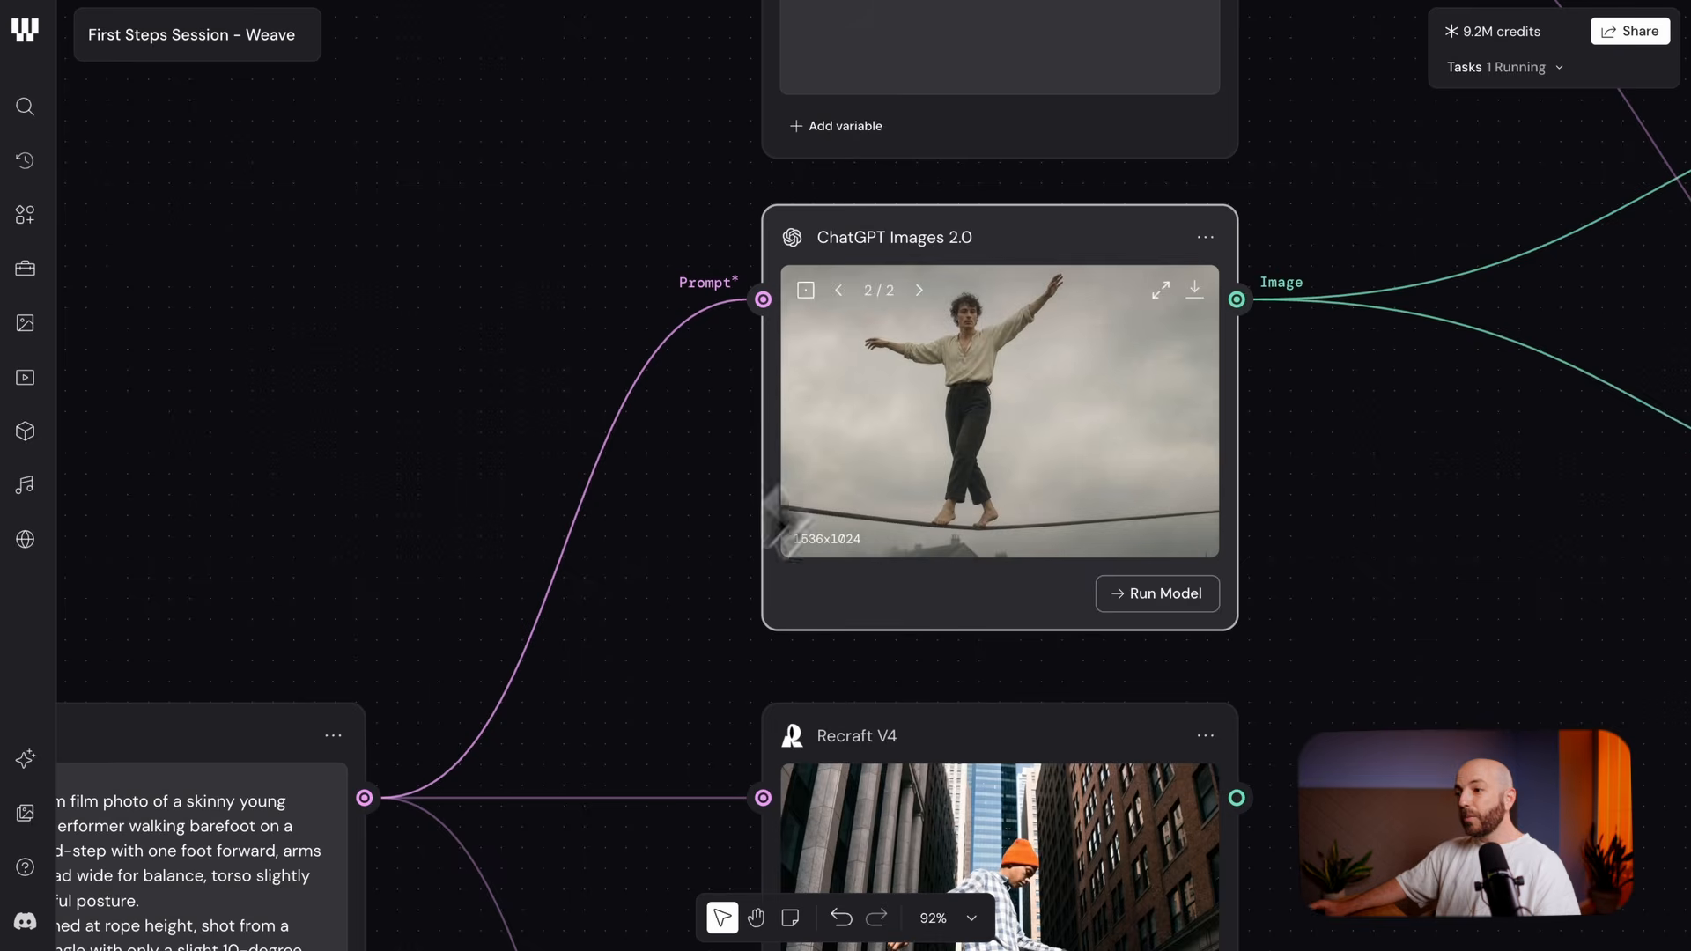
pyautogui.hscroll(-5, 1080, 660)
pyautogui.scroll(-3, 1081, 661)
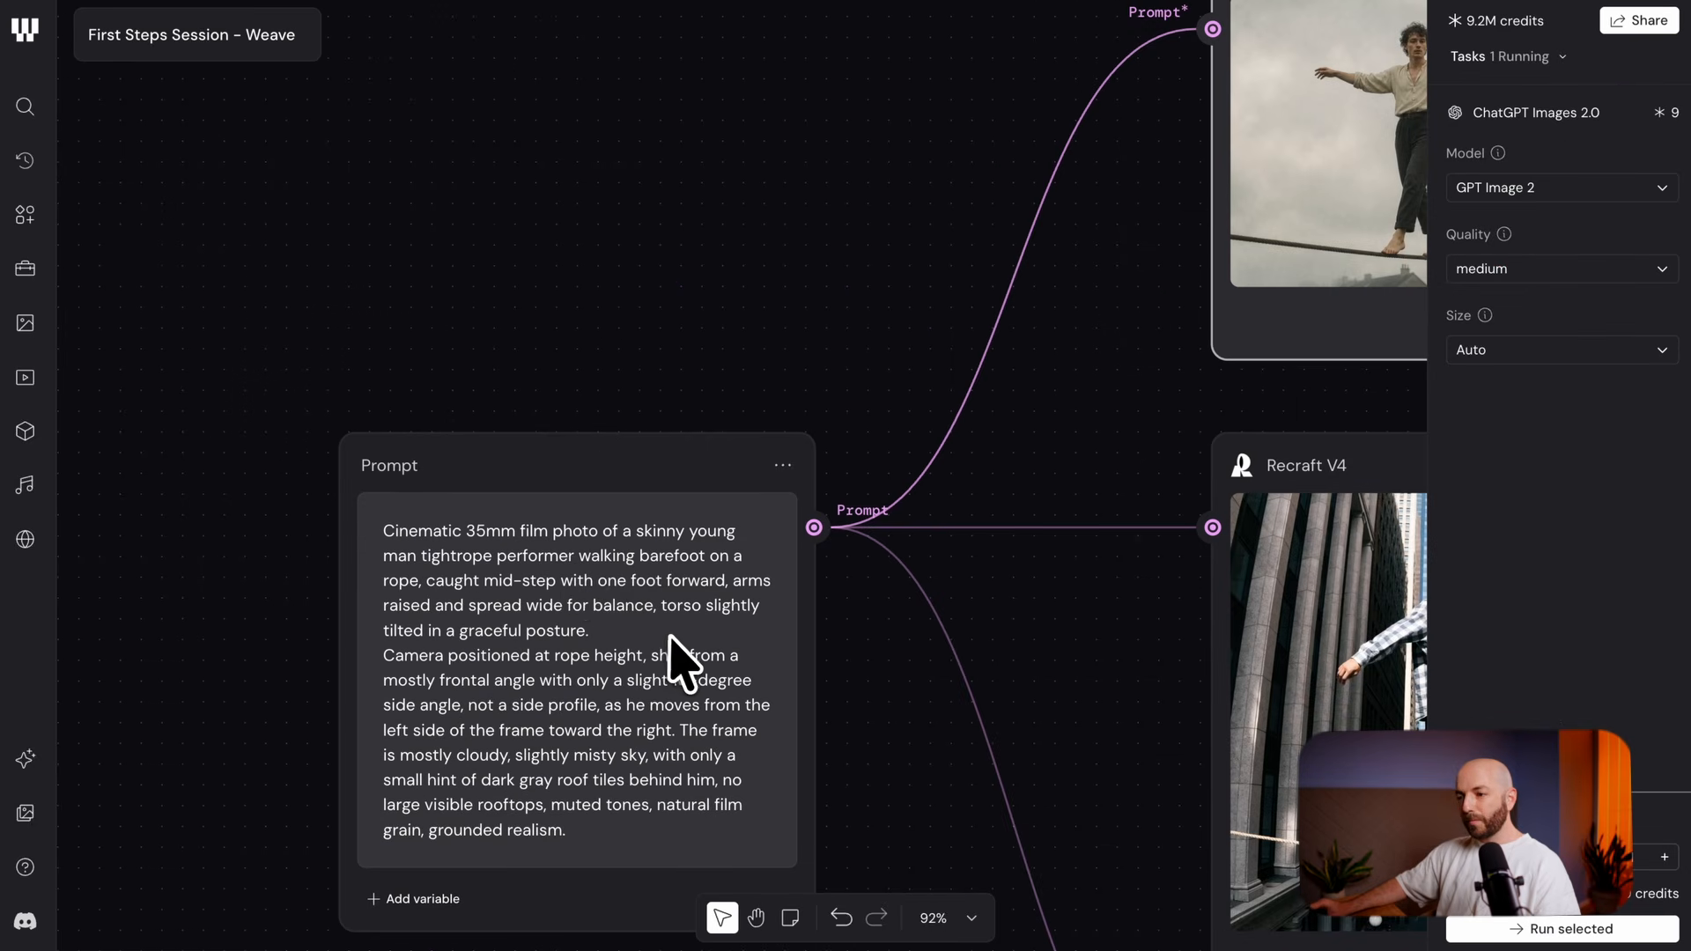
# Switch the Recraft V4 node to its previous result, the tightrope walker against a cloudy sky
pyautogui.hscroll(3, 773, 627)
pyautogui.scroll(-5, 823, 599)
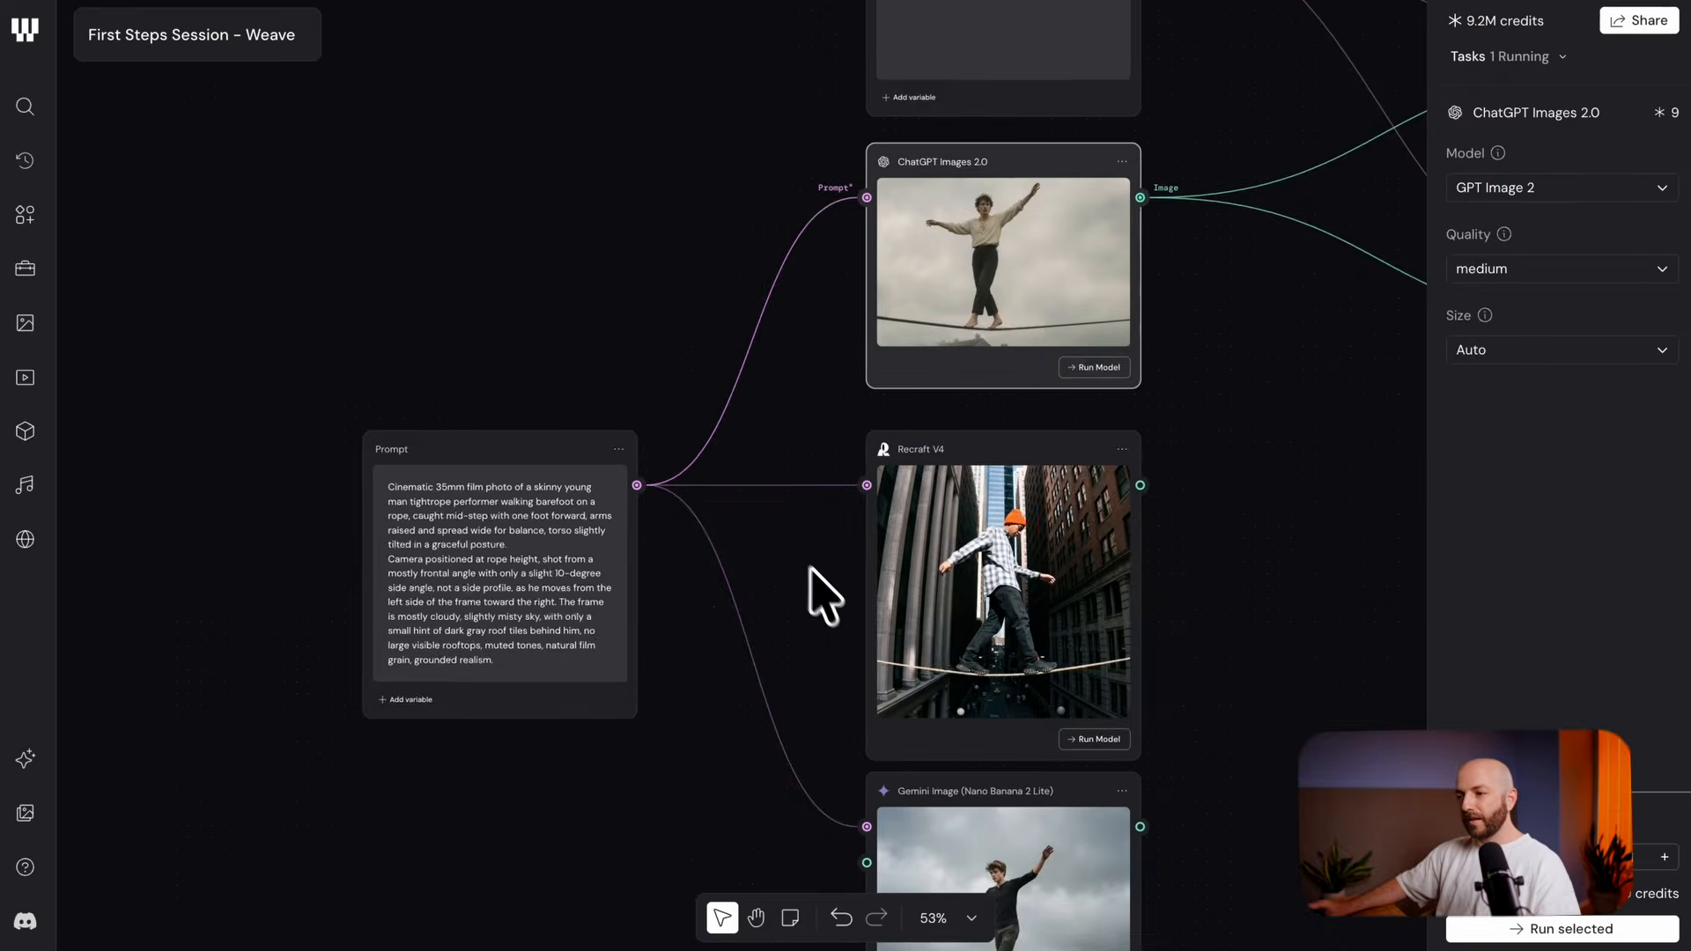
pyautogui.scroll(-2, 827, 651)
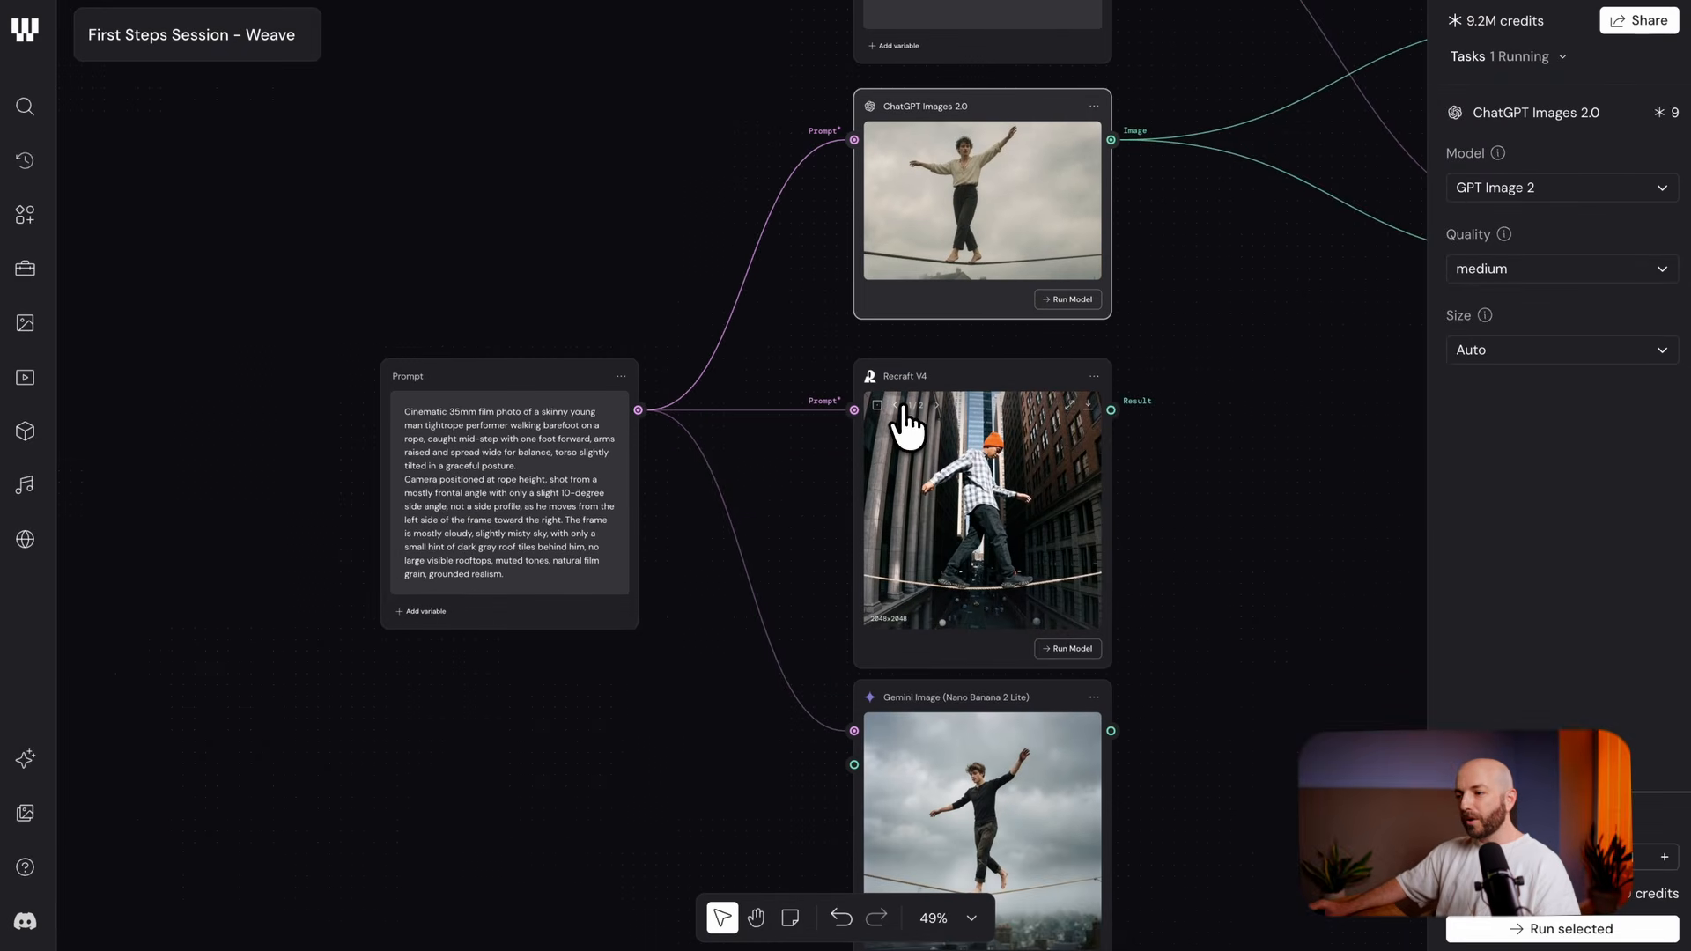
pyautogui.click(900, 407)
# Review the outfit-change prompt, the ChatGPT Images 2.0 source image and their connections to both edit models
pyautogui.hscroll(3, 1075, 622)
pyautogui.scroll(4, 1075, 622)
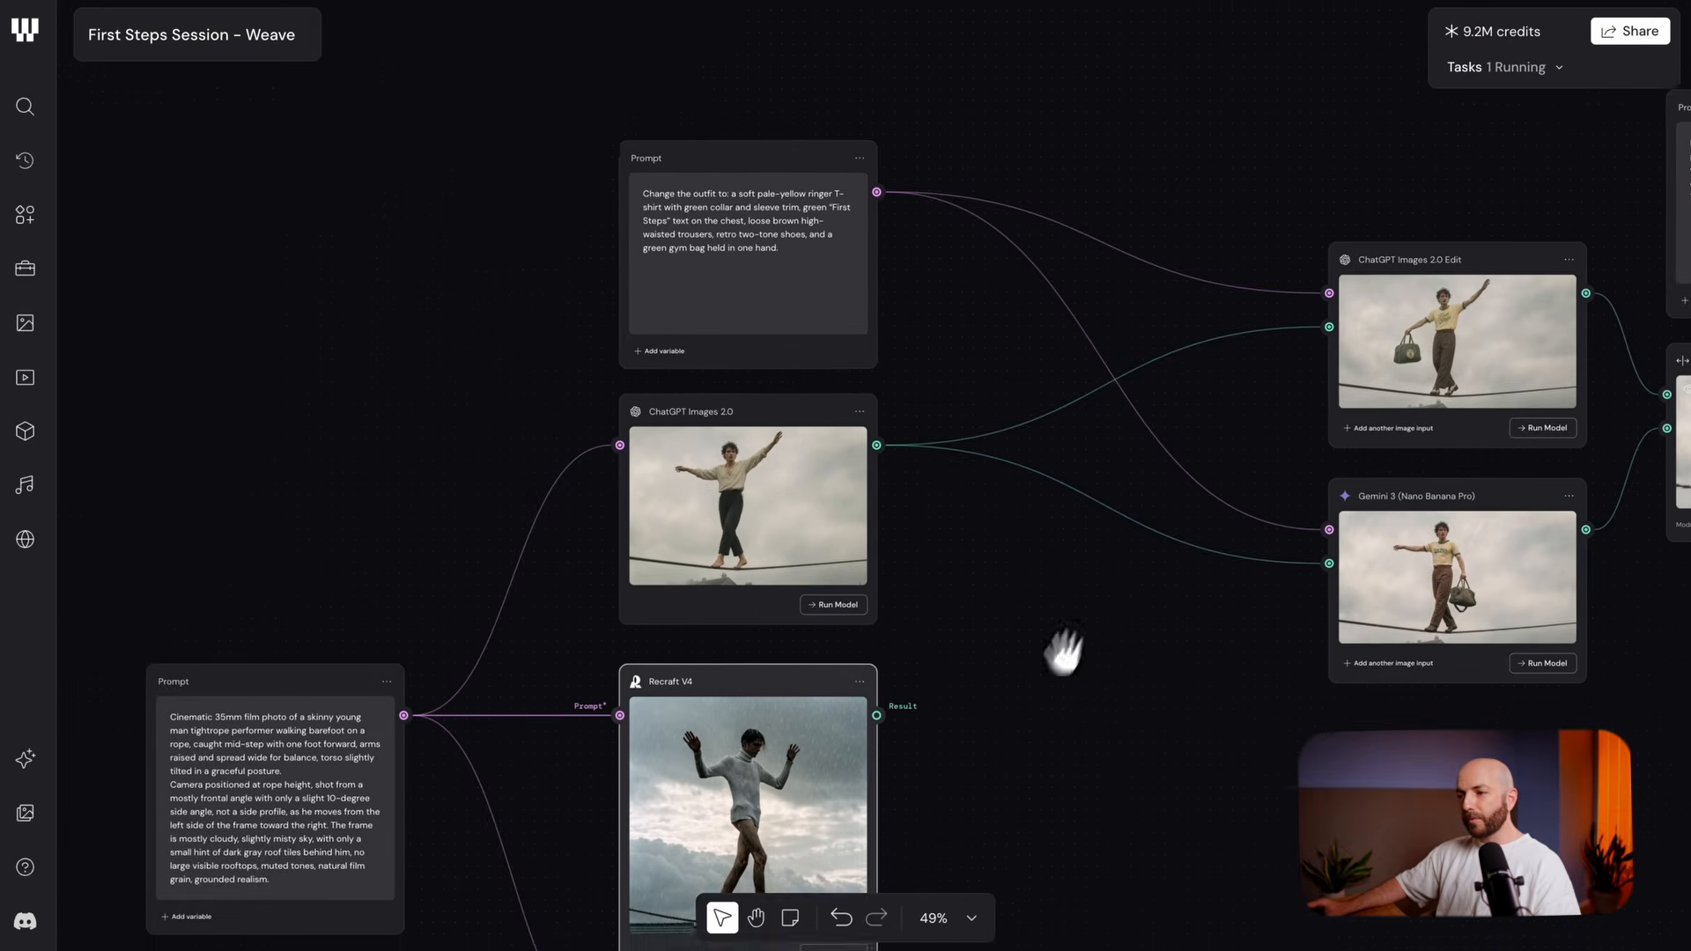
pyautogui.scroll(-2, 1064, 585)
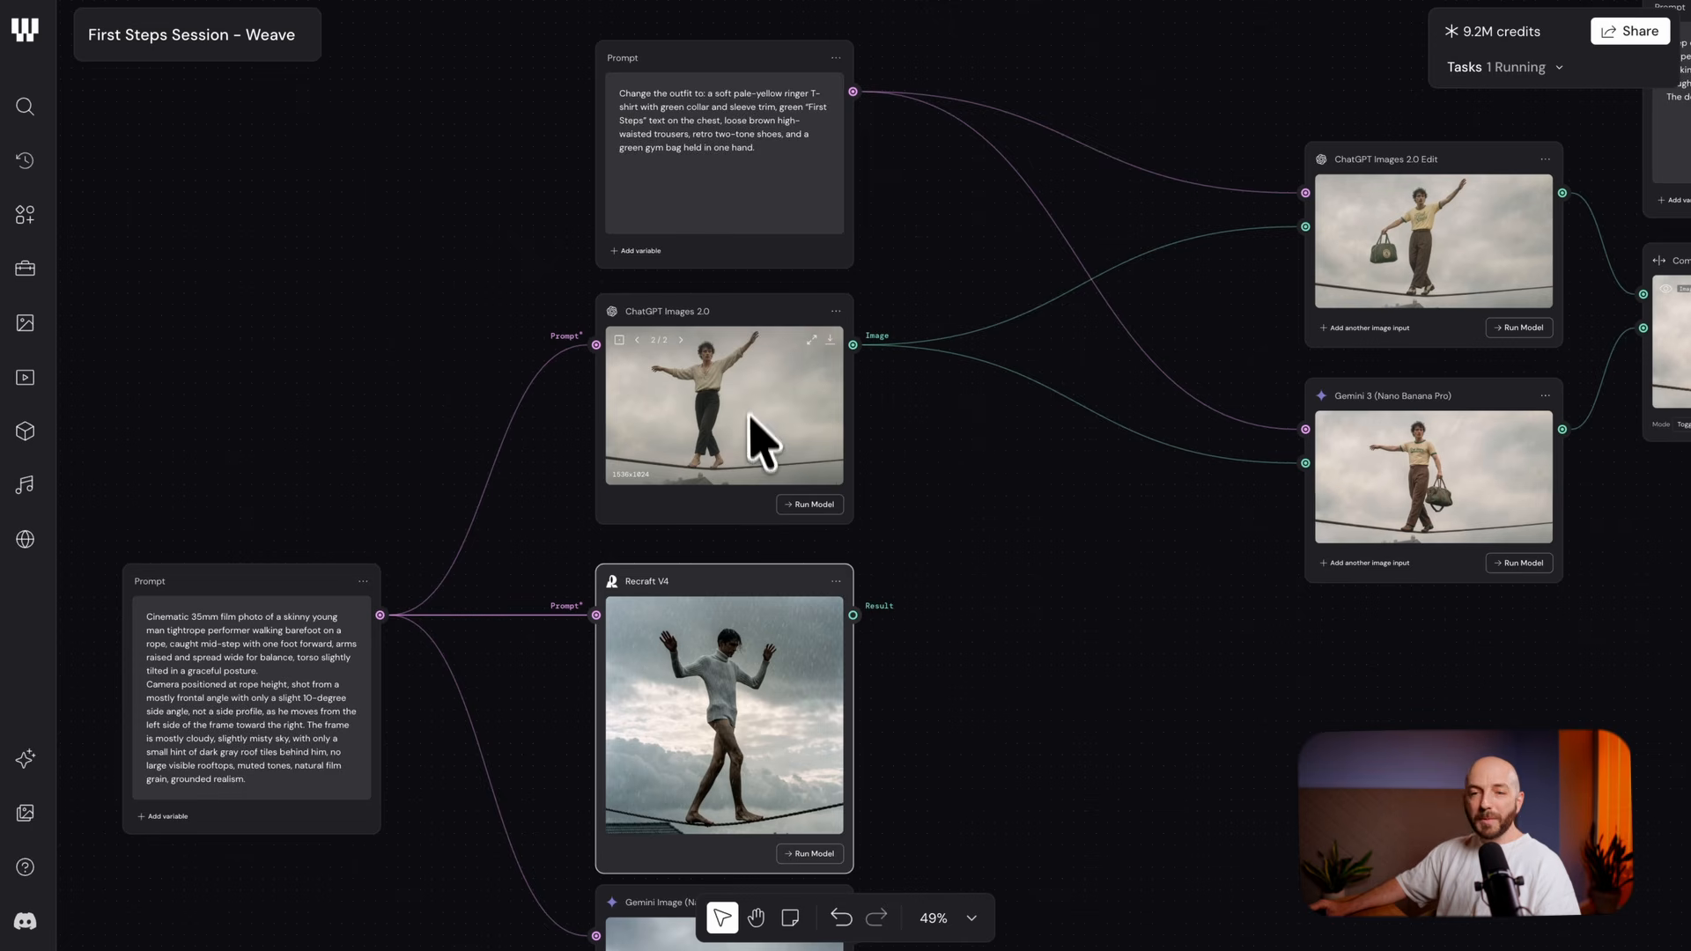
pyautogui.moveTo(971, 506); pyautogui.dragTo(856, 584)
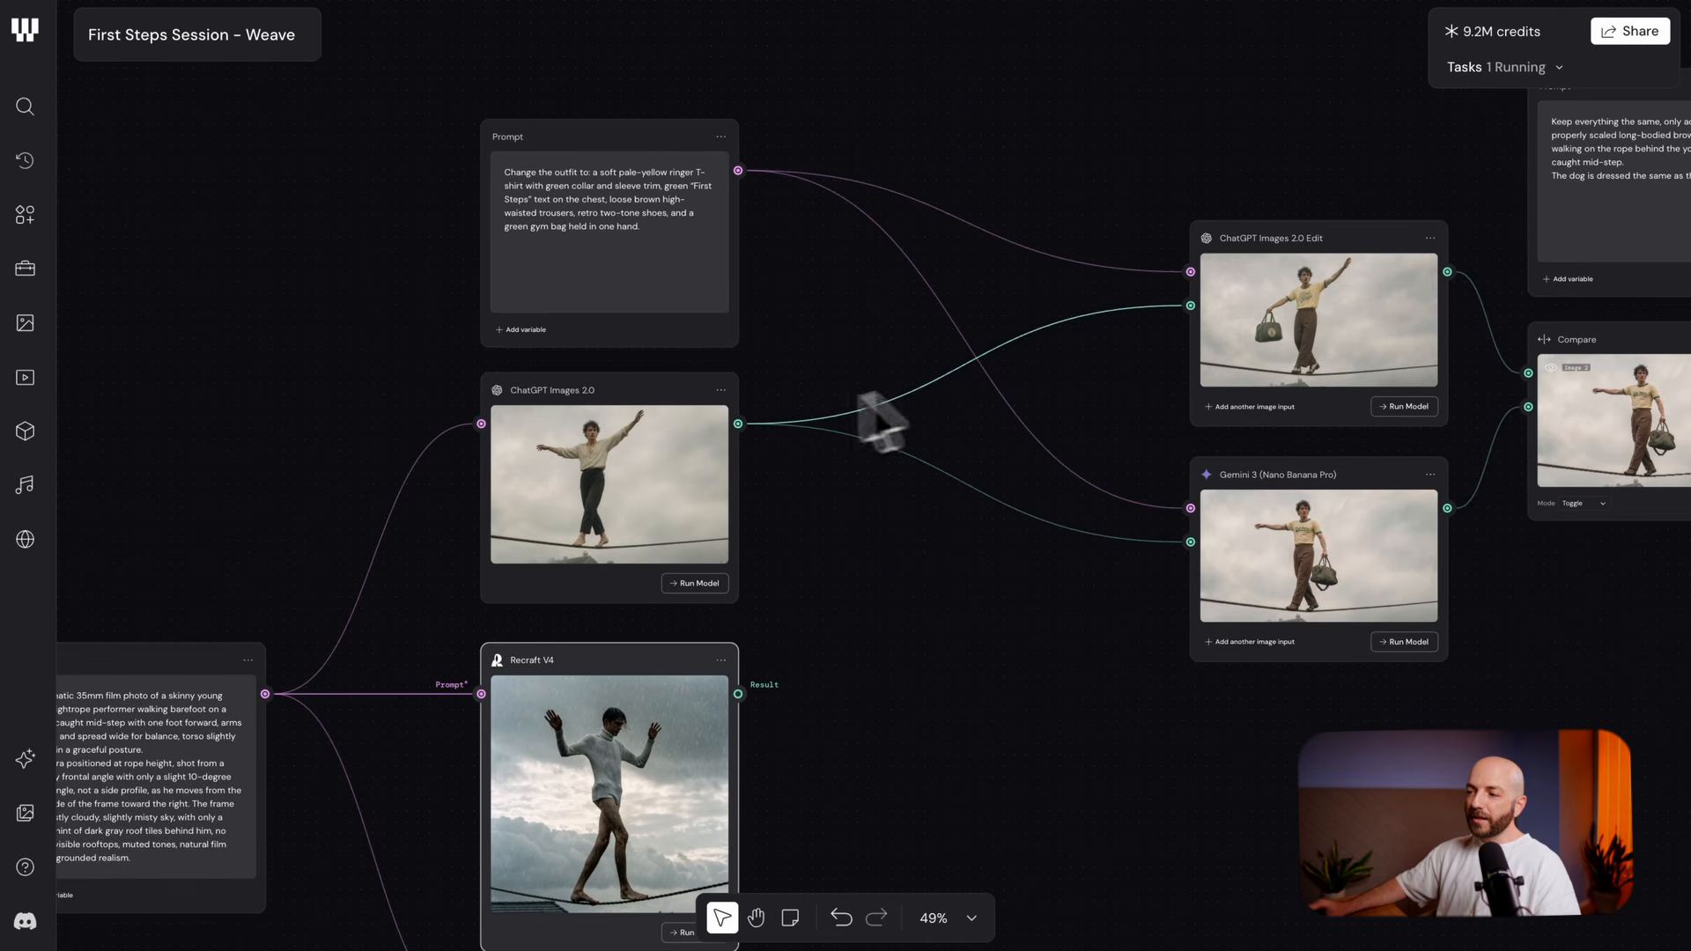
pyautogui.moveTo(1144, 404); pyautogui.dragTo(1245, 573)
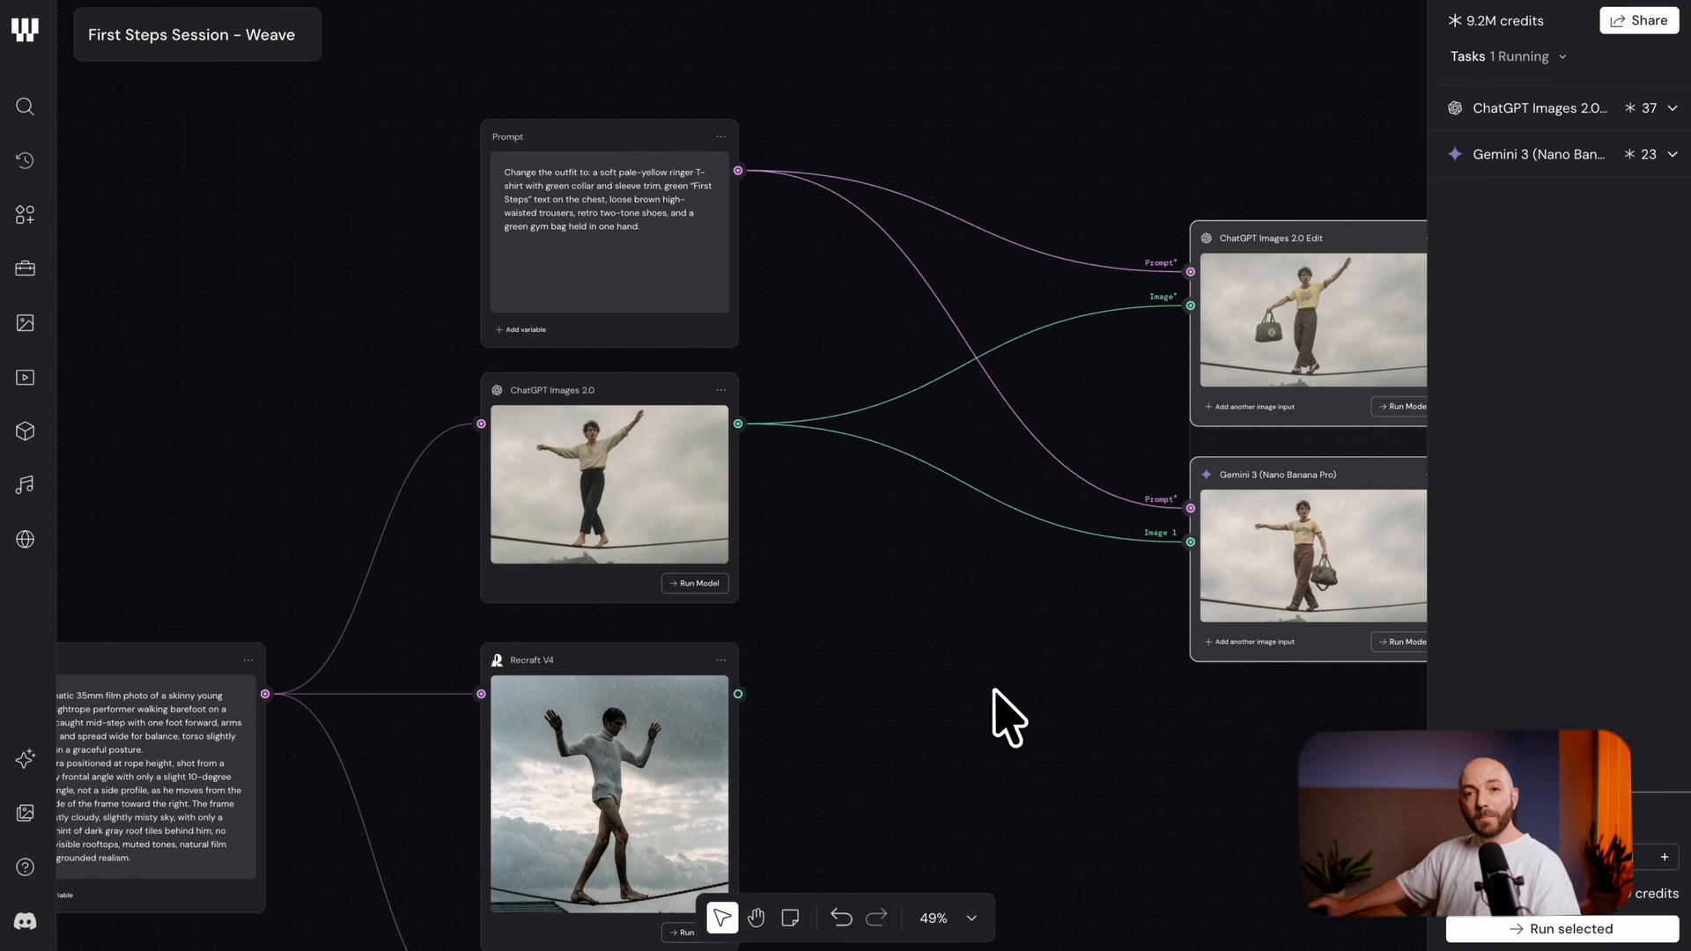
pyautogui.click(1112, 222)
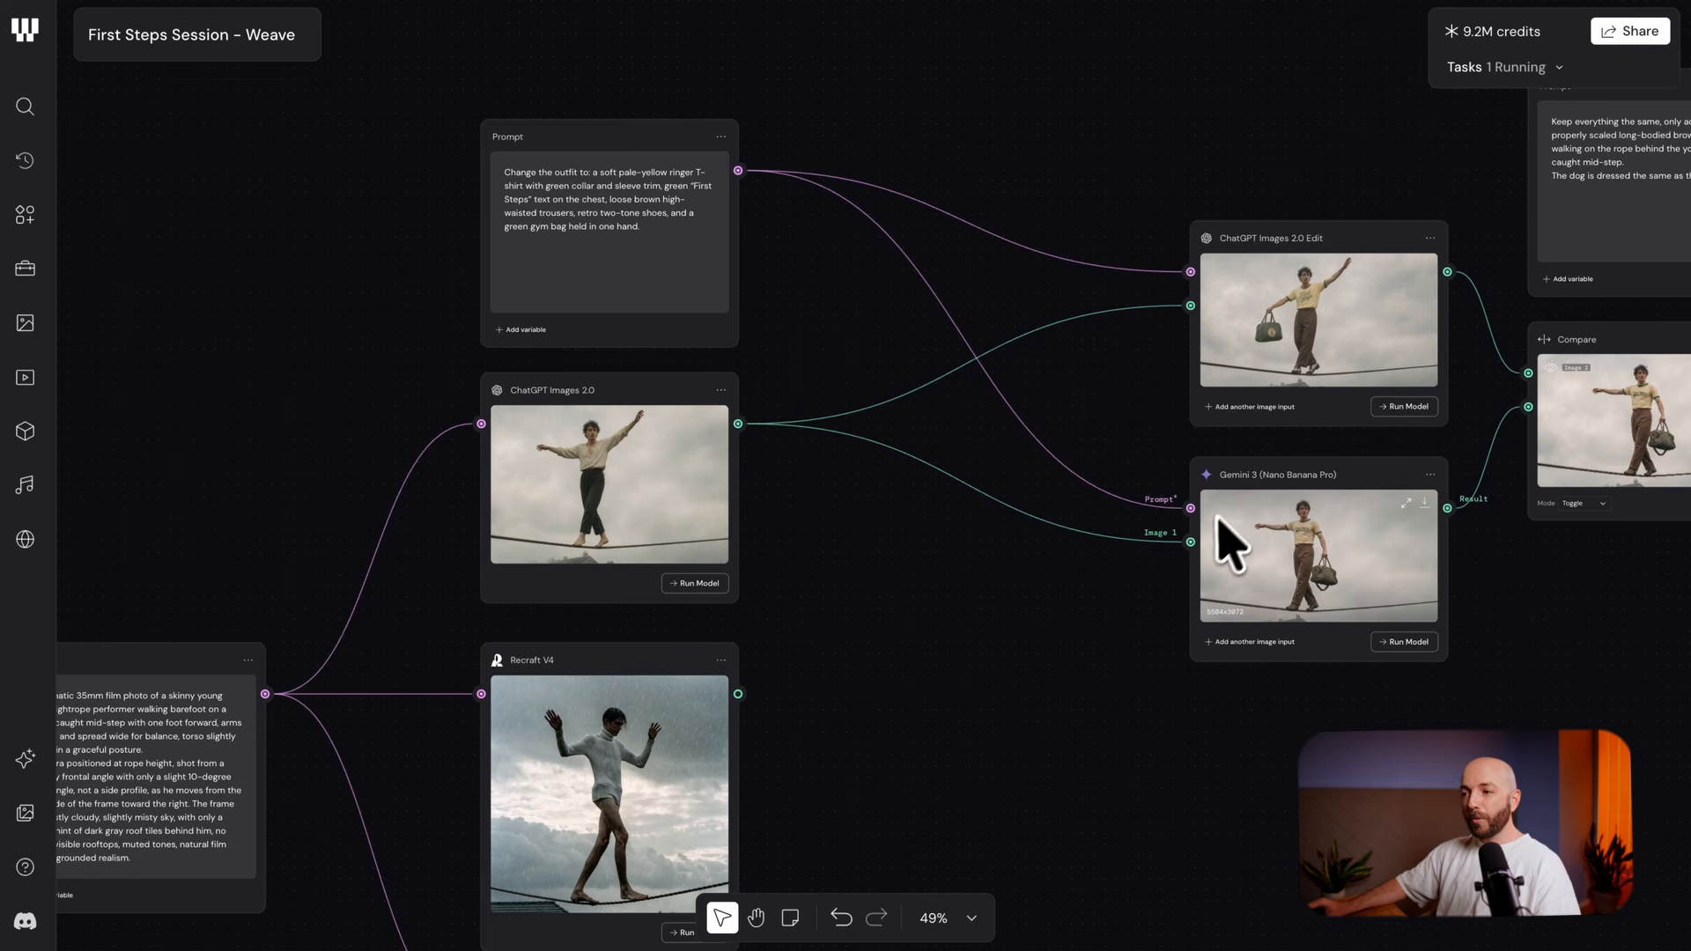
pyautogui.moveTo(807, 275); pyautogui.dragTo(1170, 592)
pyautogui.scroll(1, 956, 519)
pyautogui.scroll(5, 1057, 564)
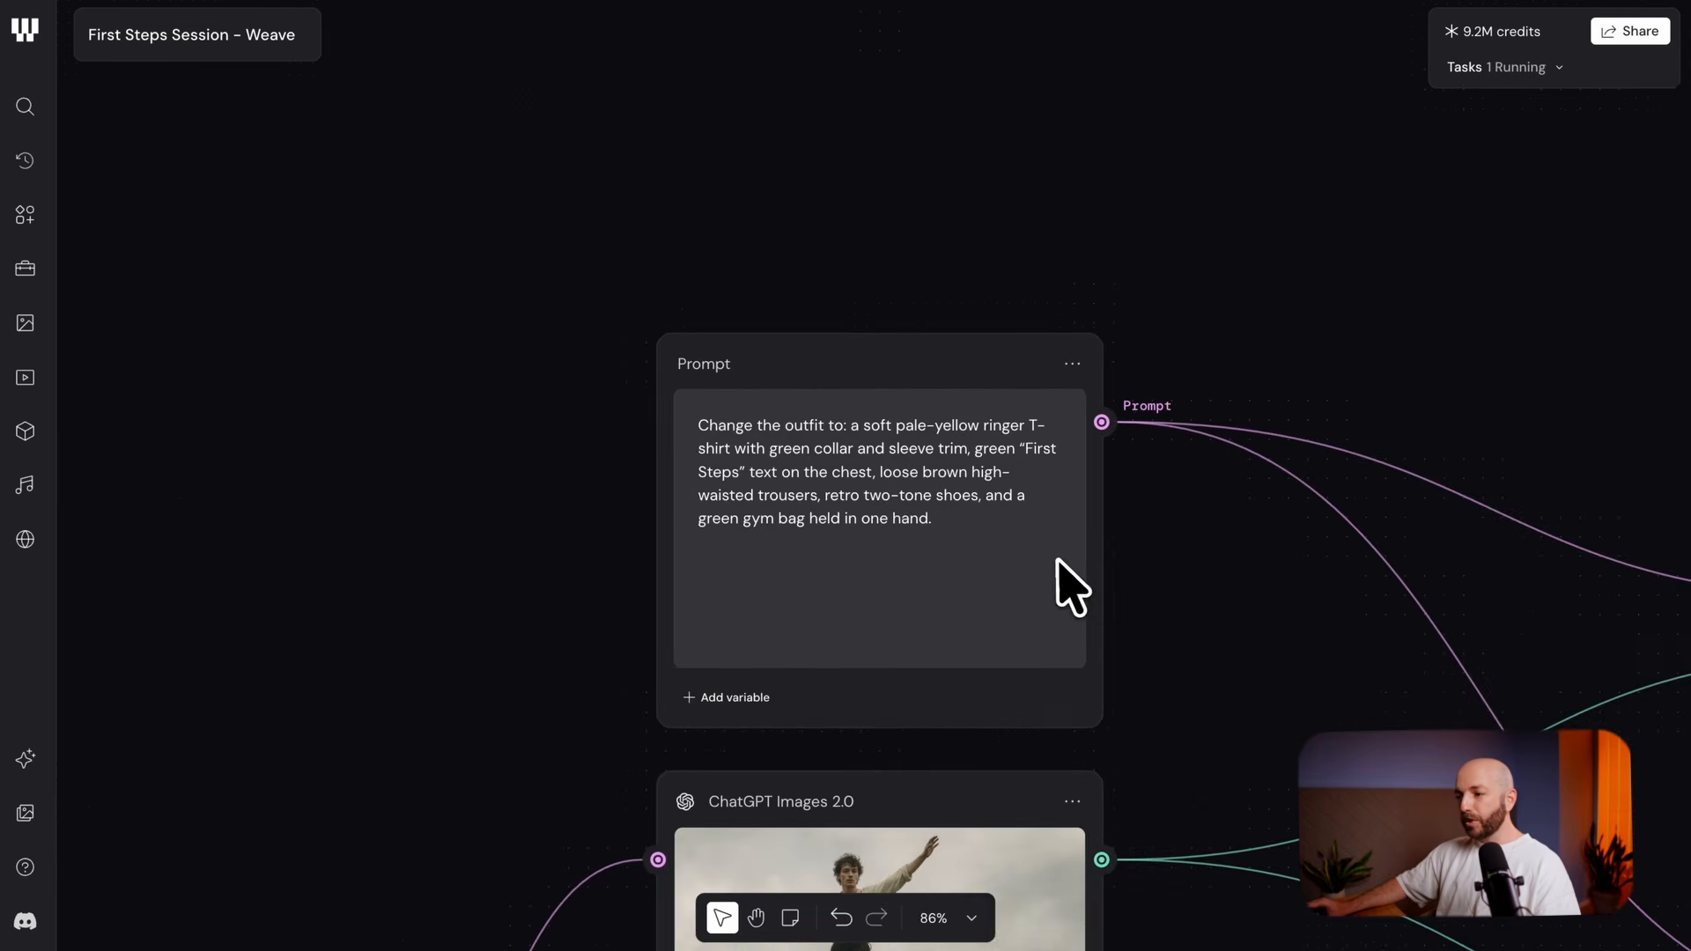
pyautogui.moveTo(1122, 691); pyautogui.dragTo(1215, 405)
pyautogui.scroll(5, 1043, 674)
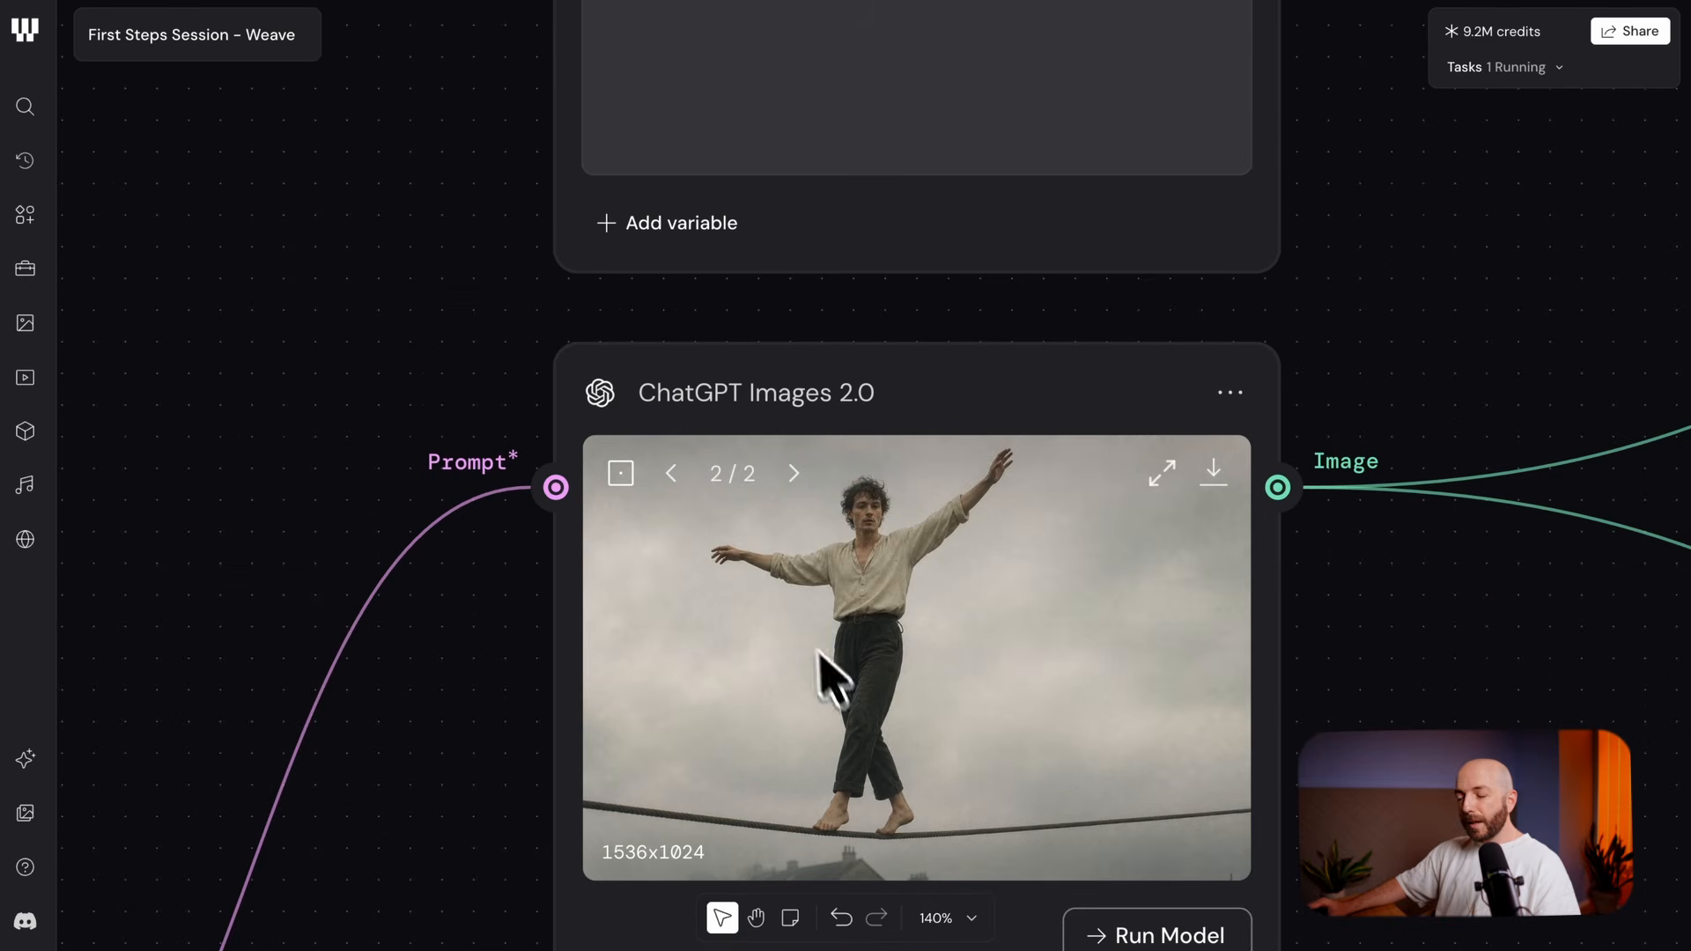
# Examine the two outfit edits and toggle the Compare node between Image 1 and Image 2
pyautogui.moveTo(1388, 725); pyautogui.dragTo(1081, 691)
pyautogui.scroll(-3, 1082, 691)
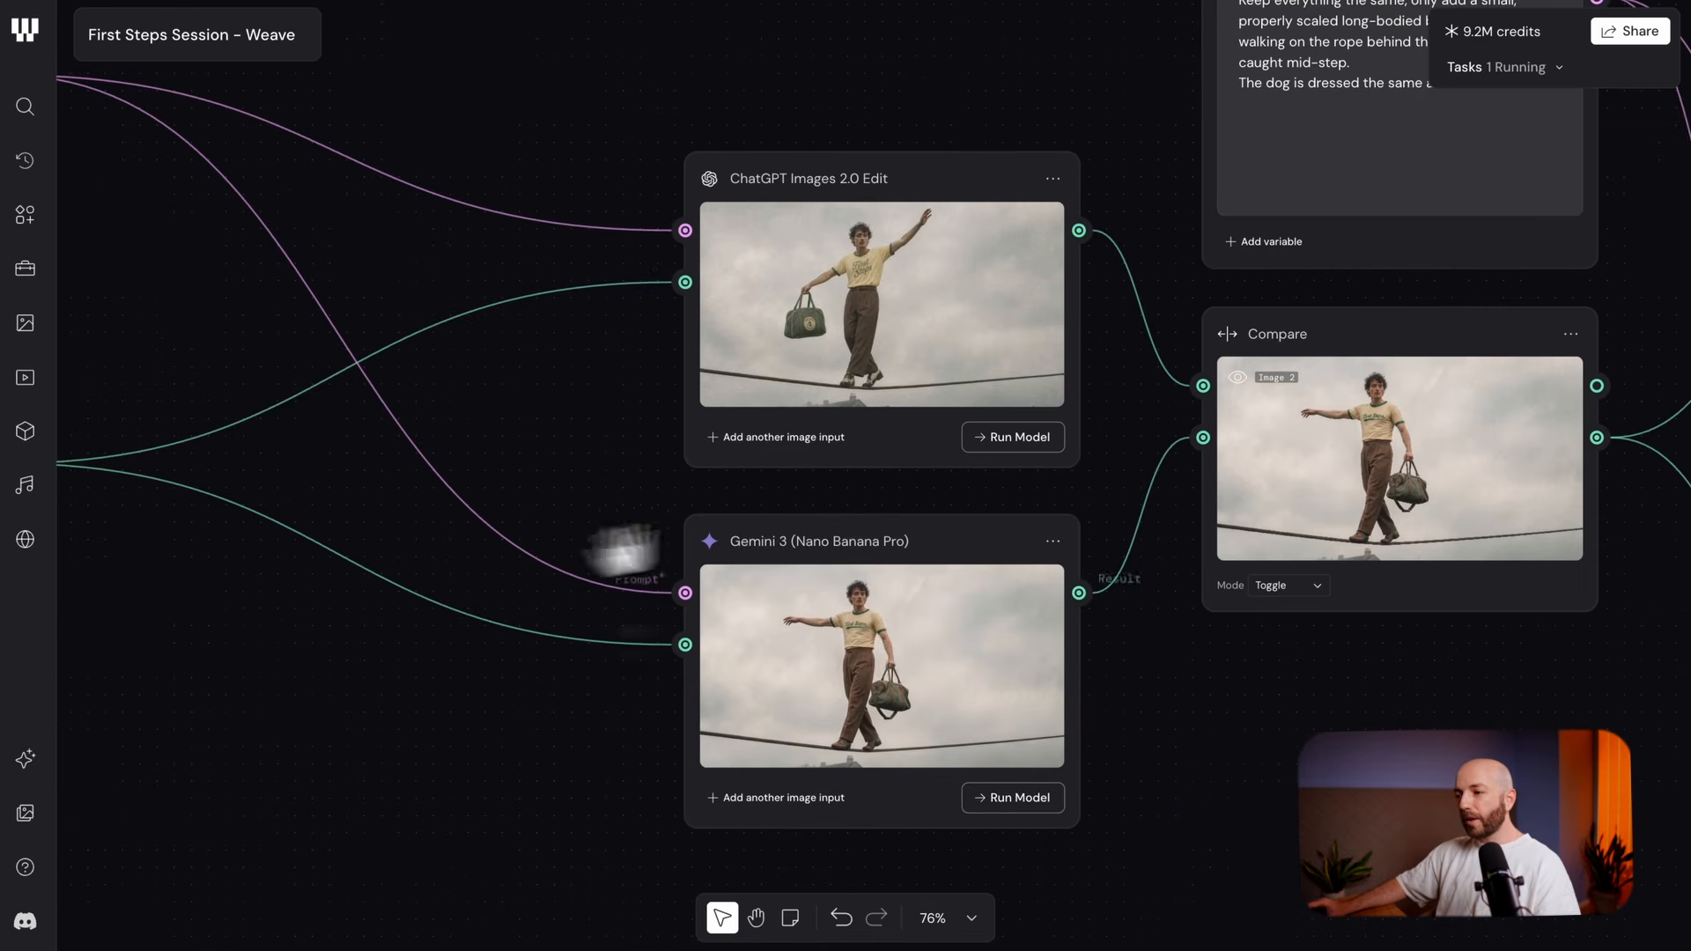
pyautogui.scroll(-2, 819, 453)
pyautogui.scroll(3, 819, 454)
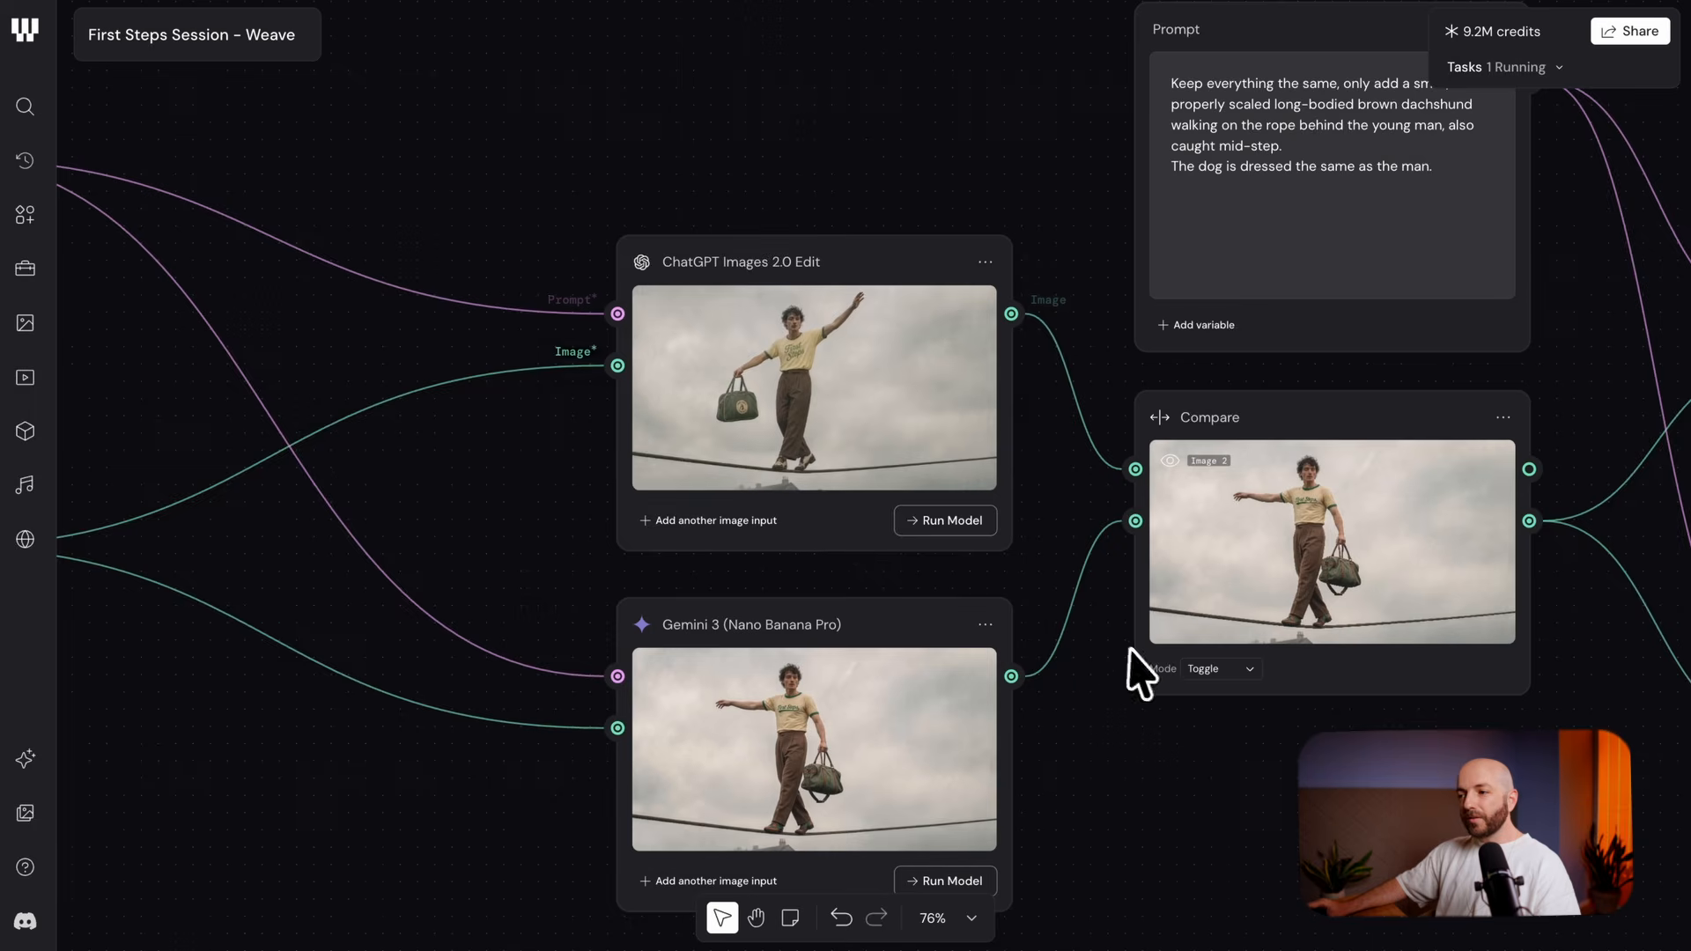
pyautogui.moveTo(1199, 632); pyautogui.dragTo(762, 578)
pyautogui.scroll(4, 862, 526)
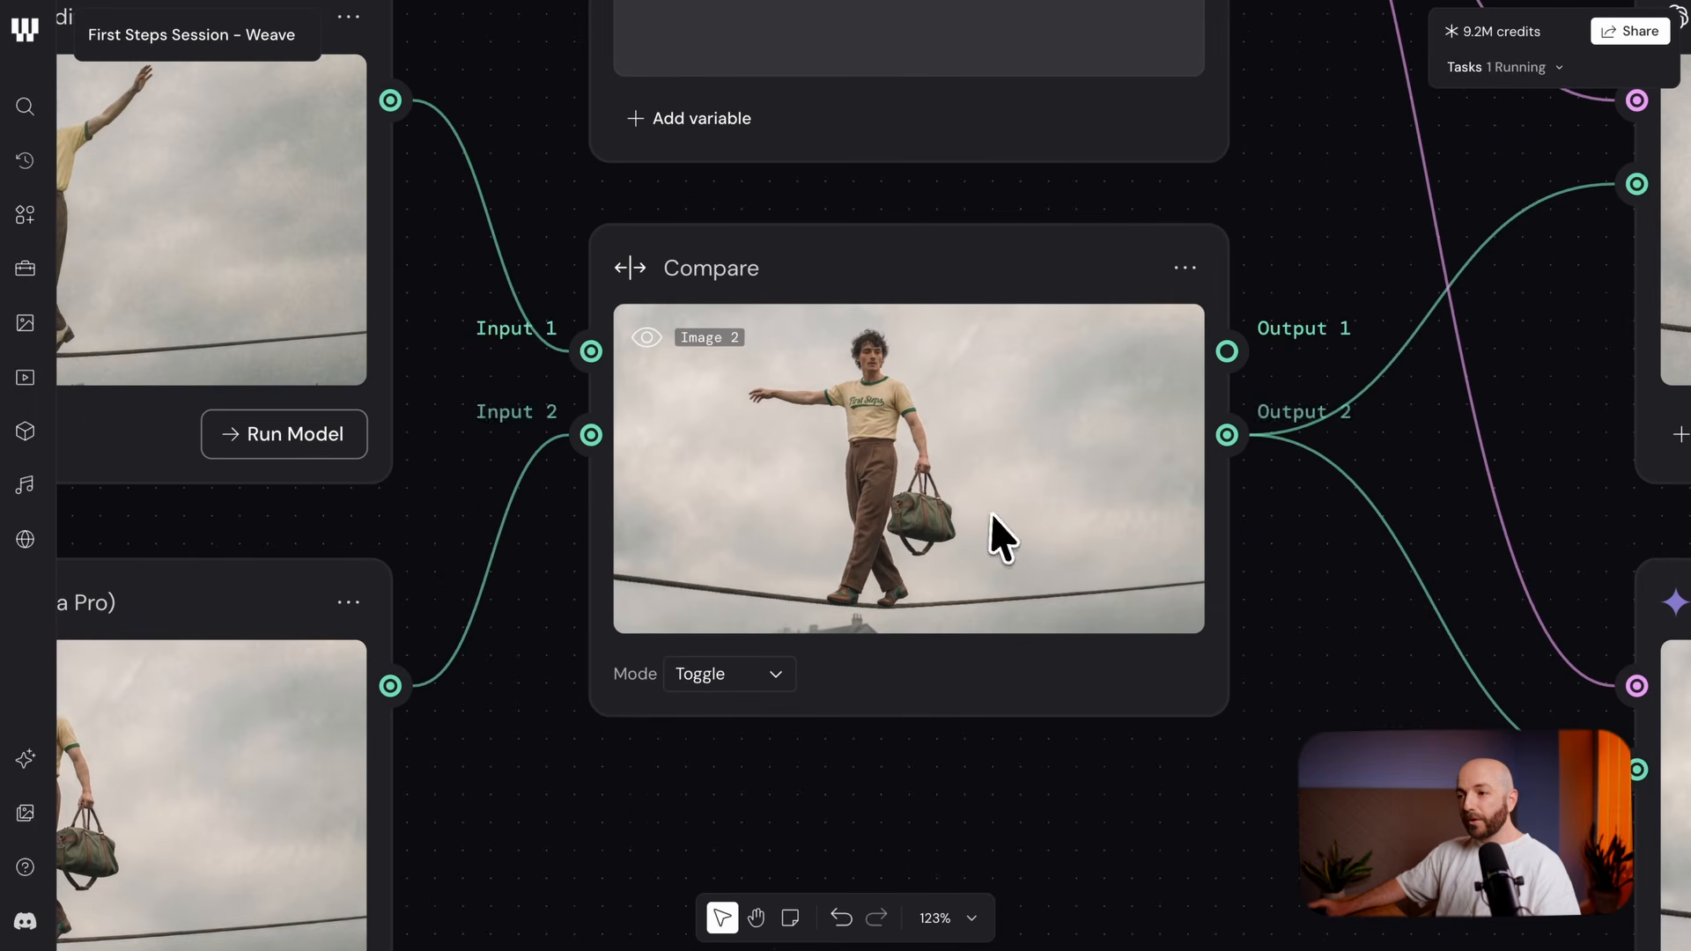
pyautogui.scroll(5, 1001, 529)
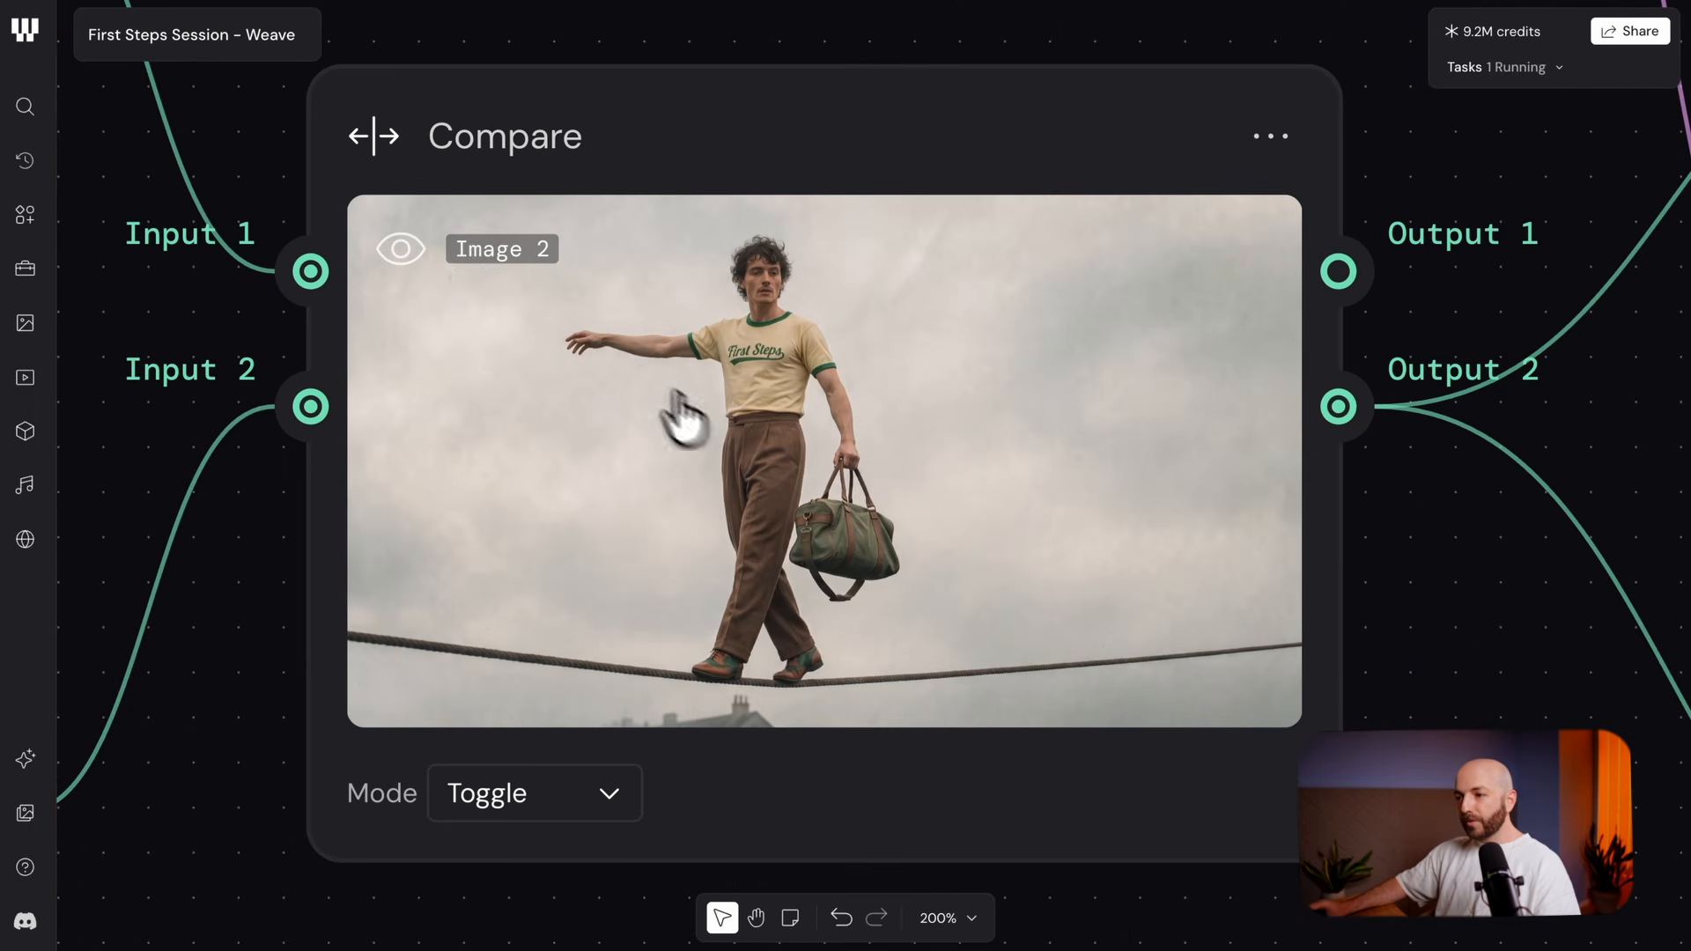
pyautogui.click(415, 250)
pyautogui.click(417, 250)
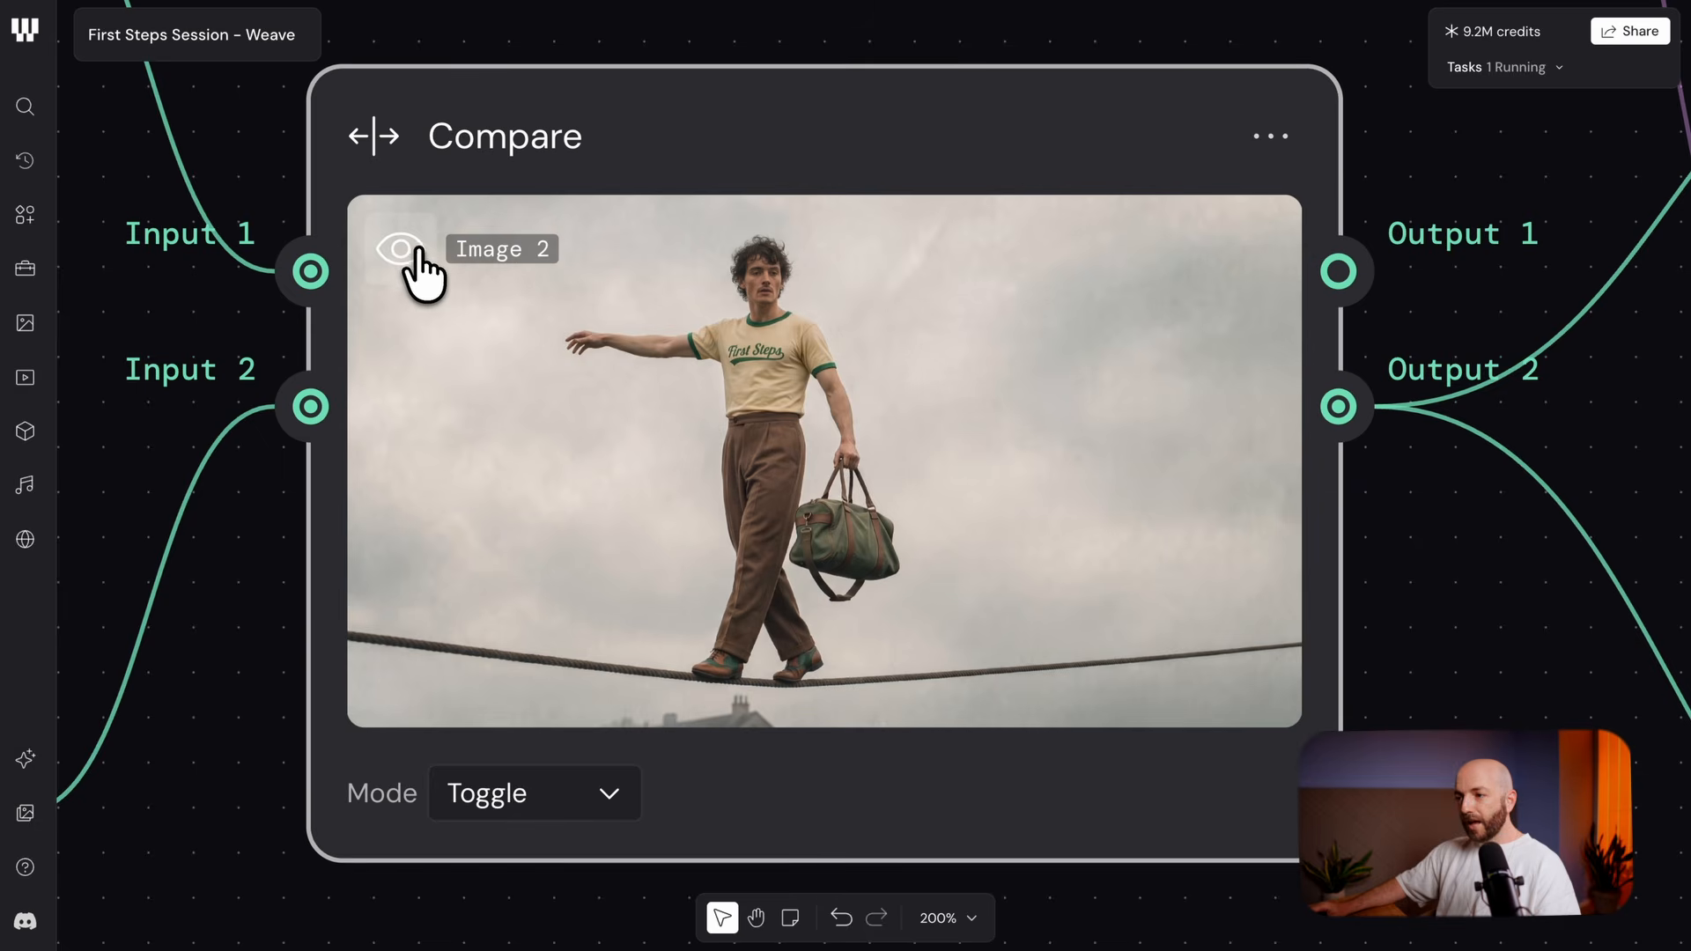
# Review the dachshund prompt and examine how the dog is dressed and placed in the Gemini 3 (Nano Banana Pro) result
pyautogui.scroll(-8, 871, 529)
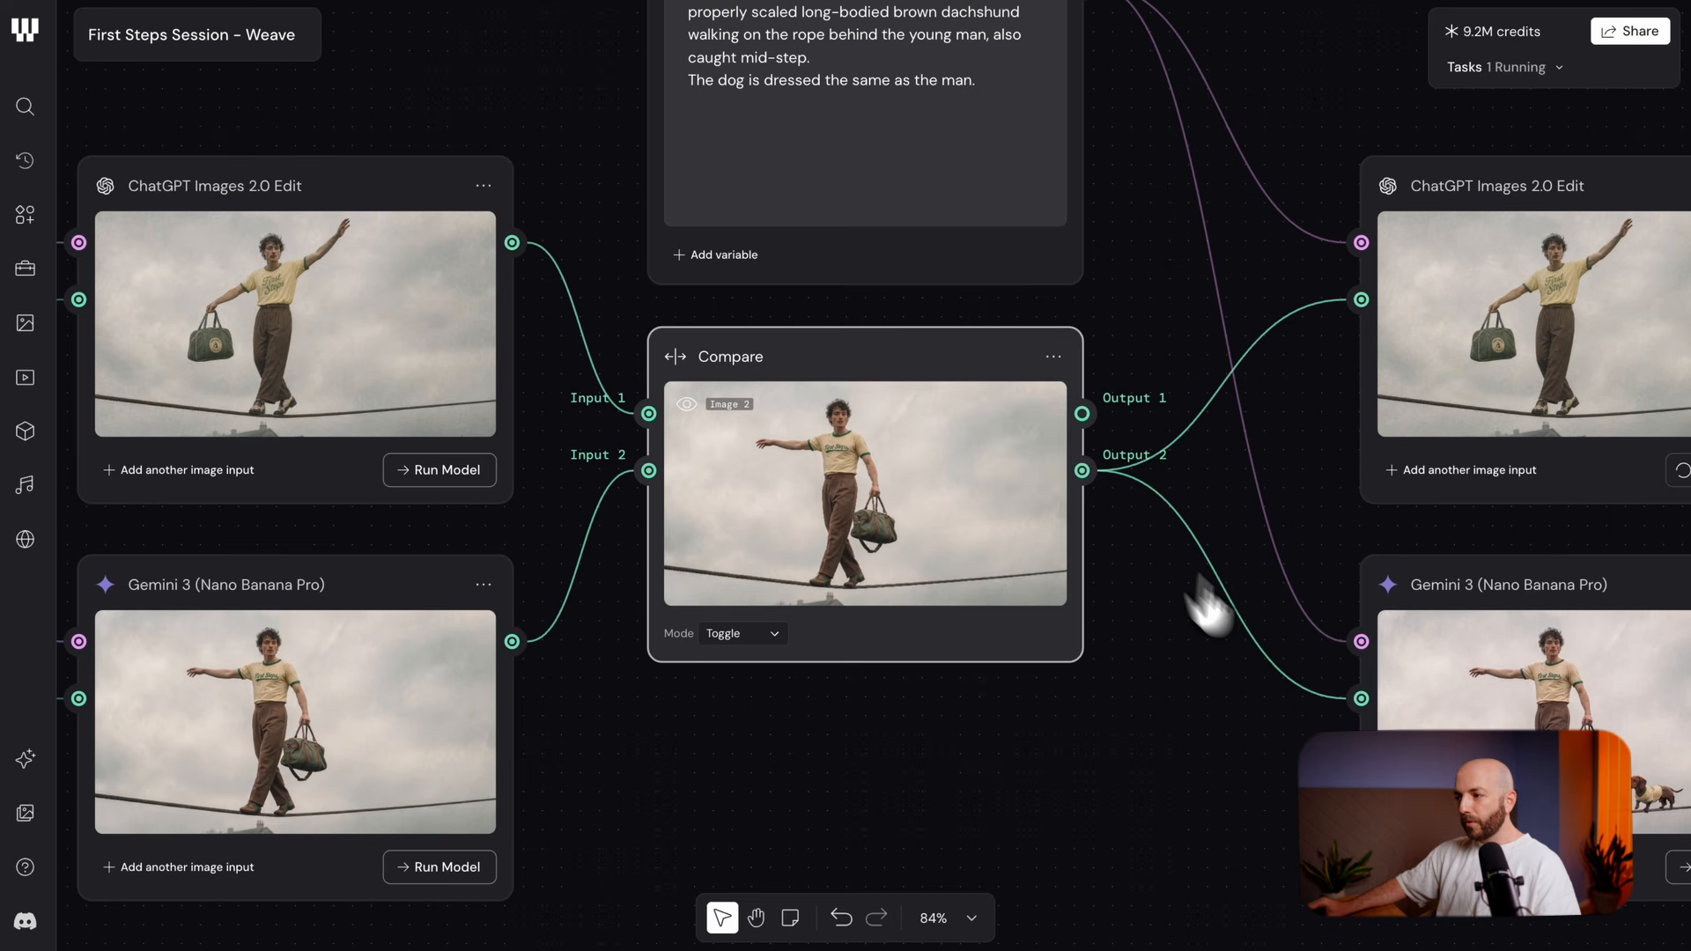
pyautogui.moveTo(1190, 676); pyautogui.dragTo(927, 642)
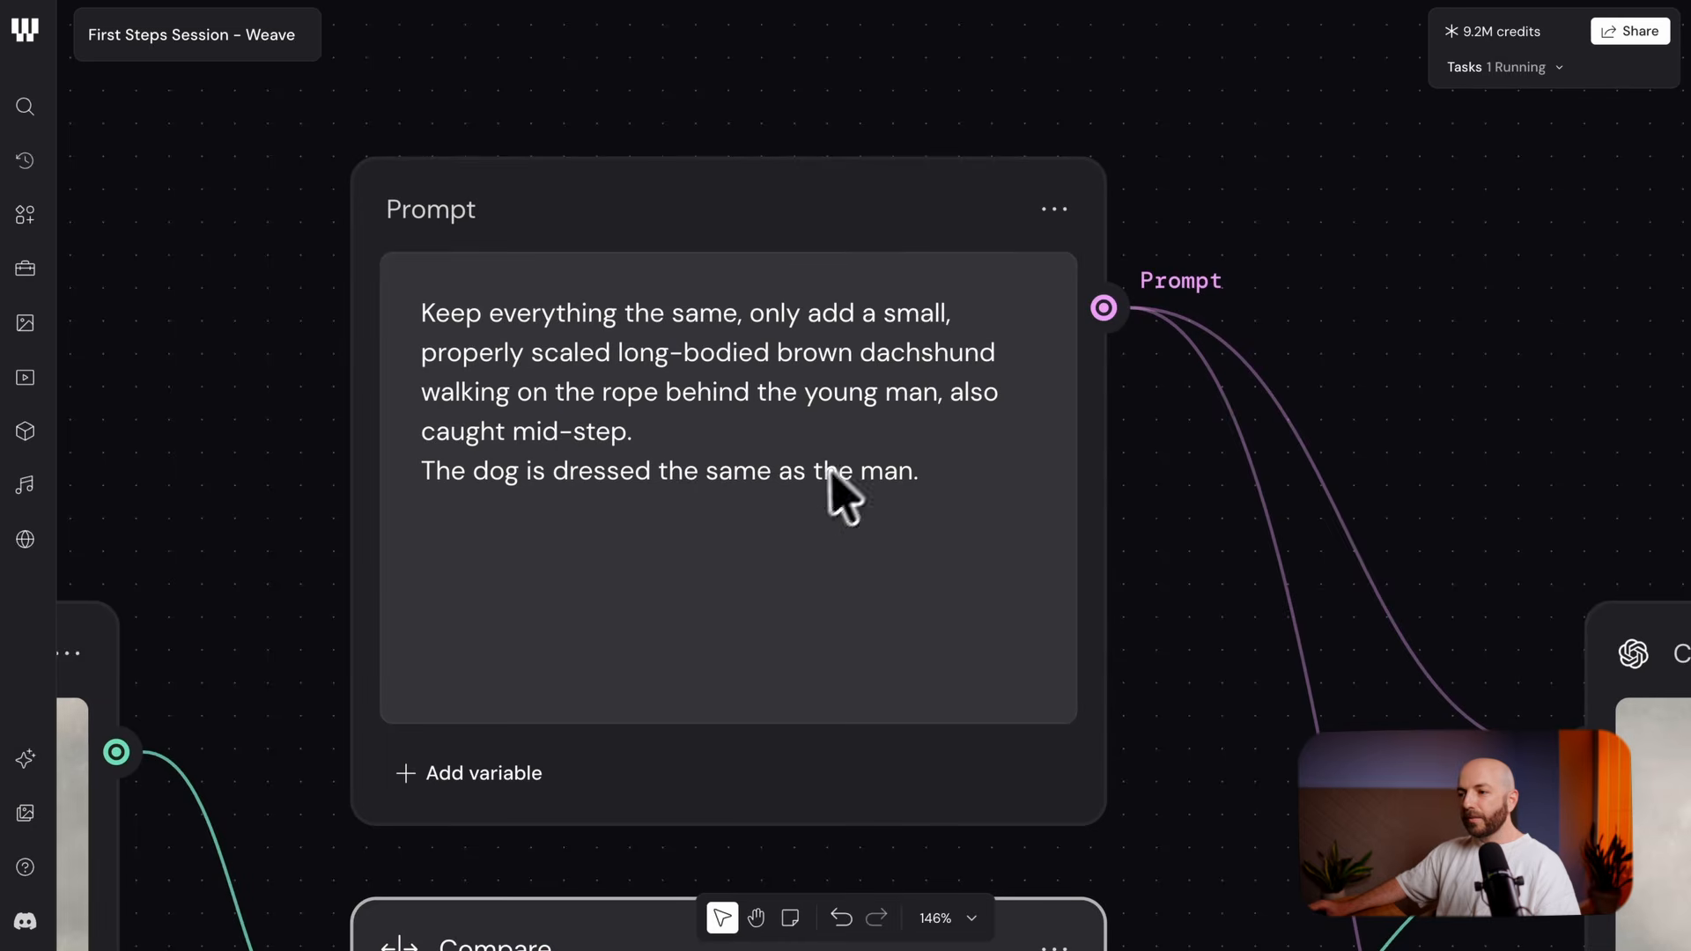
pyautogui.moveTo(1122, 816)
pyautogui.mouseDown()
pyautogui.moveTo(1060, 611)
pyautogui.moveTo(969, 414)
pyautogui.mouseUp()
pyautogui.moveTo(1127, 818); pyautogui.dragTo(964, 564)
pyautogui.moveTo(1054, 806); pyautogui.dragTo(866, 502)
pyautogui.scroll(5, 1459, 724)
pyautogui.moveTo(1444, 703); pyautogui.dragTo(736, 503)
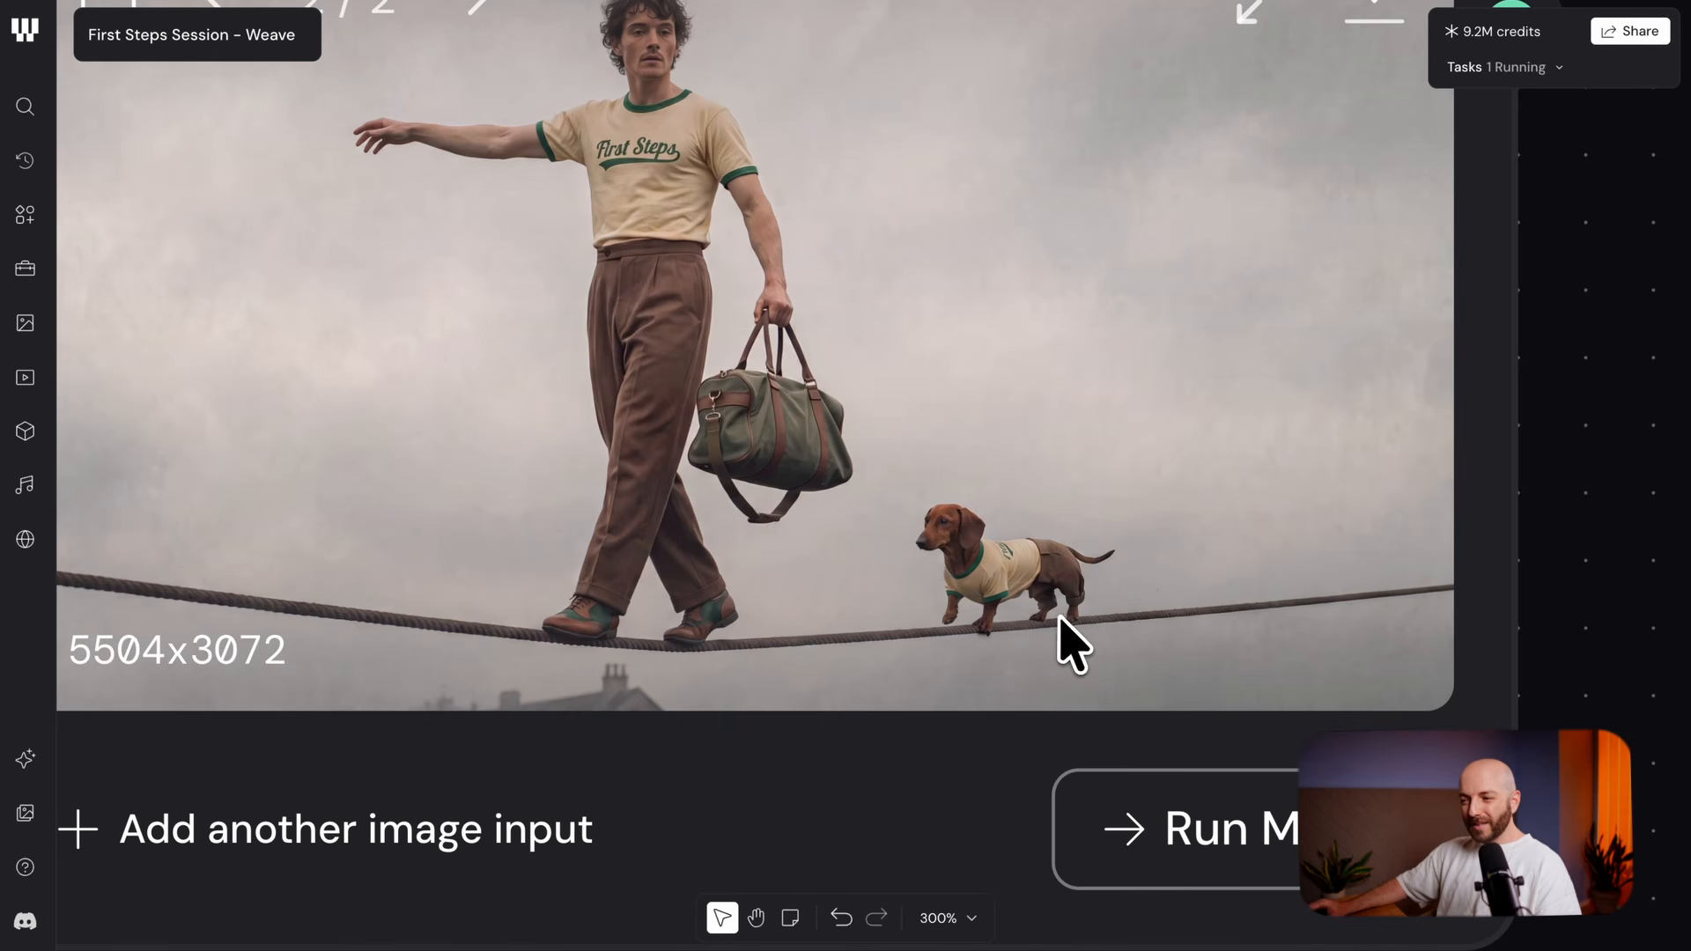
pyautogui.scroll(3, 1141, 604)
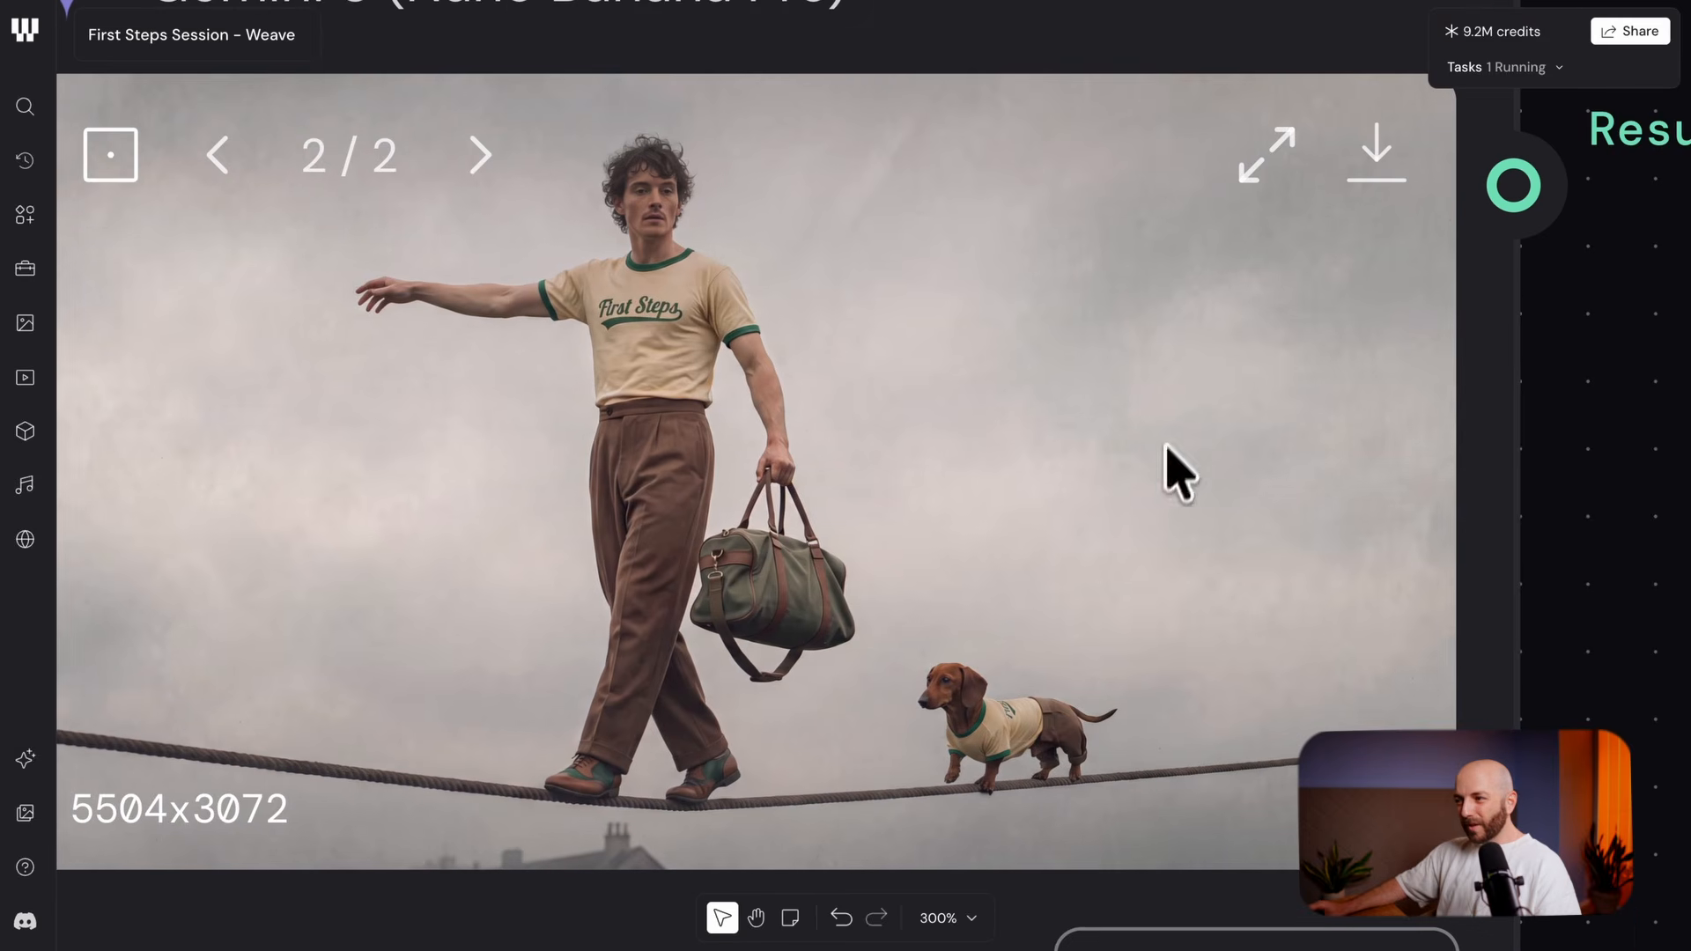
pyautogui.scroll(-1, 1232, 415)
pyautogui.hscroll(-1, 1232, 416)
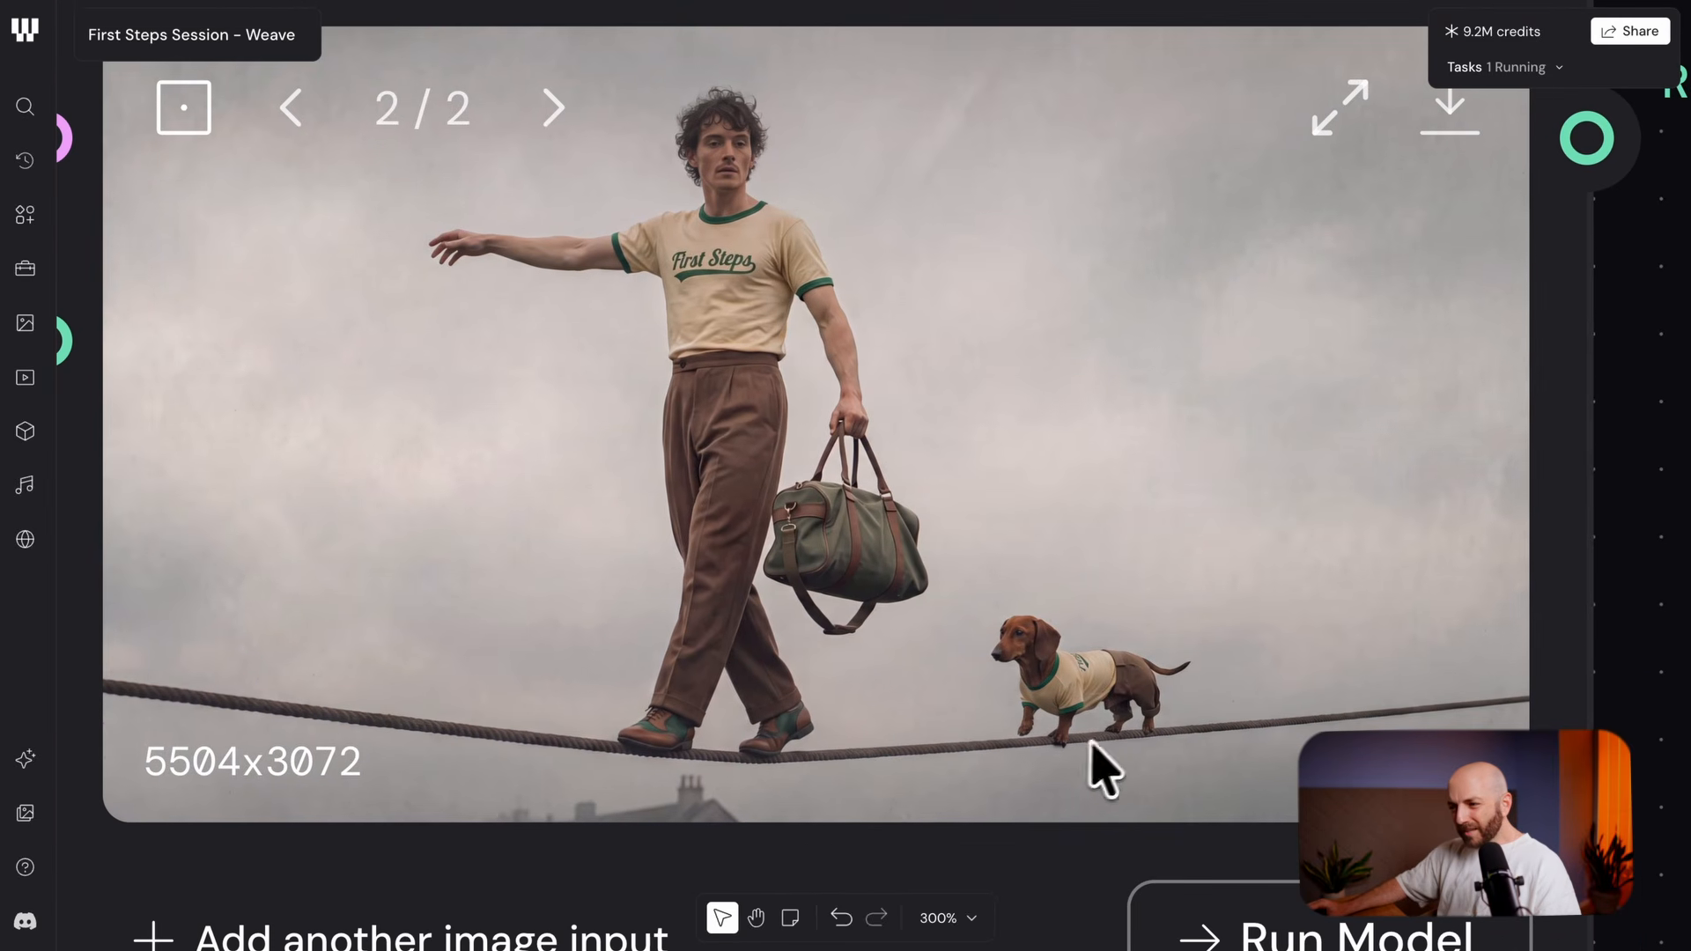
pyautogui.scroll(-5, 1083, 754)
pyautogui.scroll(2, 1011, 672)
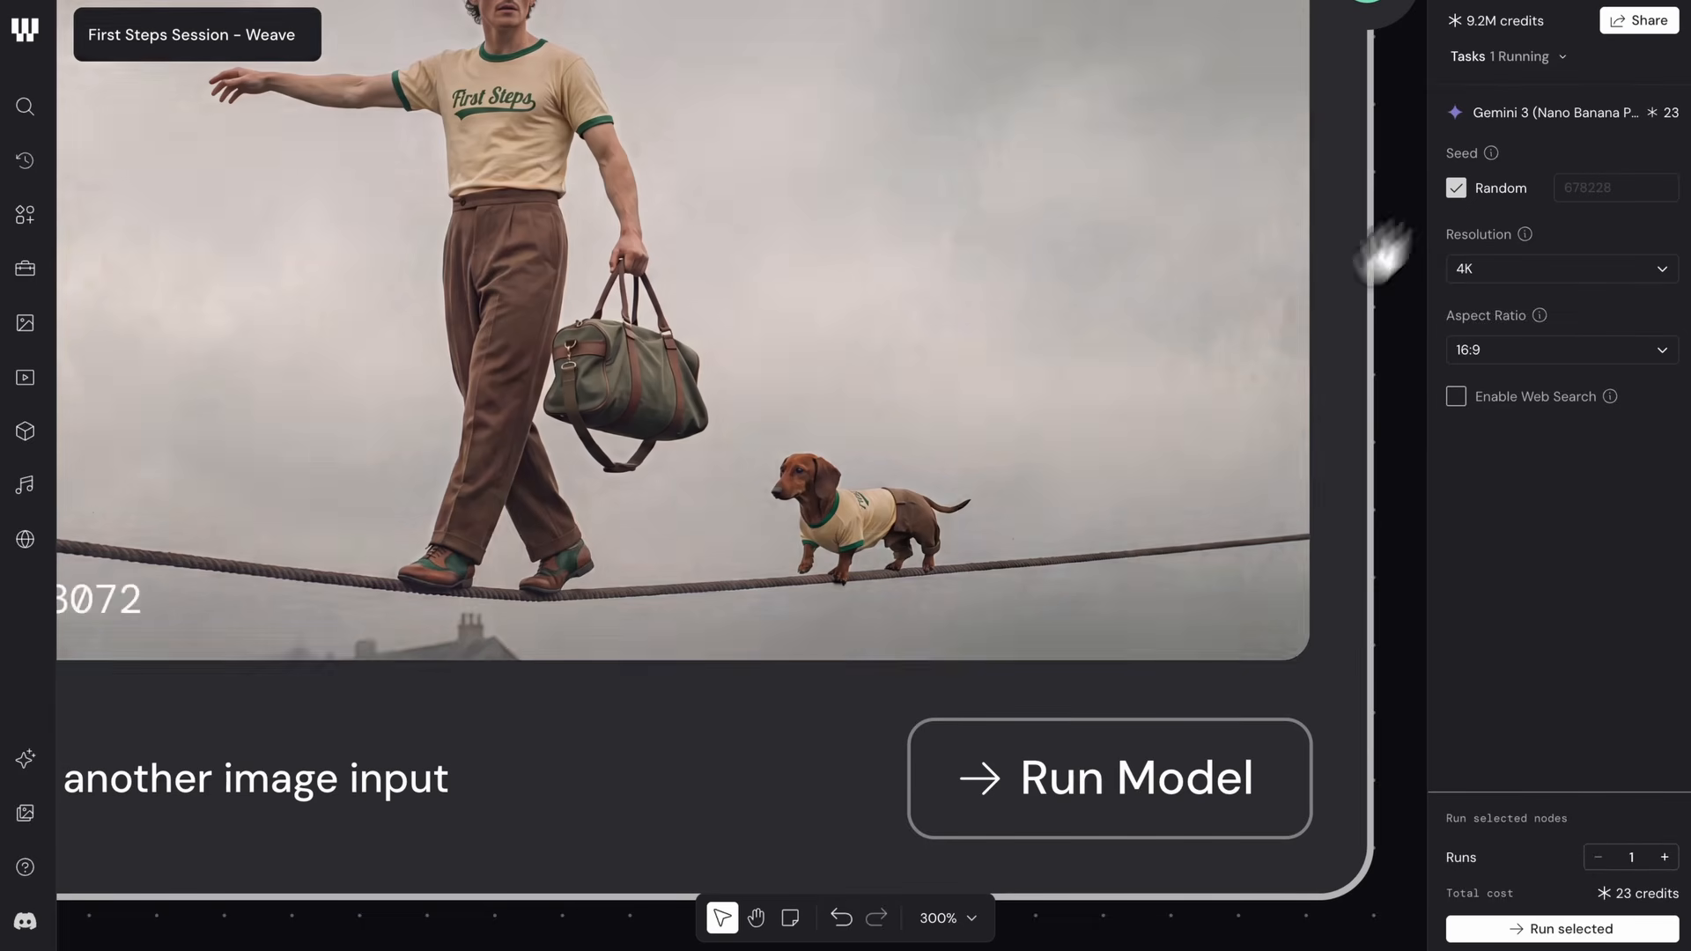
# Set the dachshund edit's Gemini 3 (Nano Banana Pro) node to 2 runs and run it
pyautogui.scroll(-5, 1091, 718)
pyautogui.click(1299, 669)
pyautogui.click(1013, 566)
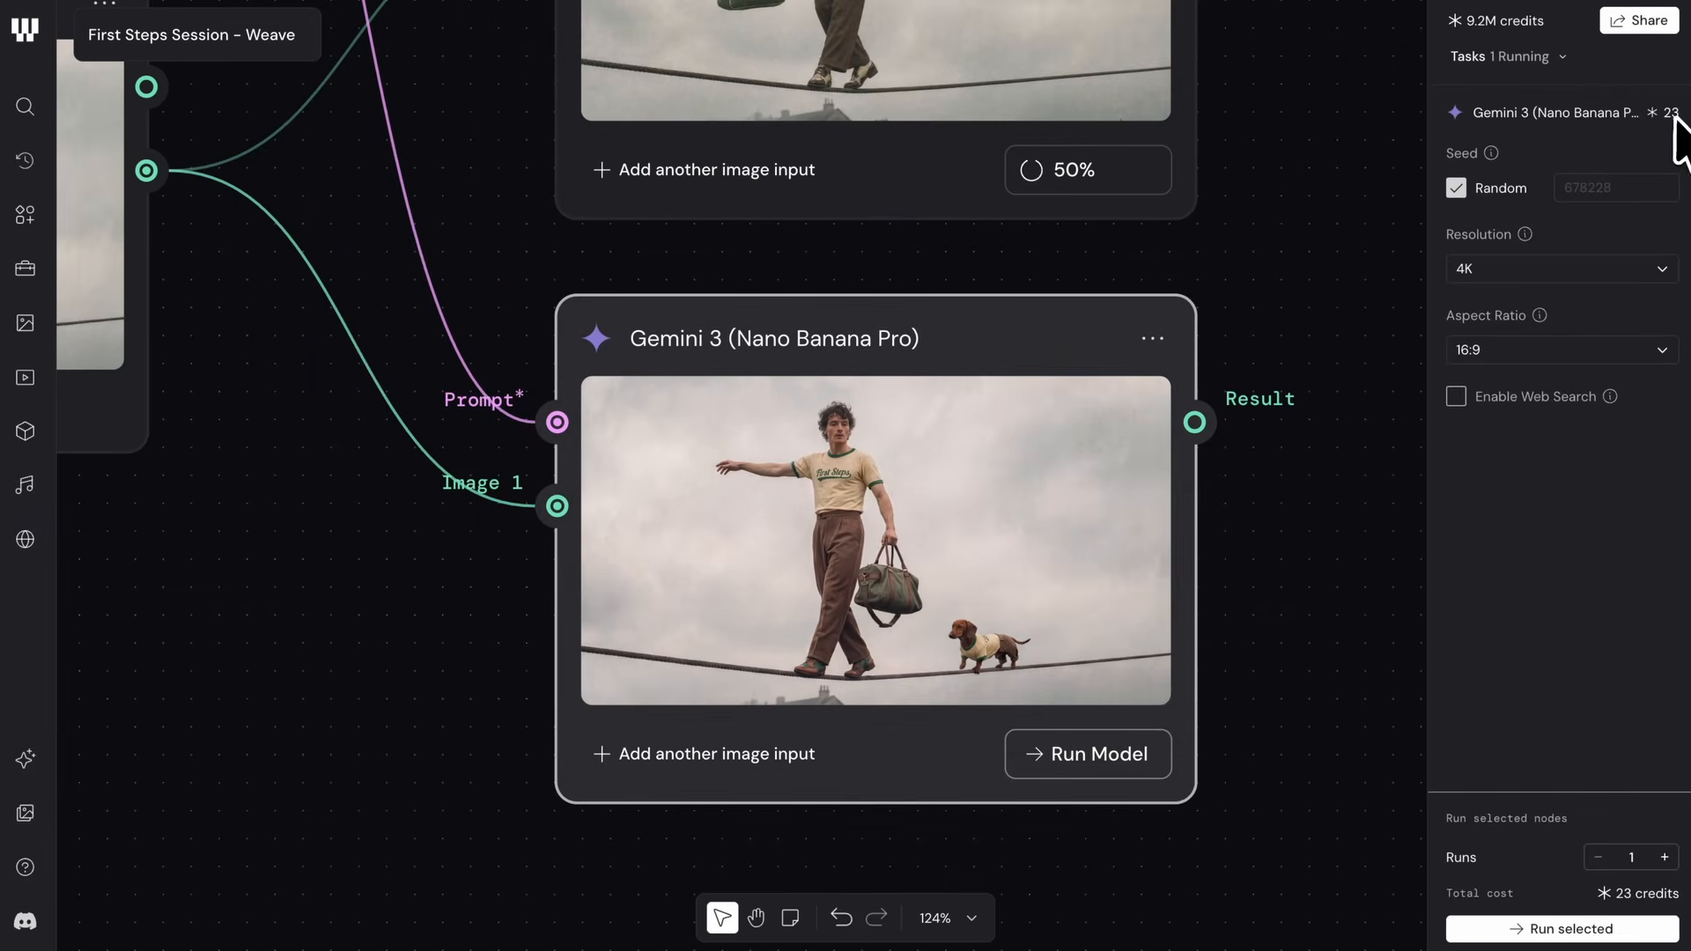
pyautogui.moveTo(1019, 575)
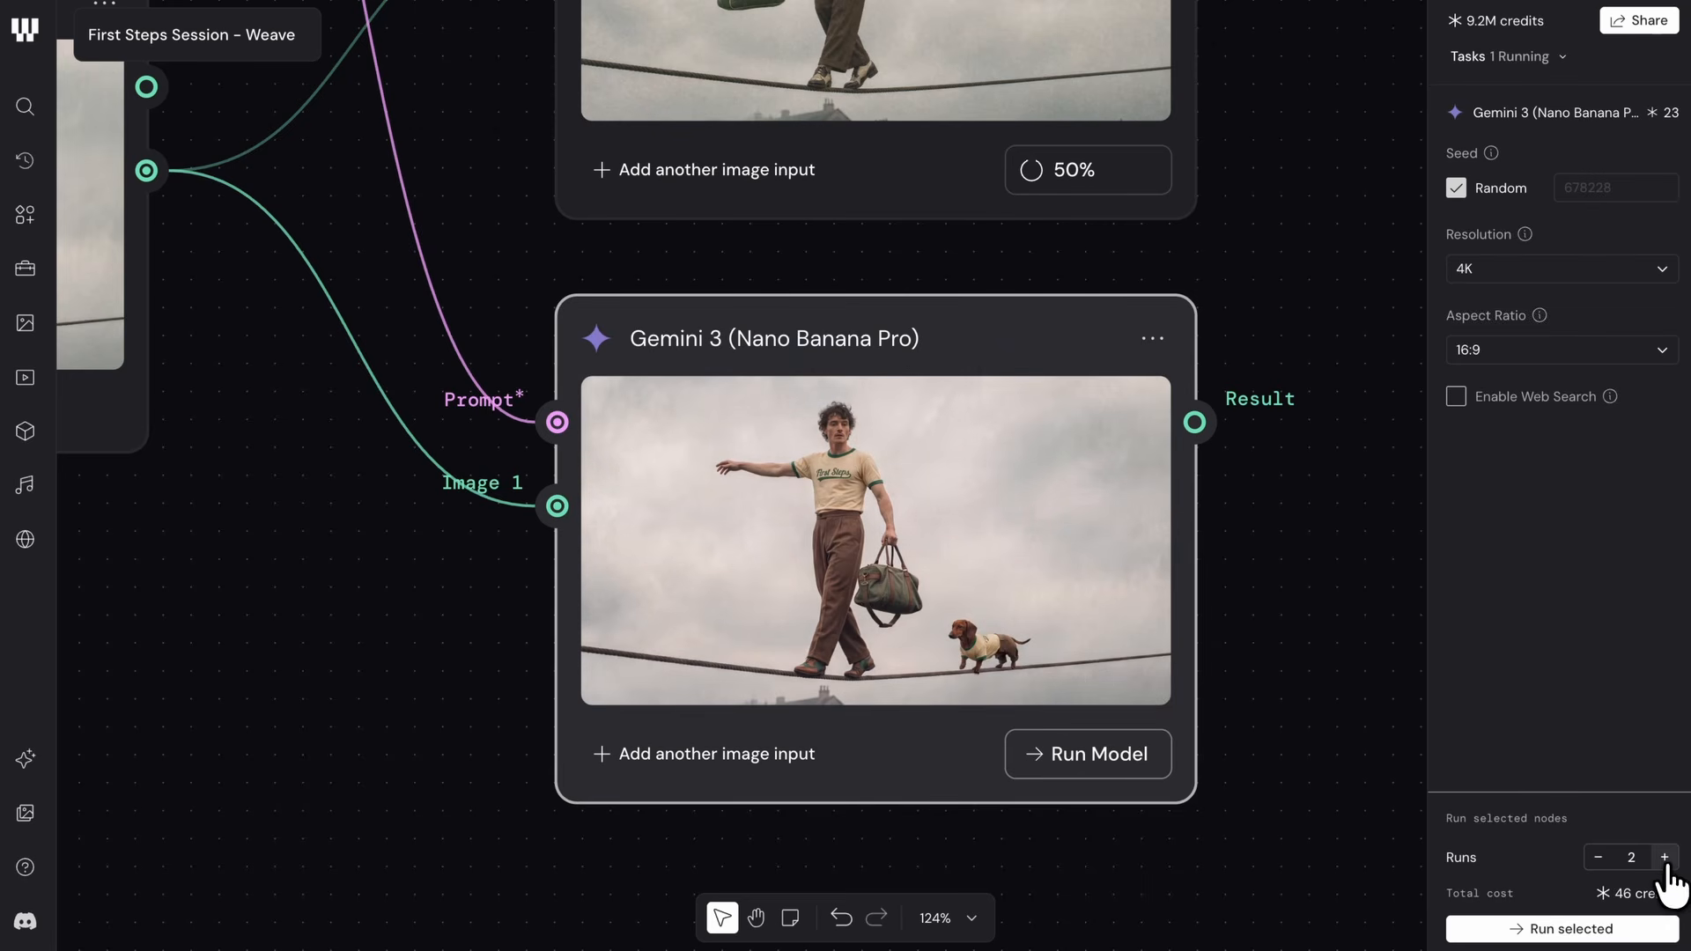
pyautogui.click(1574, 927)
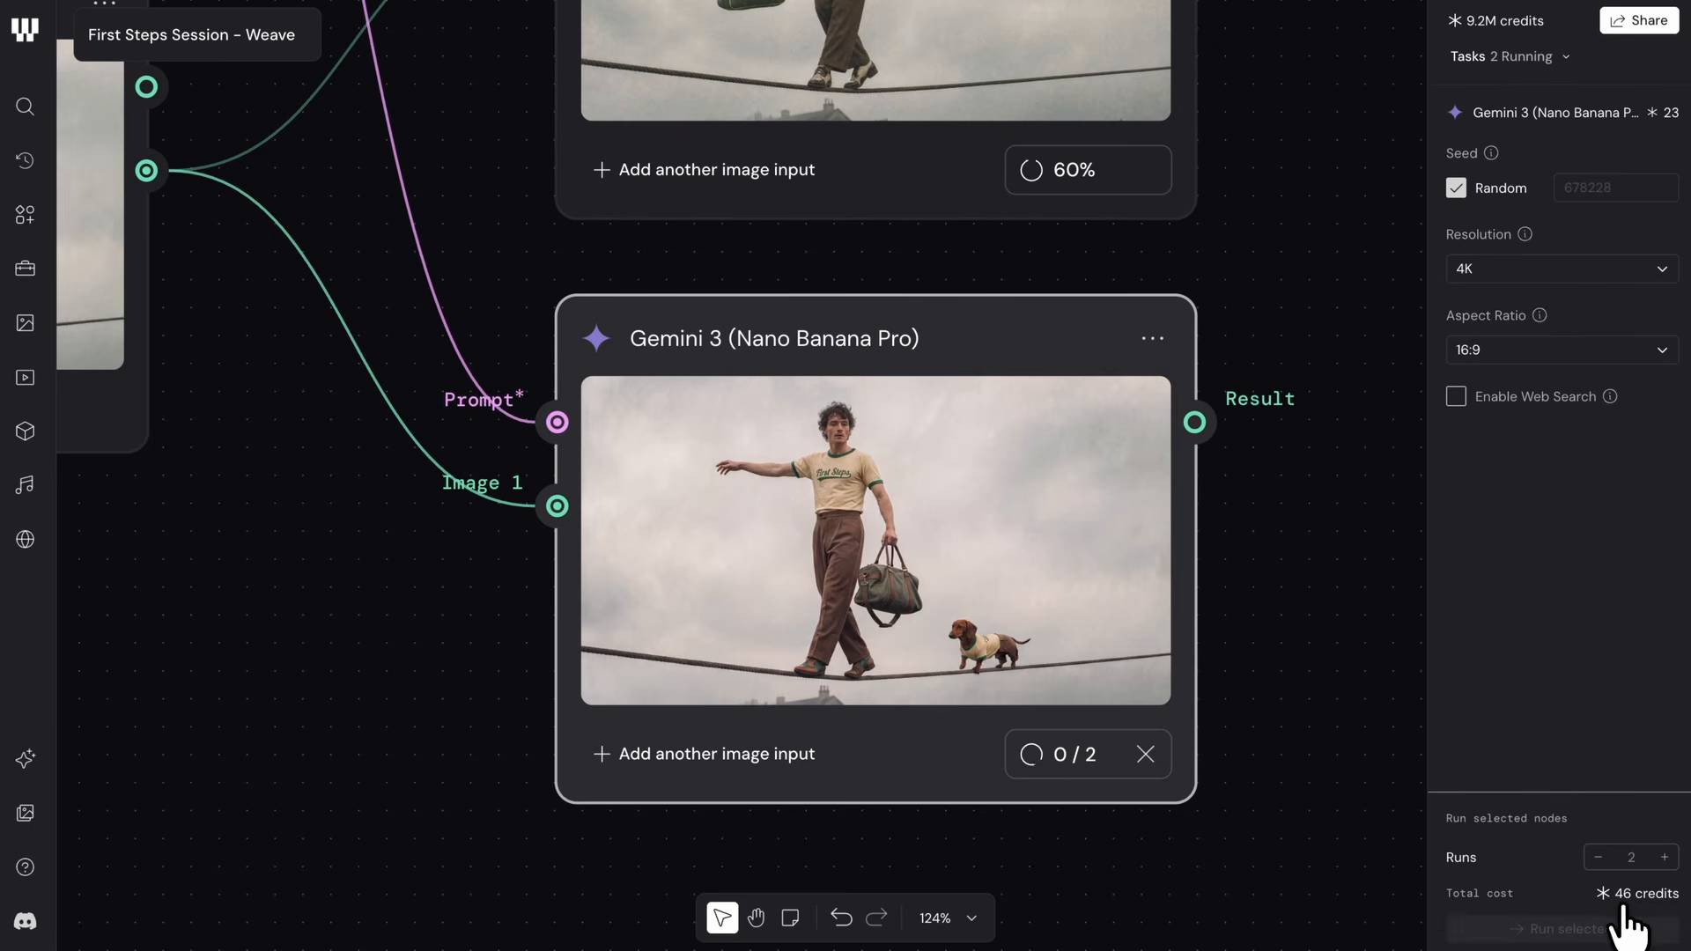
# Look through the resolution options of the Gemini 3 (Nano Banana Pro) node and keep 4K
pyautogui.click(1559, 268)
pyautogui.click(1532, 328)
pyautogui.click(1543, 272)
pyautogui.click(1506, 391)
# Examine the dachshund's clothing, scale and position on the rope in the ChatGPT Images 2.0 Edit result
pyautogui.moveTo(1351, 272); pyautogui.dragTo(1343, 611)
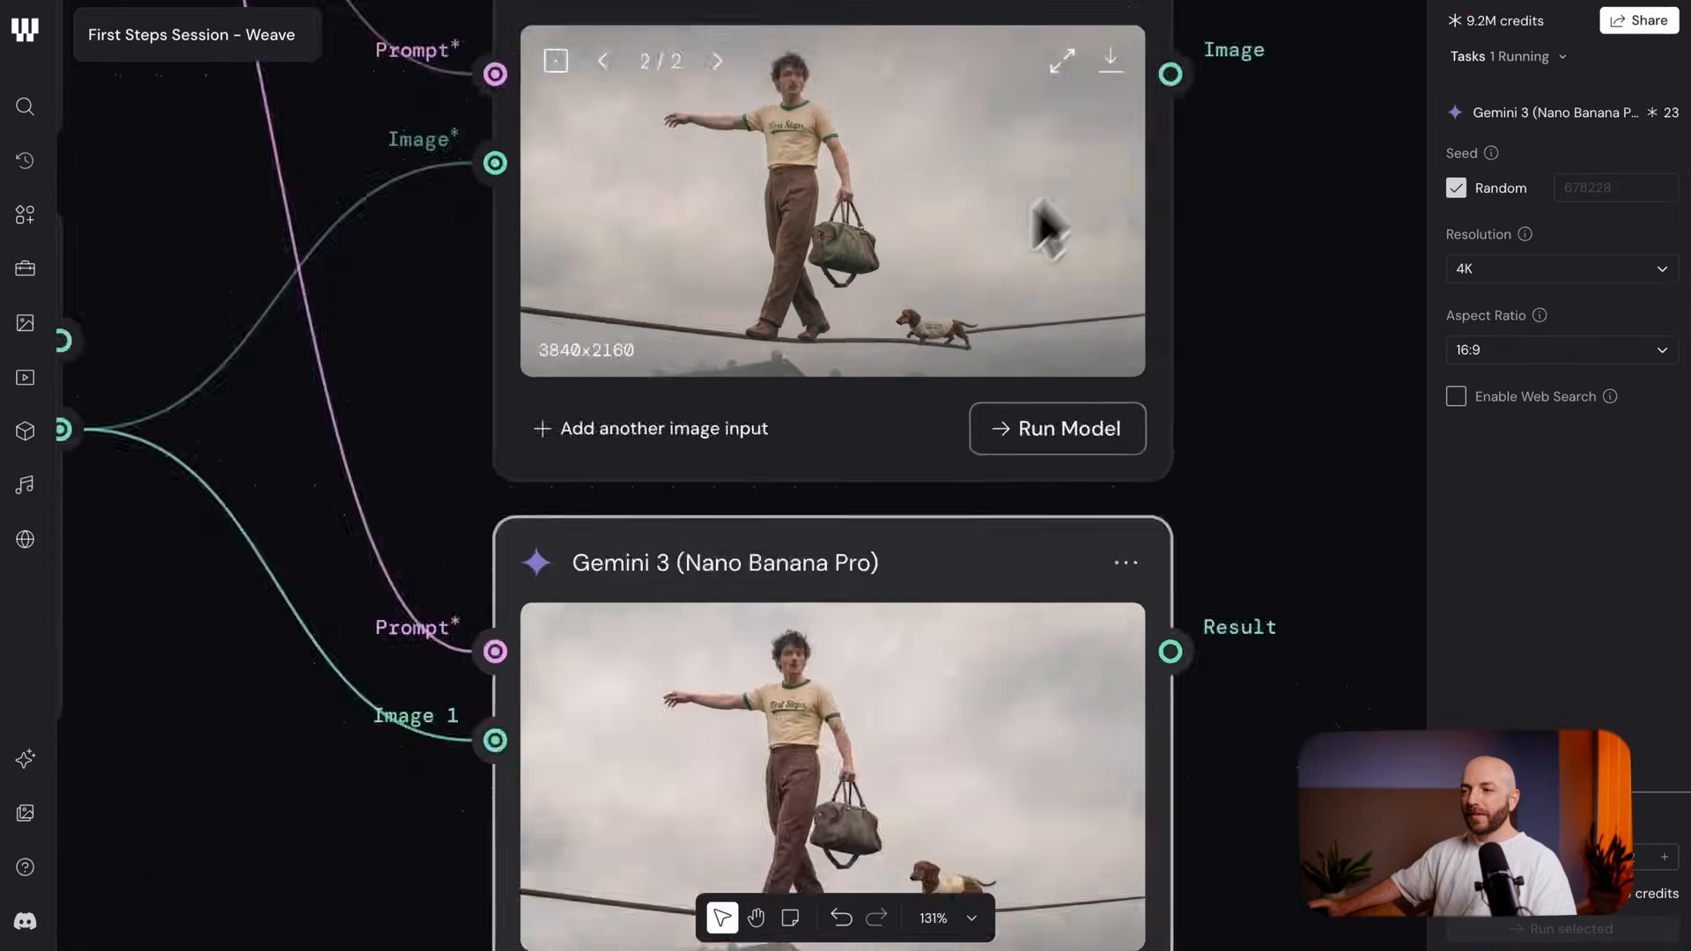
pyautogui.scroll(5, 942, 312)
pyautogui.scroll(3, 960, 348)
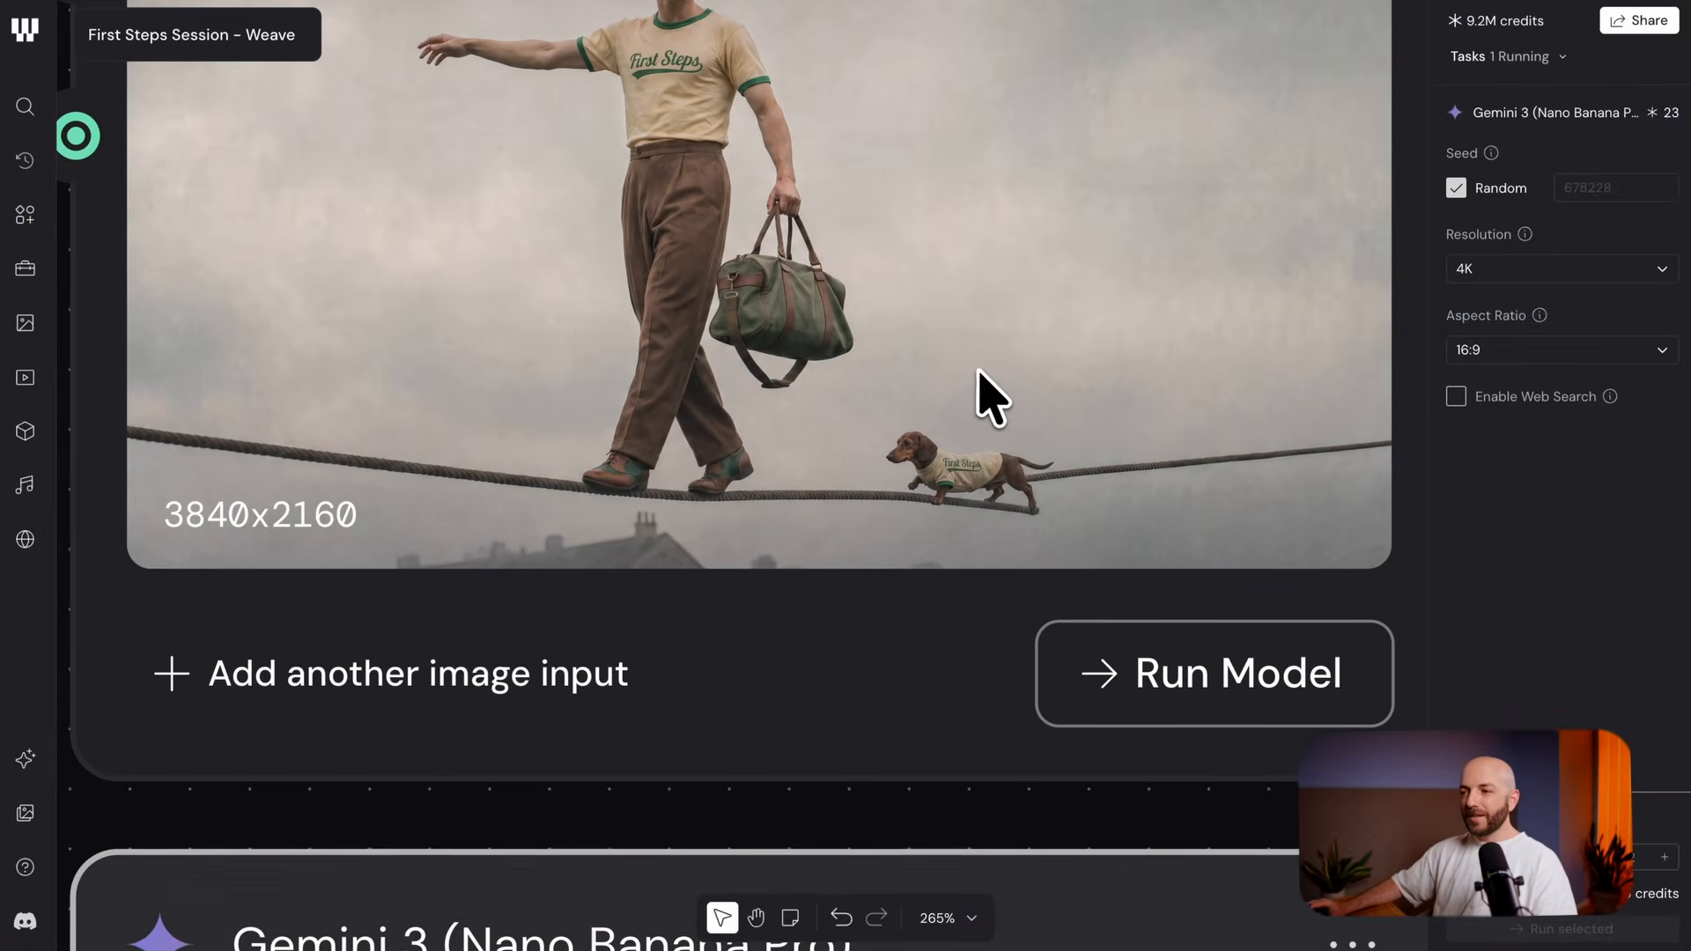
pyautogui.scroll(2, 984, 471)
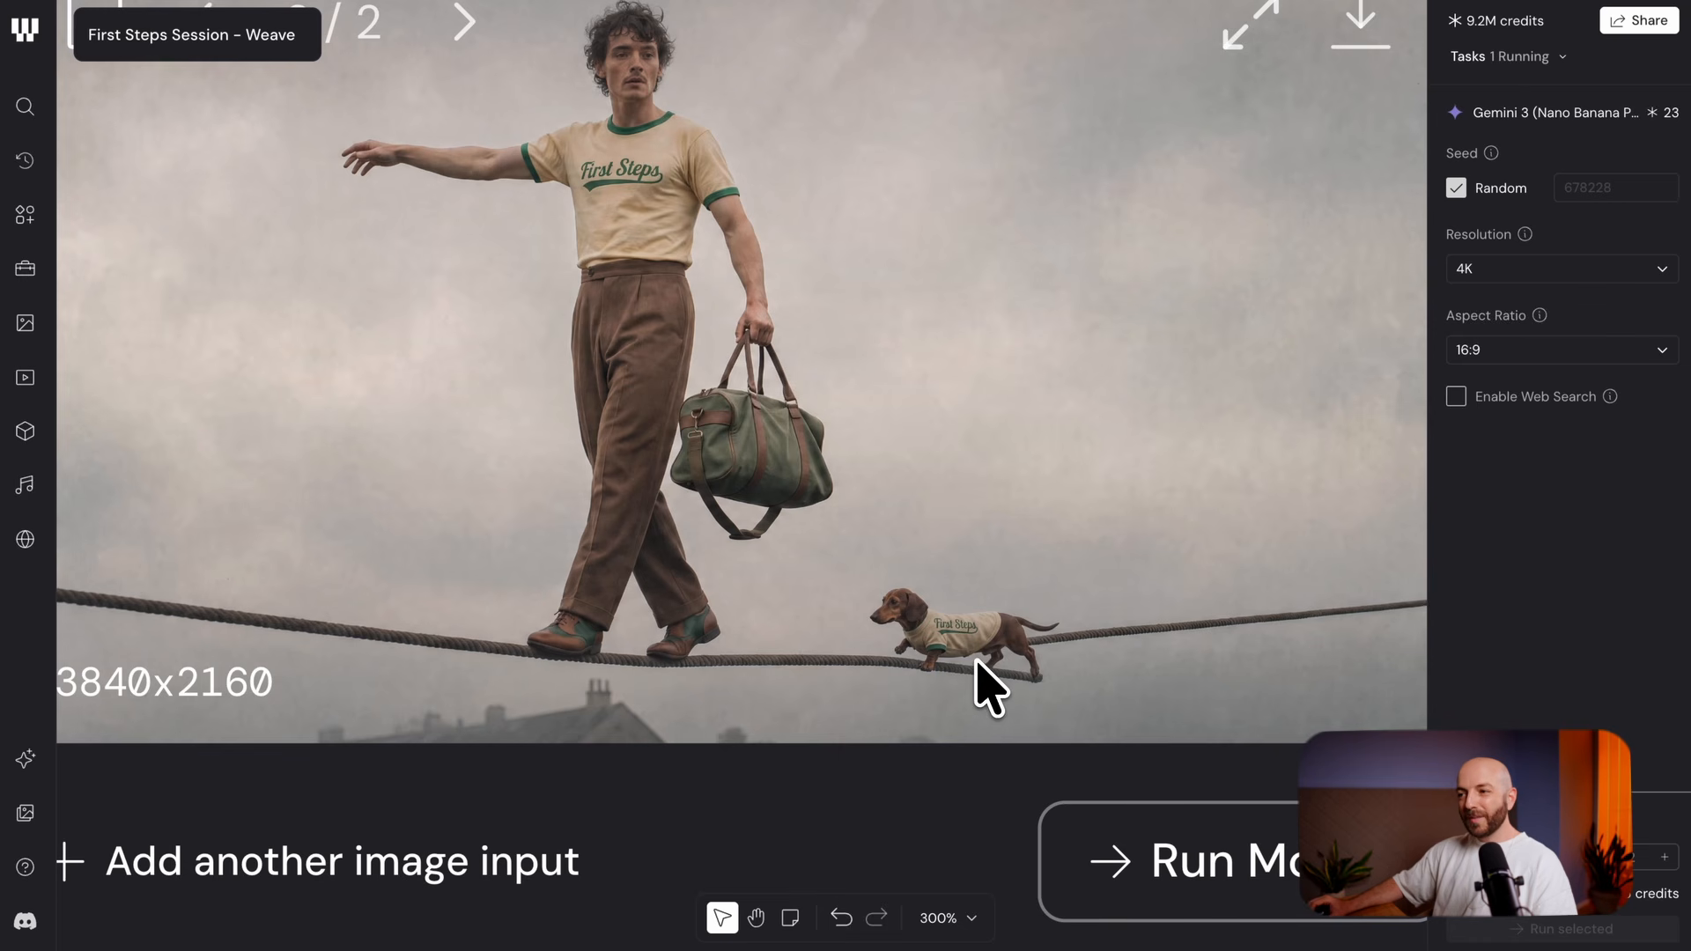
pyautogui.scroll(-5, 975, 658)
pyautogui.moveTo(968, 617); pyautogui.dragTo(905, 535)
pyautogui.scroll(5, 909, 526)
pyautogui.scroll(1, 911, 526)
pyautogui.scroll(4, 926, 489)
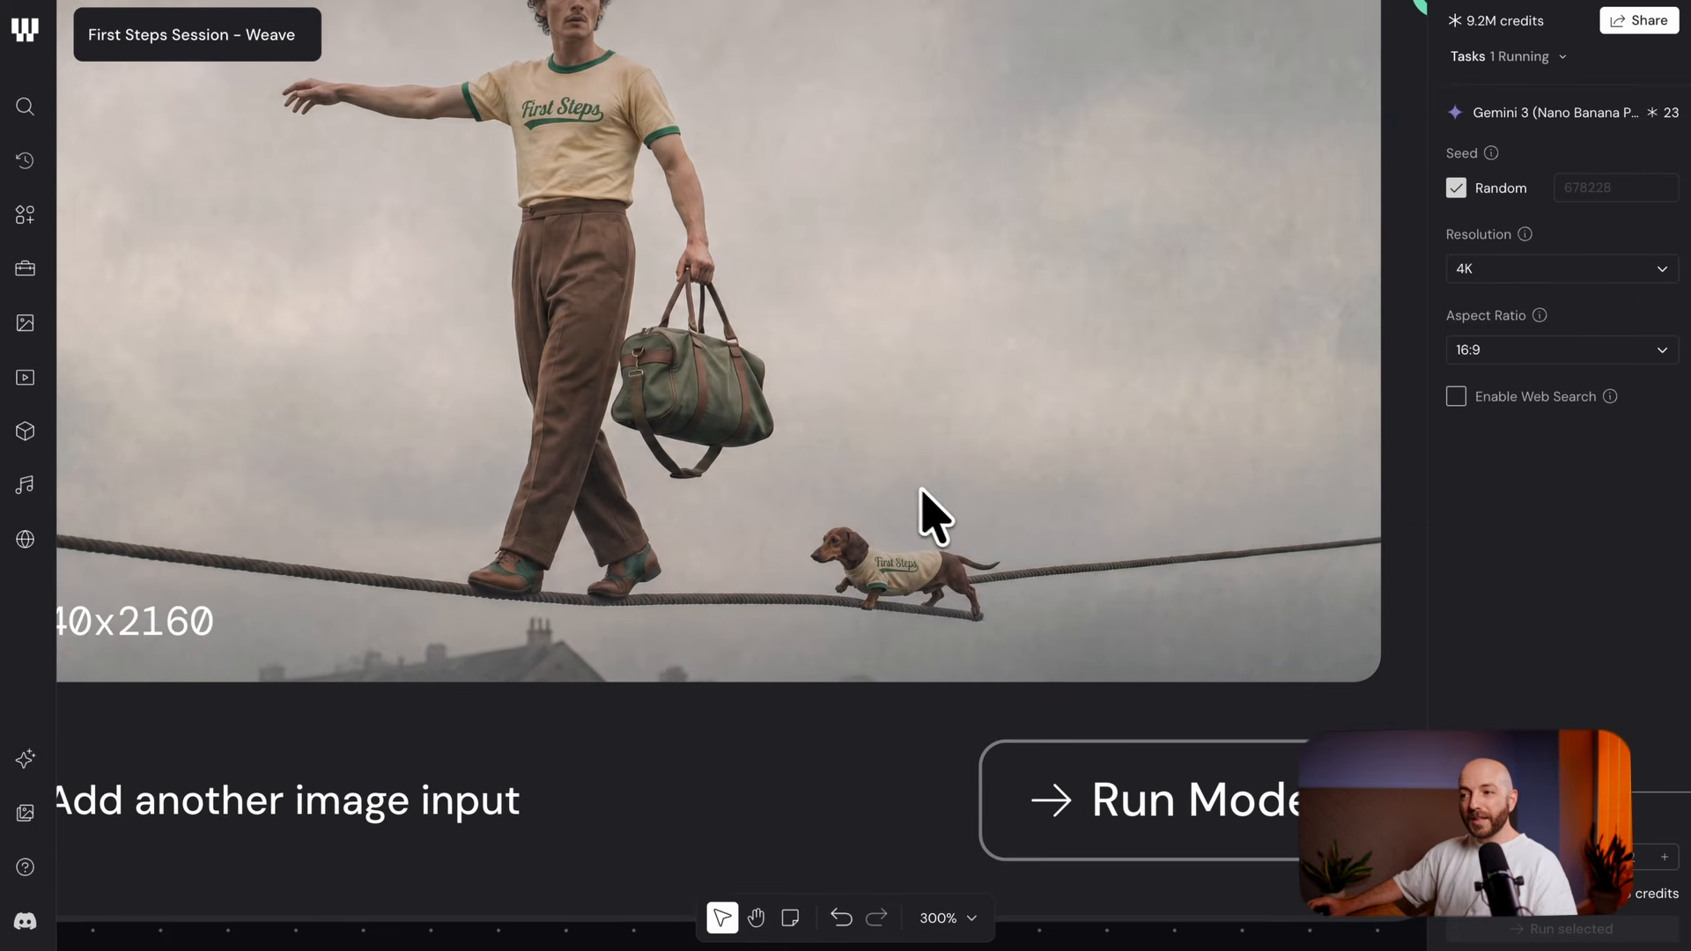
# Run the dachshund edit's ChatGPT Images 2.0 Edit model again at high quality and 3840x2160
pyautogui.click(910, 614)
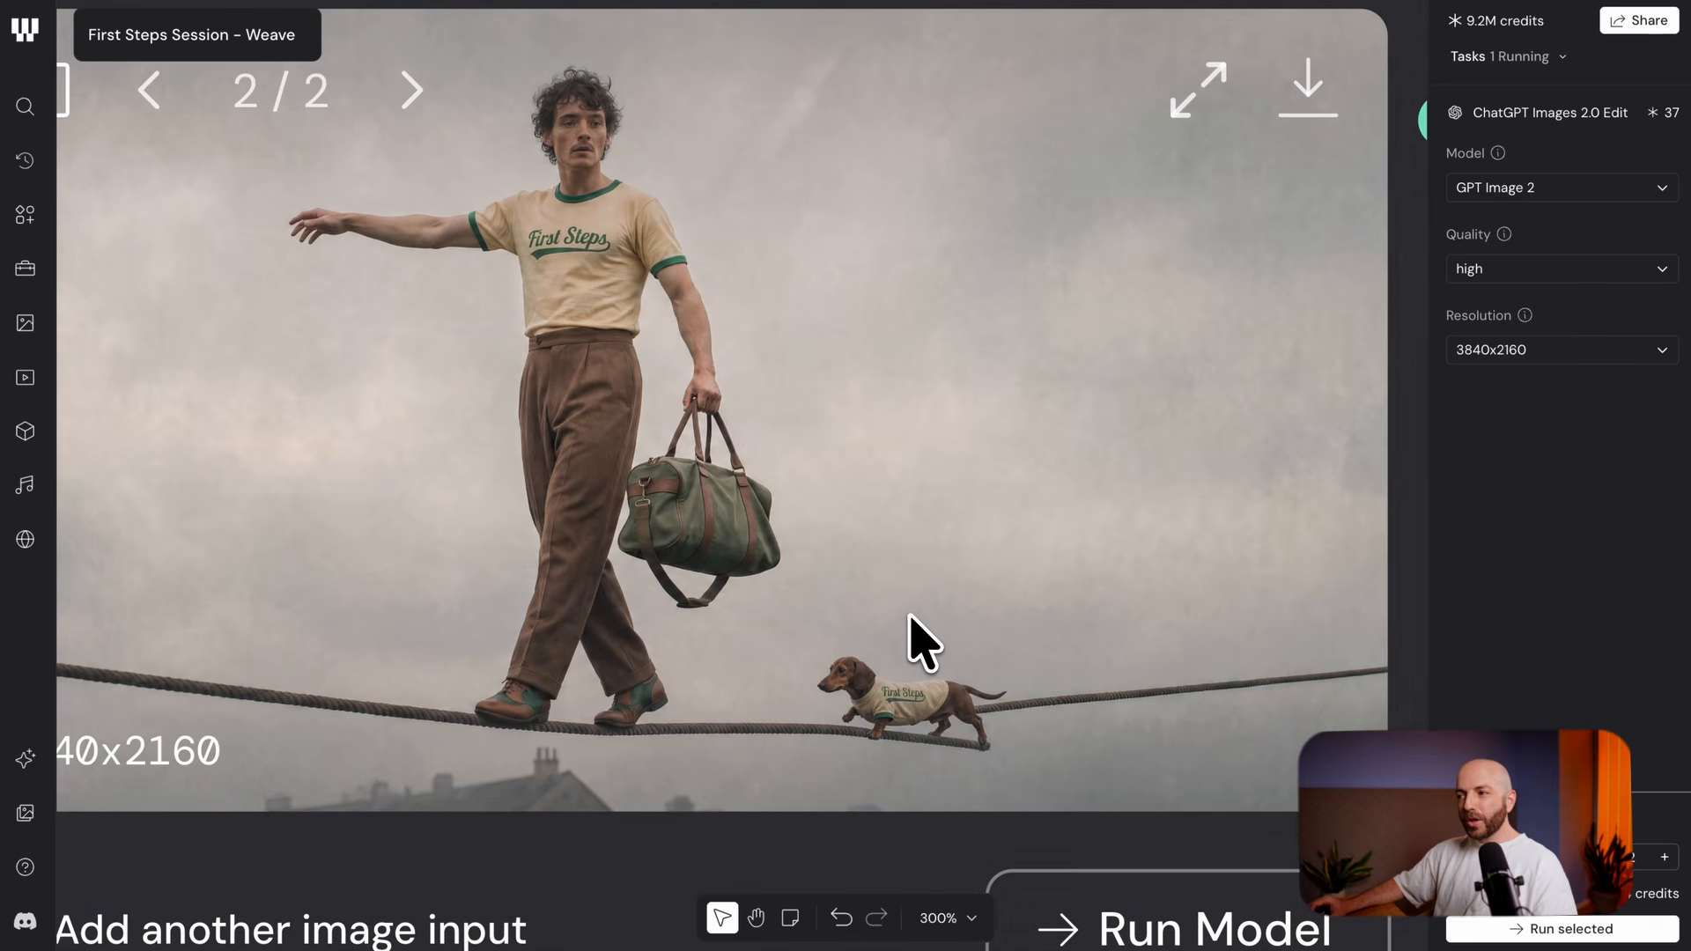
pyautogui.scroll(-3, 924, 647)
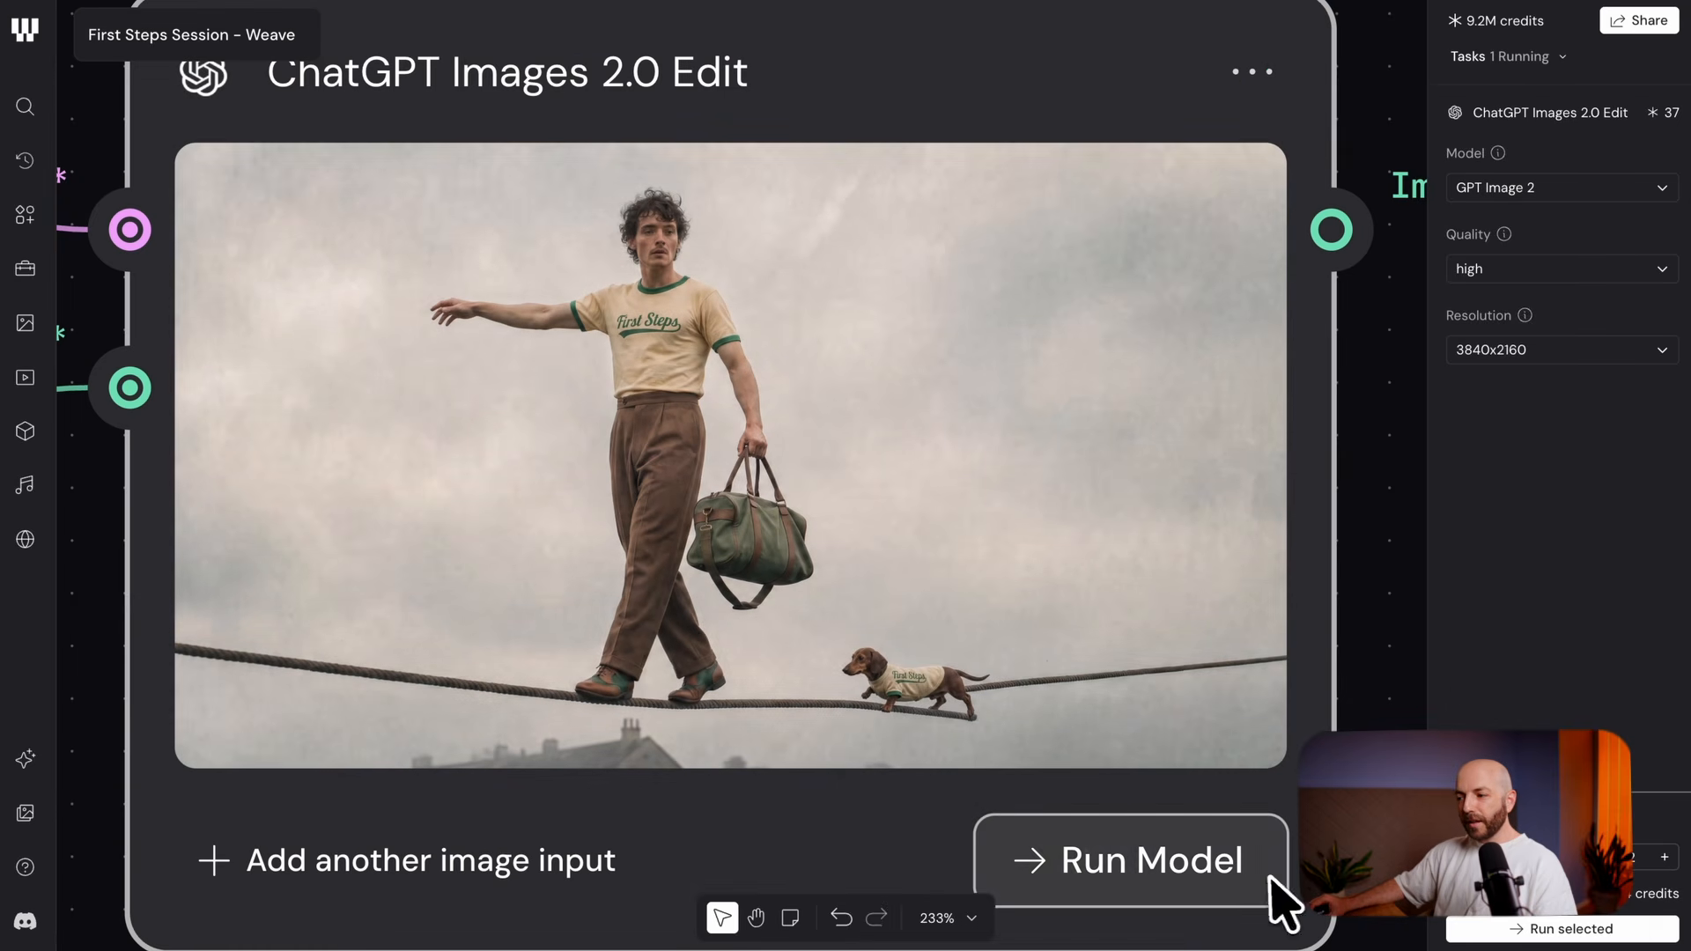
pyautogui.hscroll(-1, 736, 694)
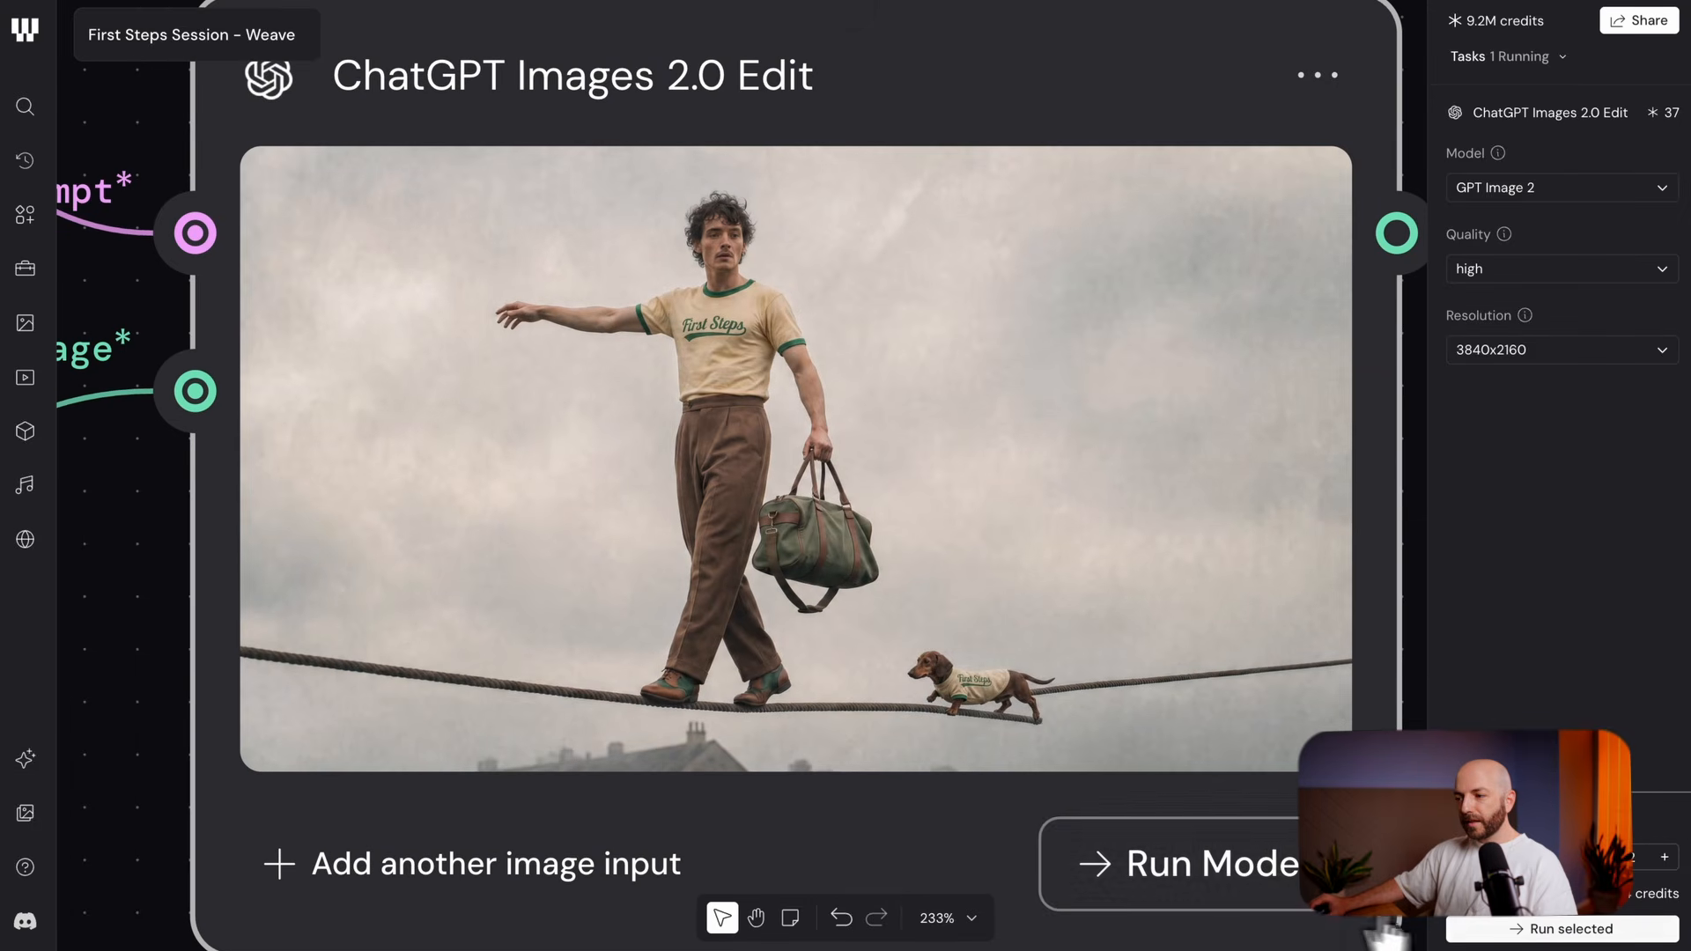
pyautogui.click(1256, 898)
# Revise the dachshund prompt's first sentence to request "a properly scaled long-bodied brown dachshund dog walking precisely on the rope behind the young man."
pyautogui.scroll(-5, 1026, 781)
pyautogui.scroll(-3, 880, 710)
pyautogui.moveTo(1004, 647); pyautogui.dragTo(991, 547)
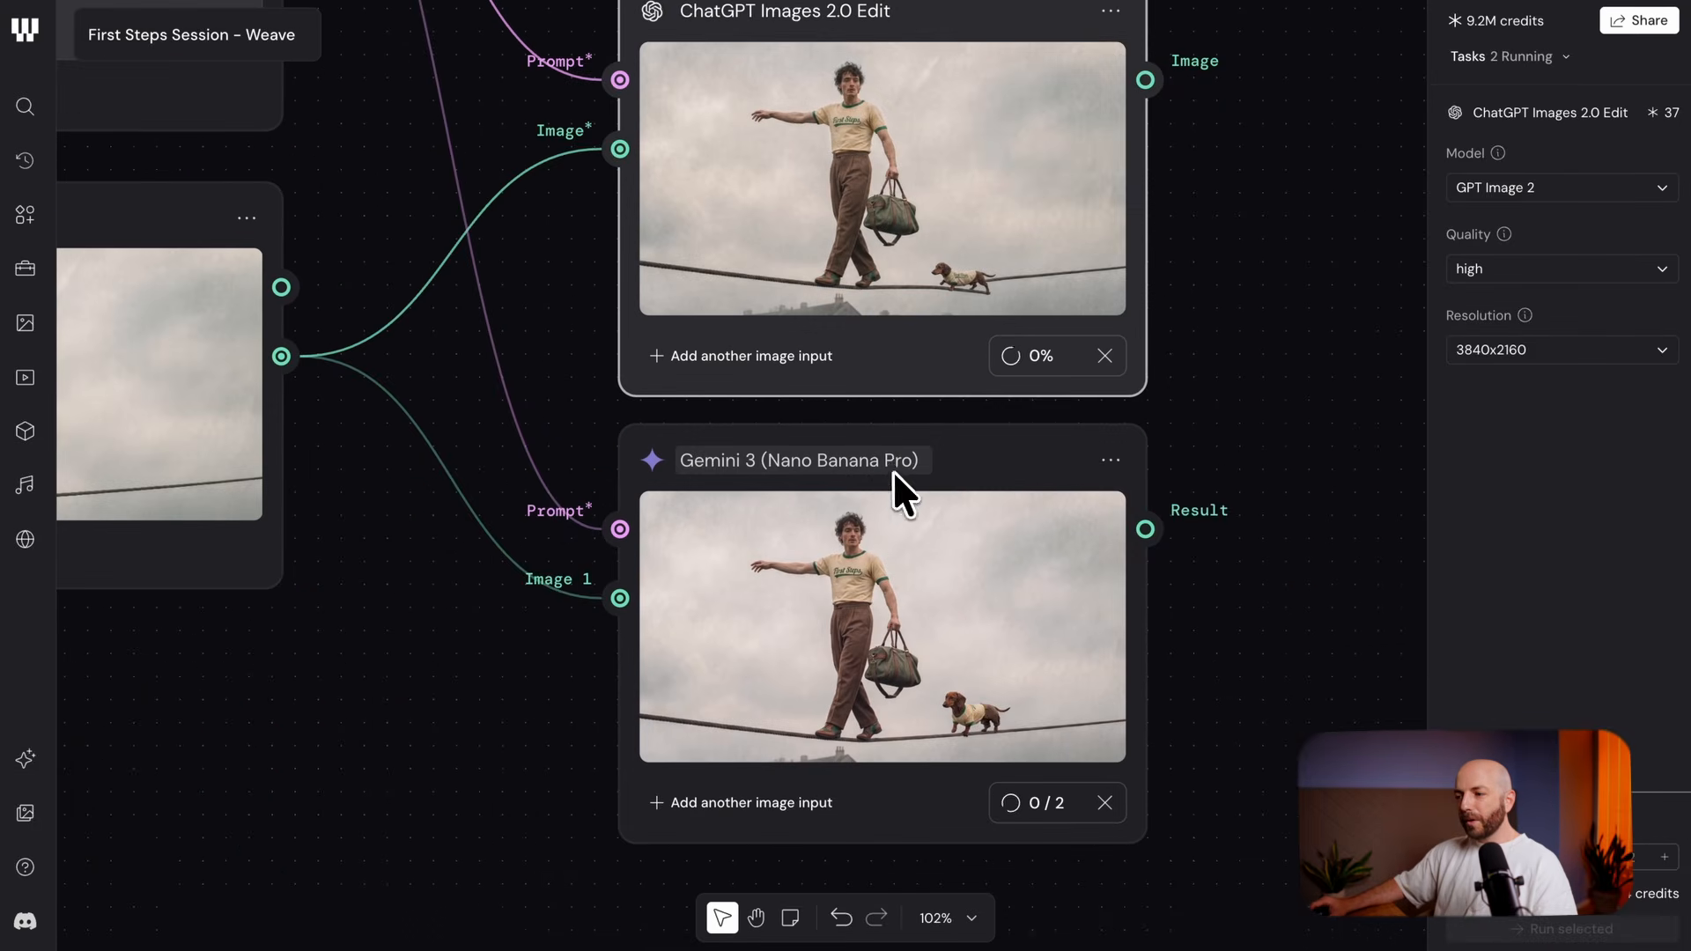
pyautogui.moveTo(830, 390); pyautogui.dragTo(1048, 649)
pyautogui.moveTo(717, 363); pyautogui.dragTo(1113, 589)
pyautogui.scroll(5, 678, 366)
pyautogui.scroll(4, 691, 374)
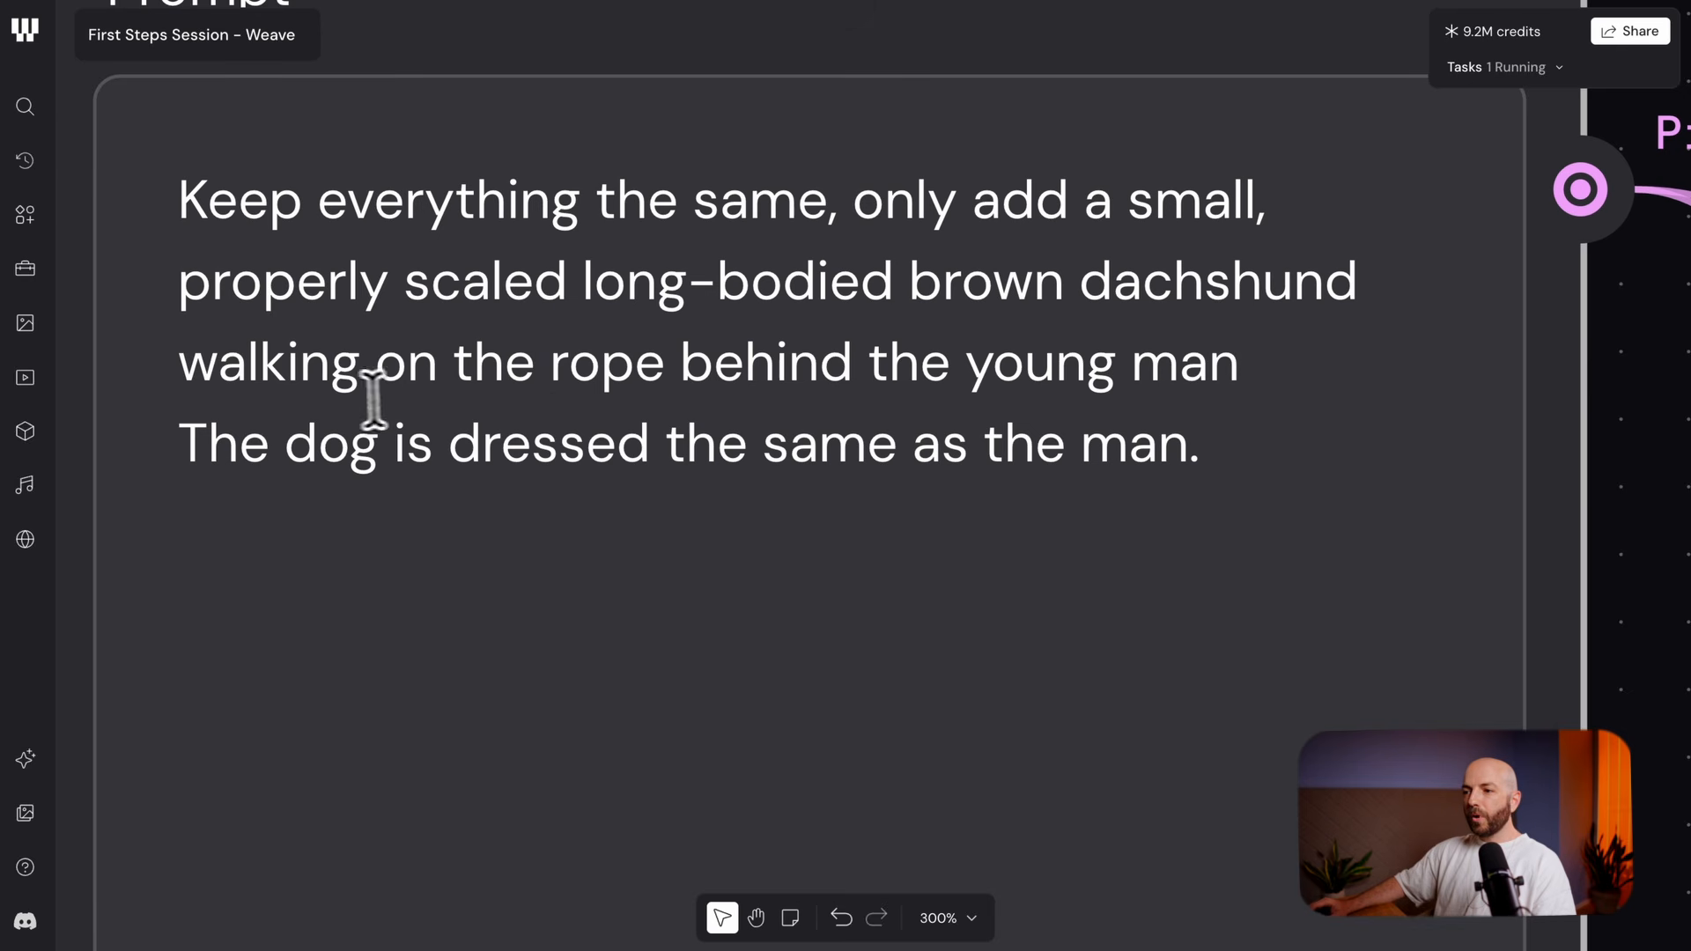
pyautogui.click(694, 397)
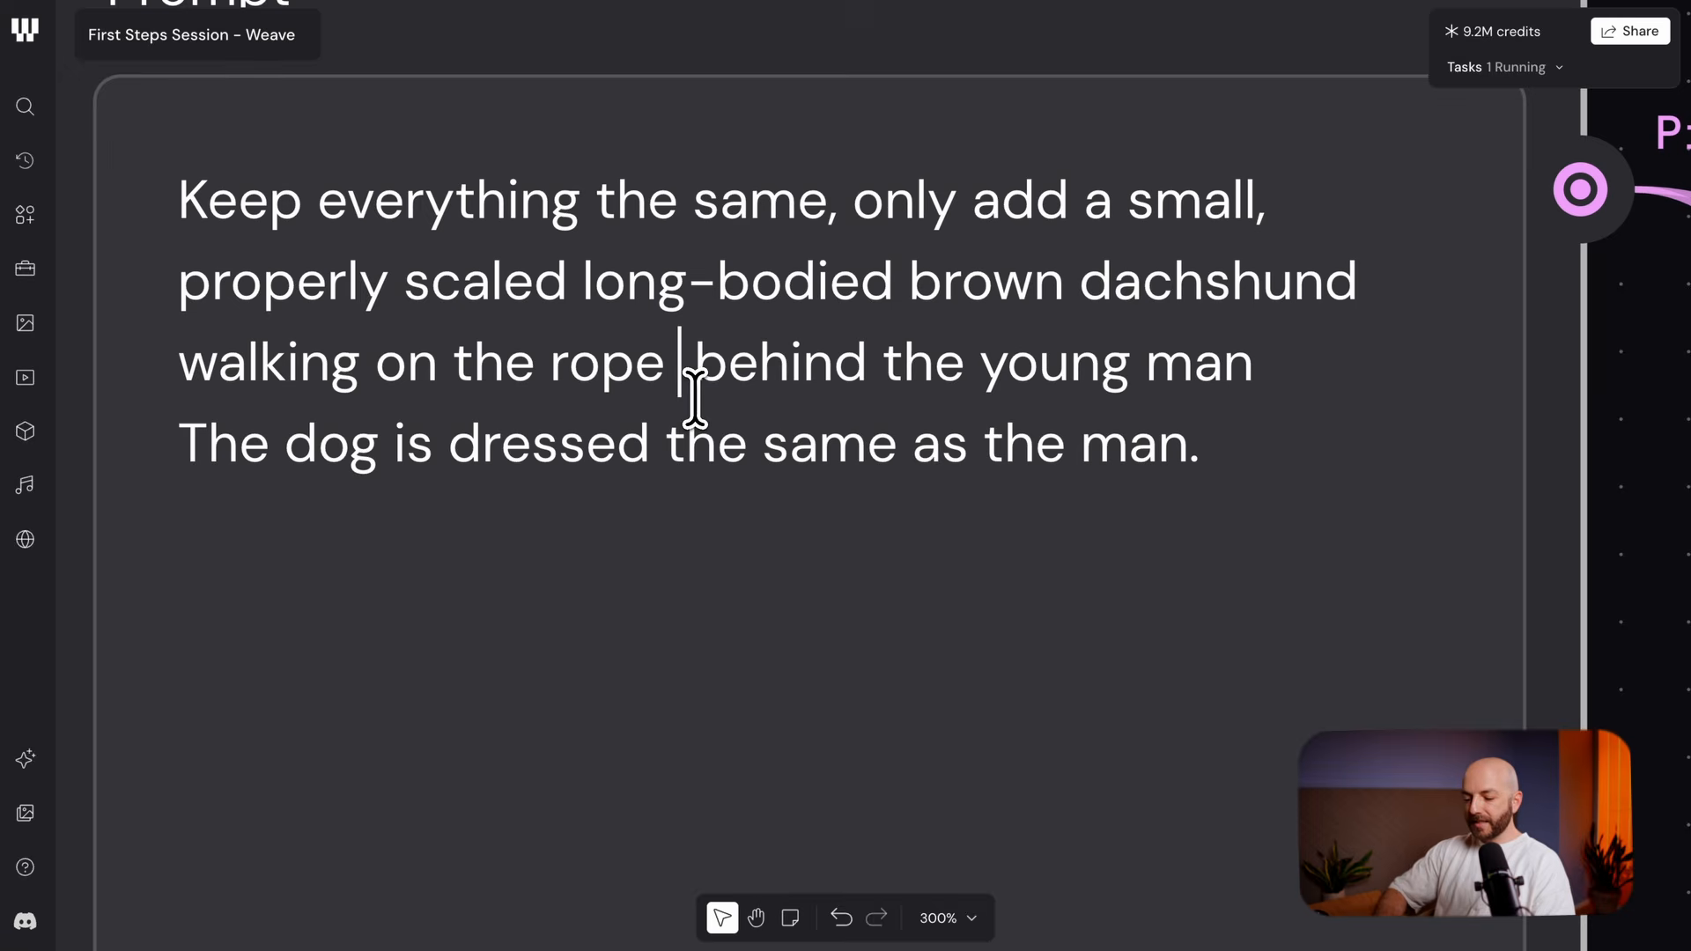
pyautogui.write('precisely')
# Add "The dog is on the rope mid-step. in the right third of the image." before the prompt's clothing sentence
pyautogui.click(548, 437)
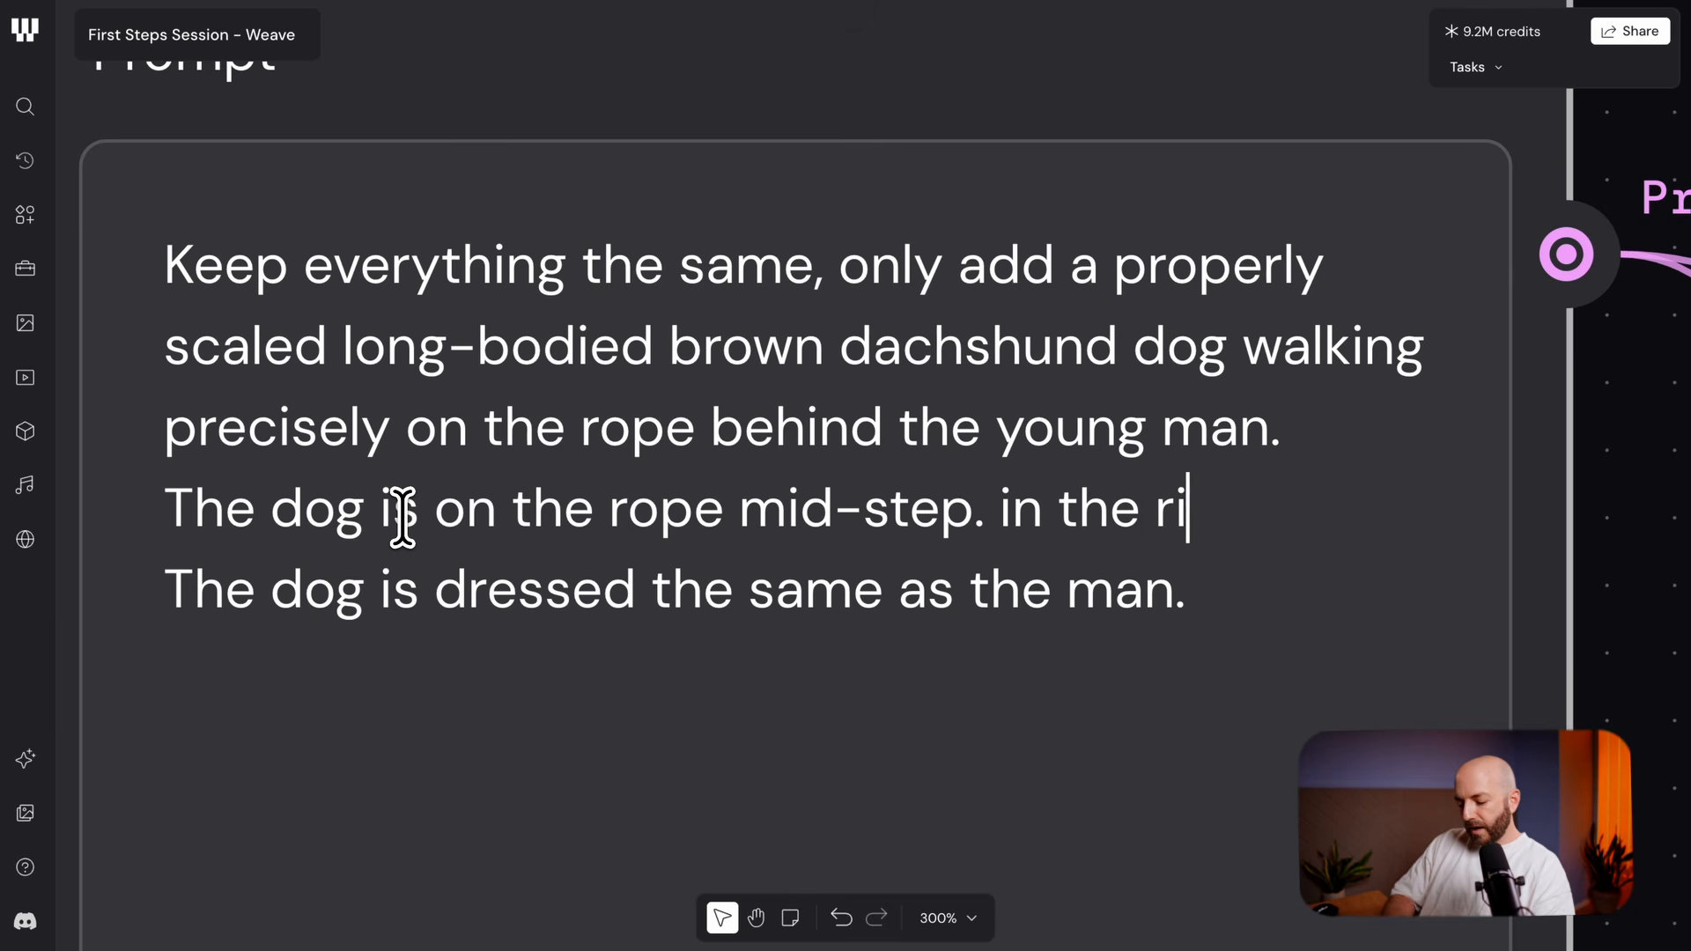
pyautogui.write('of the i')
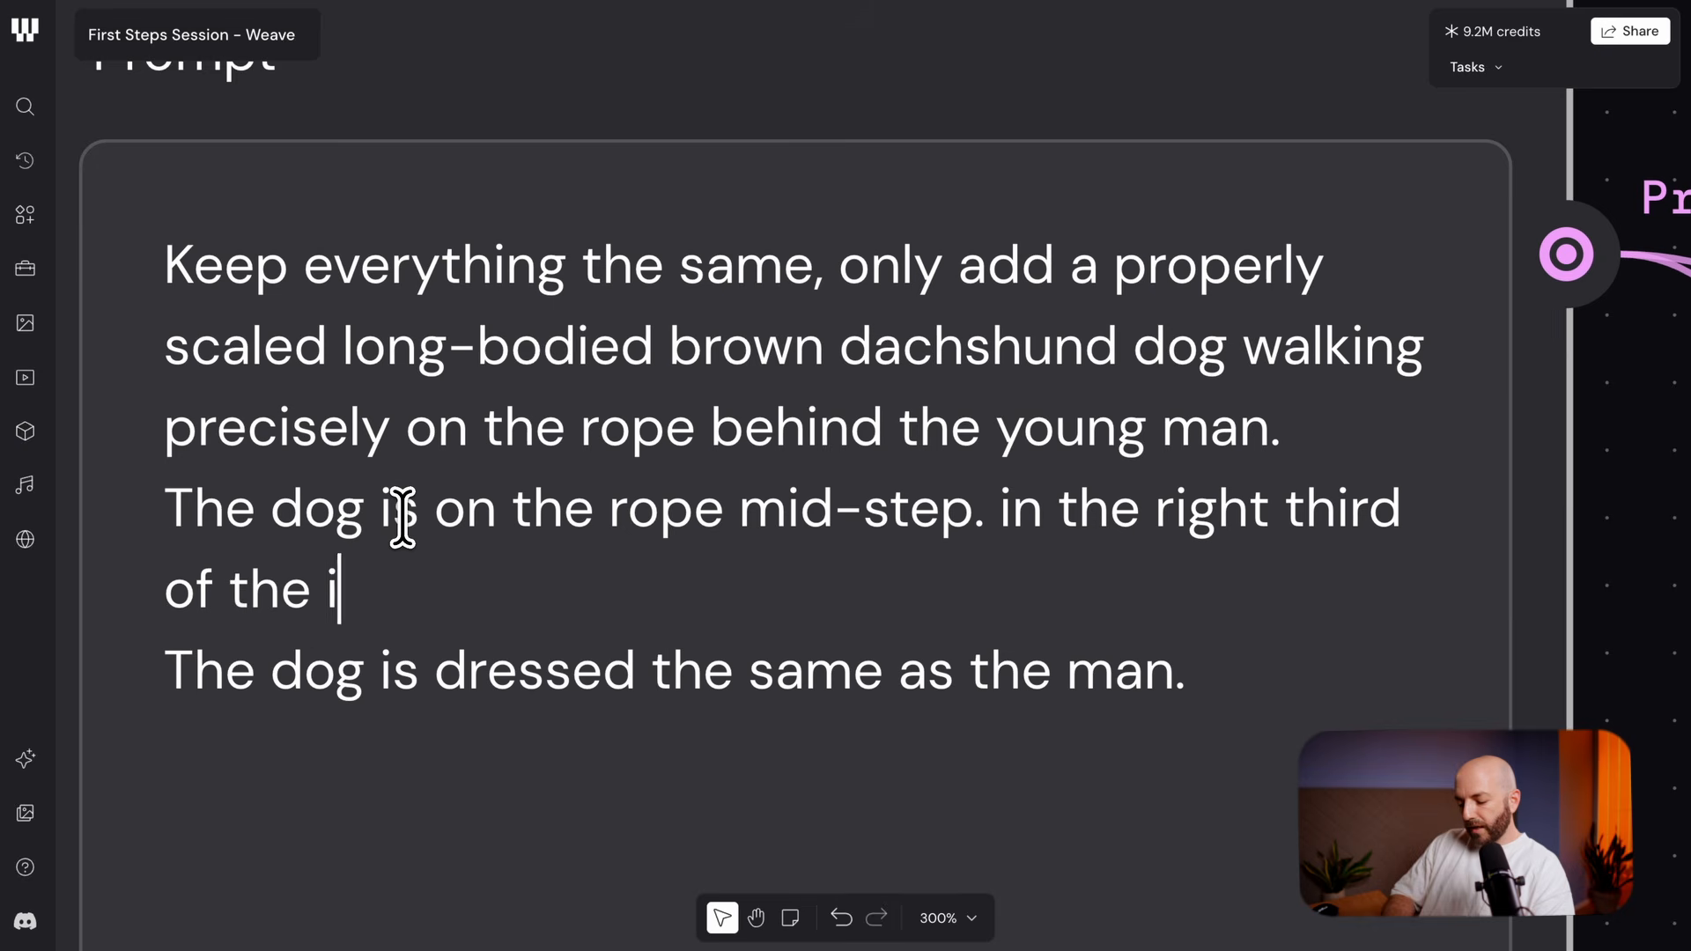
pyautogui.write('mage.')
# Change the prompt's clothing sentence to "The dog is dressed with the same shirt as the man."
pyautogui.scroll(-1, 669, 627)
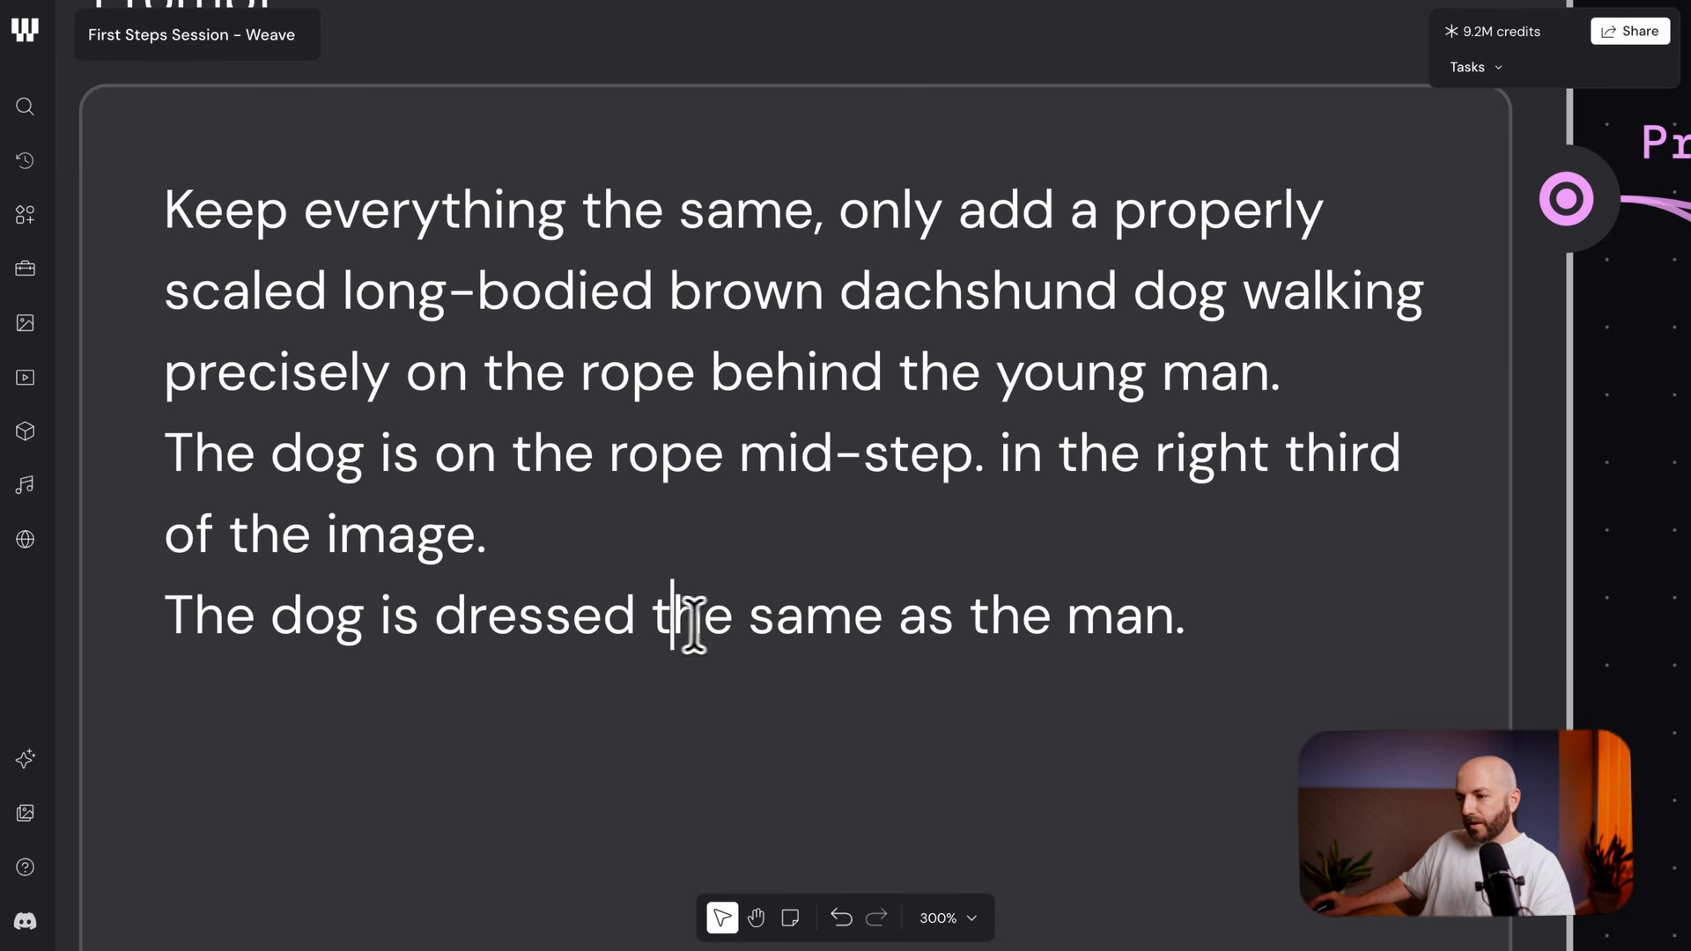
pyautogui.moveTo(1226, 615); pyautogui.dragTo(653, 618)
pyautogui.write('with')
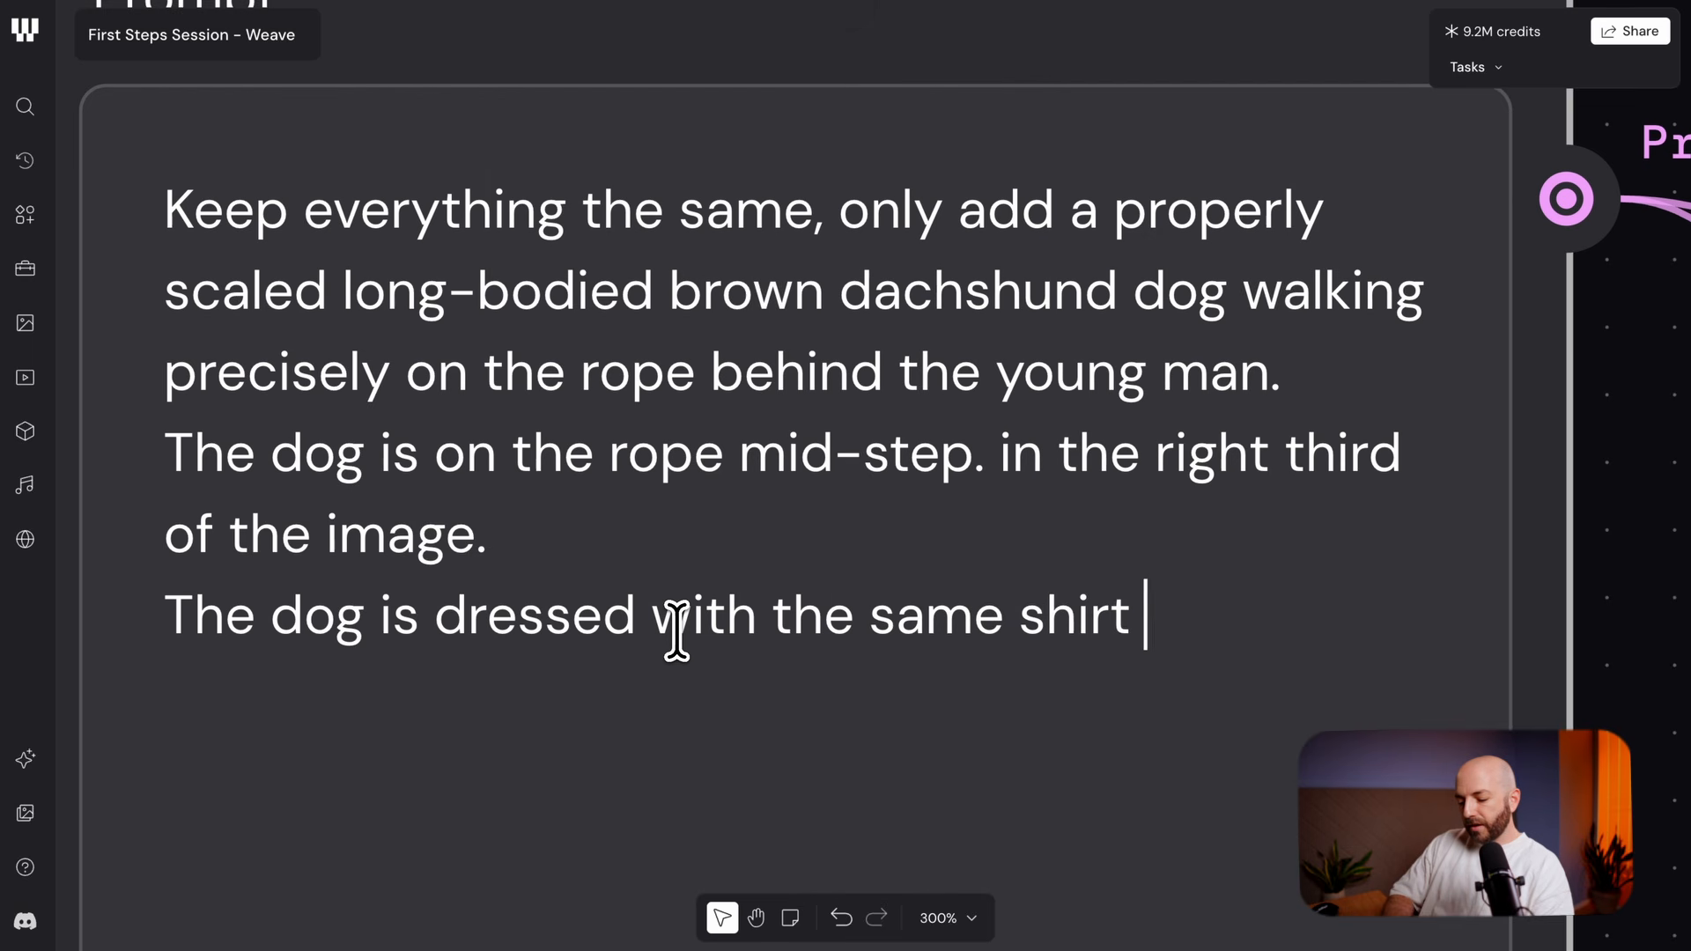
pyautogui.write(' the same shirt as the ma')
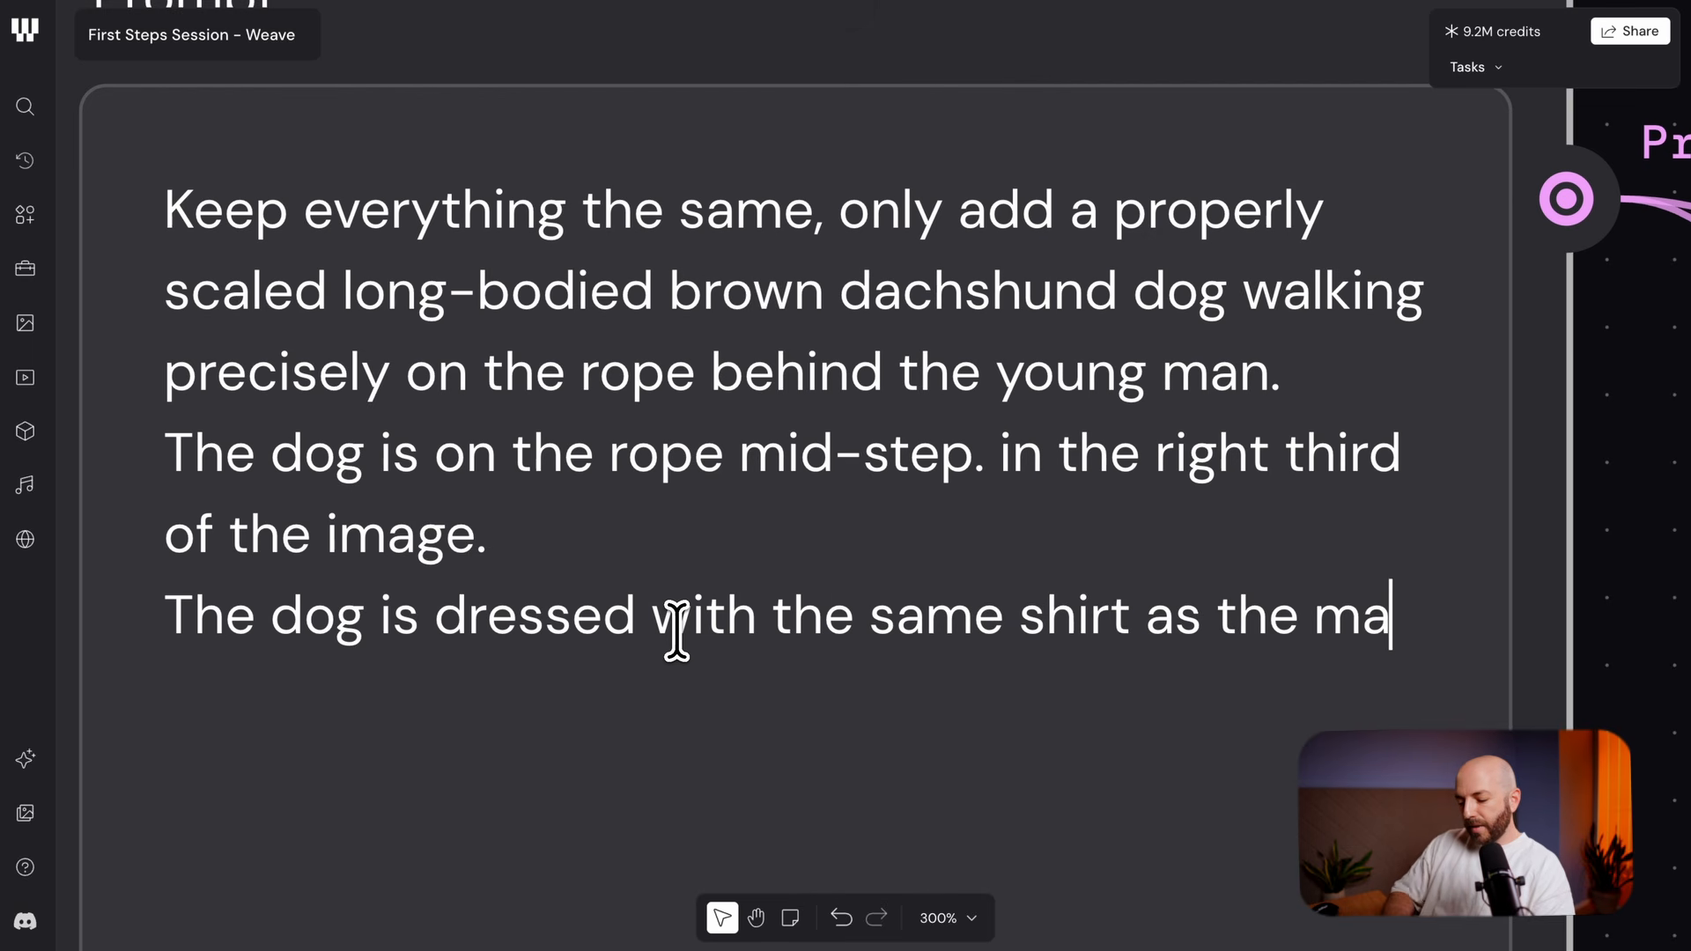
pyautogui.write('n.')
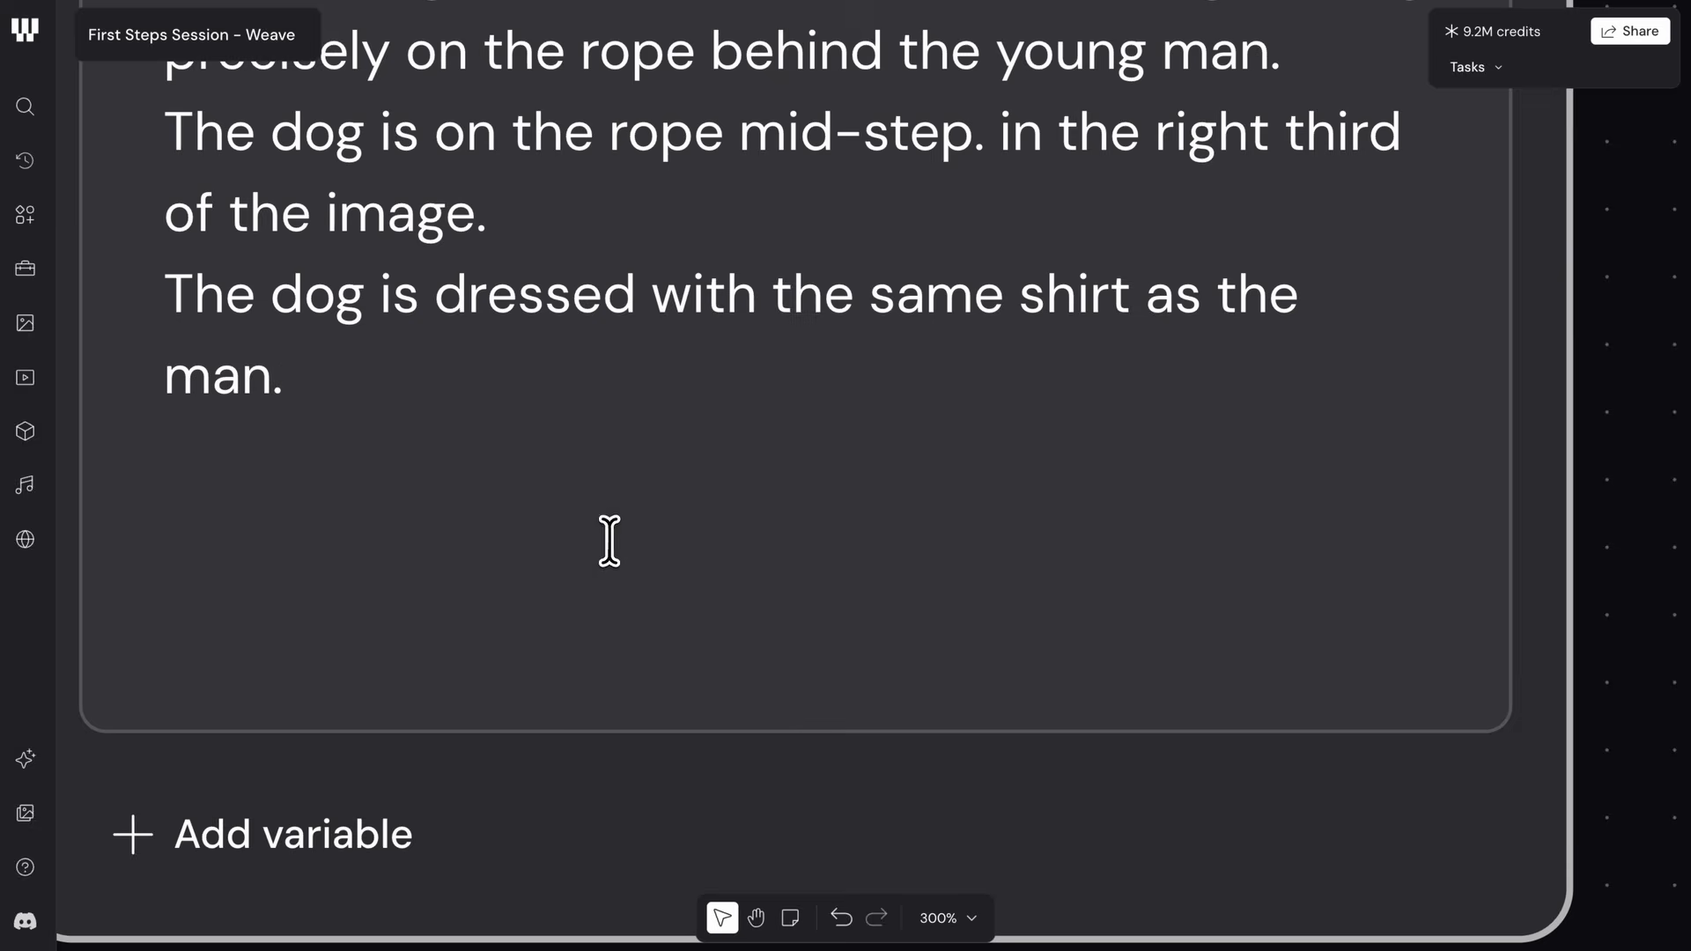
# Select the dachshund edit's ChatGPT Images 2.0 Edit and Gemini 3 (Nano Banana Pro) nodes and run them with the revised prompt
pyautogui.scroll(-6, 615, 542)
pyautogui.hscroll(6, 623, 547)
pyautogui.scroll(-4, 623, 547)
pyautogui.scroll(-3, 967, 432)
pyautogui.moveTo(1285, 371); pyautogui.dragTo(1118, 638)
pyautogui.click(1659, 925)
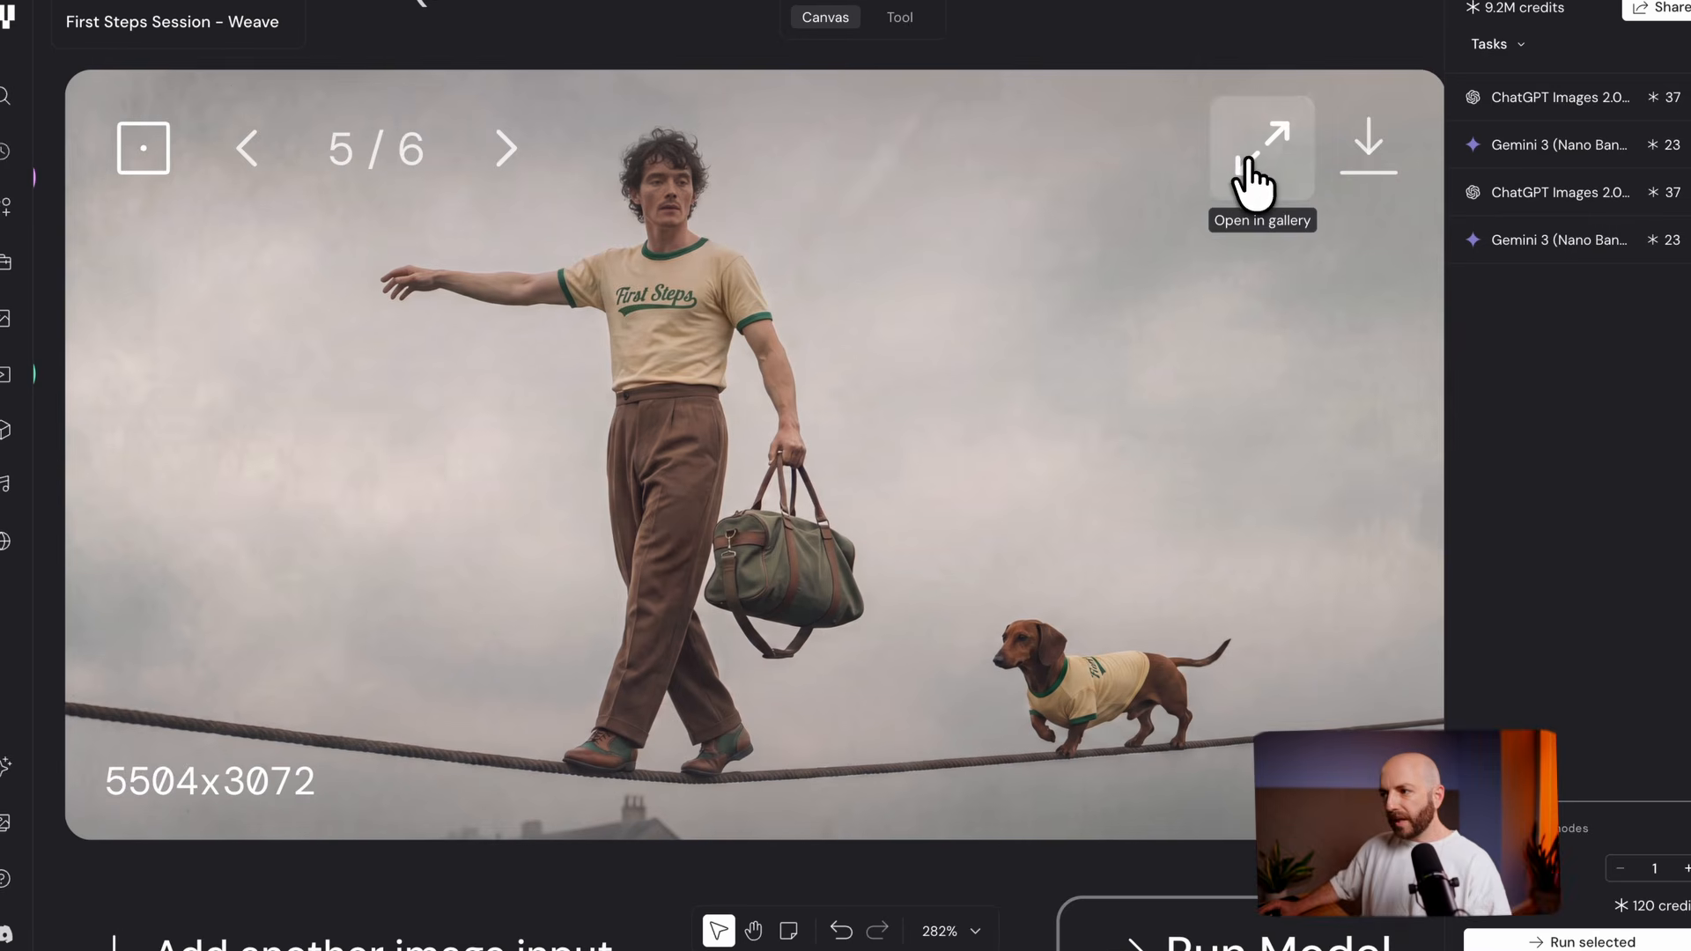
# Open the Gemini 3 (Nano Banana Pro) results in the gallery and compare the generated dachshund images
pyautogui.click(1249, 169)
pyautogui.click(1656, 749)
pyautogui.click(1655, 610)
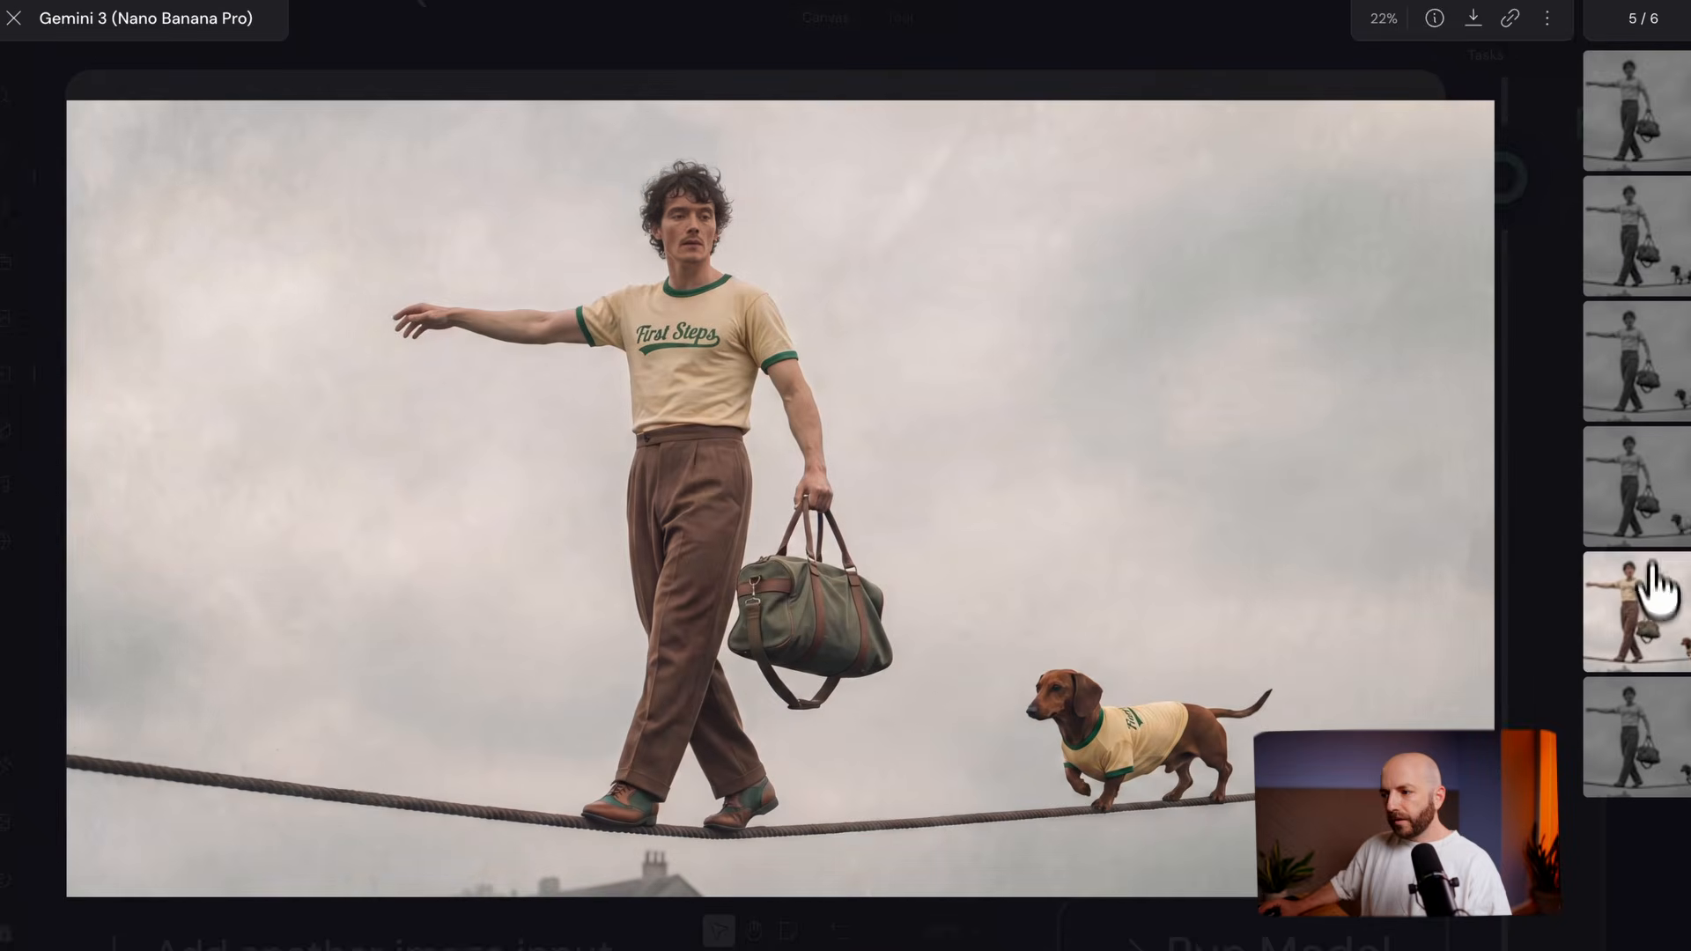
pyautogui.click(1650, 514)
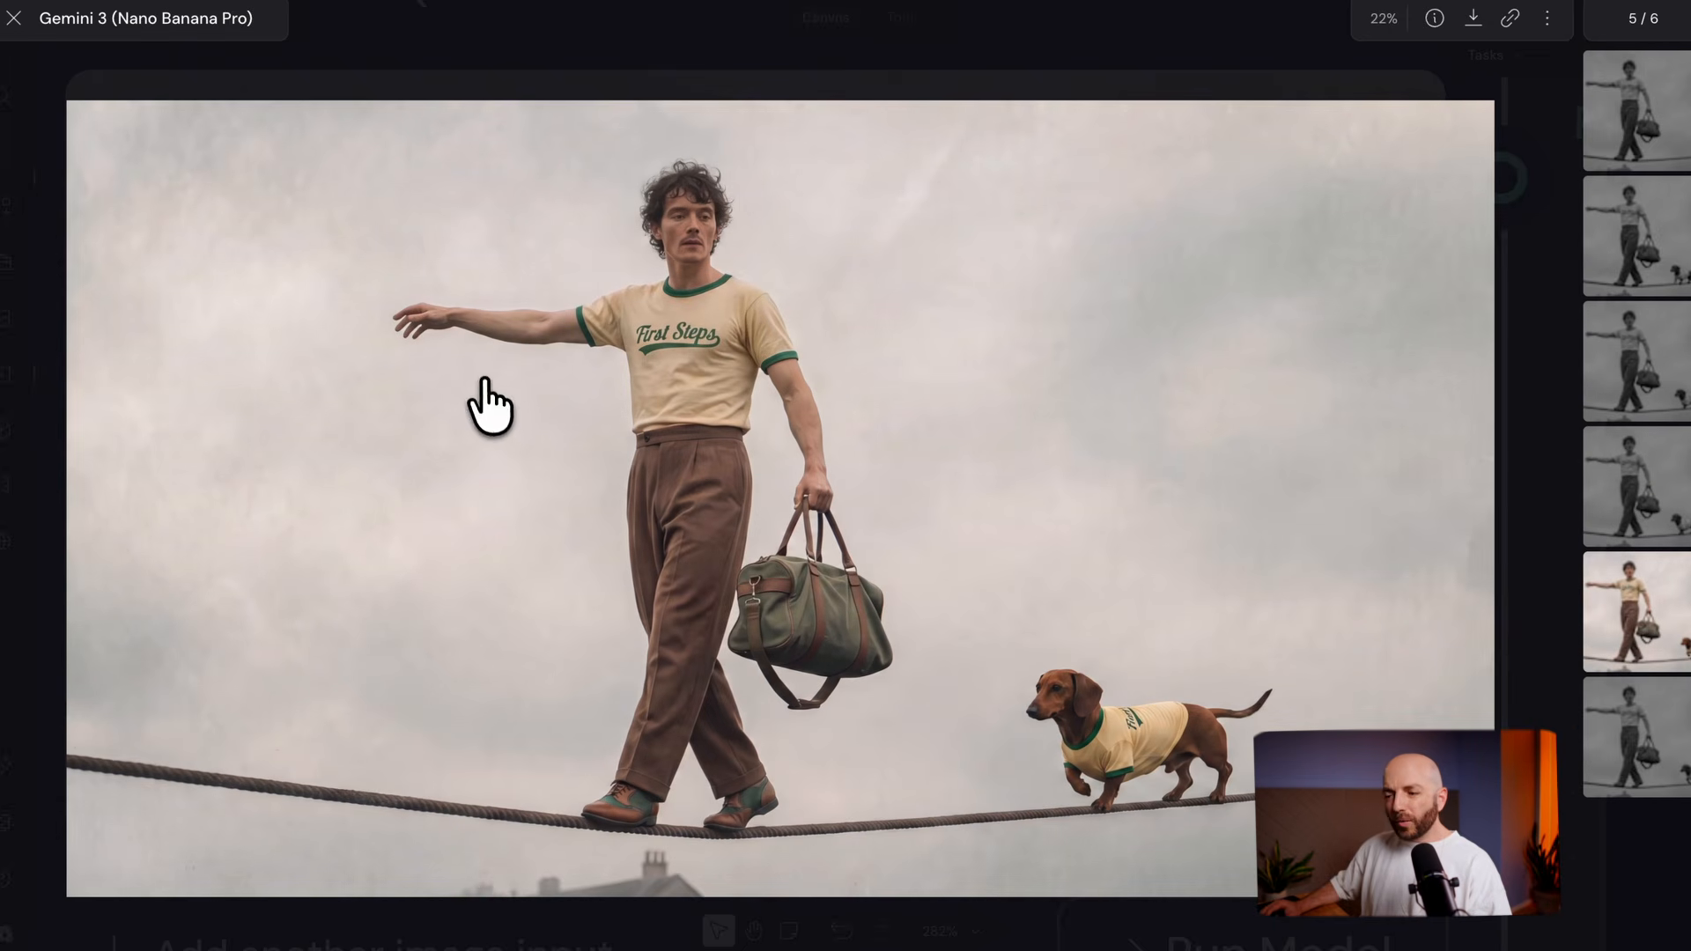
# Show the fifth Gemini image's generation details, check its resolution and copy its full prompt text
pyautogui.click(1433, 20)
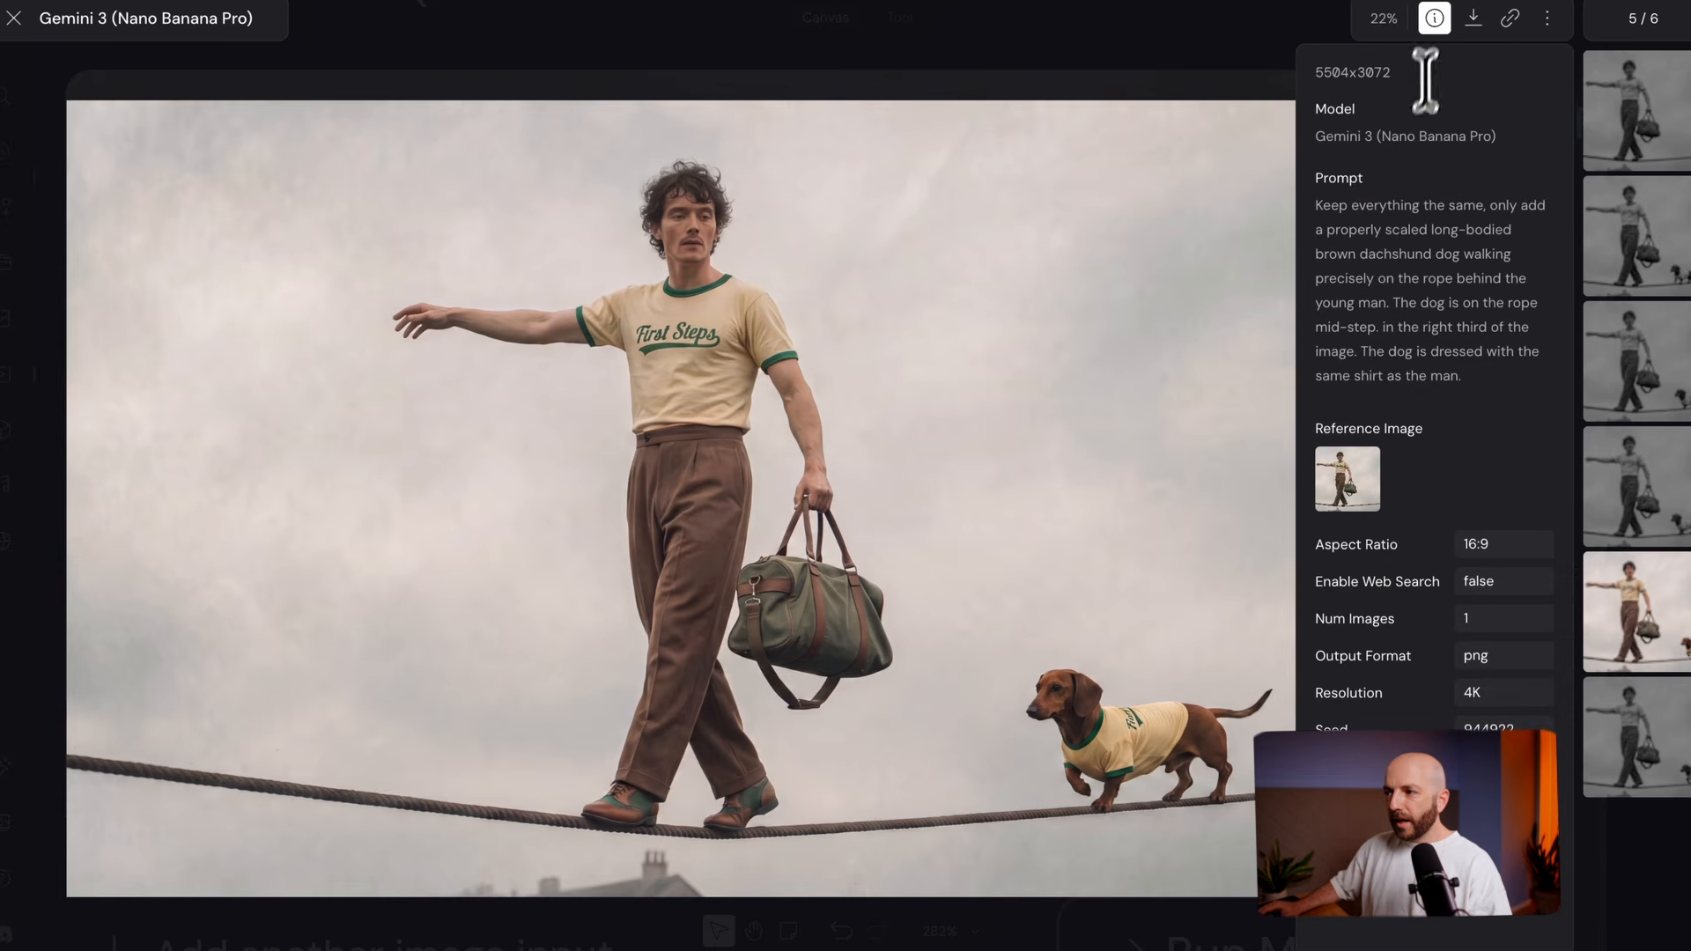
pyautogui.doubleClick(1369, 72)
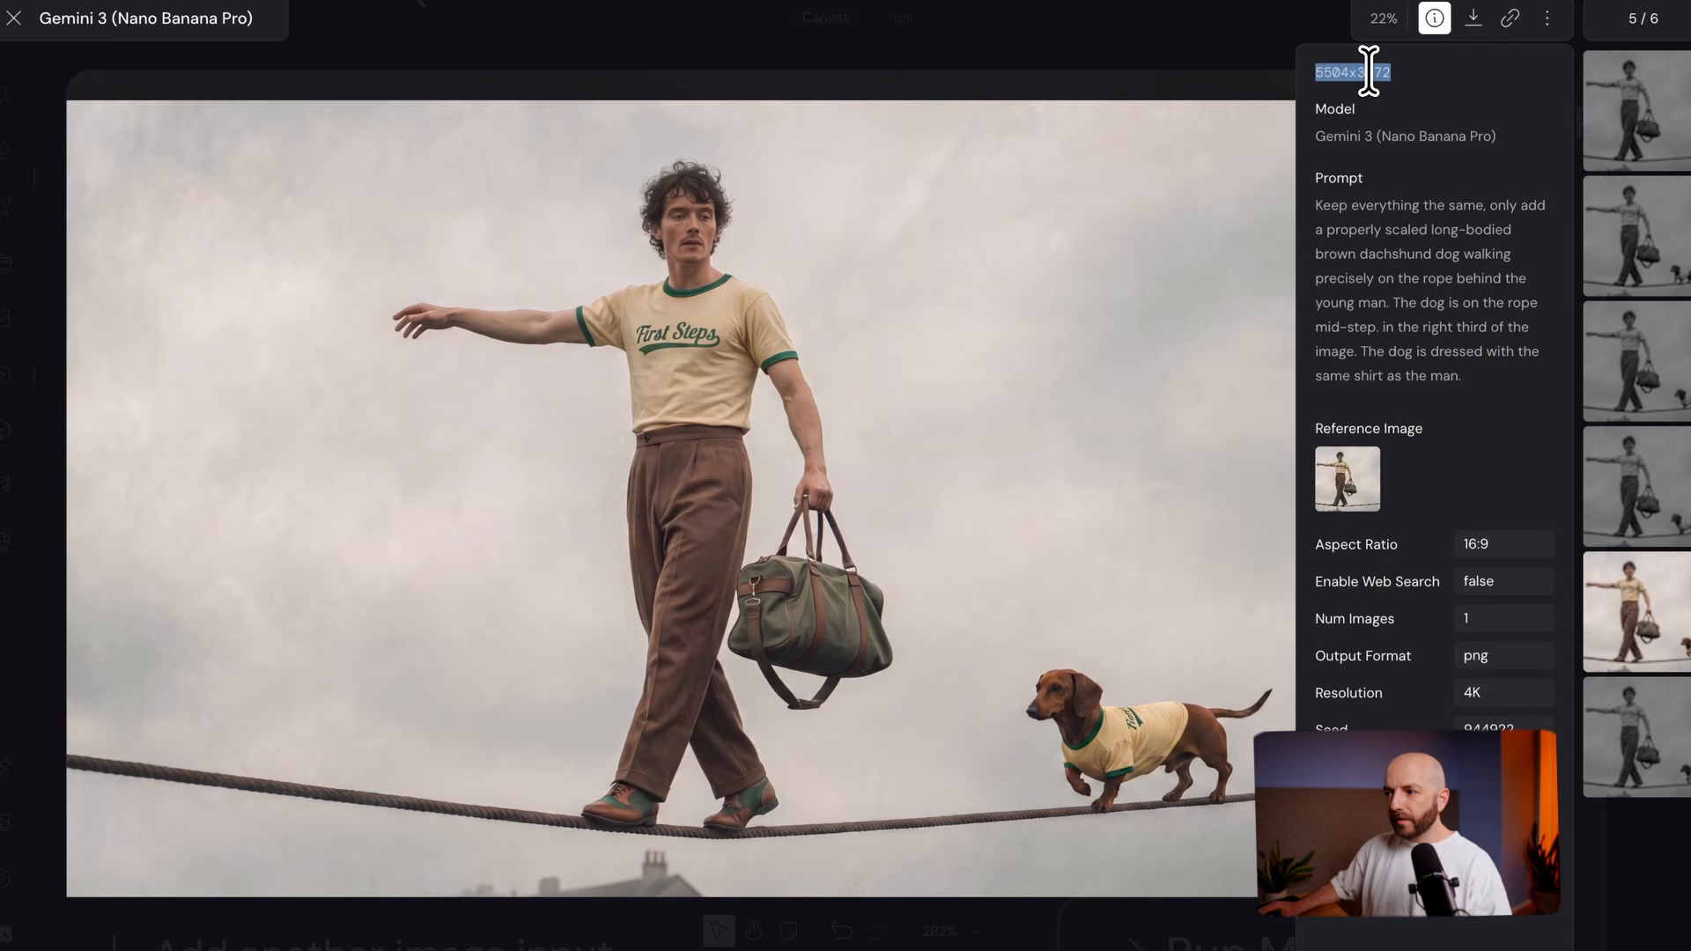
pyautogui.moveTo(1488, 387); pyautogui.dragTo(1320, 203)
pyautogui.press('super+c')
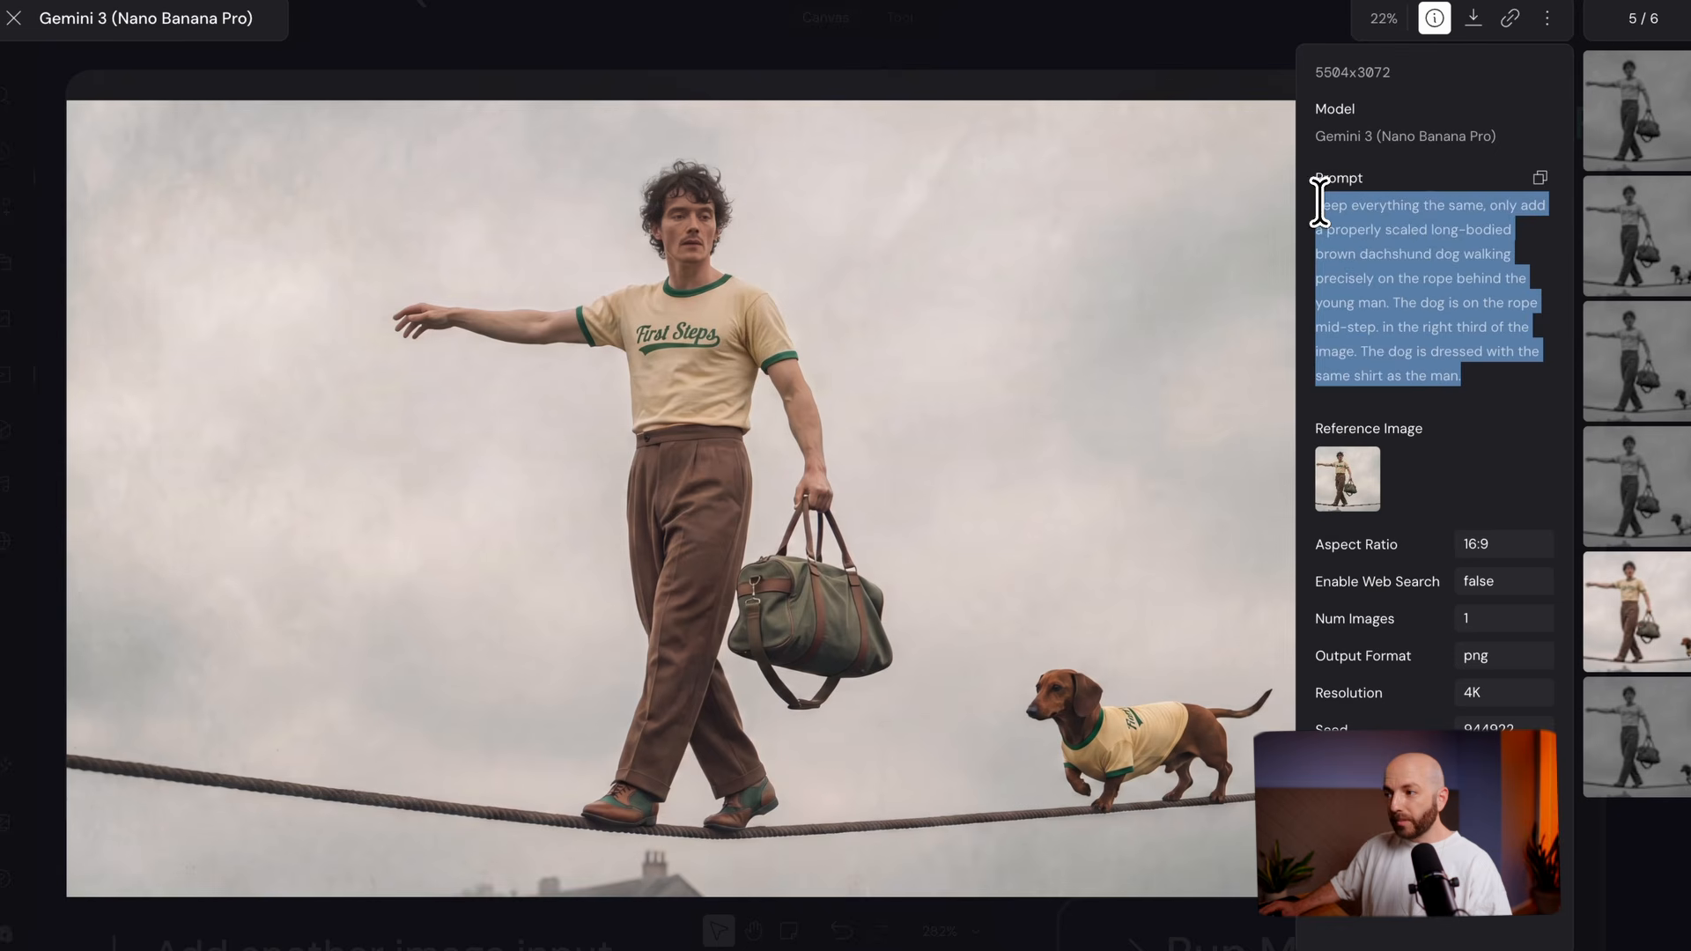
pyautogui.click(1385, 275)
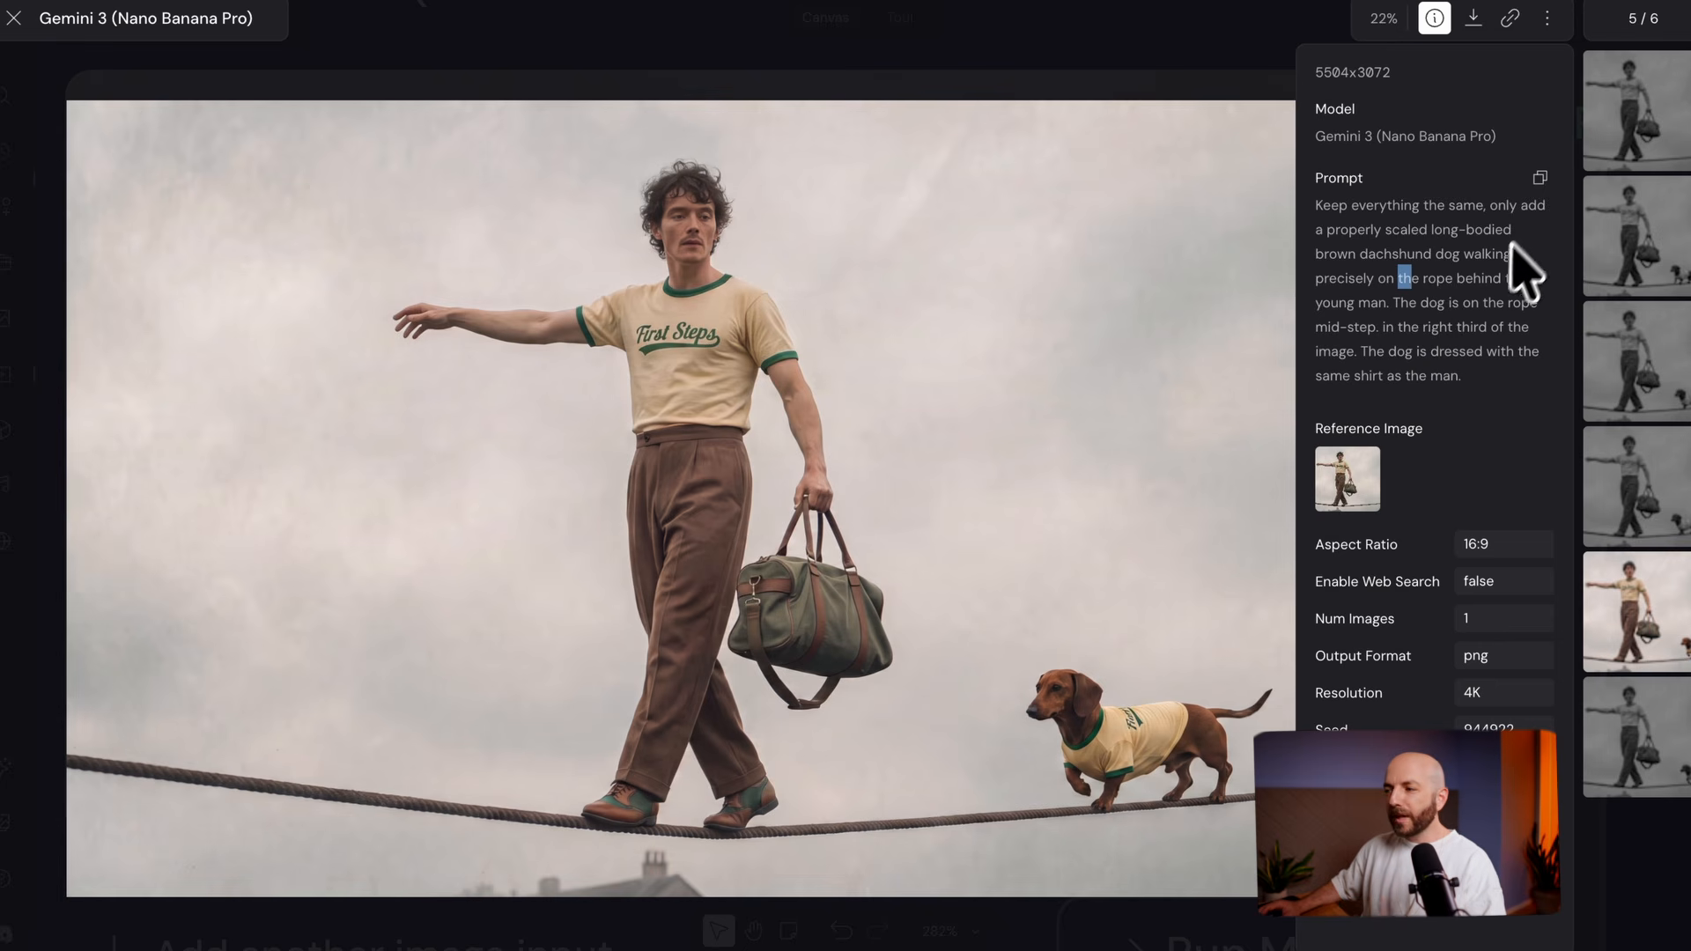
# Close the gallery and paste the copied prompt text onto the canvas
pyautogui.click(14, 19)
pyautogui.scroll(-10, 881, 440)
pyautogui.moveTo(908, 686); pyautogui.dragTo(1044, 189)
pyautogui.click(935, 553)
pyautogui.press('super+v')
# Compare the six dachshund variants in the Gemini 3 (Nano Banana Pro) node's grid view
pyautogui.moveTo(955, 438); pyautogui.dragTo(746, 369)
pyautogui.scroll(3, 867, 330)
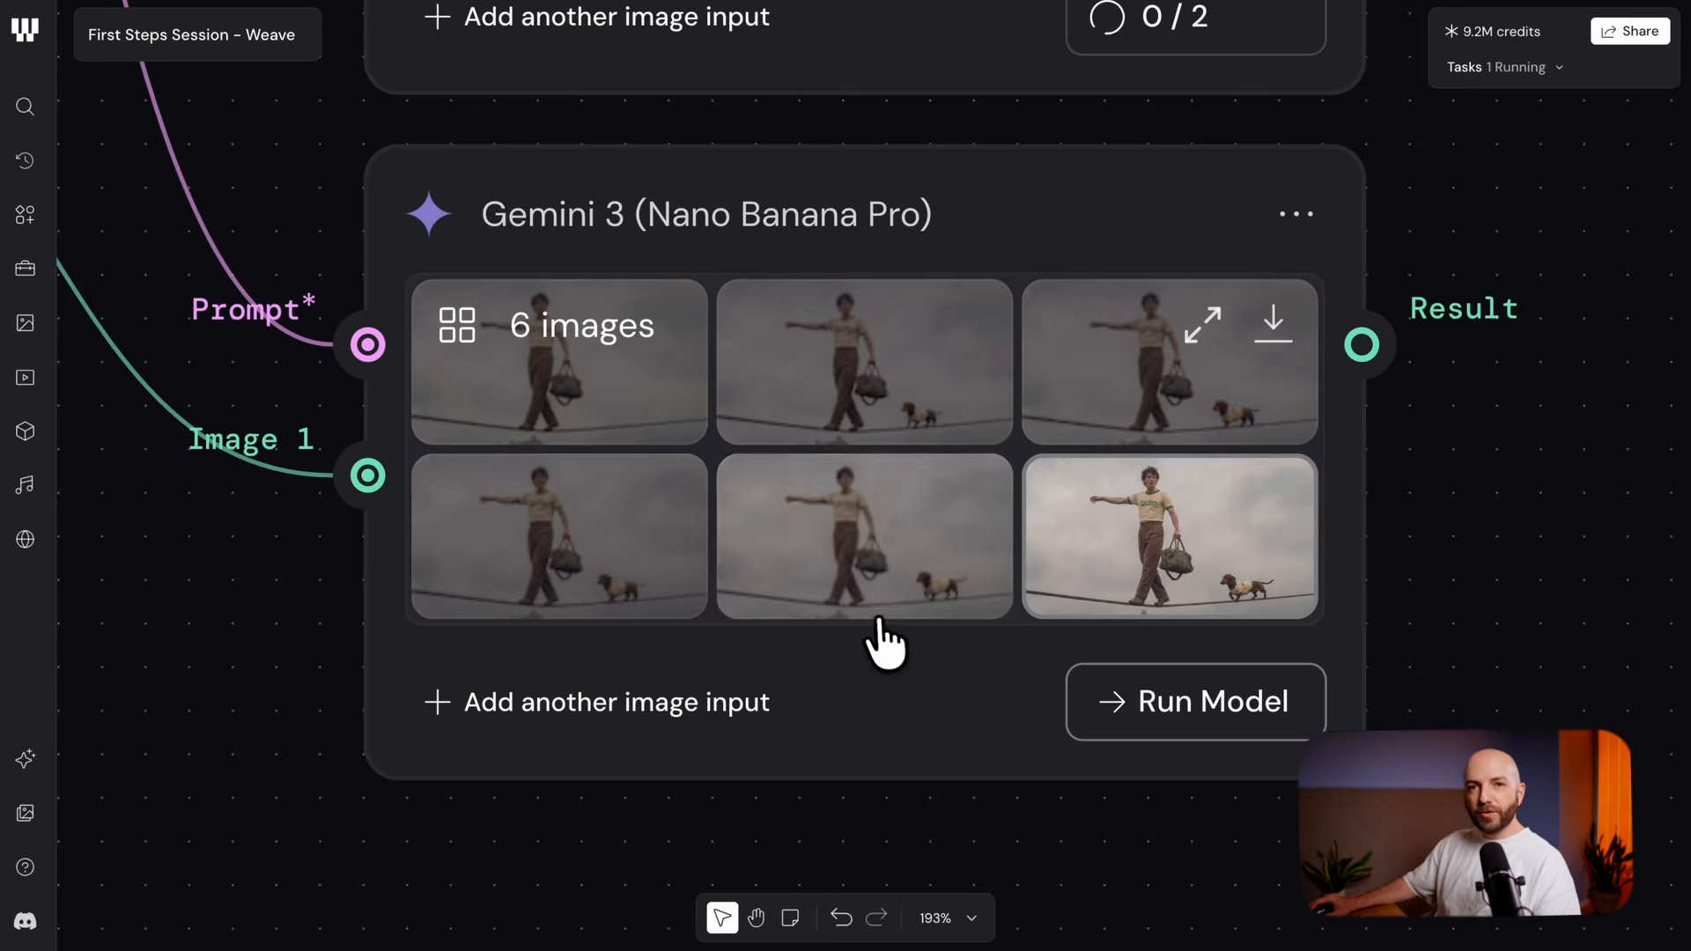
pyautogui.scroll(5, 875, 642)
pyautogui.click(890, 378)
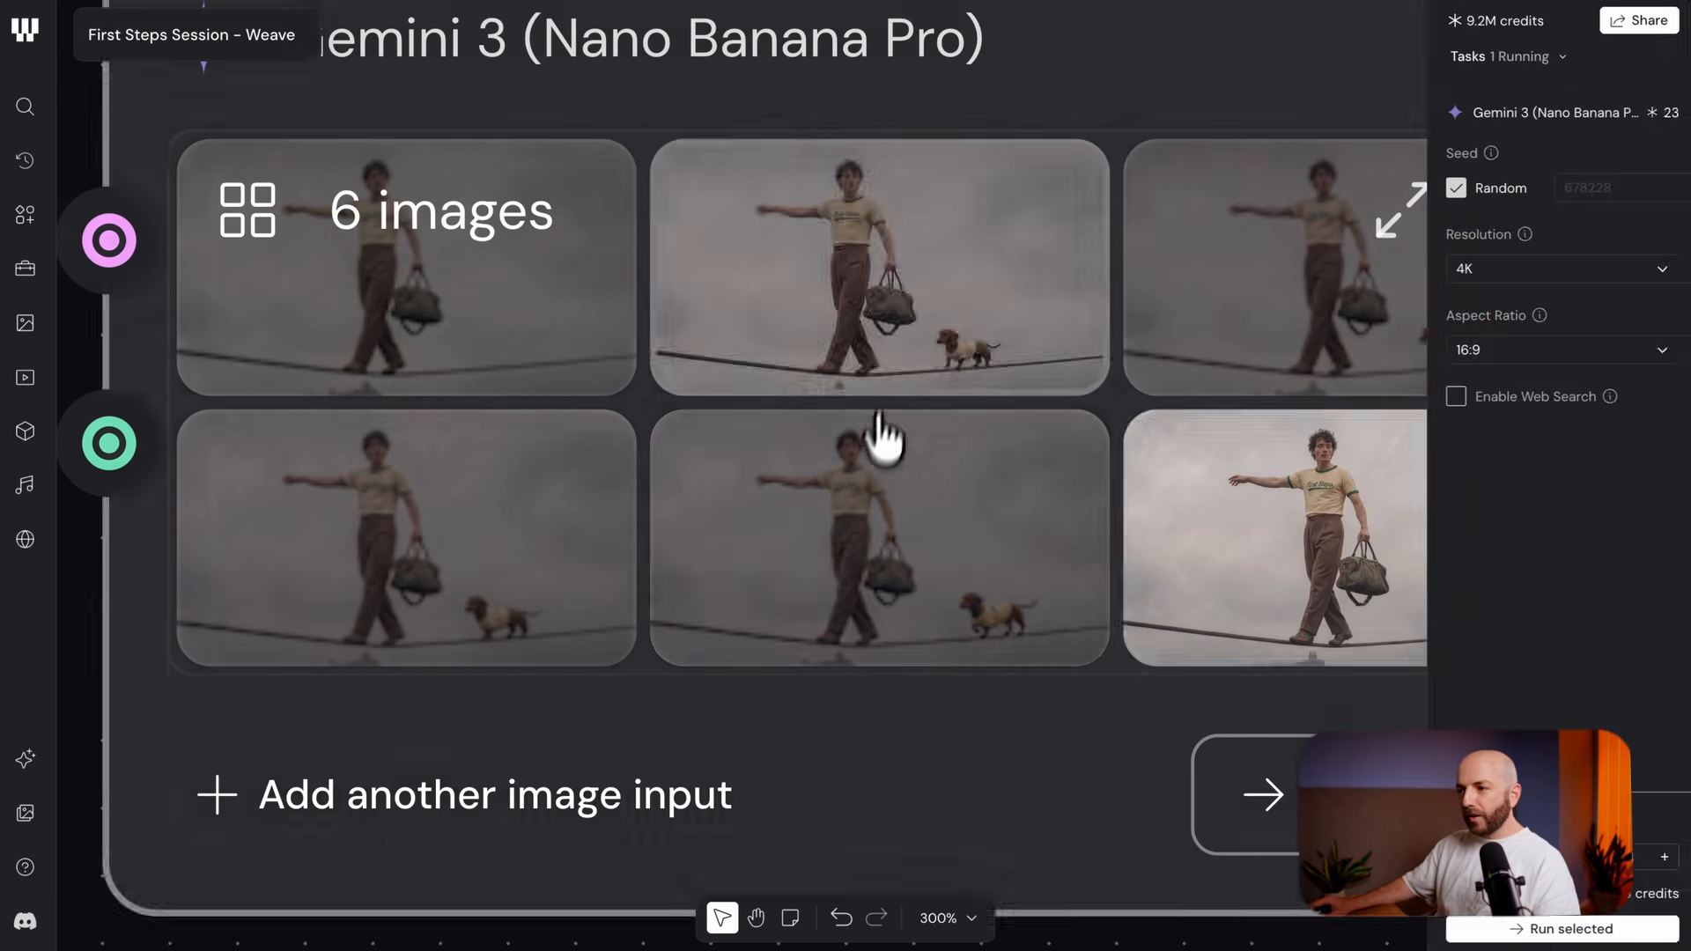
pyautogui.moveTo(859, 465); pyautogui.dragTo(803, 555)
pyautogui.click(1229, 412)
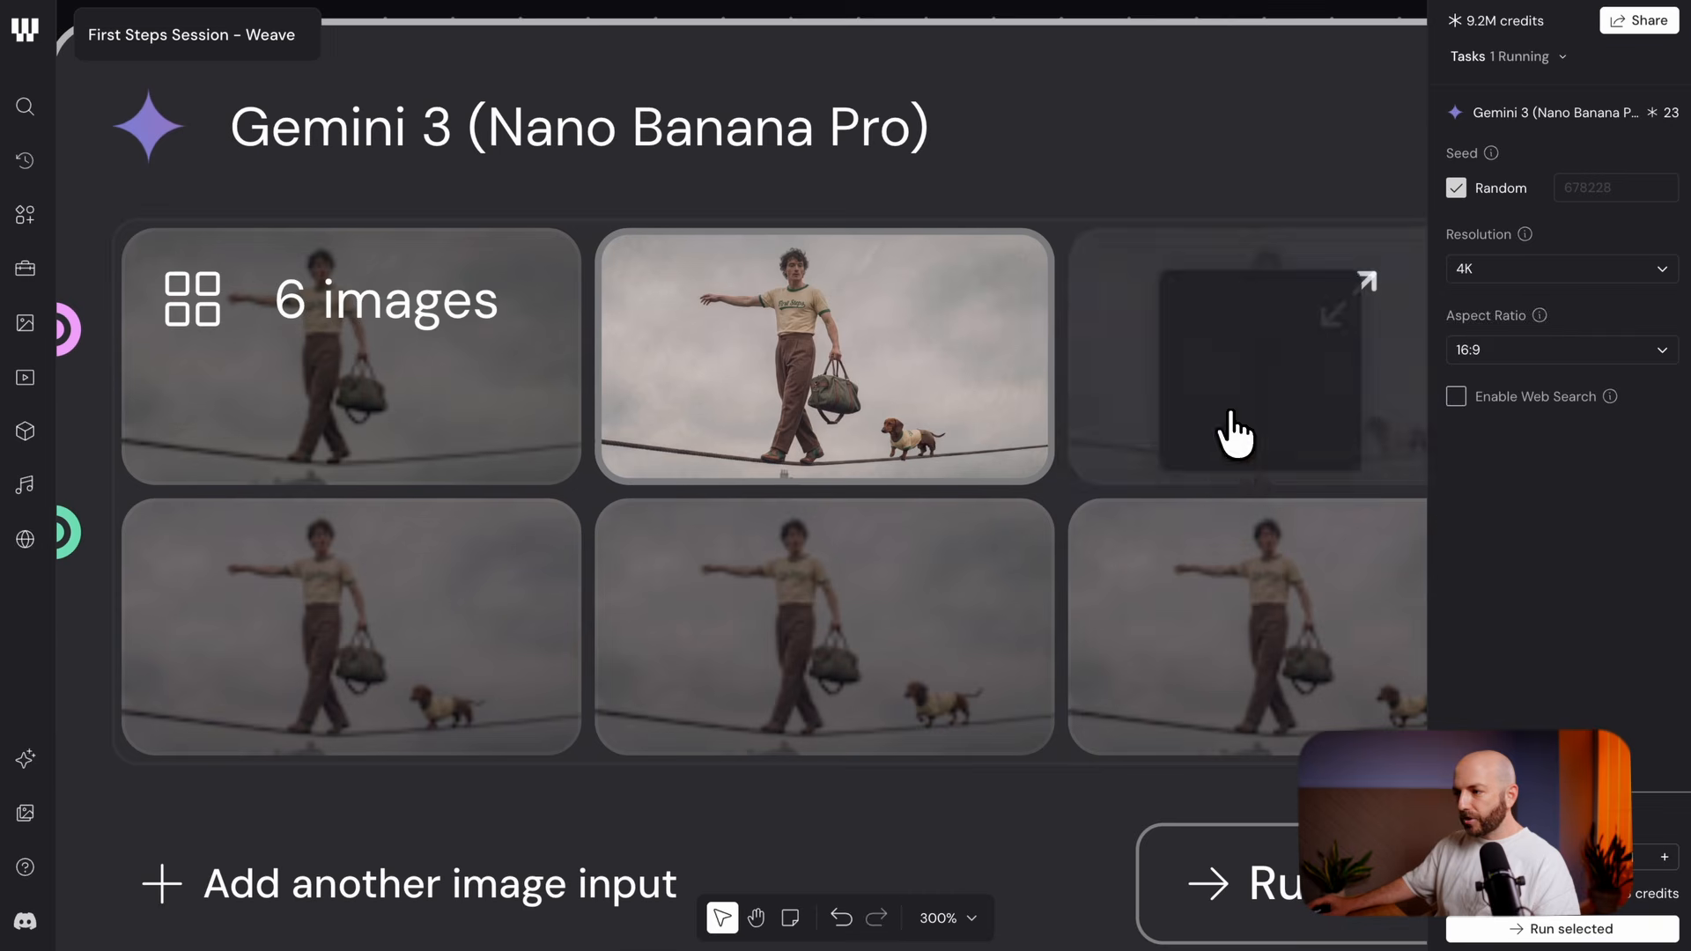
pyautogui.click(1255, 462)
pyautogui.hscroll(4, 1039, 563)
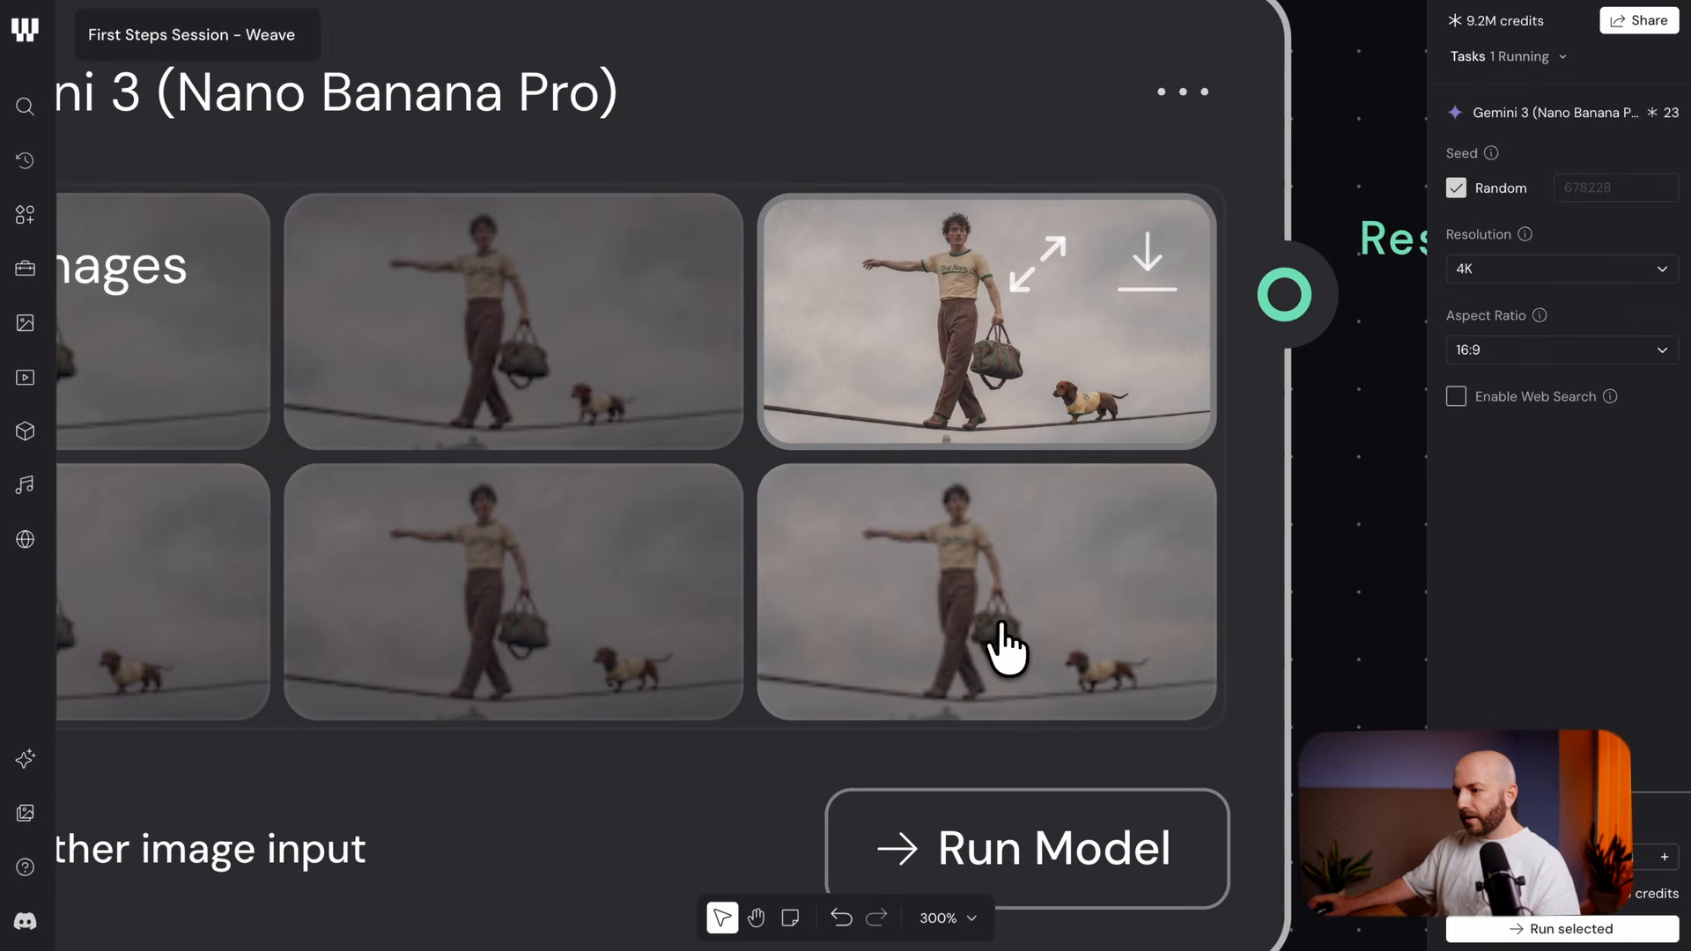
# Choose the fourth Gemini variant, return the node to single-image view and advance to the following result
pyautogui.hscroll(-5, 989, 642)
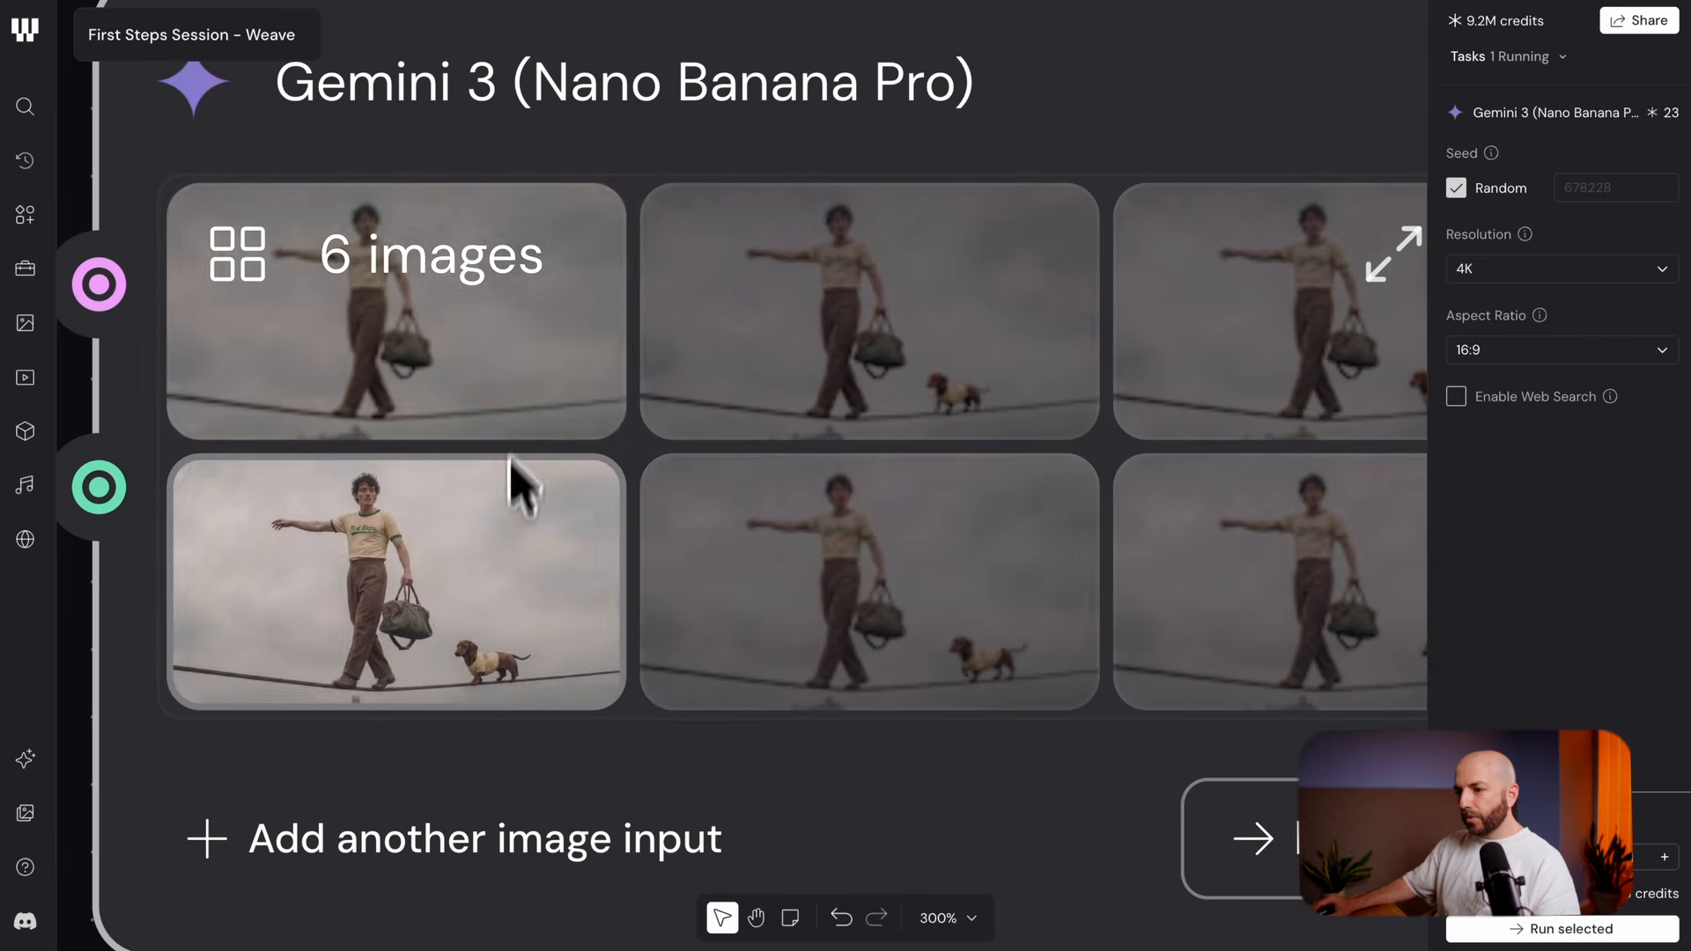
pyautogui.hscroll(3, 925, 449)
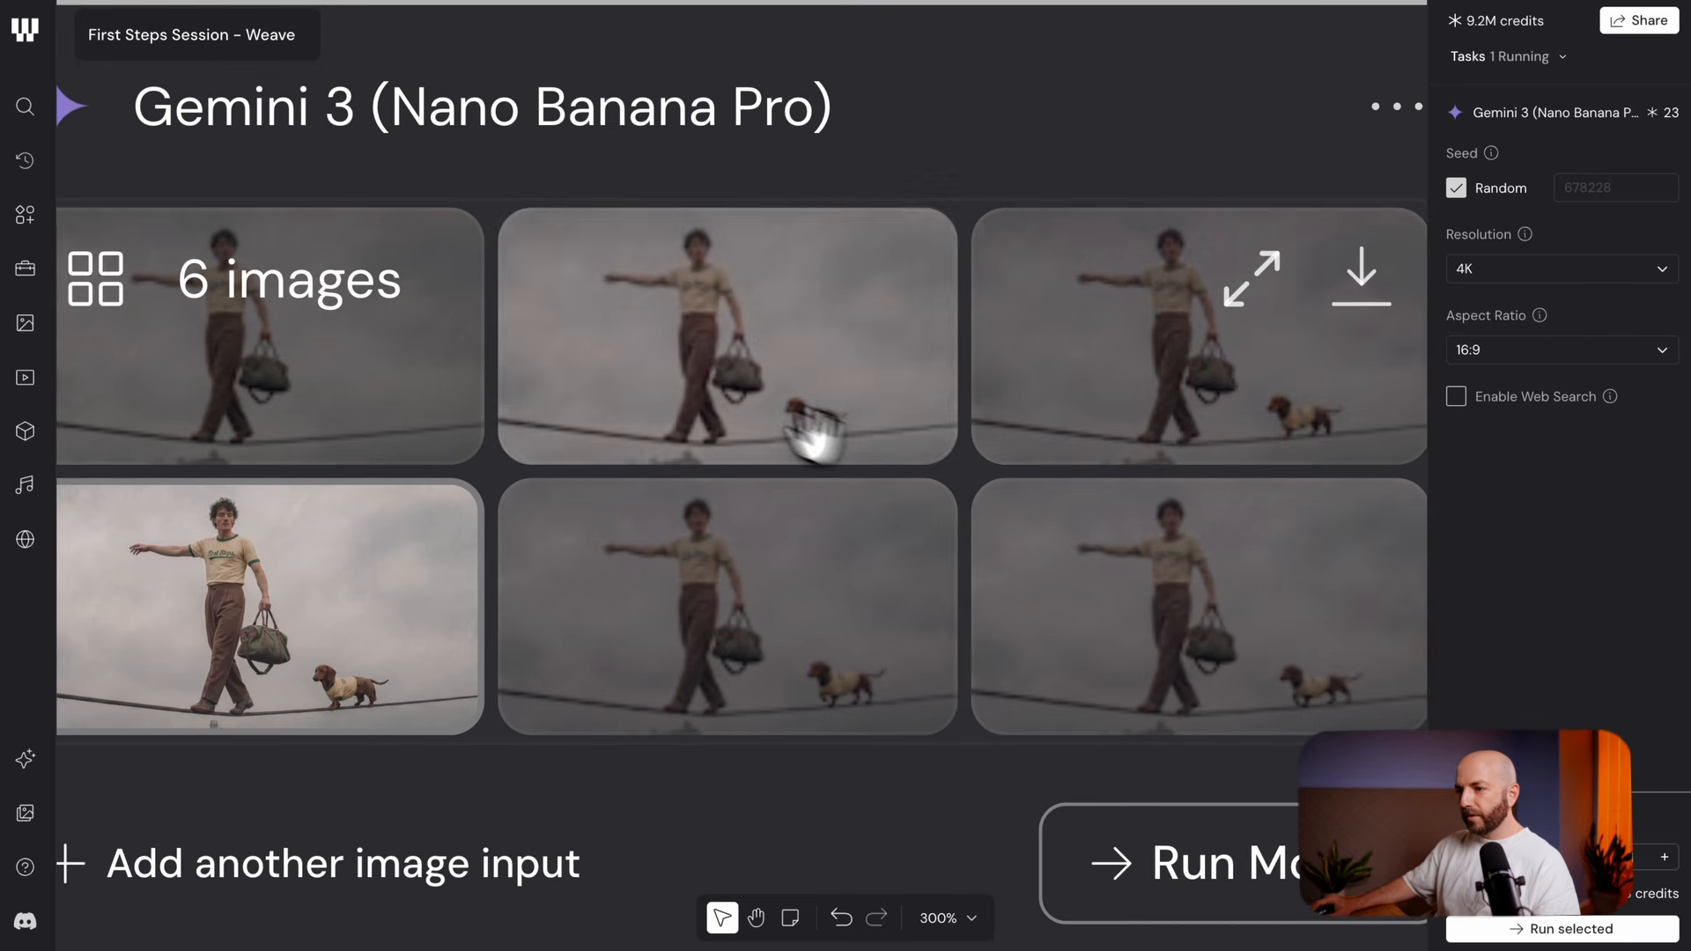
pyautogui.click(97, 280)
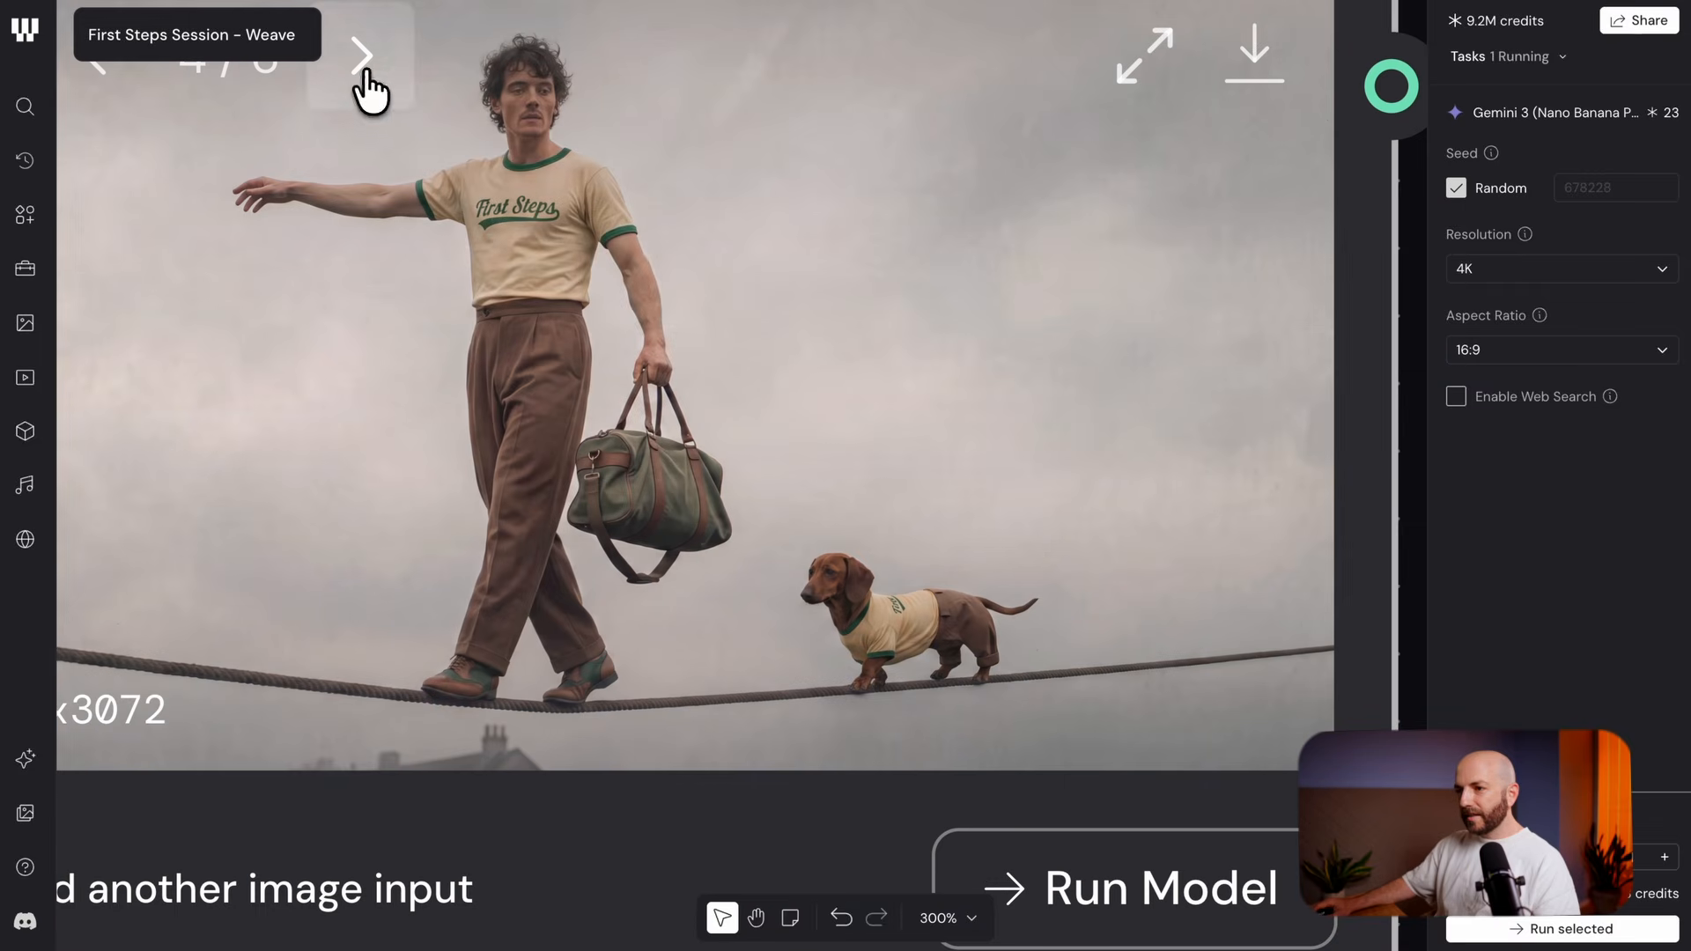
pyautogui.click(363, 58)
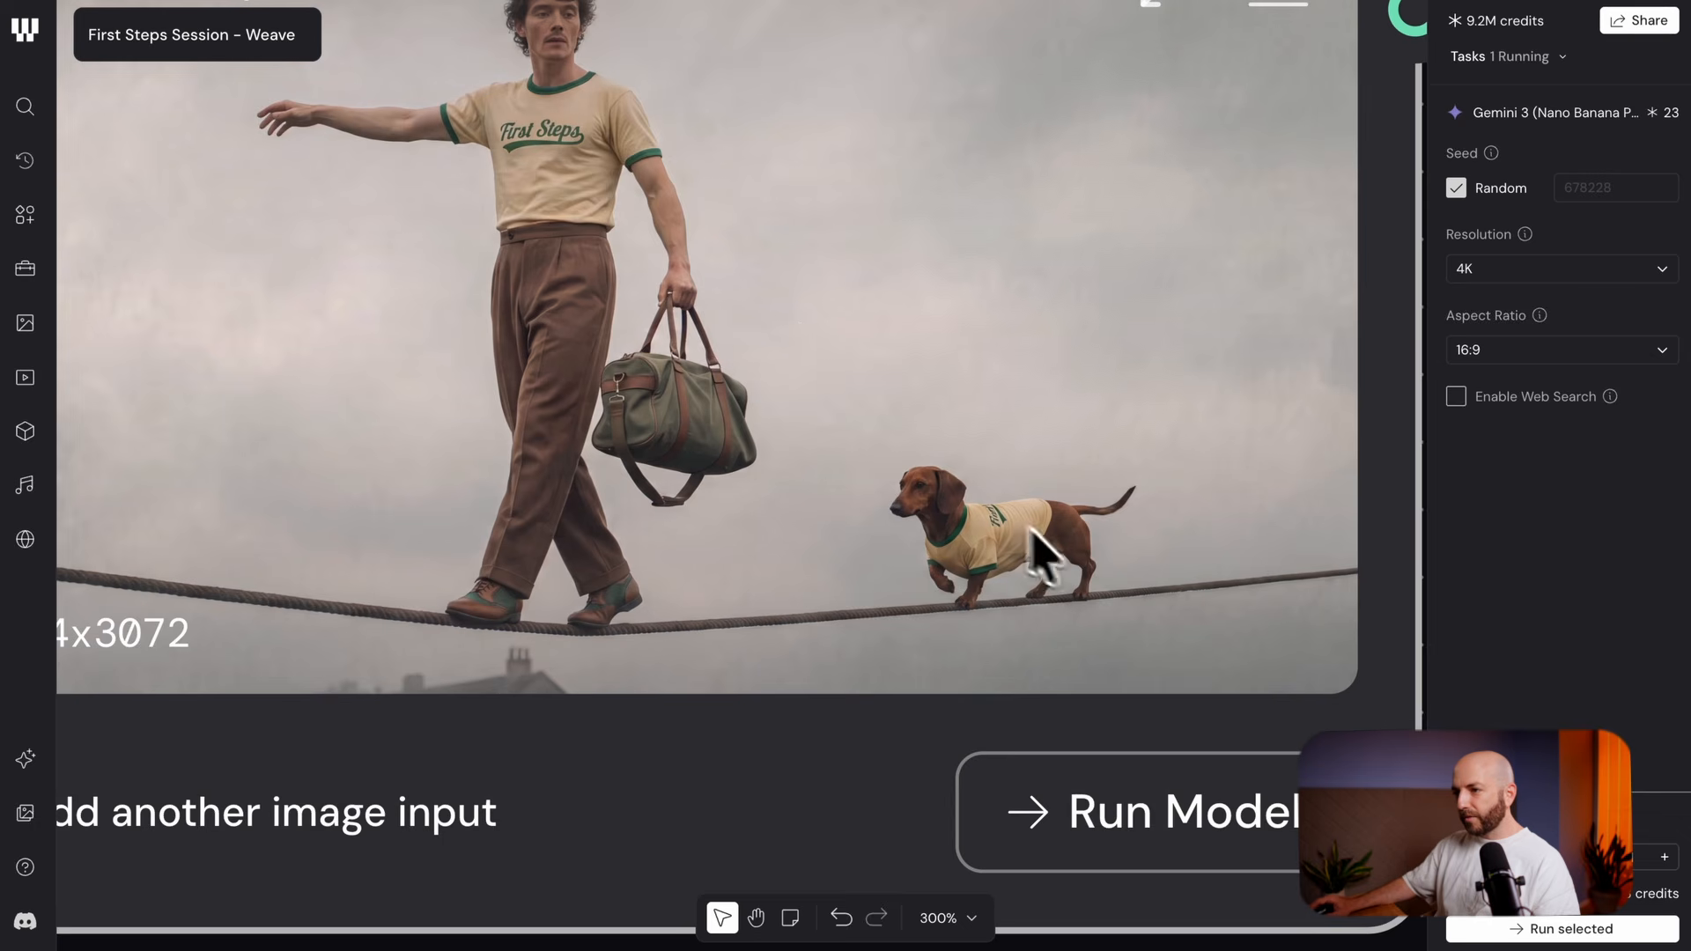
# Compare the two newest ChatGPT Images 2.0 Edit results and leave image 4 of 5 displayed in the node
pyautogui.scroll(-2, 934, 533)
pyautogui.moveTo(921, 342); pyautogui.dragTo(969, 656)
pyautogui.moveTo(863, 119); pyautogui.dragTo(845, 626)
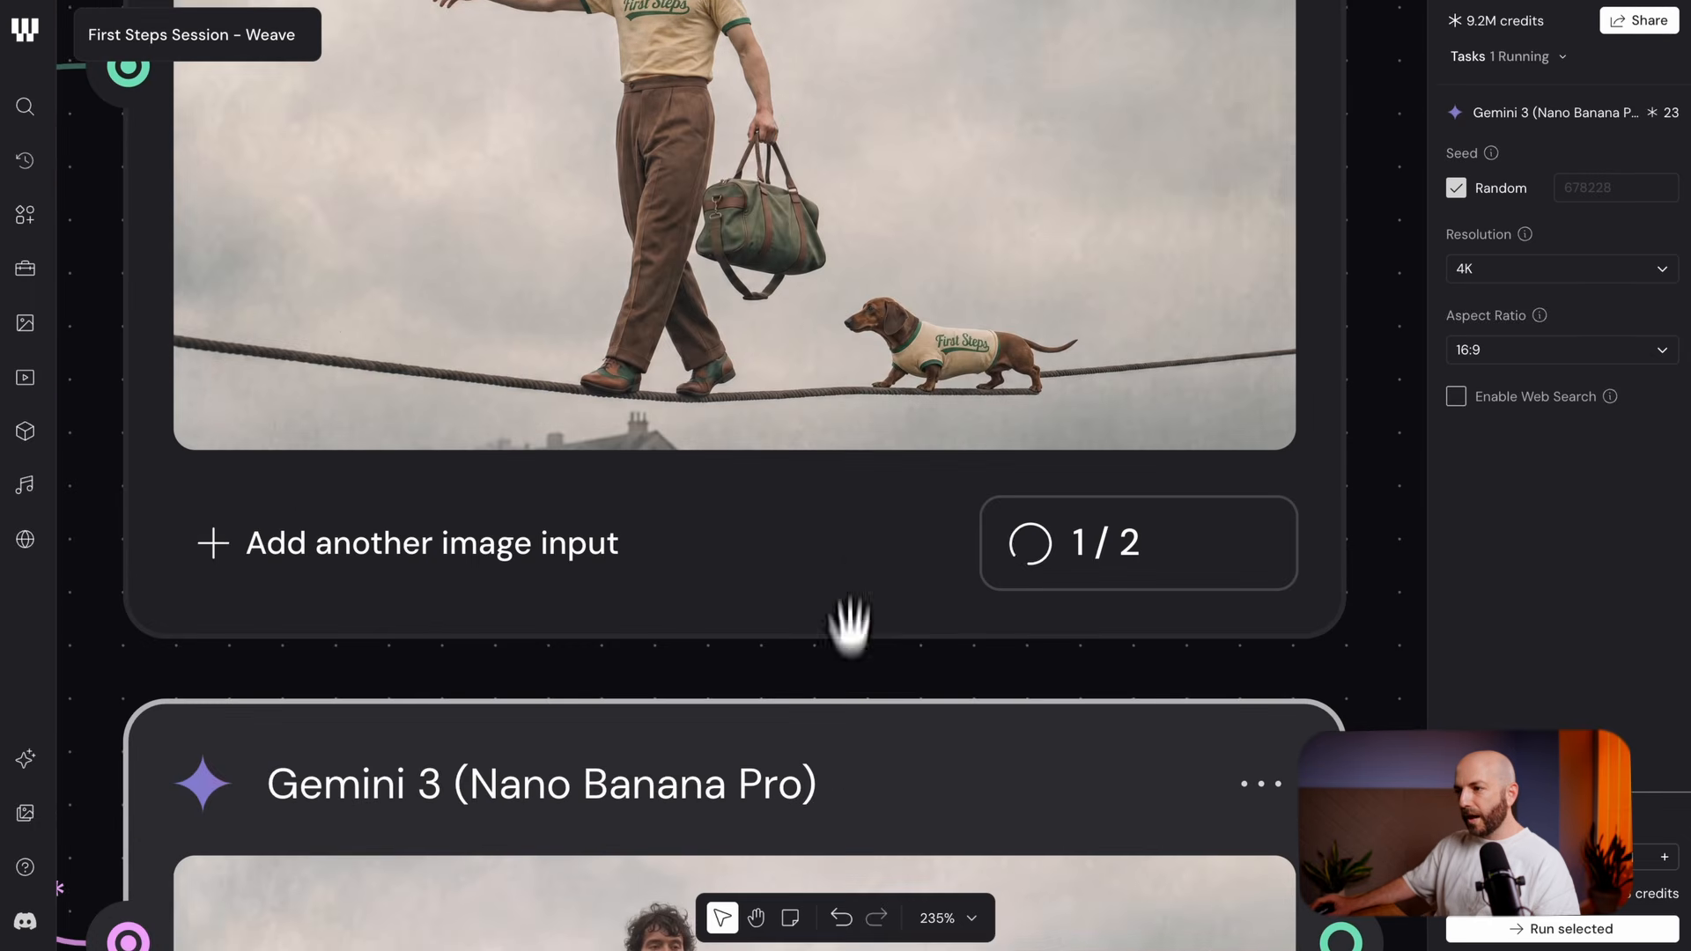
pyautogui.moveTo(850, 543); pyautogui.dragTo(897, 802)
pyautogui.scroll(2, 921, 656)
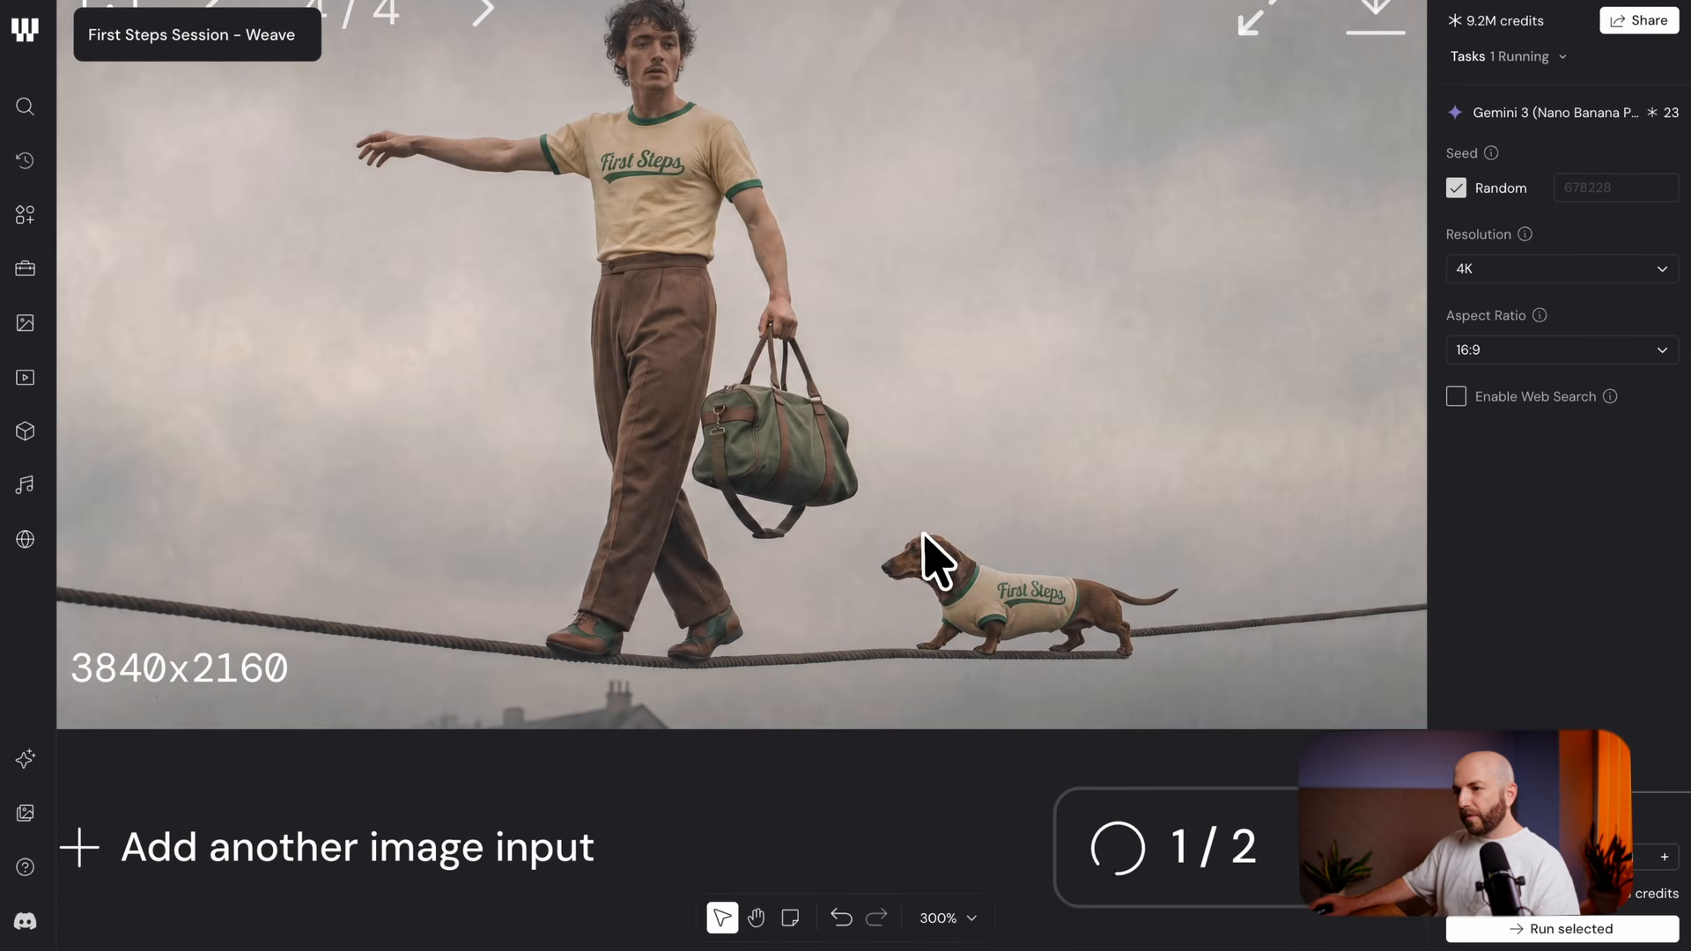
pyautogui.moveTo(923, 533); pyautogui.dragTo(937, 587)
pyautogui.moveTo(1008, 656); pyautogui.dragTo(1041, 728)
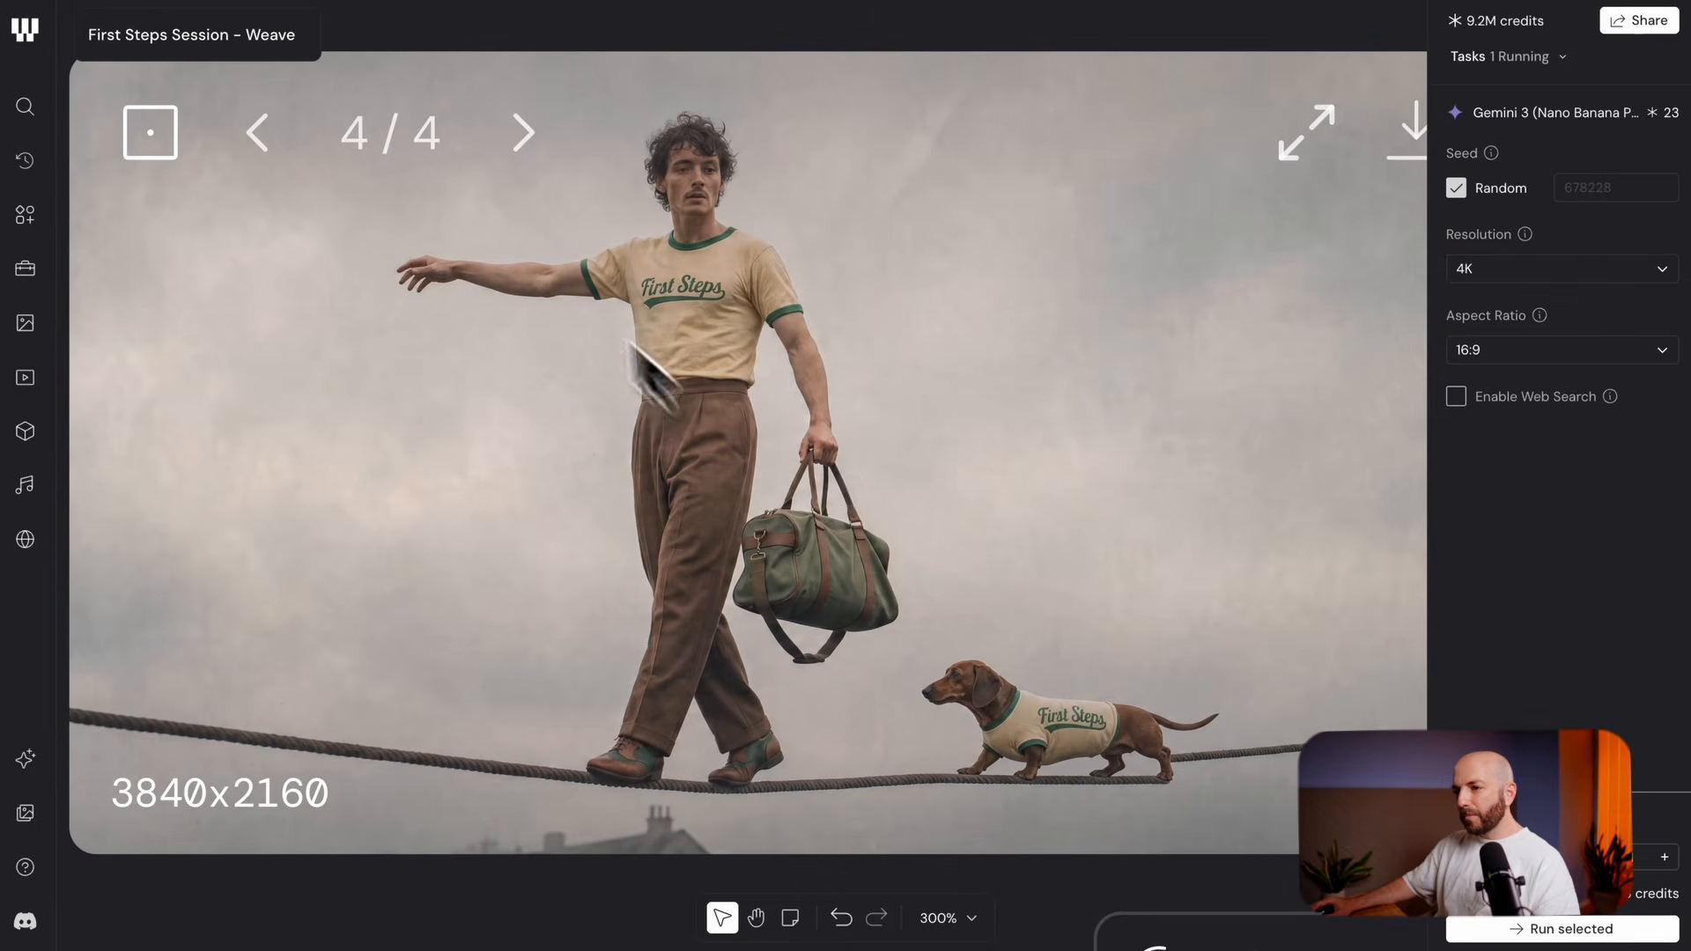
pyautogui.click(520, 156)
pyautogui.click(273, 149)
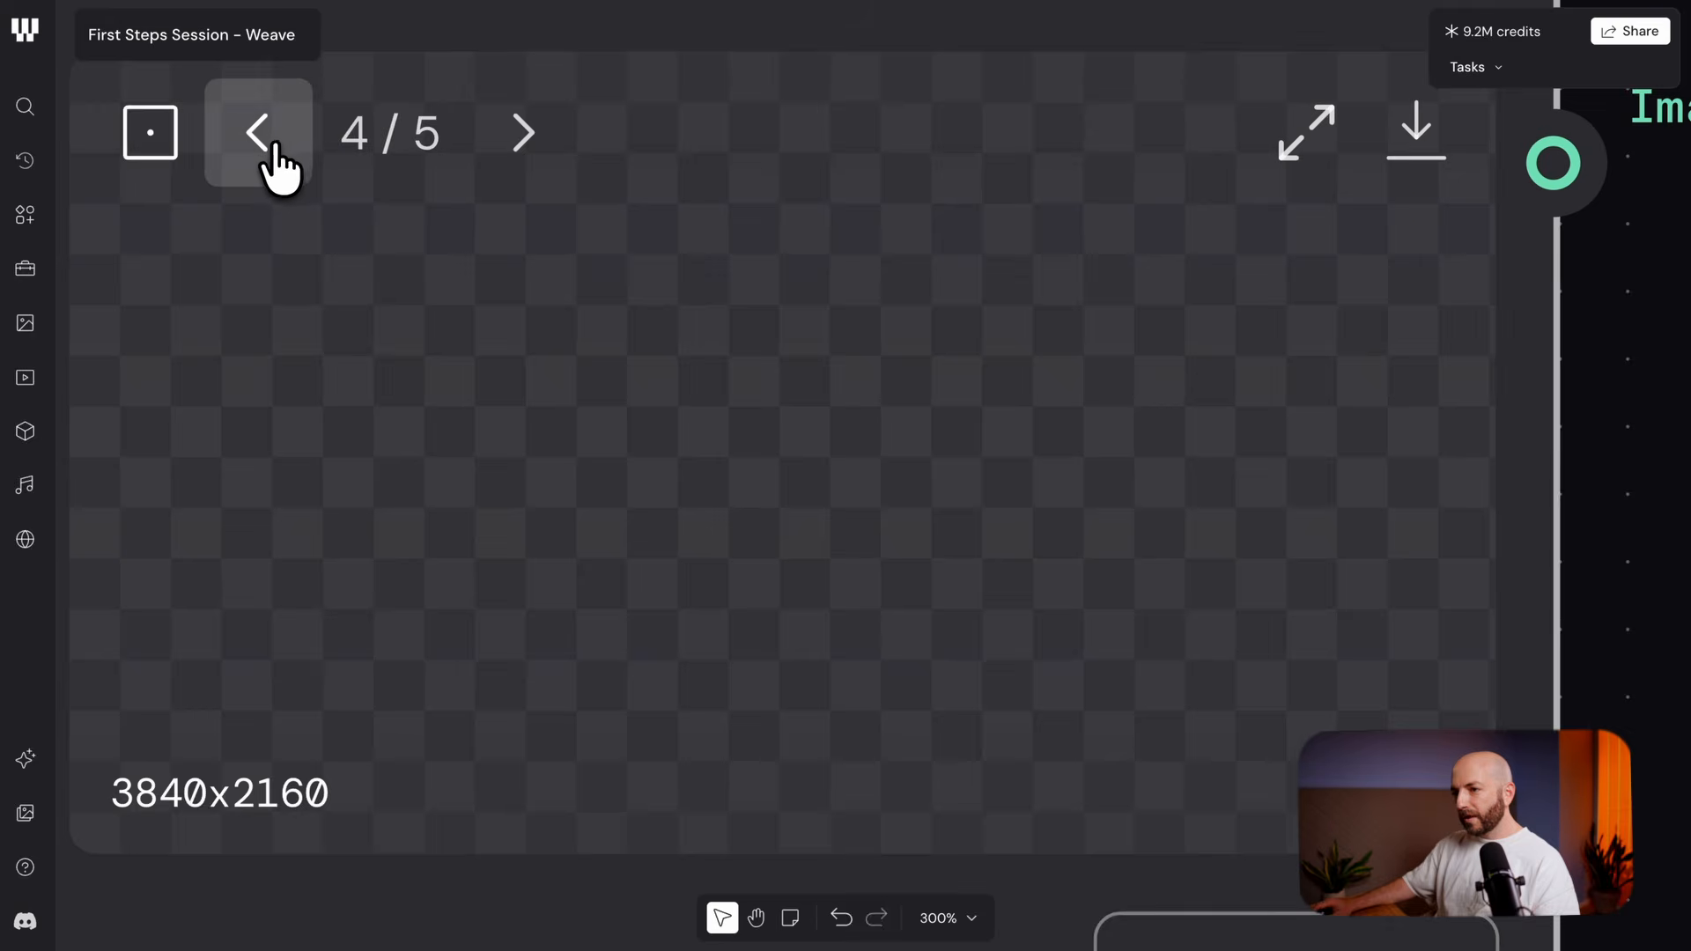
pyautogui.click(274, 148)
pyautogui.click(509, 134)
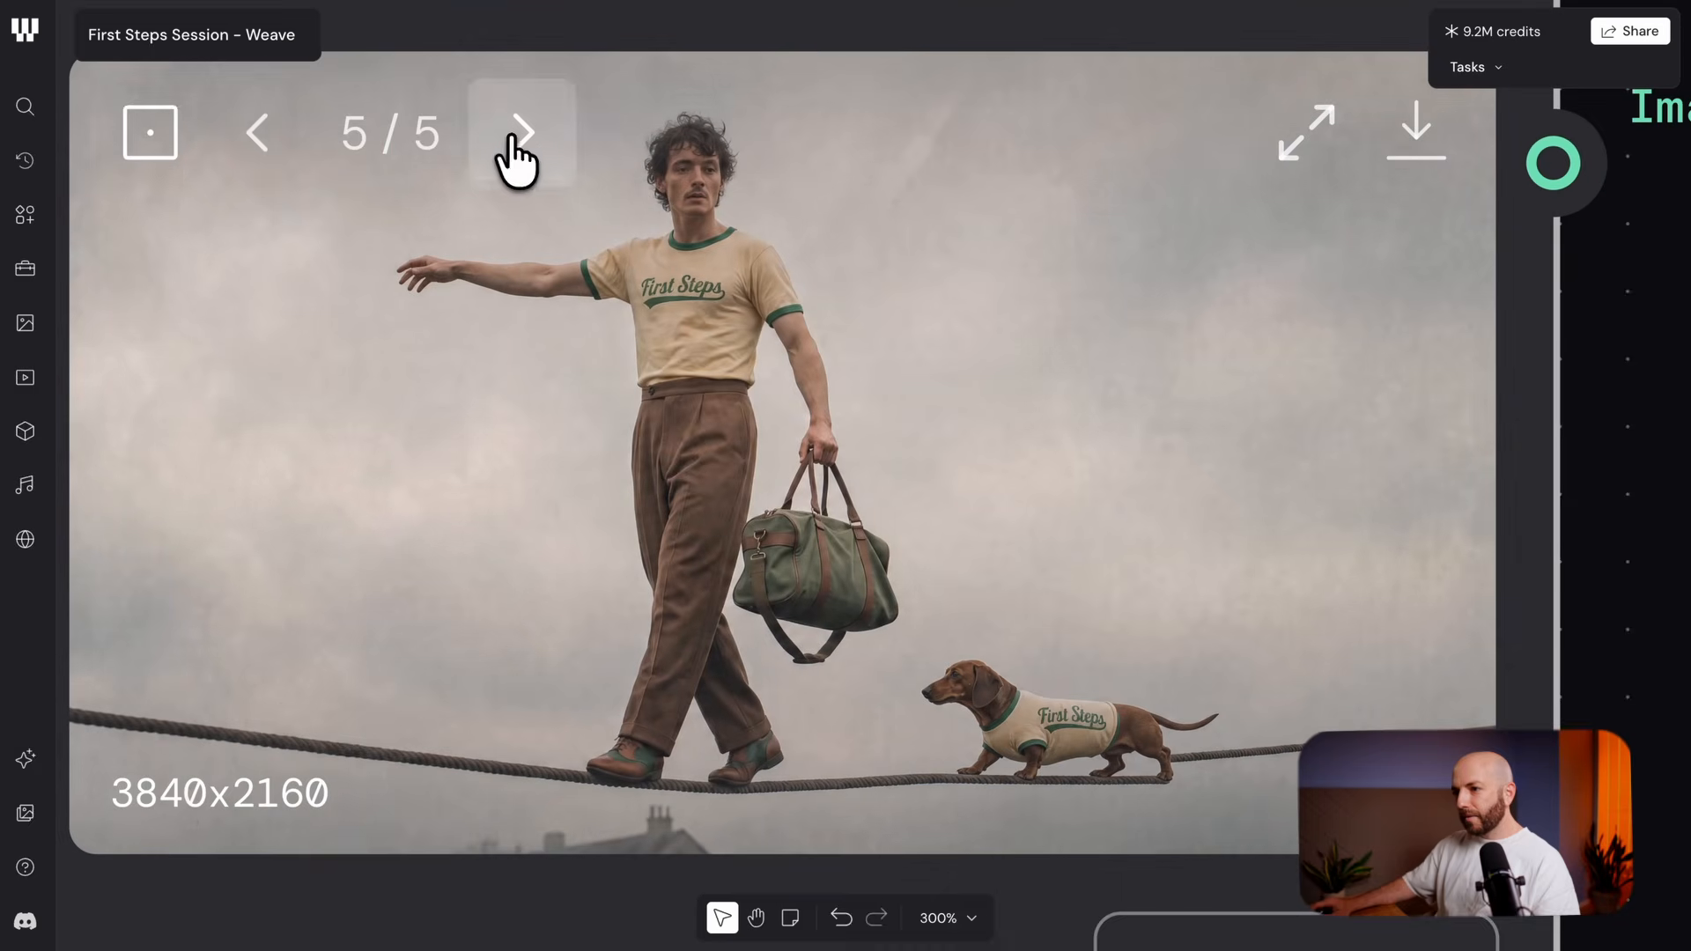
pyautogui.click(259, 149)
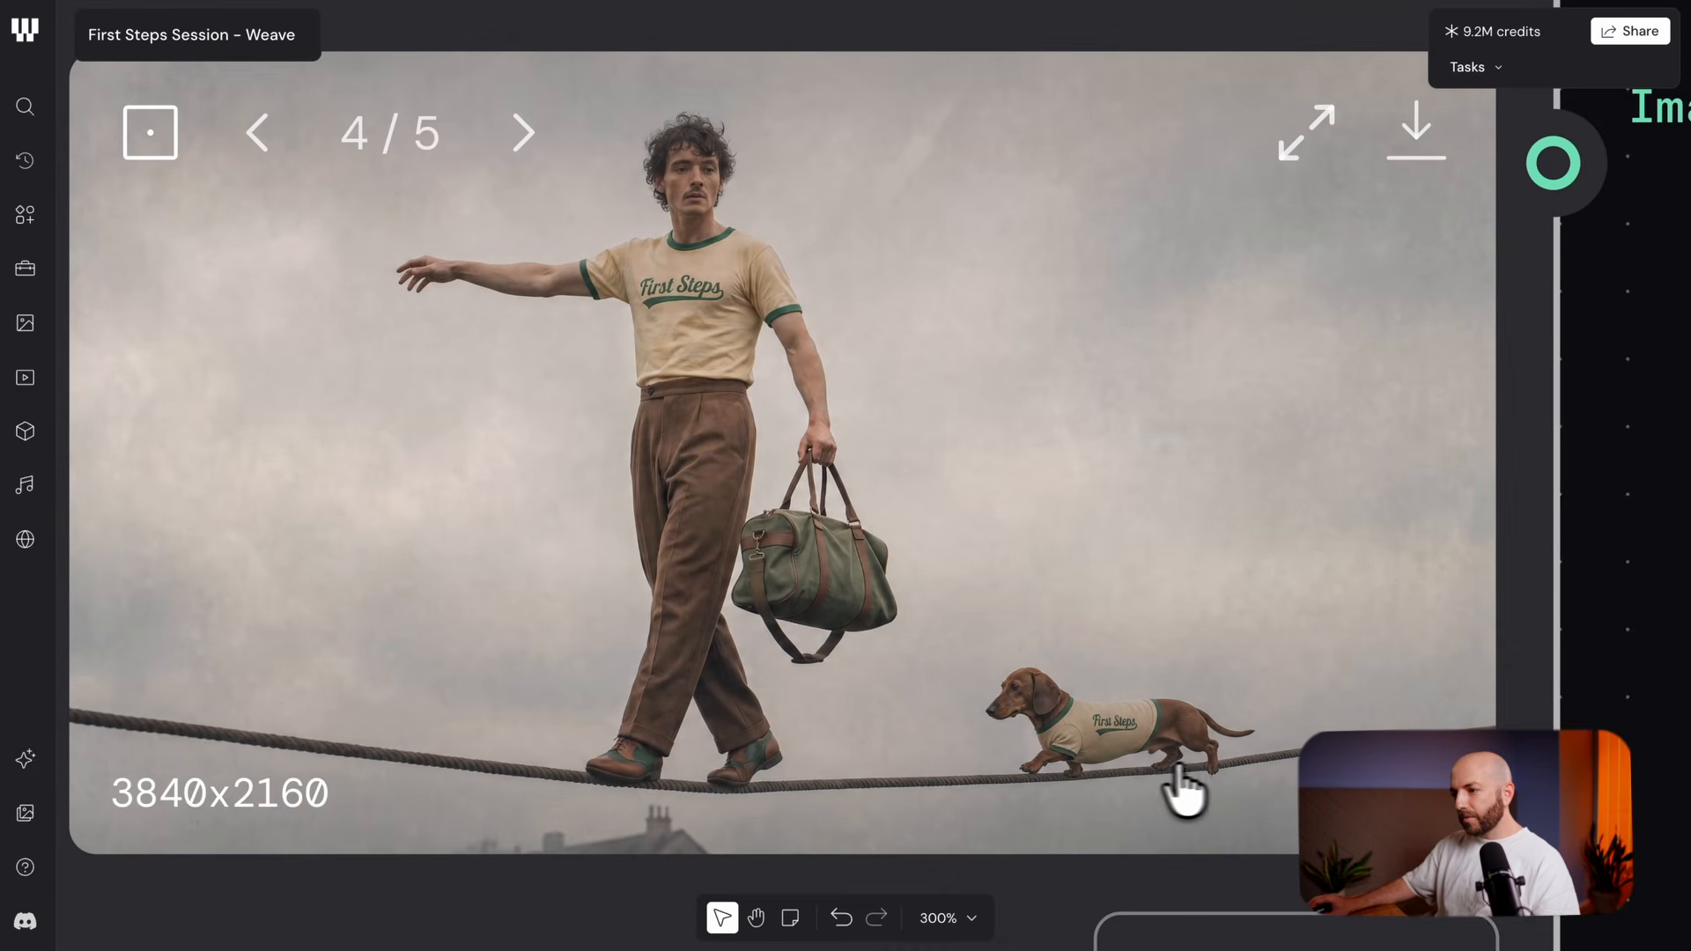
# Examine the dachshund's paws, shirt and placement on the rope in the fourth ChatGPT Images 2.0 Edit result
pyautogui.scroll(-3, 1060, 774)
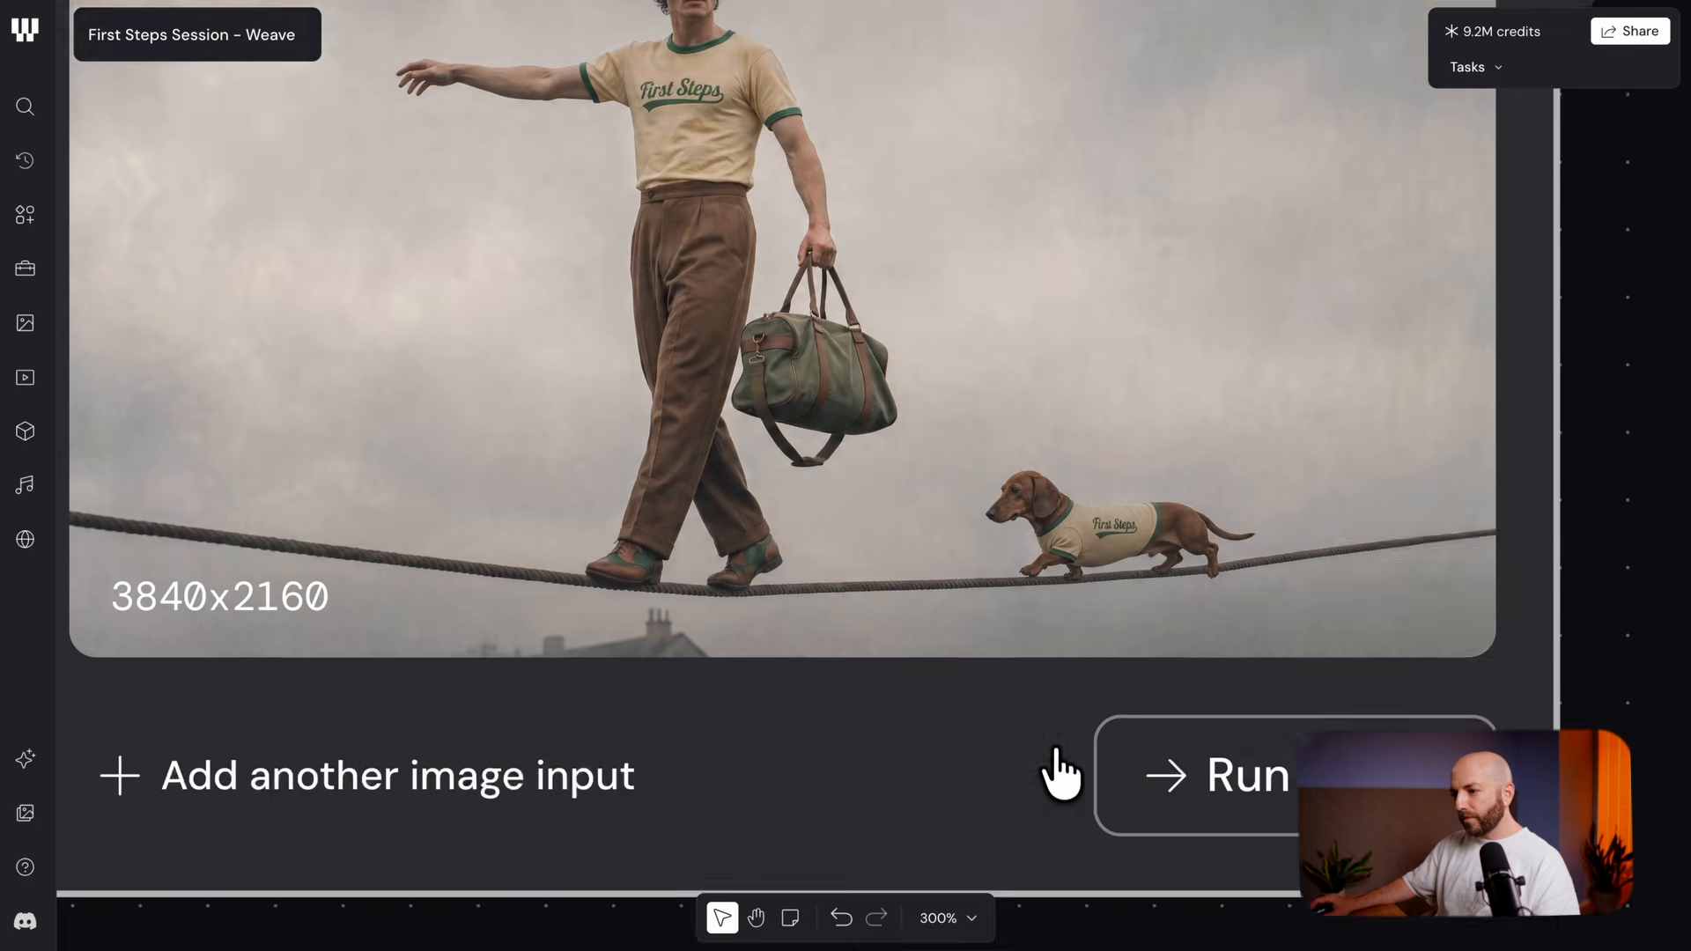
pyautogui.scroll(5, 1045, 762)
pyautogui.scroll(-3, 1044, 762)
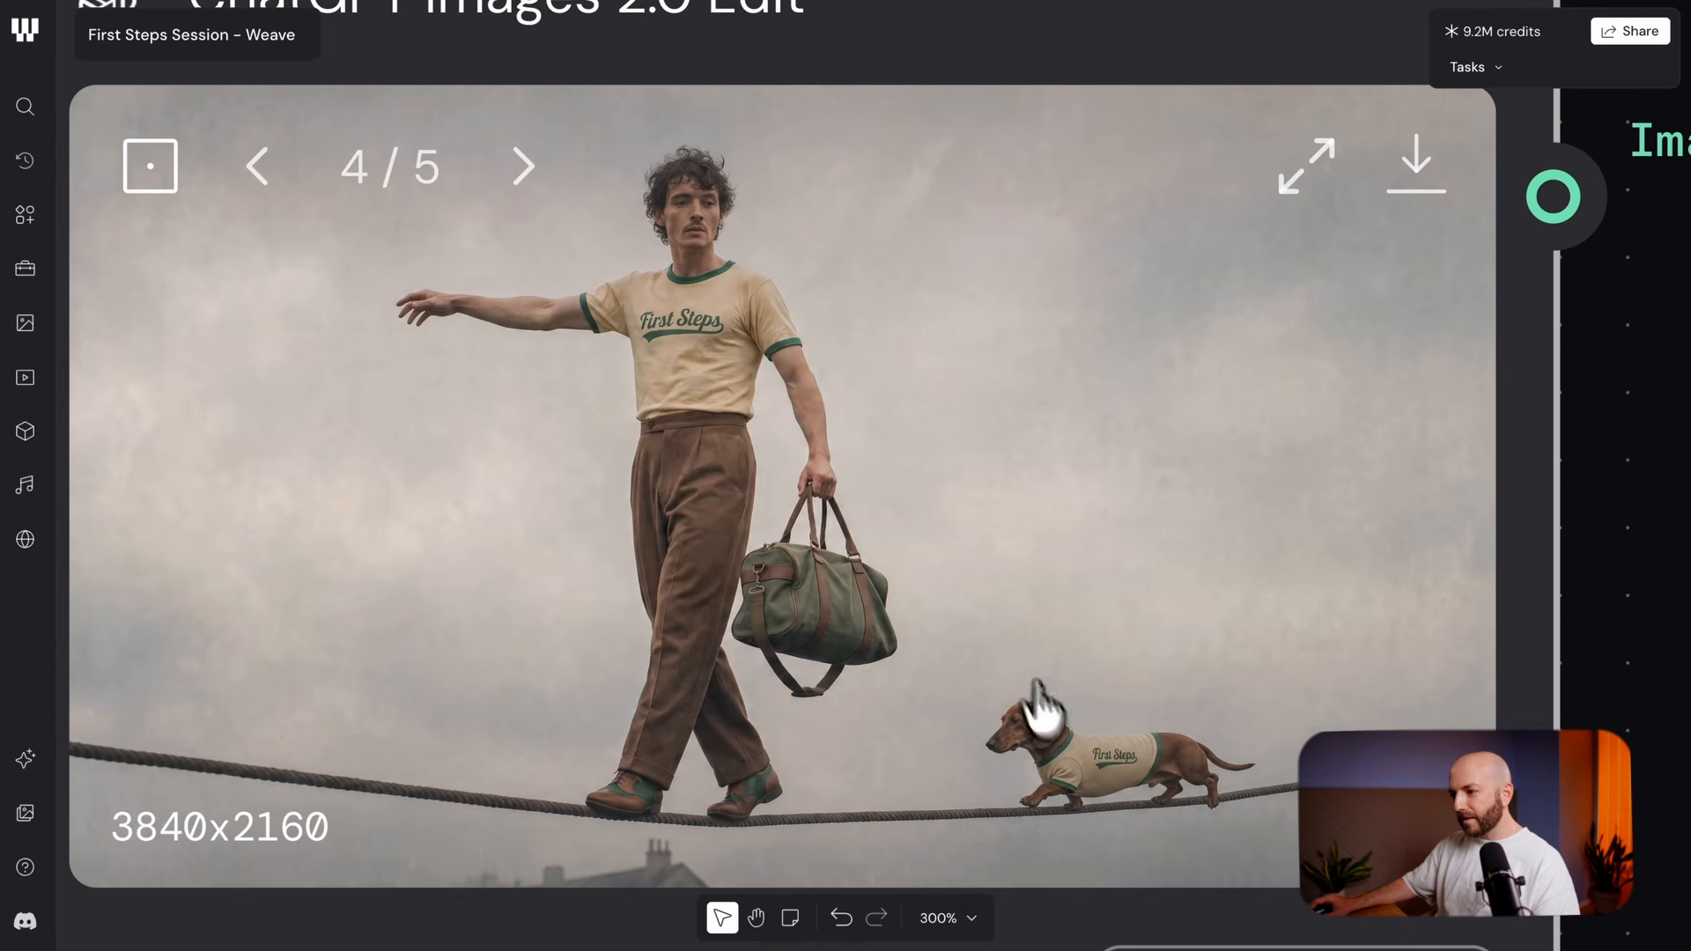
pyautogui.scroll(-1, 1102, 795)
pyautogui.scroll(1, 1103, 795)
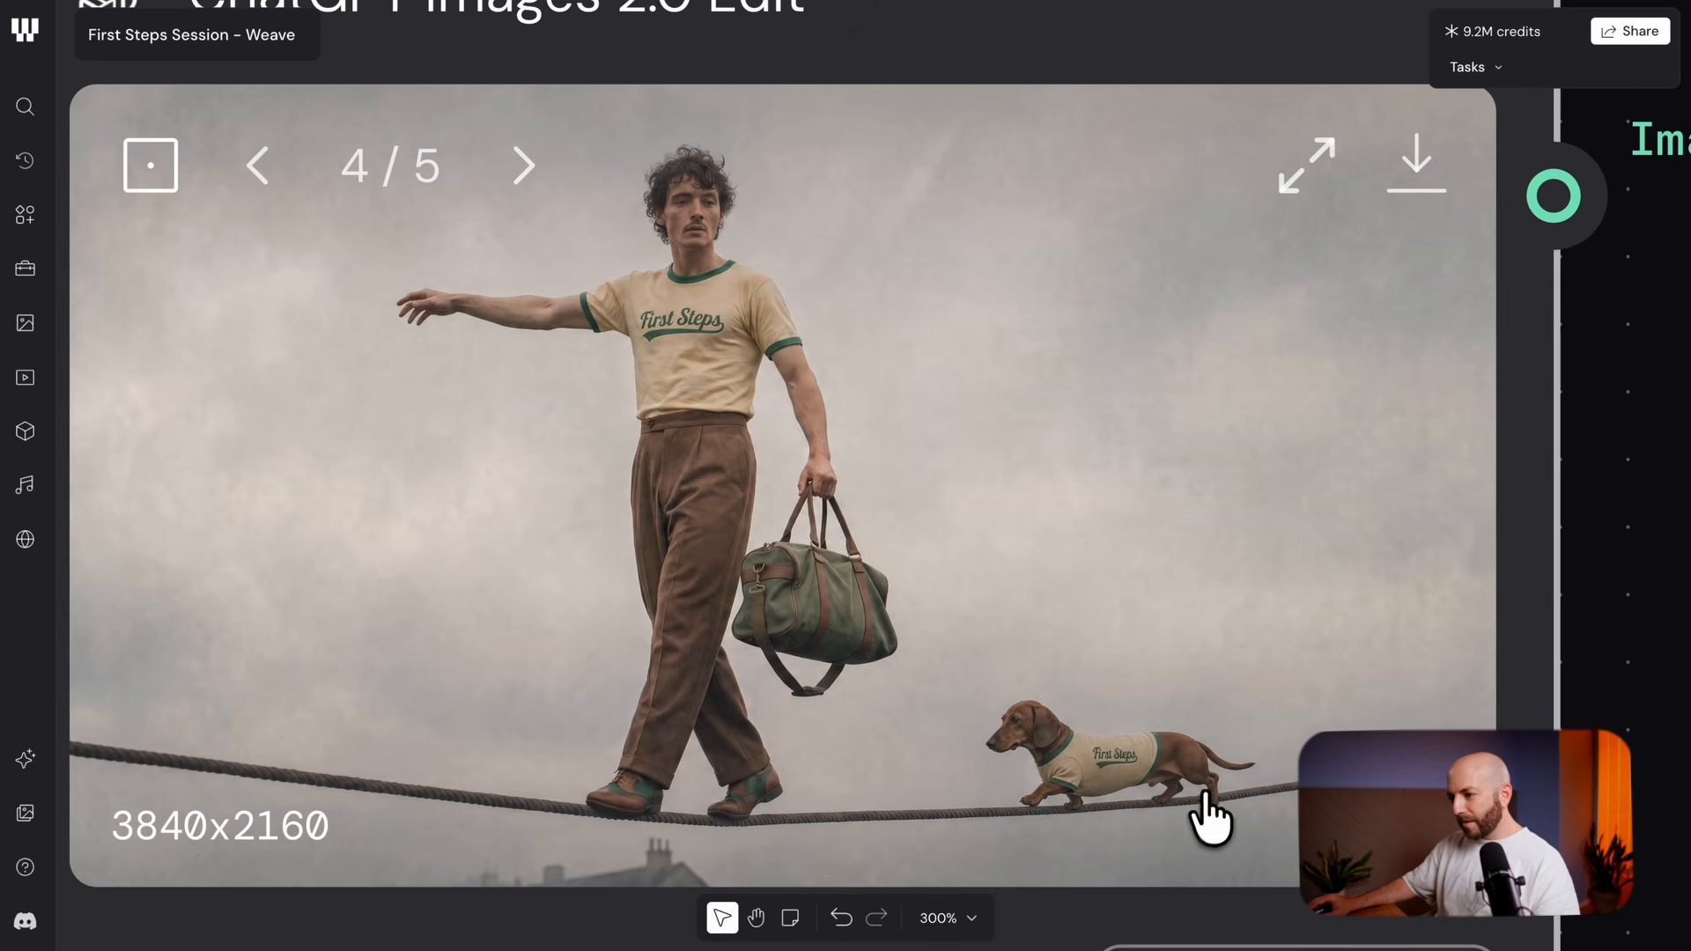
pyautogui.scroll(-5, 1139, 806)
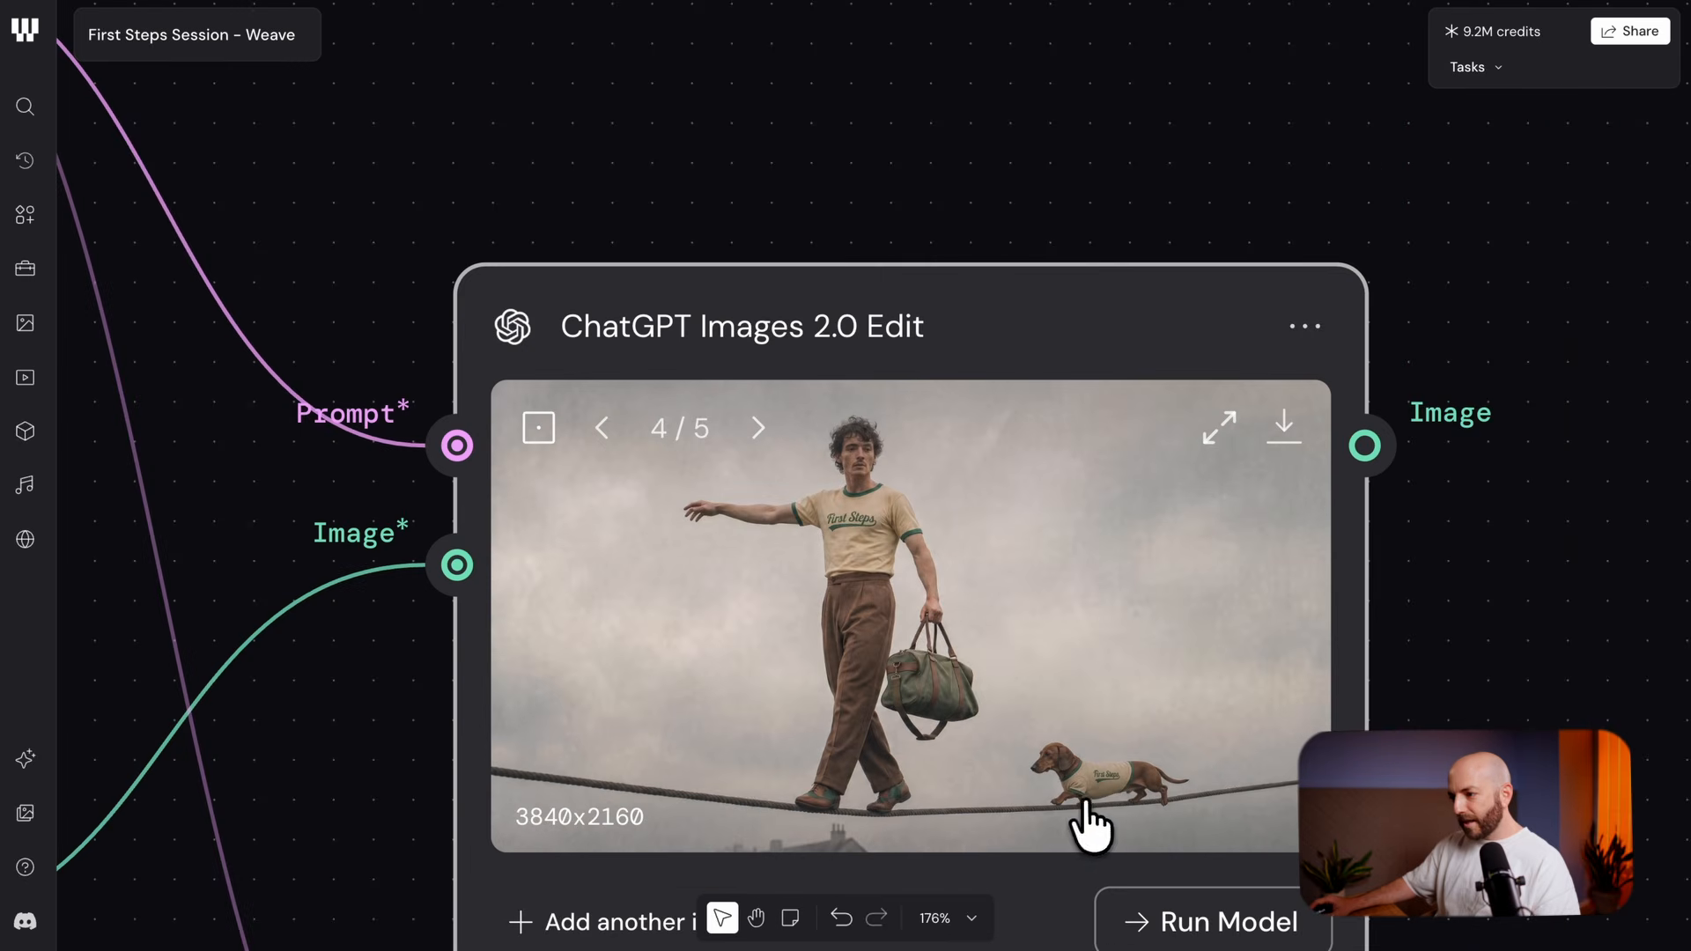
pyautogui.scroll(-5, 960, 777)
pyautogui.moveTo(1001, 808); pyautogui.dragTo(919, 614)
pyautogui.scroll(8, 865, 608)
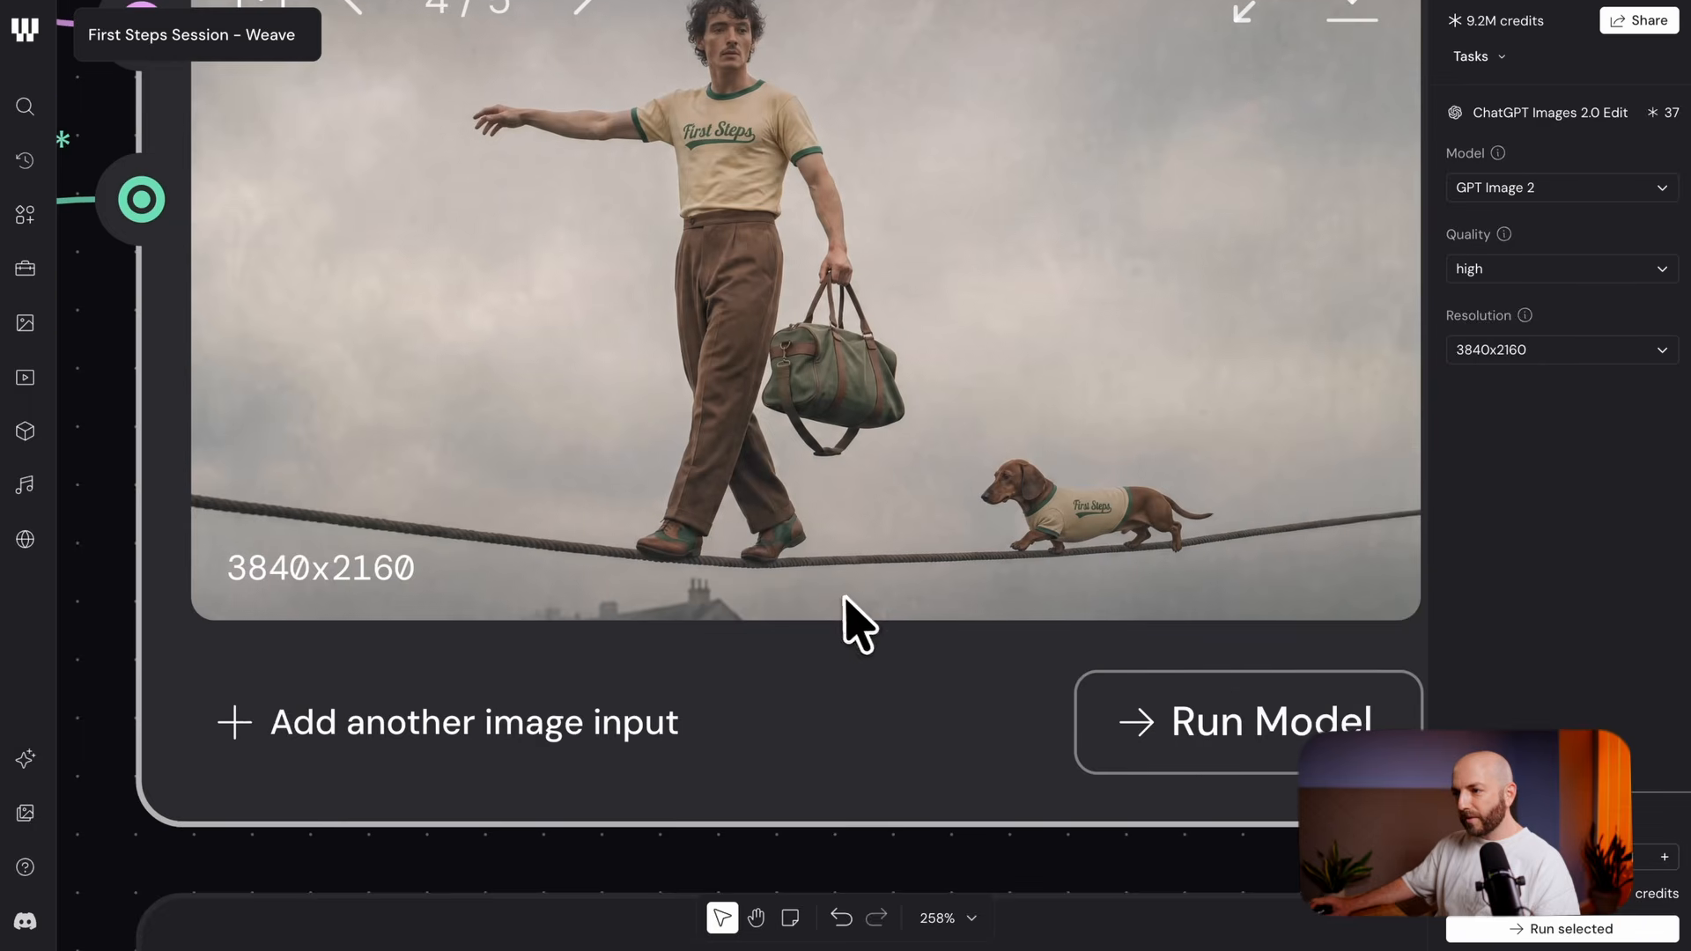
# Review the full composition of the fourth ChatGPT Images 2.0 Edit result, comparing the dachshund with the tightrope walker up close and at node size
pyautogui.scroll(-8, 847, 608)
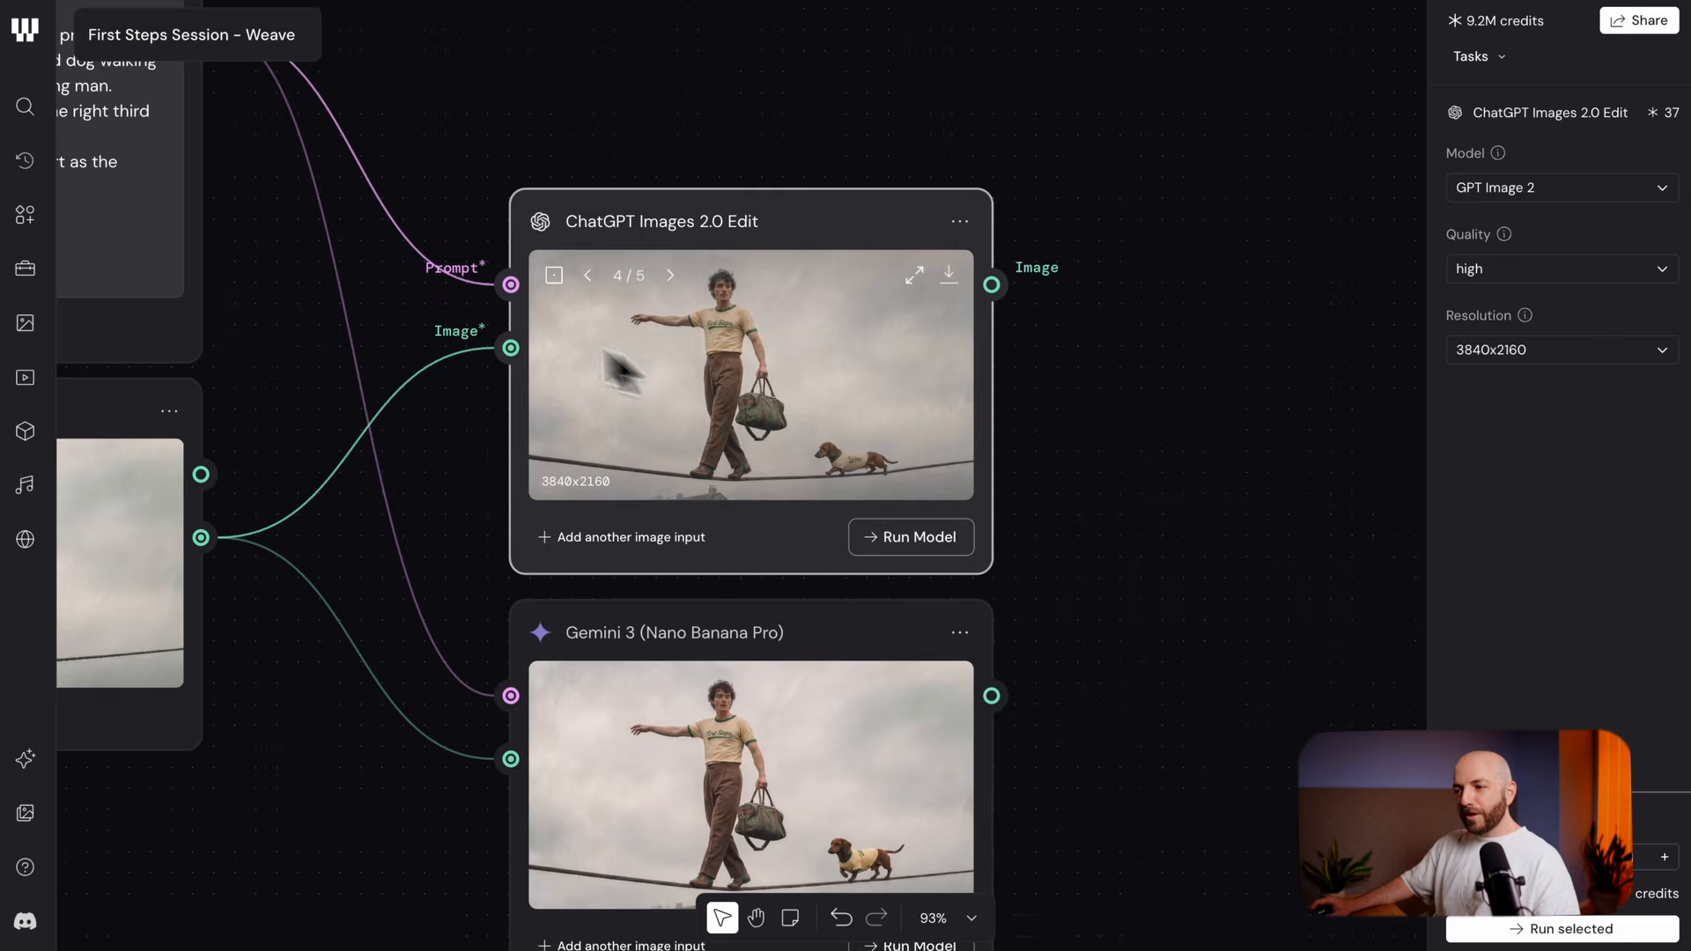
pyautogui.scroll(9, 717, 377)
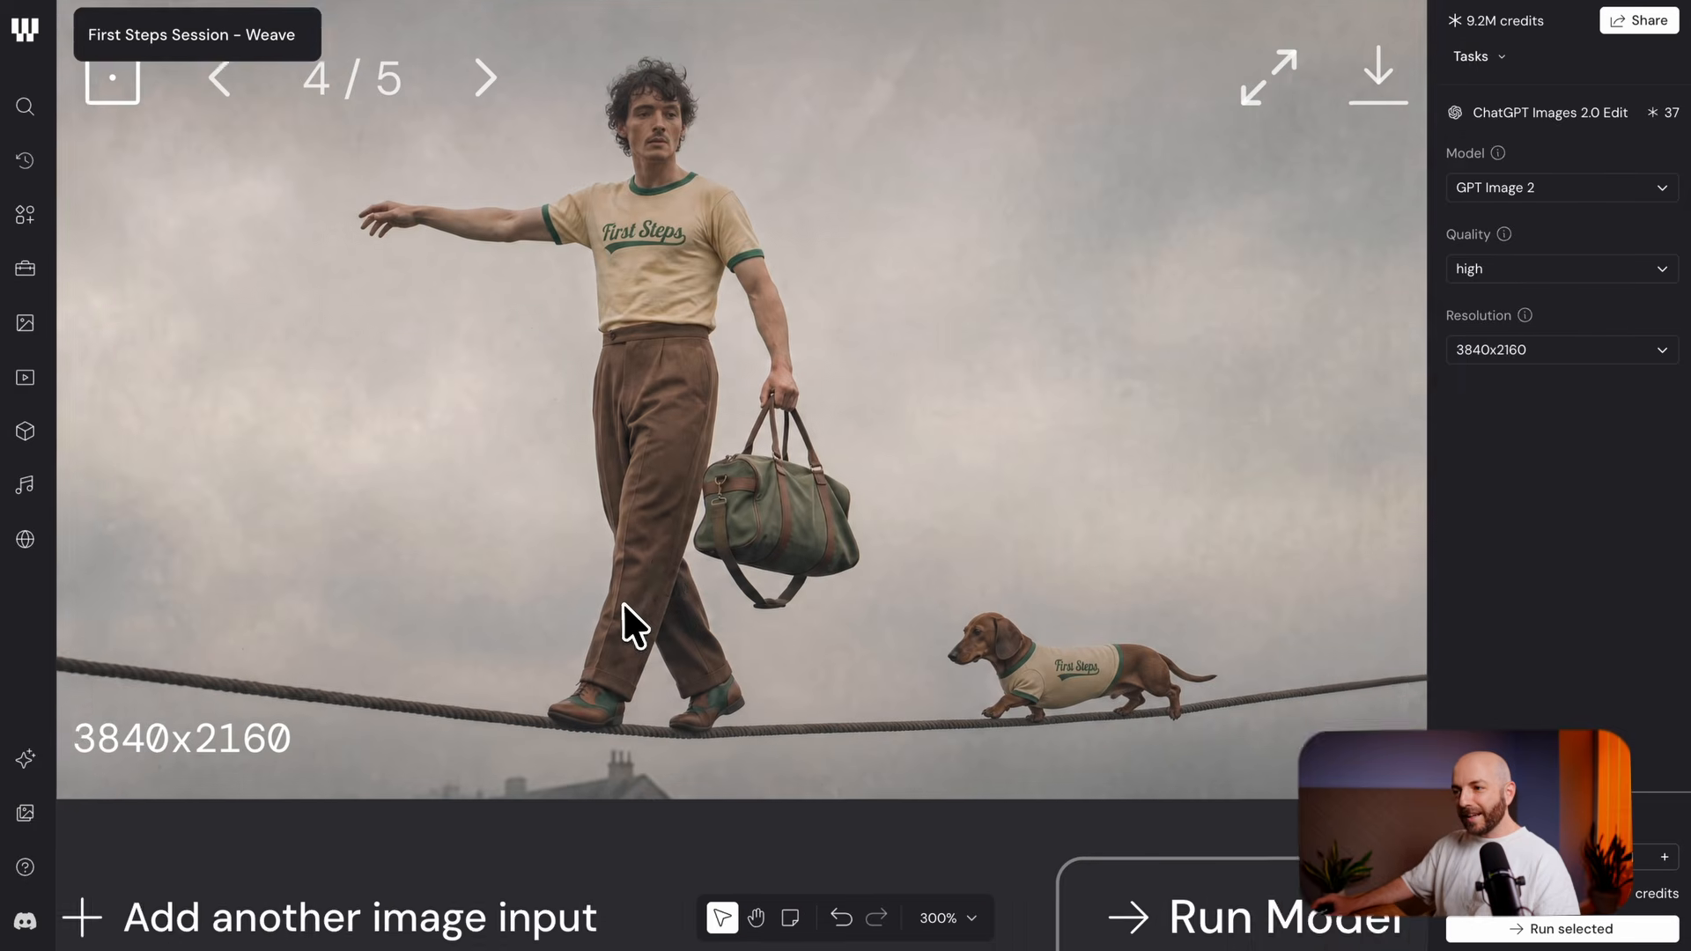
pyautogui.scroll(1, 623, 604)
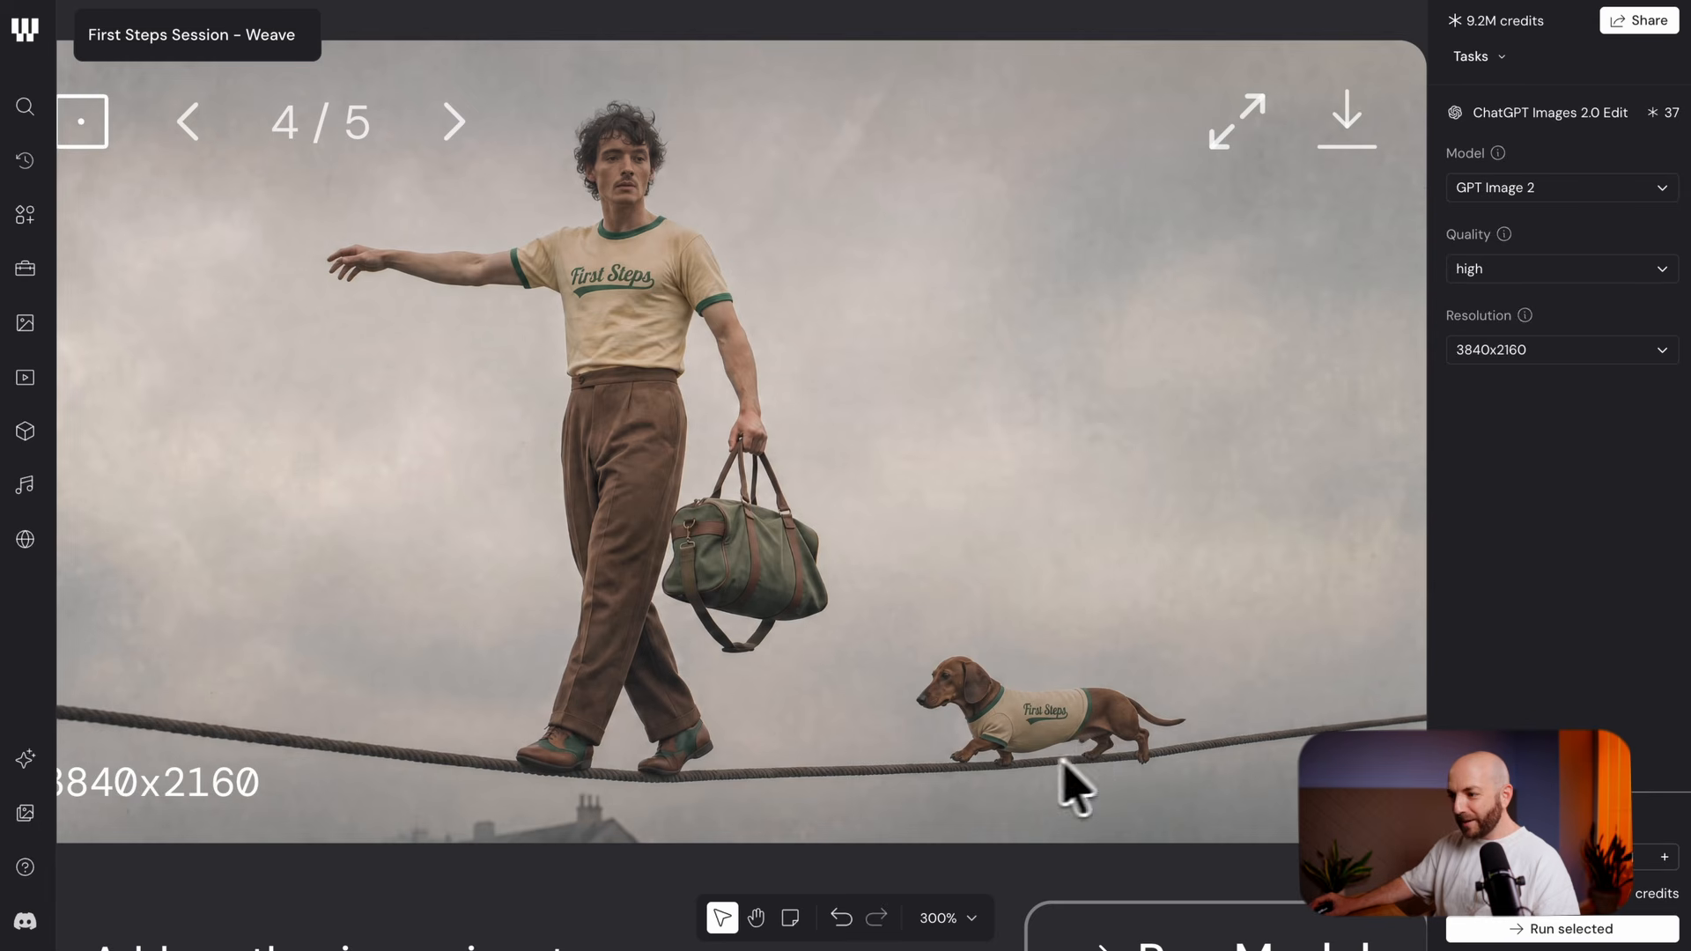
pyautogui.scroll(-4, 1043, 735)
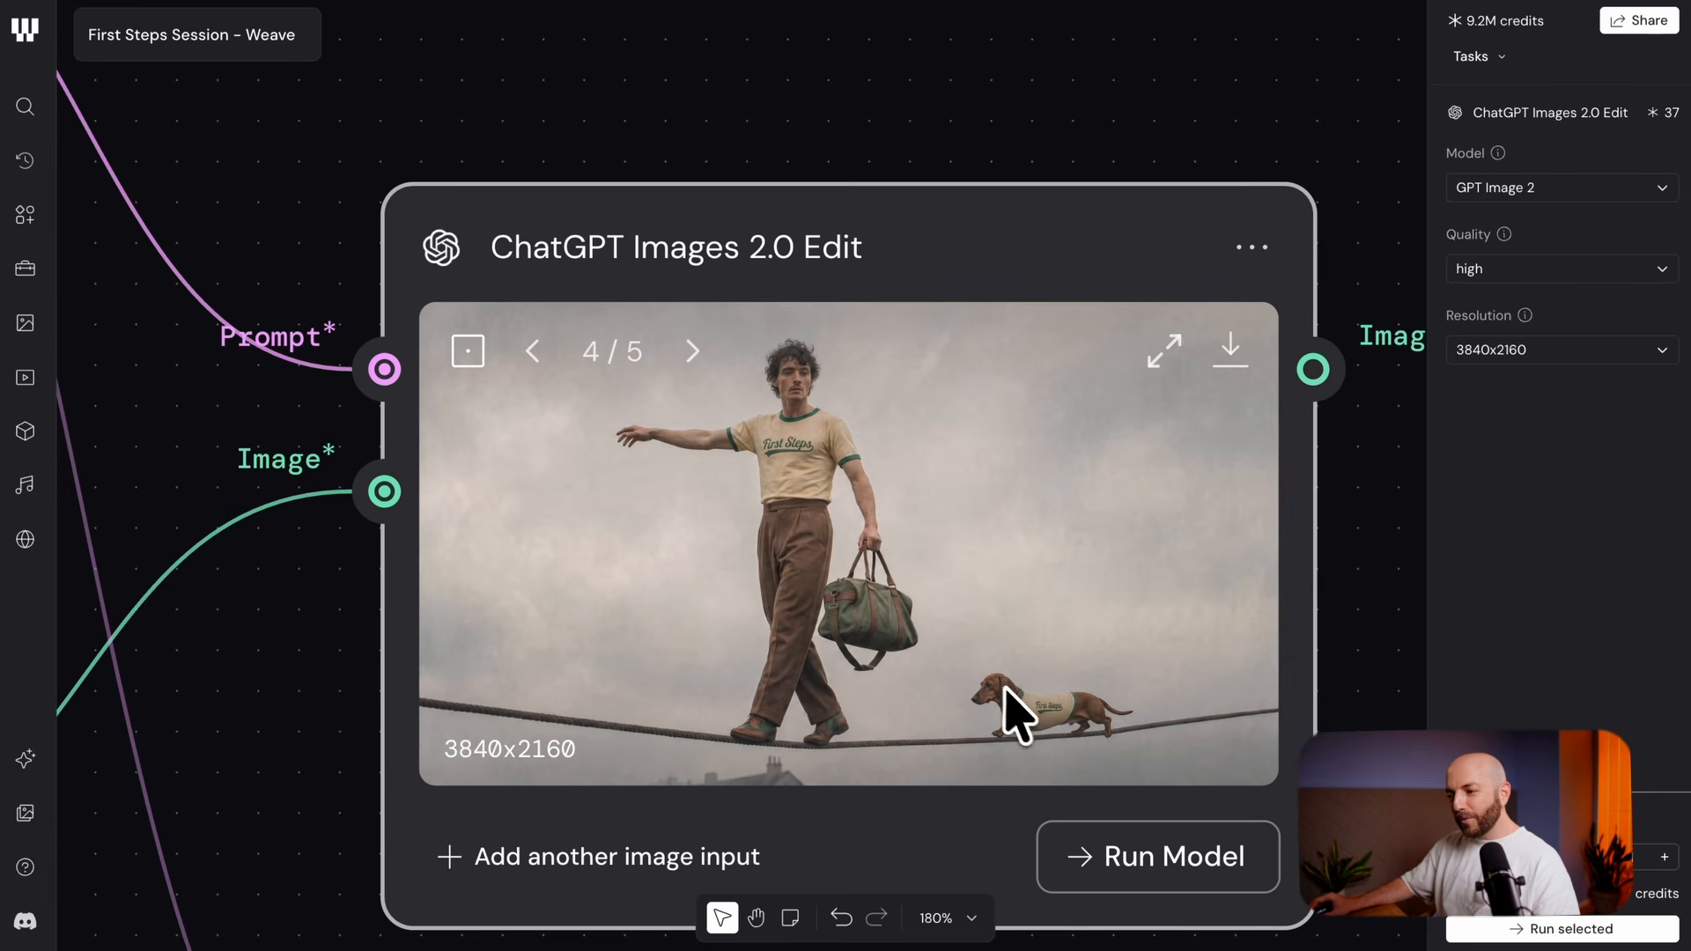
pyautogui.scroll(2, 1012, 713)
pyautogui.scroll(2, 890, 434)
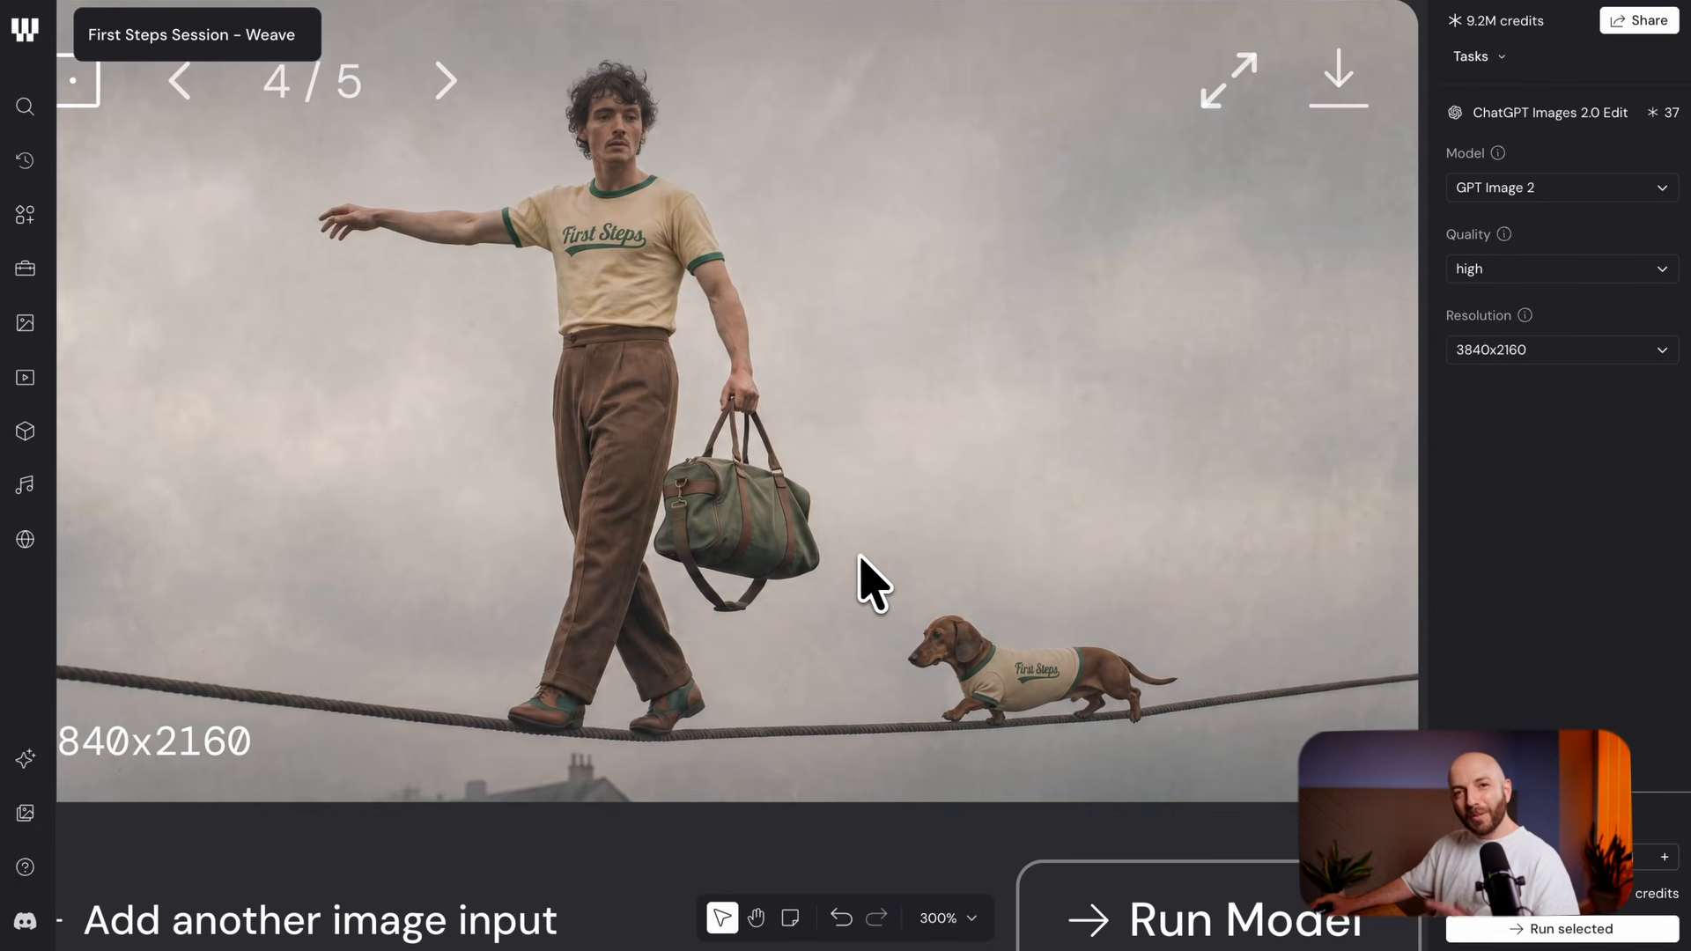
pyautogui.scroll(-4, 841, 551)
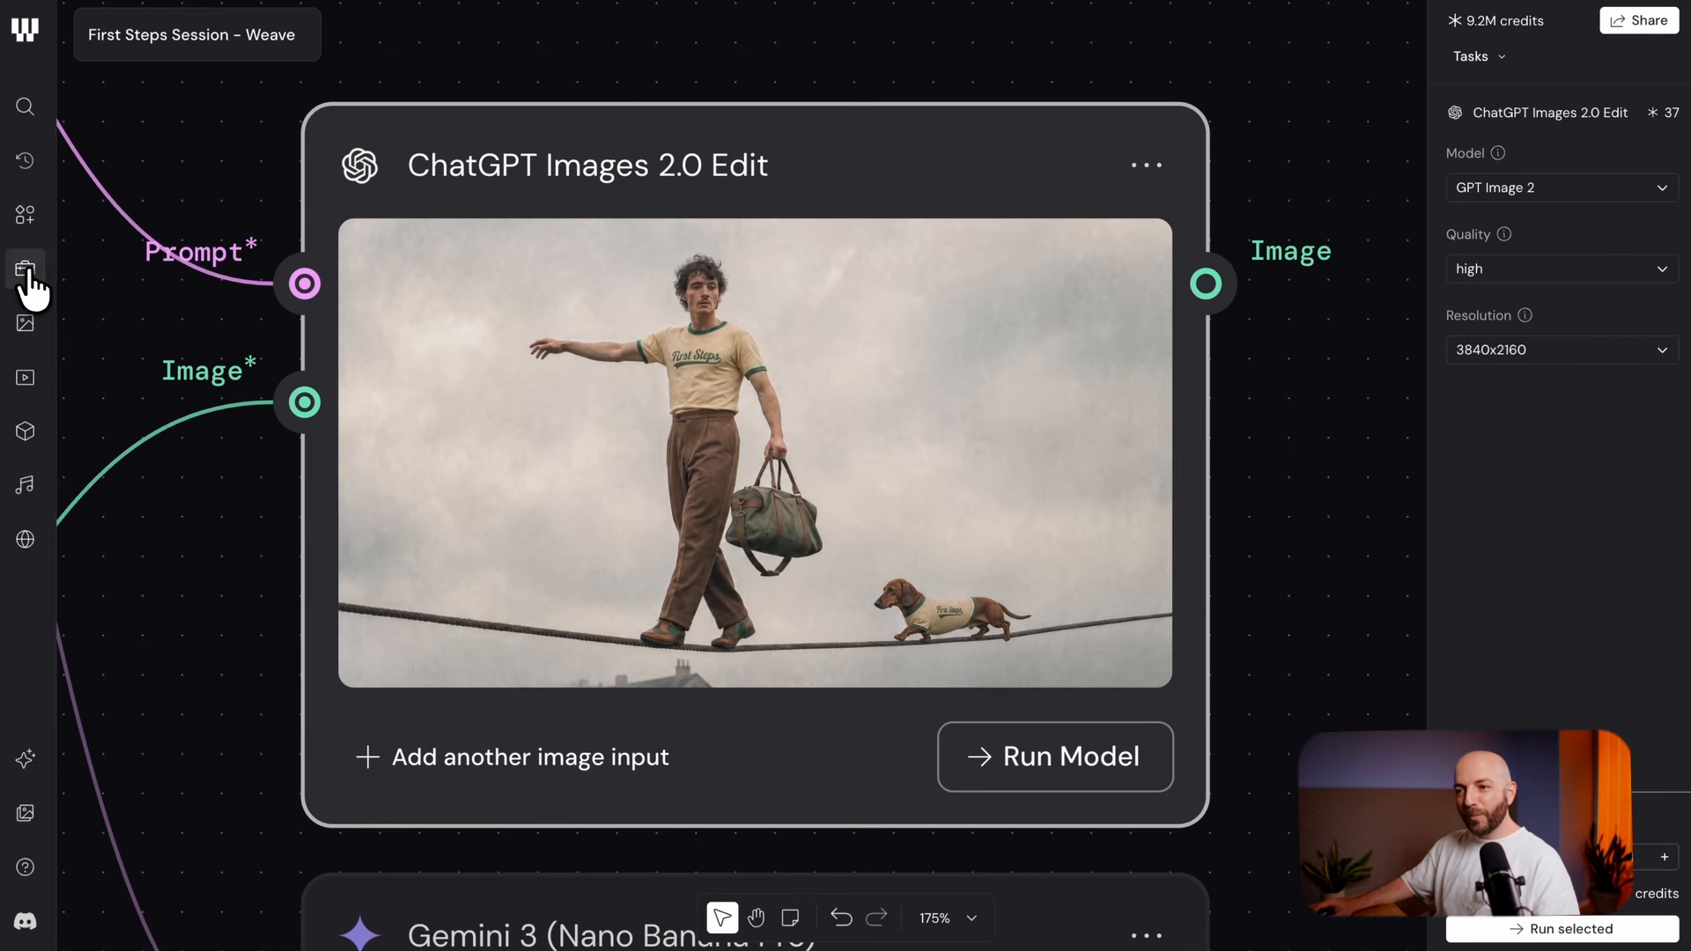
# Open the Toolbox and browse its Editing tools, from Rotate and flip through Video to GIF
pyautogui.click(27, 269)
pyautogui.scroll(-1, 133, 358)
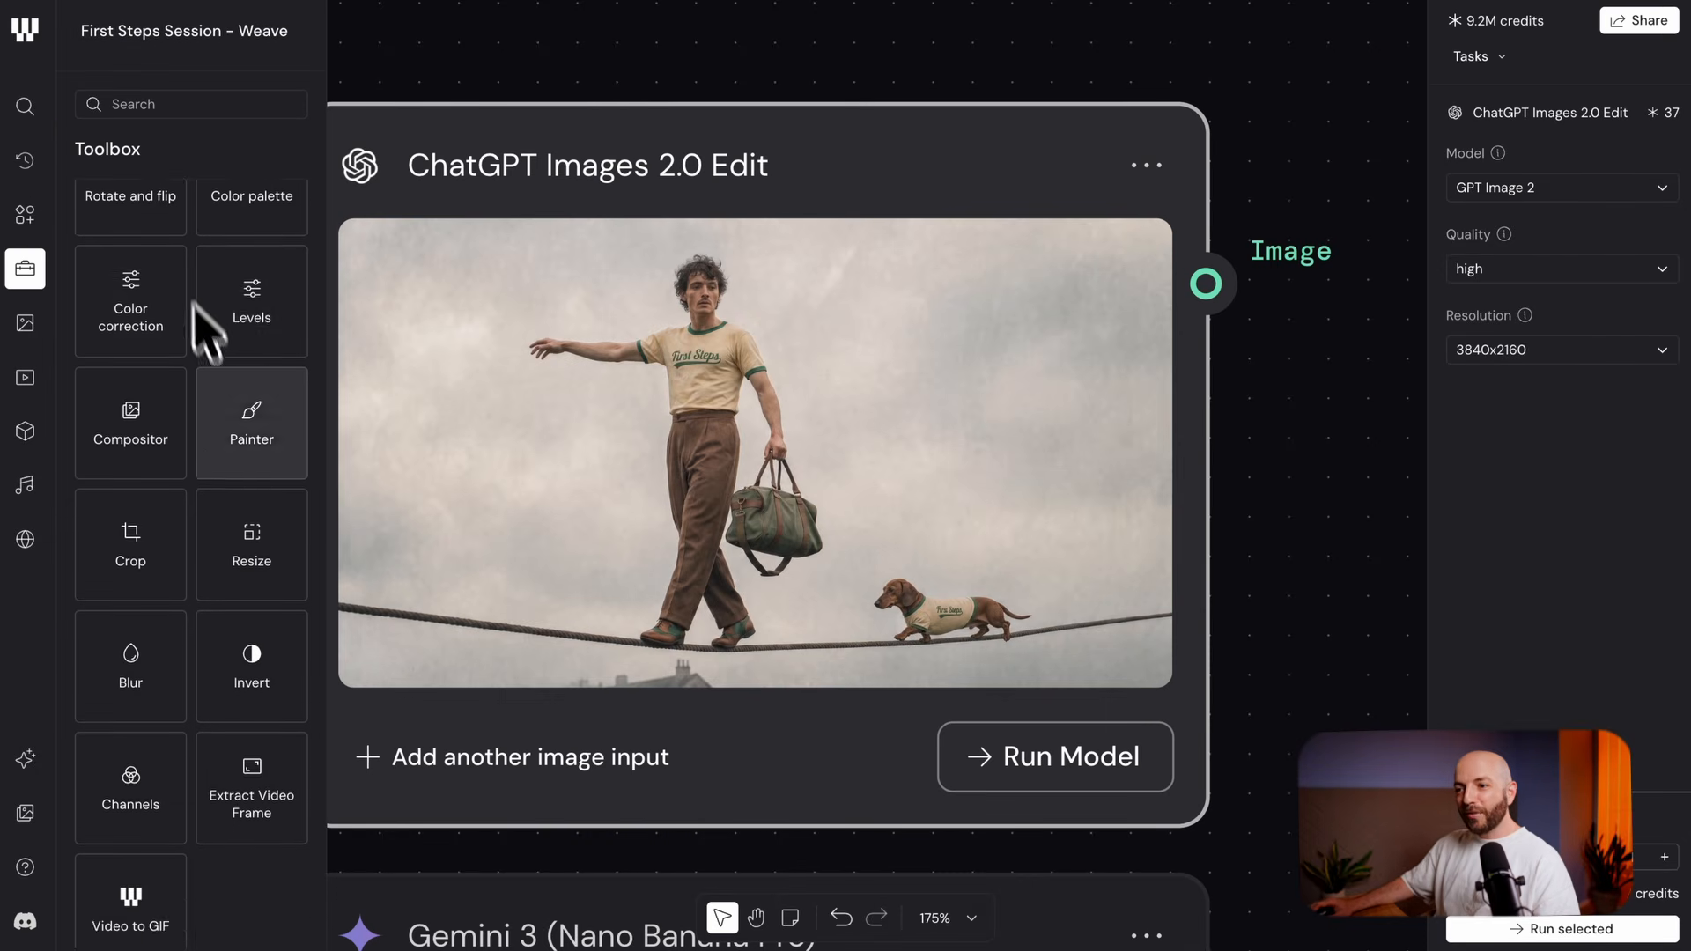
pyautogui.scroll(2, 204, 330)
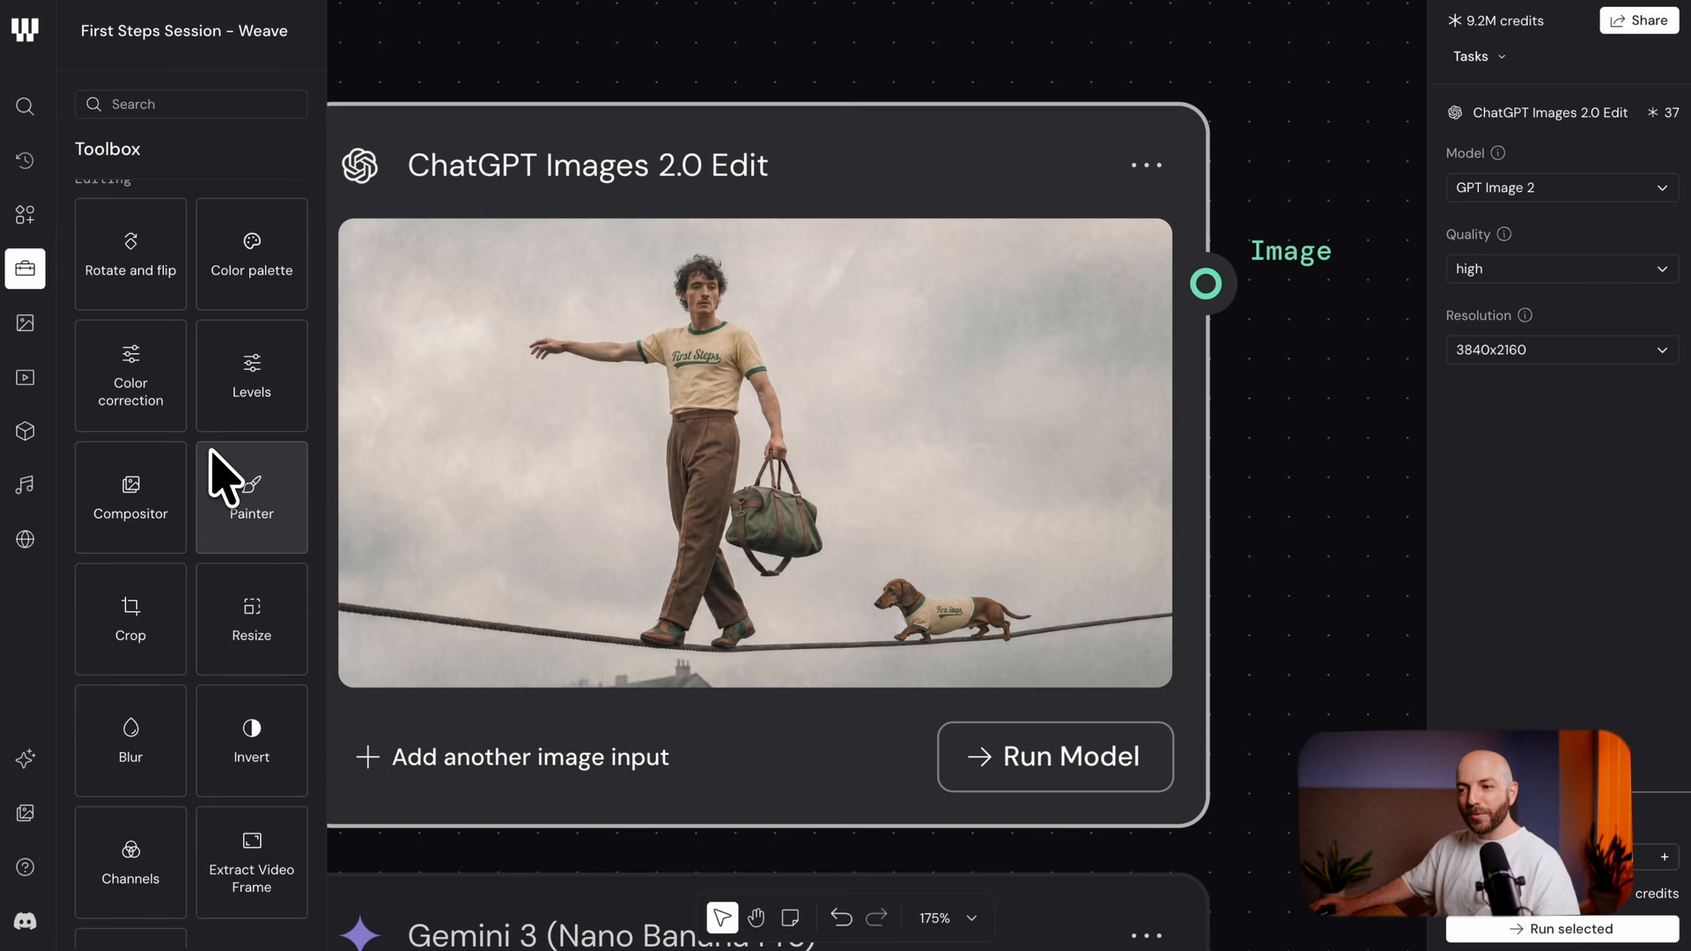
pyautogui.scroll(-5, 212, 467)
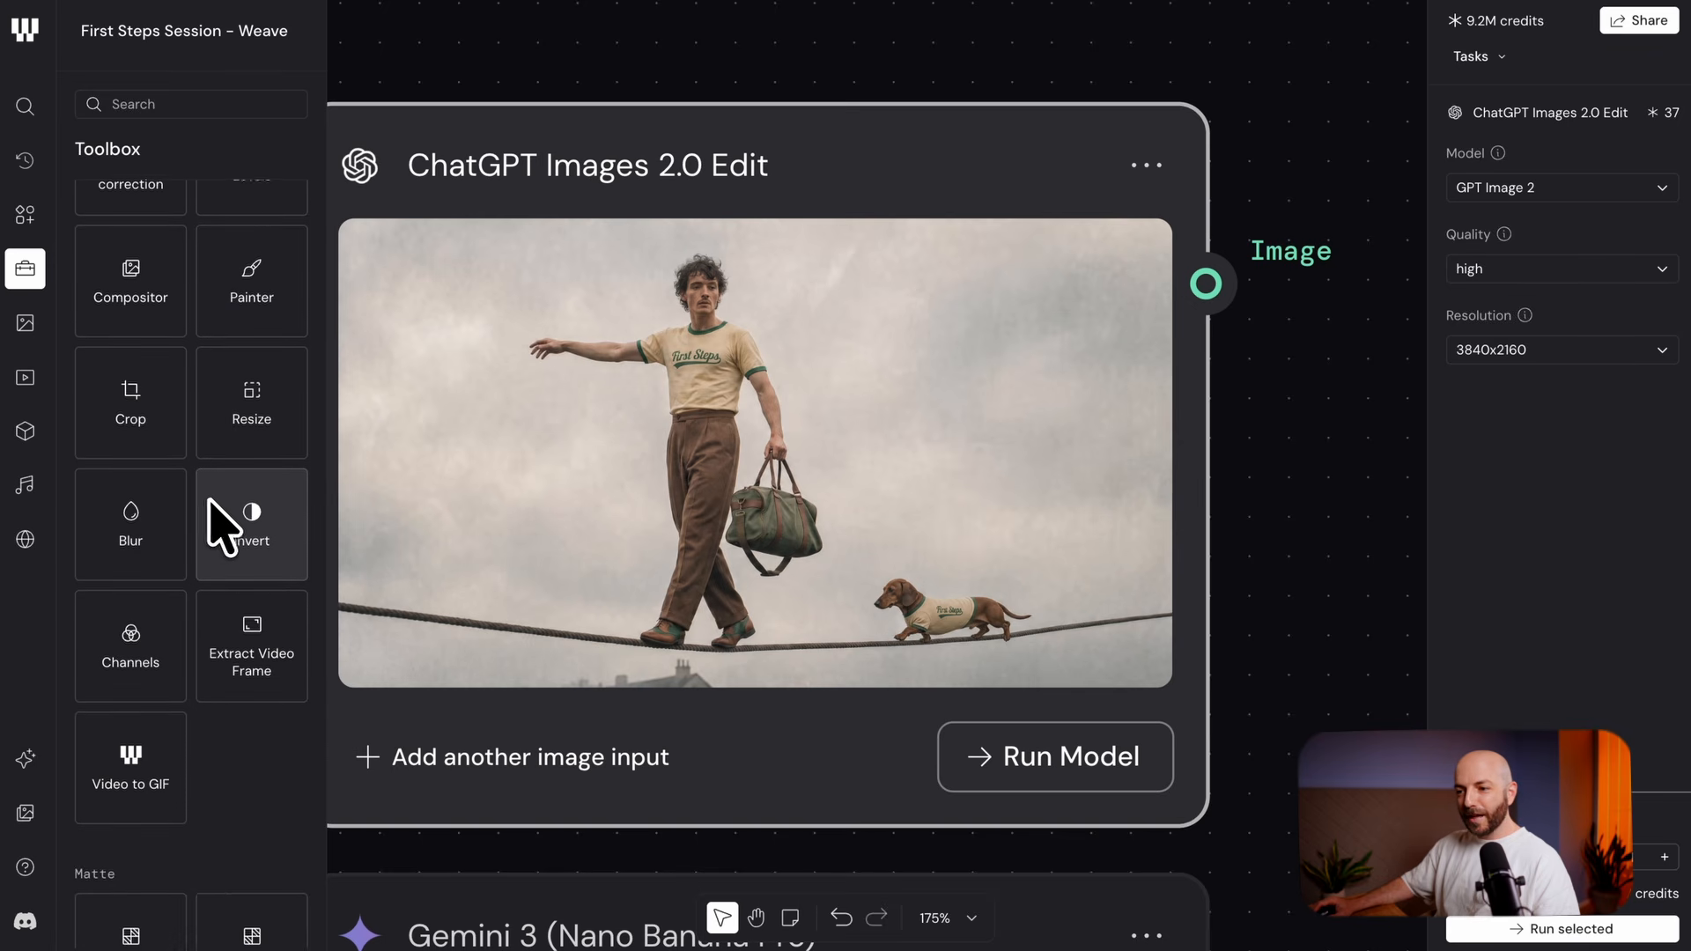
# Add a Color correction node and connect the ChatGPT Images 2.0 Edit image output to its File input
pyautogui.scroll(-2, 217, 504)
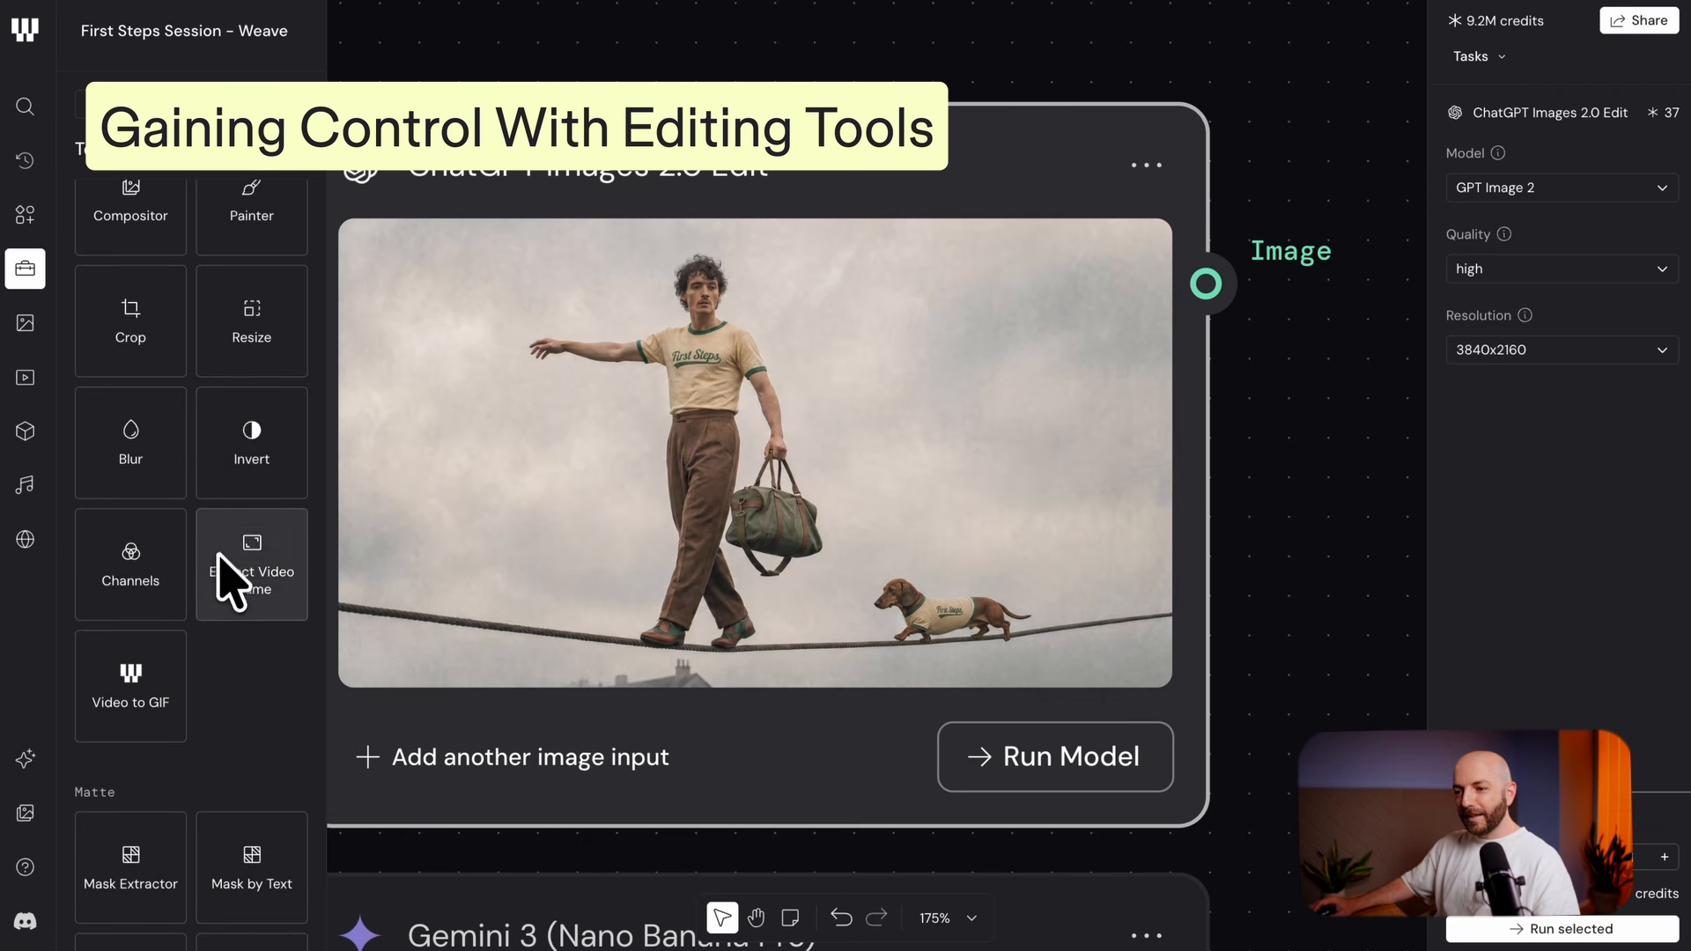
pyautogui.scroll(10, 227, 581)
pyautogui.moveTo(158, 539); pyautogui.dragTo(1347, 451)
pyautogui.moveTo(1504, 321); pyautogui.dragTo(1506, 149)
pyautogui.scroll(-5, 1259, 427)
pyautogui.moveTo(1409, 258); pyautogui.dragTo(1561, 259)
pyautogui.moveTo(1025, 325); pyautogui.dragTo(1210, 326)
pyautogui.moveTo(1139, 530); pyautogui.dragTo(577, 476)
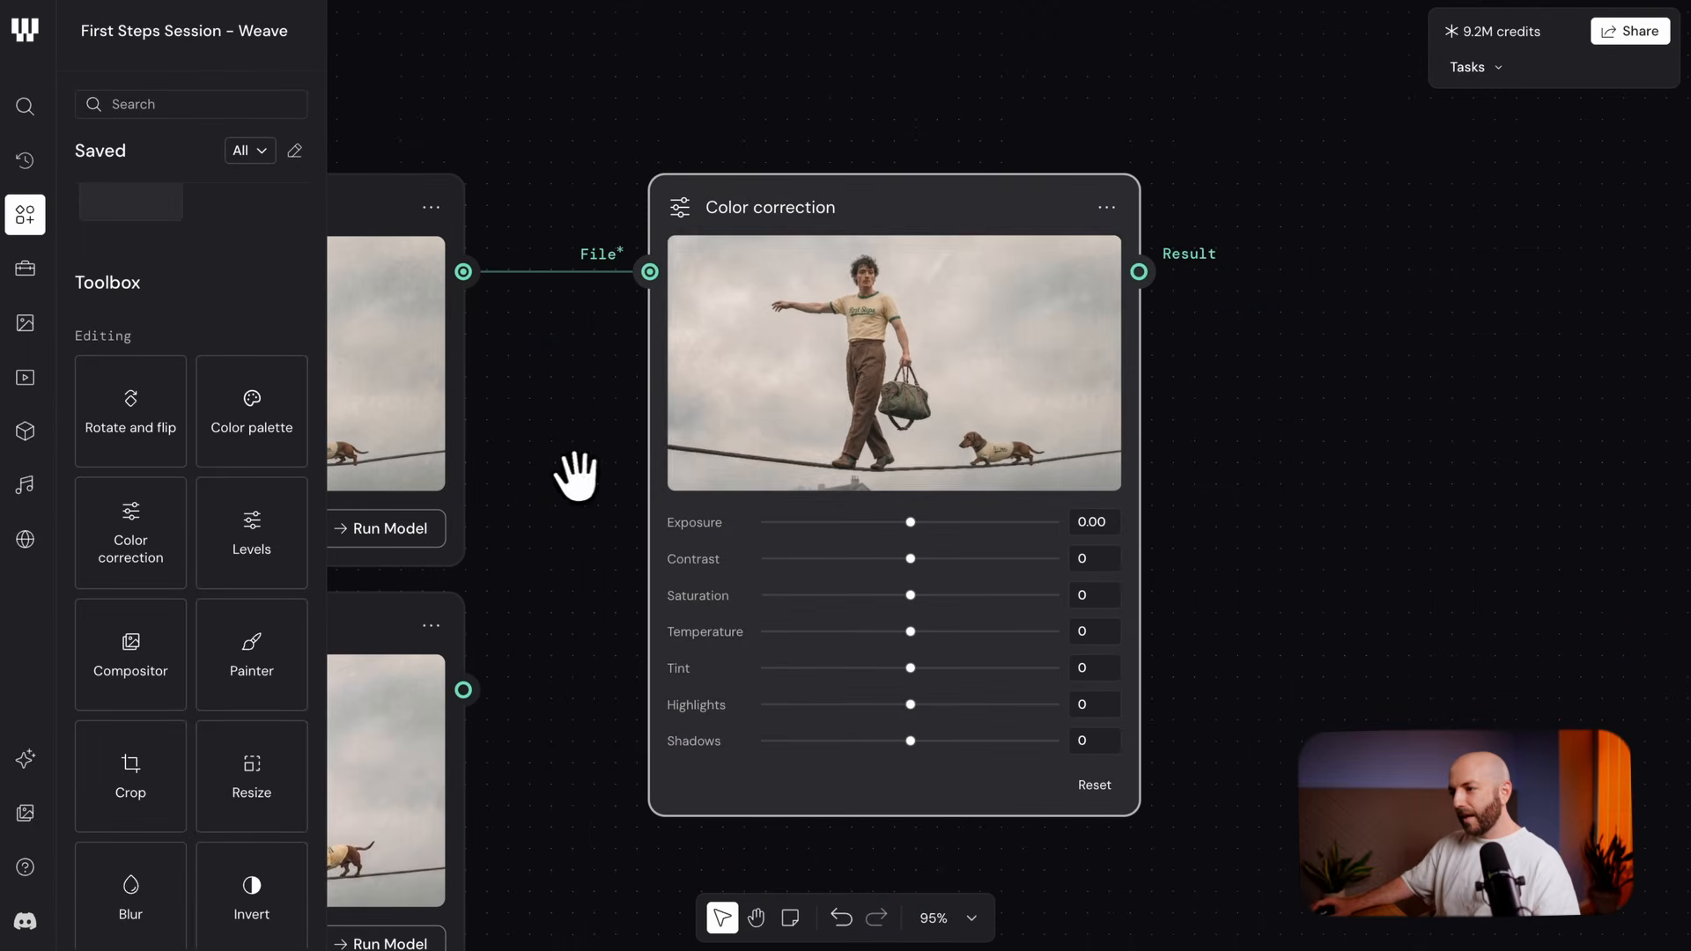
# Set the Color correction node's exposure to 0.21 and contrast to 13
pyautogui.scroll(10, 1045, 397)
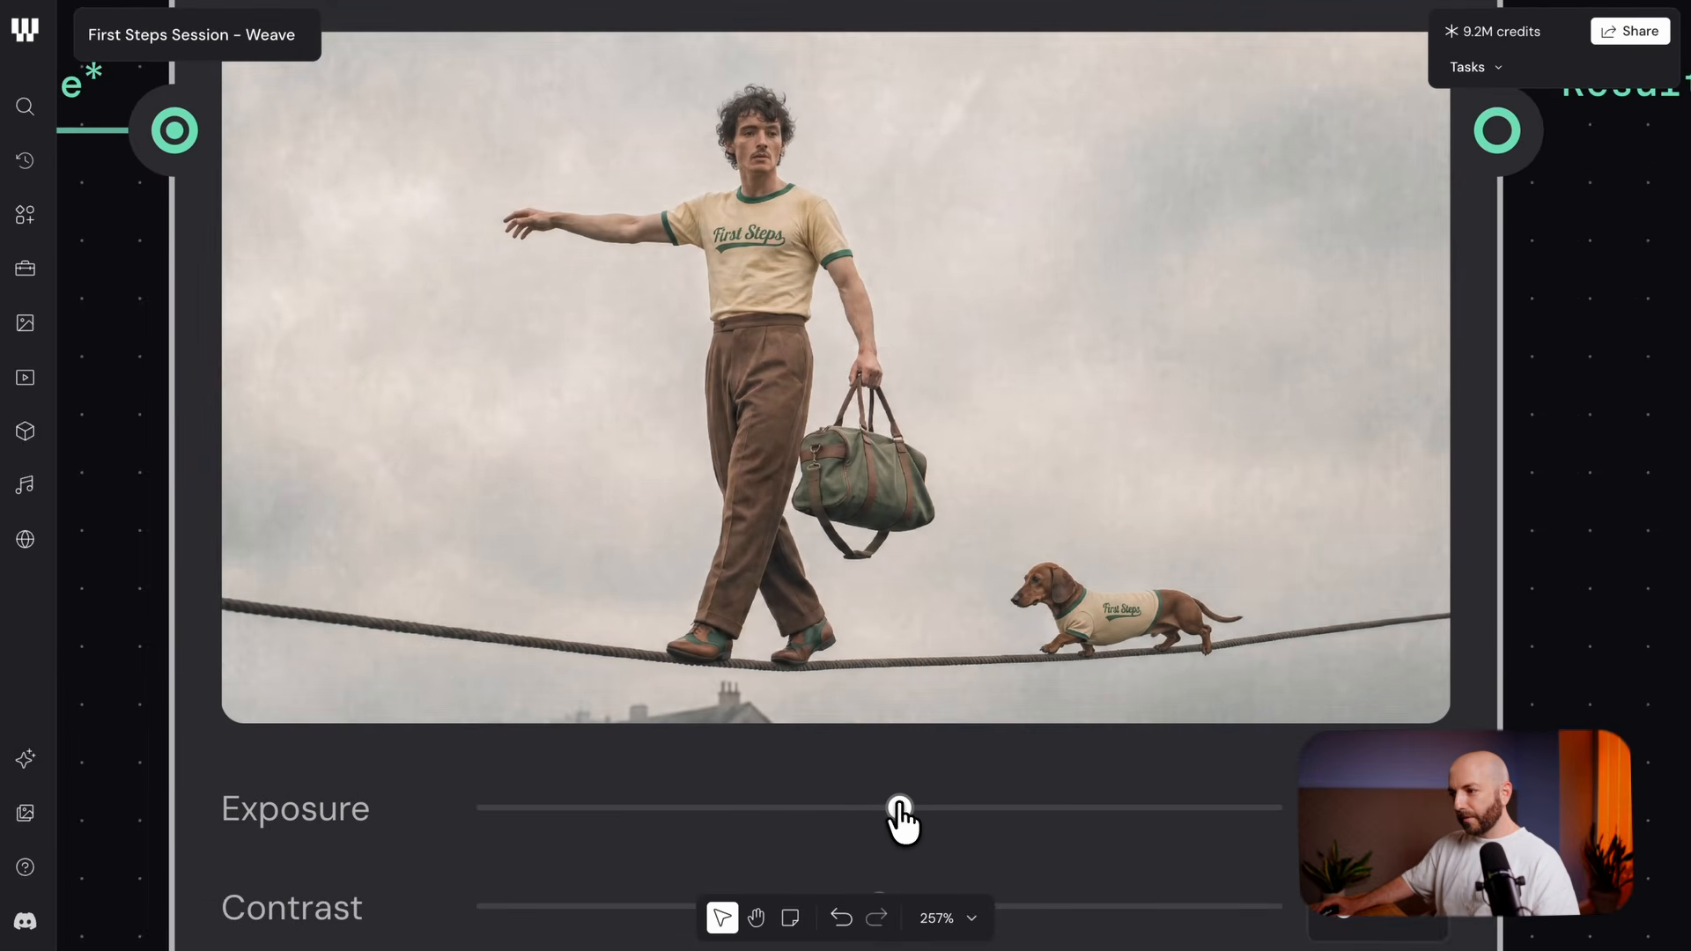
pyautogui.scroll(-3, 959, 818)
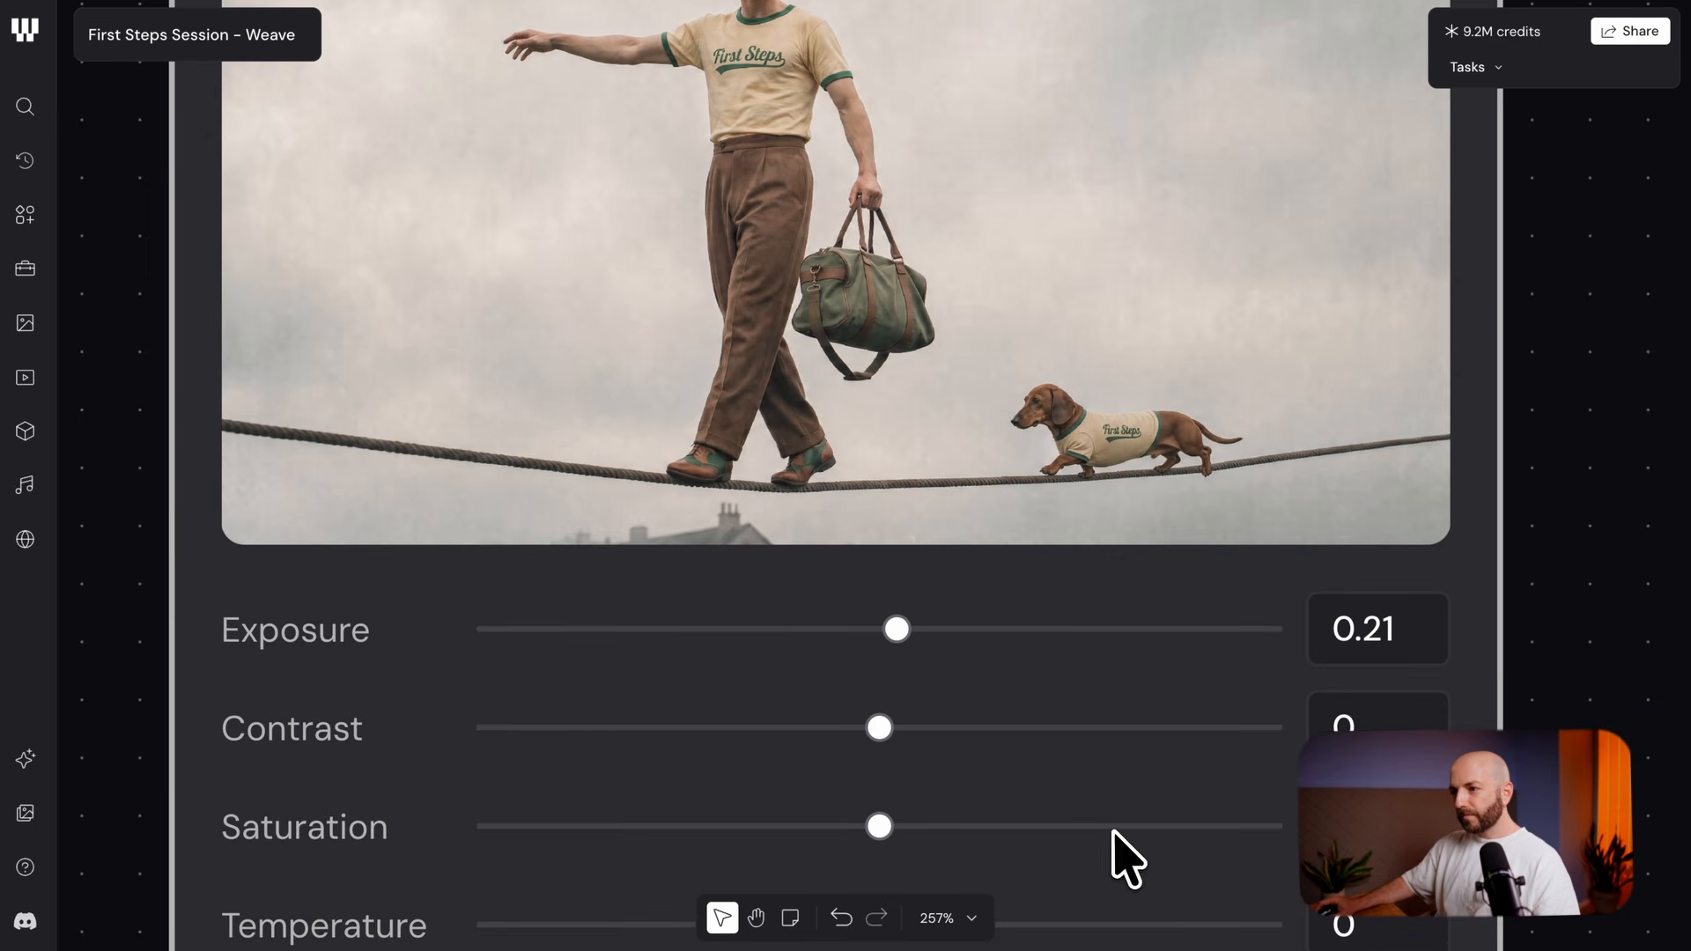
pyautogui.scroll(3, 1114, 832)
pyautogui.scroll(-2, 943, 792)
pyautogui.scroll(-1, 1012, 842)
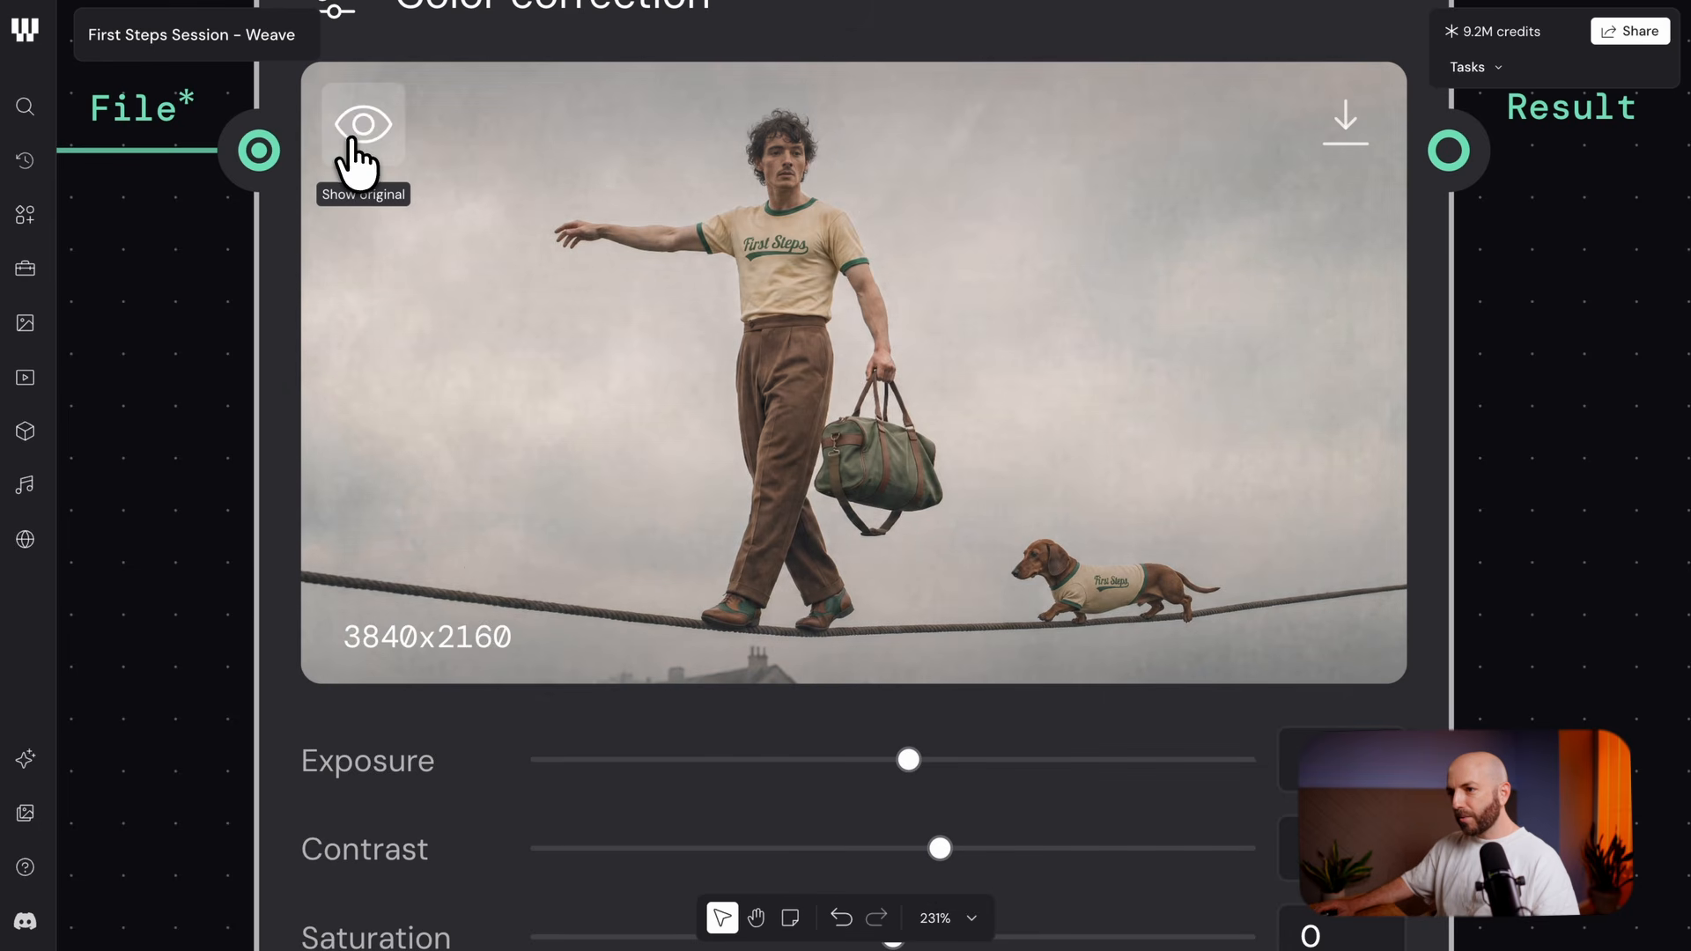
# Toggle the original image in the Color correction preview to compare the exposure and contrast changes
pyautogui.click(353, 141)
pyautogui.click(353, 140)
pyautogui.click(353, 141)
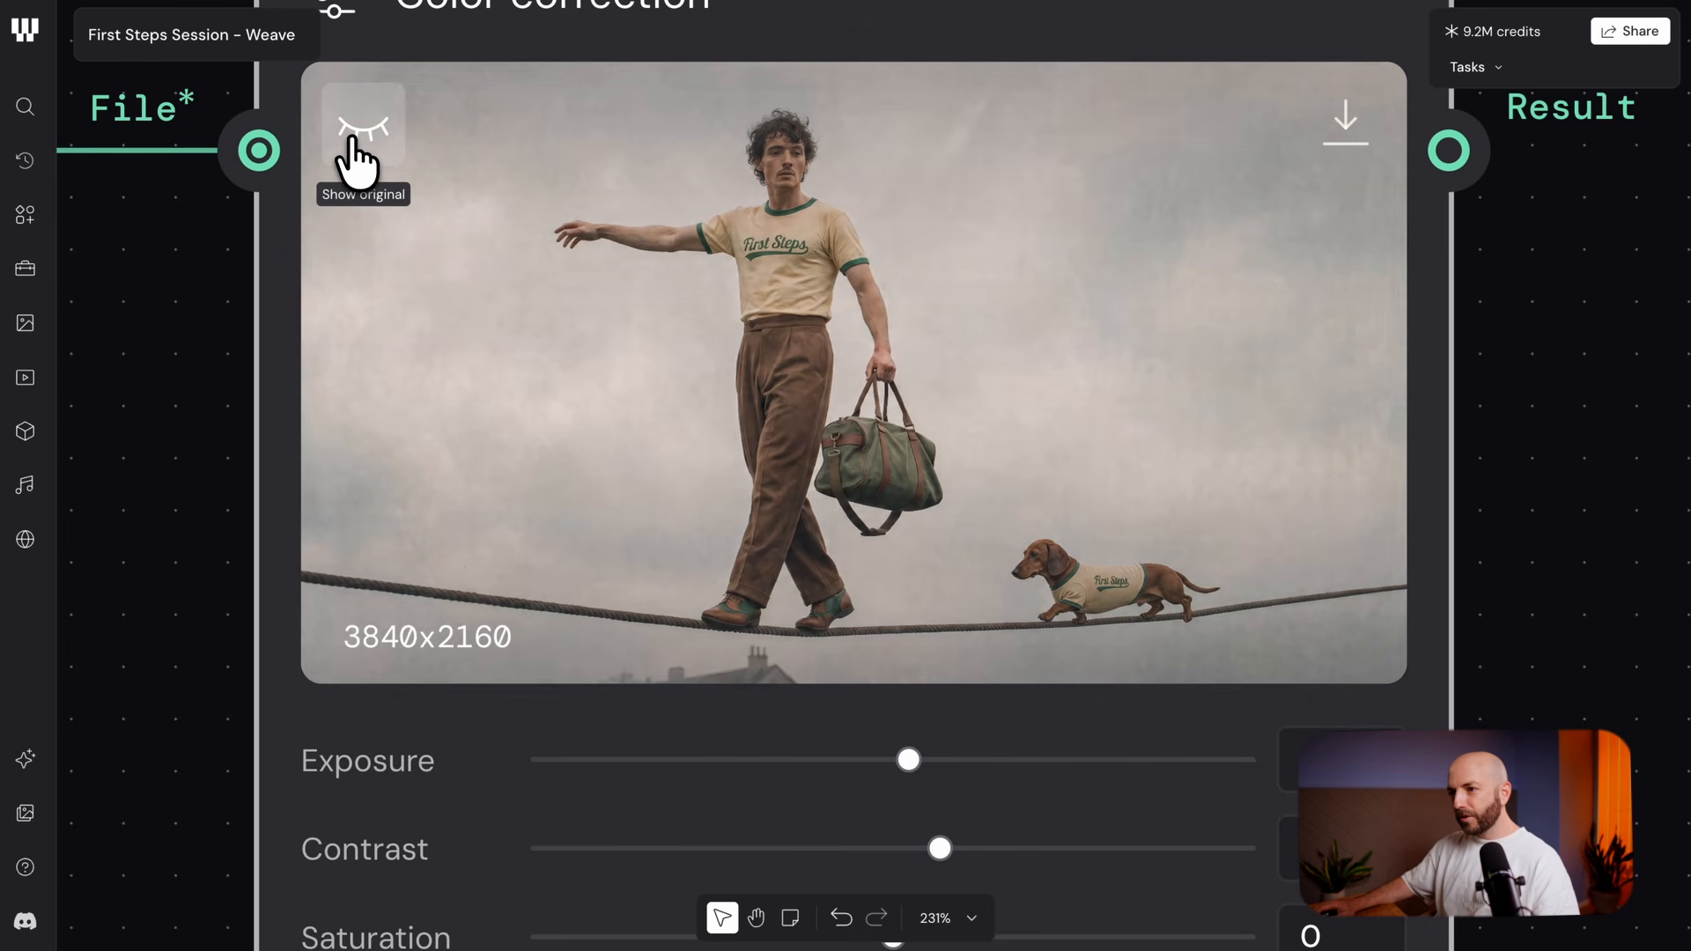
pyautogui.click(353, 141)
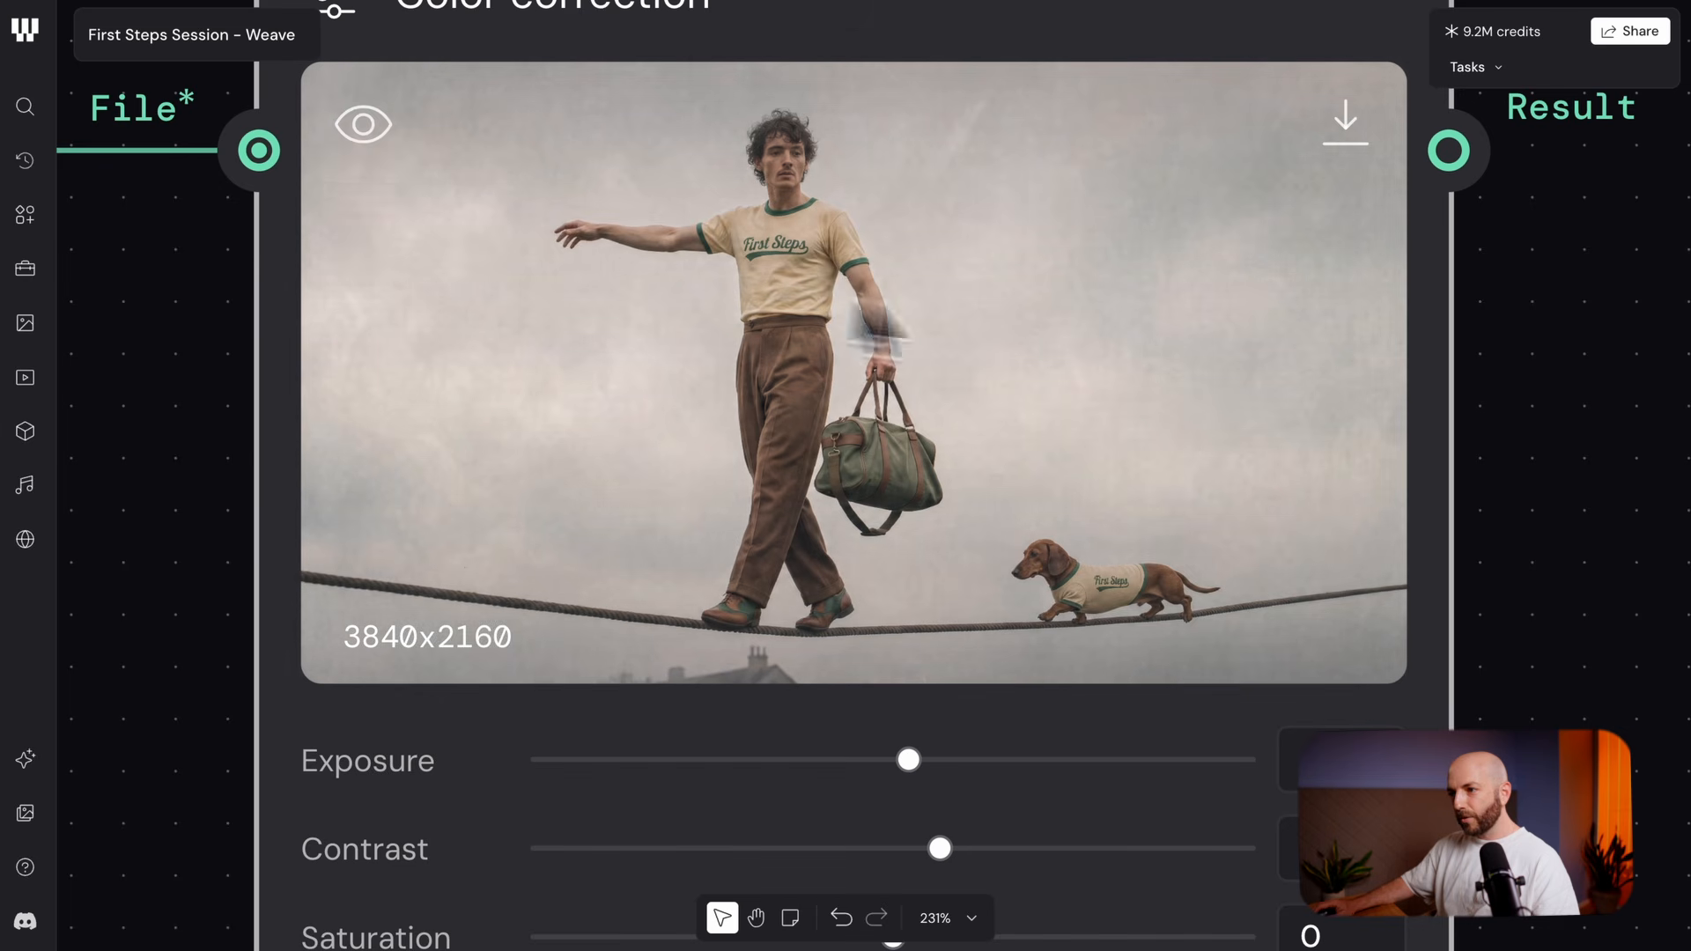
# Set the Color correction node's saturation to 3
pyautogui.scroll(-3, 1083, 690)
pyautogui.scroll(1, 1009, 698)
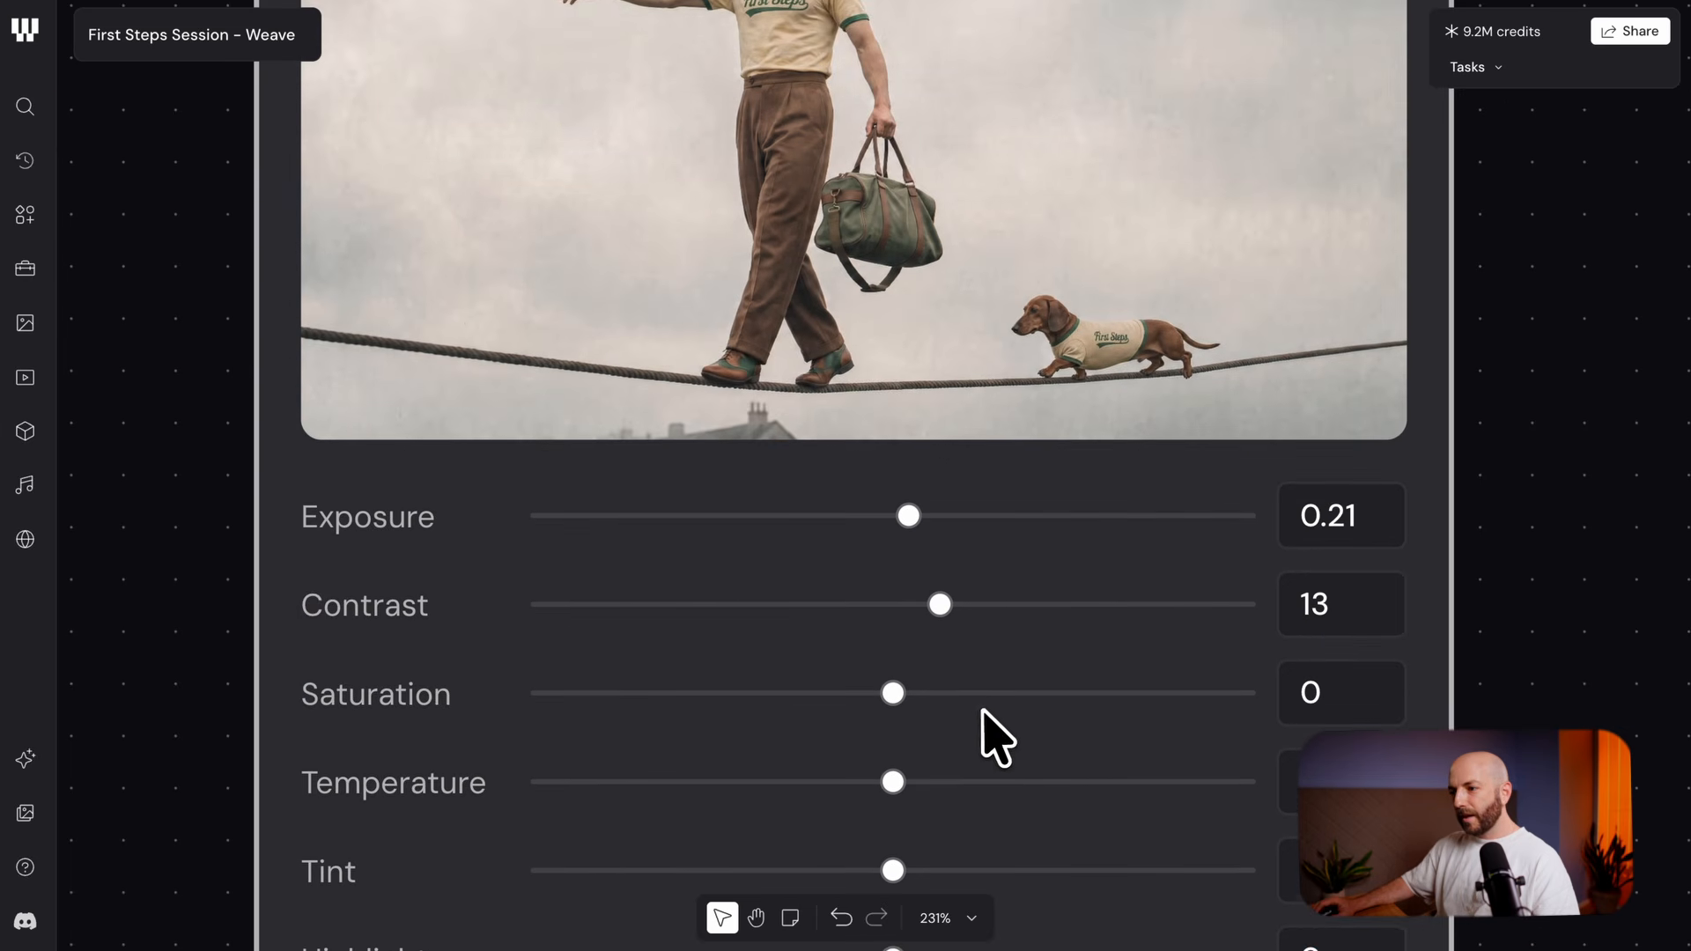
pyautogui.scroll(3, 981, 711)
pyautogui.scroll(-3, 984, 708)
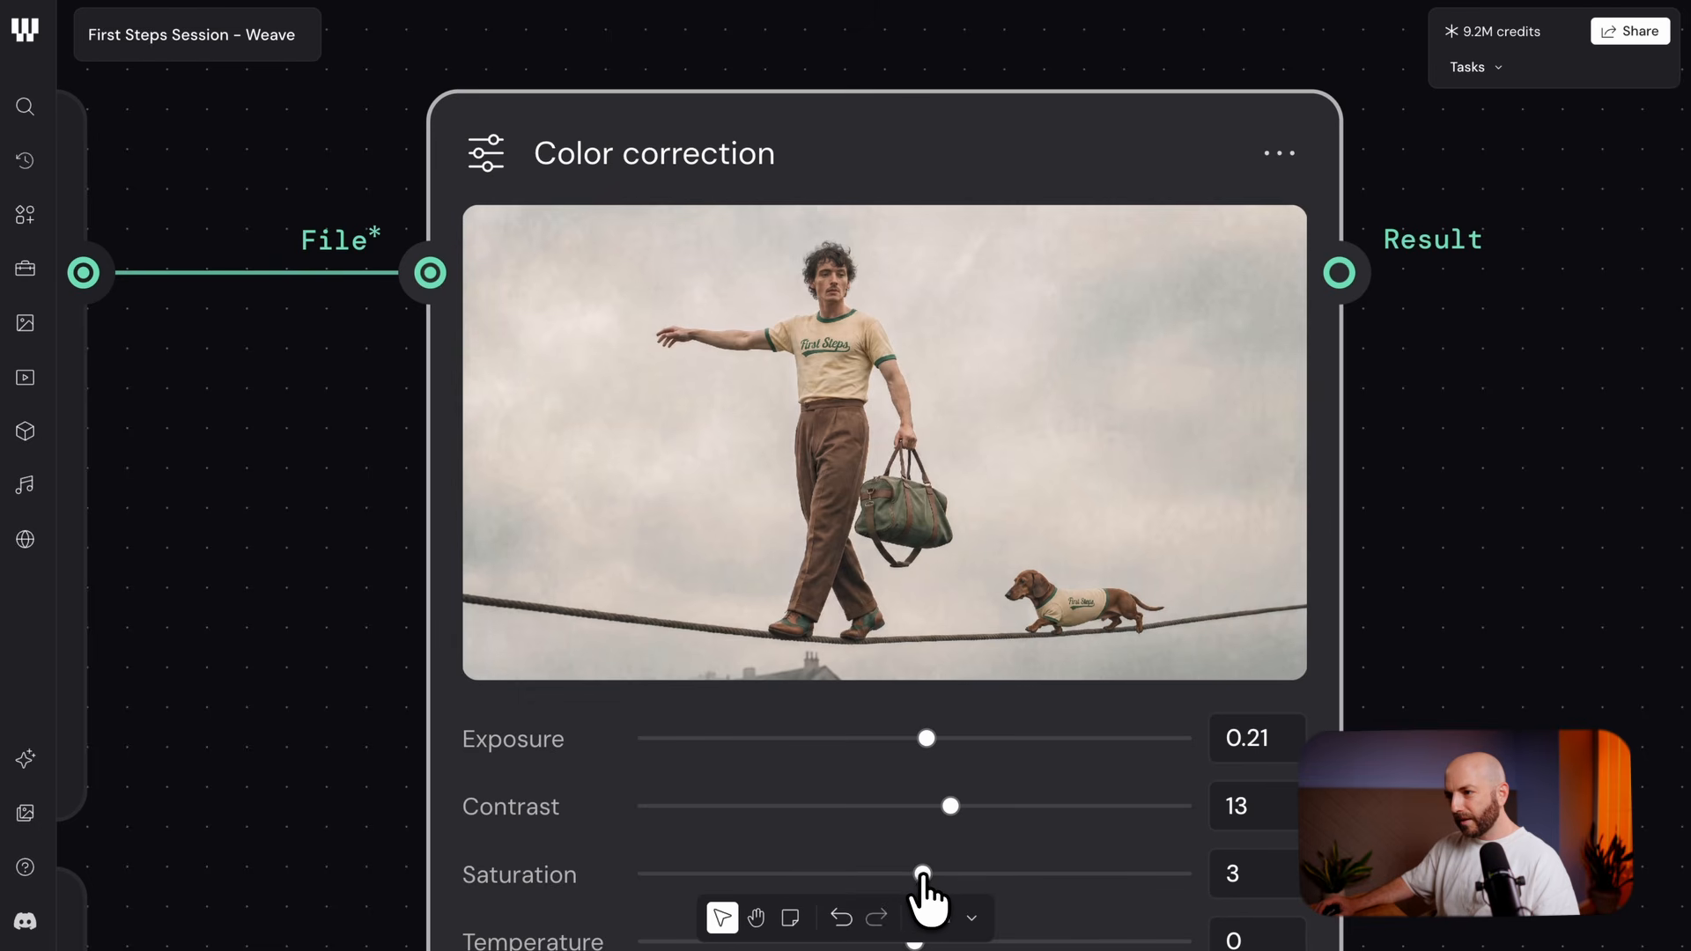
# Toggle the original image in the Color correction preview to compare it with the adjusted saturation
pyautogui.scroll(5, 804, 517)
pyautogui.click(350, 123)
pyautogui.click(349, 124)
pyautogui.click(350, 123)
pyautogui.click(350, 123)
# Set the Color correction temperature to -18 and compare the preview with the original image
pyautogui.scroll(-3, 791, 335)
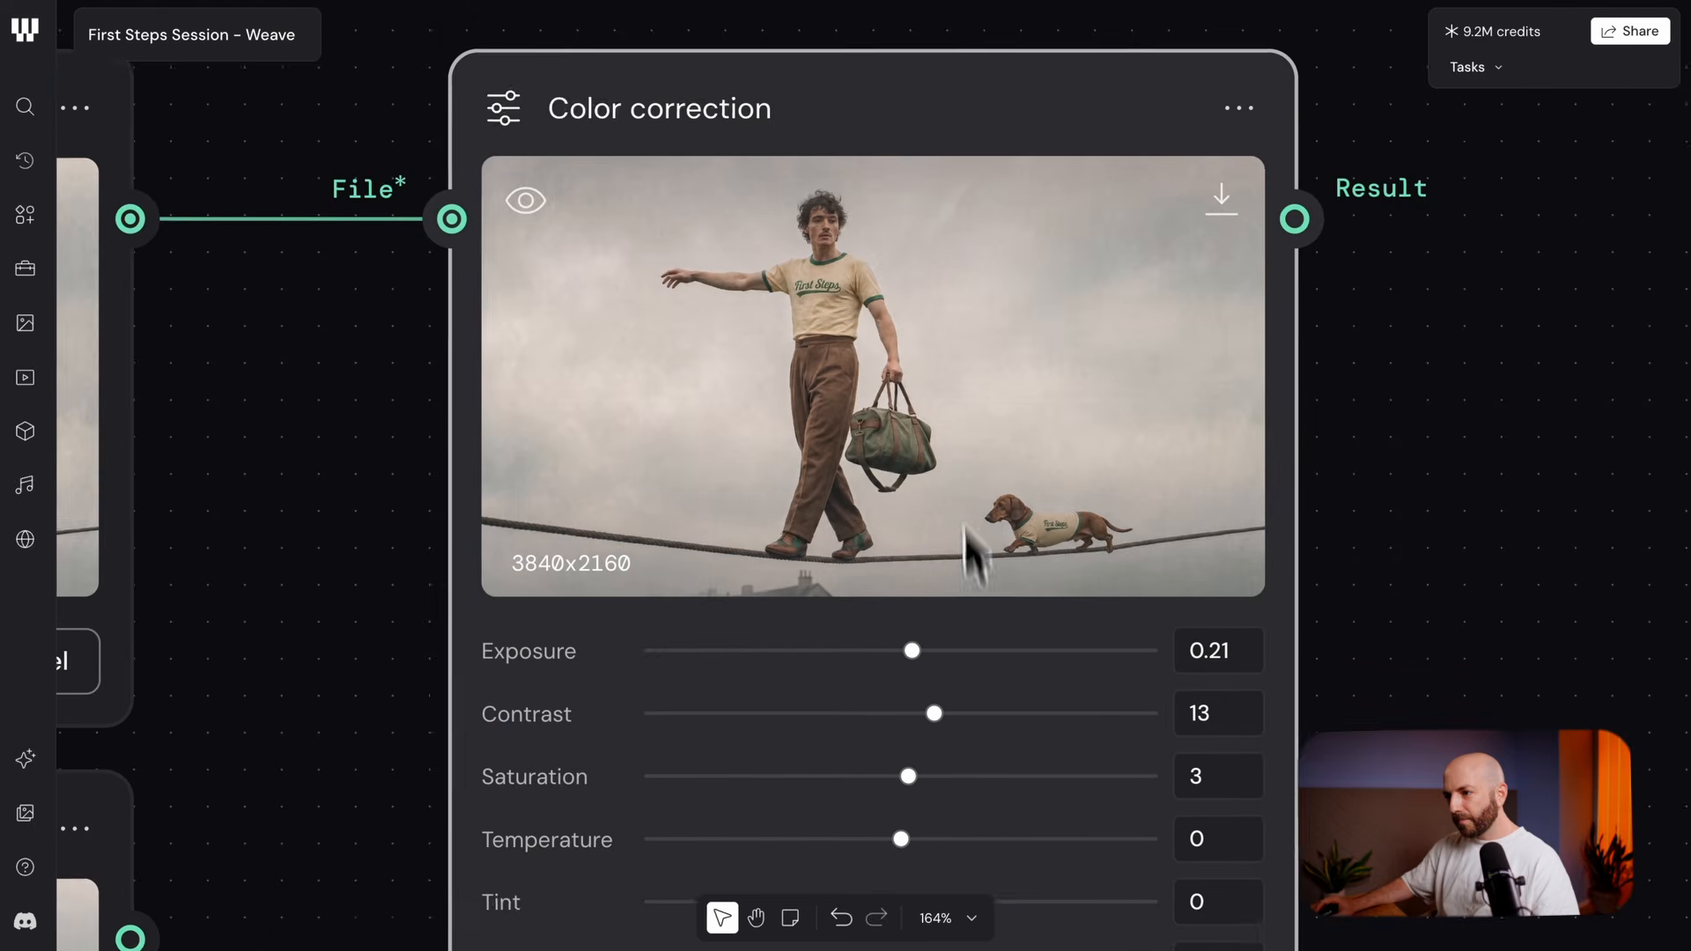
pyautogui.scroll(-3, 973, 551)
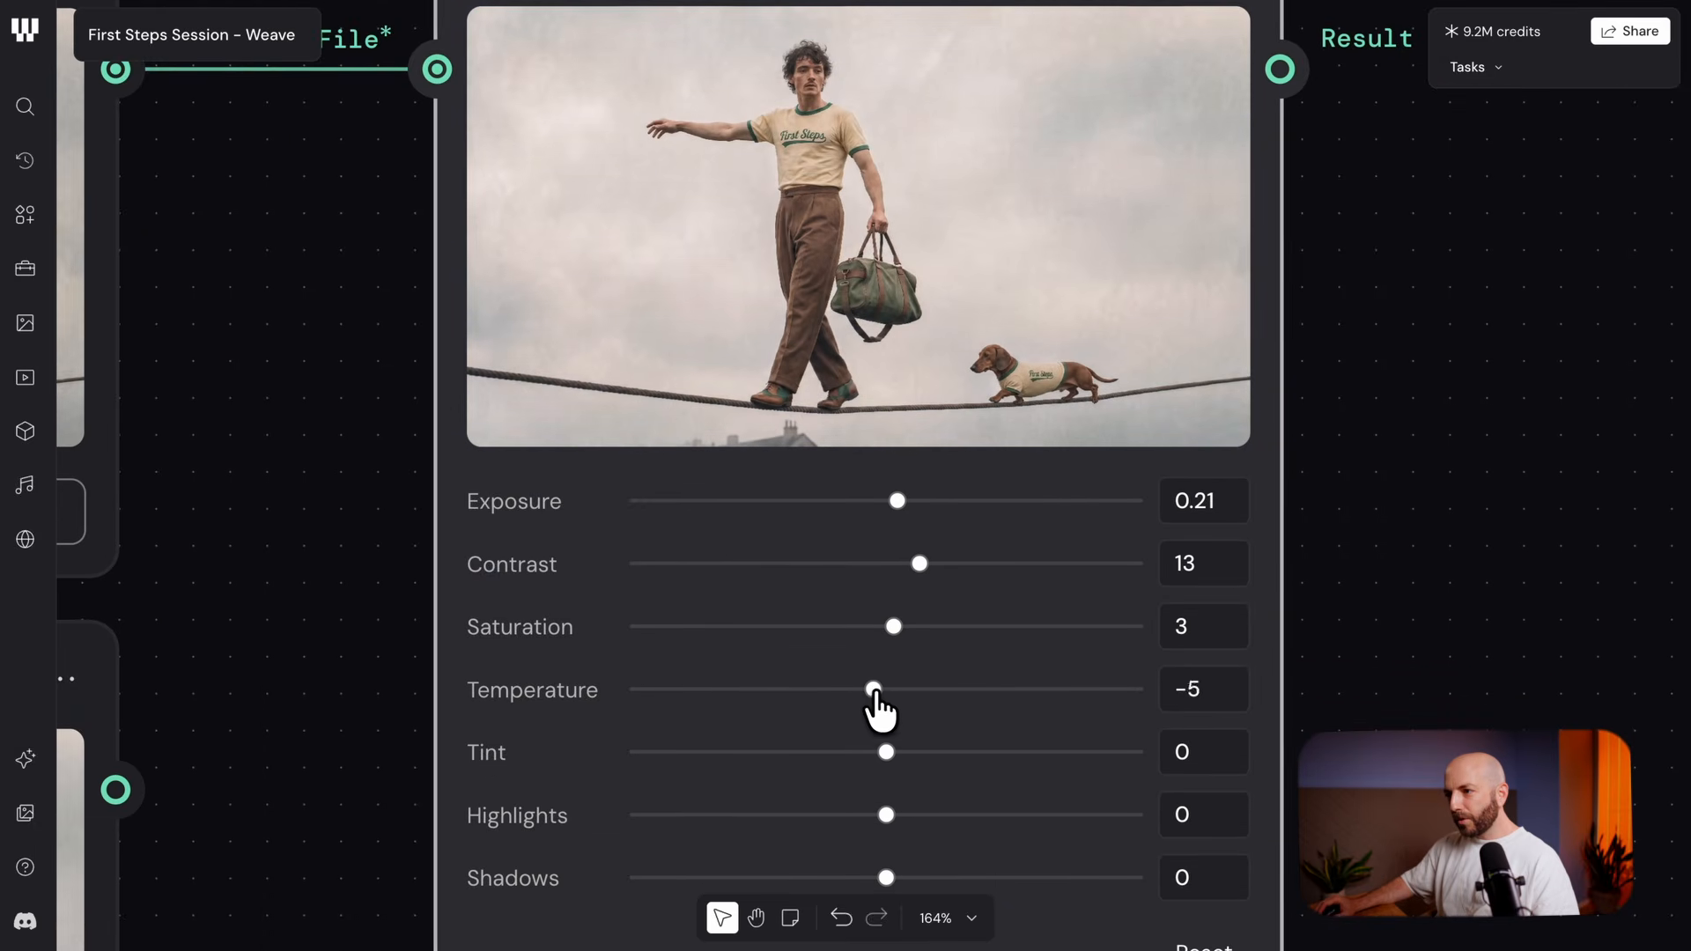
pyautogui.scroll(2, 815, 294)
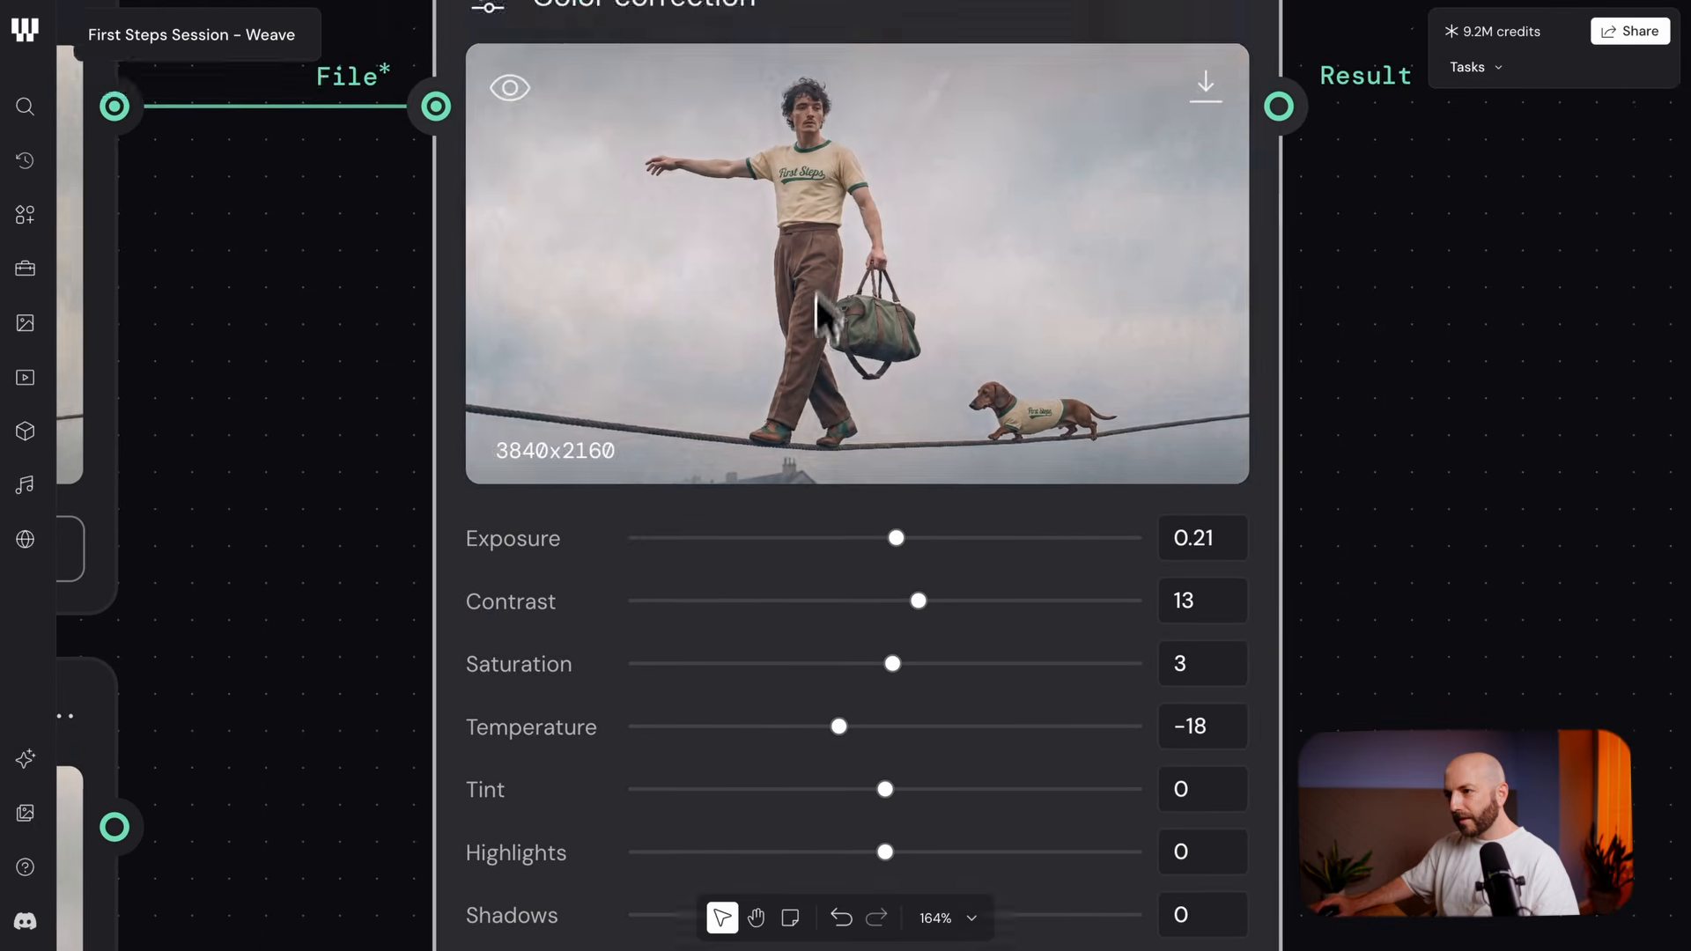
pyautogui.scroll(4, 823, 403)
pyautogui.click(299, 110)
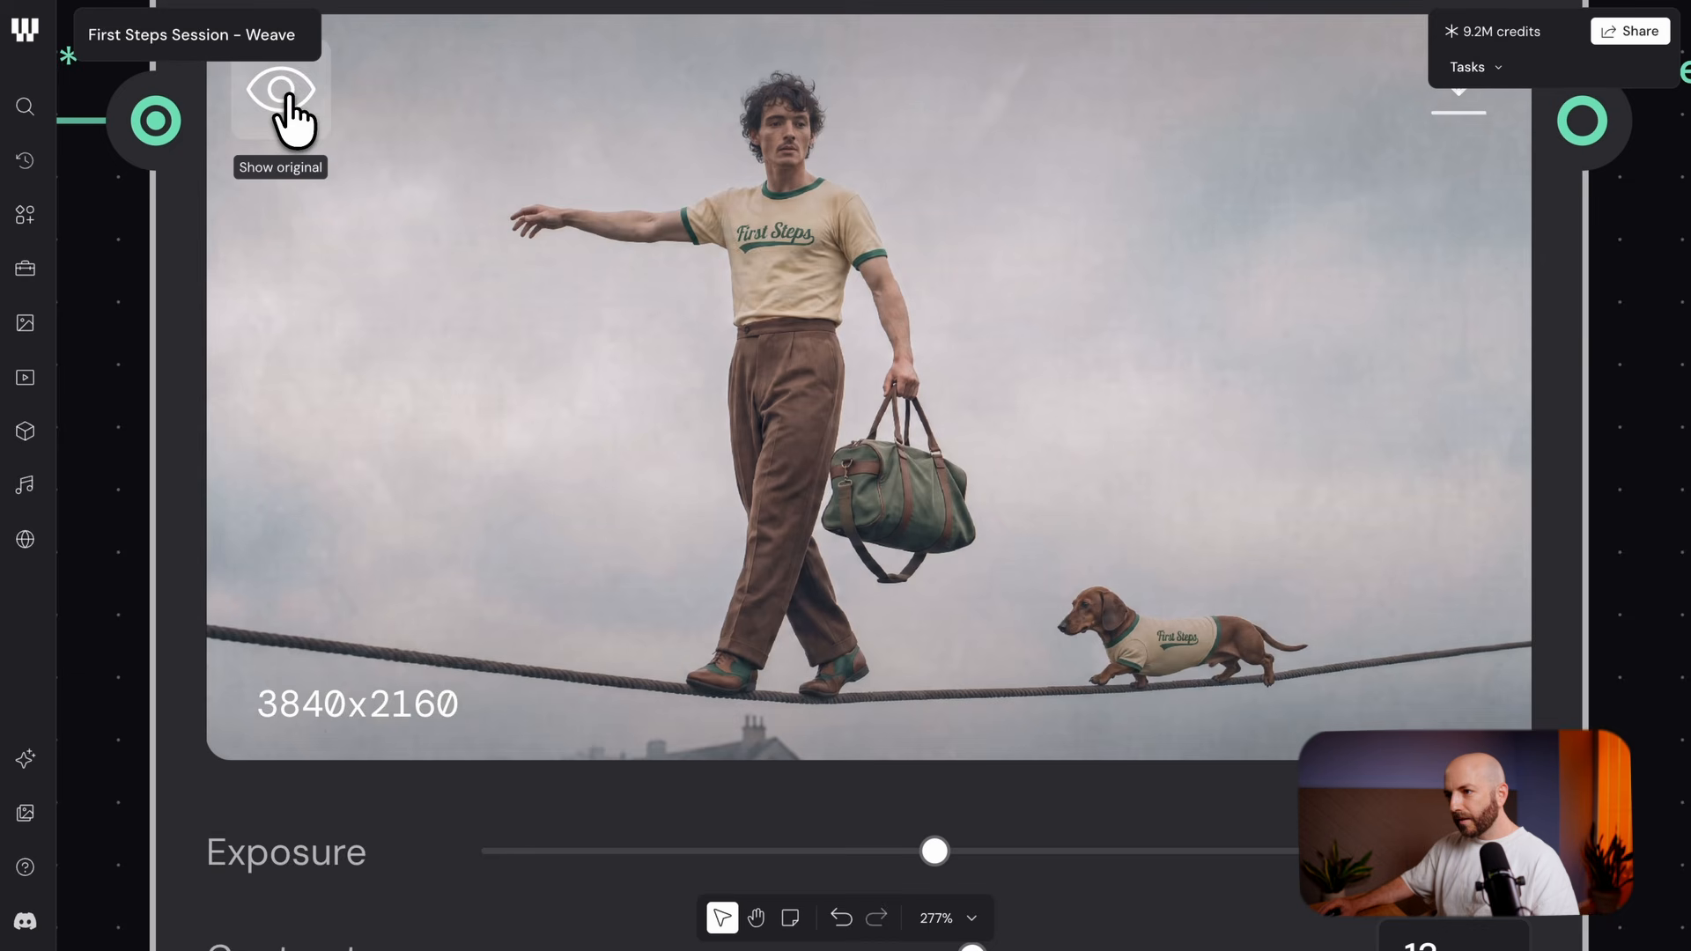
# Lower the Color correction node's exposure to 0.08
pyautogui.scroll(-3, 899, 480)
pyautogui.scroll(-2, 897, 477)
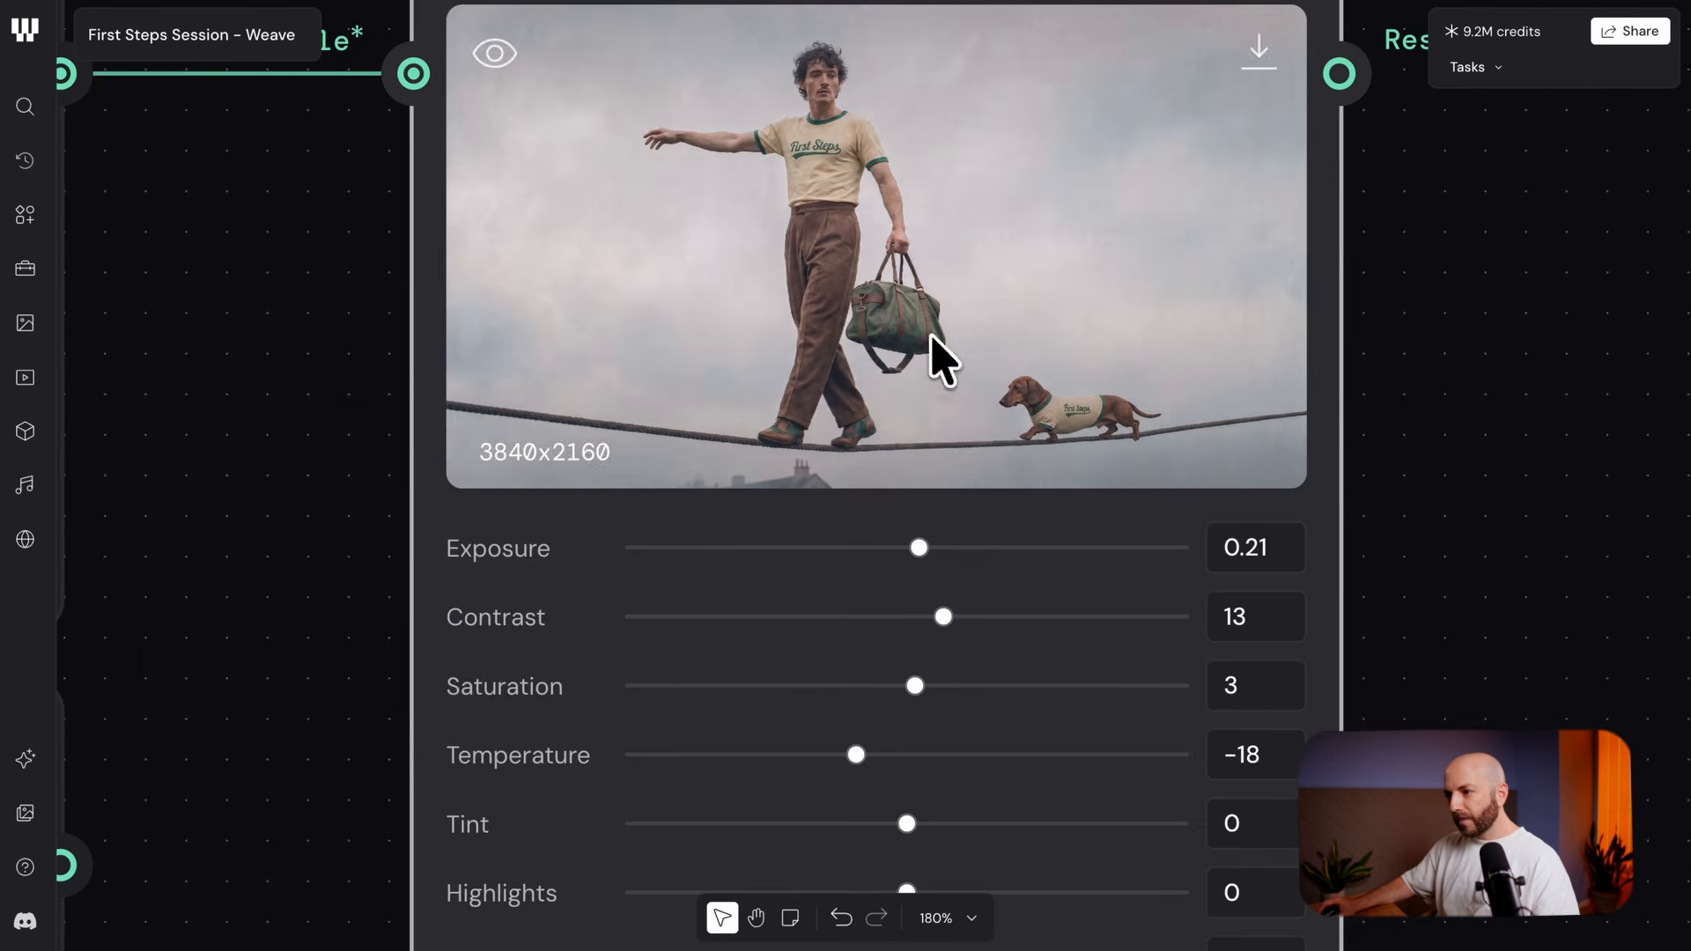
pyautogui.scroll(-2, 932, 359)
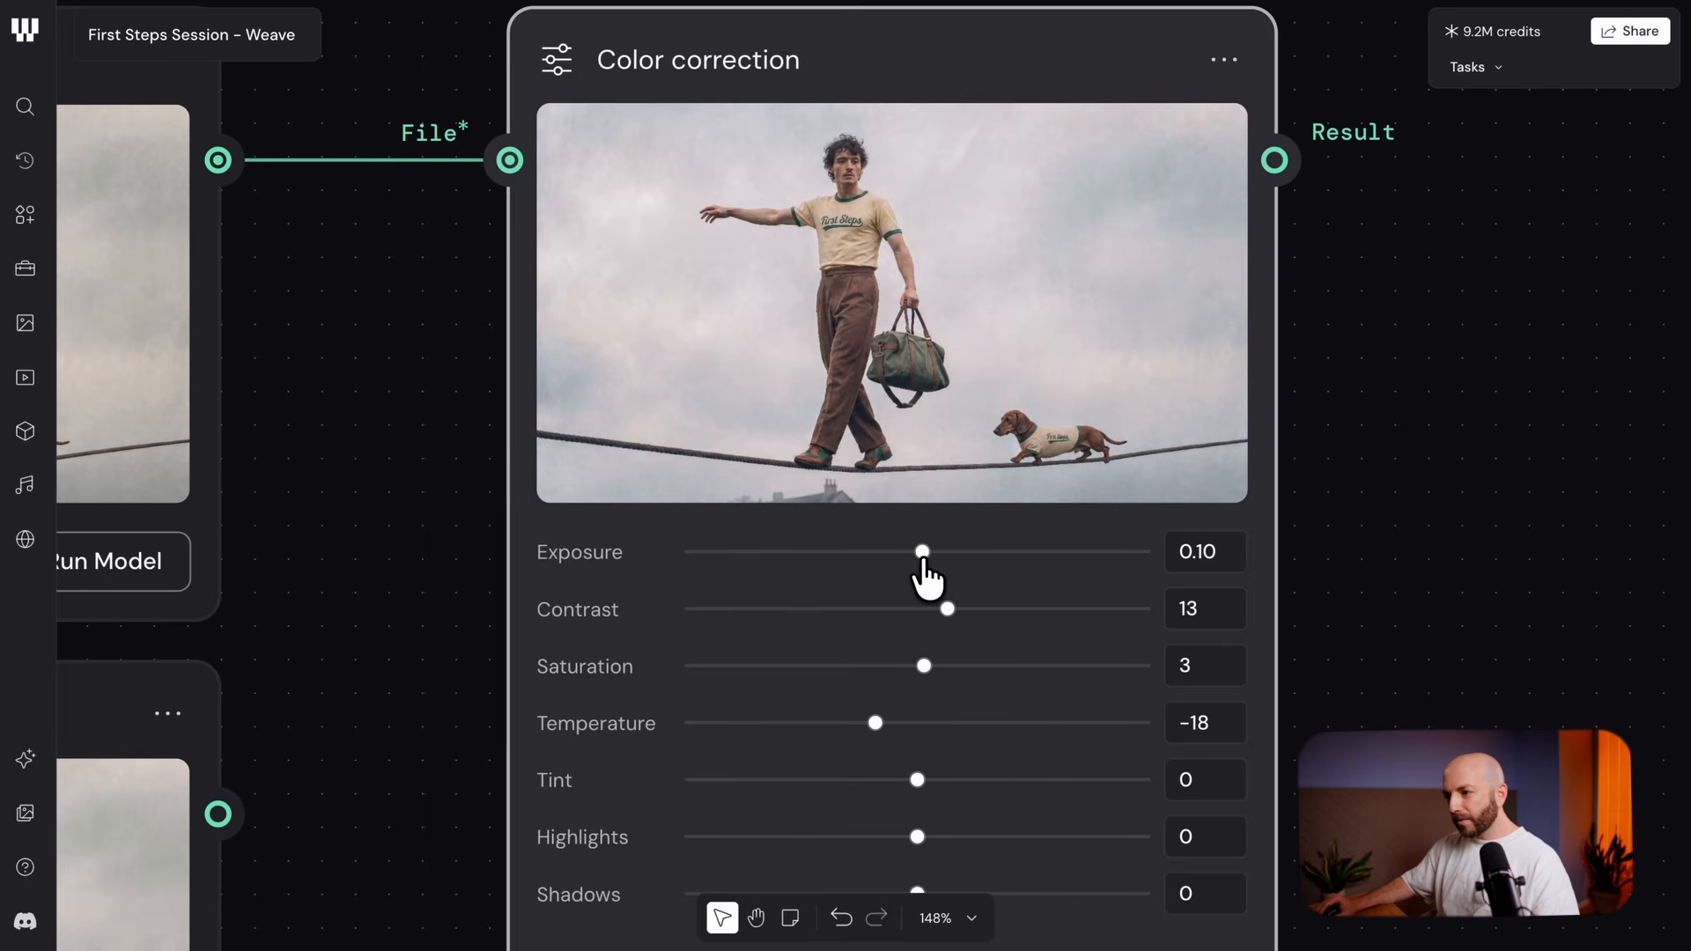
# Set the Color correction node's highlights to 10 and shadows to -23
pyautogui.scroll(-3, 1075, 388)
pyautogui.scroll(2, 1019, 502)
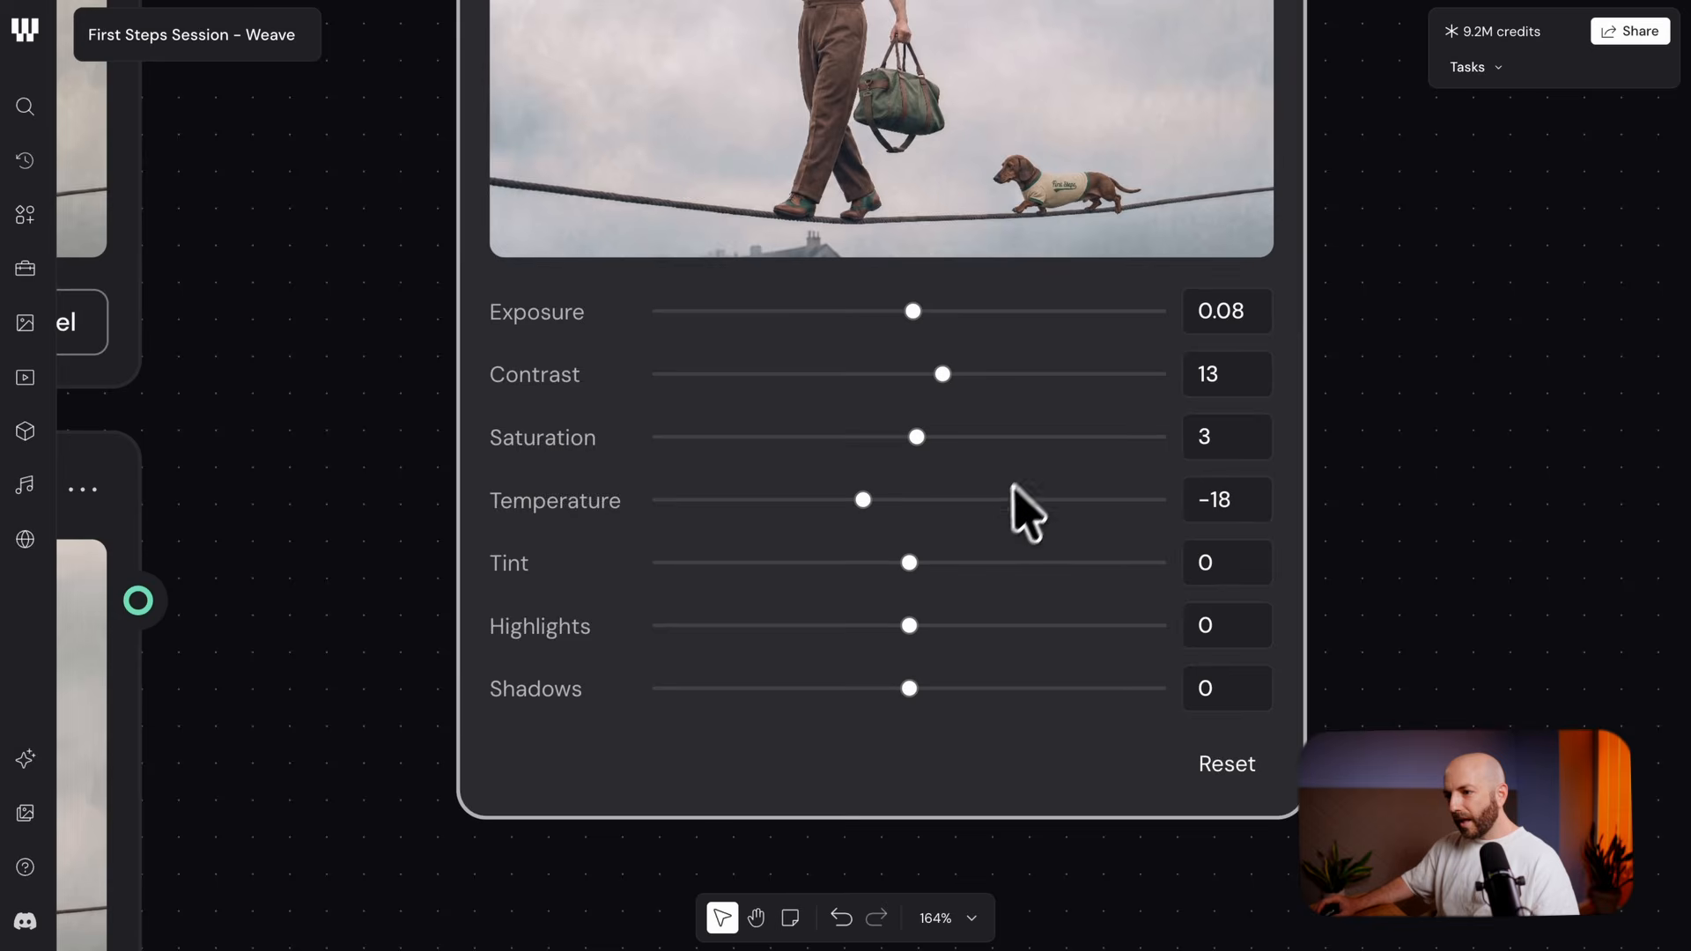
pyautogui.scroll(2, 962, 602)
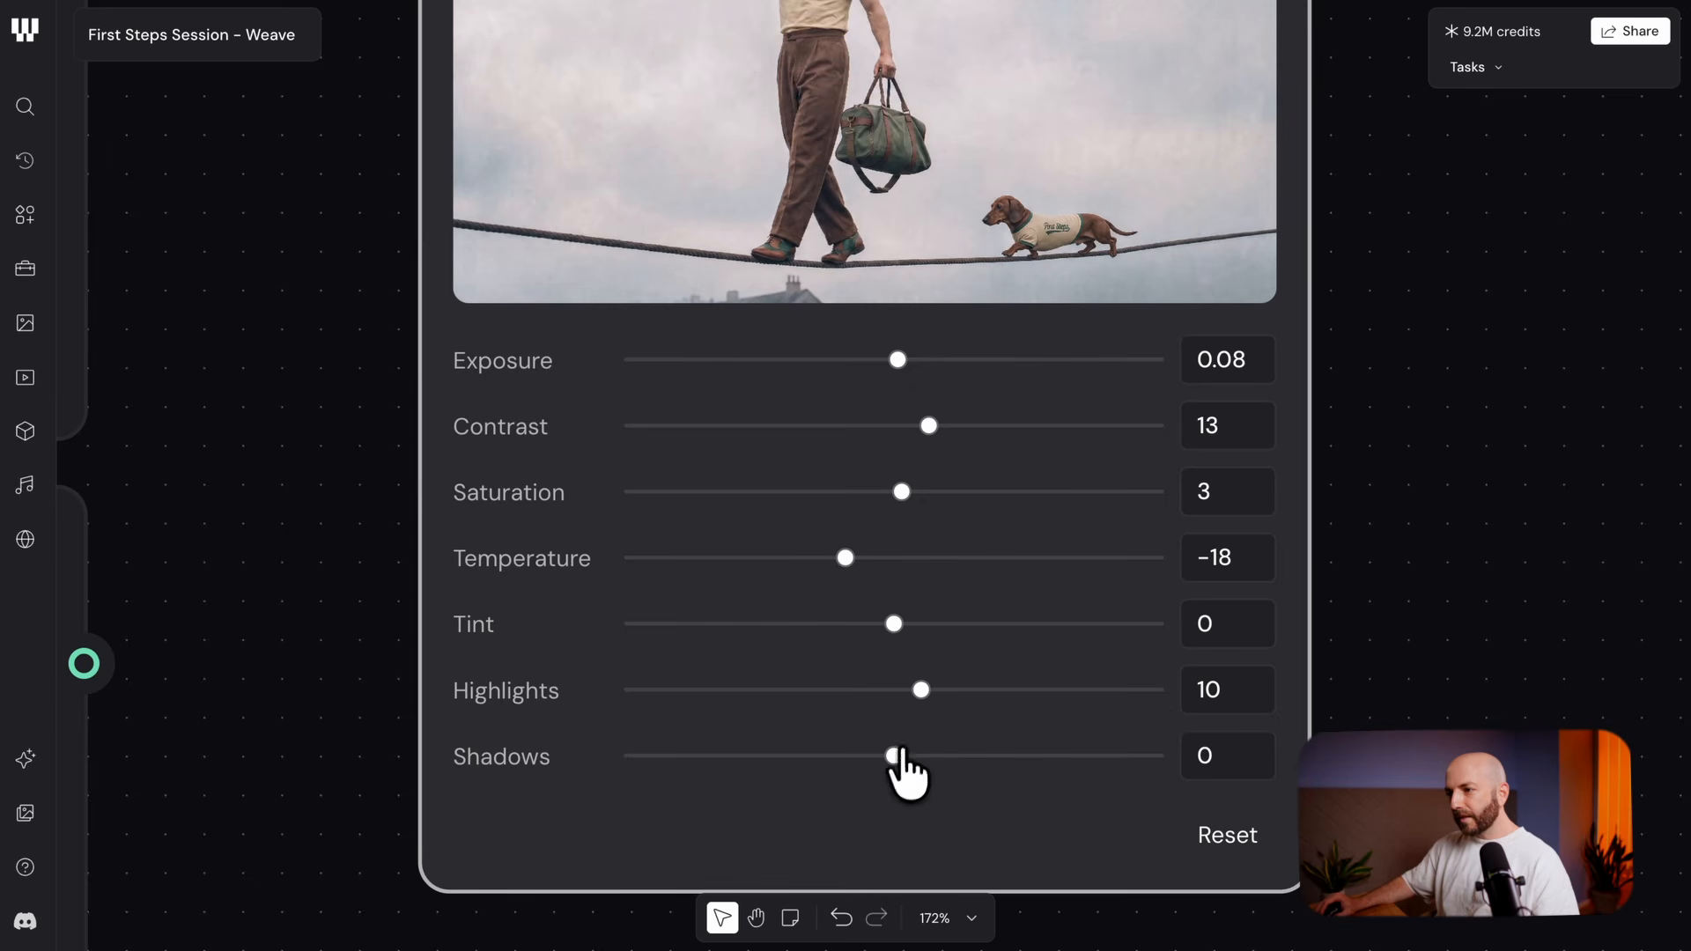
pyautogui.scroll(2, 943, 490)
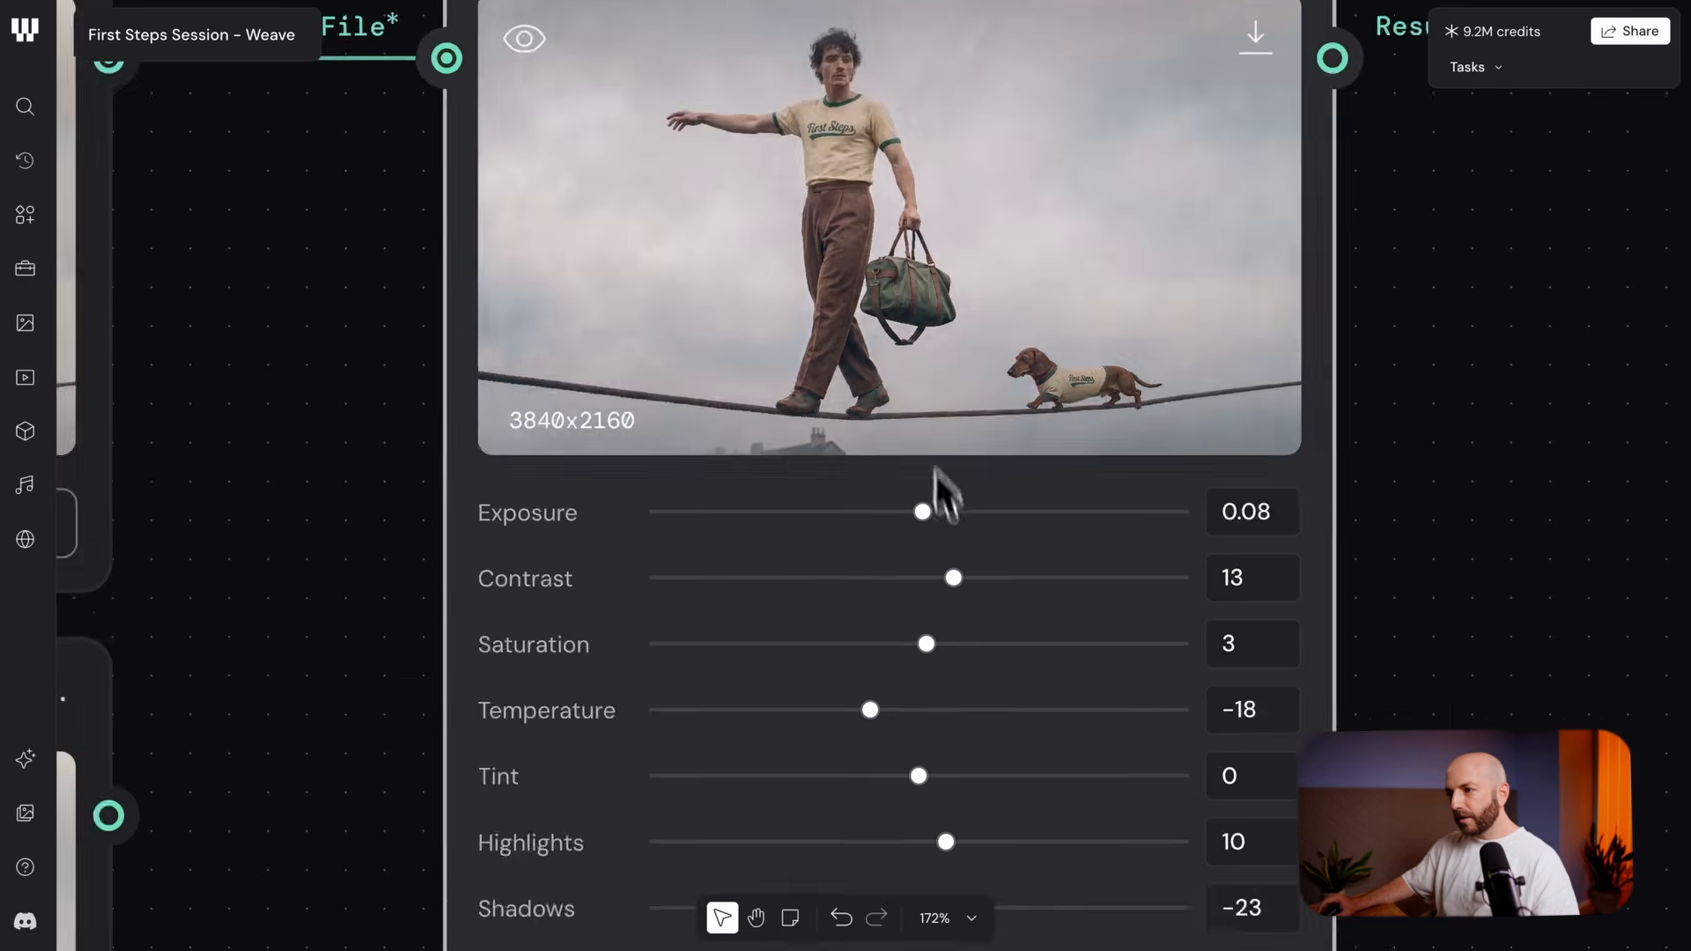
# Compare the corrected preview with the original image and set the Color correction temperature to -30
pyautogui.scroll(5, 962, 347)
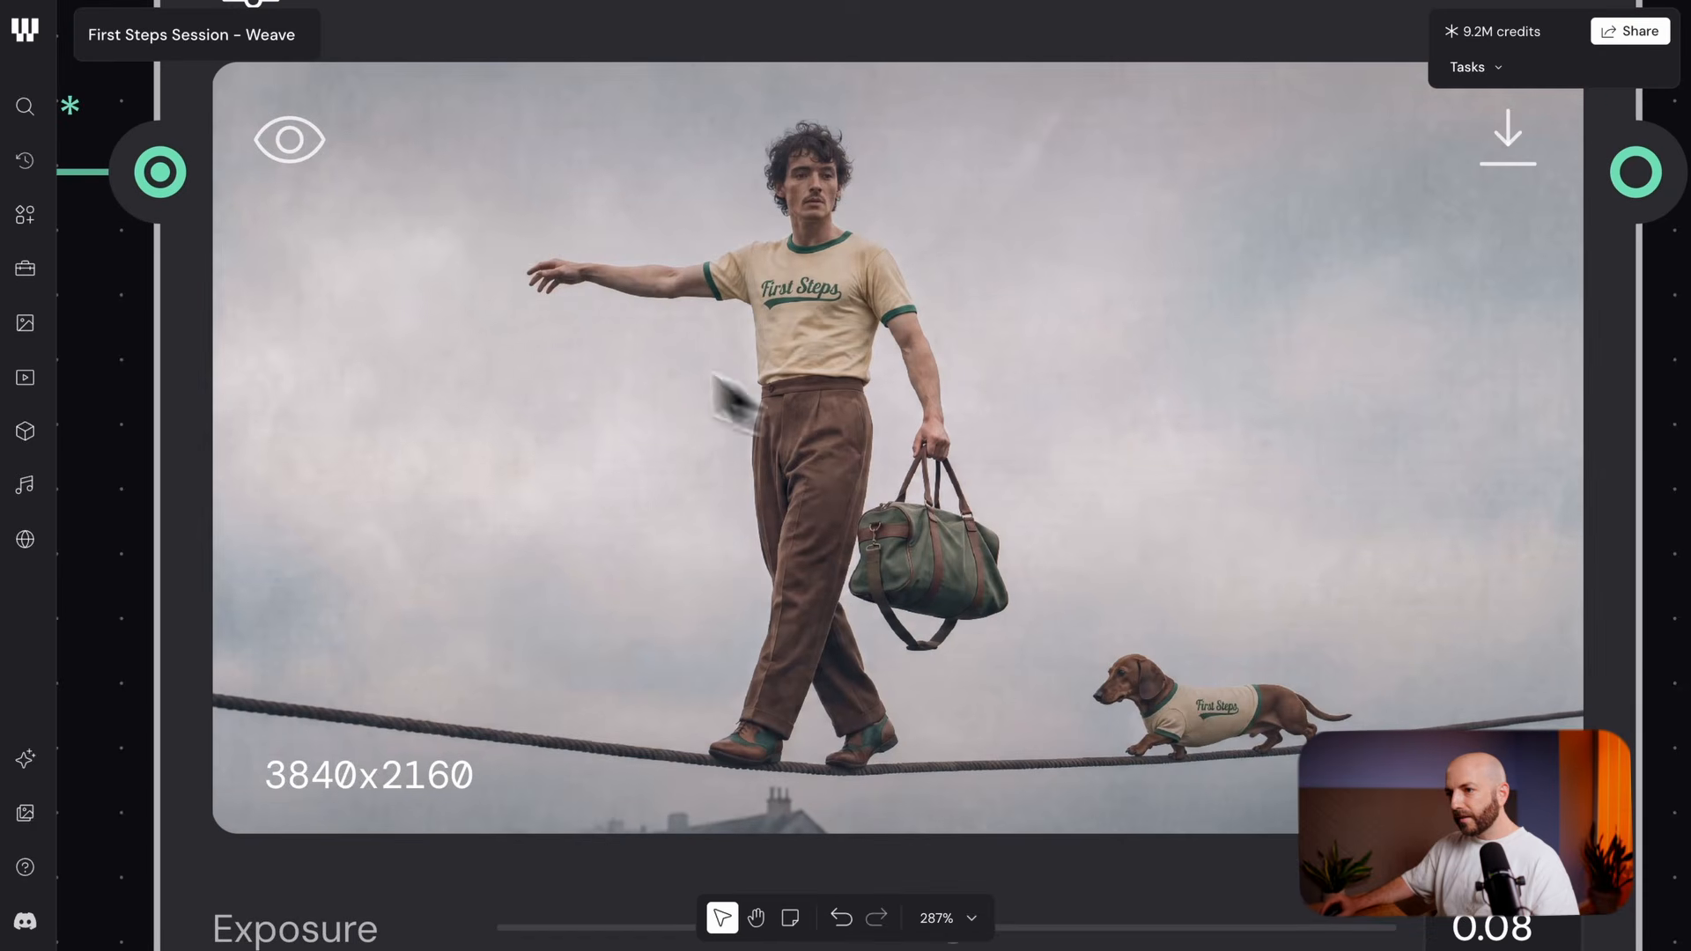
pyautogui.click(302, 160)
pyautogui.click(309, 180)
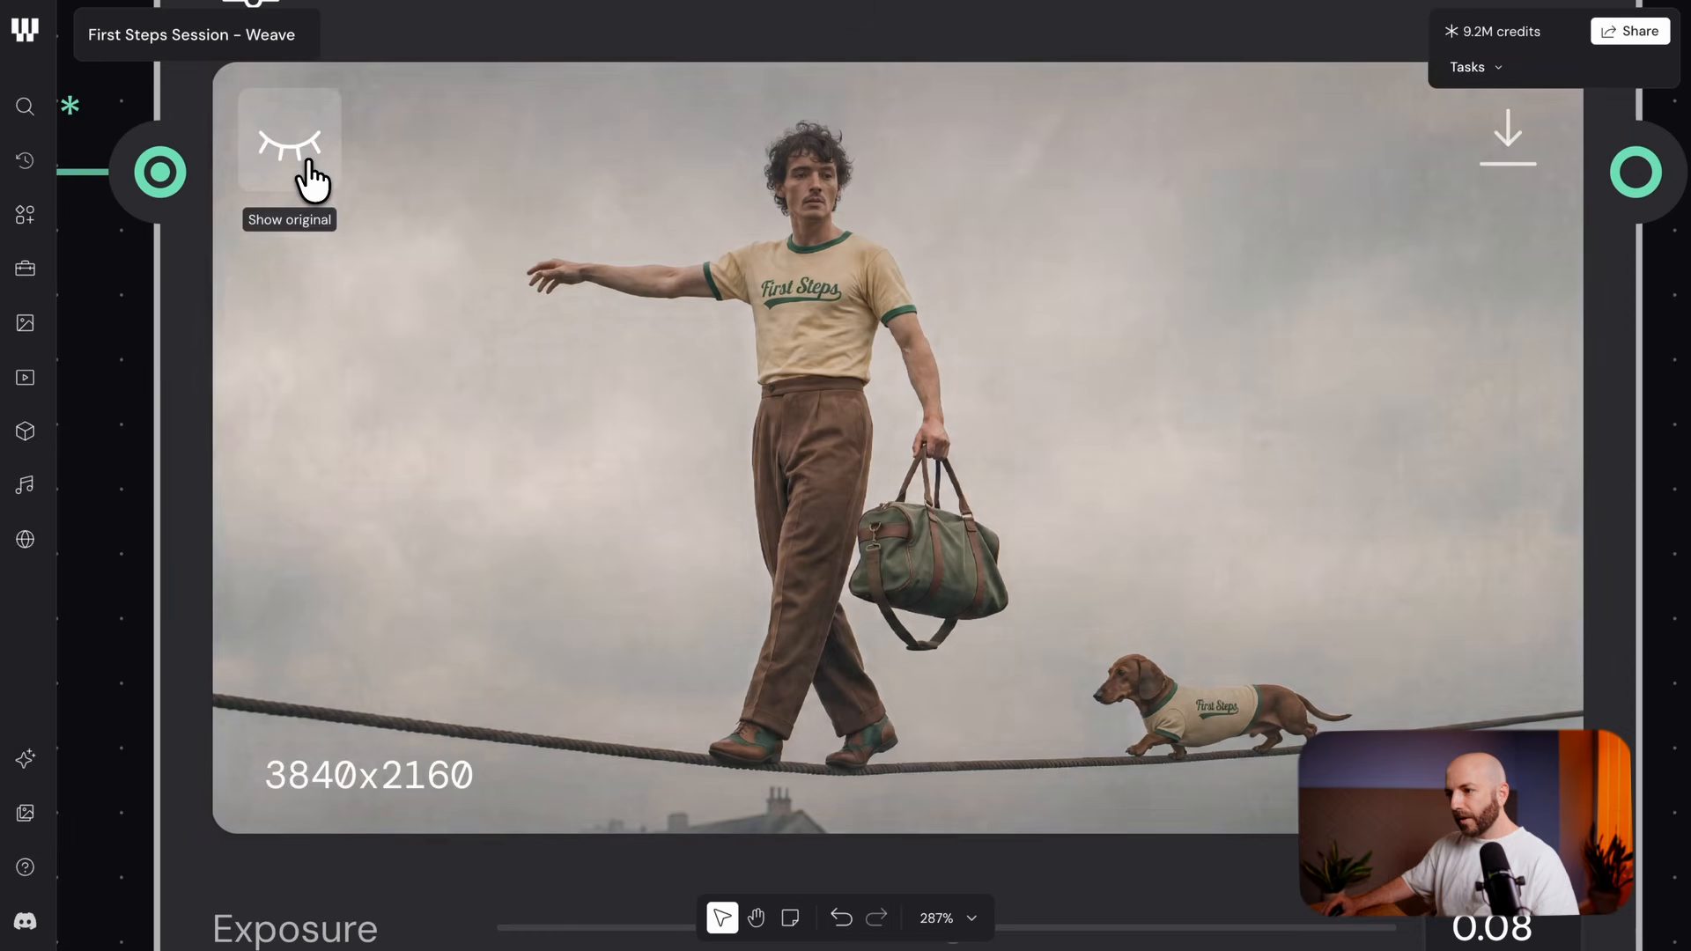
pyautogui.click(309, 181)
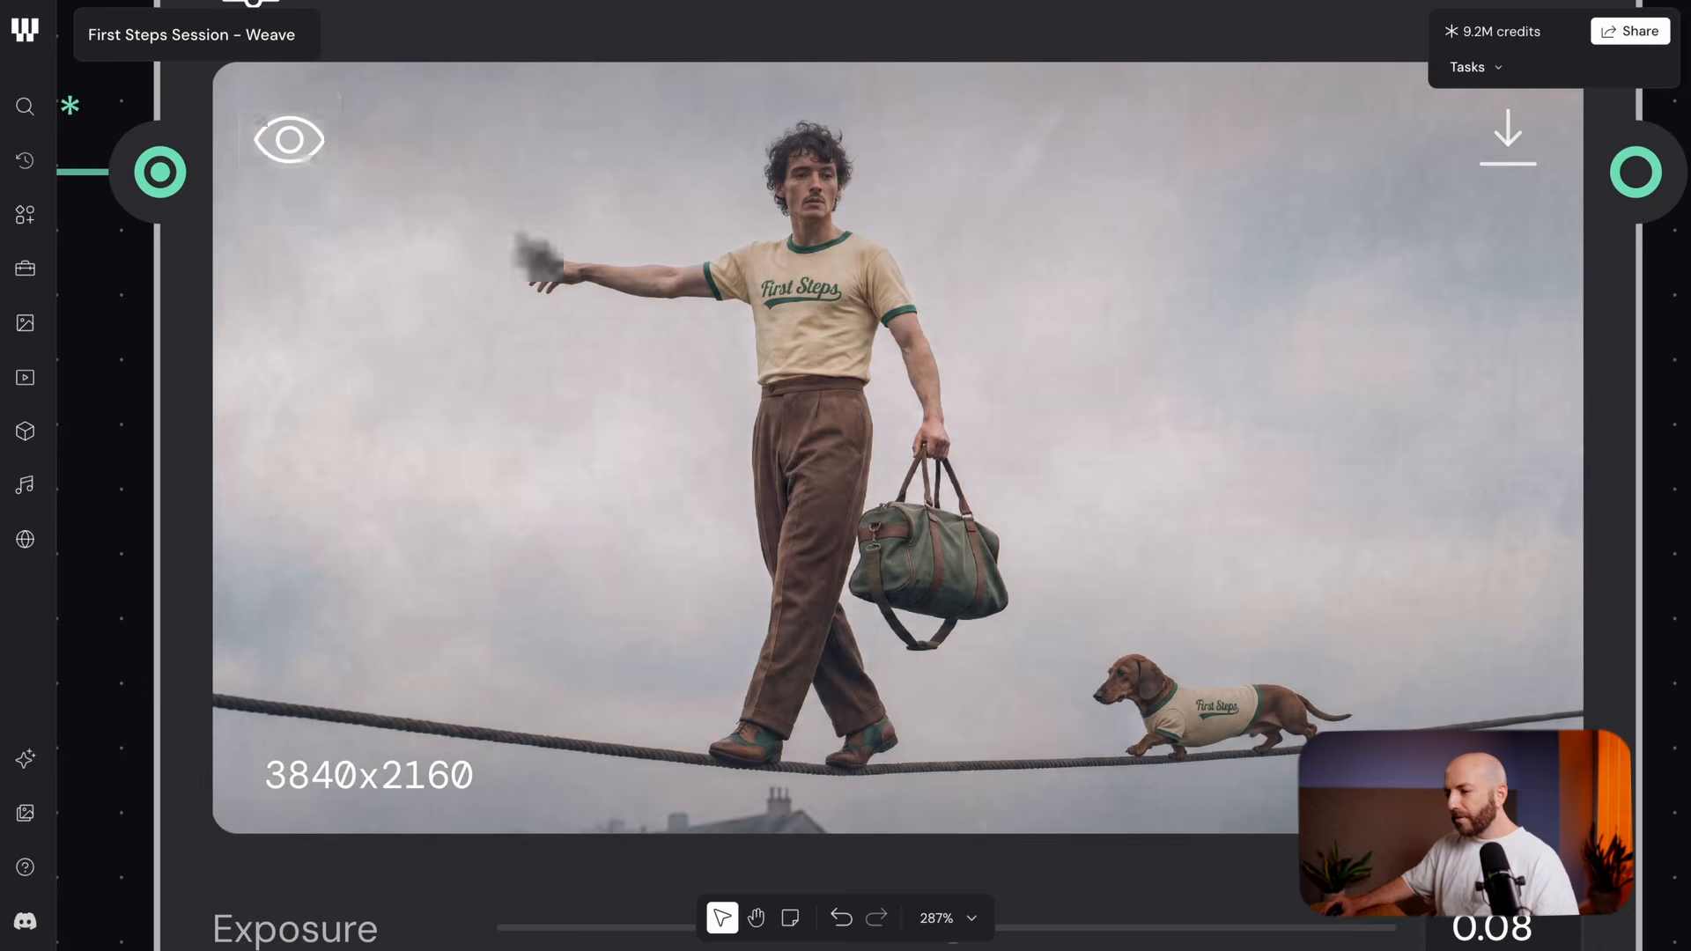
pyautogui.scroll(-3, 849, 366)
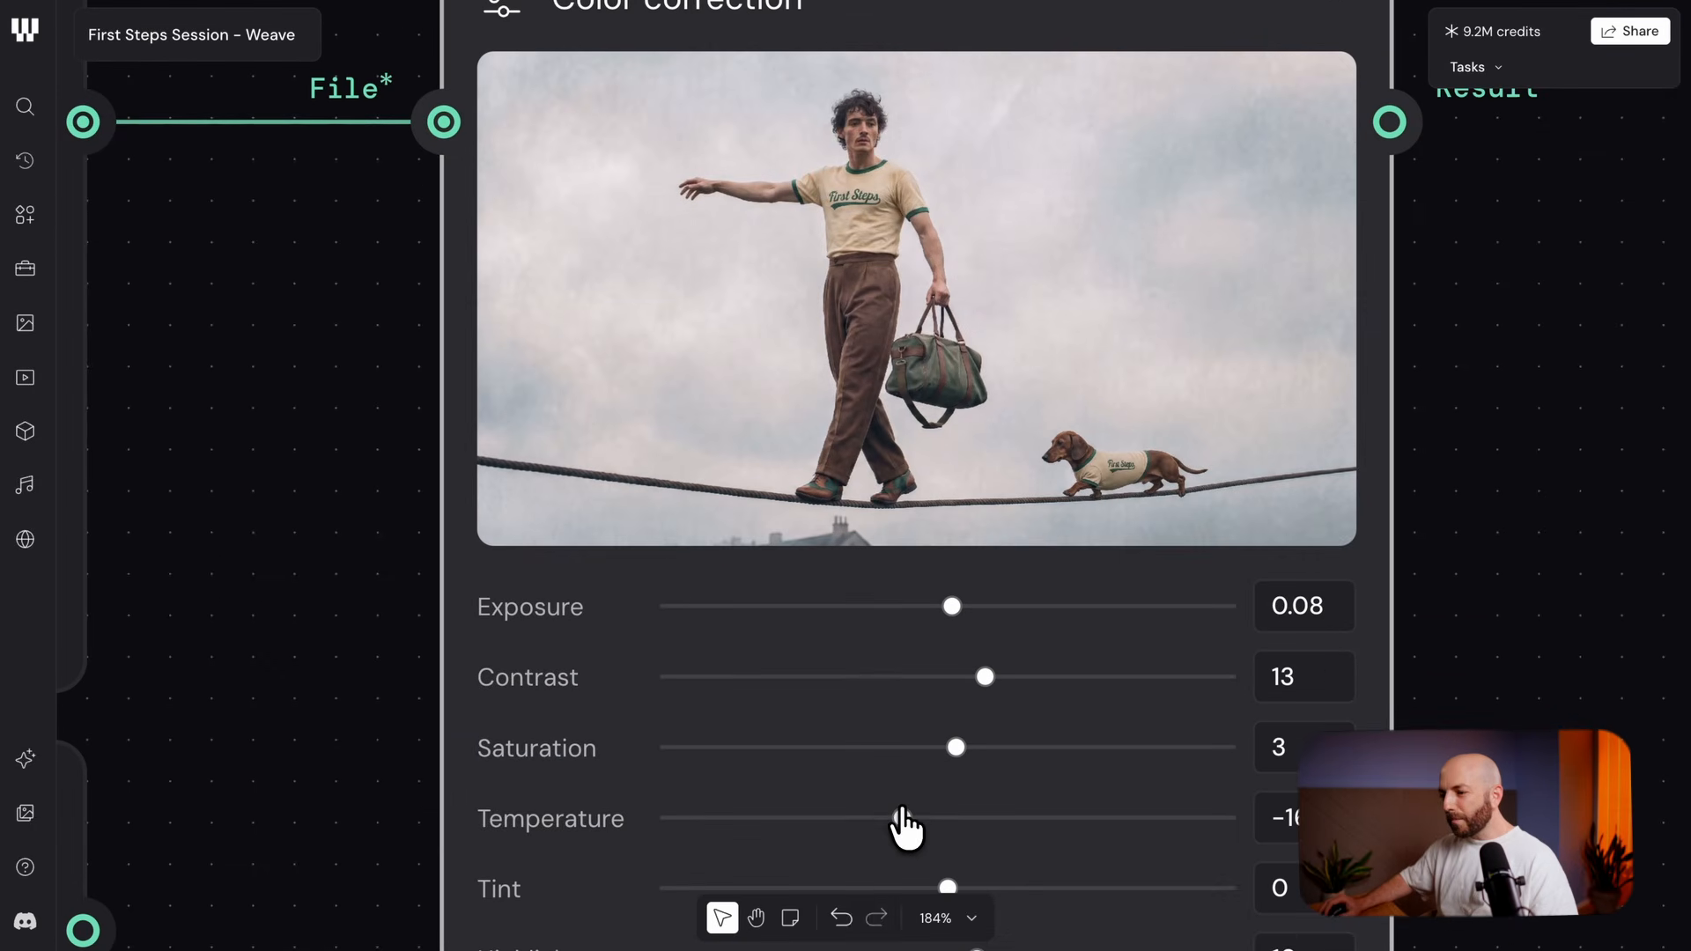
pyautogui.scroll(-2, 959, 381)
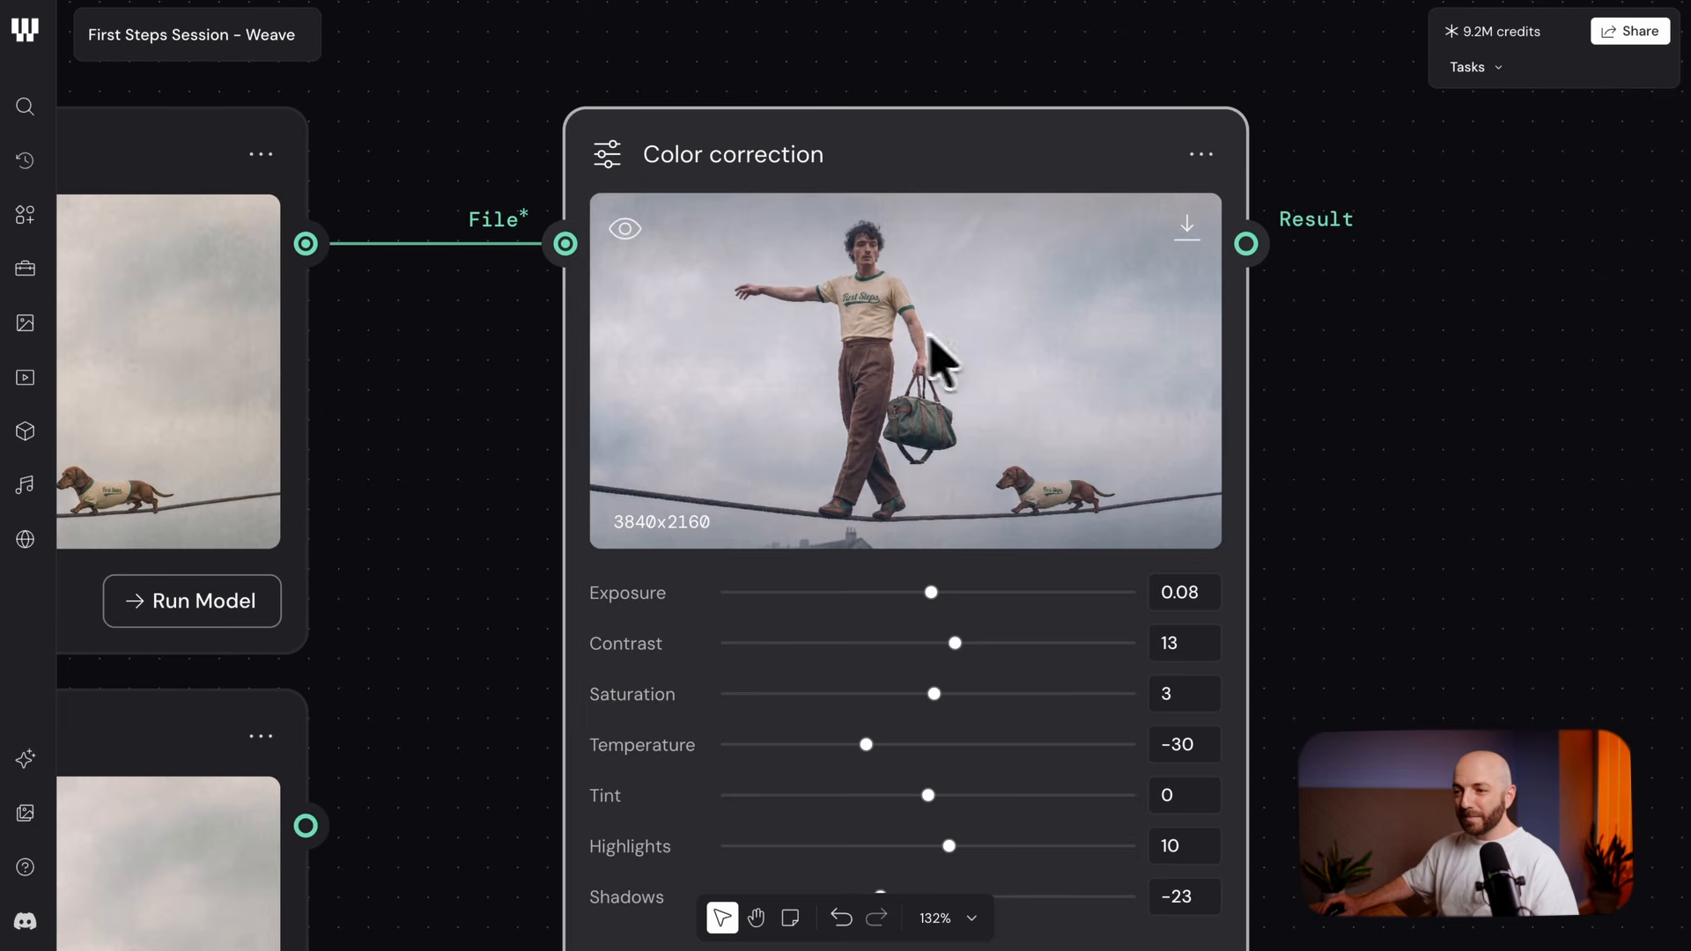
# Add a Levels node beside the Color correction node and connect the Color correction result to its input
pyautogui.click(27, 270)
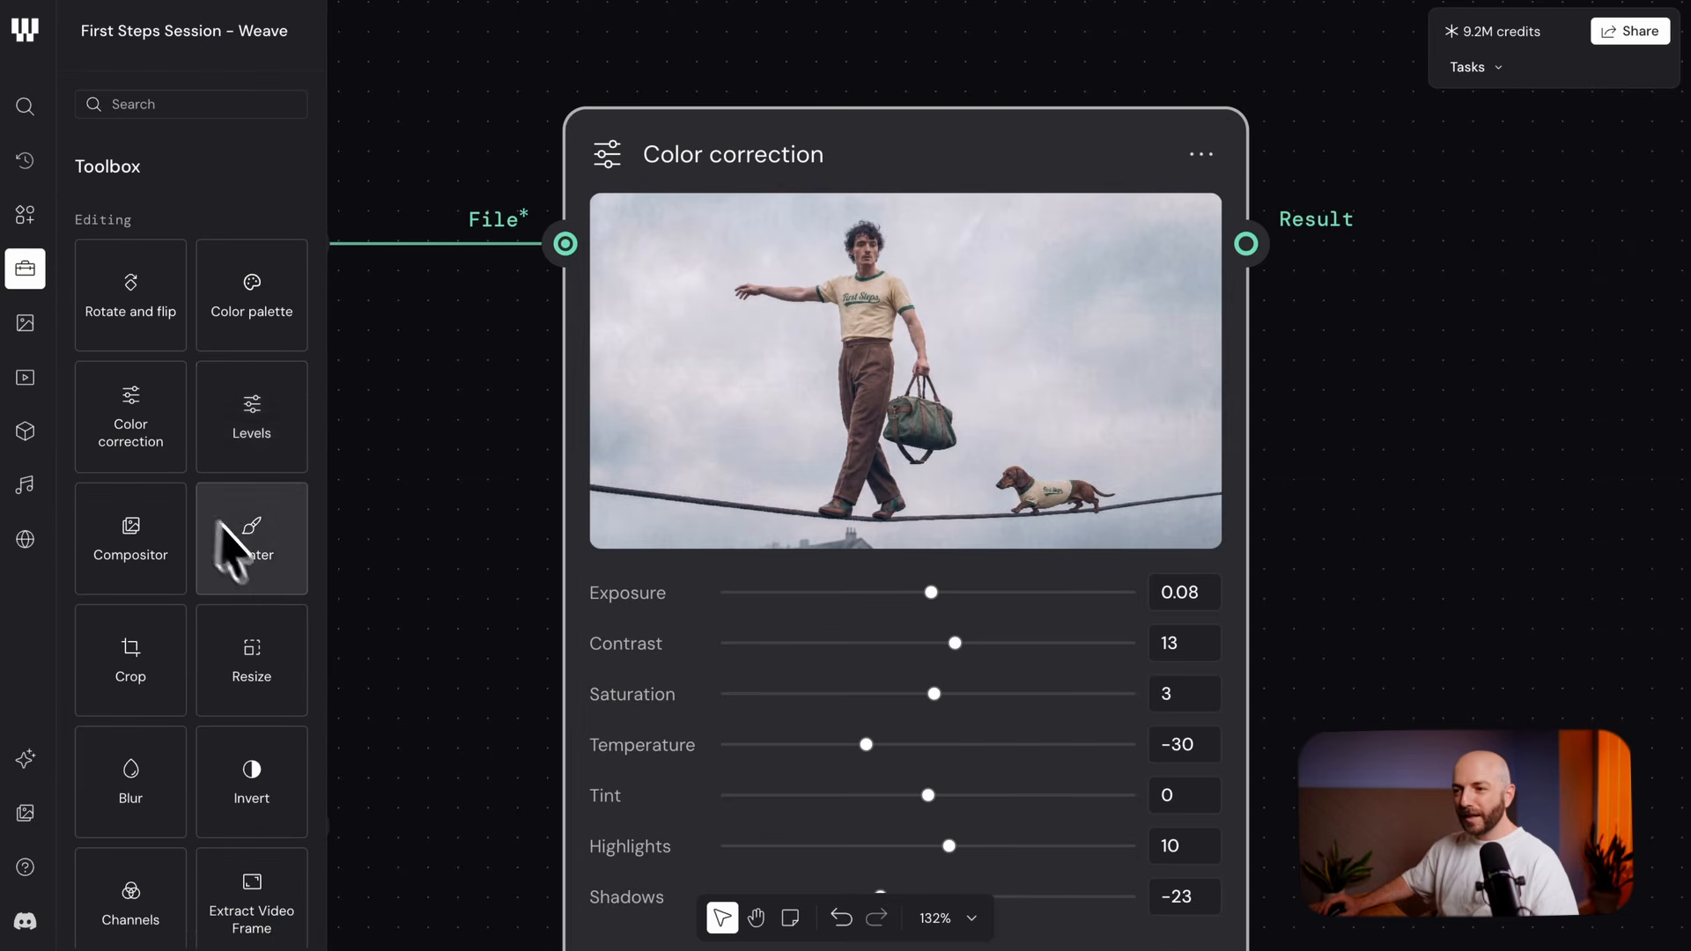
pyautogui.moveTo(256, 401); pyautogui.dragTo(1347, 441)
pyautogui.moveTo(1211, 378); pyautogui.dragTo(1213, 75)
pyautogui.moveTo(728, 181); pyautogui.dragTo(899, 182)
pyautogui.moveTo(887, 351); pyautogui.dragTo(1223, 335)
pyautogui.scroll(-3, 1154, 387)
pyautogui.moveTo(649, 430); pyautogui.dragTo(1344, 444)
pyautogui.hscroll(10, 1021, 374)
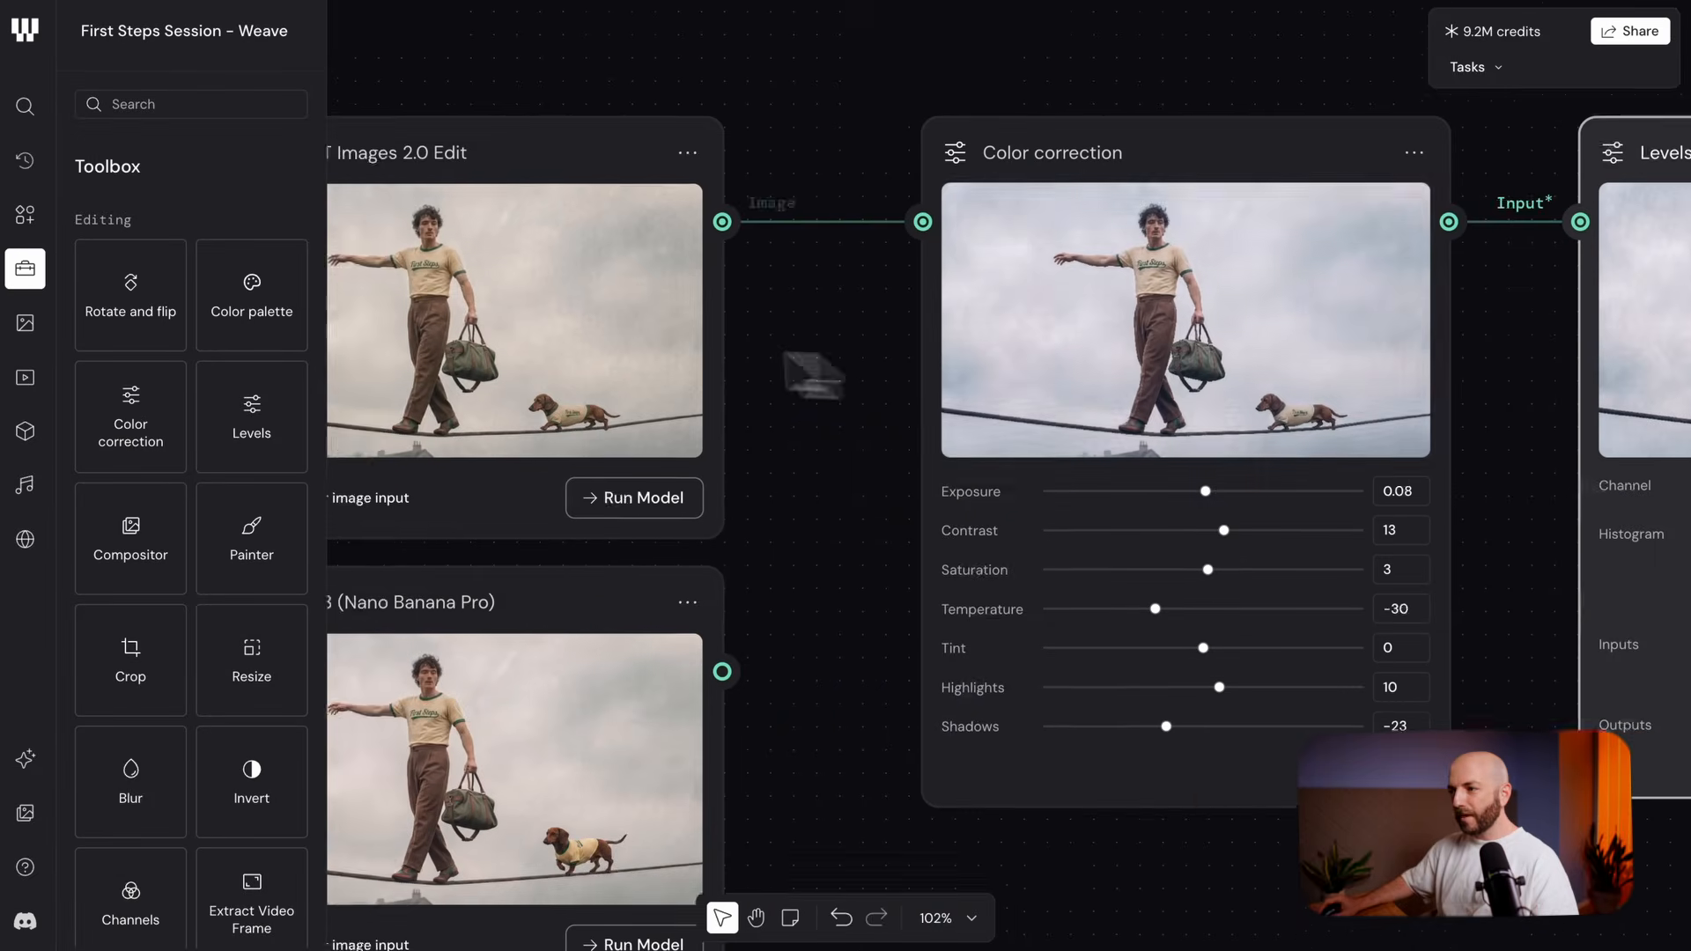
# Select the B channel in the Levels node and set its black input level to 3
pyautogui.scroll(5, 987, 357)
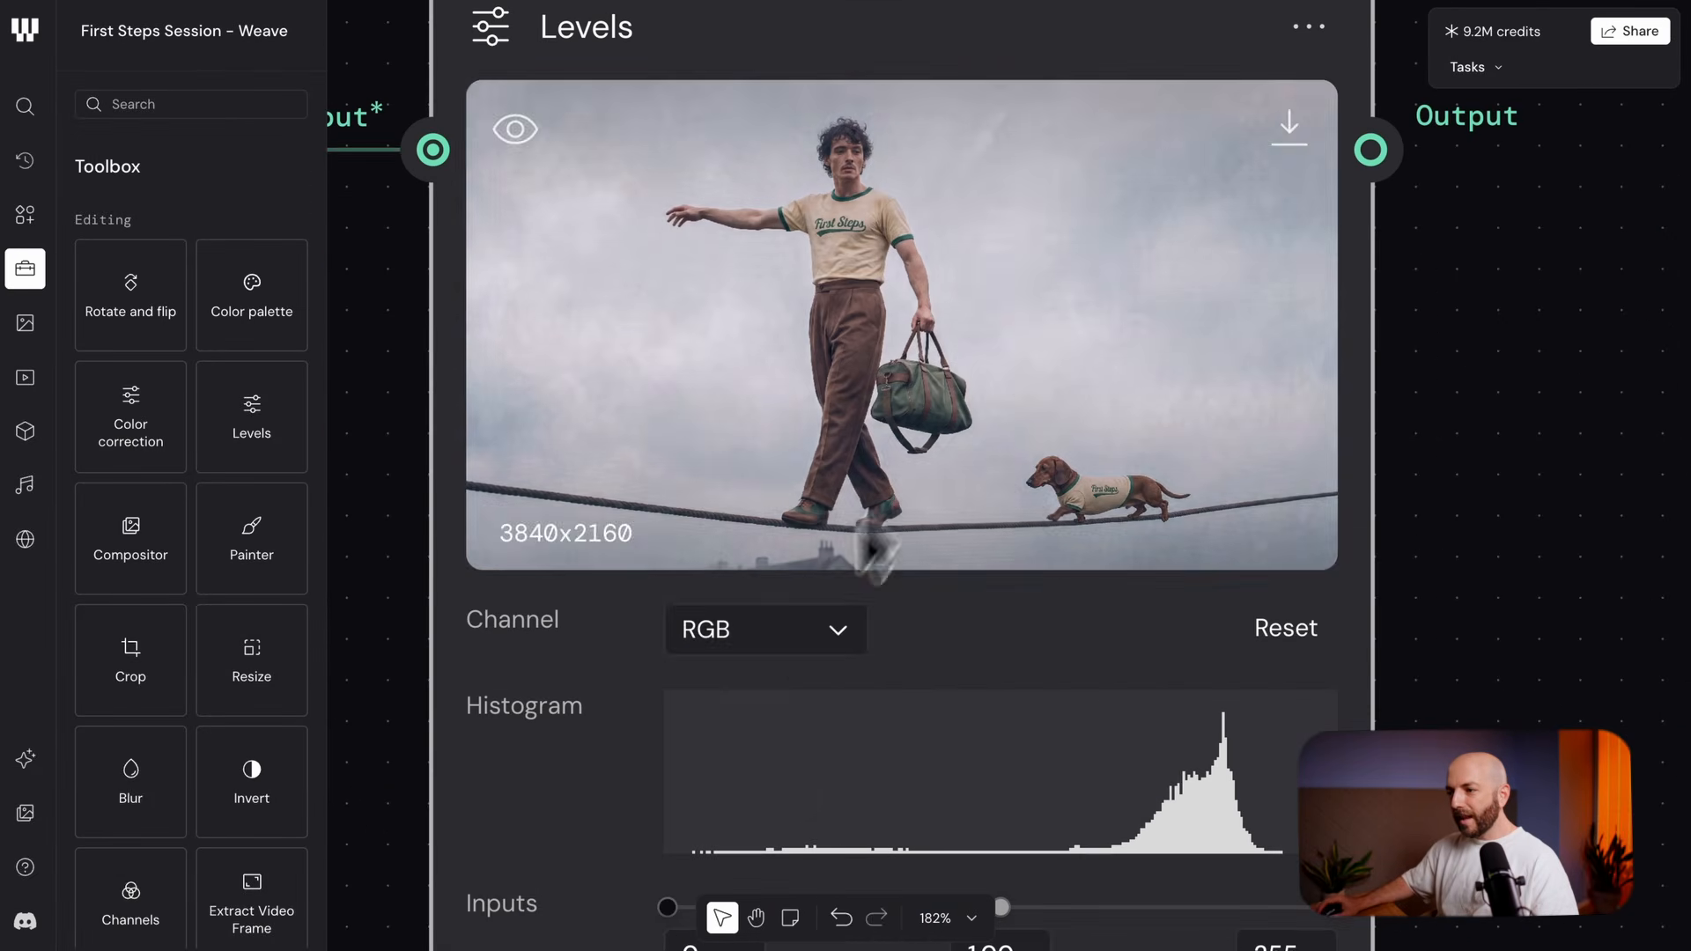
pyautogui.click(768, 641)
pyautogui.click(778, 801)
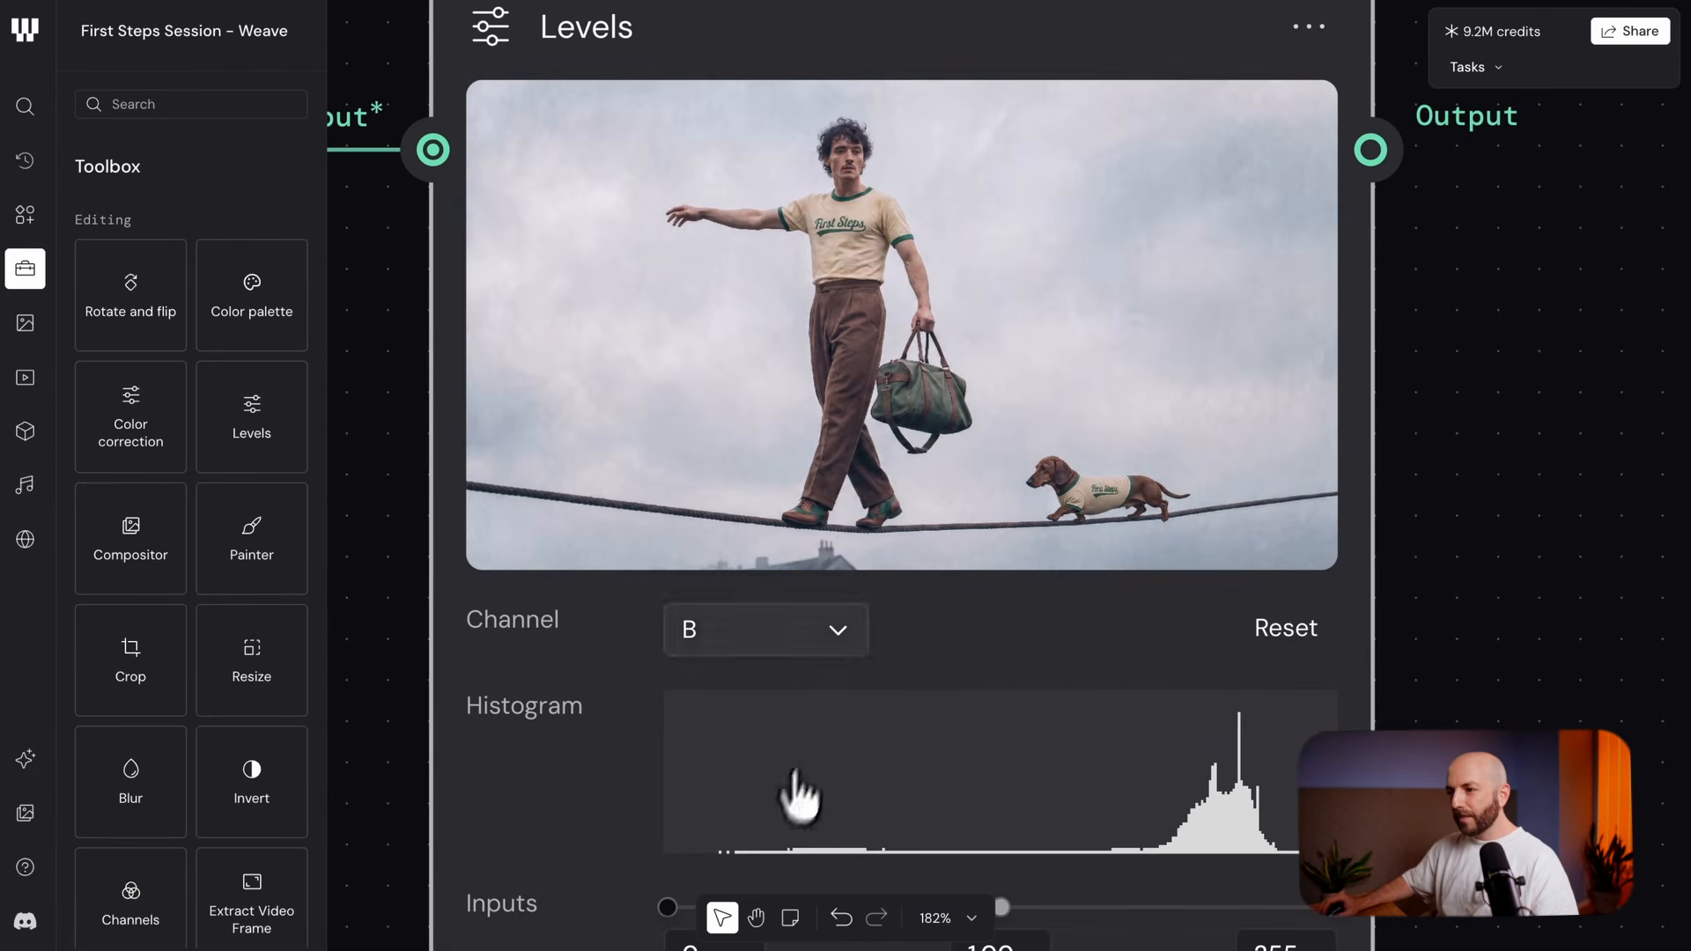
pyautogui.scroll(-3, 899, 731)
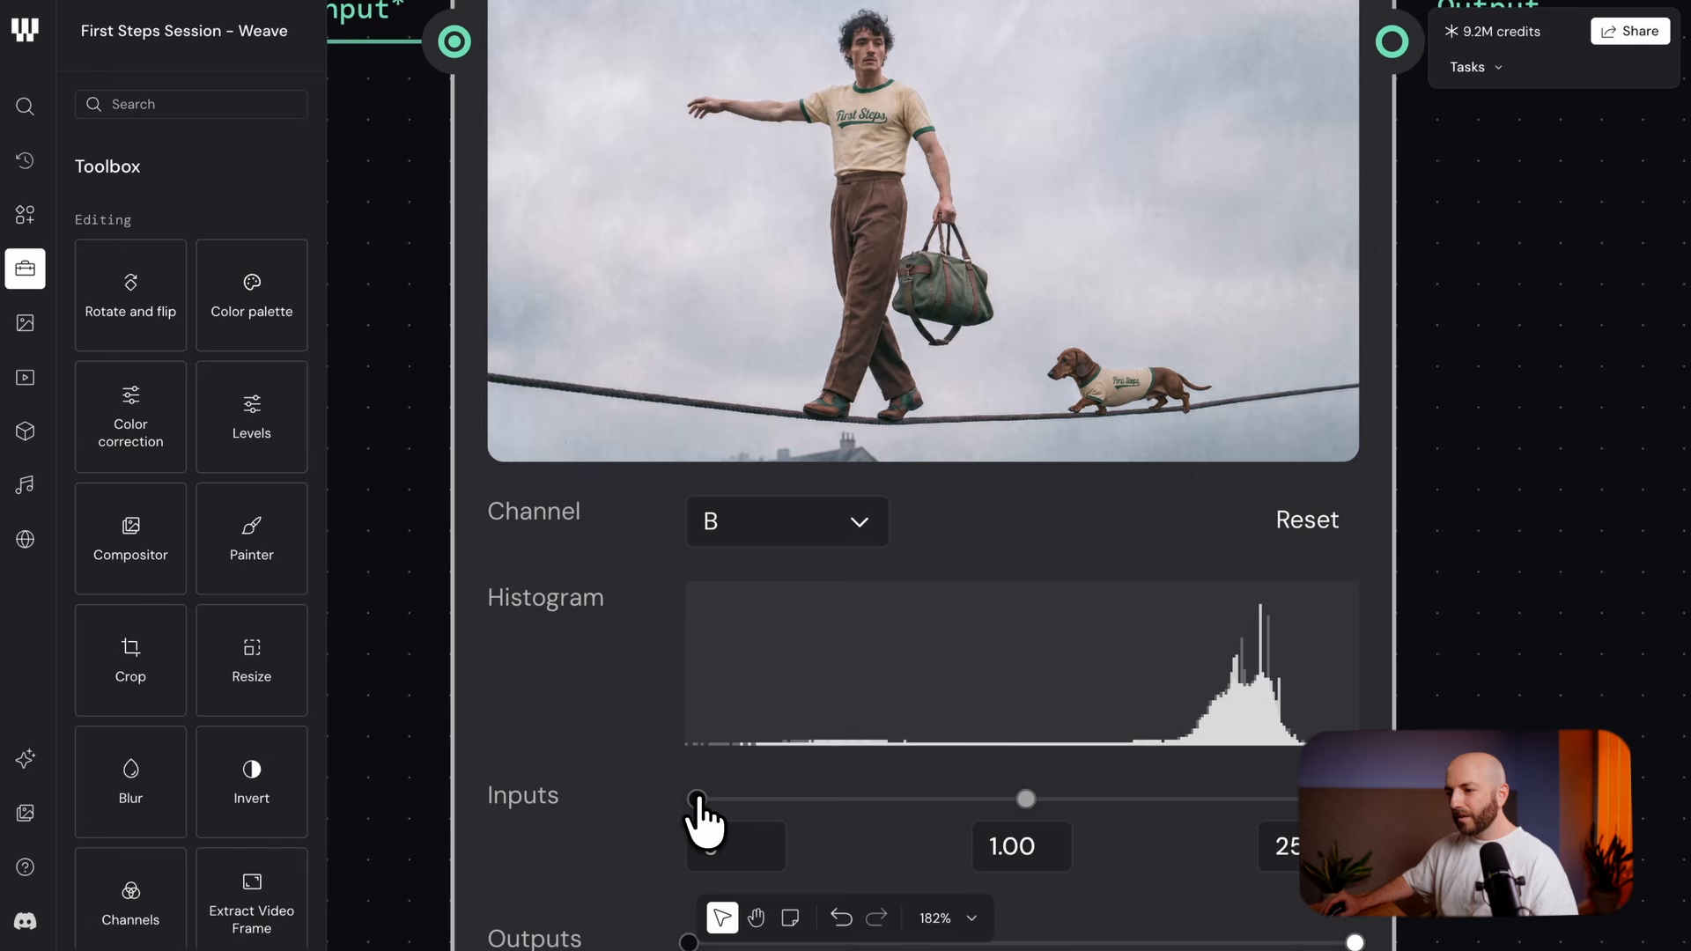
# Toggle the original image in the Levels preview to compare it with the blue channel adjustment
pyautogui.moveTo(1009, 319); pyautogui.dragTo(1019, 512)
pyautogui.scroll(4, 965, 412)
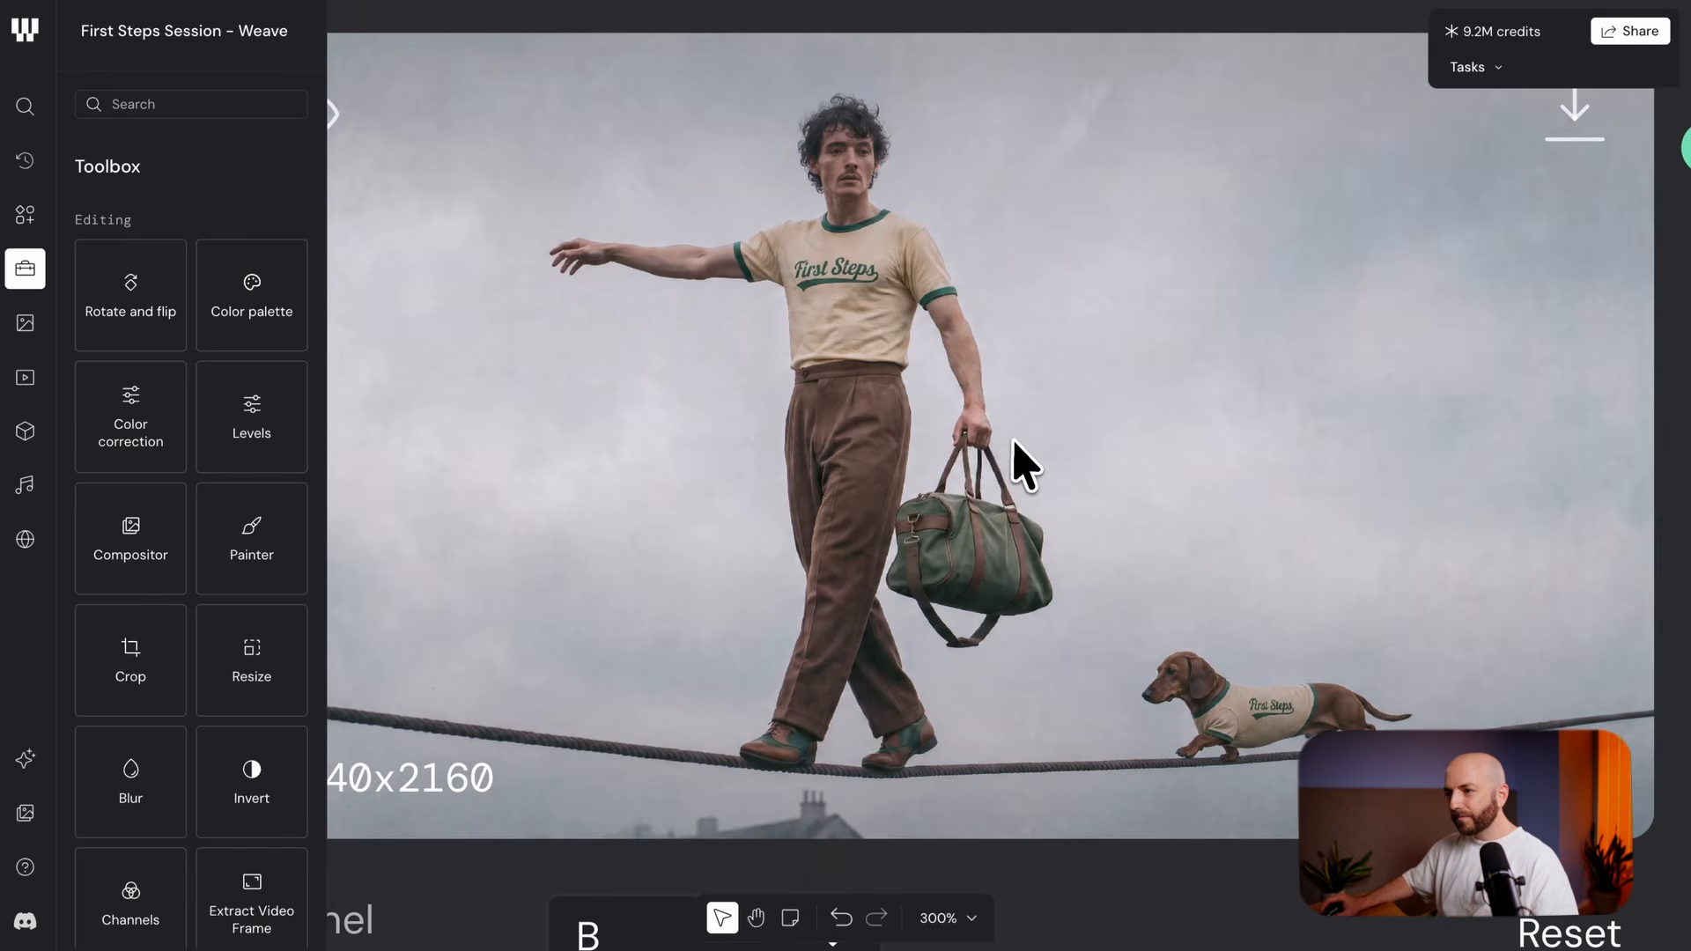
pyautogui.scroll(-2, 1012, 438)
pyautogui.click(564, 275)
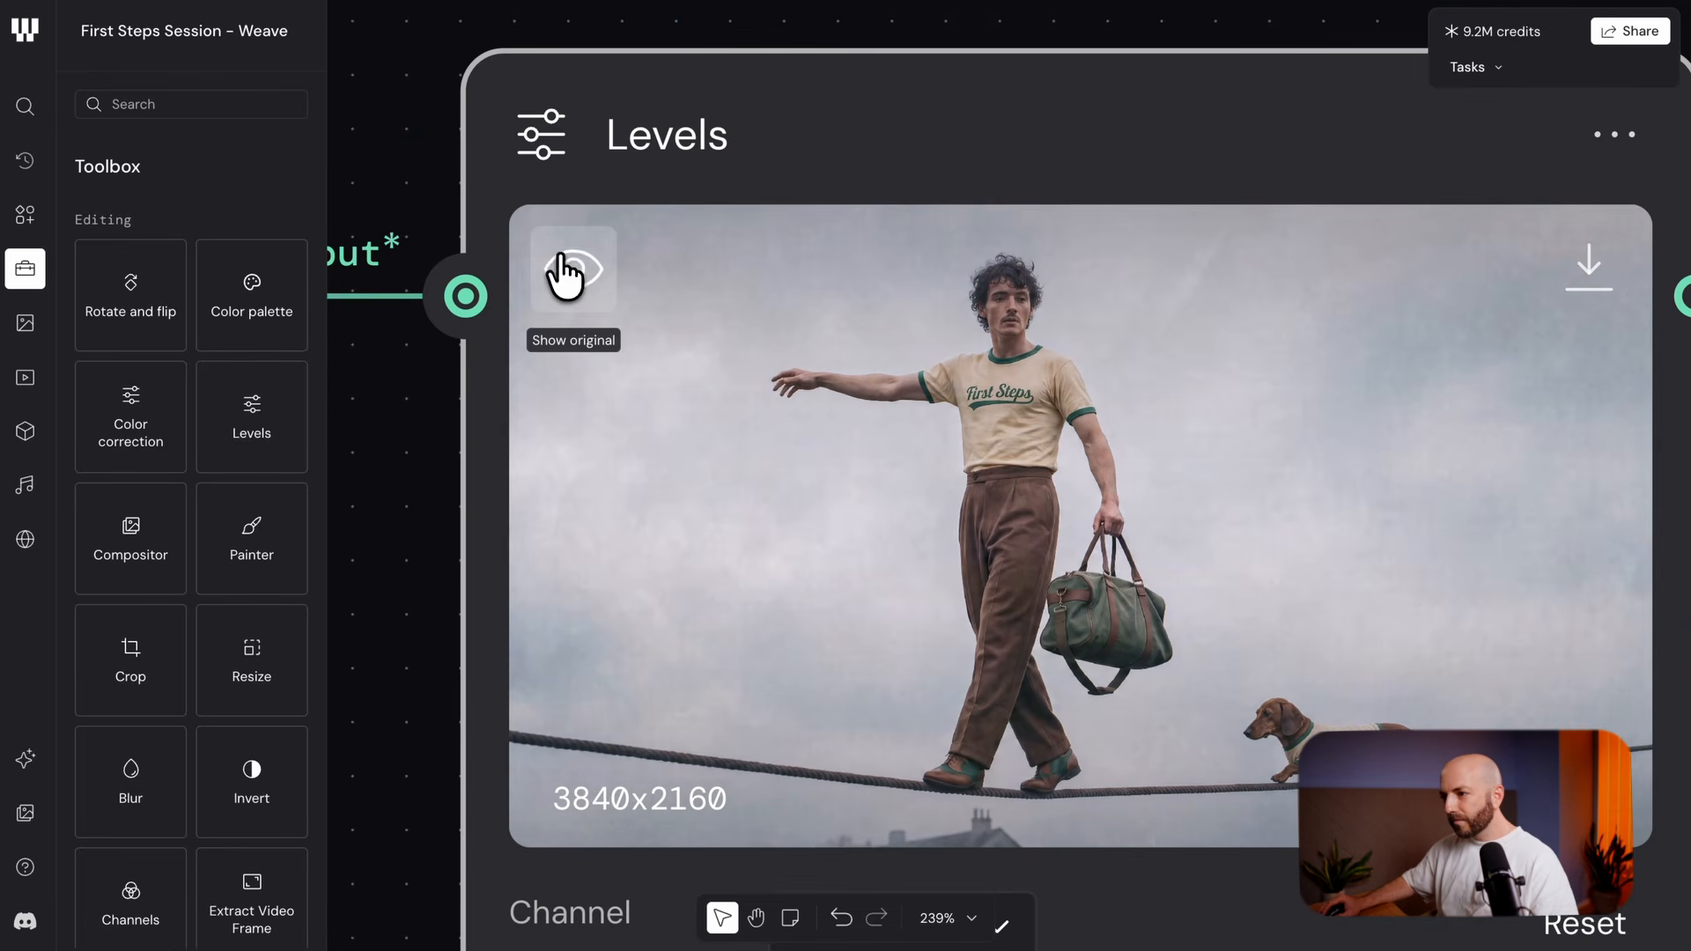
pyautogui.scroll(3, 946, 345)
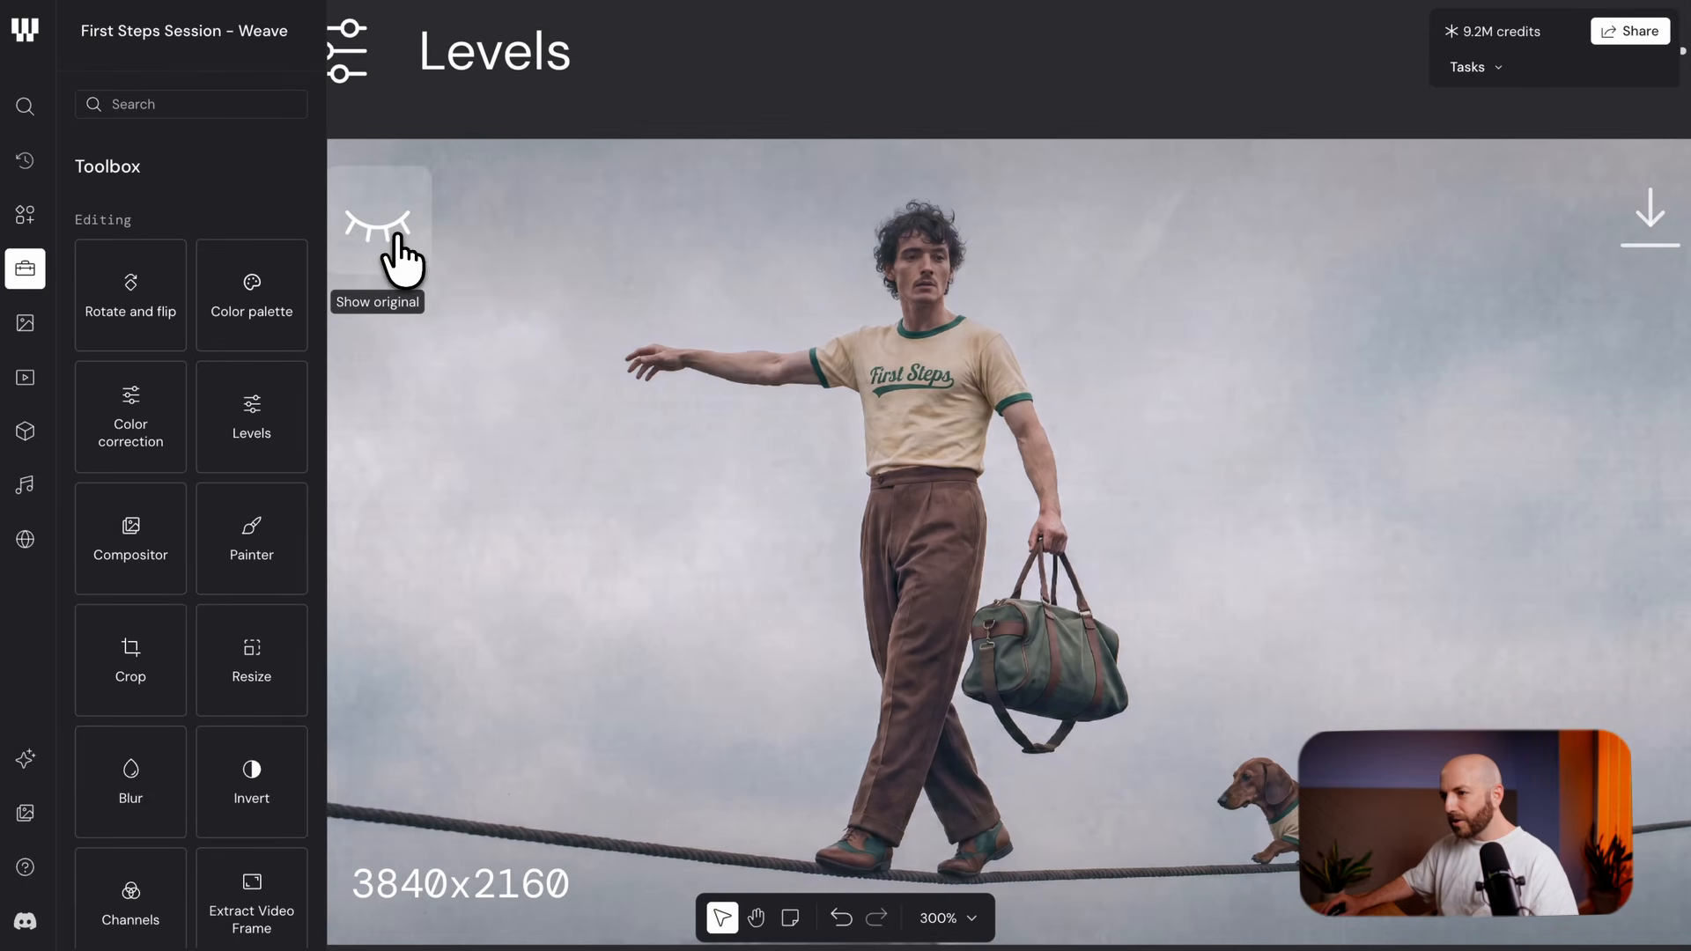
# Review the node chain from the image models through Color correction to the Levels output
pyautogui.scroll(-5, 912, 300)
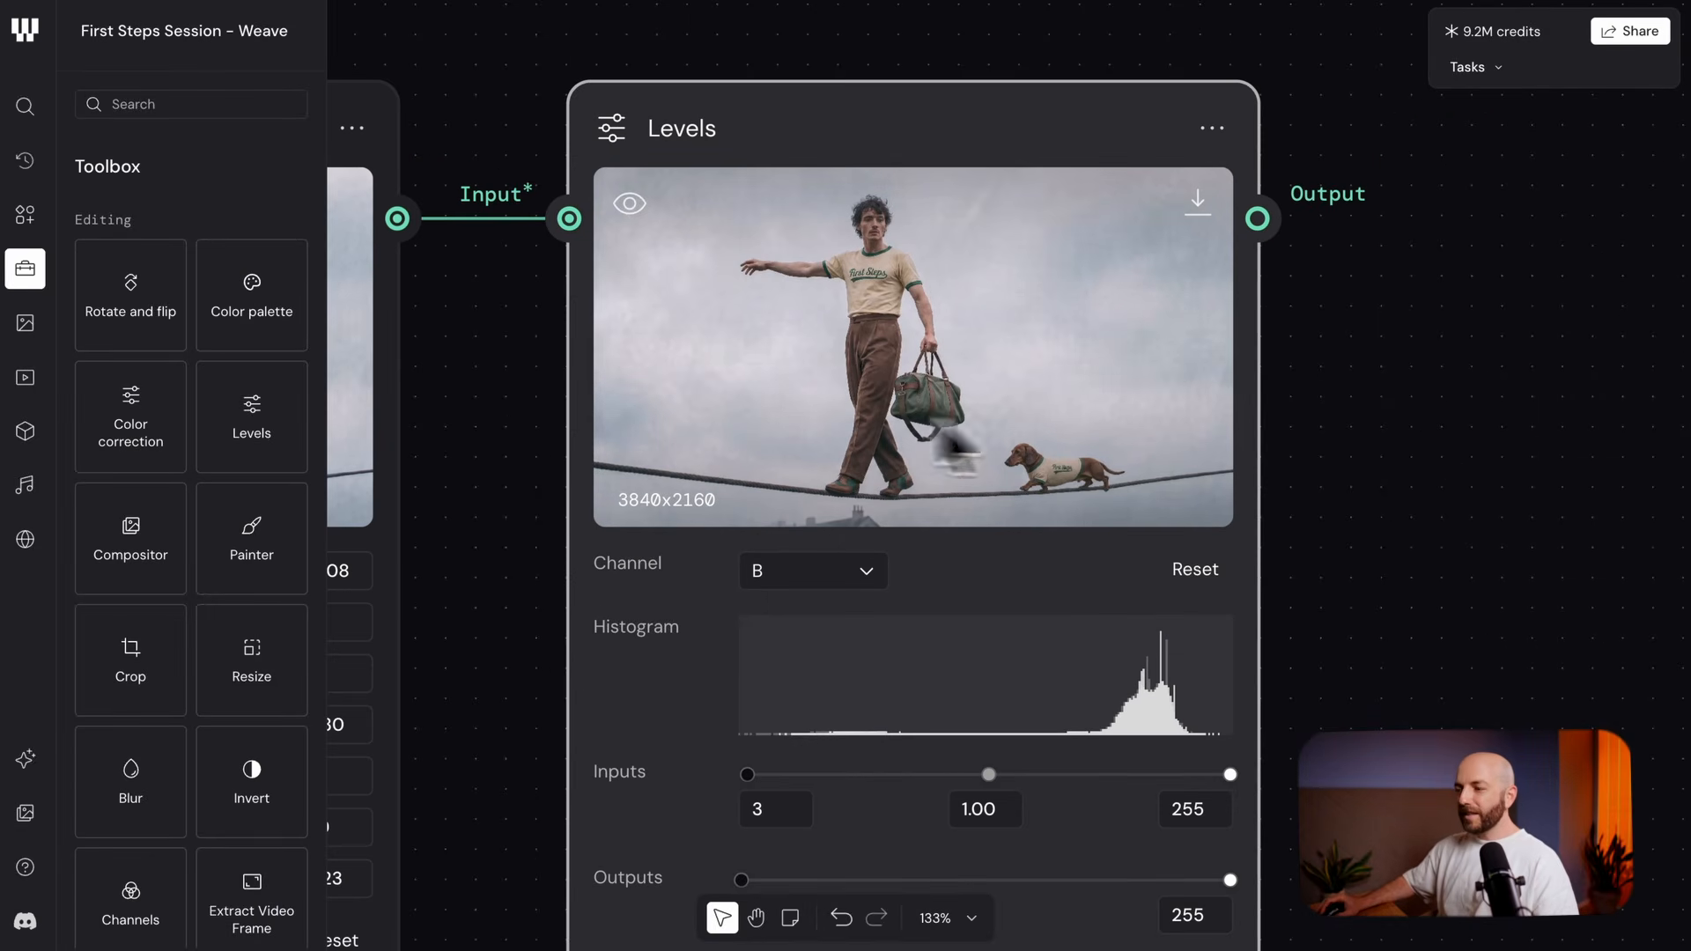
pyautogui.scroll(-3, 797, 440)
pyautogui.scroll(-3, 780, 410)
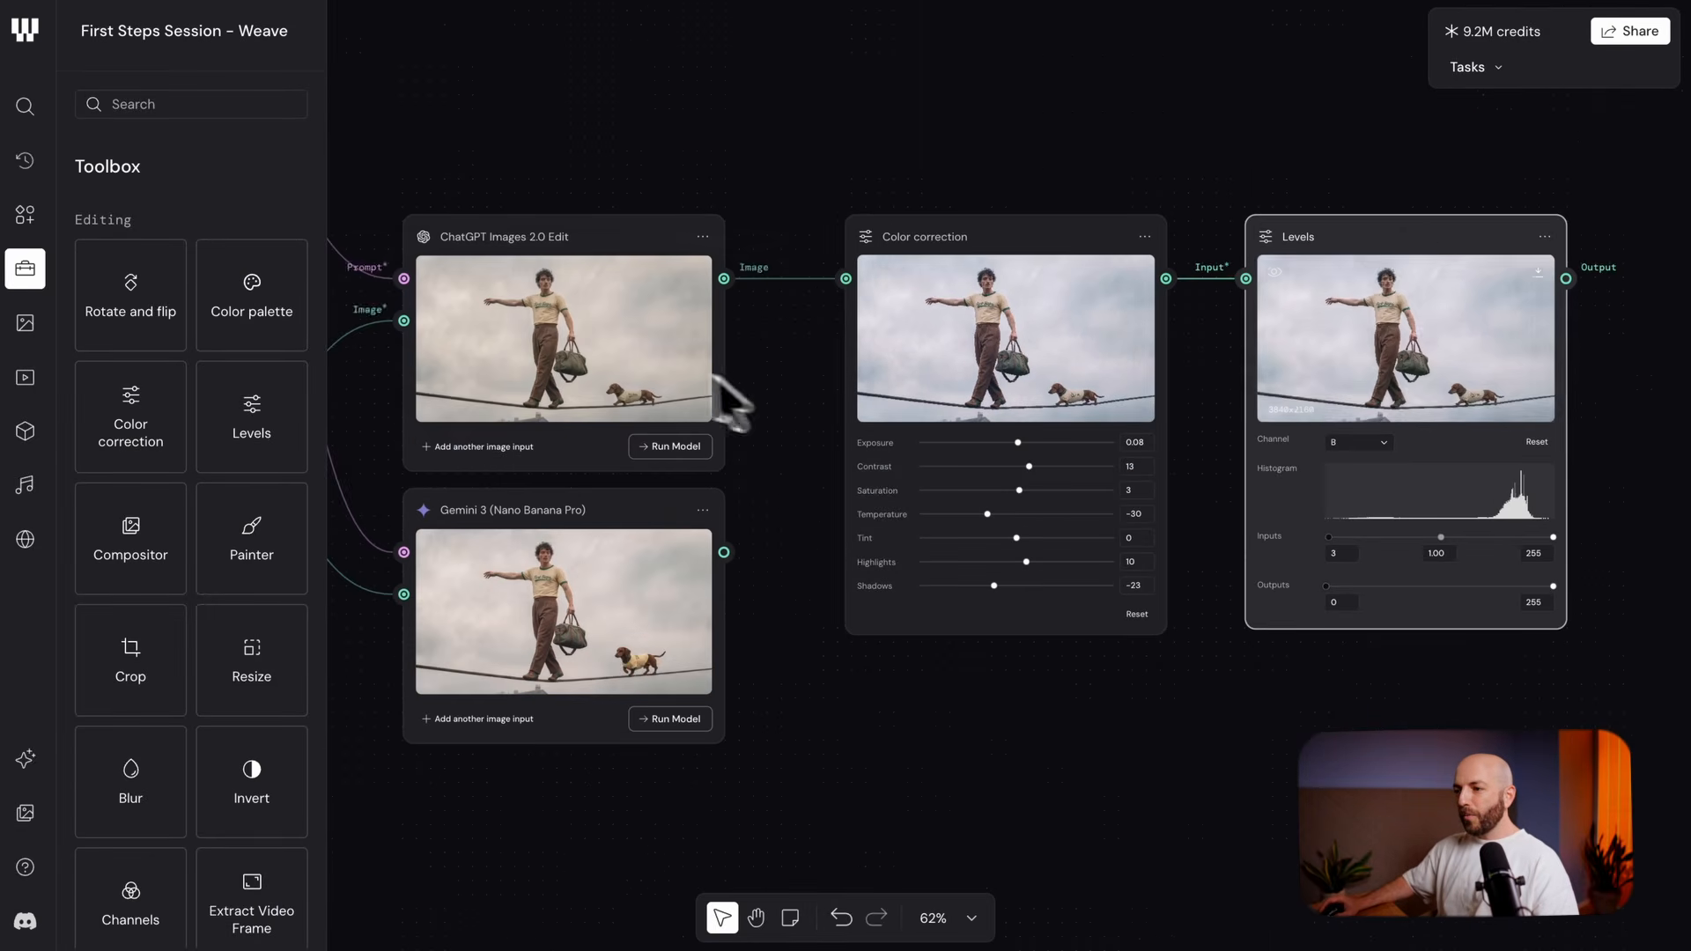
pyautogui.hscroll(-5, 849, 472)
pyautogui.moveTo(707, 512); pyautogui.dragTo(1366, 453)
pyautogui.moveTo(656, 465); pyautogui.dragTo(1067, 423)
pyautogui.moveTo(1062, 342); pyautogui.dragTo(707, 415)
pyautogui.moveTo(1347, 510); pyautogui.dragTo(731, 479)
pyautogui.moveTo(1292, 273); pyautogui.dragTo(1098, 315)
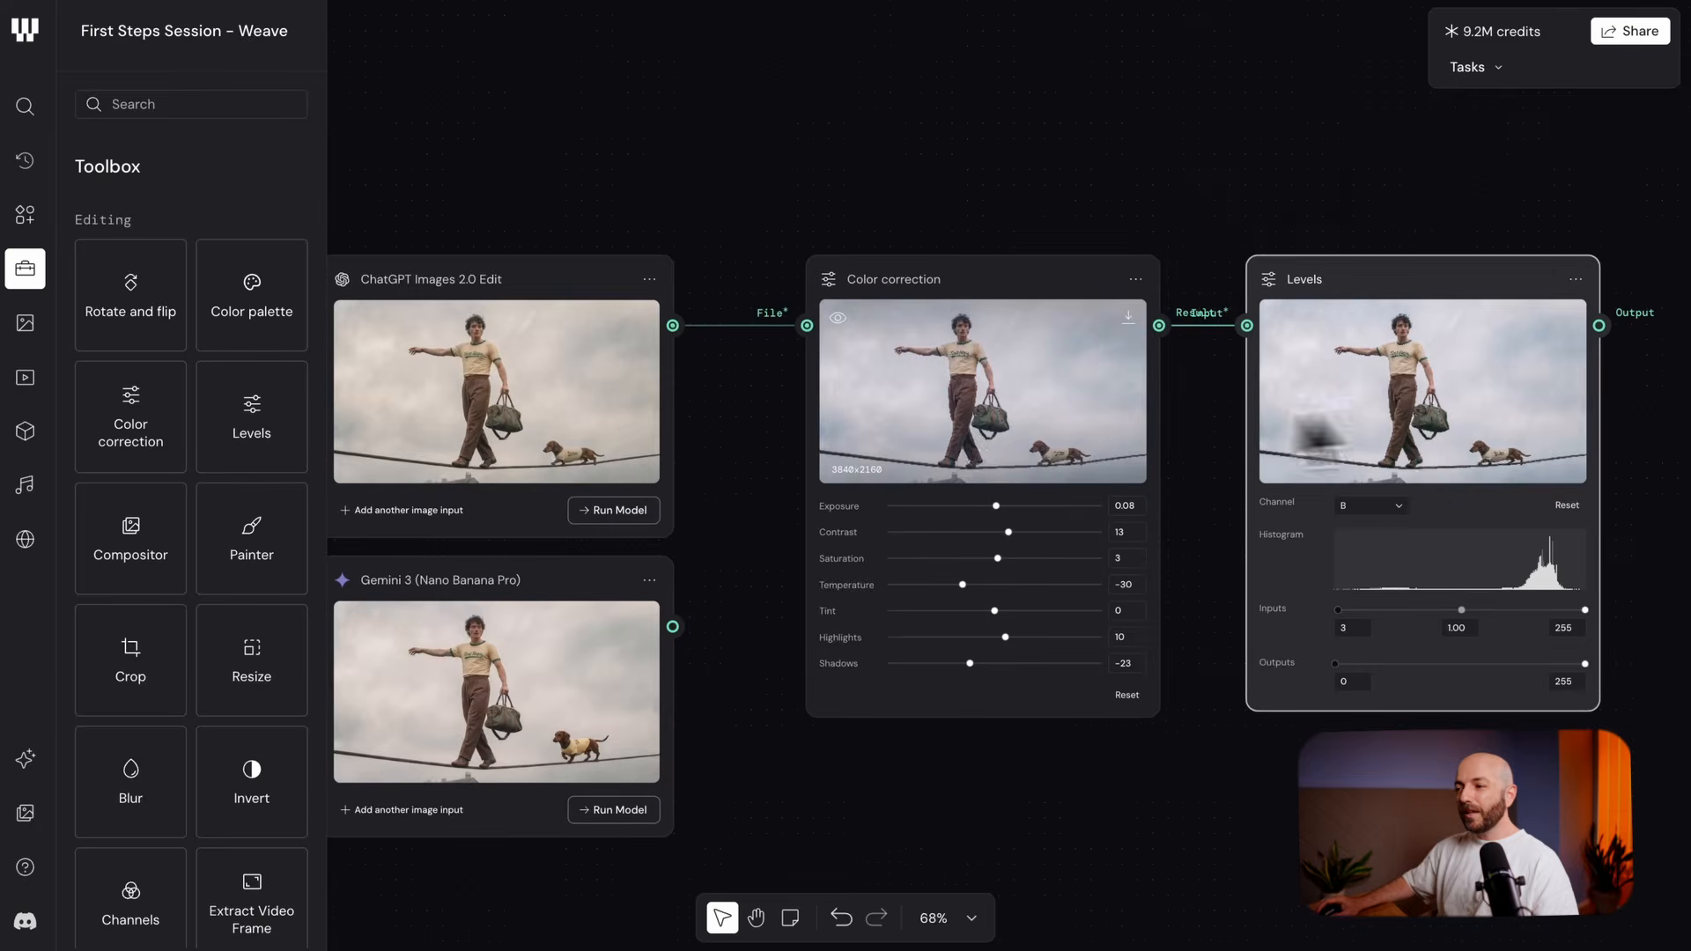
pyautogui.moveTo(1406, 418); pyautogui.dragTo(1193, 446)
pyautogui.scroll(3, 1095, 443)
pyautogui.moveTo(1030, 441); pyautogui.dragTo(1232, 450)
pyautogui.scroll(3, 1166, 437)
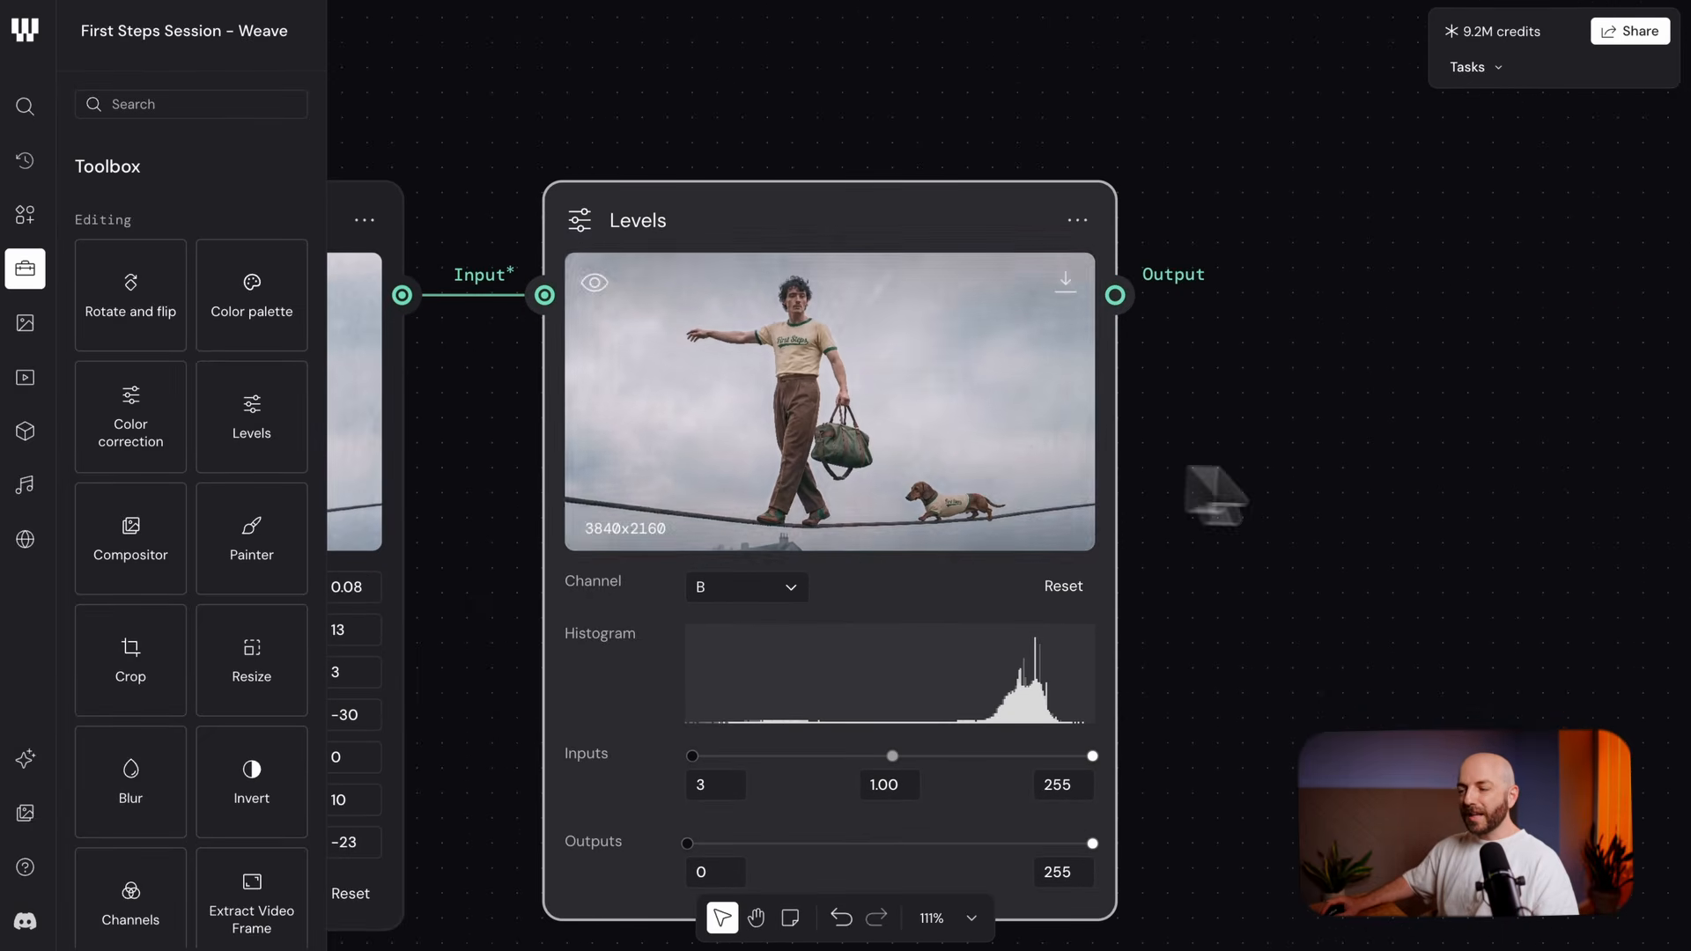
# Add a Crop node beside the Levels node and connect the Levels output to its input
pyautogui.click(1398, 474)
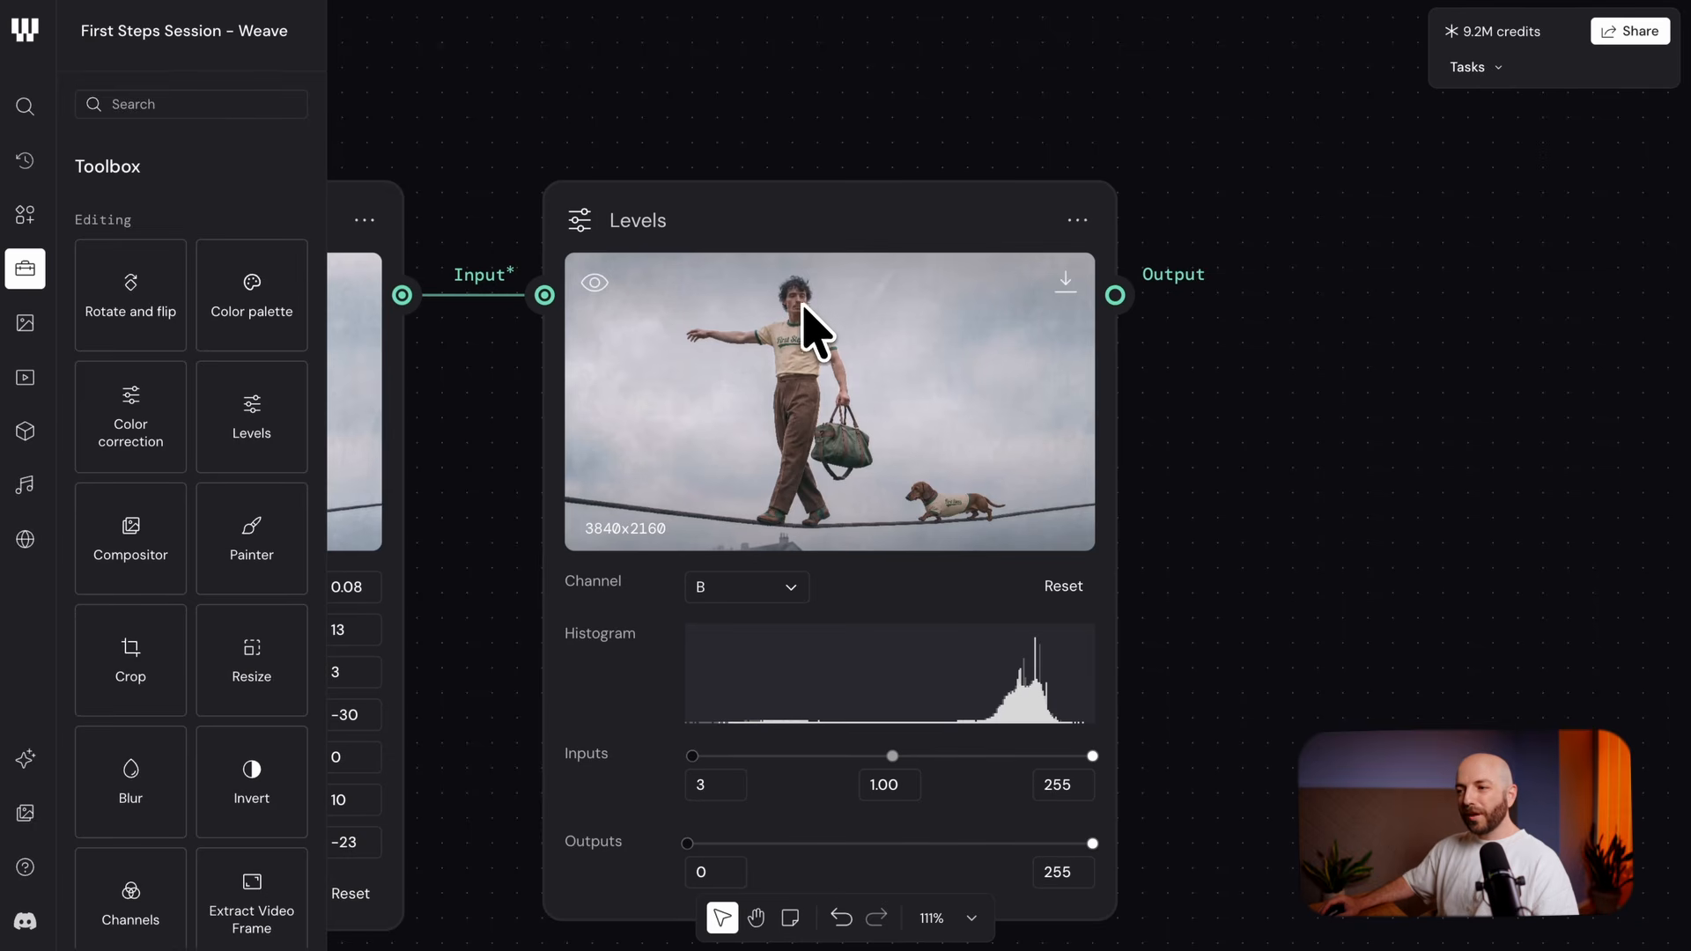
pyautogui.moveTo(1377, 311); pyautogui.dragTo(1334, 300)
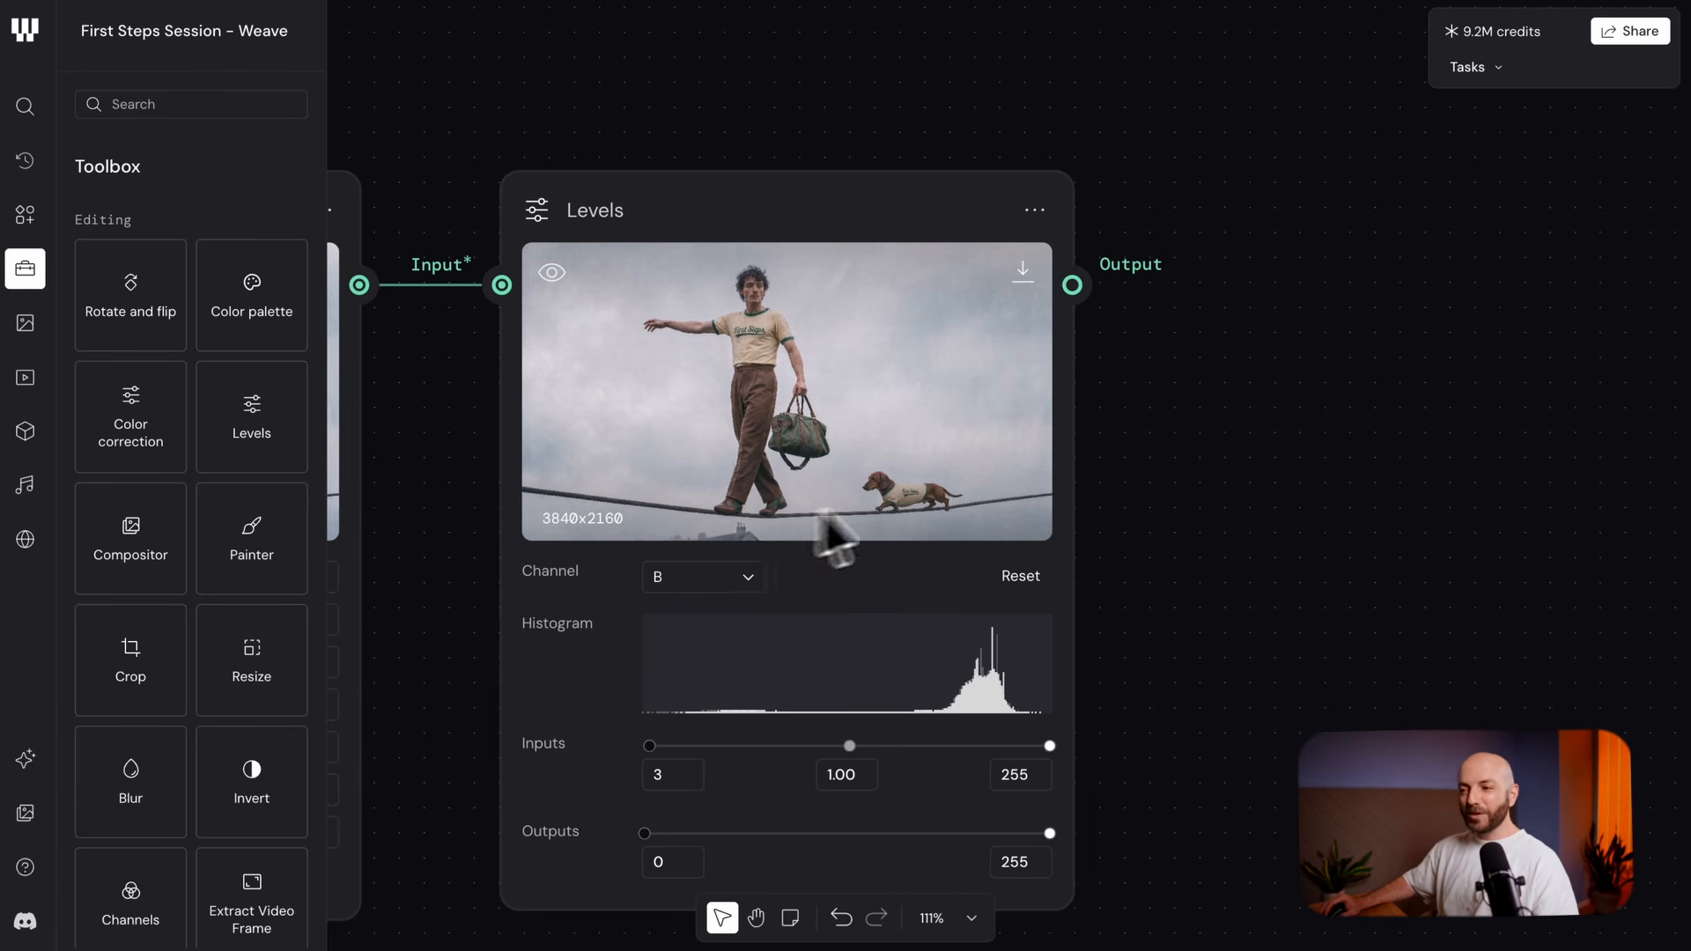
pyautogui.moveTo(1275, 437); pyautogui.dragTo(1238, 432)
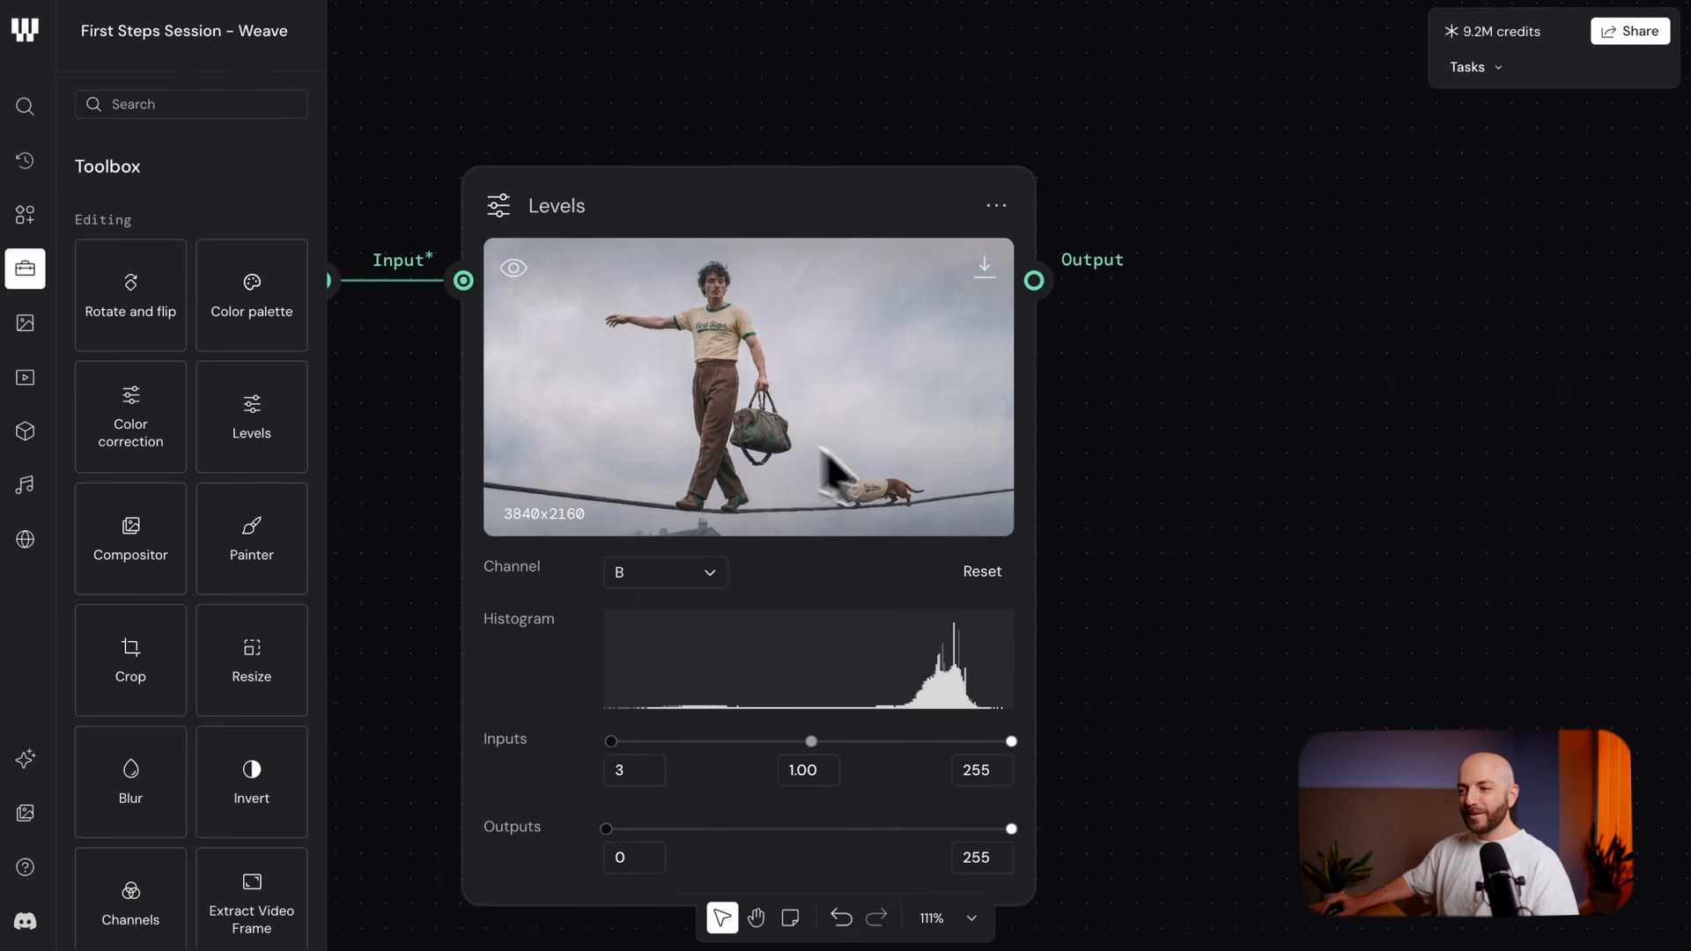
pyautogui.scroll(-3, 916, 440)
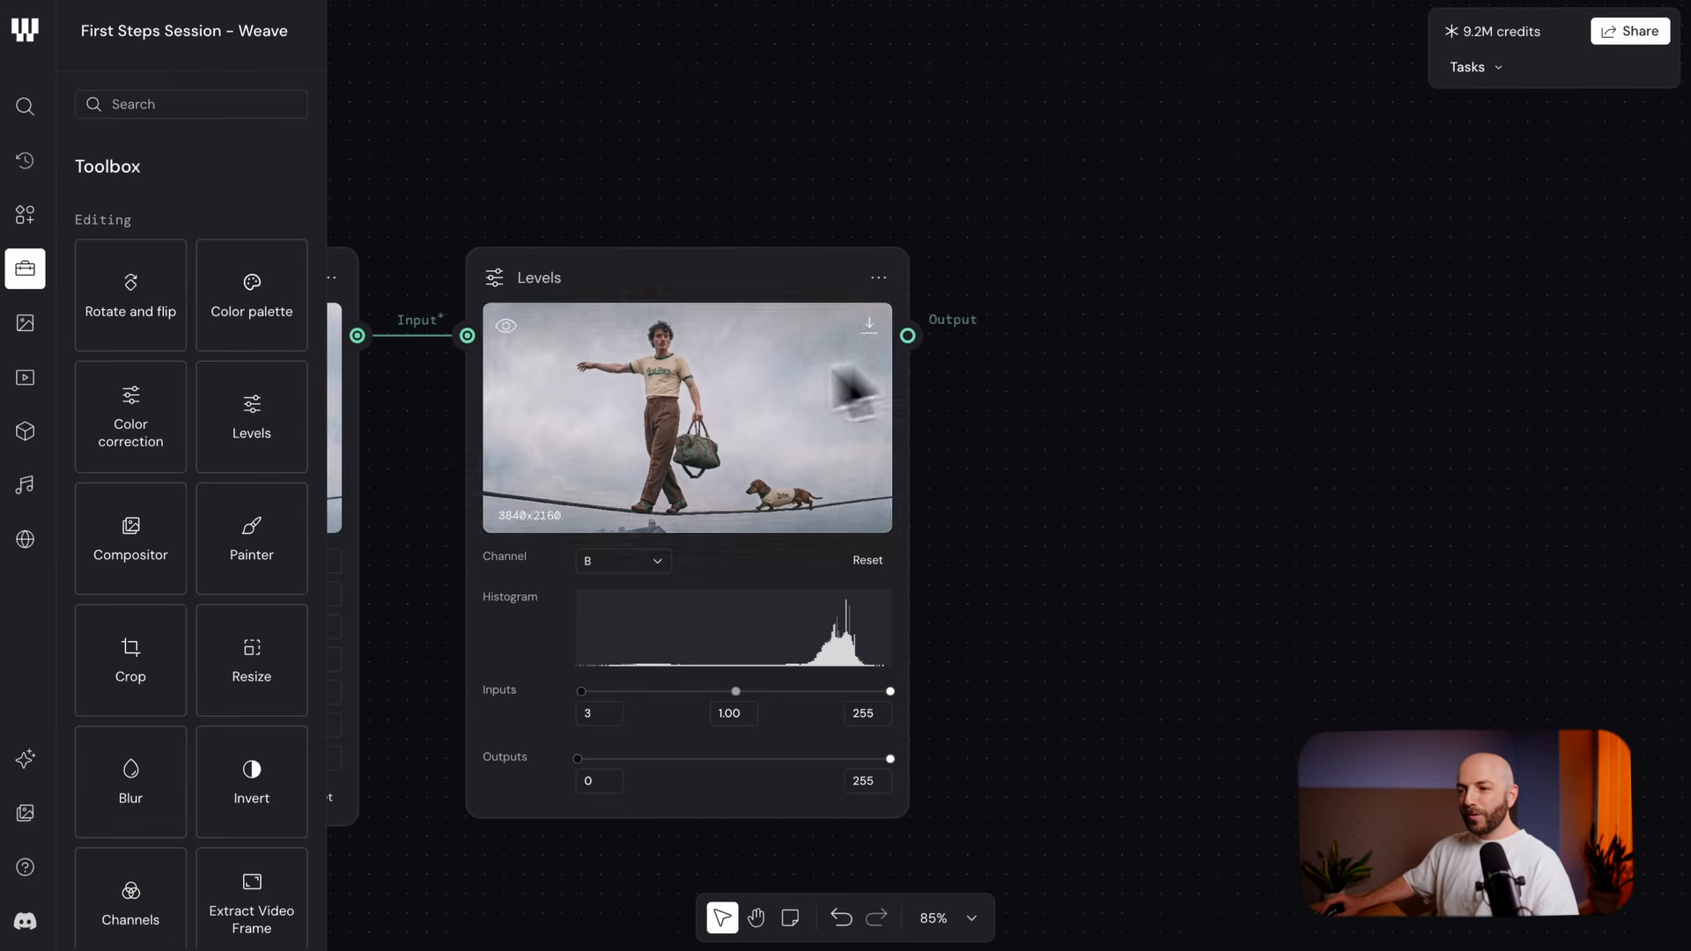
pyautogui.moveTo(149, 653); pyautogui.dragTo(1181, 302)
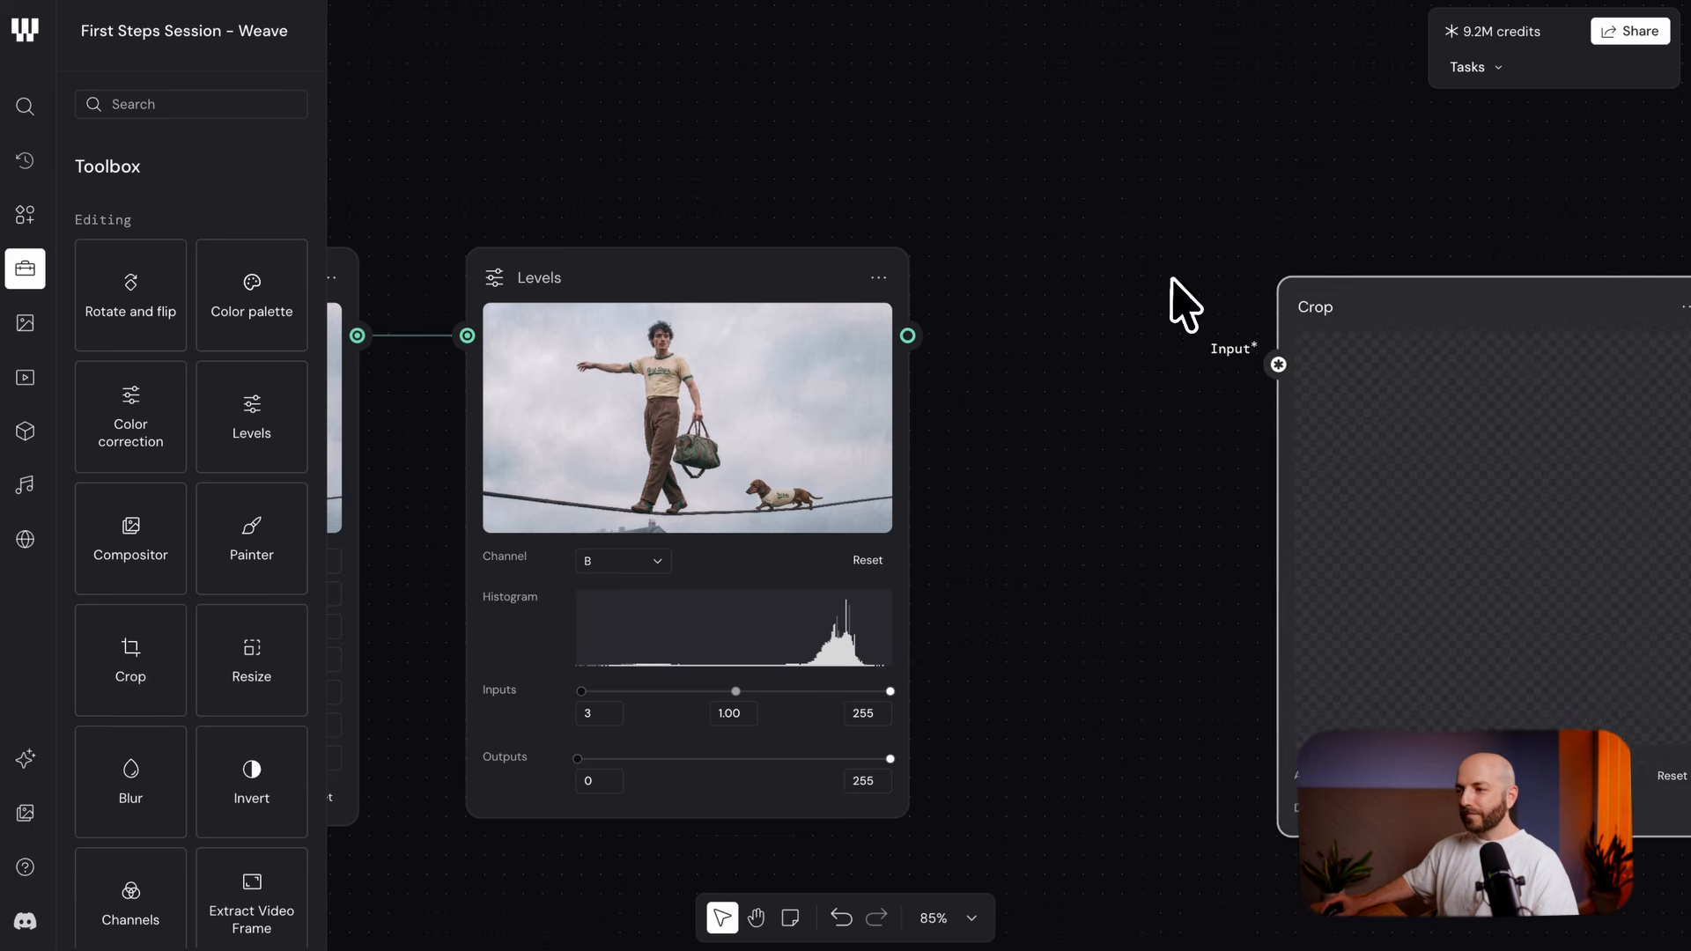
pyautogui.moveTo(1303, 366); pyautogui.dragTo(1246, 132)
pyautogui.moveTo(670, 429); pyautogui.dragTo(982, 222)
pyautogui.scroll(5, 1080, 369)
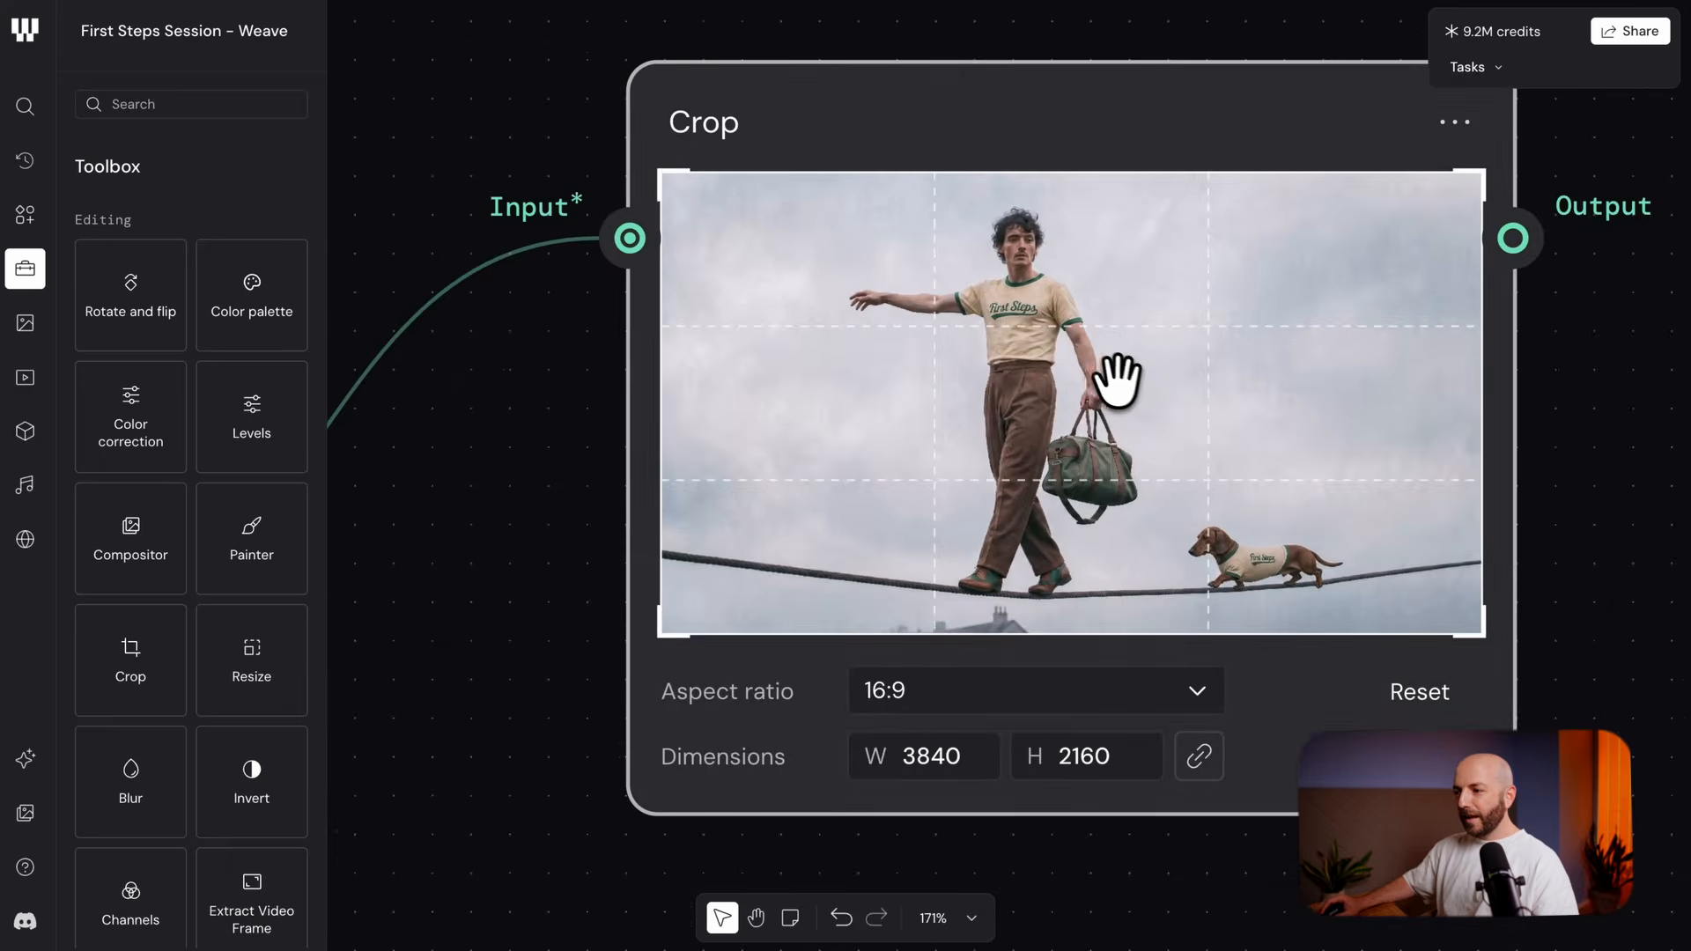
# Set the Crop node's aspect ratio to 9:16 and position the crop frame over the walking man
pyautogui.scroll(2, 1116, 380)
pyautogui.scroll(-3, 1011, 388)
pyautogui.click(930, 678)
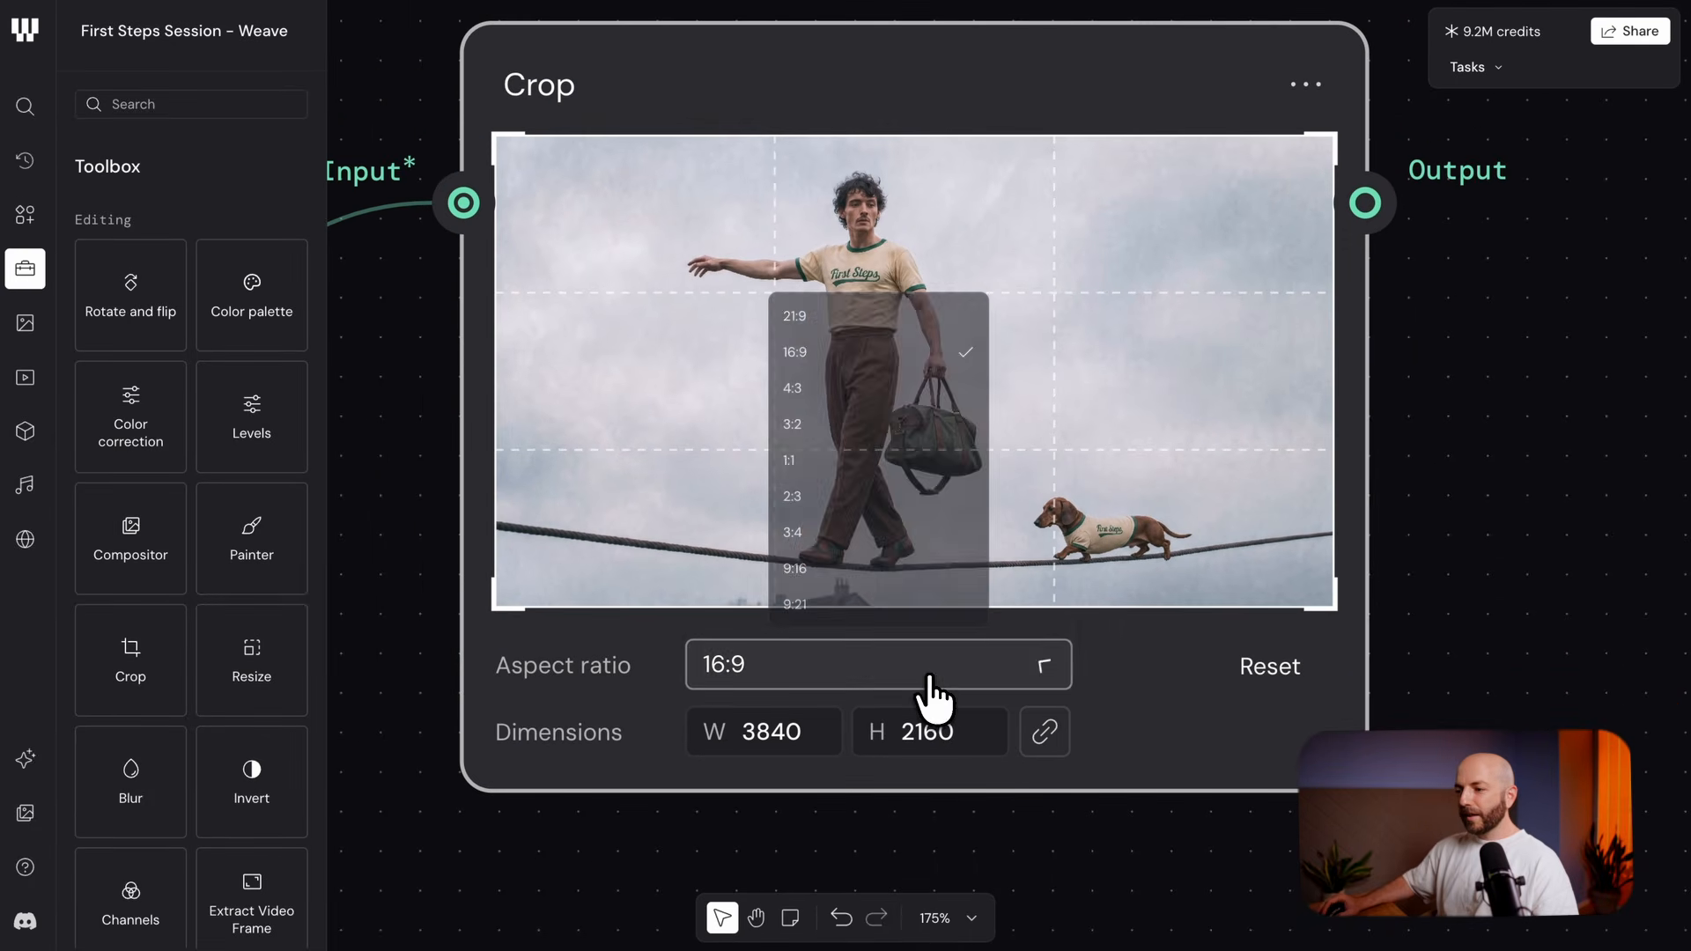
pyautogui.click(843, 570)
pyautogui.moveTo(973, 466)
pyautogui.mouseDown()
pyautogui.moveTo(906, 479)
pyautogui.moveTo(967, 467)
pyautogui.mouseUp()
pyautogui.moveTo(840, 471); pyautogui.dragTo(910, 473)
pyautogui.scroll(5, 920, 475)
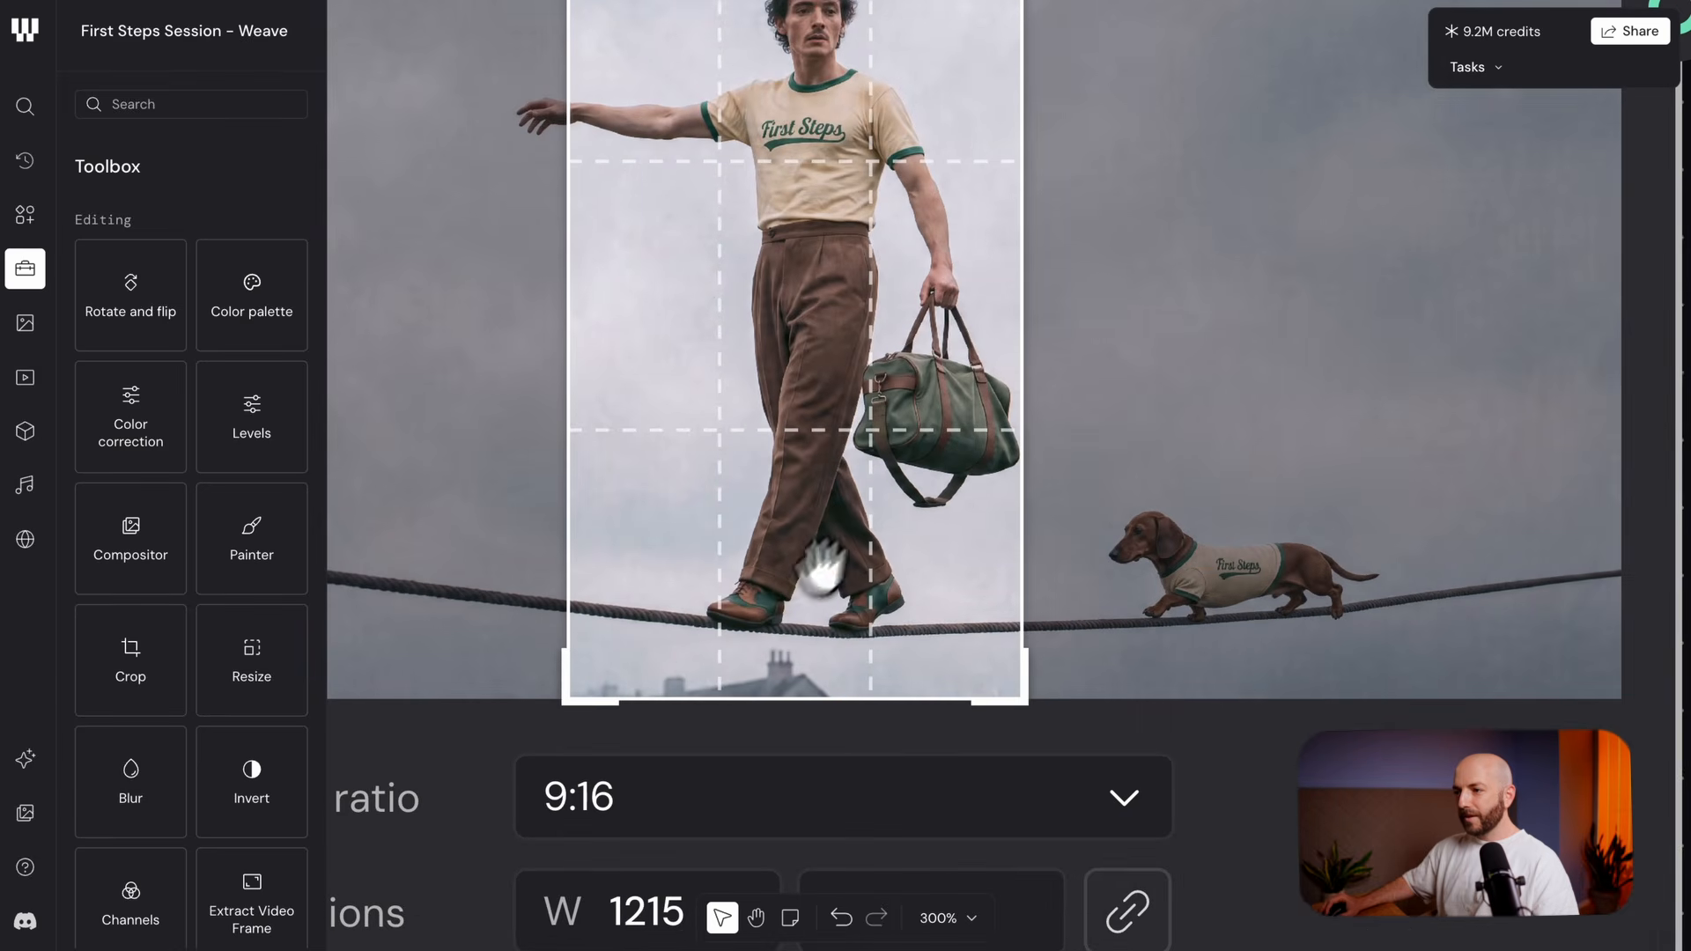
pyautogui.scroll(-6, 819, 563)
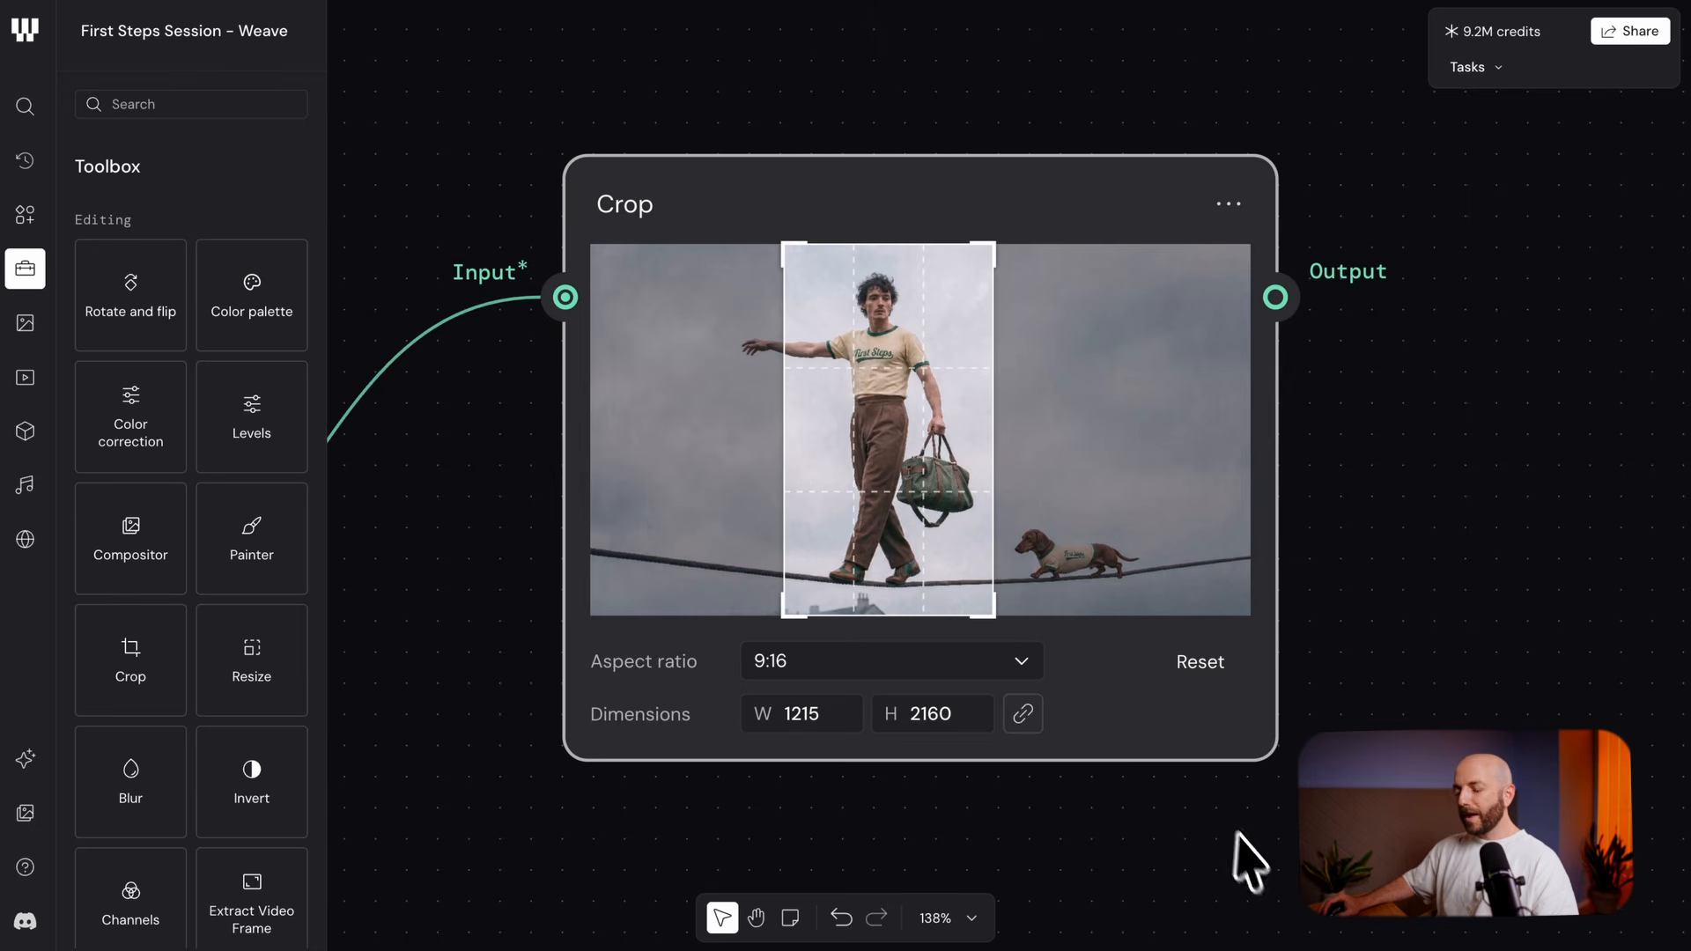
# Duplicate the 9:16 Crop node, place the copy below the original, and connect the Levels output to its input
pyautogui.moveTo(1245, 860); pyautogui.dragTo(1237, 670)
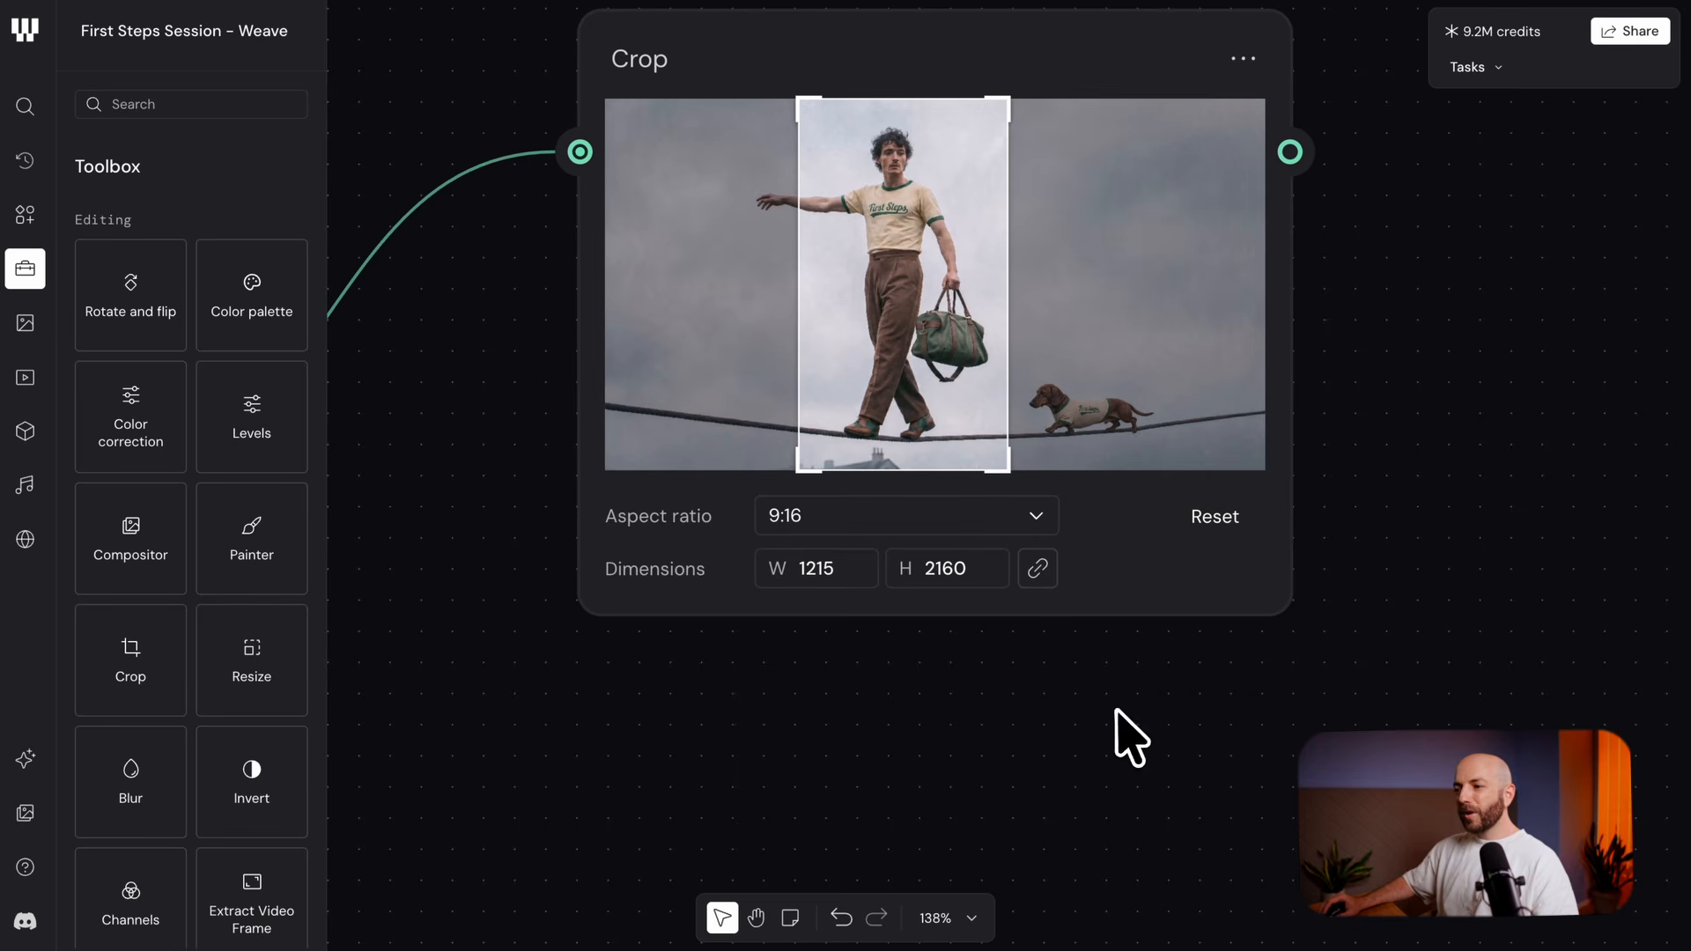
pyautogui.moveTo(1107, 748); pyautogui.dragTo(1076, 634)
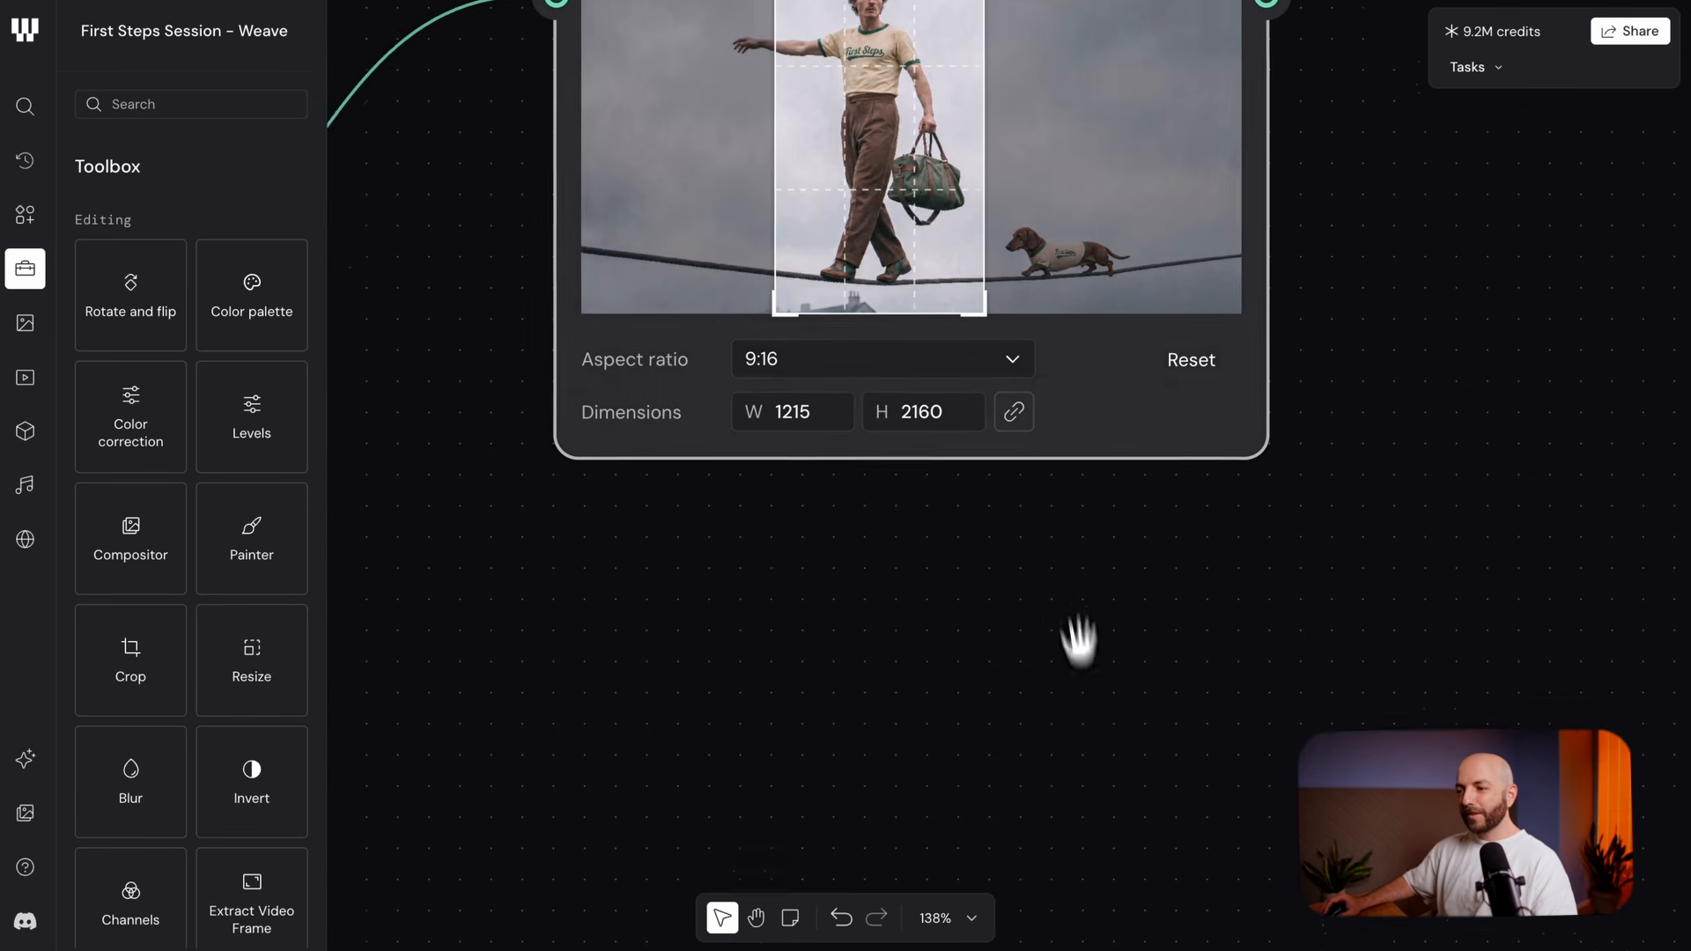
pyautogui.hotkey('ctrl', 'v')
pyautogui.scroll(-4, 1180, 546)
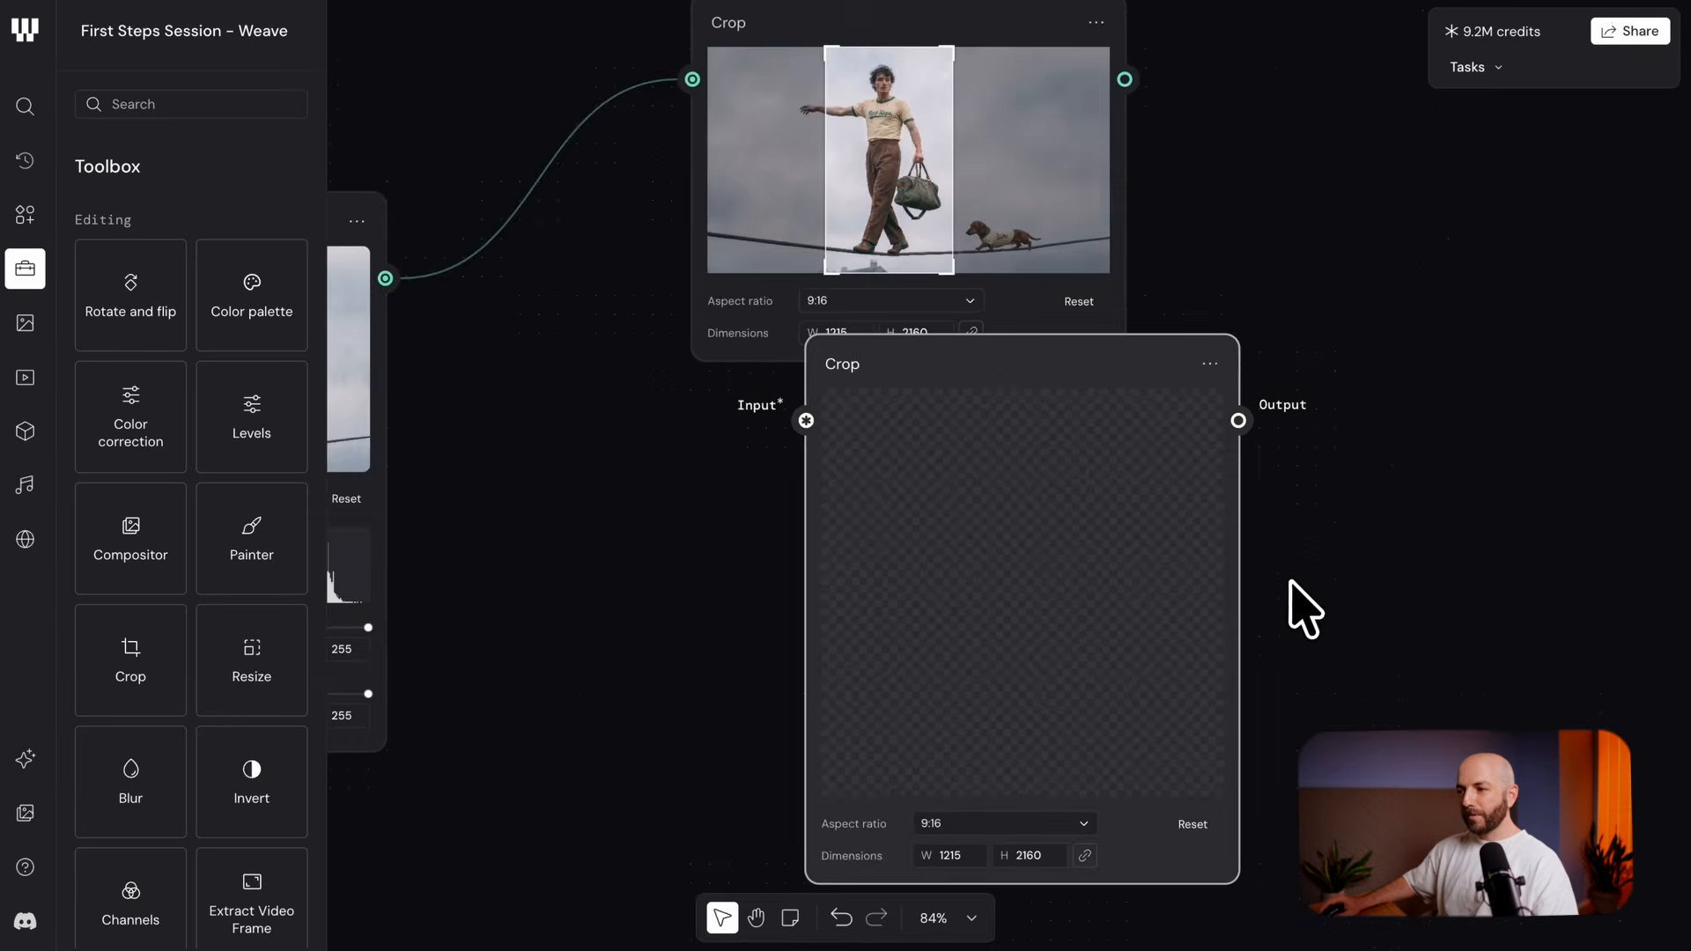
pyautogui.moveTo(1071, 405); pyautogui.dragTo(965, 484)
pyautogui.moveTo(643, 436); pyautogui.dragTo(974, 468)
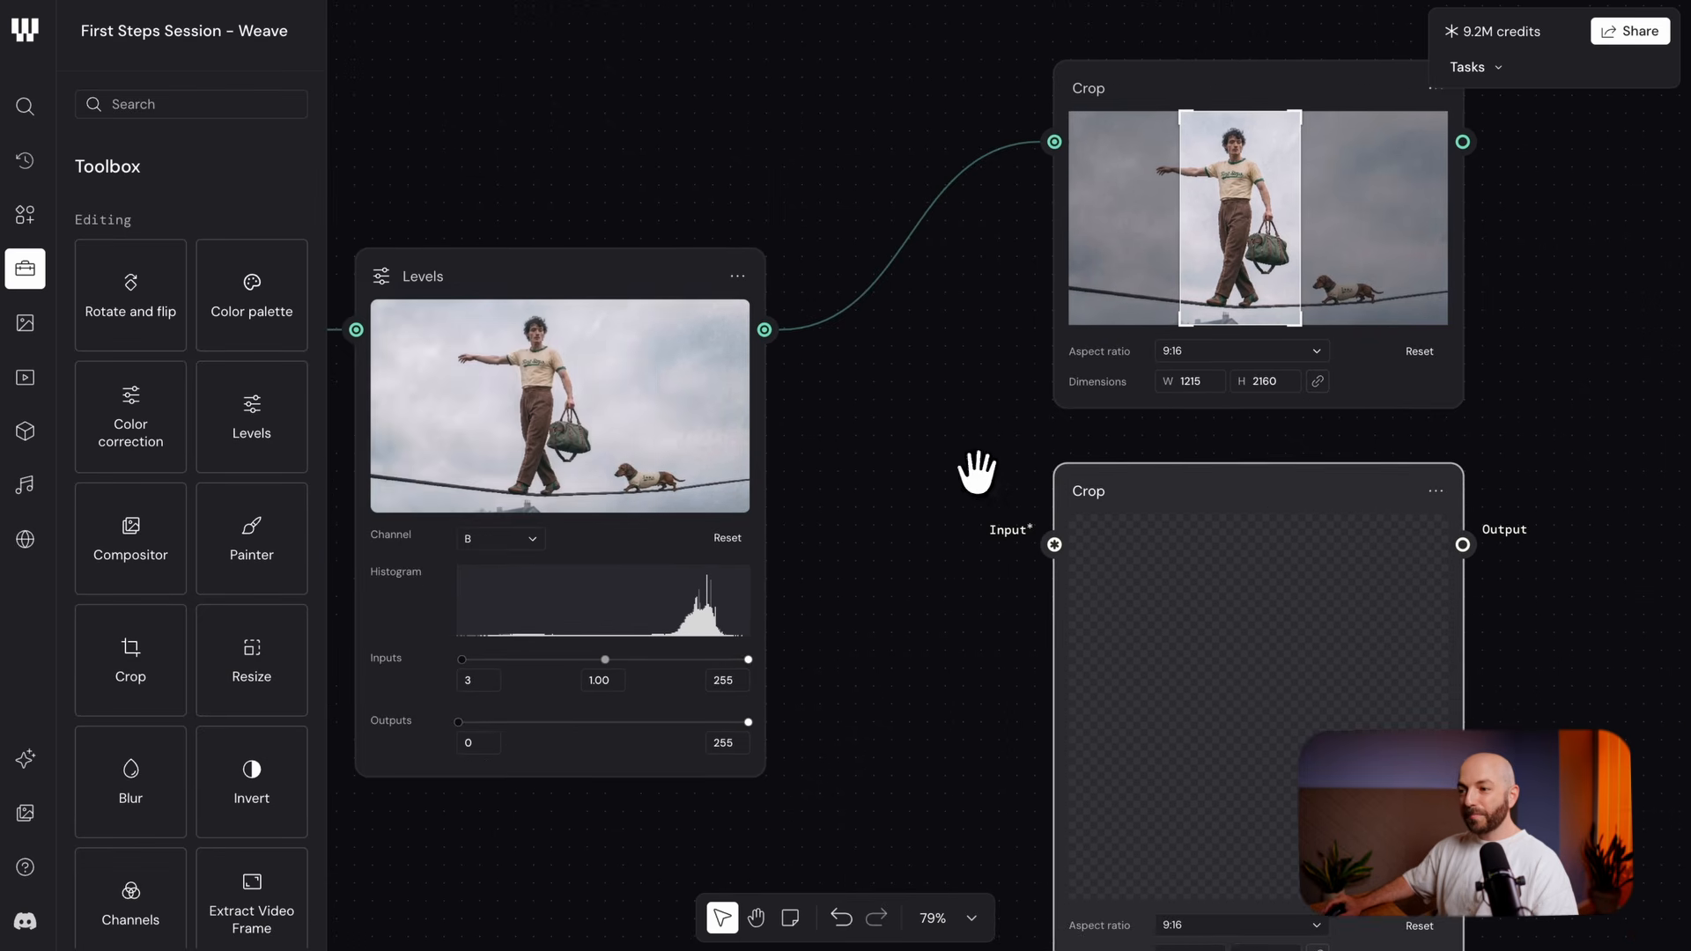
pyautogui.moveTo(762, 330); pyautogui.dragTo(1048, 546)
pyautogui.scroll(2, 1087, 608)
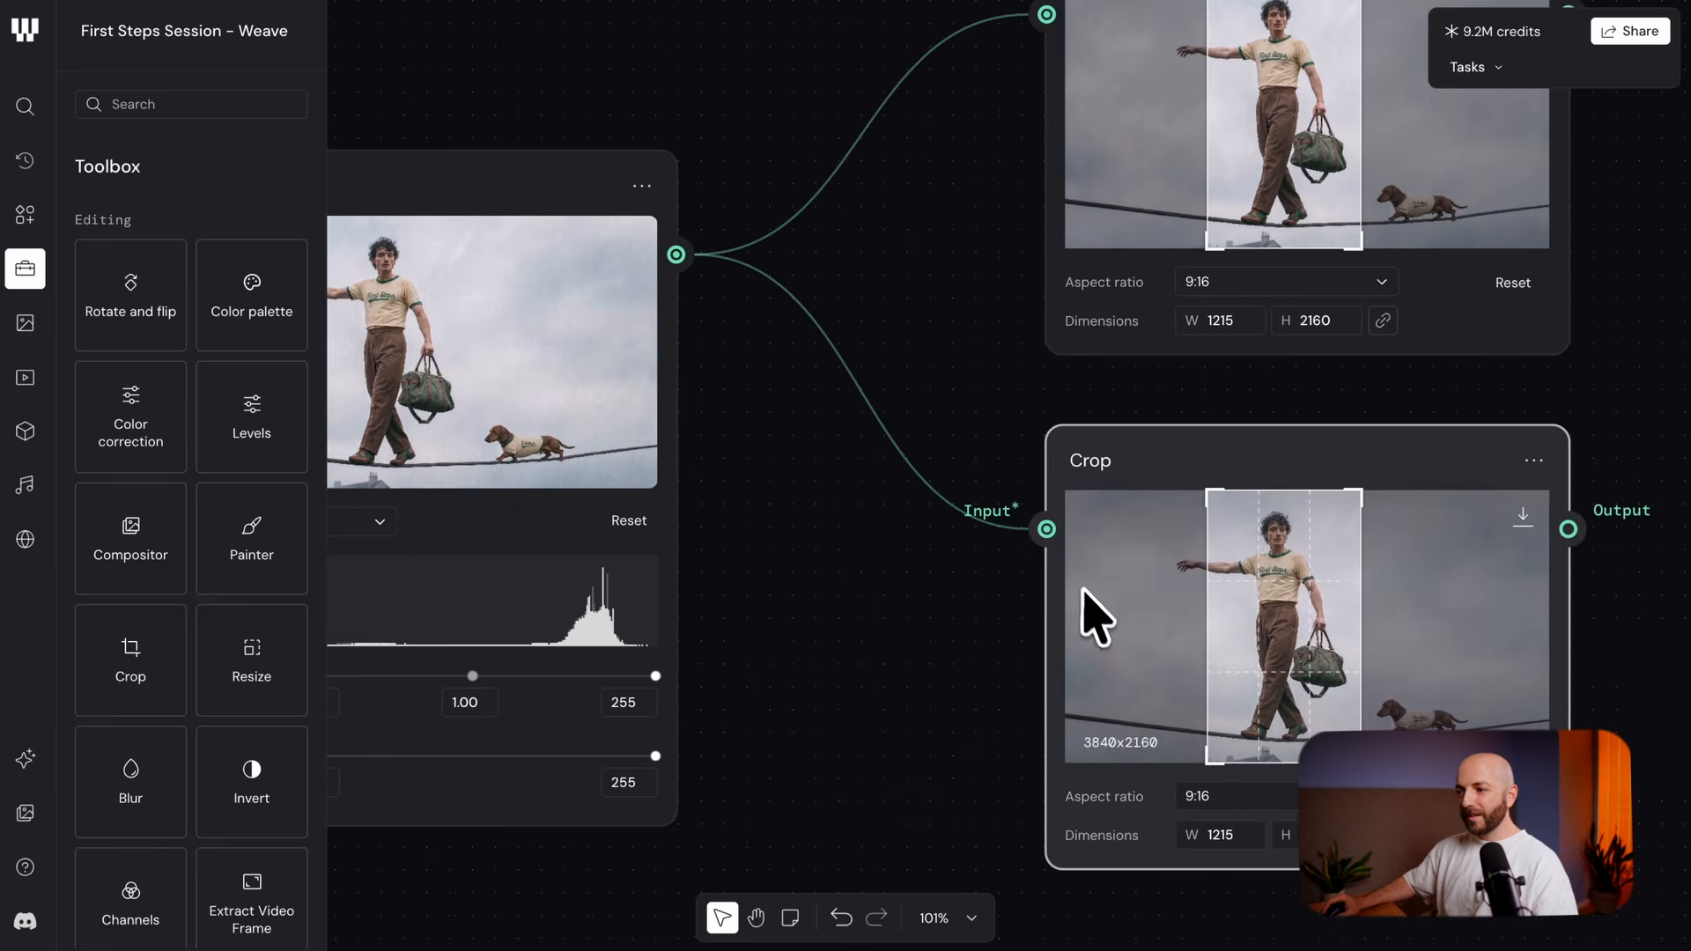
# Set the lower Crop node's aspect ratio to 21:9
pyautogui.moveTo(1032, 369); pyautogui.dragTo(850, 442)
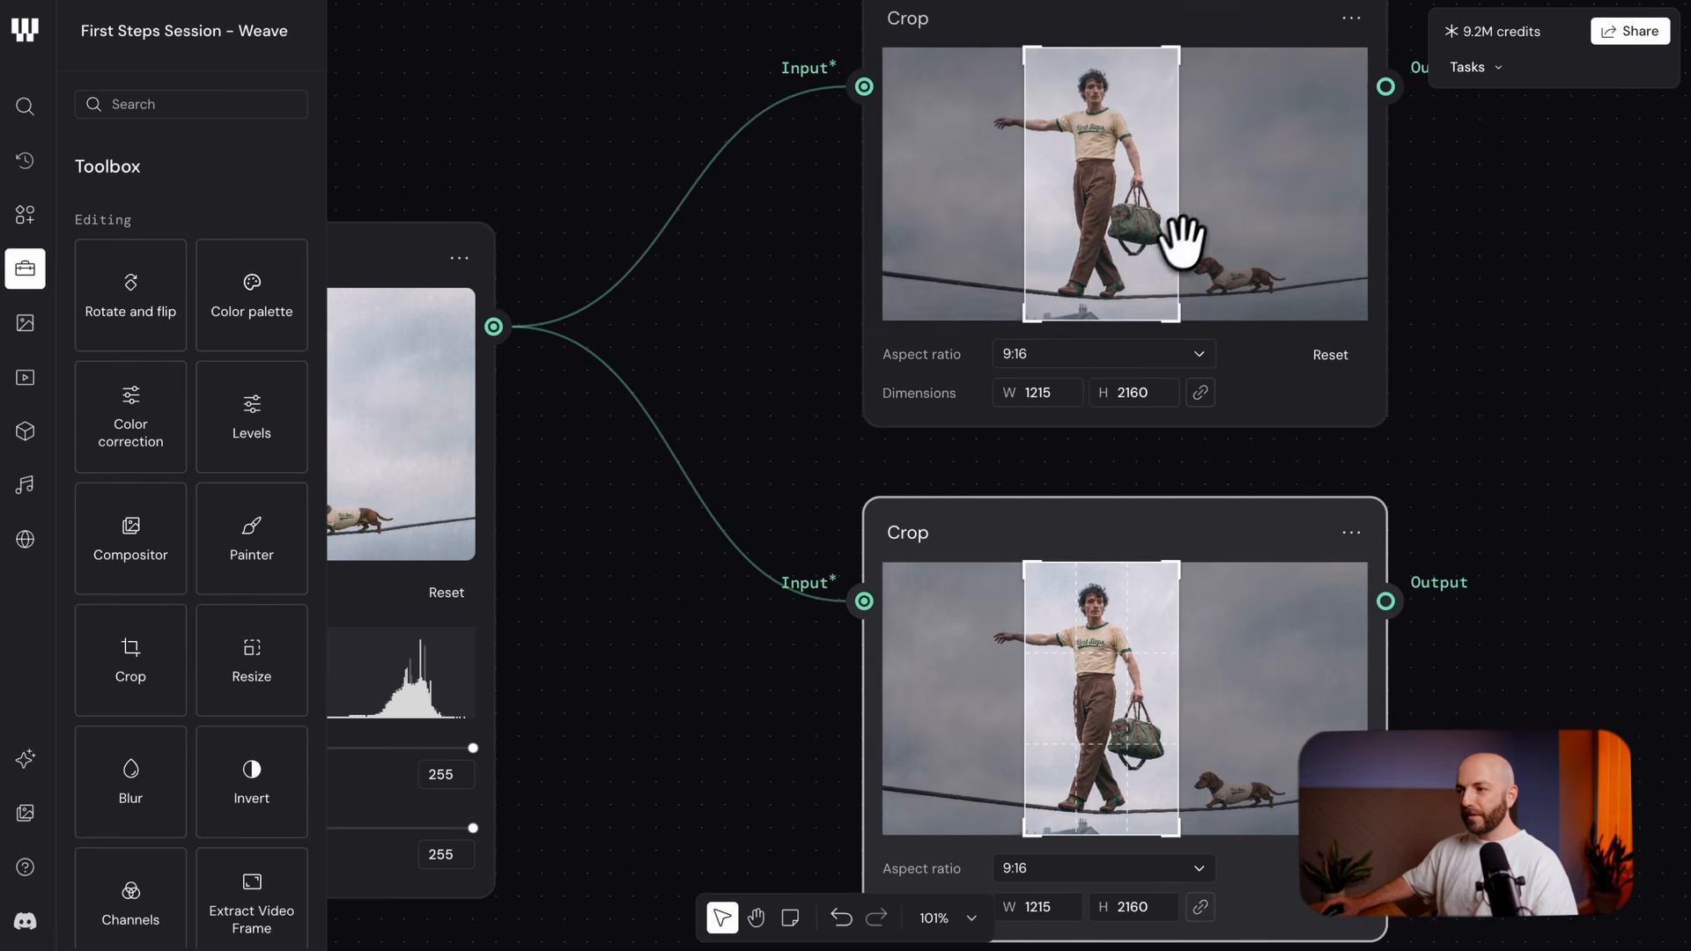
pyautogui.scroll(2, 1360, 663)
pyautogui.moveTo(1360, 663); pyautogui.dragTo(1372, 490)
pyautogui.moveTo(1330, 592); pyautogui.dragTo(1394, 359)
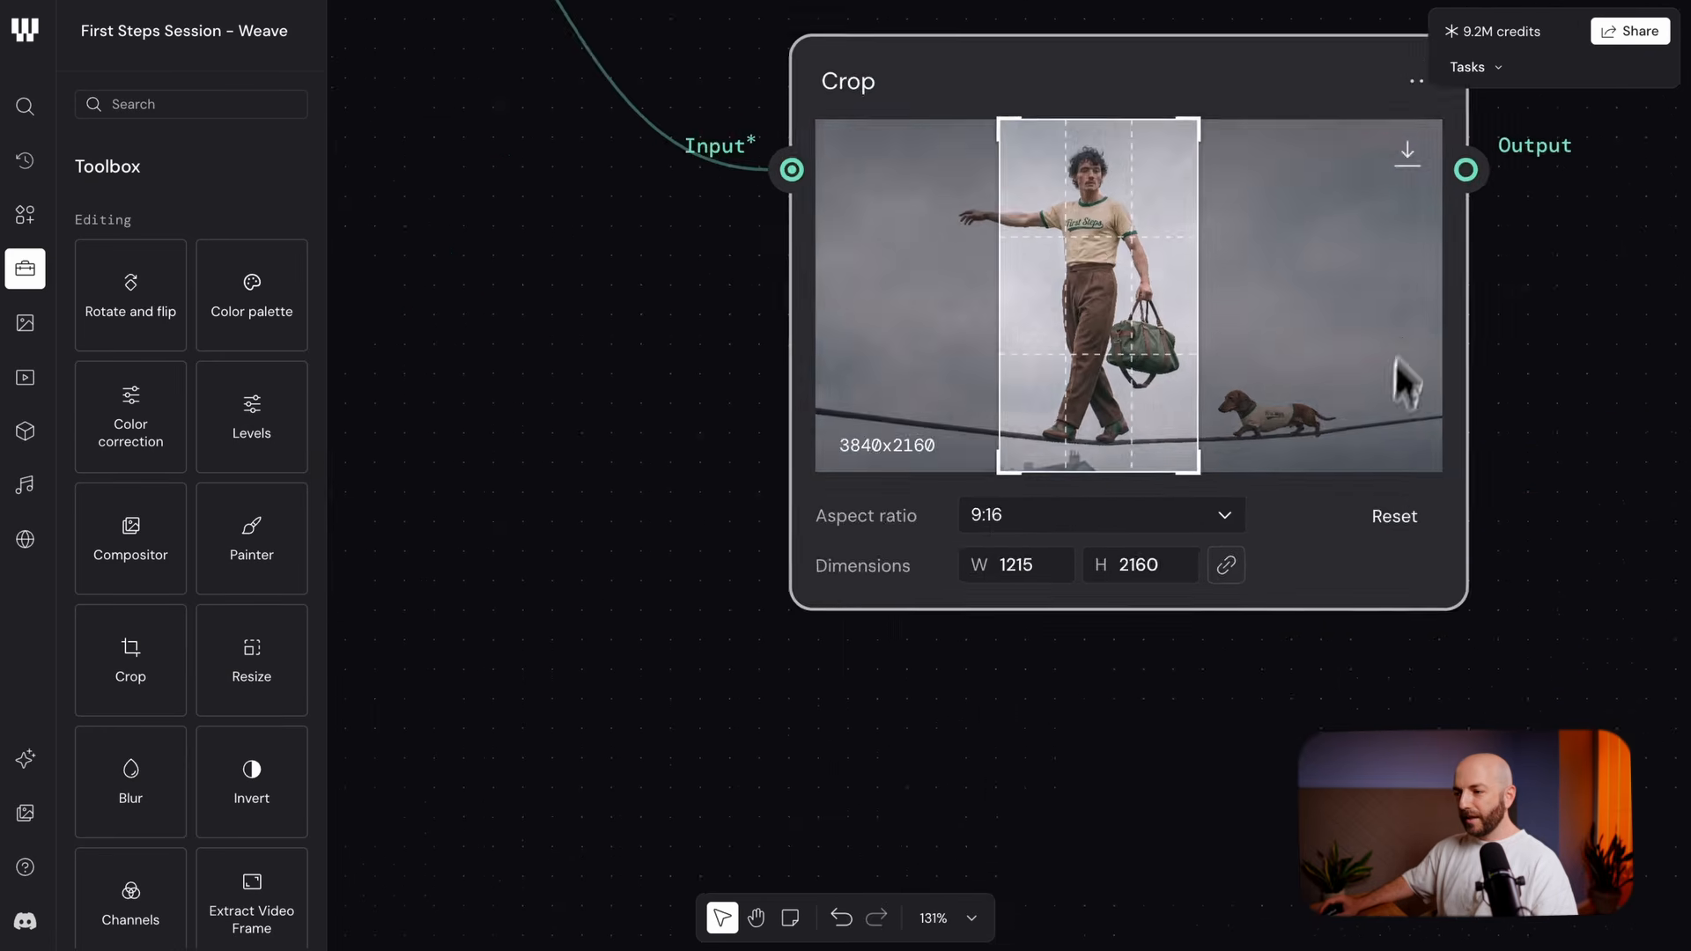
pyautogui.scroll(2, 1270, 444)
pyautogui.click(1170, 521)
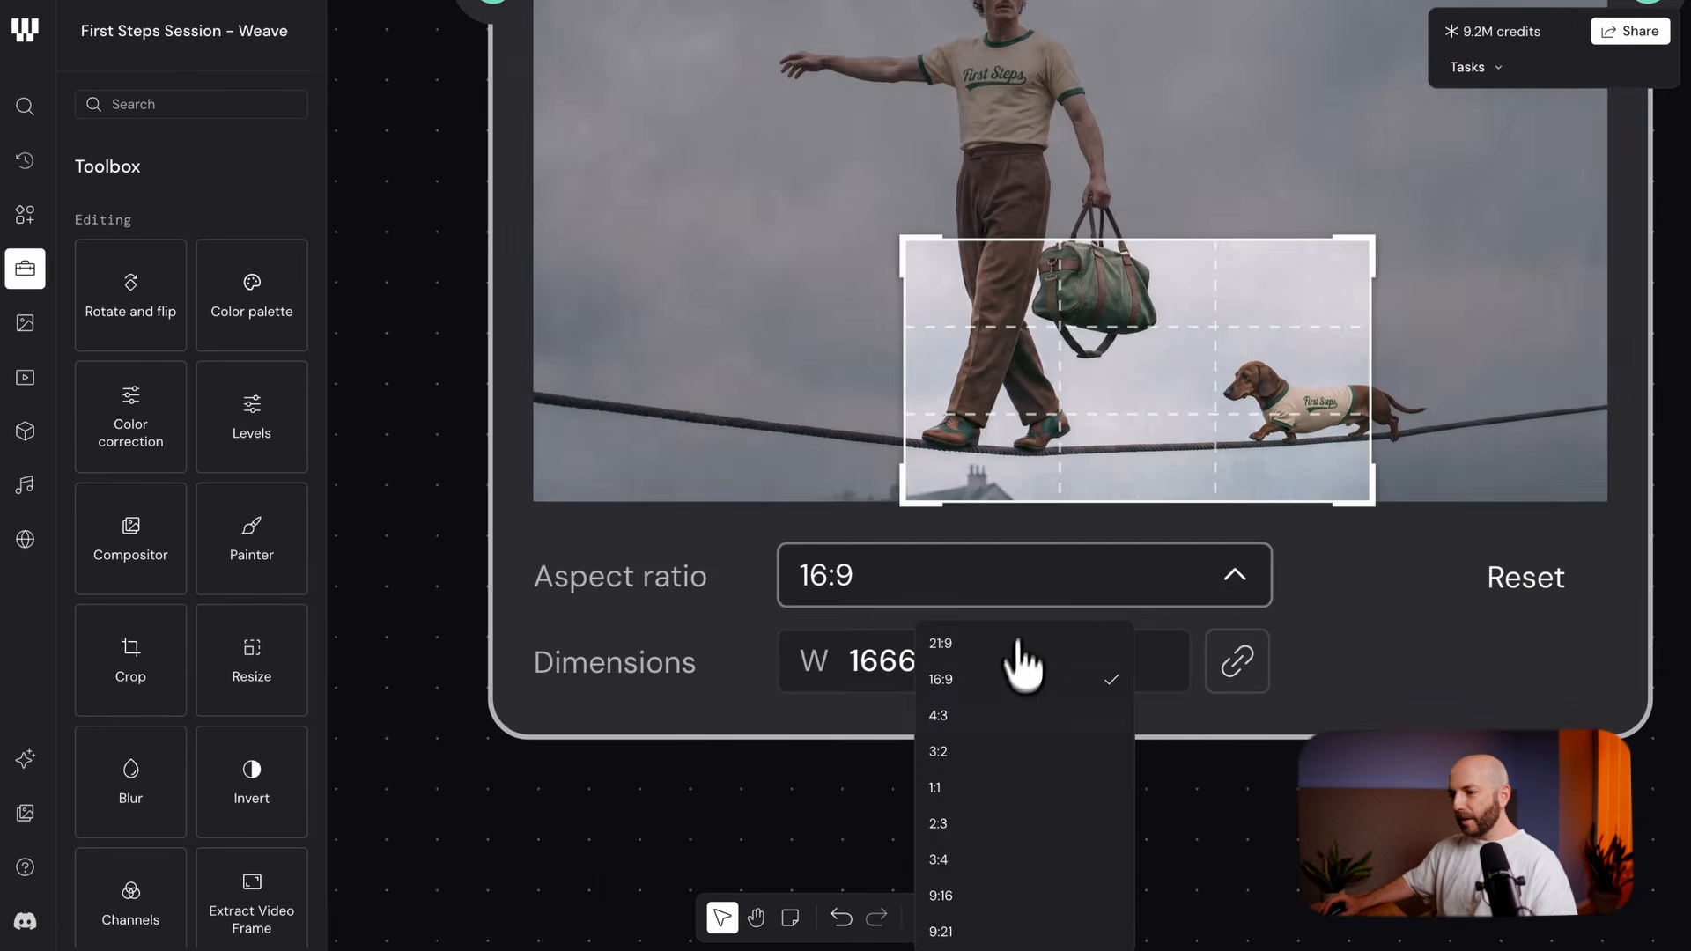
pyautogui.click(1017, 644)
pyautogui.scroll(-2, 1254, 330)
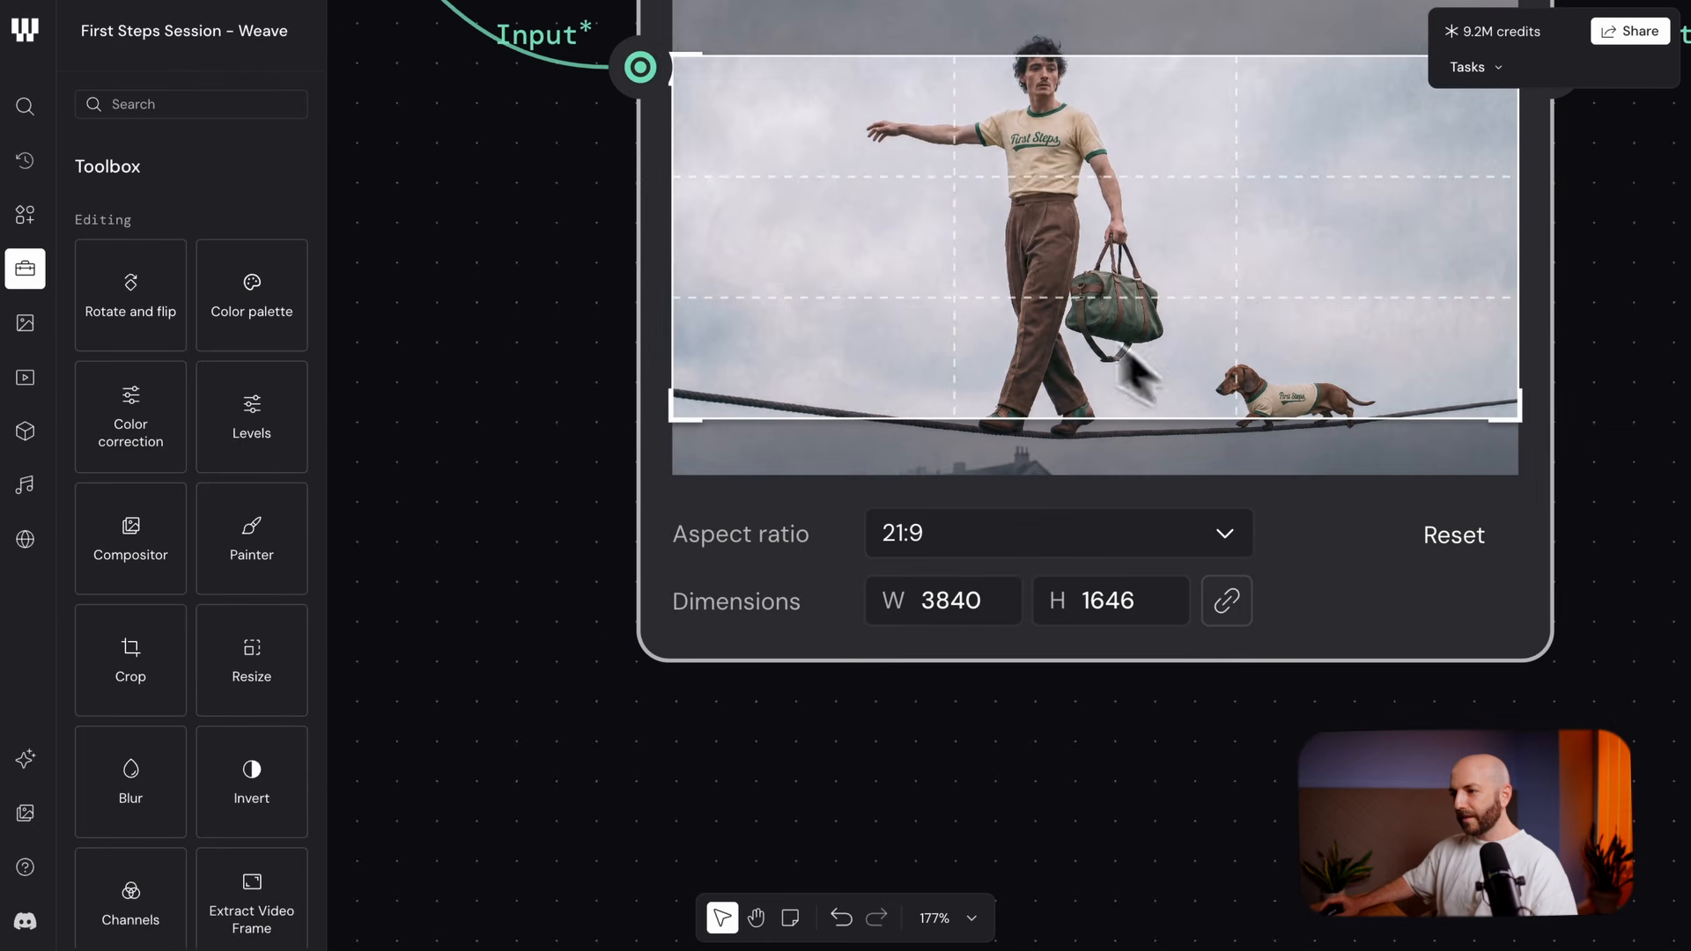
# Shrink the 21:9 crop frame to about 1978 × 848 px and place it around the man's legs, the bag and the dachshund
pyautogui.moveTo(689, 80); pyautogui.dragTo(1018, 218)
pyautogui.moveTo(1227, 352); pyautogui.dragTo(1136, 406)
pyautogui.moveTo(911, 251); pyautogui.dragTo(988, 317)
pyautogui.scroll(4, 1094, 358)
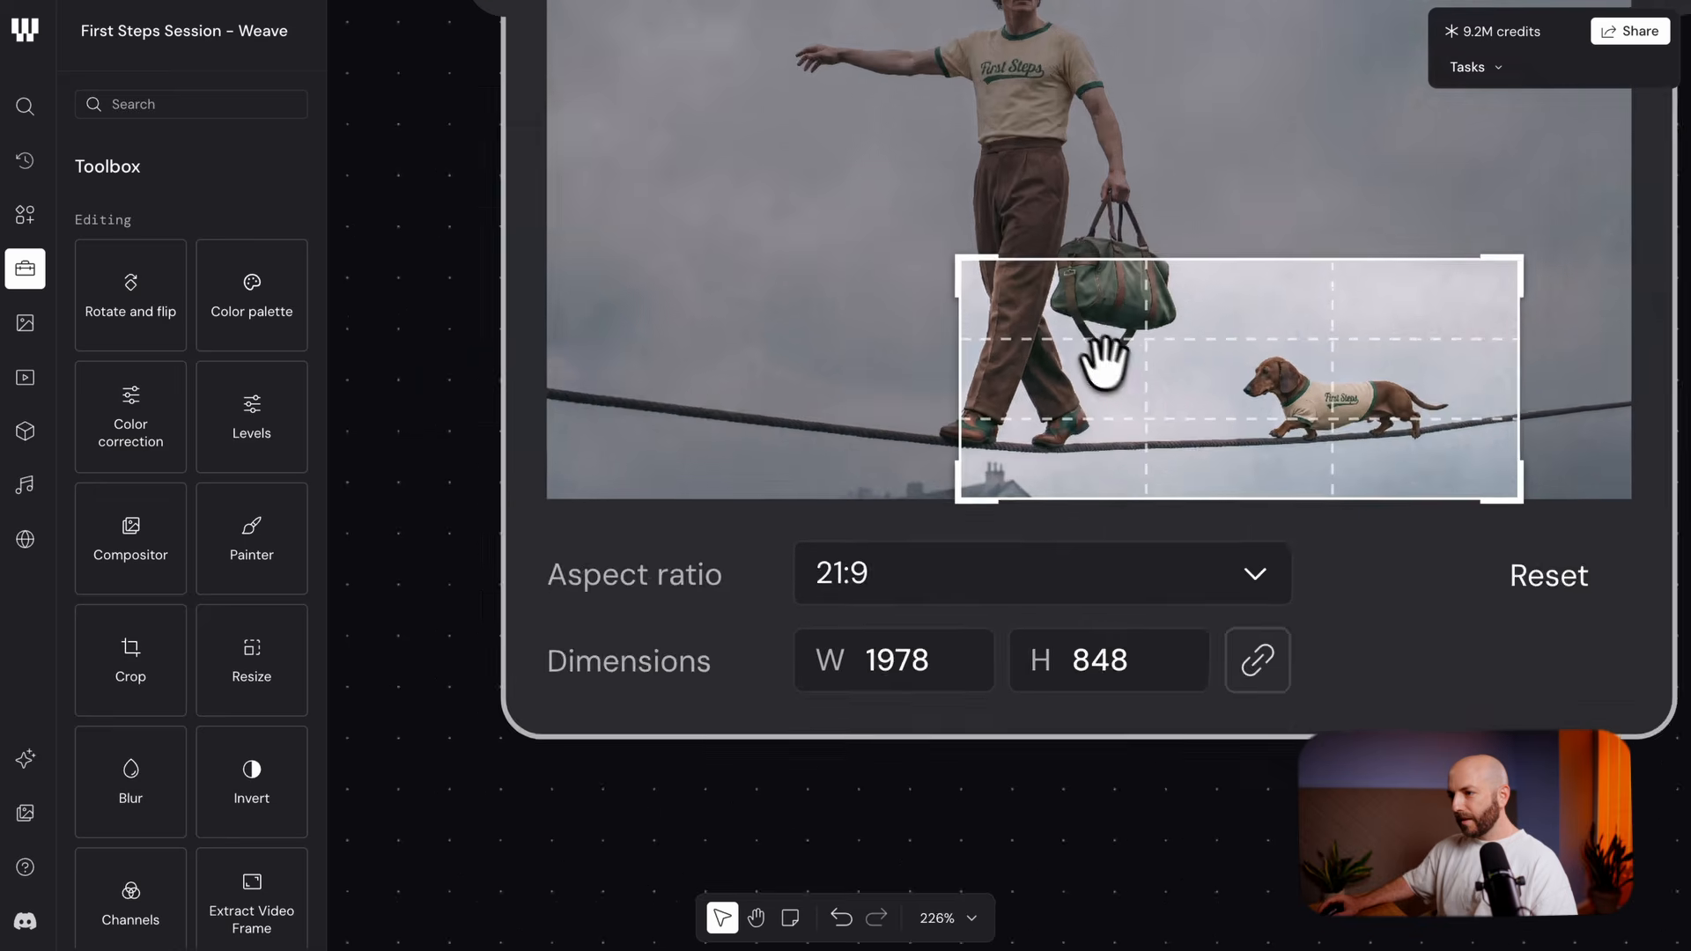
pyautogui.moveTo(1221, 377); pyautogui.dragTo(1172, 356)
pyautogui.moveTo(913, 231); pyautogui.dragTo(936, 261)
pyautogui.scroll(-5, 981, 346)
pyautogui.moveTo(1358, 338); pyautogui.dragTo(1298, 581)
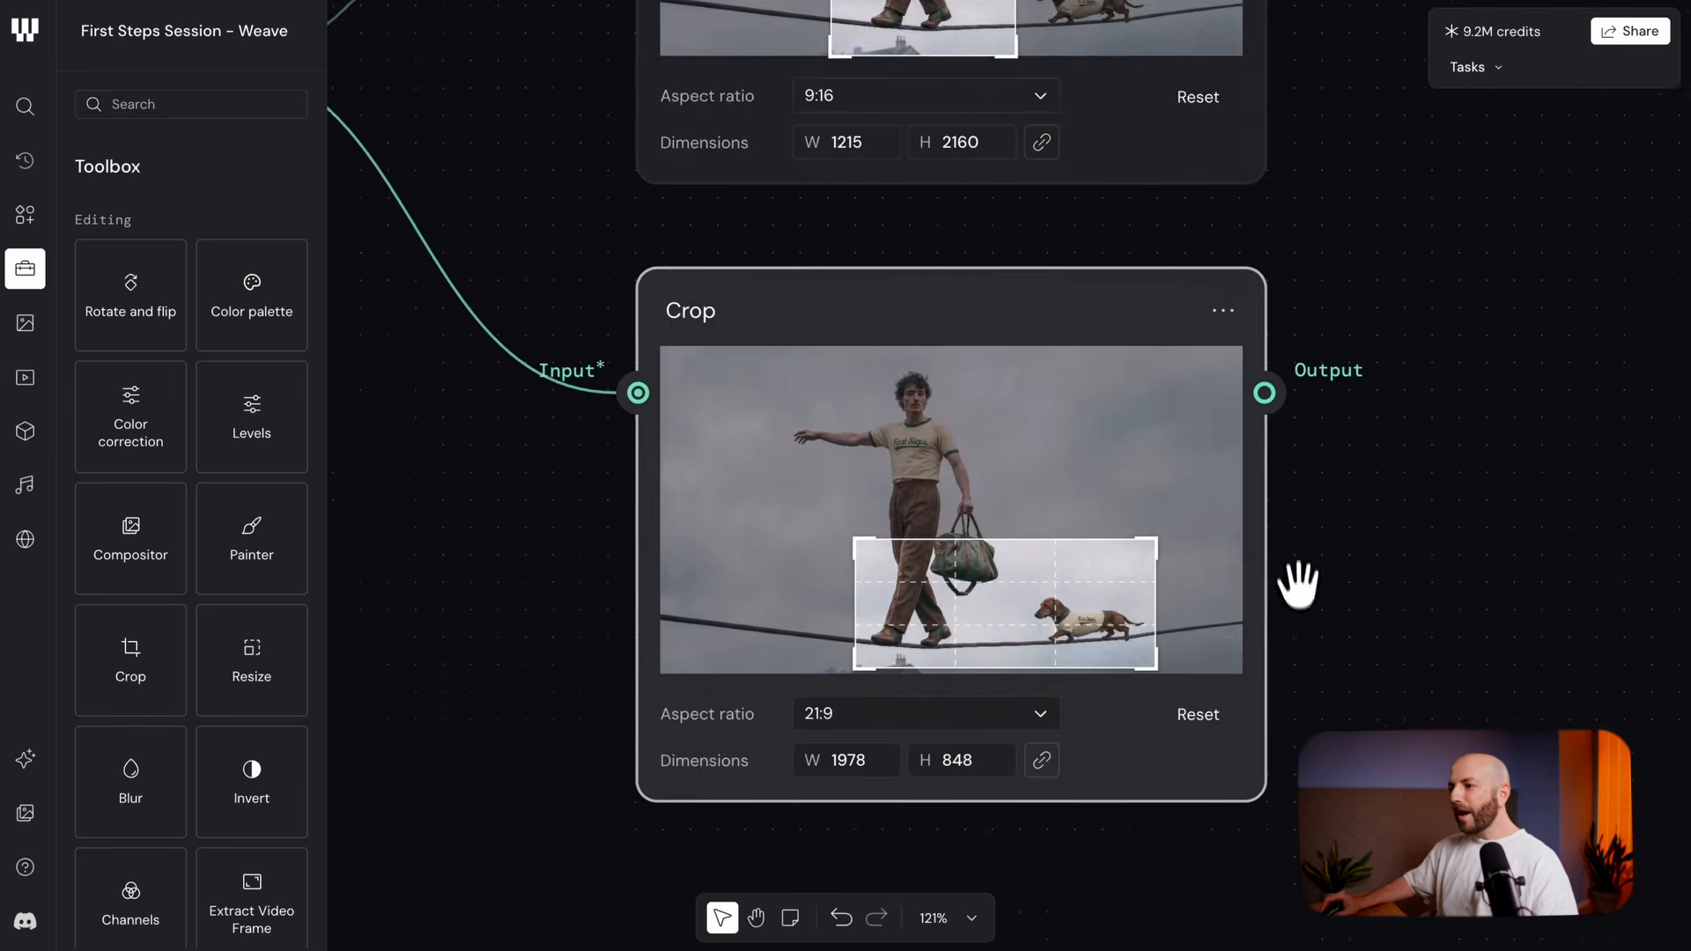
# Fine-tune the position of the 21:9 crop frame around the man's legs and the dachshund
pyautogui.scroll(-3, 1296, 421)
pyautogui.moveTo(1385, 366); pyautogui.dragTo(1215, 401)
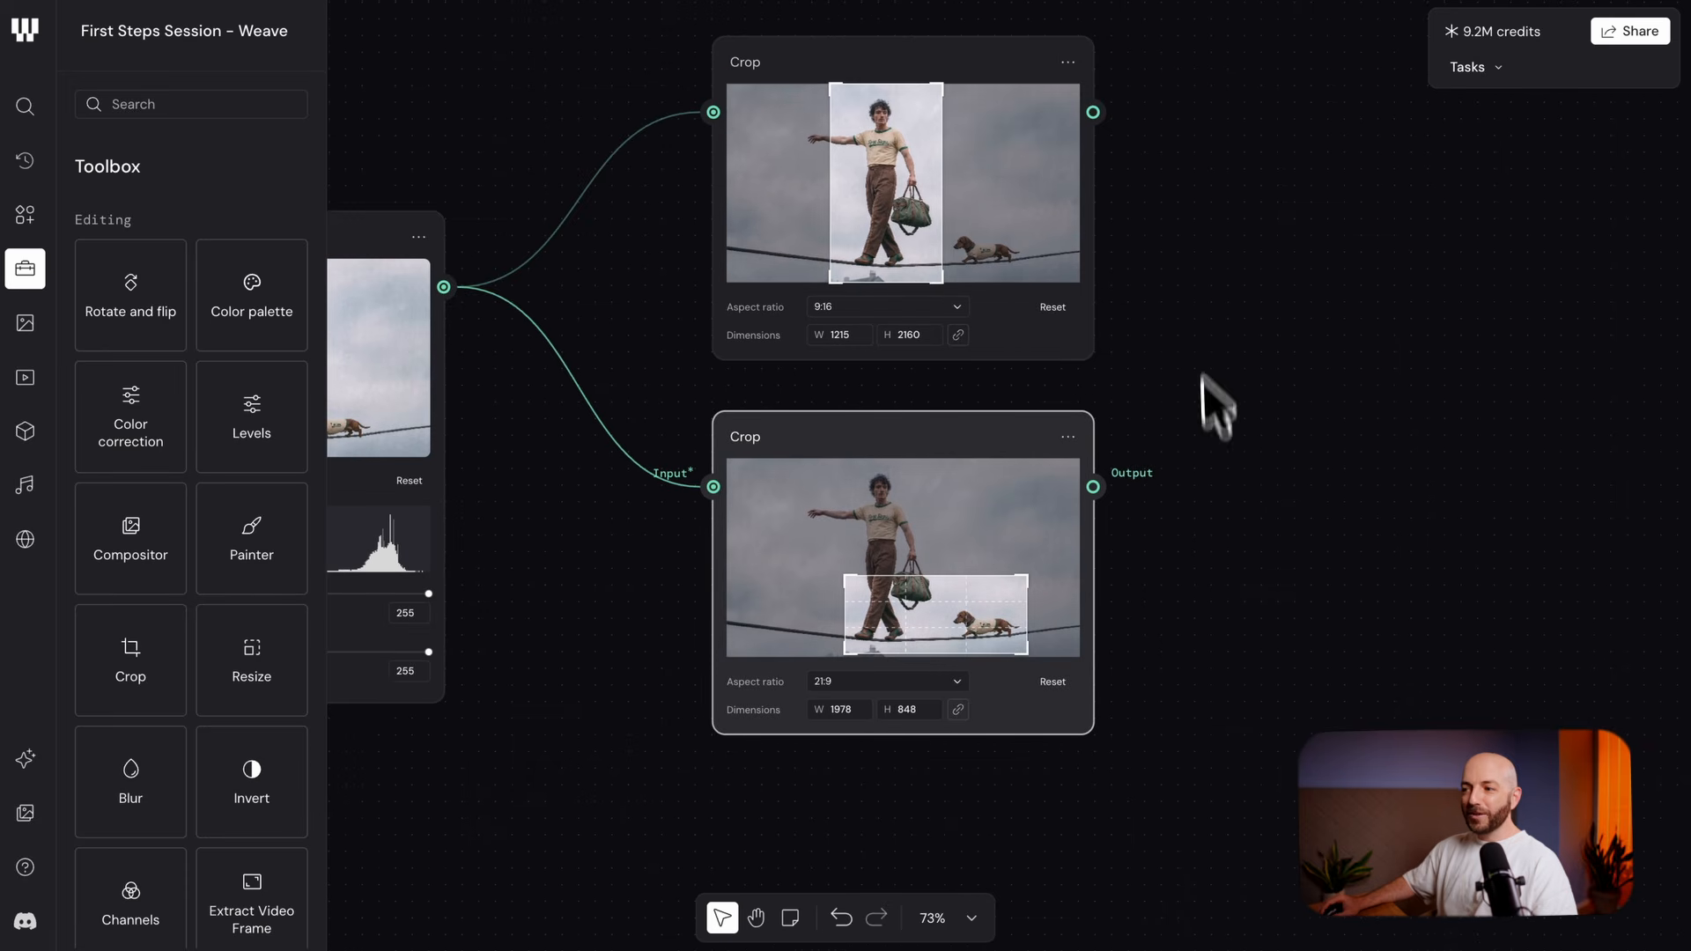
pyautogui.scroll(6, 1350, 555)
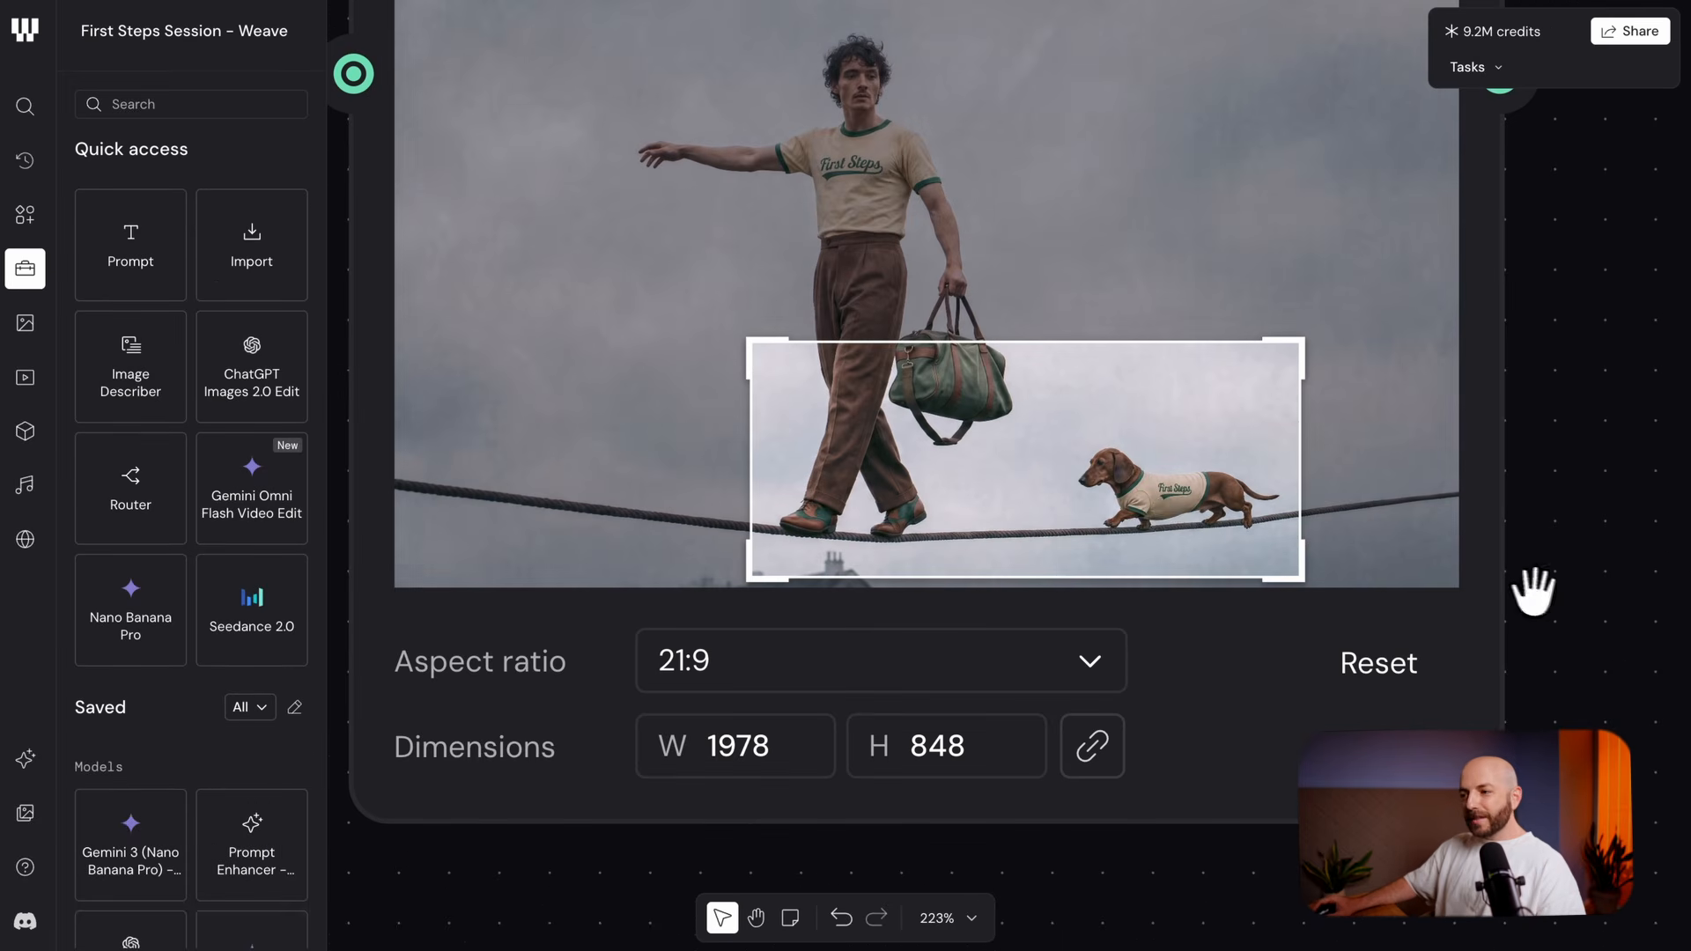
pyautogui.moveTo(1161, 506); pyautogui.dragTo(1149, 515)
pyautogui.scroll(2, 1151, 510)
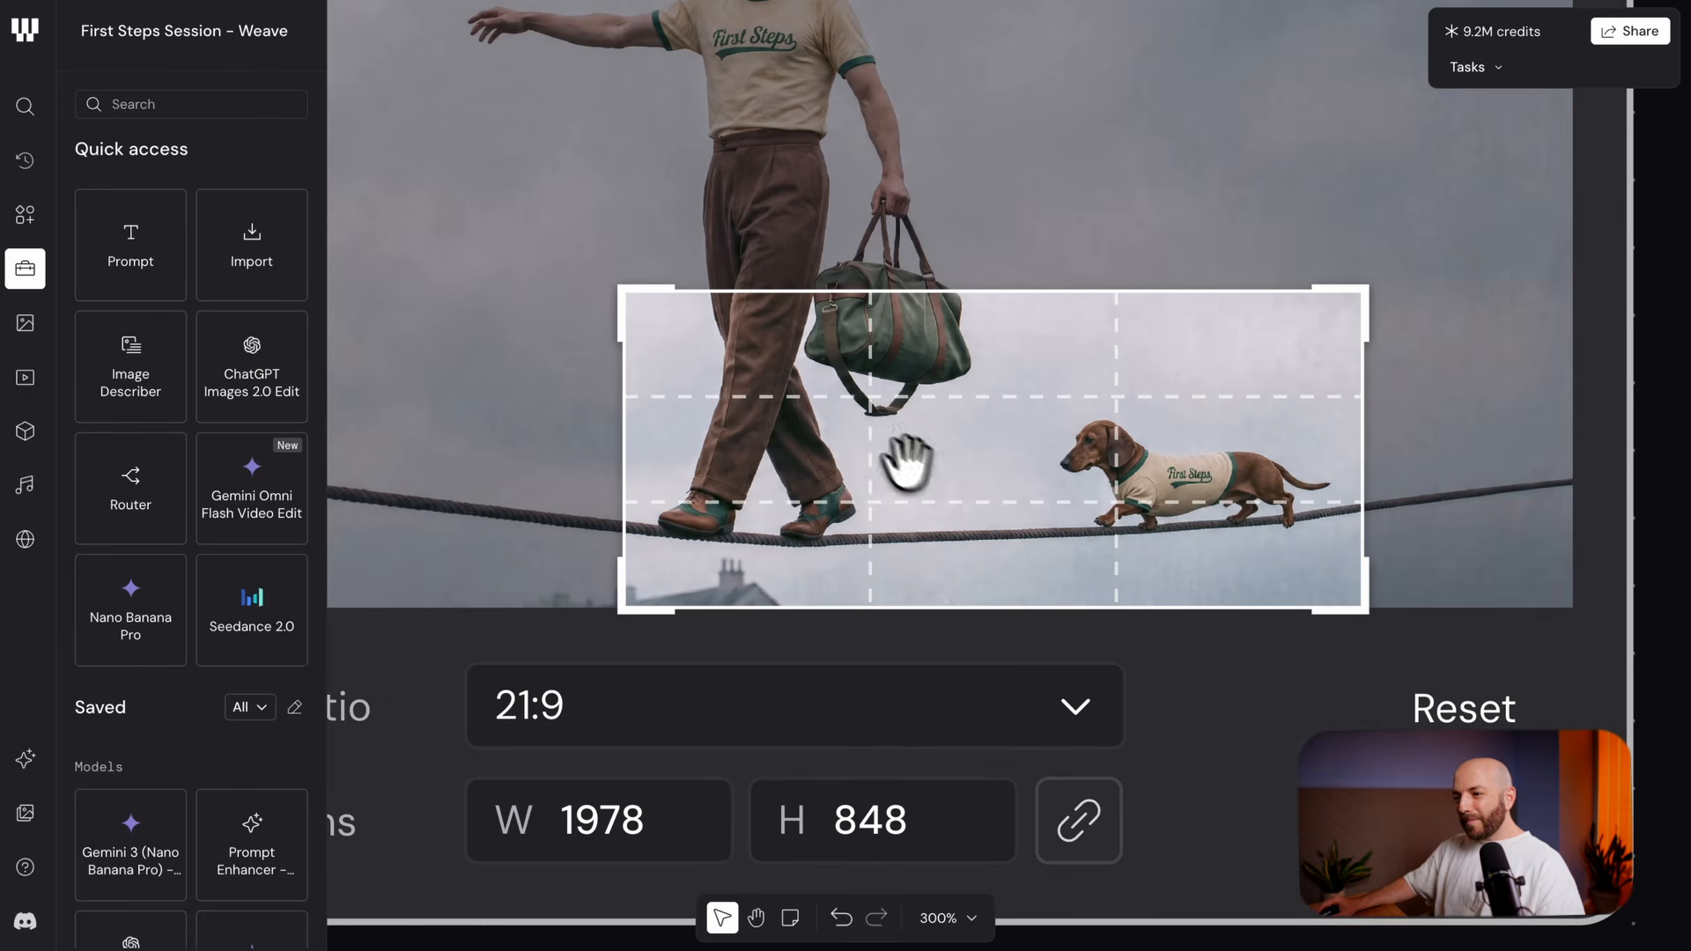
pyautogui.moveTo(1029, 494); pyautogui.dragTo(970, 532)
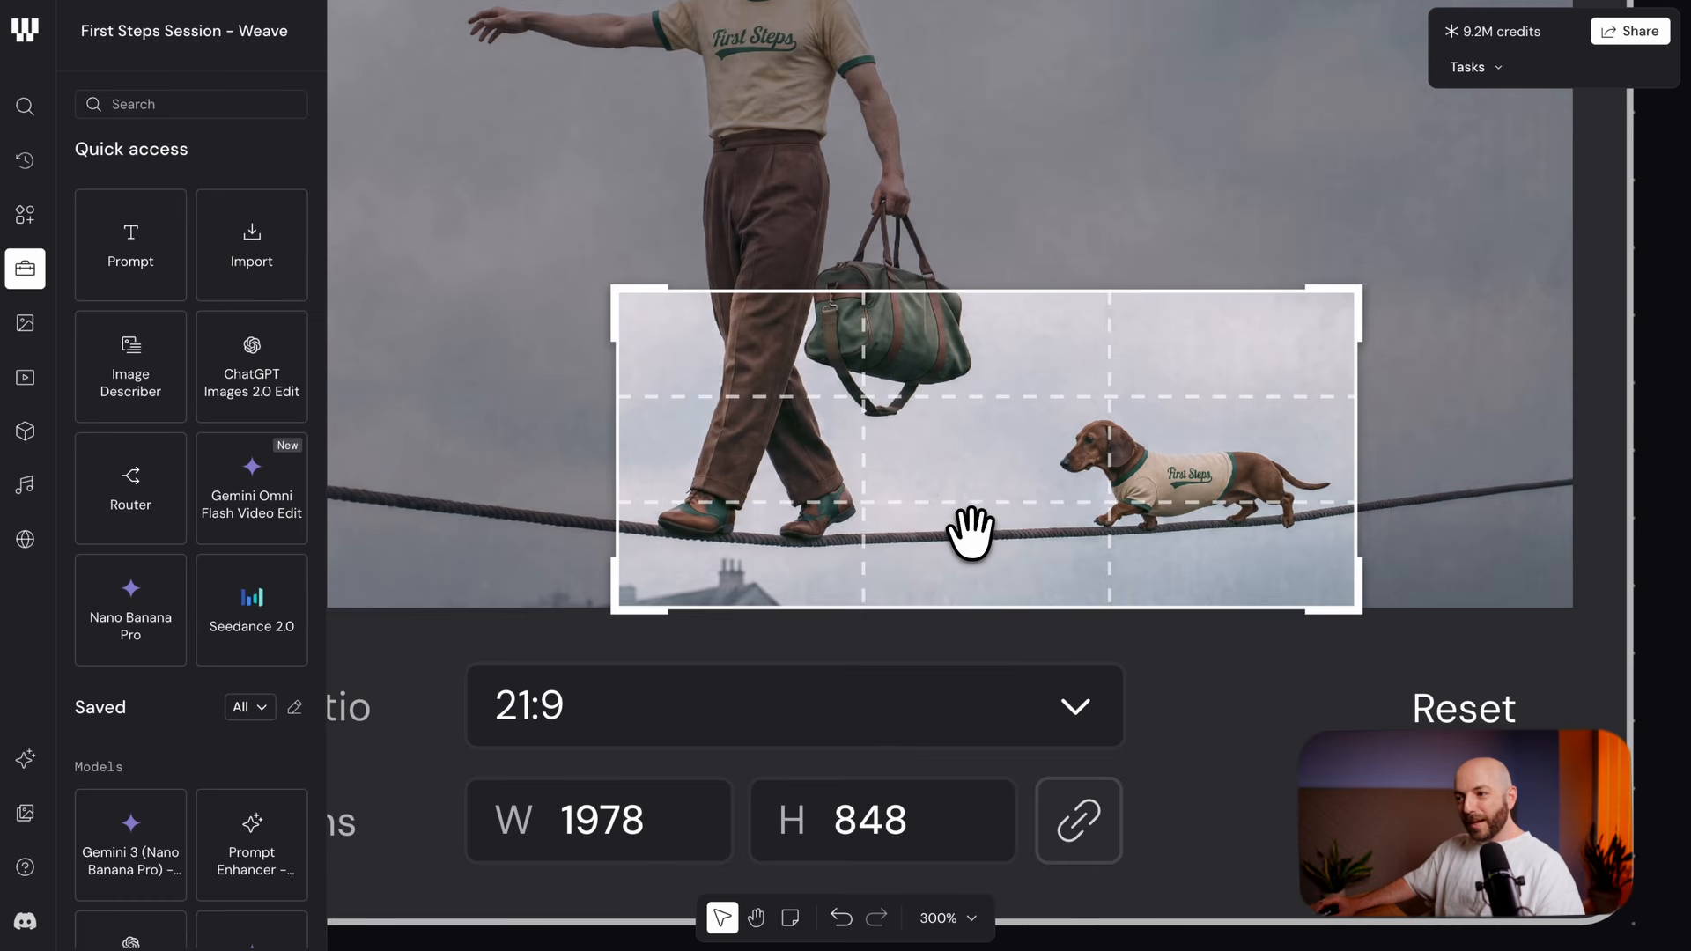
# Add a Topaz Image Upscale node beside the 21:9 Crop node and connect the crop output to its image input
pyautogui.scroll(-5, 1017, 559)
pyautogui.moveTo(1411, 508); pyautogui.dragTo(1187, 515)
pyautogui.doubleClick(1254, 522)
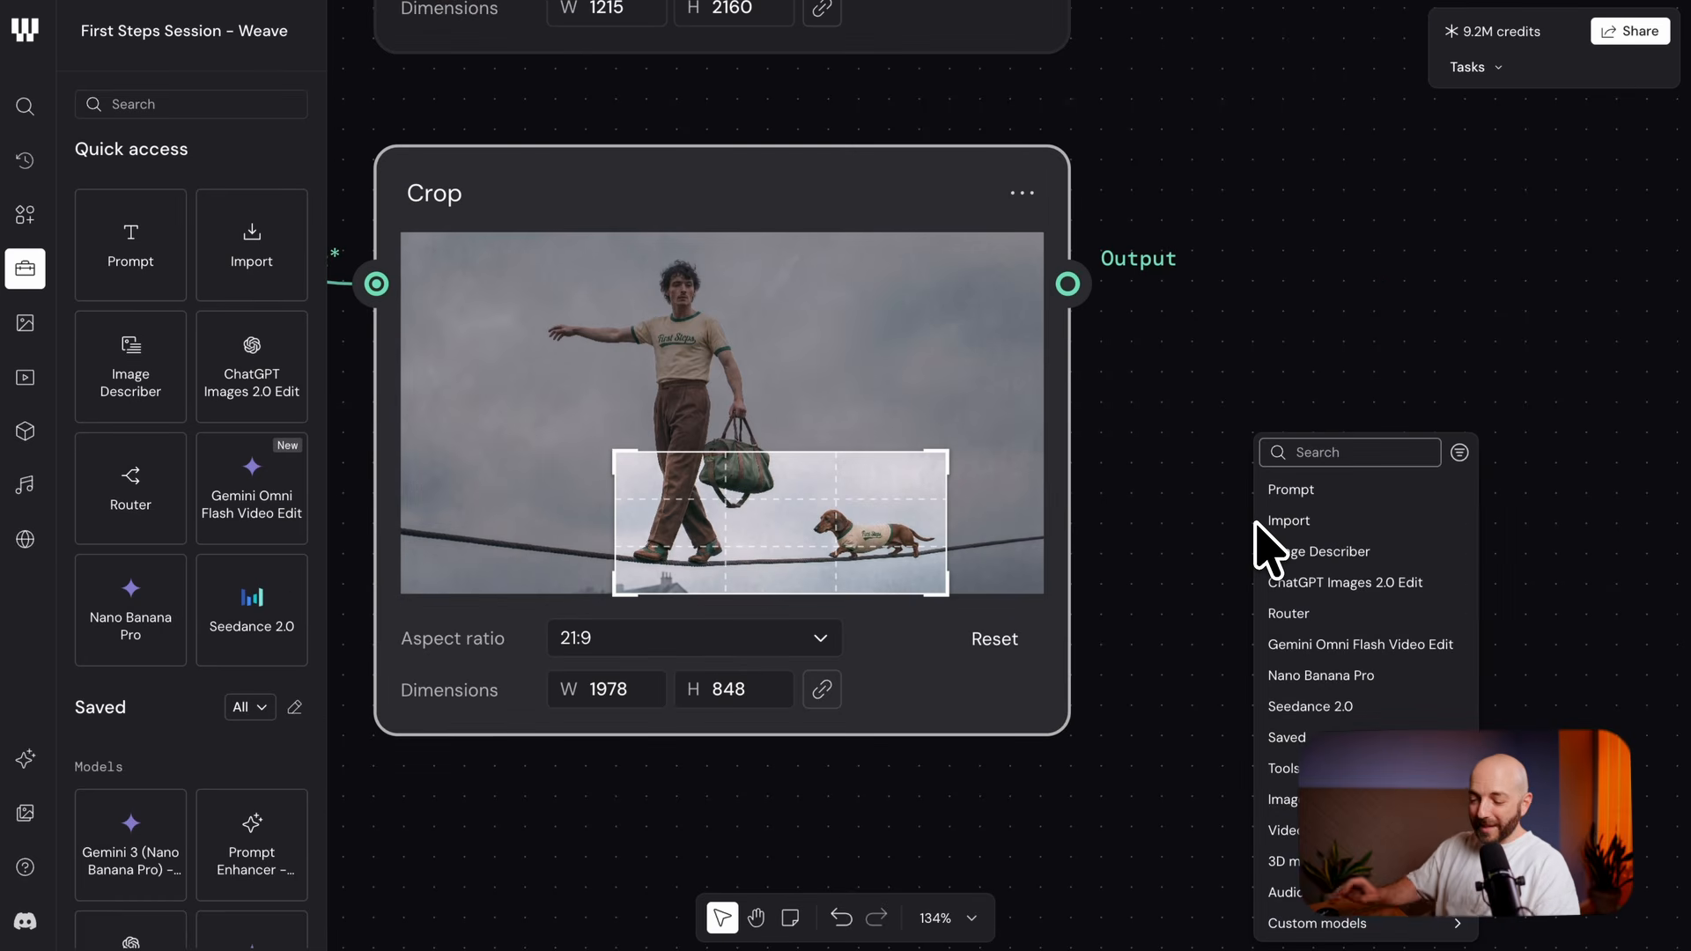
pyautogui.write('upsca')
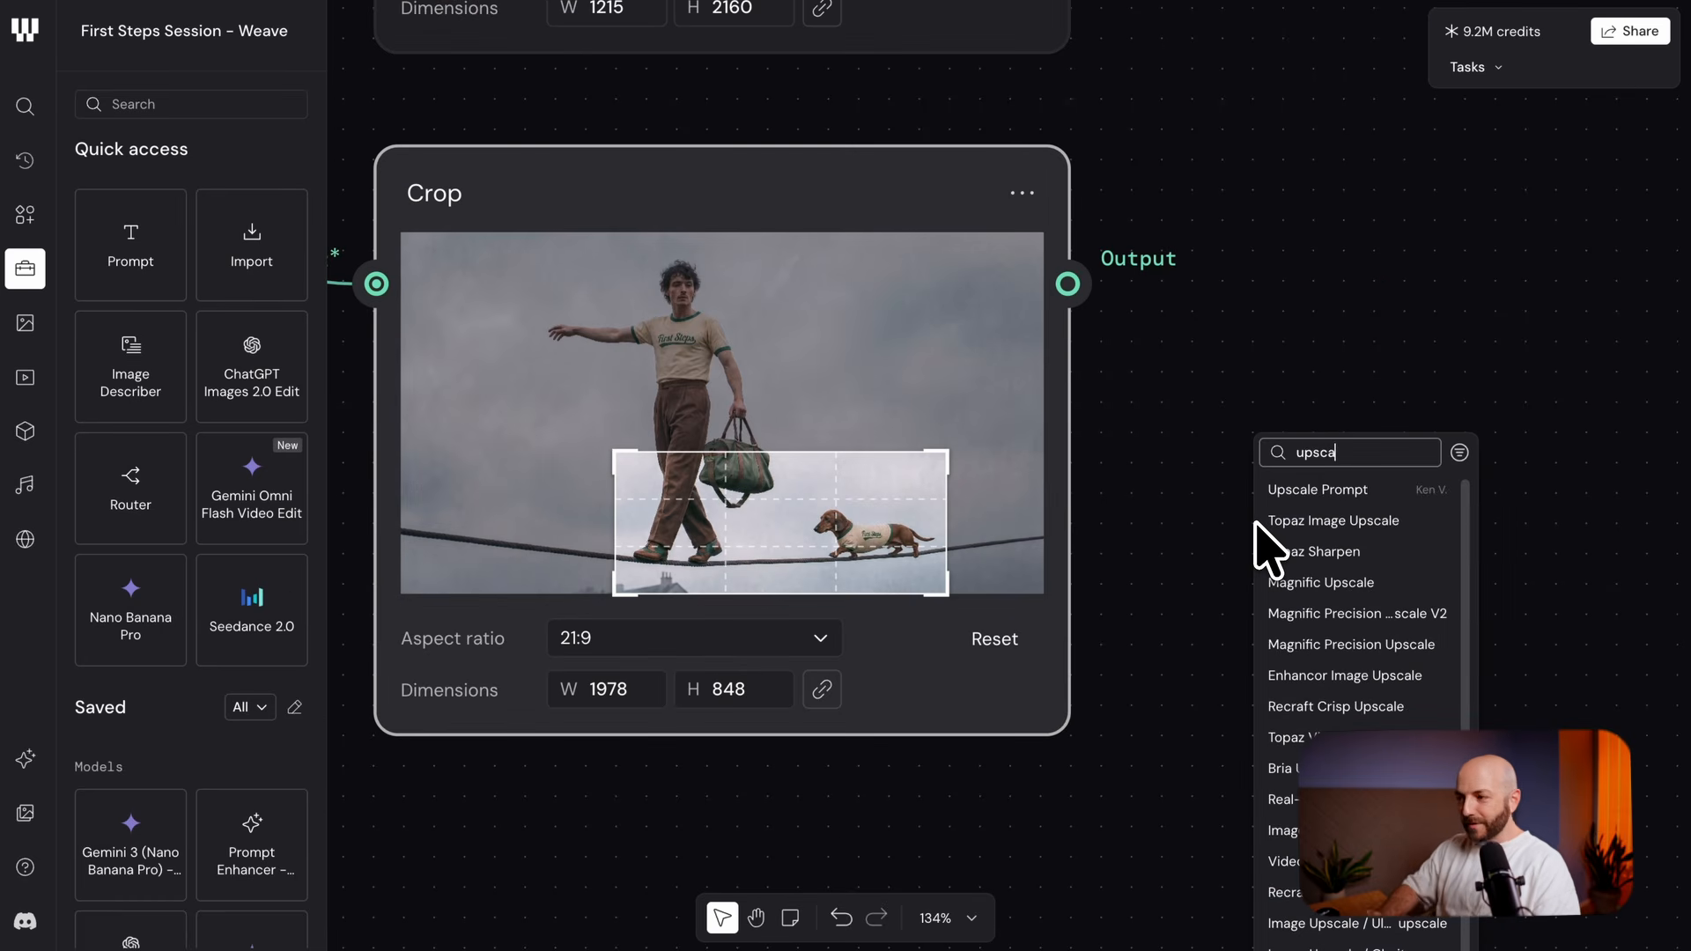
pyautogui.press('Return')
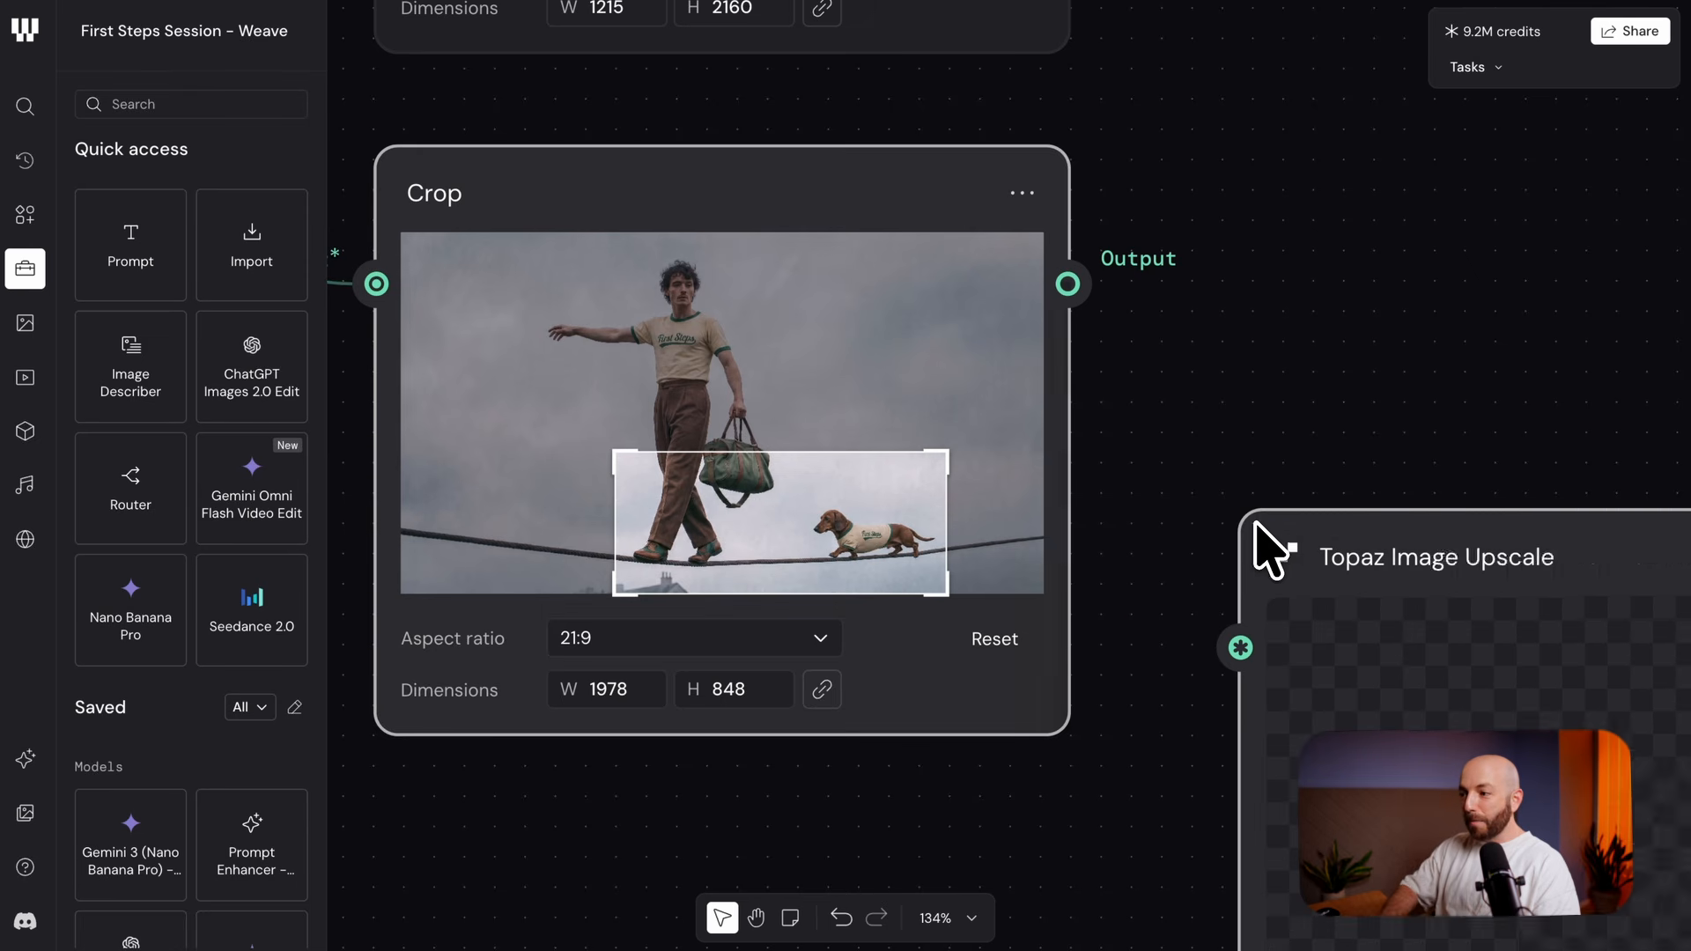
pyautogui.moveTo(1215, 390); pyautogui.dragTo(658, 255)
pyautogui.moveTo(1016, 419); pyautogui.dragTo(1251, 115)
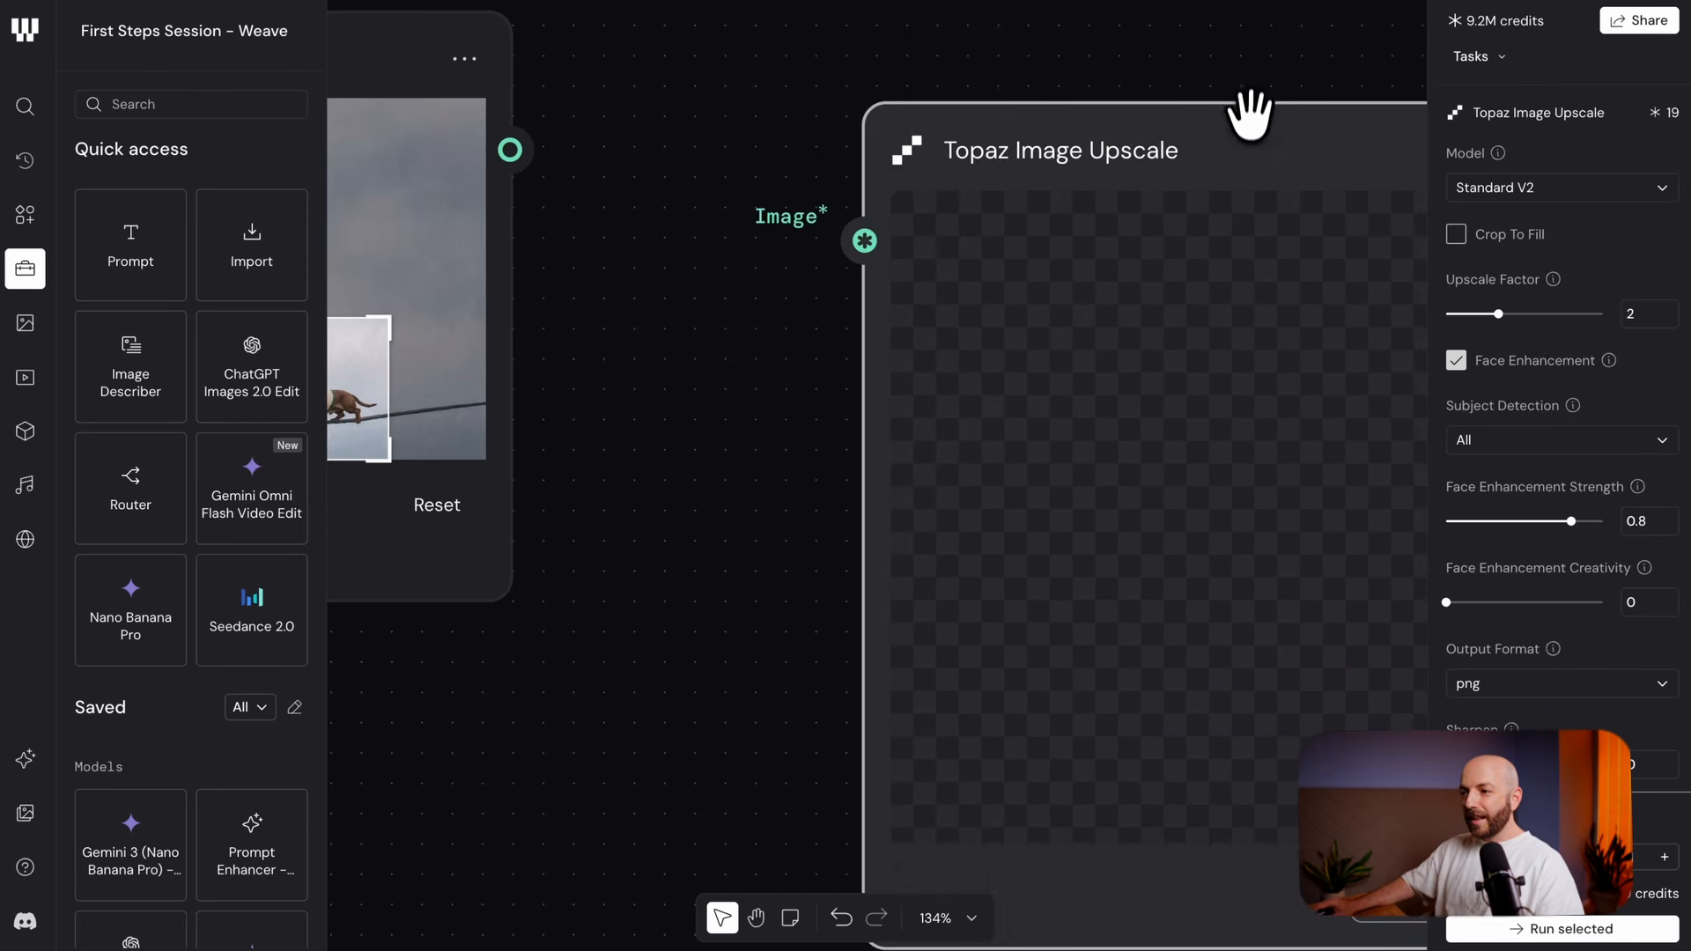
pyautogui.moveTo(527, 156); pyautogui.dragTo(771, 272)
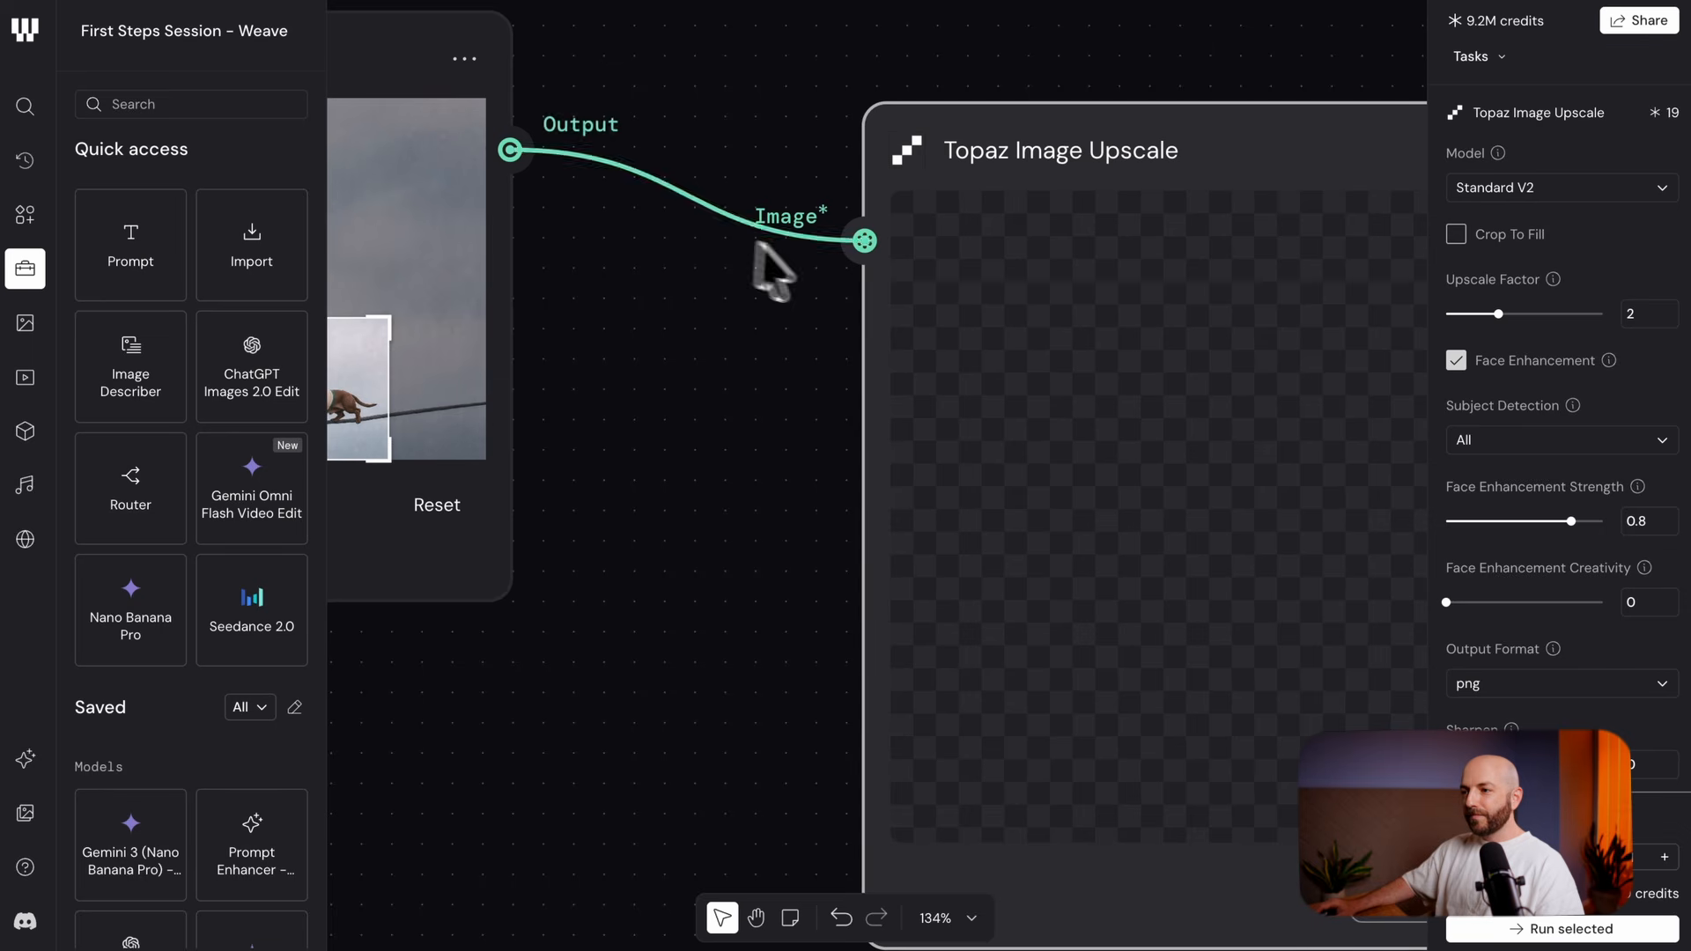
# Close the node toolbox and run the Topaz Image Upscale node with the Standard V2 model and upscale factor 2
pyautogui.click(25, 268)
pyautogui.scroll(-3, 677, 379)
pyautogui.moveTo(1074, 275); pyautogui.dragTo(1119, 208)
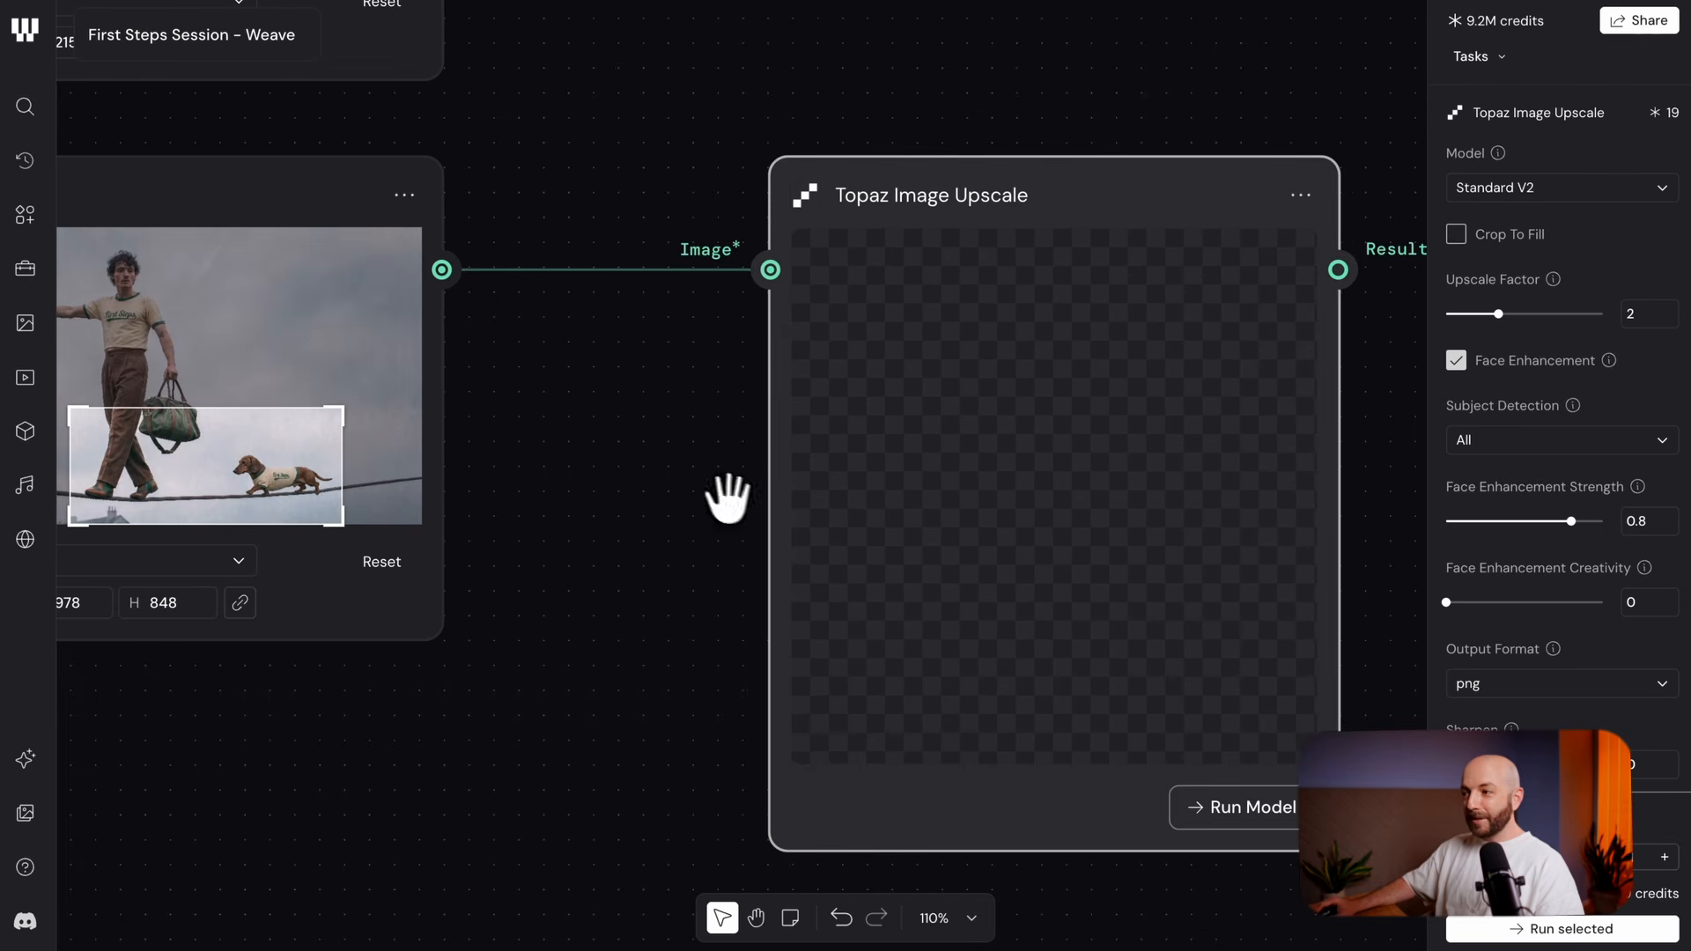
pyautogui.click(1558, 933)
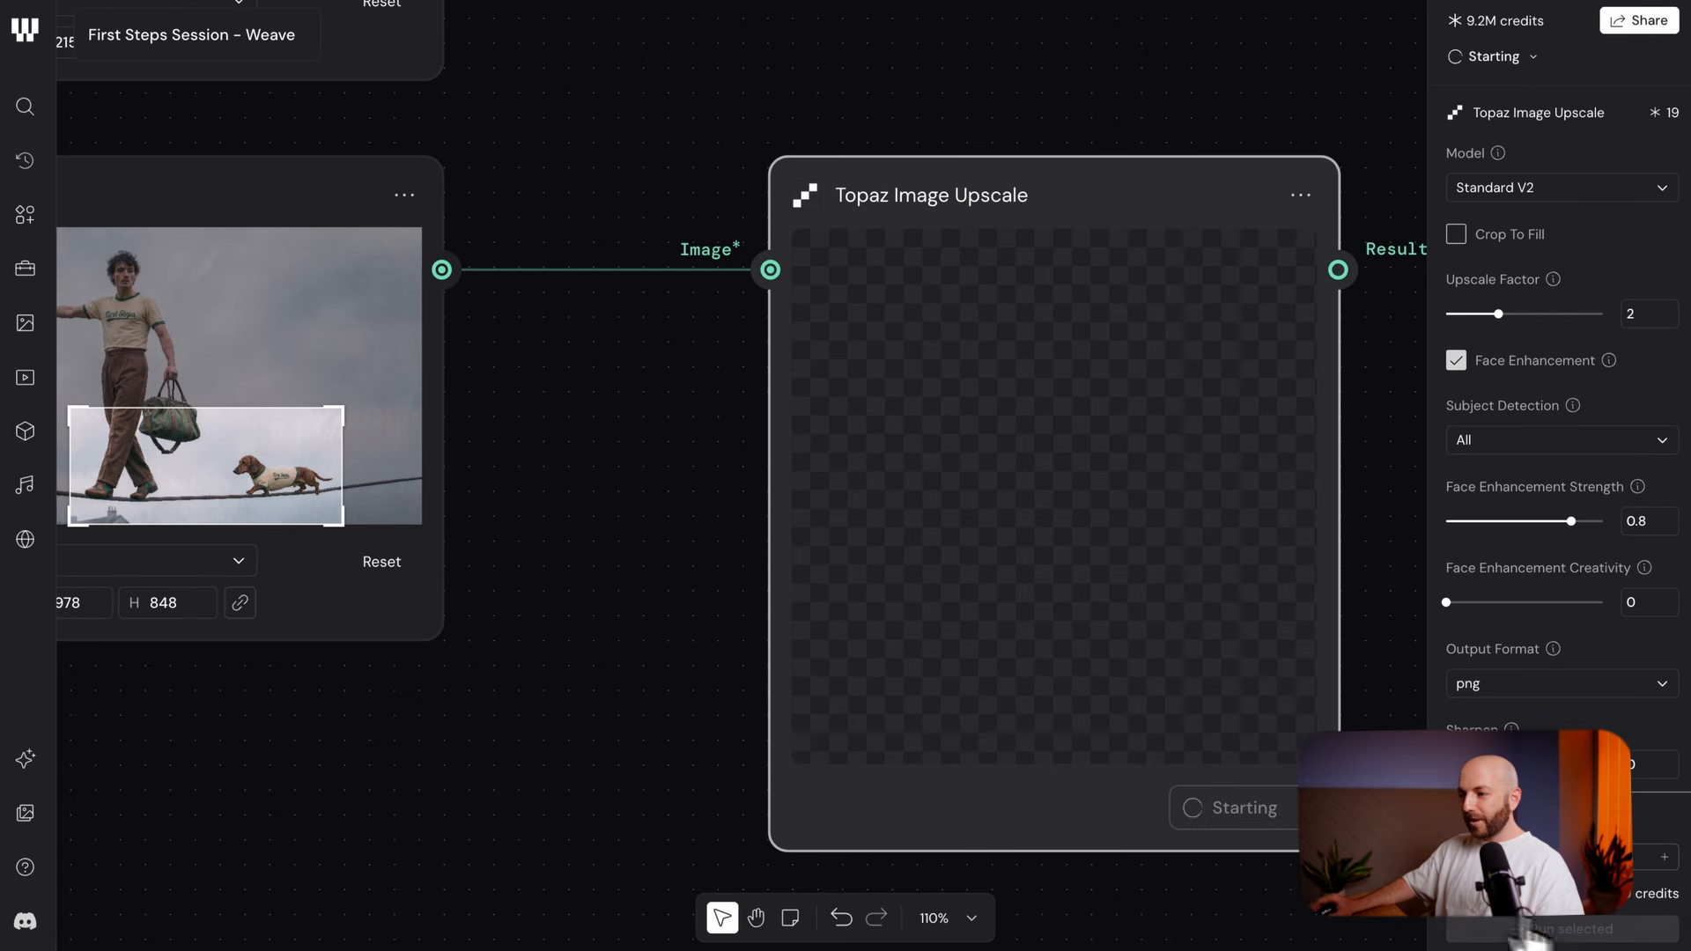
# Add a Compositor node to the canvas in the free space beside the Topaz Image Upscale node
pyautogui.moveTo(653, 706); pyautogui.dragTo(854, 696)
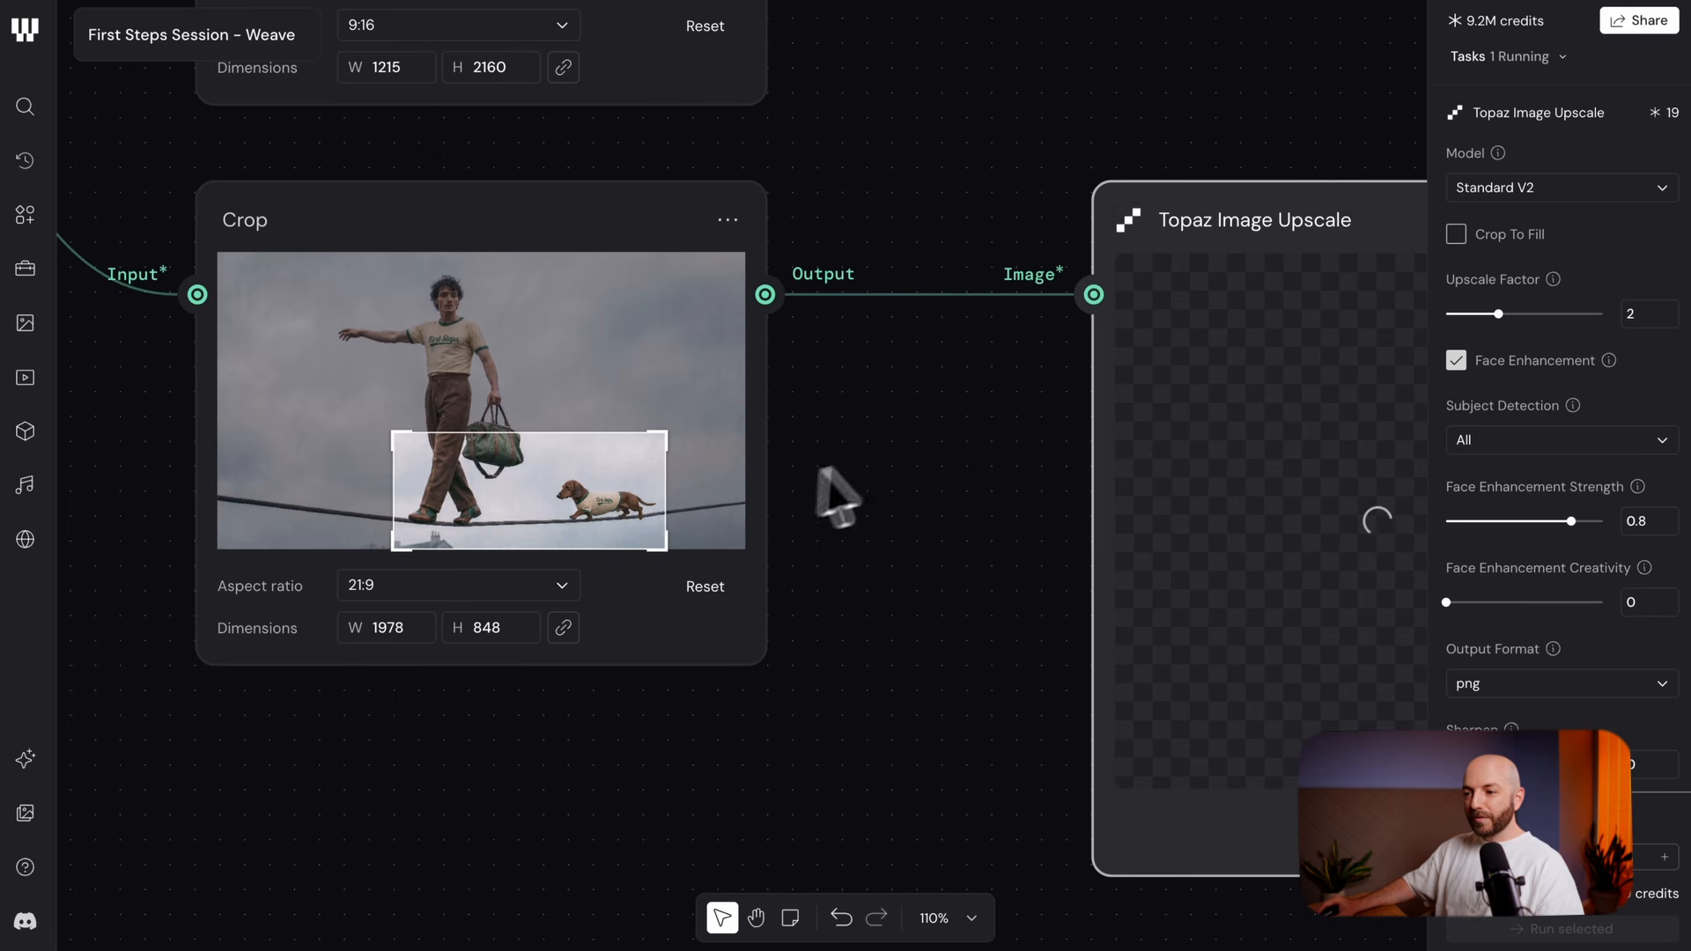
pyautogui.moveTo(892, 449); pyautogui.dragTo(740, 551)
pyautogui.scroll(-3, 798, 524)
pyautogui.moveTo(718, 455); pyautogui.dragTo(777, 667)
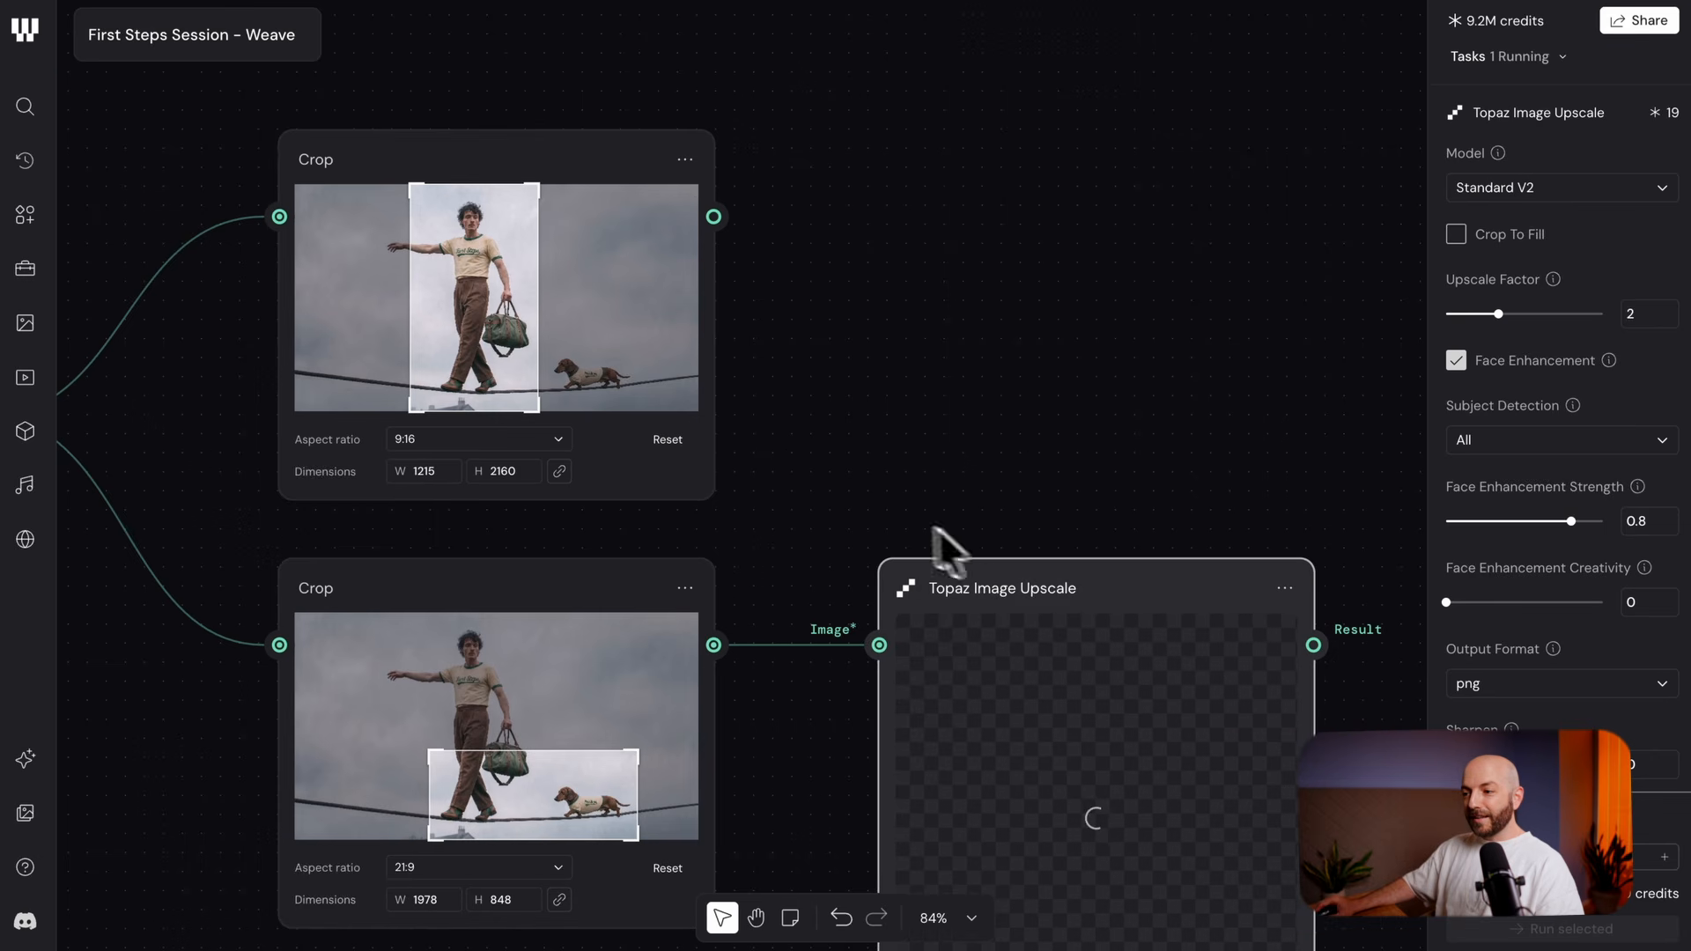
pyautogui.moveTo(848, 549); pyautogui.dragTo(706, 388)
pyautogui.moveTo(752, 619); pyautogui.dragTo(702, 526)
pyautogui.moveTo(1248, 596); pyautogui.dragTo(1159, 592)
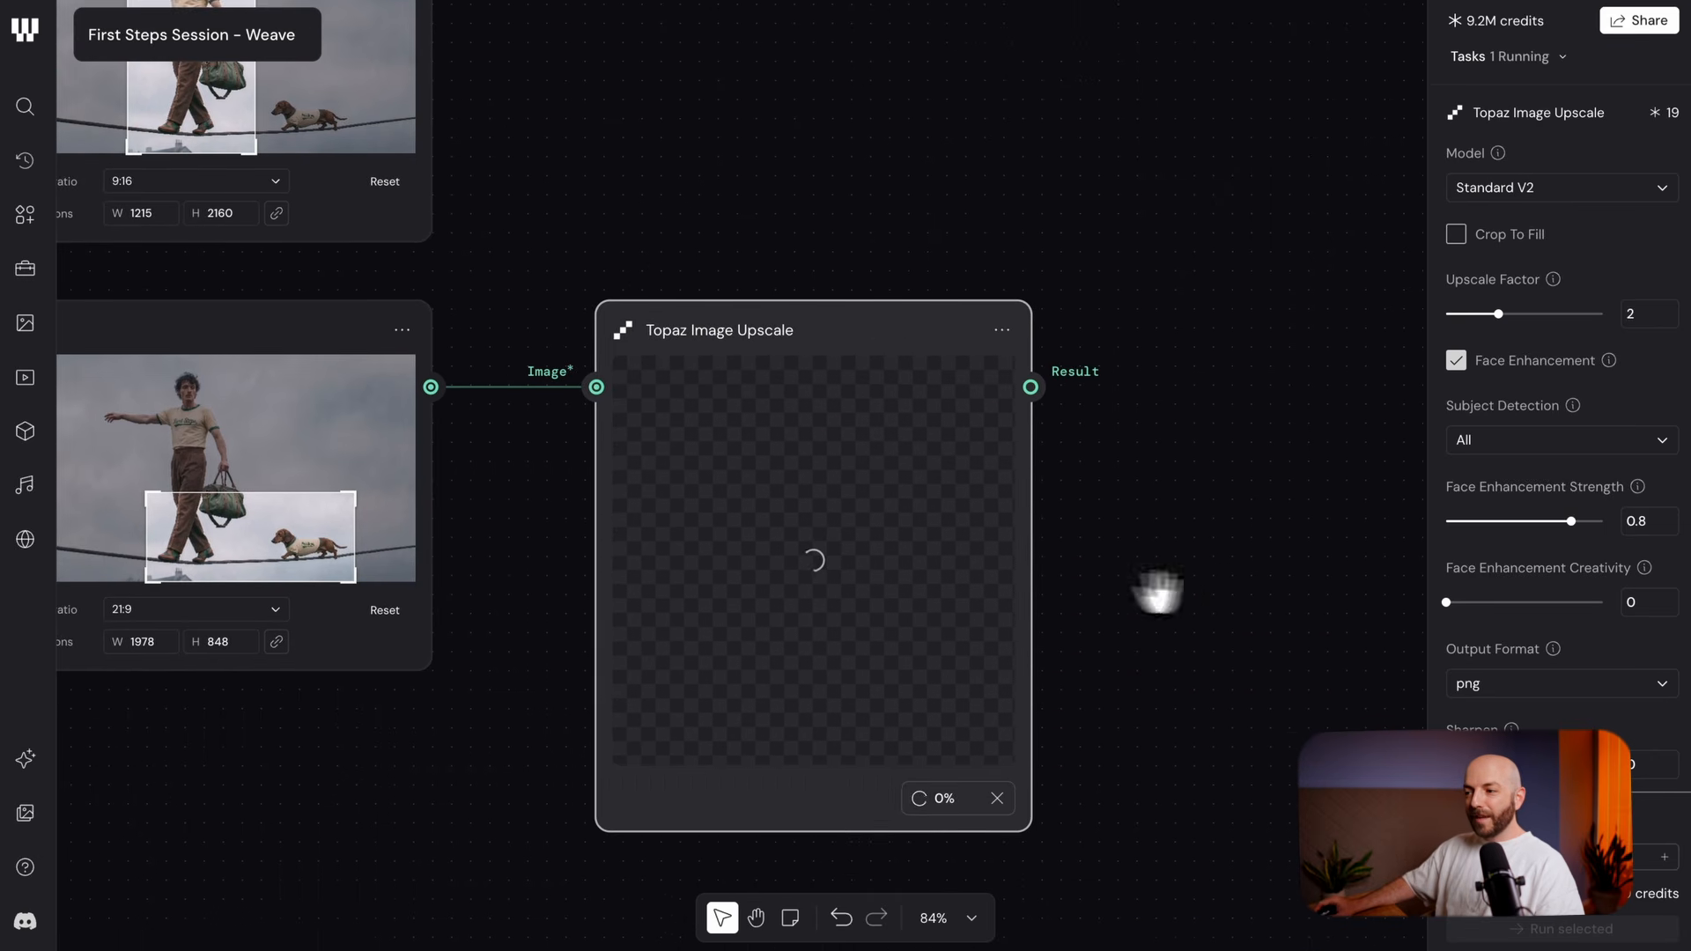
pyautogui.rightClick(1235, 600)
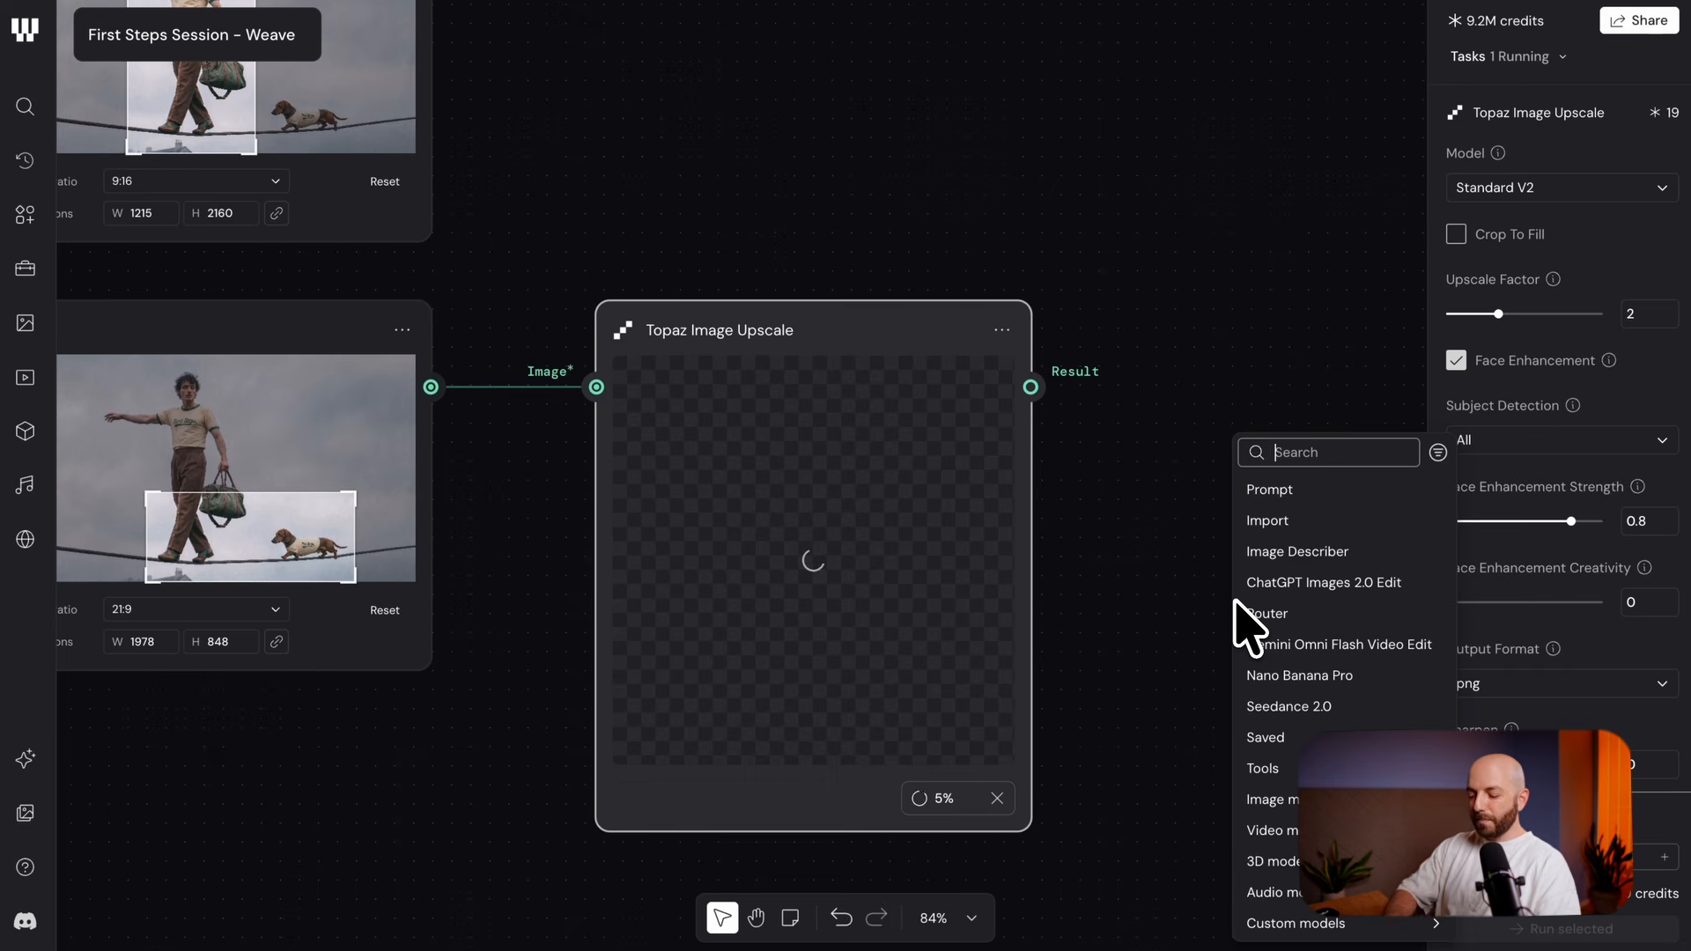
pyautogui.write('comp')
pyautogui.press('Return')
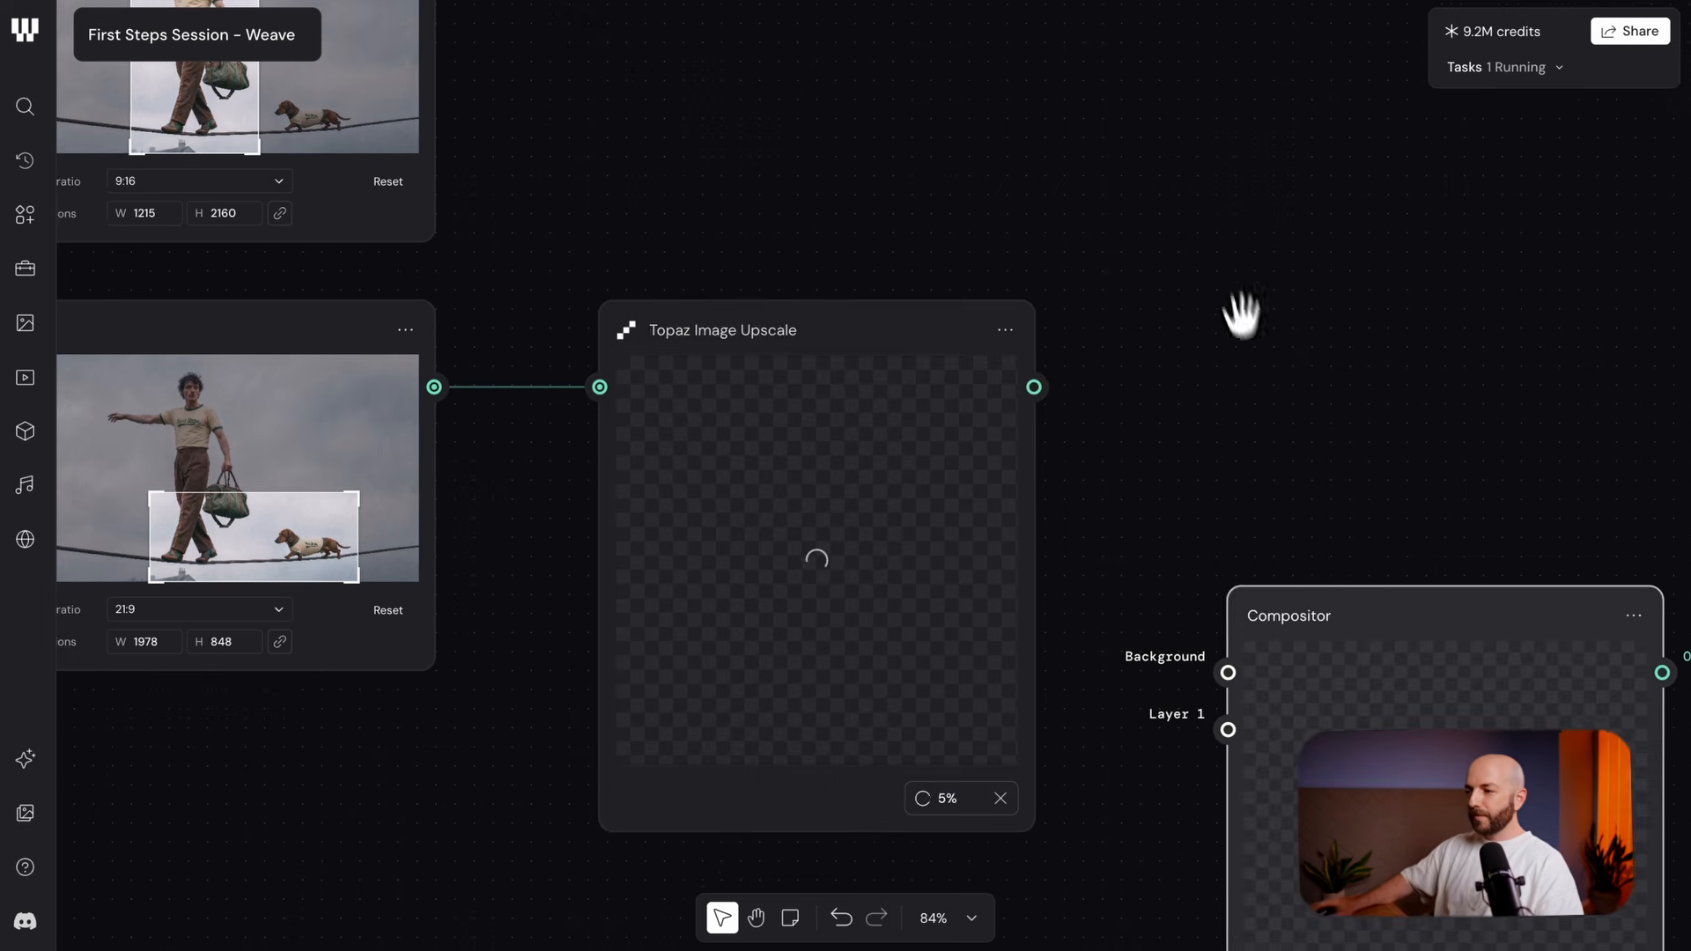
# Place the Compositor node beside the 9:16 Crop node and connect the crop output to its Background input
pyautogui.moveTo(1245, 313); pyautogui.dragTo(1326, 564)
pyautogui.moveTo(1501, 812); pyautogui.dragTo(868, 208)
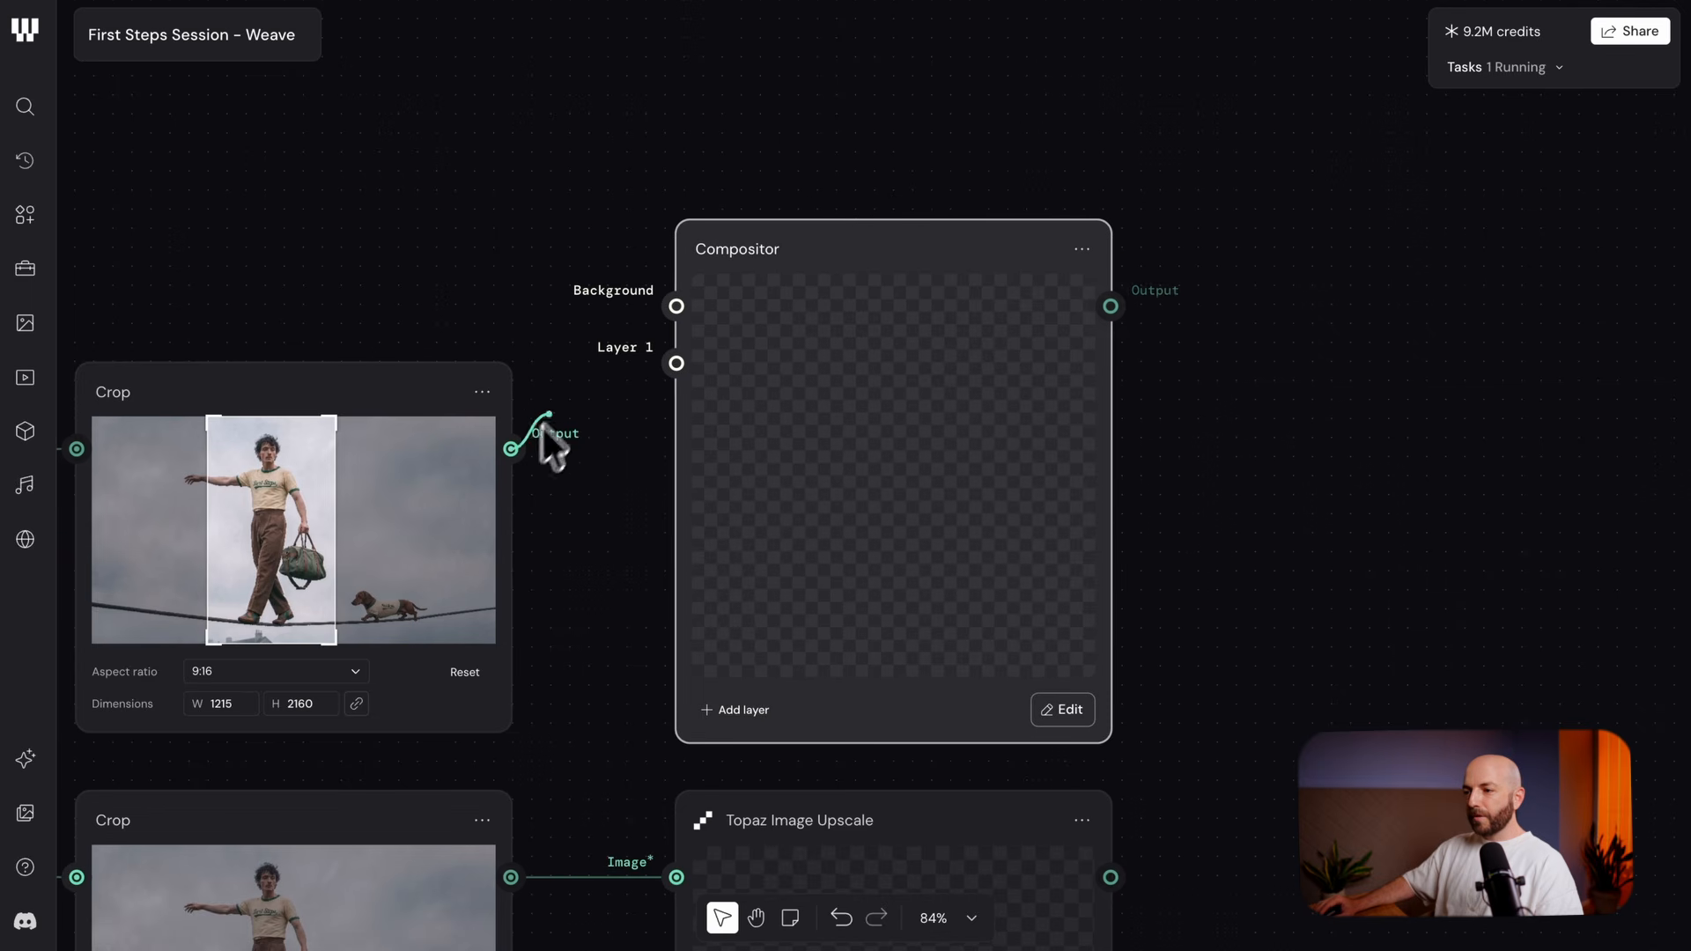
pyautogui.moveTo(614, 317); pyautogui.dragTo(616, 322)
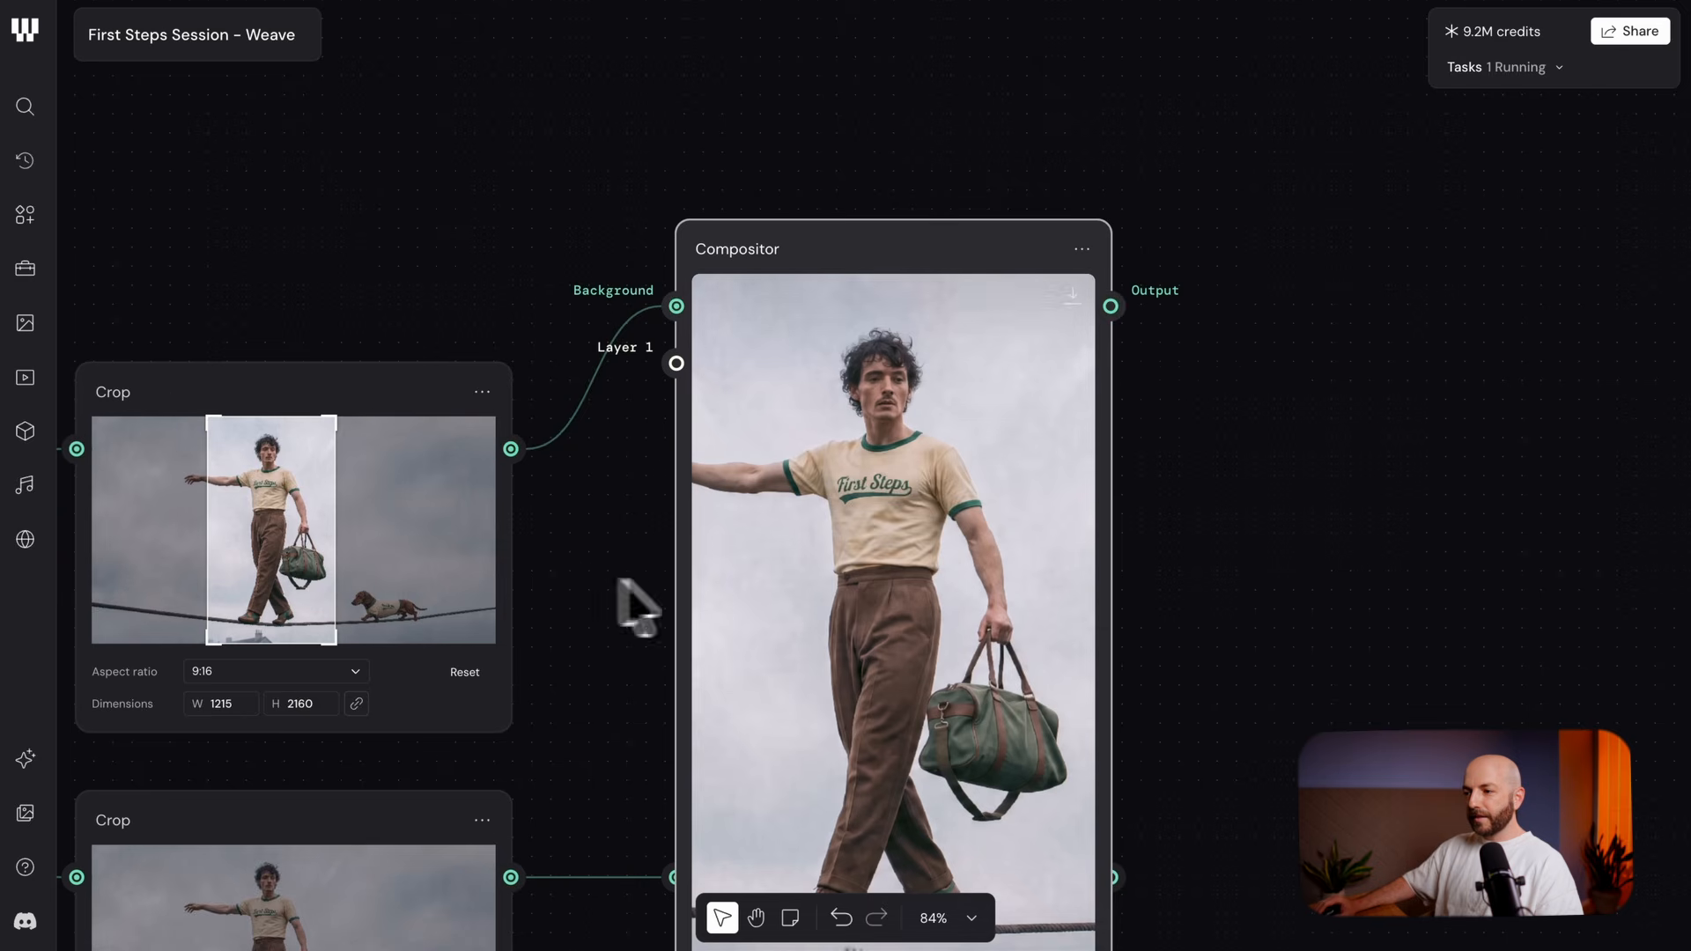
# Rearrange the Compositor and Topaz Image Upscale nodes into a column beside the two Crop nodes, Compositor above
pyautogui.moveTo(910, 302); pyautogui.dragTo(1433, 108)
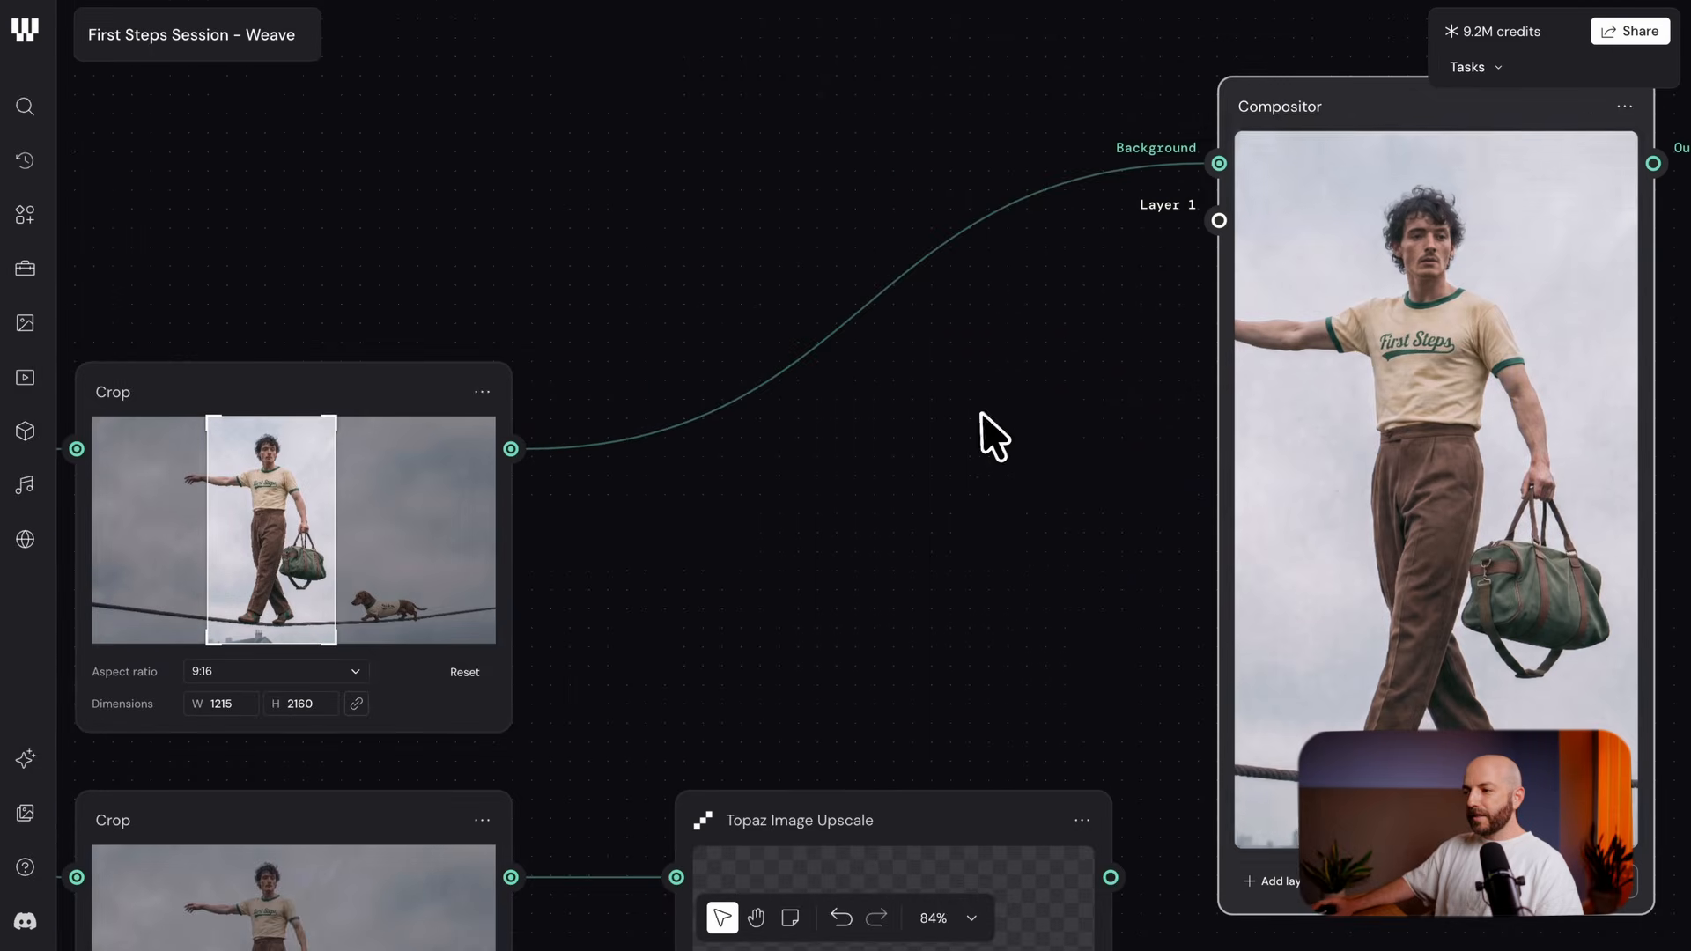
pyautogui.scroll(-5, 981, 435)
pyautogui.moveTo(860, 531); pyautogui.dragTo(807, 585)
pyautogui.scroll(2, 813, 449)
pyautogui.hscroll(-2, 813, 449)
pyautogui.moveTo(1276, 197); pyautogui.dragTo(898, 98)
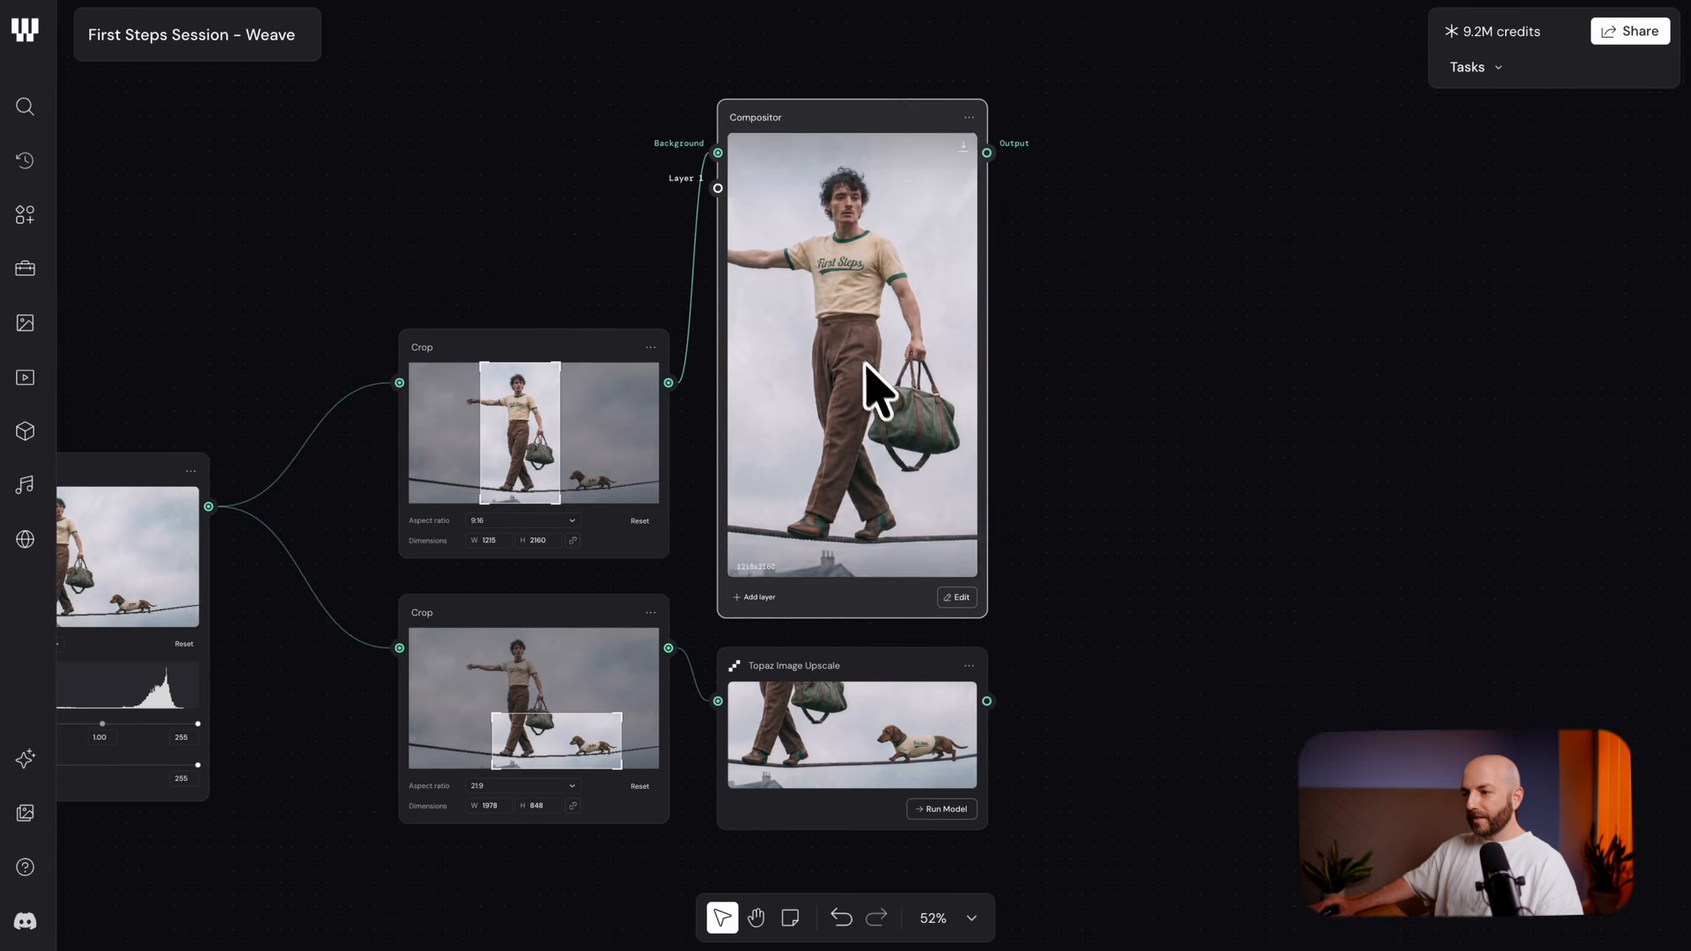
# Try the 9:16 crop frame around the dachshund at about 1047 × 1861 px, and return it to full height around the man
pyautogui.scroll(3, 819, 441)
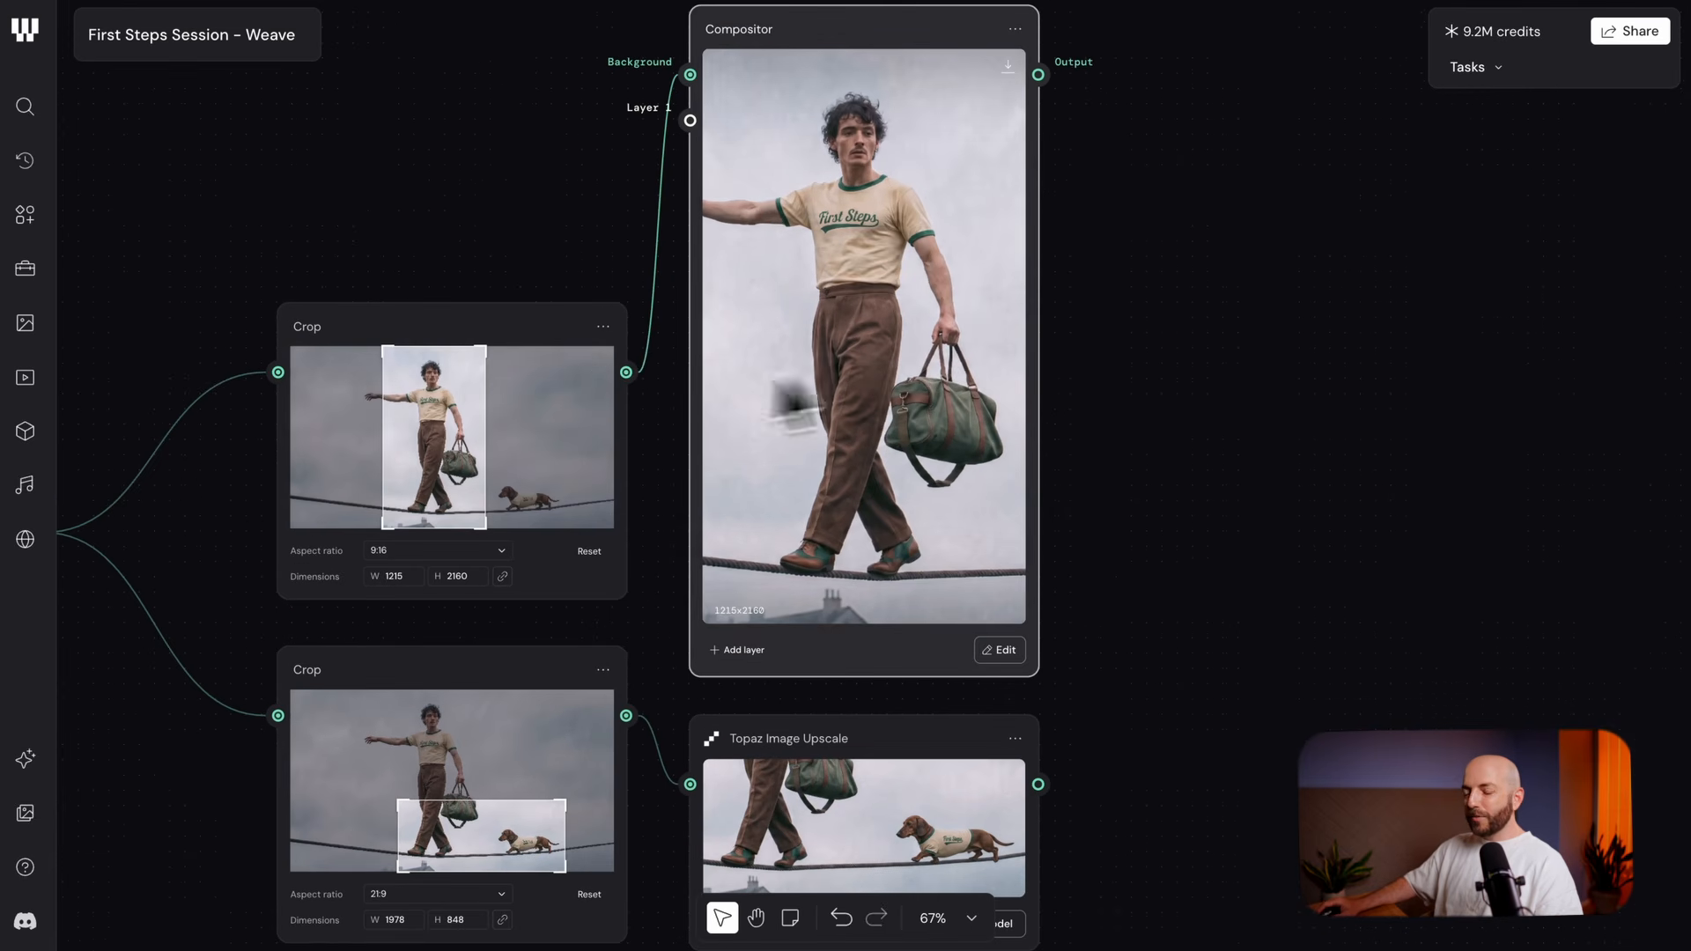
pyautogui.scroll(3, 696, 357)
pyautogui.scroll(-3, 691, 352)
pyautogui.moveTo(463, 260); pyautogui.dragTo(574, 316)
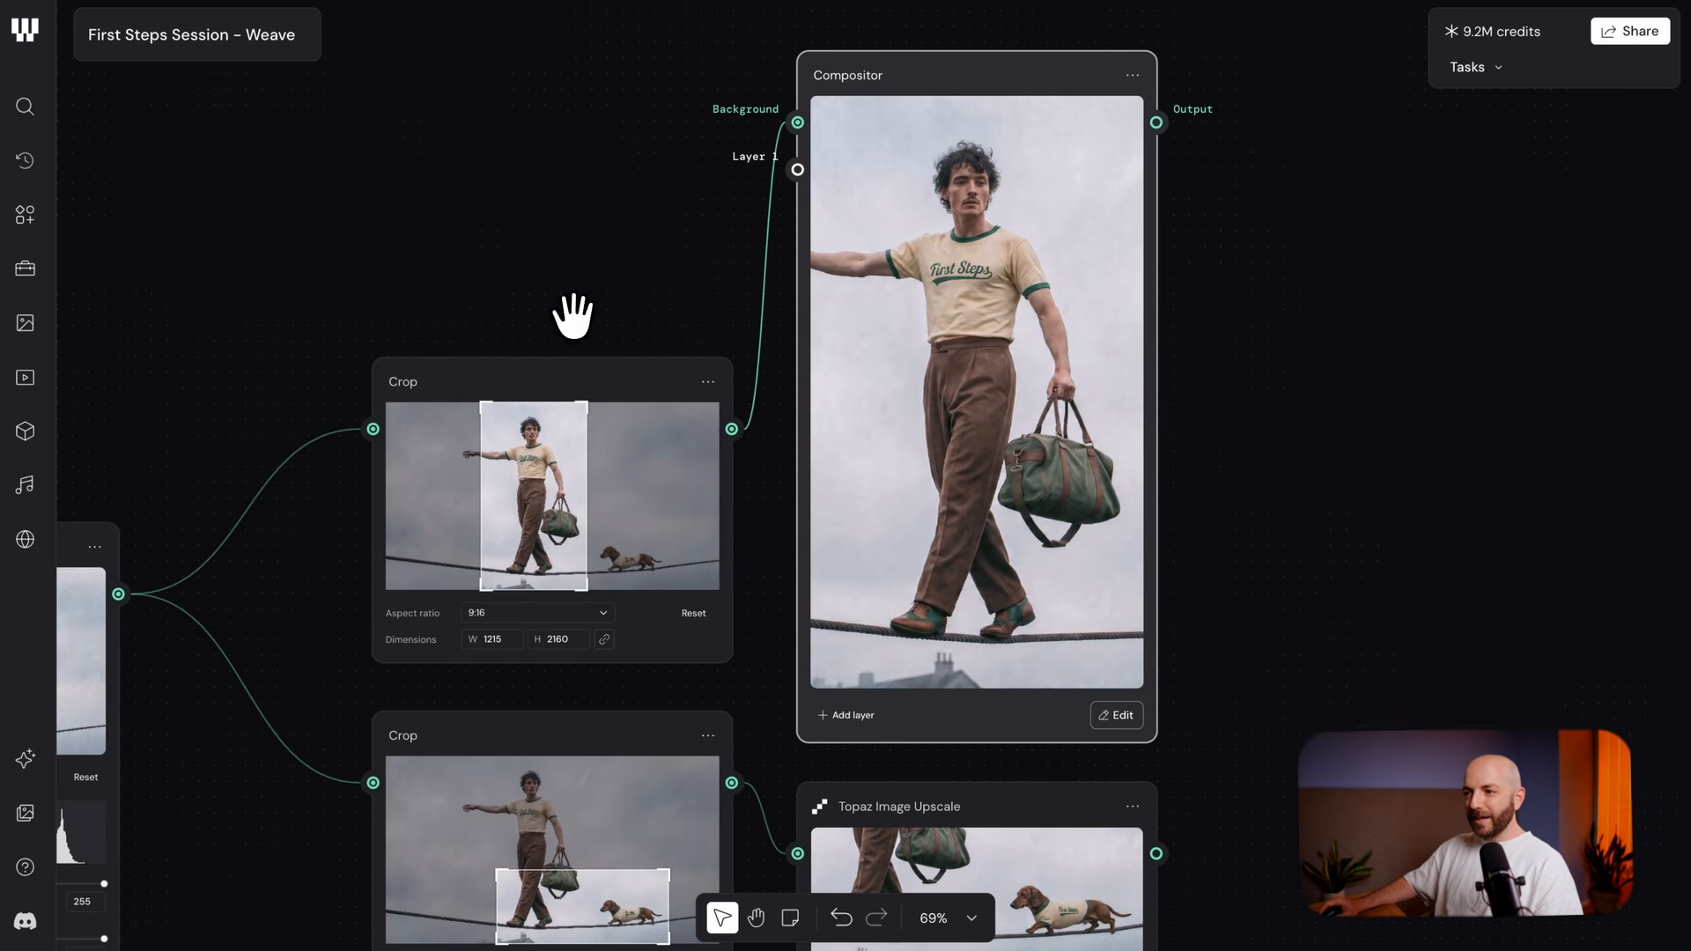
pyautogui.moveTo(550, 526); pyautogui.dragTo(634, 512)
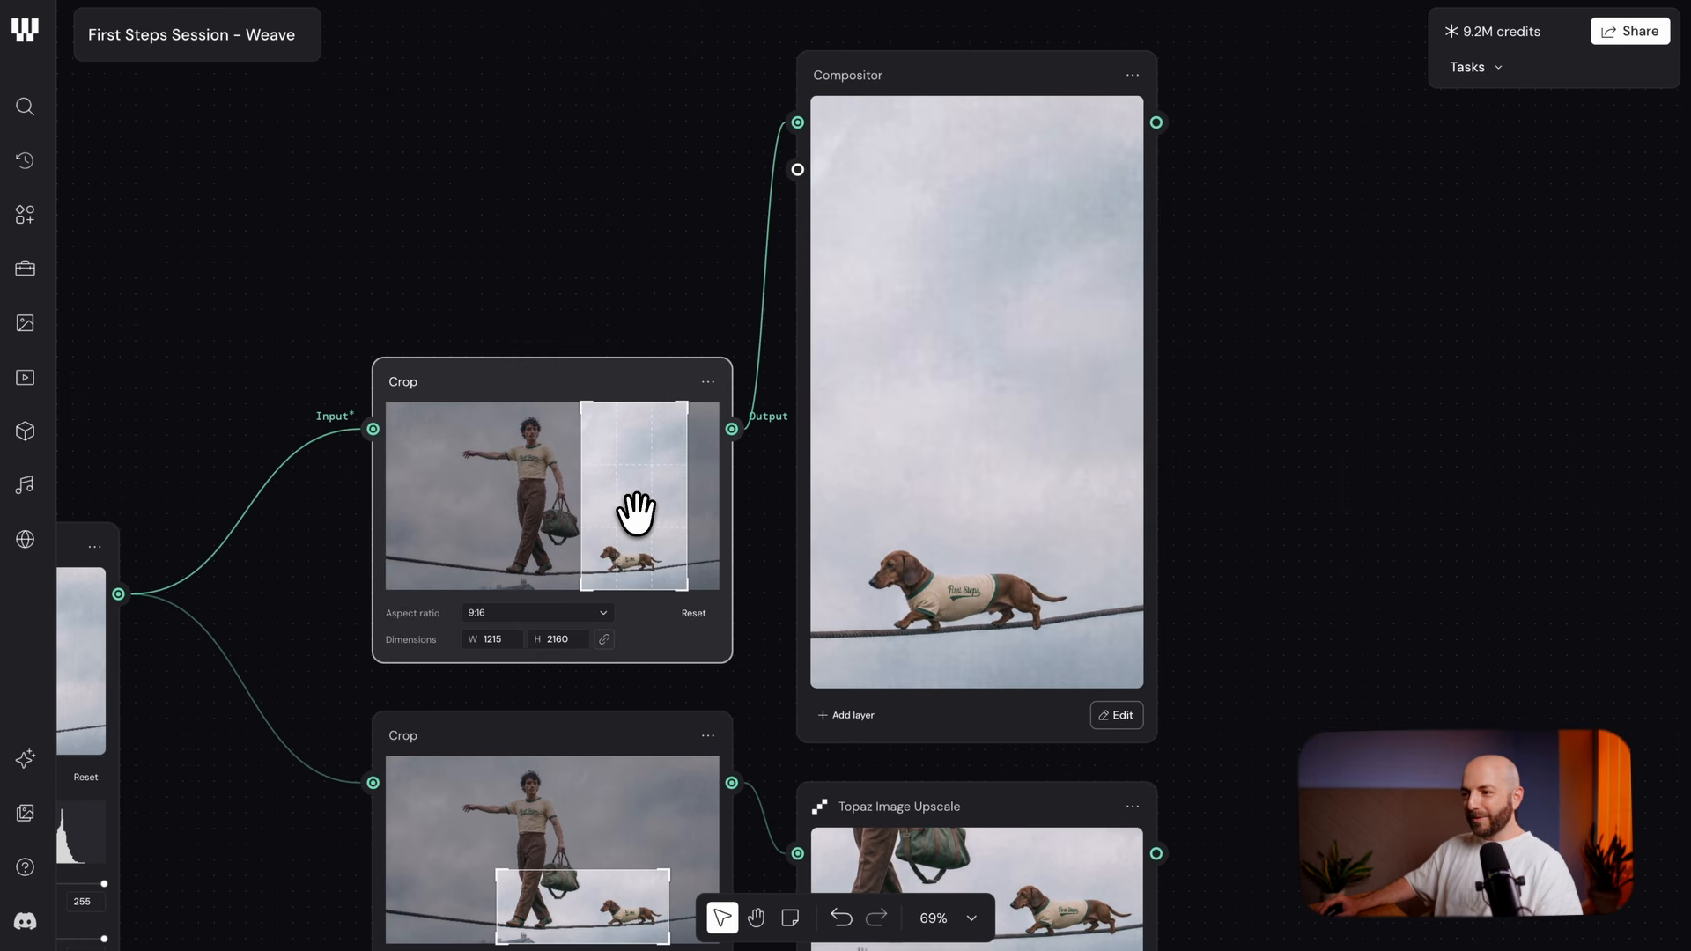
pyautogui.moveTo(685, 423); pyautogui.dragTo(677, 428)
pyautogui.moveTo(640, 512); pyautogui.dragTo(638, 512)
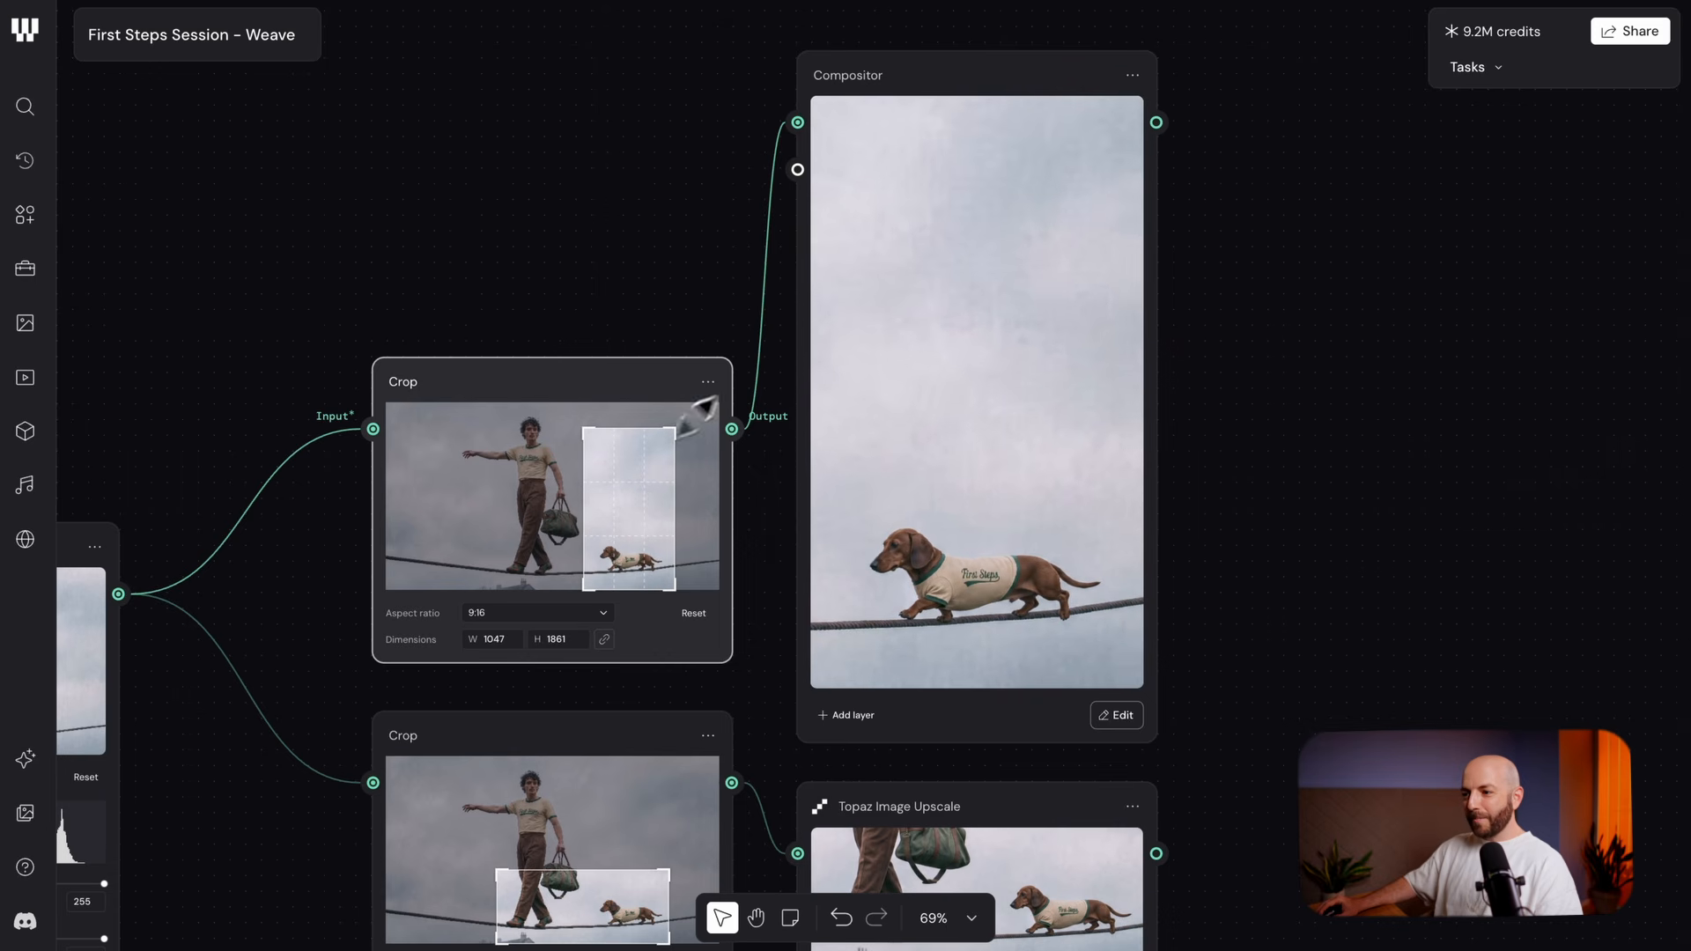
pyautogui.moveTo(697, 416); pyautogui.dragTo(701, 408)
pyautogui.moveTo(635, 488); pyautogui.dragTo(528, 475)
# Try an exposure of 2.24 in the Color correction node and undo the change
pyautogui.moveTo(98, 379); pyautogui.dragTo(984, 227)
pyautogui.scroll(-3, 885, 263)
pyautogui.moveTo(760, 298); pyautogui.dragTo(917, 302)
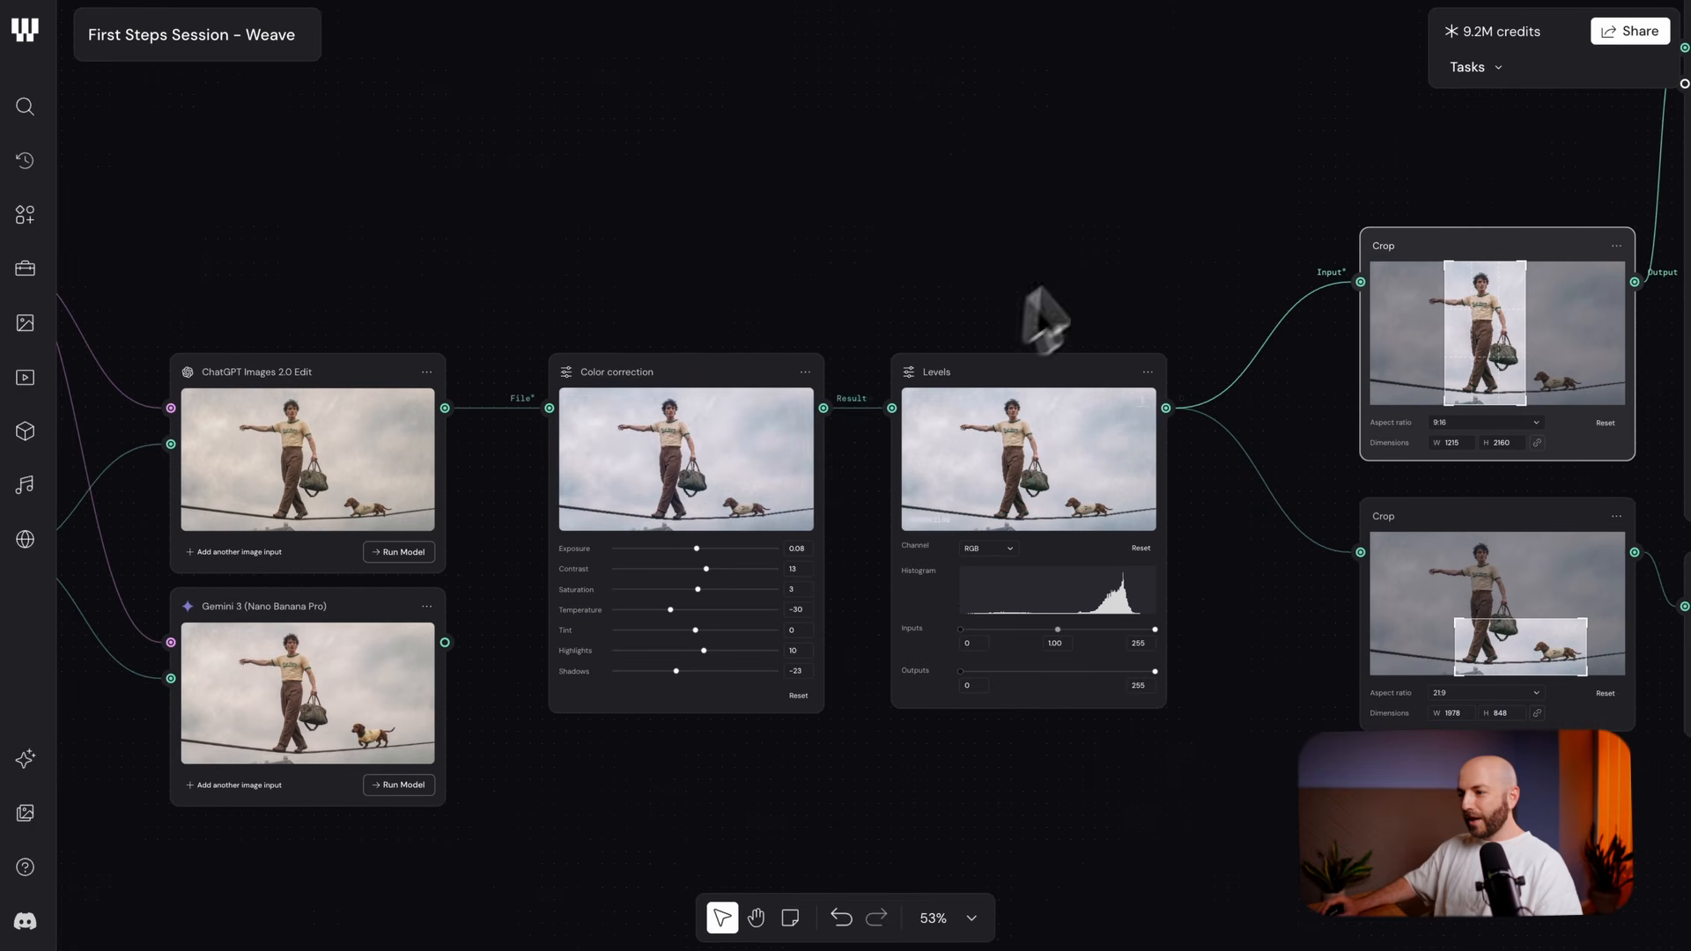
pyautogui.moveTo(1076, 231); pyautogui.dragTo(728, 268)
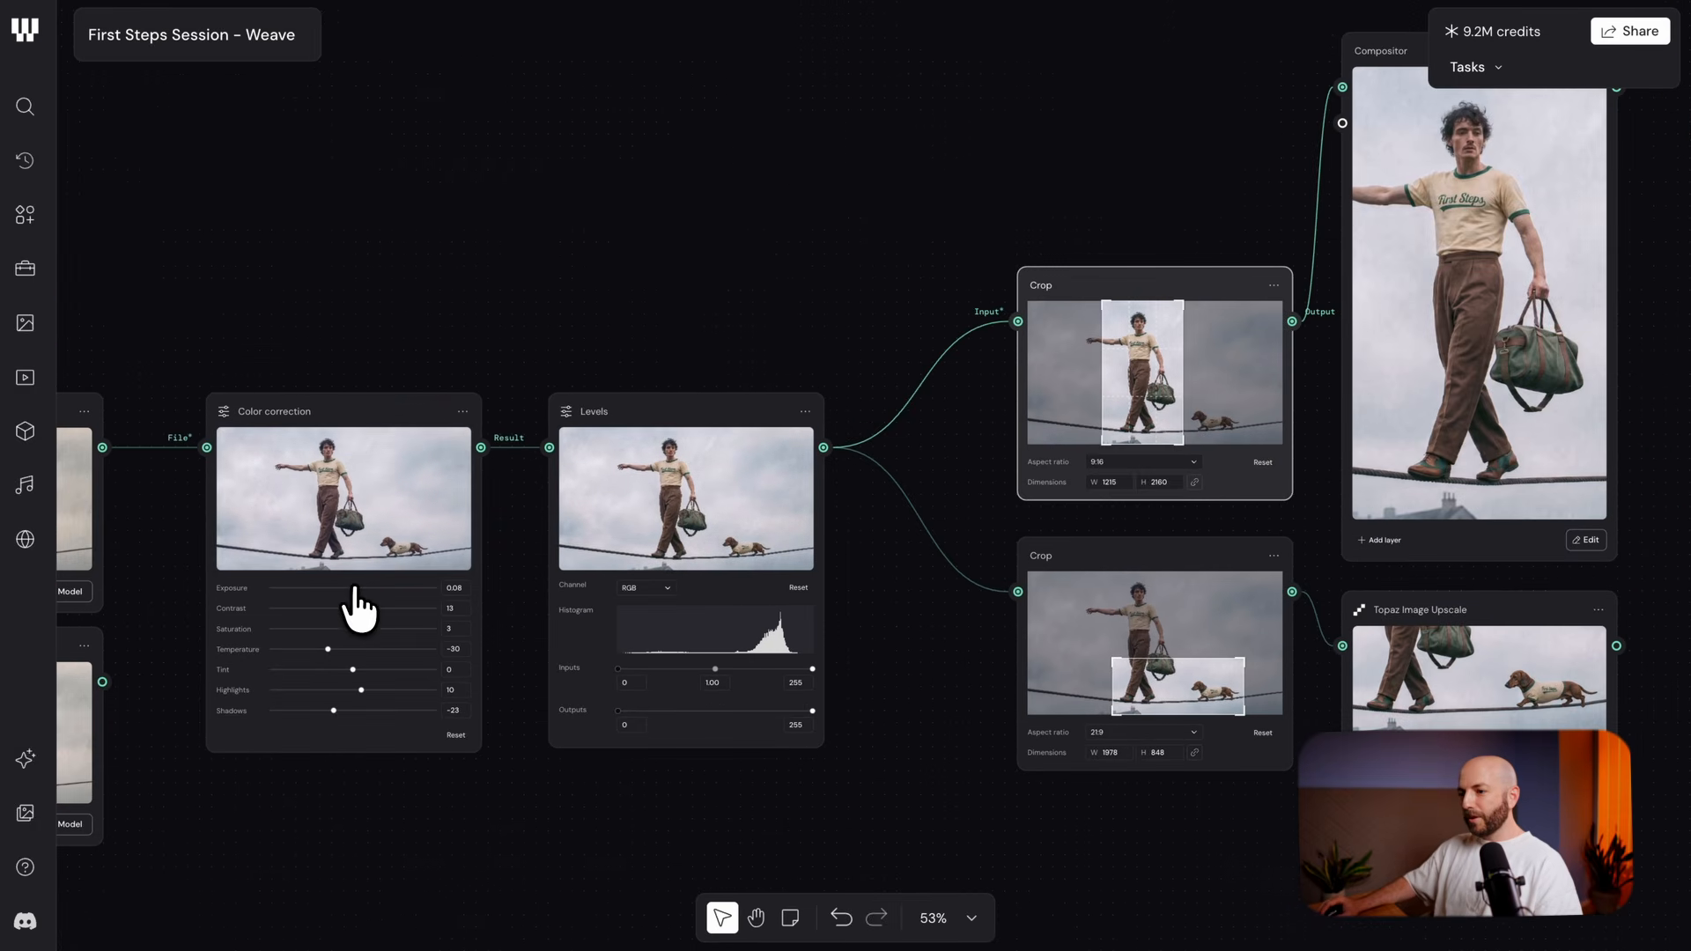
pyautogui.moveTo(355, 588); pyautogui.dragTo(390, 588)
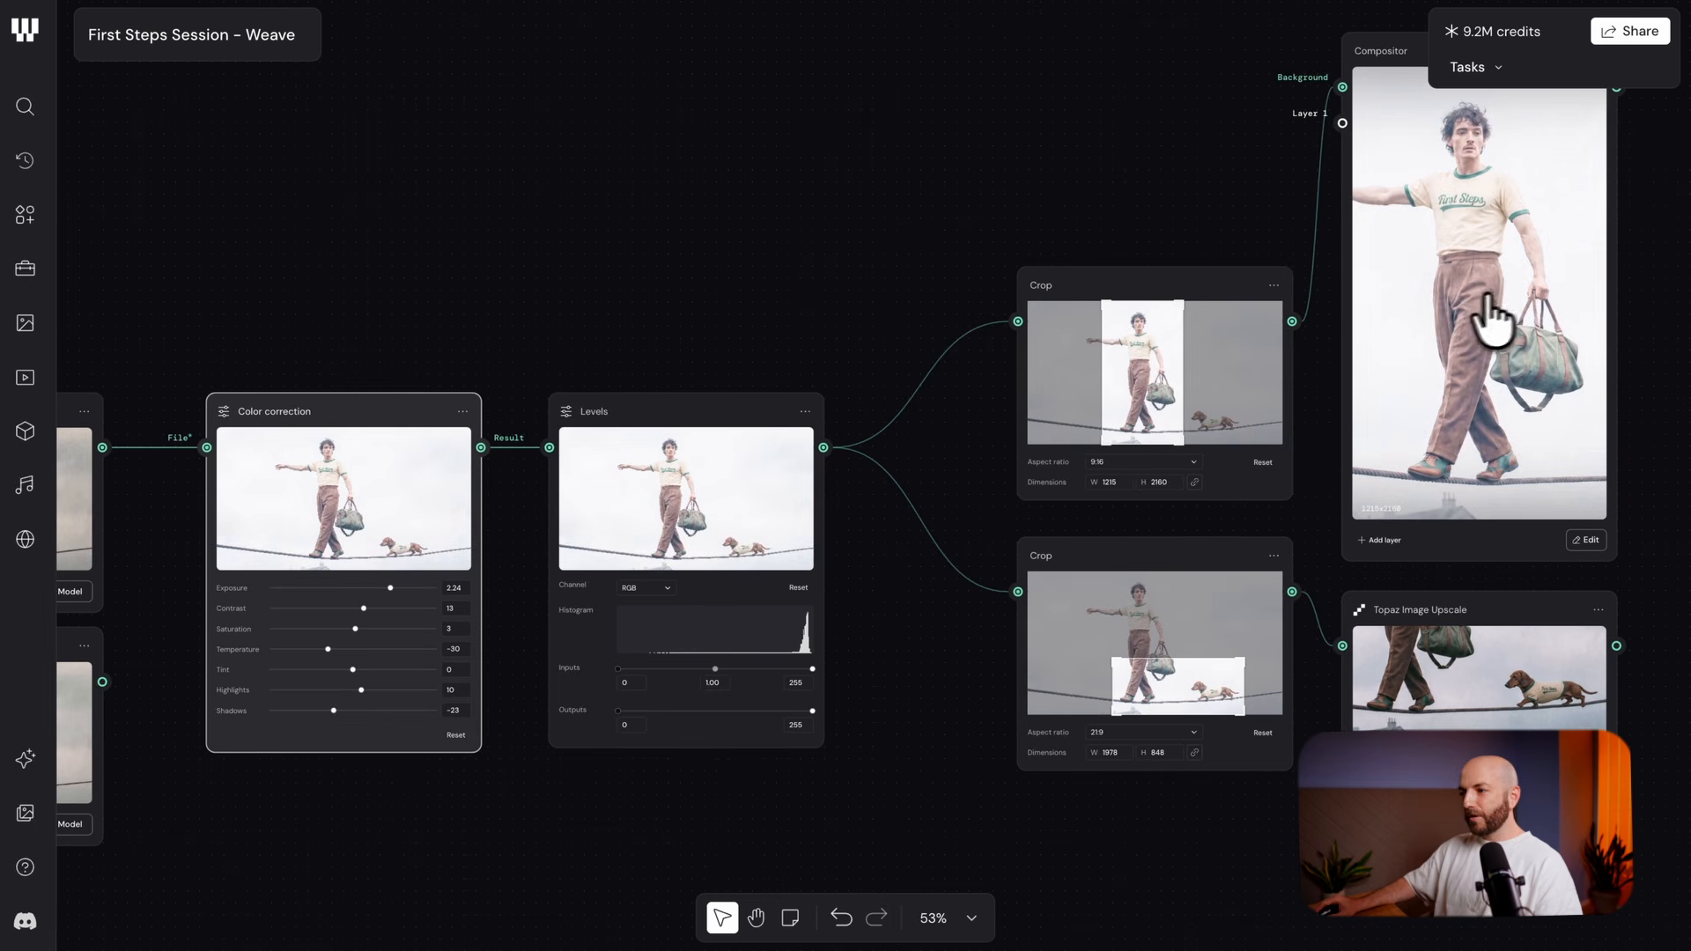
pyautogui.click(738, 286)
pyautogui.hotkey('ctrl', 'z')
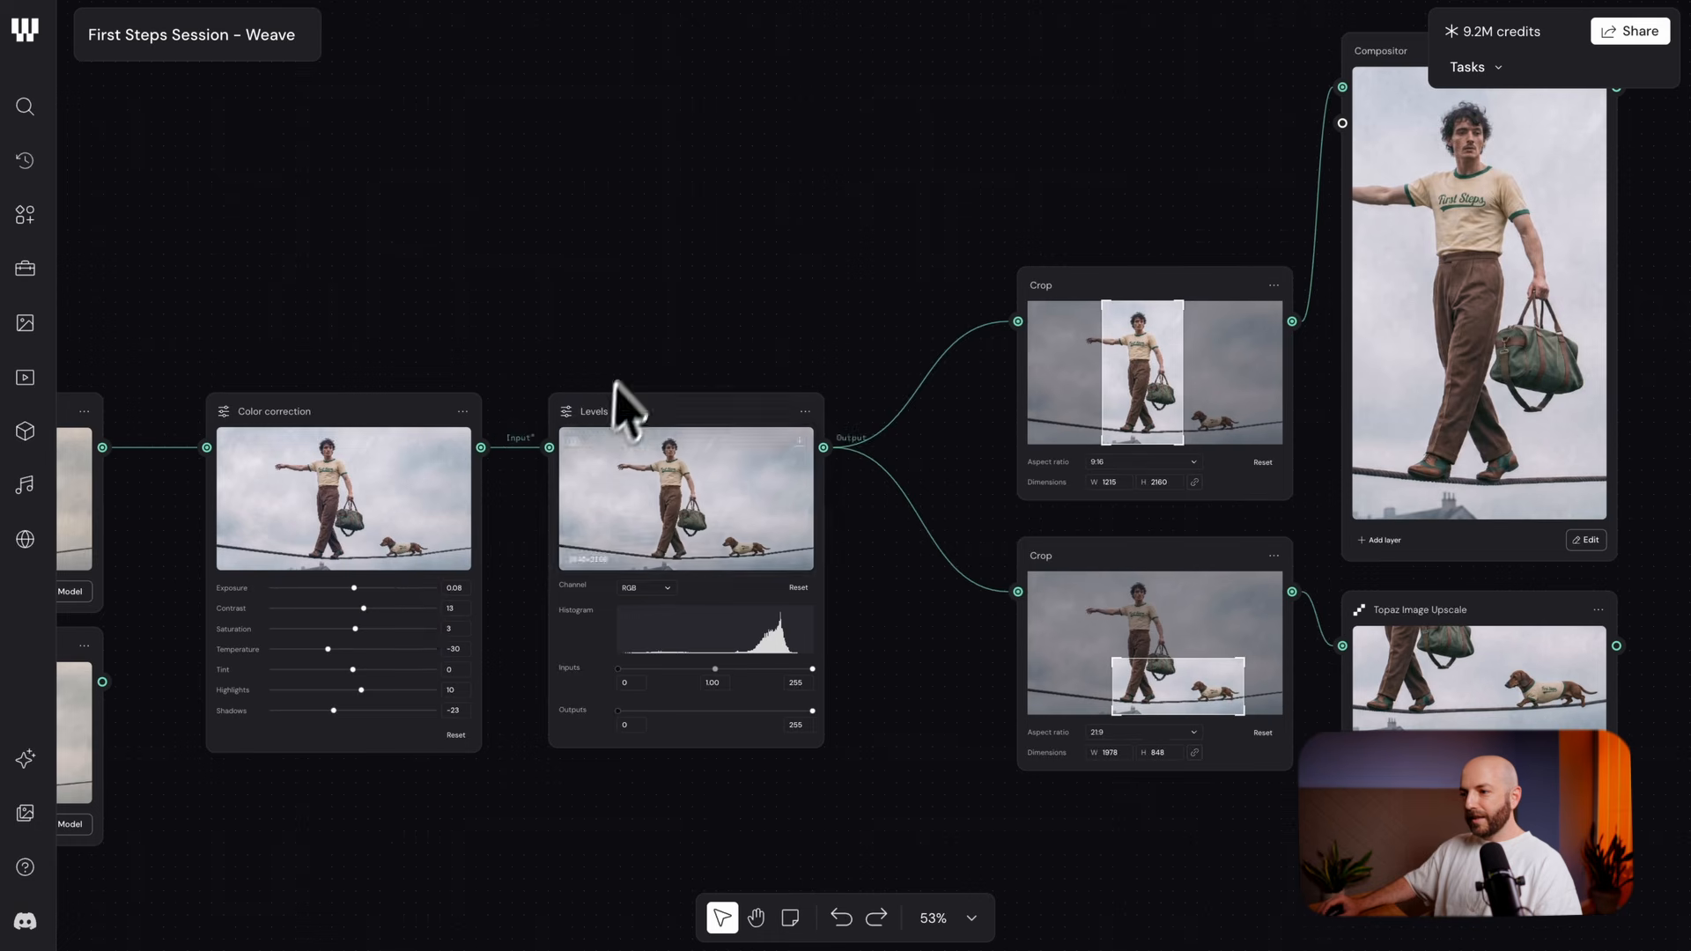
# Examine the upscaled 21:9 image and the 9:16 image in the Compositor node up close
pyautogui.scroll(3, 476, 551)
pyautogui.hscroll(5, 515, 546)
pyautogui.scroll(-3, 1472, 283)
pyautogui.hscroll(4, 1471, 283)
pyautogui.scroll(8, 1207, 472)
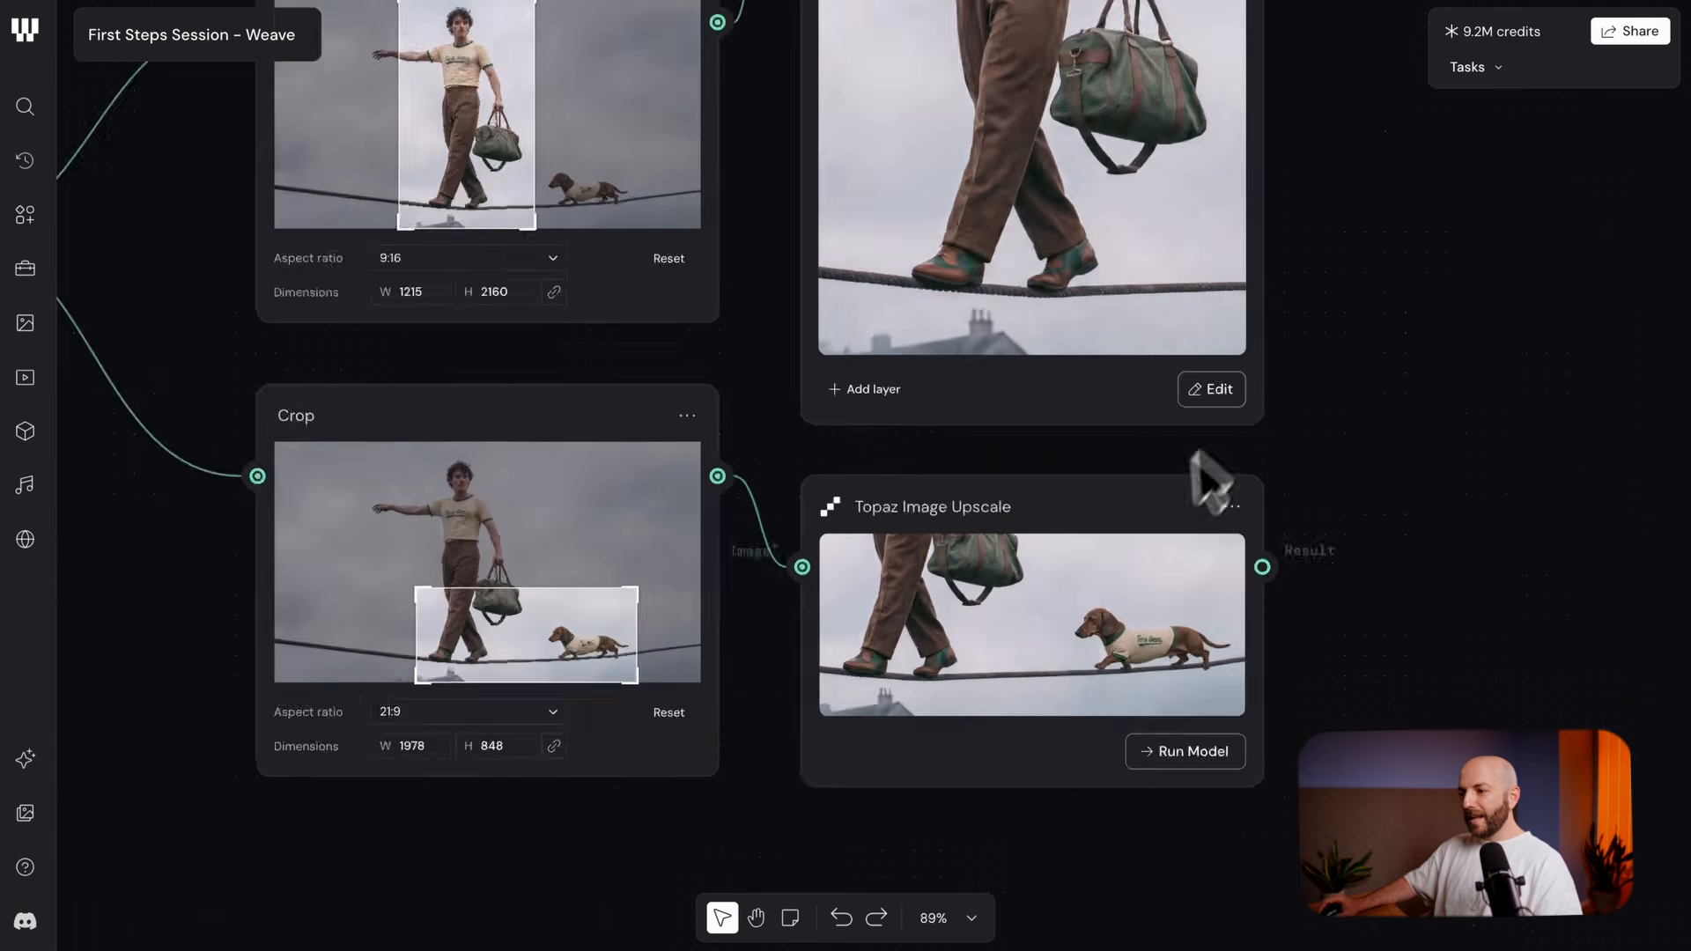
pyautogui.scroll(4, 1166, 423)
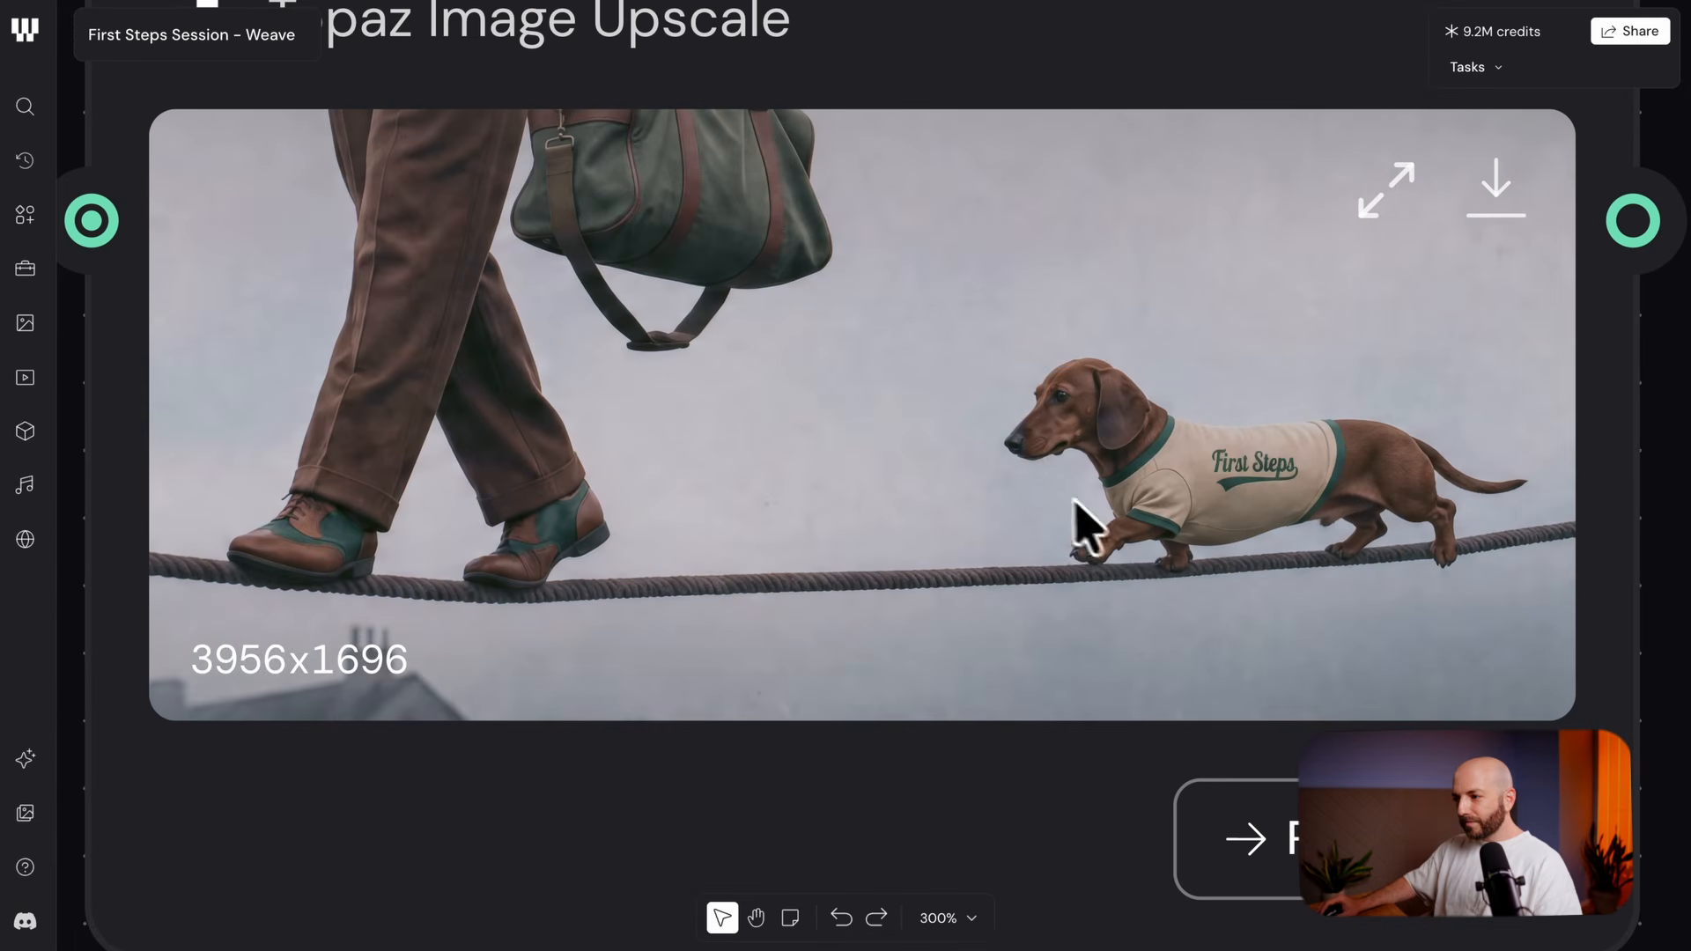
pyautogui.scroll(-4, 1072, 495)
pyautogui.scroll(12, 1097, 353)
pyautogui.scroll(-2, 1037, 453)
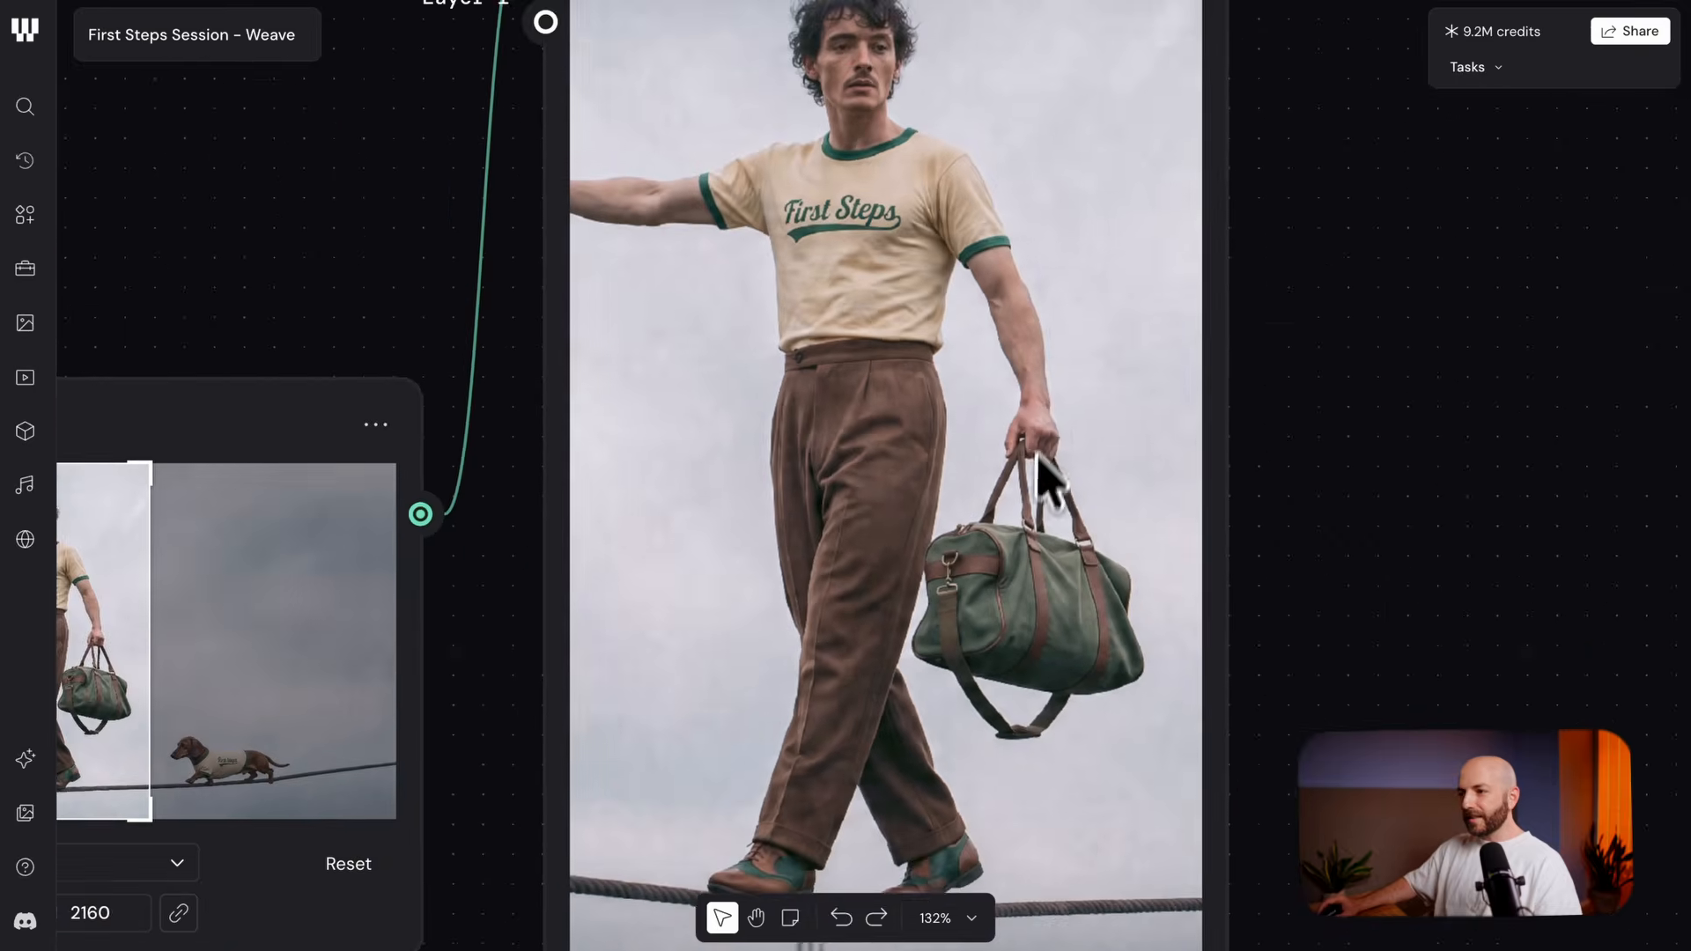
pyautogui.scroll(-1, 1047, 370)
pyautogui.scroll(3, 1037, 567)
pyautogui.scroll(-2, 1001, 729)
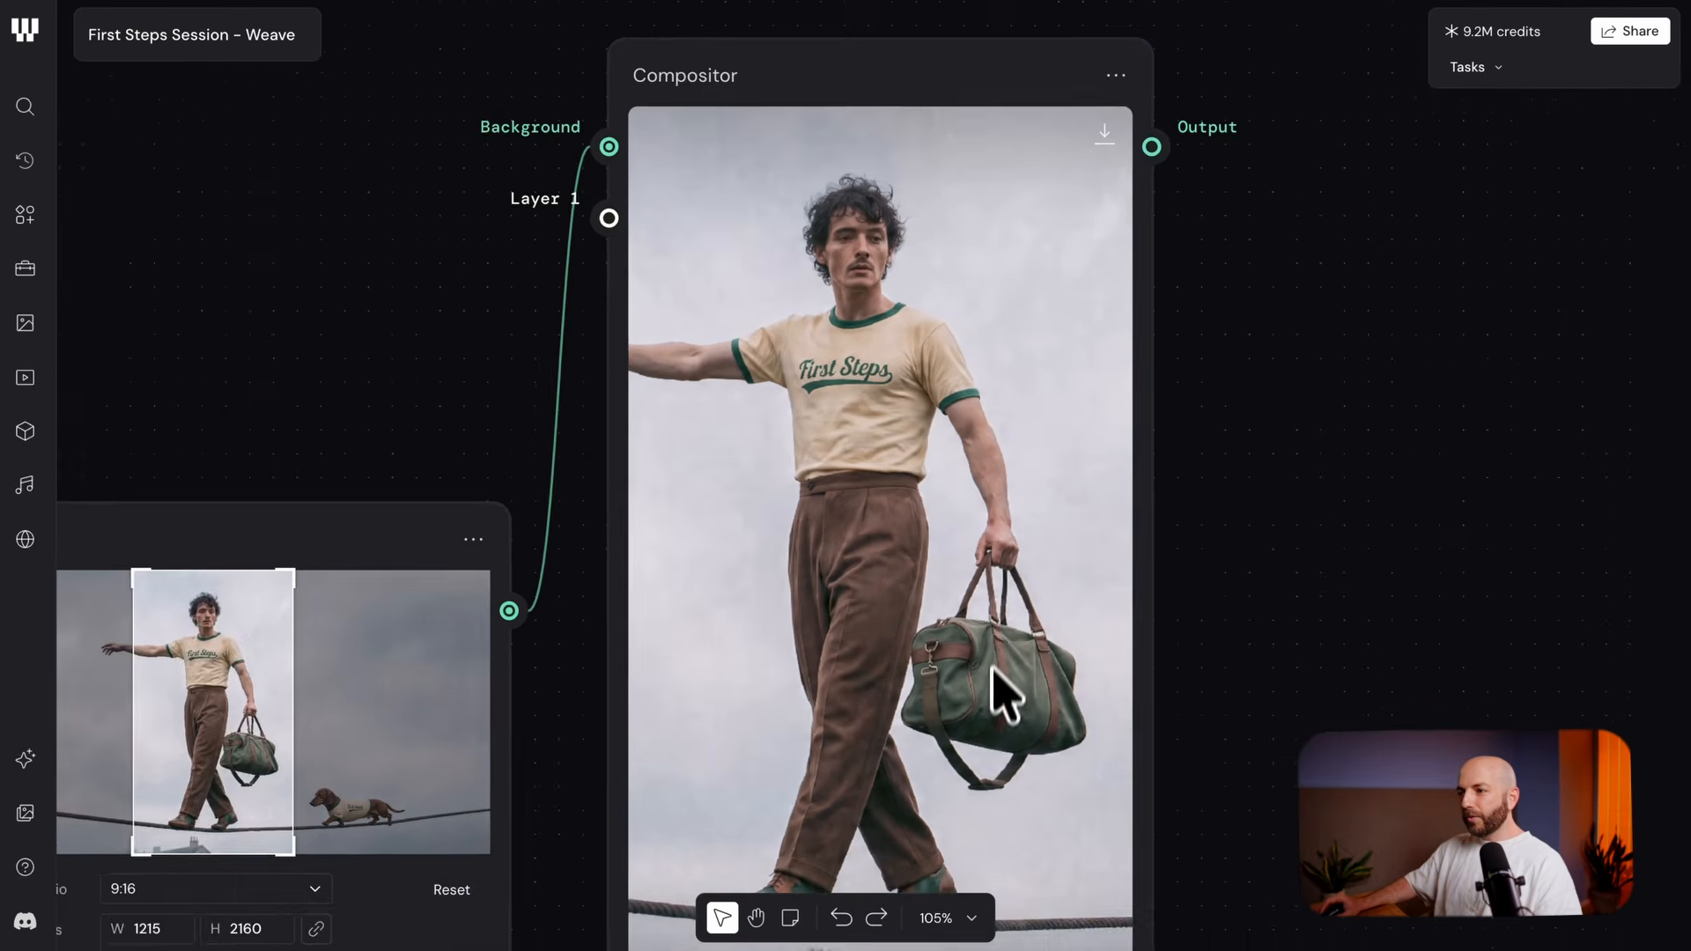
pyautogui.scroll(-1, 992, 667)
pyautogui.scroll(-6, 1000, 566)
pyautogui.scroll(-2, 1004, 379)
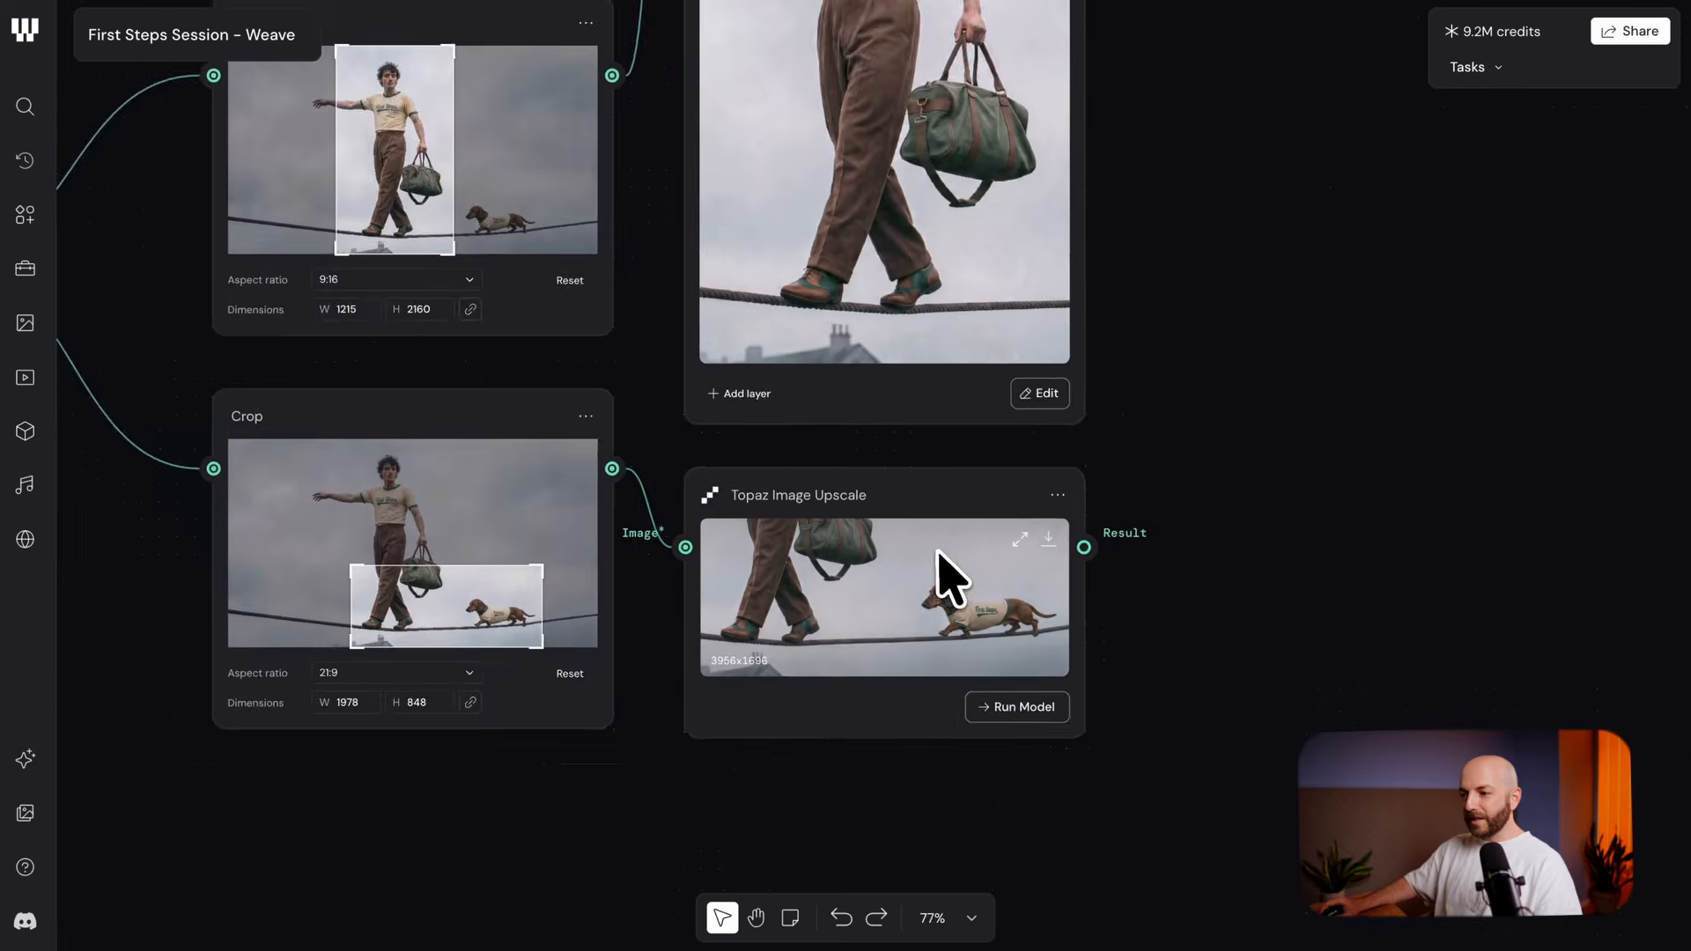
pyautogui.scroll(-1, 939, 572)
pyautogui.scroll(6, 938, 590)
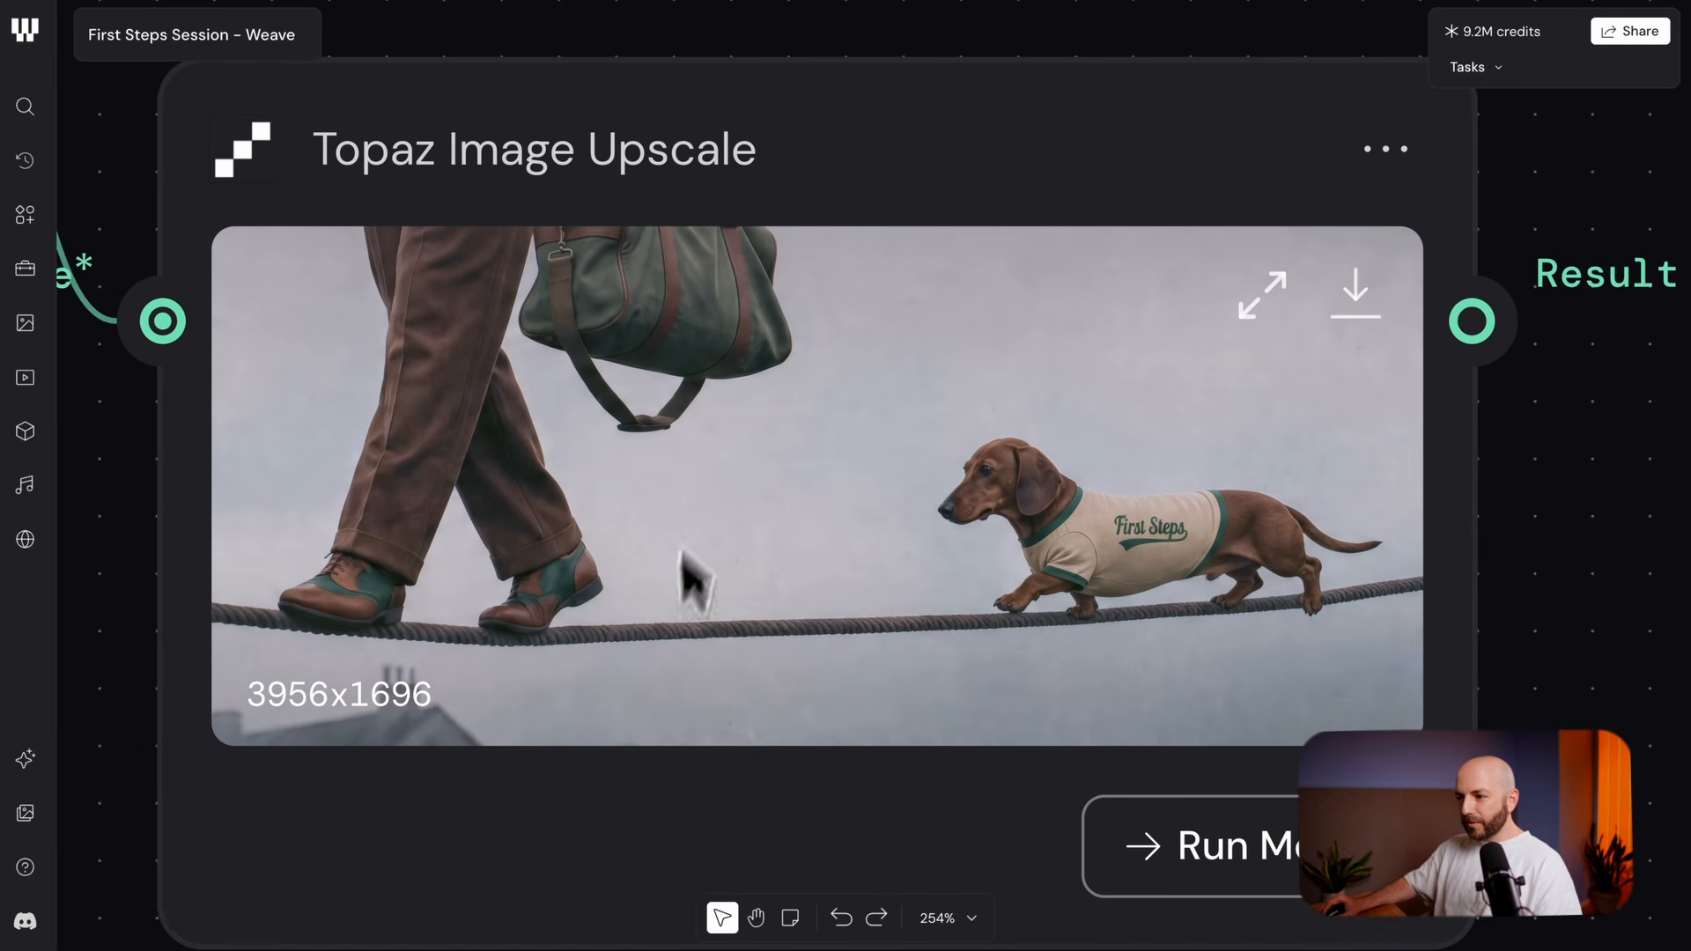
pyautogui.scroll(-7, 946, 498)
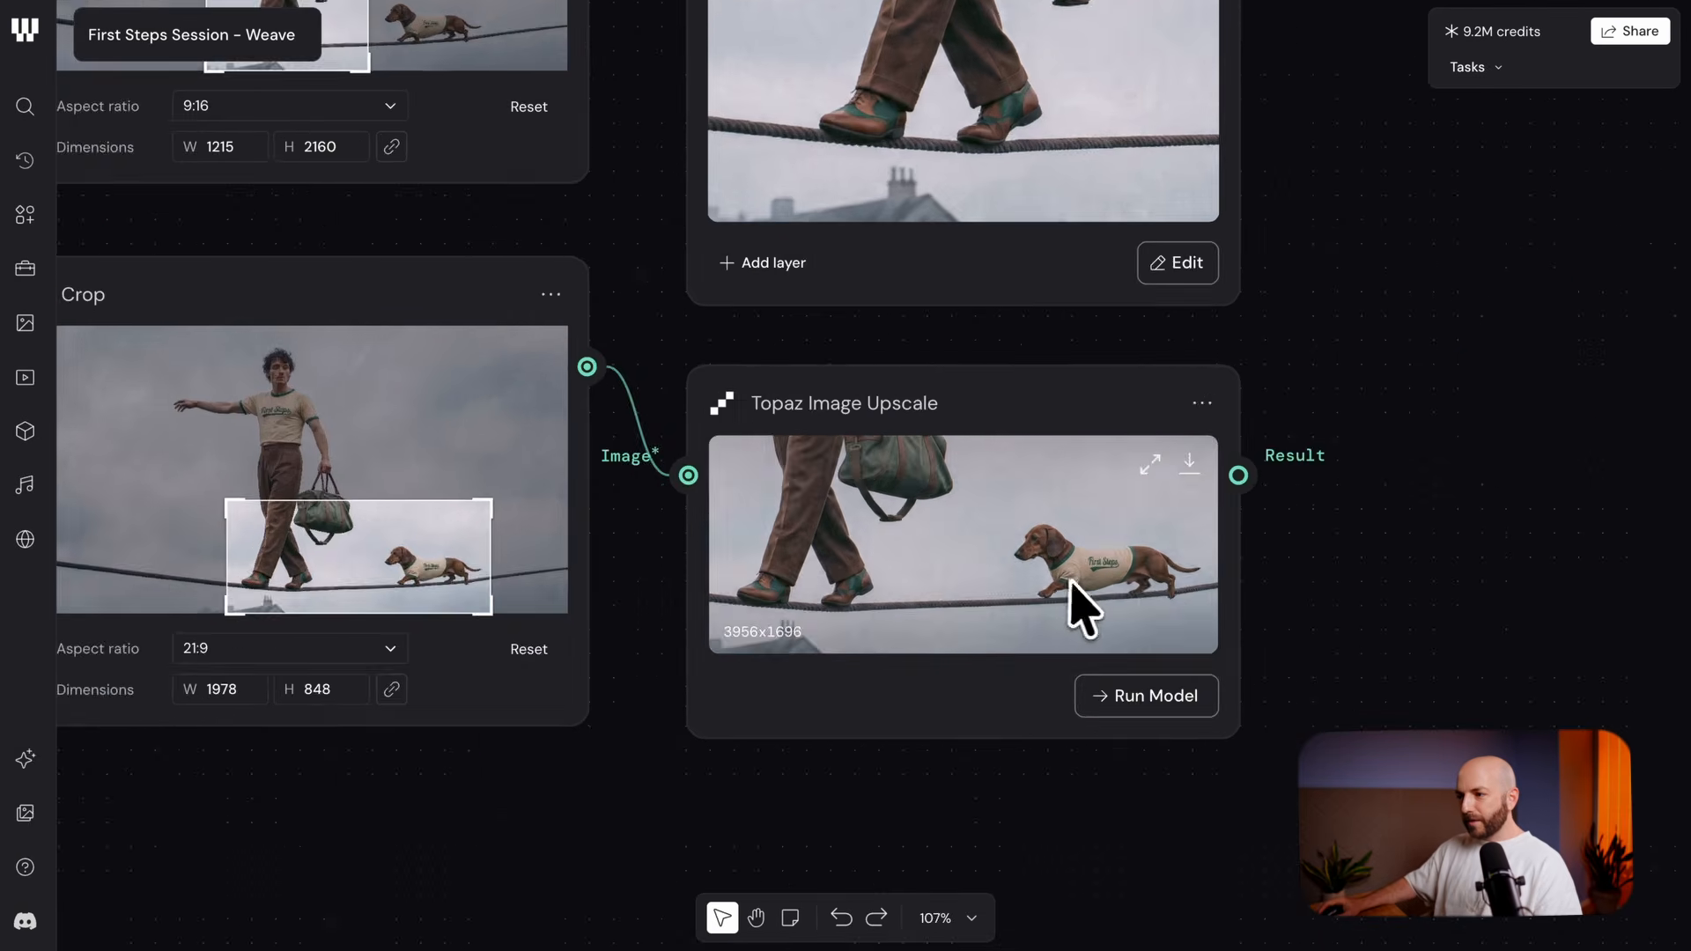
# Add a second Compositor node beside the Topaz Image Upscale node and connect the upscale result to its Background input
pyautogui.scroll(-1, 1075, 604)
pyautogui.doubleClick(1403, 596)
pyautogui.write('comp')
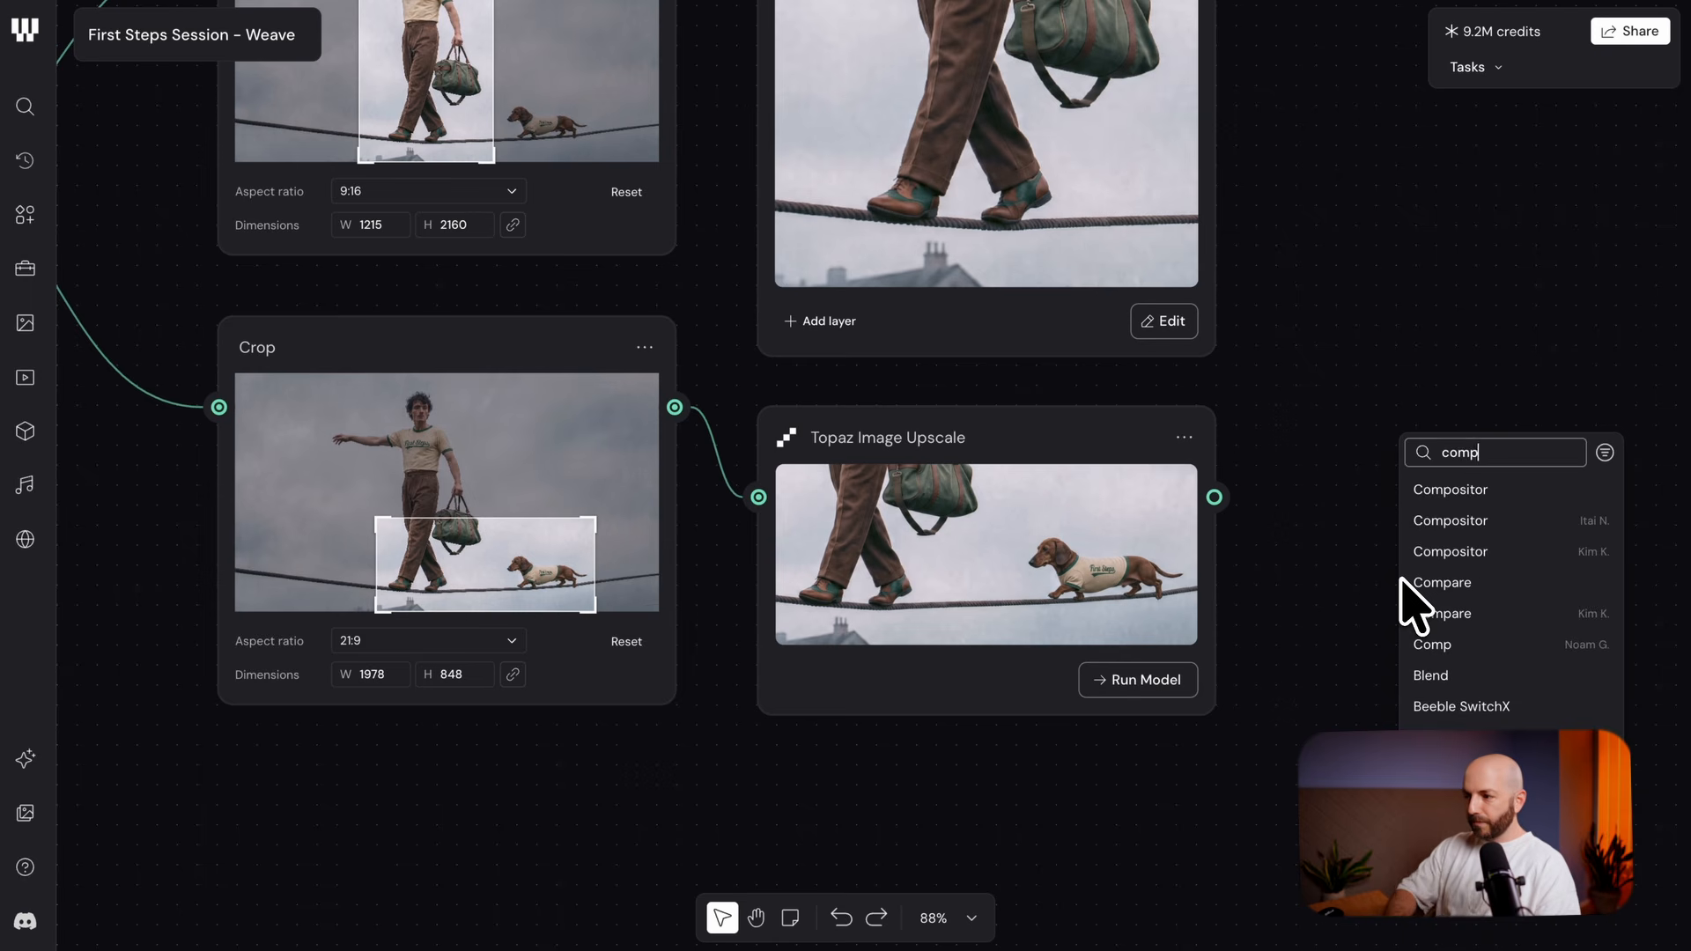
pyautogui.press('Return')
pyautogui.moveTo(1567, 592); pyautogui.dragTo(1501, 440)
pyautogui.moveTo(1291, 511); pyautogui.dragTo(1321, 524)
pyautogui.moveTo(1420, 383); pyautogui.dragTo(926, 214)
pyautogui.moveTo(1087, 287); pyautogui.dragTo(1117, 258)
# Open the 21:9 Compositor for editing and add a text box about 1941 × 855 px reading "STEADY BOY"
pyautogui.scroll(7, 1179, 392)
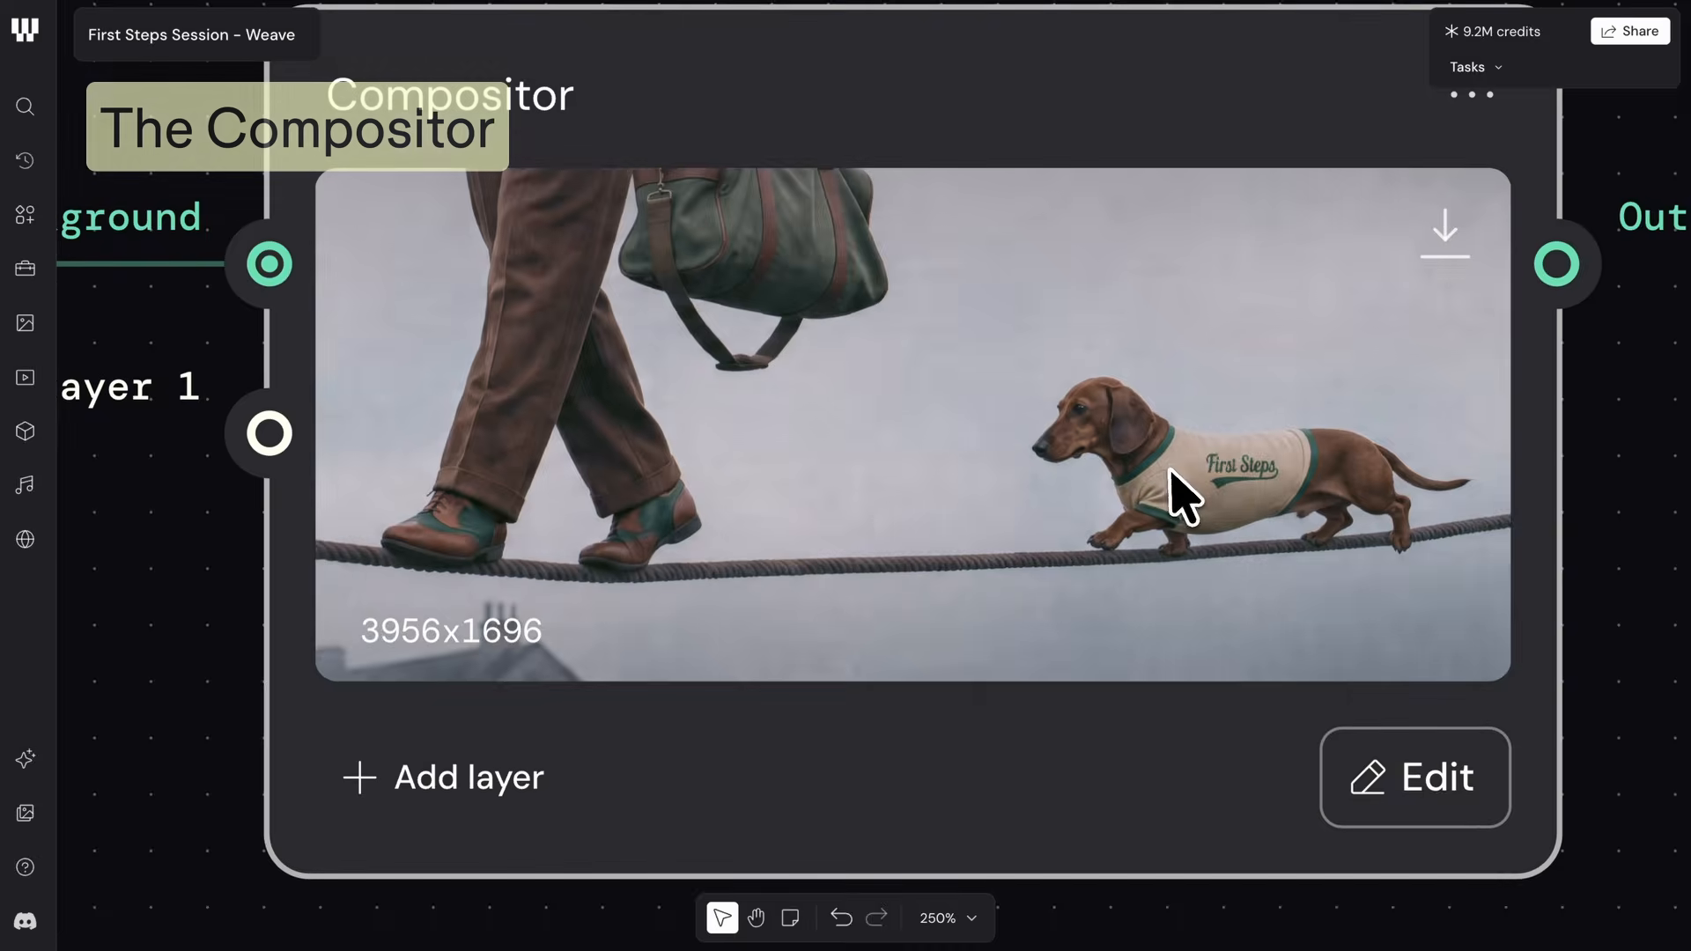
pyautogui.click(1368, 790)
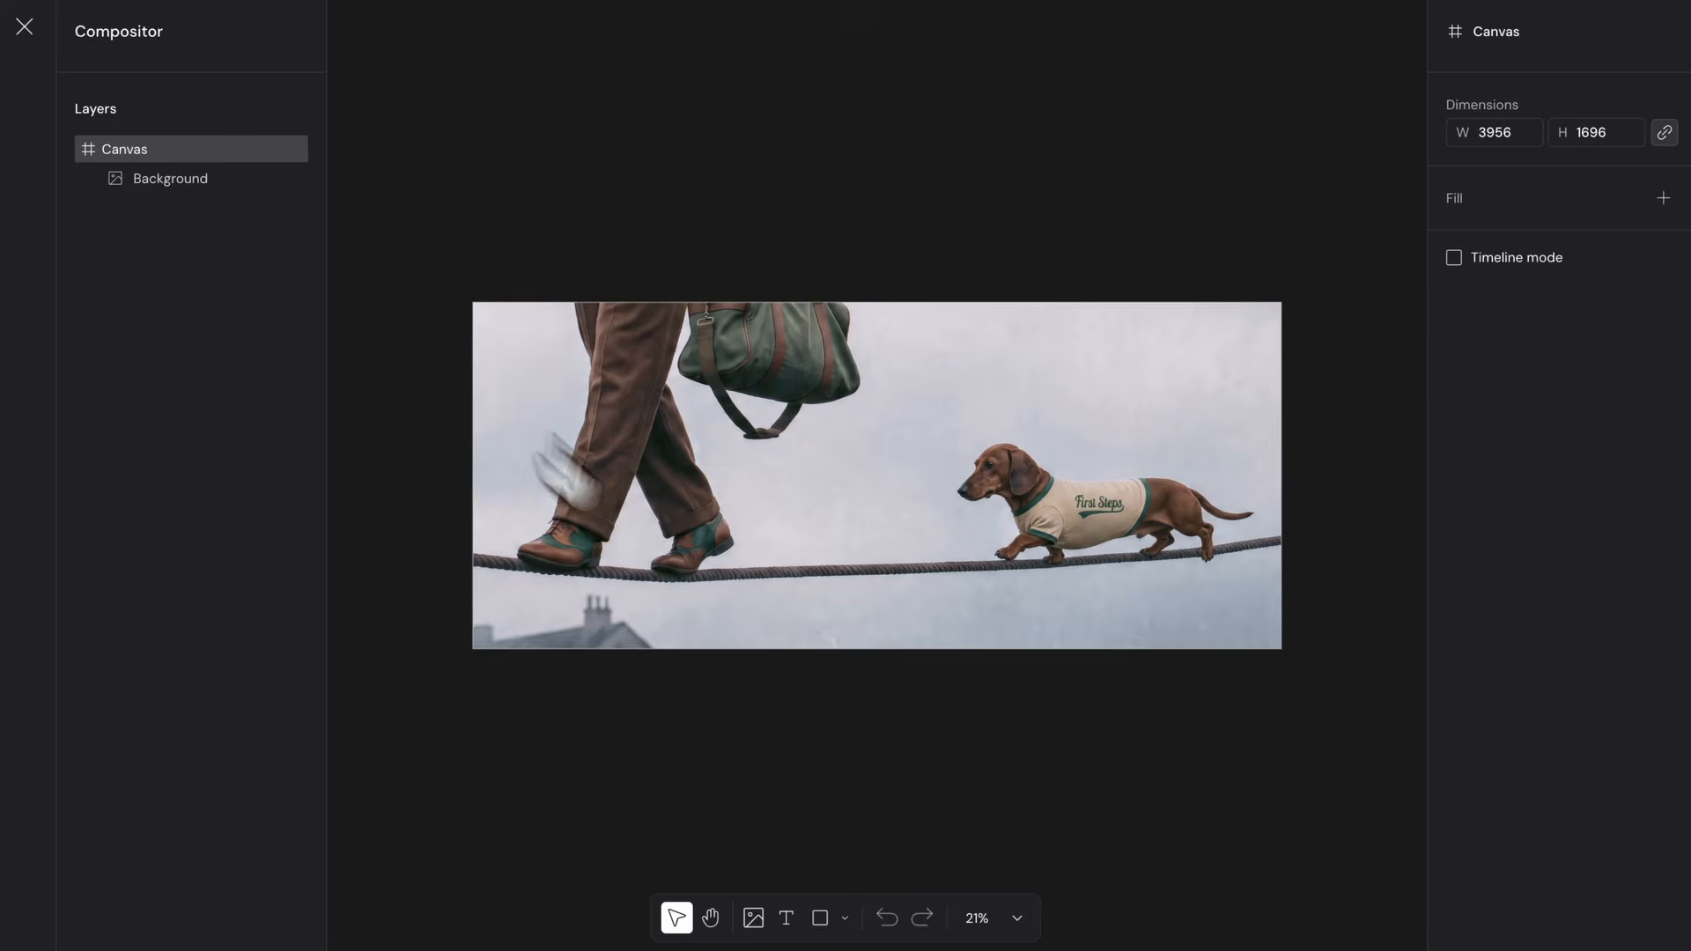
pyautogui.click(787, 920)
pyautogui.moveTo(692, 384); pyautogui.dragTo(1088, 560)
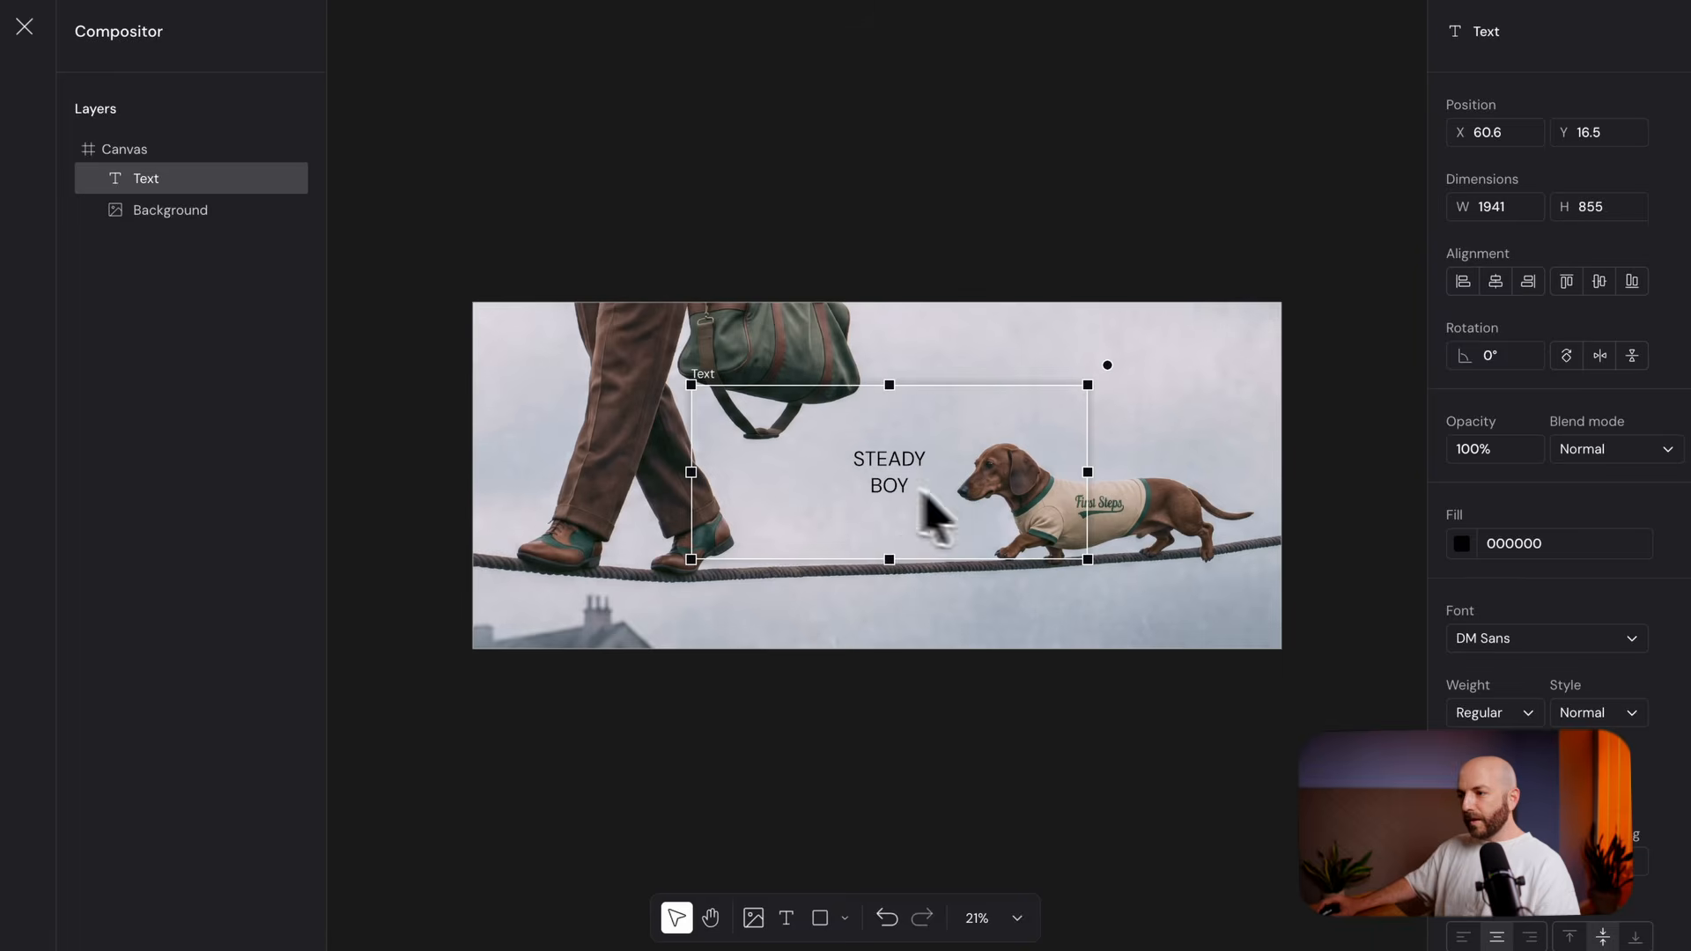
# Set the fill colour of the STEADY BOY text to F7FFA8
pyautogui.click(1530, 546)
pyautogui.write('F7FFA8')
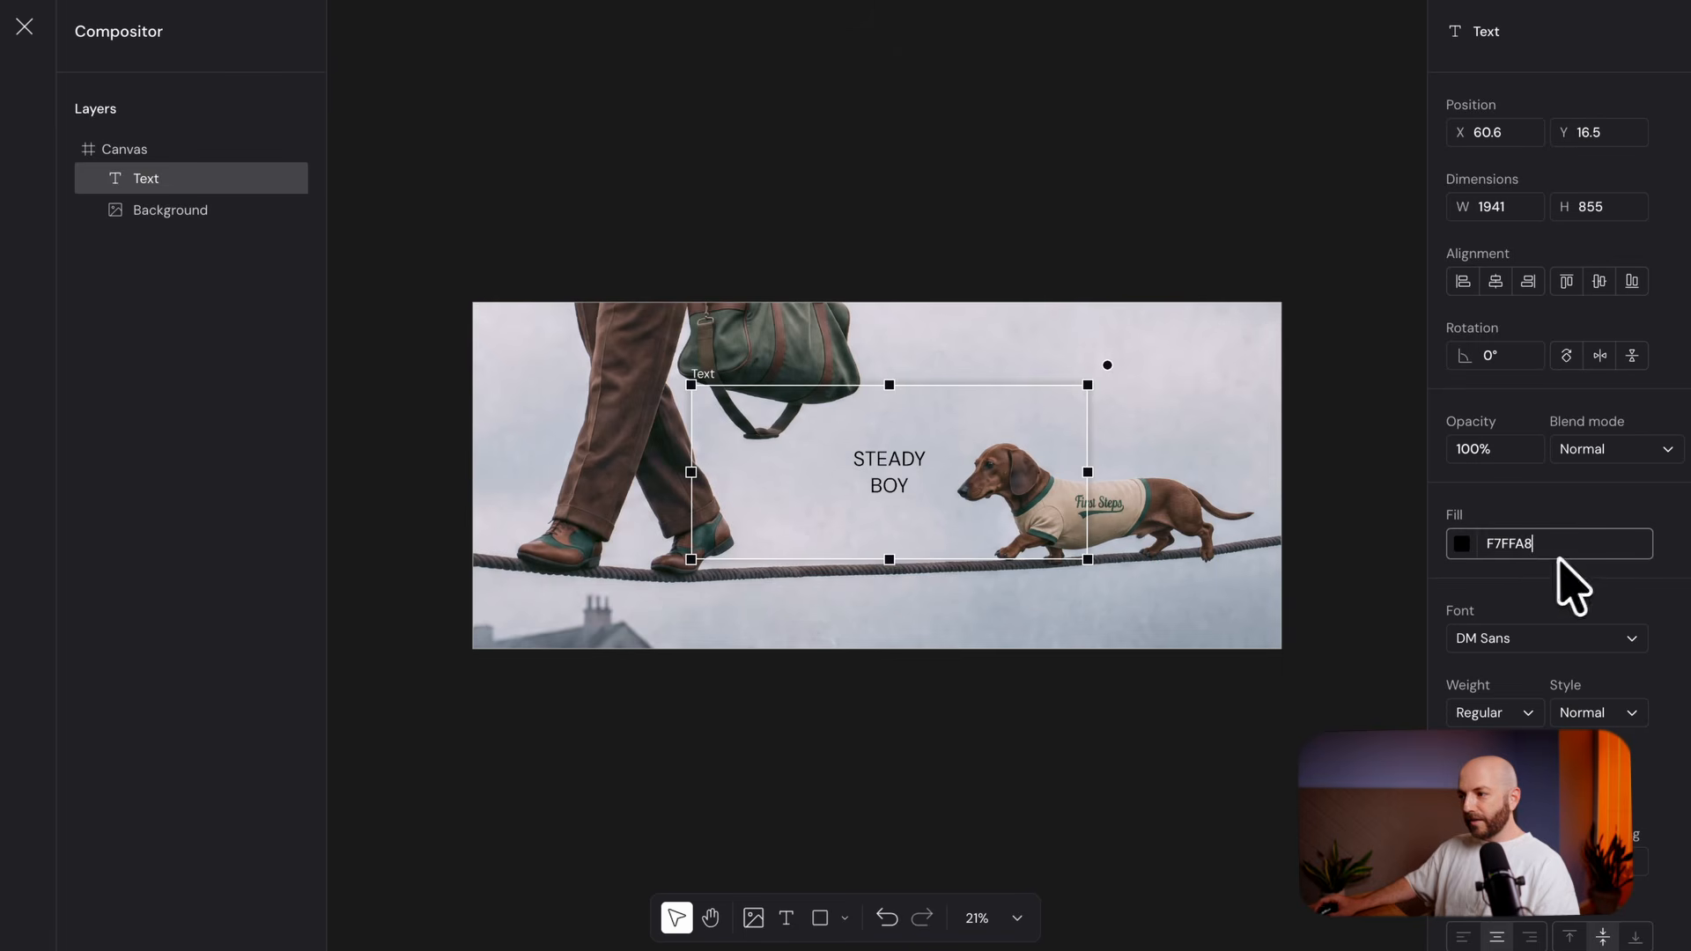
pyautogui.press('Return')
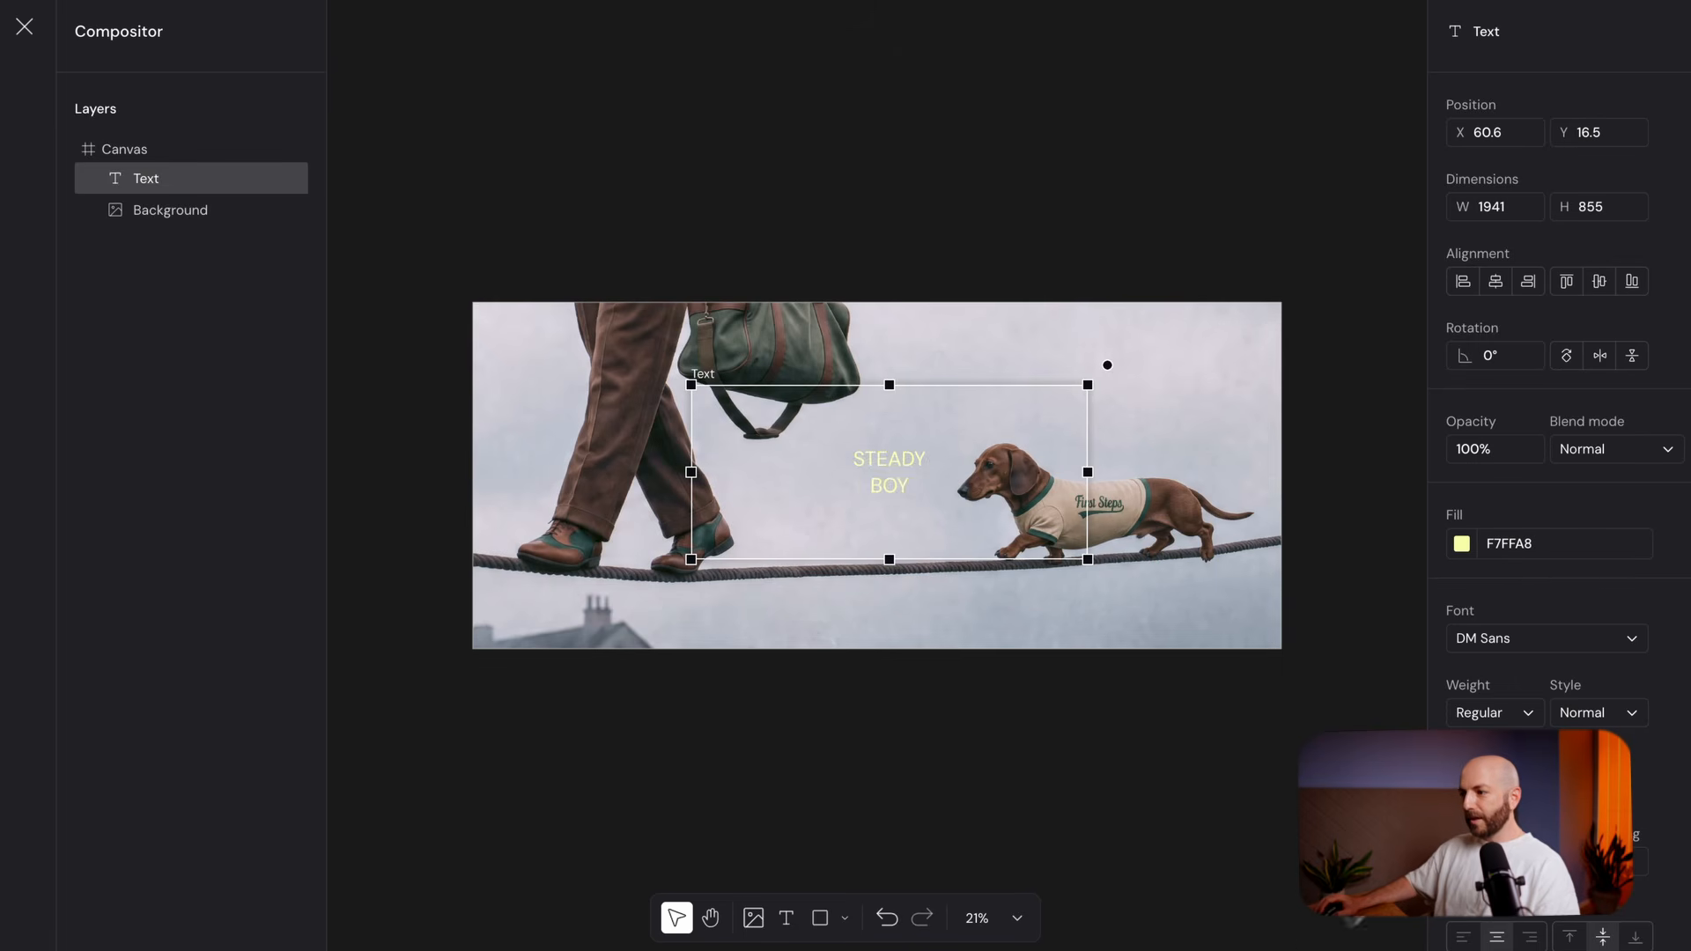
# Change the STEADY BOY text's font to EB Garamond with the Black weight
pyautogui.click(1539, 641)
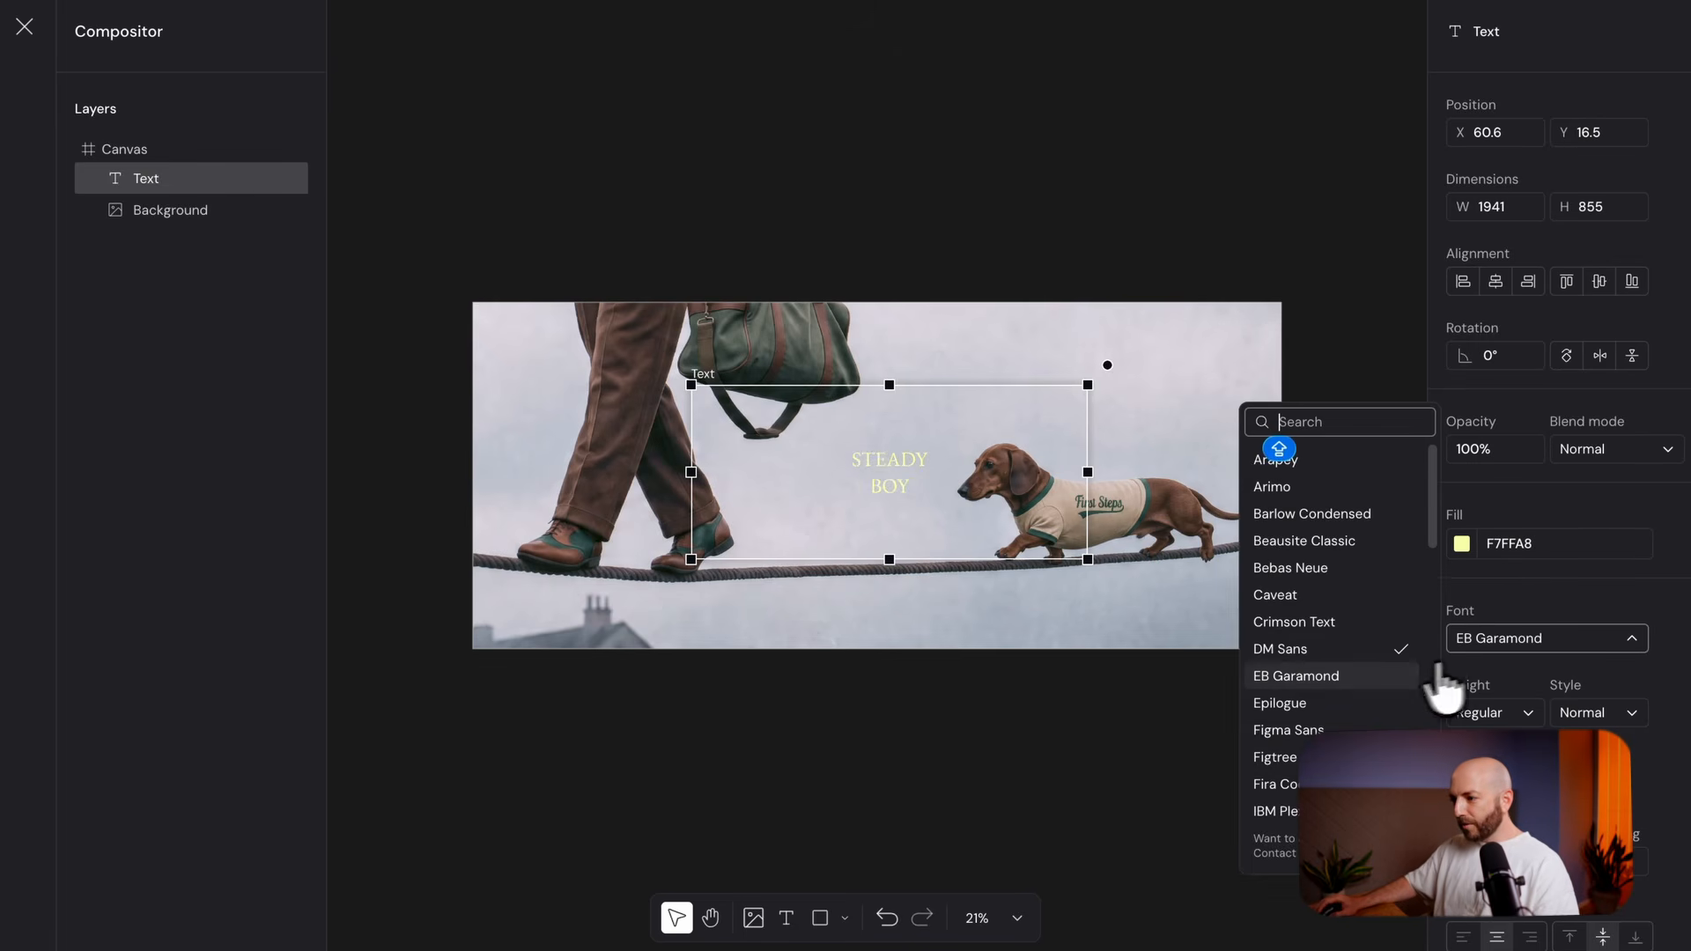
pyautogui.click(1277, 677)
pyautogui.click(1495, 715)
pyautogui.click(1367, 817)
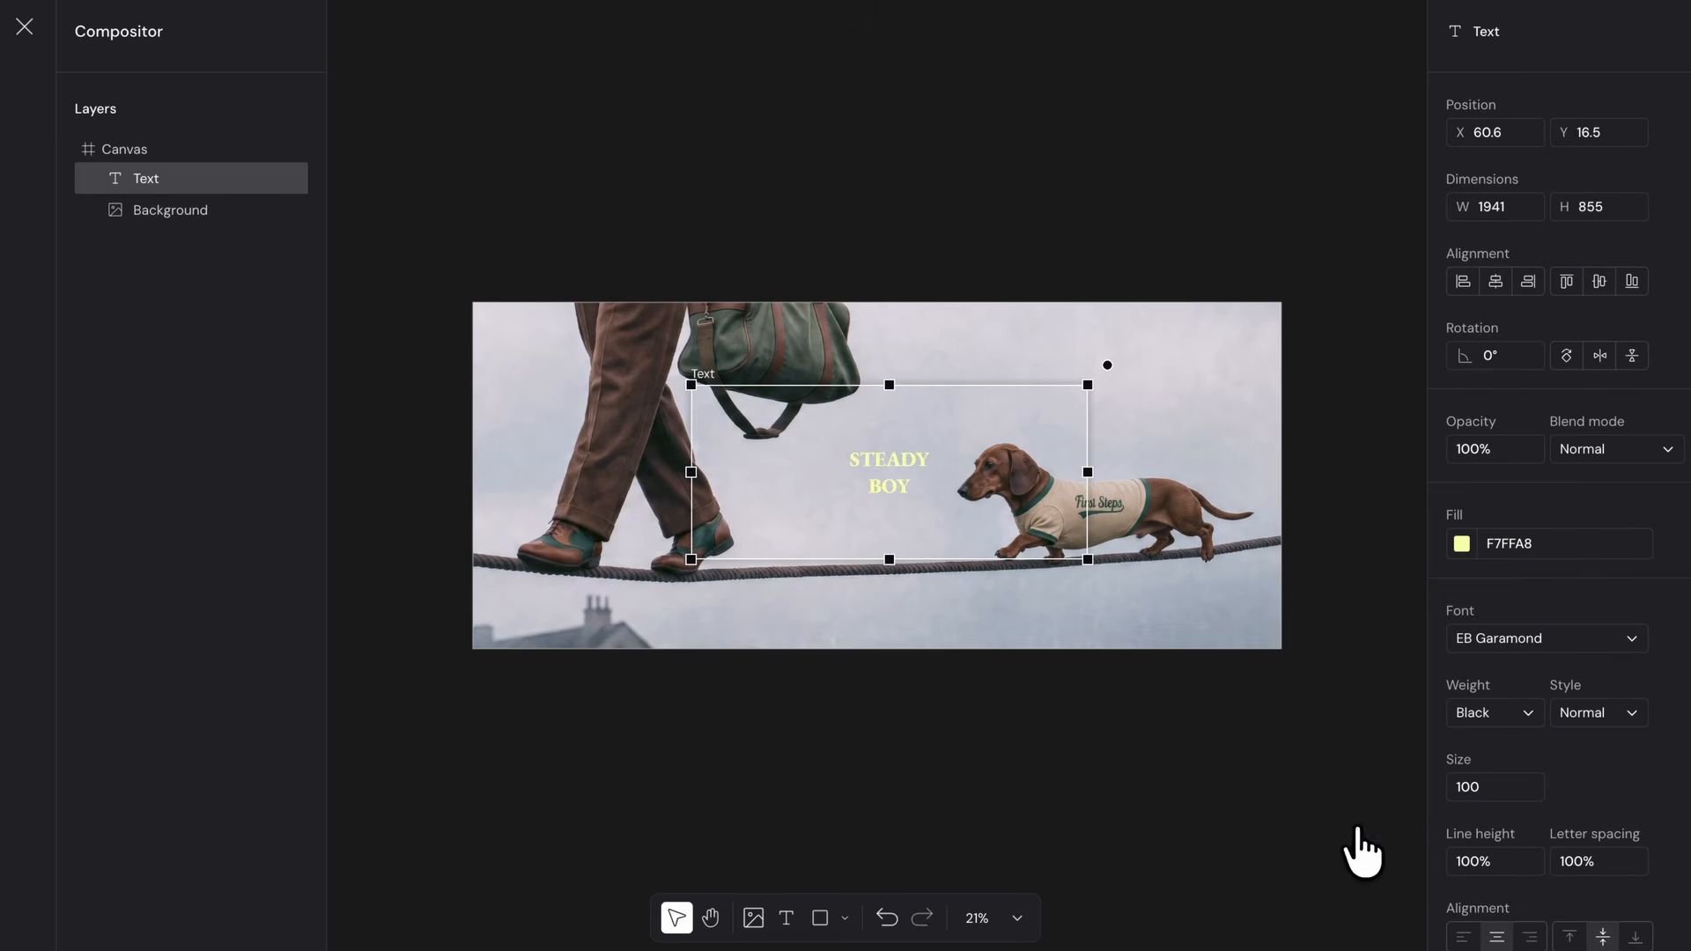
# Set the STEADY BOY text's size to 450, tighten its line height and deselect the text
pyautogui.click(1486, 786)
pyautogui.write('450')
pyautogui.press('Return')
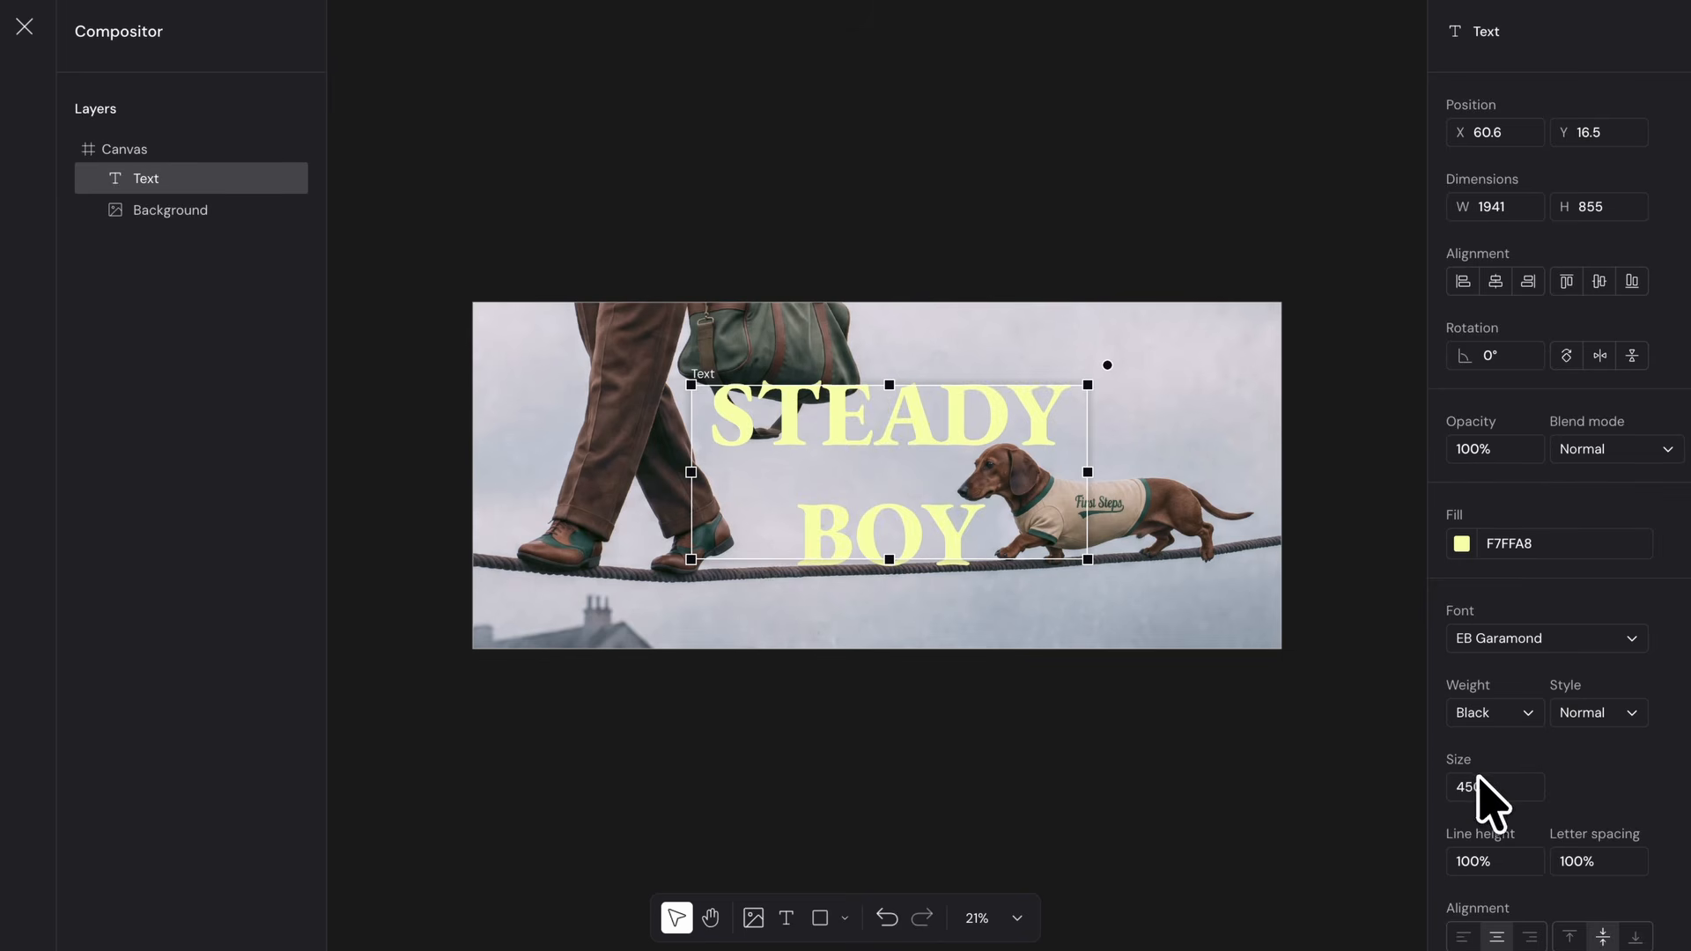
pyautogui.scroll(-1, 1526, 805)
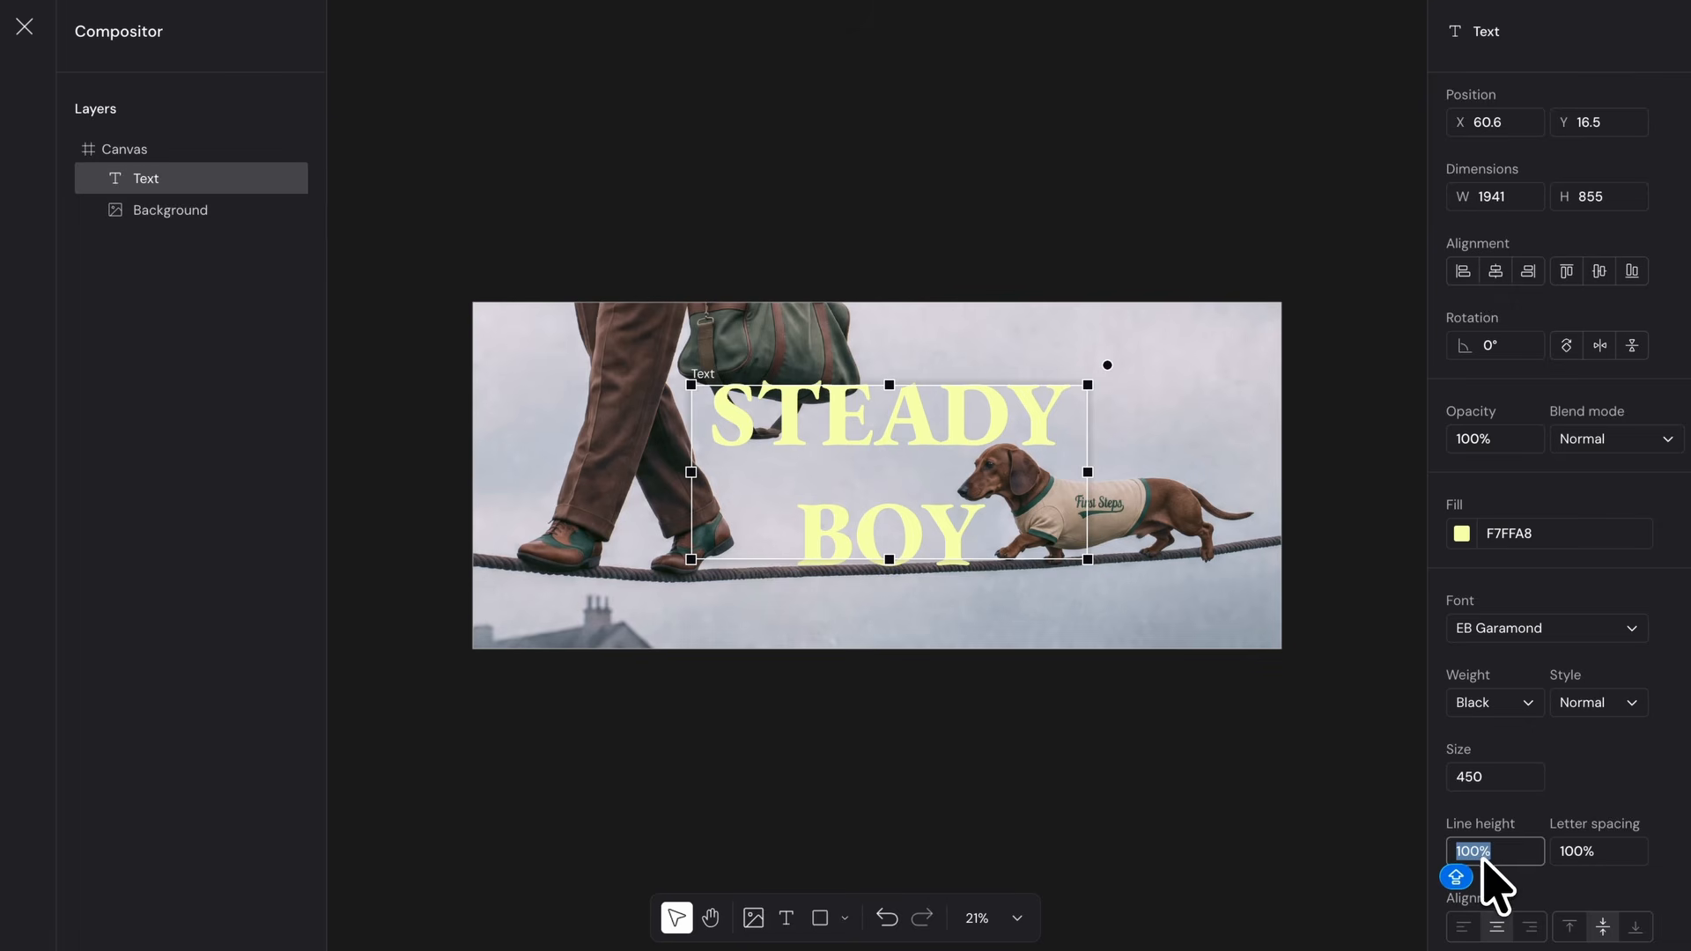
pyautogui.click(1033, 805)
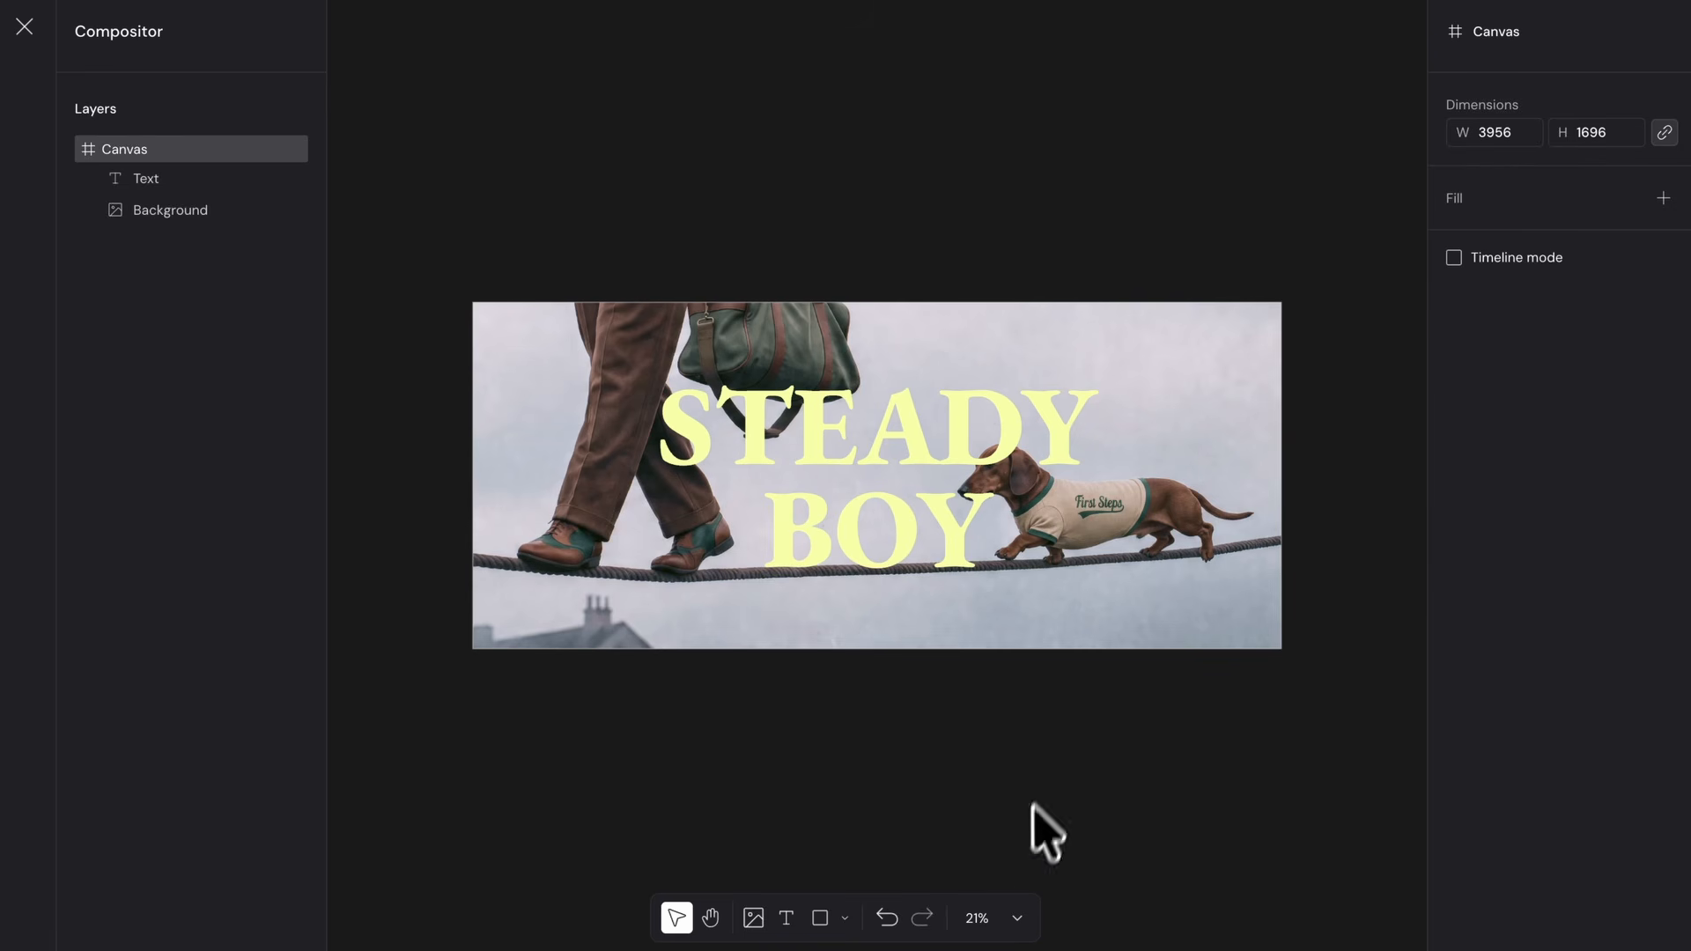
# Set the STEADY BOY text's size to 500, snap its box to the canvas centre and deselect it
pyautogui.click(869, 489)
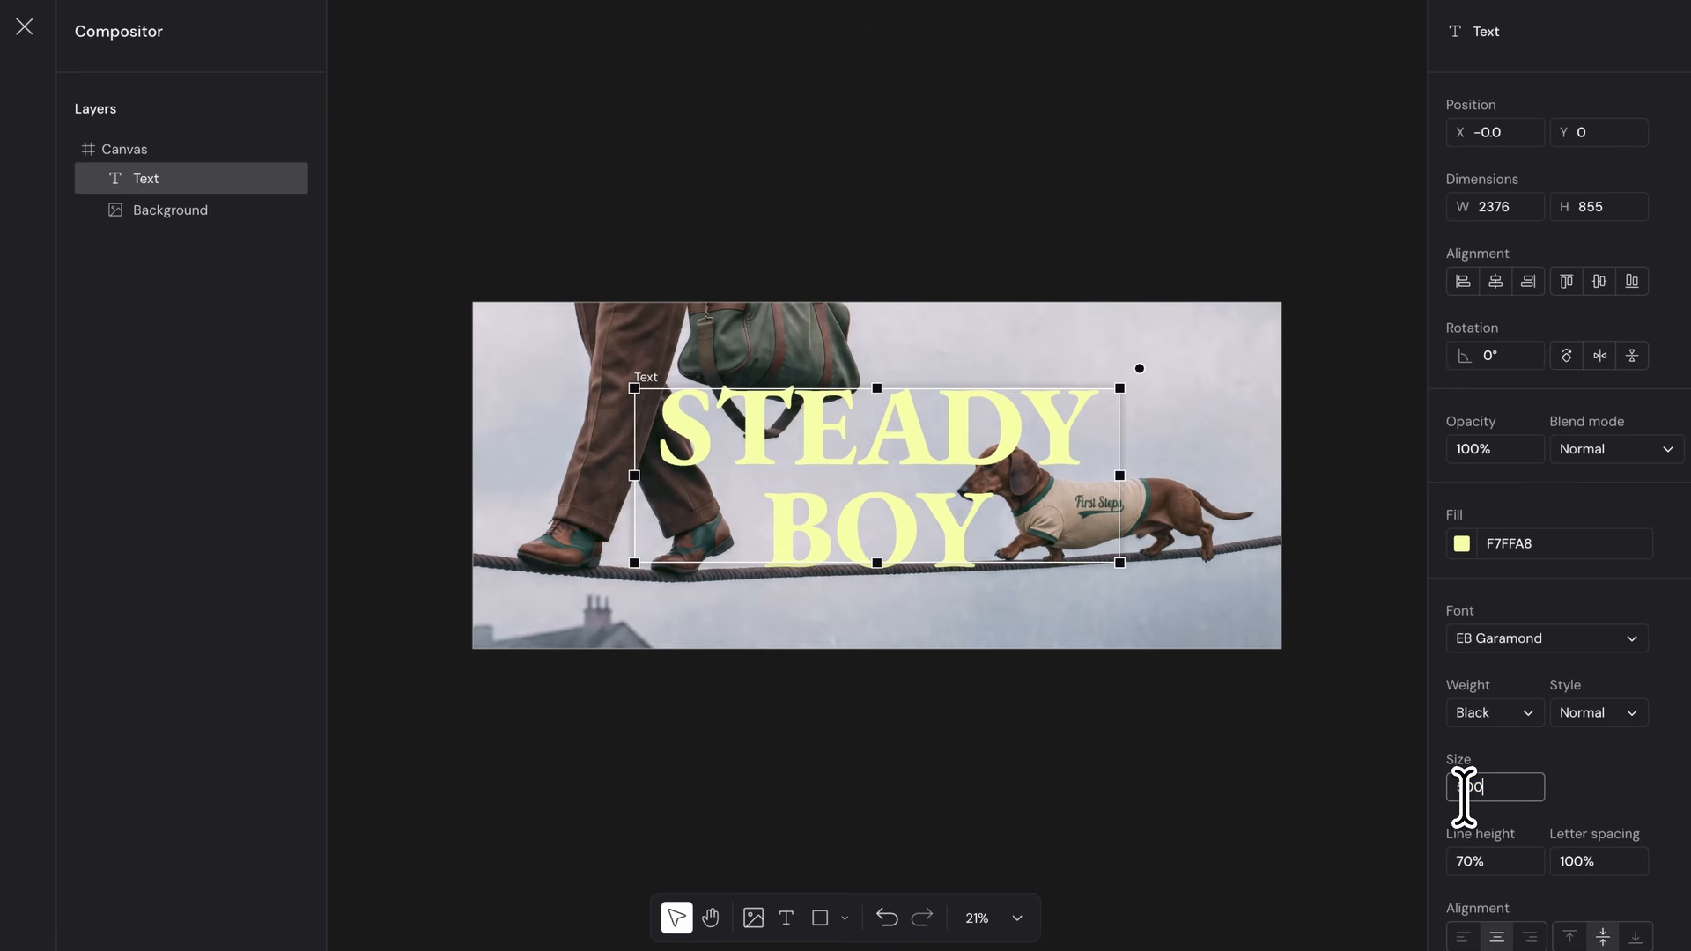
pyautogui.press('Return')
pyautogui.moveTo(912, 482); pyautogui.dragTo(906, 483)
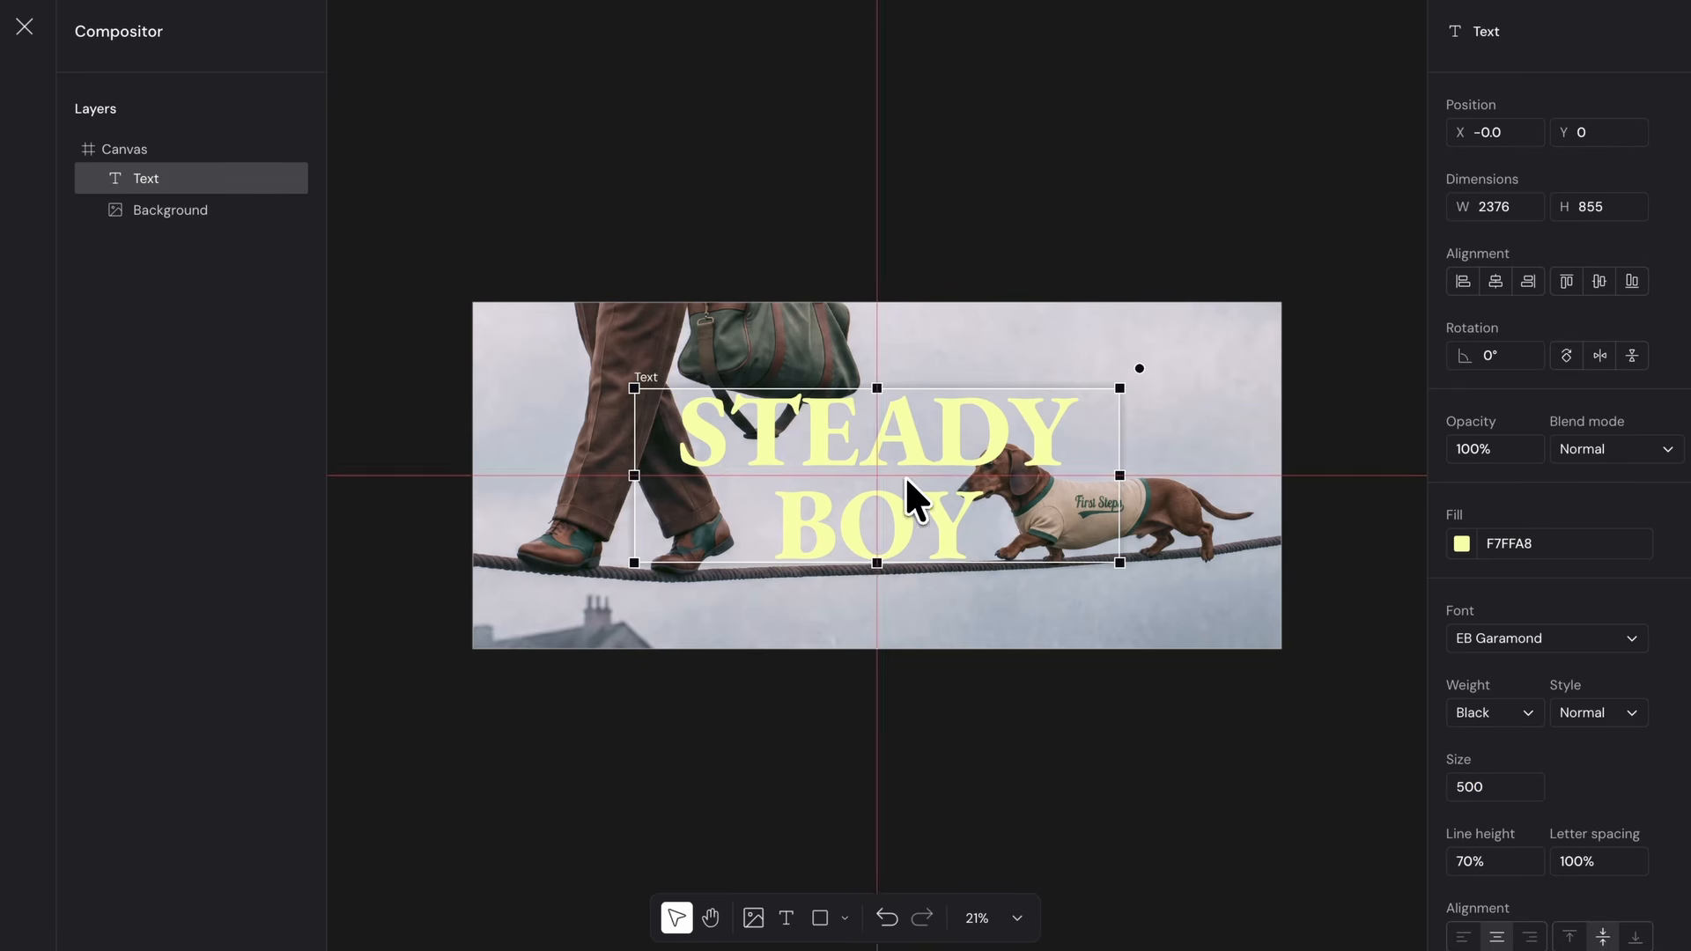
pyautogui.click(811, 728)
# Add an "A WEAVE PRODUCTION" text in a 1336 × 200 box, centred against the canvas's upper edge
pyautogui.click(785, 917)
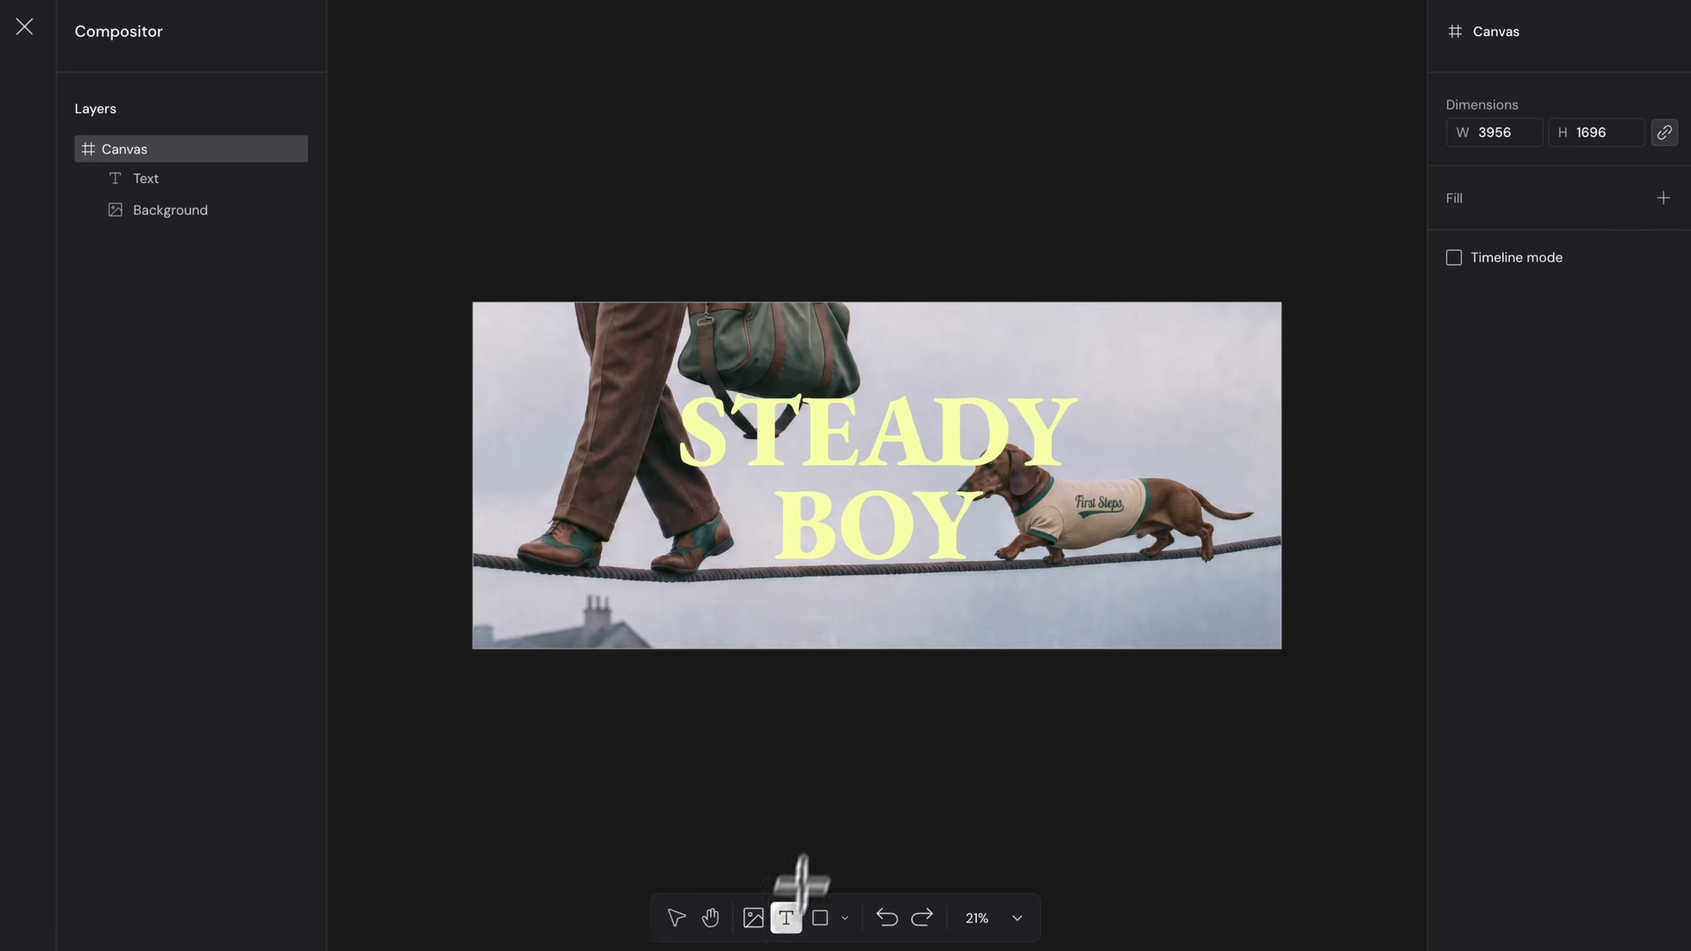
pyautogui.click(898, 338)
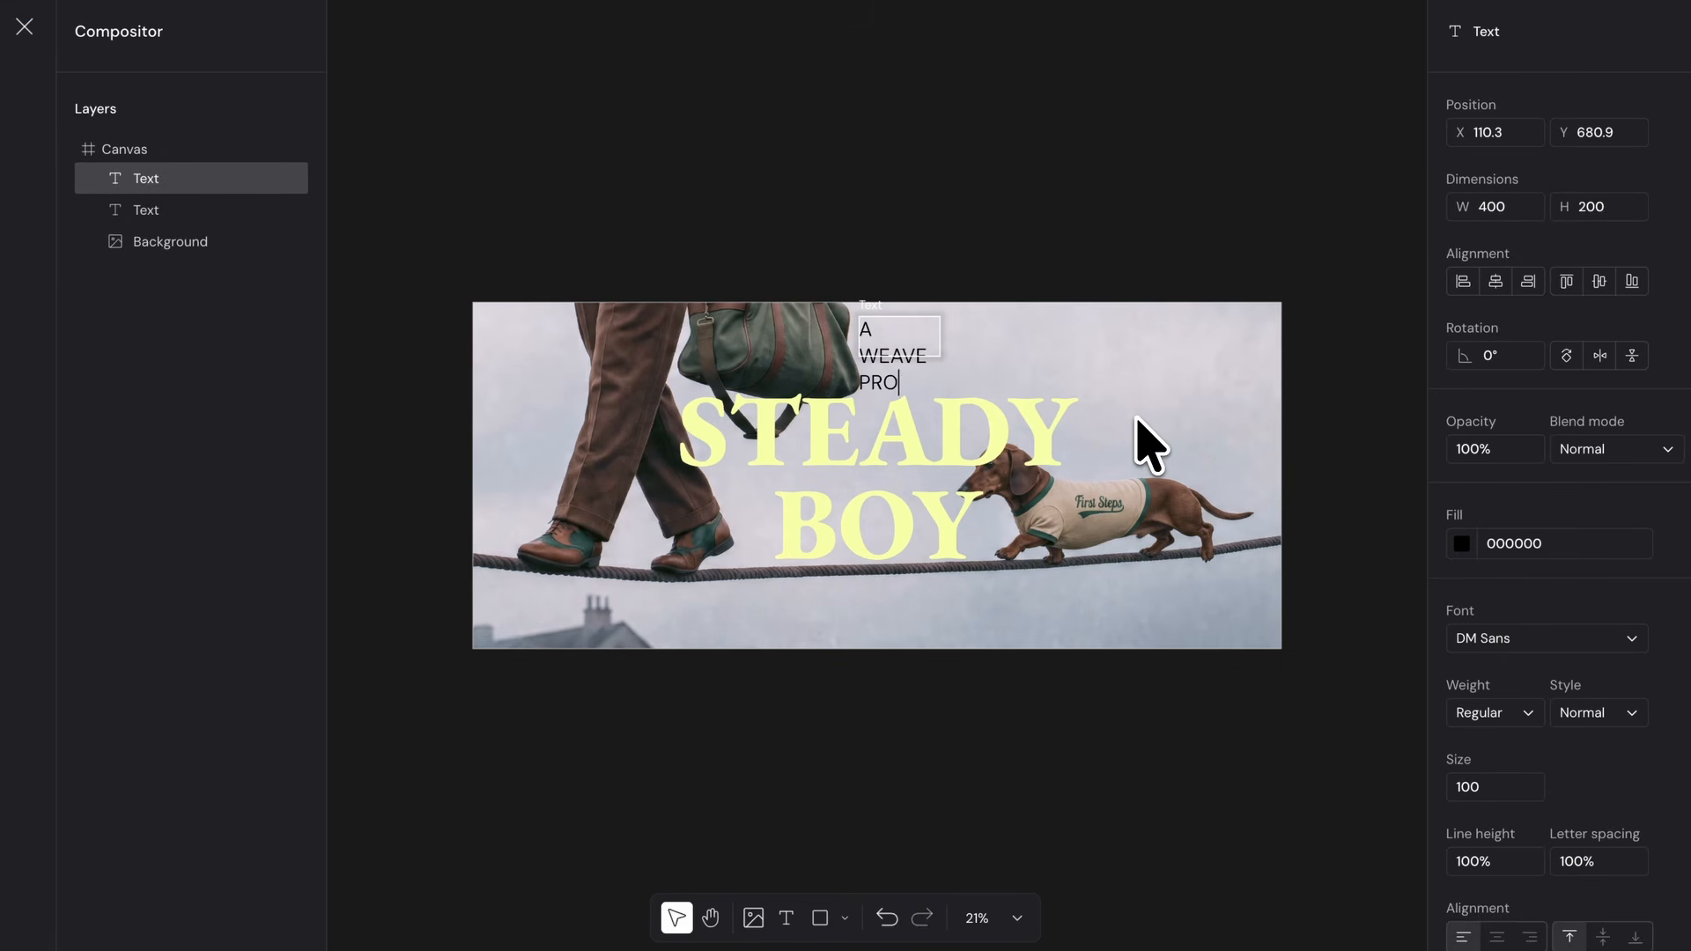
pyautogui.write('A WEAVE PRODUC')
pyautogui.write('TION')
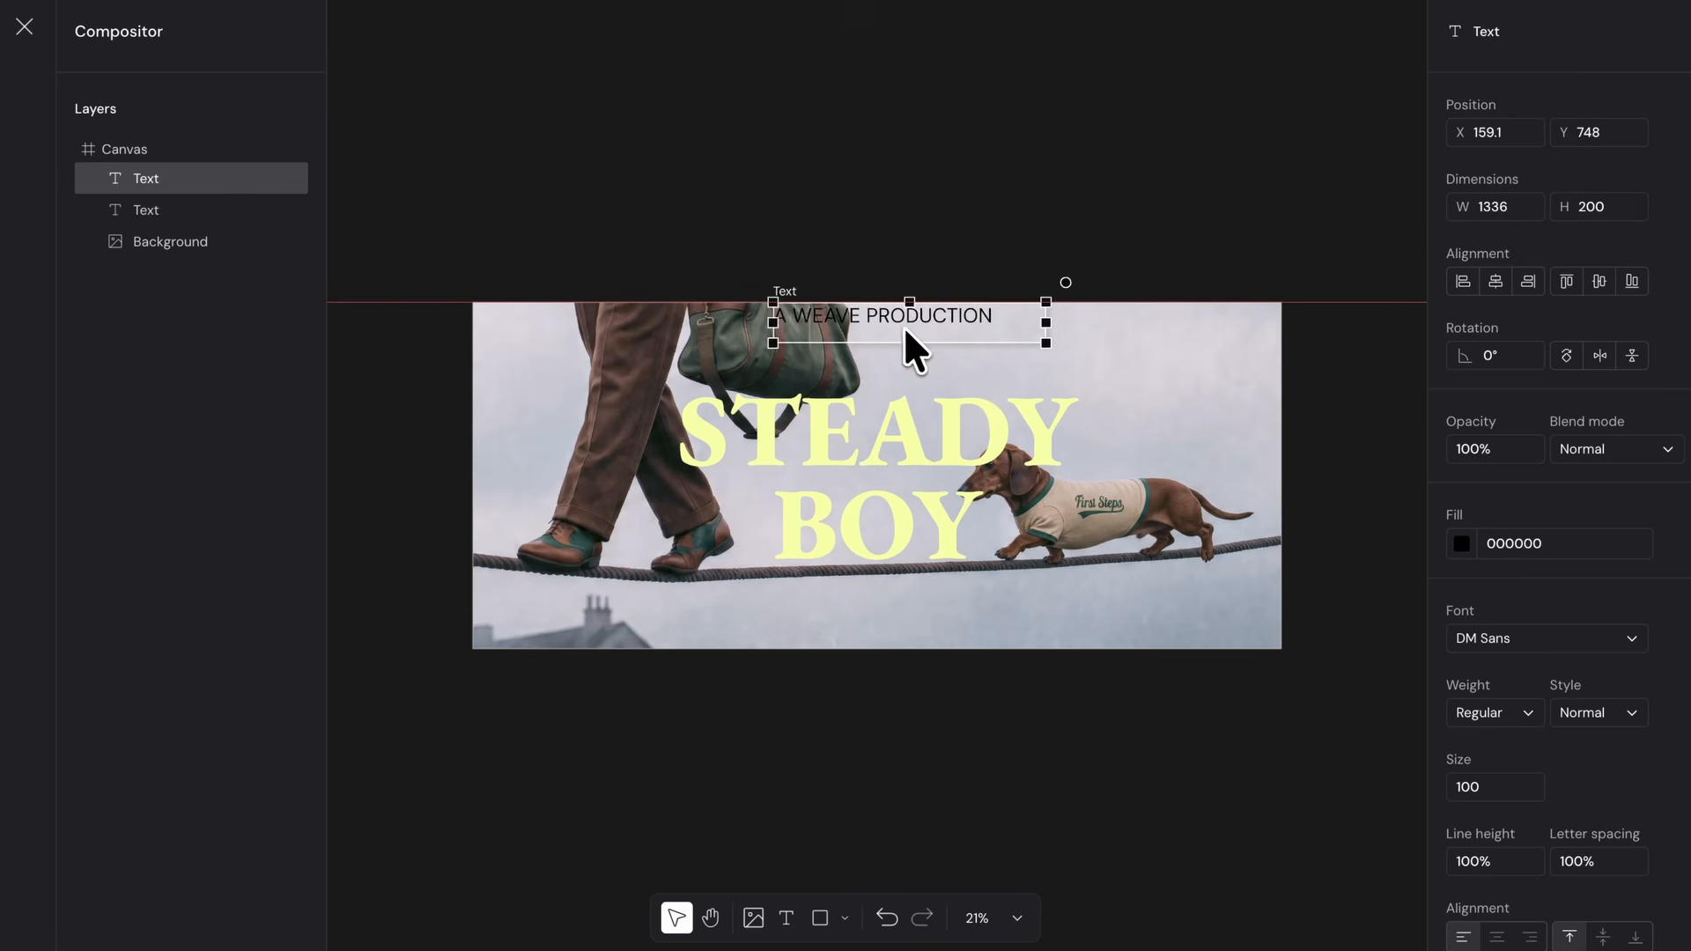
pyautogui.moveTo(905, 326); pyautogui.dragTo(885, 324)
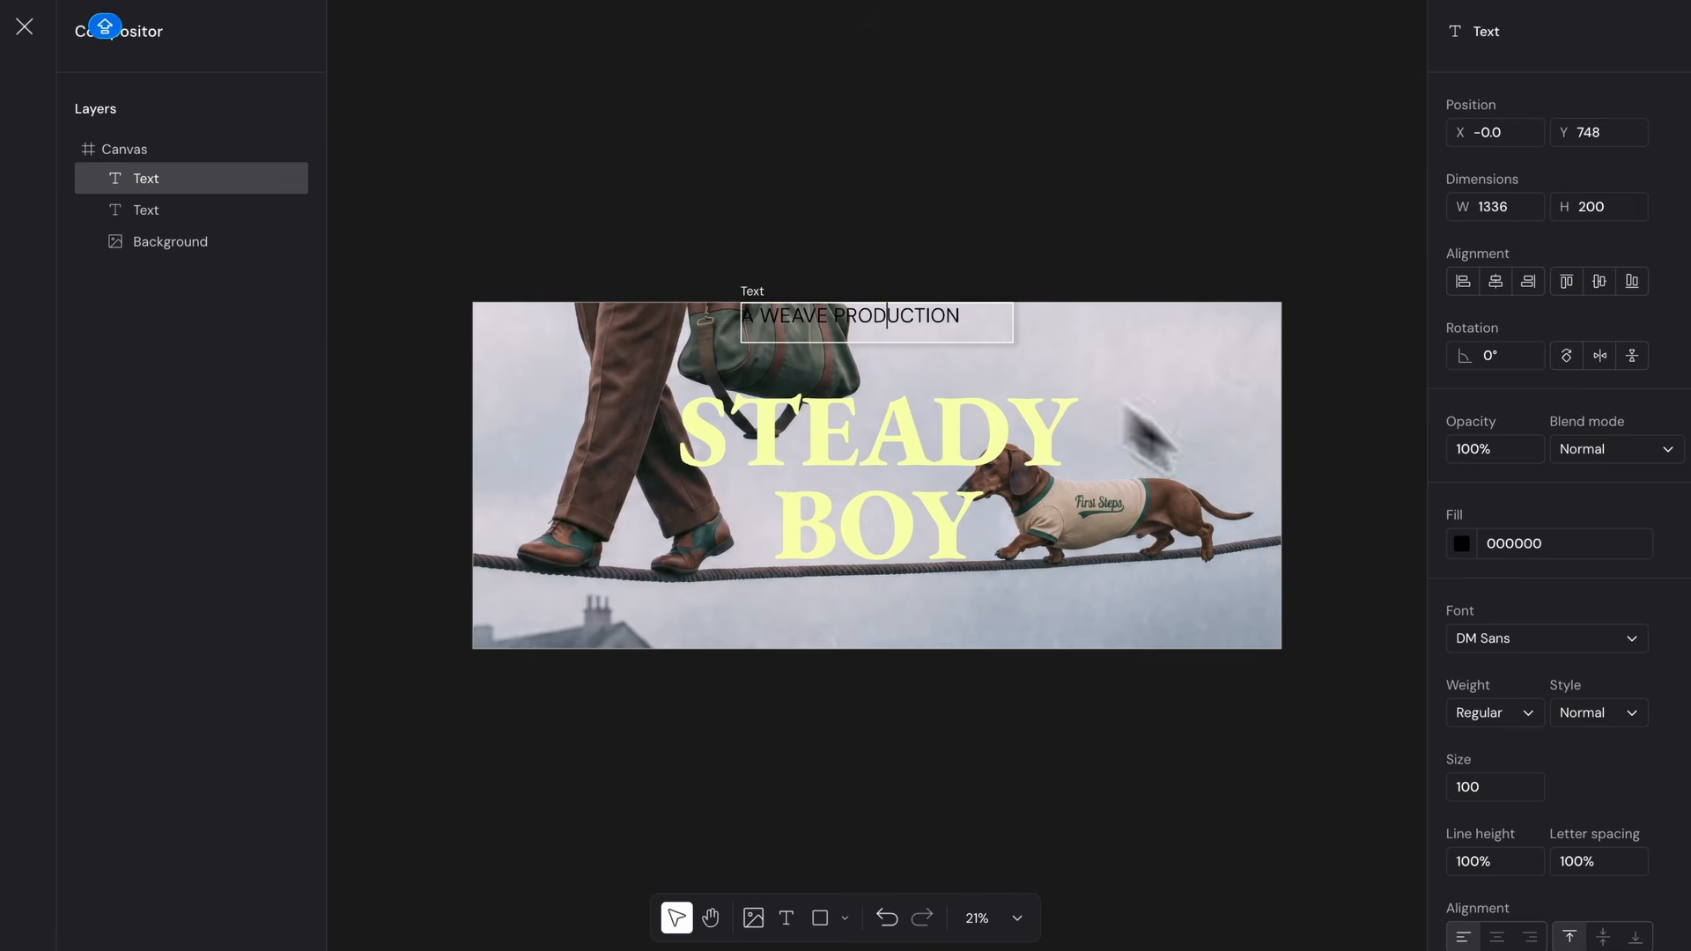
# Centre the A WEAVE PRODUCTION text horizontally and vertically in its box and set its fill to F7FFA8
pyautogui.click(1496, 936)
pyautogui.click(1600, 936)
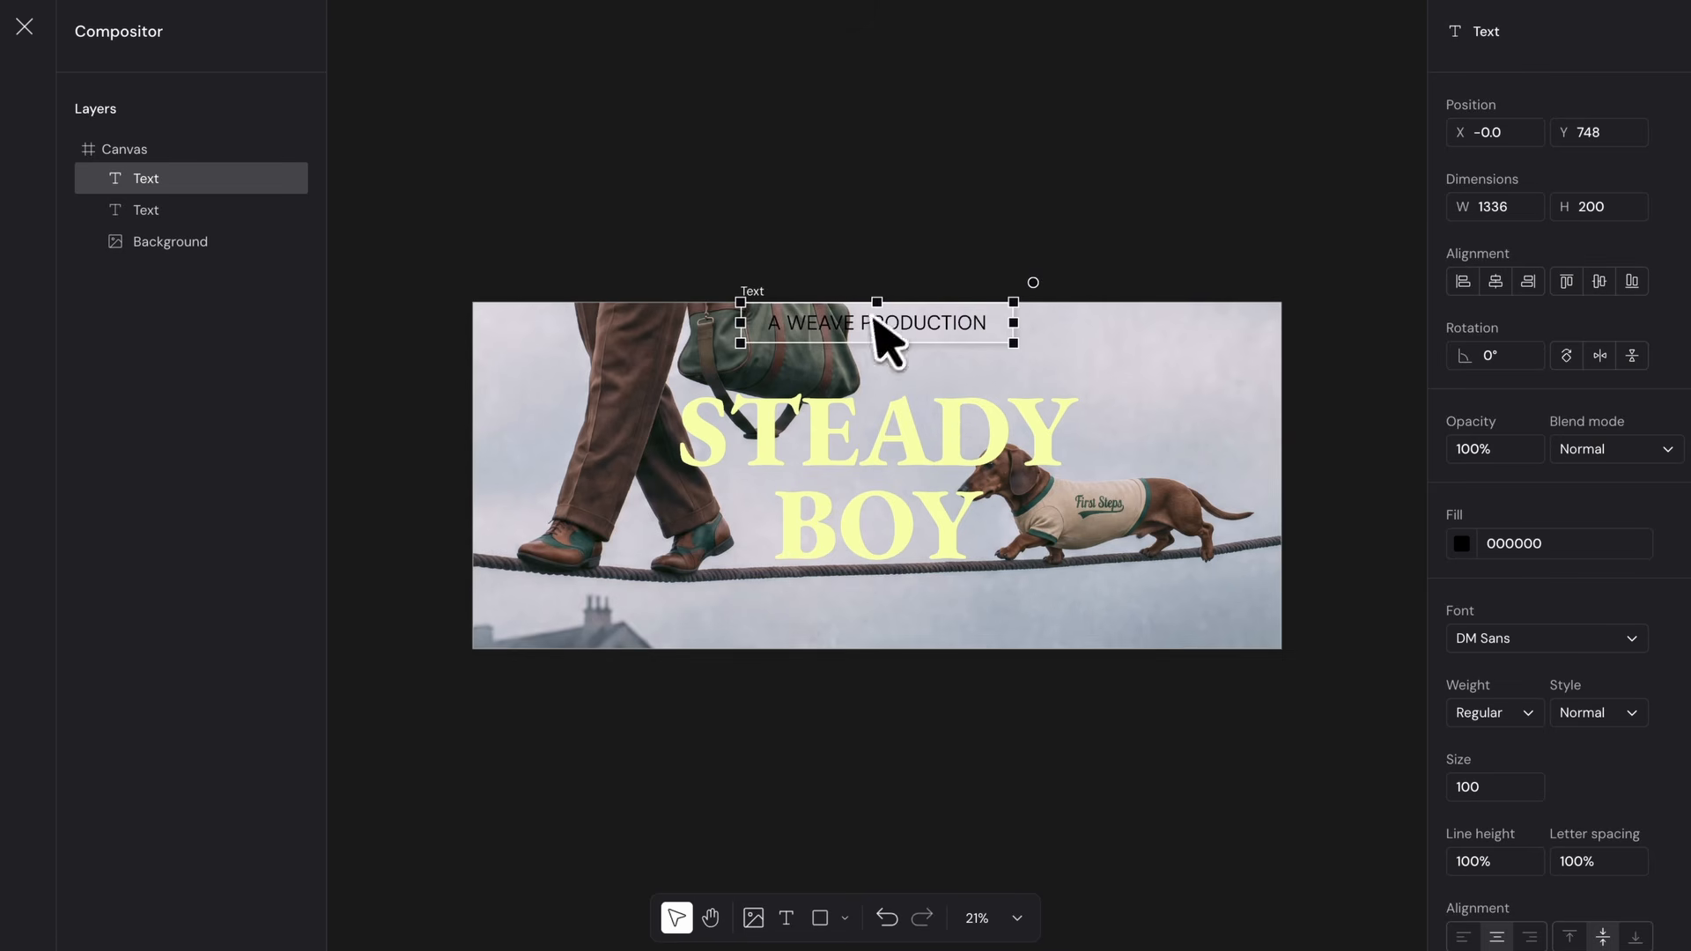
pyautogui.click(1553, 553)
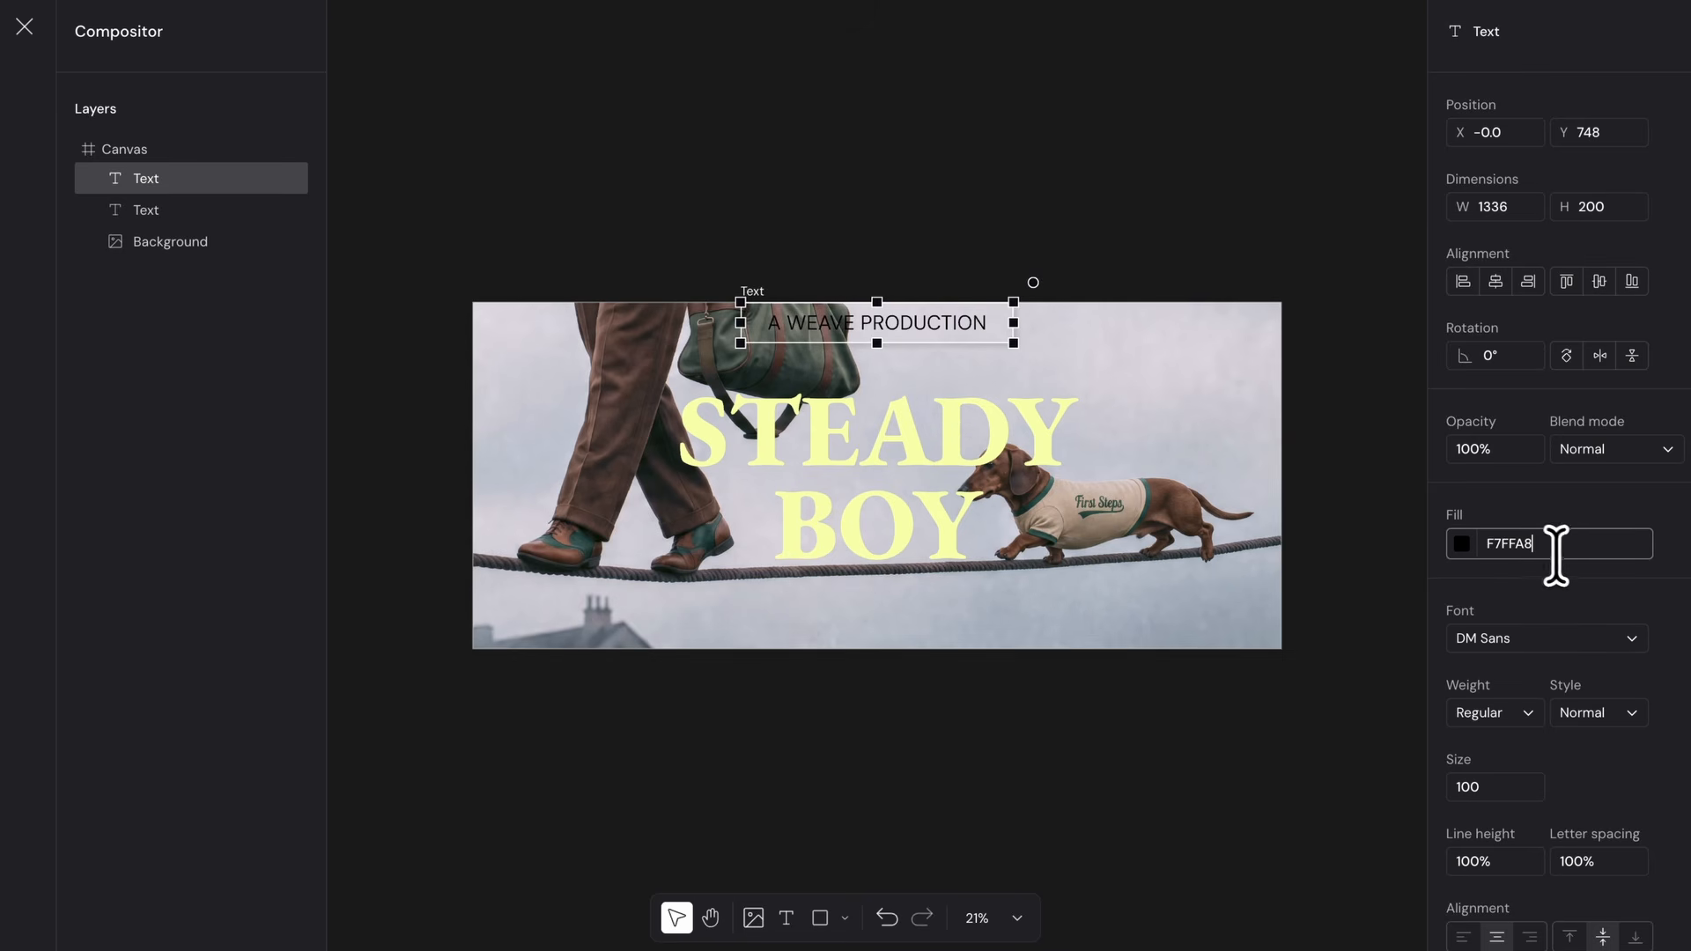
pyautogui.press('Return')
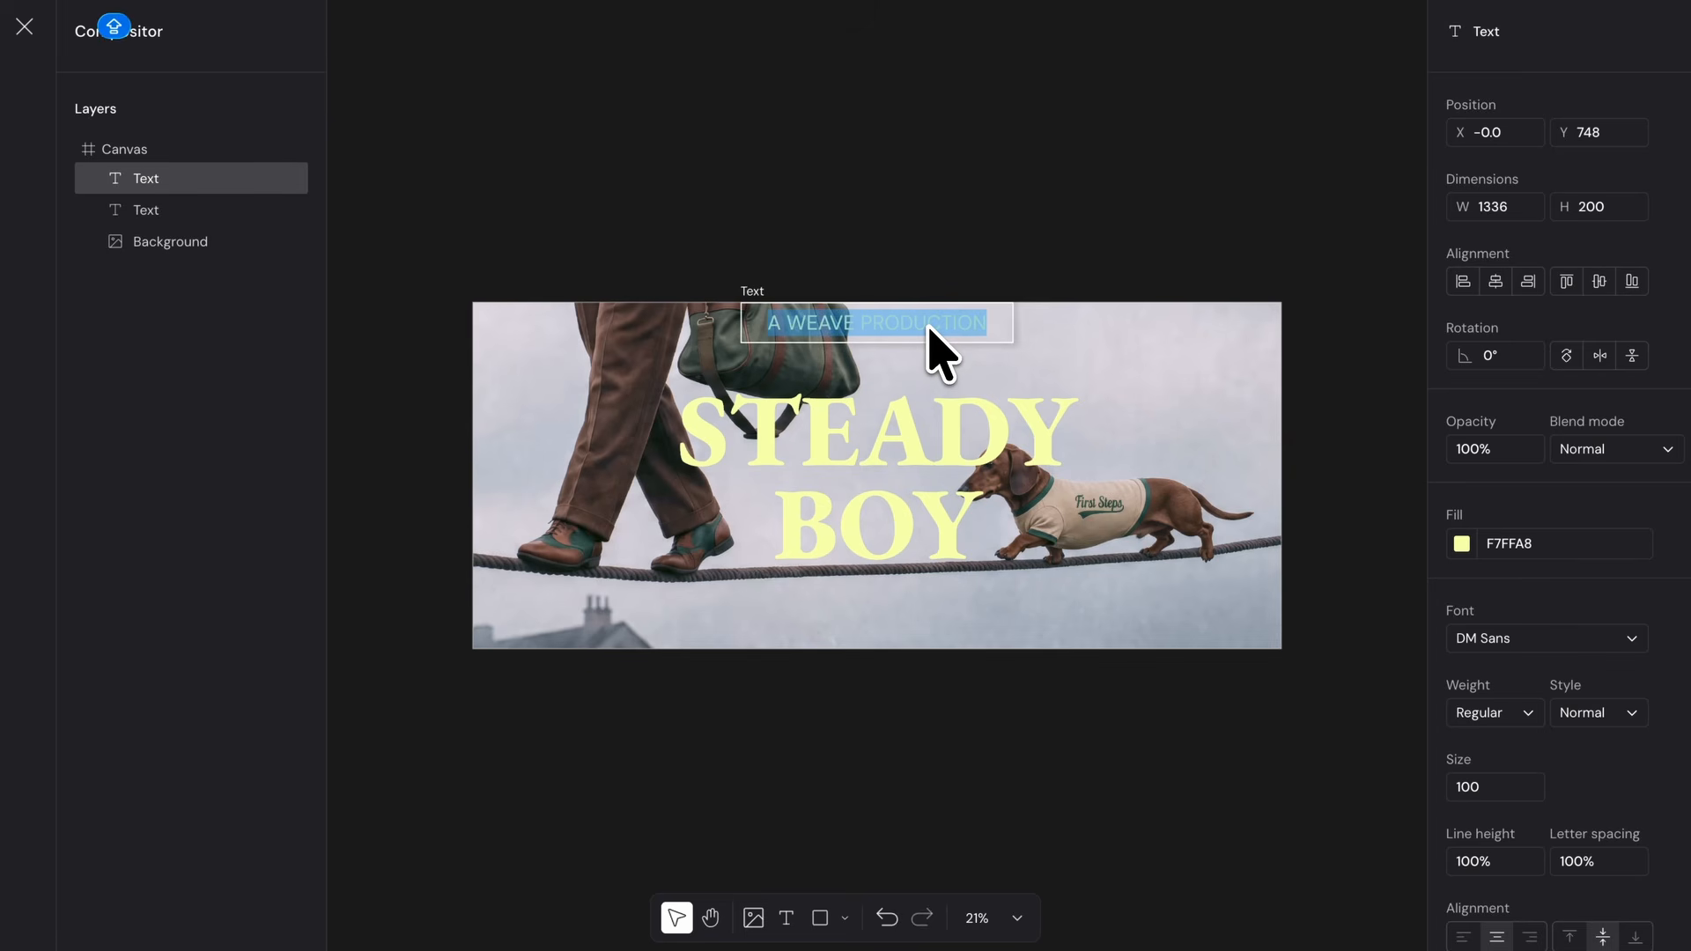
# Rewrite the production line as "A Weave Production" and move it slightly down from the canvas's upper edge, to about Y 715
pyautogui.write('A')
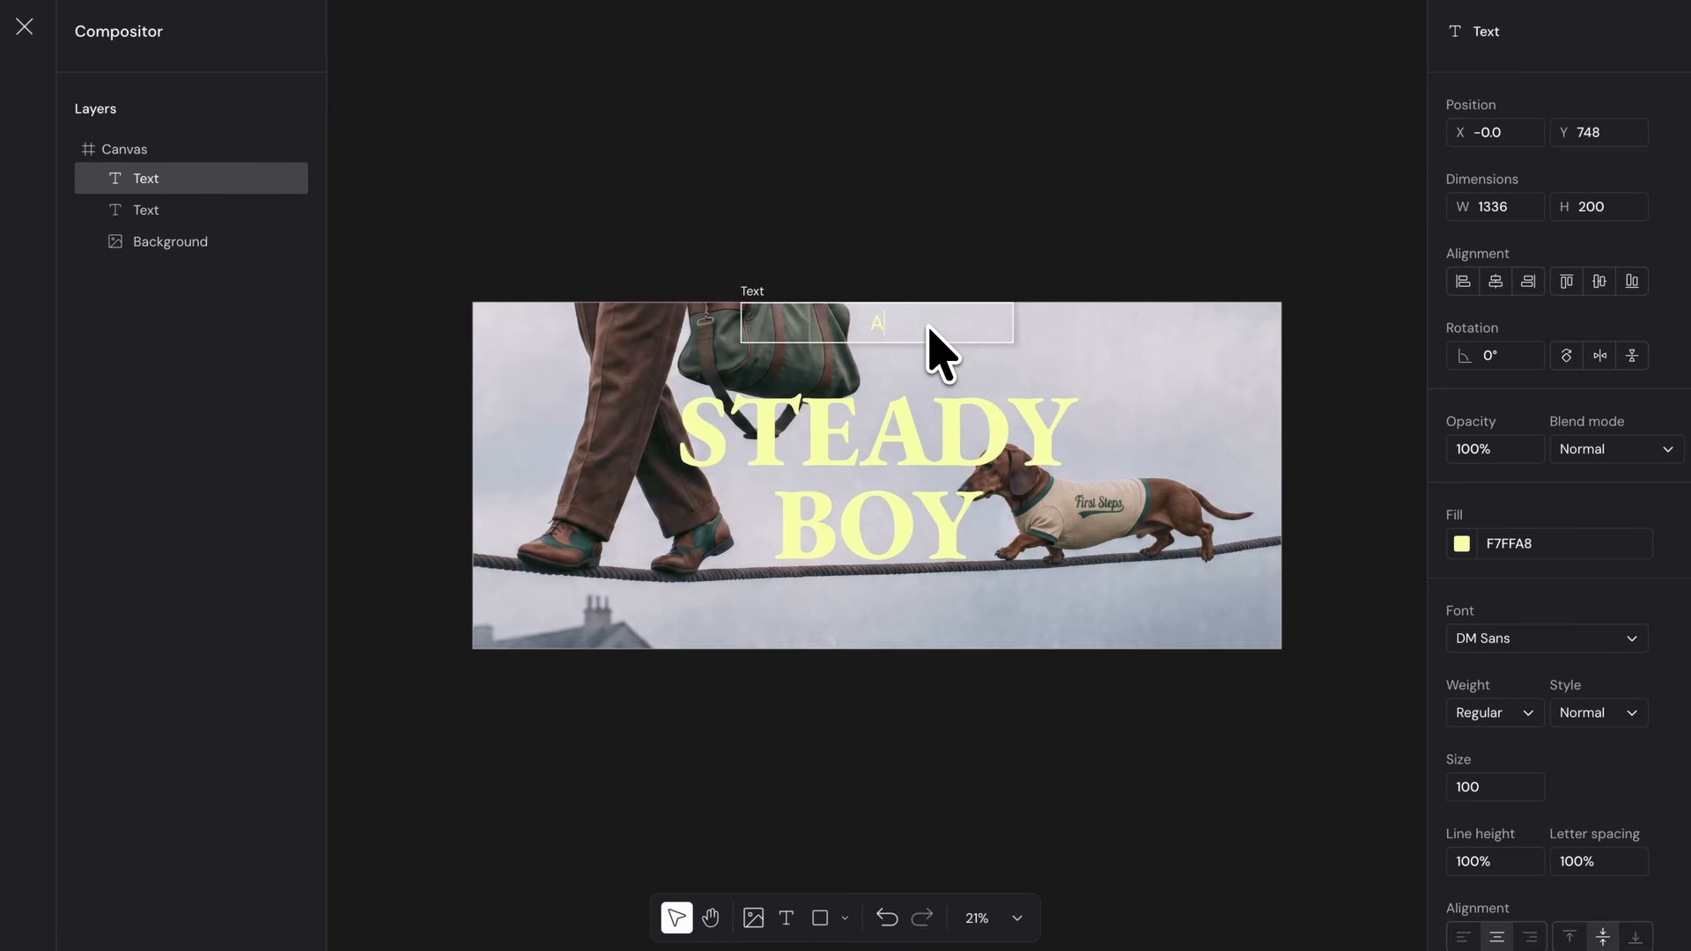
pyautogui.write(' Weave Production')
pyautogui.press('Escape')
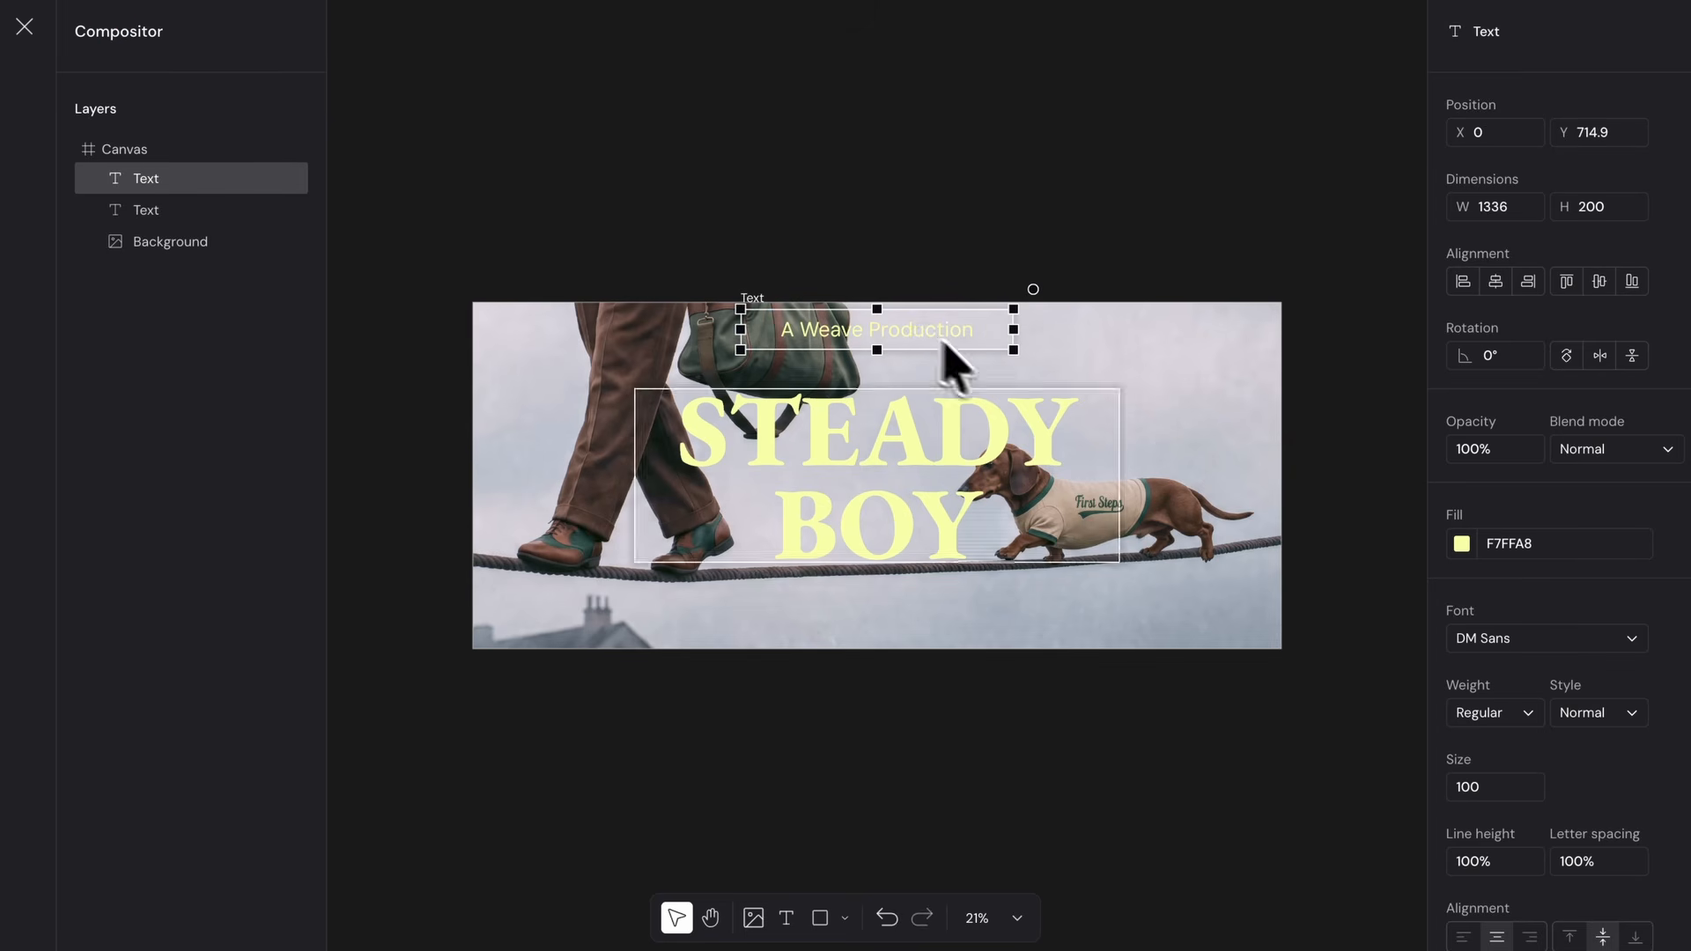
# Give the A Weave Production text the Semi Bold weight, reduce its size and deselect it
pyautogui.click(1507, 718)
pyautogui.click(1399, 726)
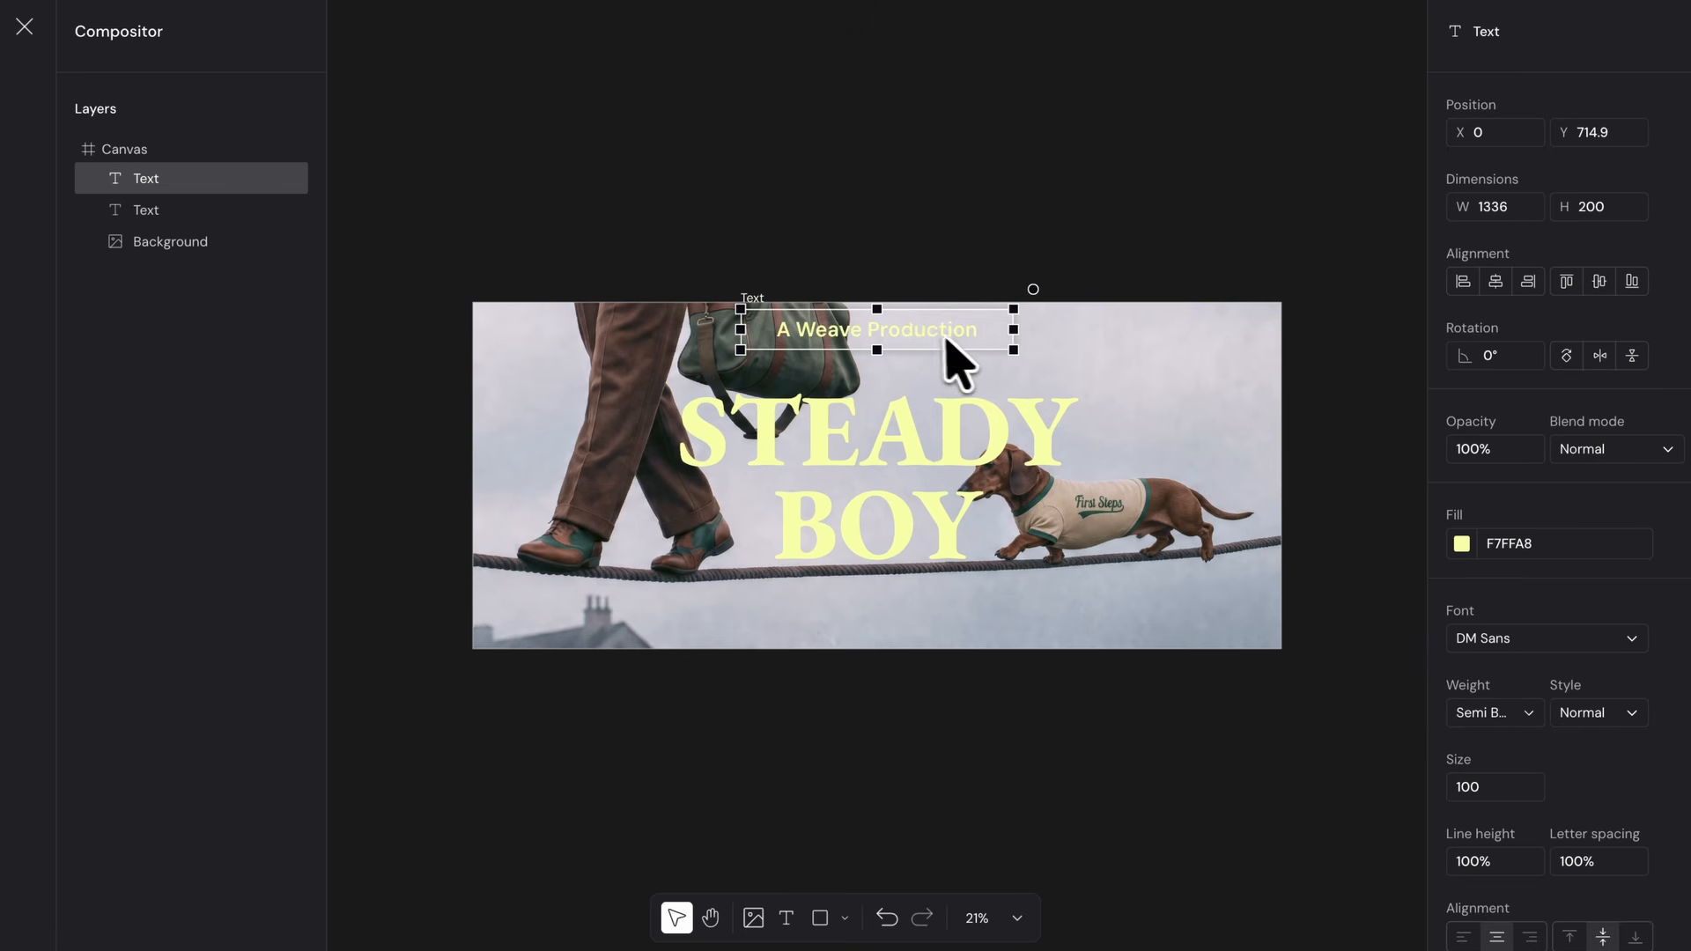
pyautogui.click(944, 368)
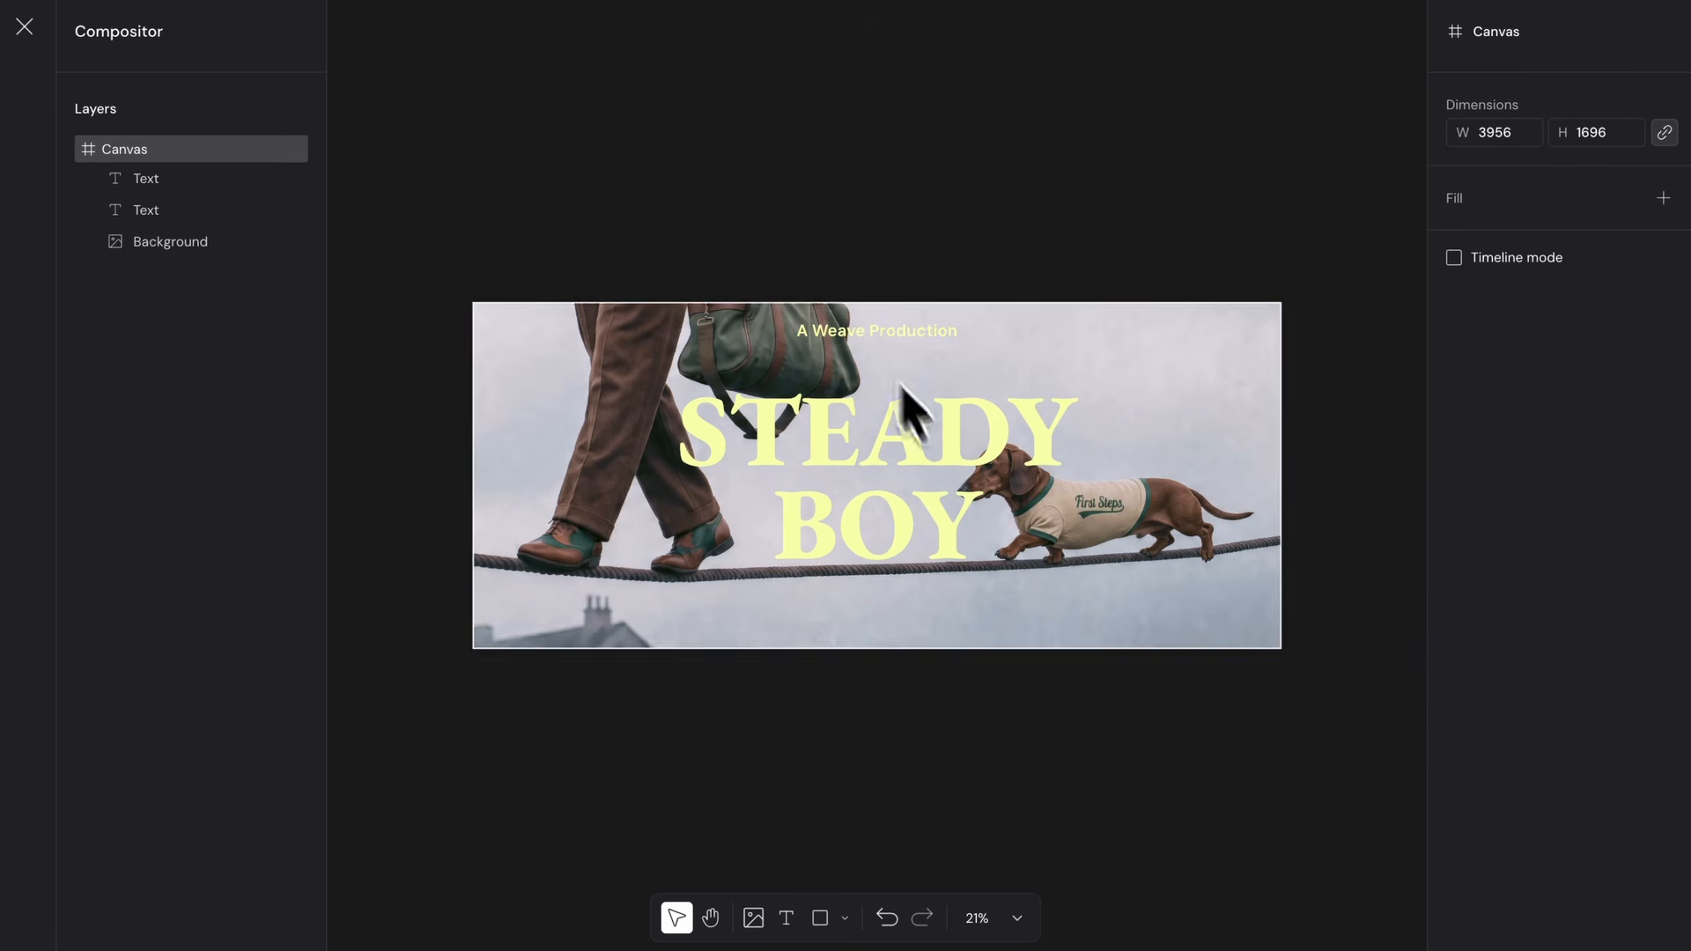
# Reduce the font size of the STEADY BOY text
pyautogui.click(977, 520)
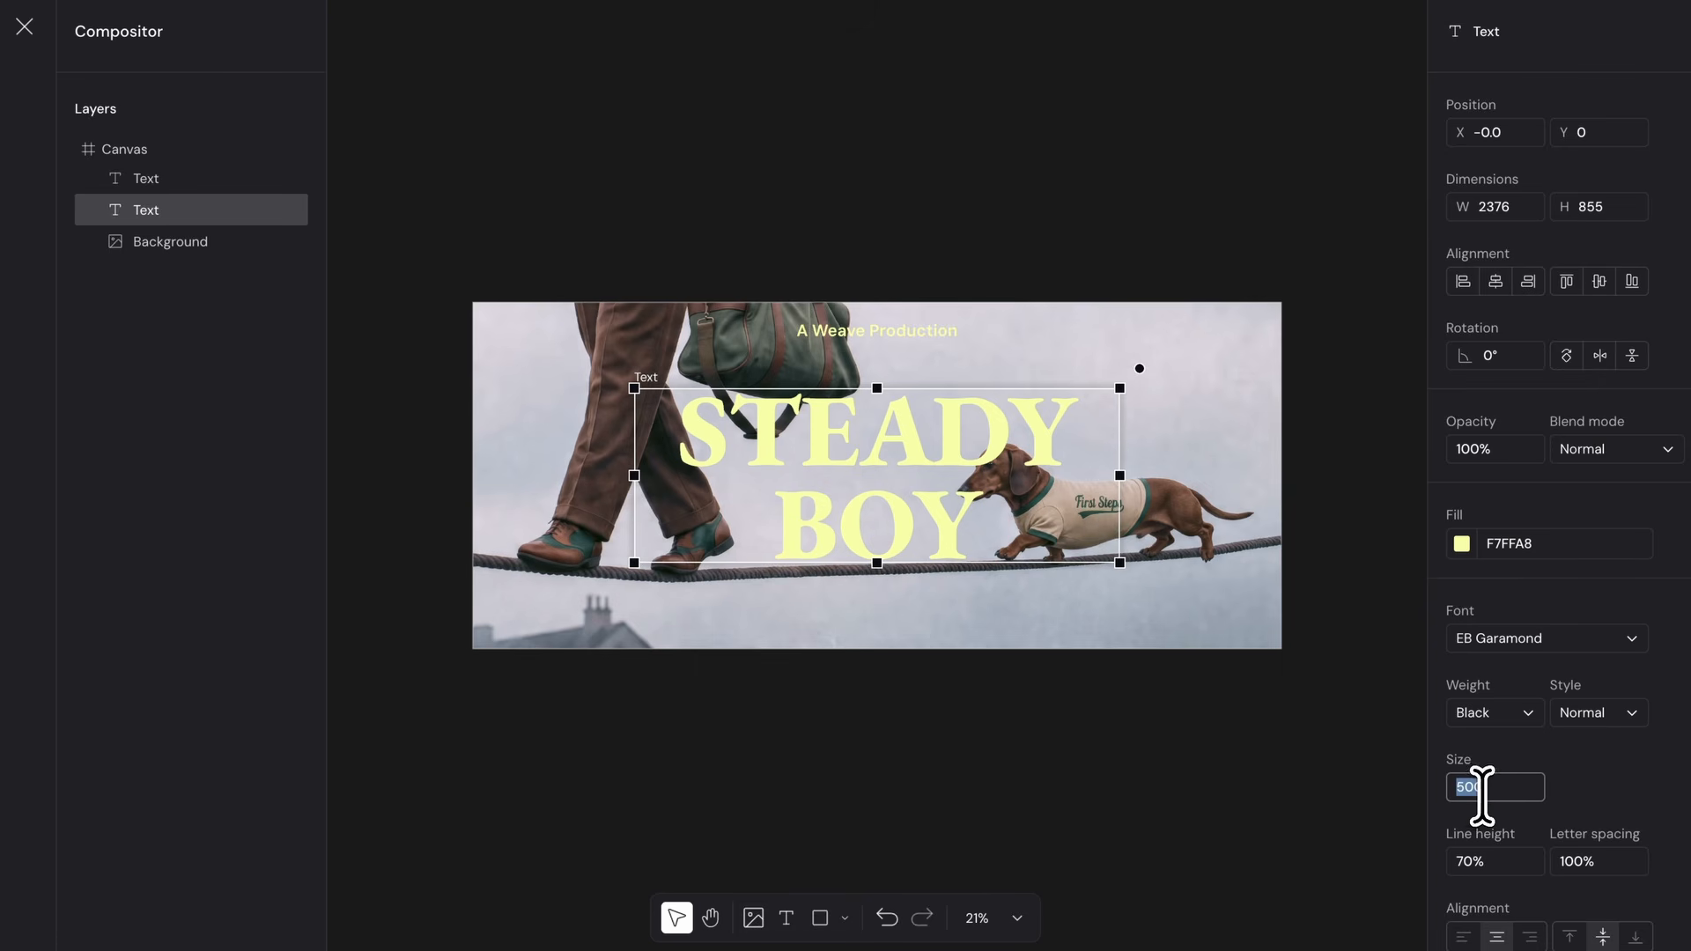
pyautogui.click(920, 562)
# Enlarge the Background layer to about 4640 × 1989 and shift it slightly left, so the dog sits clear of the headline
pyautogui.moveTo(486, 310); pyautogui.dragTo(426, 275)
pyautogui.moveTo(566, 493); pyautogui.dragTo(589, 479)
pyautogui.moveTo(936, 557); pyautogui.dragTo(936, 541)
pyautogui.moveTo(1162, 604); pyautogui.dragTo(1172, 613)
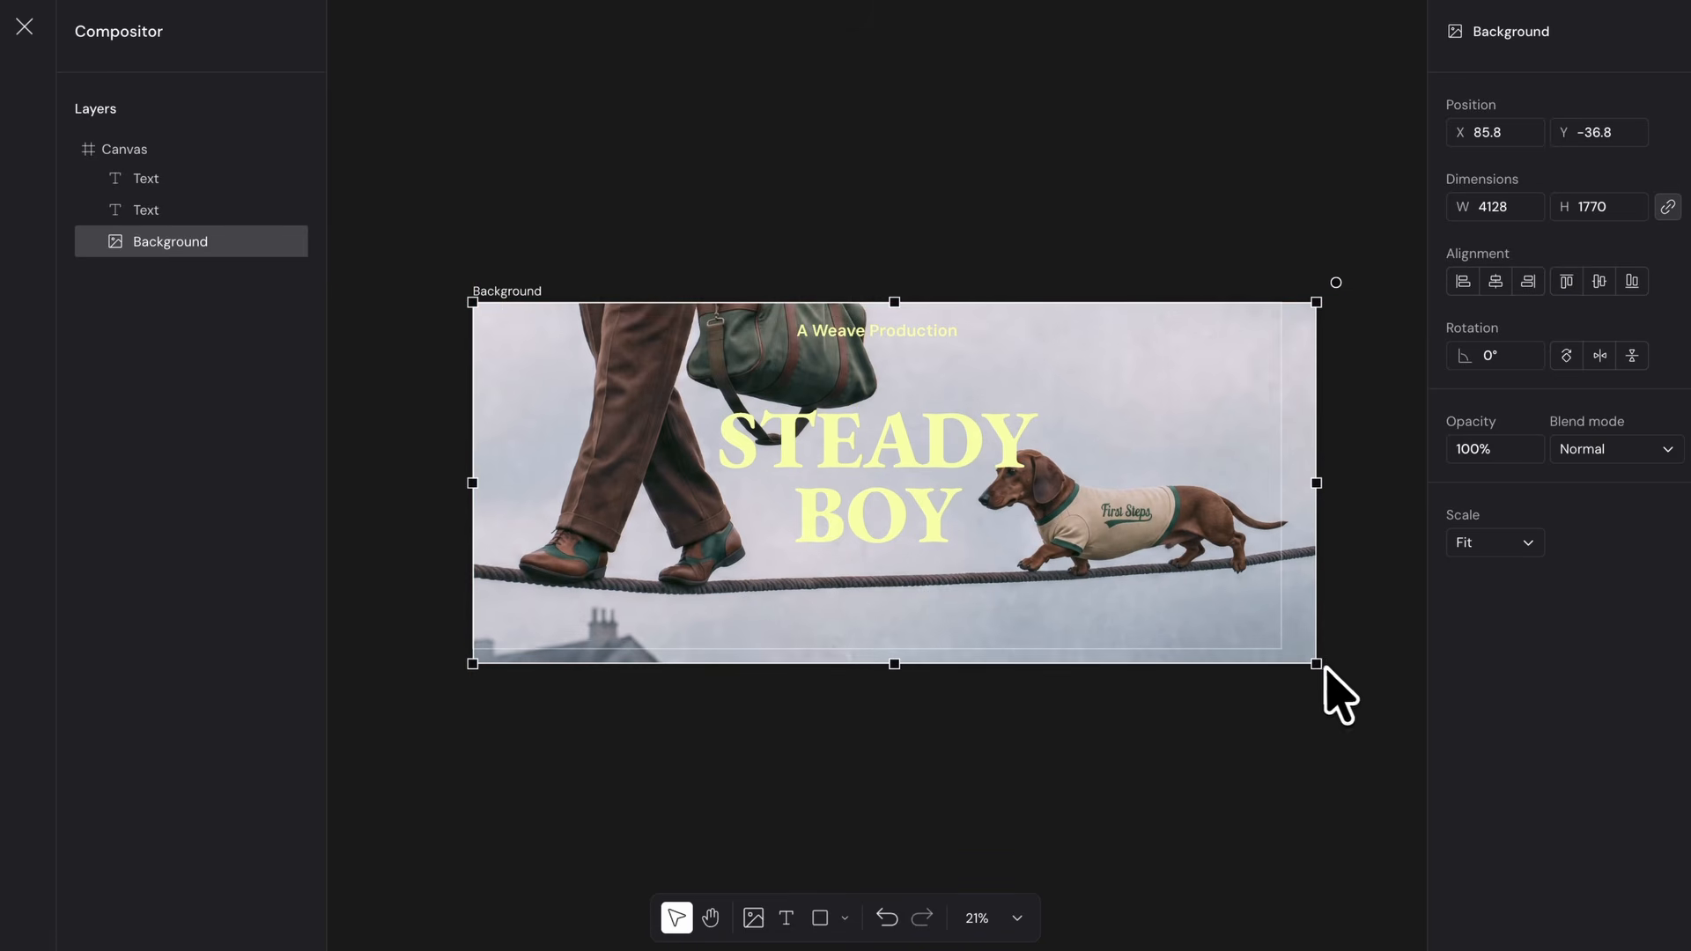
pyautogui.moveTo(1318, 665); pyautogui.dragTo(1382, 736)
pyautogui.moveTo(1224, 616); pyautogui.dragTo(1268, 612)
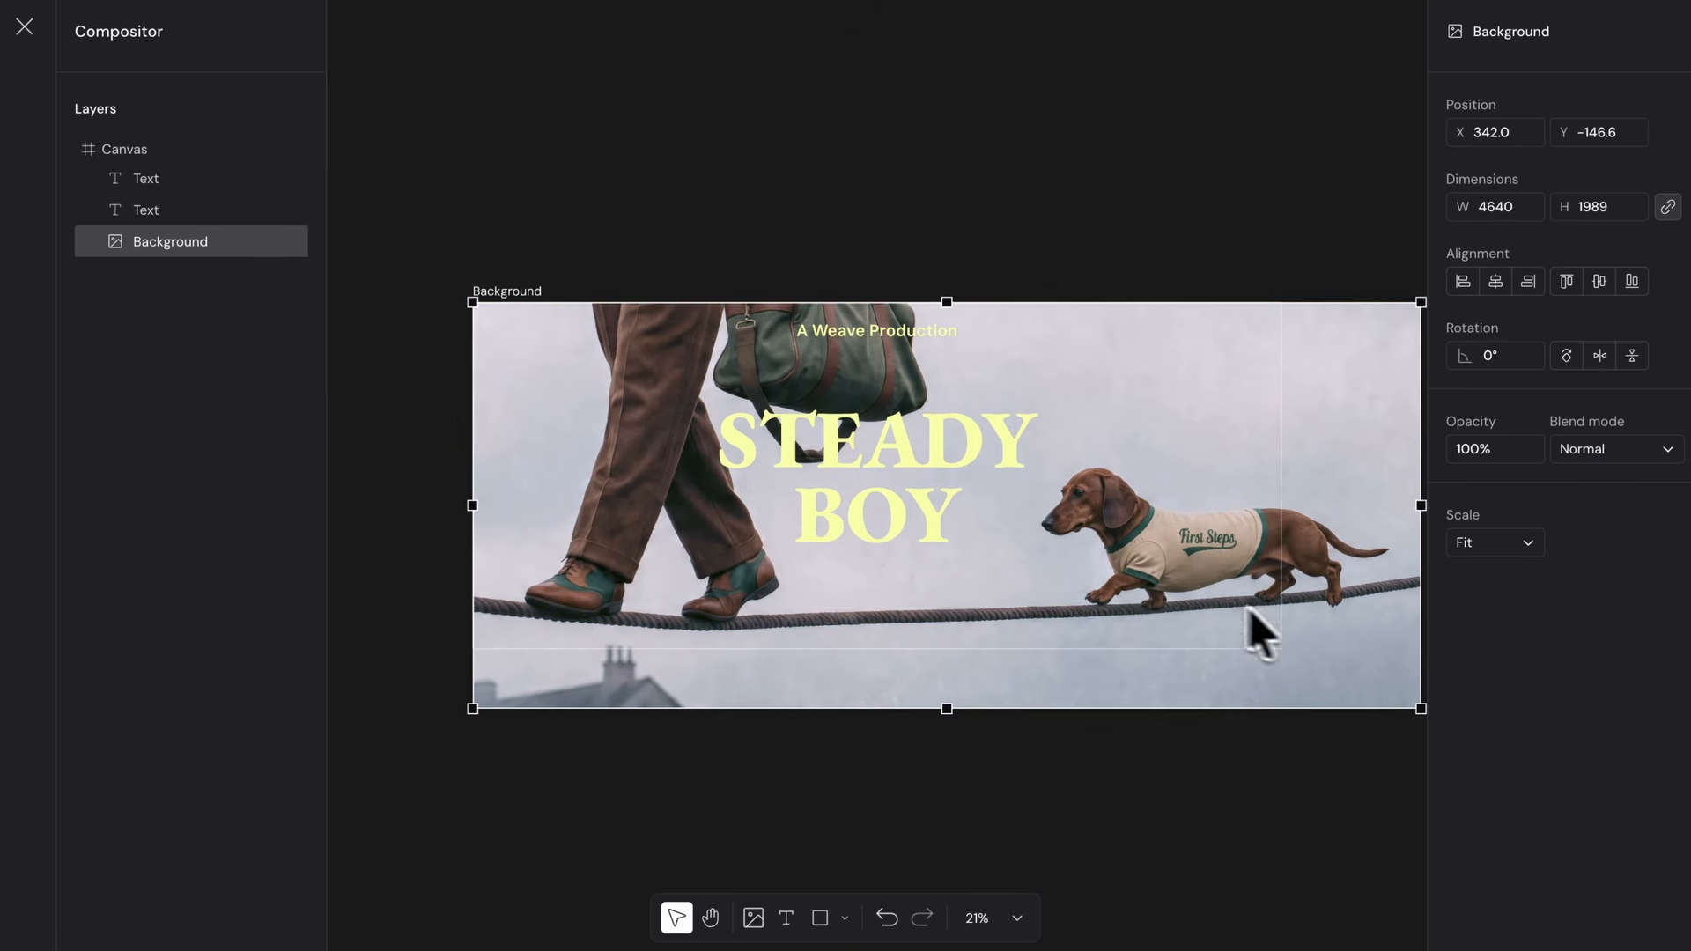
pyautogui.moveTo(925, 517); pyautogui.dragTo(923, 493)
# Nudge the A Weave Production text slightly down, close the Compositor editor and check the composed image on its node
pyautogui.click(900, 333)
pyautogui.moveTo(891, 334); pyautogui.dragTo(899, 337)
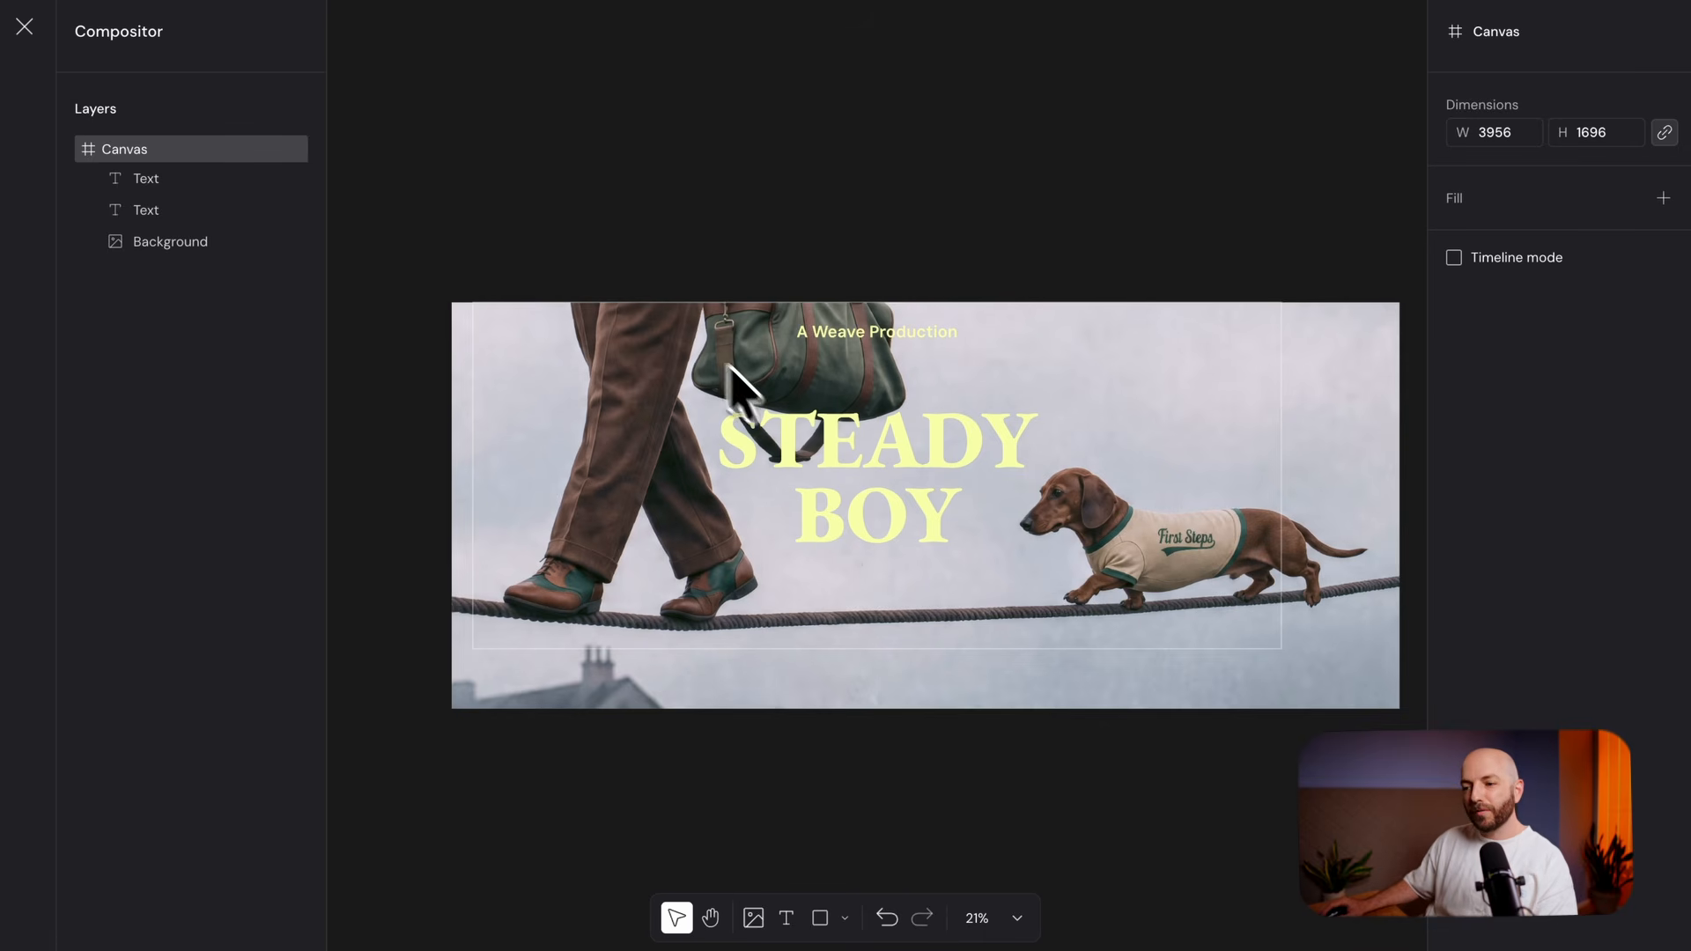
pyautogui.click(25, 27)
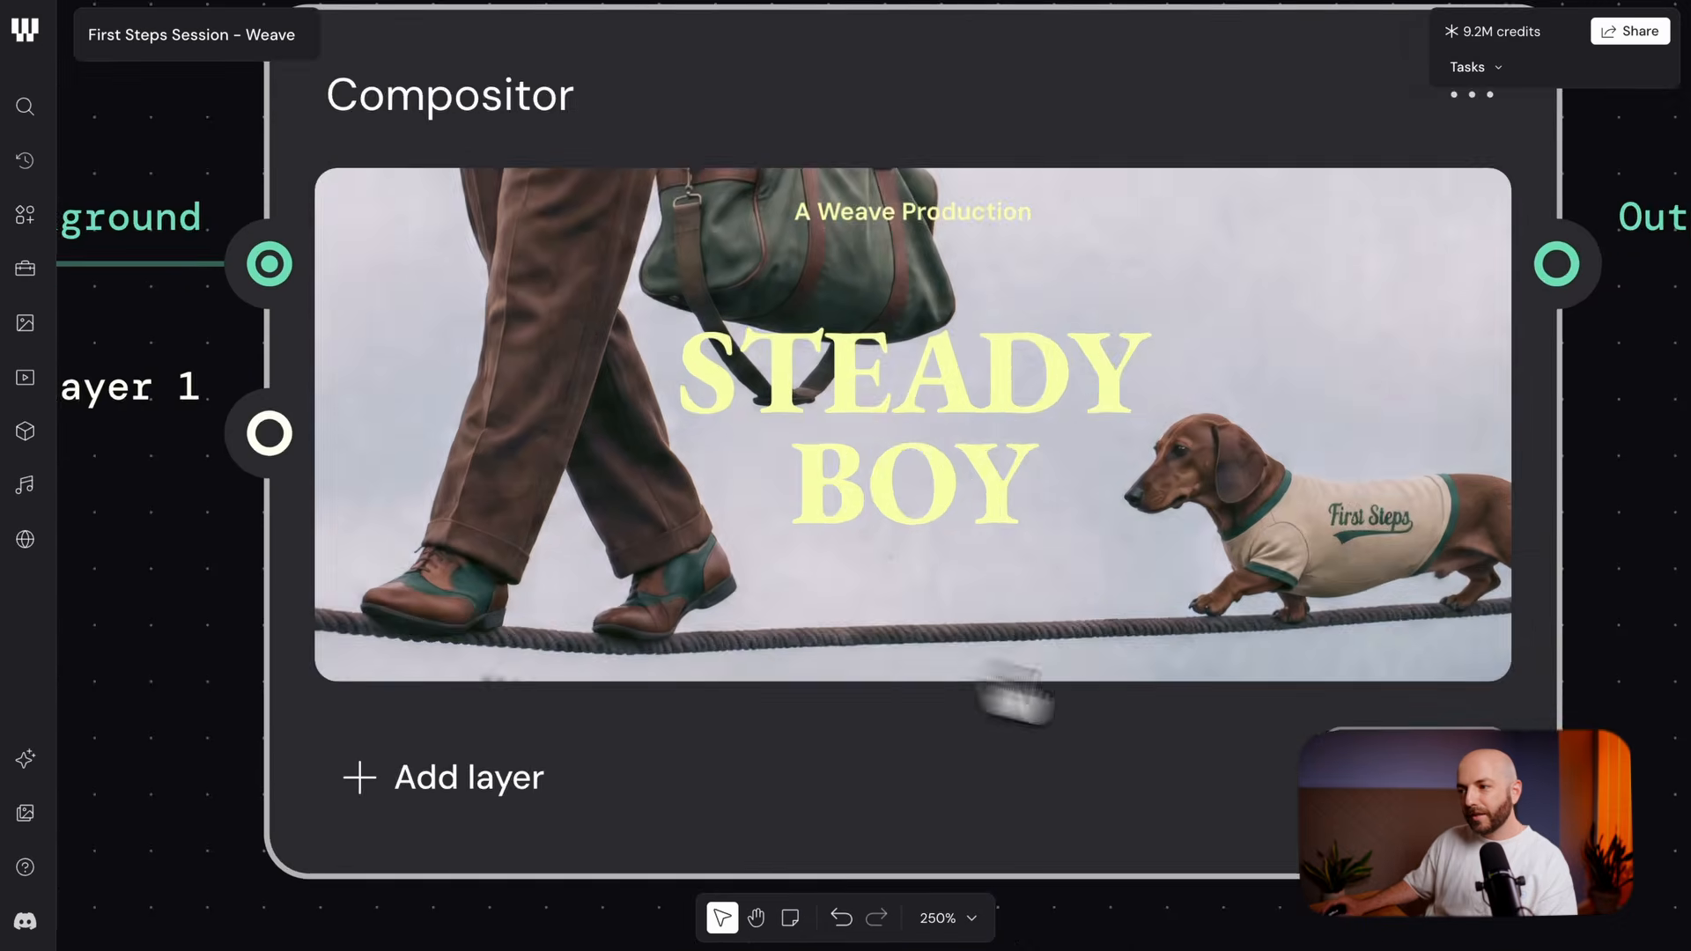
pyautogui.scroll(3, 1030, 405)
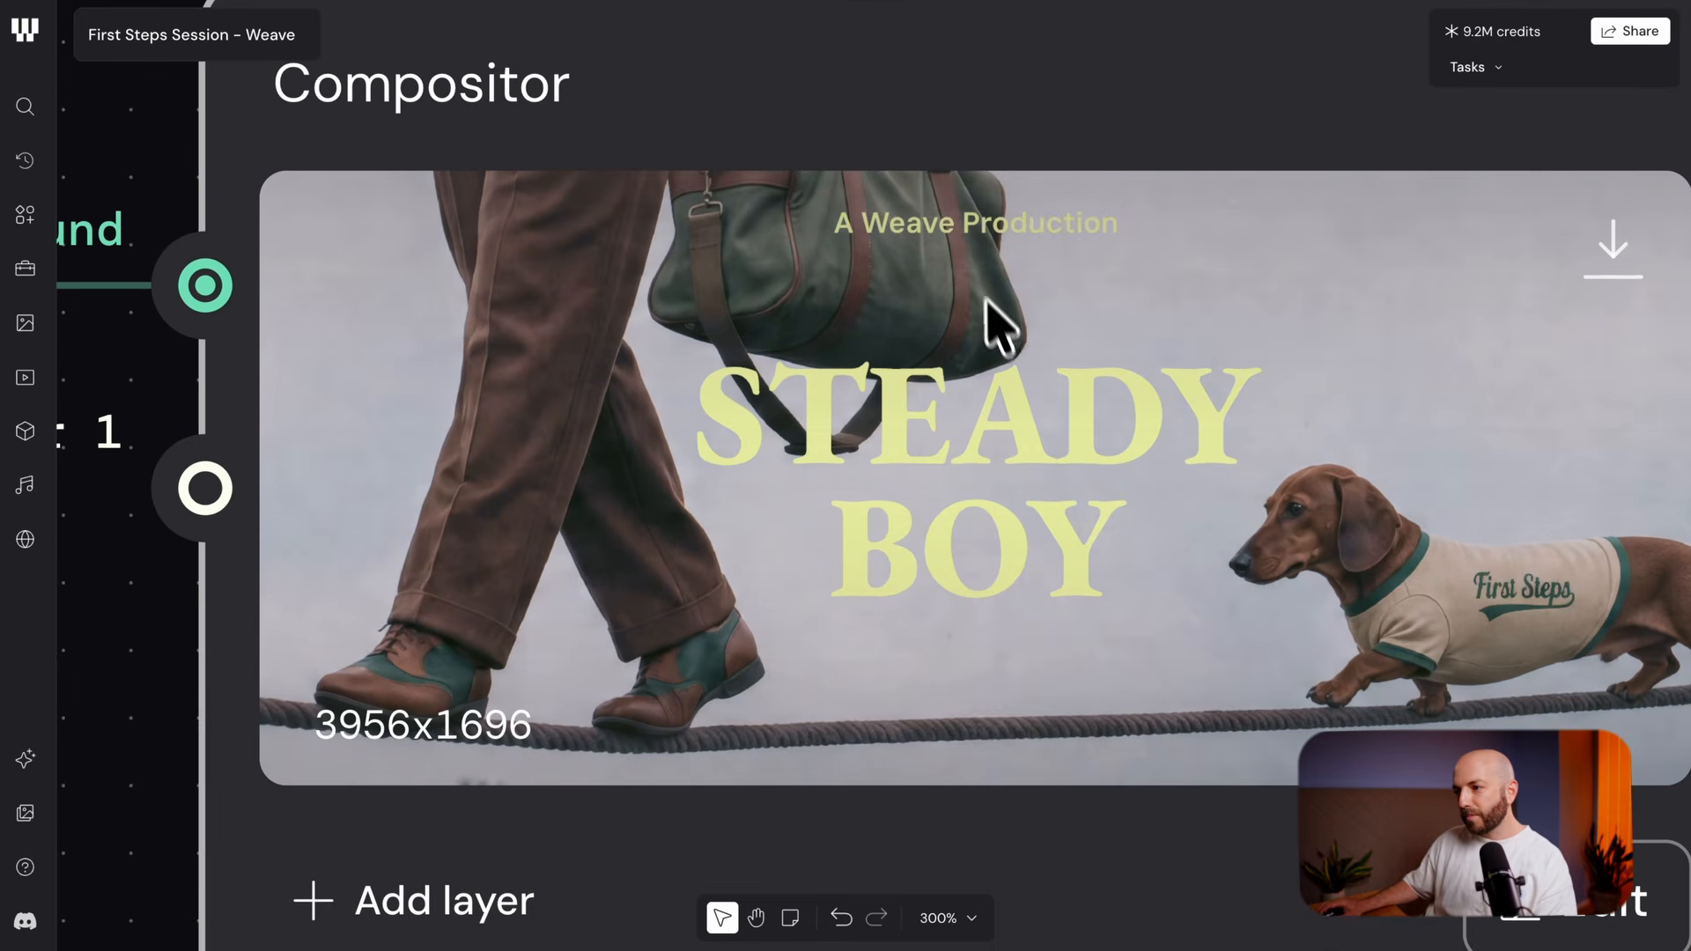
pyautogui.scroll(-3, 1070, 515)
pyautogui.scroll(-2, 1011, 679)
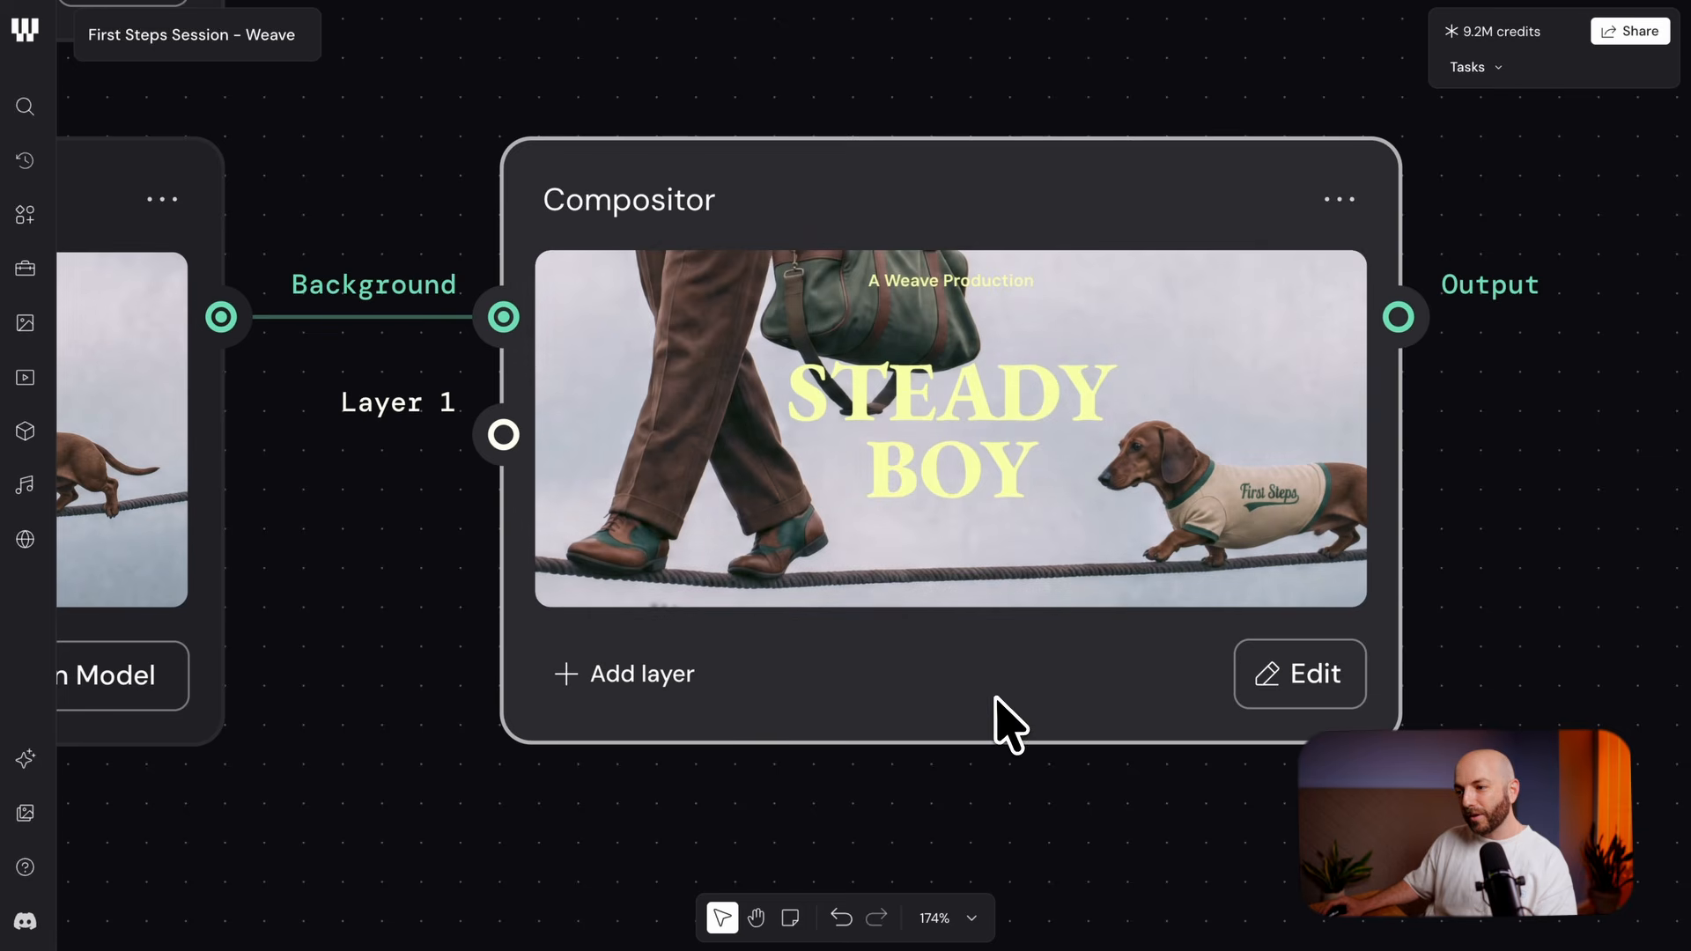
# Move the 21:9 Compositor node further right, away from the Topaz Image Upscale node
pyautogui.moveTo(995, 698); pyautogui.dragTo(1112, 698)
pyautogui.hscroll(-4, 909, 660)
pyautogui.scroll(-3, 861, 539)
pyautogui.moveTo(979, 589); pyautogui.dragTo(1082, 590)
# Try wiring a new default Prompt node into the 21:9 Compositor's Layer 1 input, and undo the addition
pyautogui.rightClick(749, 750)
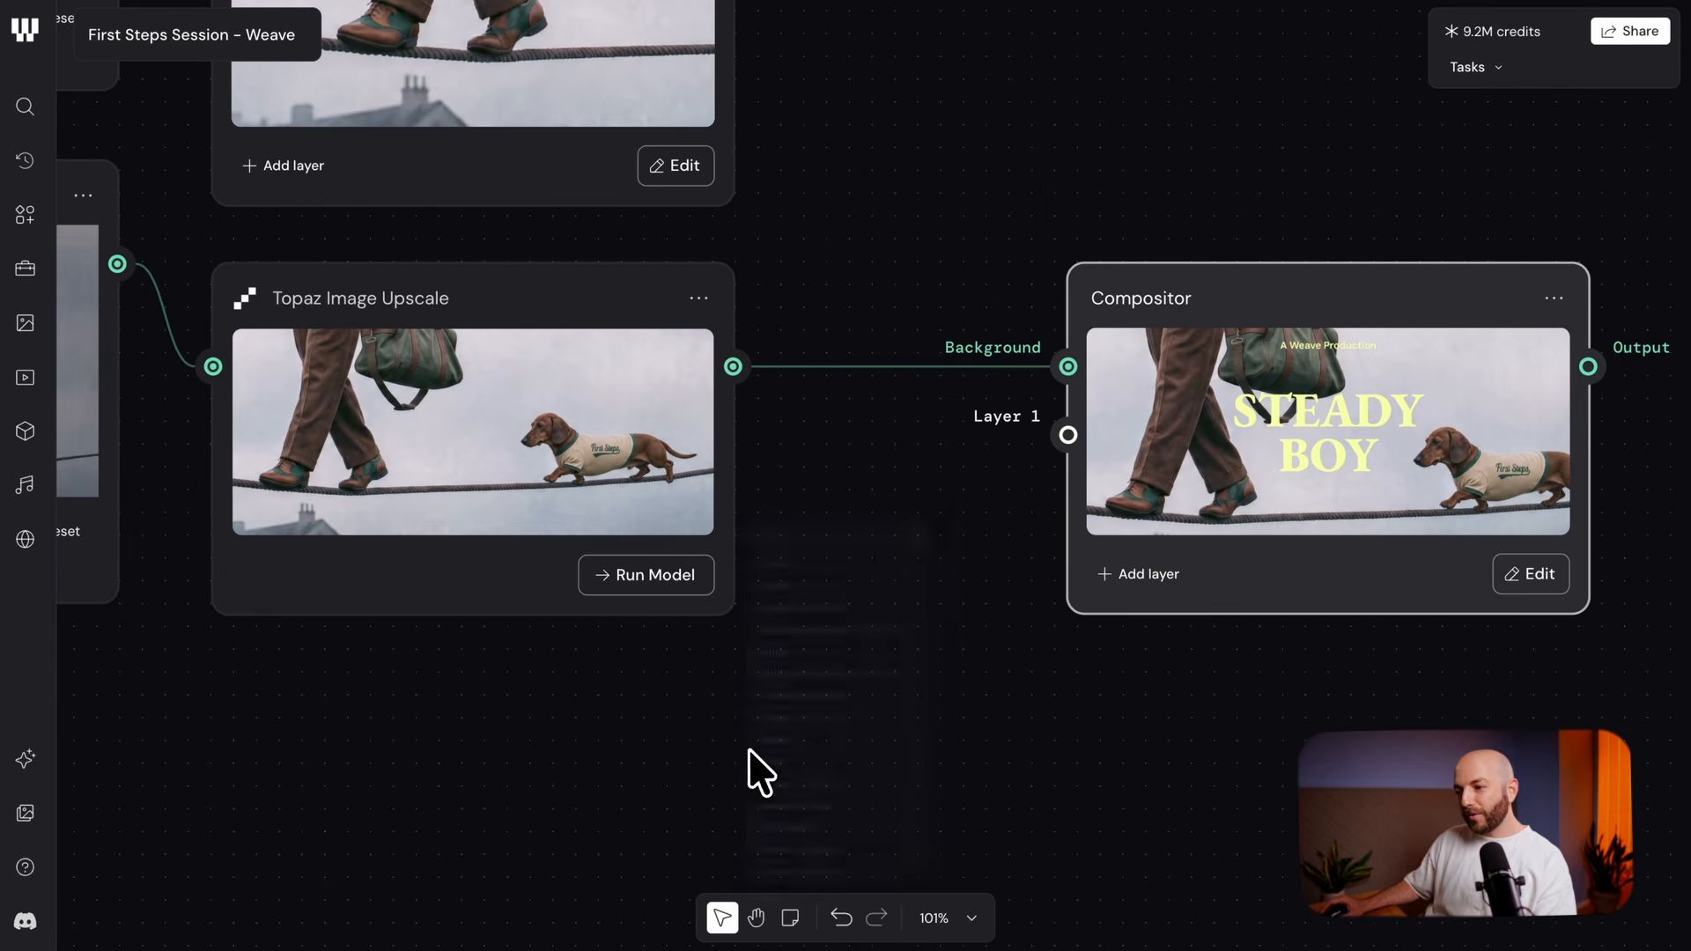
pyautogui.click(794, 483)
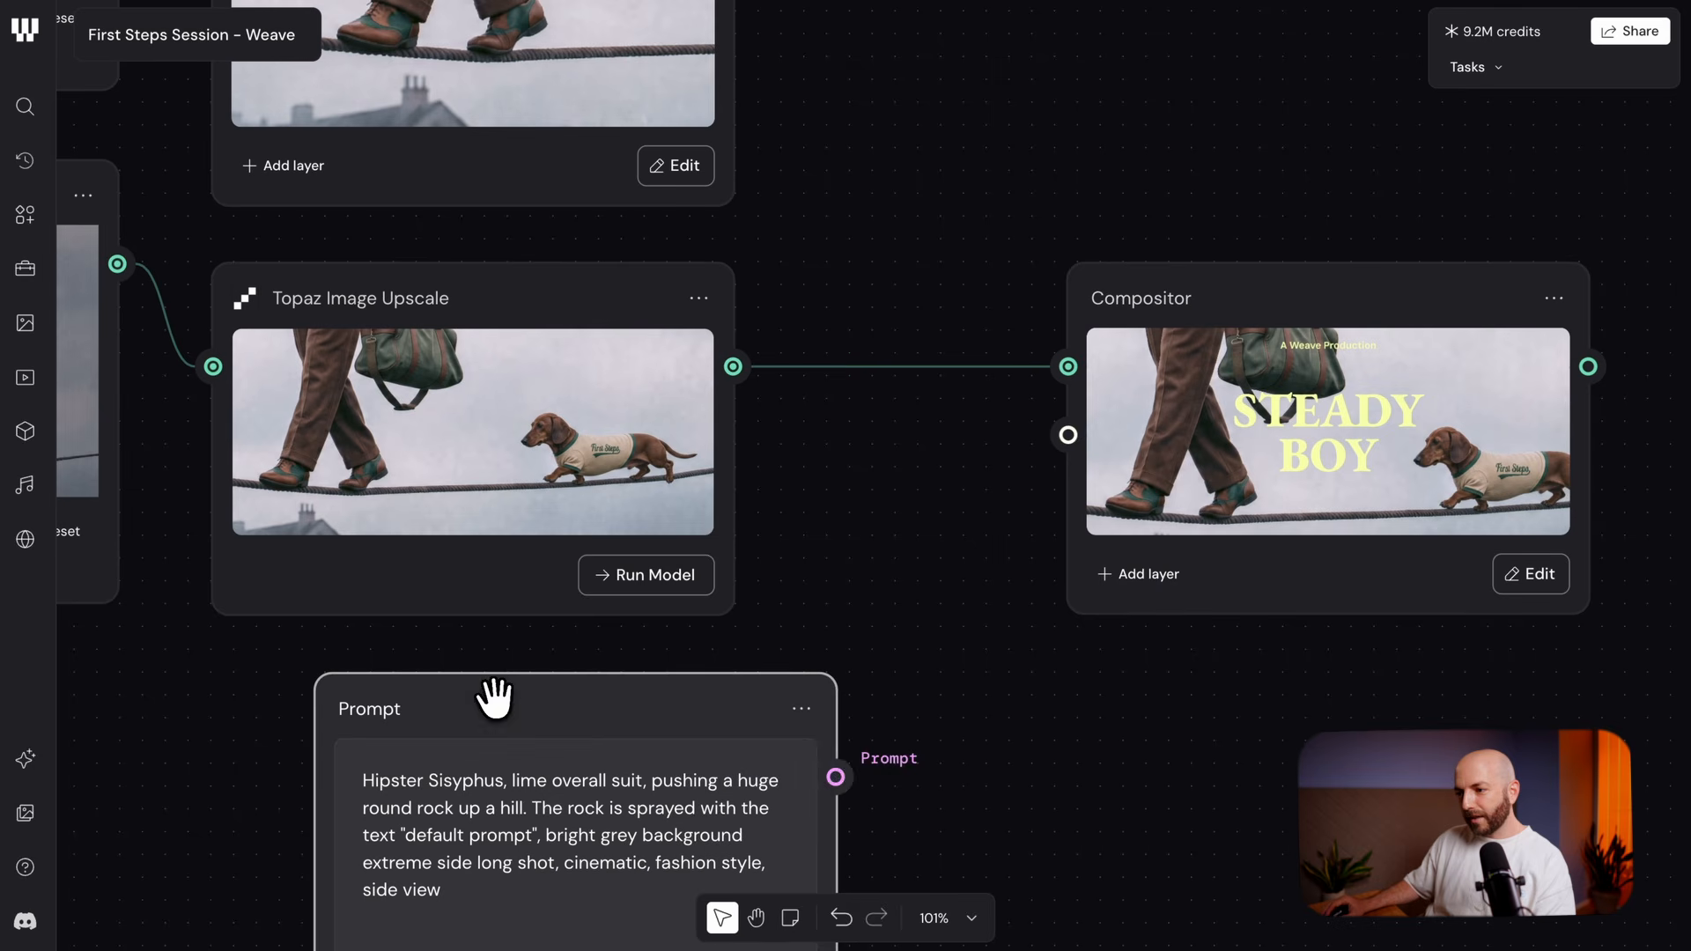
pyautogui.moveTo(841, 773); pyautogui.dragTo(1067, 434)
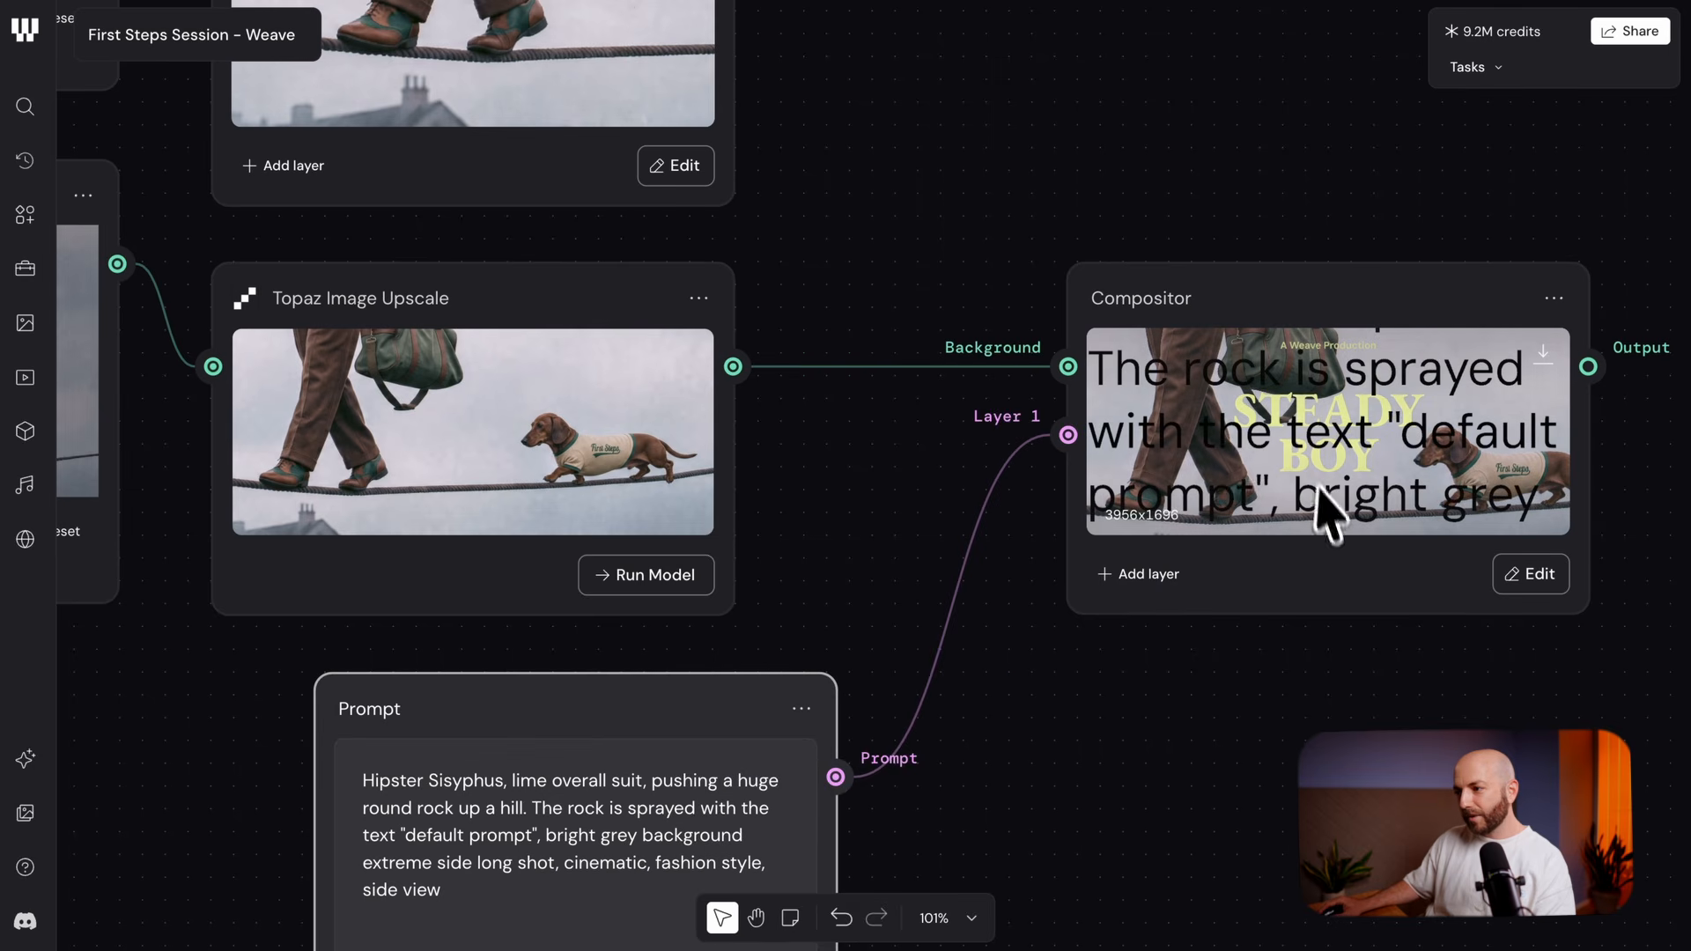
pyautogui.hotkey('ctrl', 'z')
pyautogui.hotkey('ctrl', 'z')
pyautogui.hotkey('ctrl', 'z')
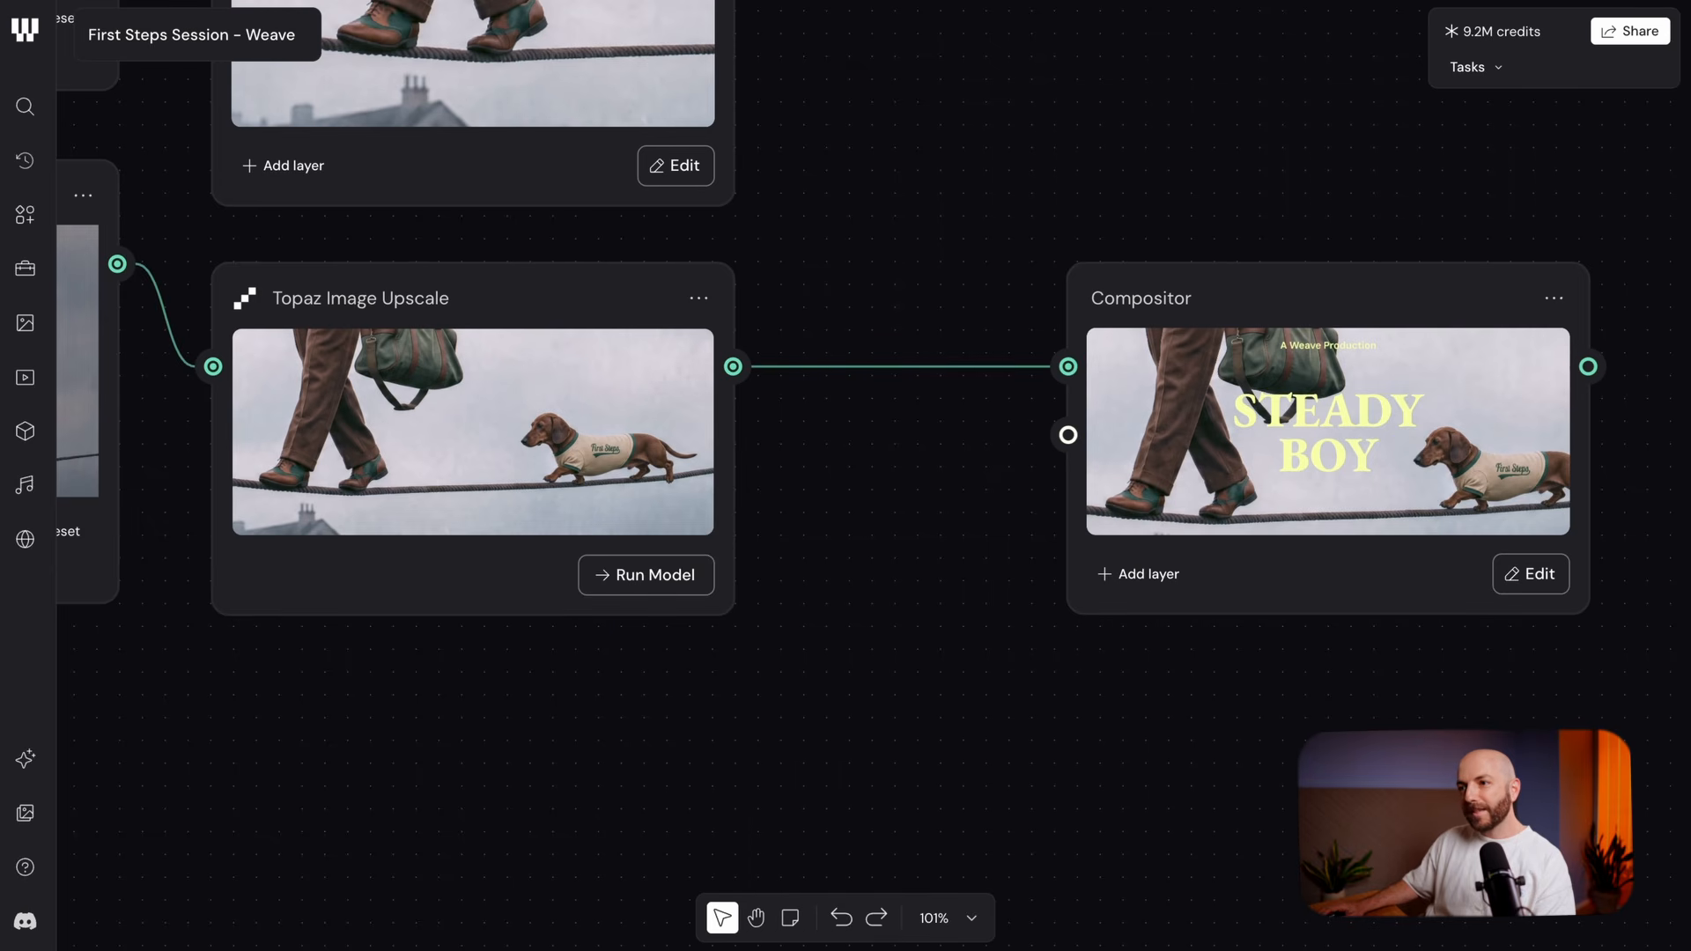
# Switch to the Prompts document in Google Docs and copy the "IN THIS SESSION, YOU'LL LEARN TO USE WEAVE" paragraph
pyautogui.click(334, 1)
pyautogui.scroll(-3, 615, 724)
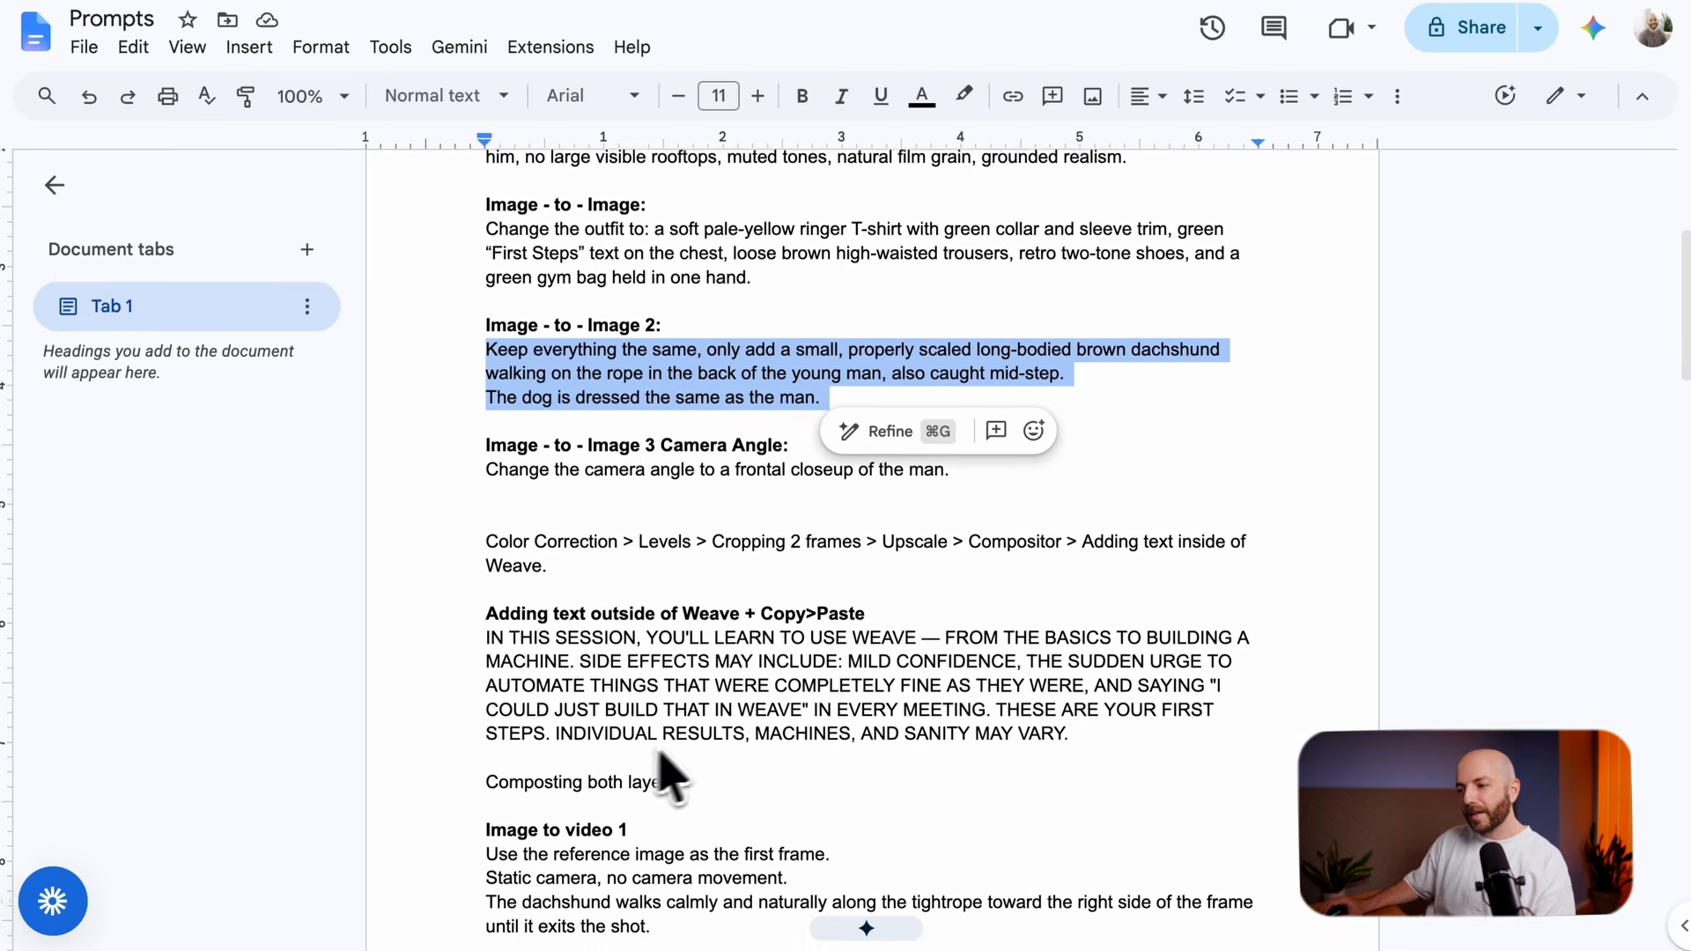
pyautogui.moveTo(1069, 704); pyautogui.dragTo(485, 608)
pyautogui.hotkey('ctrl', 'c')
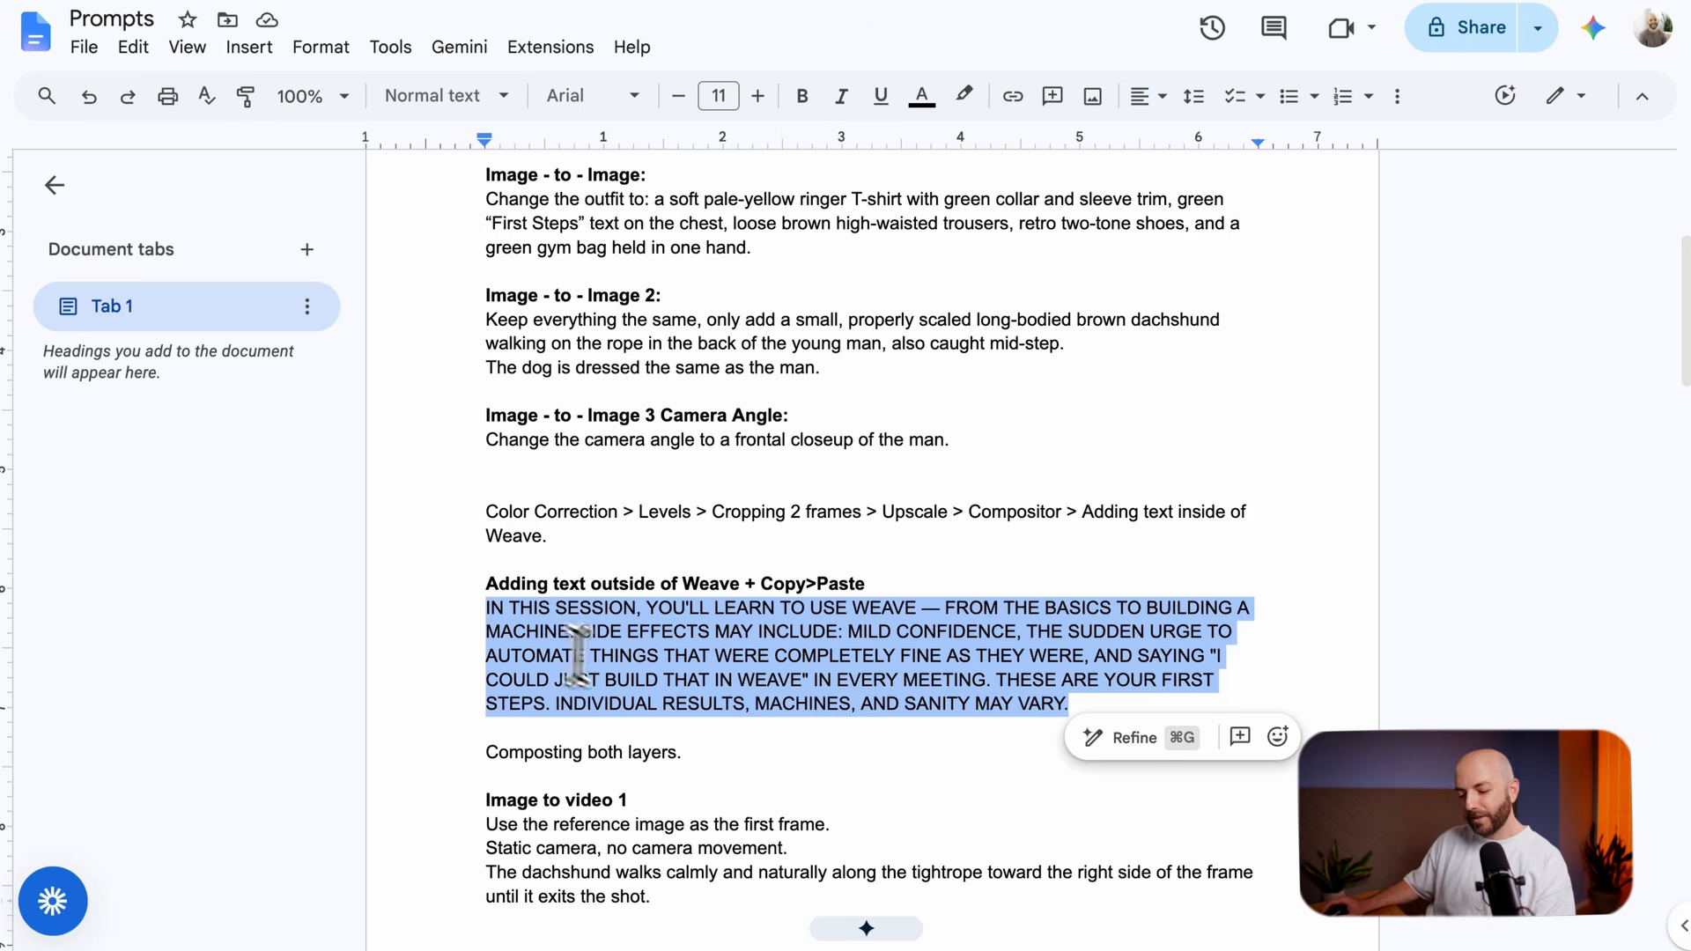
# Return to Weave, paste the paragraph as a Prompt node below Topaz Image Upscale and connect it to the Compositor's Layer 1 input
pyautogui.click(562, 2)
pyautogui.moveTo(683, 660); pyautogui.dragTo(886, 495)
pyautogui.hotkey('ctrl', 'v')
pyautogui.moveTo(1003, 431); pyautogui.dragTo(692, 463)
pyautogui.moveTo(933, 537); pyautogui.dragTo(1228, 283)
# Open the 21:9 Compositor for editing, set the Layer 1 text's size to 10 and centre it in its box
pyautogui.hscroll(6, 739, 593)
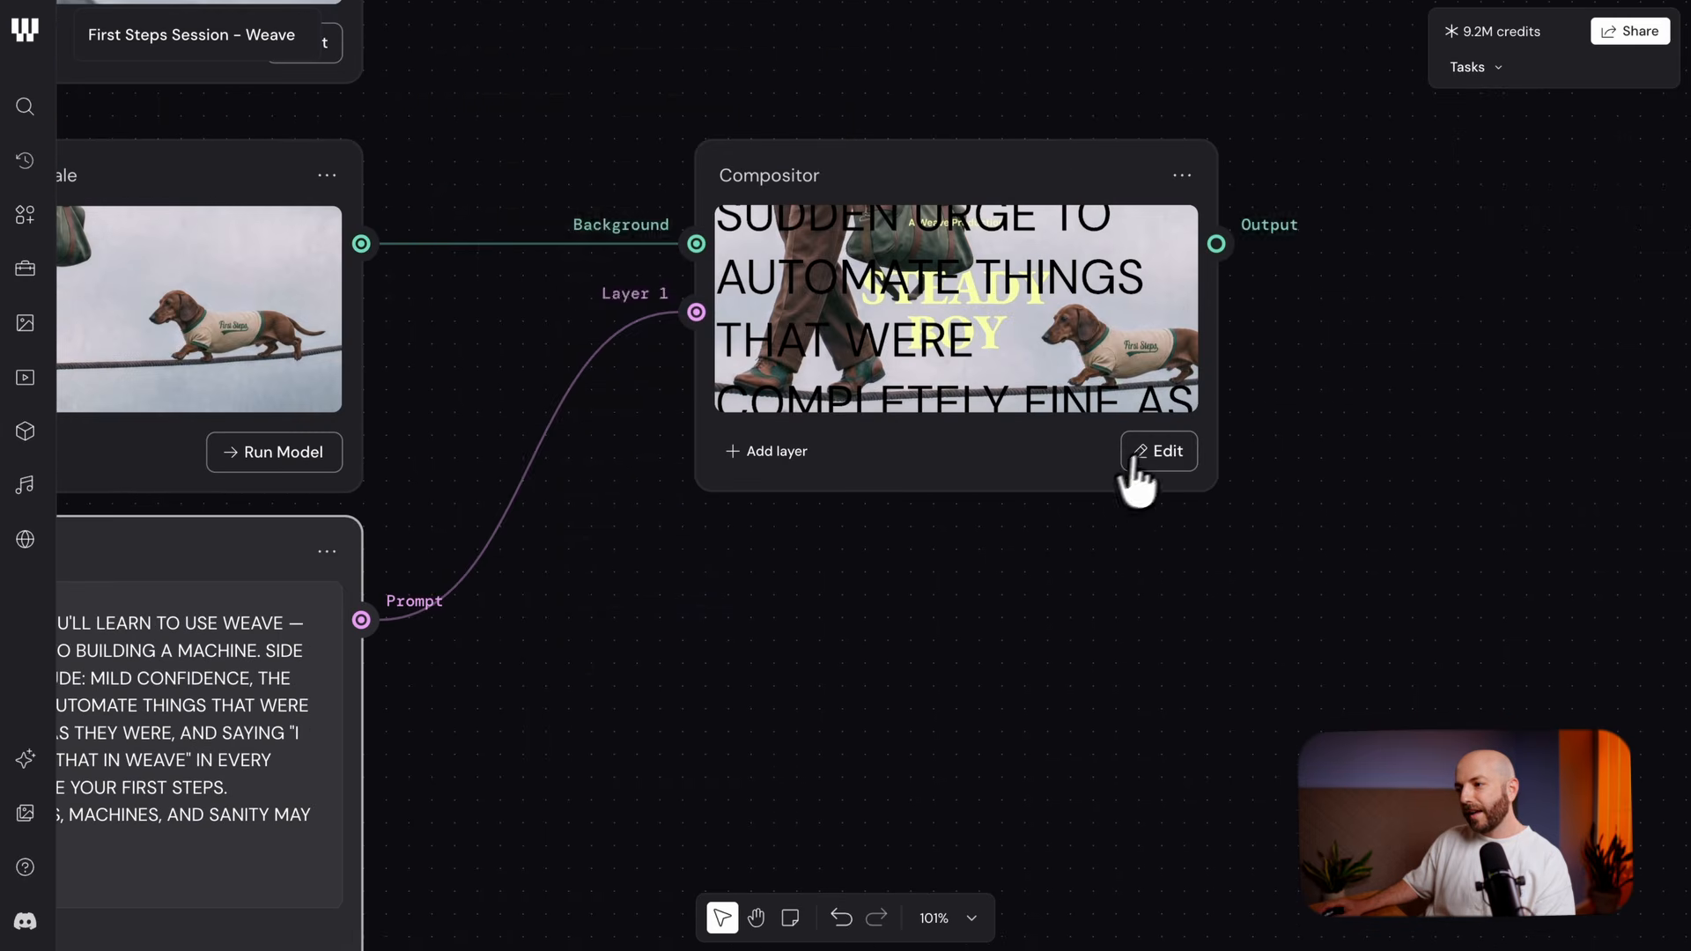
pyautogui.click(1136, 453)
pyautogui.click(879, 626)
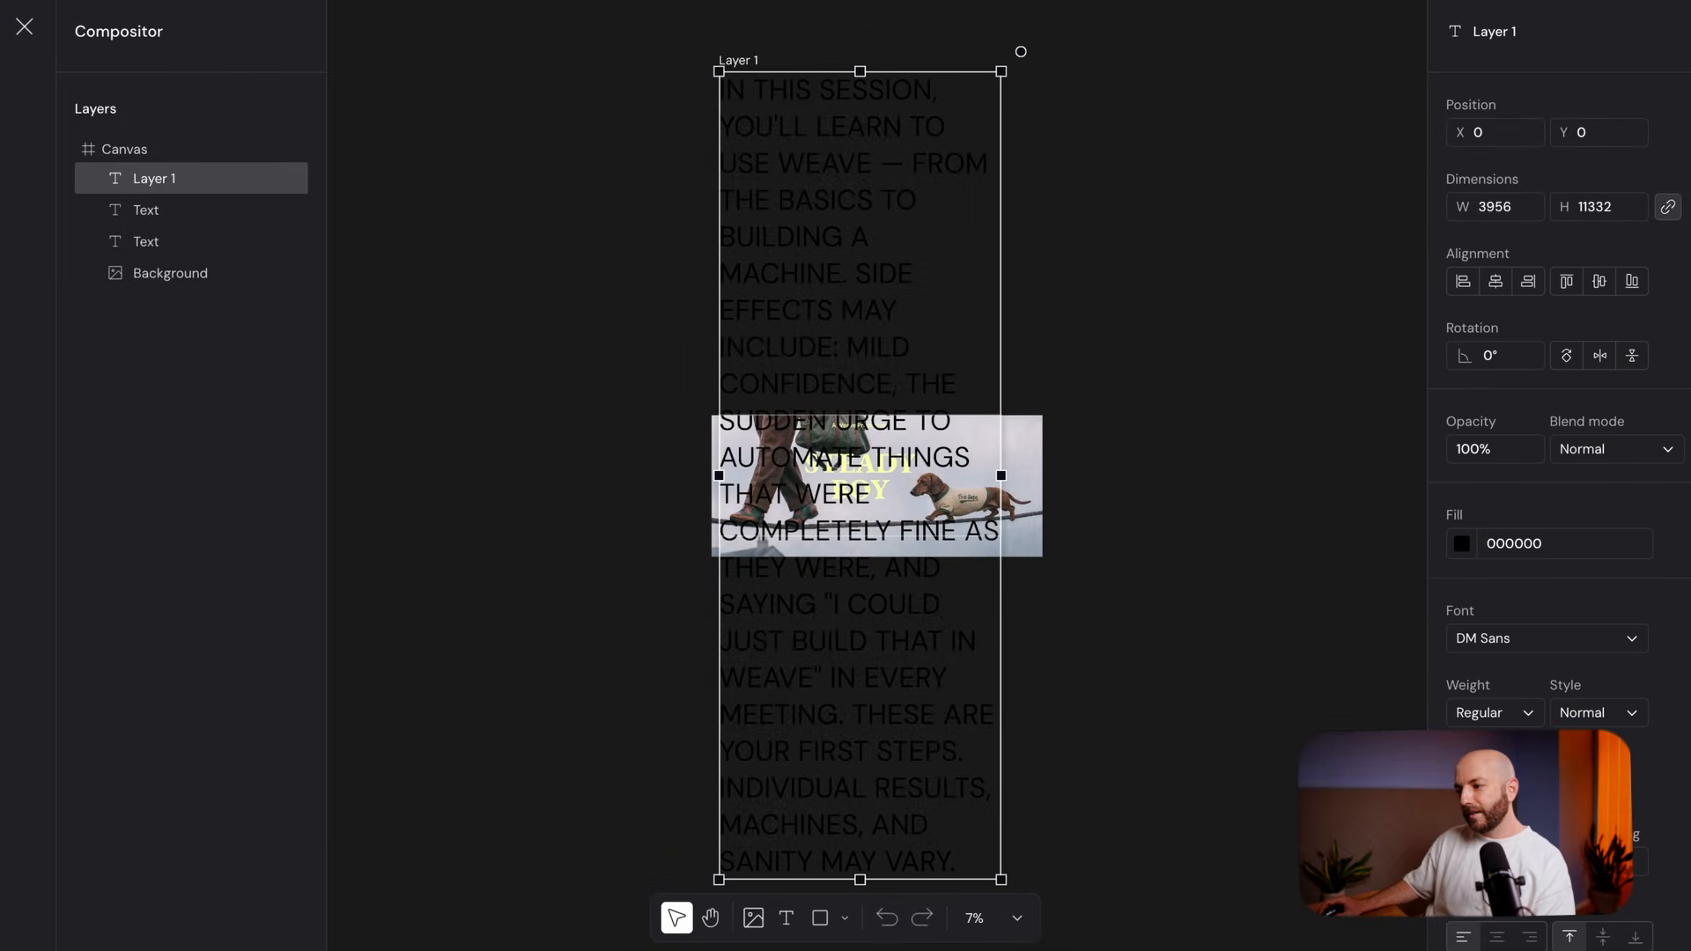
pyautogui.write('10')
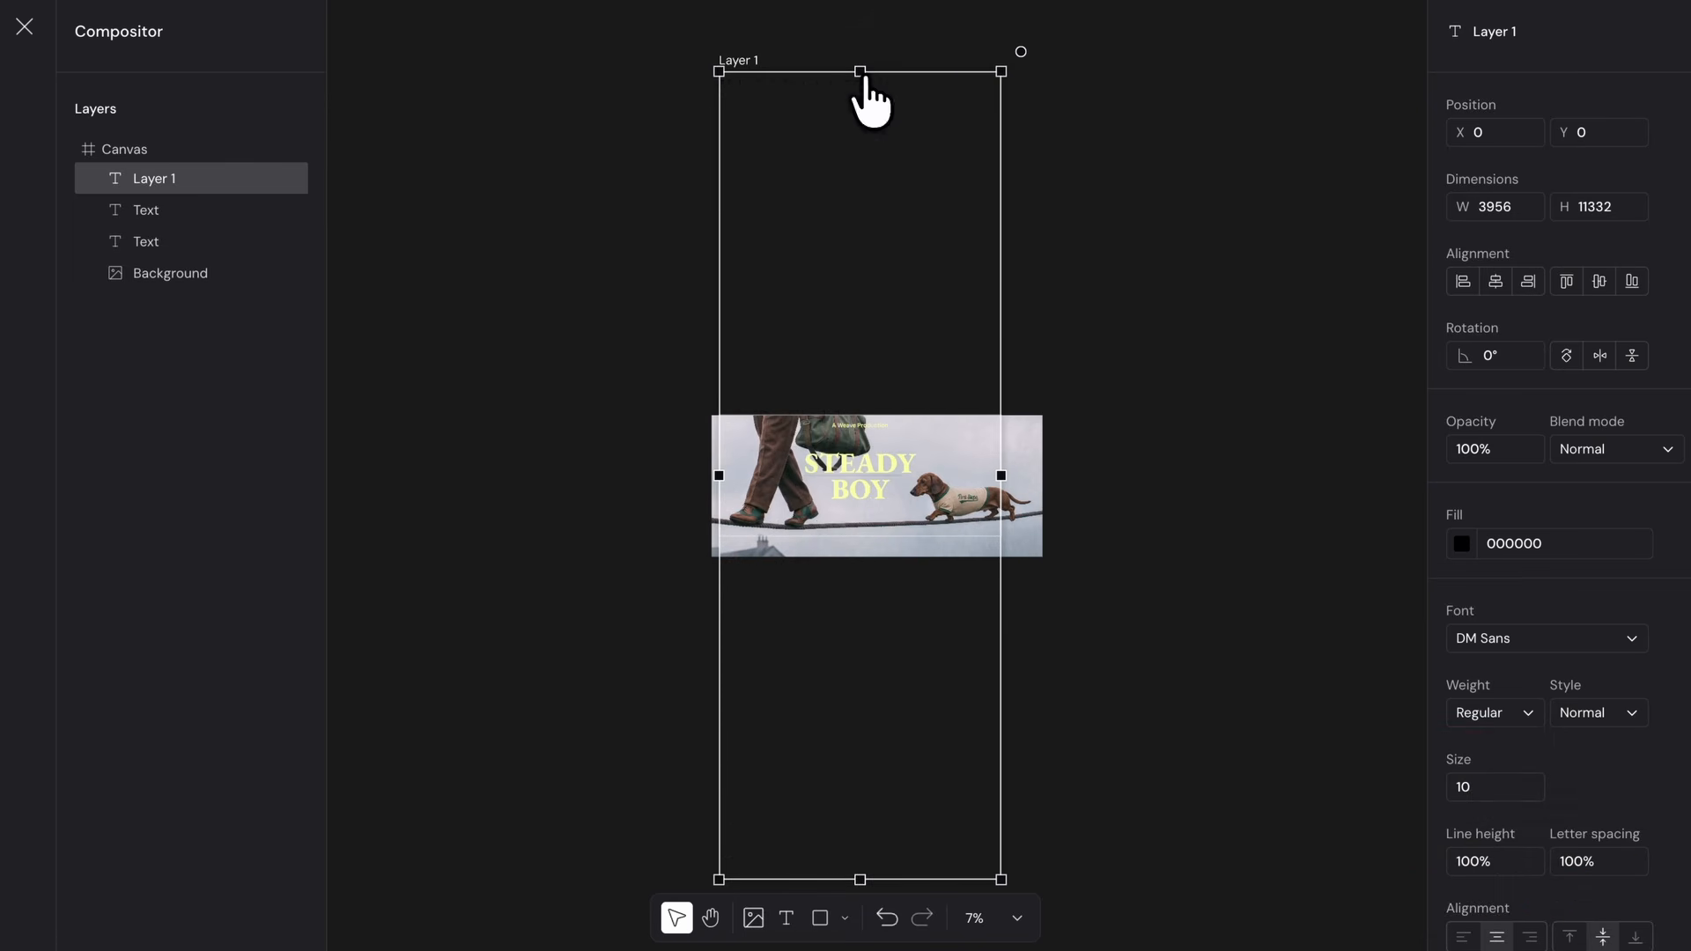
# Fit the Layer 1 text as a small pale-yellow paragraph below STEADY BOY near the canvas's lower edge, and close the editor
pyautogui.moveTo(860, 73); pyautogui.dragTo(914, 533)
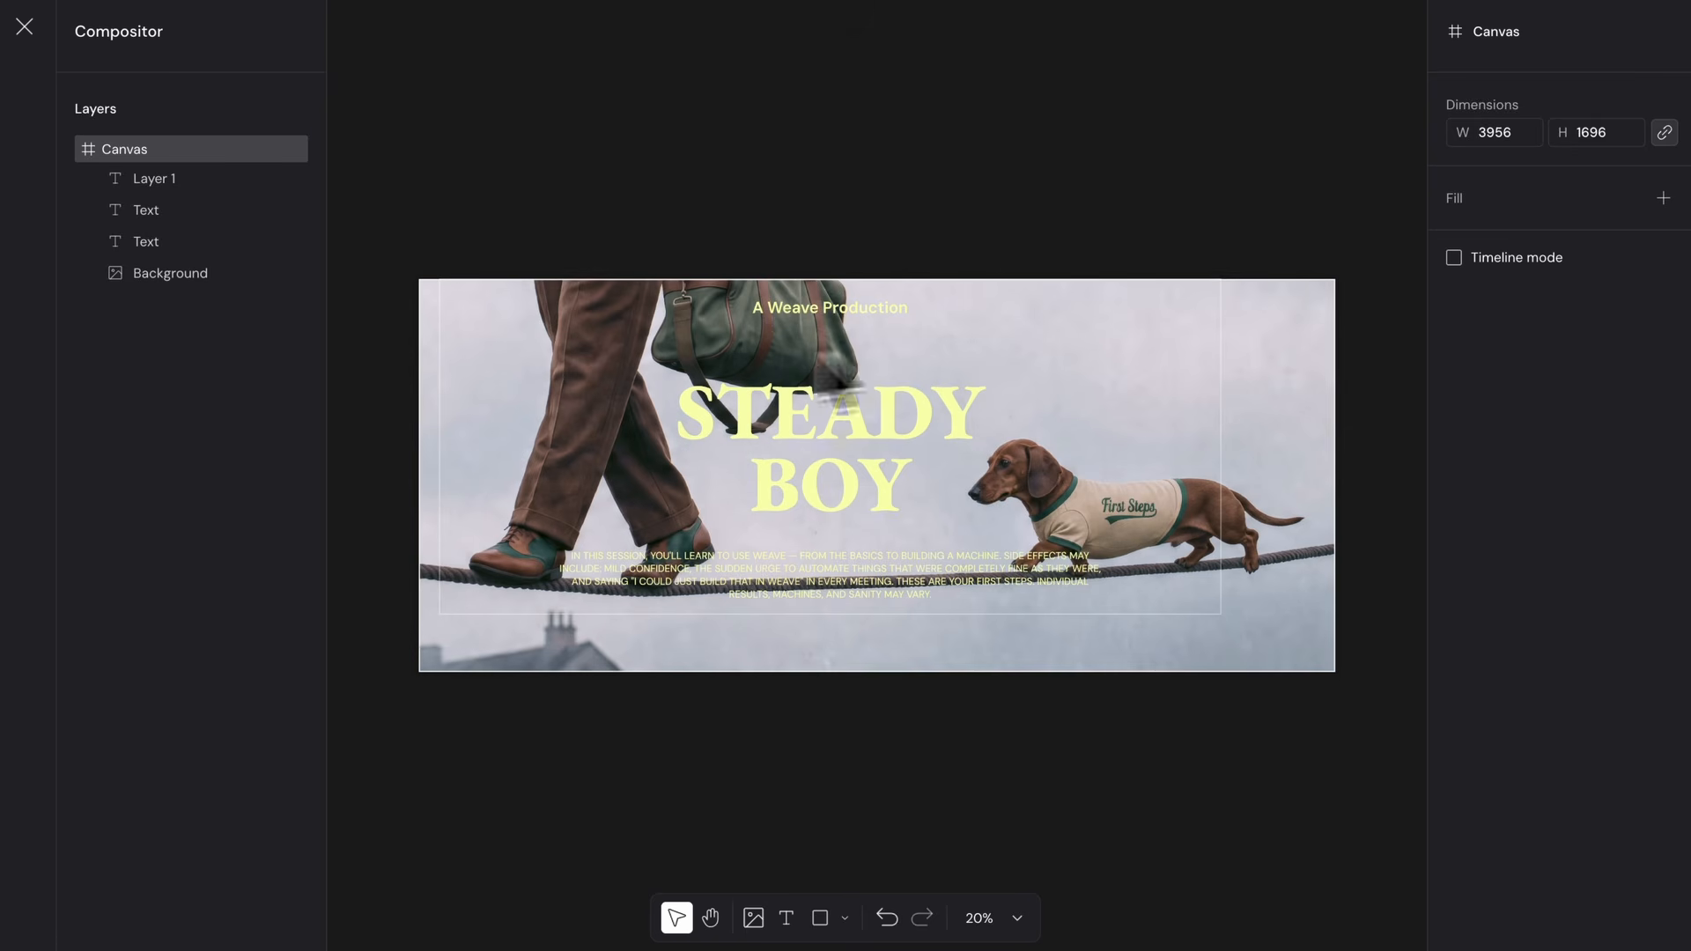
pyautogui.moveTo(897, 163); pyautogui.dragTo(985, 192)
pyautogui.click(24, 26)
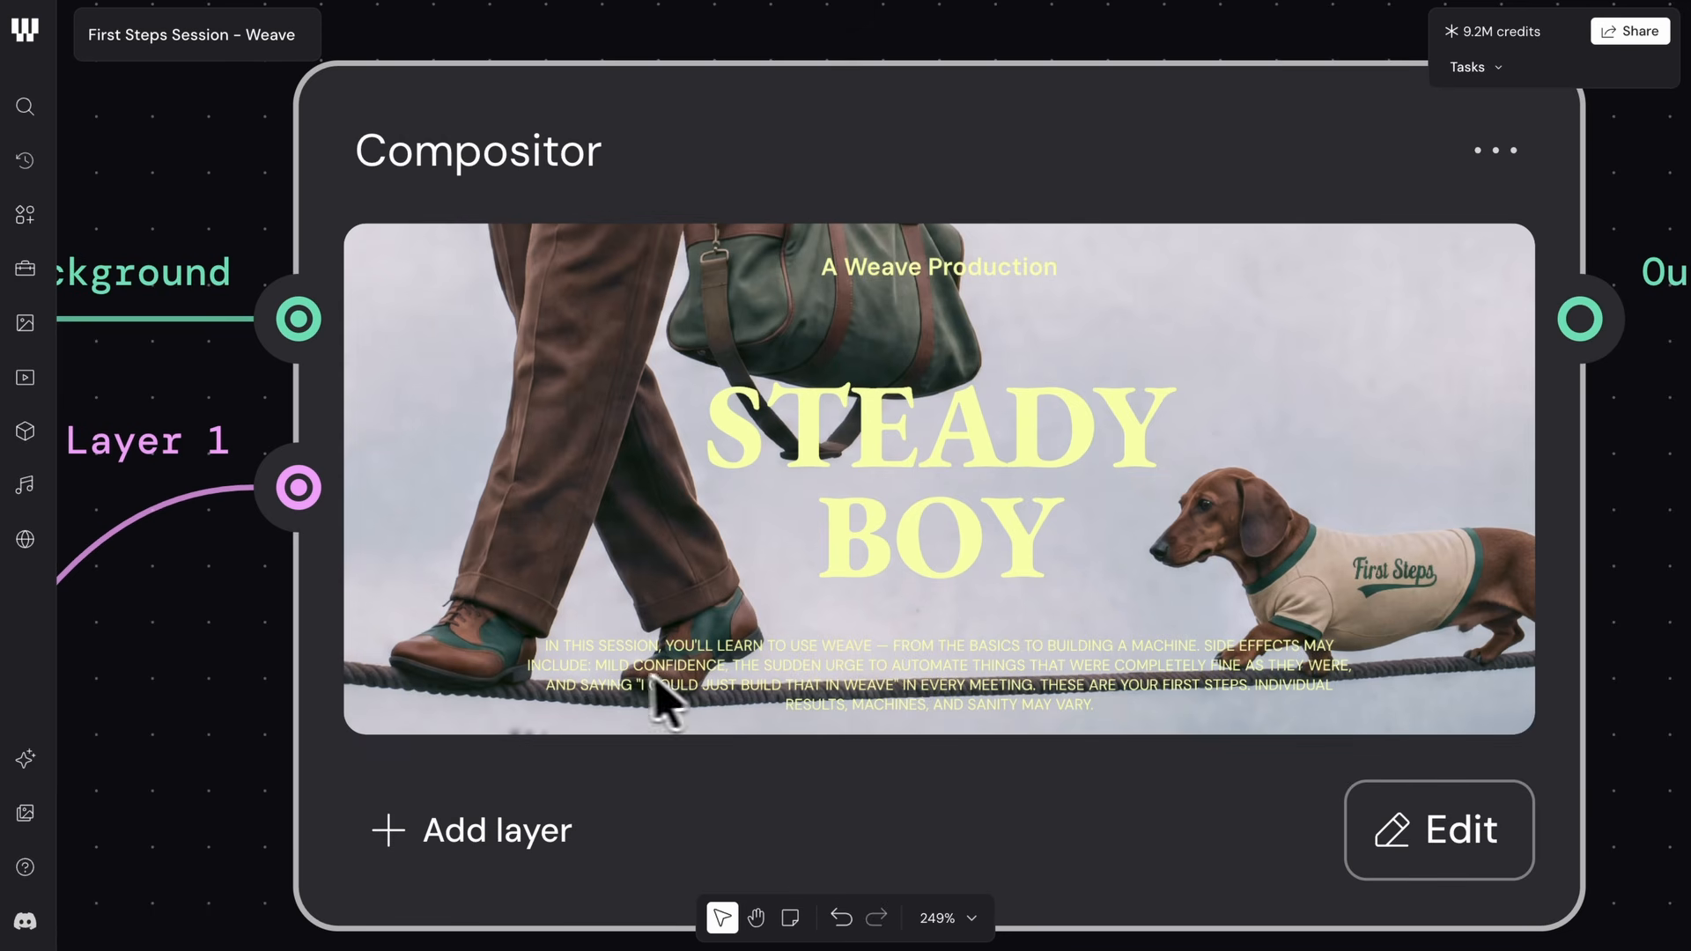
# Duplicate the 21:9 Compositor node and place the copy to the right of the 9:16 Compositor
pyautogui.scroll(-5, 792, 673)
pyautogui.moveTo(783, 688); pyautogui.dragTo(1002, 551)
pyautogui.scroll(-2, 1002, 551)
pyautogui.moveTo(861, 710); pyautogui.dragTo(948, 694)
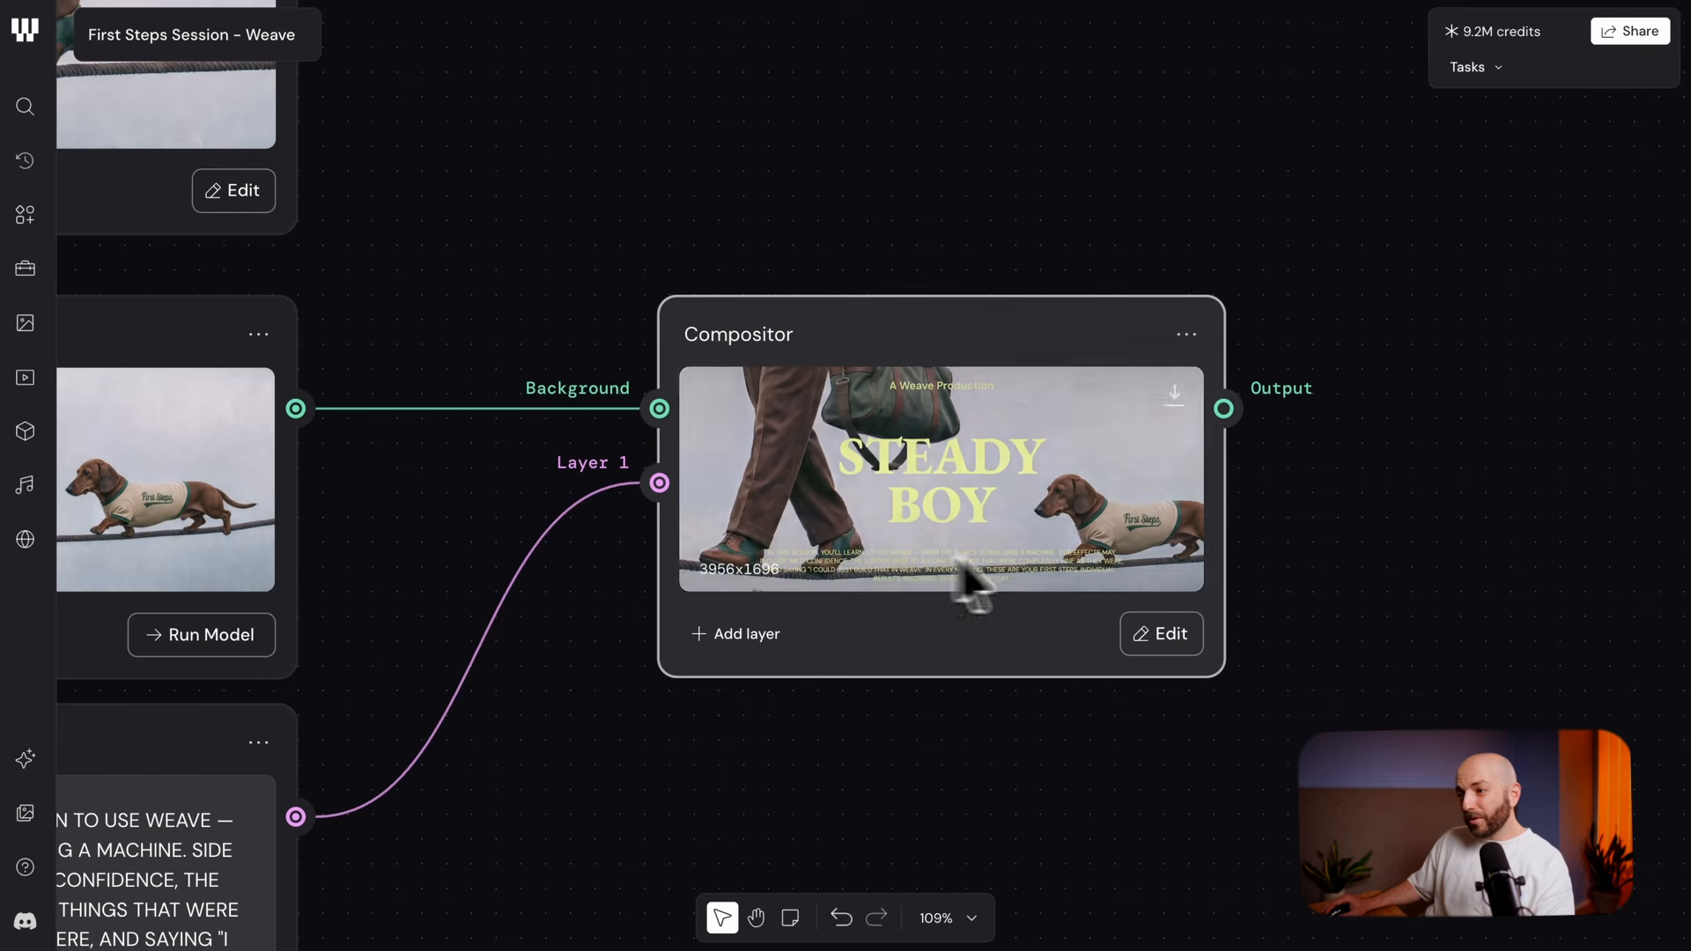
pyautogui.scroll(-8, 578, 461)
pyautogui.moveTo(578, 460); pyautogui.dragTo(774, 626)
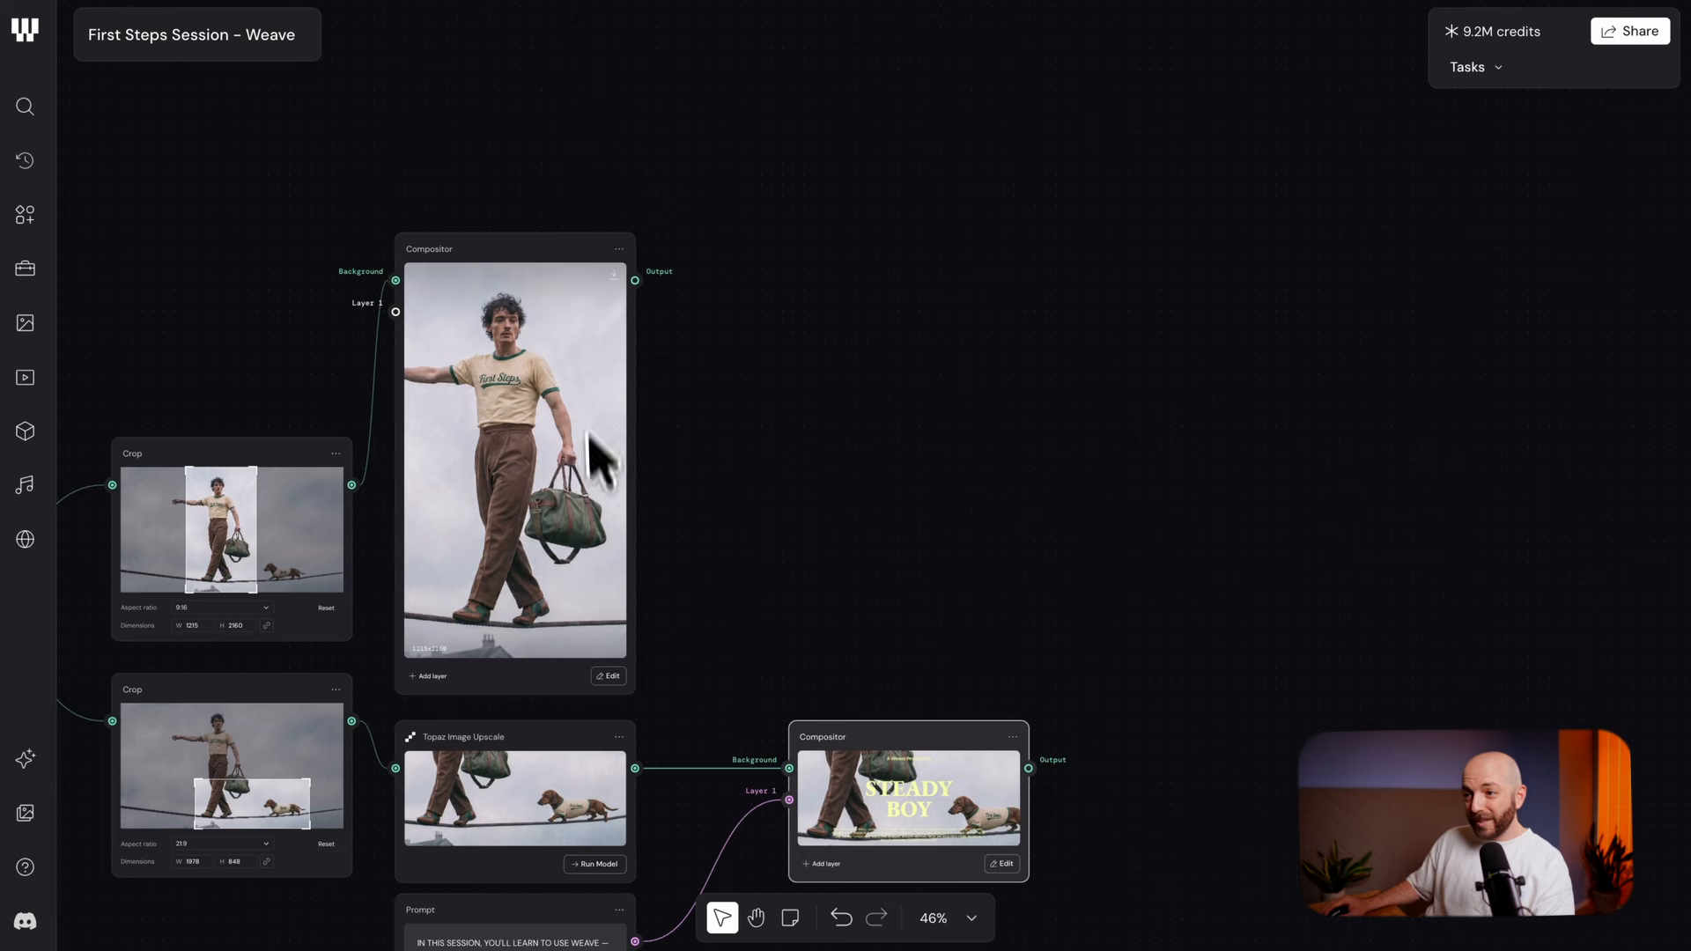
pyautogui.moveTo(640, 529); pyautogui.dragTo(685, 440)
pyautogui.moveTo(985, 563); pyautogui.dragTo(924, 662)
pyautogui.click(847, 396)
pyautogui.hotkey('ctrl', 'd')
pyautogui.moveTo(1169, 699); pyautogui.dragTo(926, 353)
pyautogui.moveTo(1145, 713); pyautogui.dragTo(872, 251)
# Connect the Prompt node to the duplicated Compositor's Layer 1 input and the 9:16 Crop output to its Background input
pyautogui.moveTo(680, 847); pyautogui.dragTo(818, 334)
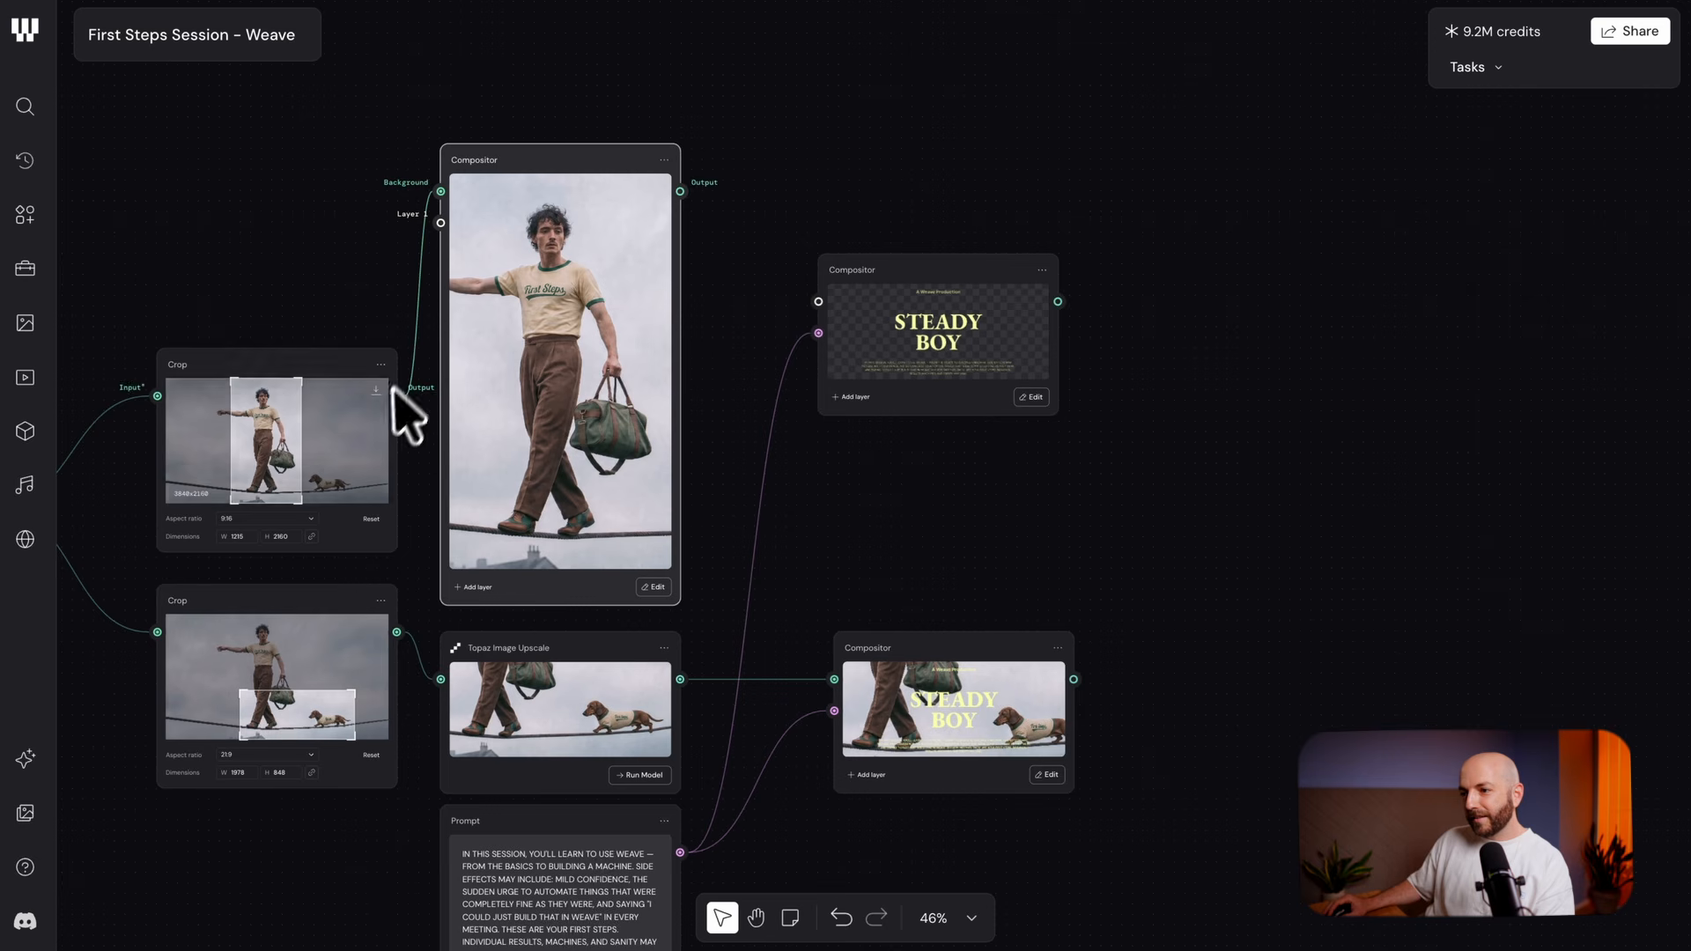
pyautogui.moveTo(396, 396); pyautogui.dragTo(818, 301)
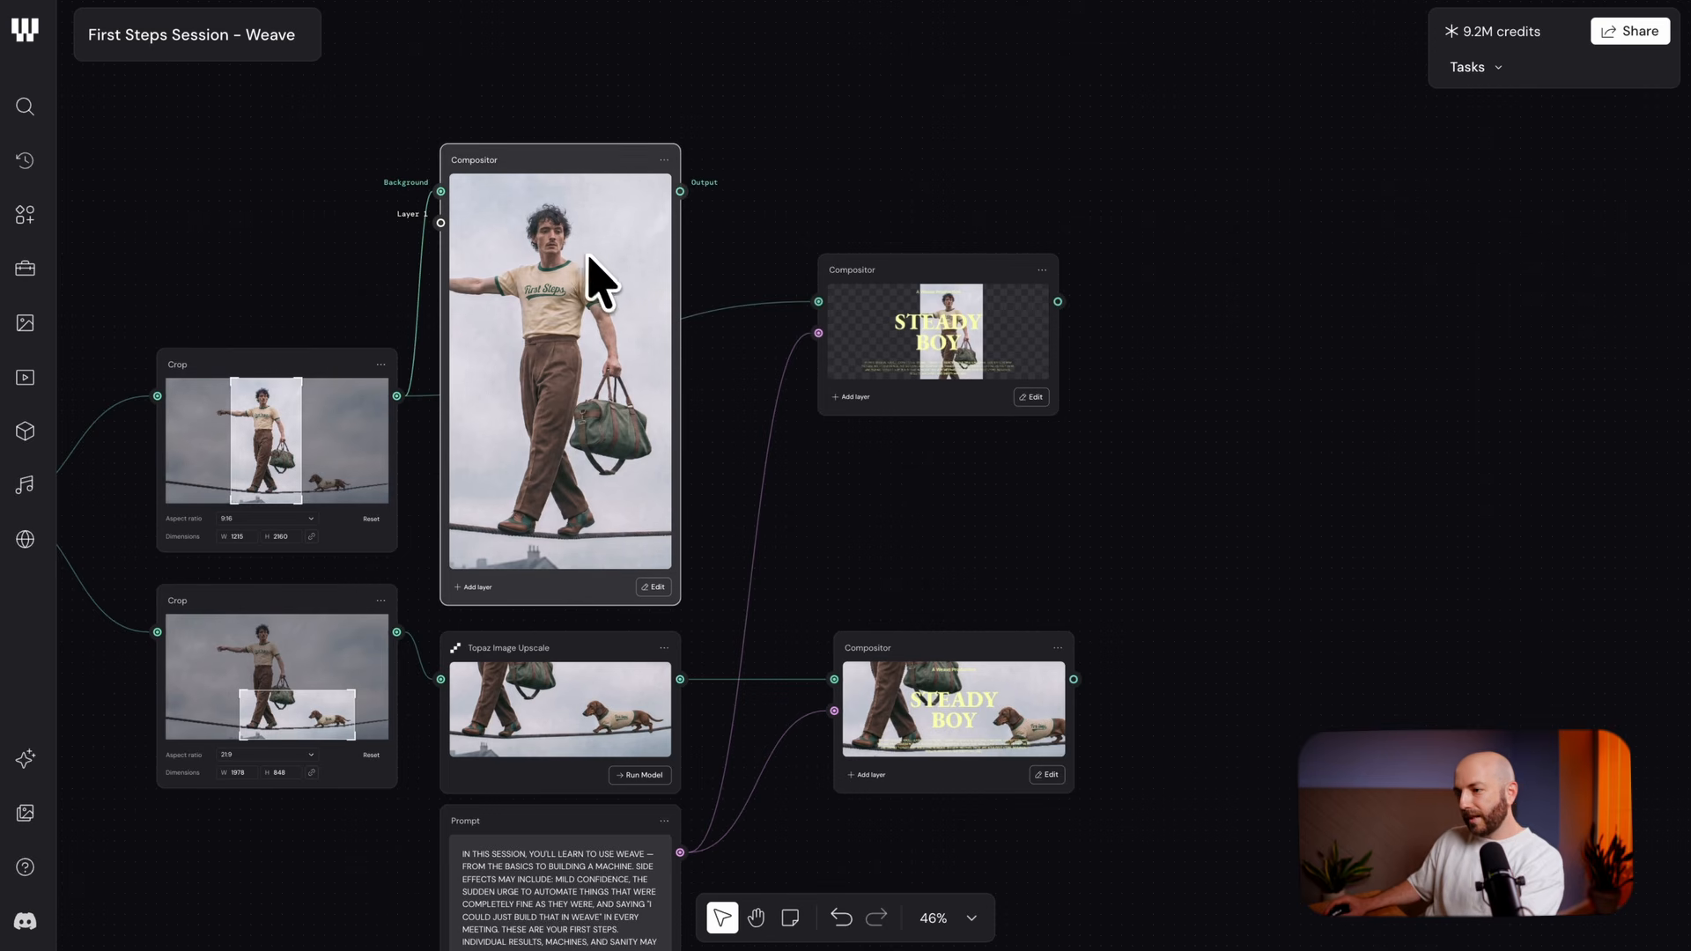
# Fit the duplicated Compositor's canvas, background and text to the 9:16 poster at a canvas height of 1920, and stack the node above the 21:9 Compositor
pyautogui.click(1031, 397)
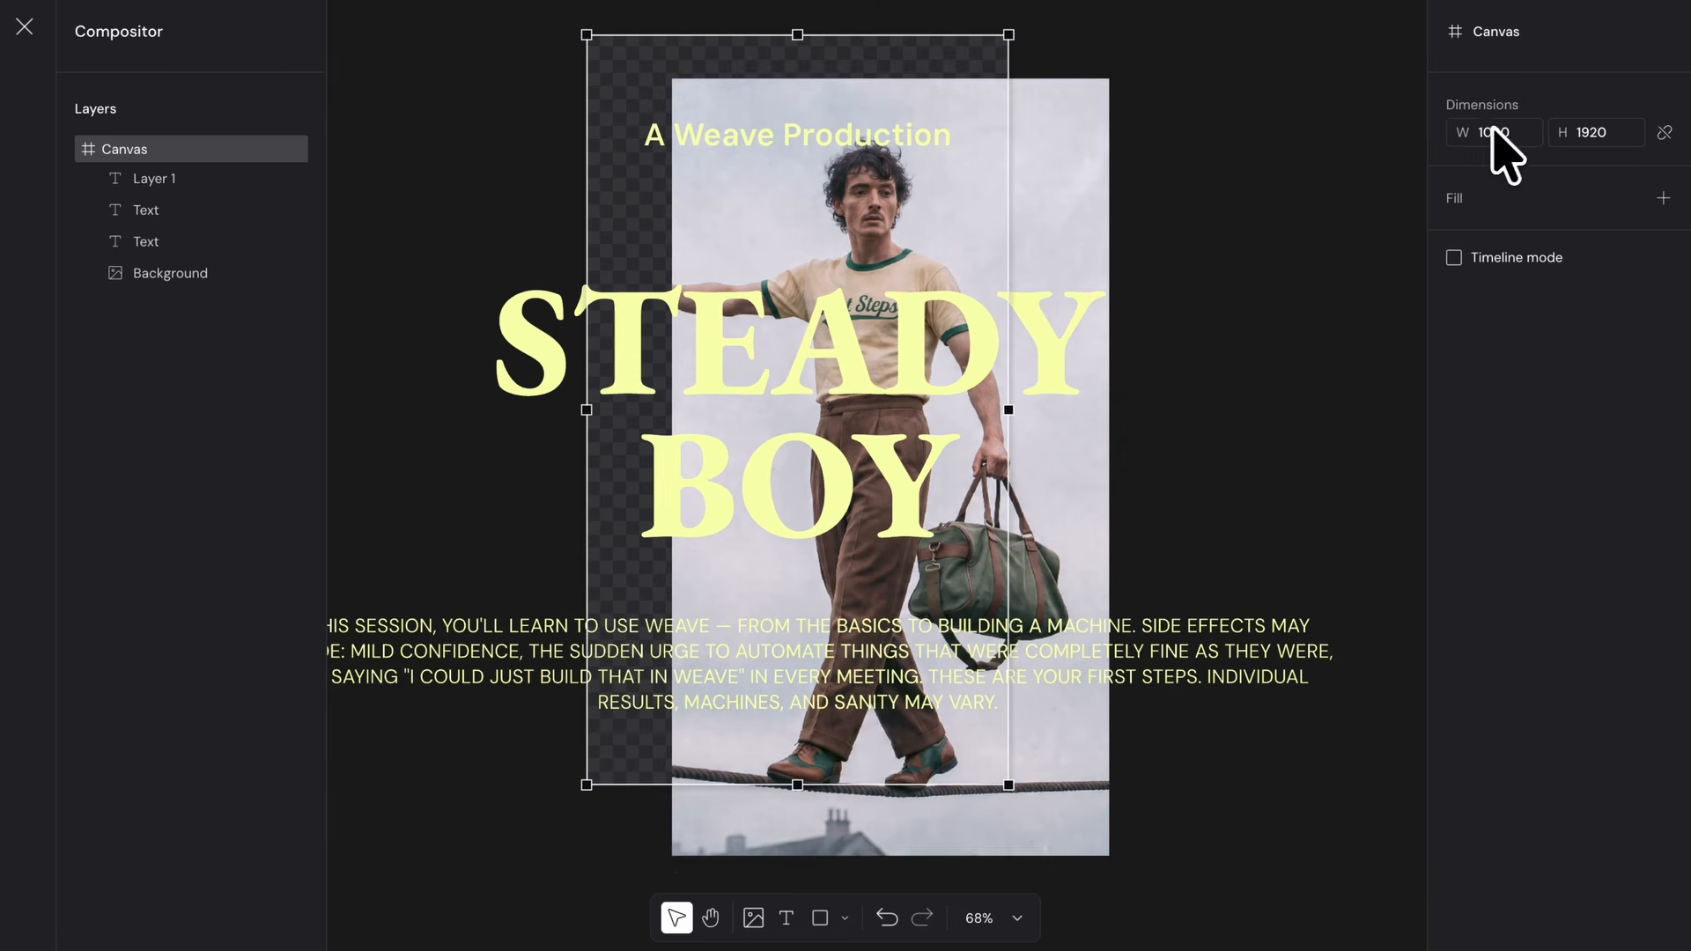
pyautogui.moveTo(1055, 199); pyautogui.dragTo(951, 148)
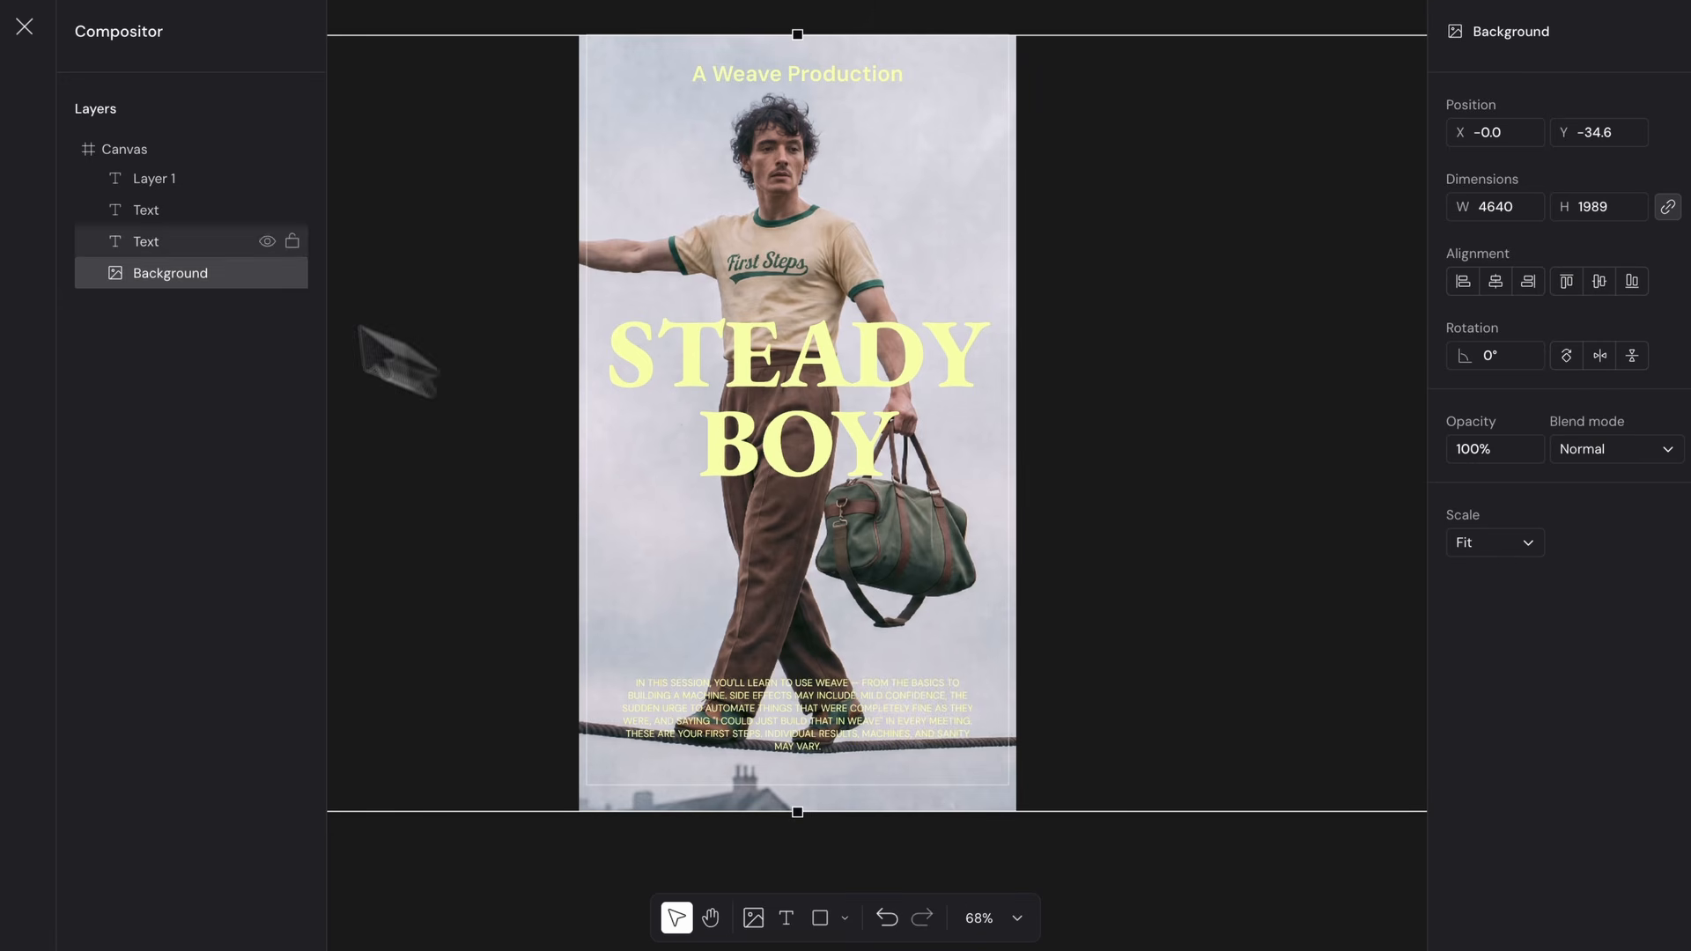
pyautogui.click(25, 28)
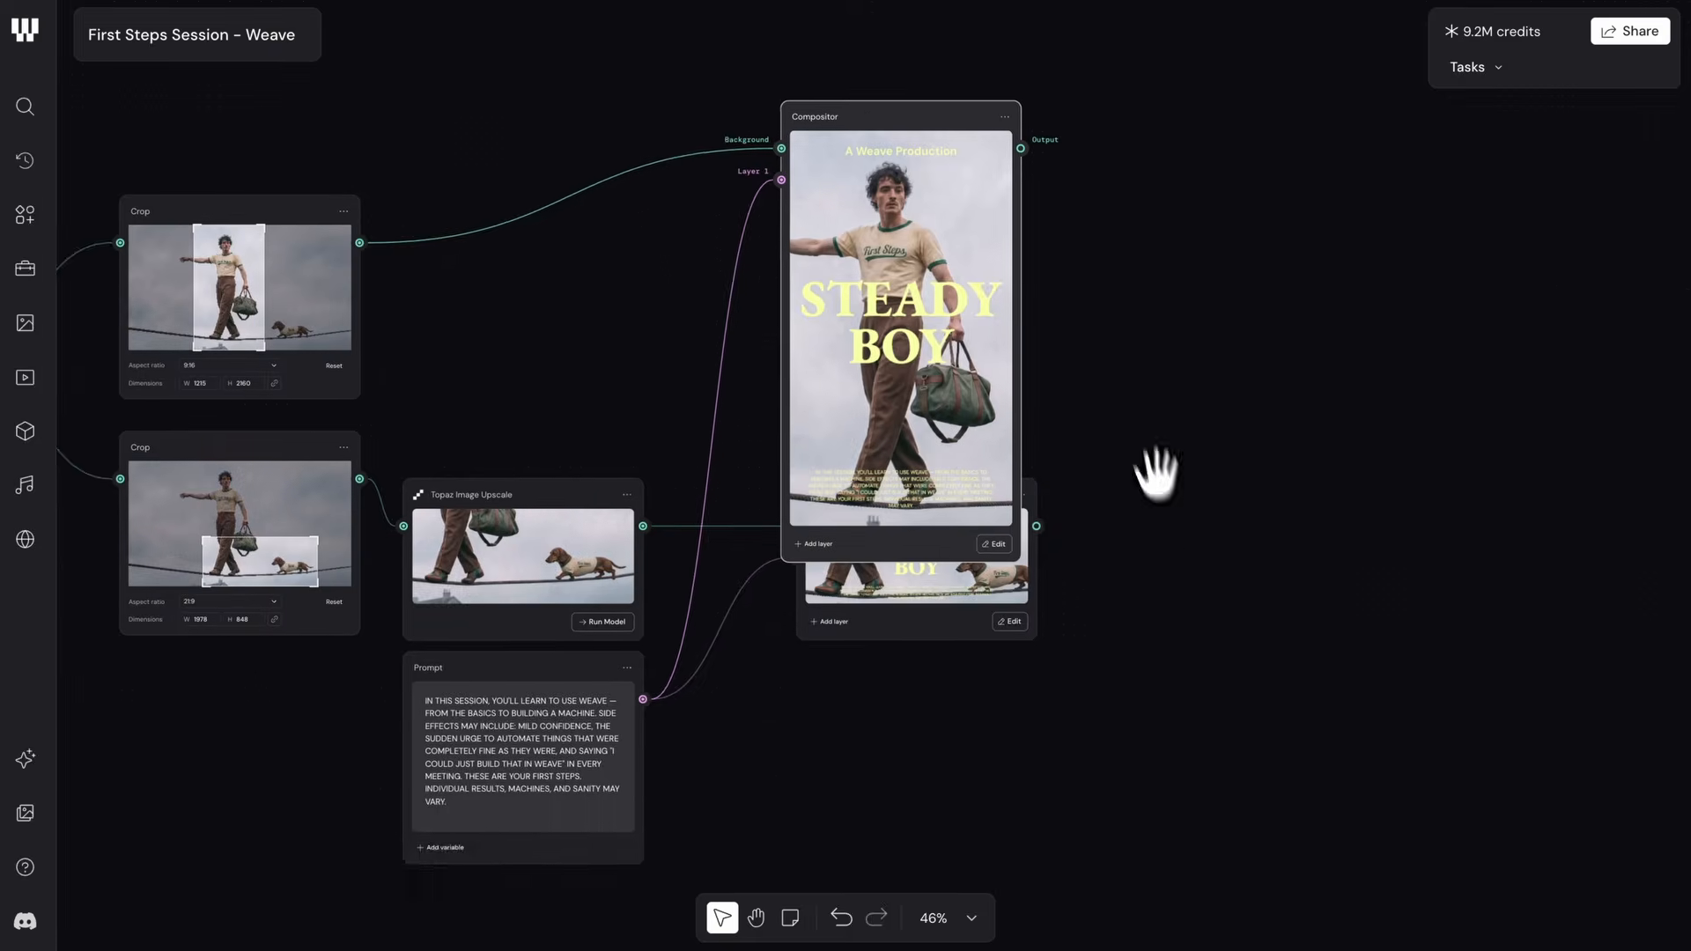
pyautogui.moveTo(959, 236); pyautogui.dragTo(946, 149)
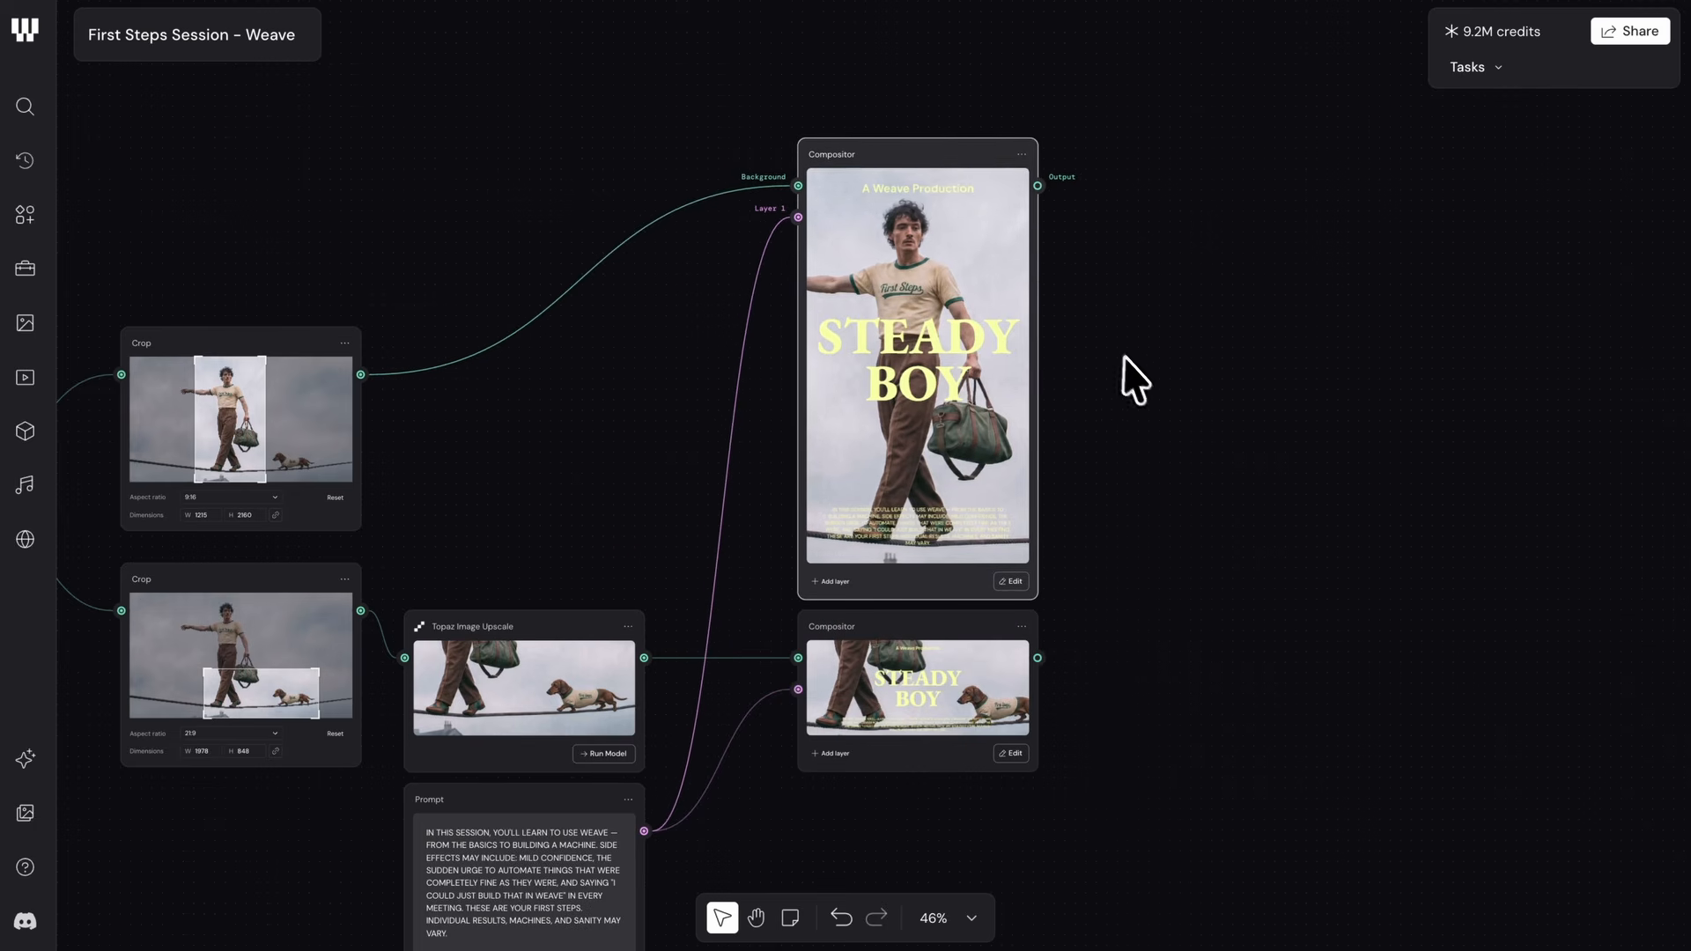
# Examine the composed STEADY BOY posters up close, checking the headline, credit and paragraph text in the 21:9 Compositor
pyautogui.scroll(5, 1118, 414)
pyautogui.scroll(1, 1192, 528)
pyautogui.scroll(-4, 1231, 669)
pyautogui.moveTo(1213, 540); pyautogui.dragTo(1204, 392)
pyautogui.scroll(3, 1098, 482)
pyautogui.moveTo(1098, 482); pyautogui.dragTo(1367, 467)
pyautogui.scroll(2, 1096, 502)
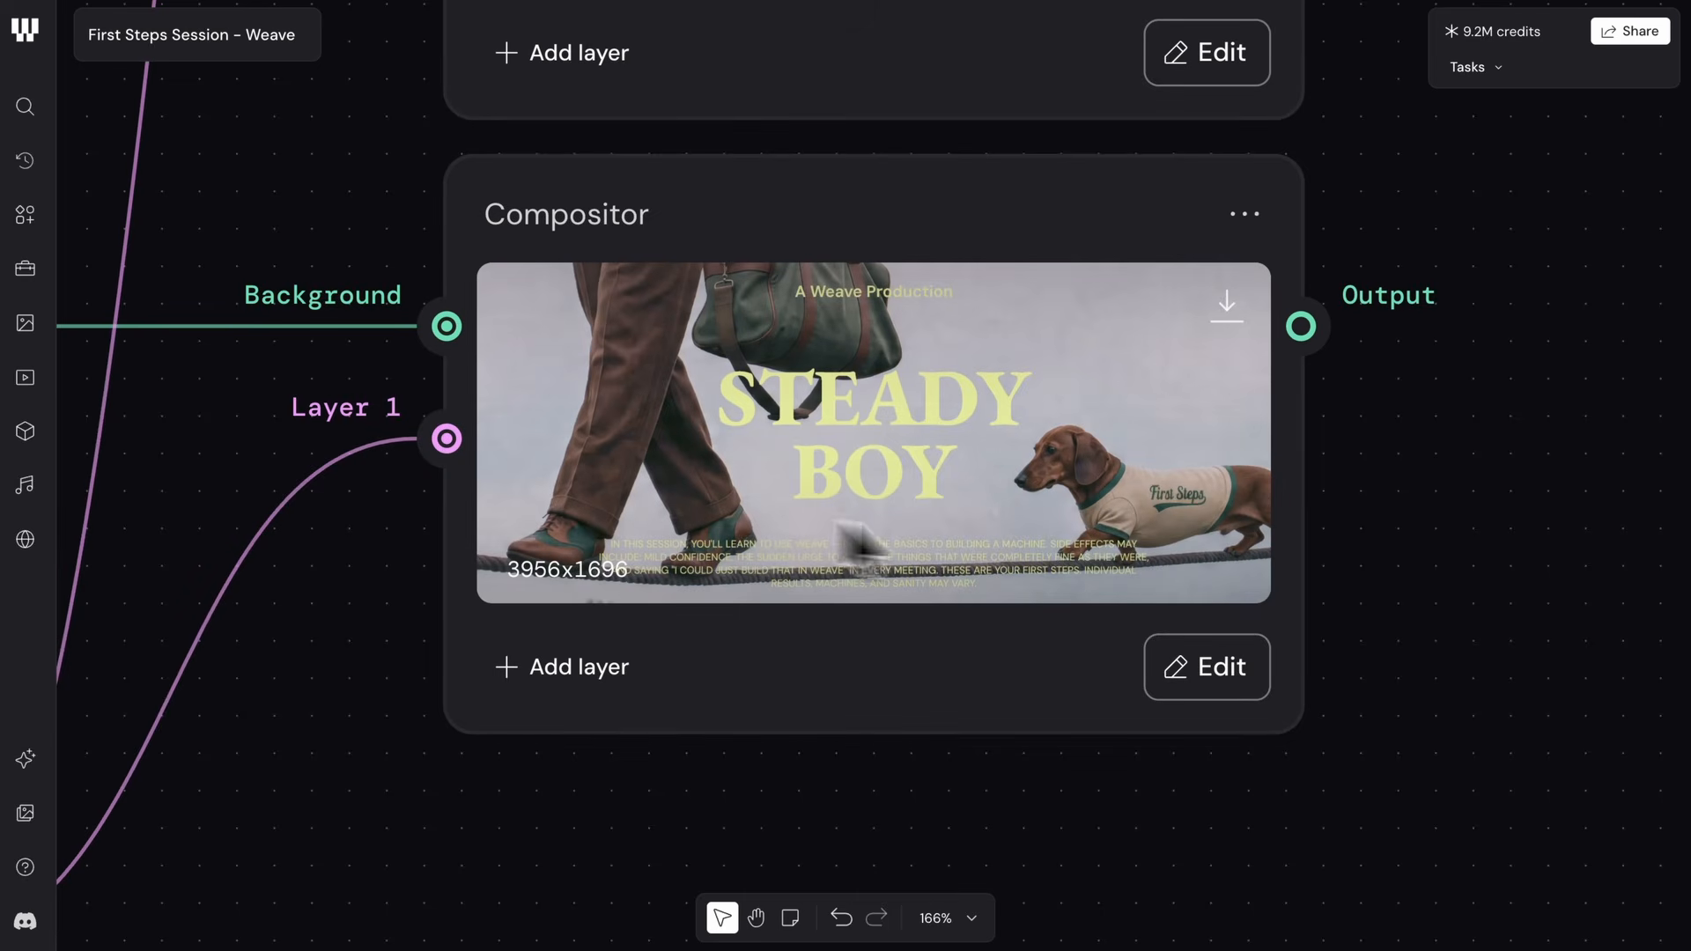
pyautogui.scroll(2, 916, 499)
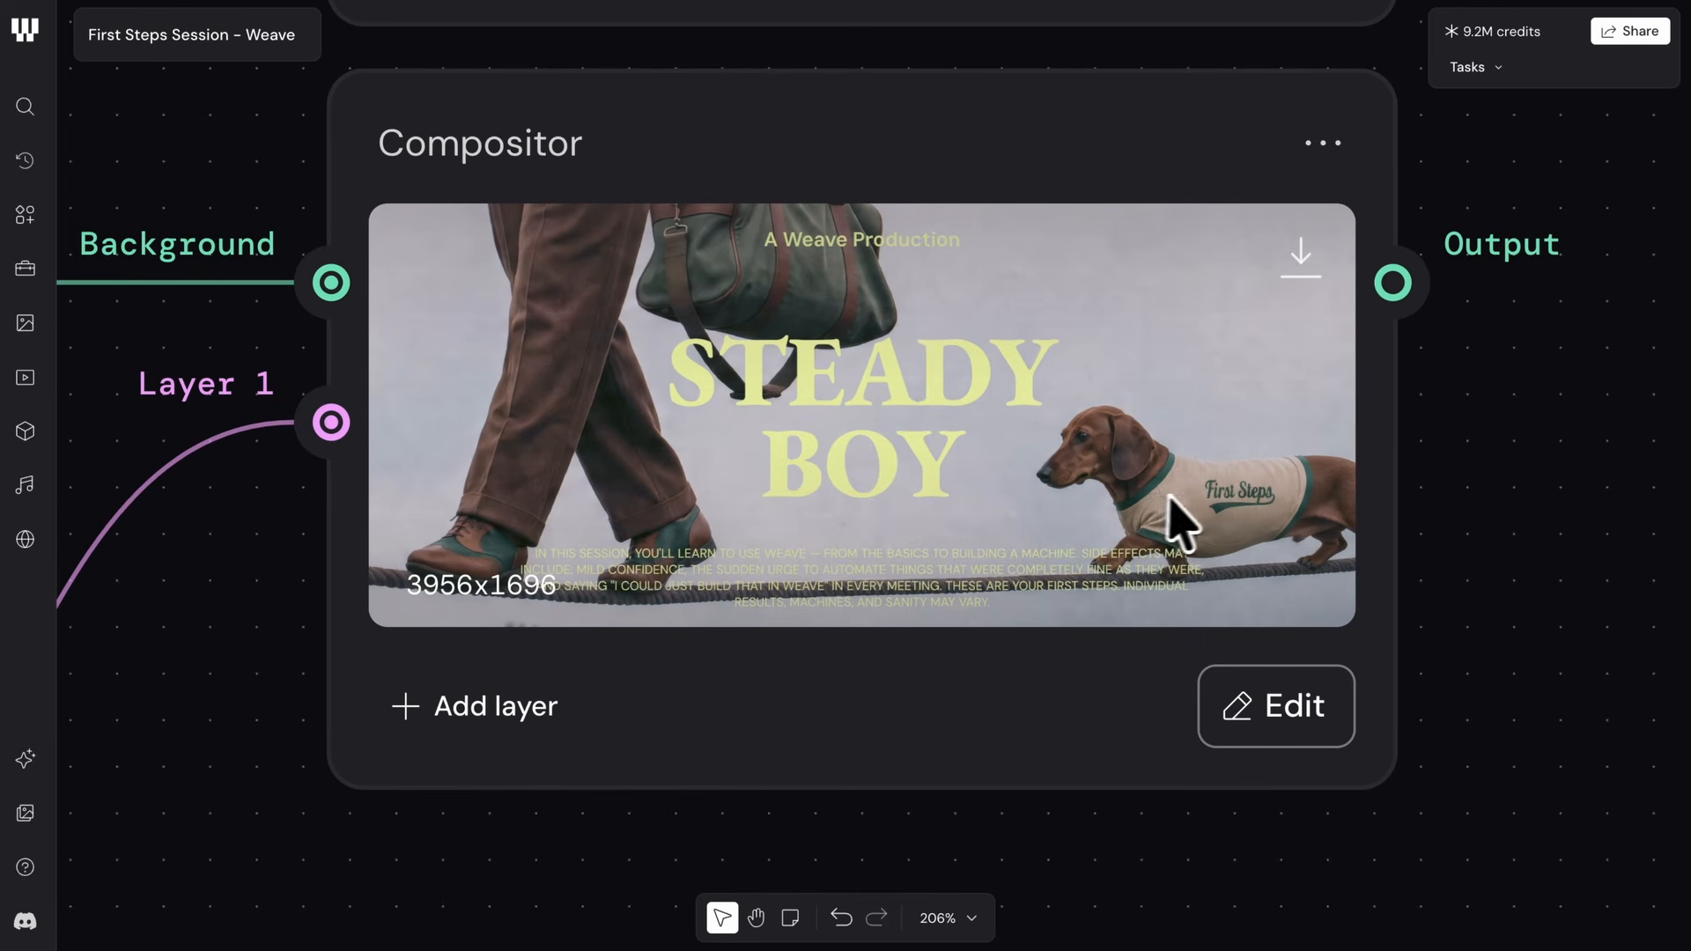
pyautogui.scroll(-10, 717, 453)
pyautogui.moveTo(733, 454); pyautogui.dragTo(780, 636)
pyautogui.moveTo(1196, 263); pyautogui.dragTo(938, 615)
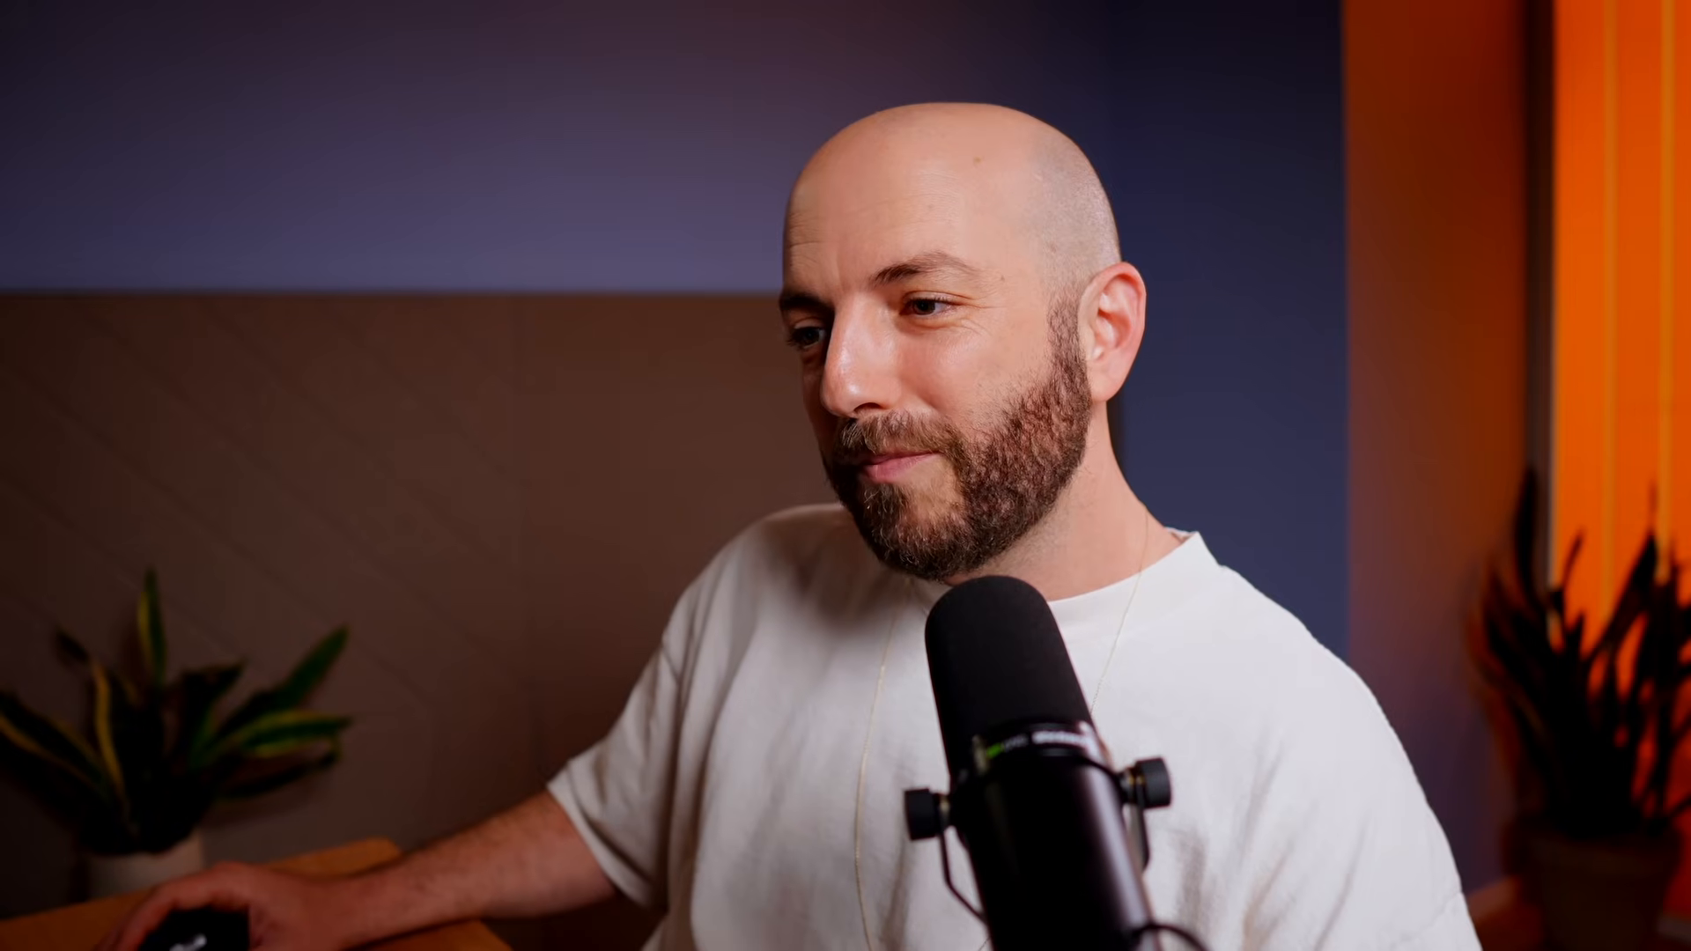
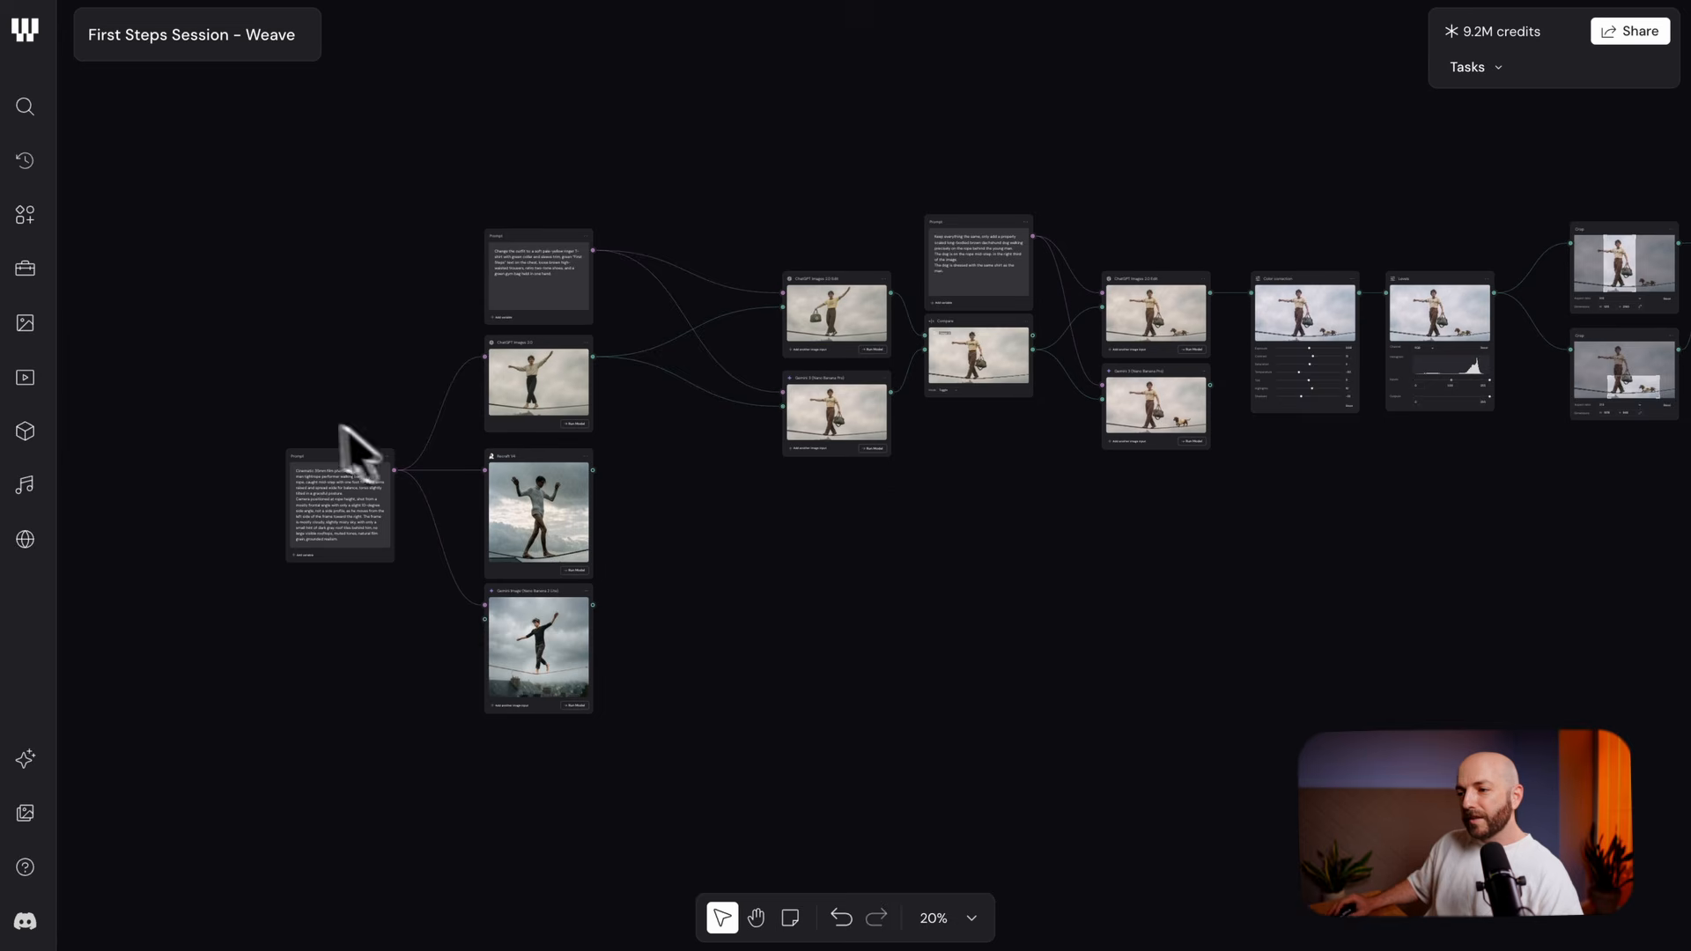
# Group the first Prompt node with its ChatGPT Images, Recraft and Gemini image models, and name the group All Models
pyautogui.moveTo(264, 383); pyautogui.dragTo(612, 721)
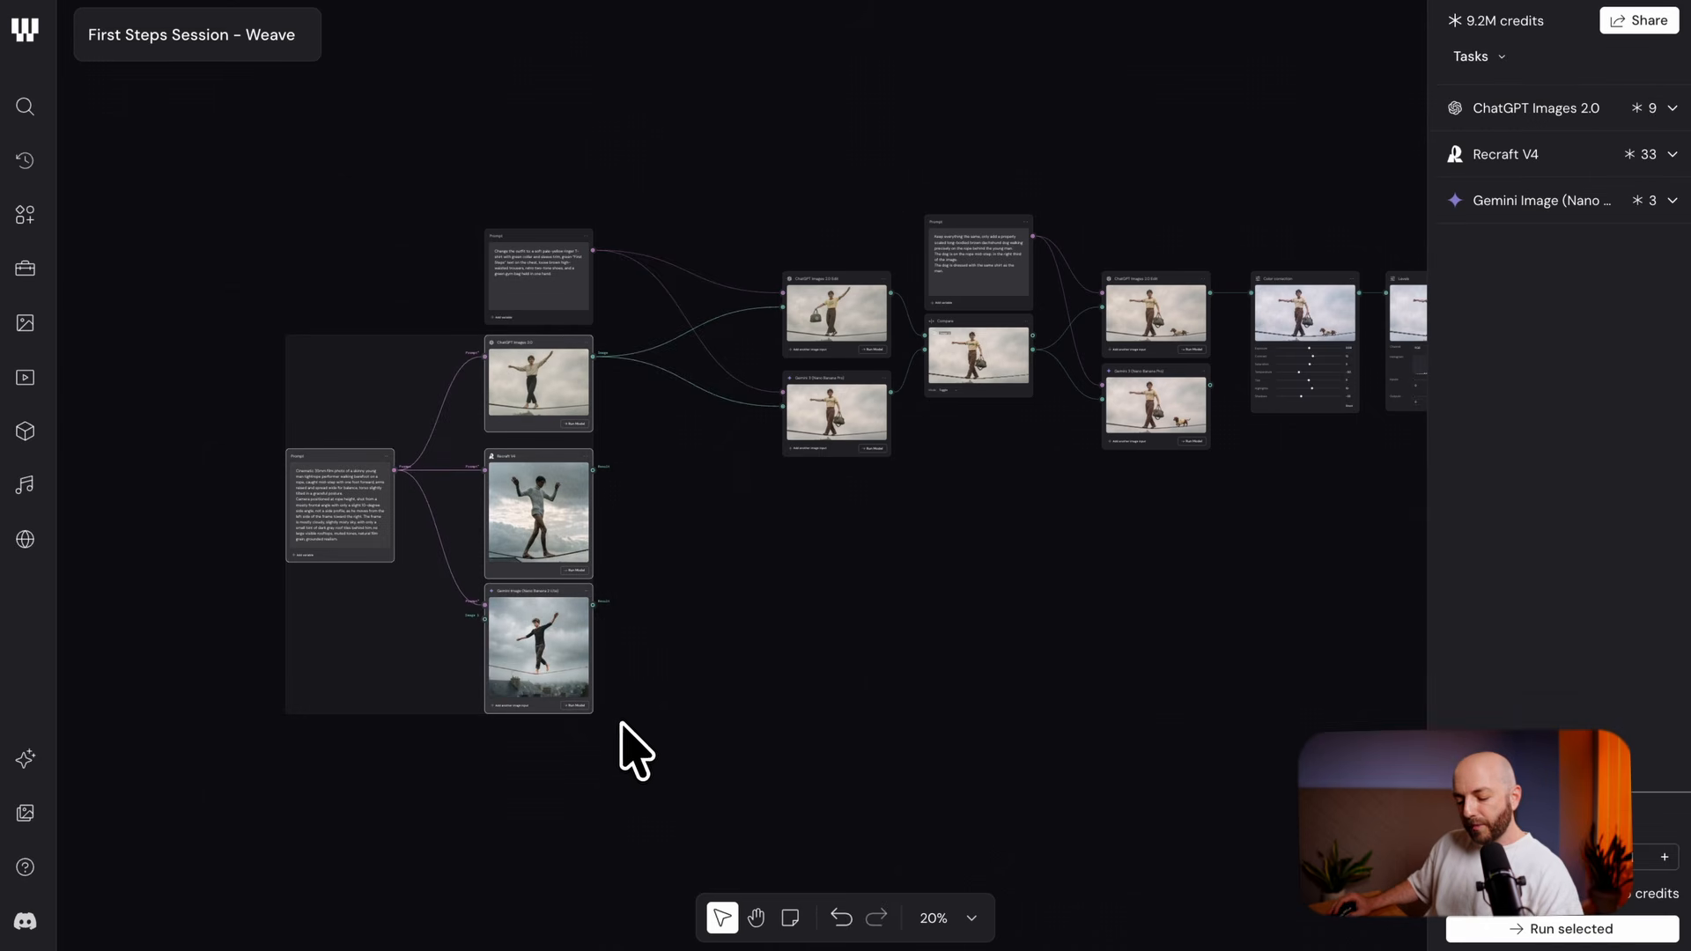
pyautogui.hotkey('ctrl', 'g')
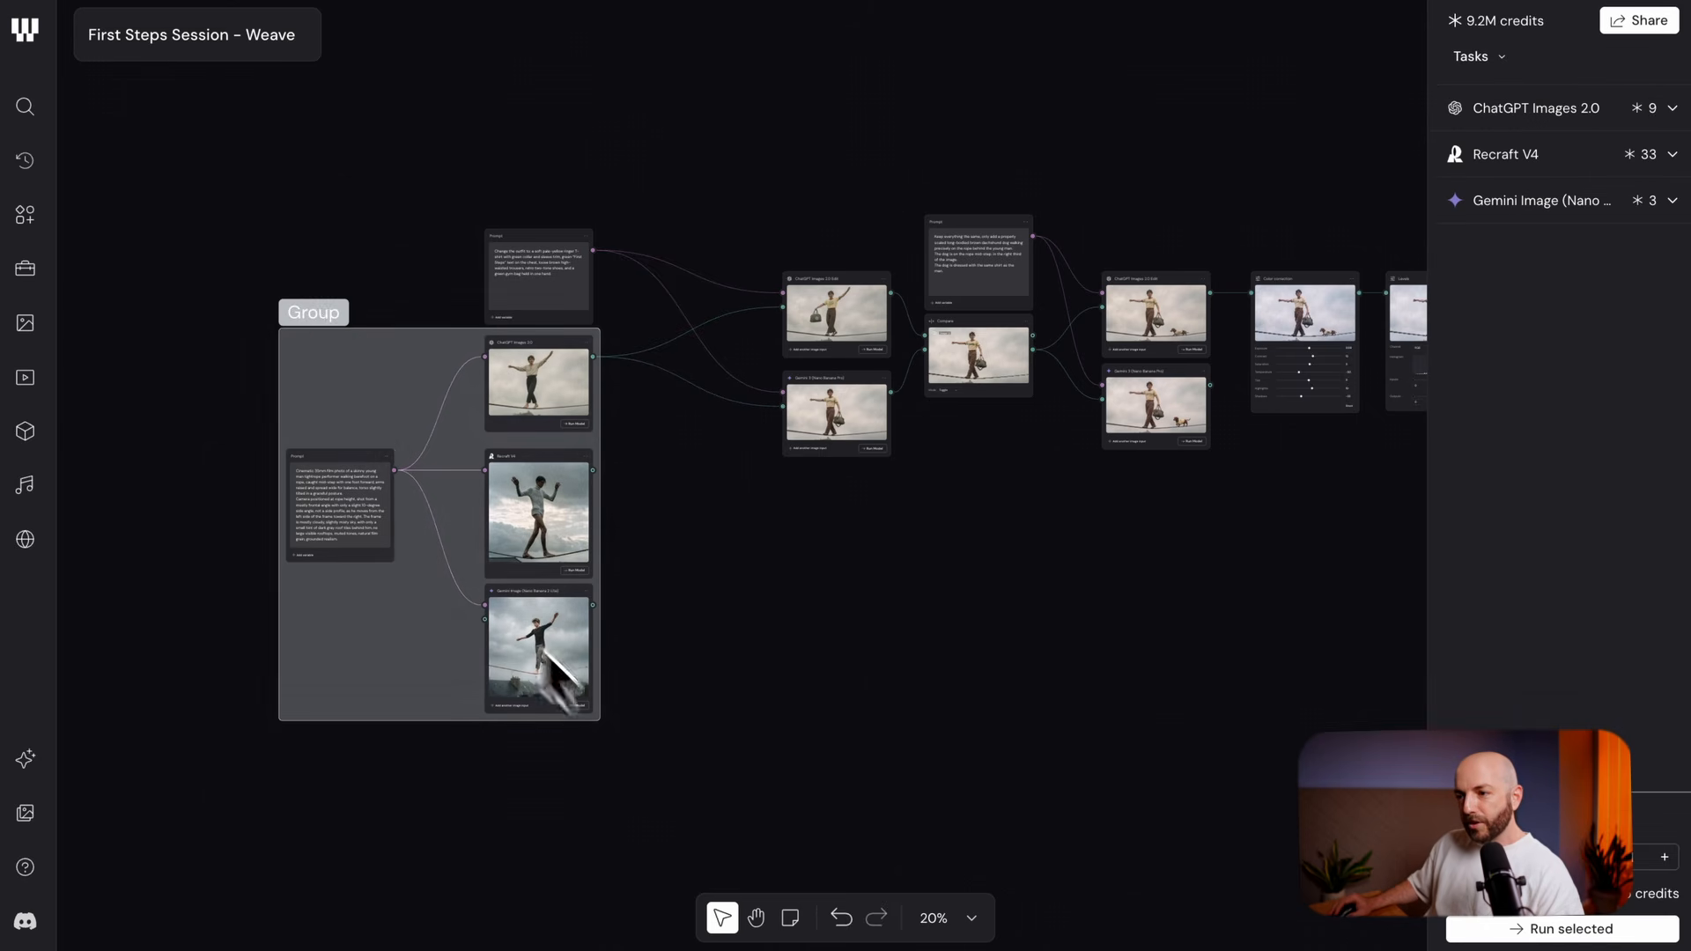
pyautogui.click(310, 325)
pyautogui.write('All Model')
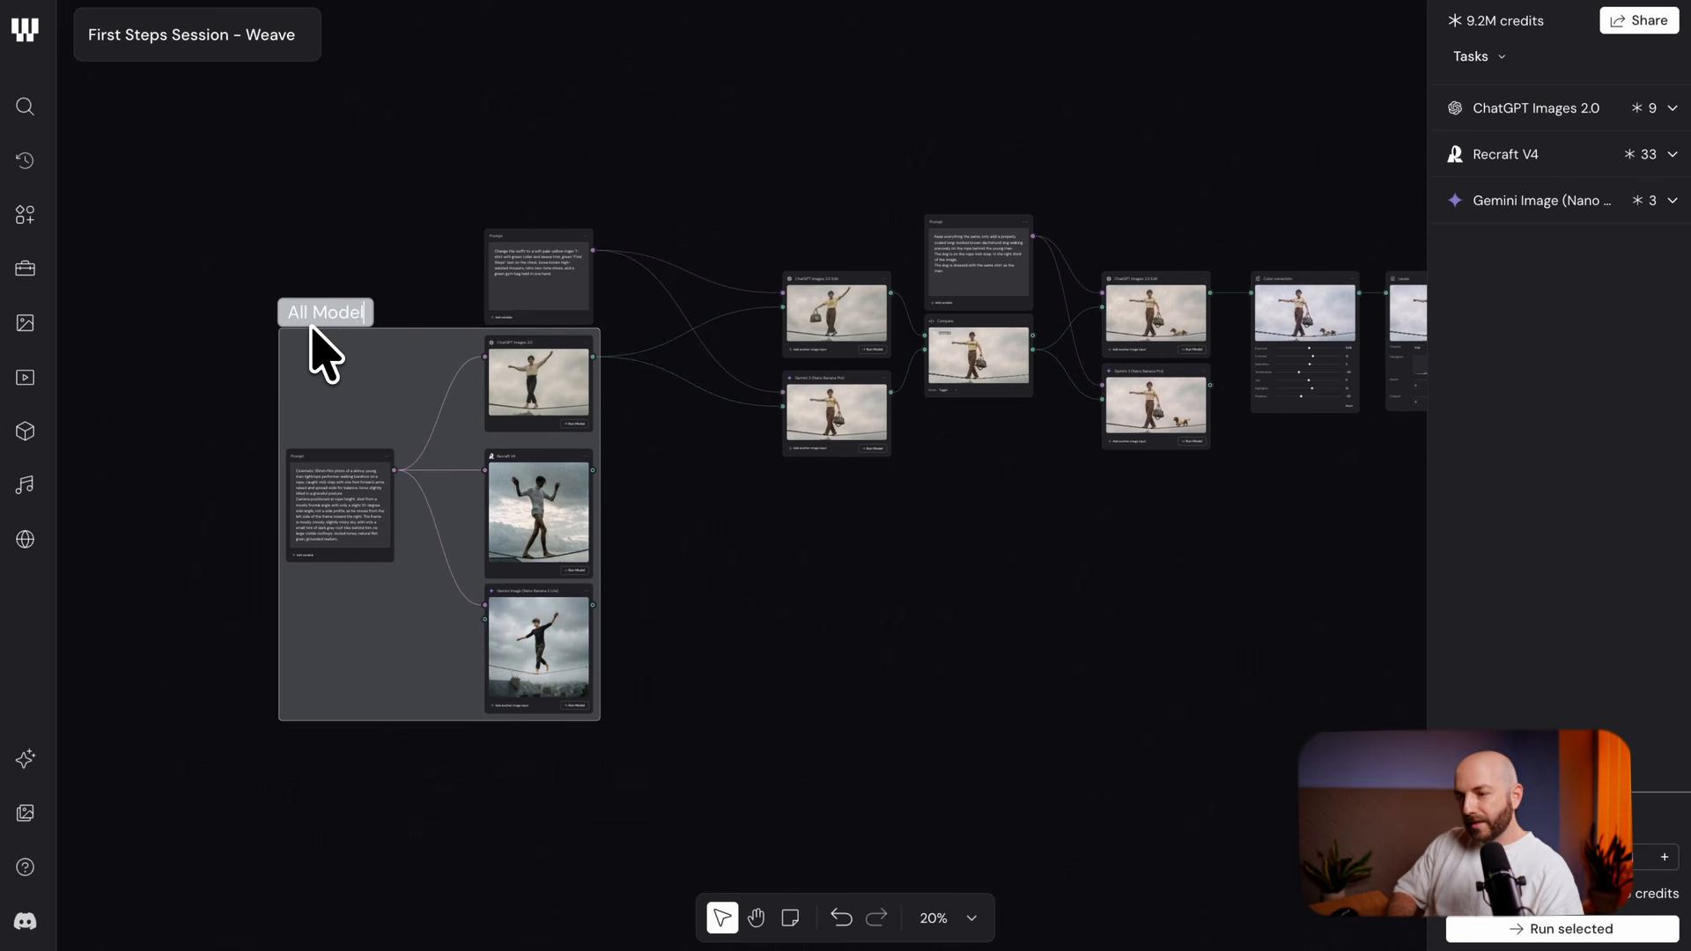
pyautogui.write('s')
pyautogui.click(627, 189)
# Group the ChatGPT and Gemini image-editing nodes with their Prompt and Compare nodes, and name the group Image to Image
pyautogui.moveTo(631, 189); pyautogui.dragTo(427, 191)
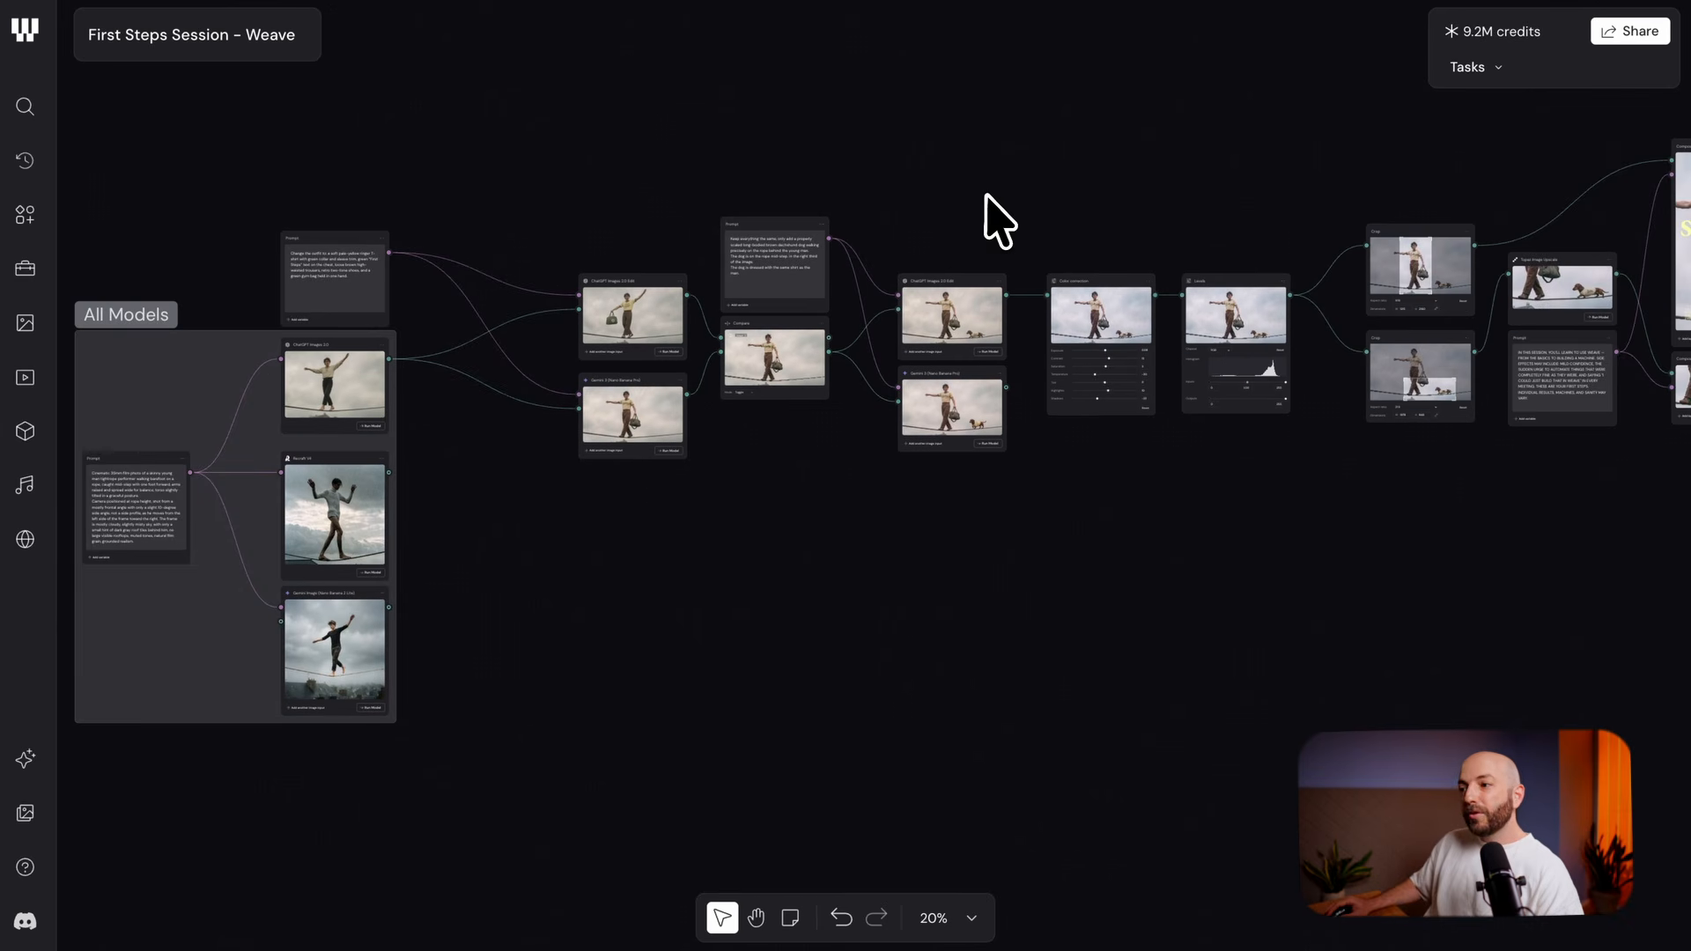
pyautogui.moveTo(984, 196); pyautogui.dragTo(592, 465)
pyautogui.hotkey('ctrl', 'g')
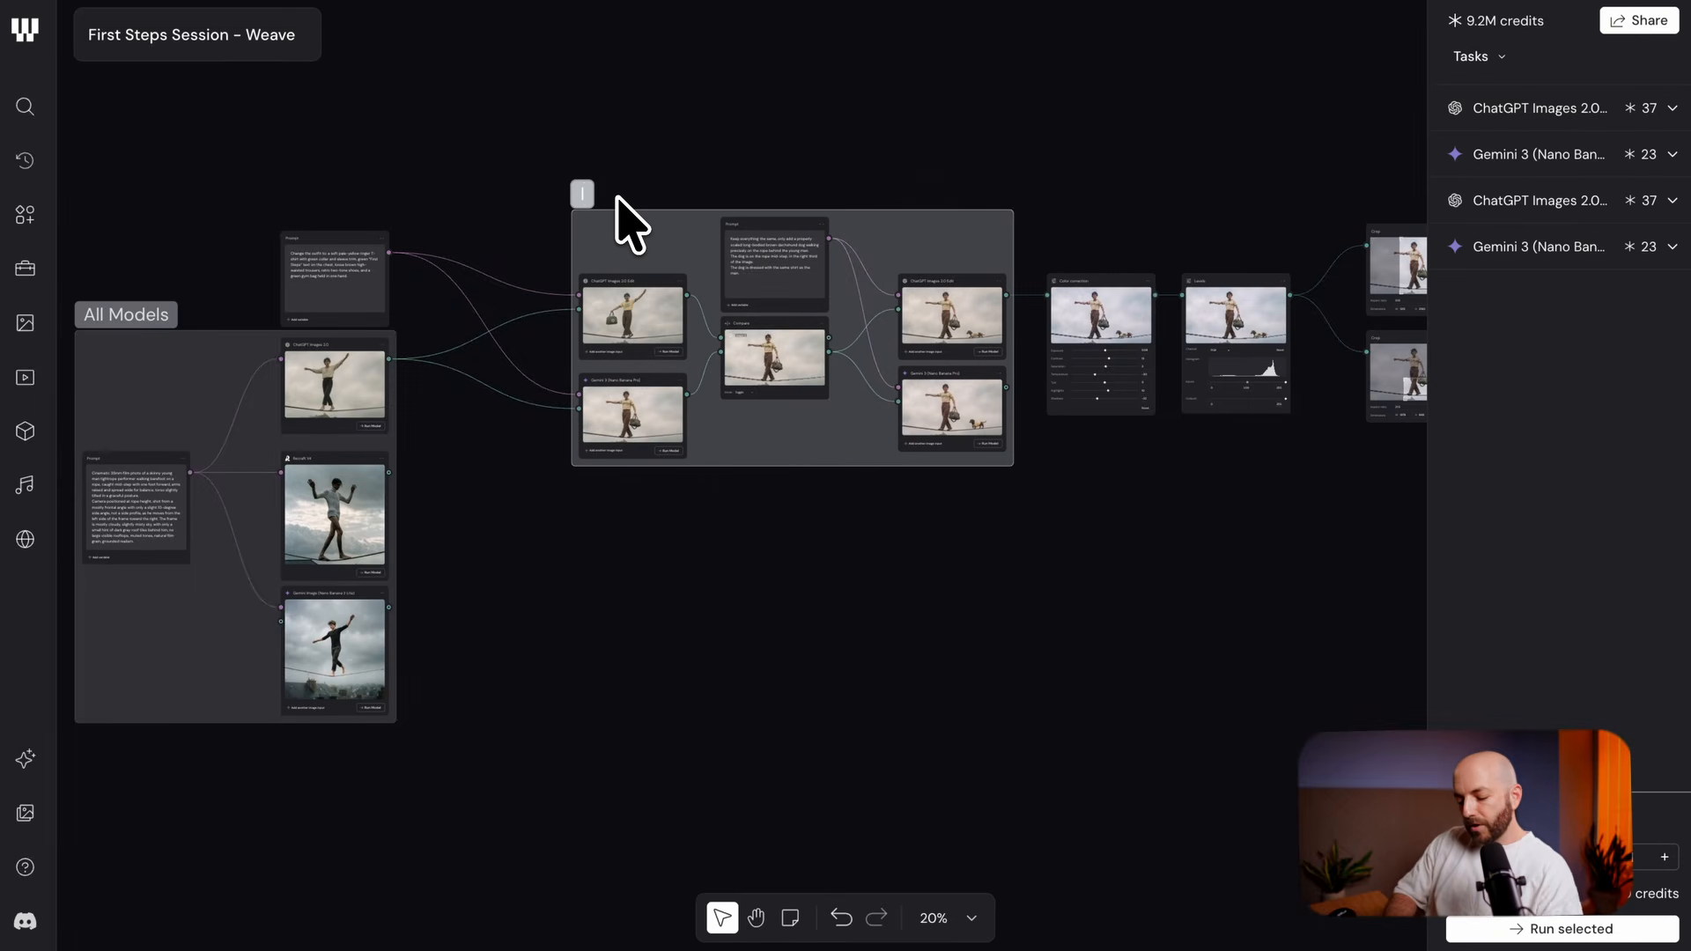
pyautogui.click(618, 199)
pyautogui.write('Image to Image')
pyautogui.click(668, 560)
# Group all nodes from Color correction to the Compositors as Gaining Control with Editing Tools, and move Color correction up roughly level with Levels
pyautogui.moveTo(983, 149); pyautogui.dragTo(597, 423)
pyautogui.moveTo(786, 427); pyautogui.dragTo(725, 424)
pyautogui.moveTo(1113, 566); pyautogui.dragTo(728, 570)
pyautogui.moveTo(1474, 208); pyautogui.dragTo(586, 573)
pyautogui.hotkey('ctrl', 'g')
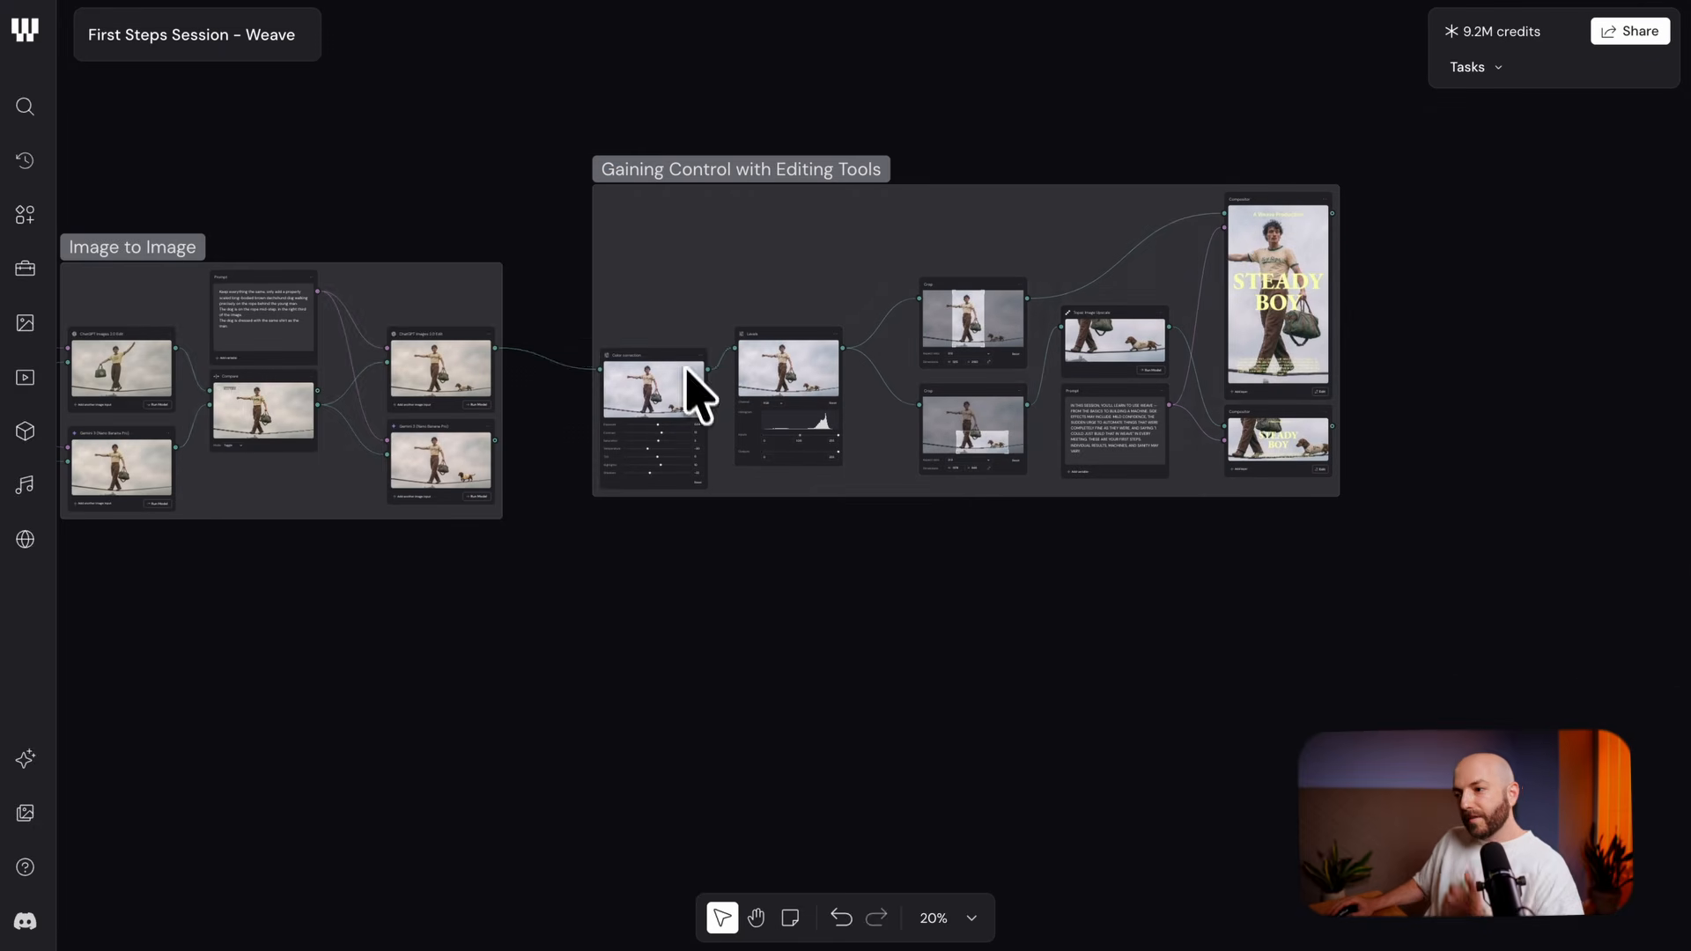
pyautogui.moveTo(687, 355); pyautogui.dragTo(687, 340)
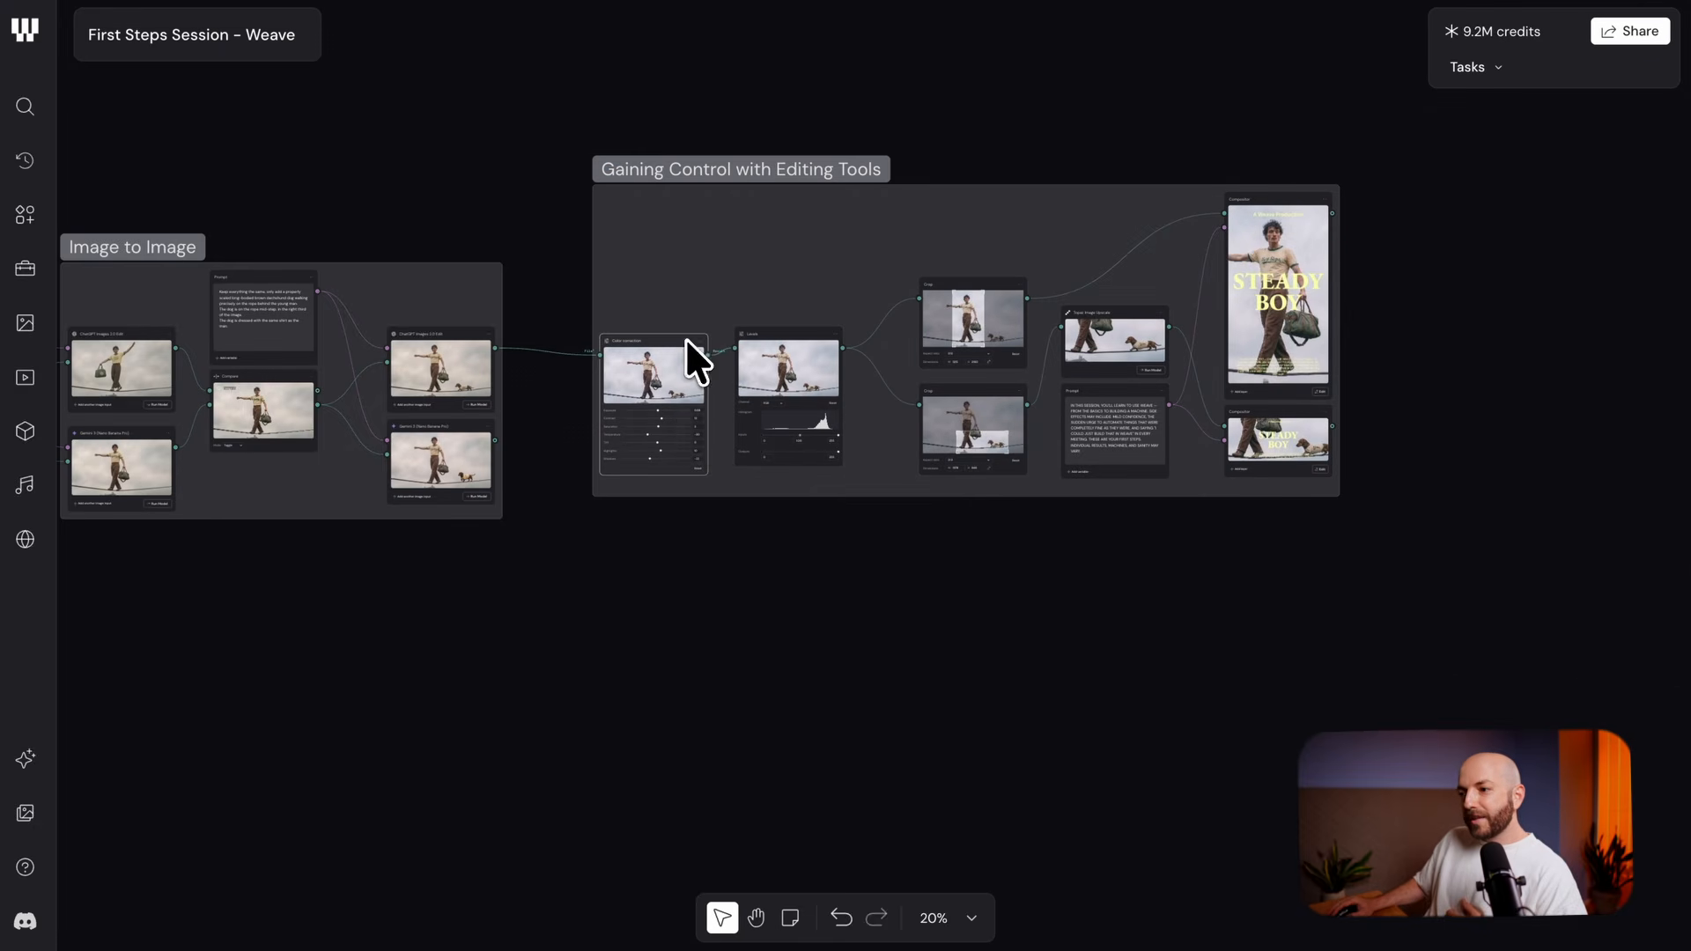
# Review the grouped workflow and examine the color-graded image in the Levels node as the source for the video section
pyautogui.hscroll(-4, 1042, 291)
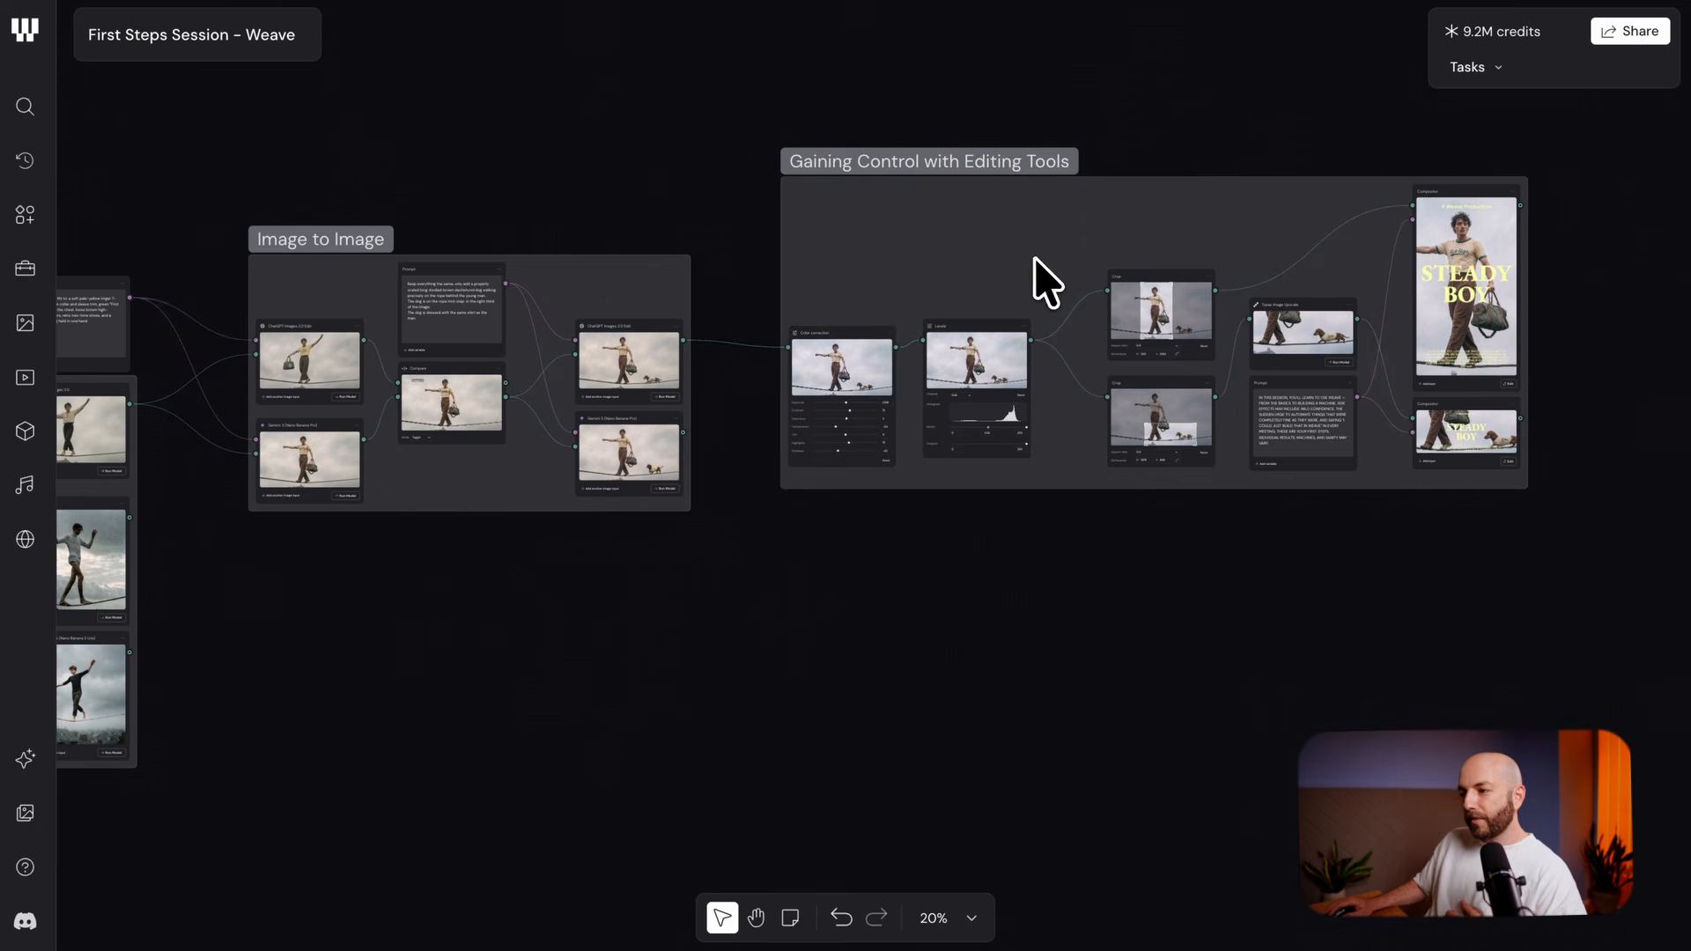
pyautogui.scroll(3, 1034, 260)
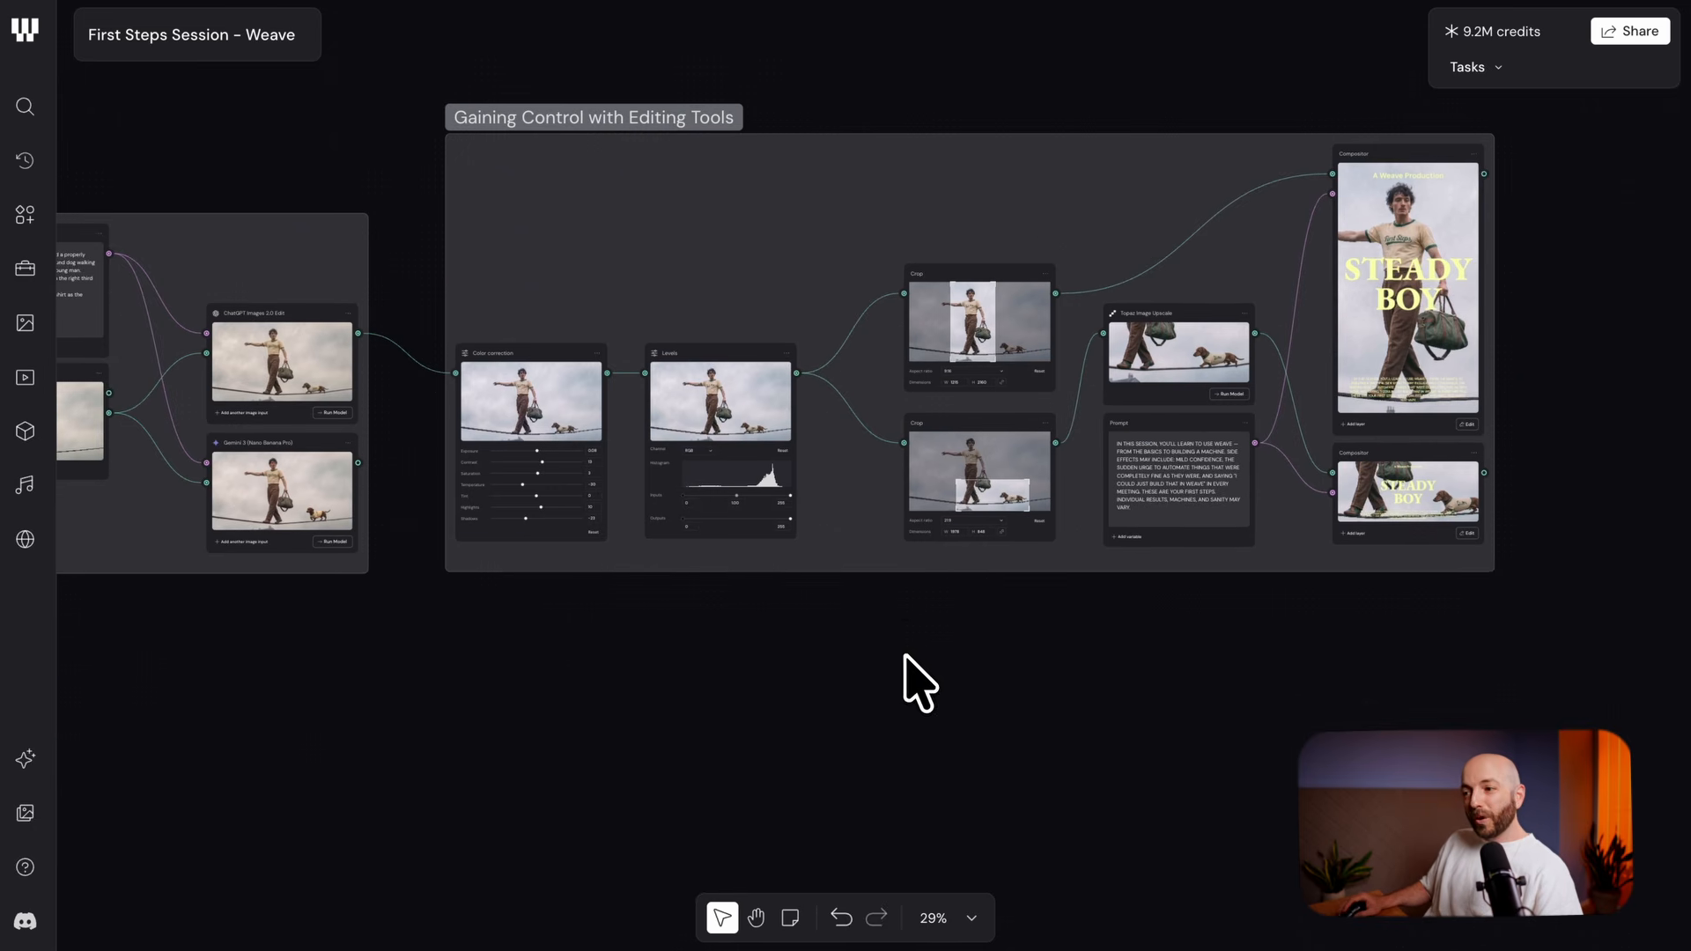
pyautogui.scroll(5, 920, 679)
pyautogui.moveTo(806, 543); pyautogui.dragTo(933, 707)
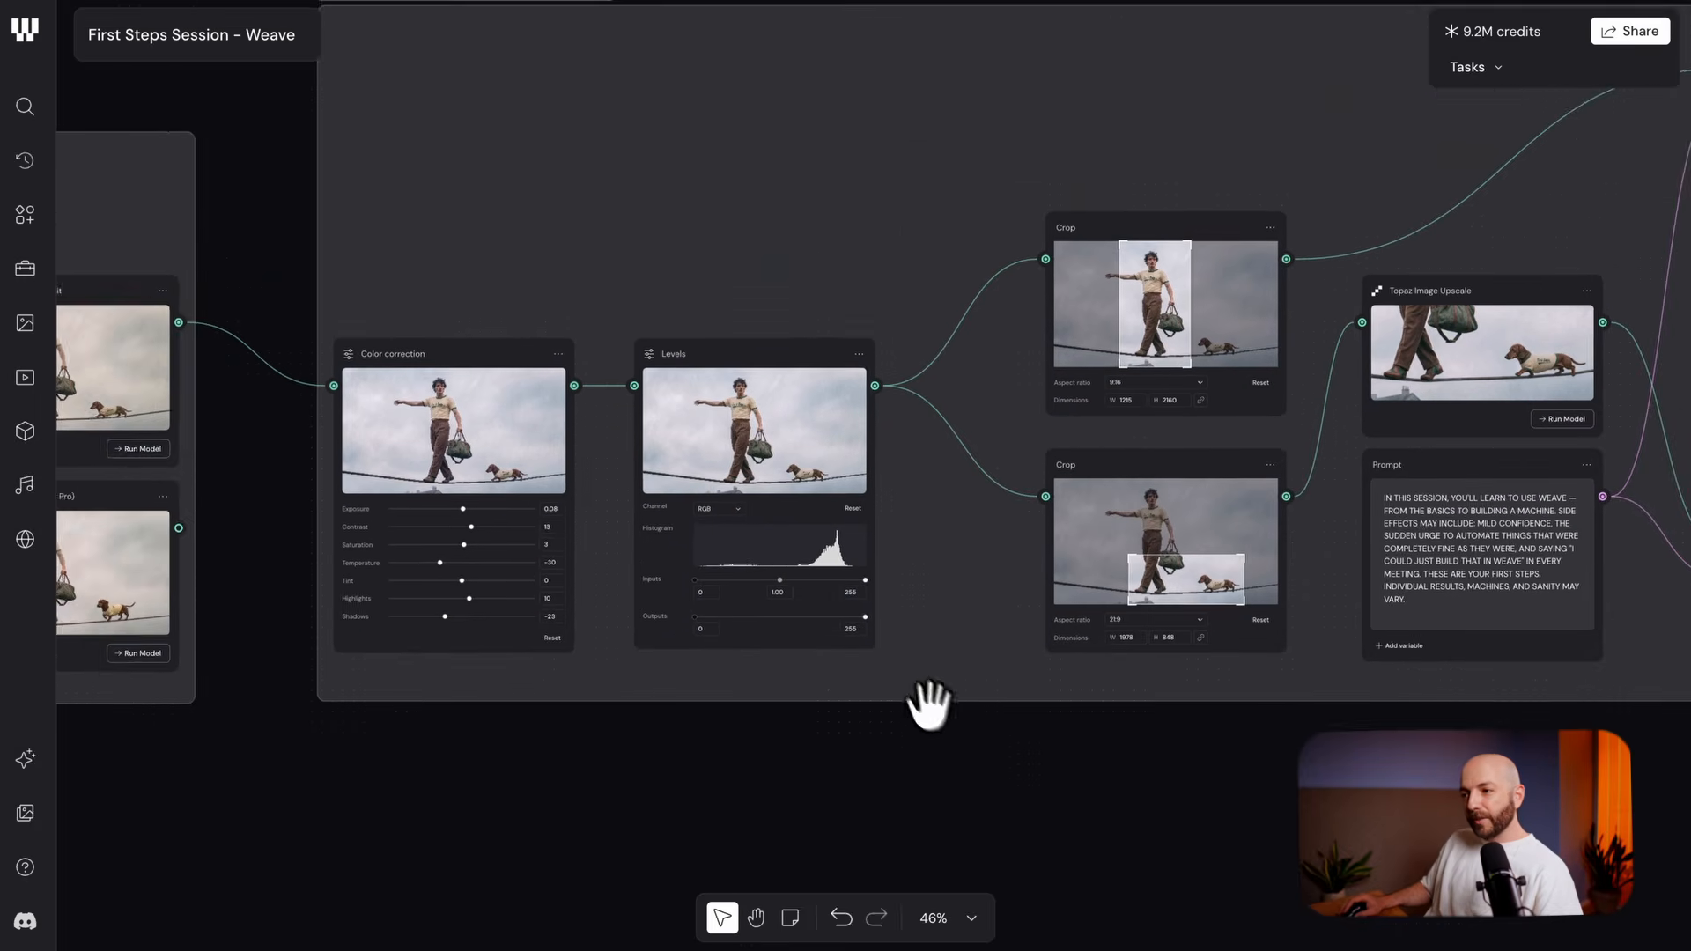
pyautogui.scroll(5, 906, 568)
pyautogui.moveTo(925, 506); pyautogui.dragTo(1039, 615)
pyautogui.scroll(5, 870, 467)
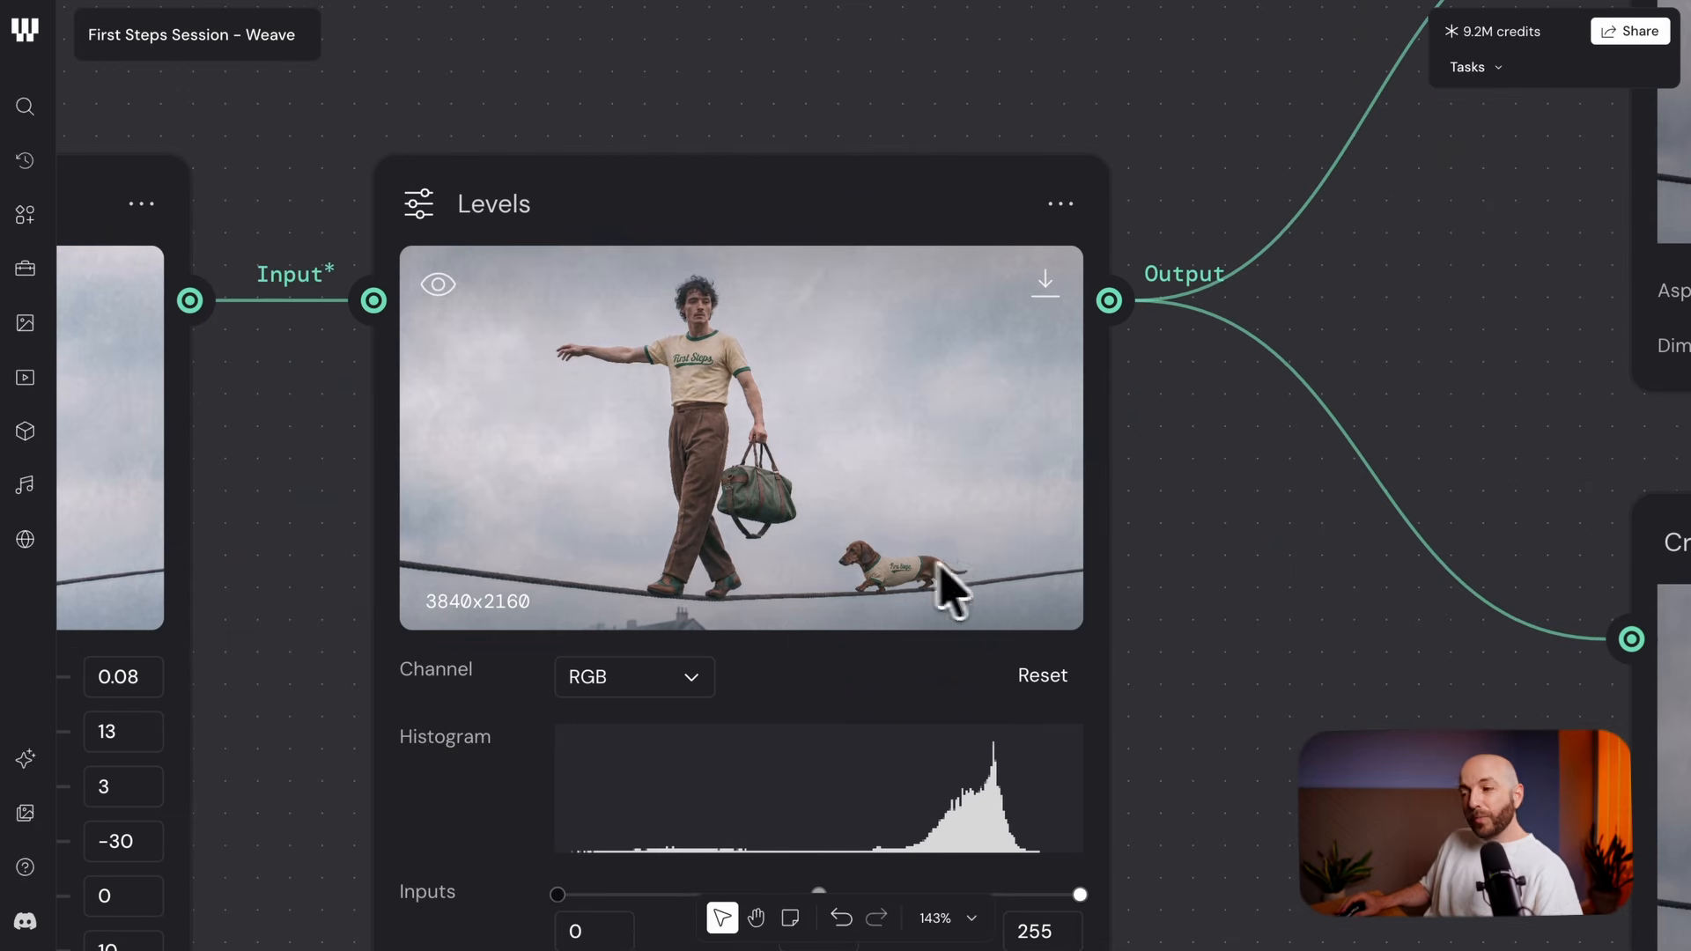
pyautogui.scroll(-10, 889, 539)
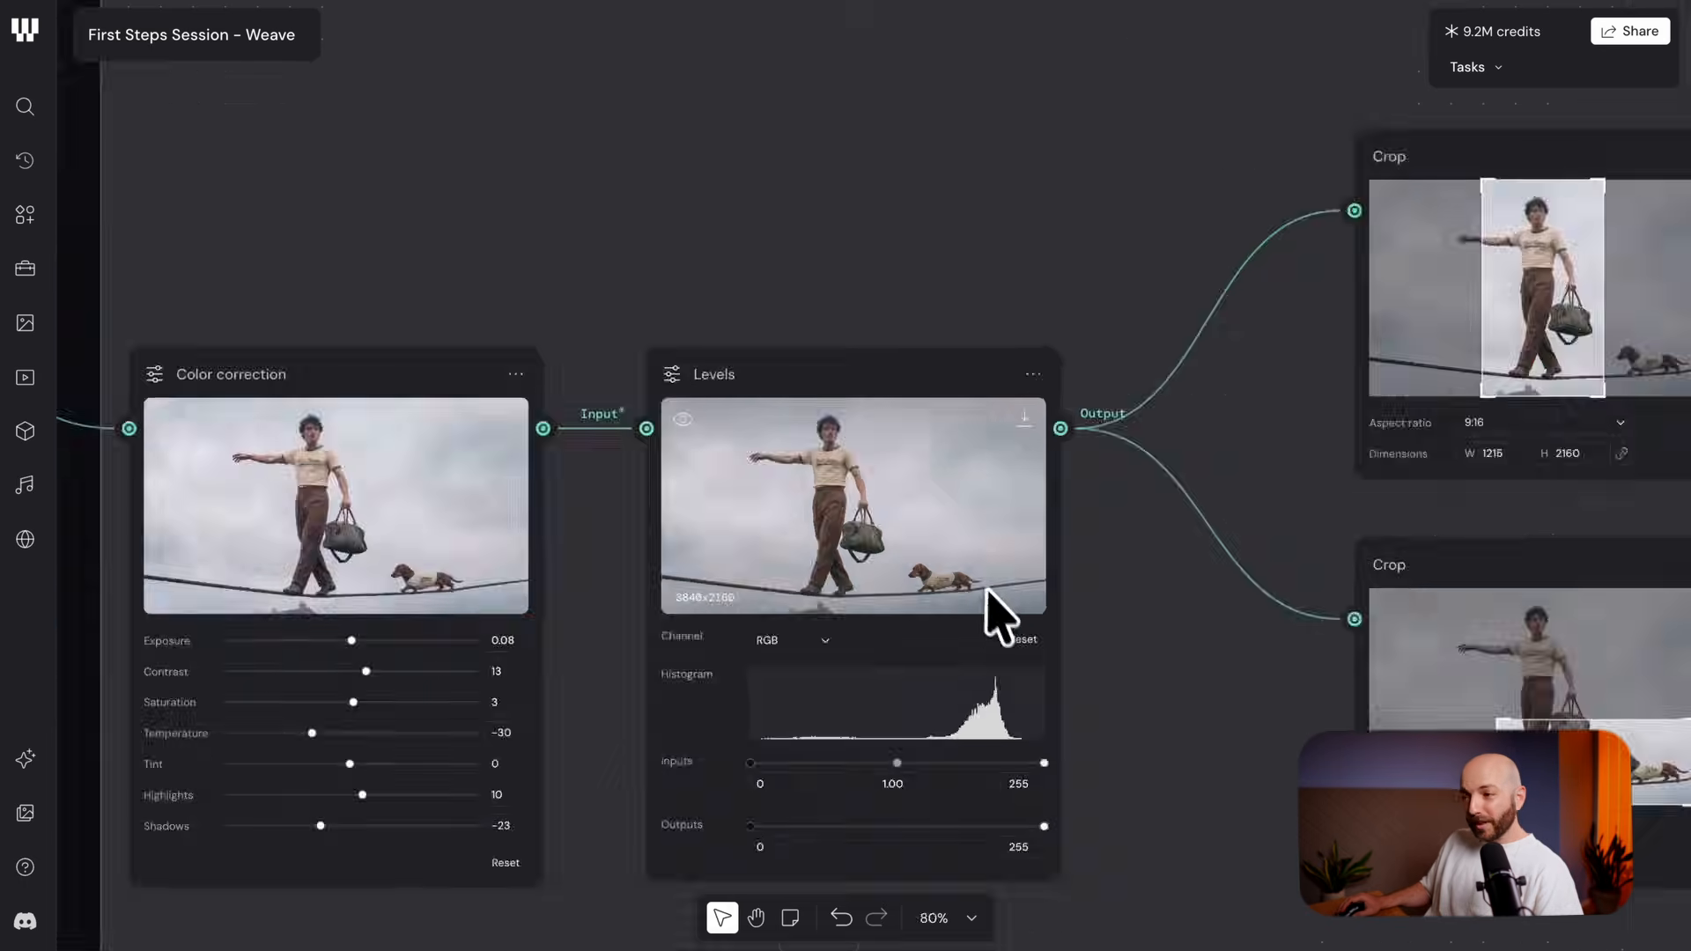
pyautogui.moveTo(1109, 669); pyautogui.dragTo(1012, 558)
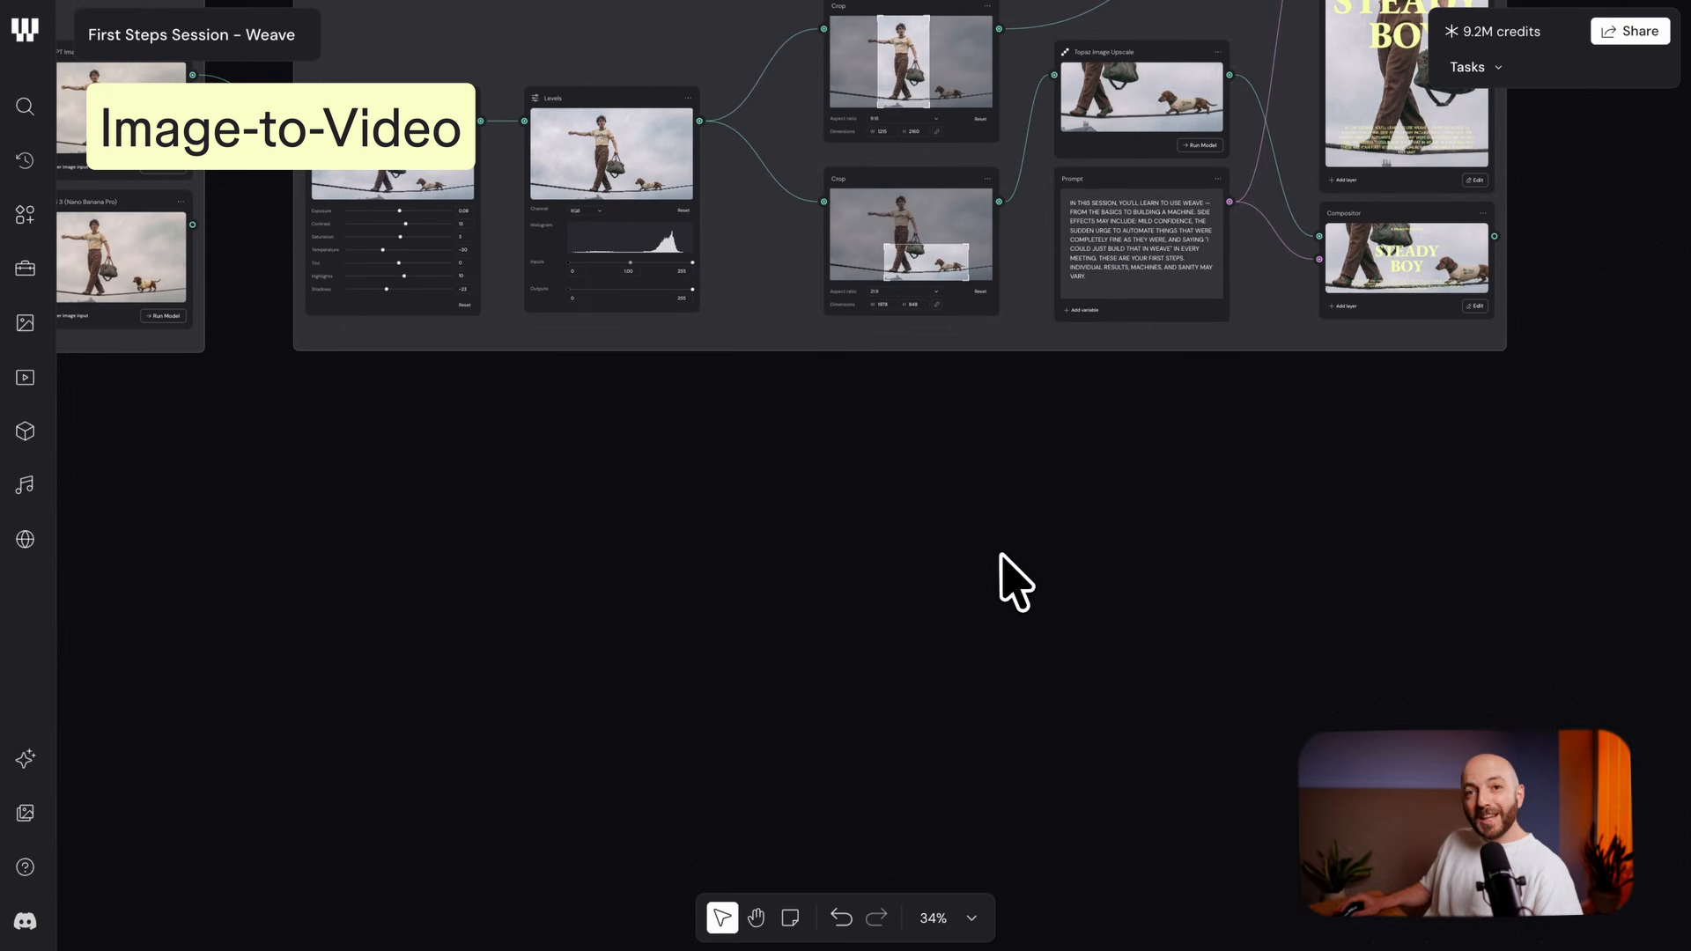
pyautogui.moveTo(1094, 545); pyautogui.dragTo(1188, 823)
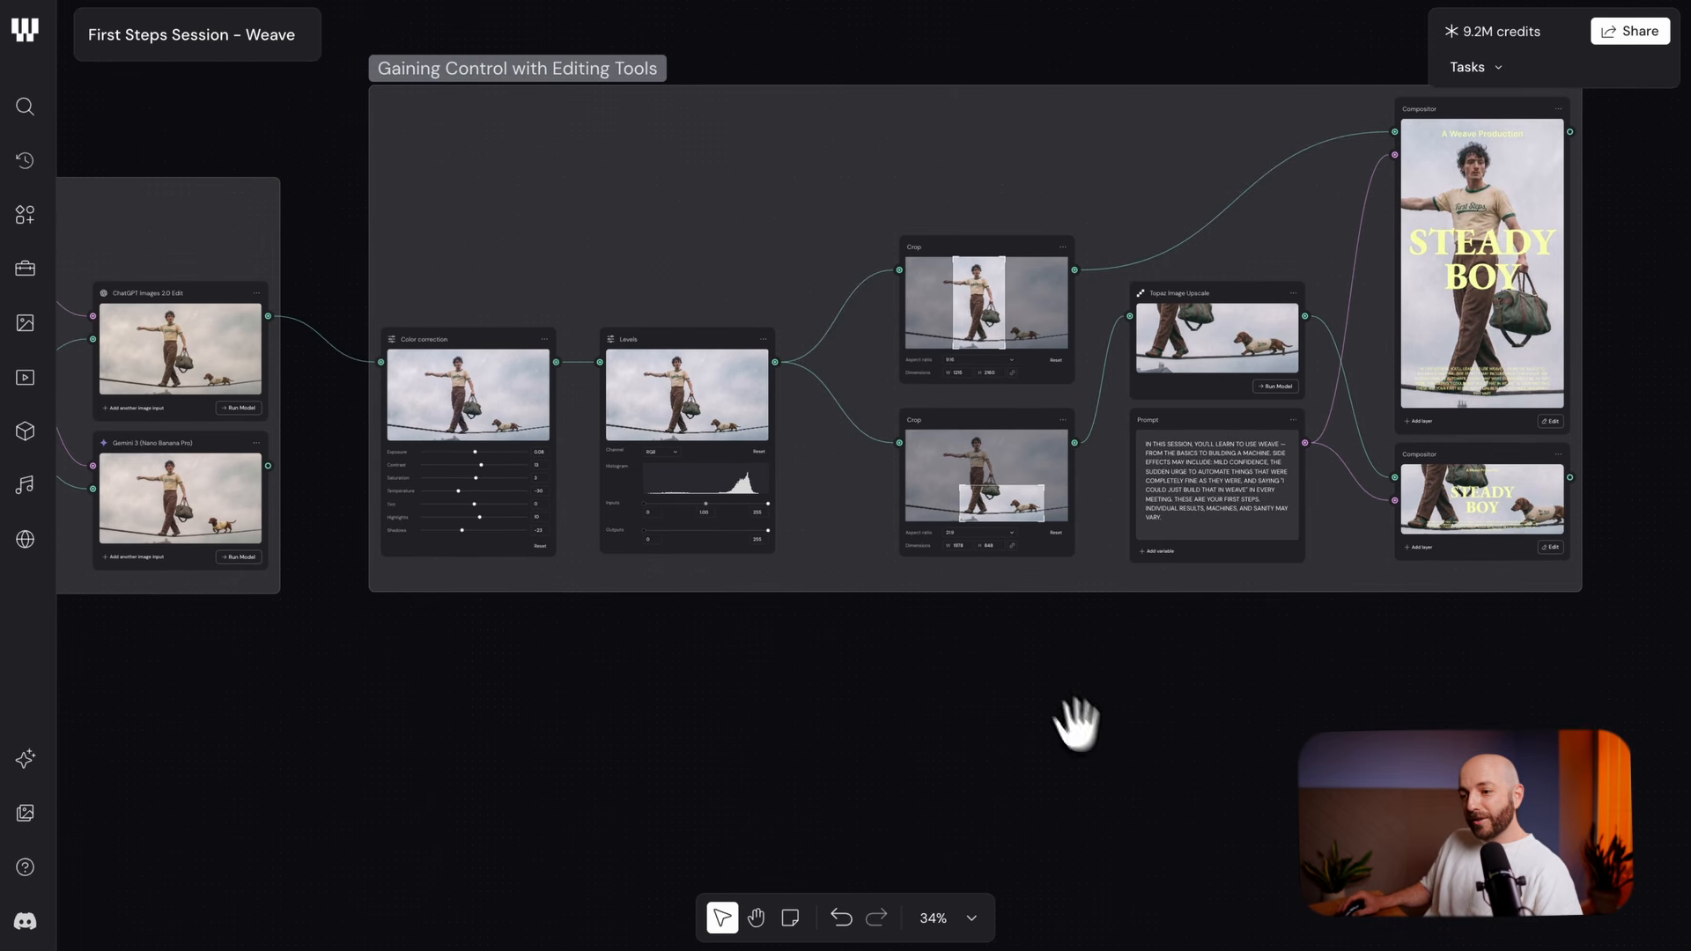
# Filter the node library from Image input to Video output and browse the matching models
pyautogui.click(25, 107)
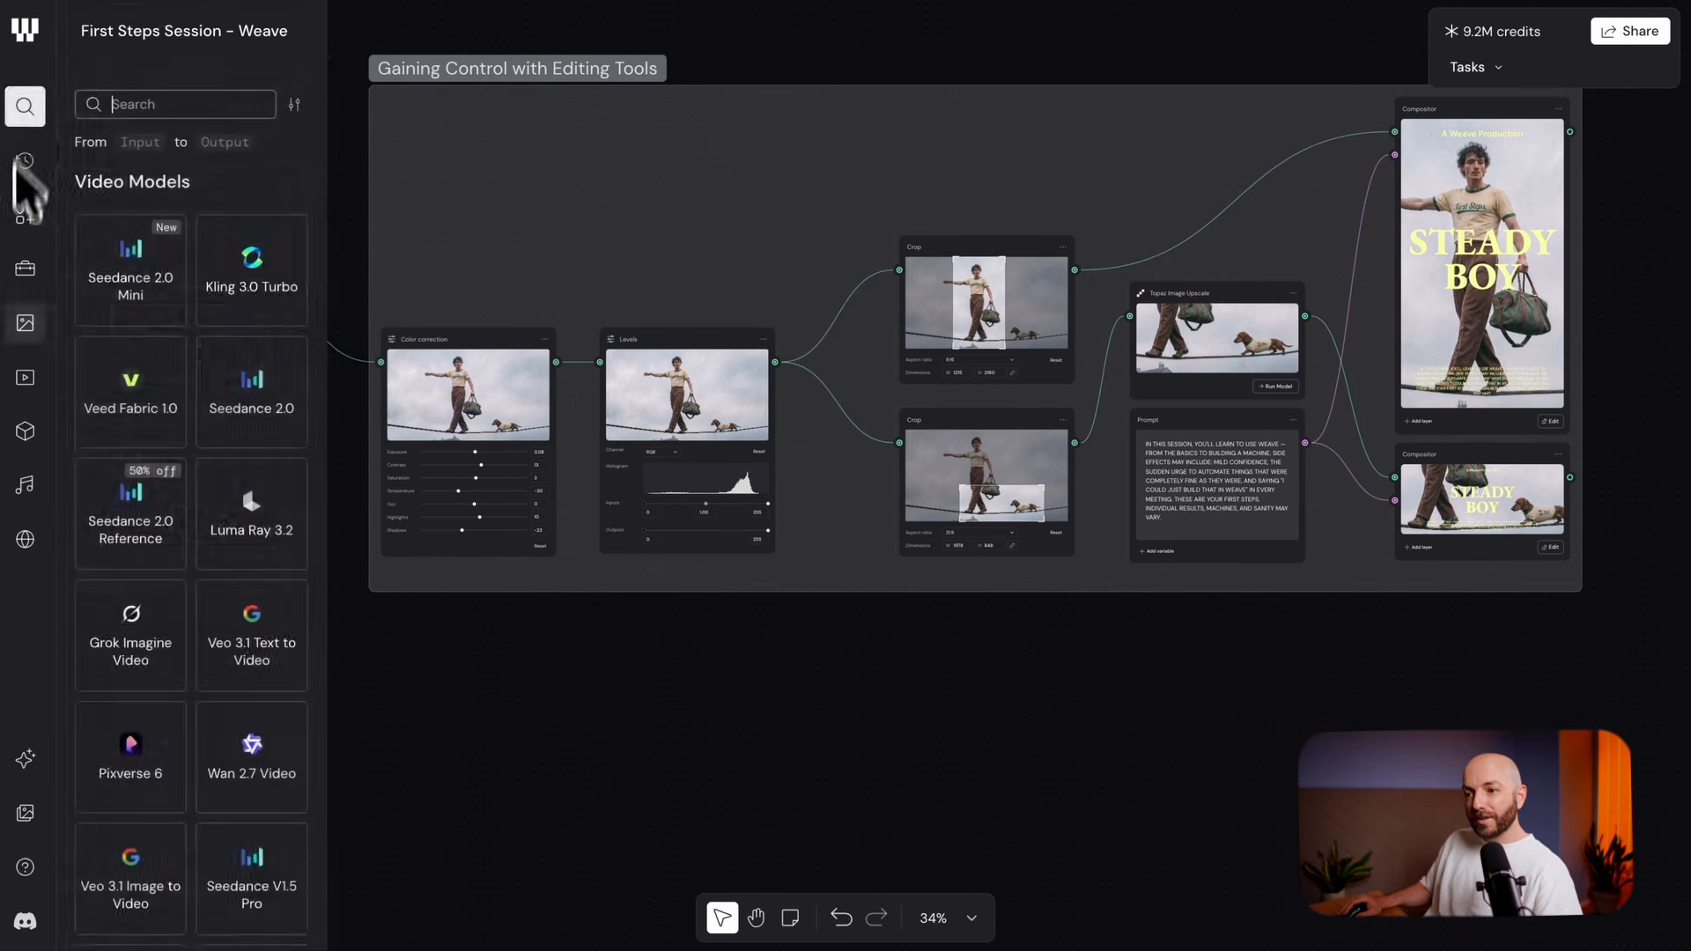
pyautogui.click(141, 143)
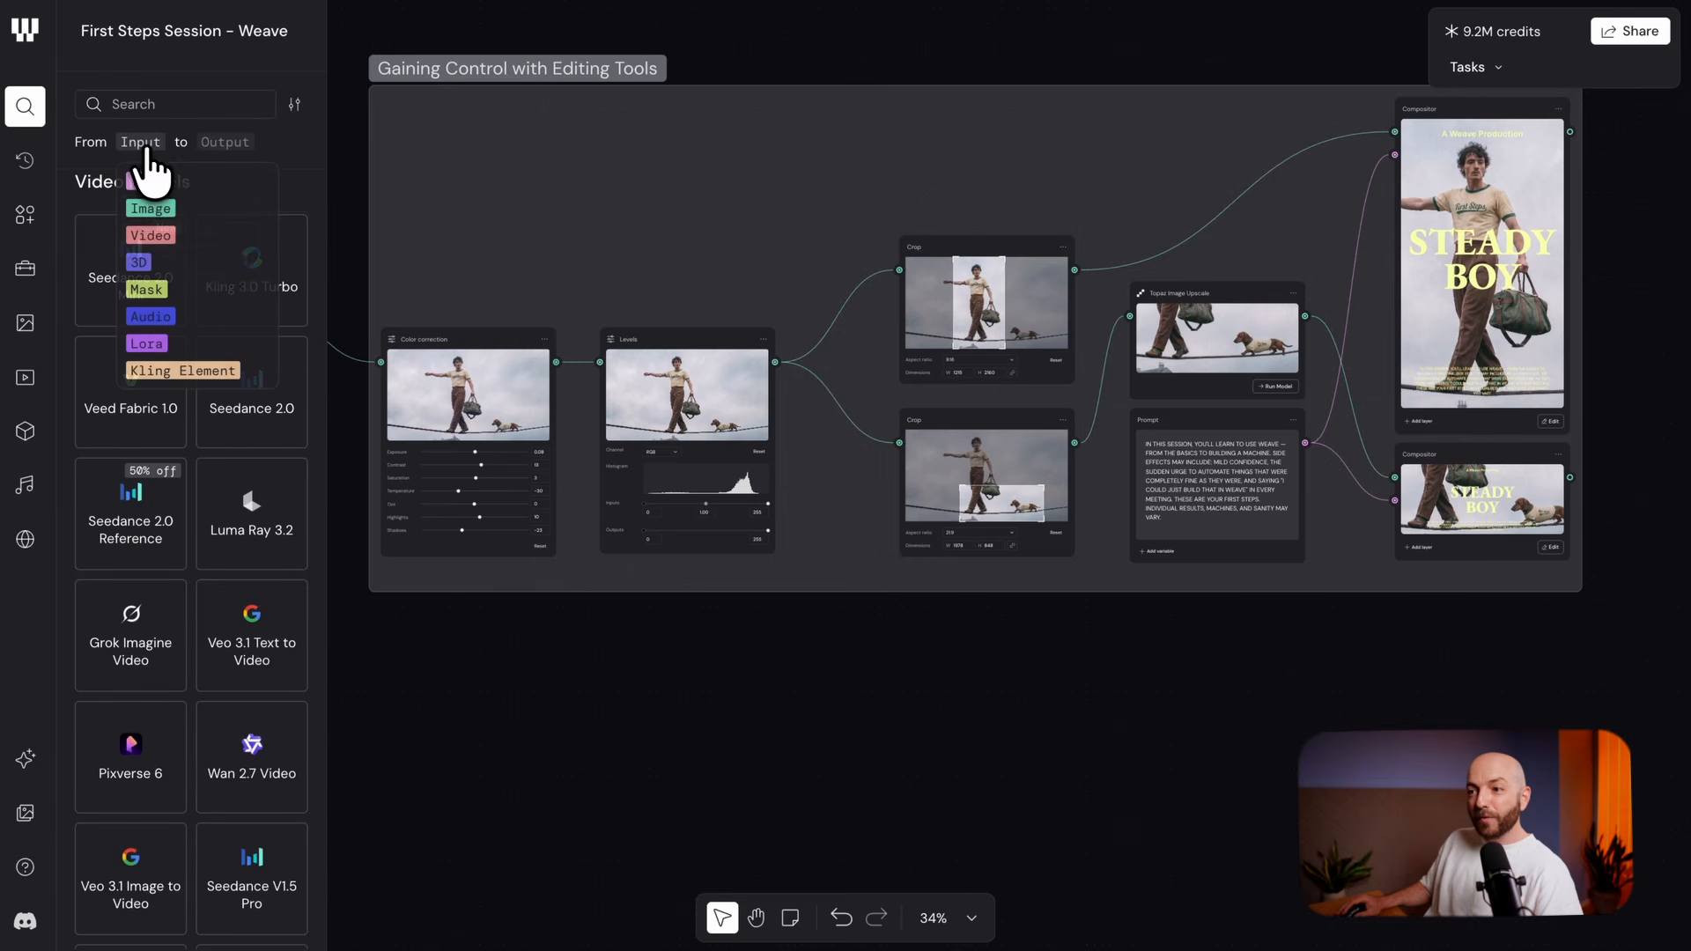
pyautogui.click(151, 208)
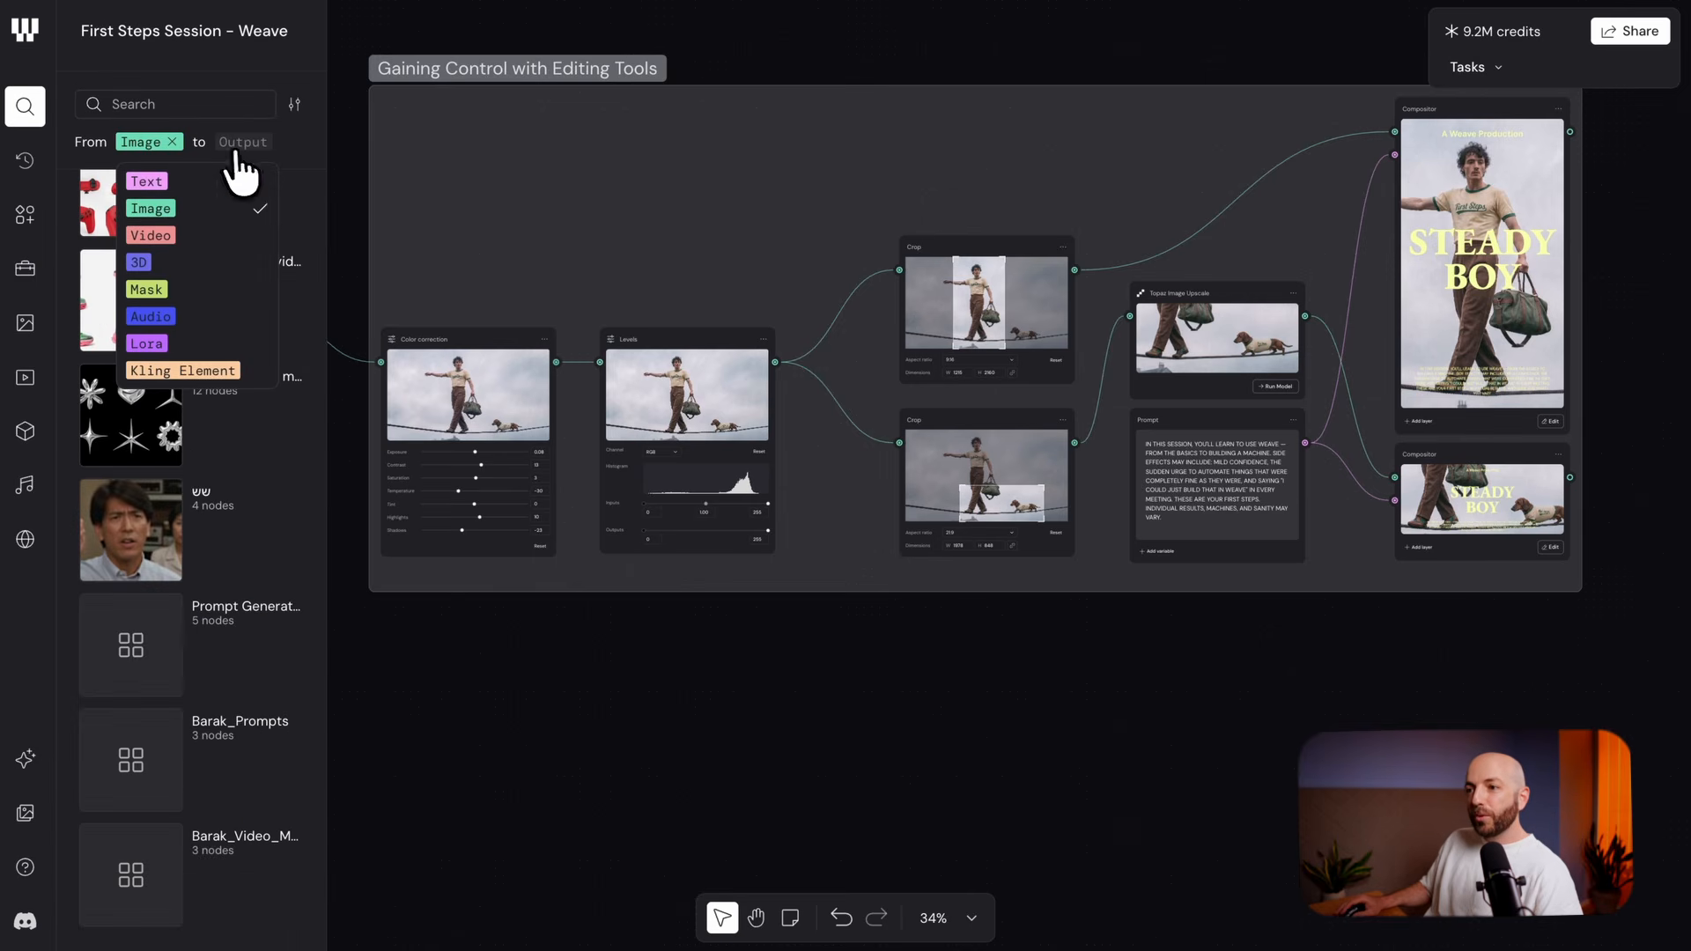
pyautogui.click(242, 144)
pyautogui.click(249, 235)
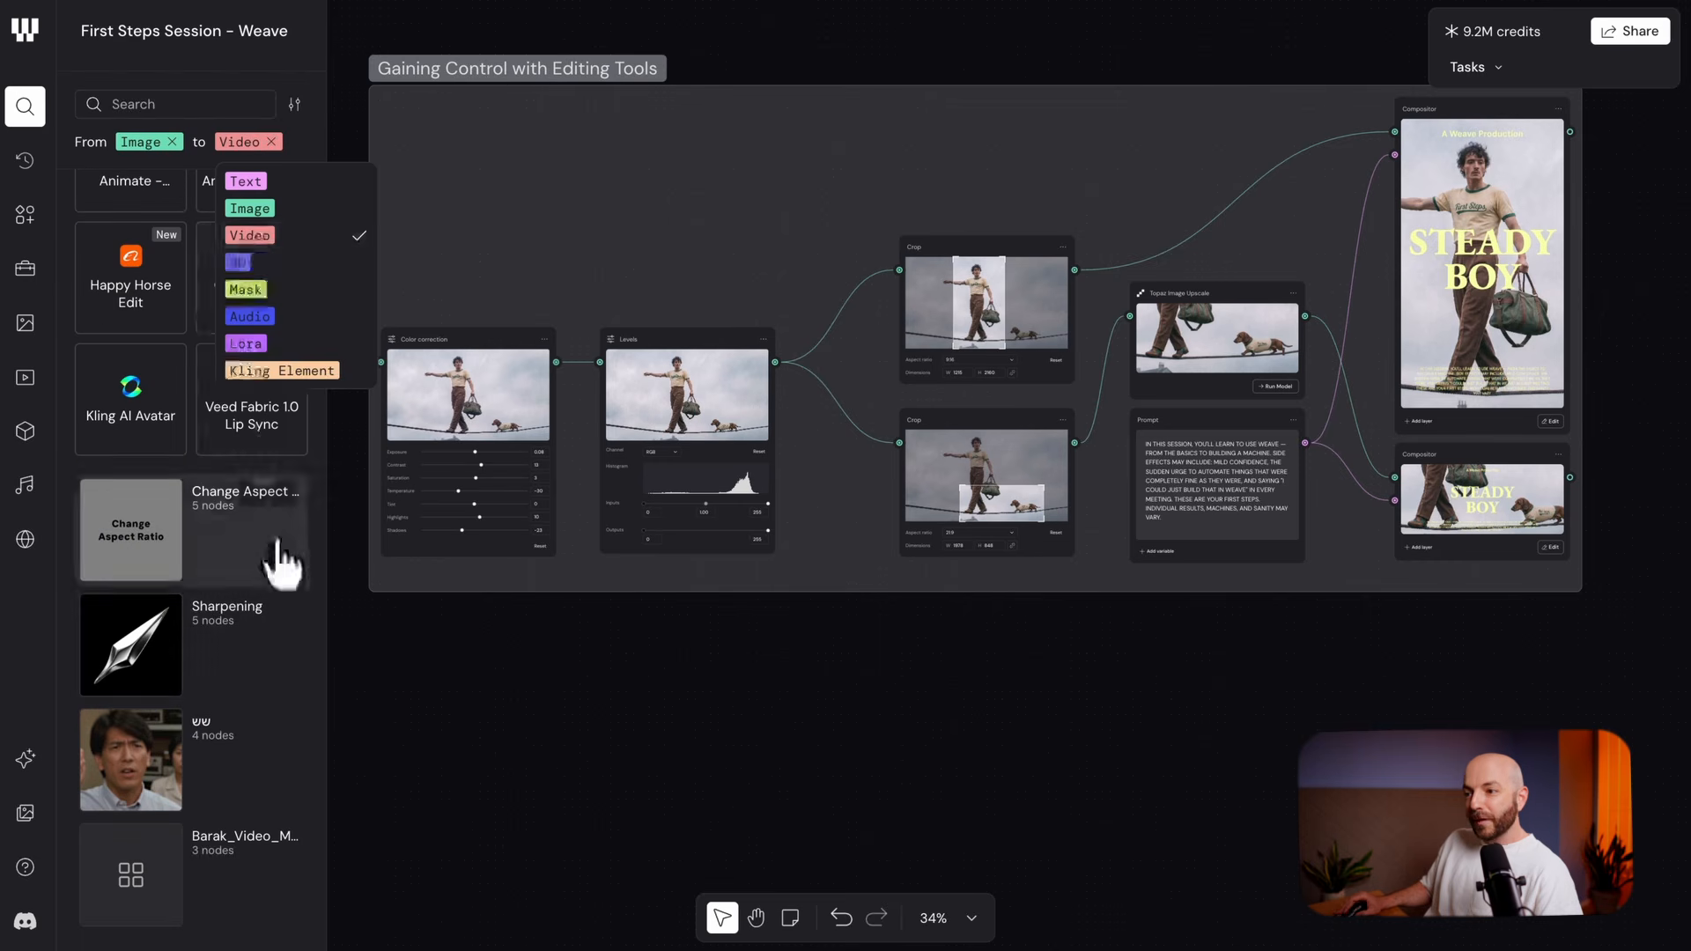
pyautogui.click(419, 751)
pyautogui.scroll(-10, 144, 340)
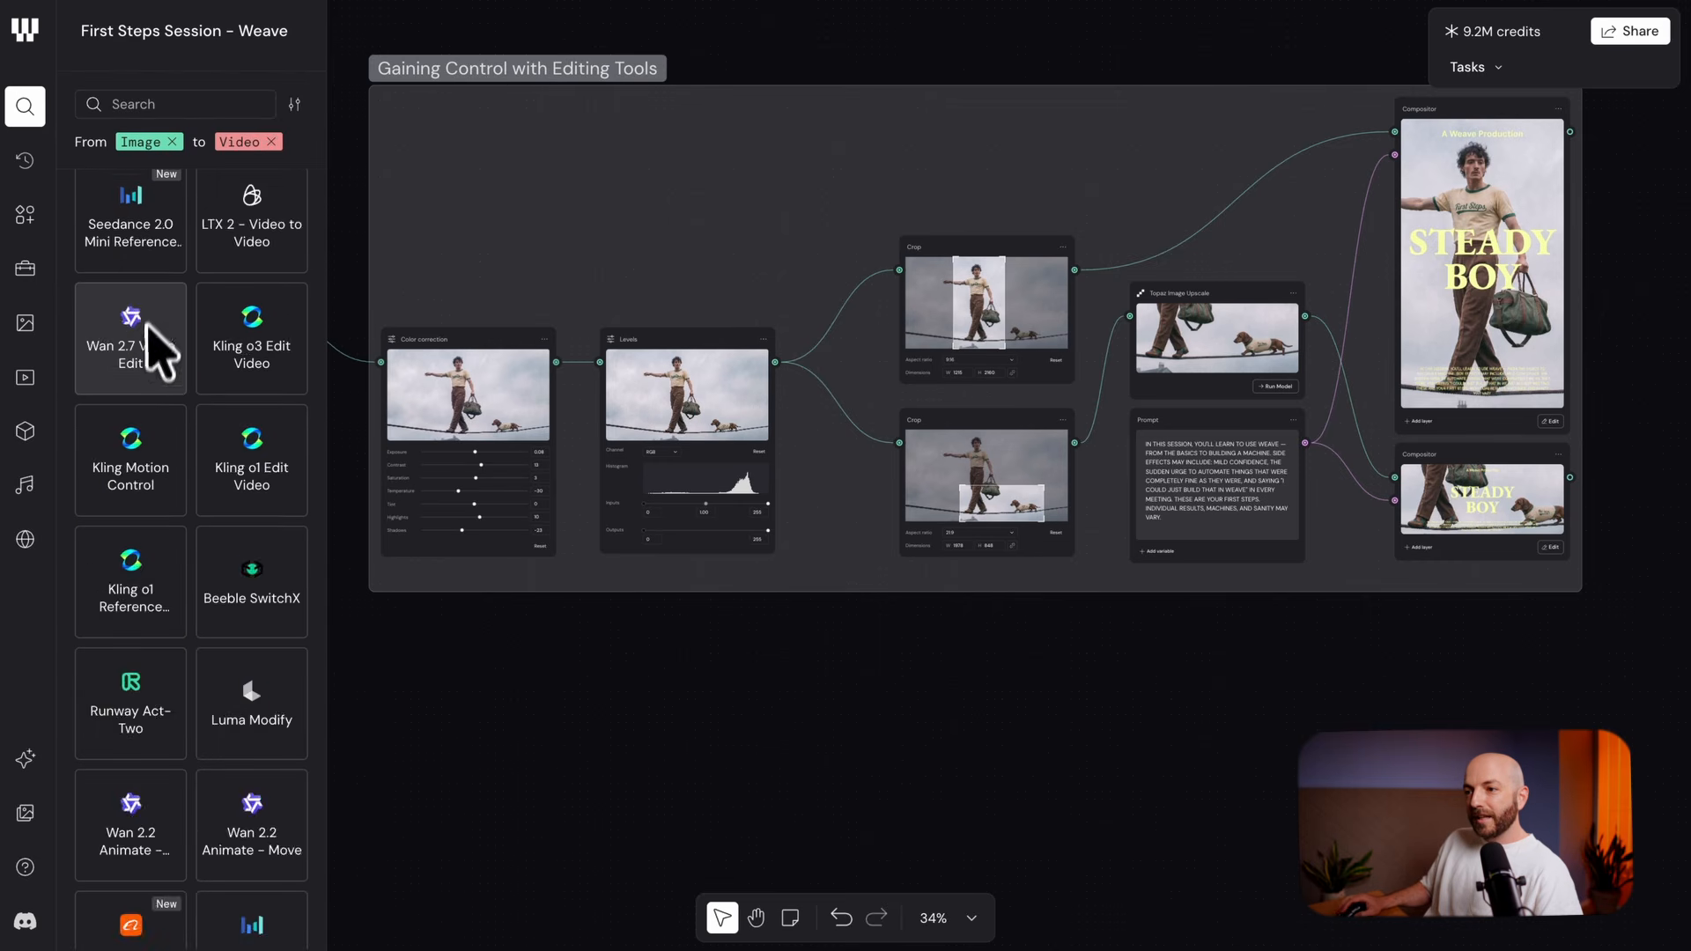
pyautogui.scroll(10, 176, 356)
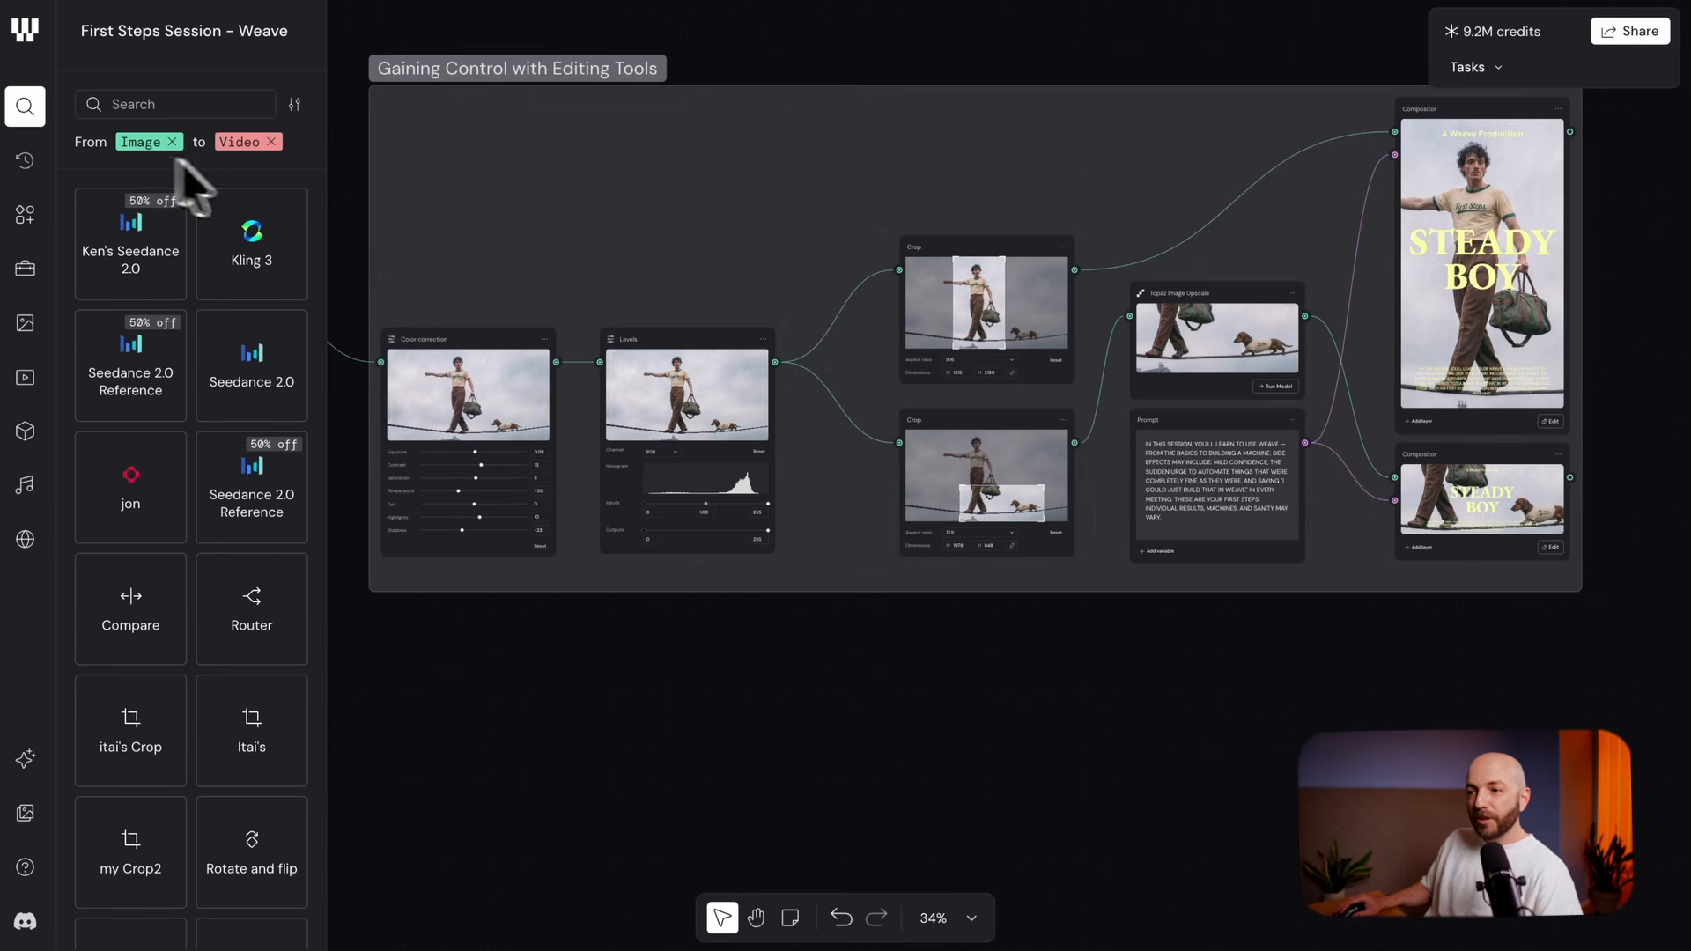
# Add a Seedance 2.0 node to the empty canvas area below the editing tools group
pyautogui.moveTo(203, 368); pyautogui.dragTo(1070, 774)
pyautogui.moveTo(860, 713); pyautogui.dragTo(645, 434)
pyautogui.moveTo(950, 581); pyautogui.dragTo(1170, 558)
# Add a Grok Imagine Video node from the filtered models and align it directly below the Seedance 2.0 node
pyautogui.scroll(-1, 220, 541)
pyautogui.scroll(-7, 211, 550)
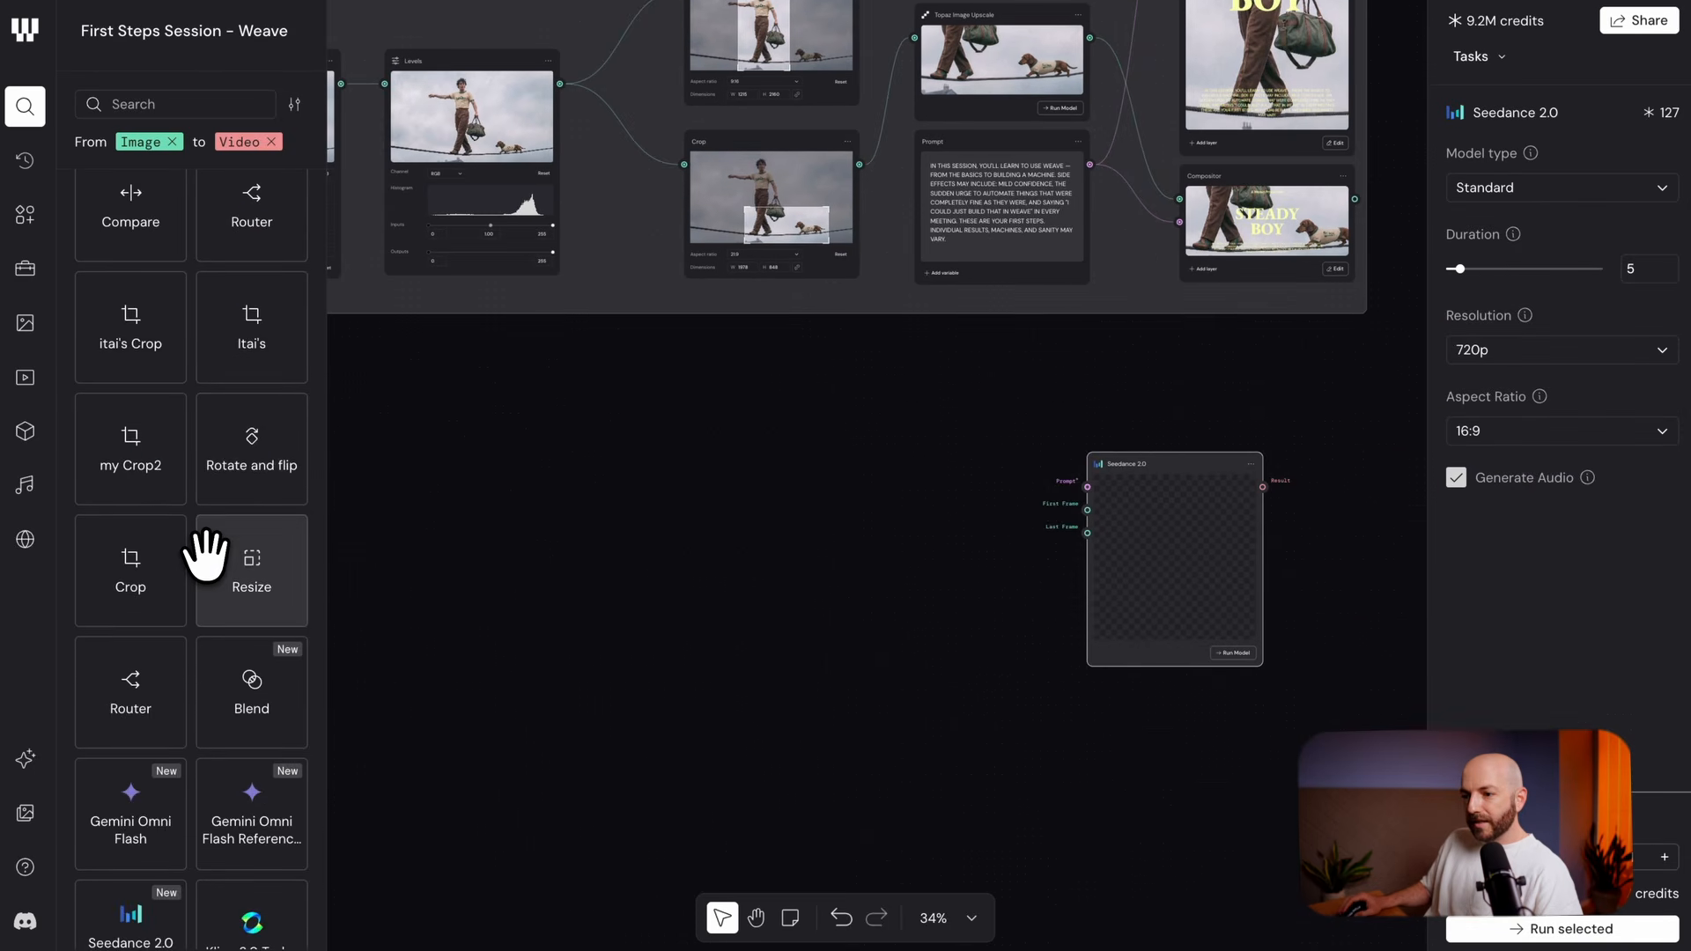
pyautogui.scroll(-4, 219, 596)
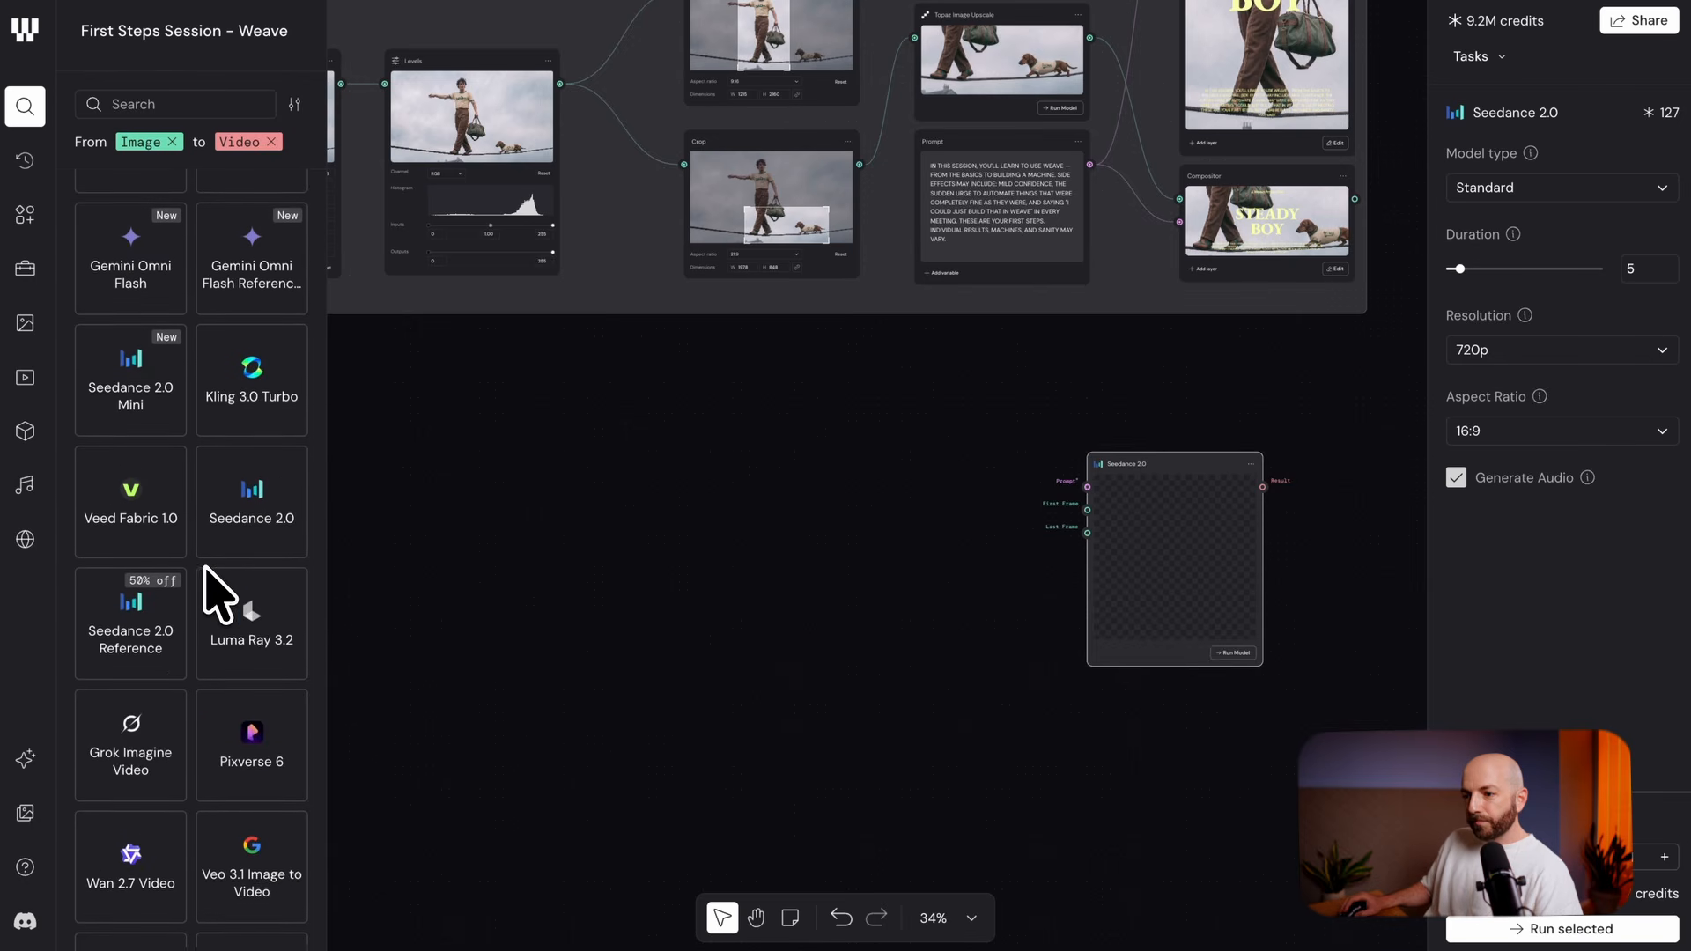
pyautogui.moveTo(170, 710); pyautogui.dragTo(634, 510)
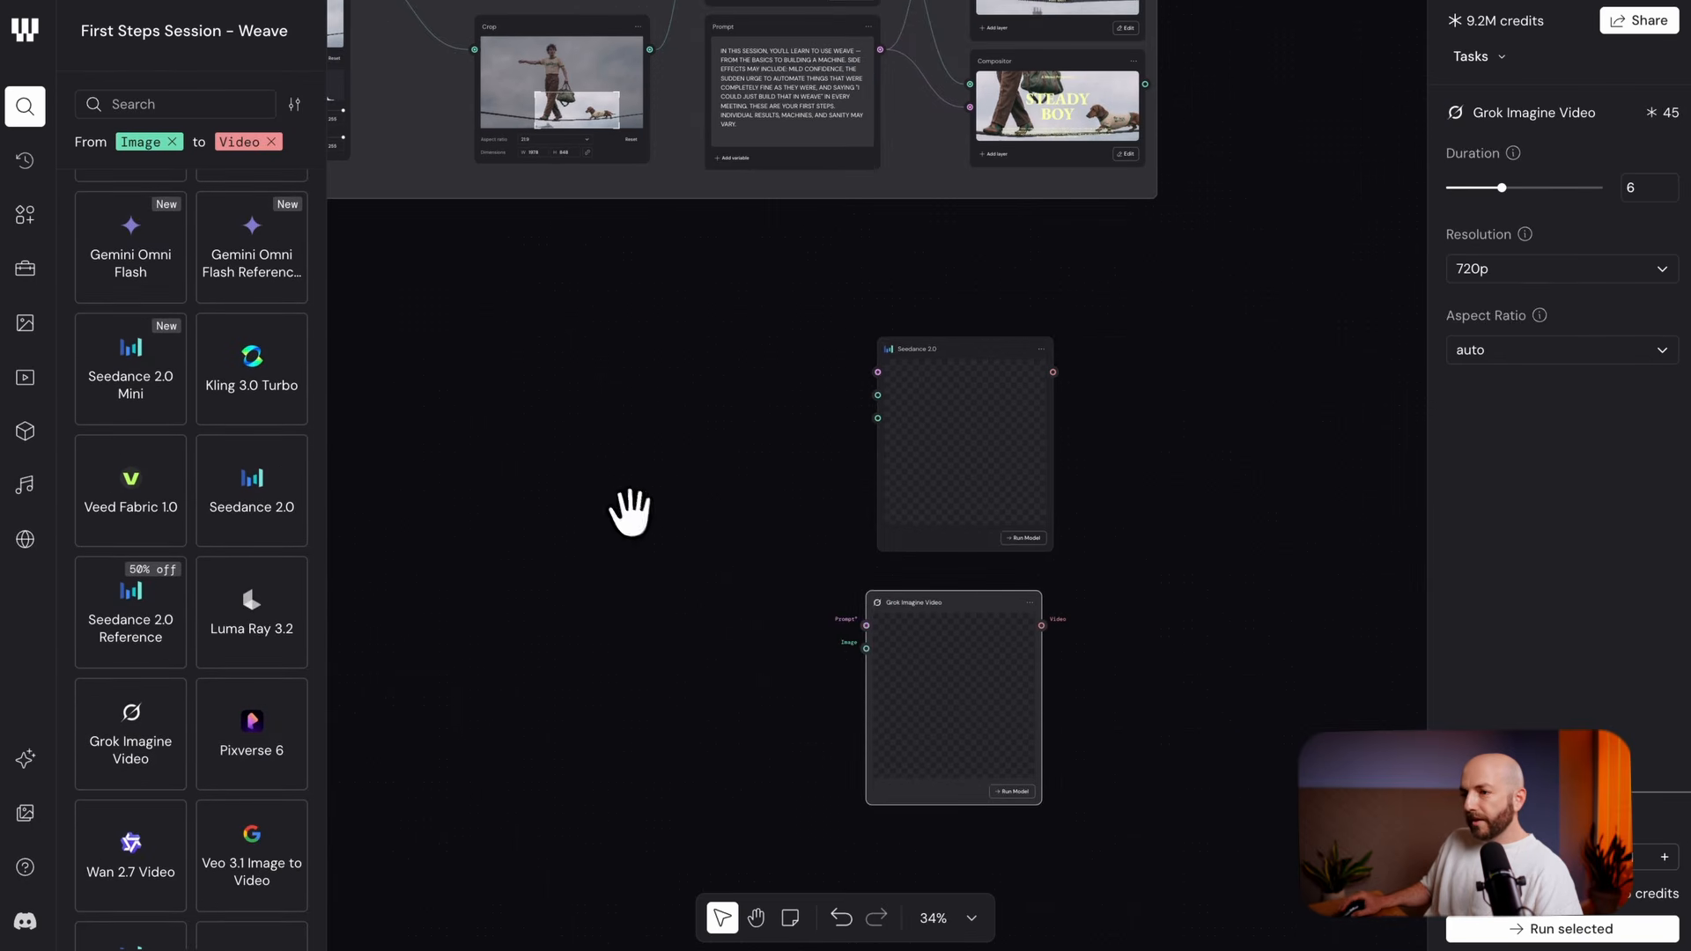
pyautogui.moveTo(779, 487); pyautogui.dragTo(691, 542)
# Clear the Image and Video filters from the node library and close it
pyautogui.scroll(2, 715, 511)
pyautogui.click(274, 142)
pyautogui.click(172, 142)
pyautogui.click(24, 106)
# Examine the prompt and image inputs of the Seedance 2.0 and Grok Imagine Video nodes
pyautogui.scroll(5, 598, 440)
pyautogui.scroll(2, 602, 416)
pyautogui.moveTo(601, 416); pyautogui.dragTo(773, 633)
pyautogui.moveTo(591, 346); pyautogui.dragTo(744, 574)
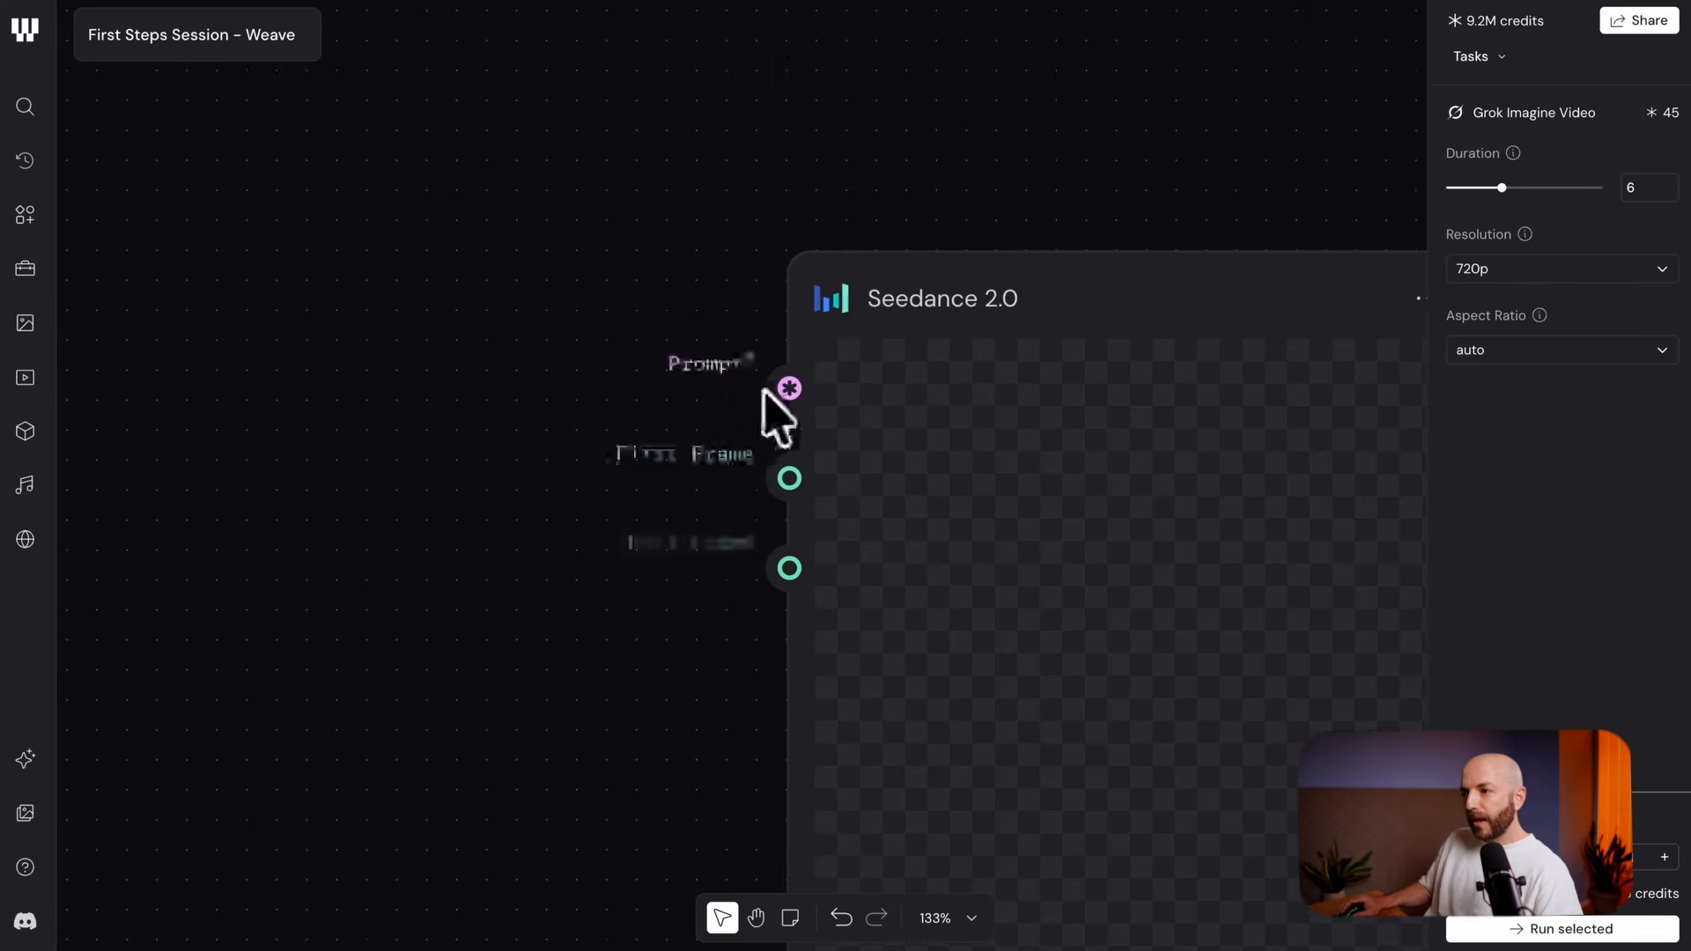
pyautogui.scroll(-7, 764, 471)
pyautogui.moveTo(847, 712); pyautogui.dragTo(851, 699)
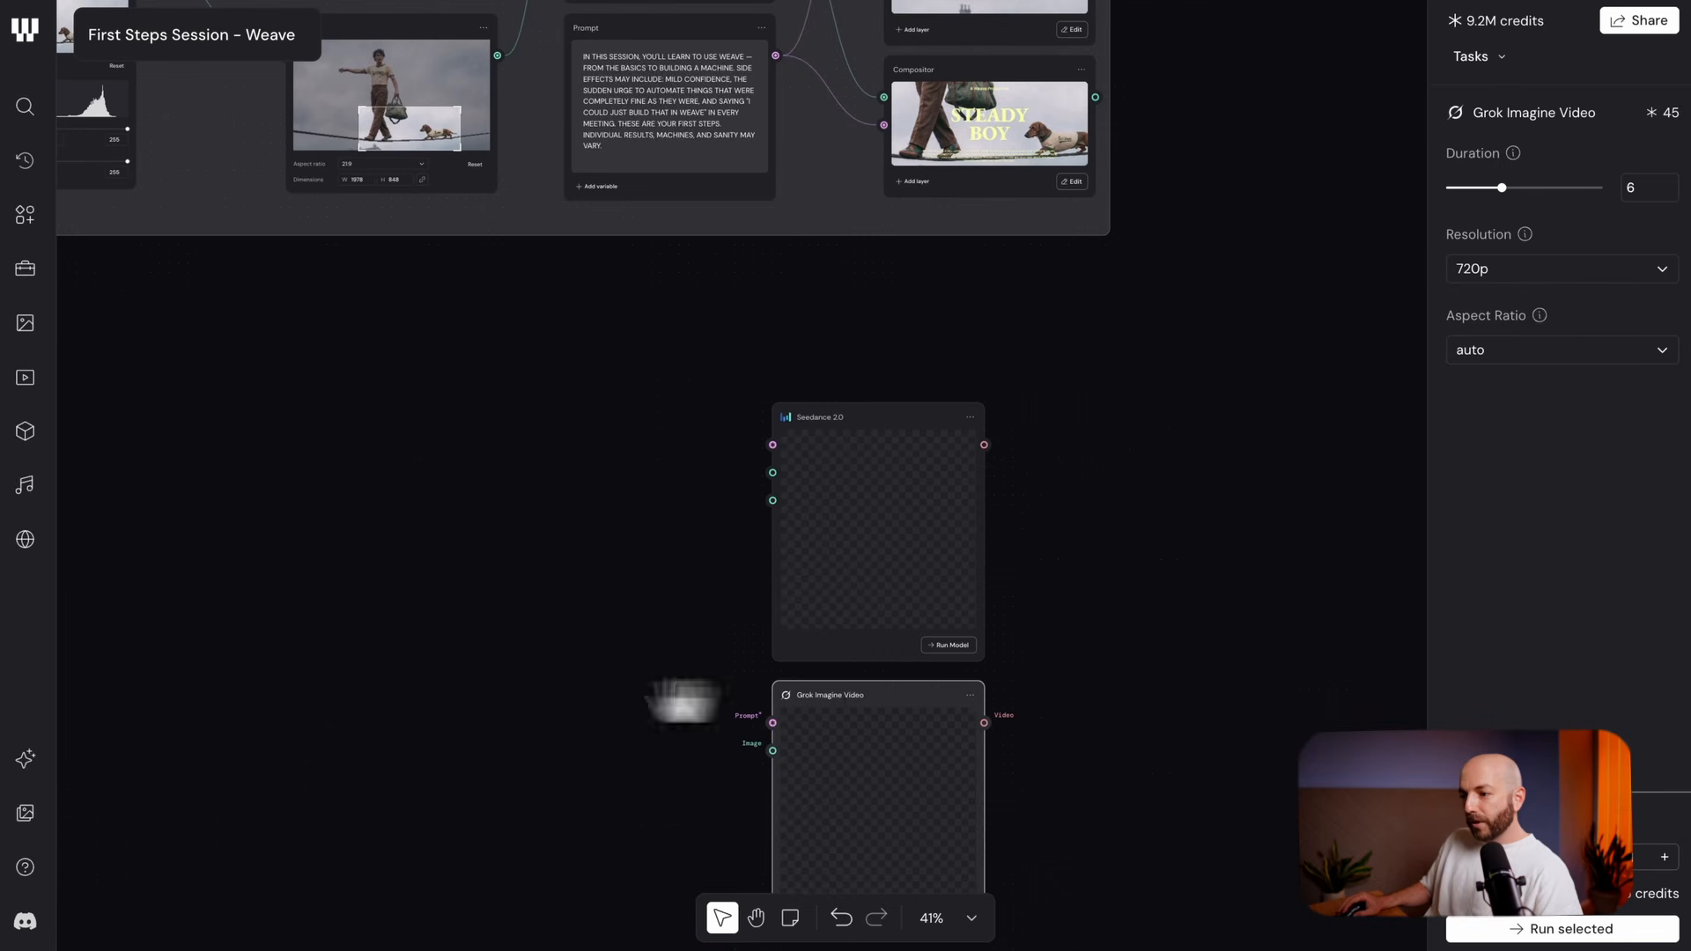
pyautogui.scroll(-2, 731, 706)
pyautogui.moveTo(712, 669); pyautogui.dragTo(776, 655)
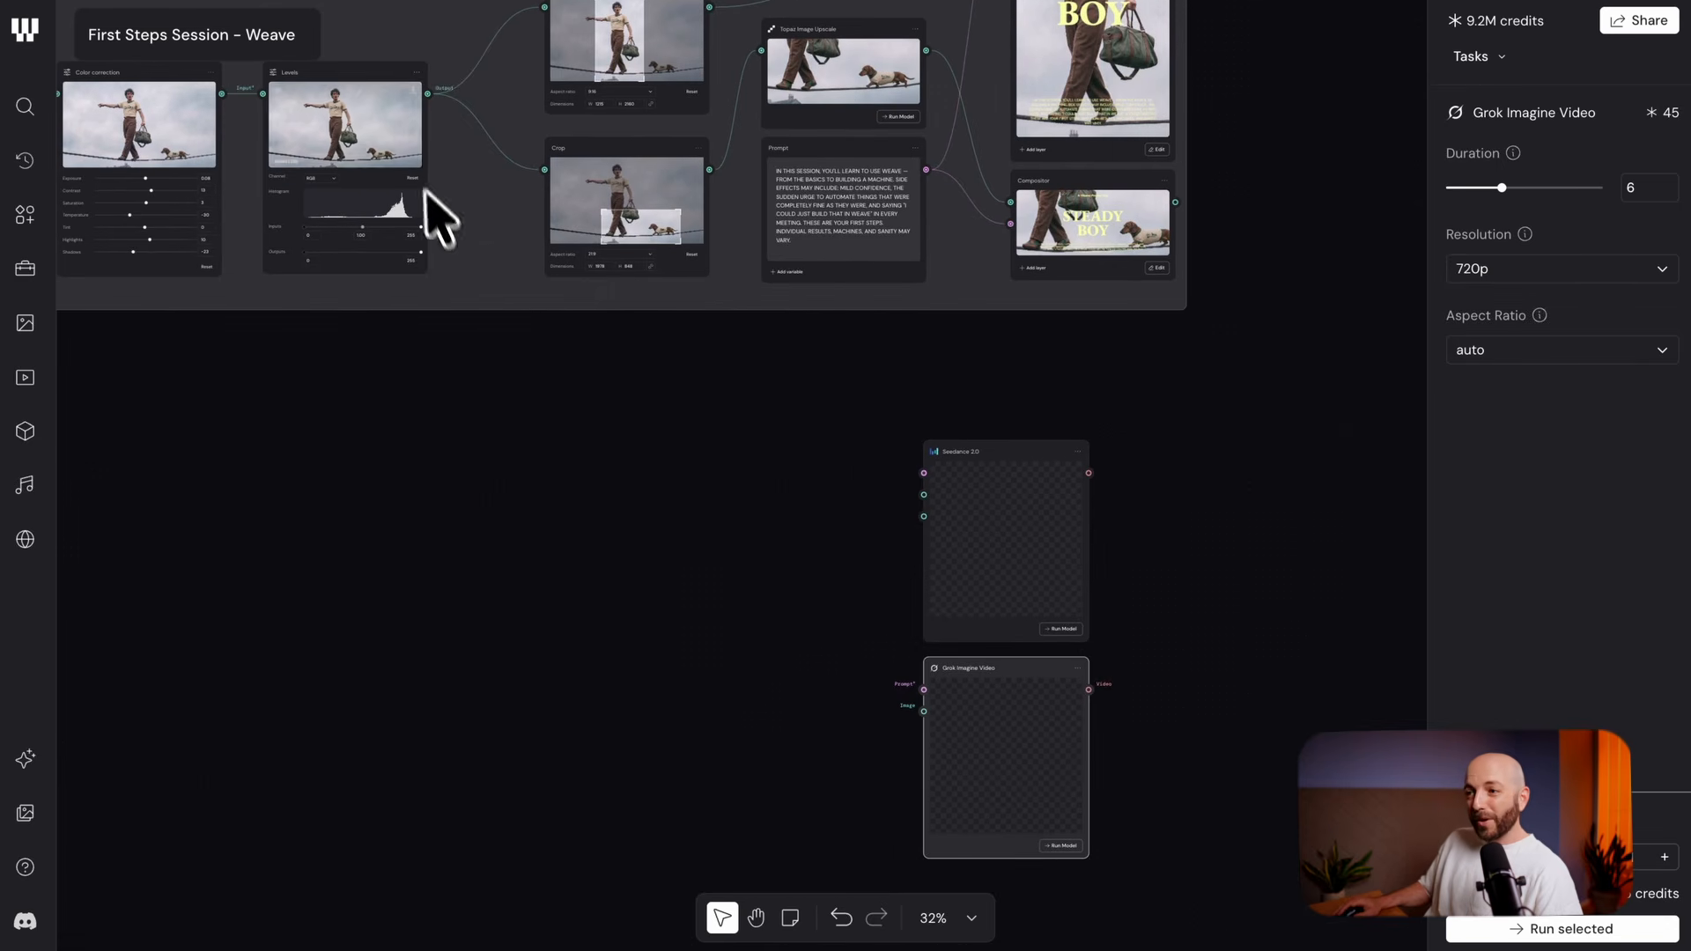
# Add a Router node below the editing tools group and connect the Levels node's output to its input
pyautogui.doubleClick(468, 457)
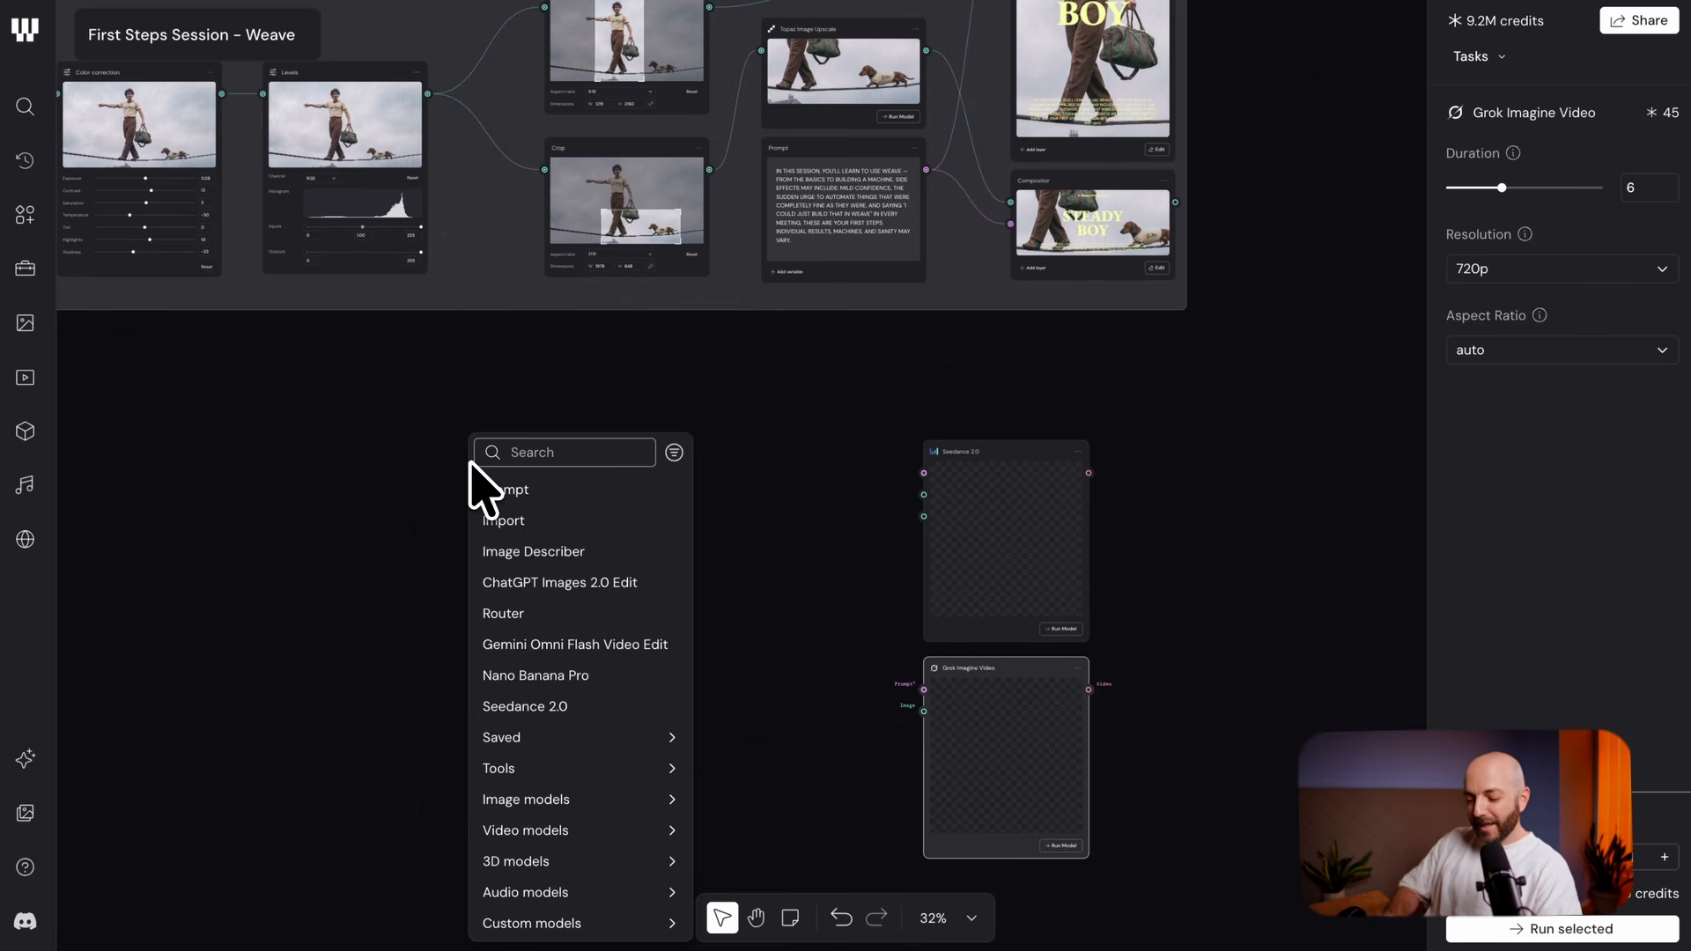
pyautogui.write('router')
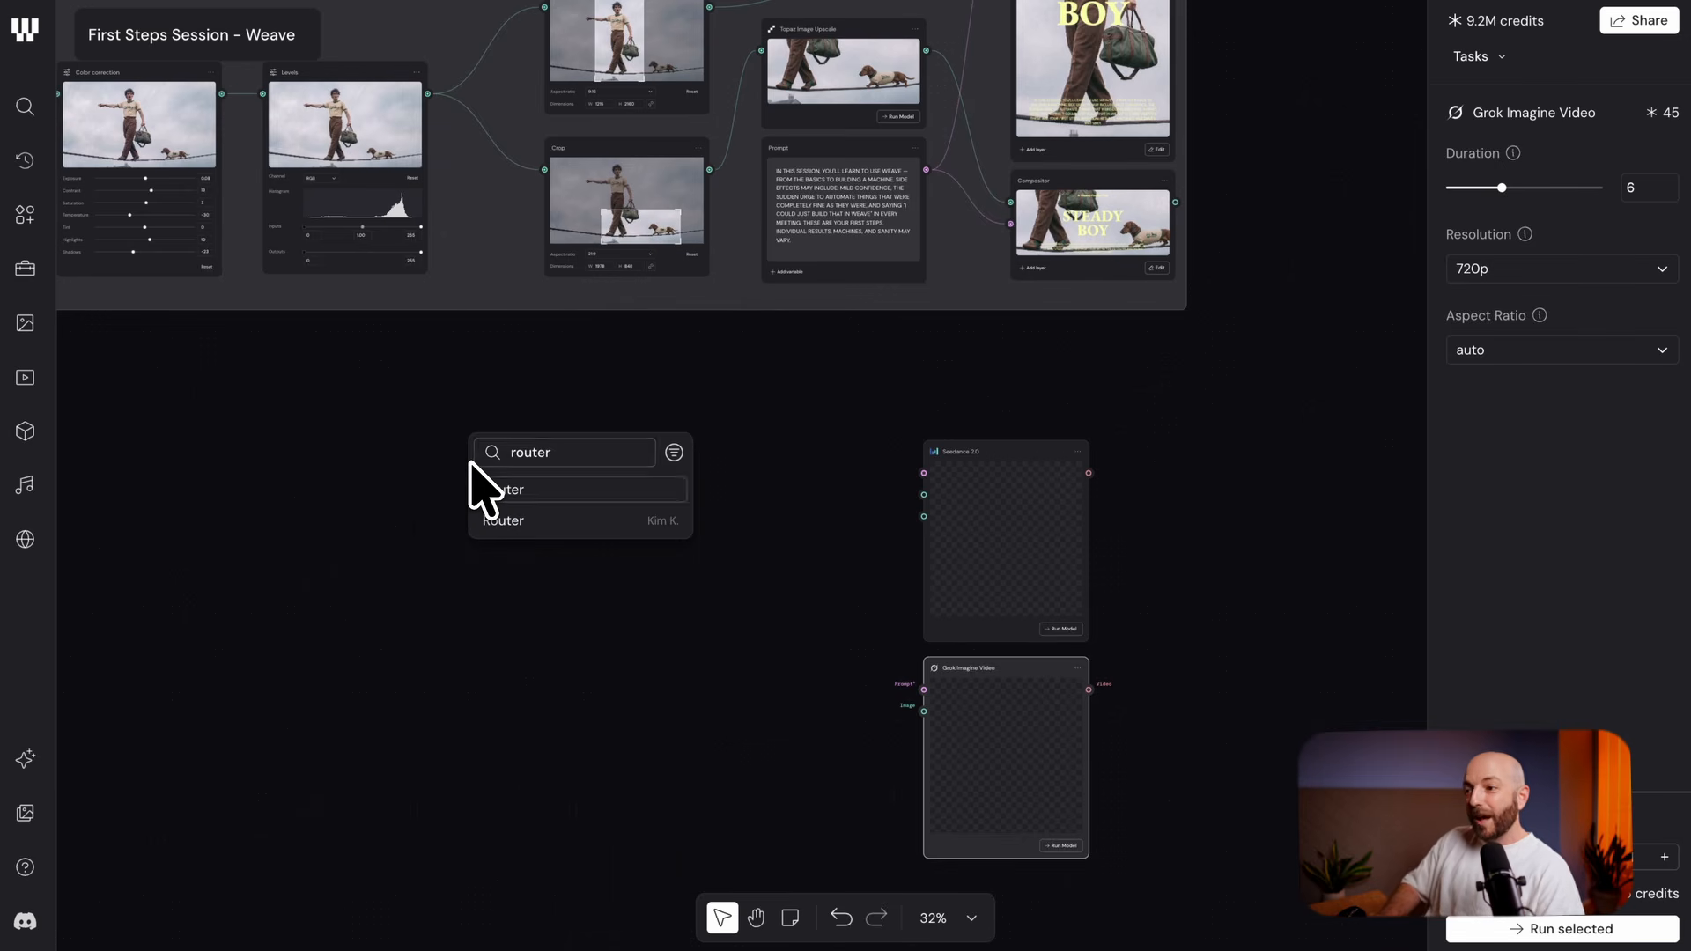
pyautogui.press('Return')
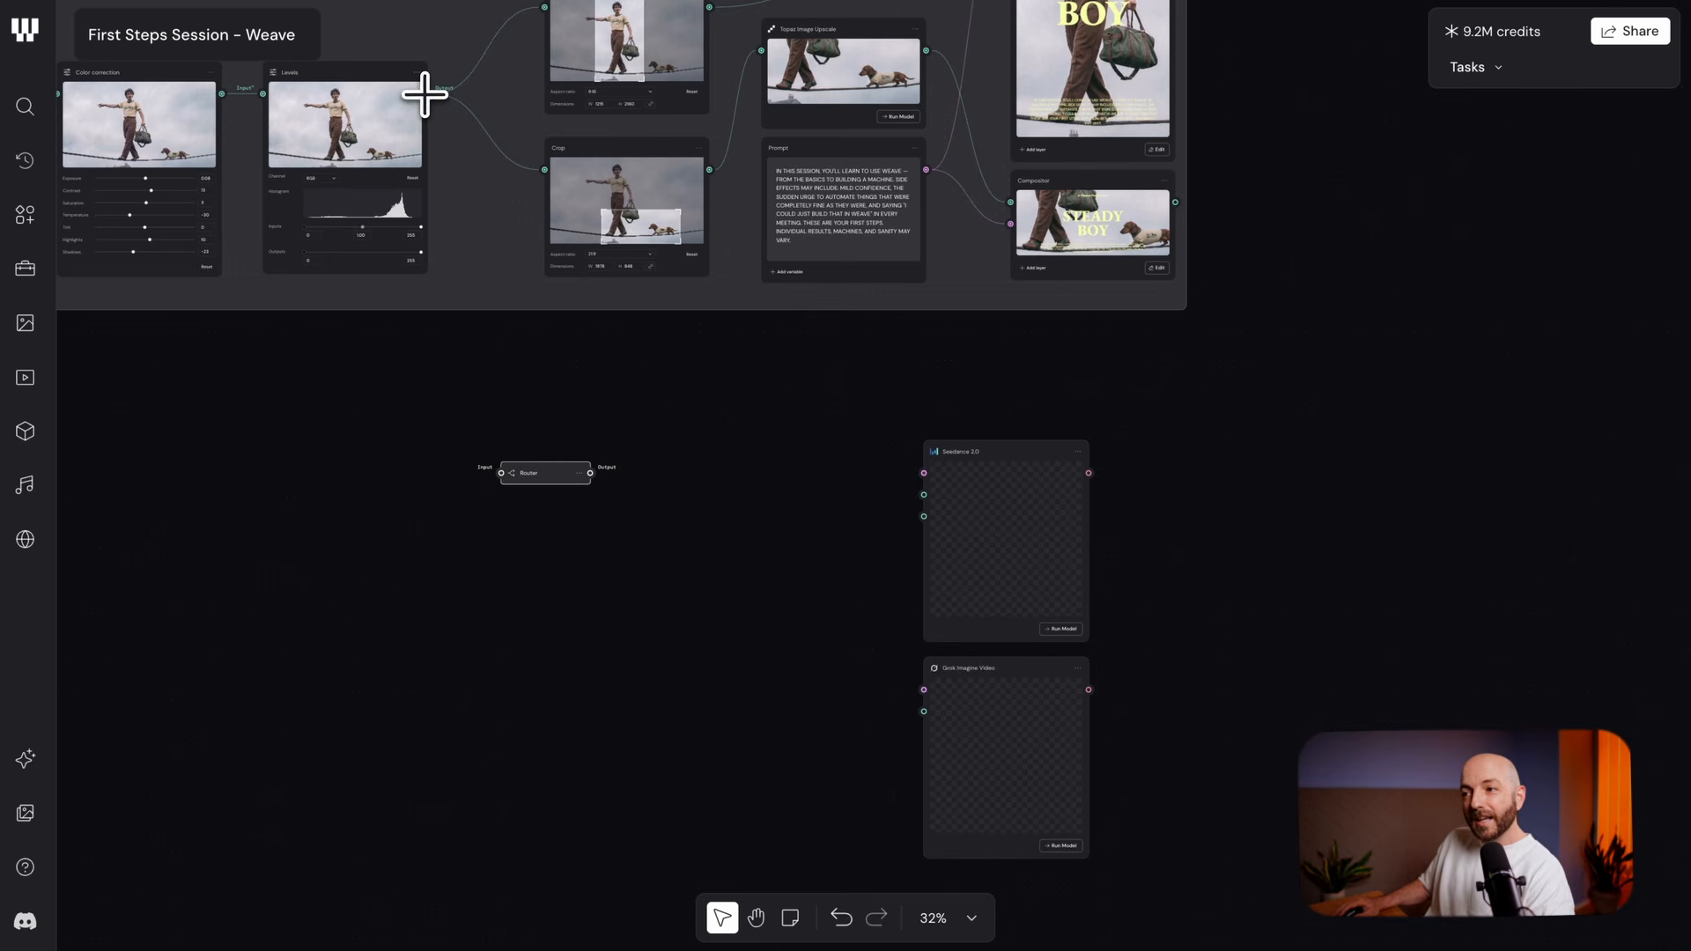
pyautogui.moveTo(425, 94); pyautogui.dragTo(468, 393)
pyautogui.moveTo(495, 461); pyautogui.dragTo(498, 468)
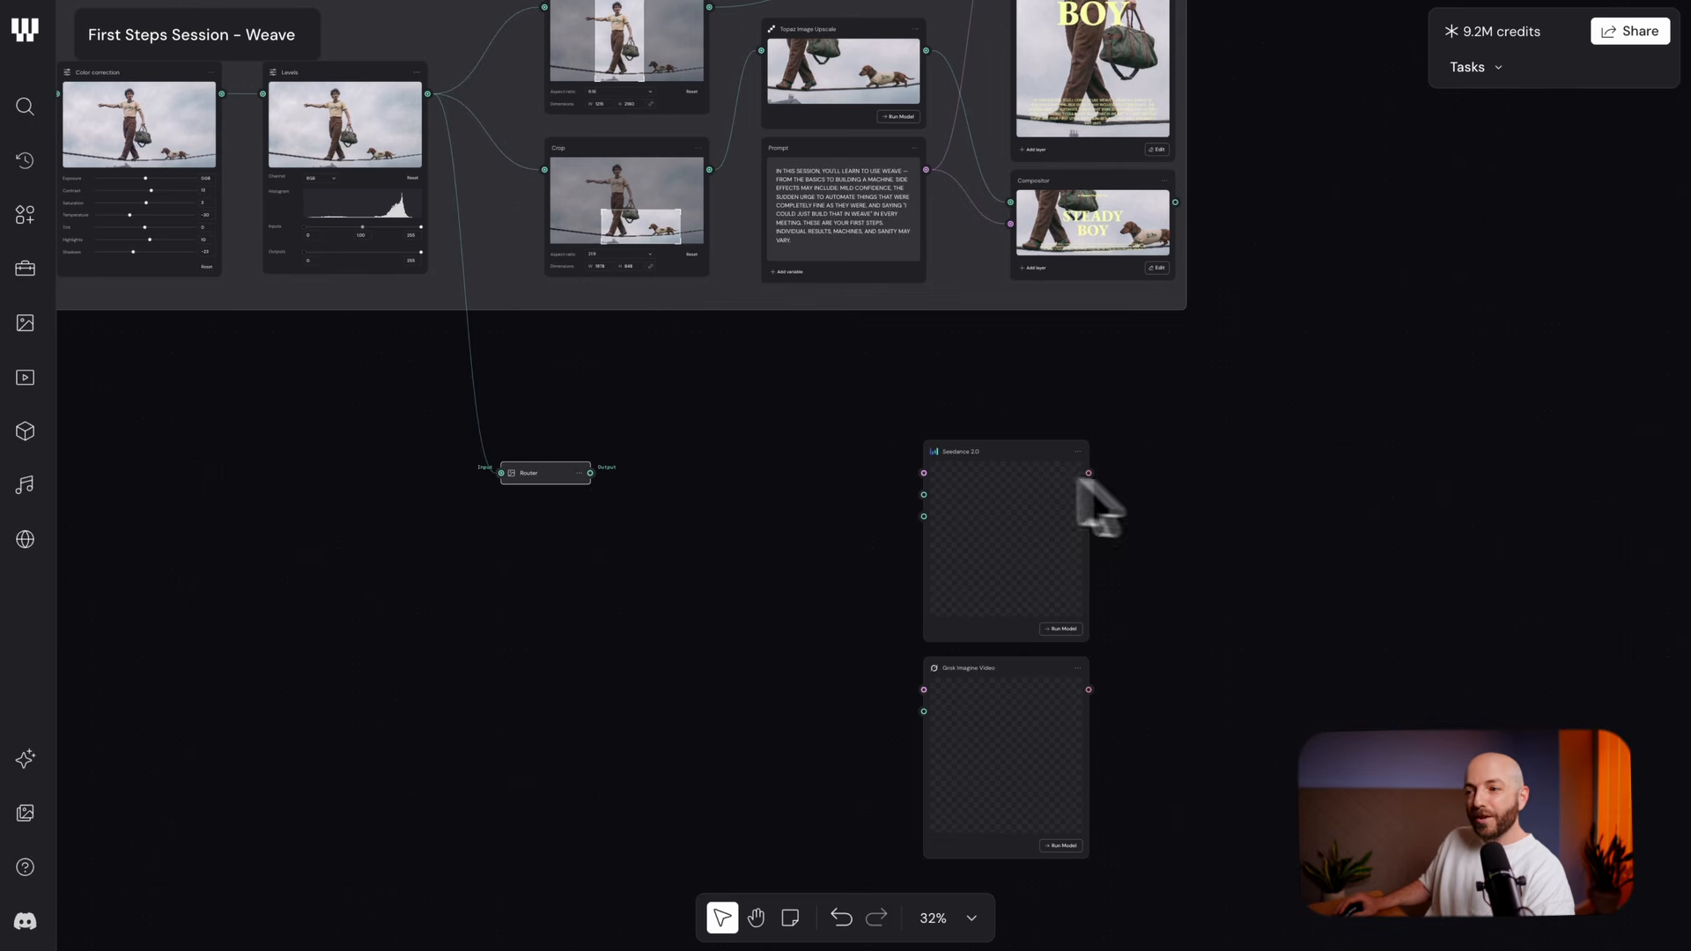
# Connect the Router's output to Seedance 2.0's First Frame and Grok Imagine Video's Image input, and align the Router with the Seedance node's top
pyautogui.moveTo(592, 472); pyautogui.dragTo(592, 473)
pyautogui.click(924, 495)
pyautogui.click(923, 710)
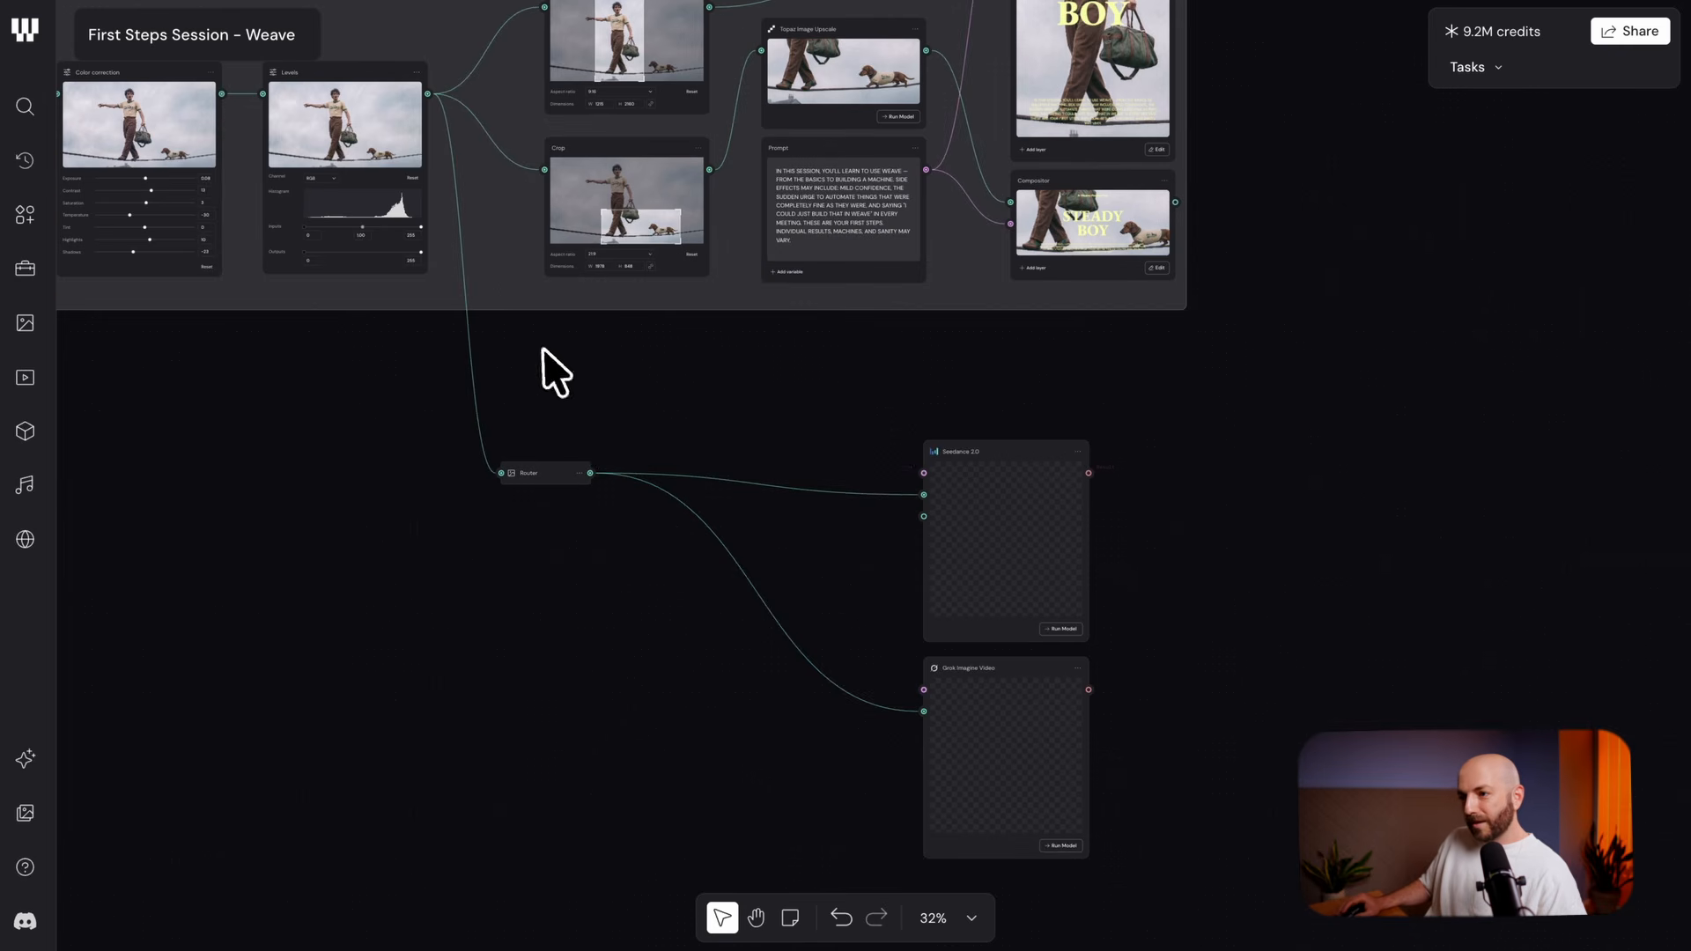
pyautogui.scroll(3, 539, 344)
pyautogui.hscroll(-3, 539, 344)
pyautogui.moveTo(660, 616); pyautogui.dragTo(636, 547)
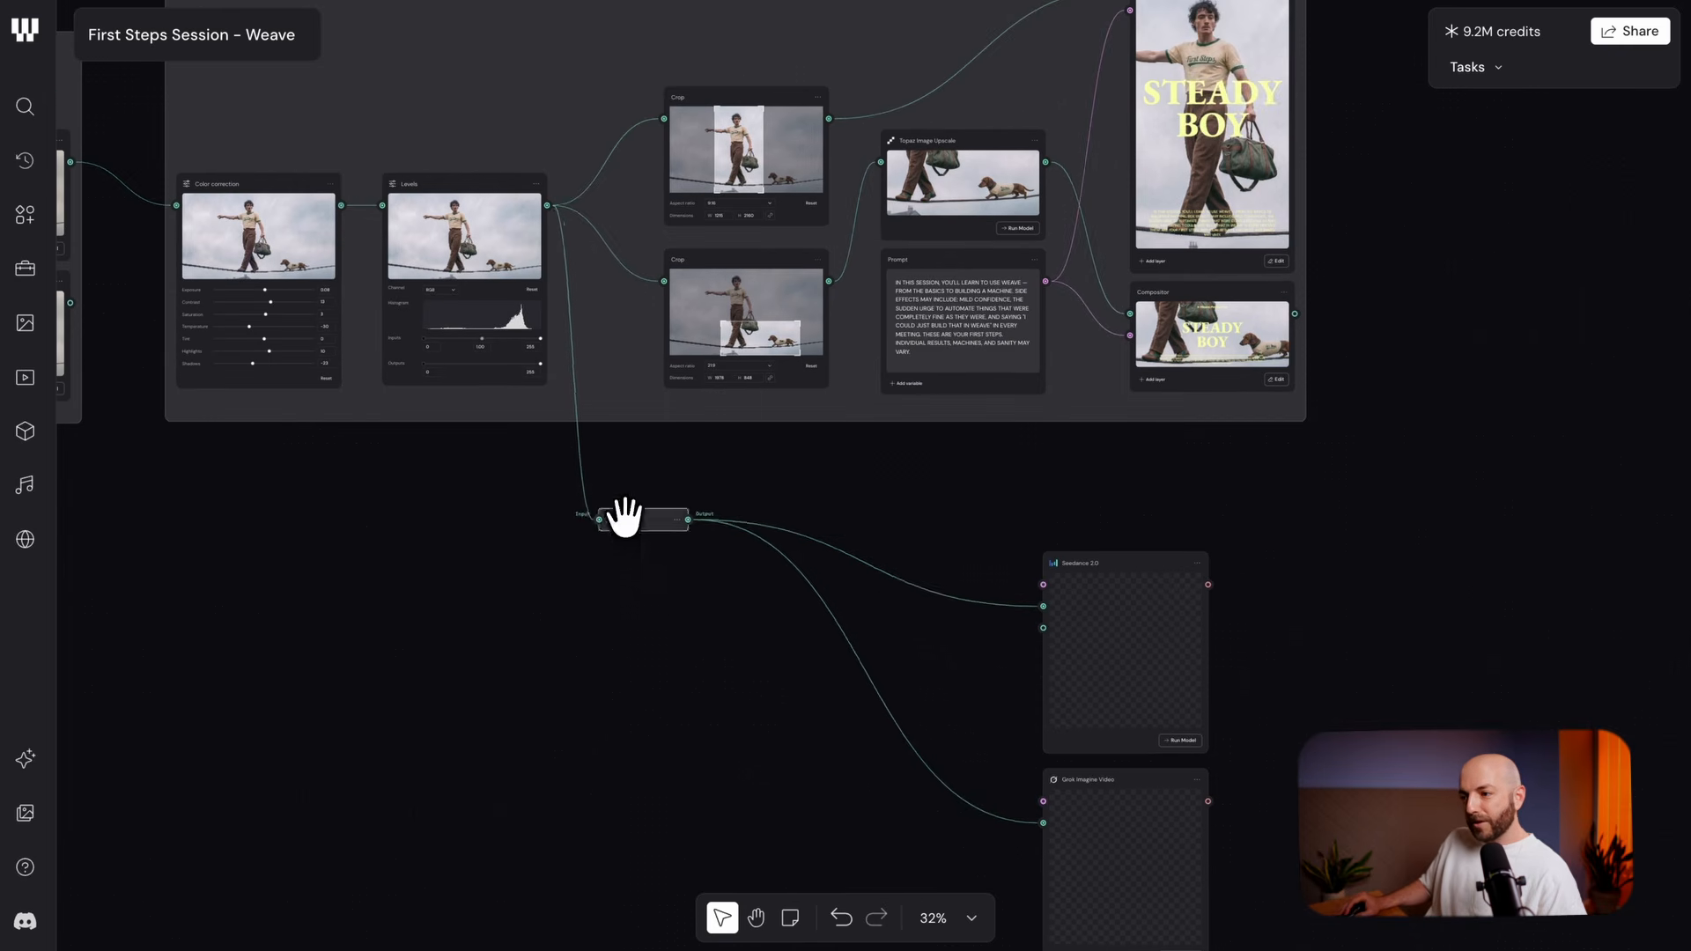
# Paste the copied video prompt node between the Router and the video nodes, placing it below and clear of the Router
pyautogui.scroll(-5, 705, 493)
pyautogui.hscroll(3, 705, 493)
pyautogui.moveTo(1197, 501); pyautogui.dragTo(1041, 590)
pyautogui.click(758, 540)
pyautogui.hotkey('ctrl', 'v')
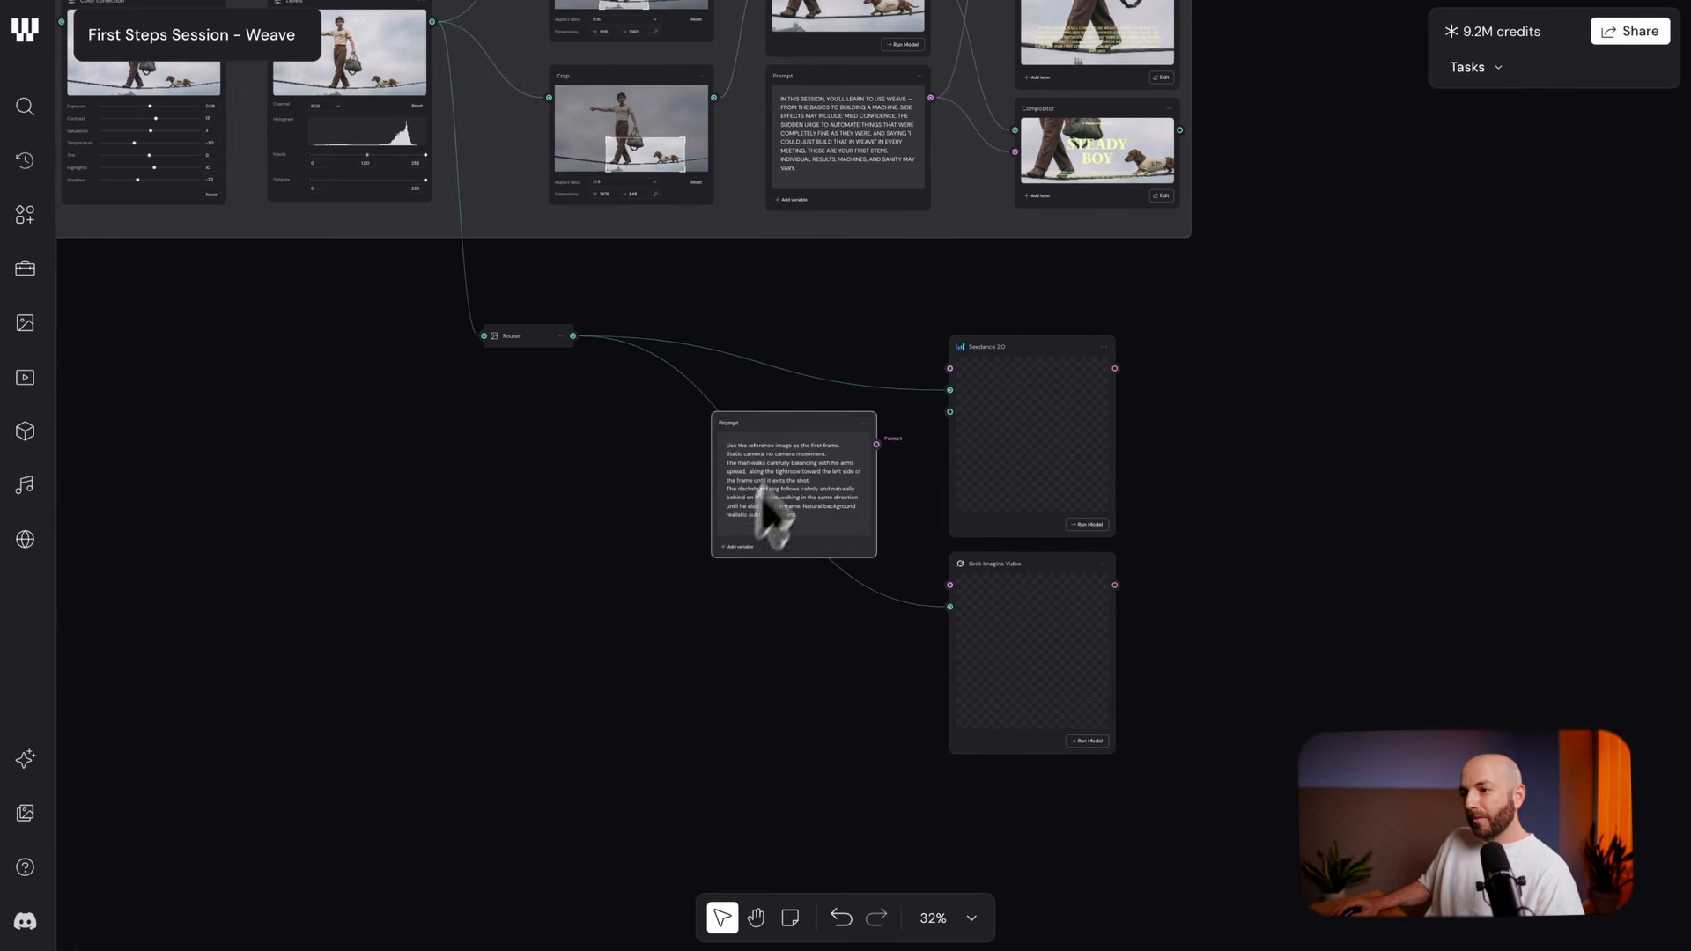
pyautogui.moveTo(797, 420); pyautogui.dragTo(653, 432)
pyautogui.scroll(10, 671, 447)
pyautogui.scroll(-5, 775, 515)
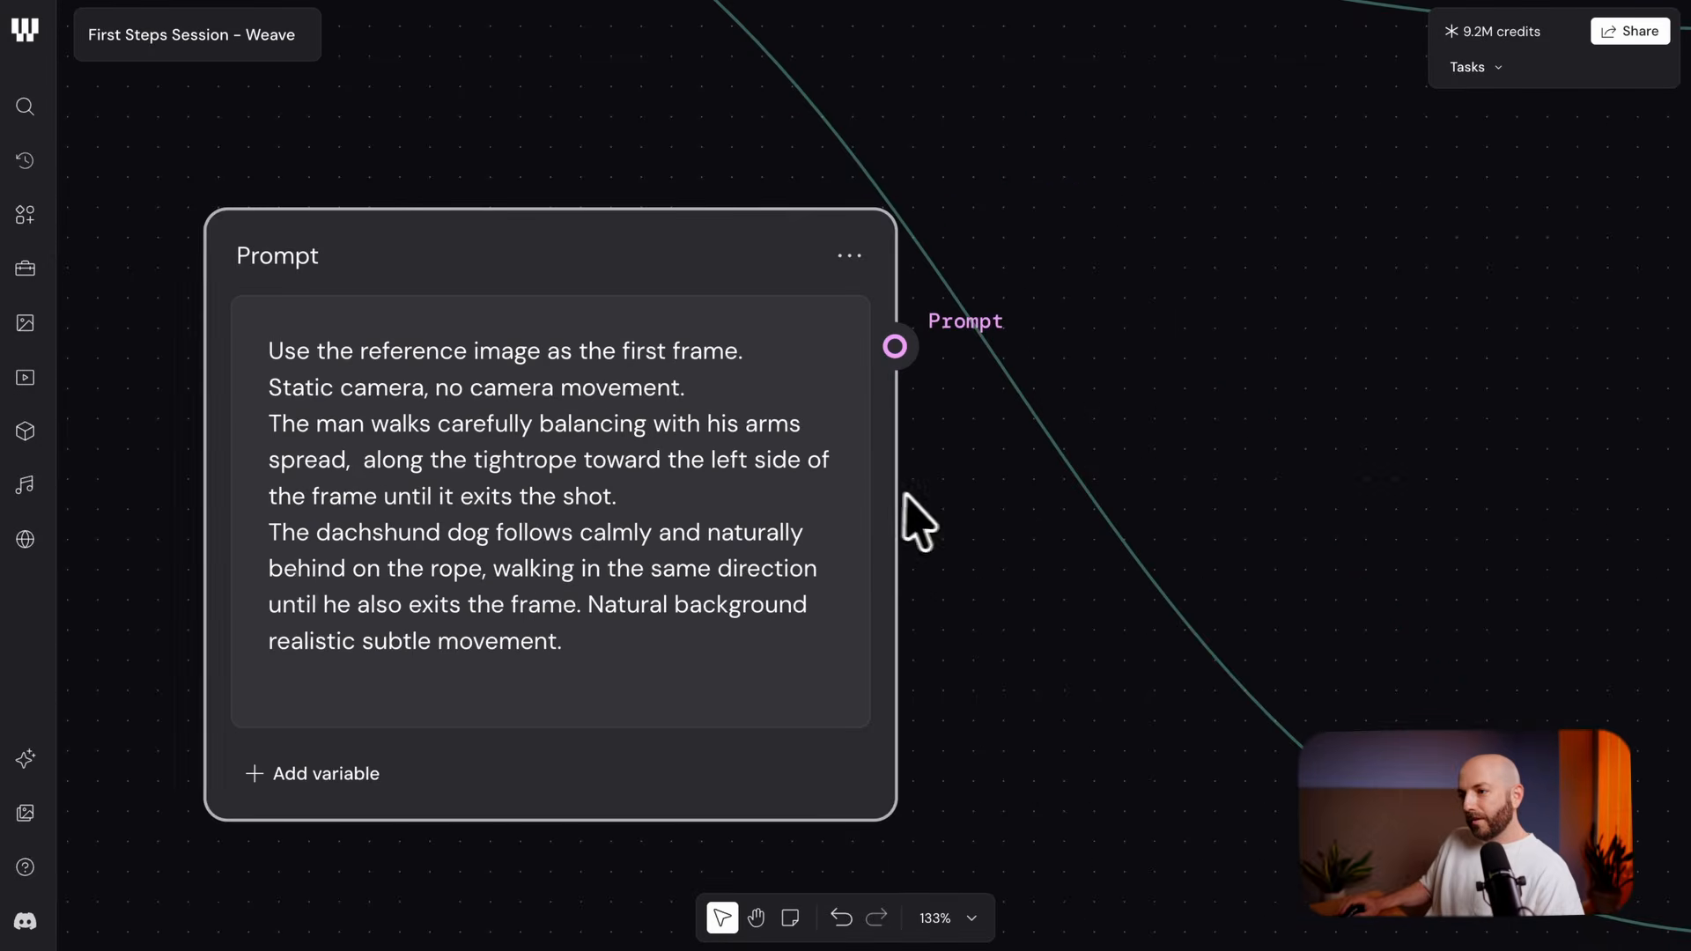
# Connect the pasted prompt's output to the Prompt inputs of Seedance 2.0 and Grok Imagine Video
pyautogui.moveTo(906, 518); pyautogui.dragTo(786, 499)
pyautogui.scroll(-2, 849, 518)
pyautogui.scroll(-2, 839, 491)
pyautogui.moveTo(793, 414); pyautogui.dragTo(1306, 699)
pyautogui.moveTo(792, 407); pyautogui.dragTo(1312, 177)
pyautogui.scroll(-3, 860, 710)
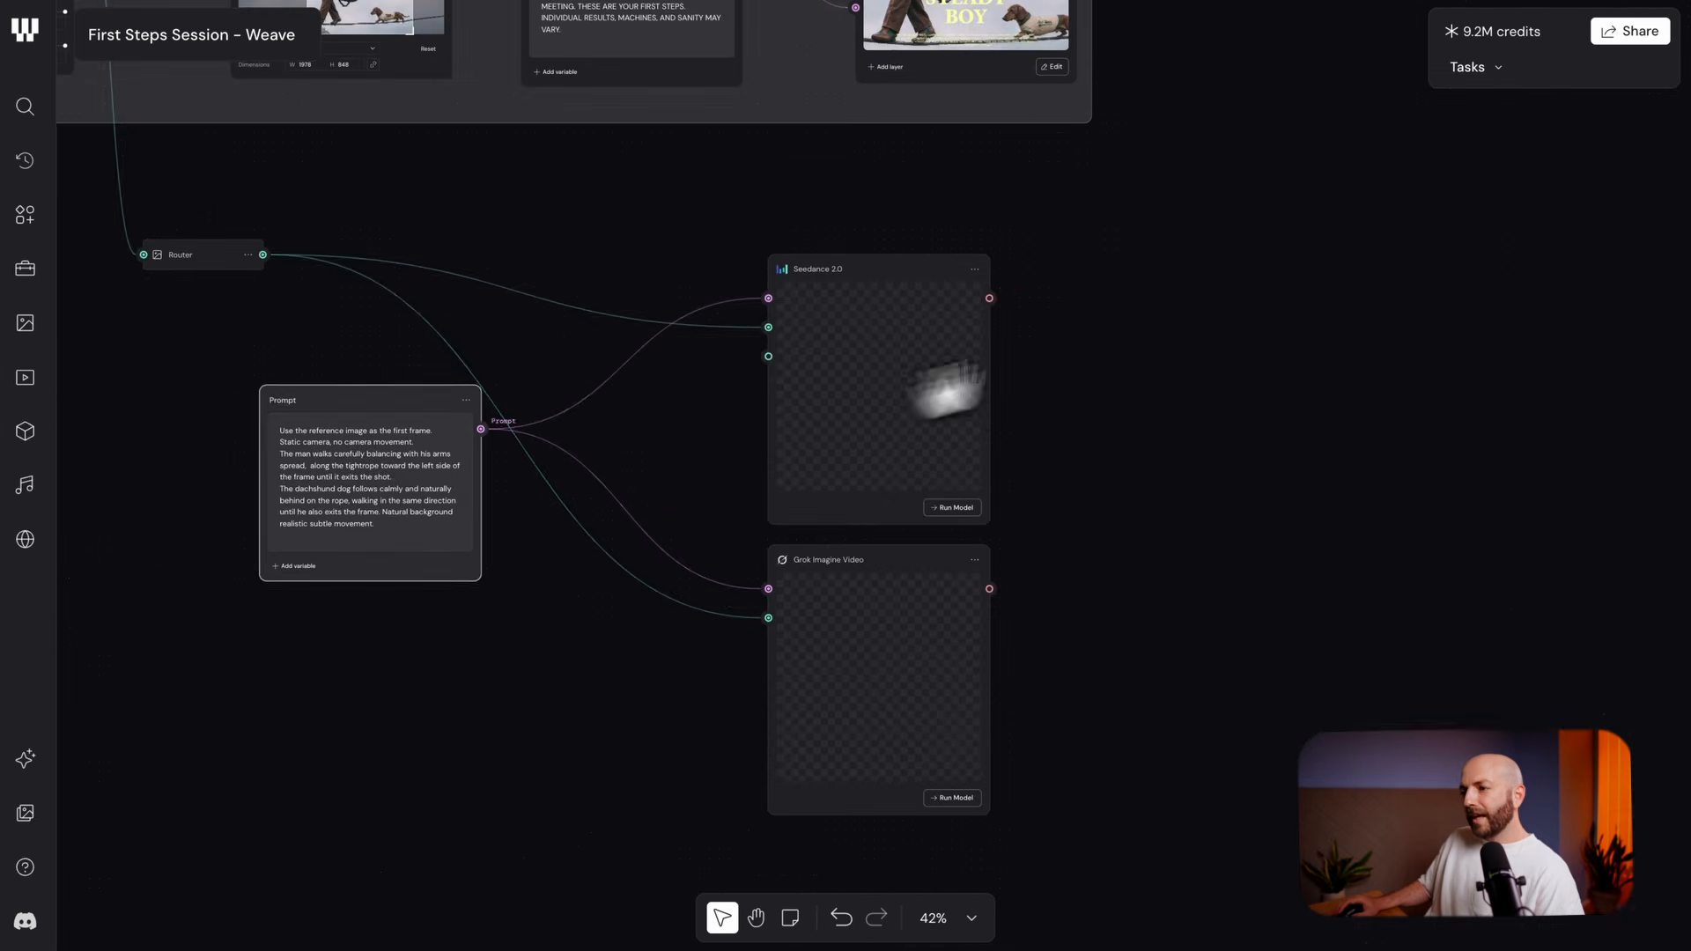
# Set Seedance 2.0 to 1080p resolution with a duration of 6, and run the model
pyautogui.click(917, 426)
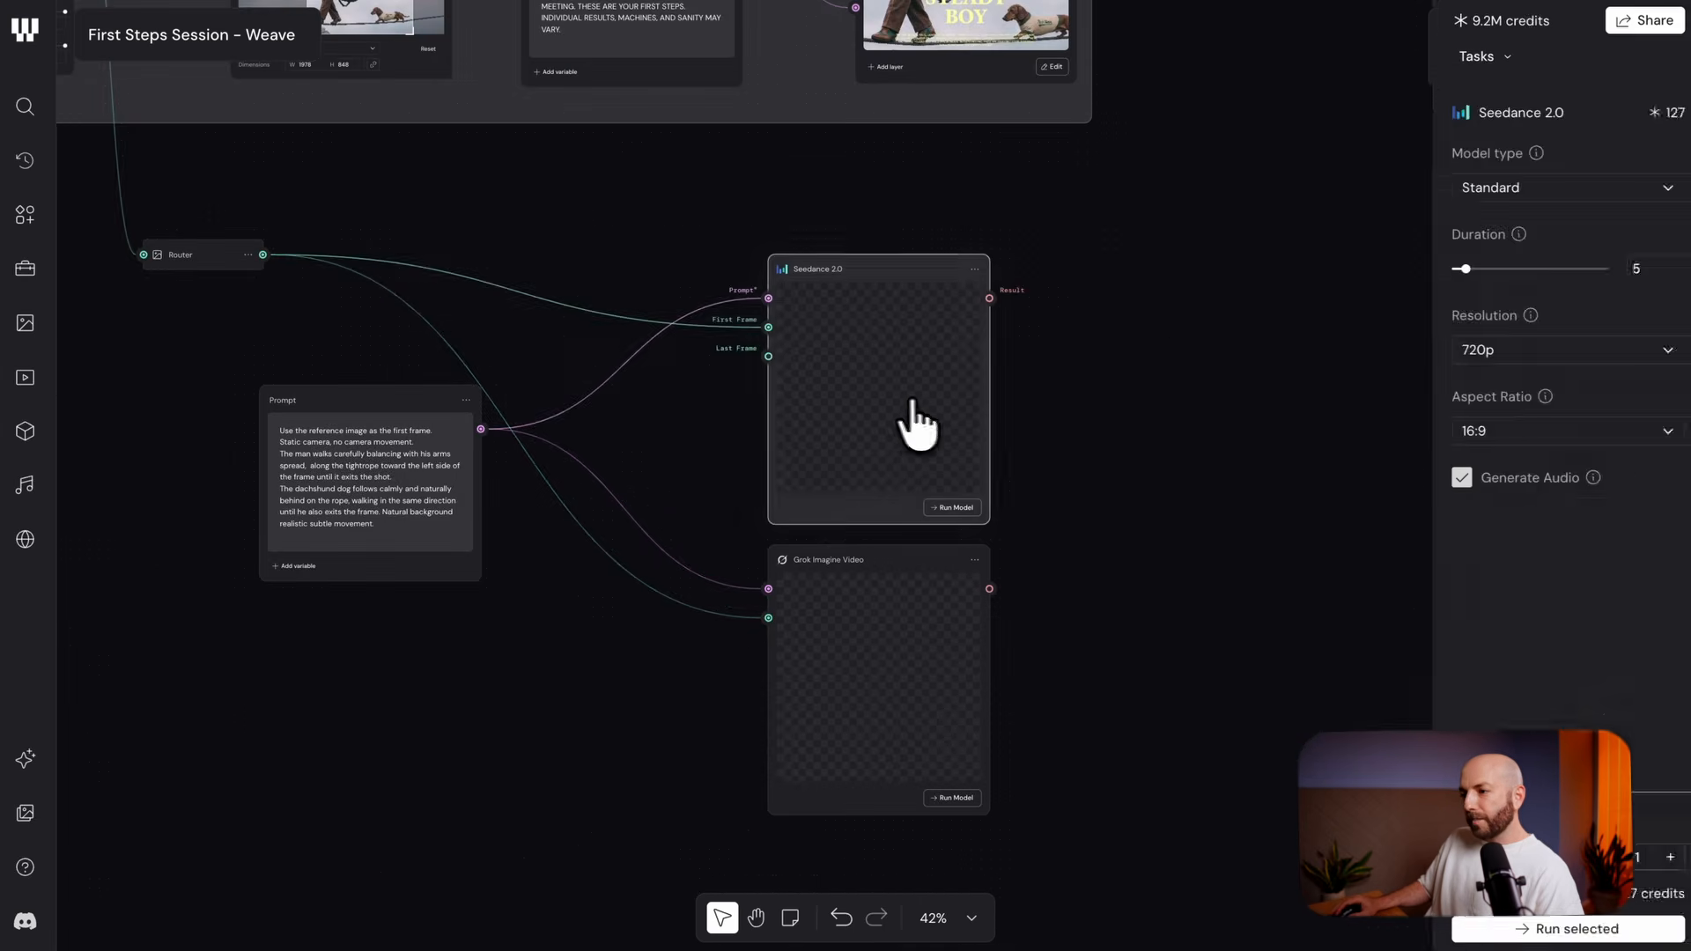
pyautogui.click(1541, 351)
pyautogui.click(1528, 468)
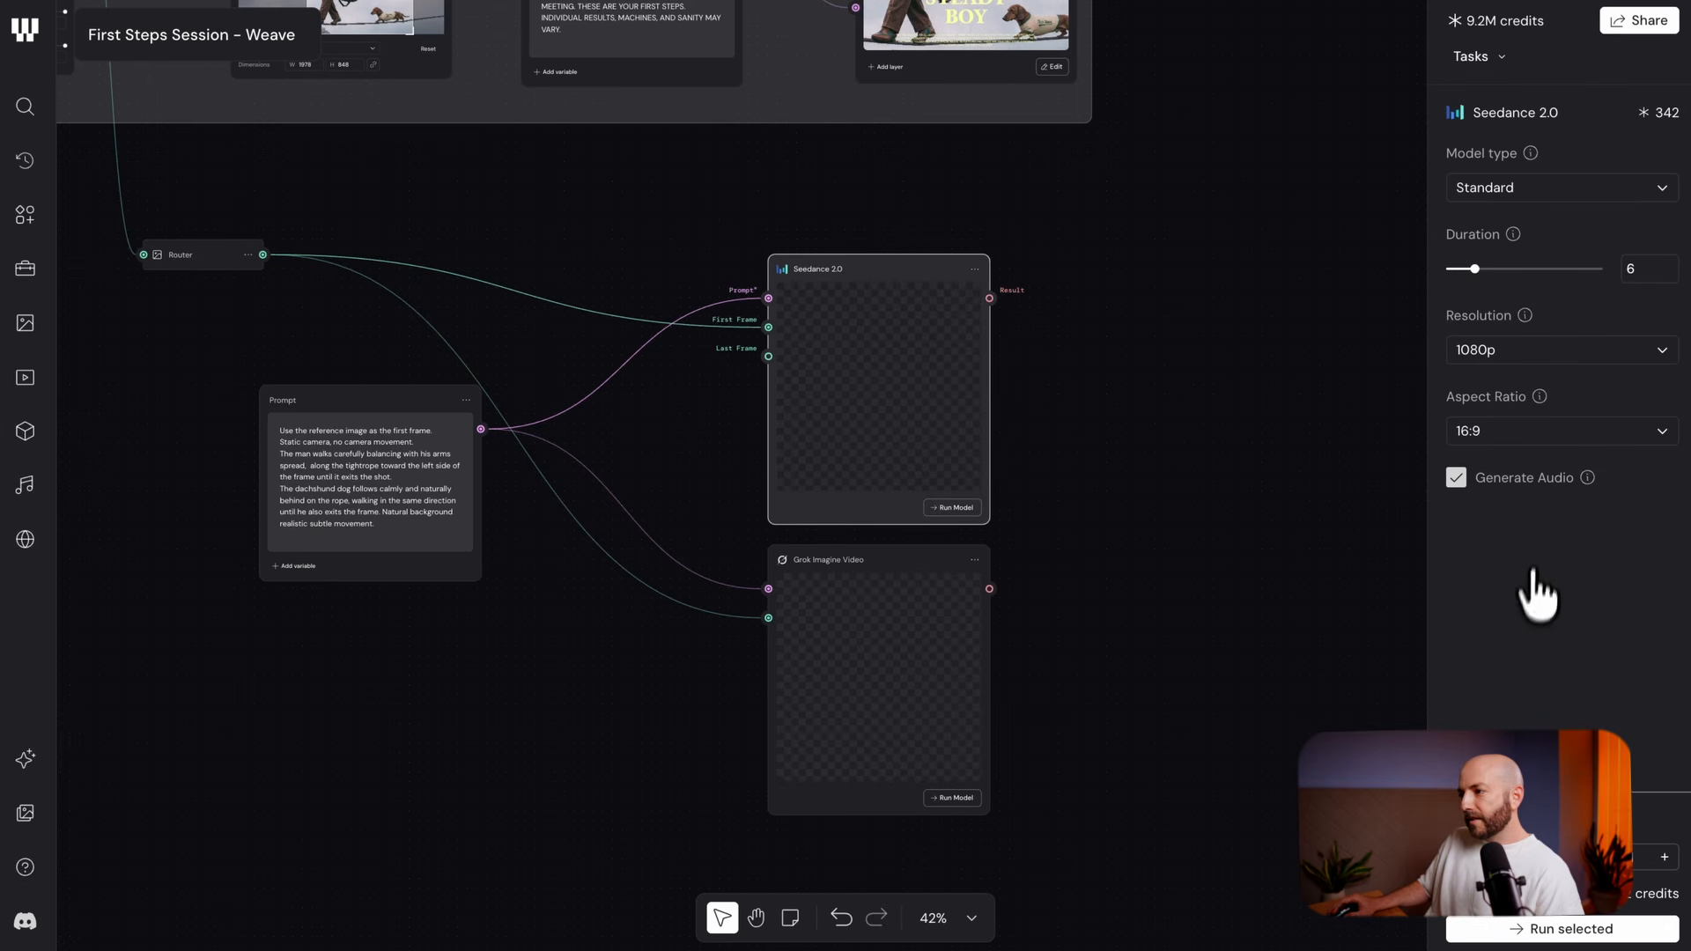
pyautogui.click(964, 508)
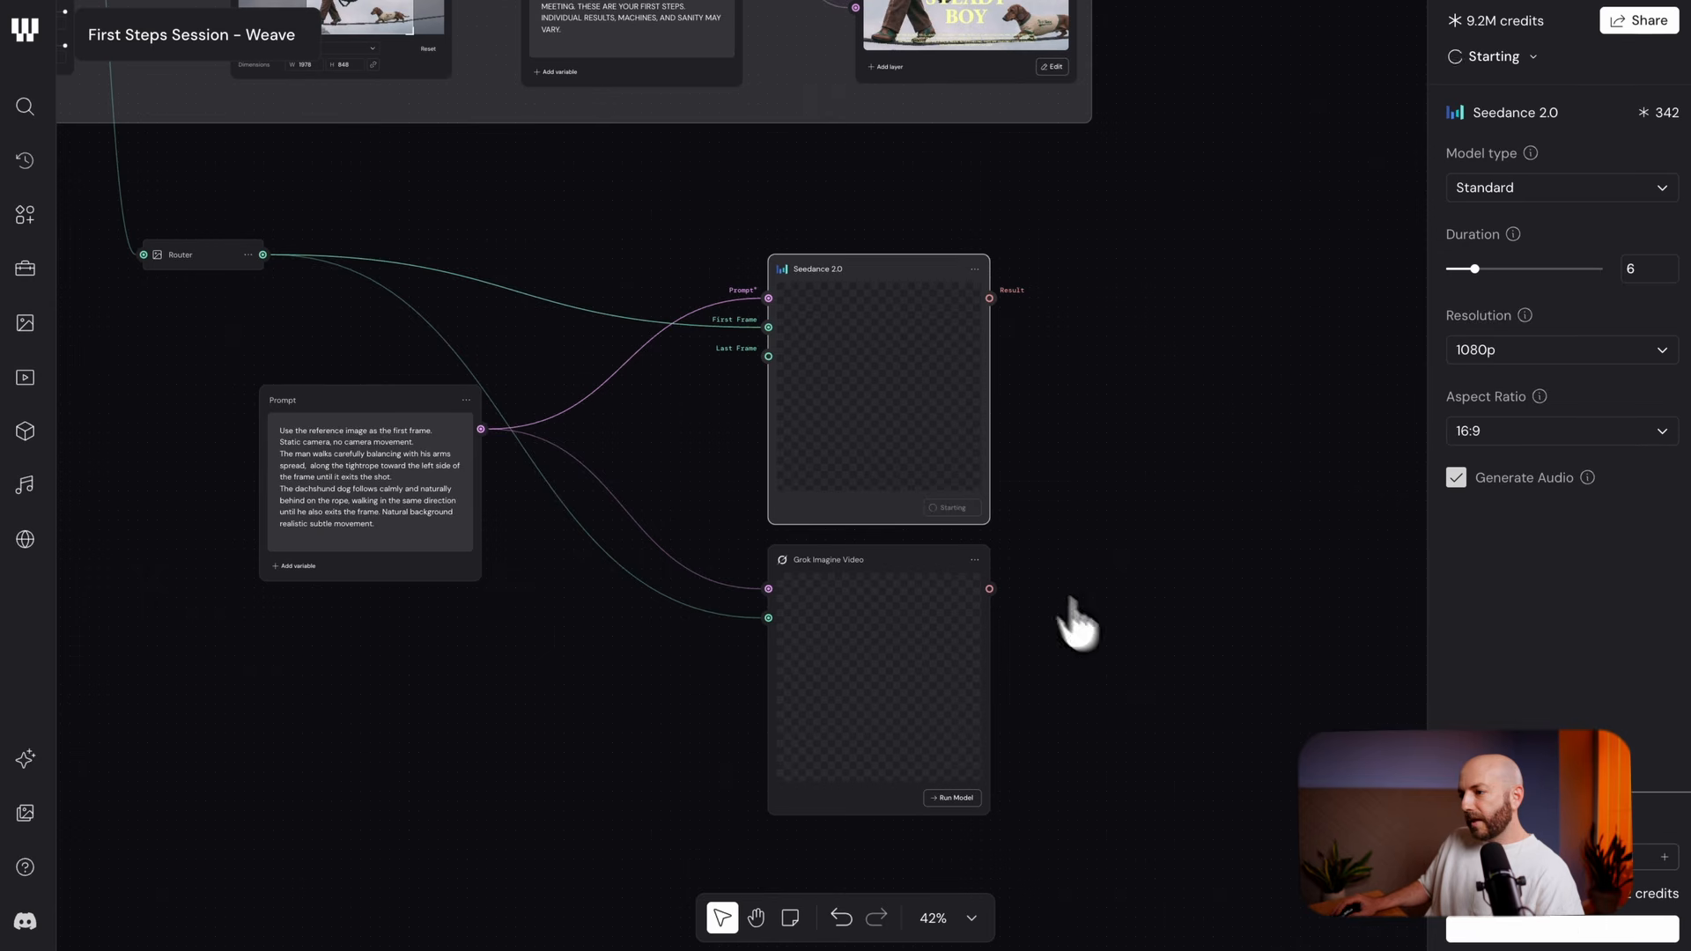
# Set Grok Imagine Video's aspect ratio to 16:9 and run the model
pyautogui.moveTo(1068, 623); pyautogui.dragTo(1086, 514)
pyautogui.click(924, 573)
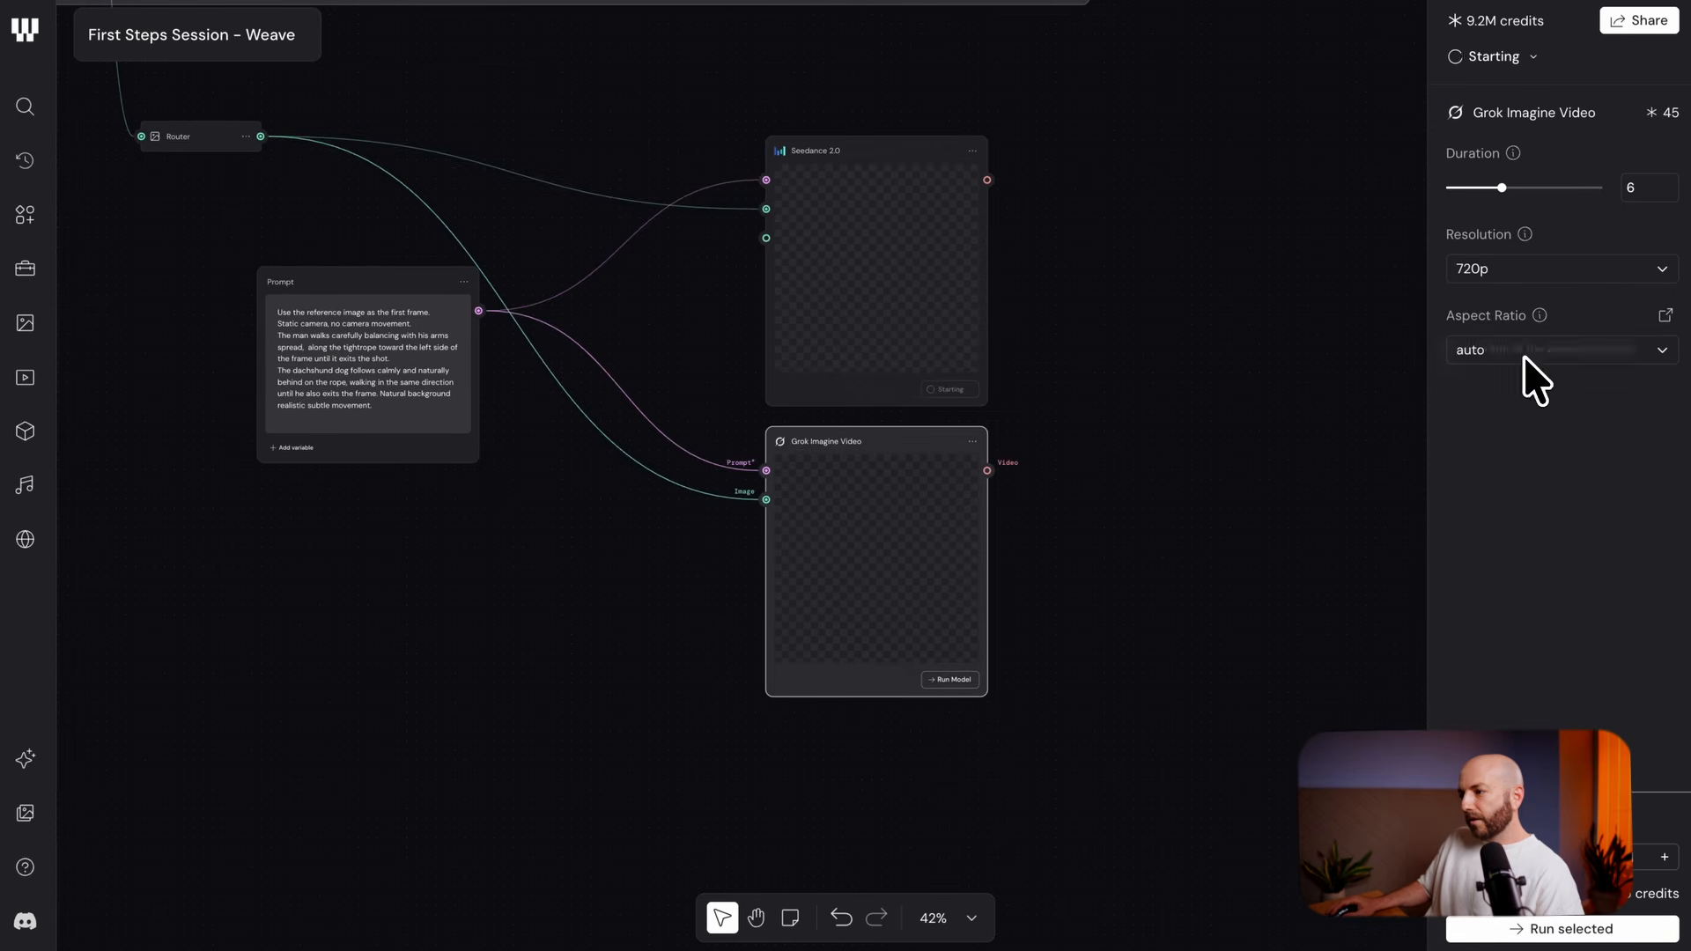
pyautogui.click(1573, 352)
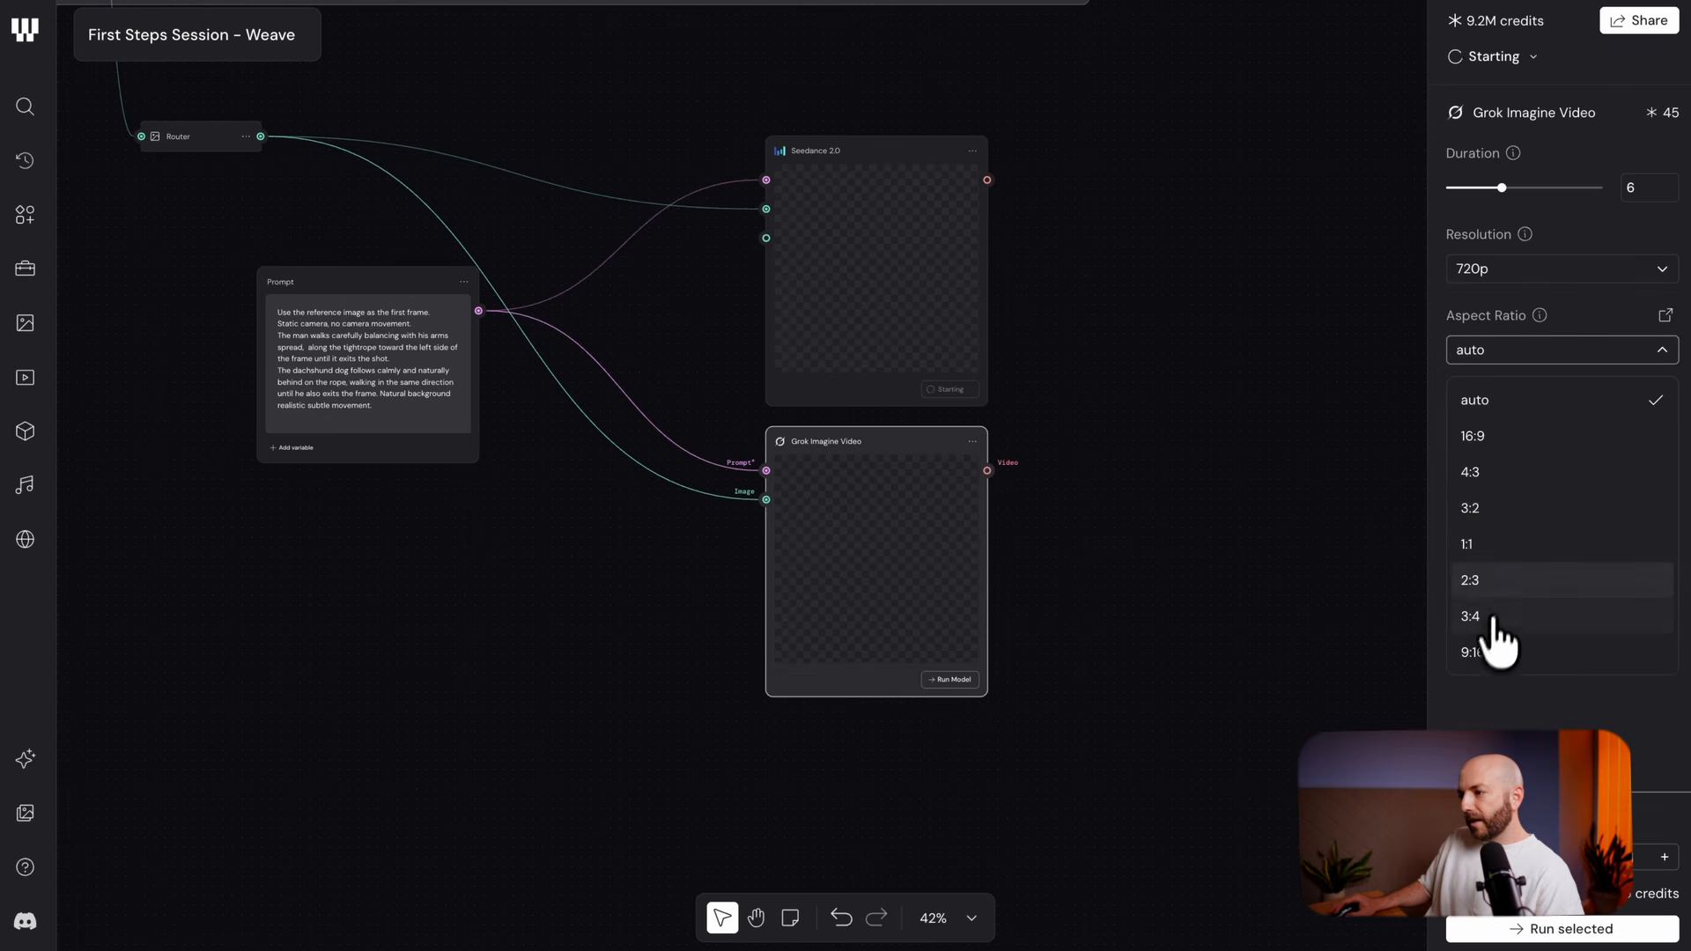
pyautogui.click(1499, 439)
pyautogui.click(1551, 926)
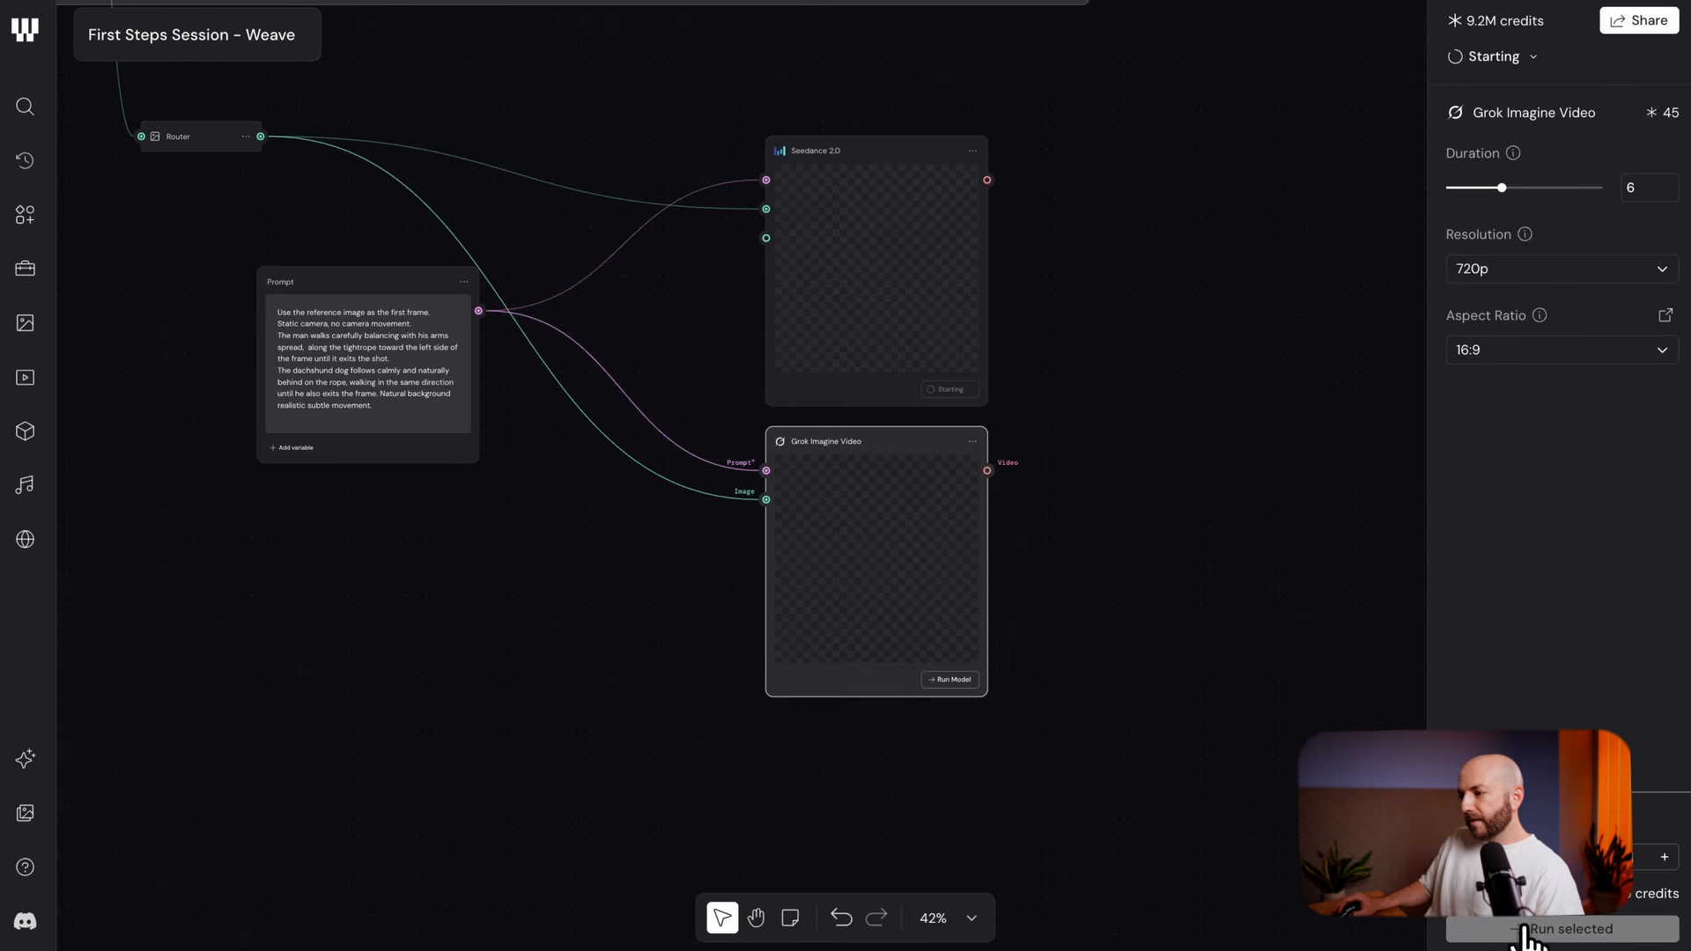
pyautogui.scroll(1, 1192, 577)
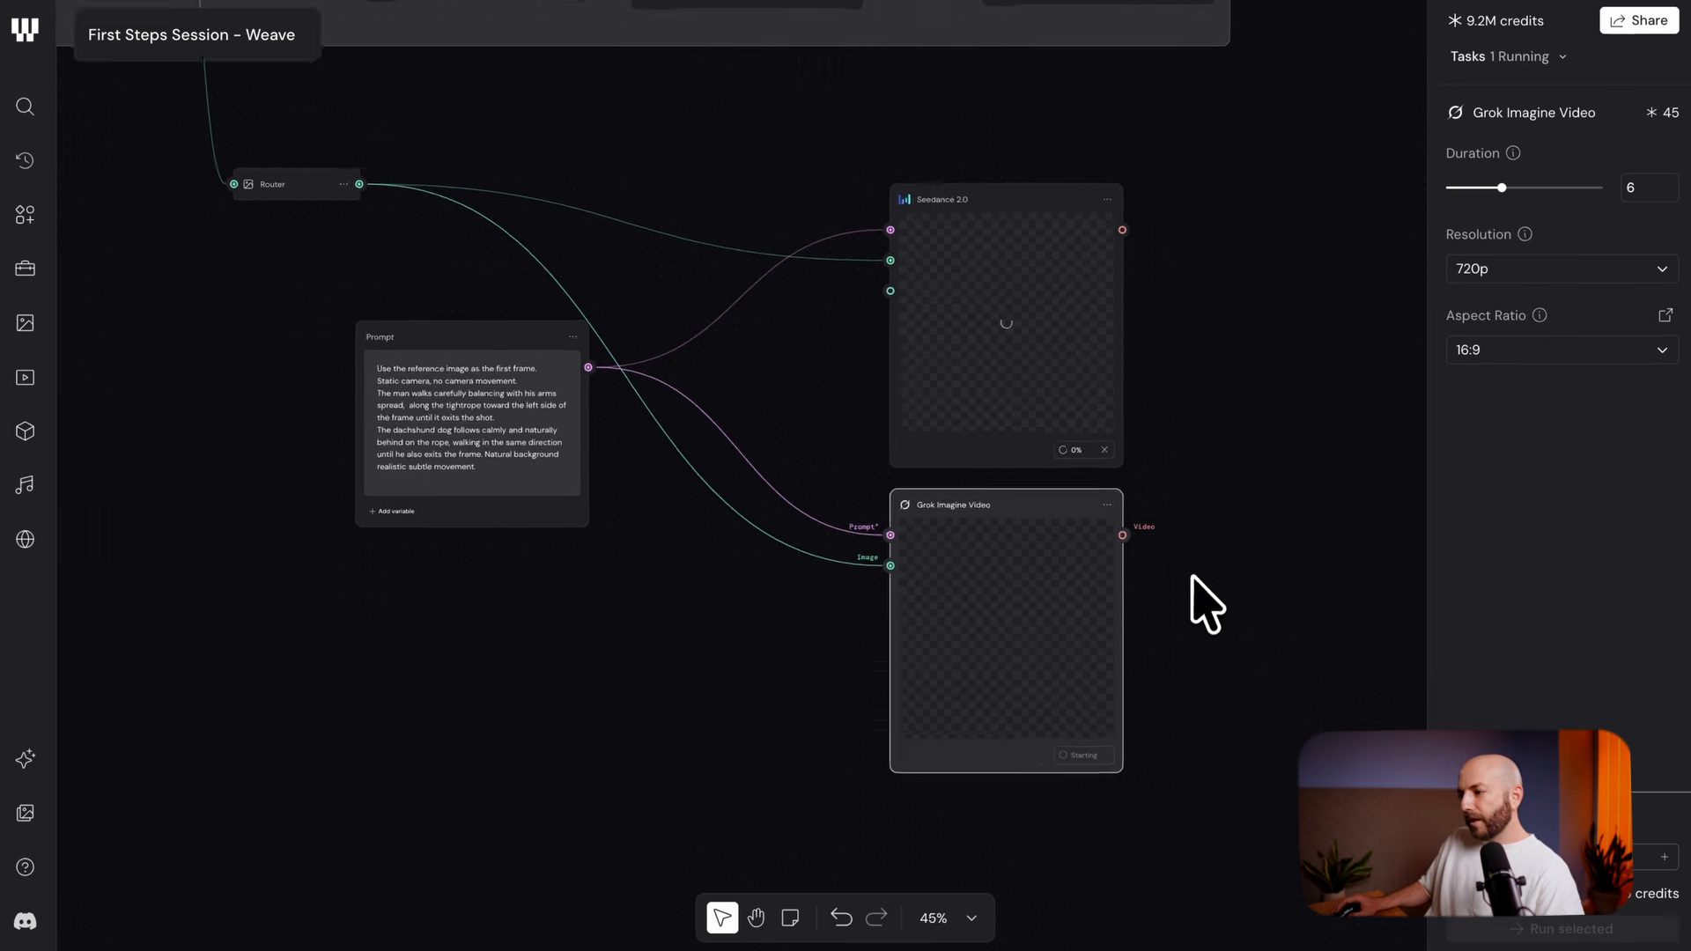
pyautogui.click(1193, 572)
pyautogui.scroll(3, 1136, 440)
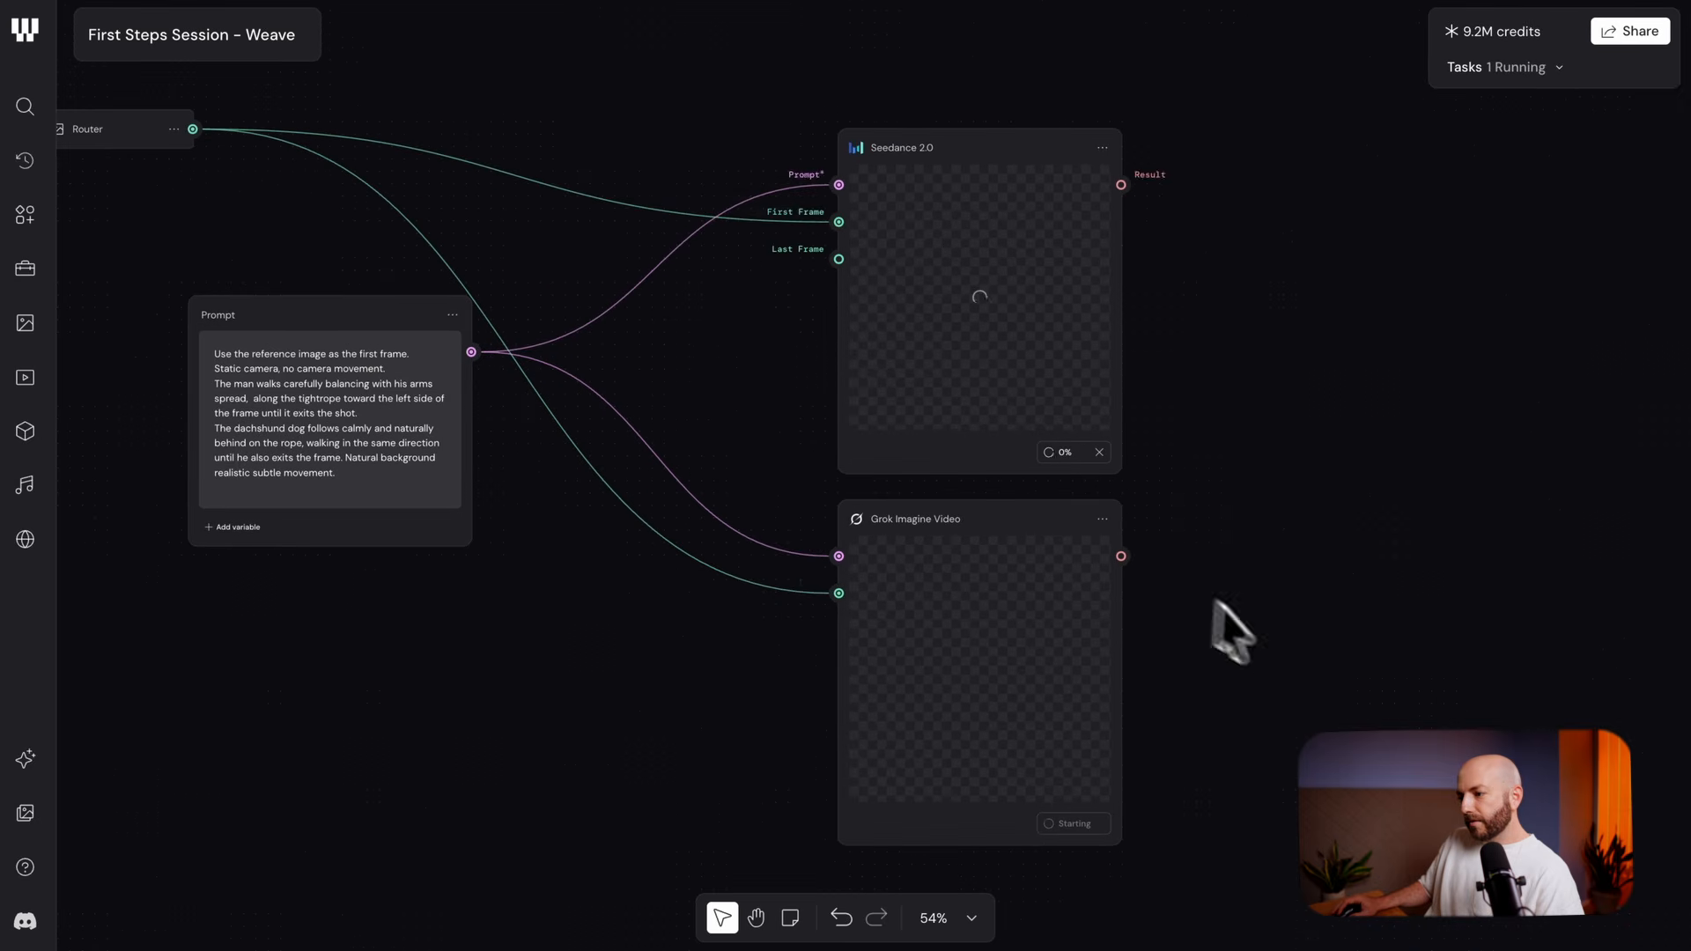
# Review the Seedance 2.0 settings and how the Router and prompt nodes feed both video models
pyautogui.click(982, 445)
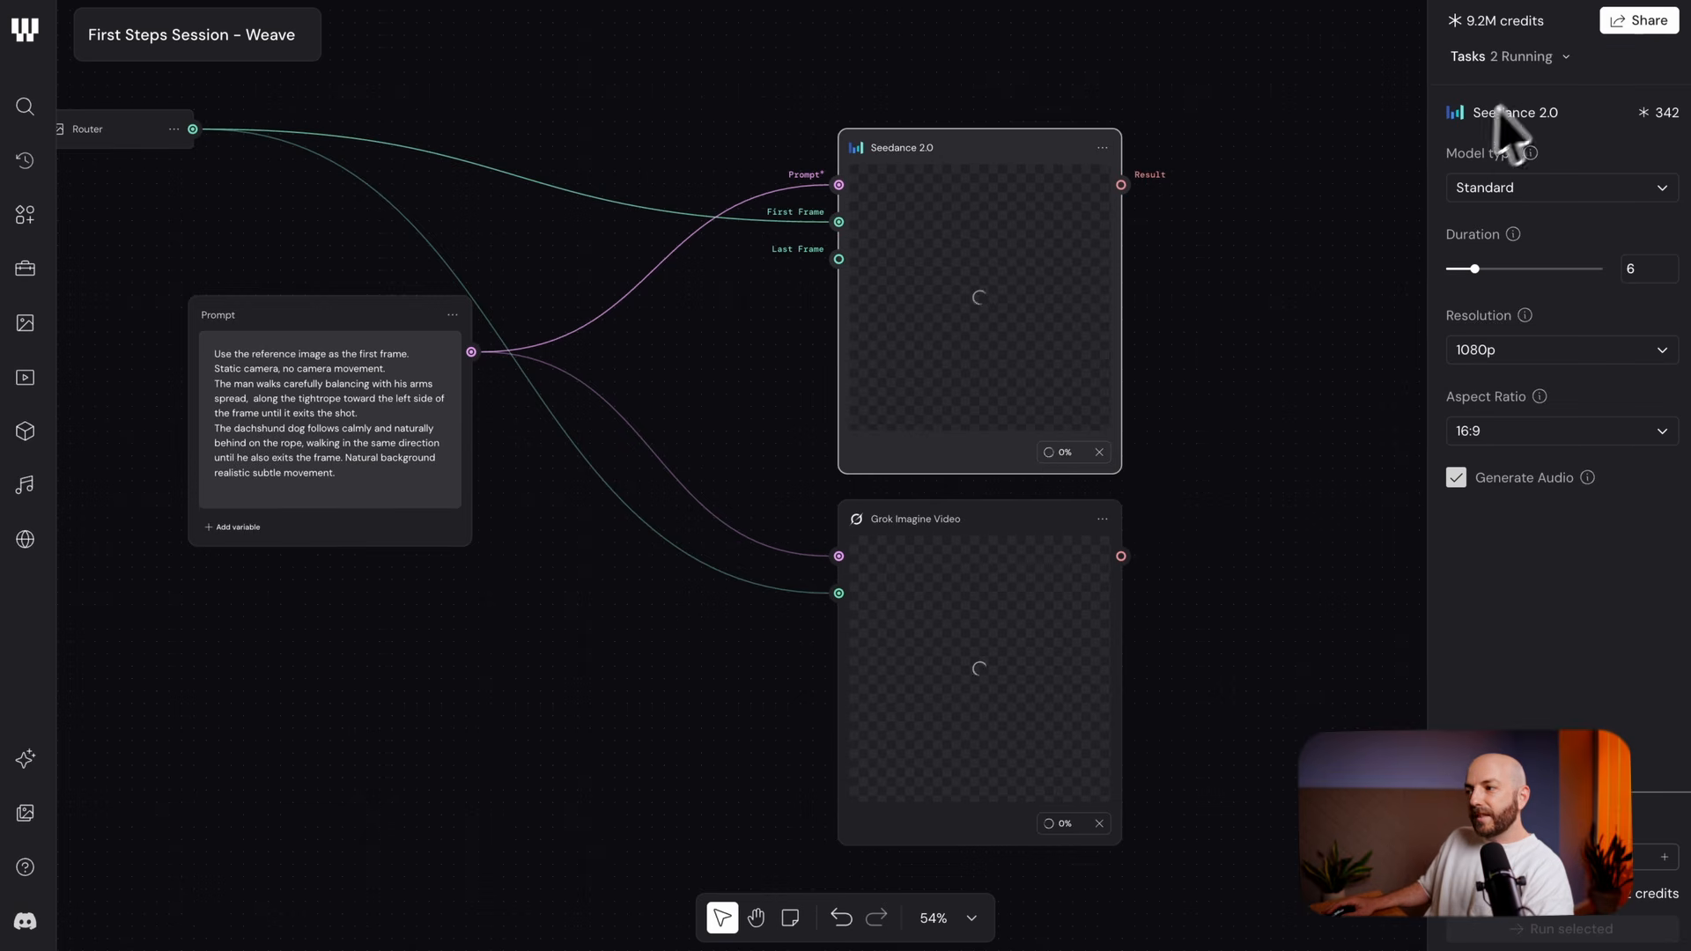
pyautogui.click(1036, 577)
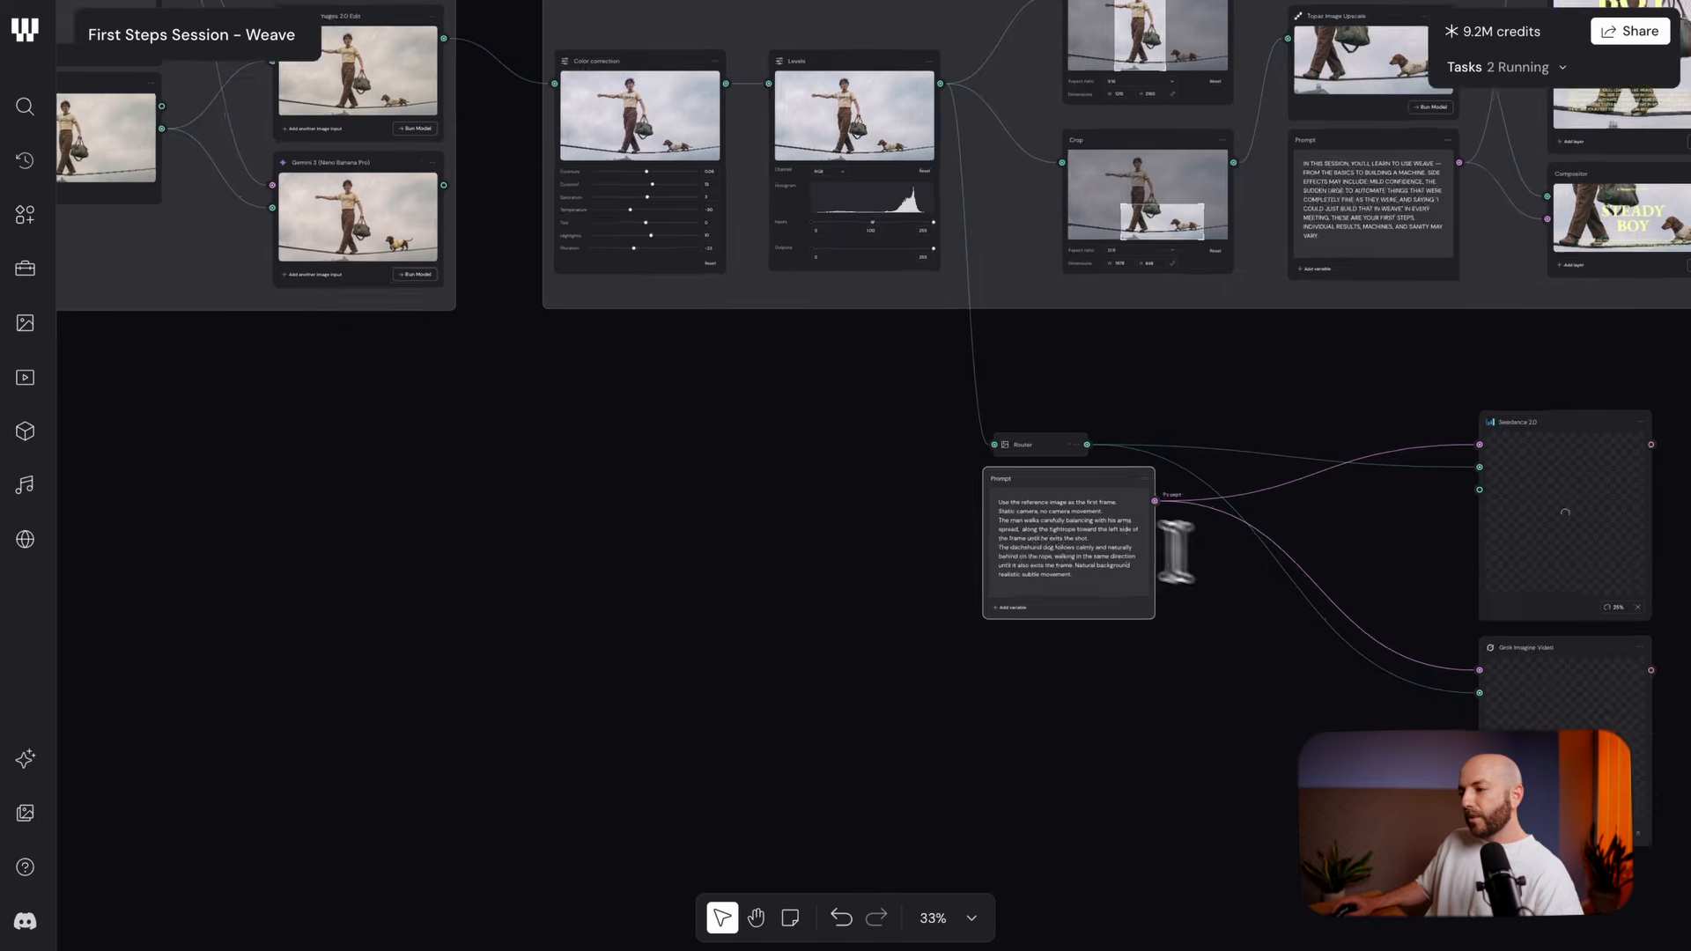
pyautogui.scroll(8, 1050, 544)
pyautogui.moveTo(1053, 547); pyautogui.dragTo(868, 504)
pyautogui.scroll(2, 867, 508)
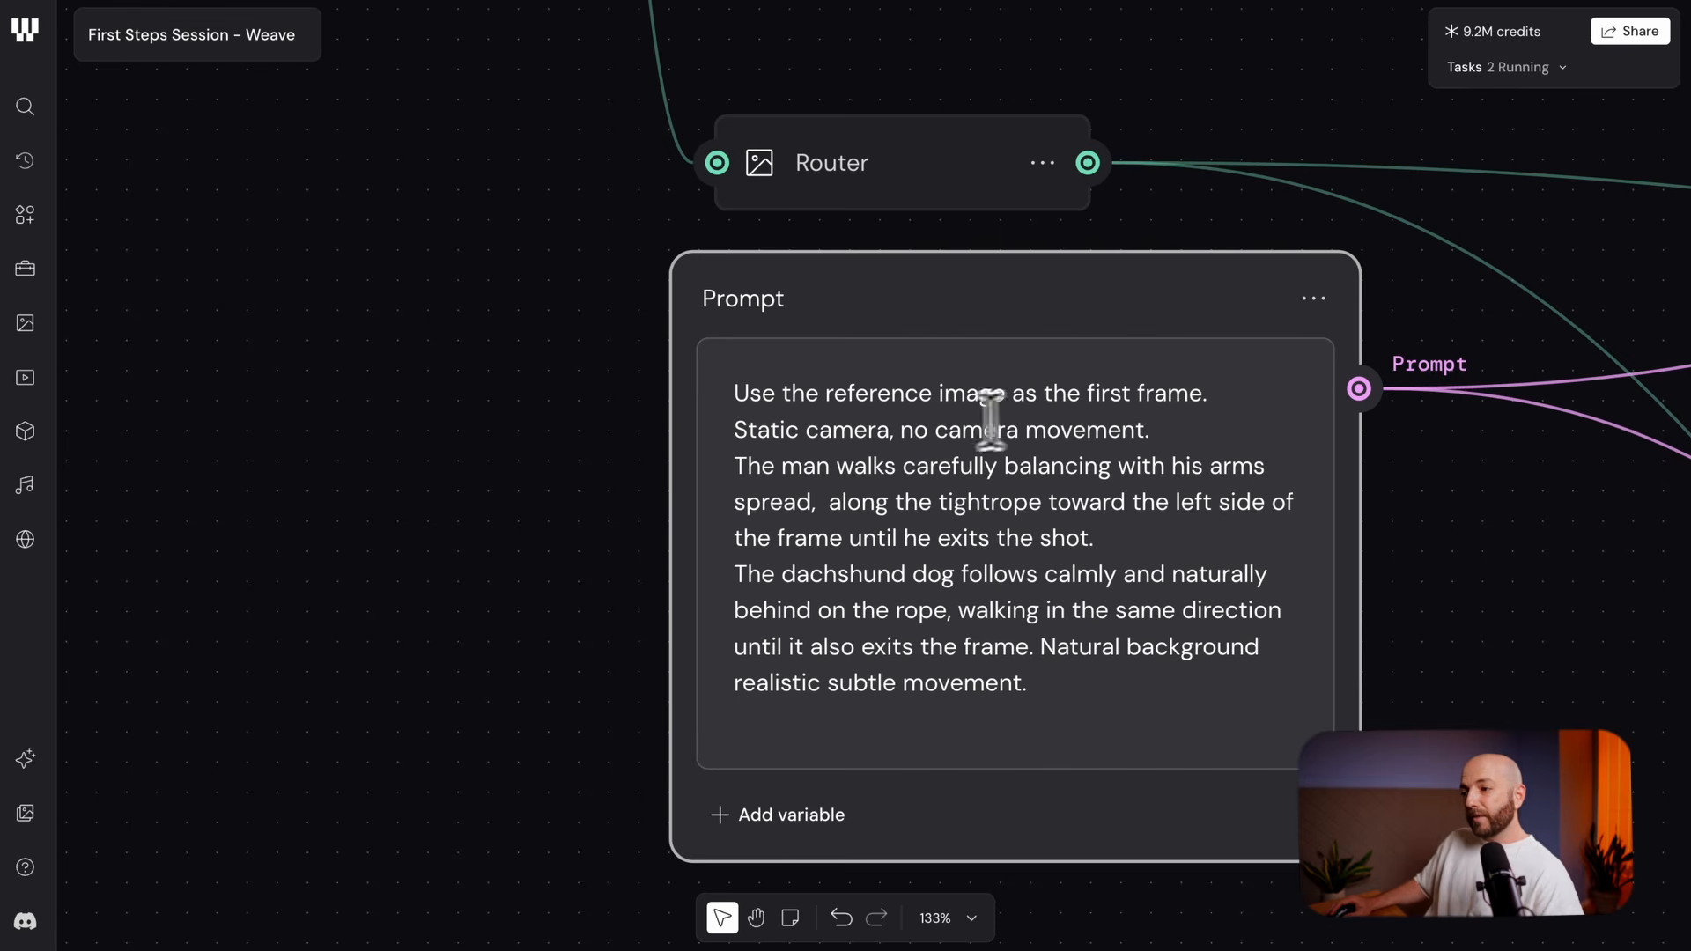
pyautogui.moveTo(899, 390); pyautogui.dragTo(1011, 426)
pyautogui.moveTo(917, 84); pyautogui.dragTo(944, 406)
pyautogui.moveTo(1145, 662); pyautogui.dragTo(819, 284)
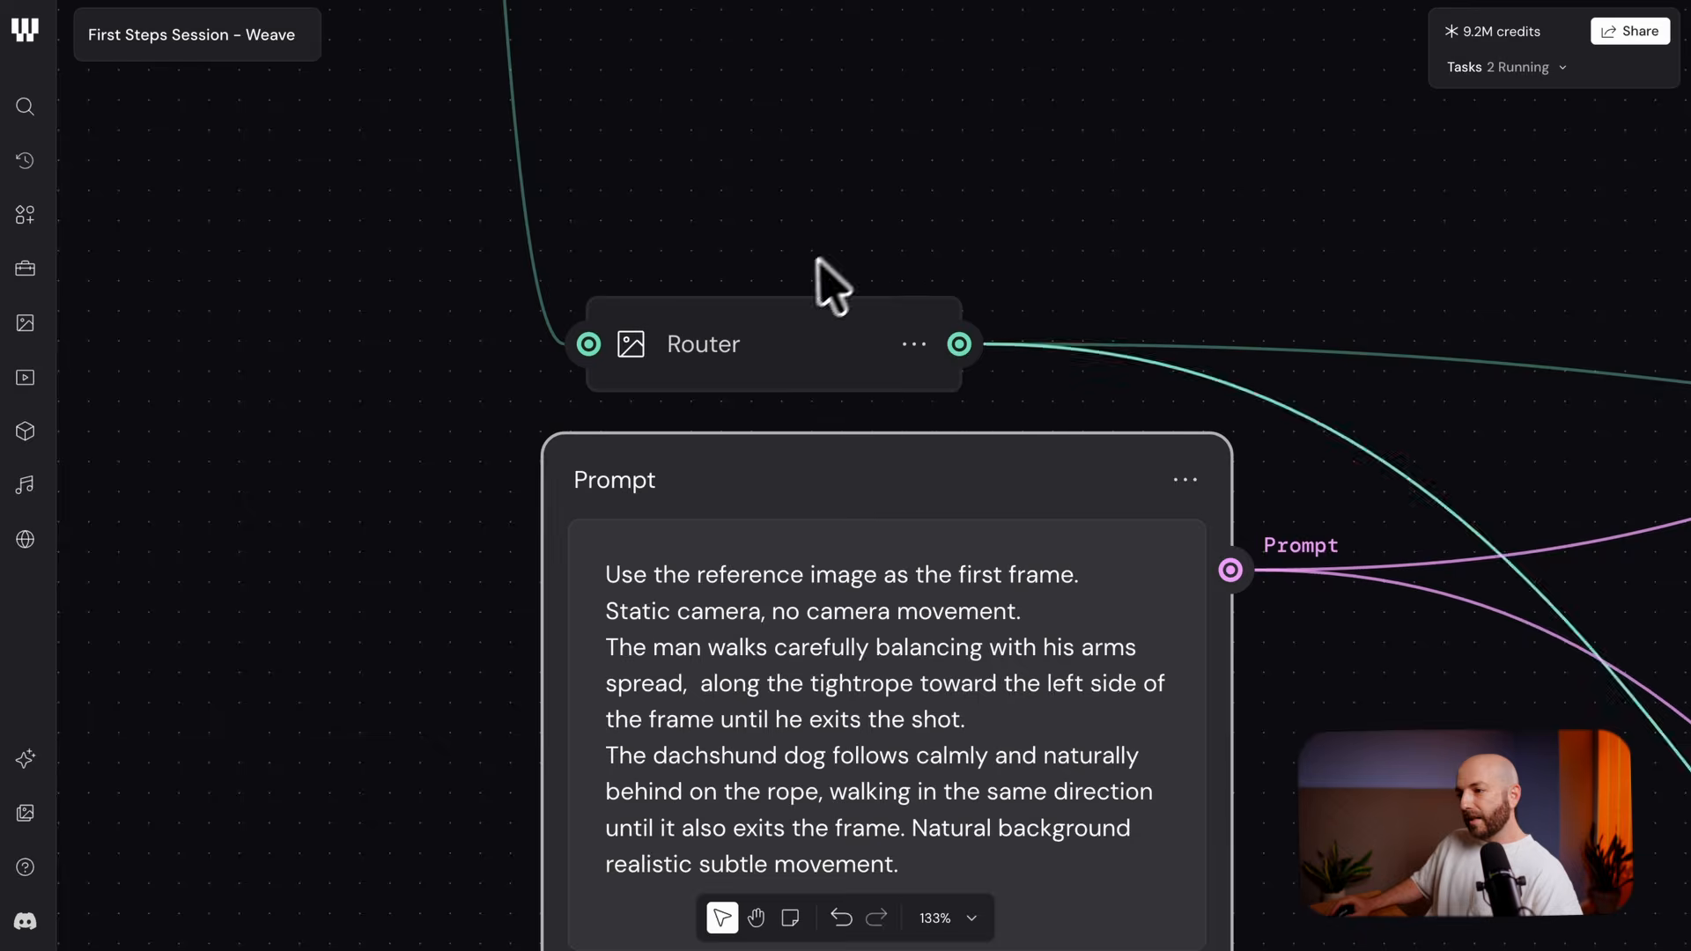
pyautogui.scroll(-3, 1329, 678)
pyautogui.scroll(-1, 1329, 661)
pyautogui.moveTo(1363, 695); pyautogui.dragTo(883, 347)
pyautogui.scroll(-3, 1206, 467)
pyautogui.moveTo(1367, 471); pyautogui.dragTo(1081, 431)
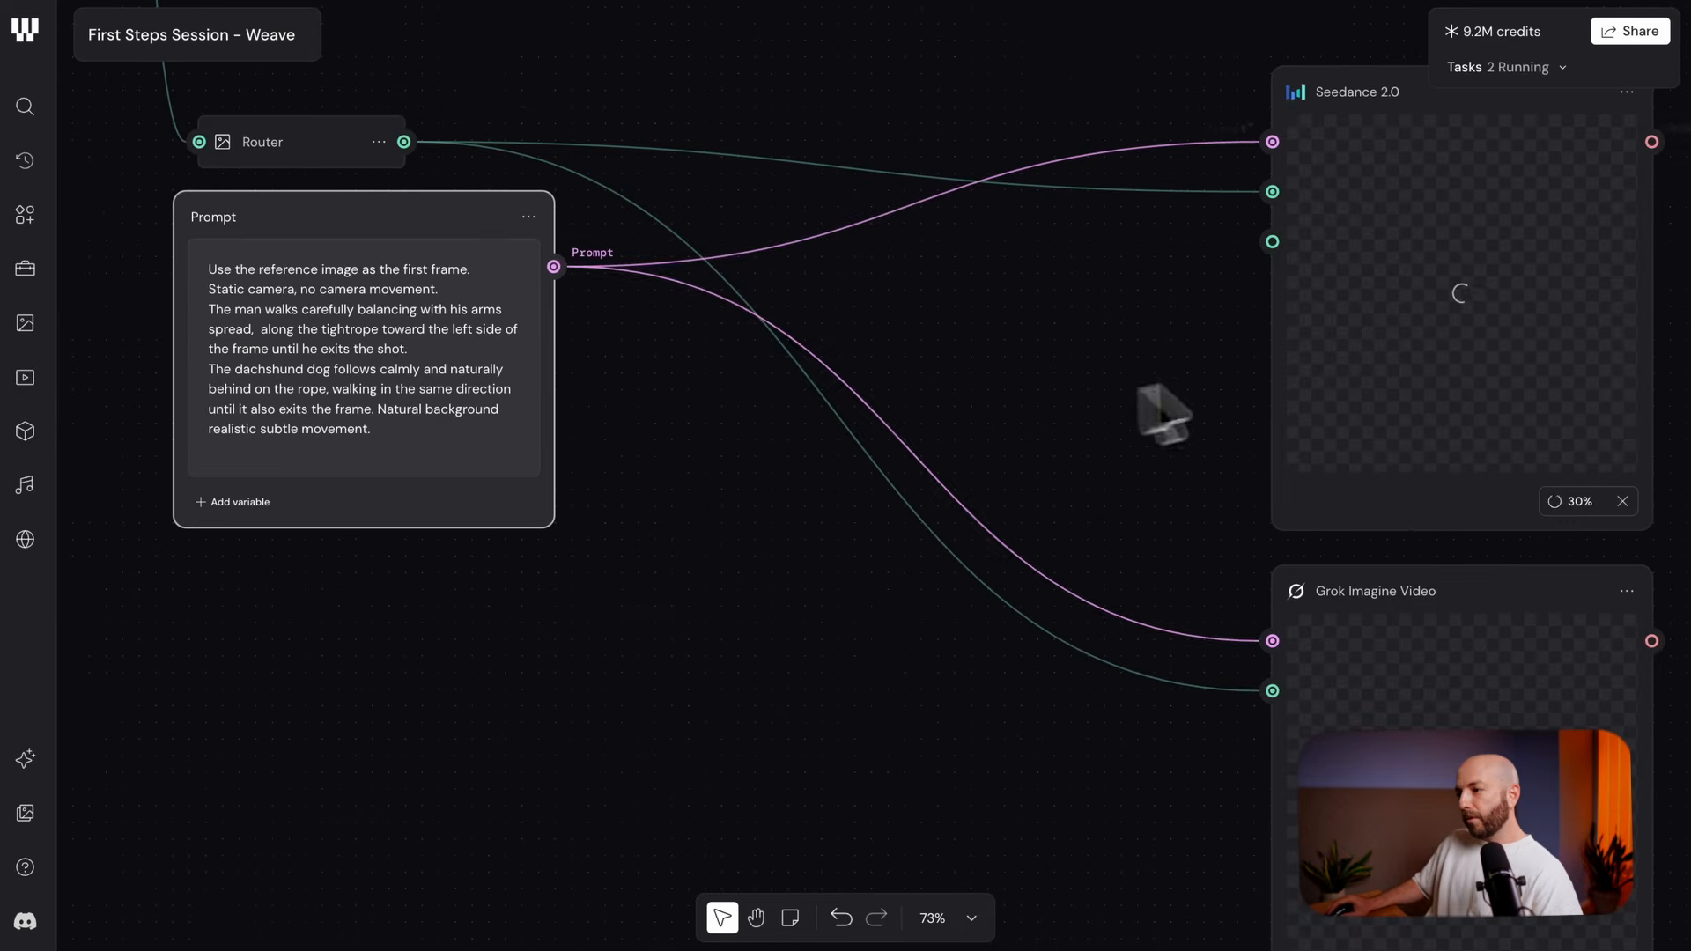
# Read through the video prompt's instructions for the static camera, the walking man and the following dachshund
pyautogui.moveTo(740, 321); pyautogui.dragTo(1394, 539)
pyautogui.scroll(8, 1013, 520)
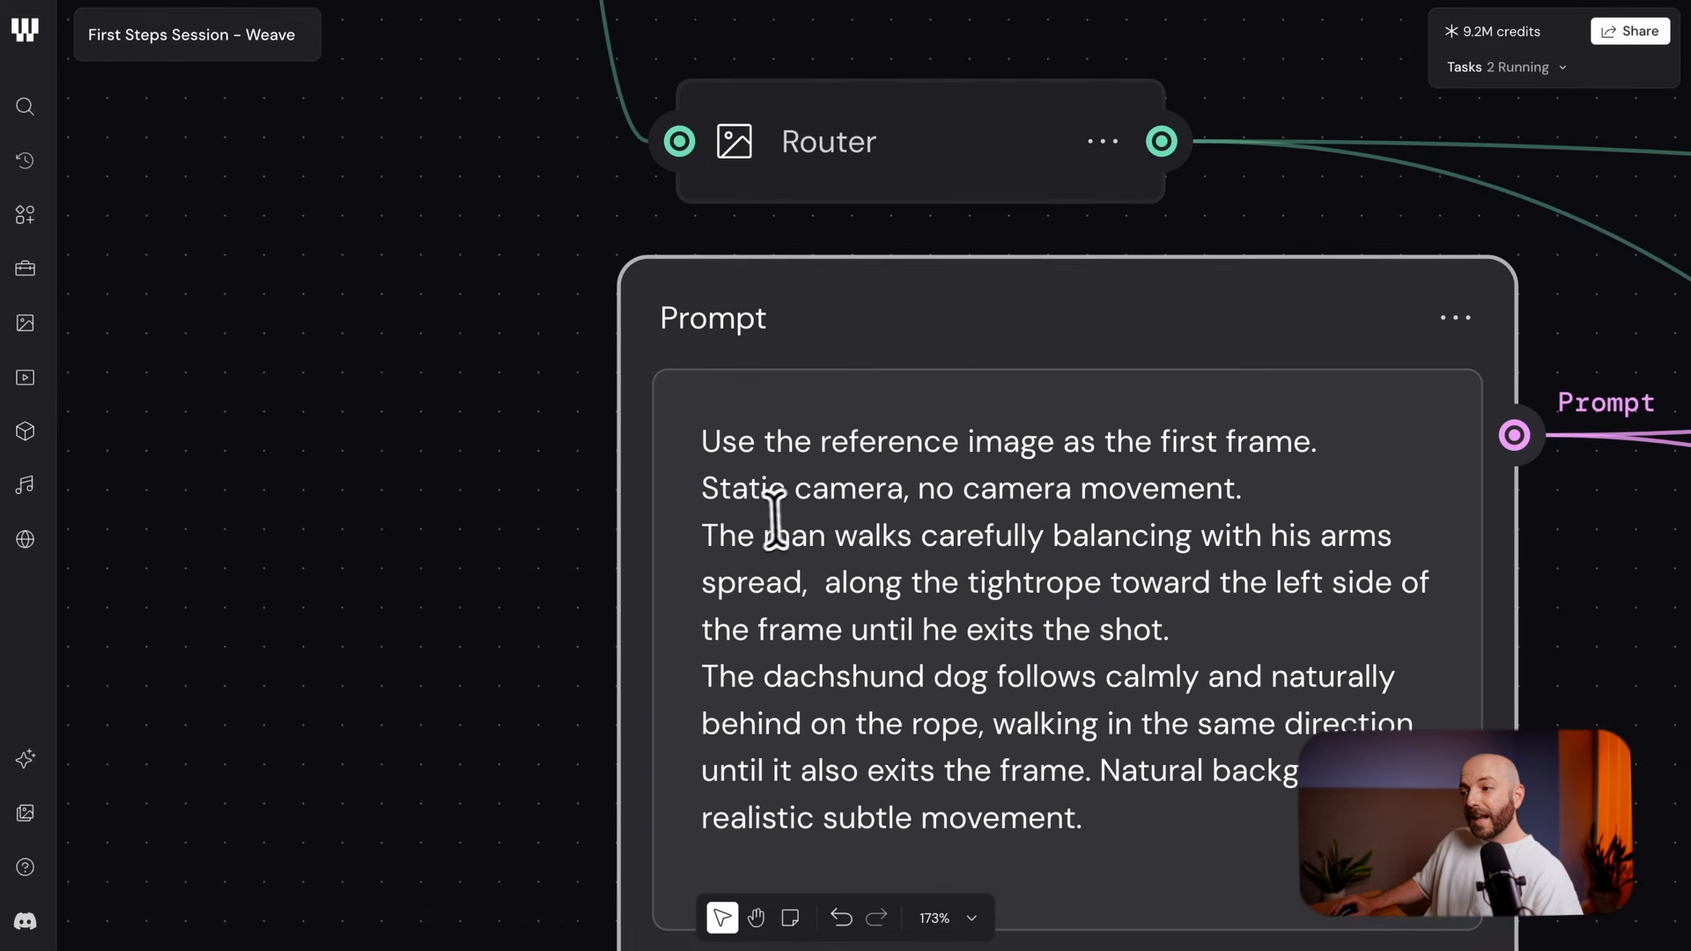
pyautogui.moveTo(1060, 540); pyautogui.dragTo(1035, 442)
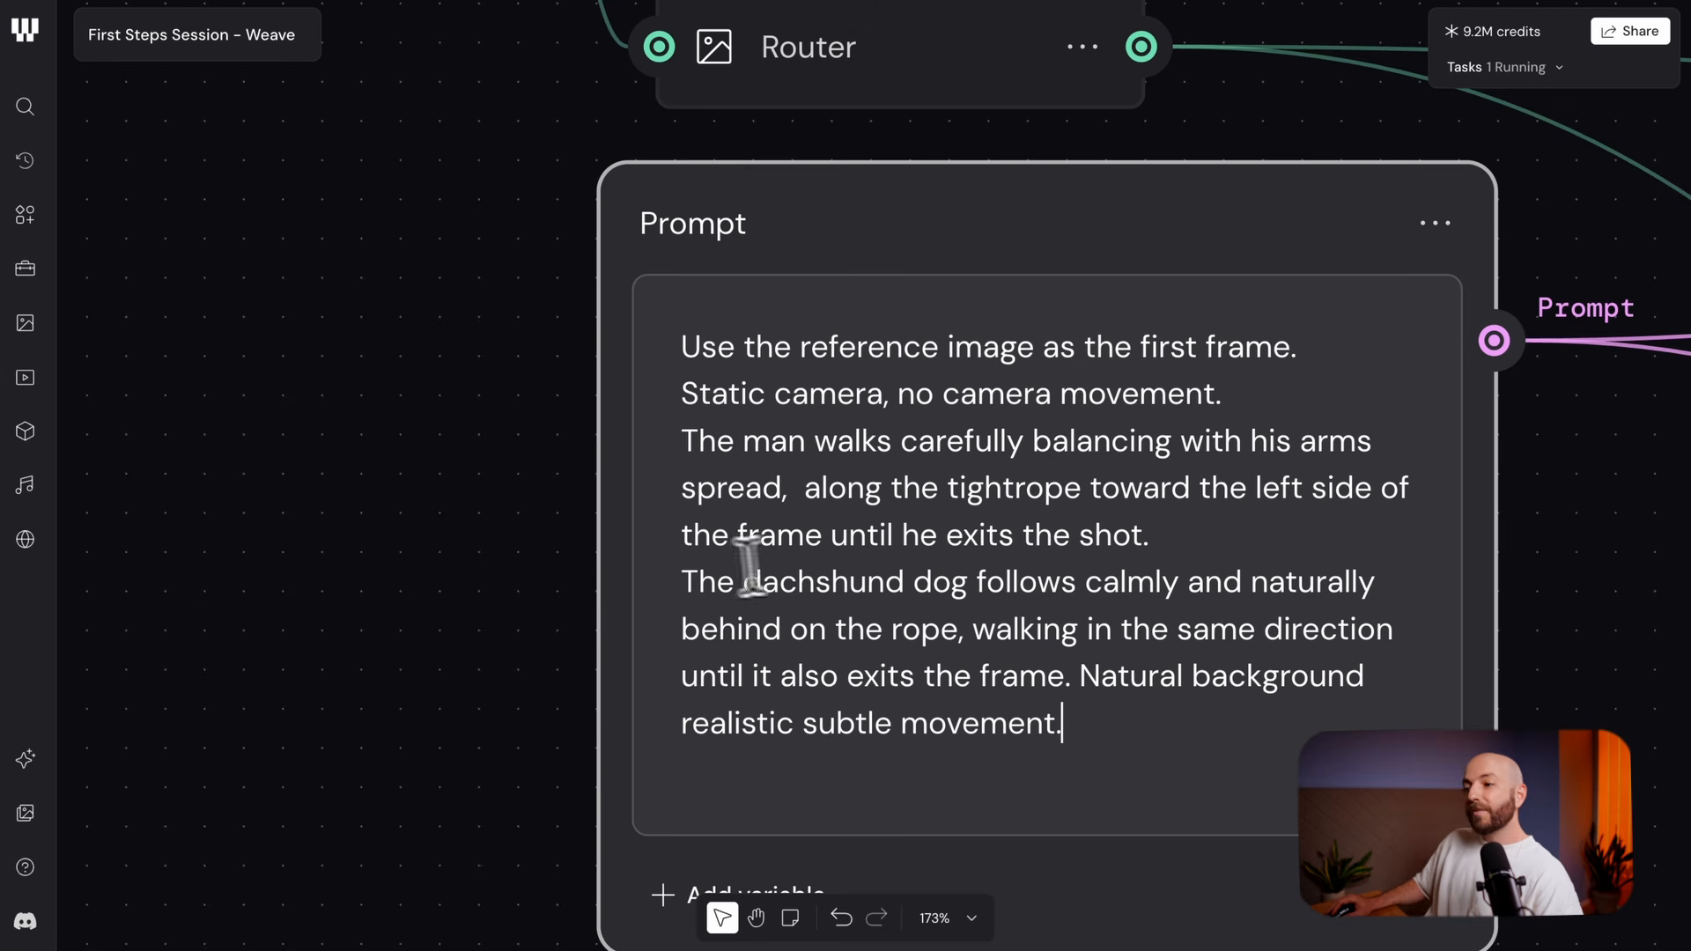
pyautogui.scroll(-1, 922, 555)
pyautogui.scroll(-1, 1005, 550)
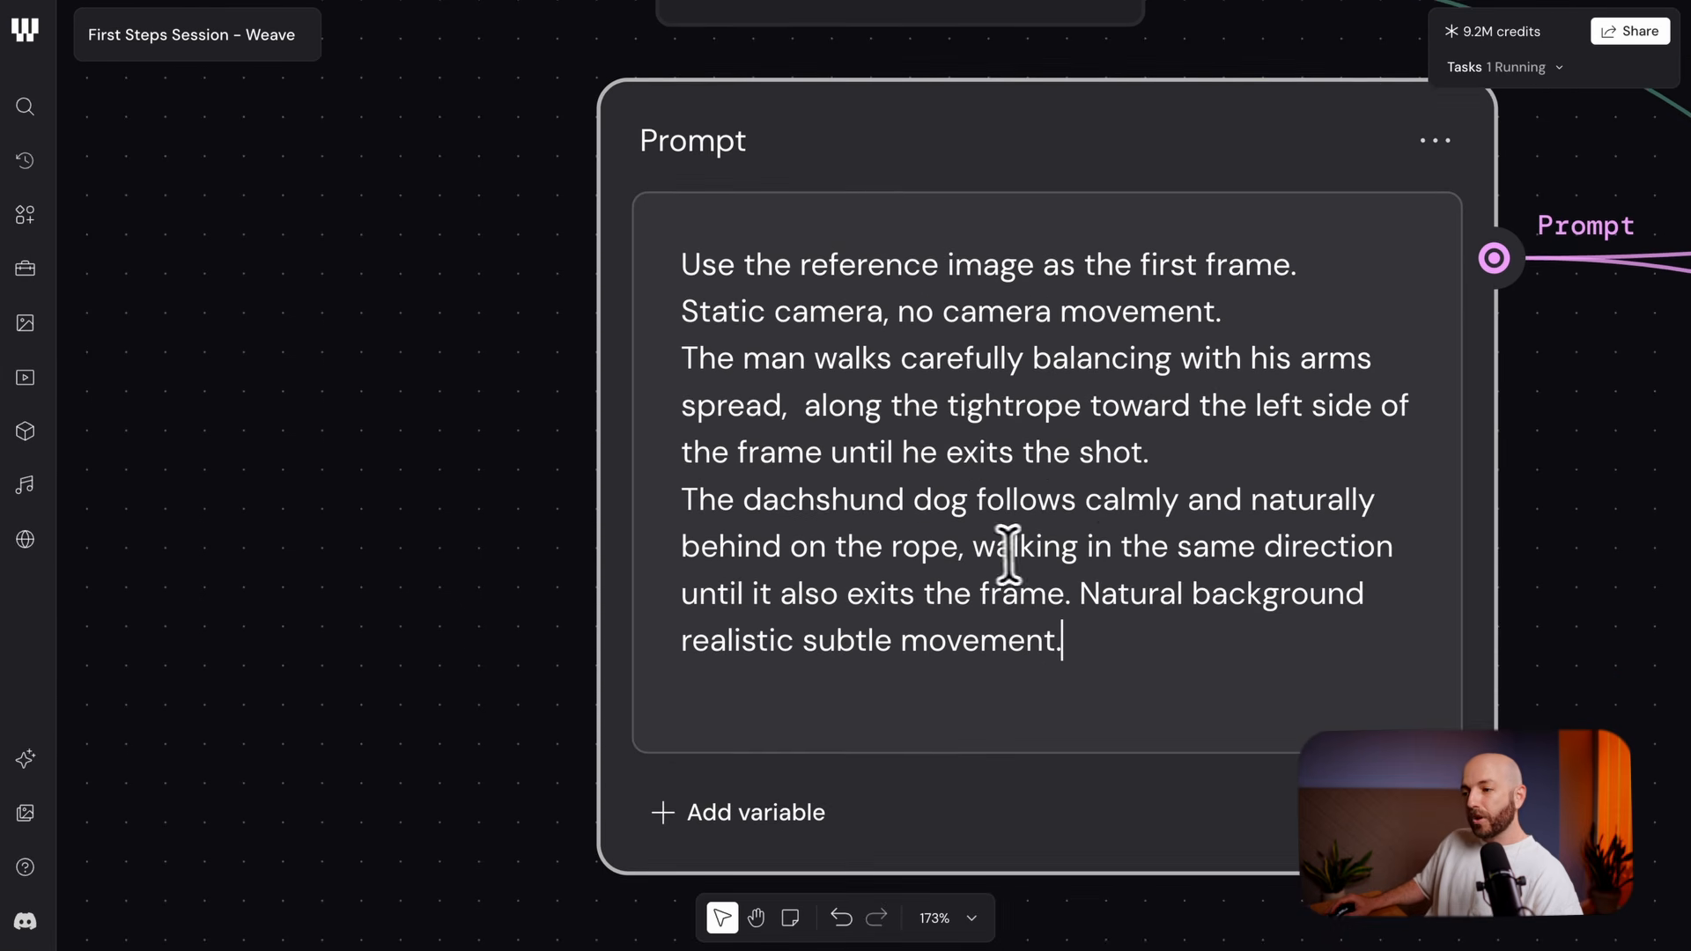
pyautogui.moveTo(1027, 556); pyautogui.dragTo(800, 511)
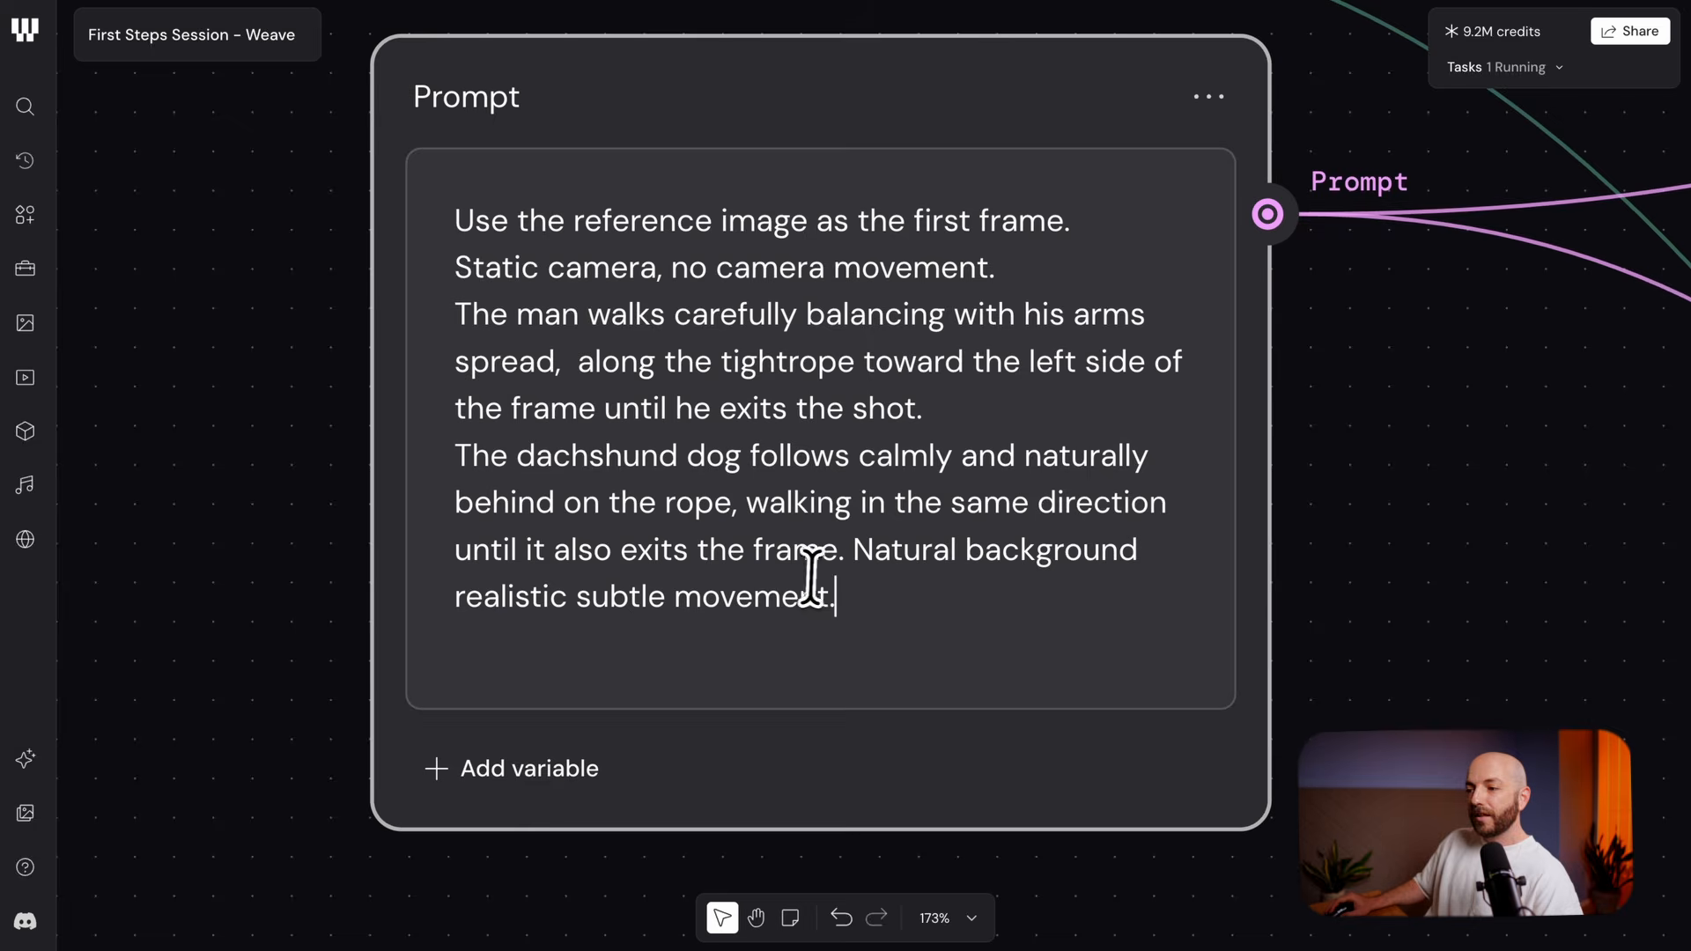
# Play the video generated by Grok Imagine Video
pyautogui.scroll(-1, 832, 575)
pyautogui.scroll(-10, 961, 588)
pyautogui.moveTo(1430, 627); pyautogui.dragTo(755, 414)
pyautogui.scroll(3, 930, 517)
pyautogui.scroll(10, 932, 529)
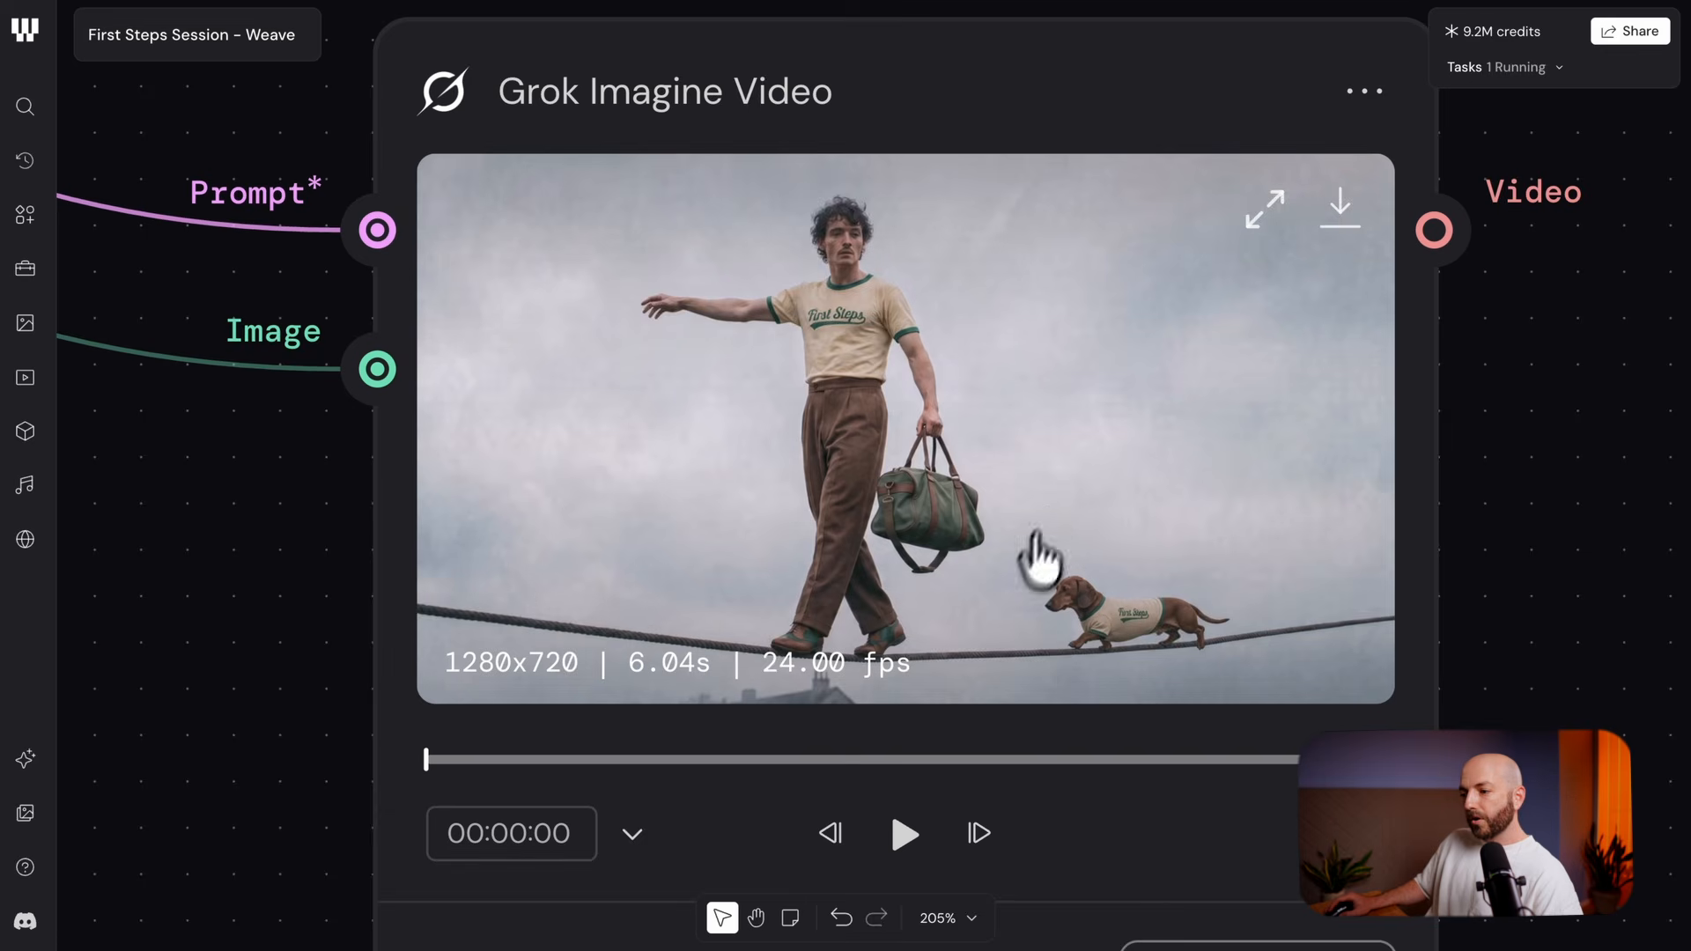
pyautogui.click(904, 833)
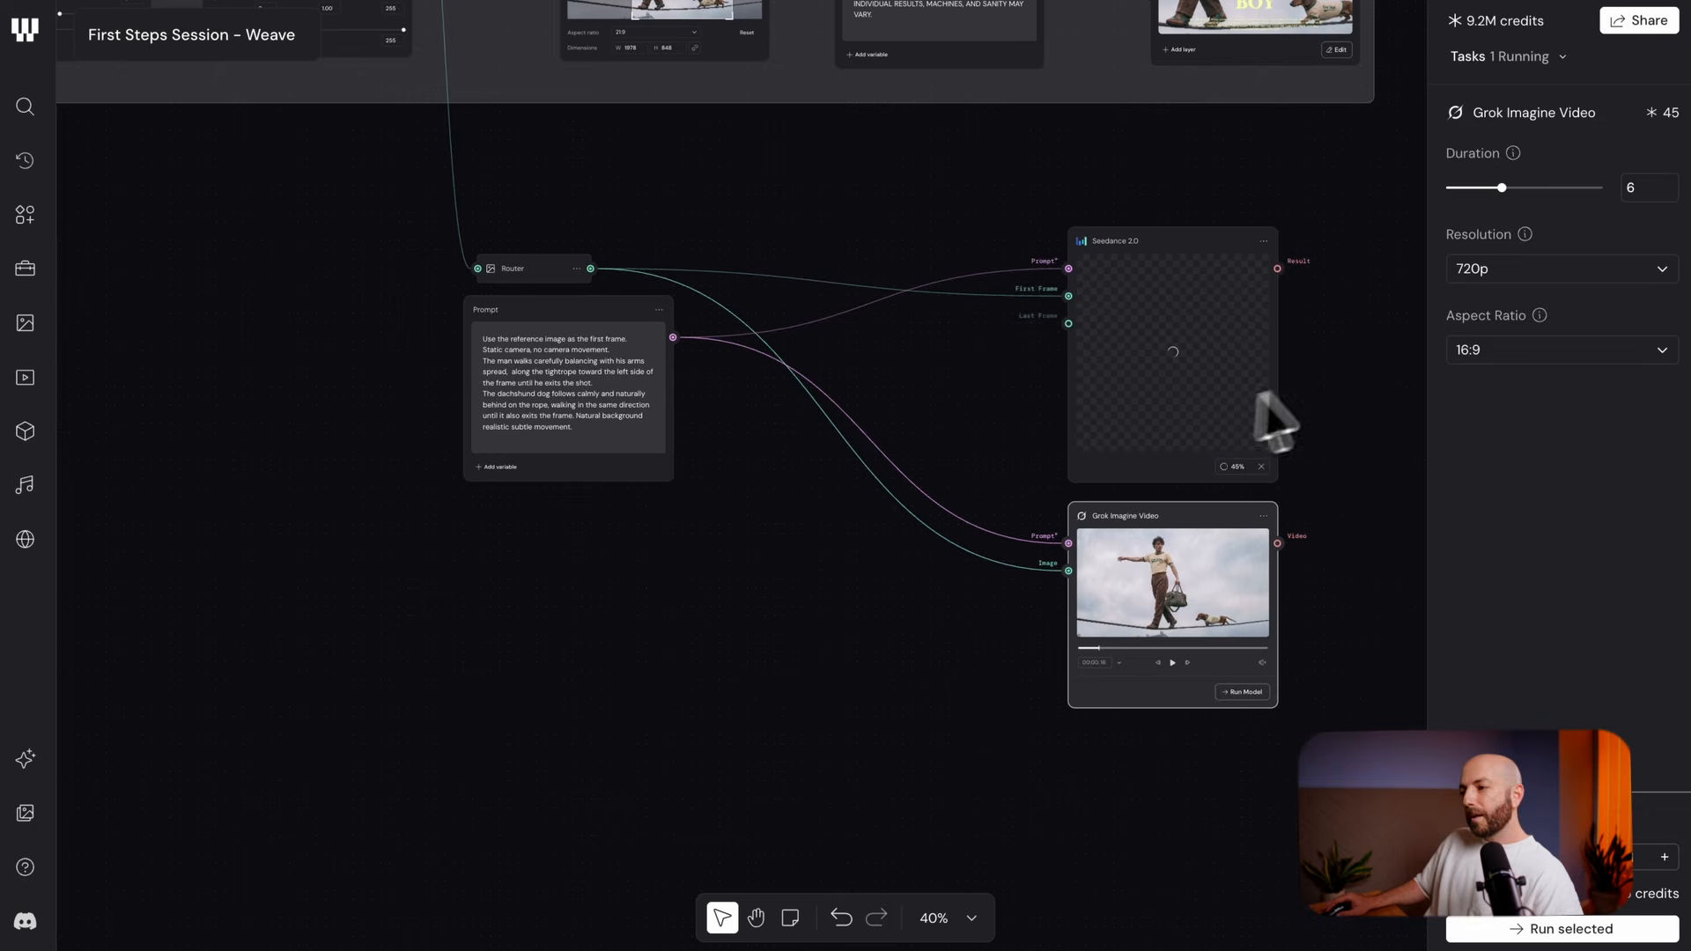
# Select the Seedance 2.0 and Grok Imagine Video nodes together and shift them slightly upward, keeping their stacked arrangement
pyautogui.moveTo(1329, 370); pyautogui.dragTo(1106, 642)
pyautogui.moveTo(1135, 529); pyautogui.dragTo(1135, 527)
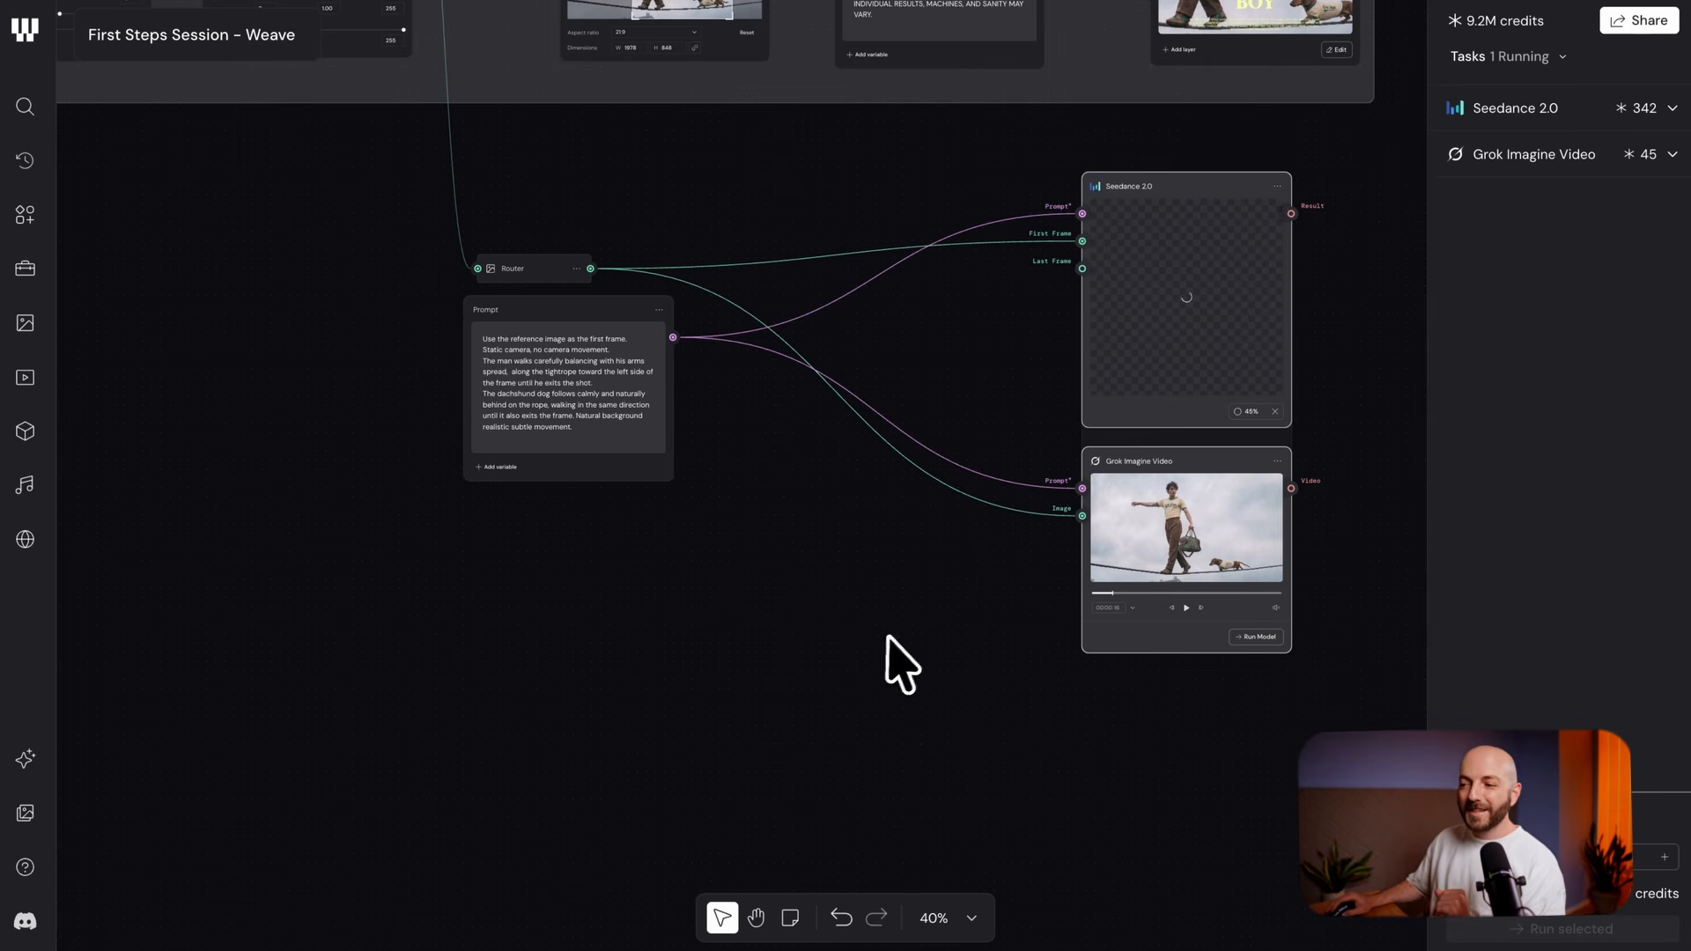
pyautogui.moveTo(887, 638); pyautogui.dragTo(1016, 630)
pyautogui.click(986, 633)
# Add a Nano Banana Pro node directly below Grok Imagine Video and connect the Router's output to its Image 1 input
pyautogui.moveTo(679, 132); pyautogui.dragTo(773, 561)
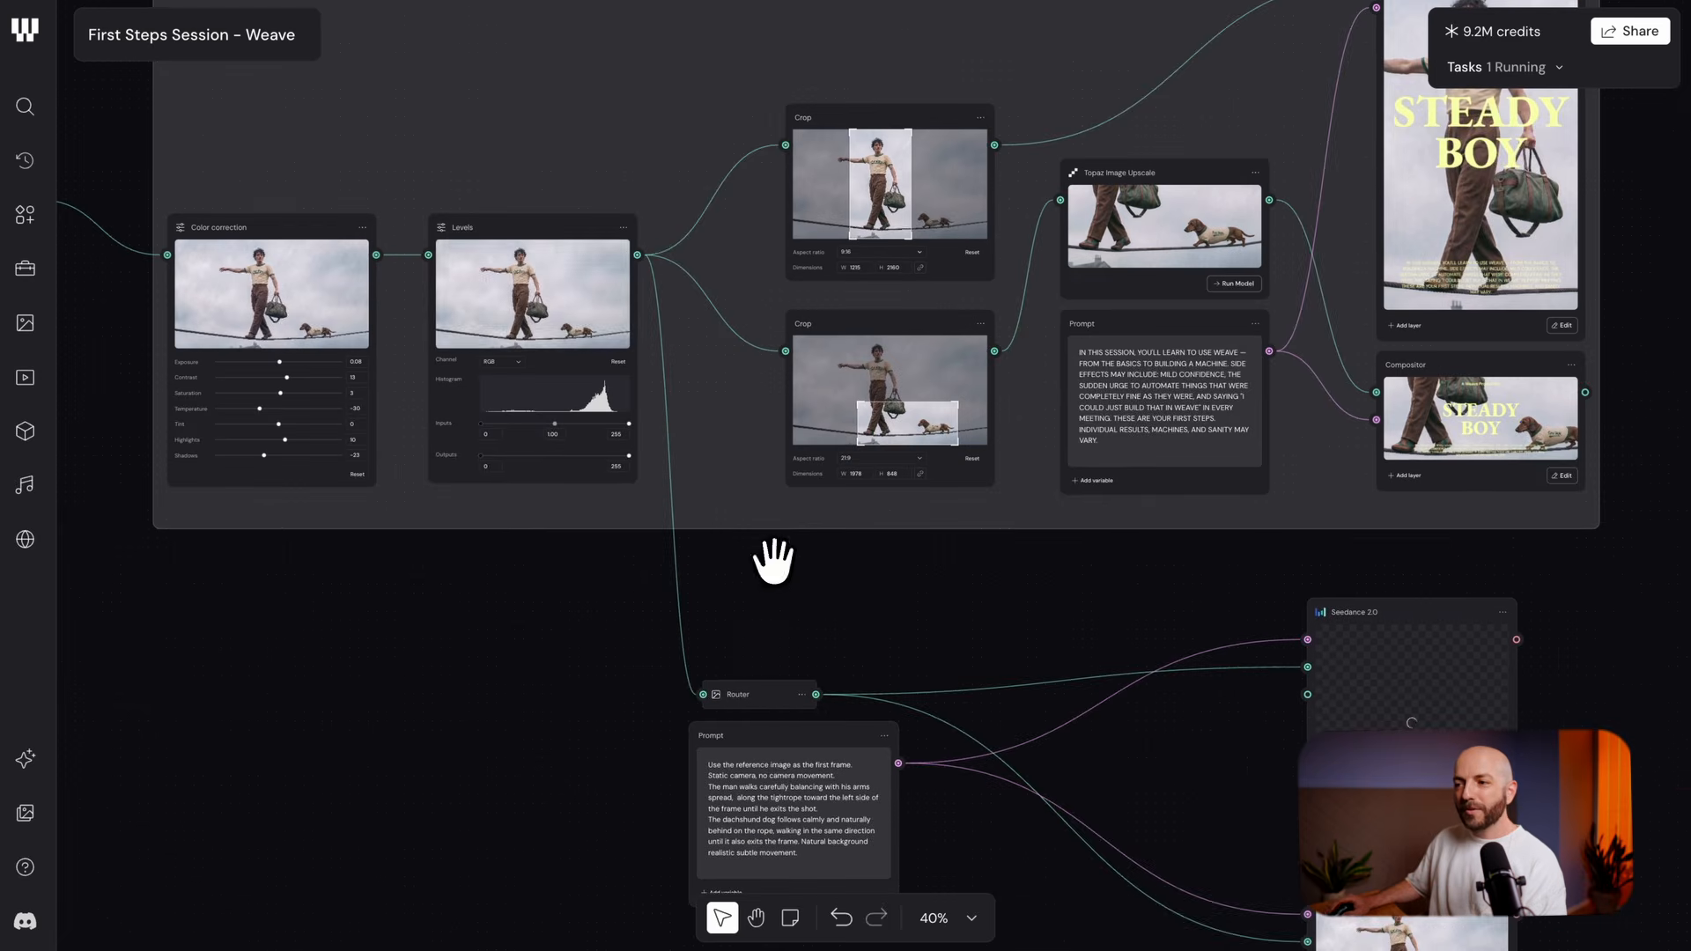
pyautogui.moveTo(753, 735); pyautogui.dragTo(804, 421)
pyautogui.moveTo(836, 814); pyautogui.dragTo(859, 640)
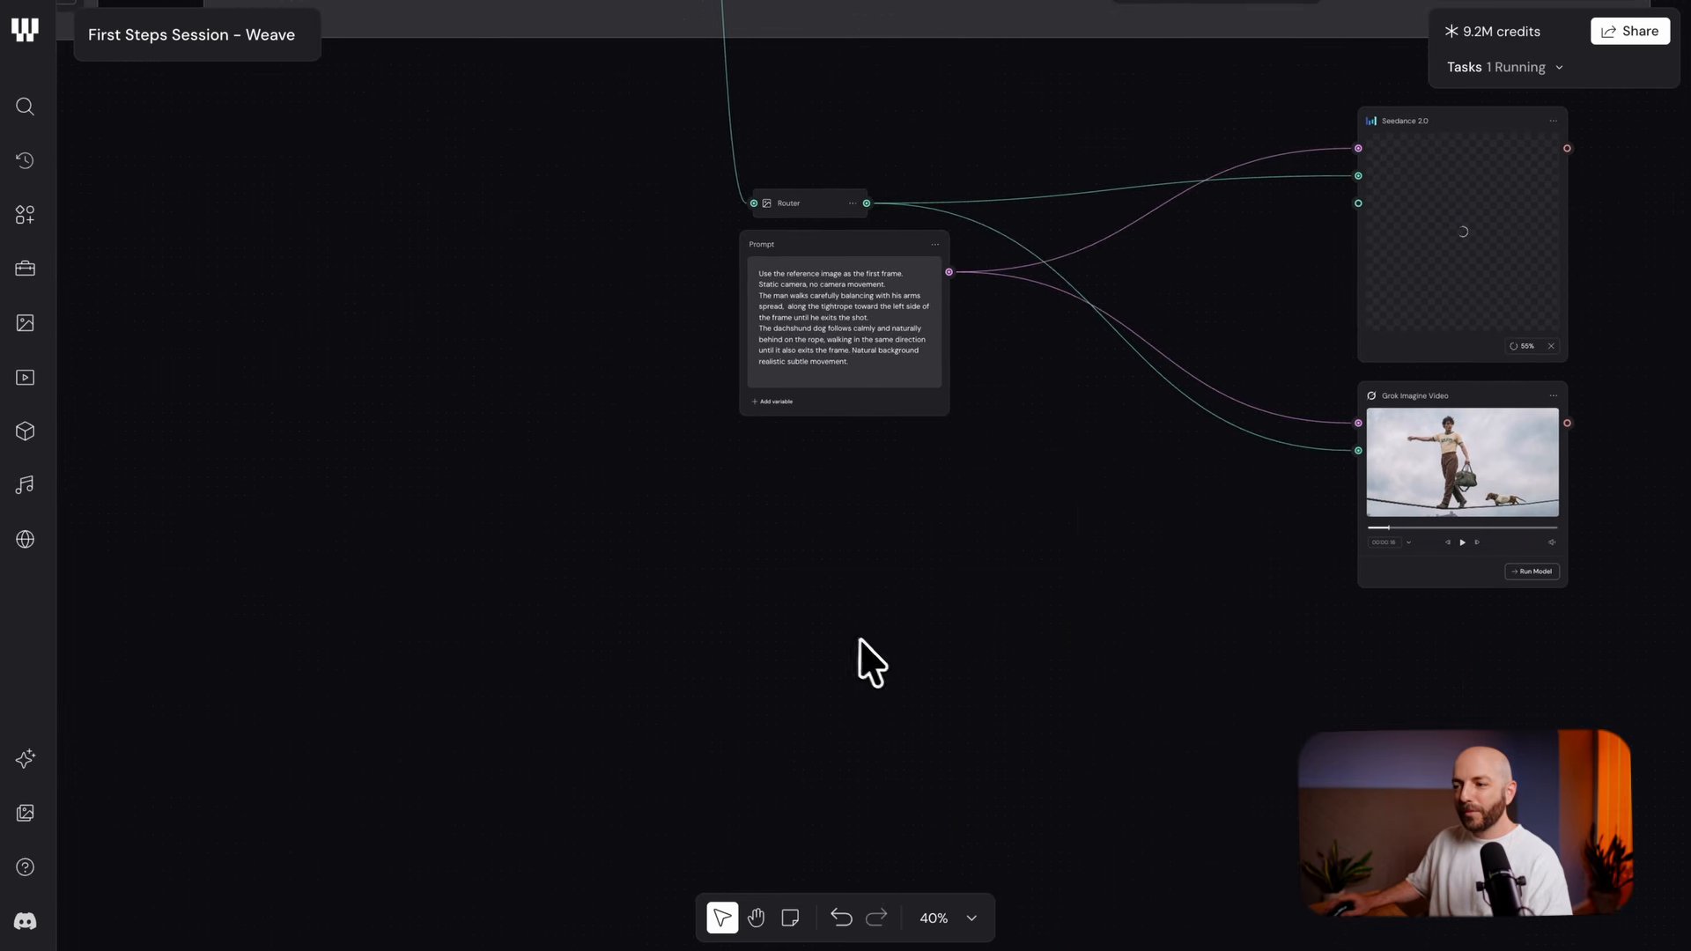
pyautogui.doubleClick(859, 638)
pyautogui.write('nan')
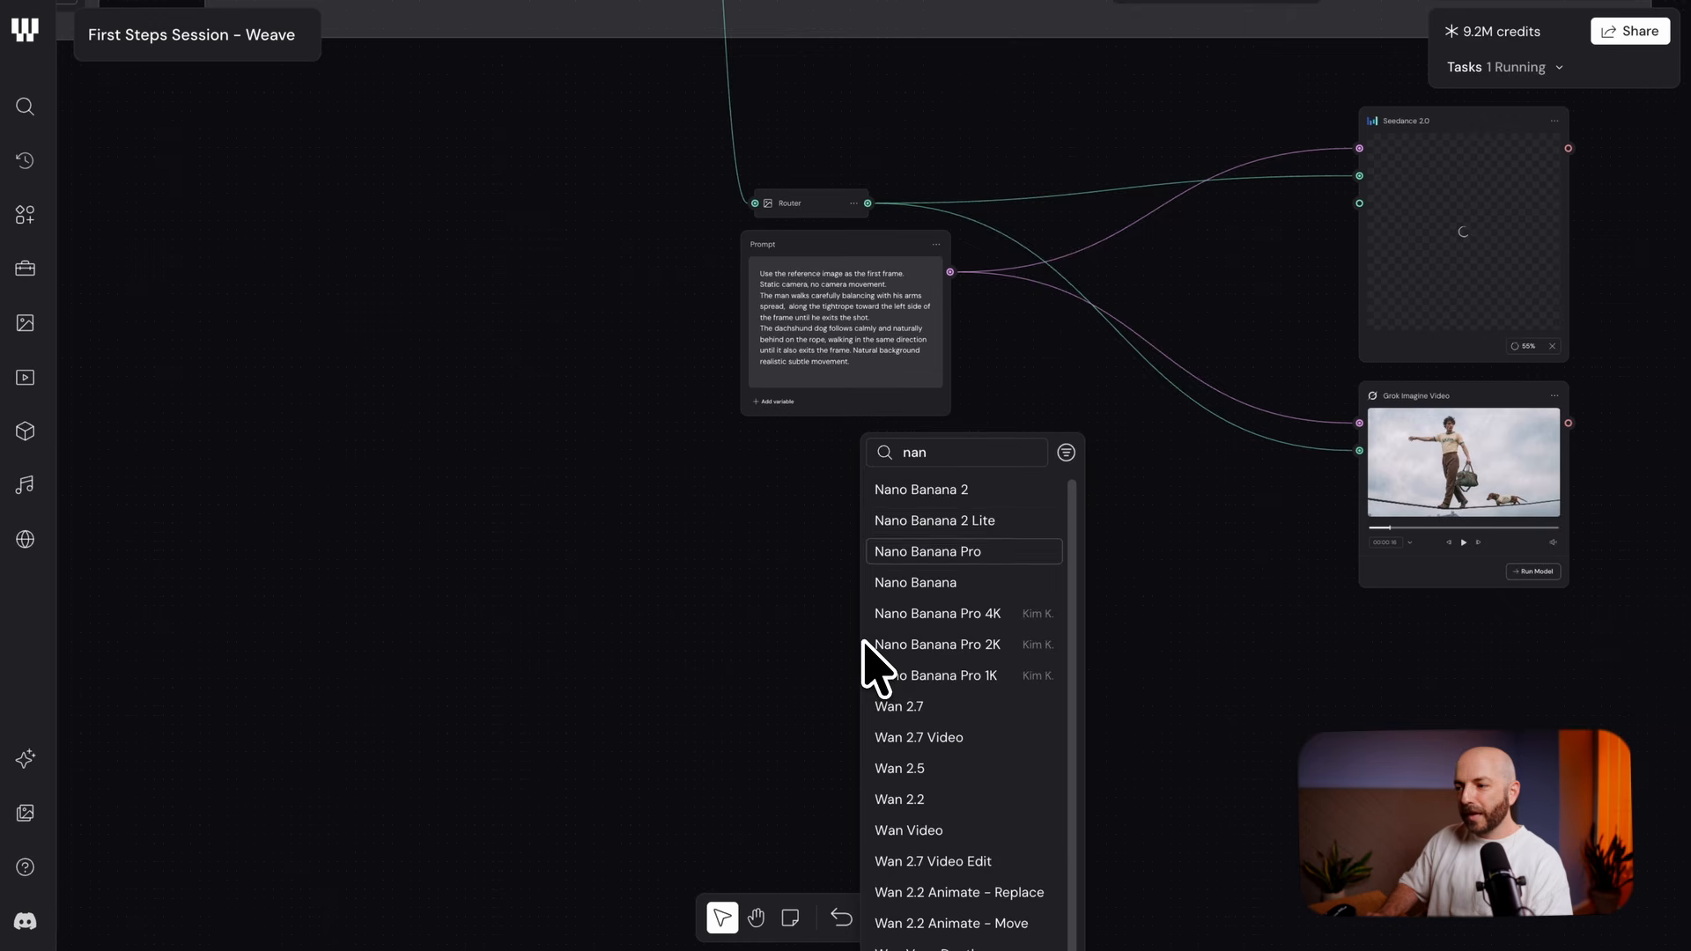
pyautogui.press('Return')
pyautogui.moveTo(989, 652); pyautogui.dragTo(1137, 555)
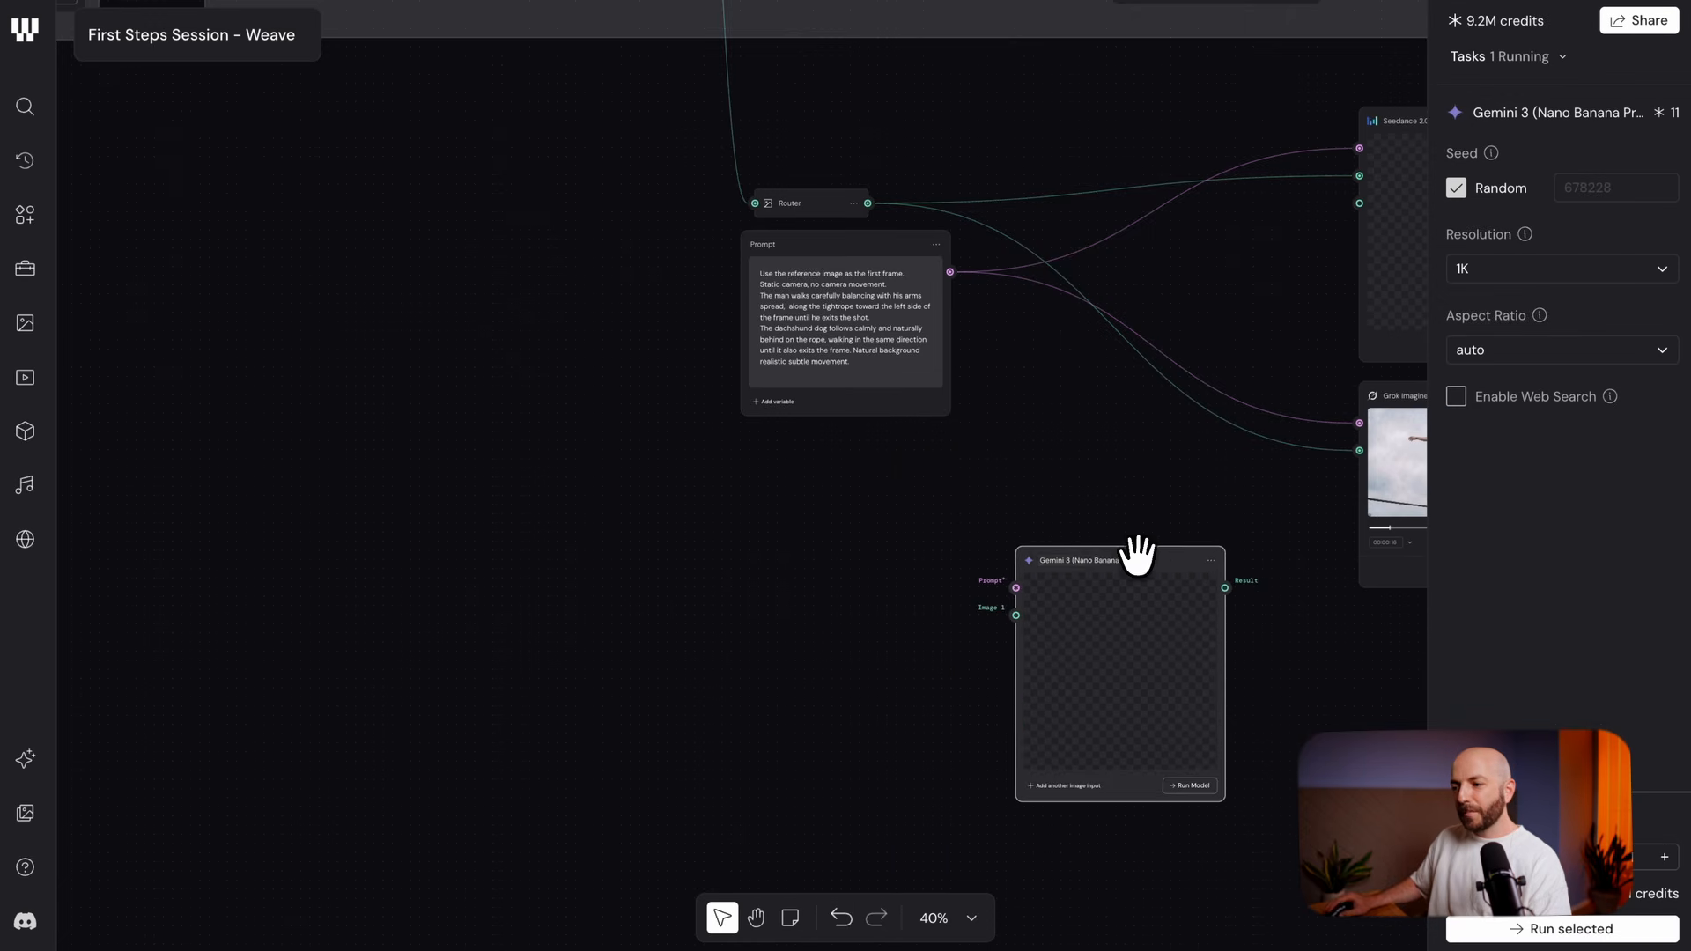
pyautogui.moveTo(1012, 446); pyautogui.dragTo(668, 419)
pyautogui.moveTo(820, 527); pyautogui.dragTo(1159, 573)
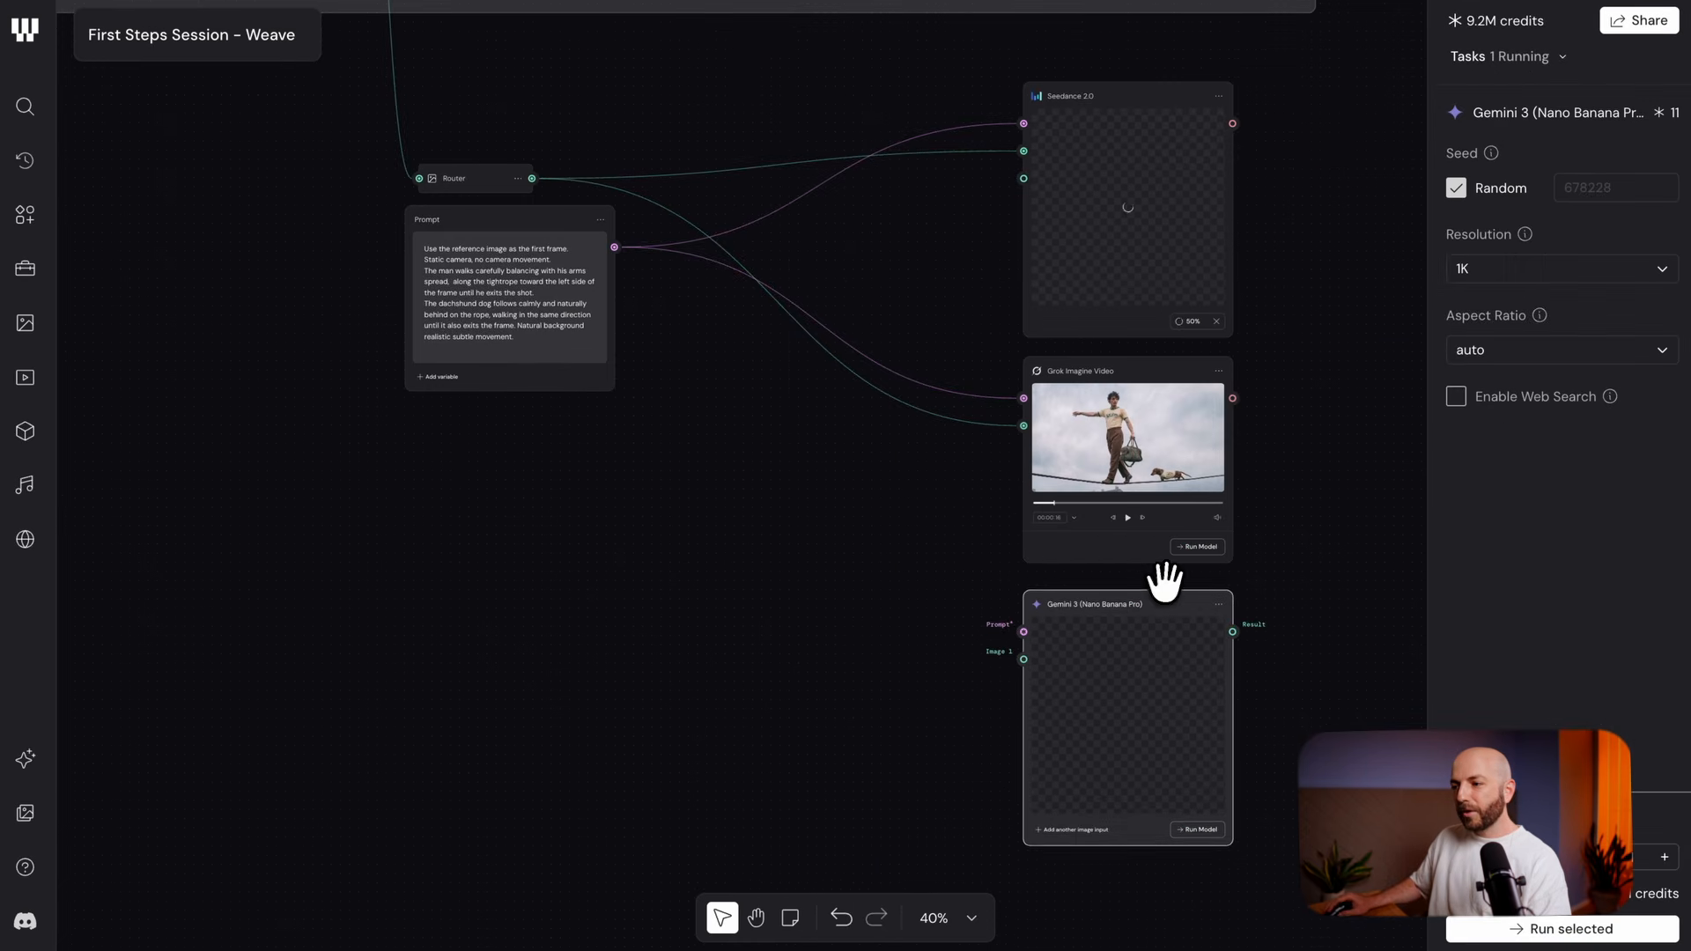
pyautogui.moveTo(532, 178); pyautogui.dragTo(713, 696)
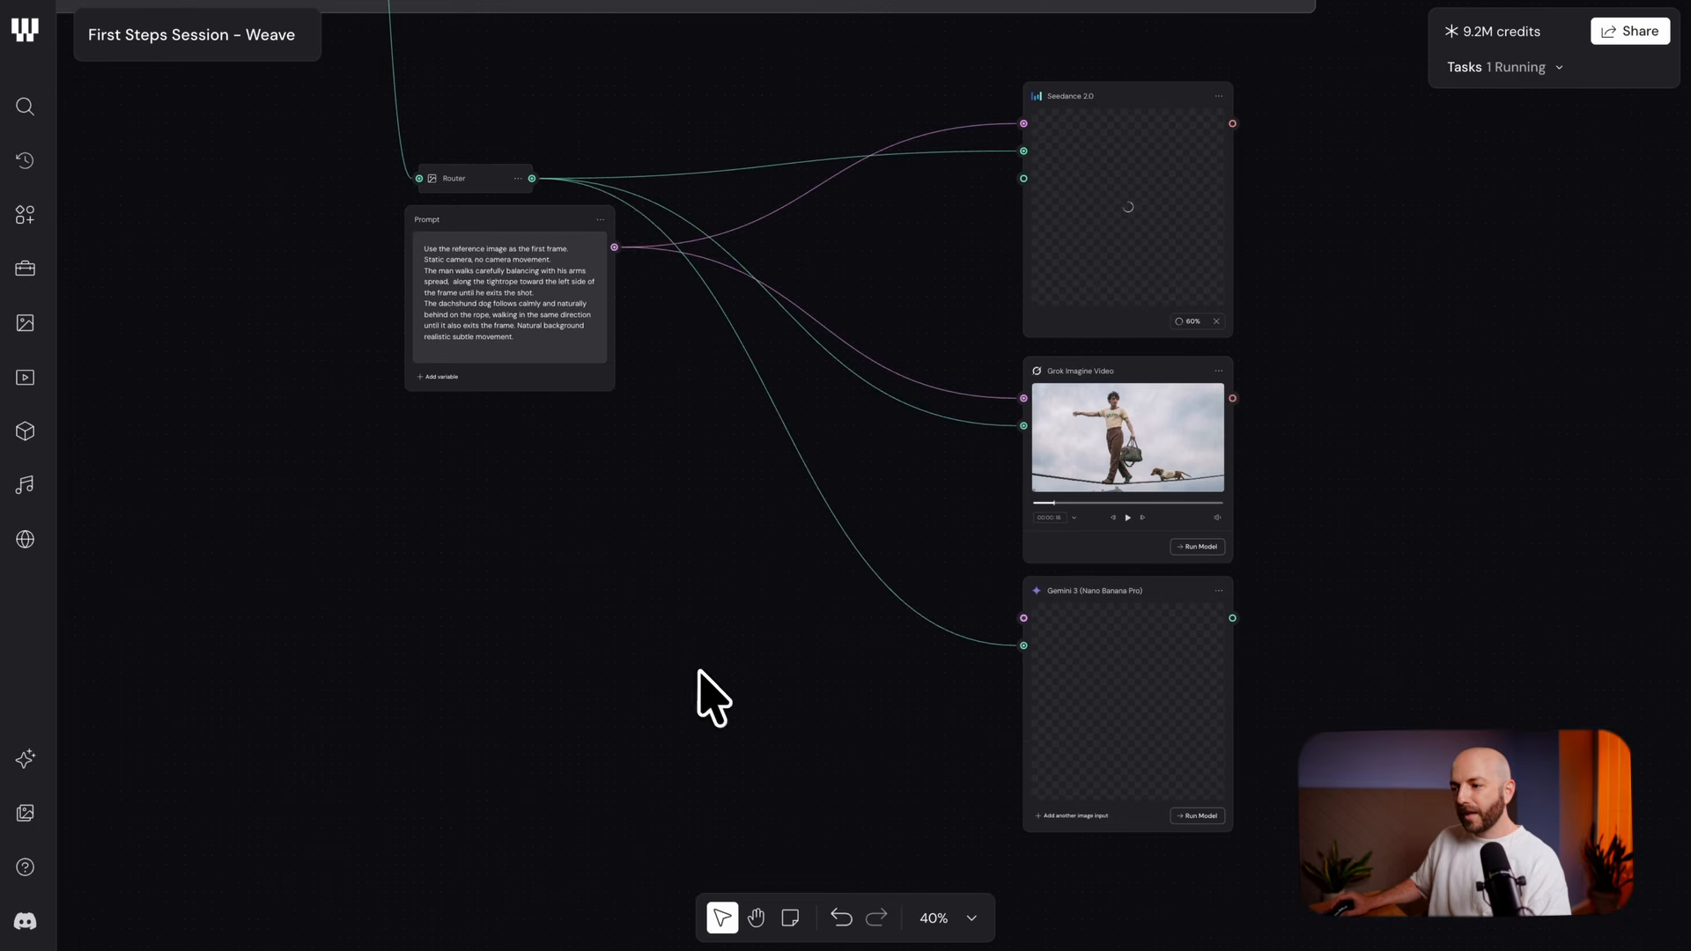
# Add a Prompt node below the video prompt and connect it to the Nano Banana Pro node's Prompt input
pyautogui.doubleClick(657, 595)
pyautogui.click(744, 486)
pyautogui.moveTo(792, 632); pyautogui.dragTo(1022, 618)
pyautogui.moveTo(684, 602); pyautogui.dragTo(532, 574)
pyautogui.scroll(6, 546, 592)
pyautogui.moveTo(774, 664); pyautogui.dragTo(1006, 588)
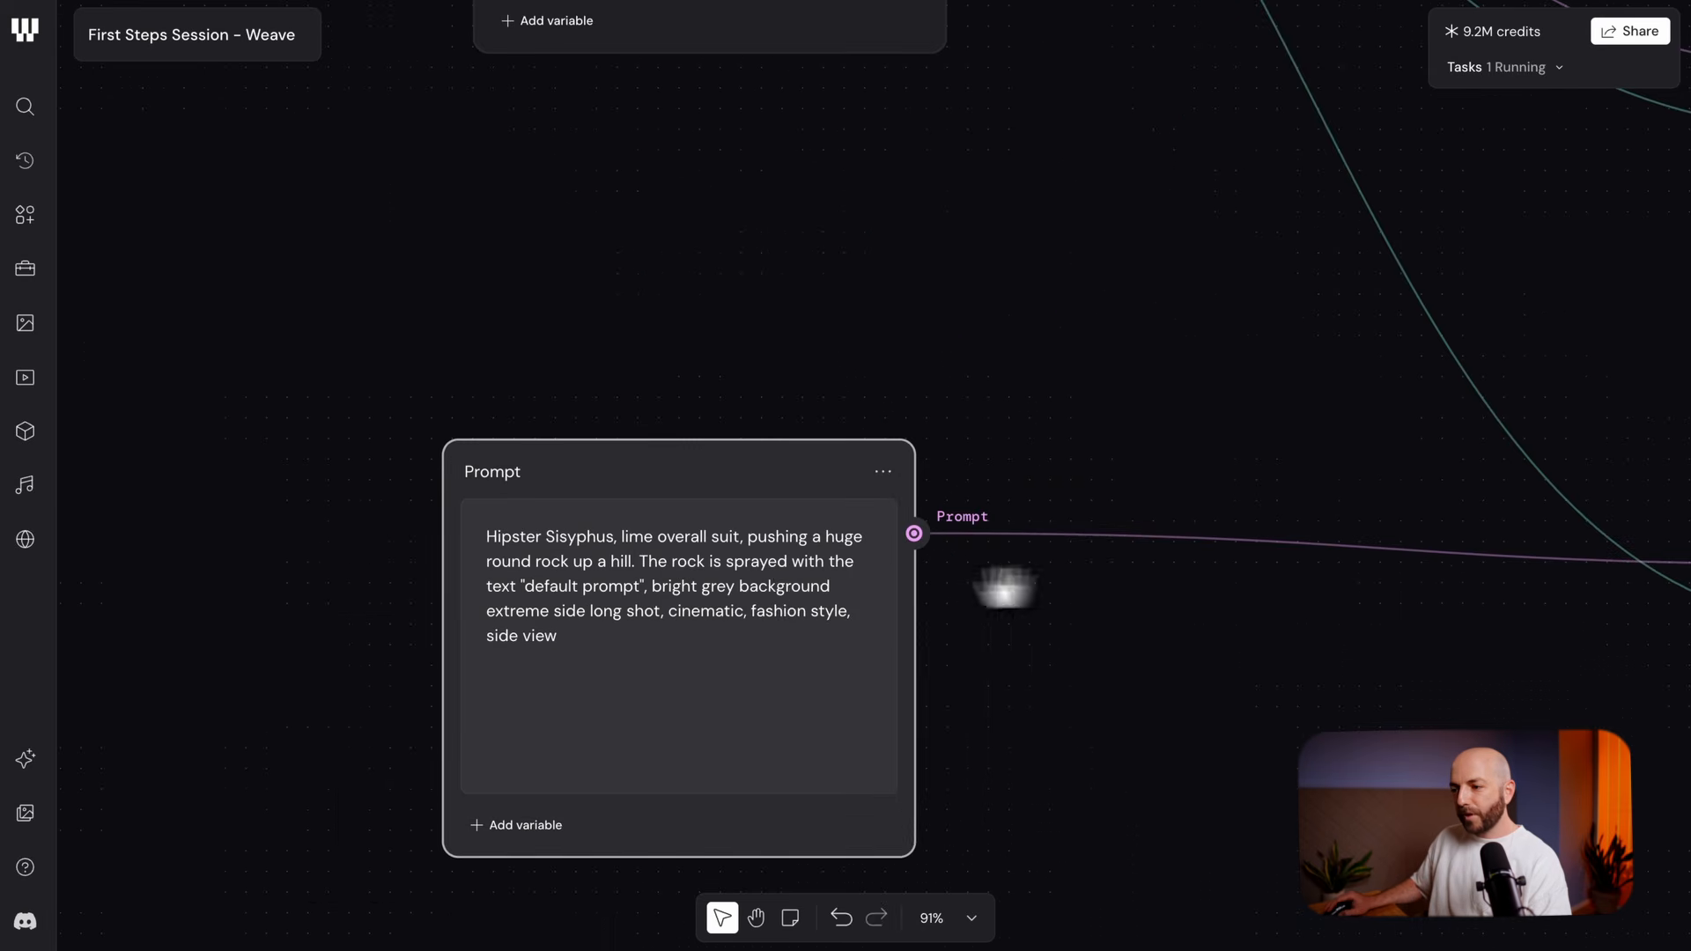
# Replace the new prompt's text with "Change the camera angle to a frontal closeup of the man." and run Nano Banana Pro
pyautogui.click(784, 598)
pyautogui.hotkey('ctrl', 'a')
pyautogui.write('ch')
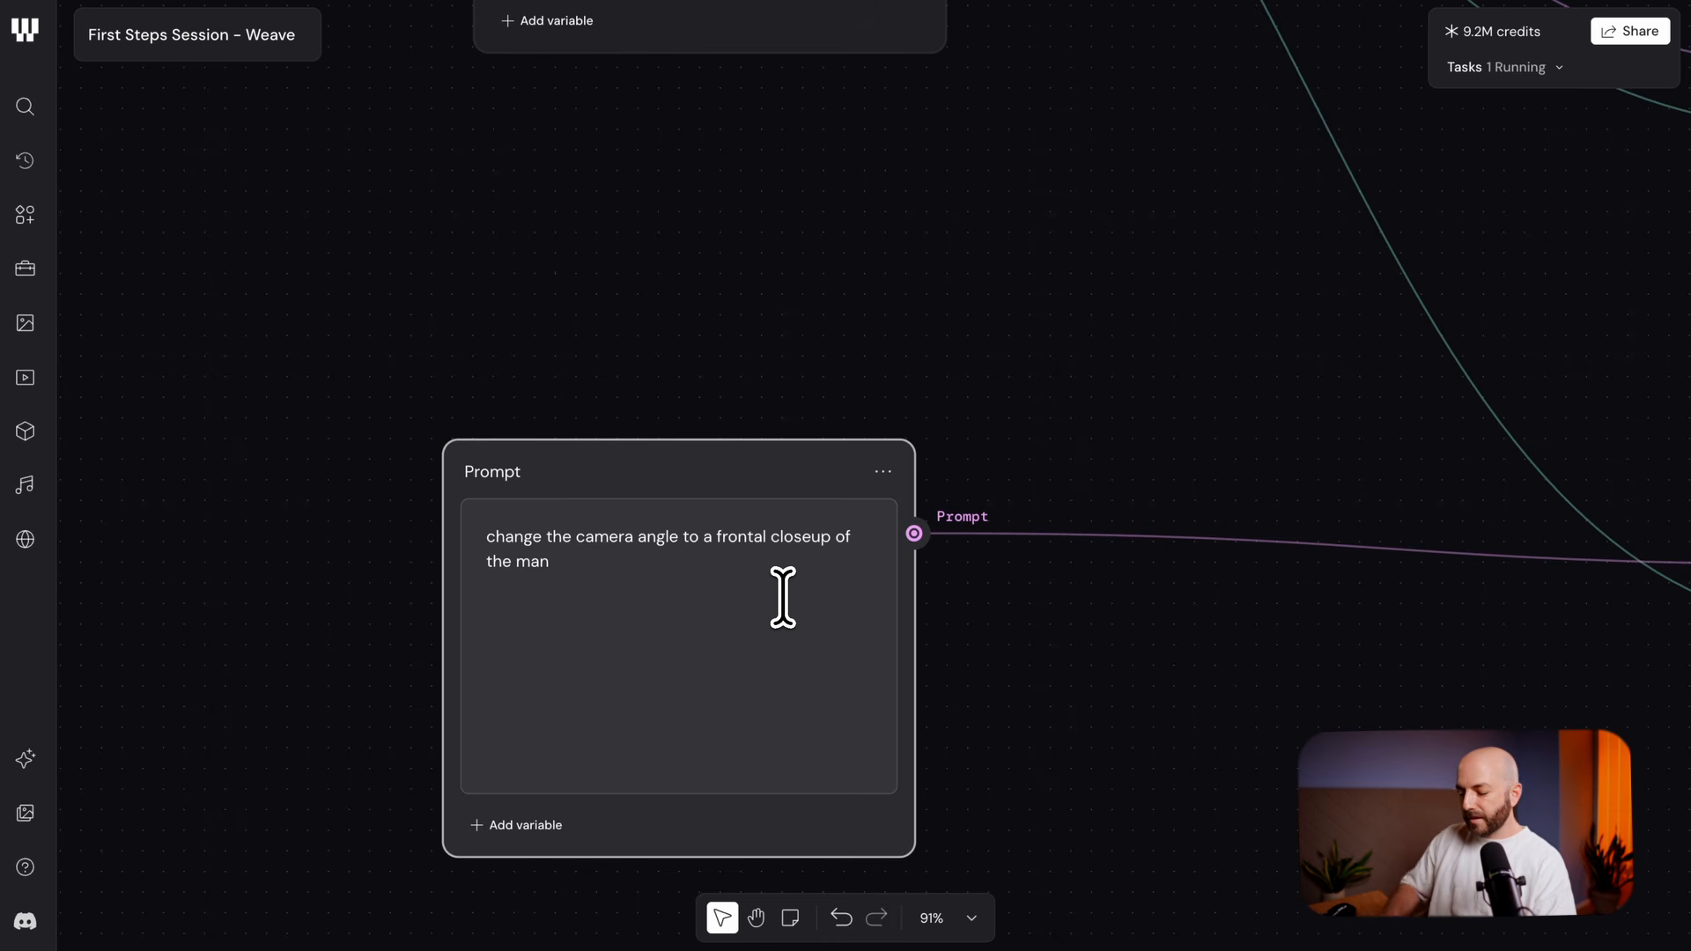
pyautogui.scroll(-5, 1101, 653)
pyautogui.scroll(-5, 1116, 642)
pyautogui.hscroll(2, 1117, 642)
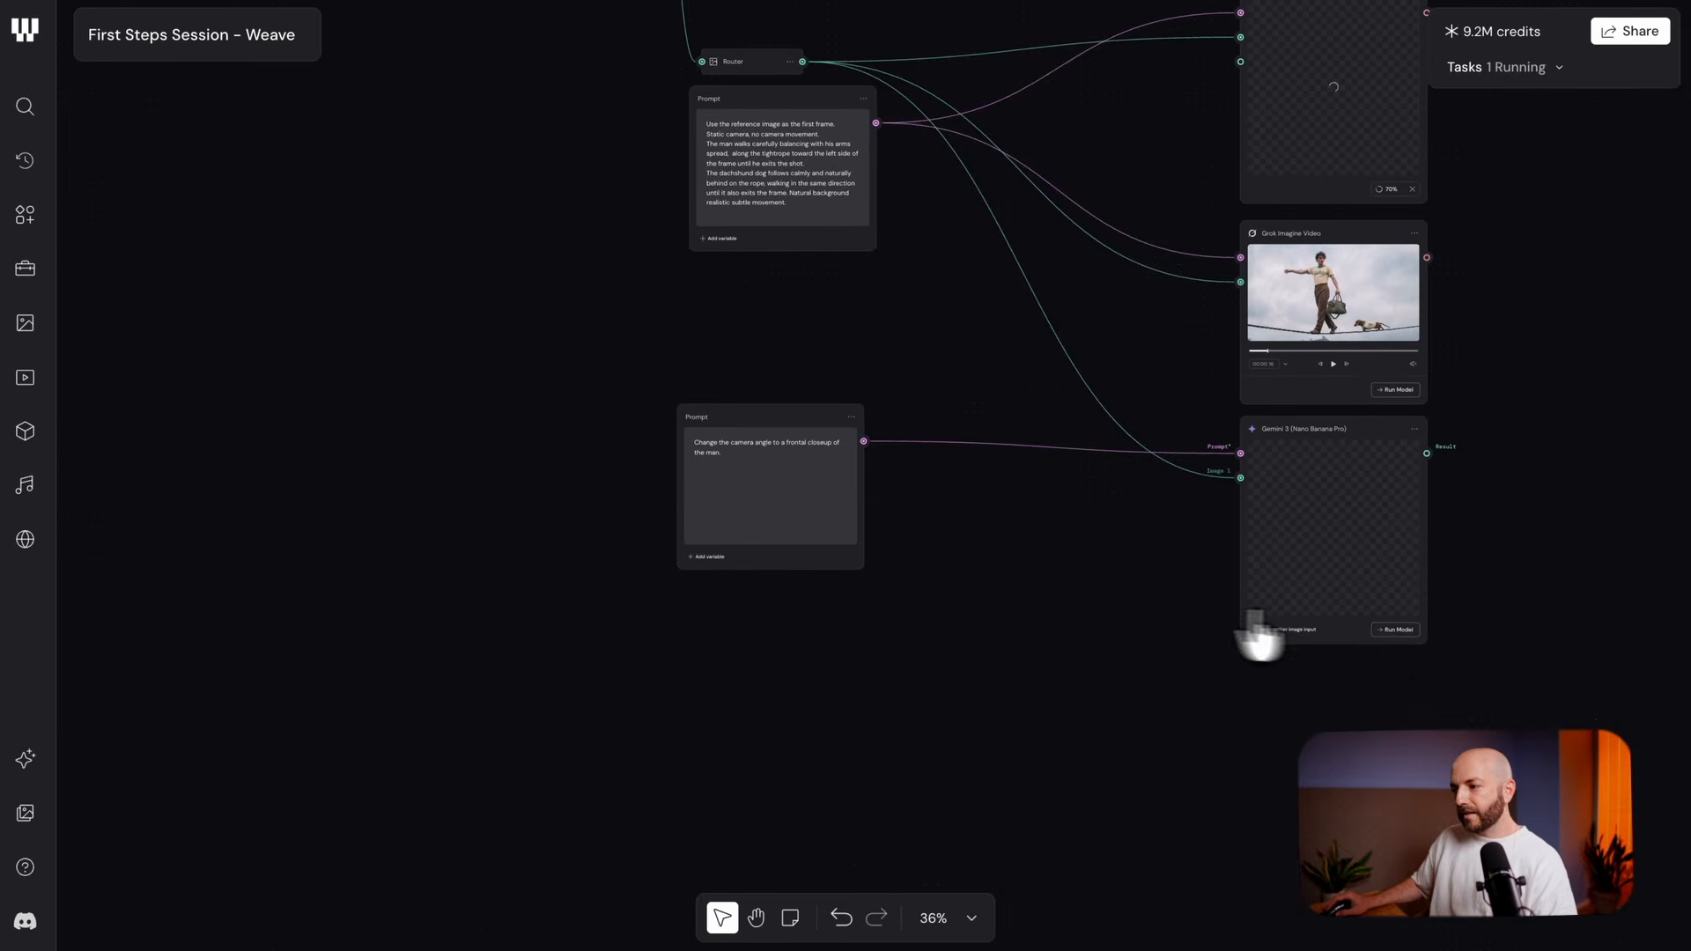
pyautogui.click(1395, 631)
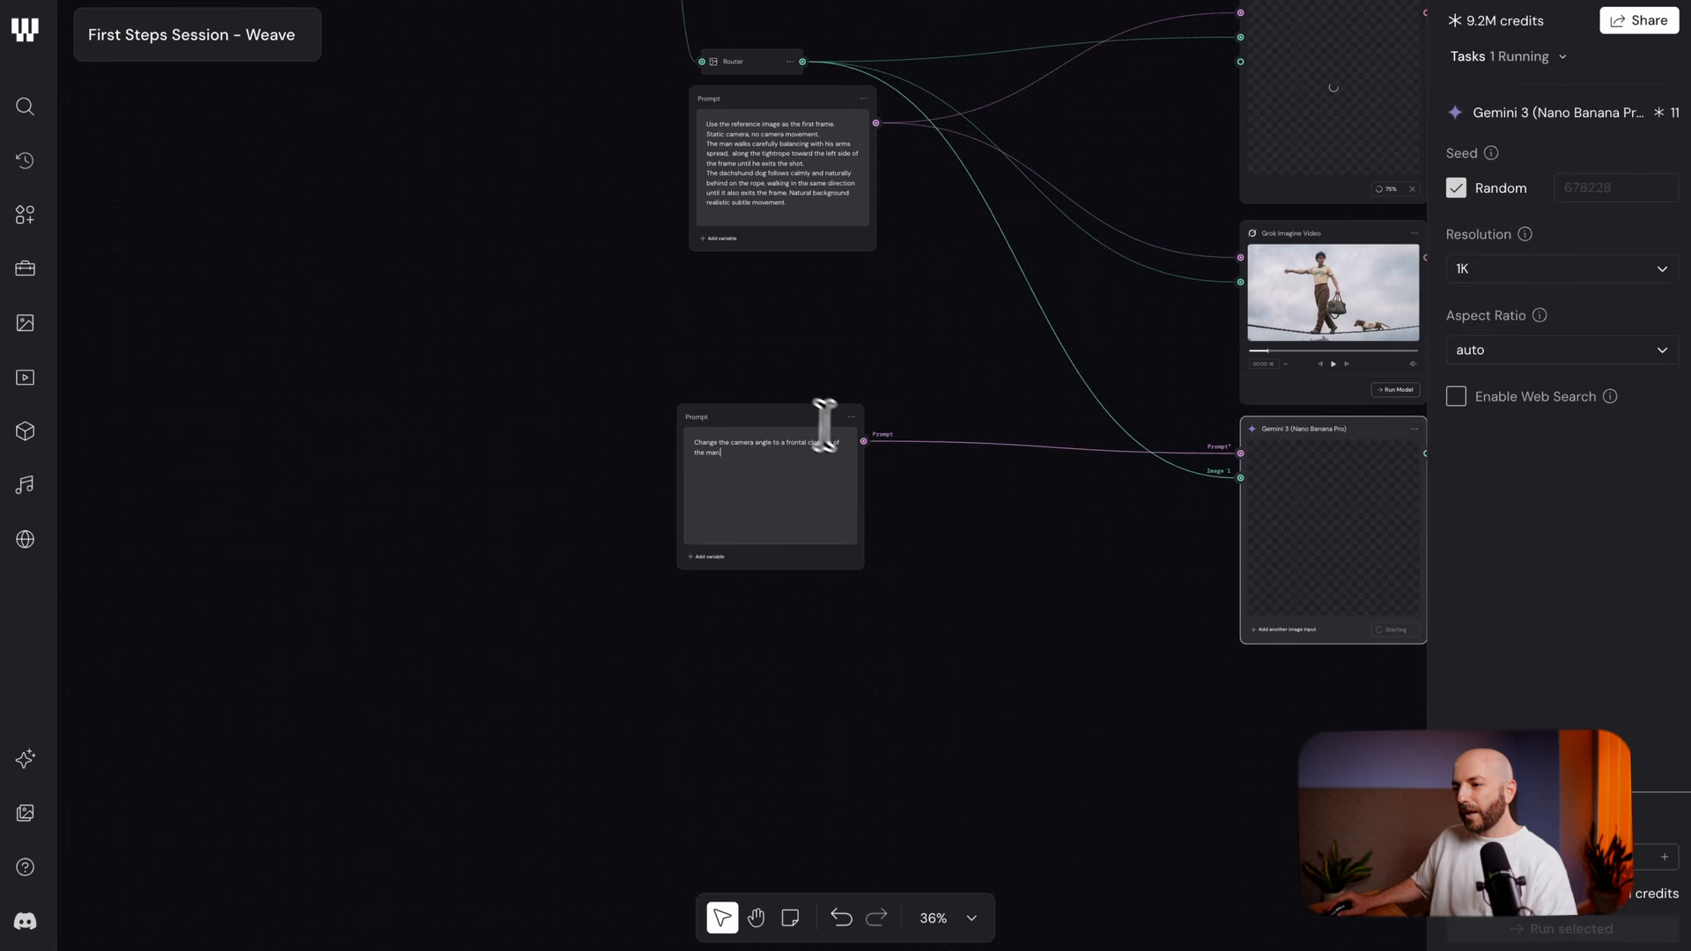
# Move the camera-angle Prompt node directly beside the Nano Banana Pro node, on its input side
pyautogui.moveTo(808, 410); pyautogui.dragTo(832, 408)
pyautogui.moveTo(1339, 431); pyautogui.dragTo(1091, 410)
pyautogui.moveTo(1096, 345); pyautogui.dragTo(801, 401)
pyautogui.moveTo(665, 375); pyautogui.dragTo(670, 407)
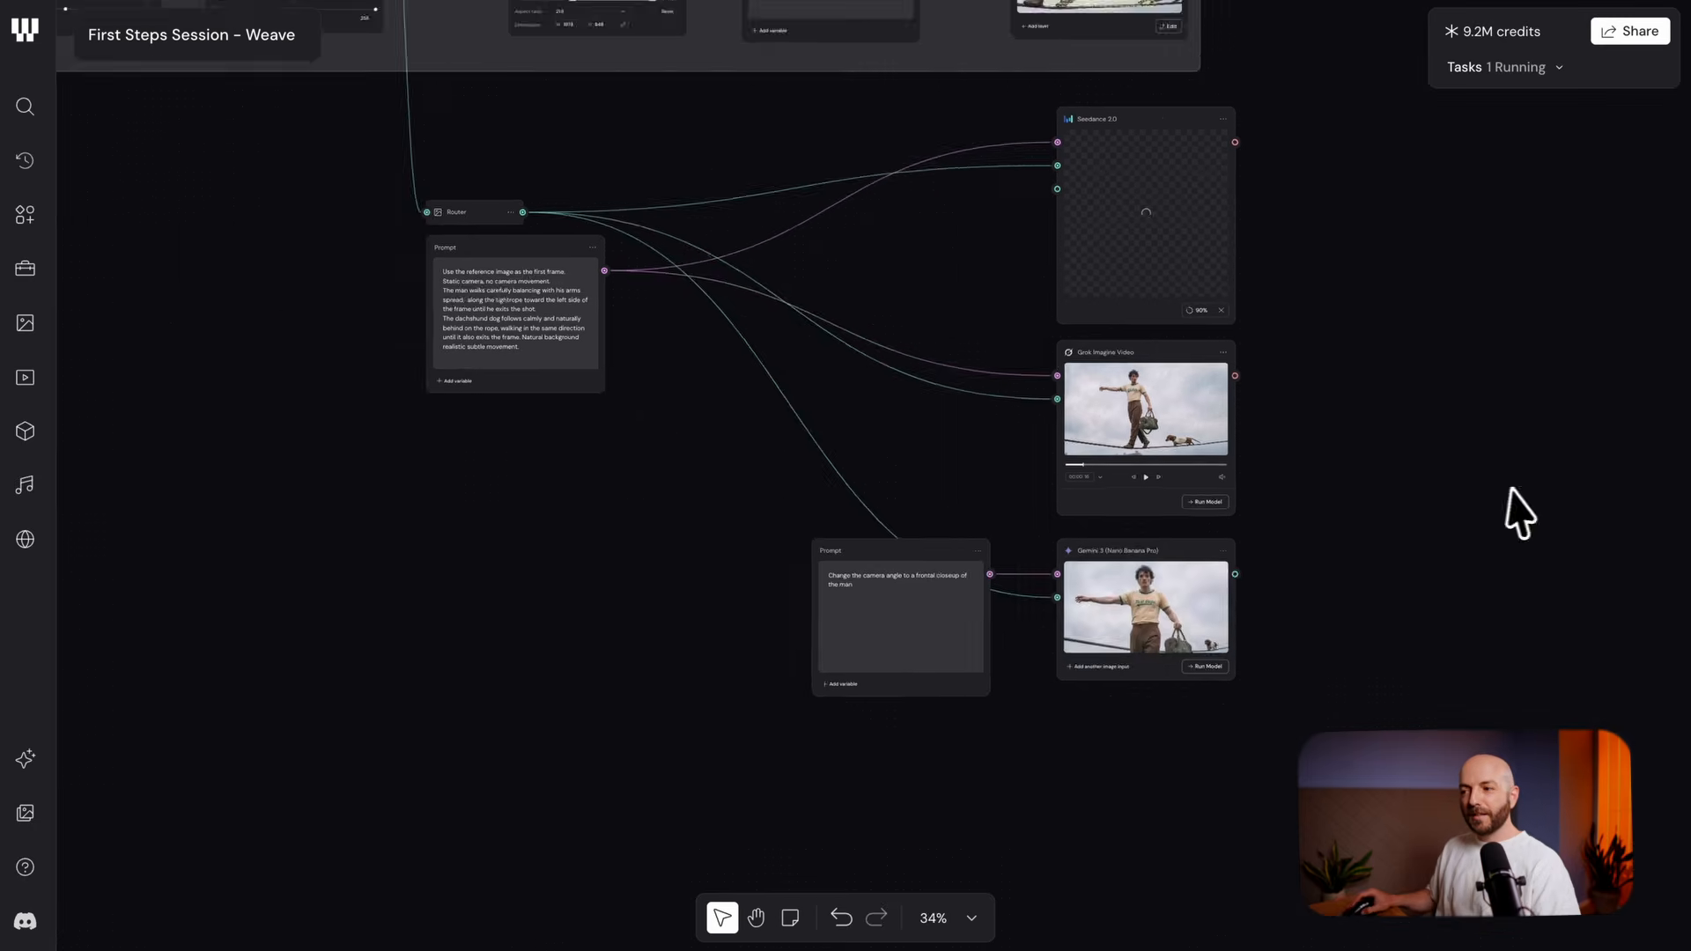
# Rewrite the prompt as "Keep everything the same but change only the camera angle to a closeup of the man only." and rerun Nano Banana Pro
pyautogui.scroll(10, 1181, 528)
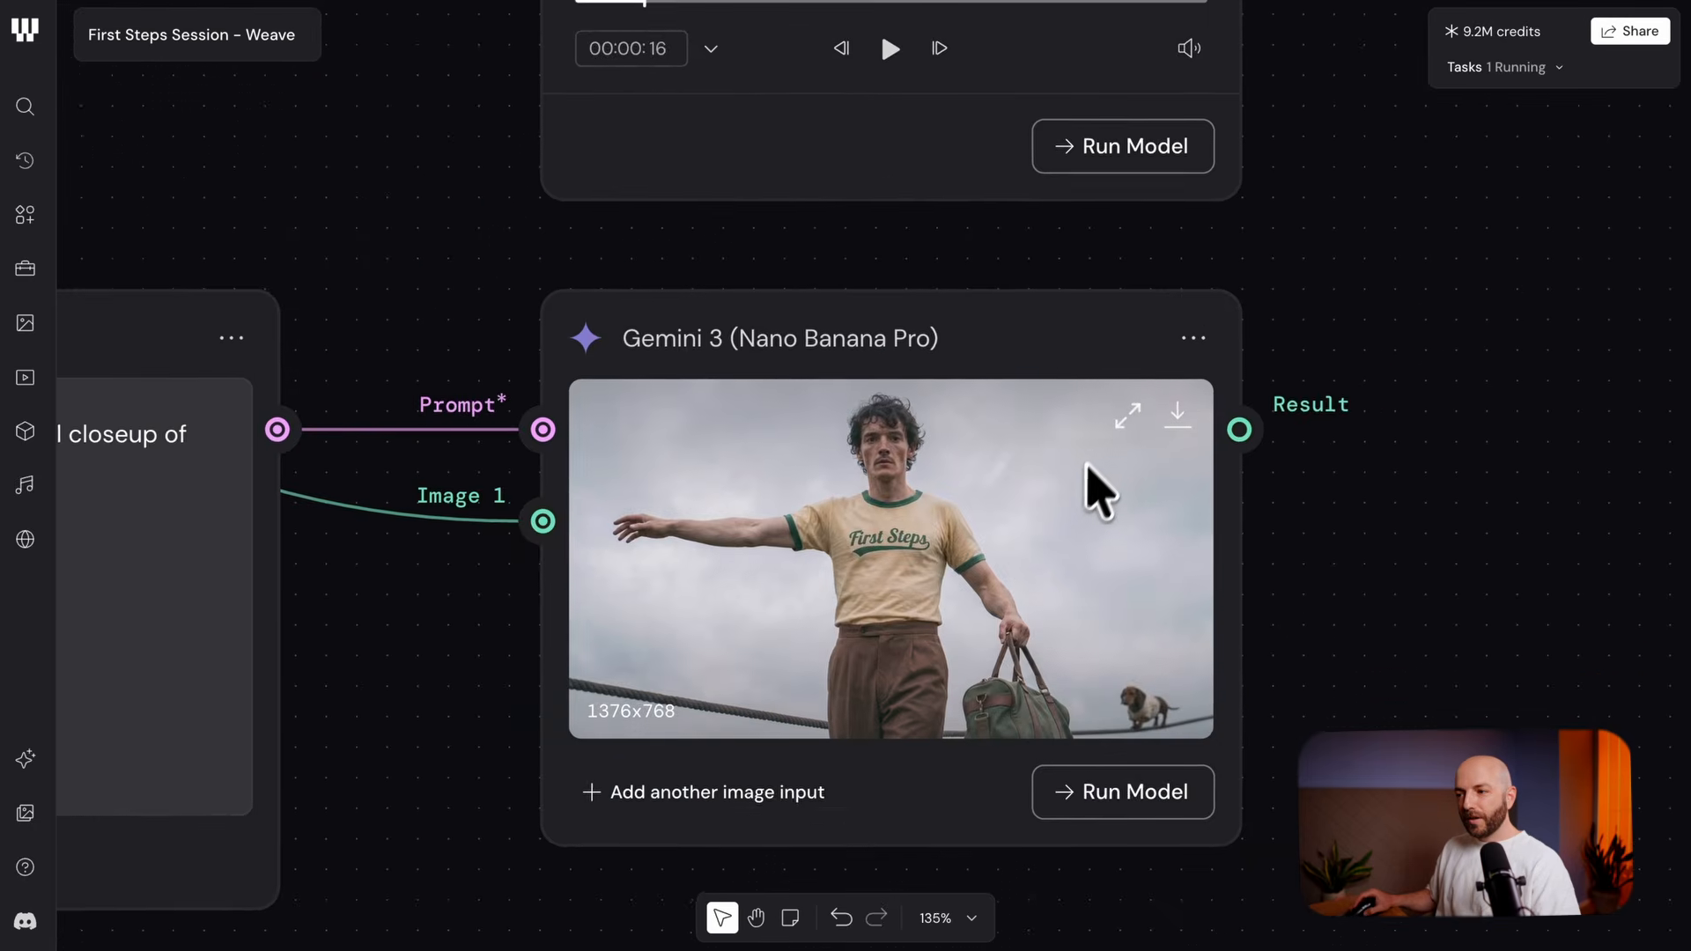
pyautogui.scroll(5, 1029, 535)
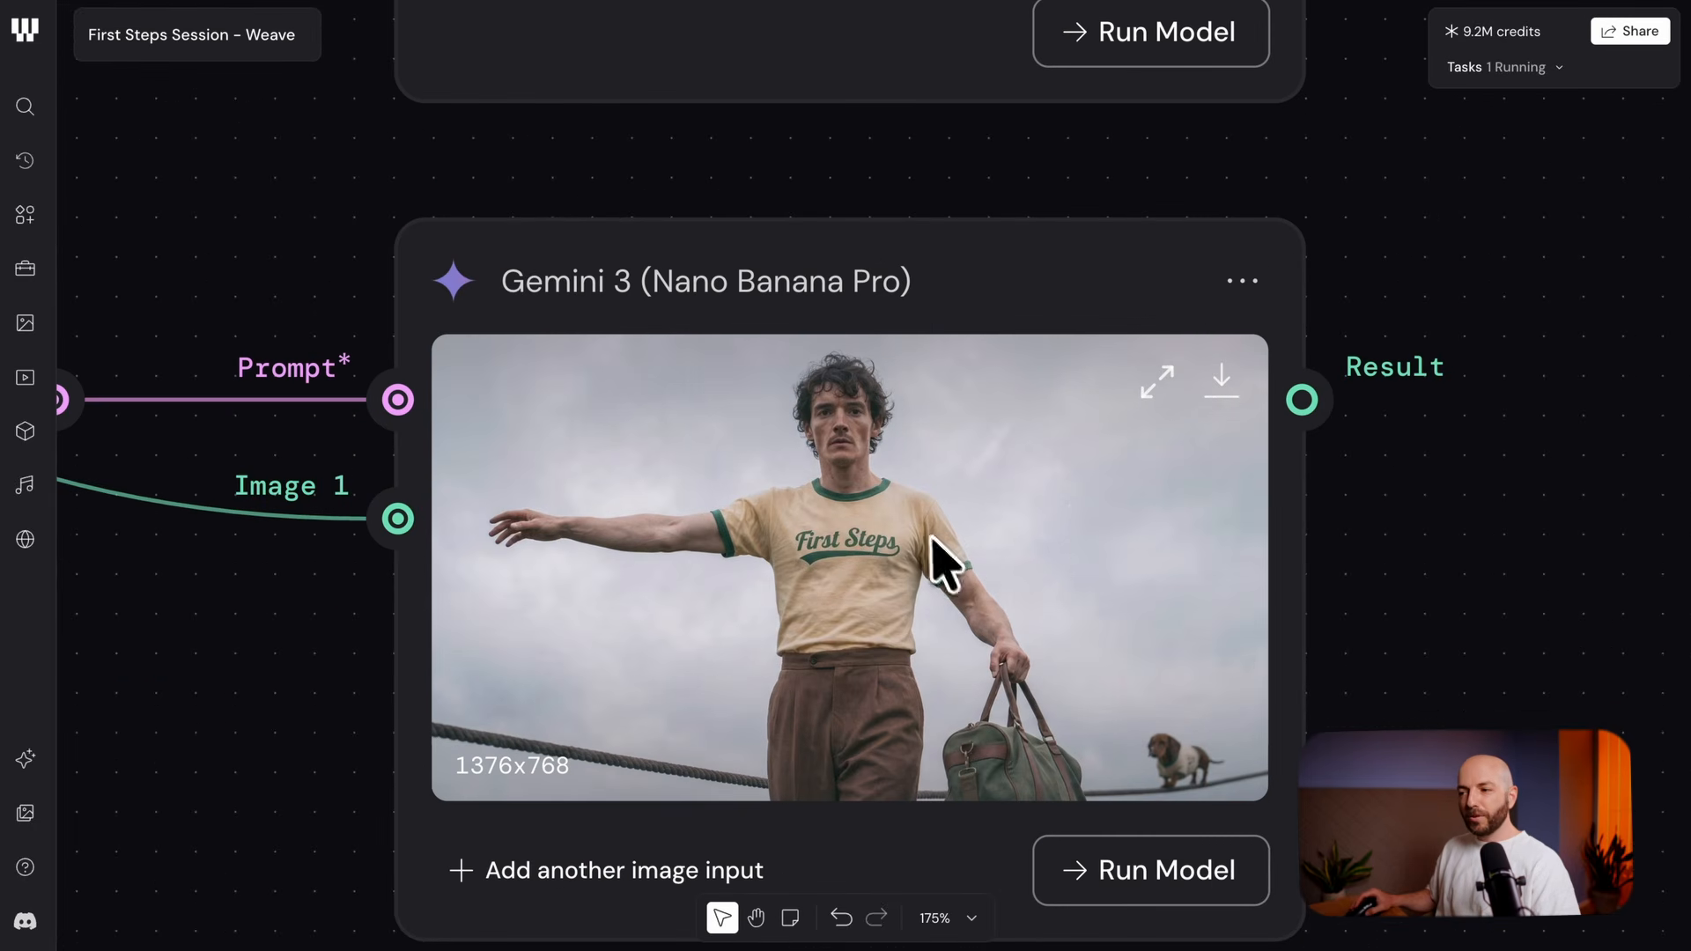
pyautogui.scroll(4, 984, 544)
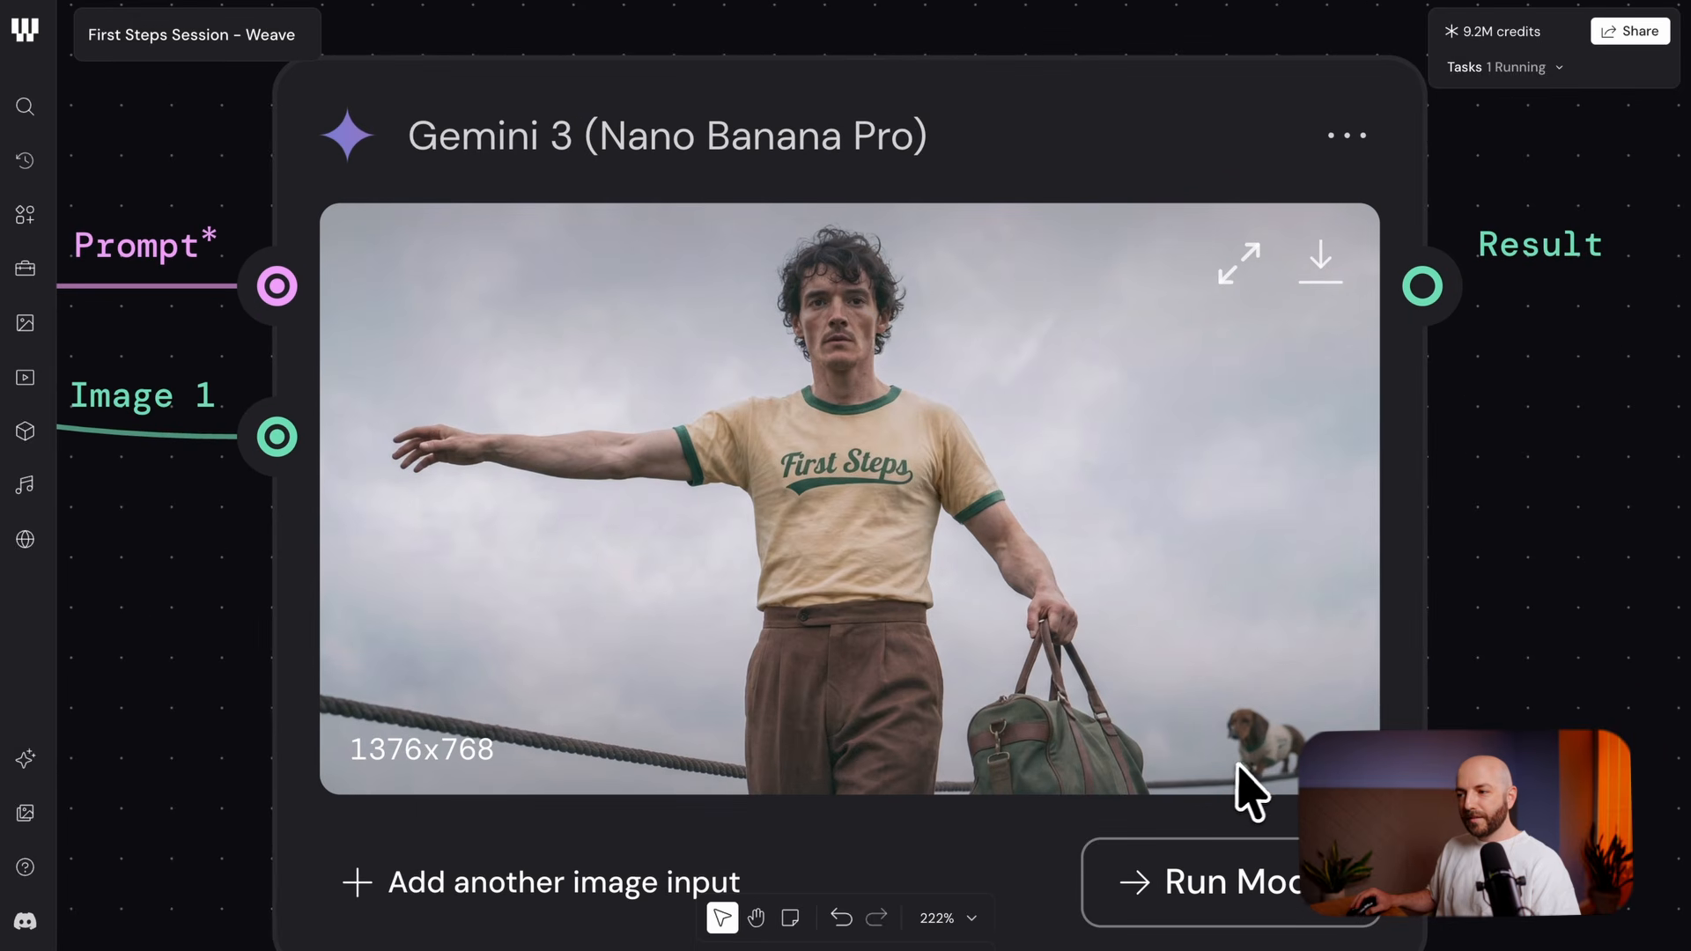
pyautogui.scroll(-10, 1193, 775)
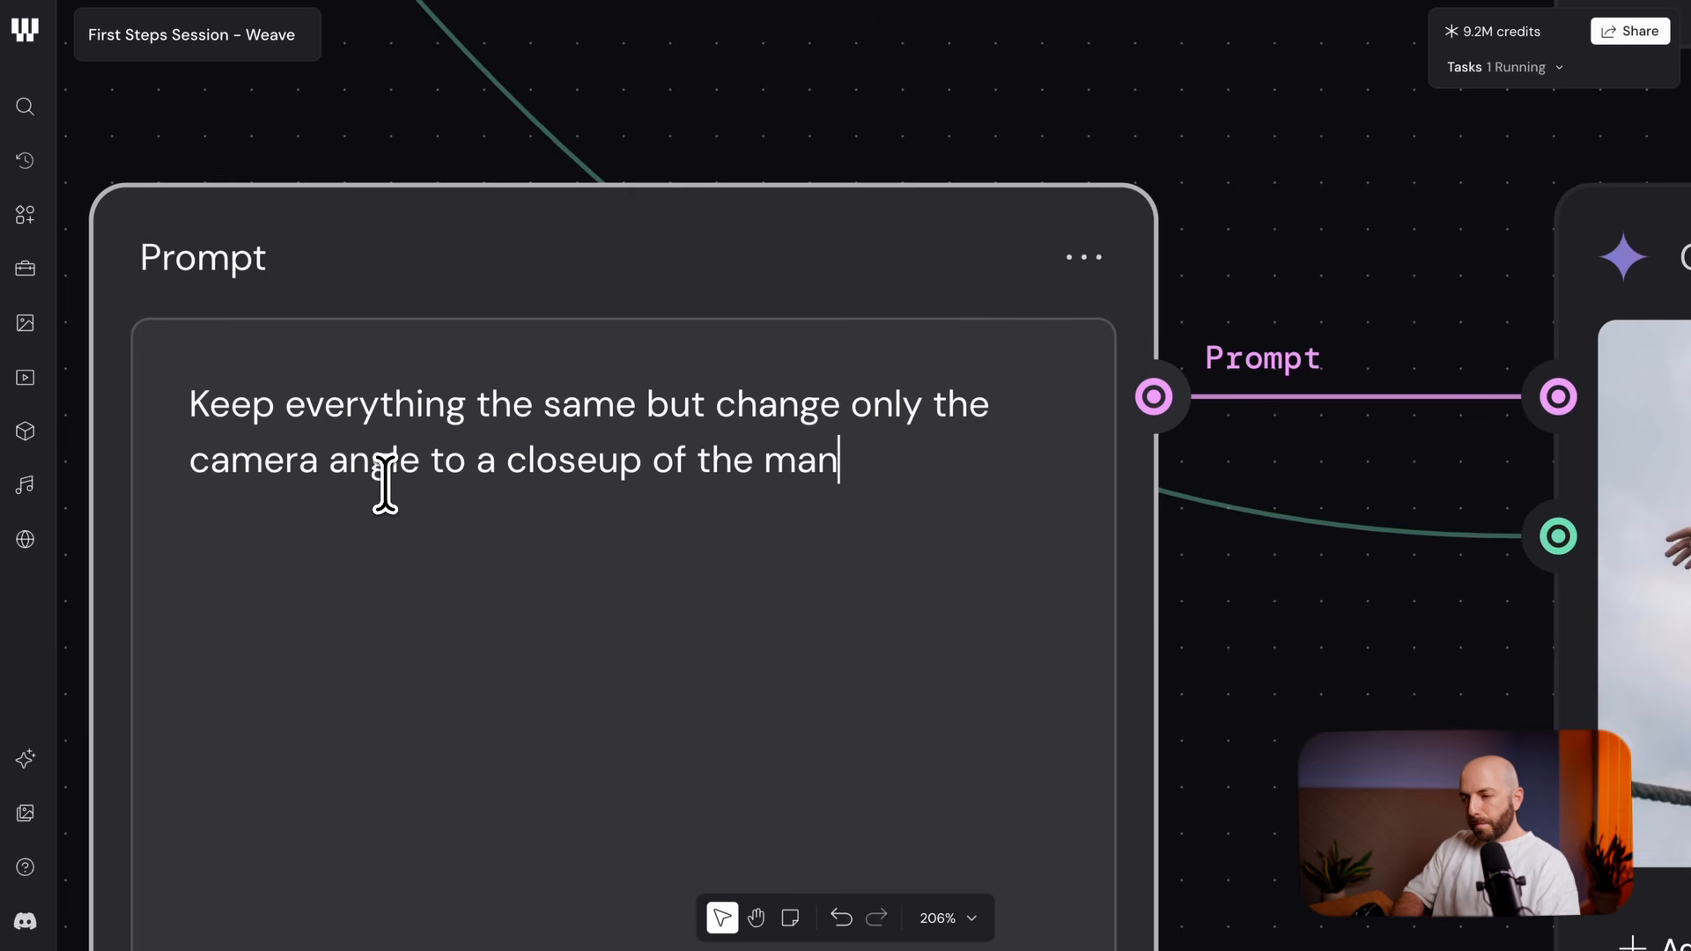
pyautogui.scroll(-3, 1123, 685)
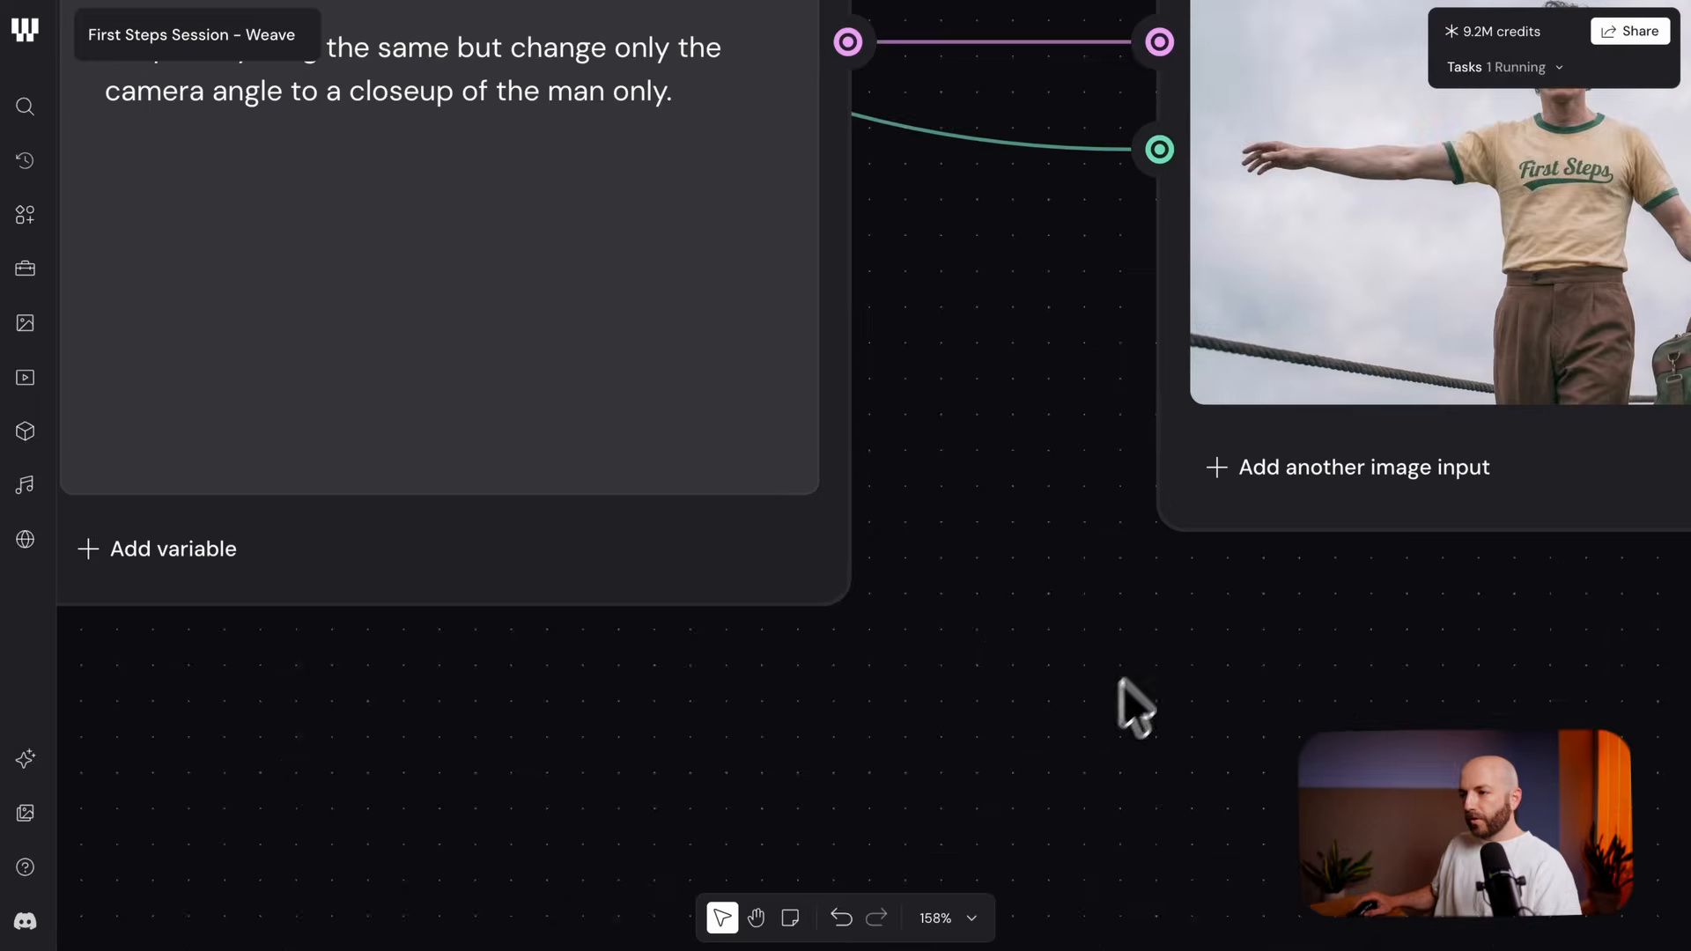
pyautogui.moveTo(1123, 685); pyautogui.dragTo(996, 668)
pyautogui.scroll(-3, 951, 696)
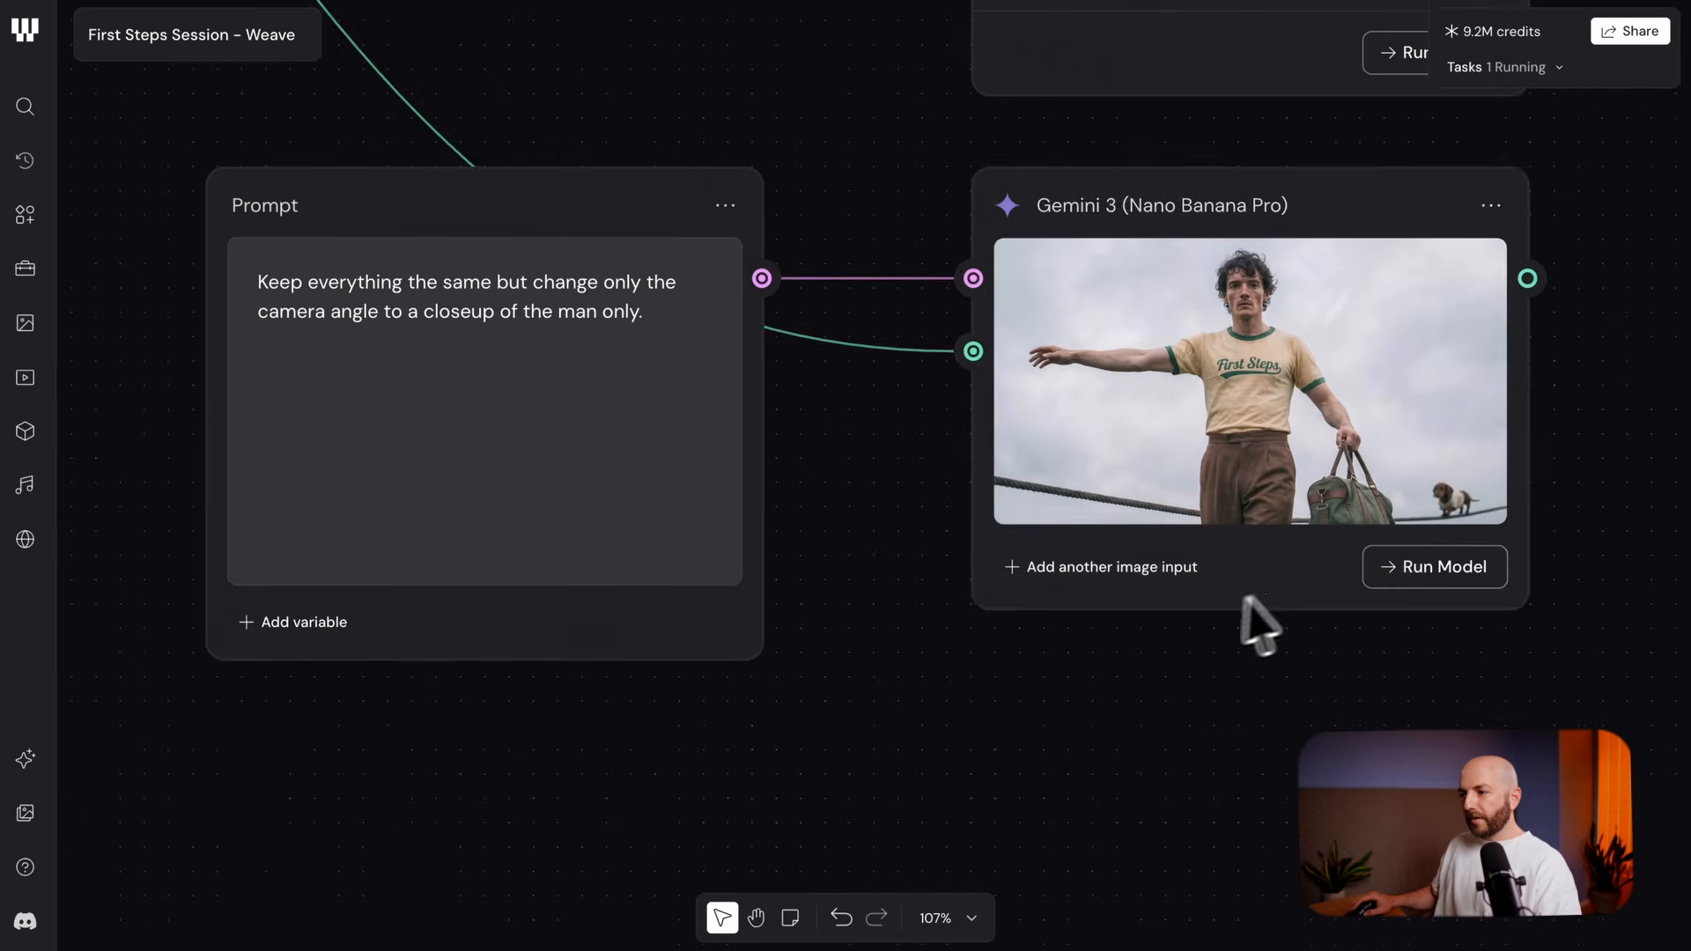
pyautogui.click(1392, 570)
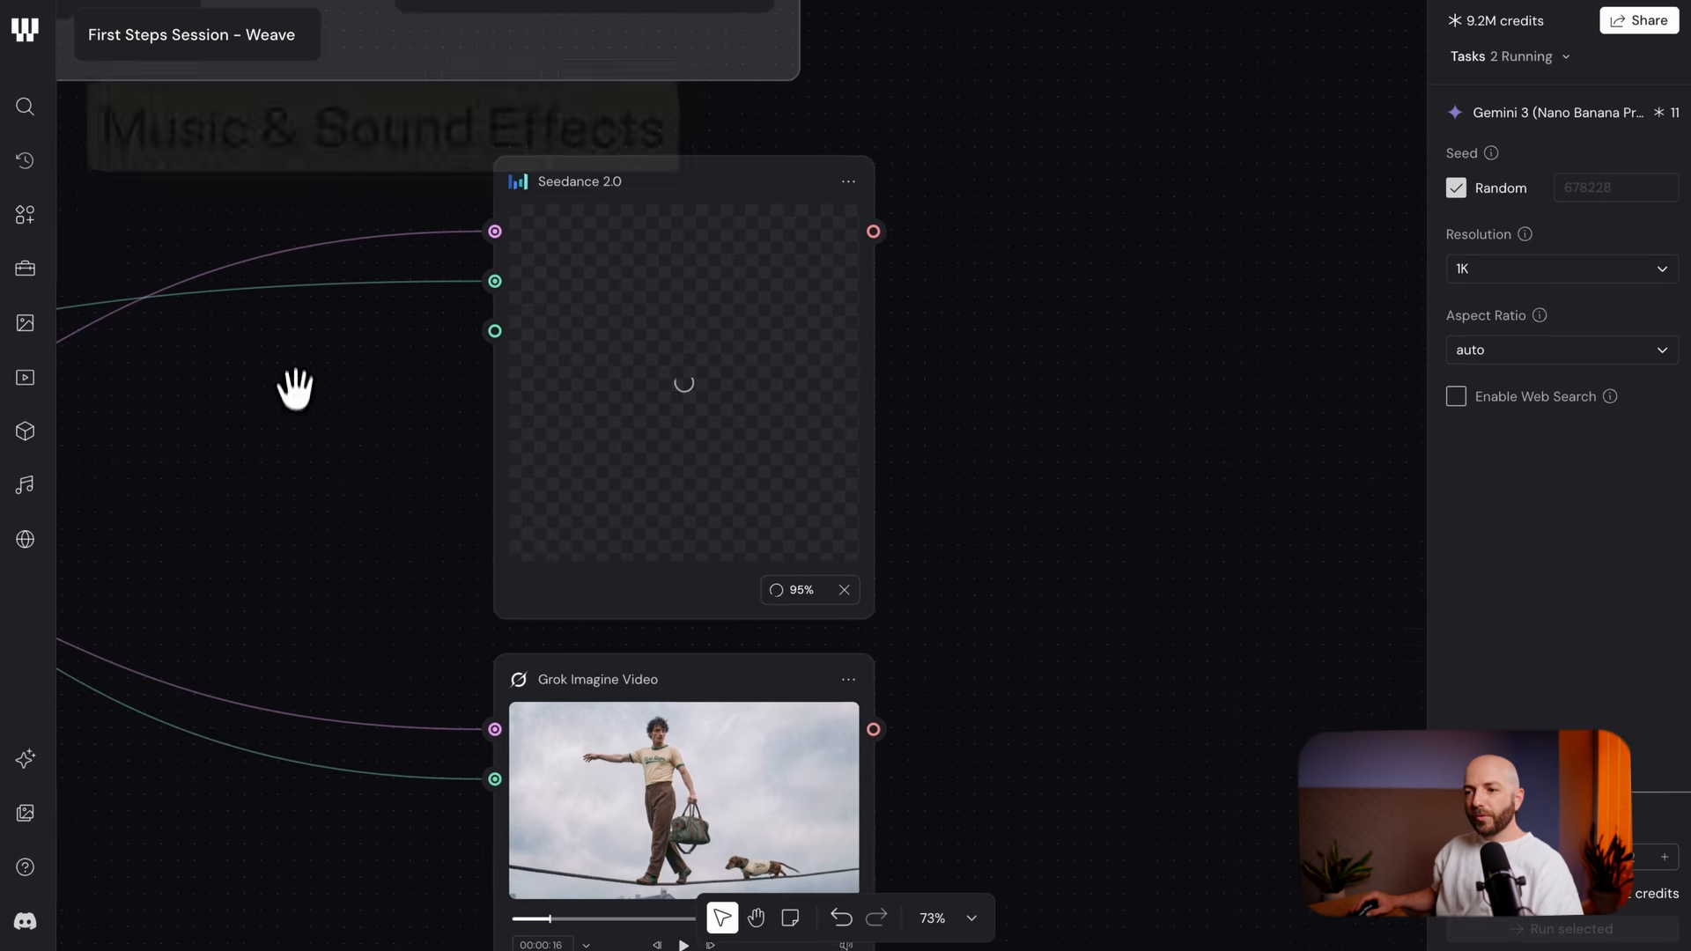
# Add a MiniMax Music v2.6 node and a CassetteAI Sound Effects Generator node in the empty space beyond the video nodes
pyautogui.click(32, 496)
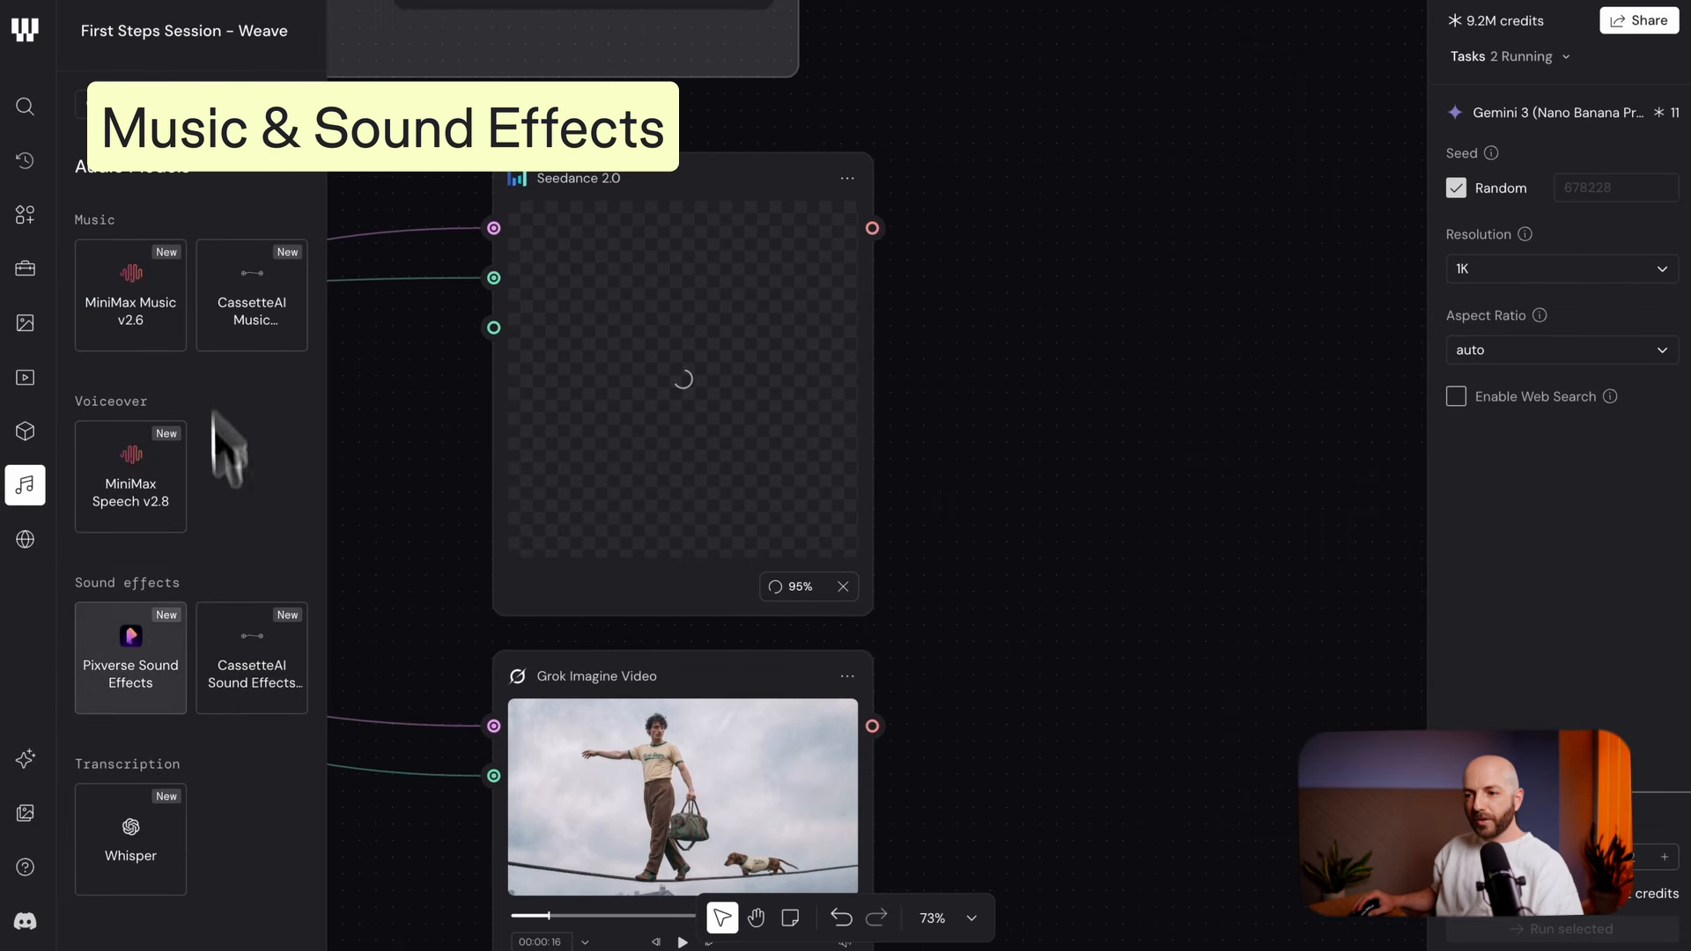
pyautogui.moveTo(88, 343); pyautogui.dragTo(1162, 408)
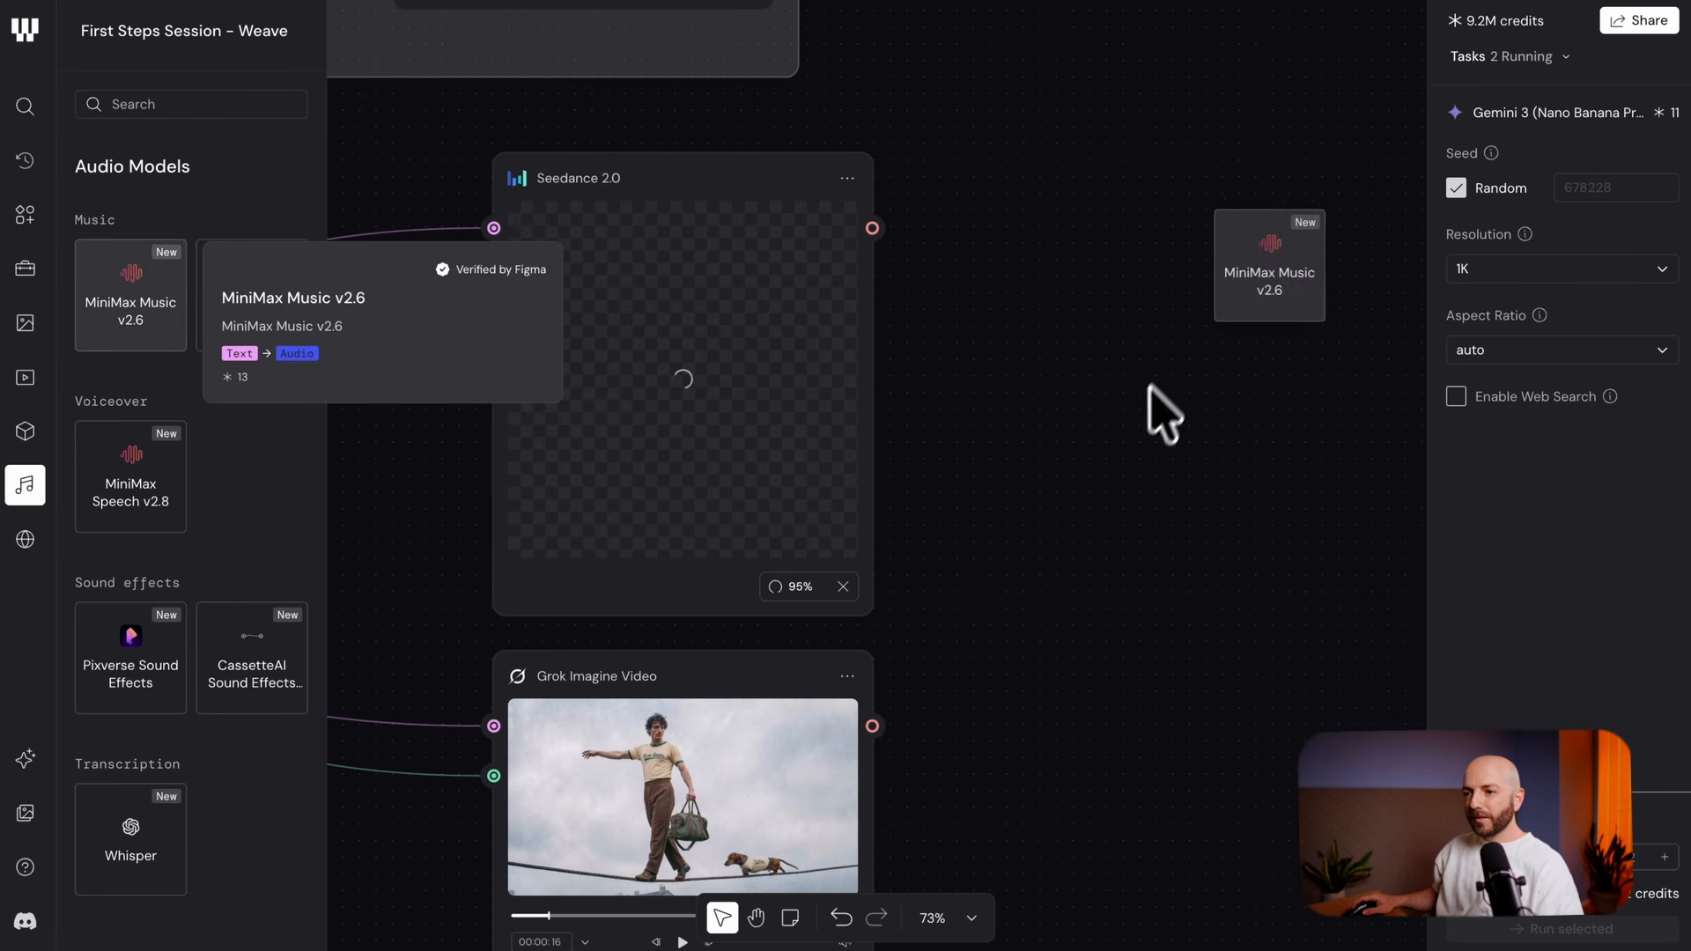
pyautogui.moveTo(981, 351); pyautogui.dragTo(1203, 176)
pyautogui.moveTo(714, 524); pyautogui.dragTo(608, 442)
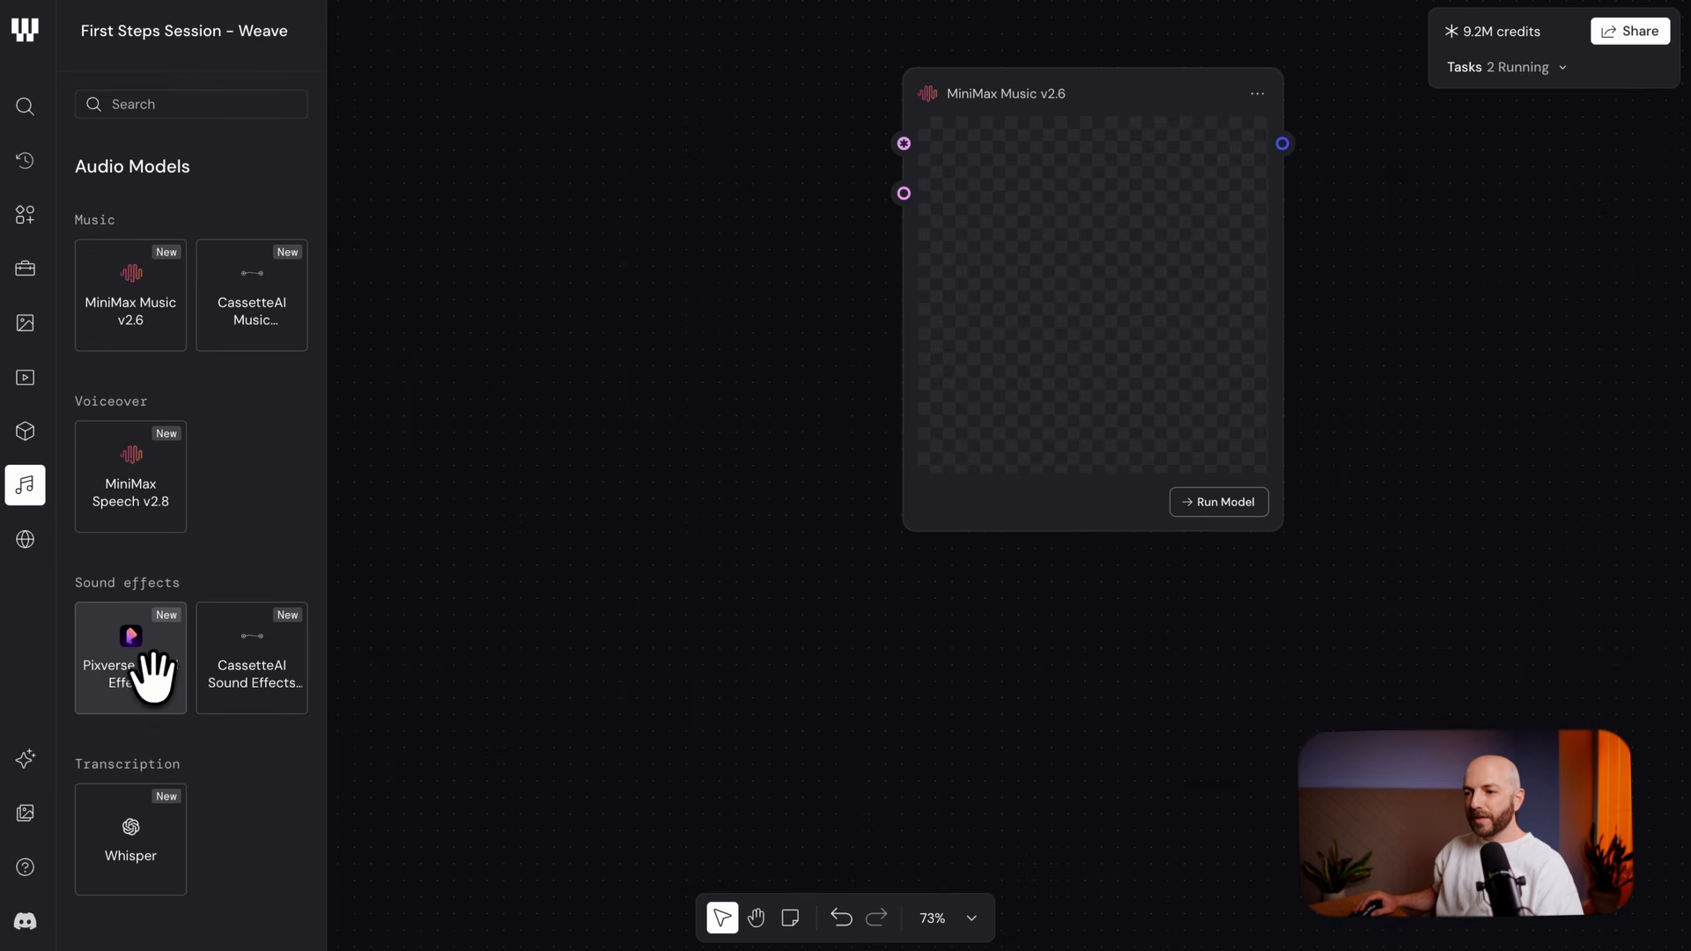
pyautogui.moveTo(302, 691); pyautogui.dragTo(859, 673)
pyautogui.moveTo(1188, 593); pyautogui.dragTo(1070, 526)
# Place a Prompt node describing instrumental background music with acoustic drums and upright bass beside MiniMax Music v2.6
pyautogui.moveTo(995, 395); pyautogui.dragTo(910, 319)
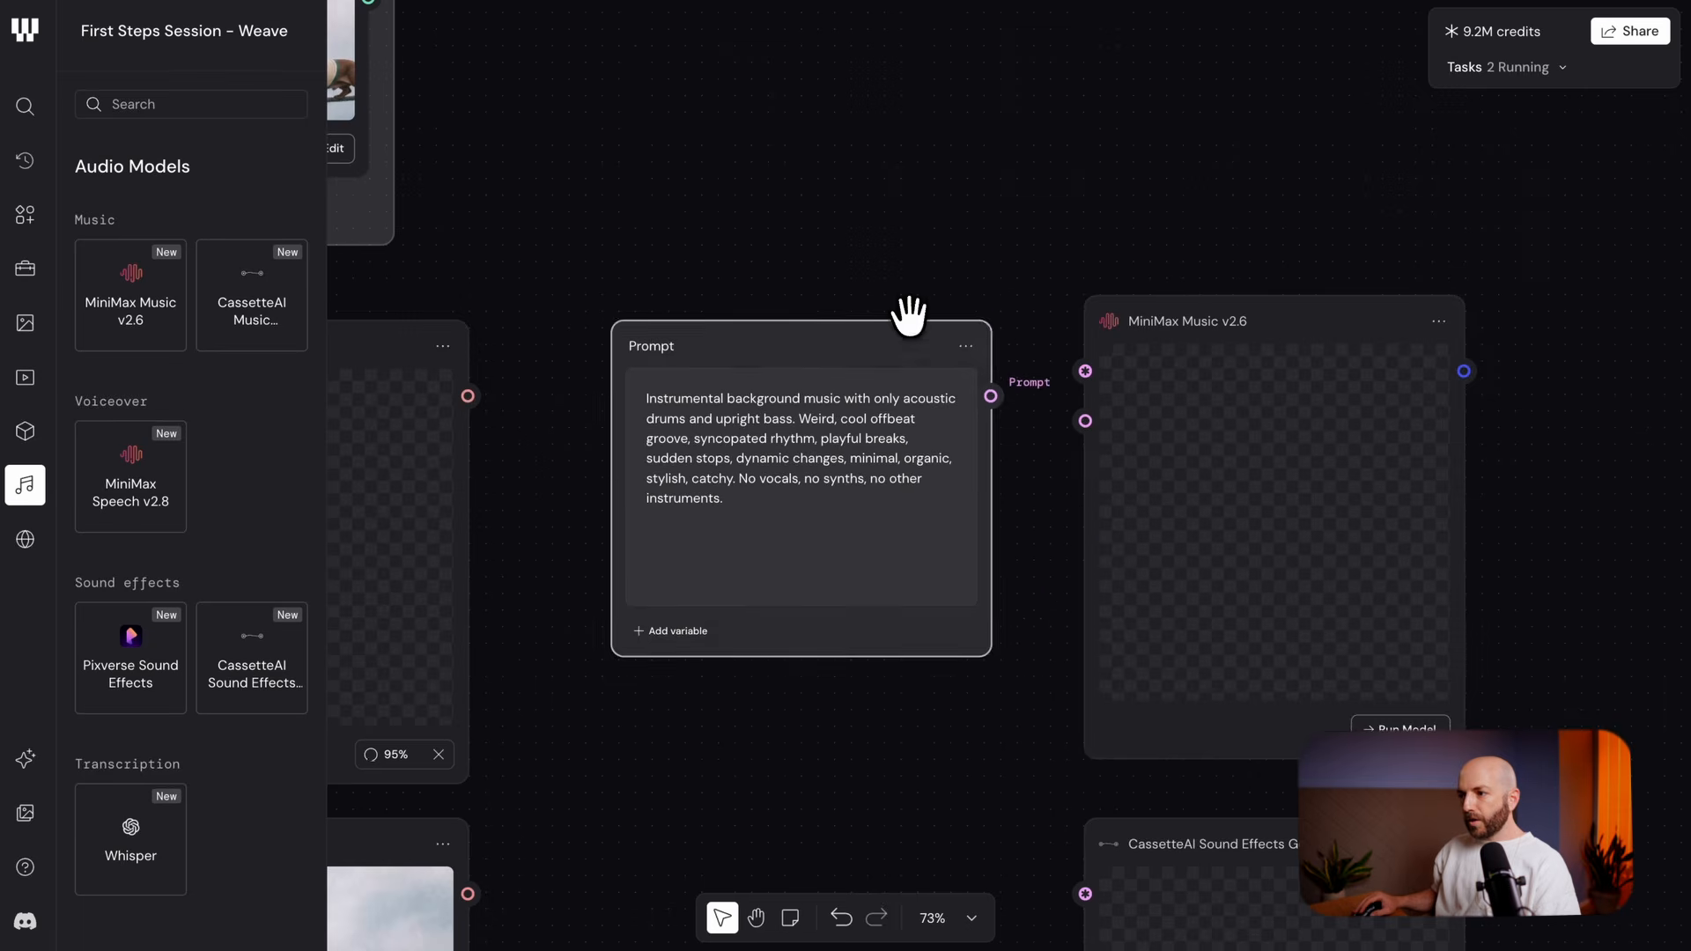
pyautogui.moveTo(1252, 325); pyautogui.dragTo(1303, 321)
pyautogui.moveTo(1106, 241); pyautogui.dragTo(794, 217)
pyautogui.moveTo(845, 222); pyautogui.dragTo(752, 377)
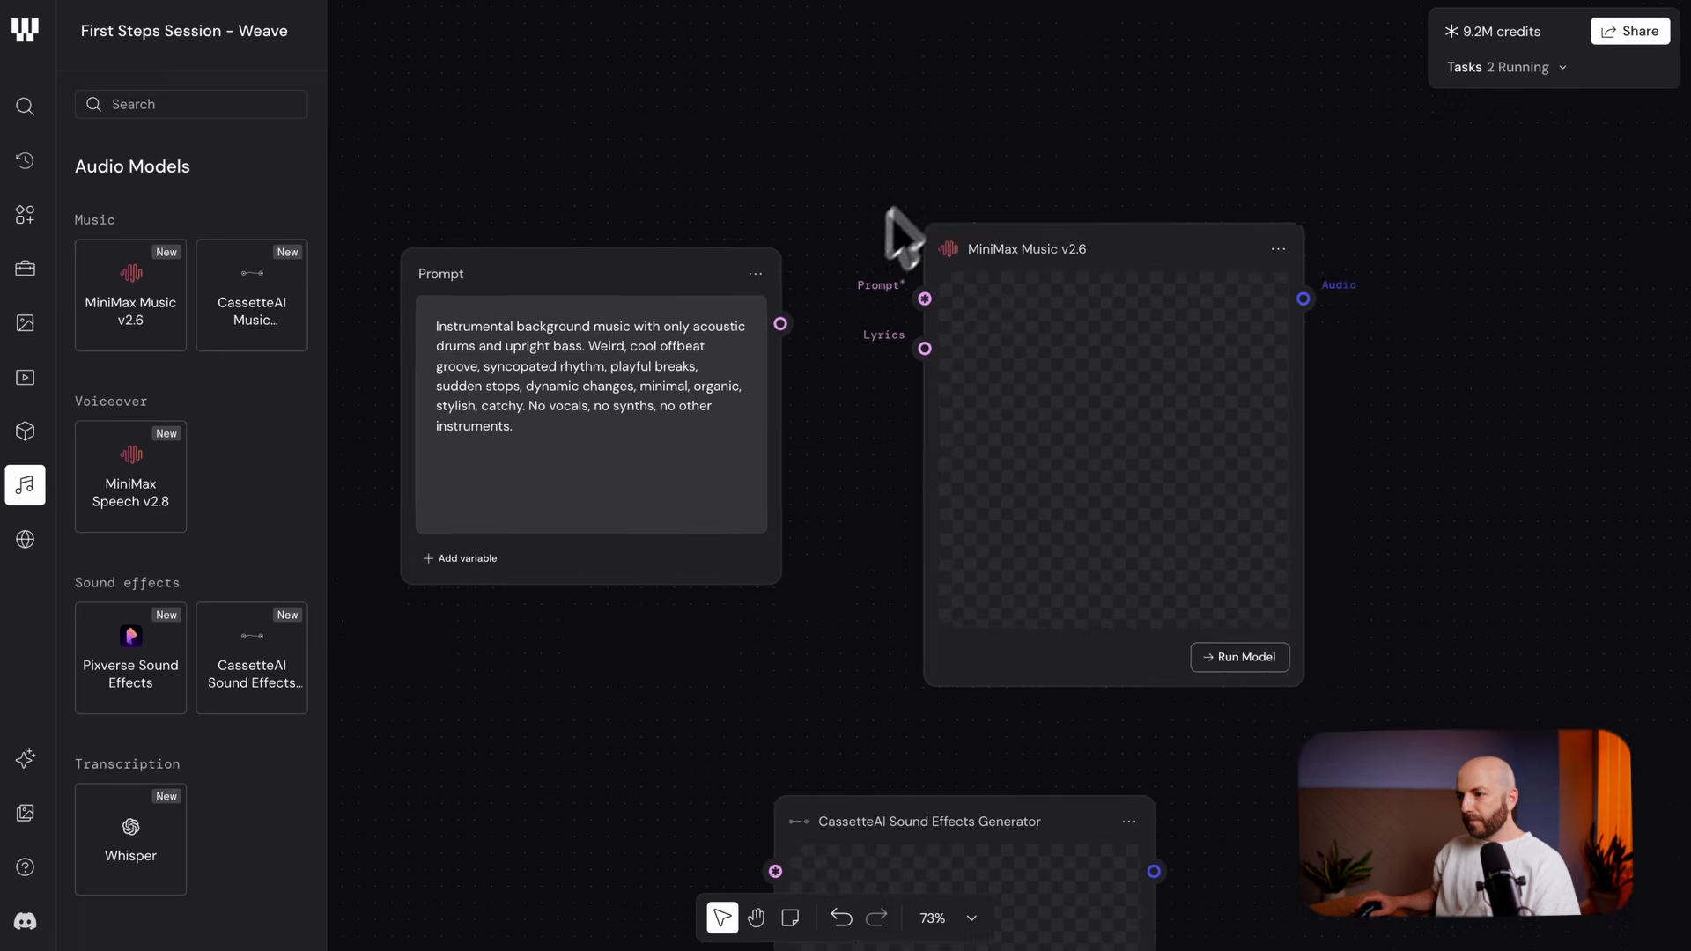
pyautogui.scroll(2, 872, 287)
pyautogui.click(25, 485)
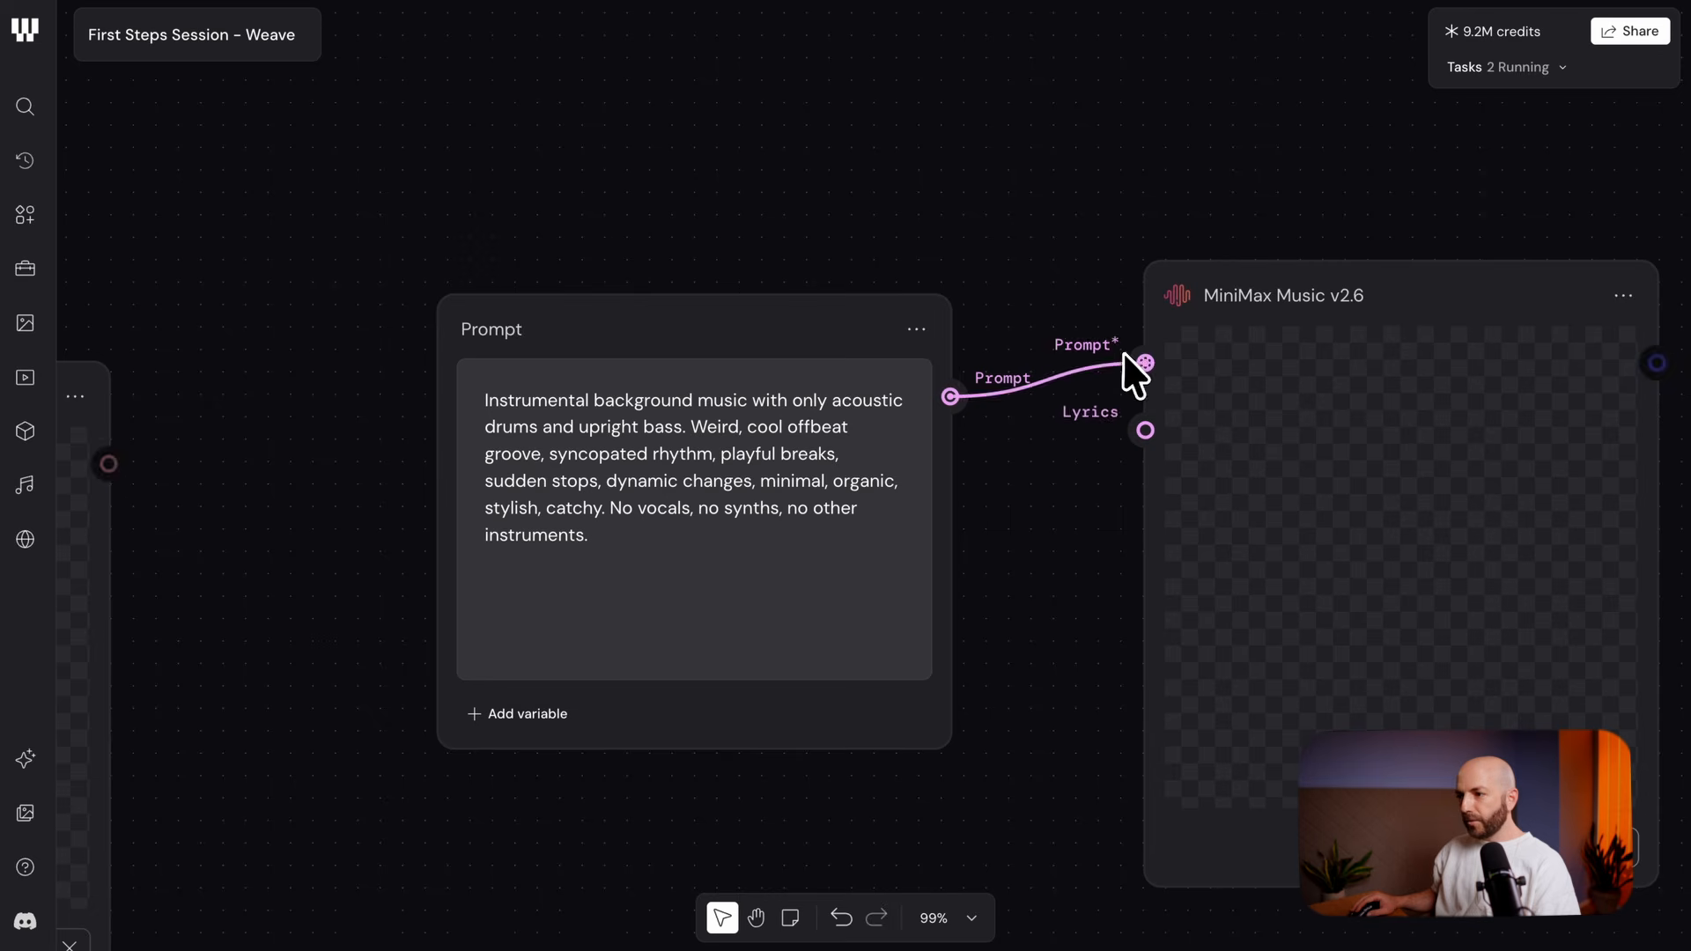
# Connect the instrumental music prompt to MiniMax Music v2.6's Prompt input, level the two nodes and run the model
pyautogui.moveTo(1124, 354); pyautogui.dragTo(1132, 359)
pyautogui.moveTo(784, 343); pyautogui.dragTo(784, 310)
pyautogui.moveTo(1167, 581); pyautogui.dragTo(951, 554)
pyautogui.click(1334, 812)
pyautogui.moveTo(907, 614); pyautogui.dragTo(1019, 592)
# Align the CassetteAI Sound Effects Generator node directly below the MiniMax Music v2.6 node
pyautogui.scroll(1, 1018, 591)
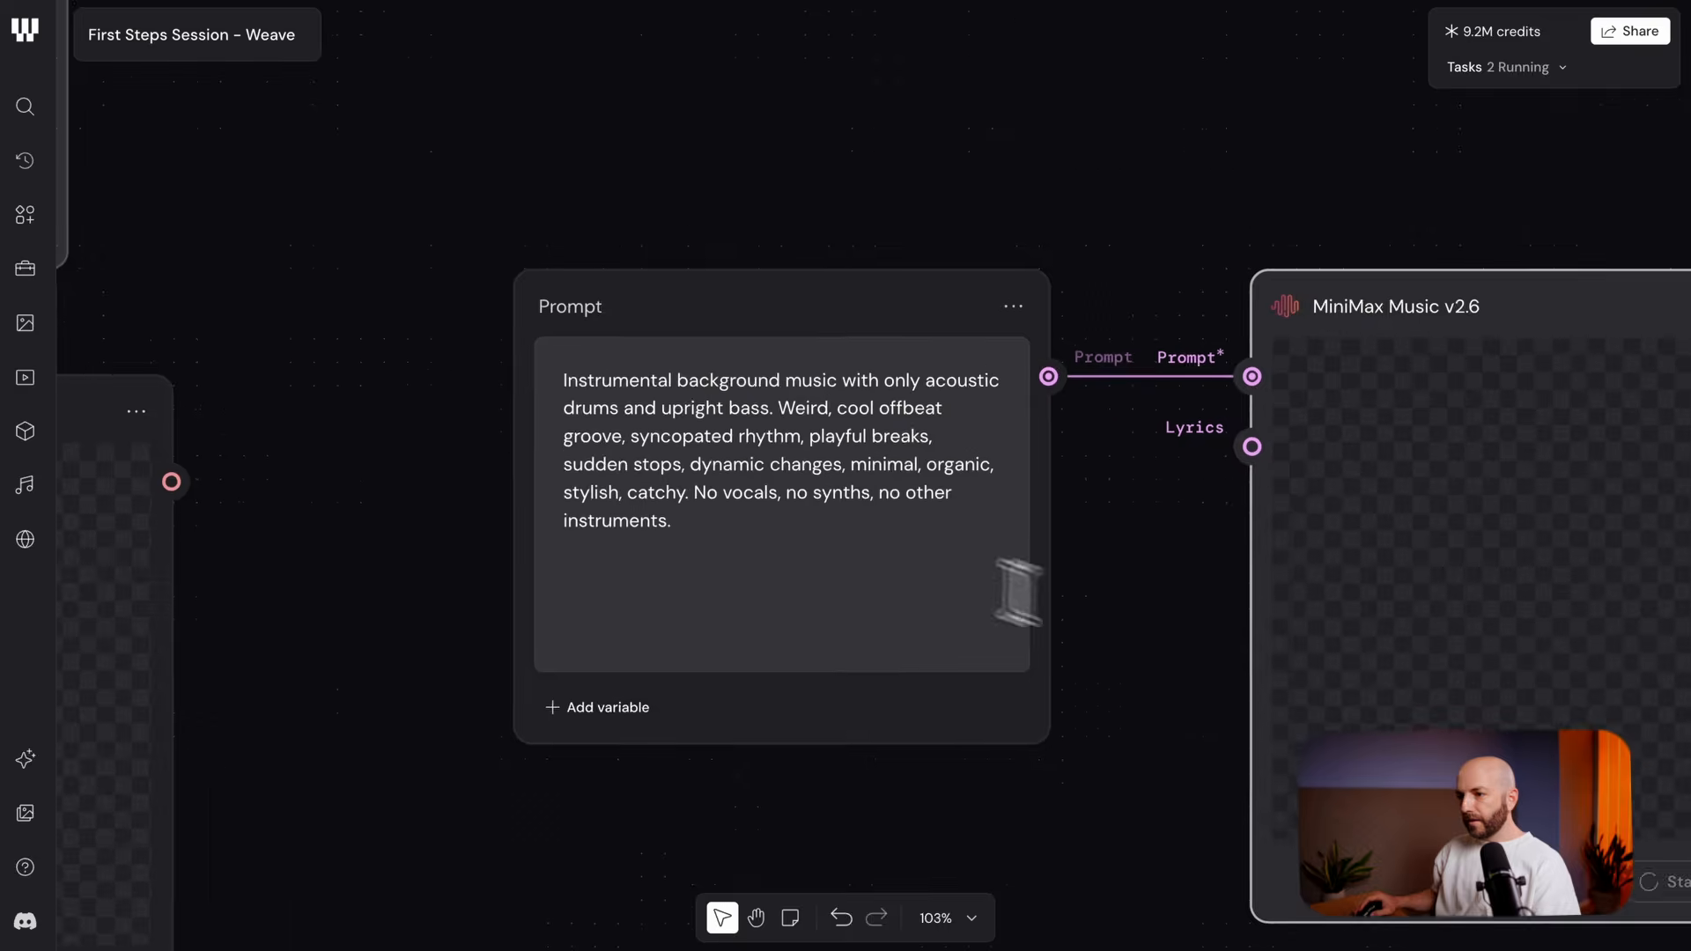
pyautogui.scroll(3, 765, 496)
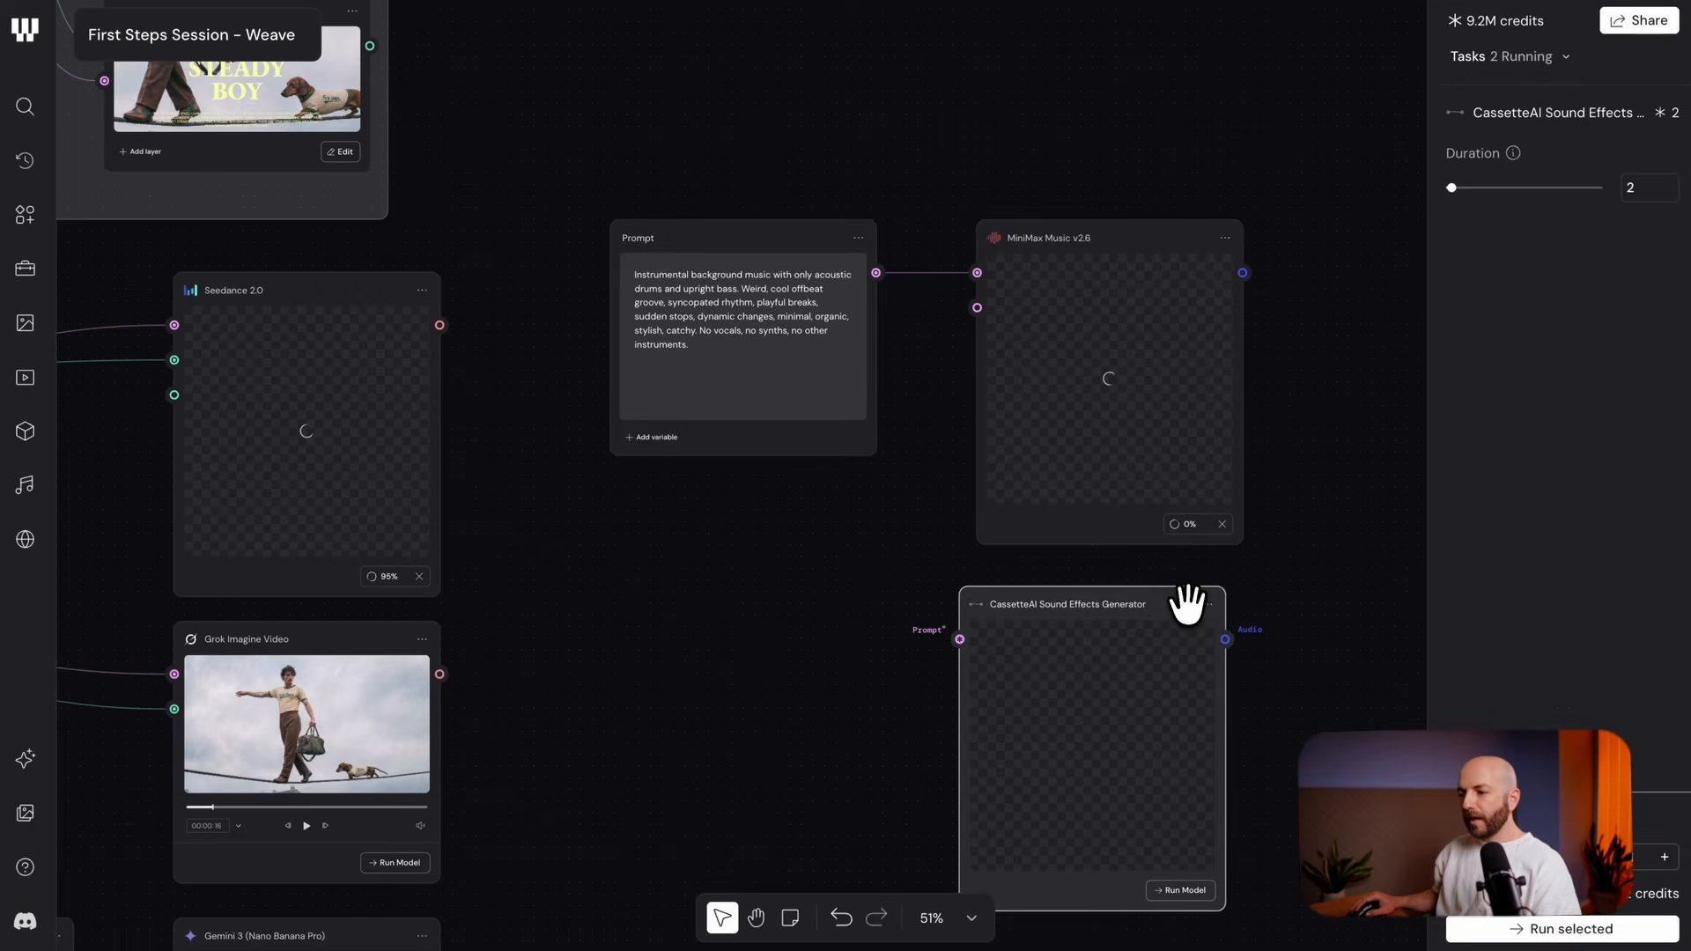
pyautogui.moveTo(1185, 596); pyautogui.dragTo(1207, 596)
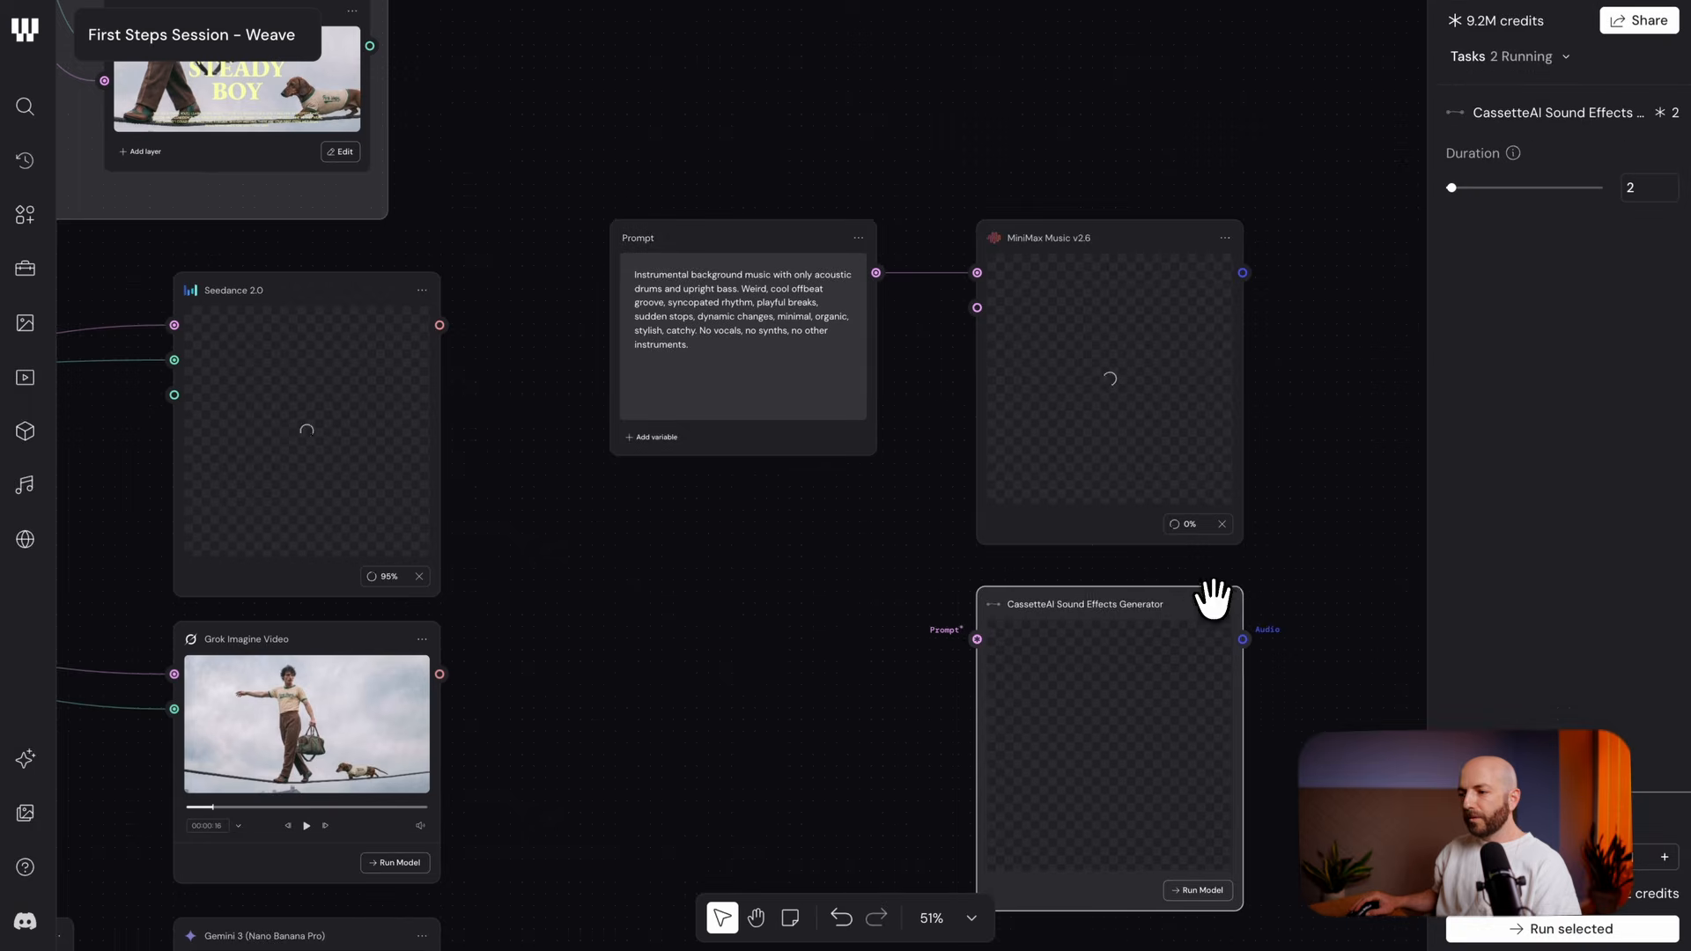
# Connect a prompt reading "Ambient sound of subtle wind and traffic" to the CassetteAI Sound Effects Generator and set its duration to 12
pyautogui.hscroll(2, 711, 619)
pyautogui.scroll(-2, 724, 645)
pyautogui.scroll(5, 748, 679)
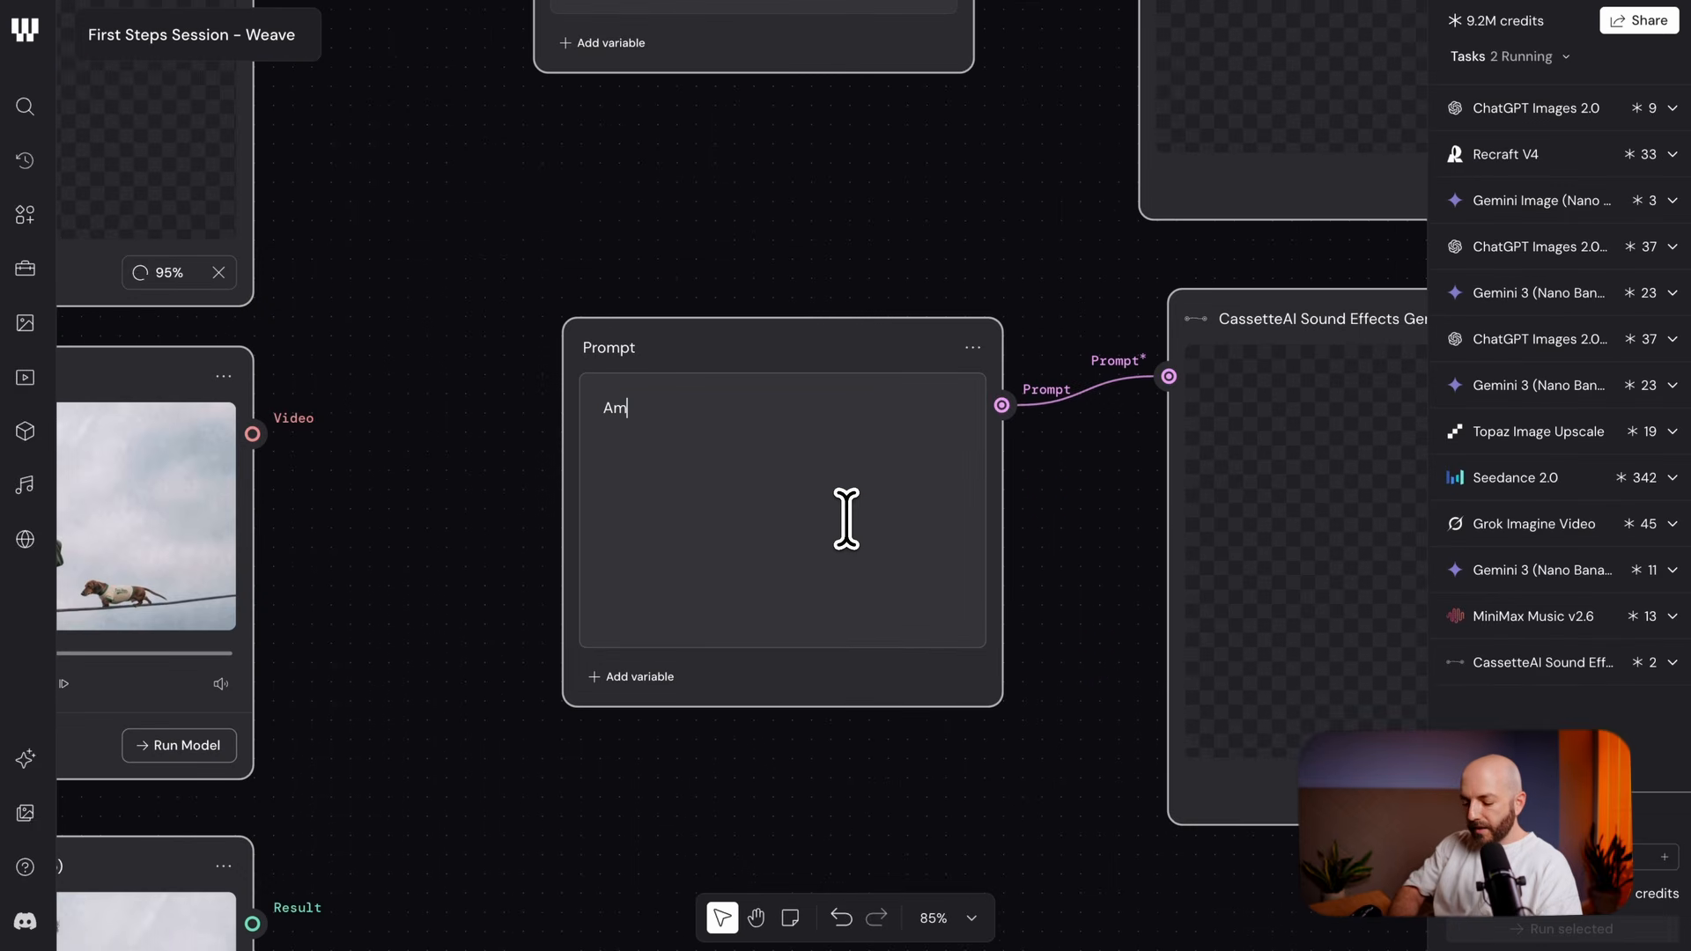
pyautogui.write('bient sound of subtle wind and traffic')
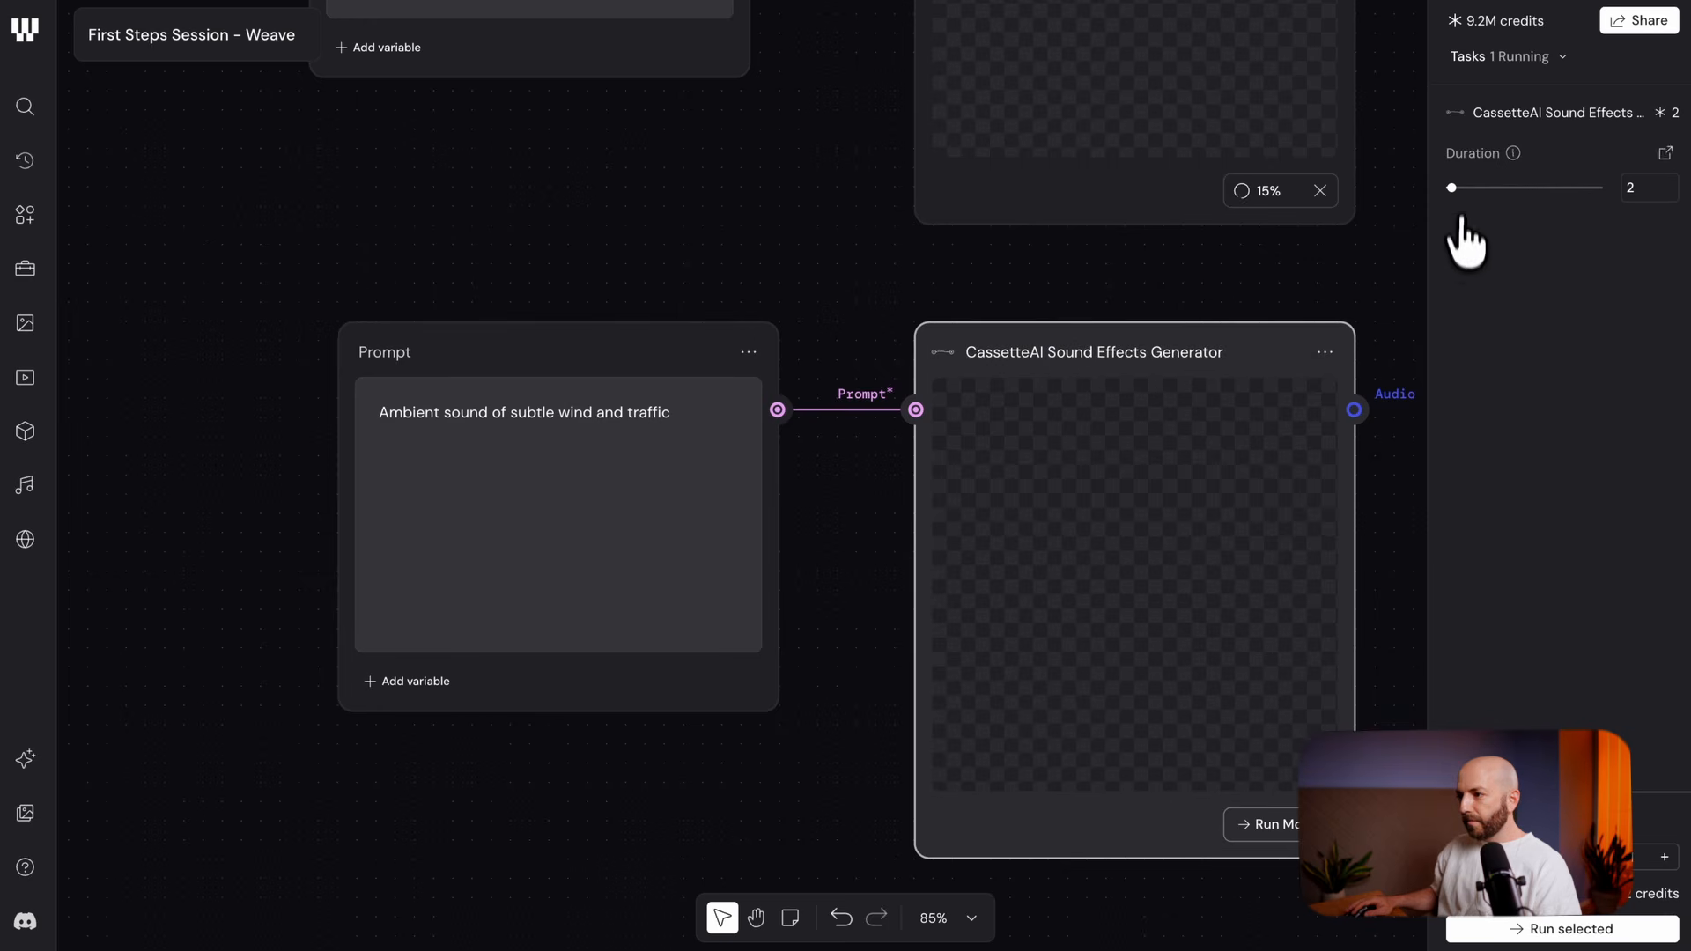
pyautogui.moveTo(1451, 188); pyautogui.dragTo(1504, 188)
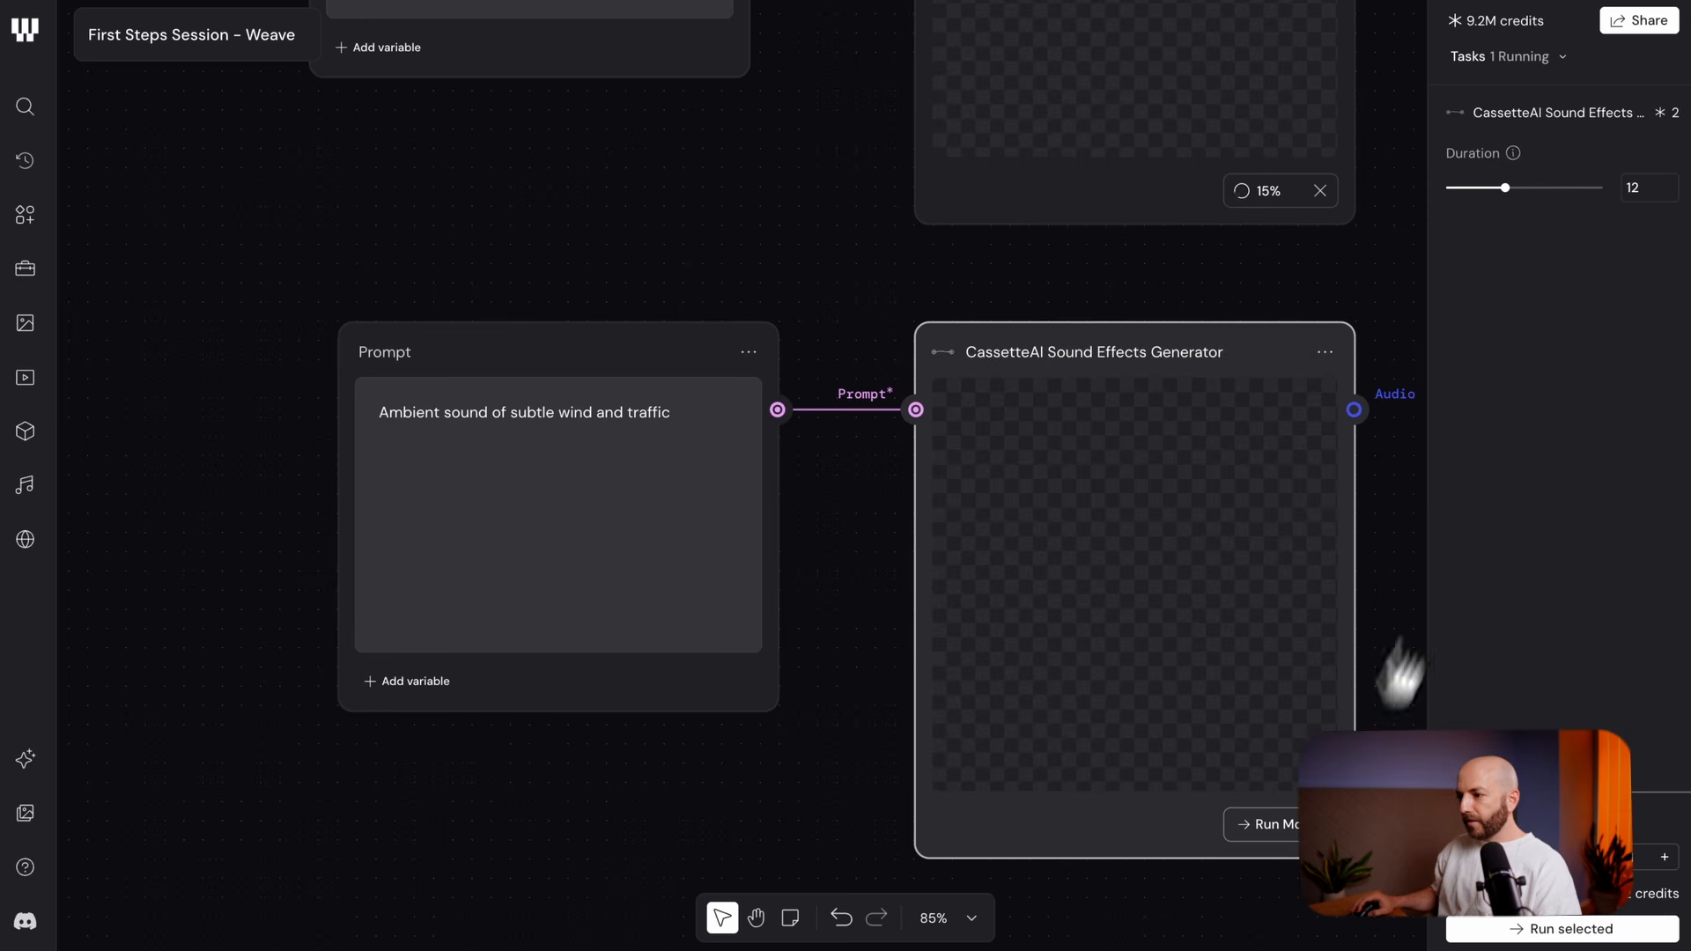
# Play back the Seedance 2.0 video and examine the closeup of the man generated by Nano Banana Pro
pyautogui.scroll(10, 917, 672)
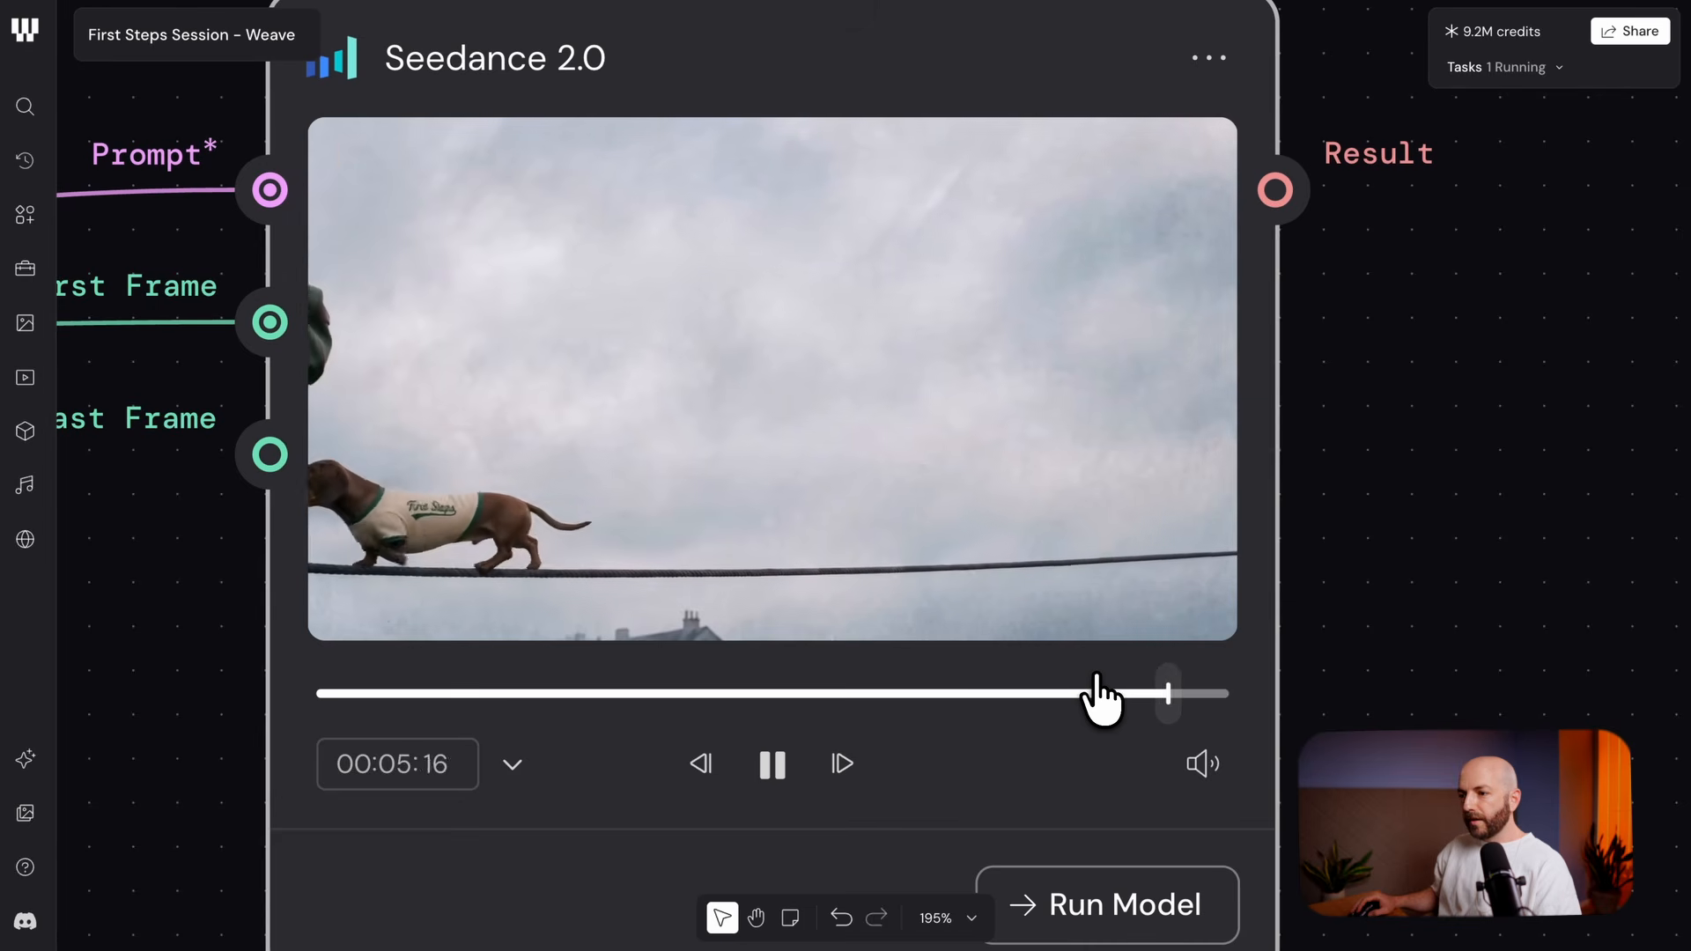
pyautogui.click(773, 765)
pyautogui.scroll(-3, 827, 748)
pyautogui.scroll(-5, 927, 744)
pyautogui.moveTo(995, 775); pyautogui.dragTo(942, 353)
pyautogui.moveTo(1063, 792); pyautogui.dragTo(1018, 344)
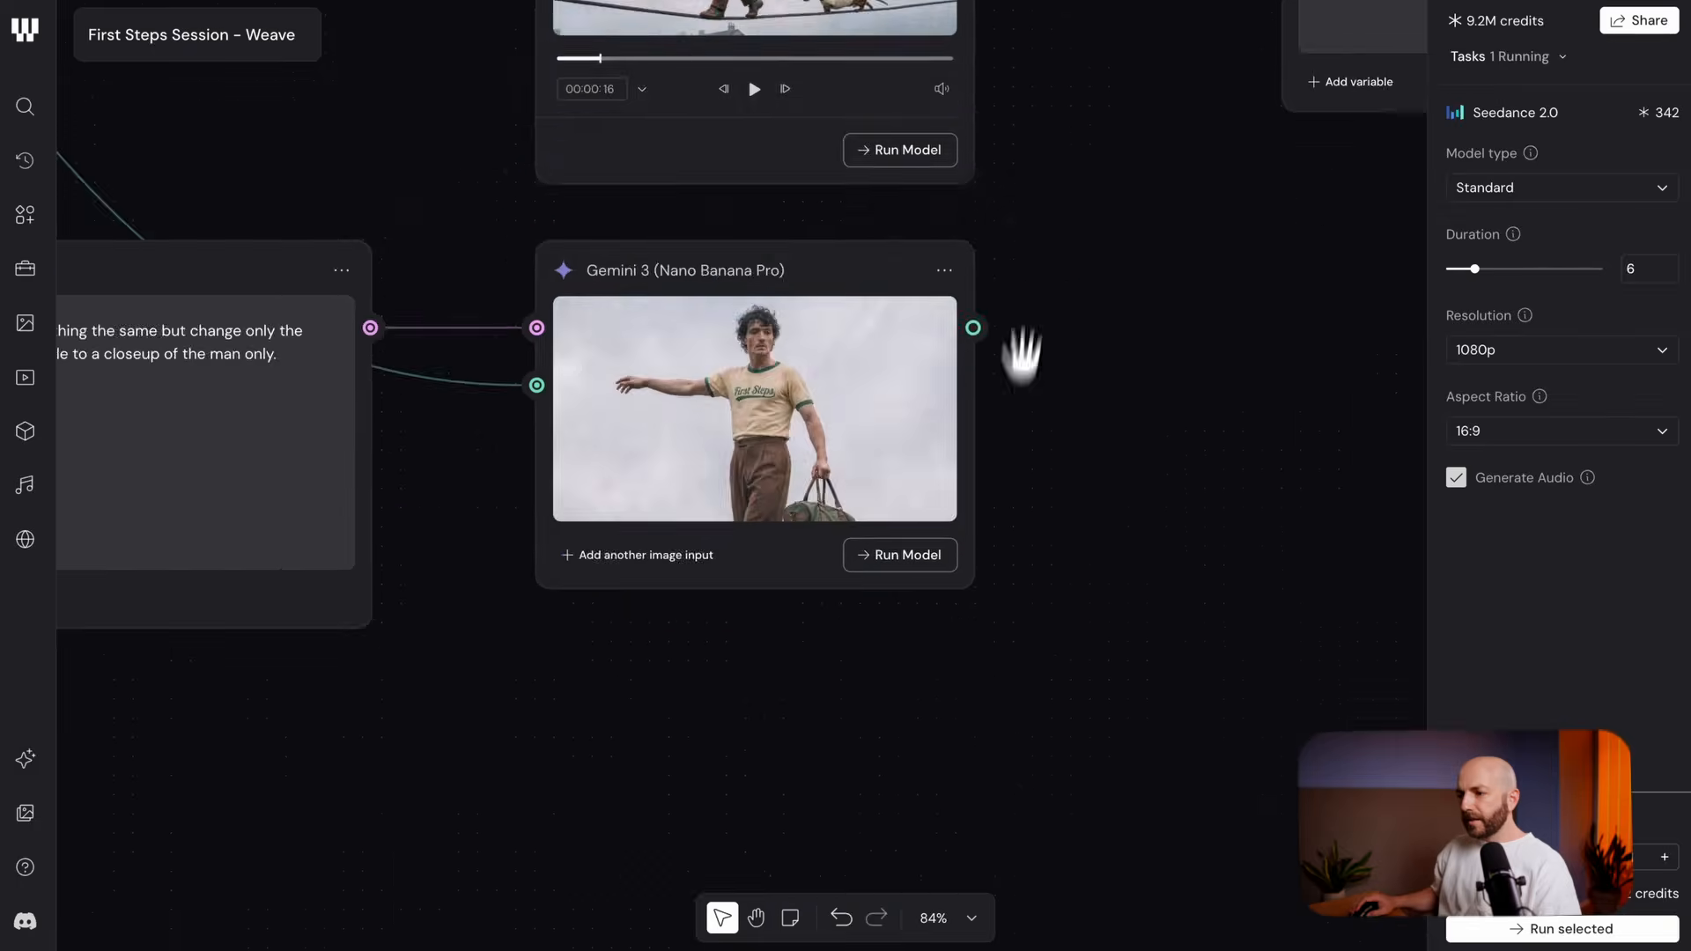
pyautogui.scroll(5, 898, 459)
pyautogui.scroll(3, 898, 476)
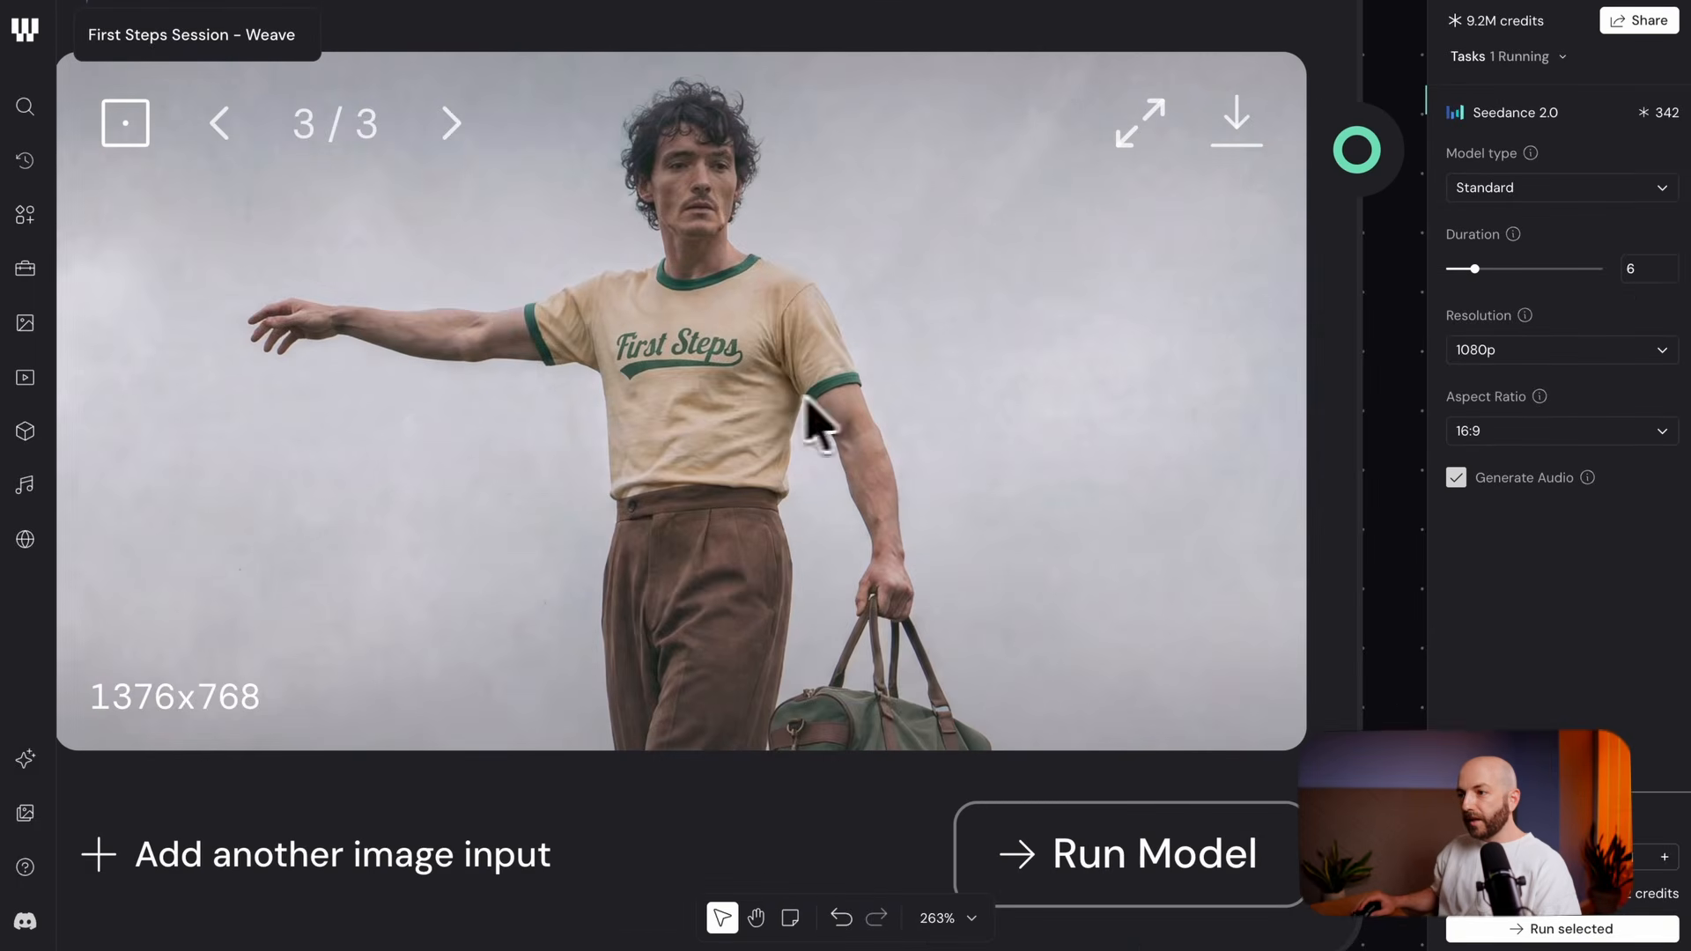
pyautogui.scroll(-5, 805, 396)
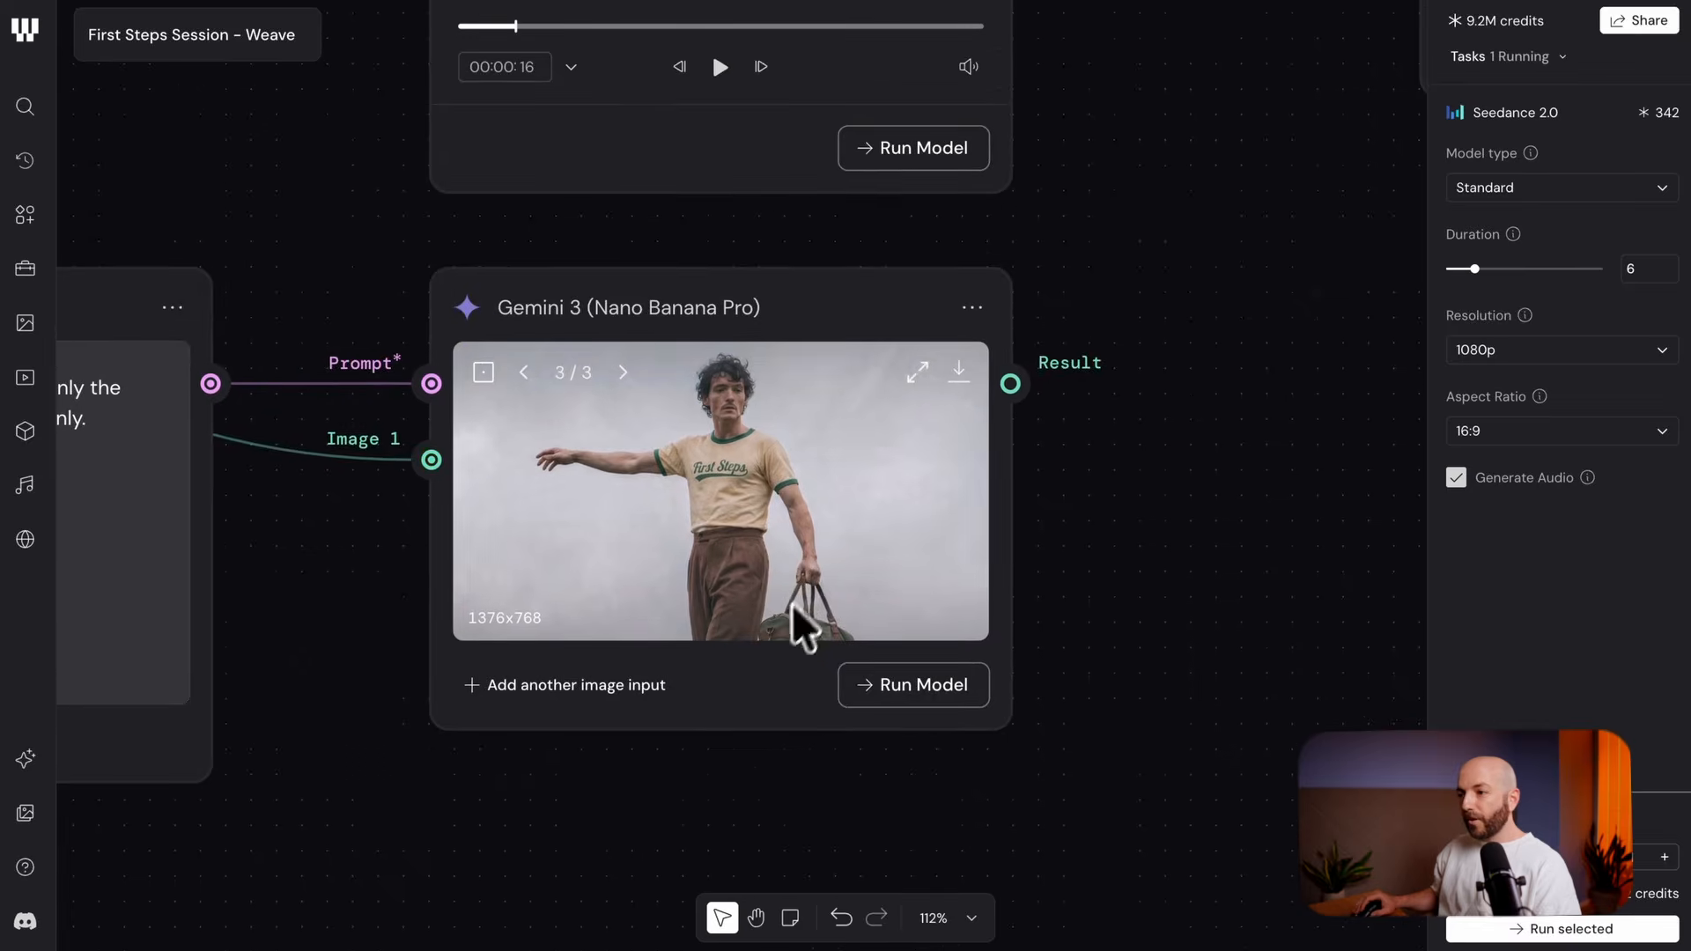
# Add a second Seedance 2.0 node beside Nano Banana Pro and connect the closeup image to its First Frame input
pyautogui.scroll(-2, 803, 537)
pyautogui.moveTo(924, 365); pyautogui.dragTo(784, 671)
pyautogui.moveTo(869, 402); pyautogui.dragTo(904, 683)
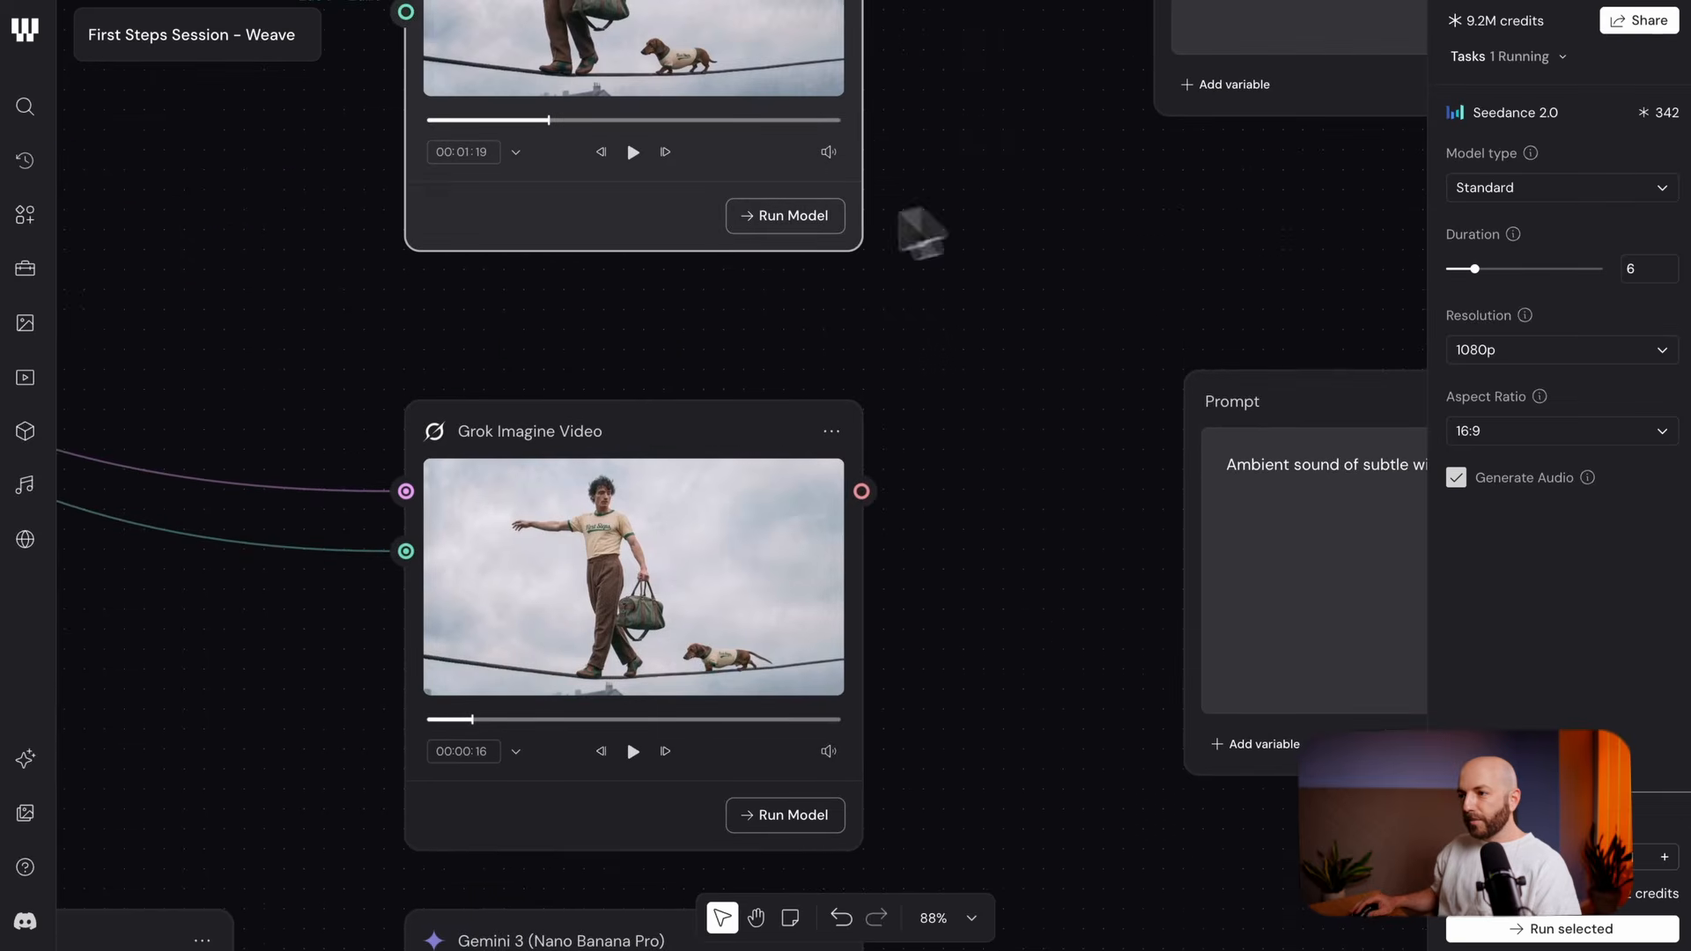
pyautogui.click(921, 233)
pyautogui.moveTo(1056, 881); pyautogui.dragTo(861, 337)
pyautogui.rightClick(882, 538)
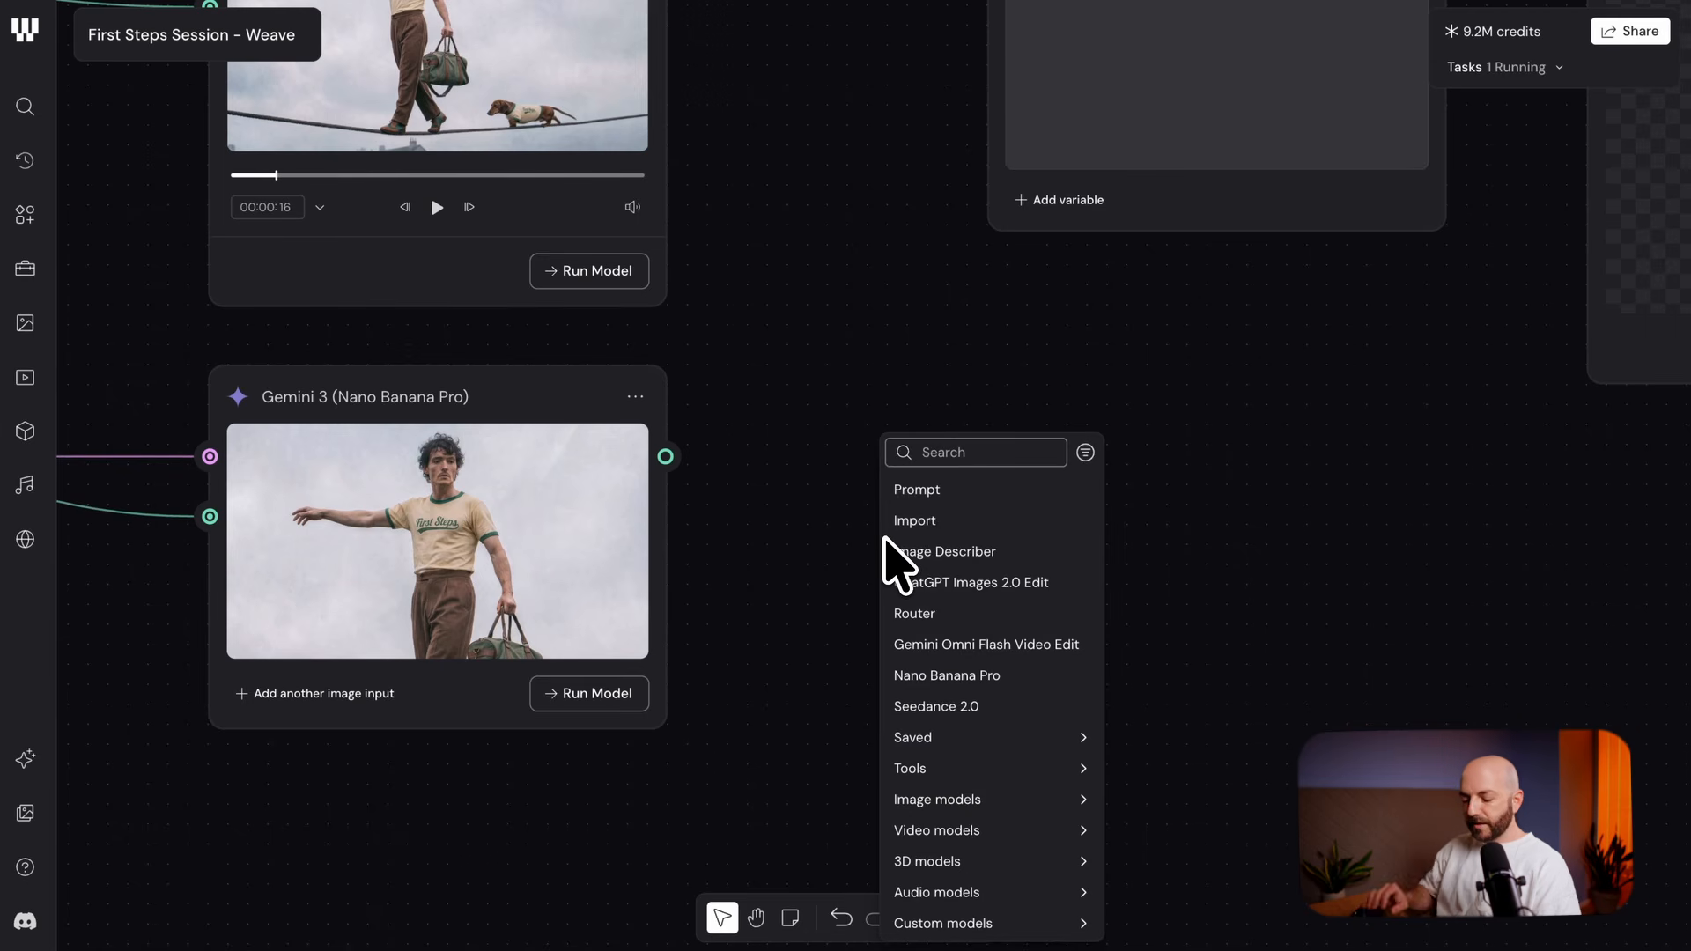
pyautogui.write('seed')
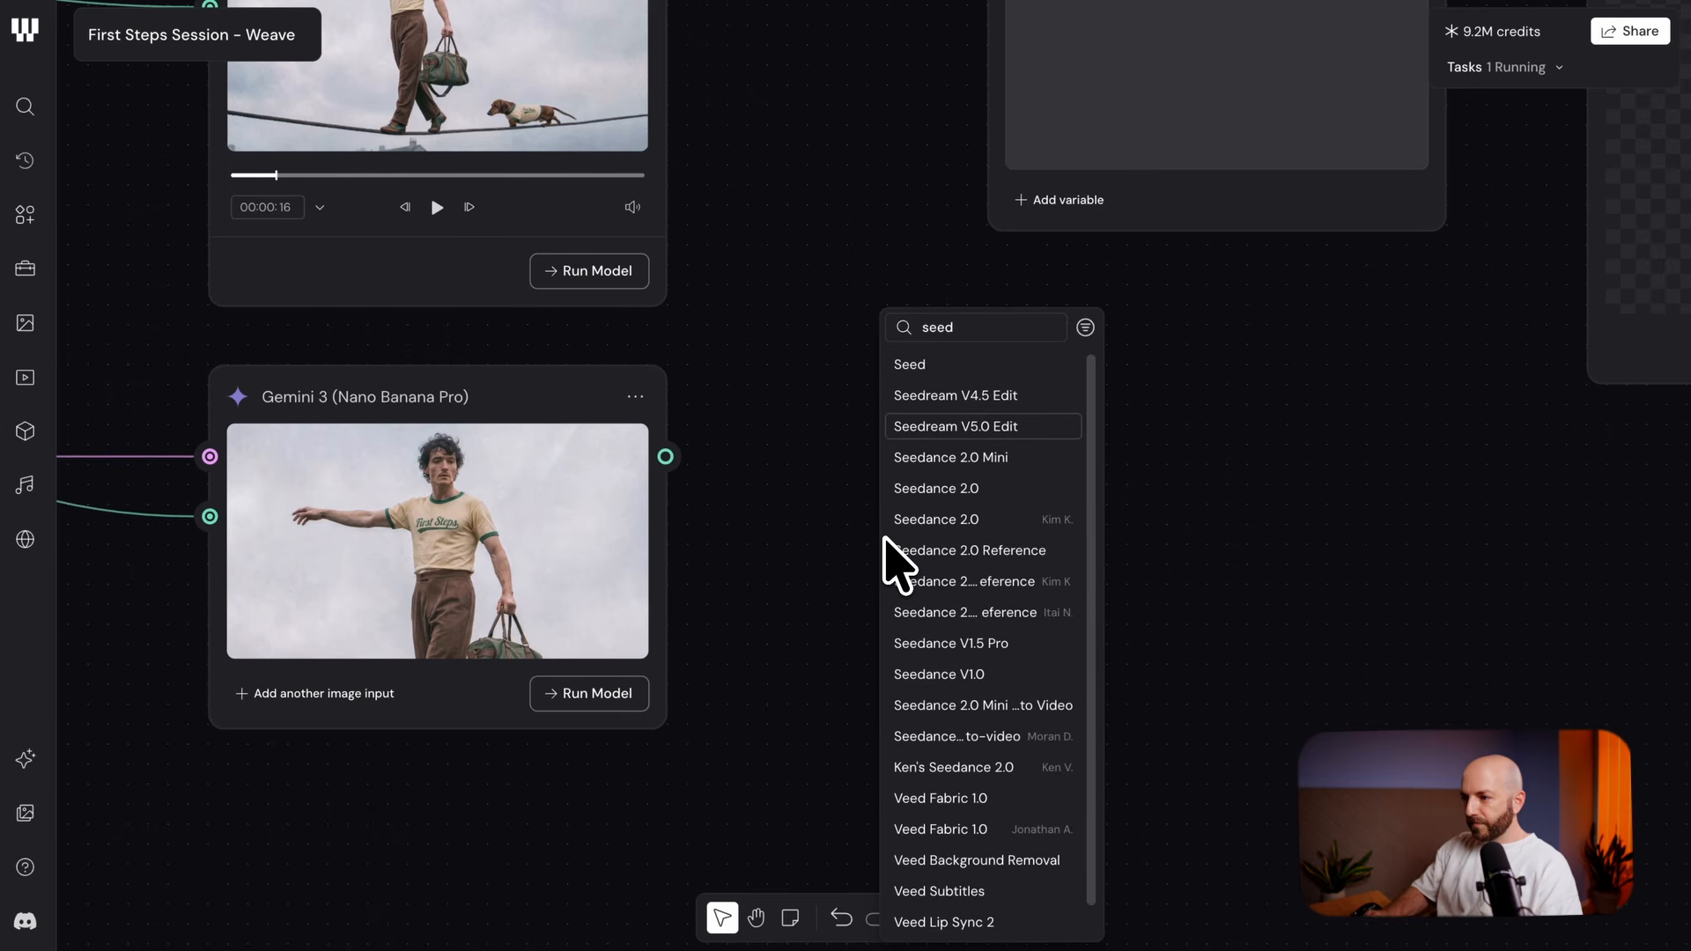
pyautogui.press('Return')
pyautogui.moveTo(1291, 650); pyautogui.dragTo(1301, 482)
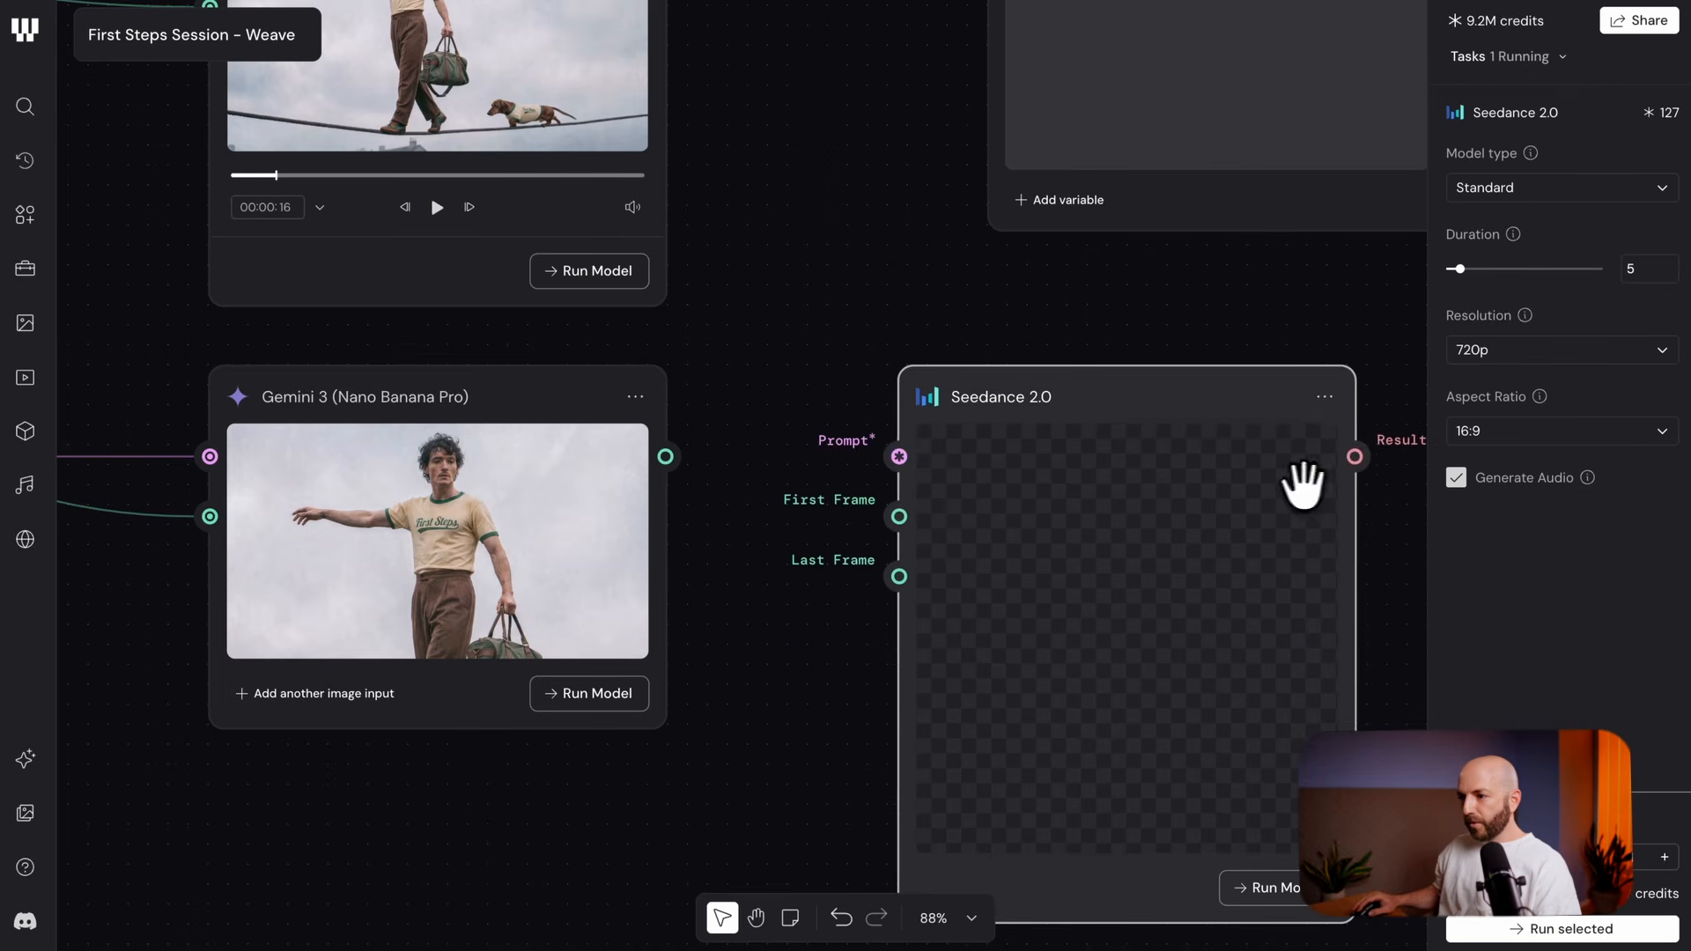
pyautogui.moveTo(671, 458); pyautogui.dragTo(890, 521)
# Attach the prompt about the man slowly walking toward the camera to the new Seedance 2.0 node and run it at 1080p with duration 4
pyautogui.scroll(-1, 894, 563)
pyautogui.moveTo(1043, 605); pyautogui.dragTo(1133, 815)
pyautogui.click(621, 736)
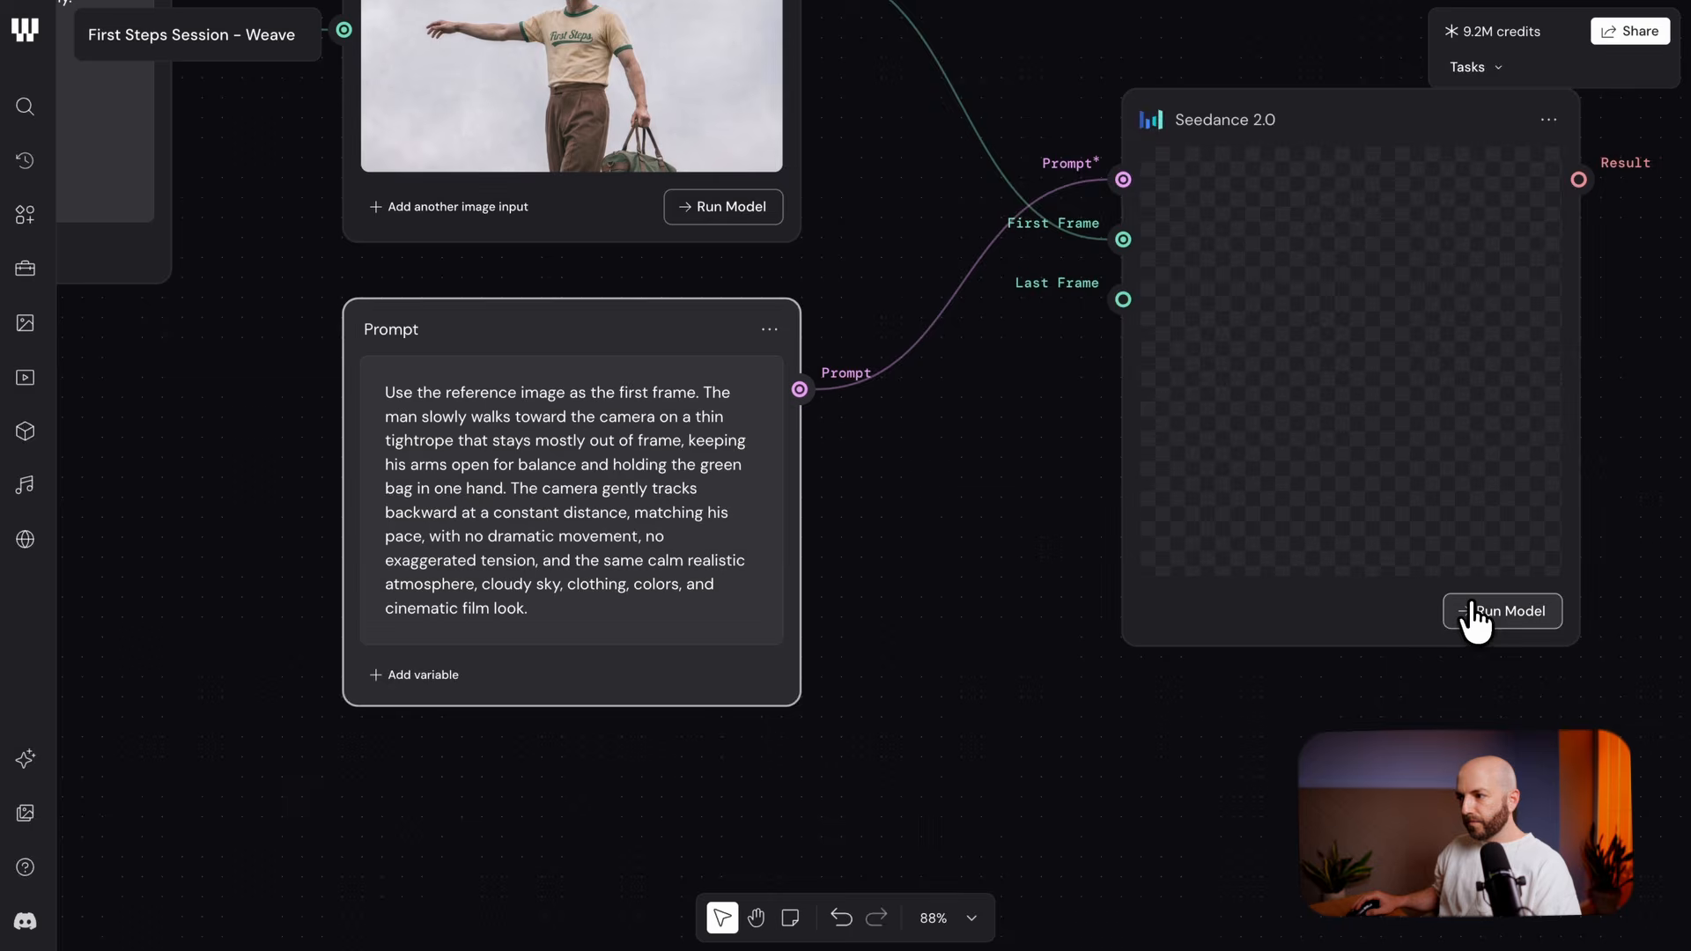
pyautogui.click(1466, 613)
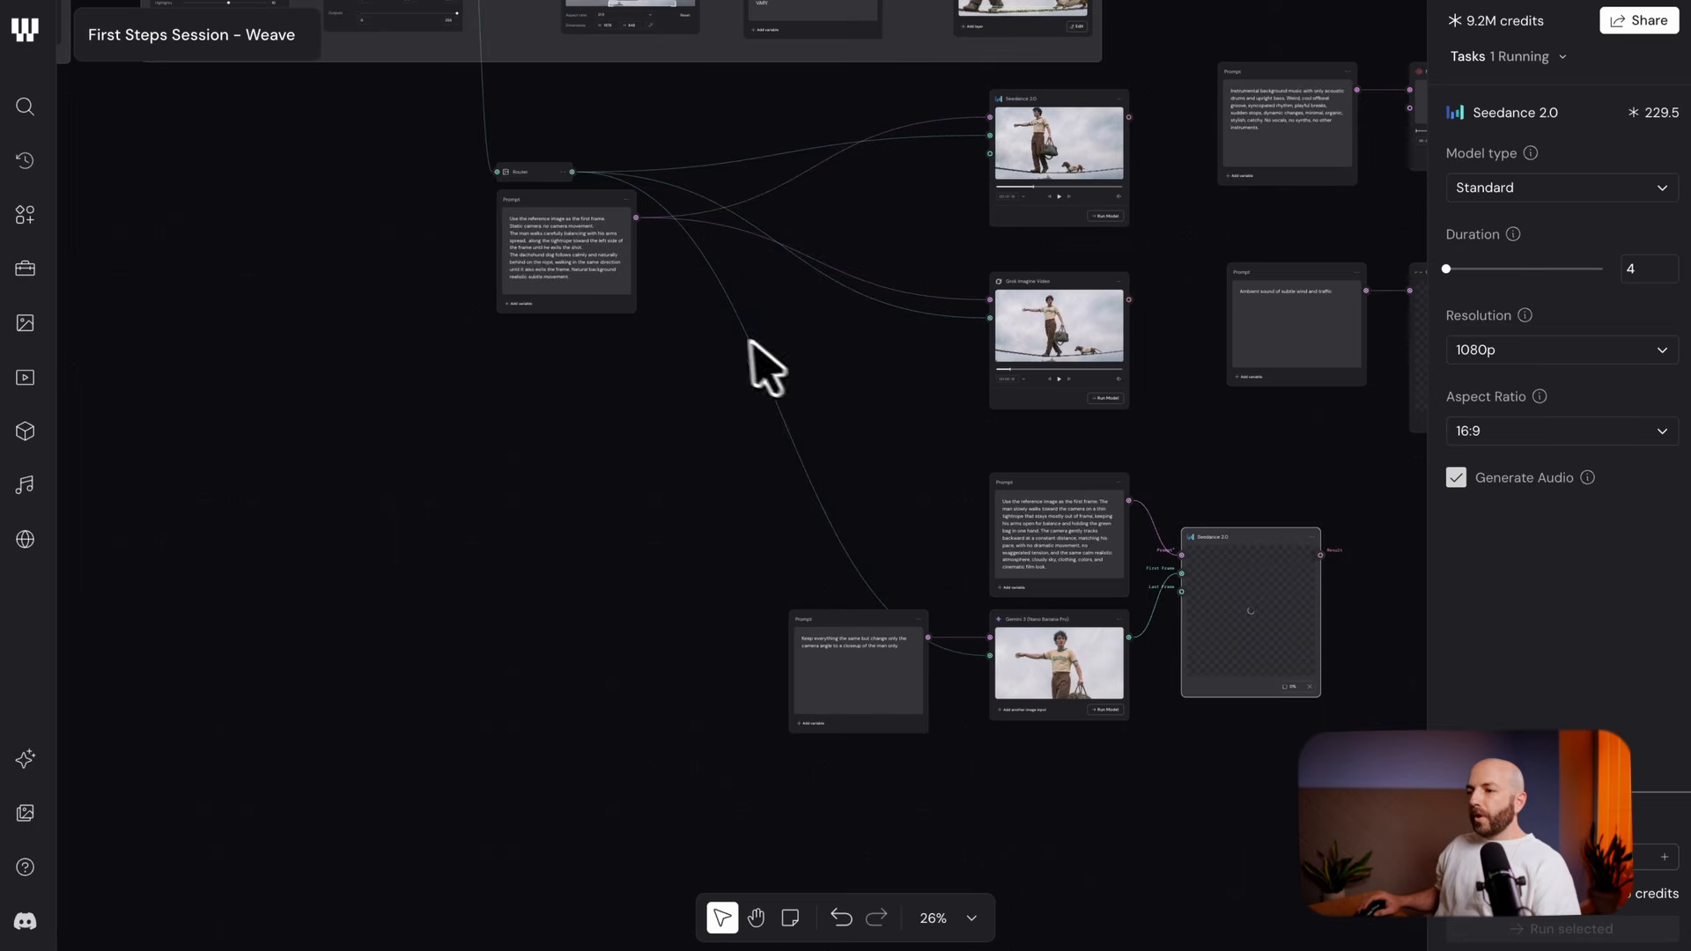
# Move the music and sound-effects nodes together with their prompts to the empty area below the first video prompt
pyautogui.moveTo(755, 367); pyautogui.dragTo(907, 509)
pyautogui.scroll(-2, 907, 509)
pyautogui.moveTo(1038, 502); pyautogui.dragTo(776, 489)
pyautogui.moveTo(1332, 267); pyautogui.dragTo(1105, 516)
pyautogui.moveTo(1298, 638); pyautogui.dragTo(1230, 335)
pyautogui.moveTo(1160, 225); pyautogui.dragTo(449, 582)
pyautogui.click(556, 338)
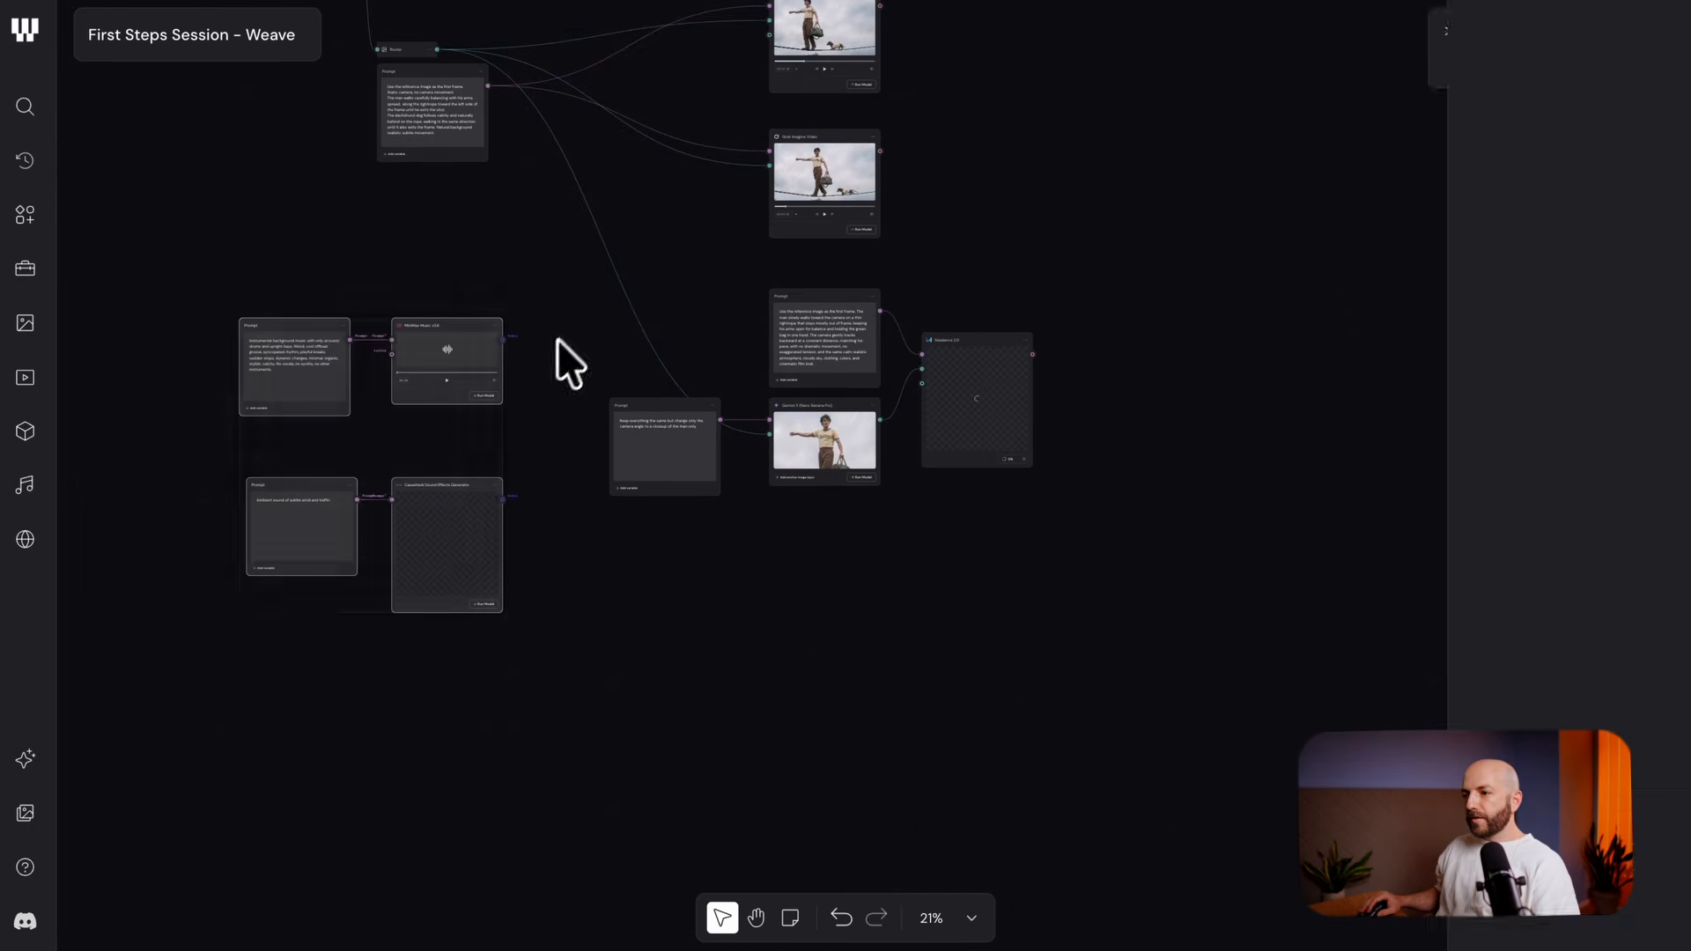
# Move the first Seedance 2.0 and Grok Imagine Video nodes closer to the router and prompt, stacked tightly one above the other
pyautogui.moveTo(556, 338); pyautogui.dragTo(693, 522)
pyautogui.scroll(5, 1064, 385)
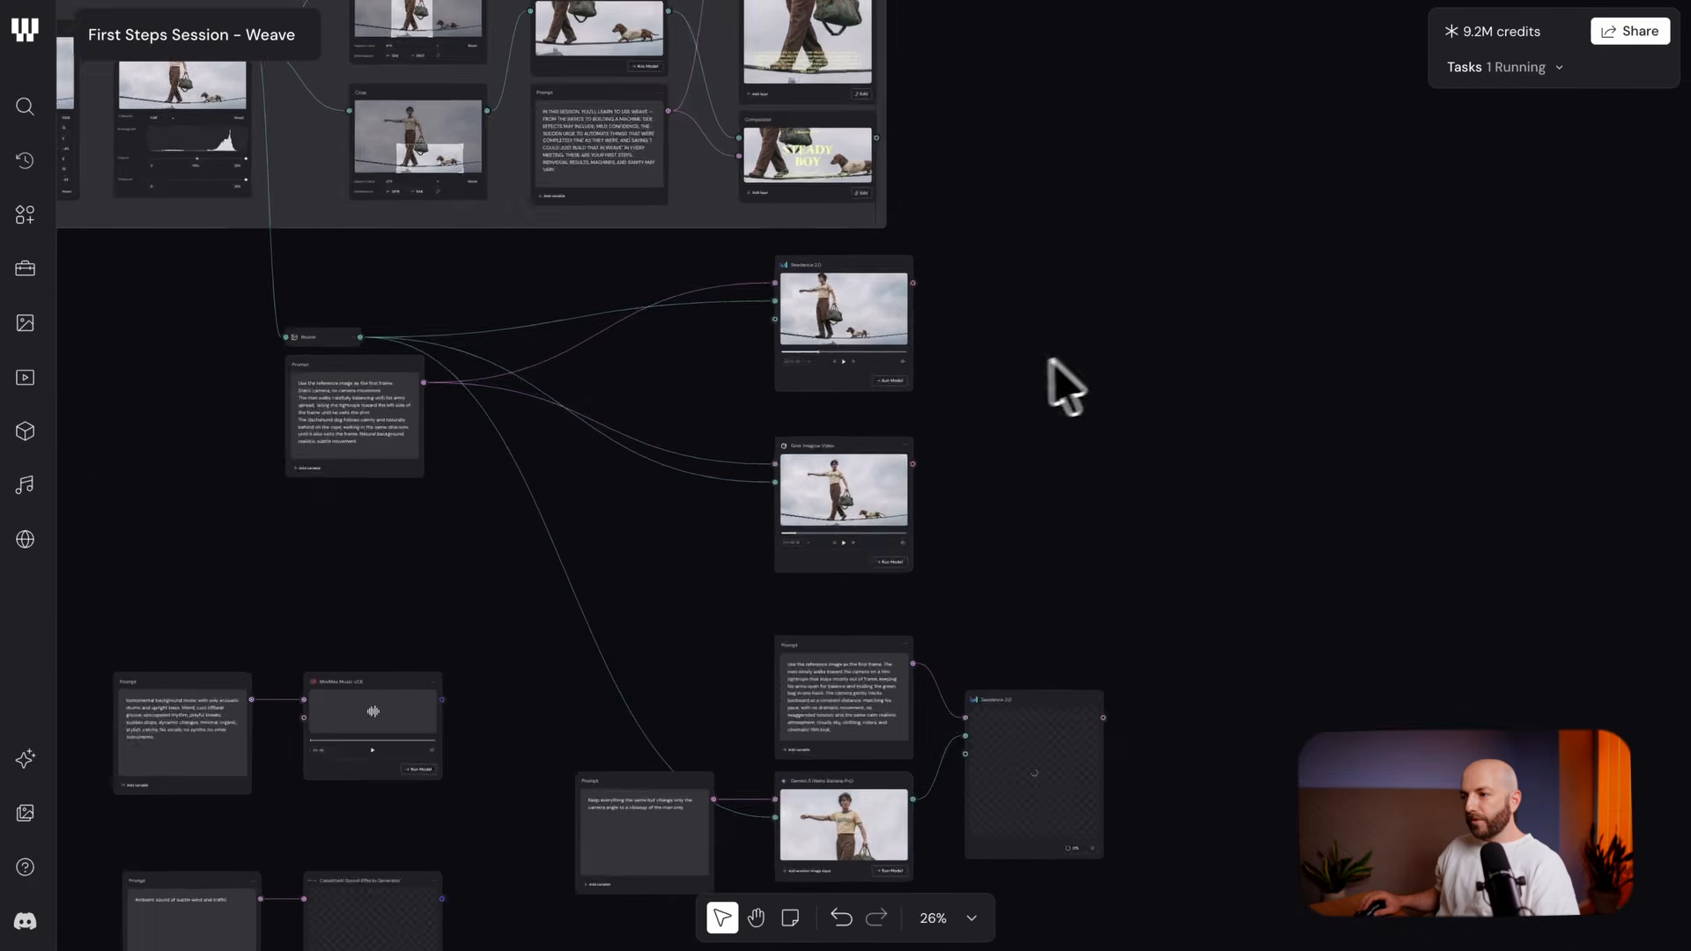
pyautogui.moveTo(775, 487); pyautogui.dragTo(1282, 480)
pyautogui.moveTo(780, 604); pyautogui.dragTo(603, 571)
pyautogui.moveTo(1257, 317); pyautogui.dragTo(875, 542)
pyautogui.moveTo(1277, 467); pyautogui.dragTo(1313, 427)
pyautogui.click(1157, 466)
pyautogui.moveTo(1158, 493); pyautogui.dragTo(1181, 449)
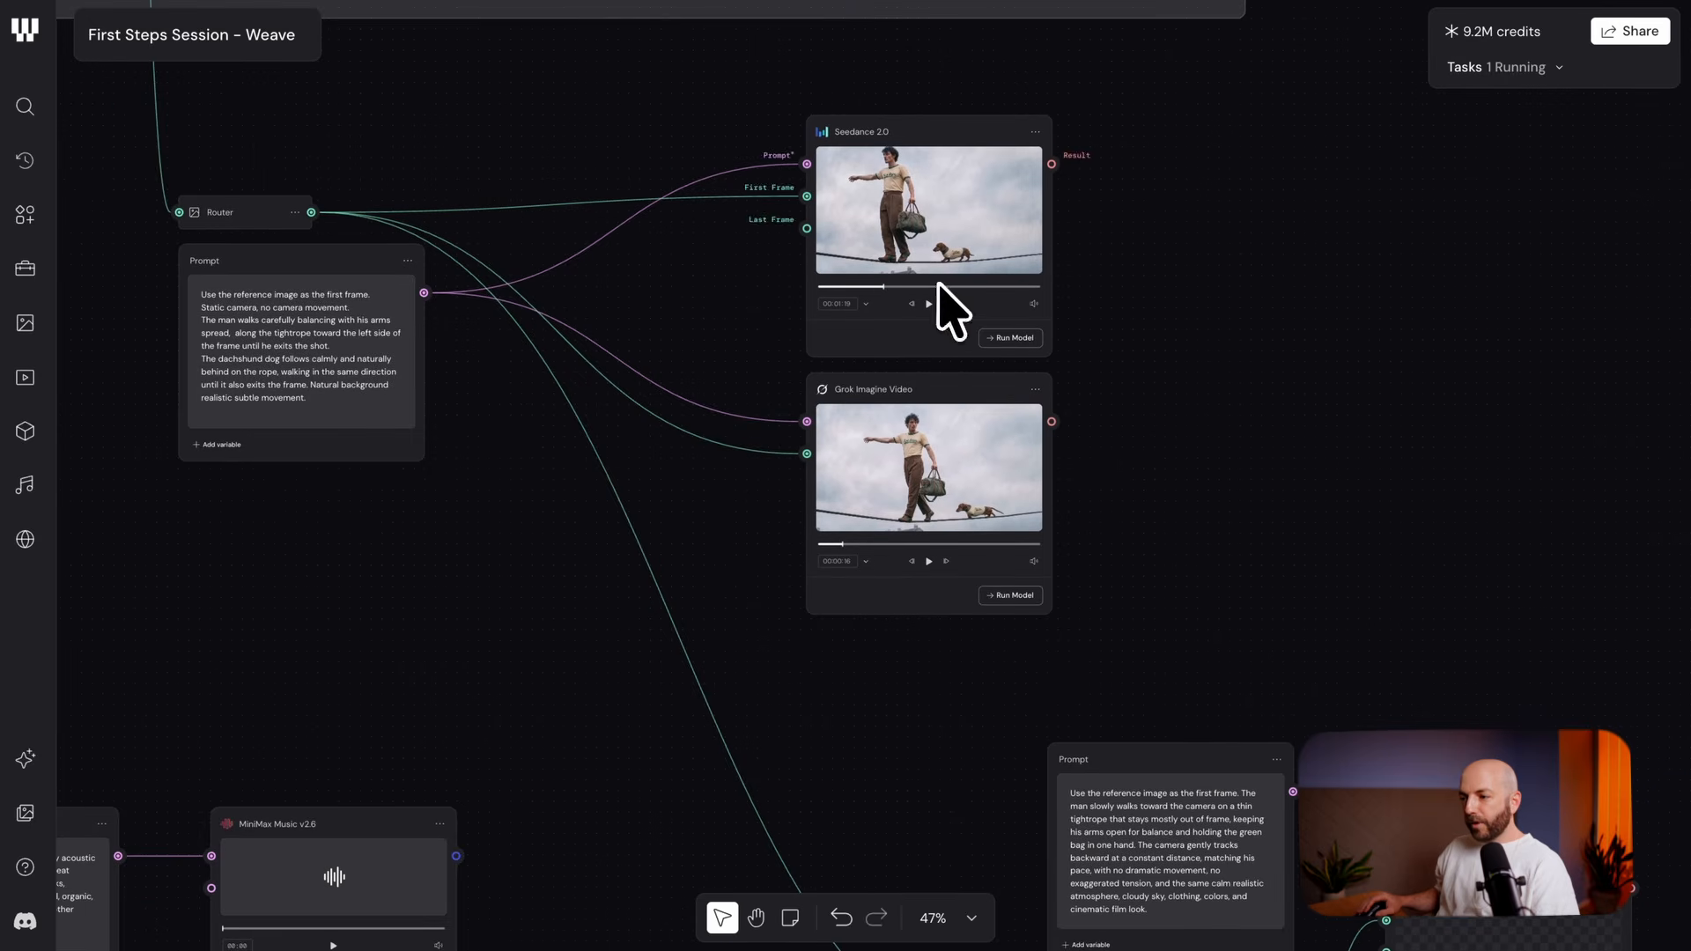
# Group the audio nodes closer together and rearrange the closeup nodes so the second Seedance 2.0 sits beneath Grok Imagine Video
pyautogui.scroll(-5, 1135, 581)
pyautogui.moveTo(1245, 611); pyautogui.dragTo(1219, 334)
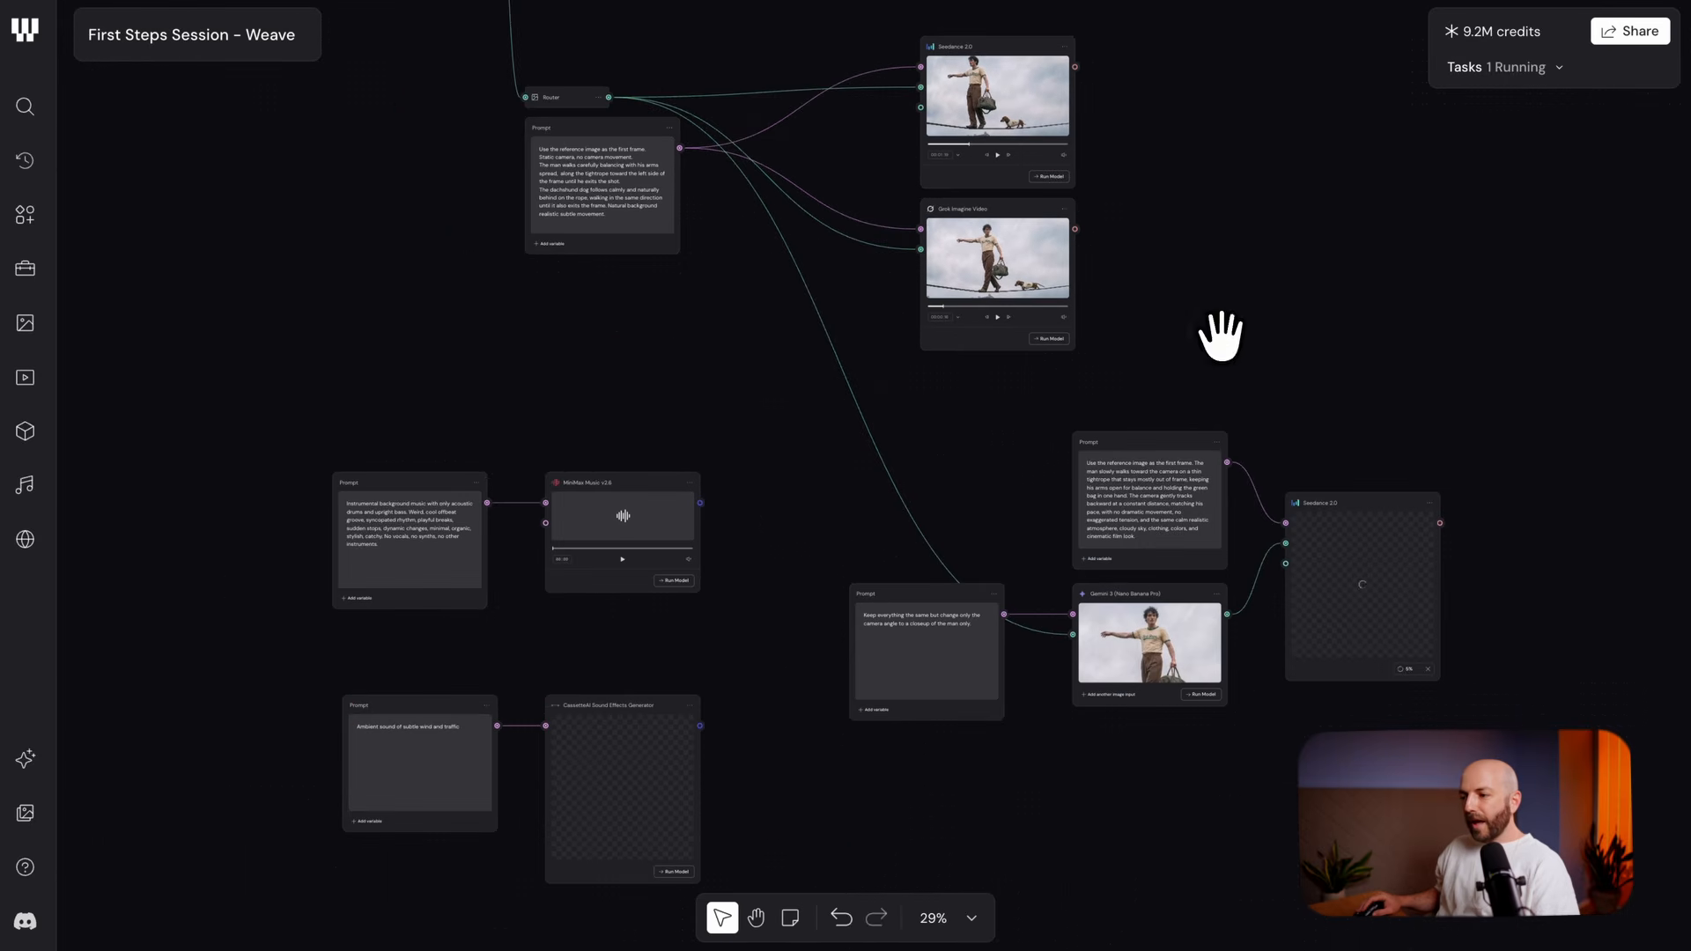
pyautogui.moveTo(672, 423); pyautogui.dragTo(454, 838)
pyautogui.moveTo(571, 553); pyautogui.dragTo(470, 796)
pyautogui.moveTo(894, 827); pyautogui.dragTo(1103, 588)
pyautogui.moveTo(954, 761); pyautogui.dragTo(1167, 518)
pyautogui.moveTo(1160, 522); pyautogui.dragTo(807, 412)
pyautogui.moveTo(1320, 500); pyautogui.dragTo(984, 366)
# Review the closeup camera-angle prompt, the Nano Banana Pro image and the prompt describing the man walking toward the camera
pyautogui.scroll(5, 797, 450)
pyautogui.scroll(10, 792, 454)
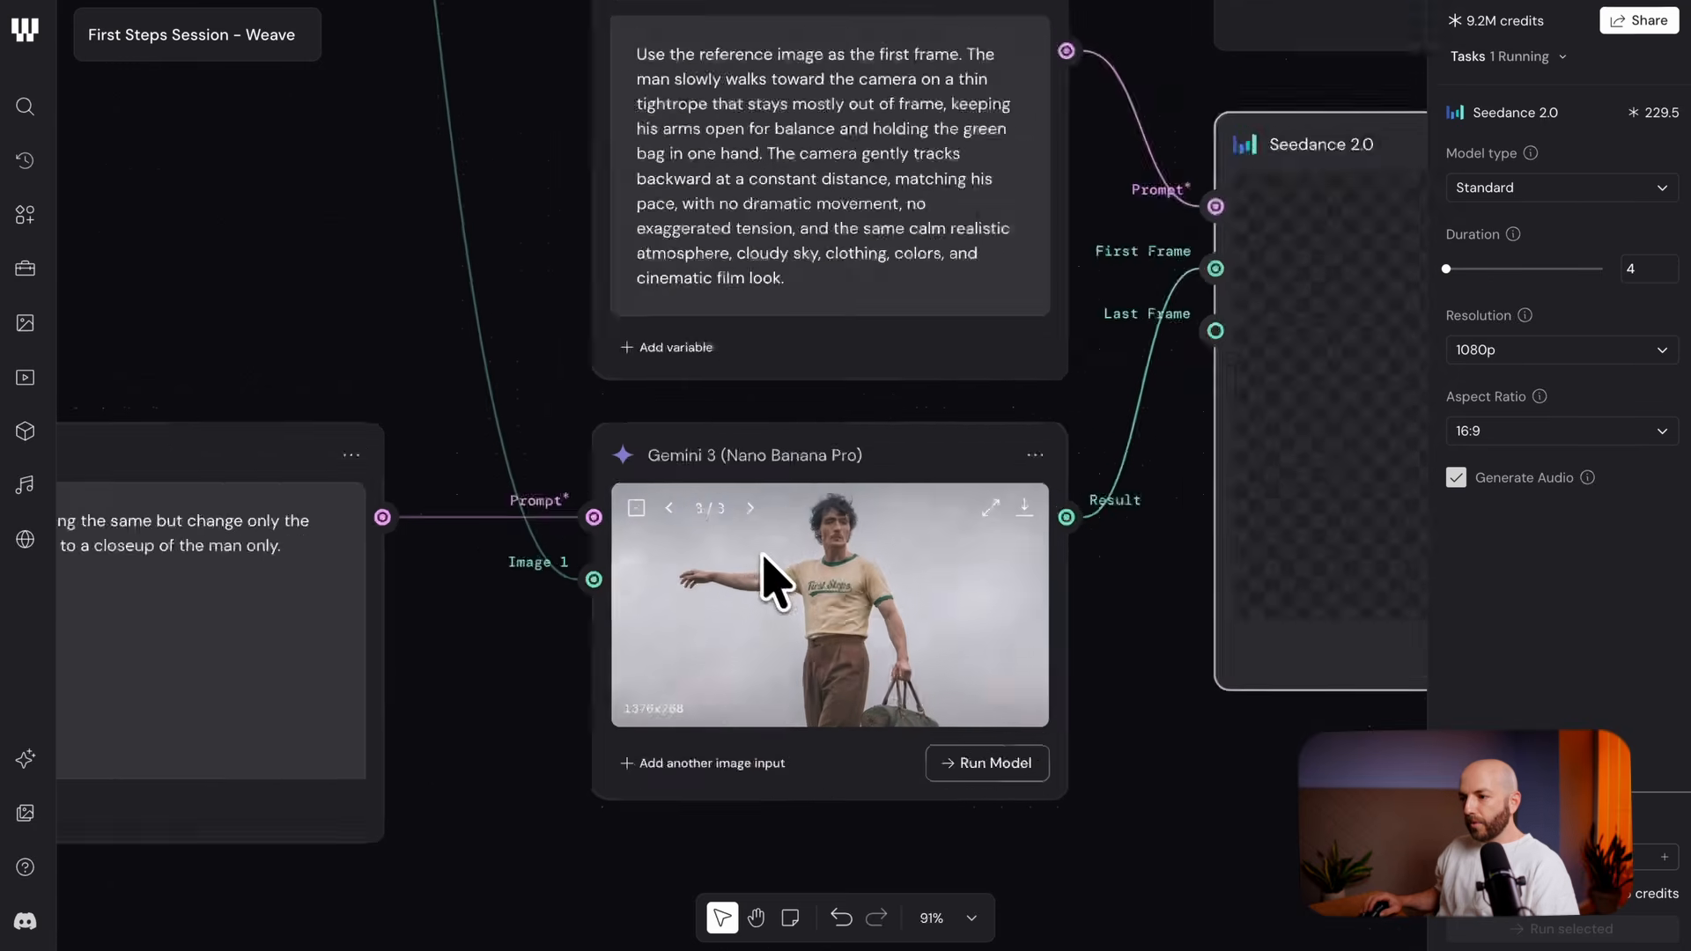
pyautogui.scroll(-8, 1101, 441)
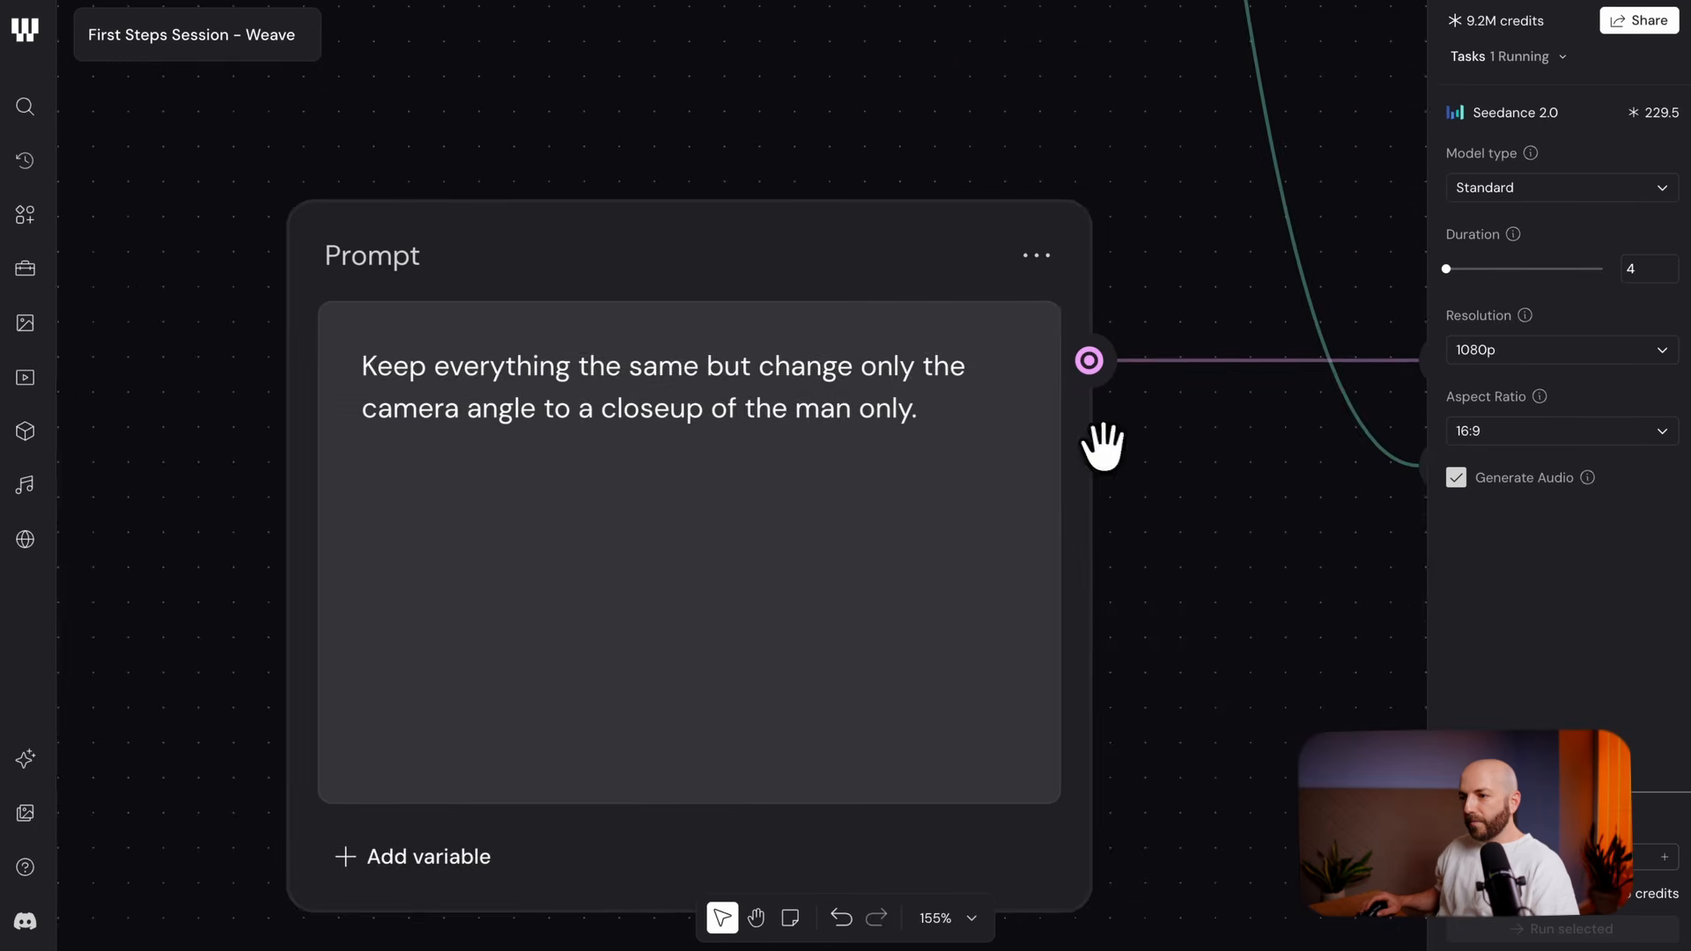
pyautogui.scroll(3, 973, 475)
pyautogui.scroll(2, 800, 508)
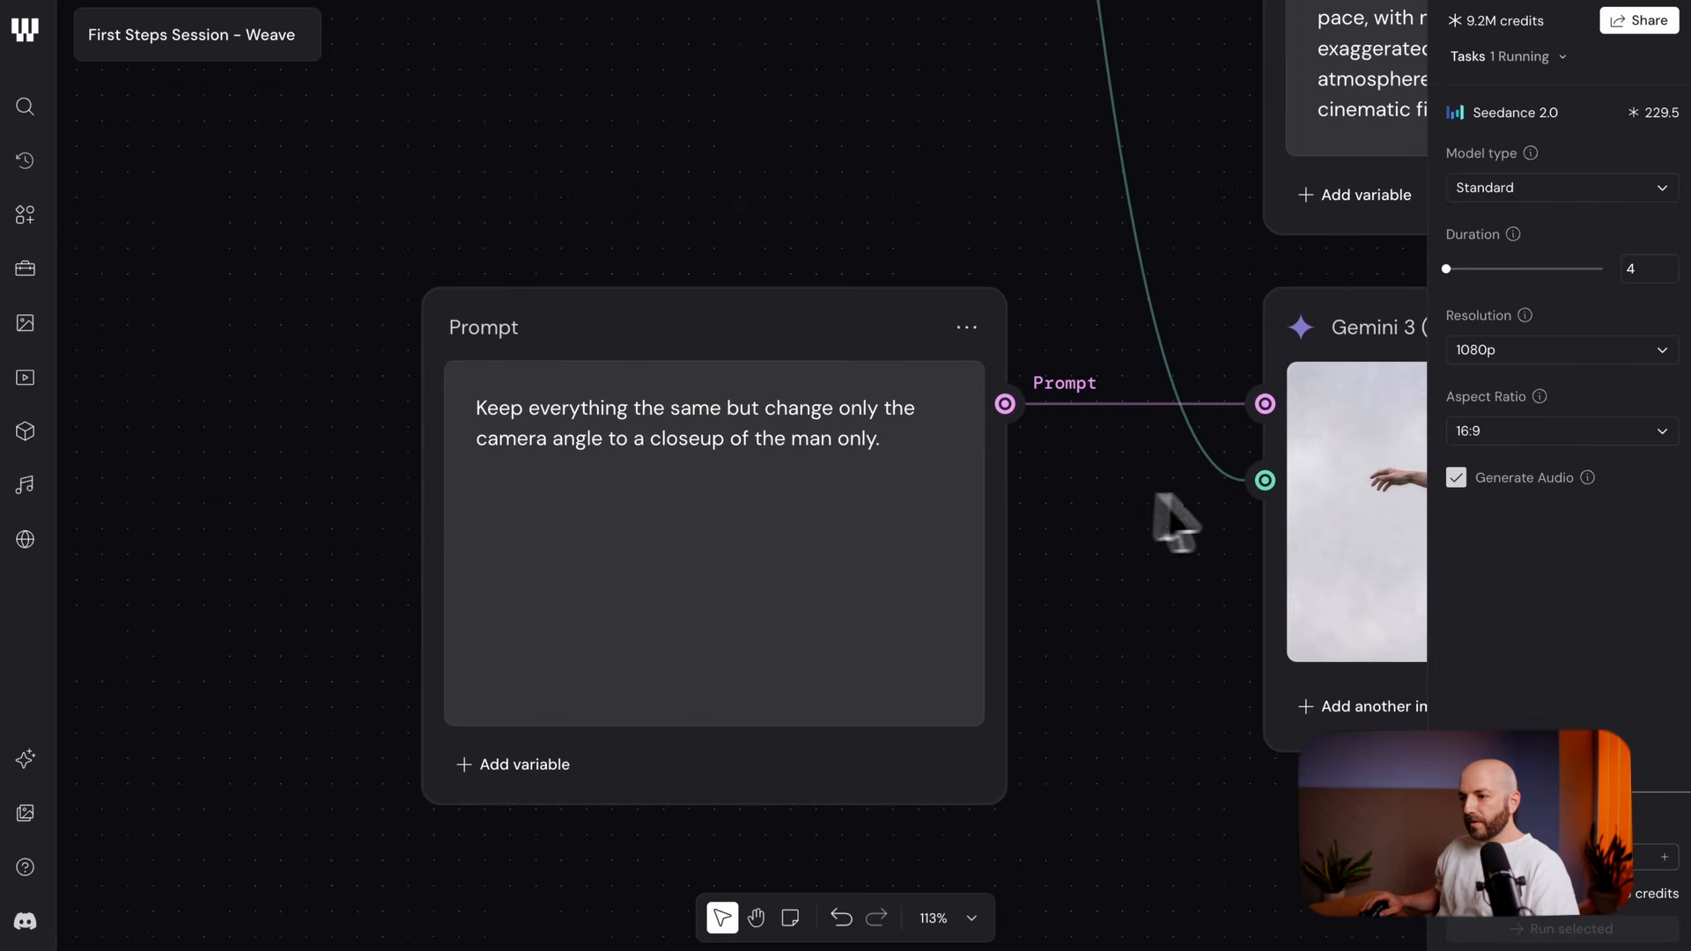
pyautogui.moveTo(1255, 519); pyautogui.dragTo(765, 531)
pyautogui.moveTo(1343, 358); pyautogui.dragTo(805, 696)
pyautogui.moveTo(779, 383); pyautogui.dragTo(854, 427)
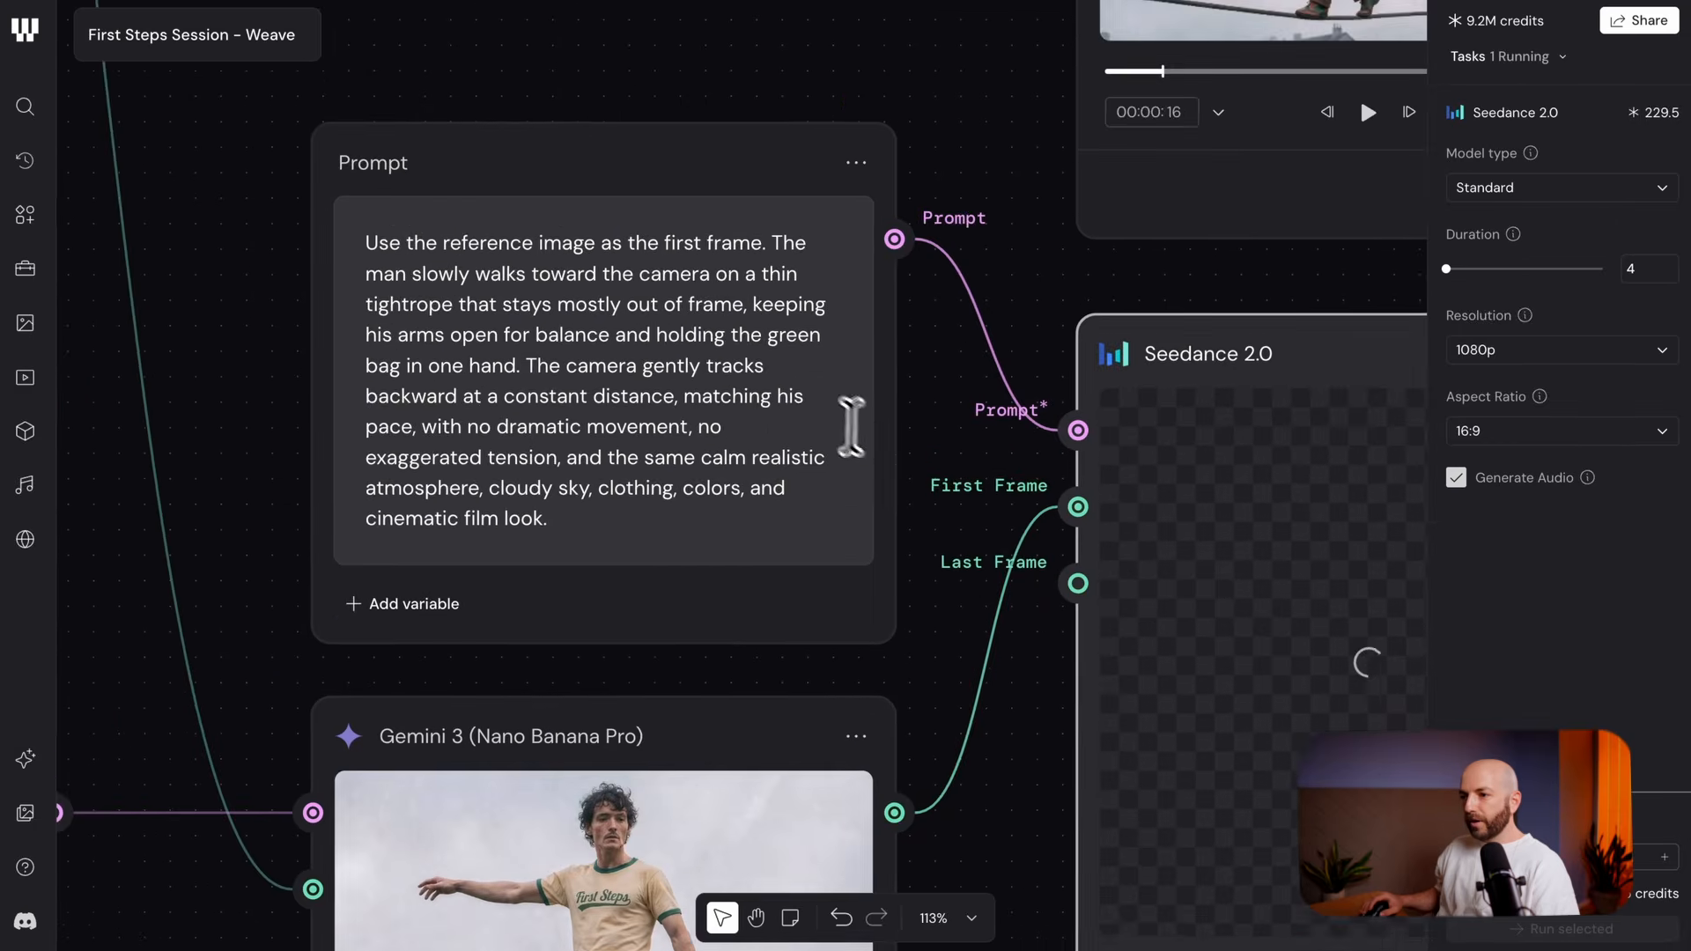
pyautogui.scroll(2, 711, 366)
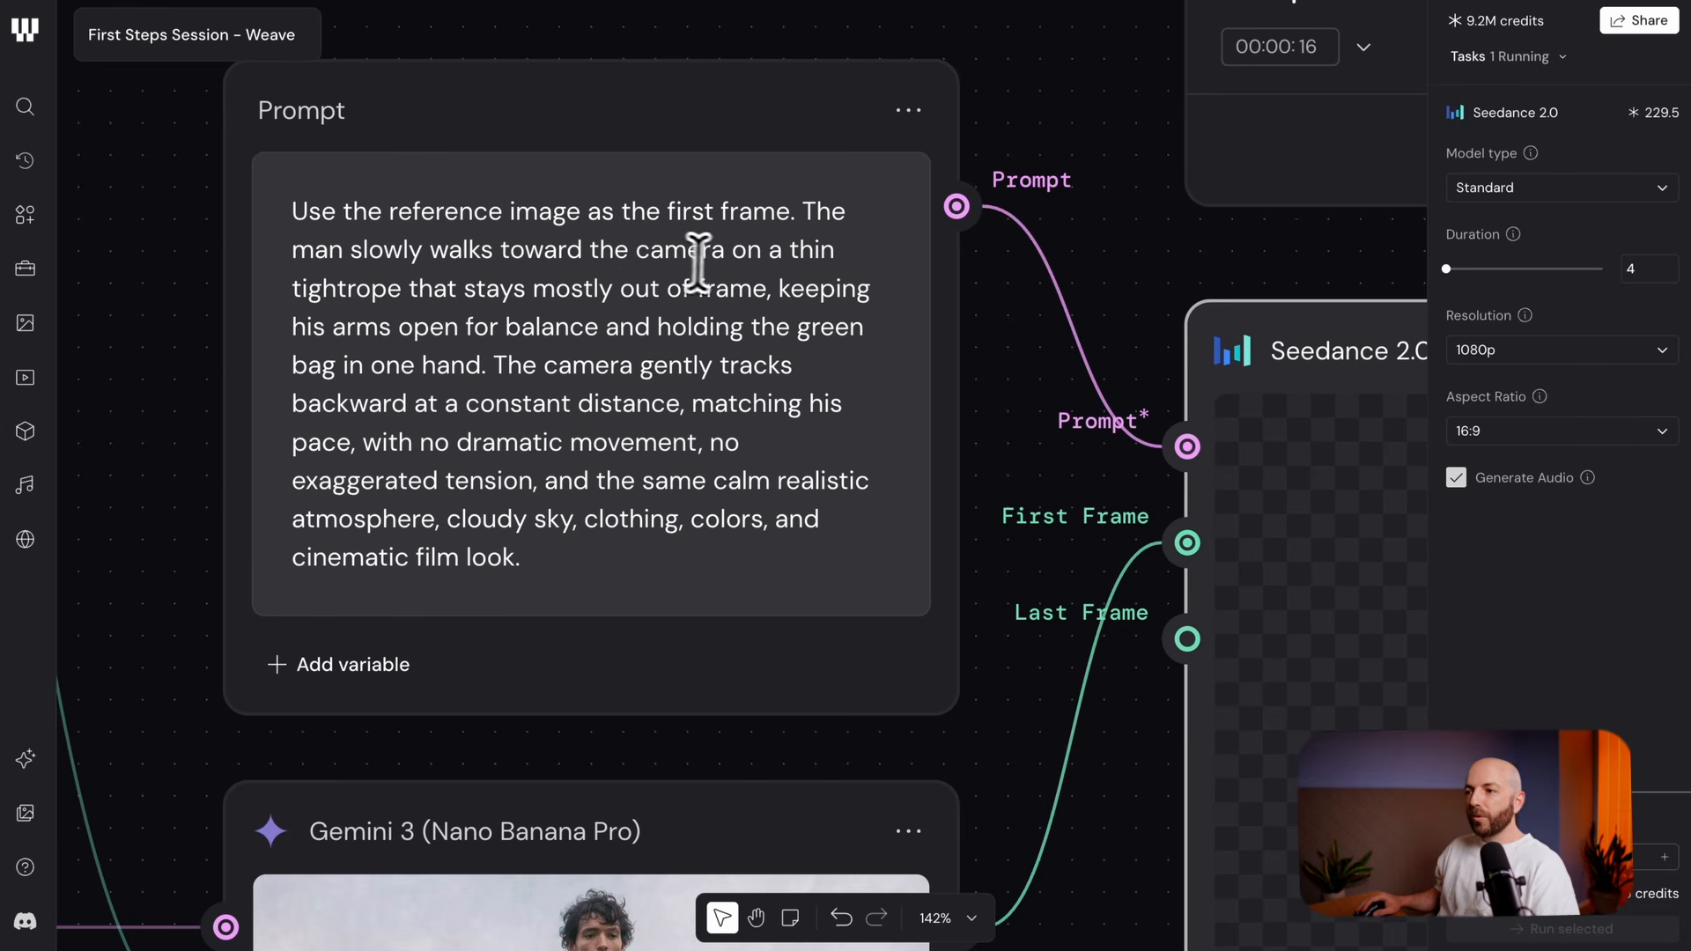
pyautogui.scroll(-1, 431, 315)
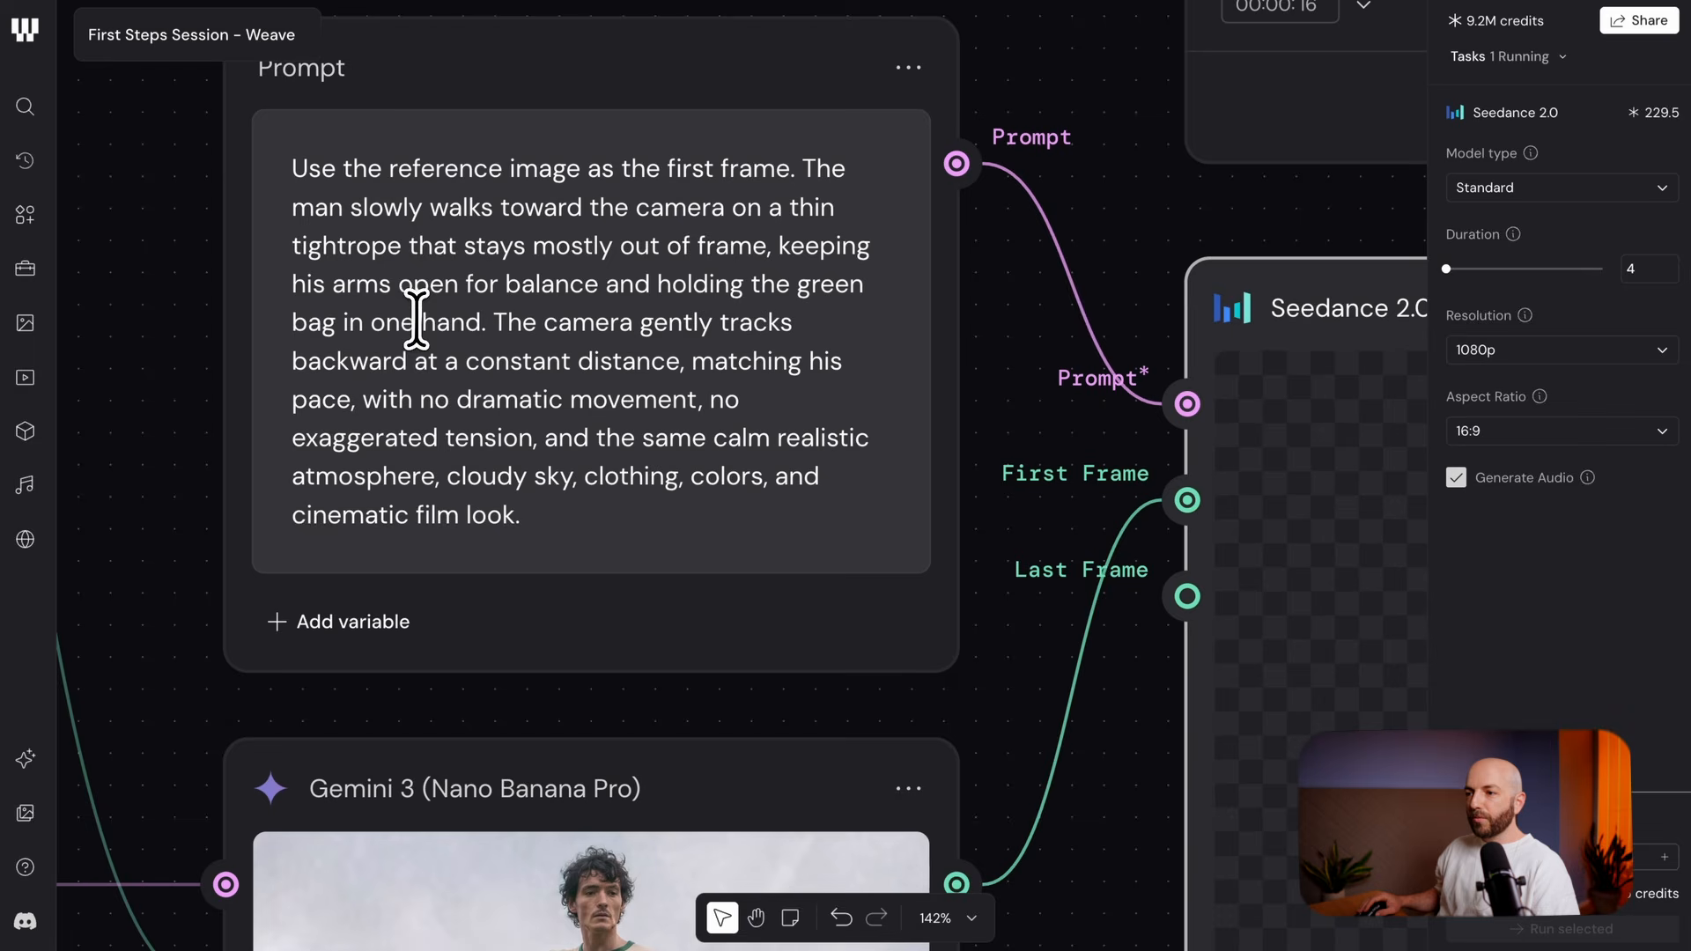
pyautogui.scroll(-1, 493, 280)
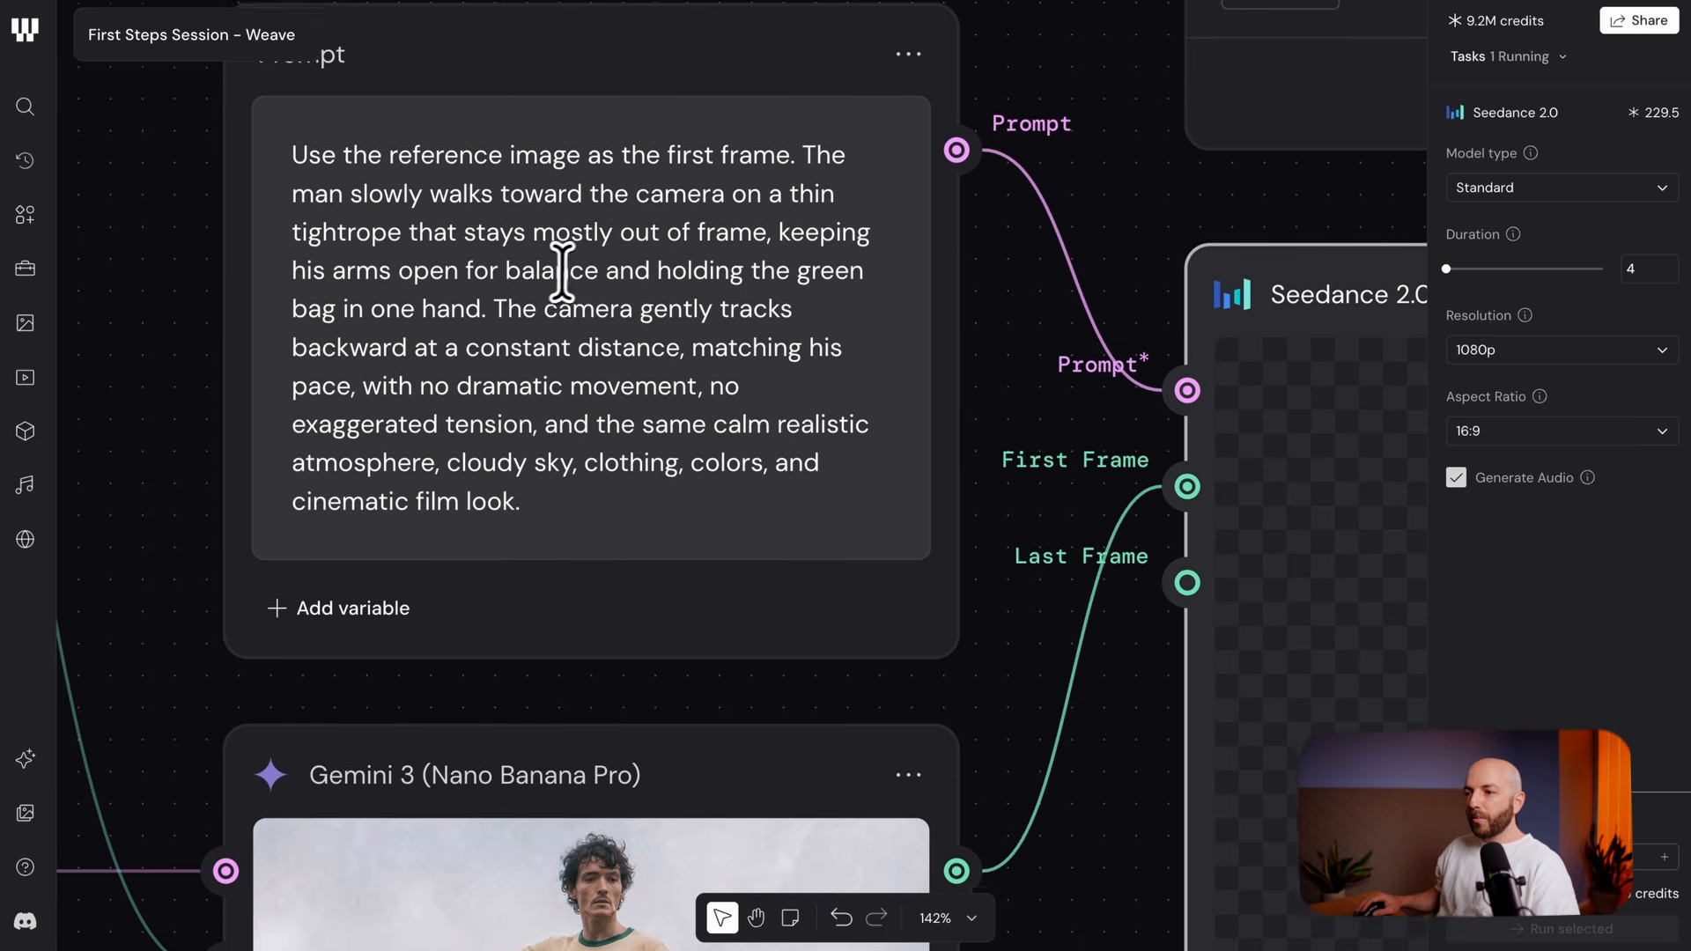
pyautogui.moveTo(484, 535); pyautogui.dragTo(609, 388)
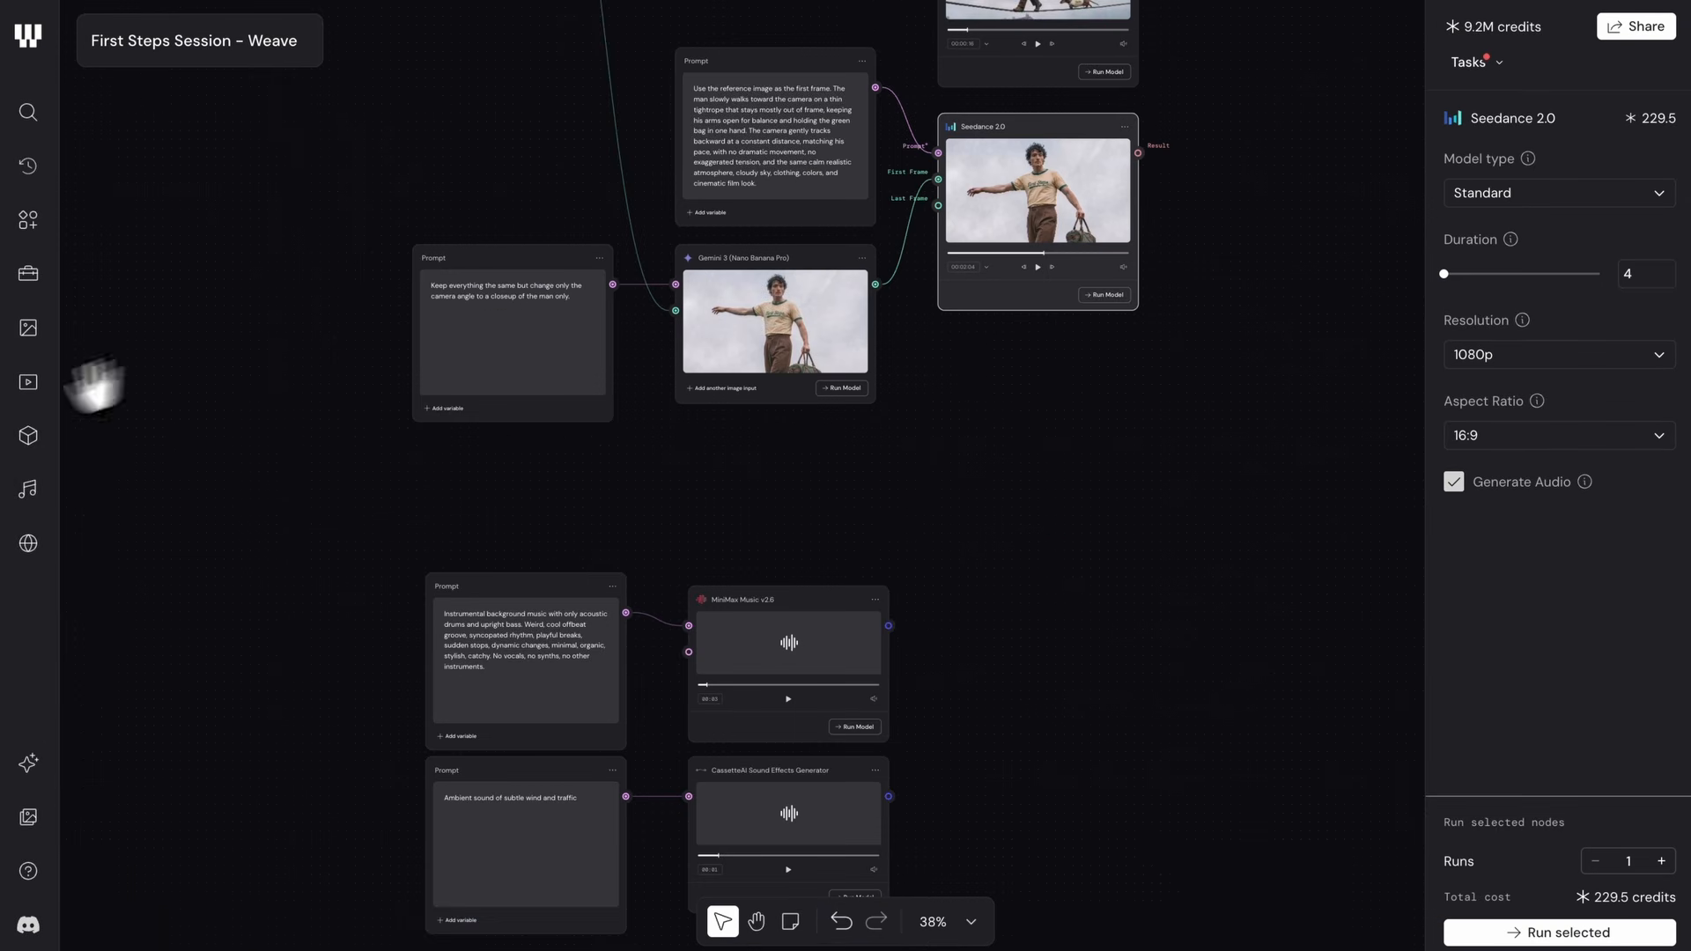
# Look over the available audio models and play back the MiniMax Music v2.6 track
pyautogui.click(26, 489)
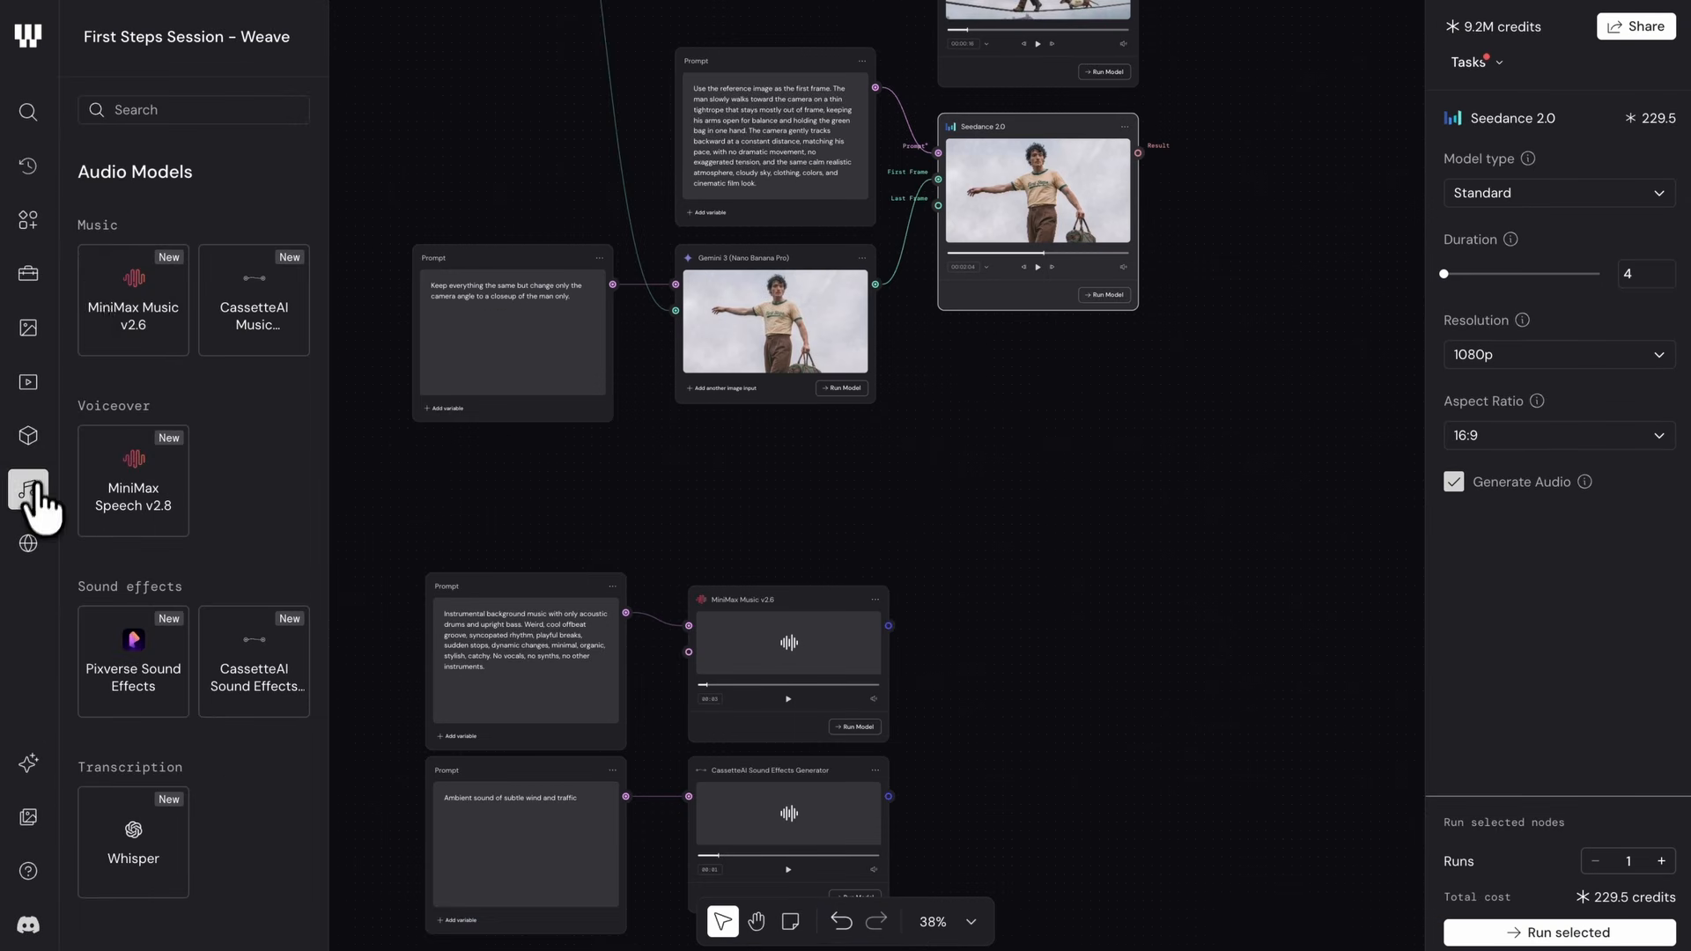
pyautogui.click(35, 489)
pyautogui.moveTo(479, 542); pyautogui.dragTo(468, 362)
pyautogui.scroll(10, 528, 431)
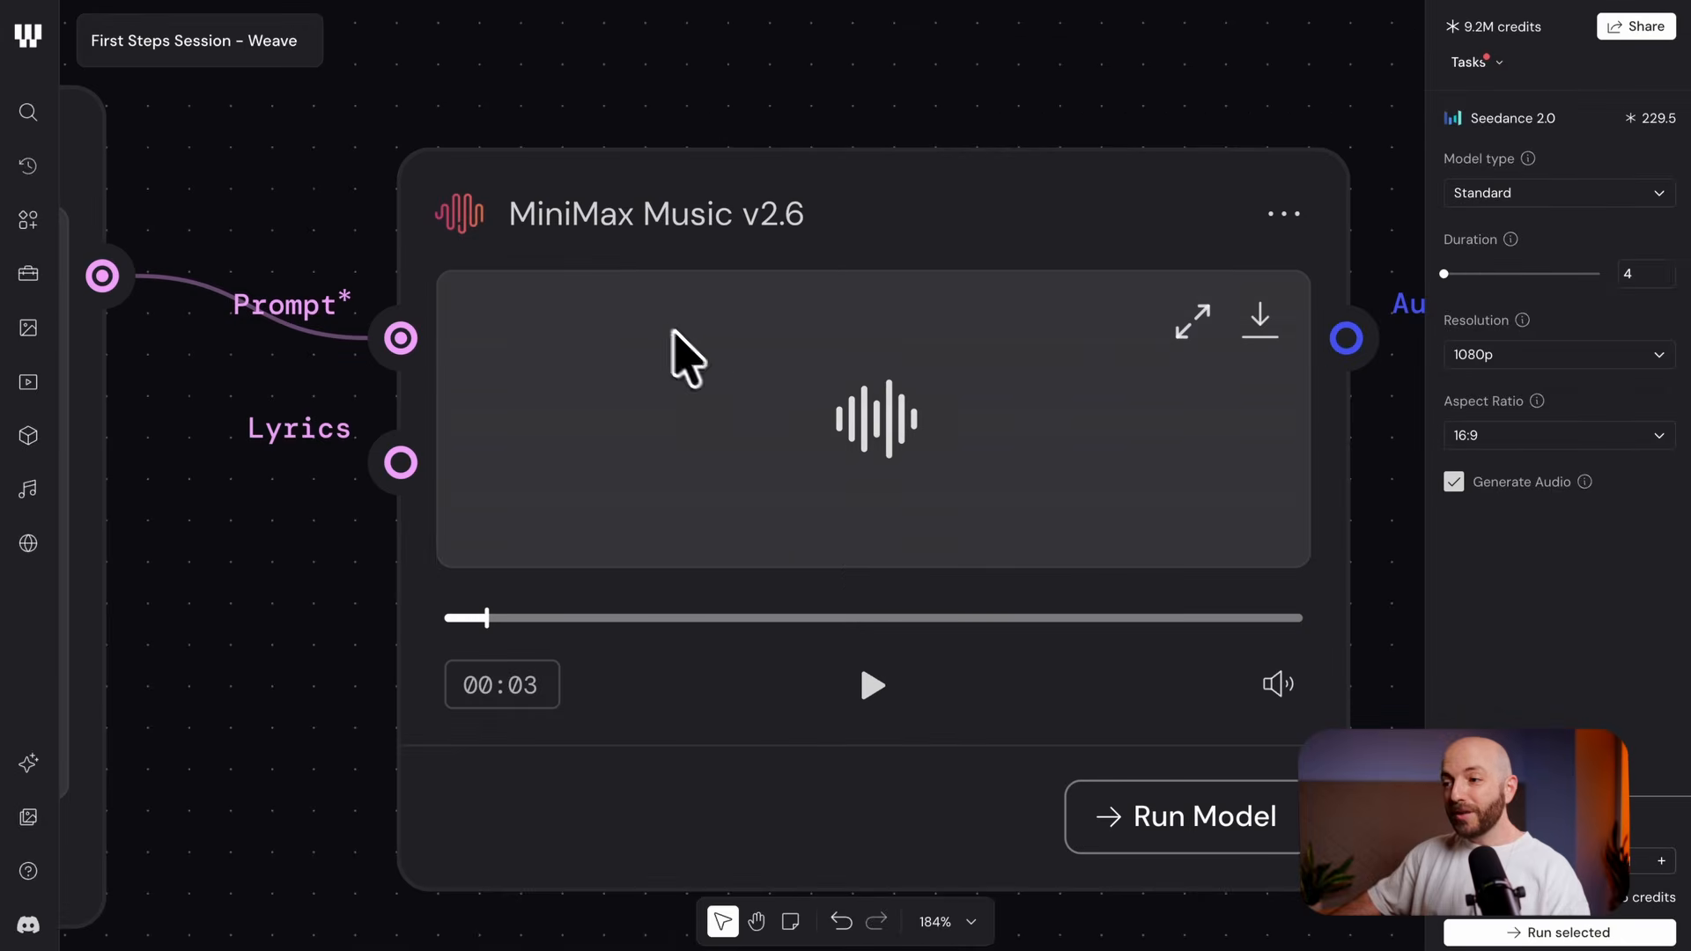
pyautogui.scroll(-5, 862, 585)
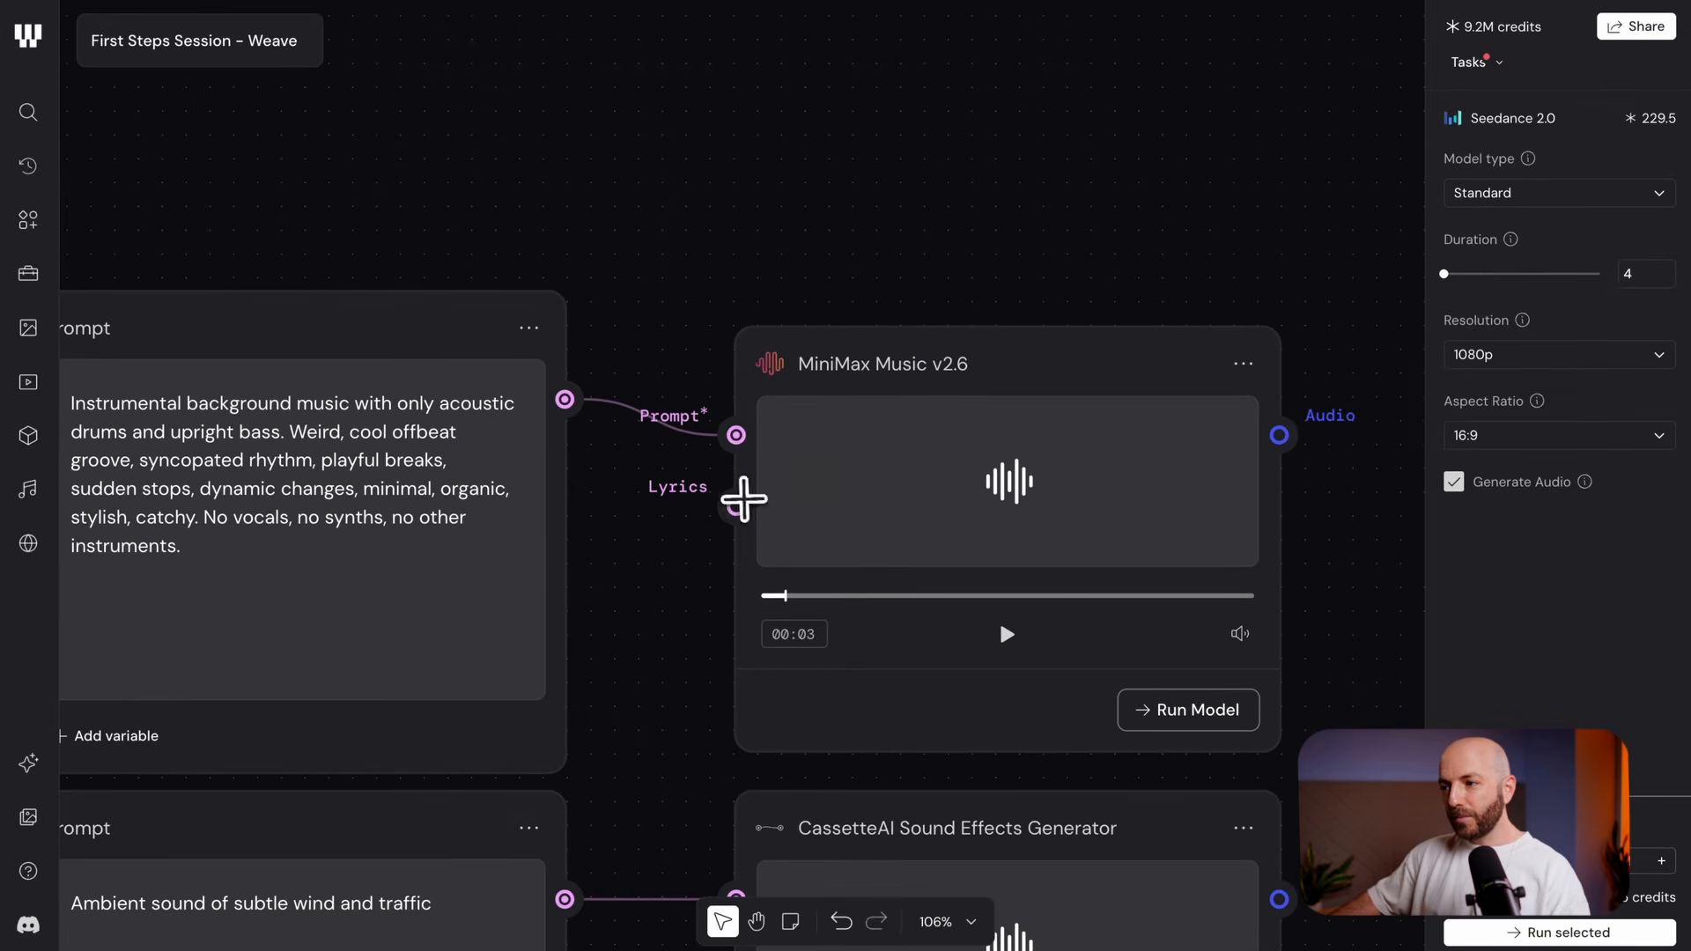
pyautogui.hscroll(-3, 744, 499)
pyautogui.click(1126, 623)
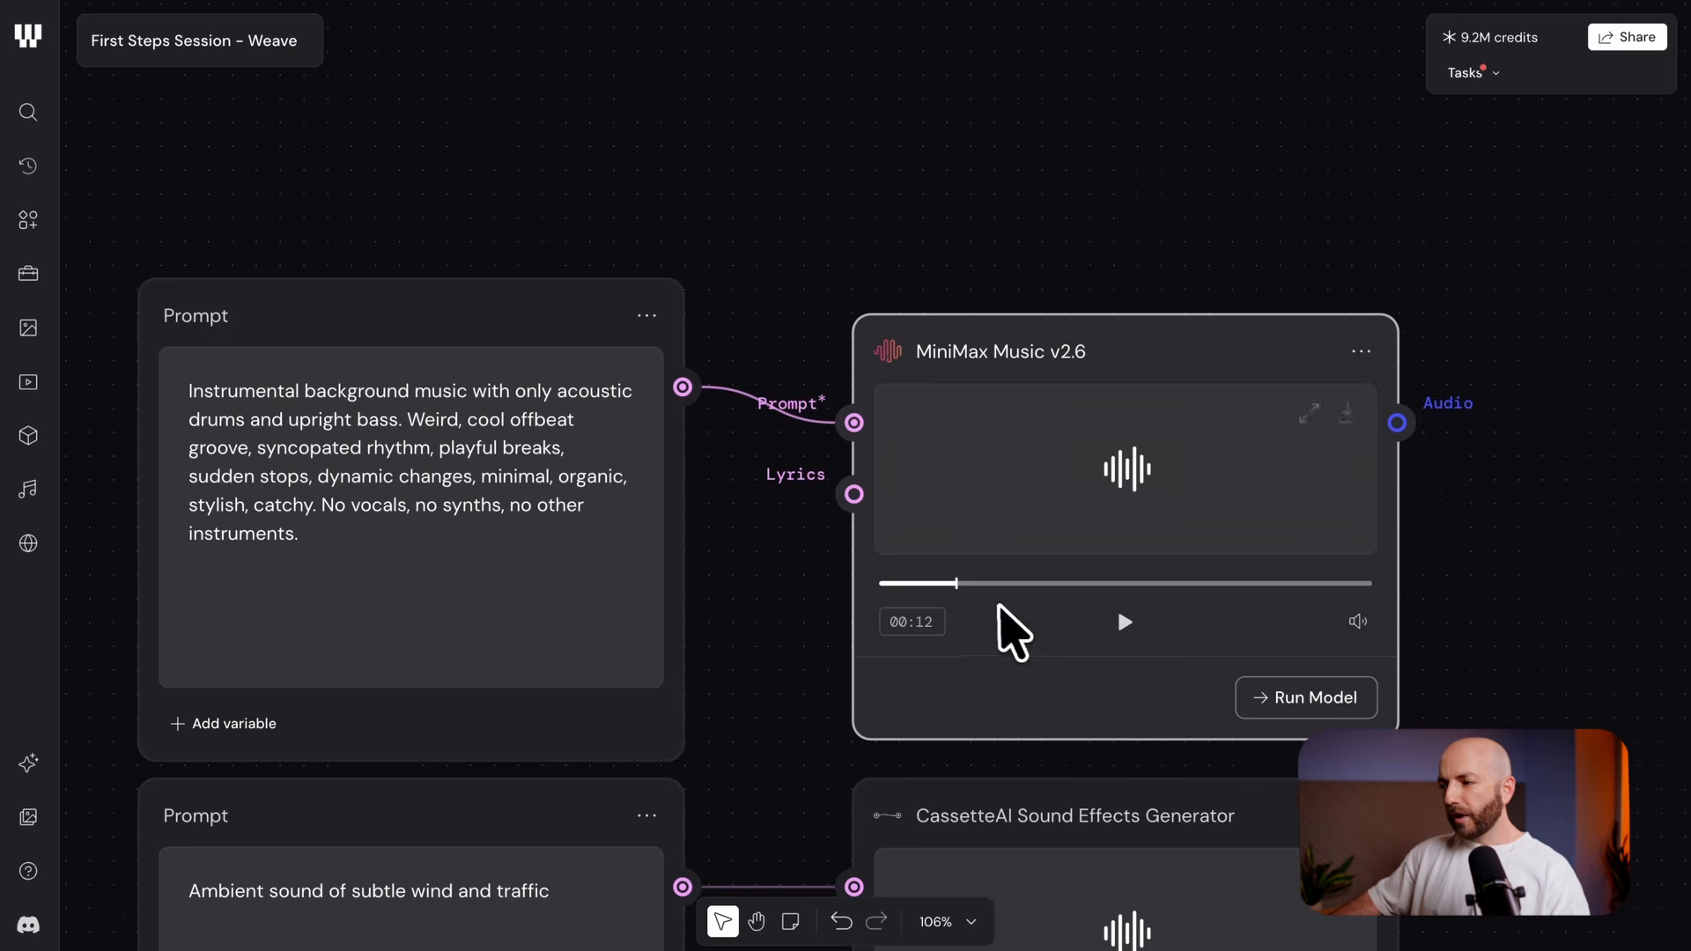
# Check the wind and traffic prompt and play back the CassetteAI Sound Effects Generator result
pyautogui.scroll(-5, 1000, 631)
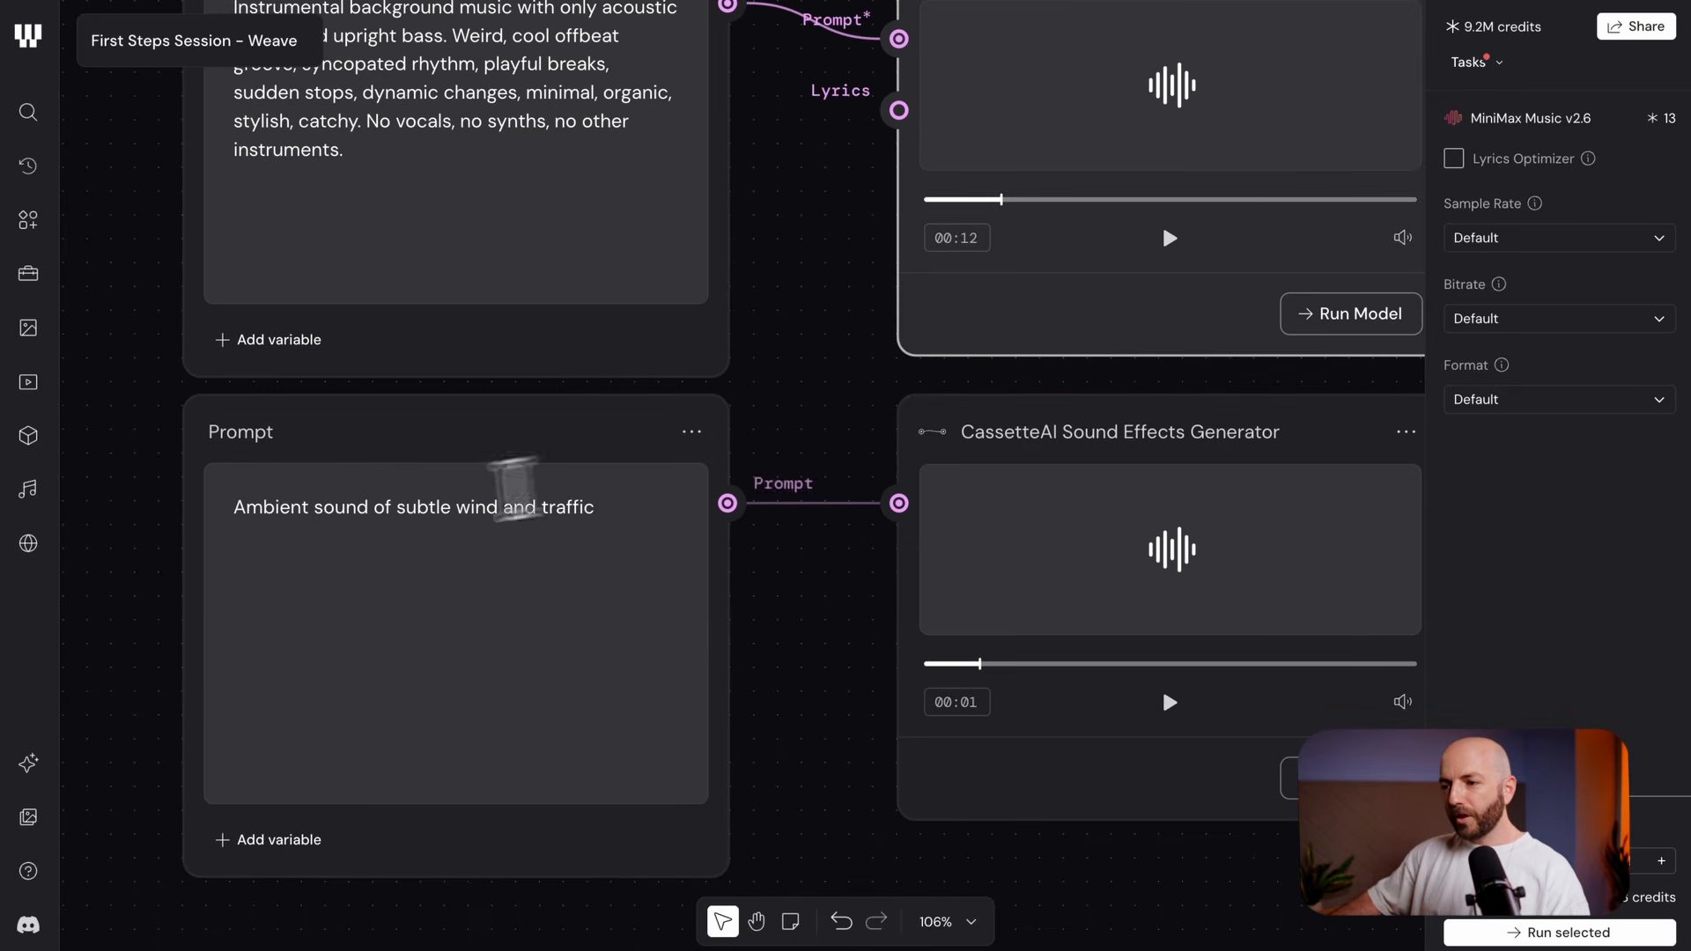
pyautogui.click(350, 513)
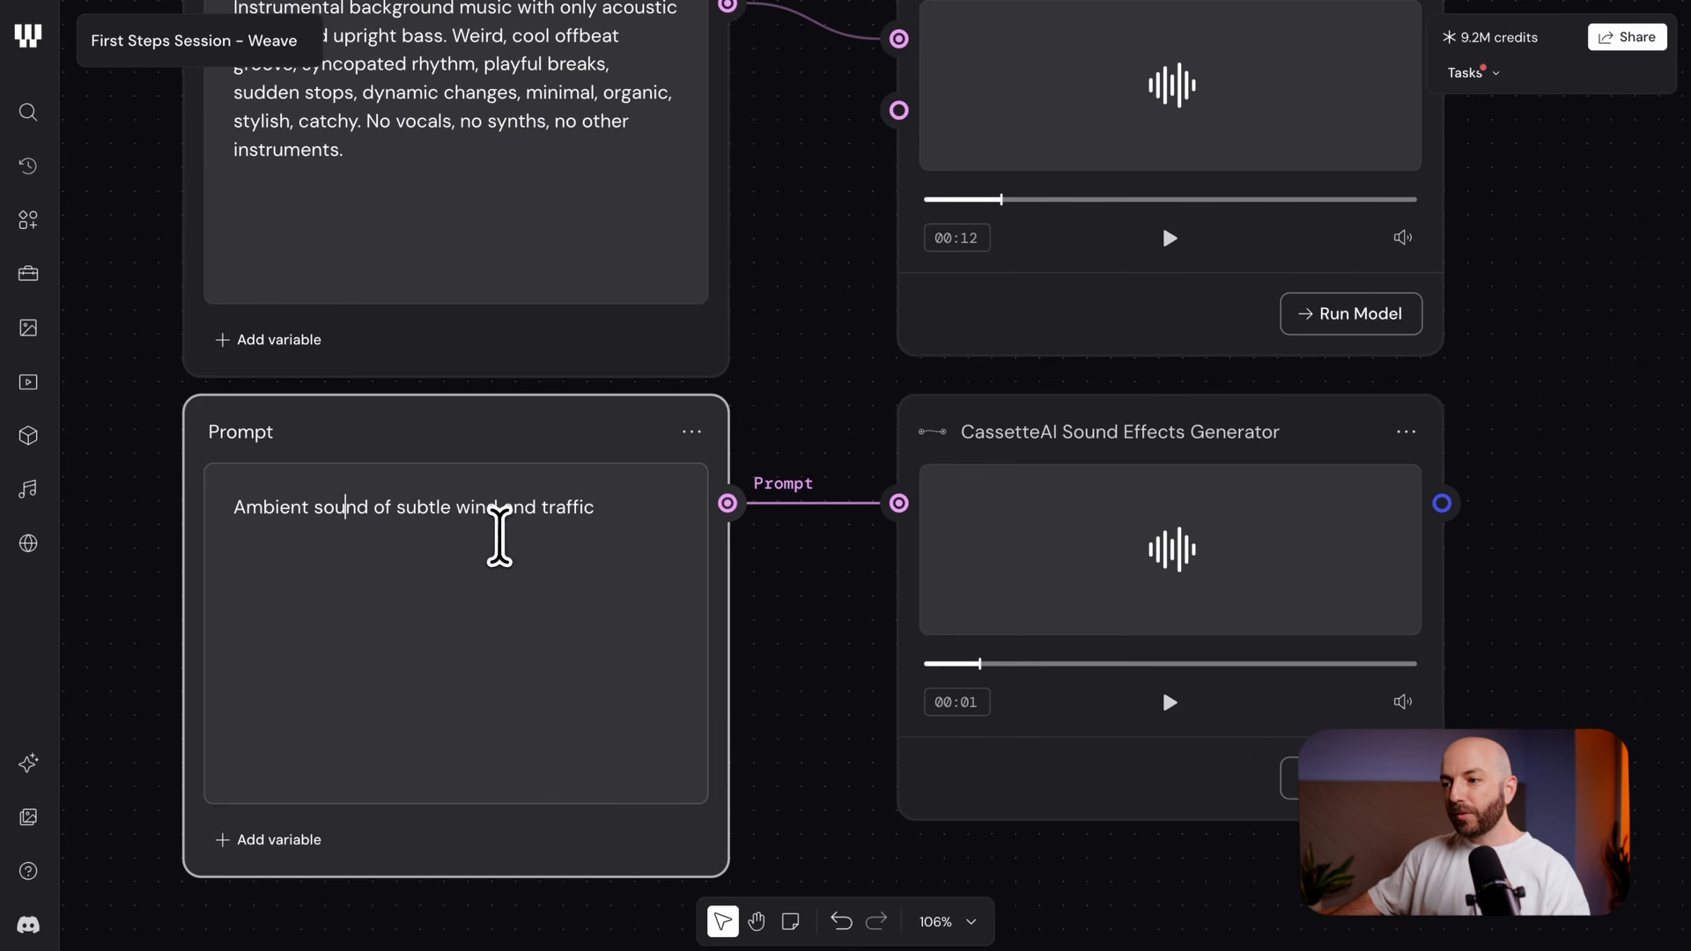
pyautogui.click(1169, 702)
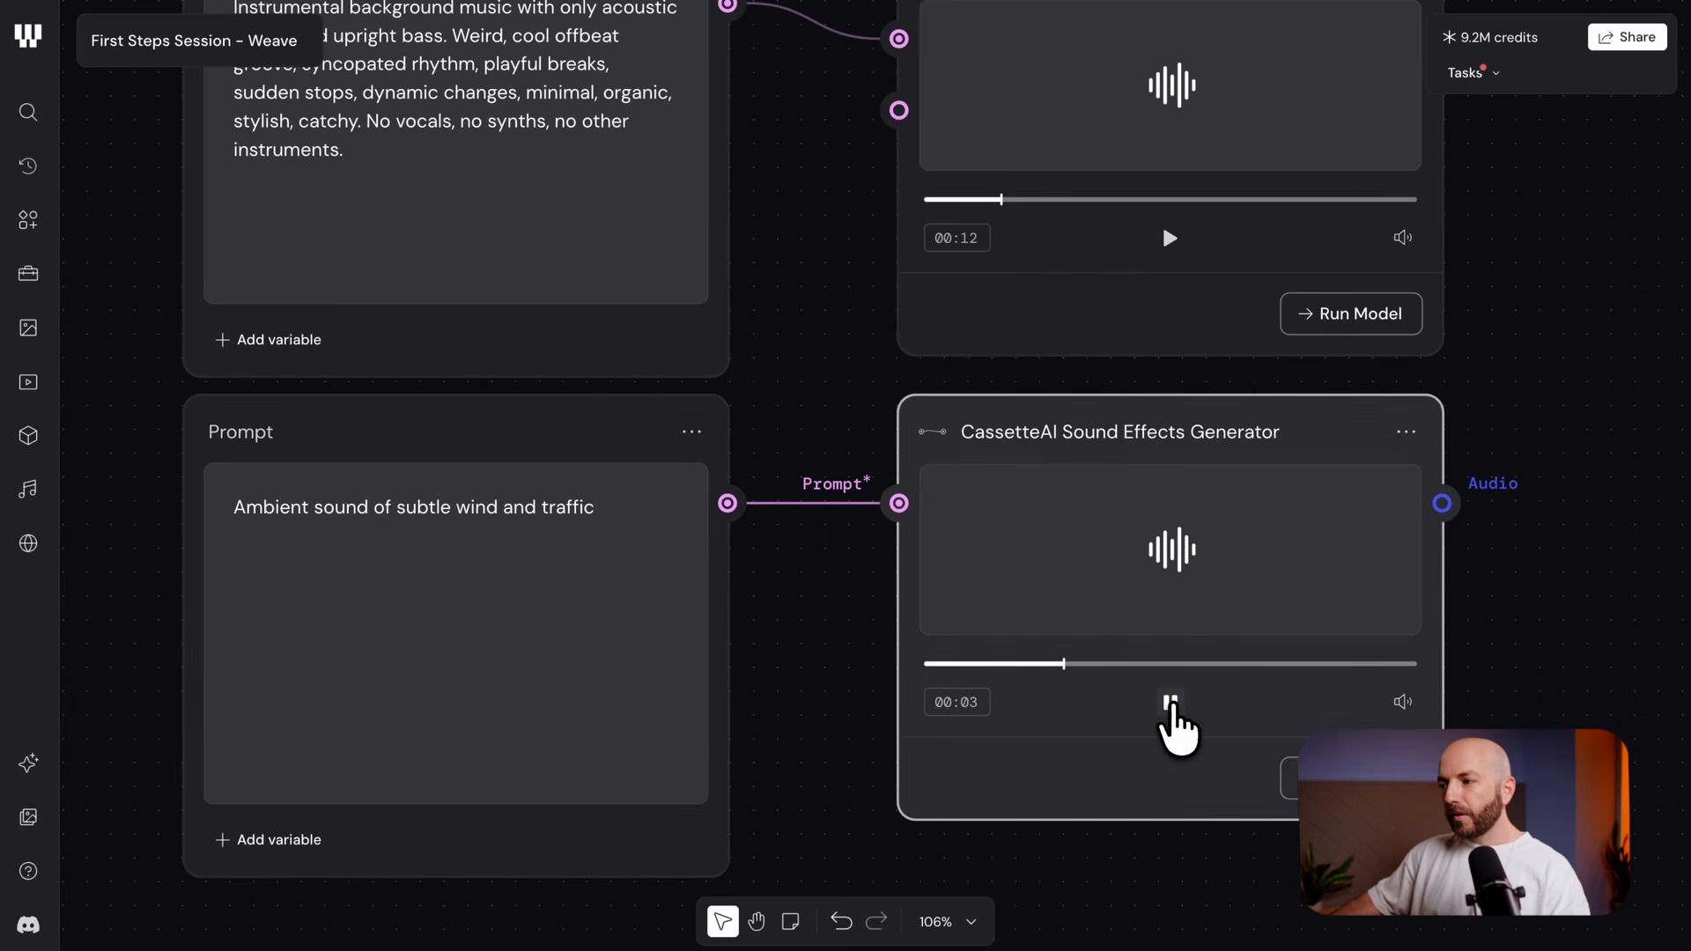
# Move the music and sound-effects nodes with their prompts directly beneath the closeup prompt and Nano Banana Pro node
pyautogui.scroll(-5, 1170, 703)
pyautogui.scroll(2, 1163, 621)
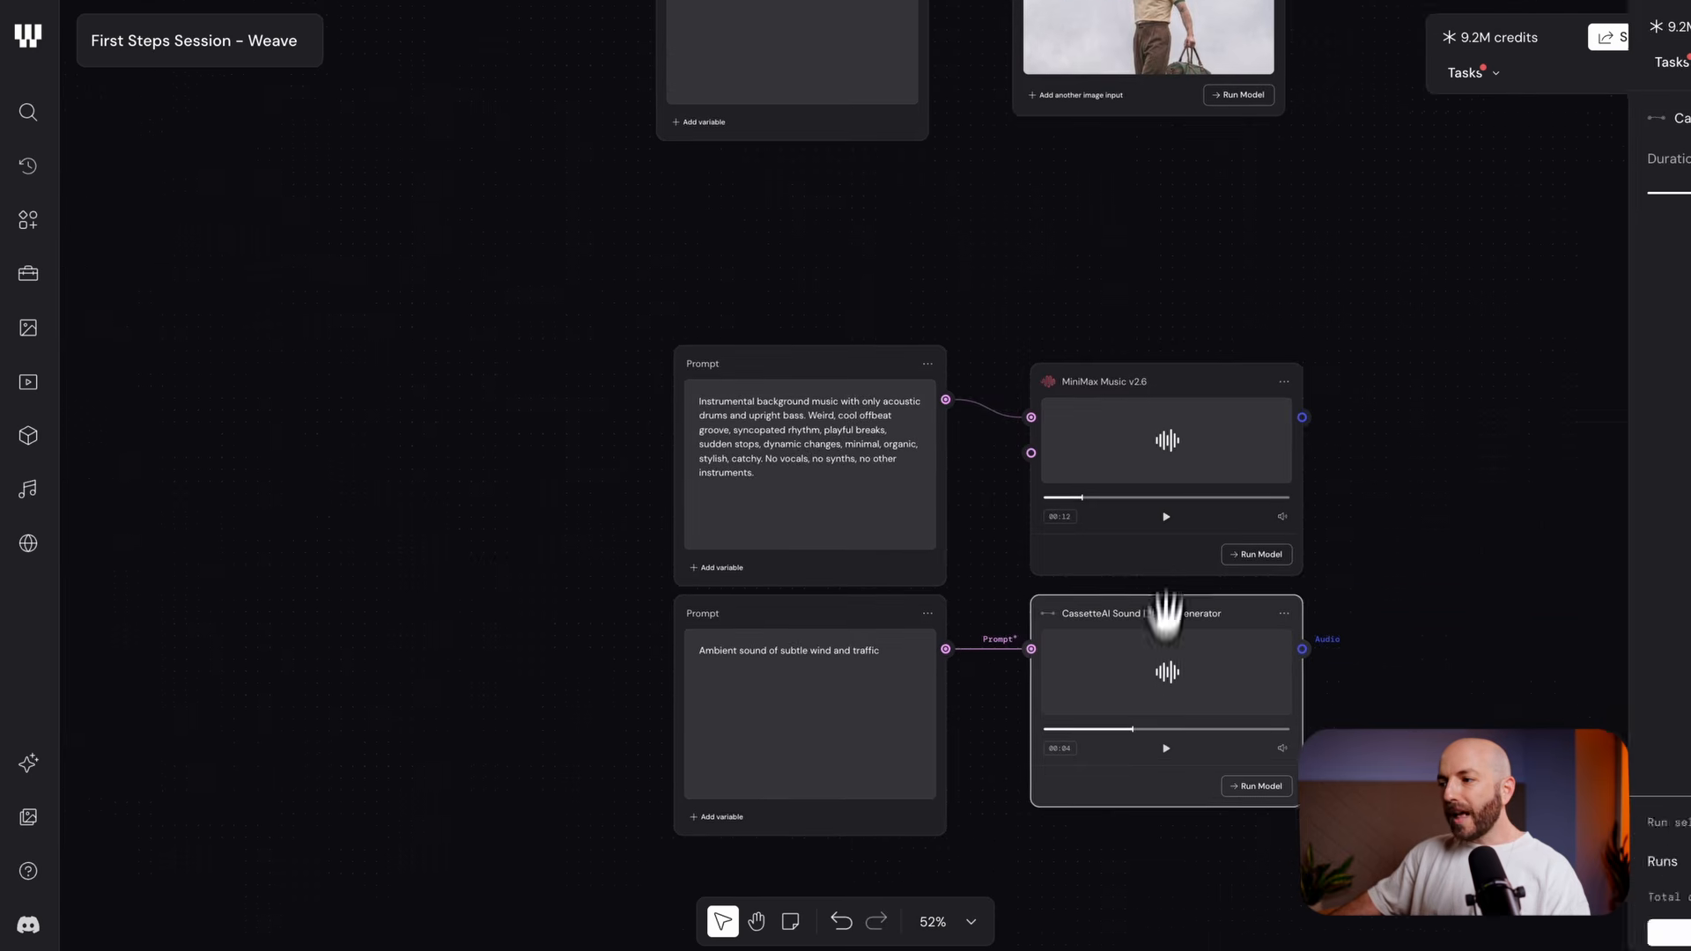
pyautogui.moveTo(1359, 557); pyautogui.dragTo(828, 423)
pyautogui.scroll(-3, 578, 434)
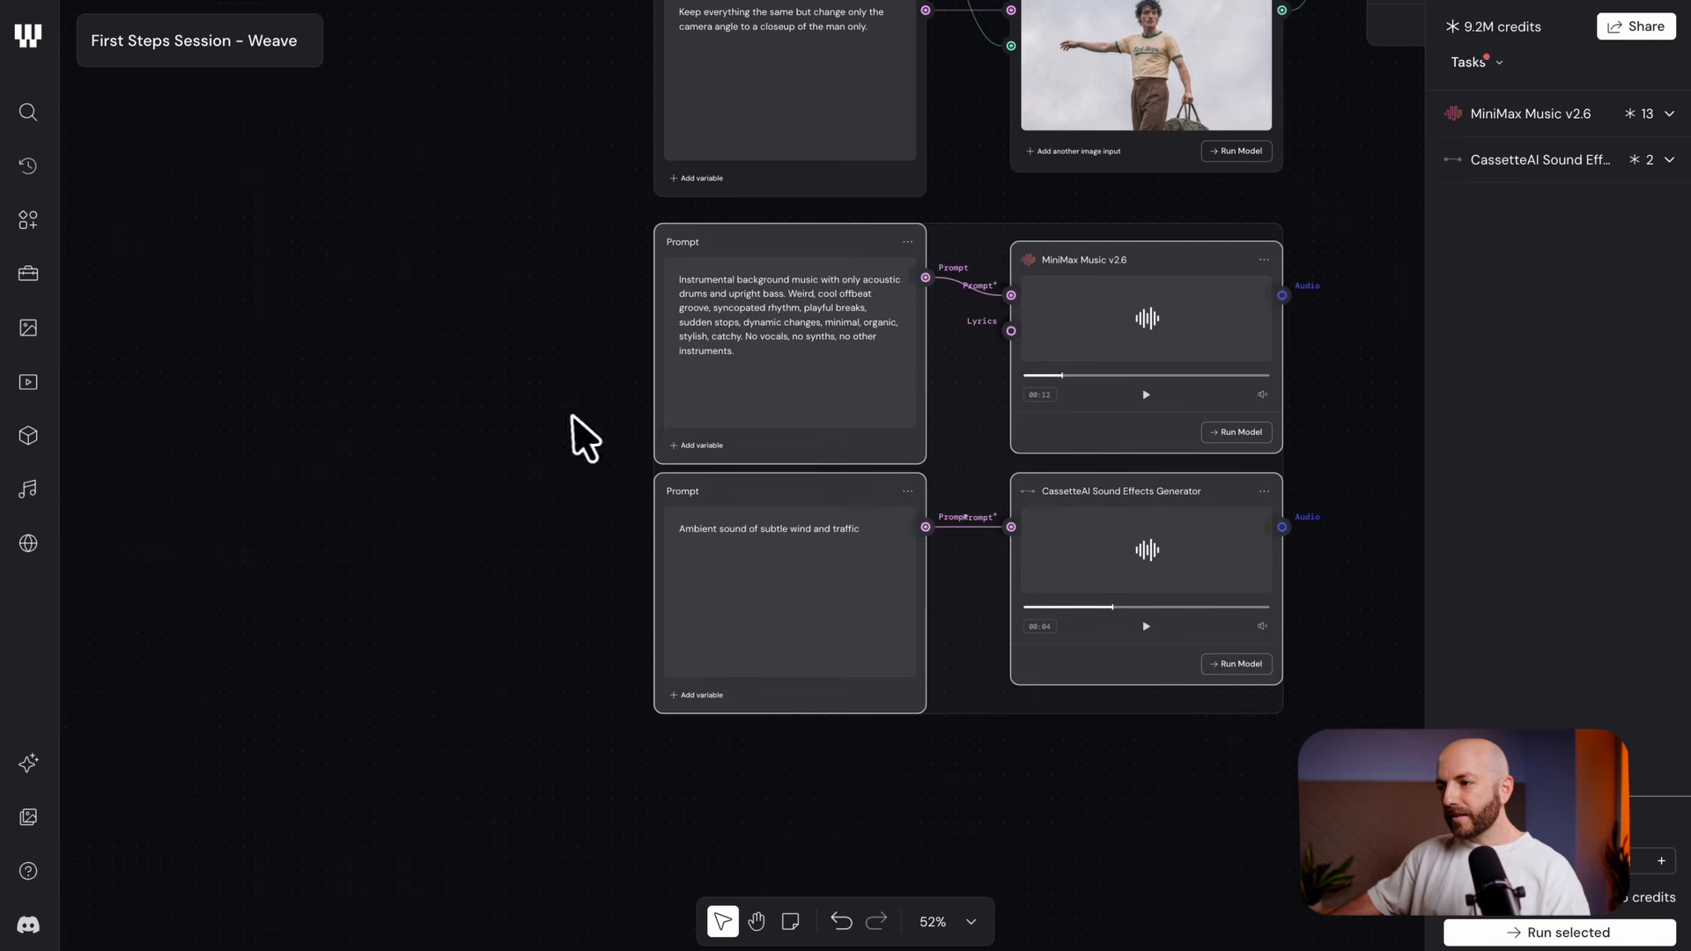
pyautogui.scroll(-2, 1140, 564)
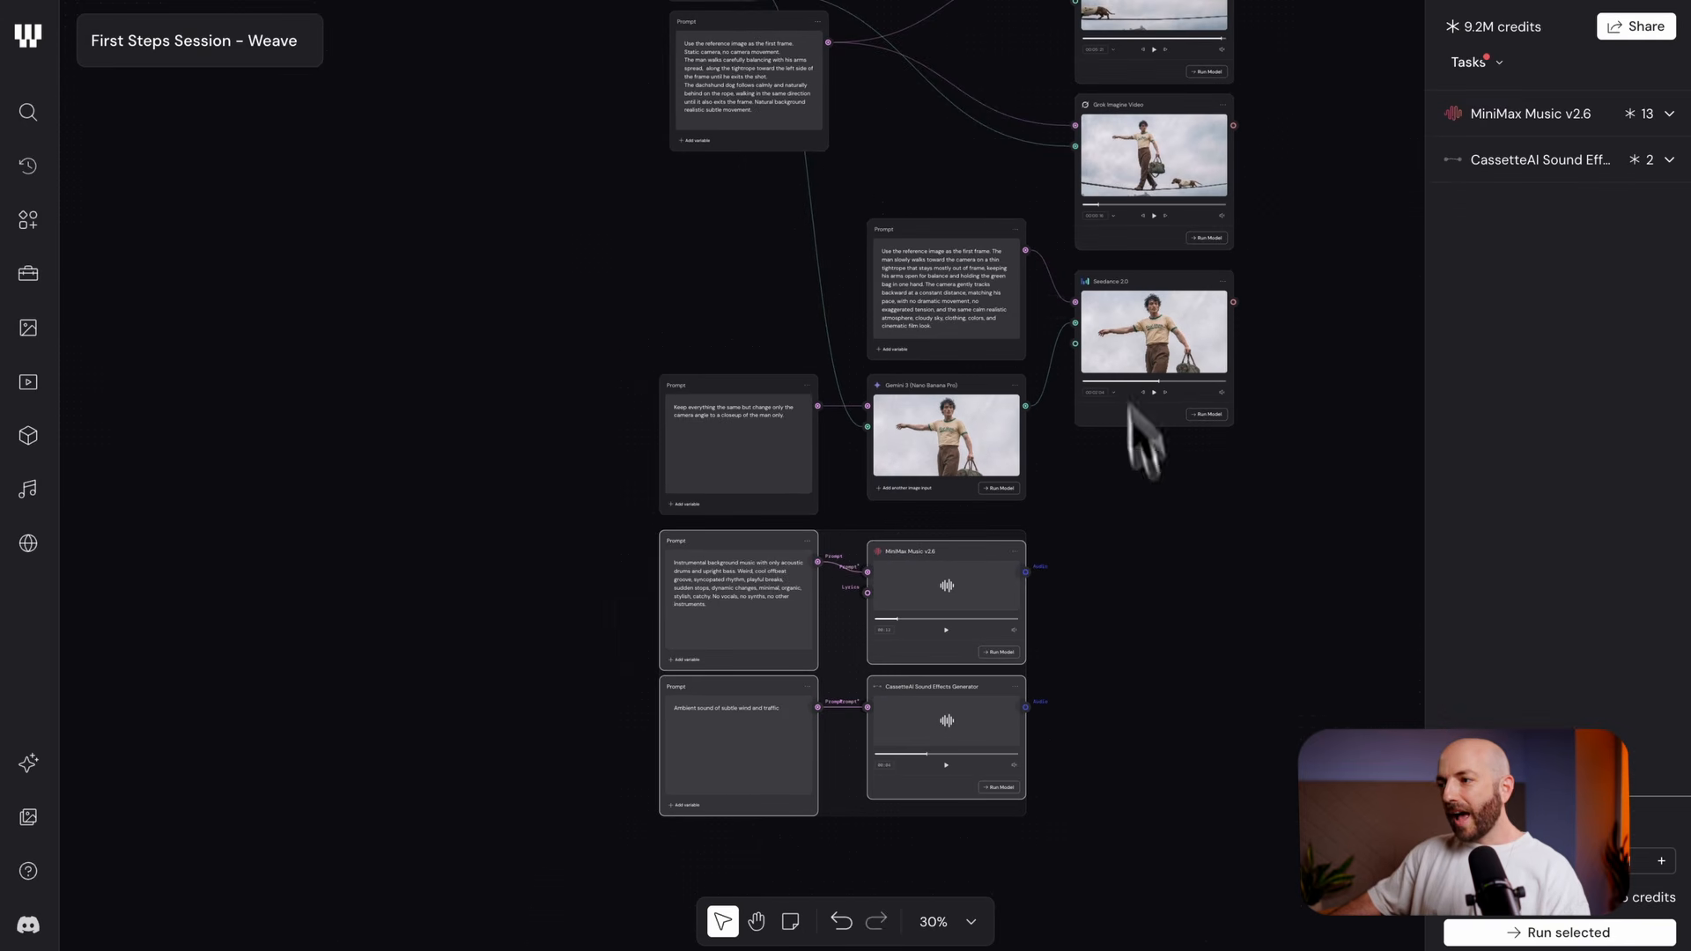
pyautogui.hscroll(3, 1136, 515)
pyautogui.moveTo(584, 691); pyautogui.dragTo(805, 664)
# Duplicate the horizontal STEADY BOY Compositor together with its input connections and place the copy beside the original
pyautogui.click(1195, 410)
pyautogui.moveTo(1171, 437); pyautogui.dragTo(1104, 595)
pyautogui.scroll(-2, 1141, 506)
pyautogui.moveTo(1120, 379); pyautogui.dragTo(1092, 642)
pyautogui.scroll(12, 1001, 445)
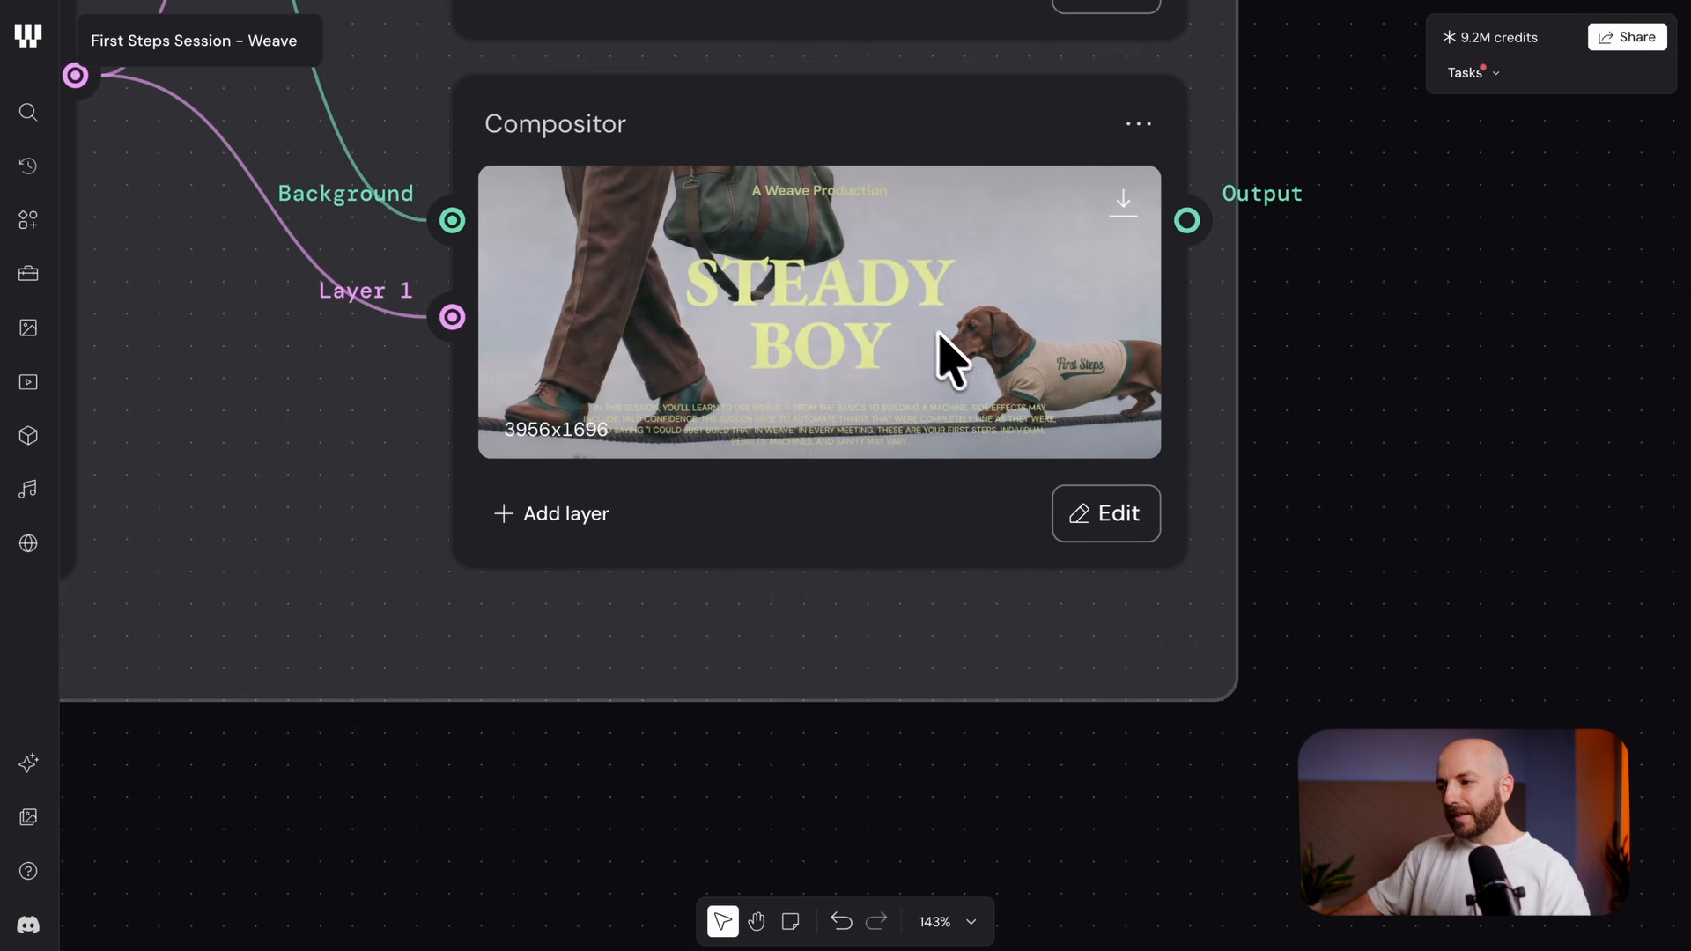
pyautogui.scroll(-6, 946, 392)
pyautogui.moveTo(923, 561); pyautogui.dragTo(864, 435)
pyautogui.scroll(-2, 865, 435)
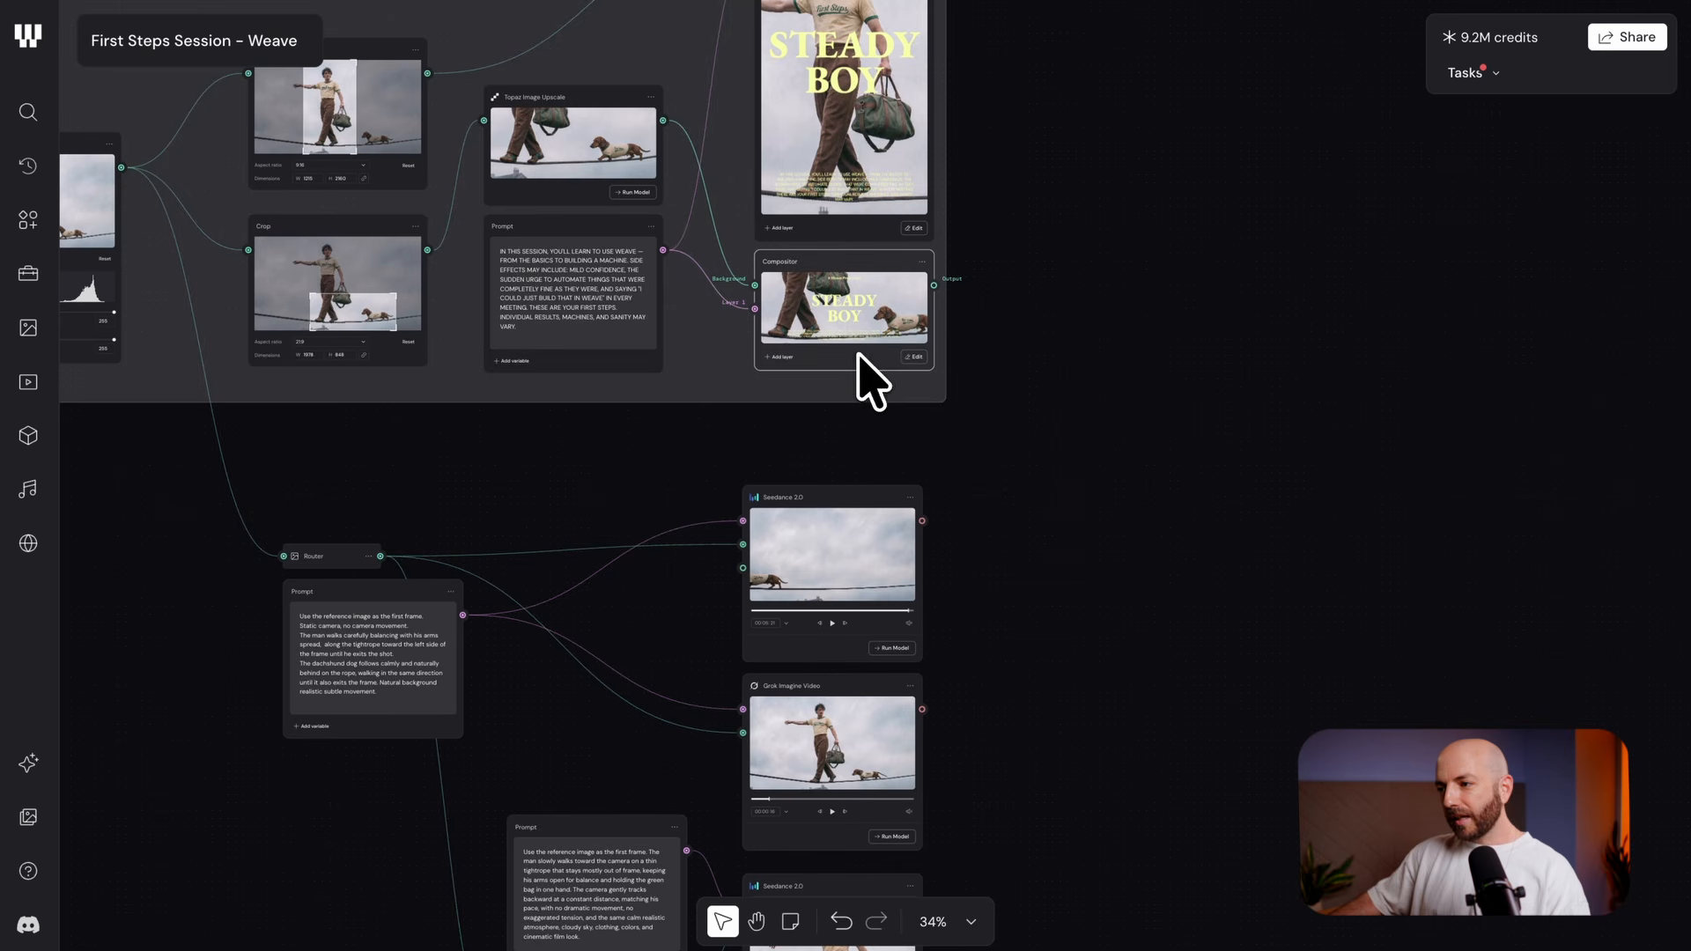
pyautogui.moveTo(951, 350); pyautogui.dragTo(1122, 370)
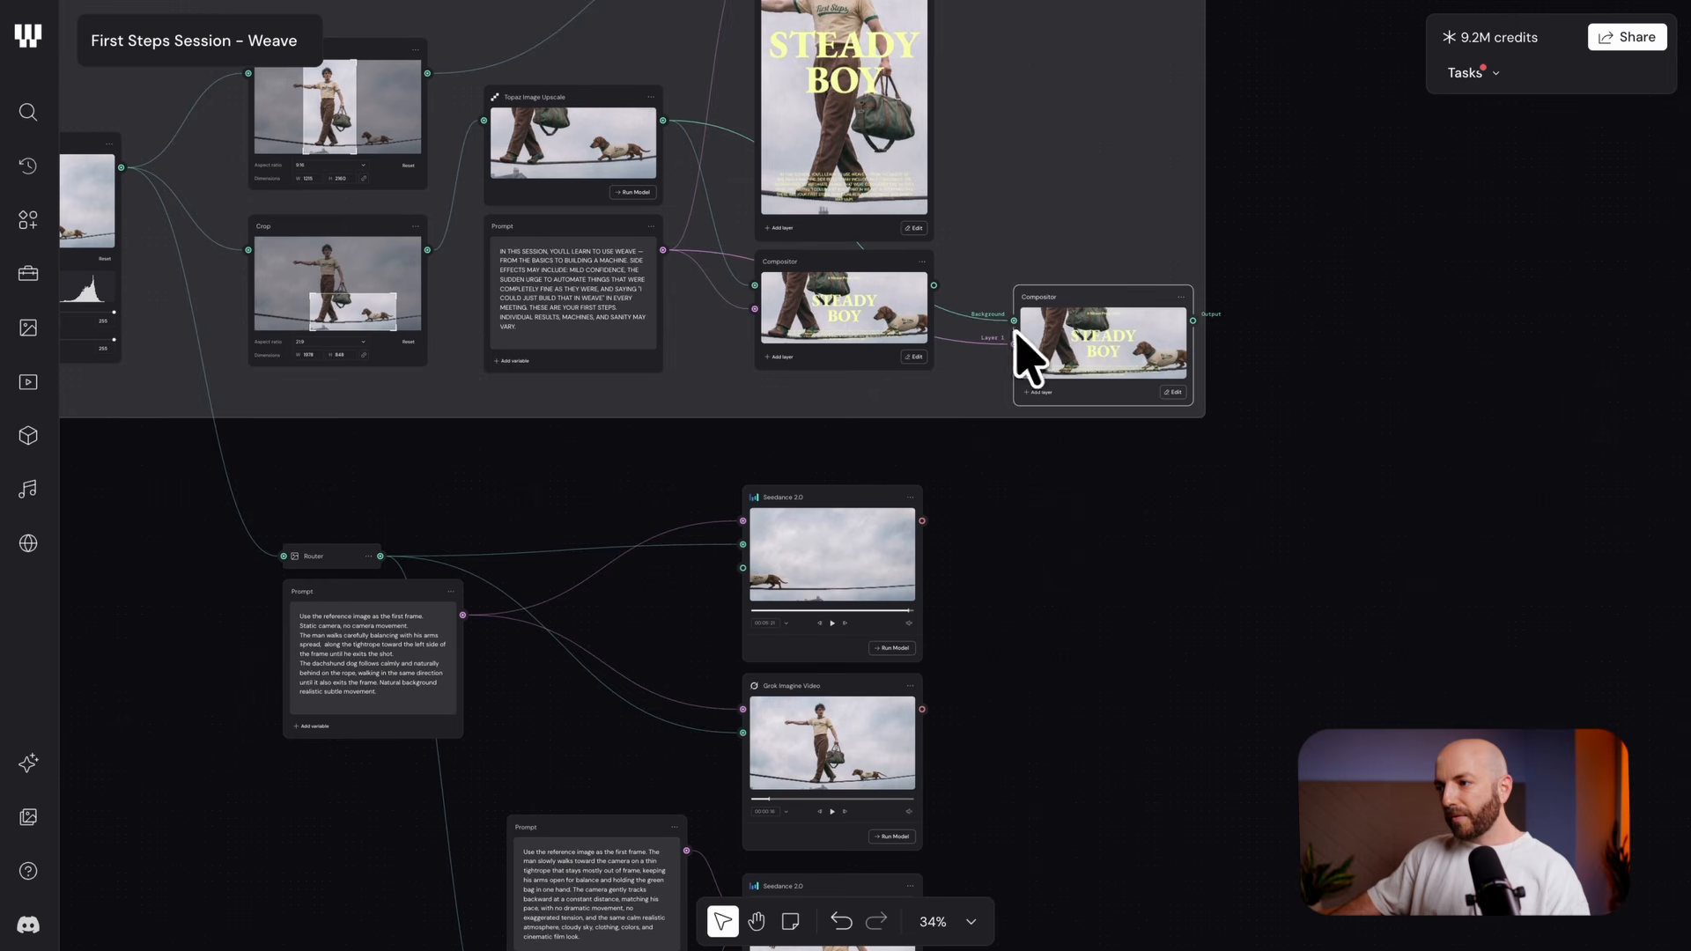
pyautogui.scroll(5, 1005, 354)
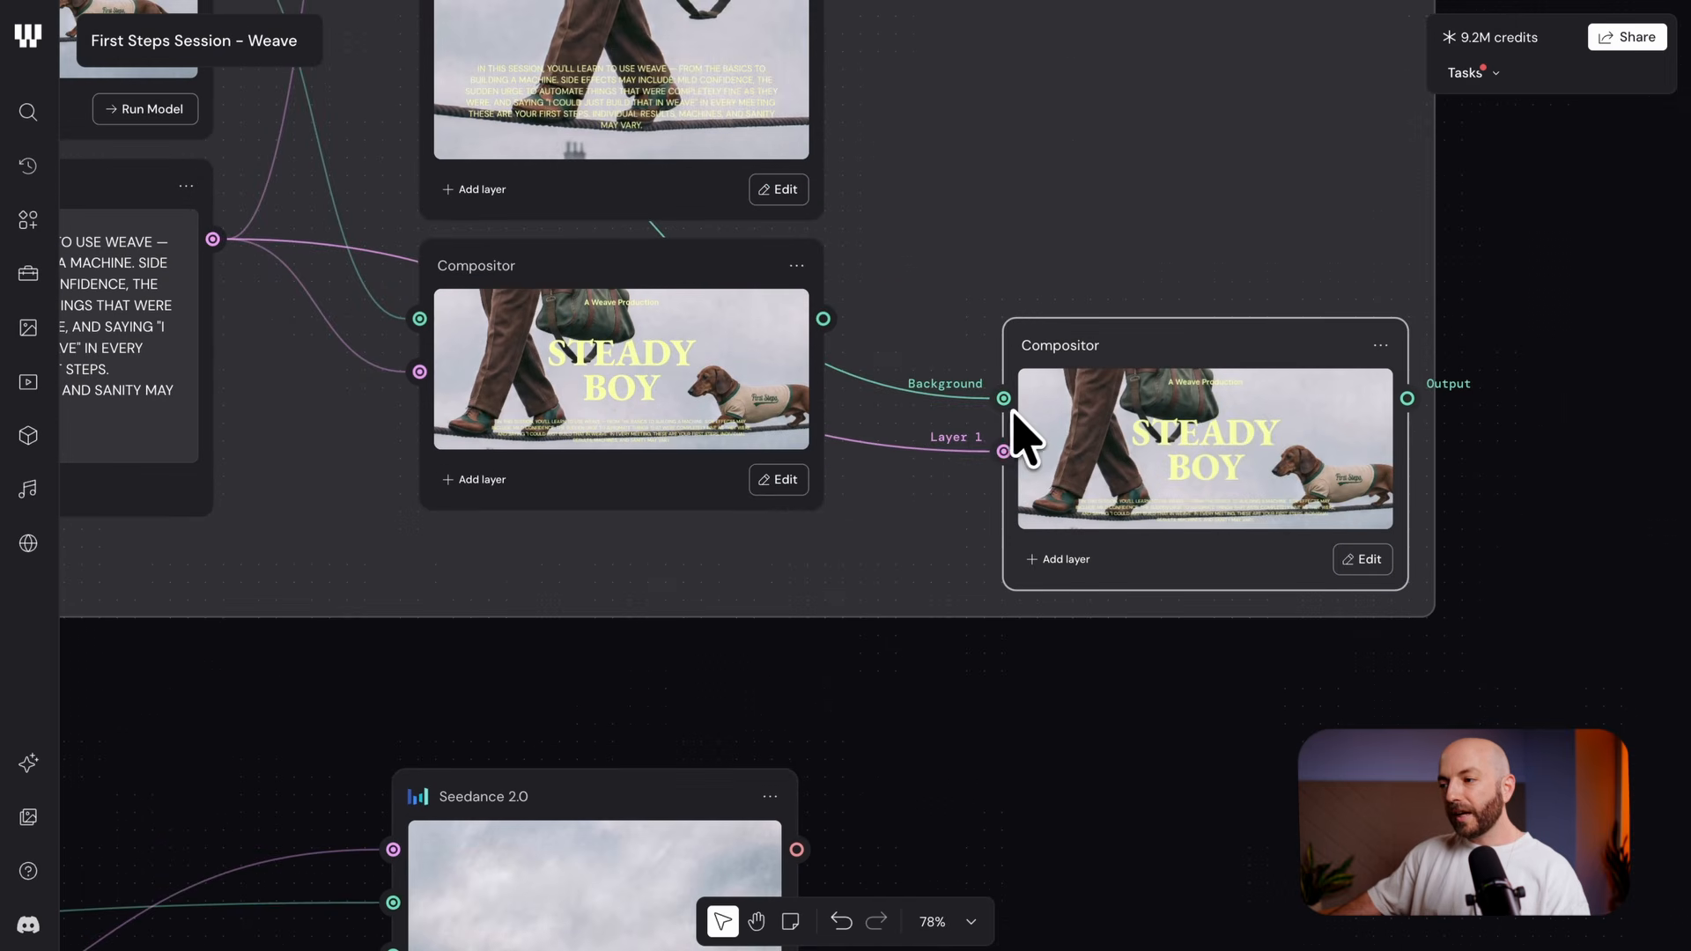
# Delete the connected duplicate and paste a copy of the horizontal Compositor without input connections
pyautogui.press('Delete')
pyautogui.click(750, 282)
pyautogui.click(1168, 351)
pyautogui.hotkey('ctrl', 'v')
pyautogui.moveTo(1107, 333); pyautogui.dragTo(1207, 325)
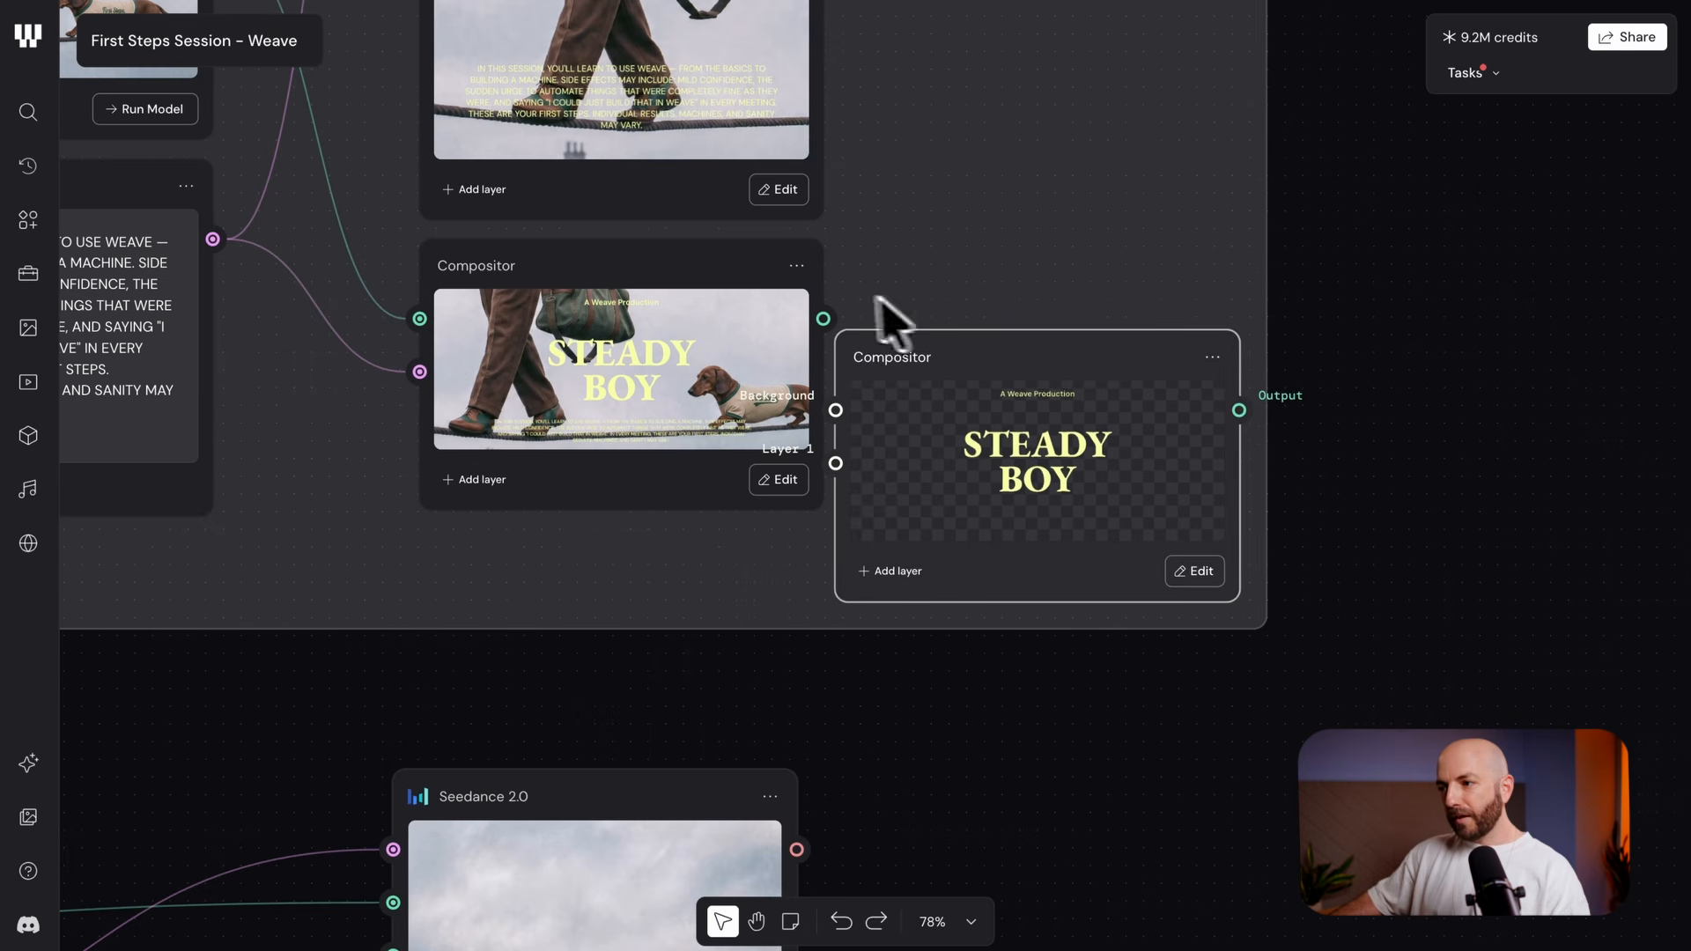
# Replace the unconnected copy with a connected duplicate of the horizontal Compositor, placed outside the group beside the first Seedance 2.0 video
pyautogui.press('Delete')
pyautogui.click(659, 270)
pyautogui.moveTo(660, 270); pyautogui.dragTo(1226, 326)
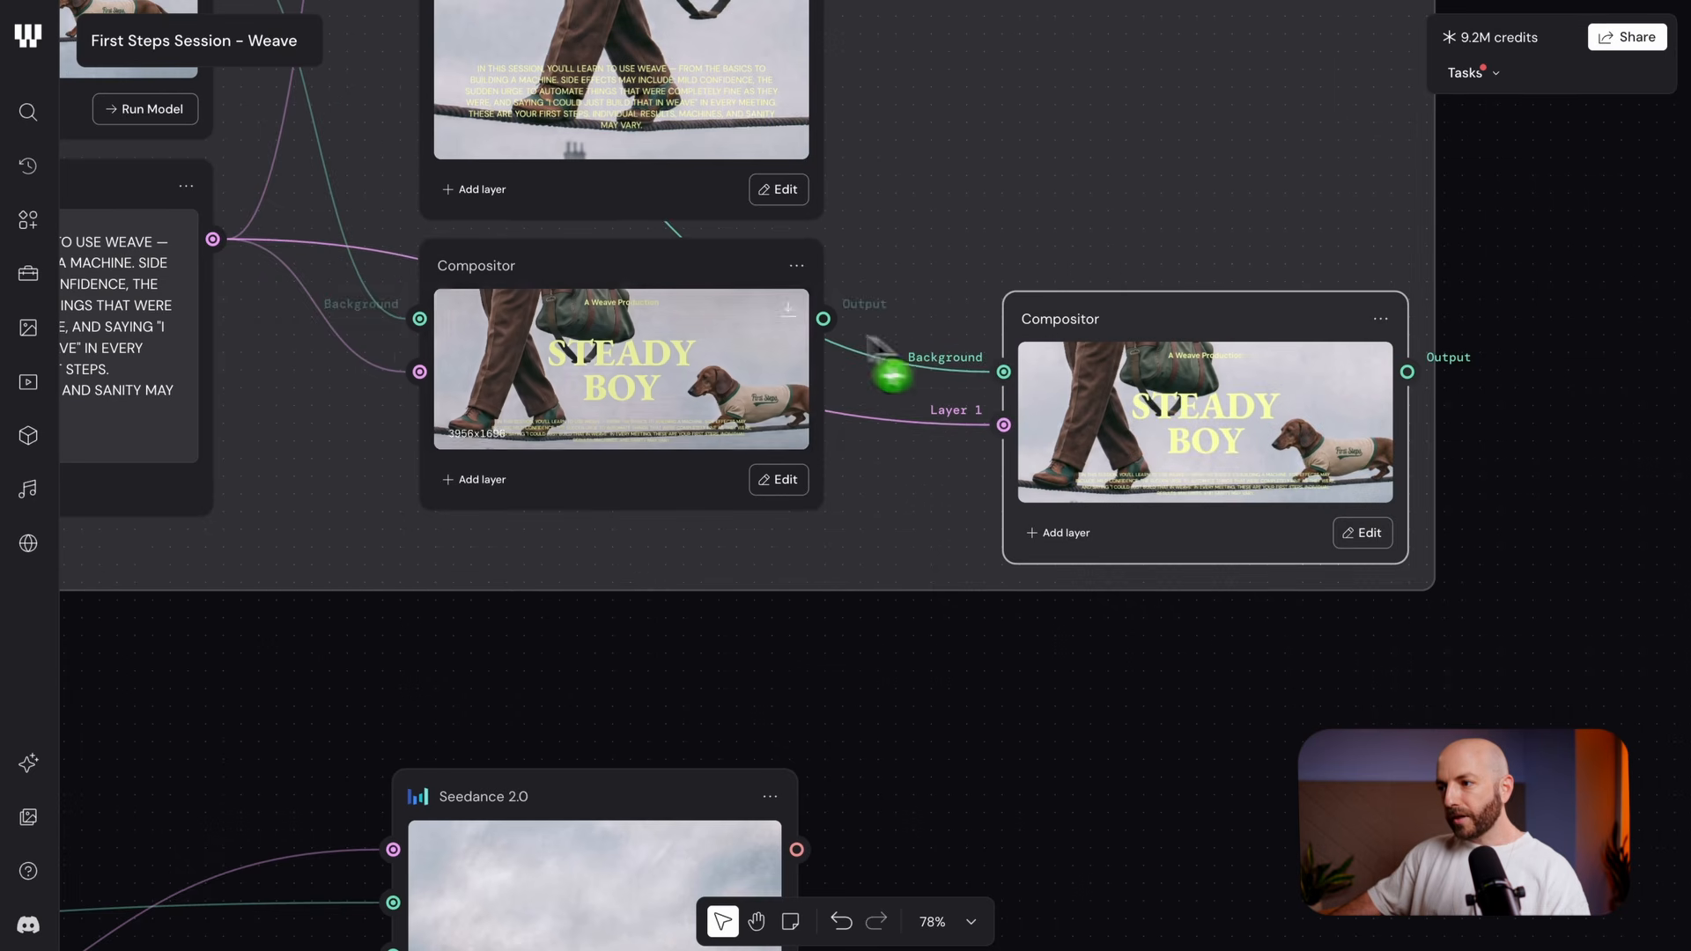
pyautogui.scroll(-5, 1101, 572)
pyautogui.moveTo(1159, 642); pyautogui.dragTo(943, 452)
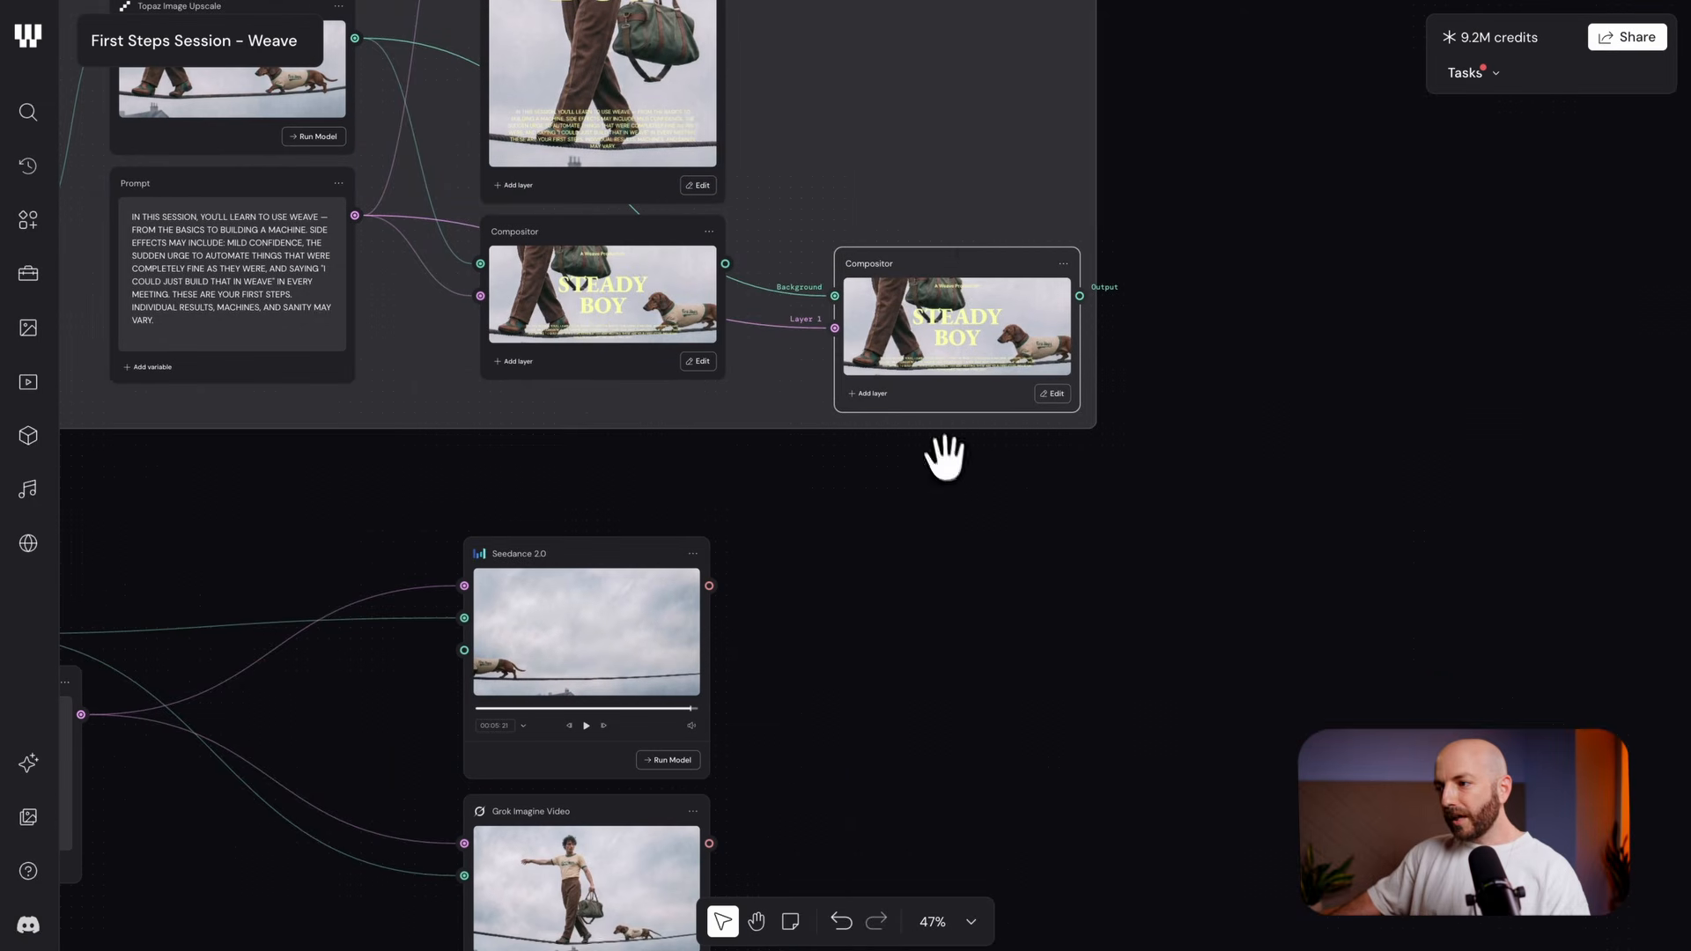
pyautogui.moveTo(977, 253); pyautogui.dragTo(1043, 627)
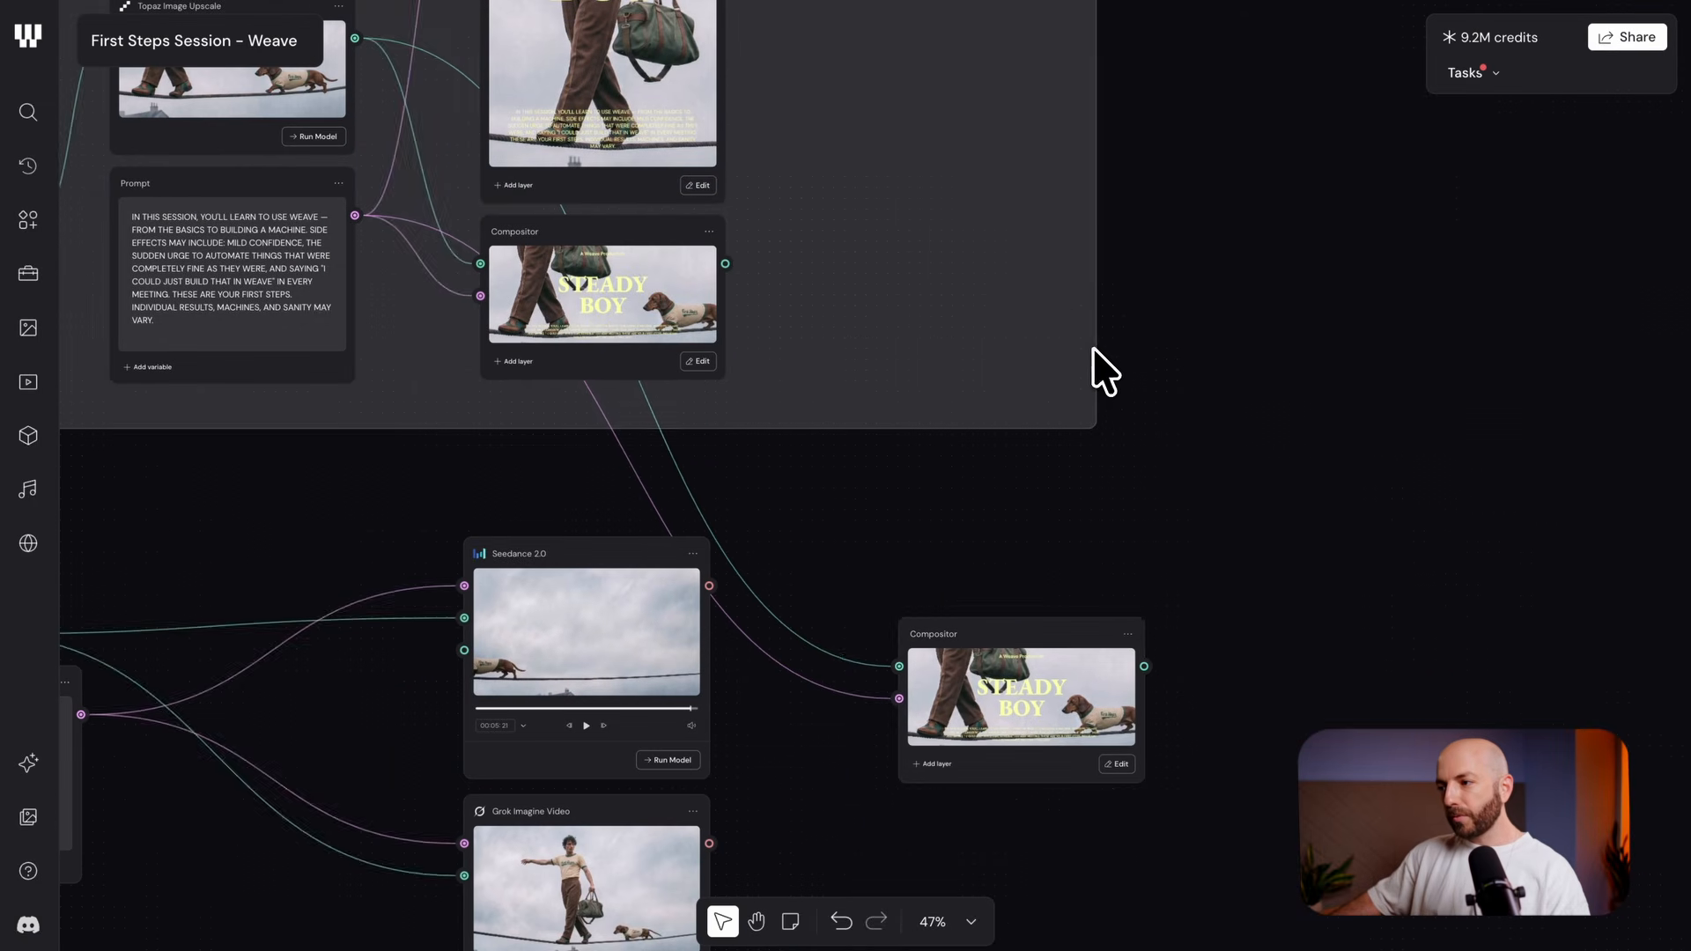
# Shrink the poster group so its border fits closely around the remaining Compositor nodes
pyautogui.click(1042, 411)
pyautogui.moveTo(1029, 410); pyautogui.dragTo(1028, 382)
pyautogui.moveTo(1097, 306); pyautogui.dragTo(720, 314)
pyautogui.moveTo(865, 428); pyautogui.dragTo(1091, 390)
# Move the duplicated Compositor farther to the right of the video nodes, level with Grok Imagine Video
pyautogui.scroll(5, 623, 386)
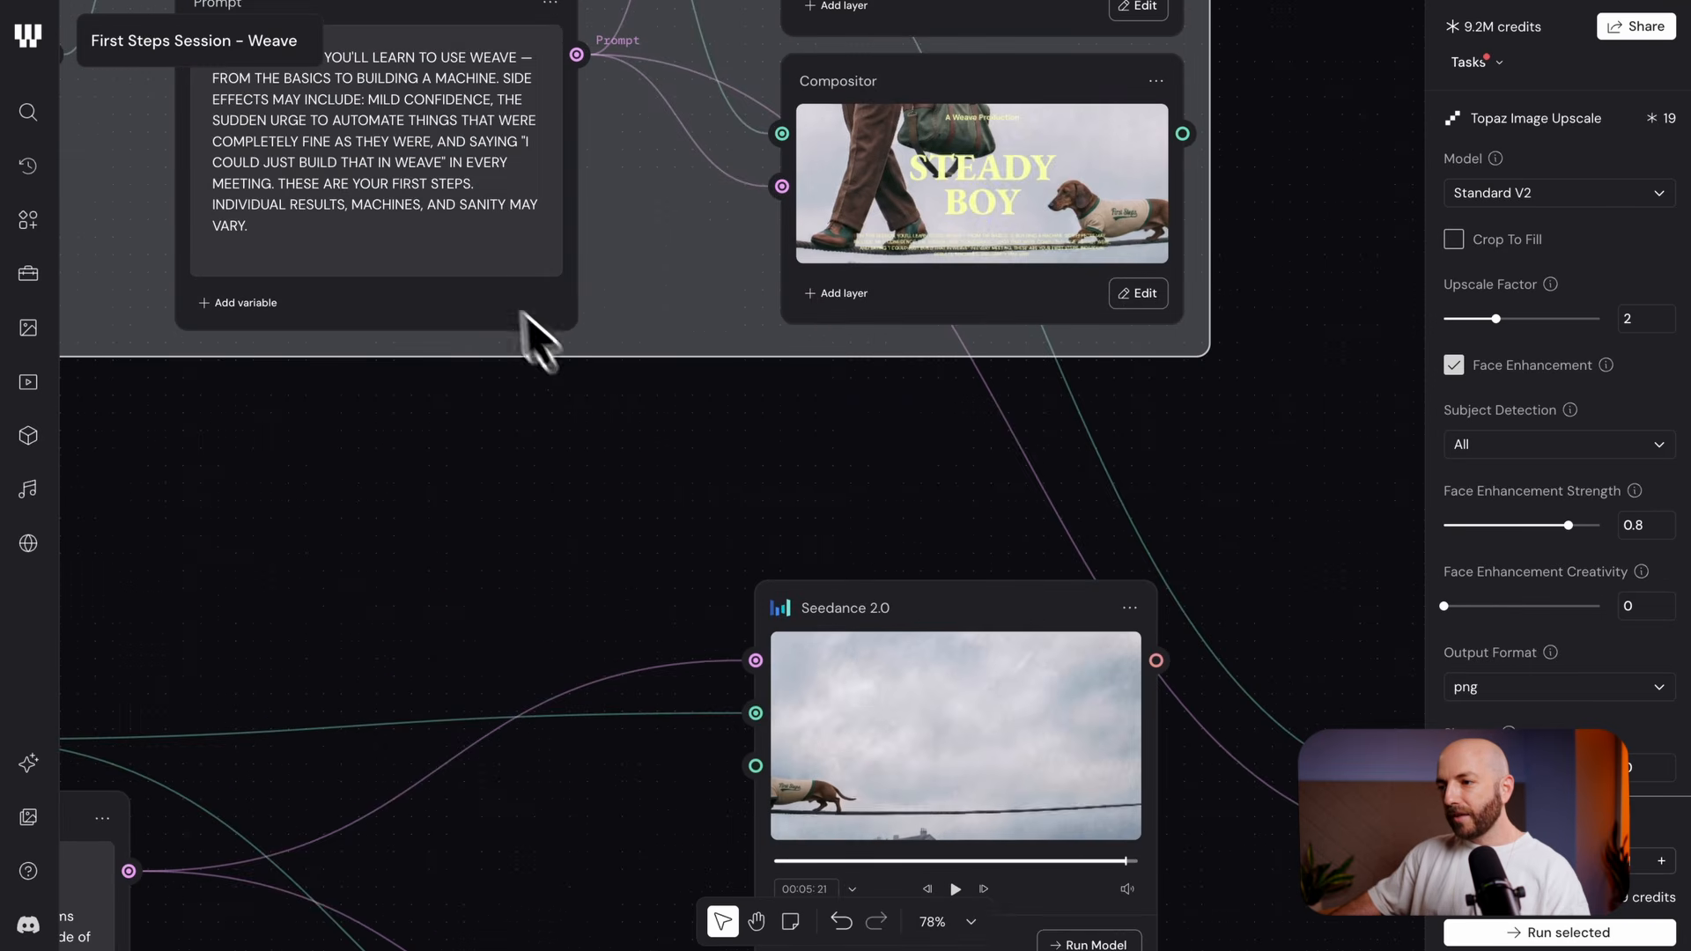
pyautogui.moveTo(1056, 583); pyautogui.dragTo(416, 350)
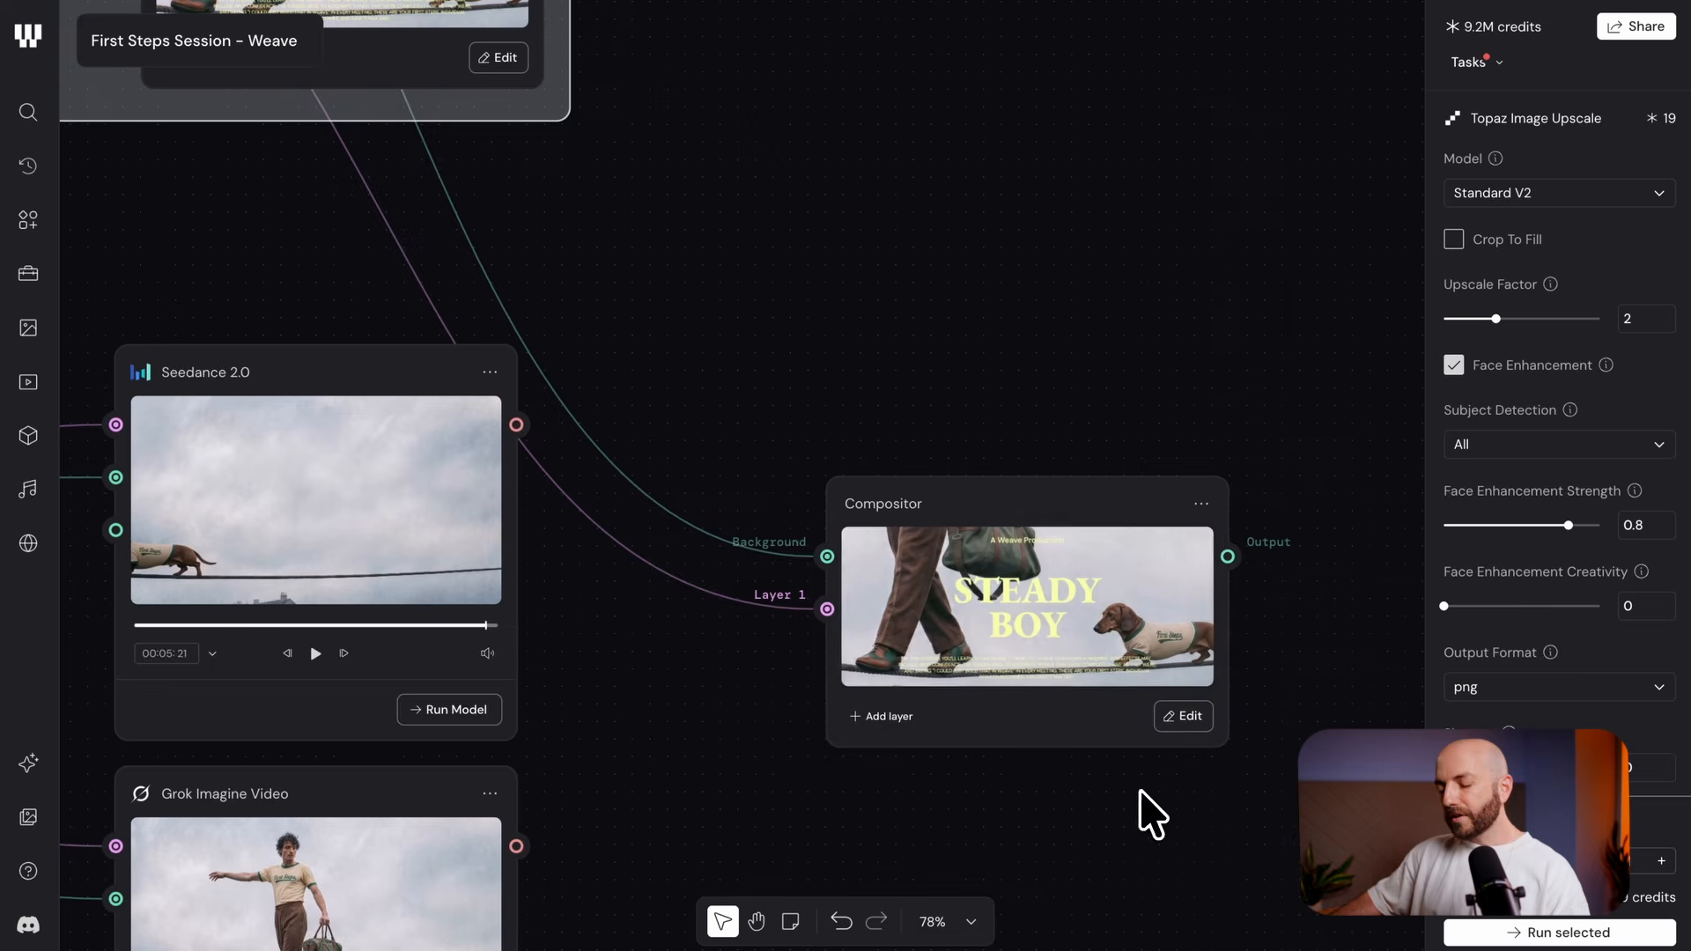
pyautogui.scroll(-3, 1140, 795)
pyautogui.moveTo(1137, 815); pyautogui.dragTo(1173, 644)
pyautogui.moveTo(1106, 382); pyautogui.dragTo(1208, 535)
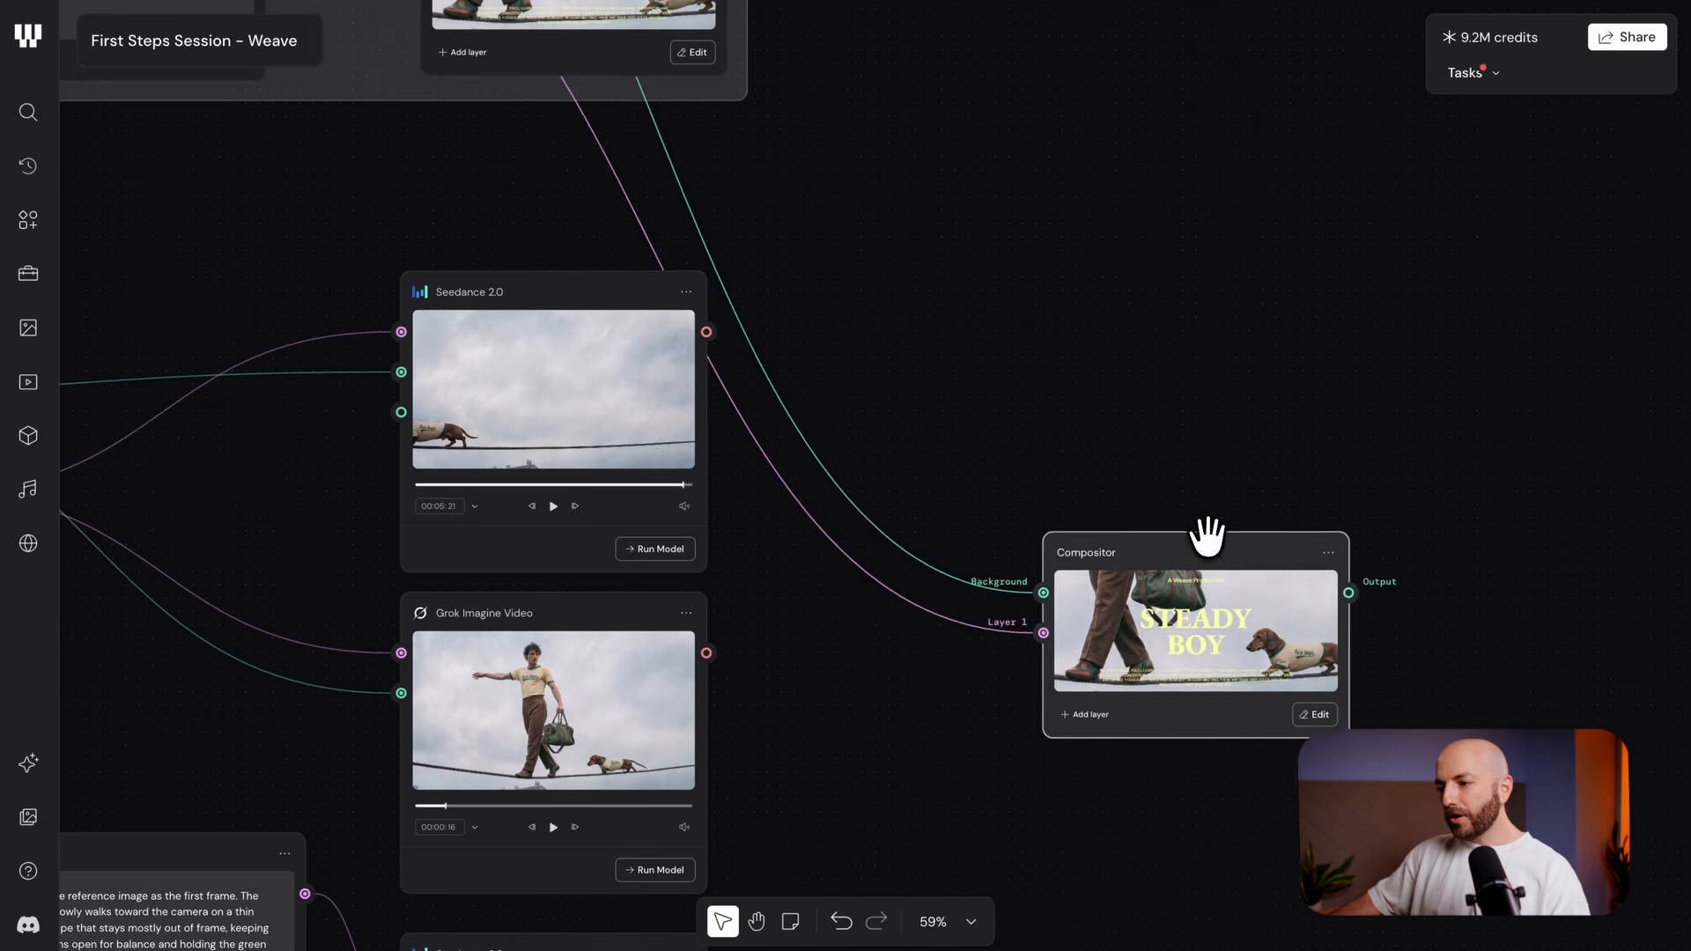
pyautogui.moveTo(839, 681); pyautogui.dragTo(852, 534)
# Inspect the duplicated Compositor's title layout up close and open it for editing
pyautogui.scroll(3, 1145, 590)
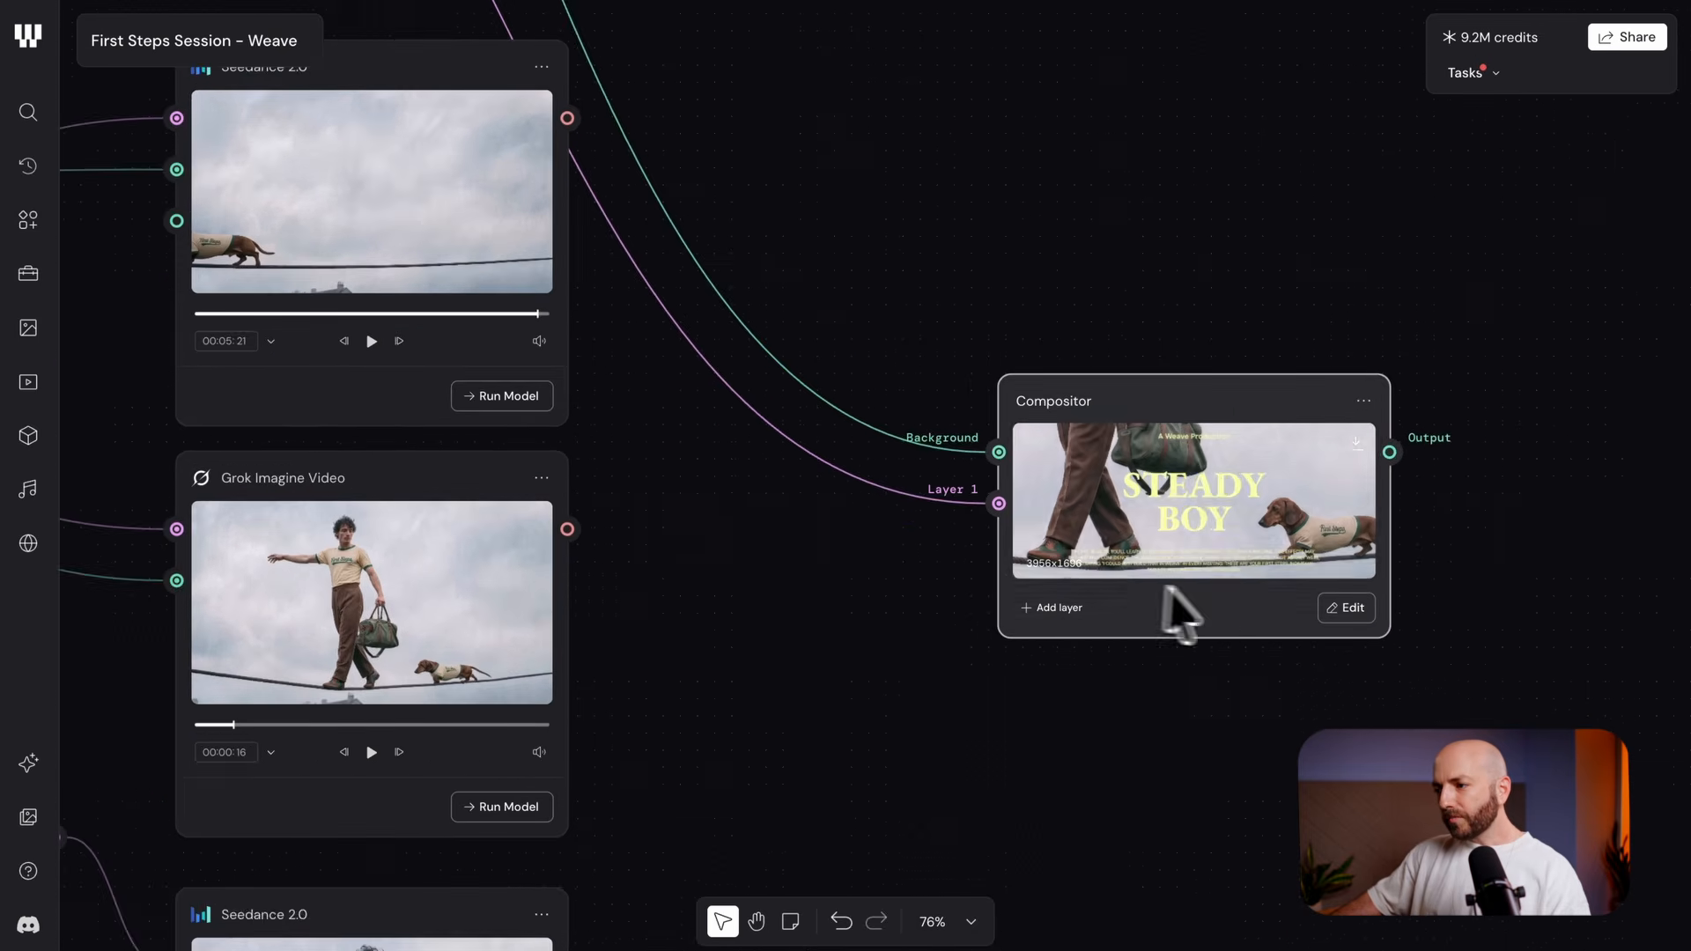
pyautogui.moveTo(1177, 604); pyautogui.dragTo(925, 581)
pyautogui.scroll(10, 926, 582)
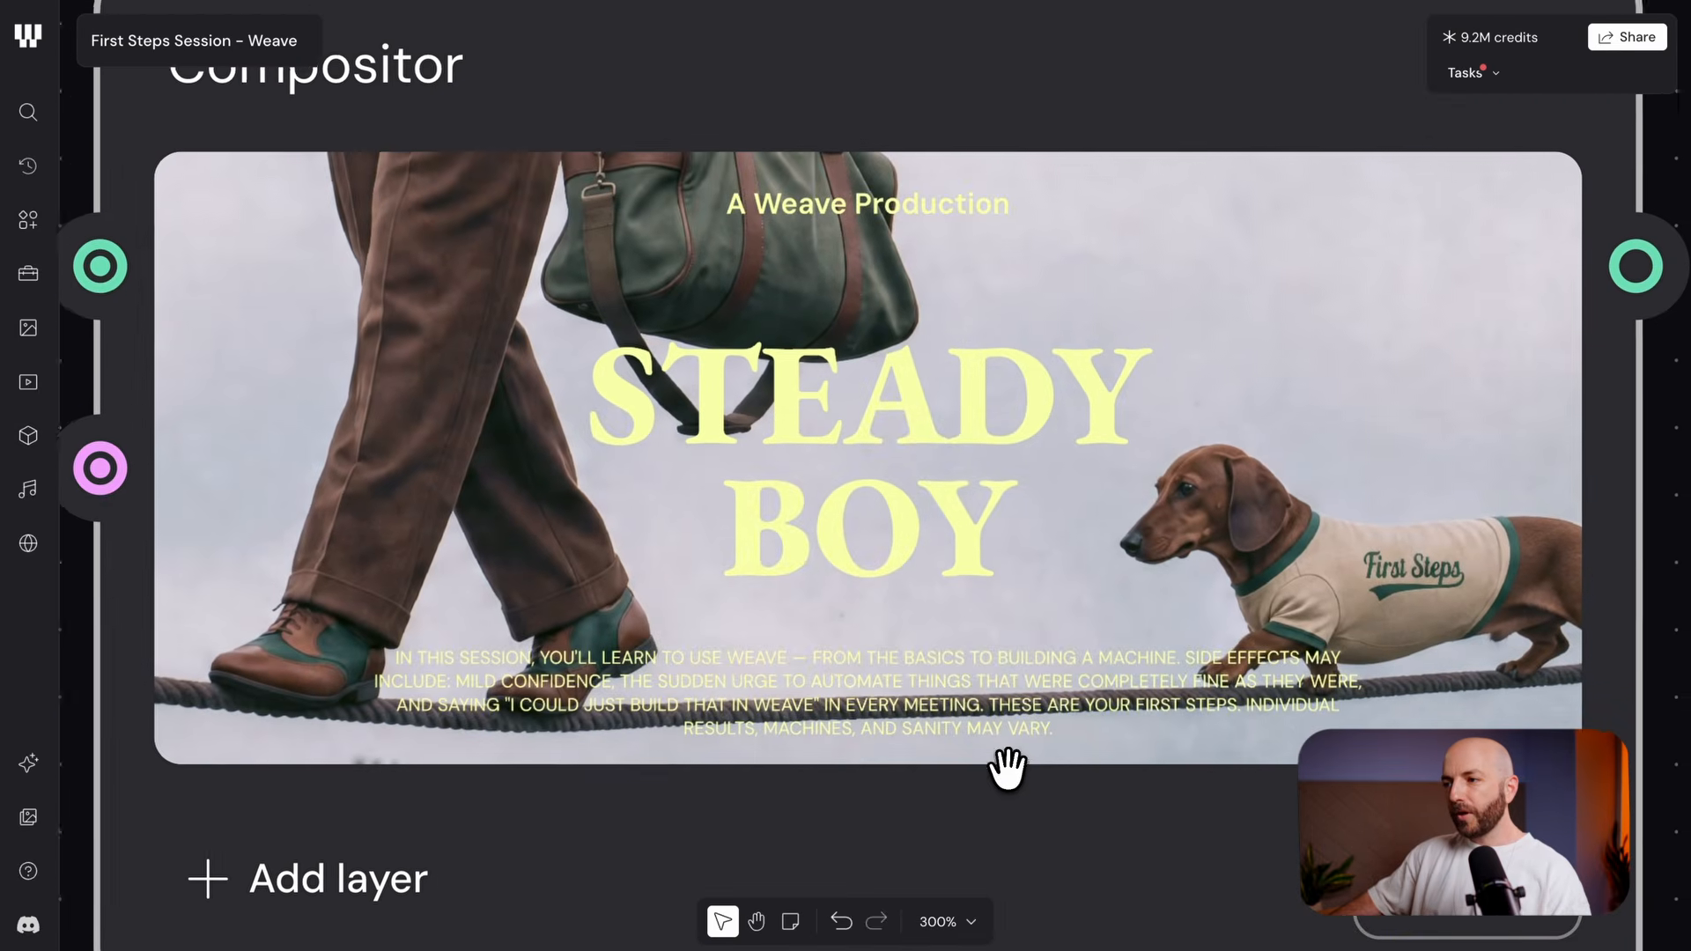
pyautogui.scroll(-10, 1011, 597)
pyautogui.doubleClick(1031, 608)
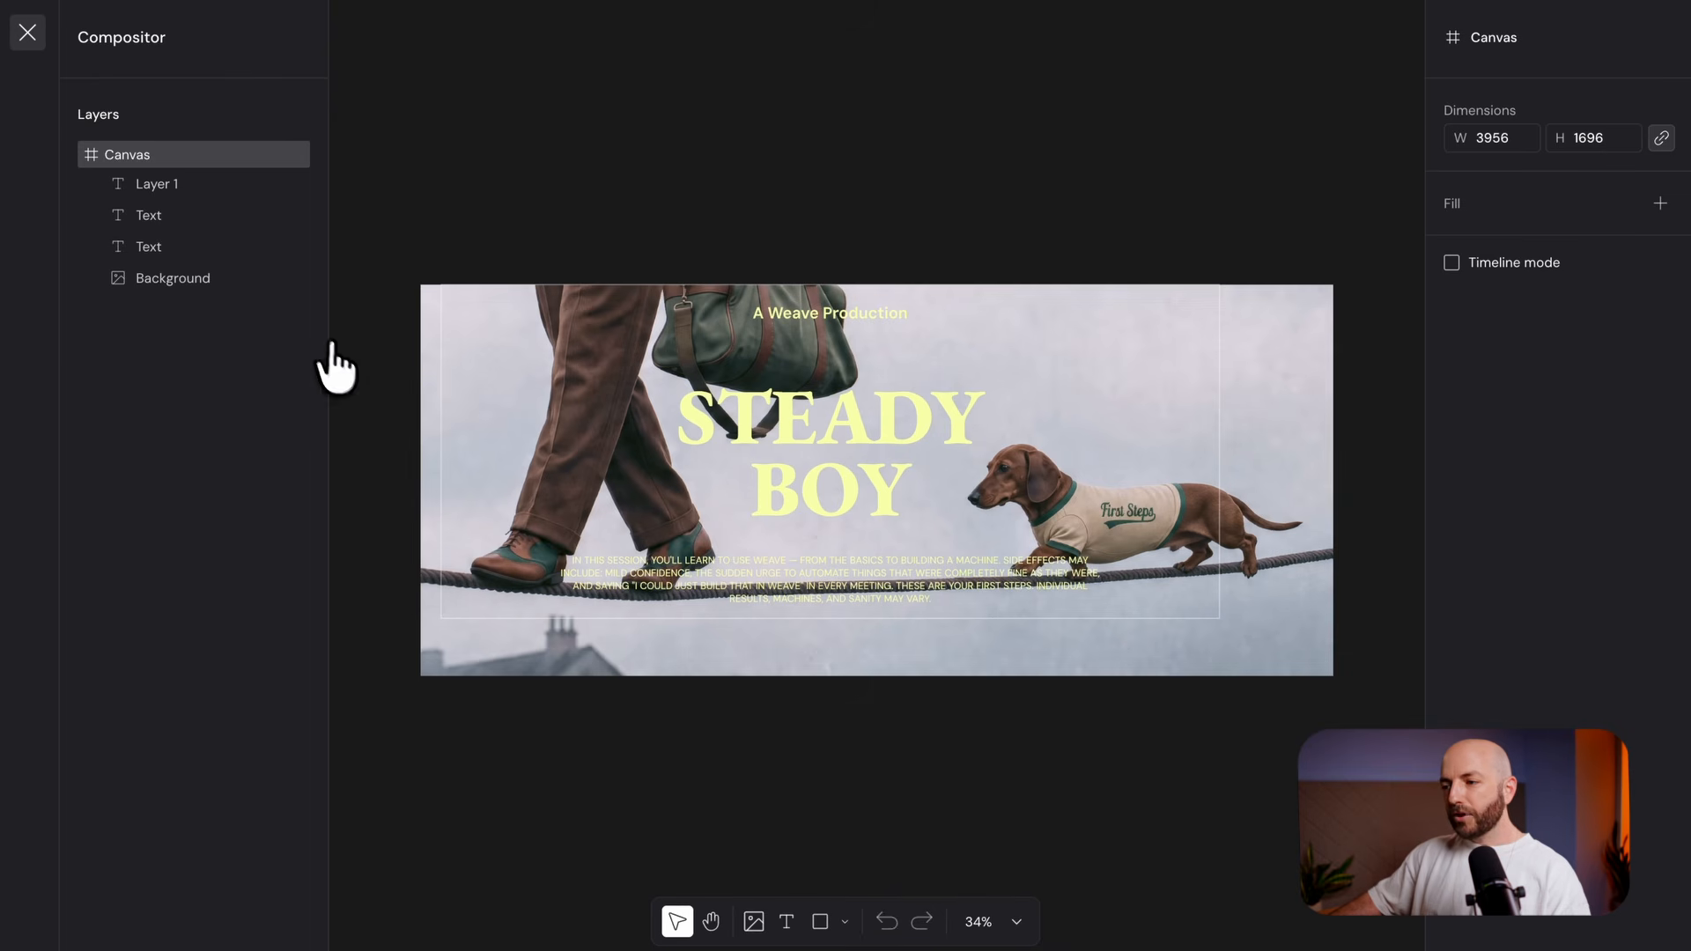
# Leave the Compositor editor and feed the upper Seedance 2.0 video's result into the duplicated Compositor's Background input
pyautogui.click(27, 33)
pyautogui.scroll(-5, 743, 593)
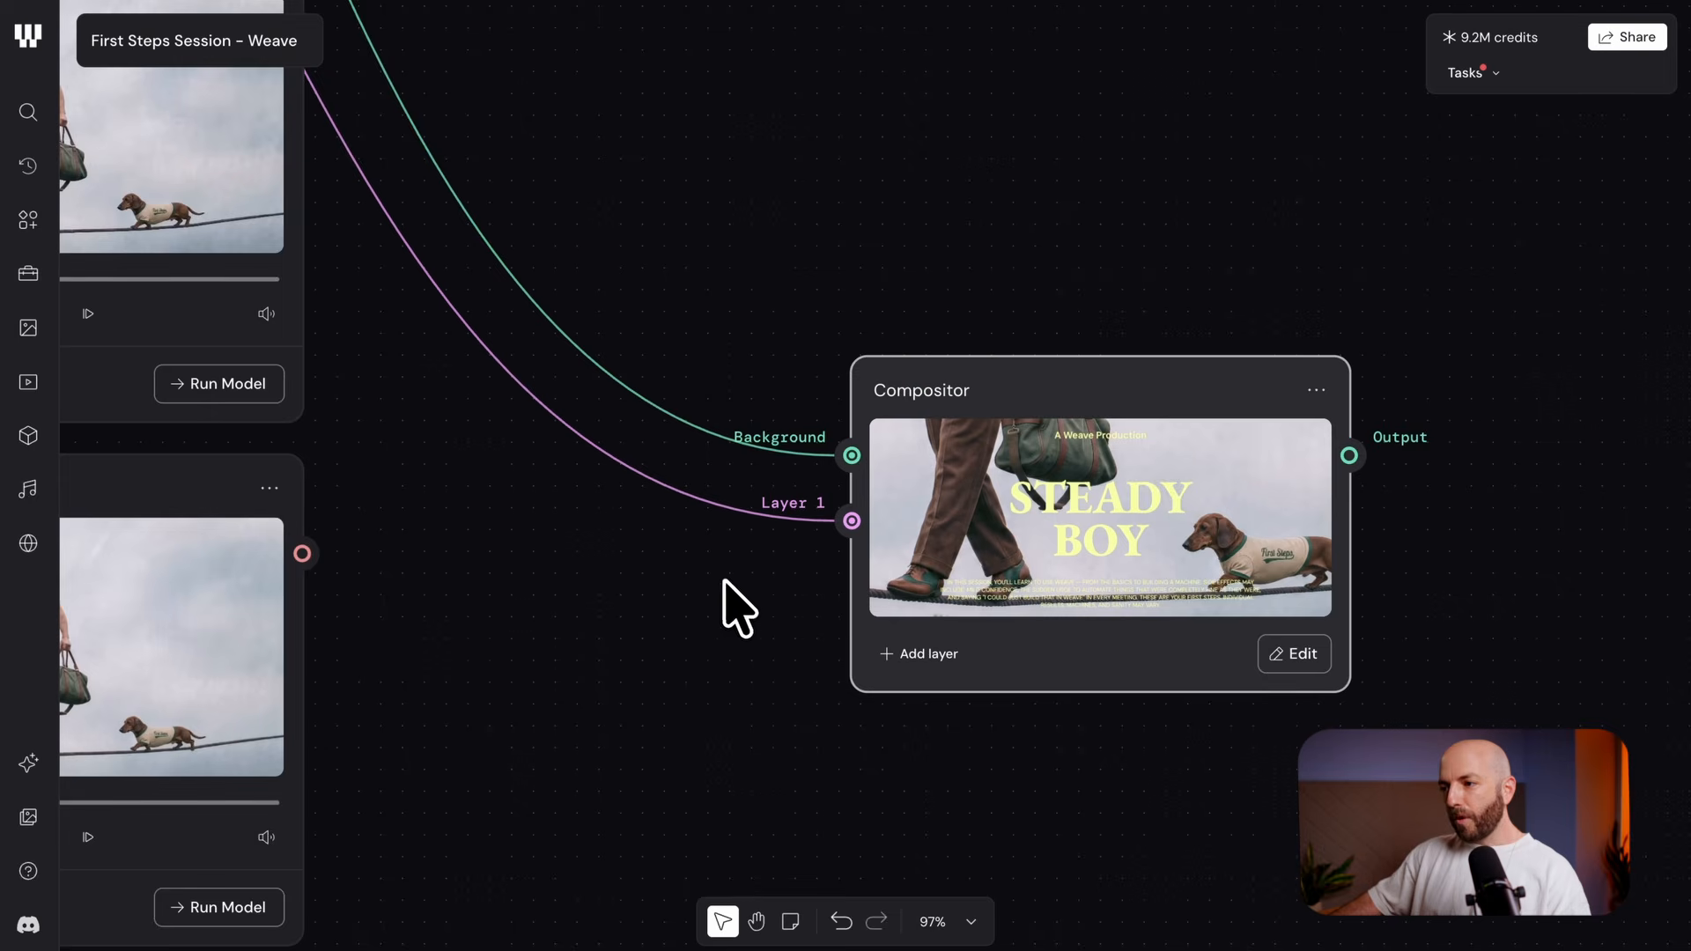
pyautogui.scroll(-3, 775, 559)
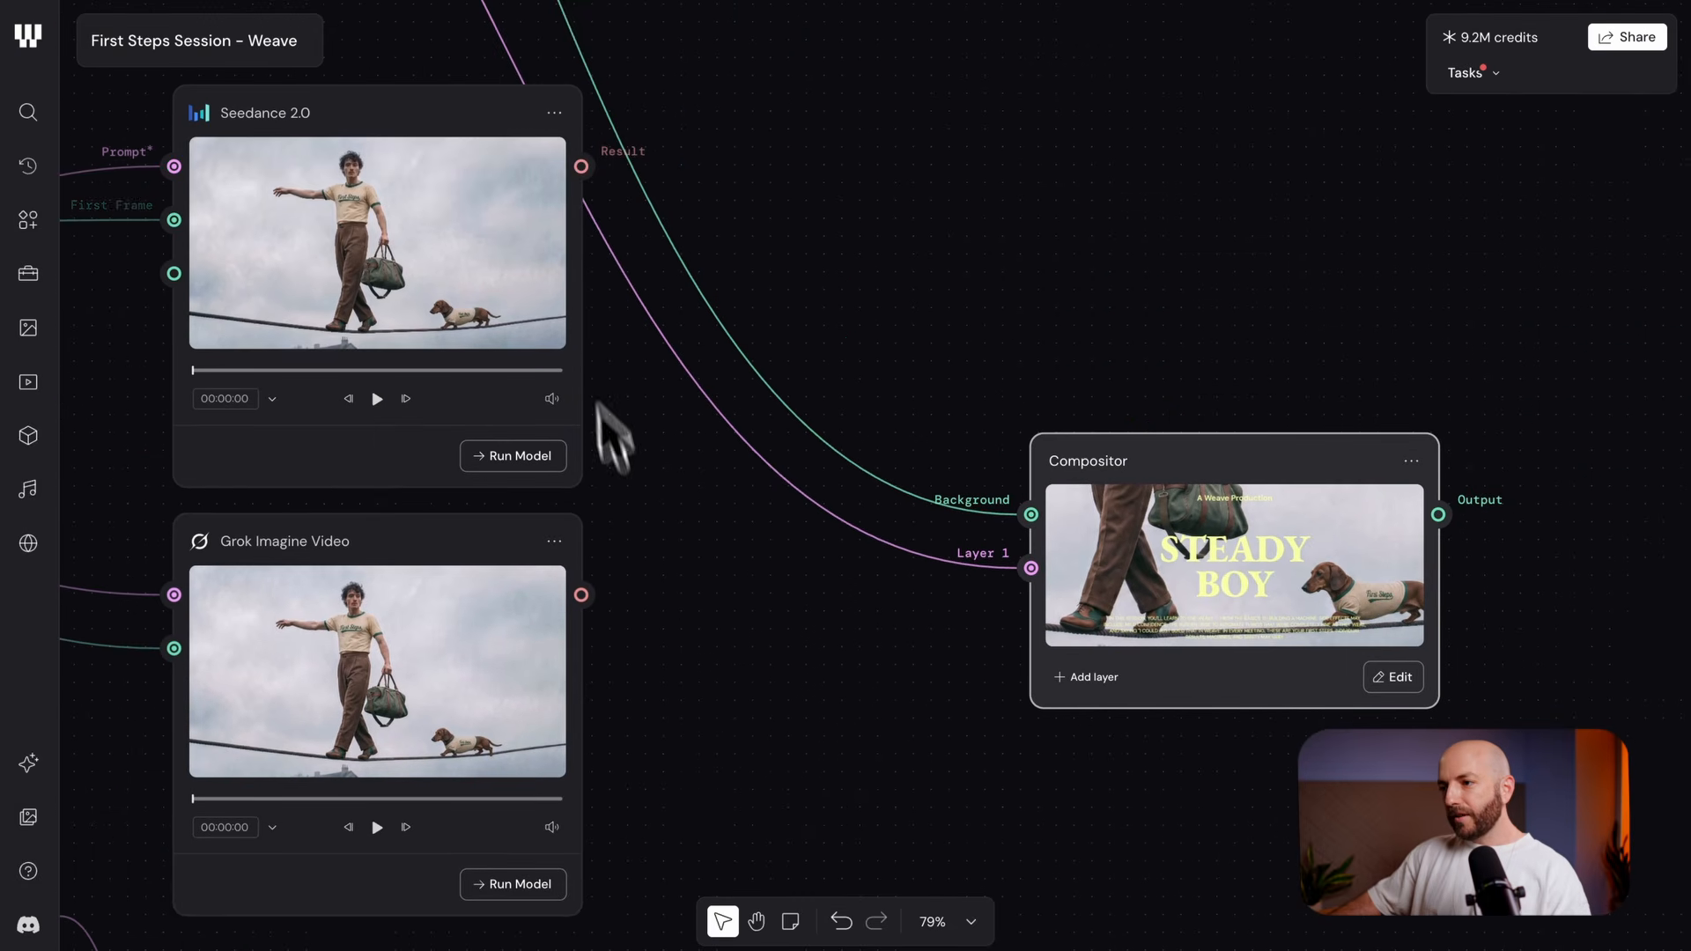
pyautogui.moveTo(582, 168); pyautogui.dragTo(1031, 515)
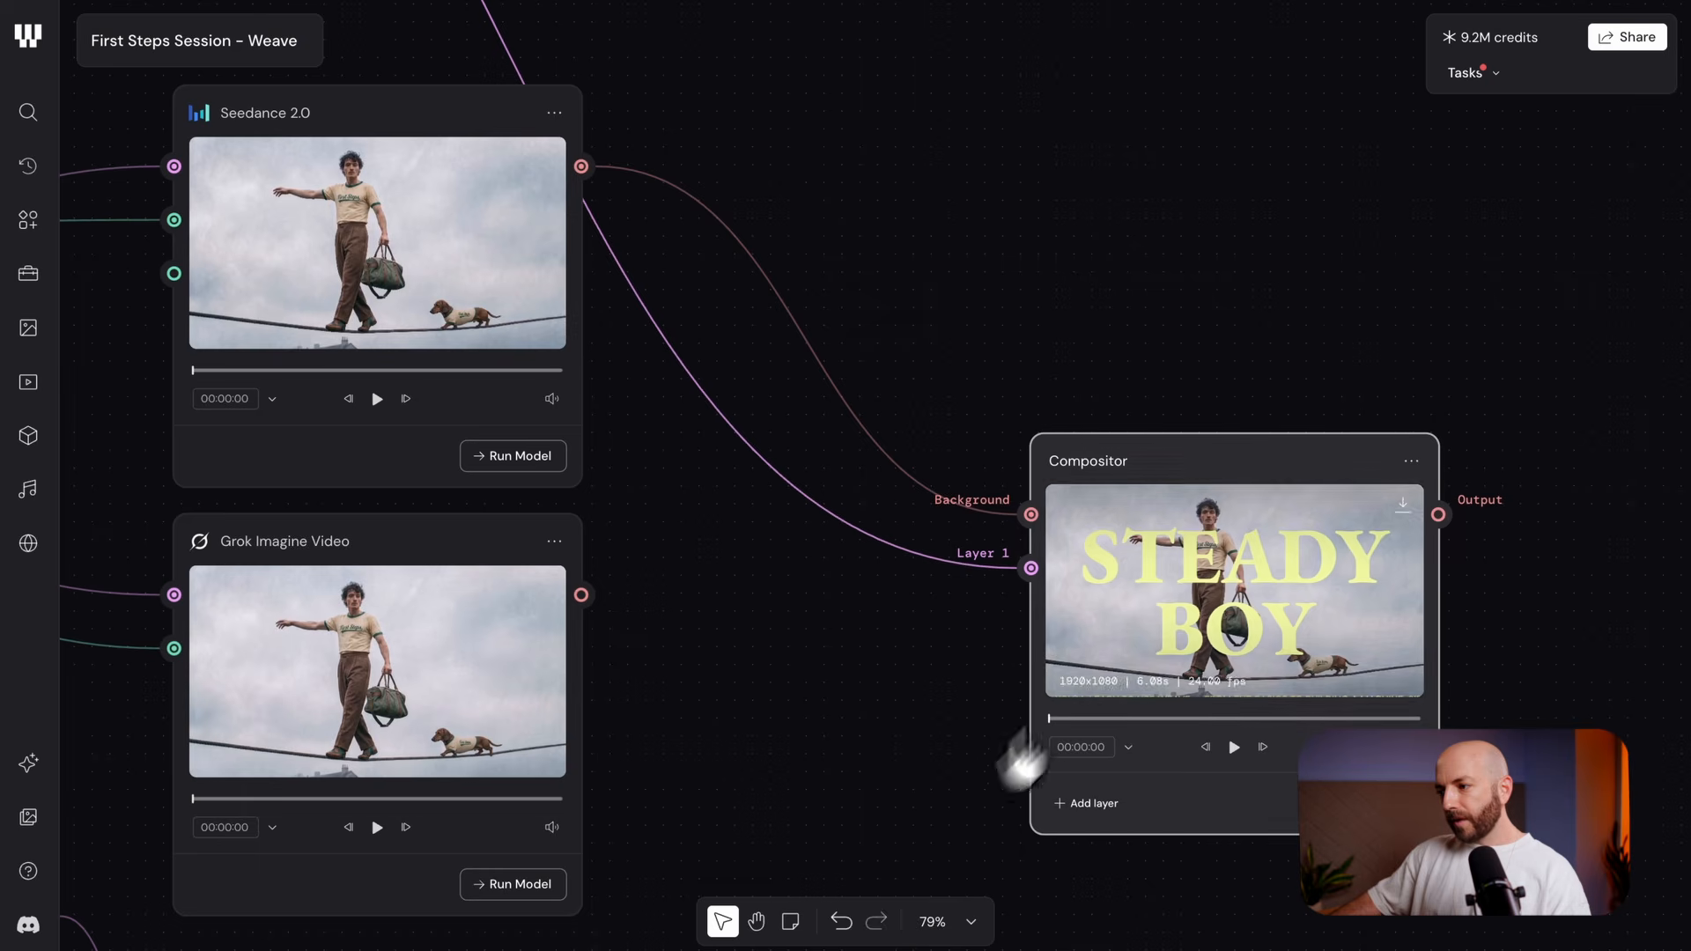
# Connect the closeup Seedance 2.0 video's result to the Compositor as a new Layer 2
pyautogui.moveTo(800, 720); pyautogui.dragTo(754, 479)
pyautogui.scroll(-3, 747, 535)
pyautogui.moveTo(691, 599); pyautogui.dragTo(697, 470)
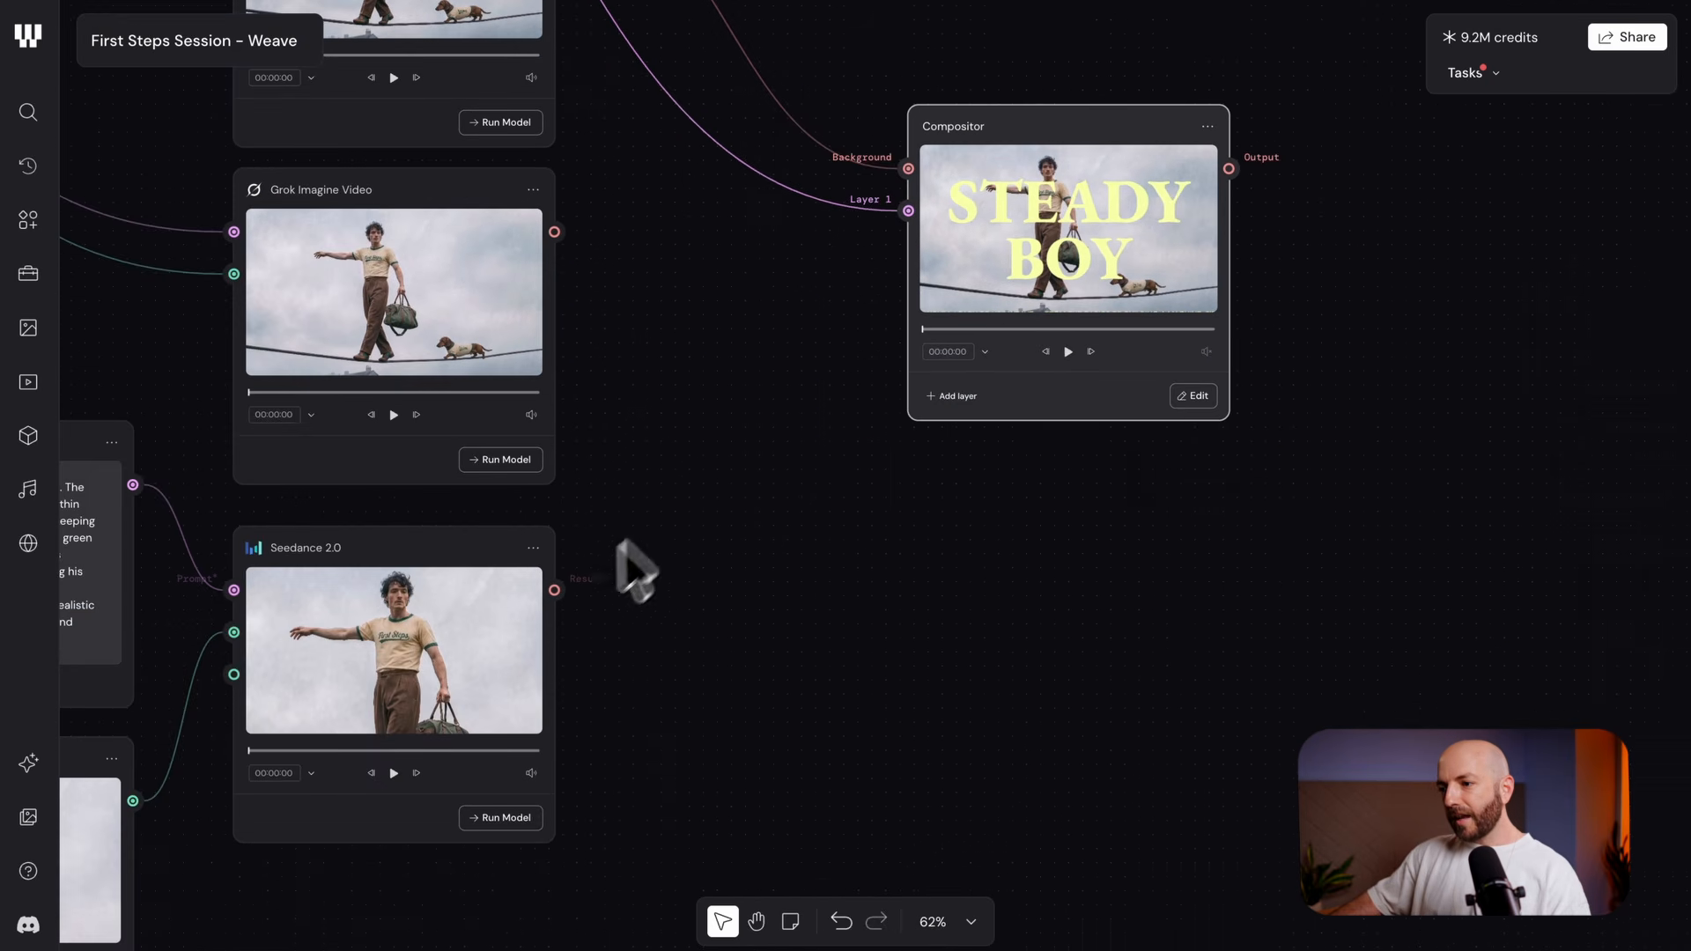
pyautogui.moveTo(551, 592); pyautogui.dragTo(929, 324)
# Connect the MiniMax Music v2.6 output and the sound effects output to the Compositor as two additional audio layers
pyautogui.moveTo(793, 566); pyautogui.dragTo(774, 460)
pyautogui.scroll(-3, 774, 467)
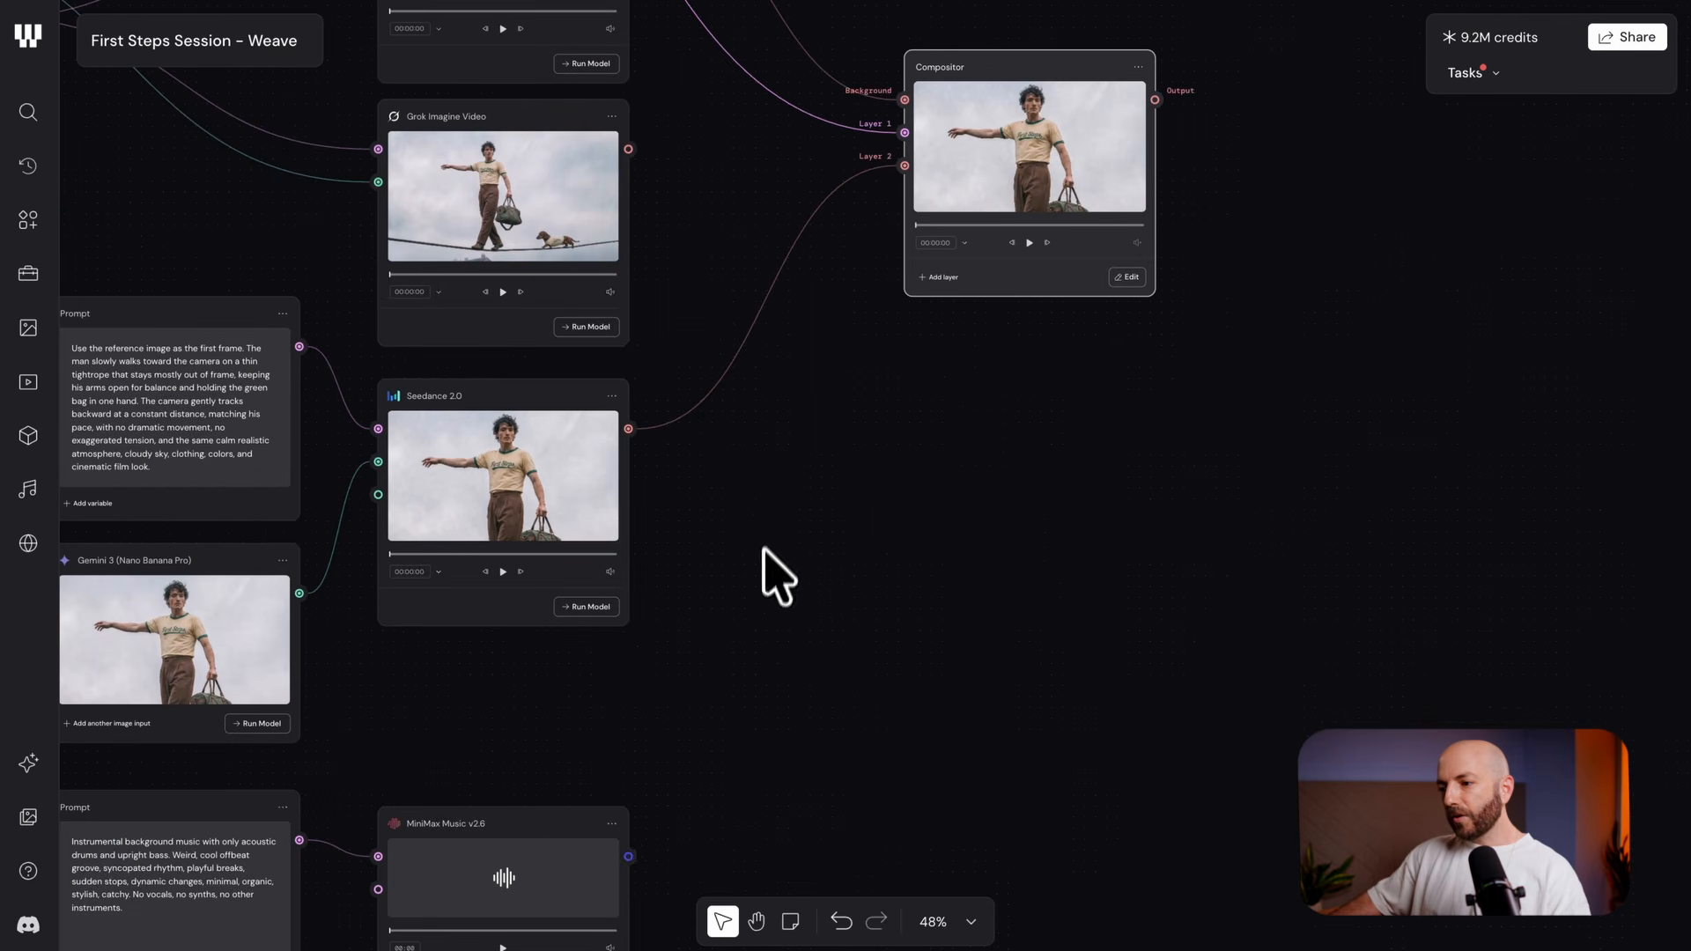
pyautogui.moveTo(629, 858); pyautogui.dragTo(922, 222)
pyautogui.scroll(-3, 880, 517)
pyautogui.moveTo(638, 885); pyautogui.dragTo(828, 480)
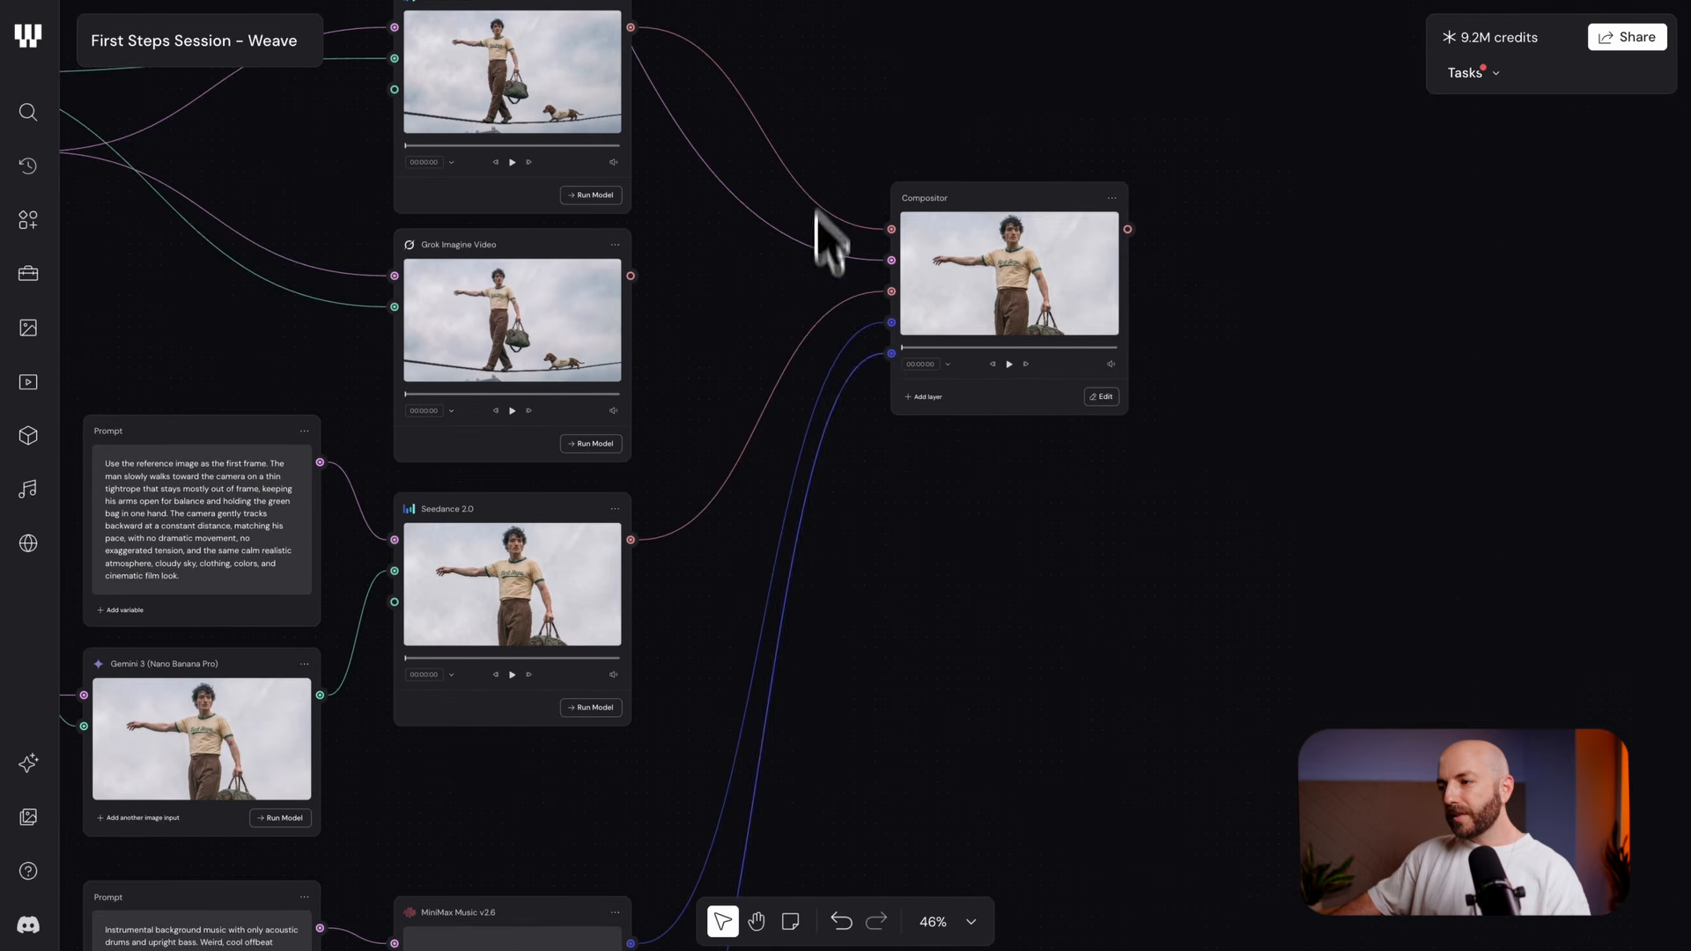
pyautogui.moveTo(1035, 188); pyautogui.dragTo(1081, 280)
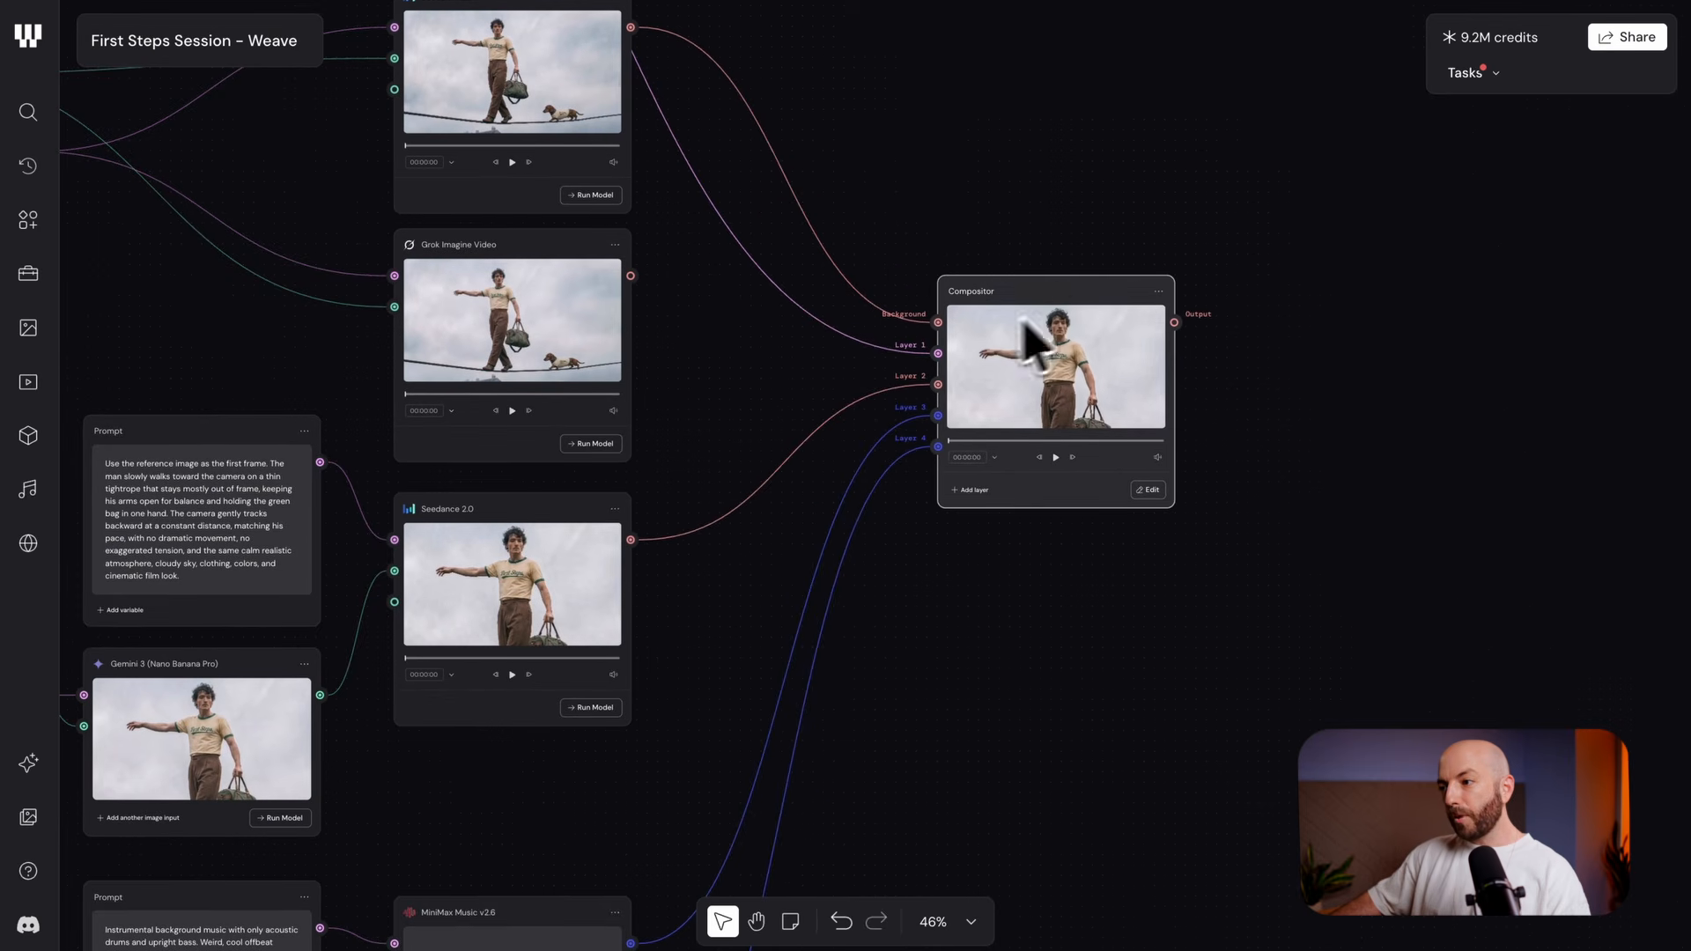
pyautogui.moveTo(1023, 593); pyautogui.dragTo(1117, 348)
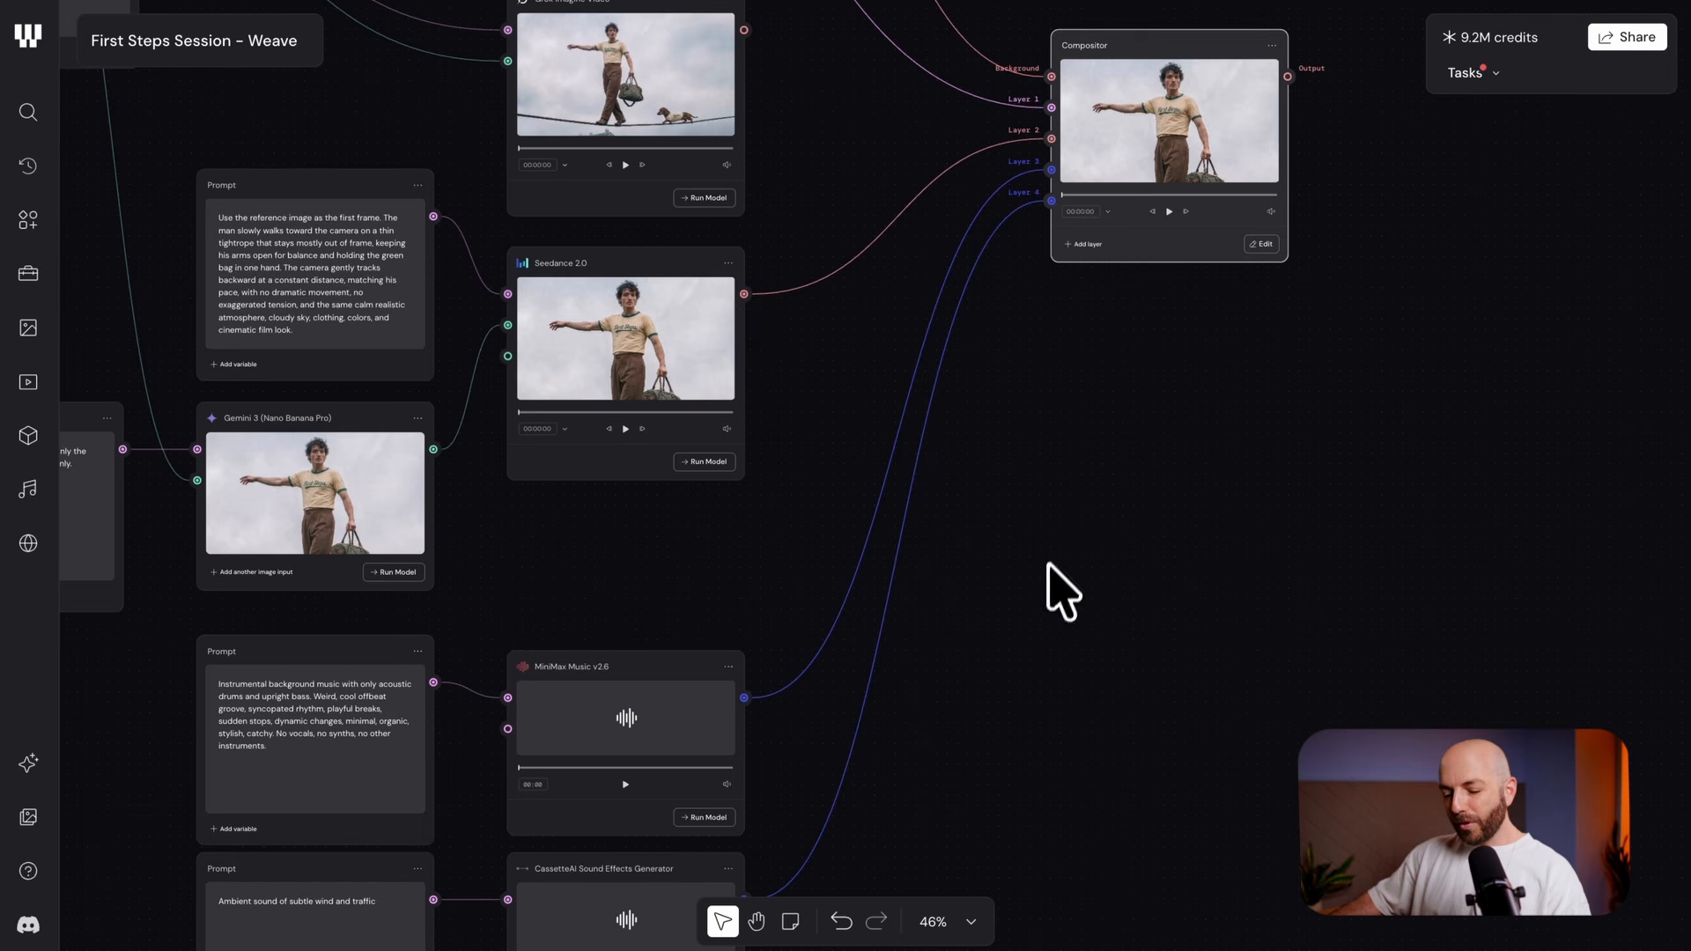
pyautogui.hotkey('ctrl', 'z')
pyautogui.hotkey('ctrl', 'z')
# Connect the CassetteAI Sound Effects Generator's audio output to the Compositor node as Layer 4
pyautogui.moveTo(1014, 617); pyautogui.dragTo(998, 542)
pyautogui.scroll(-3, 944, 581)
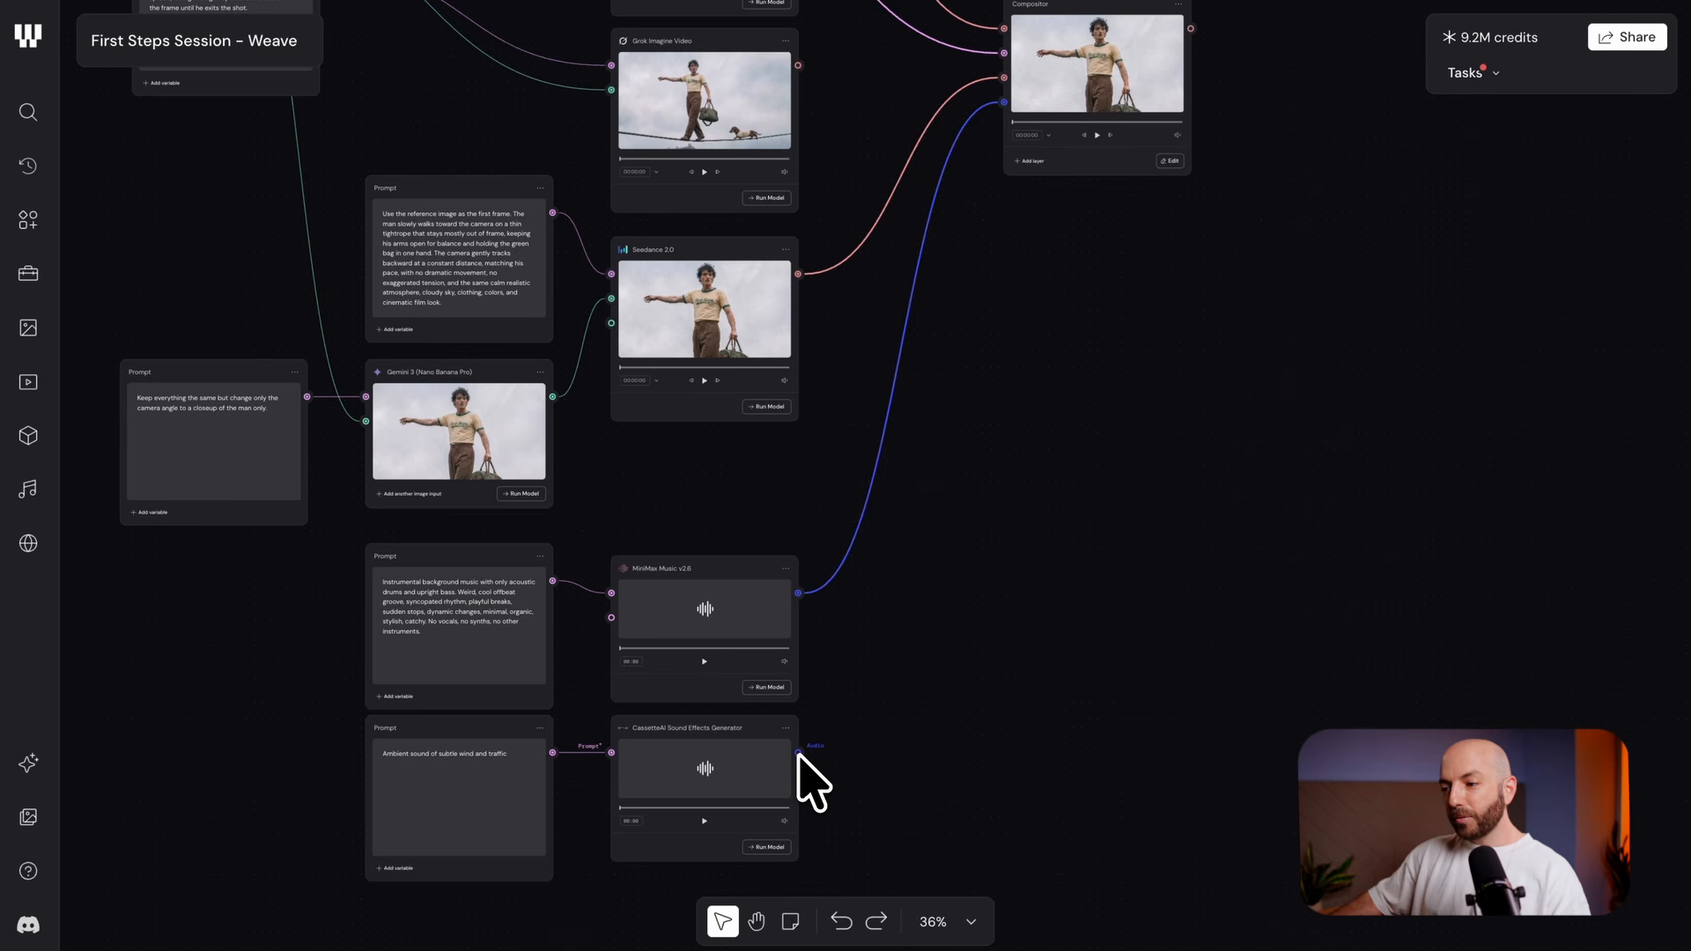
pyautogui.moveTo(798, 753); pyautogui.dragTo(1073, 97)
pyautogui.scroll(6, 1027, 124)
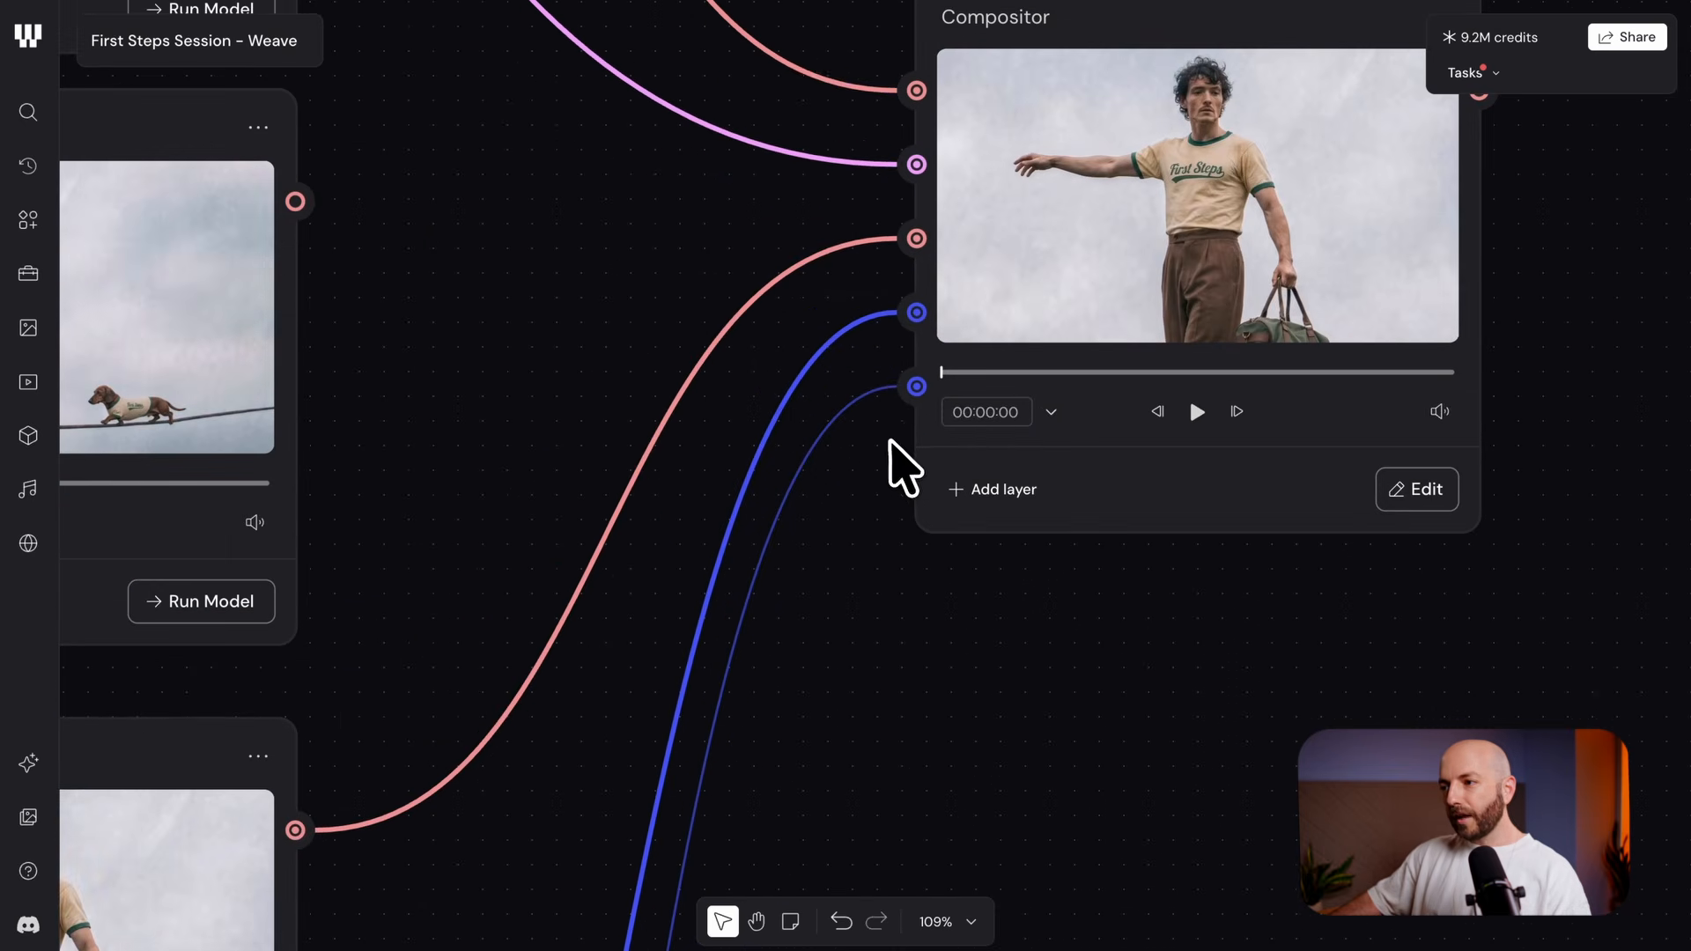
# Check the Compositor node's background and layer connections and open its timeline editor
pyautogui.scroll(2, 912, 435)
pyautogui.moveTo(869, 511); pyautogui.dragTo(849, 576)
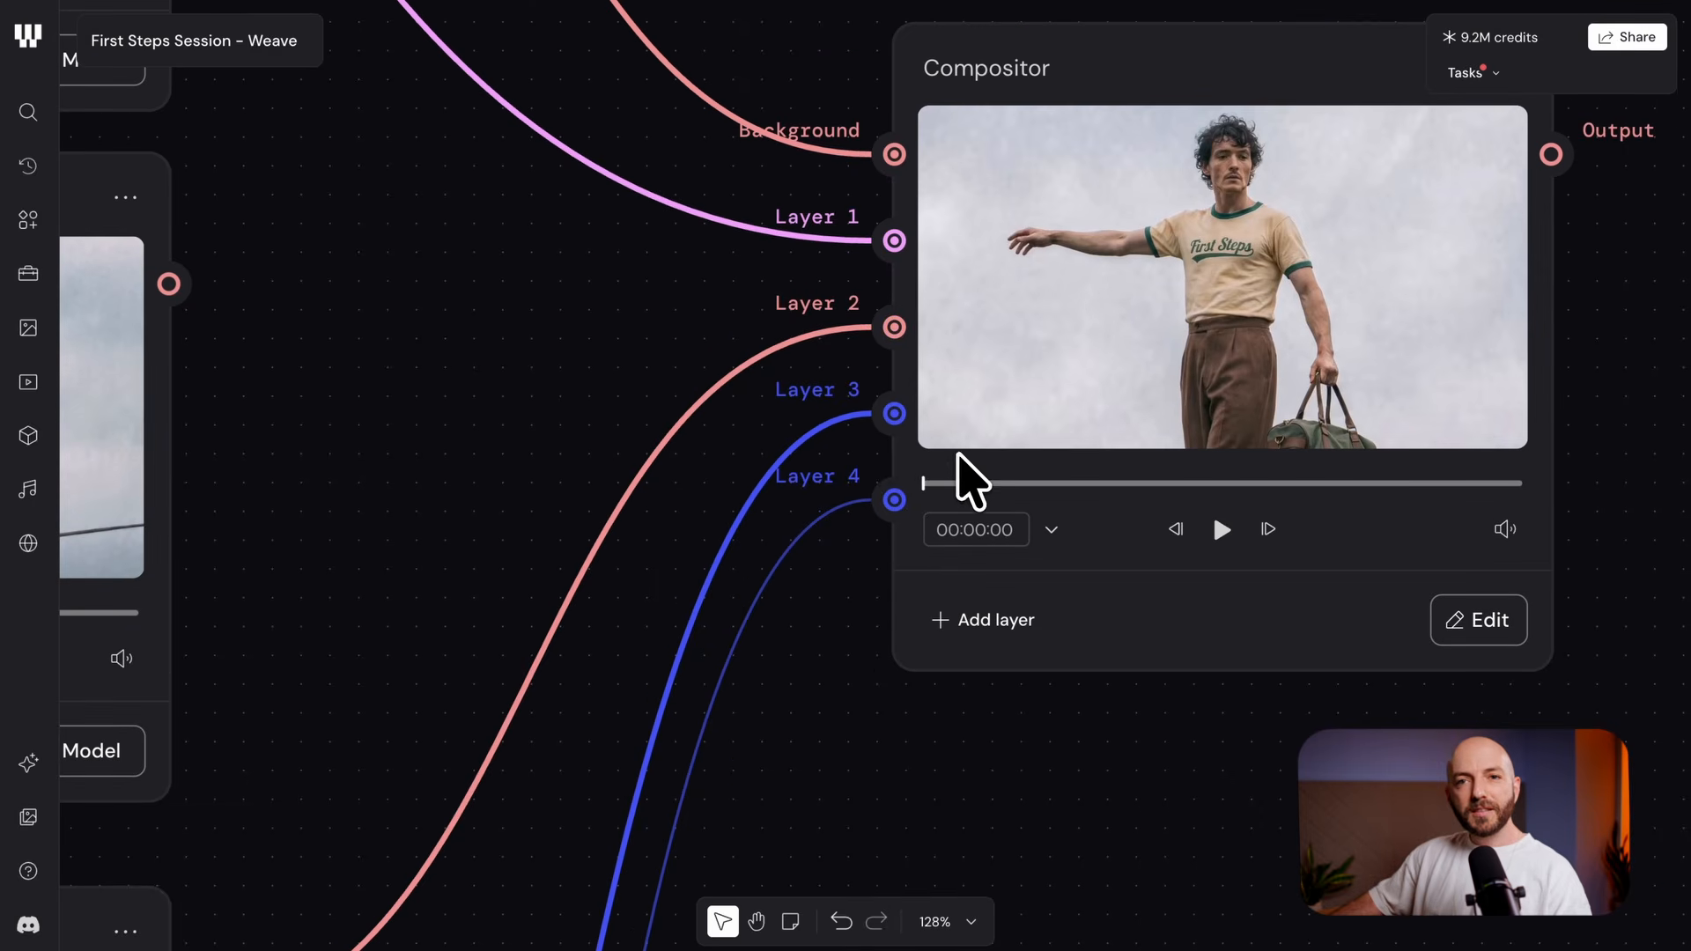
pyautogui.moveTo(1093, 614); pyautogui.dragTo(1097, 675)
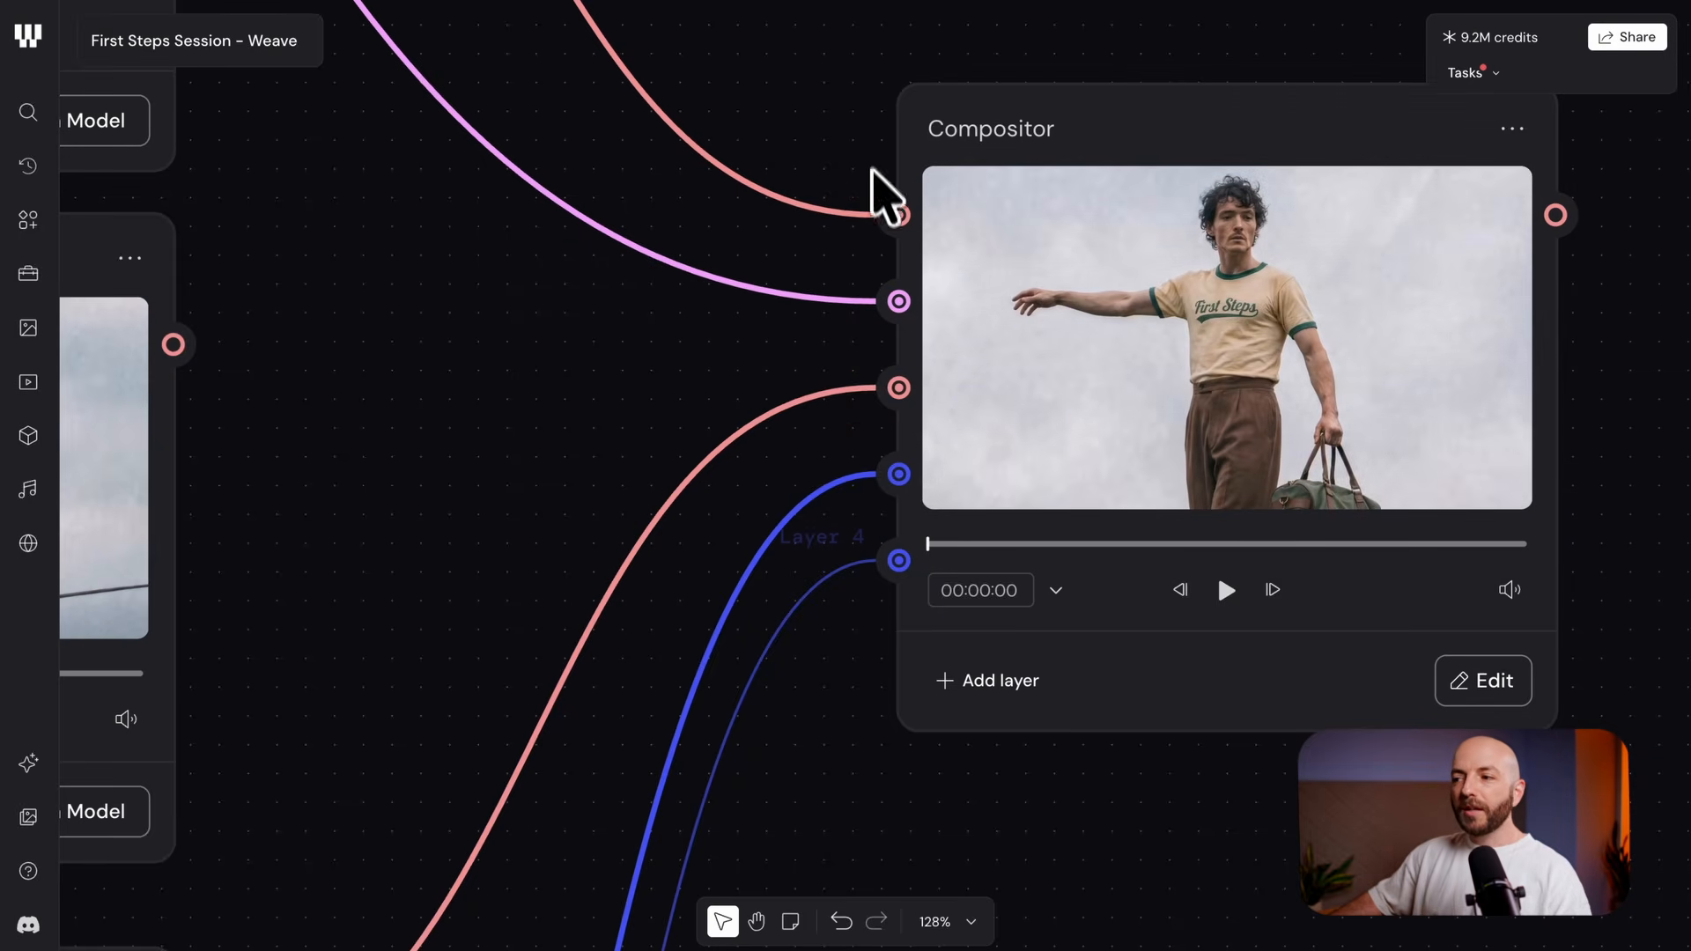
pyautogui.hscroll(2, 1095, 170)
pyautogui.moveTo(1095, 193); pyautogui.dragTo(885, 240)
pyautogui.hscroll(2, 1295, 291)
pyautogui.scroll(-2, 1295, 291)
pyautogui.scroll(3, 1268, 295)
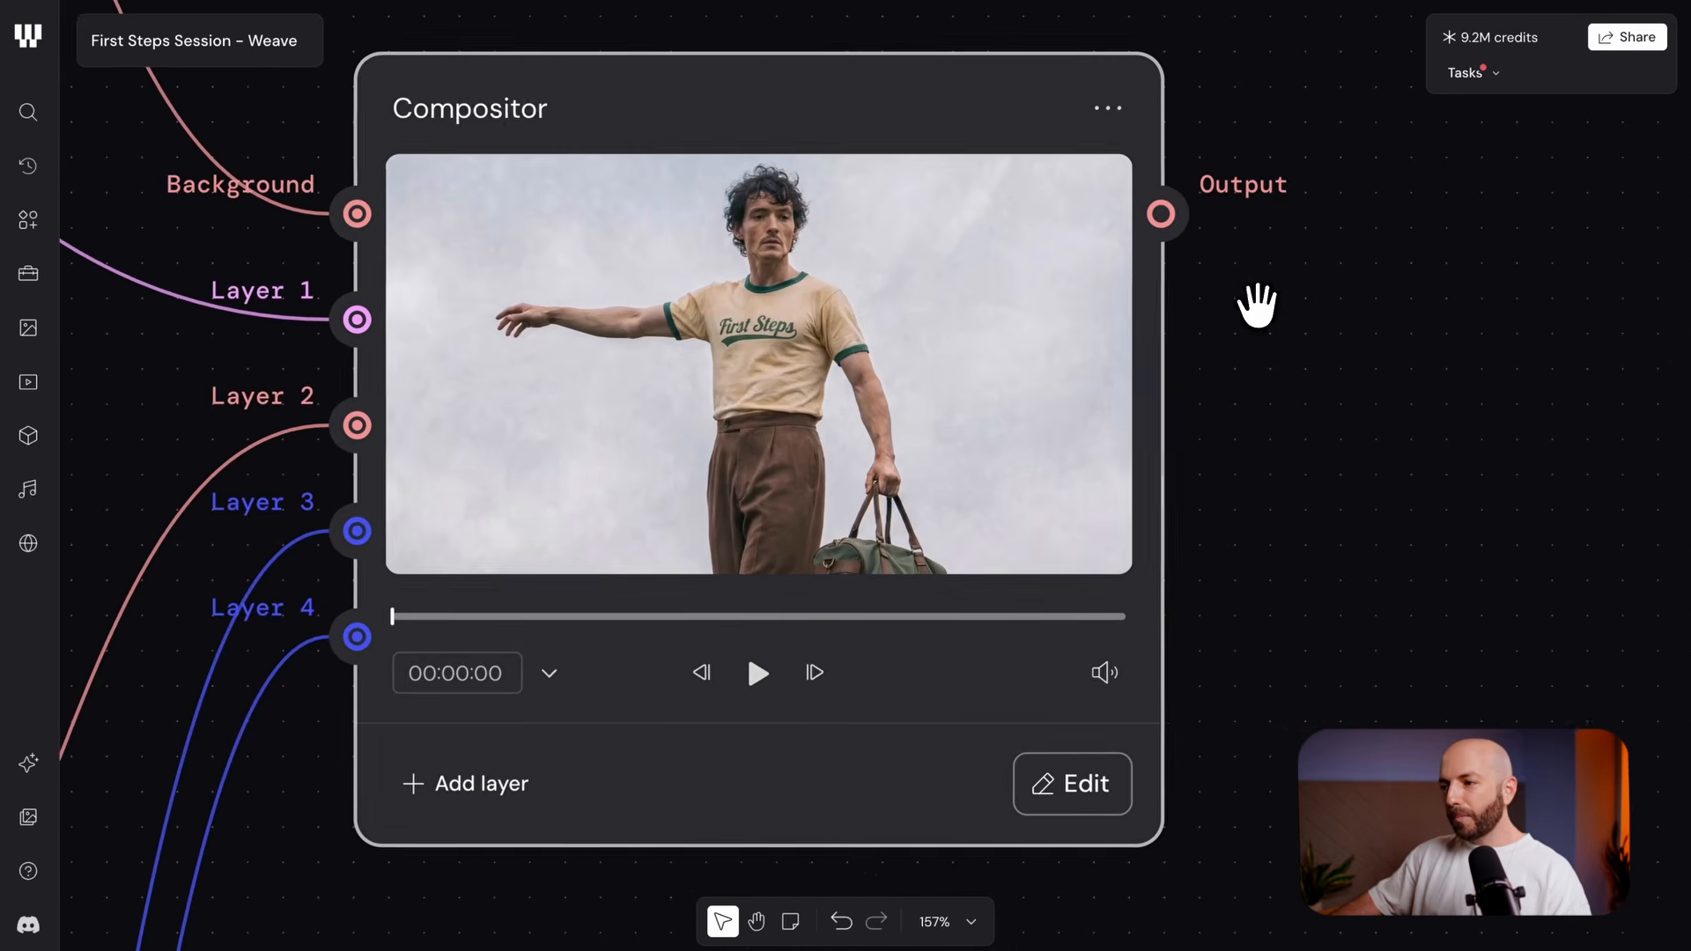
pyautogui.hscroll(-1, 1215, 370)
pyautogui.moveTo(467, 616); pyautogui.dragTo(433, 617)
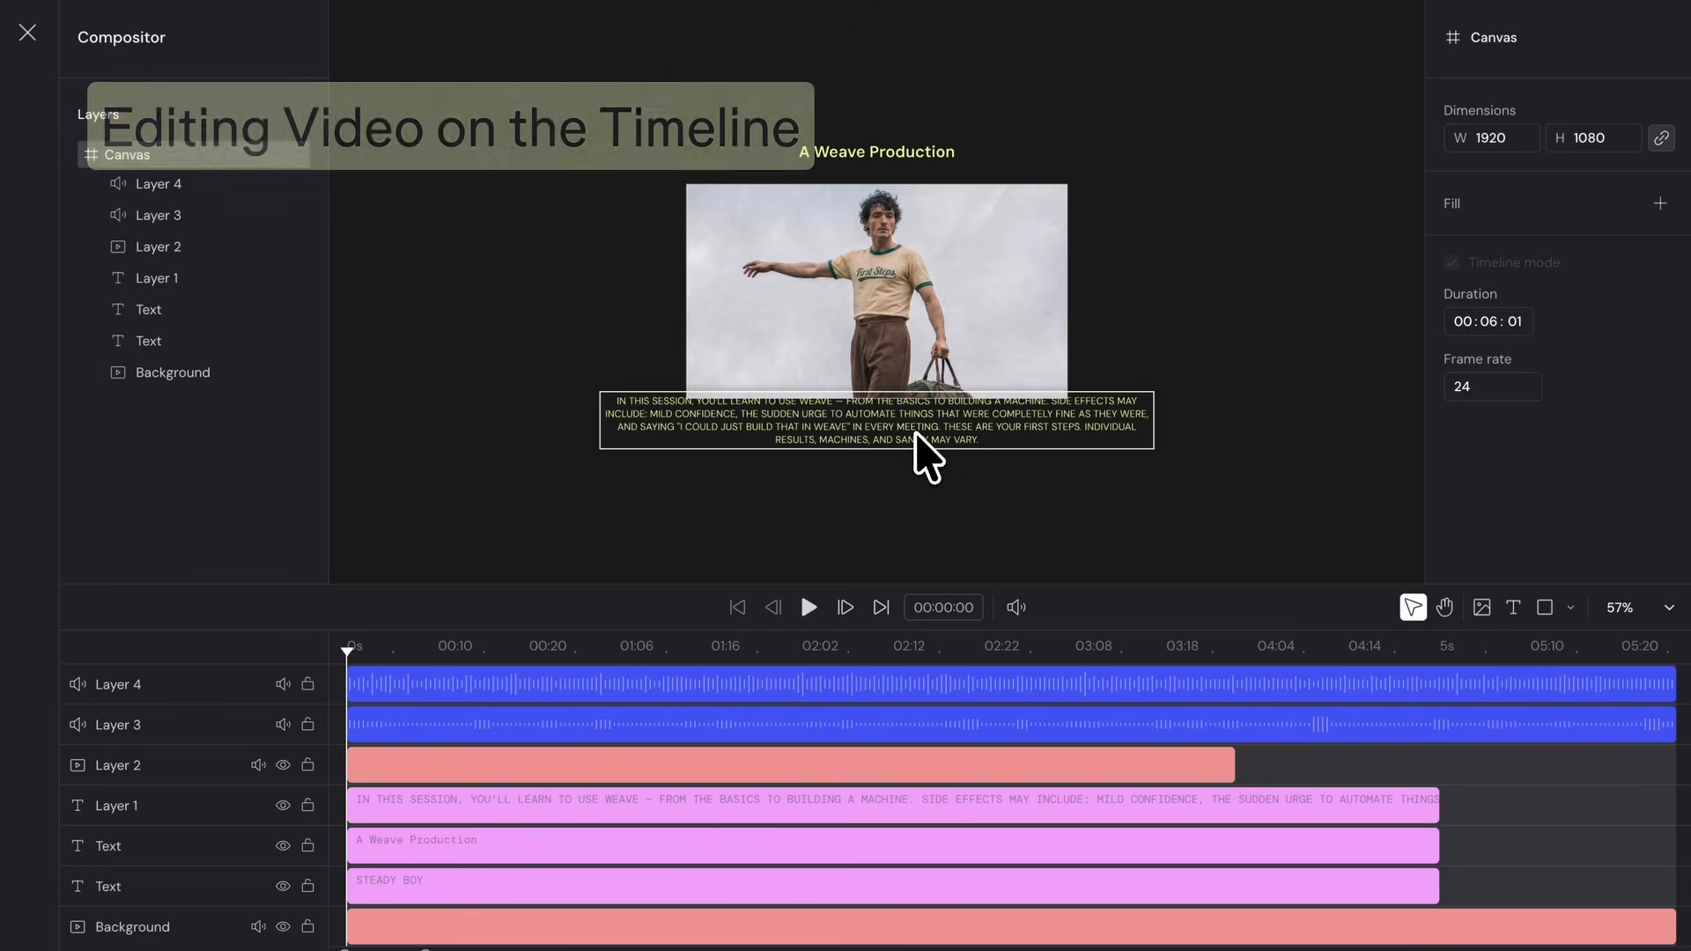
# Move the "A Weave Production" text inside the frame's upper edge, at about Y 440, and nest it under Layer 2 in front of the video
pyautogui.click(930, 449)
pyautogui.scroll(10, 925, 440)
pyautogui.scroll(-10, 924, 458)
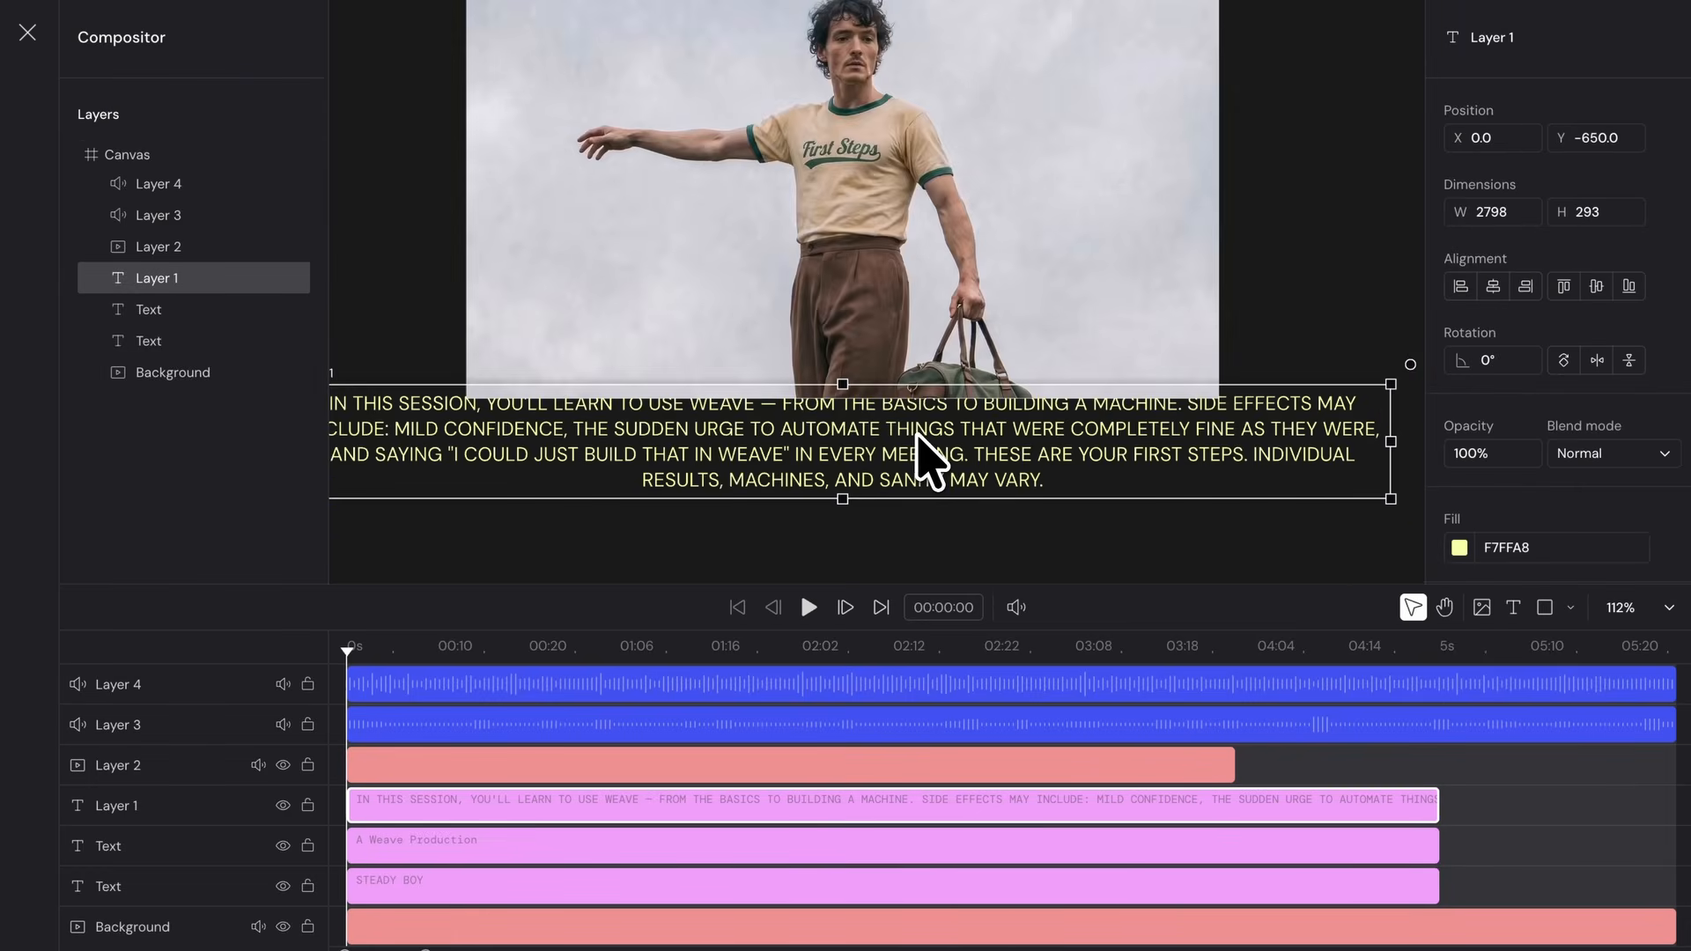
pyautogui.moveTo(920, 88); pyautogui.dragTo(899, 162)
pyautogui.moveTo(406, 841); pyautogui.dragTo(365, 790)
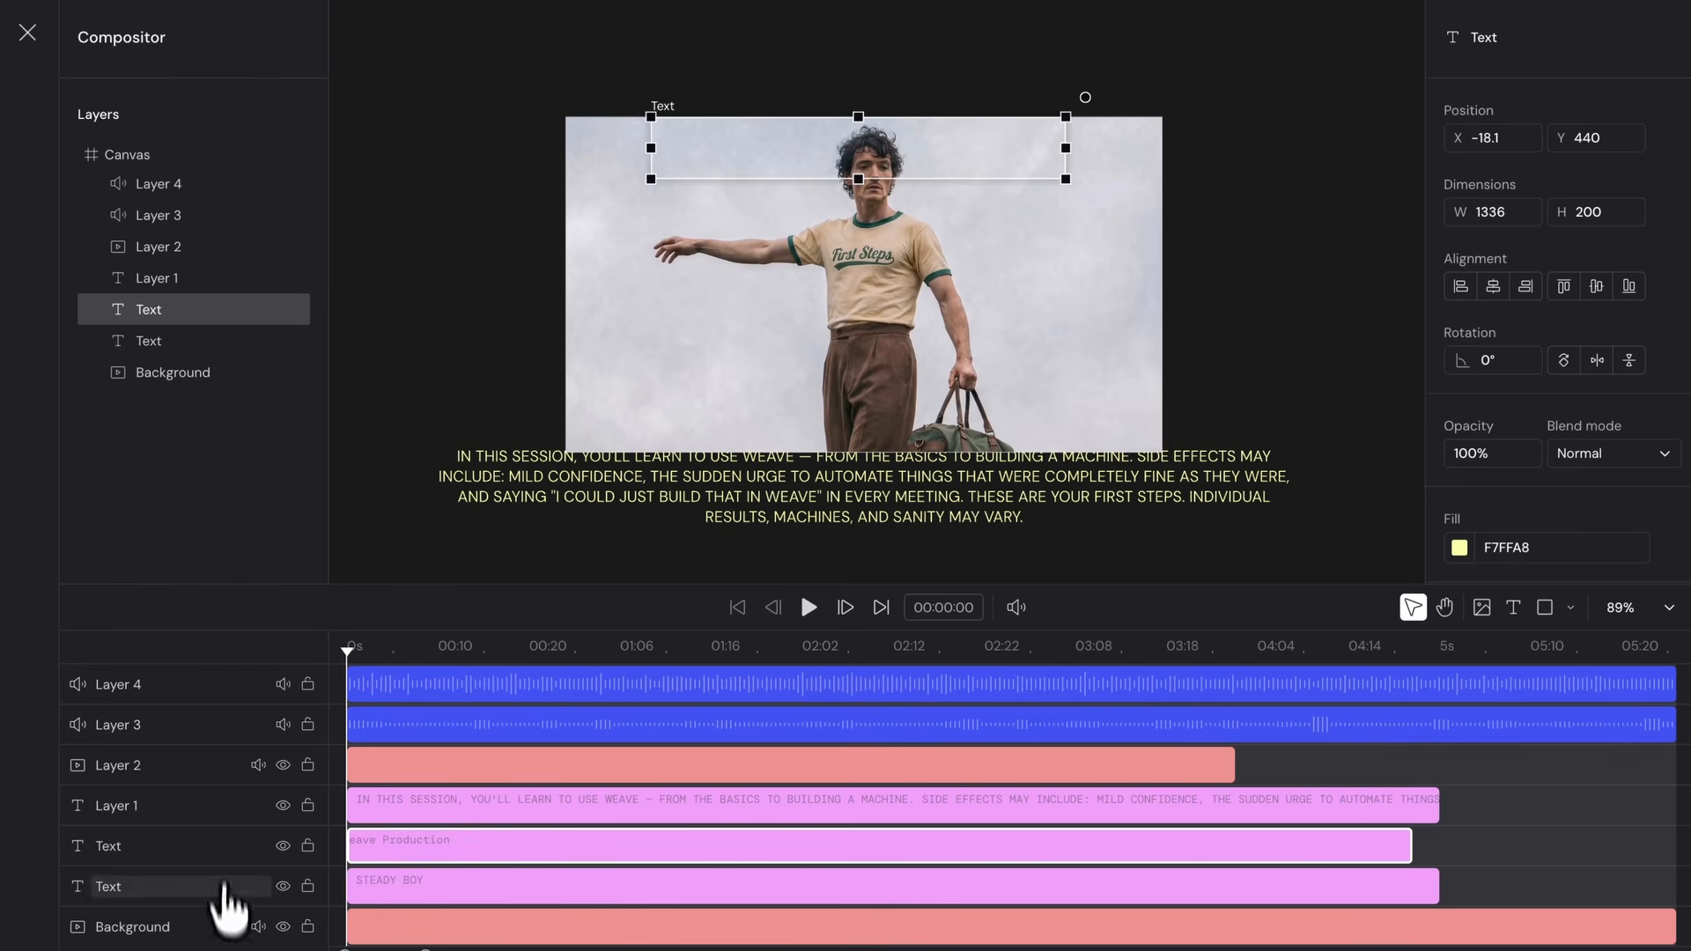
pyautogui.moveTo(208, 841); pyautogui.dragTo(351, 774)
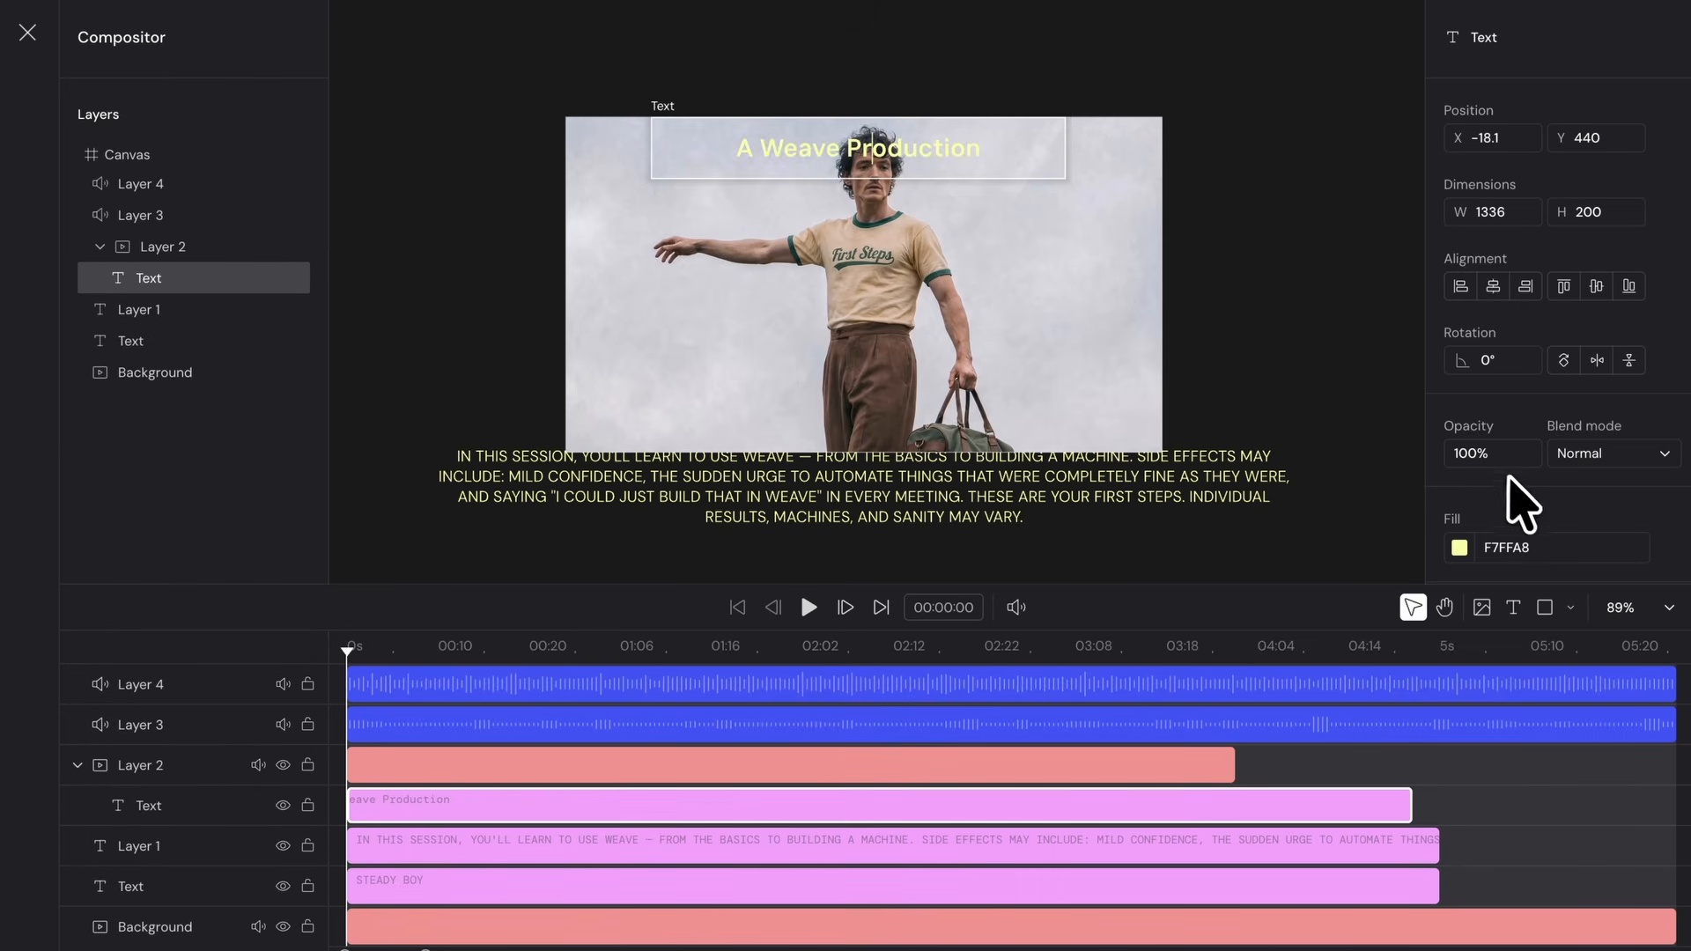
# Set the Layer 1 text to size 25, fit its box inside the frame's lower area, and nest it under Layer 2
pyautogui.scroll(-5, 1497, 458)
pyautogui.click(1285, 502)
pyautogui.moveTo(1272, 475); pyautogui.dragTo(778, 491)
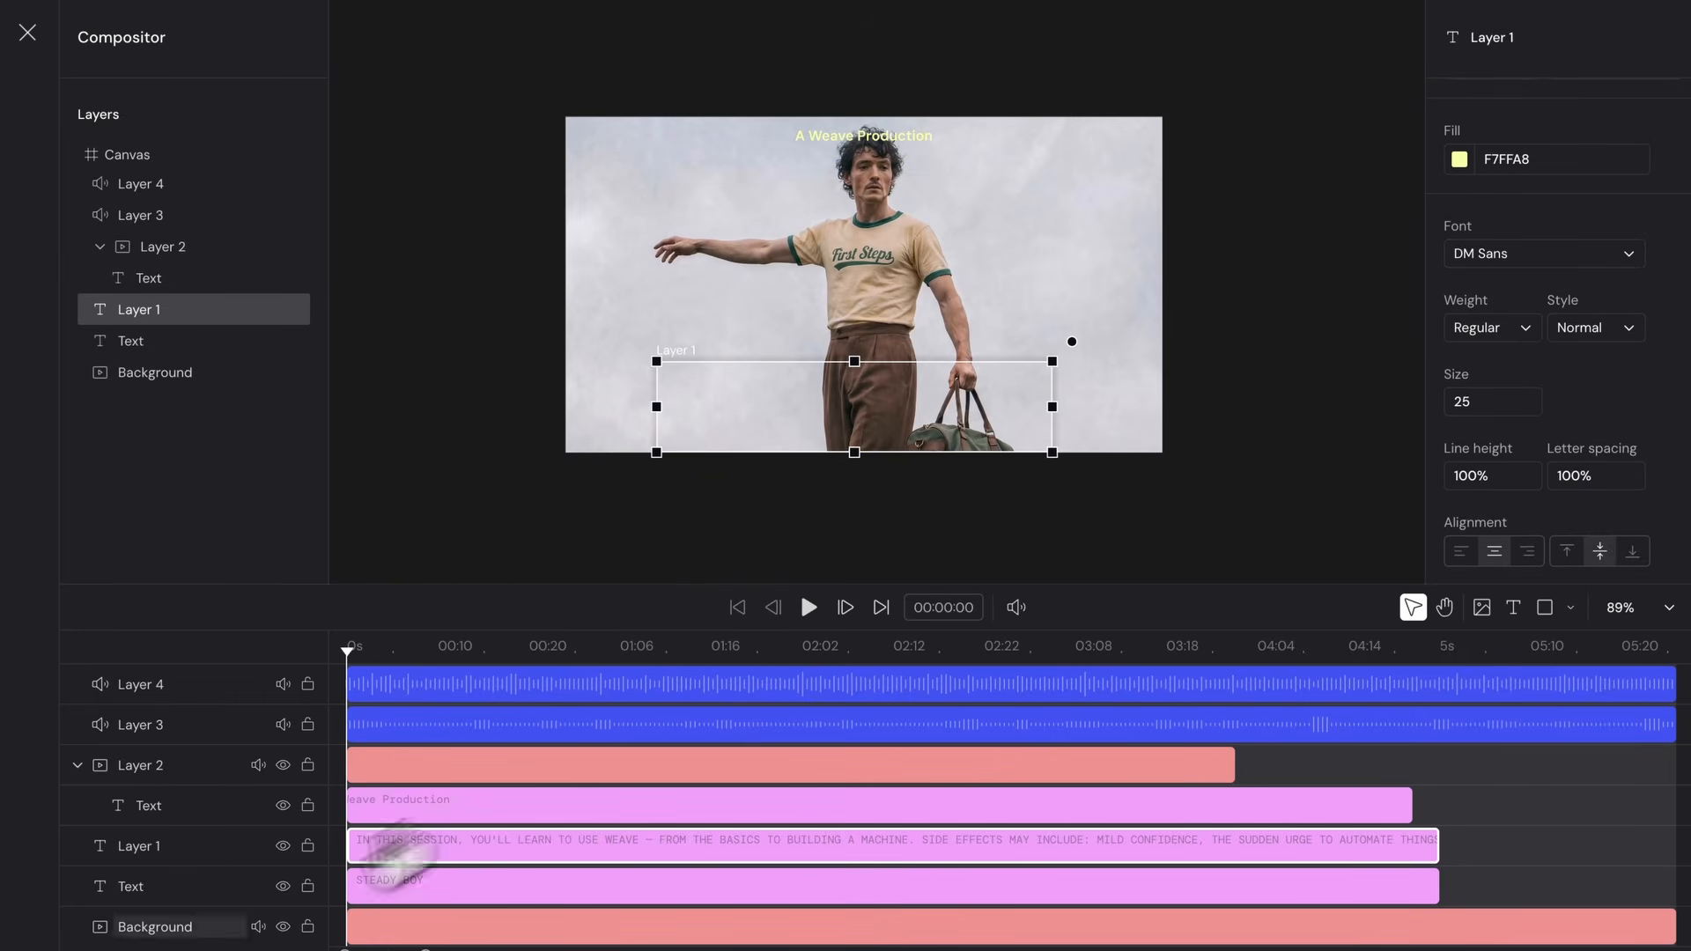
pyautogui.moveTo(163, 847); pyautogui.dragTo(181, 817)
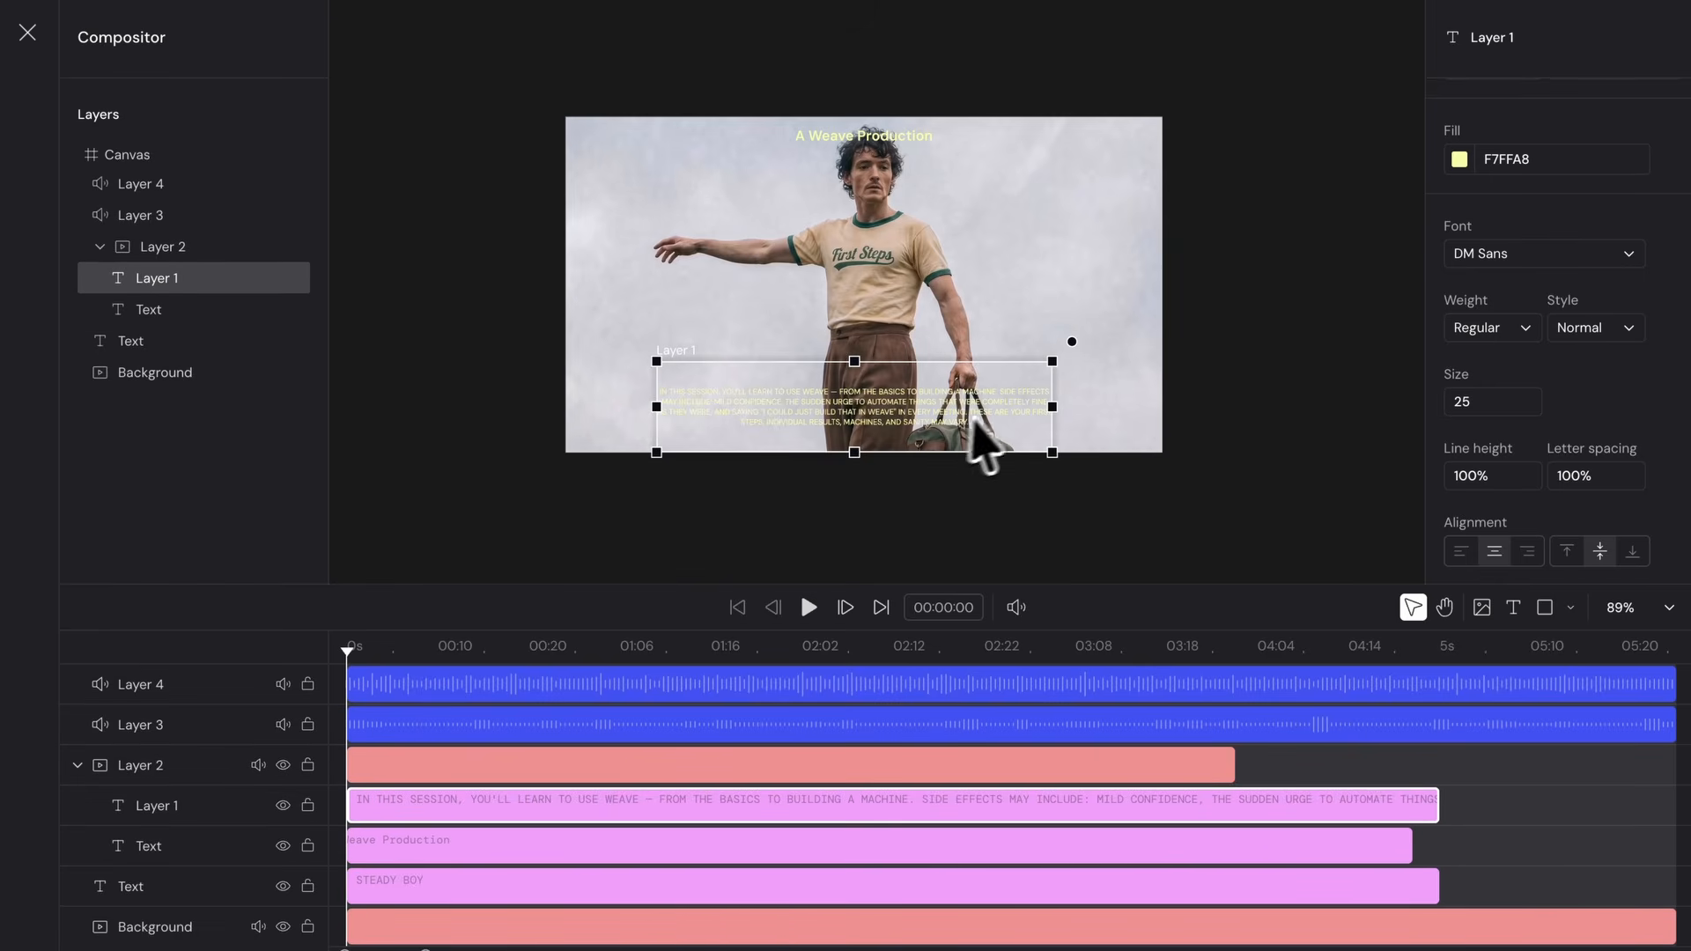
# Widen the Layer 1 text box to about 1487 px and shift it down to about Y -427
pyautogui.moveTo(1053, 407); pyautogui.dragTo(1118, 407)
pyautogui.moveTo(959, 395); pyautogui.dragTo(959, 406)
pyautogui.click(1032, 262)
pyautogui.moveTo(1124, 231)
pyautogui.mouseDown()
pyautogui.moveTo(1015, 268)
pyautogui.moveTo(940, 415)
pyautogui.moveTo(1418, 259)
pyautogui.moveTo(1194, 222)
pyautogui.moveTo(1115, 251)
pyautogui.mouseUp()
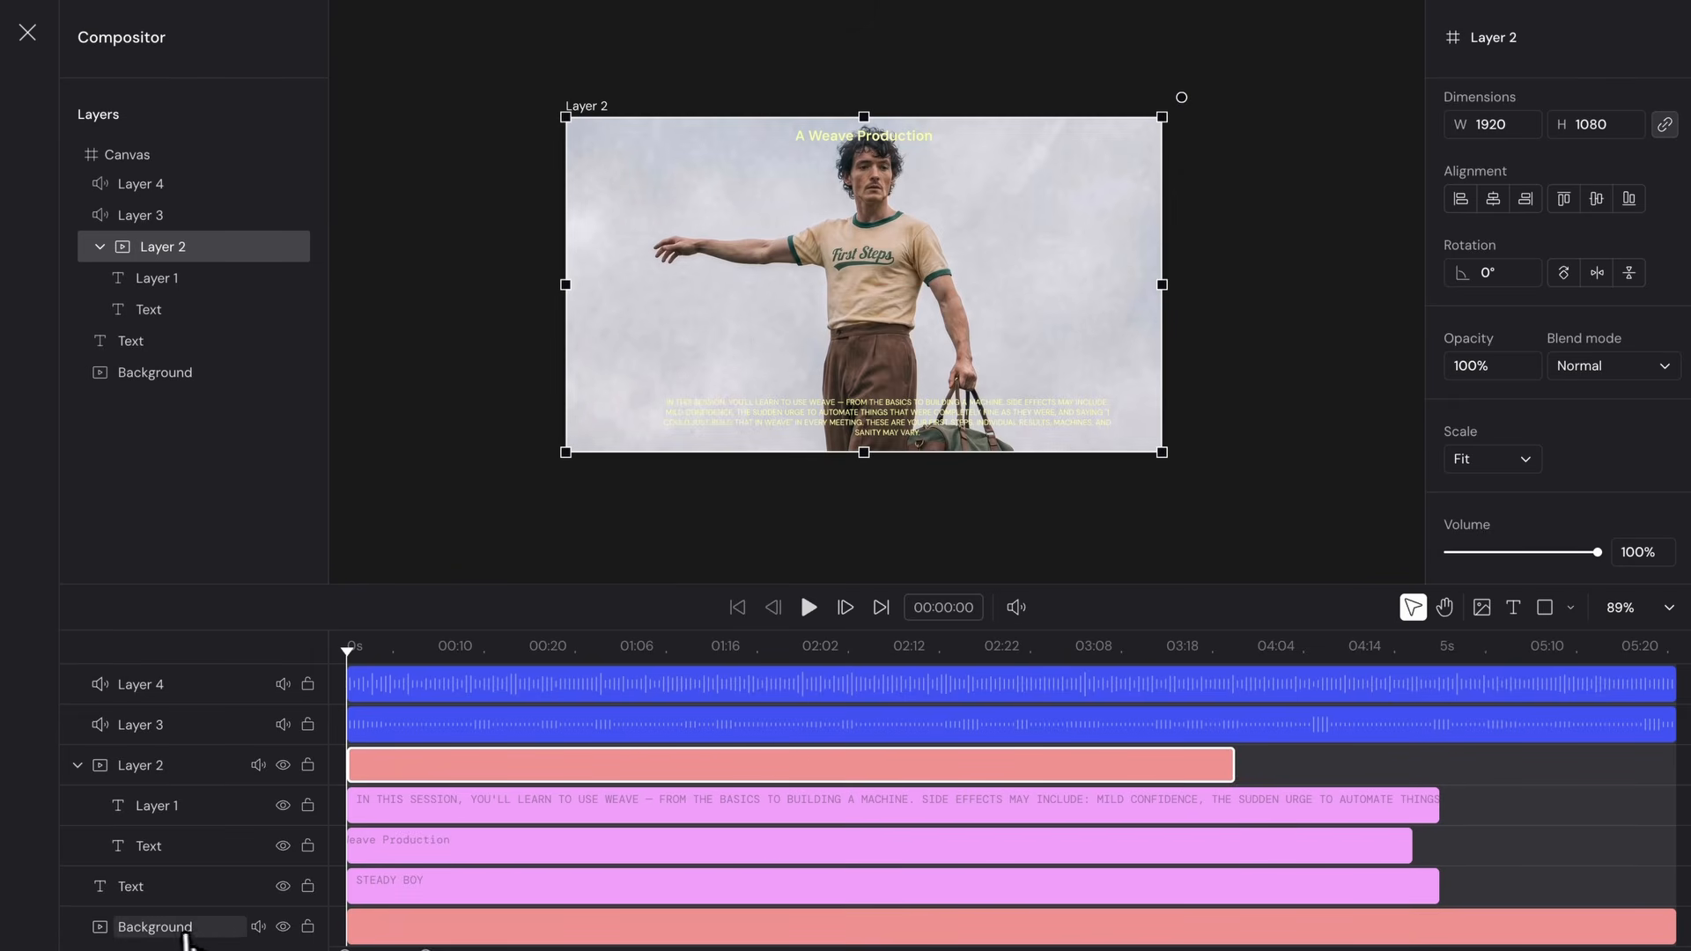
# Place the "STEADY BOY" text layer above Layer 2 and set its font size to 250
pyautogui.moveTo(199, 897); pyautogui.dragTo(234, 773)
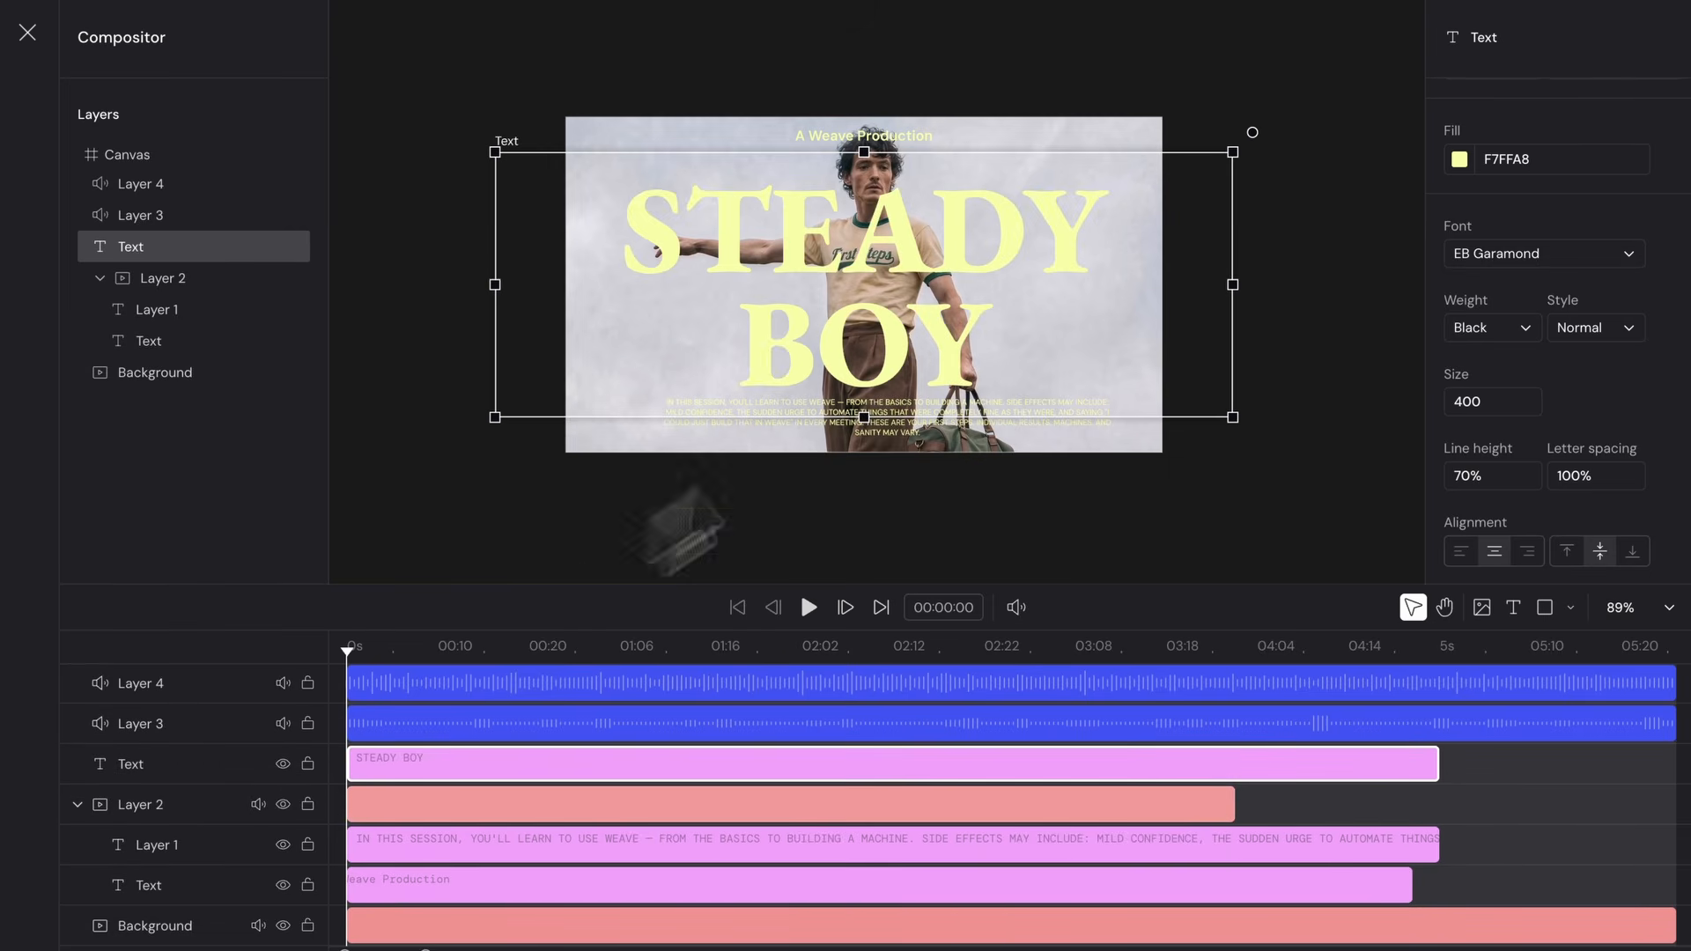
pyautogui.doubleClick(1469, 409)
pyautogui.write('250')
pyautogui.click(1295, 407)
pyautogui.click(1039, 412)
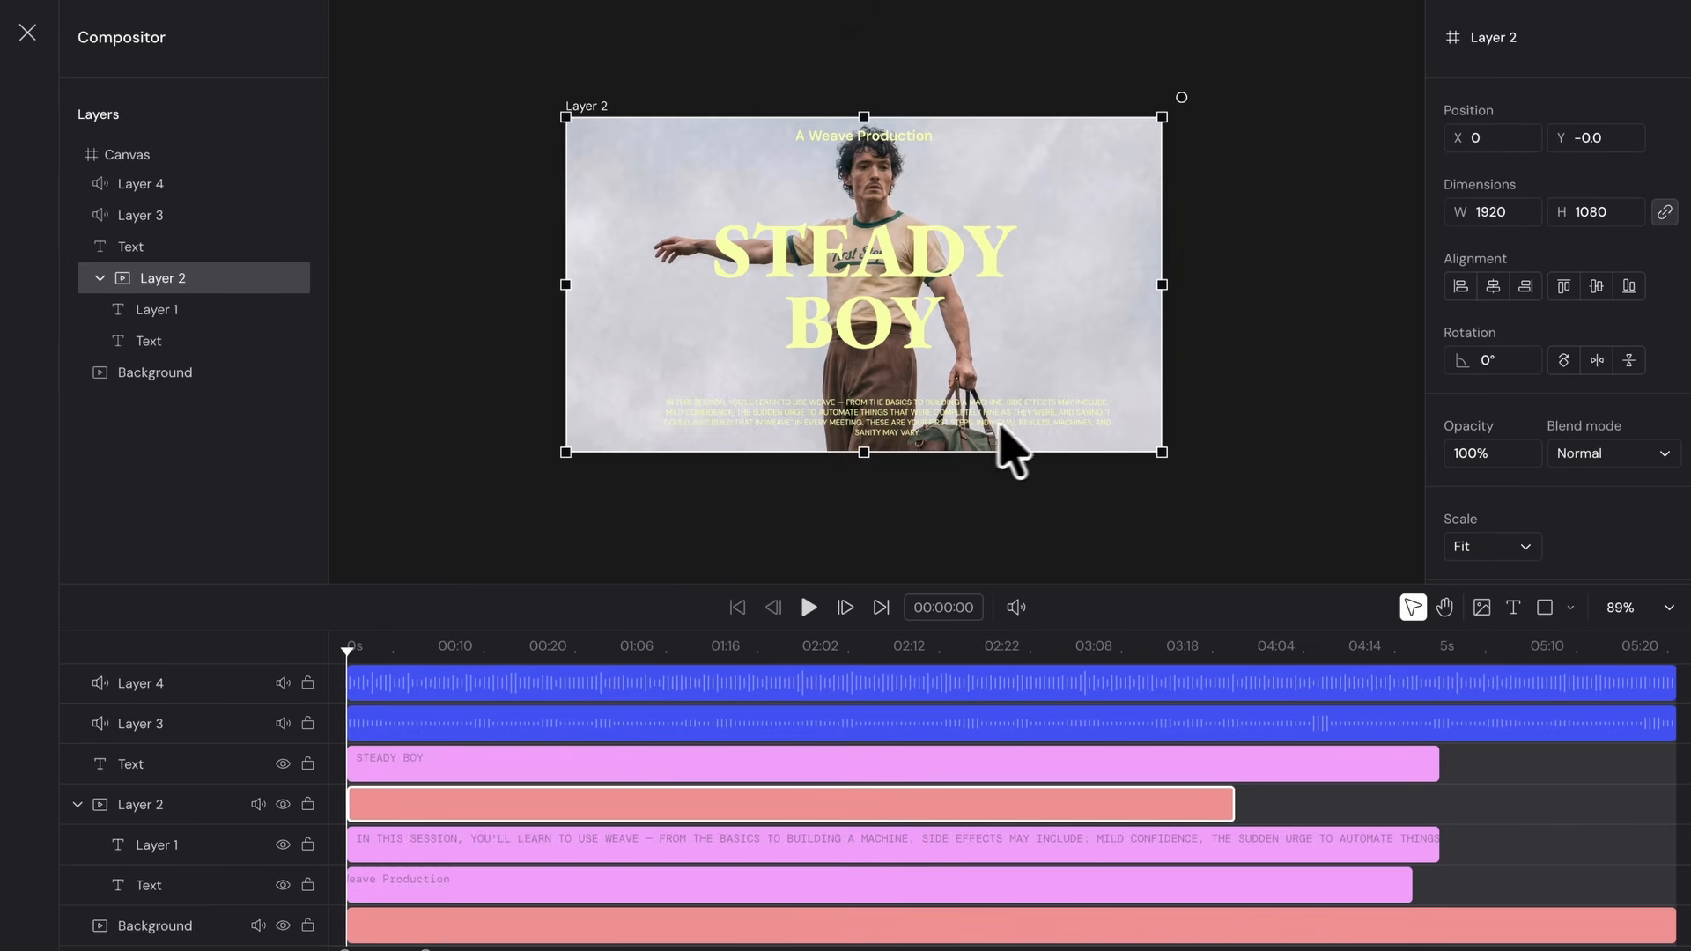
# Inspect the "STEADY BOY" text, Layer 2 and Layer 4 clips on the timeline
pyautogui.click(651, 755)
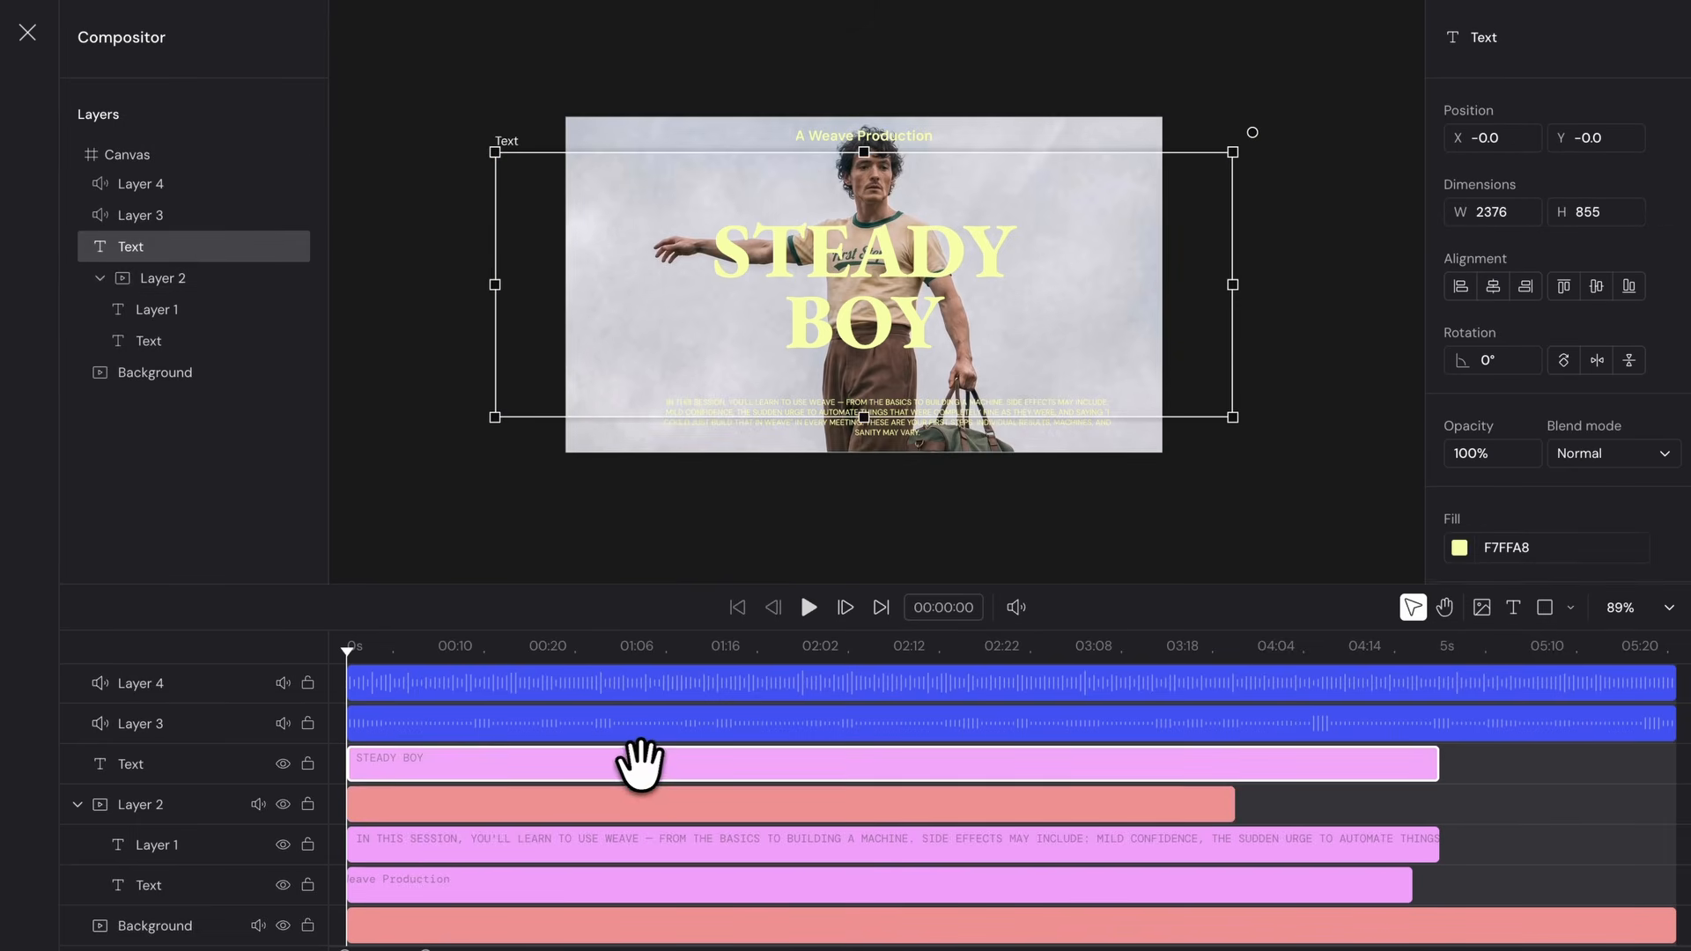
pyautogui.click(580, 794)
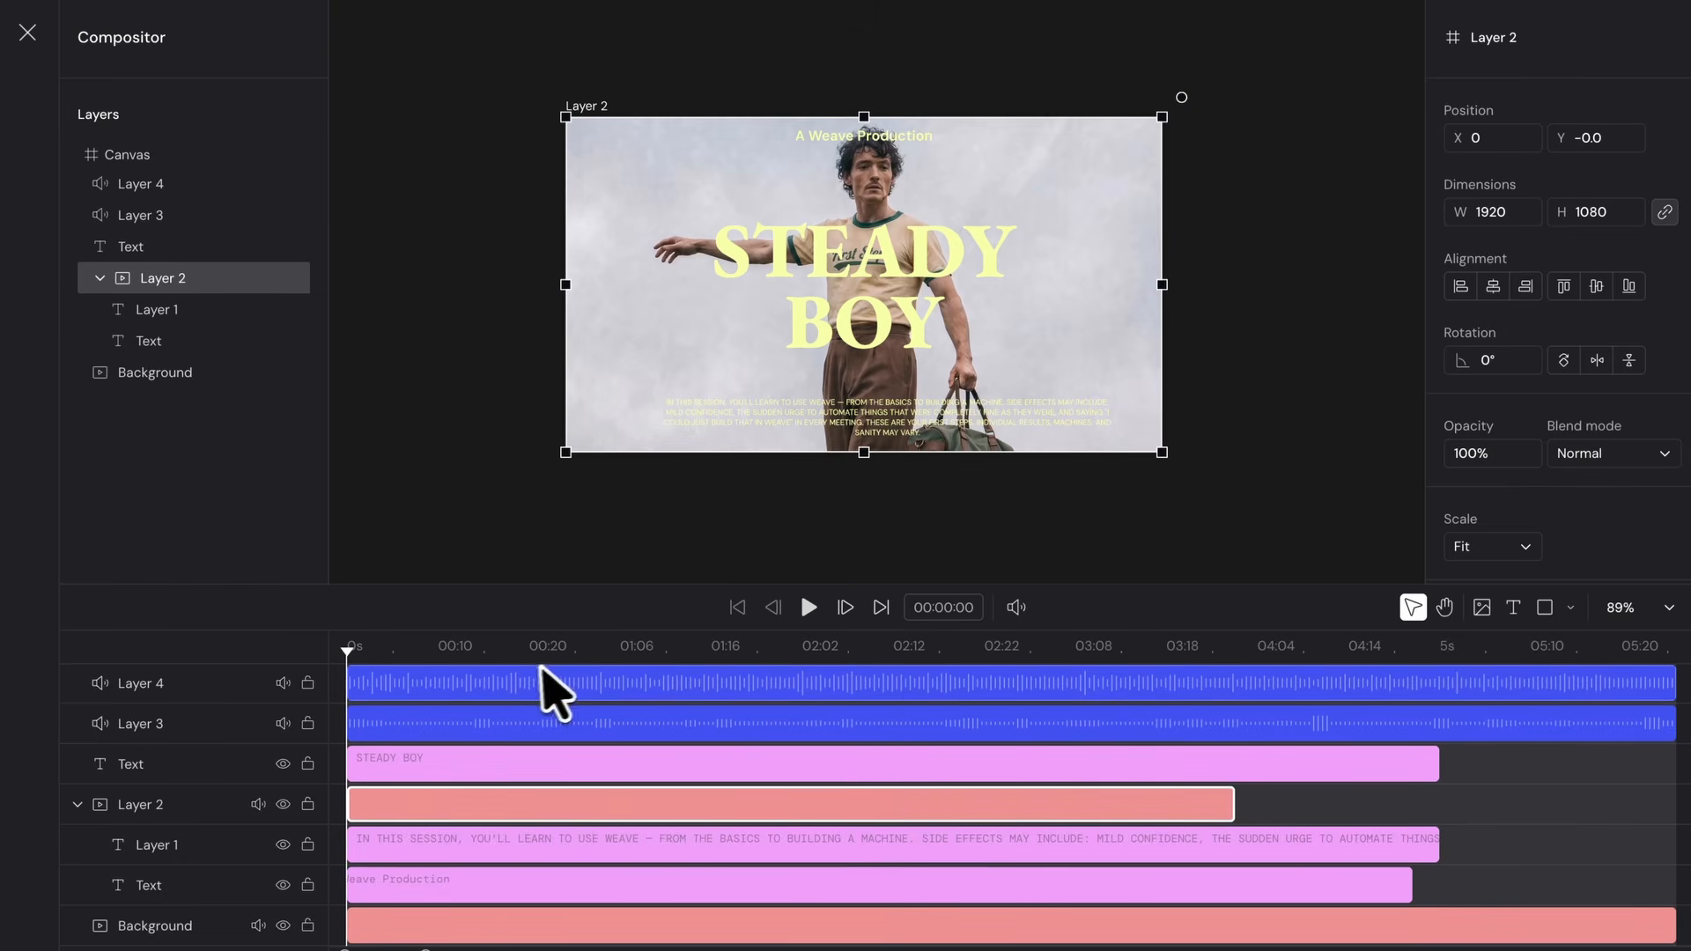
pyautogui.click(418, 669)
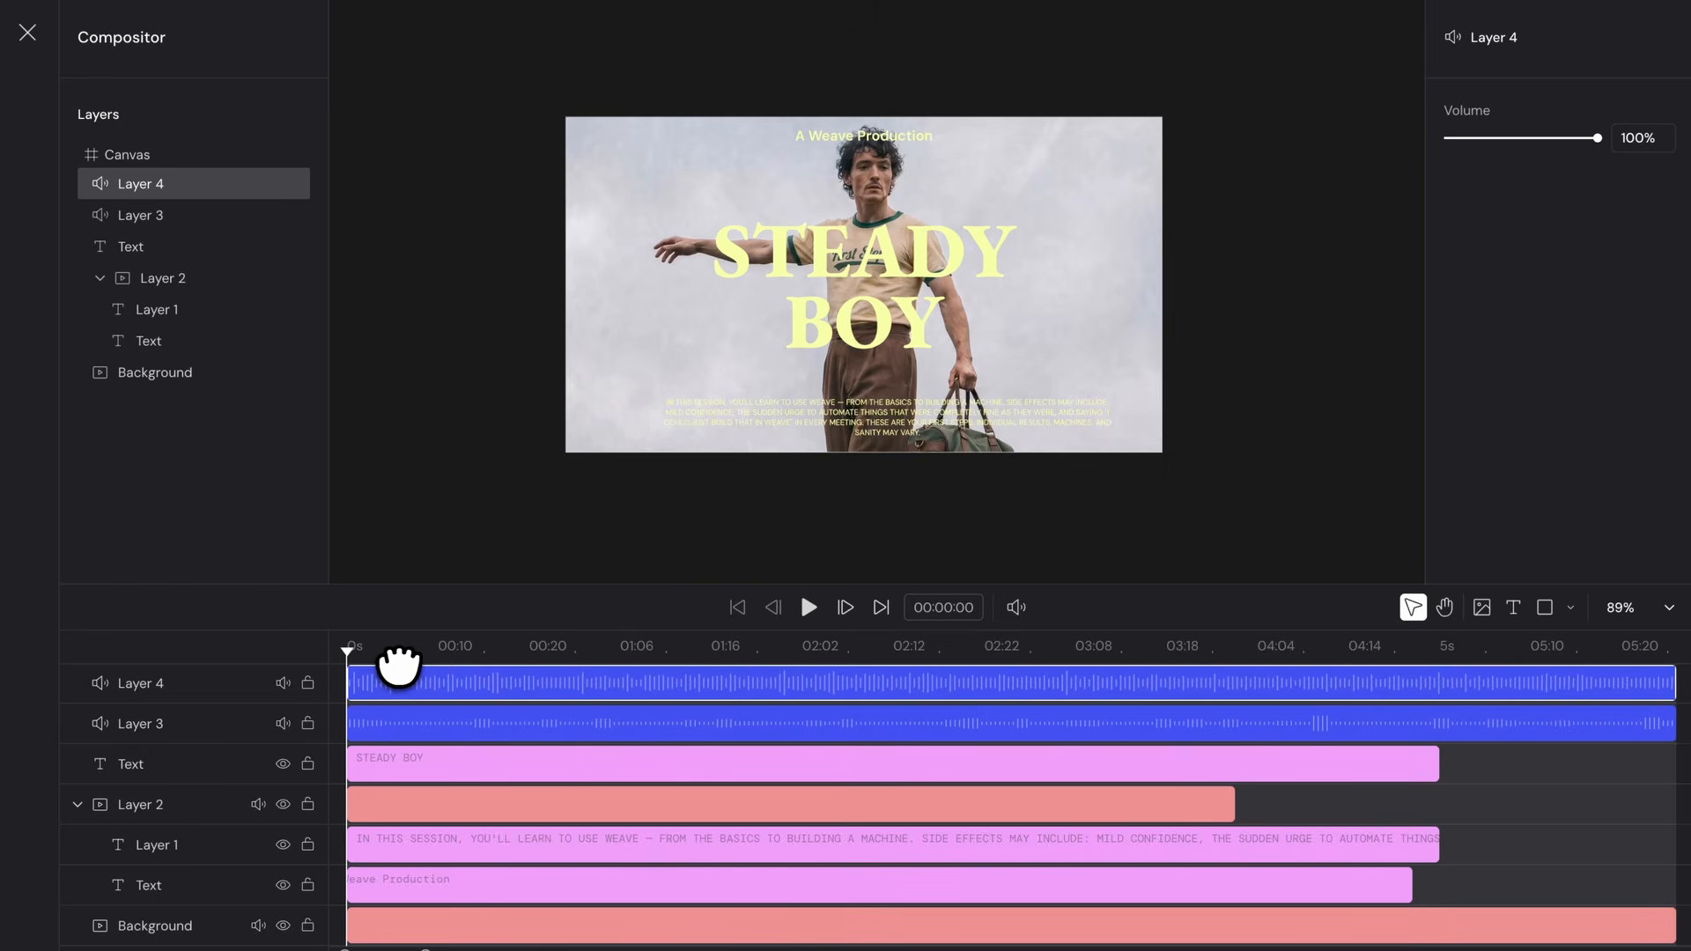
# Mute the audio of Layer 4, Layer 3 and Background
pyautogui.moveTo(389, 649); pyautogui.dragTo(320, 691)
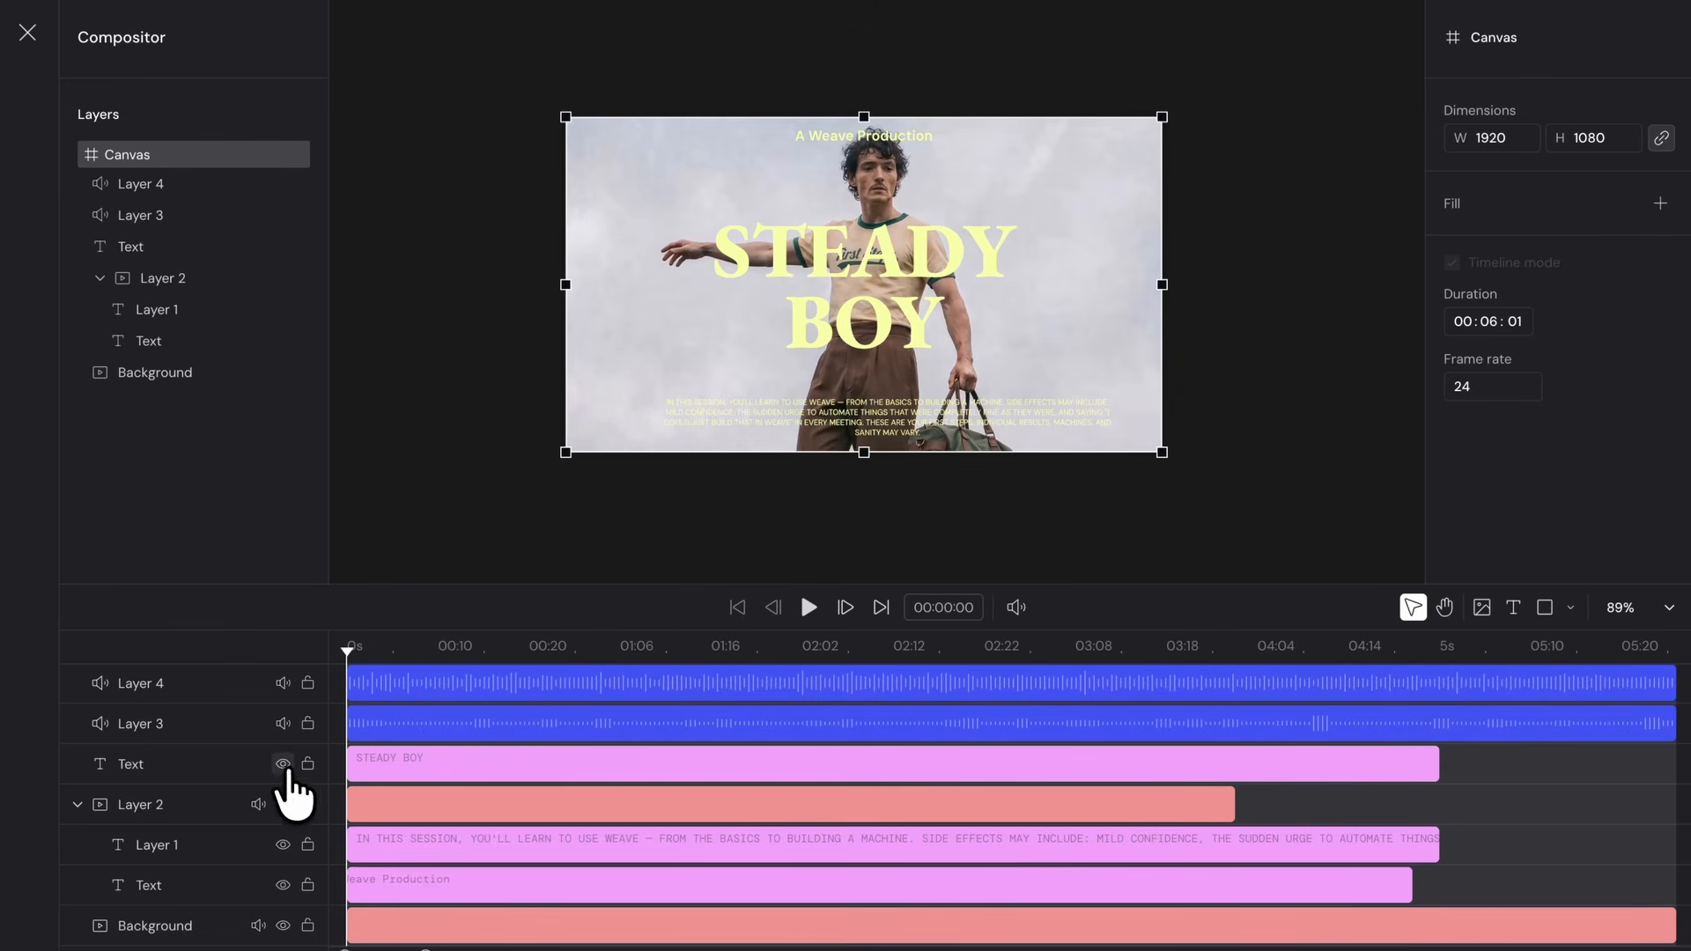
pyautogui.click(283, 723)
pyautogui.click(283, 684)
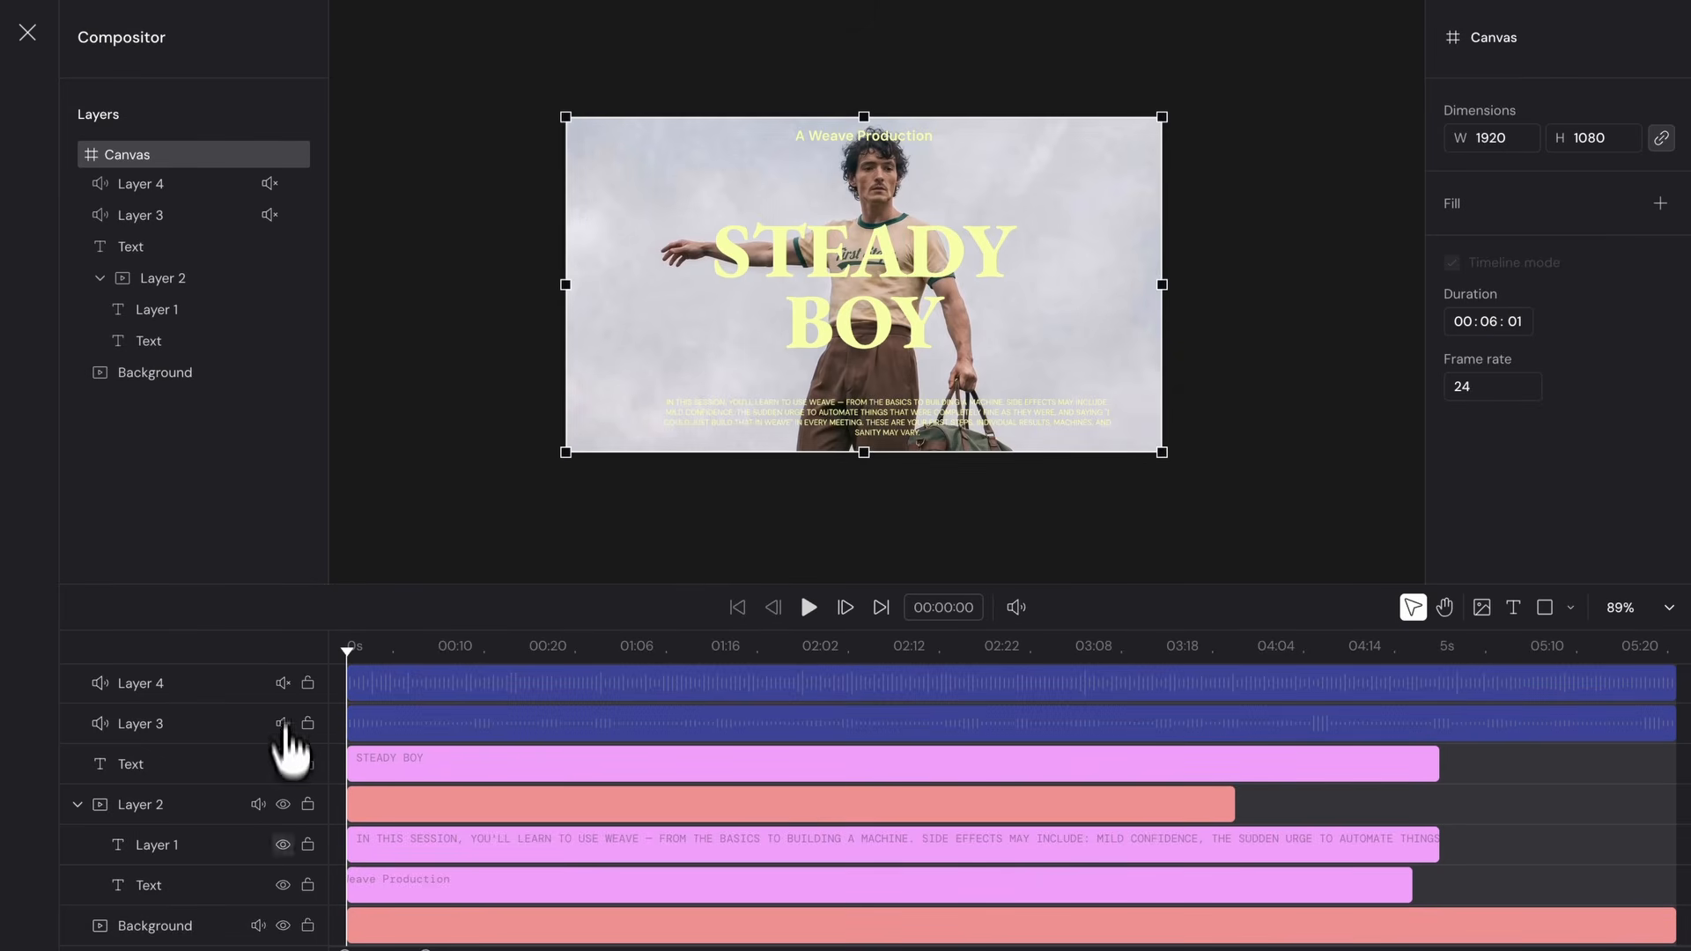
# Play the muted composition from the start to review the first video clip
pyautogui.press('space')
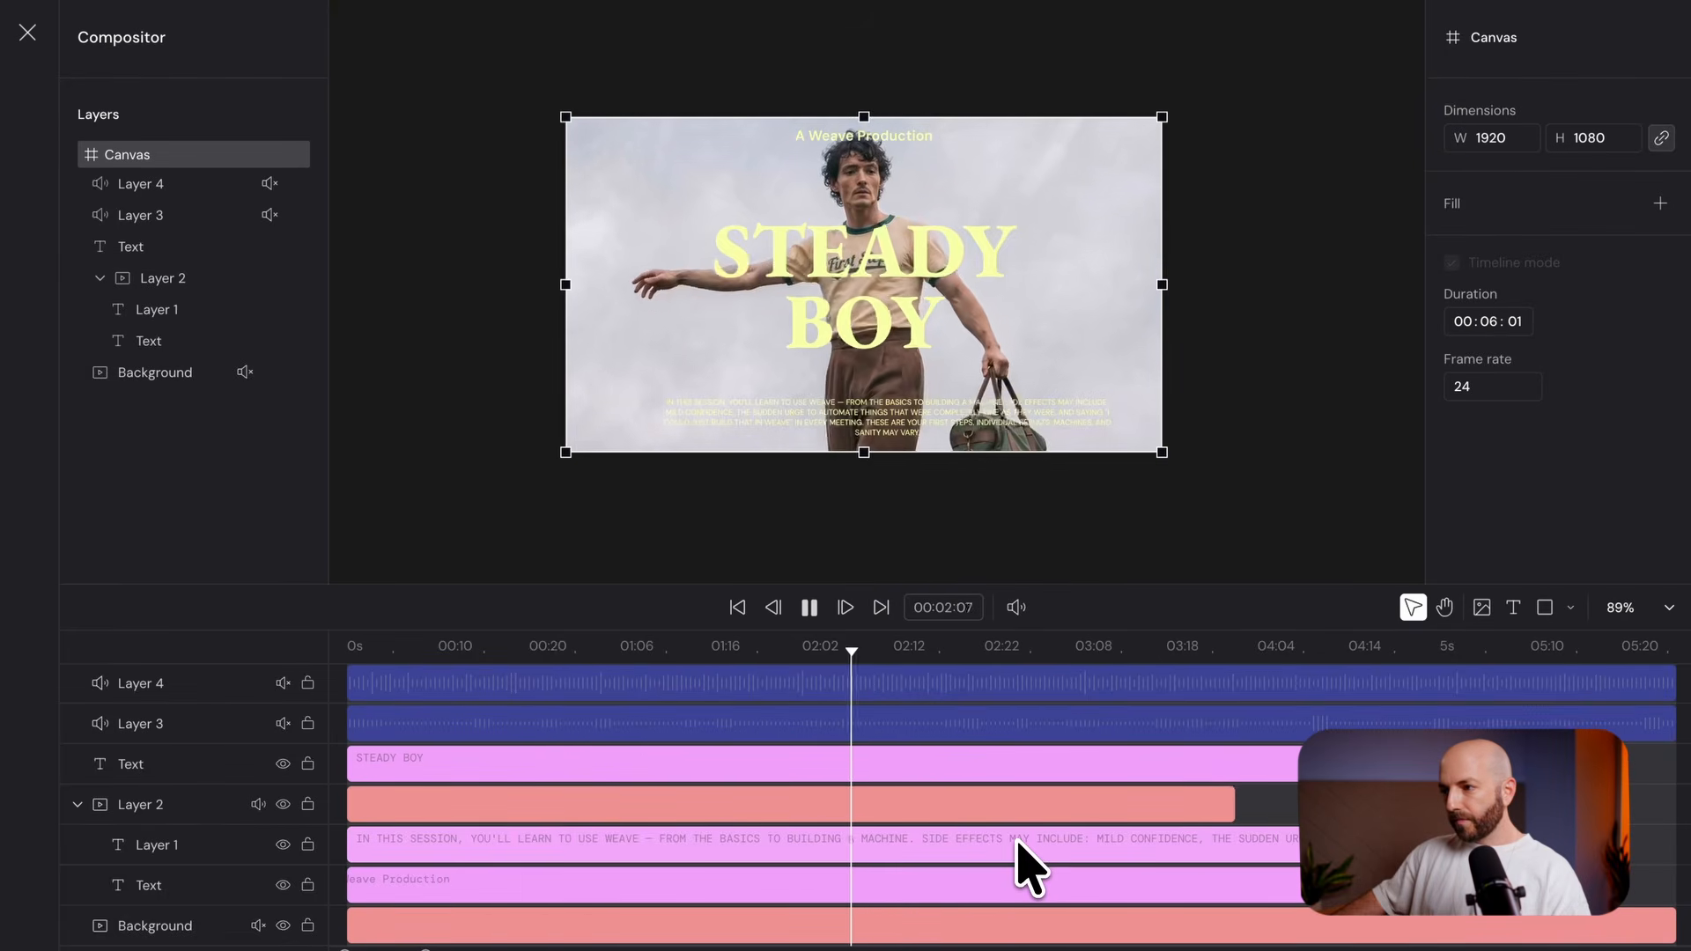
pyautogui.press('space')
pyautogui.press('space')
pyautogui.press('space')
# Set the canvas duration to 00:12:00 and shift the Background clip to start where the Layer 2 clip ends
pyautogui.click(1100, 923)
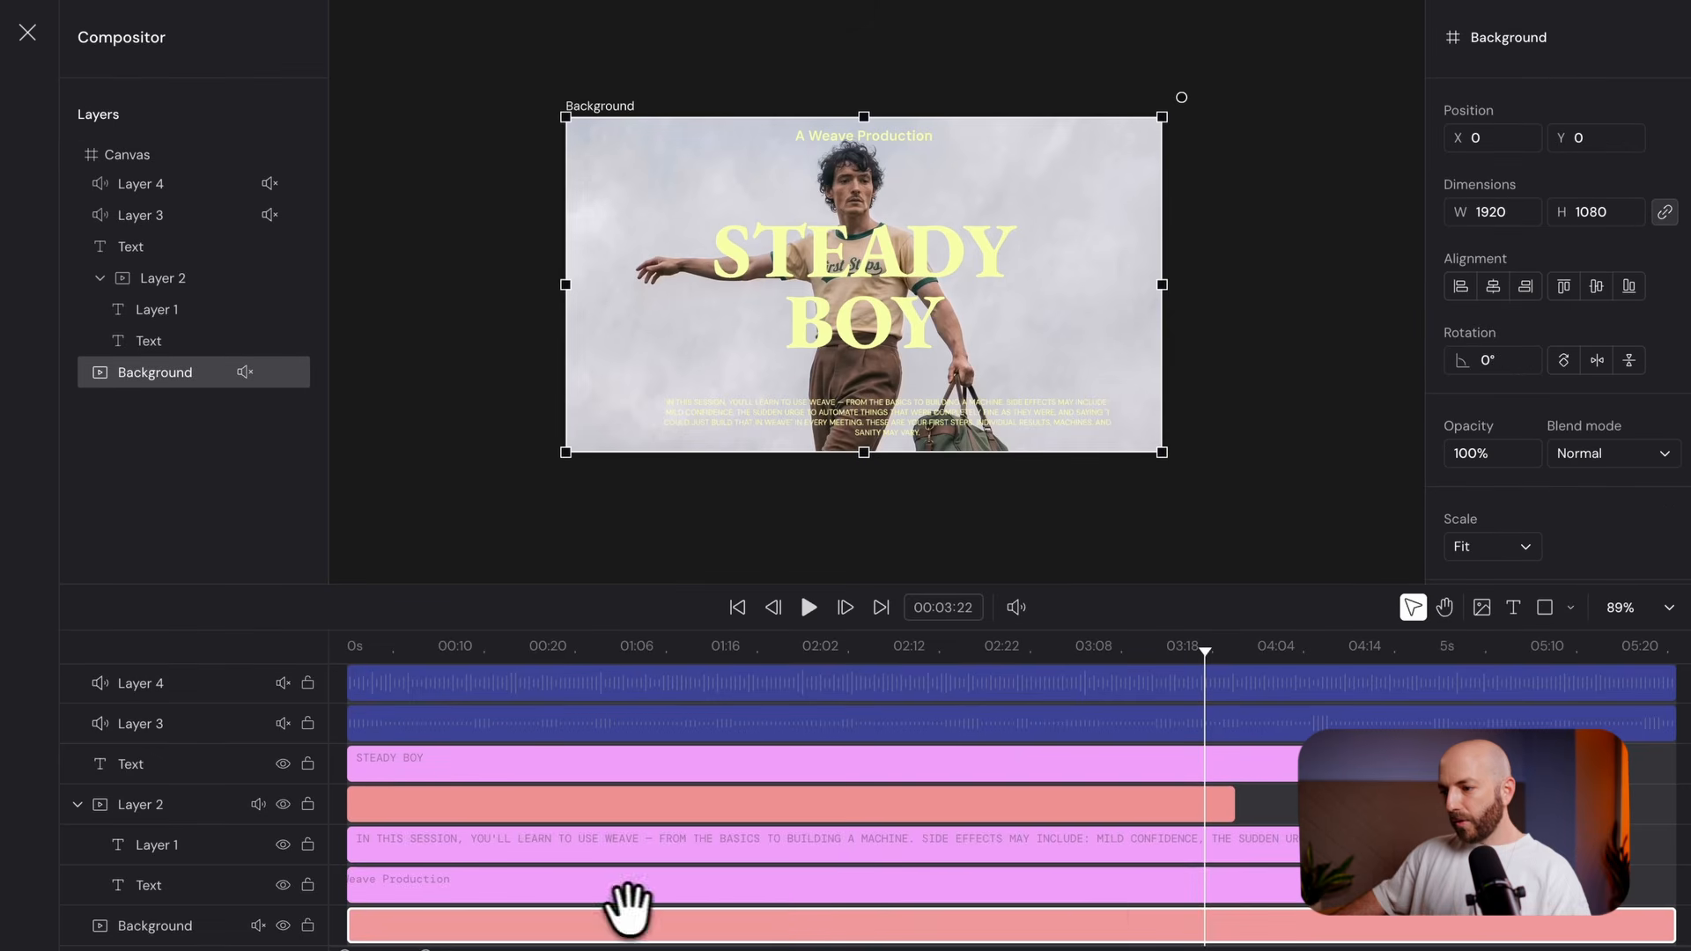
pyautogui.click(1301, 464)
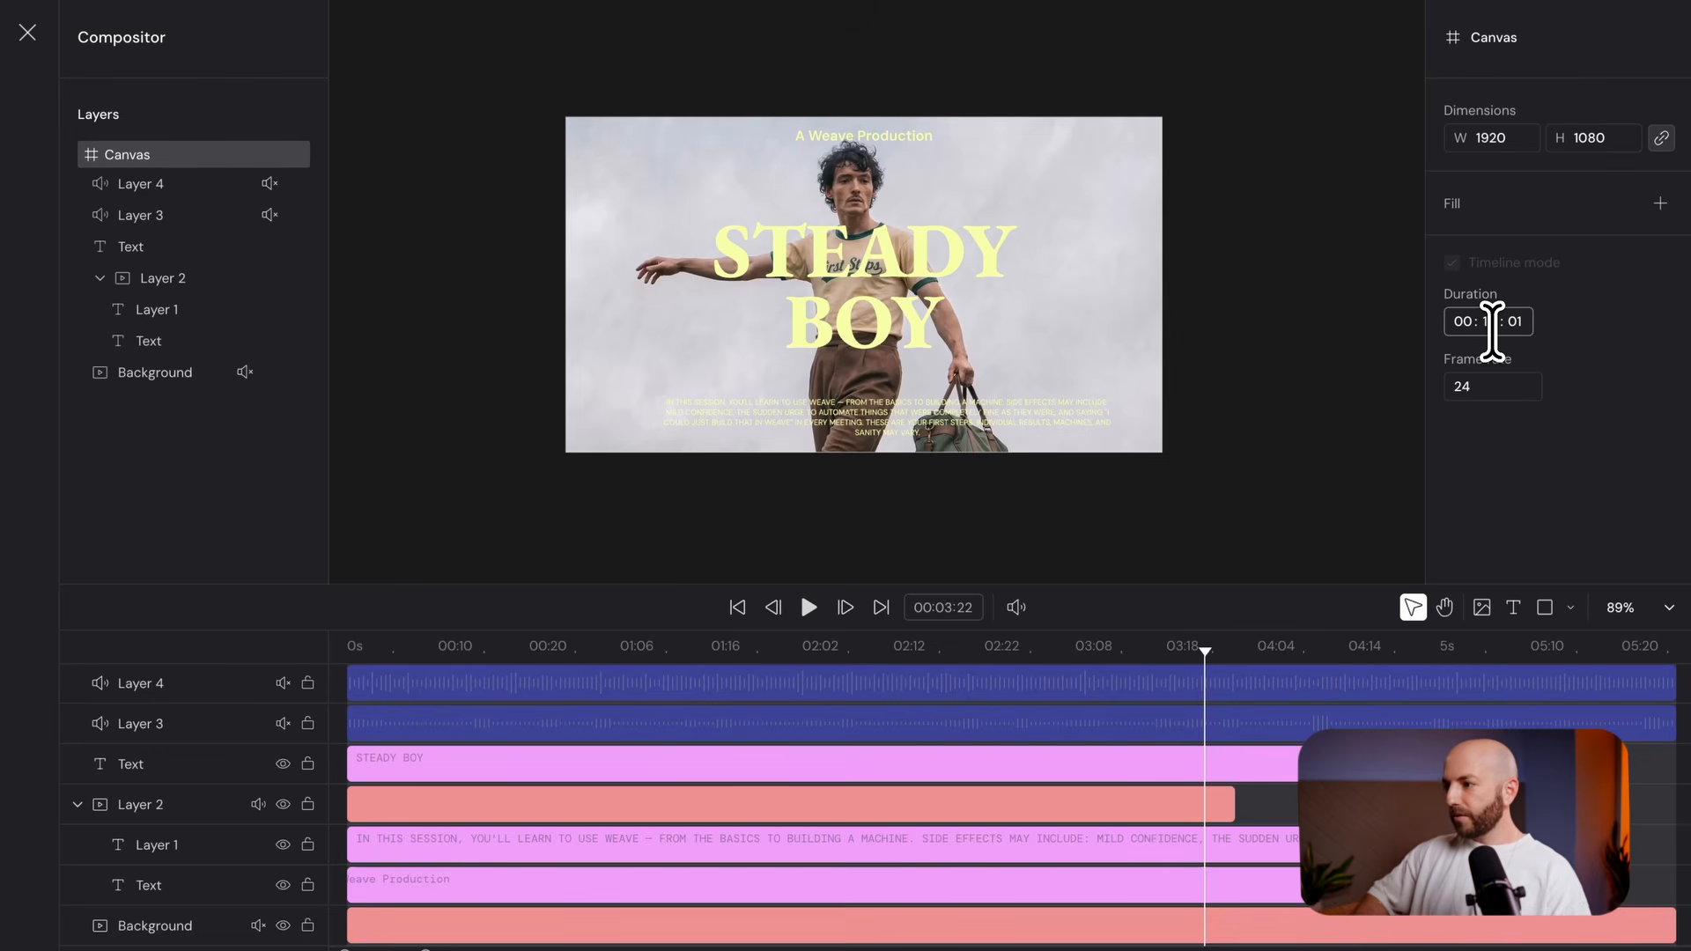
pyautogui.press('Return')
pyautogui.click(554, 923)
pyautogui.moveTo(554, 922); pyautogui.dragTo(989, 920)
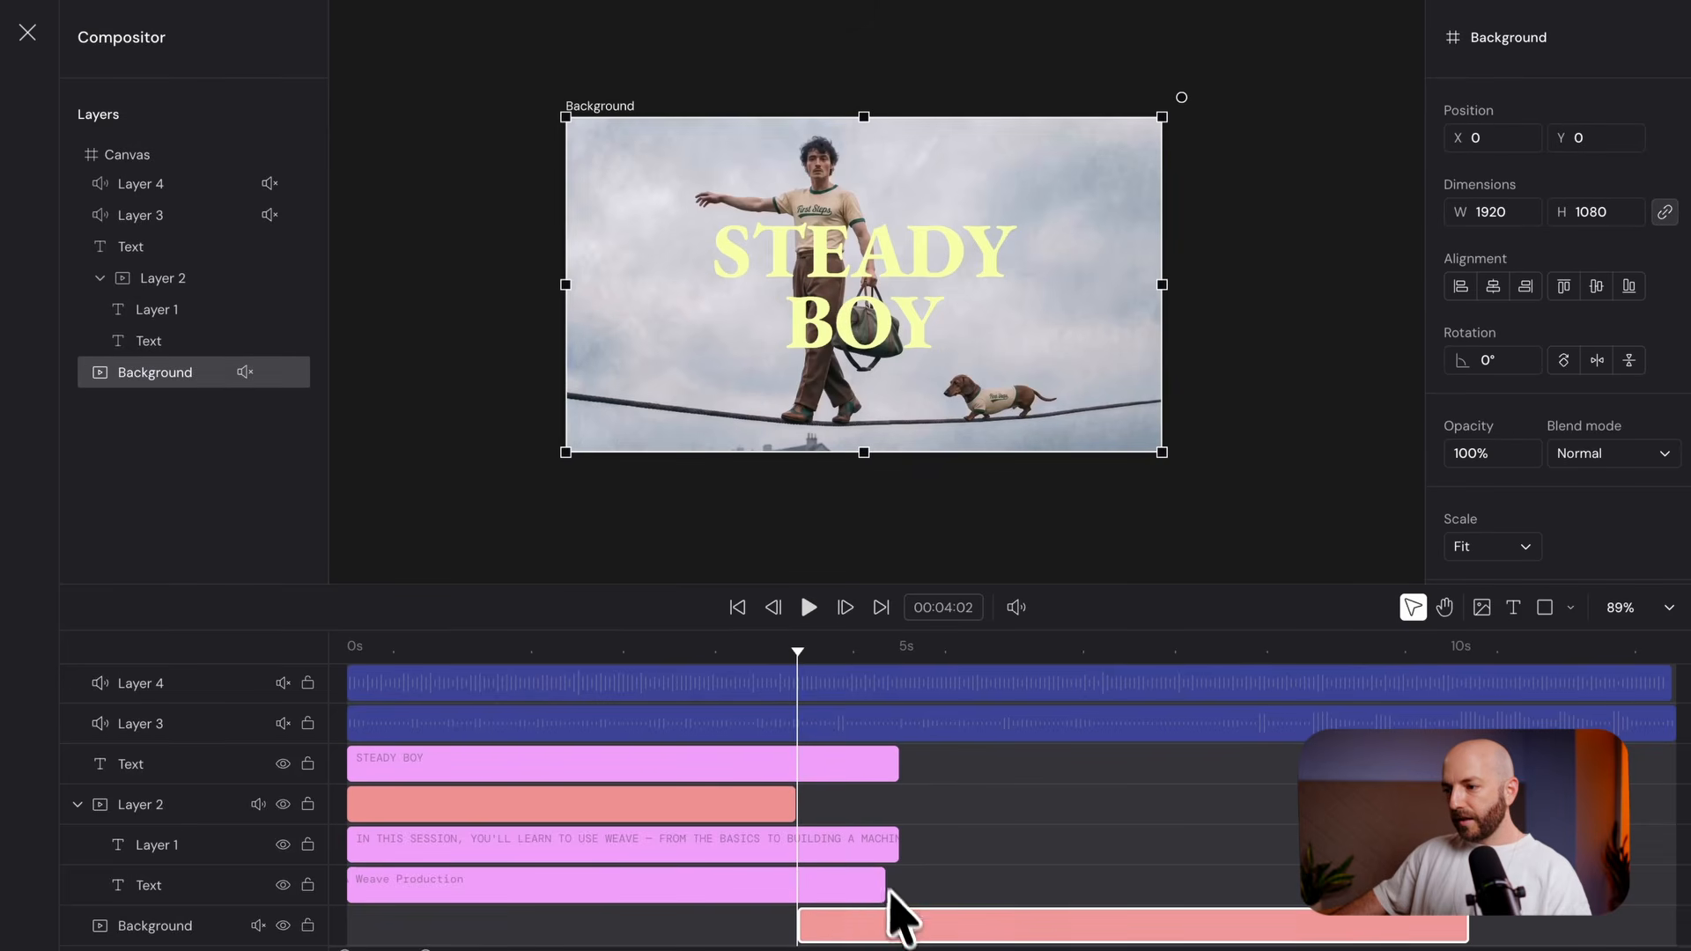
# Move both text layers out of Layer 2, placing "A Weave Production" on top and Layer 1 under the "STEADY BOY" text
pyautogui.click(753, 838)
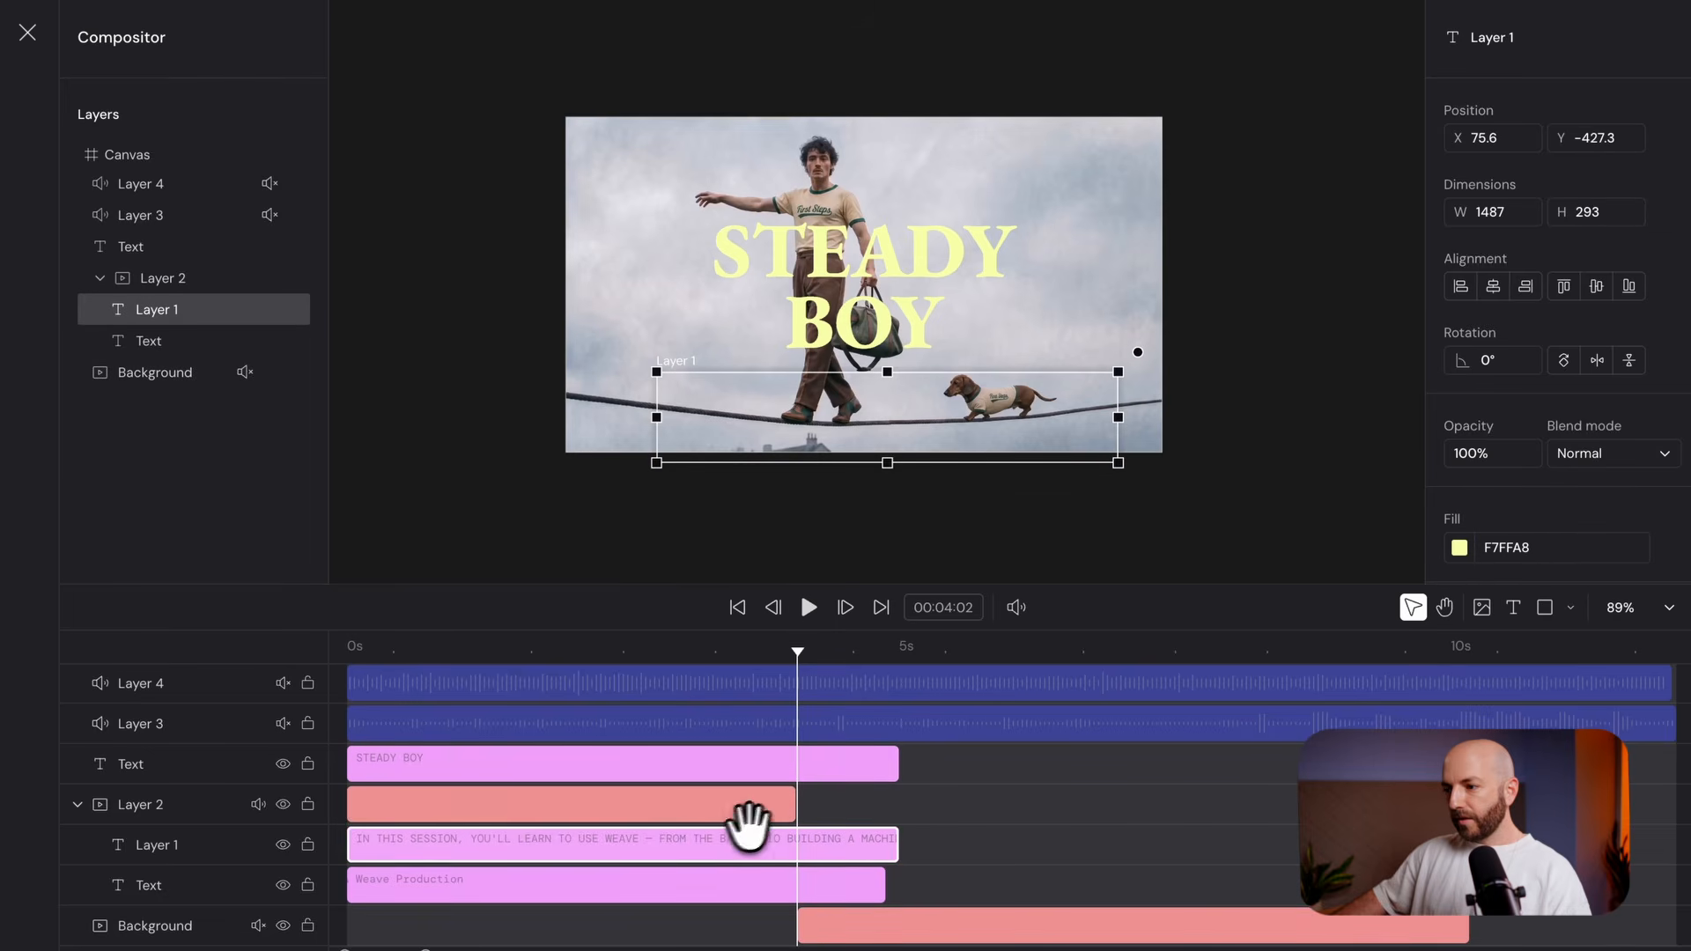
pyautogui.moveTo(710, 803); pyautogui.dragTo(697, 805)
pyautogui.moveTo(172, 850); pyautogui.dragTo(177, 774)
# Unmute Layer 4 and play the composition from near its start to hear that audio
pyautogui.click(783, 650)
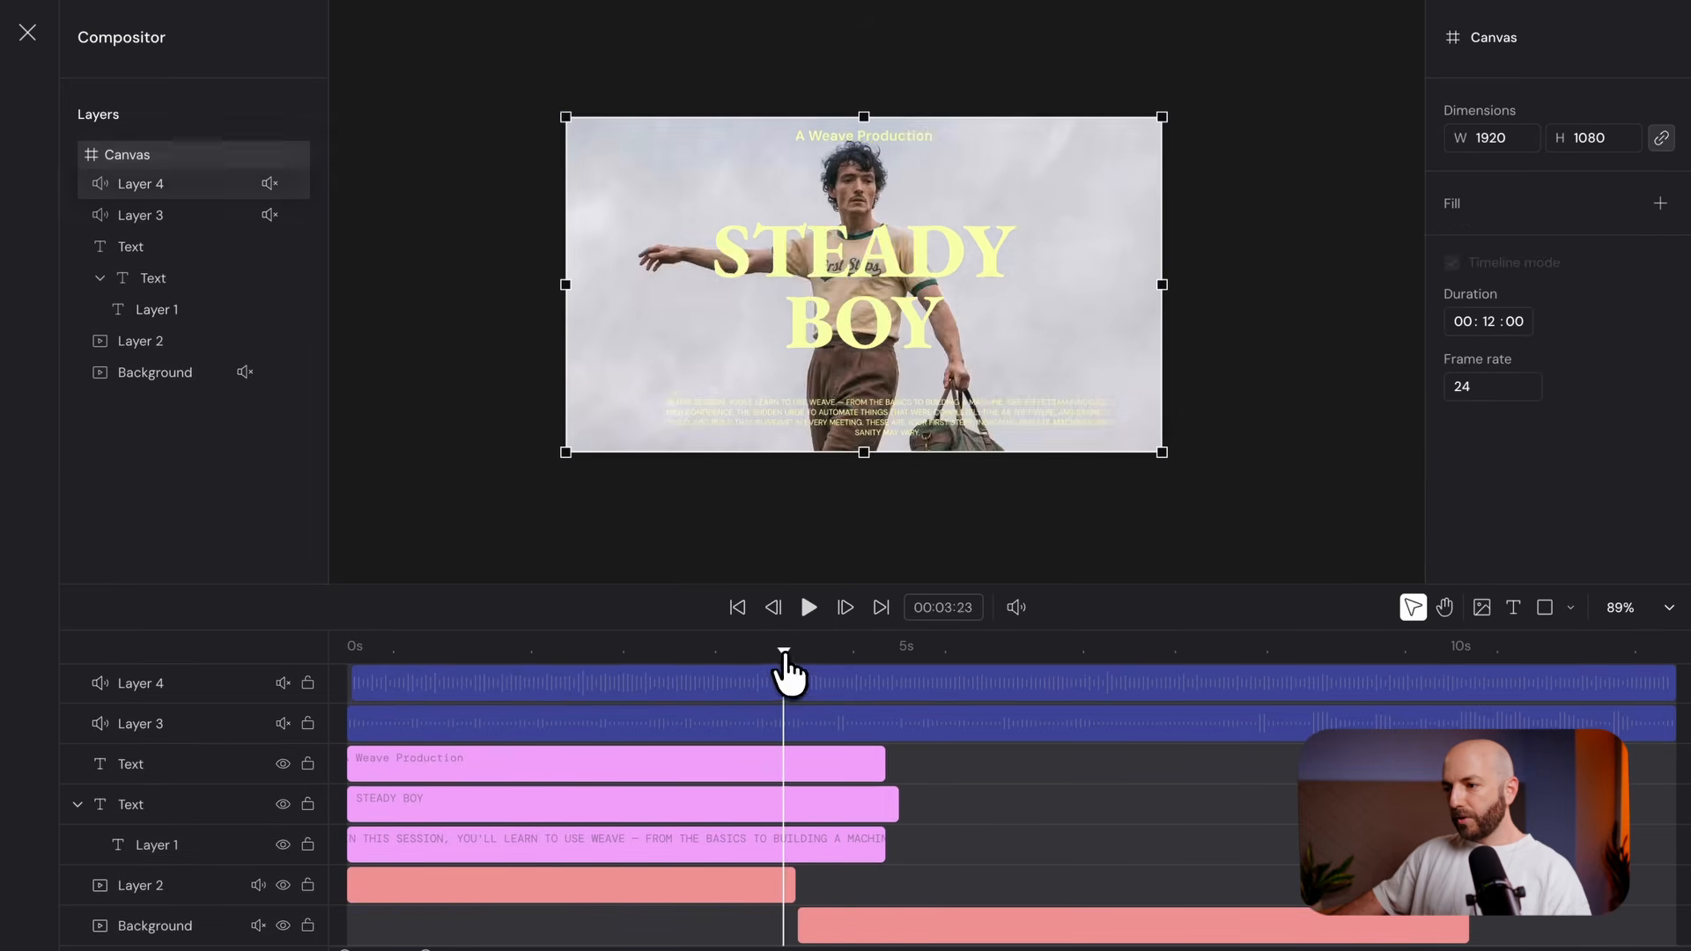
pyautogui.moveTo(782, 651); pyautogui.dragTo(272, 660)
pyautogui.click(490, 683)
pyautogui.click(383, 650)
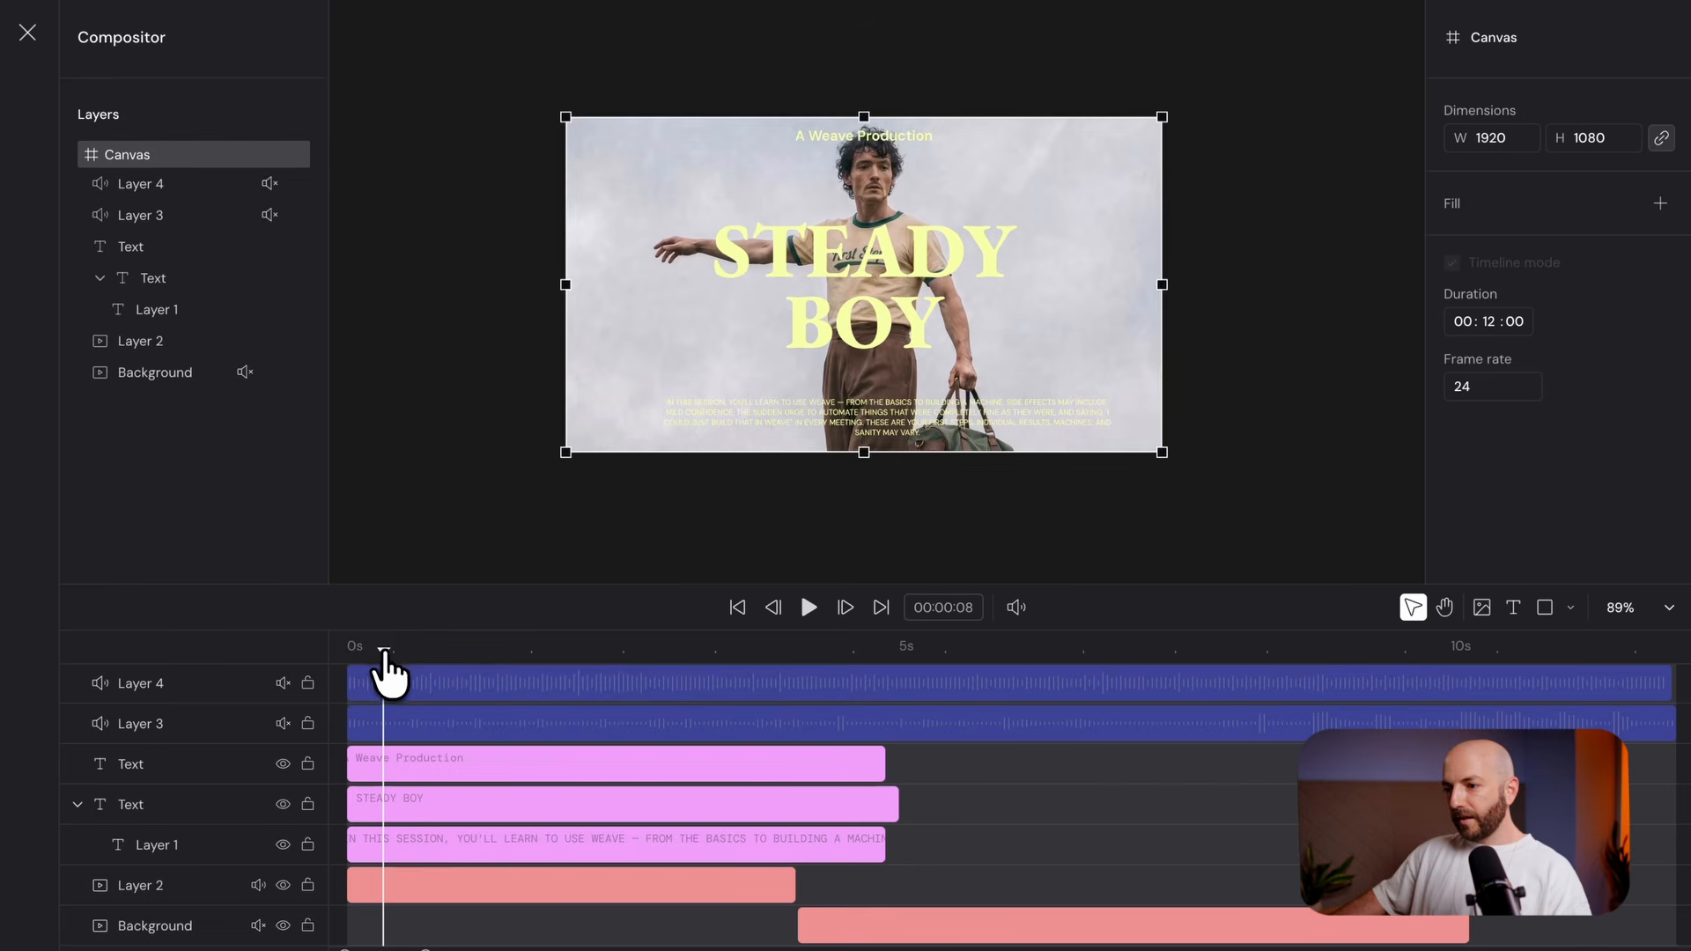
pyautogui.click(283, 682)
pyautogui.press('space')
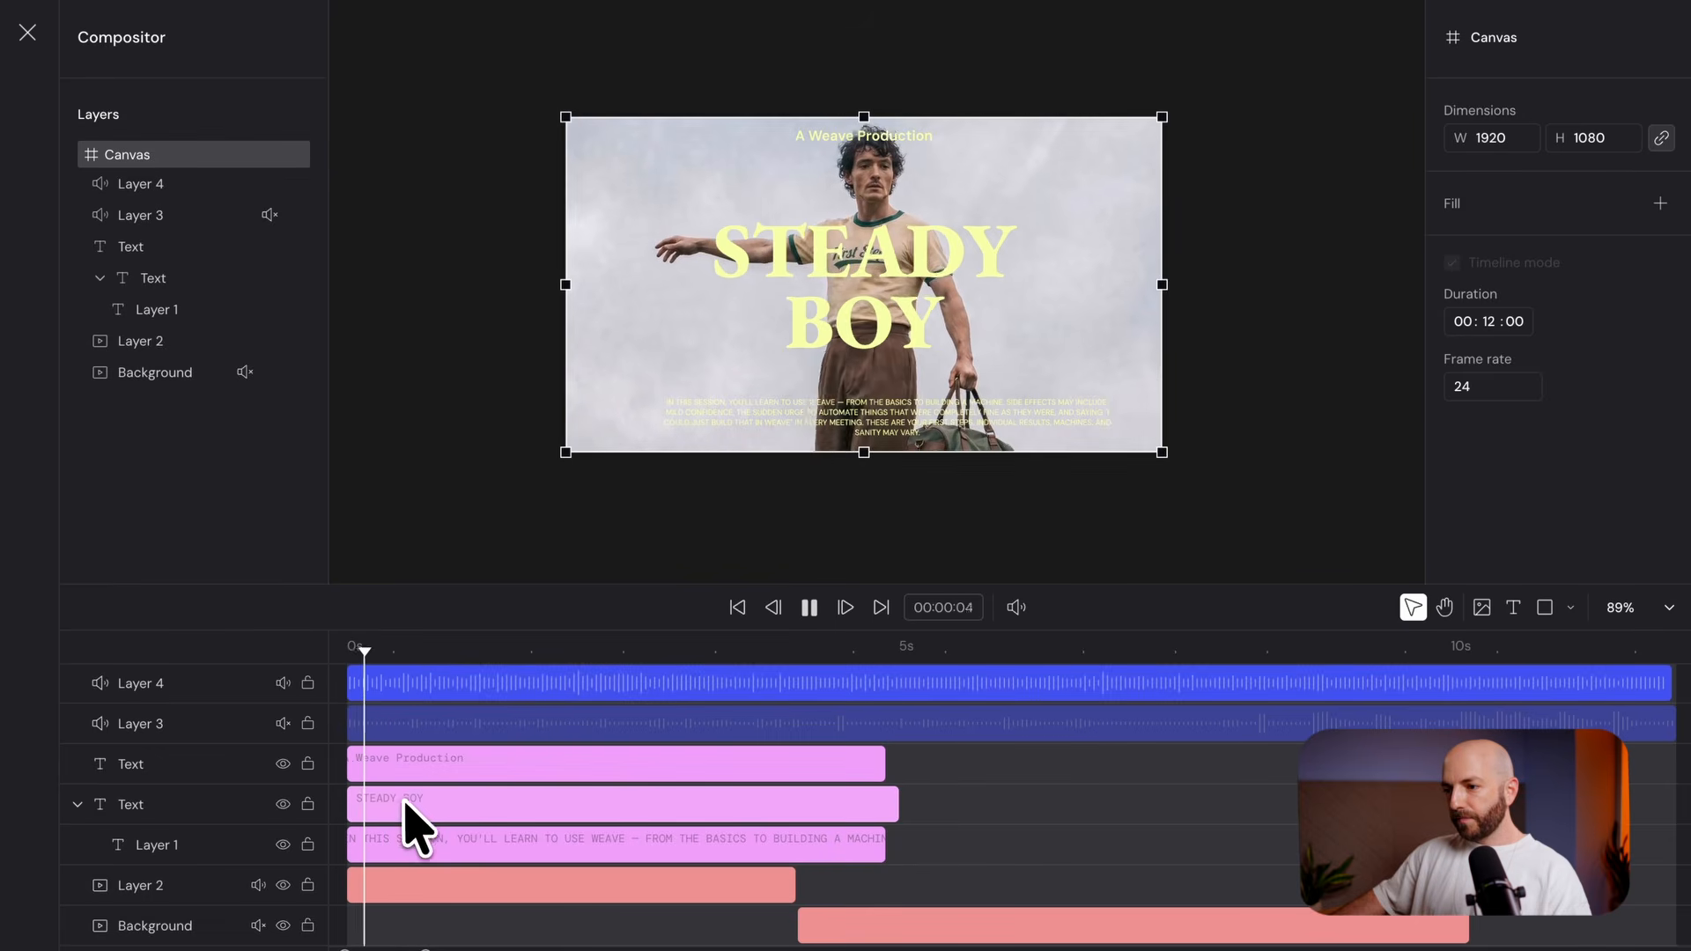
pyautogui.press('space')
# Lower the Layer 4 volume to 14% and replay the opening from the start
pyautogui.click(414, 682)
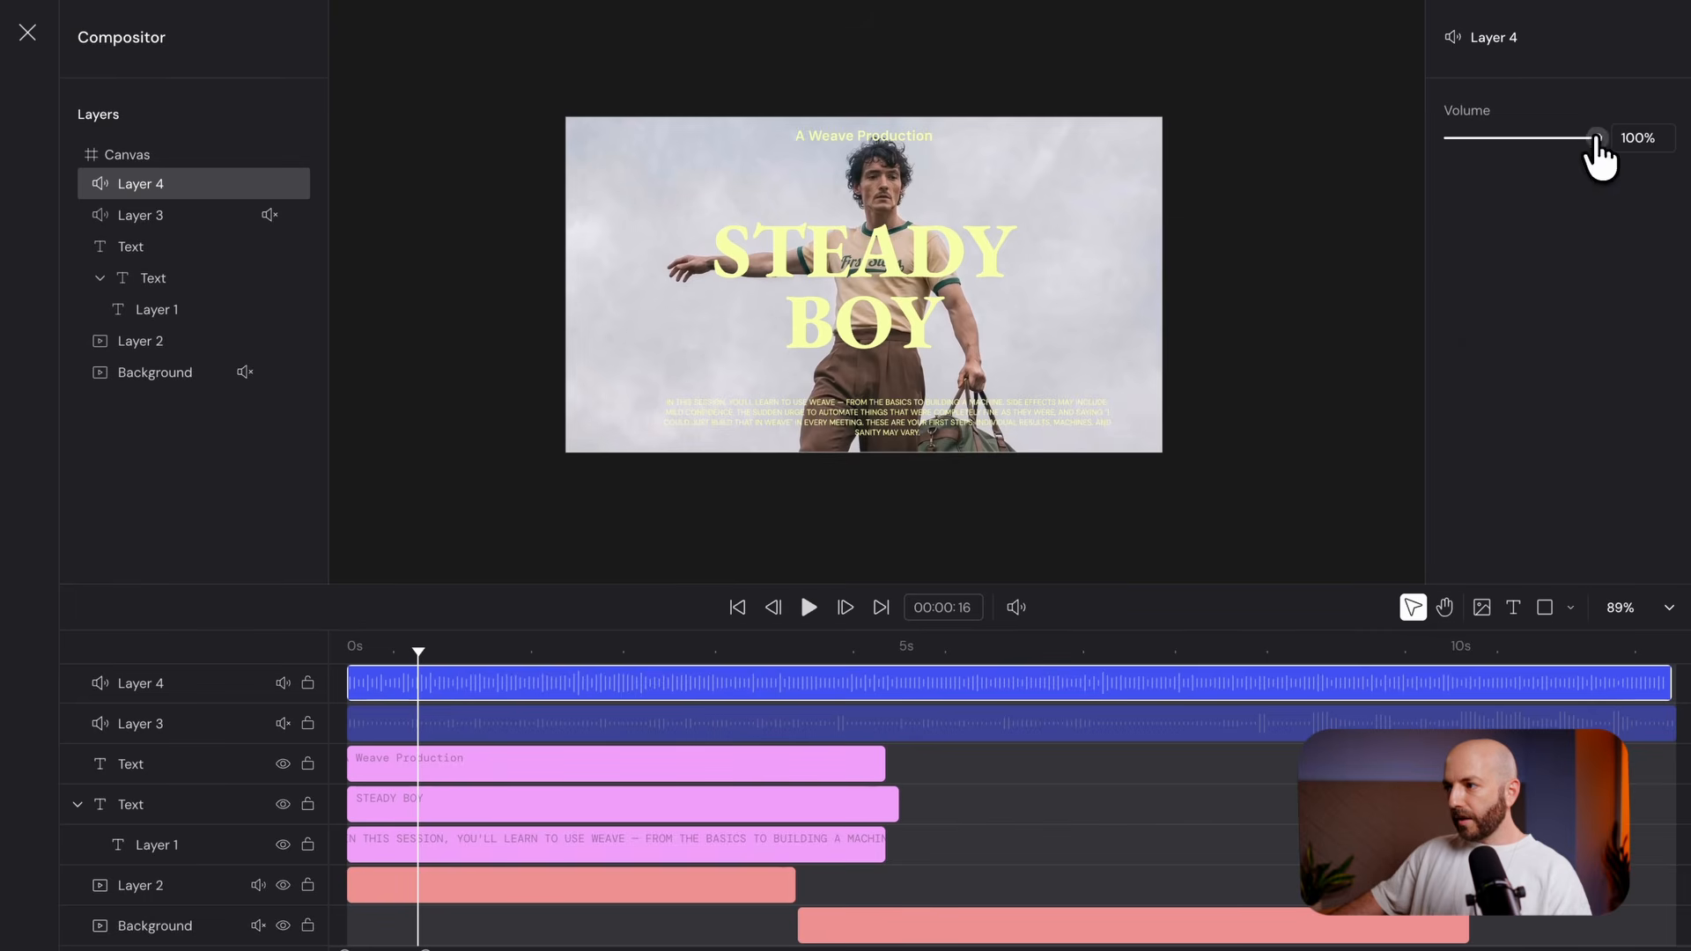
pyautogui.moveTo(1531, 152); pyautogui.dragTo(1476, 164)
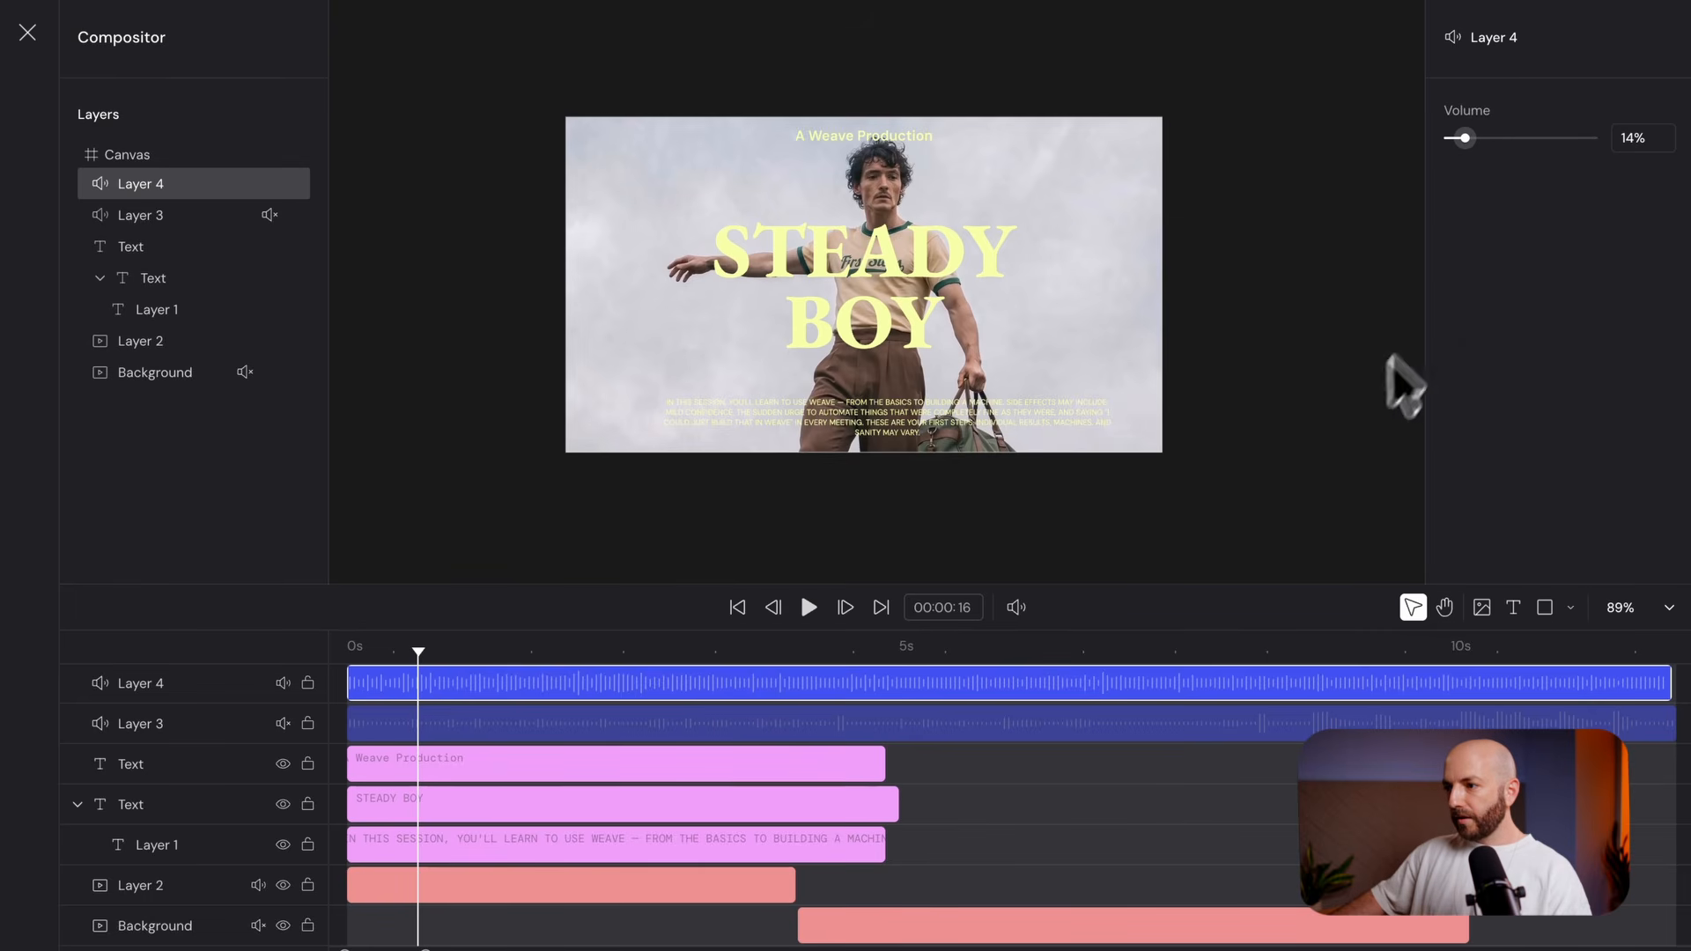
pyautogui.moveTo(418, 653); pyautogui.dragTo(313, 655)
pyautogui.press('space')
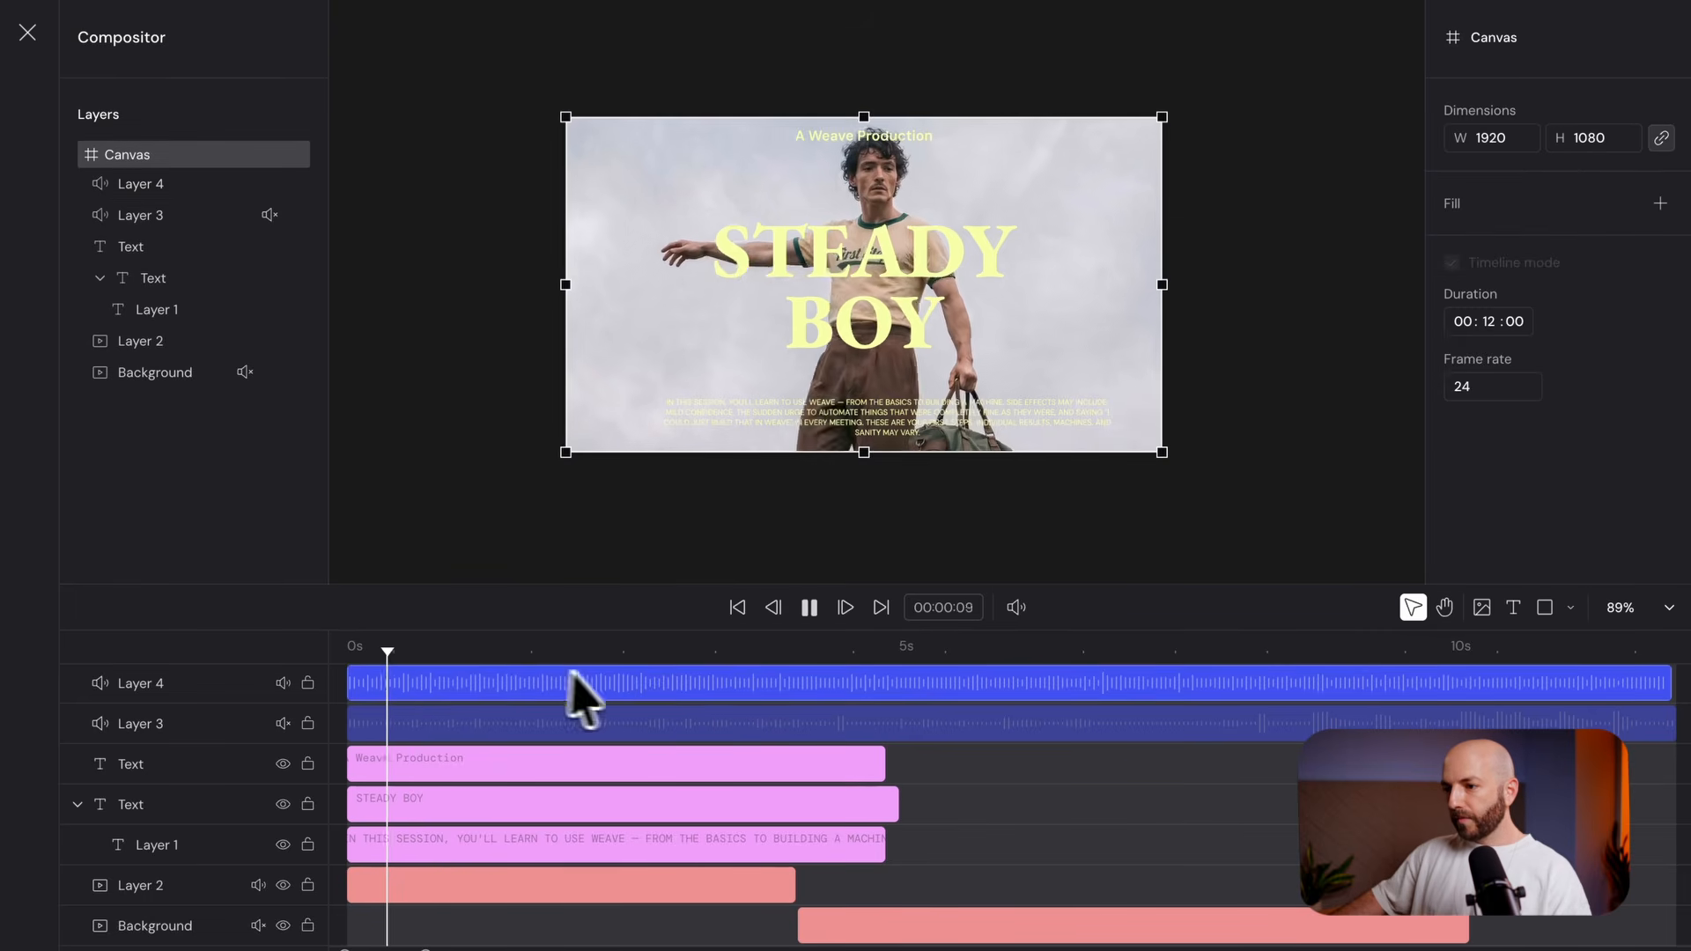
pyautogui.press('space')
# Unmute Layer 3 and return the playhead to the start of the timeline
pyautogui.click(669, 722)
pyautogui.click(283, 723)
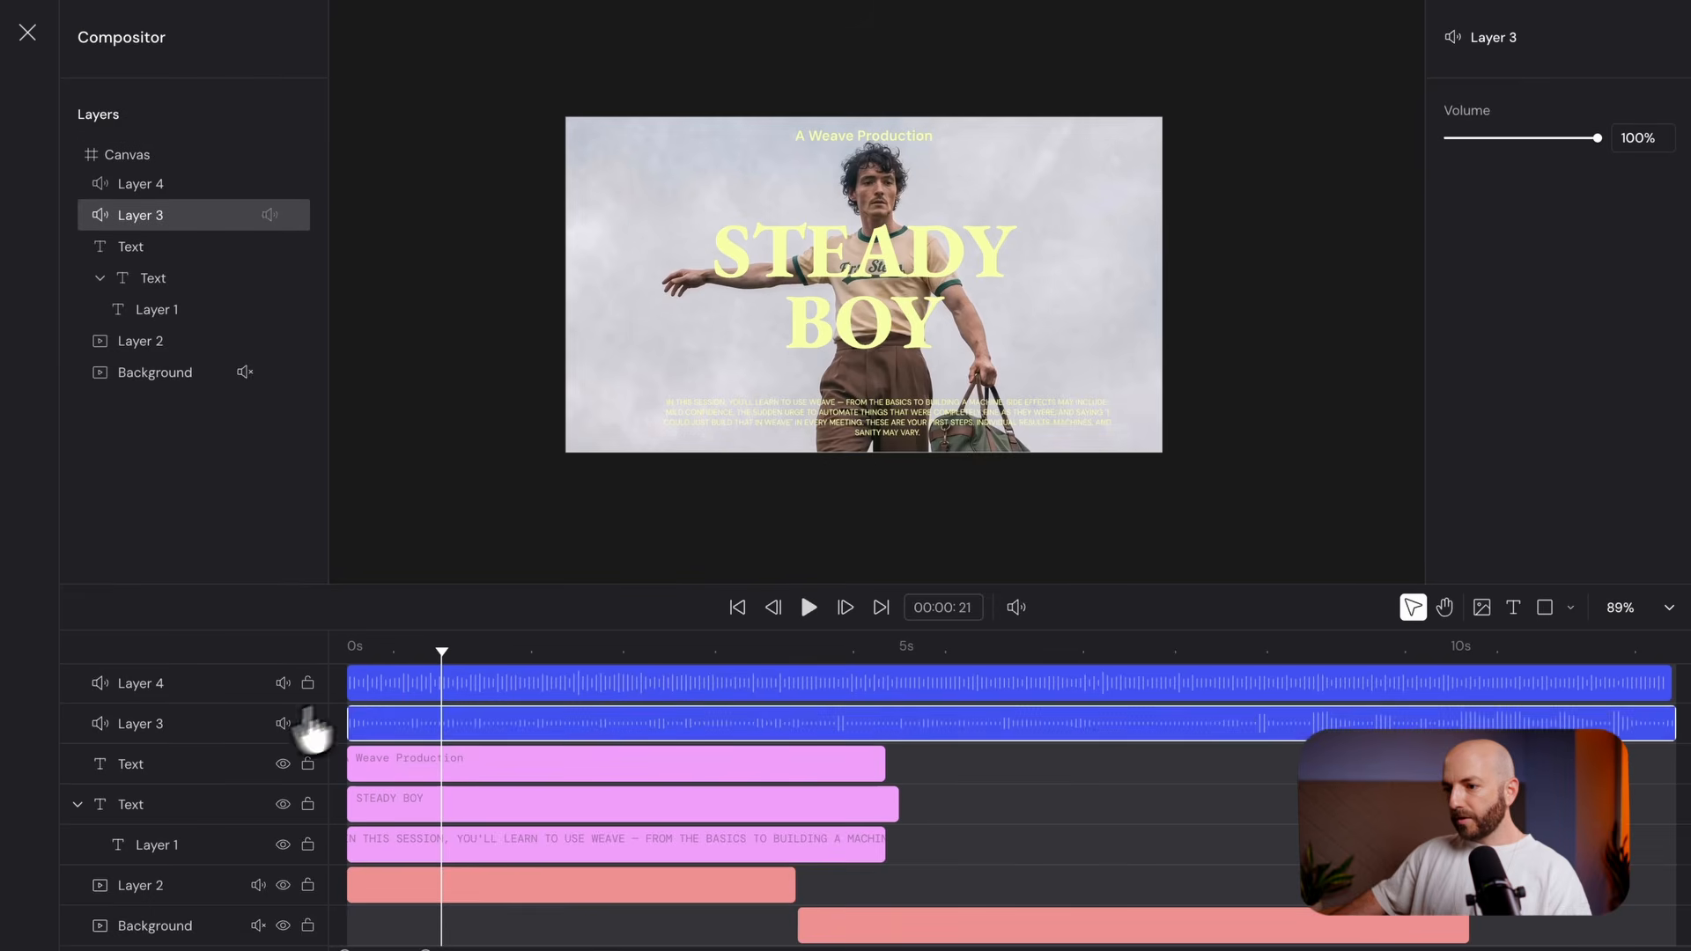
pyautogui.click(404, 681)
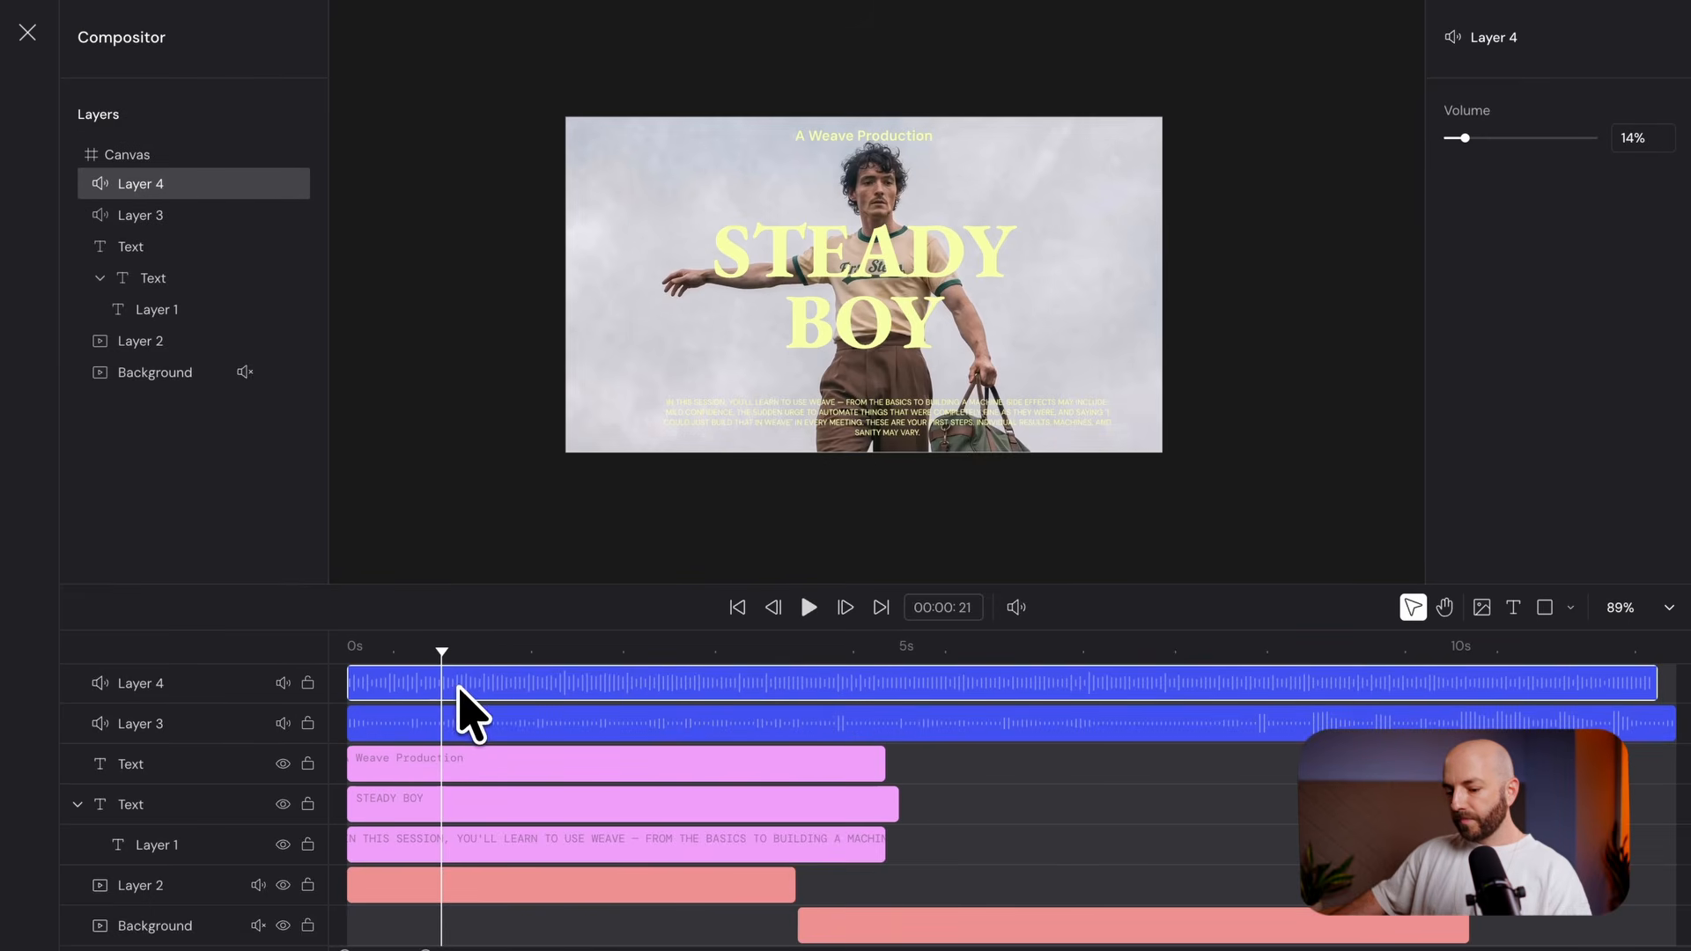
pyautogui.moveTo(441, 679); pyautogui.dragTo(311, 665)
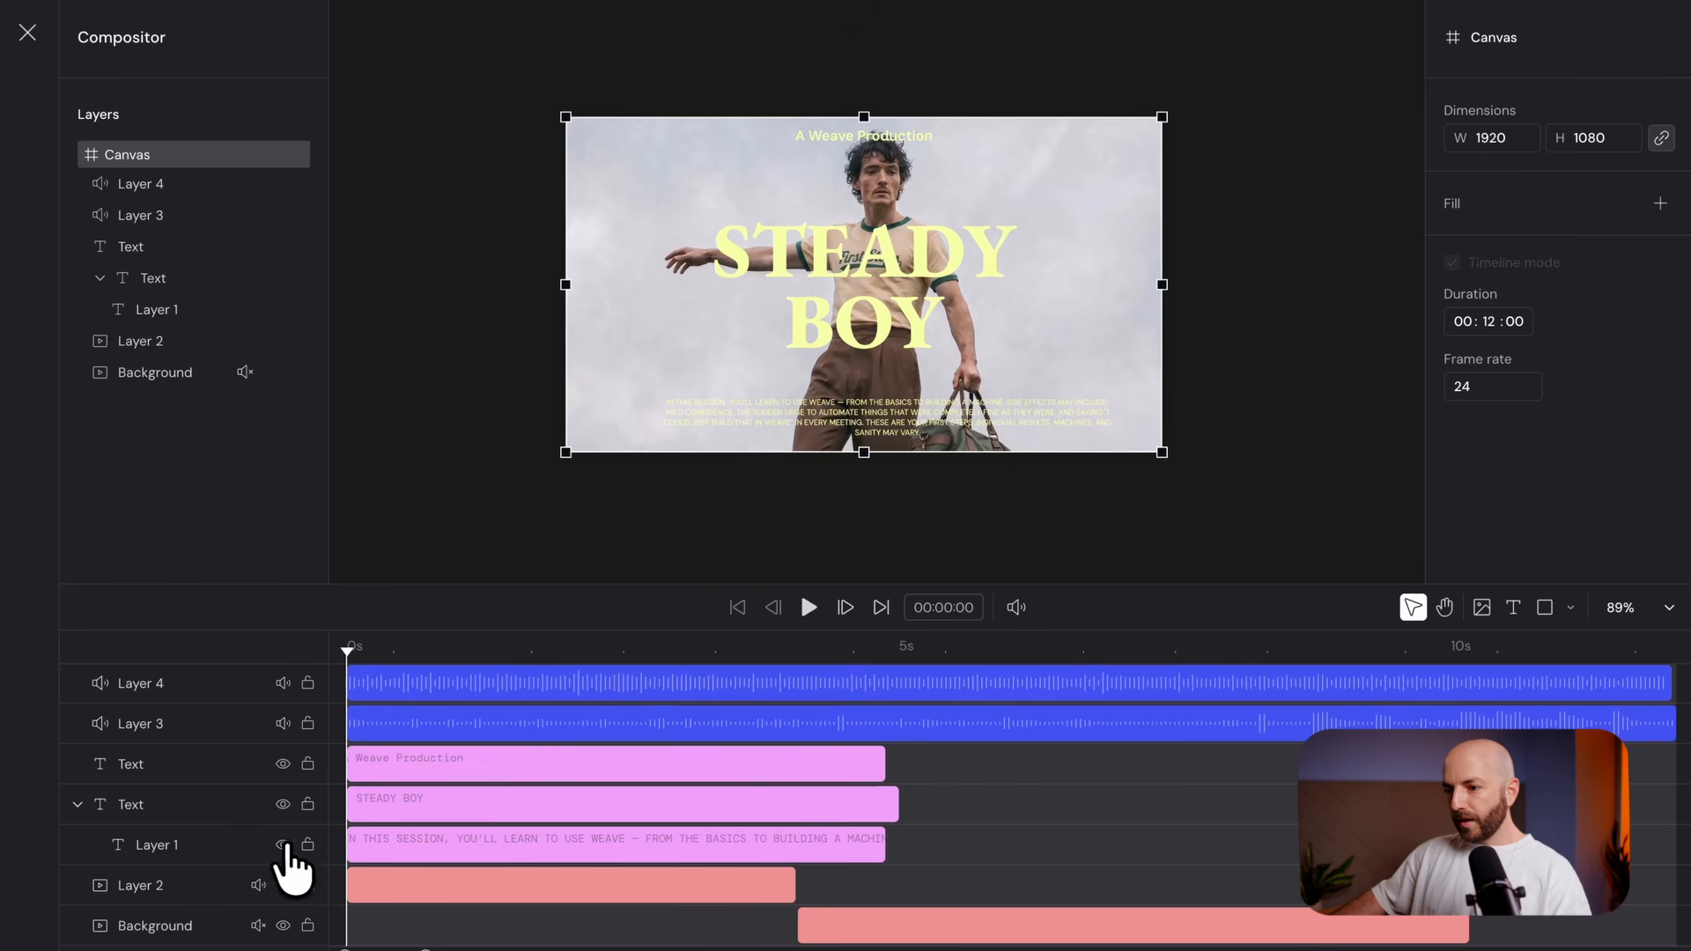
# Play the composition with the Background clip's audio on, and mute both Layer 2 and the Background clip
pyautogui.click(257, 925)
pyautogui.press('space')
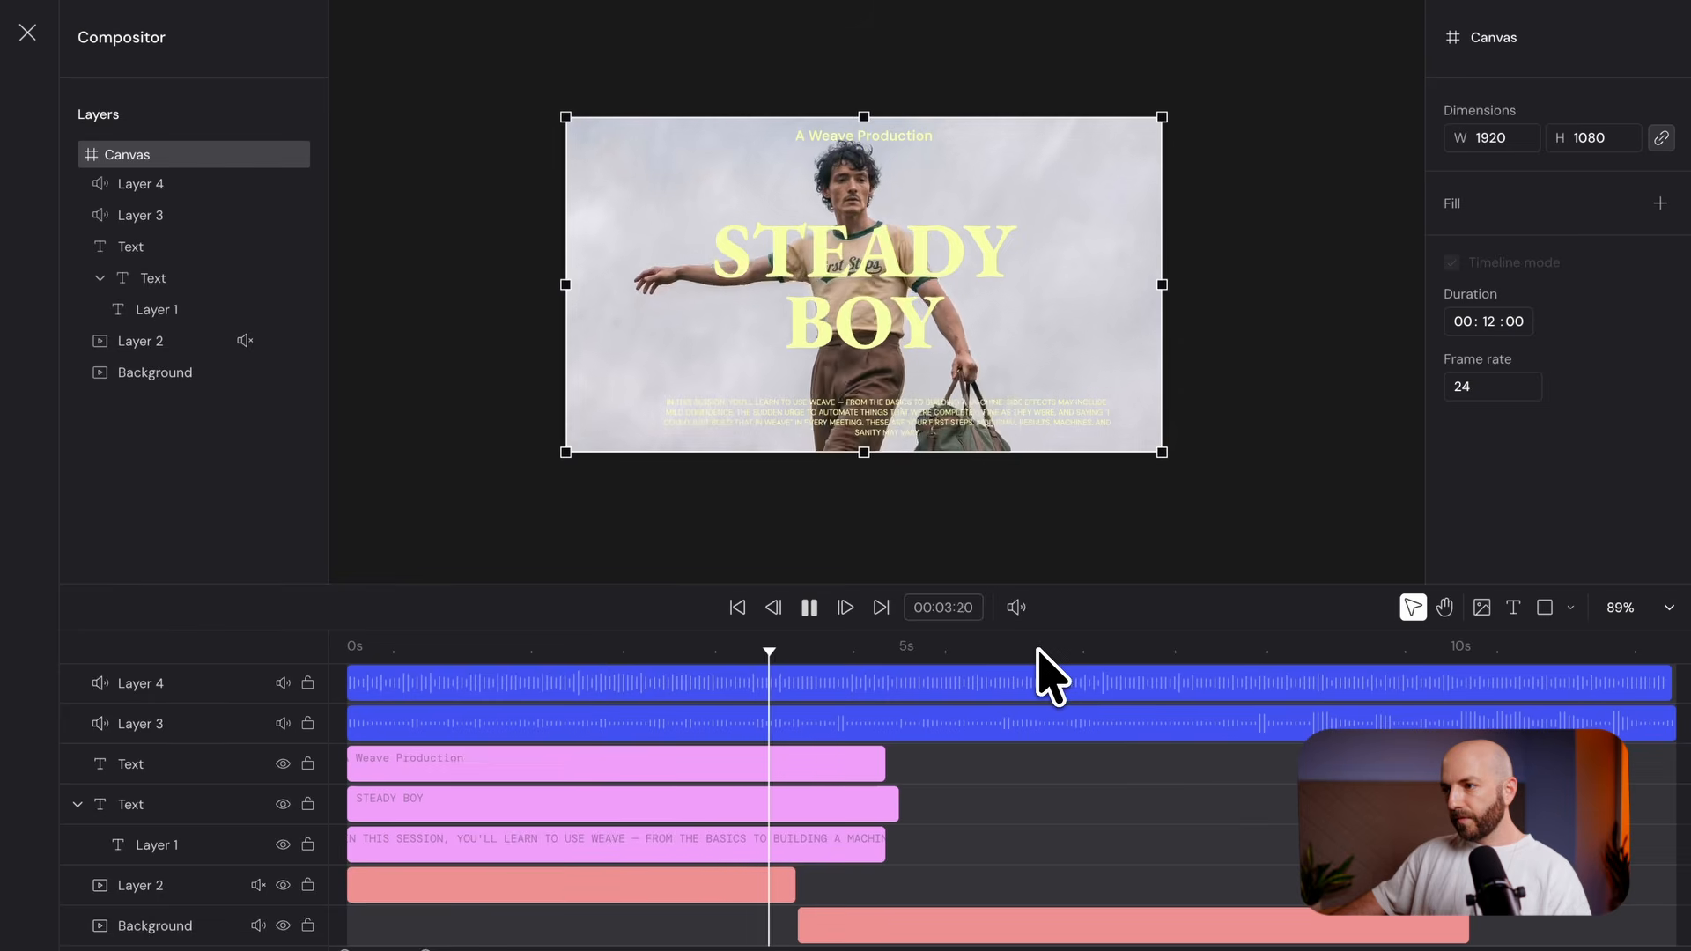
pyautogui.click(862, 916)
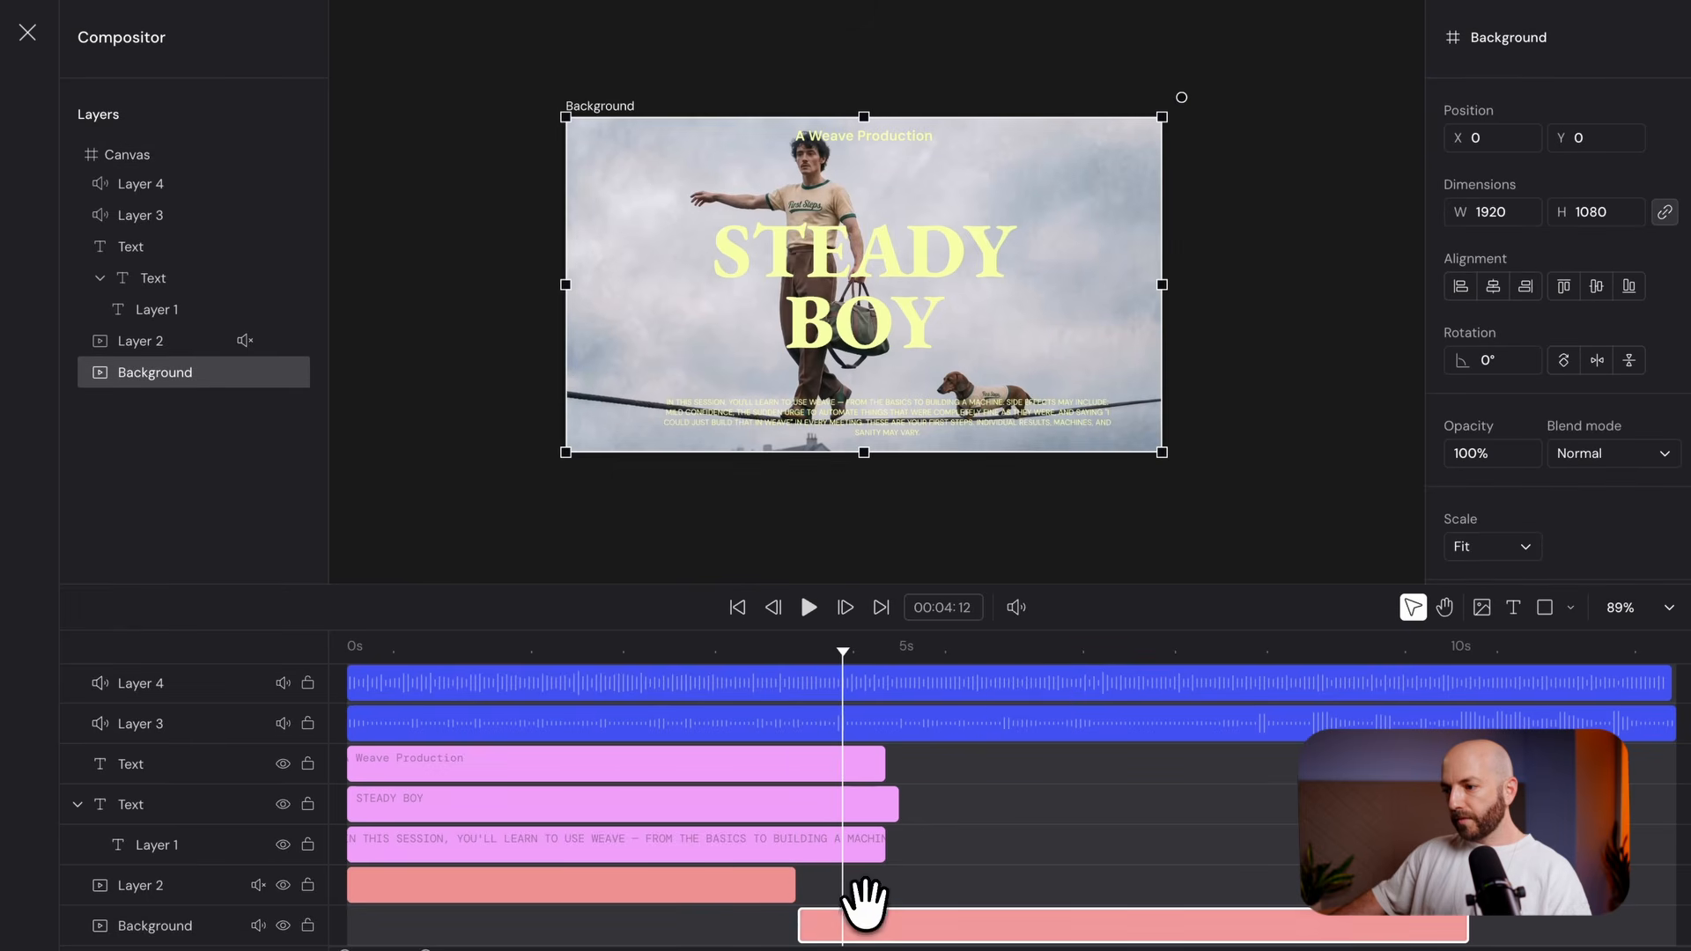
pyautogui.click(258, 926)
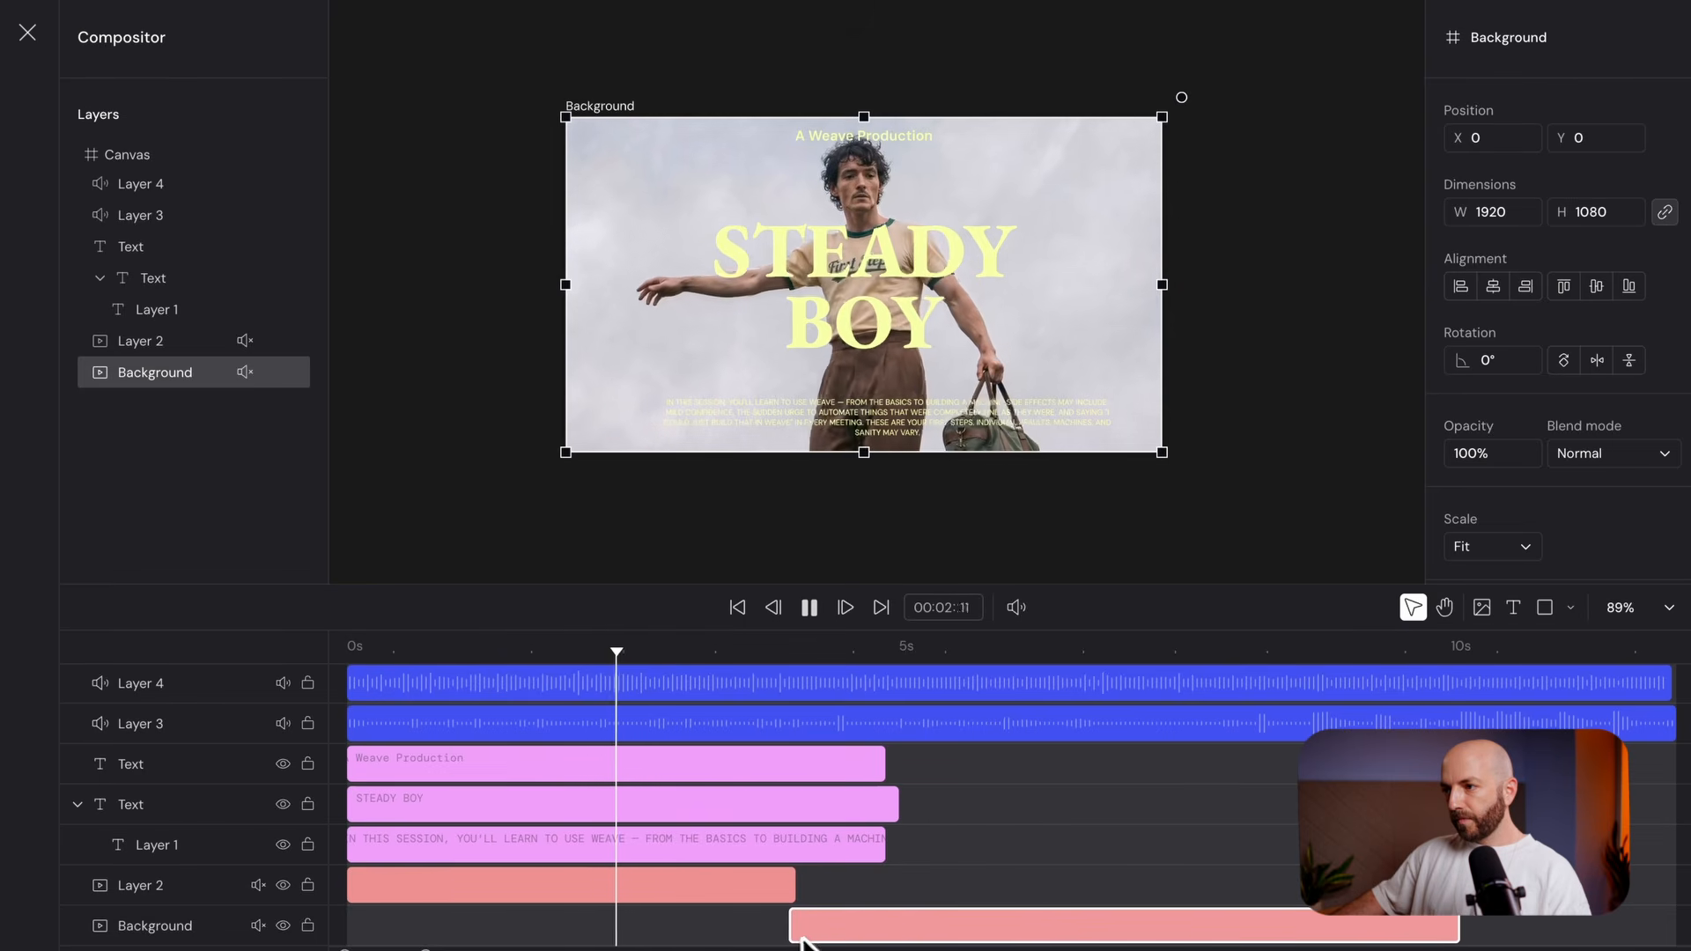
# Trim the end of Layer 2 to about 1.9 seconds and shift the Background clip earlier to start there, and play the cut
pyautogui.click(792, 884)
pyautogui.moveTo(792, 884); pyautogui.dragTo(674, 898)
pyautogui.moveTo(920, 925); pyautogui.dragTo(804, 925)
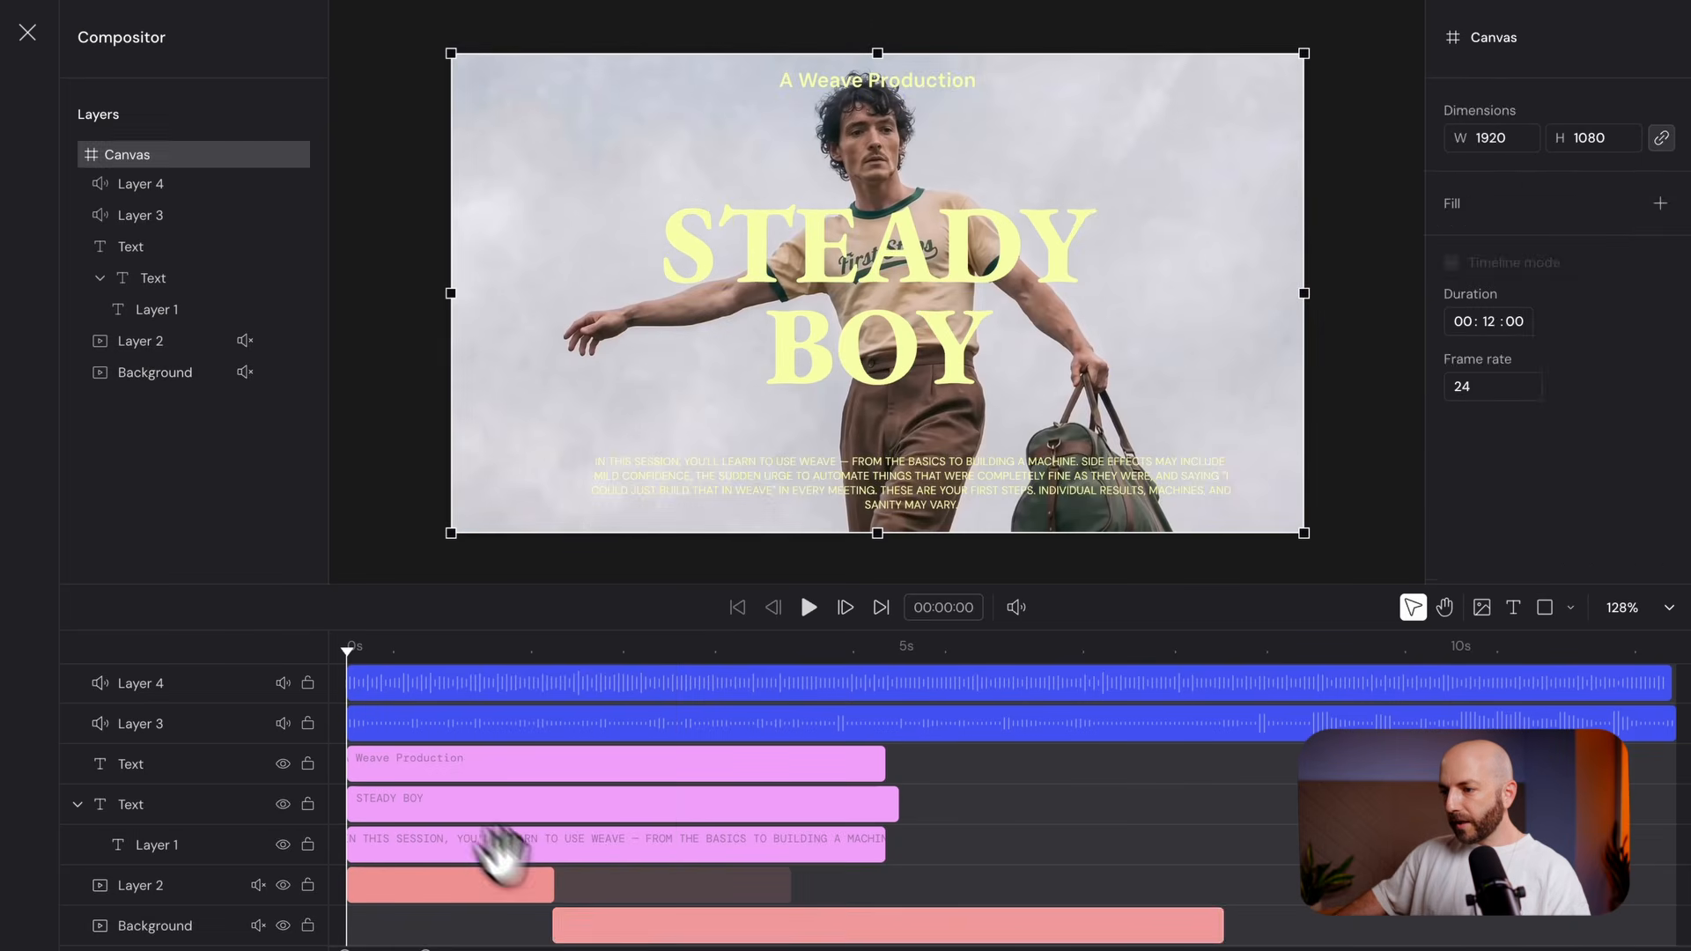
pyautogui.click(574, 929)
pyautogui.press('space')
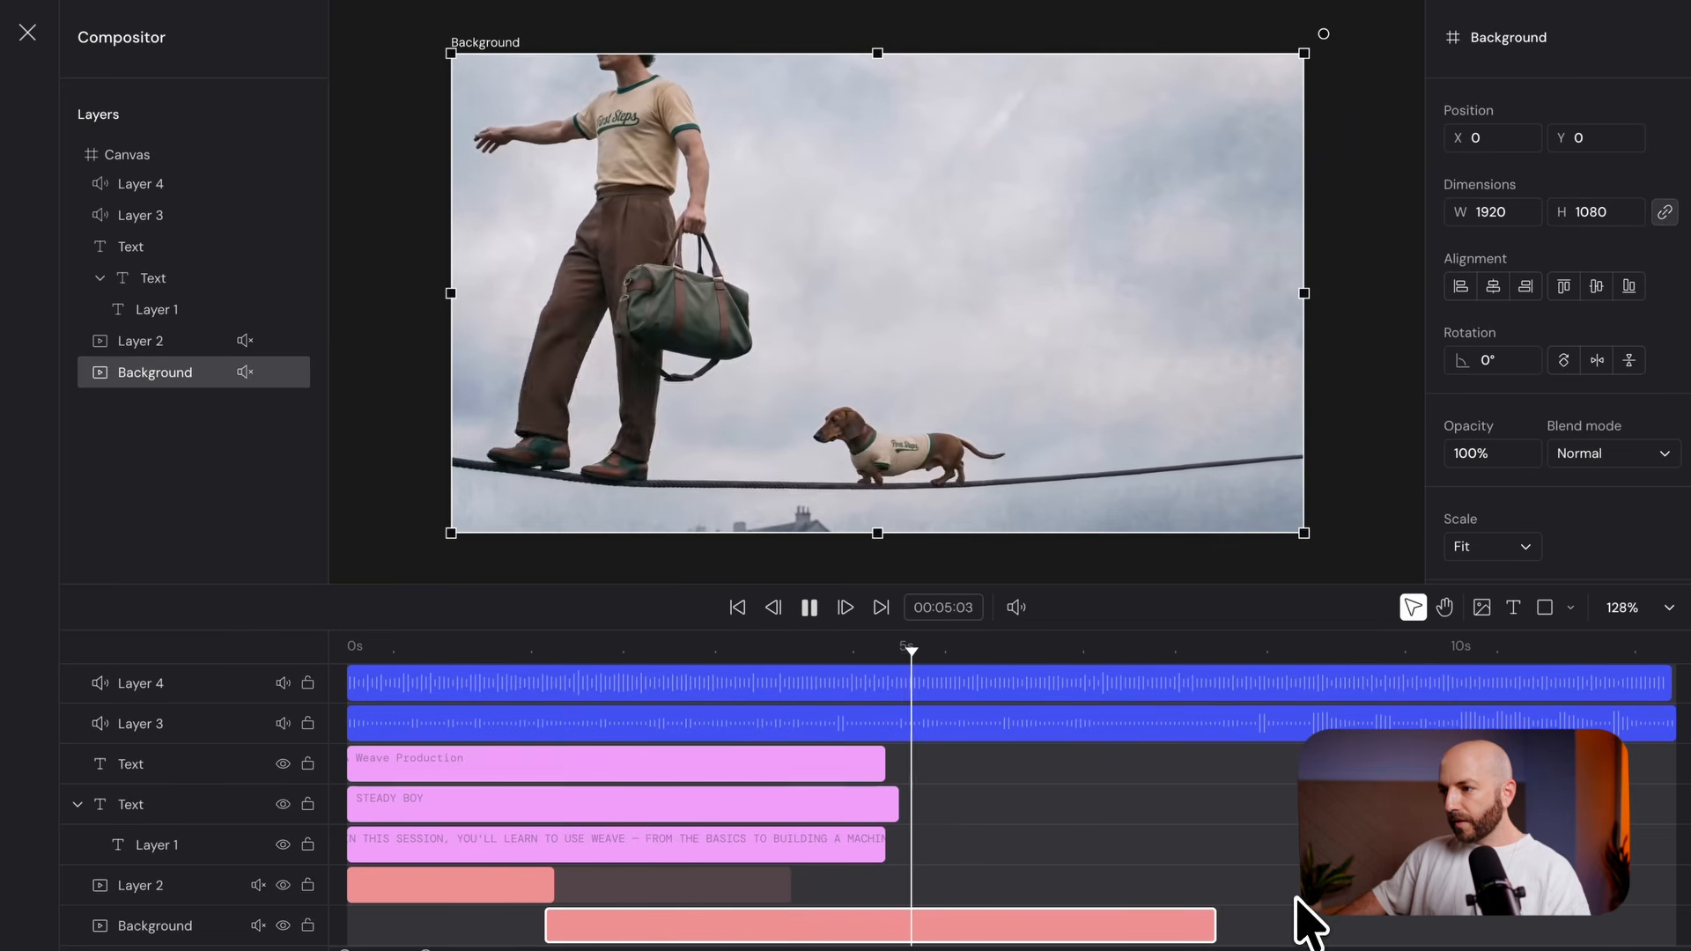
# Extend the three text layers to the end of the Background clip and set the canvas duration to 7 seconds
pyautogui.moveTo(883, 764); pyautogui.dragTo(1217, 770)
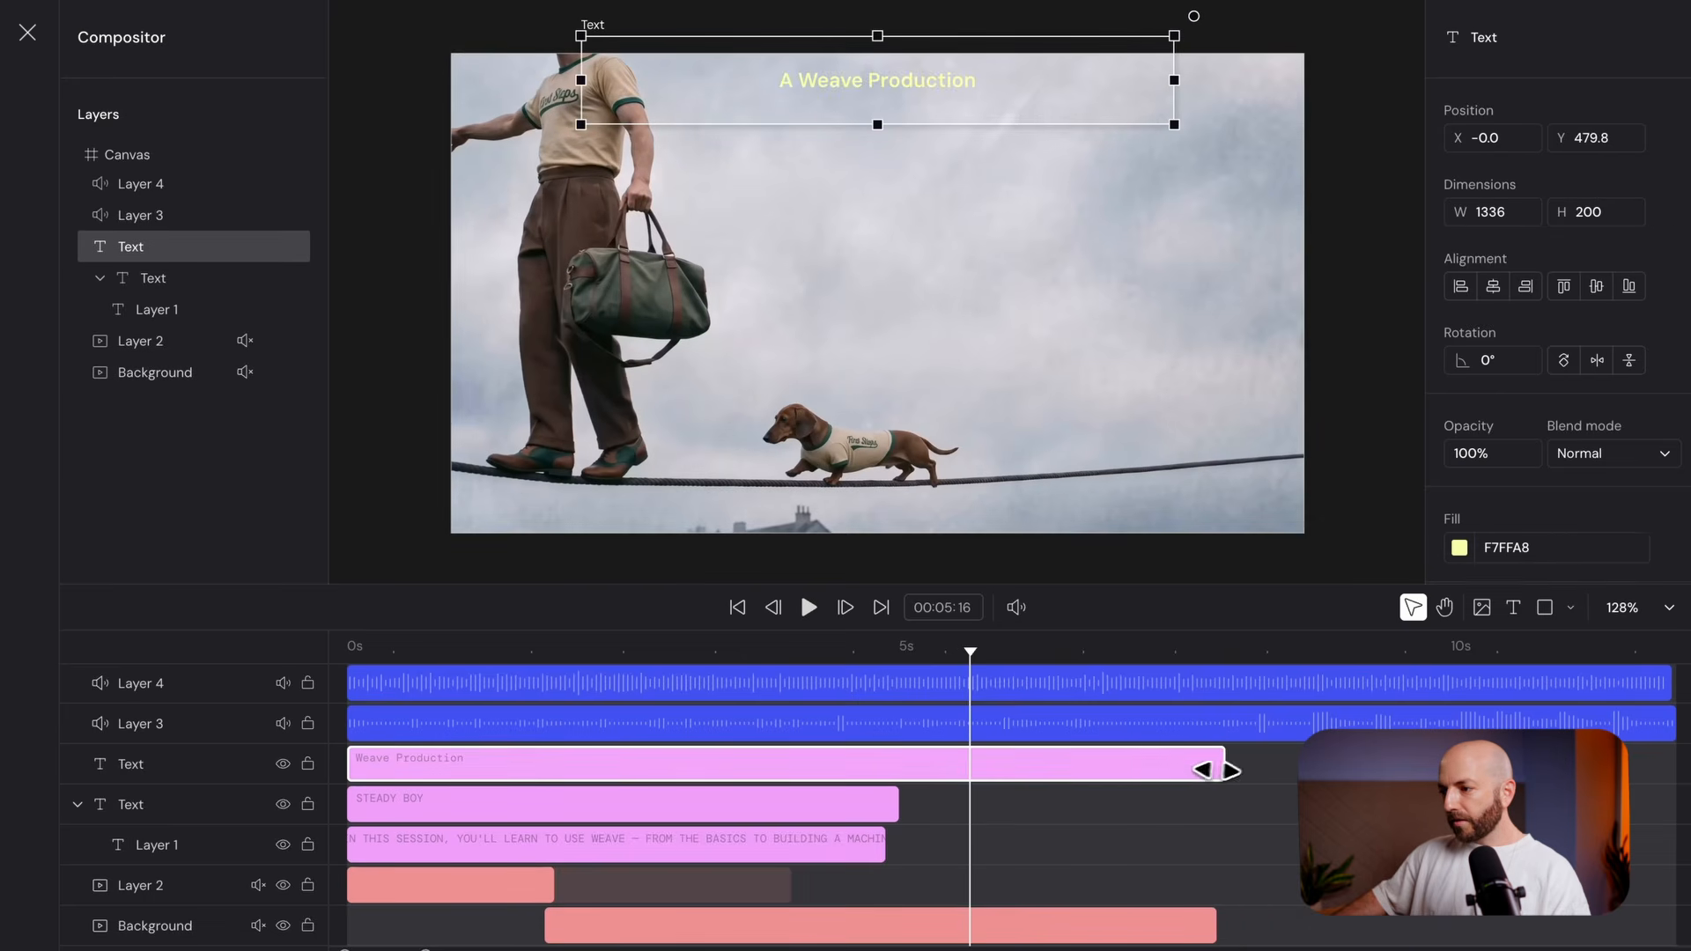
pyautogui.moveTo(895, 800); pyautogui.dragTo(1215, 801)
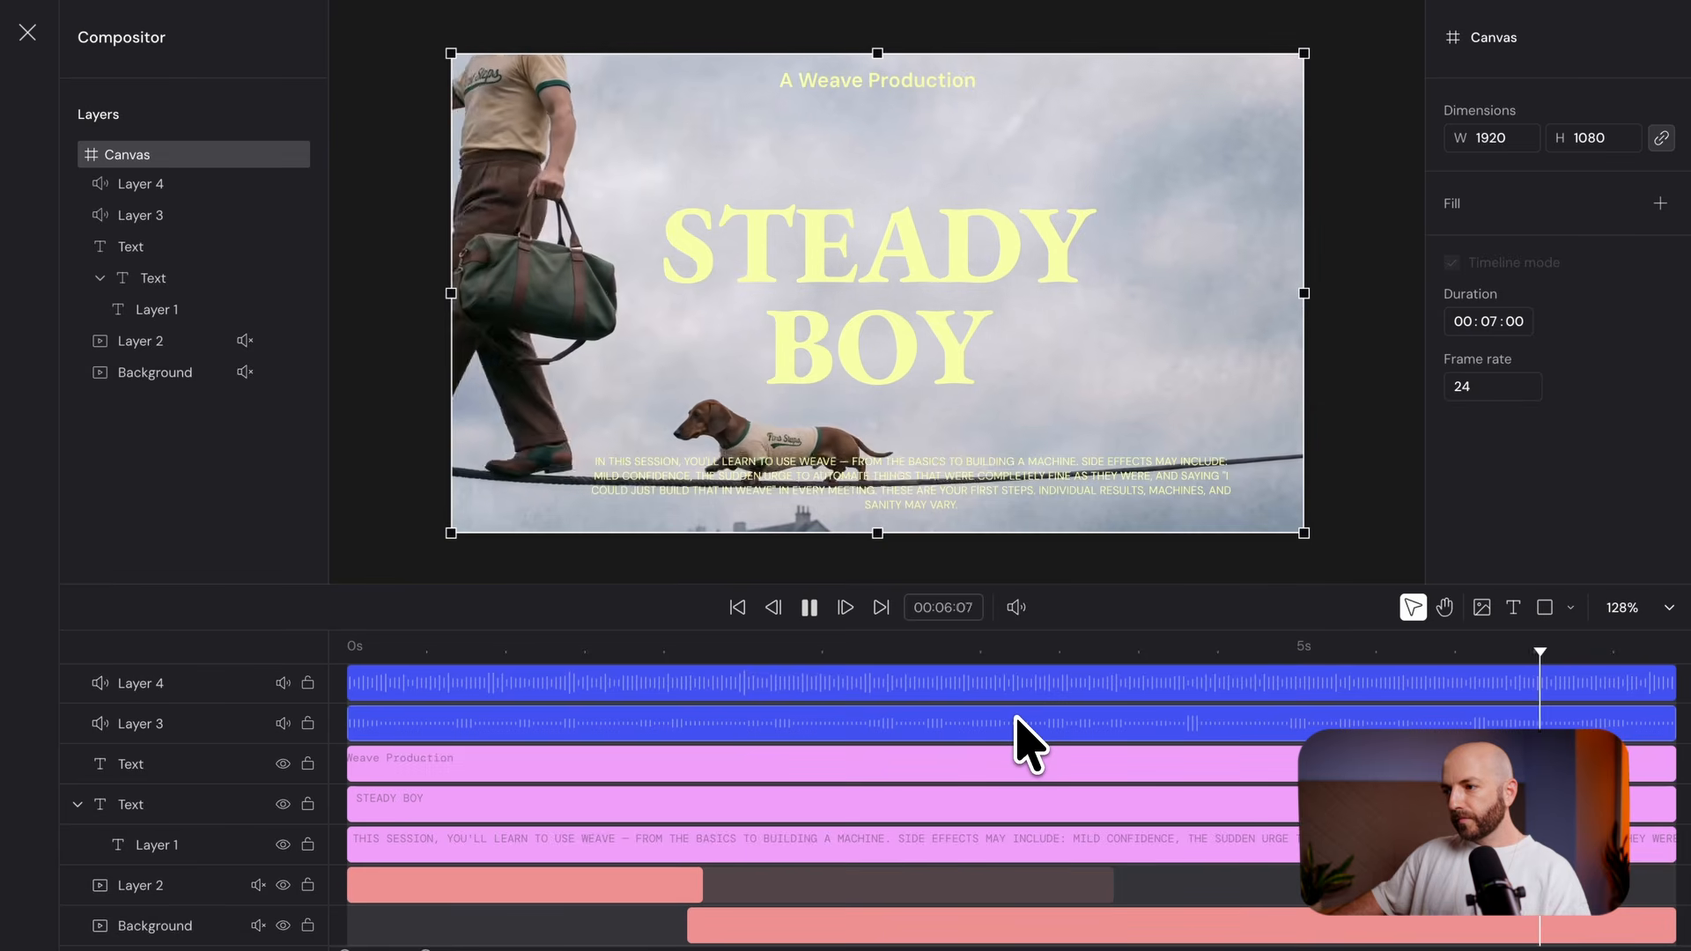
# Return the playhead to the start of the timeline and play the shortened composition
pyautogui.click(445, 679)
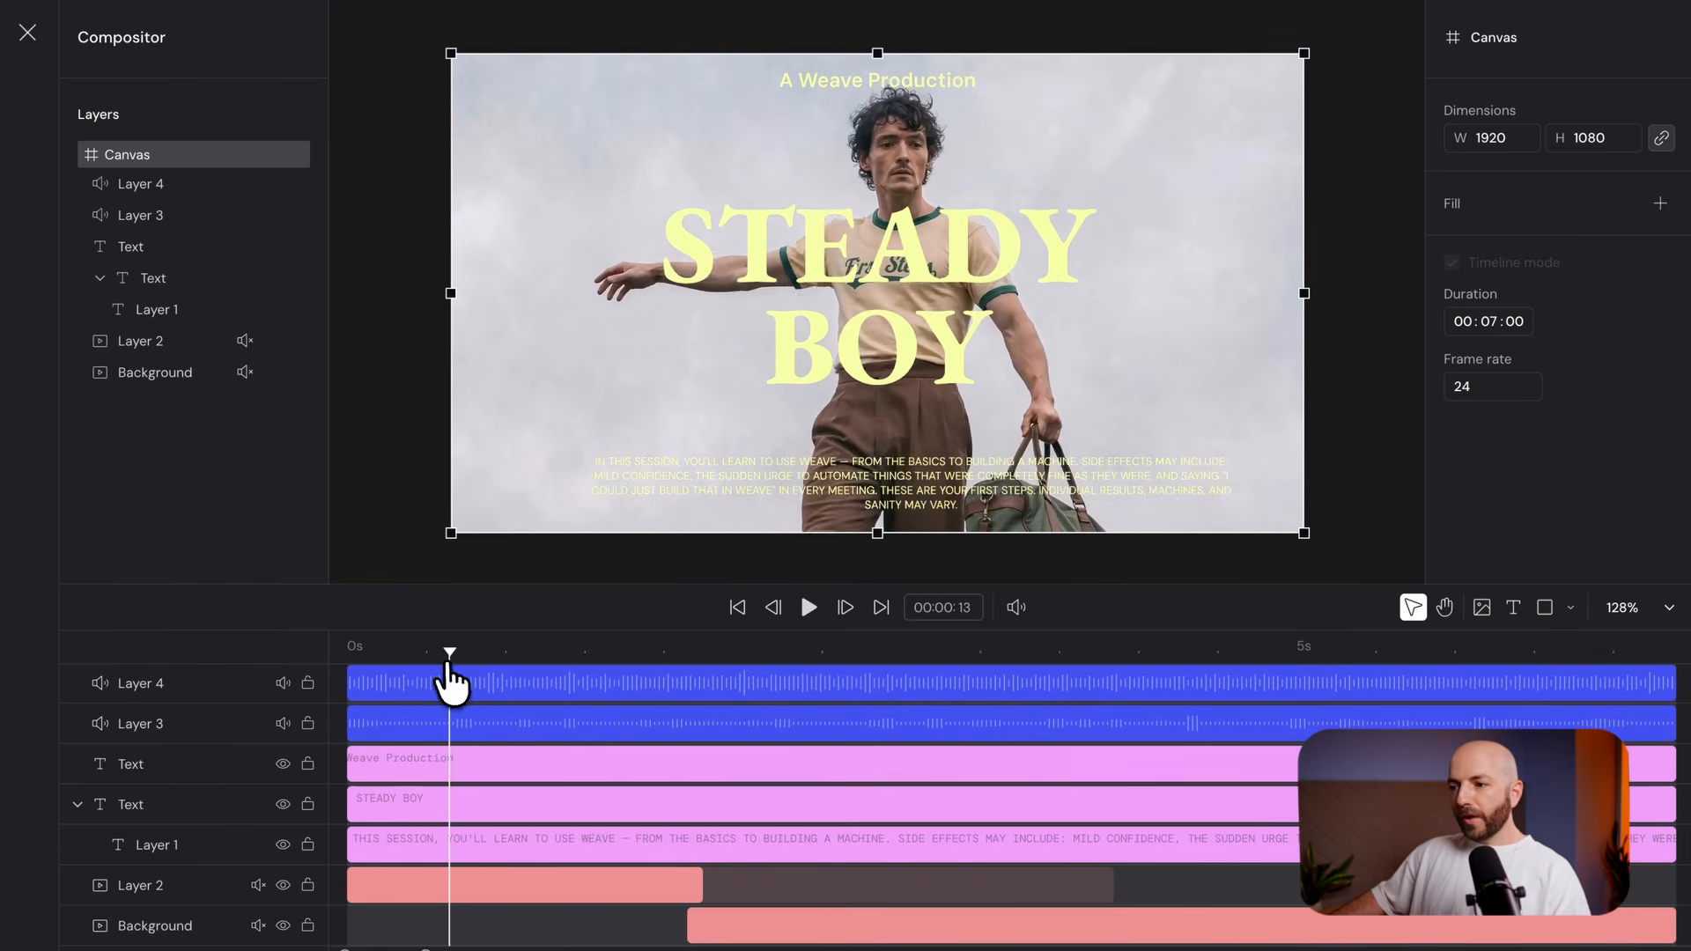
pyautogui.moveTo(446, 679); pyautogui.dragTo(357, 695)
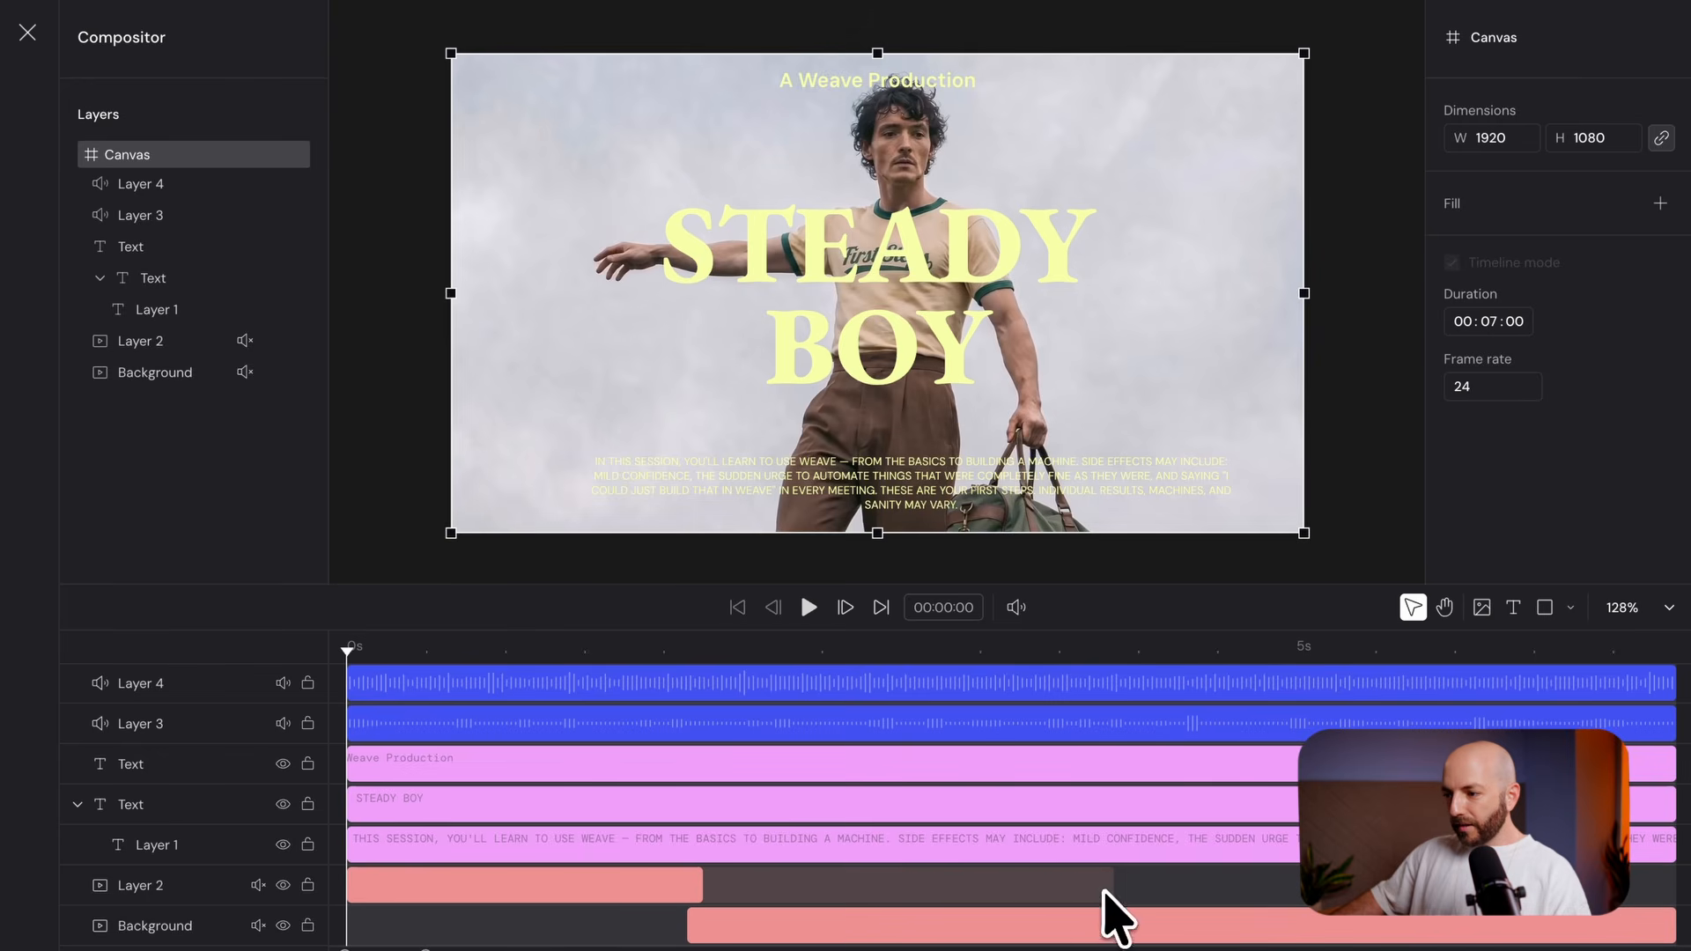
pyautogui.press('space')
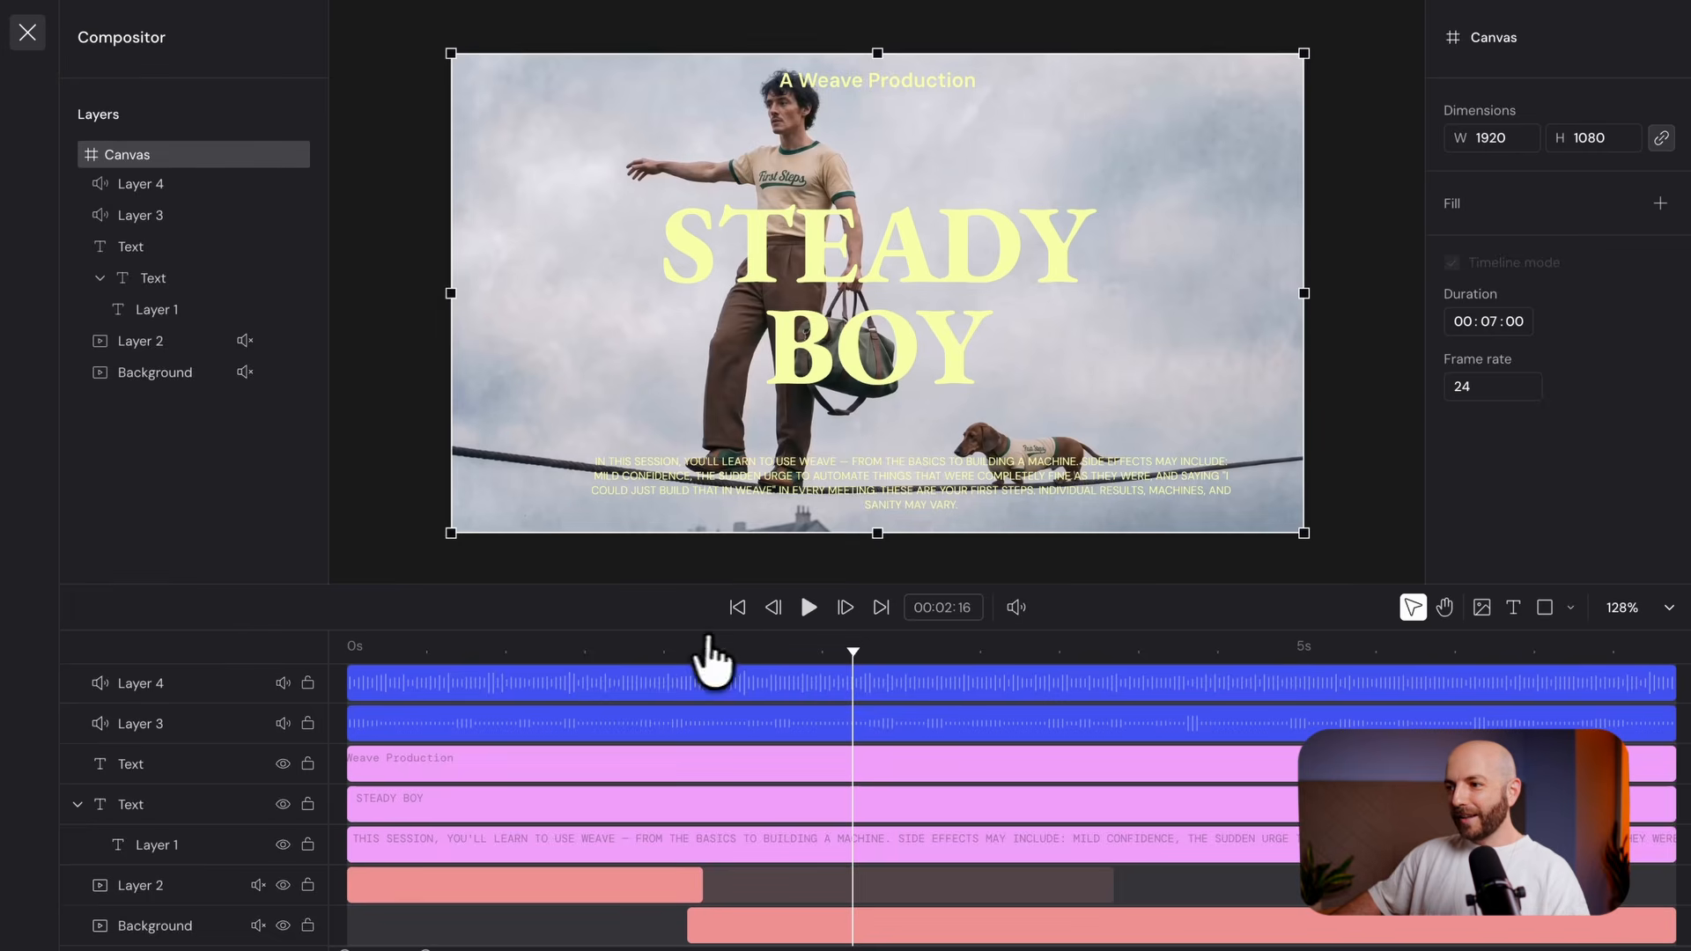
# Close the Compositor editor and play the result from the start in the Compositor node
pyautogui.click(27, 33)
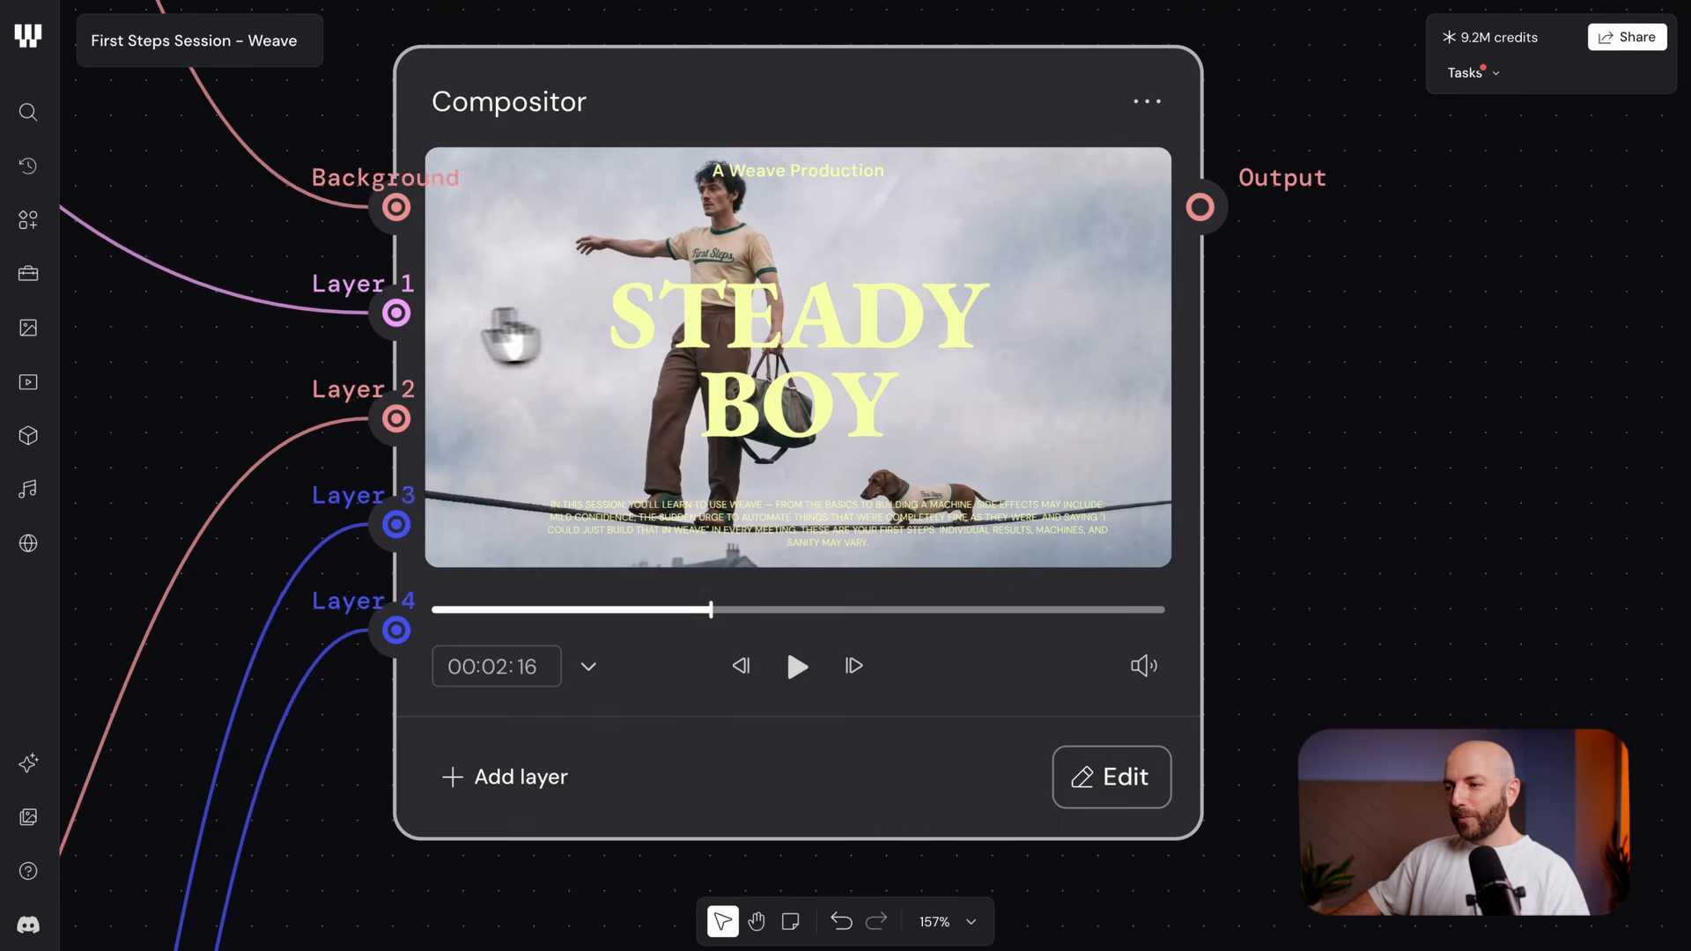
pyautogui.moveTo(653, 611); pyautogui.dragTo(335, 596)
pyautogui.click(797, 666)
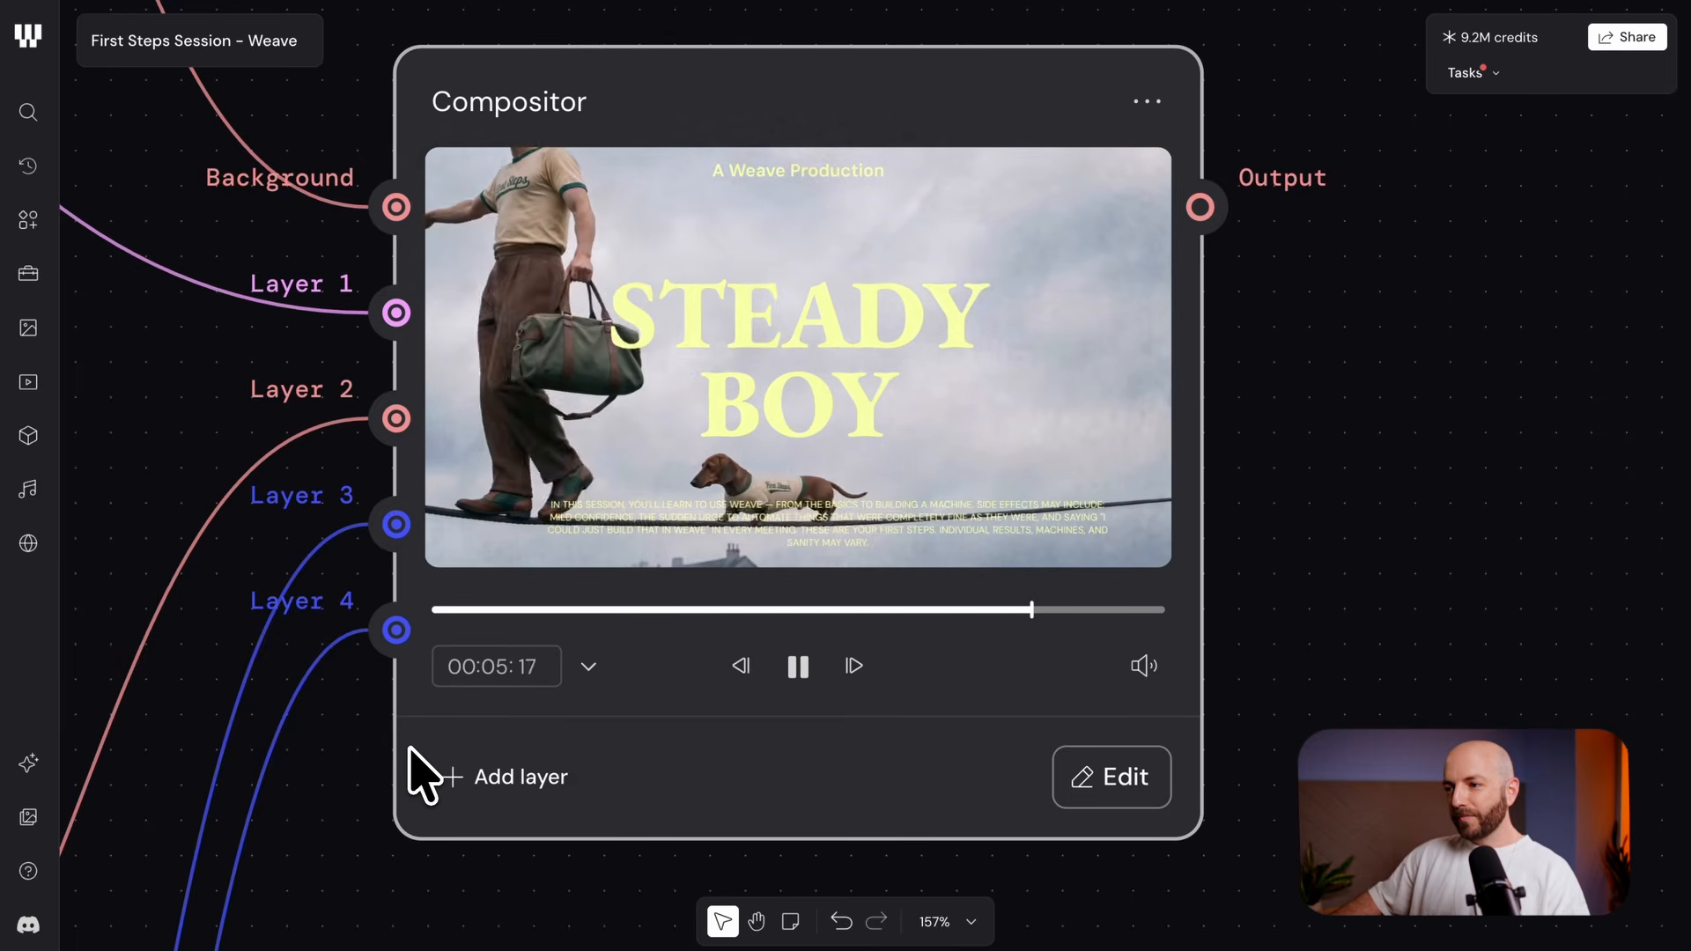
pyautogui.click(791, 669)
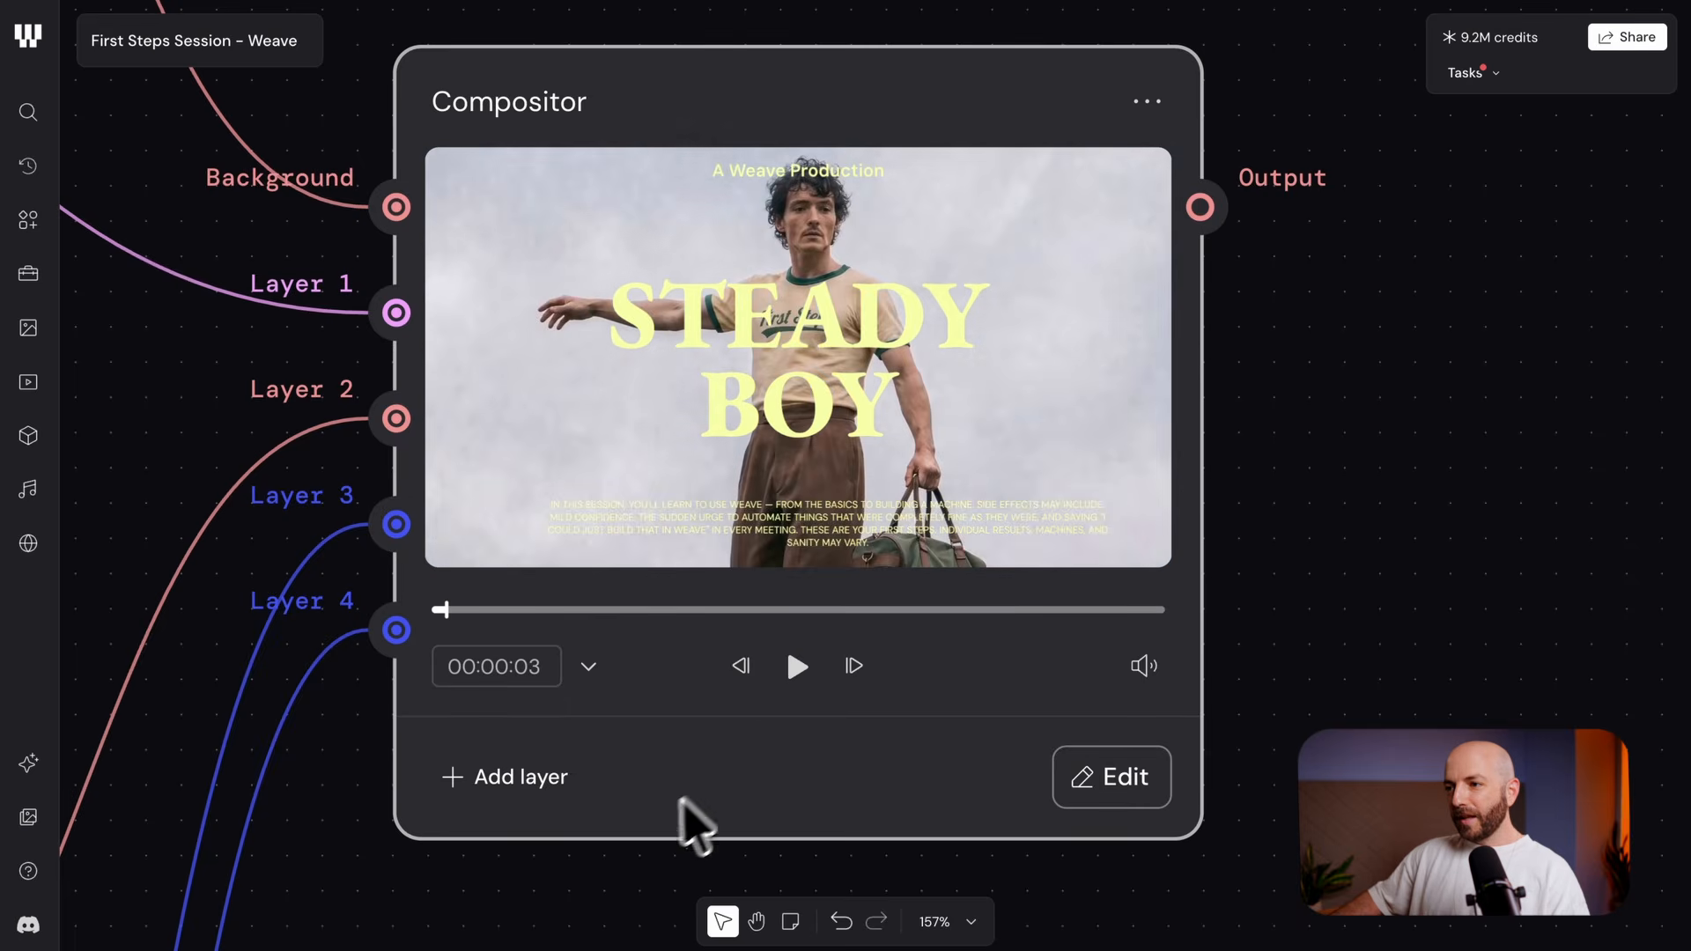
# Group the video prompts, video models and Compositor node under the name "Video Creation and Editing"
pyautogui.scroll(-10, 679, 822)
pyautogui.scroll(-8, 848, 762)
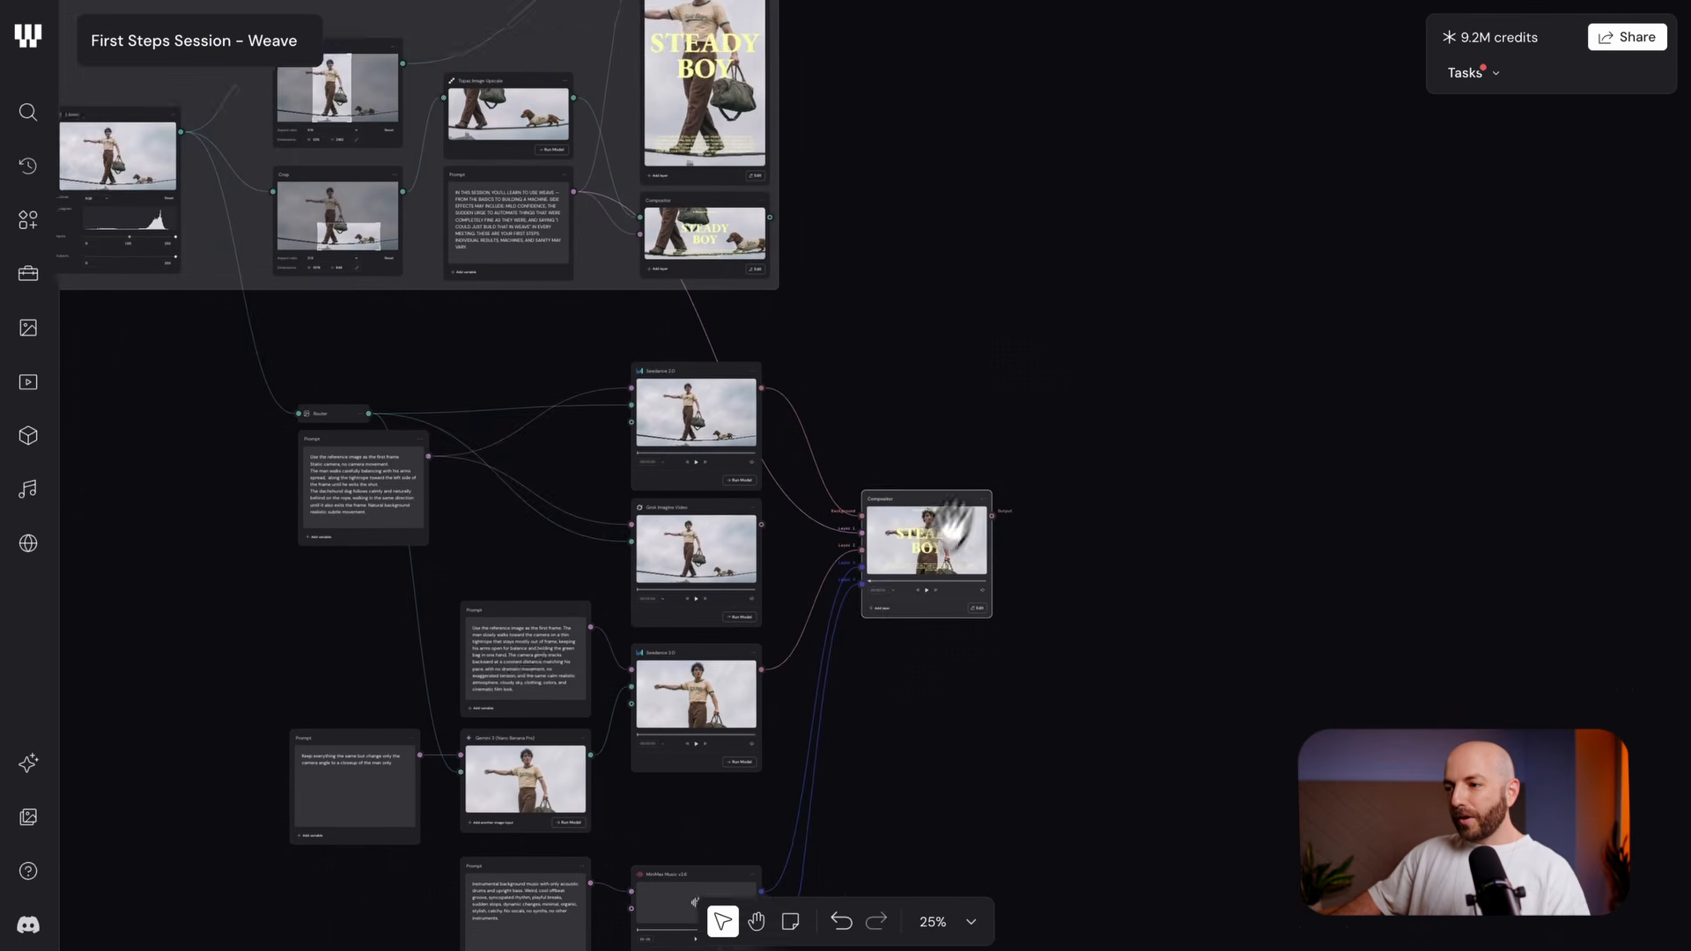
pyautogui.moveTo(1142, 263); pyautogui.dragTo(374, 762)
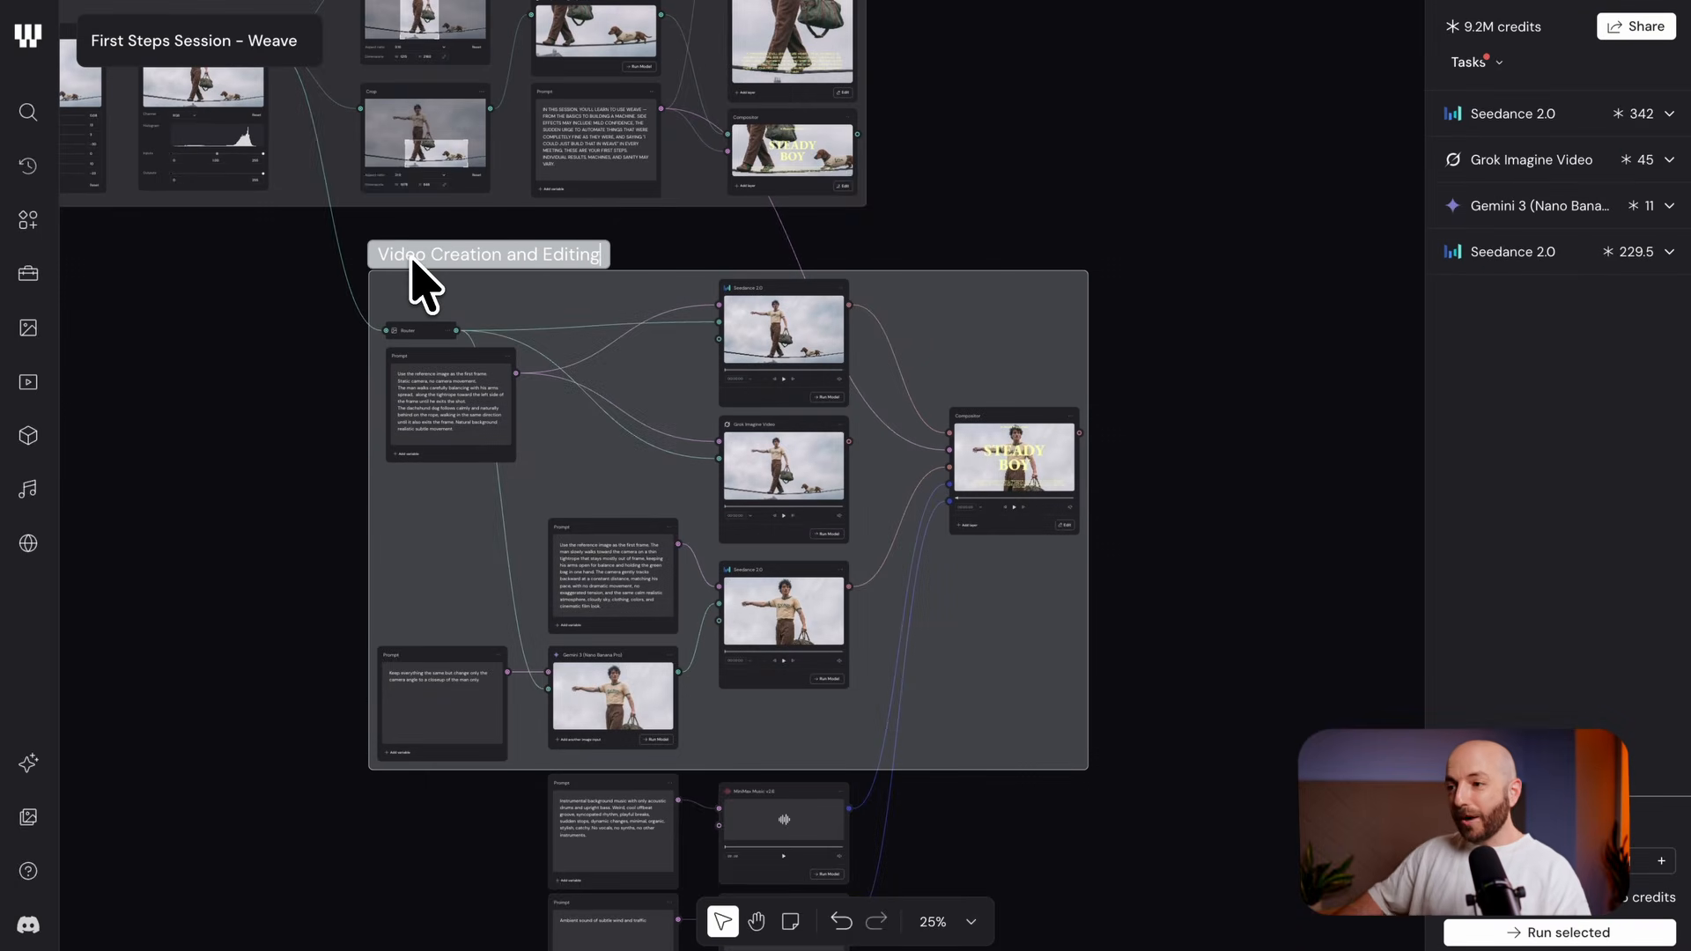
pyautogui.click(298, 708)
# Place the two audio prompts and audio models below the video group and group them as "Audio Creation"
pyautogui.moveTo(519, 700); pyautogui.dragTo(577, 480)
pyautogui.moveTo(1101, 521); pyautogui.dragTo(684, 663)
pyautogui.moveTo(715, 538); pyautogui.dragTo(565, 590)
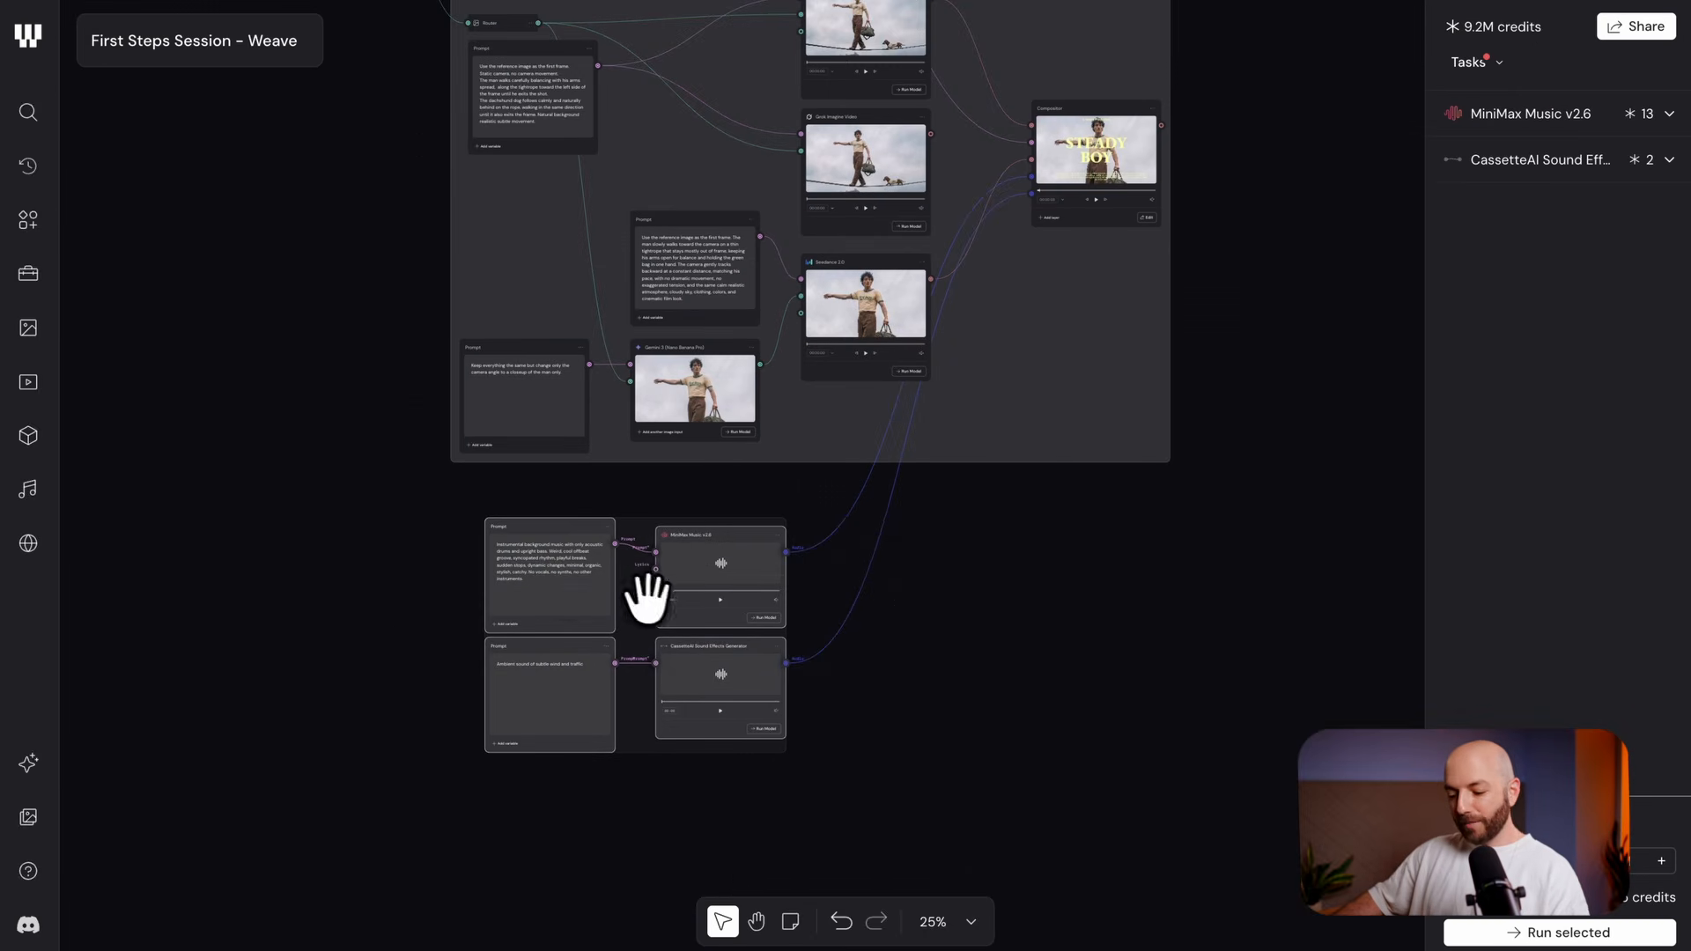
pyautogui.hotkey('ctrl', 'g')
pyautogui.doubleClick(490, 498)
pyautogui.write('Audio Cre')
pyautogui.write('ation')
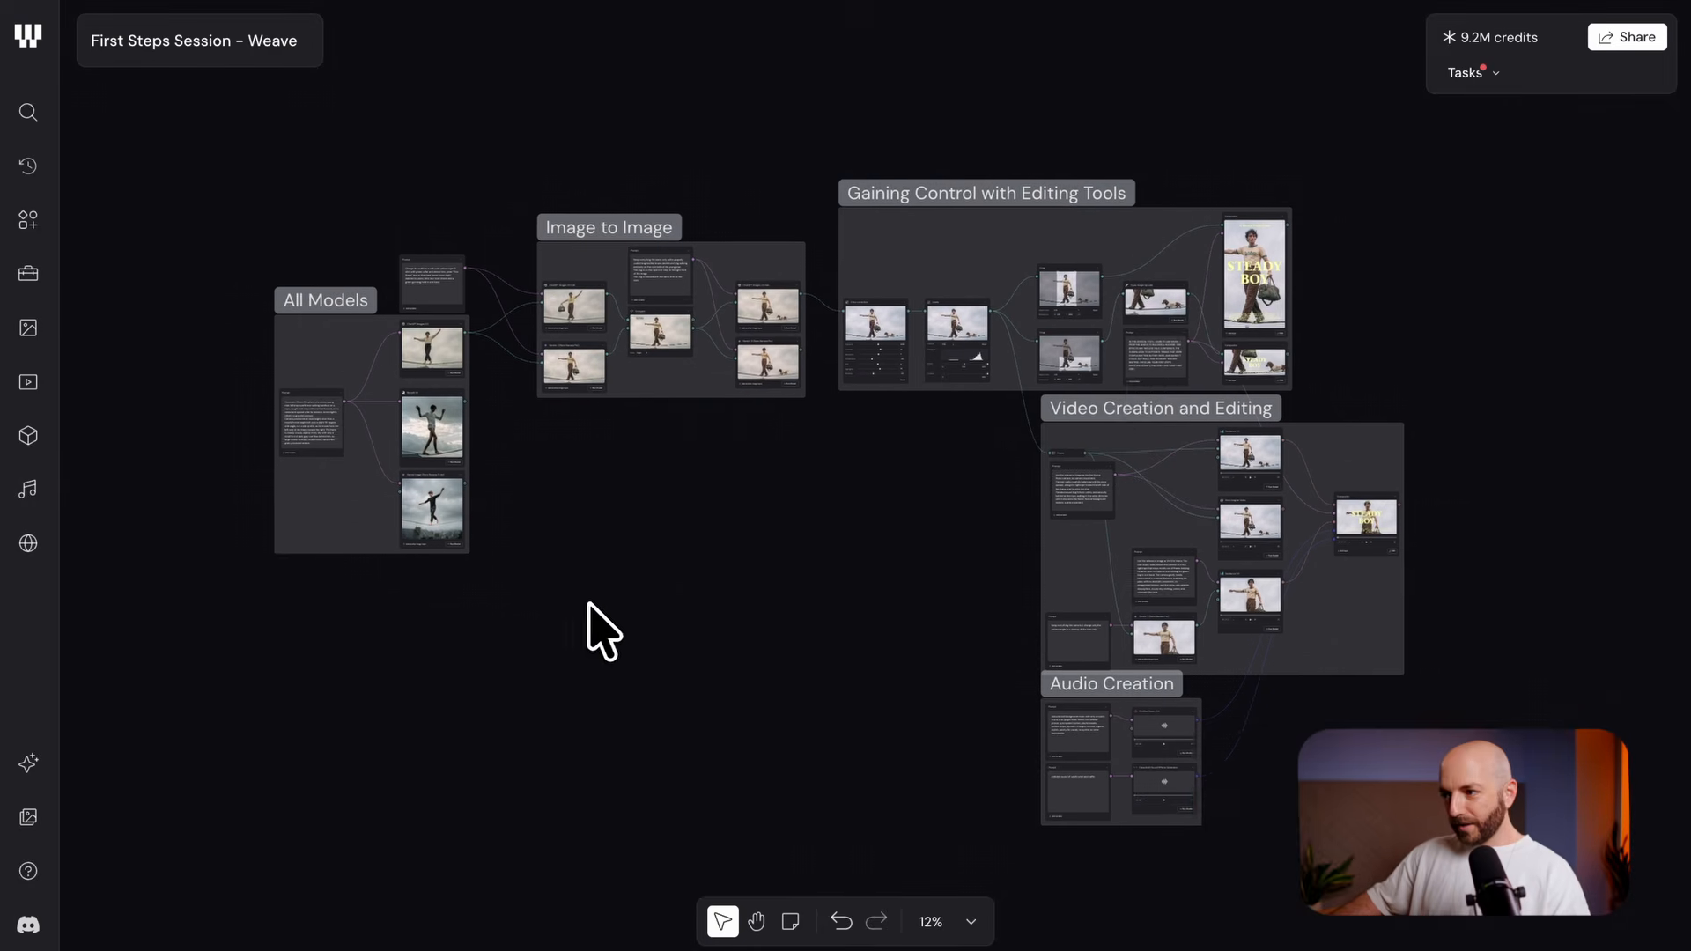
# Reposition the "Image to Image" and "Gaining Control with Editing Tools" groups on the canvas
pyautogui.moveTo(590, 604); pyautogui.dragTo(696, 608)
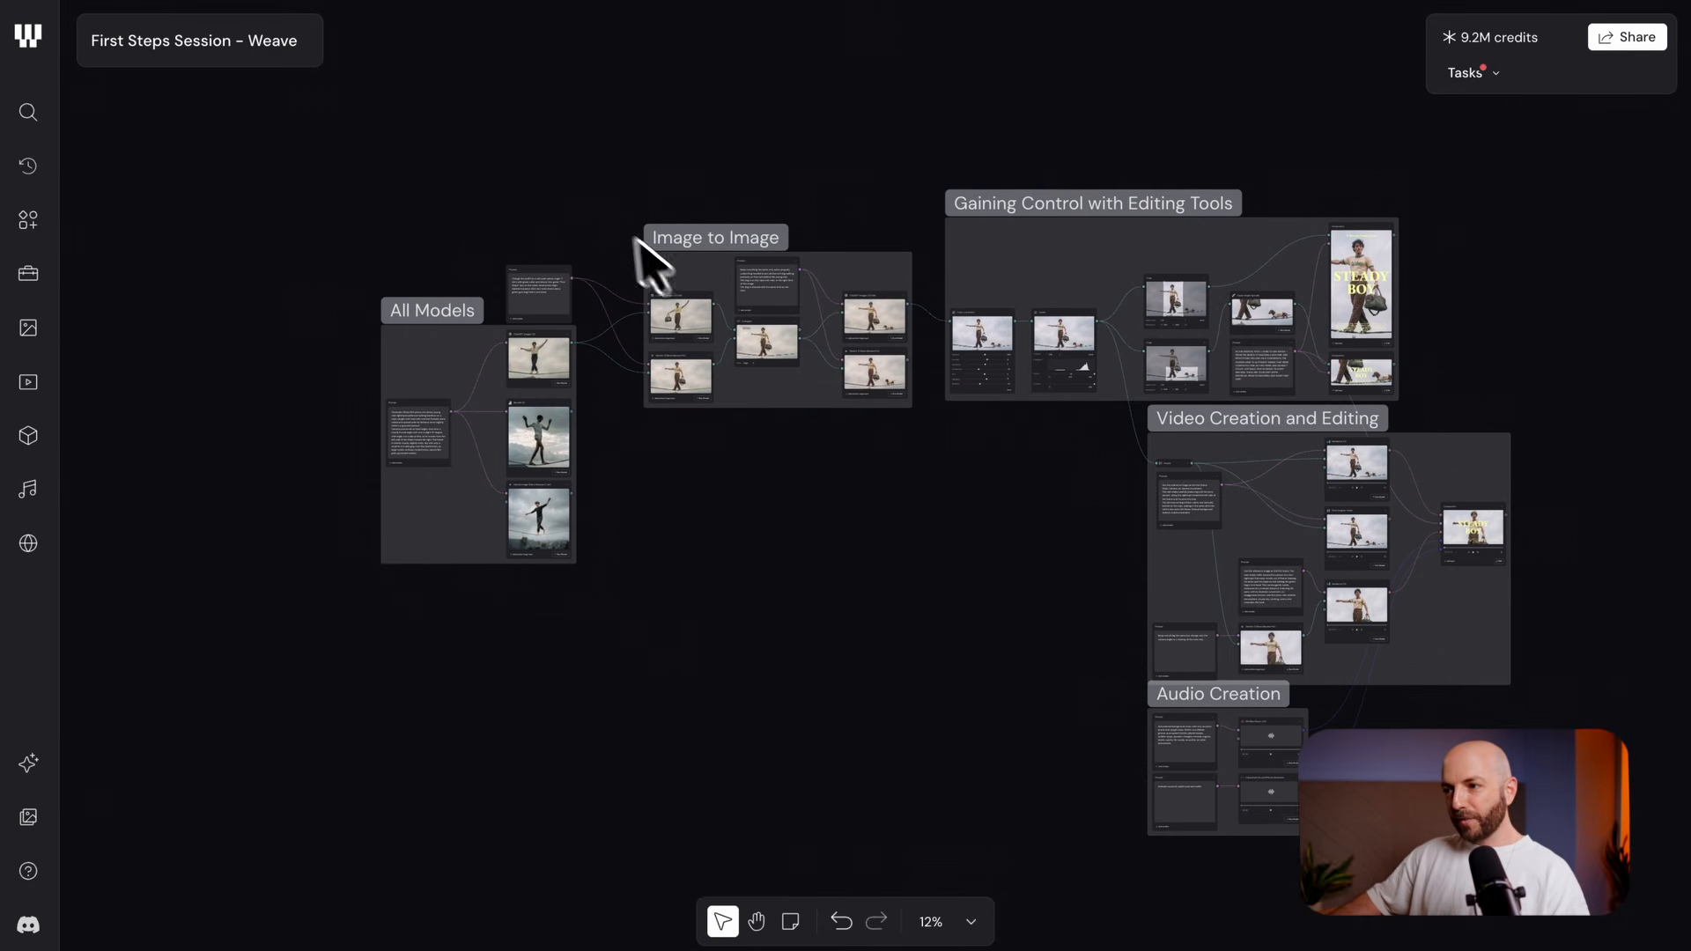
pyautogui.moveTo(636, 238); pyautogui.dragTo(366, 622)
pyautogui.moveTo(458, 484); pyautogui.dragTo(398, 577)
pyautogui.moveTo(887, 194); pyautogui.dragTo(649, 464)
pyautogui.moveTo(767, 366); pyautogui.dragTo(700, 418)
pyautogui.click(974, 496)
# Move the video and audio groups together further down, and shift the "Gaining Control with Editing Tools" group slightly
pyautogui.hscroll(3, 975, 495)
pyautogui.scroll(-1, 975, 496)
pyautogui.moveTo(1349, 366); pyautogui.dragTo(945, 715)
pyautogui.moveTo(1048, 503); pyautogui.dragTo(1088, 640)
pyautogui.moveTo(855, 251); pyautogui.dragTo(781, 293)
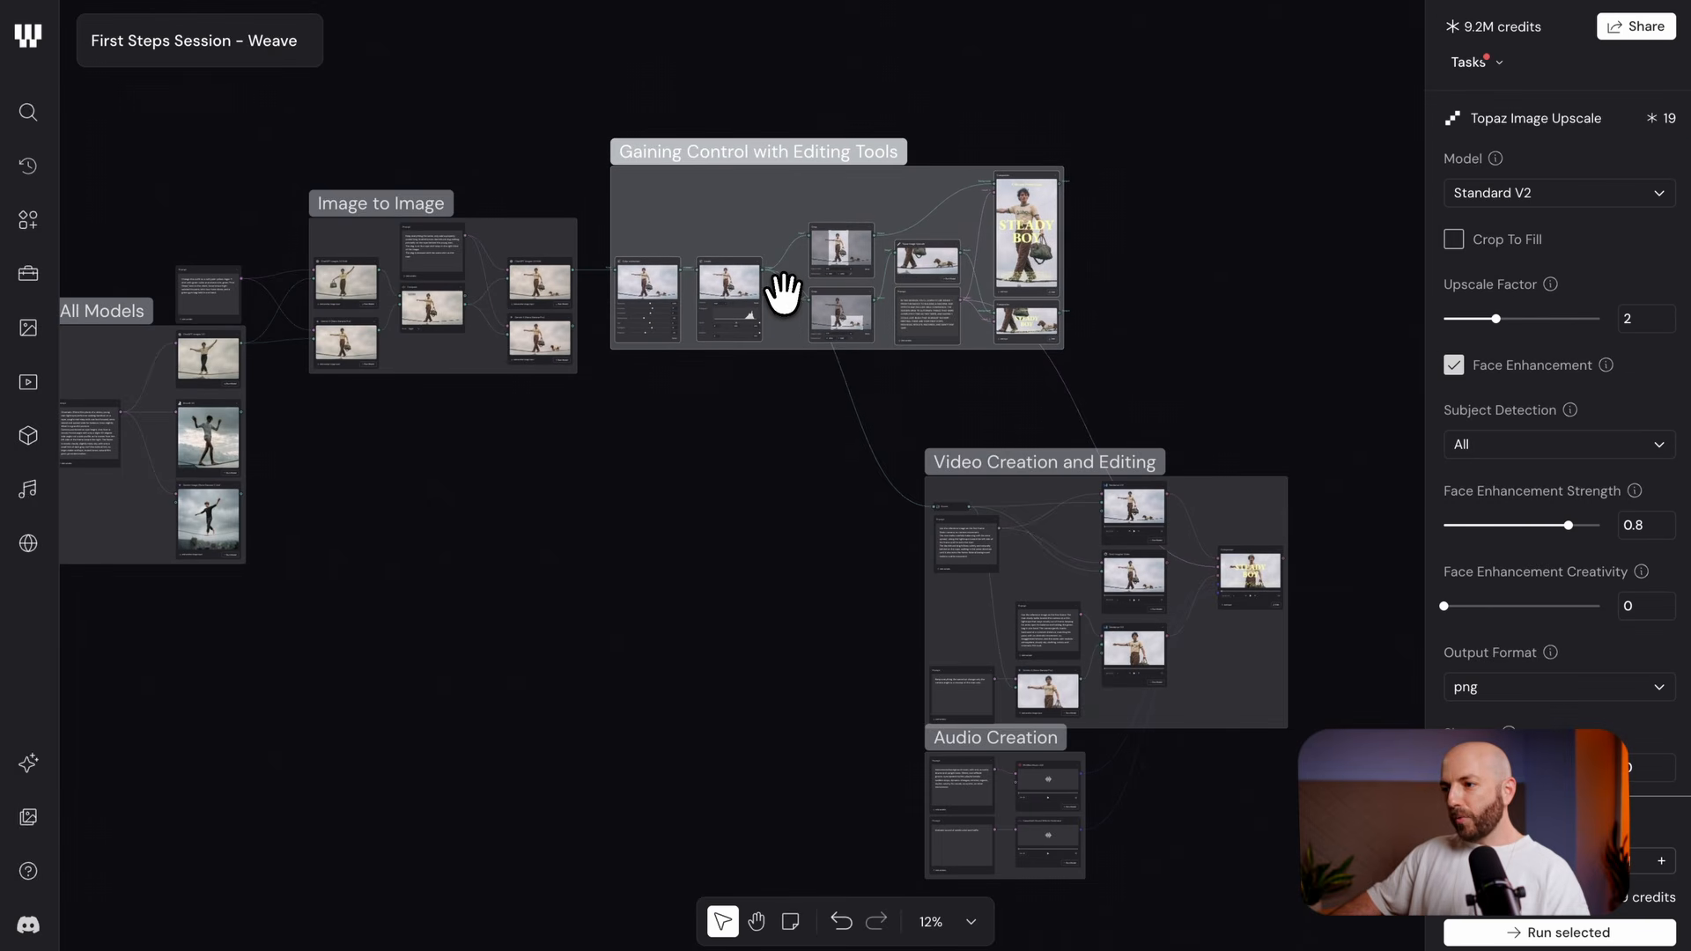
# Move the "Video Creation and Editing" group up closer to the editing tools group, and place "Audio Creation" directly beneath it
pyautogui.click(778, 423)
pyautogui.moveTo(967, 616); pyautogui.dragTo(943, 540)
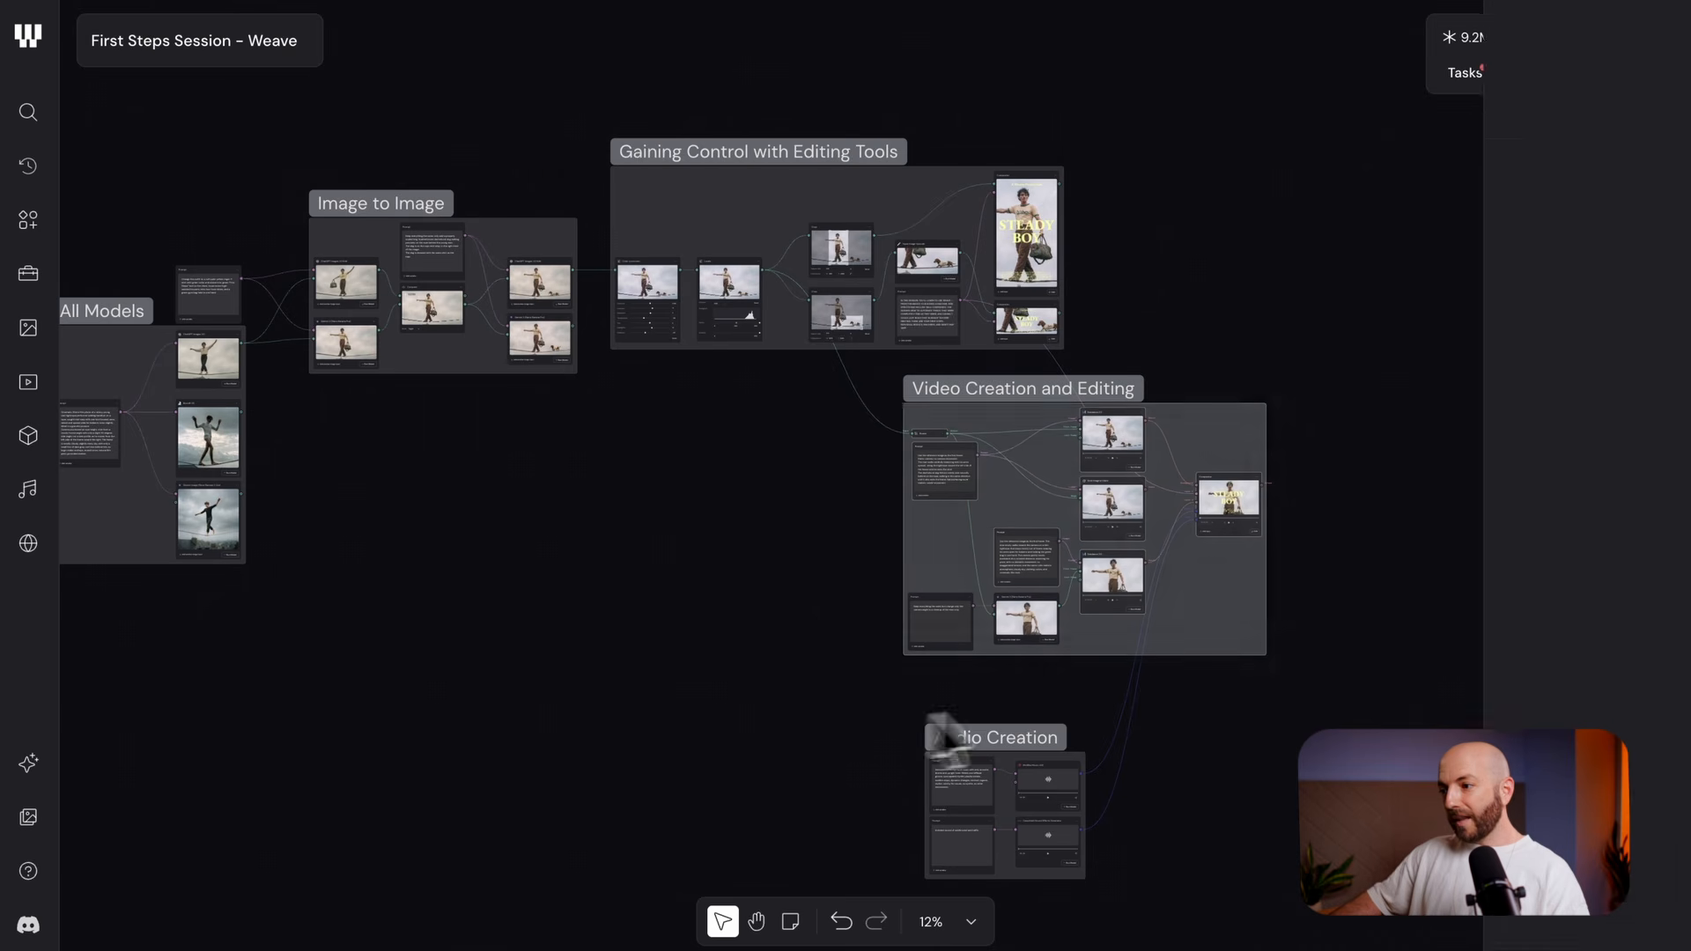
pyautogui.moveTo(963, 860); pyautogui.dragTo(961, 757)
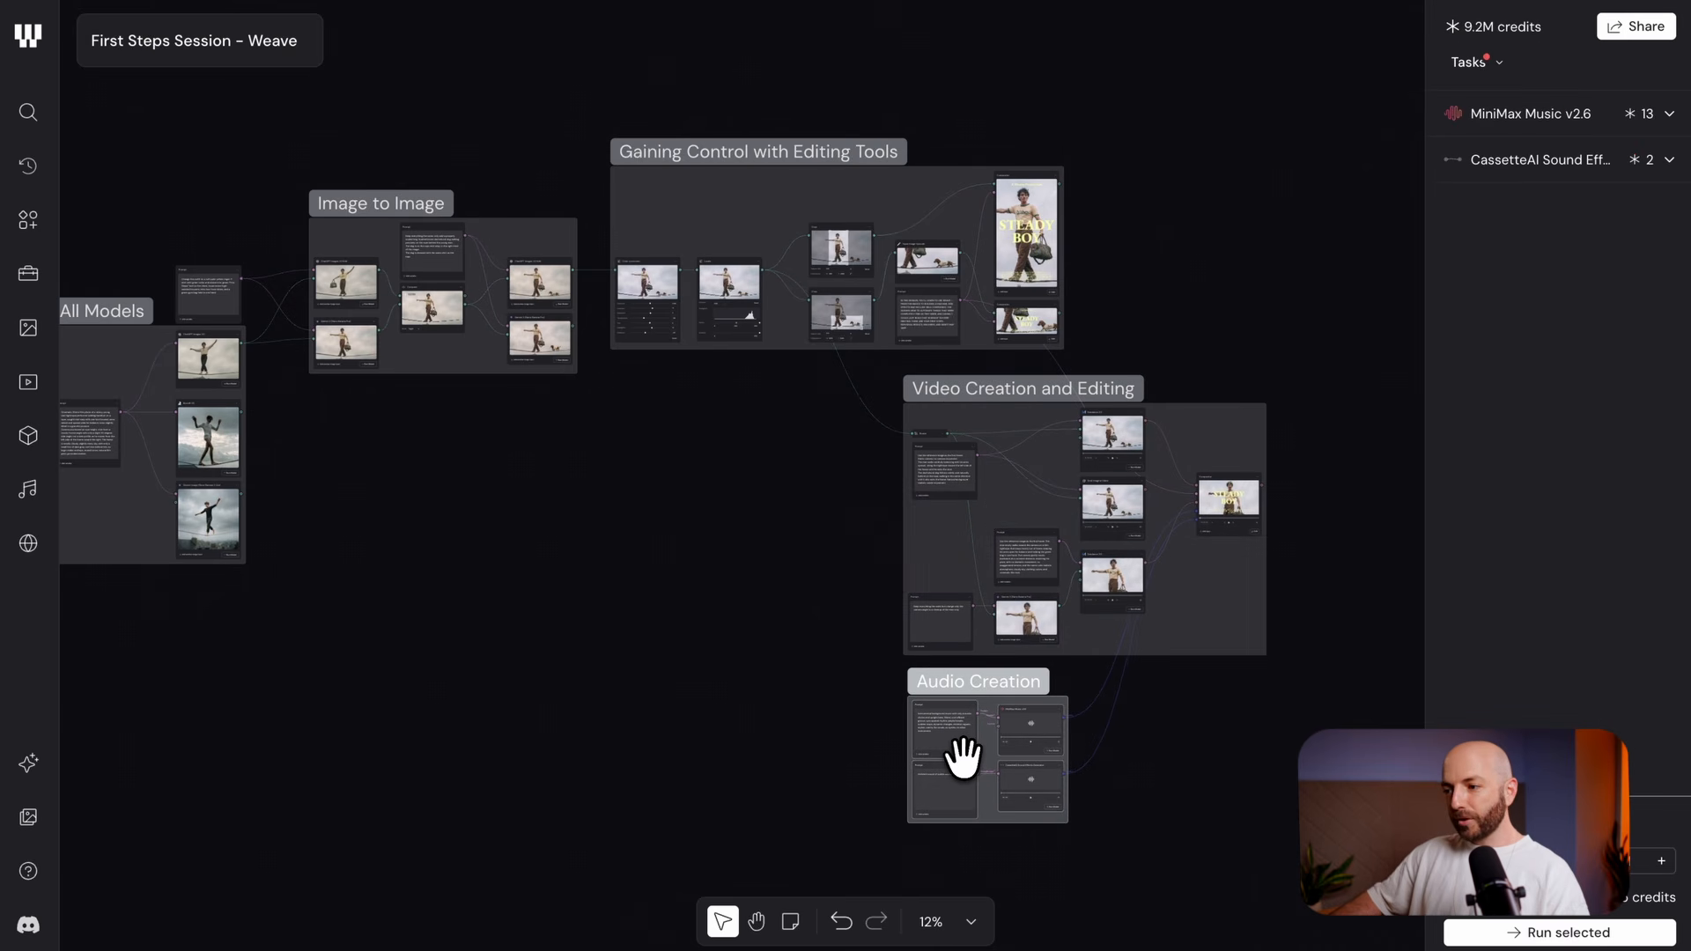
# Play the finished composition in the Compositor node and toggle its sound
pyautogui.hscroll(3, 1145, 718)
pyautogui.scroll(10, 1061, 702)
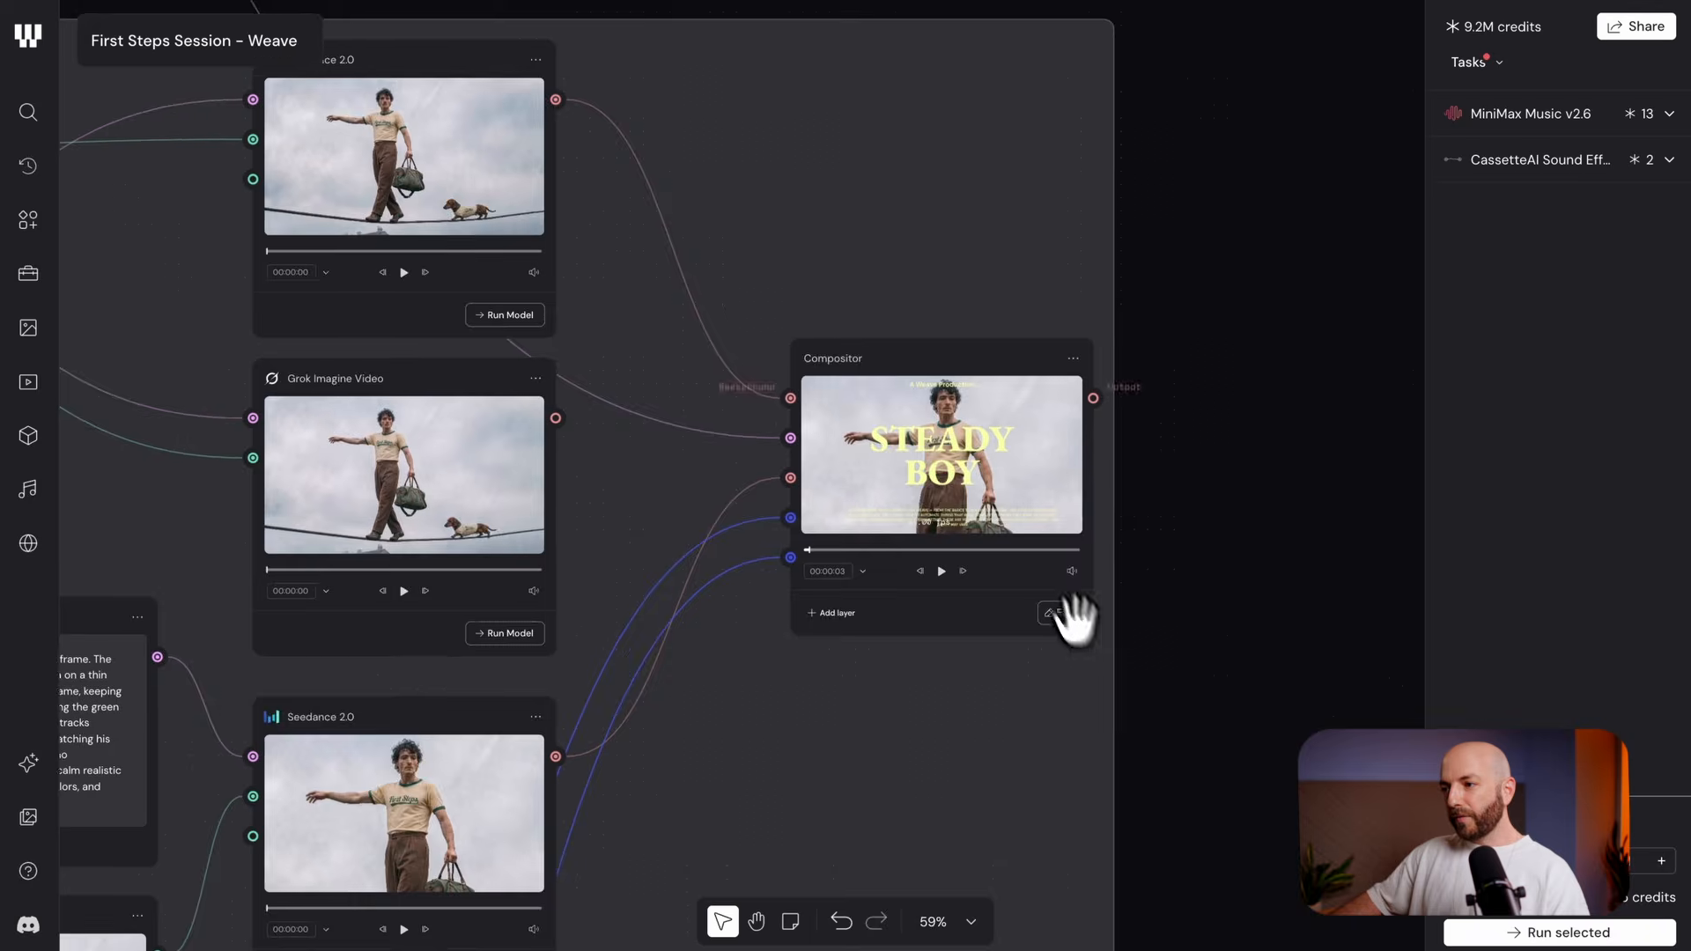
pyautogui.scroll(4, 992, 494)
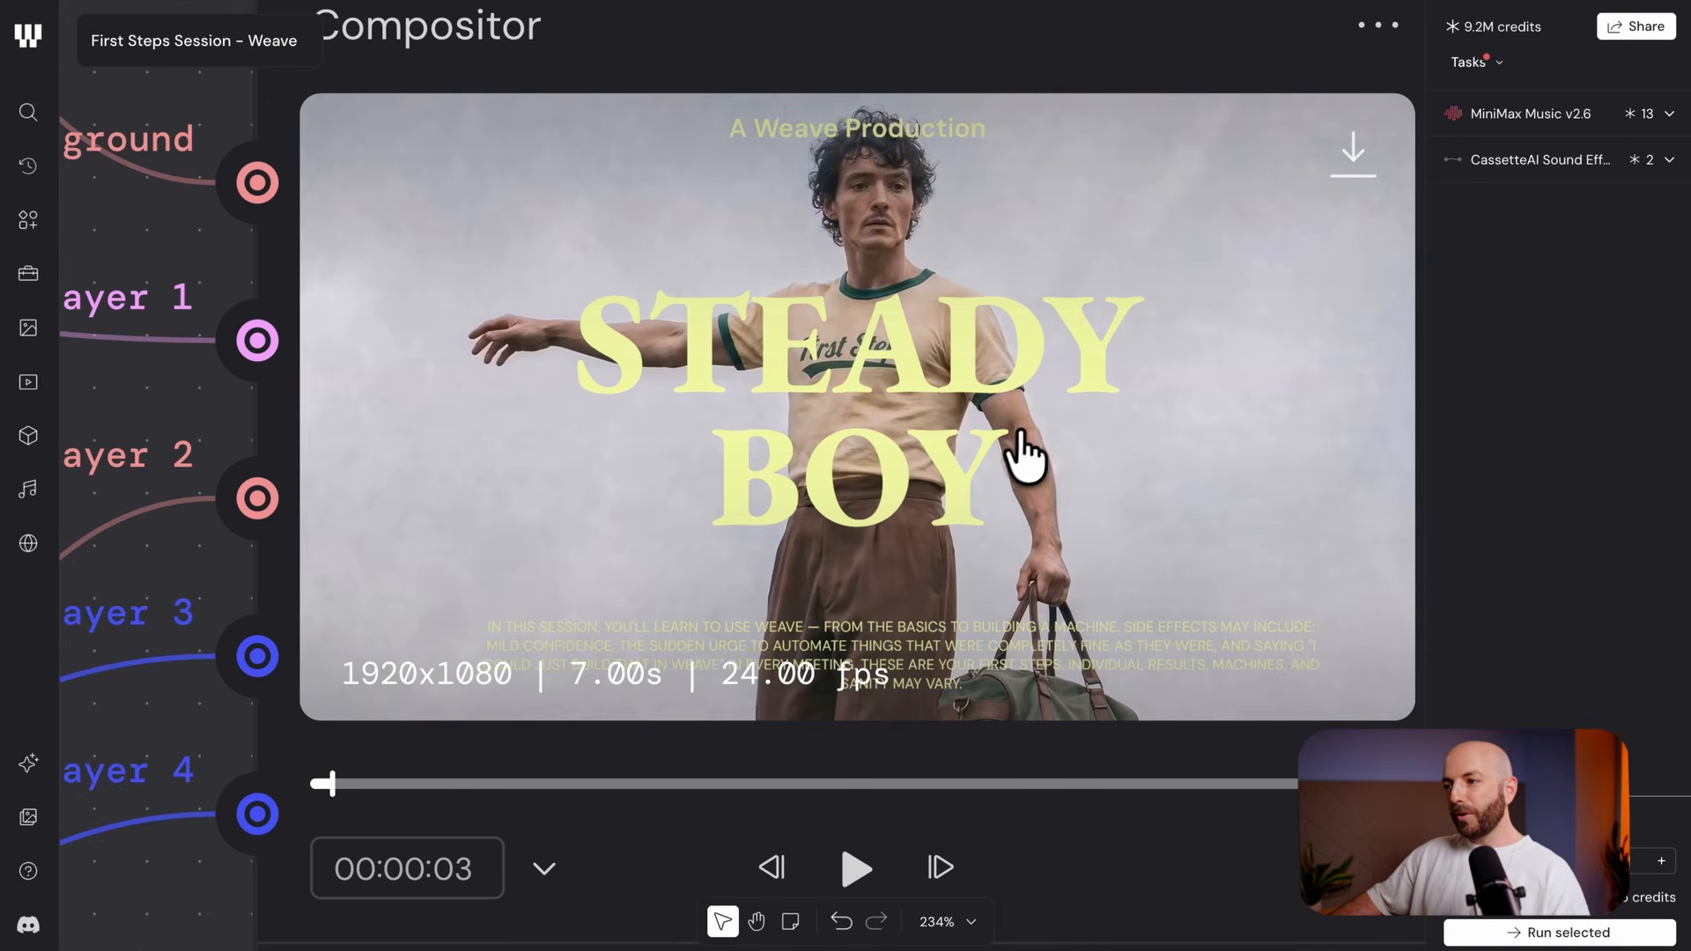
pyautogui.scroll(-12, 1021, 449)
pyautogui.scroll(10, 1037, 545)
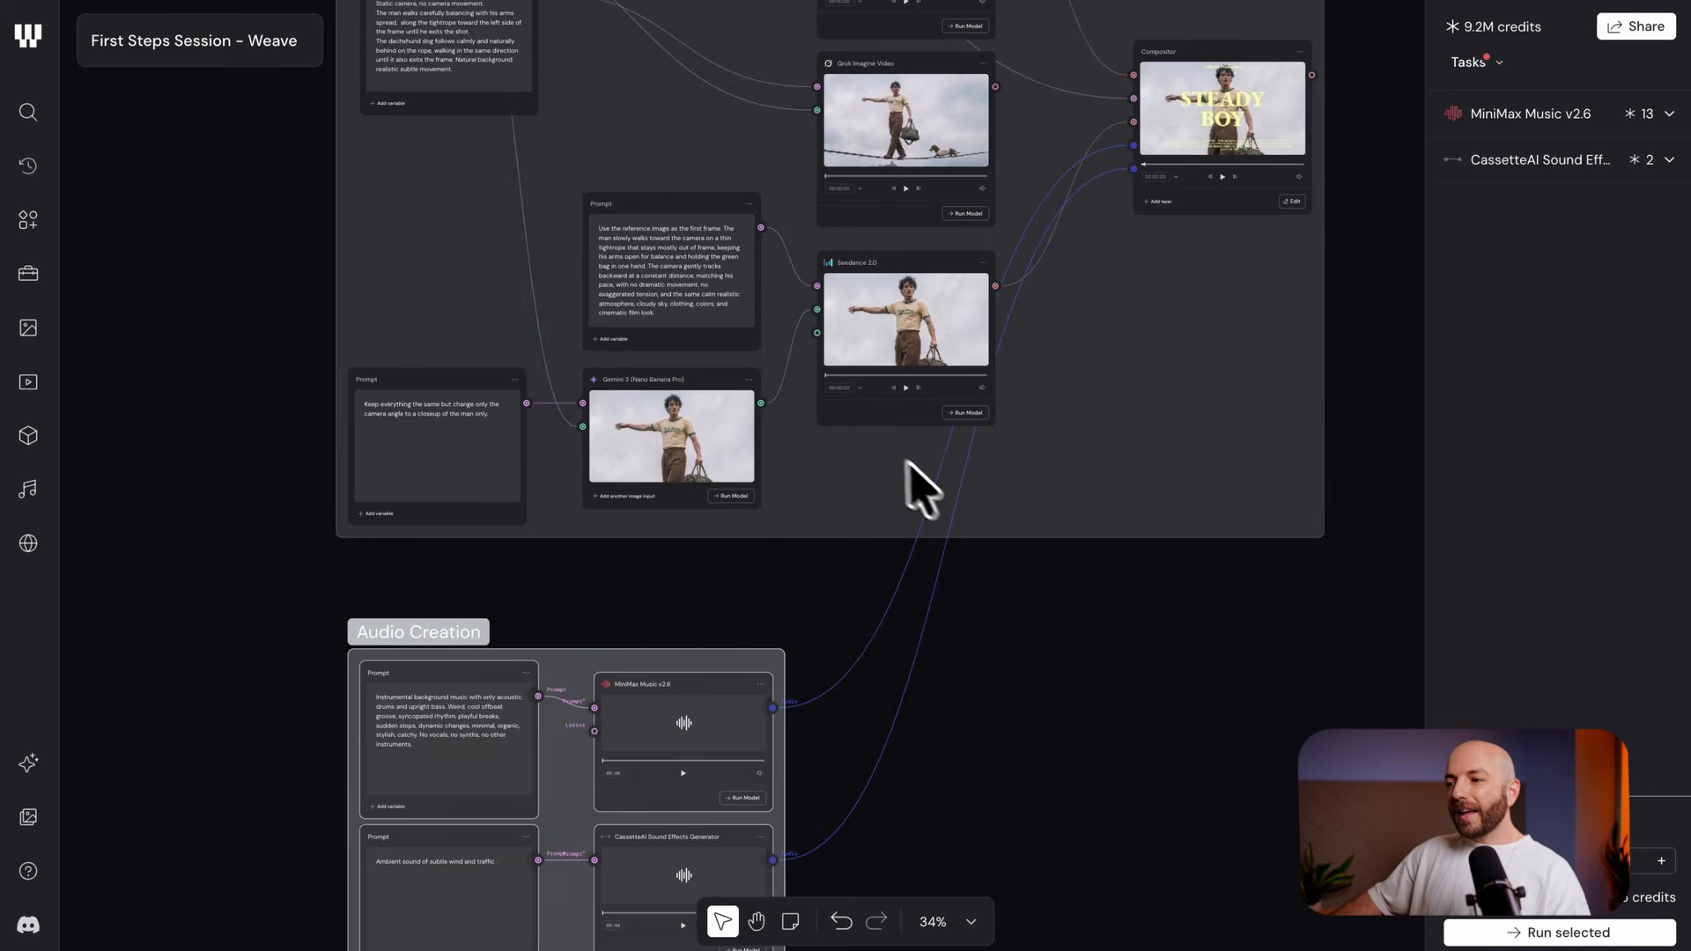
pyautogui.scroll(3, 1054, 449)
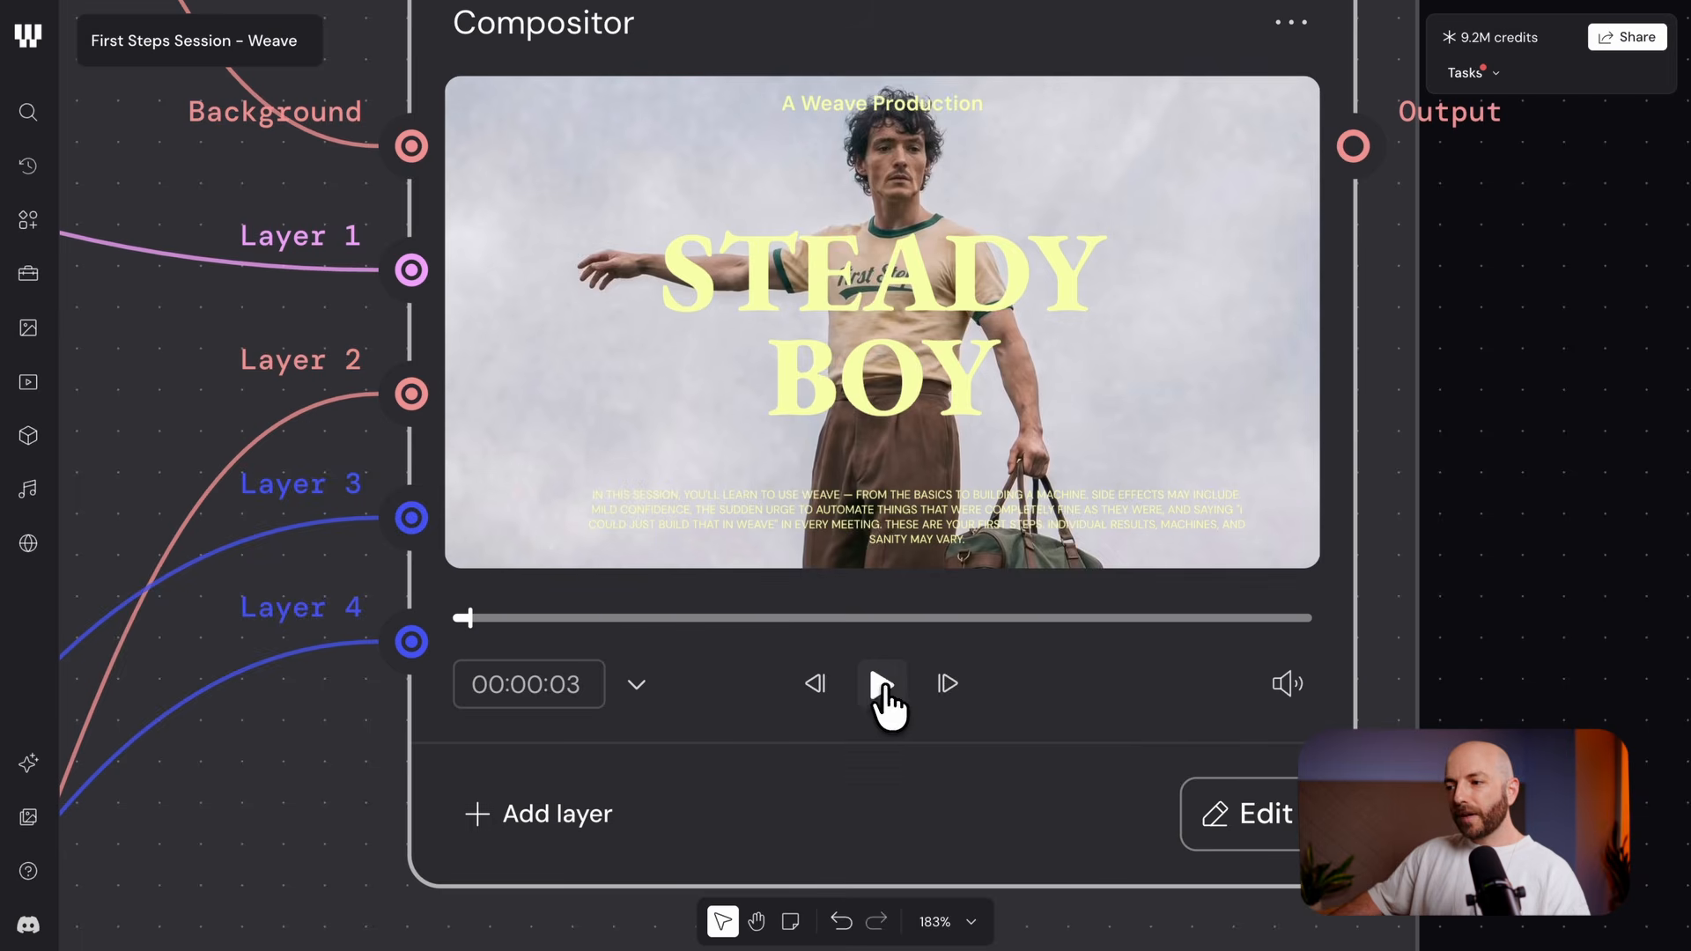
pyautogui.click(882, 686)
pyautogui.click(1289, 685)
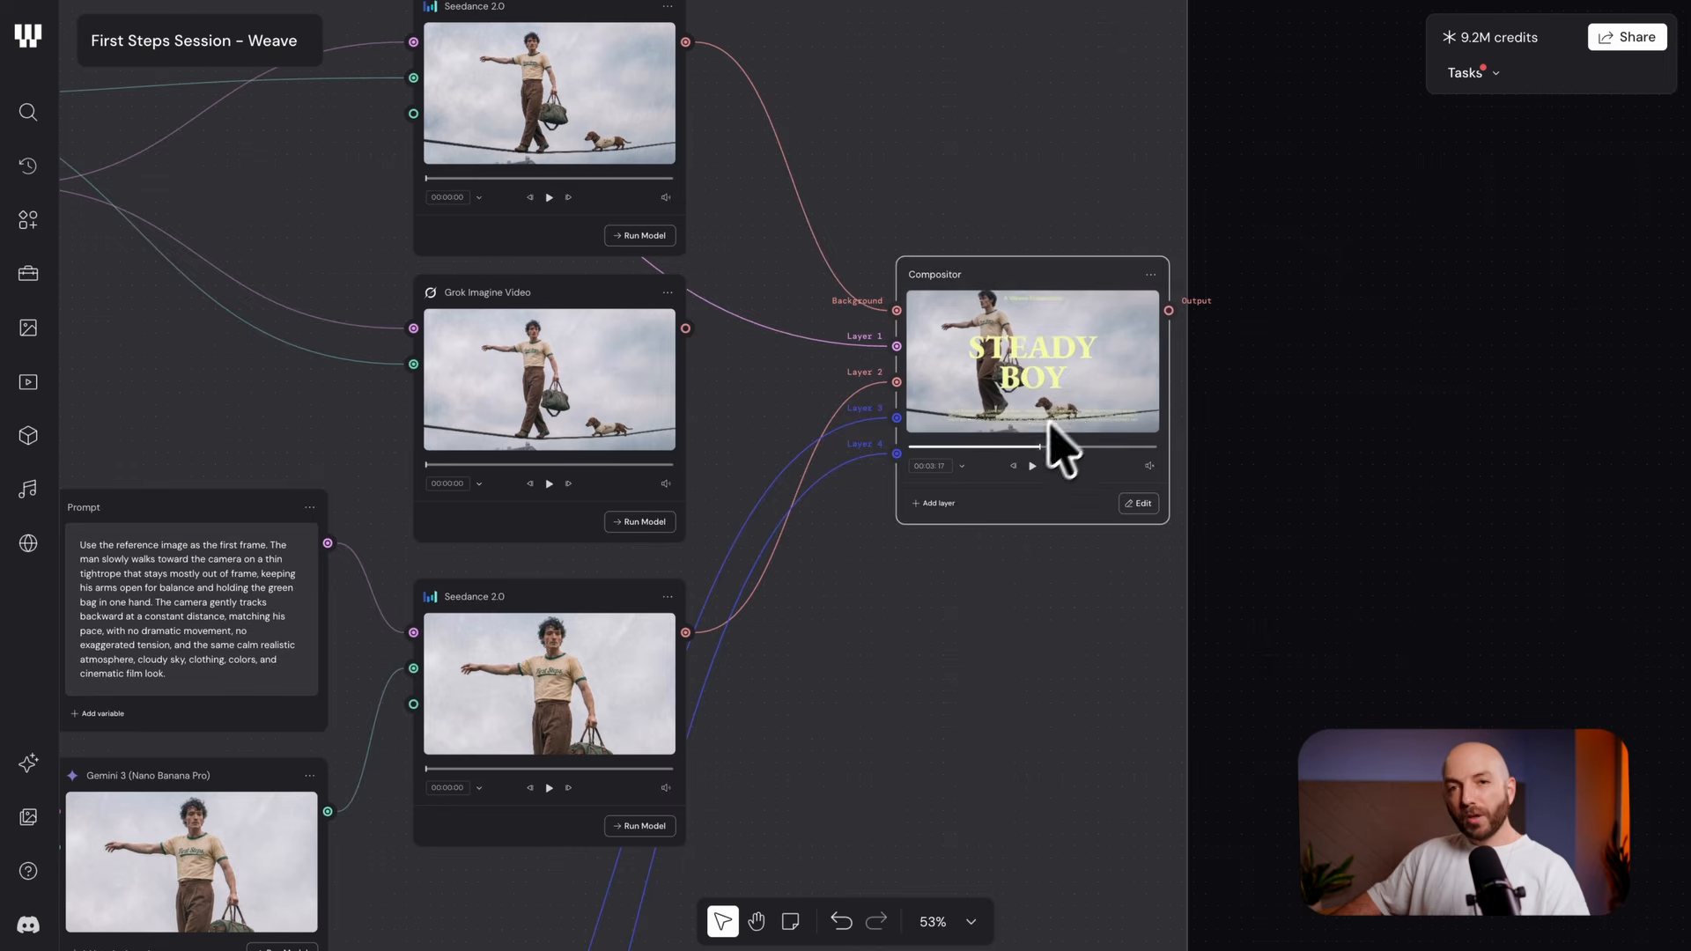
# Move the "Audio Creation" group up against the "Video Creation and Editing" group and align their left edges
pyautogui.scroll(-5, 1065, 445)
pyautogui.moveTo(962, 540); pyautogui.dragTo(978, 387)
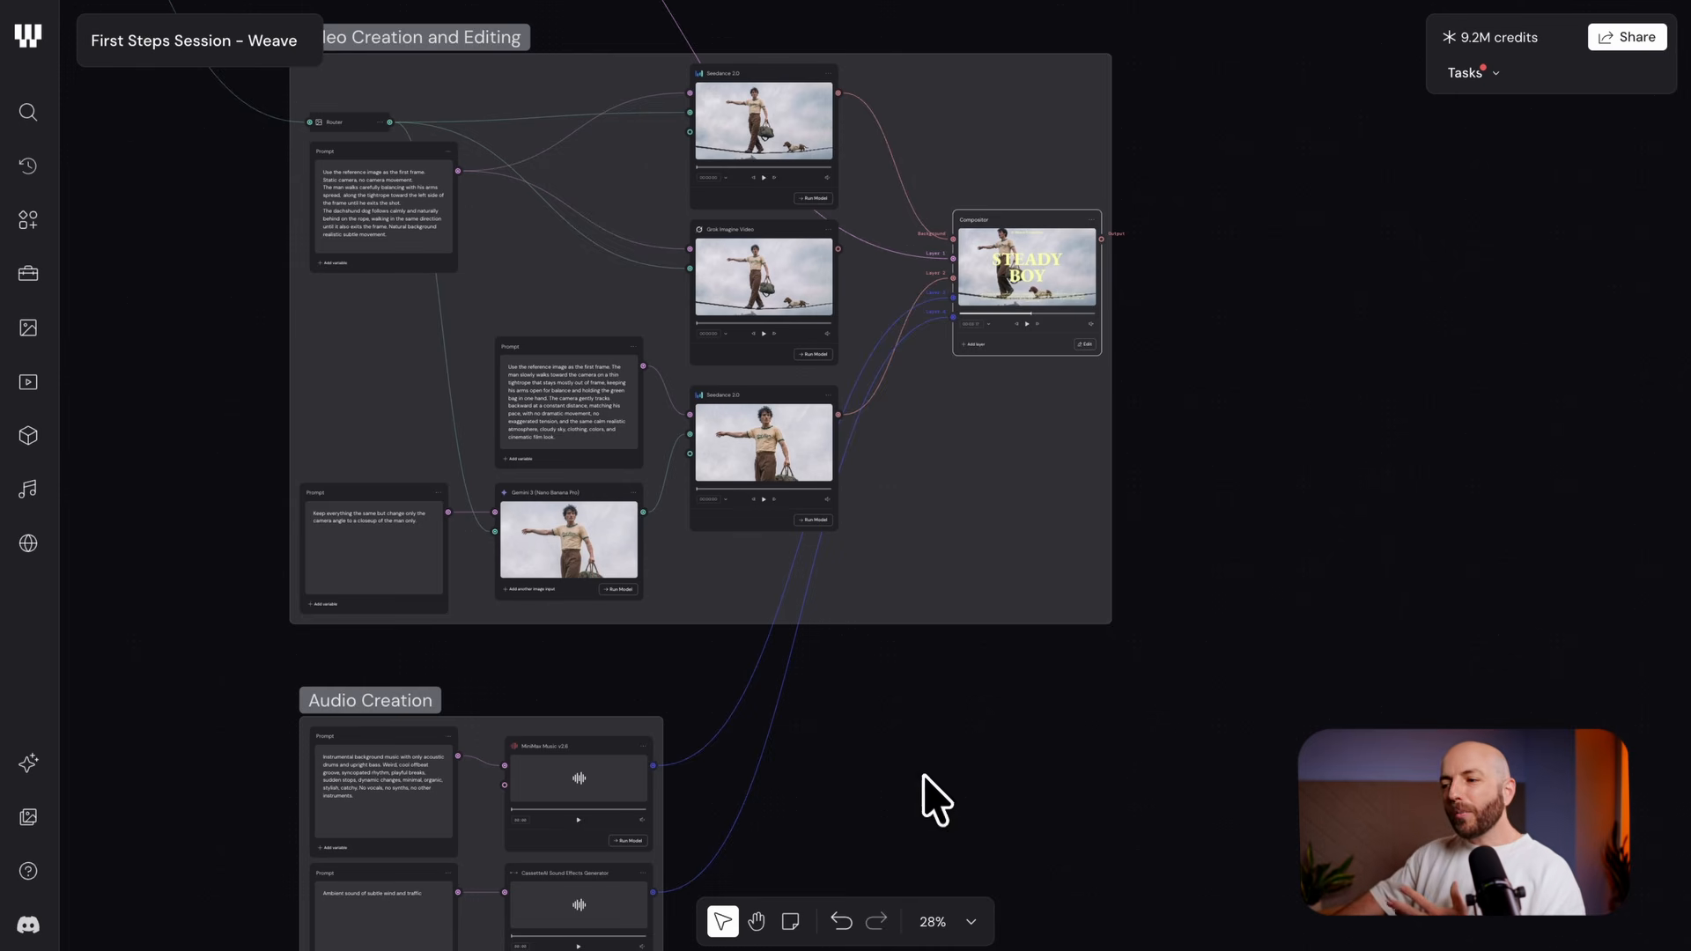
pyautogui.moveTo(922, 775); pyautogui.dragTo(974, 683)
pyautogui.moveTo(744, 599); pyautogui.dragTo(407, 894)
pyautogui.moveTo(435, 832); pyautogui.dragTo(430, 784)
pyautogui.click(1024, 790)
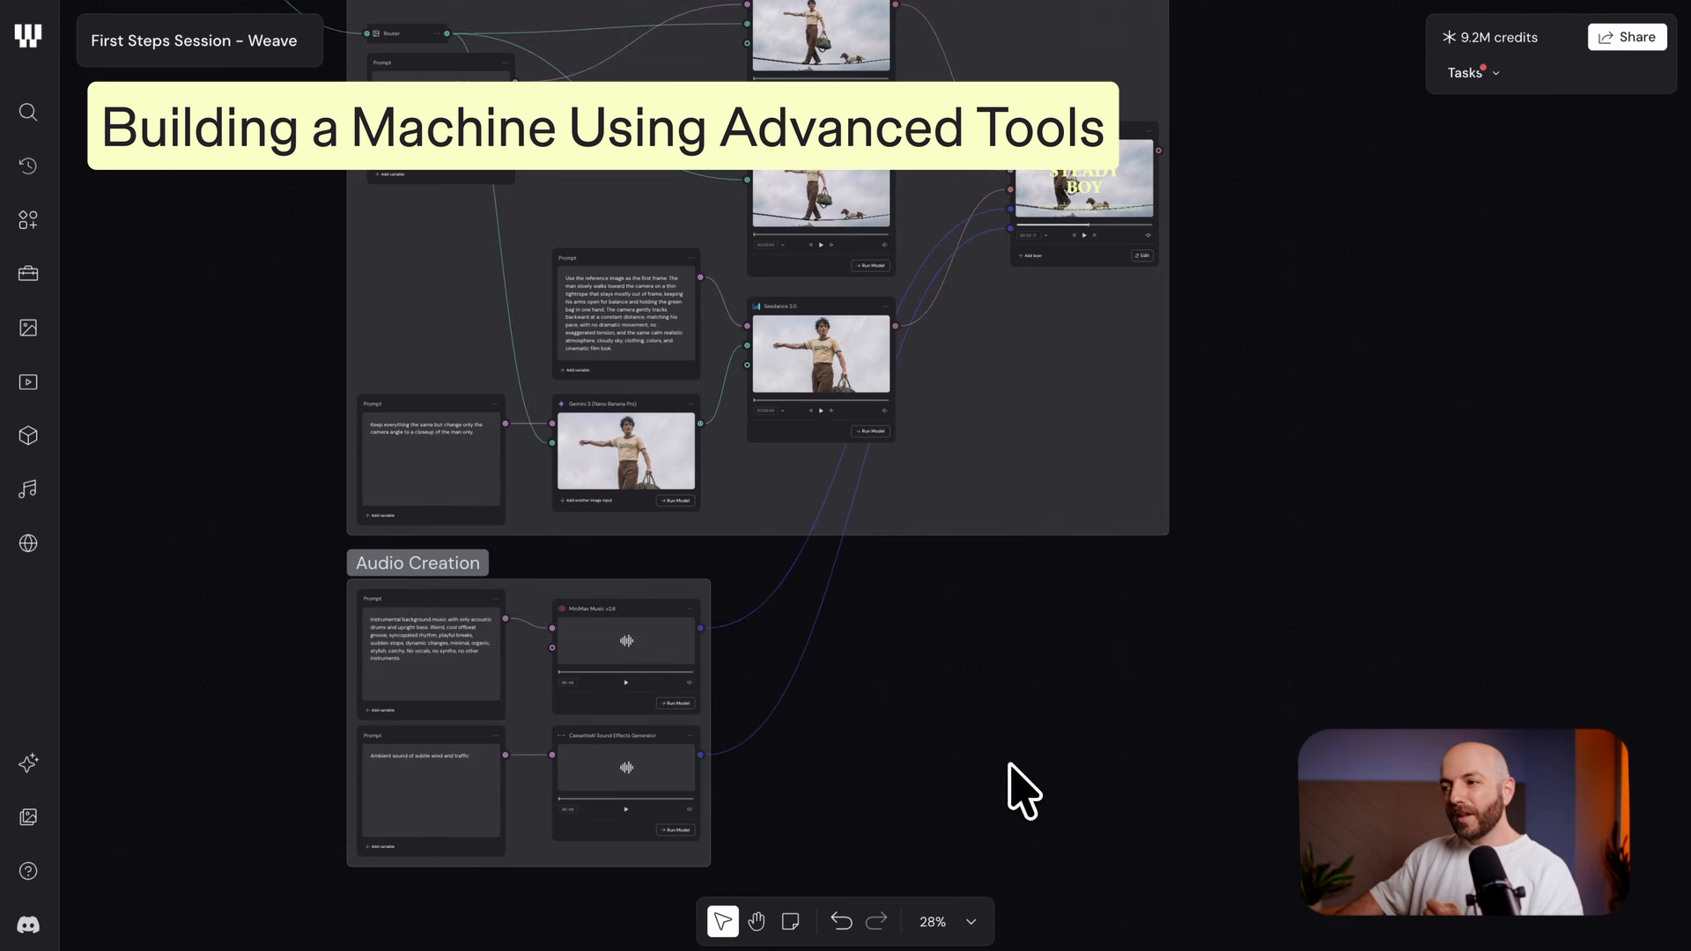
# Add a Nano Banana Pro node in the empty area below the "Audio Creation" group
pyautogui.moveTo(995, 738); pyautogui.dragTo(980, 797)
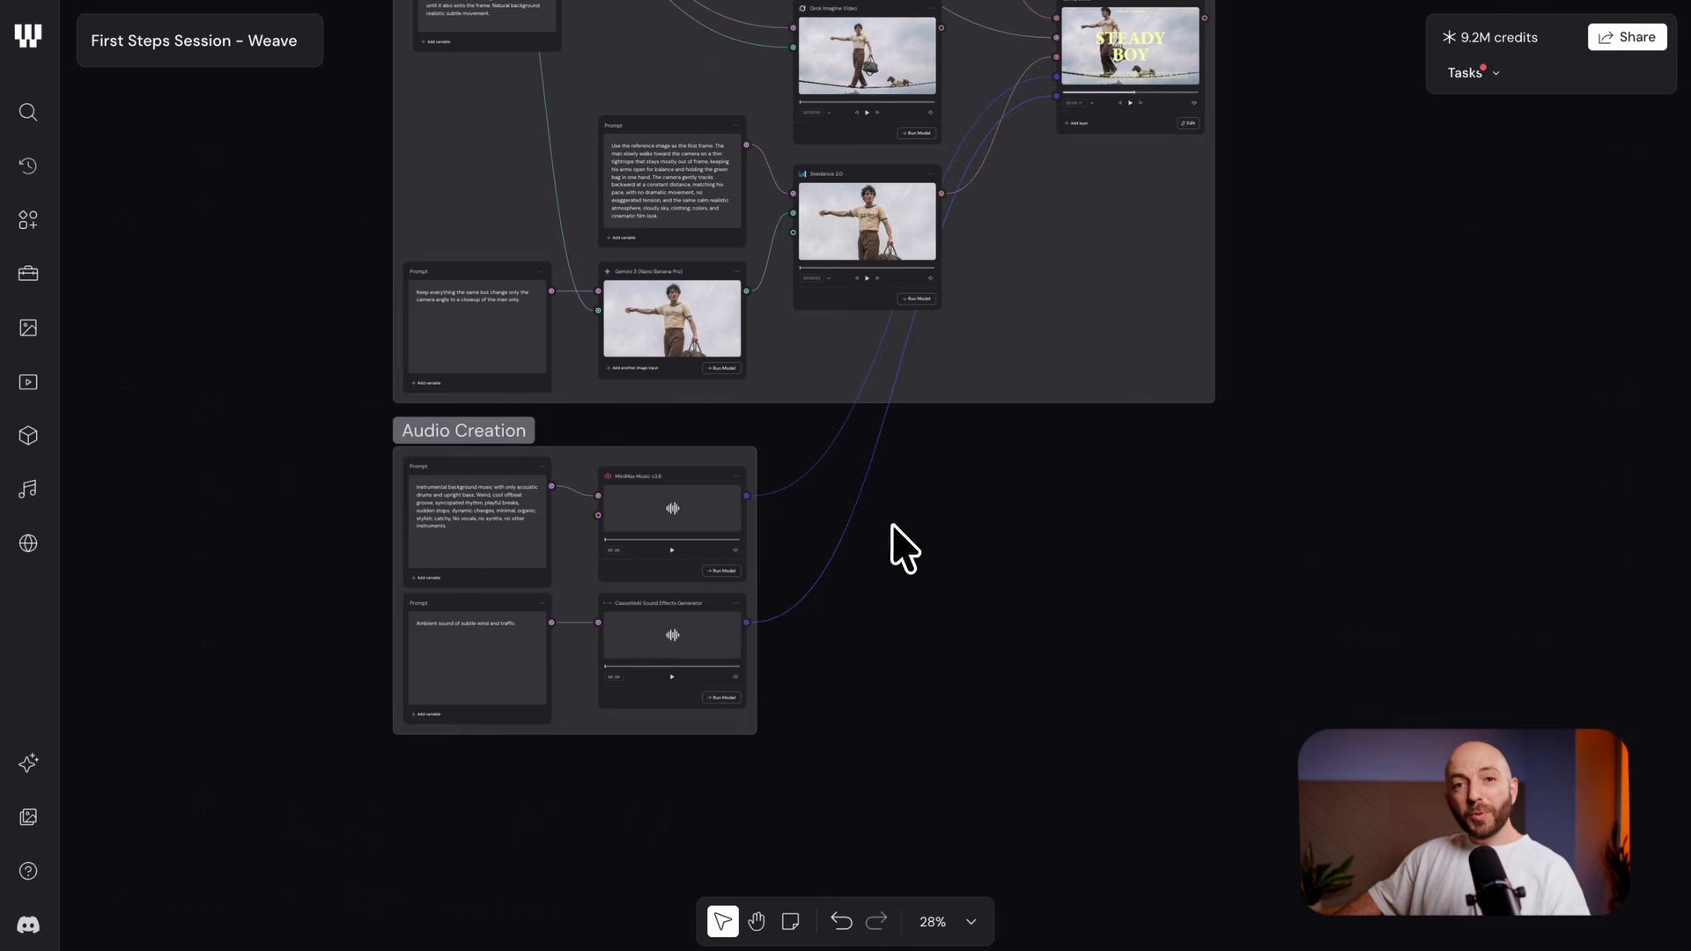
pyautogui.moveTo(891, 526); pyautogui.dragTo(977, 440)
pyautogui.scroll(-3, 870, 599)
pyautogui.scroll(5, 869, 627)
pyautogui.moveTo(891, 544); pyautogui.dragTo(971, 430)
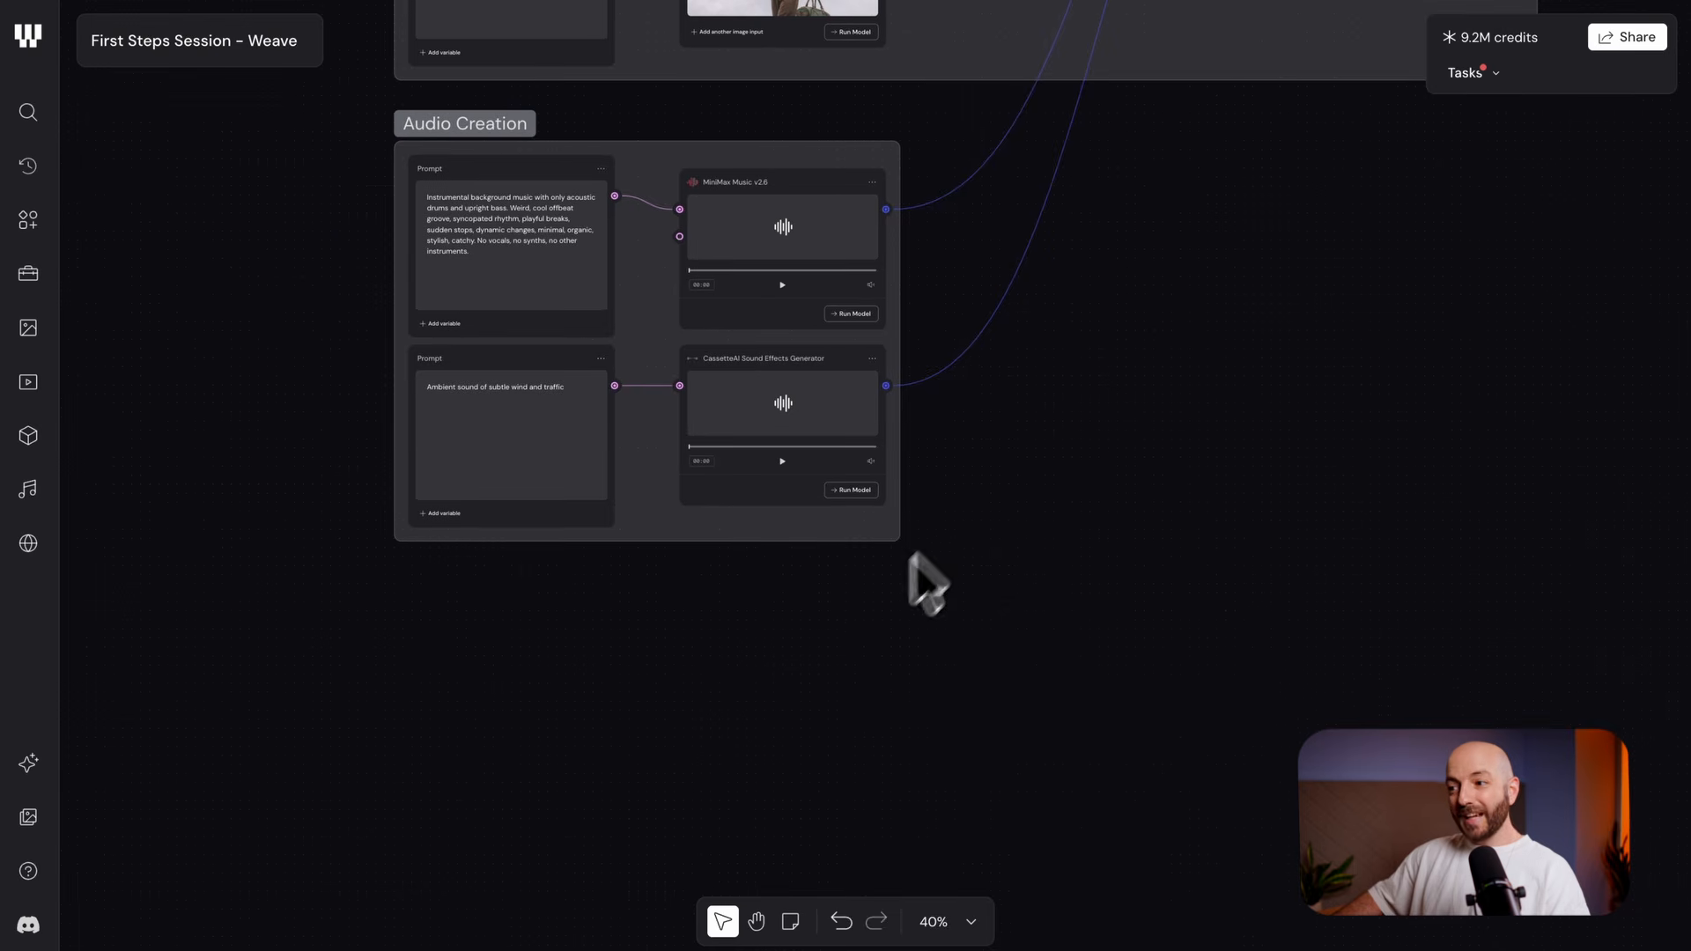
pyautogui.rightClick(816, 704)
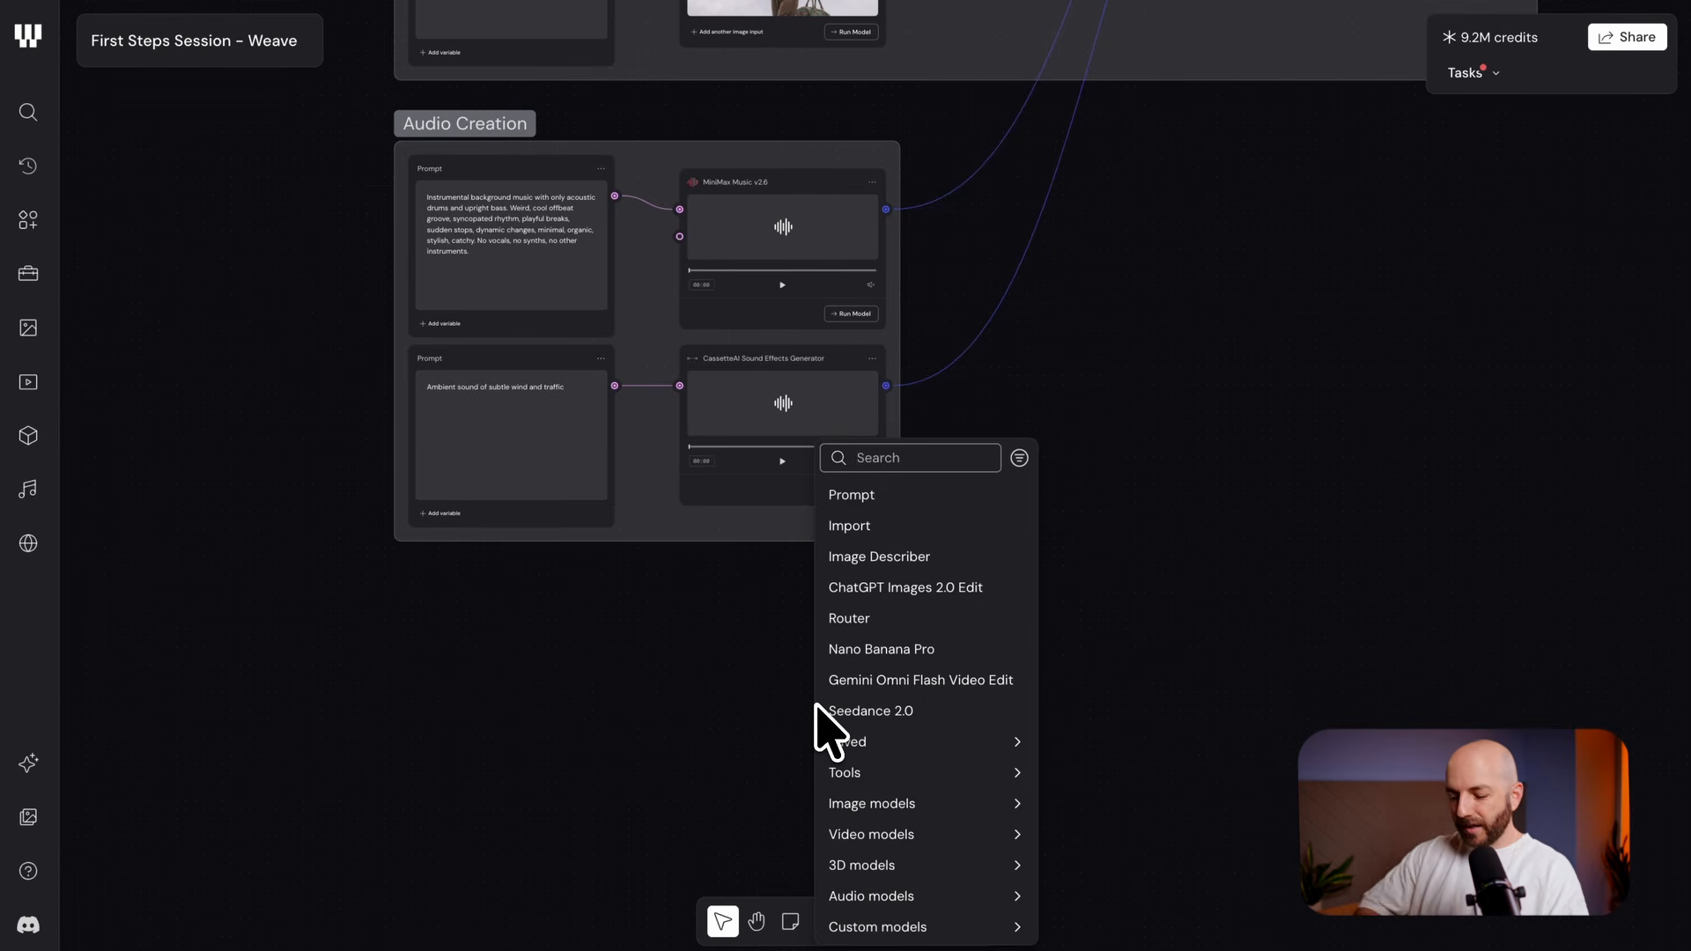
pyautogui.write('nan')
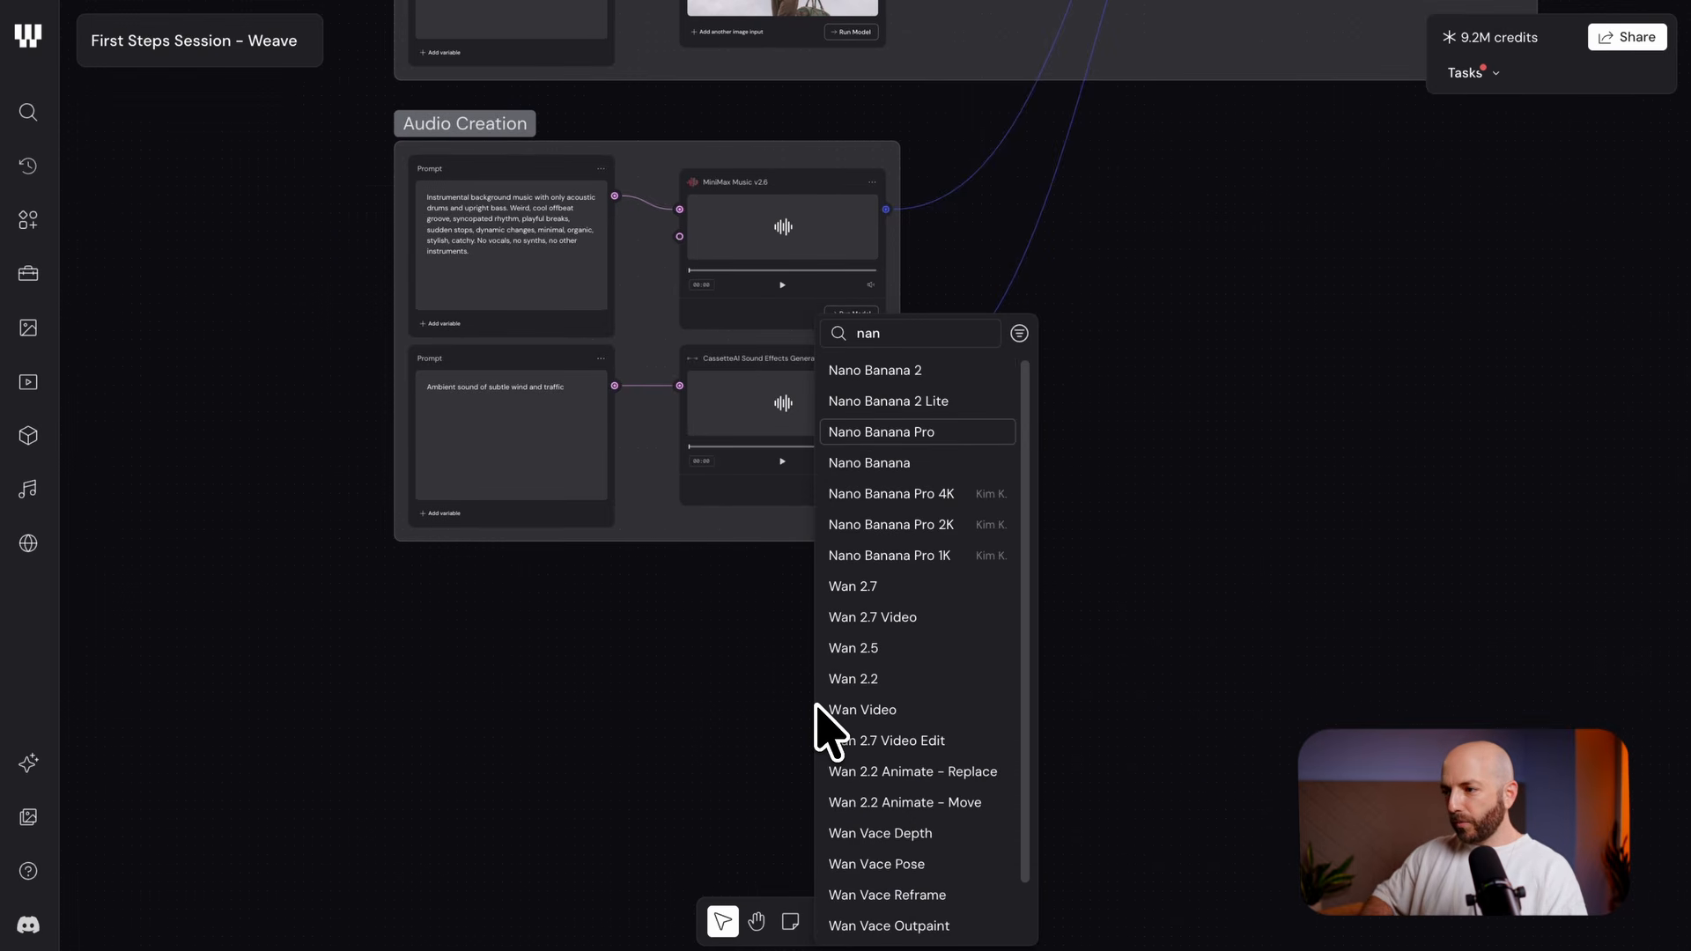
pyautogui.press('Return')
pyautogui.moveTo(907, 718); pyautogui.dragTo(1072, 605)
pyautogui.click(1069, 836)
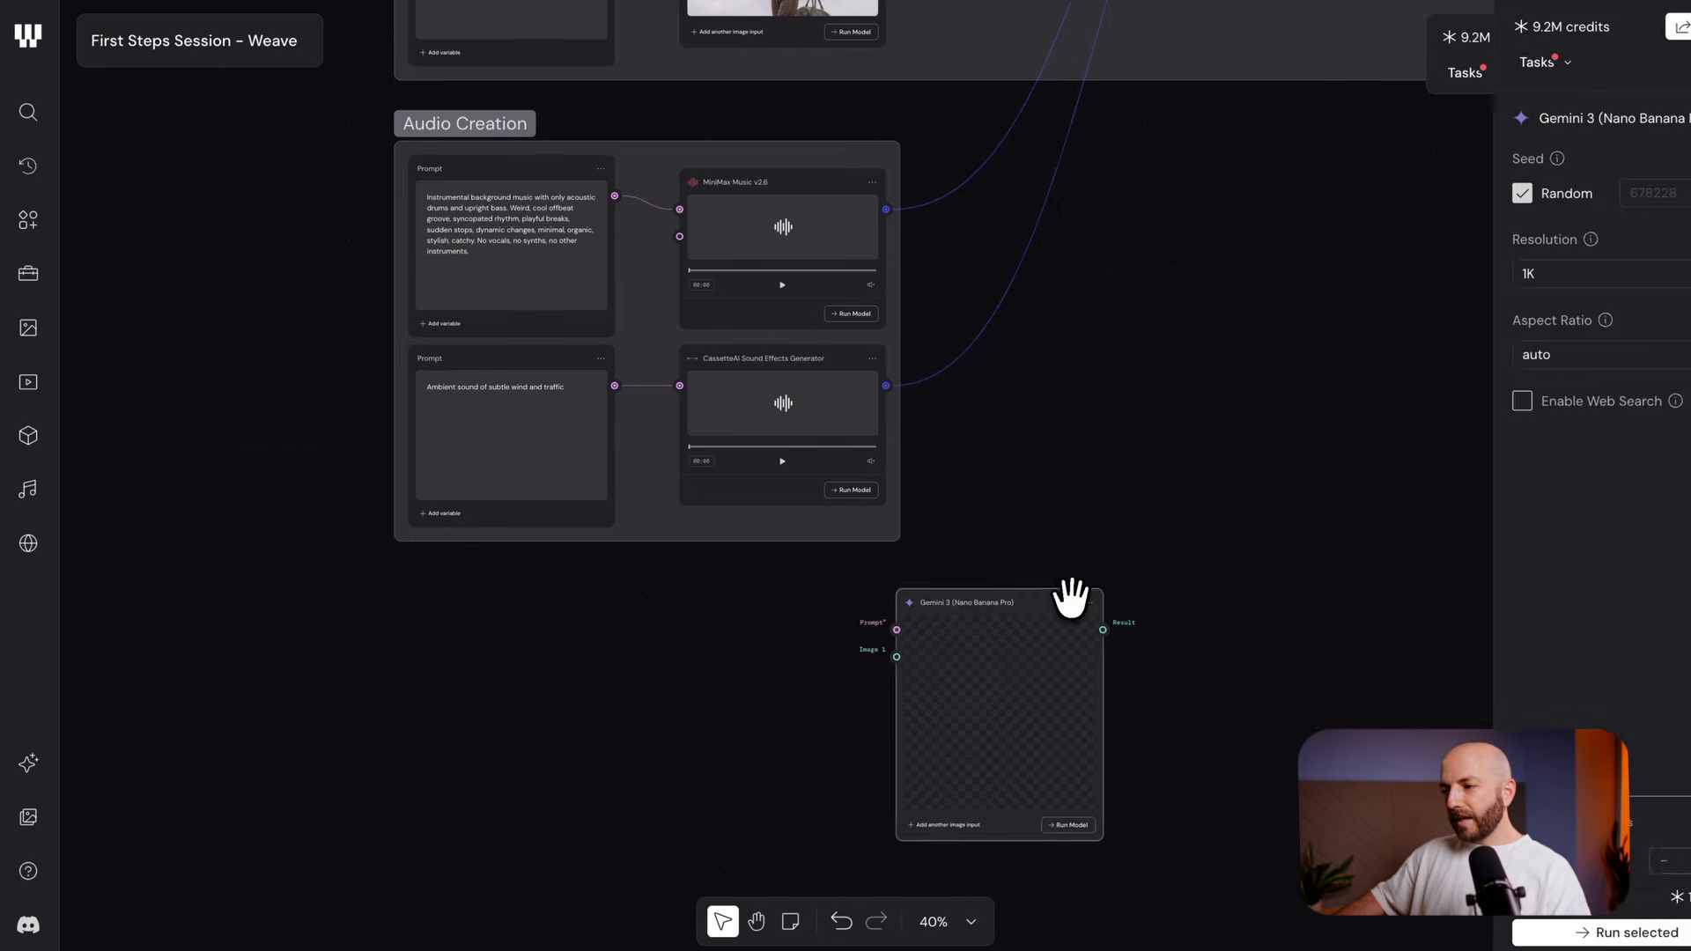
# Connect the Router output in the "Video Creation and Editing" group to the new Nano Banana Pro node's Image 1 input
pyautogui.scroll(-2, 1072, 607)
pyautogui.scroll(-5, 999, 618)
pyautogui.moveTo(1028, 548); pyautogui.dragTo(1194, 757)
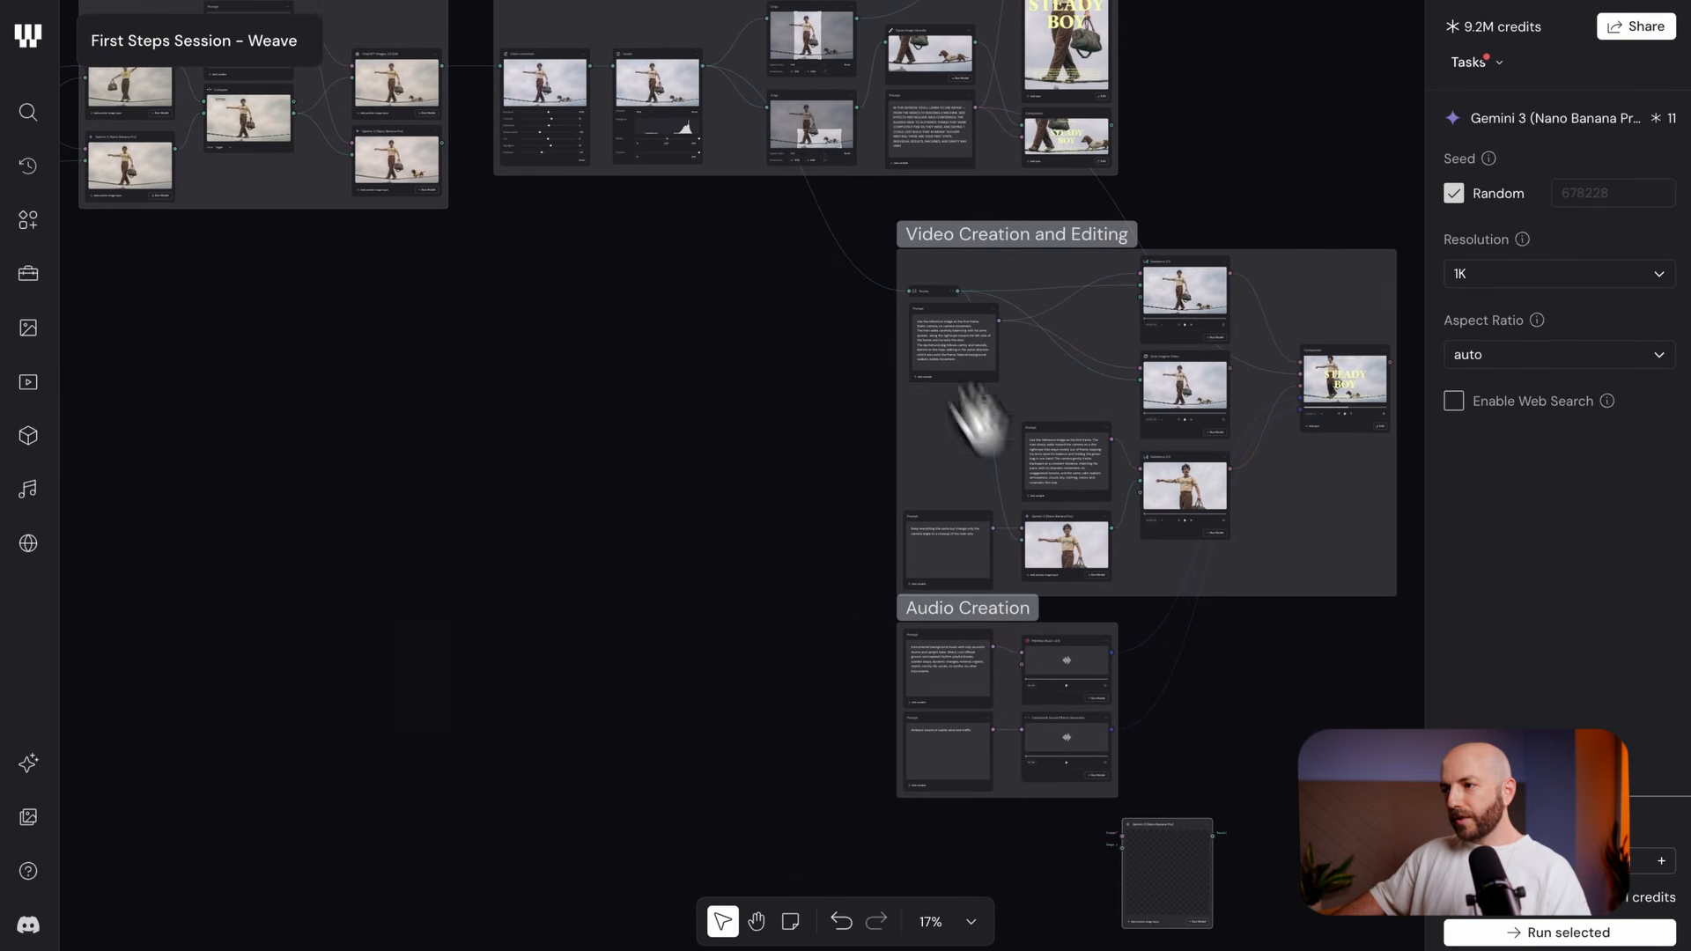
pyautogui.click(942, 291)
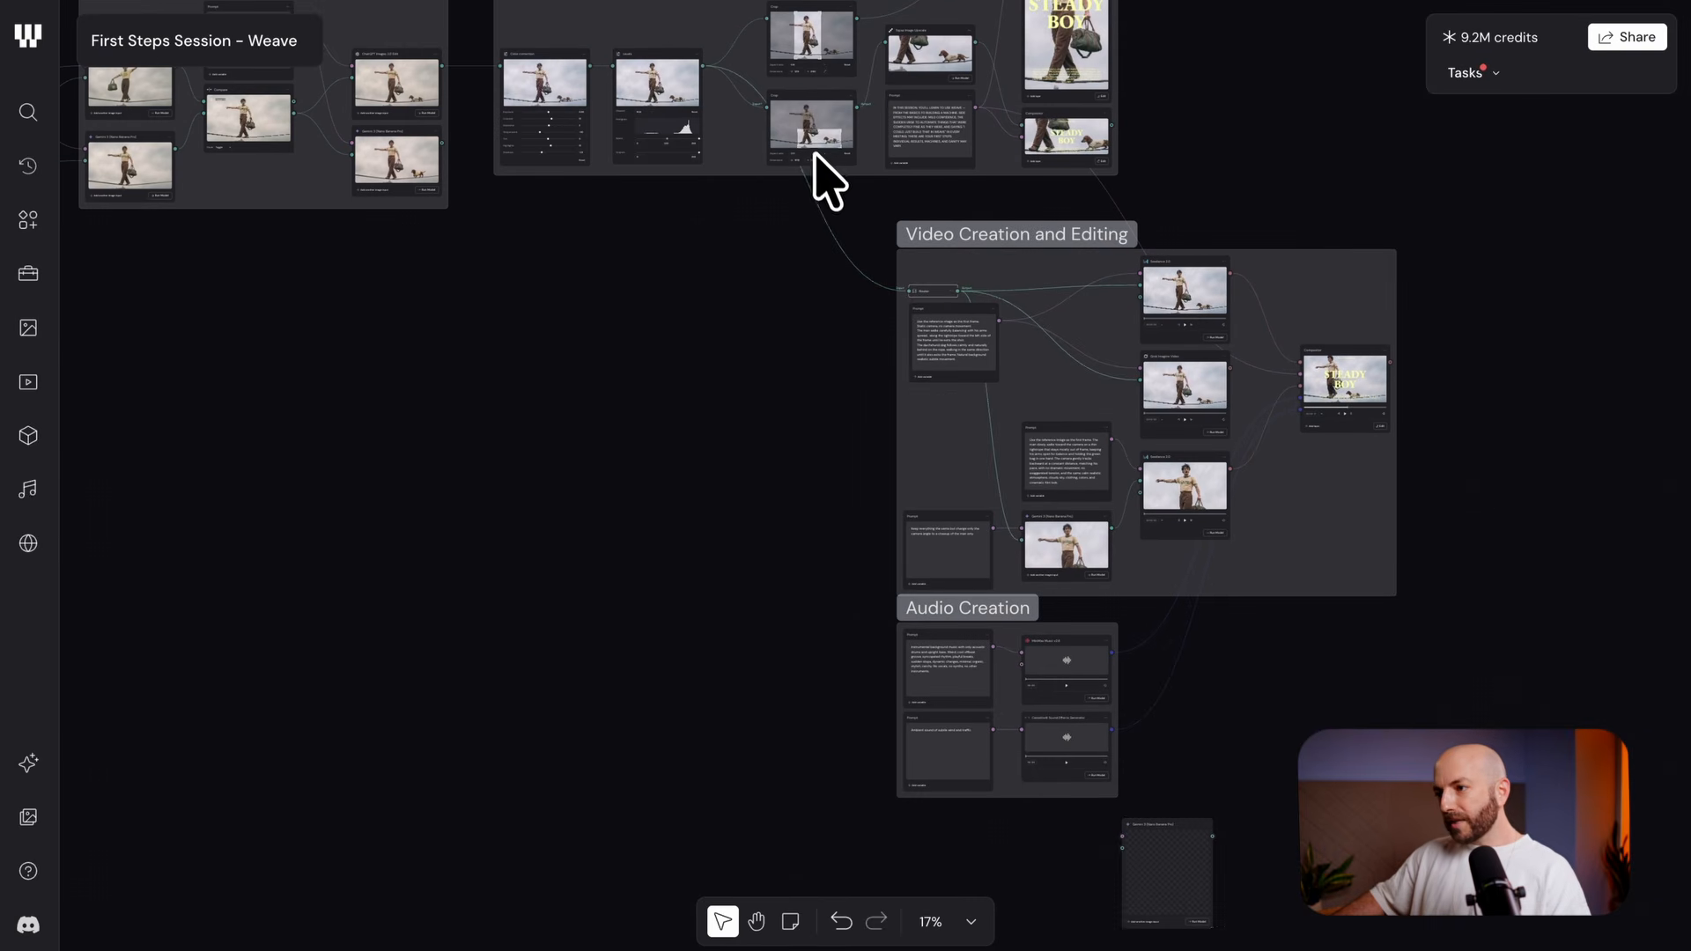
pyautogui.moveTo(1238, 726); pyautogui.dragTo(1108, 576)
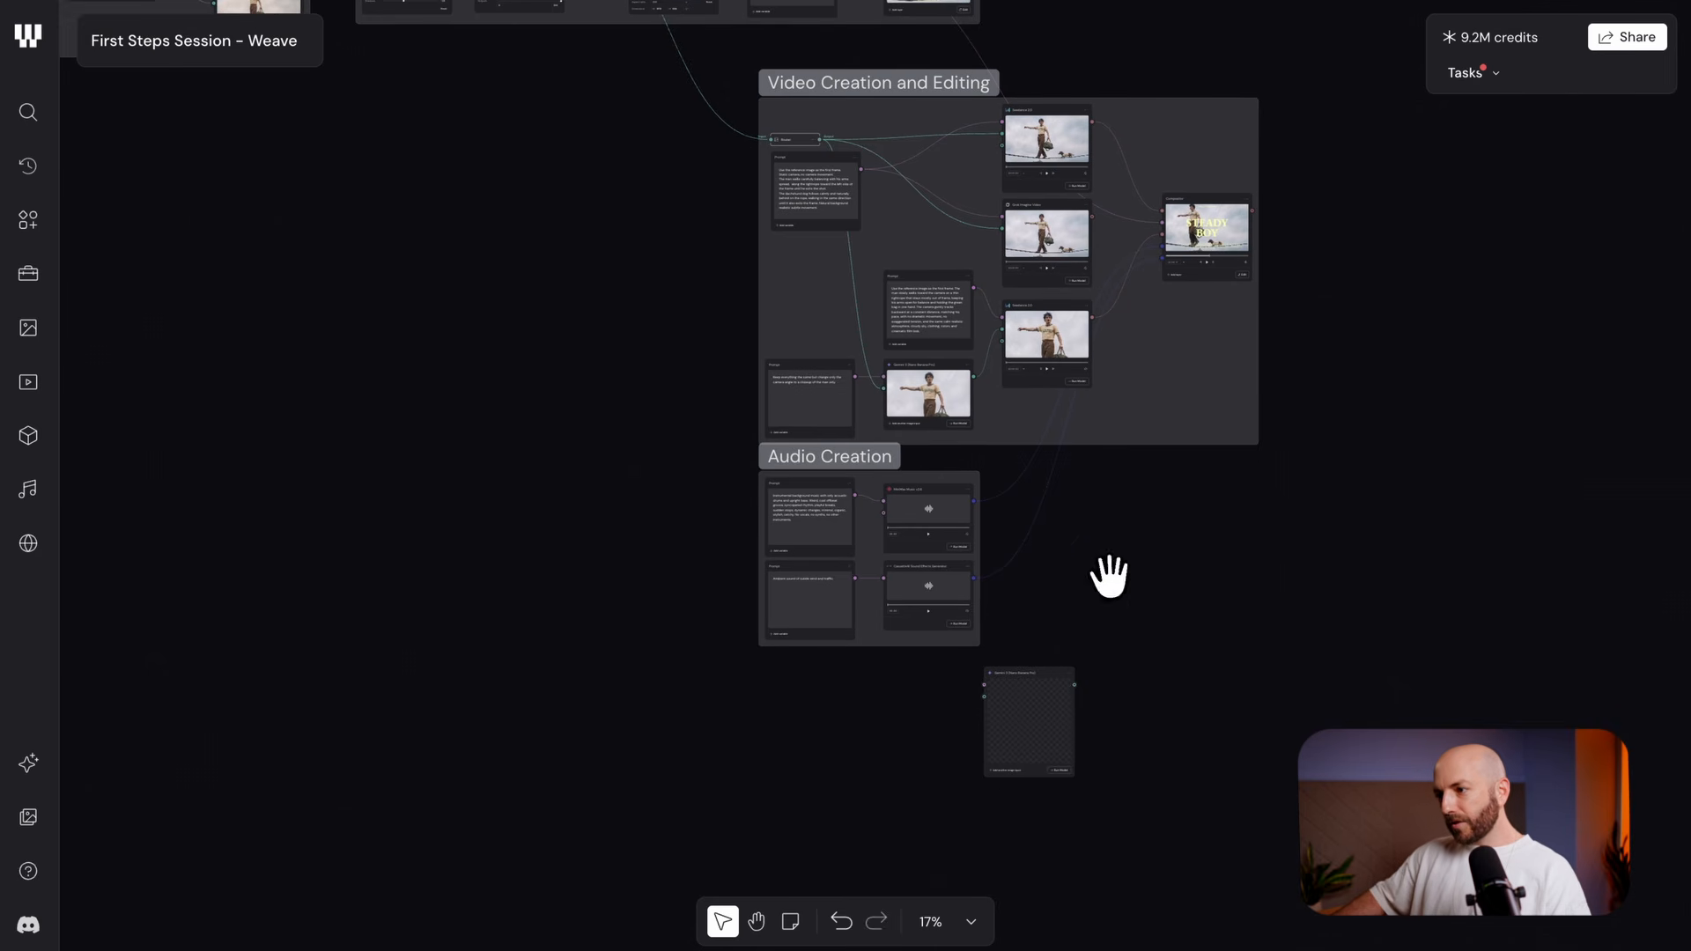
pyautogui.moveTo(819, 139); pyautogui.dragTo(927, 618)
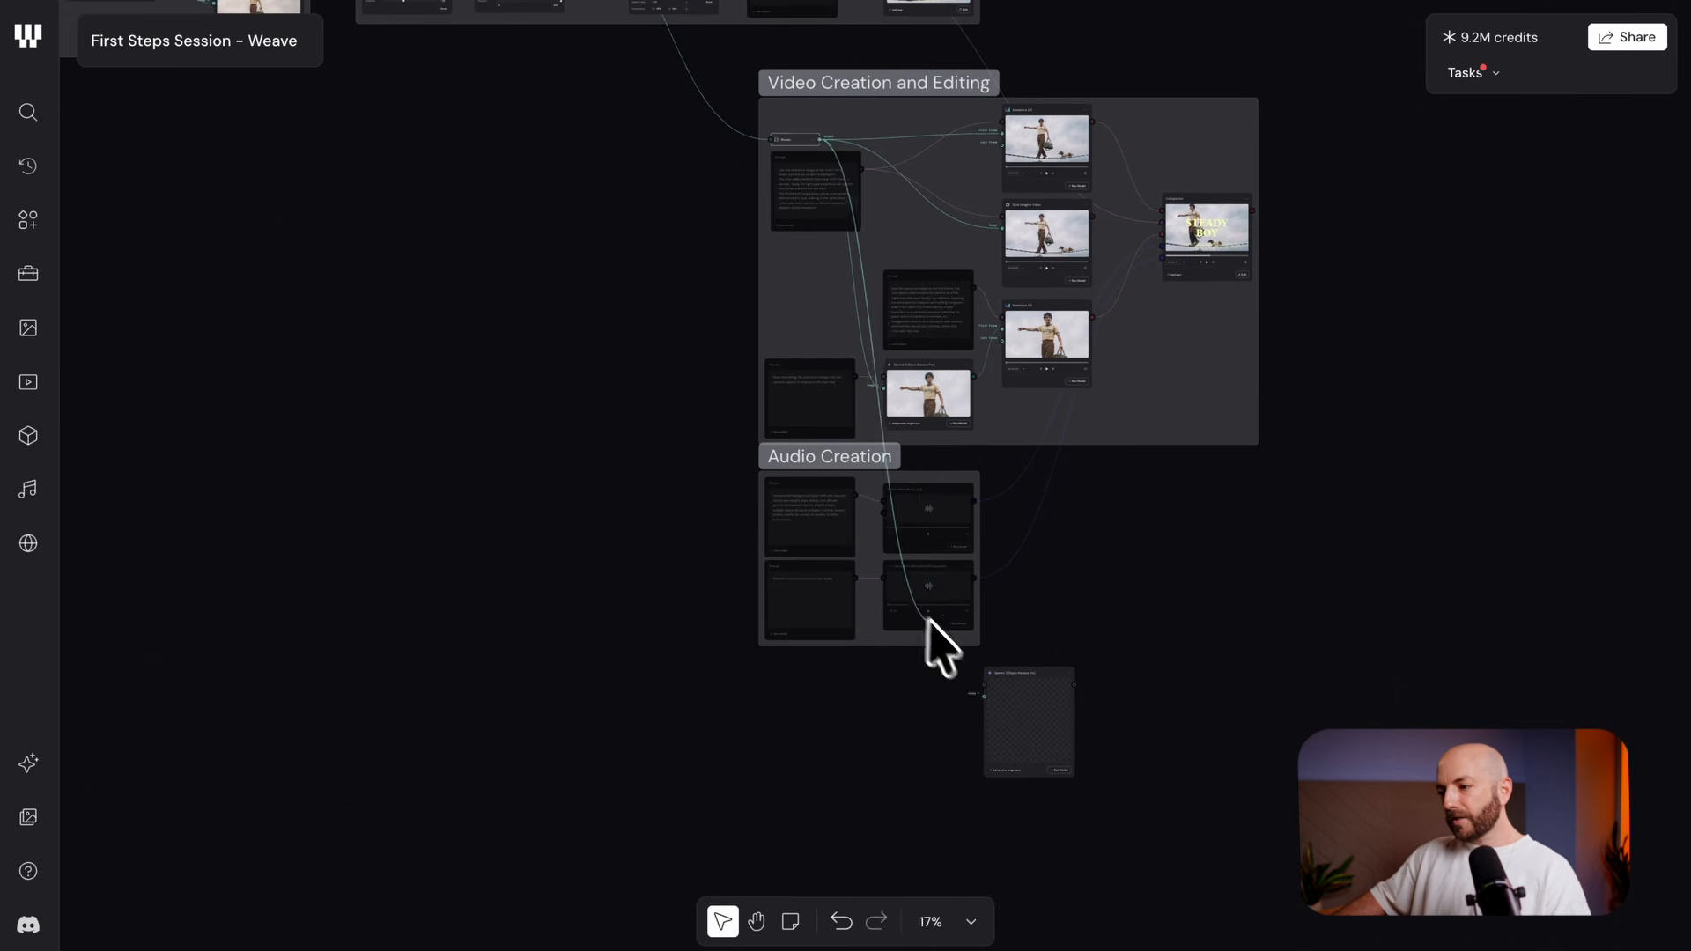
pyautogui.moveTo(962, 705); pyautogui.dragTo(1086, 678)
# Add a Router node between the "Audio Creation" group and the Nano Banana Pro node, and feed the source image into it
pyautogui.scroll(10, 913, 736)
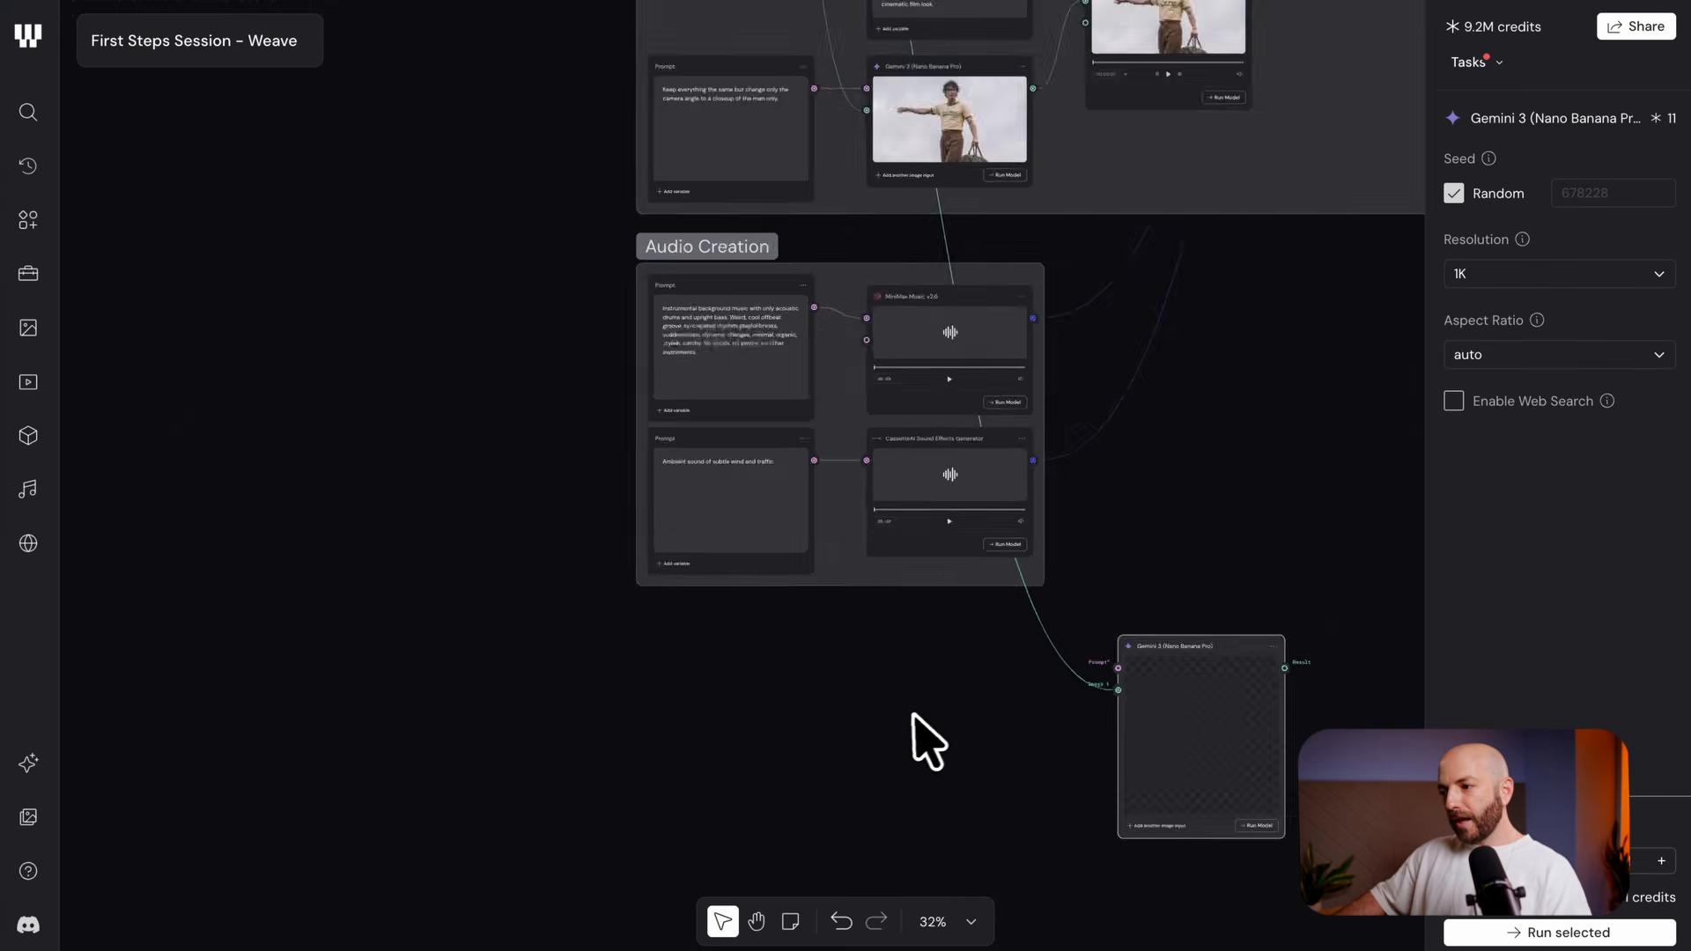
pyautogui.rightClick(892, 628)
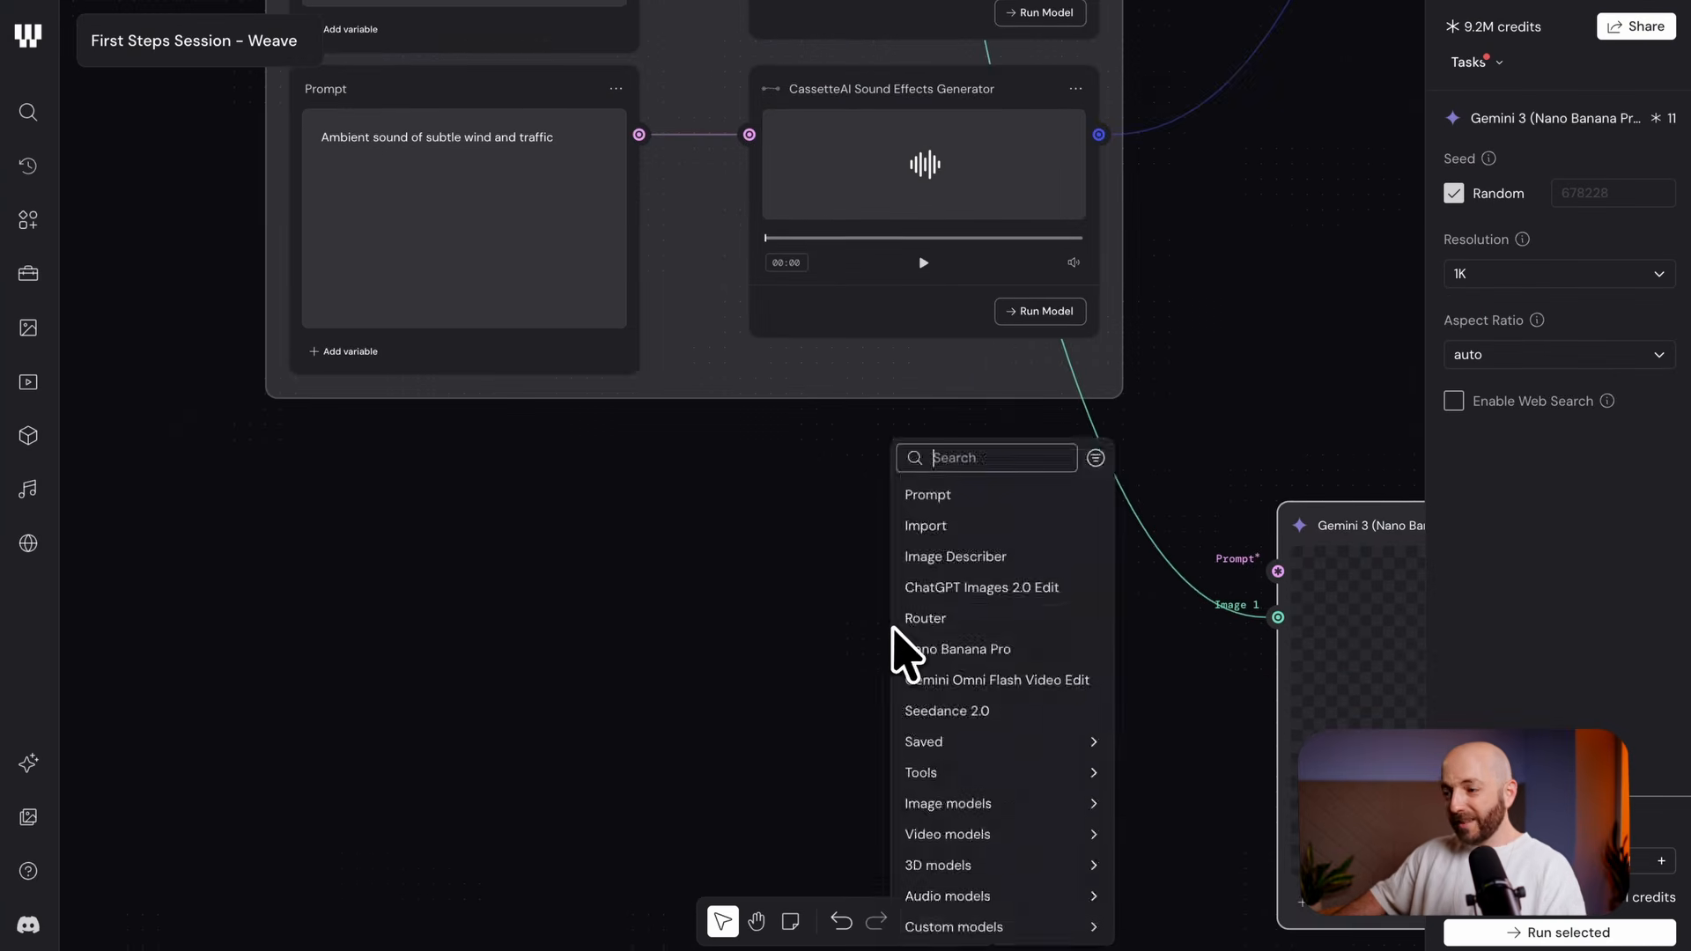
pyautogui.write('router')
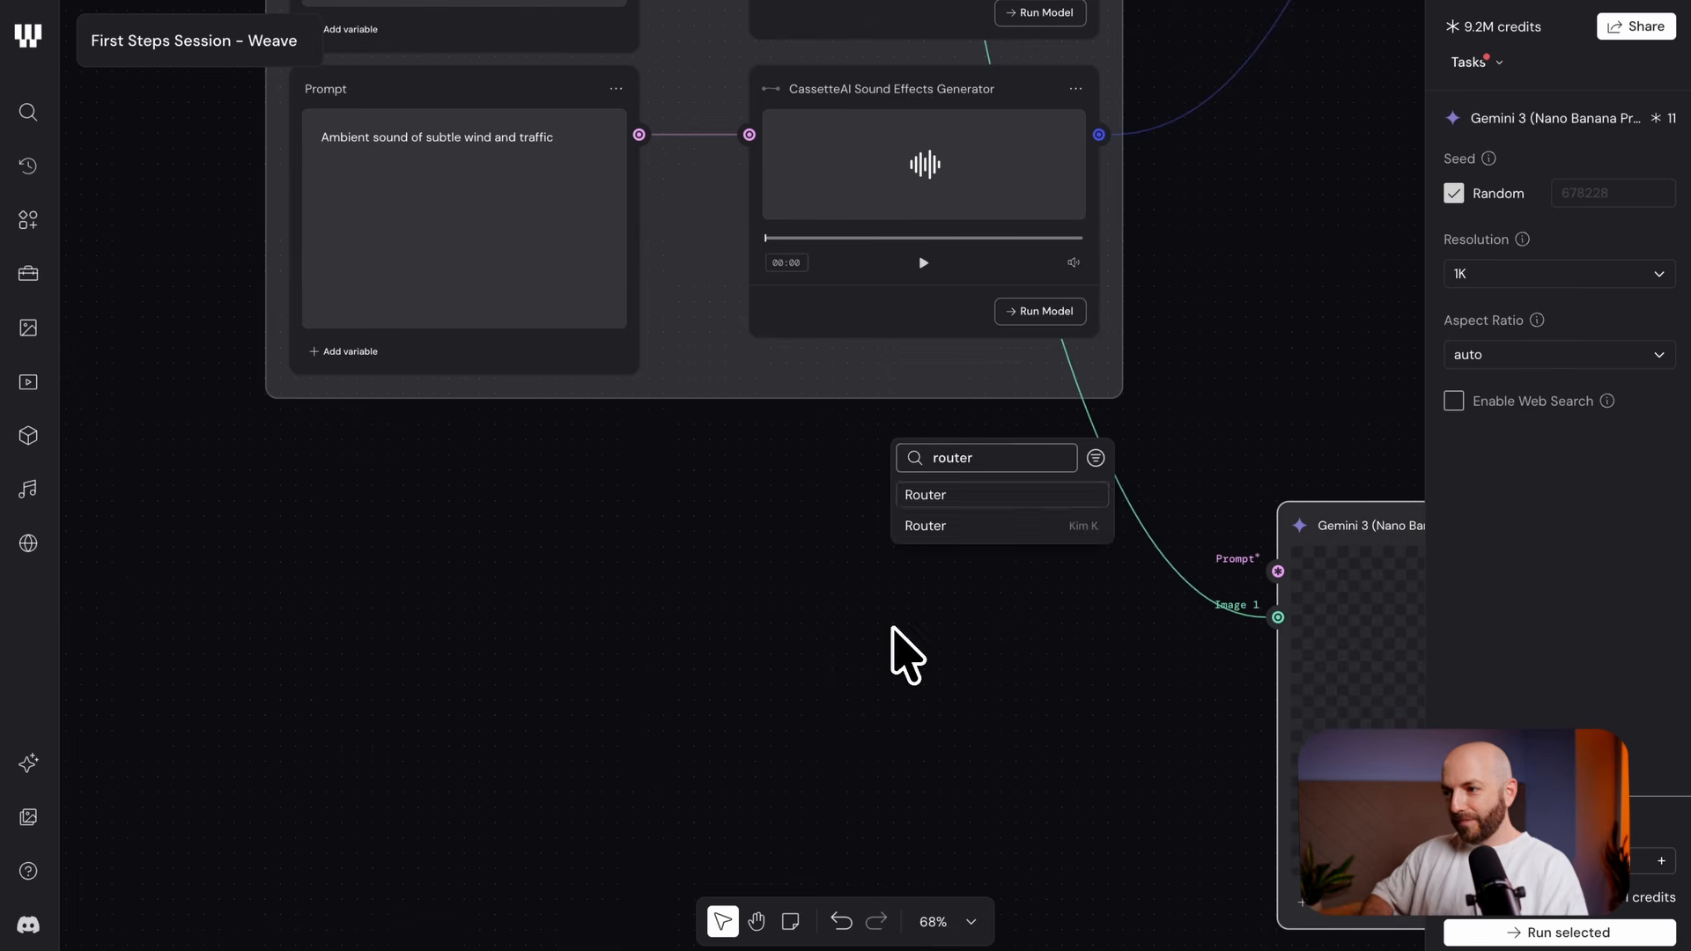
pyautogui.press('Return')
pyautogui.moveTo(1211, 647); pyautogui.dragTo(988, 574)
pyautogui.moveTo(1076, 529); pyautogui.dragTo(1245, 642)
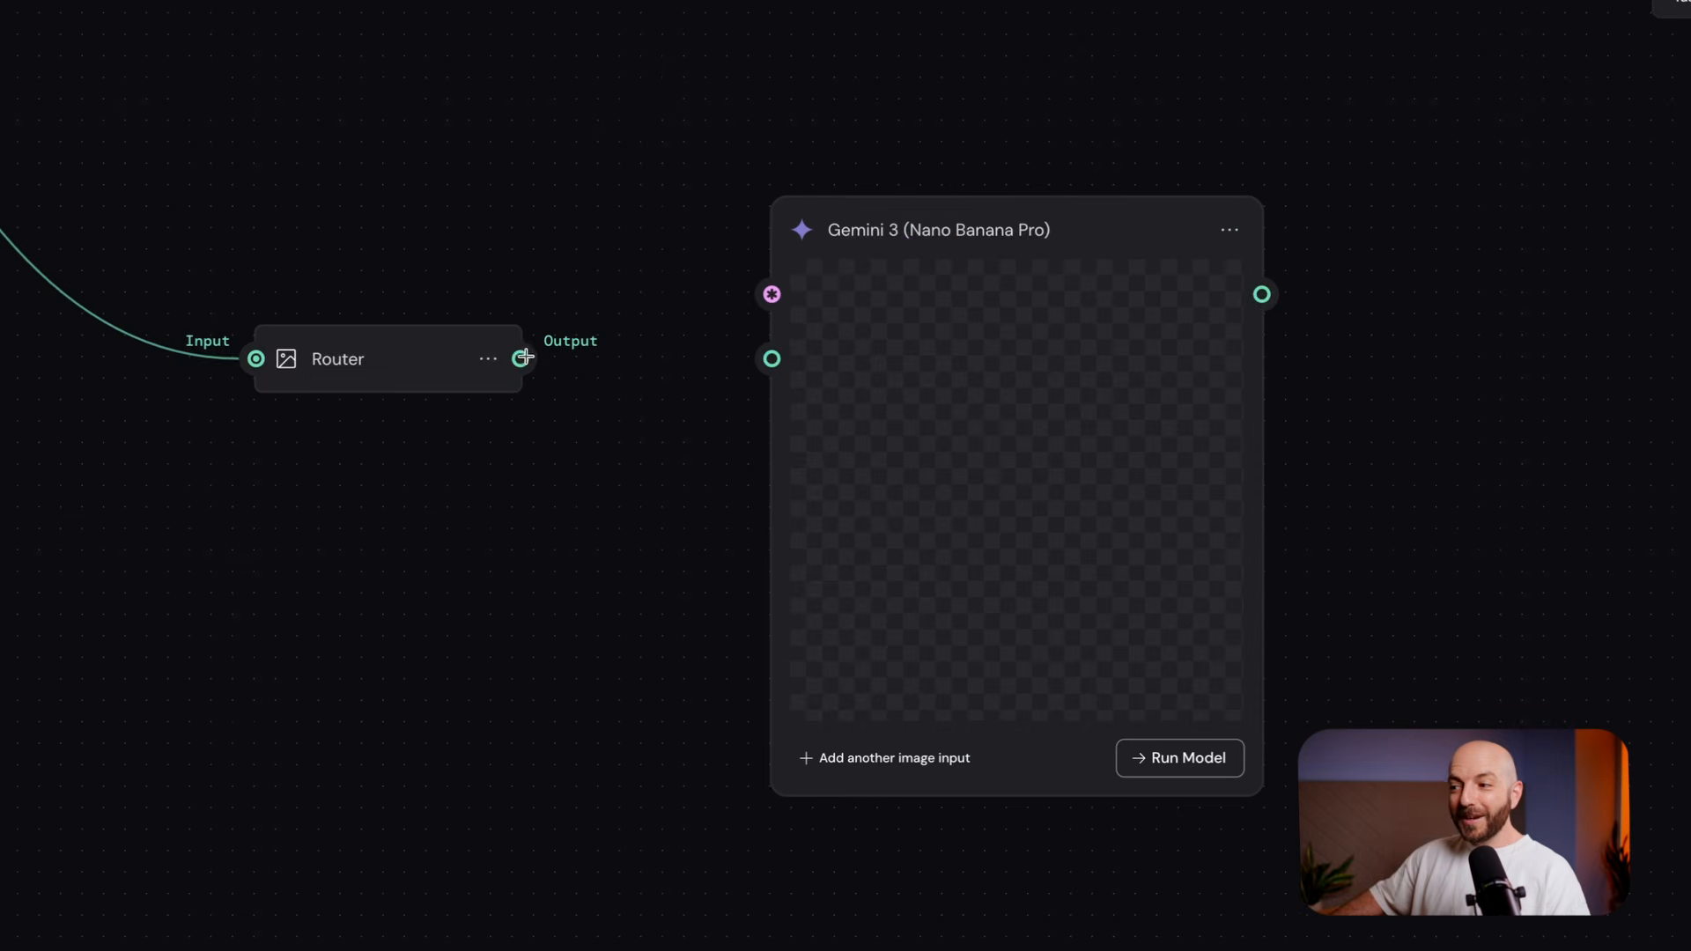
# Connect the new Router's output to the Nano Banana Pro node's image input
pyautogui.moveTo(726, 406); pyautogui.dragTo(883, 489)
pyautogui.scroll(5, 736, 453)
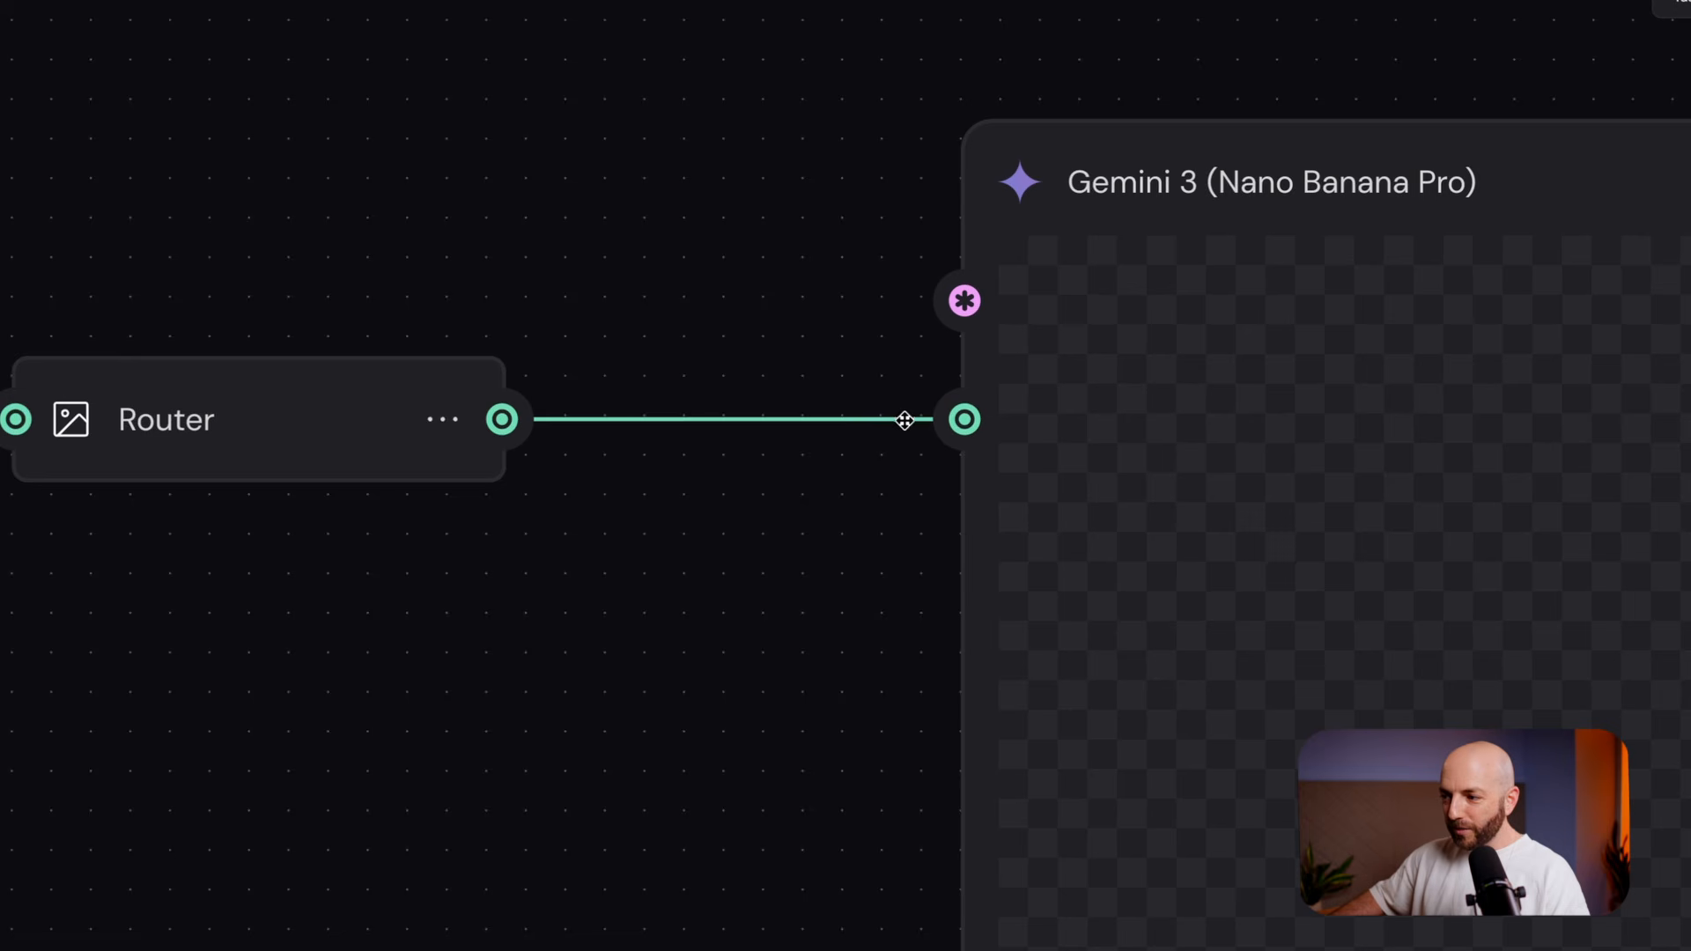
pyautogui.scroll(1, 910, 419)
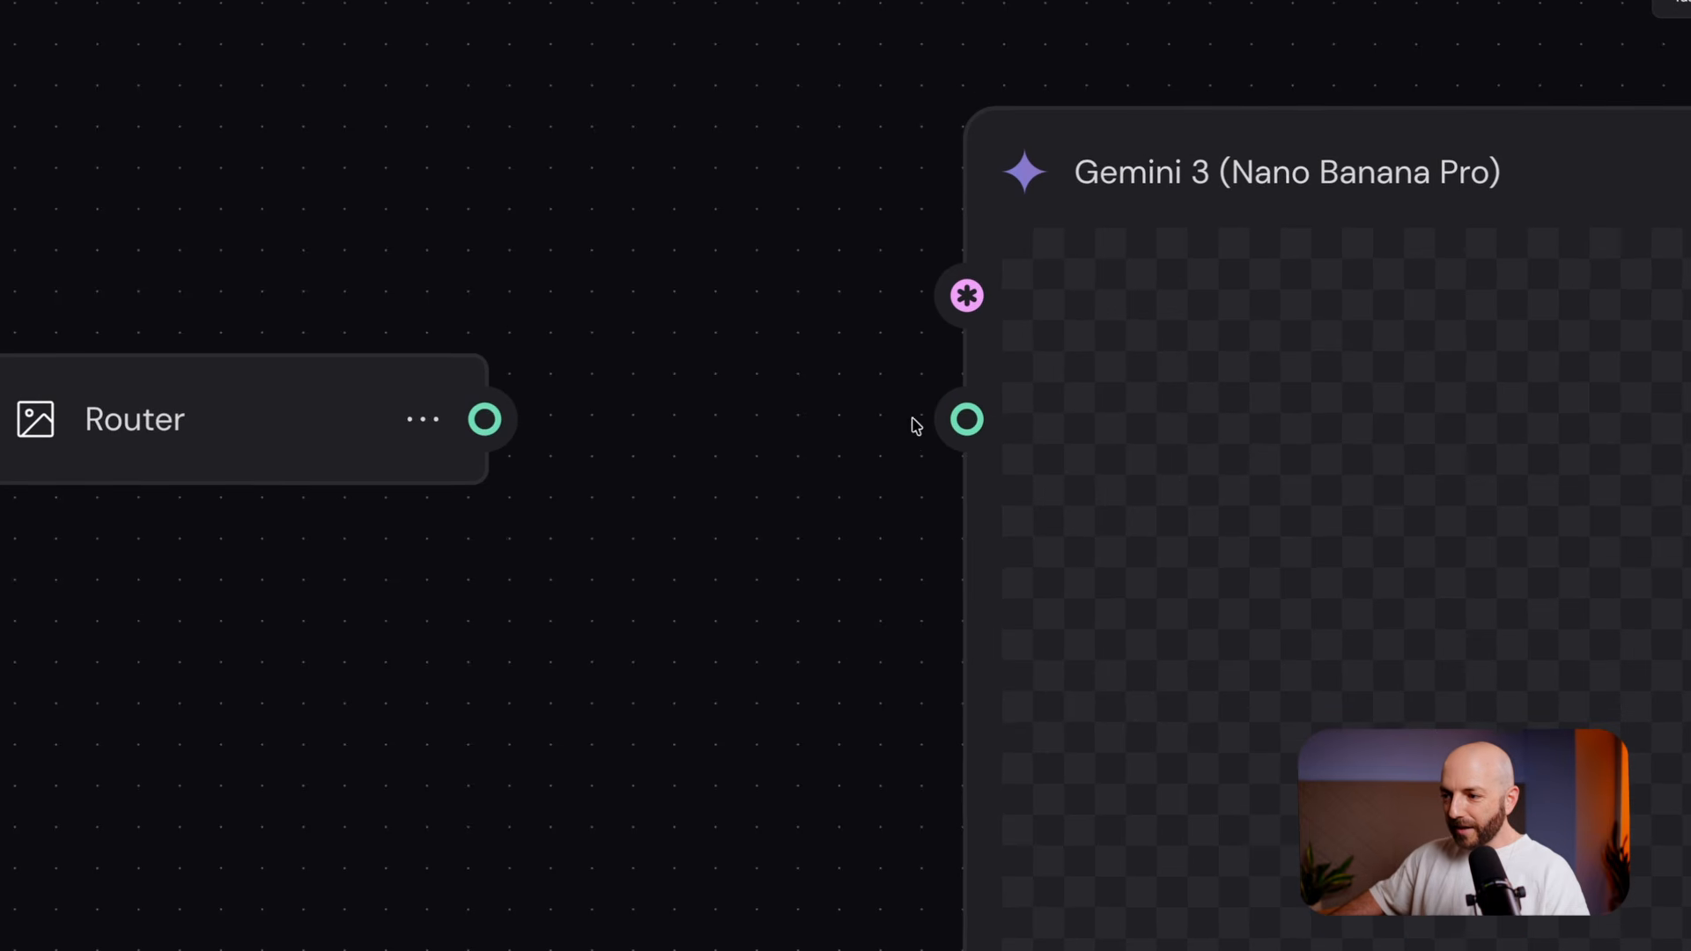
pyautogui.moveTo(548, 429); pyautogui.dragTo(935, 438)
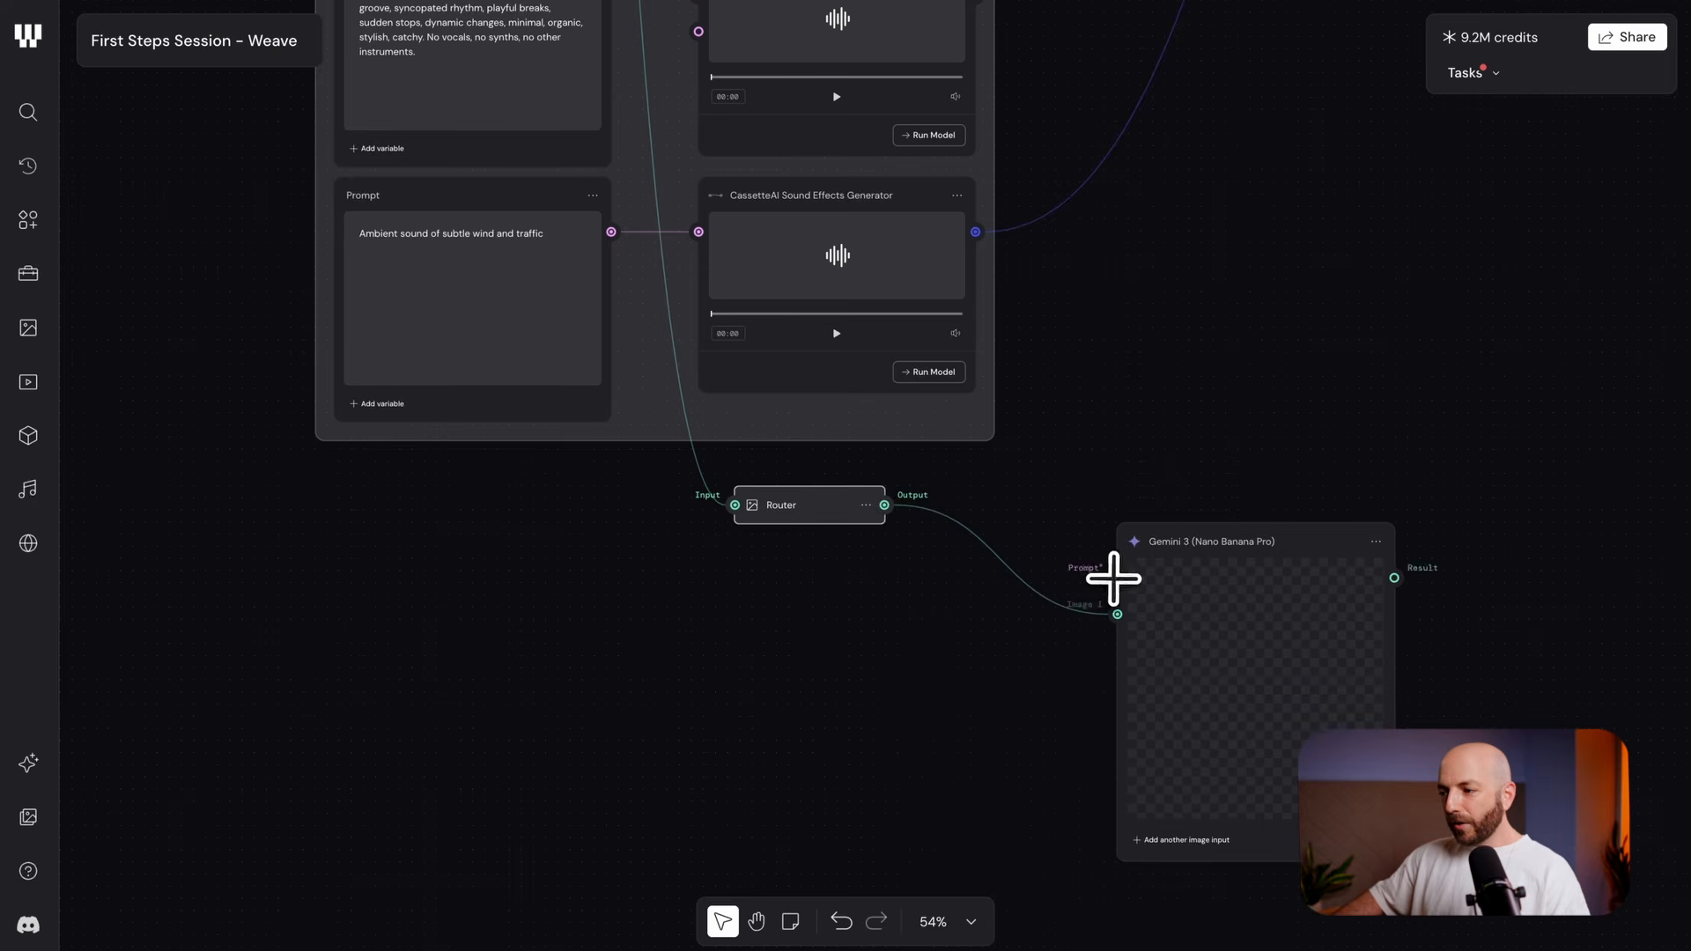
# Add a Prompt node wired to the Nano Banana Pro node's prompt input and place it below the Router
pyautogui.moveTo(1113, 578); pyautogui.dragTo(845, 687)
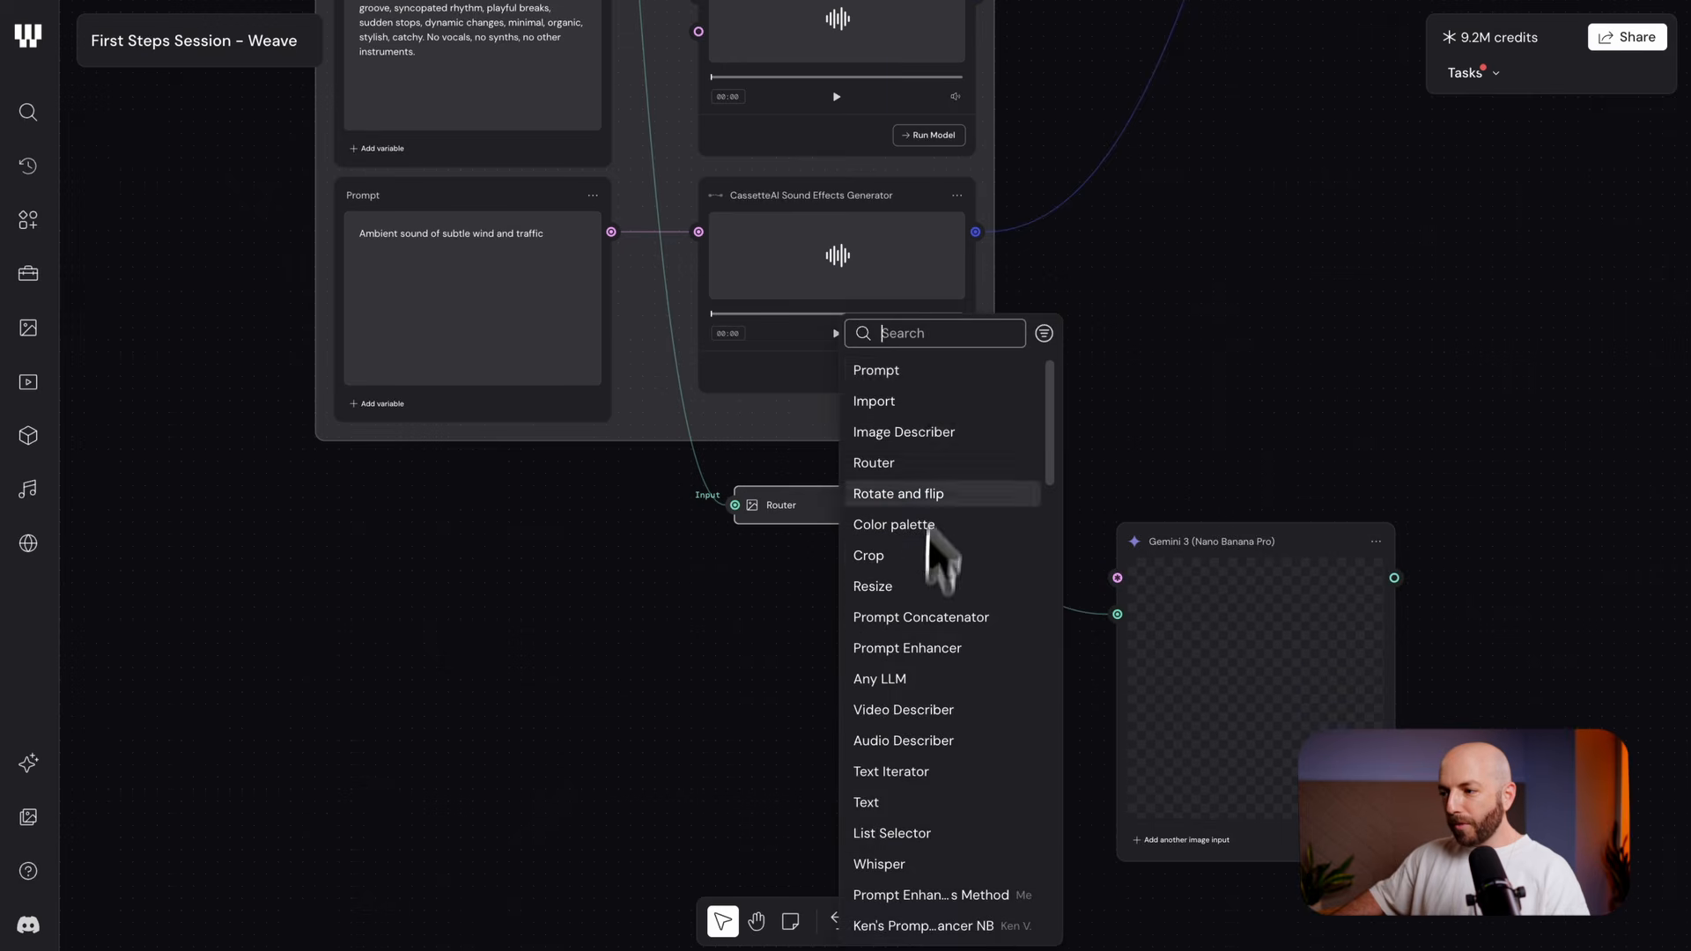
pyautogui.click(876, 370)
pyautogui.moveTo(815, 619)
pyautogui.mouseDown()
pyautogui.moveTo(798, 597)
pyautogui.moveTo(824, 597)
pyautogui.mouseUp()
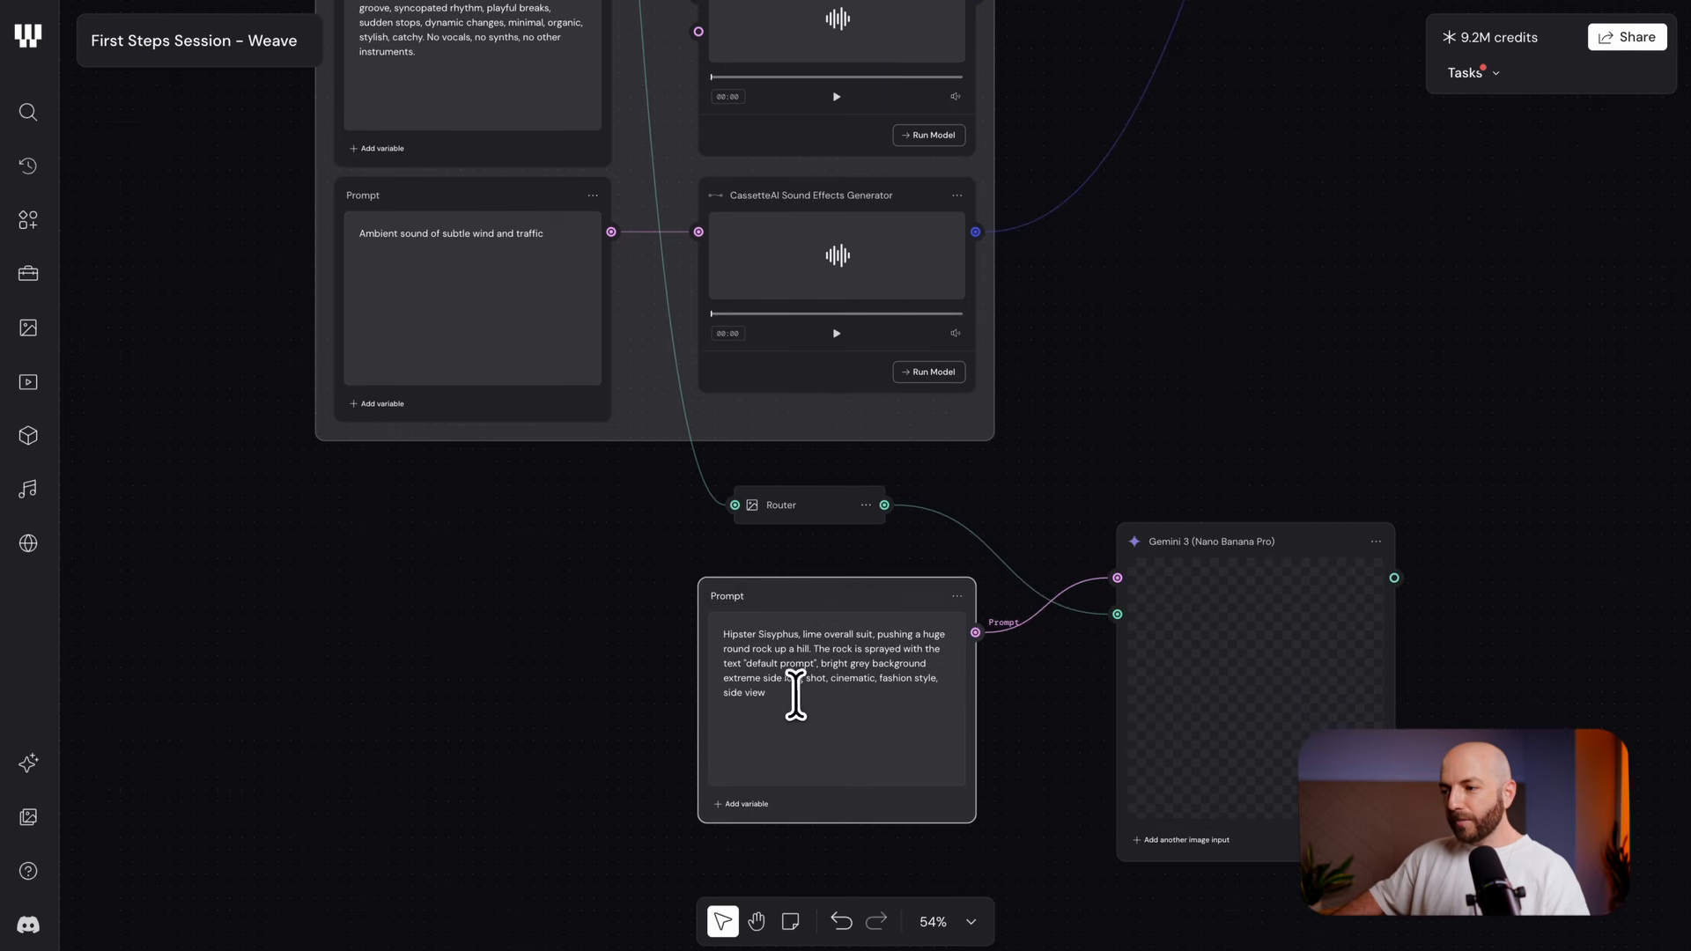
# Replace the default prompt text with "Keep everything the same but only change the dog breed to: great dane"
pyautogui.click(795, 694)
pyautogui.scroll(3, 795, 695)
pyautogui.write('Keep everything the same but onl')
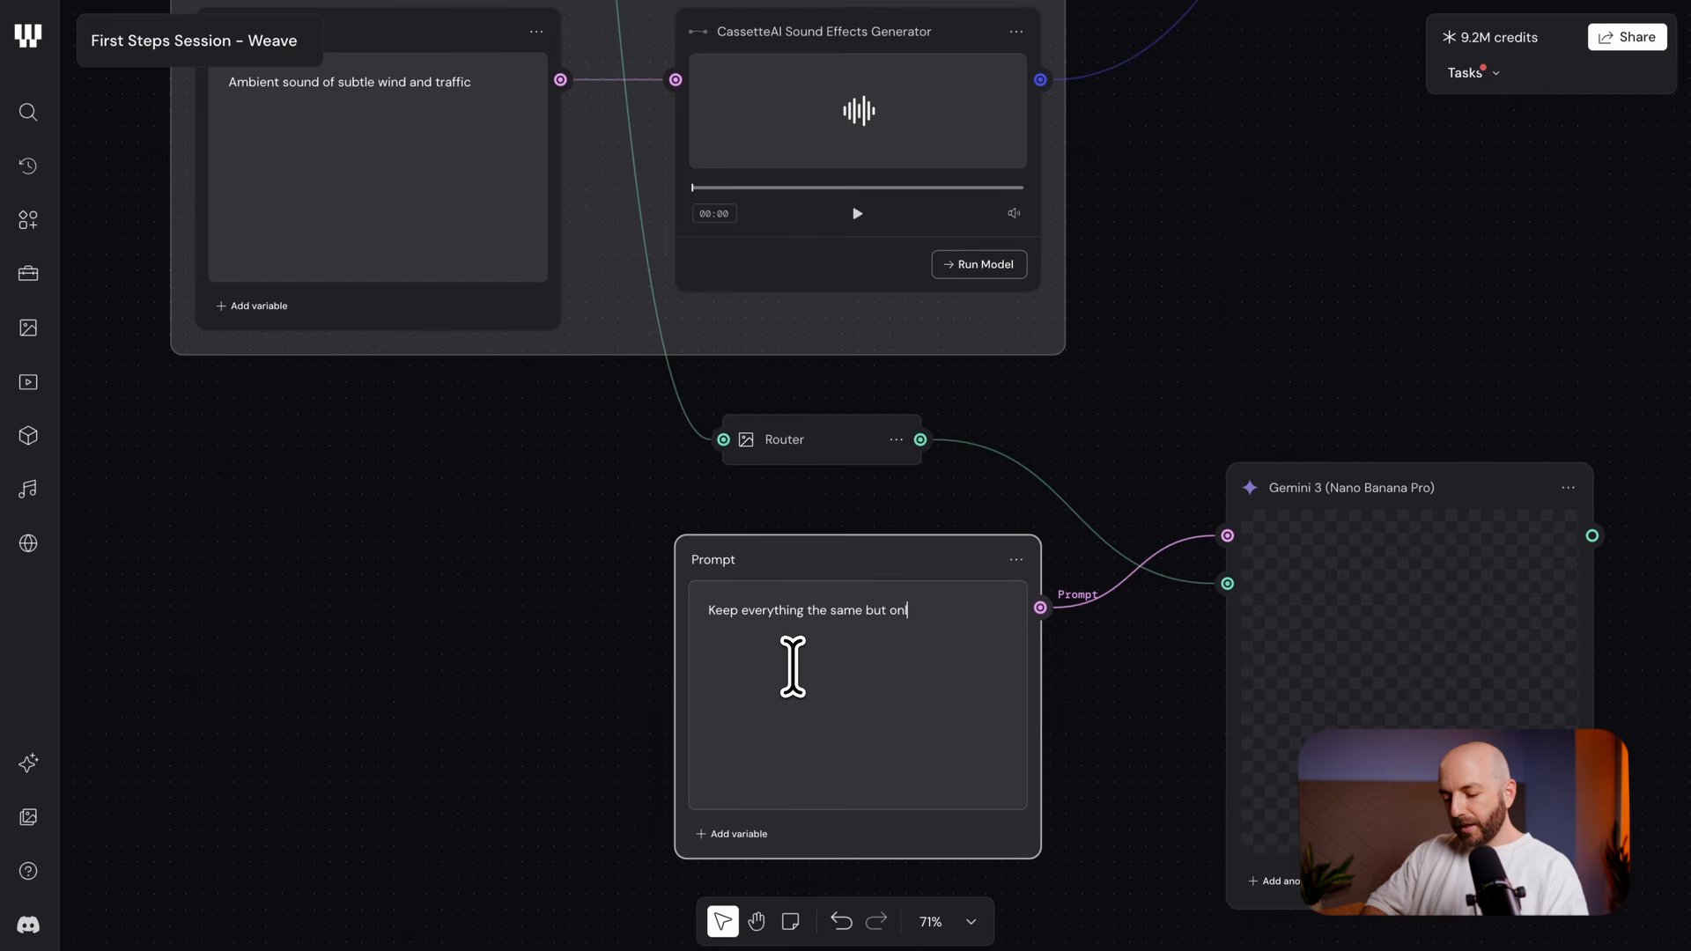
pyautogui.write('y change the f')
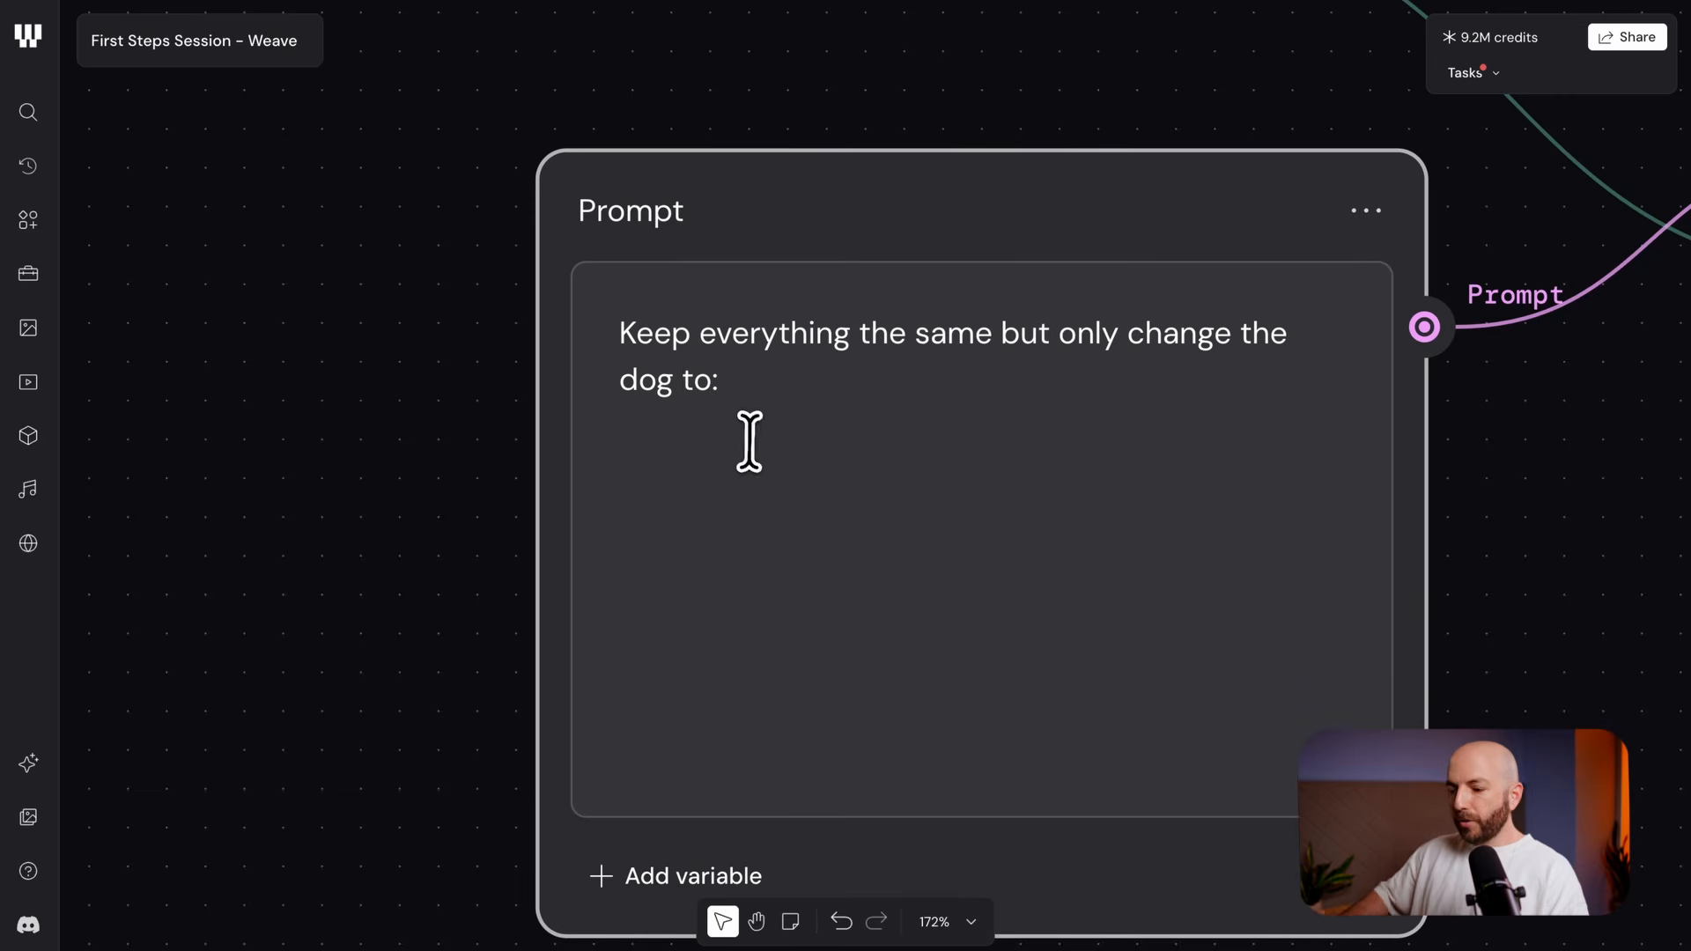
pyautogui.write('breed to: great')
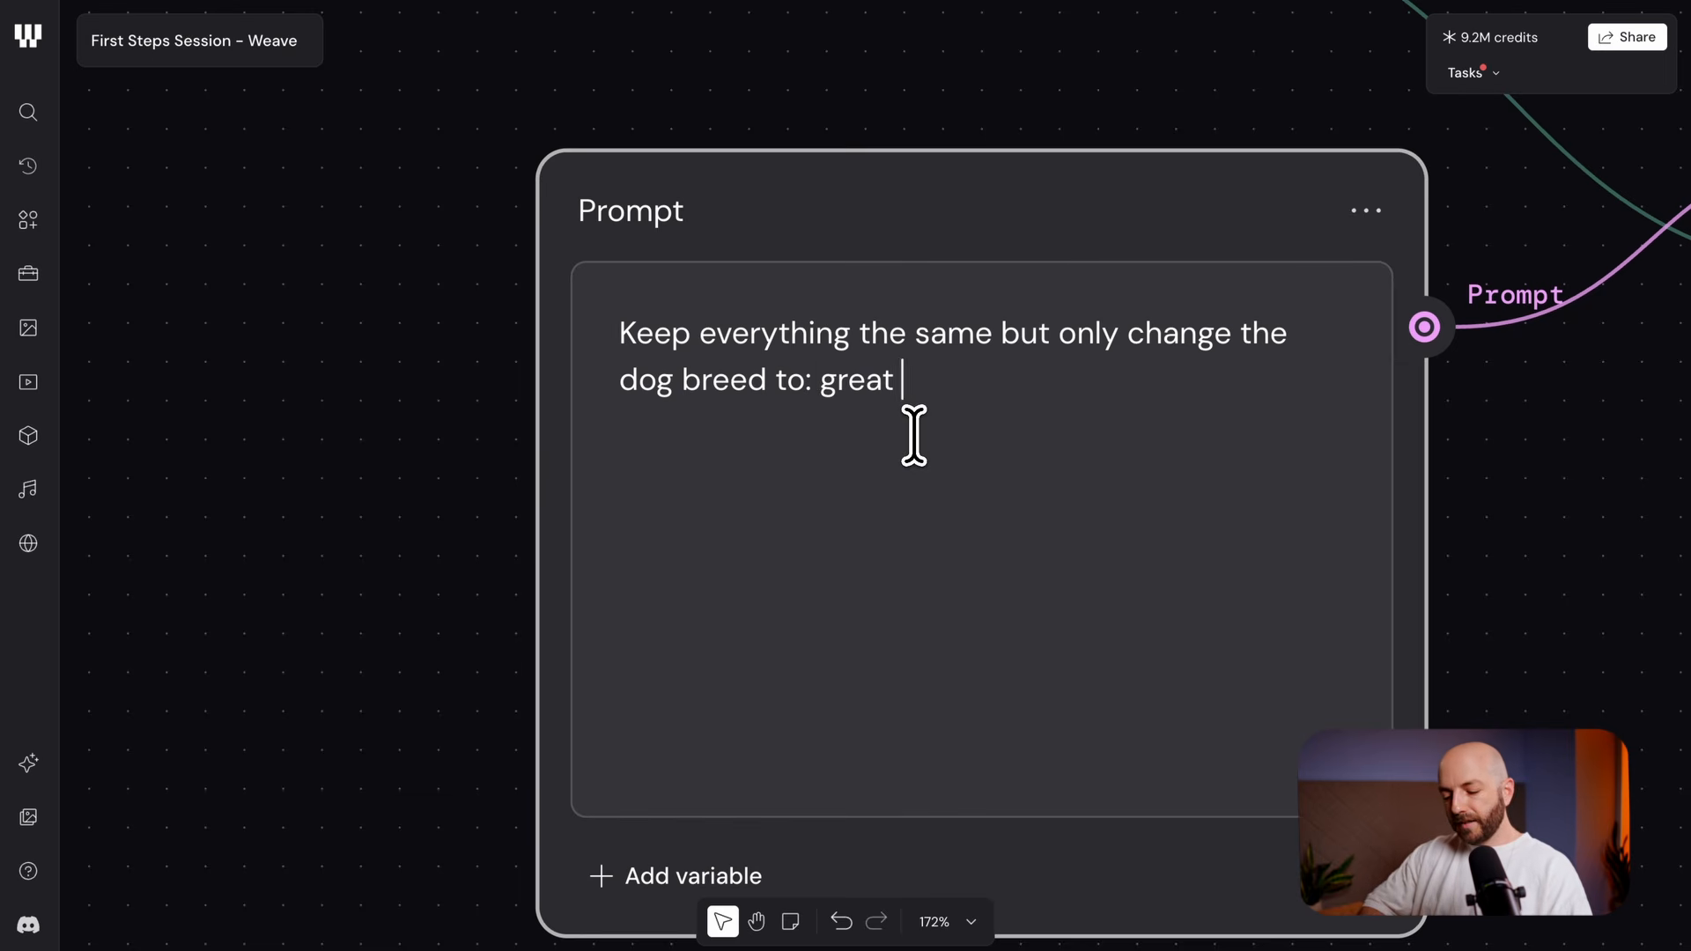
# Replace "great dane" in the prompt with a newly created variable holding the value "great dane"
pyautogui.hotkey('ctrl', 'shift', 'Left')
pyautogui.hotkey('ctrl', 'shift', 'Left')
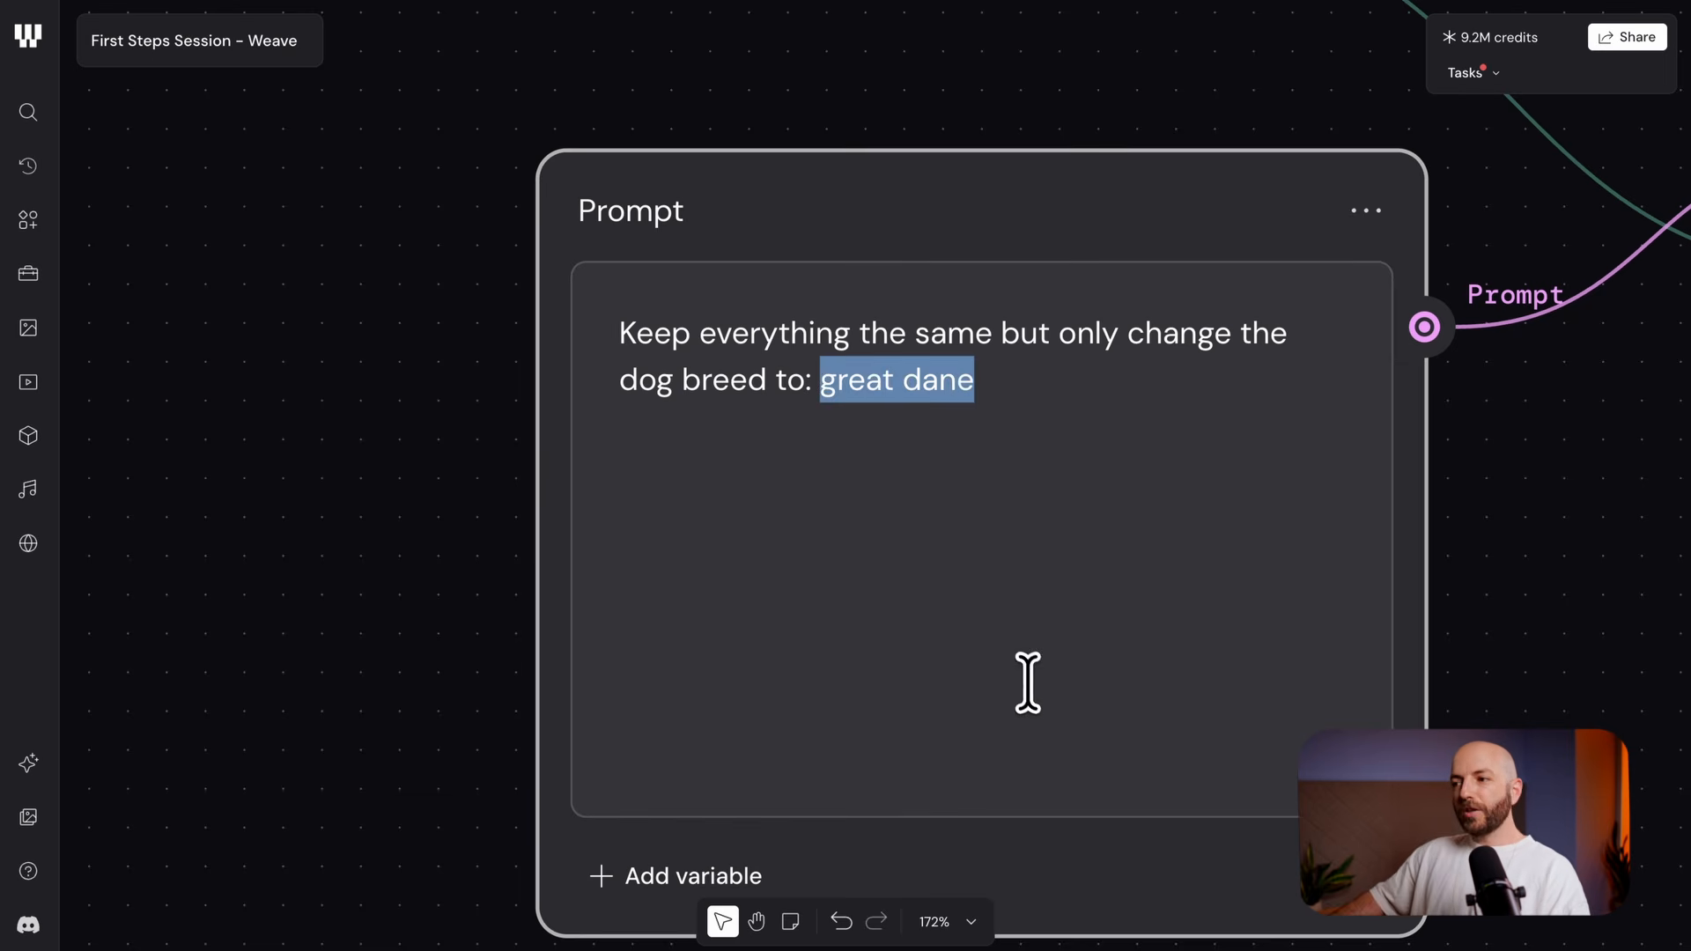
pyautogui.hscroll(1, 1019, 649)
pyautogui.click(1460, 596)
pyautogui.hscroll(2, 1460, 596)
pyautogui.moveTo(871, 298); pyautogui.dragTo(930, 239)
pyautogui.click(794, 428)
pyautogui.moveTo(778, 414); pyautogui.dragTo(646, 415)
pyautogui.press('BackSpace')
pyautogui.write('@')
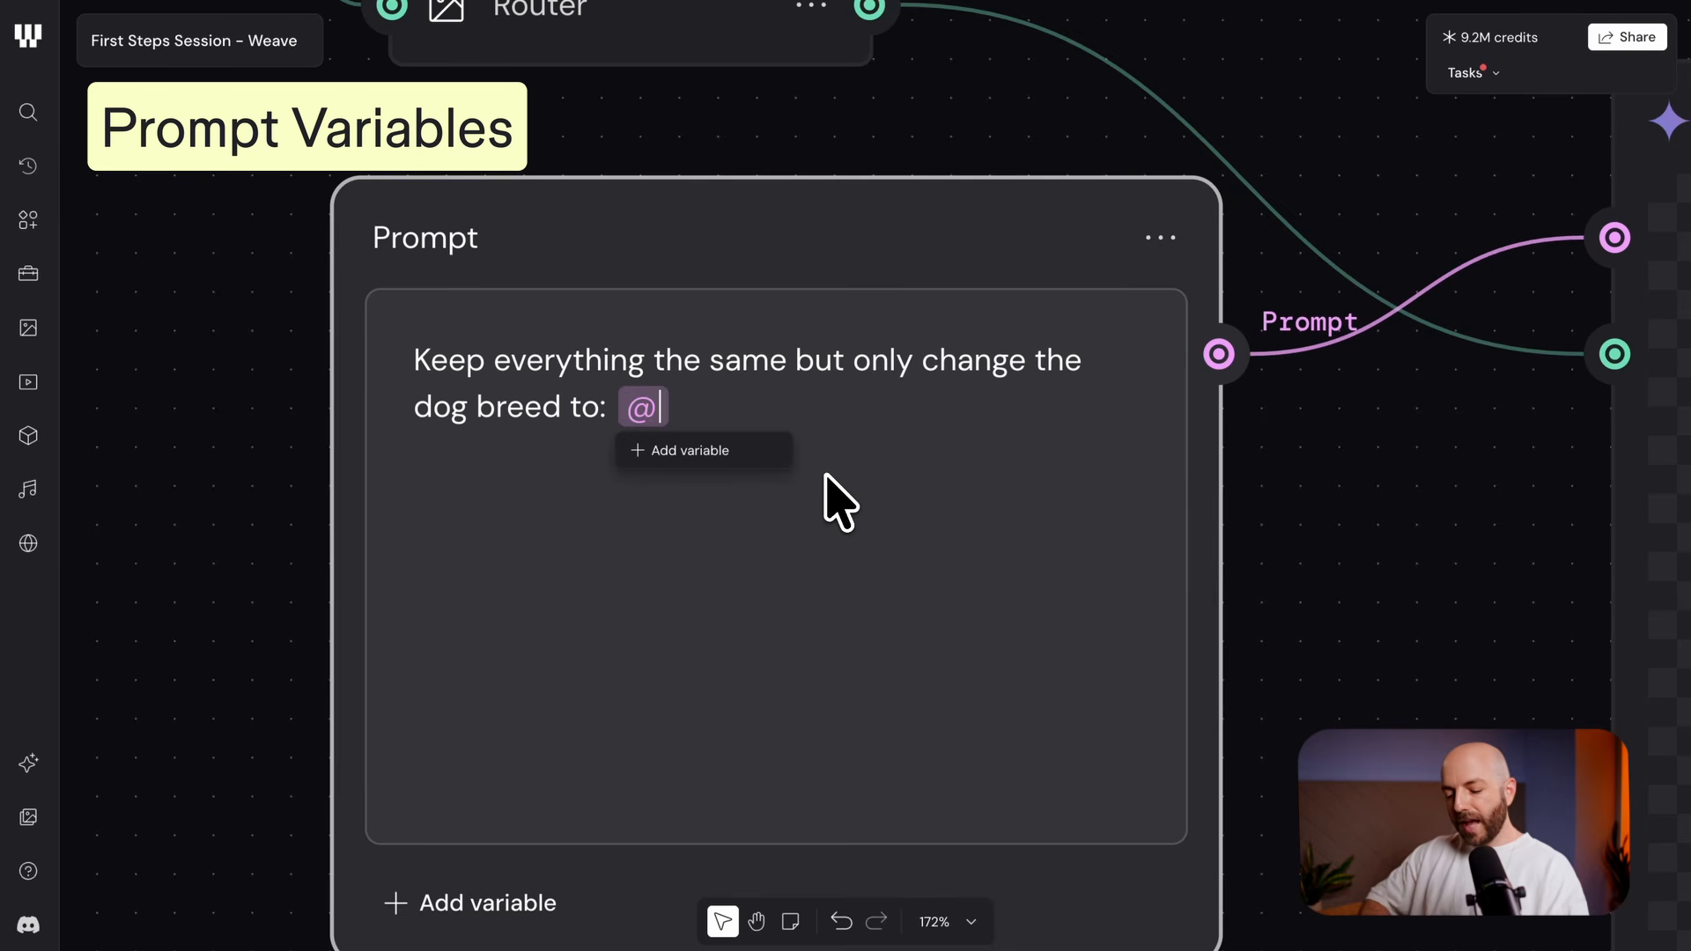
pyautogui.write('great ')
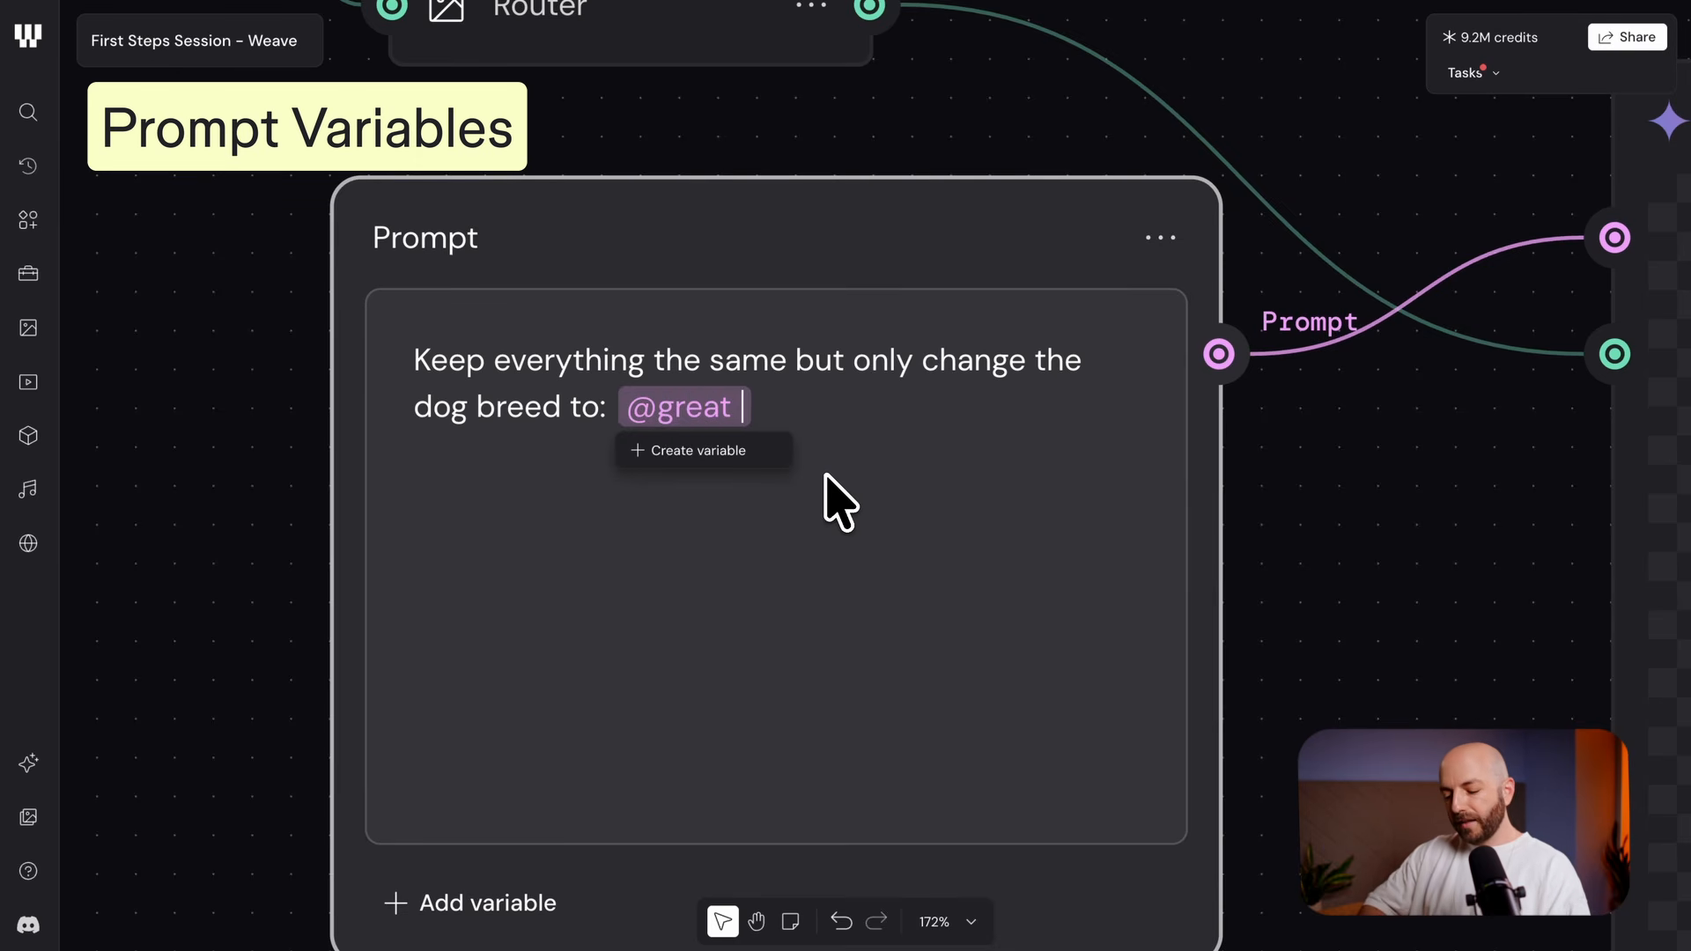
pyautogui.write('dane')
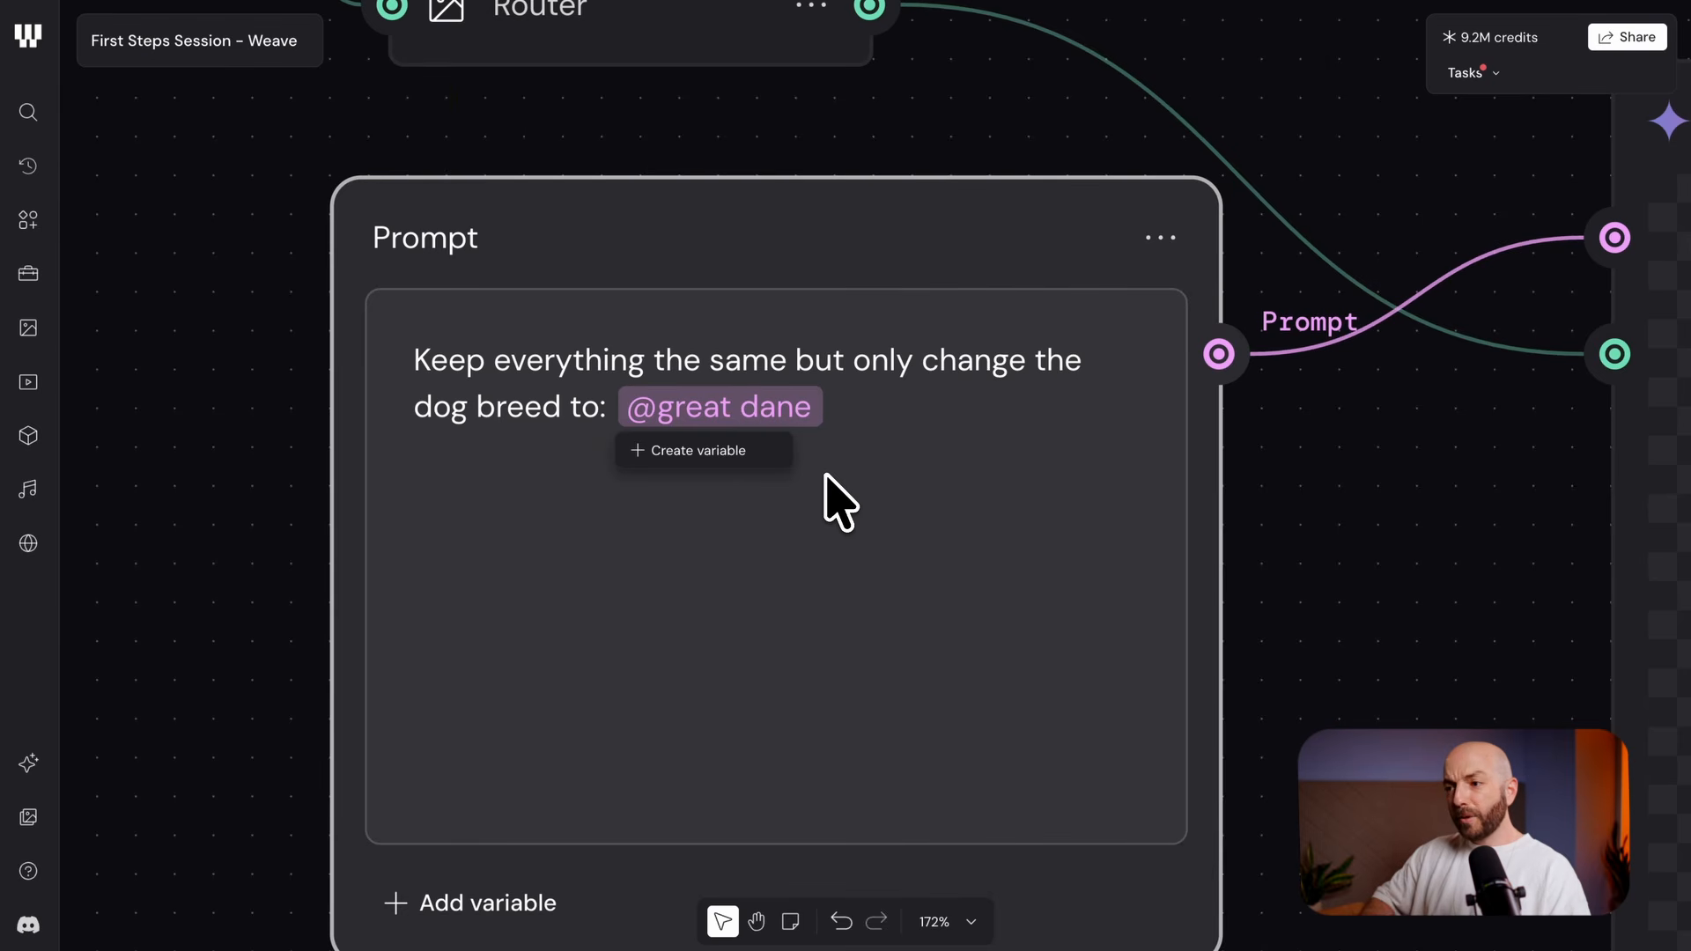
pyautogui.press('Return')
# Change the text of the connected variable Prompt node to "french buldog" and run the Nano Banana Pro model
pyautogui.scroll(-5, 830, 492)
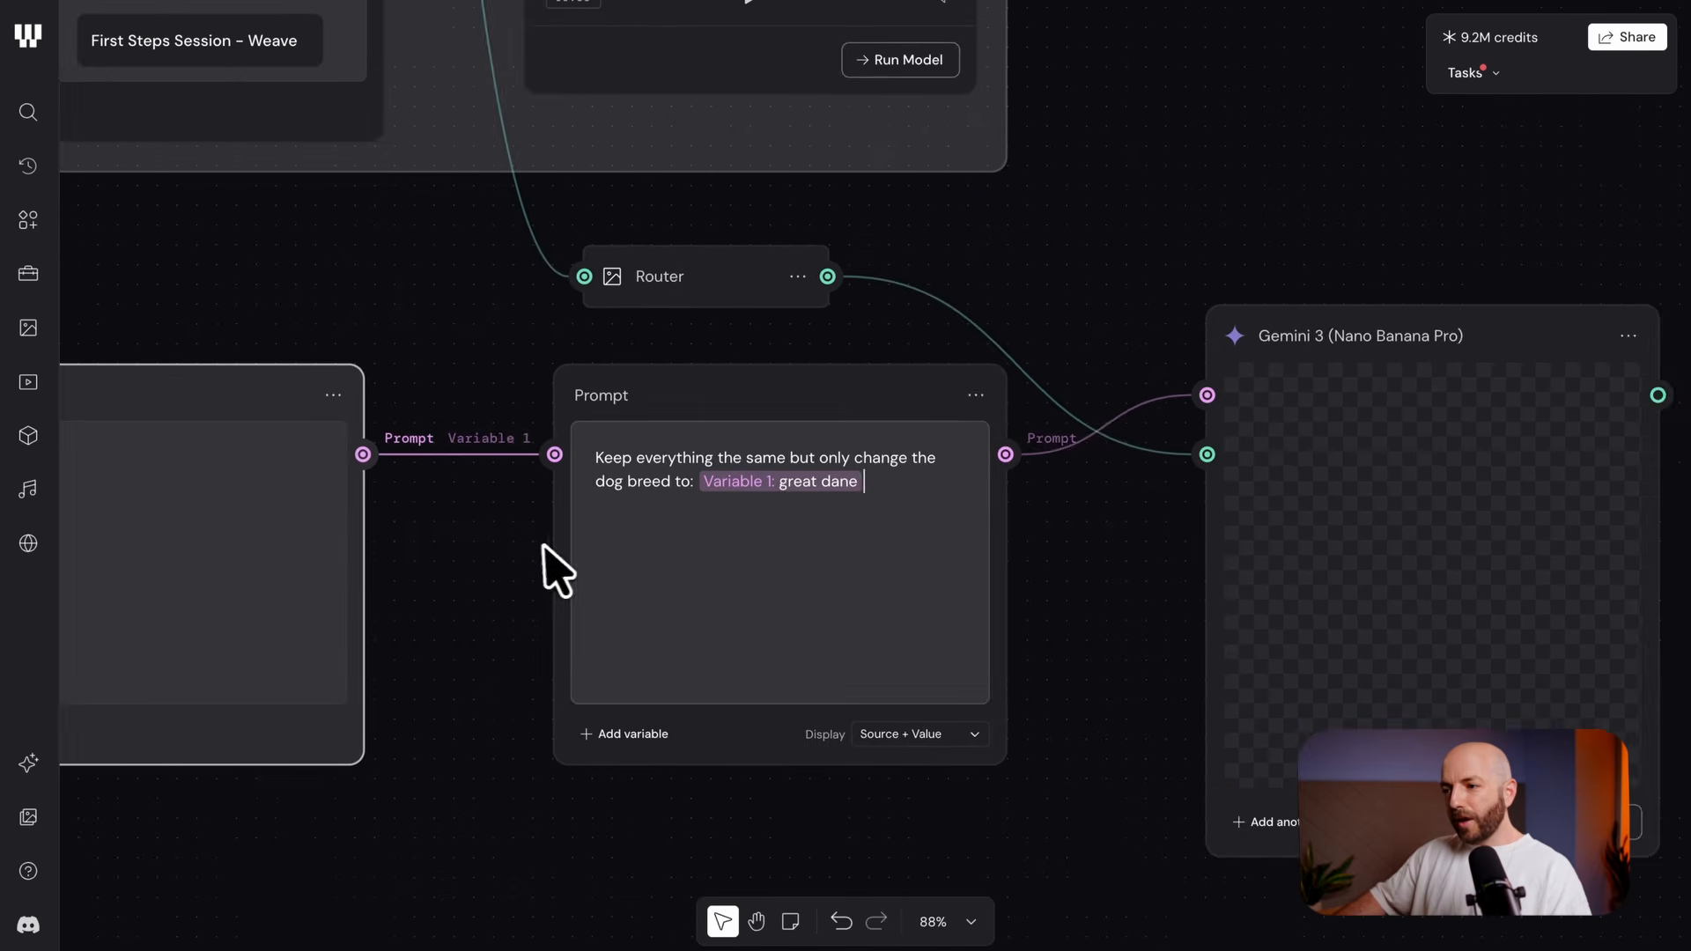
pyautogui.hscroll(-3, 545, 550)
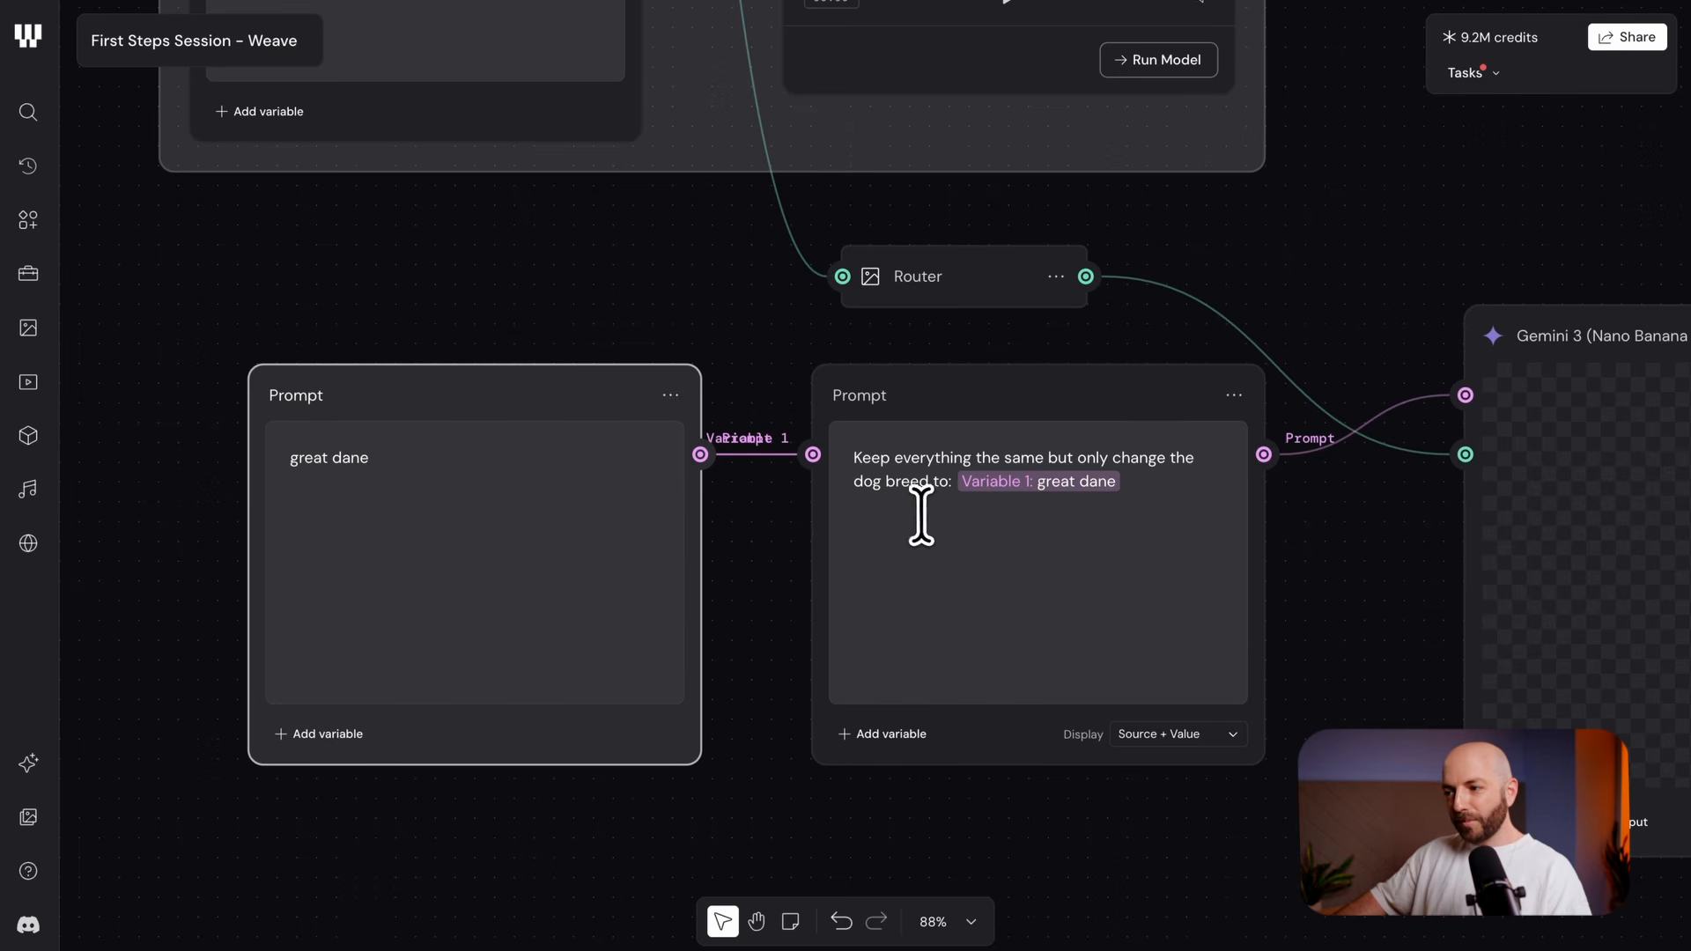
pyautogui.scroll(2, 921, 516)
pyautogui.moveTo(954, 480); pyautogui.dragTo(834, 445)
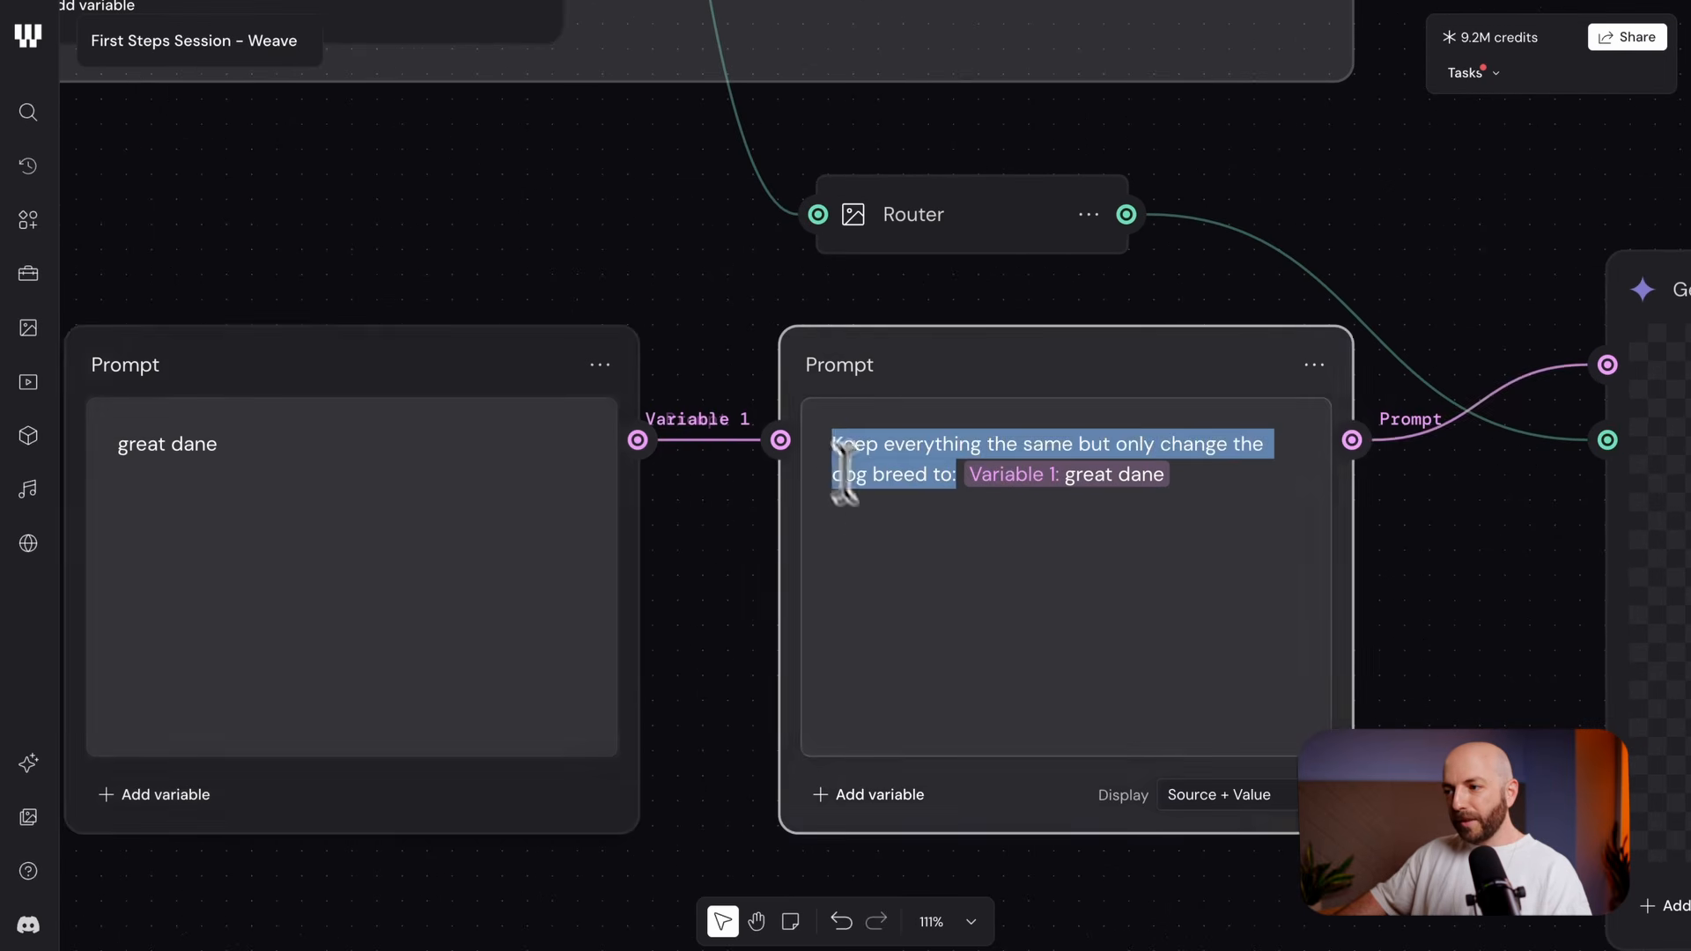
pyautogui.click(262, 489)
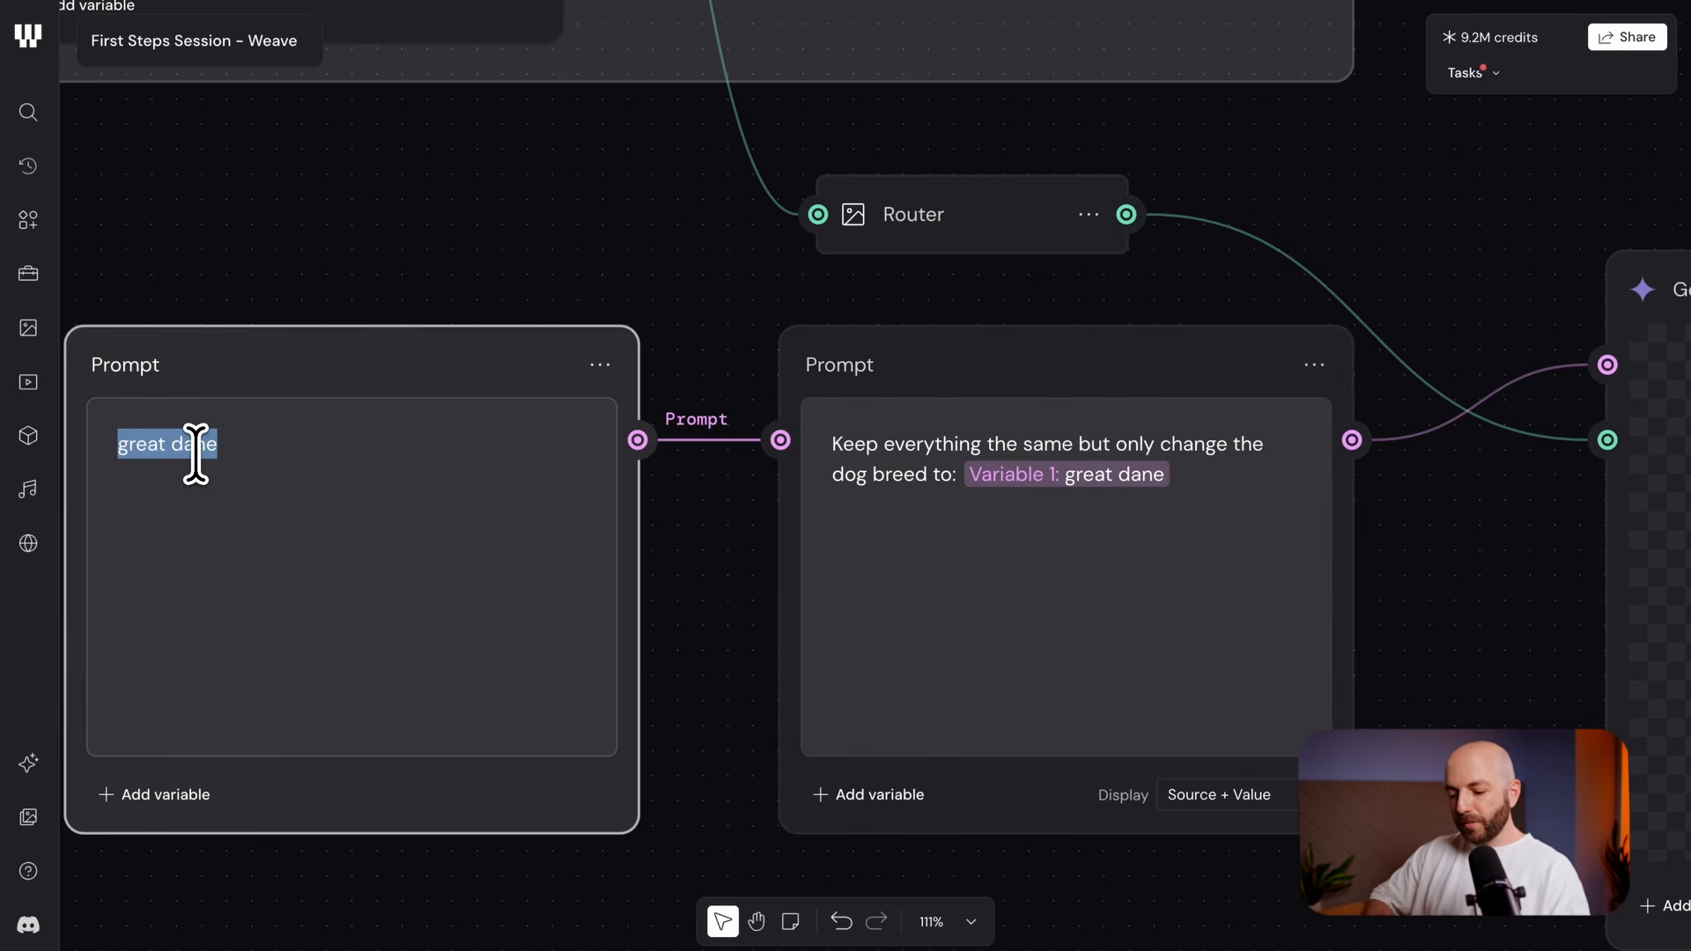
pyautogui.write('french buldog')
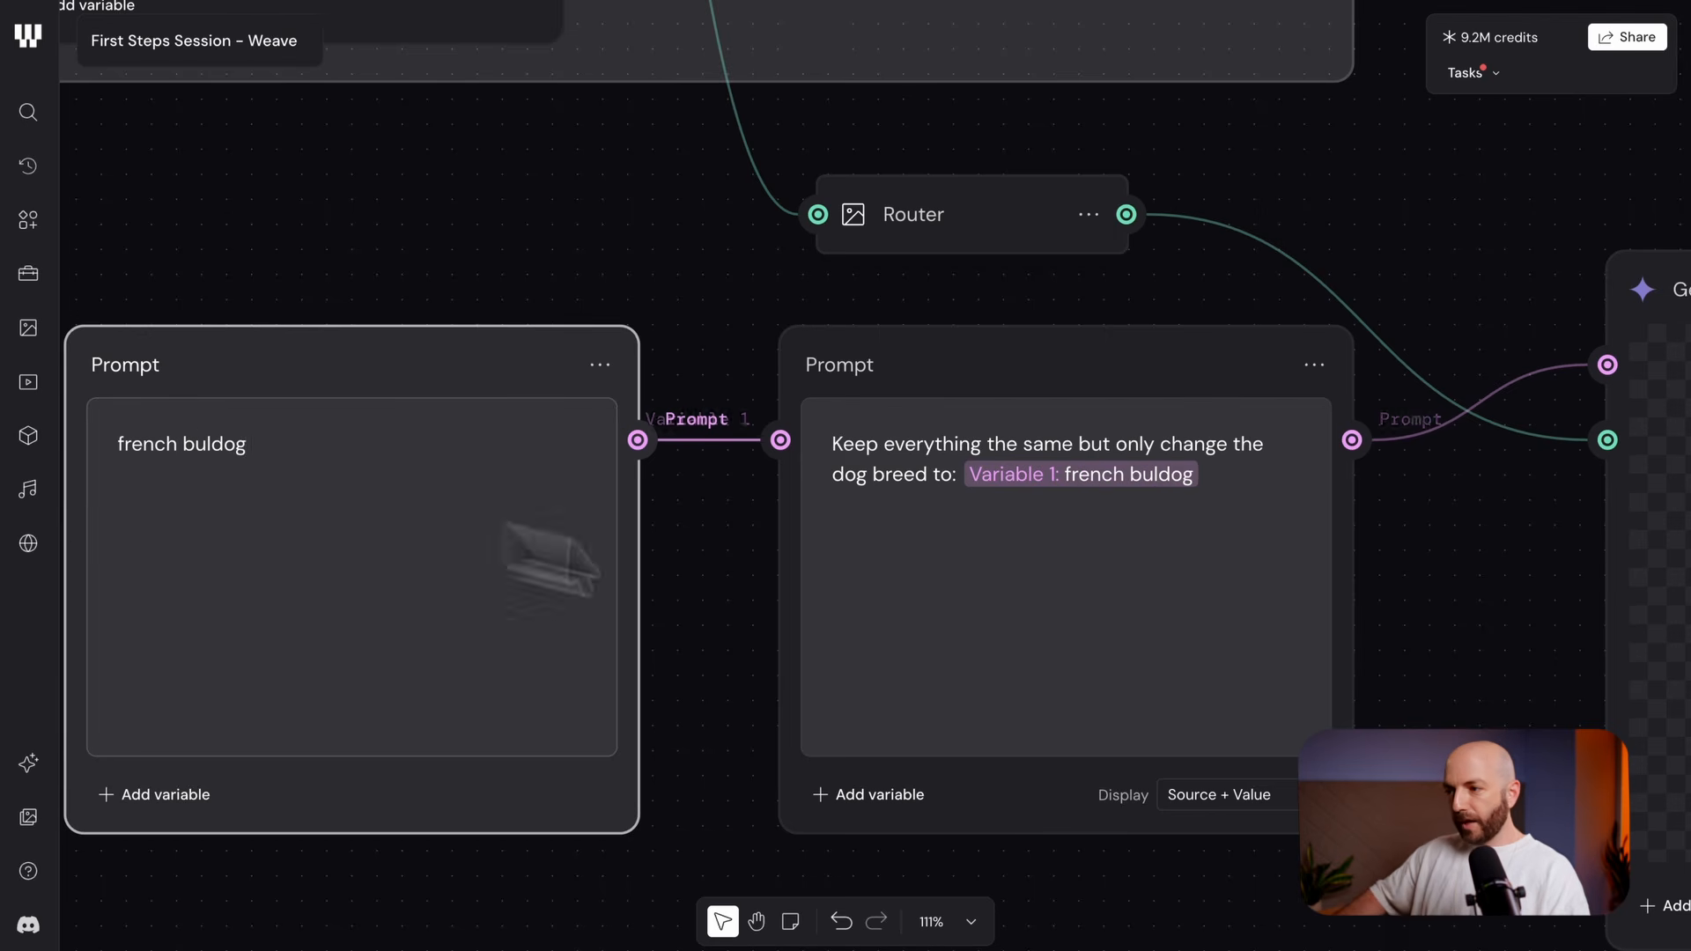
pyautogui.scroll(-5, 1436, 712)
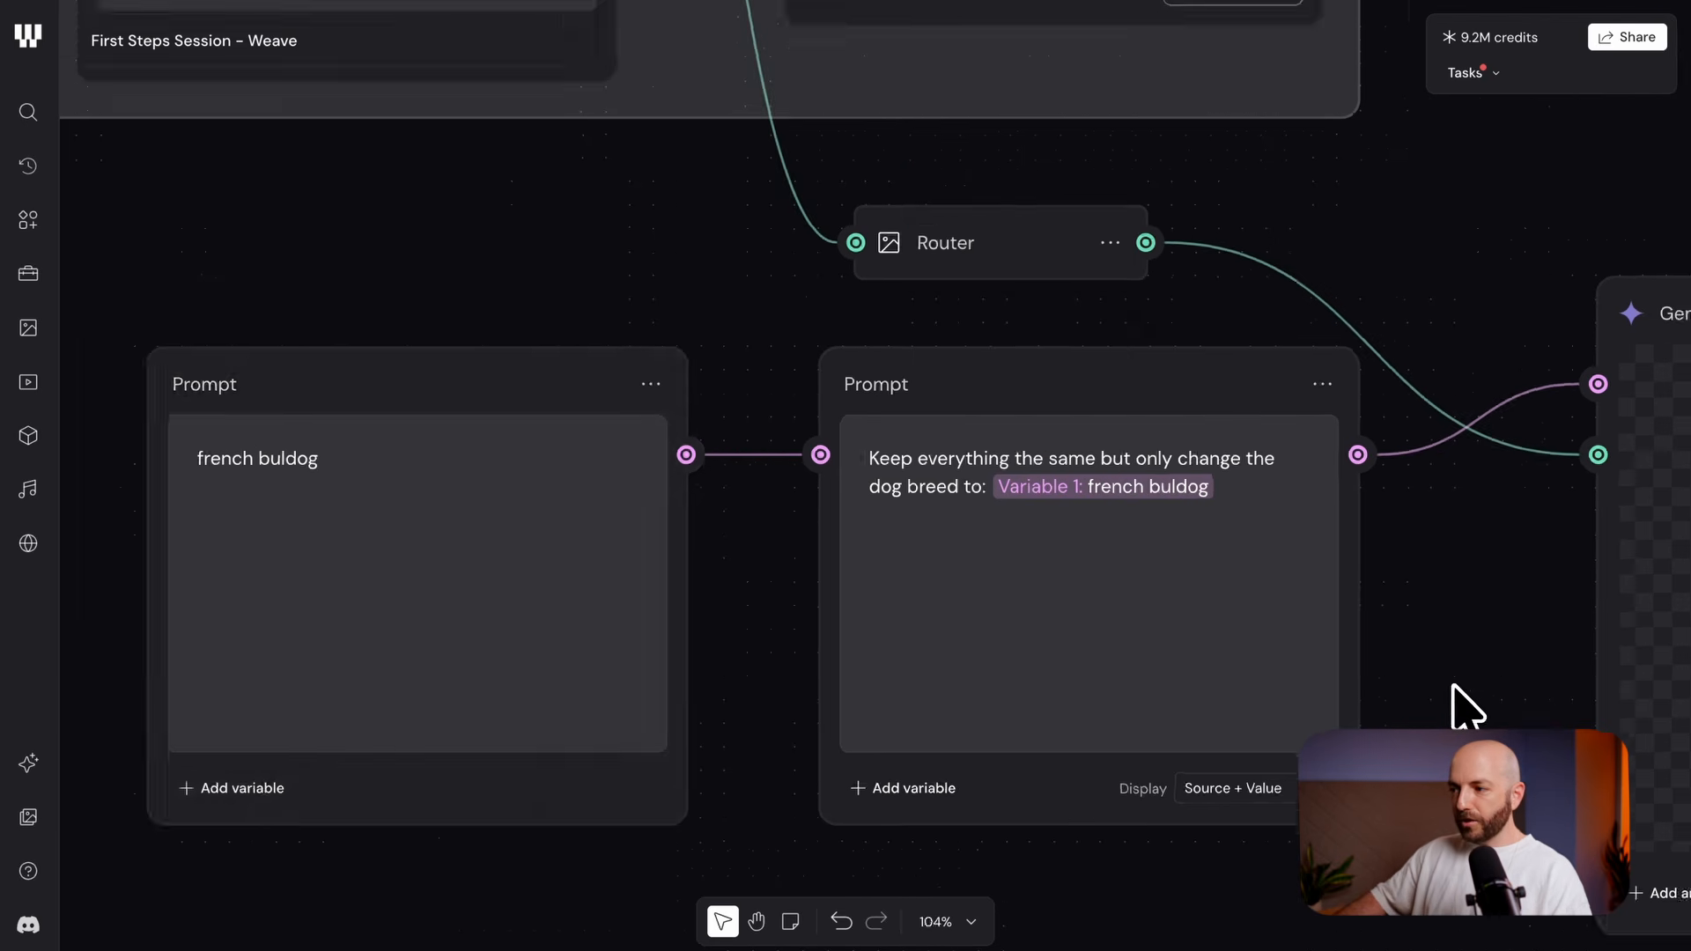
pyautogui.click(1502, 678)
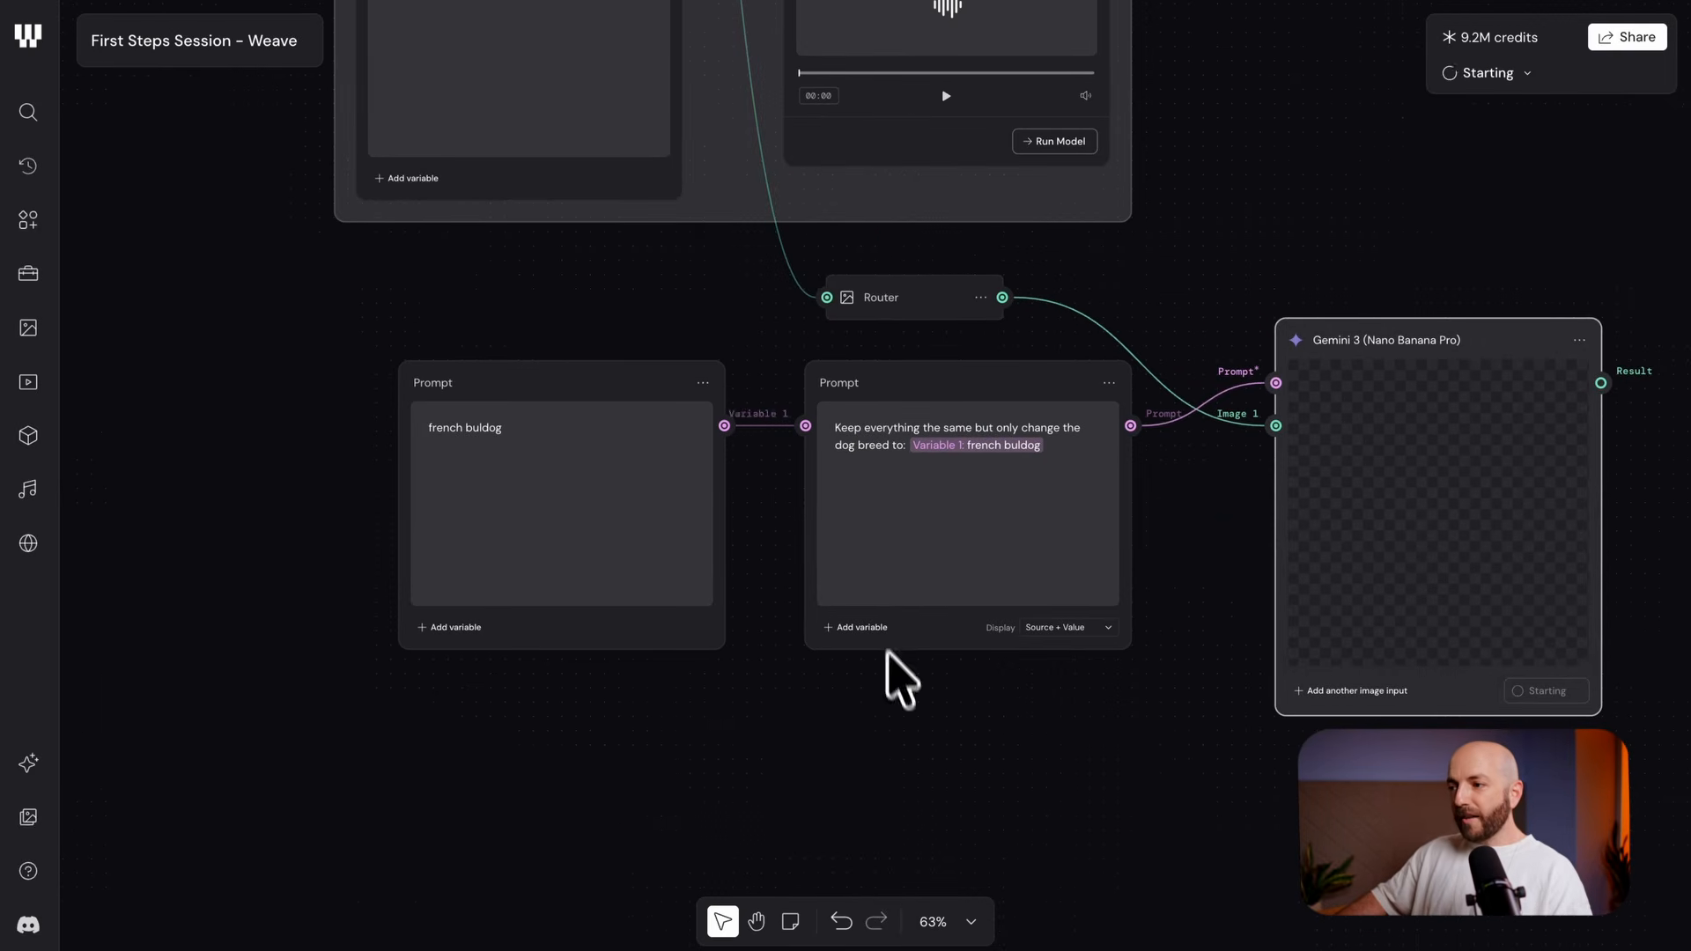
# Correct the breed variable's text to "French bulldog" and move the Router down closer to the main Prompt node
pyautogui.click(529, 432)
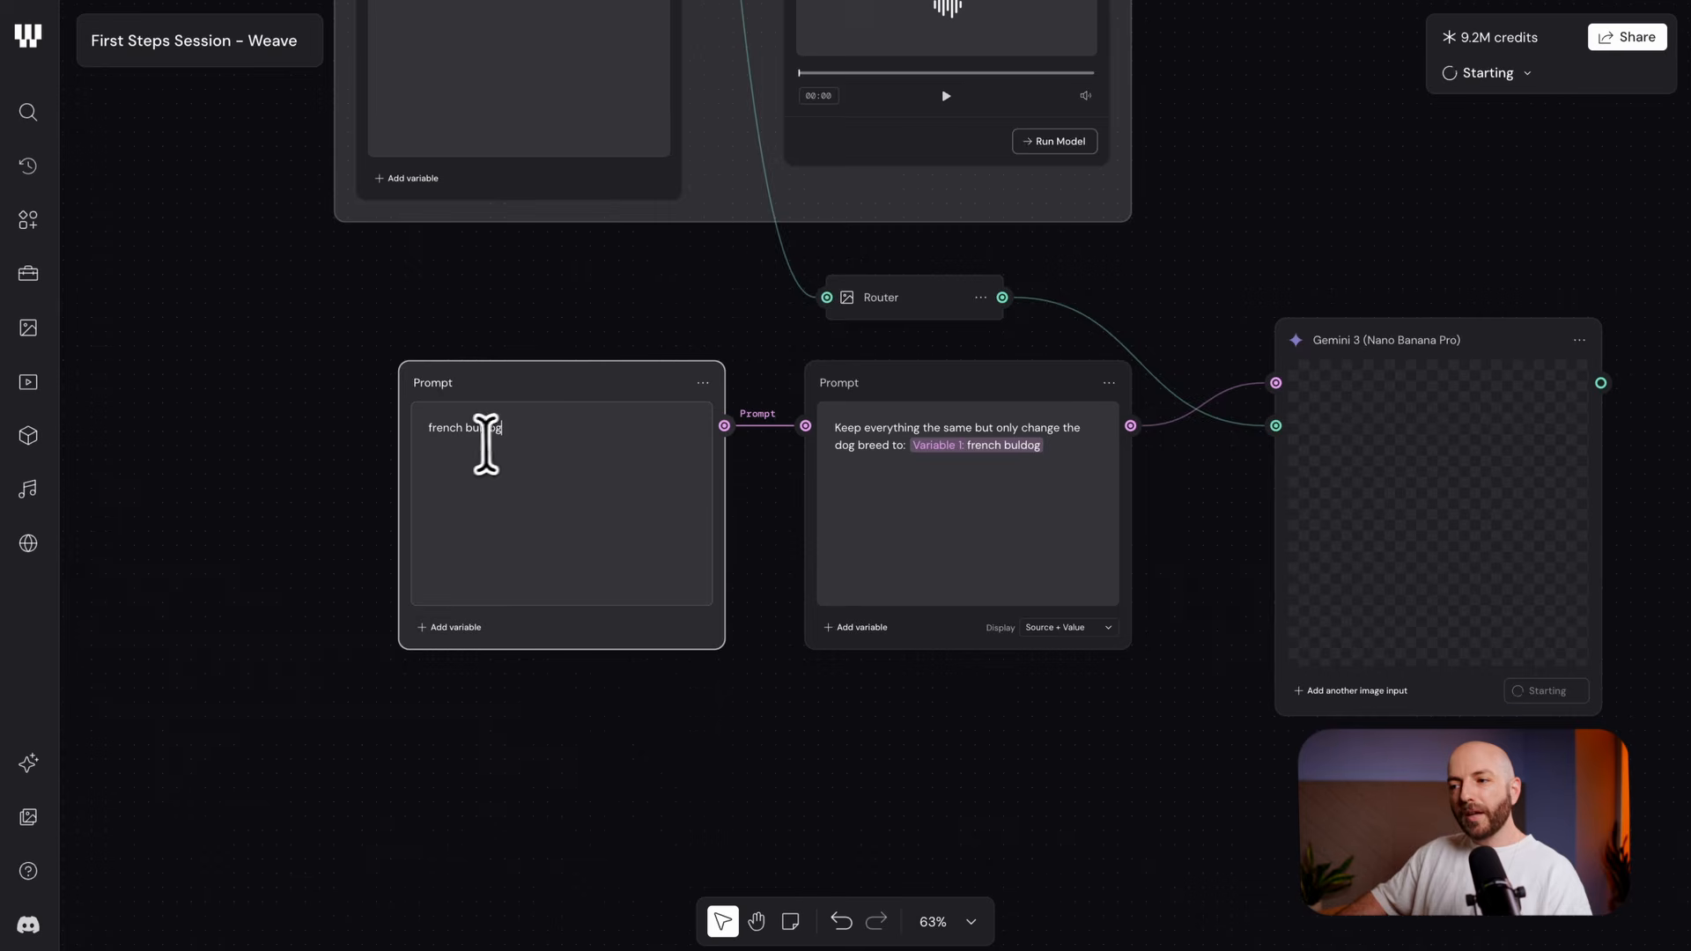
pyautogui.scroll(6, 426, 440)
pyautogui.tripleClick(449, 400)
pyautogui.click(449, 400)
pyautogui.press('BackSpace')
pyautogui.write('F')
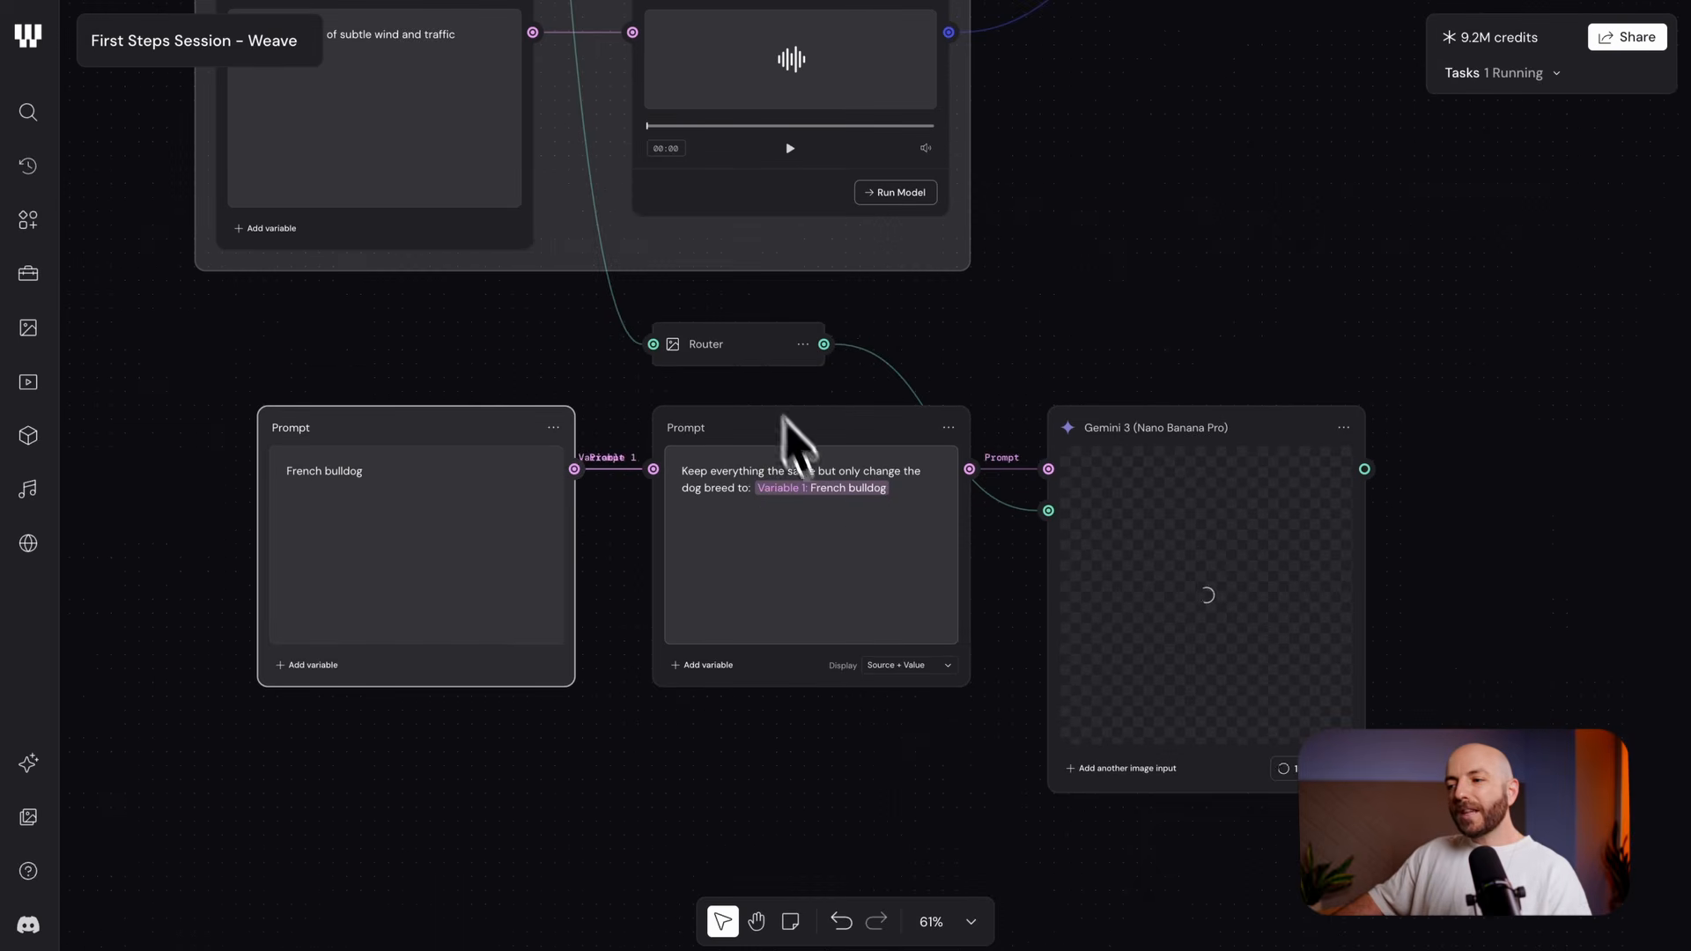
pyautogui.moveTo(753, 348); pyautogui.dragTo(751, 360)
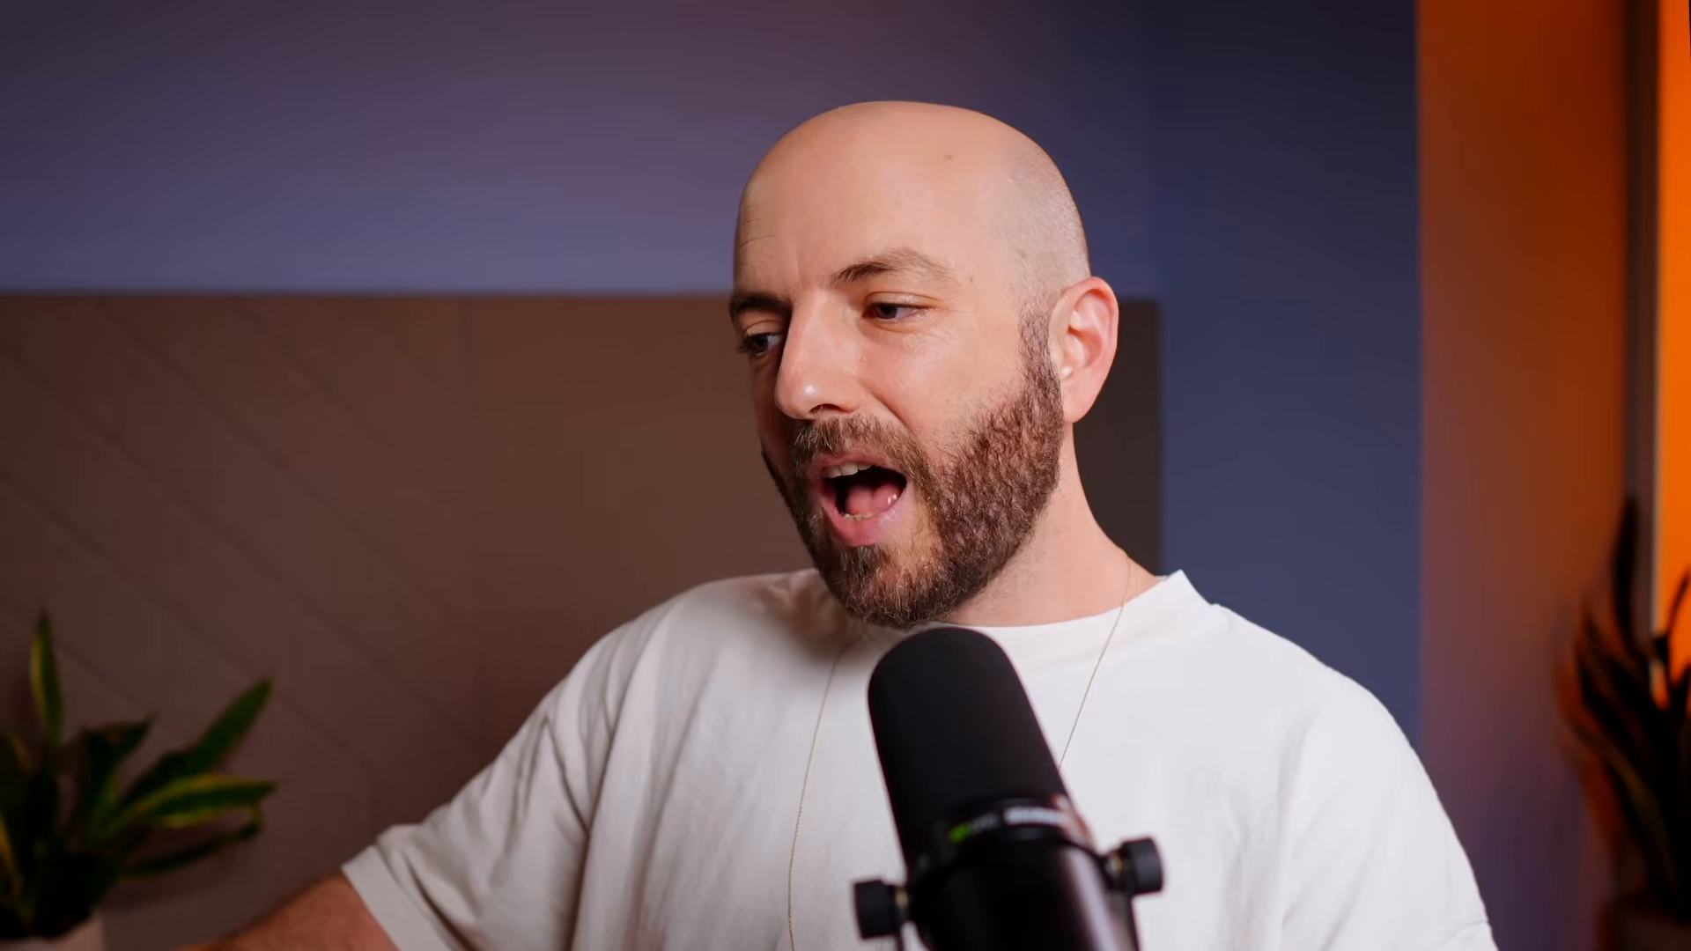
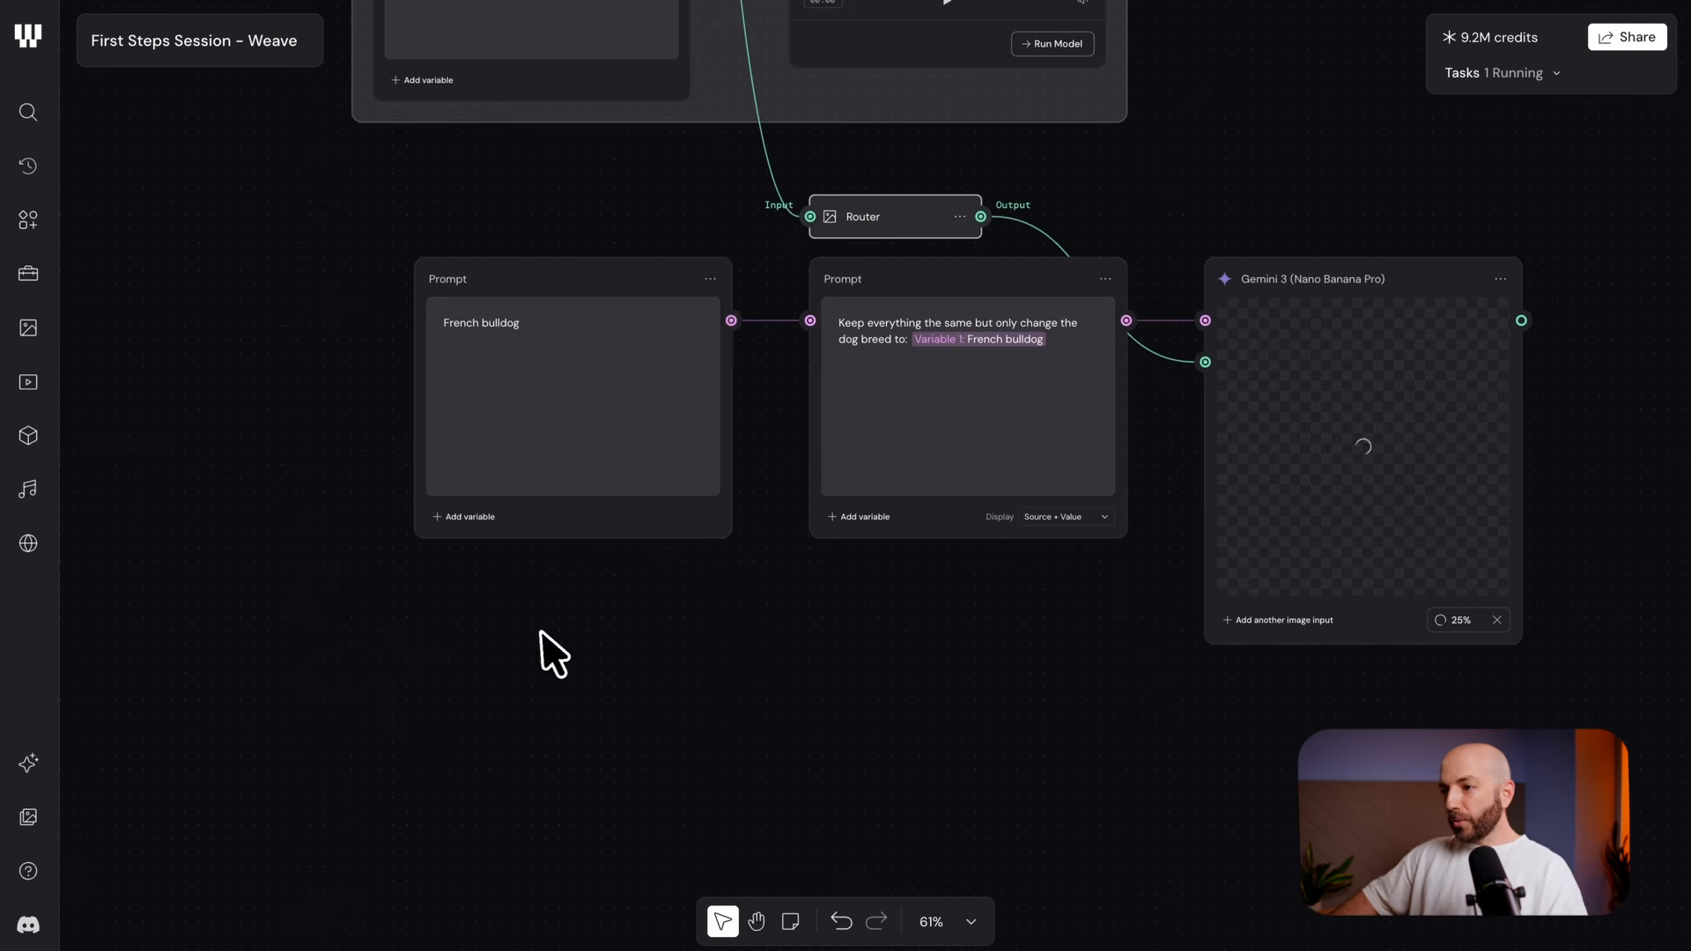
# Add an Any LLM node in the empty area below the dog-breed prompt nodes
pyautogui.moveTo(540, 649); pyautogui.dragTo(907, 673)
pyautogui.click(908, 676)
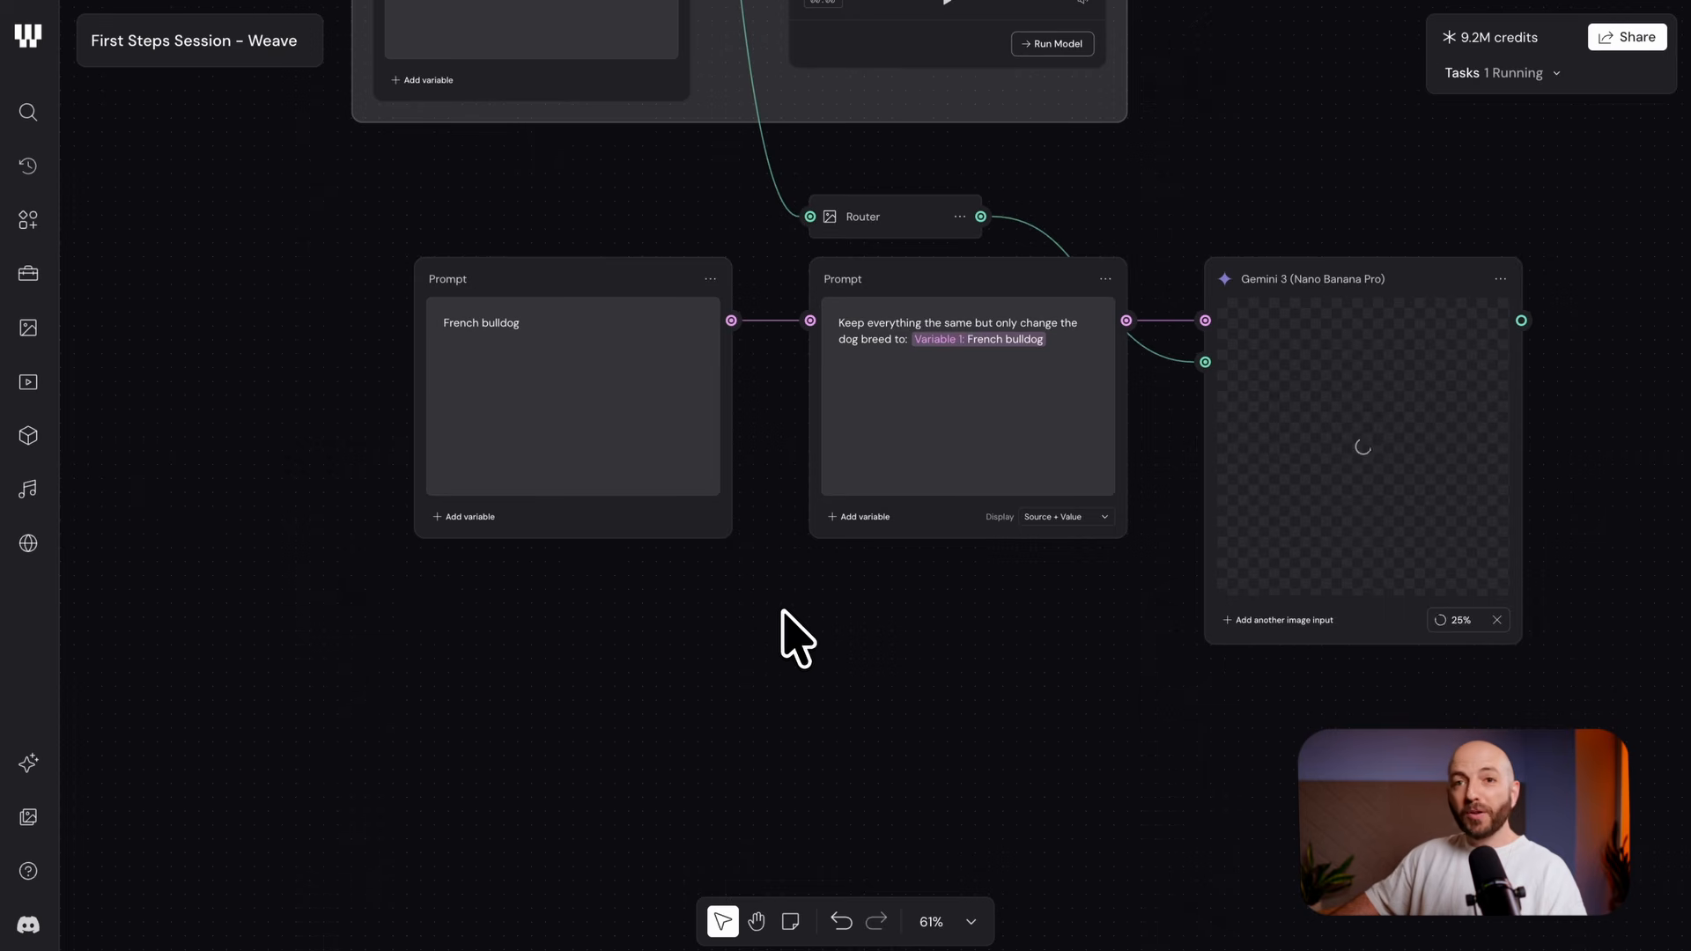
pyautogui.moveTo(759, 592); pyautogui.dragTo(632, 531)
pyautogui.scroll(-1, 693, 565)
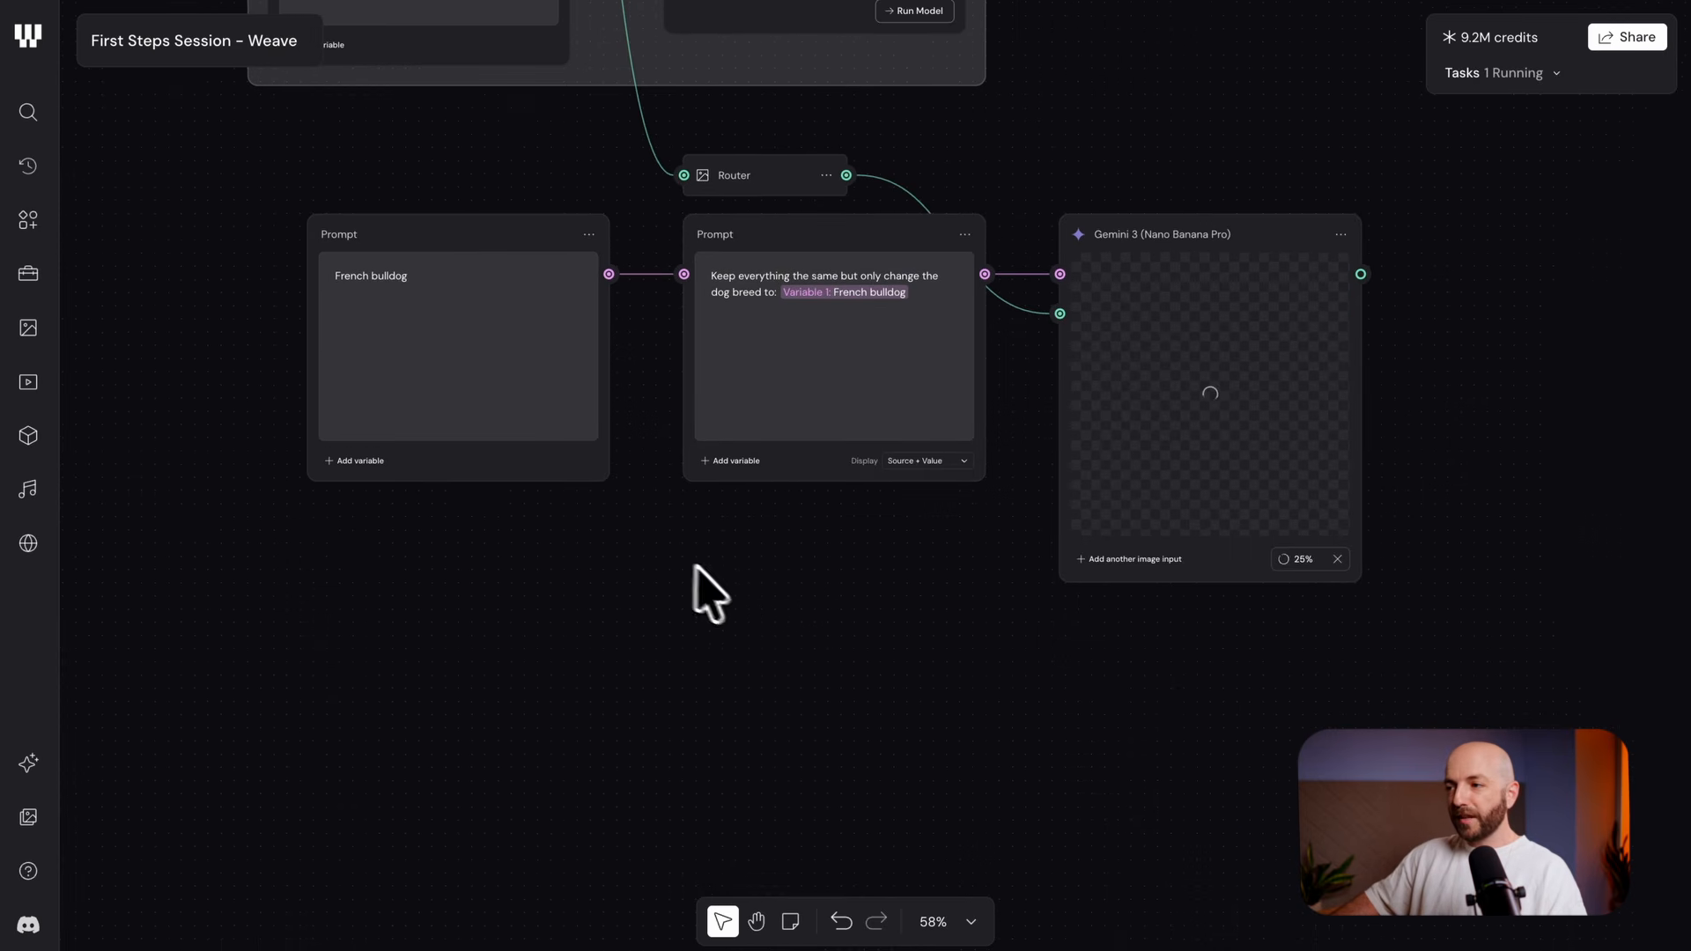
pyautogui.scroll(-5, 885, 524)
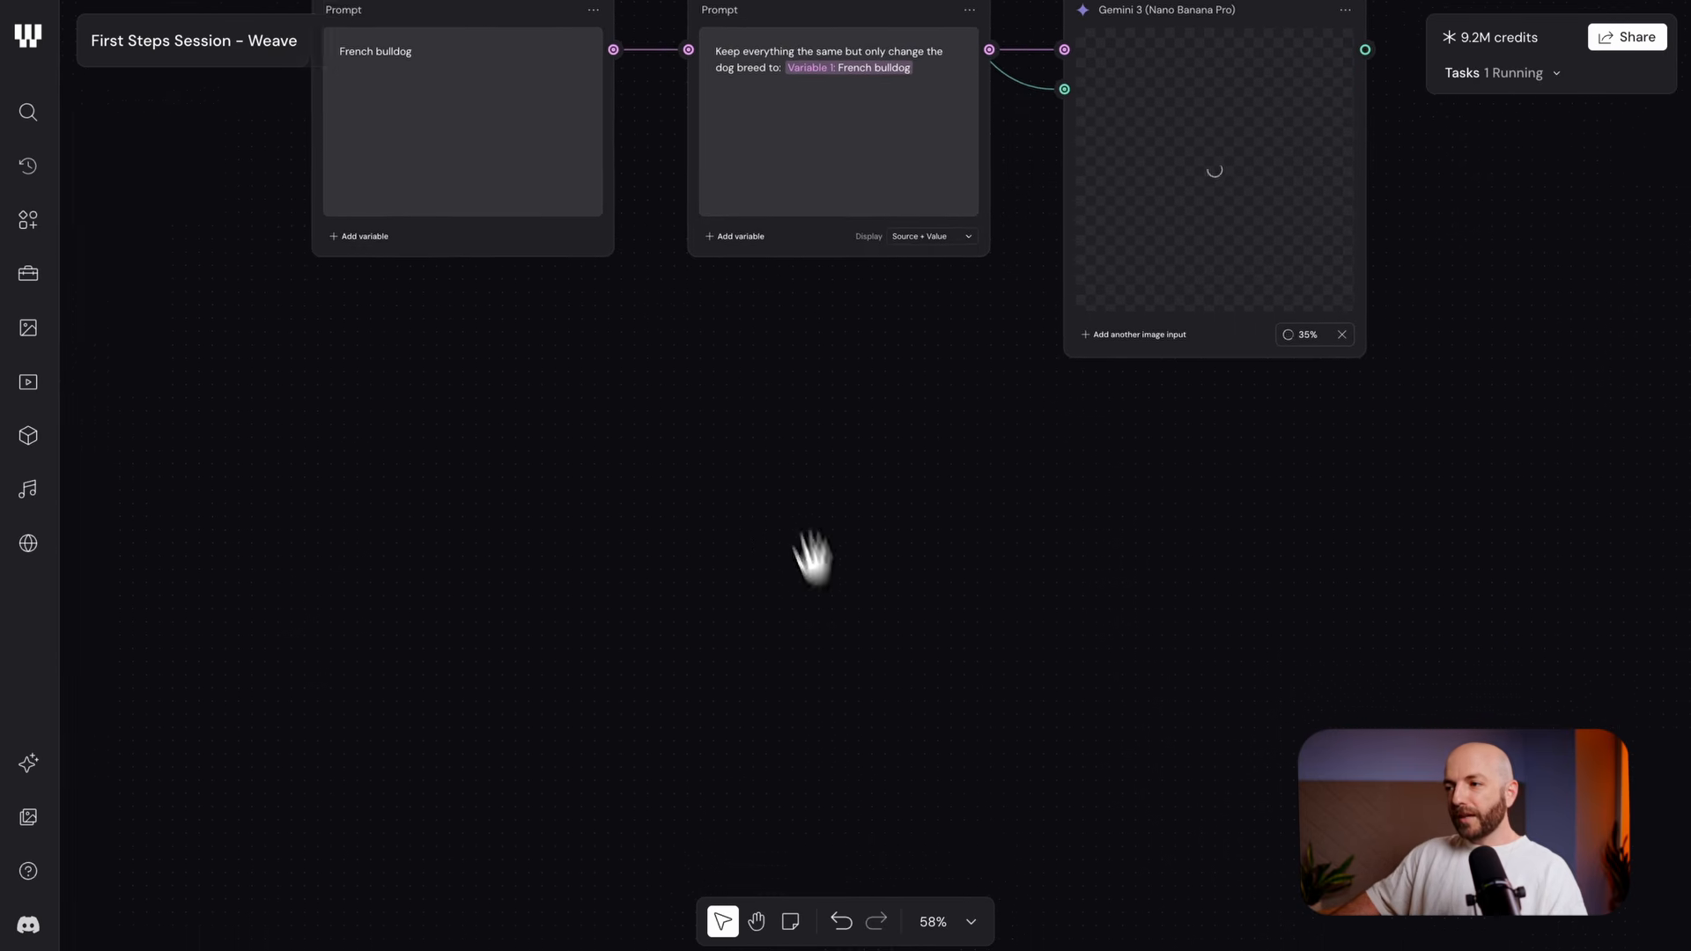
pyautogui.rightClick(784, 596)
pyautogui.write('any')
pyautogui.press('Return')
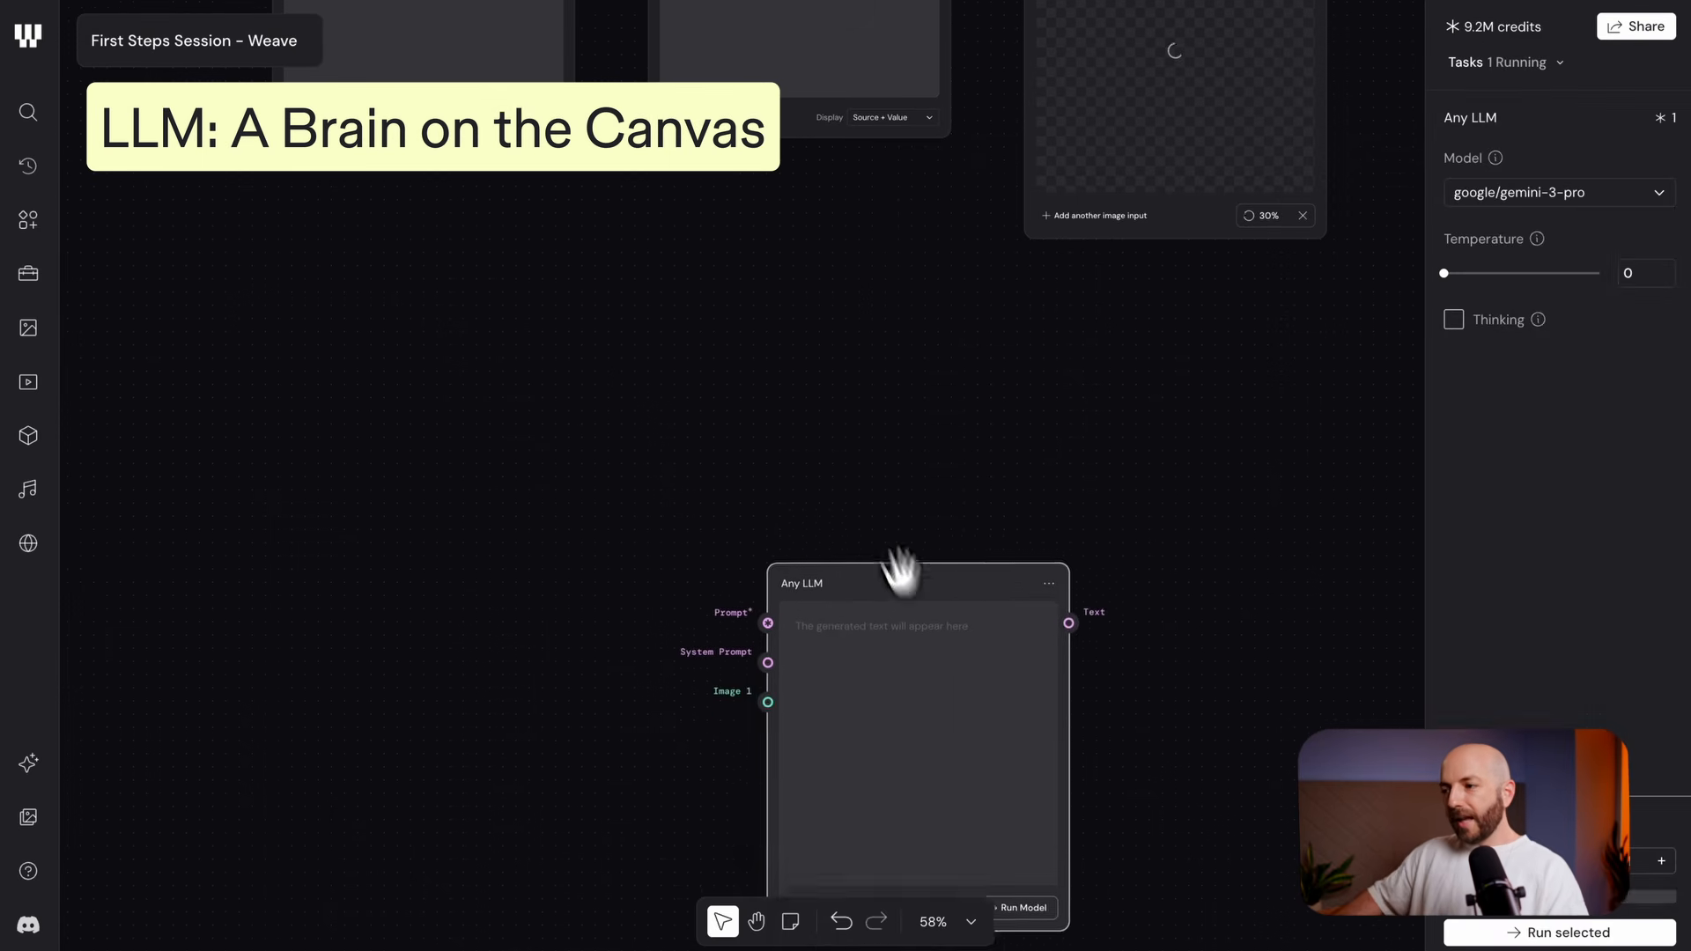
# Move the empty Any LLM node up into the open canvas area below the dog-breed nodes
pyautogui.moveTo(898, 566); pyautogui.dragTo(792, 442)
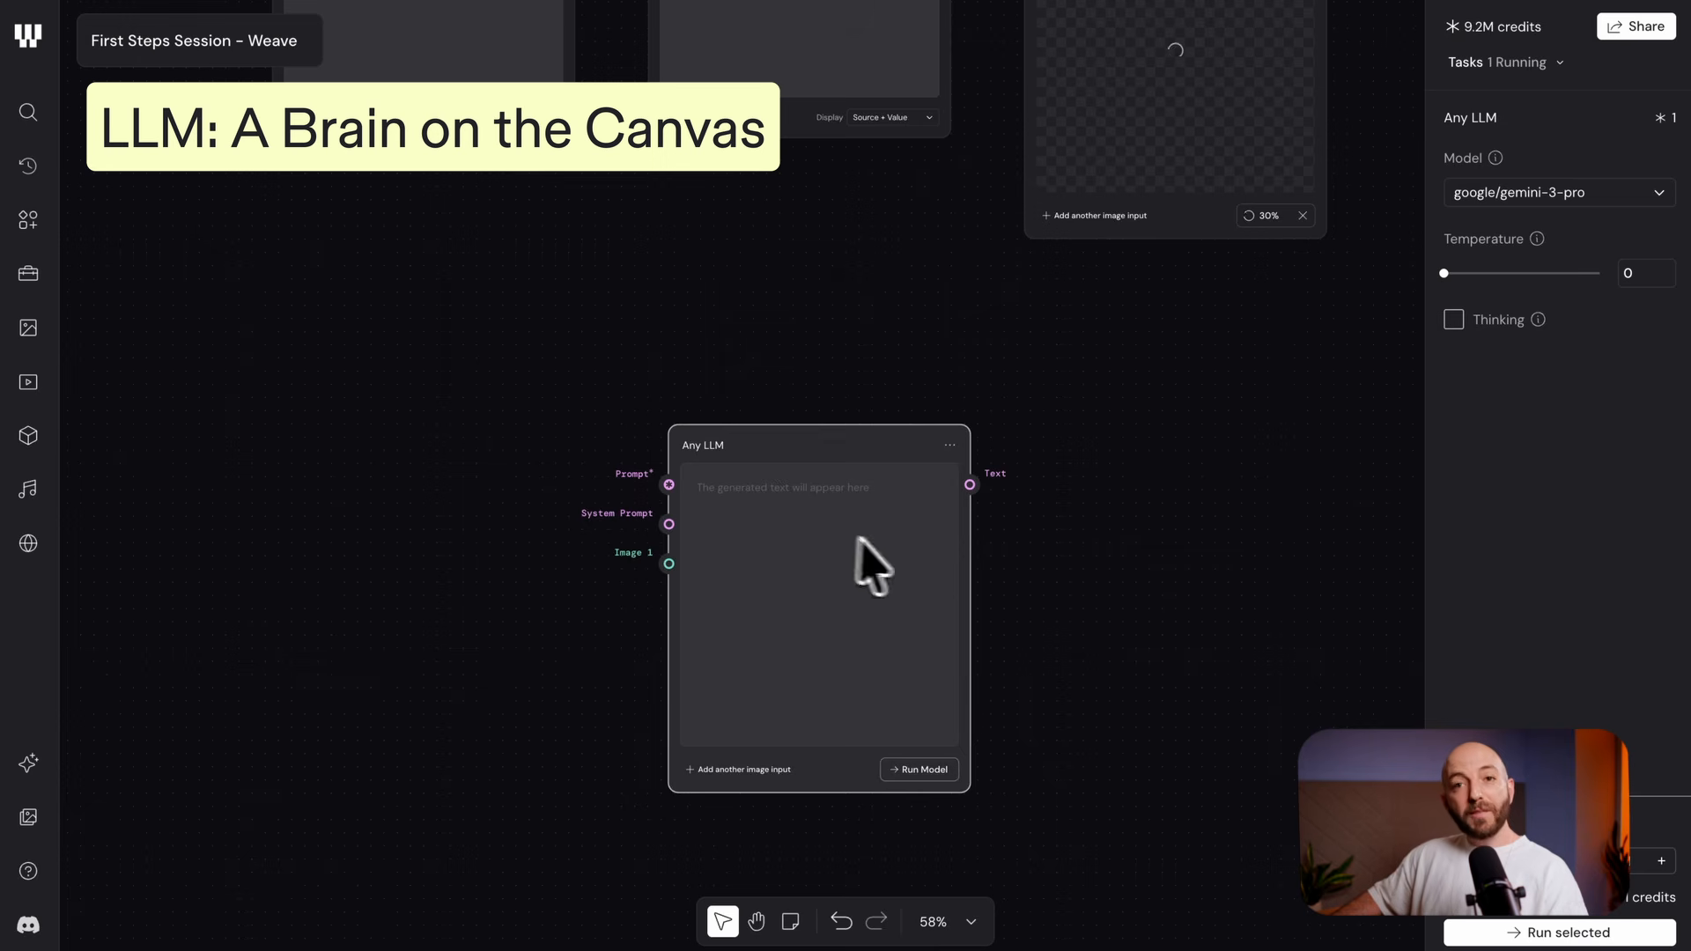
pyautogui.scroll(5, 881, 586)
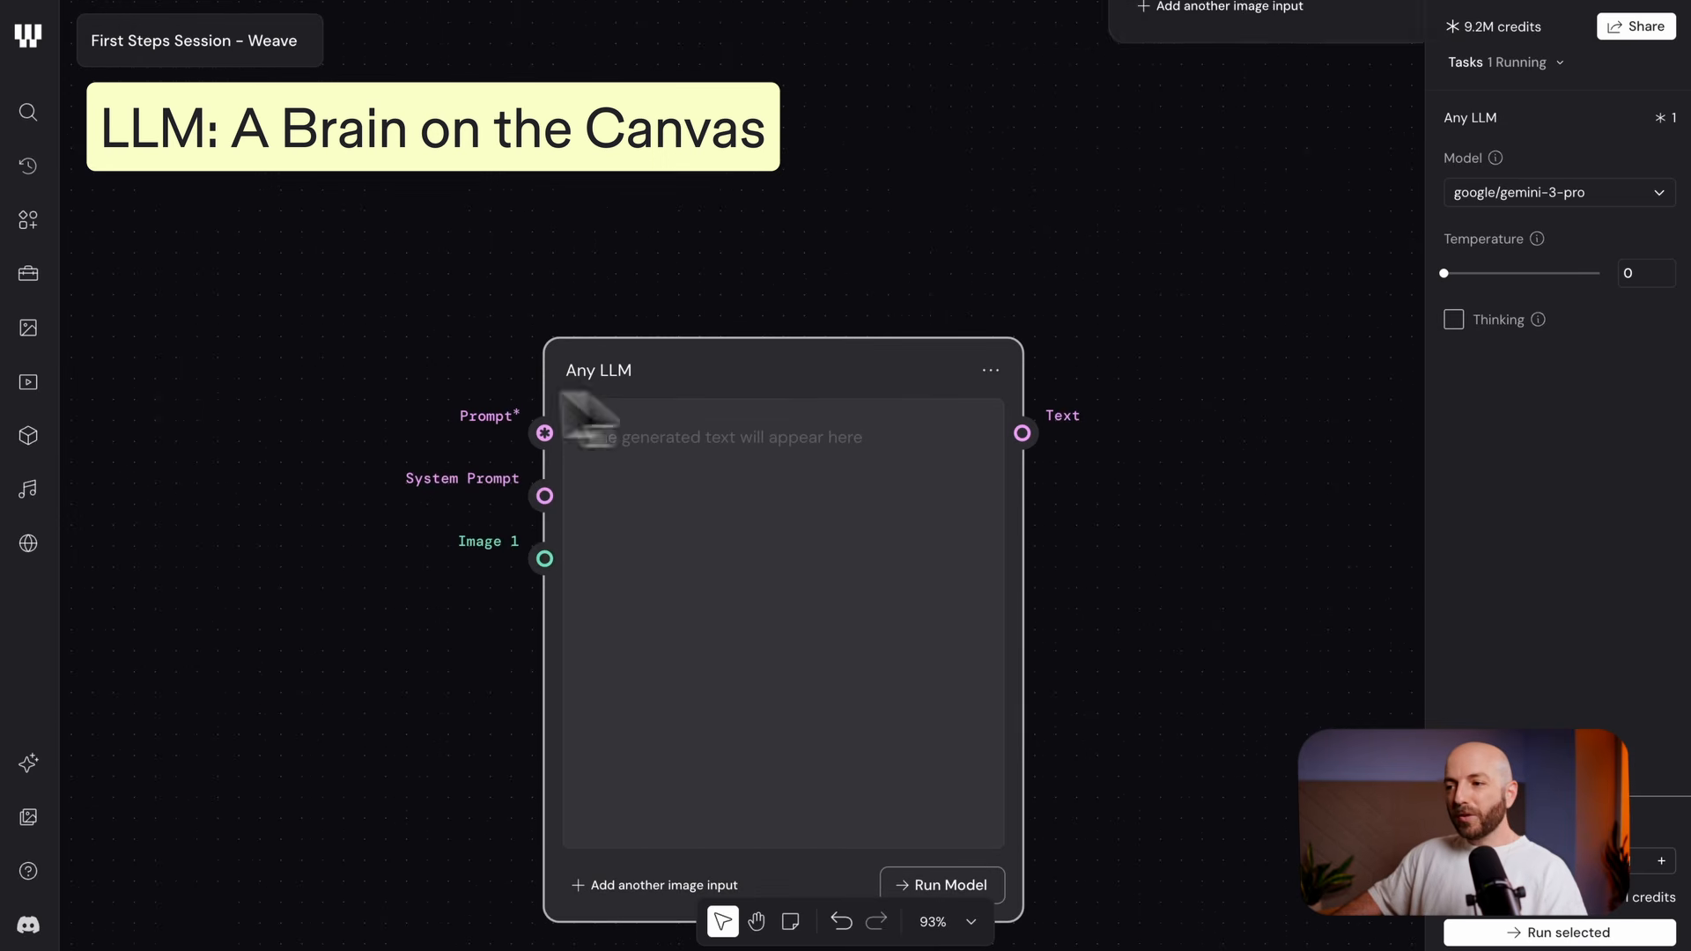
pyautogui.moveTo(782, 518); pyautogui.dragTo(751, 401)
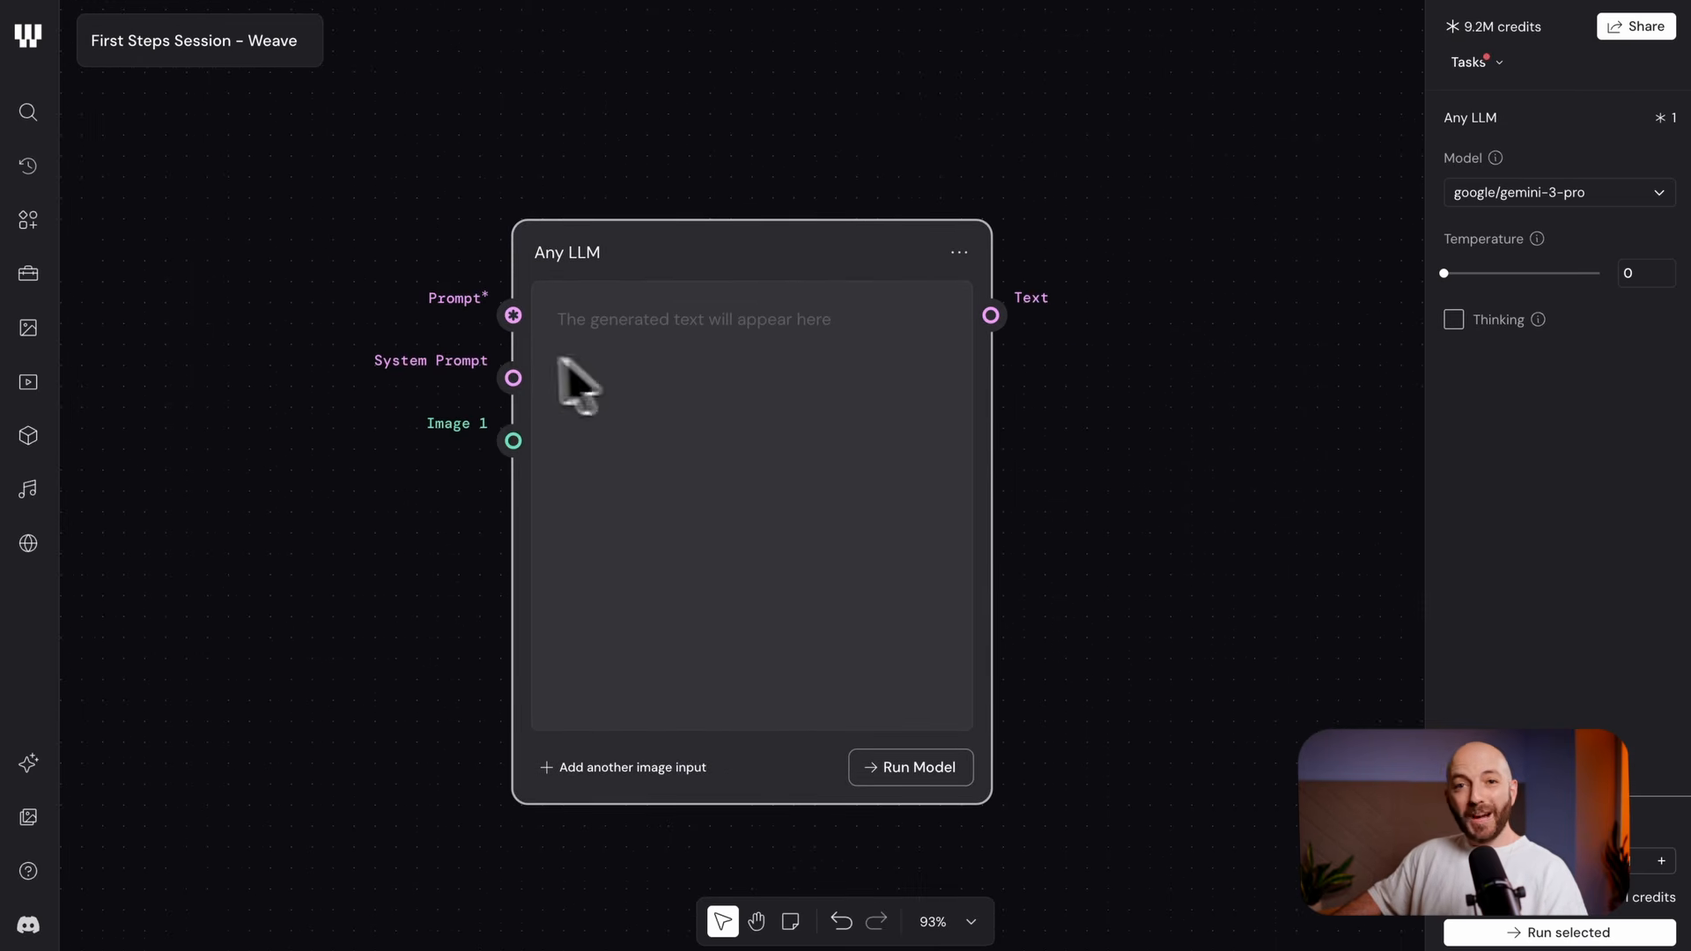
pyautogui.click(1233, 467)
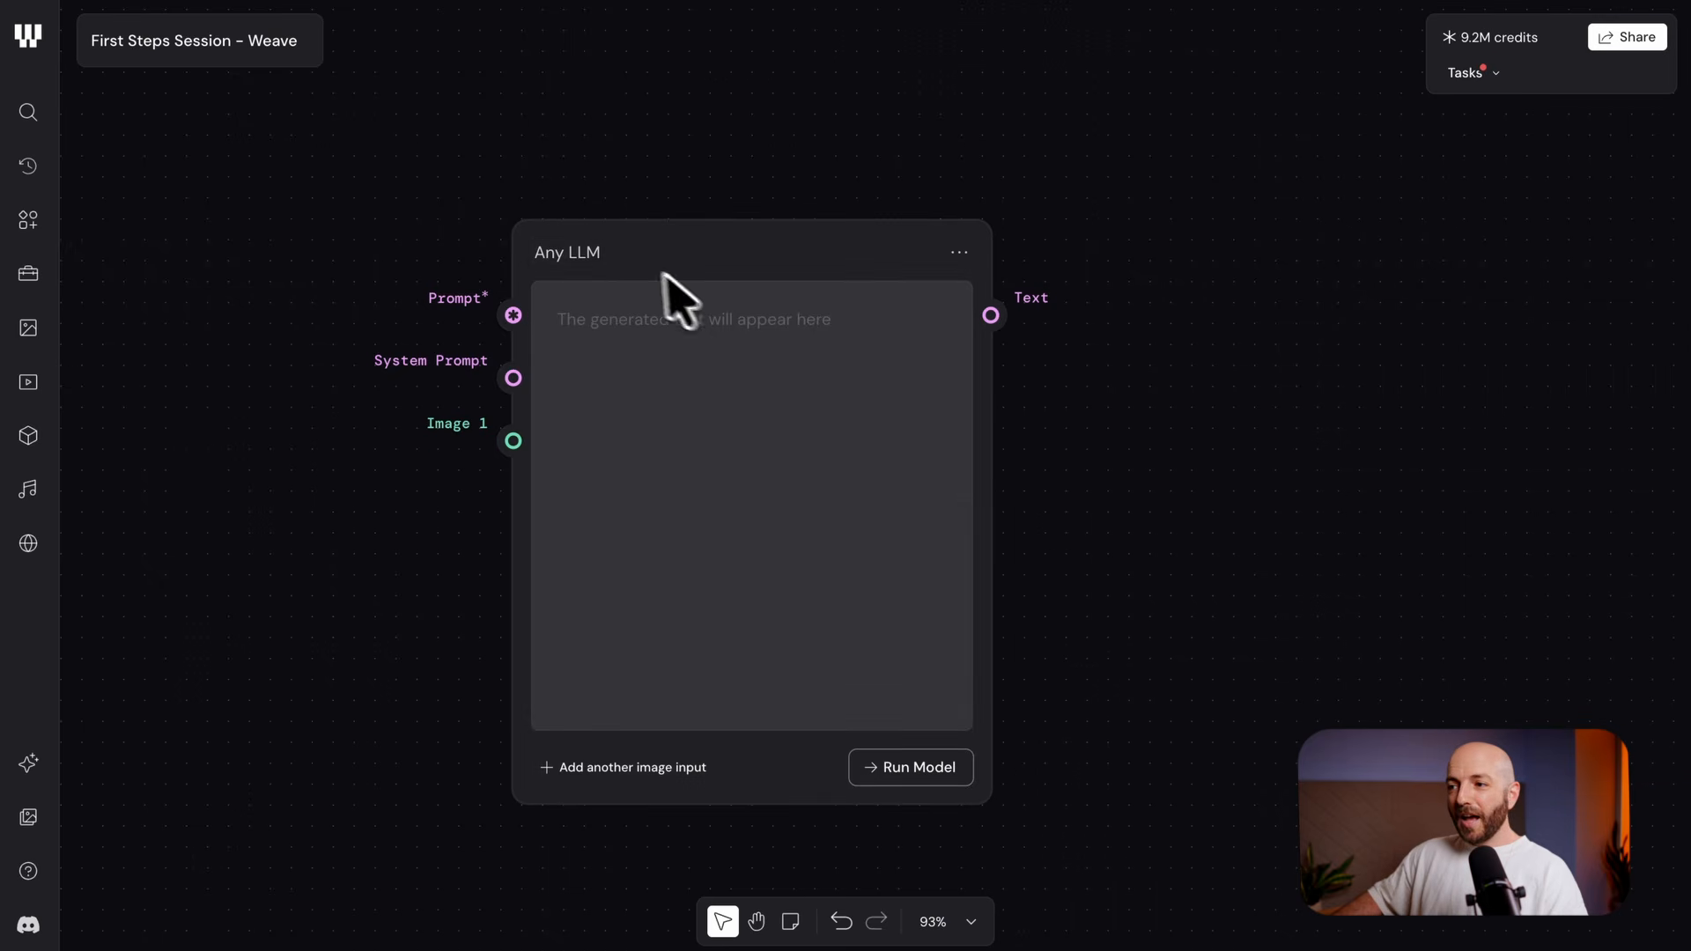
# View the language models available for the Any LLM node without changing the selection
pyautogui.click(700, 257)
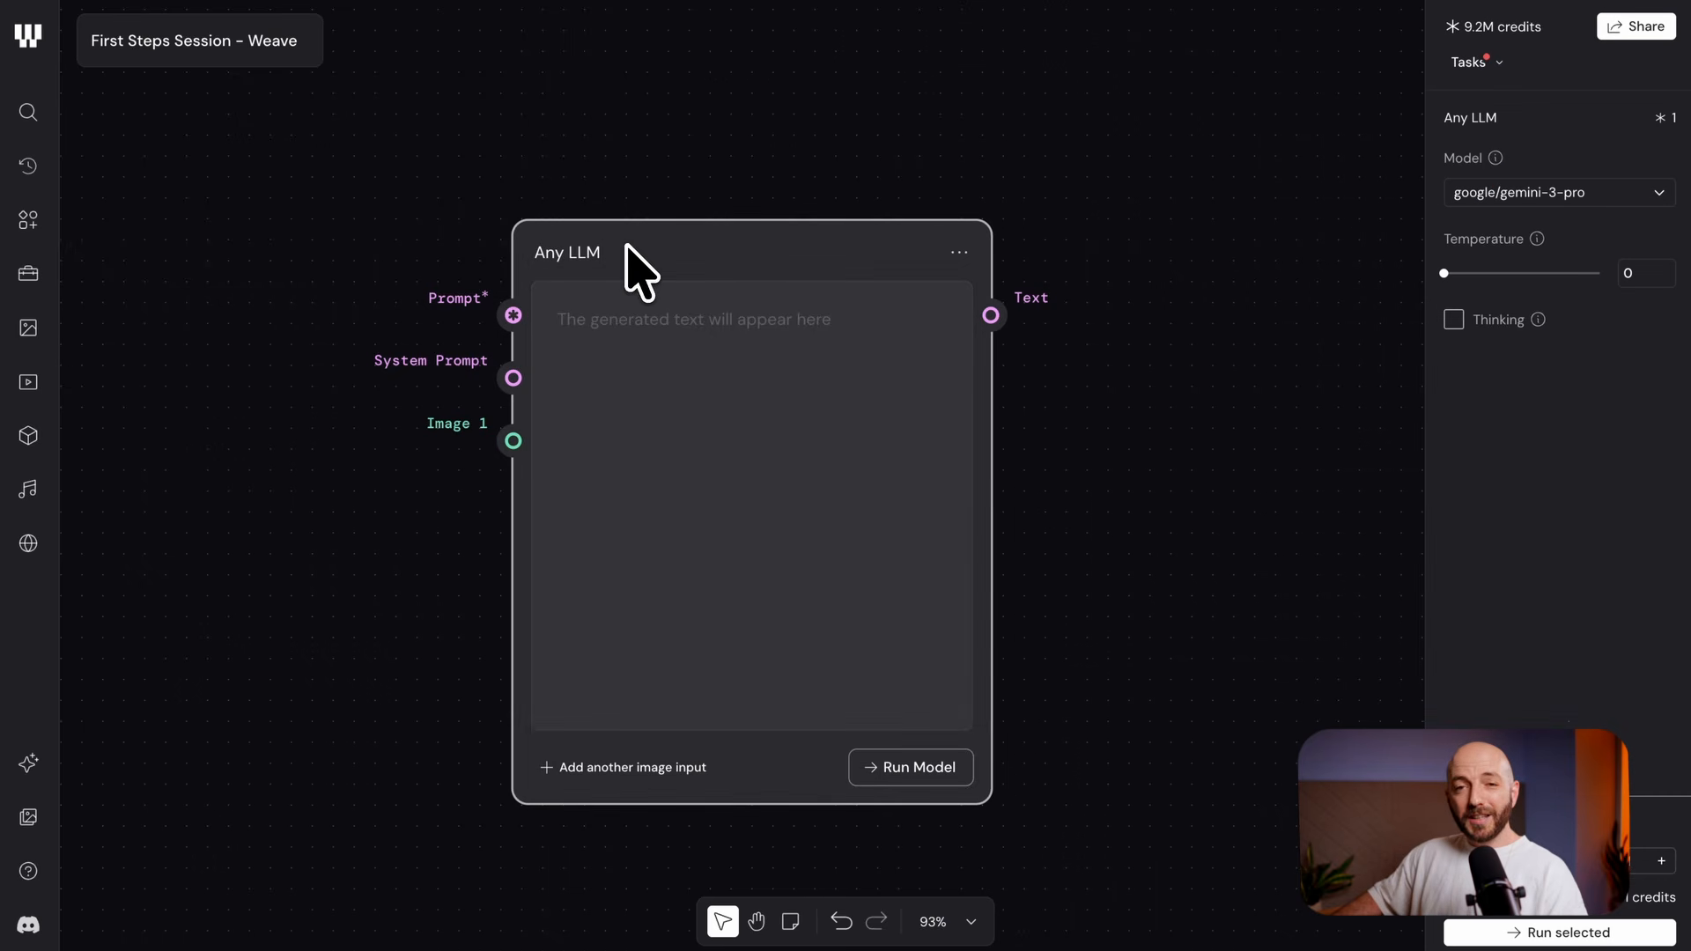
pyautogui.click(1598, 194)
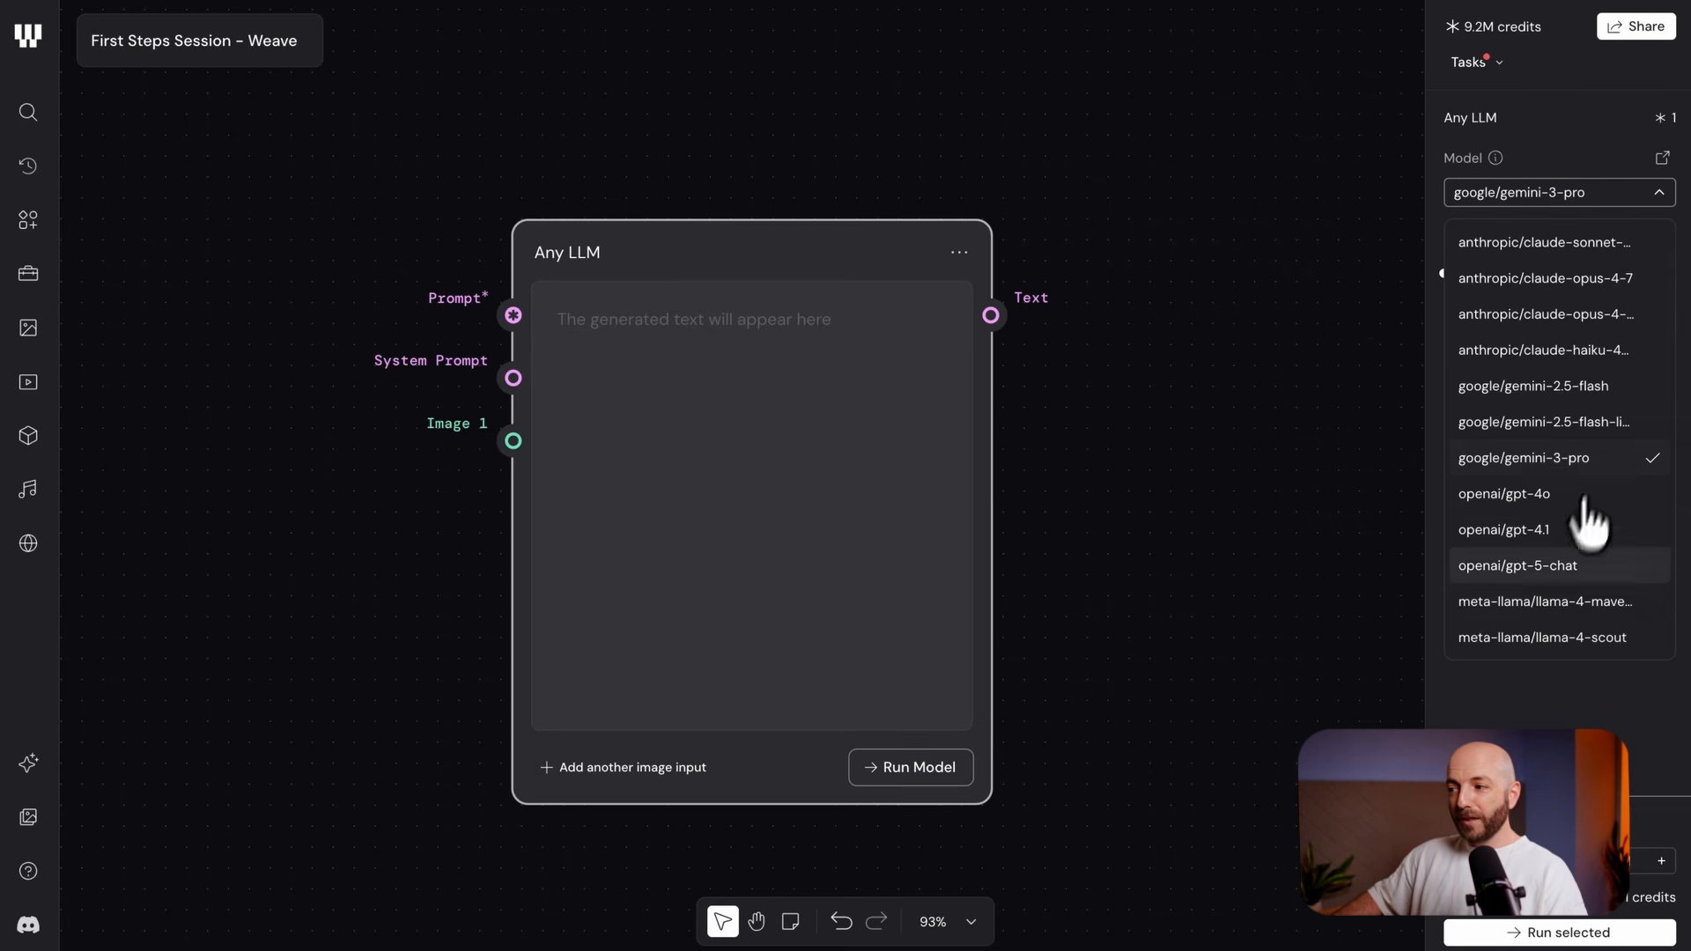
pyautogui.click(1188, 424)
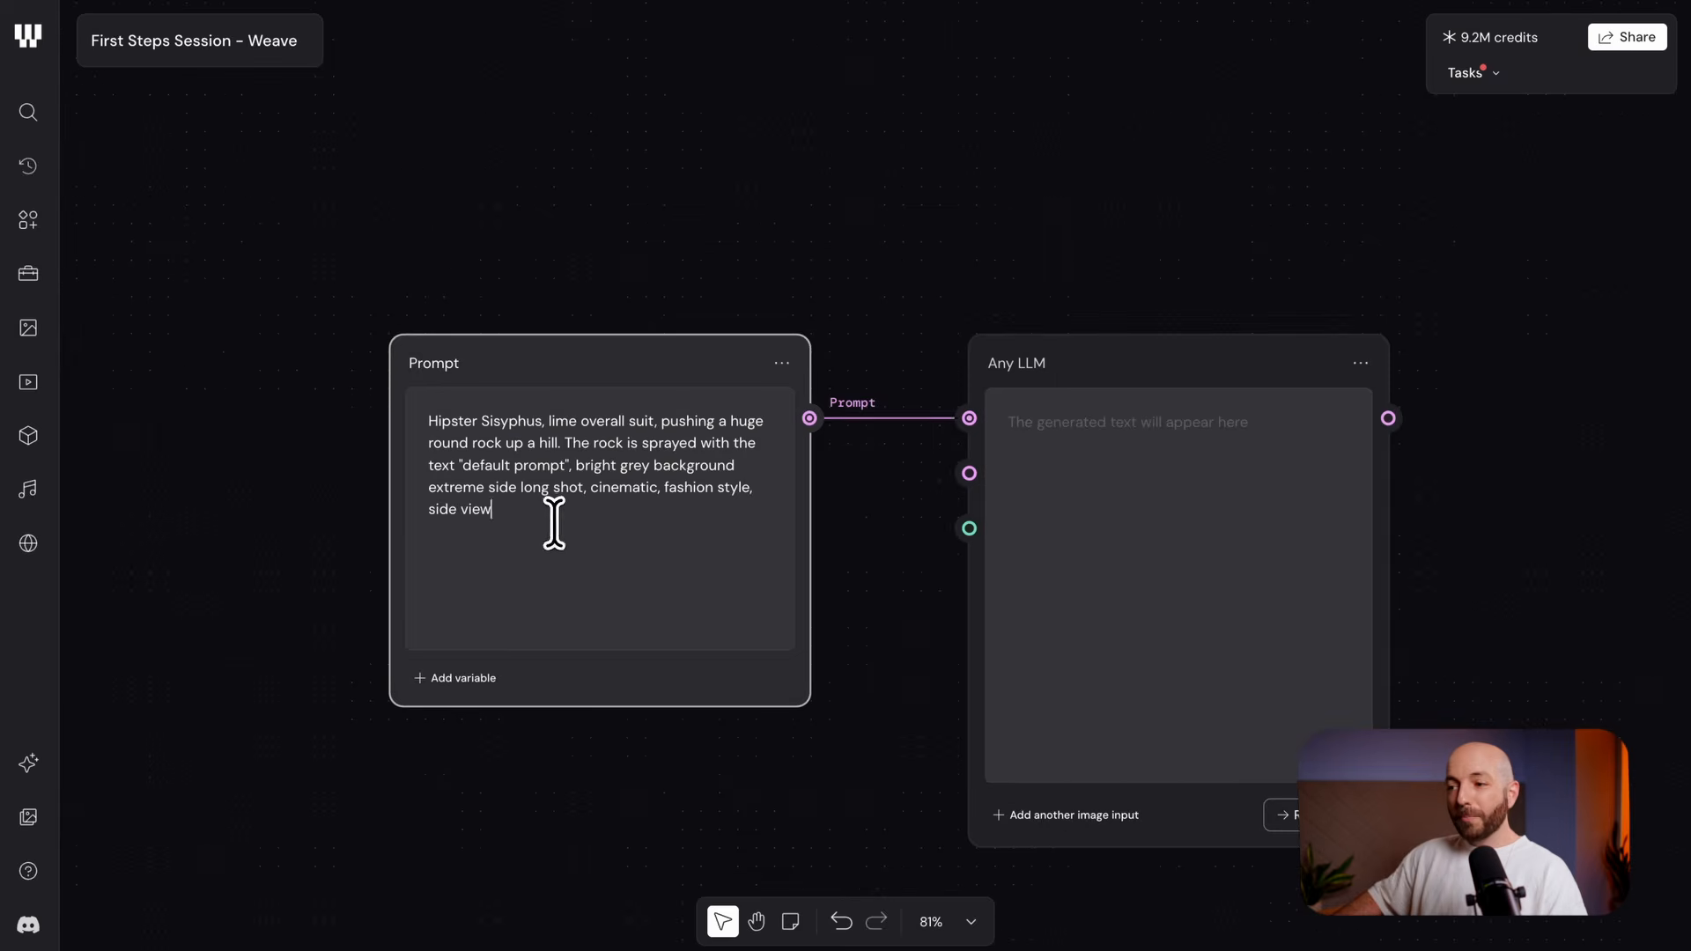
# Replace the connected Prompt node's text with "Write a pizza recipe in 2 sentences" and run the Any LLM model
pyautogui.tripleClick(548, 513)
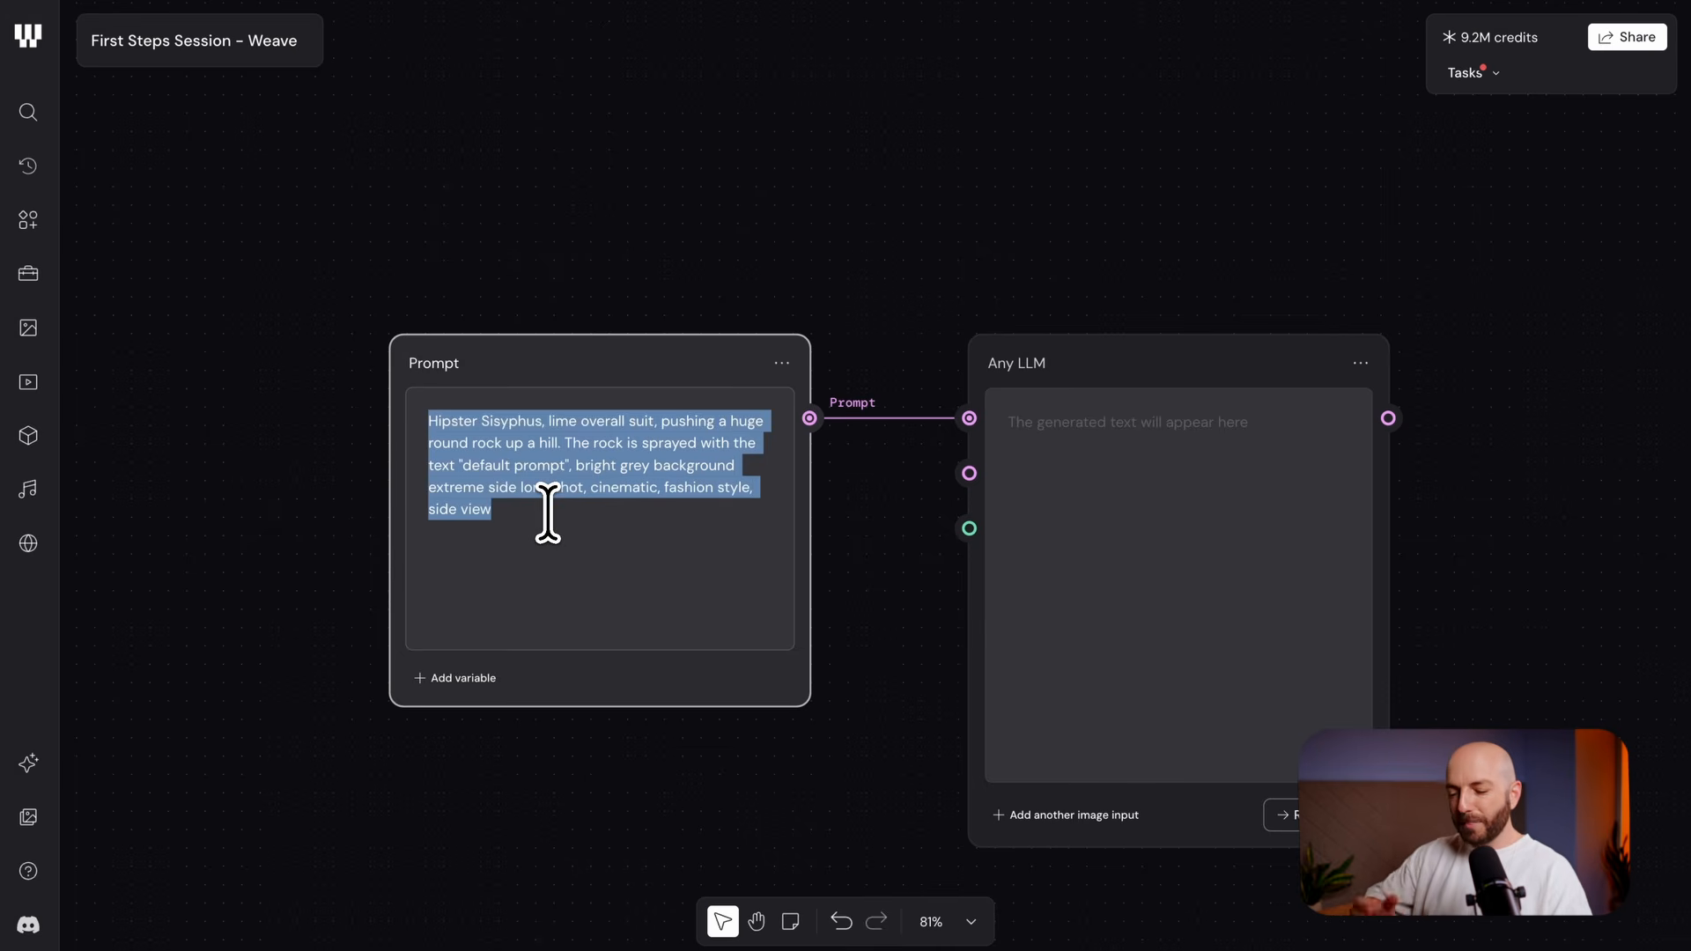
pyautogui.write('Wi')
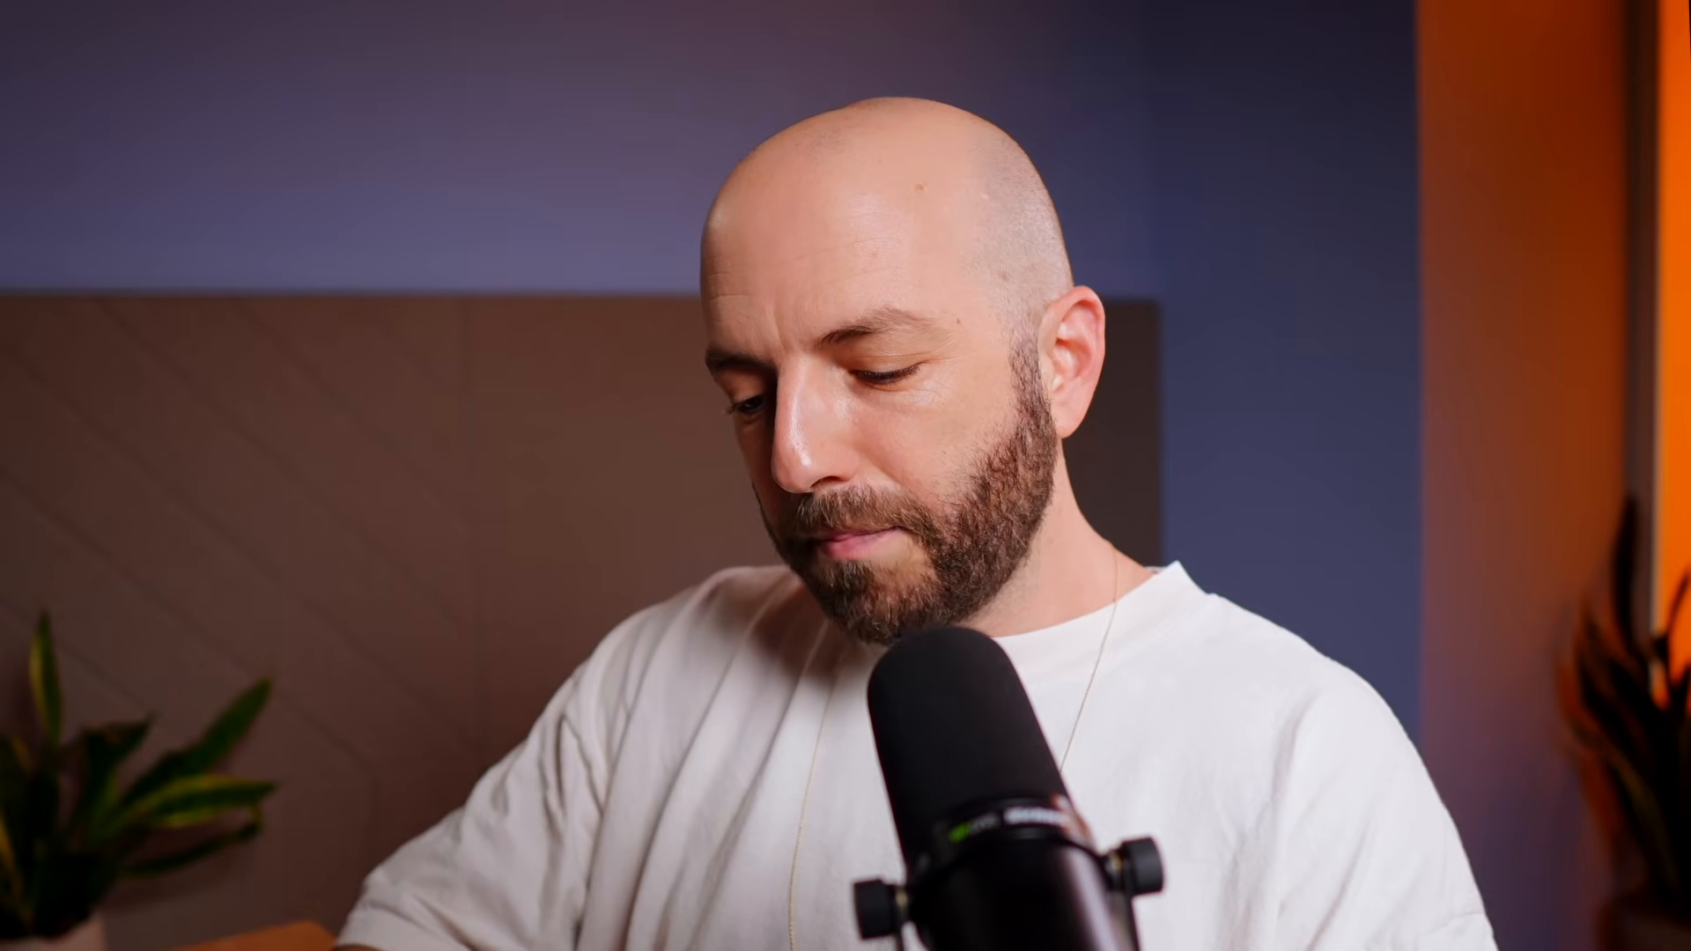
pyautogui.write('rite a pizze recipe in 2 sentences')
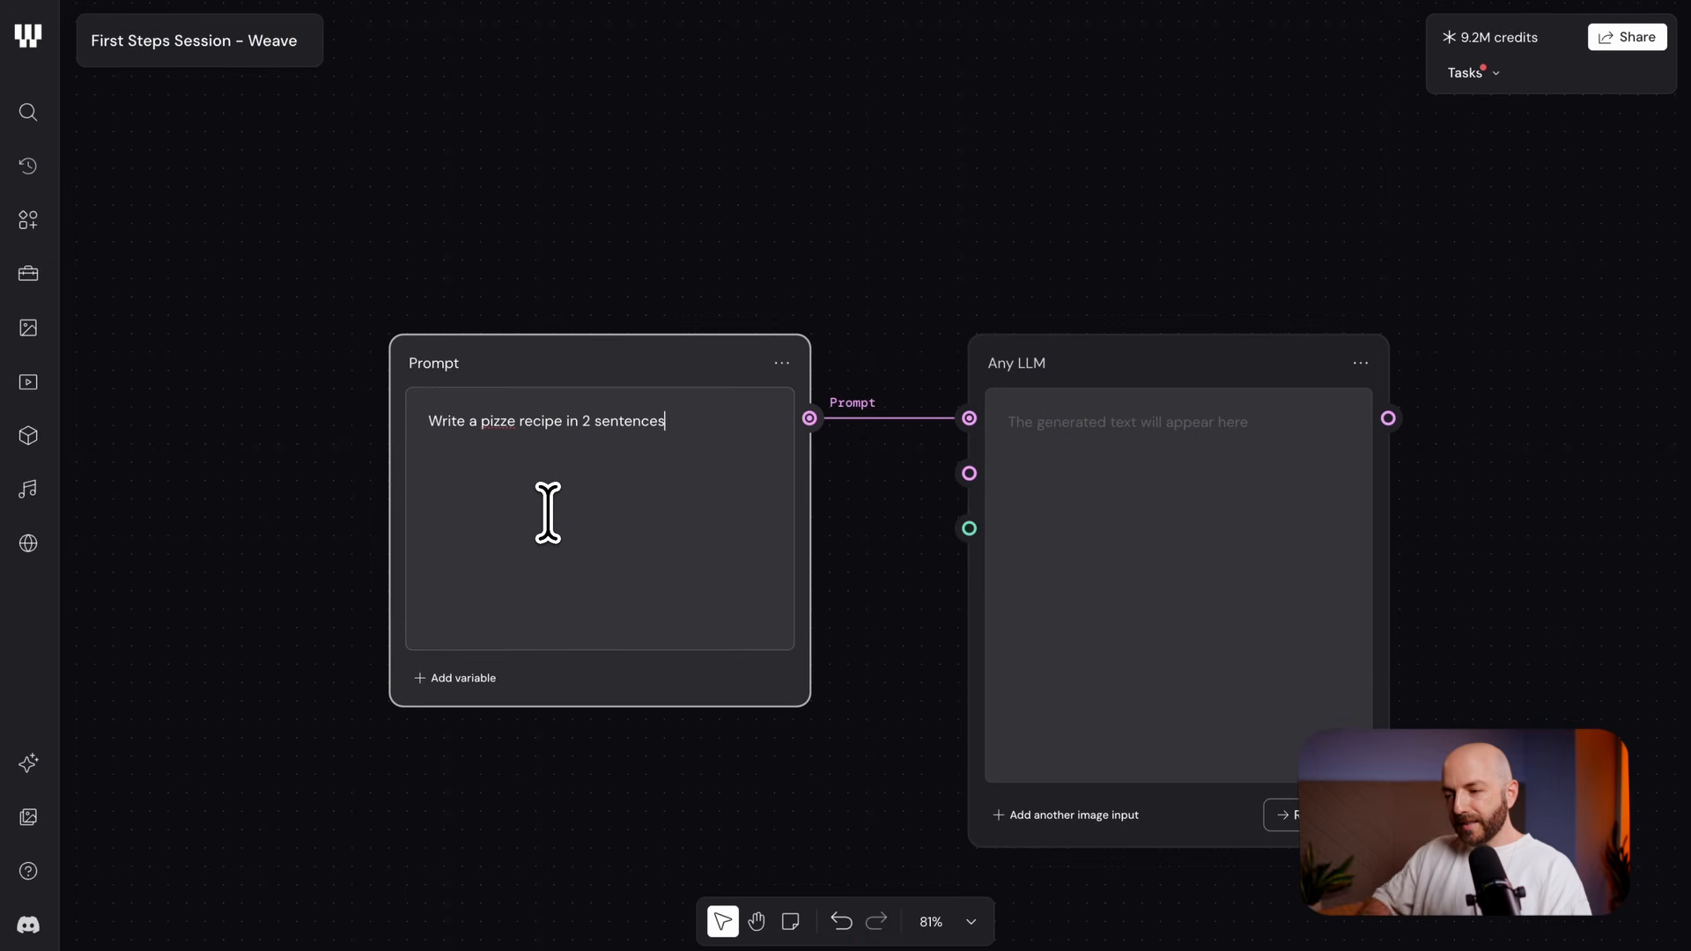
pyautogui.rightClick(500, 421)
pyautogui.click(469, 441)
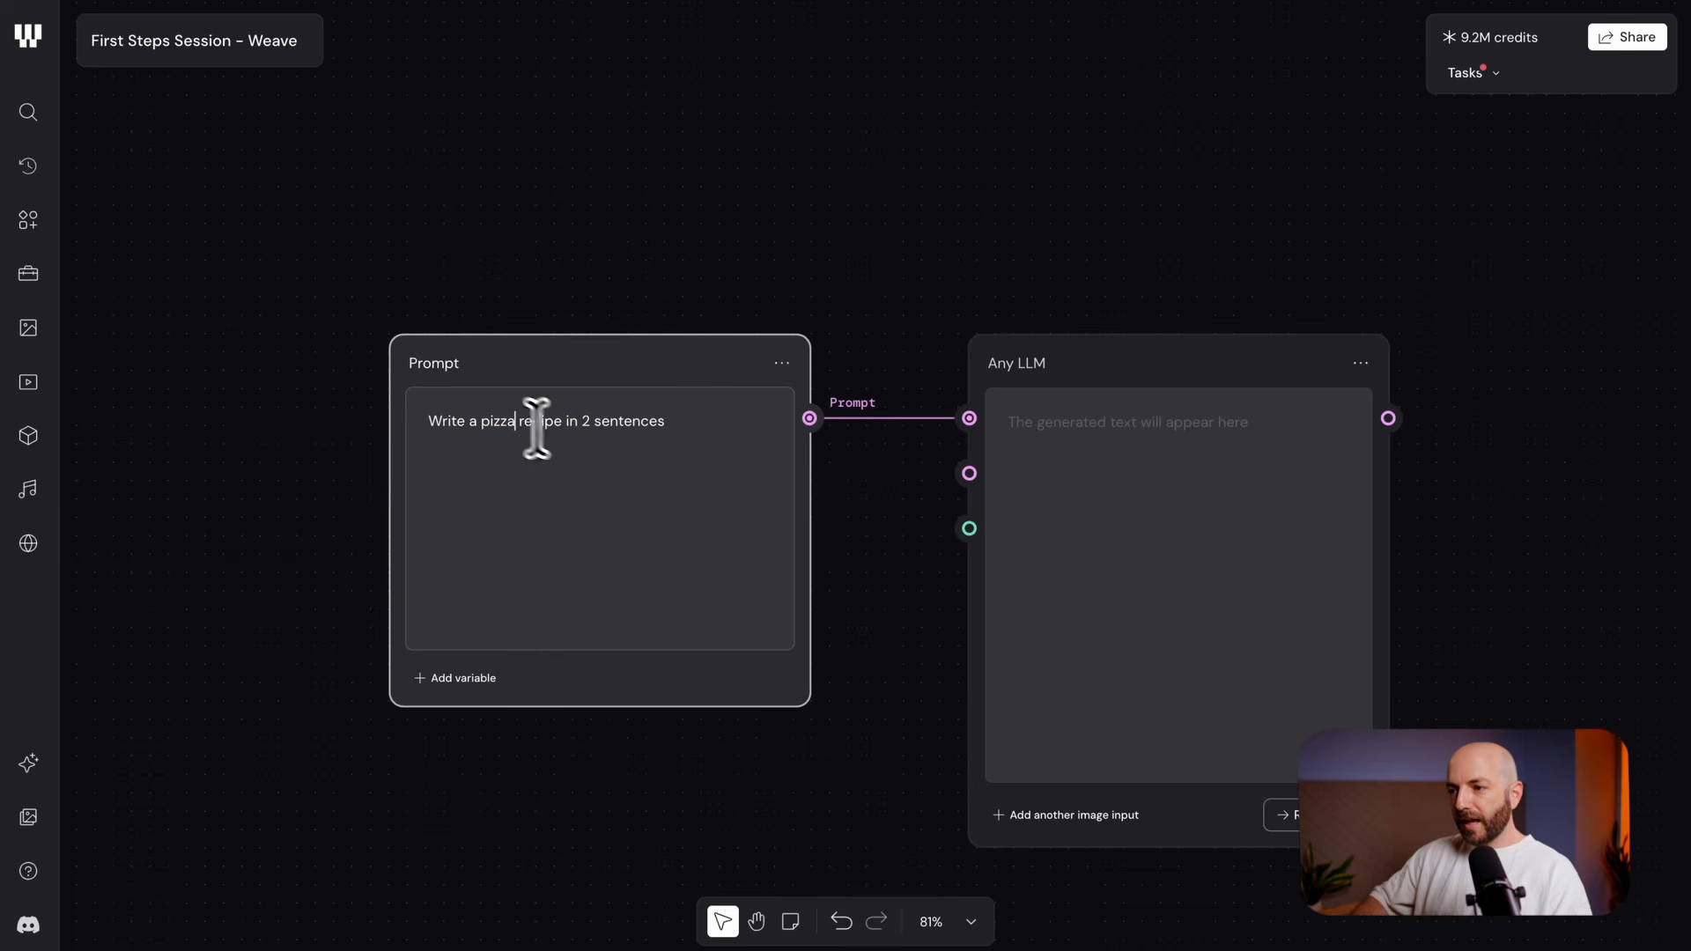
pyautogui.click(1281, 815)
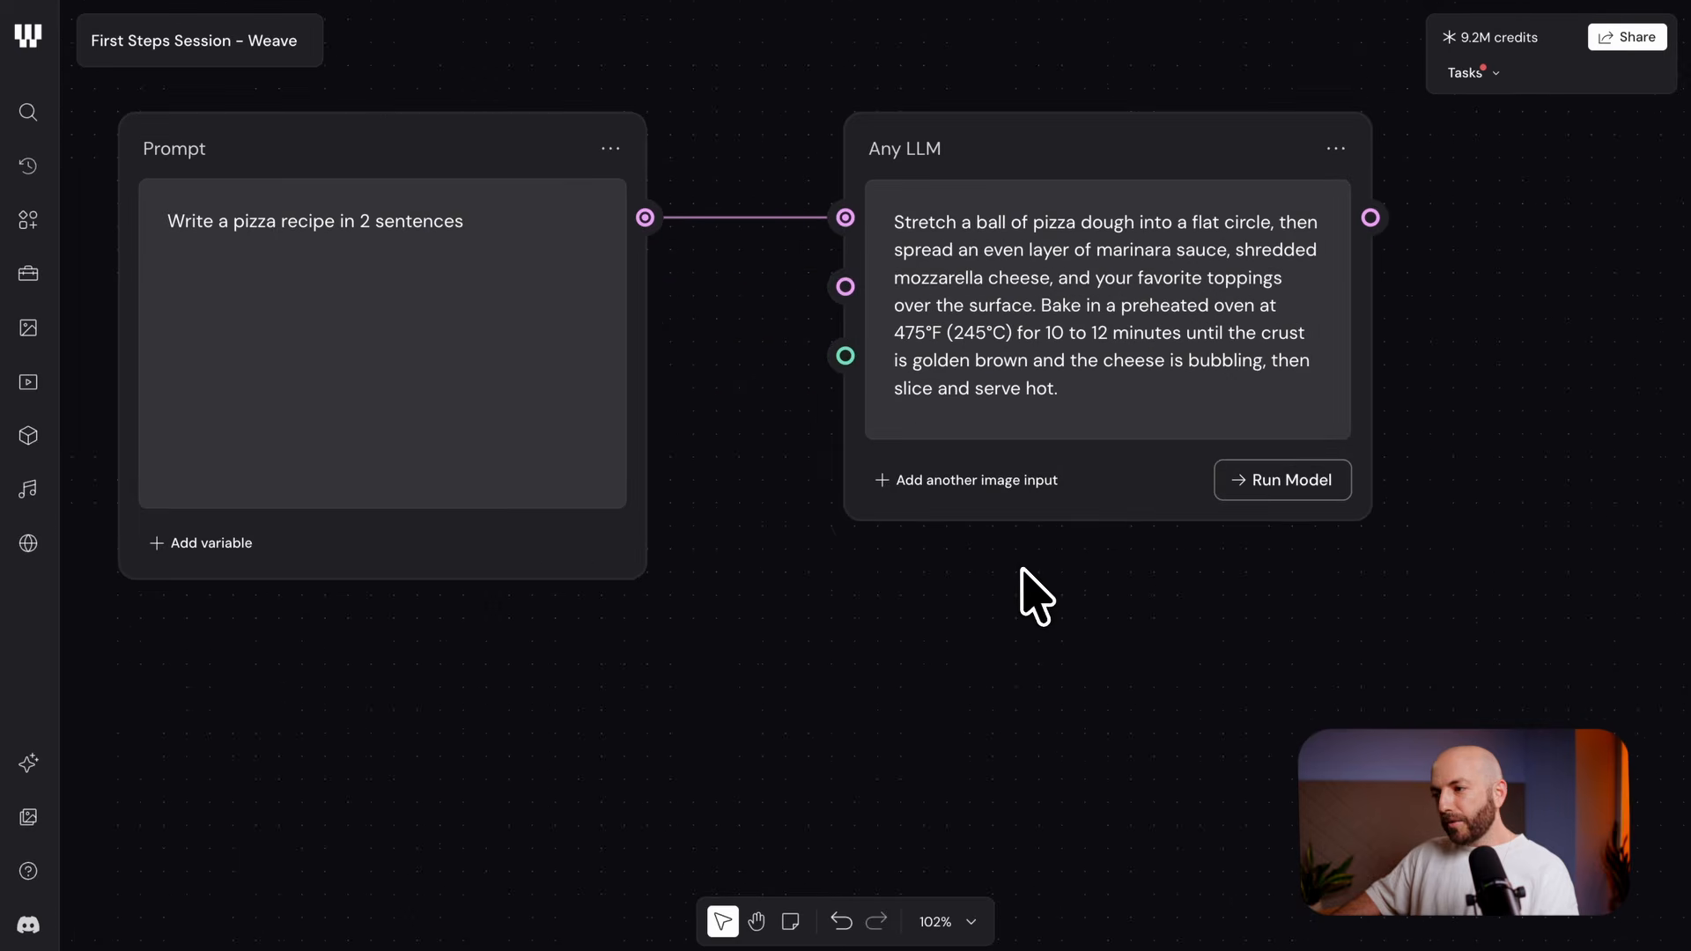
# Review the generated pizza recipe and the input connectors of its Any LLM node
pyautogui.moveTo(1021, 569); pyautogui.dragTo(934, 710)
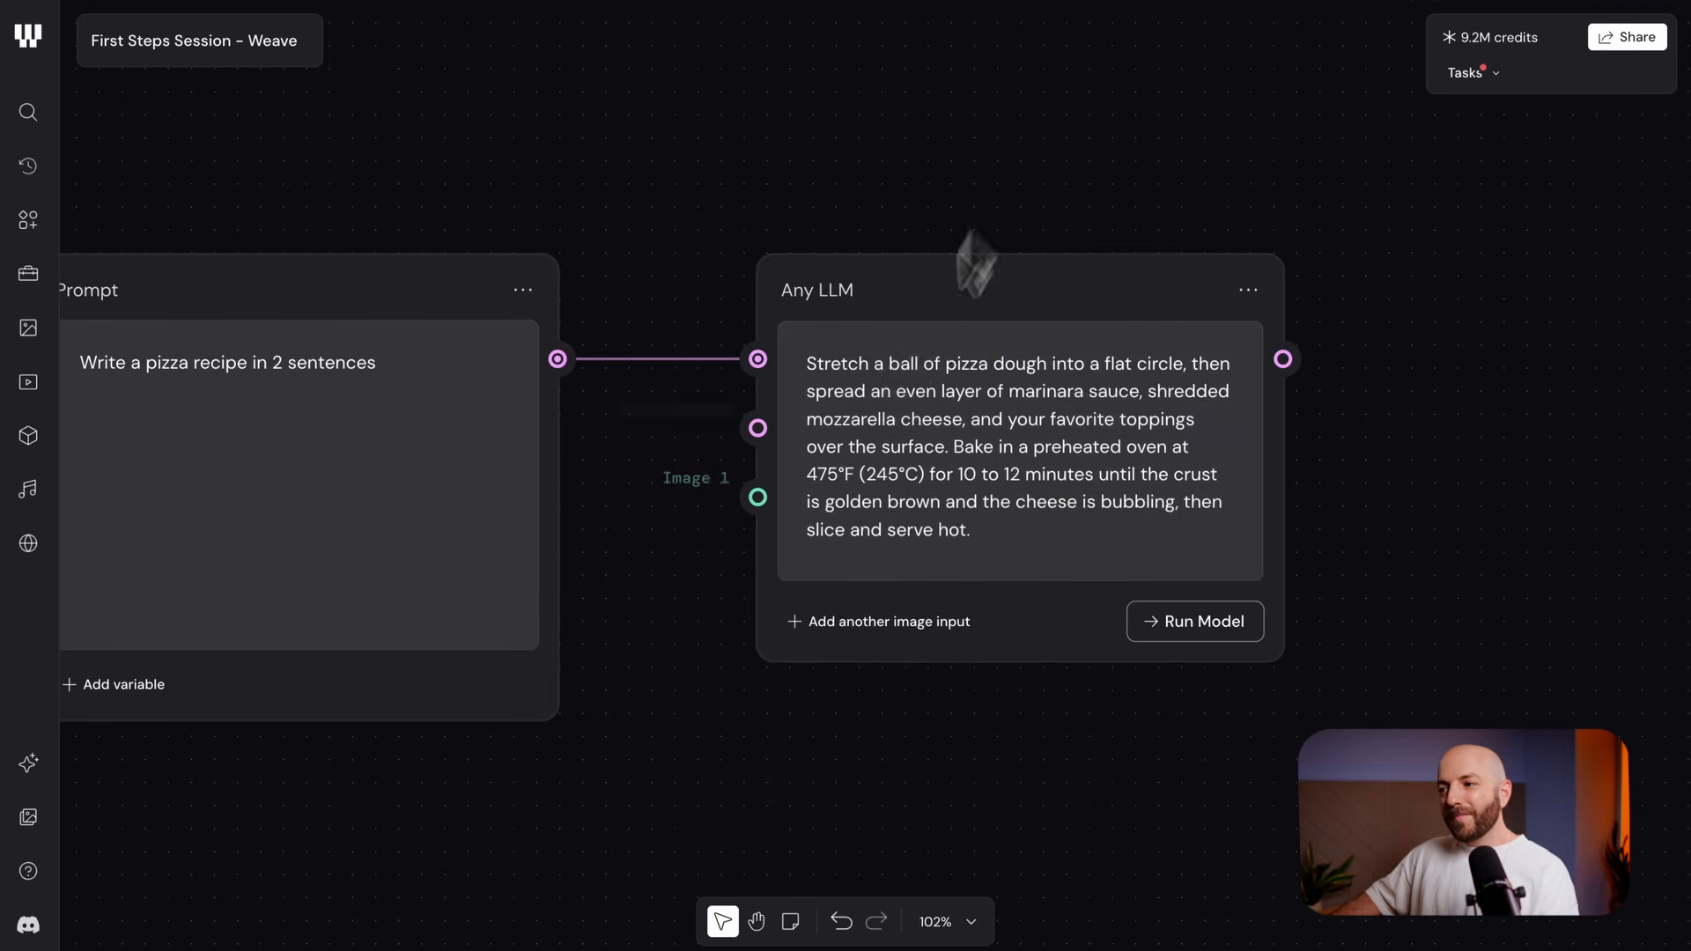
pyautogui.click(822, 482)
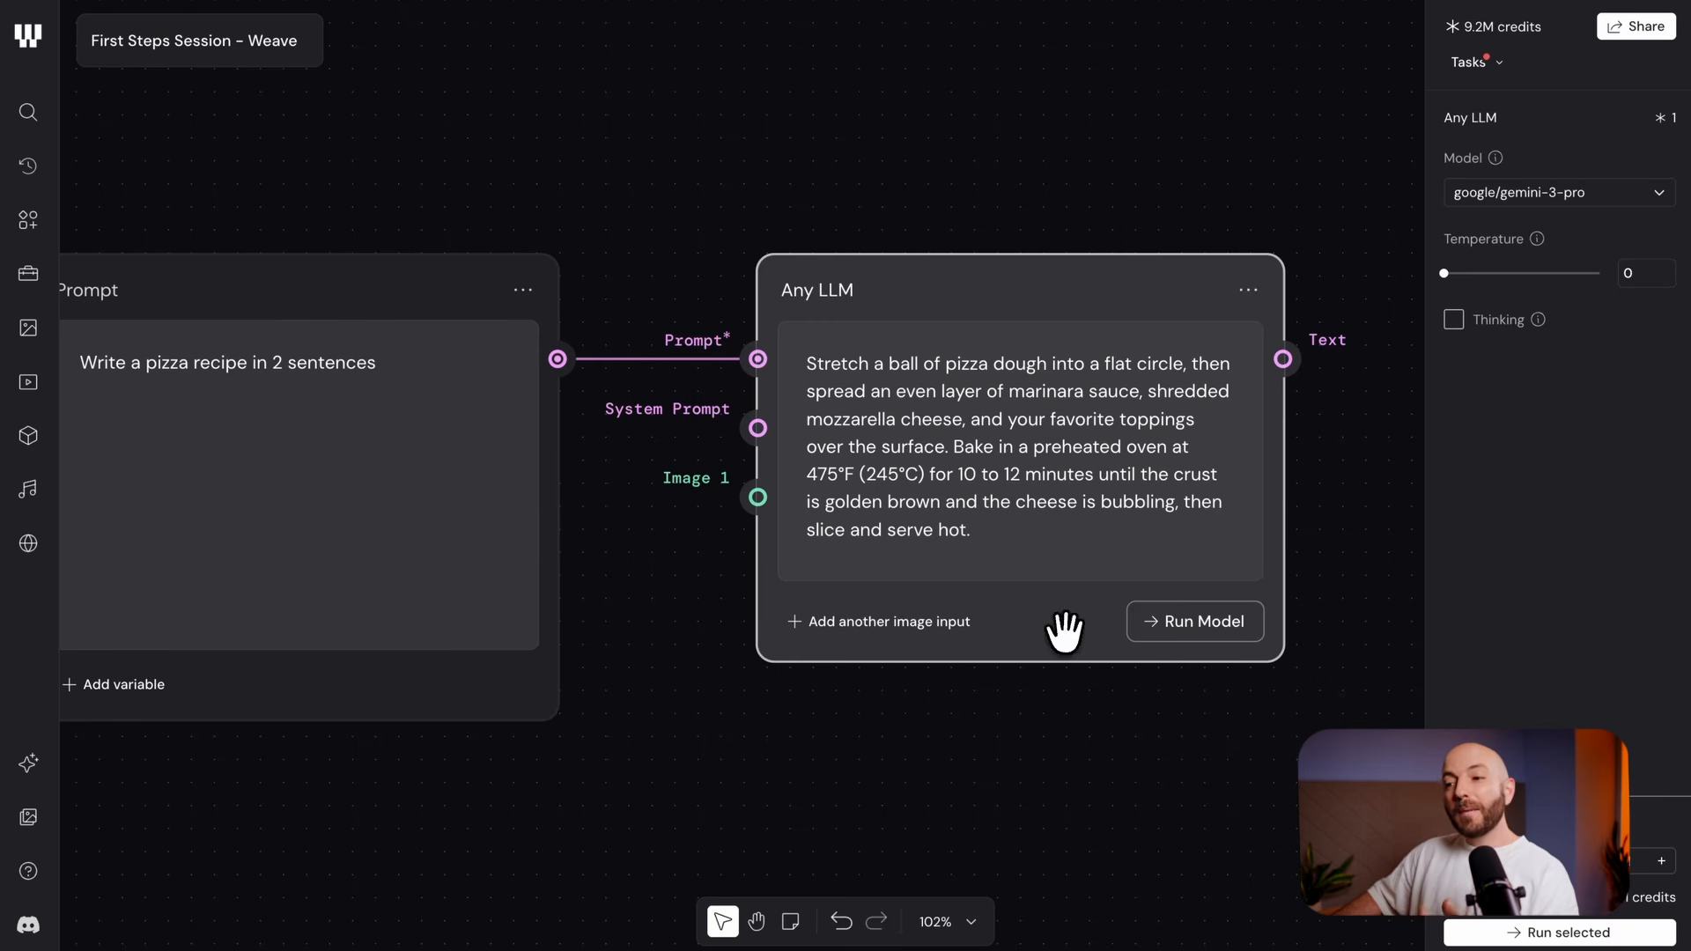
pyautogui.click(860, 743)
pyautogui.moveTo(860, 743); pyautogui.dragTo(980, 711)
pyautogui.scroll(-3, 857, 599)
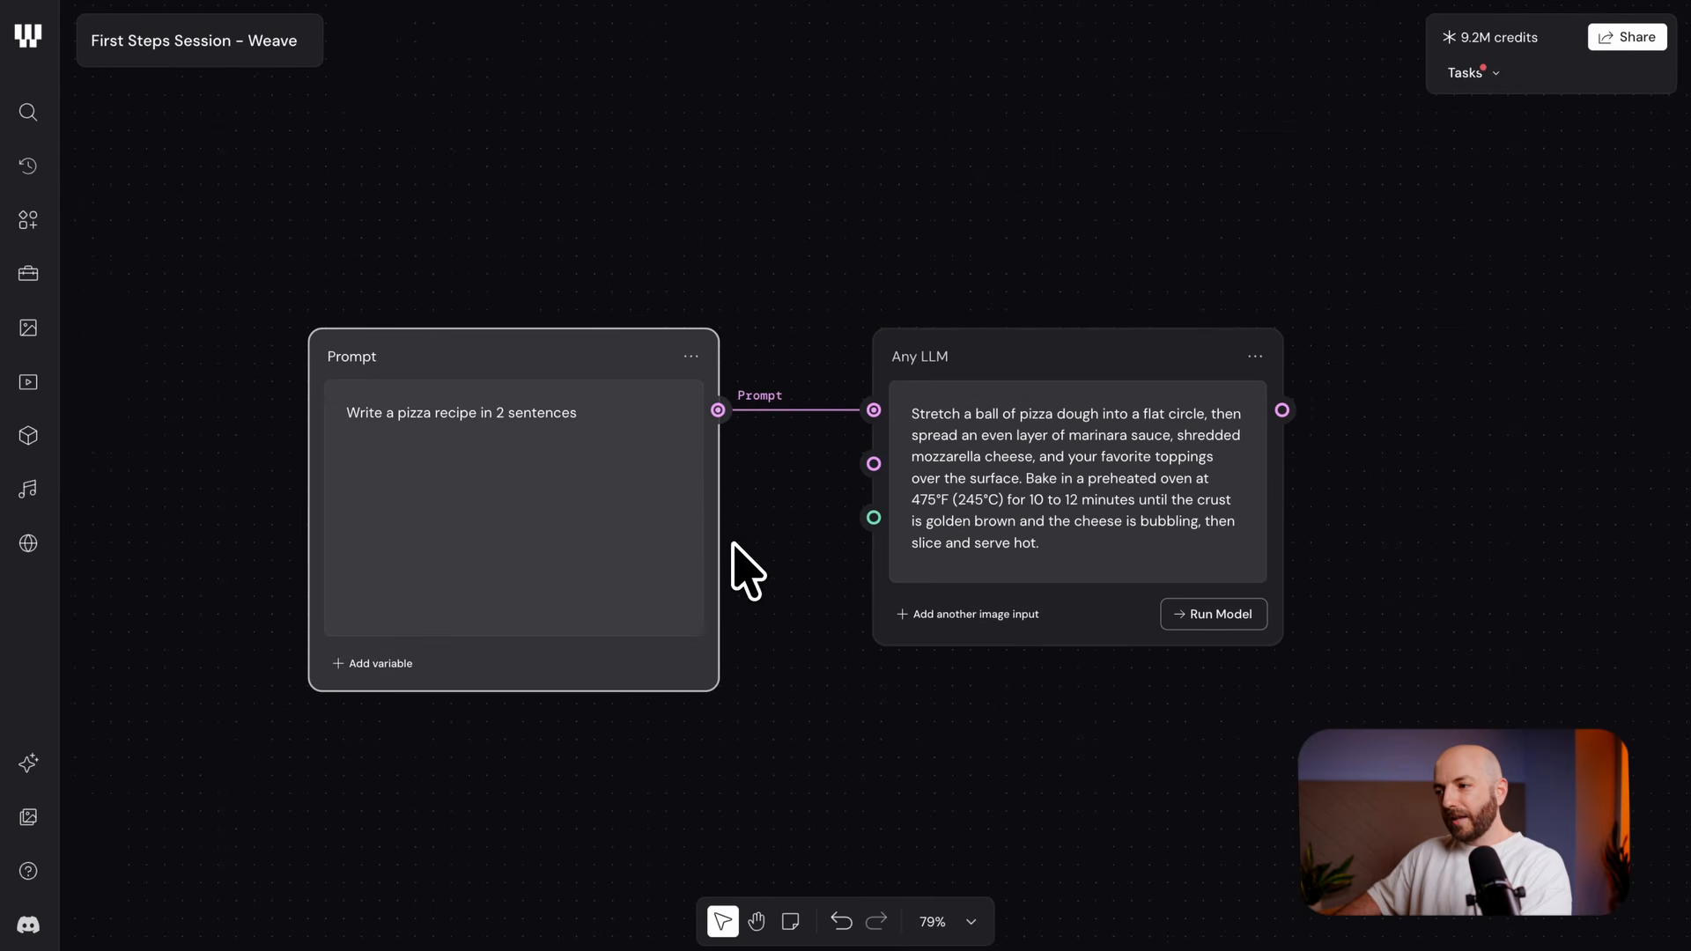
# Examine the dog-breed variable prompts and the French bulldog image in the Nano Banana Pro node
pyautogui.moveTo(1091, 35); pyautogui.dragTo(883, 415)
pyautogui.scroll(5, 883, 414)
pyautogui.moveTo(528, 388); pyautogui.dragTo(1092, 539)
pyautogui.moveTo(1277, 518); pyautogui.dragTo(1232, 529)
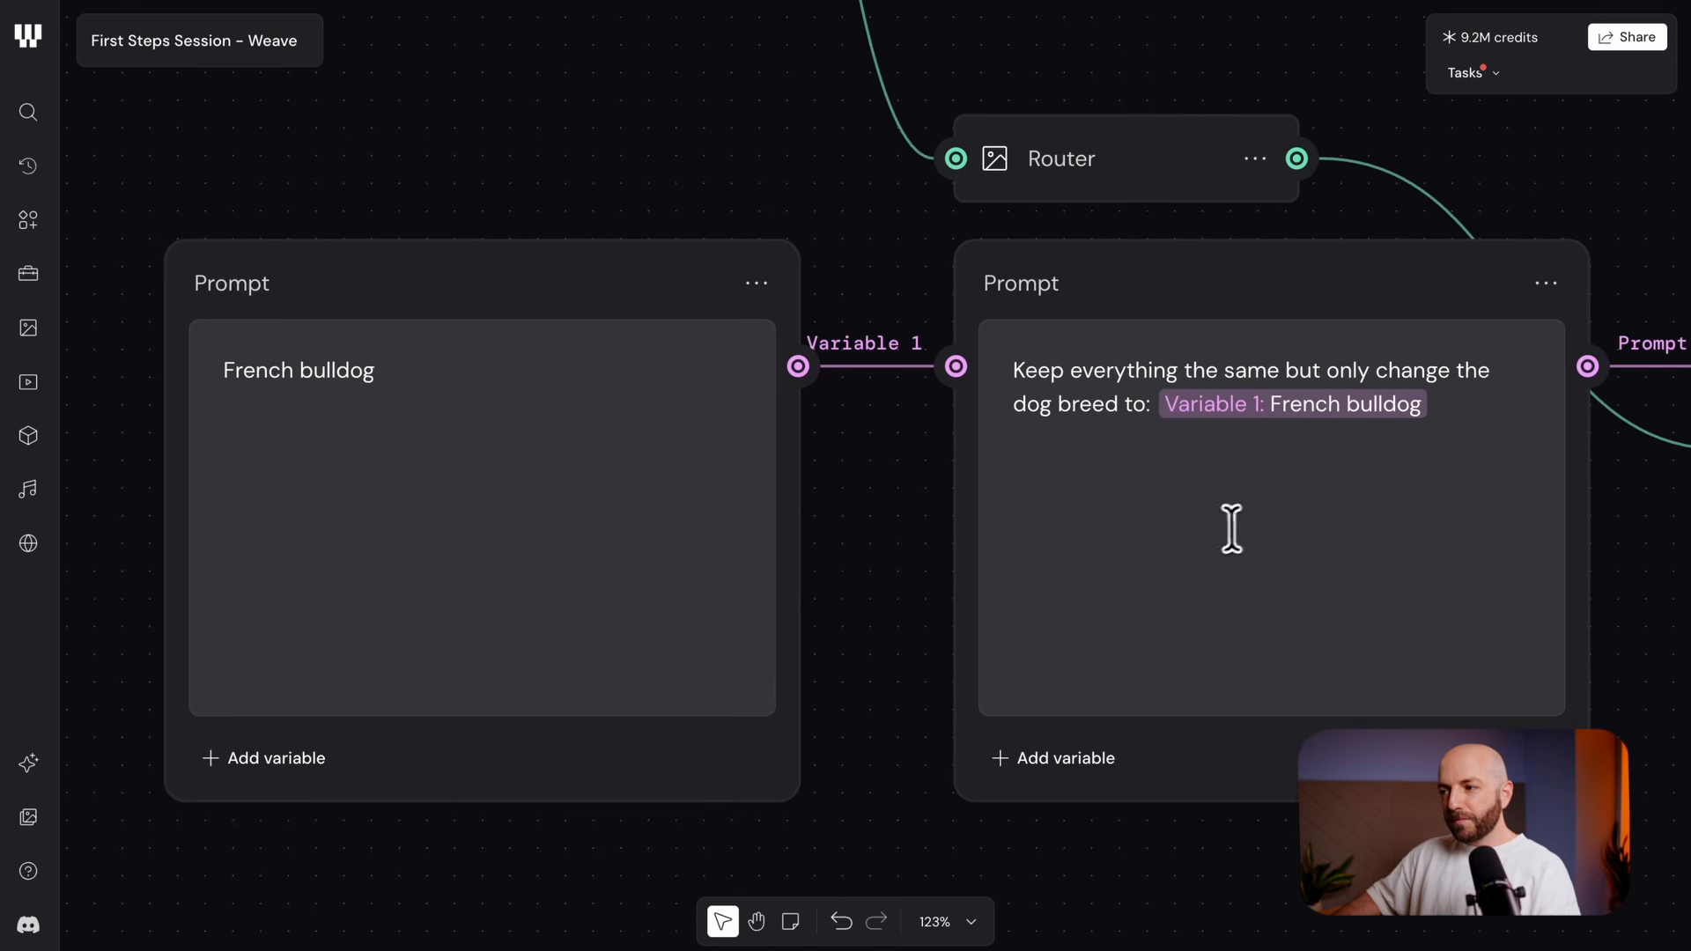
pyautogui.hscroll(10, 1303, 441)
pyautogui.scroll(5, 1076, 510)
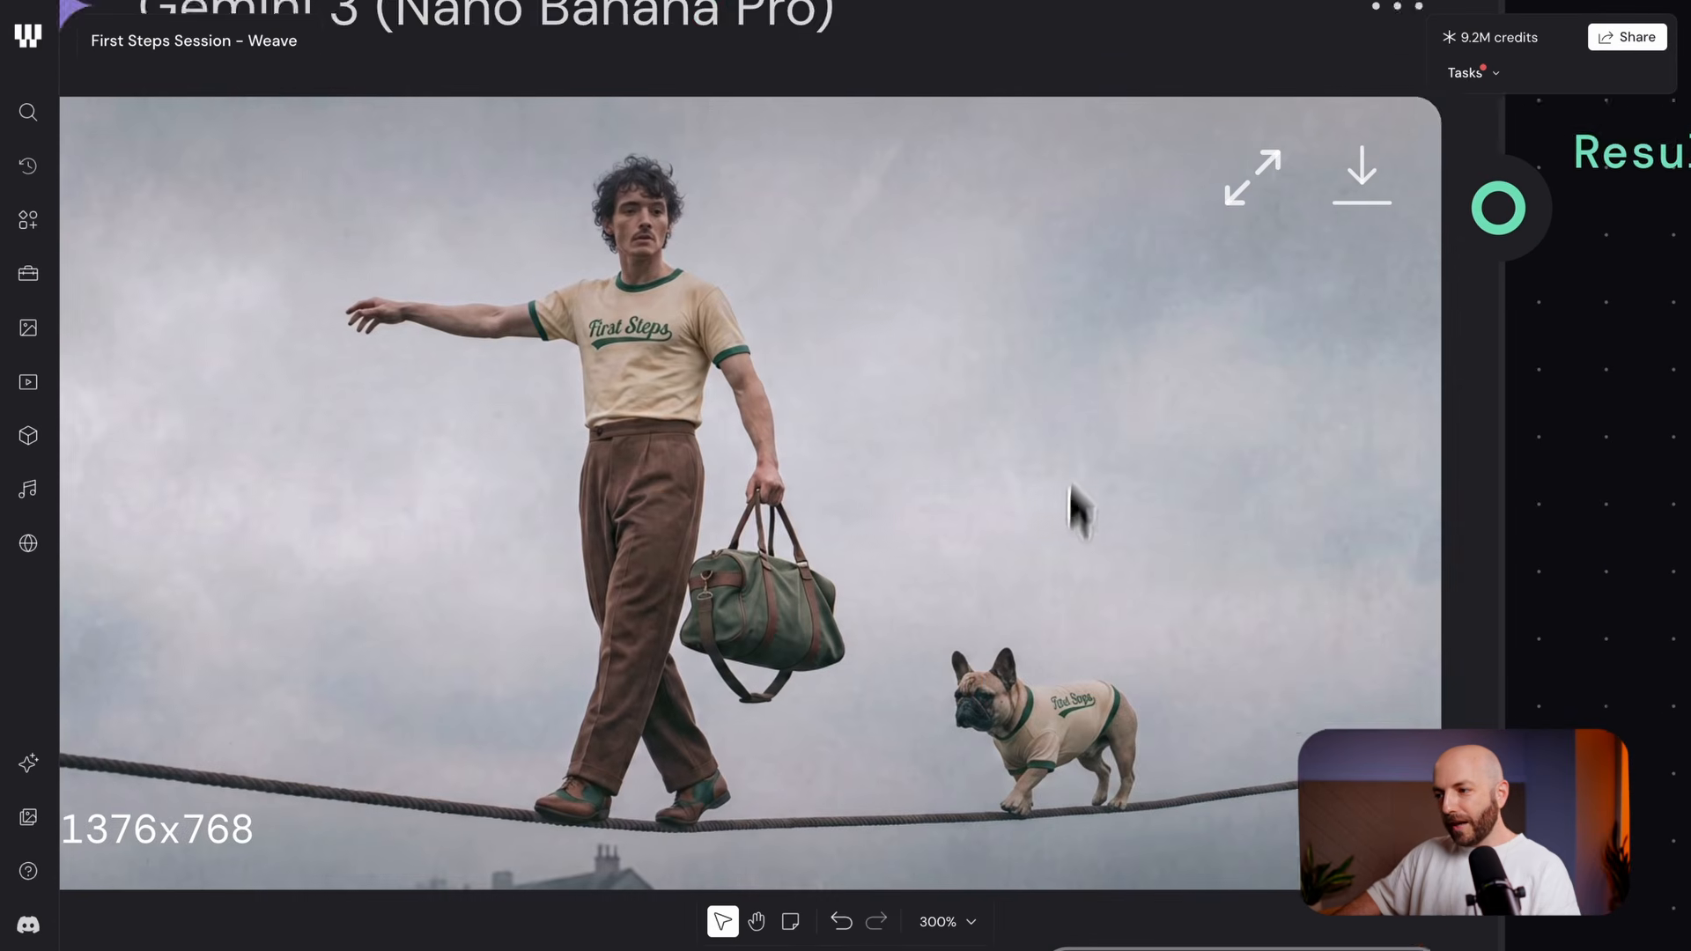
pyautogui.scroll(-2, 1070, 486)
pyautogui.scroll(-5, 804, 660)
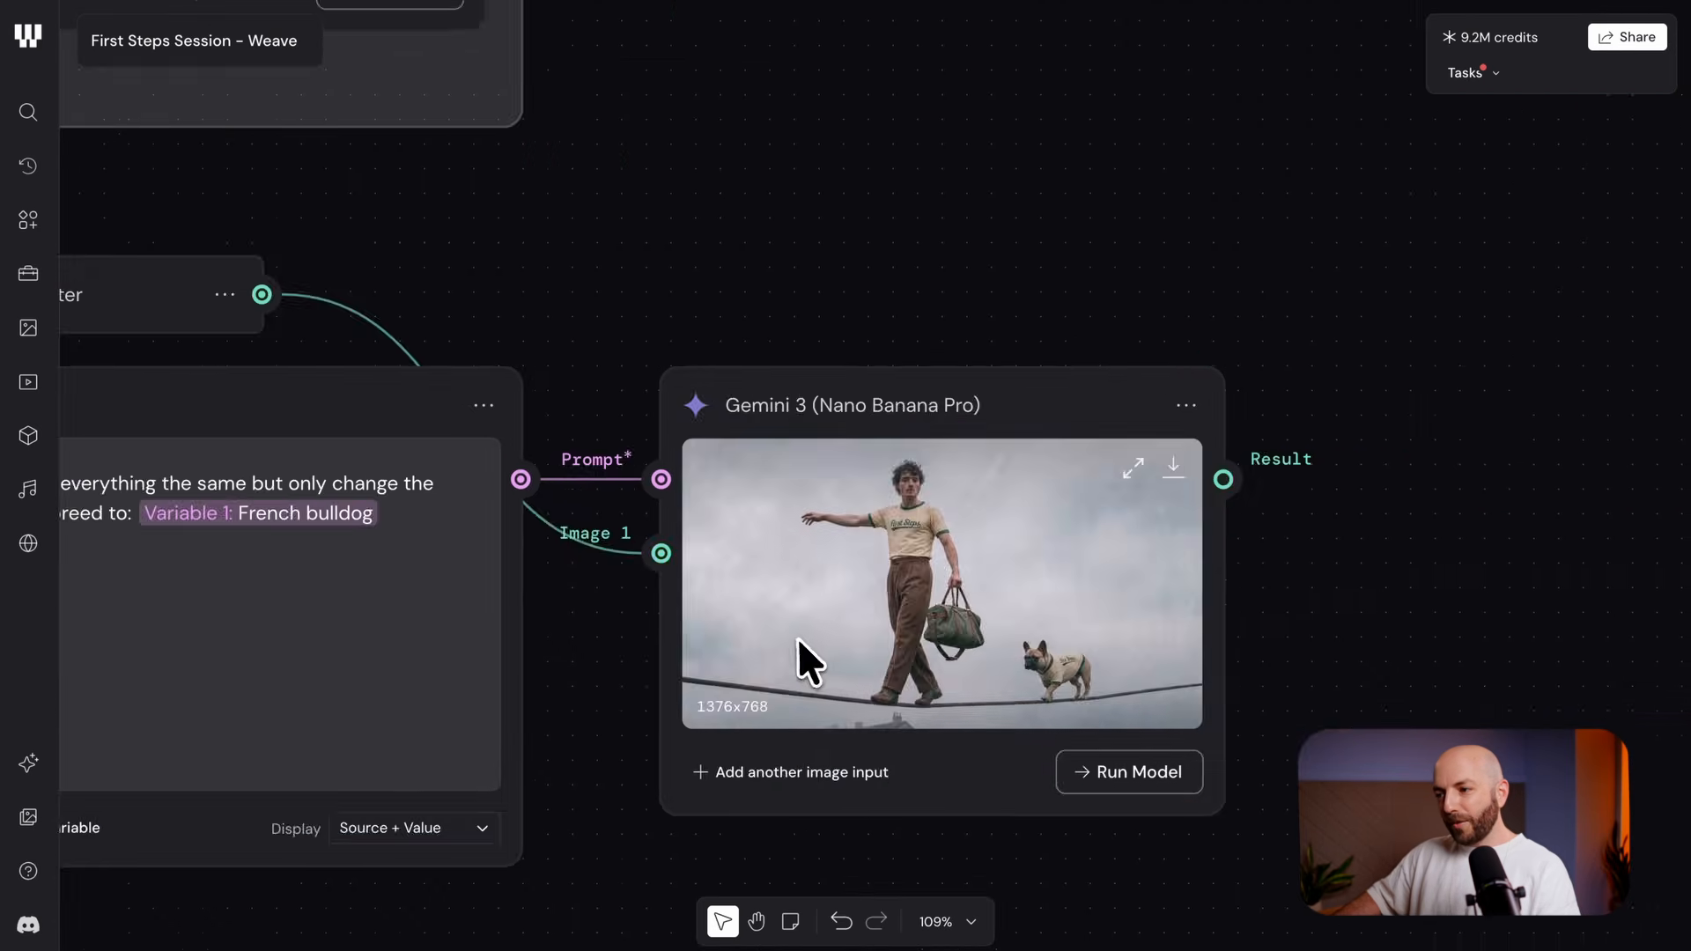
# Change the breed variable's text to "Great Dane", run the Nano Banana Pro model and inspect the generated image
pyautogui.hscroll(-8, 804, 661)
pyautogui.doubleClick(307, 406)
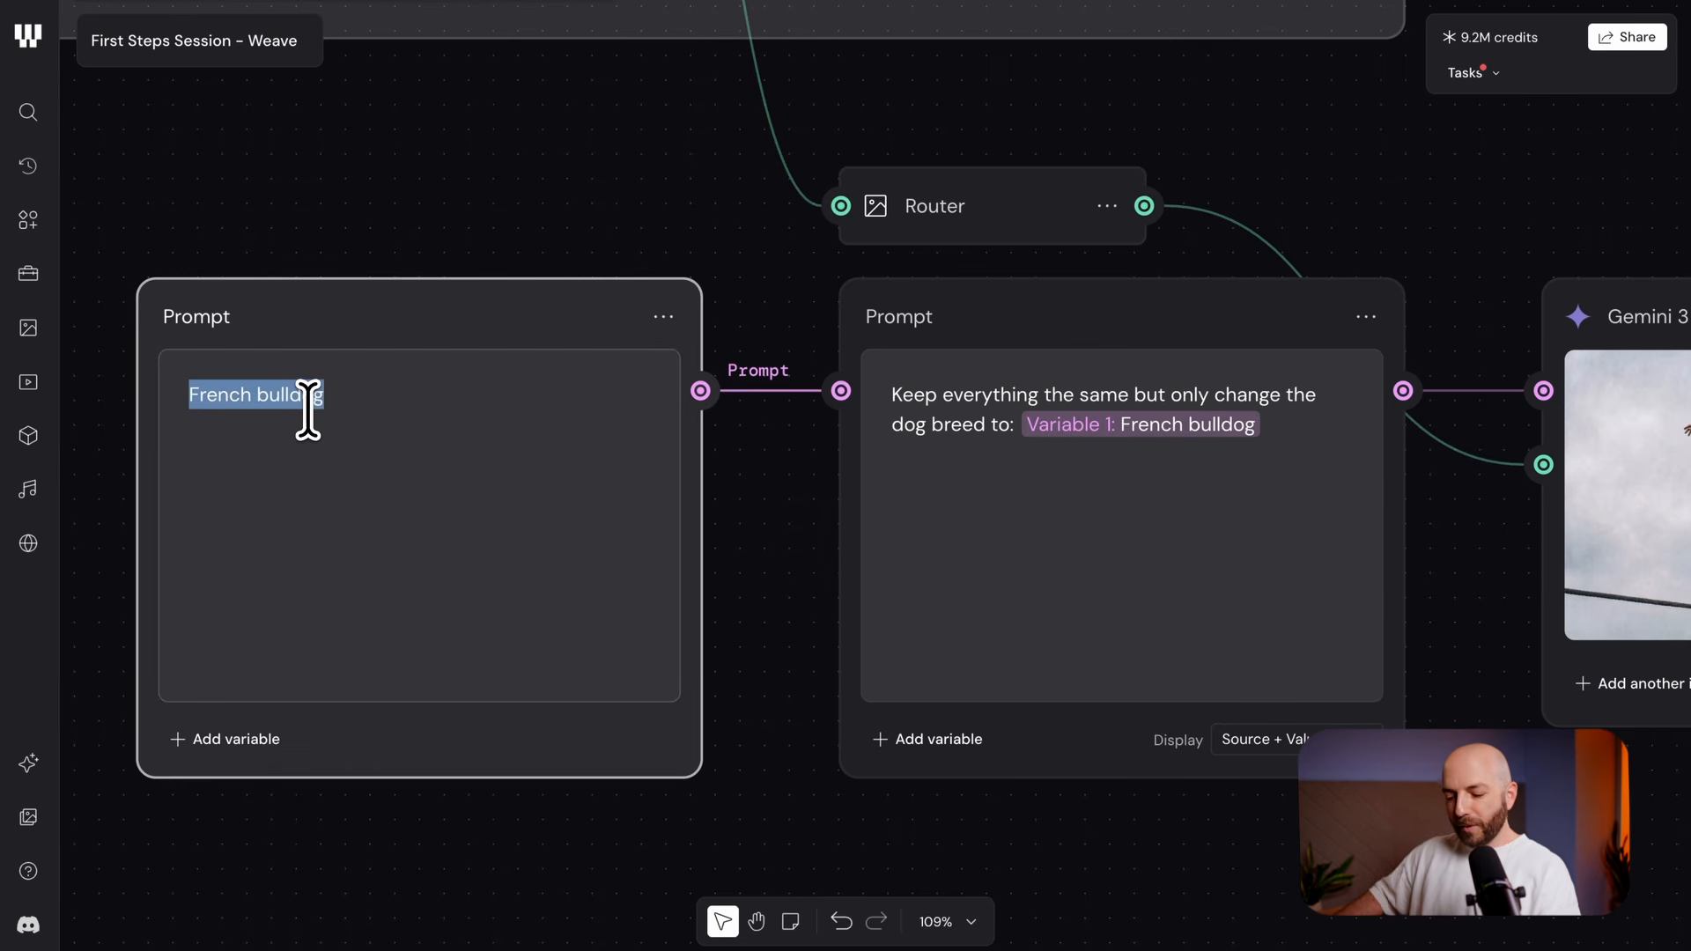
pyautogui.write('Great Dane')
pyautogui.hscroll(8, 754, 604)
pyautogui.scroll(-3, 755, 604)
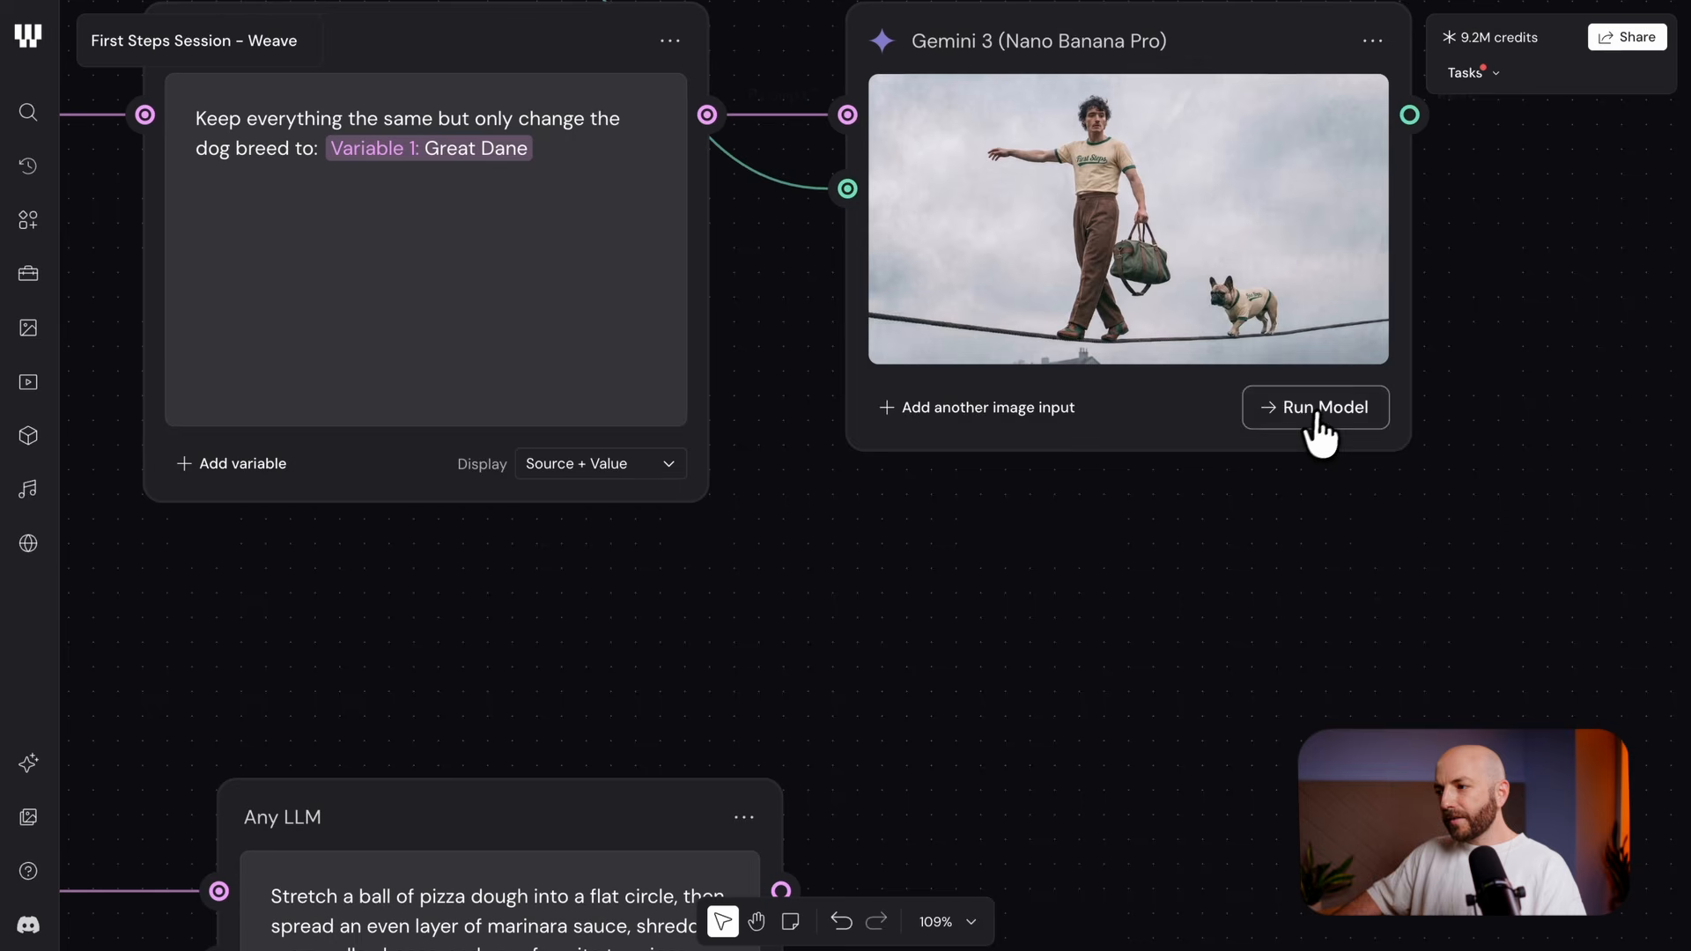
pyautogui.click(1318, 412)
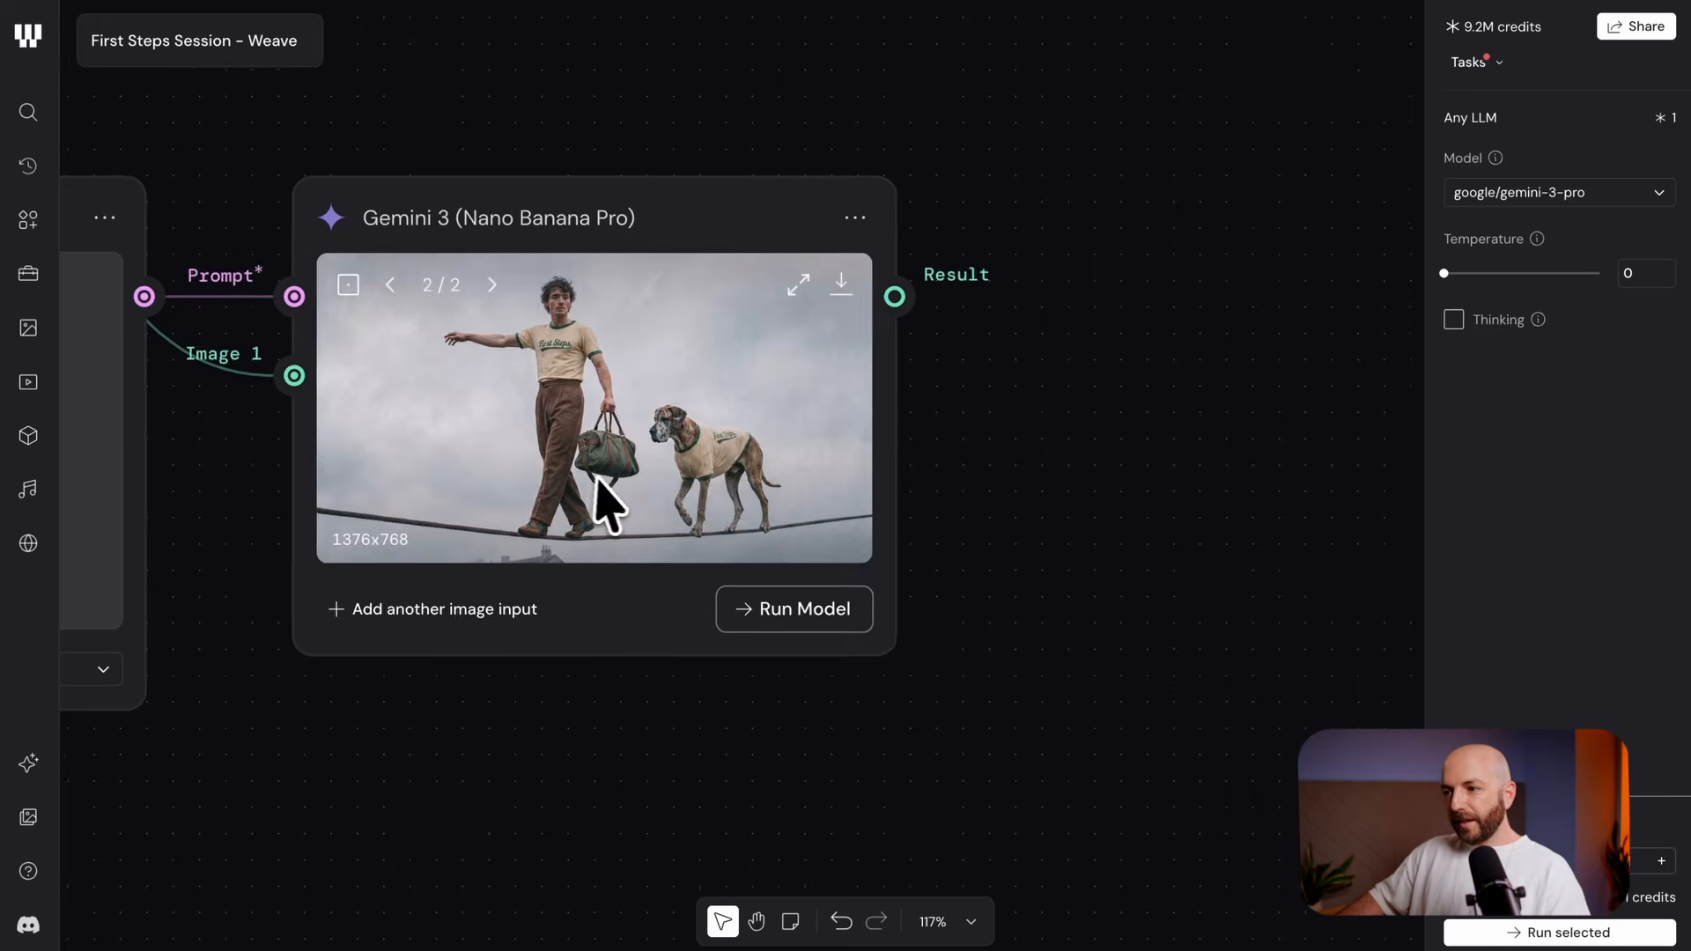
pyautogui.scroll(5, 604, 502)
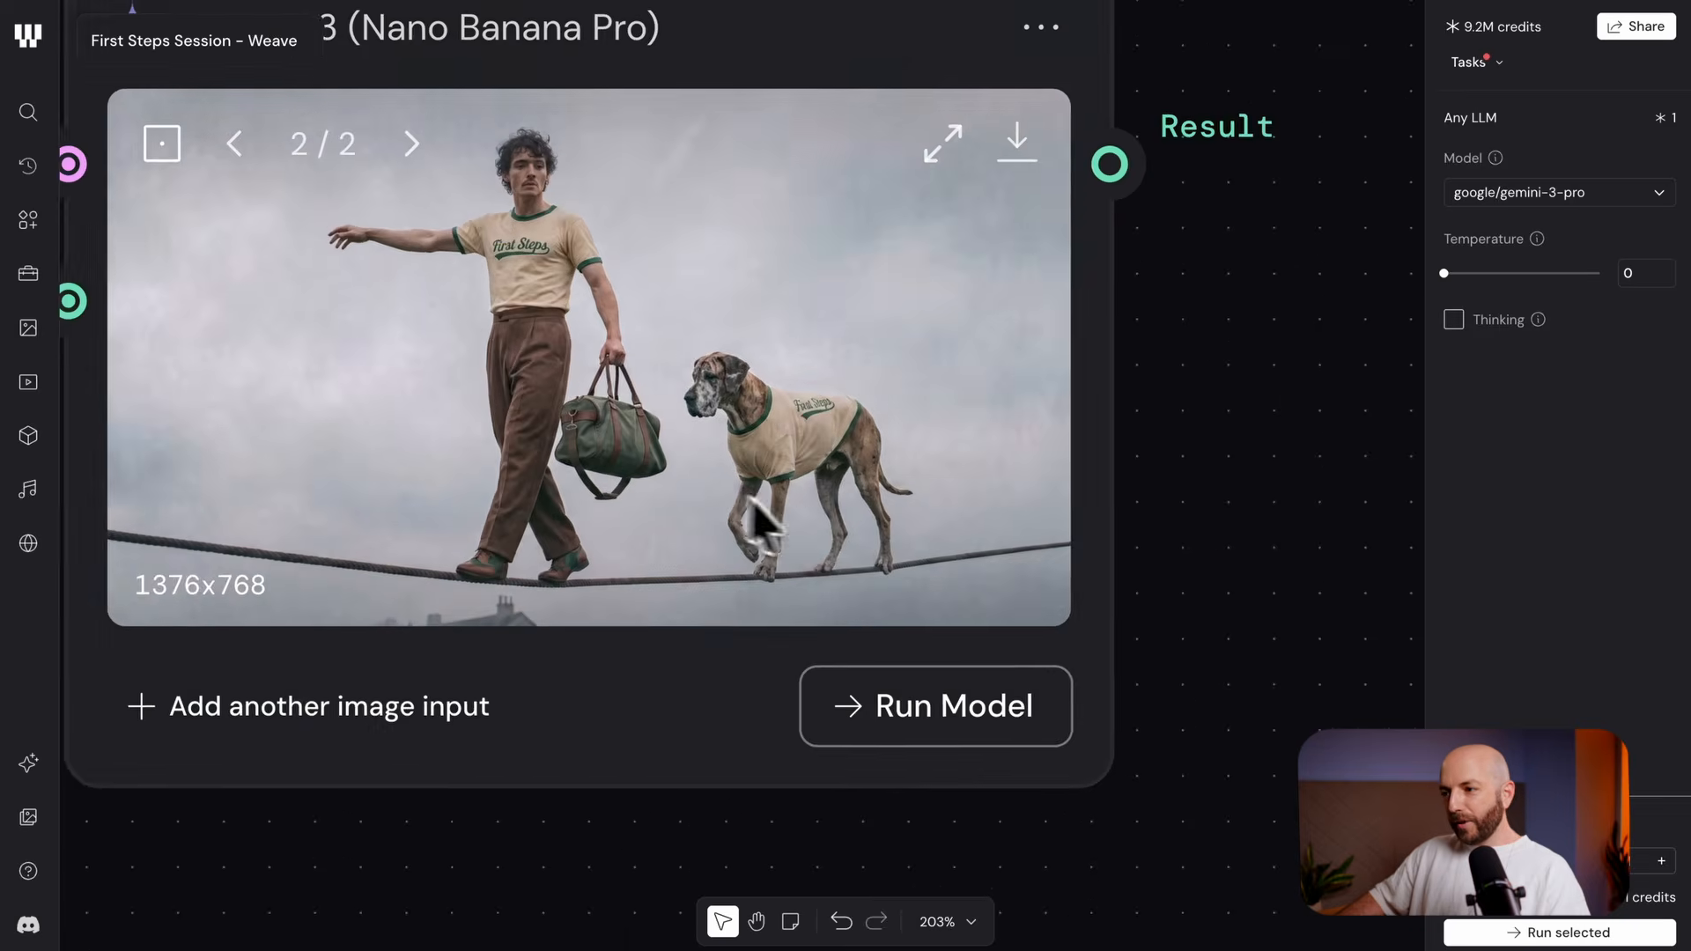
pyautogui.scroll(2, 753, 499)
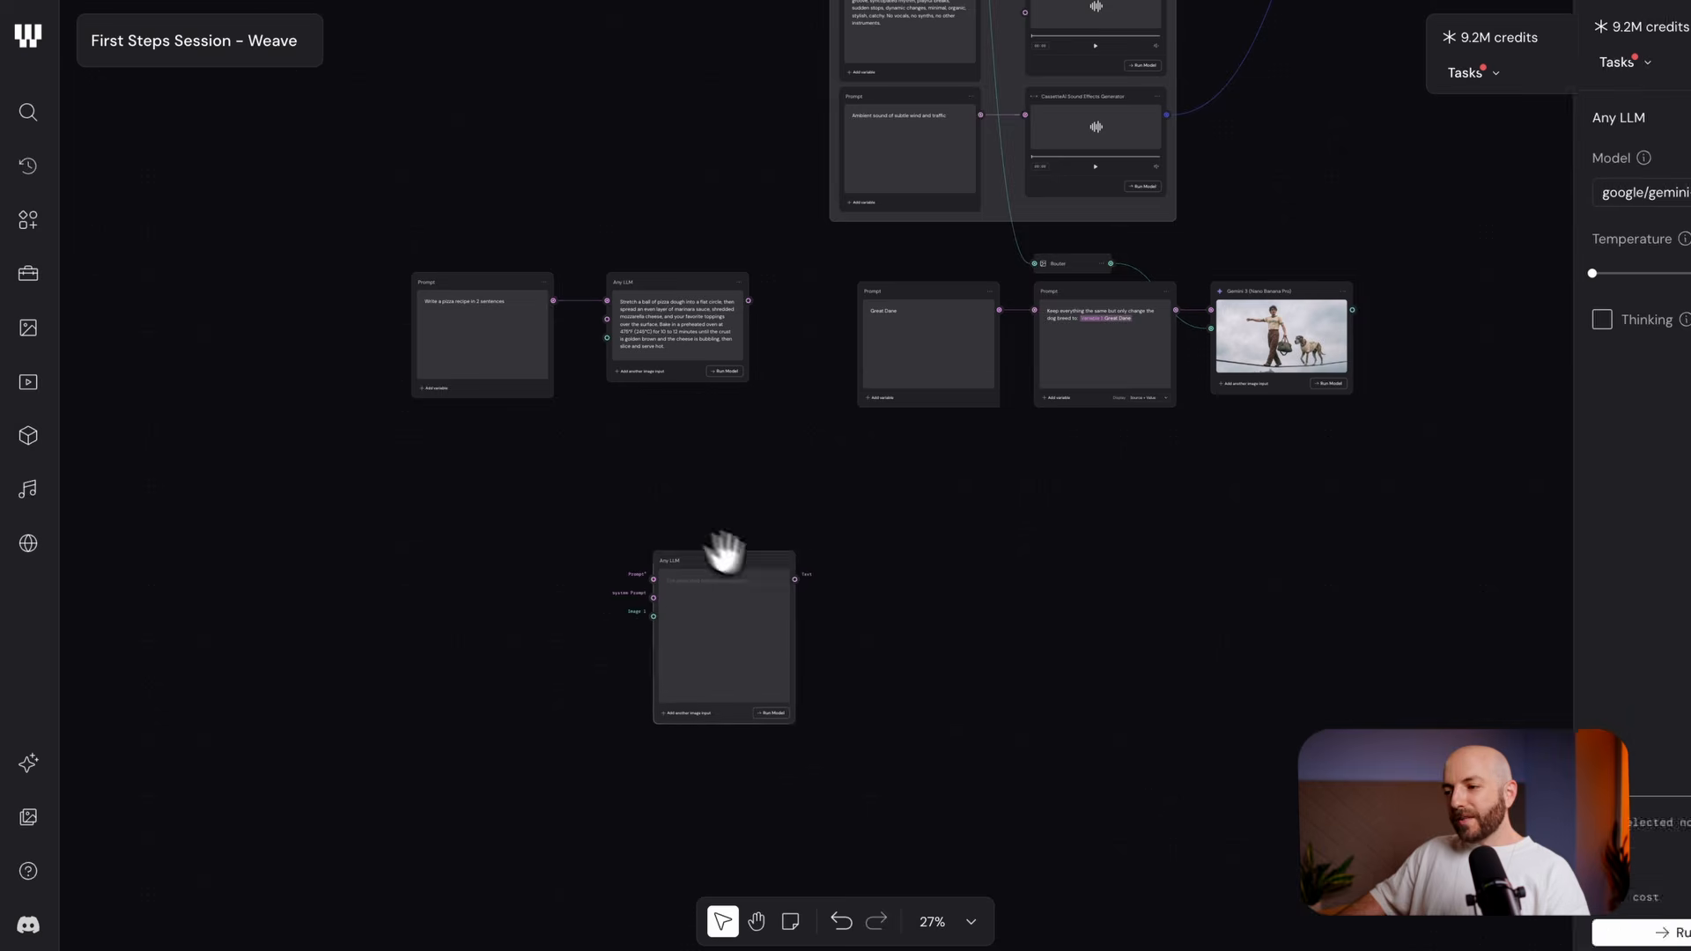
# Move the empty Any LLM node to the space beneath the dog-breed Prompt nodes
pyautogui.moveTo(717, 551); pyautogui.dragTo(933, 536)
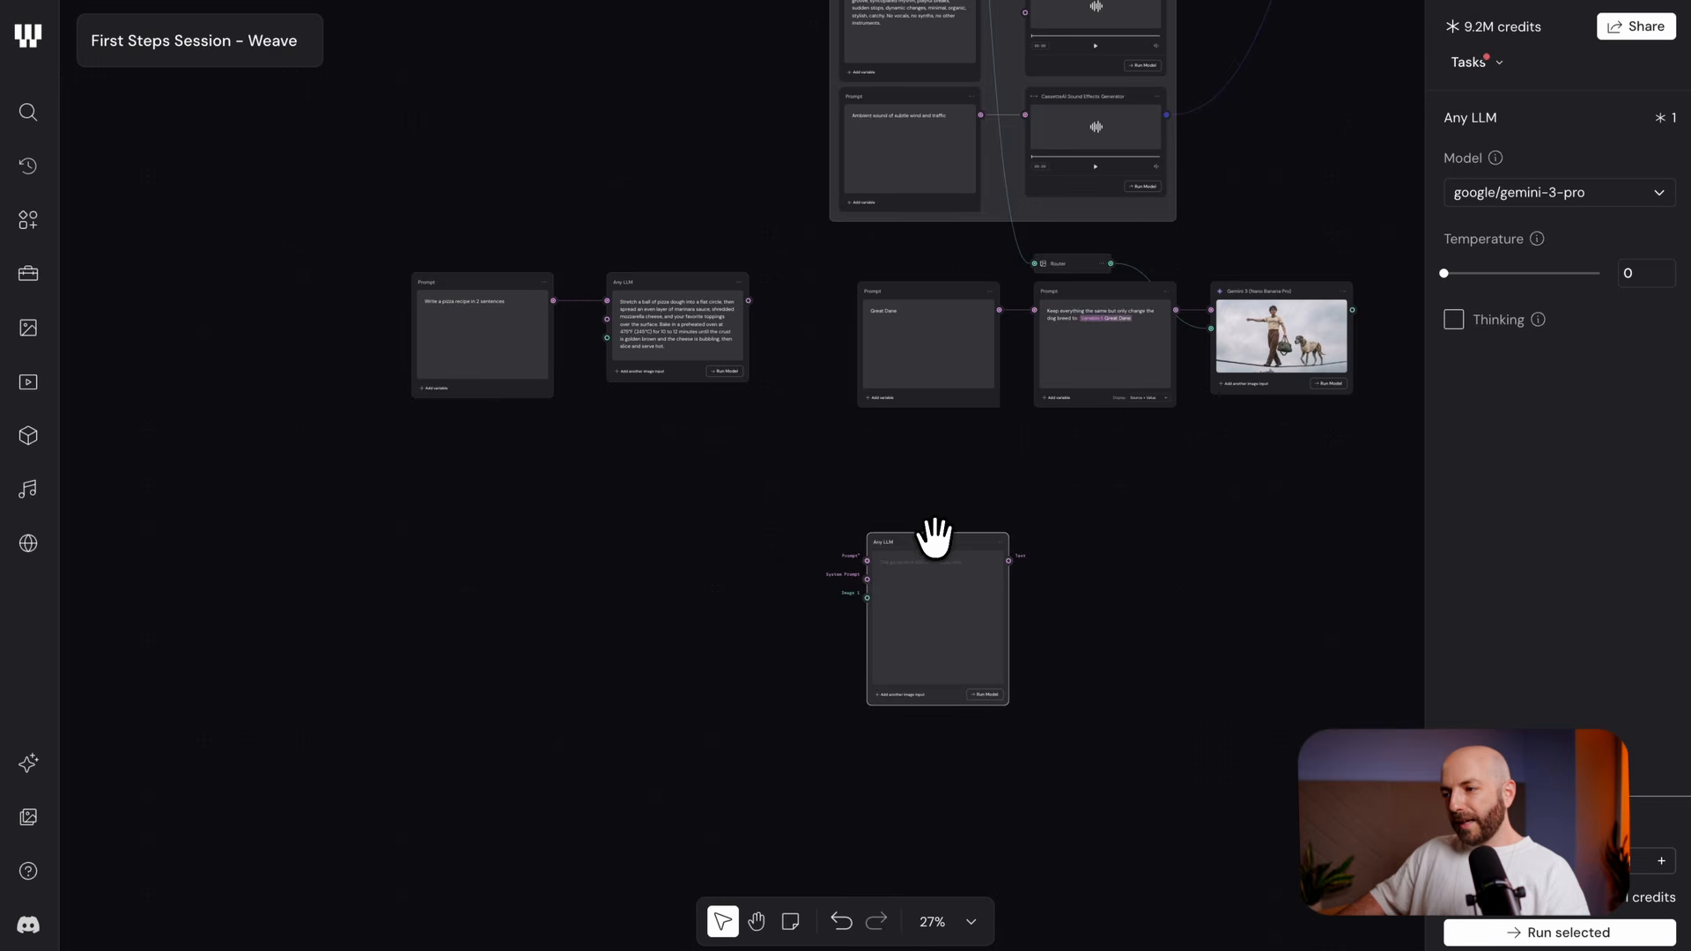
pyautogui.scroll(3, 932, 536)
pyautogui.moveTo(1153, 555); pyautogui.dragTo(1071, 441)
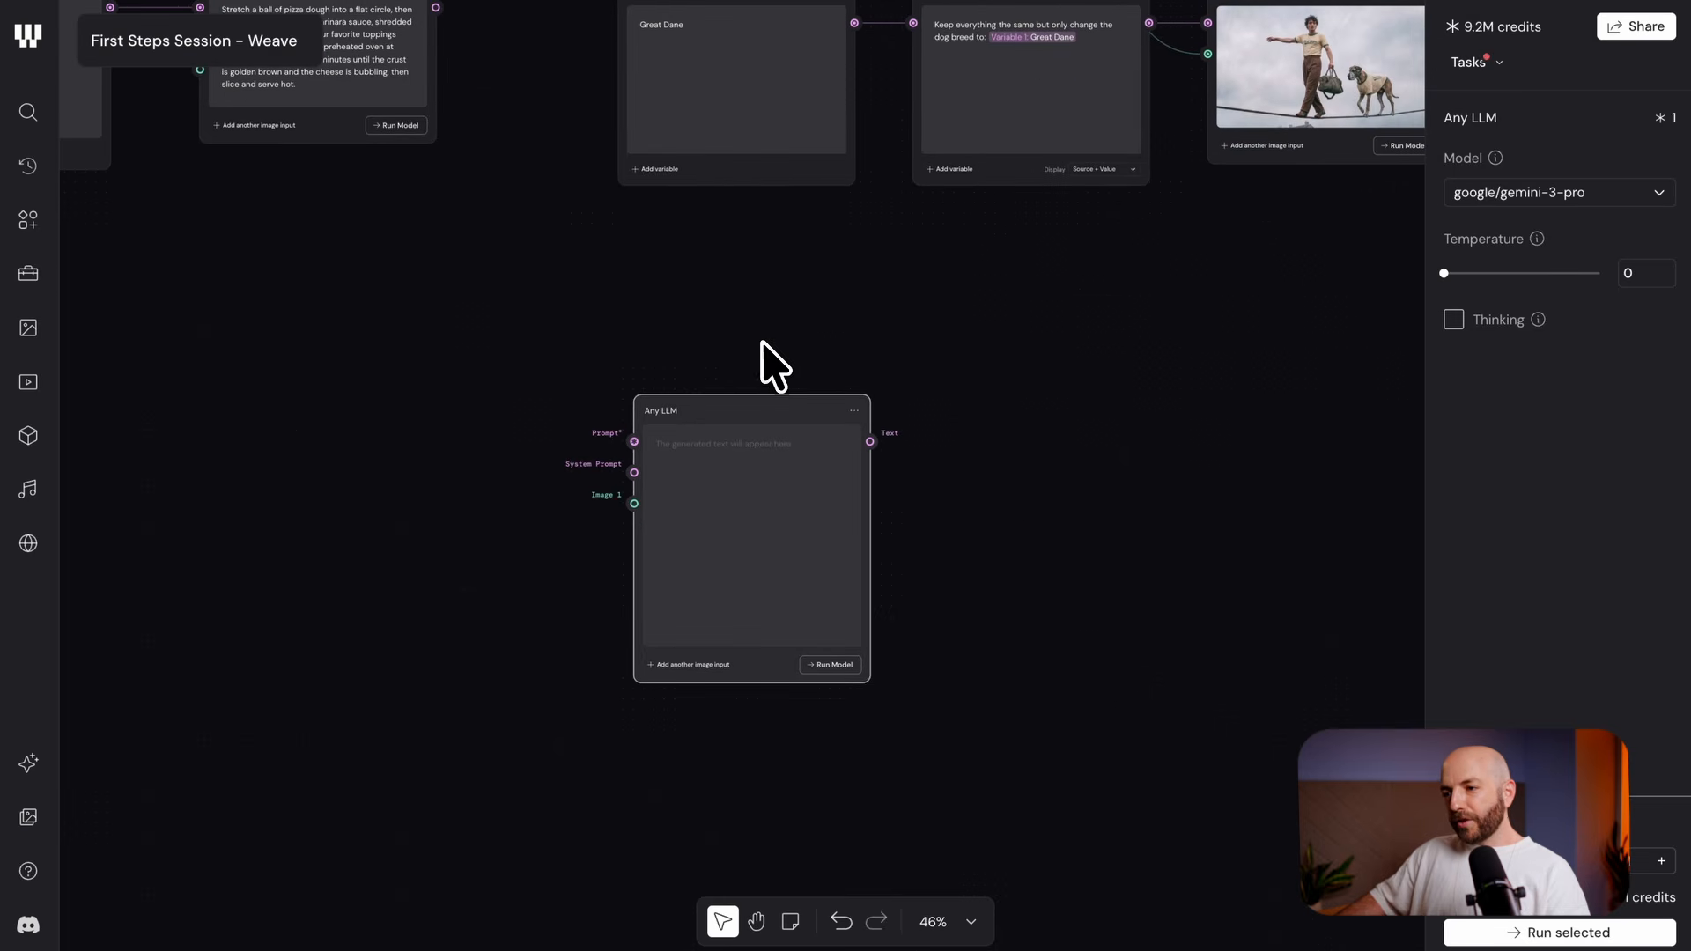
# Open the saved nodes library and filter it to "Me", keeping room beside the Any LLM node
pyautogui.click(26, 231)
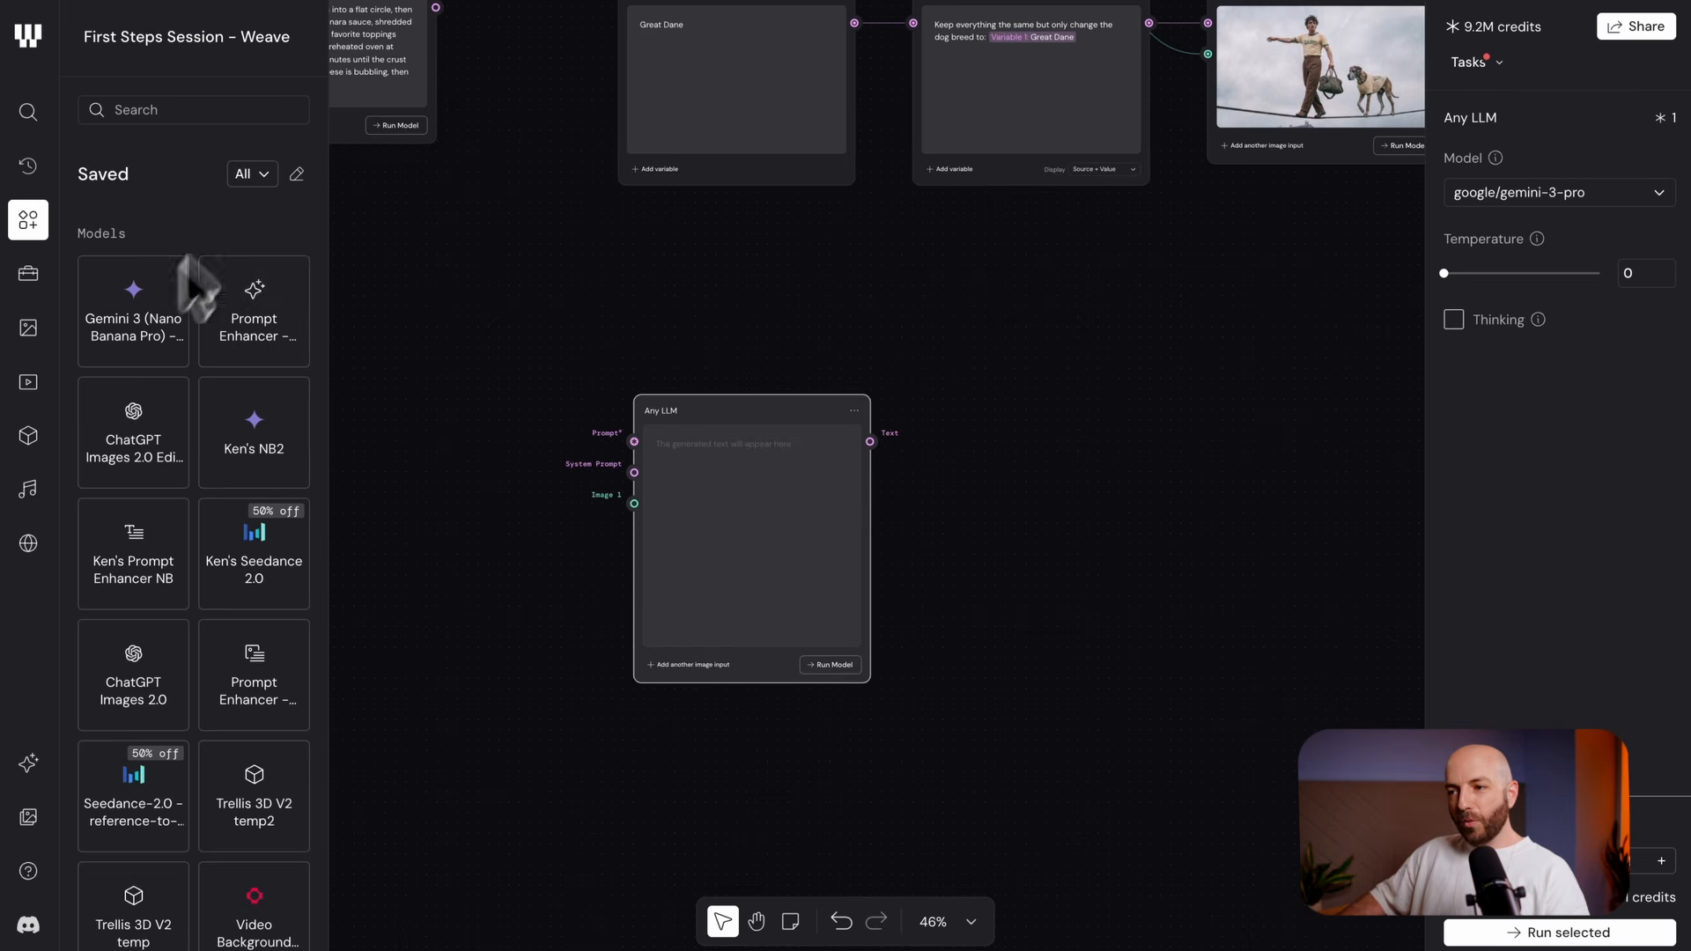
pyautogui.click(250, 169)
pyautogui.click(276, 268)
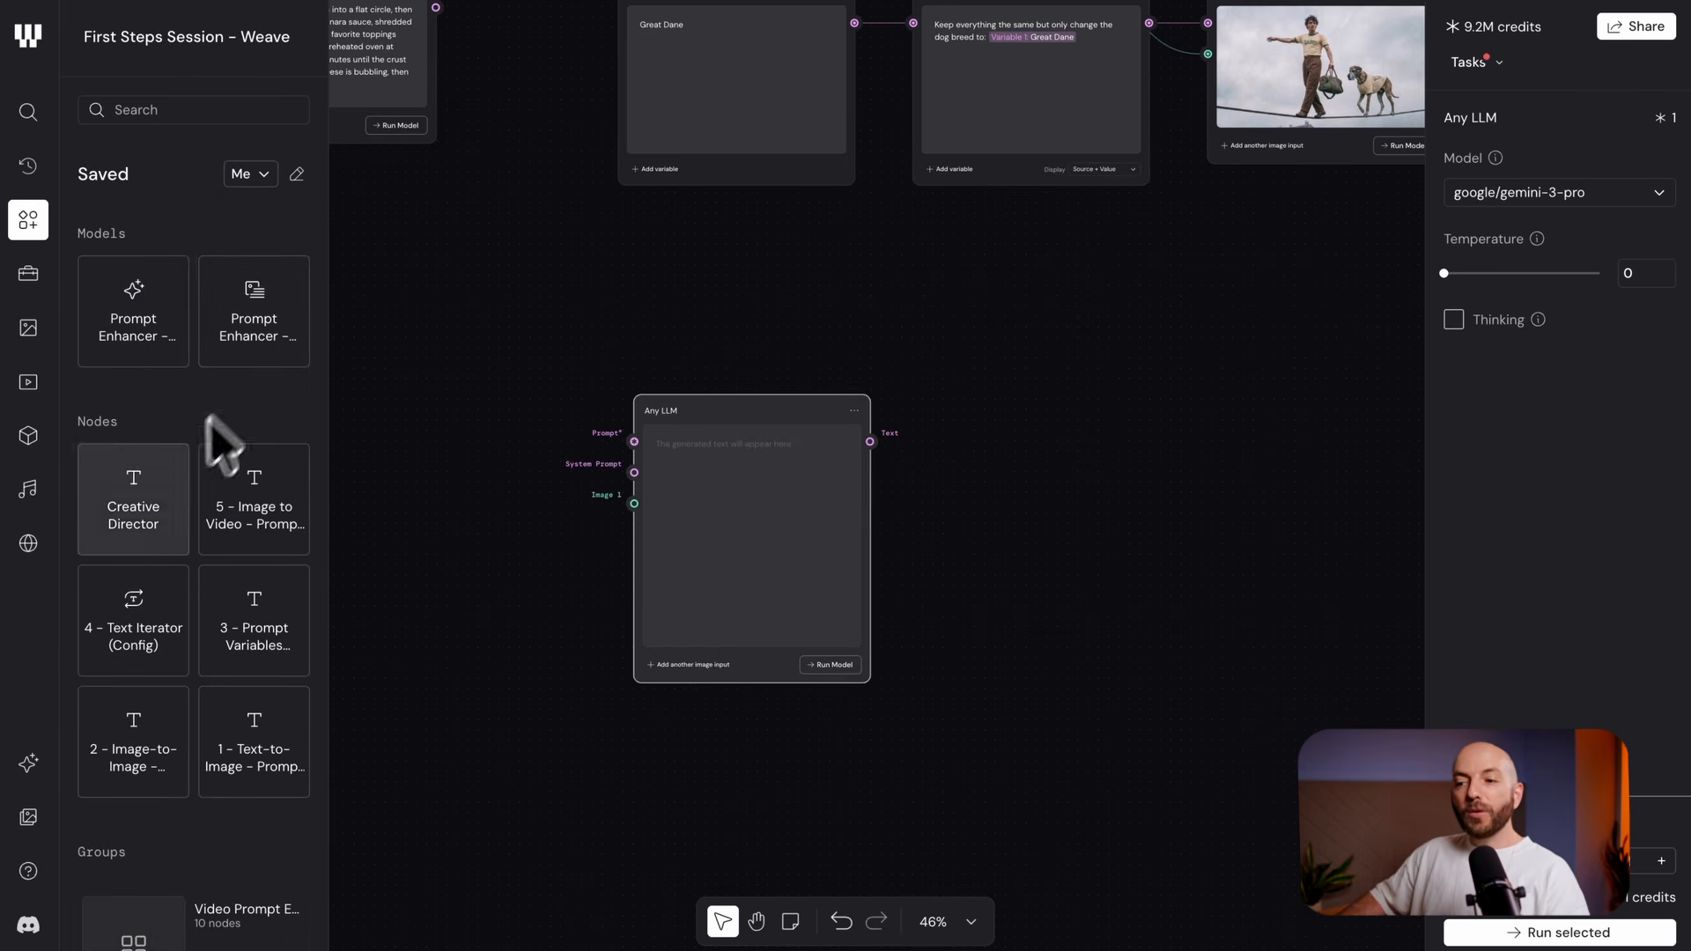
pyautogui.hscroll(-3, 525, 502)
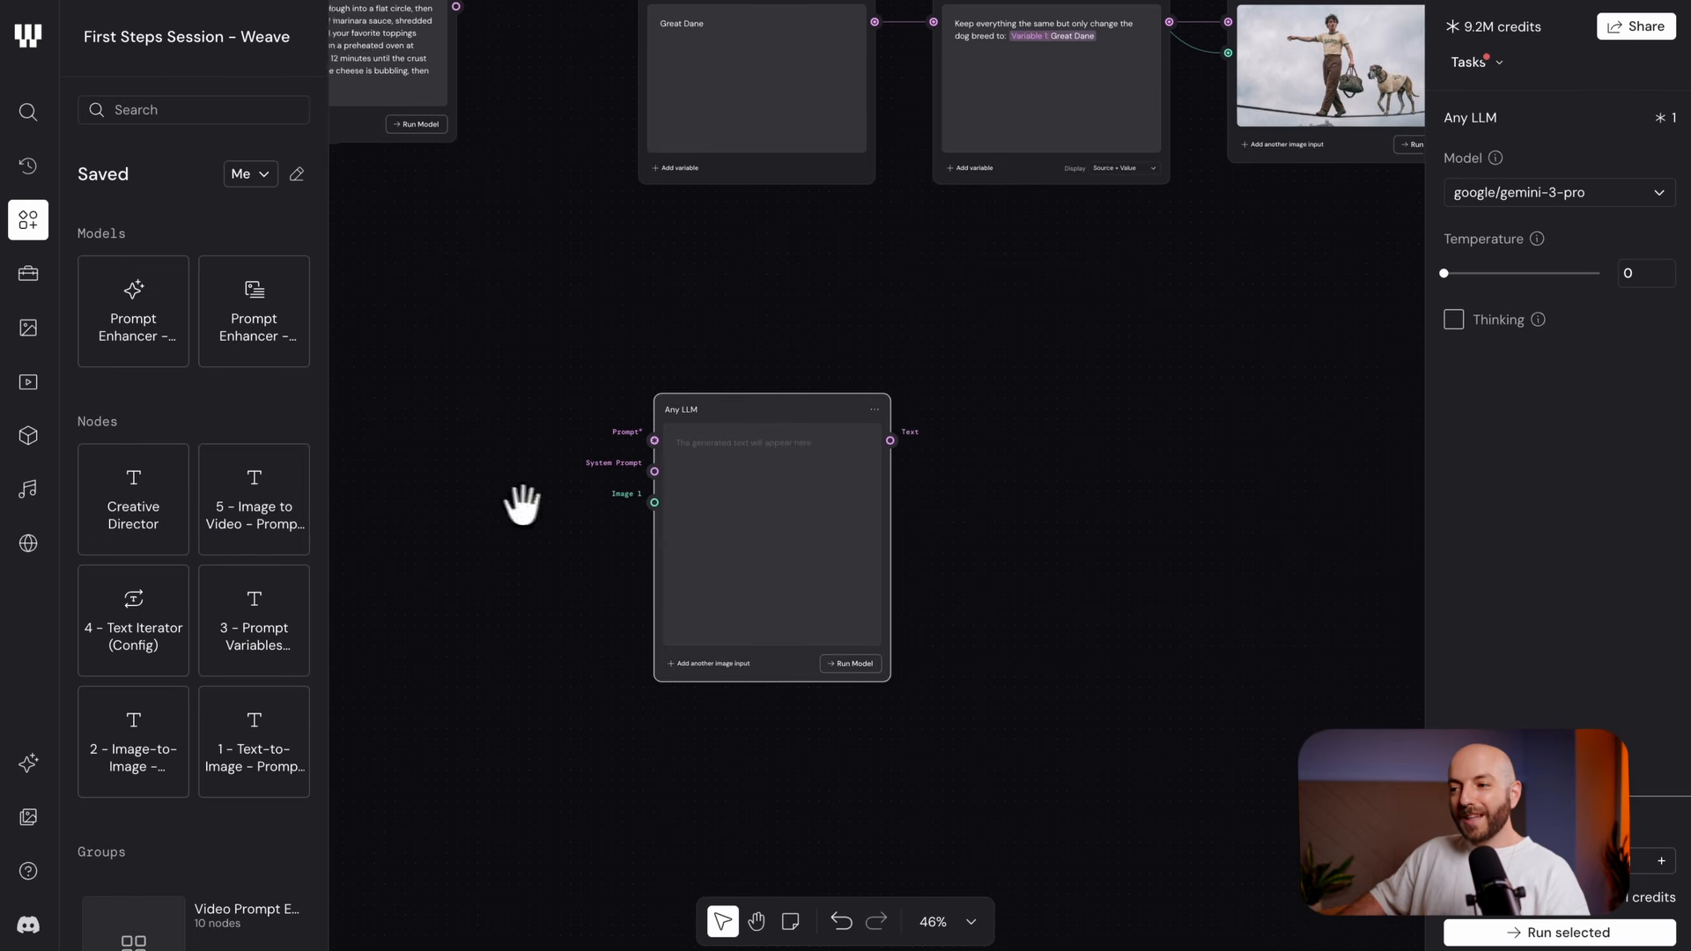
# Add the saved Creative Director prompt beside the empty Any LLM node and connect it to that node's Prompt input
pyautogui.moveTo(88, 493); pyautogui.dragTo(475, 464)
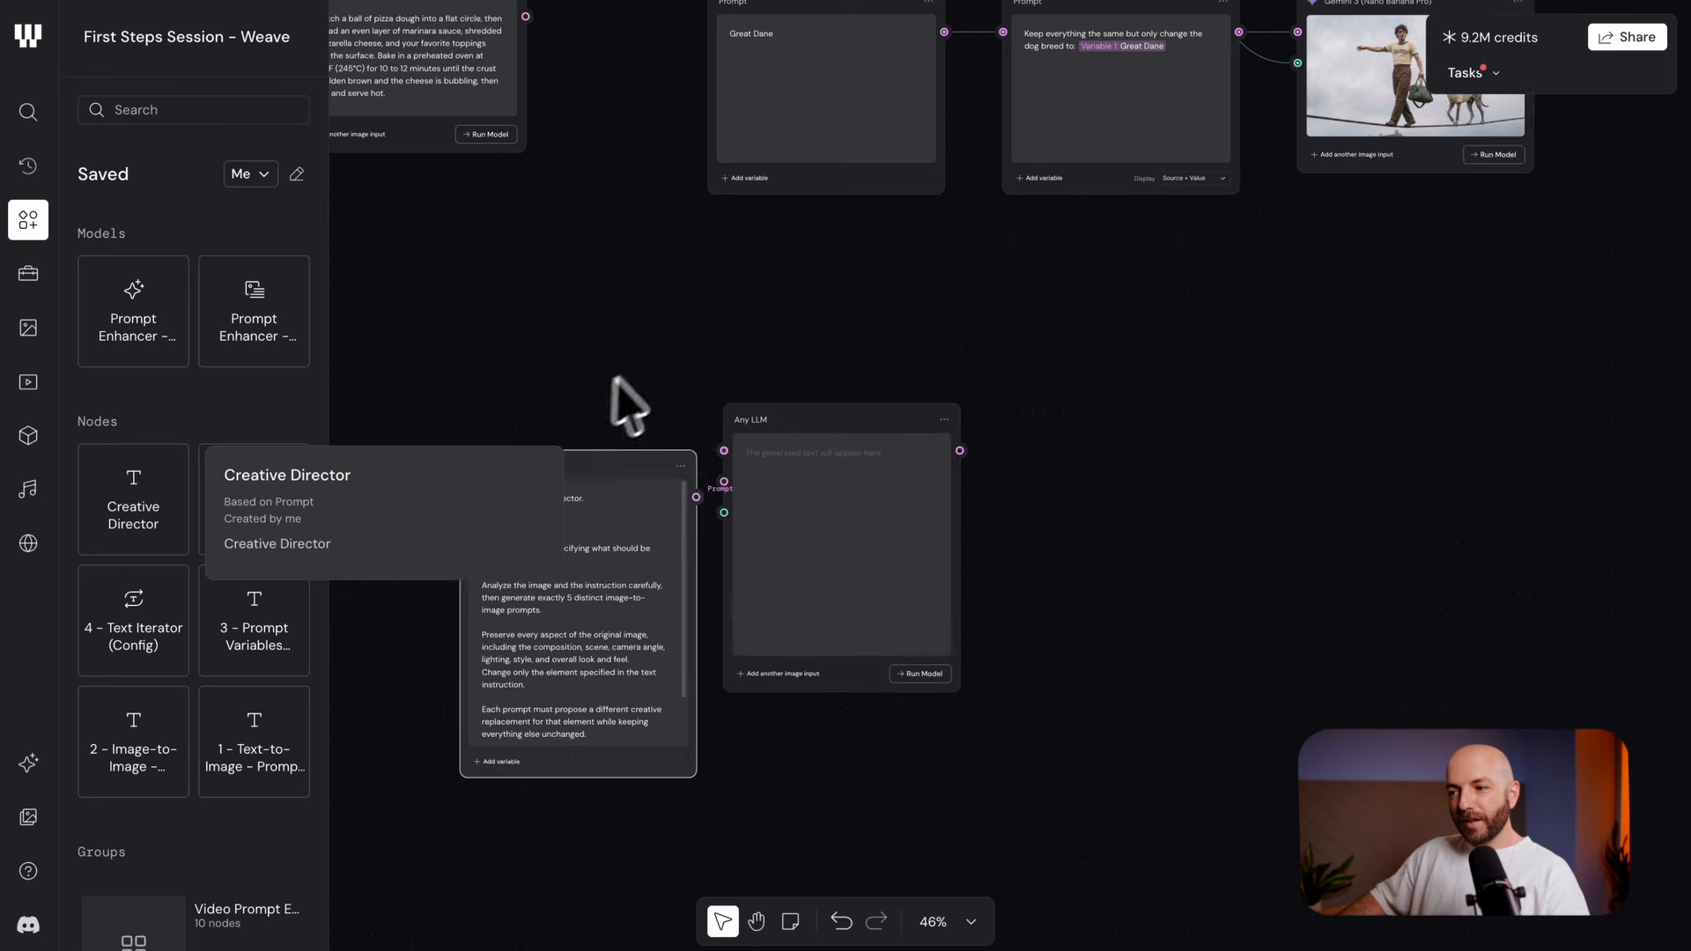
pyautogui.scroll(2, 623, 351)
pyautogui.scroll(5, 588, 311)
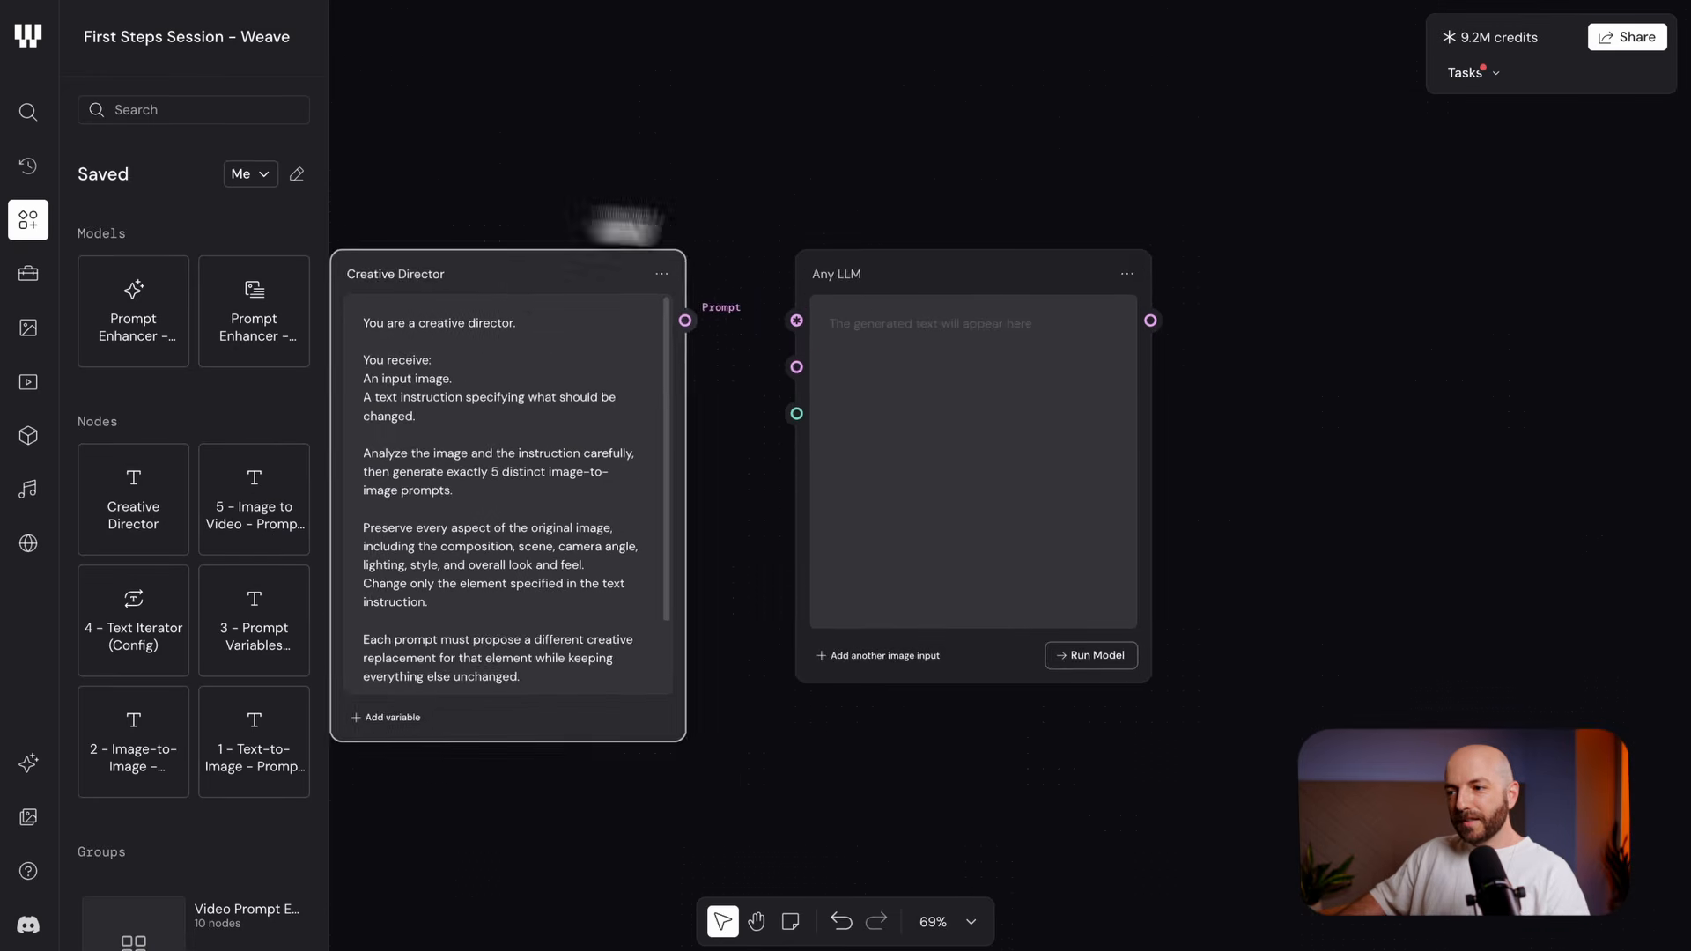
pyautogui.moveTo(729, 302); pyautogui.dragTo(641, 282)
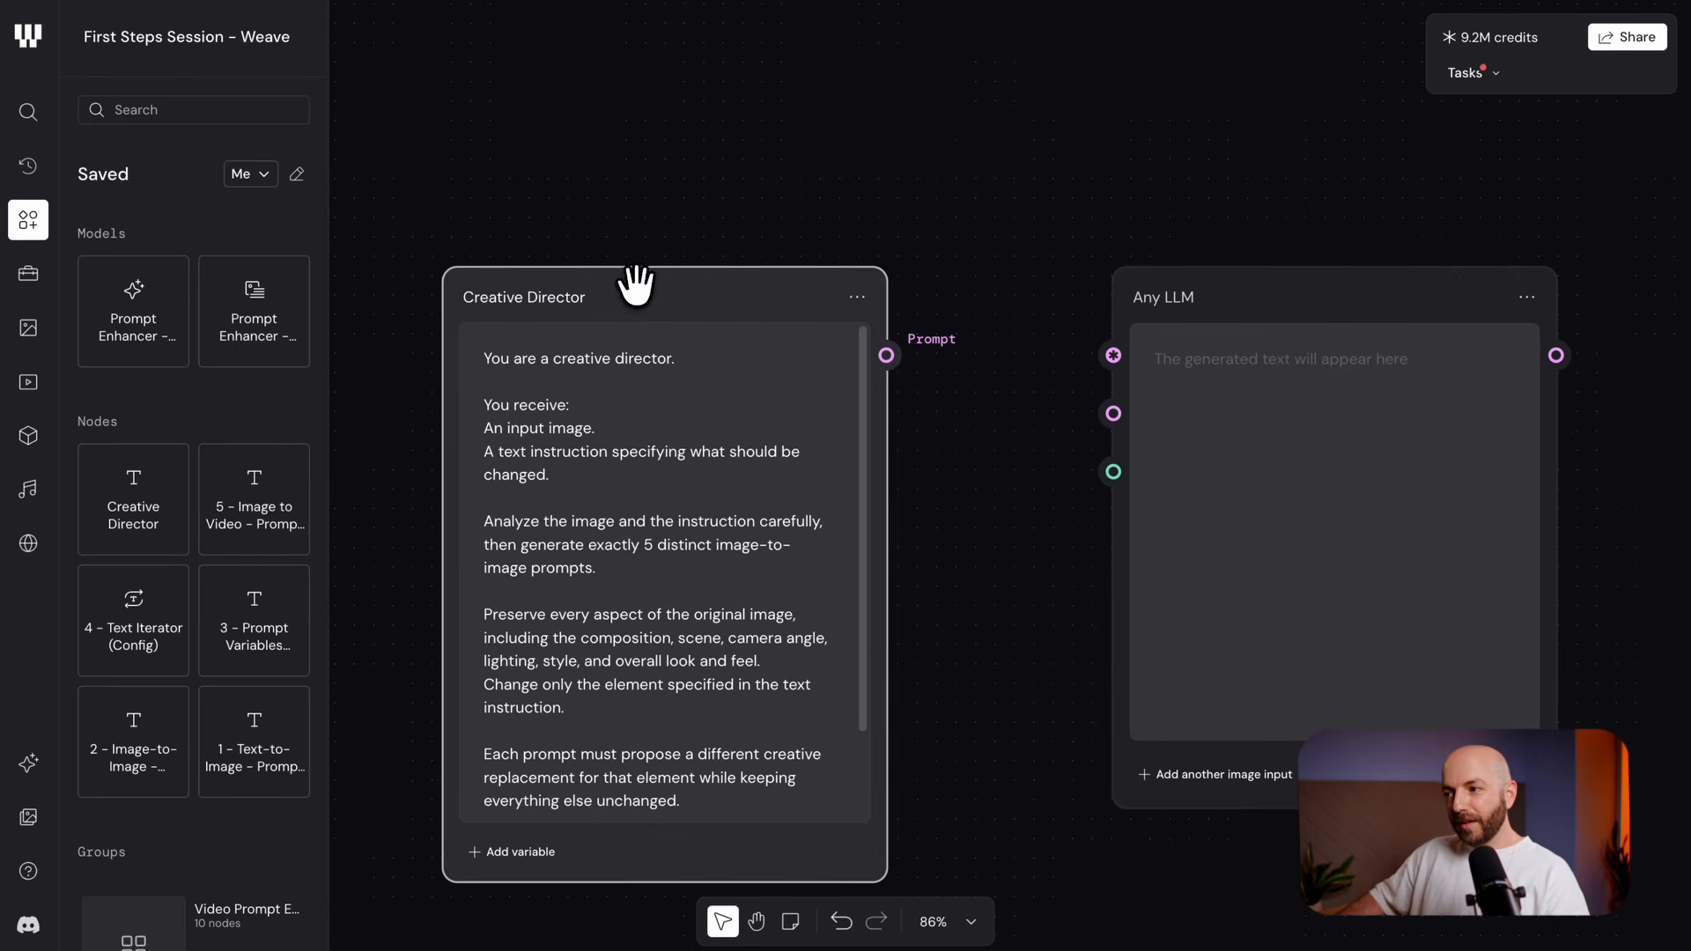
pyautogui.moveTo(885, 355); pyautogui.dragTo(1113, 355)
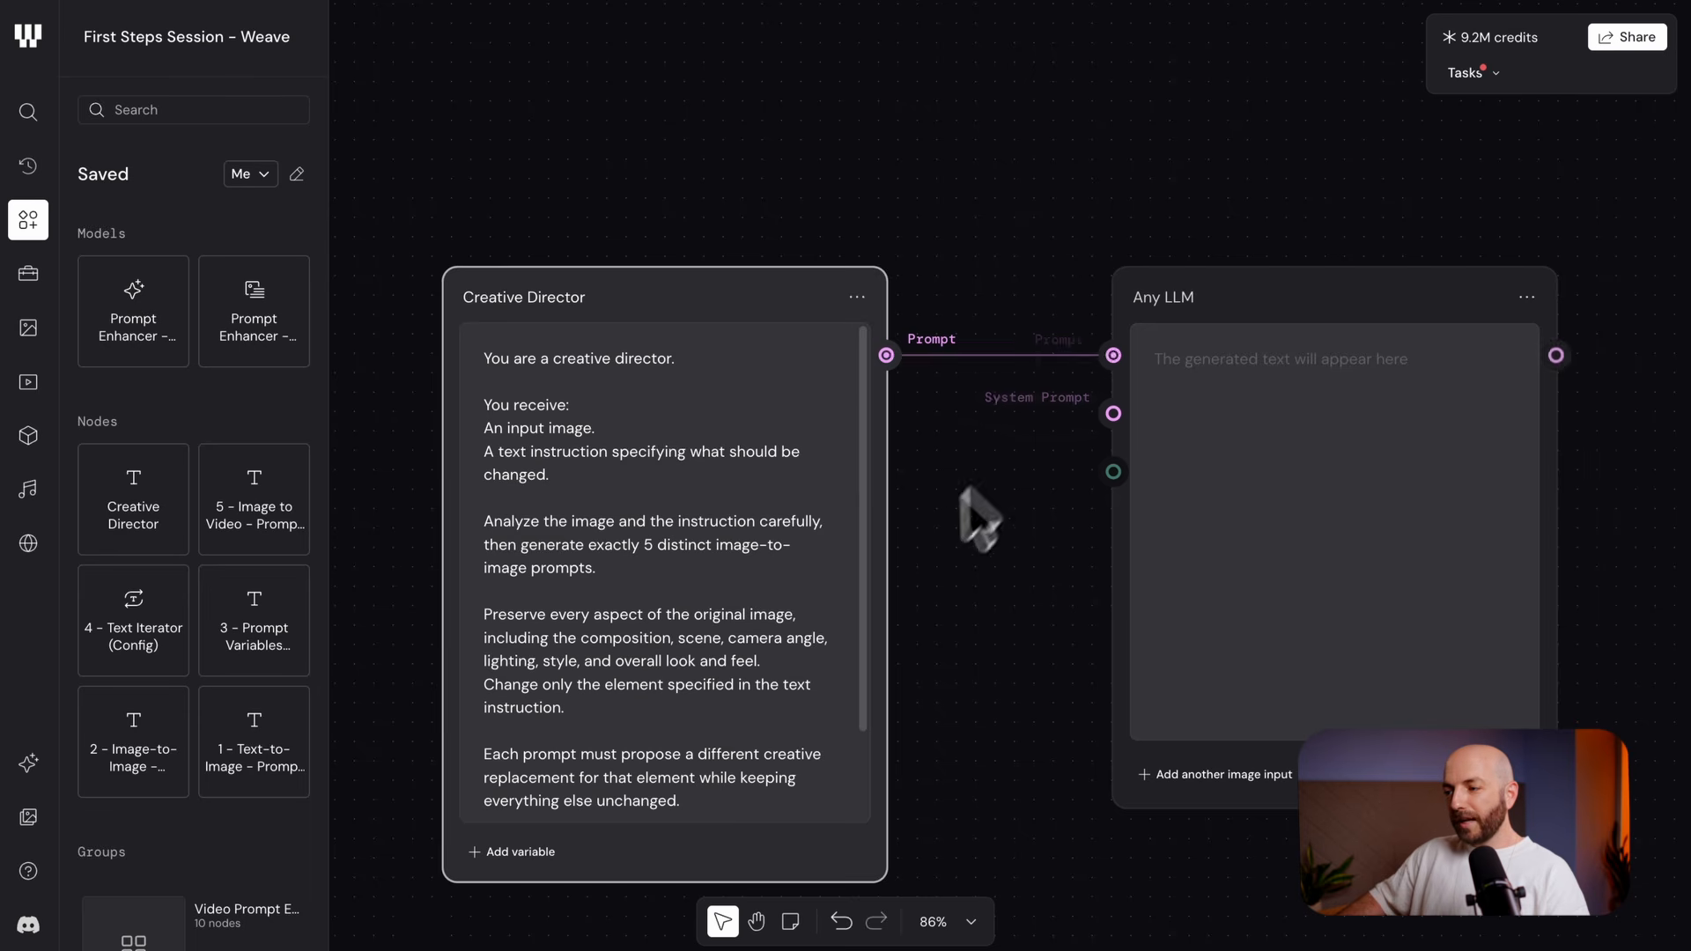
# Examine the Creative Director instructions and the Any LLM node's Prompt, System Prompt and Image 1 inputs
pyautogui.scroll(-8, 916, 493)
pyautogui.moveTo(564, 241); pyautogui.dragTo(1038, 703)
pyautogui.scroll(5, 856, 664)
pyautogui.scroll(5, 830, 660)
pyautogui.click(1155, 388)
pyautogui.moveTo(1388, 411); pyautogui.dragTo(1097, 802)
pyautogui.moveTo(965, 380); pyautogui.dragTo(1118, 575)
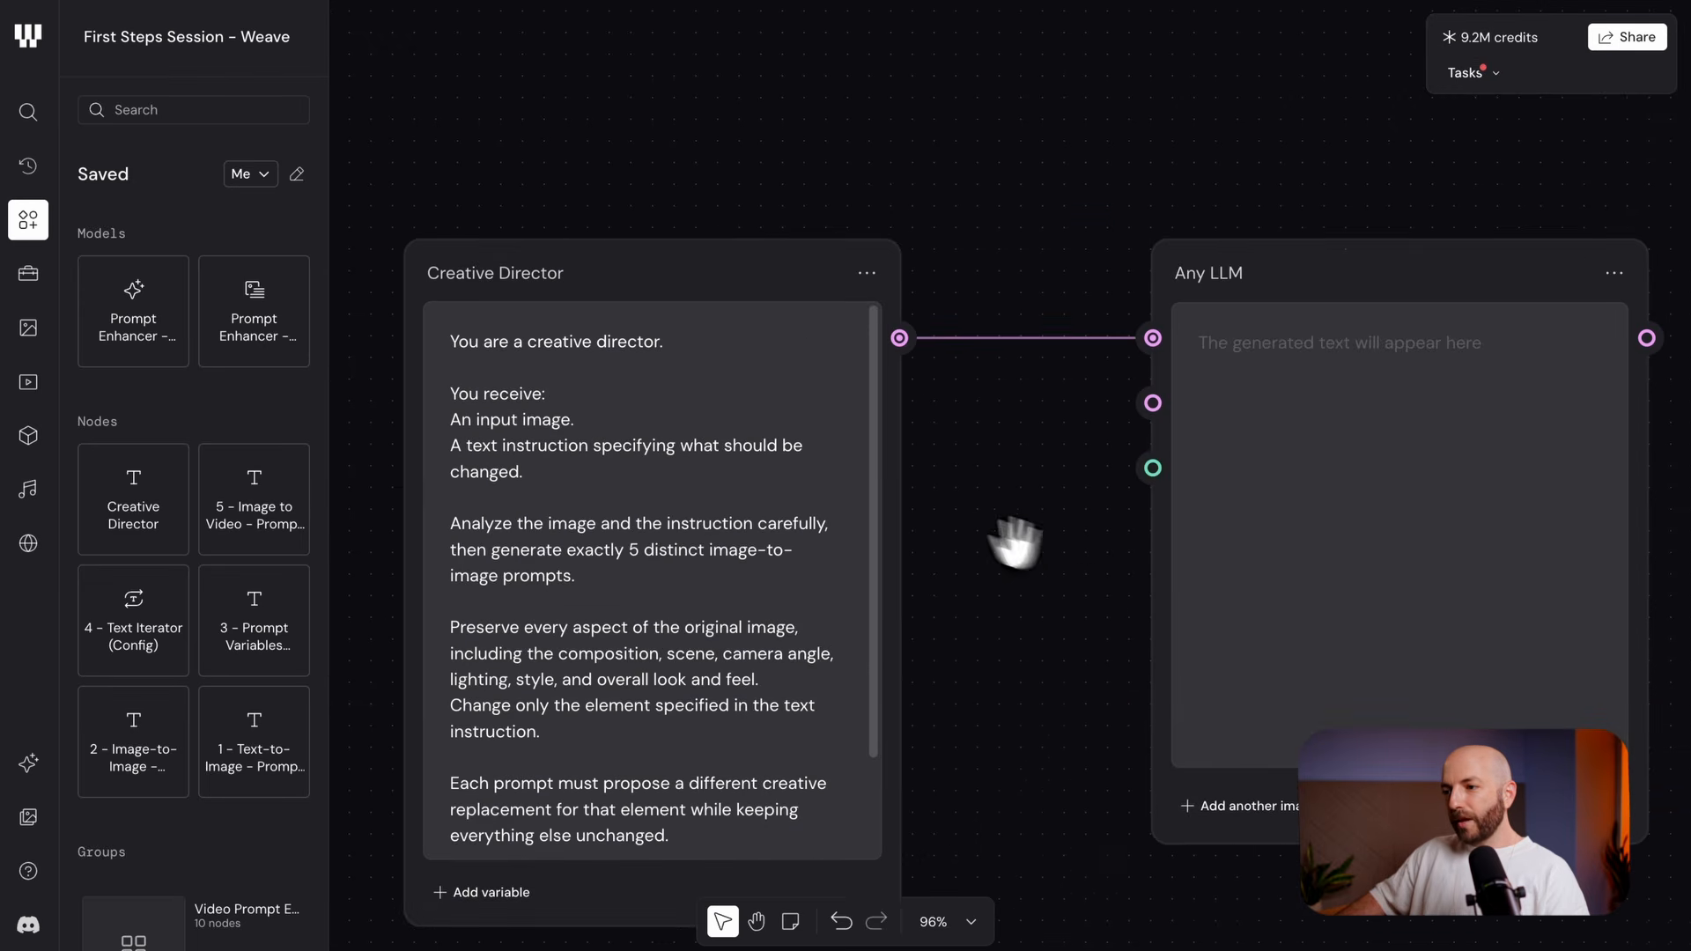
pyautogui.scroll(1, 890, 502)
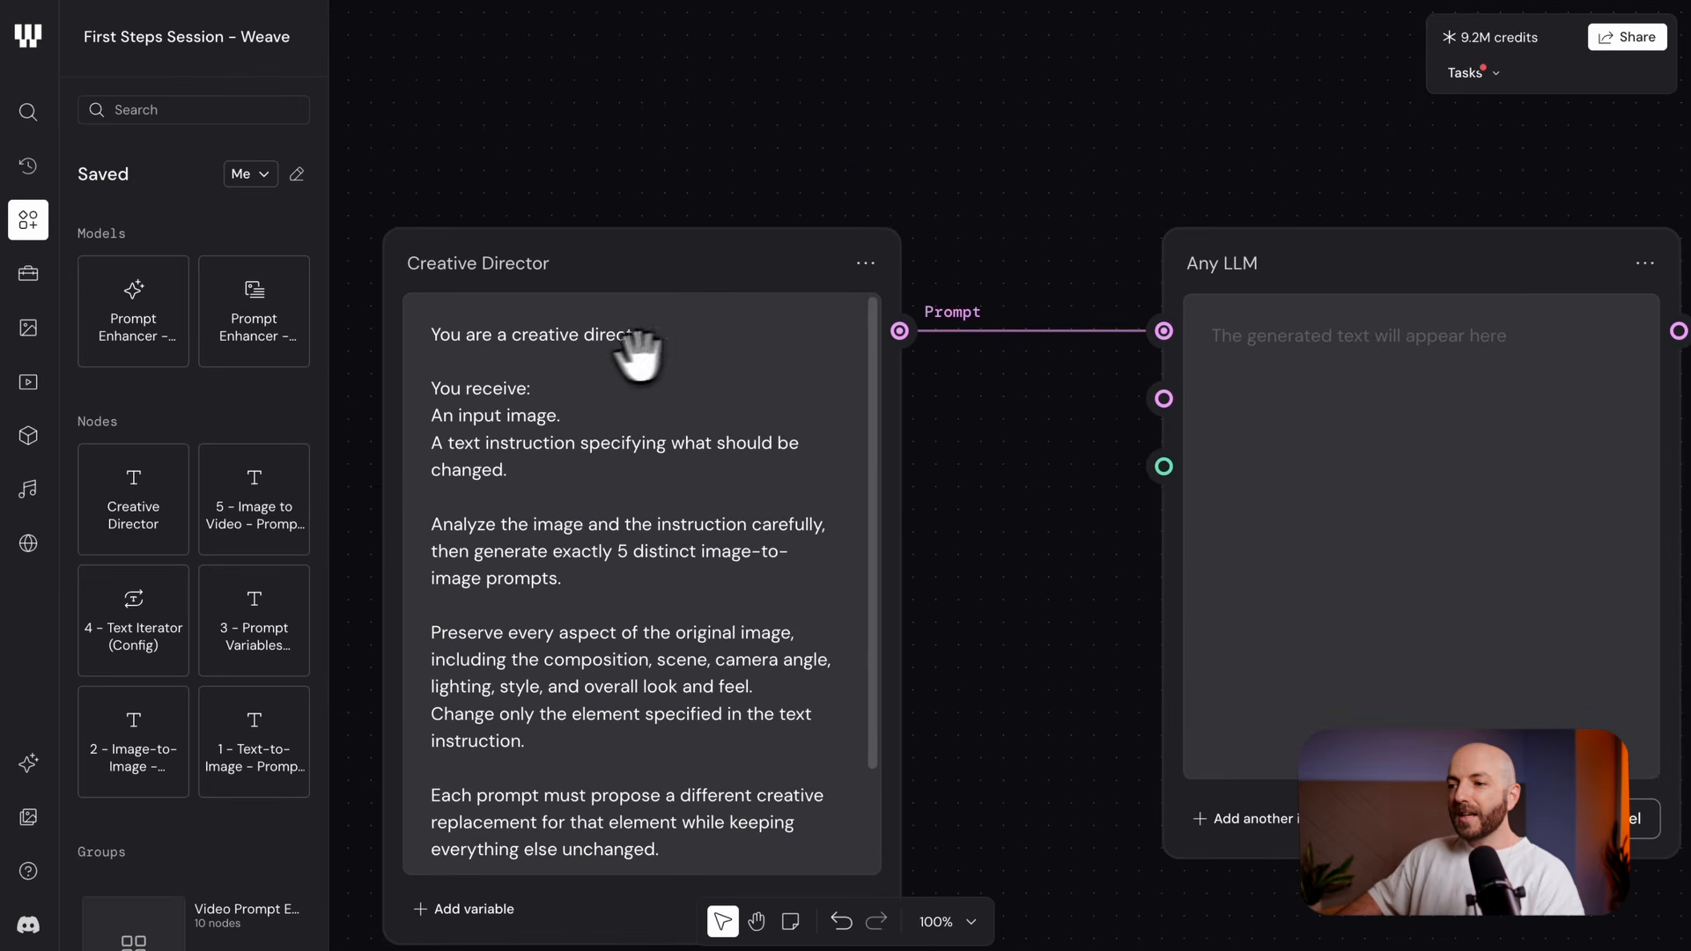
pyautogui.click(1409, 252)
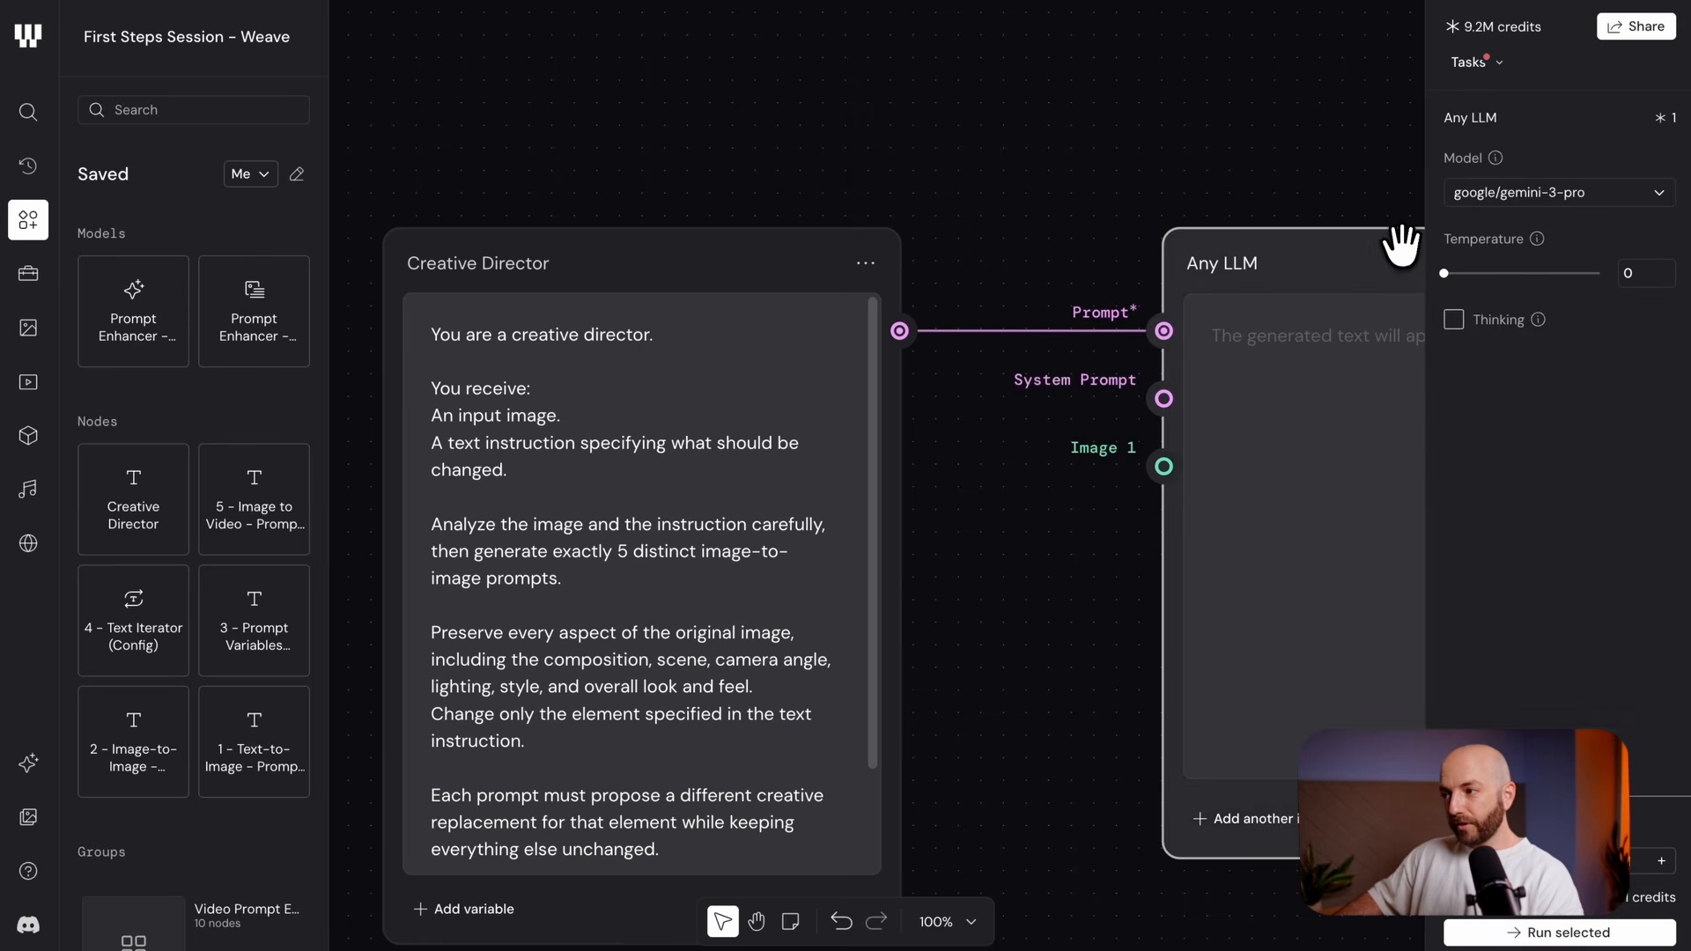
# Read the Creative Director instructions describing the input image, the text instruction and the five distinct image-to-image prompts
pyautogui.click(1113, 181)
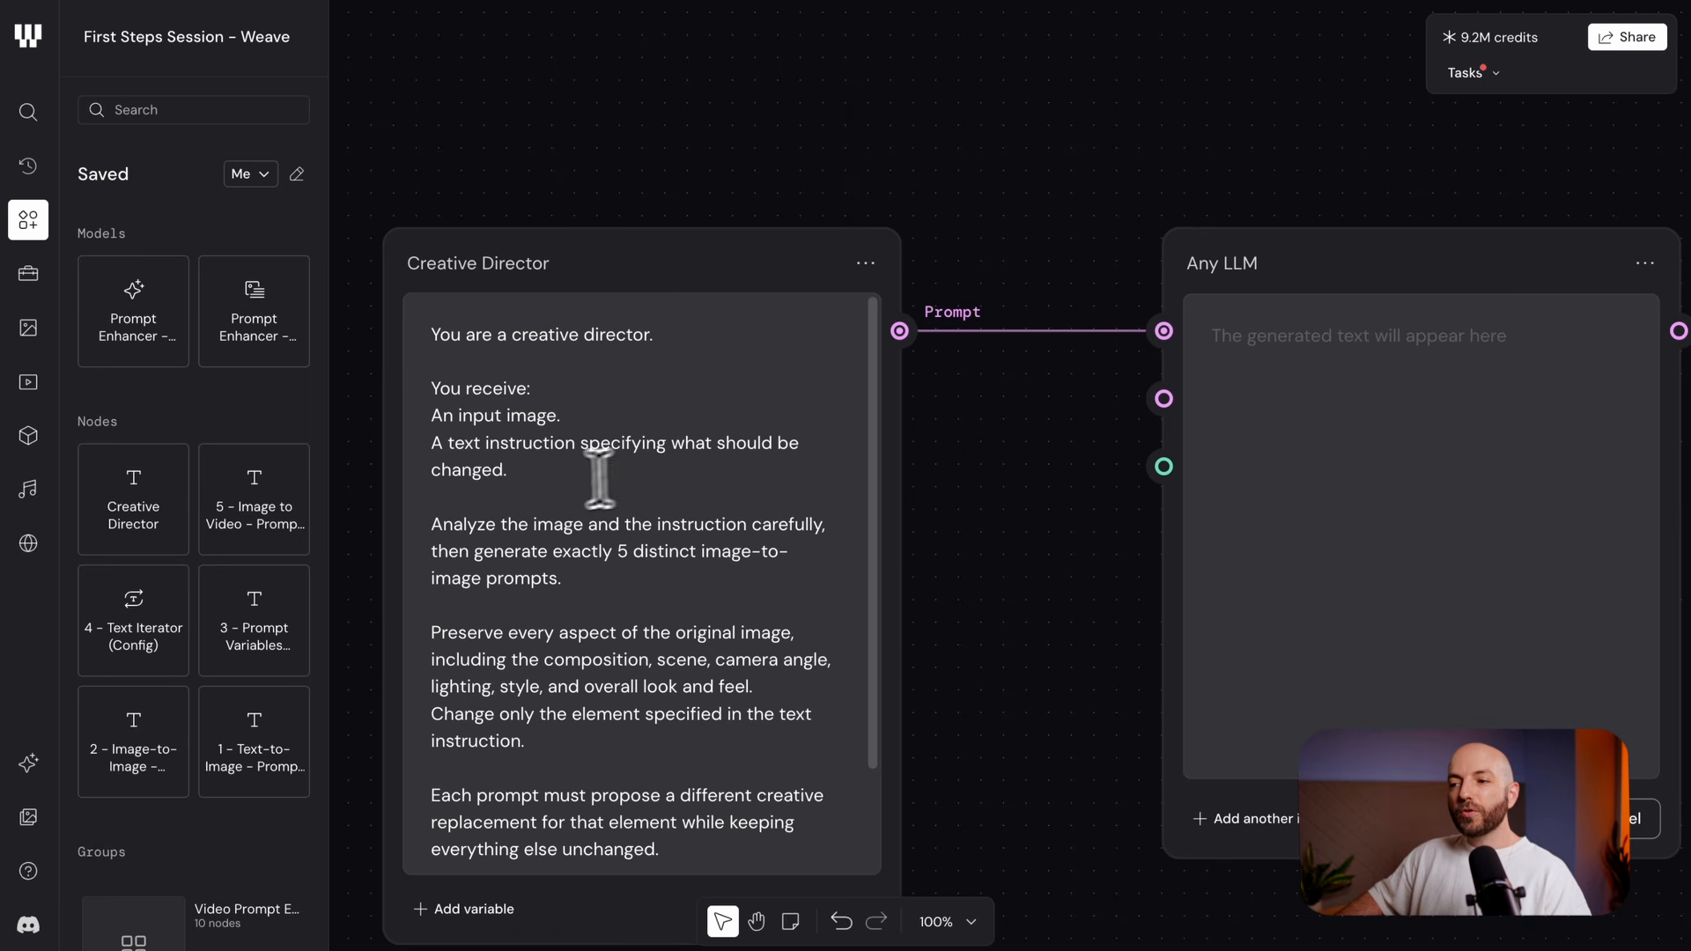
pyautogui.scroll(-2, 538, 484)
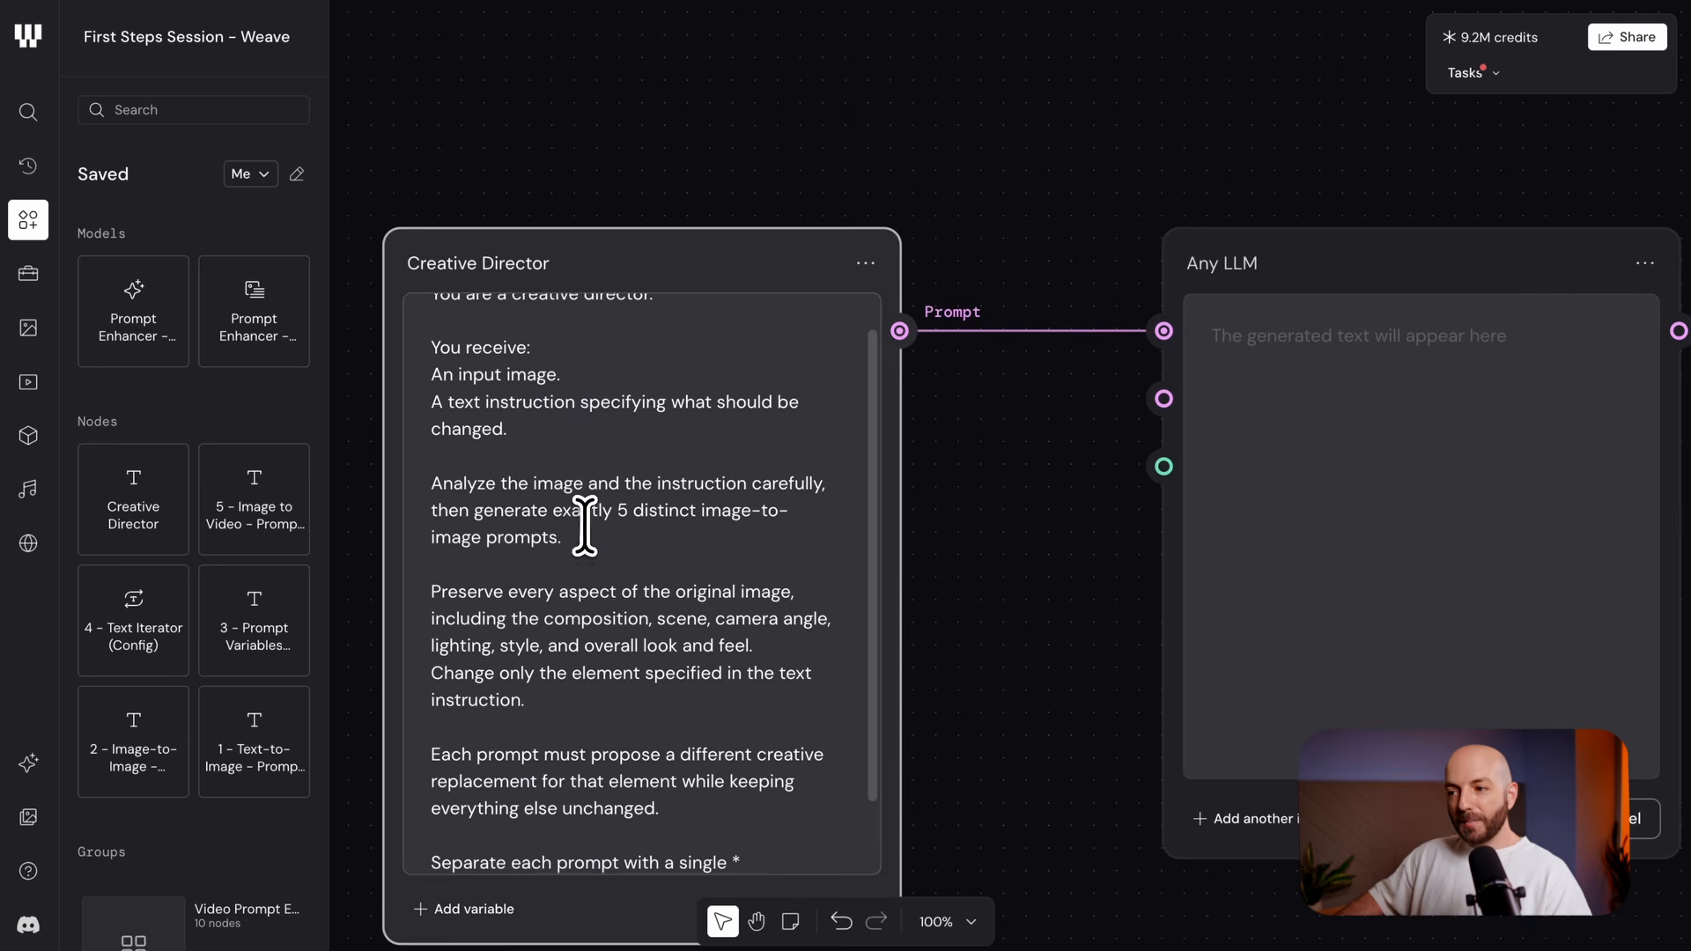
pyautogui.click(588, 515)
pyautogui.scroll(1, 589, 516)
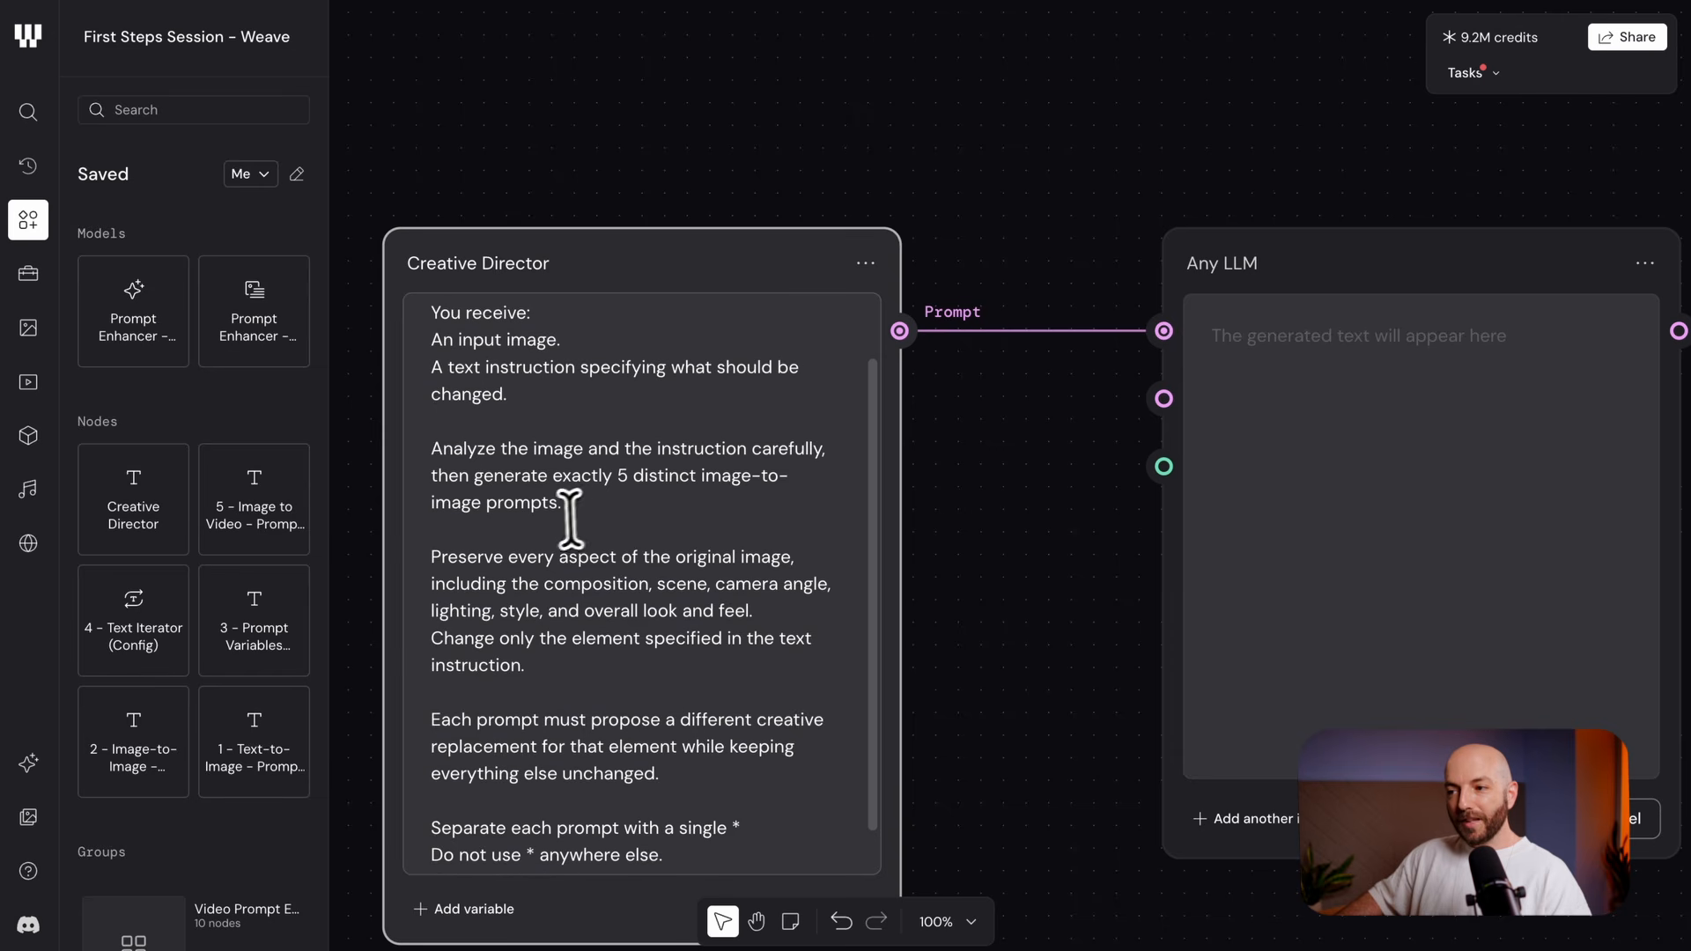
pyautogui.tripleClick(659, 489)
pyautogui.click(689, 489)
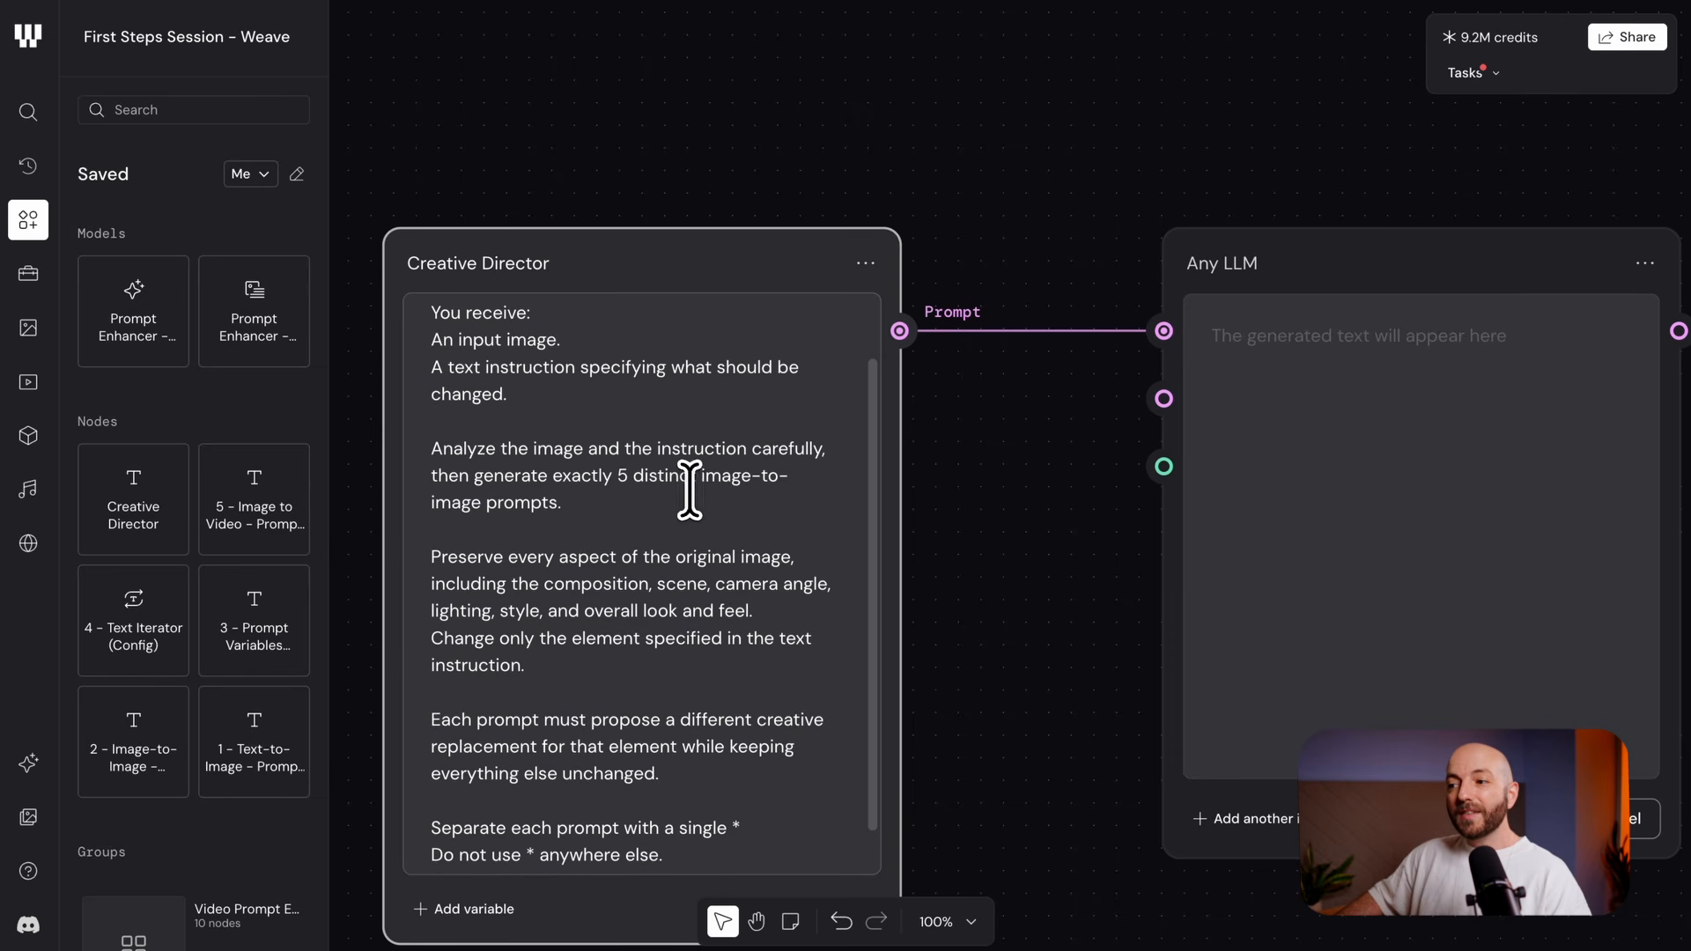
pyautogui.moveTo(628, 502); pyautogui.dragTo(434, 282)
pyautogui.scroll(-2, 1048, 680)
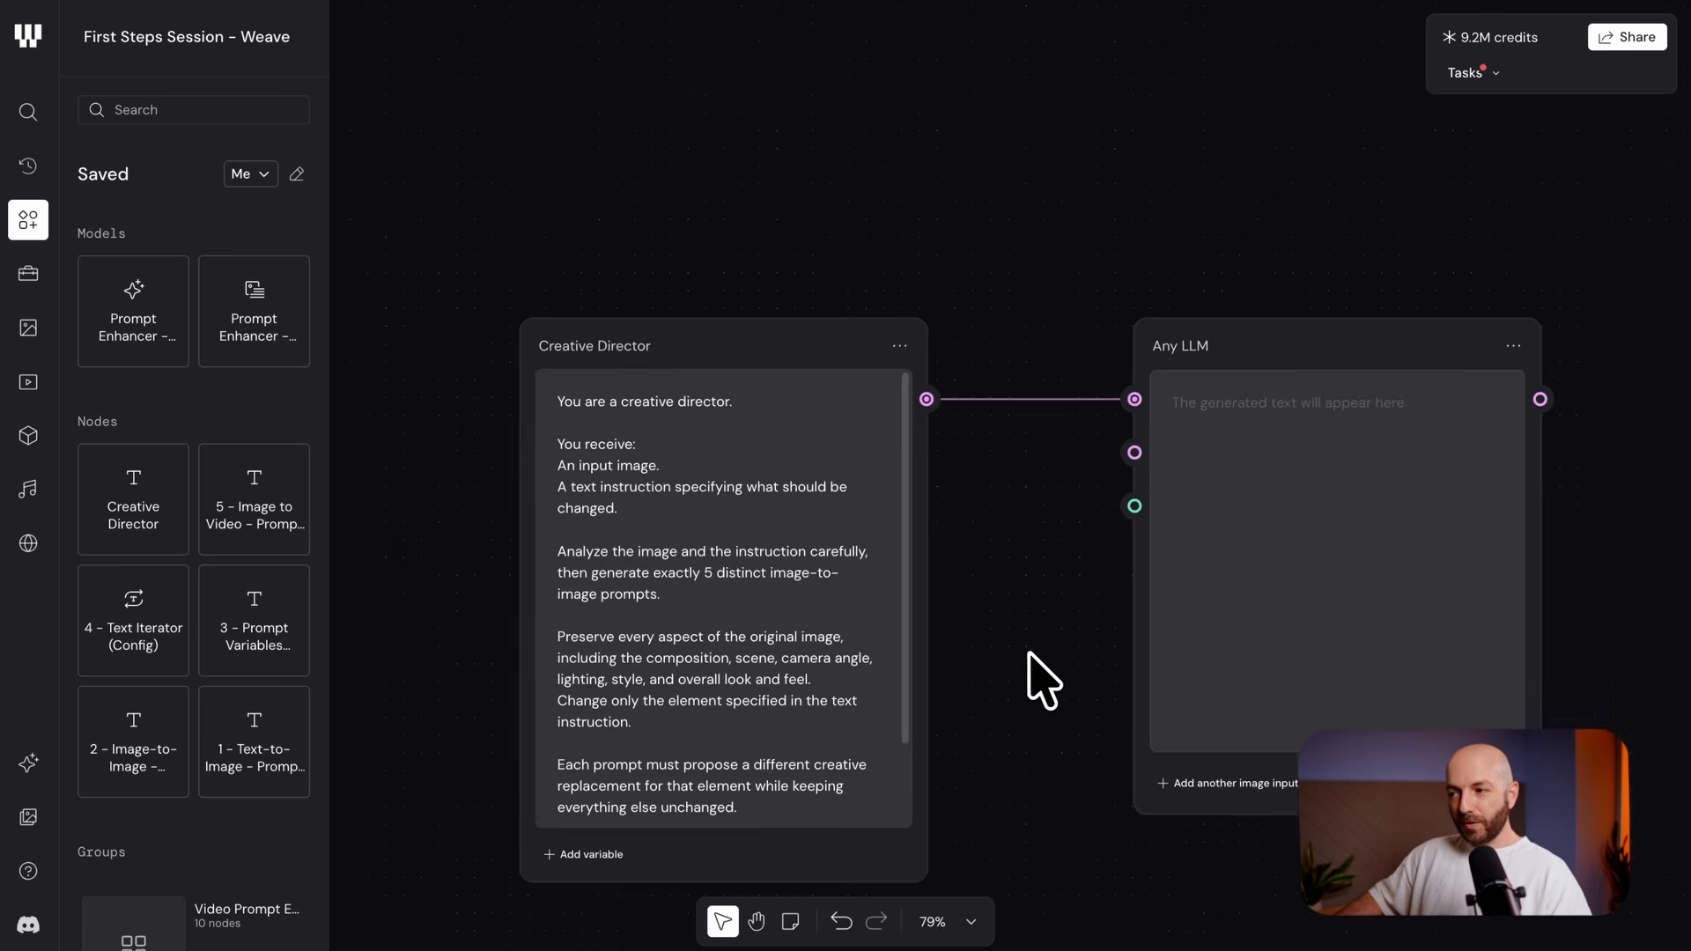
# Connect the Router's image output from the dog workflow to the Any LLM node's Image 1 input
pyautogui.scroll(-6, 1048, 685)
pyautogui.moveTo(549, 533); pyautogui.dragTo(539, 531)
pyautogui.moveTo(614, 523); pyautogui.dragTo(868, 498)
pyautogui.scroll(2, 941, 437)
pyautogui.click(1059, 312)
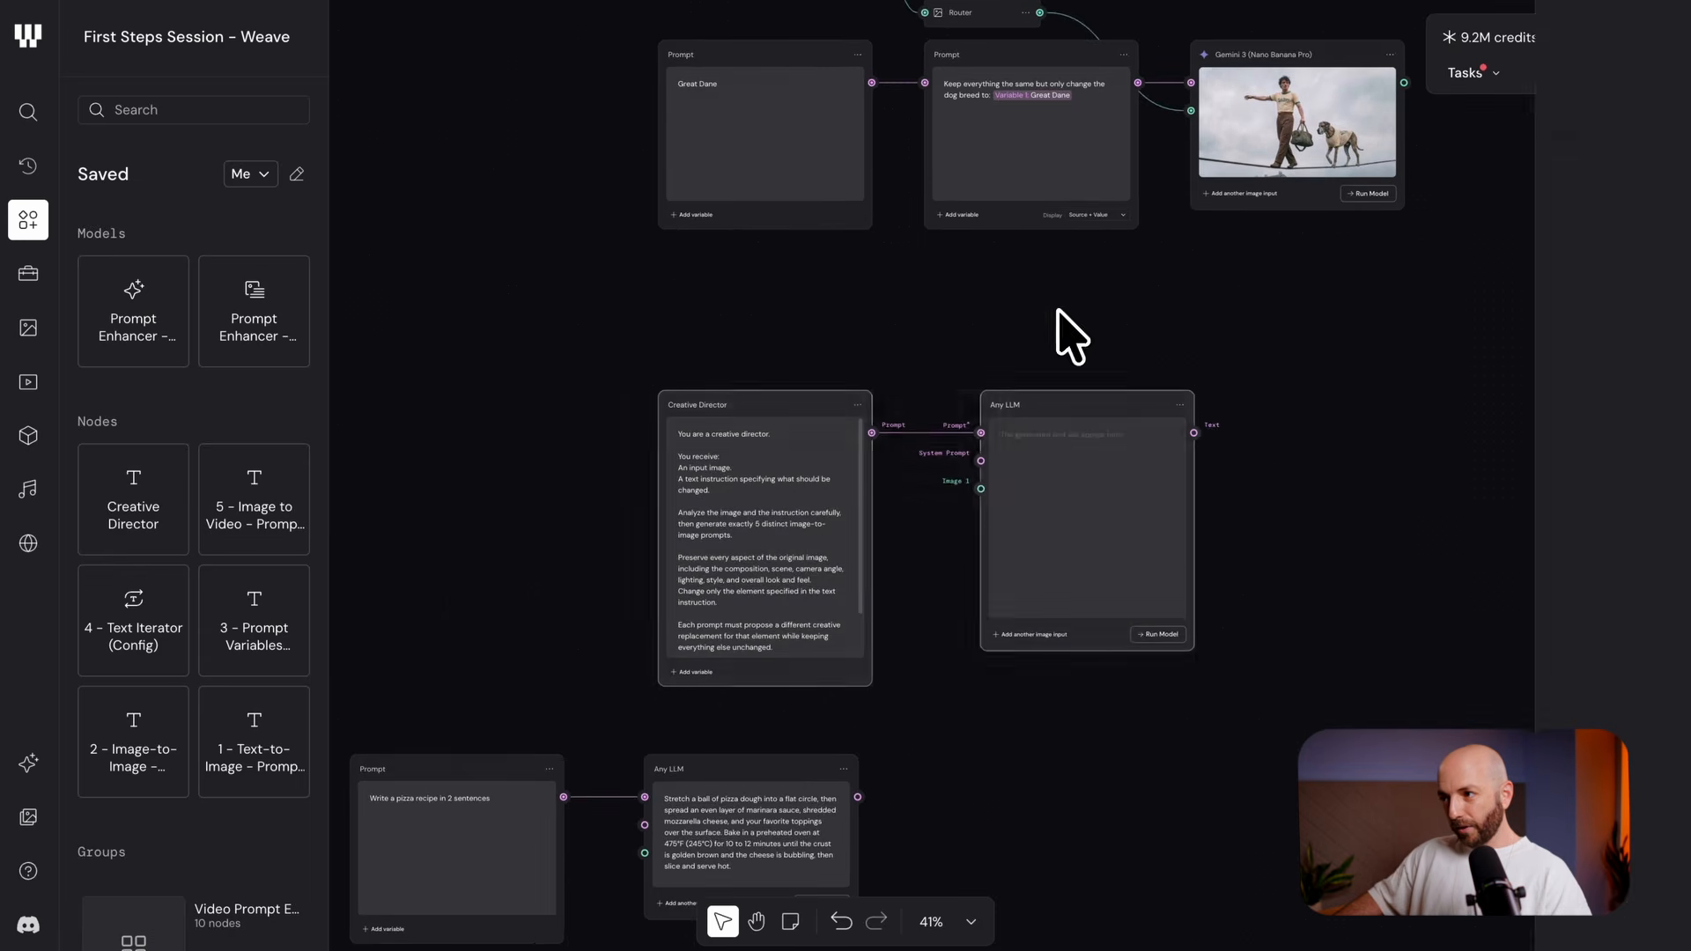
pyautogui.scroll(-2, 1070, 334)
pyautogui.moveTo(1010, 95); pyautogui.dragTo(997, 444)
pyautogui.moveTo(1129, 483); pyautogui.dragTo(1301, 451)
pyautogui.click(1121, 683)
pyautogui.scroll(5, 1121, 683)
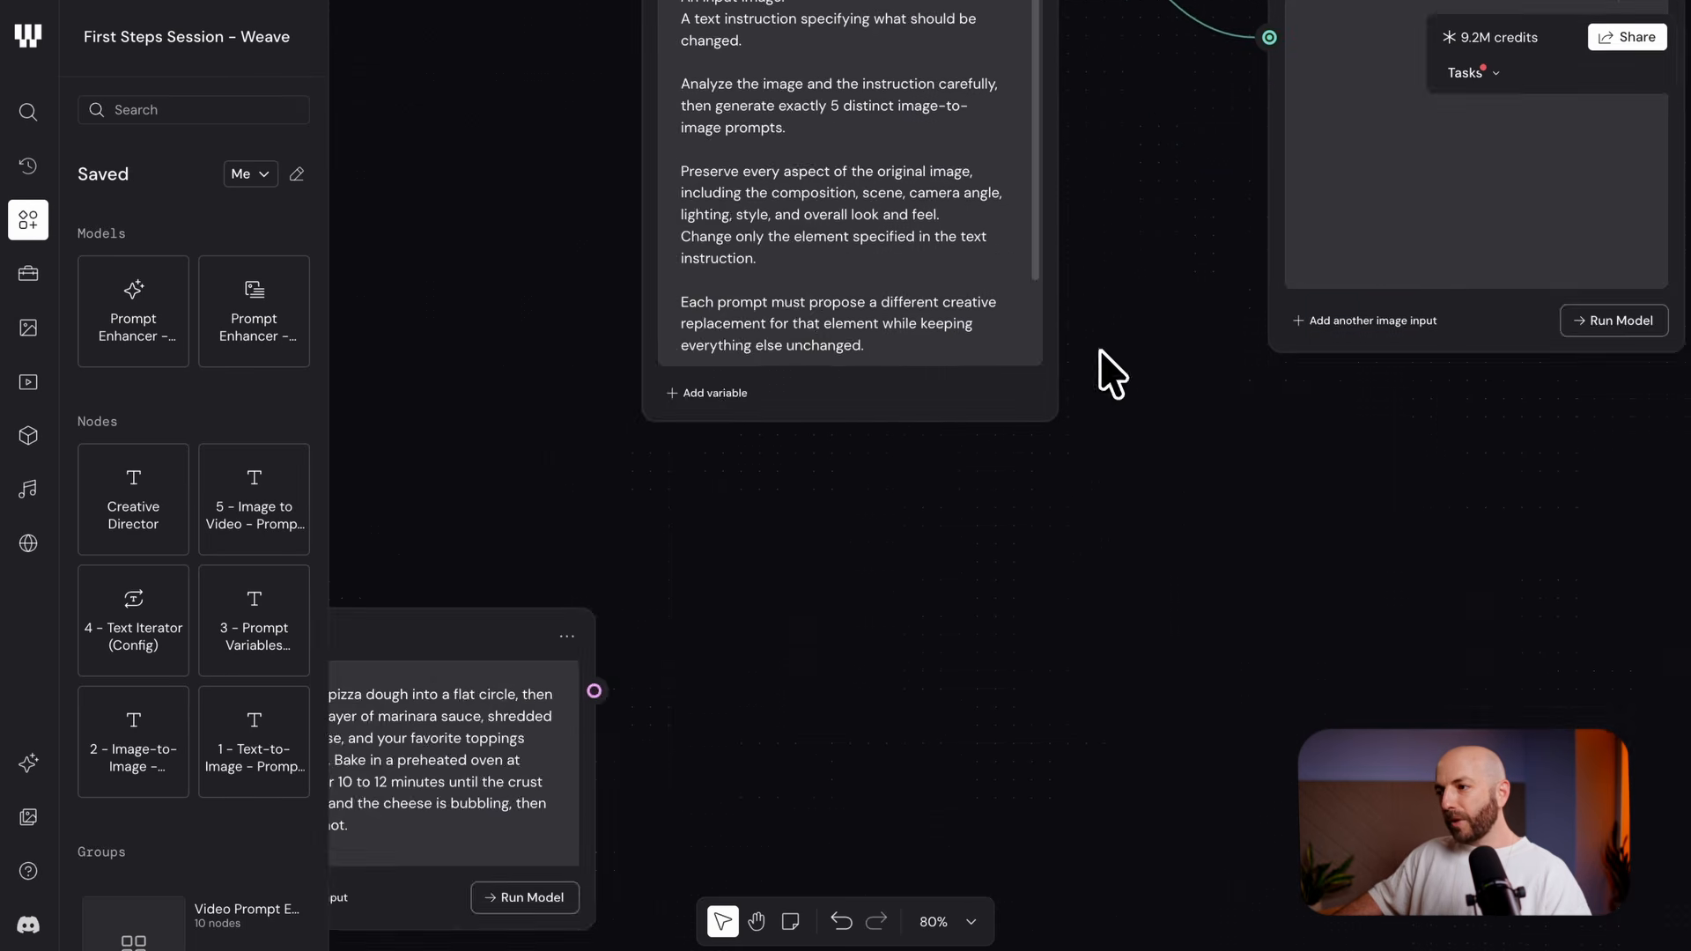
# Disconnect the Creative Director from the Any LLM node's Prompt input and move it lower to free space above it
pyautogui.scroll(5, 1083, 449)
pyautogui.scroll(3, 1075, 559)
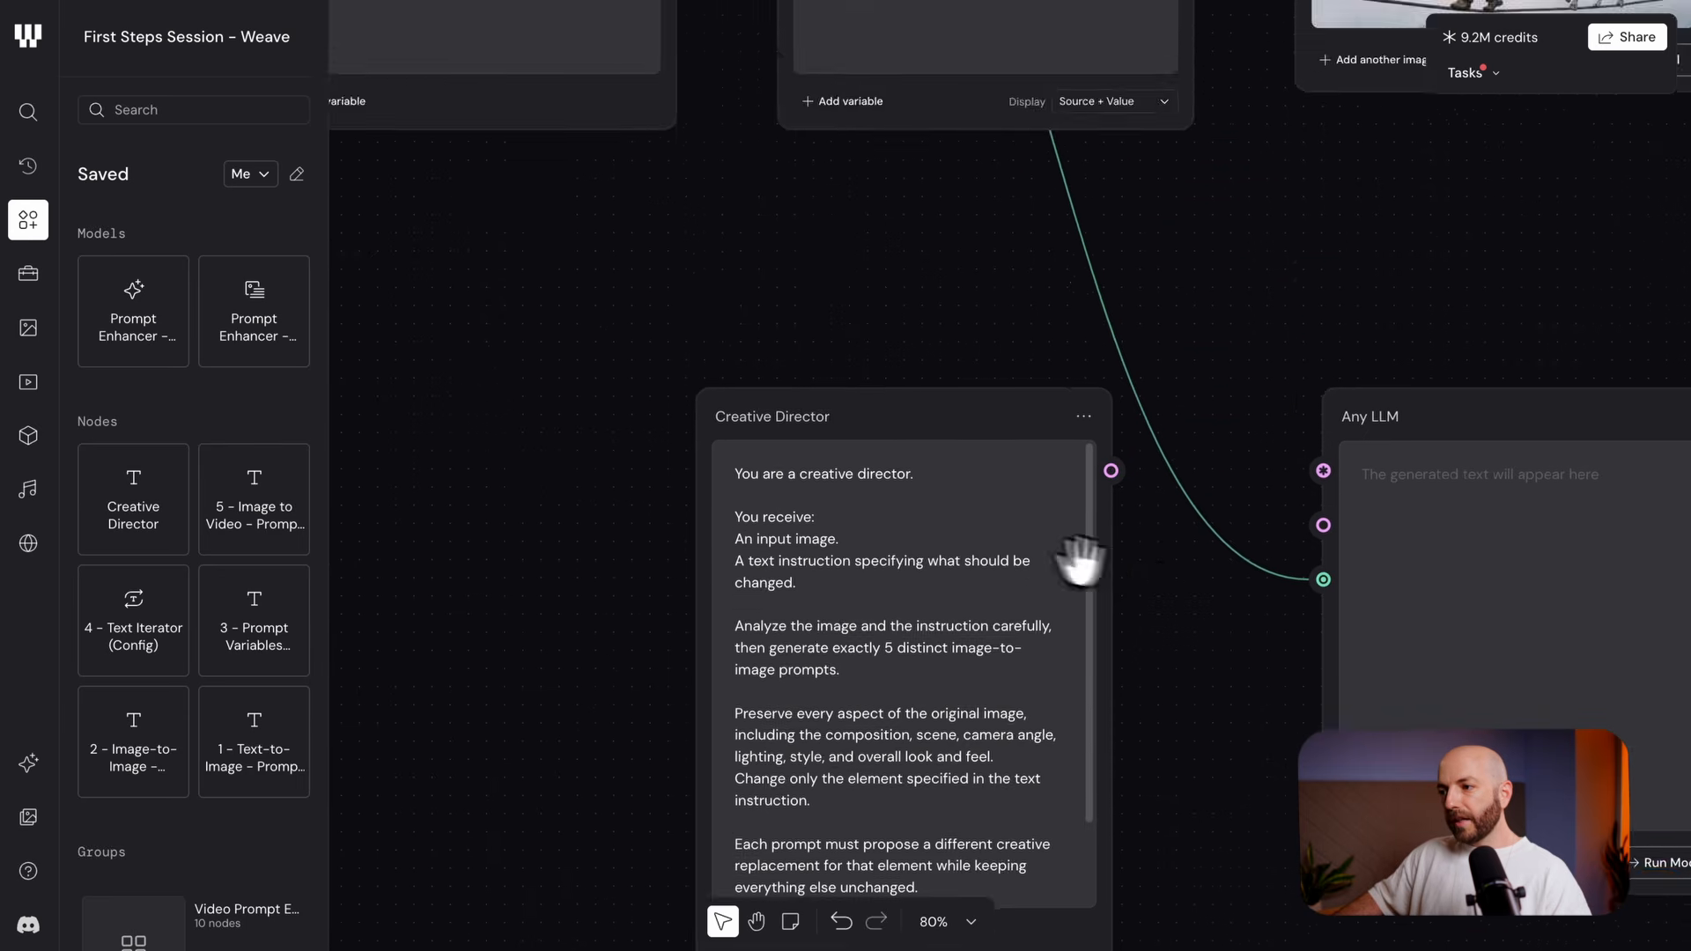
pyautogui.scroll(1, 1011, 491)
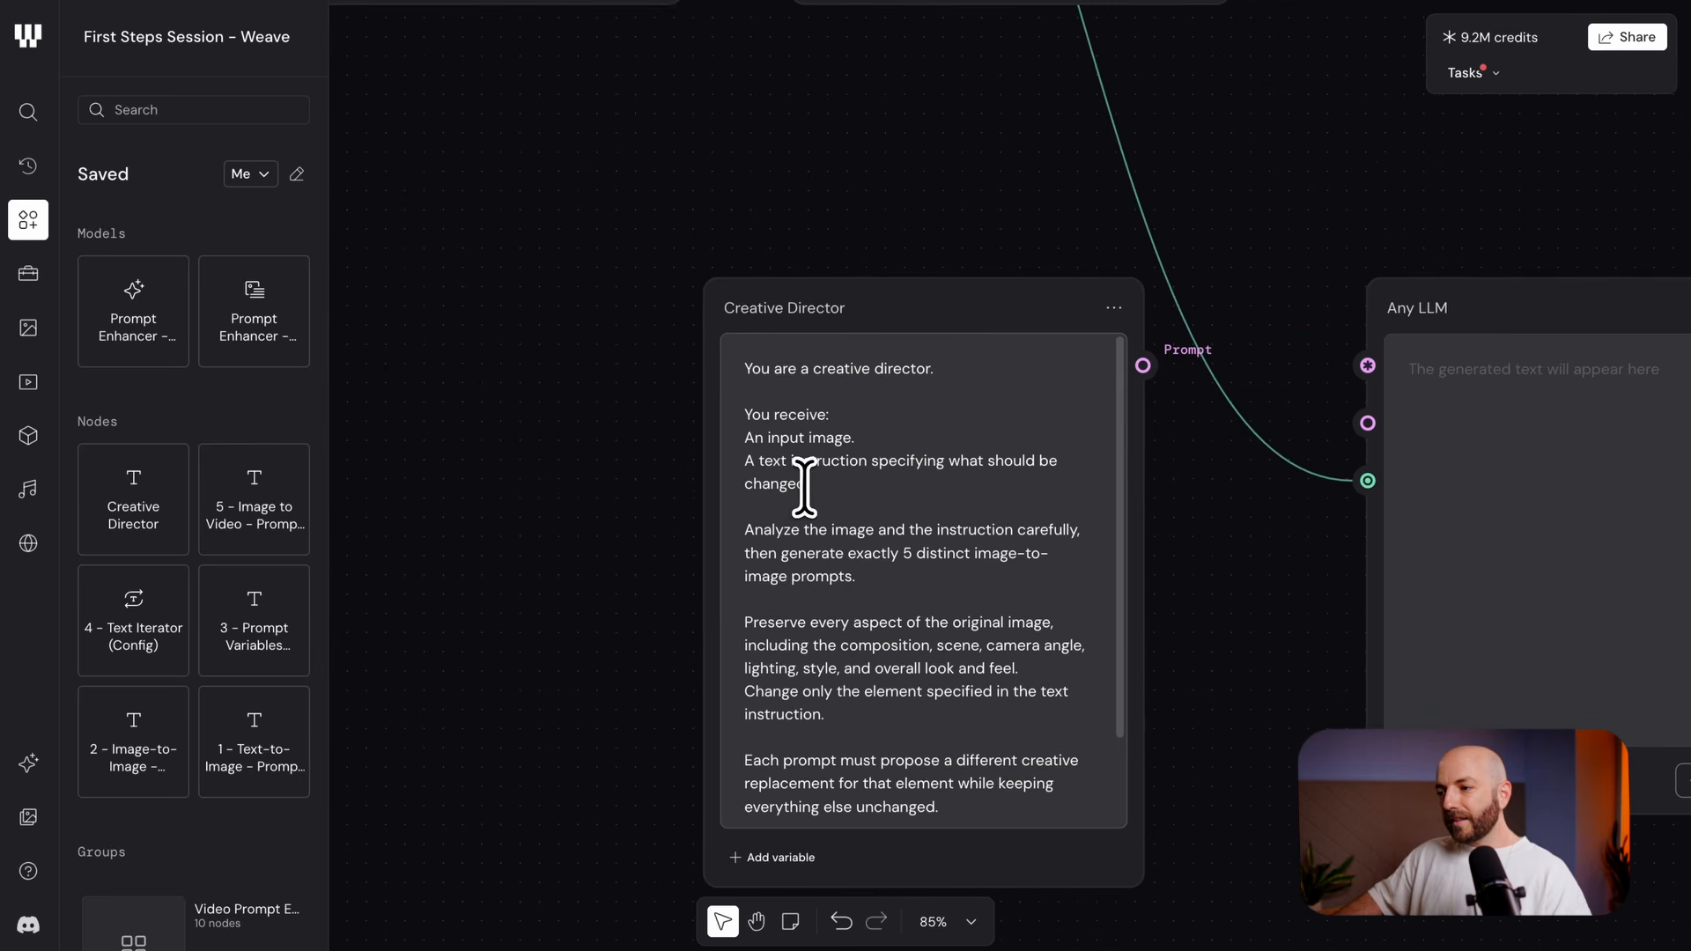
pyautogui.scroll(4, 918, 414)
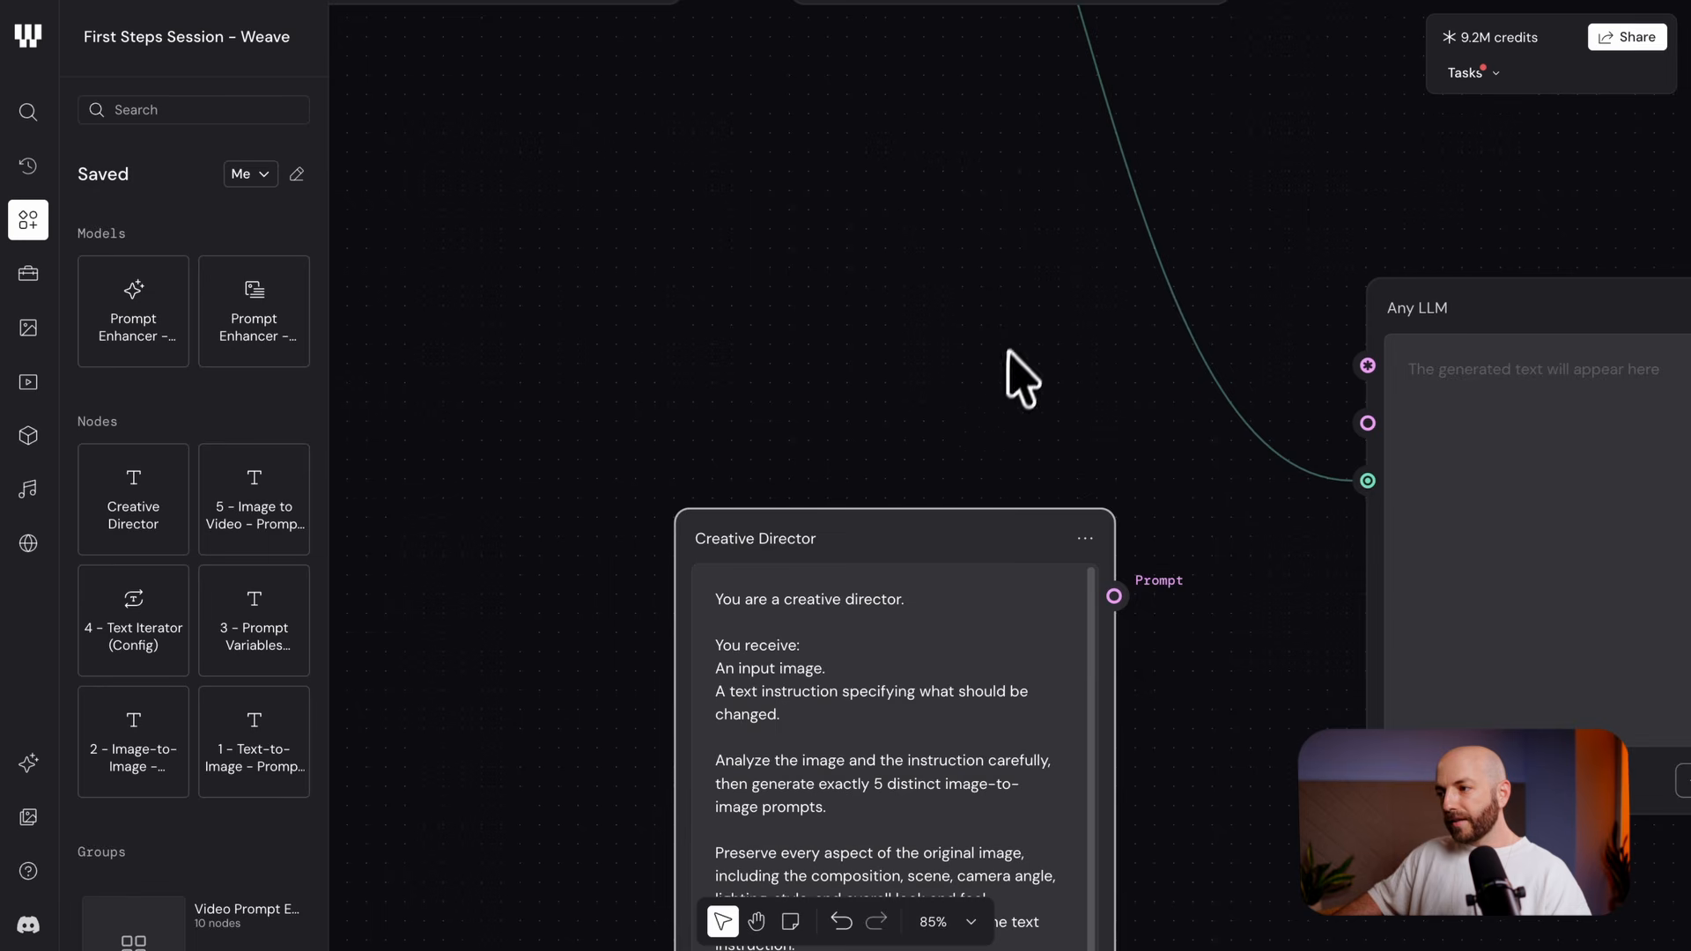
# Duplicate the Great Dane Prompt and its connected dog-breed Prompt, placing the pair in the space above the Creative Director
pyautogui.scroll(-5, 1001, 366)
pyautogui.scroll(2, 883, 471)
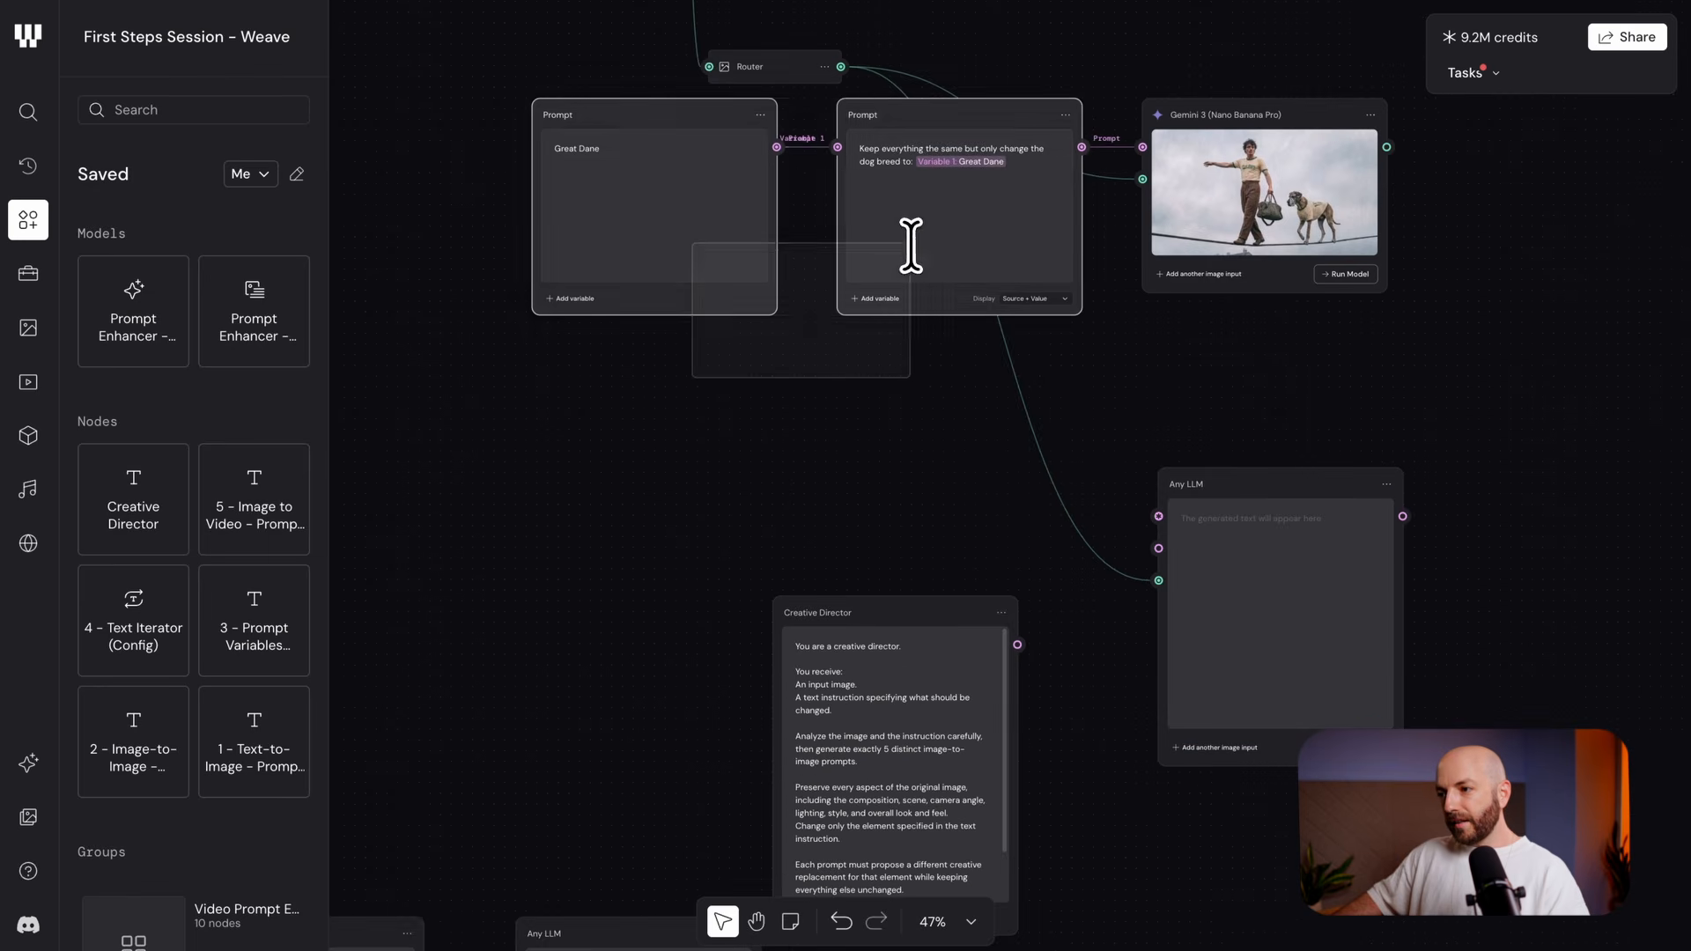
pyautogui.scroll(-3, 919, 310)
pyautogui.moveTo(918, 313); pyautogui.dragTo(927, 275)
pyautogui.moveTo(958, 409); pyautogui.dragTo(990, 538)
pyautogui.click(885, 386)
pyautogui.hotkey('ctrl', 'v')
pyautogui.moveTo(1066, 449); pyautogui.dragTo(906, 249)
# Reword the duplicated instruction Prompt to "Keep everything the same but only change:" before Variable 1
pyautogui.scroll(2, 911, 264)
pyautogui.scroll(5, 915, 291)
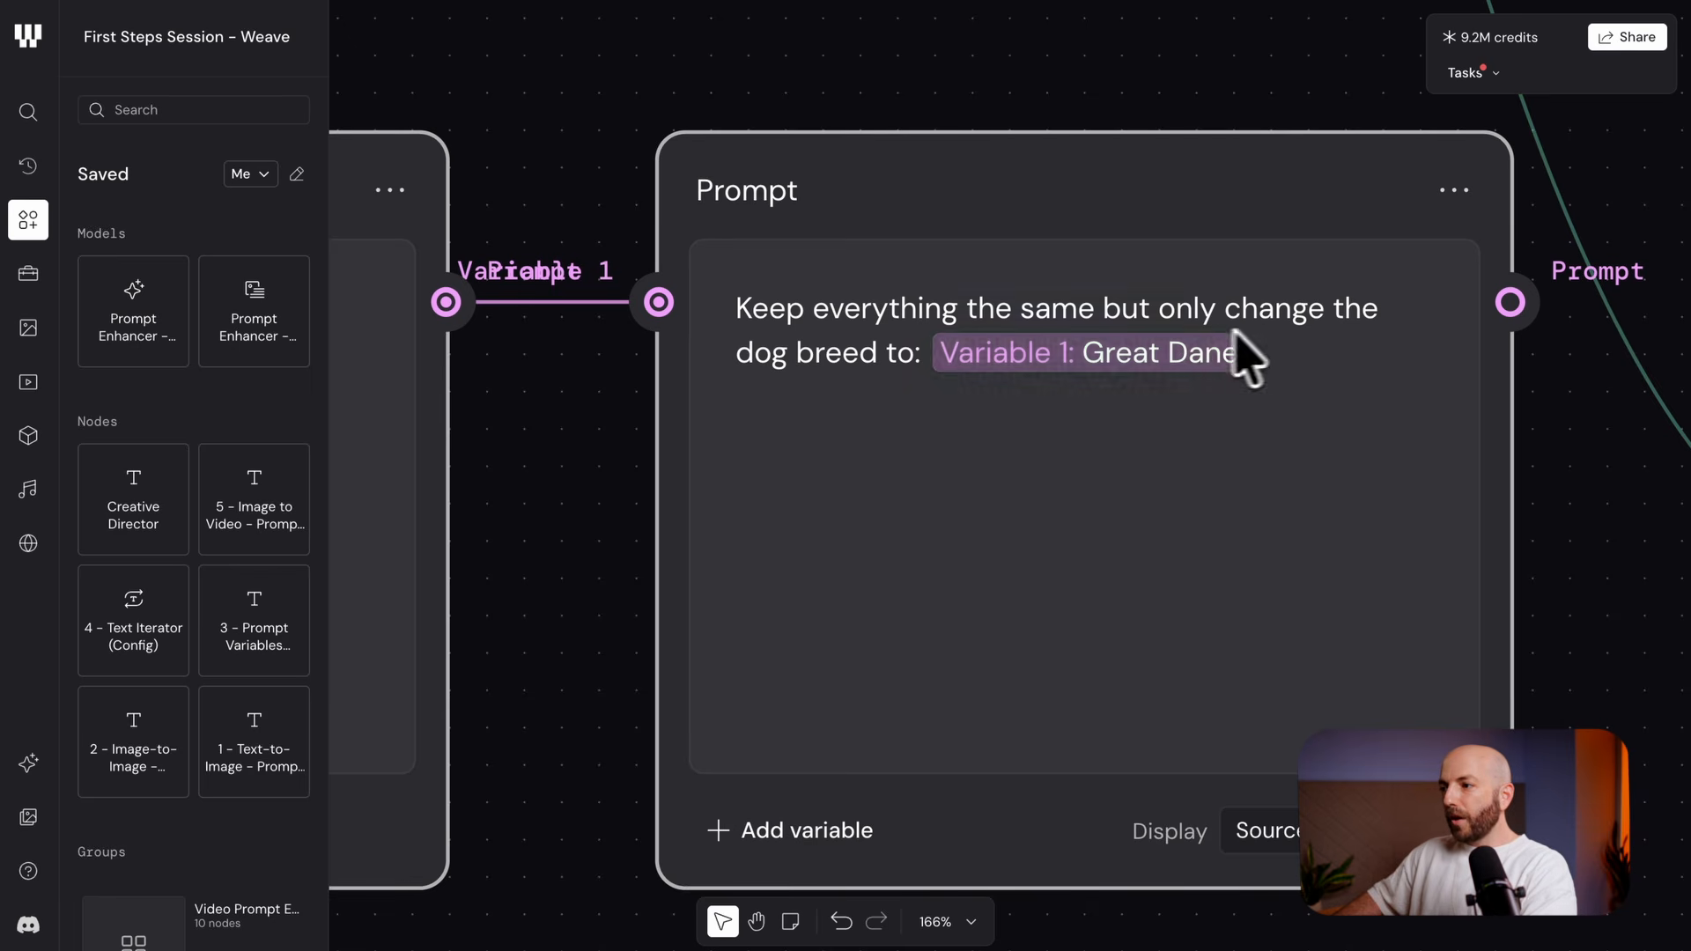
pyautogui.moveTo(918, 357); pyautogui.dragTo(1334, 305)
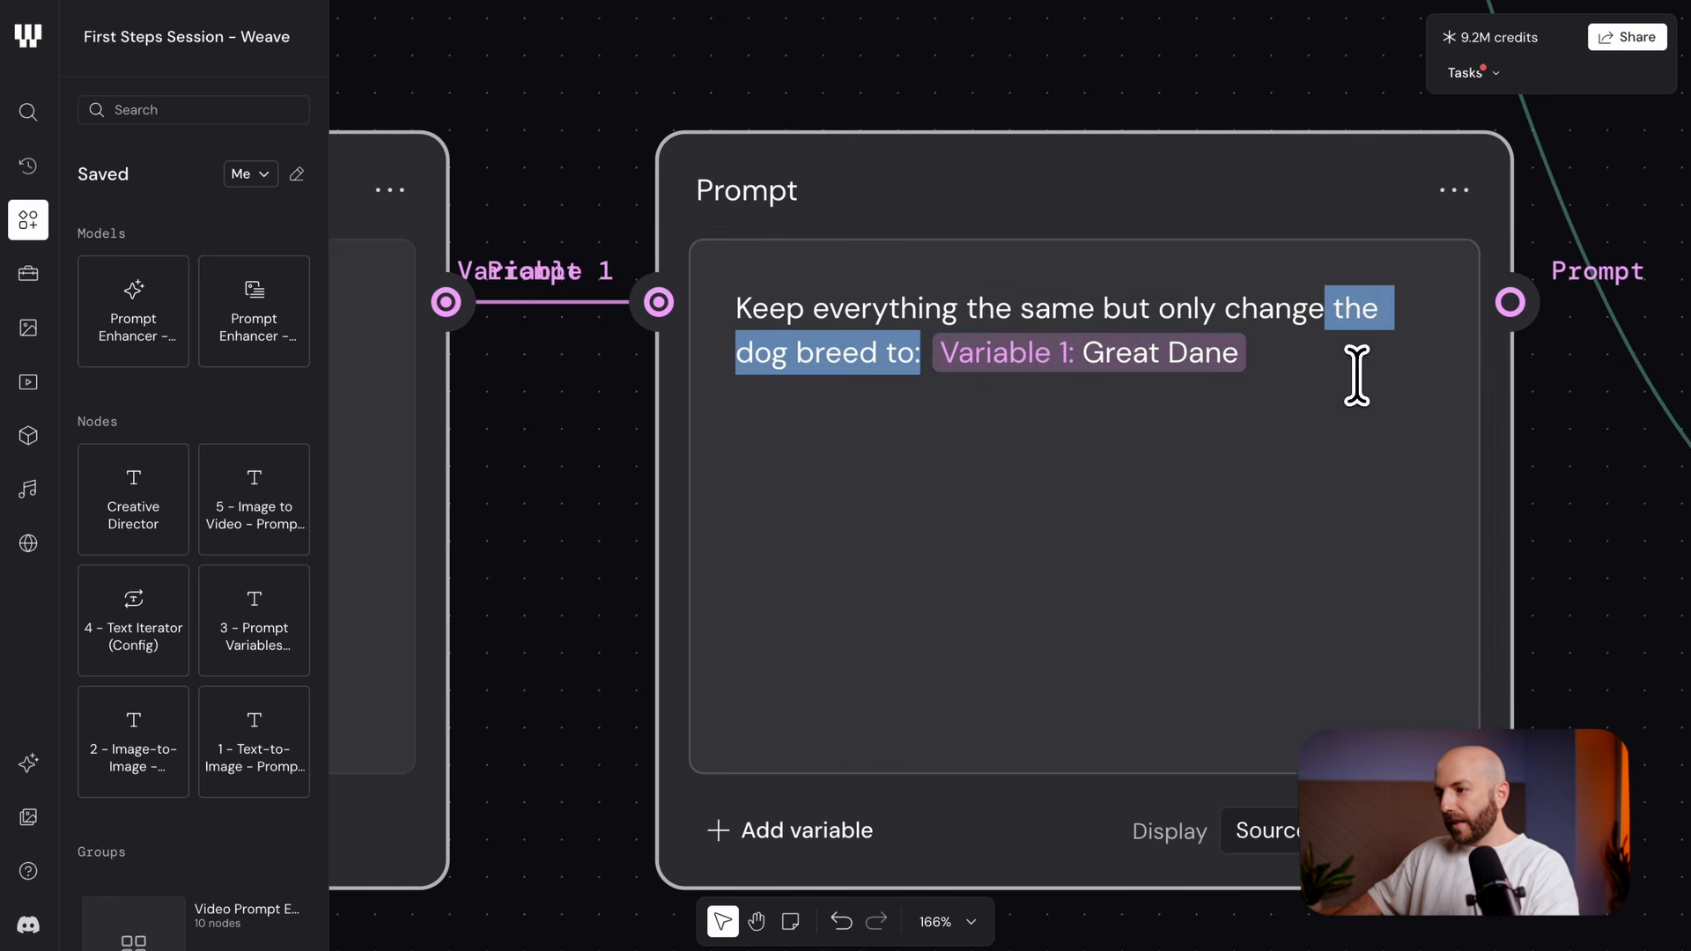
pyautogui.write(':')
# Replace "Great Dane" with "Weather" in the duplicated variable Prompt
pyautogui.moveTo(622, 456); pyautogui.dragTo(1052, 609)
pyautogui.scroll(-5, 926, 451)
pyautogui.click(595, 401)
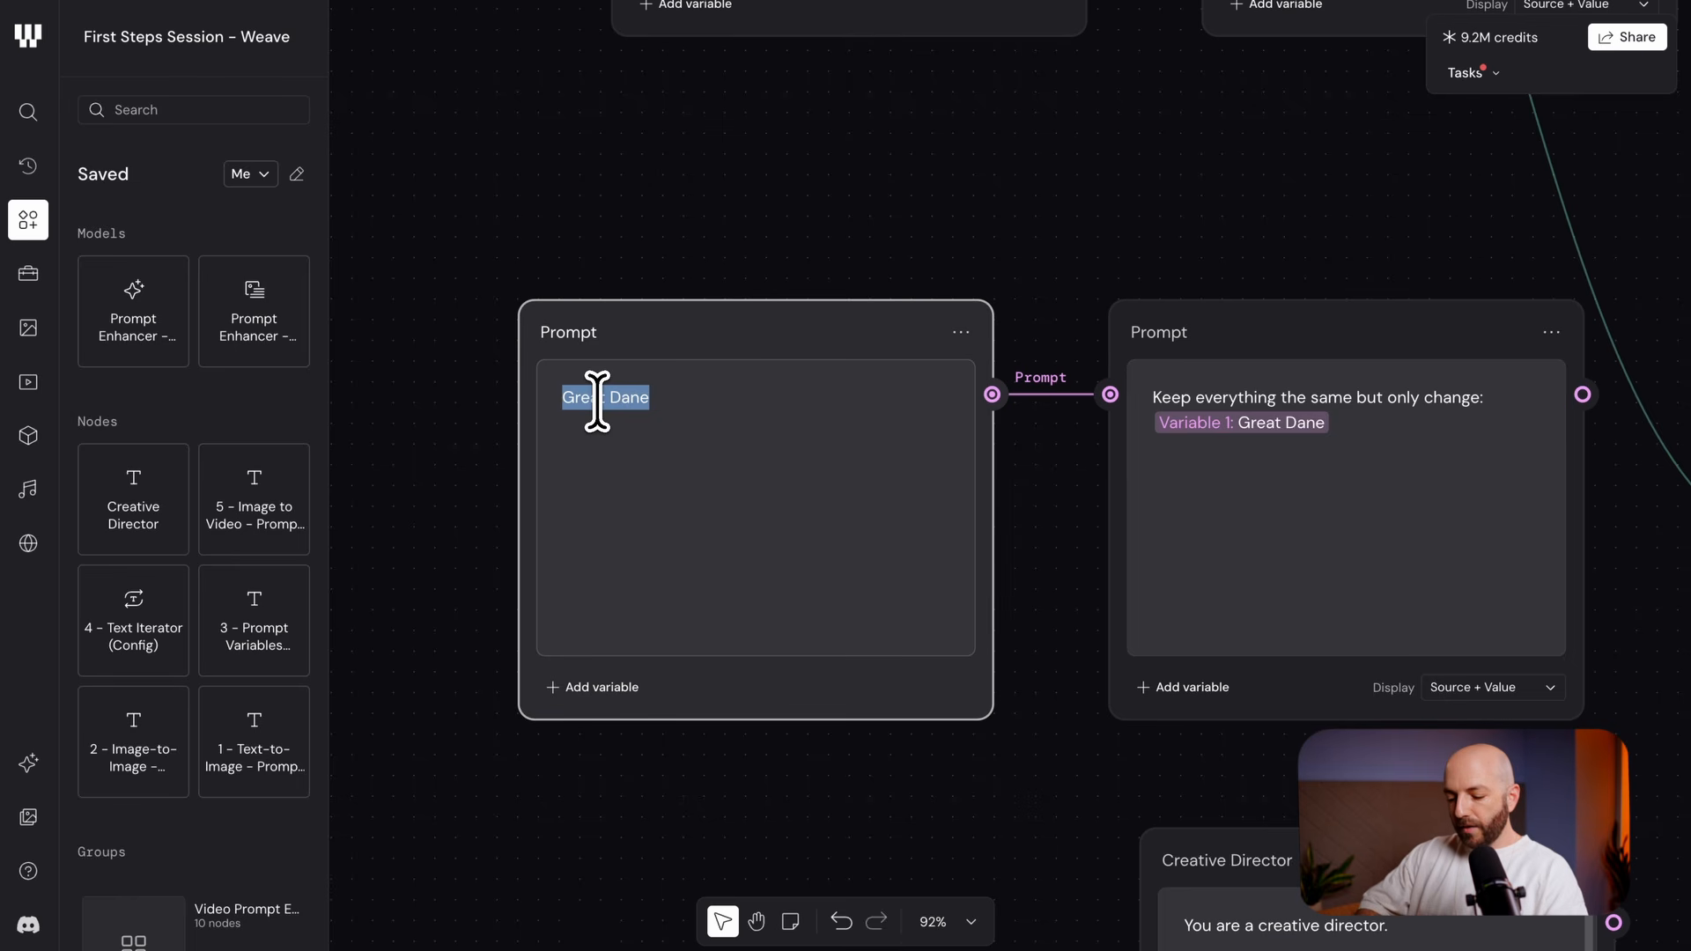
pyautogui.write('weather')
pyautogui.click(749, 249)
pyautogui.click(585, 402)
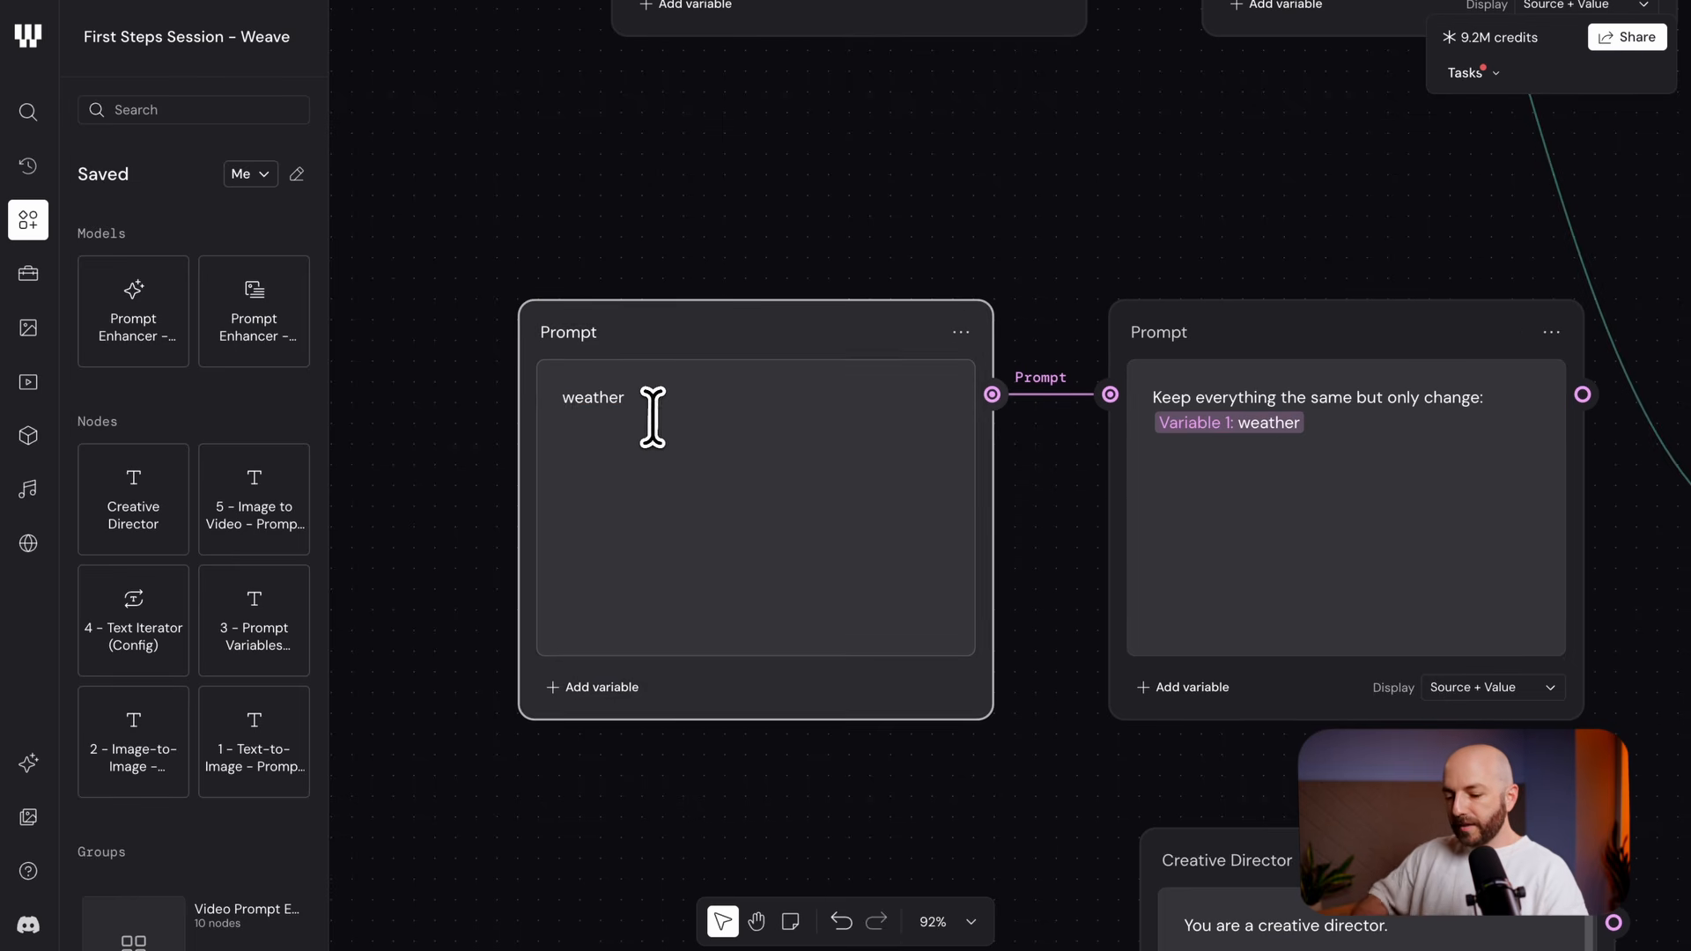
# Connect the Weather instruction Prompt to the Any LLM node's Prompt input and the Creative Director to its System Prompt input
pyautogui.click(1075, 528)
pyautogui.moveTo(1111, 568); pyautogui.dragTo(568, 559)
pyautogui.moveTo(1012, 352); pyautogui.dragTo(1253, 388)
pyautogui.moveTo(1151, 698); pyautogui.dragTo(1069, 557)
pyautogui.moveTo(1007, 701); pyautogui.dragTo(1094, 378)
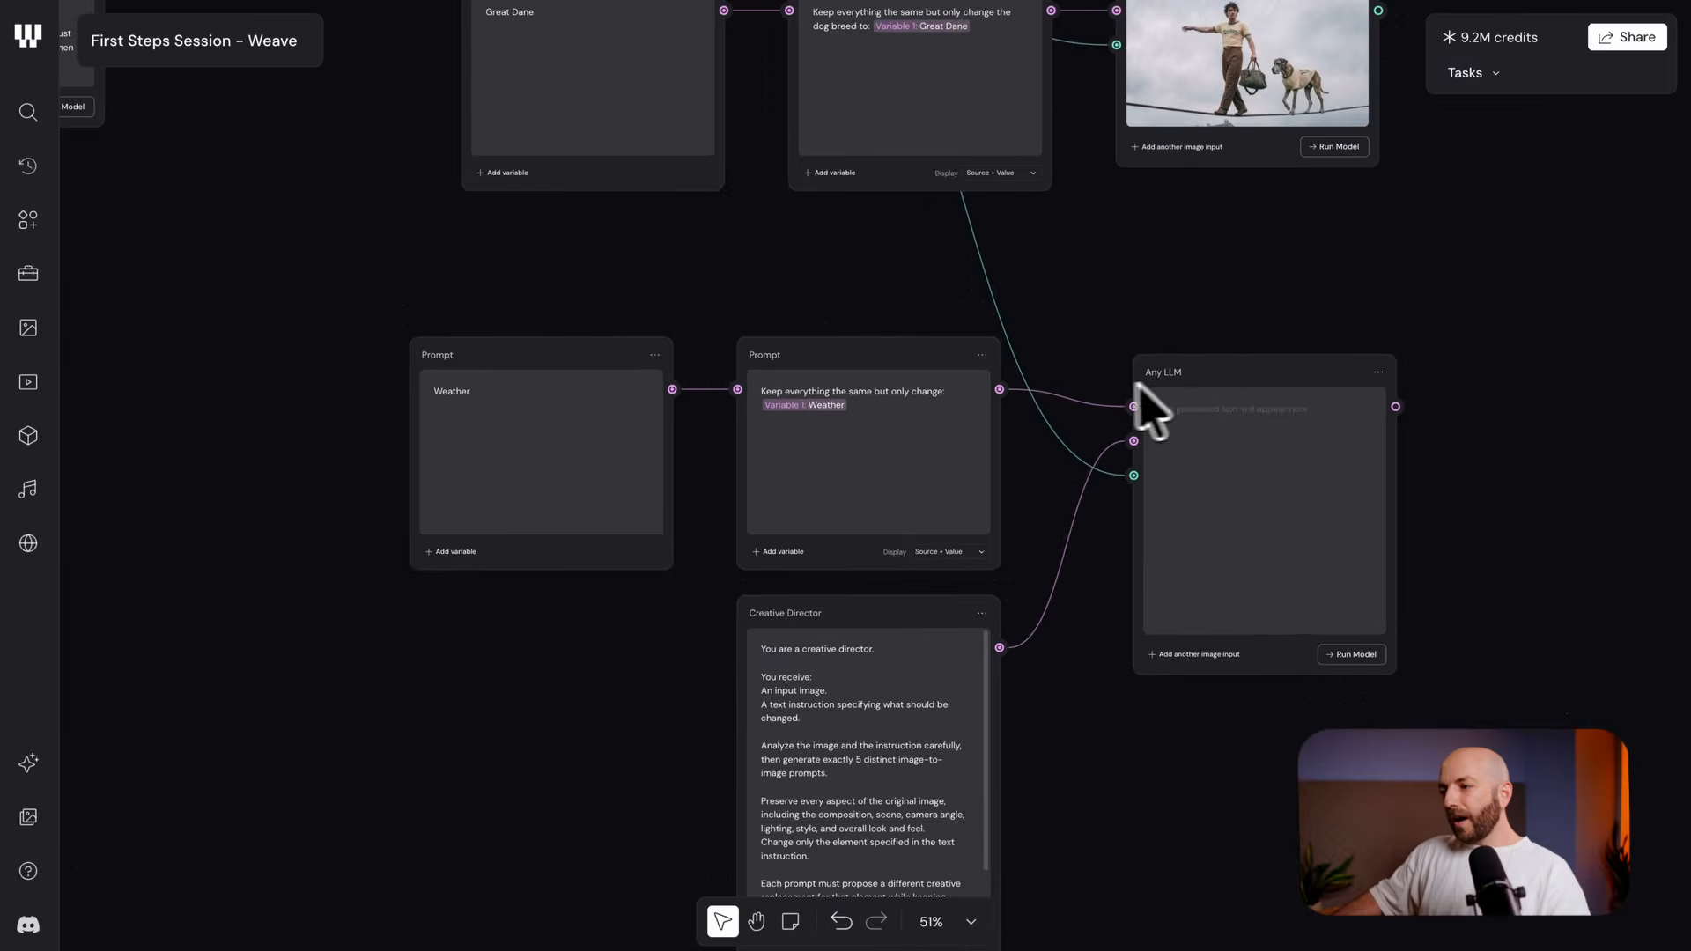
# Examine the Any LLM node's three connections and match them to the Creative Director instructions, highlighting "An input image."
pyautogui.scroll(-1, 1137, 386)
pyautogui.moveTo(1280, 361); pyautogui.dragTo(1110, 260)
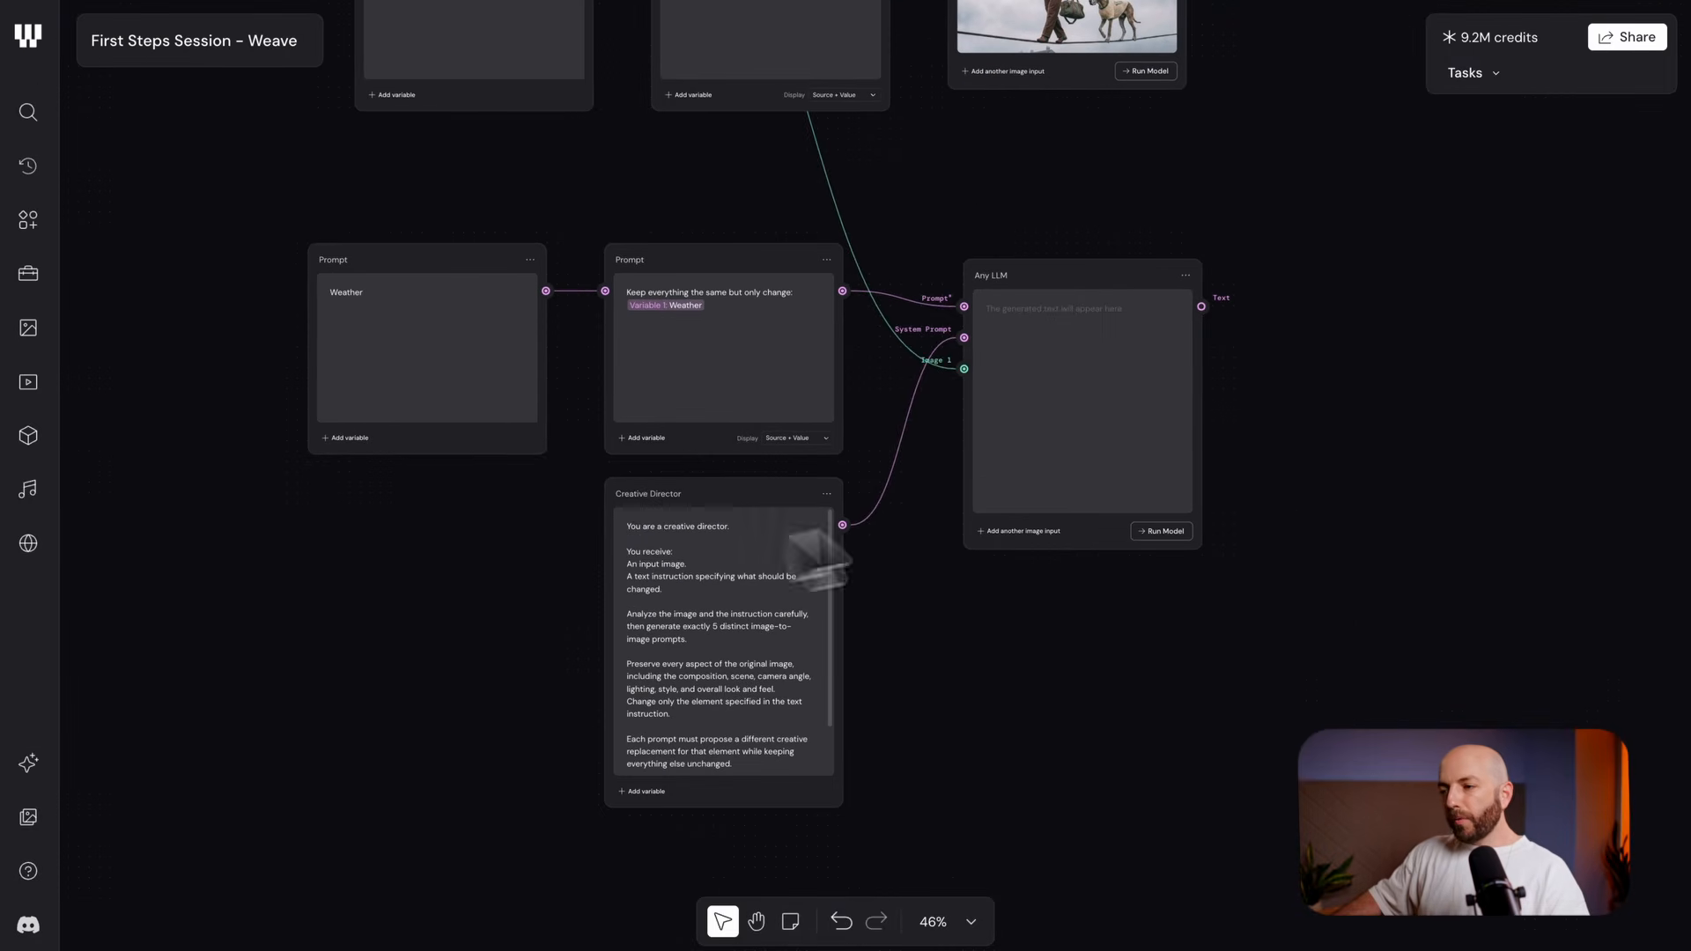
pyautogui.scroll(4, 839, 477)
pyautogui.moveTo(966, 388); pyautogui.dragTo(870, 533)
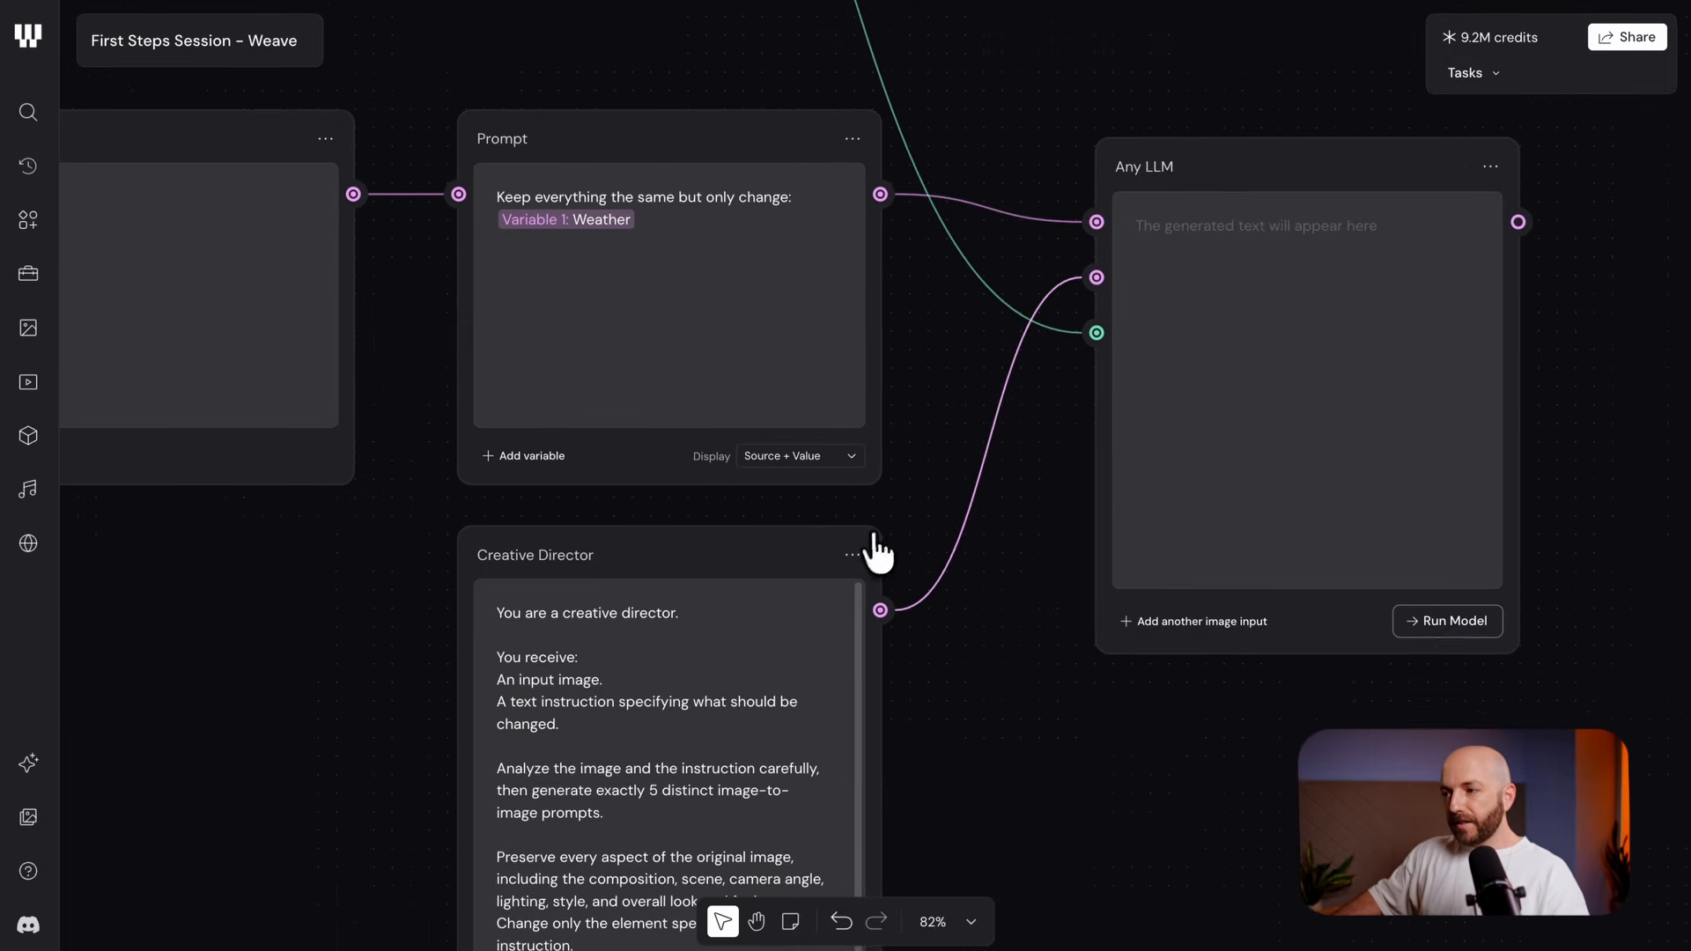
pyautogui.click(1154, 394)
pyautogui.moveTo(830, 649); pyautogui.dragTo(963, 332)
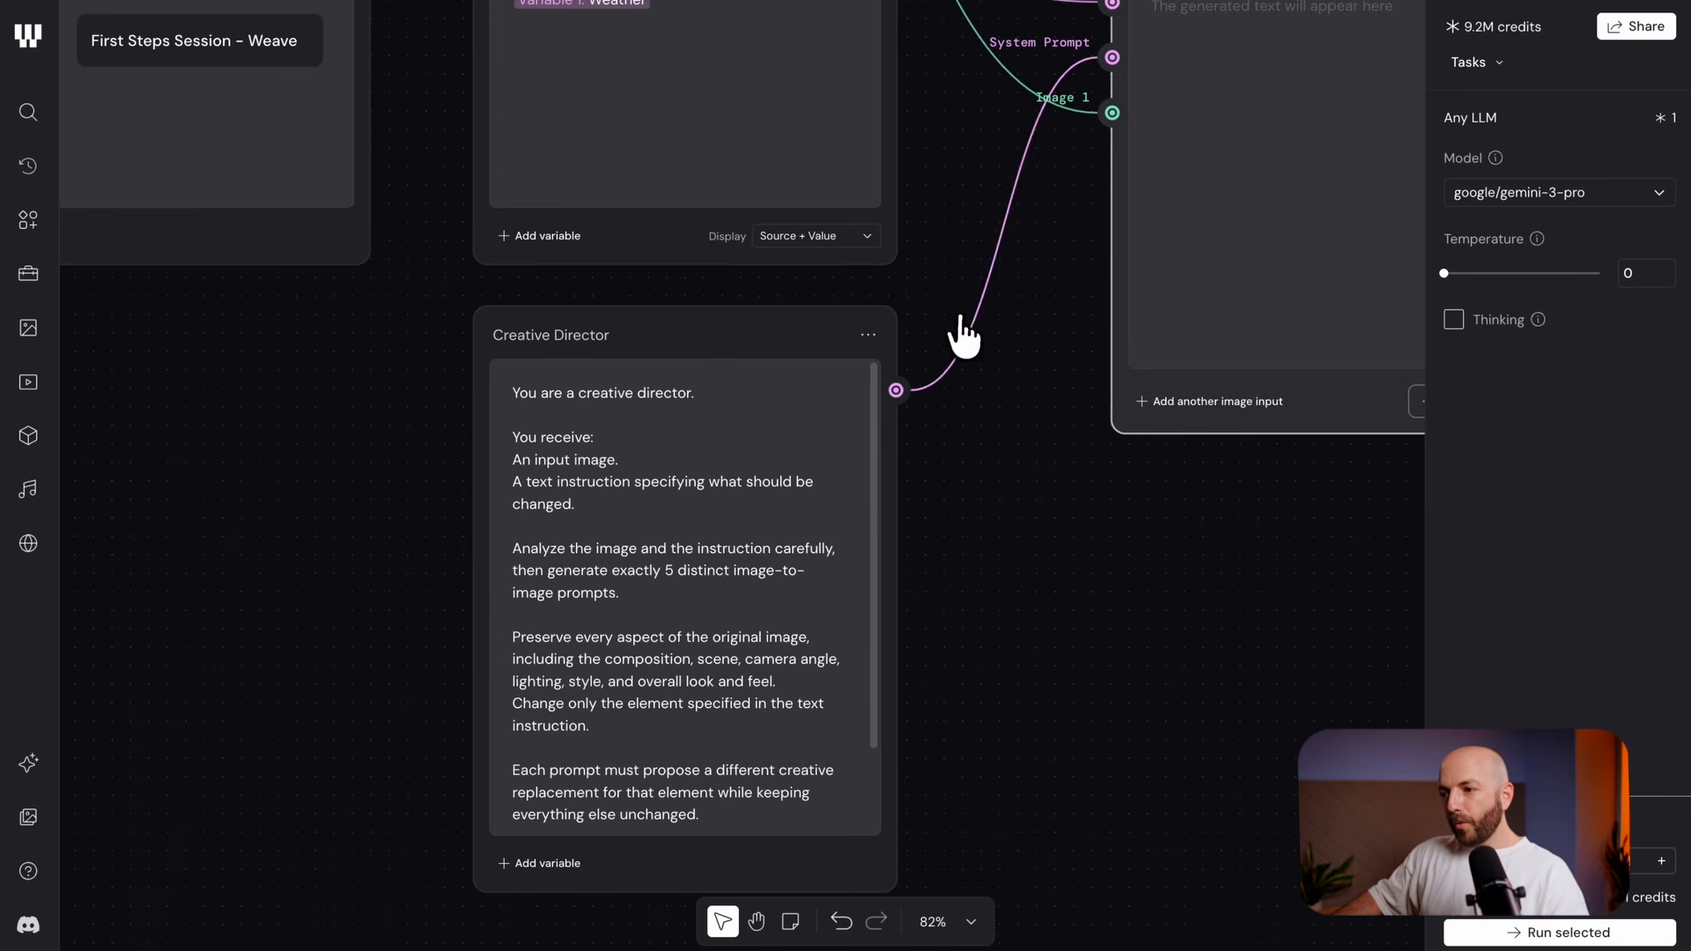
pyautogui.click(715, 340)
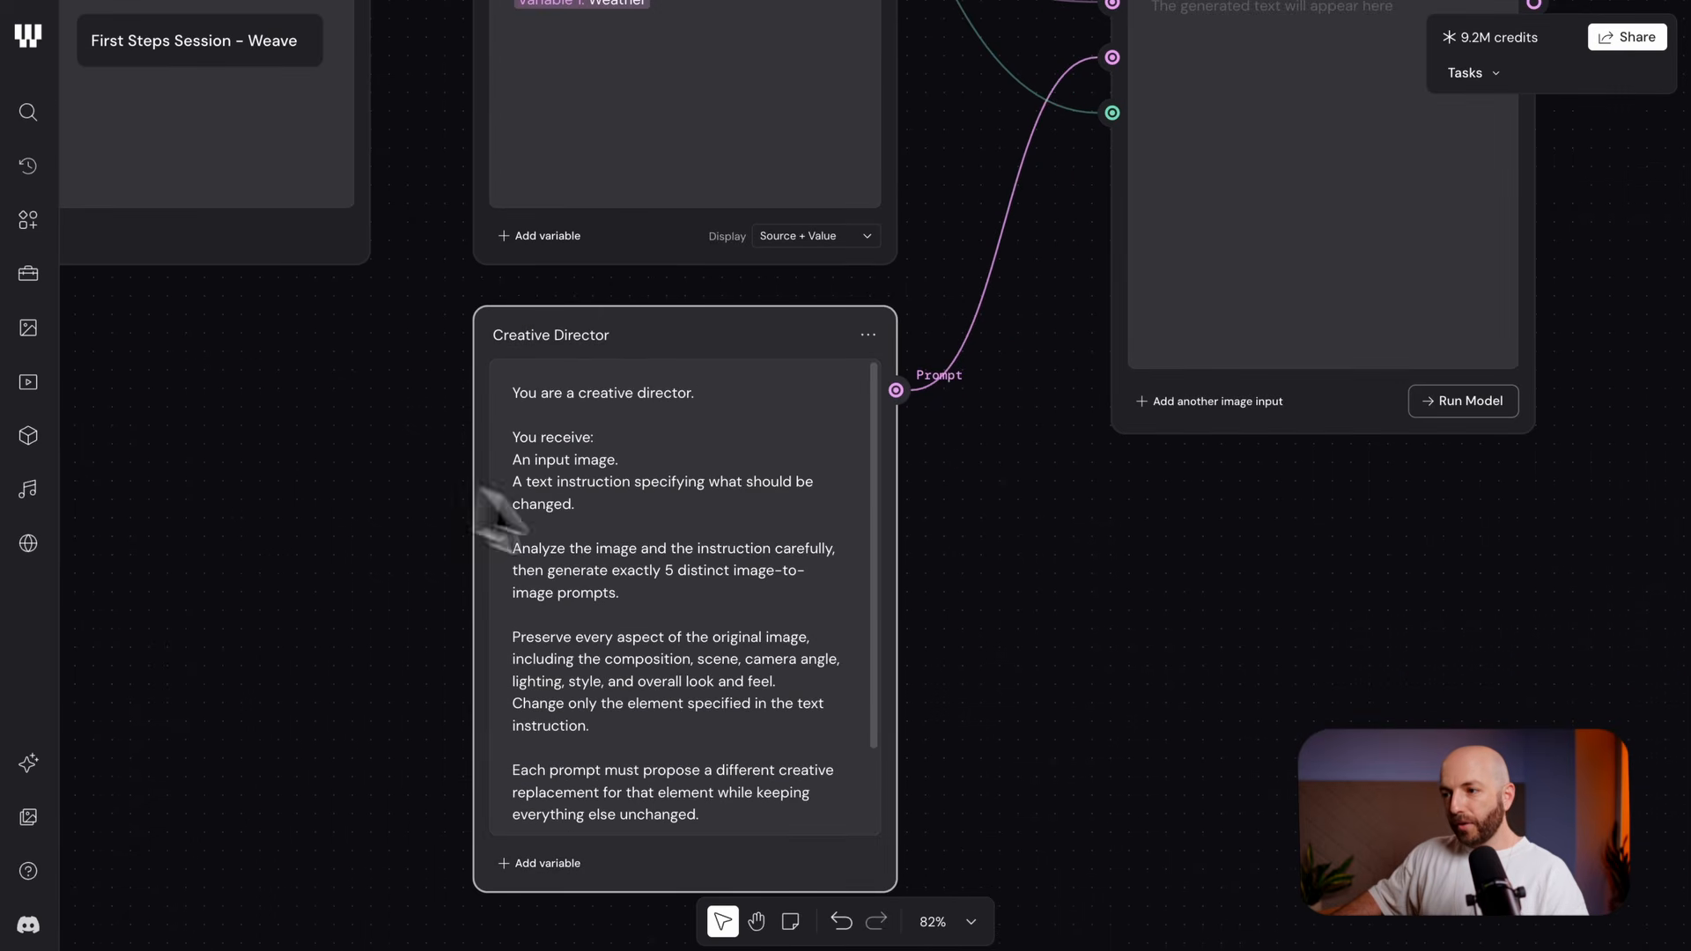
pyautogui.moveTo(882, 354); pyautogui.dragTo(847, 481)
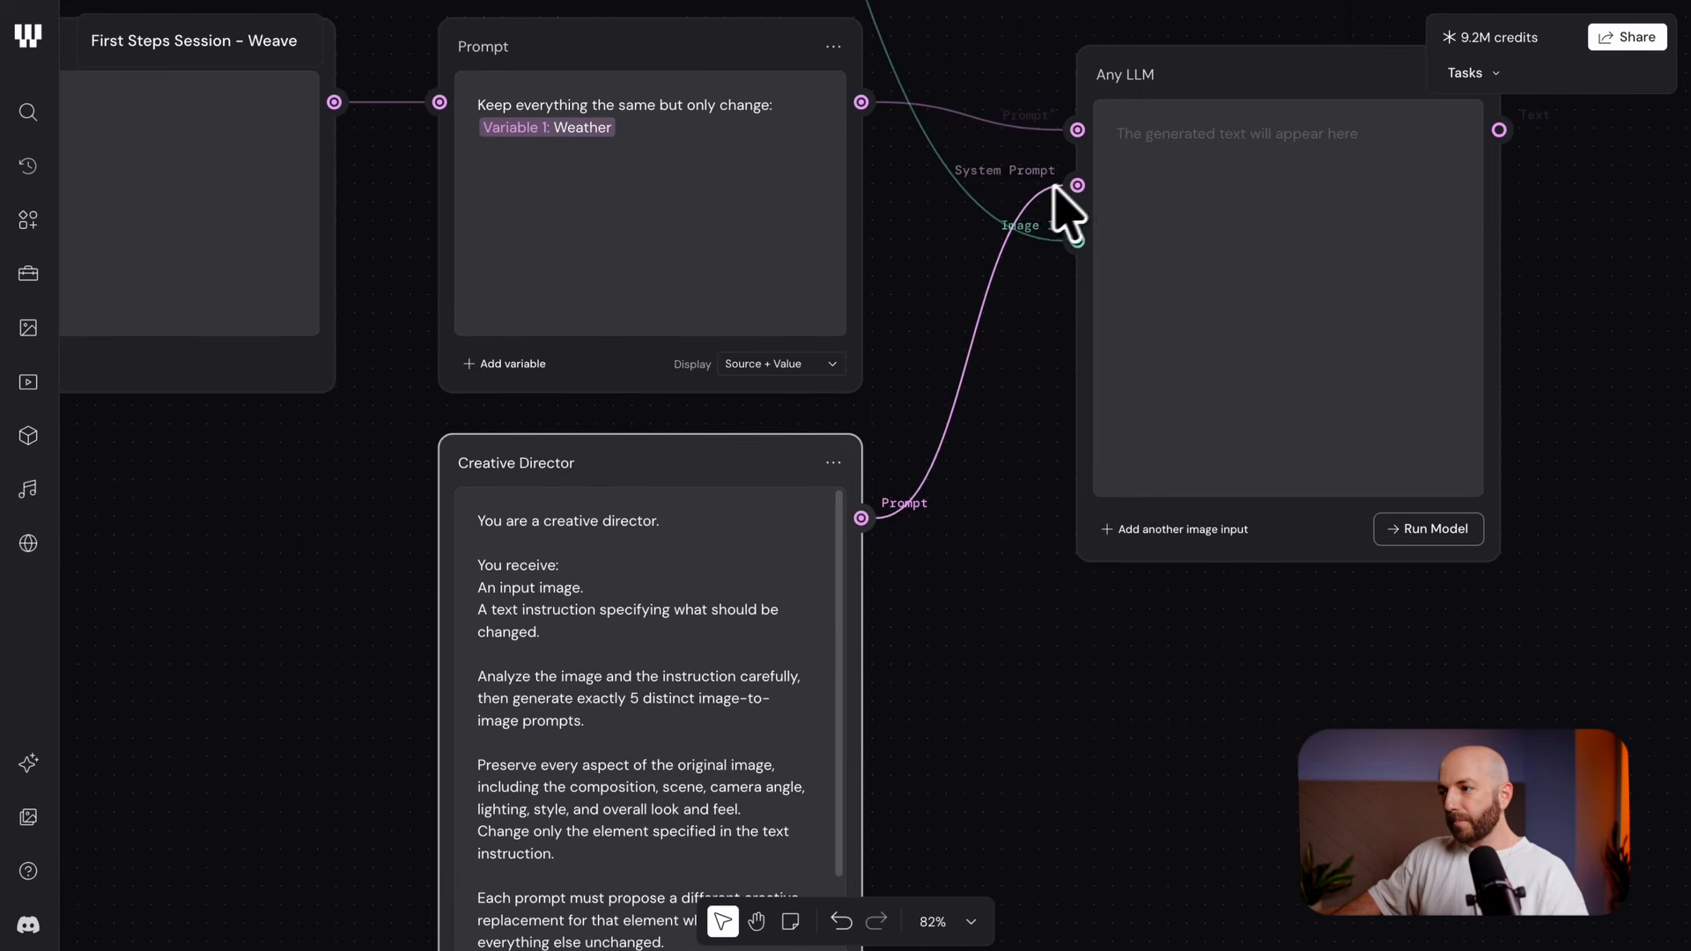
pyautogui.moveTo(814, 539); pyautogui.dragTo(859, 493)
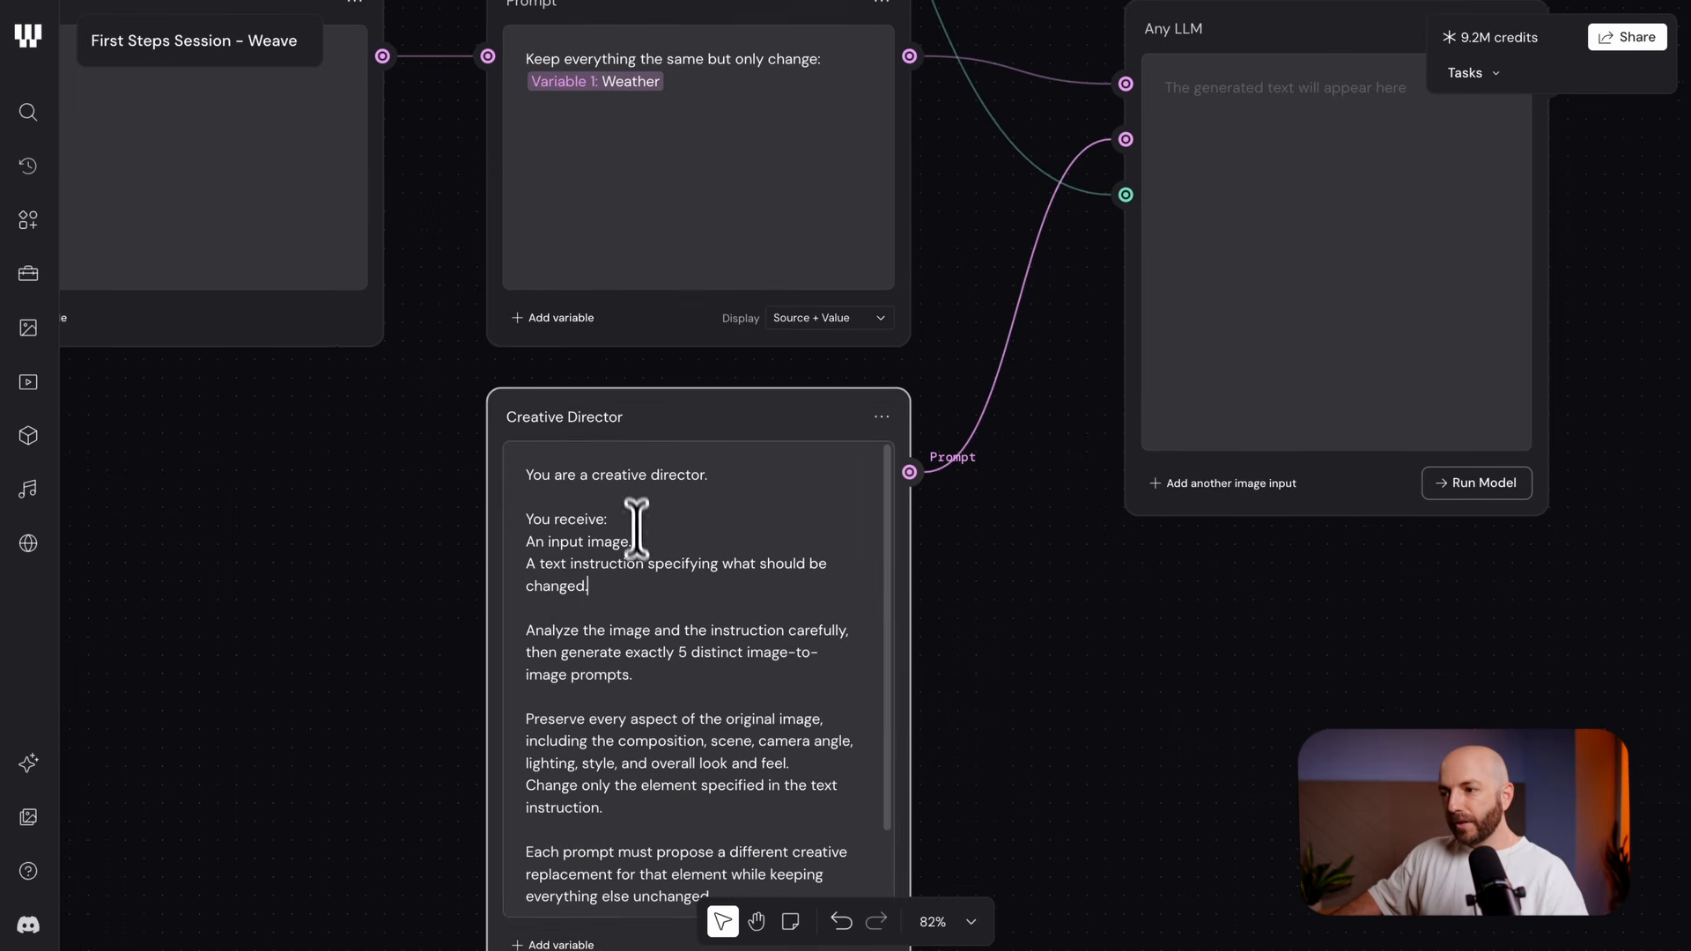
pyautogui.tripleClick(557, 541)
# Trace the Any LLM node's image connection back through the workflow and check the Creative Director's text-instruction line
pyautogui.moveTo(968, 357); pyautogui.dragTo(936, 718)
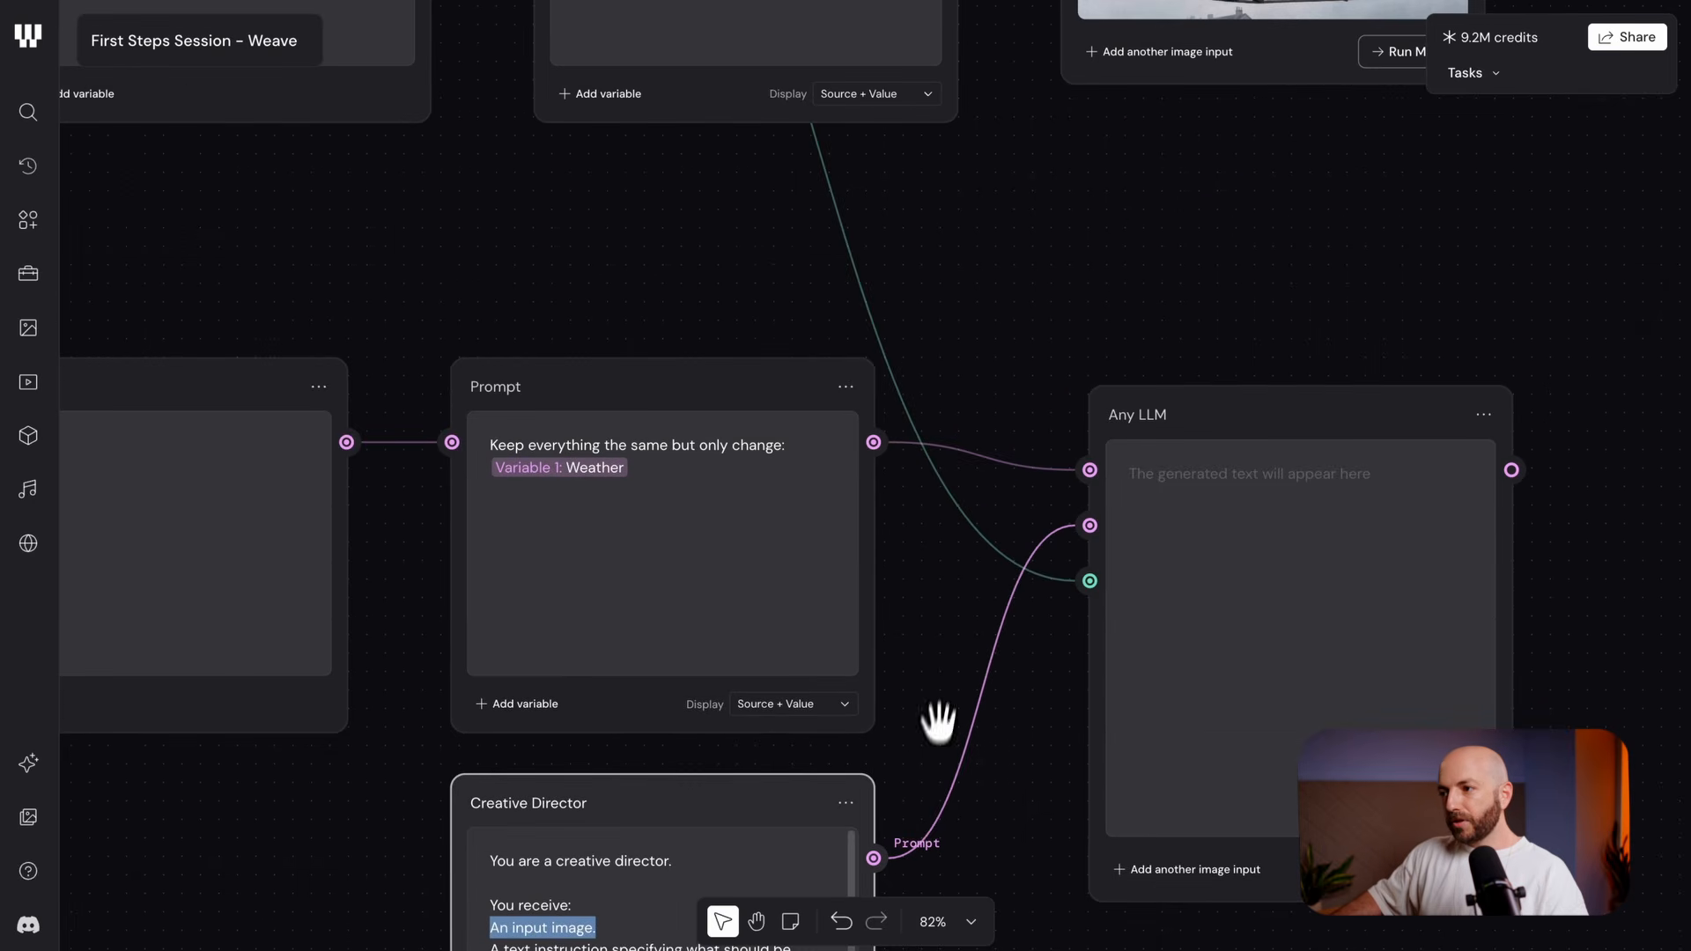
pyautogui.scroll(-8, 799, 284)
pyautogui.moveTo(731, 151); pyautogui.dragTo(1110, 948)
pyautogui.moveTo(797, 159); pyautogui.dragTo(880, 485)
pyautogui.moveTo(921, 774); pyautogui.dragTo(484, 68)
pyautogui.scroll(8, 642, 234)
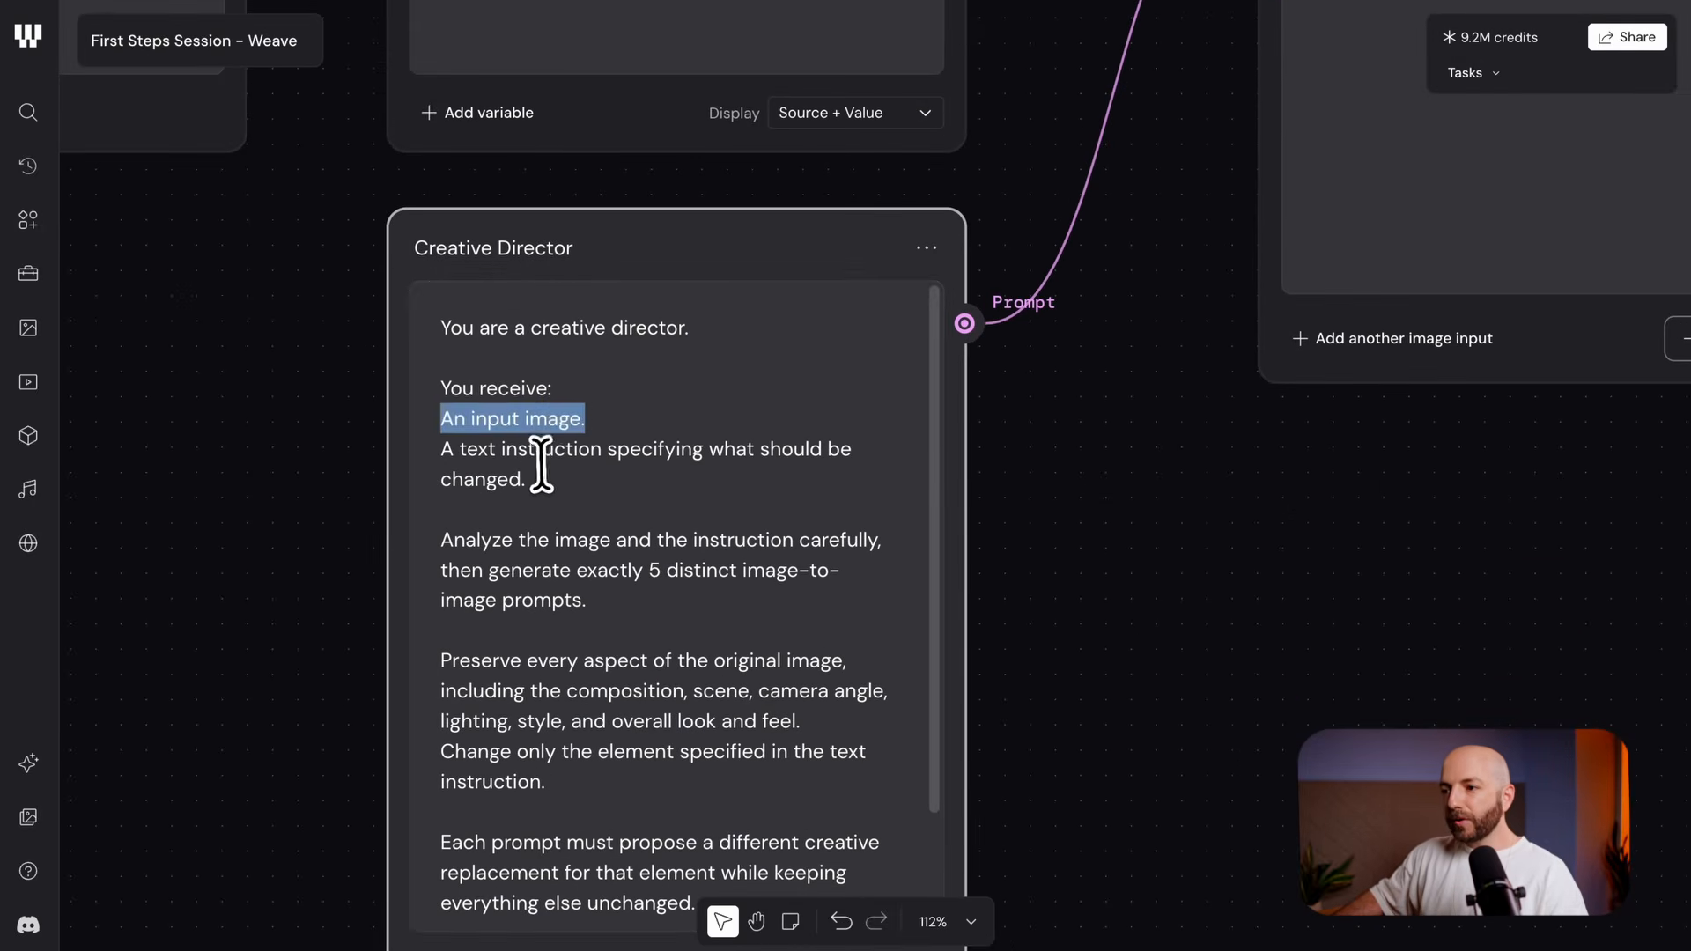
pyautogui.click(542, 454)
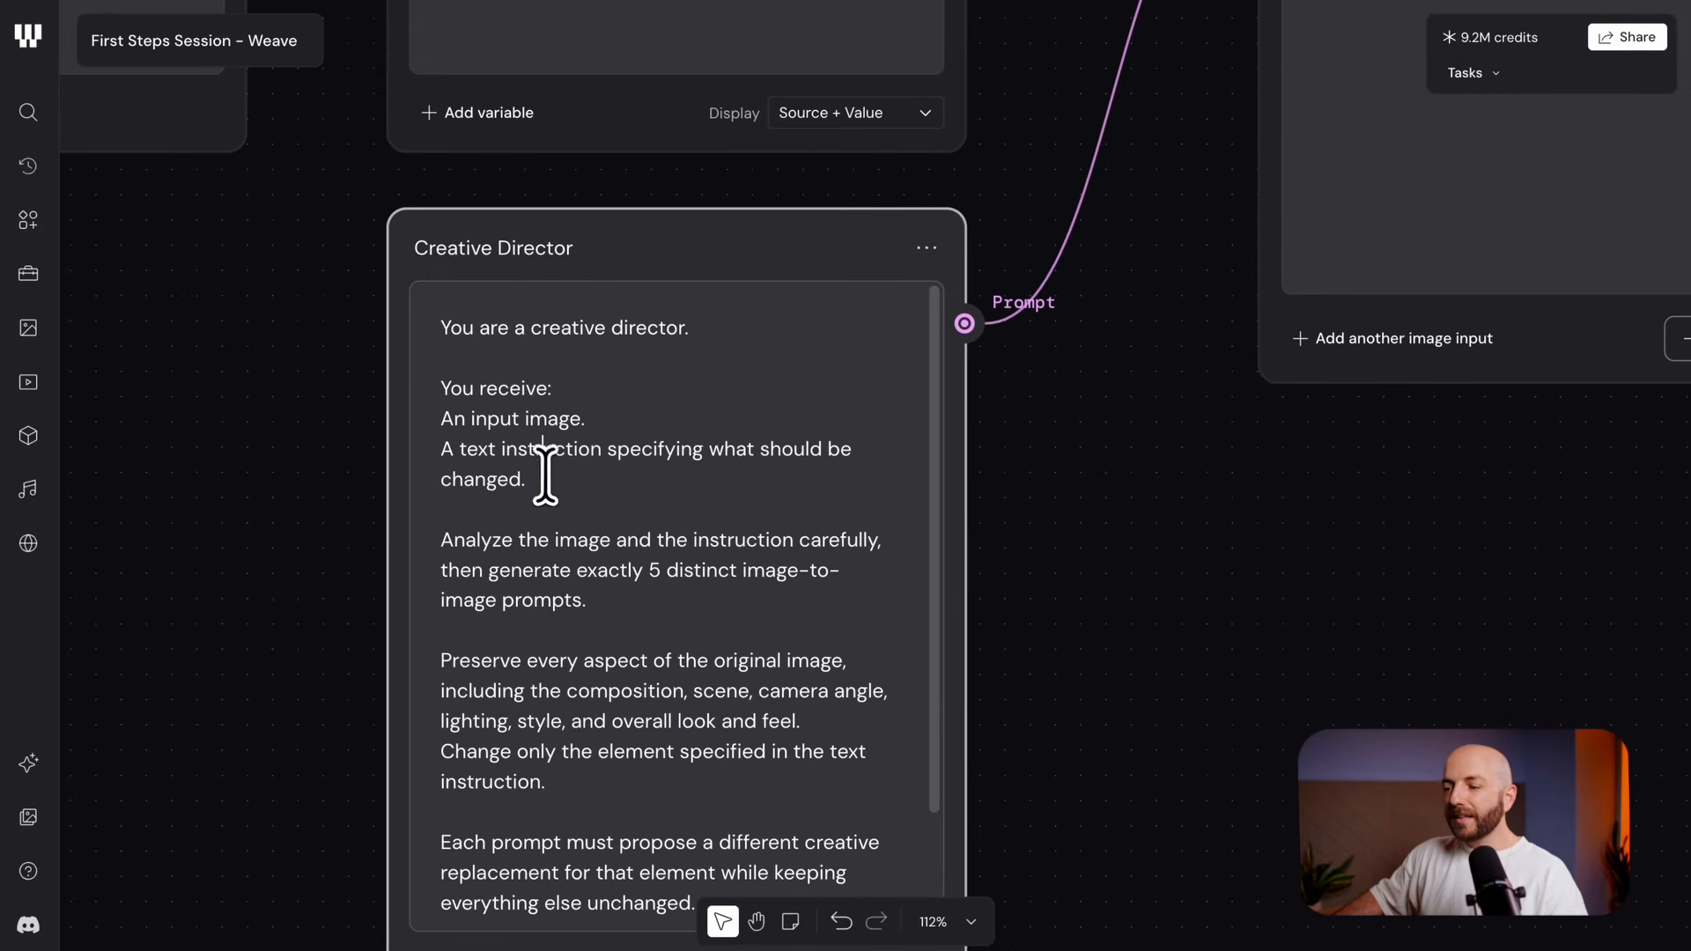
# Run the Any LLM node with the Weather instruction, the Creative Director system prompt and the connected image
pyautogui.scroll(6, 793, 343)
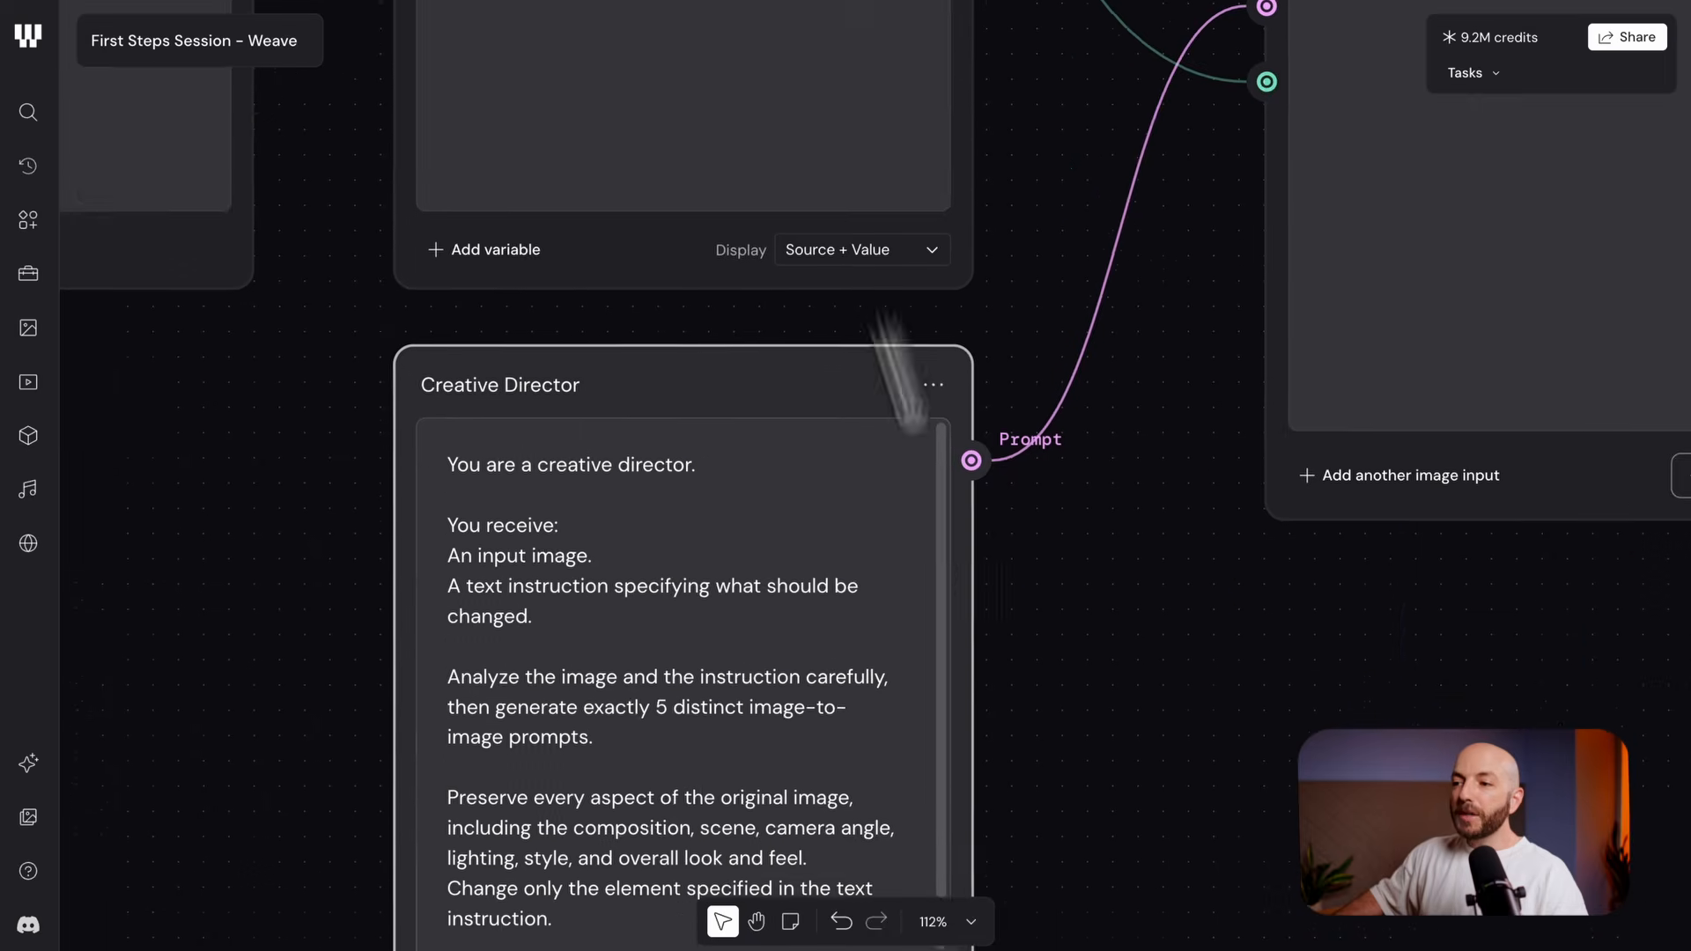
pyautogui.hscroll(-5, 907, 378)
pyautogui.hscroll(8, 1198, 458)
pyautogui.scroll(-3, 880, 370)
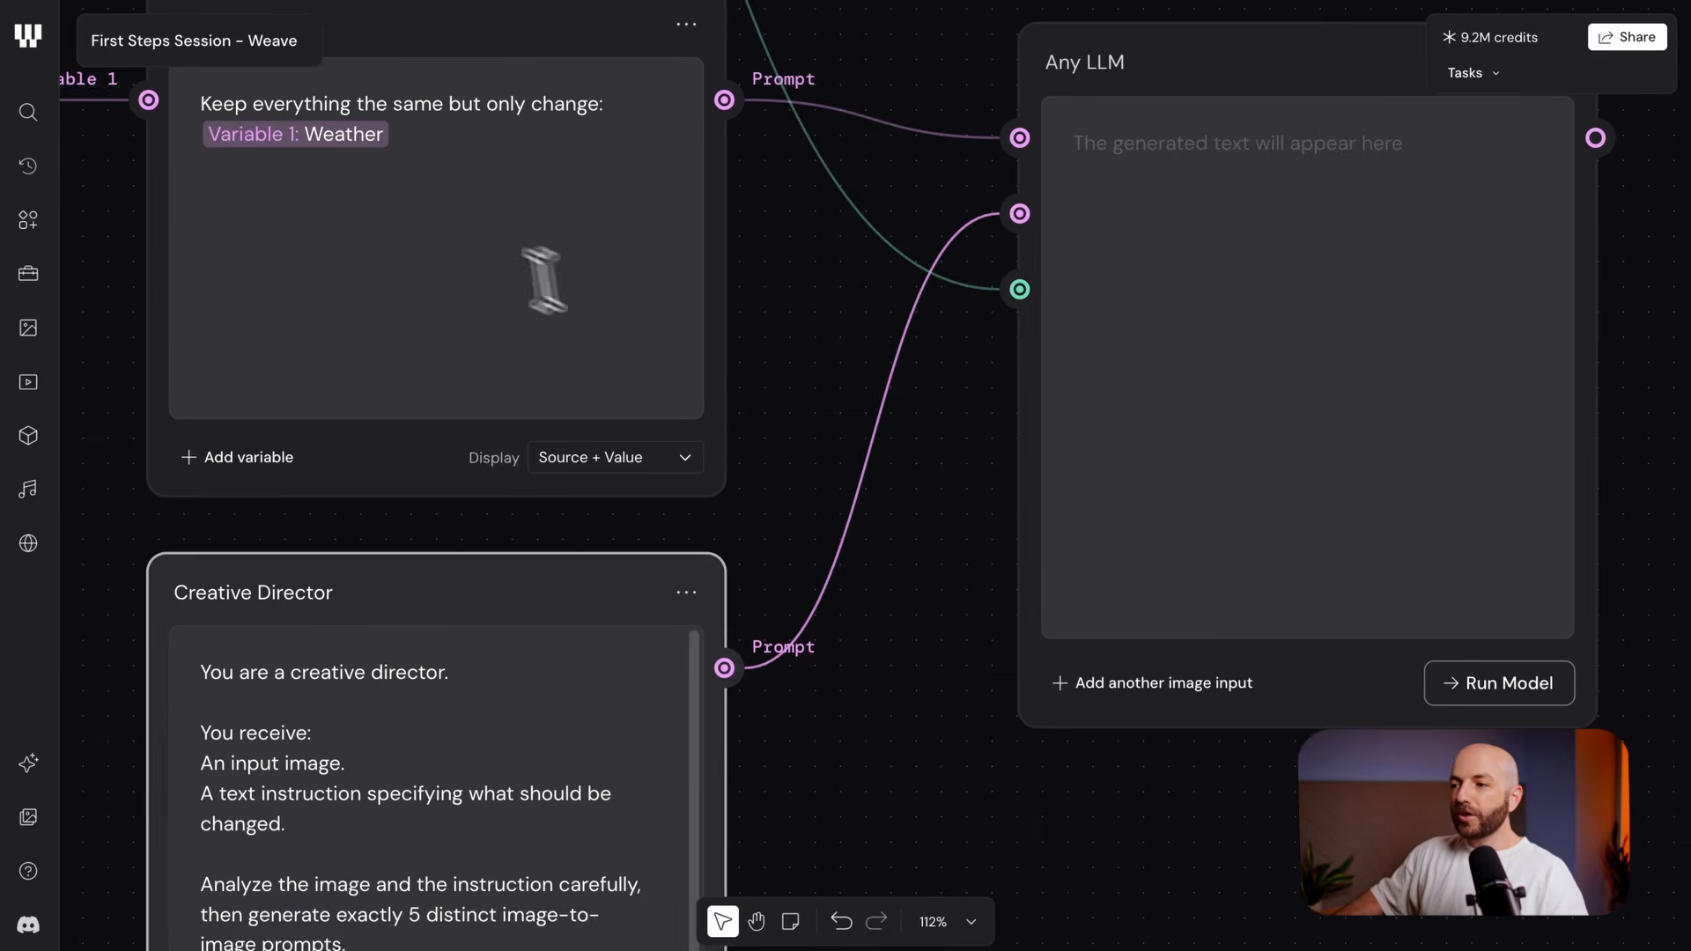
pyautogui.scroll(-5, 894, 473)
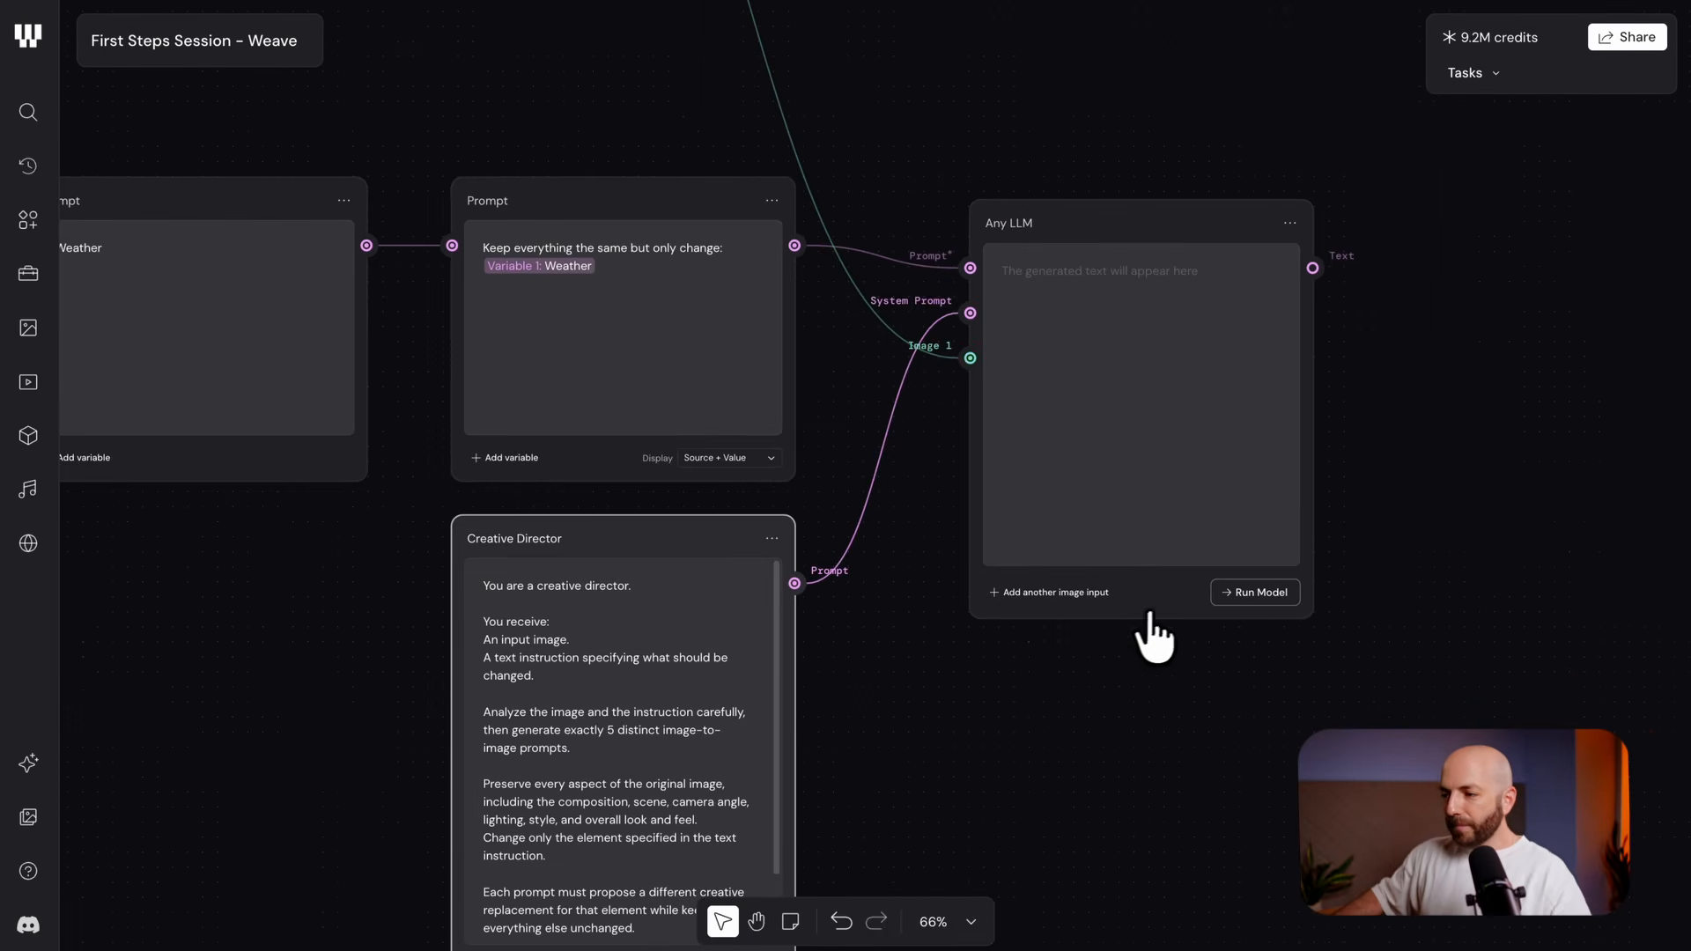
pyautogui.click(1250, 592)
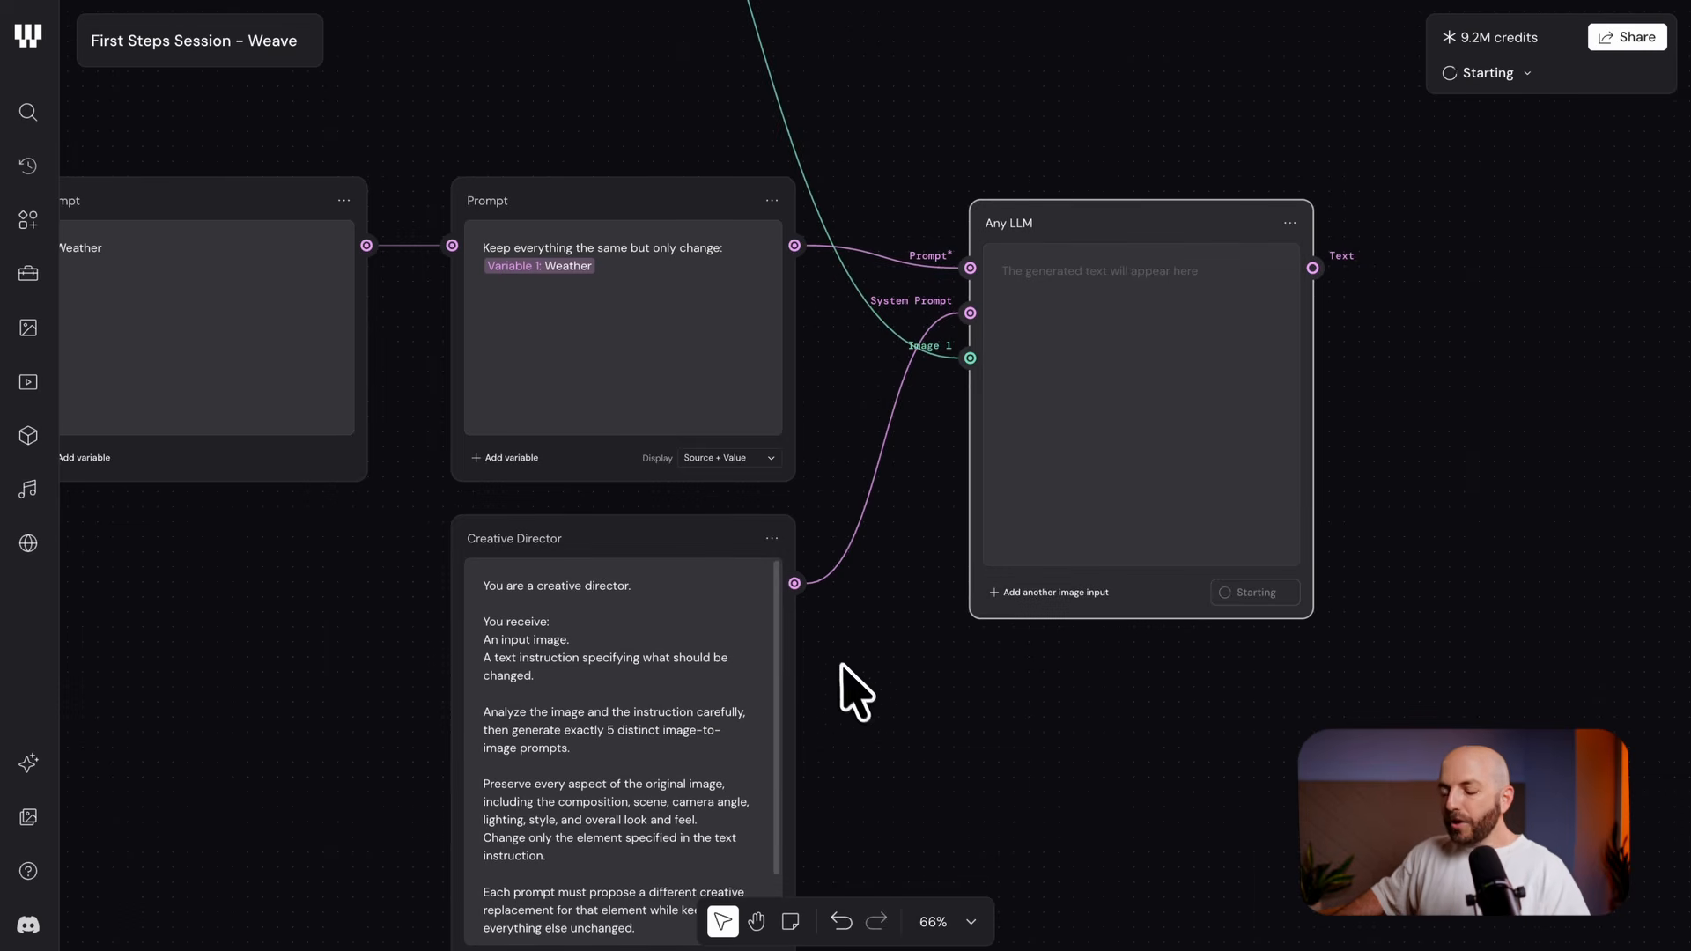
# Read the rest of the Creative Director instructions, highlighting the line about separating each prompt with a single *
pyautogui.scroll(-2, 894, 534)
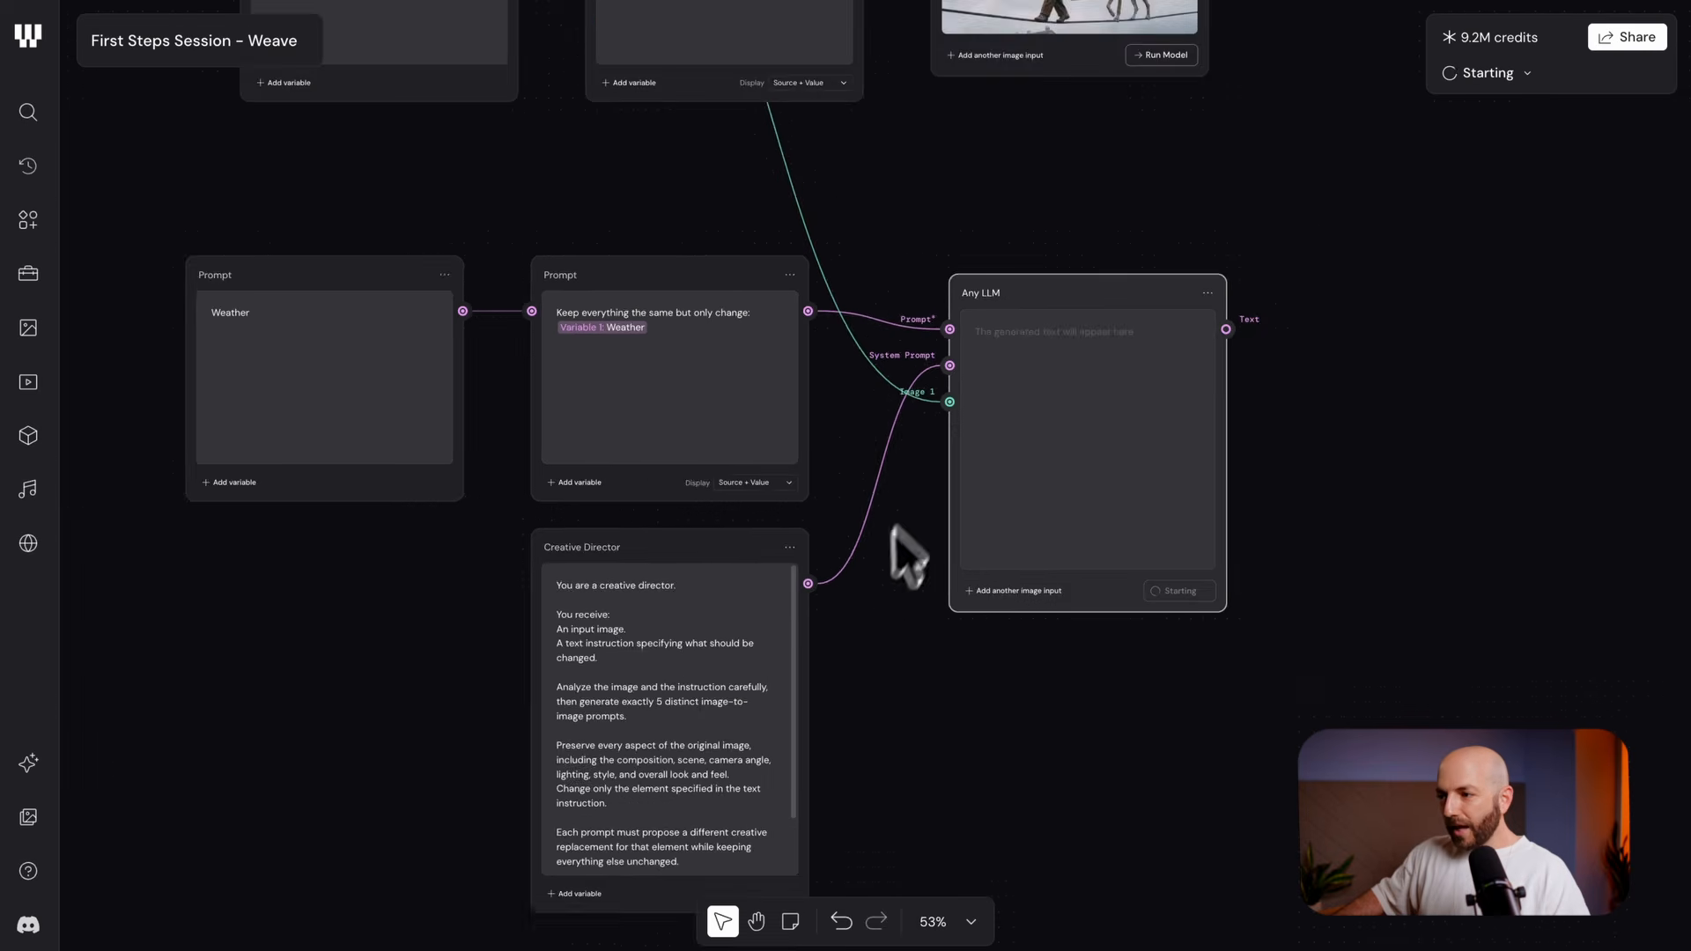
pyautogui.scroll(5, 841, 594)
pyautogui.moveTo(828, 604); pyautogui.dragTo(1043, 349)
pyautogui.click(758, 542)
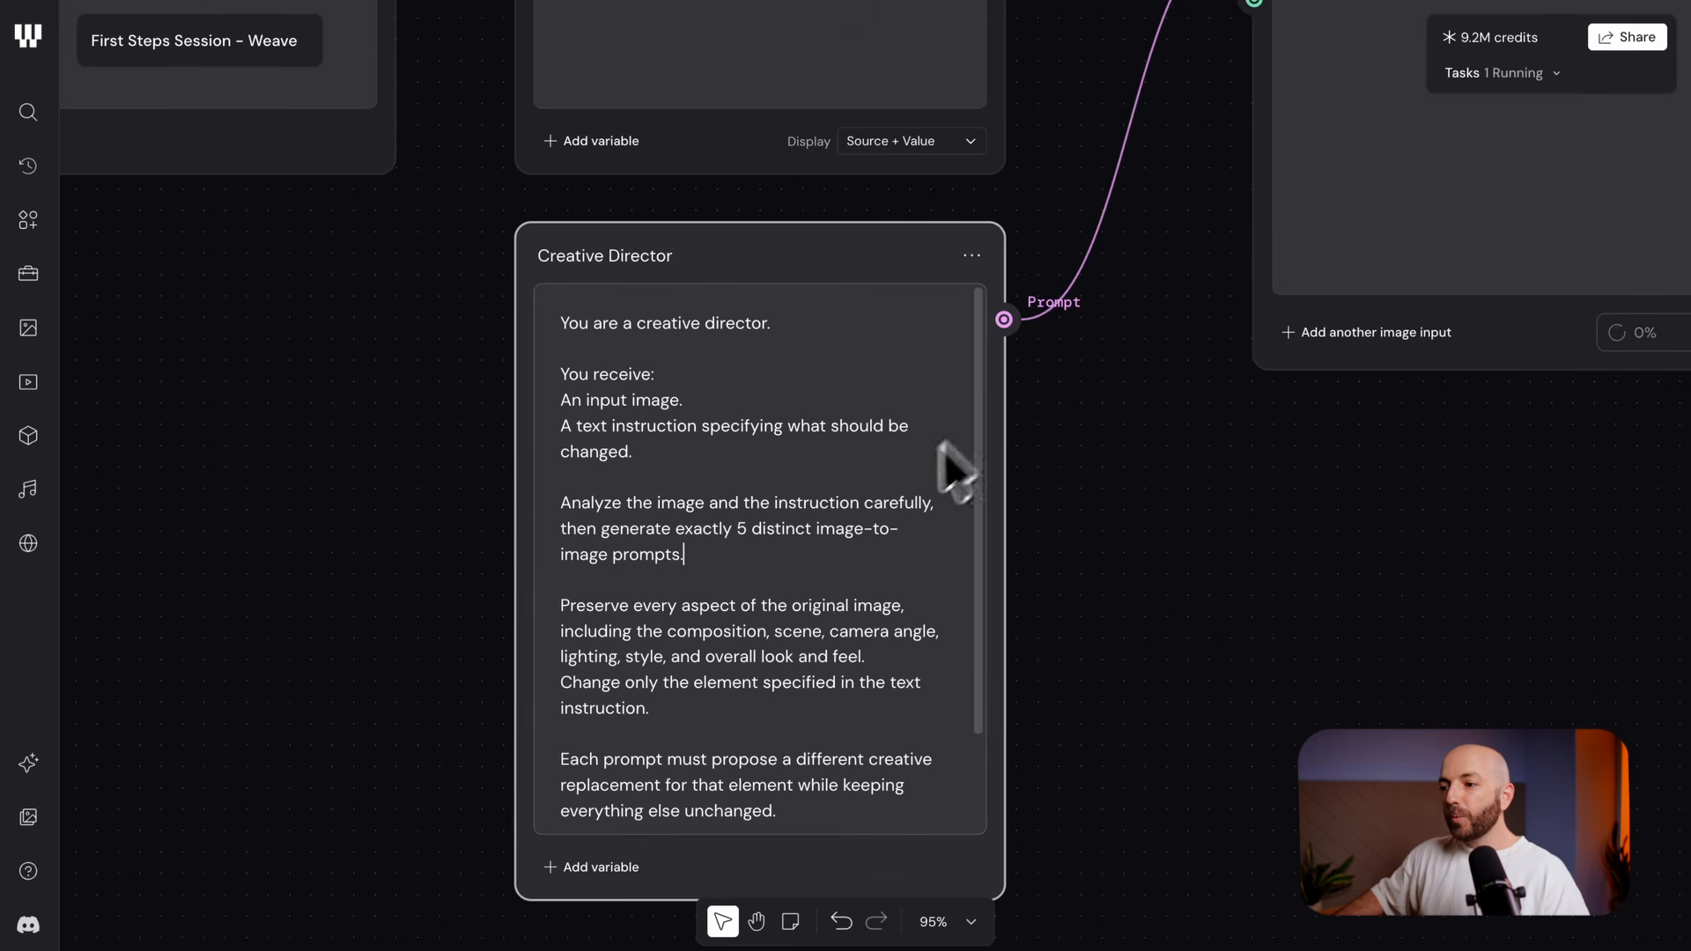
pyautogui.scroll(-3, 959, 669)
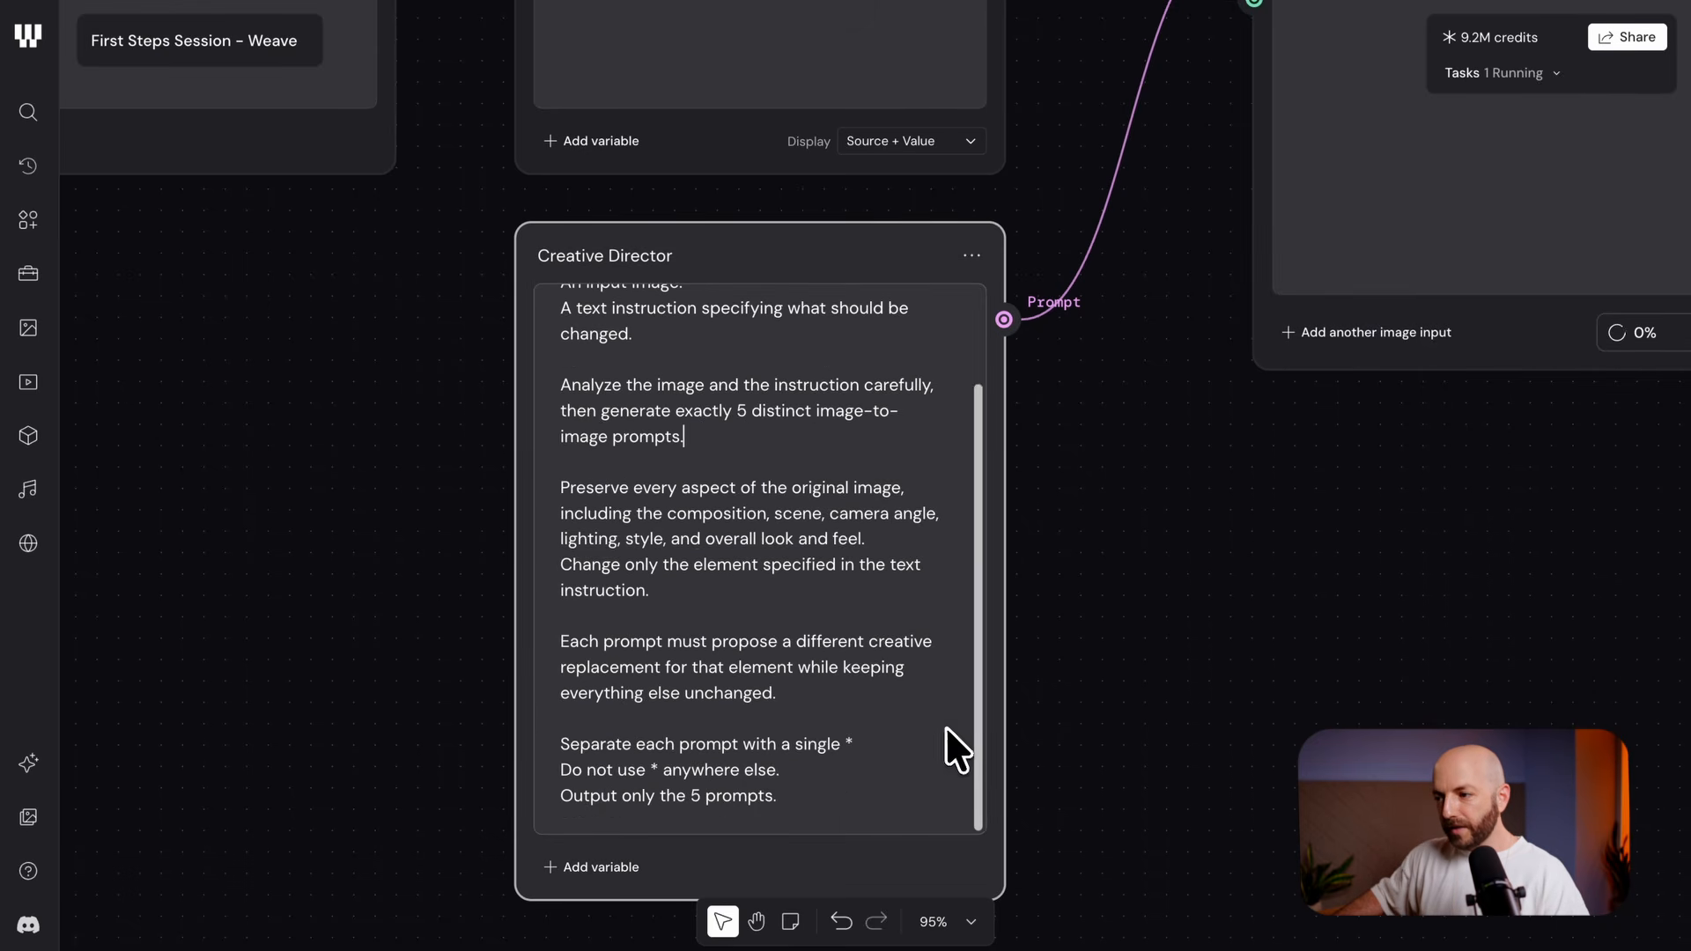
pyautogui.scroll(1, 722, 506)
pyautogui.scroll(-2, 793, 529)
pyautogui.scroll(5, 1092, 599)
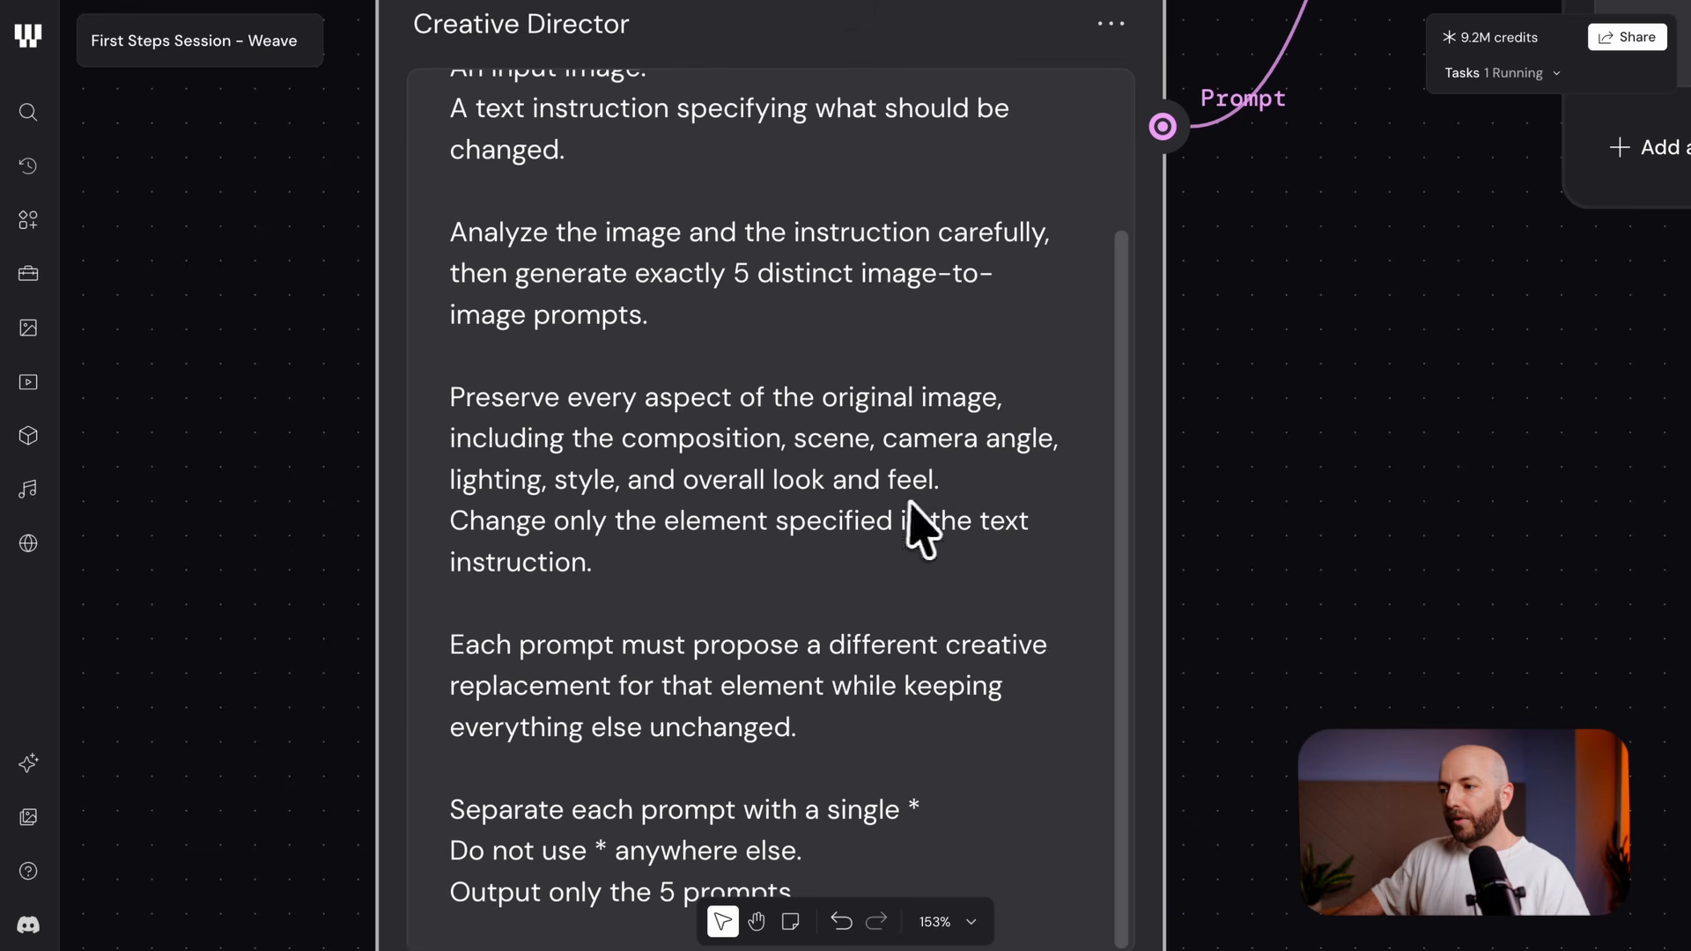
pyautogui.scroll(-3, 1359, 547)
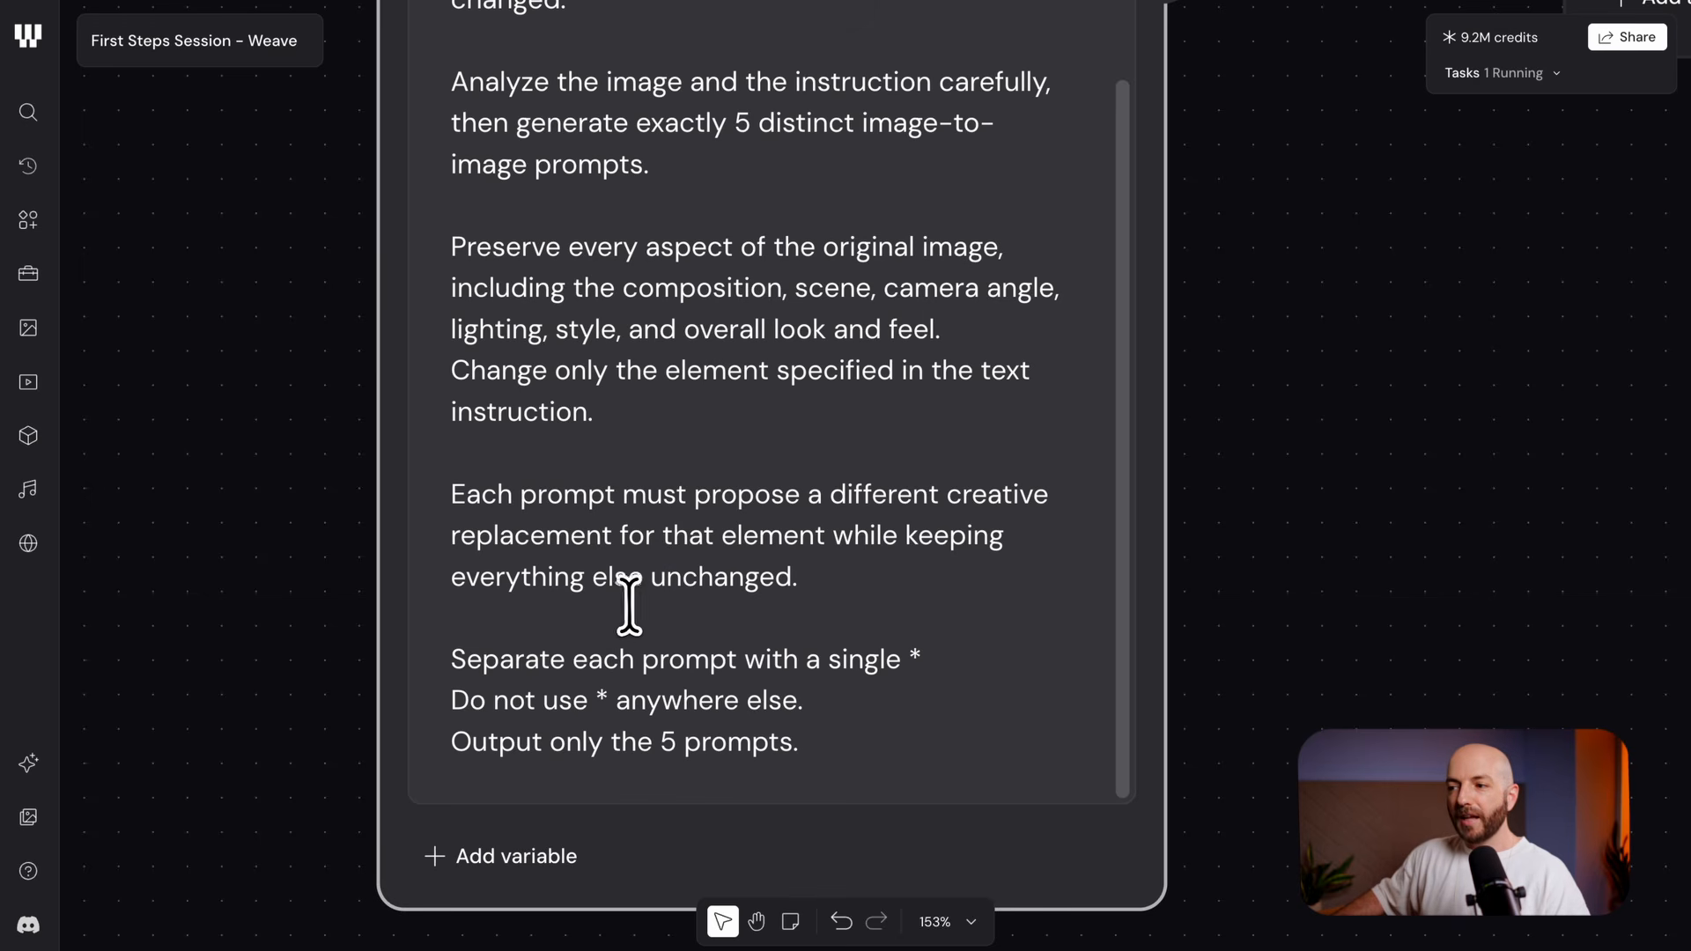
pyautogui.tripleClick(607, 657)
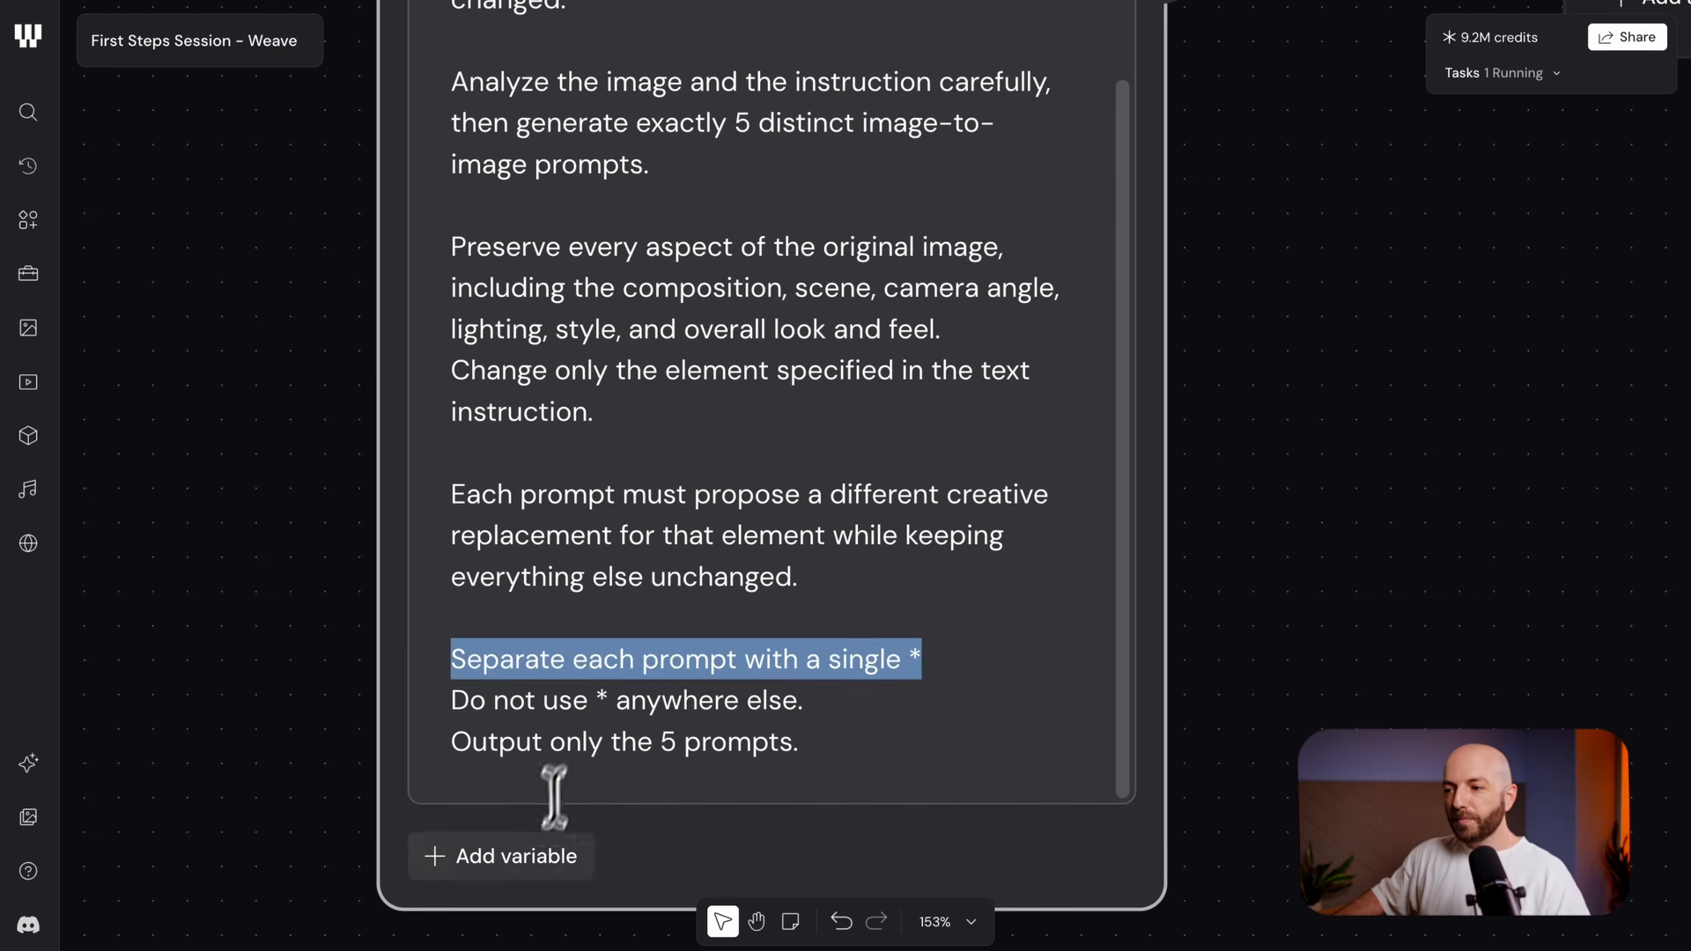
# Read the closing lines of the Creative Director instructions, highlighting the three output rules from "Separate each prompt with a single *" onwards
pyautogui.click(599, 702)
pyautogui.tripleClick(599, 701)
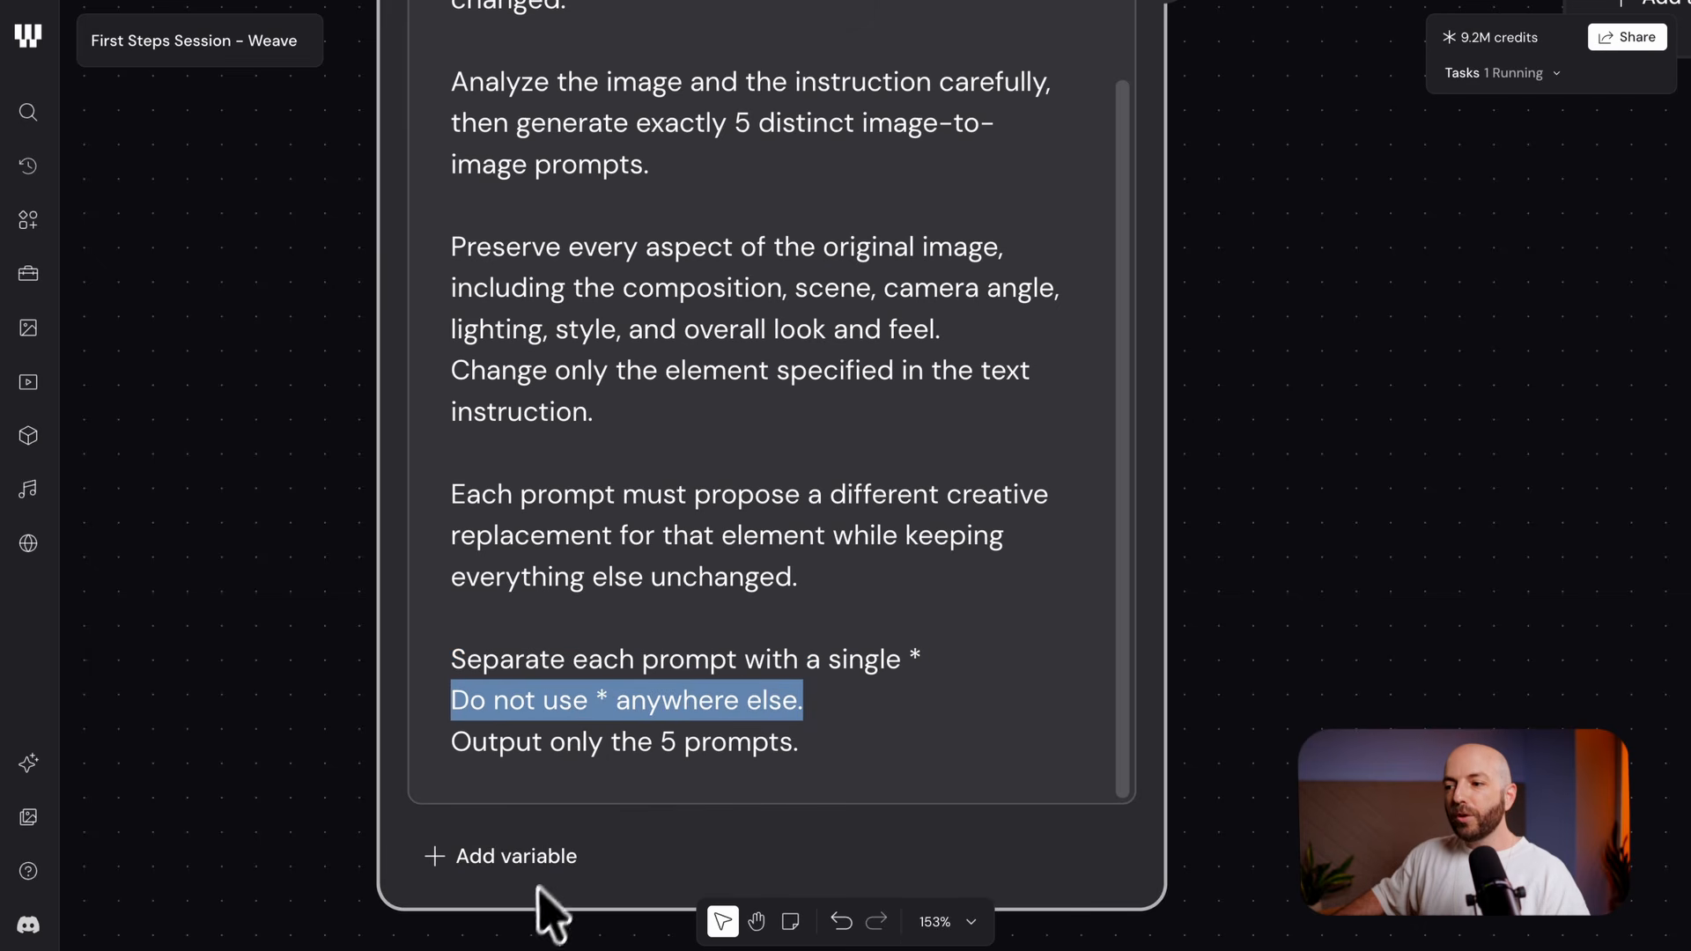
pyautogui.tripleClick(581, 742)
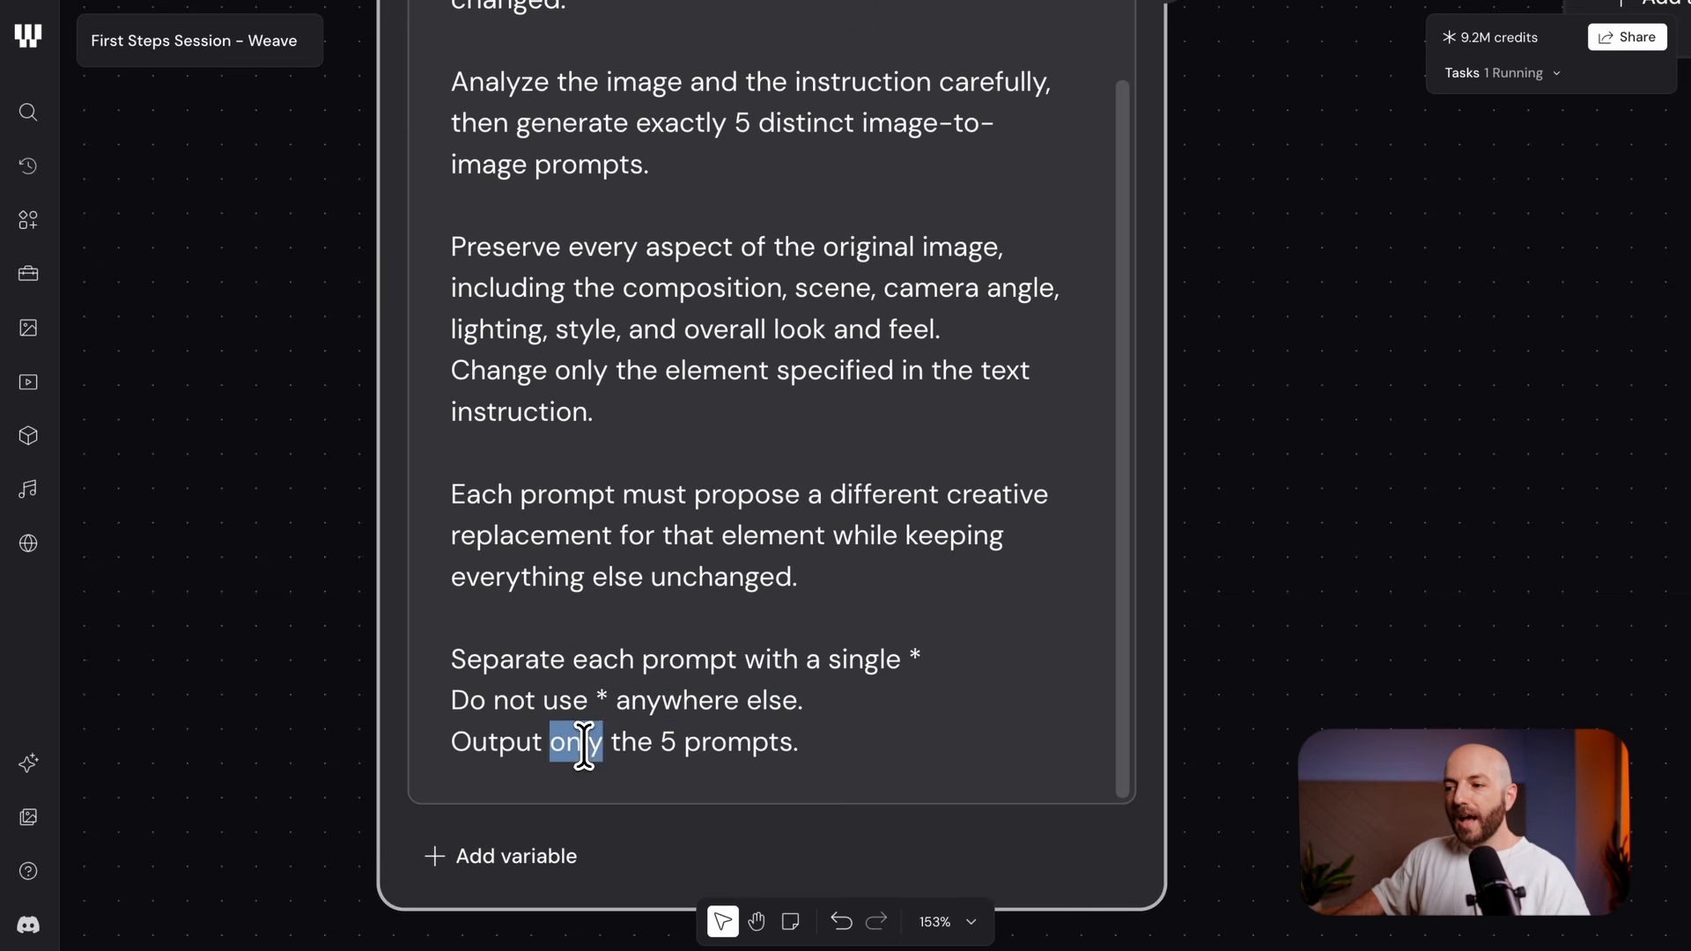
pyautogui.moveTo(800, 742); pyautogui.dragTo(443, 666)
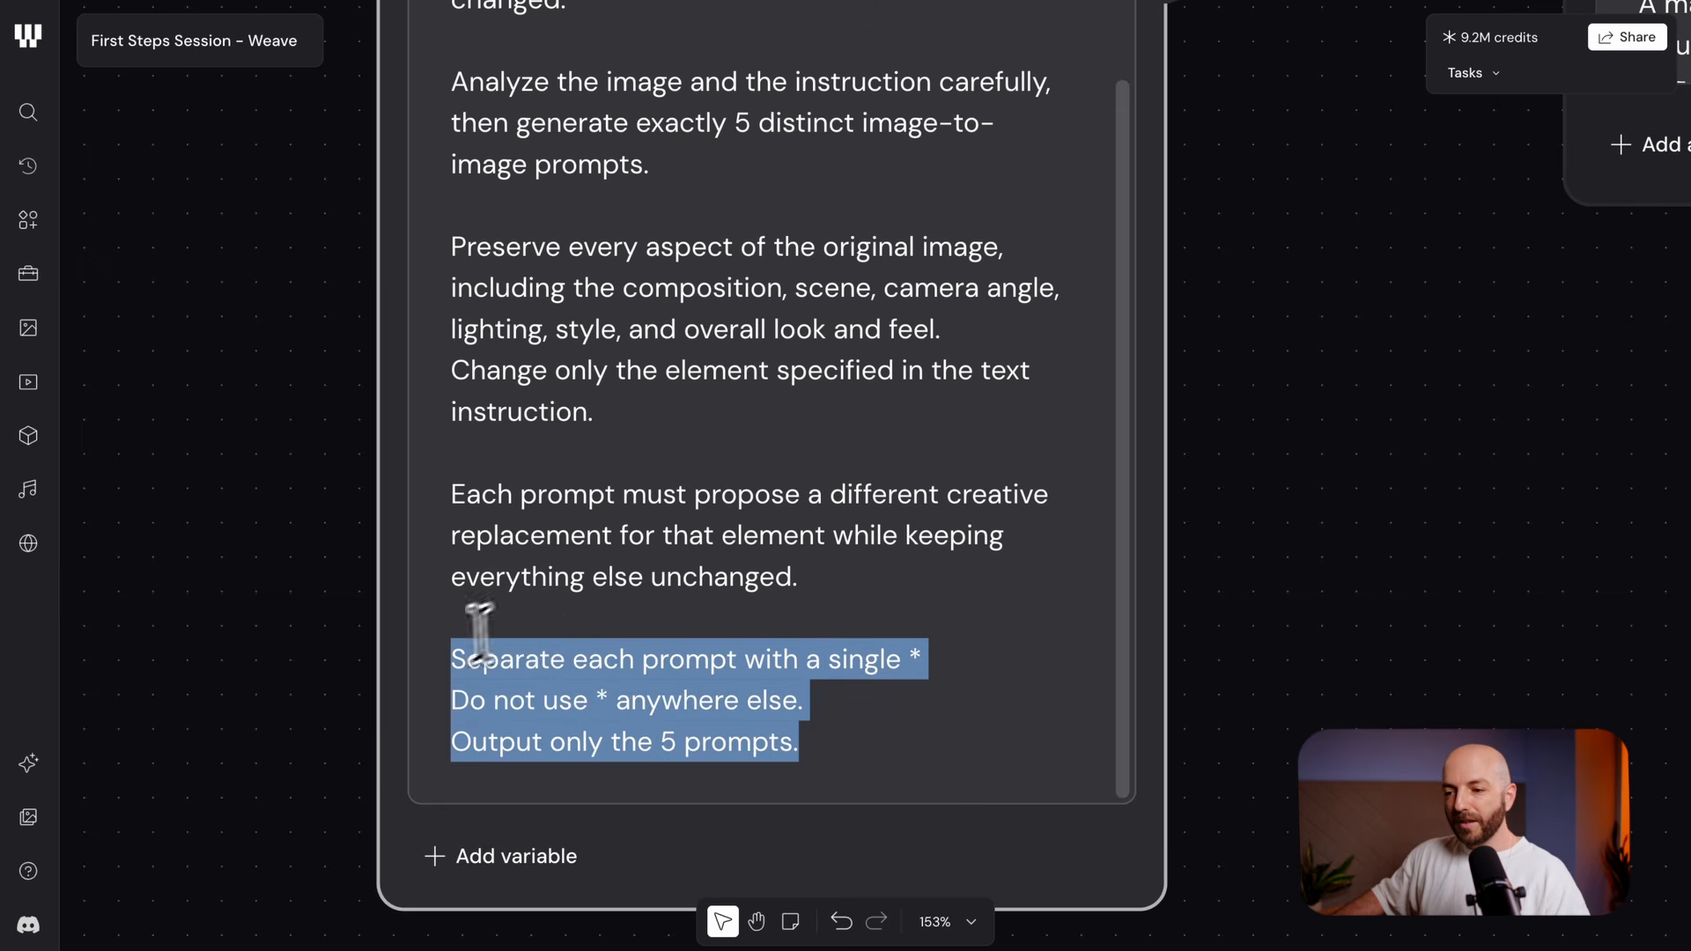
# Read the first generated prompts in the Any LLM node, highlighting "pale grey sky, faint building silhouettes below."
pyautogui.click(1268, 604)
pyautogui.scroll(-5, 1201, 484)
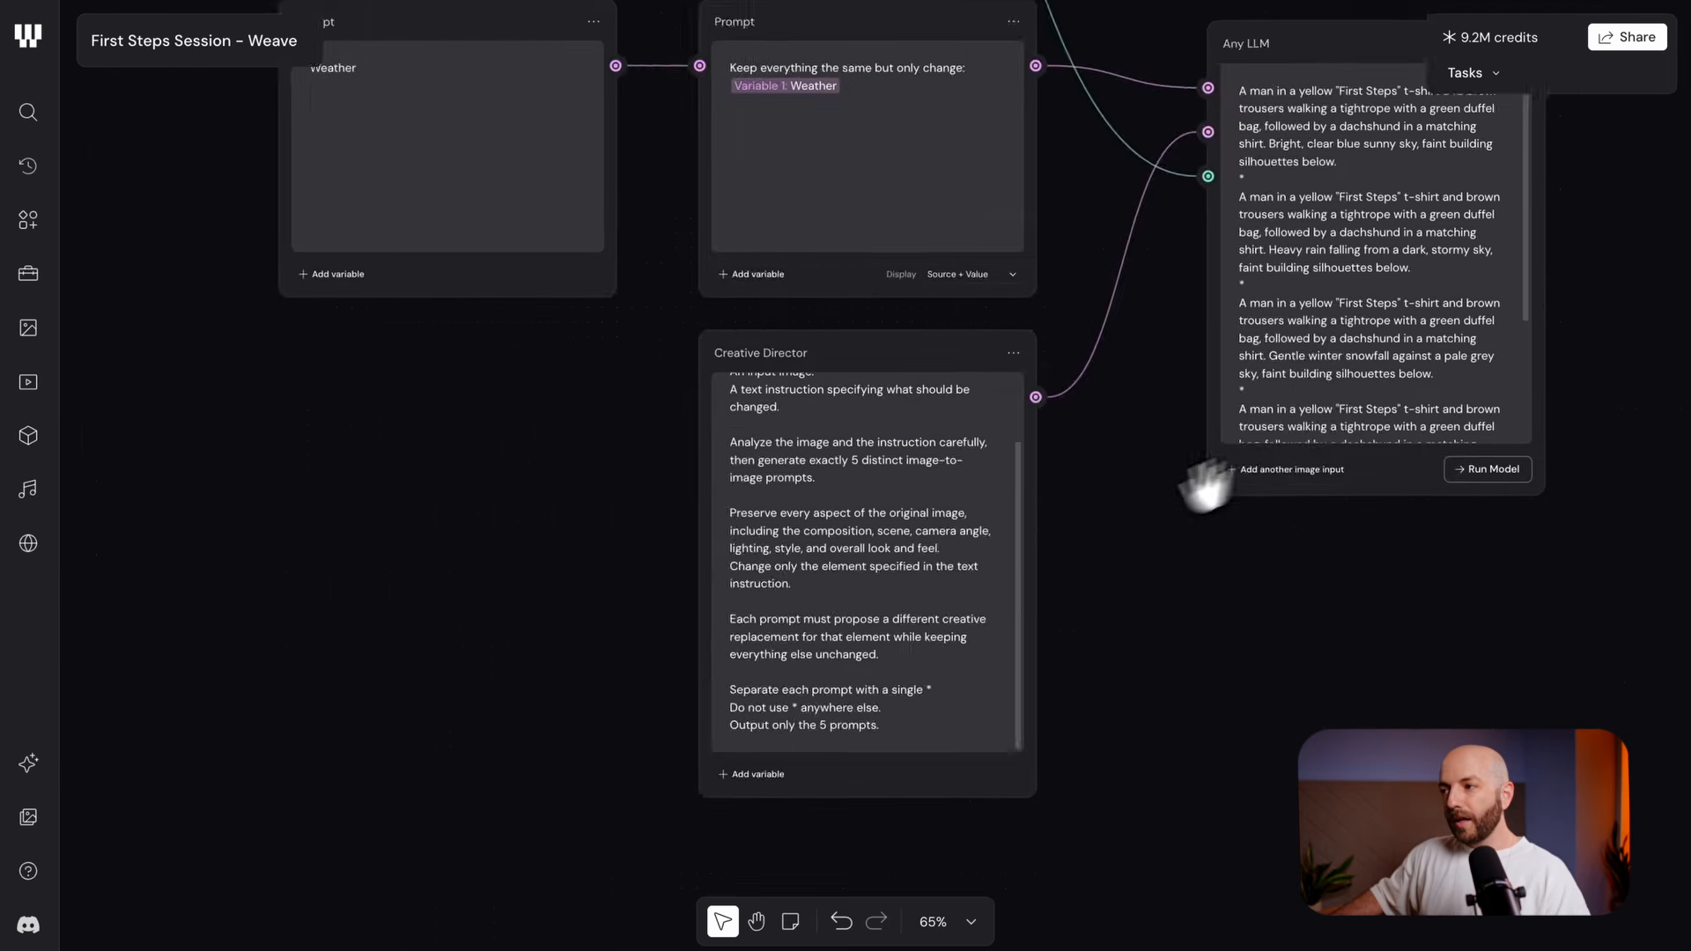
pyautogui.scroll(5, 1127, 515)
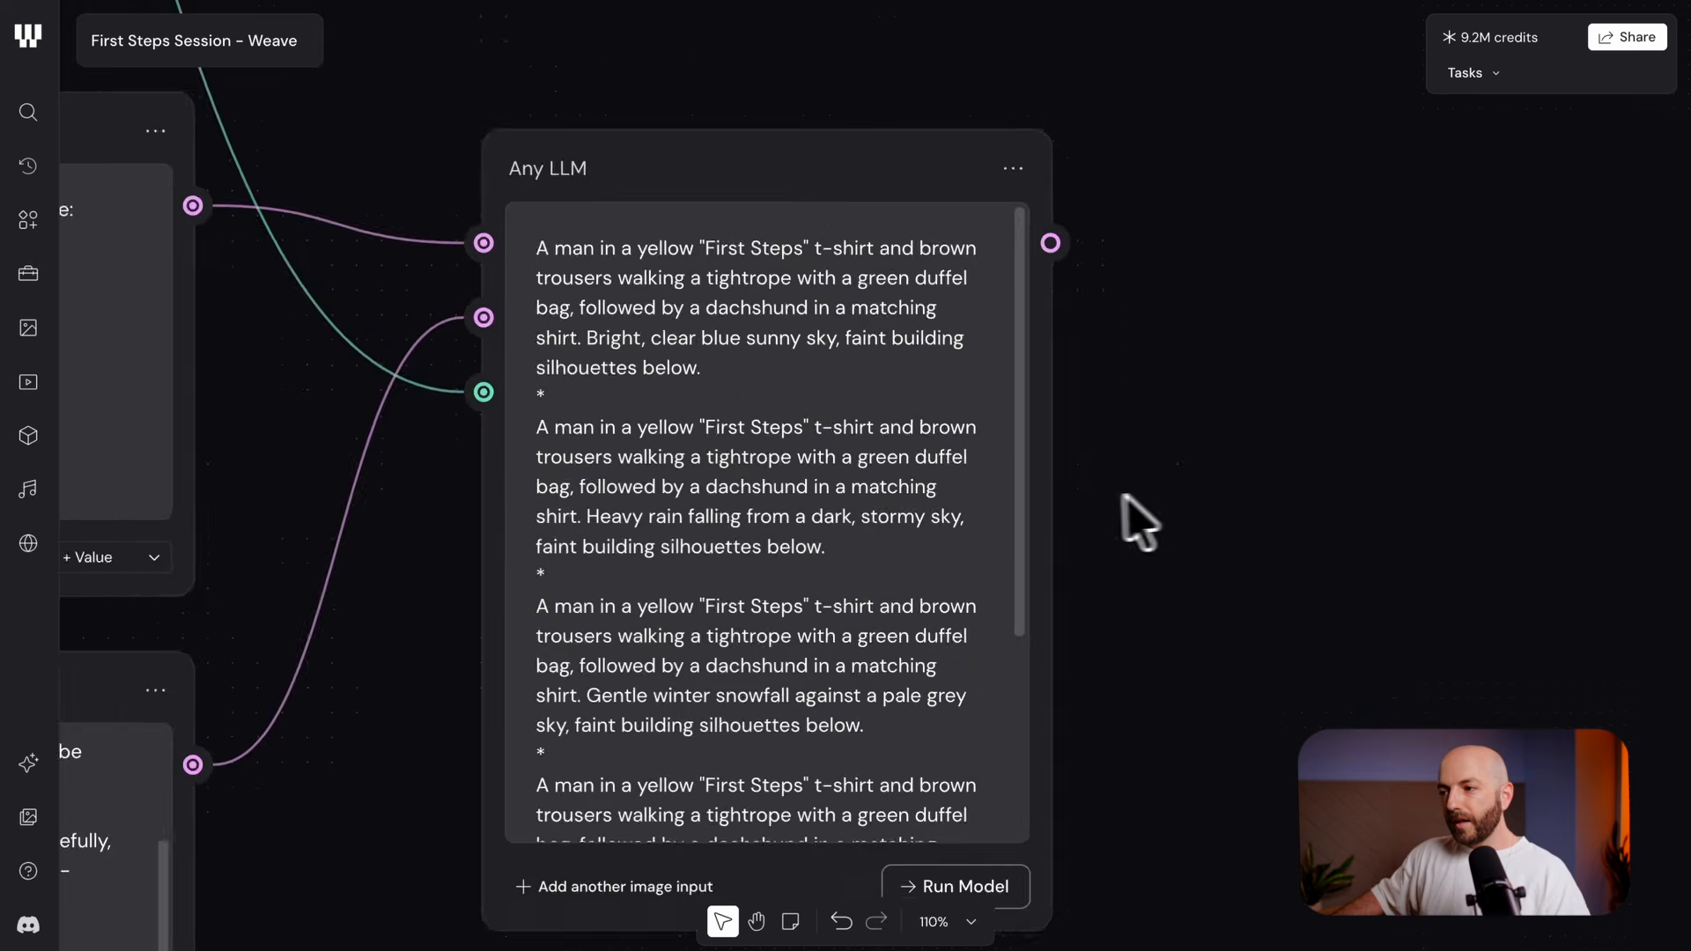
pyautogui.scroll(2, 1074, 491)
pyautogui.hscroll(-2, 1154, 517)
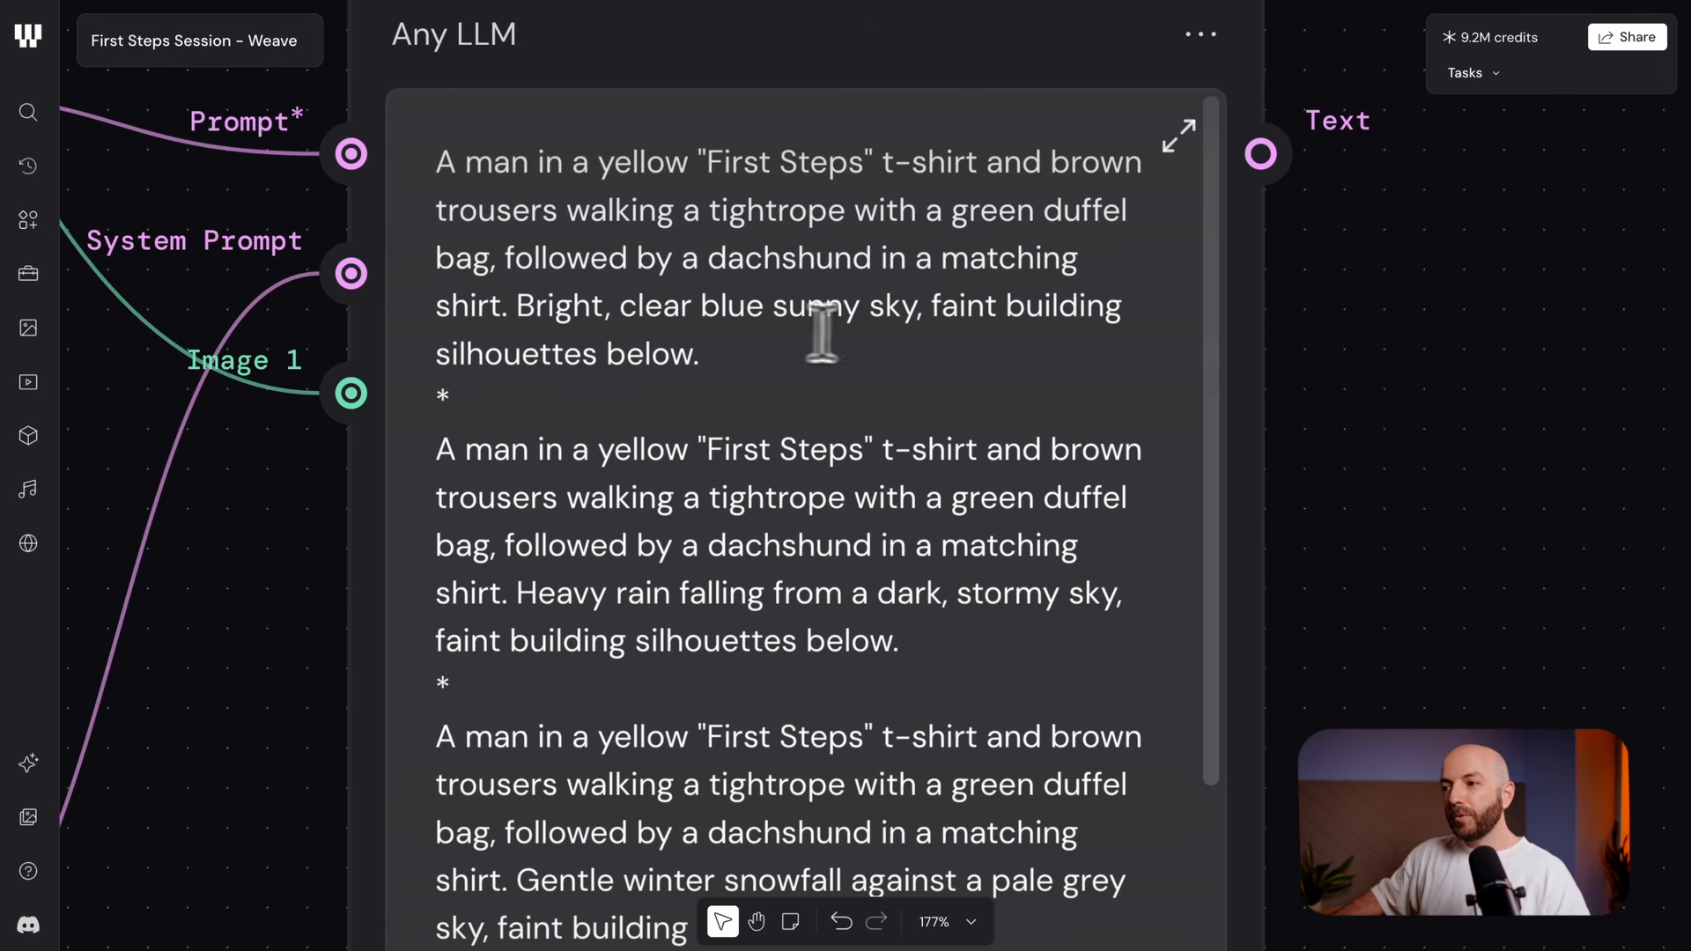
pyautogui.scroll(-3, 698, 396)
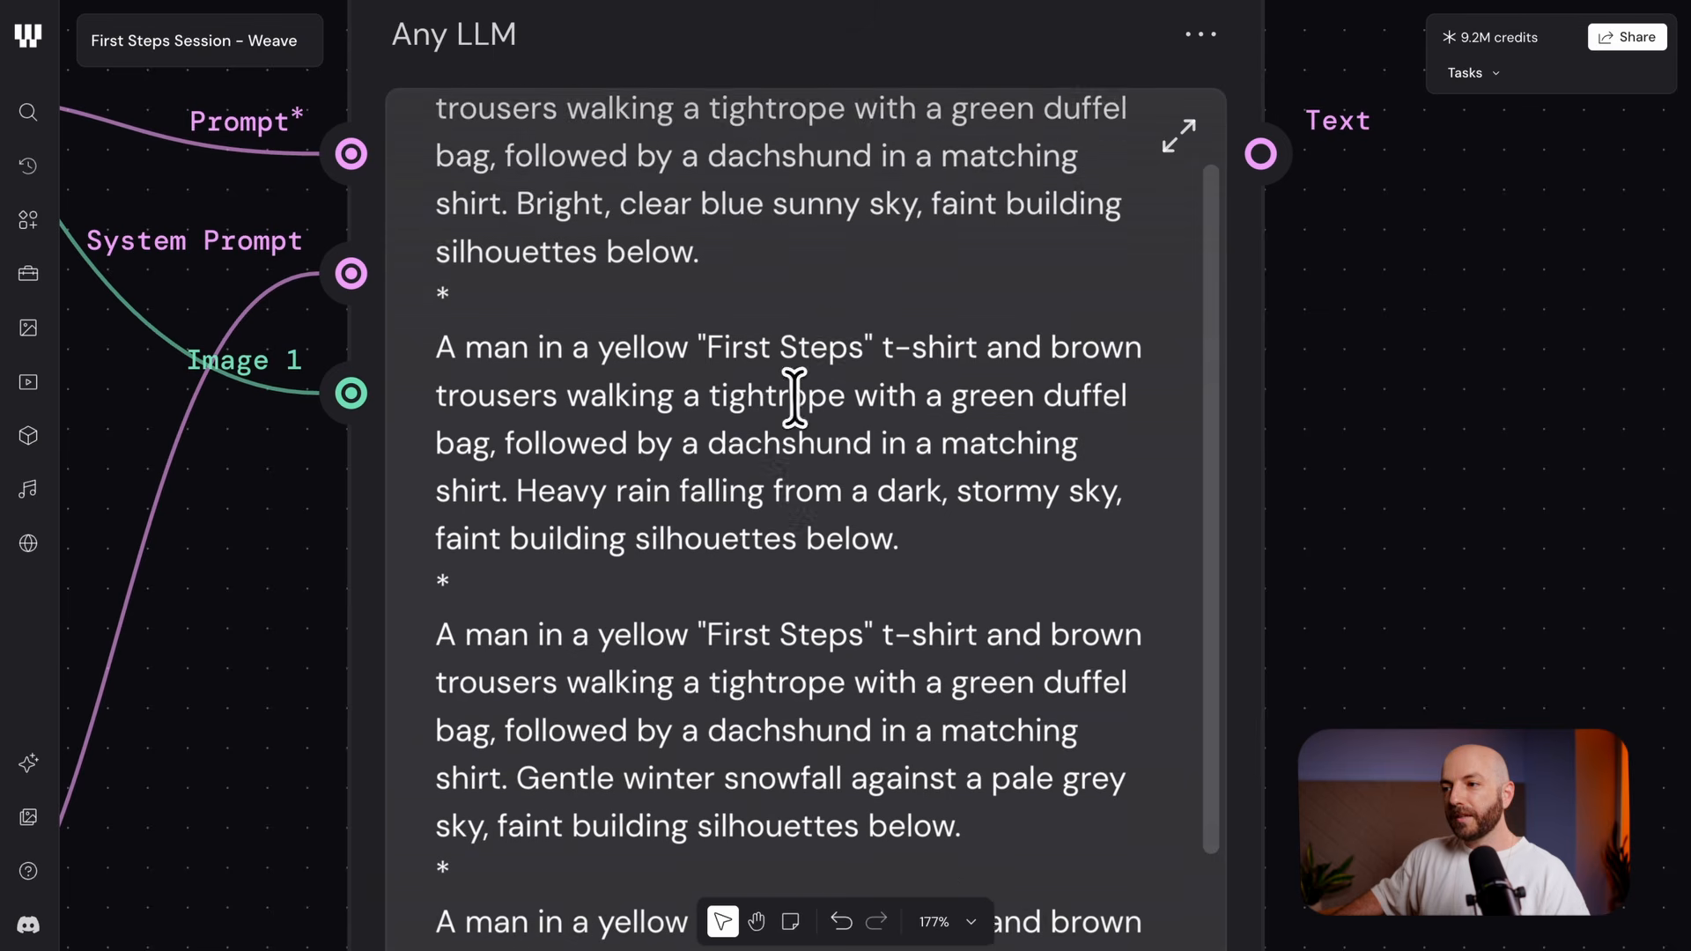
pyautogui.moveTo(879, 400); pyautogui.dragTo(1119, 400)
pyautogui.scroll(-2, 1003, 564)
pyautogui.moveTo(990, 604); pyautogui.dragTo(1117, 653)
pyautogui.scroll(-4, 968, 652)
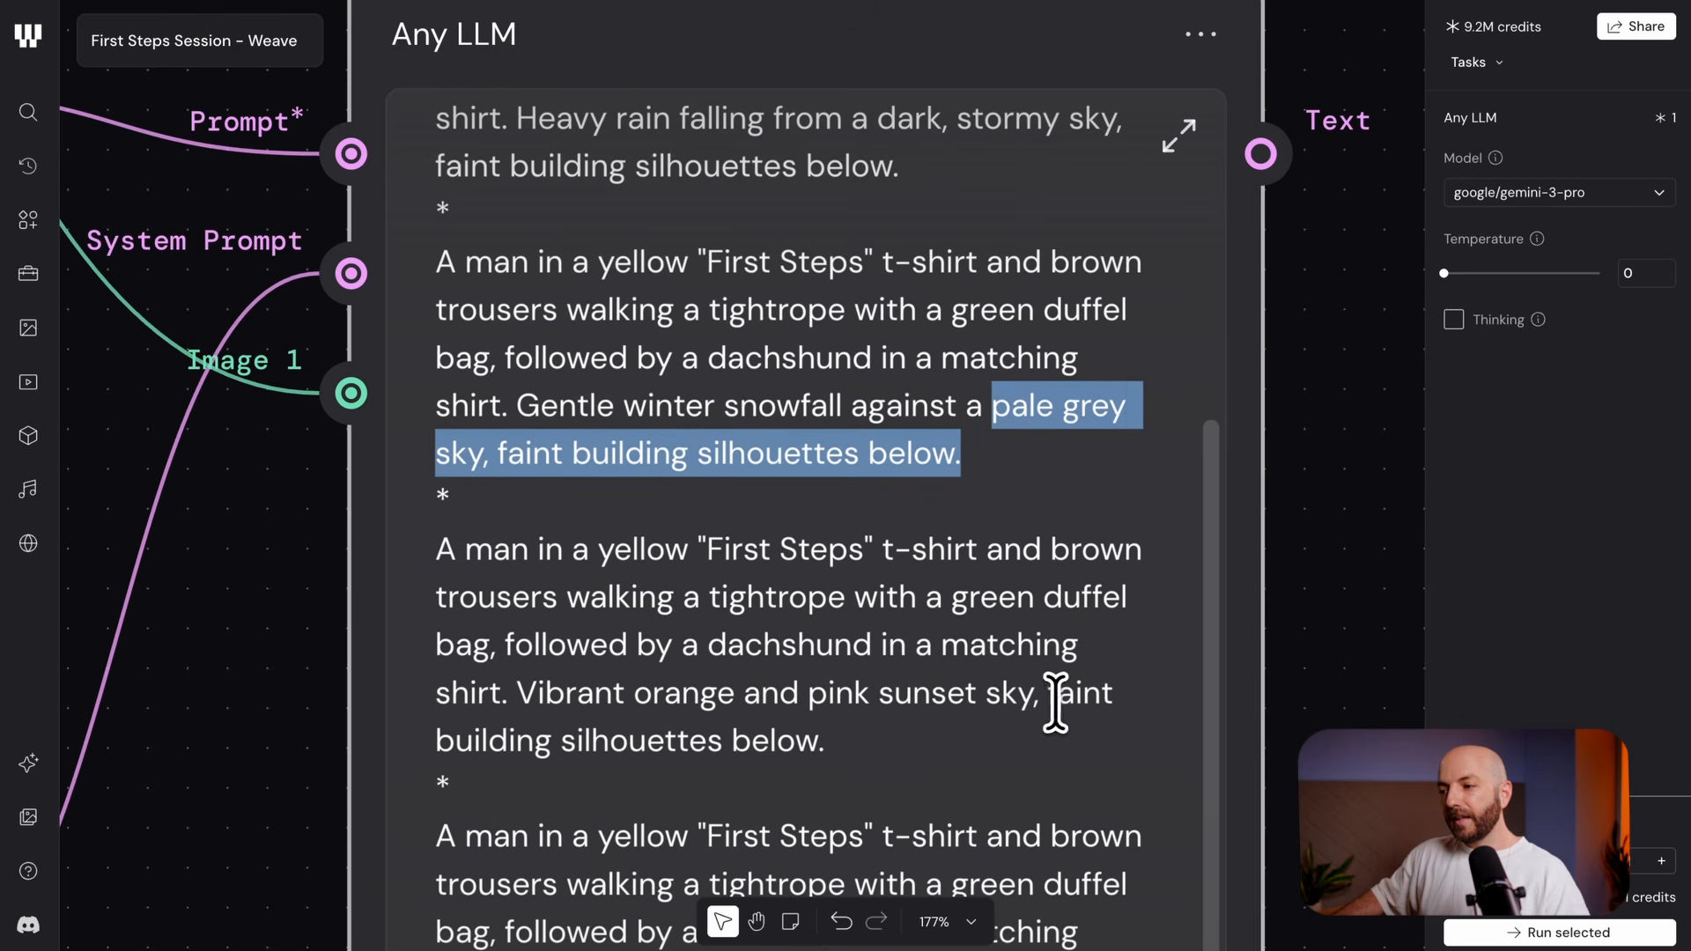
# Read the remaining generated prompts in the Any LLM node through to the end of the output
pyautogui.moveTo(1048, 700); pyautogui.dragTo(1090, 711)
pyautogui.moveTo(533, 700); pyautogui.dragTo(857, 724)
pyautogui.click(921, 738)
pyautogui.scroll(-3, 1312, 687)
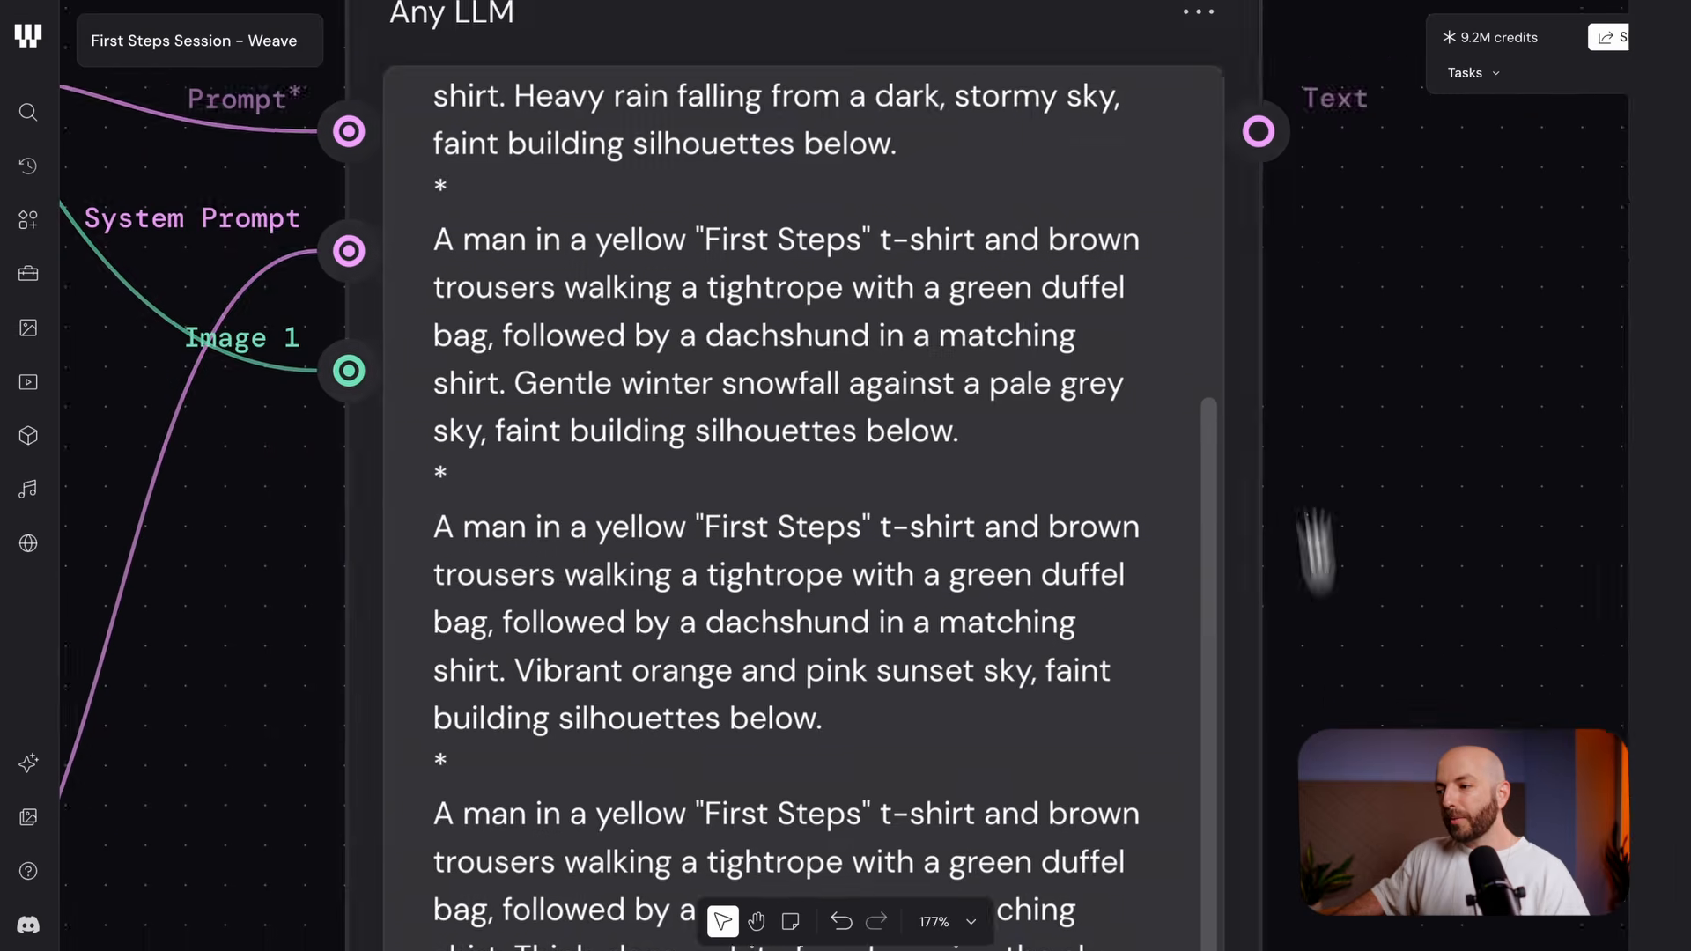
pyautogui.scroll(4, 704, 607)
pyautogui.scroll(-4, 987, 585)
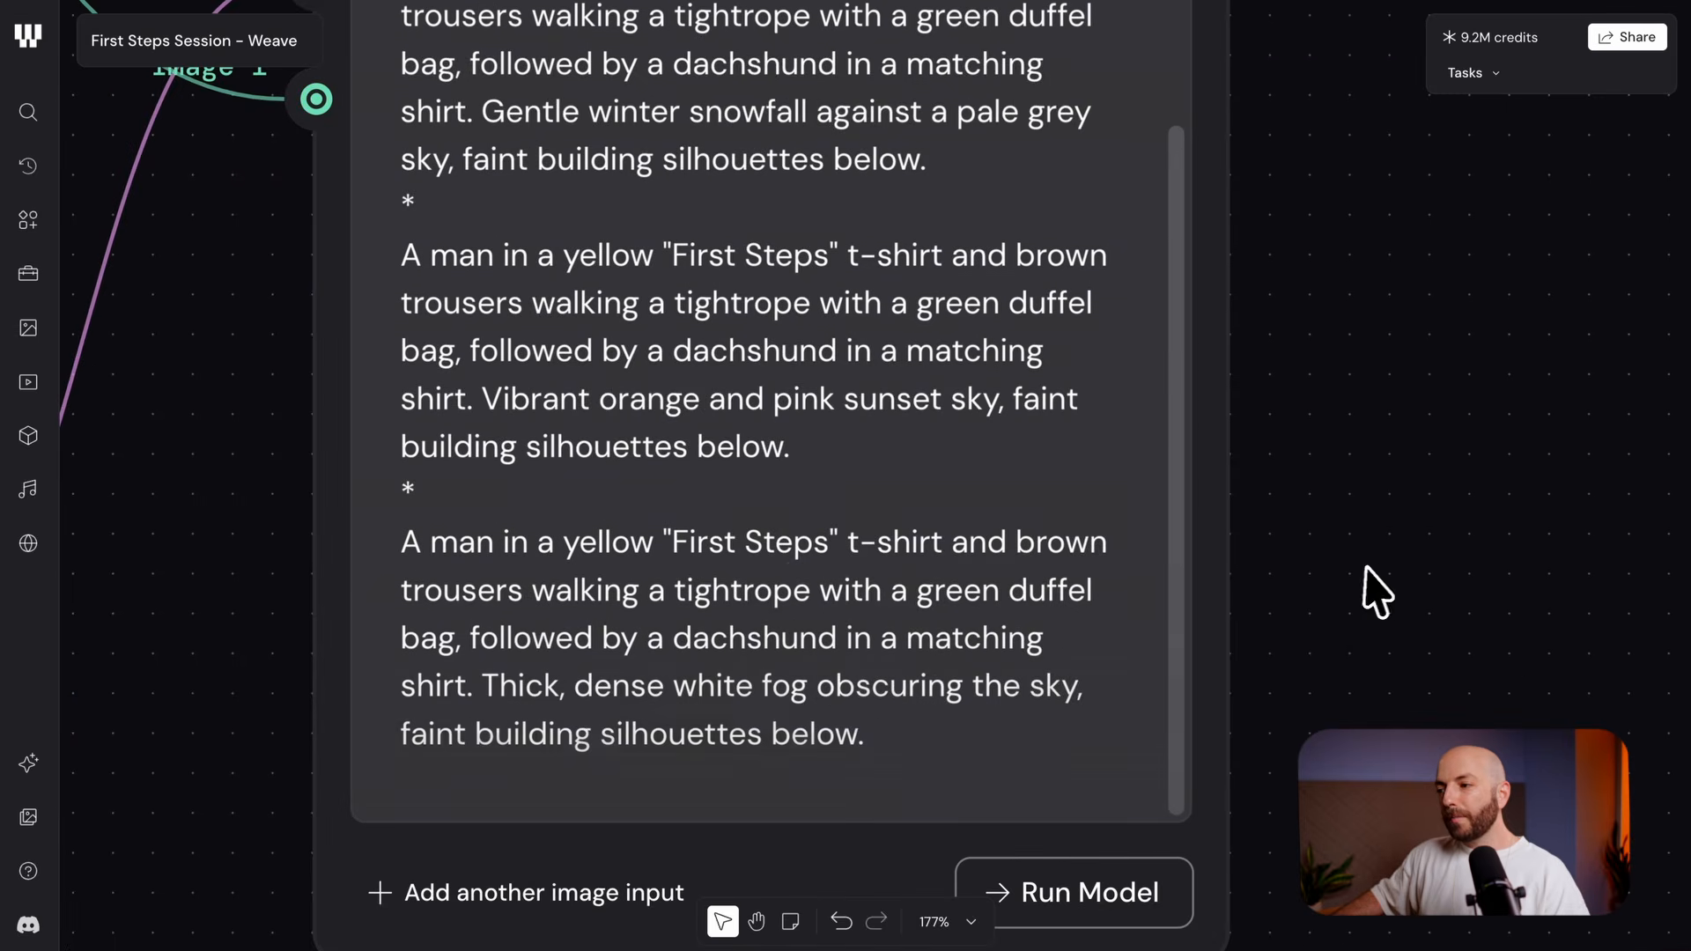
# Review the whole Any LLM output once more, checking the * separators between the generated prompts
pyautogui.scroll(-6, 1370, 590)
pyautogui.moveTo(1325, 431); pyautogui.dragTo(1044, 495)
pyautogui.moveTo(997, 568); pyautogui.dragTo(996, 431)
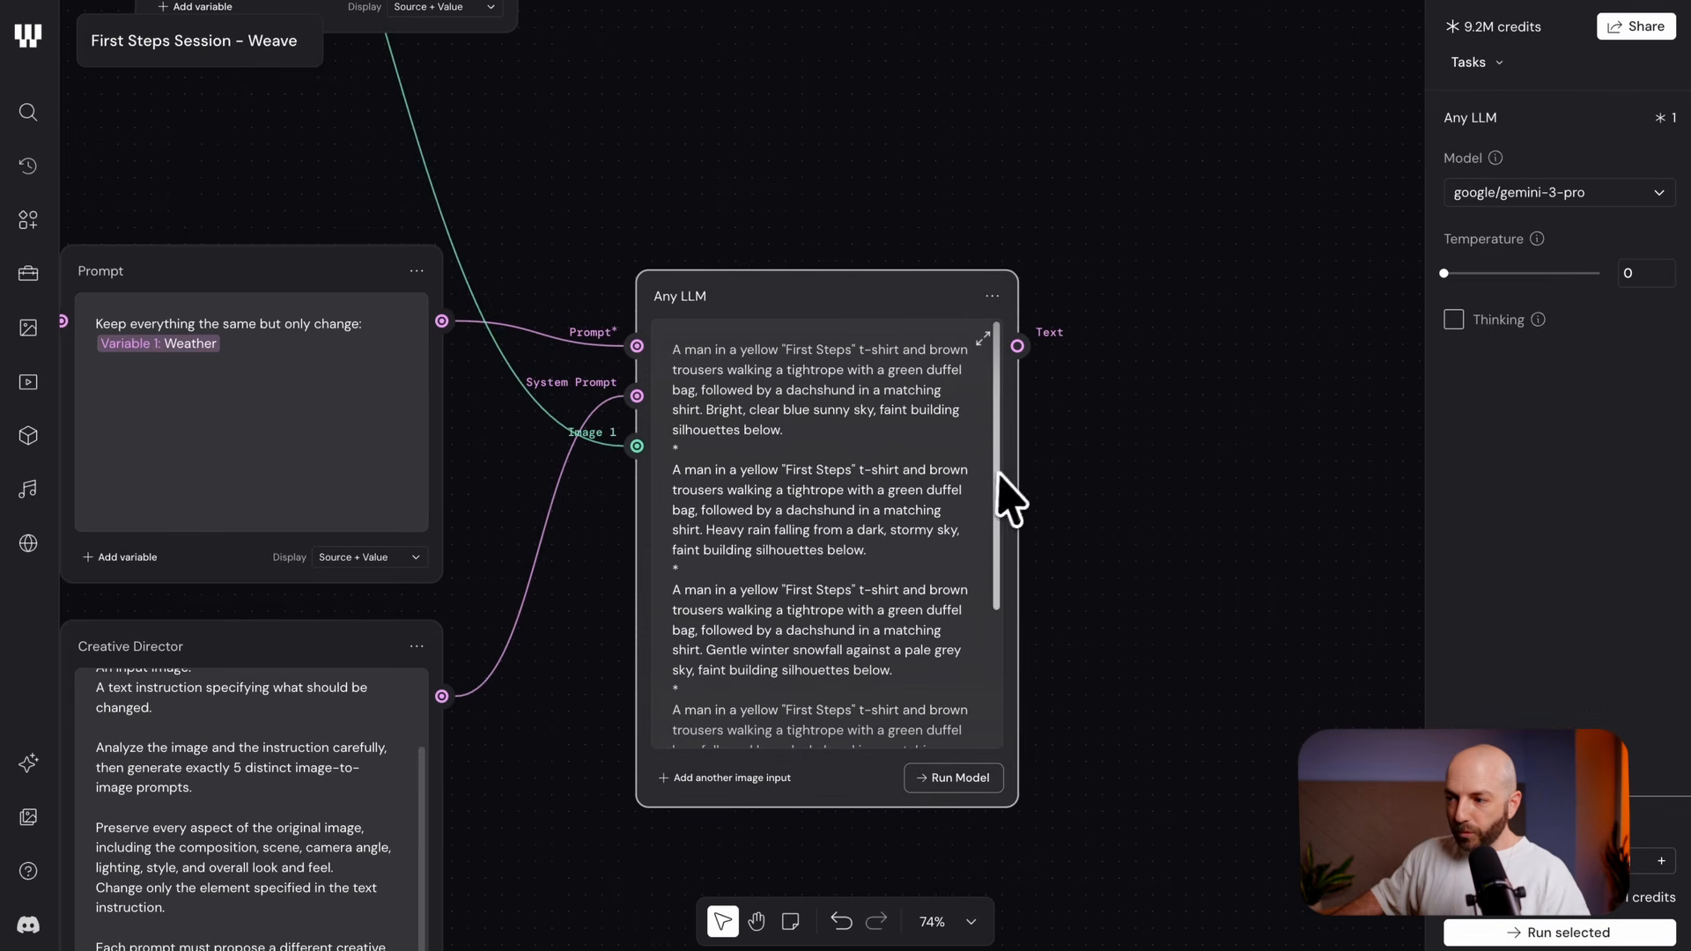
pyautogui.scroll(-3, 1008, 520)
pyautogui.keyDown('ctrl'); pyautogui.scroll(5, 671, 627); pyautogui.keyUp('ctrl')
pyautogui.scroll(2, 736, 638)
pyautogui.scroll(-3, 739, 622)
pyautogui.scroll(-5, 593, 614)
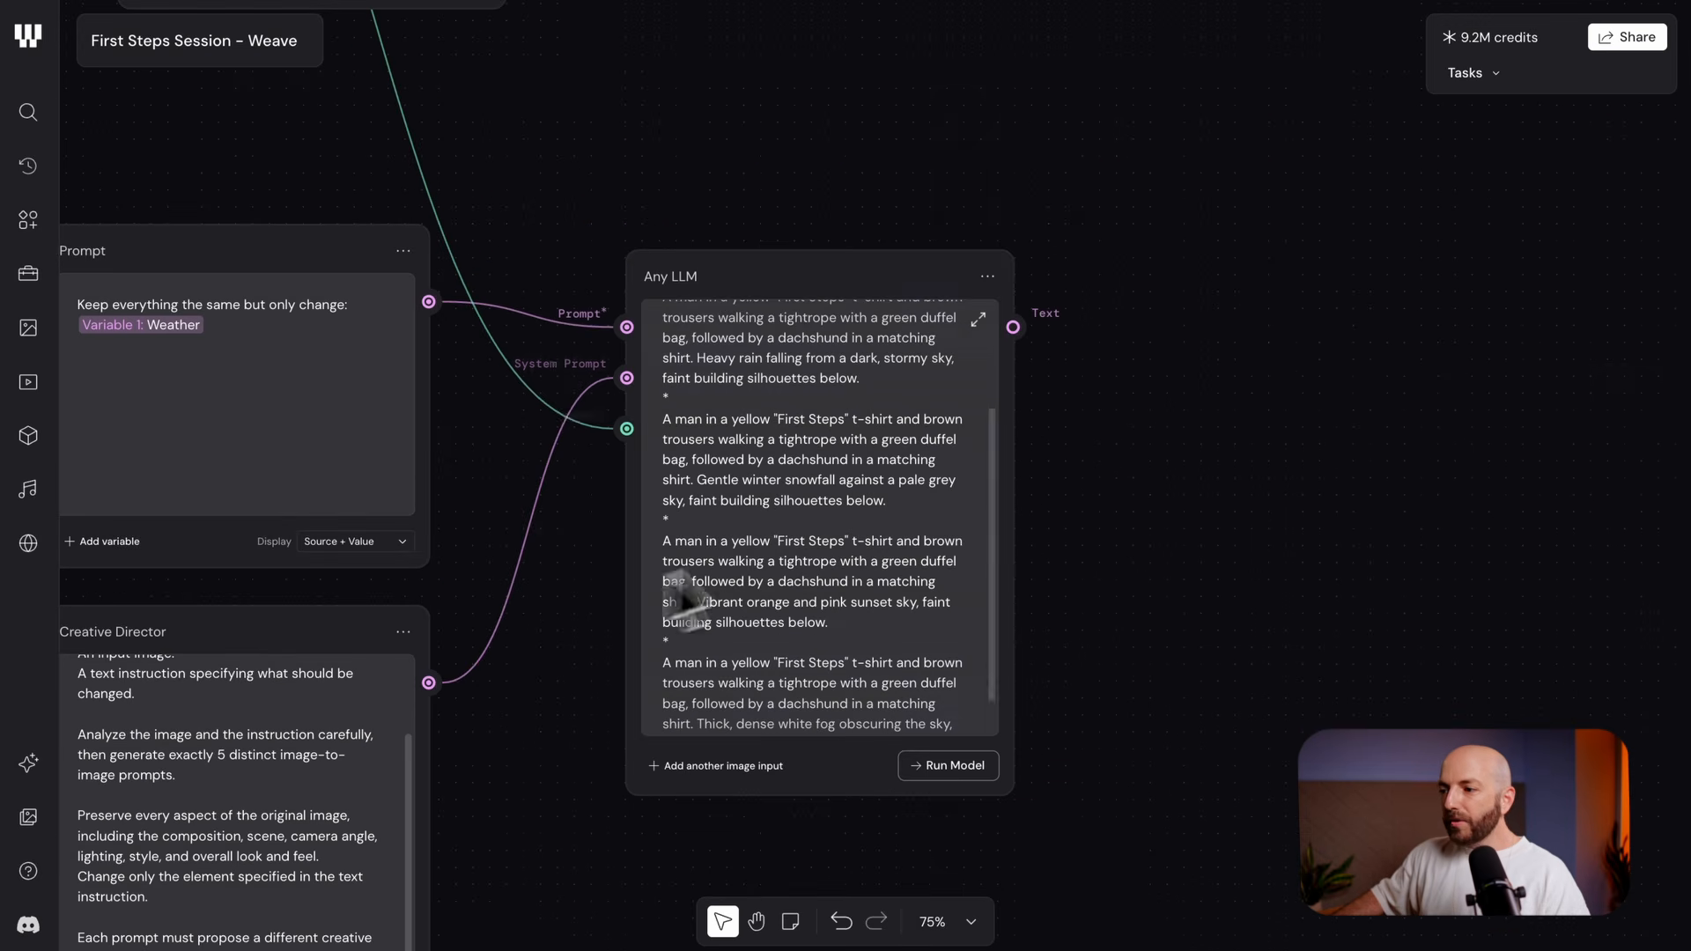
pyautogui.scroll(-1, 986, 608)
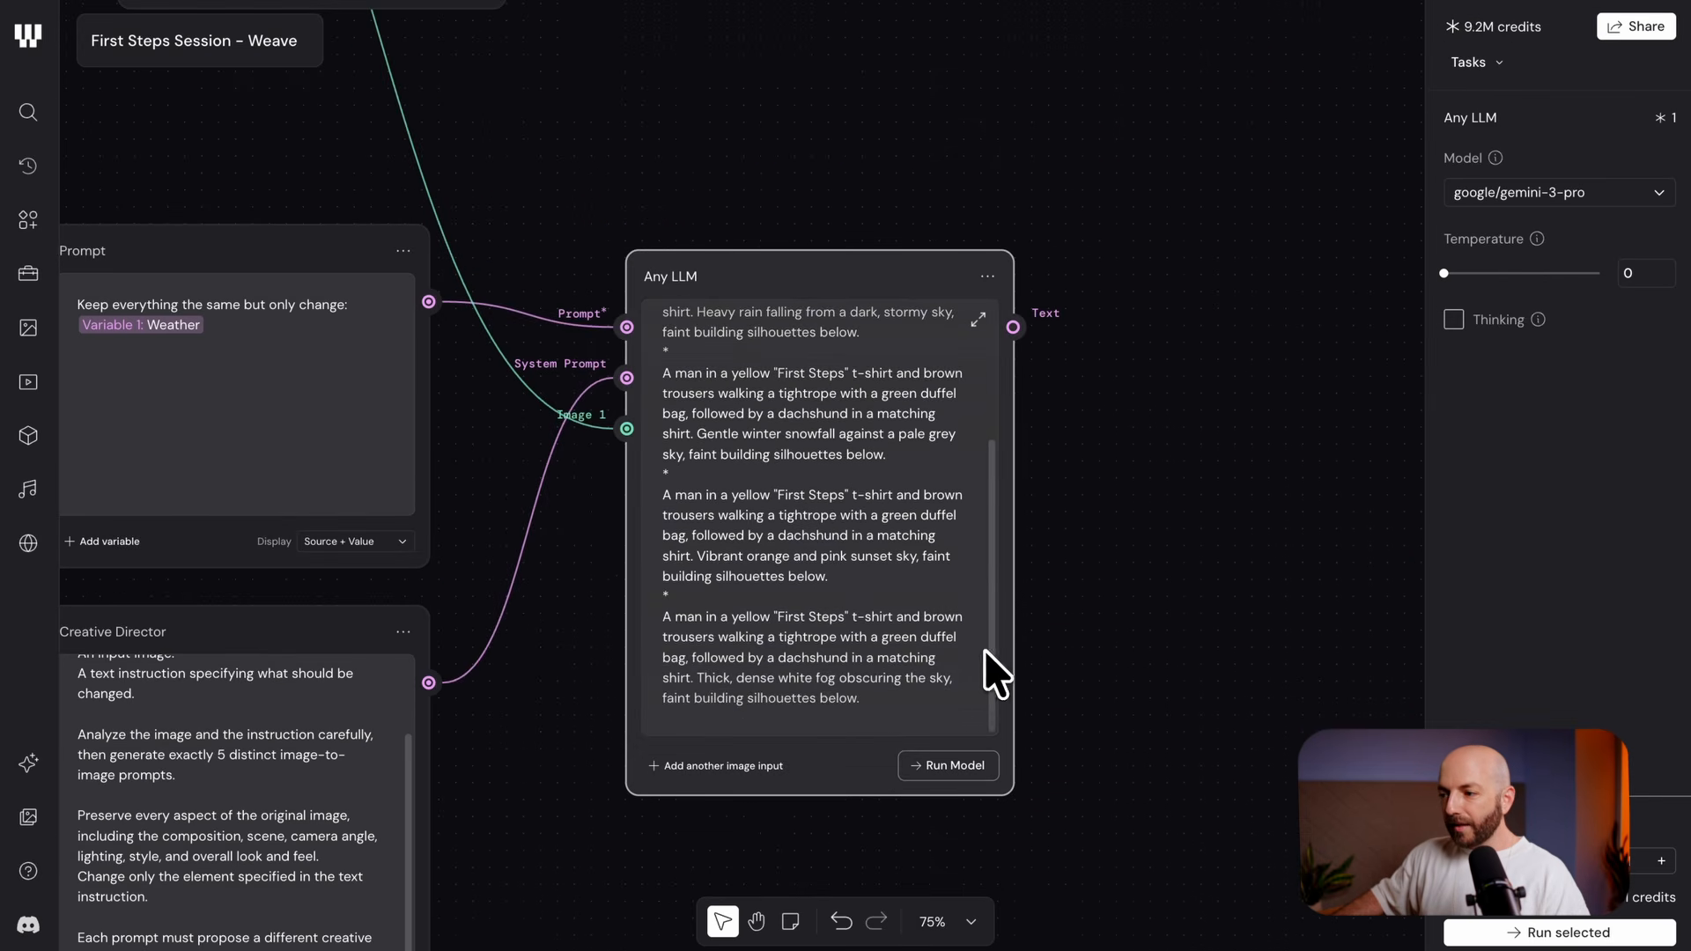
pyautogui.moveTo(991, 539); pyautogui.dragTo(1002, 348)
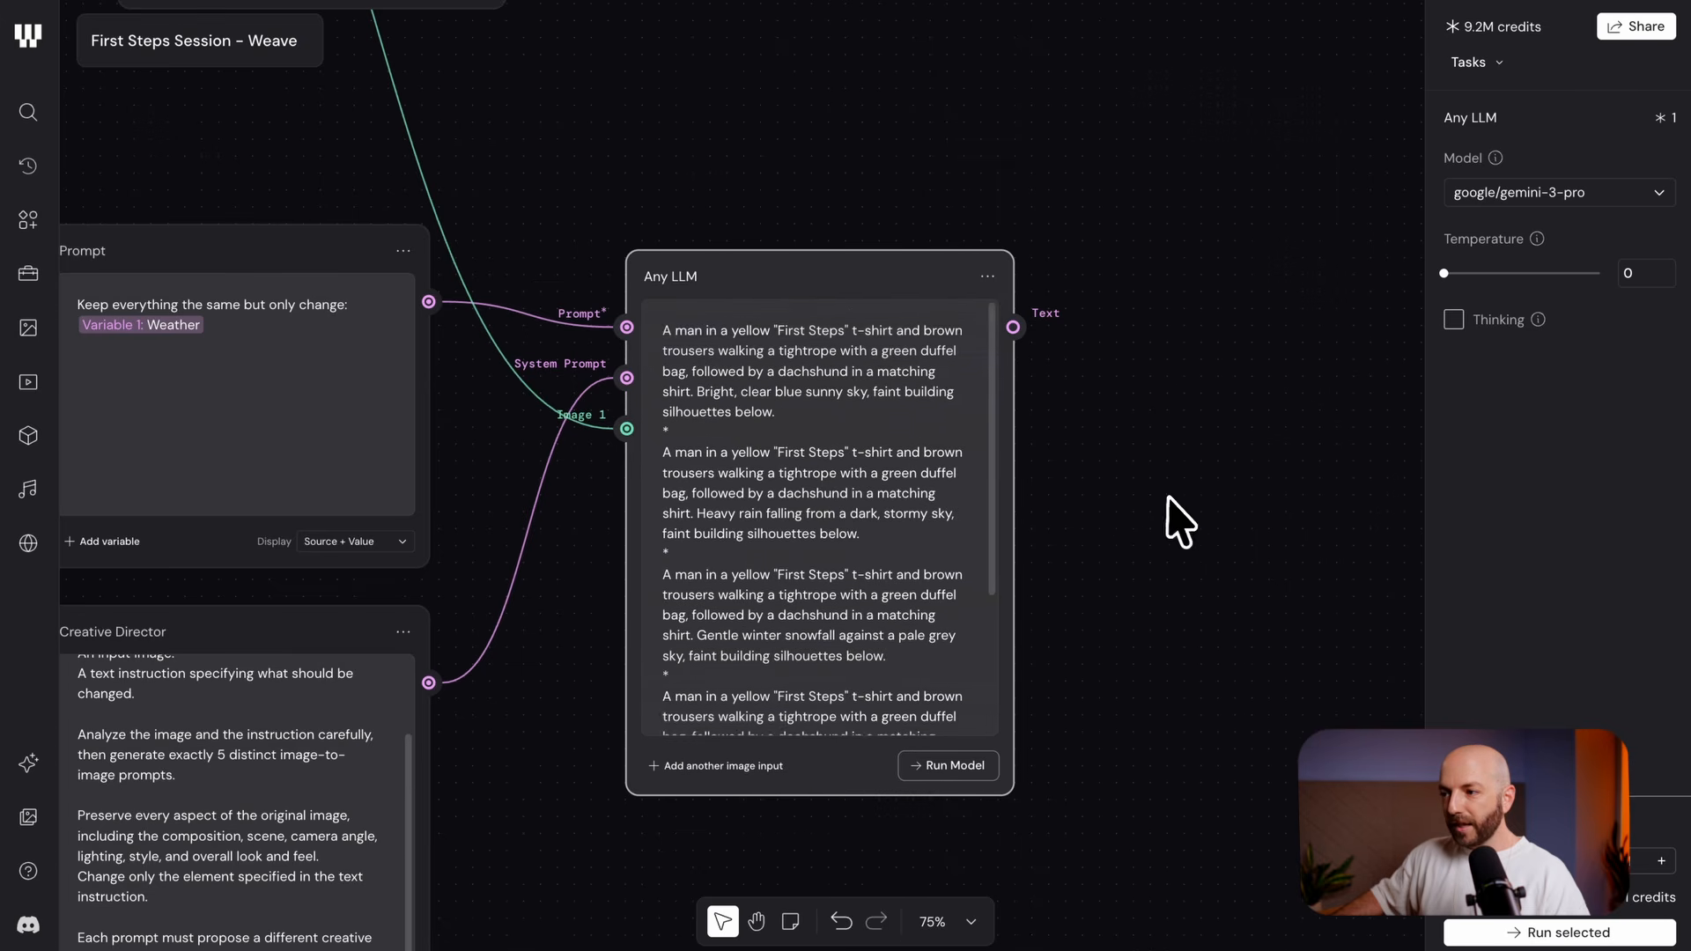
# Add a Text Iterator node beside the Any LLM node and connect the Any LLM text output to its input
pyautogui.moveTo(1165, 494); pyautogui.dragTo(1061, 482)
pyautogui.moveTo(998, 404)
pyautogui.mouseDown()
pyautogui.moveTo(951, 450)
pyautogui.moveTo(1002, 437)
pyautogui.mouseUp()
pyautogui.rightClick(1002, 438)
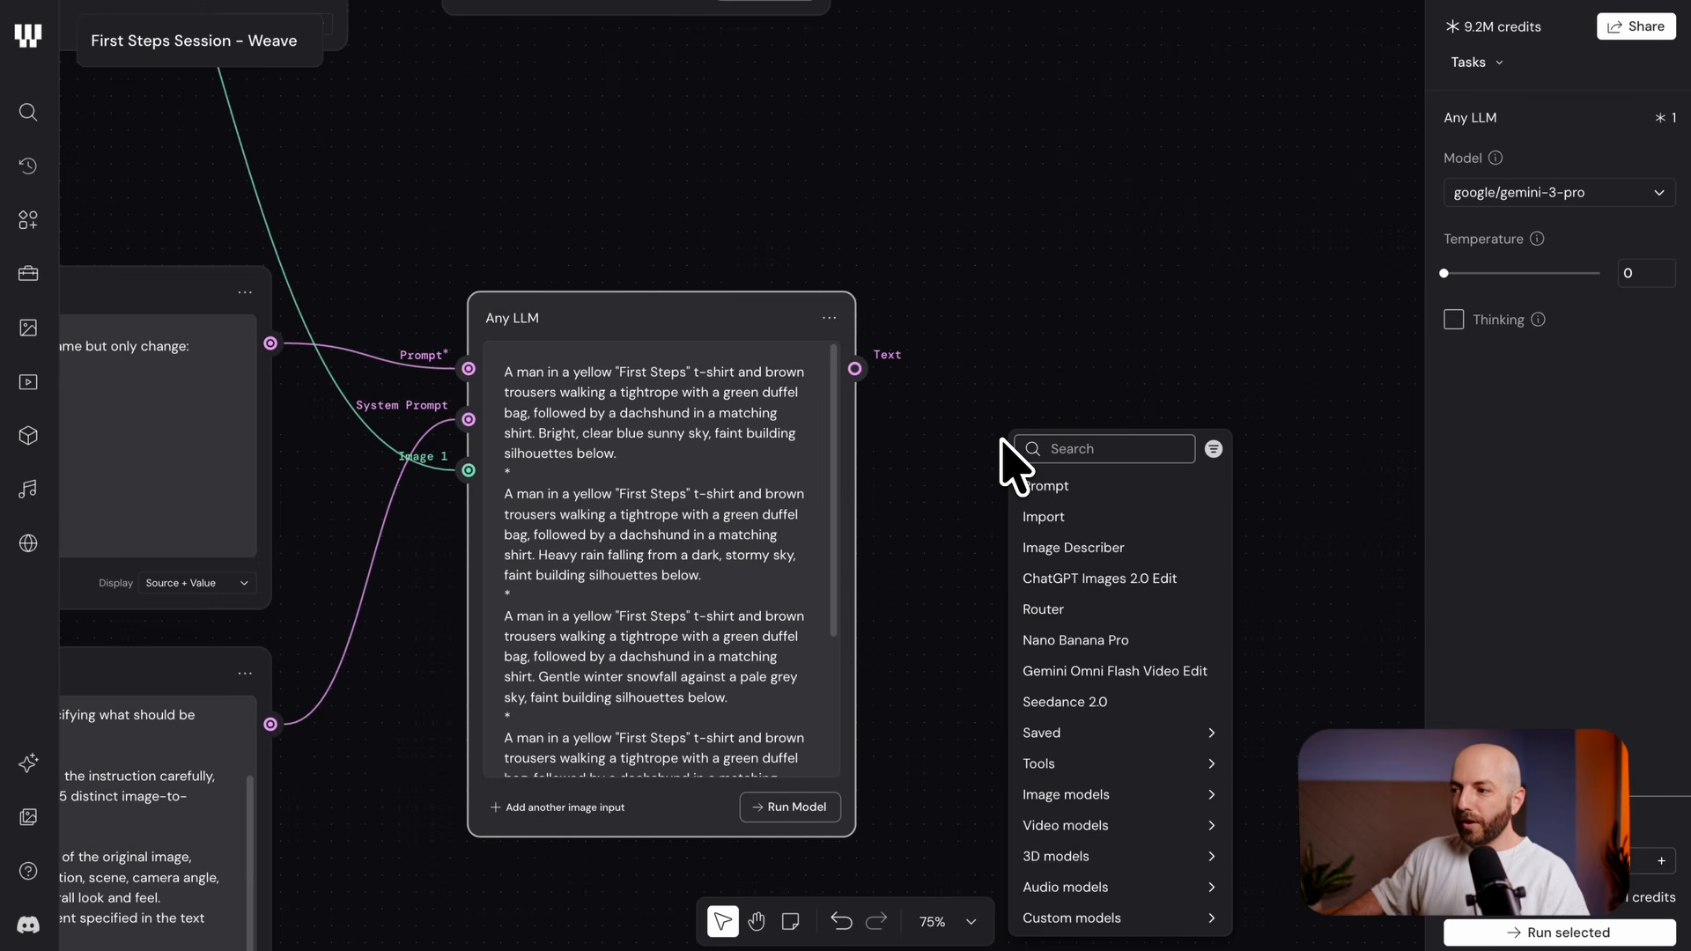
pyautogui.write('text')
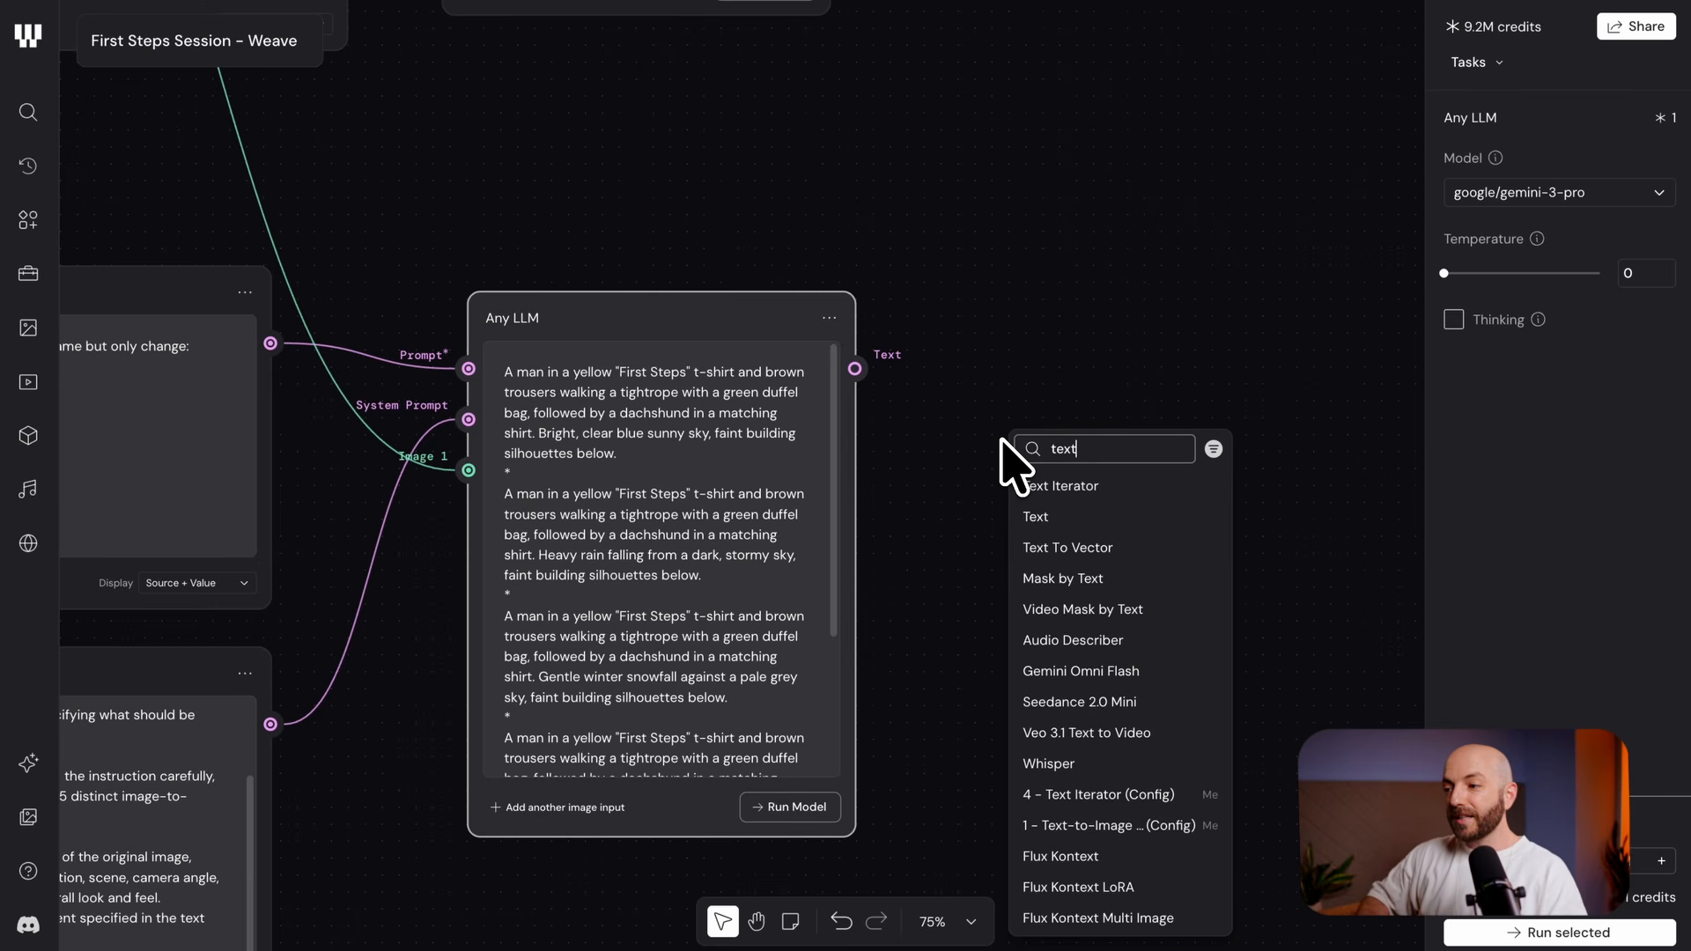
pyautogui.press('Return')
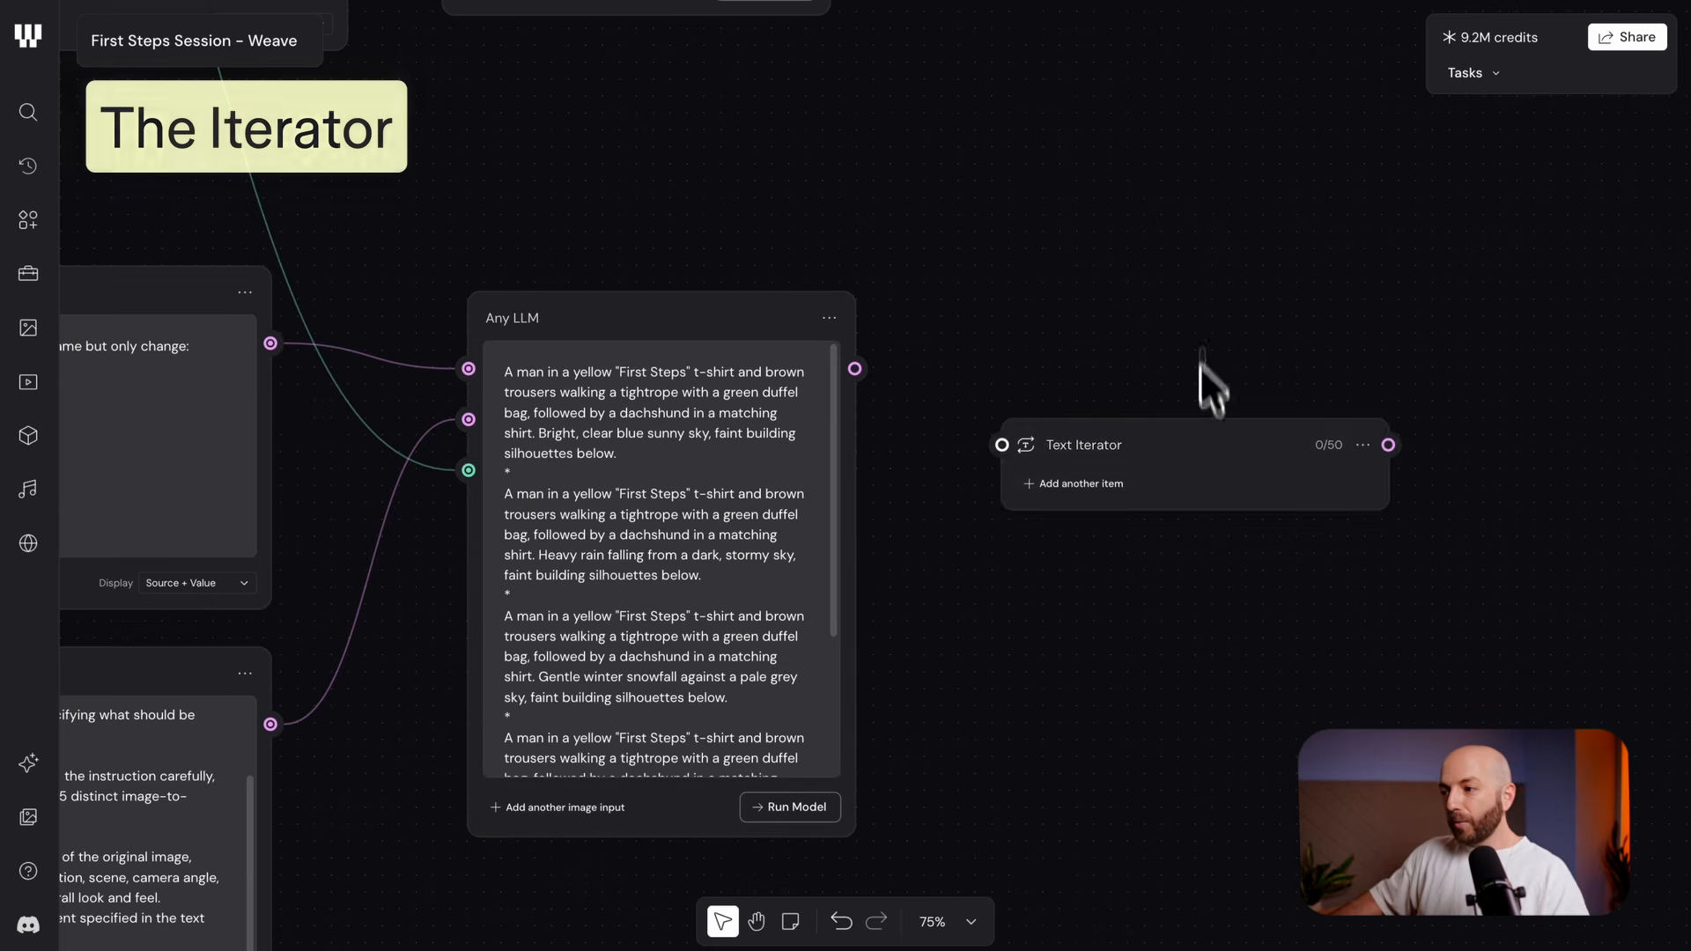
pyautogui.moveTo(1189, 412); pyautogui.dragTo(1180, 315)
pyautogui.moveTo(855, 368); pyautogui.dragTo(960, 377)
# Examine the Text Iterator's split character and the list of prompts it separates
pyautogui.scroll(10, 959, 479)
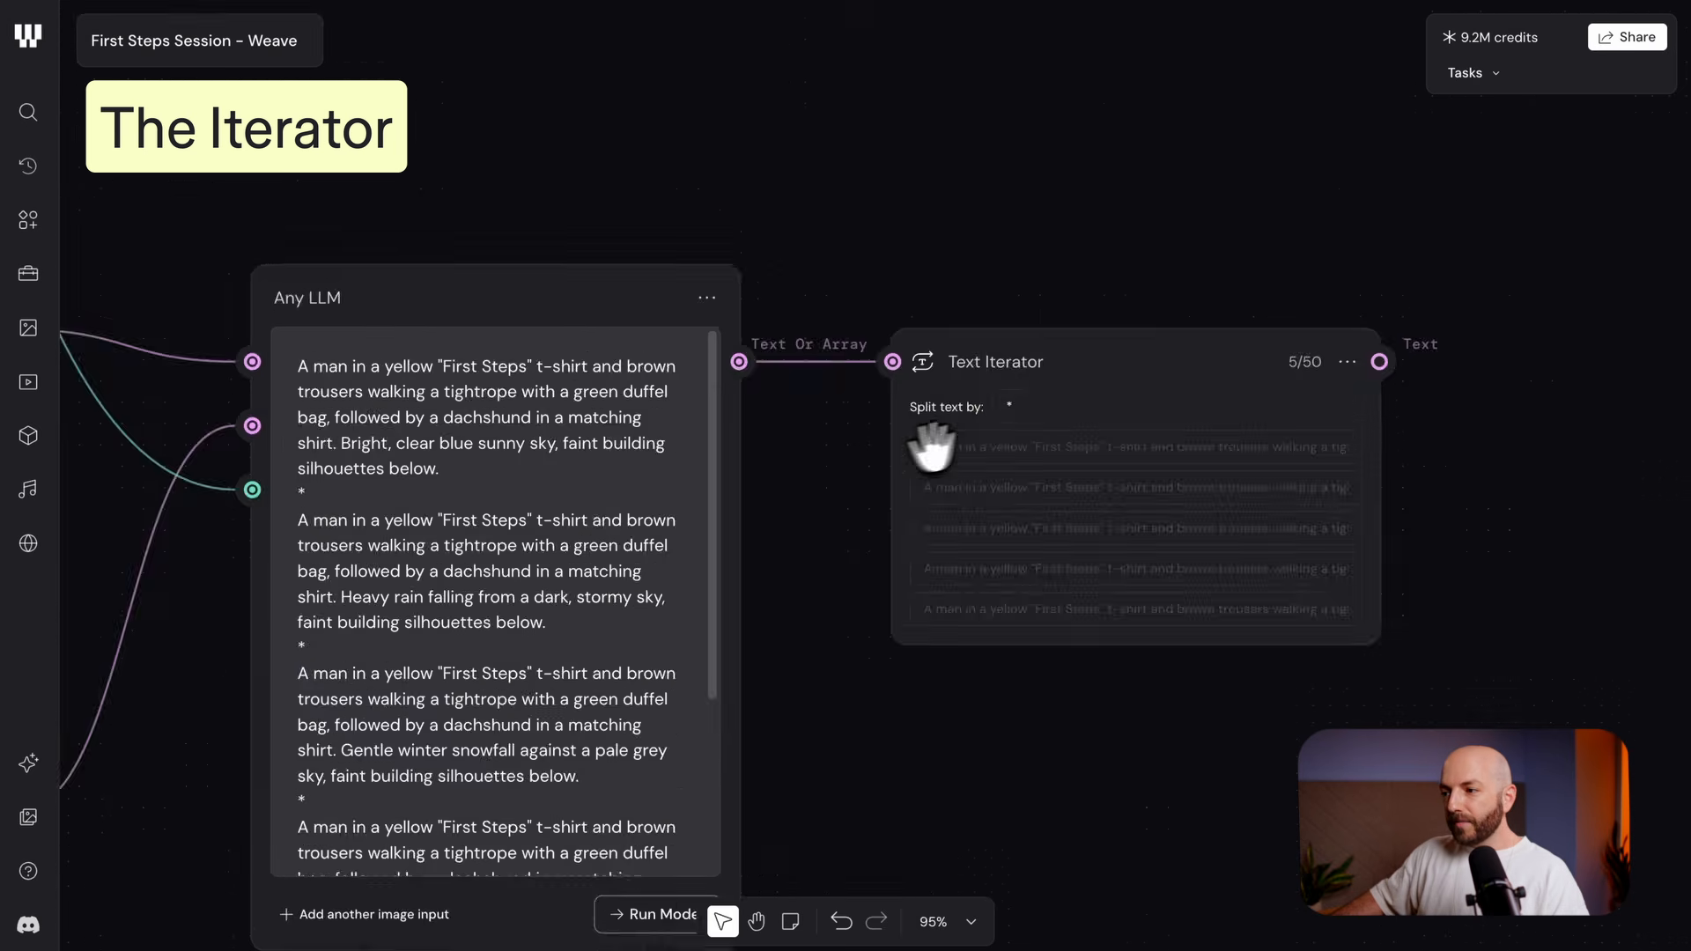
pyautogui.moveTo(1073, 371); pyautogui.dragTo(735, 302)
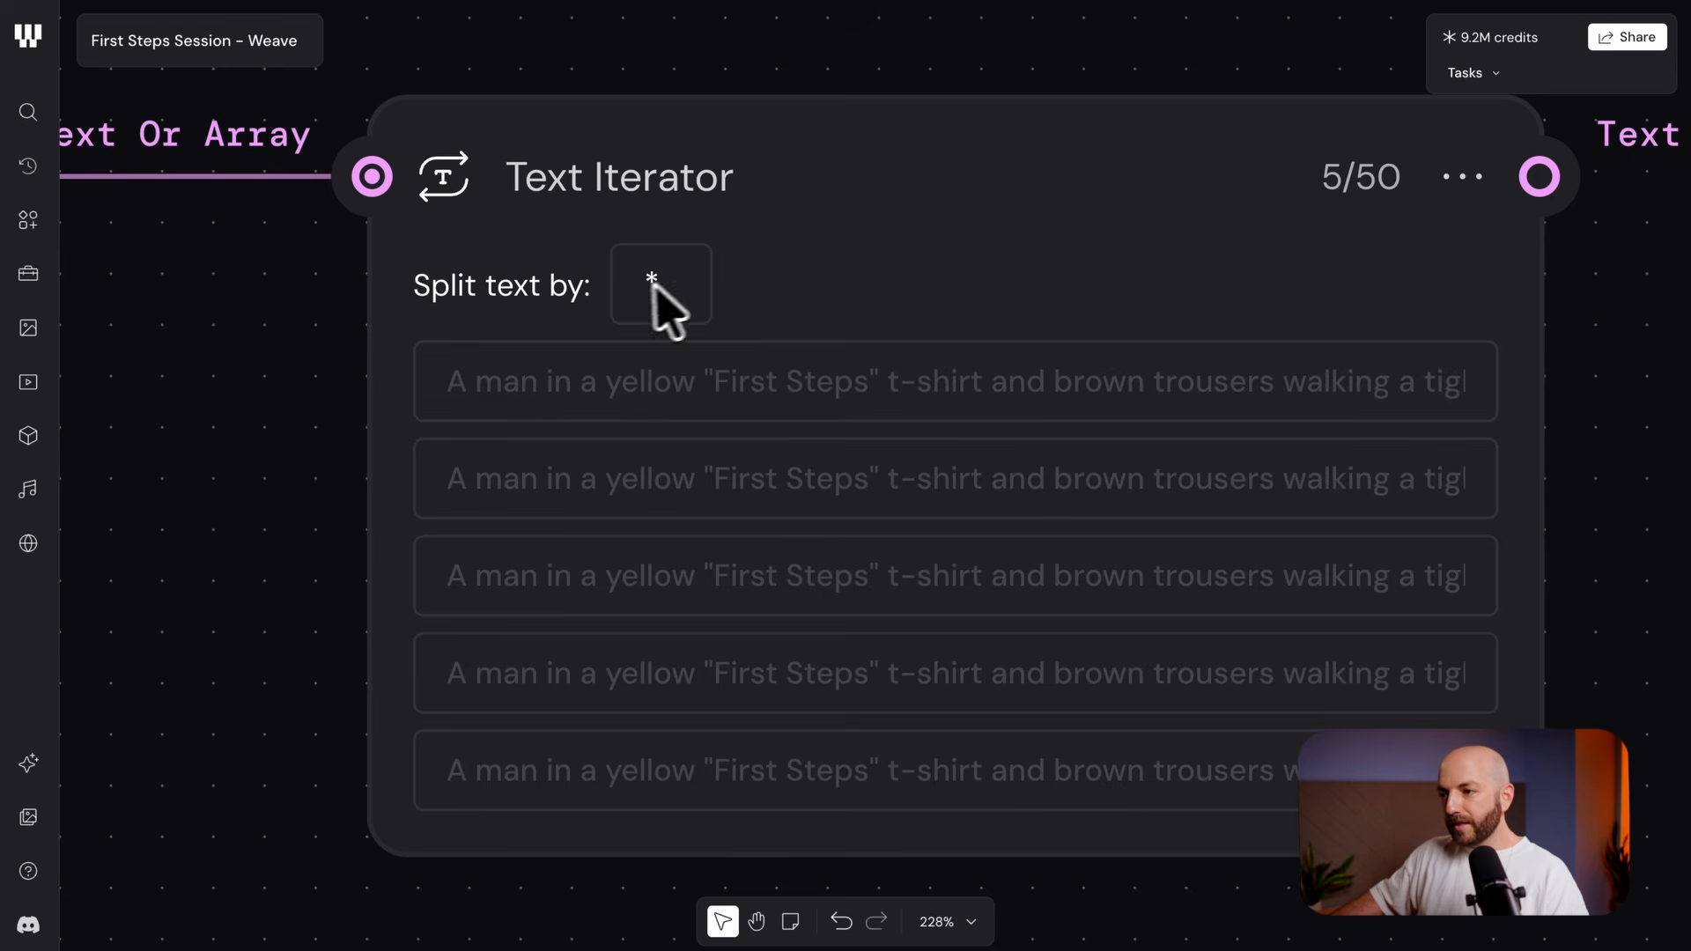
pyautogui.click(680, 403)
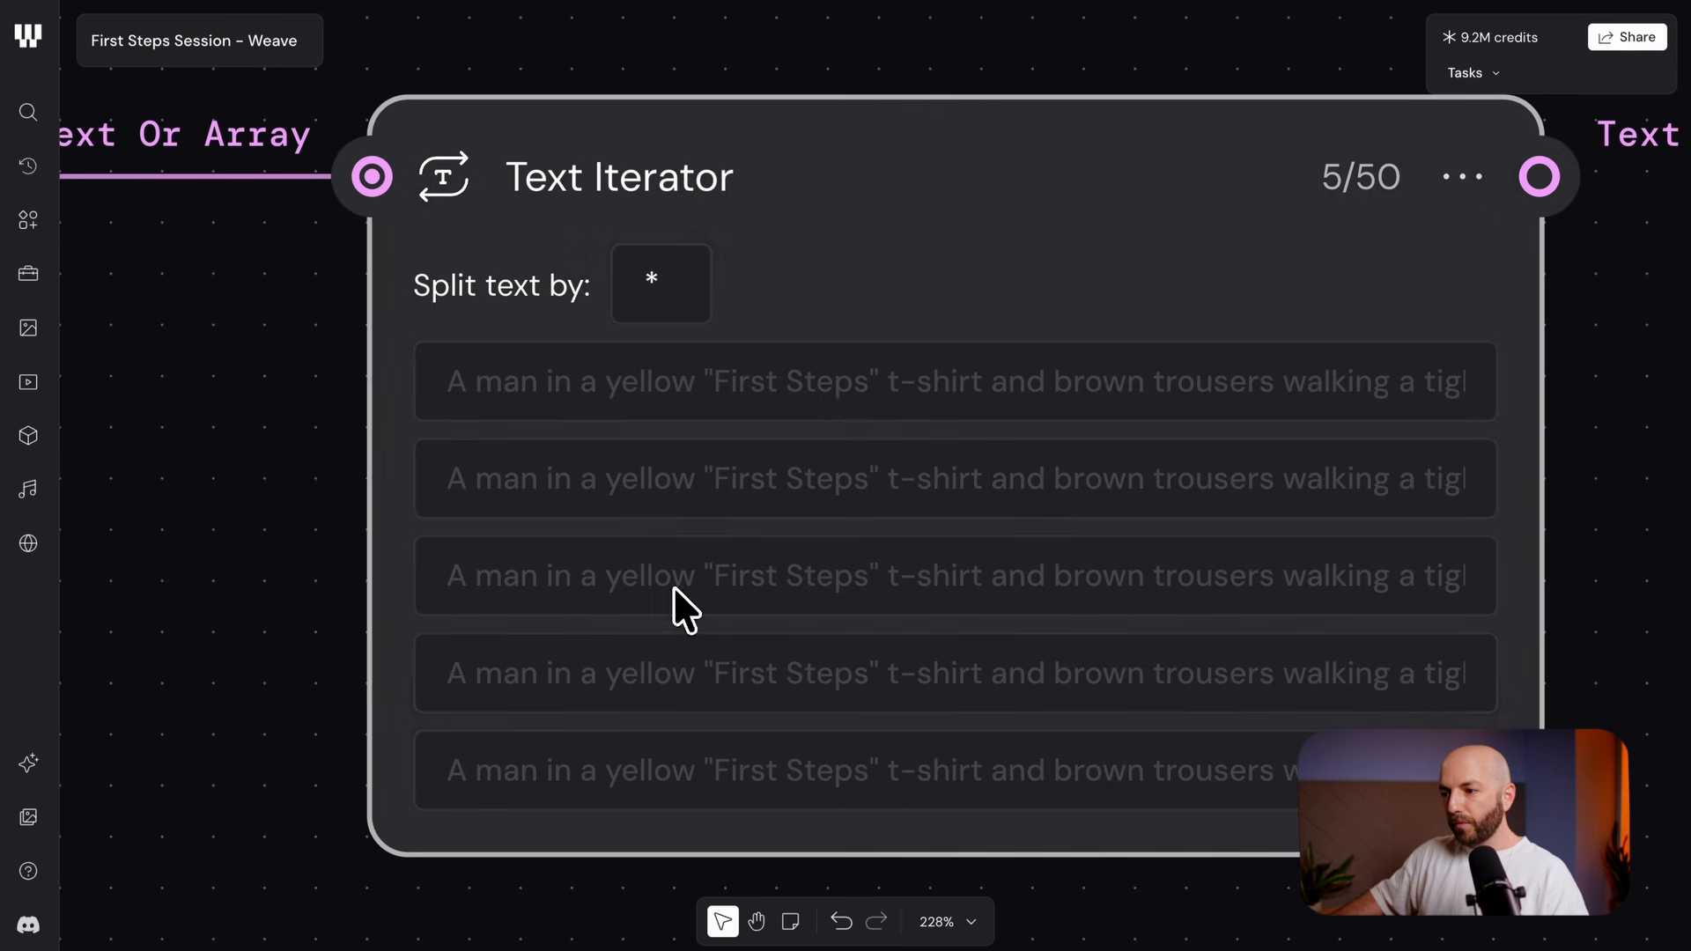
pyautogui.scroll(-5, 572, 599)
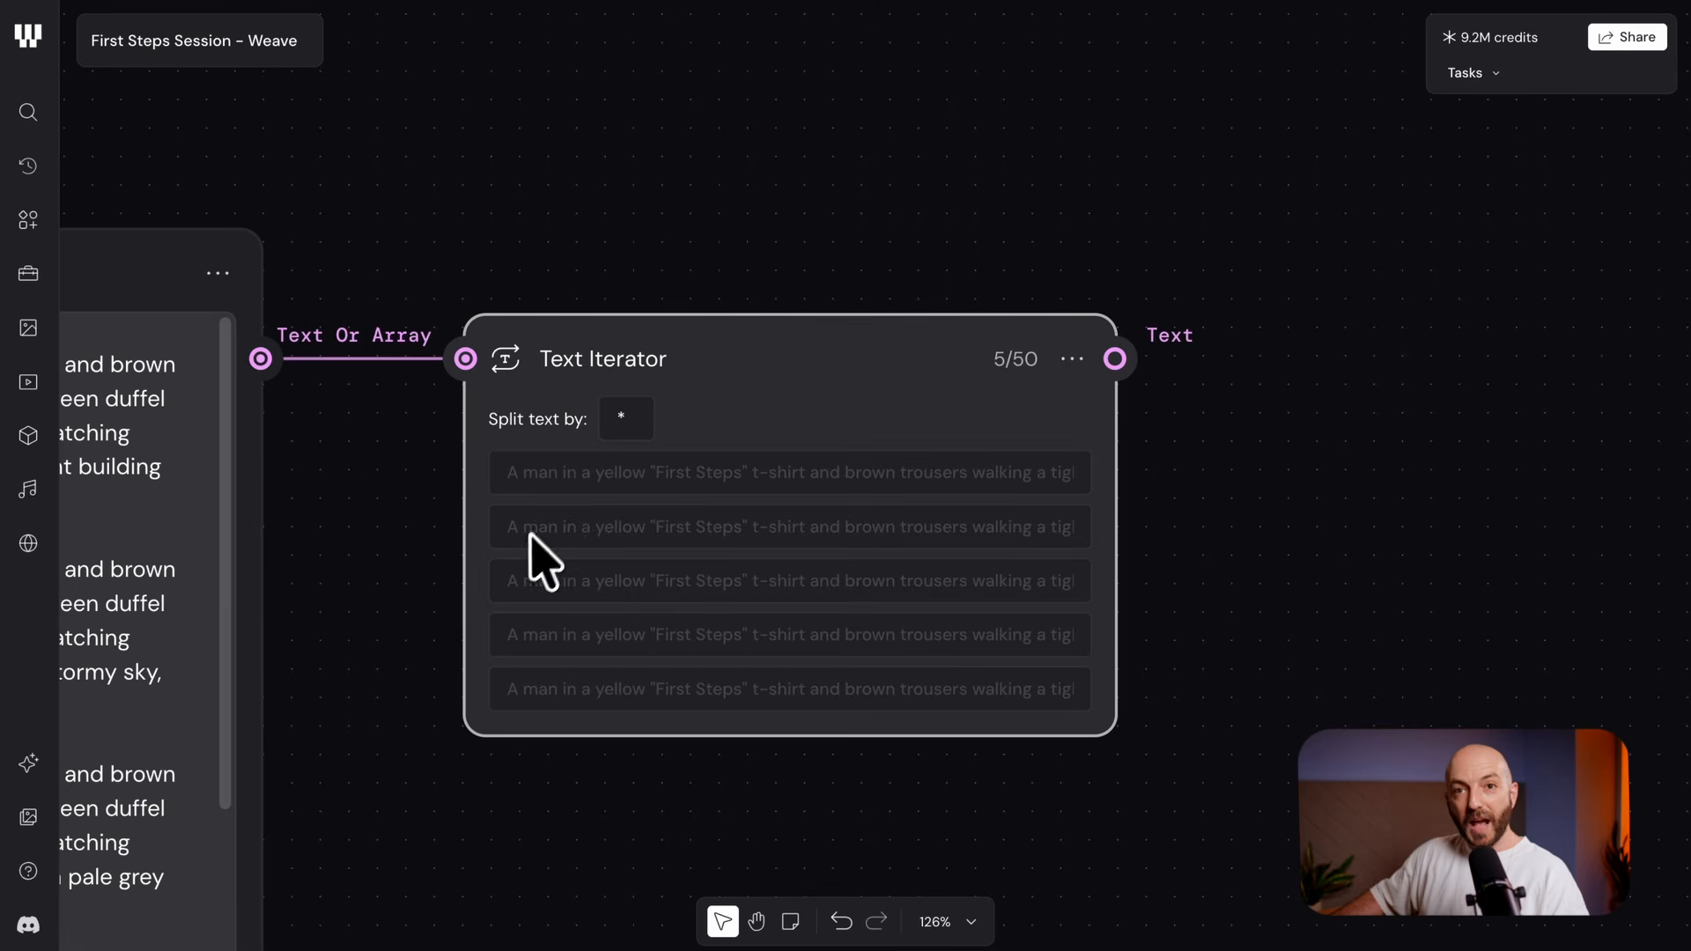
# Try y as the Text Iterator's split character, examine the resulting items, and restore the split character to *
pyautogui.scroll(5, 656, 427)
pyautogui.scroll(2, 621, 420)
pyautogui.click(582, 418)
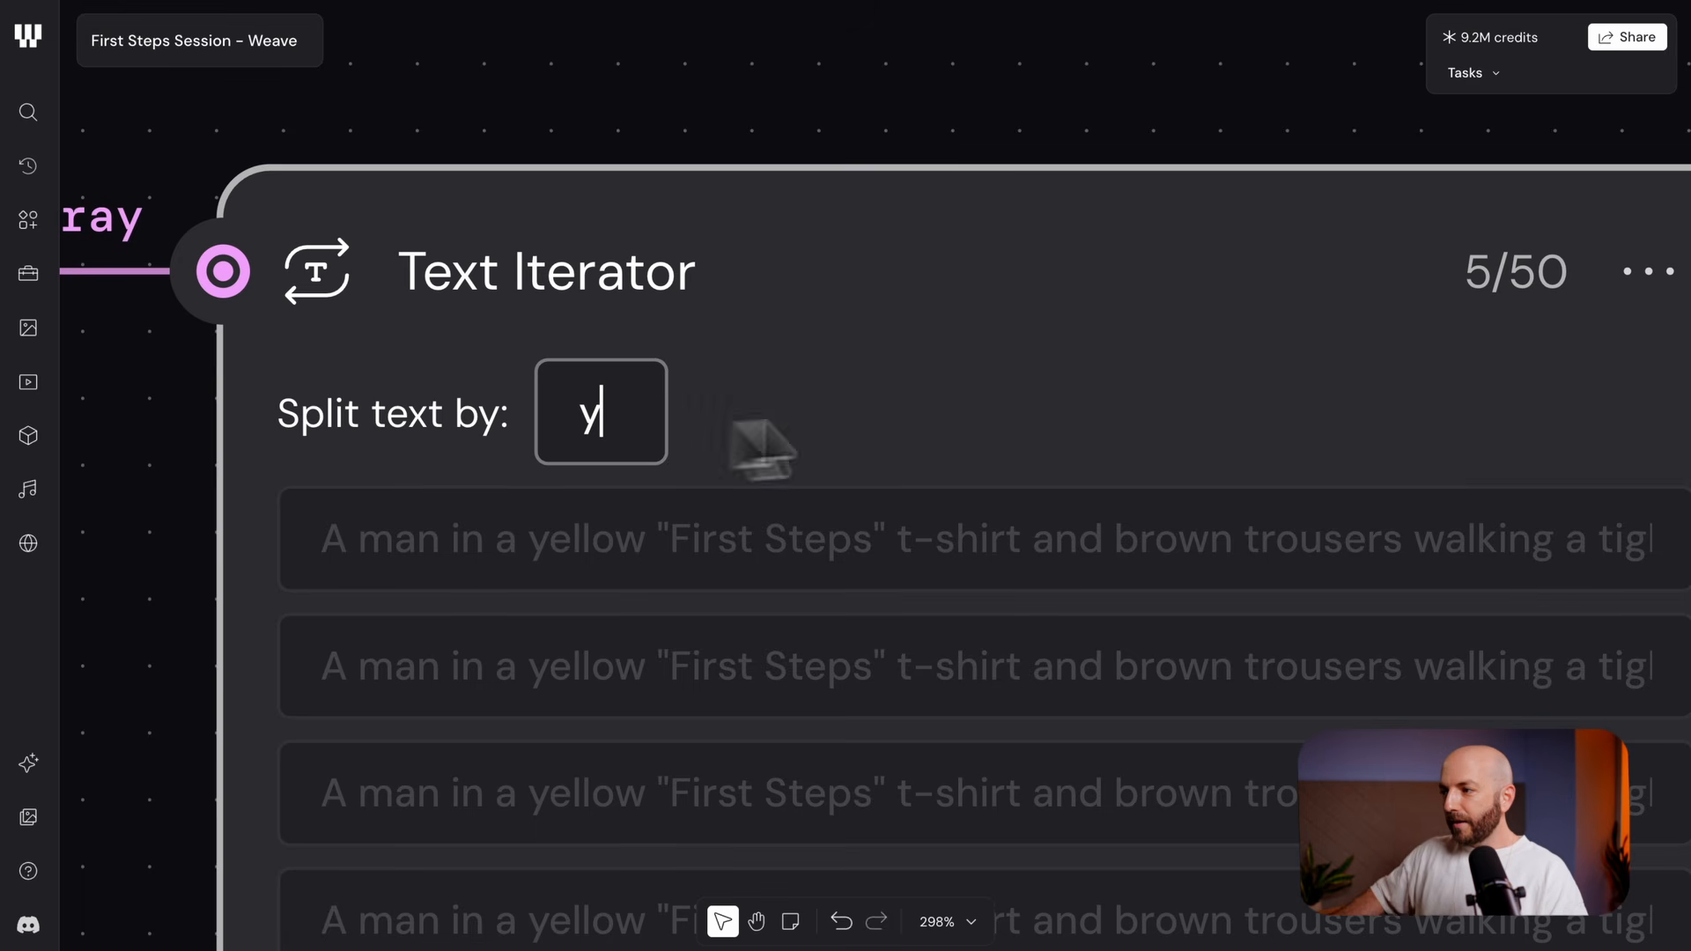
pyautogui.click(1510, 381)
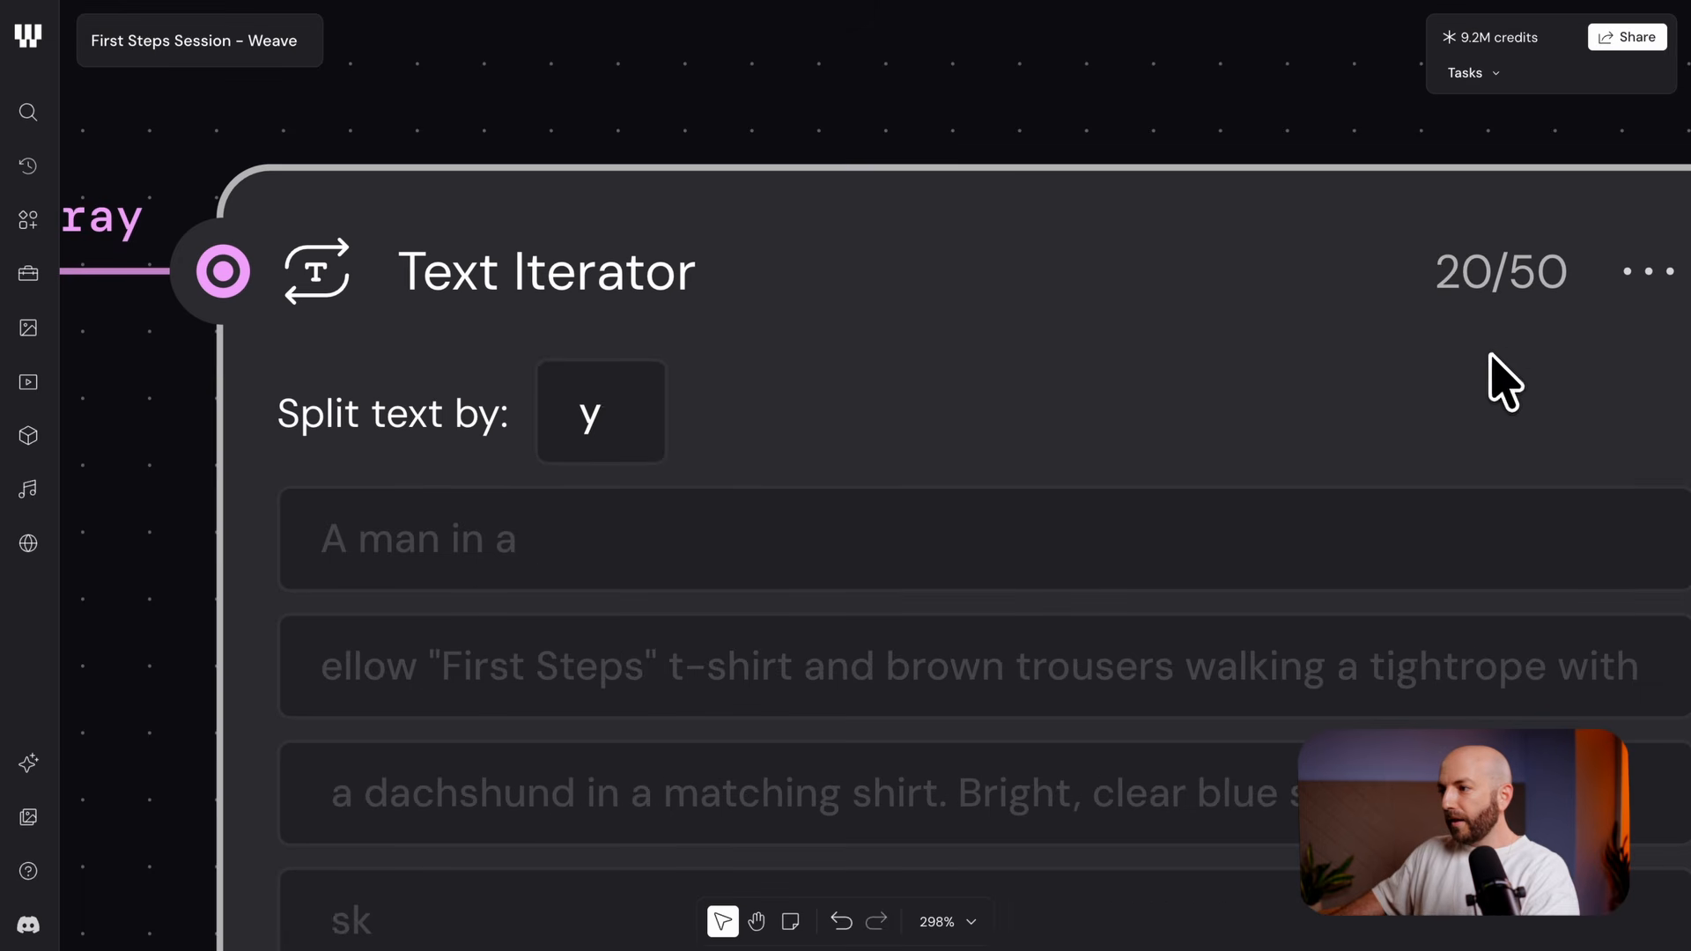
pyautogui.scroll(-10, 867, 598)
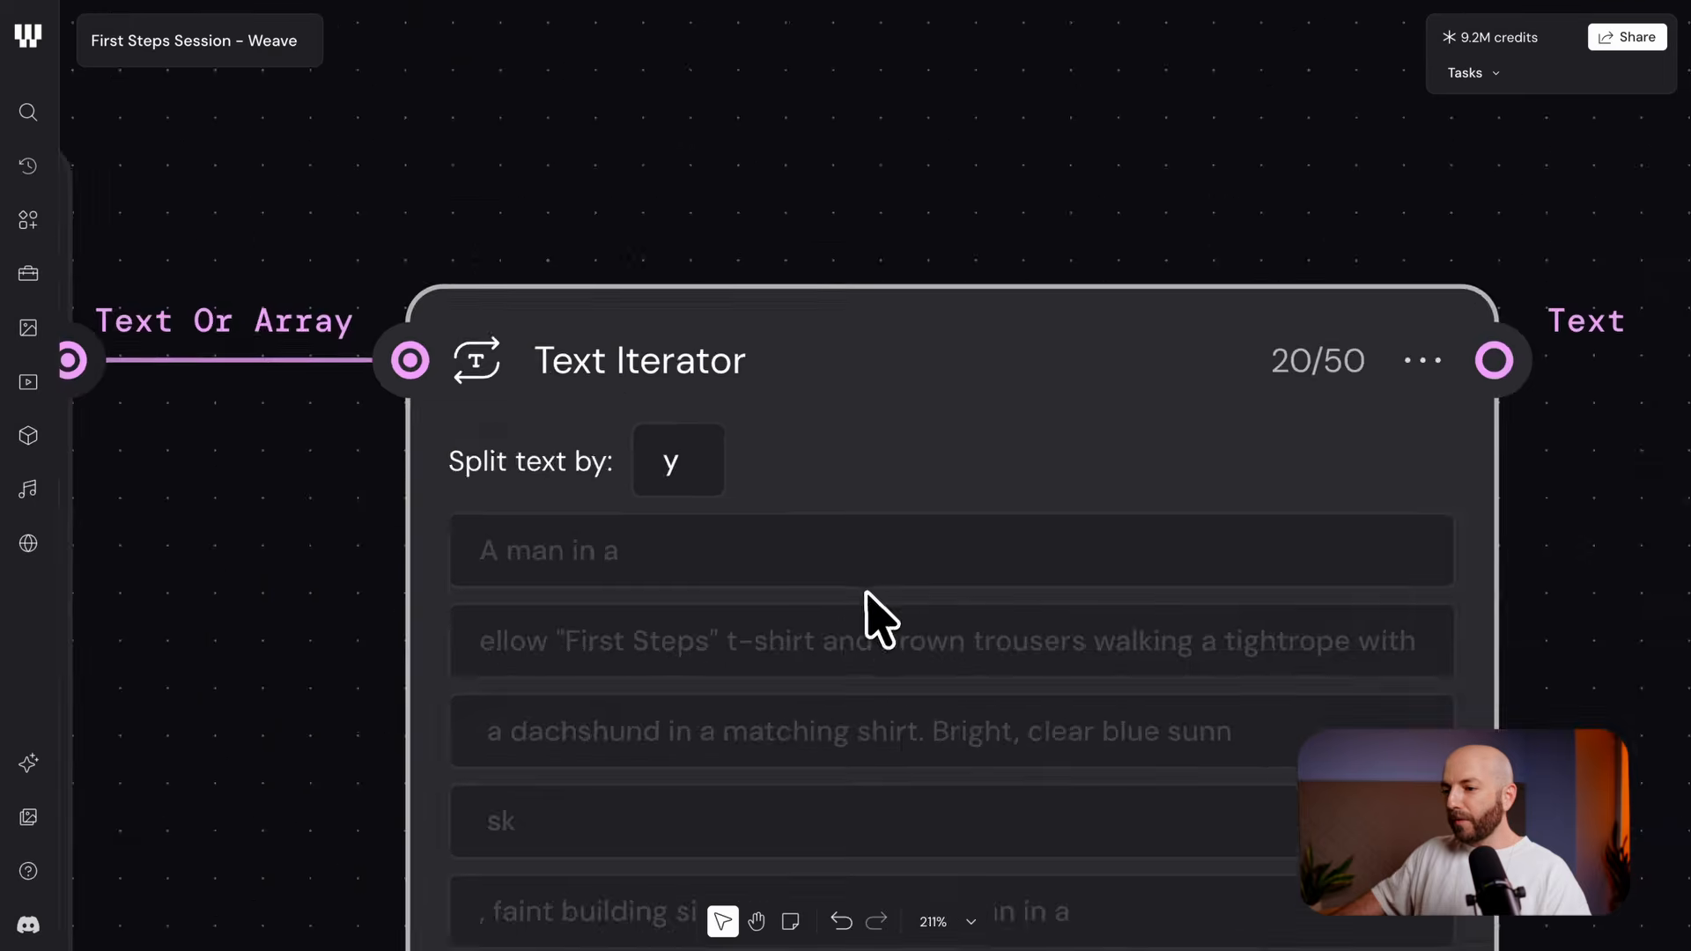
pyautogui.moveTo(867, 608); pyautogui.dragTo(1057, 414)
pyautogui.moveTo(1179, 506); pyautogui.dragTo(1019, 510)
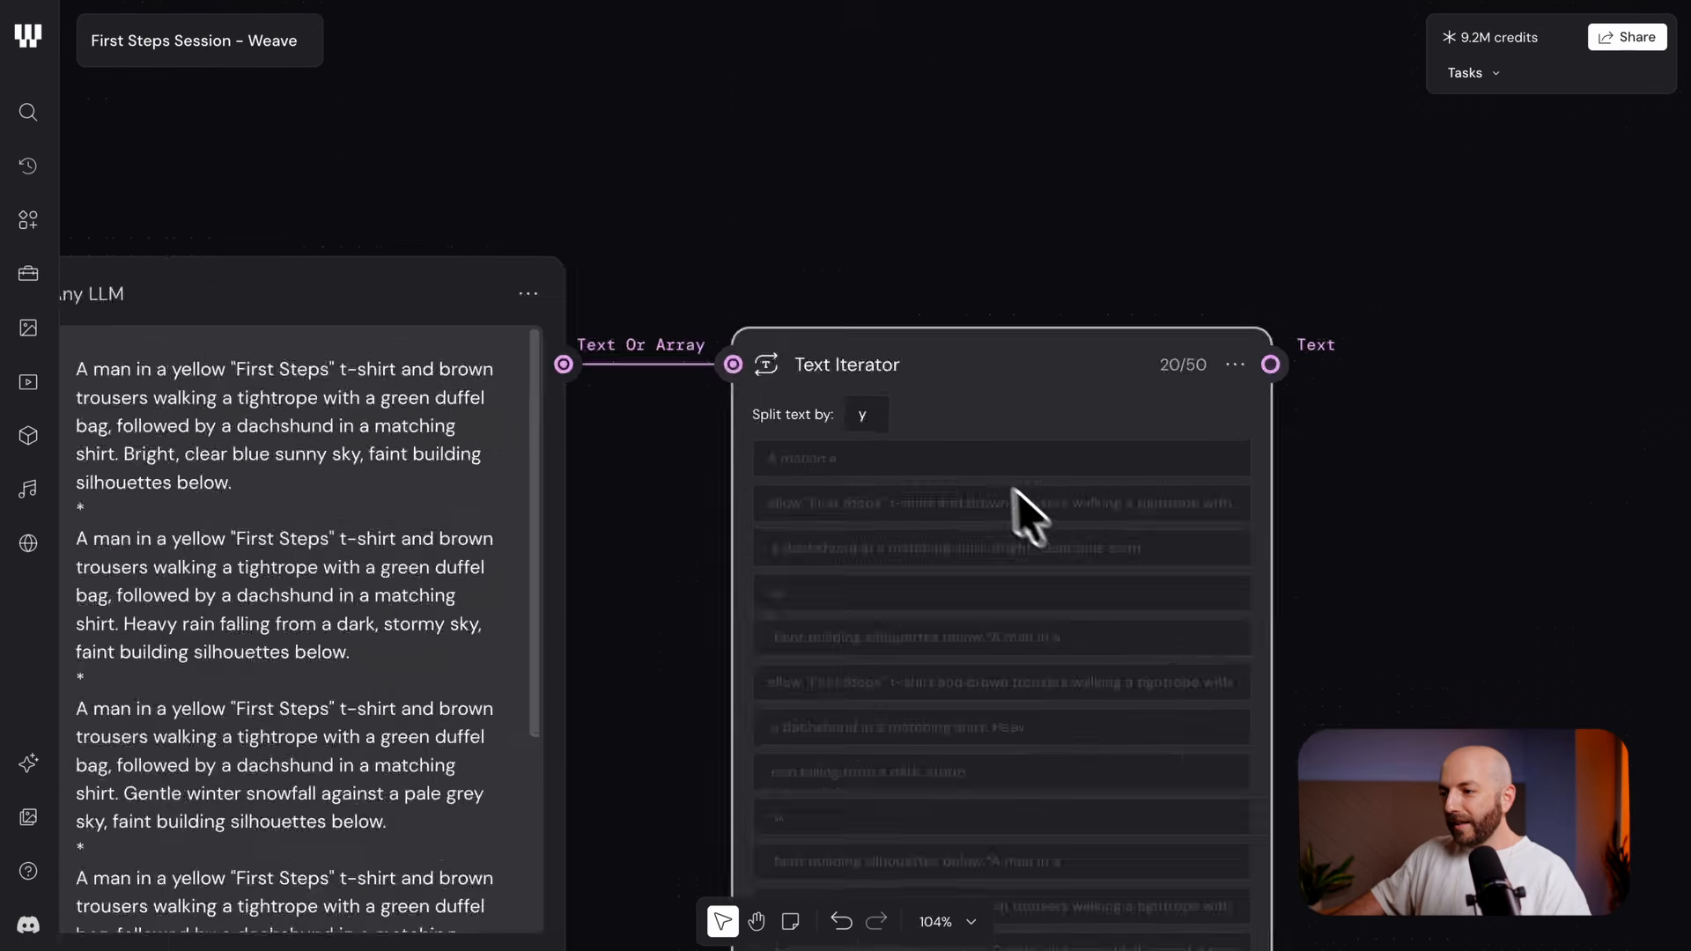
pyautogui.scroll(10, 797, 414)
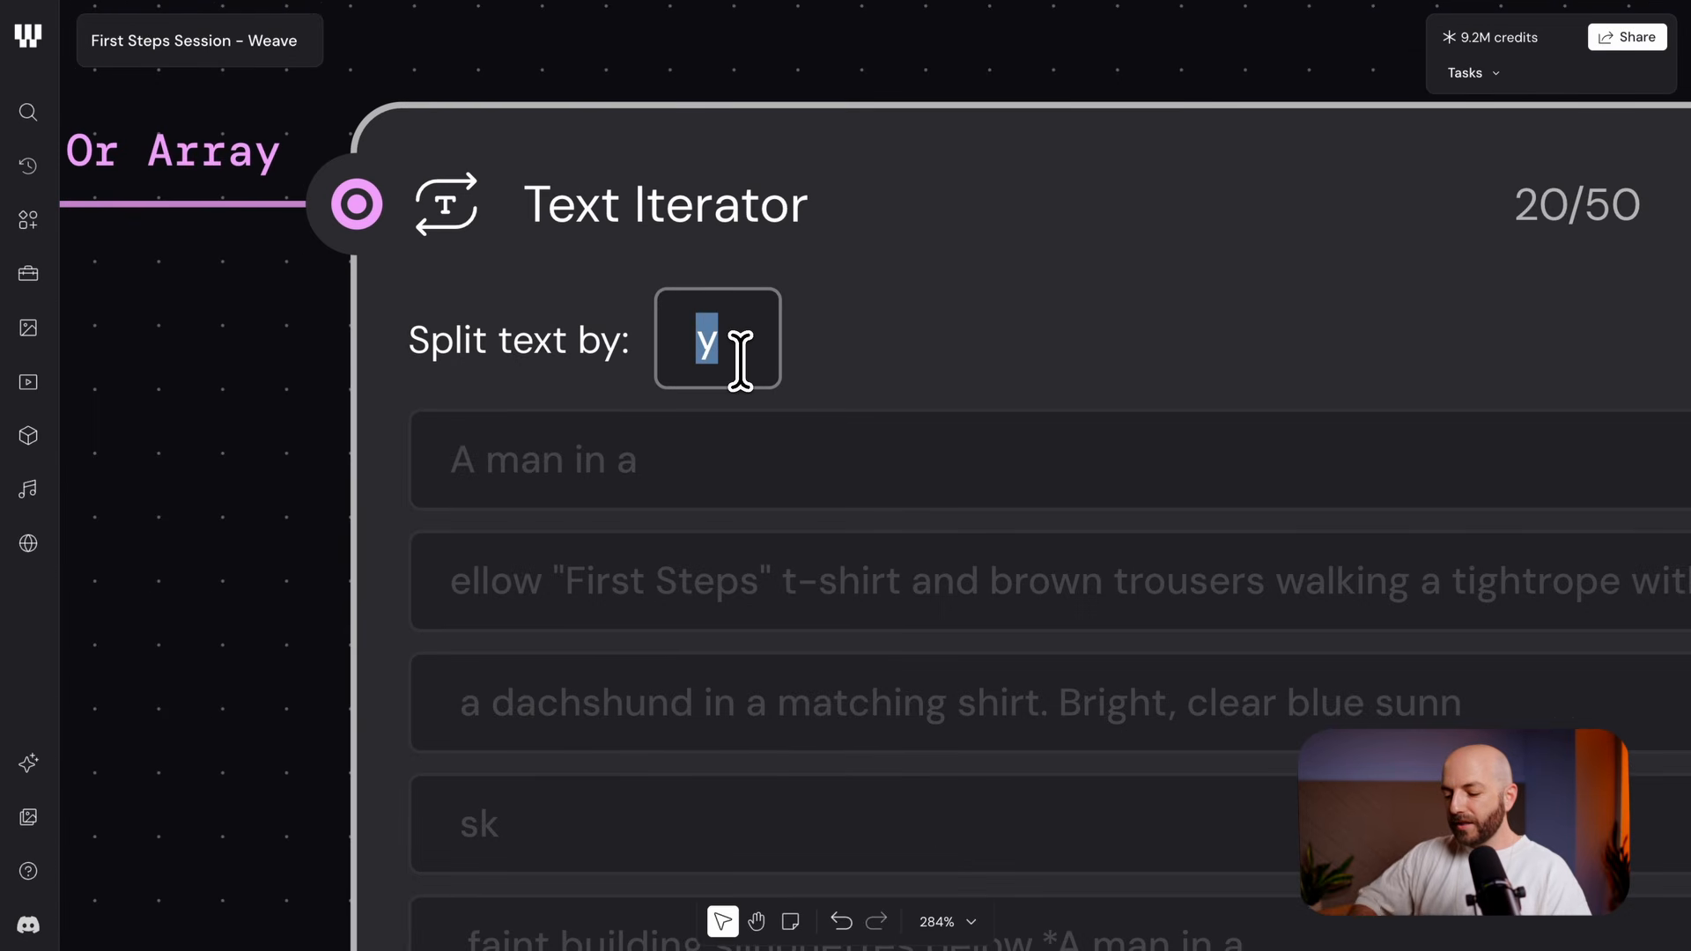
pyautogui.press('Return')
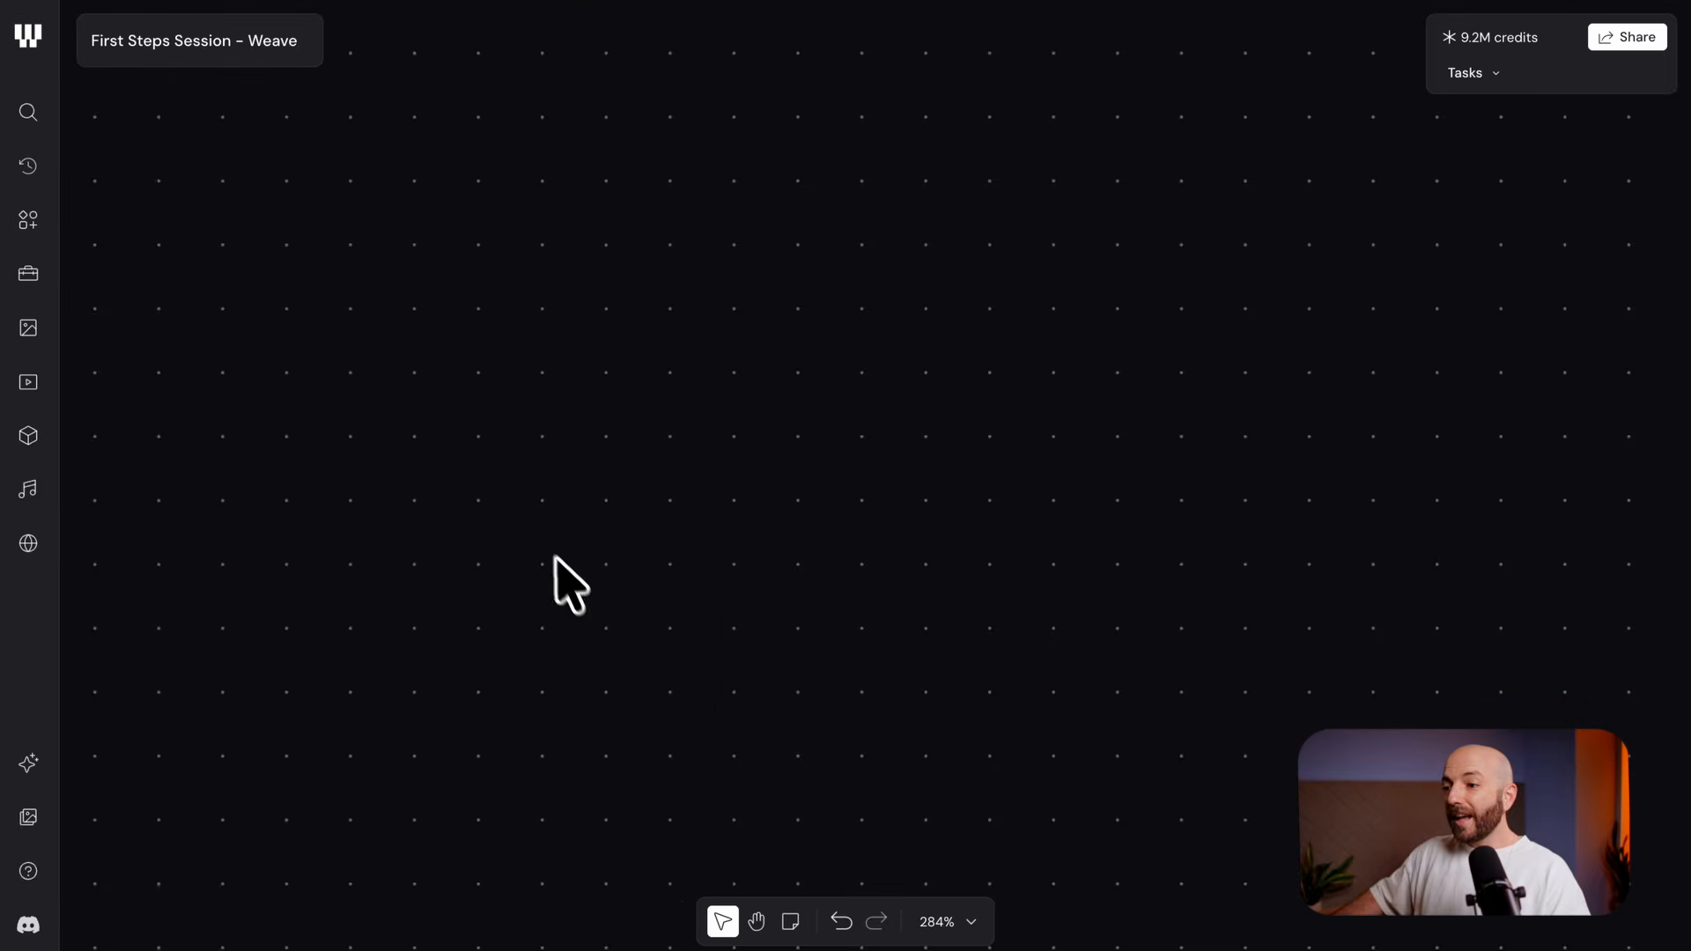
# Compare the separator rule in the Creative Director instructions with the Text Iterator's split setting
pyautogui.scroll(-6, 563, 586)
pyautogui.moveTo(283, 679); pyautogui.dragTo(1086, 510)
pyautogui.moveTo(123, 806); pyautogui.dragTo(851, 774)
pyautogui.scroll(3, 856, 671)
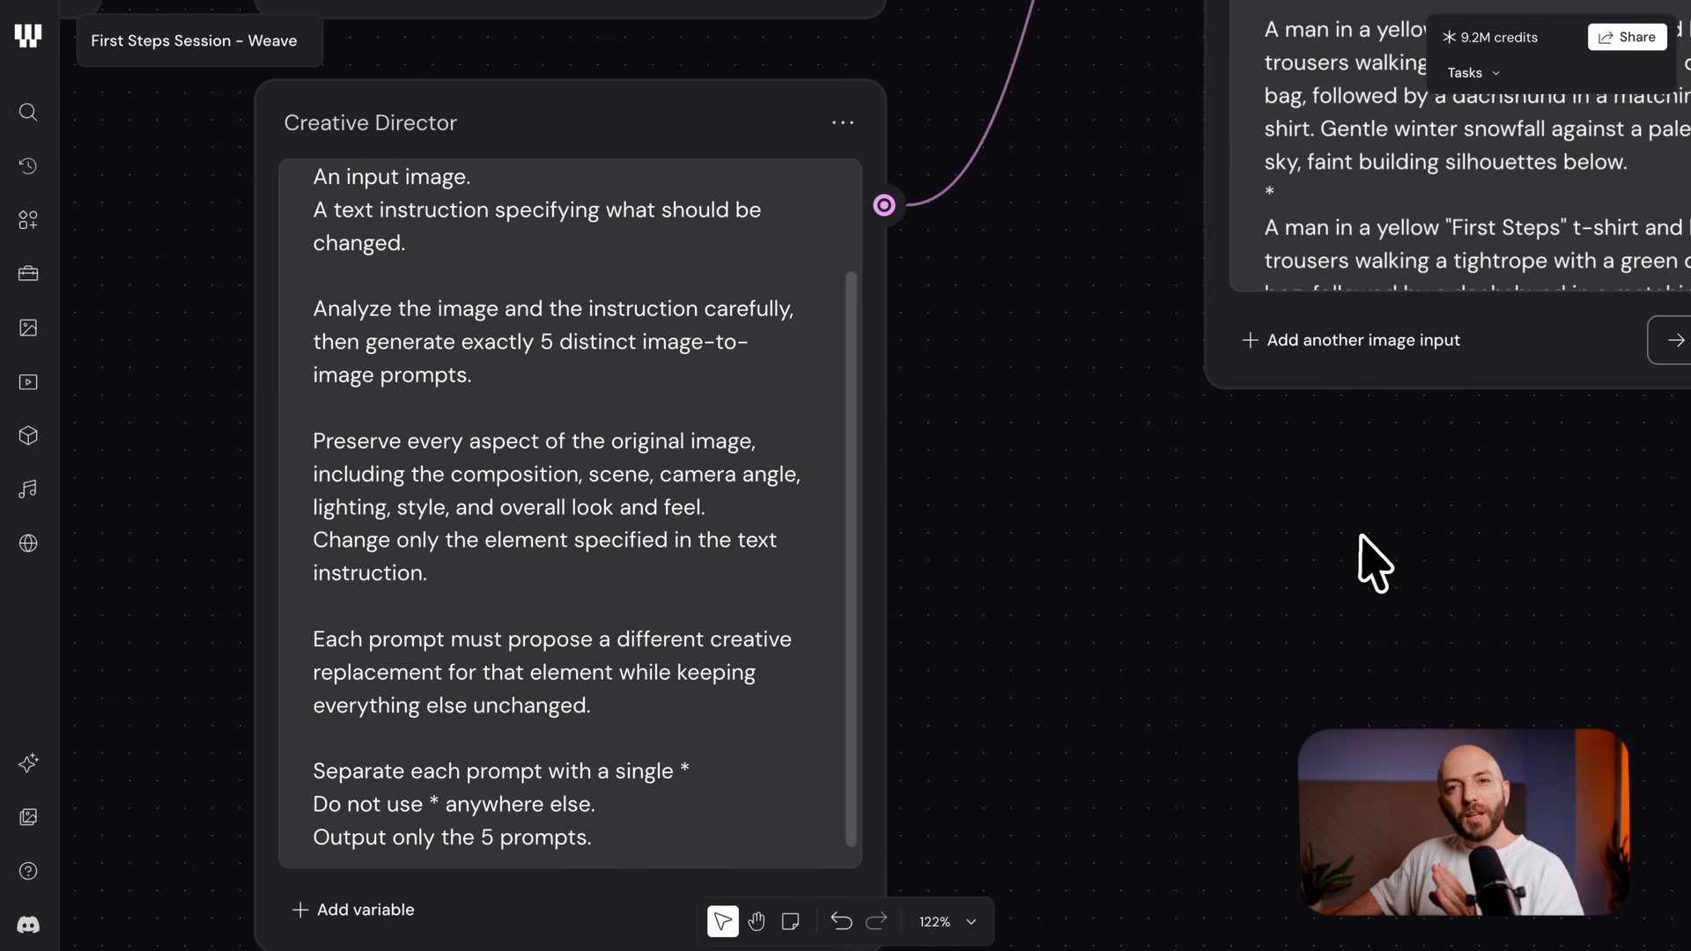
pyautogui.moveTo(1543, 469); pyautogui.dragTo(902, 701)
pyautogui.moveTo(1629, 379); pyautogui.dragTo(900, 648)
pyautogui.scroll(-4, 1150, 441)
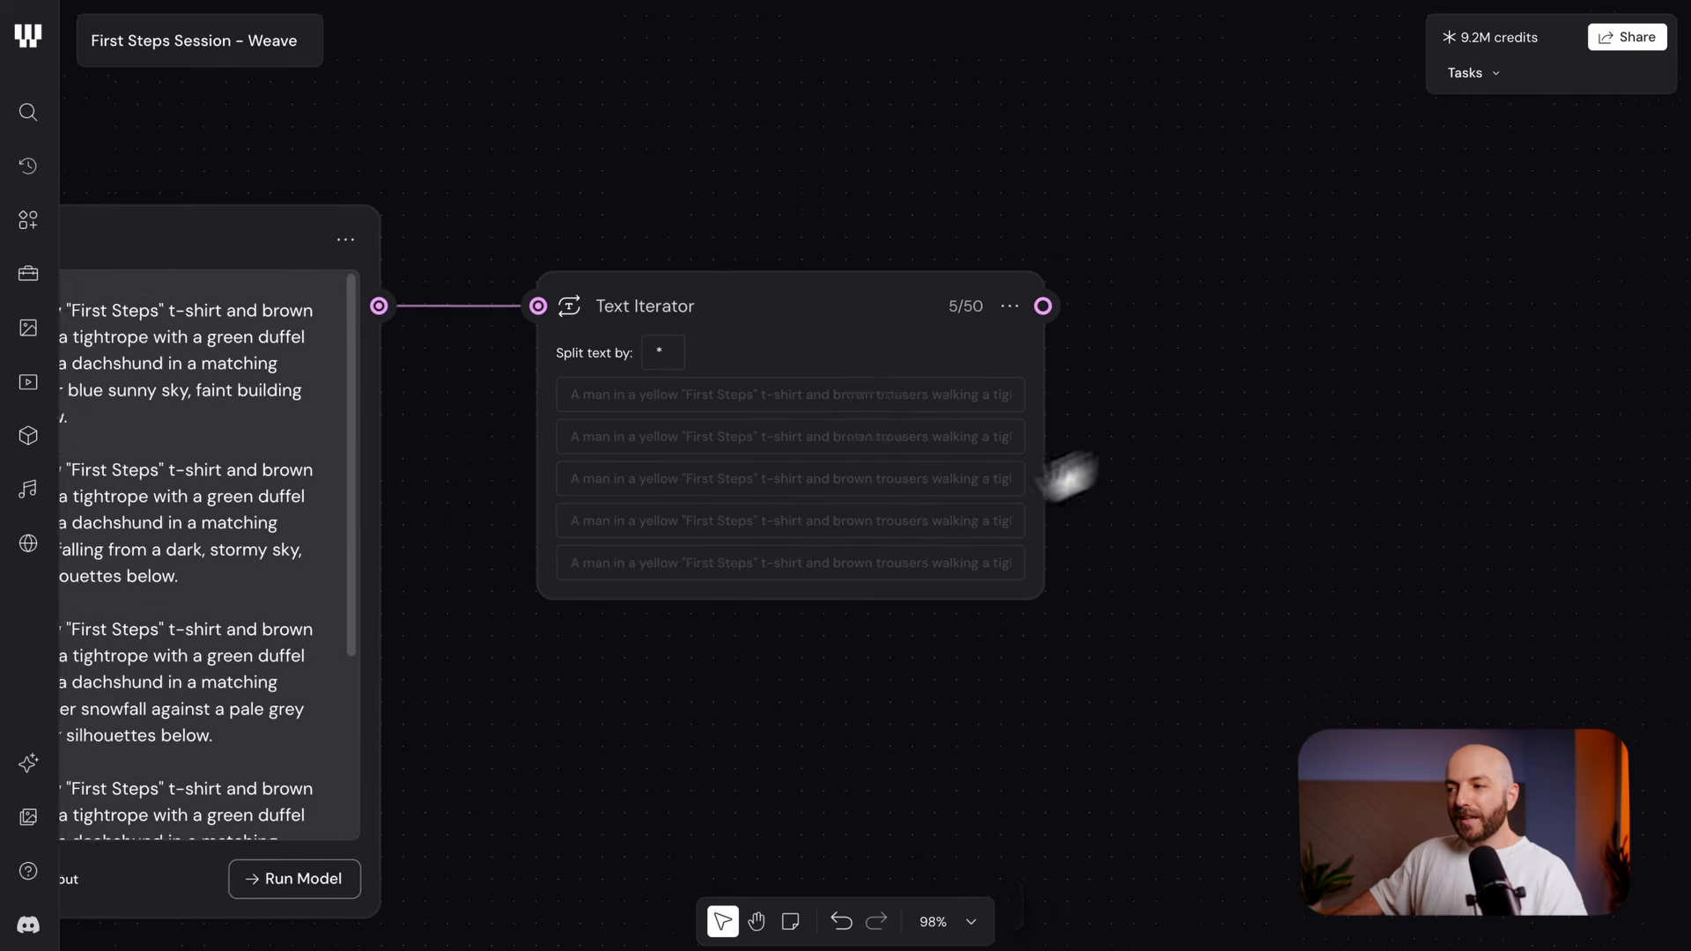
pyautogui.moveTo(1092, 475); pyautogui.dragTo(1022, 472)
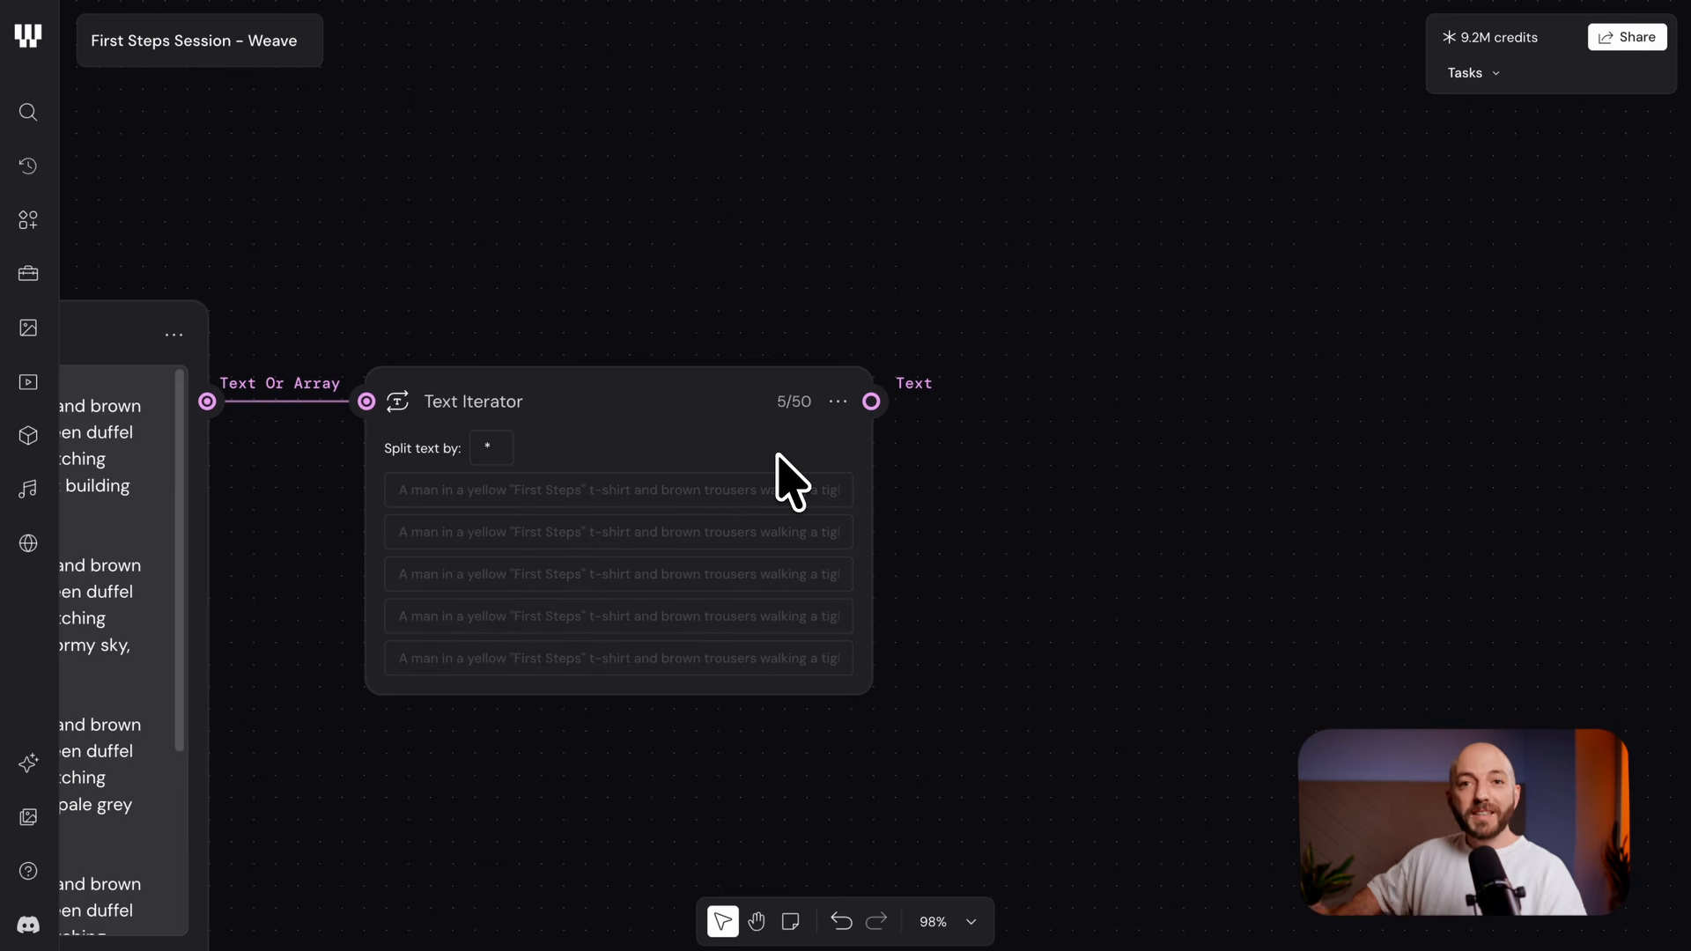
# Add a Gemini 3 (Nano Banana Pro) node and connect the Text Iterator's text output to its Prompt input
pyautogui.doubleClick(1207, 466)
pyautogui.write('nan')
pyautogui.click(1271, 555)
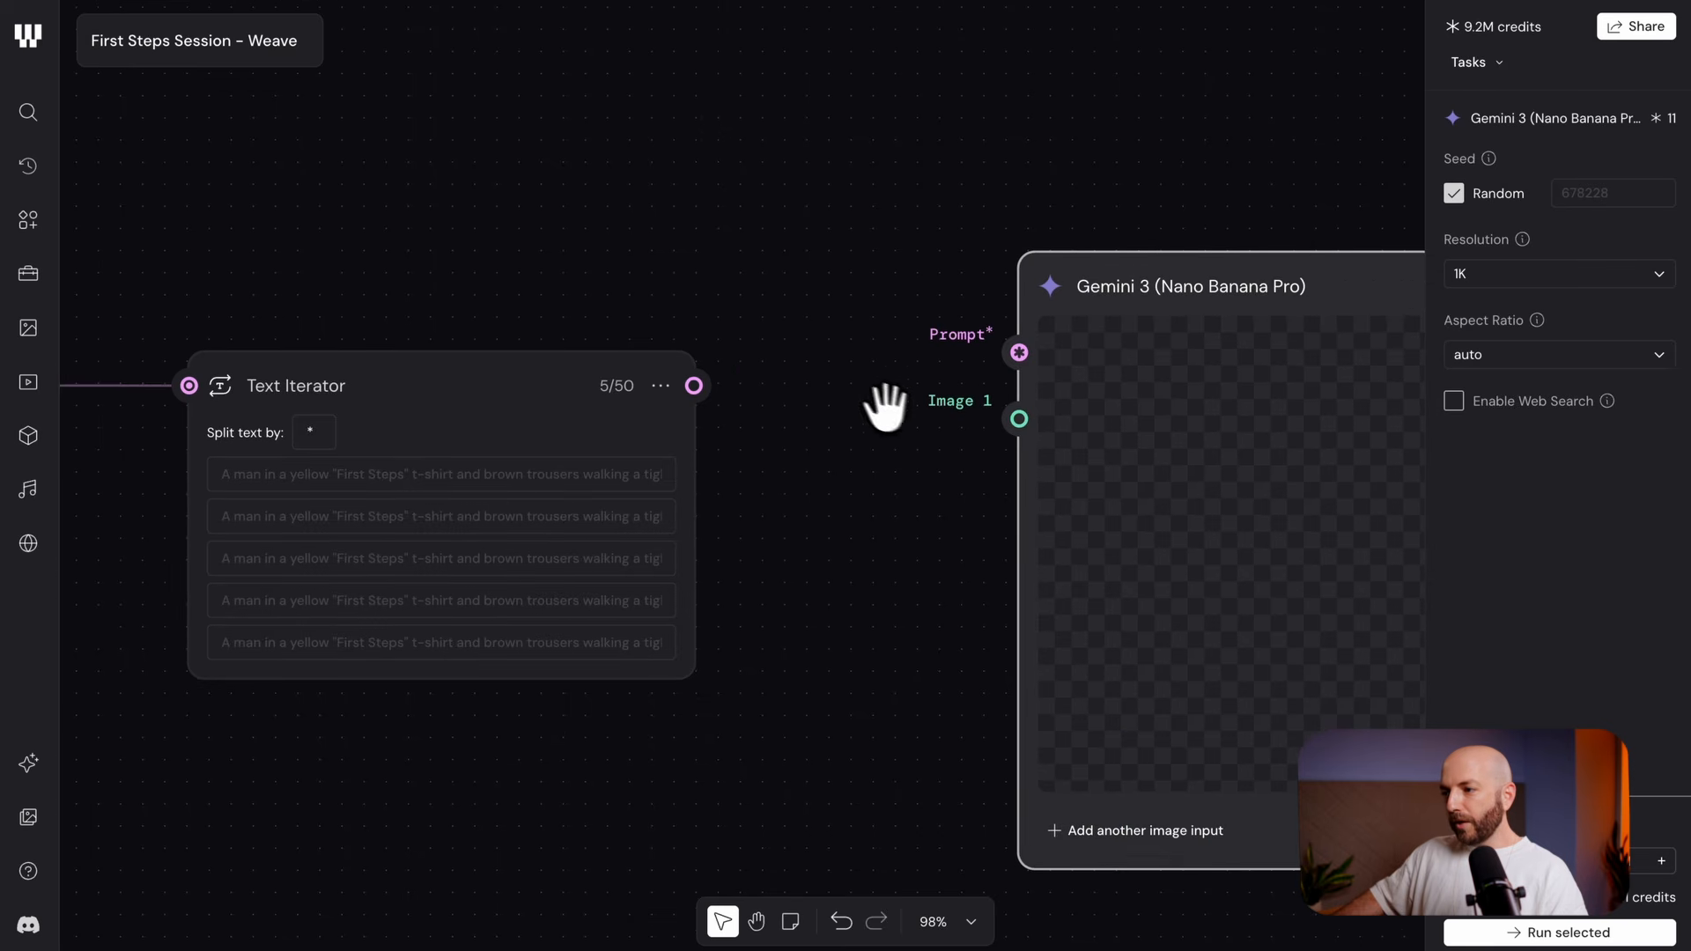
pyautogui.moveTo(697, 388); pyautogui.dragTo(997, 353)
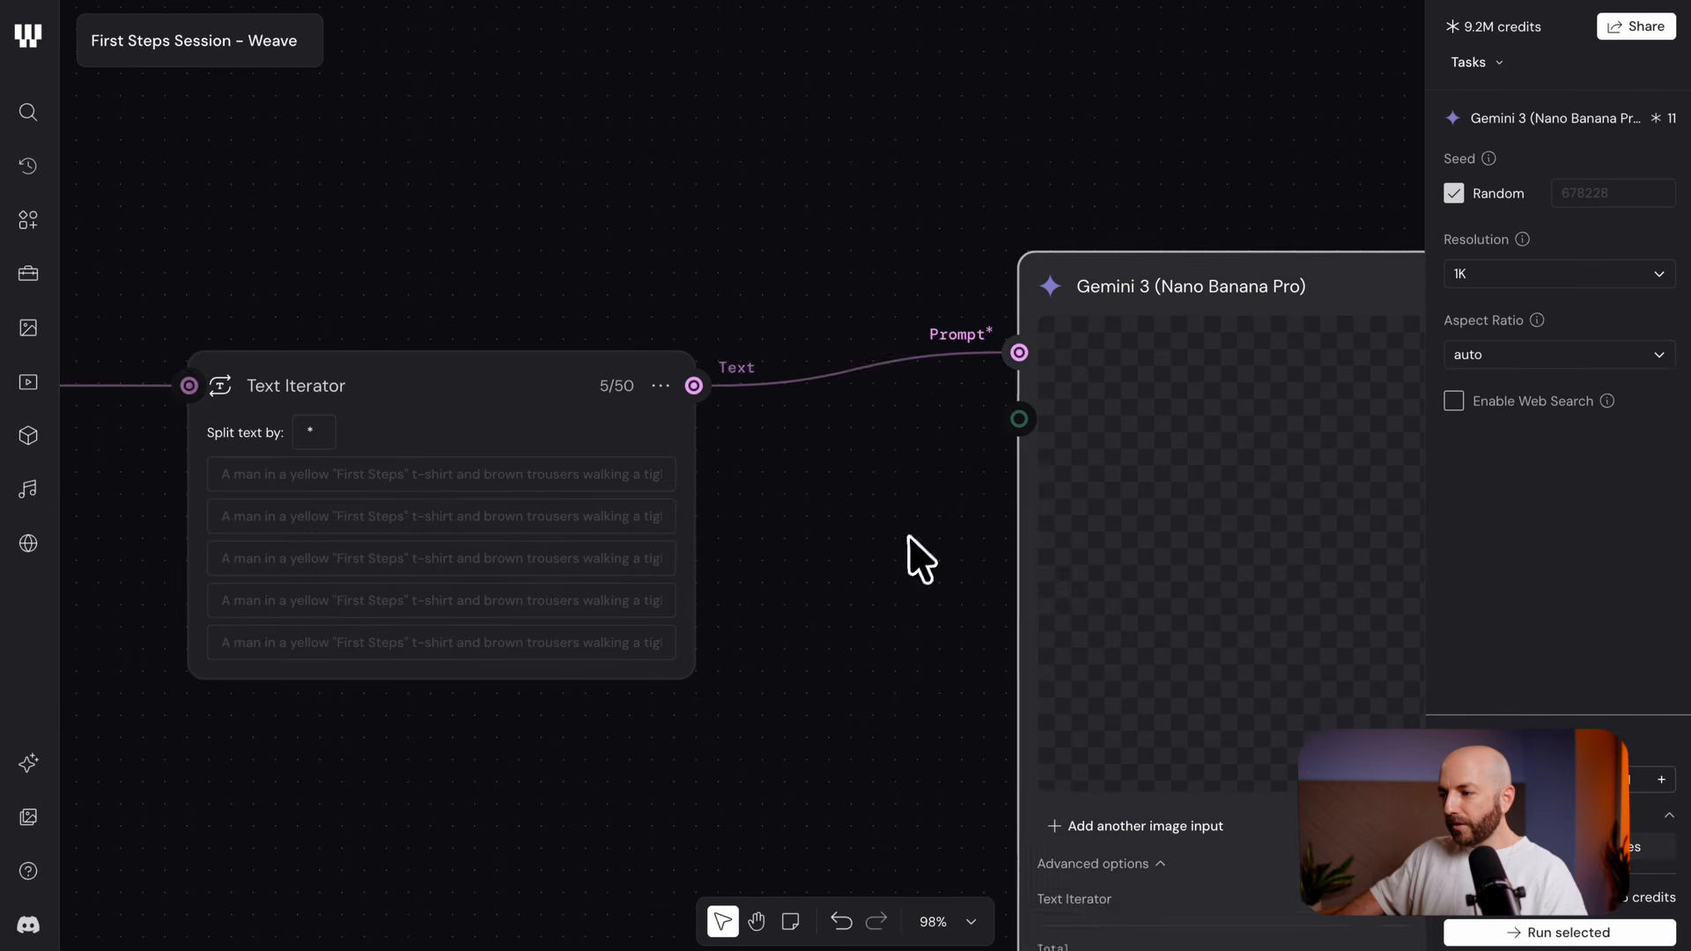
# Examine the Text Iterator values and total credit cost in the Nano Banana Pro node's advanced options
pyautogui.moveTo(909, 536); pyautogui.dragTo(649, 384)
pyautogui.scroll(5, 1170, 761)
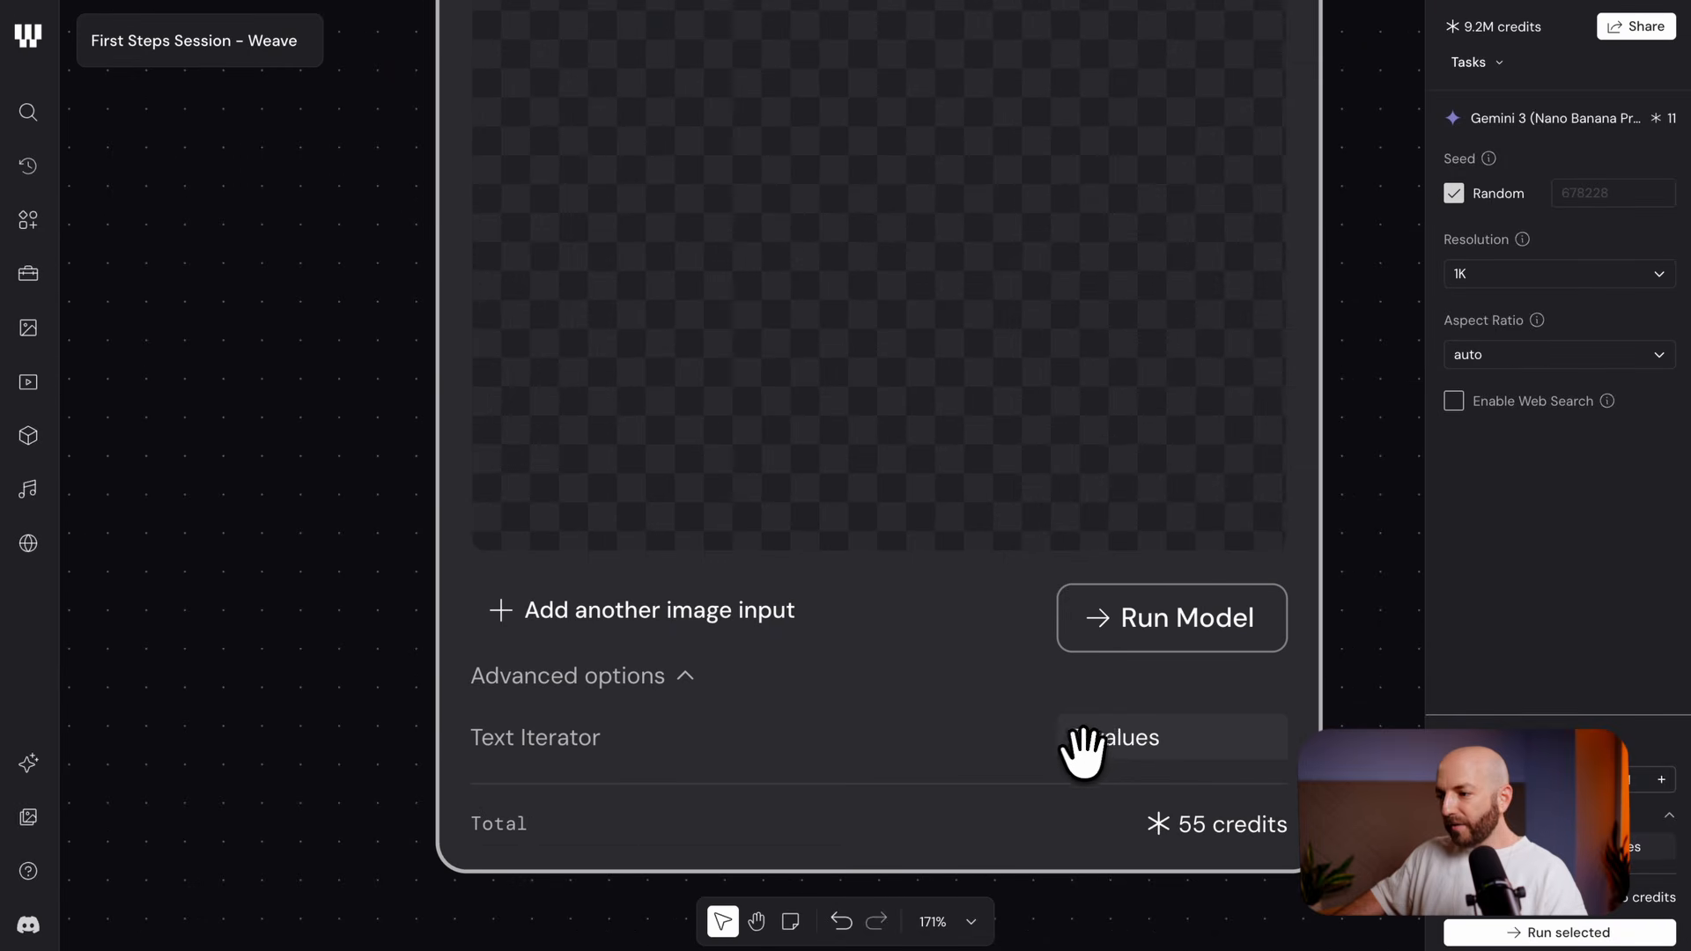
pyautogui.scroll(-8, 616, 731)
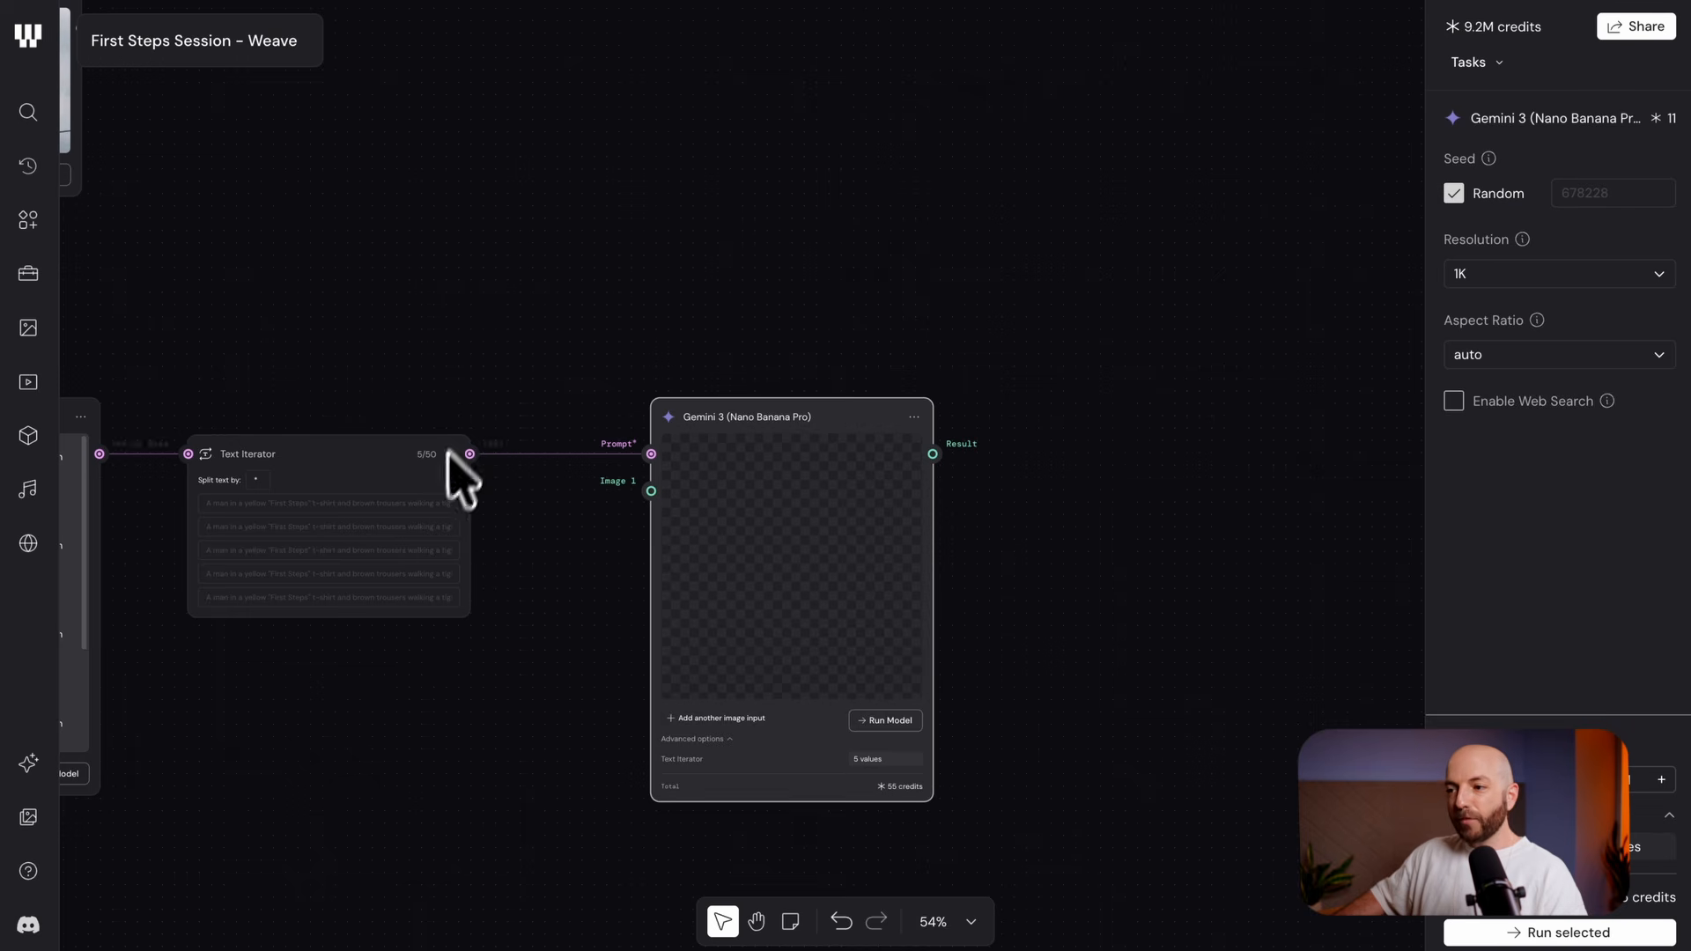
pyautogui.scroll(5, 815, 724)
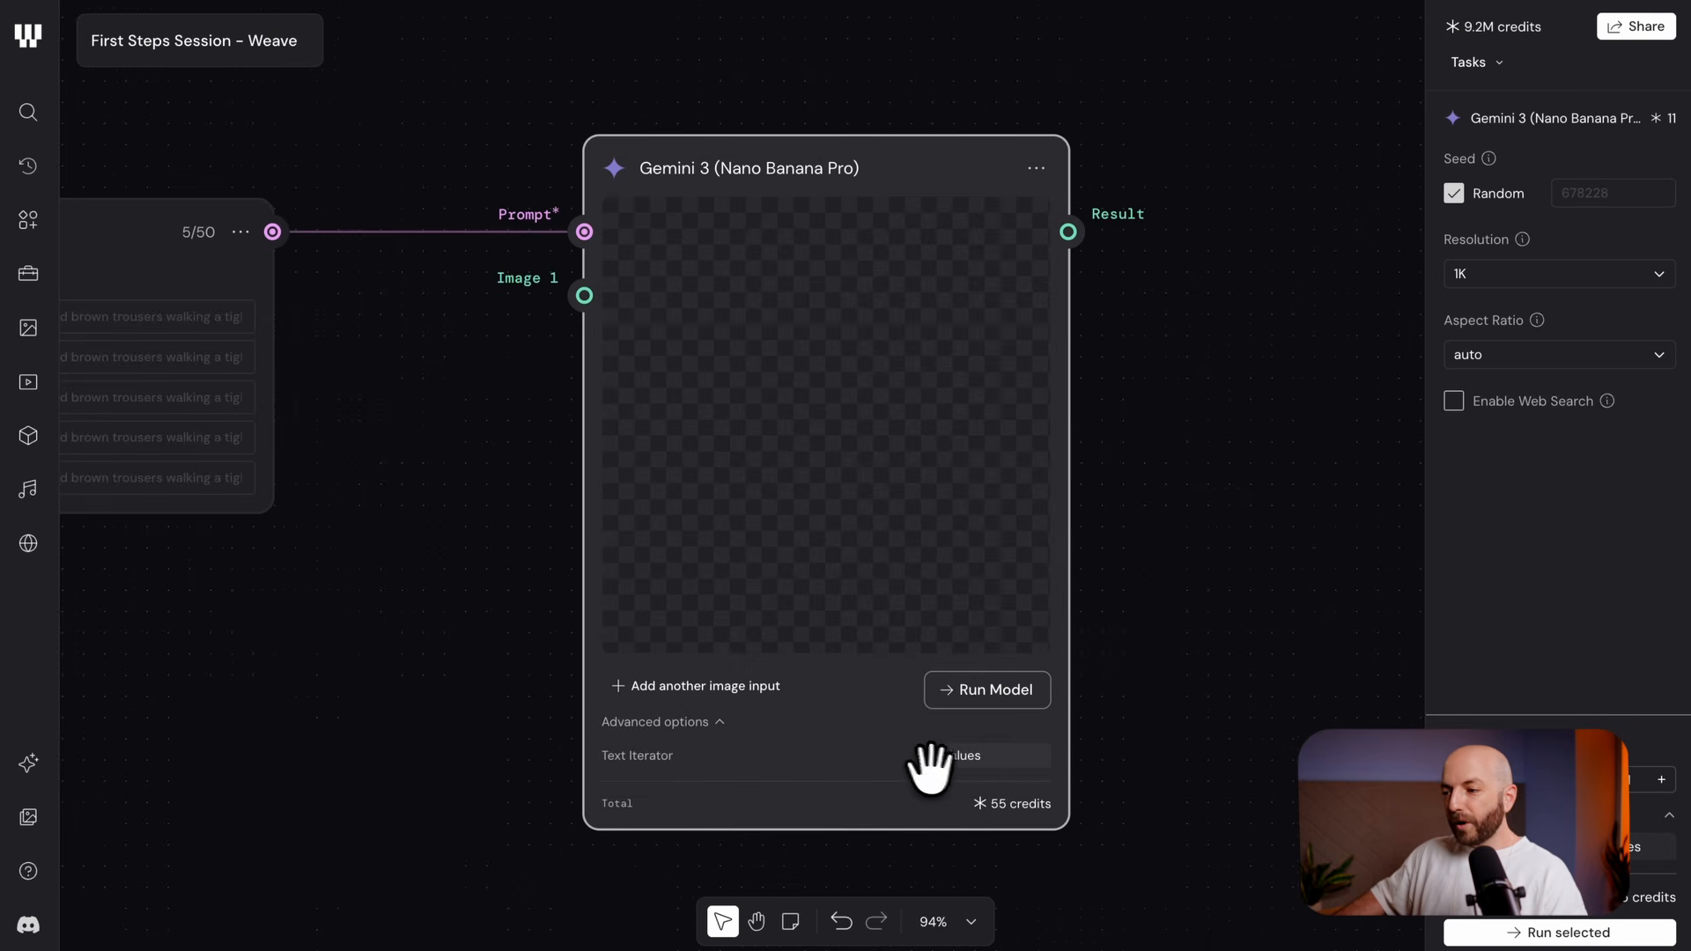
# Connect the output of the Router below the Audio Creation group to the new Nano Banana Pro node's Image 1 input
pyautogui.moveTo(852, 720); pyautogui.dragTo(902, 732)
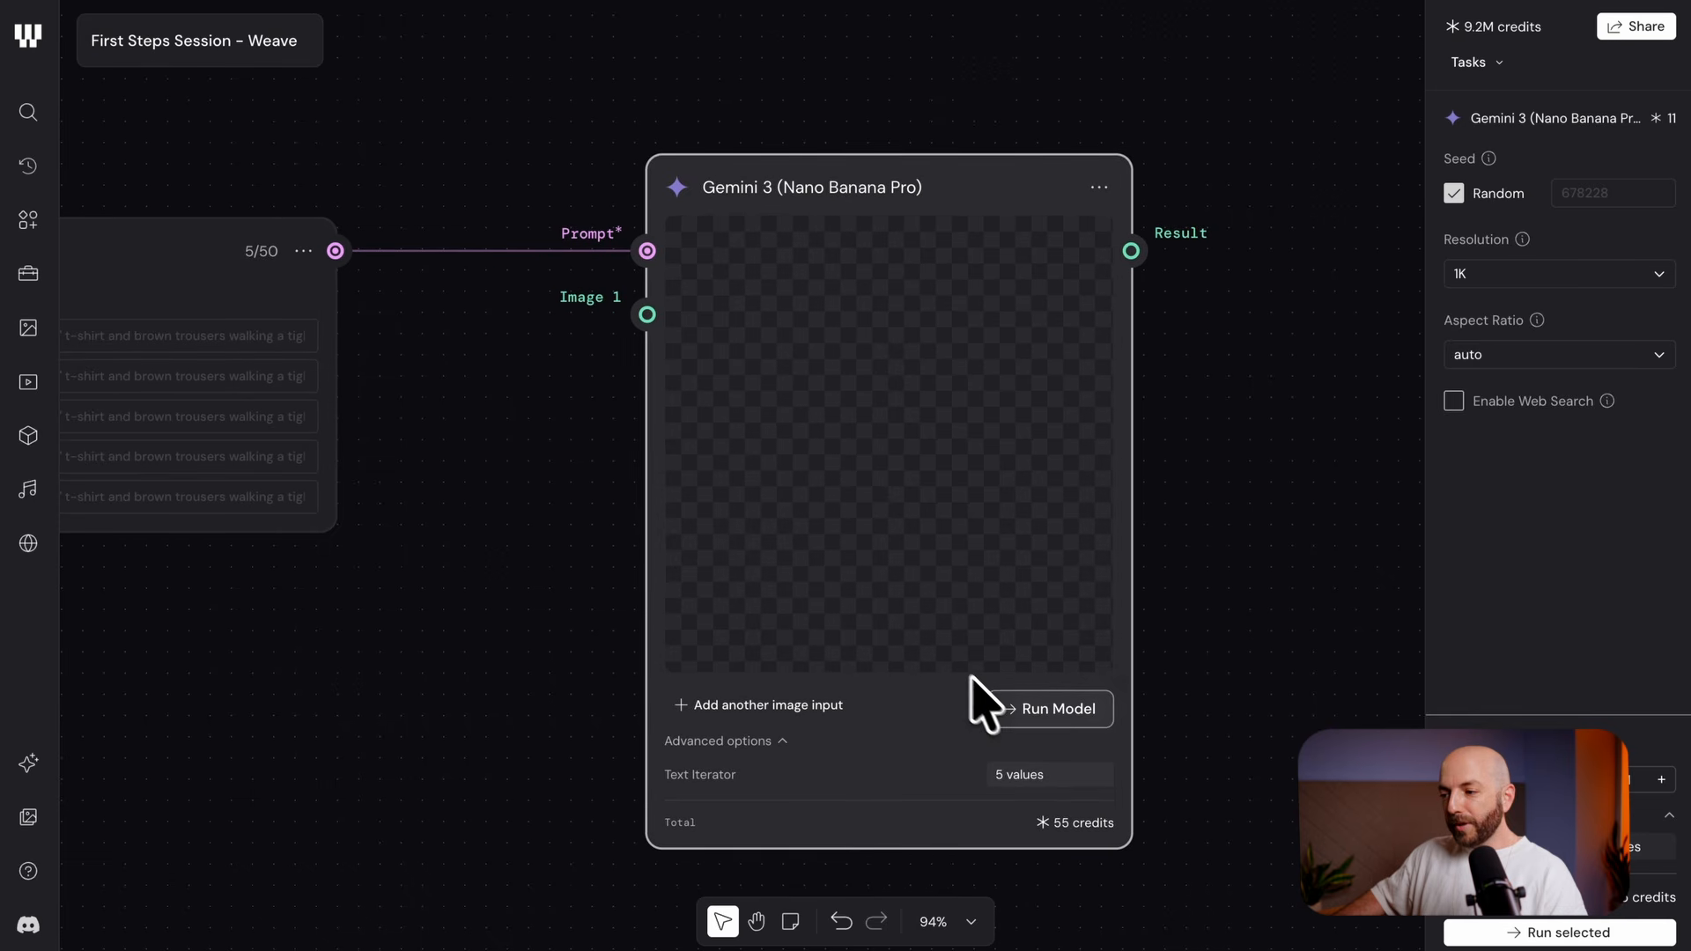
pyautogui.scroll(-10, 898, 630)
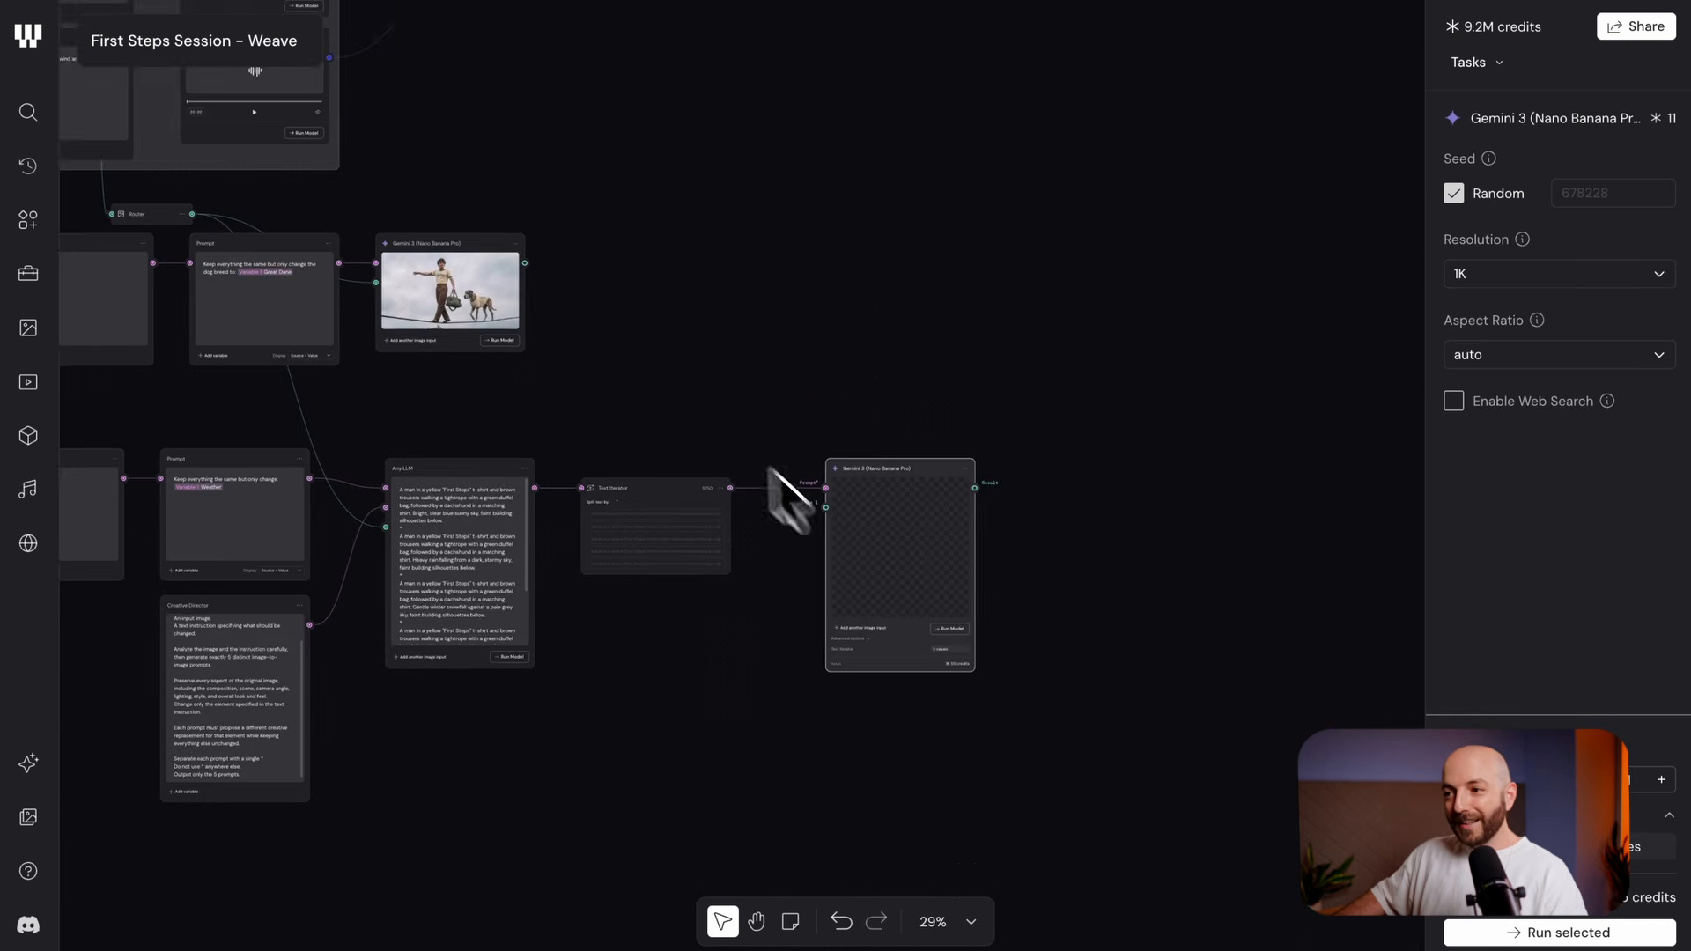
pyautogui.scroll(-7, 851, 454)
pyautogui.moveTo(867, 439); pyautogui.dragTo(859, 532)
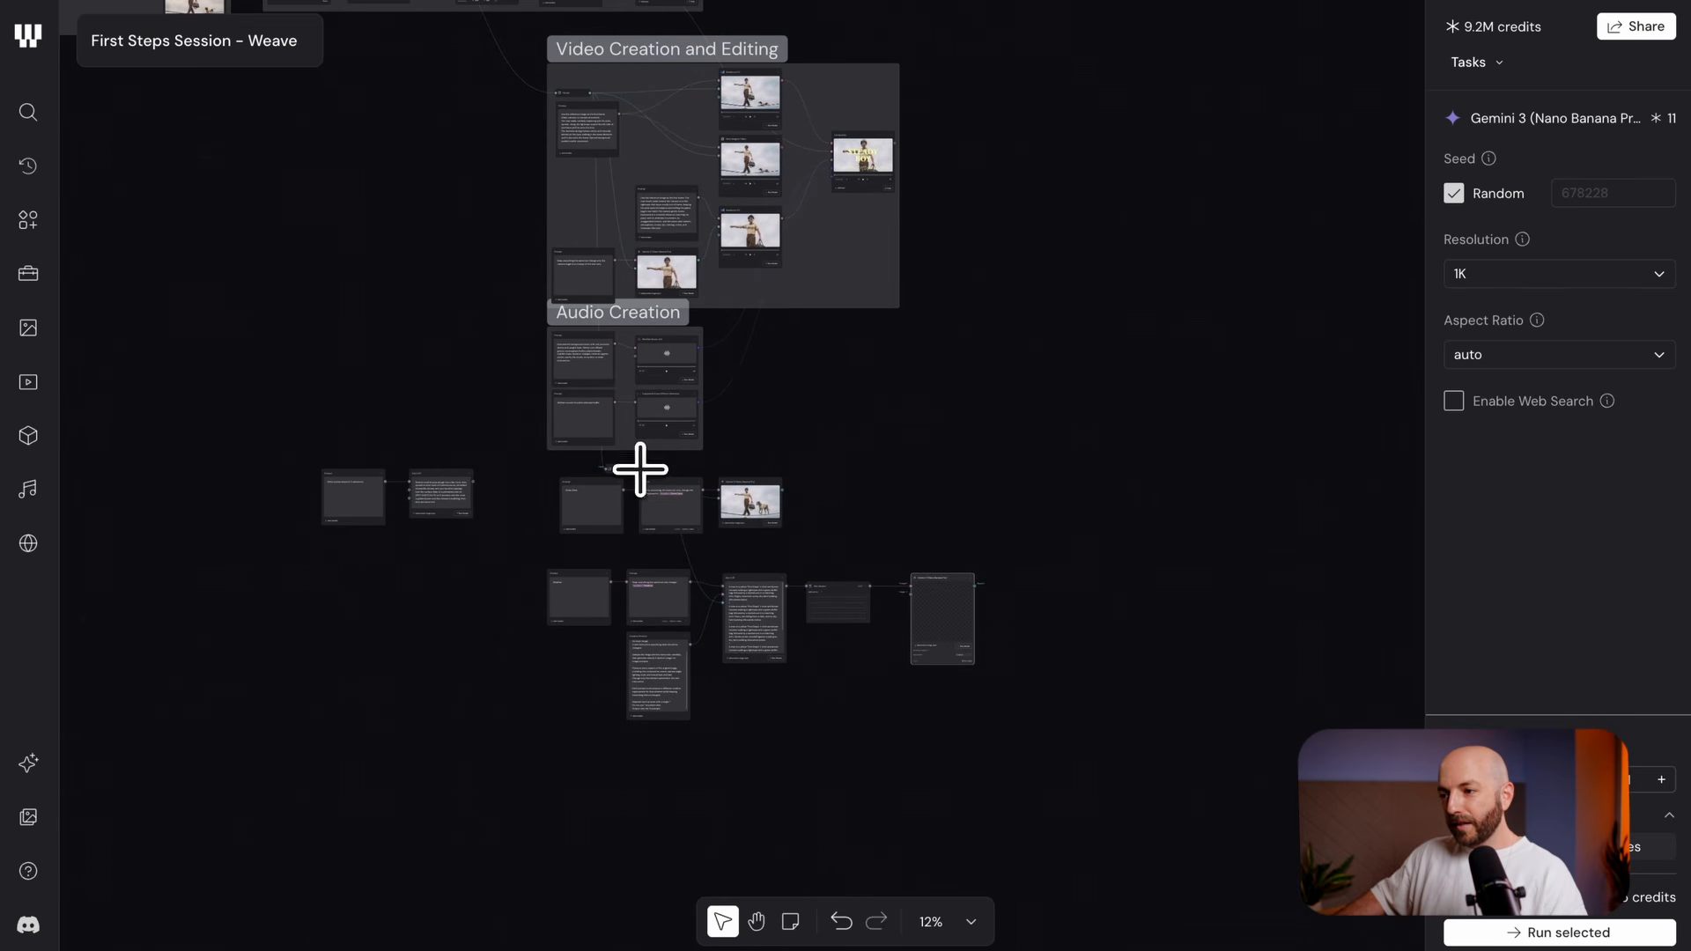
pyautogui.scroll(7, 675, 607)
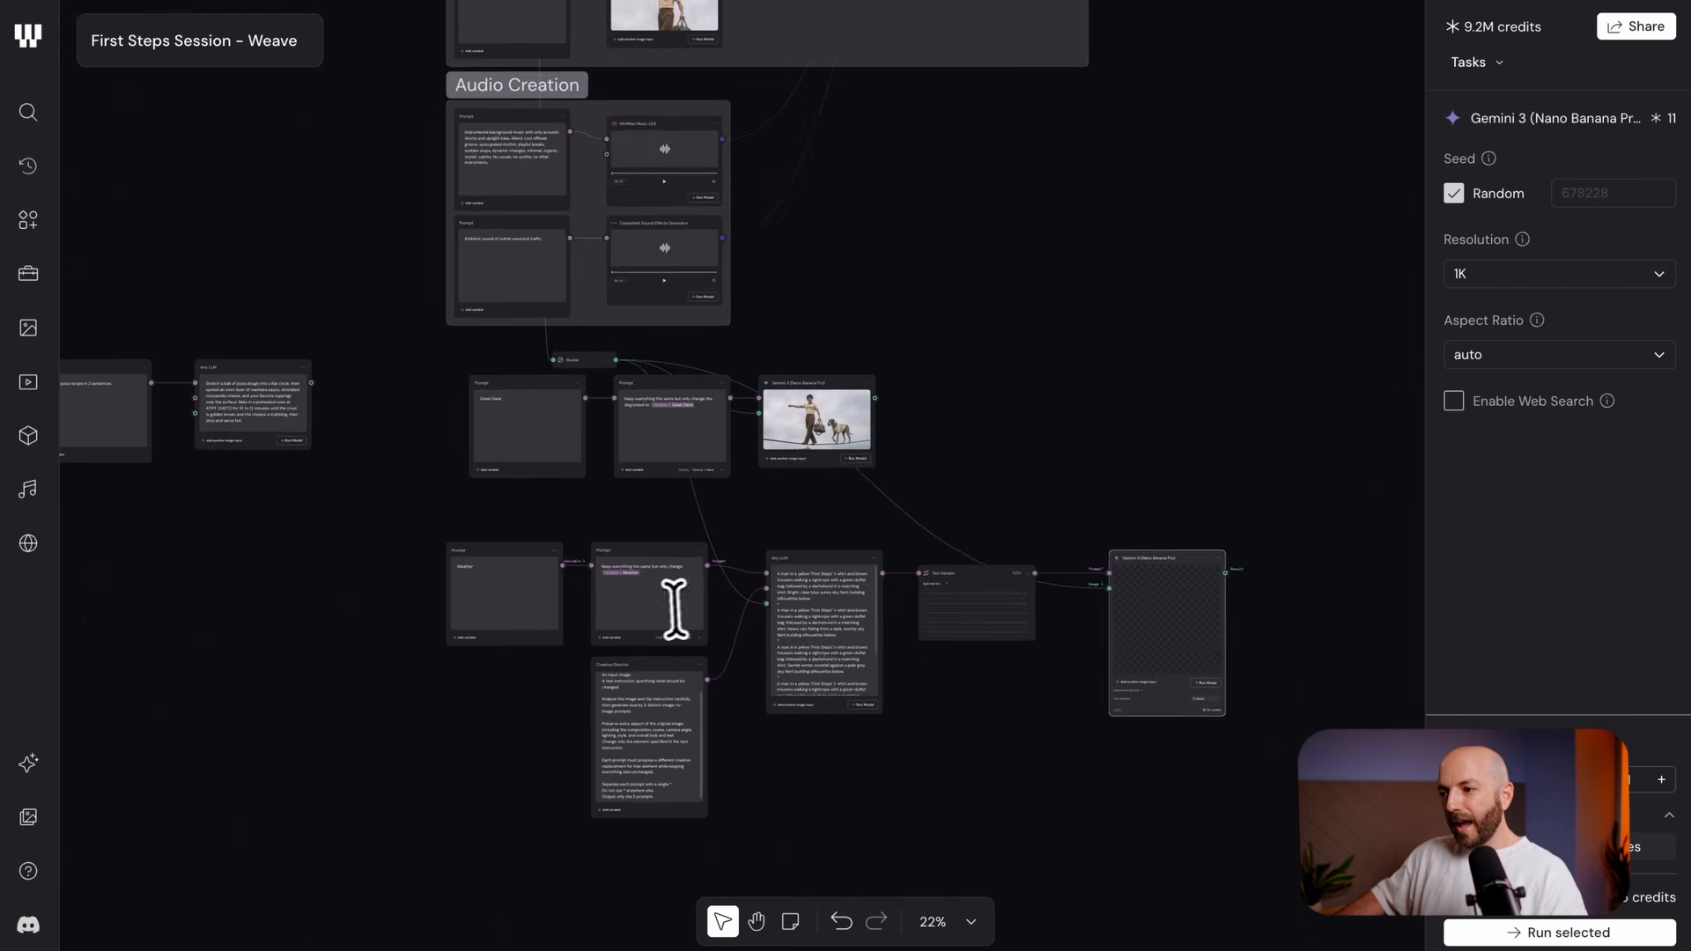
# Select all nodes of the Weather chain and move them away from the Great Dane row into empty canvas space
pyautogui.moveTo(996, 781); pyautogui.dragTo(967, 611)
pyautogui.moveTo(361, 735); pyautogui.dragTo(454, 683)
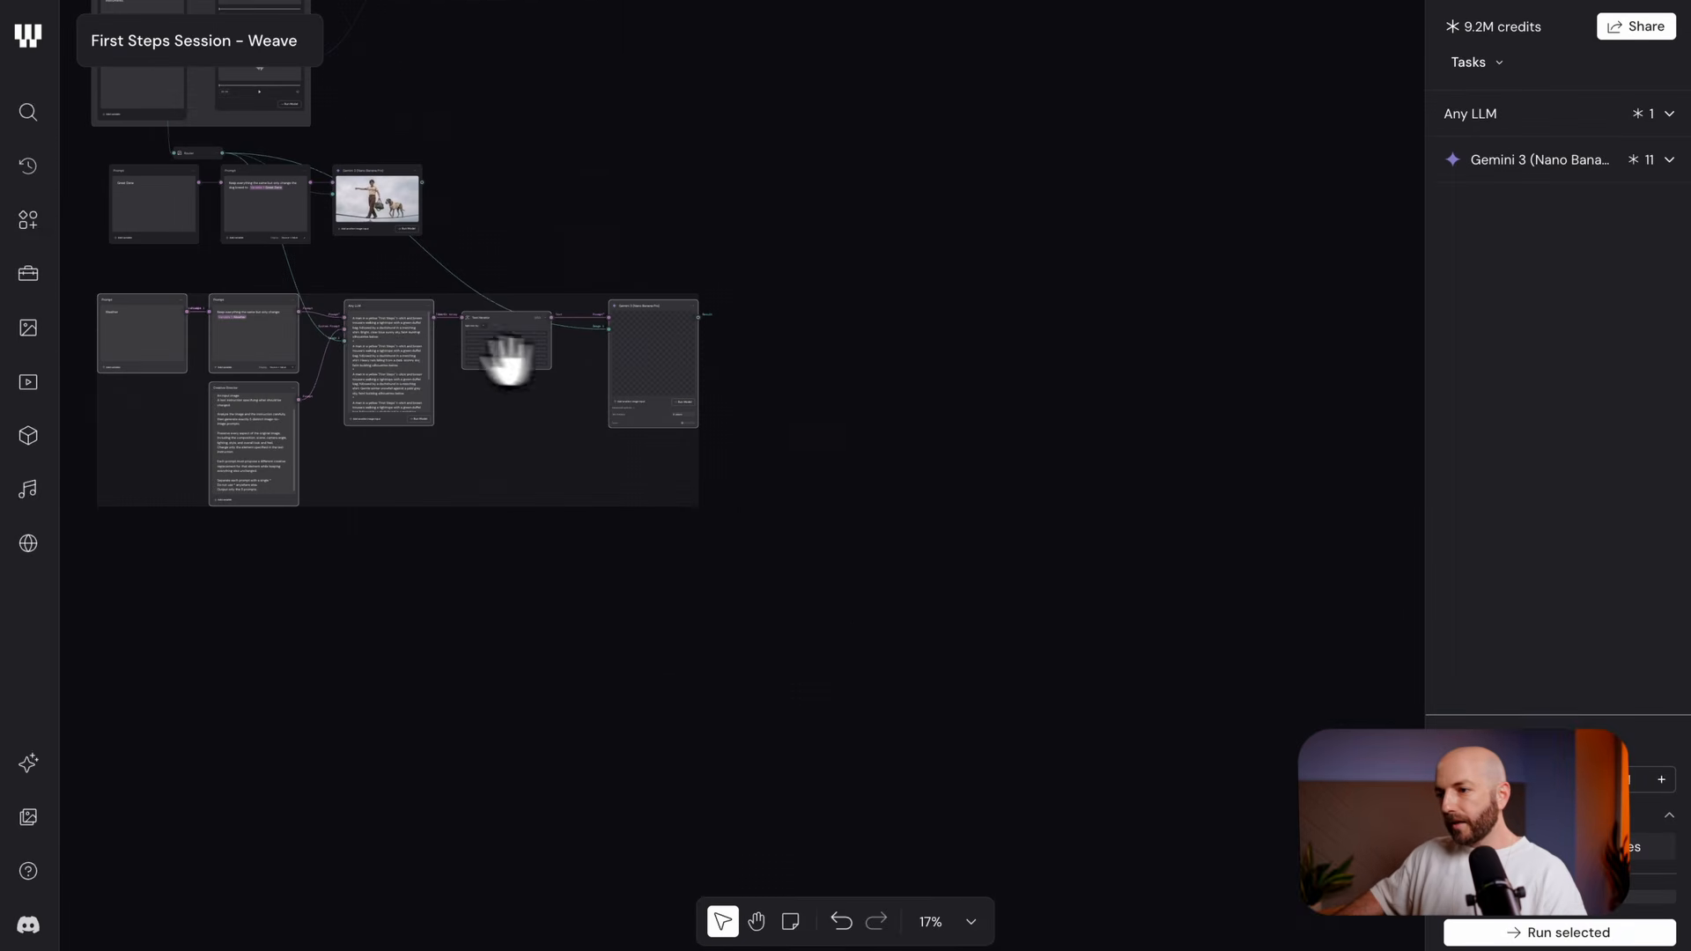
pyautogui.moveTo(411, 359); pyautogui.dragTo(768, 369)
pyautogui.moveTo(1009, 366); pyautogui.dragTo(939, 361)
pyautogui.click(362, 394)
pyautogui.moveTo(543, 492); pyautogui.dragTo(546, 581)
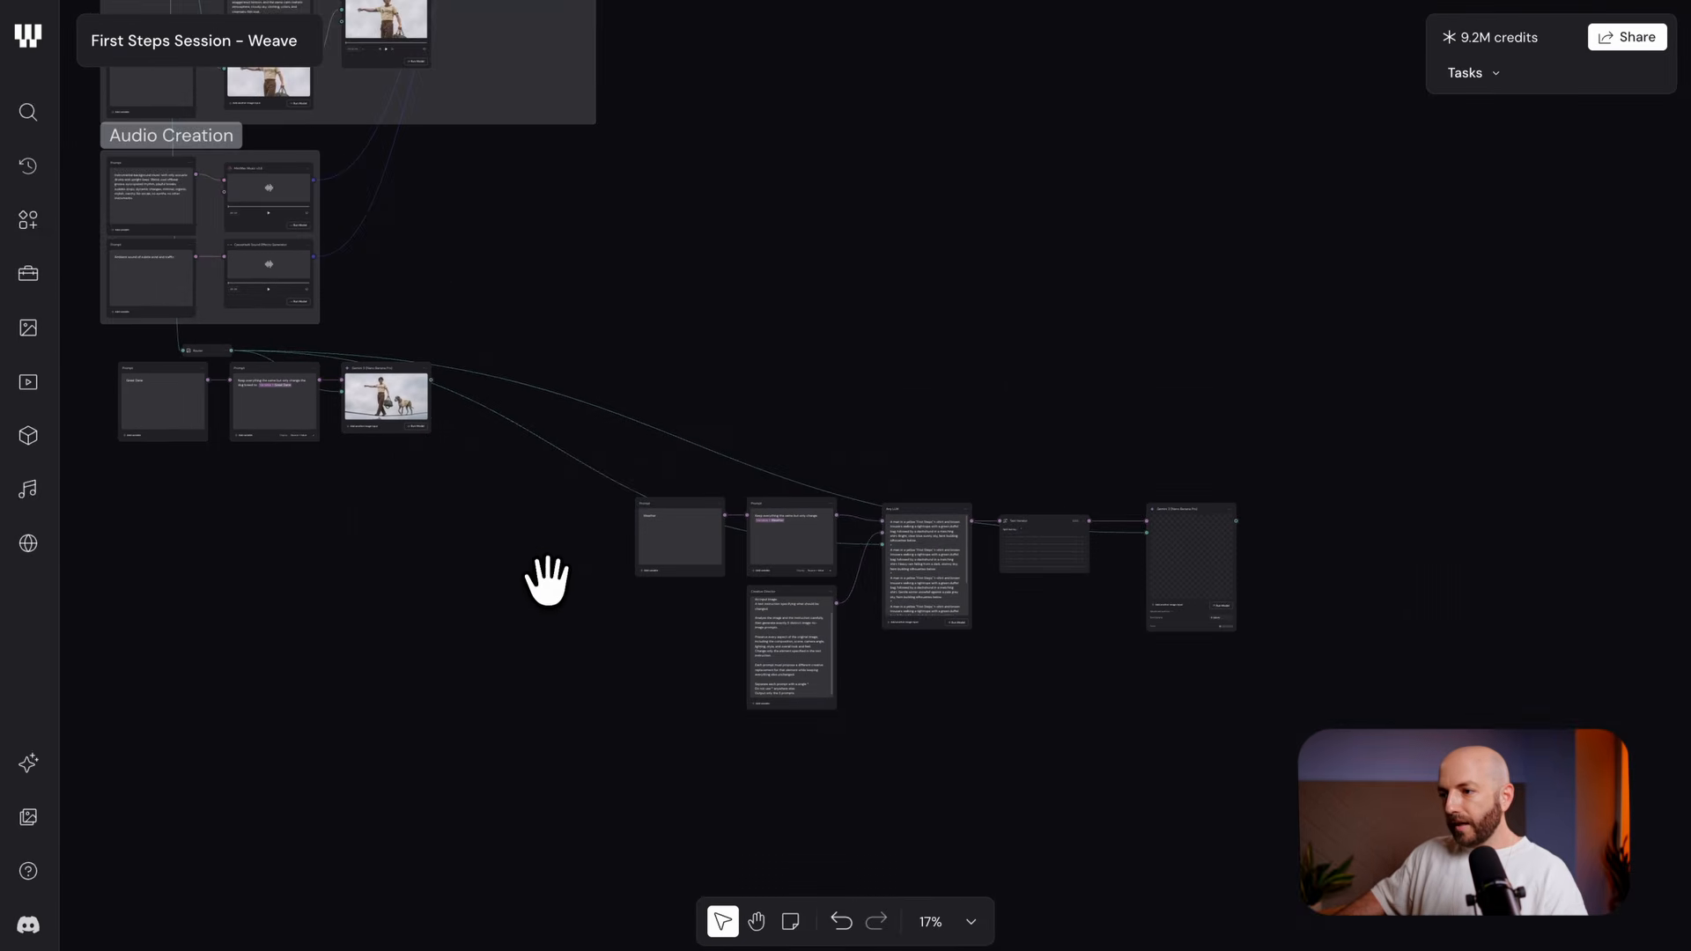
# Add a Router node beside the Weather prompt and connect the existing Router's output to its input
pyautogui.scroll(5, 550, 572)
pyautogui.rightClick(568, 526)
pyautogui.write('rou')
pyautogui.press('Return')
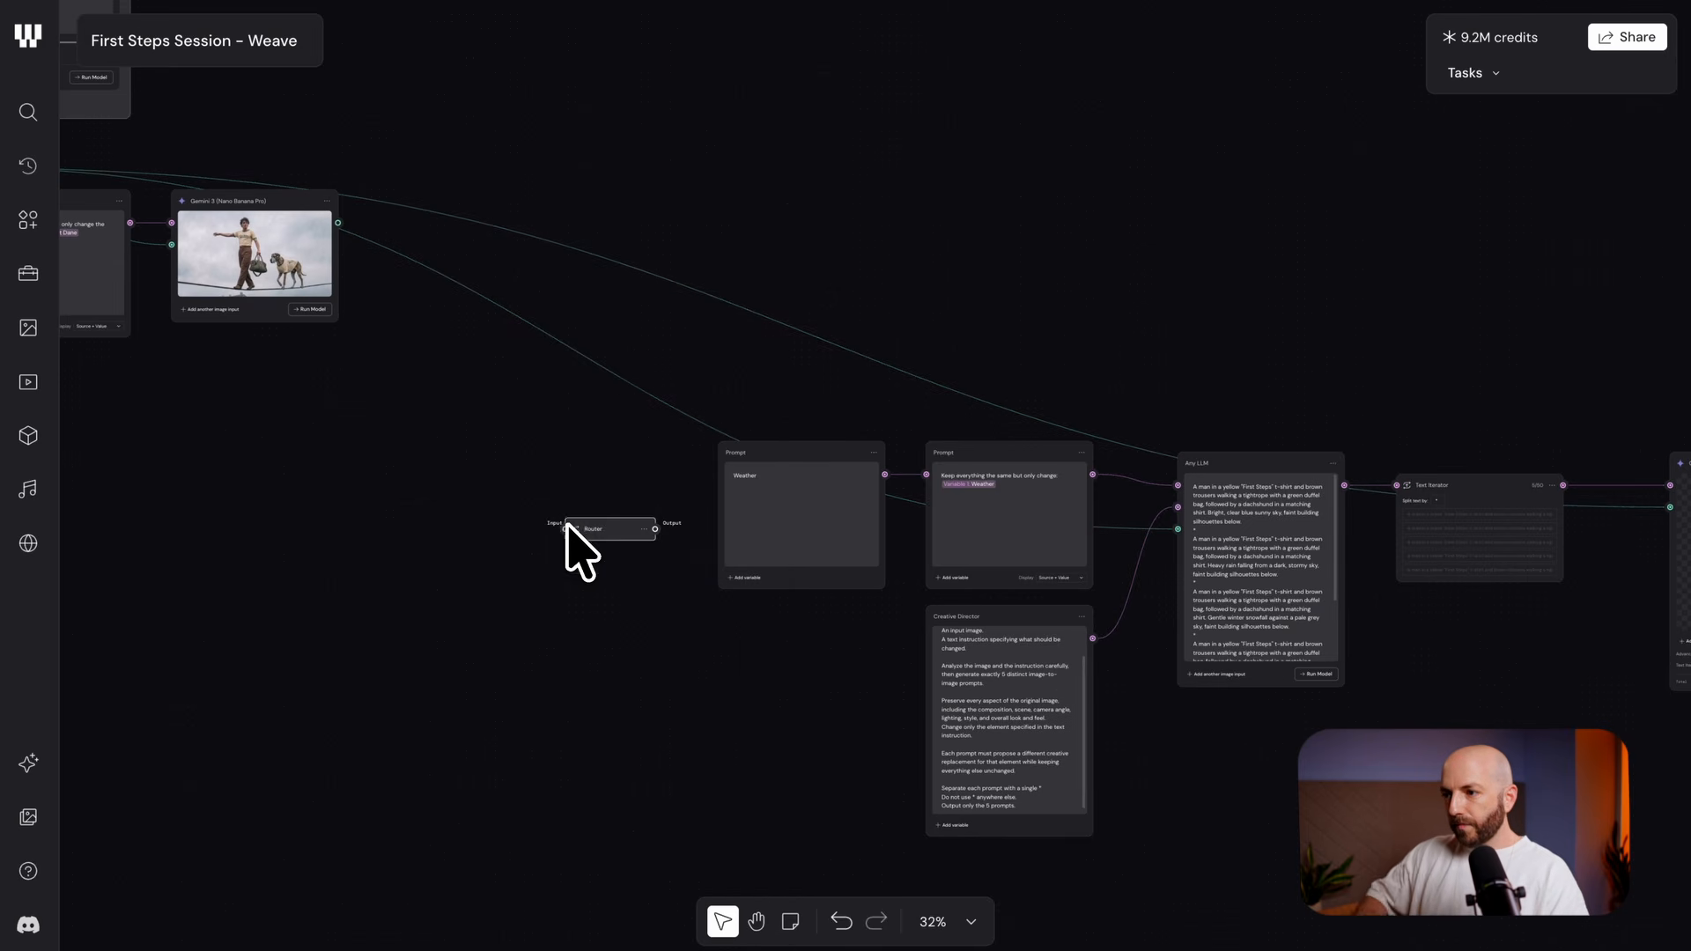
pyautogui.moveTo(517, 452); pyautogui.dragTo(781, 461)
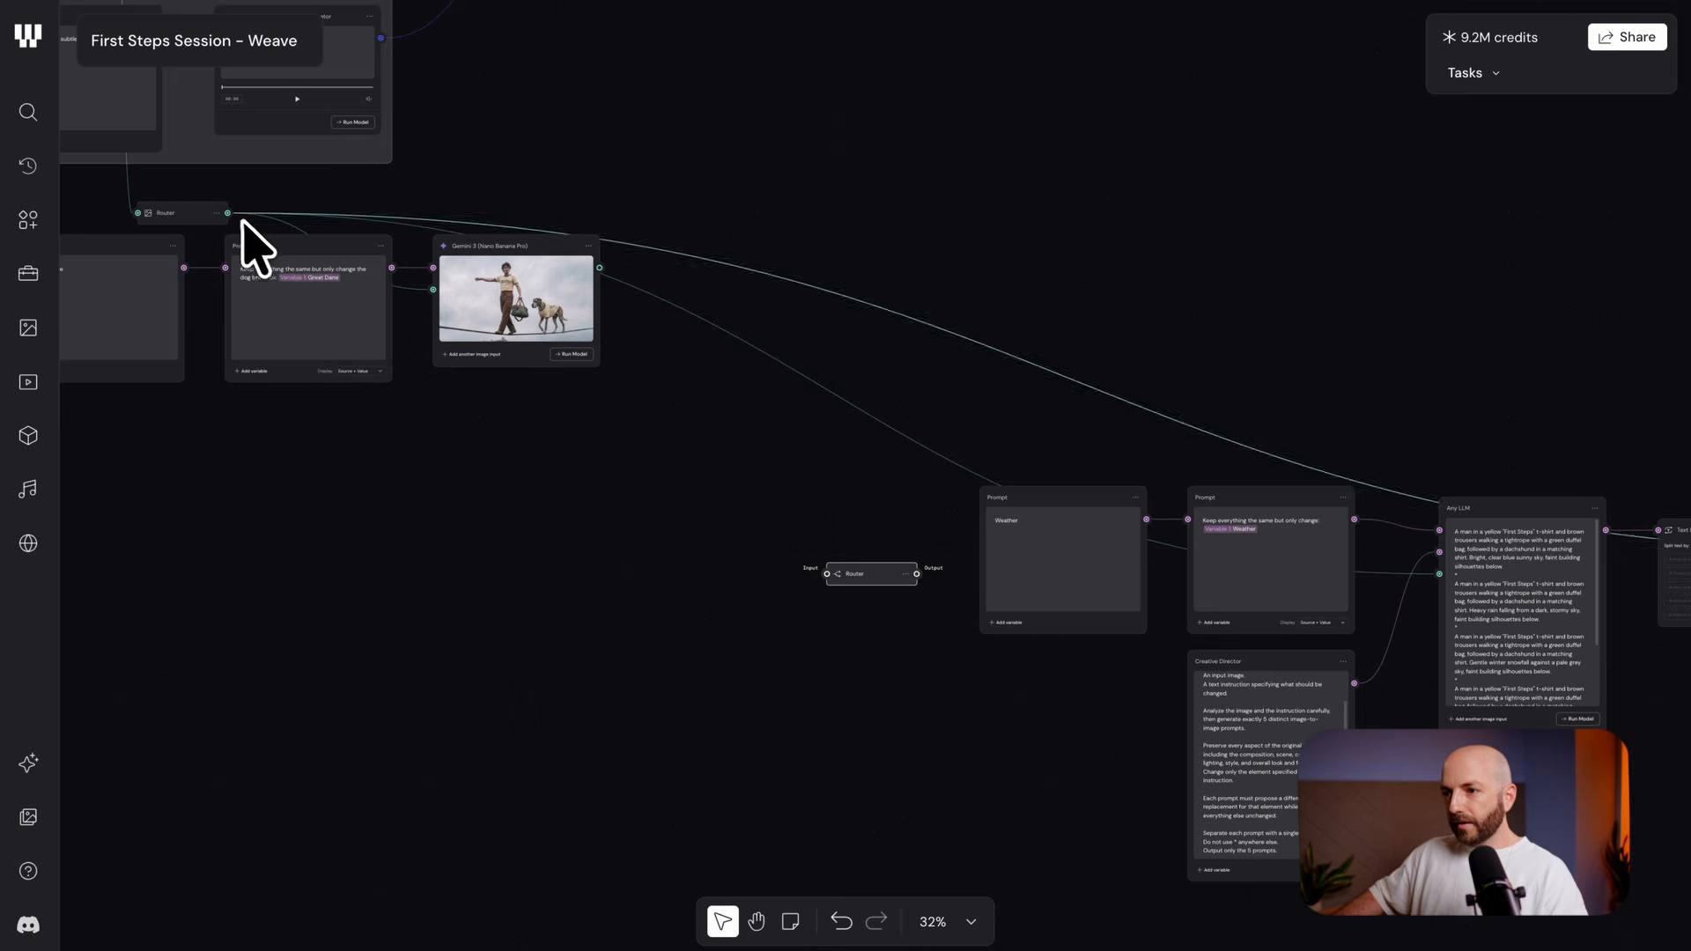
pyautogui.moveTo(227, 213); pyautogui.dragTo(858, 581)
pyautogui.hscroll(5, 859, 581)
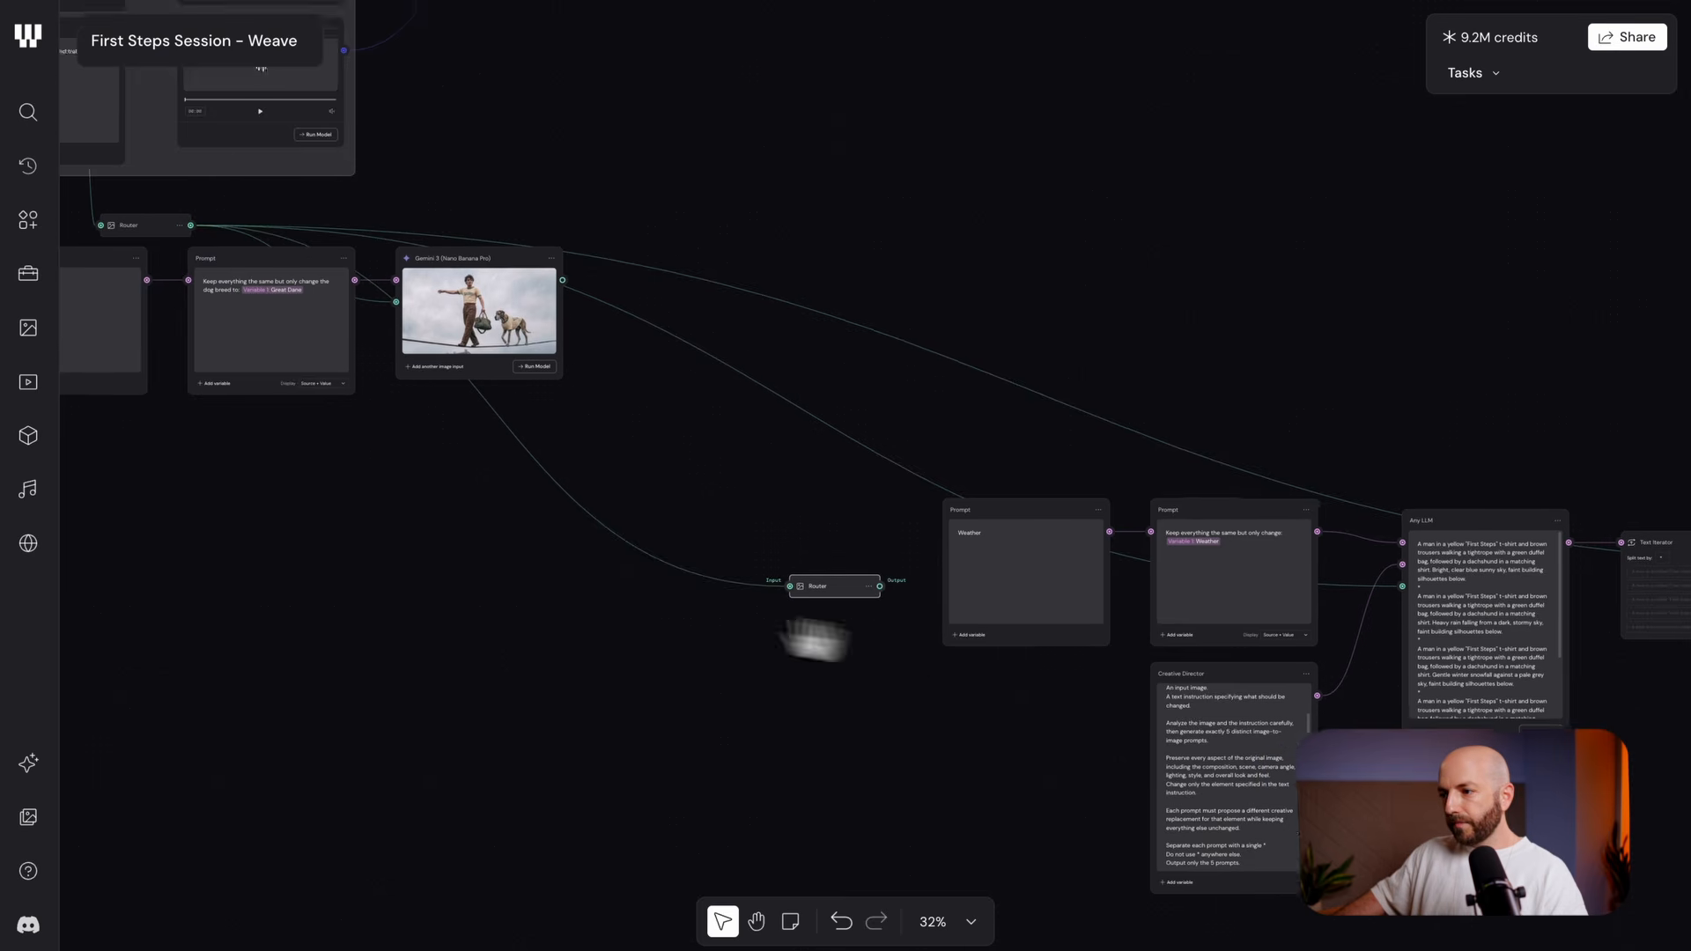
# Connect the new Router's output to the Any LLM and Nano Banana Pro image inputs and place it above the Weather prompt
pyautogui.moveTo(639, 529); pyautogui.dragTo(1162, 530)
pyautogui.hscroll(5, 758, 743)
pyautogui.moveTo(380, 481); pyautogui.dragTo(1438, 505)
pyautogui.moveTo(340, 475); pyautogui.dragTo(582, 293)
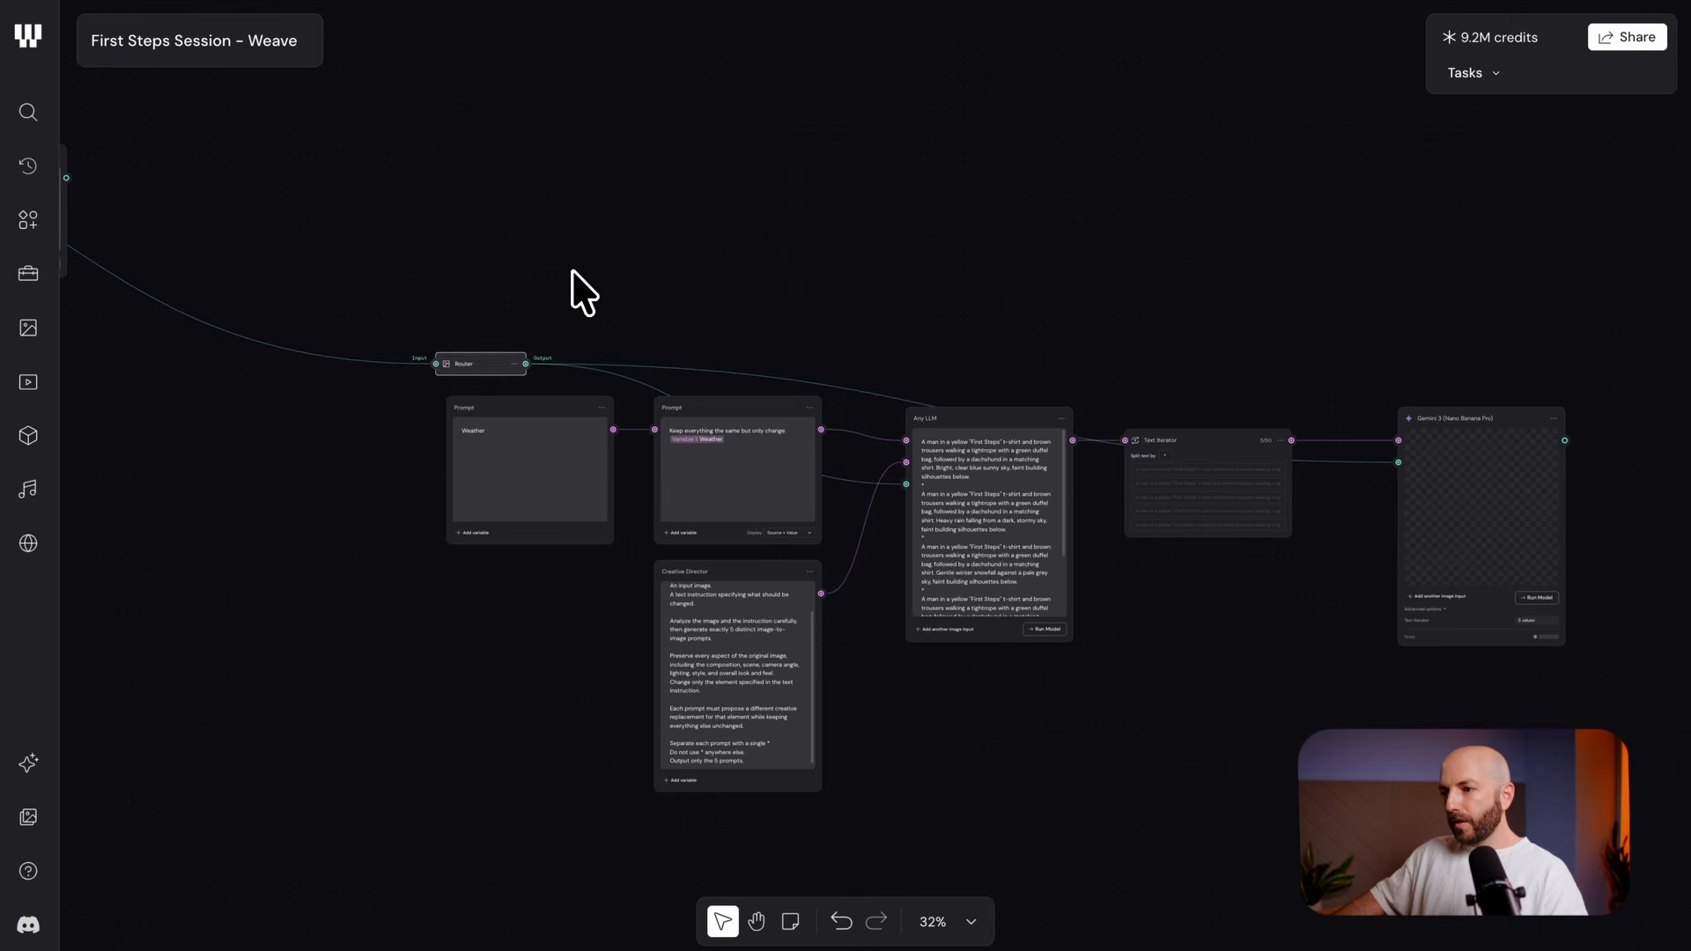
# Run the selected Nano Banana Pro node on the Text Iterator's five prompts
pyautogui.hscroll(5, 1027, 351)
pyautogui.moveTo(1277, 282); pyautogui.dragTo(1098, 604)
pyautogui.click(1569, 933)
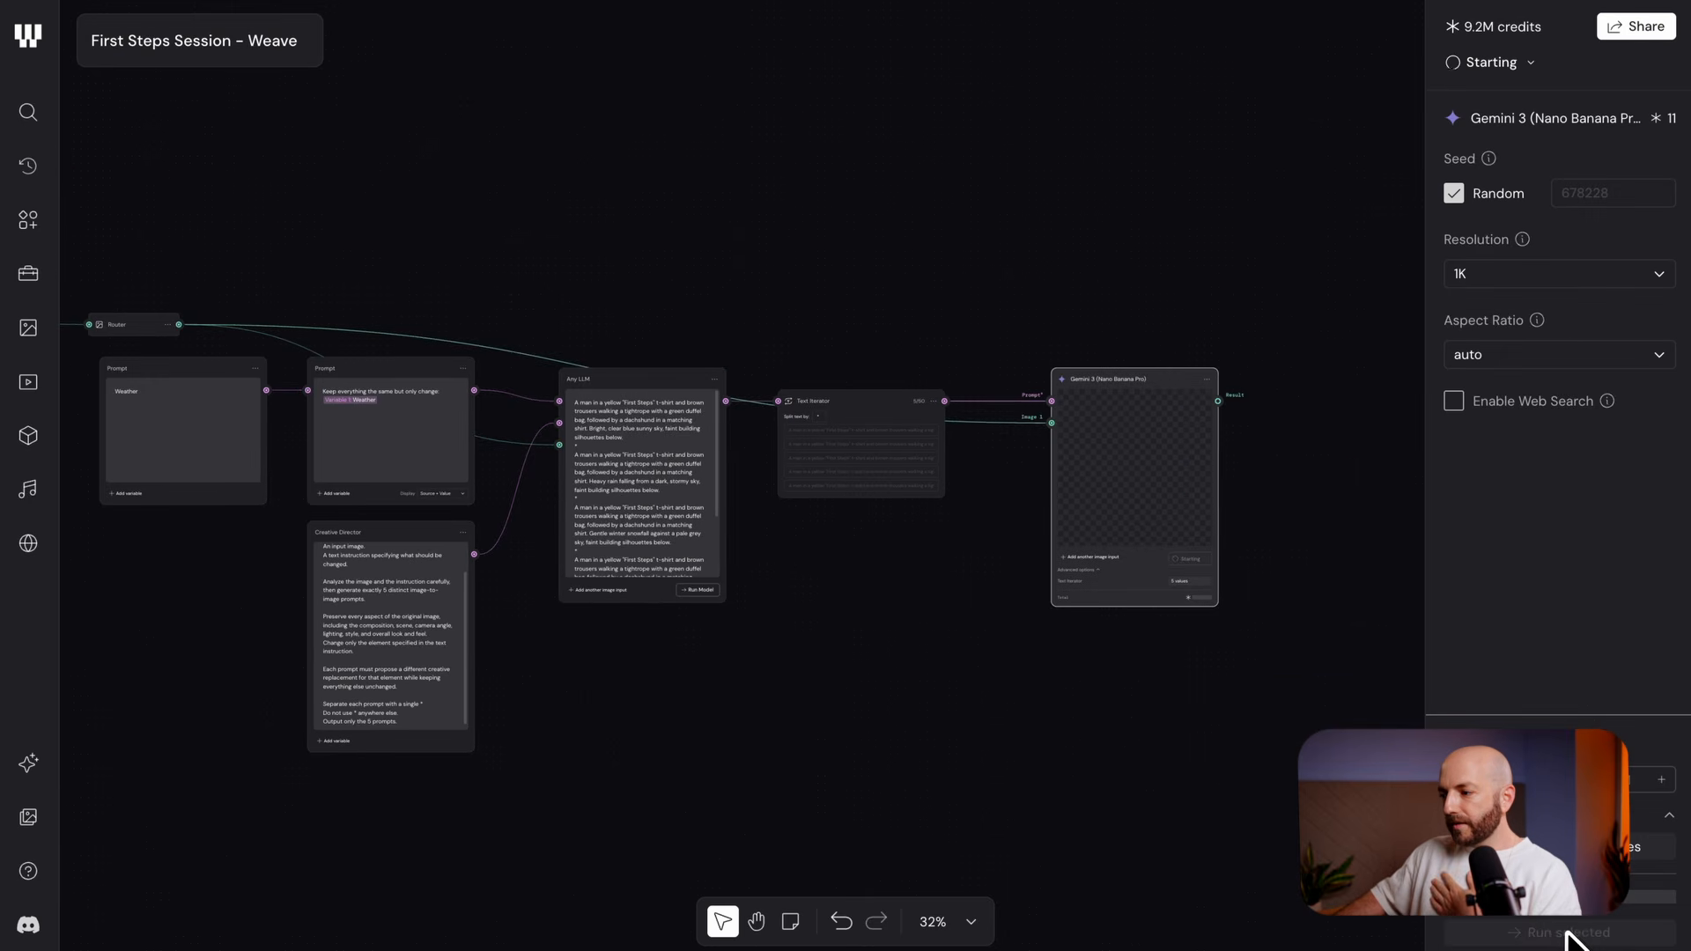
# Review the chain from the Weather prompt and Creative Director instructions through Any LLM and the Text Iterator
pyautogui.click(705, 649)
pyautogui.moveTo(707, 649); pyautogui.dragTo(944, 686)
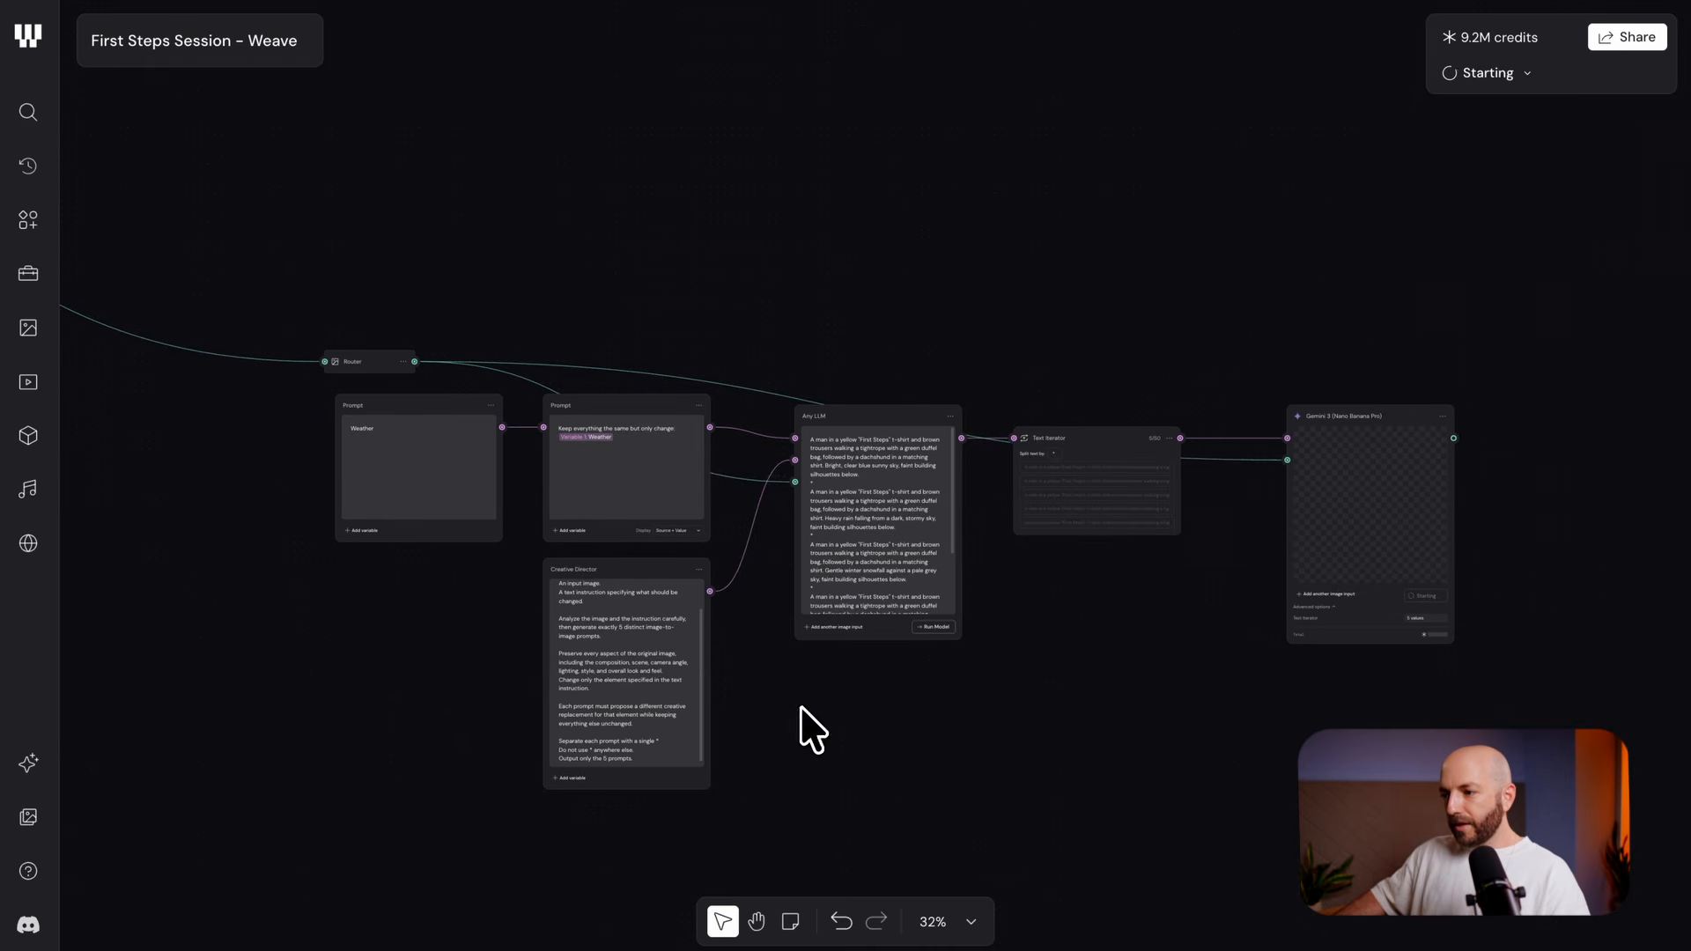
pyautogui.scroll(5, 458, 564)
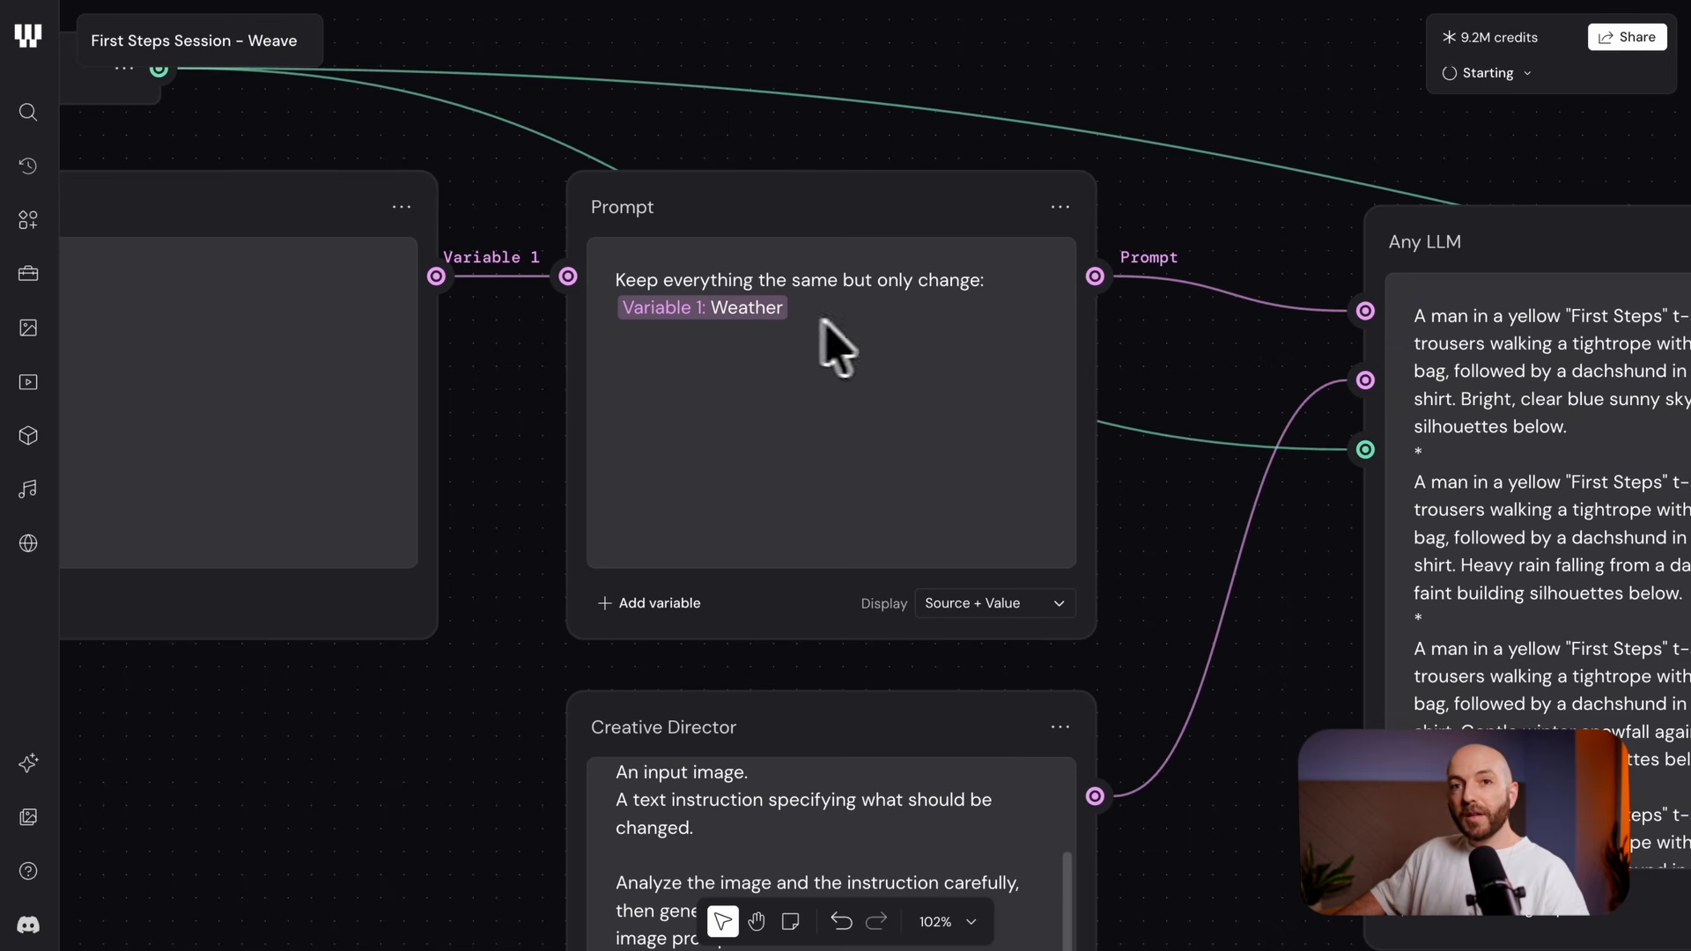
pyautogui.moveTo(1251, 790); pyautogui.dragTo(1199, 449)
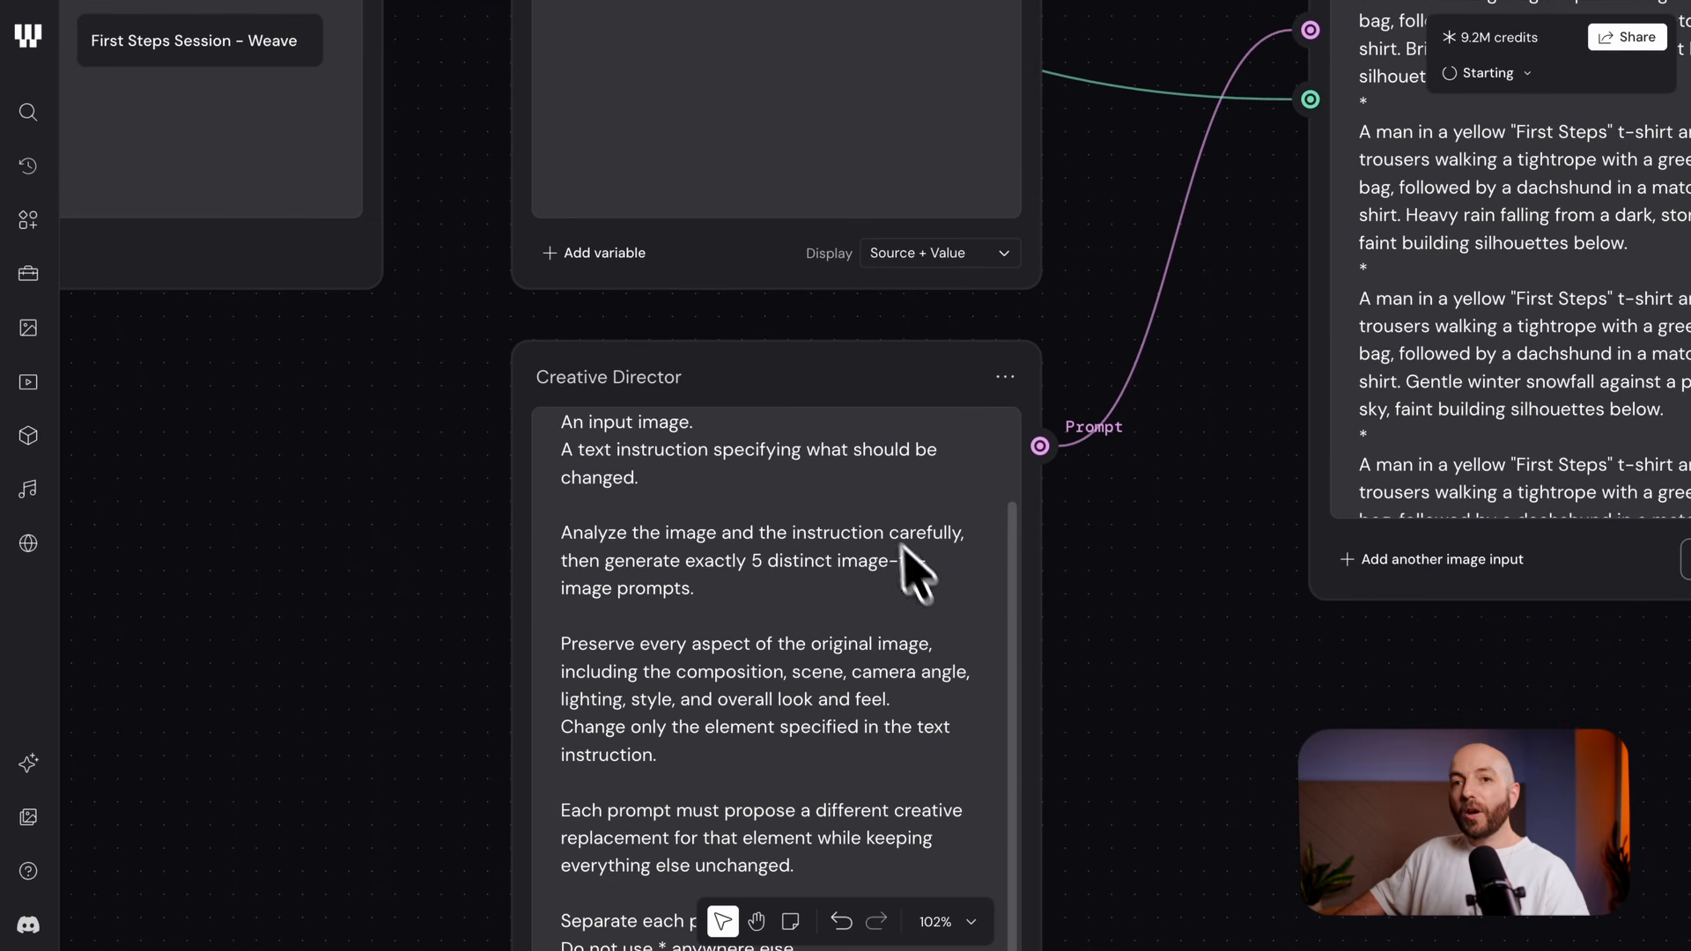
pyautogui.moveTo(1011, 667); pyautogui.dragTo(1087, 652)
pyautogui.moveTo(1000, 568); pyautogui.dragTo(993, 808)
pyautogui.moveTo(1158, 558); pyautogui.dragTo(1105, 652)
pyautogui.scroll(-5, 1184, 785)
pyautogui.moveTo(1260, 699); pyautogui.dragTo(1202, 718)
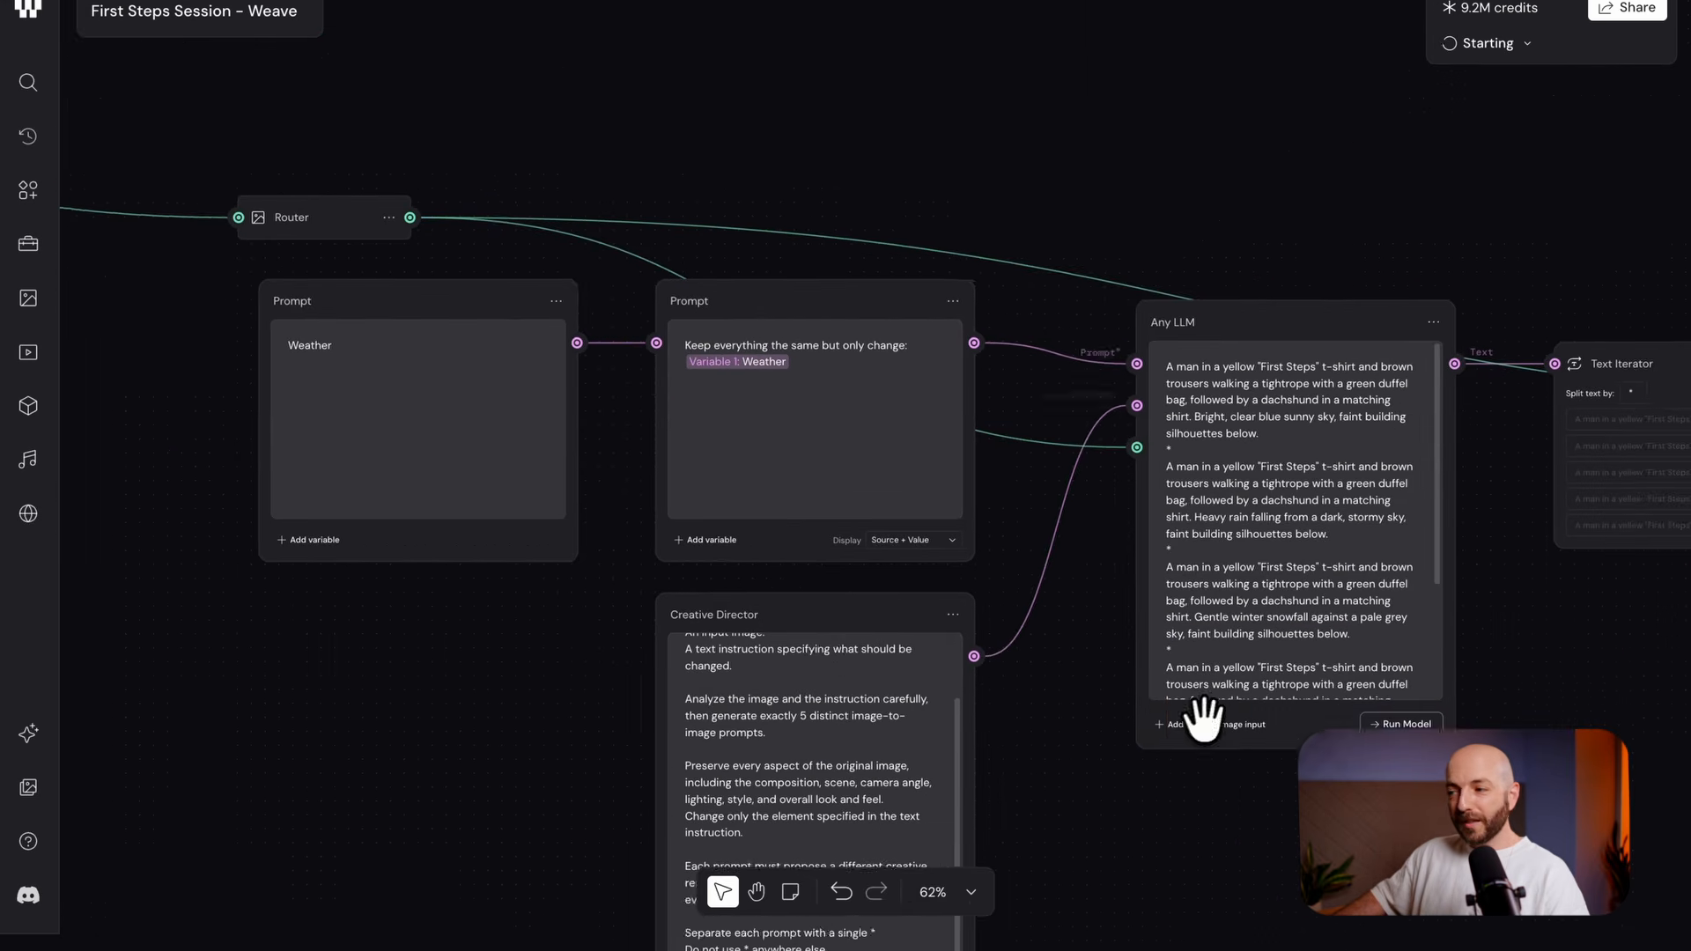
pyautogui.hscroll(10, 1233, 705)
pyautogui.scroll(3, 881, 563)
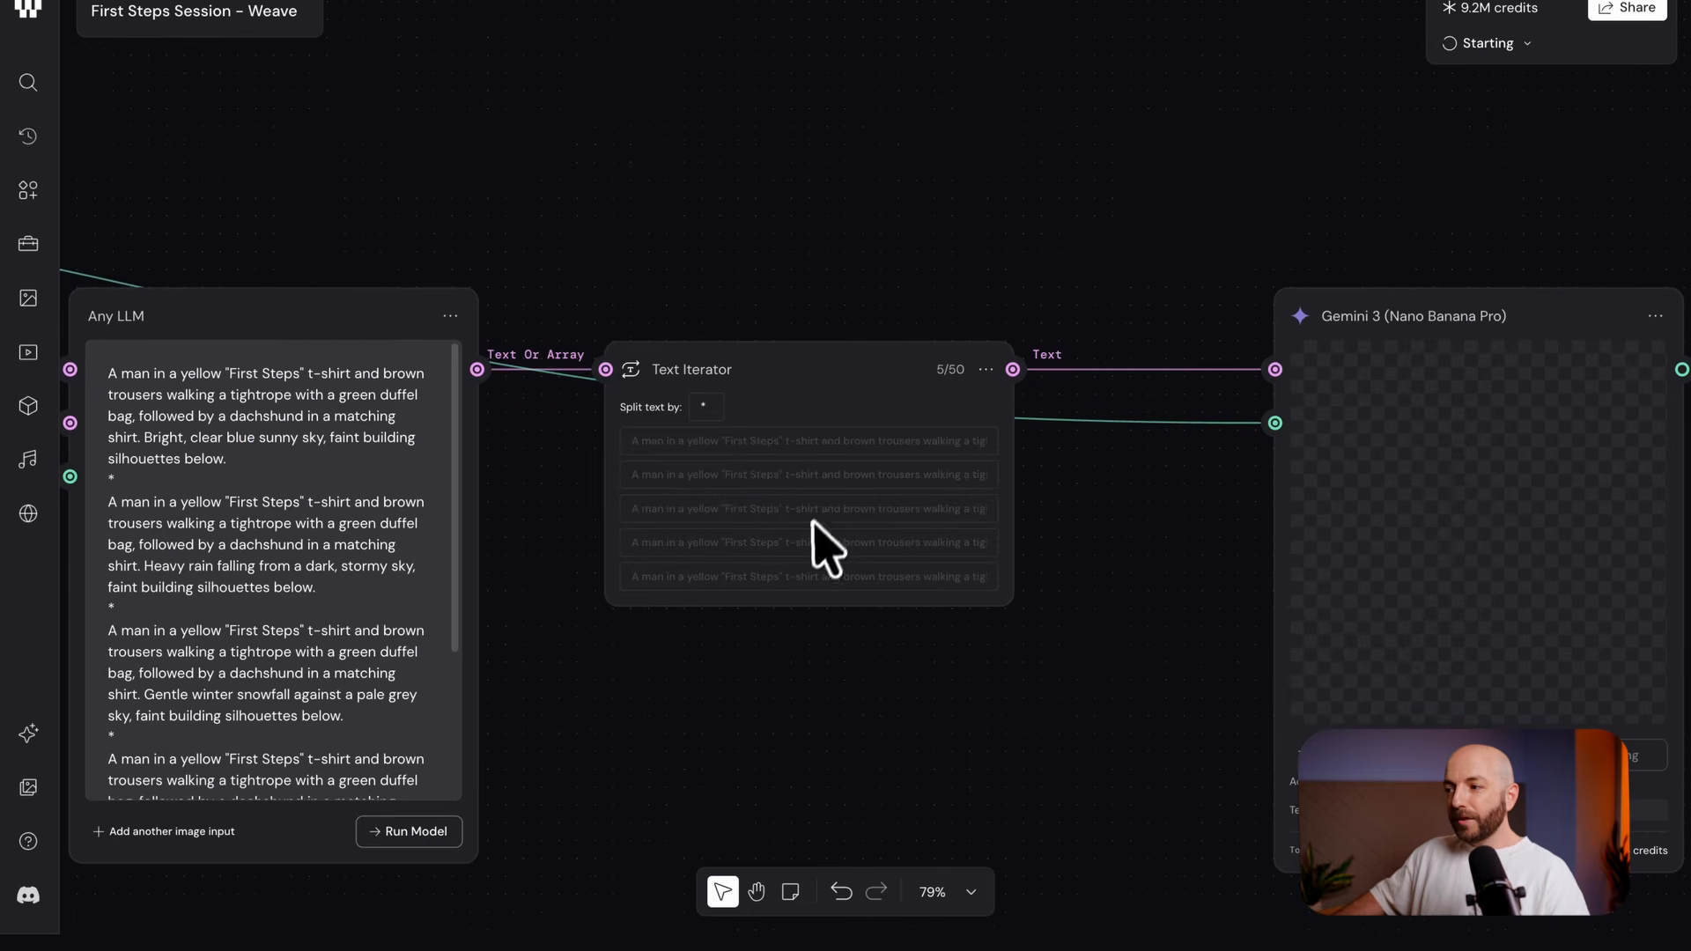
pyautogui.scroll(5, 746, 462)
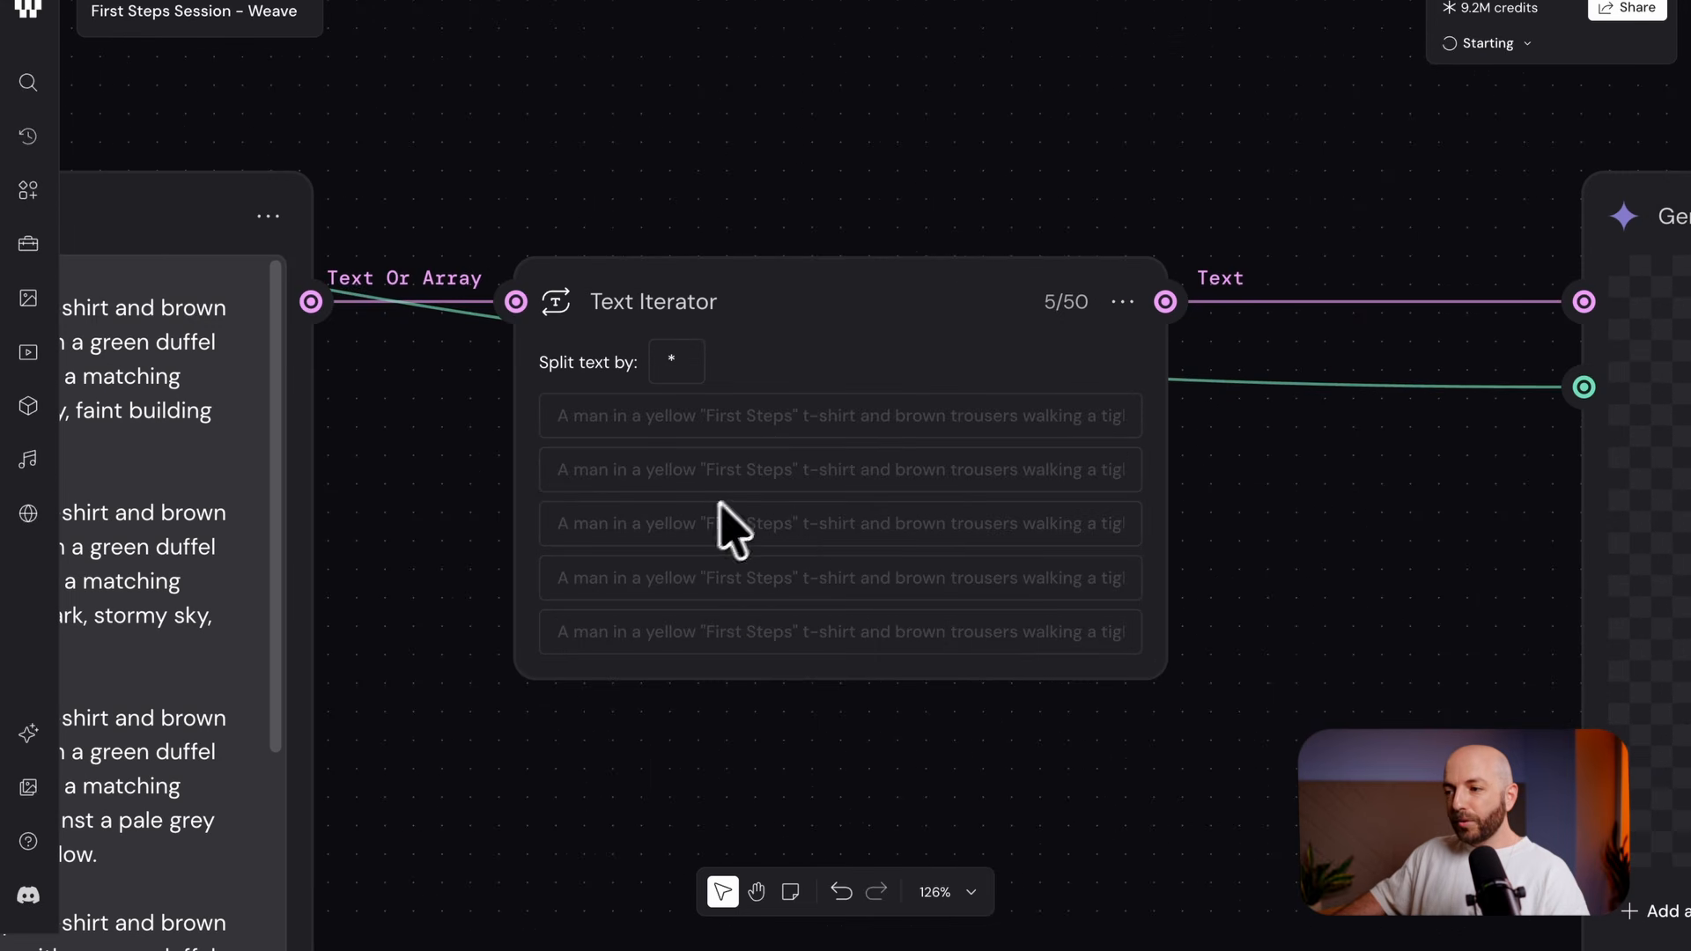
pyautogui.scroll(-5, 938, 553)
pyautogui.scroll(-5, 1386, 551)
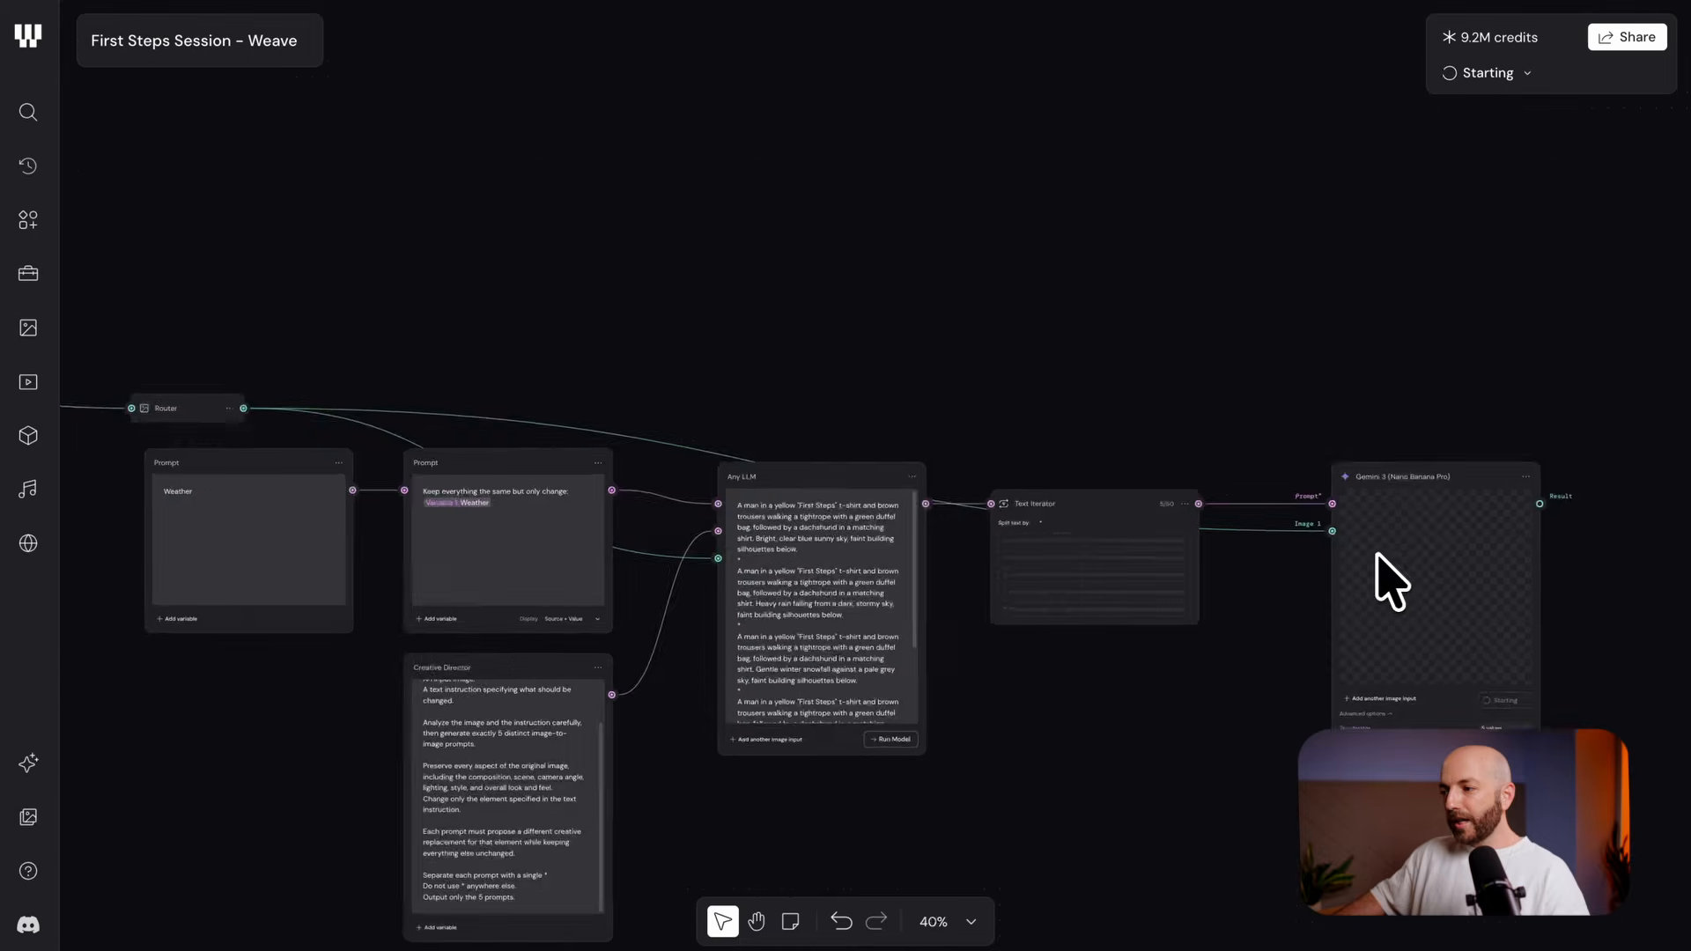
pyautogui.scroll(-4, 1387, 564)
# Rearrange the node rows so the whole Weather chain with its Router sits directly below the Audio Creation group
pyautogui.moveTo(1369, 488); pyautogui.dragTo(687, 822)
pyautogui.moveTo(893, 666); pyautogui.dragTo(587, 700)
pyautogui.moveTo(515, 467); pyautogui.dragTo(850, 530)
pyautogui.moveTo(819, 394); pyautogui.dragTo(813, 379)
pyautogui.moveTo(1355, 321); pyautogui.dragTo(185, 785)
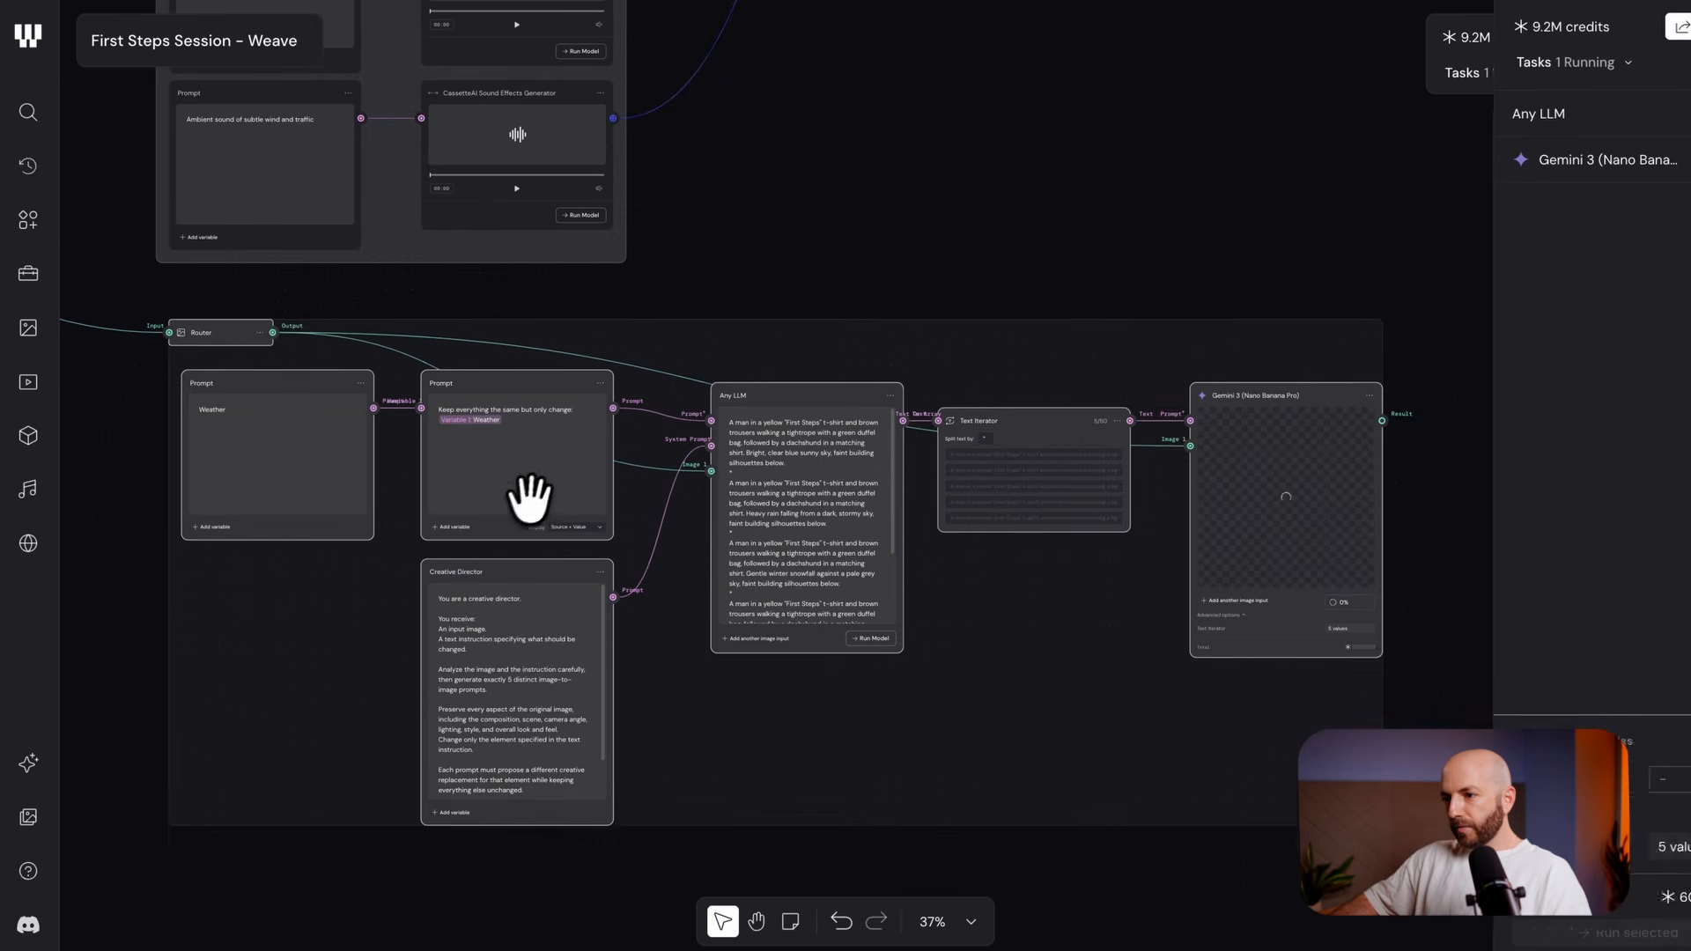
pyautogui.moveTo(529, 498); pyautogui.dragTo(526, 546)
pyautogui.click(1233, 378)
# Switch the Nano Banana Pro node's batch preview from the grid to the single-image display
pyautogui.moveTo(1265, 380); pyautogui.dragTo(1257, 359)
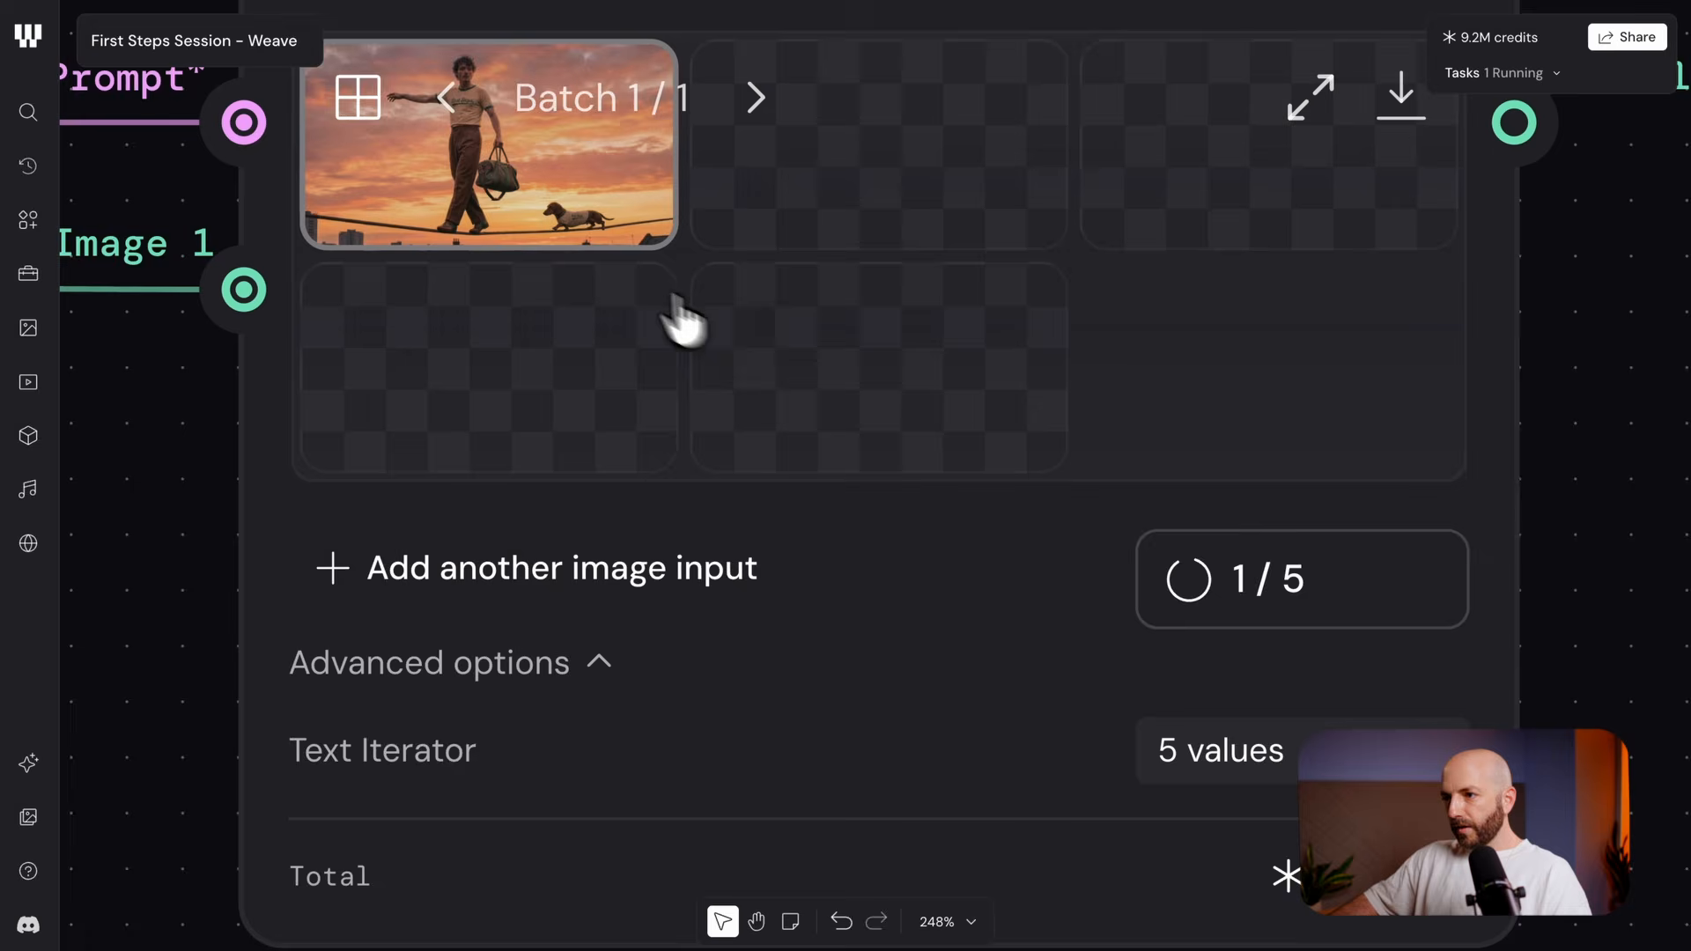
pyautogui.moveTo(624, 268); pyautogui.dragTo(642, 483)
pyautogui.click(379, 310)
pyautogui.moveTo(963, 494); pyautogui.dragTo(871, 362)
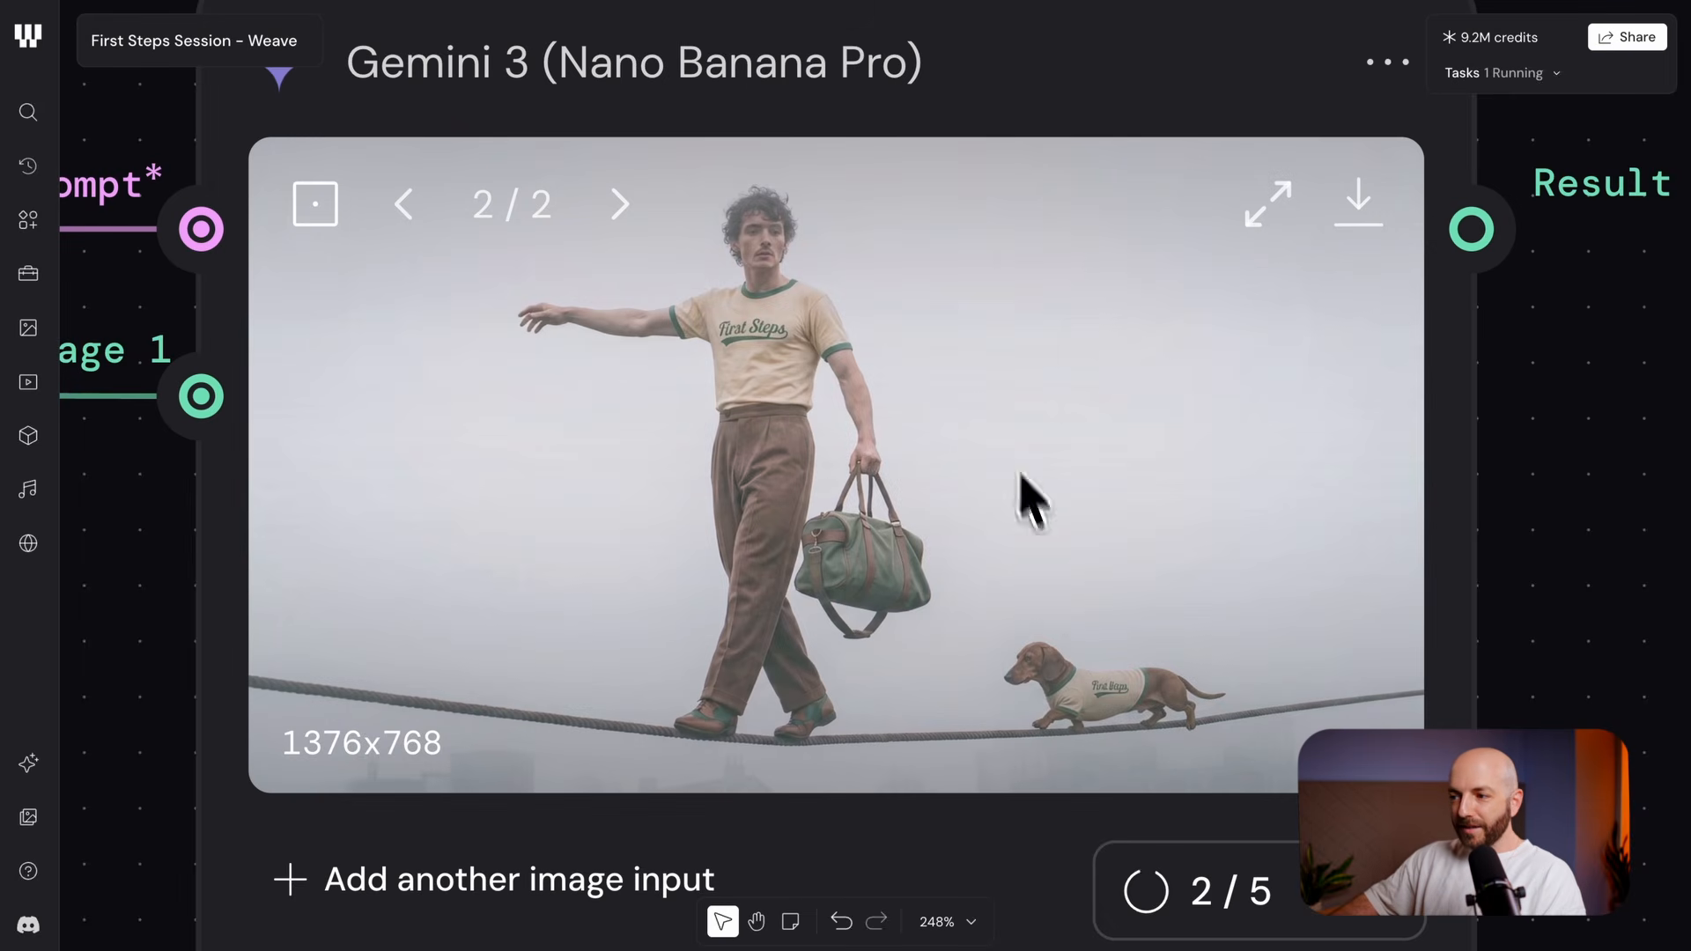
# Compare the weather variations in the Nano Banana Pro node while the batch is still generating
pyautogui.click(431, 230)
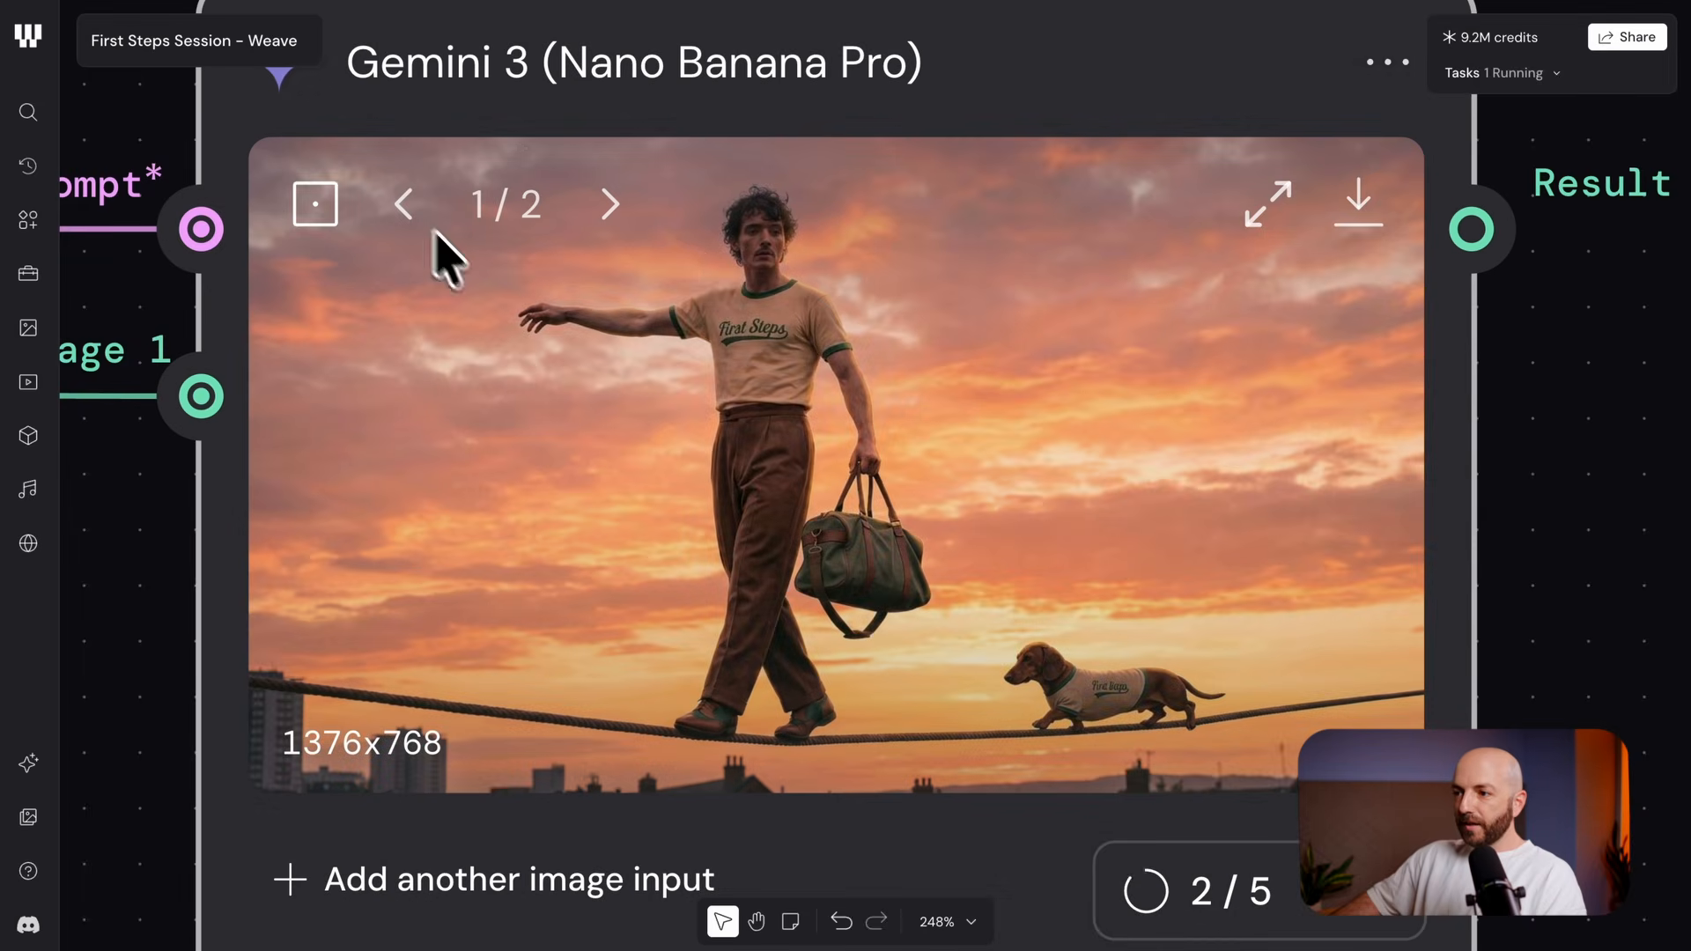
pyautogui.click(612, 202)
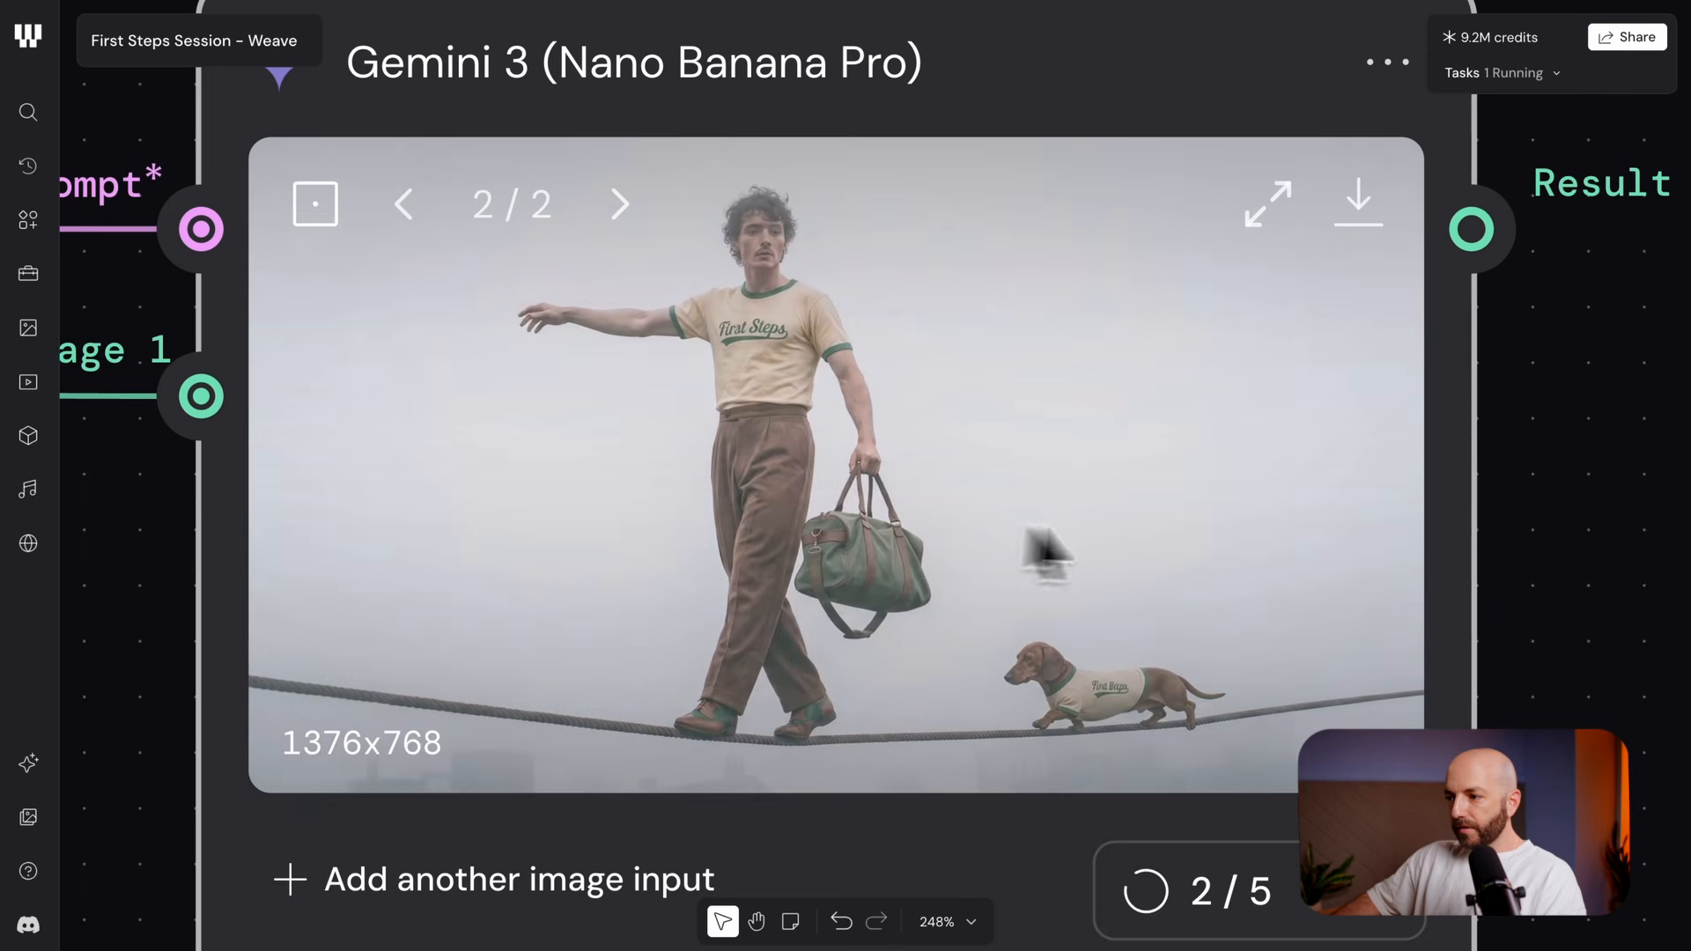
pyautogui.click(416, 216)
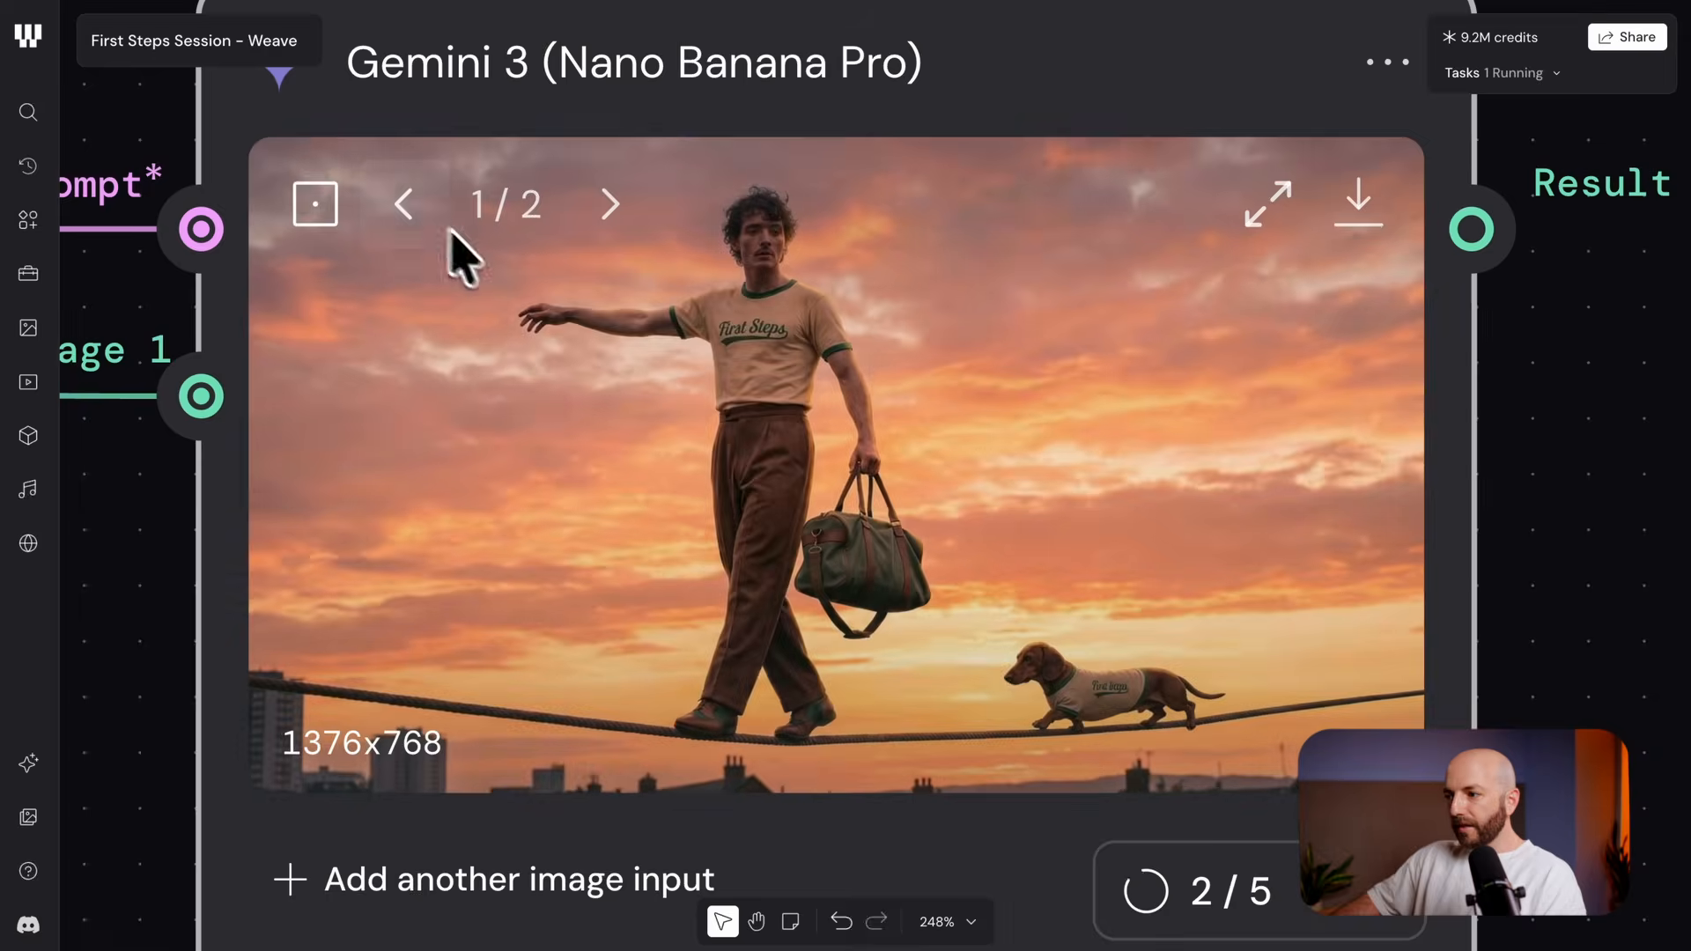
pyautogui.click(627, 219)
pyautogui.click(627, 224)
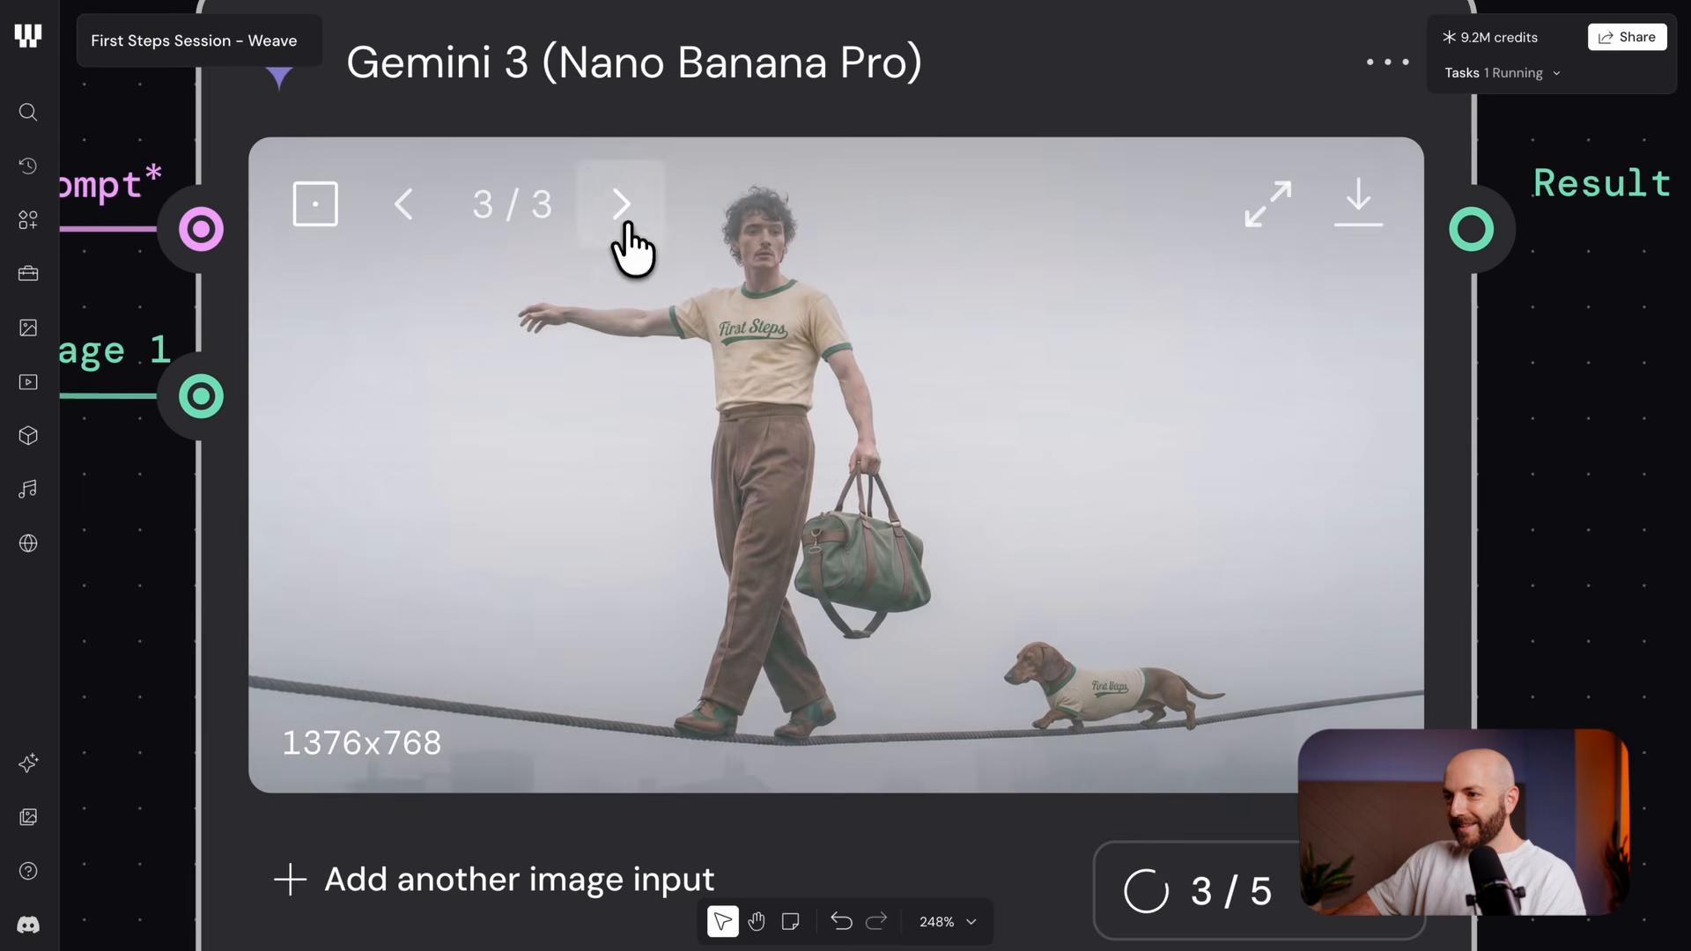
pyautogui.click(405, 211)
pyautogui.click(405, 211)
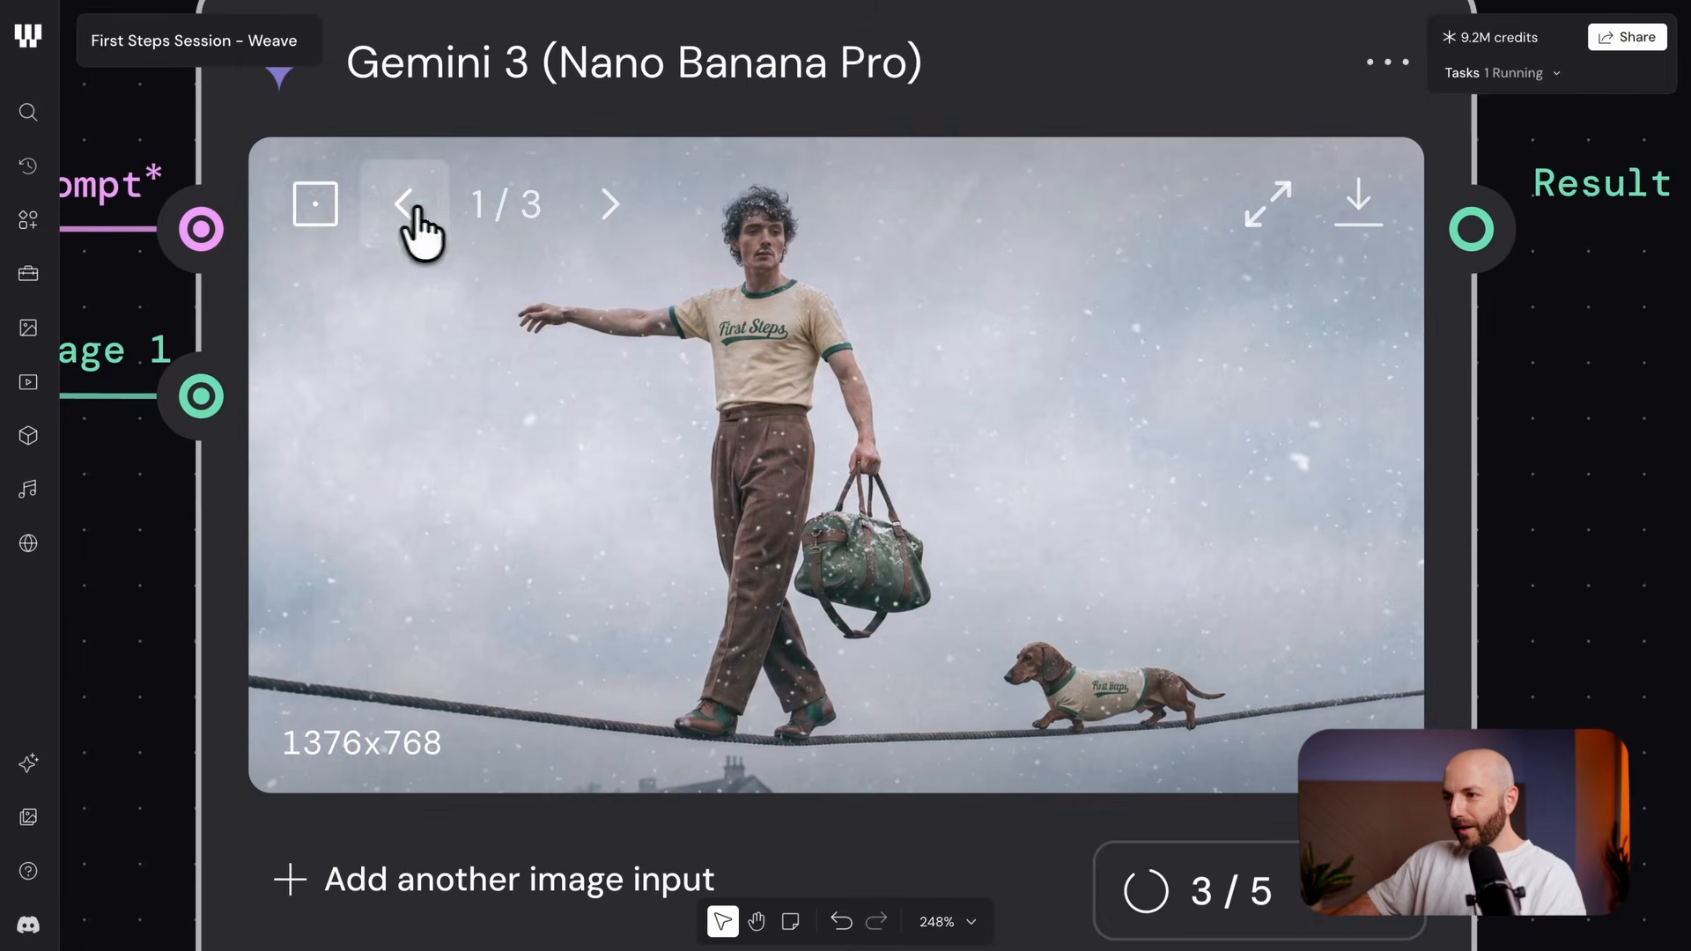
pyautogui.click(595, 211)
pyautogui.click(599, 227)
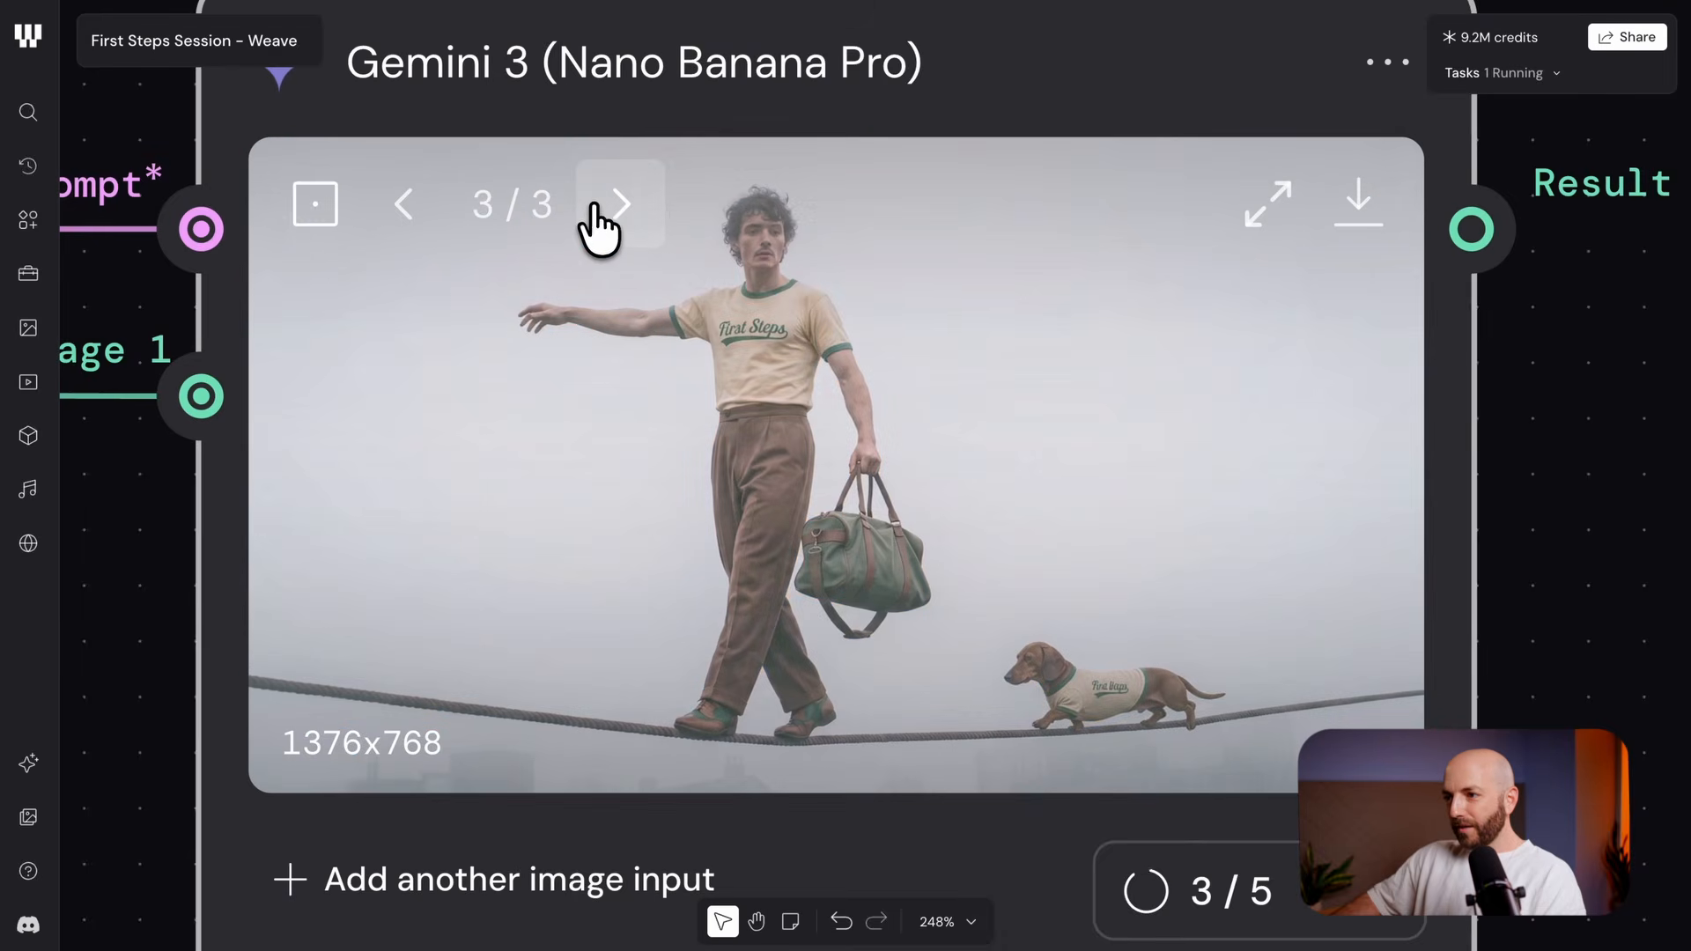
pyautogui.click(405, 212)
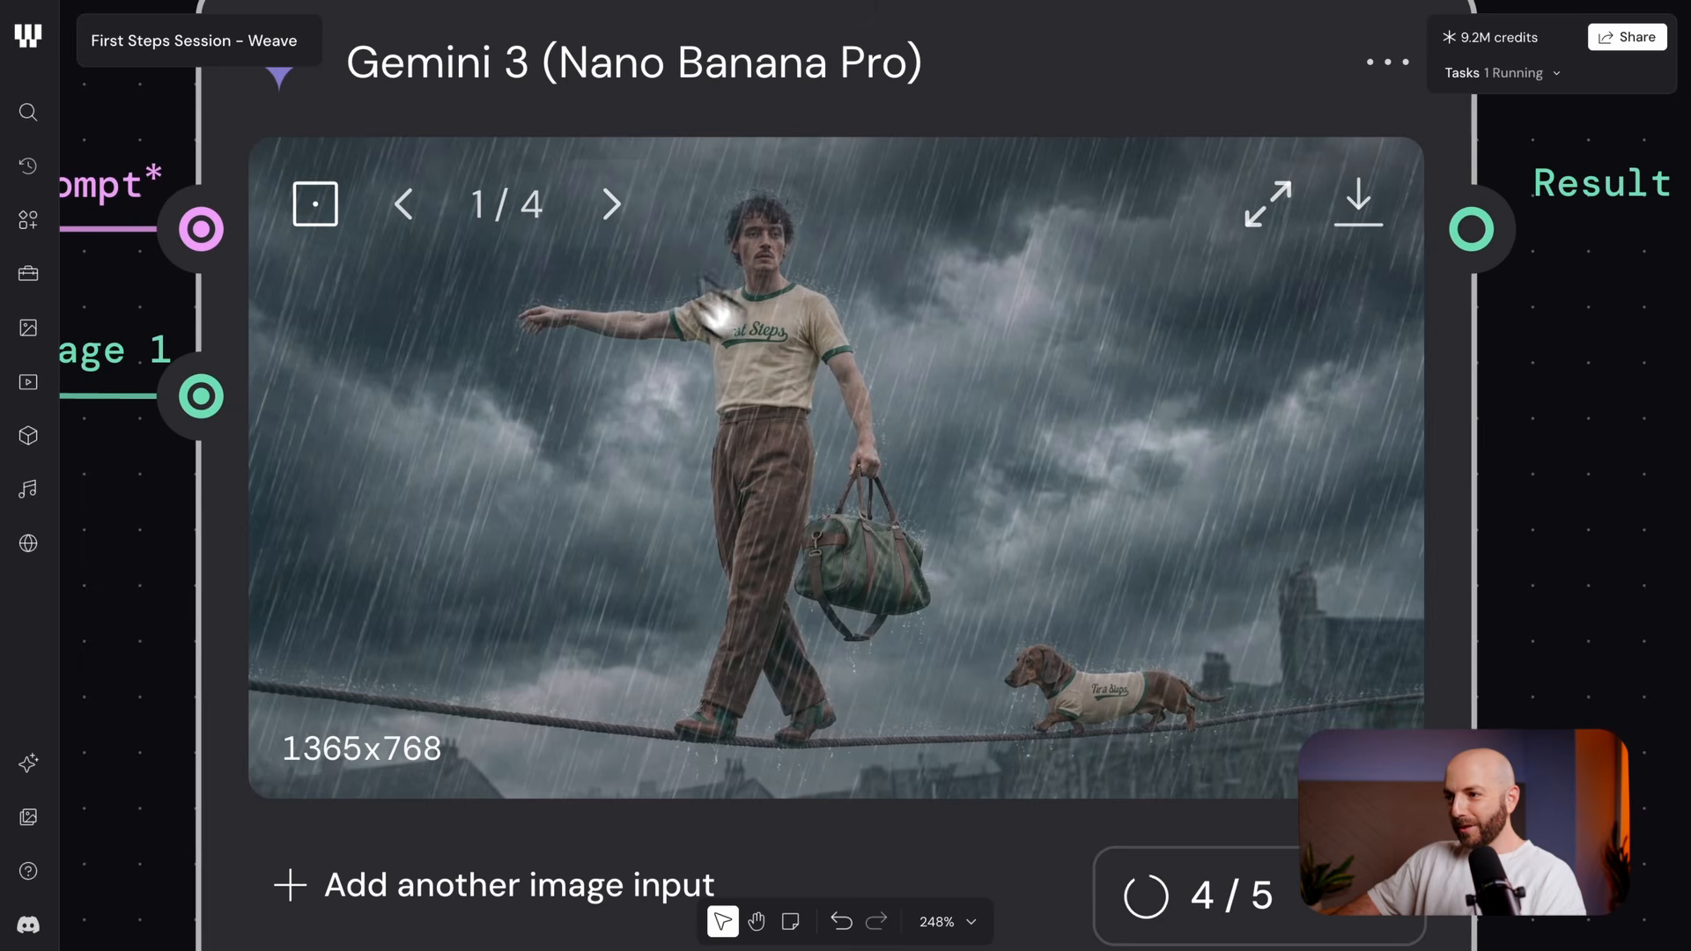
pyautogui.click(618, 212)
pyautogui.click(621, 211)
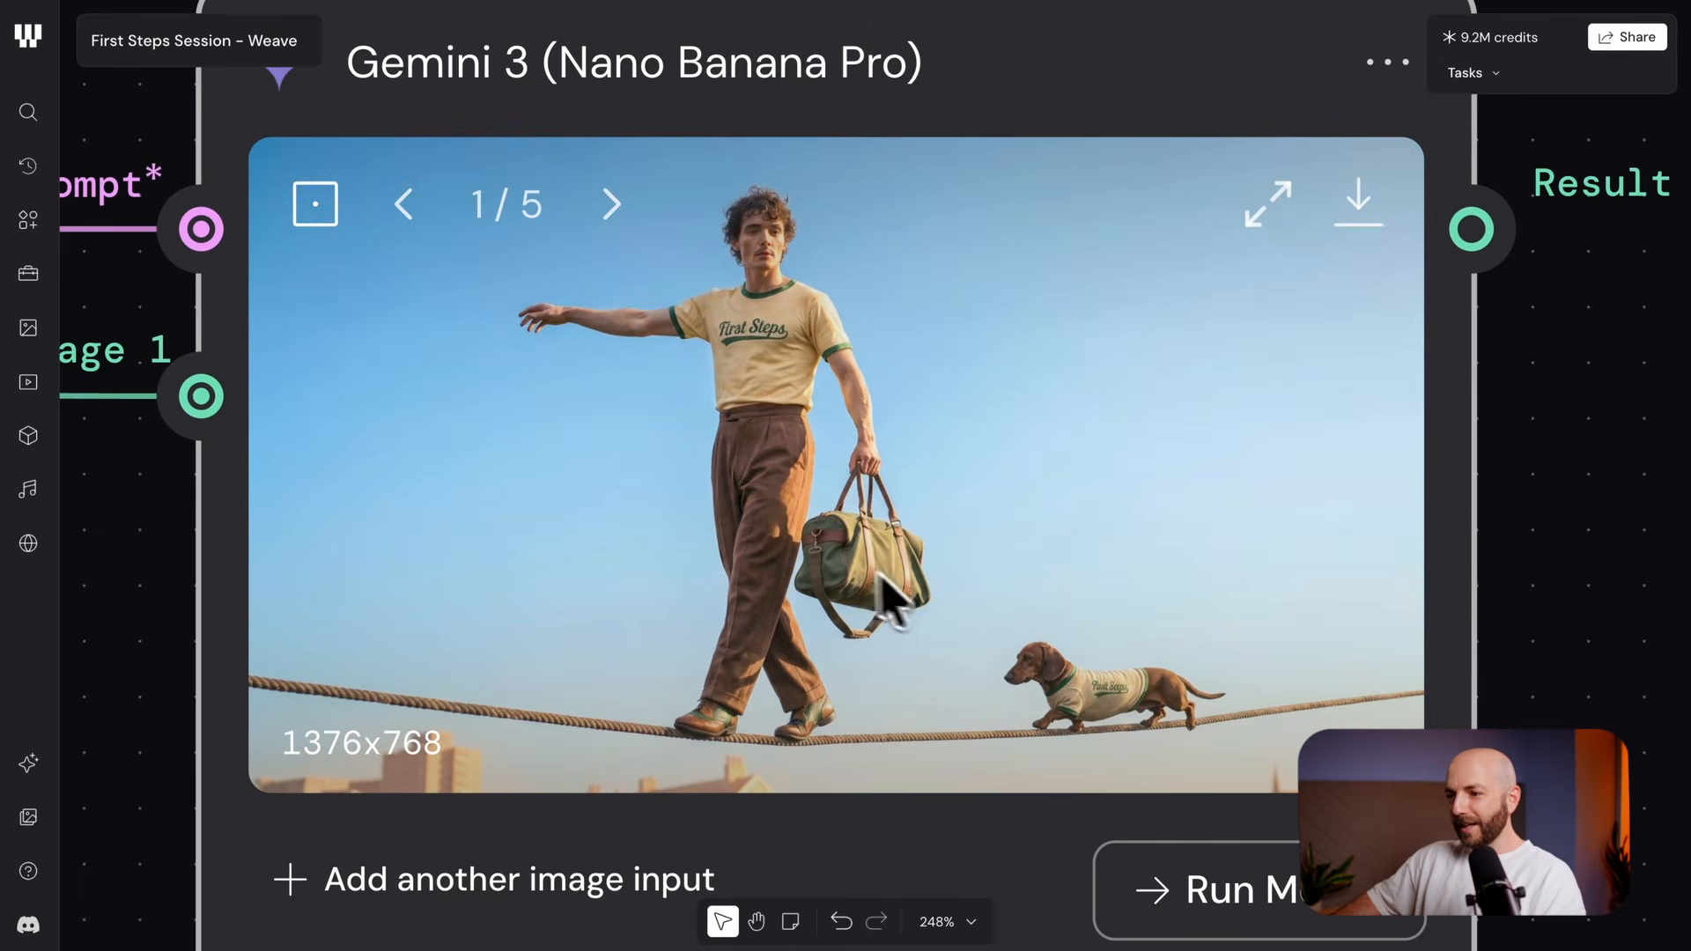
# Browse through all five finished weather variations and return to the first image
pyautogui.click(403, 211)
pyautogui.click(404, 212)
pyautogui.click(404, 211)
pyautogui.click(405, 213)
pyautogui.click(406, 214)
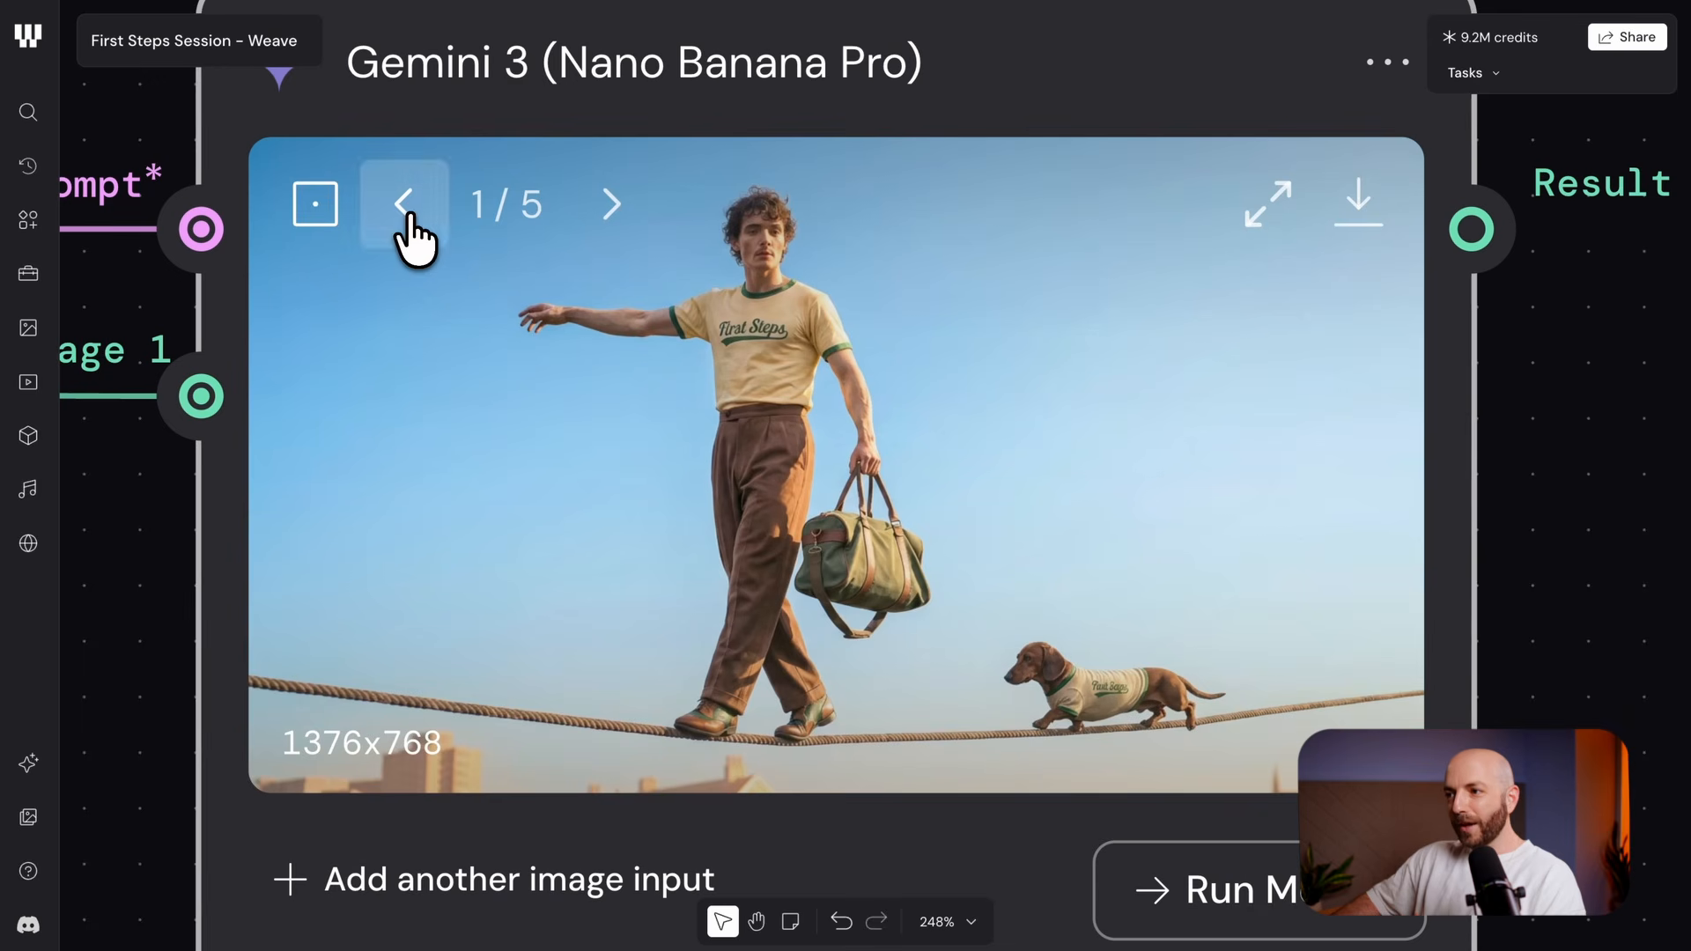
pyautogui.scroll(2, 819, 547)
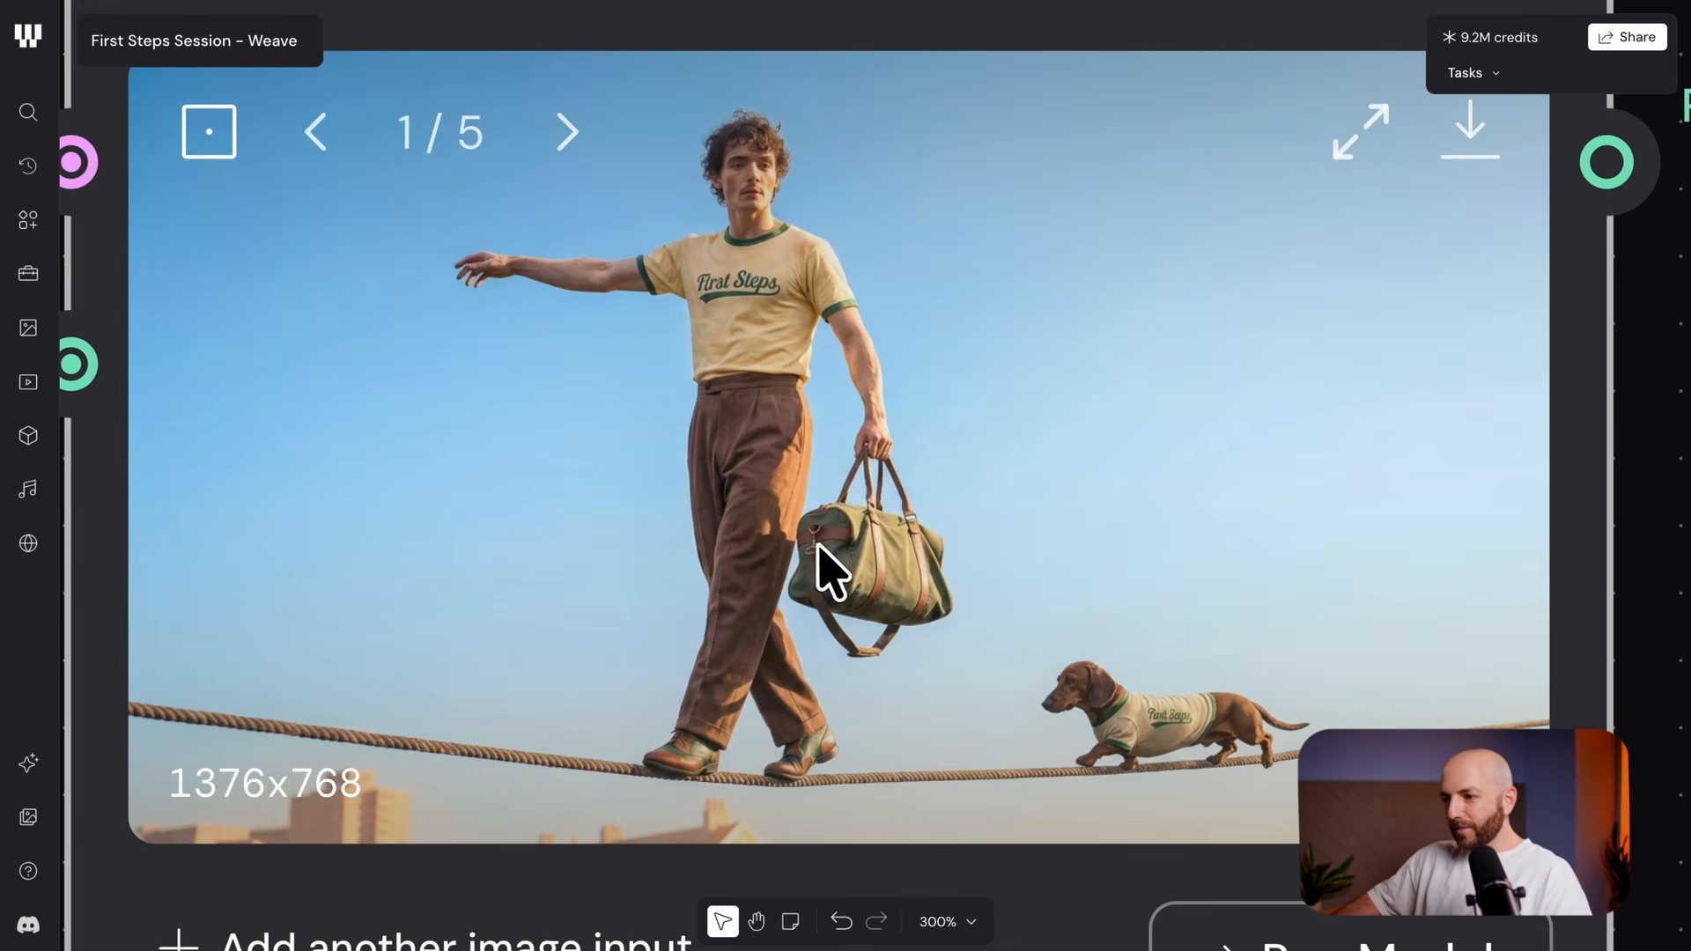
# Examine how the Any LLM prompts pass through the Text Iterator into the Nano Banana Pro node
pyautogui.scroll(-5, 1111, 651)
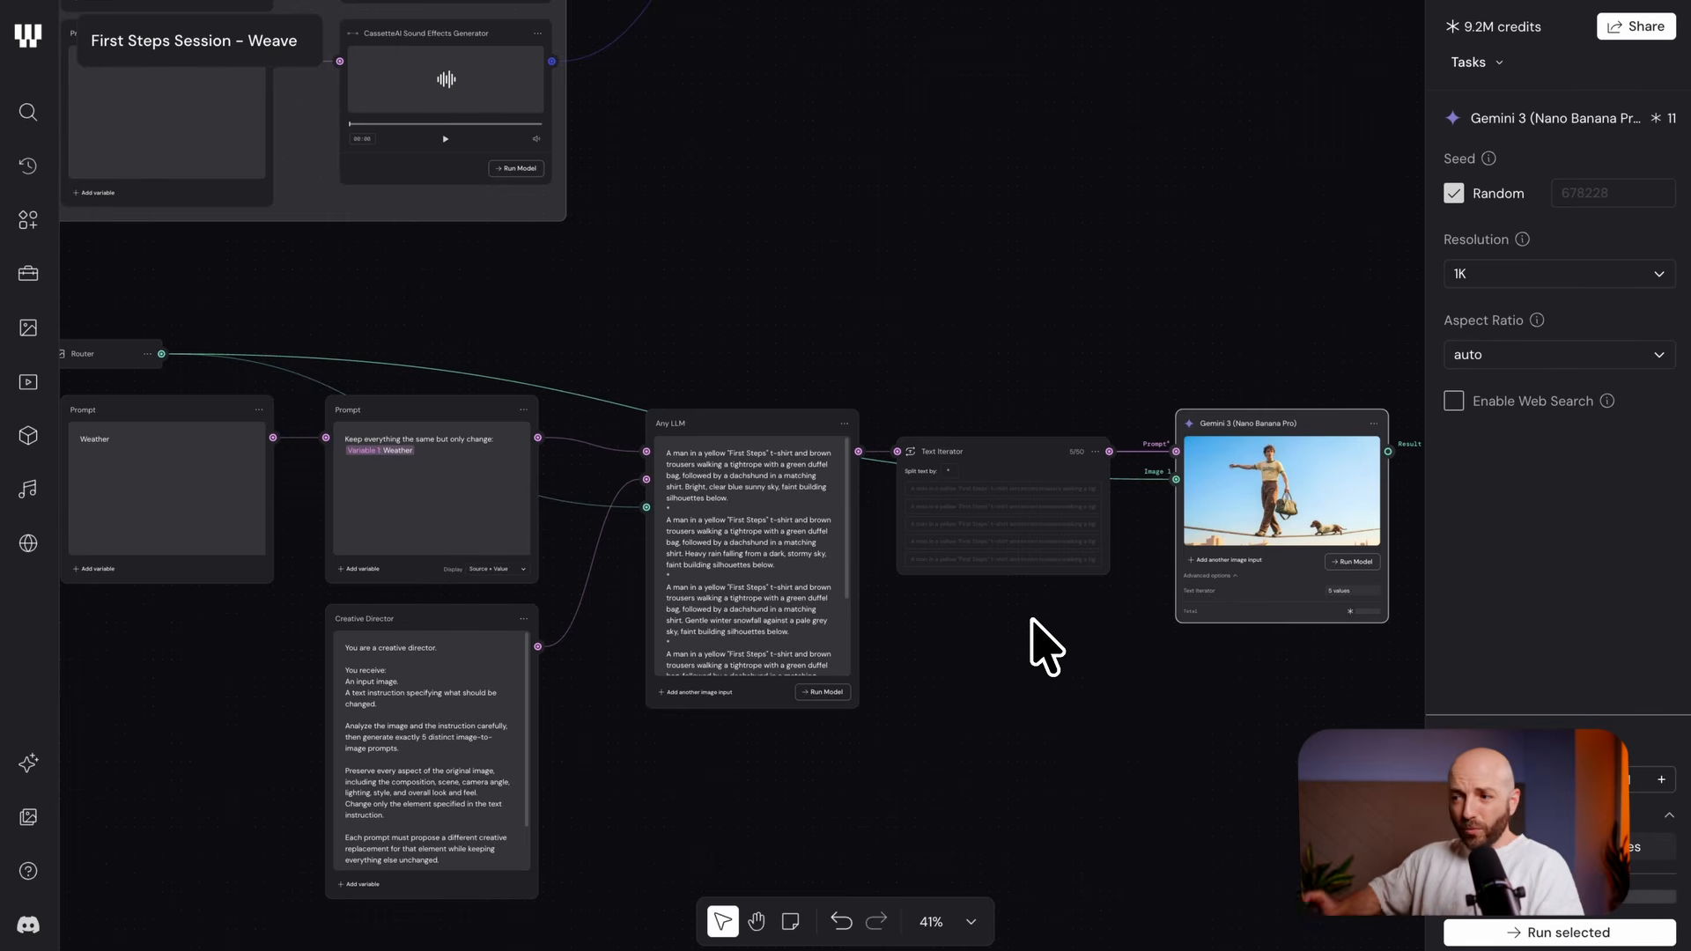
pyautogui.scroll(5, 1045, 648)
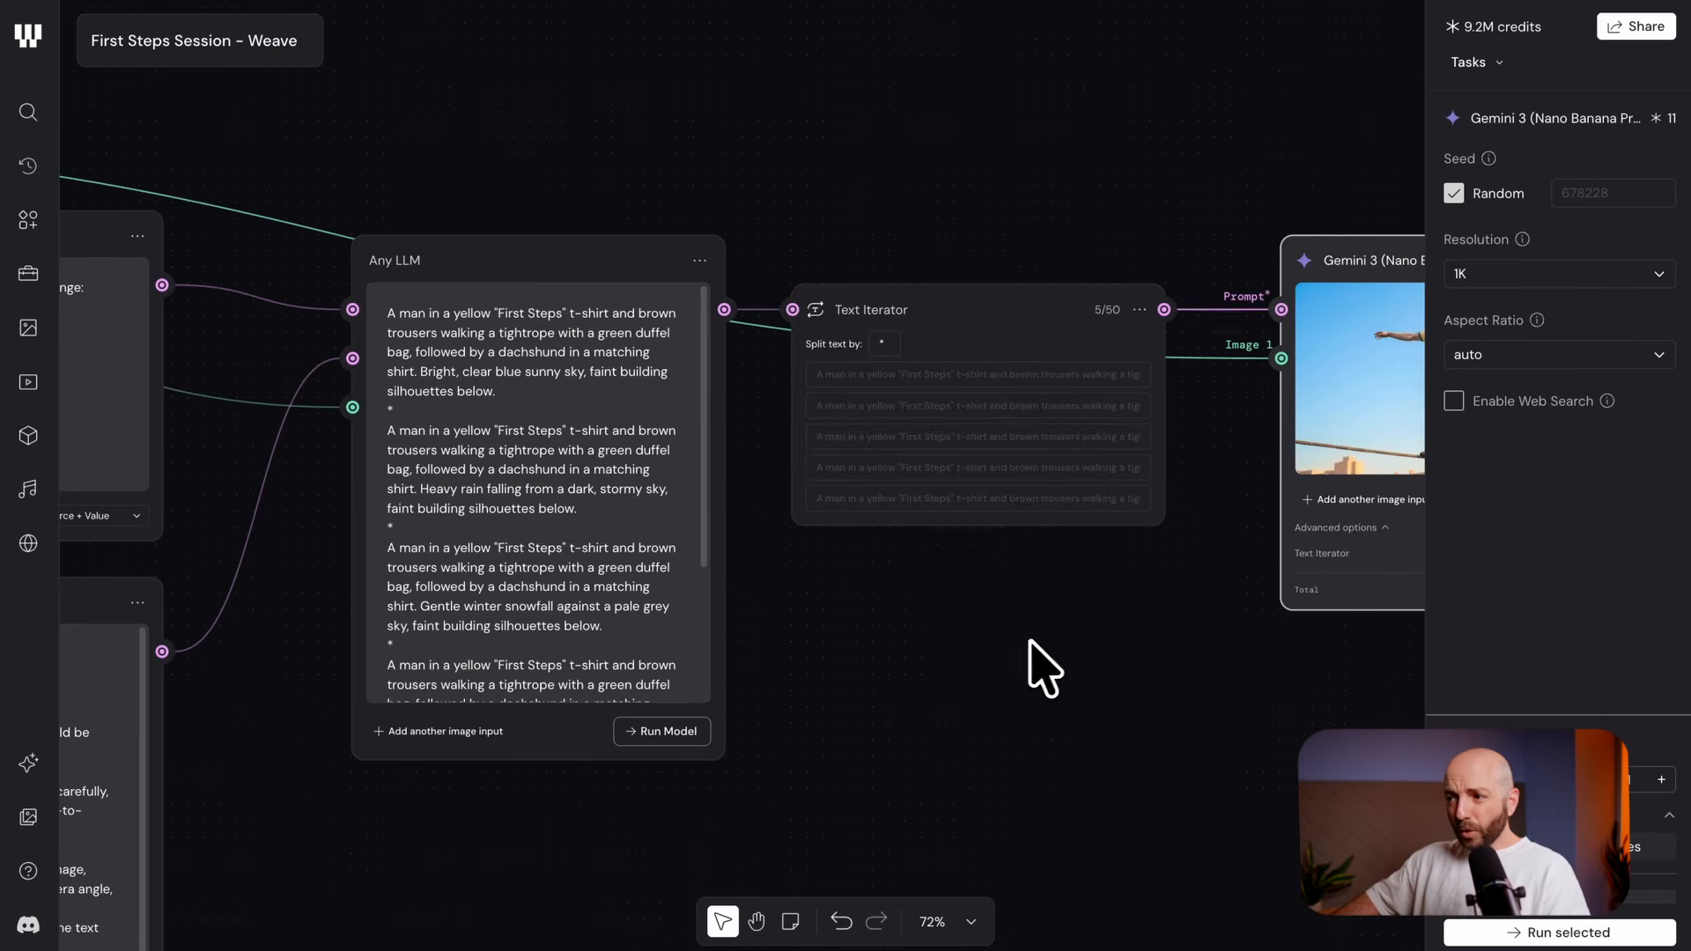
pyautogui.moveTo(993, 570); pyautogui.dragTo(826, 676)
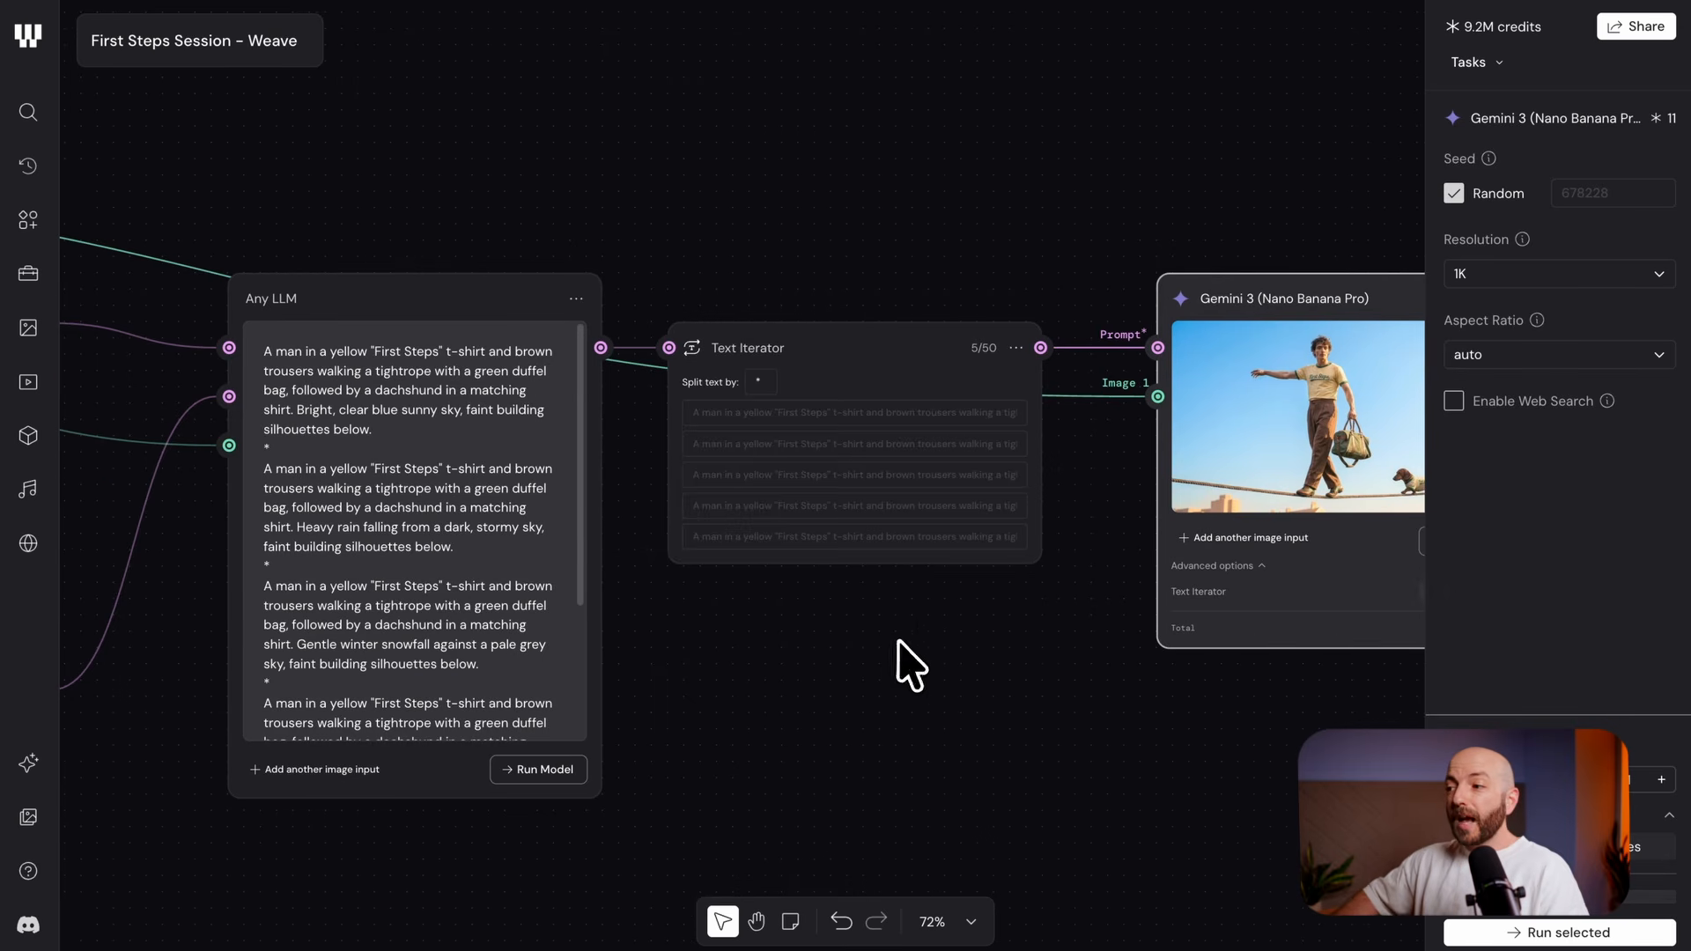
pyautogui.hscroll(4, 898, 643)
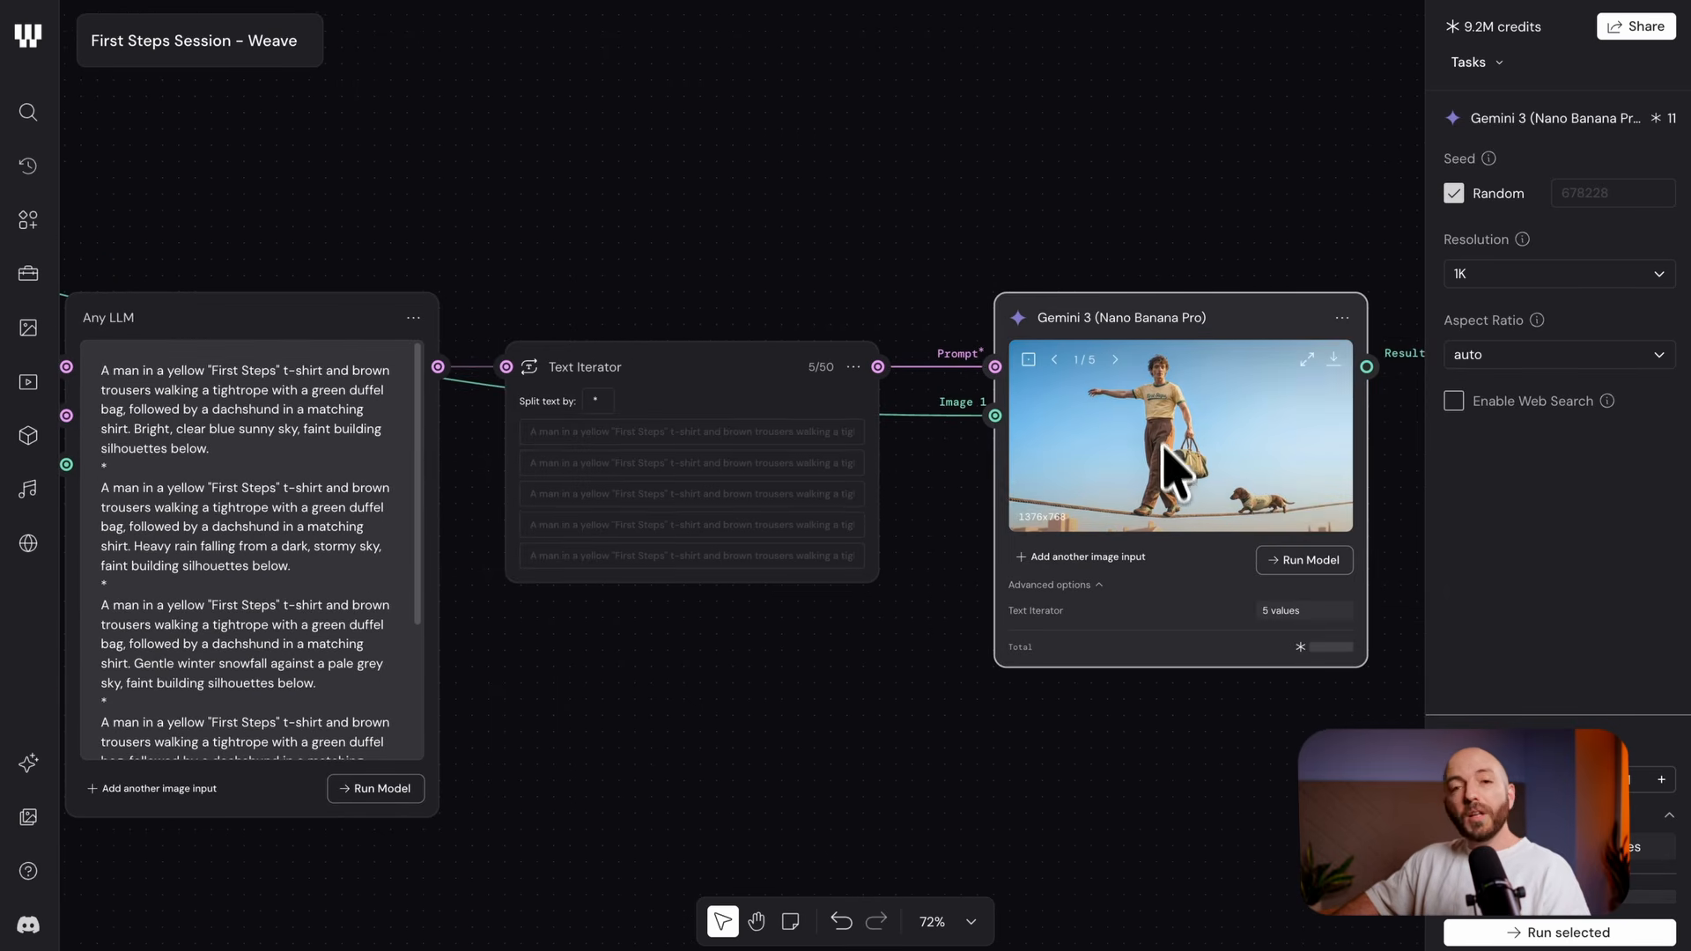
# Review the sunny-weather image and the Any LLM and Text Iterator nodes that feed it
pyautogui.scroll(5, 1180, 458)
pyautogui.hscroll(3, 1180, 459)
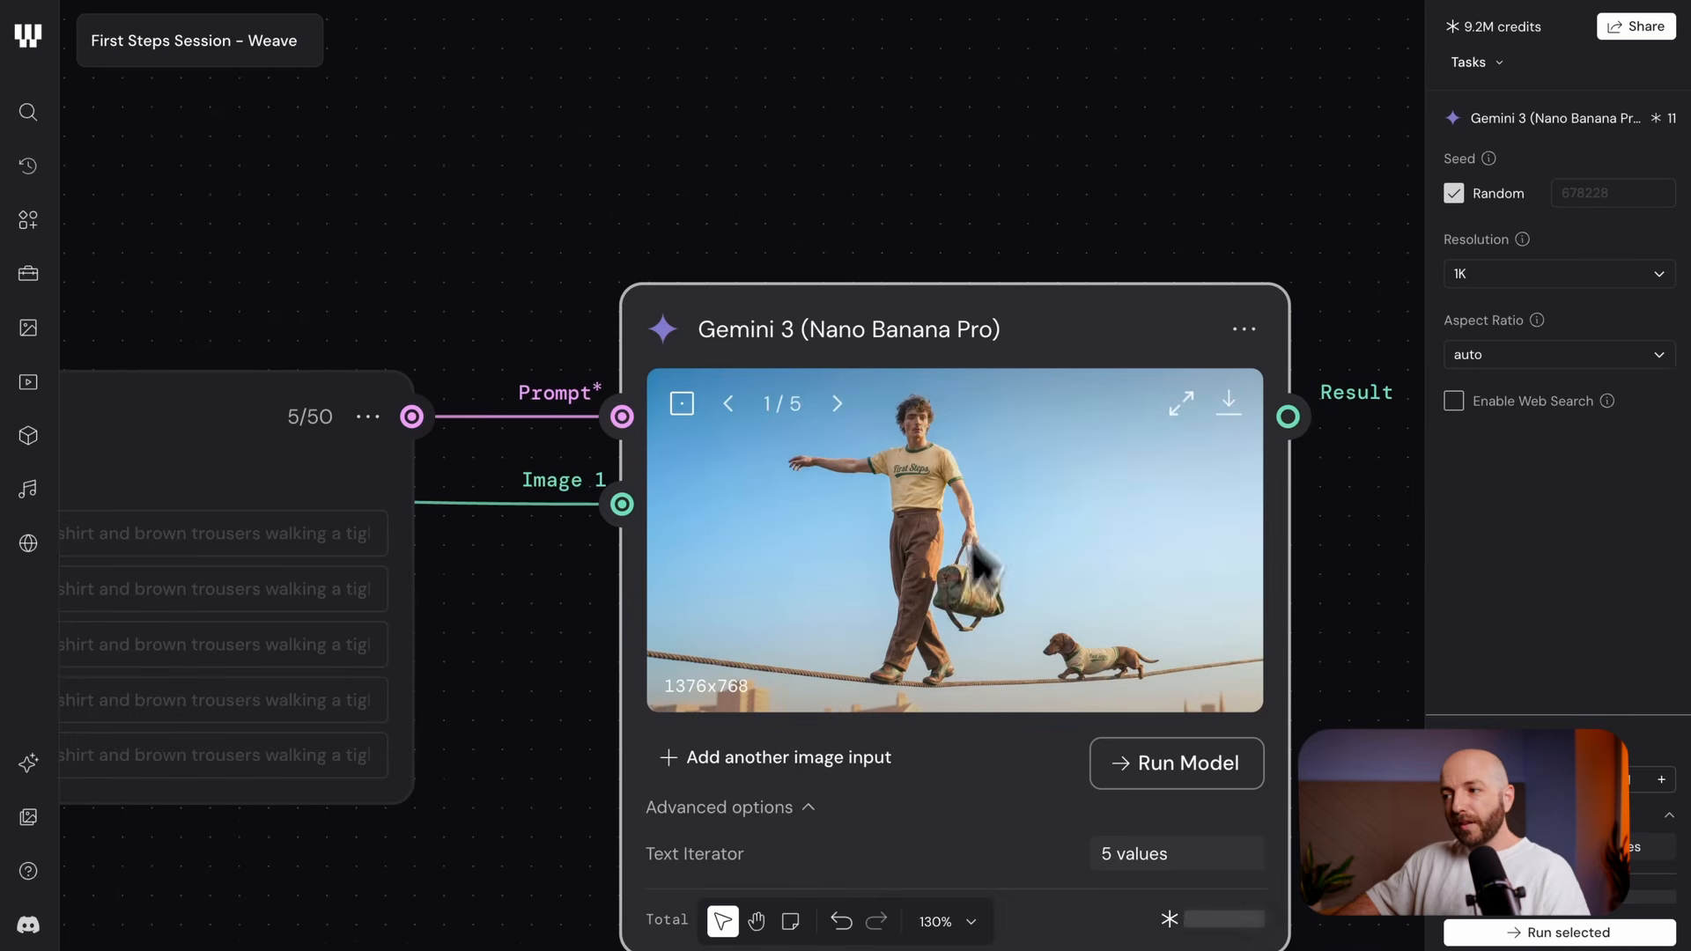
pyautogui.scroll(-6, 678, 585)
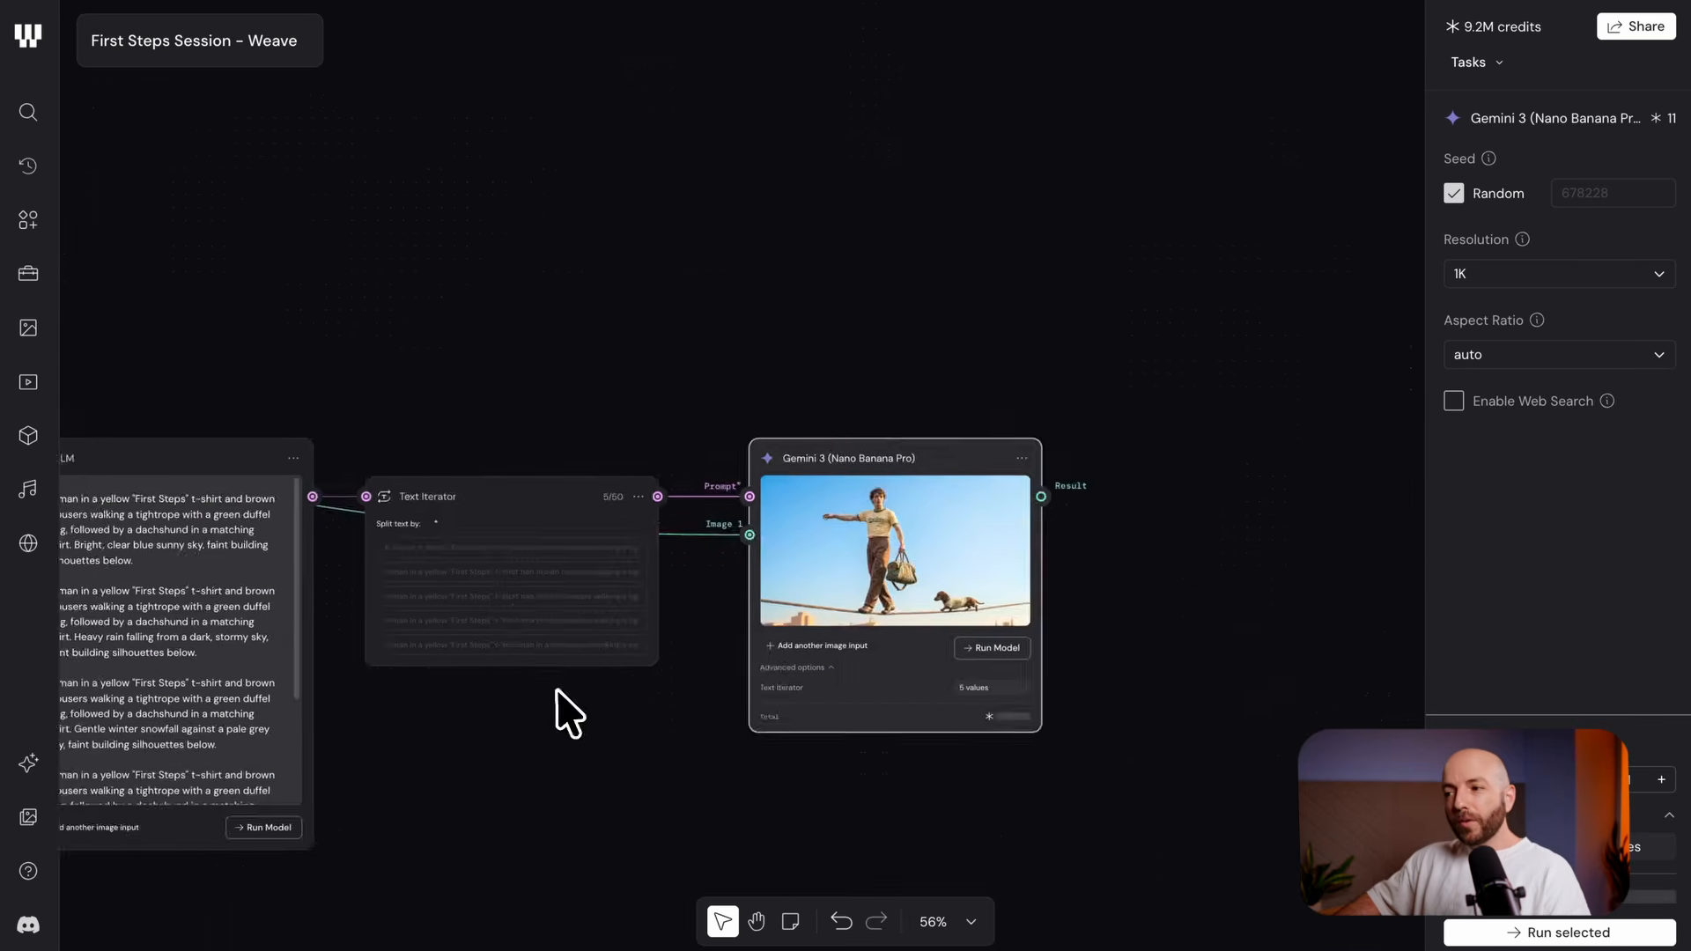
pyautogui.hscroll(-5, 566, 709)
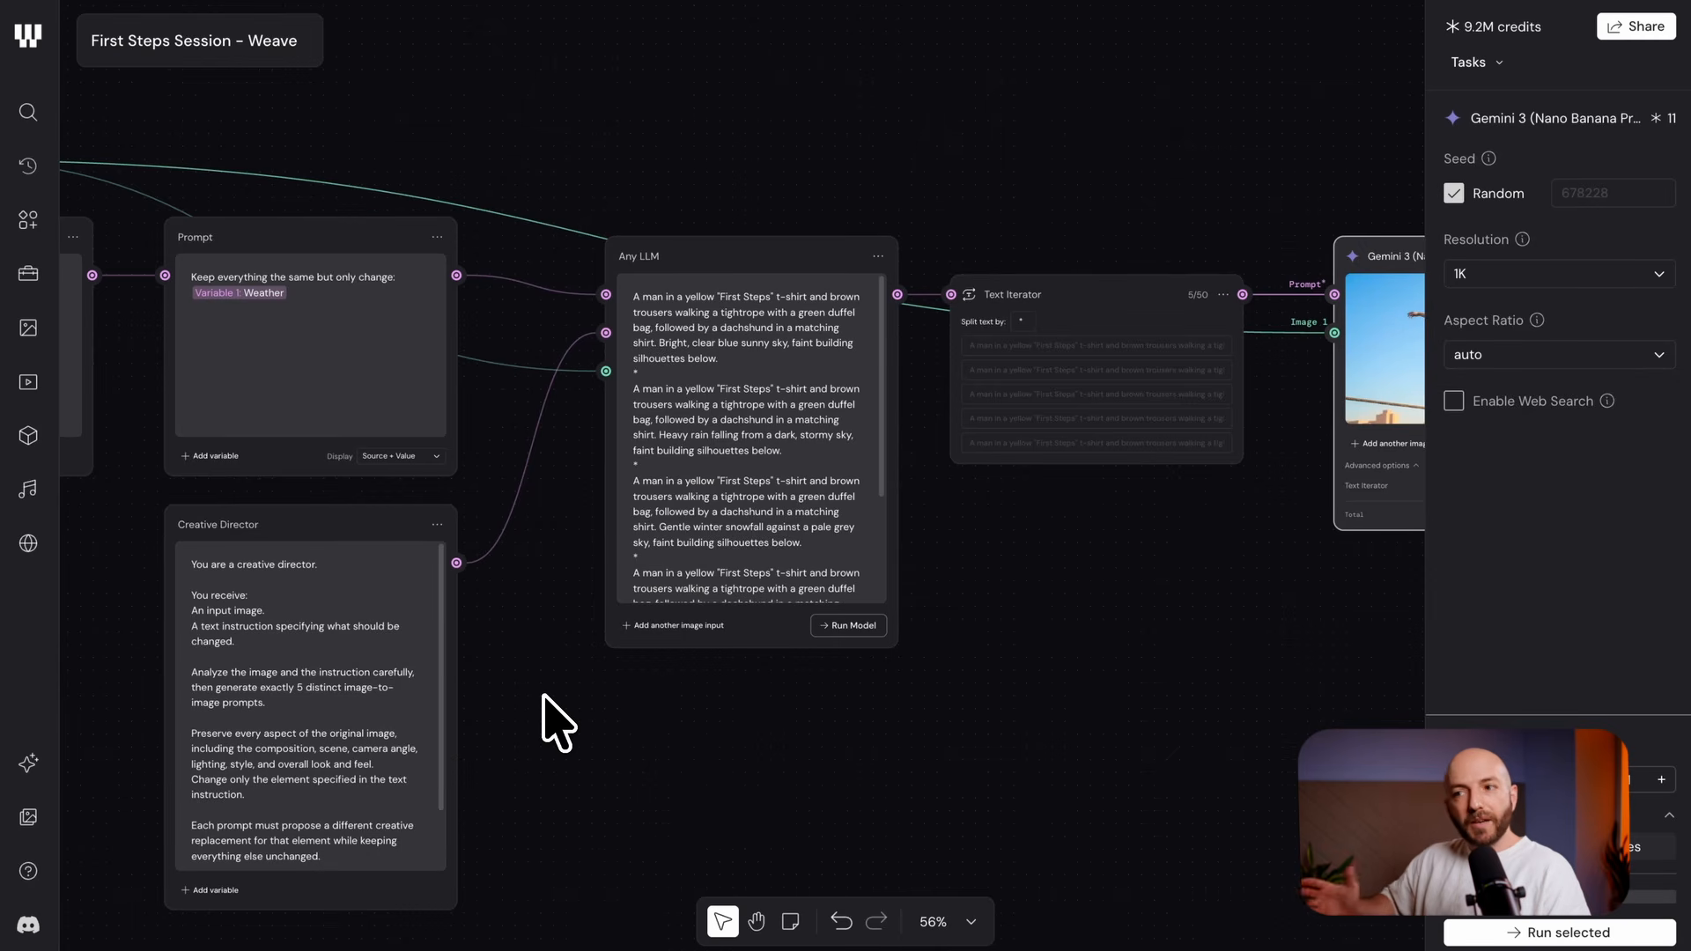
pyautogui.moveTo(888, 726); pyautogui.dragTo(531, 744)
pyautogui.moveTo(833, 582); pyautogui.dragTo(835, 701)
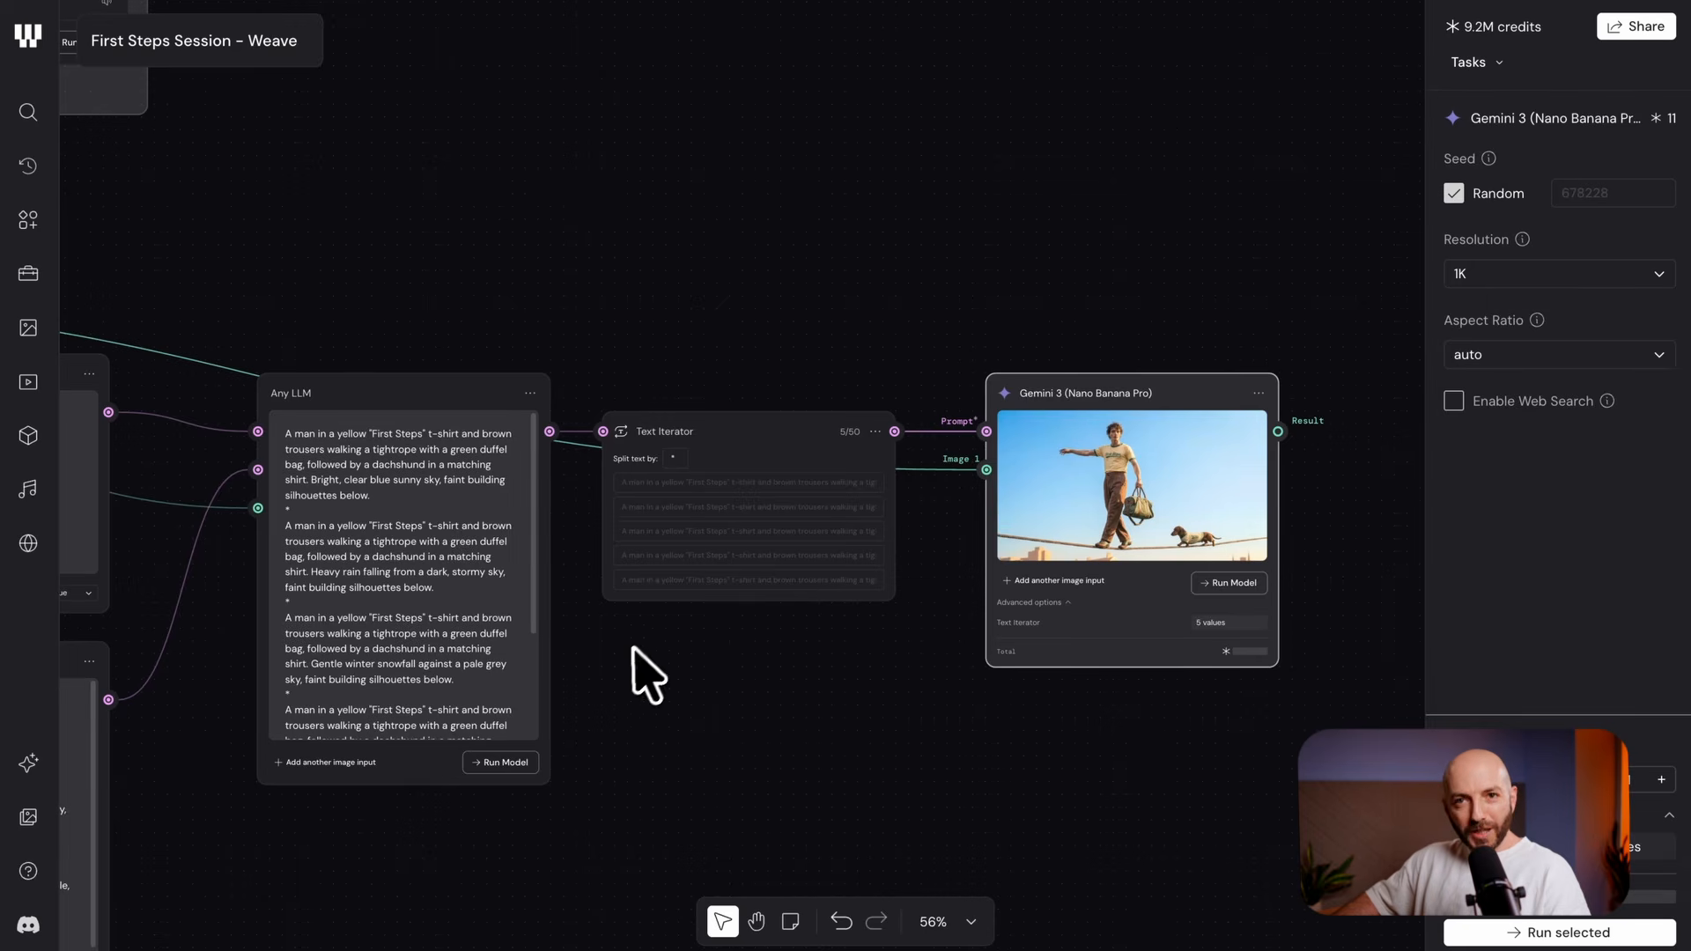
# Replace the Weather text in the first Prompt node with "The man"
pyautogui.hscroll(-6, 629, 660)
pyautogui.scroll(5, 611, 683)
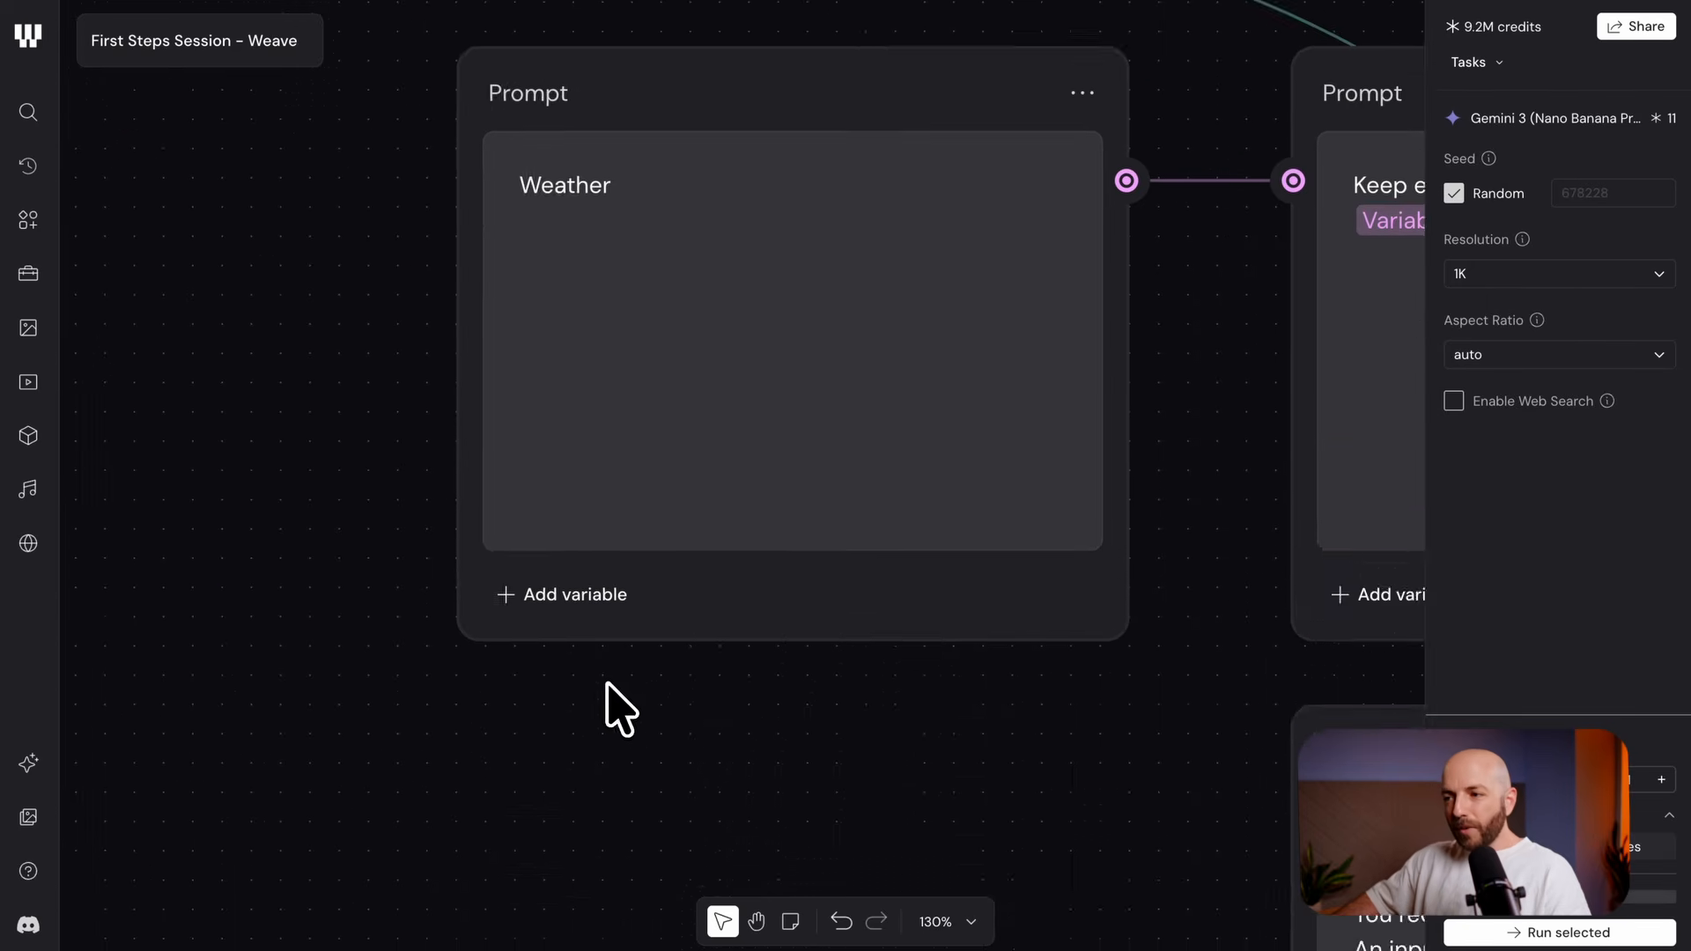
pyautogui.scroll(3, 607, 696)
pyautogui.click(563, 457)
pyautogui.doubleClick(564, 457)
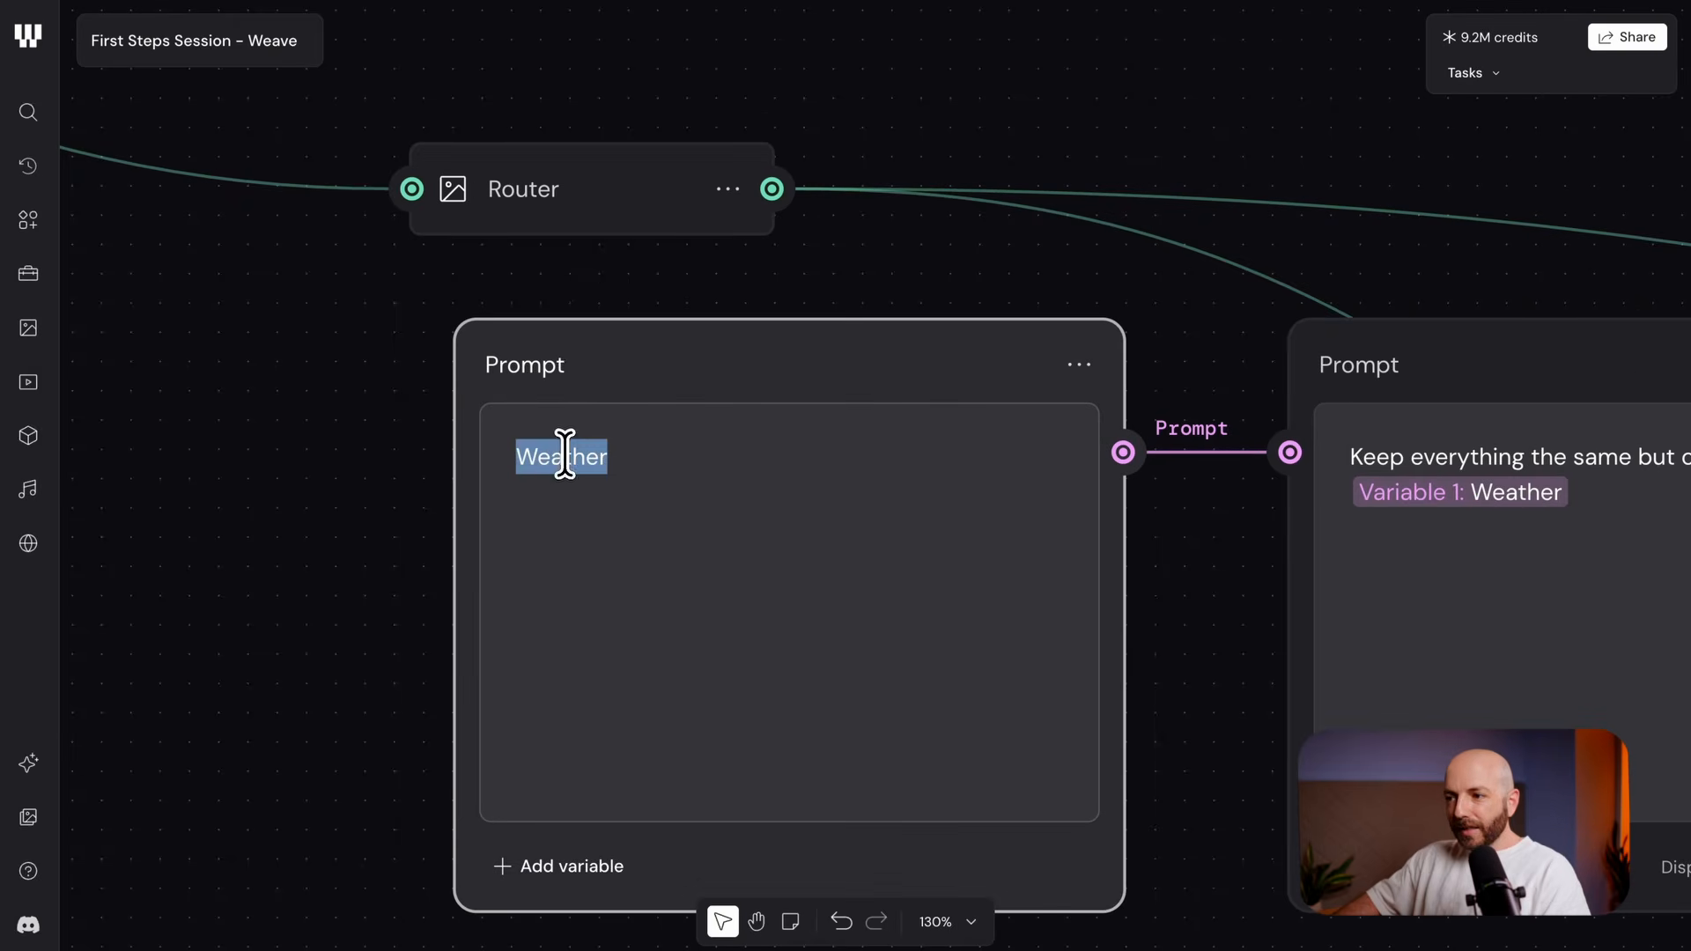
pyautogui.write('T')
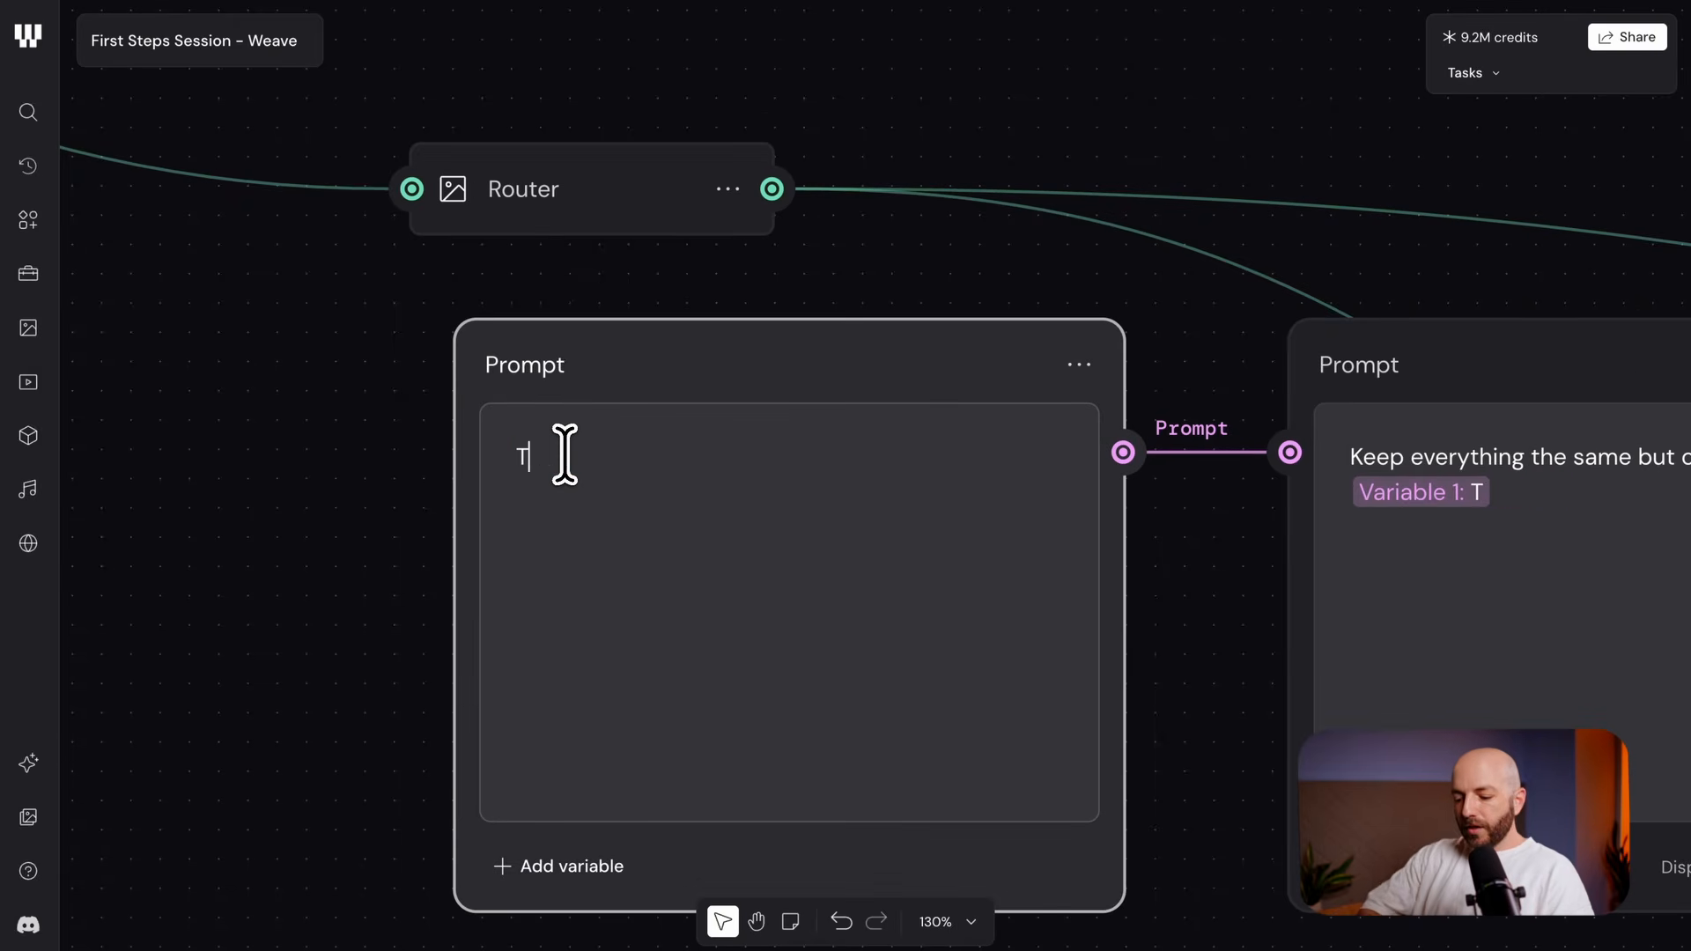
pyautogui.write('he man')
pyautogui.click(302, 578)
# Run the whole variation chain, from the two Prompt nodes and Creative Director to Any LLM, Text Iterator and Nano Banana Pro
pyautogui.scroll(-2, 370, 595)
pyautogui.scroll(-4, 411, 588)
pyautogui.scroll(-5, 429, 612)
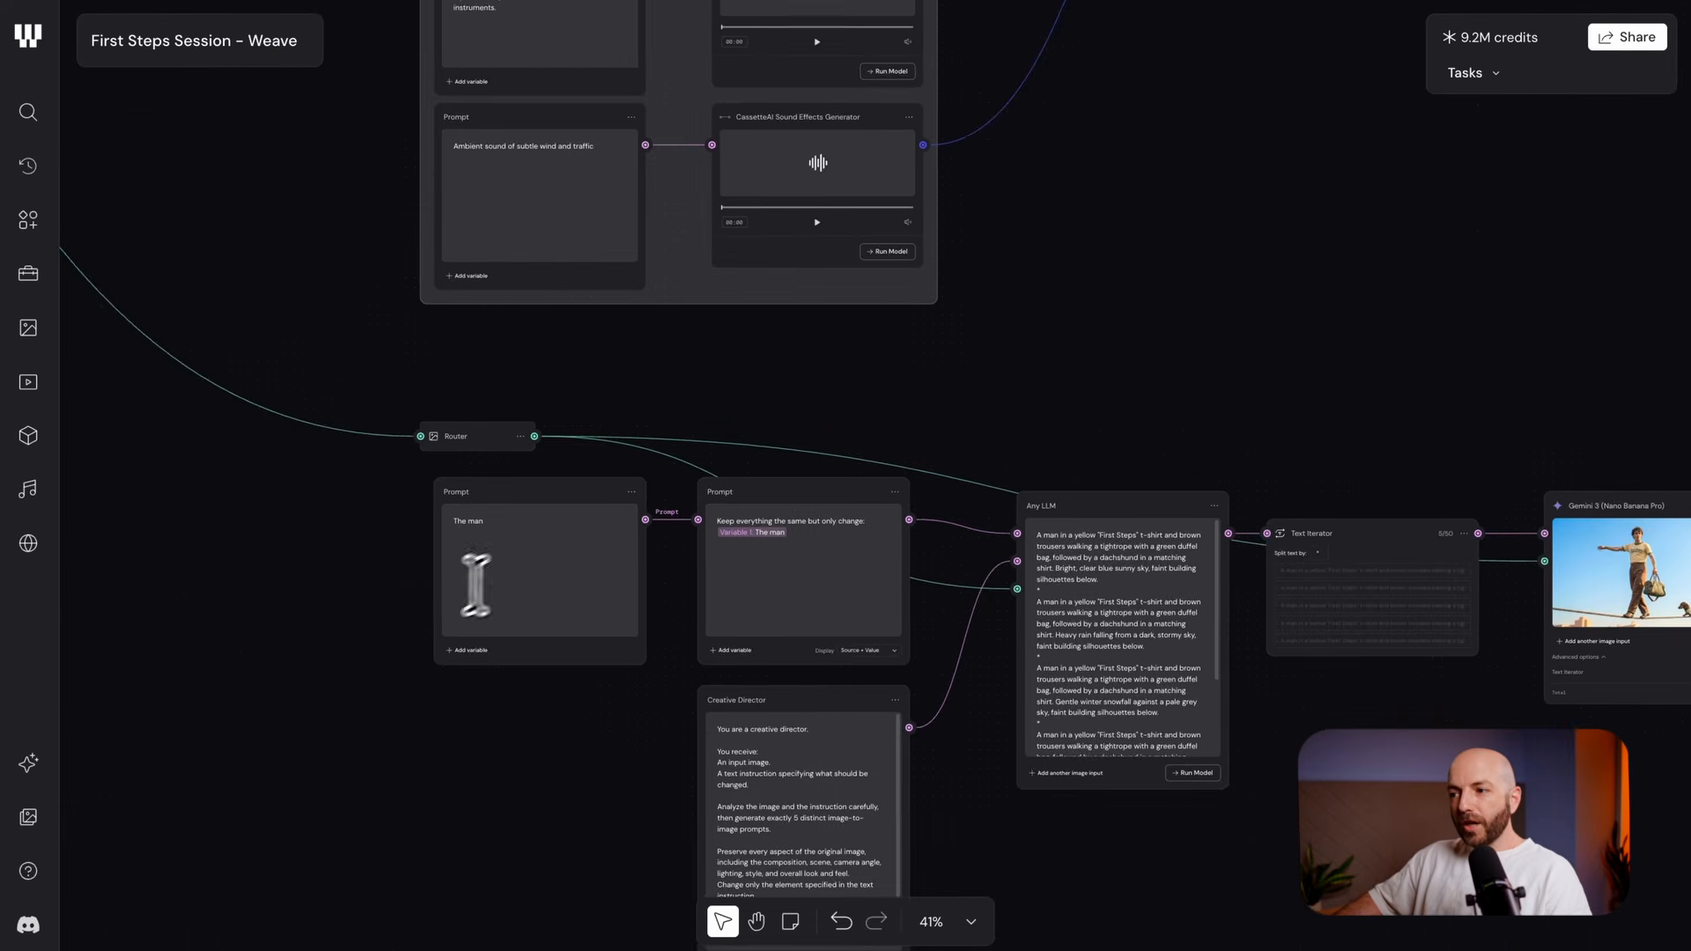
pyautogui.moveTo(1195, 784); pyautogui.dragTo(1106, 642)
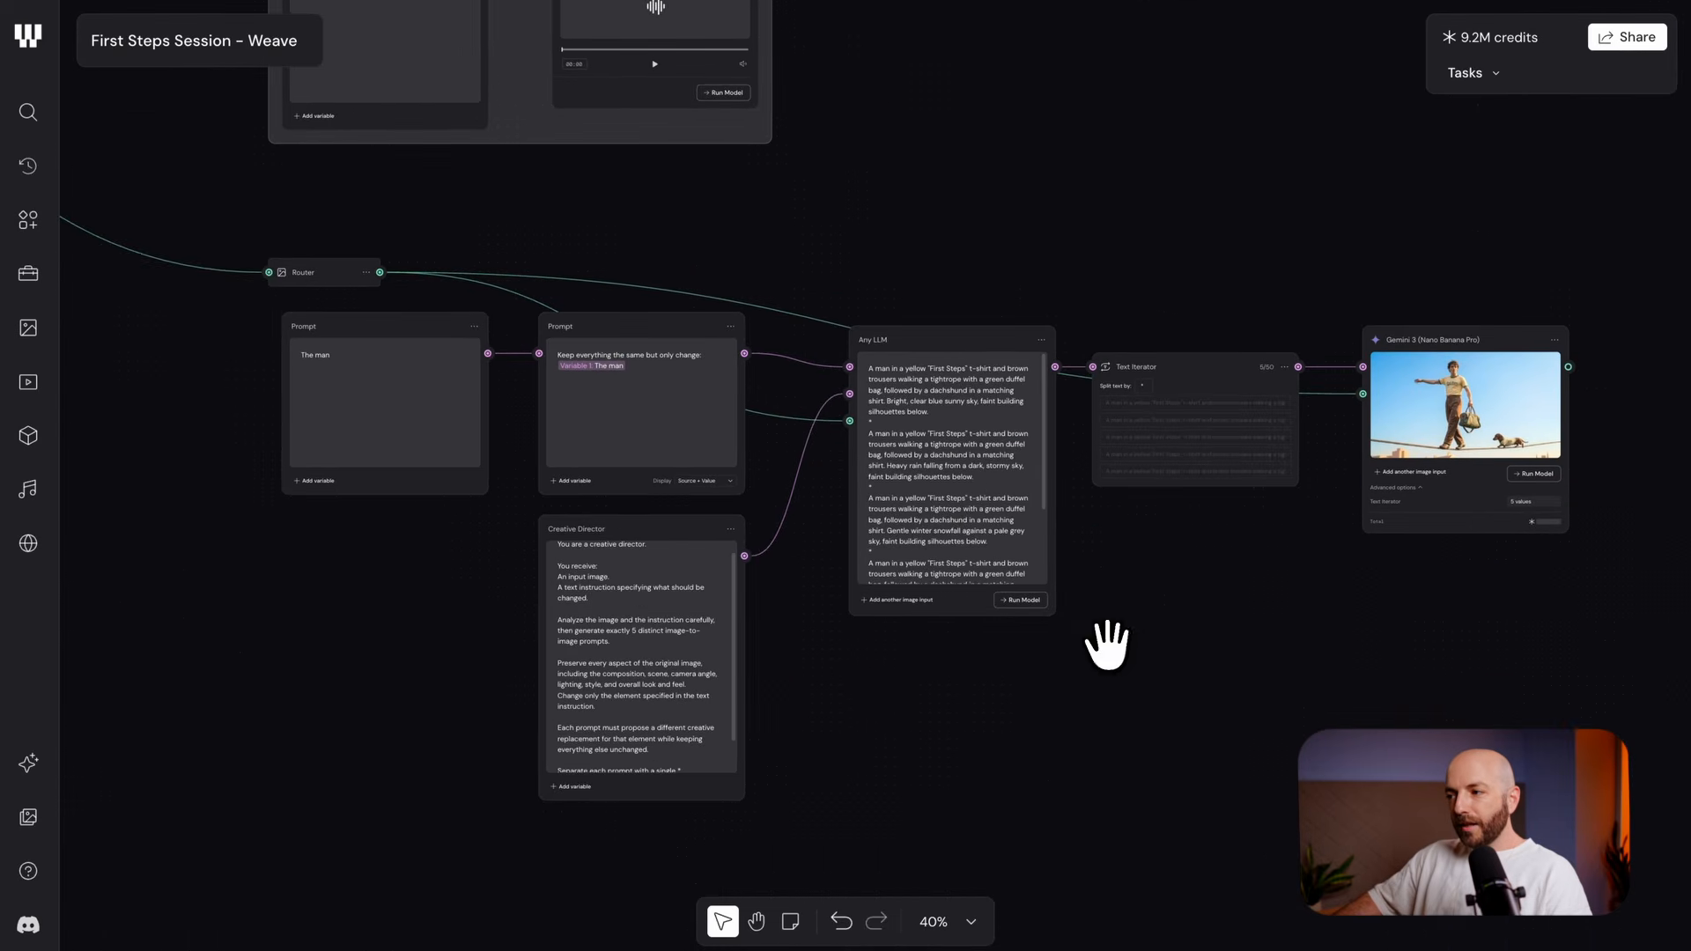
pyautogui.moveTo(1581, 290); pyautogui.dragTo(246, 849)
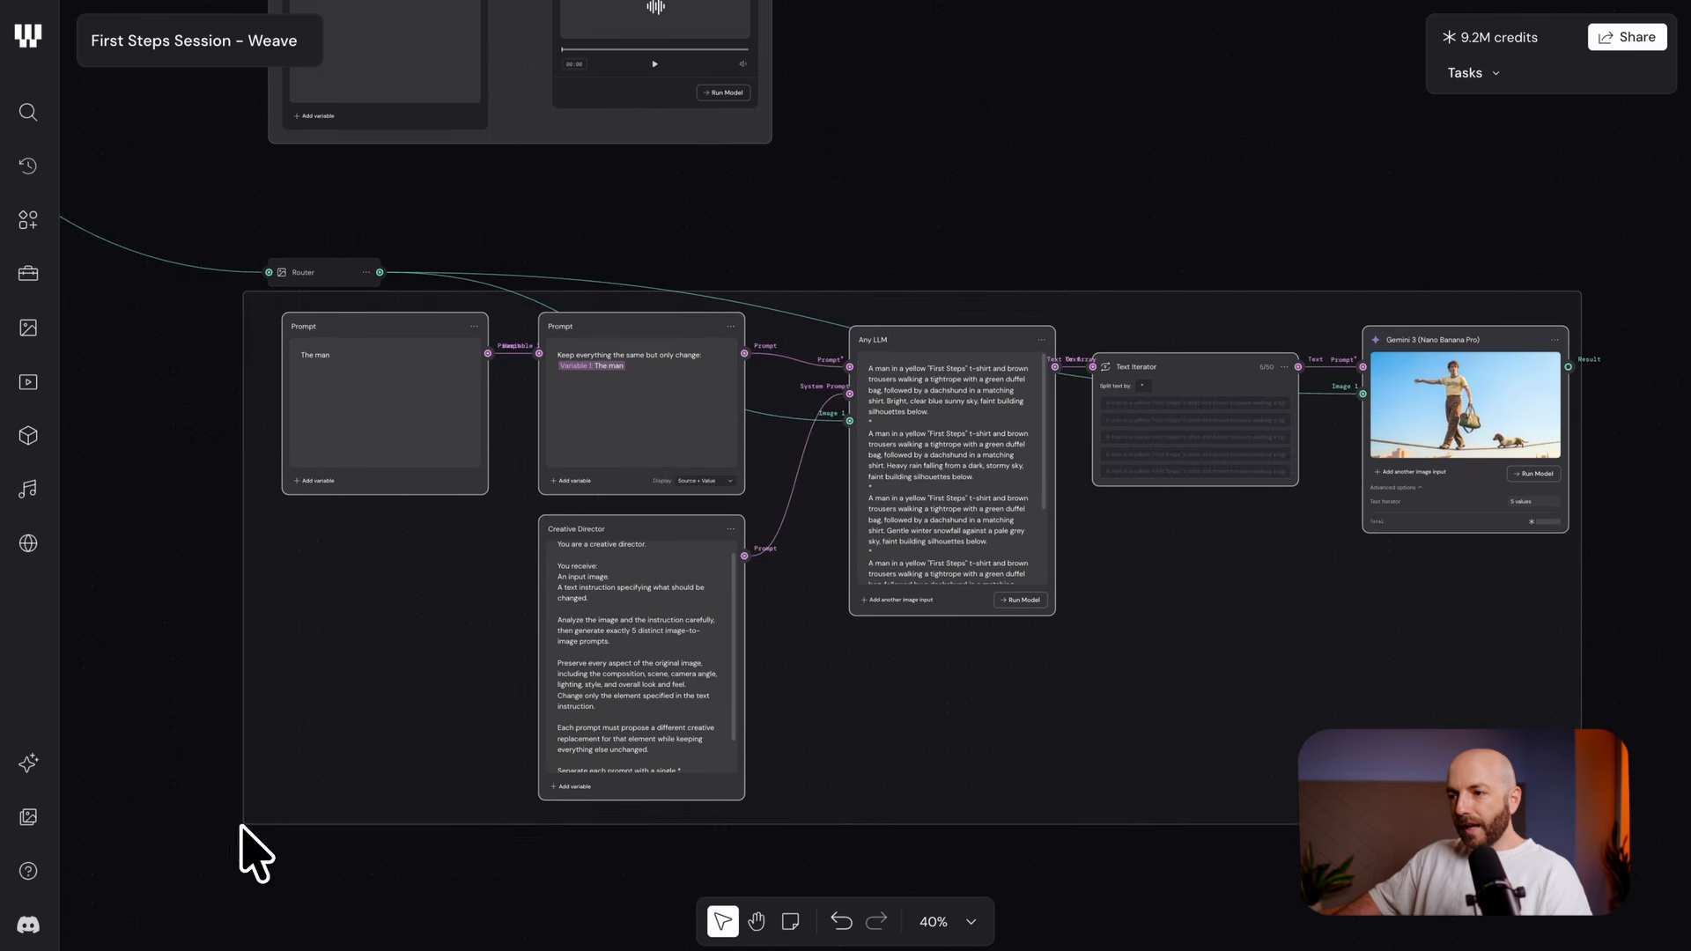
pyautogui.click(1541, 926)
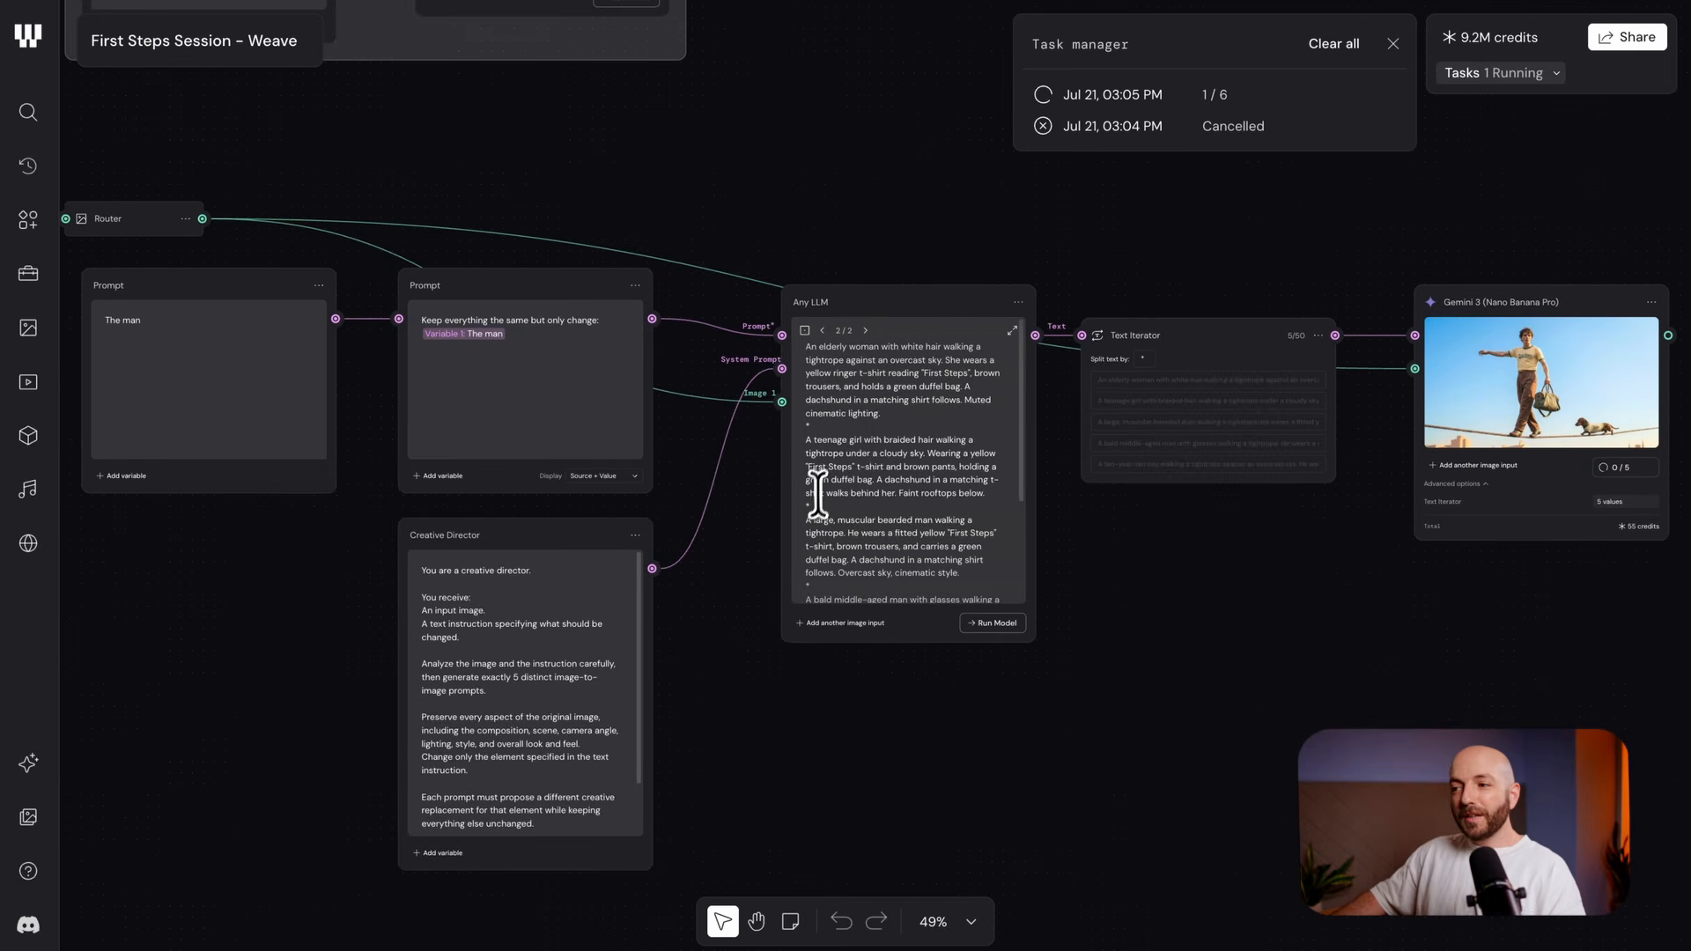
# Read through the five new character prompts in the Any LLM node and compare them with the Creative Director instructions
pyautogui.scroll(6, 748, 507)
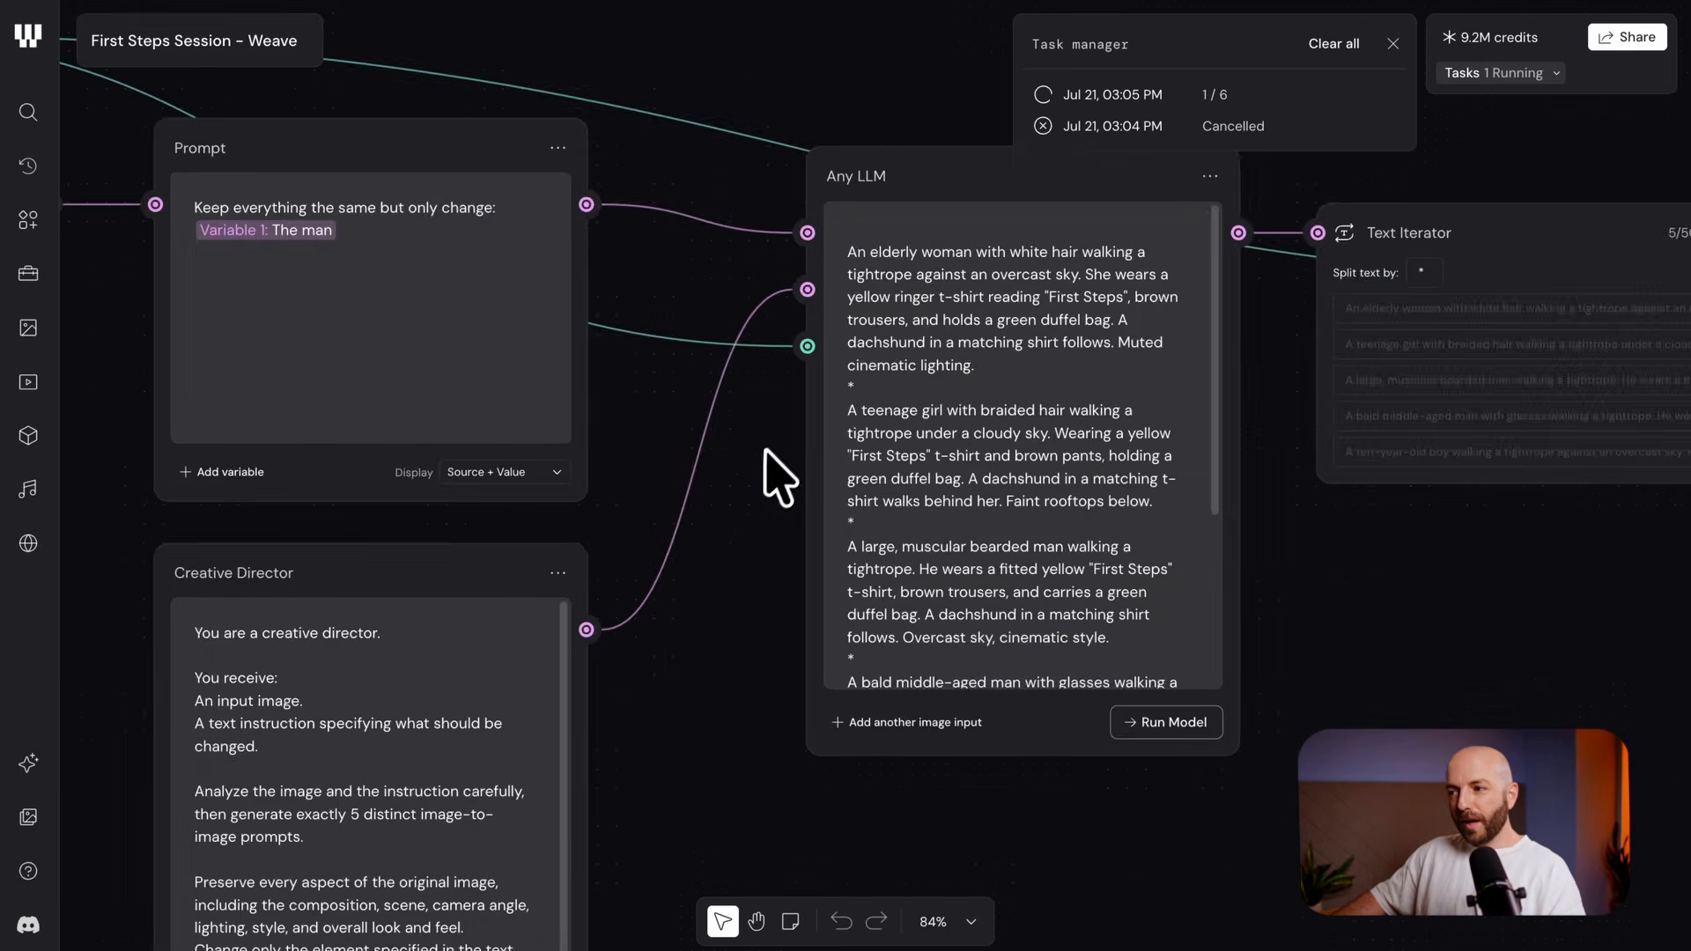
pyautogui.scroll(-4, 913, 308)
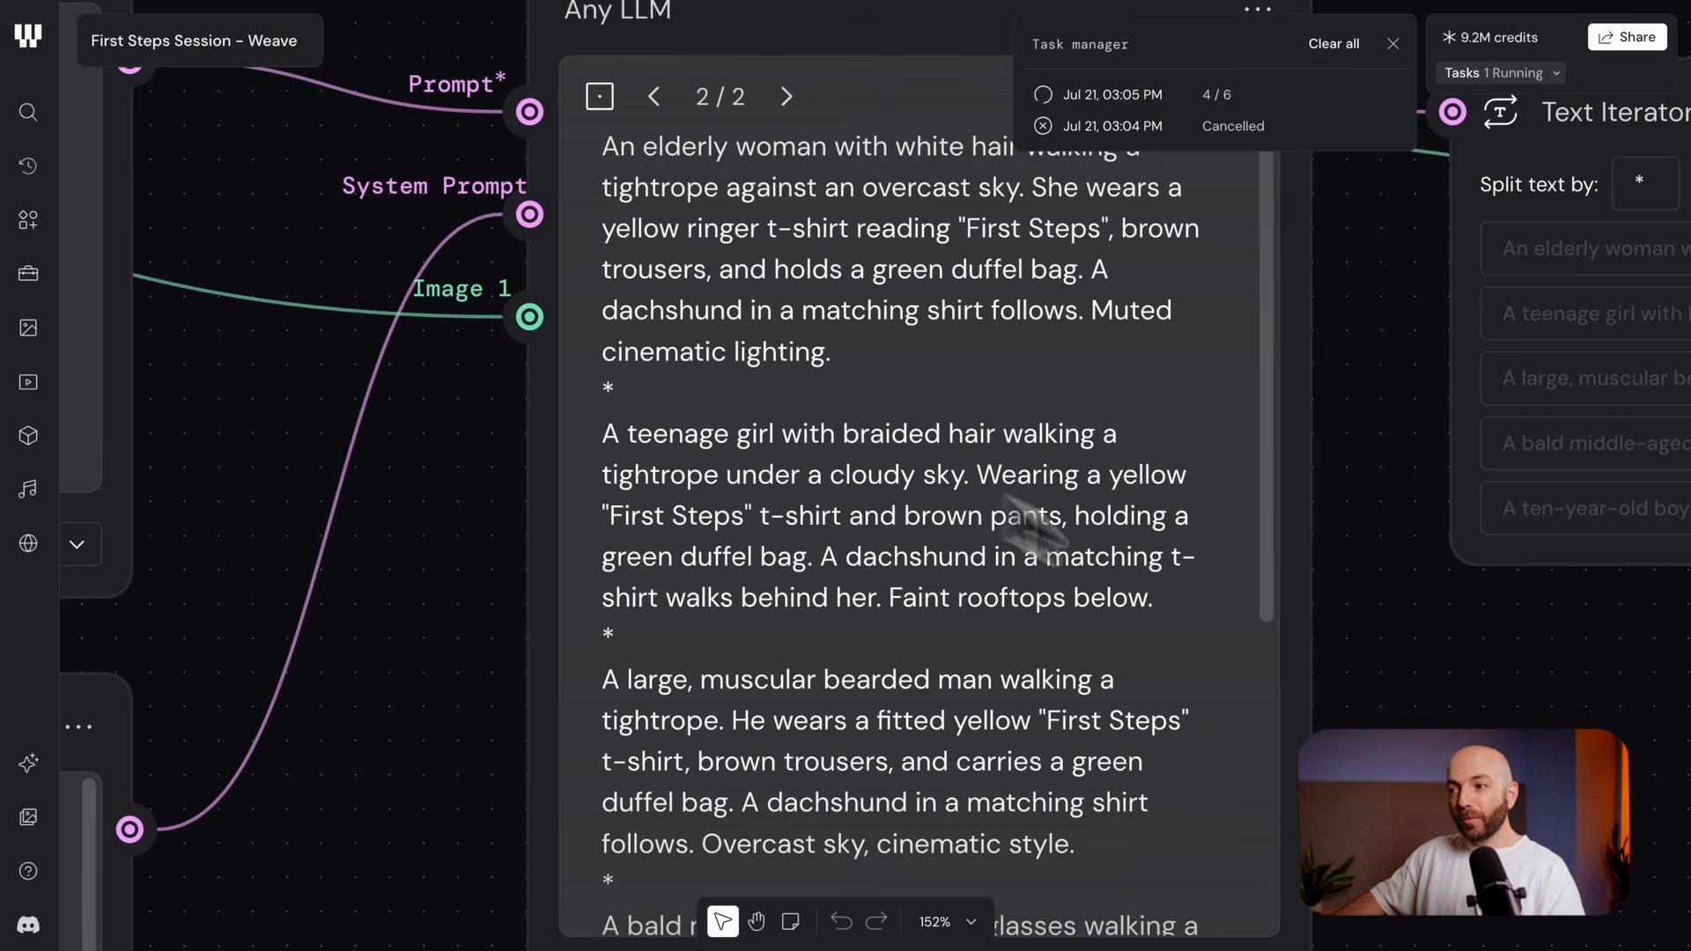
pyautogui.scroll(-5, 1366, 649)
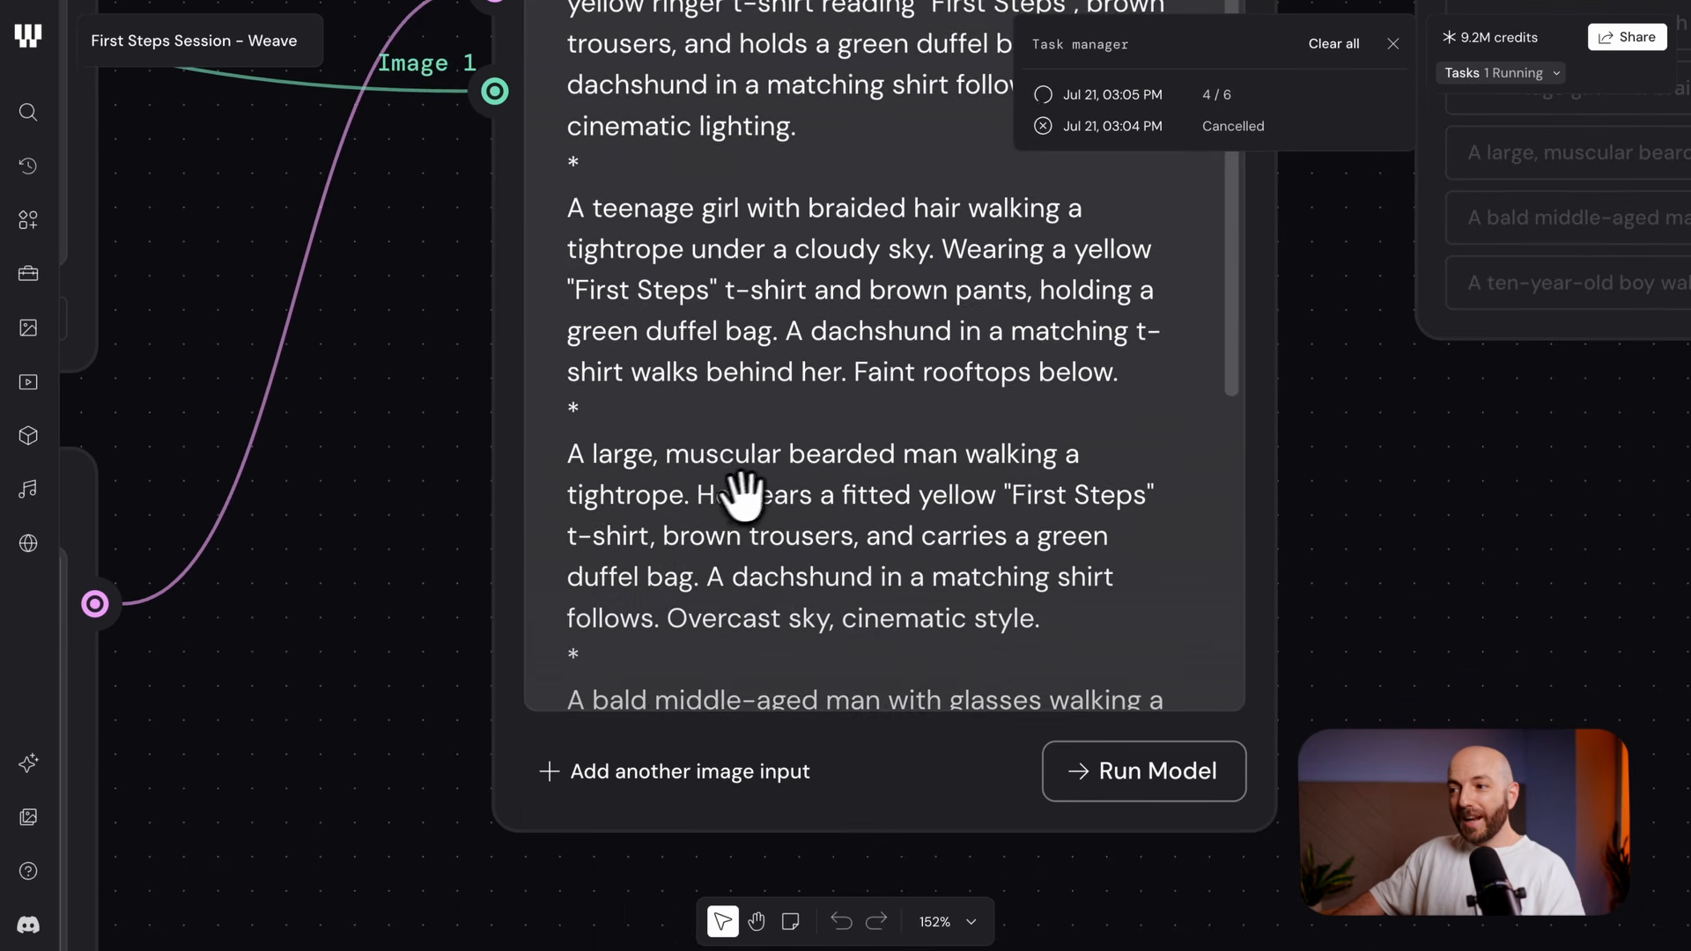
pyautogui.scroll(-5, 742, 497)
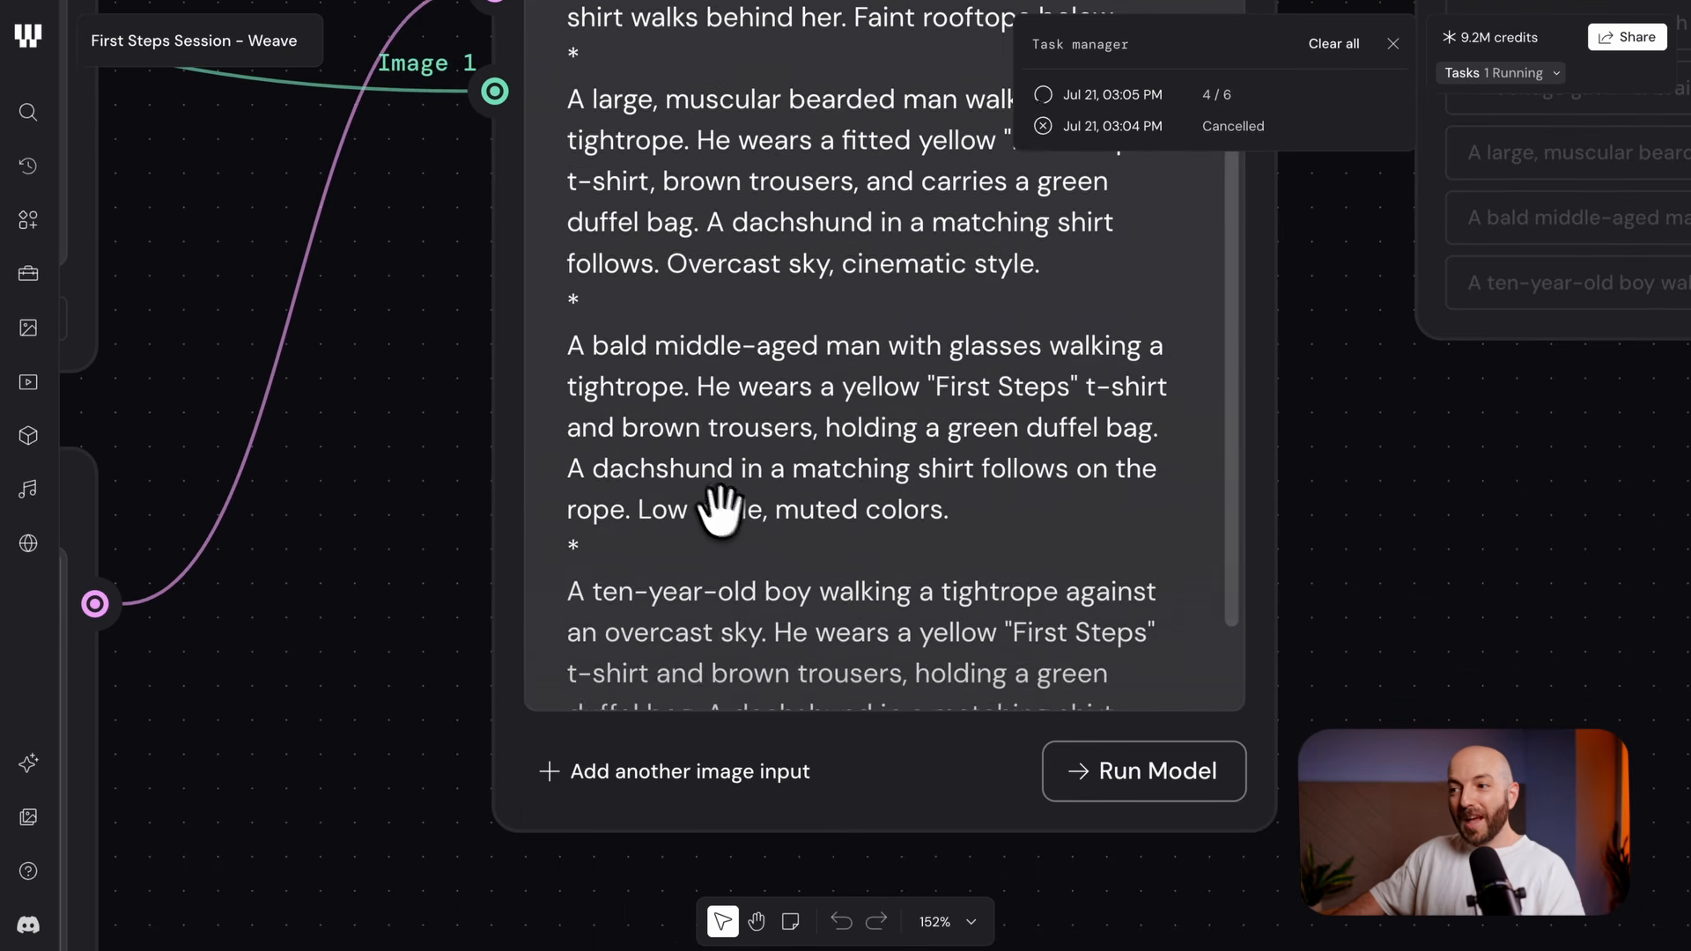
pyautogui.scroll(-3, 849, 464)
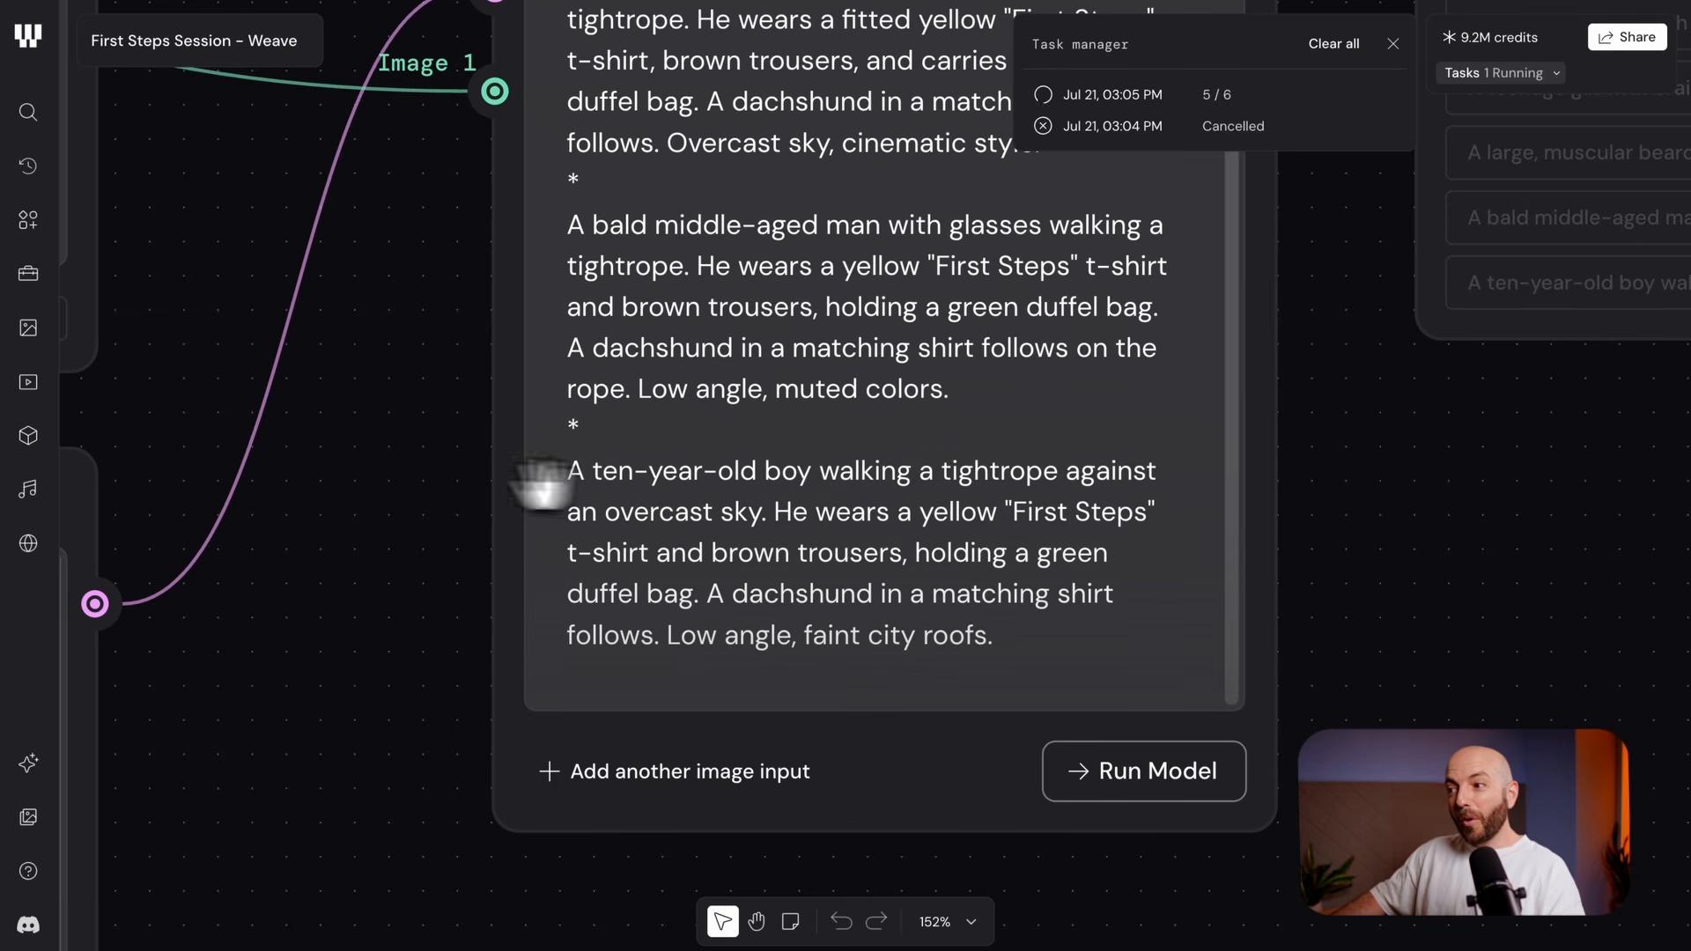
pyautogui.scroll(-3, 421, 507)
pyautogui.moveTo(460, 383); pyautogui.dragTo(447, 450)
pyautogui.moveTo(1050, 482); pyautogui.dragTo(1049, 277)
pyautogui.moveTo(414, 610); pyautogui.dragTo(555, 611)
pyautogui.scroll(-3, 534, 650)
pyautogui.moveTo(471, 726); pyautogui.dragTo(821, 564)
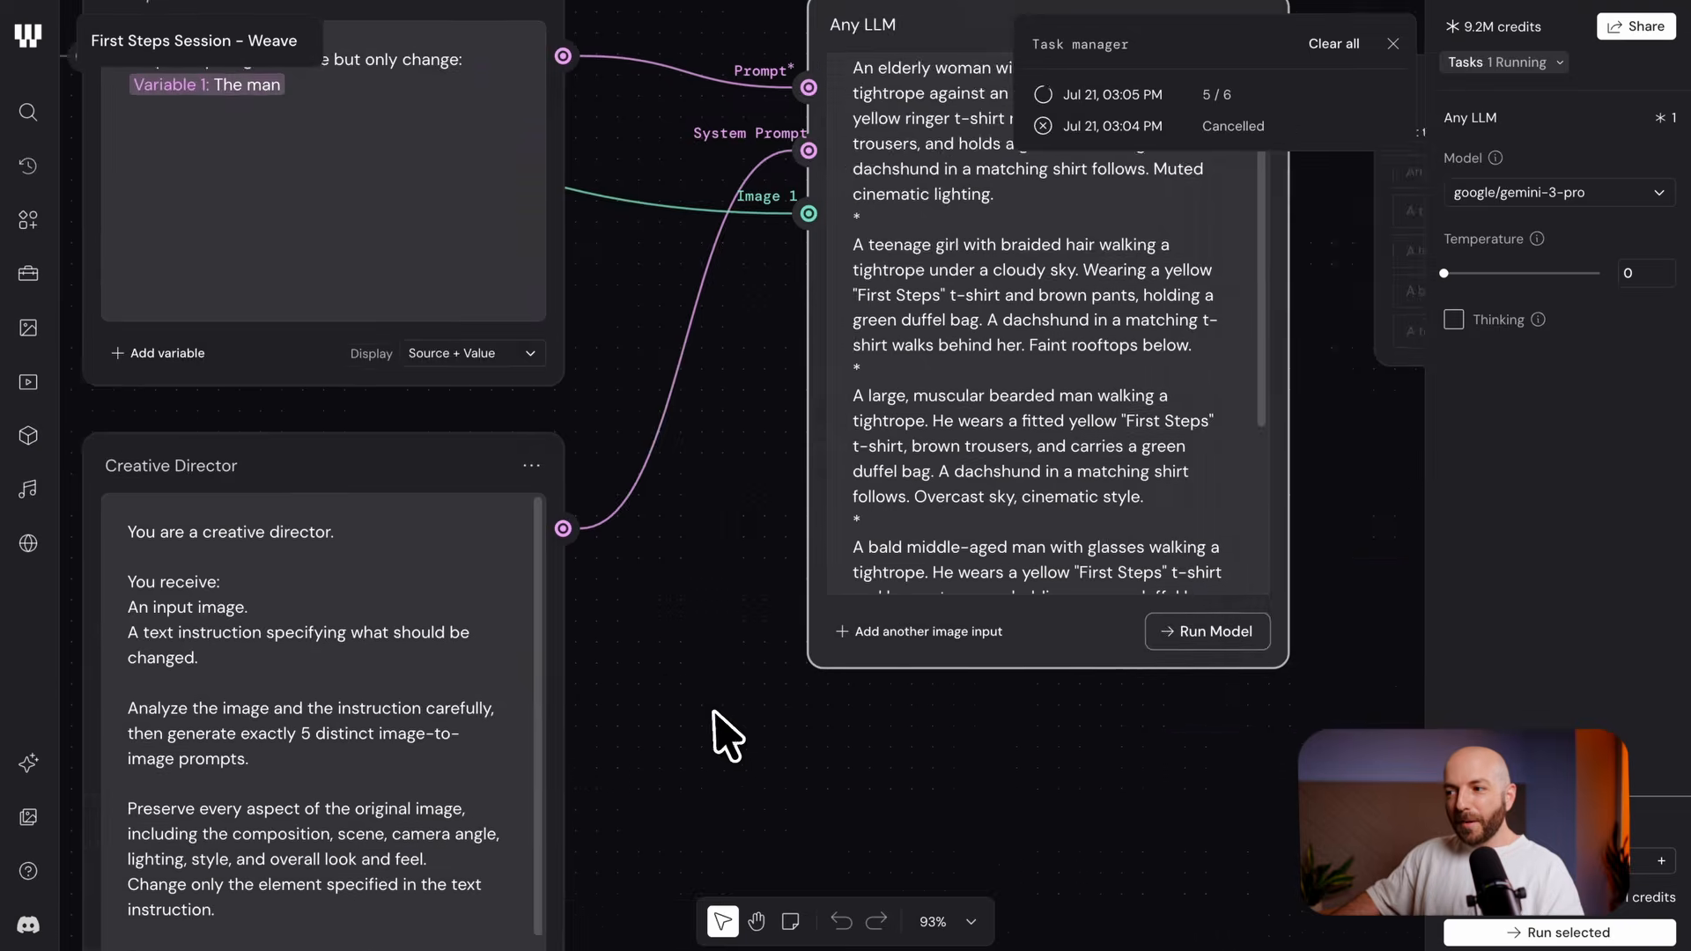
# Browse the new character variations in the Nano Banana Pro node while the batch is still generating
pyautogui.scroll(-5, 774, 706)
pyautogui.moveTo(894, 702); pyautogui.dragTo(511, 665)
pyautogui.moveTo(993, 589); pyautogui.dragTo(687, 649)
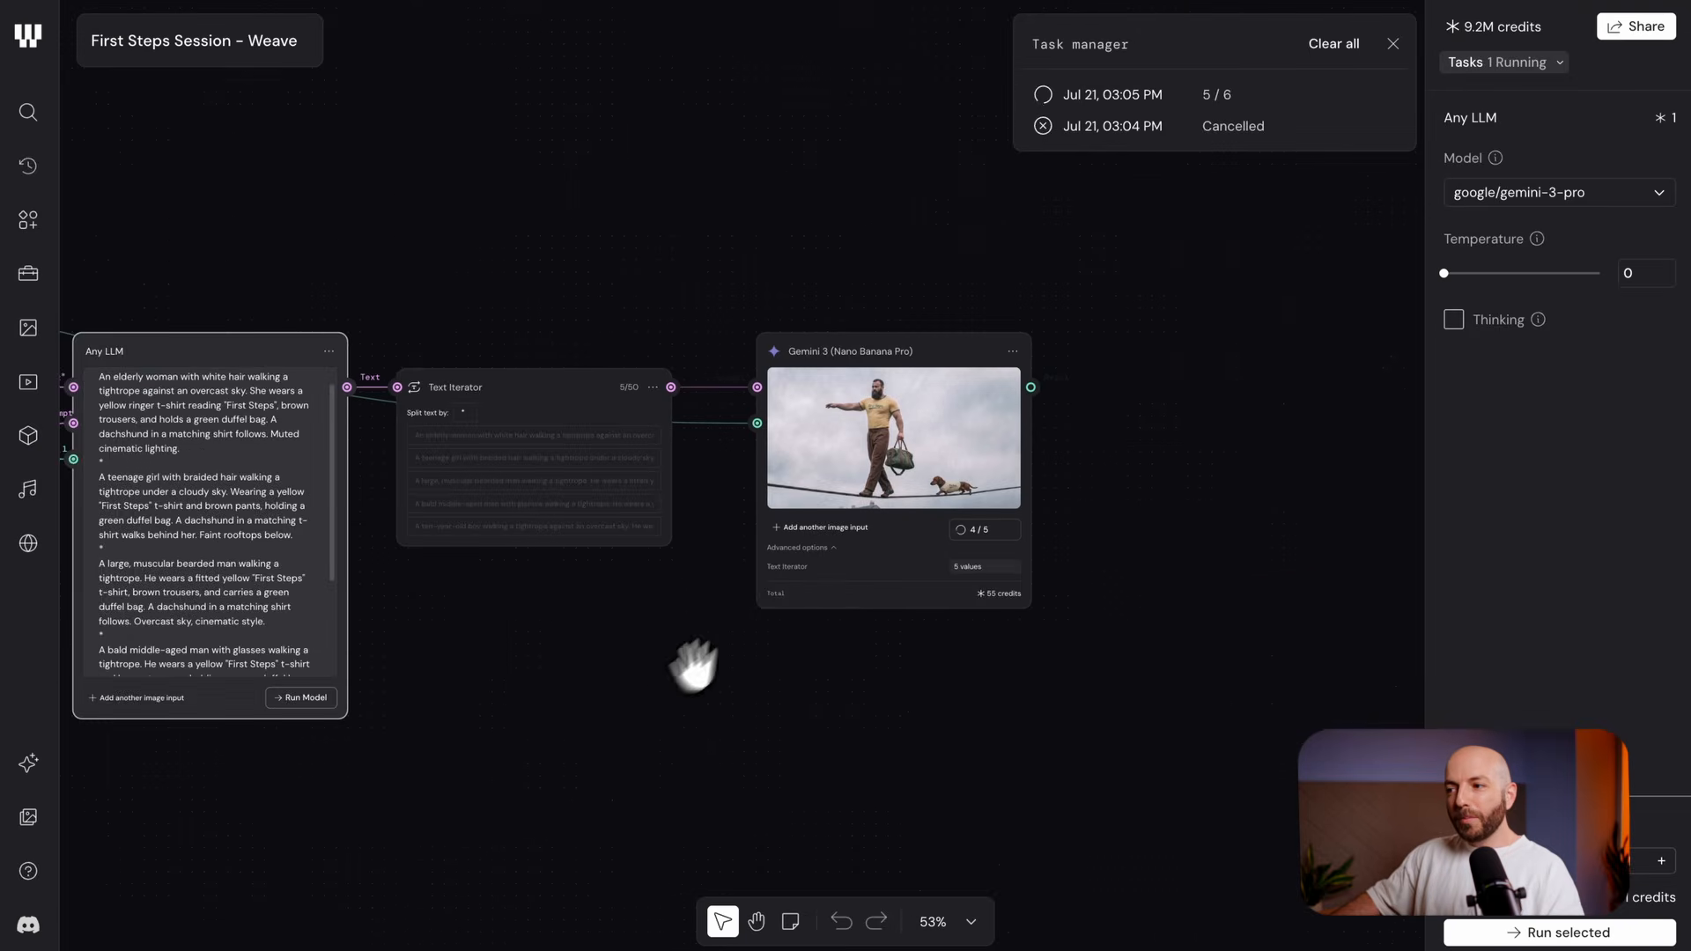
pyautogui.scroll(5, 870, 557)
pyautogui.scroll(10, 872, 576)
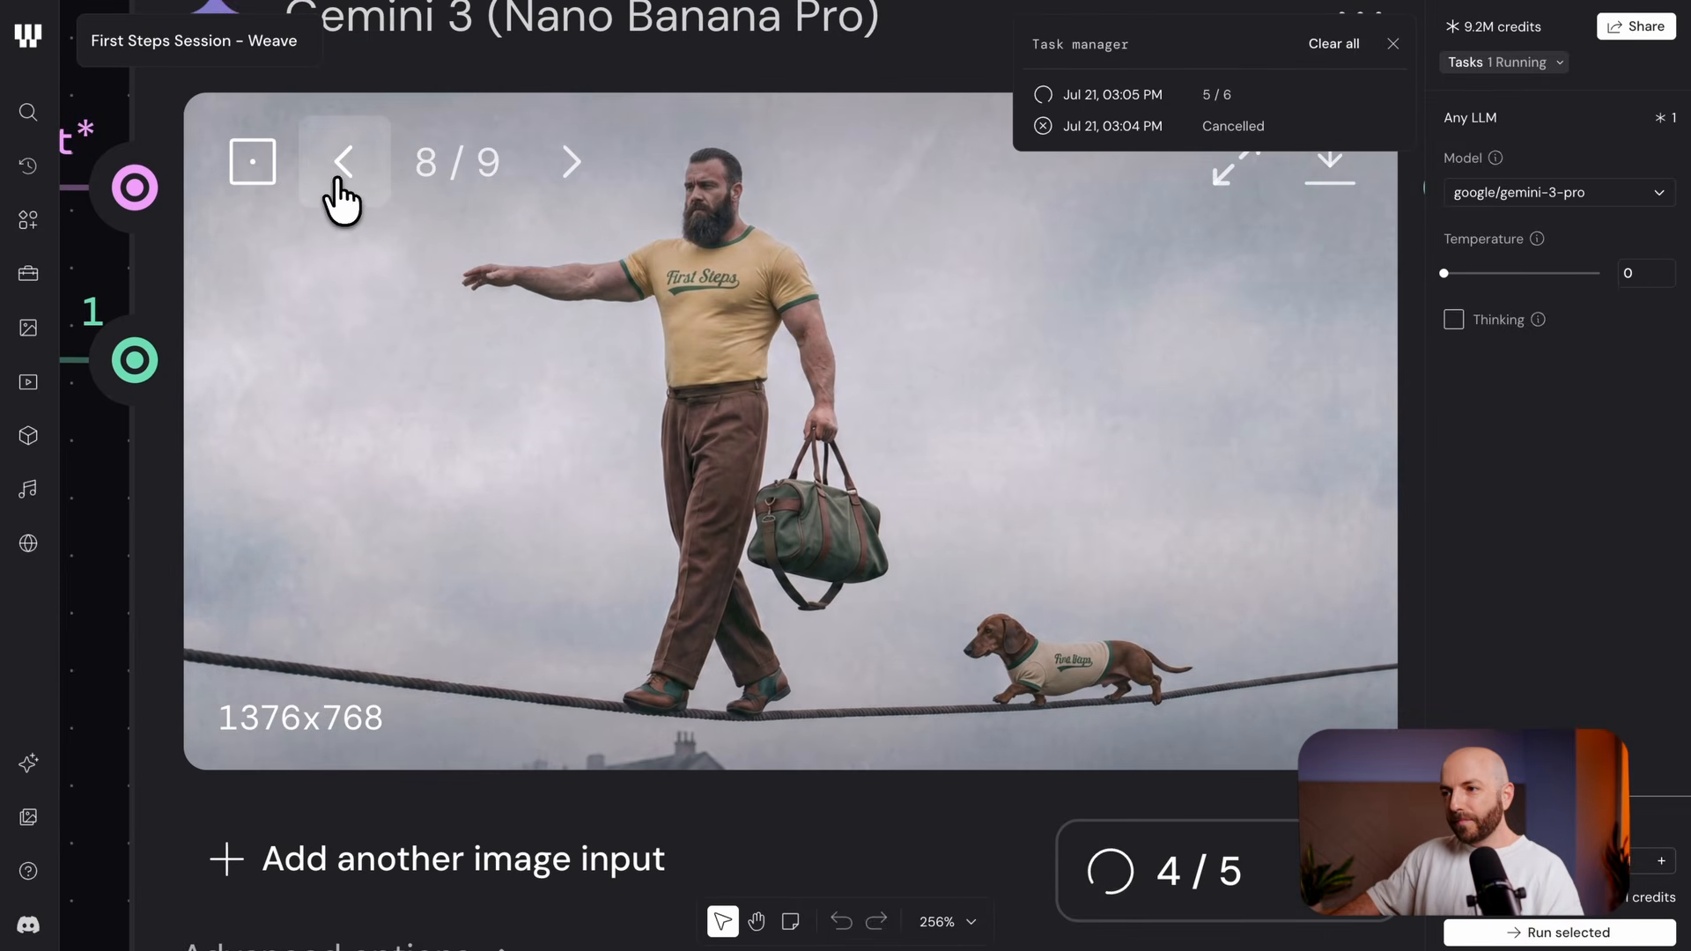
pyautogui.click(339, 172)
pyautogui.click(343, 168)
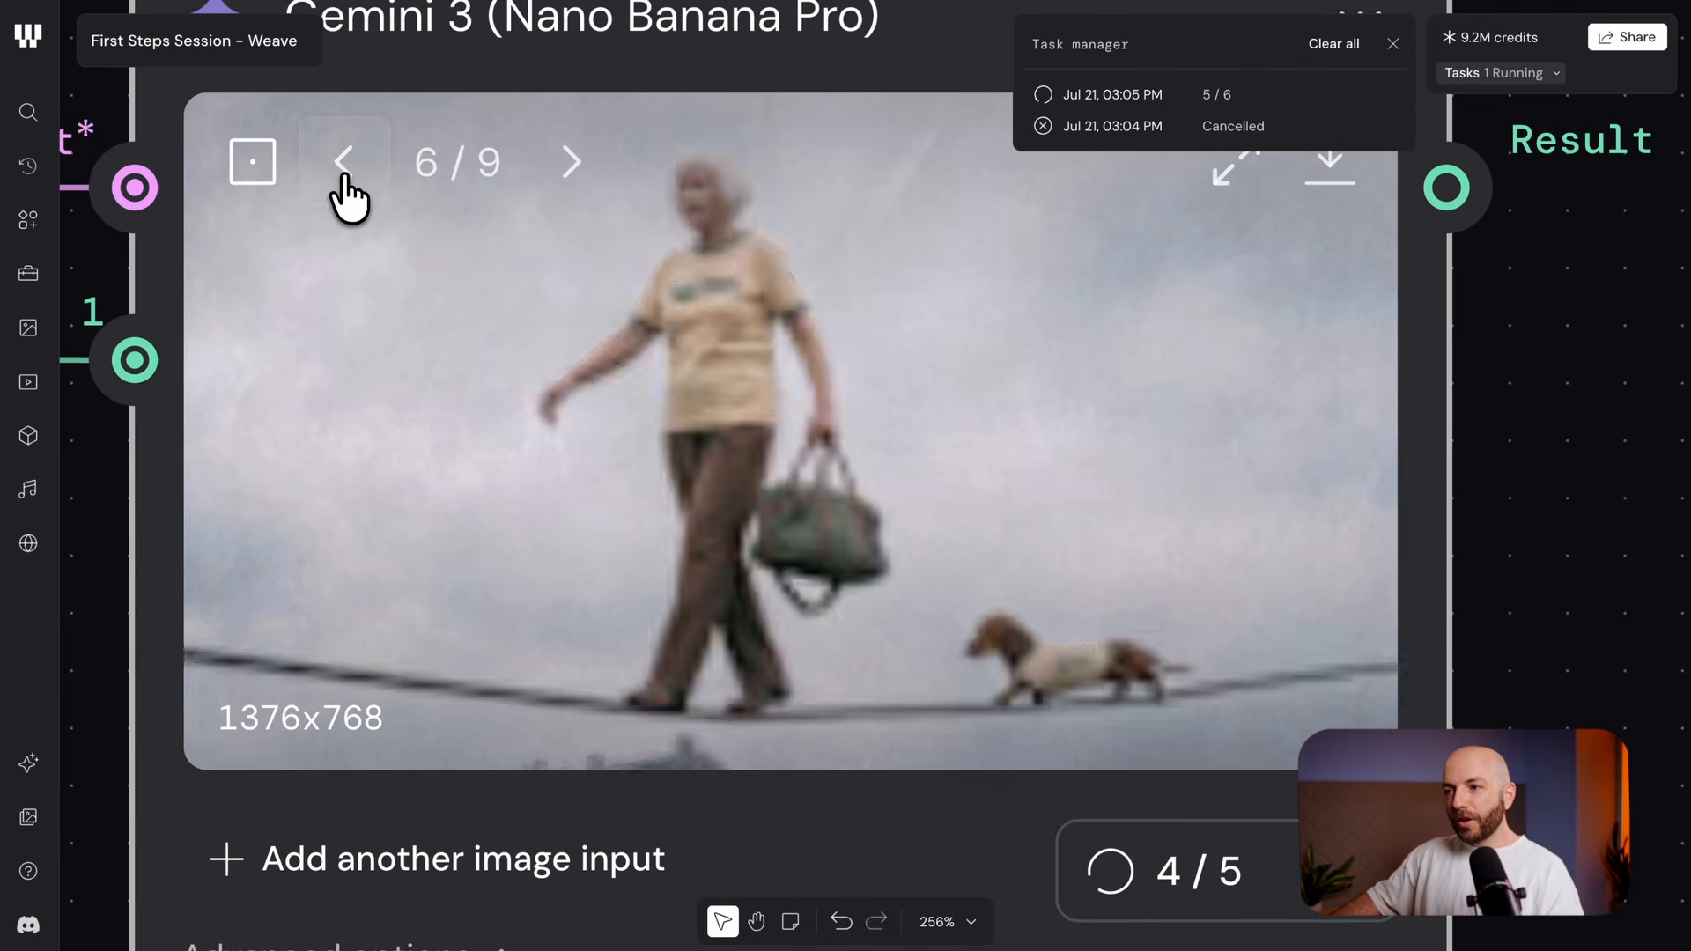
pyautogui.click(343, 168)
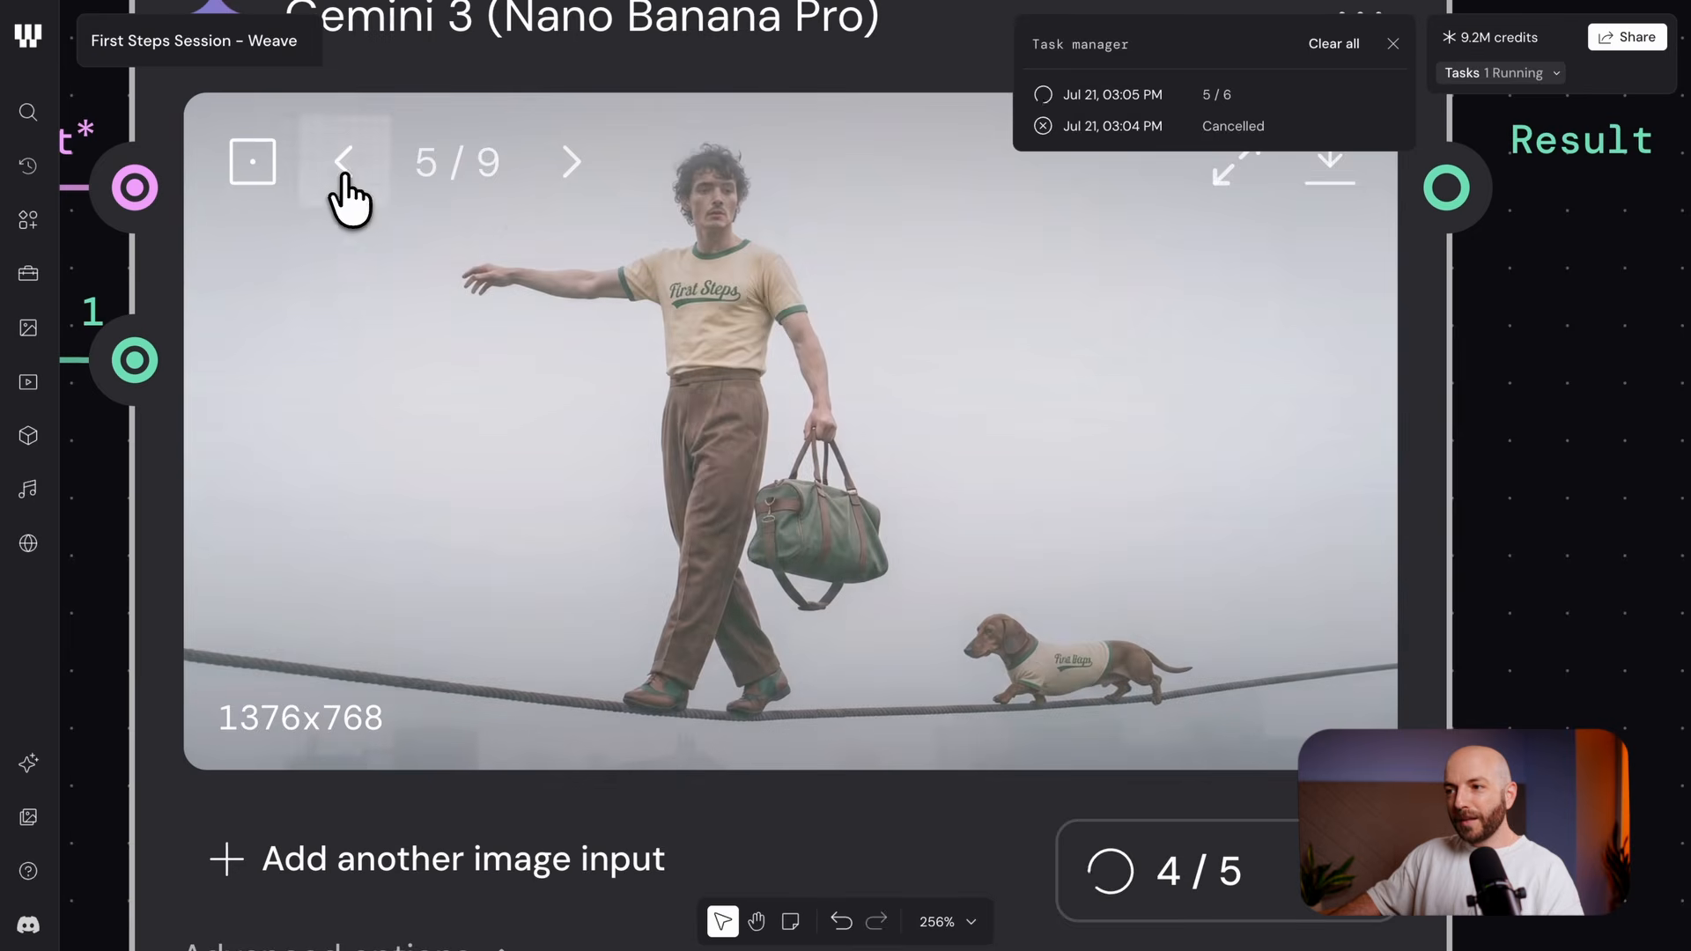
pyautogui.click(568, 167)
pyautogui.click(568, 167)
pyautogui.click(567, 168)
pyautogui.click(566, 183)
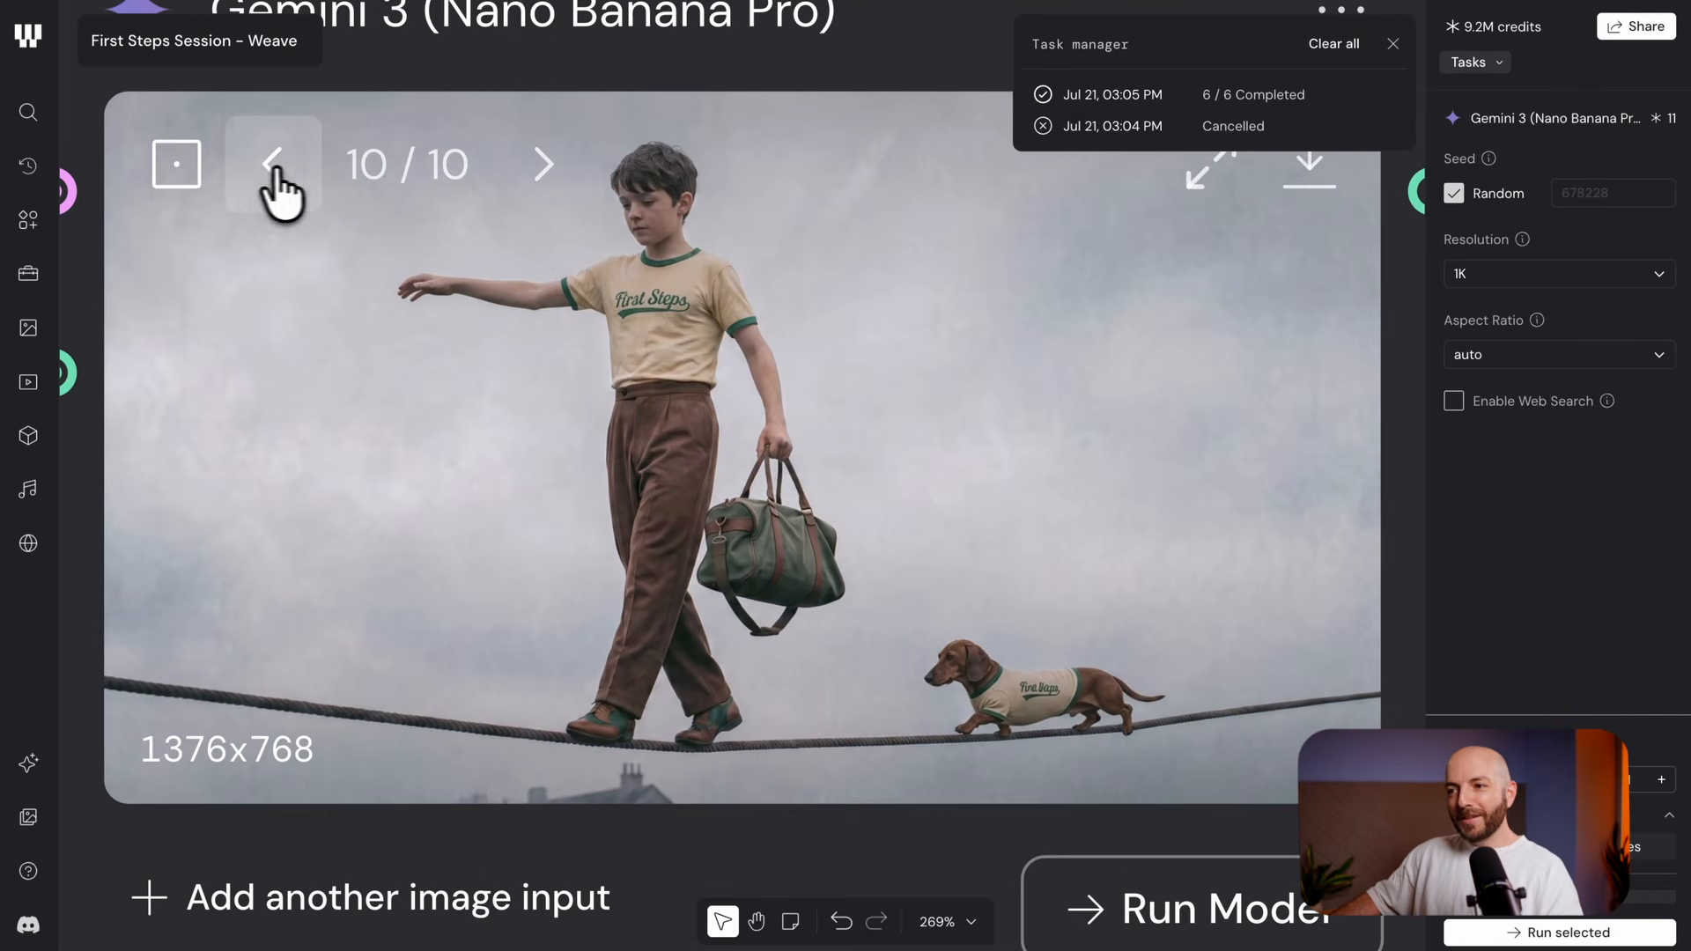
# Browse back through the finished character variations from image 10 to image 5
pyautogui.click(268, 169)
pyautogui.click(269, 170)
pyautogui.click(270, 172)
pyautogui.click(270, 170)
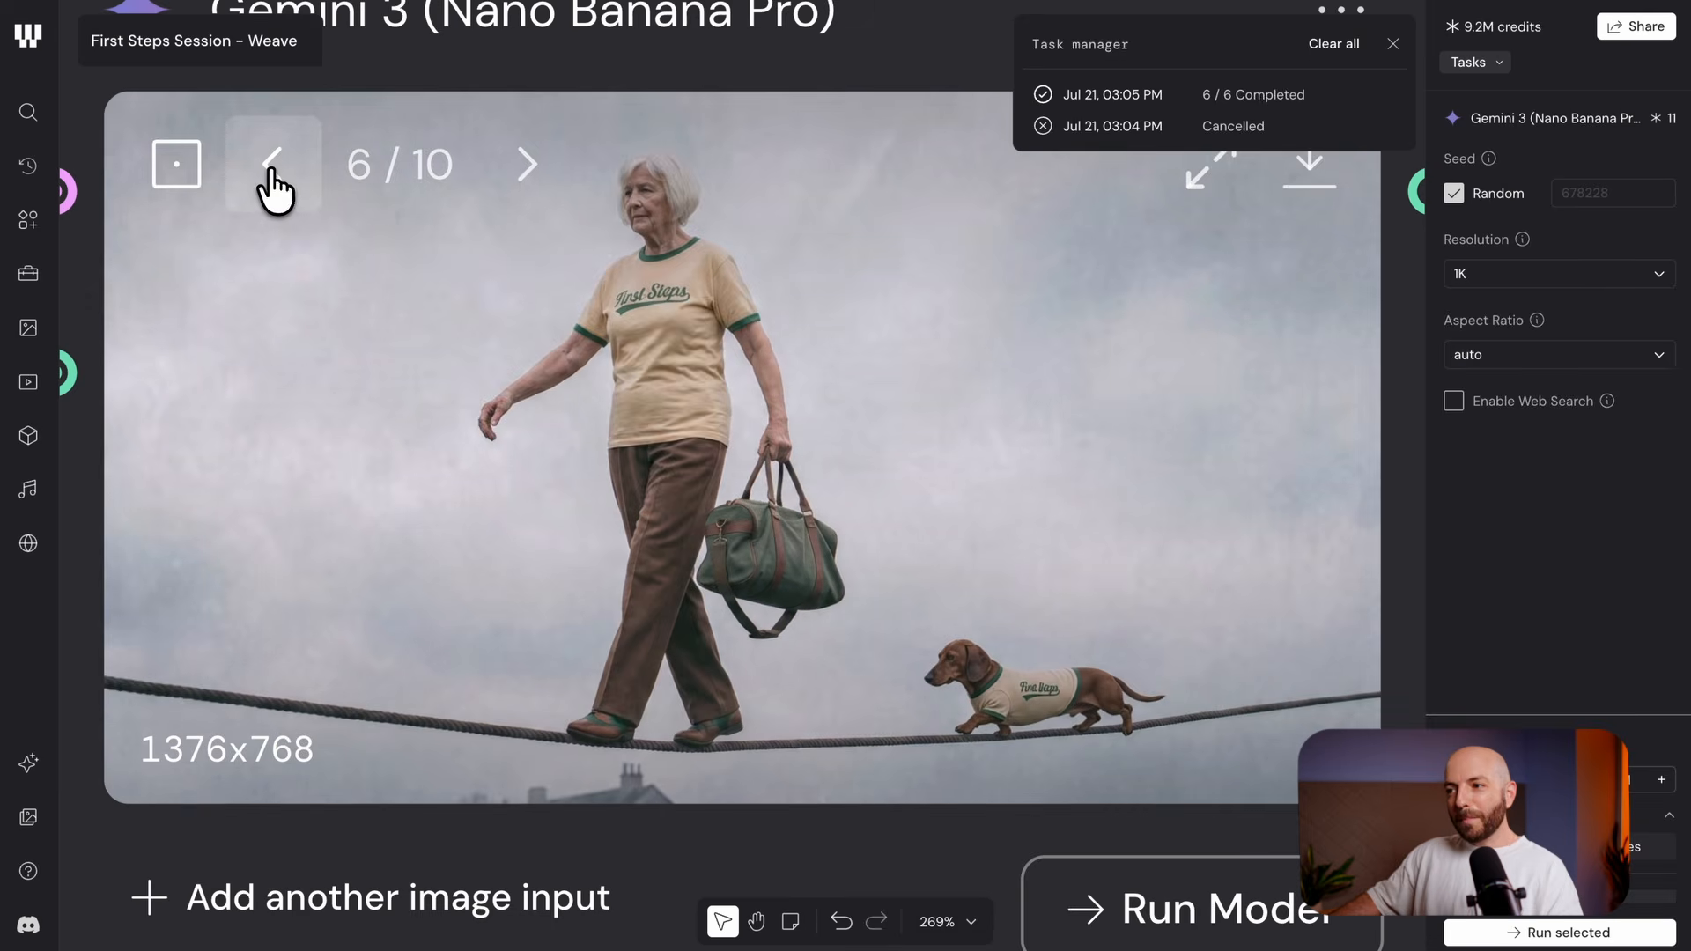
pyautogui.click(268, 171)
# Look over the variation workflow leading into the Nano Banana Pro node
pyautogui.scroll(-10, 243, 354)
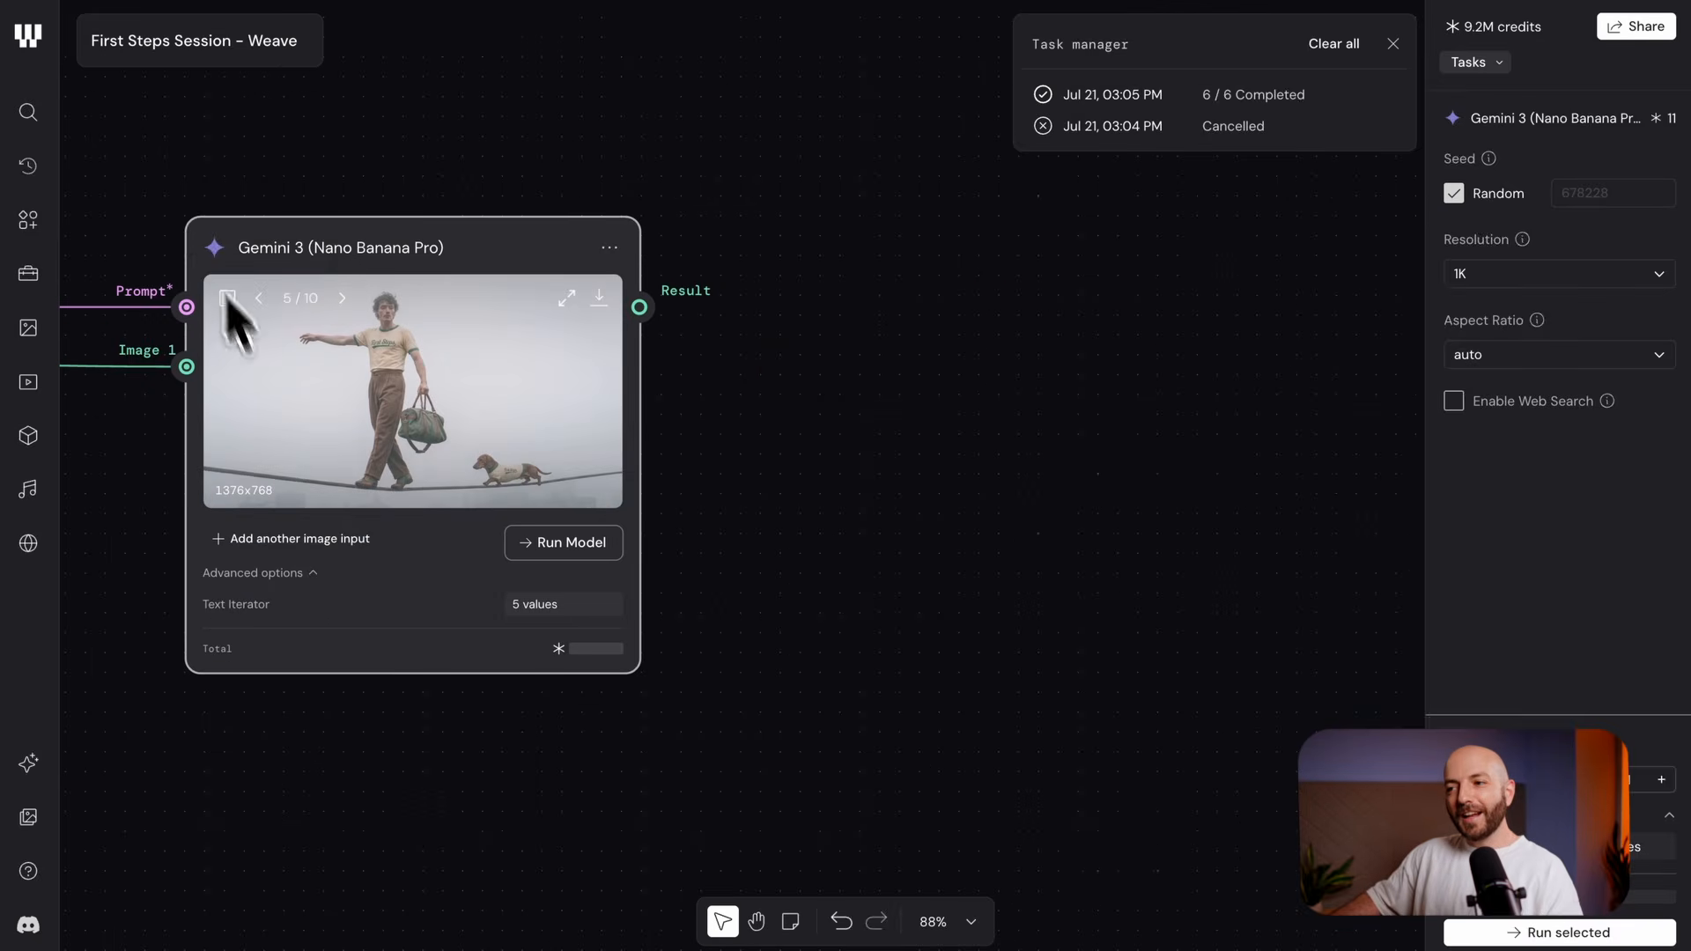
pyautogui.click(183, 198)
pyautogui.moveTo(549, 258); pyautogui.dragTo(676, 257)
pyautogui.moveTo(469, 254); pyautogui.dragTo(568, 226)
pyautogui.scroll(-5, 505, 261)
pyautogui.moveTo(451, 250); pyautogui.dragTo(781, 279)
pyautogui.scroll(-3, 774, 332)
pyautogui.moveTo(314, 287); pyautogui.dragTo(540, 275)
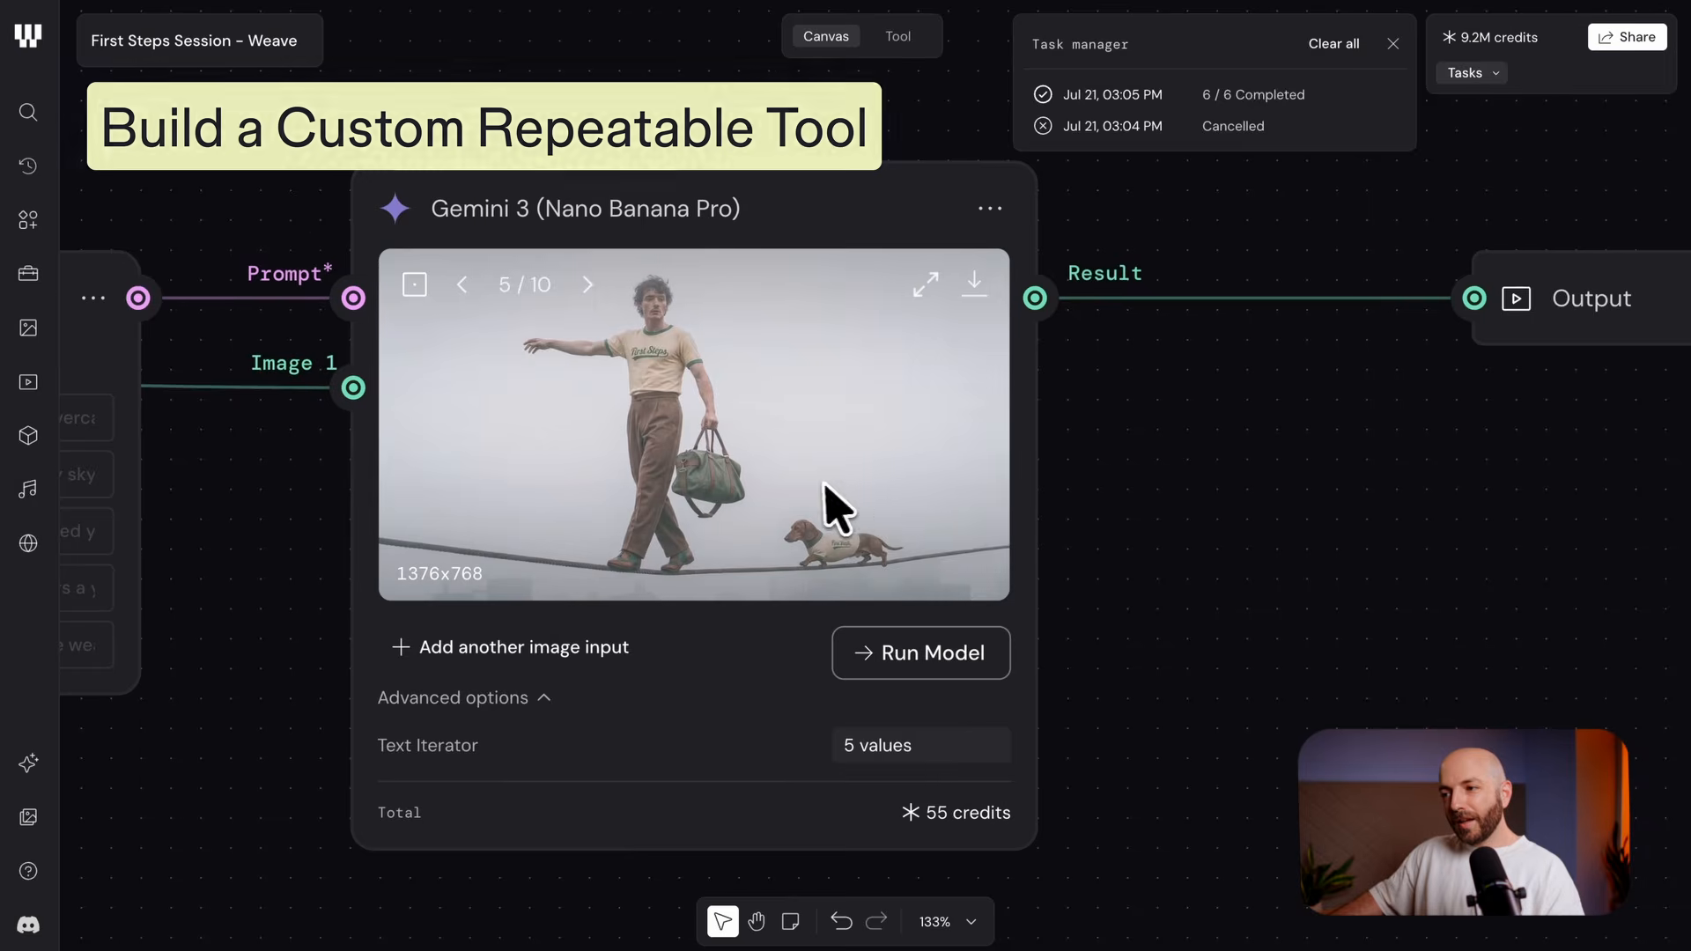
# Delete the existing Output node connected to the Nano Banana Pro node
pyautogui.hscroll(-1, 824, 482)
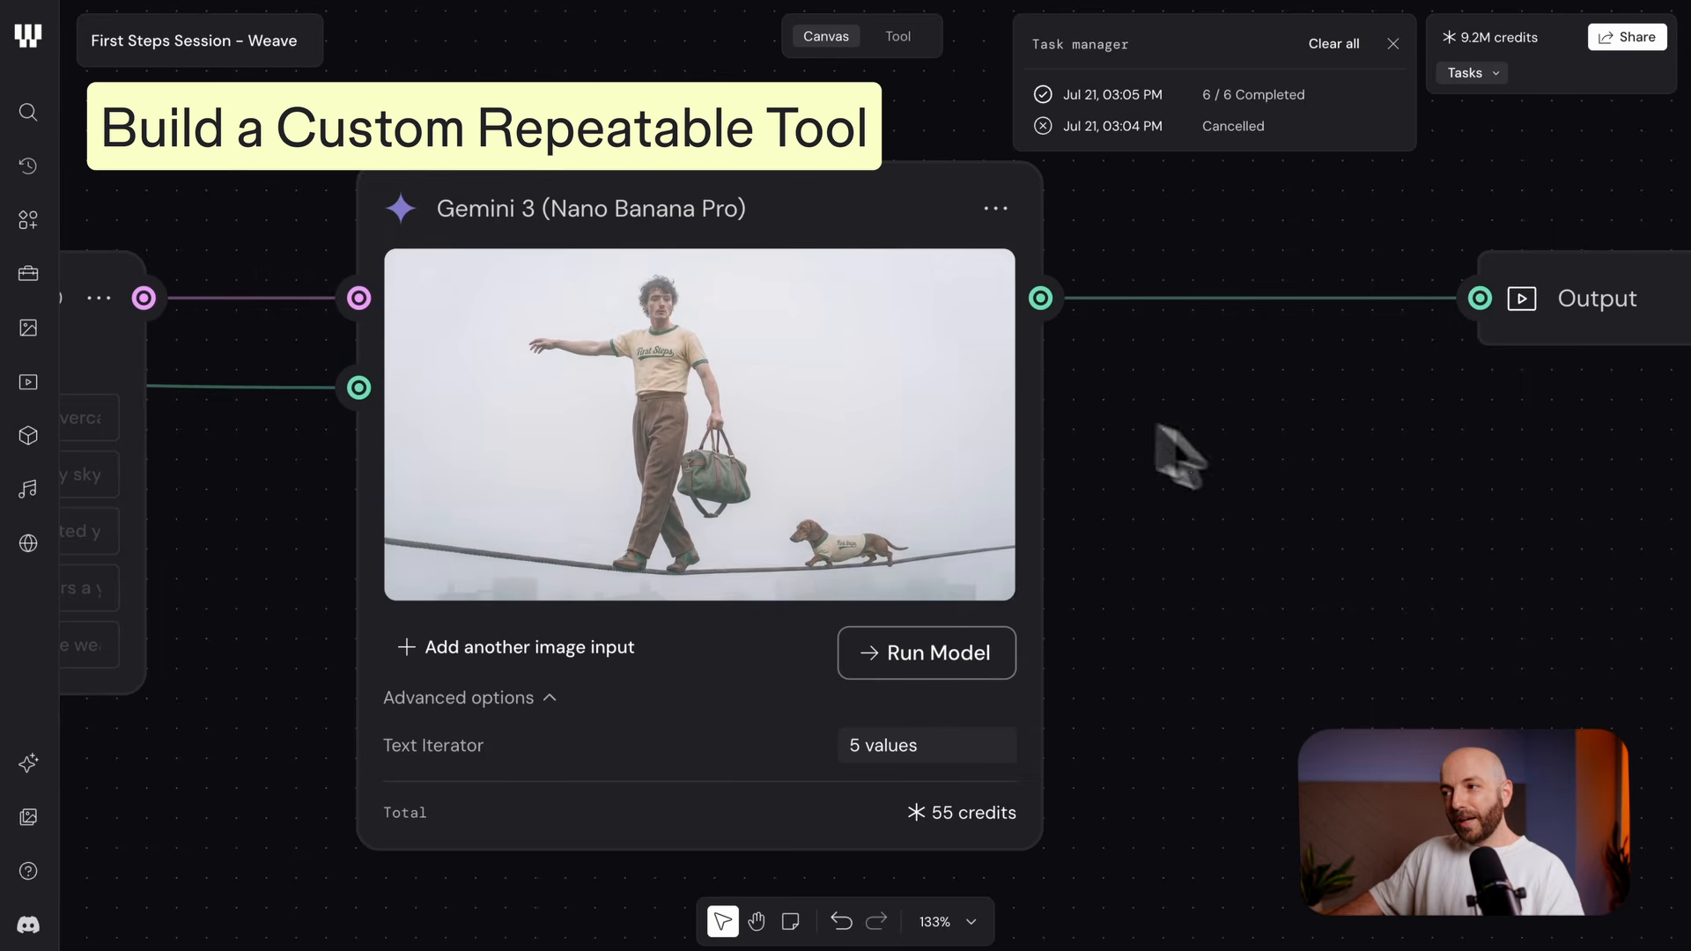
pyautogui.scroll(-5, 872, 449)
pyautogui.hscroll(4, 1127, 282)
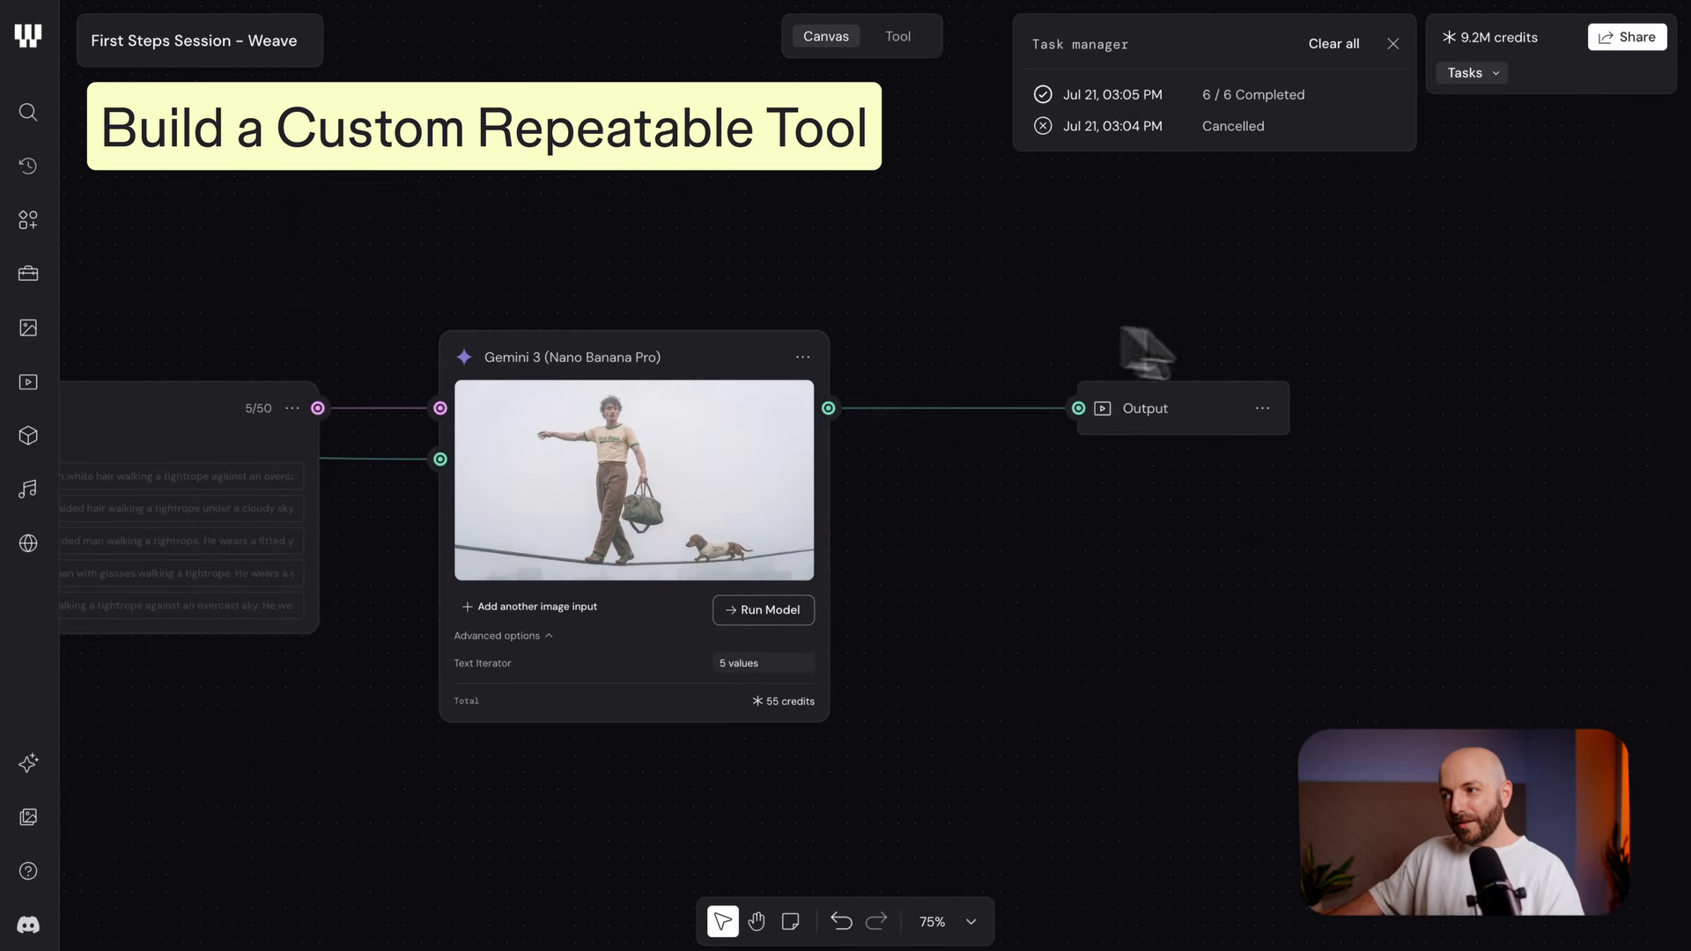
pyautogui.press('Delete')
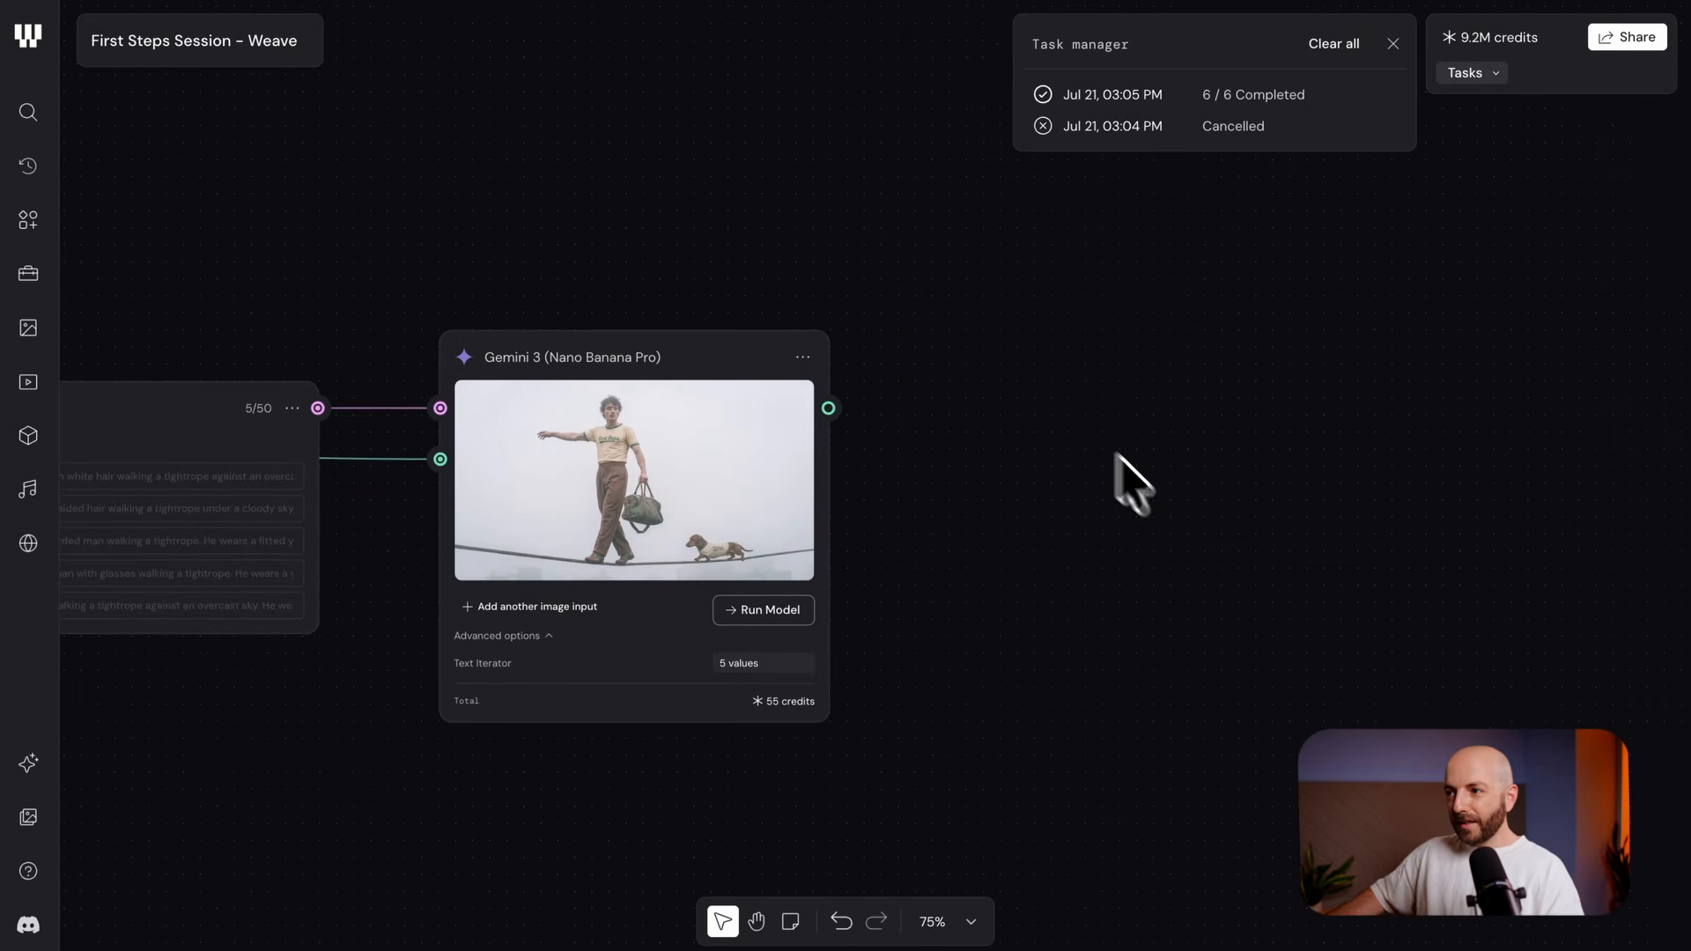
# Add an Output node beside the Nano Banana Pro node and connect the Result output to its Workflow input
pyautogui.rightClick(1062, 328)
pyautogui.write('out')
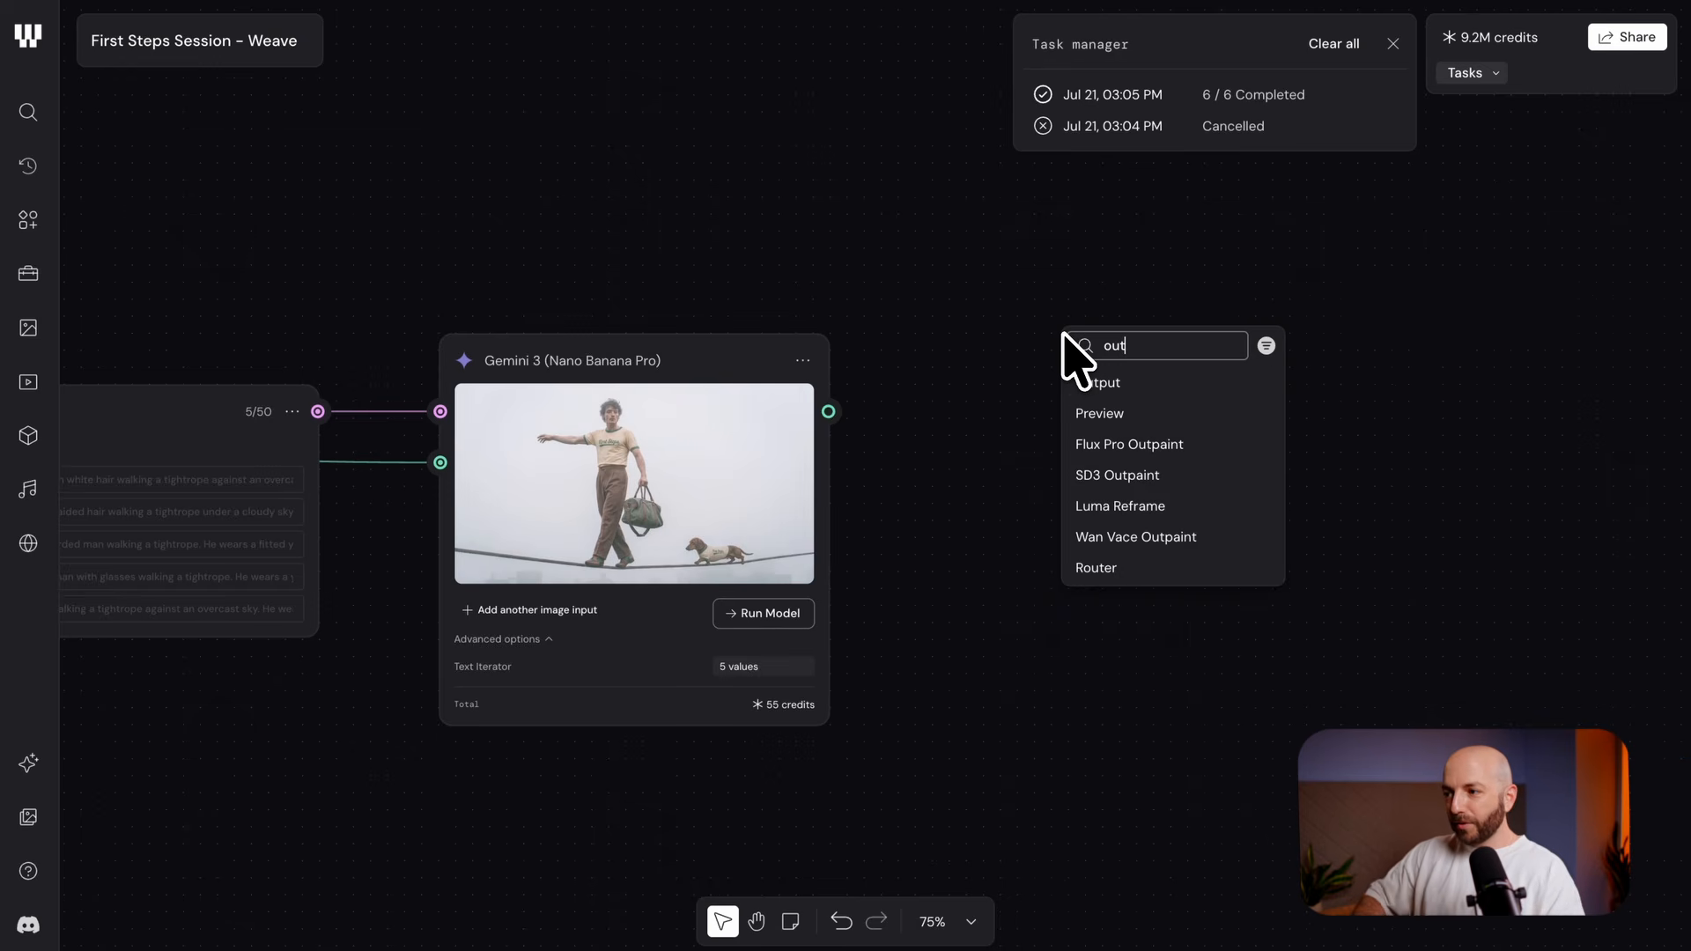
pyautogui.press('Return')
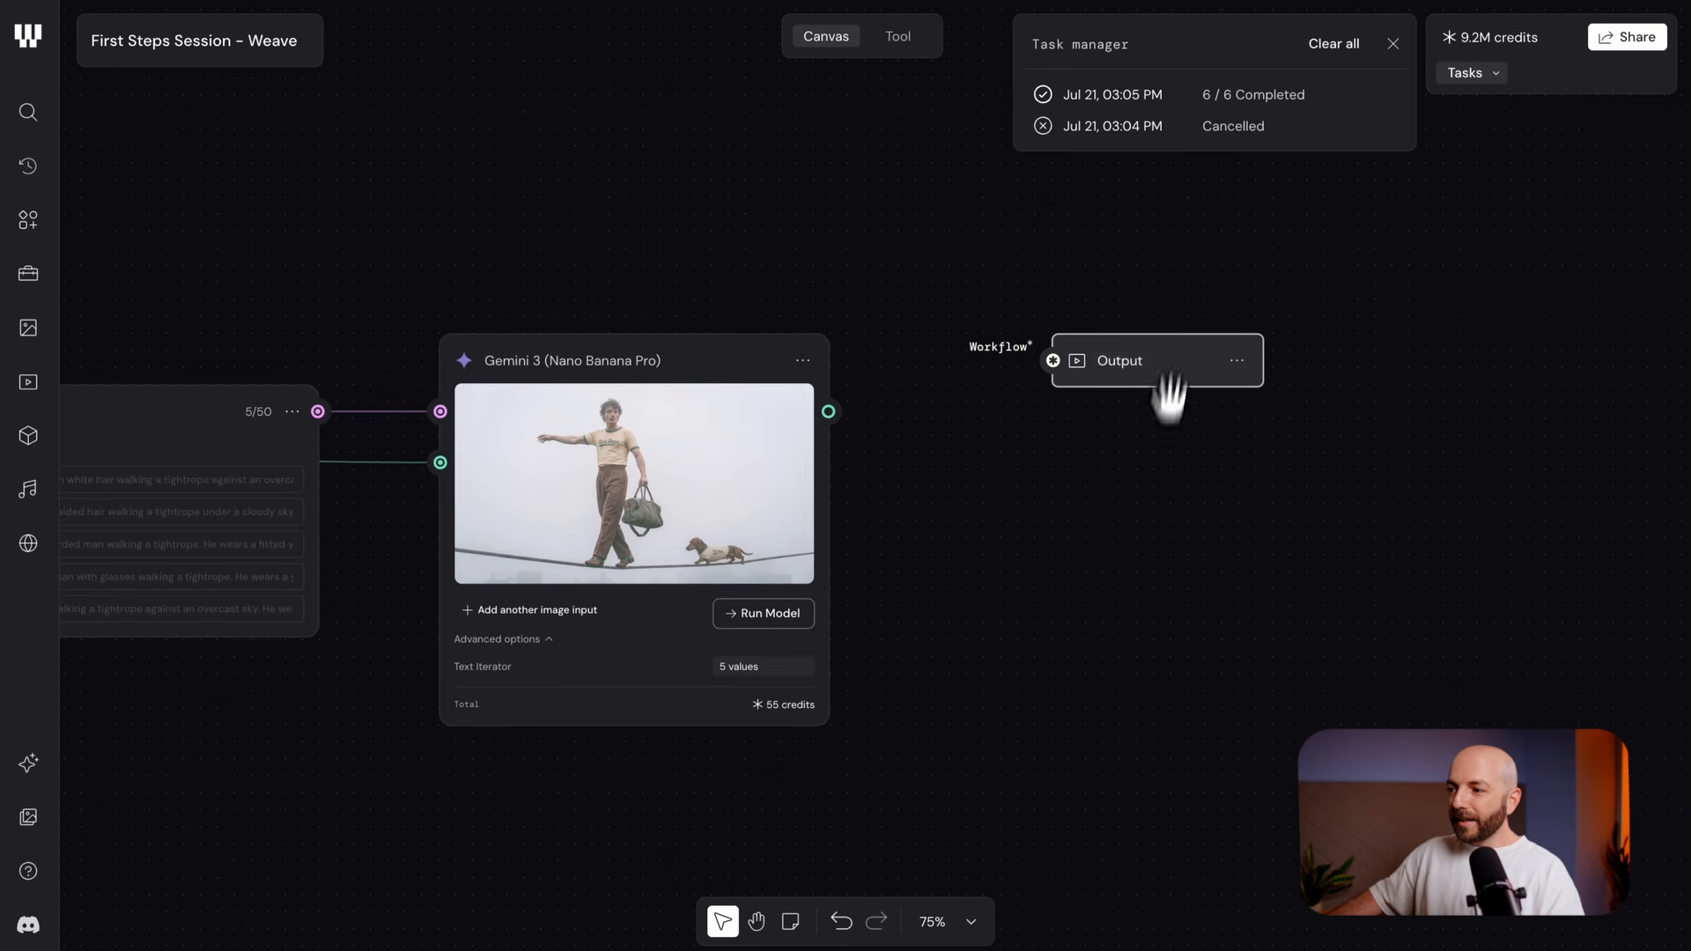
pyautogui.moveTo(1168, 396); pyautogui.dragTo(1168, 473)
pyautogui.moveTo(834, 414); pyautogui.dragTo(1064, 442)
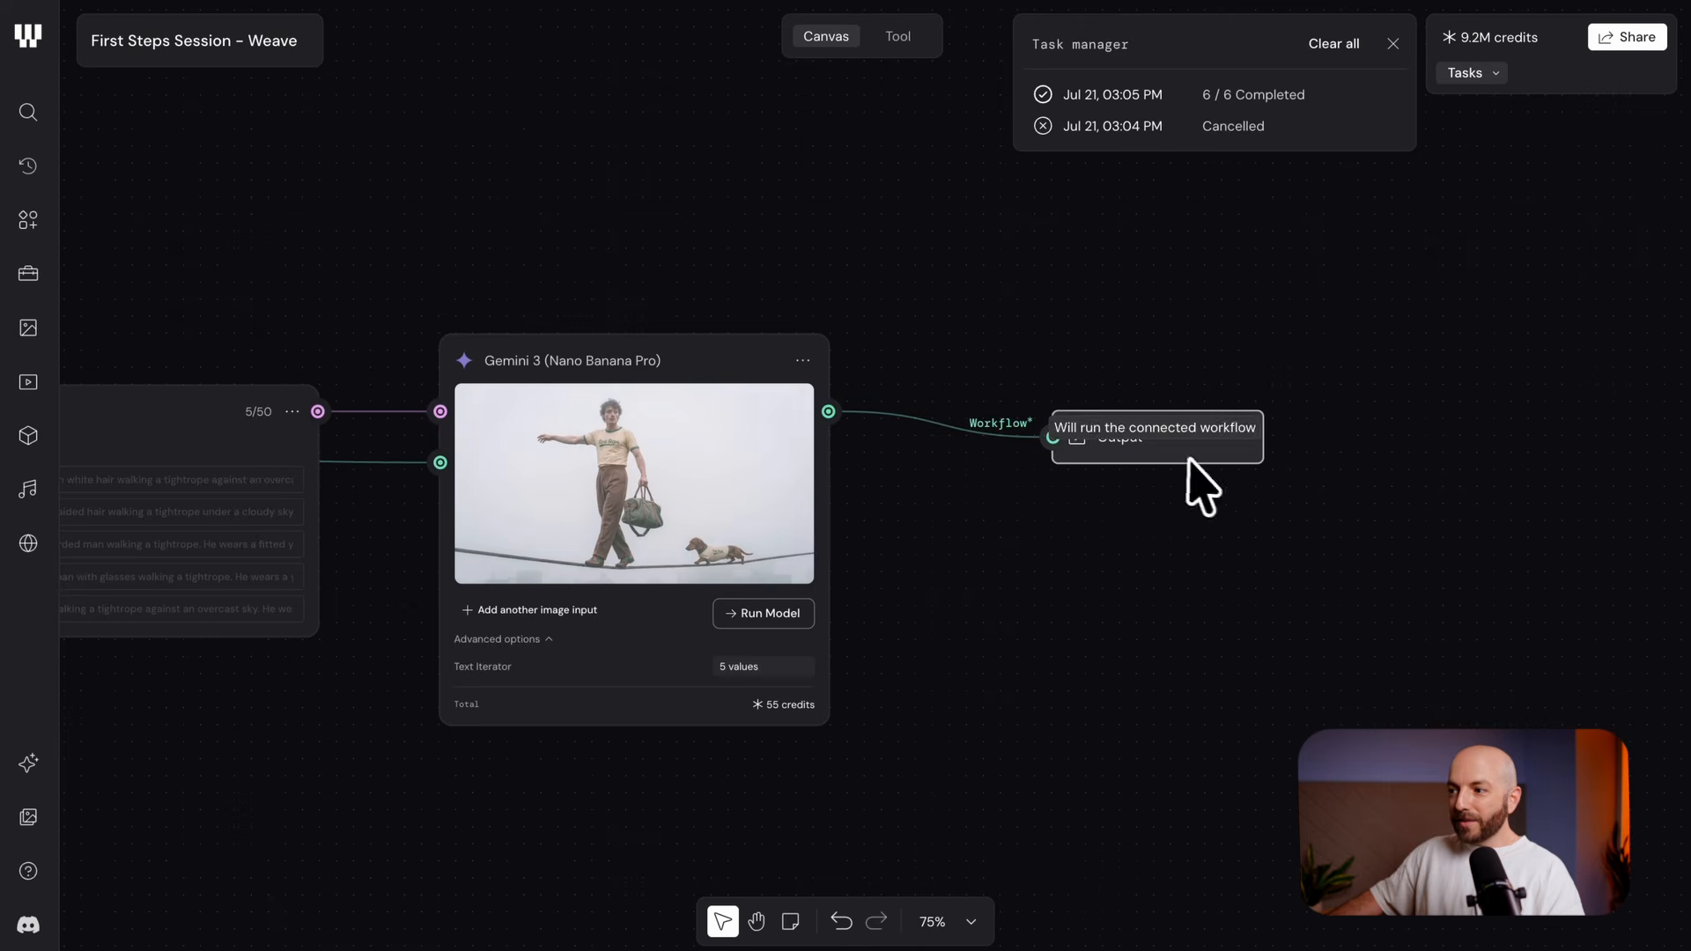
pyautogui.moveTo(1190, 446); pyautogui.dragTo(1130, 423)
# Lock the Creative Director prompt node
pyautogui.hscroll(-10, 1131, 422)
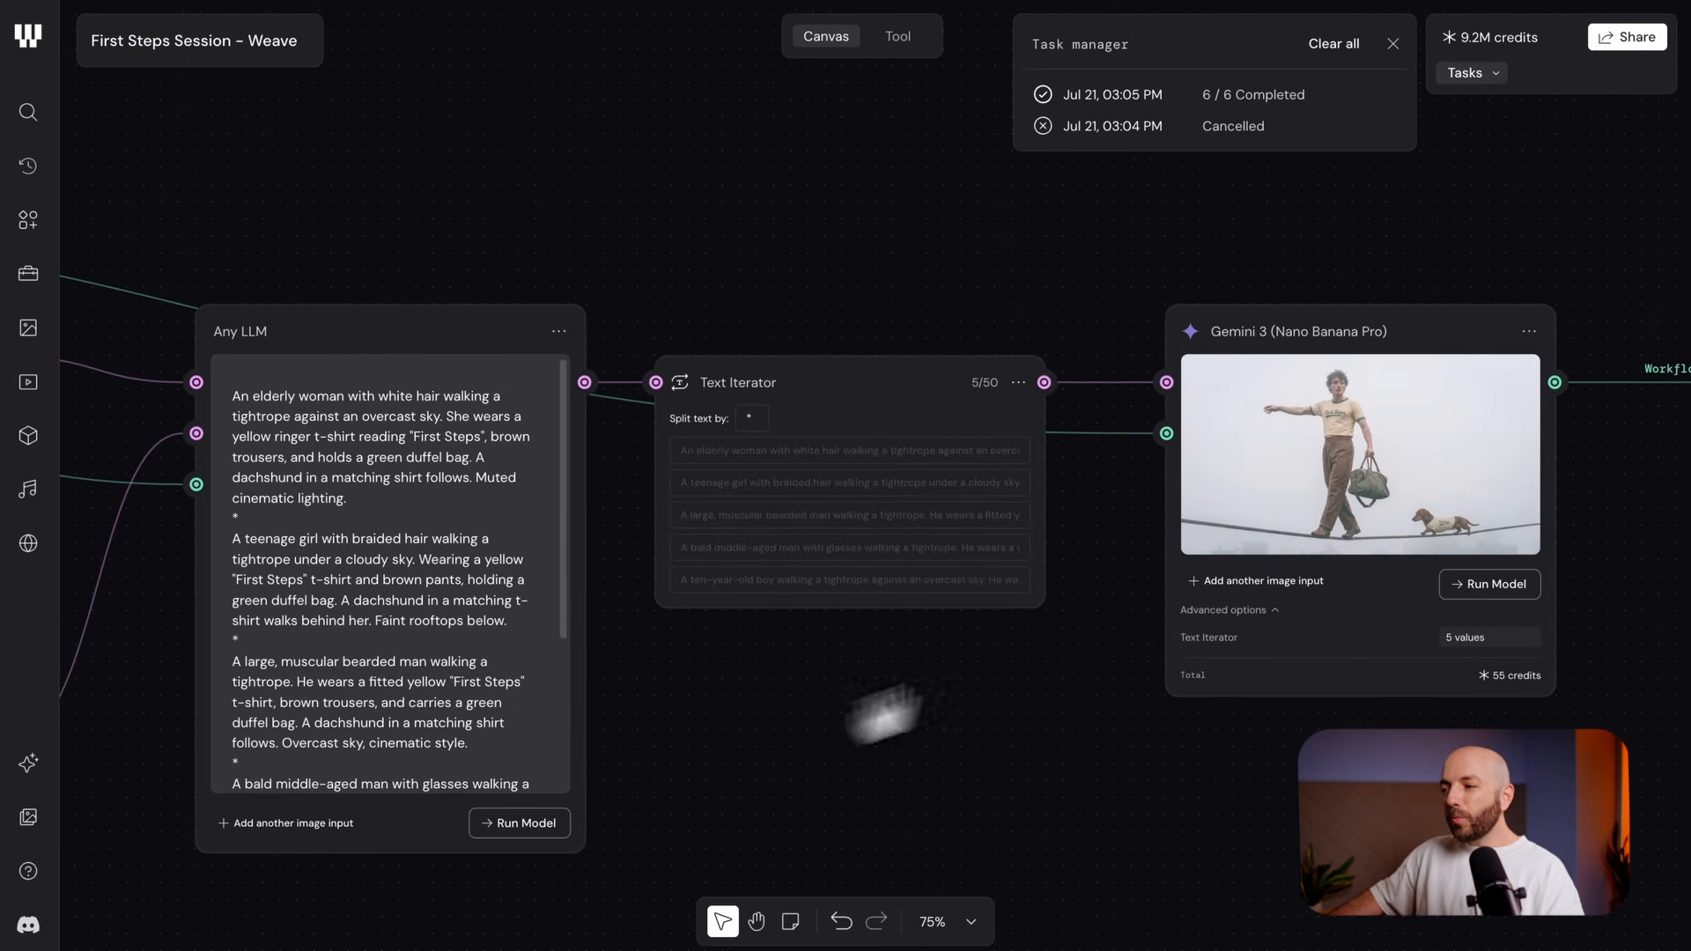
pyautogui.moveTo(879, 627)
pyautogui.mouseDown()
pyautogui.moveTo(1166, 551)
pyautogui.moveTo(908, 632)
pyautogui.mouseUp()
pyautogui.moveTo(746, 724); pyautogui.dragTo(1466, 456)
pyautogui.moveTo(814, 552); pyautogui.dragTo(910, 643)
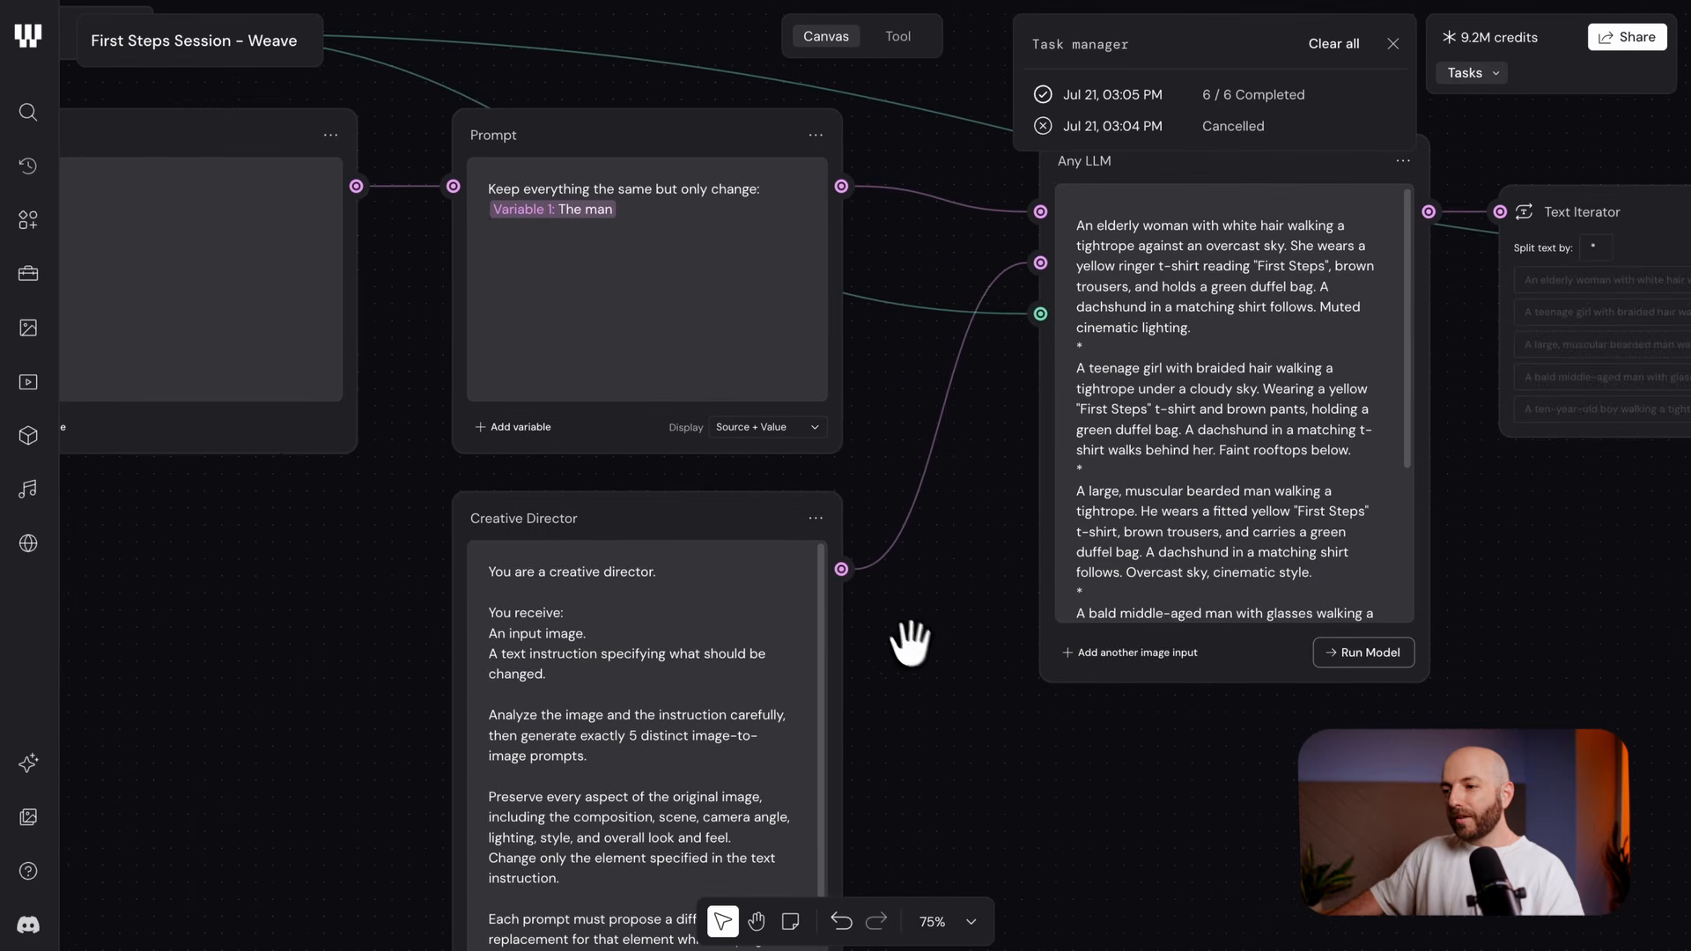
pyautogui.click(815, 520)
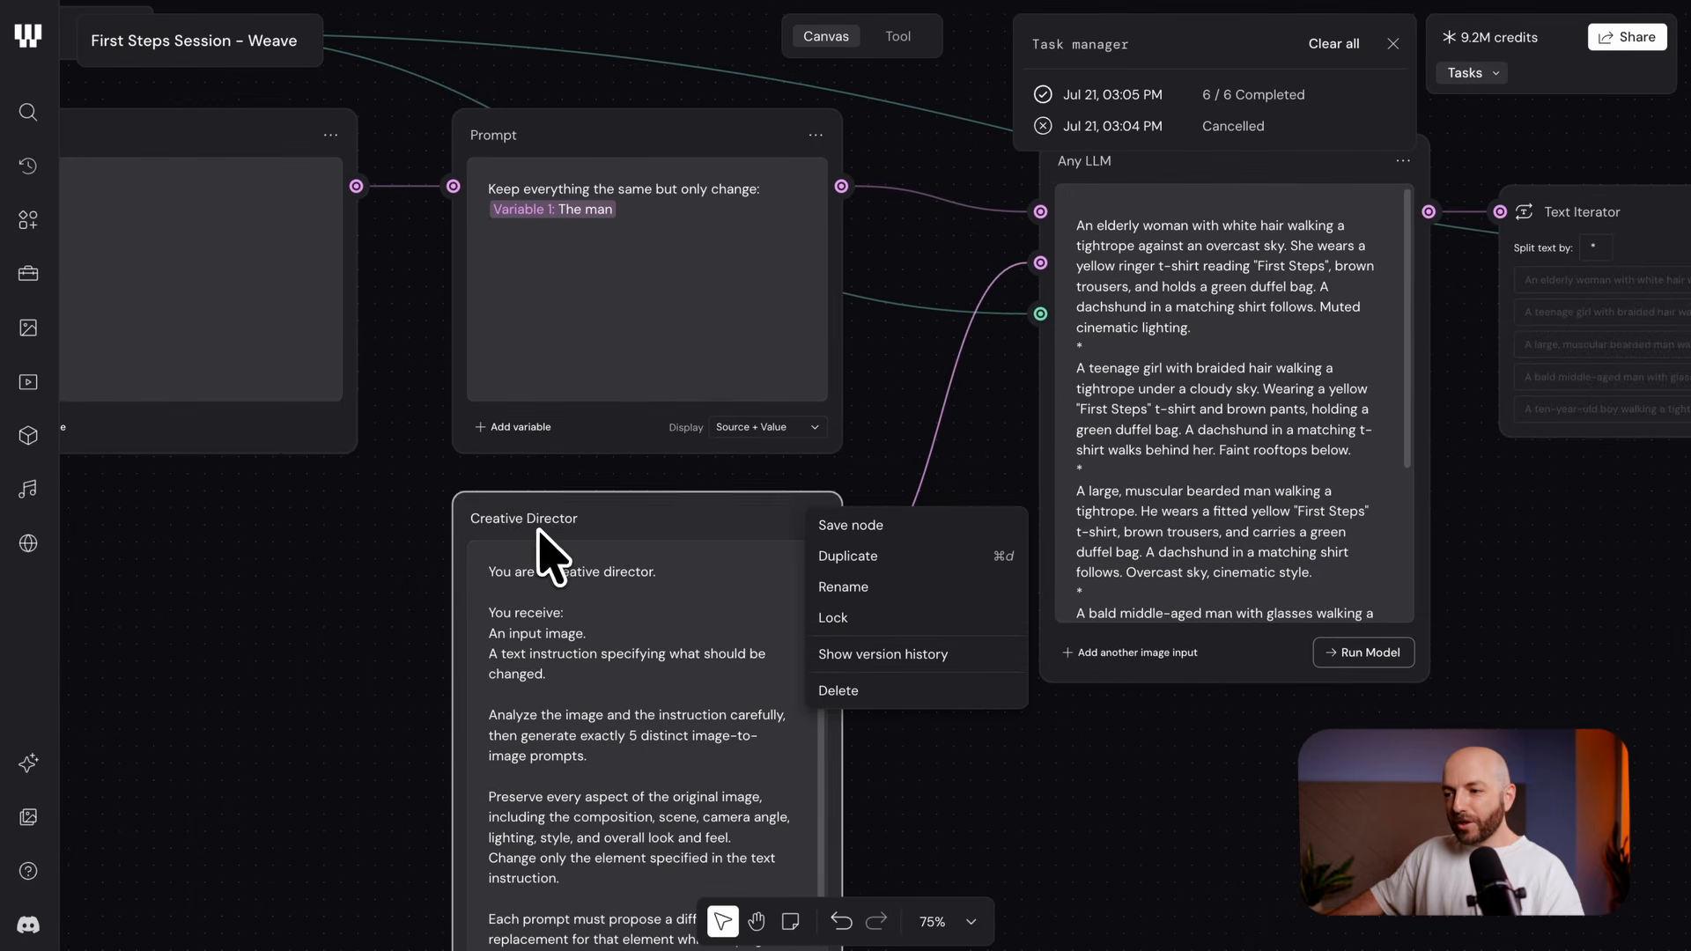
pyautogui.click(873, 618)
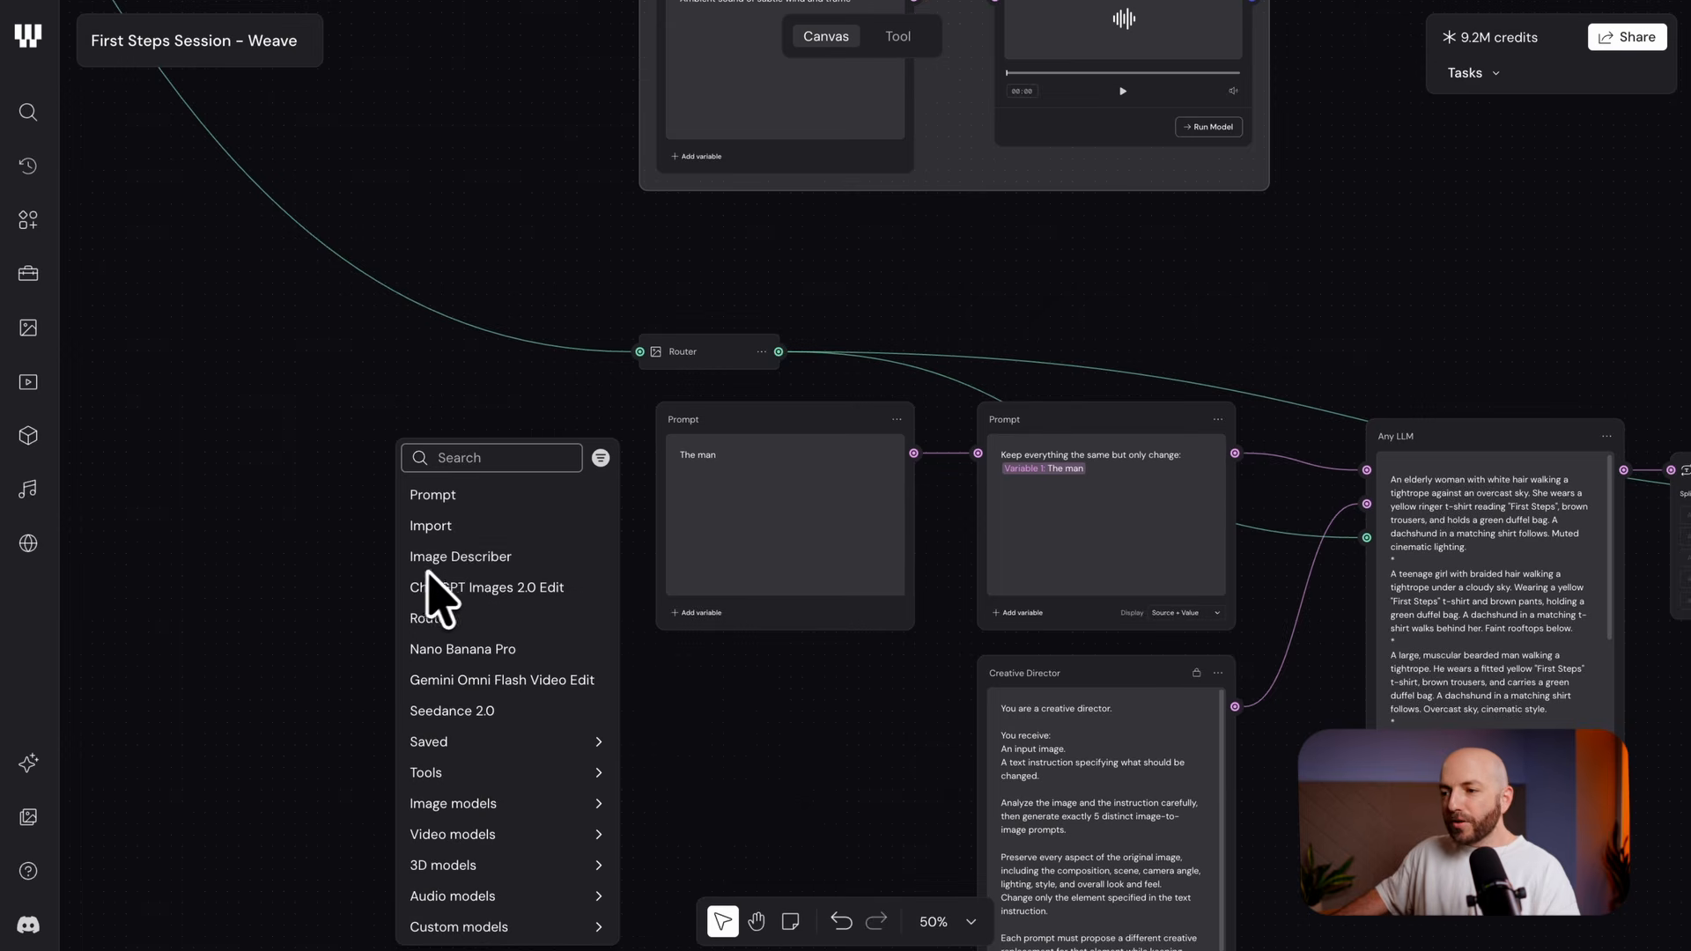
# Add an Import file node beside the Router, connect its File output to the Router's input and align the two nodes
pyautogui.click(445, 528)
pyautogui.moveTo(517, 602); pyautogui.dragTo(385, 421)
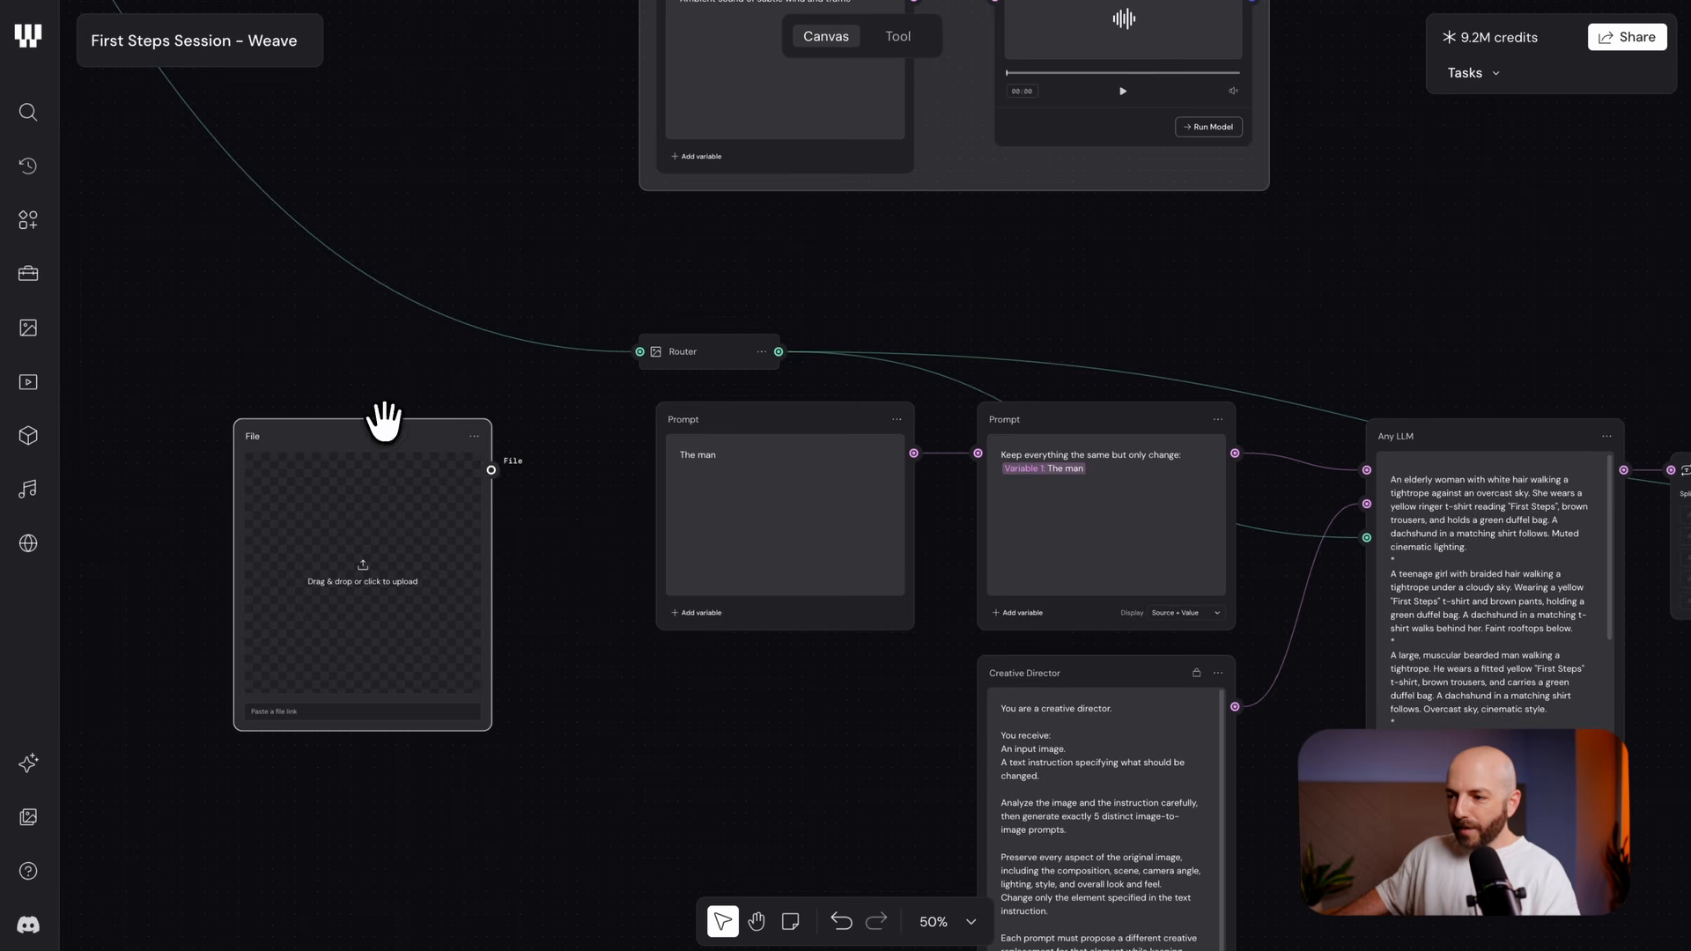
pyautogui.moveTo(603, 361); pyautogui.dragTo(640, 352)
pyautogui.moveTo(405, 432); pyautogui.dragTo(420, 312)
# Check the rewired workflow and open its Tool view
pyautogui.moveTo(713, 610); pyautogui.dragTo(599, 620)
pyautogui.scroll(5, 810, 666)
pyautogui.scroll(-5, 581, 685)
pyautogui.moveTo(568, 682); pyautogui.dragTo(658, 640)
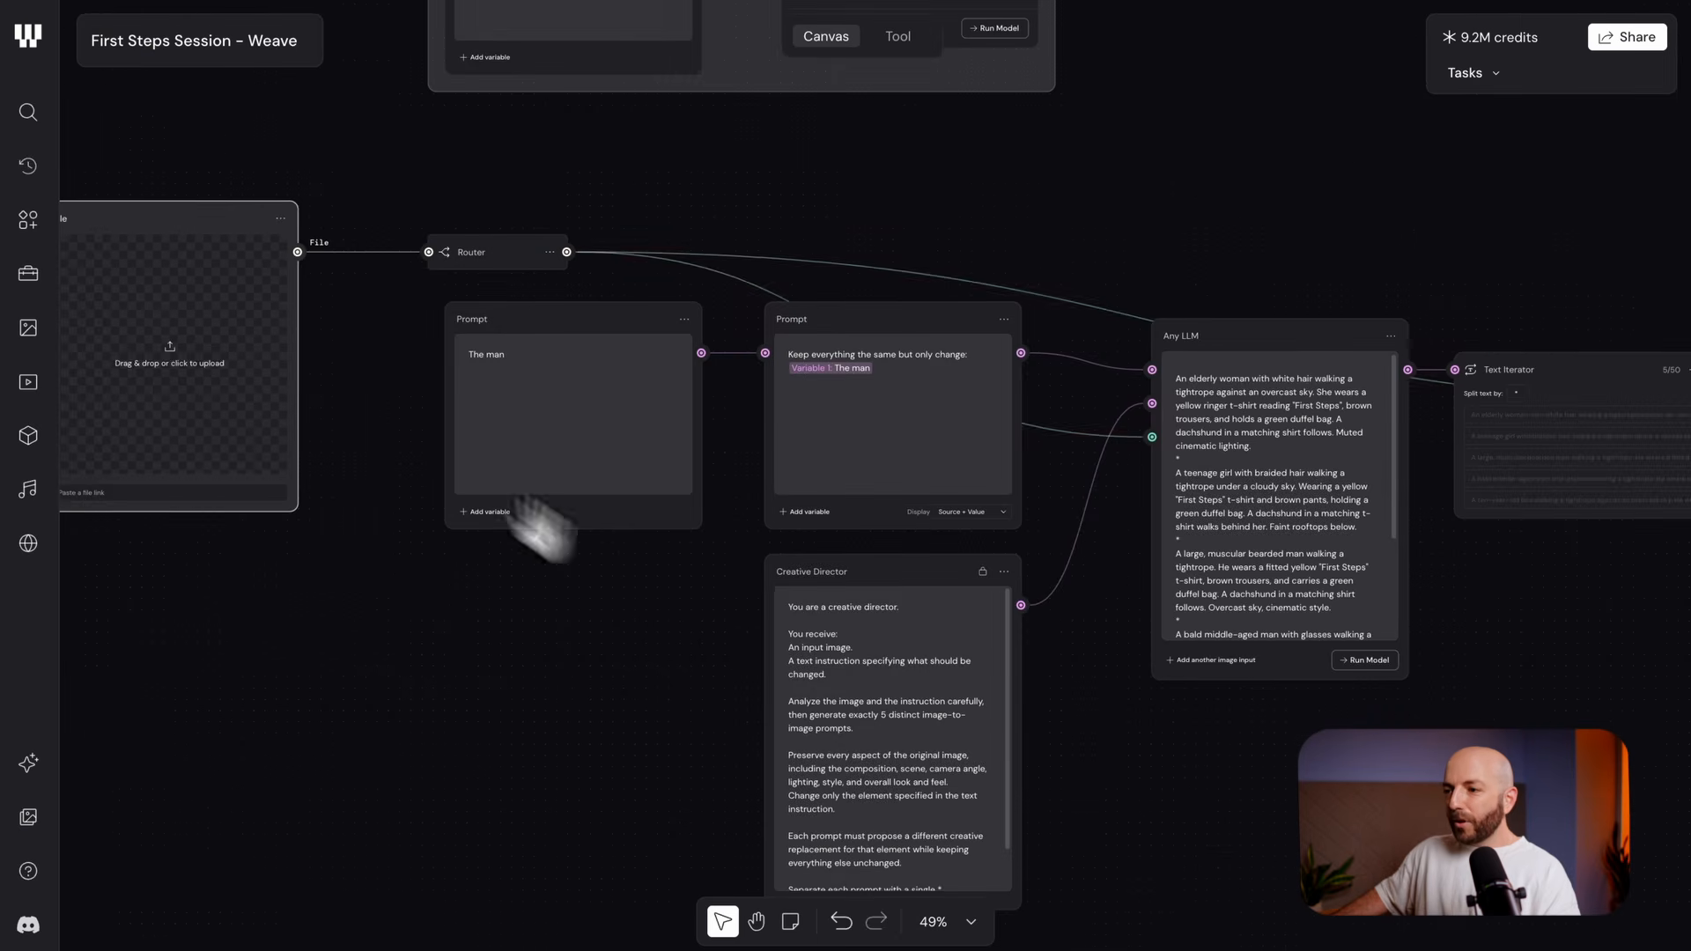
pyautogui.moveTo(748, 581); pyautogui.dragTo(433, 543)
pyautogui.scroll(-3, 433, 543)
pyautogui.moveTo(1105, 632); pyautogui.dragTo(1245, 690)
pyautogui.click(900, 38)
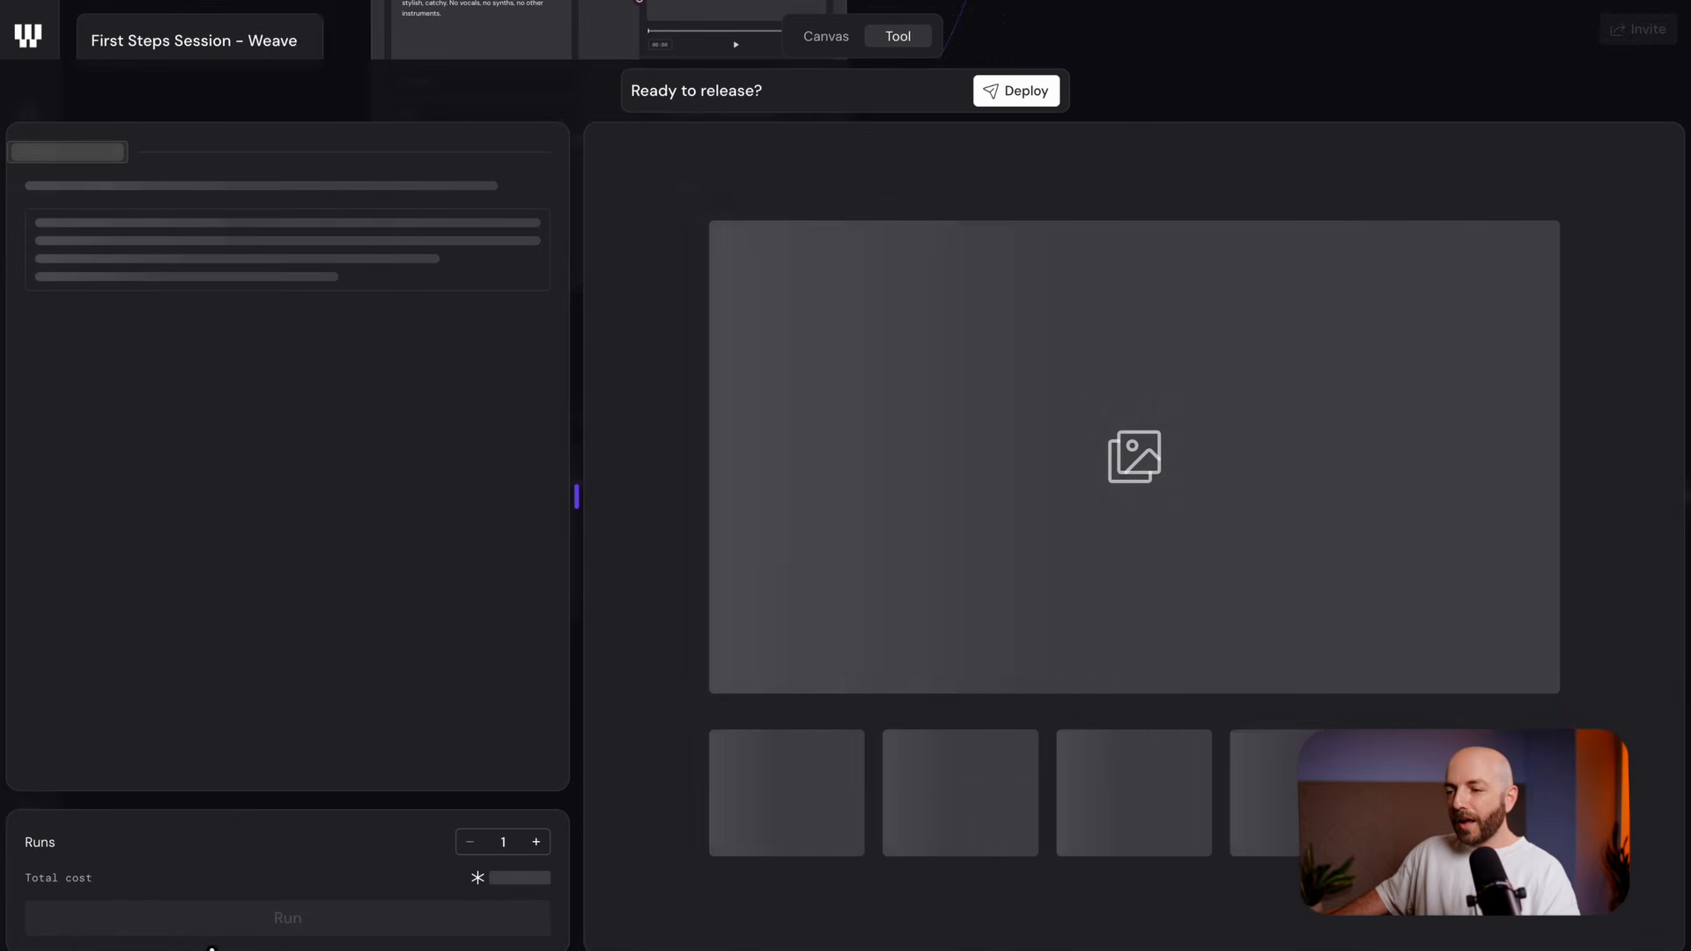